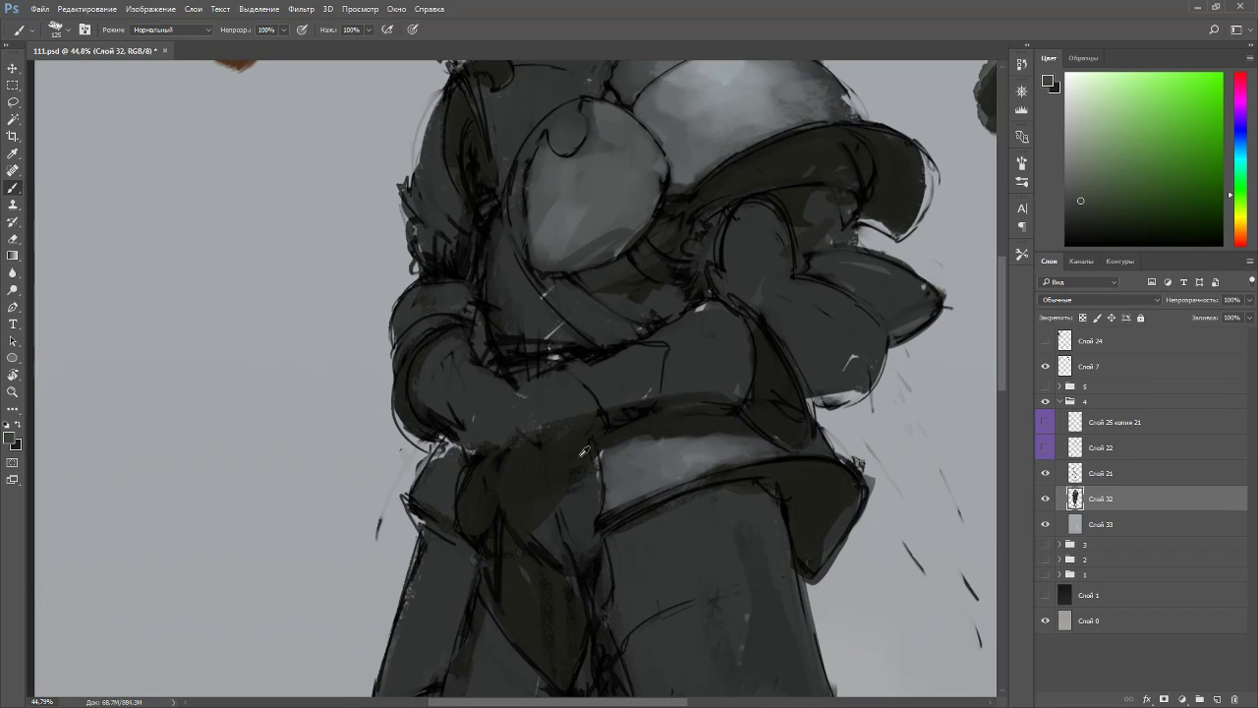
# - Touch up the light metal band at the waist and the shoulder plate's dark rim using sampled tones
pyautogui.press('p')
pyautogui.press('b')
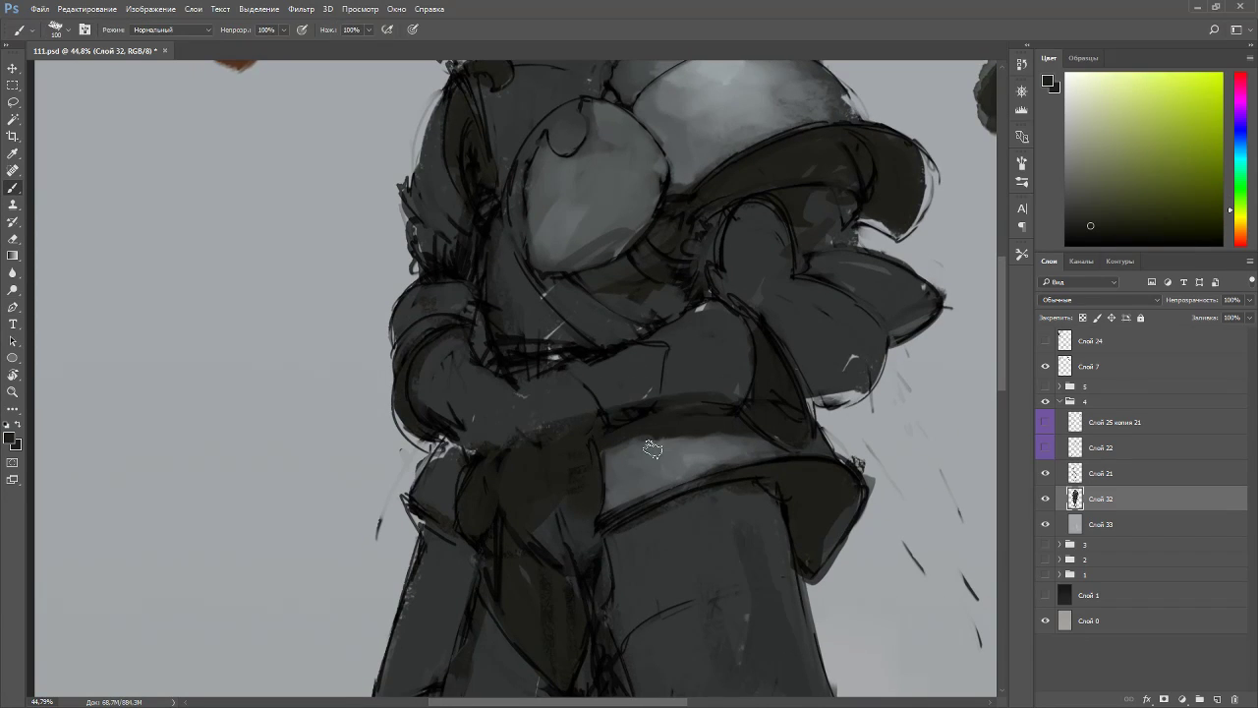
pyautogui.keyDown('alt'); pyautogui.click(689, 456); pyautogui.keyUp('alt')
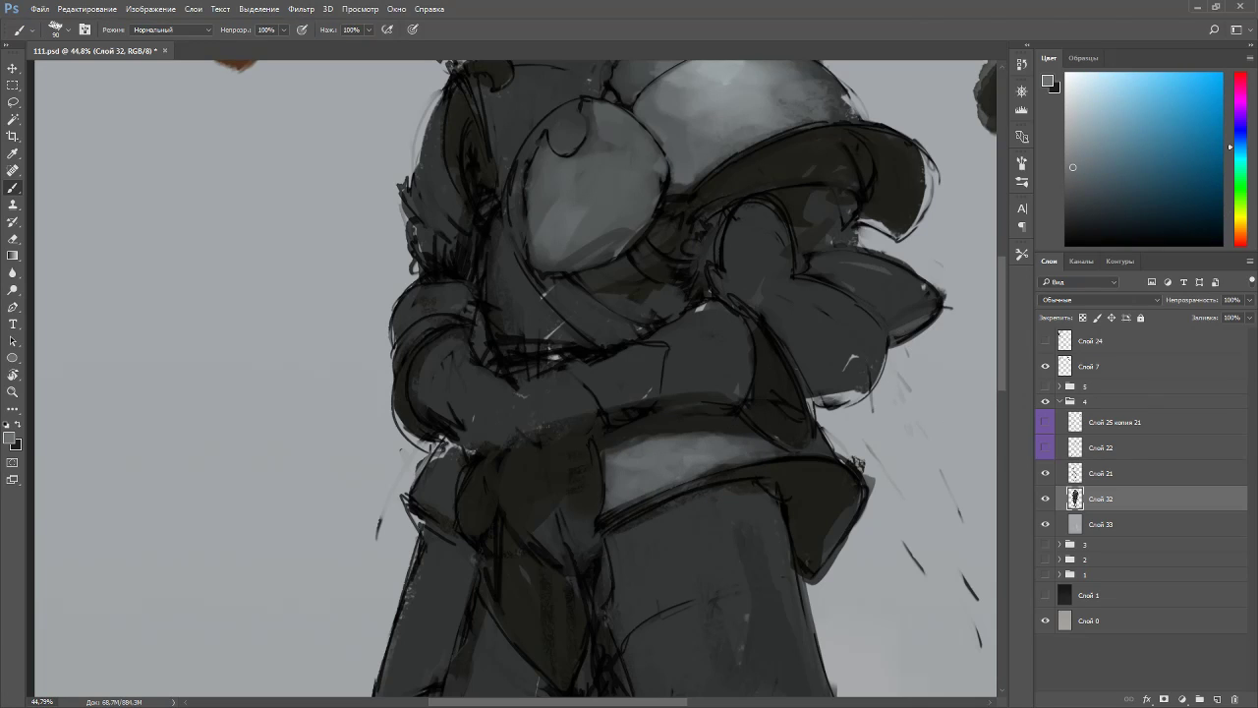
pyautogui.keyDown('alt'); pyautogui.click(873, 220); pyautogui.keyUp('alt')
pyautogui.press('[')
pyautogui.moveTo(907, 233)
pyautogui.mouseDown()
pyautogui.moveTo(929, 163)
pyautogui.moveTo(915, 174)
pyautogui.moveTo(914, 228)
pyautogui.mouseUp()
# - Block in a dark shadow along the lower edge of the shoulder plate using sampled dark tones
pyautogui.moveTo(742, 158); pyautogui.dragTo(581, 421)
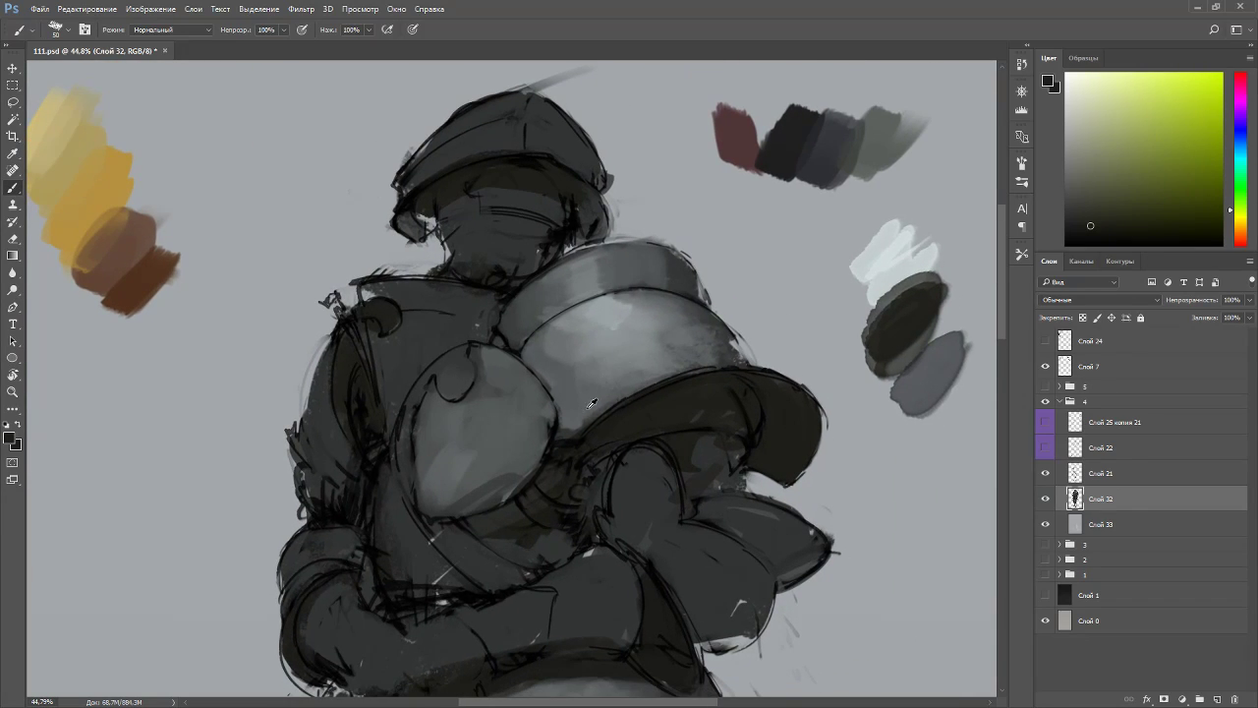
pyautogui.keyDown('alt'); pyautogui.click(581, 422); pyautogui.keyUp('alt')
pyautogui.keyDown('alt'); pyautogui.click(925, 372); pyautogui.keyUp('alt')
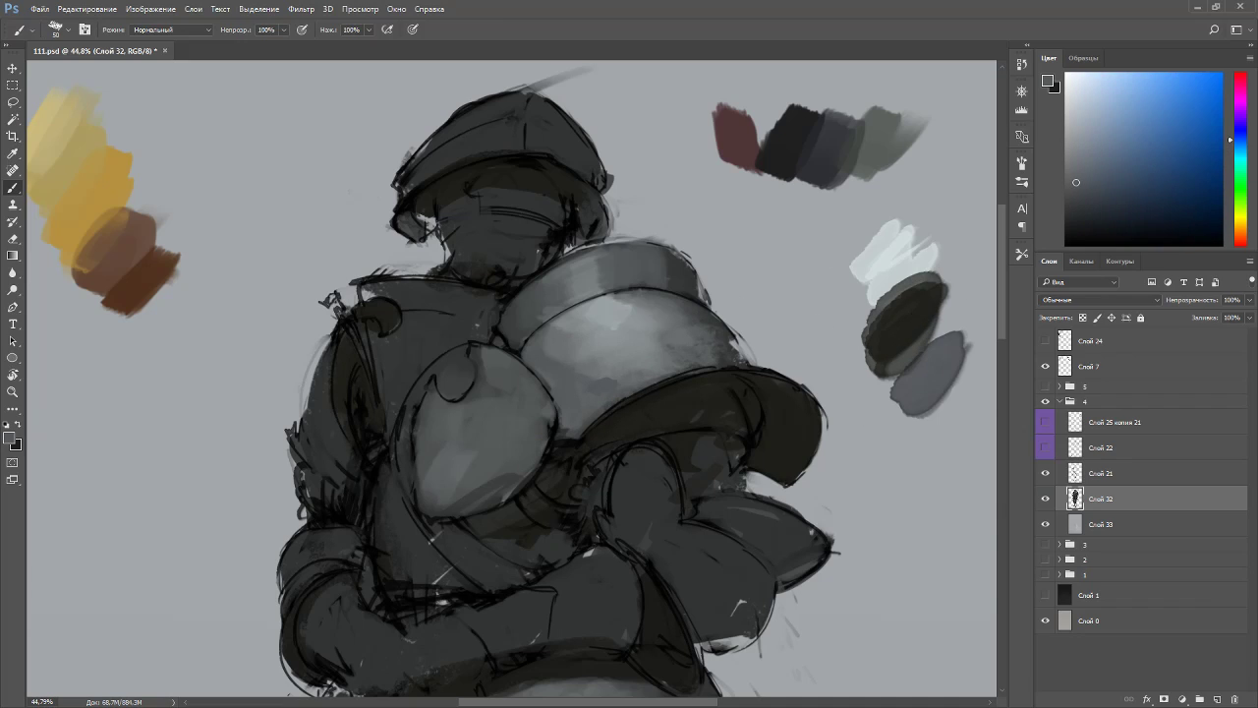
pyautogui.keyDown('alt'); pyautogui.click(913, 326); pyautogui.keyUp('alt')
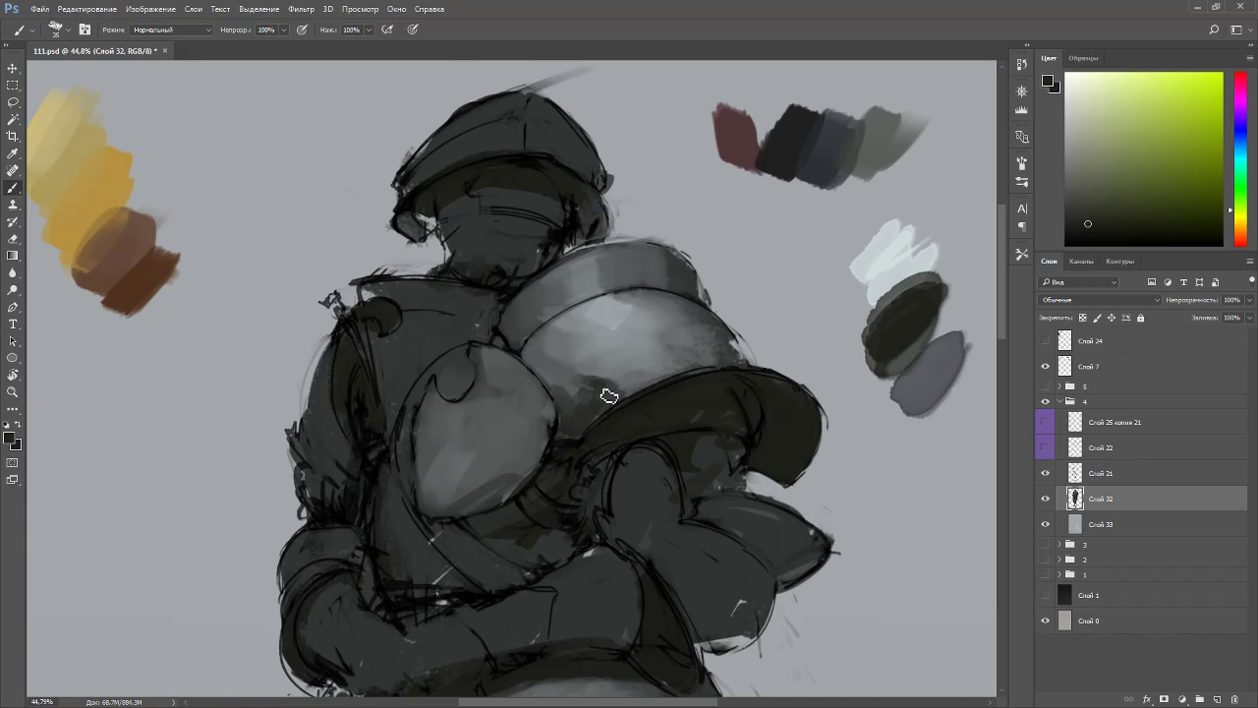
pyautogui.keyDown('alt'); pyautogui.click(594, 405); pyautogui.keyUp('alt')
pyautogui.keyDown('alt'); pyautogui.click(600, 397); pyautogui.keyUp('alt')
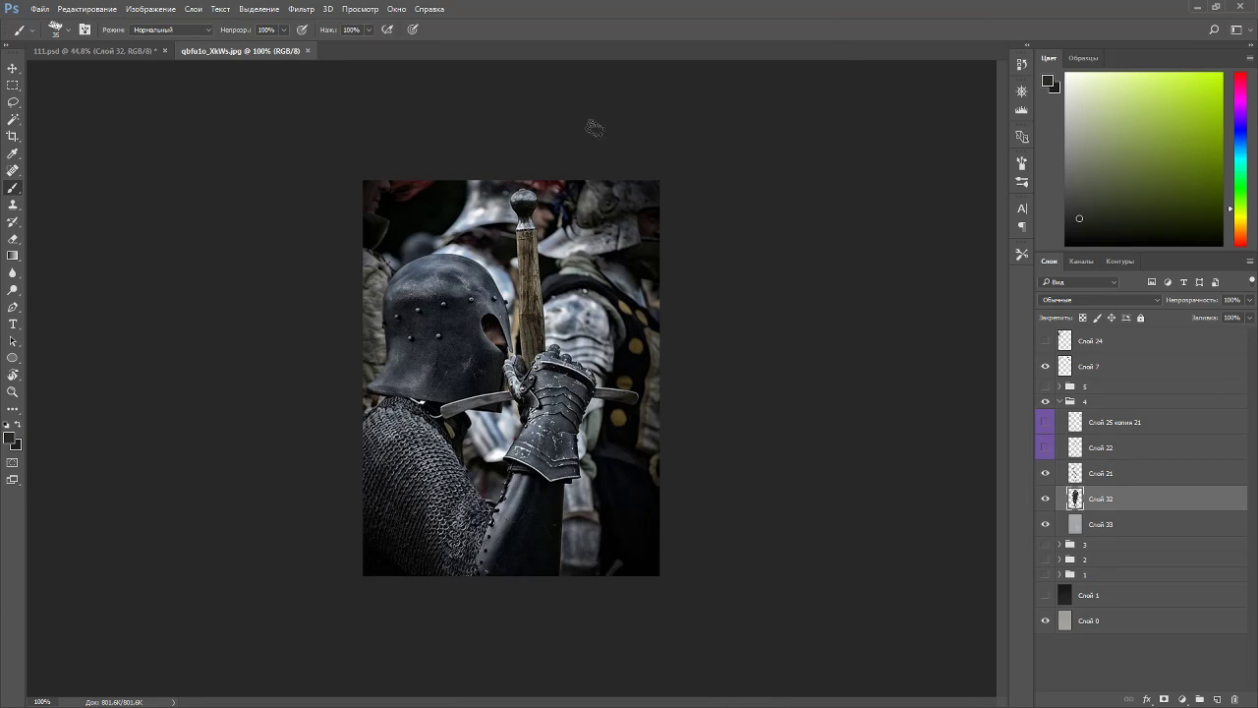
# - Examine the gauntlet up close in the reference photo qbfu1o_XkWs.jpg, and close the photo without altering it
pyautogui.moveTo(282, 52); pyautogui.dragTo(285, 75)
pyautogui.press('z')
pyautogui.keyDown('alt'); pyautogui.click(304, 230); pyautogui.keyUp('alt')
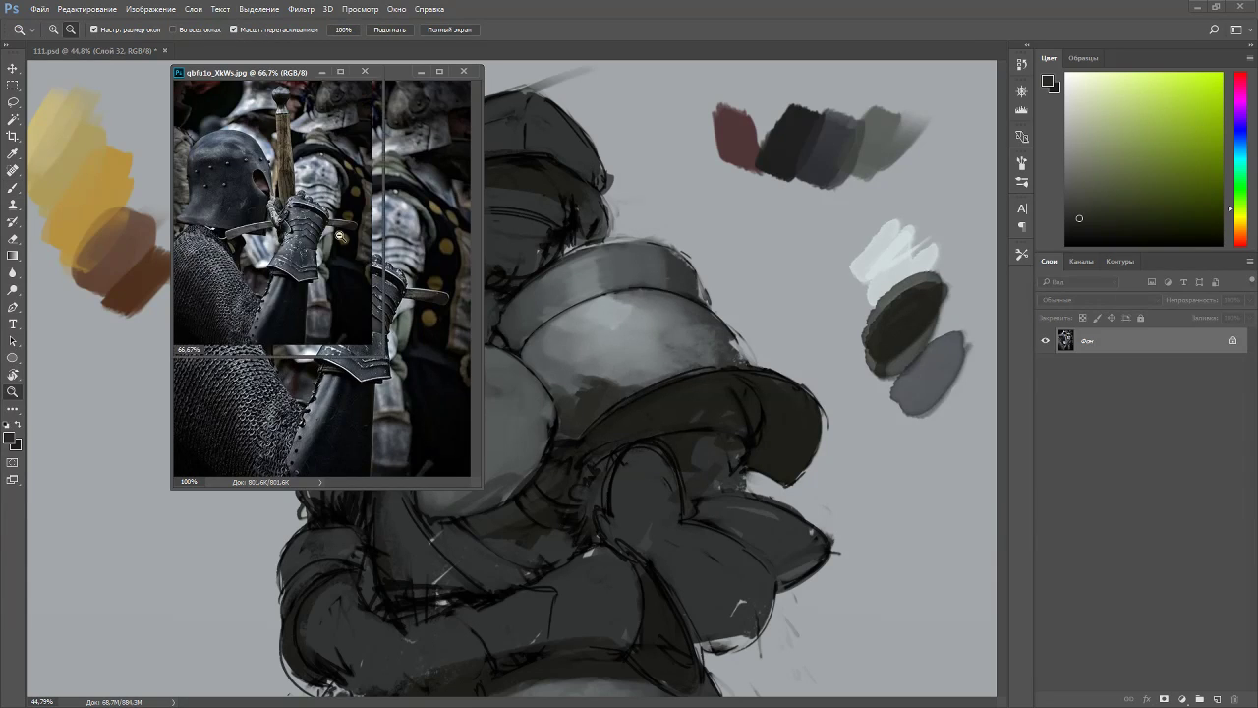
pyautogui.moveTo(302, 258); pyautogui.dragTo(344, 236)
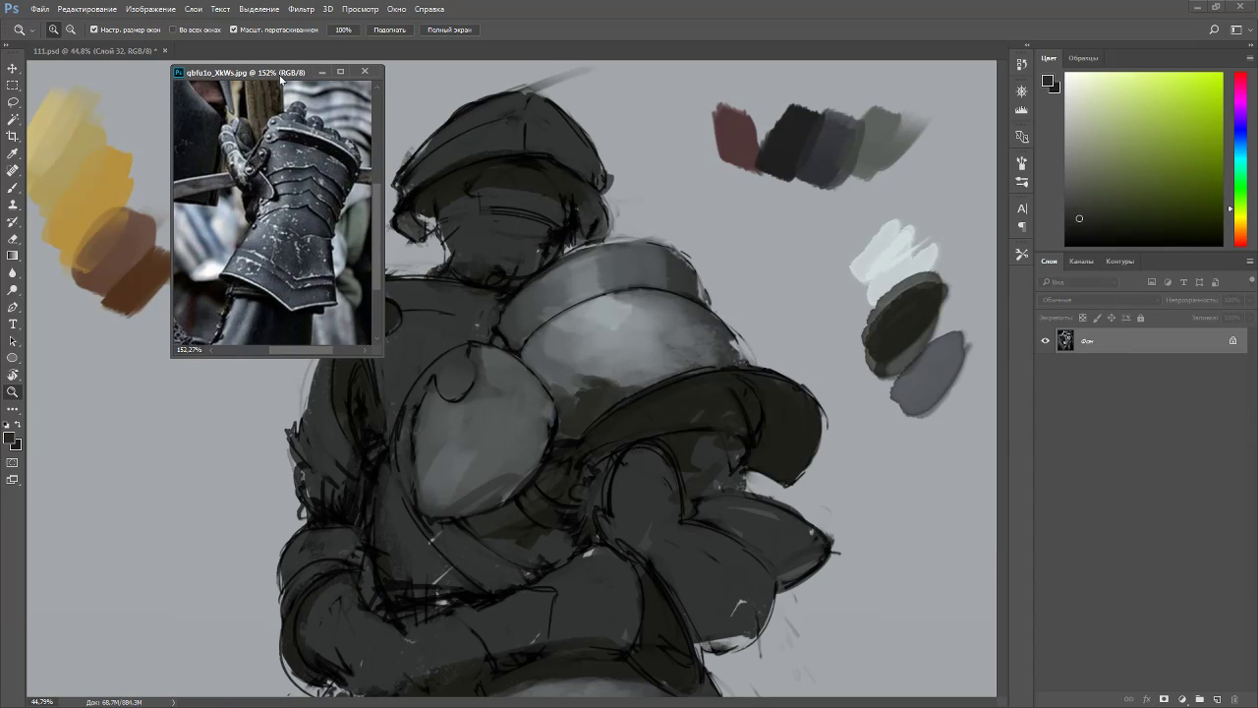
pyautogui.hotkey('ctrl', 'w')
pyautogui.press('b')
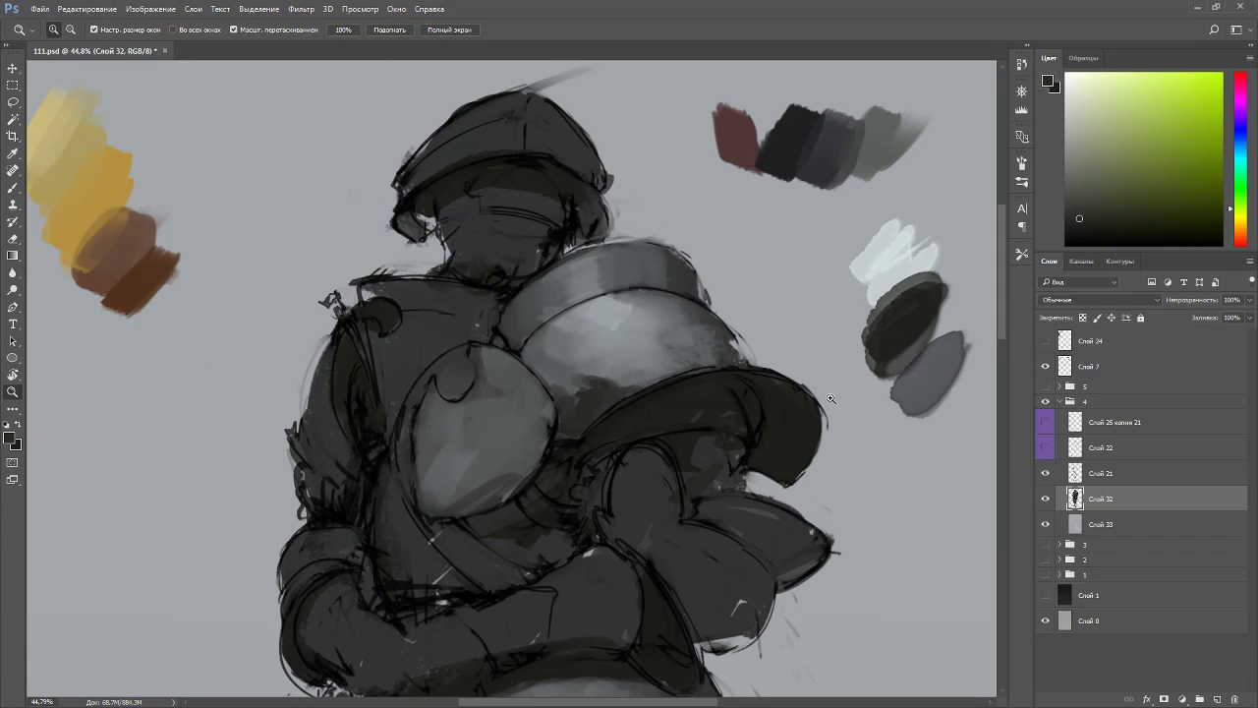
# - Mix a dark desaturated blue and paint it over the shadow on the lower part of the shoulder plate
pyautogui.keyDown('alt'); pyautogui.click(604, 394); pyautogui.keyUp('alt')
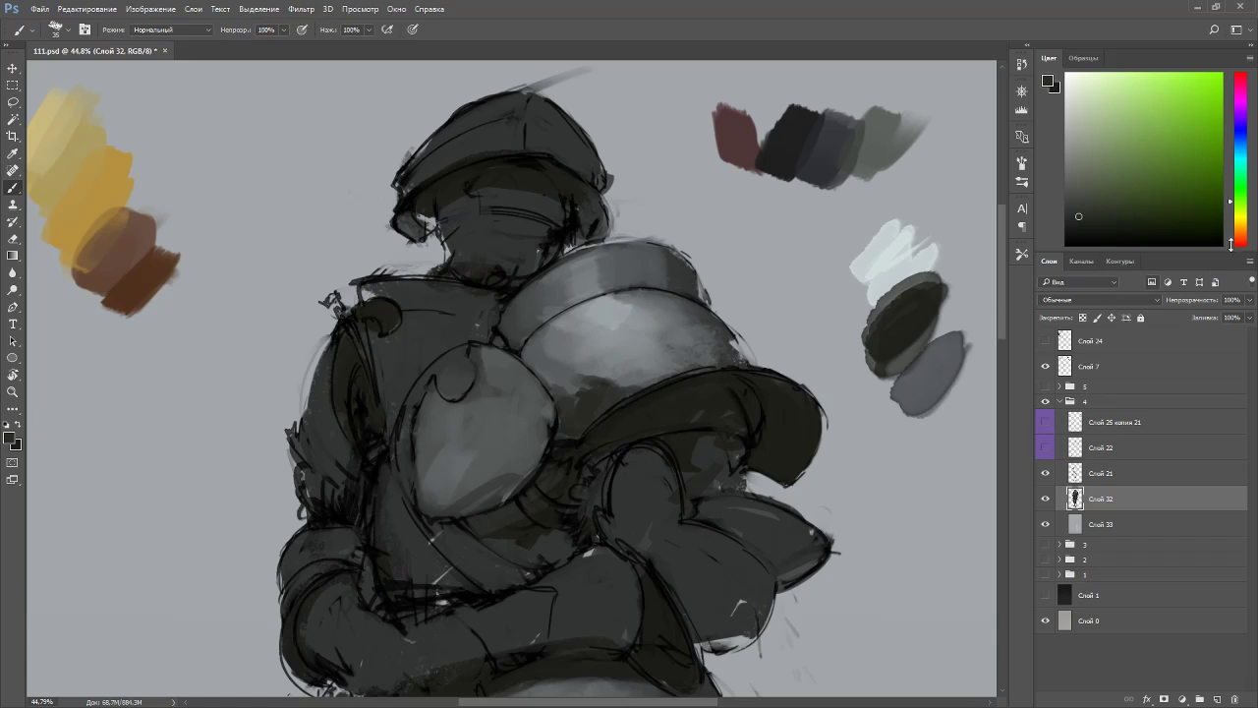
pyautogui.click(1238, 142)
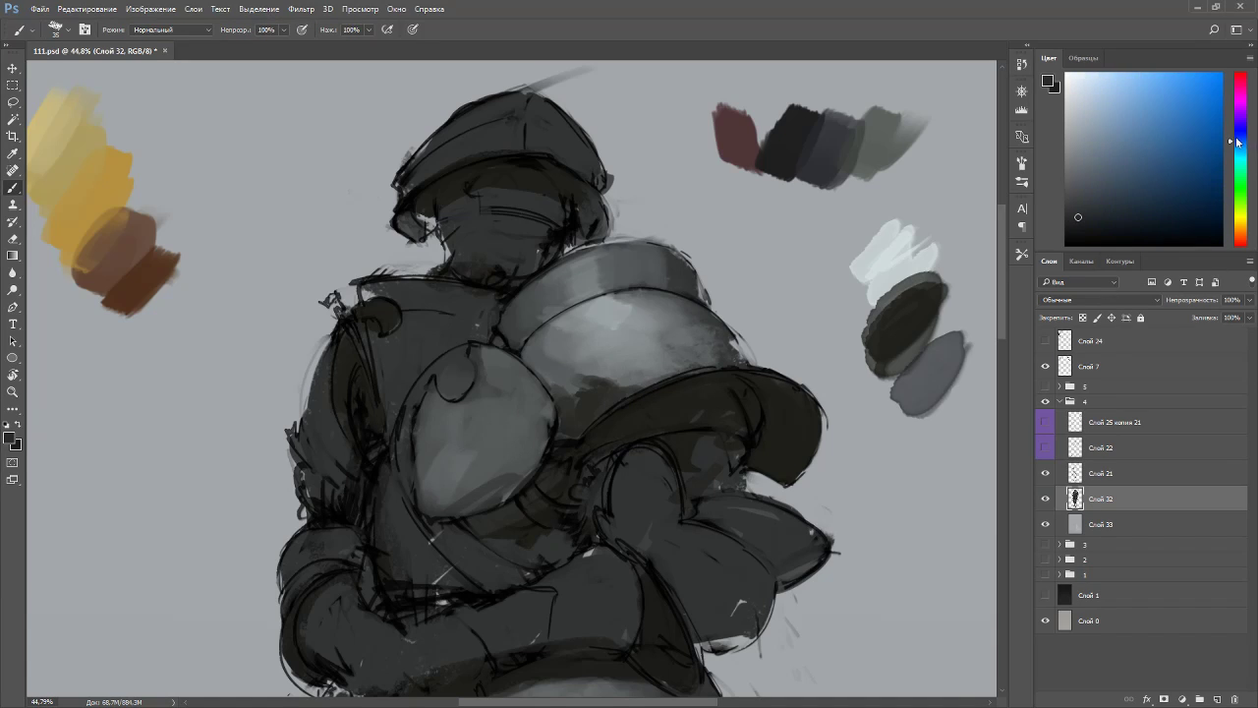
pyautogui.click(1095, 204)
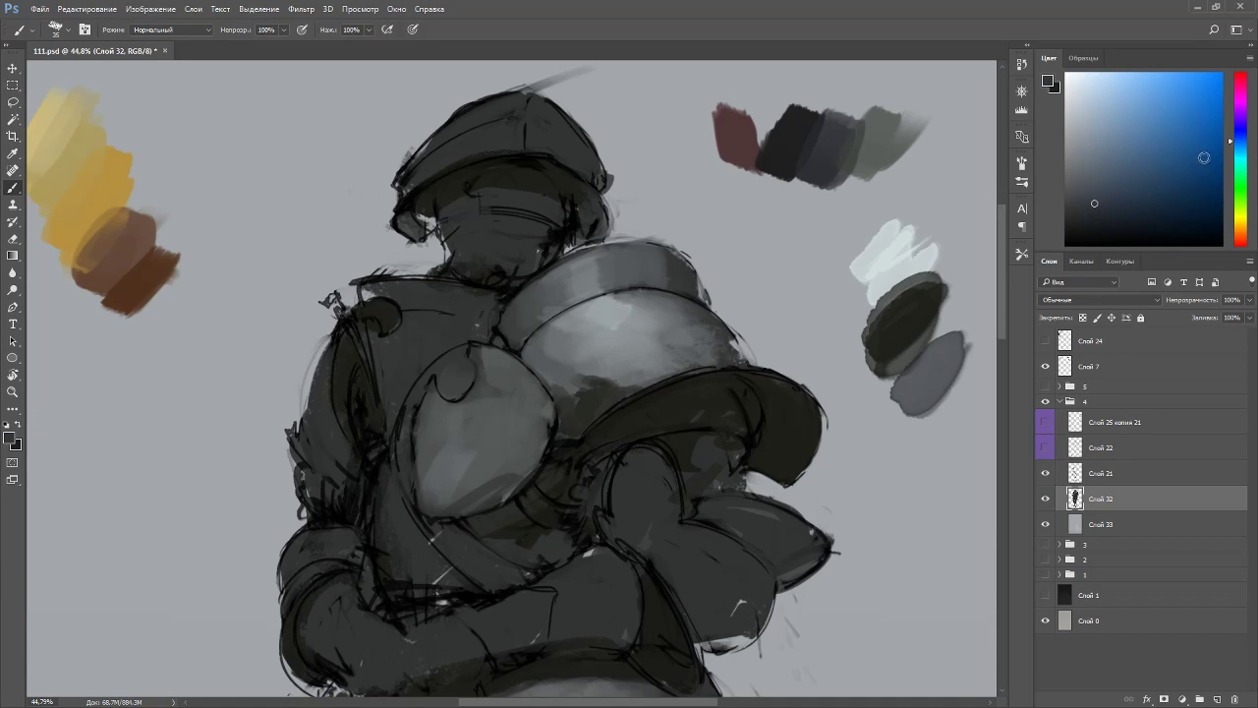
pyautogui.click(1233, 148)
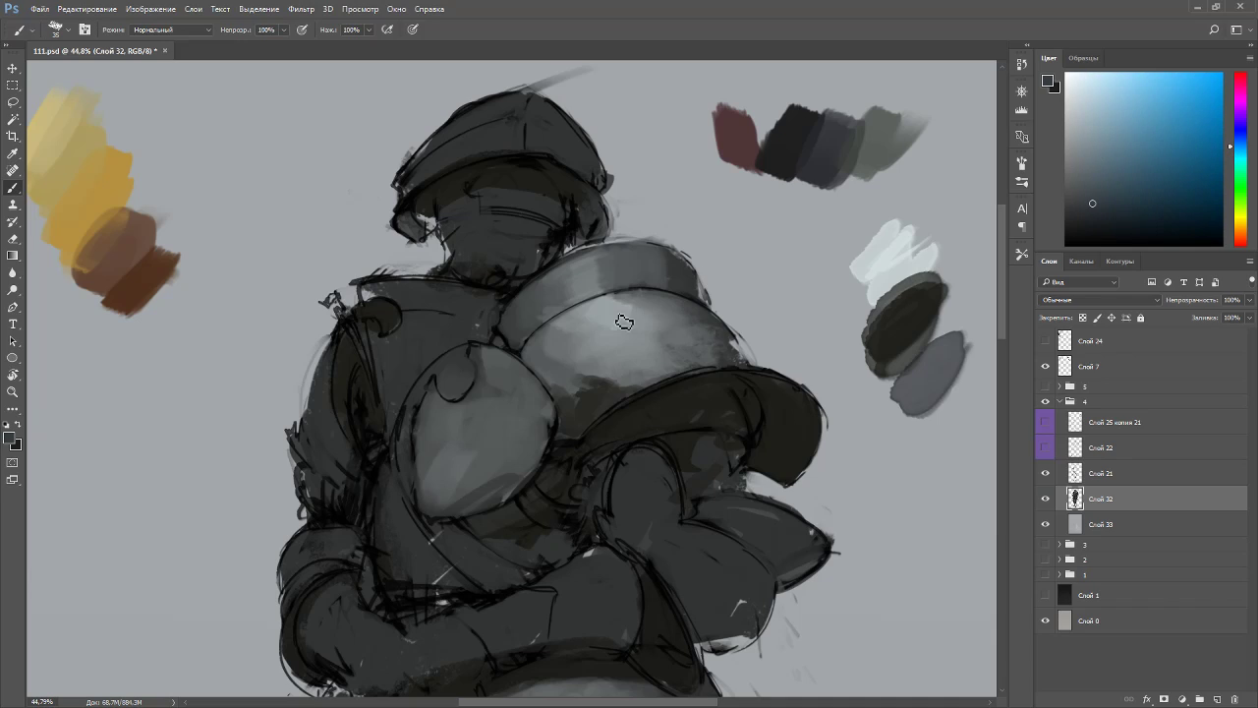
pyautogui.press(']')
pyautogui.press(']')
pyautogui.press(']')
pyautogui.press(']')
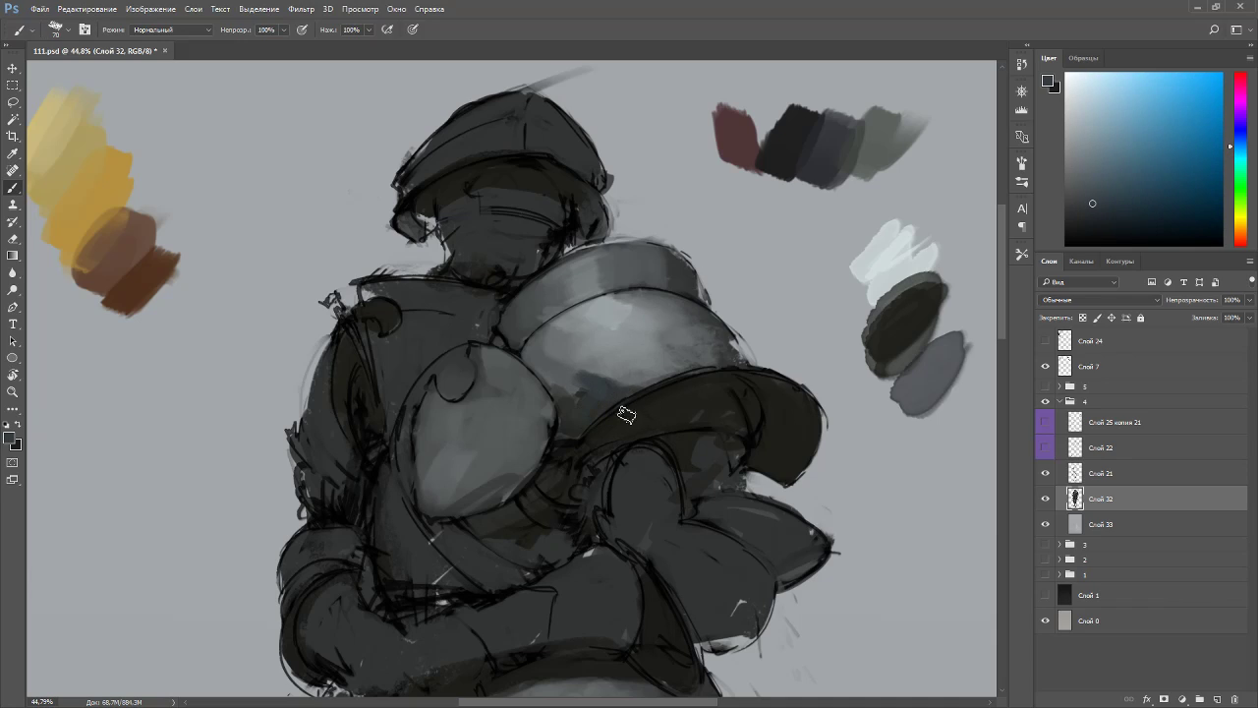
pyautogui.click(1091, 222)
pyautogui.moveTo(593, 375)
pyautogui.mouseDown()
pyautogui.moveTo(596, 396)
pyautogui.moveTo(629, 391)
pyautogui.moveTo(571, 431)
pyautogui.moveTo(588, 432)
pyautogui.mouseUp()
pyautogui.moveTo(641, 393)
pyautogui.mouseDown()
pyautogui.moveTo(592, 236)
pyautogui.moveTo(651, 372)
pyautogui.mouseUp()
# - Break up the upper edge of the shoulder plate's shadow with small dark blue dabs, using a smaller brush
pyautogui.press('[')
pyautogui.press('[')
pyautogui.press('[')
pyautogui.click(634, 365)
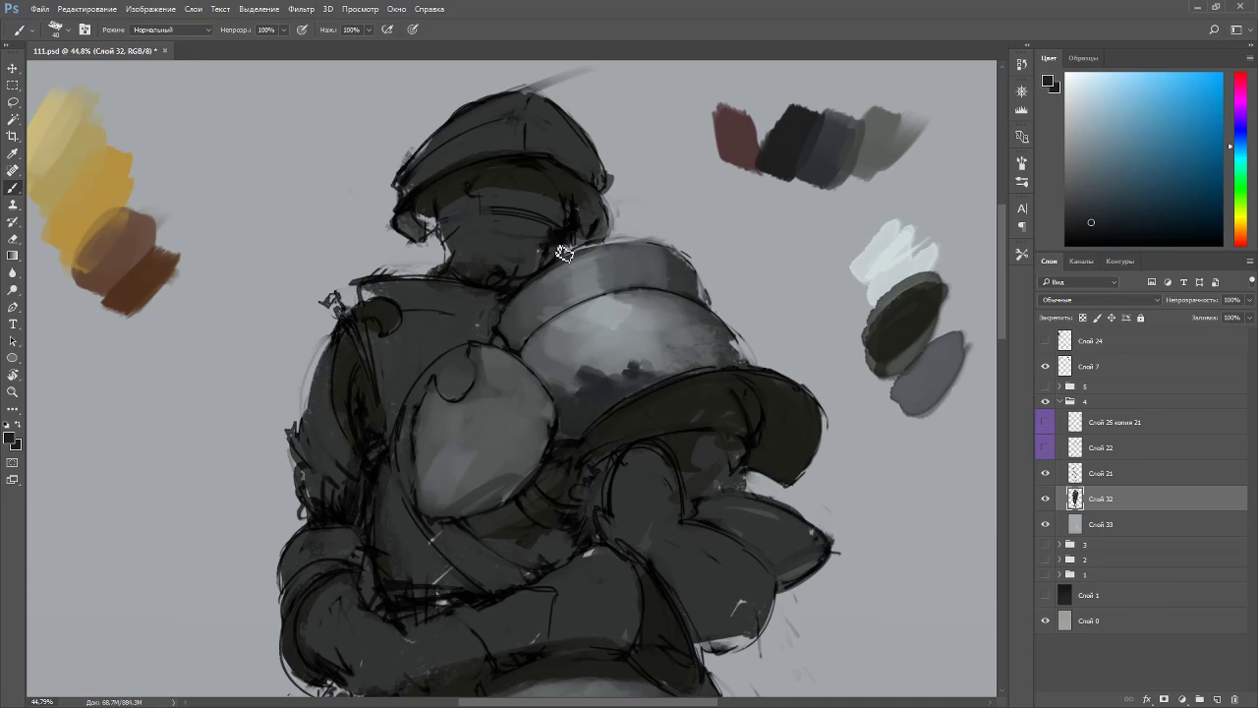
pyautogui.moveTo(573, 387); pyautogui.dragTo(562, 395)
pyautogui.press('[')
pyautogui.press('[')
pyautogui.press('[')
pyautogui.keyDown('alt'); pyautogui.click(584, 401); pyautogui.keyUp('alt')
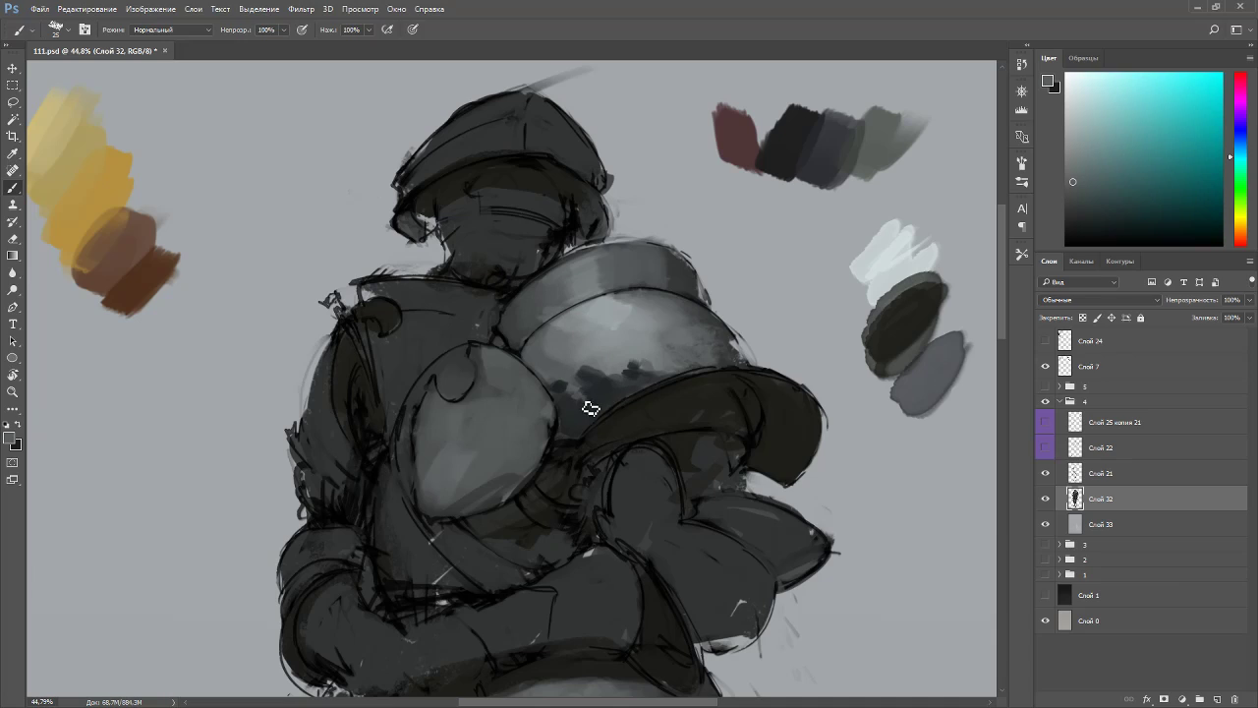
pyautogui.keyDown('alt'); pyautogui.click(590, 405); pyautogui.keyUp('alt')
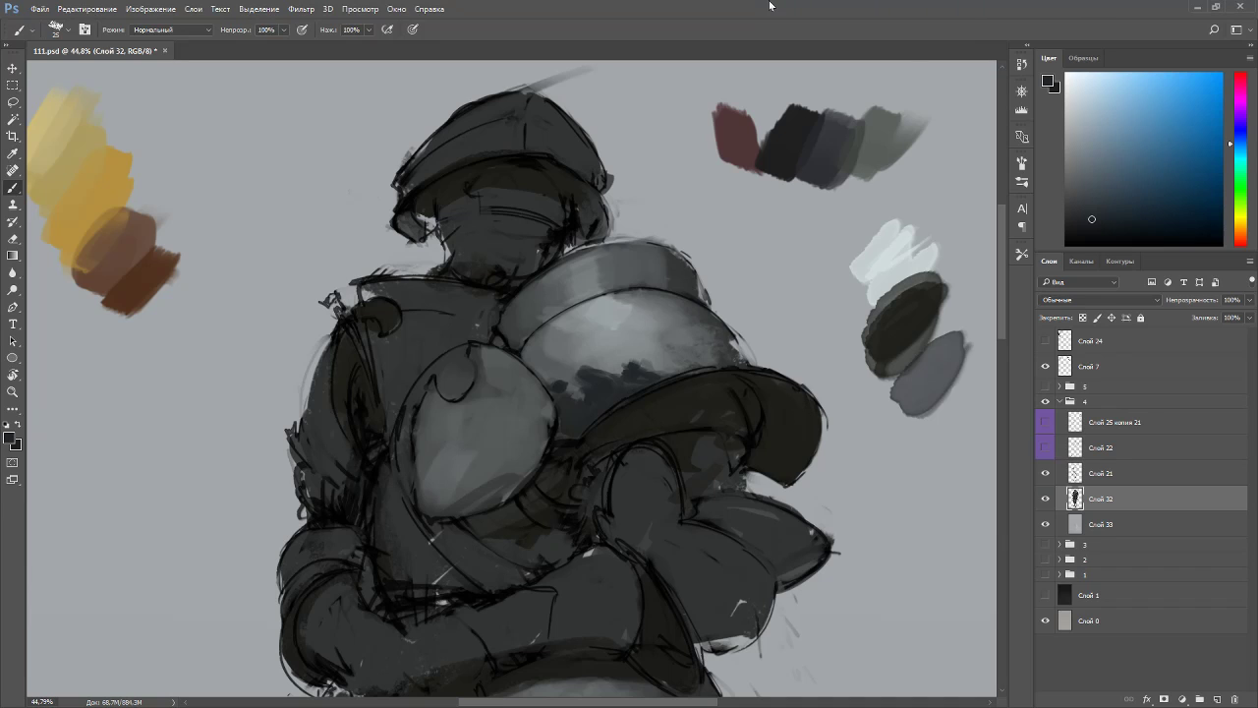
# - Paint irregular dark blue reflections on the far right side of the shoulder plate's main dome
pyautogui.press('r')
pyautogui.moveTo(728, 310); pyautogui.dragTo(543, 176)
pyautogui.keyDown('alt'); pyautogui.click(561, 287); pyautogui.keyUp('alt')
pyautogui.moveTo(569, 254)
pyautogui.mouseDown()
pyautogui.moveTo(565, 231)
pyautogui.moveTo(519, 226)
pyautogui.moveTo(518, 207)
pyautogui.moveTo(494, 228)
pyautogui.moveTo(548, 181)
pyautogui.moveTo(594, 170)
pyautogui.moveTo(526, 202)
pyautogui.moveTo(542, 215)
pyautogui.moveTo(589, 176)
pyautogui.mouseUp()
pyautogui.press('Escape')
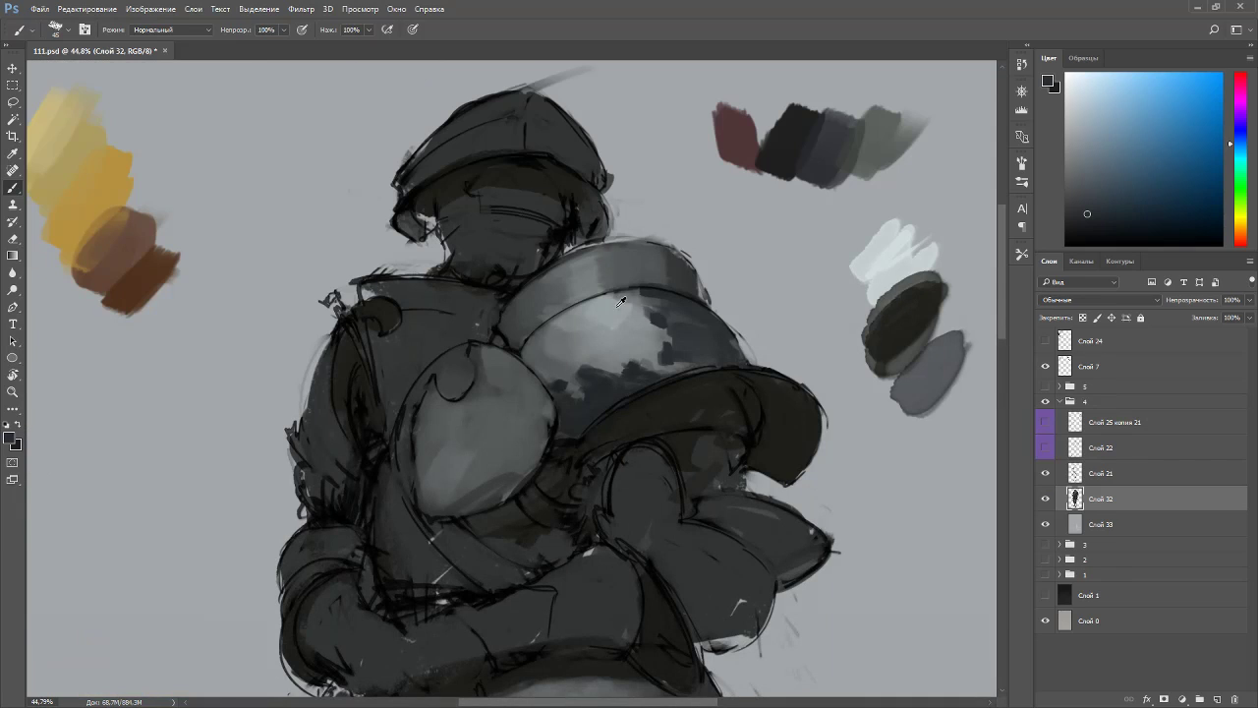
# - Add mid-grey reflections and a near-white highlight to the upper middle of the shoulder plate's dome
pyautogui.keyDown('alt'); pyautogui.click(622, 296); pyautogui.keyUp('alt')
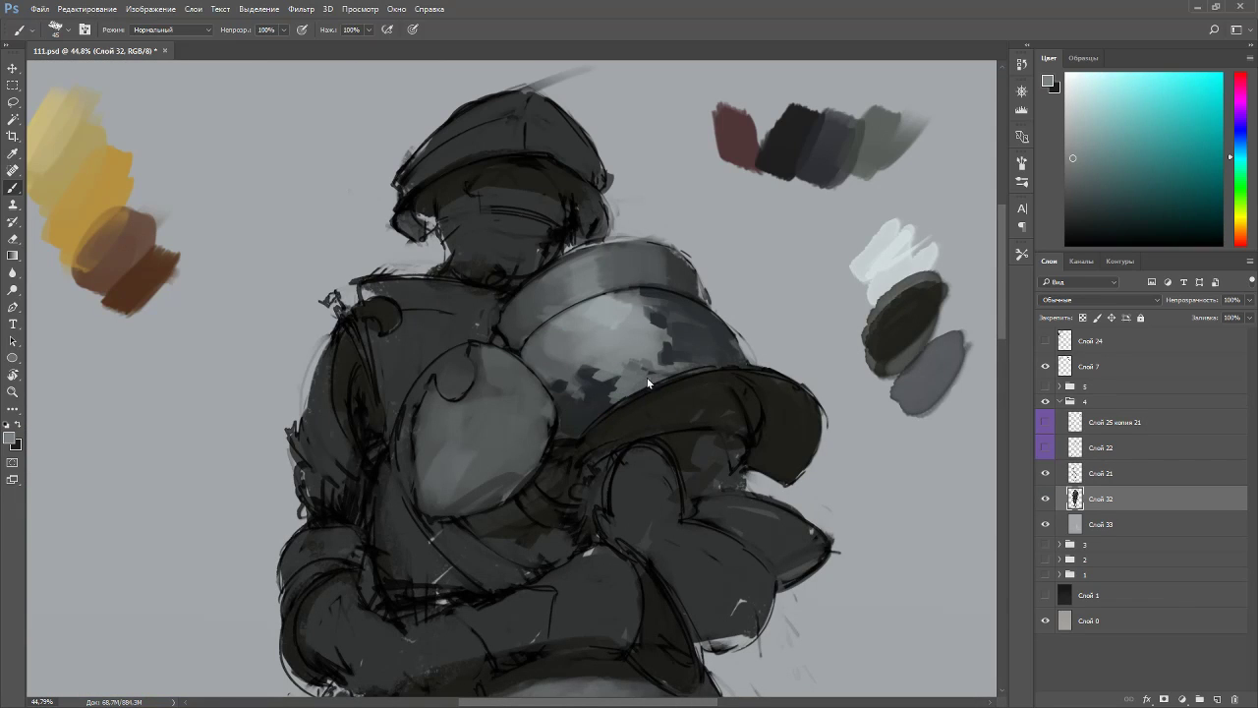
pyautogui.keyDown('alt'); pyautogui.click(897, 250); pyautogui.keyUp('alt')
pyautogui.moveTo(622, 332)
pyautogui.mouseDown()
pyautogui.moveTo(608, 305)
pyautogui.moveTo(641, 327)
pyautogui.moveTo(623, 308)
pyautogui.moveTo(591, 320)
pyautogui.moveTo(636, 305)
pyautogui.moveTo(594, 317)
pyautogui.mouseUp()
pyautogui.keyDown('alt'); pyautogui.click(605, 351); pyautogui.keyUp('alt')
pyautogui.moveTo(539, 371); pyautogui.dragTo(567, 402)
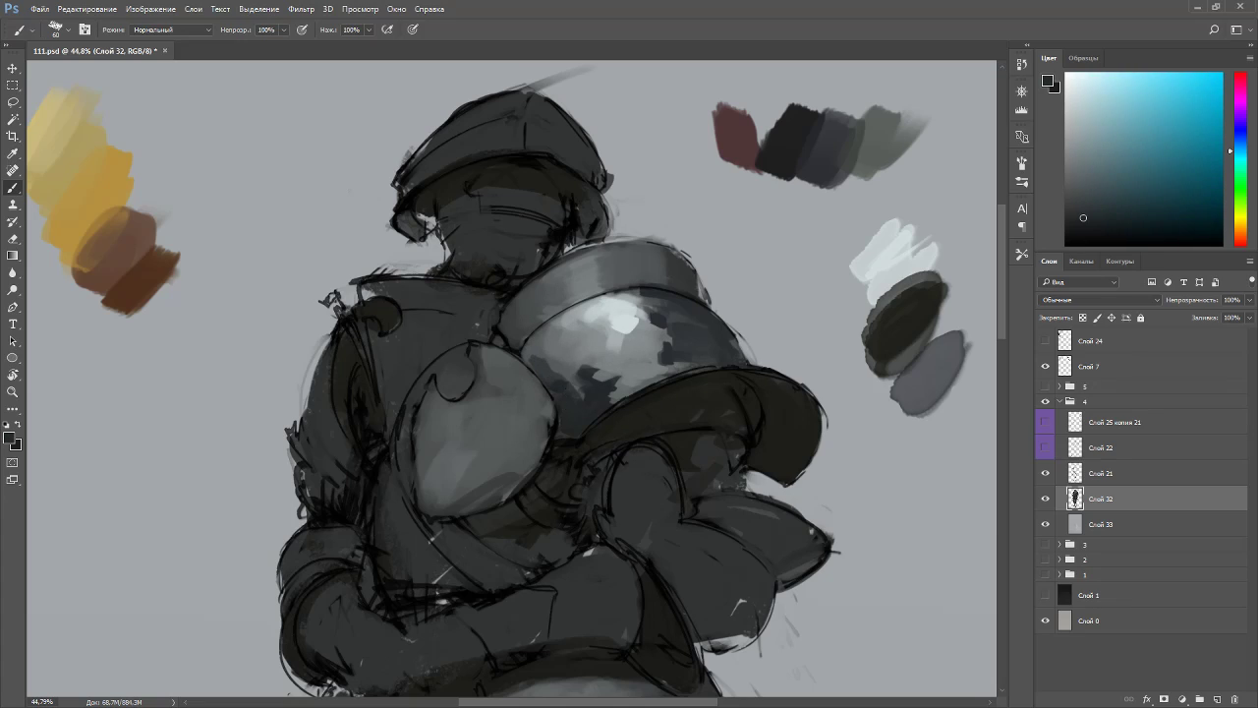
# - Paint contrasting light and dark flecks at the dome's lower left corner with sampled metal tones
pyautogui.keyDown('alt'); pyautogui.click(539, 366); pyautogui.keyUp('alt')
pyautogui.keyDown('alt'); pyautogui.click(607, 320); pyautogui.keyUp('alt')
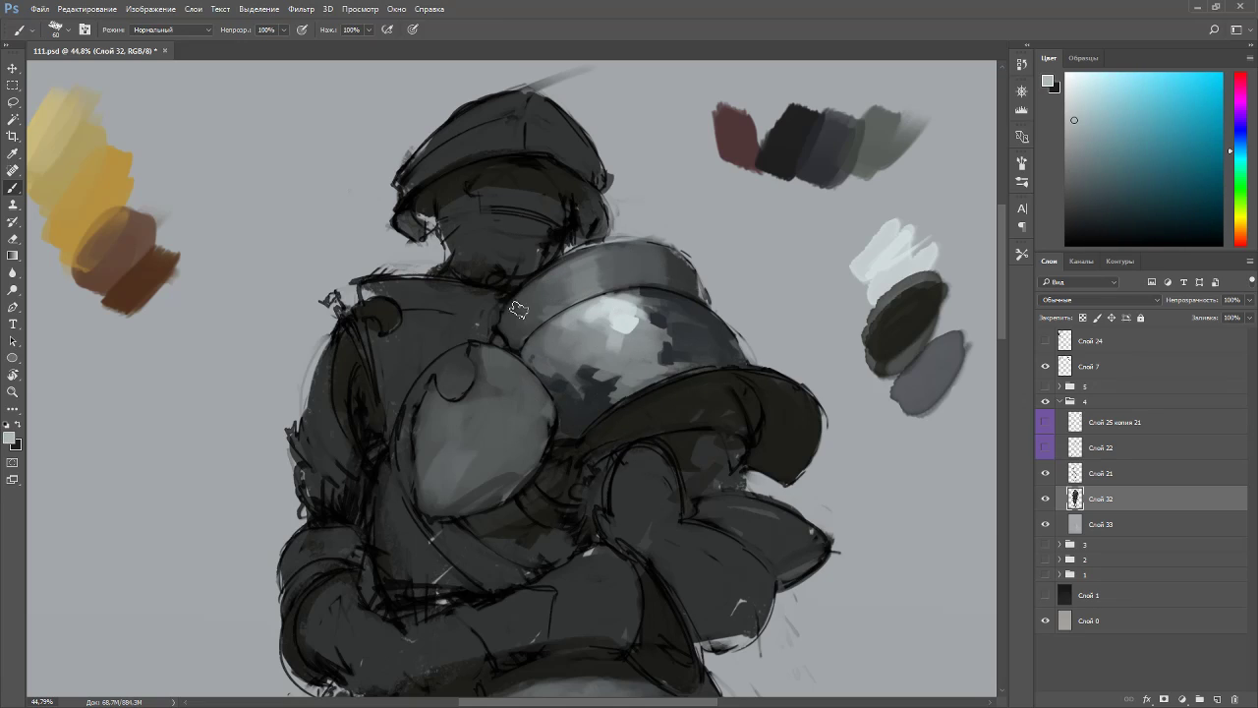
pyautogui.moveTo(554, 396)
pyautogui.mouseDown()
pyautogui.moveTo(576, 378)
pyautogui.moveTo(567, 409)
pyautogui.mouseUp()
pyautogui.keyDown('alt'); pyautogui.click(571, 392); pyautogui.keyUp('alt')
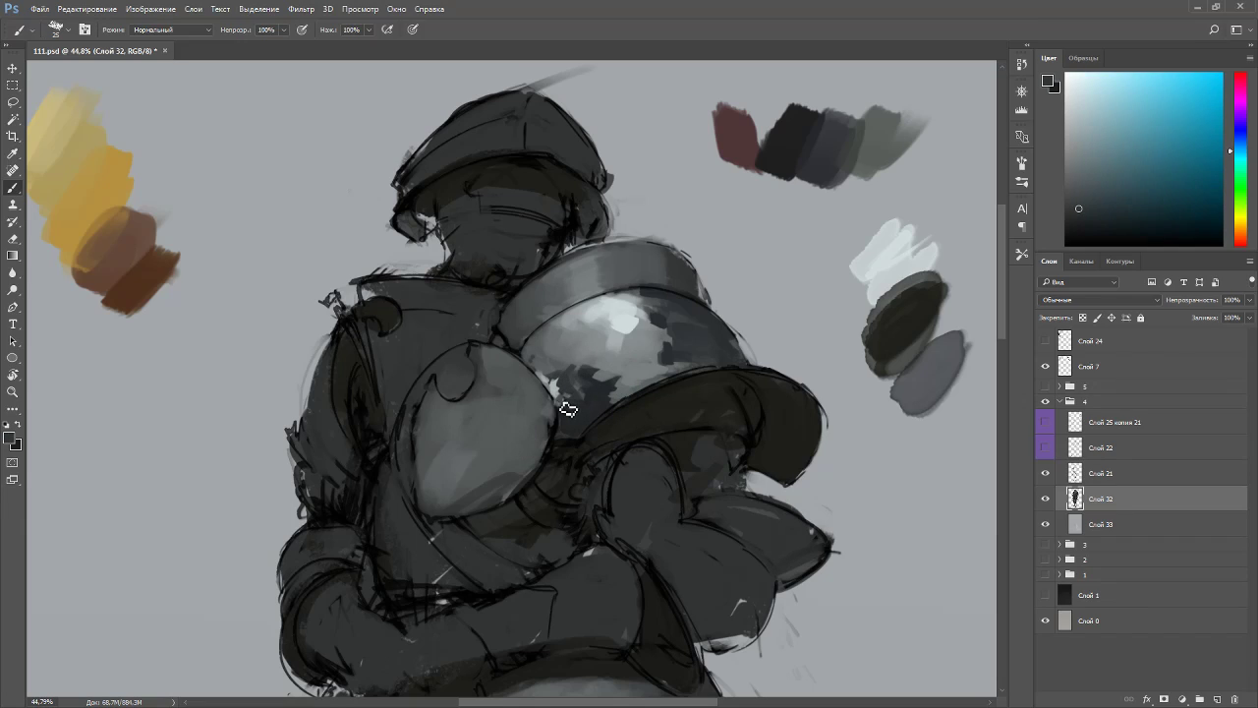
pyautogui.keyDown('alt'); pyautogui.click(552, 385); pyautogui.keyUp('alt')
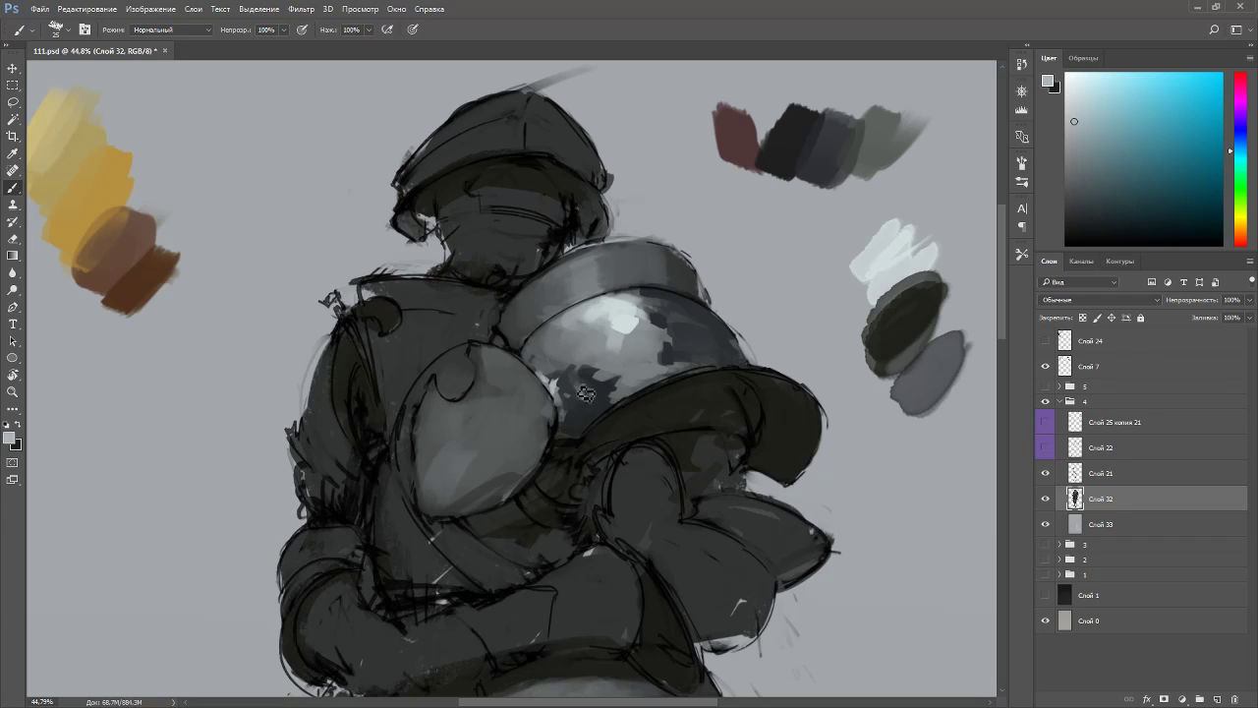
pyautogui.keyDown('alt'); pyautogui.click(554, 383); pyautogui.keyUp('alt')
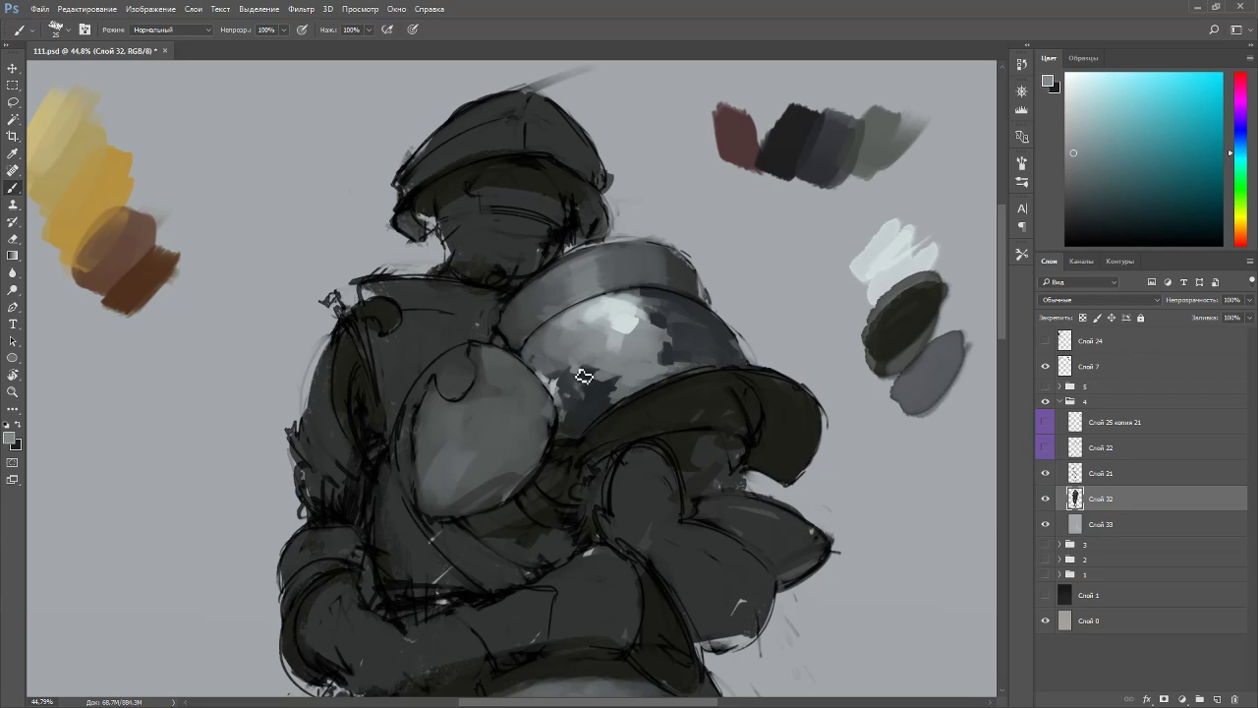
pyautogui.keyDown('alt'); pyautogui.click(581, 379); pyautogui.keyUp('alt')
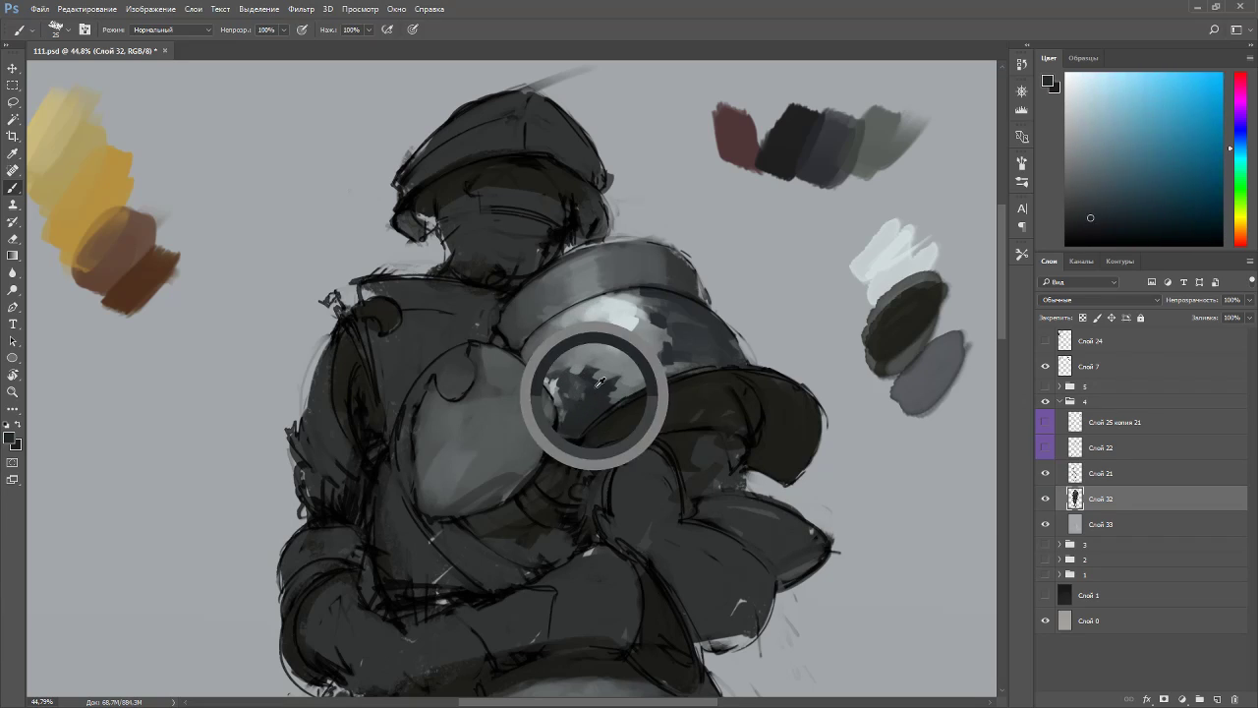
pyautogui.press(']')
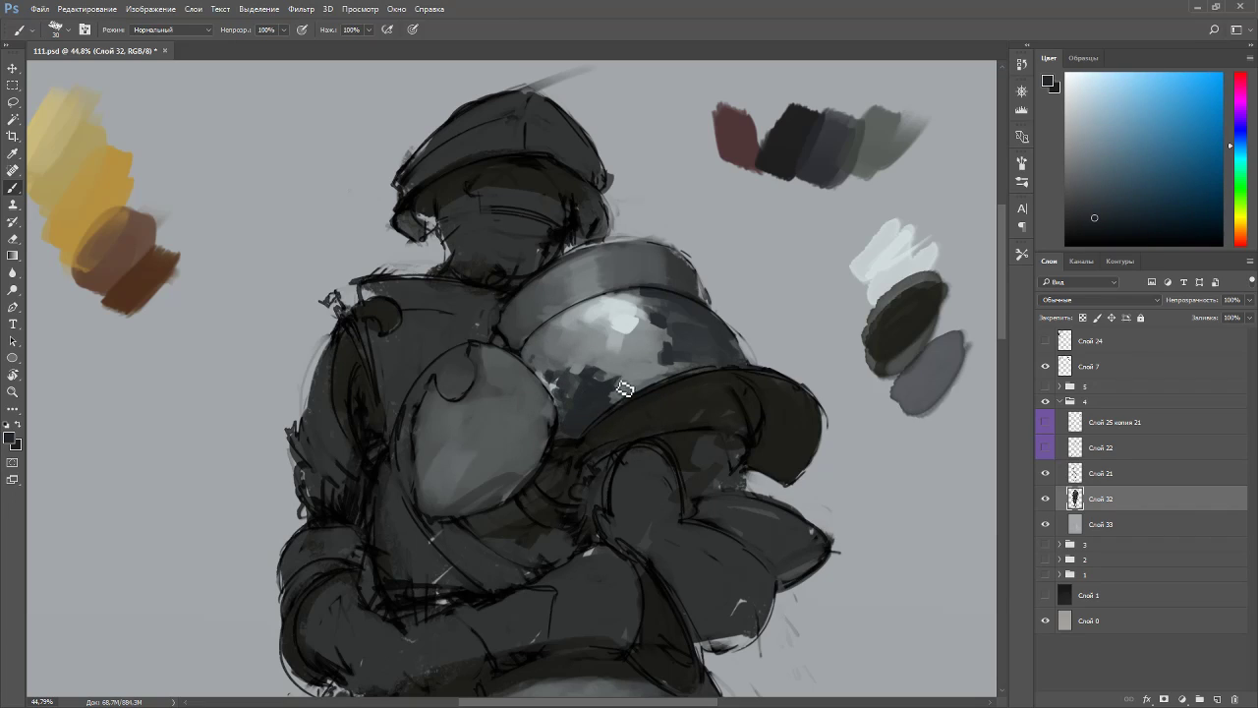
# - Extend the dark reflections along the dome's lower edge and refine its bright highlight and left side with sampled tones
pyautogui.moveTo(620, 378)
pyautogui.mouseDown()
pyautogui.moveTo(635, 392)
pyautogui.moveTo(656, 388)
pyautogui.mouseUp()
pyautogui.keyDown('alt'); pyautogui.click(644, 329); pyautogui.keyUp('alt')
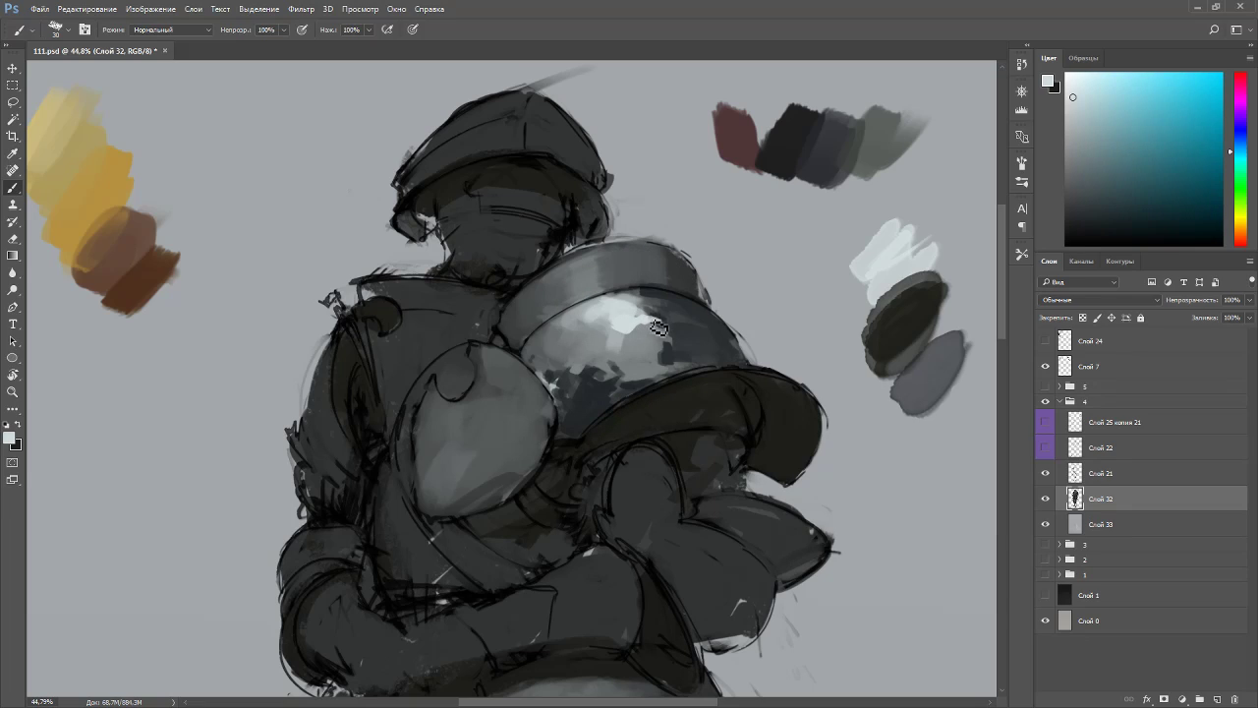
pyautogui.keyDown('alt'); pyautogui.click(590, 346); pyautogui.keyUp('alt')
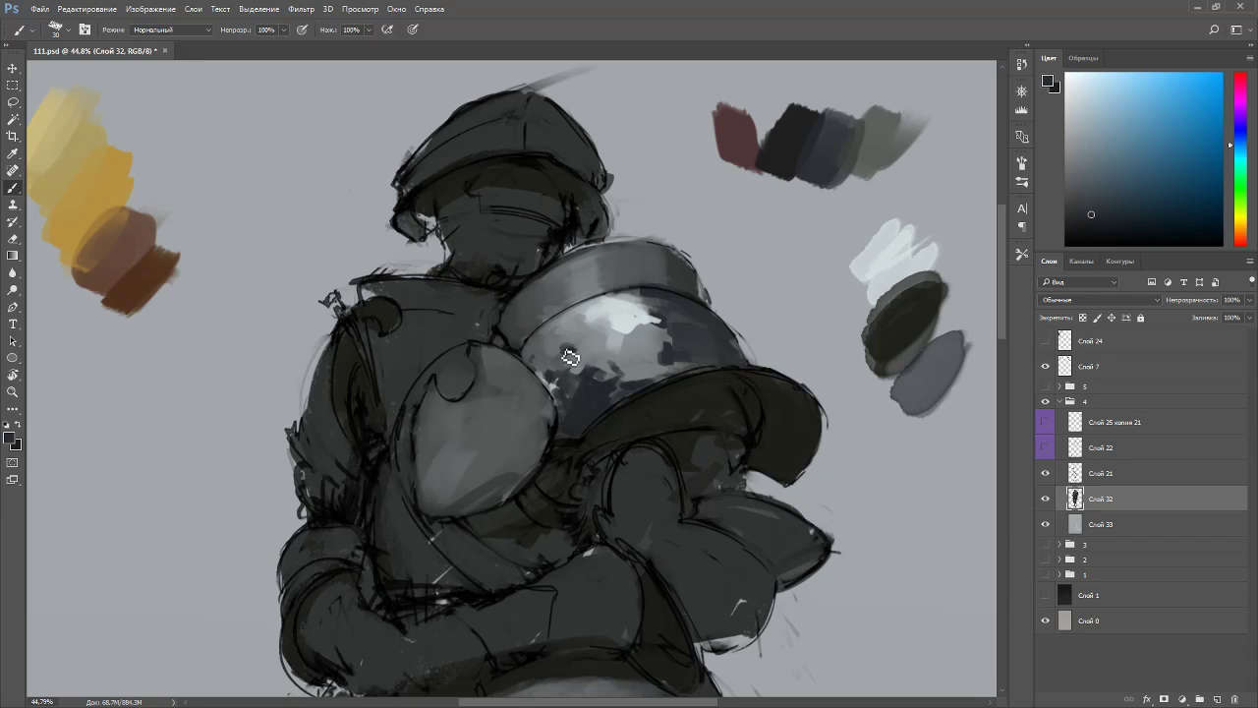
pyautogui.keyDown('alt'); pyautogui.click(566, 334); pyautogui.keyUp('alt')
pyautogui.keyDown('alt'); pyautogui.click(569, 346); pyautogui.keyUp('alt')
pyautogui.keyDown('alt'); pyautogui.click(531, 308); pyautogui.keyUp('alt')
pyautogui.keyDown('alt'); pyautogui.click(580, 273); pyautogui.keyUp('alt')
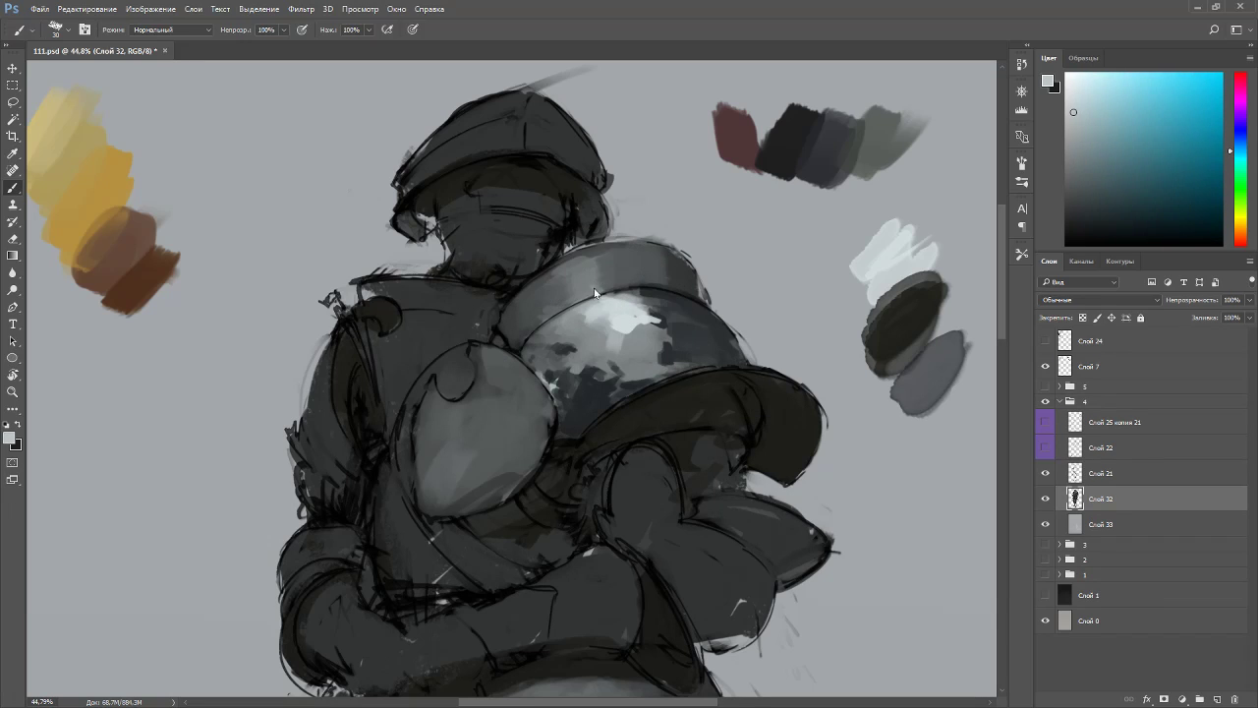
# - Lower the opacity of the line sketch layer Слой 21 to 35% and make Слой 32 the active layer
pyautogui.click(1046, 473)
pyautogui.click(1046, 473)
pyautogui.click(1117, 471)
pyautogui.write('35')
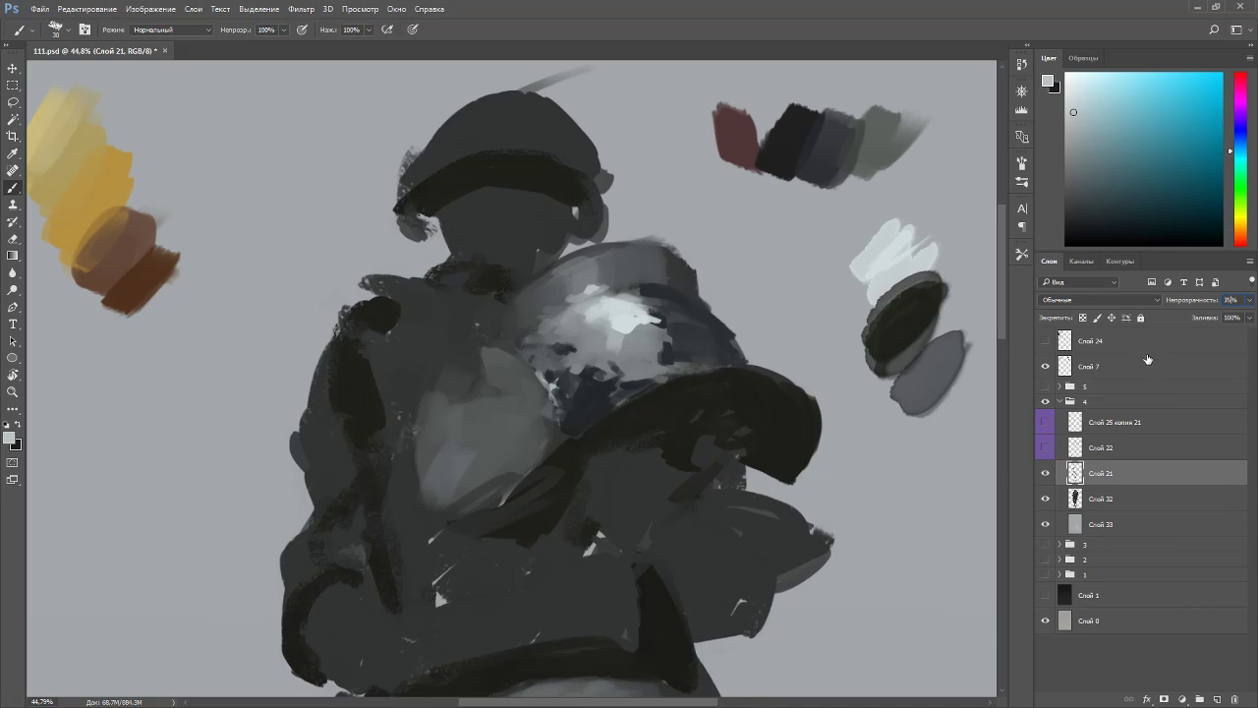
pyautogui.click(1079, 500)
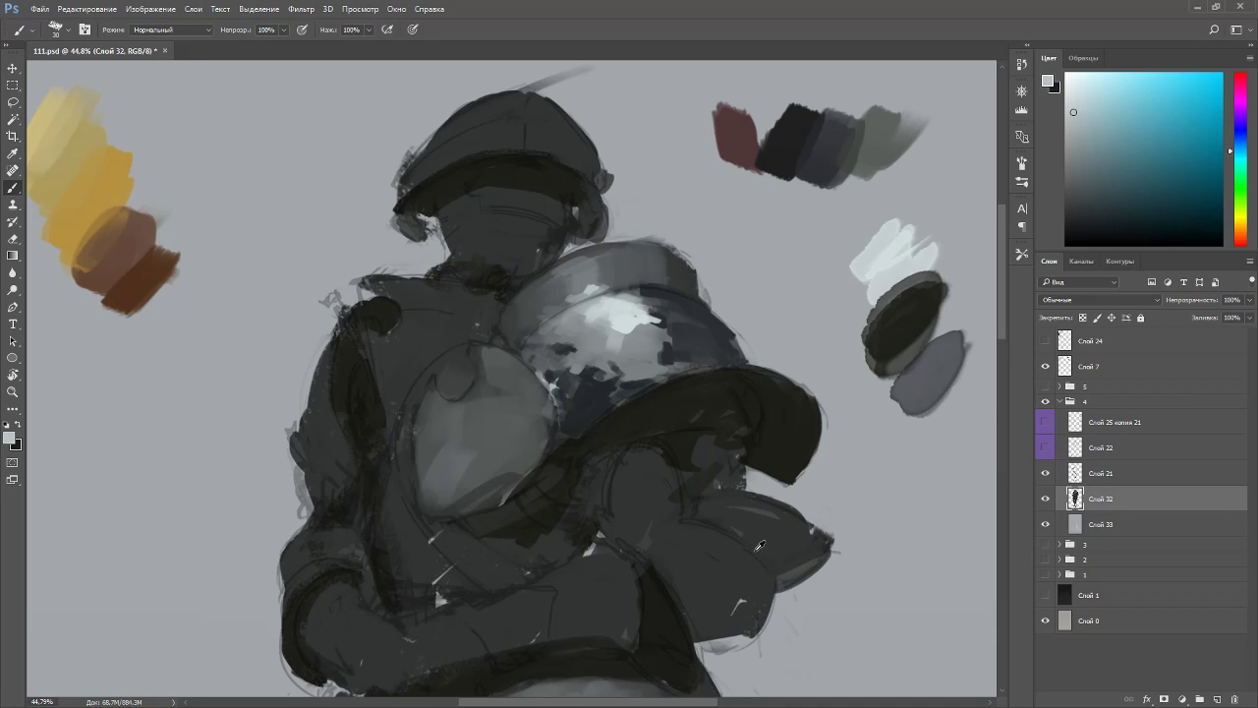
# - Blend the dome's highlight and the adjoining edge of the upper band with a larger brush and sampled greys
pyautogui.scroll(-11, 760, 545)
pyautogui.press('r')
pyautogui.moveTo(797, 408); pyautogui.dragTo(674, 239)
pyautogui.press('Escape')
pyautogui.scroll(5, 536, 162)
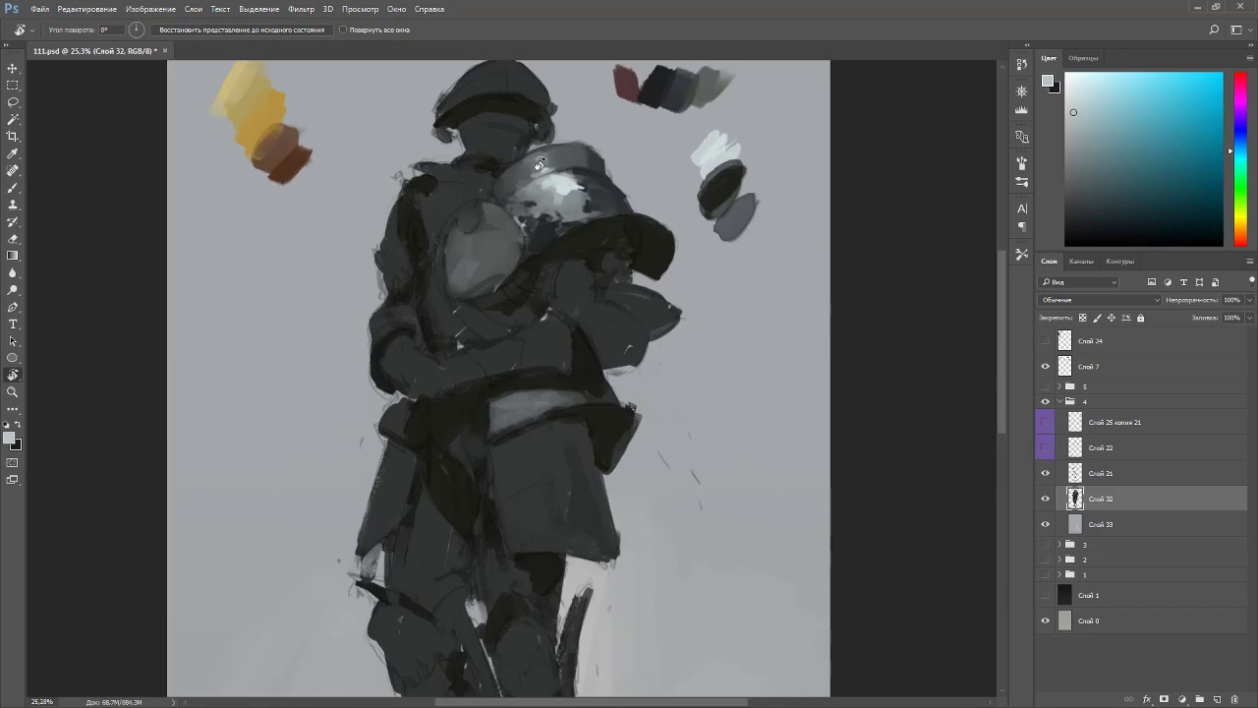
pyautogui.scroll(3, 536, 162)
pyautogui.press('b')
pyautogui.press(']')
pyautogui.press(']')
pyautogui.moveTo(583, 252)
pyautogui.mouseDown()
pyautogui.moveTo(571, 280)
pyautogui.moveTo(606, 215)
pyautogui.moveTo(560, 248)
pyautogui.moveTo(604, 204)
pyautogui.moveTo(603, 225)
pyautogui.moveTo(612, 222)
pyautogui.moveTo(596, 193)
pyautogui.moveTo(594, 238)
pyautogui.mouseUp()
pyautogui.keyDown('alt'); pyautogui.click(600, 231); pyautogui.keyUp('alt')
pyautogui.keyDown('alt'); pyautogui.click(593, 215); pyautogui.keyUp('alt')
pyautogui.keyDown('alt'); pyautogui.click(567, 187); pyautogui.keyUp('alt')
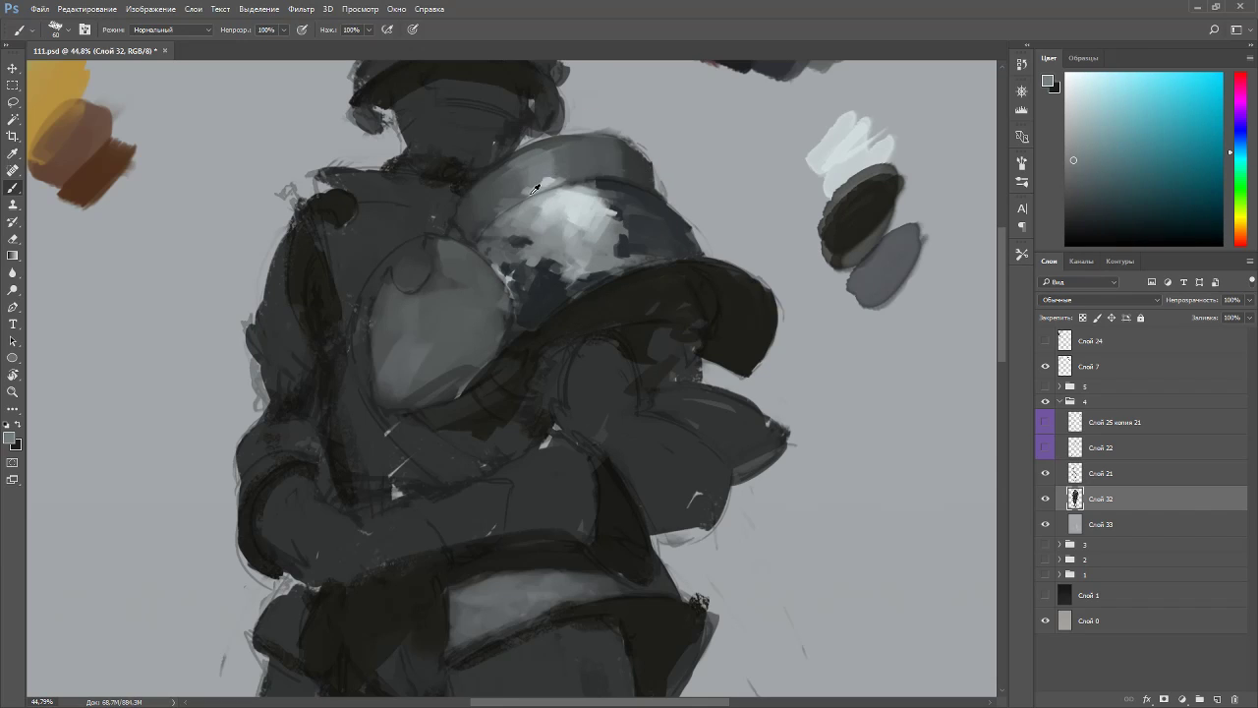
# - Darken the right end of the shoulder plate's upper band and refine it with sampled greys and a cooler blue-grey
pyautogui.keyDown('alt'); pyautogui.click(578, 151); pyautogui.keyUp('alt')
pyautogui.moveTo(621, 157); pyautogui.dragTo(641, 186)
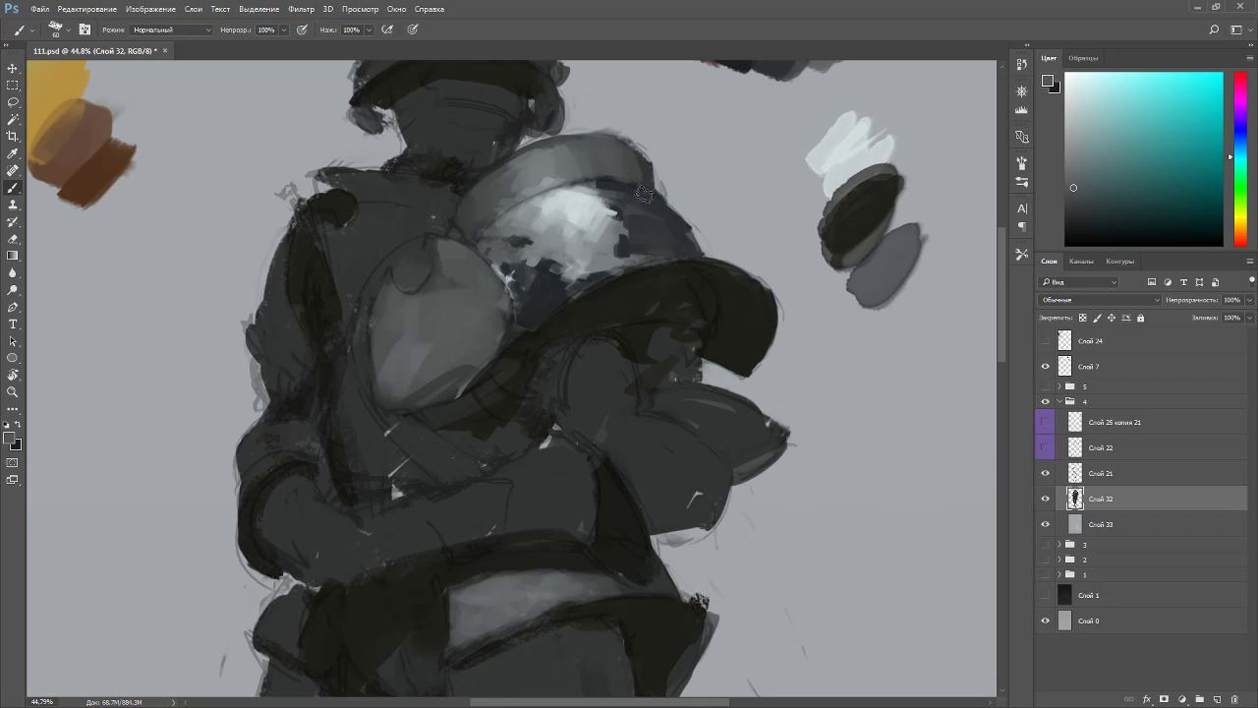
pyautogui.keyDown('alt'); pyautogui.click(648, 224); pyautogui.keyUp('alt')
pyautogui.keyDown('alt'); pyautogui.click(603, 165); pyautogui.keyUp('alt')
pyautogui.click(1236, 149)
pyautogui.click(1082, 157)
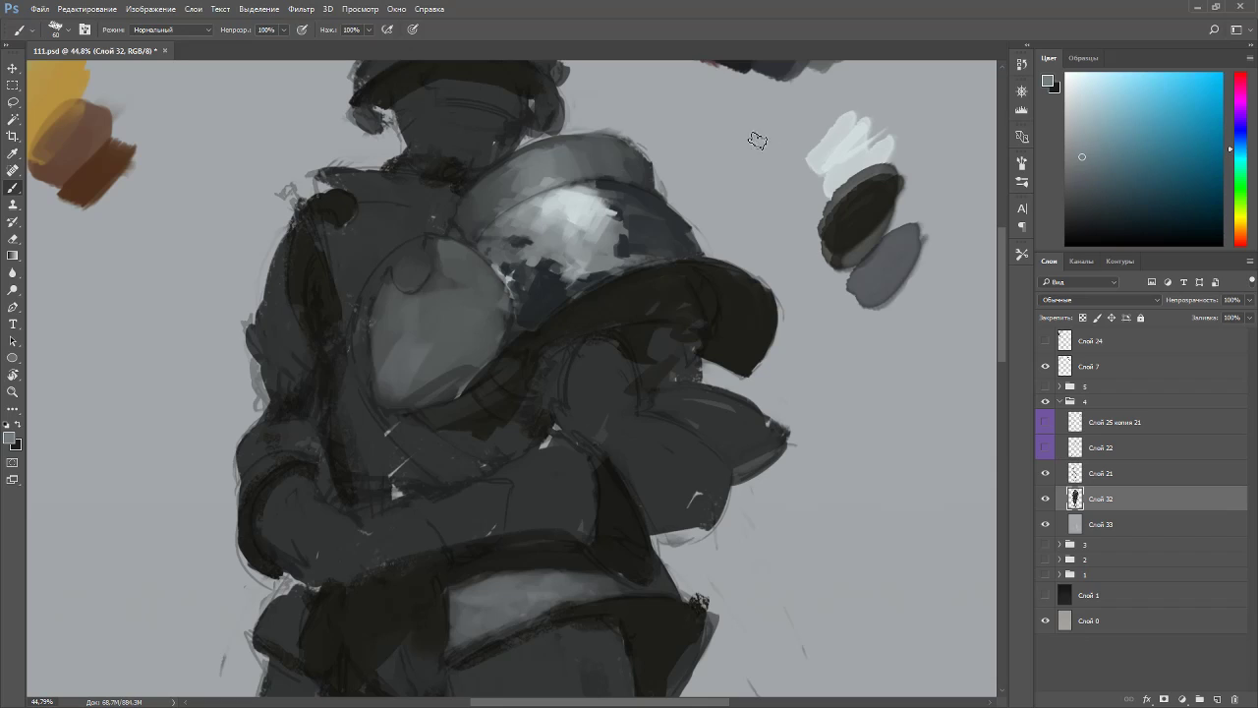
pyautogui.keyDown('alt'); pyautogui.click(614, 165); pyautogui.keyUp('alt')
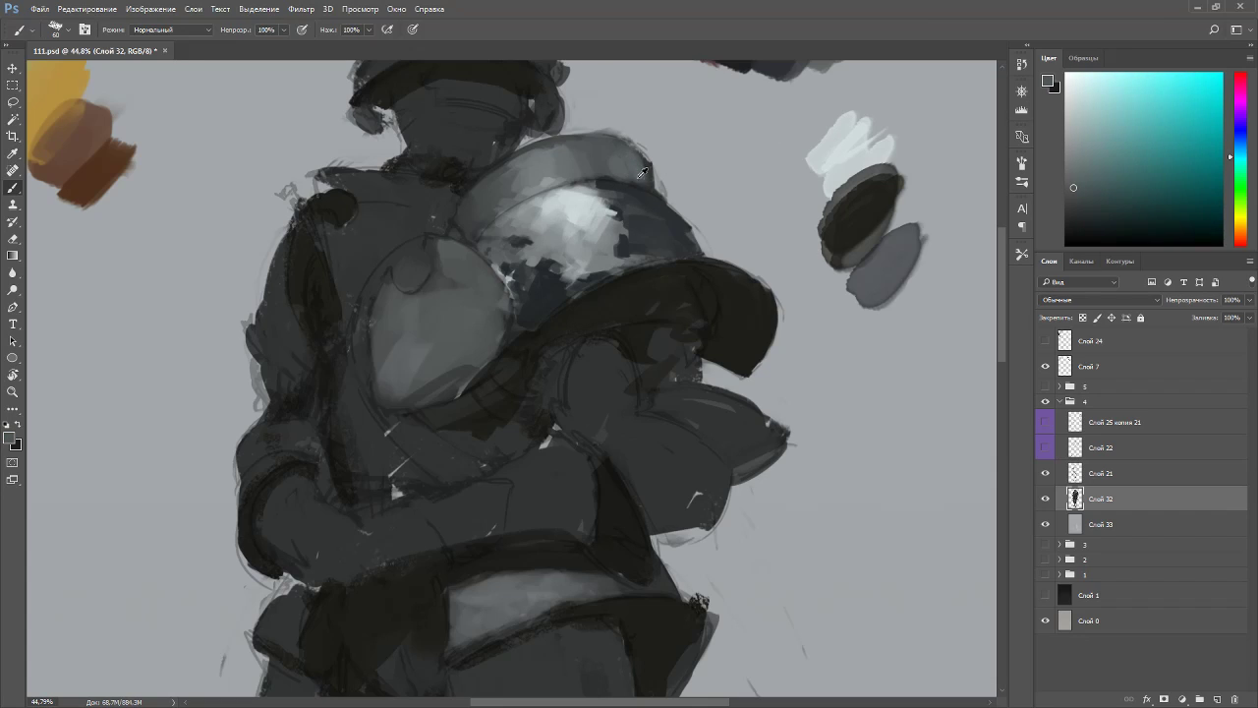
# - Smooth the dome's dark right side with sampled deep blues and even out the upper band with its own greys
pyautogui.keyDown('alt'); pyautogui.click(666, 228); pyautogui.keyUp('alt')
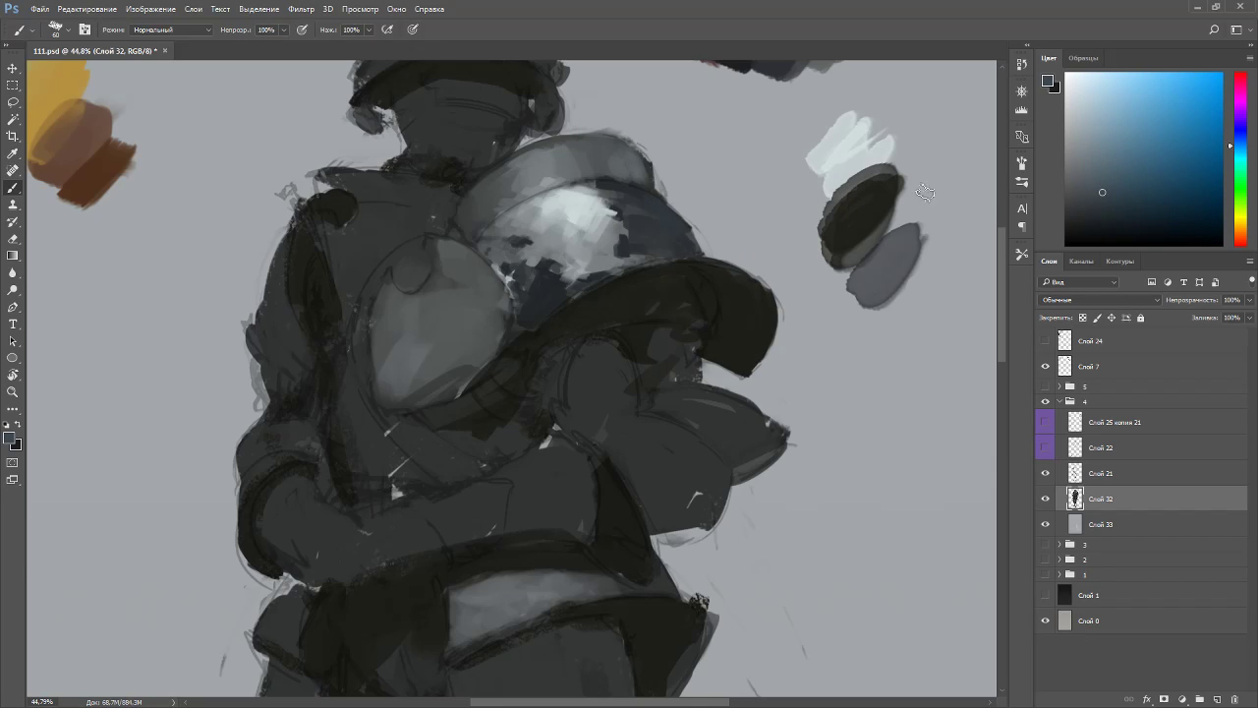
pyautogui.keyDown('alt'); pyautogui.click(655, 207); pyautogui.keyUp('alt')
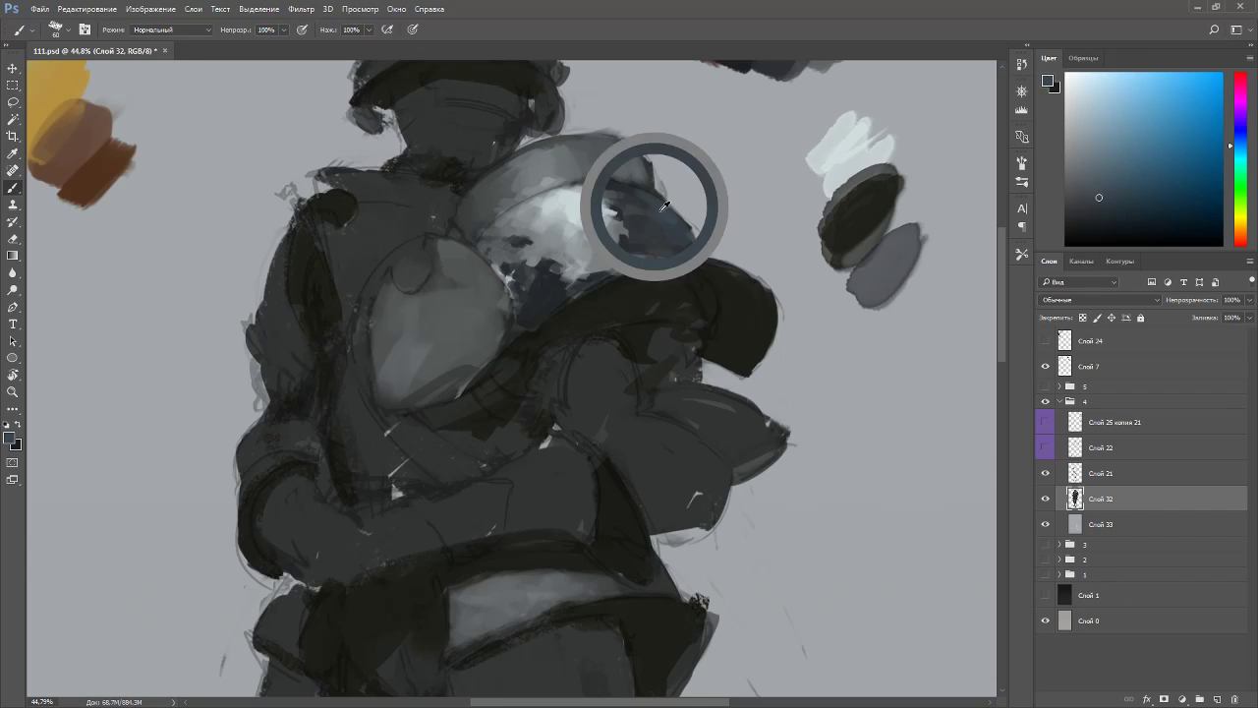
pyautogui.keyDown('alt'); pyautogui.click(644, 237); pyautogui.keyUp('alt')
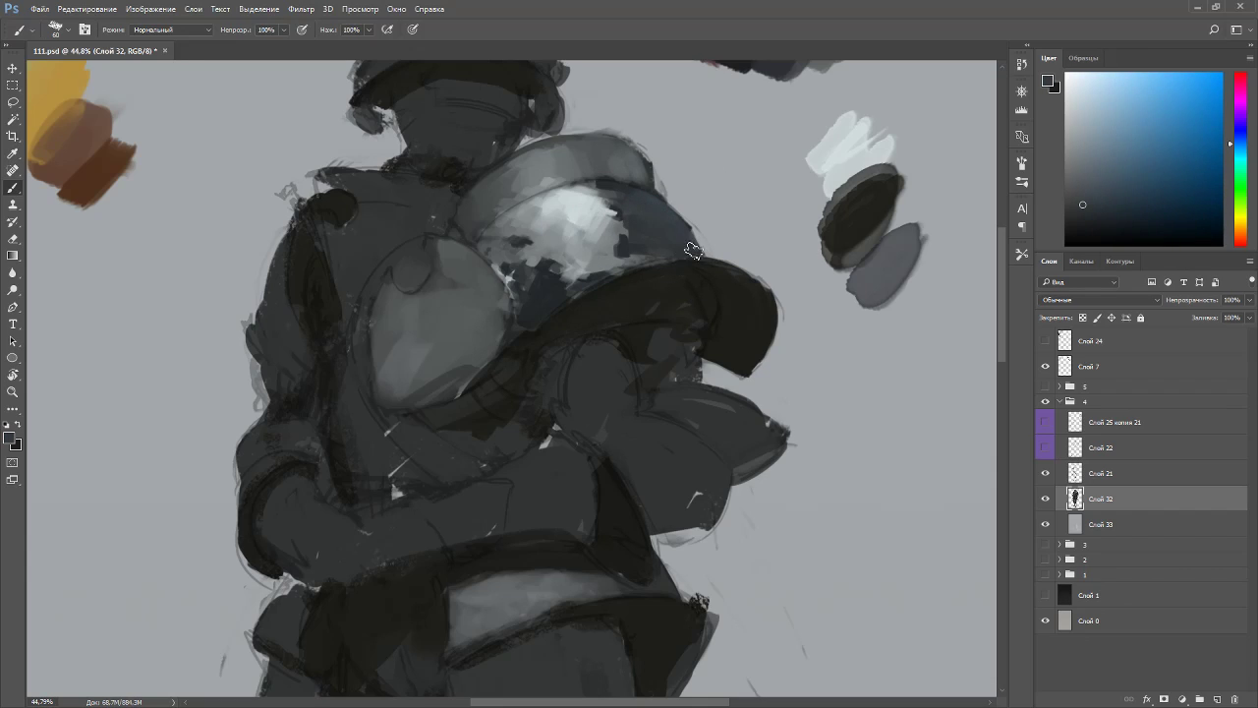
pyautogui.keyDown('alt'); pyautogui.click(639, 168); pyautogui.keyUp('alt')
pyautogui.keyDown('alt'); pyautogui.click(607, 141); pyautogui.keyUp('alt')
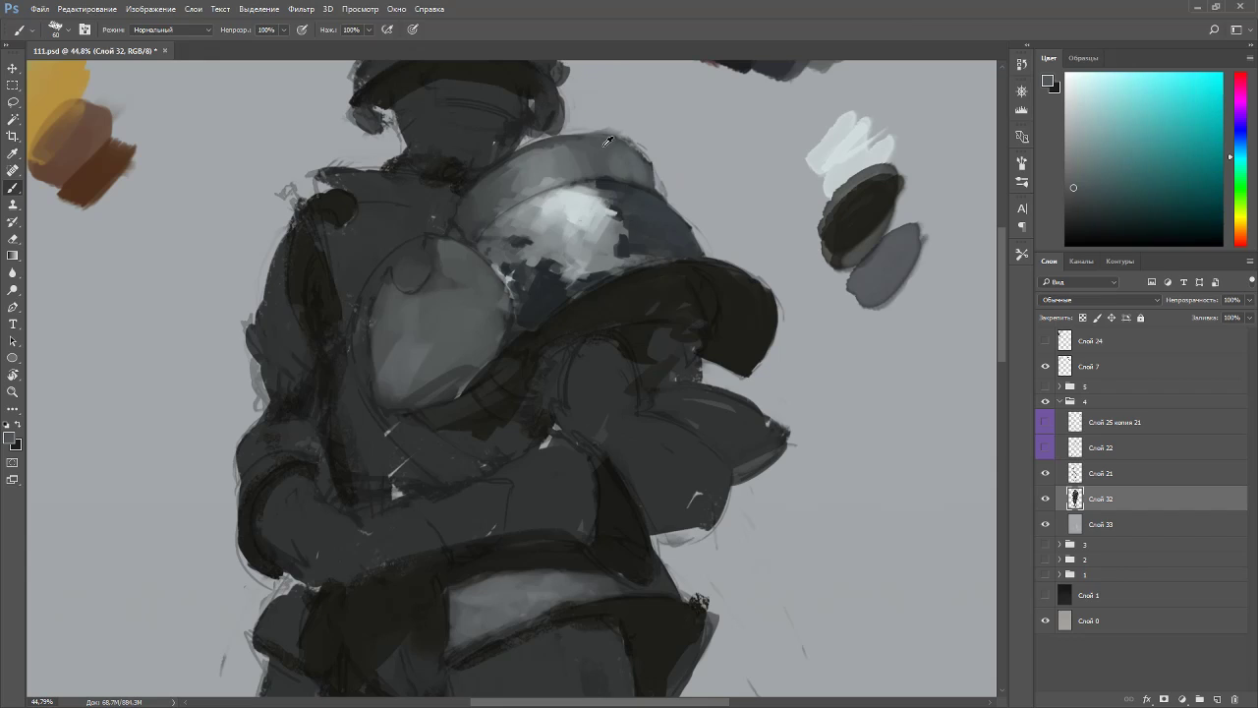
pyautogui.keyDown('alt'); pyautogui.click(521, 172); pyautogui.keyUp('alt')
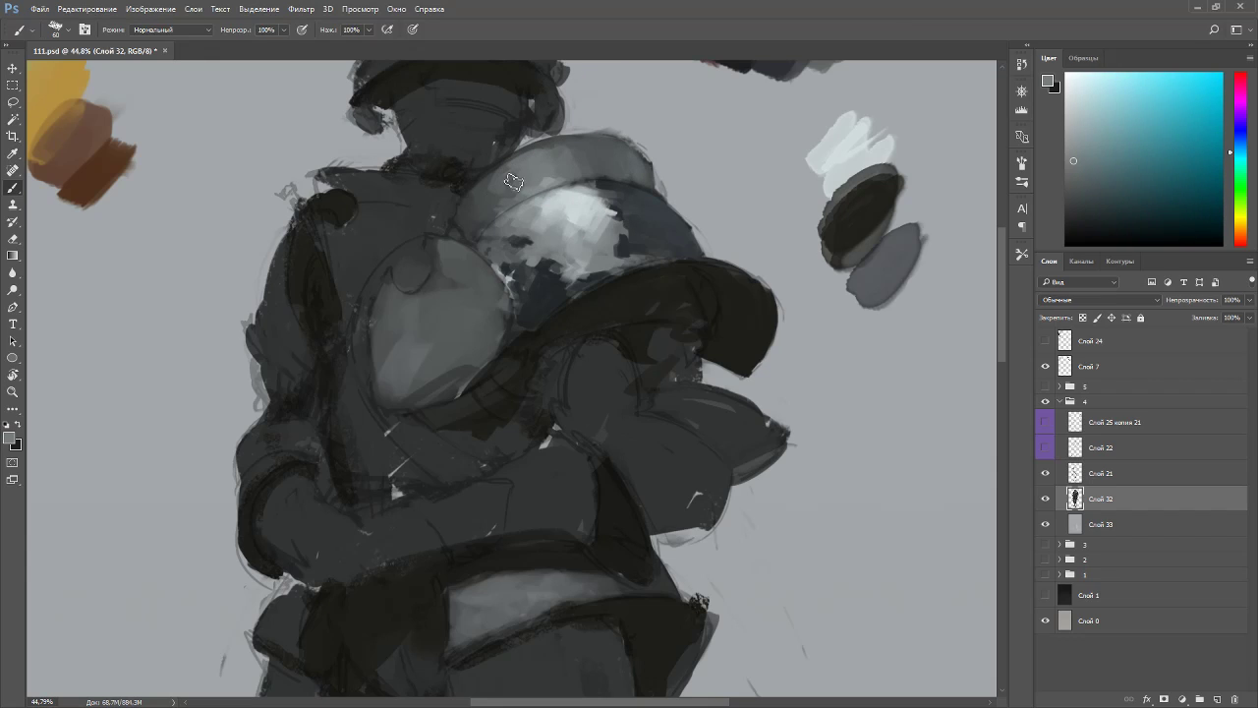
# - Break up the right edge of the dome's highlight with mid-grey and dark blue flecks sampled from the metal
pyautogui.keyDown('alt'); pyautogui.click(488, 200); pyautogui.keyUp('alt')
pyautogui.keyDown('alt'); pyautogui.click(562, 234); pyautogui.keyUp('alt')
pyautogui.keyDown('alt'); pyautogui.click(623, 214); pyautogui.keyUp('alt')
pyautogui.keyDown('alt'); pyautogui.click(637, 242); pyautogui.keyUp('alt')
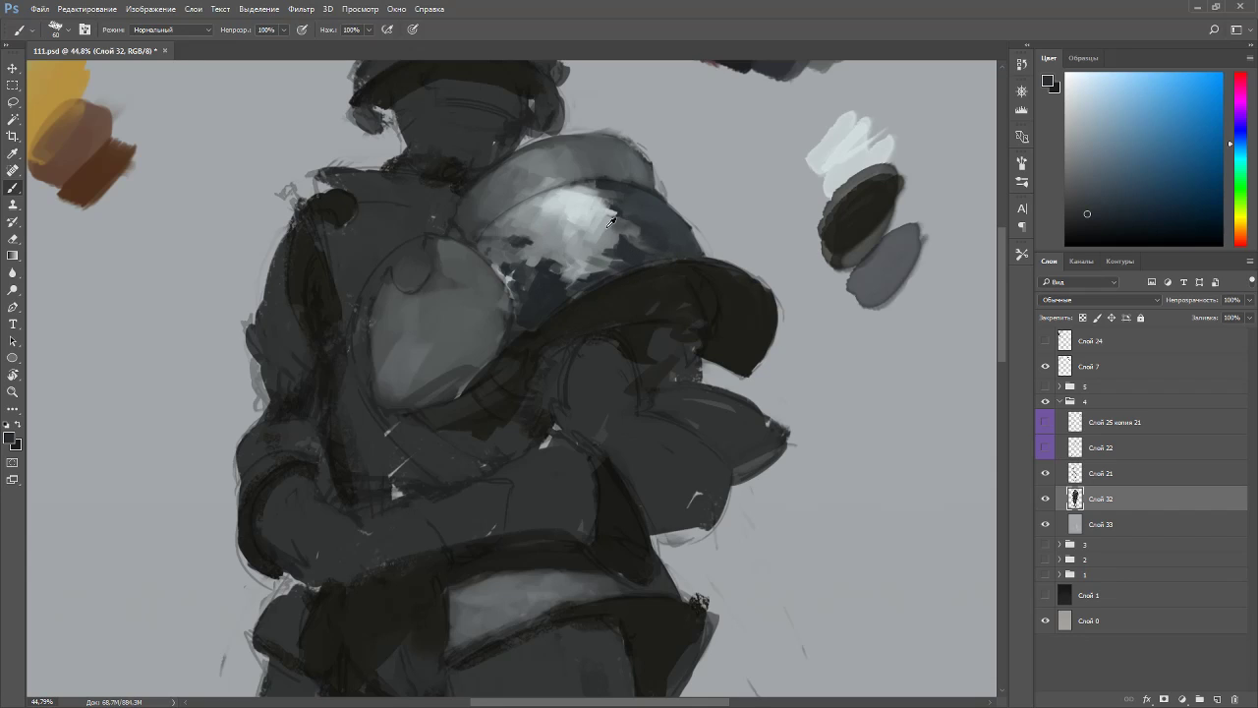
pyautogui.keyDown('alt'); pyautogui.click(613, 232); pyautogui.keyUp('alt')
pyautogui.keyDown('alt'); pyautogui.click(632, 241); pyautogui.keyUp('alt')
pyautogui.moveTo(594, 257)
pyautogui.mouseDown()
pyautogui.moveTo(604, 264)
pyautogui.moveTo(588, 286)
pyautogui.mouseUp()
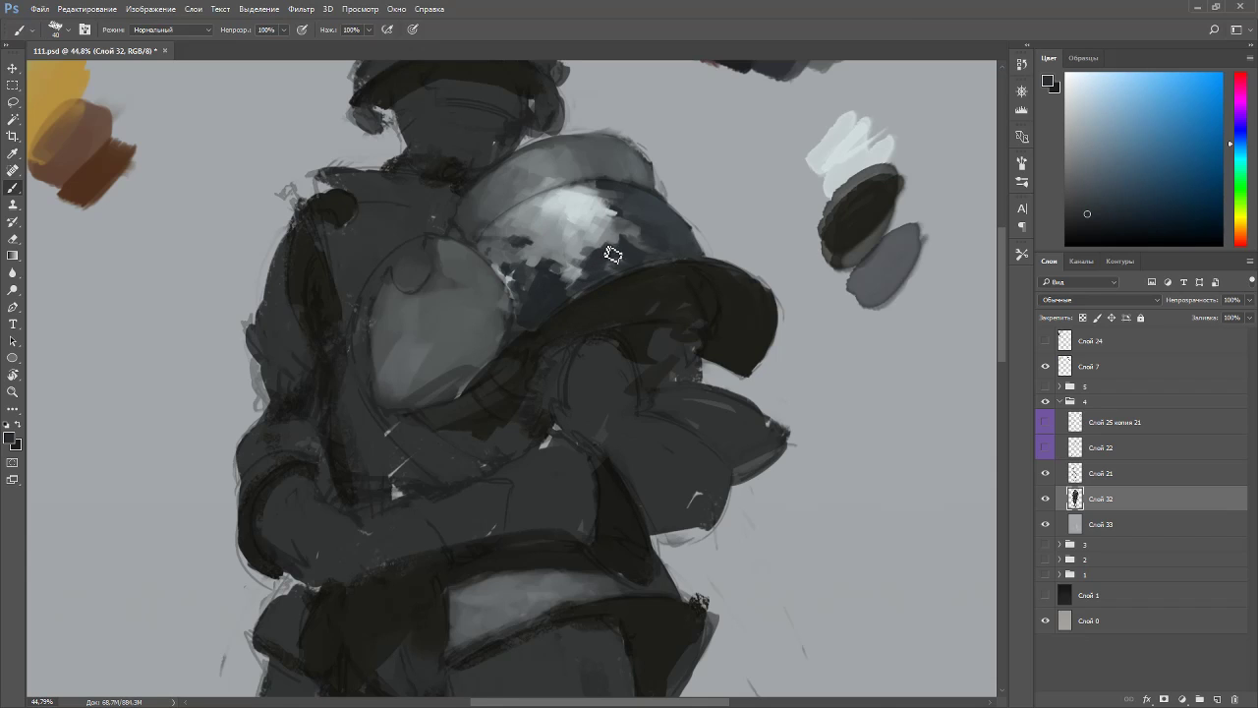
# - Rotate the canvas and paint fine light scratches over the dome's lower dark reflections with a much smaller brush
pyautogui.moveTo(629, 244); pyautogui.dragTo(447, 268)
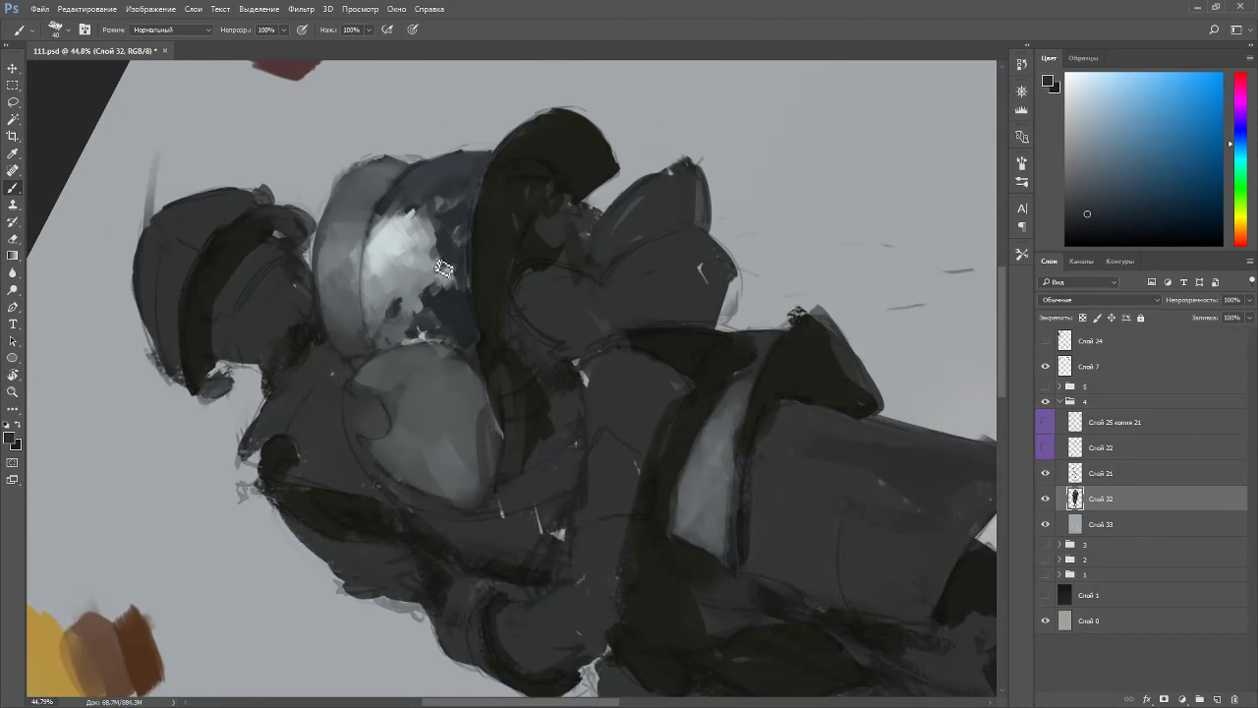
pyautogui.keyDown('alt'); pyautogui.click(446, 269); pyautogui.keyUp('alt')
pyautogui.press('[')
pyautogui.press('[')
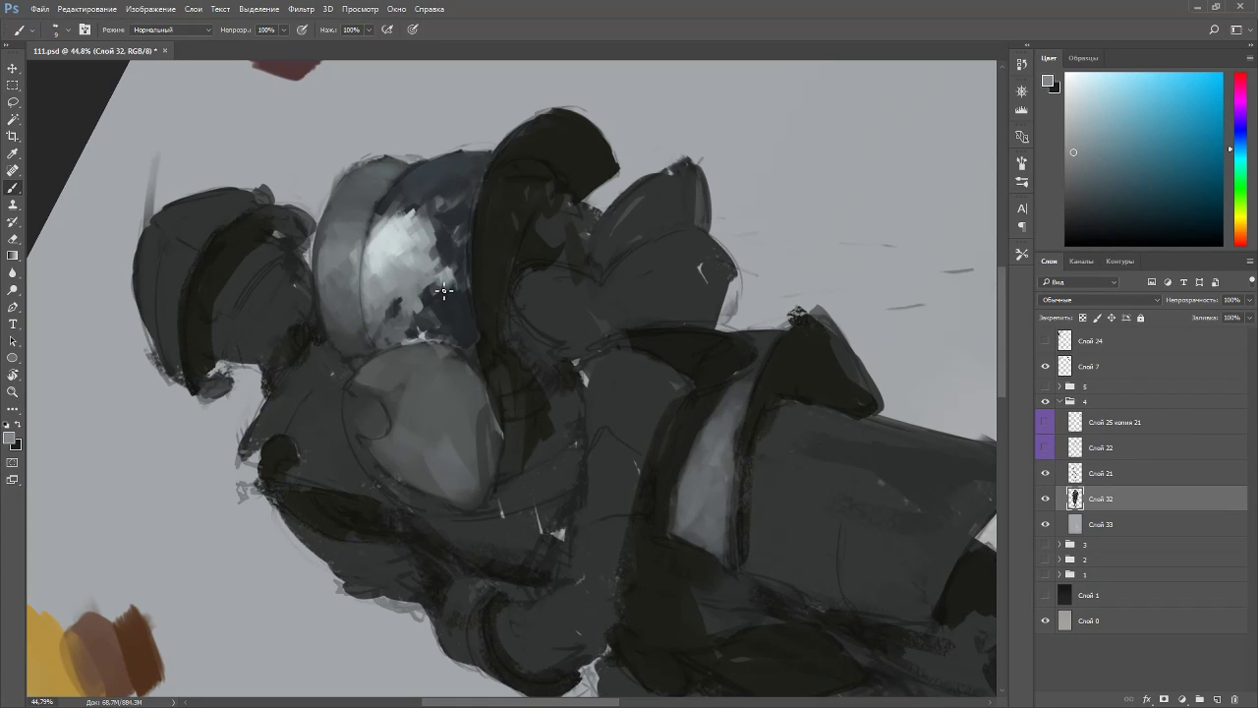
pyautogui.keyDown('alt'); pyautogui.click(452, 305); pyautogui.keyUp('alt')
pyautogui.press('r')
pyautogui.moveTo(470, 317); pyautogui.dragTo(545, 259)
pyautogui.press('r')
pyautogui.moveTo(586, 312); pyautogui.dragTo(600, 436)
pyautogui.keyDown('alt'); pyautogui.click(673, 382); pyautogui.keyUp('alt')
# - Mix a near-black blue and paint a deep shadow along the flared rim below the dome with a size 50 brush
pyautogui.moveTo(698, 337)
pyautogui.mouseDown()
pyautogui.moveTo(713, 254)
pyautogui.moveTo(557, 153)
pyautogui.mouseUp()
pyautogui.scroll(-5, 573, 220)
pyautogui.scroll(4, 572, 214)
pyautogui.press('r')
pyautogui.keyDown('alt'); pyautogui.click(556, 164); pyautogui.keyUp('alt')
pyautogui.click(1097, 237)
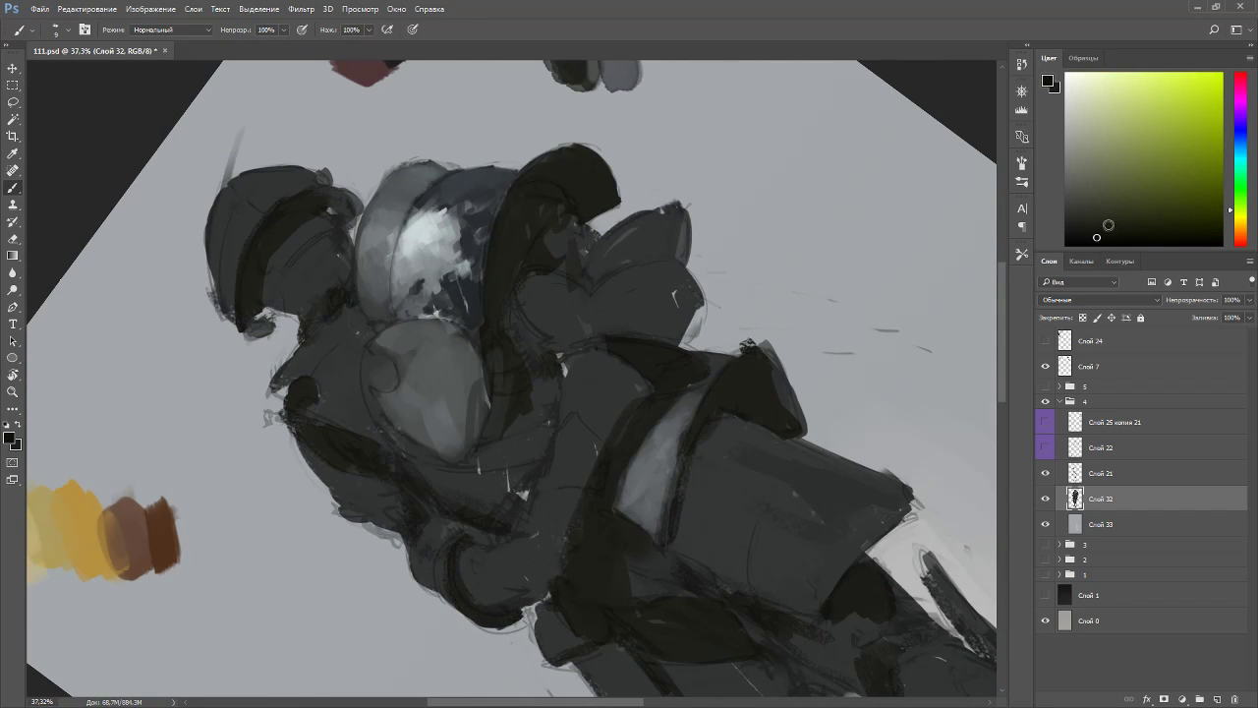
pyautogui.moveTo(1242, 152); pyautogui.dragTo(1242, 141)
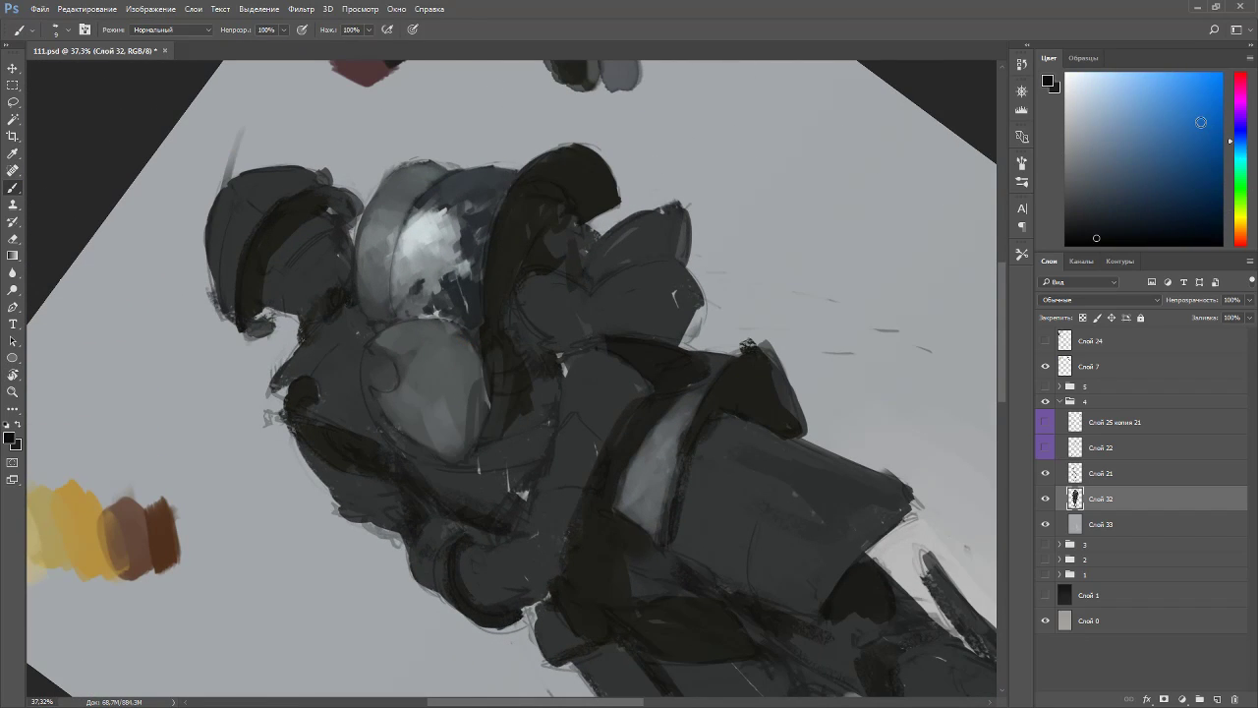
pyautogui.press(']')
pyautogui.press(']')
pyautogui.press(']')
pyautogui.press(']')
pyautogui.press(']')
pyautogui.moveTo(549, 177); pyautogui.dragTo(498, 251)
# - Extend the rim's near-black shadow towards the chest, darken the hollow beneath it, and return the canvas to upright
pyautogui.keyDown('alt'); pyautogui.click(535, 198); pyautogui.keyUp('alt')
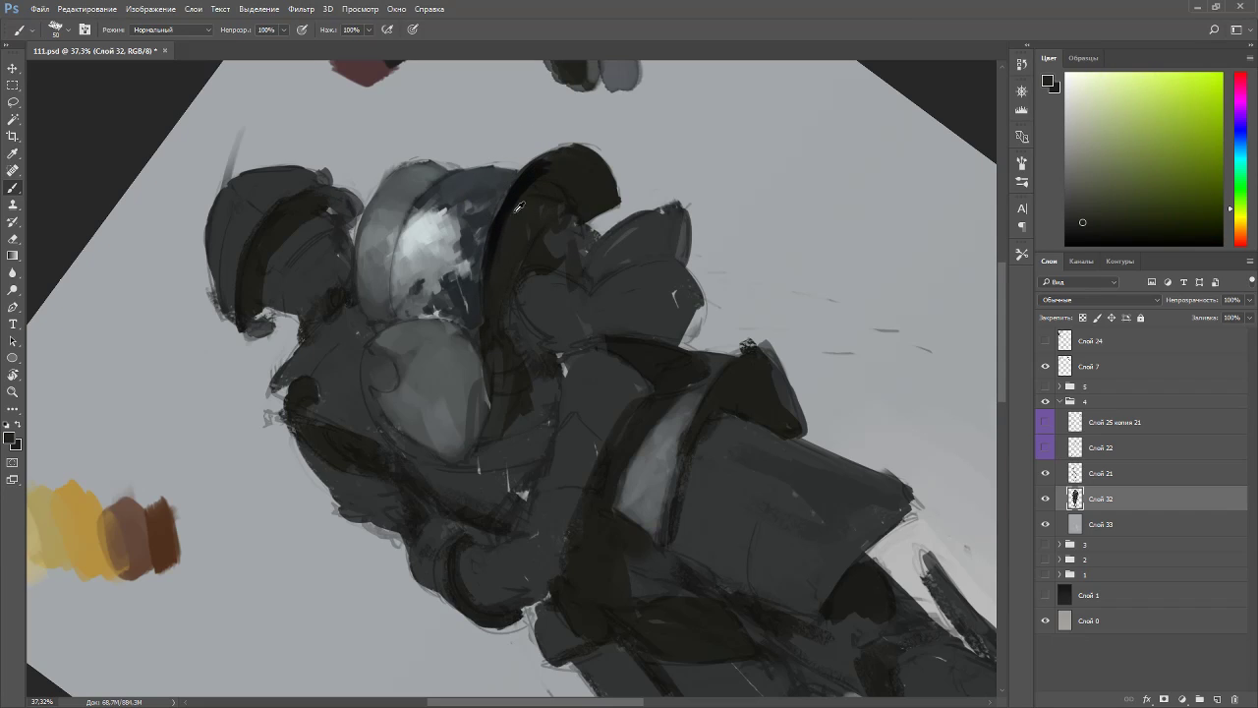
pyautogui.keyDown('alt'); pyautogui.click(542, 191); pyautogui.keyUp('alt')
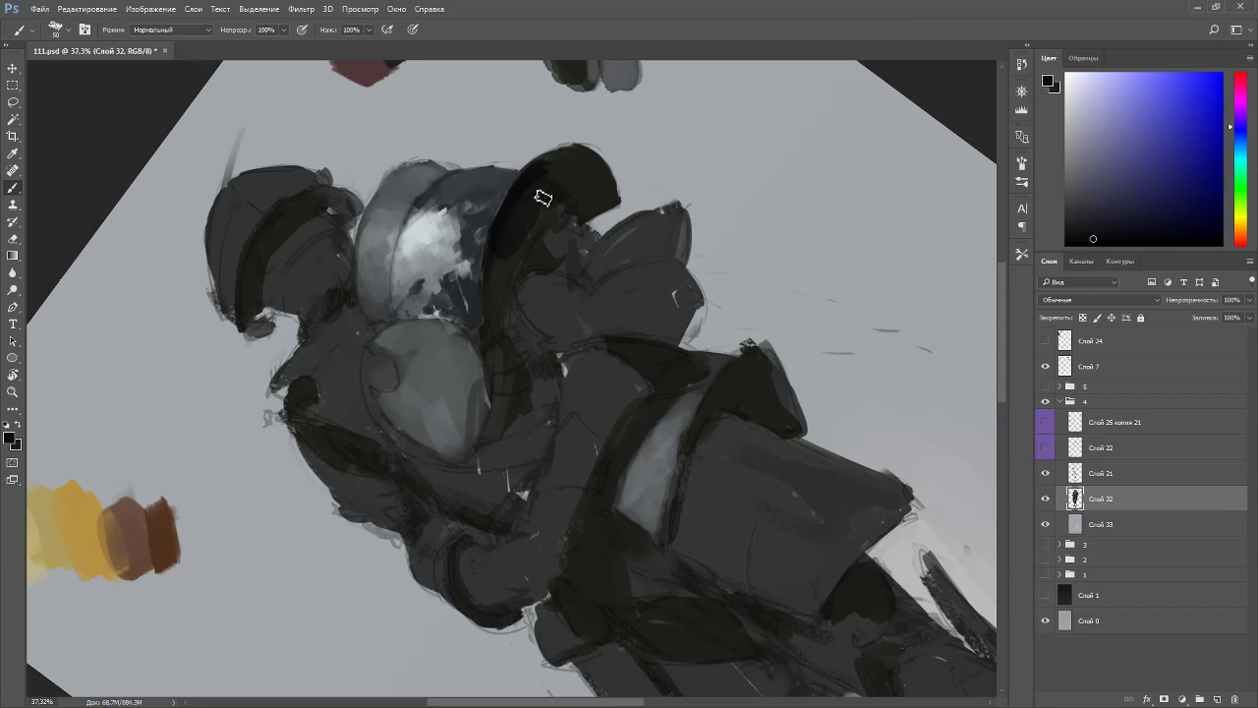
pyautogui.moveTo(498, 271); pyautogui.dragTo(494, 322)
pyautogui.moveTo(554, 234)
pyautogui.mouseDown()
pyautogui.moveTo(534, 277)
pyautogui.moveTo(551, 266)
pyautogui.mouseUp()
pyautogui.press('Escape')
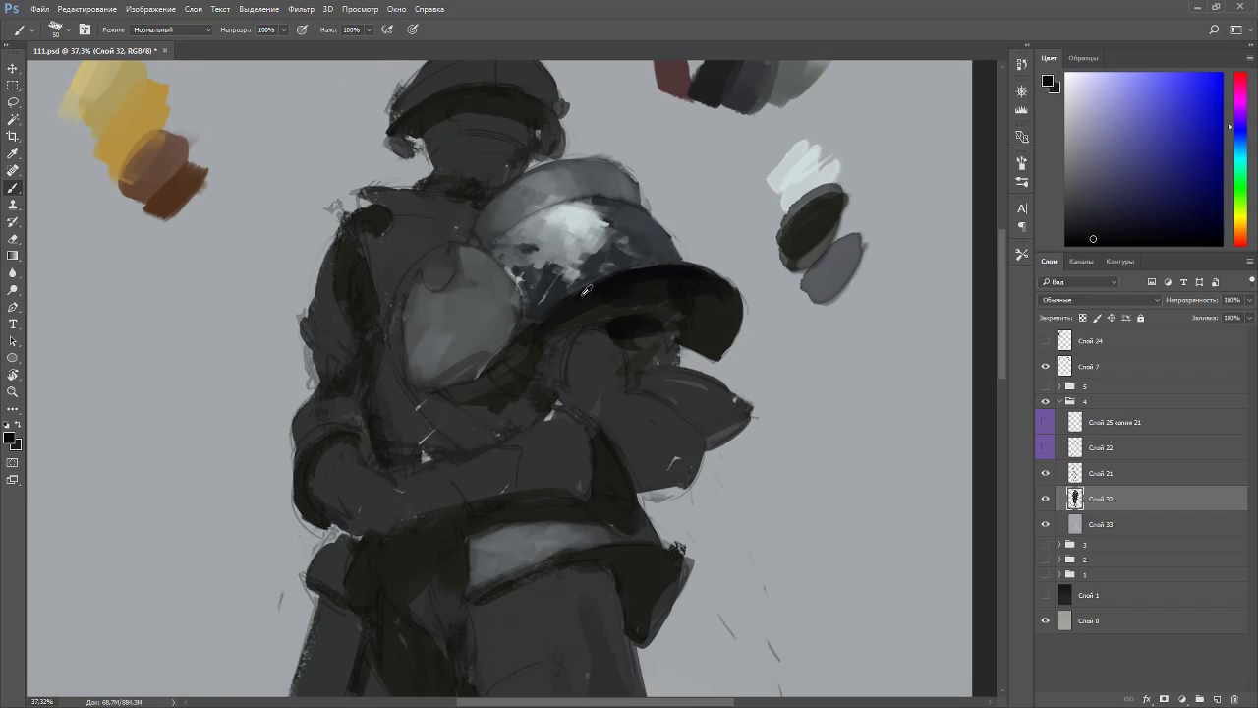
# - Blend the flared rim's underside with sampled dark tones and deepen the hollow above the arm
pyautogui.keyDown('alt'); pyautogui.click(615, 256); pyautogui.keyUp('alt')
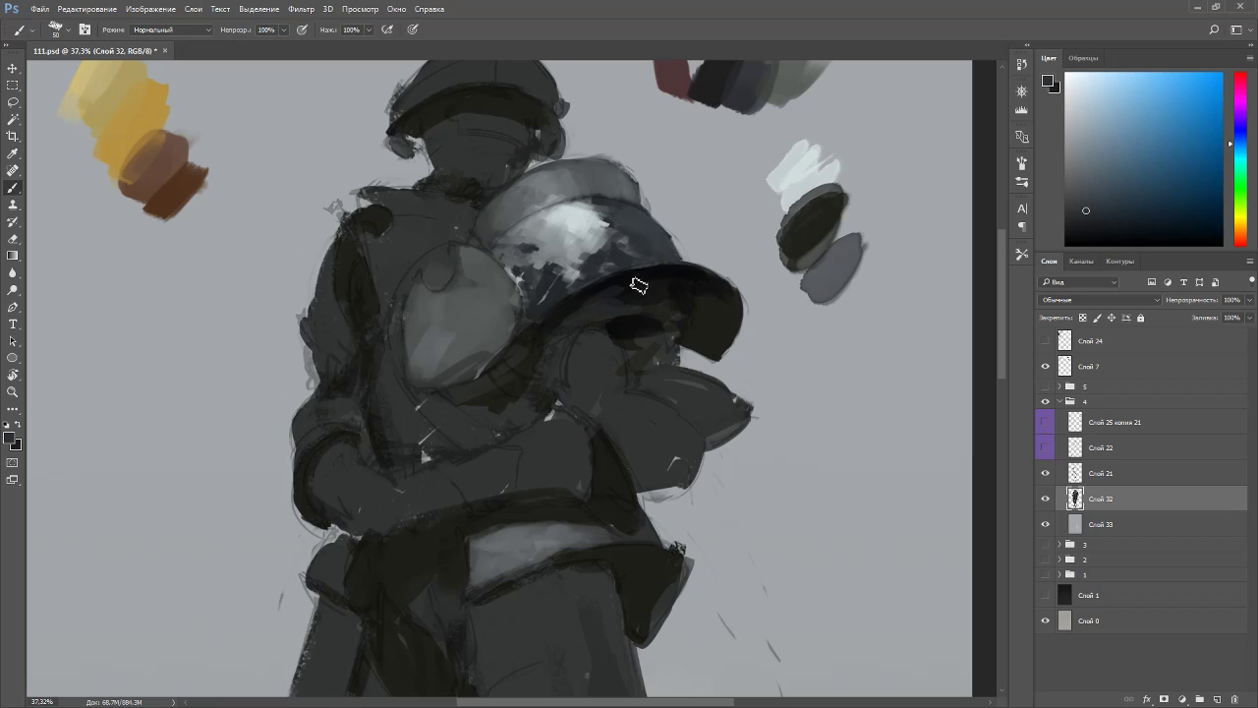
pyautogui.keyDown('alt'); pyautogui.click(657, 278); pyautogui.keyUp('alt')
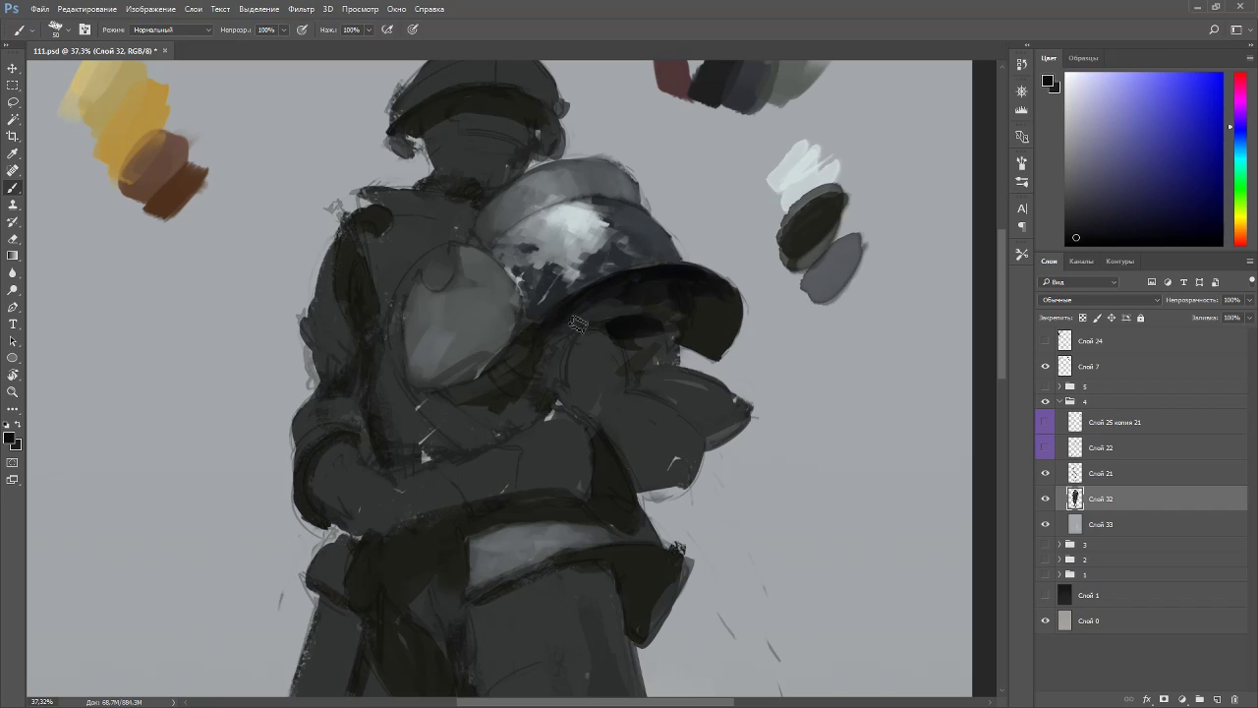
pyautogui.keyDown('alt'); pyautogui.click(636, 311); pyautogui.keyUp('alt')
pyautogui.keyDown('alt'); pyautogui.click(634, 279); pyautogui.keyUp('alt')
pyautogui.moveTo(640, 343)
pyautogui.mouseDown()
pyautogui.moveTo(619, 332)
pyautogui.moveTo(623, 348)
pyautogui.moveTo(654, 344)
pyautogui.moveTo(660, 364)
pyautogui.mouseUp()
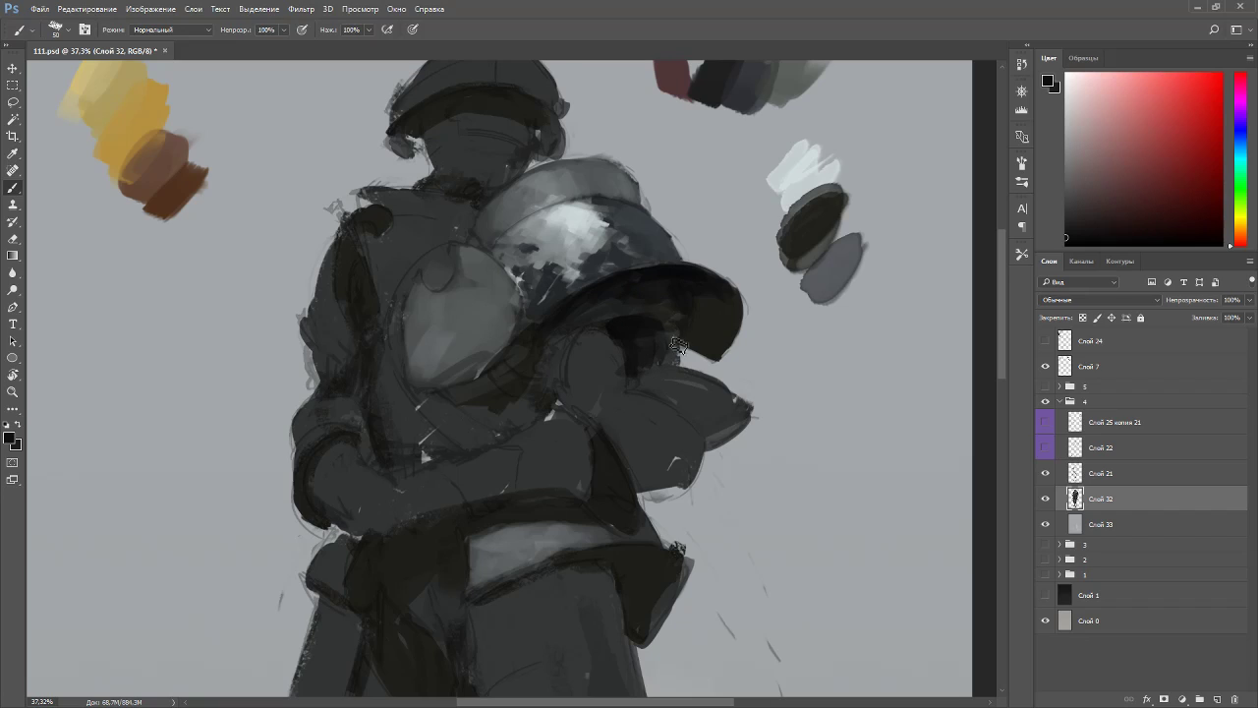
pyautogui.keyDown('alt'); pyautogui.click(650, 353); pyautogui.keyUp('alt')
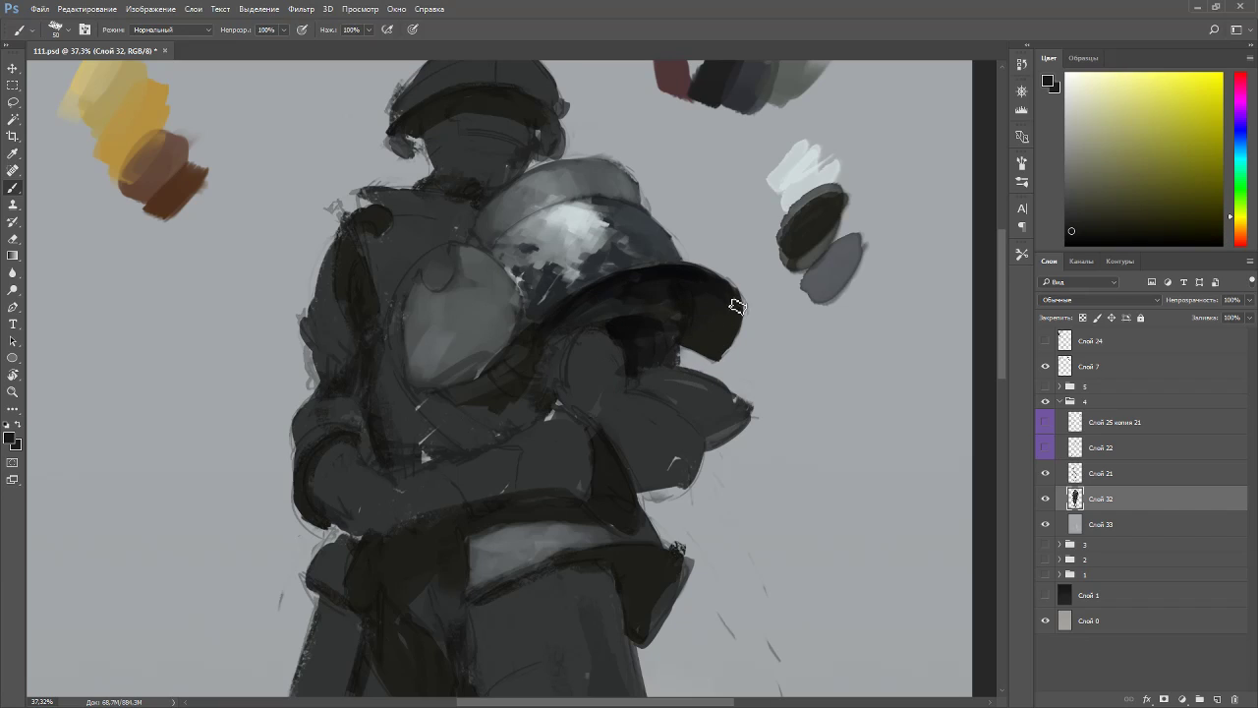
# - Shade around the upper arm and the pointed plate with sampled darks, rotating the canvas to blend the rim's inner side
pyautogui.moveTo(564, 362)
pyautogui.mouseDown()
pyautogui.moveTo(553, 388)
pyautogui.moveTo(573, 339)
pyautogui.moveTo(560, 343)
pyautogui.mouseUp()
pyautogui.keyDown('alt'); pyautogui.click(645, 381); pyautogui.keyUp('alt')
pyautogui.keyDown('alt'); pyautogui.click(642, 371); pyautogui.keyUp('alt')
pyautogui.moveTo(645, 378); pyautogui.dragTo(657, 398)
pyautogui.press('r')
pyautogui.moveTo(713, 288); pyautogui.dragTo(523, 129)
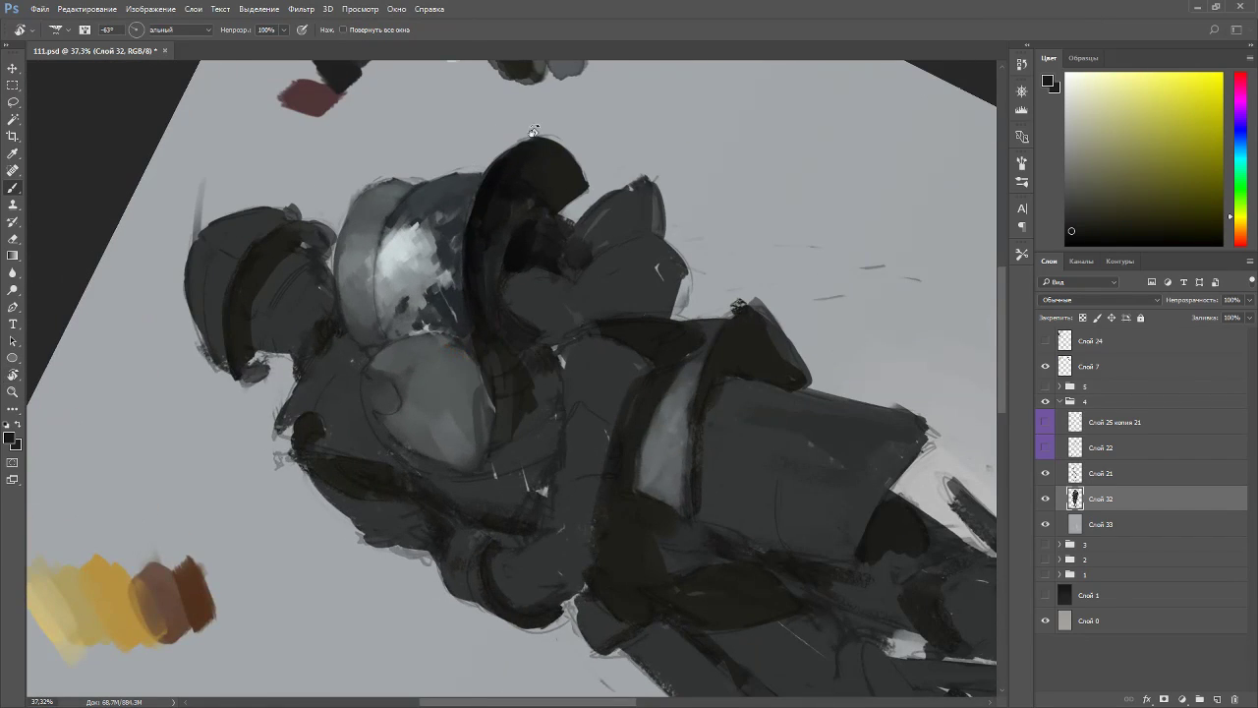
pyautogui.press('b')
pyautogui.keyDown('alt'); pyautogui.click(581, 246); pyautogui.keyUp('alt')
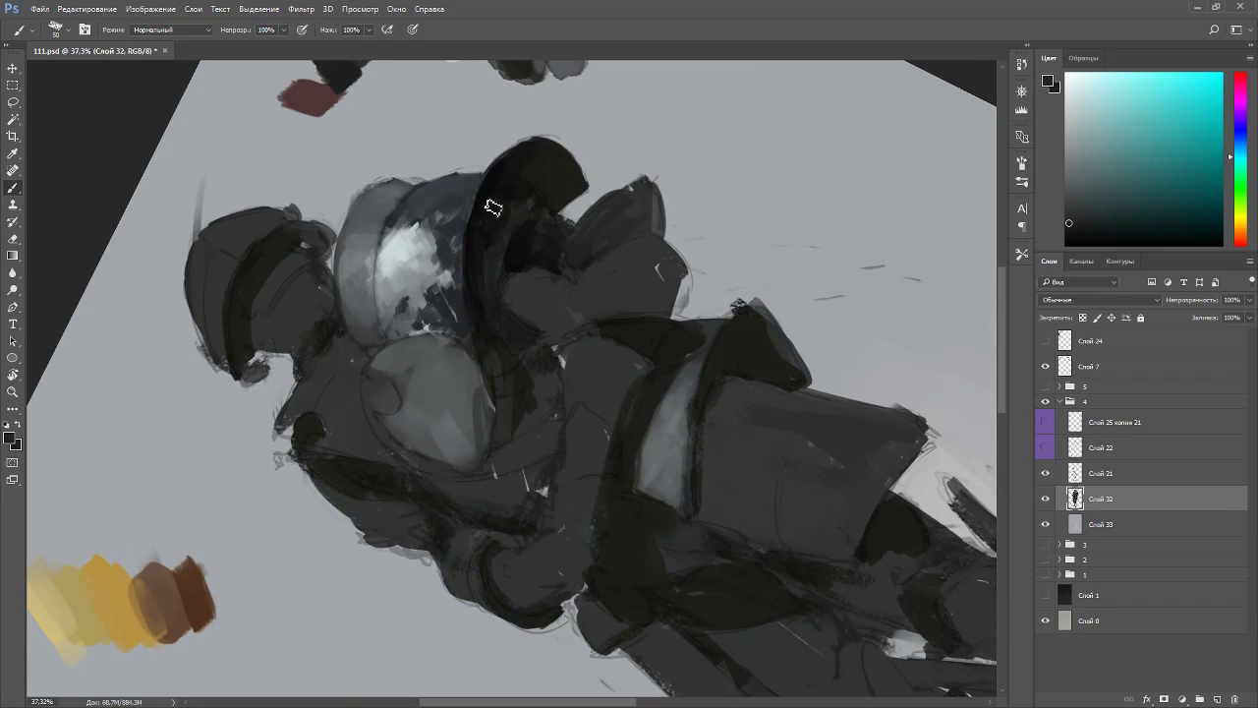
pyautogui.press('Escape')
# - Block in a soft grey light on the rounded elbow plate using tones sampled from the dome
pyautogui.keyDown('alt'); pyautogui.click(572, 215); pyautogui.keyUp('alt')
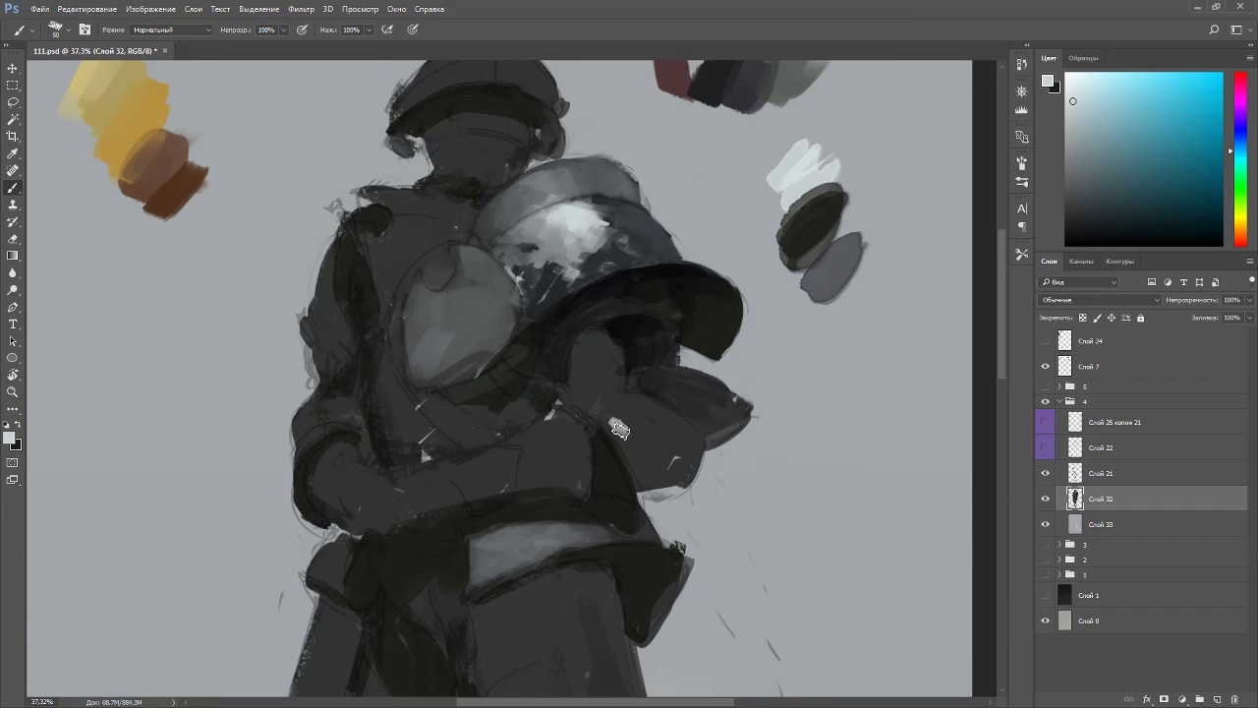
pyautogui.moveTo(646, 415)
pyautogui.mouseDown()
pyautogui.moveTo(596, 226)
pyautogui.moveTo(570, 285)
pyautogui.moveTo(608, 274)
pyautogui.moveTo(569, 295)
pyautogui.mouseUp()
pyautogui.keyDown('alt'); pyautogui.click(603, 228); pyautogui.keyUp('alt')
pyautogui.keyDown('alt'); pyautogui.click(586, 199); pyautogui.keyUp('alt')
pyautogui.keyDown('alt'); pyautogui.click(585, 239); pyautogui.keyUp('alt')
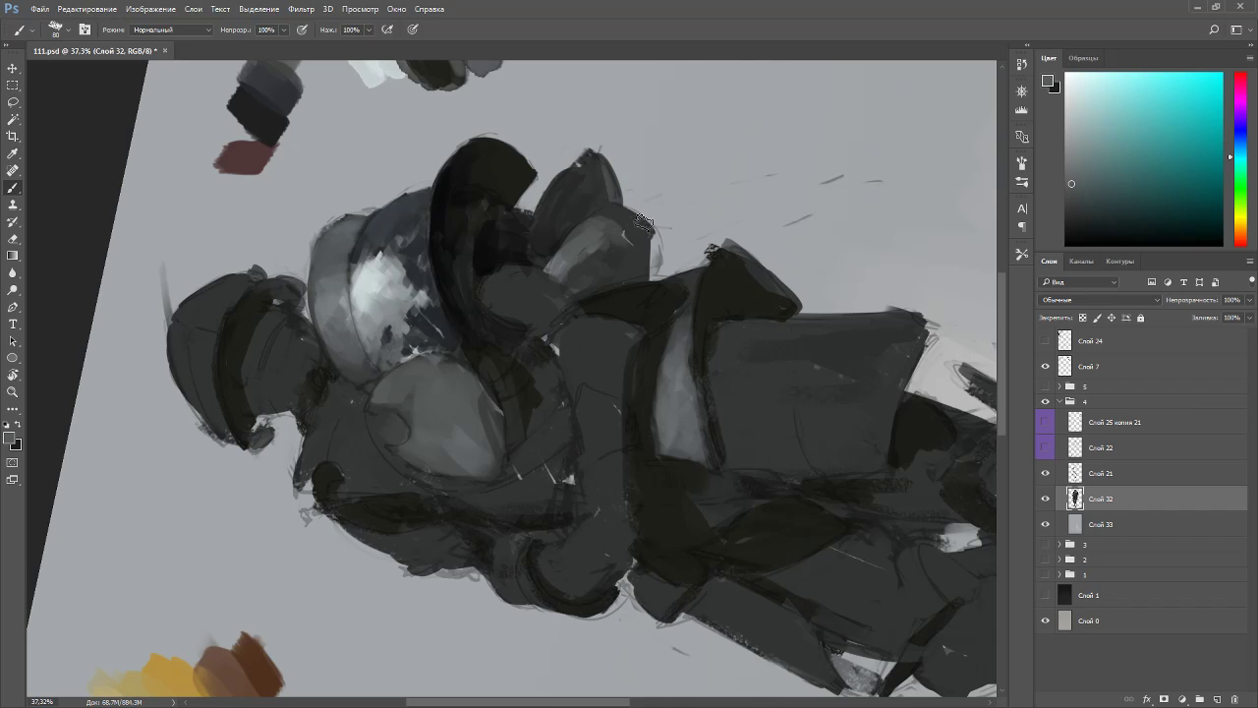
pyautogui.moveTo(595, 237); pyautogui.dragTo(687, 412)
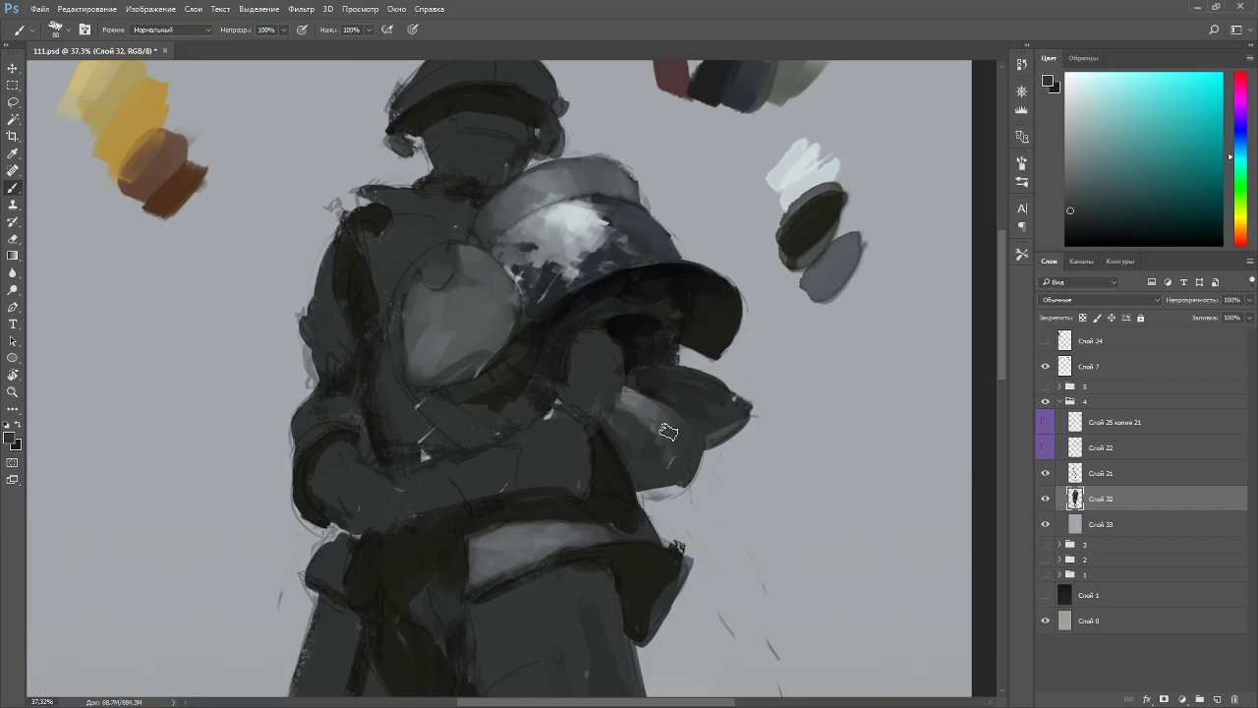
# - Even out the elbow plate's greys and add a small bright highlight in the dome's light tone
pyautogui.keyDown('alt'); pyautogui.click(641, 350); pyautogui.keyUp('alt')
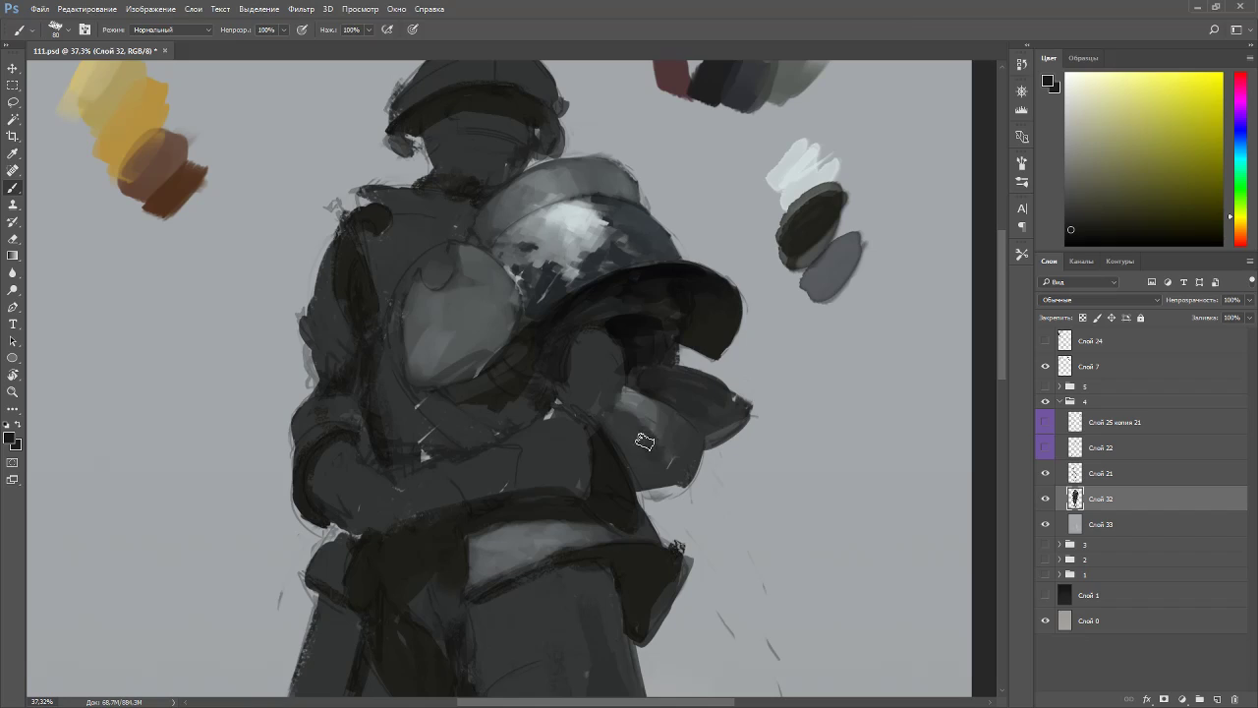
pyautogui.keyDown('alt'); pyautogui.click(648, 413); pyautogui.keyUp('alt')
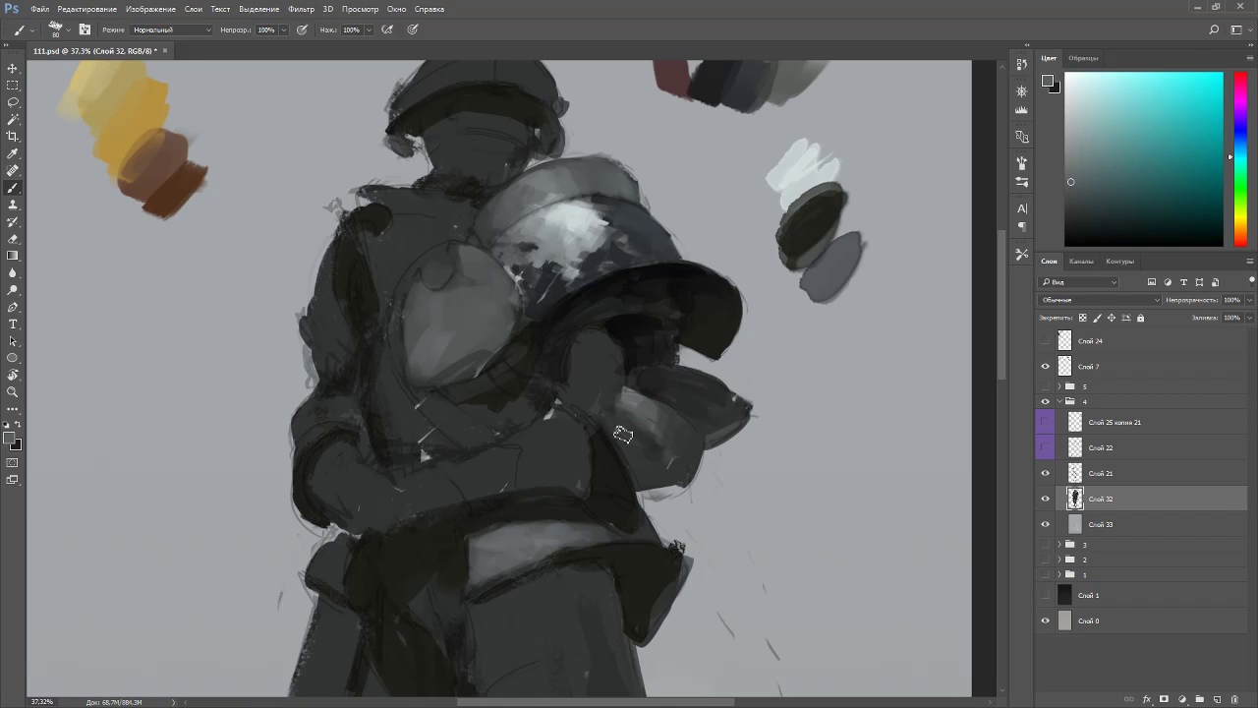
pyautogui.keyDown('alt'); pyautogui.click(642, 438); pyautogui.keyUp('alt')
pyautogui.keyDown('alt'); pyautogui.click(662, 429); pyautogui.keyUp('alt')
pyautogui.keyDown('alt'); pyautogui.click(586, 221); pyautogui.keyUp('alt')
pyautogui.moveTo(658, 432)
pyautogui.mouseDown()
pyautogui.moveTo(641, 403)
pyautogui.moveTo(659, 427)
pyautogui.mouseUp()
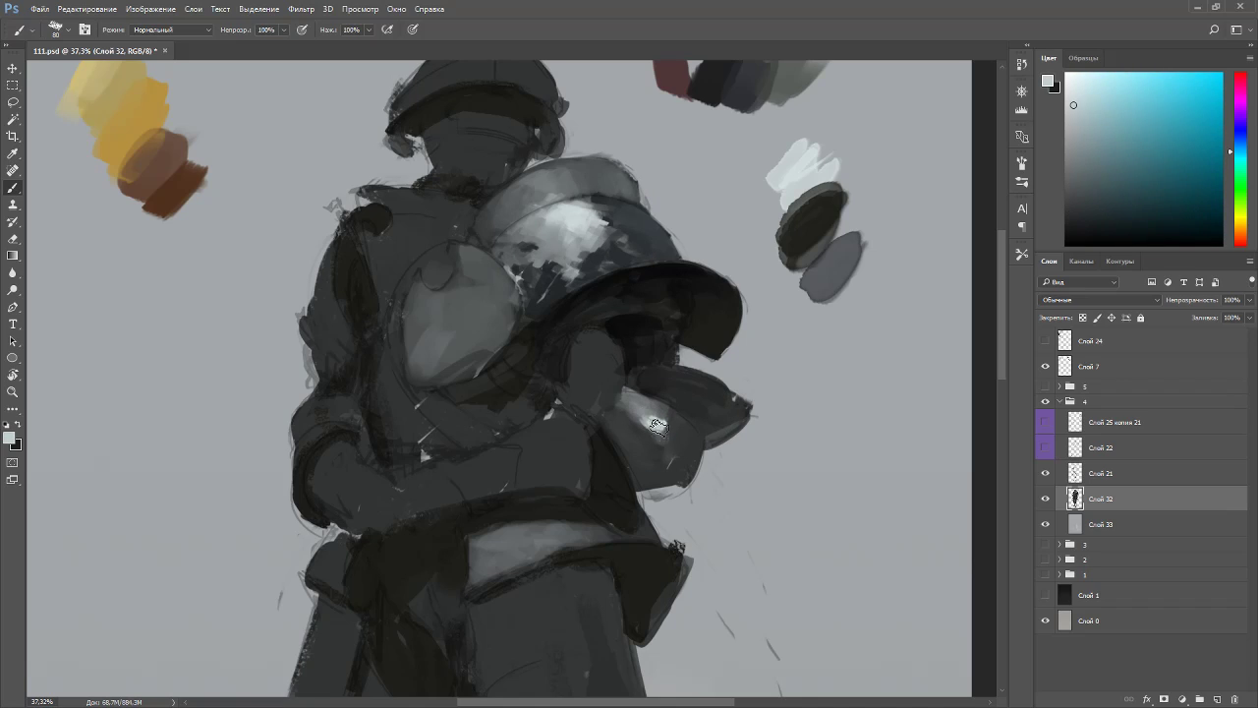
# - Round off the elbow plate with darker edges, deepen the gap beside the forearm, and tidy the forearm's lower edge
pyautogui.keyDown('alt'); pyautogui.click(676, 421); pyautogui.keyUp('alt')
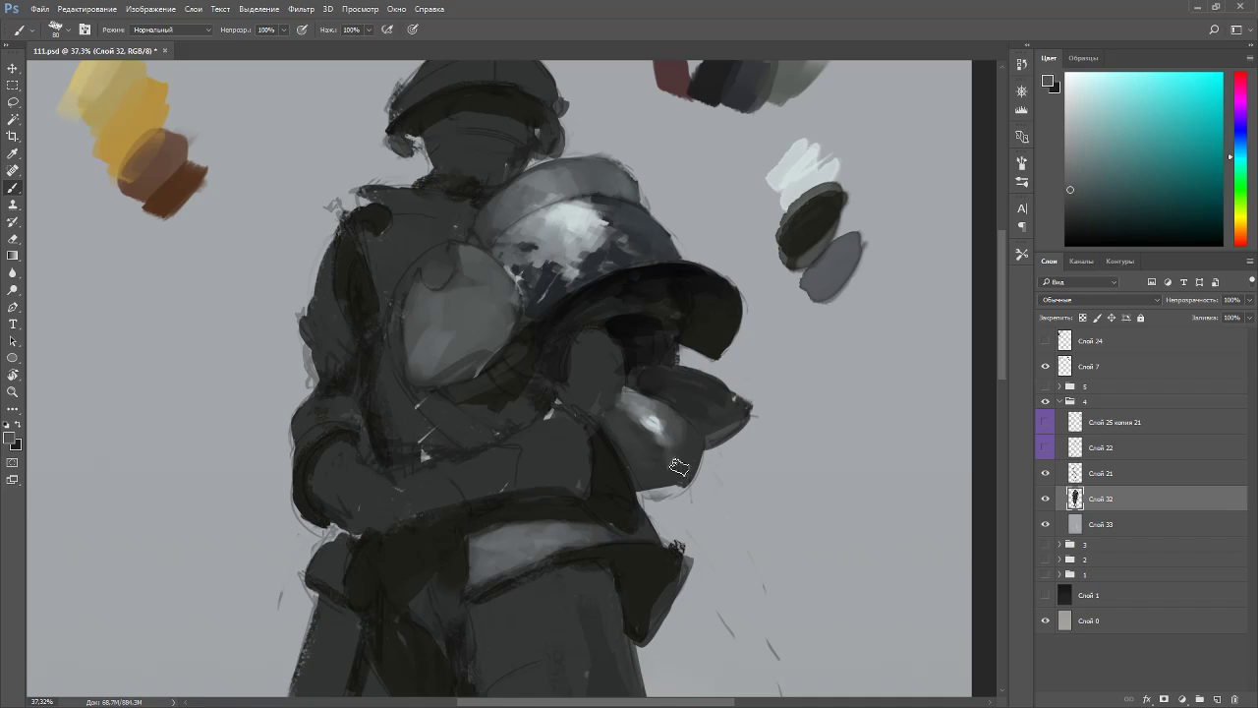
pyautogui.keyDown('alt'); pyautogui.click(691, 443); pyautogui.keyUp('alt')
pyautogui.keyDown('alt'); pyautogui.click(660, 484); pyautogui.keyUp('alt')
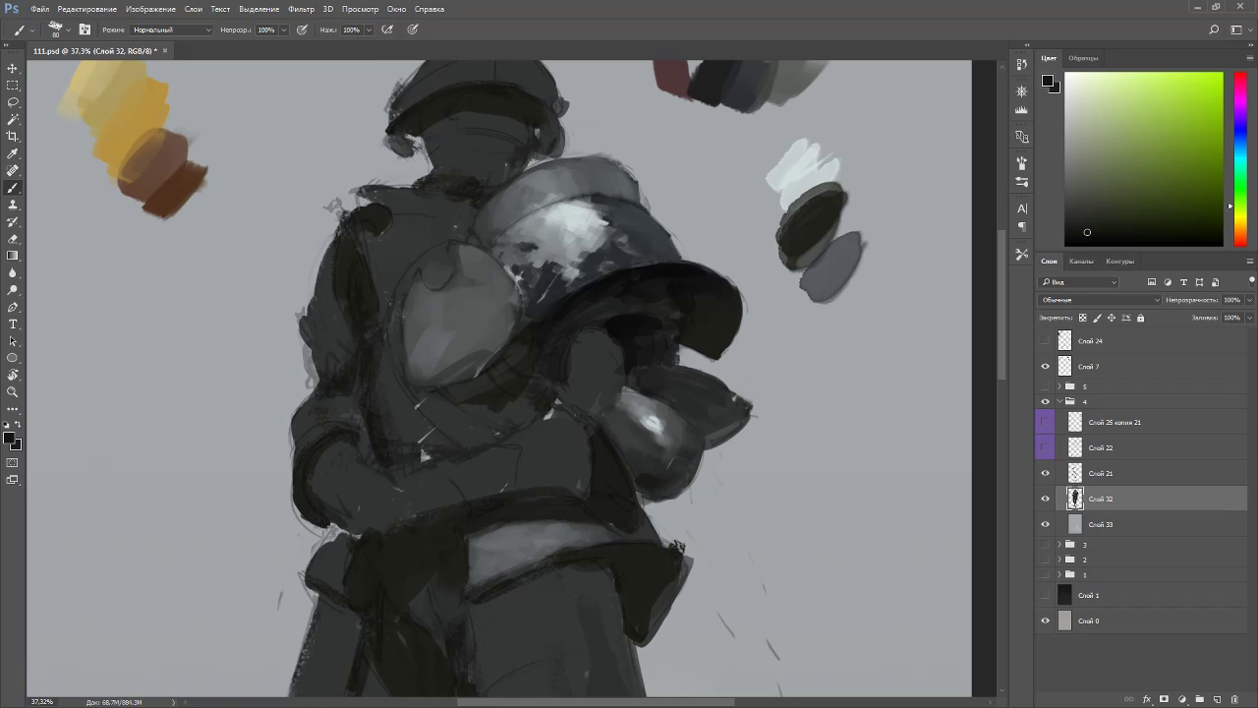
pyautogui.keyDown('alt'); pyautogui.click(617, 467); pyautogui.keyUp('alt')
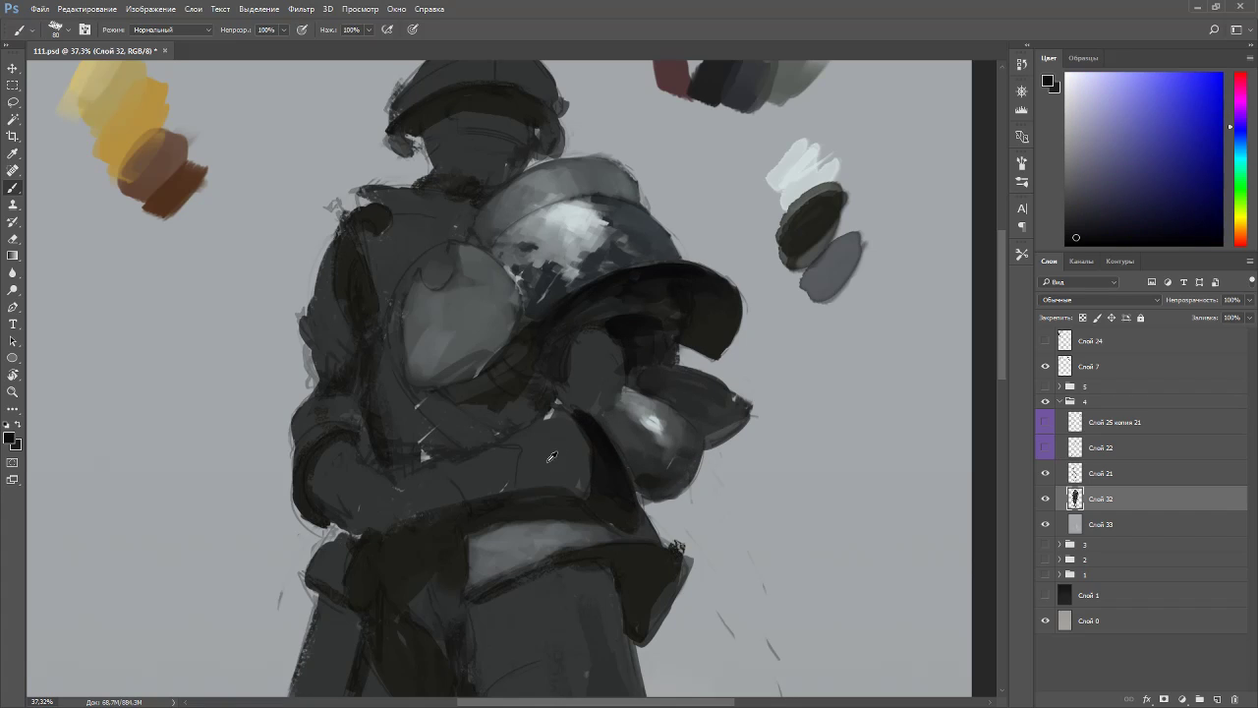
pyautogui.keyDown('alt'); pyautogui.click(496, 496); pyautogui.keyUp('alt')
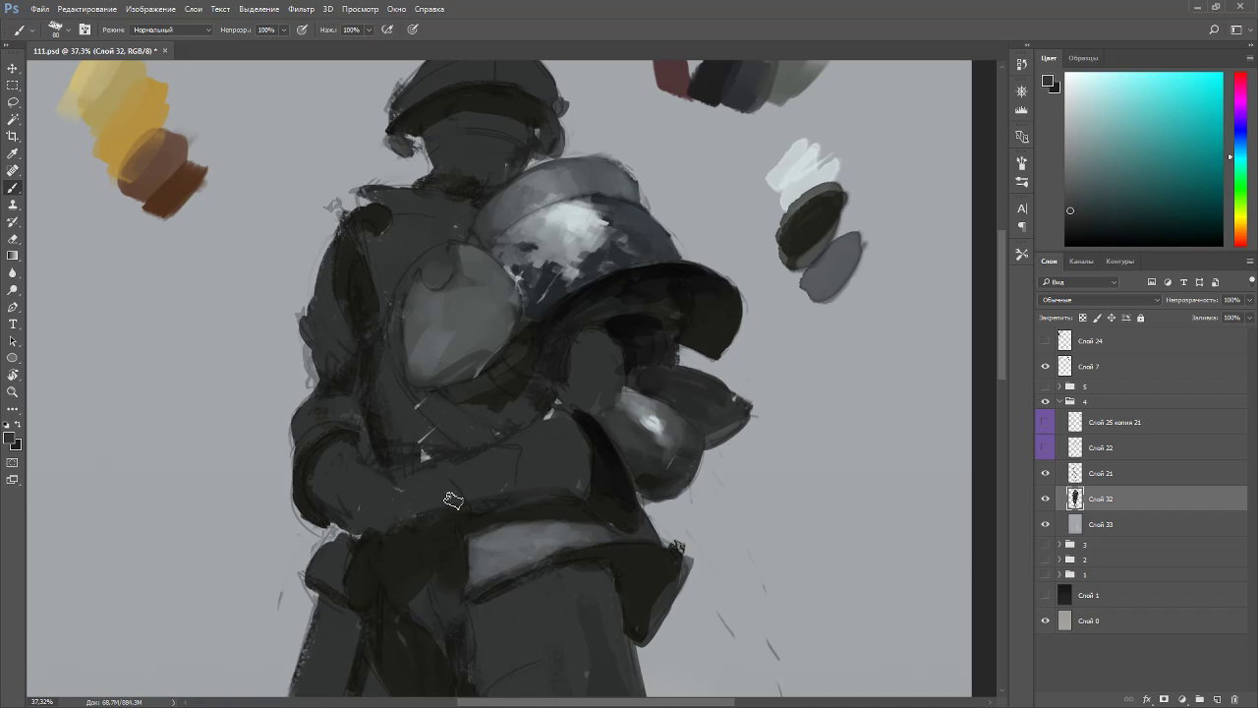
# - Soften the right and left edges of the dome's highlight with sampled mid greys
pyautogui.keyDown('alt'); pyautogui.click(593, 239); pyautogui.keyUp('alt')
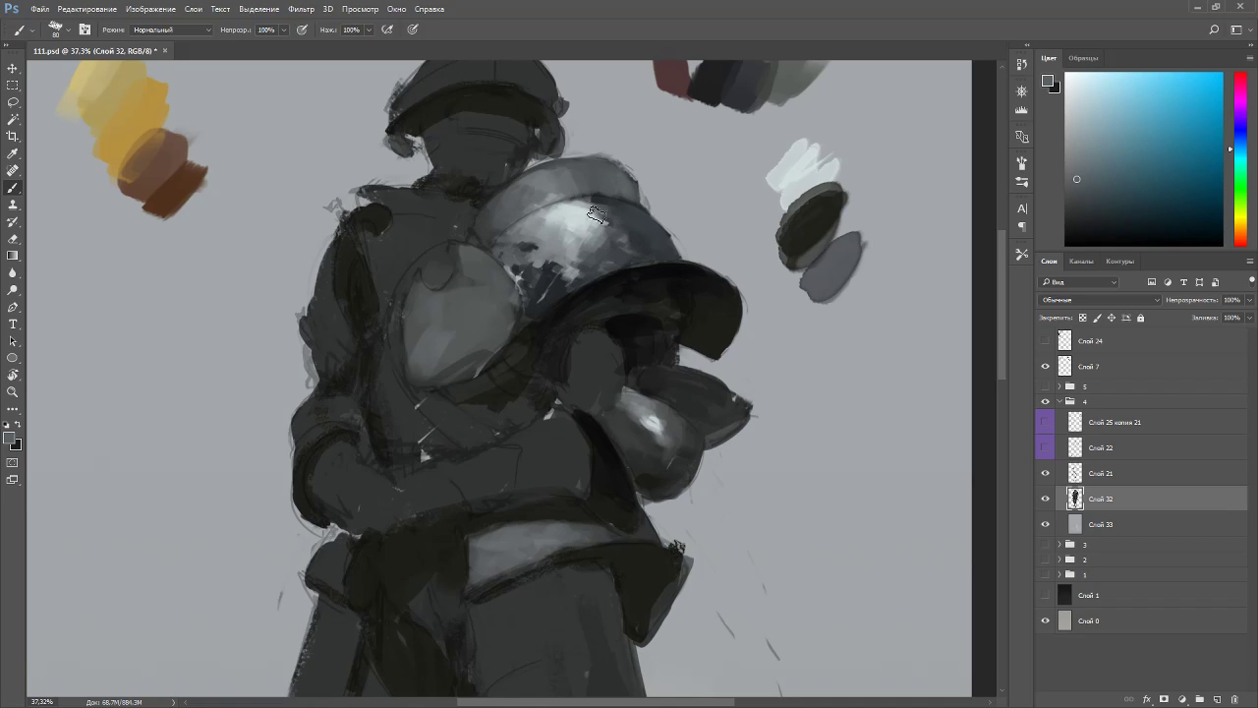
pyautogui.keyDown('alt'); pyautogui.click(531, 245); pyautogui.keyUp('alt')
pyautogui.keyDown('alt'); pyautogui.click(521, 262); pyautogui.keyUp('alt')
pyautogui.keyDown('alt'); pyautogui.click(548, 233); pyautogui.keyUp('alt')
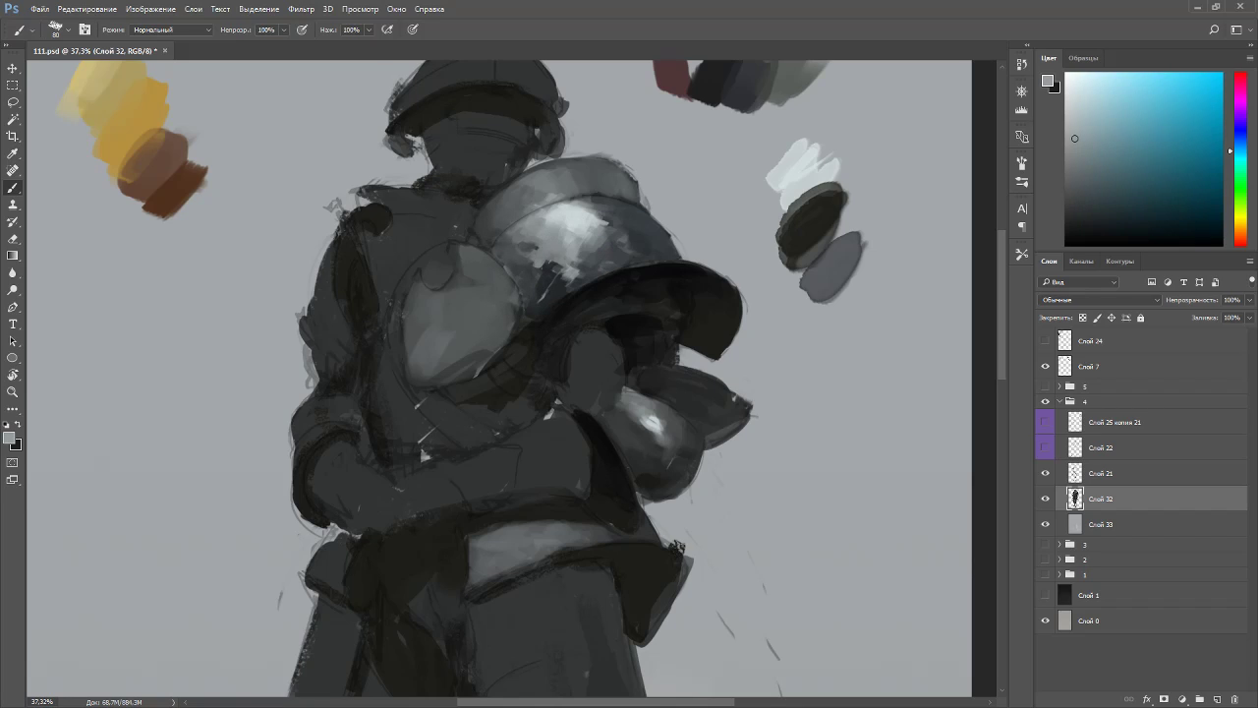
# - Smooth the greys on the rounded chest plate and darken its edge beside the dome using sampled tones
pyautogui.keyDown('alt'); pyautogui.click(517, 293); pyautogui.keyUp('alt')
pyautogui.keyDown('alt'); pyautogui.click(535, 278); pyautogui.keyUp('alt')
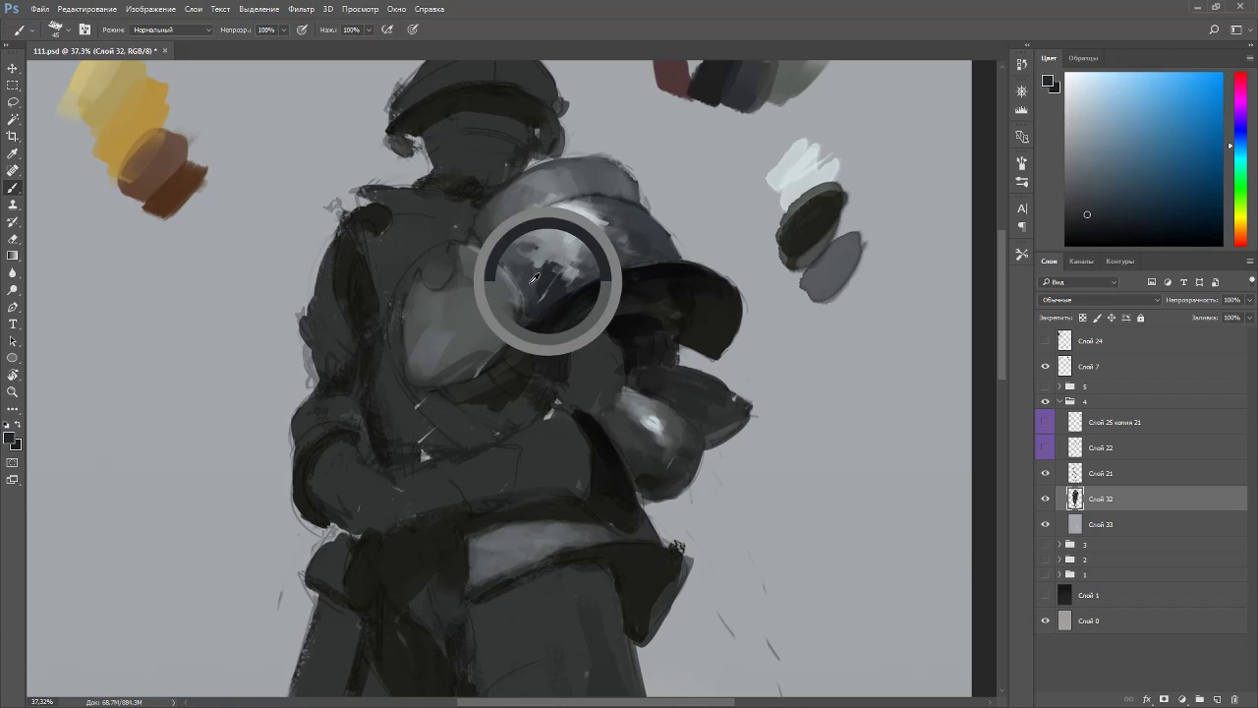
pyautogui.keyDown('alt'); pyautogui.click(476, 274); pyautogui.keyUp('alt')
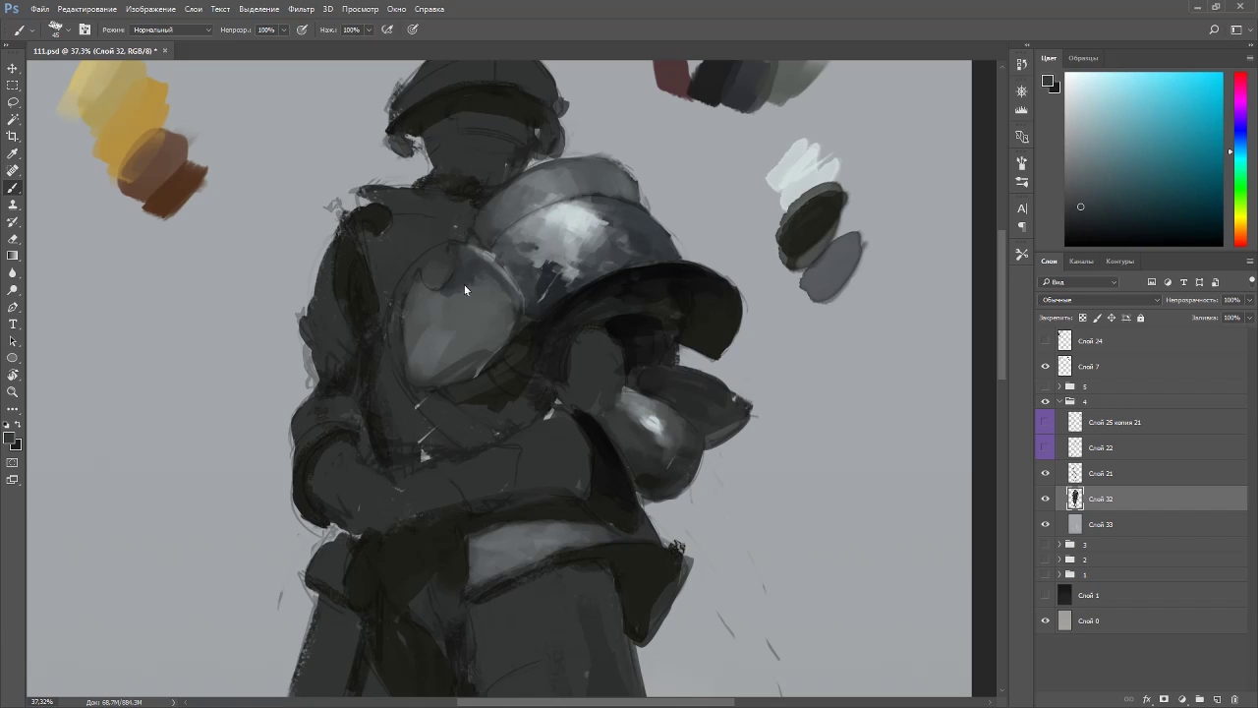
pyautogui.keyDown('alt'); pyautogui.click(439, 315); pyautogui.keyUp('alt')
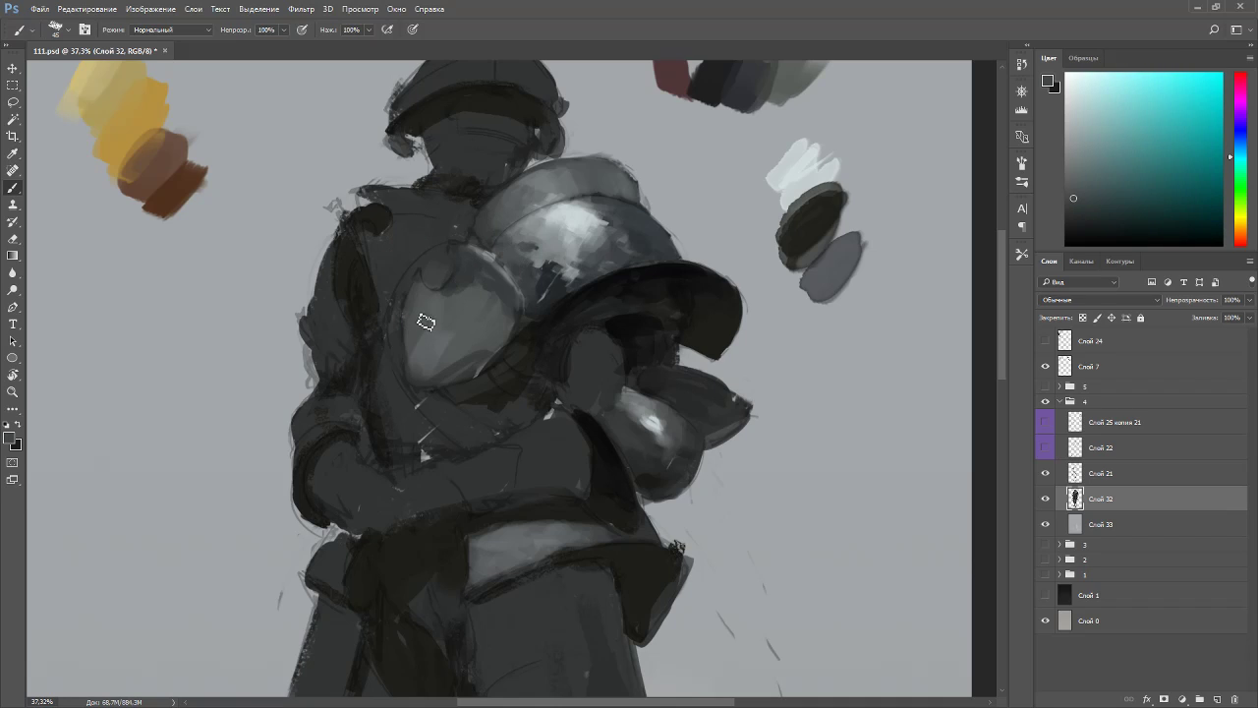
pyautogui.keyDown('alt'); pyautogui.click(433, 339); pyautogui.keyUp('alt')
pyautogui.keyDown('alt'); pyautogui.click(455, 332); pyautogui.keyUp('alt')
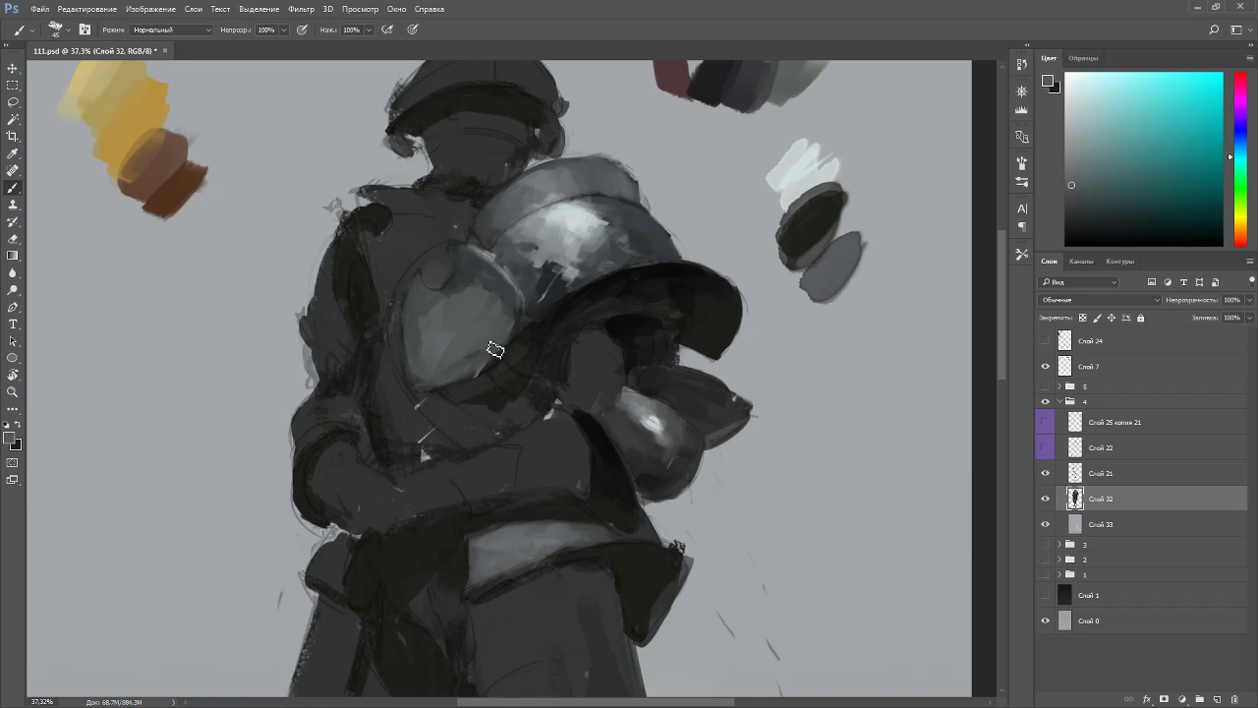
pyautogui.keyDown('alt'); pyautogui.click(534, 334); pyautogui.keyUp('alt')
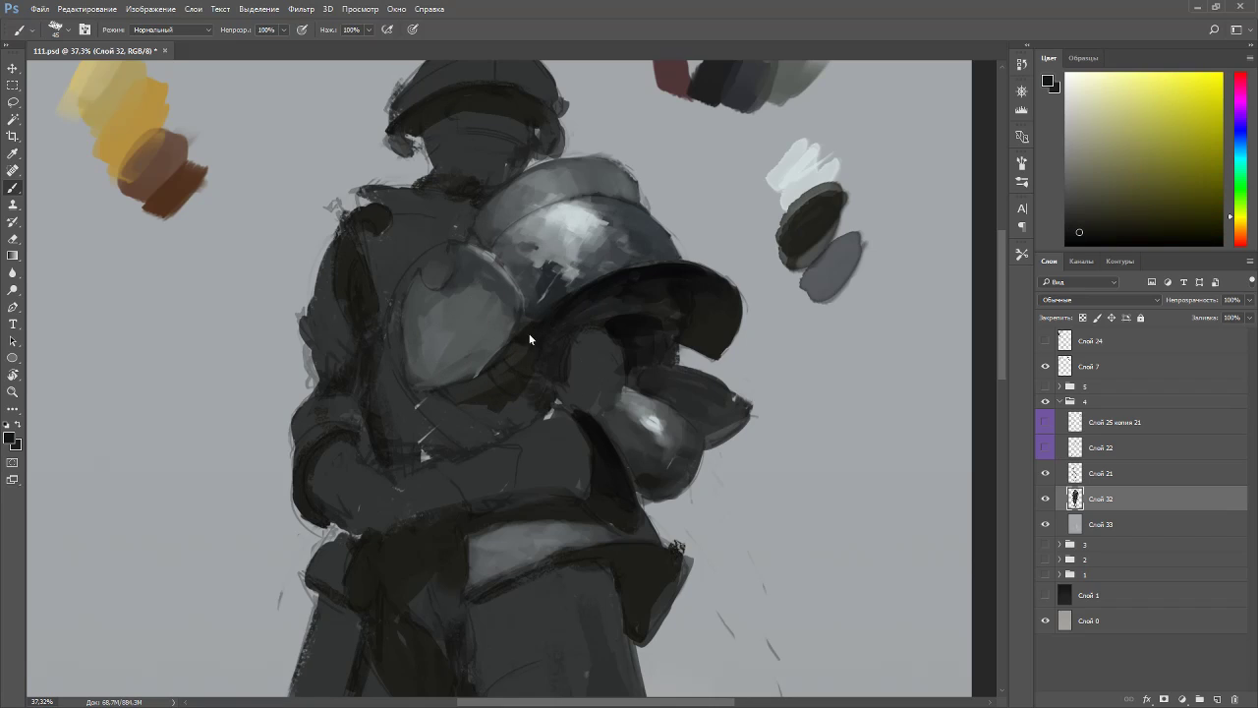
pyautogui.keyDown('alt'); pyautogui.click(499, 216); pyautogui.keyUp('alt')
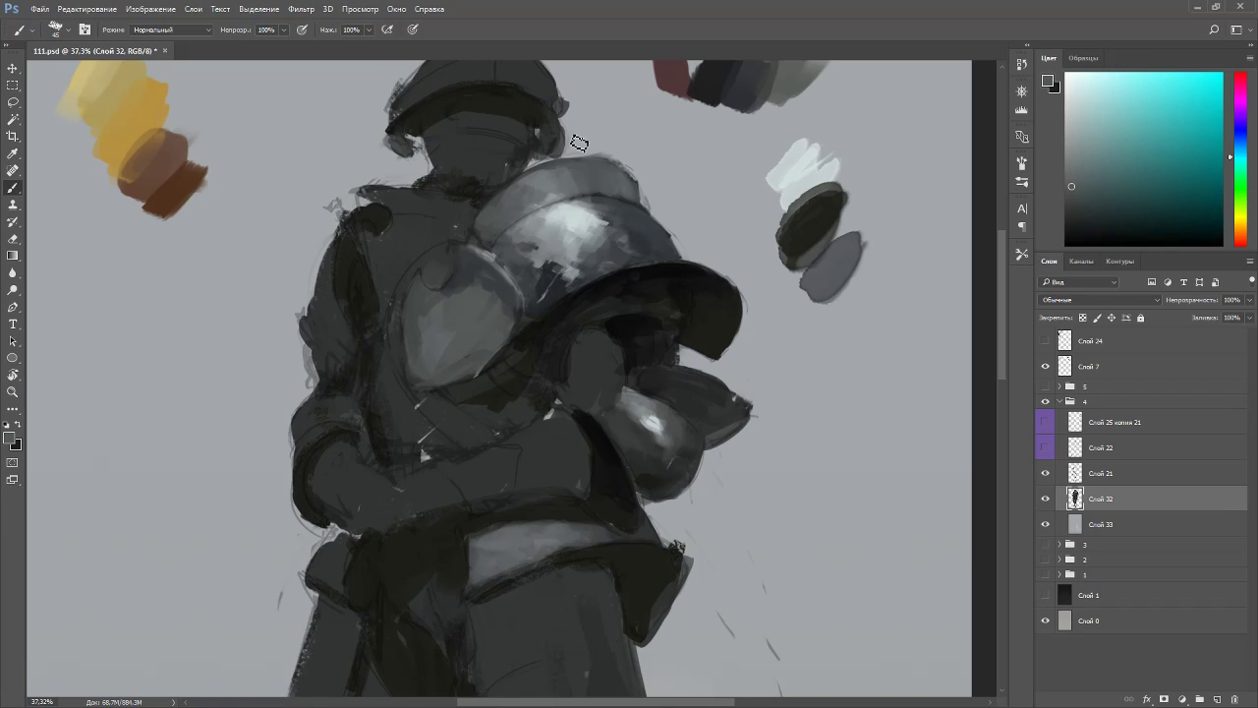
# - Paint a pointed black strap end at the figure's far shoulder and darken the area around it
pyautogui.scroll(-3, 547, 246)
pyautogui.press('r')
pyautogui.moveTo(632, 382); pyautogui.dragTo(602, 178)
pyautogui.press('Escape')
pyautogui.scroll(2, 603, 178)
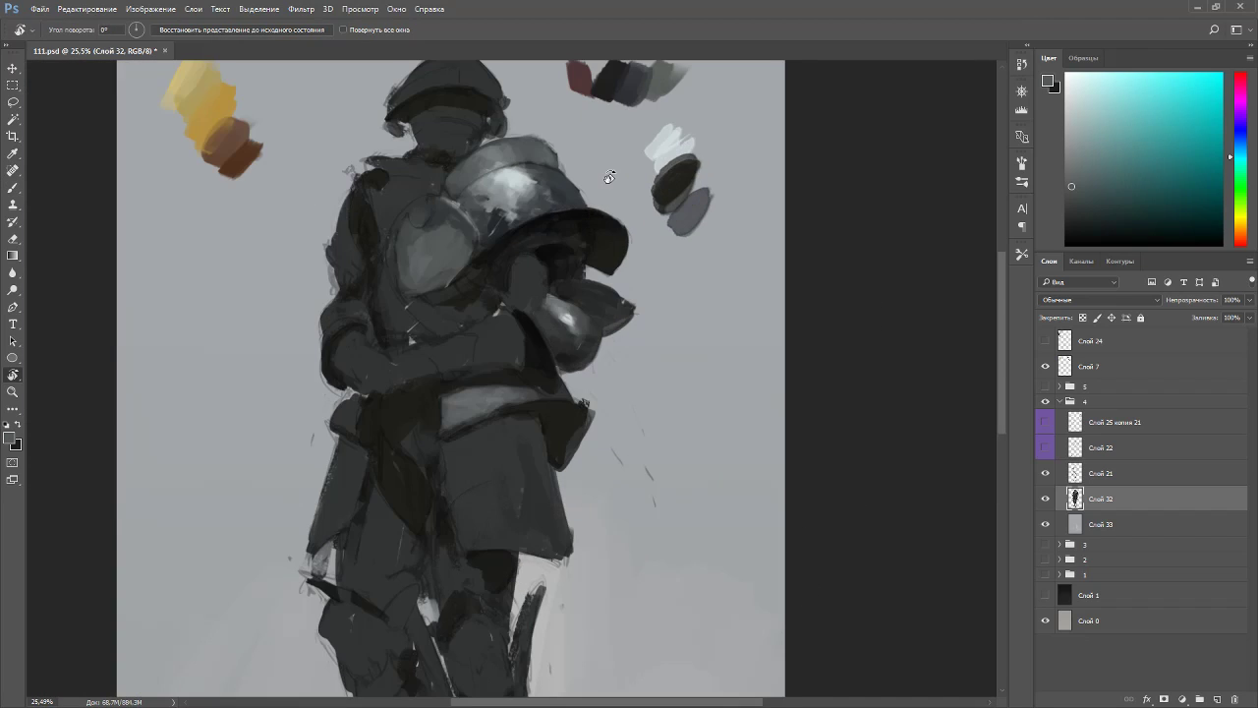
pyautogui.press('b')
pyautogui.press('x')
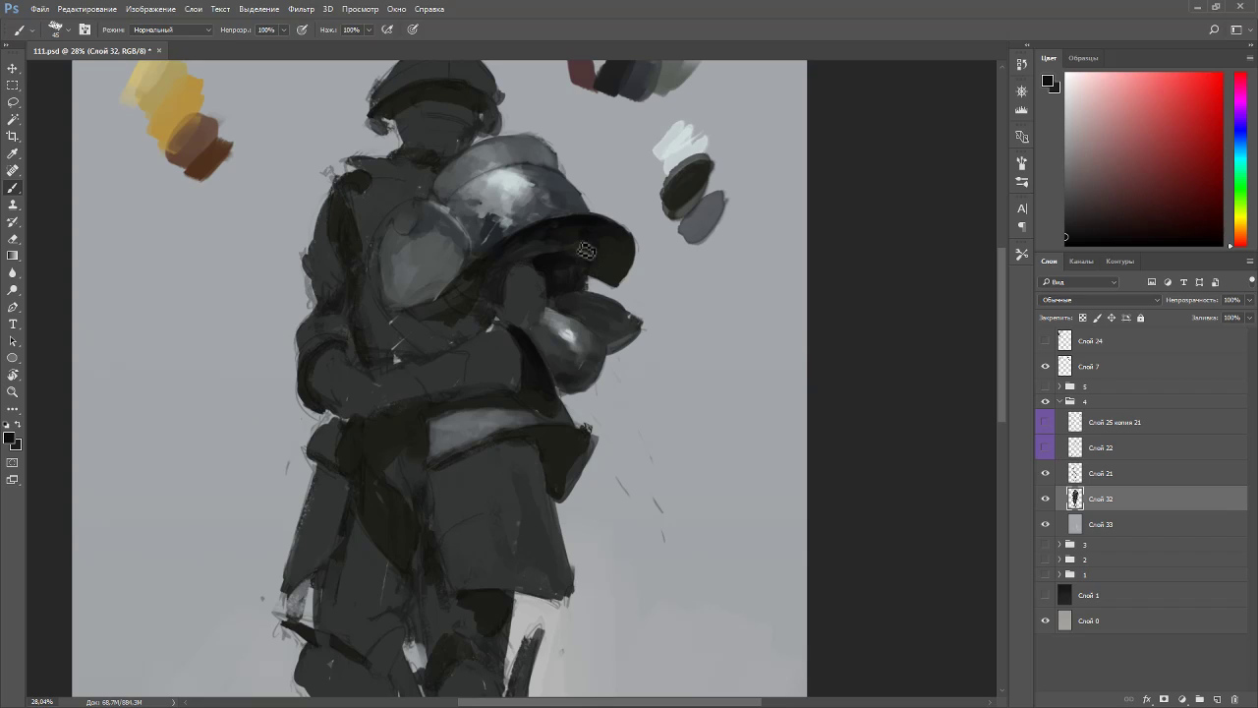
pyautogui.moveTo(358, 179); pyautogui.dragTo(339, 188)
pyautogui.keyDown('alt'); pyautogui.click(363, 194); pyautogui.keyUp('alt')
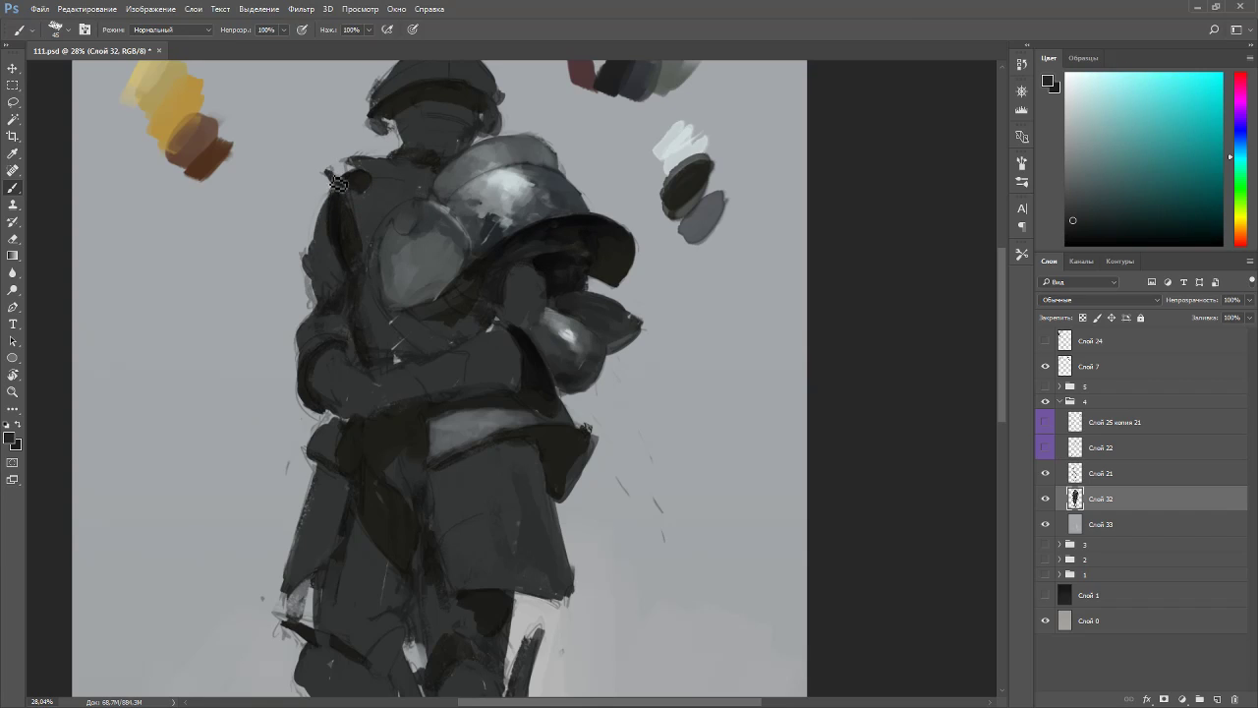
pyautogui.keyDown('alt'); pyautogui.click(339, 199); pyautogui.keyUp('alt')
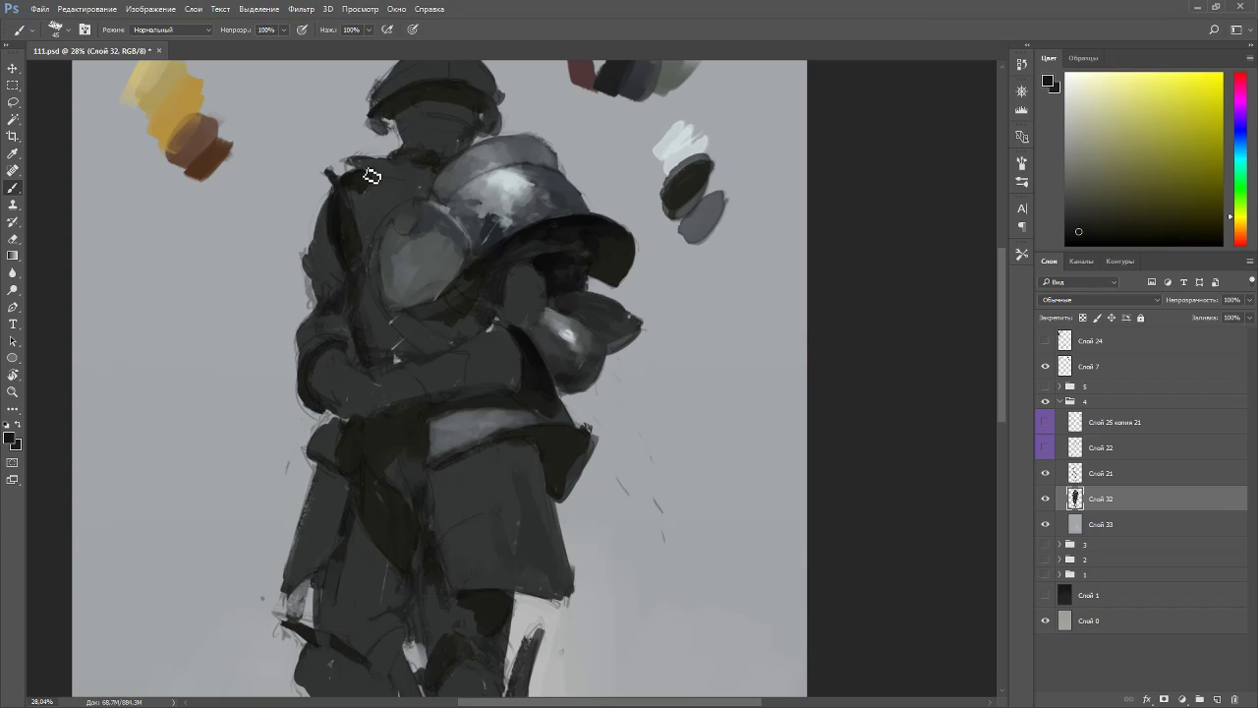
# - Cover the dark patch on the far shoulder with sampled dark grey and touch up the shadow below the chest plate
pyautogui.keyDown('alt'); pyautogui.click(369, 163); pyautogui.keyUp('alt')
pyautogui.moveTo(365, 171); pyautogui.dragTo(366, 203)
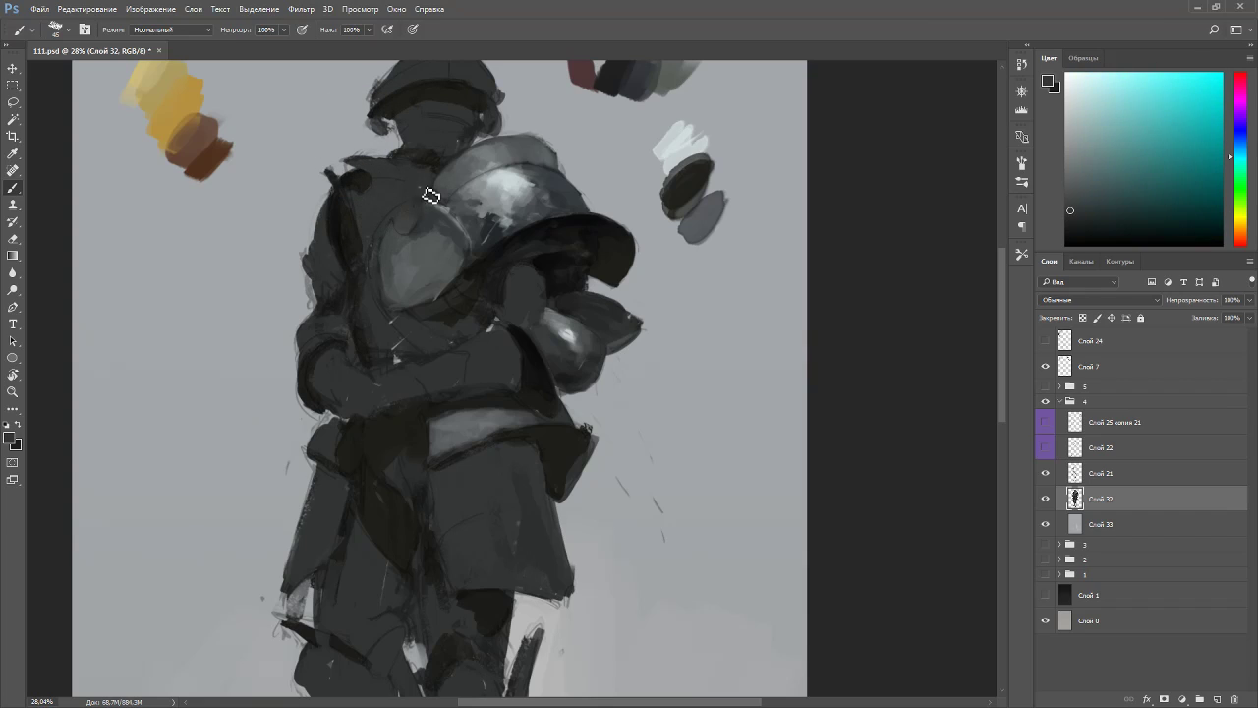
pyautogui.keyDown('alt'); pyautogui.click(428, 244); pyautogui.keyUp('alt')
pyautogui.keyDown('alt'); pyautogui.click(382, 167); pyautogui.keyUp('alt')
pyautogui.moveTo(379, 173); pyautogui.dragTo(379, 199)
pyautogui.keyDown('alt'); pyautogui.click(444, 311); pyautogui.keyUp('alt')
pyautogui.scroll(2, 678, 296)
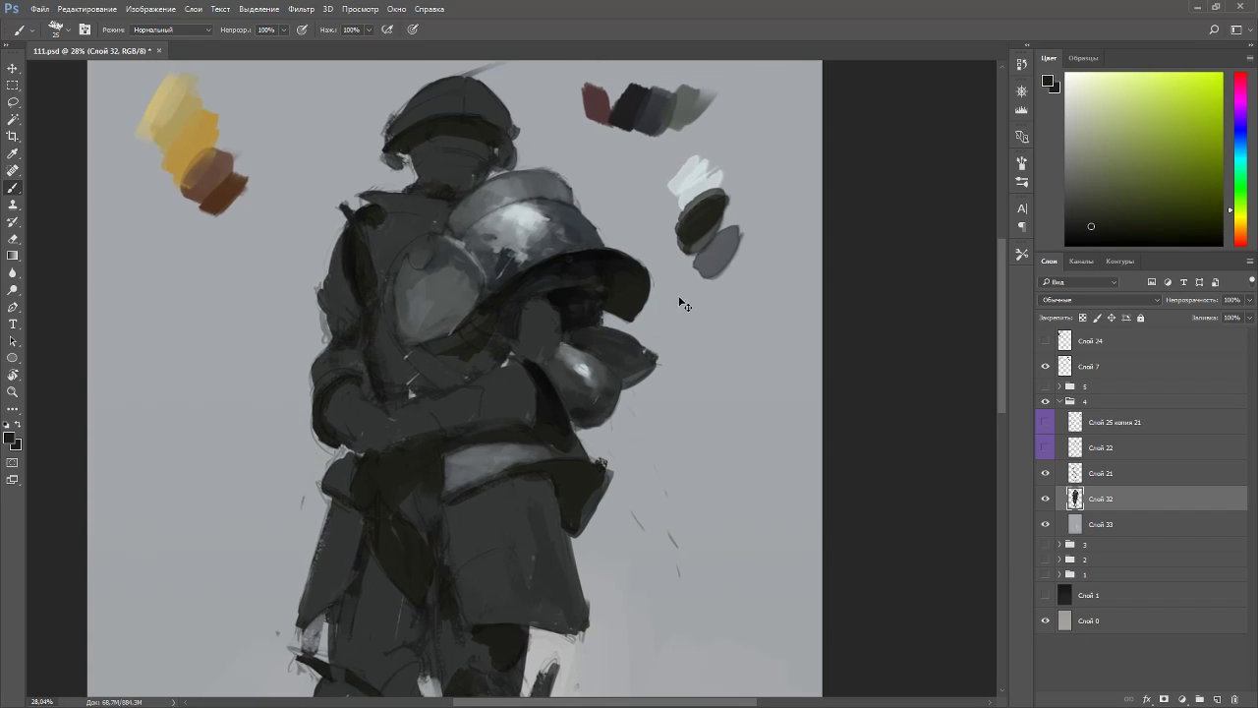
# - Create a new layer above Слой 21 and block in reddish-brown cloth between the chest and the folded arm
pyautogui.hotkey('ctrl', 'shift', 'n')
pyautogui.press('Return')
pyautogui.keyDown('alt'); pyautogui.click(216, 181); pyautogui.keyUp('alt')
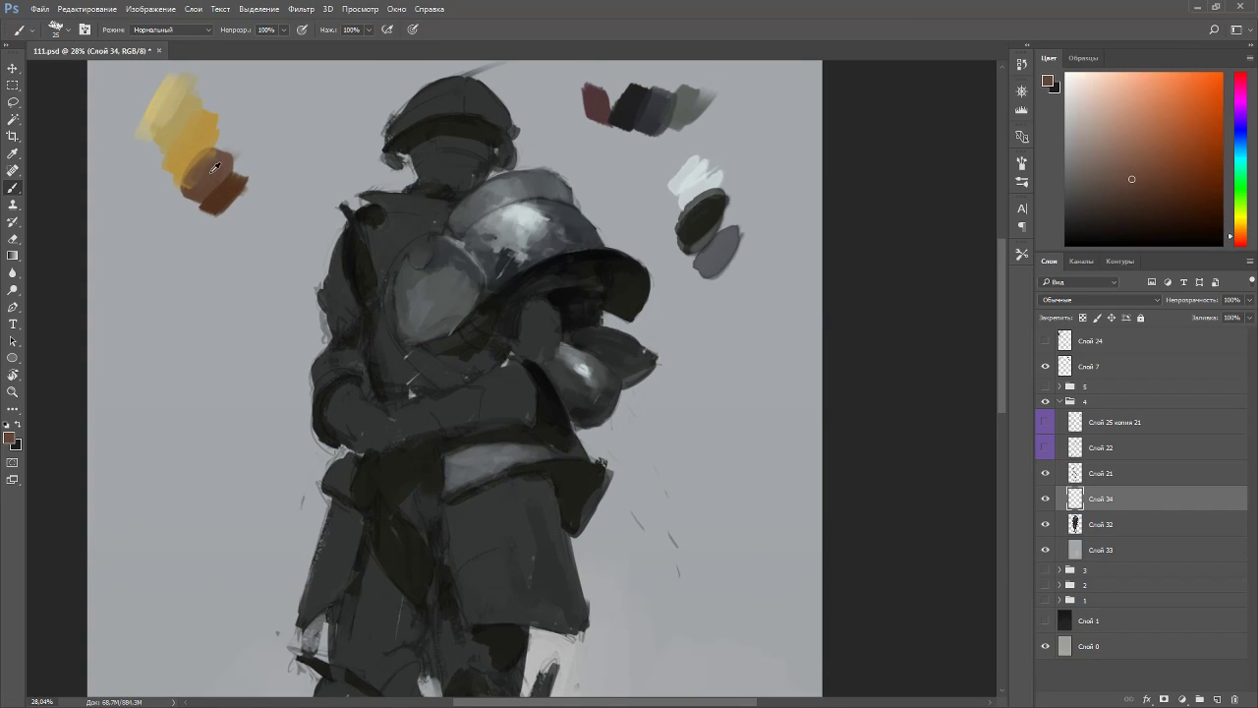
pyautogui.moveTo(392, 393)
pyautogui.mouseDown()
pyautogui.moveTo(381, 341)
pyautogui.moveTo(405, 398)
pyautogui.mouseUp()
pyautogui.moveTo(1096, 495); pyautogui.dragTo(1095, 468)
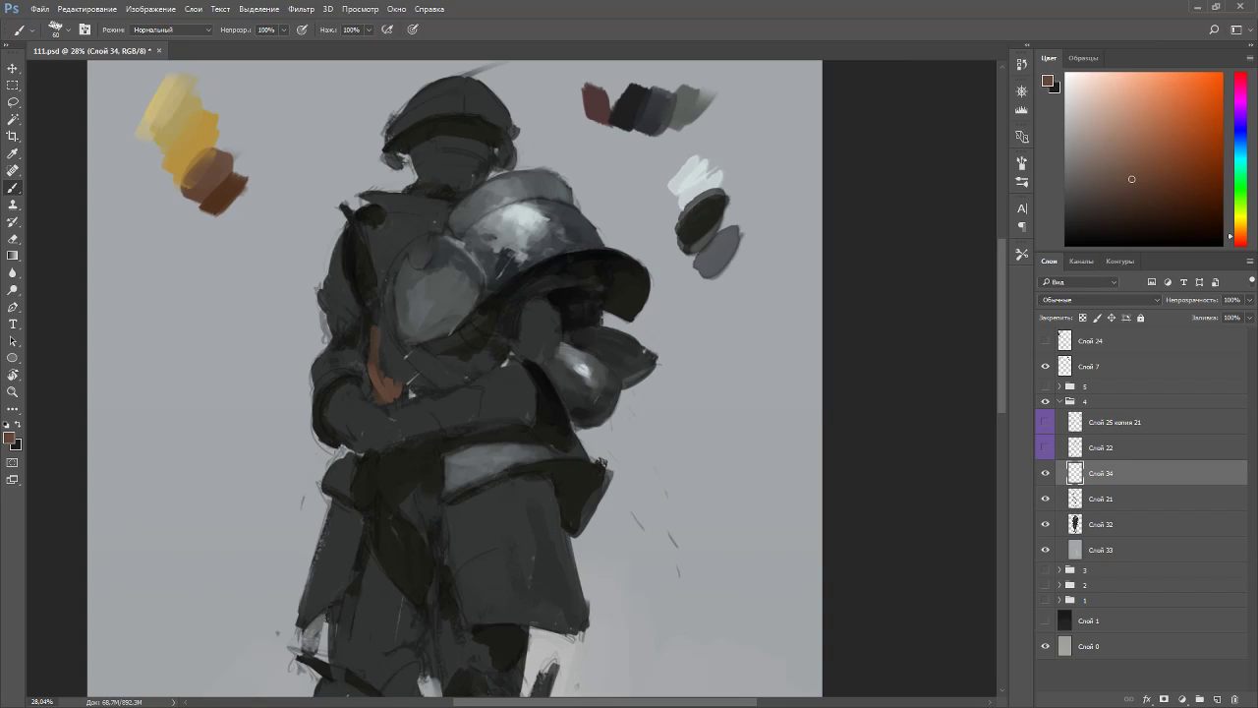
# - Paint ochre strokes from the palette swatch along the chest cloth and down toward the forearm
pyautogui.keyDown('alt'); pyautogui.click(205, 143); pyautogui.keyUp('alt')
pyautogui.moveTo(391, 369)
pyautogui.mouseDown()
pyautogui.moveTo(387, 274)
pyautogui.moveTo(410, 366)
pyautogui.mouseUp()
pyautogui.moveTo(381, 286); pyautogui.dragTo(391, 274)
pyautogui.moveTo(416, 379)
pyautogui.mouseDown()
pyautogui.moveTo(397, 348)
pyautogui.moveTo(436, 391)
pyautogui.mouseUp()
pyautogui.keyDown('alt'); pyautogui.click(403, 393); pyautogui.keyUp('alt')
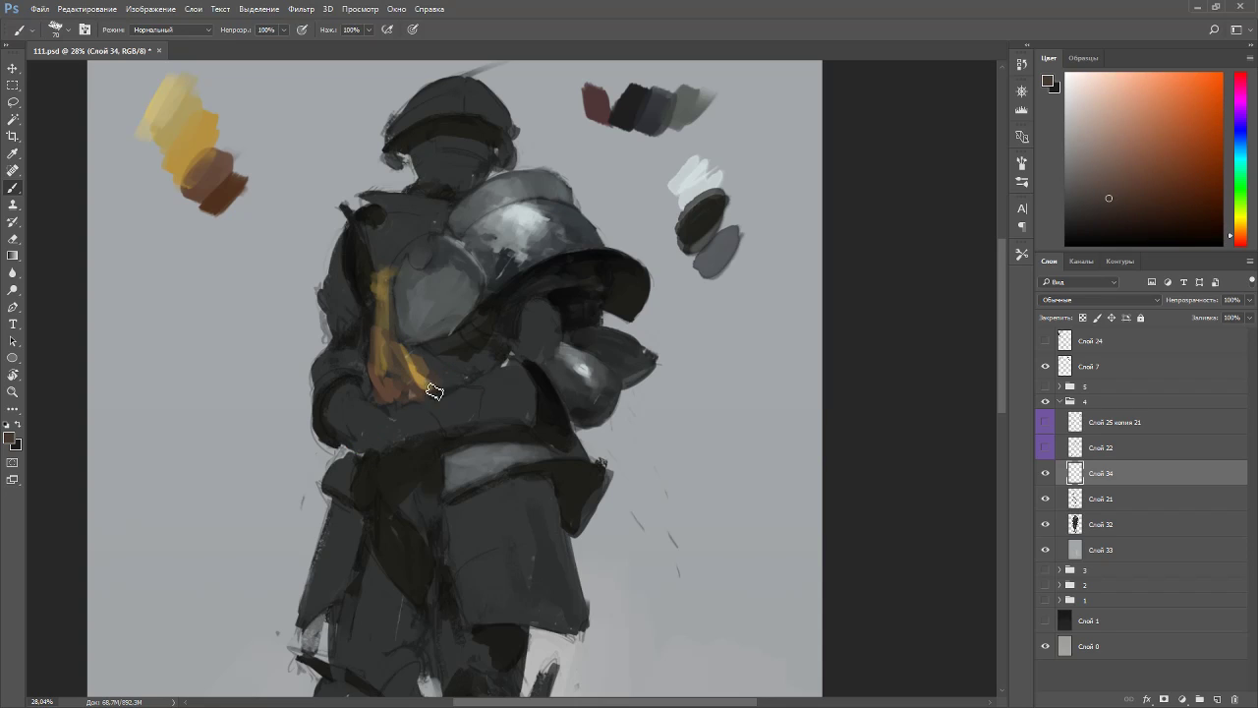
# - Fill the cloth beneath the rounded chest plate with red-brown and deepen it with a darker brown
pyautogui.keyDown('alt'); pyautogui.click(410, 364); pyautogui.keyUp('alt')
pyautogui.moveTo(399, 352)
pyautogui.mouseDown()
pyautogui.moveTo(257, 202)
pyautogui.moveTo(416, 356)
pyautogui.moveTo(465, 343)
pyautogui.mouseUp()
pyautogui.keyDown('alt'); pyautogui.click(225, 195); pyautogui.keyUp('alt')
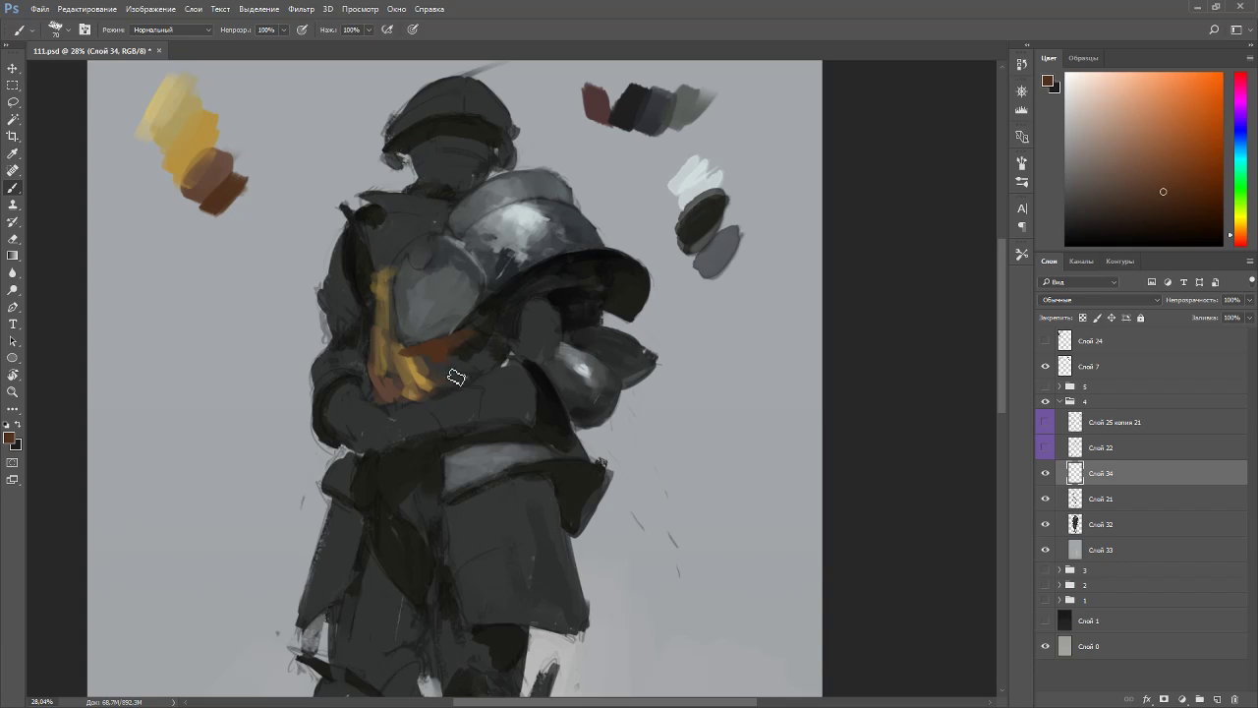
pyautogui.click(1159, 223)
pyautogui.click(1234, 240)
pyautogui.moveTo(435, 360)
pyautogui.mouseDown()
pyautogui.moveTo(410, 354)
pyautogui.moveTo(475, 335)
pyautogui.mouseUp()
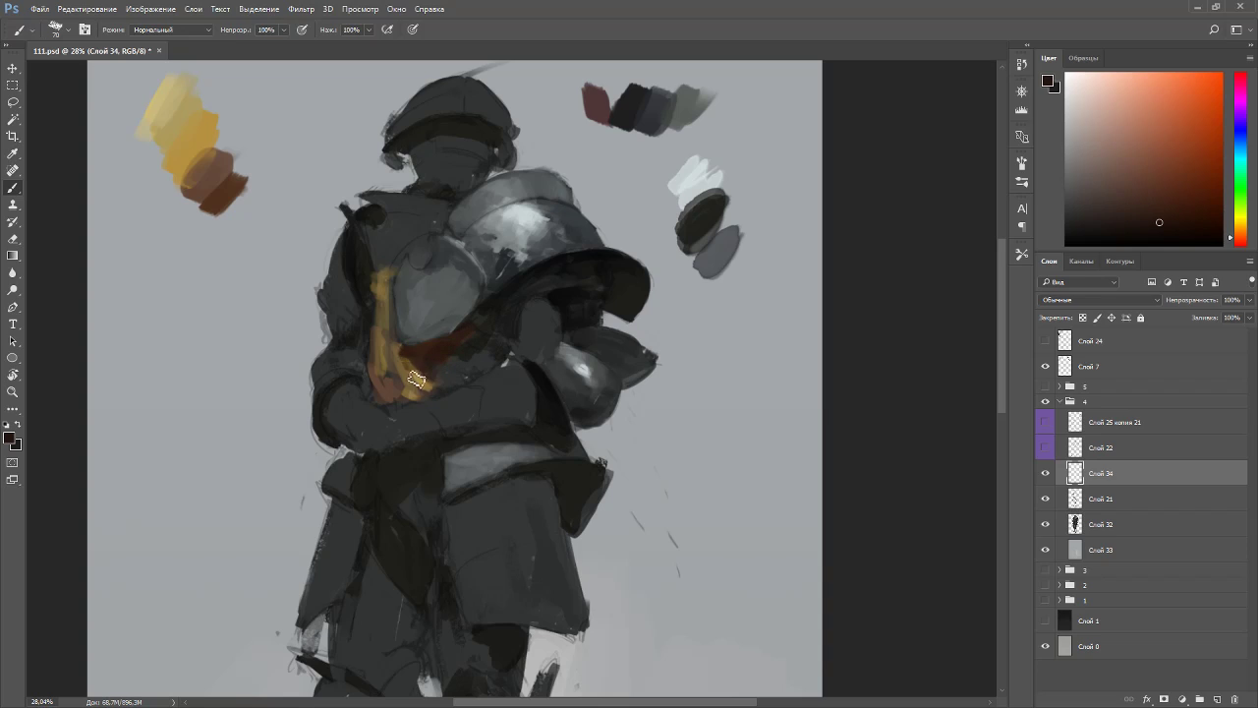
# - Blend ochre along the cloth's lower edge above the forearm and break its upper shadow into dark brown folds
pyautogui.keyDown('alt'); pyautogui.click(407, 398); pyautogui.keyUp('alt')
pyautogui.moveTo(416, 399); pyautogui.dragTo(456, 375)
pyautogui.keyDown('alt'); pyautogui.click(394, 354); pyautogui.keyUp('alt')
pyautogui.moveTo(389, 322); pyautogui.dragTo(397, 402)
pyautogui.keyDown('alt'); pyautogui.click(416, 385); pyautogui.keyUp('alt')
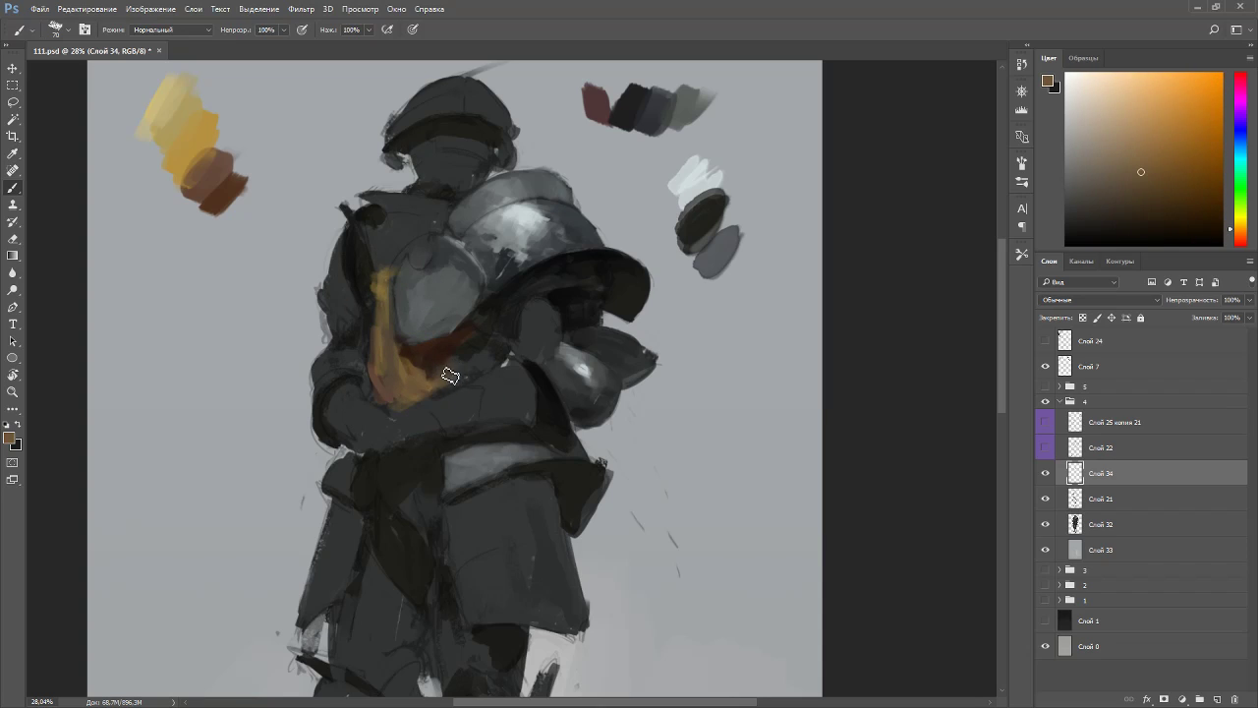
pyautogui.keyDown('alt'); pyautogui.click(437, 350); pyautogui.keyUp('alt')
pyautogui.moveTo(455, 351); pyautogui.dragTo(451, 367)
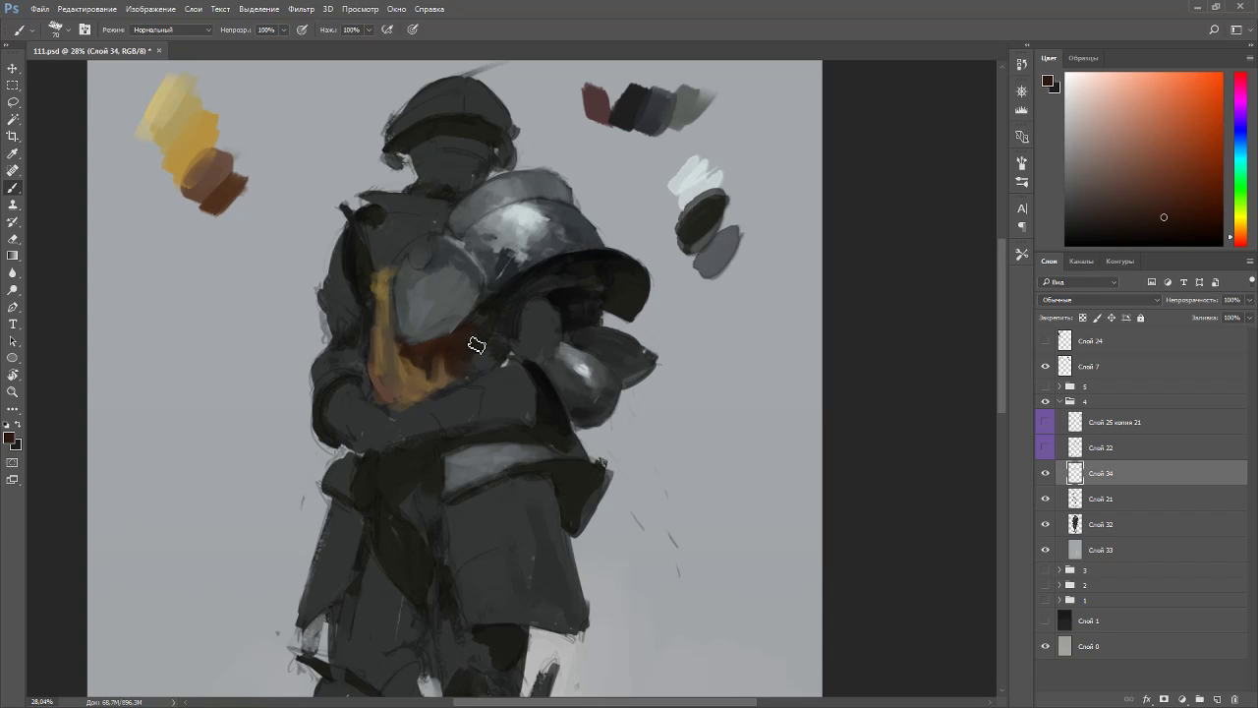
pyautogui.keyDown('alt'); pyautogui.click(435, 393); pyautogui.keyUp('alt')
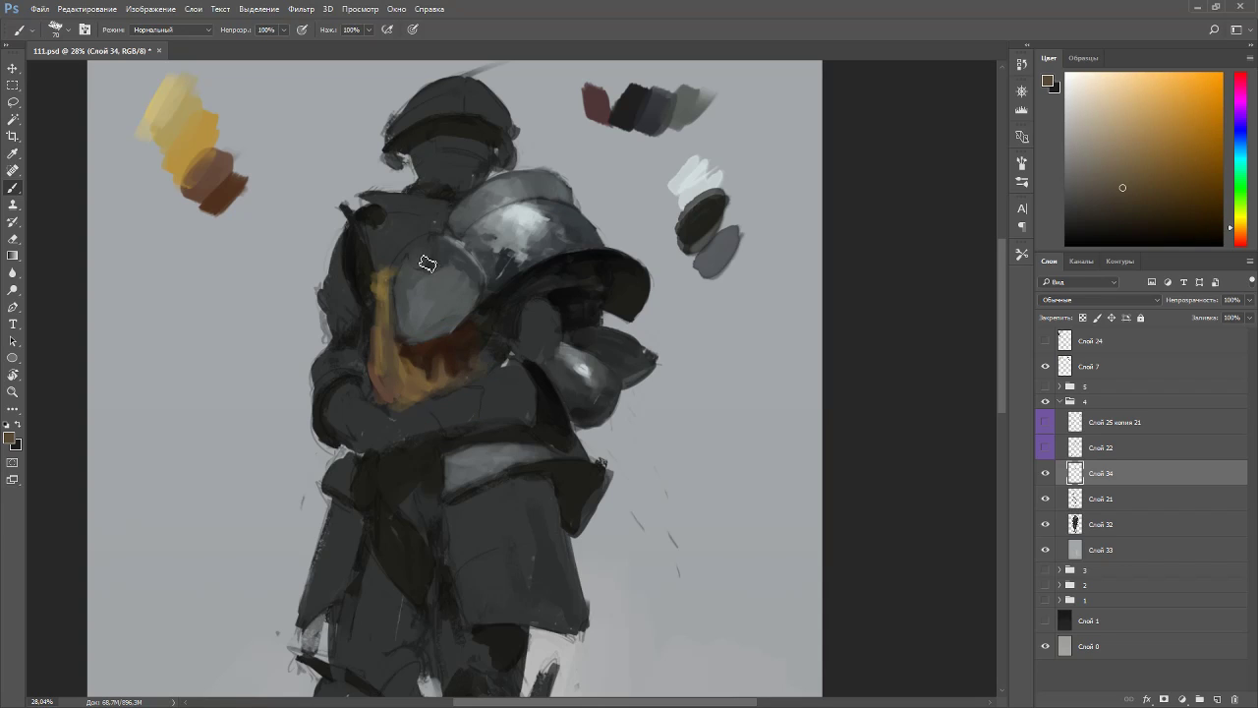
# - Refine the chest cloth's vertical ochre strip with a smaller brush and add dark brown folds near its lower end
pyautogui.keyDown('alt'); pyautogui.click(388, 257); pyautogui.keyUp('alt')
pyautogui.keyDown('alt'); pyautogui.click(385, 282); pyautogui.keyUp('alt')
pyautogui.press('[')
pyautogui.press('[')
pyautogui.moveTo(383, 293)
pyautogui.mouseDown()
pyautogui.moveTo(377, 388)
pyautogui.moveTo(396, 417)
pyautogui.mouseUp()
pyautogui.keyDown('alt'); pyautogui.click(429, 352); pyautogui.keyUp('alt')
pyautogui.moveTo(383, 366)
pyautogui.mouseDown()
pyautogui.moveTo(390, 412)
pyautogui.moveTo(372, 385)
pyautogui.mouseUp()
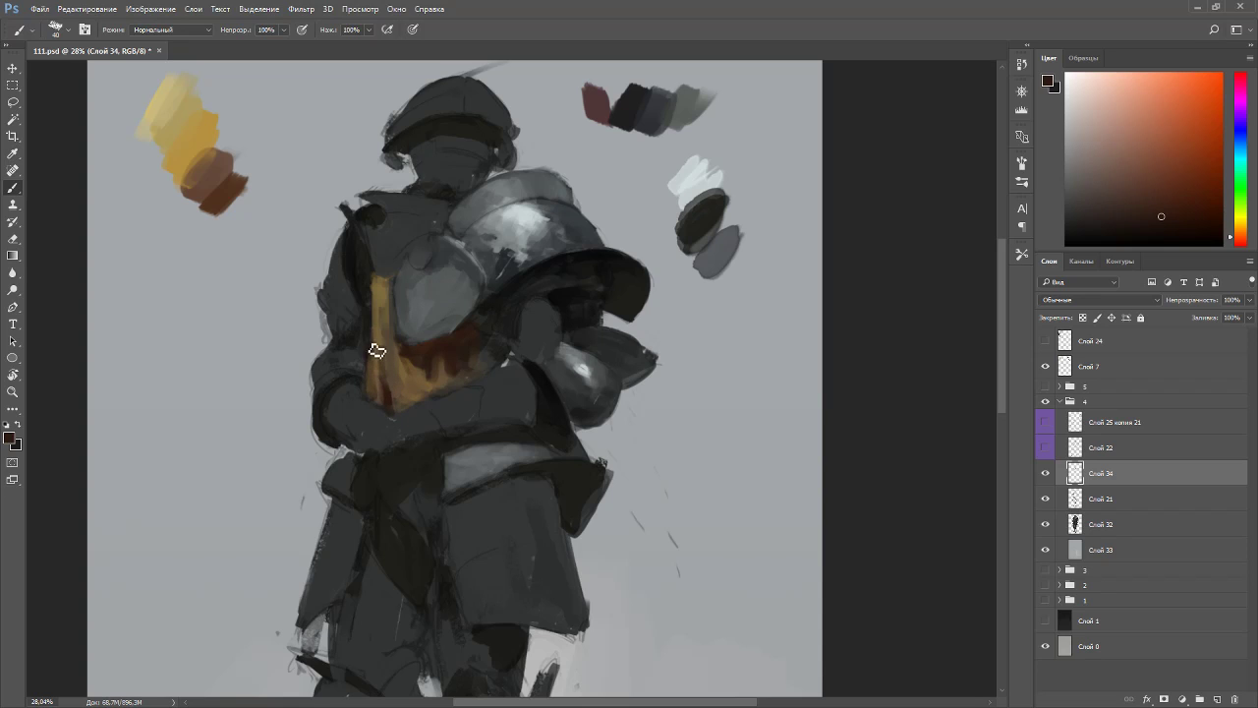
# - Clean up the upper end and outer edge of the chest cloth with sampled dark grey and ochre
pyautogui.press('r')
pyautogui.moveTo(542, 415)
pyautogui.mouseDown()
pyautogui.moveTo(706, 511)
pyautogui.moveTo(493, 613)
pyautogui.moveTo(747, 392)
pyautogui.mouseUp()
pyautogui.press('b')
pyautogui.keyDown('alt'); pyautogui.click(361, 326); pyautogui.keyUp('alt')
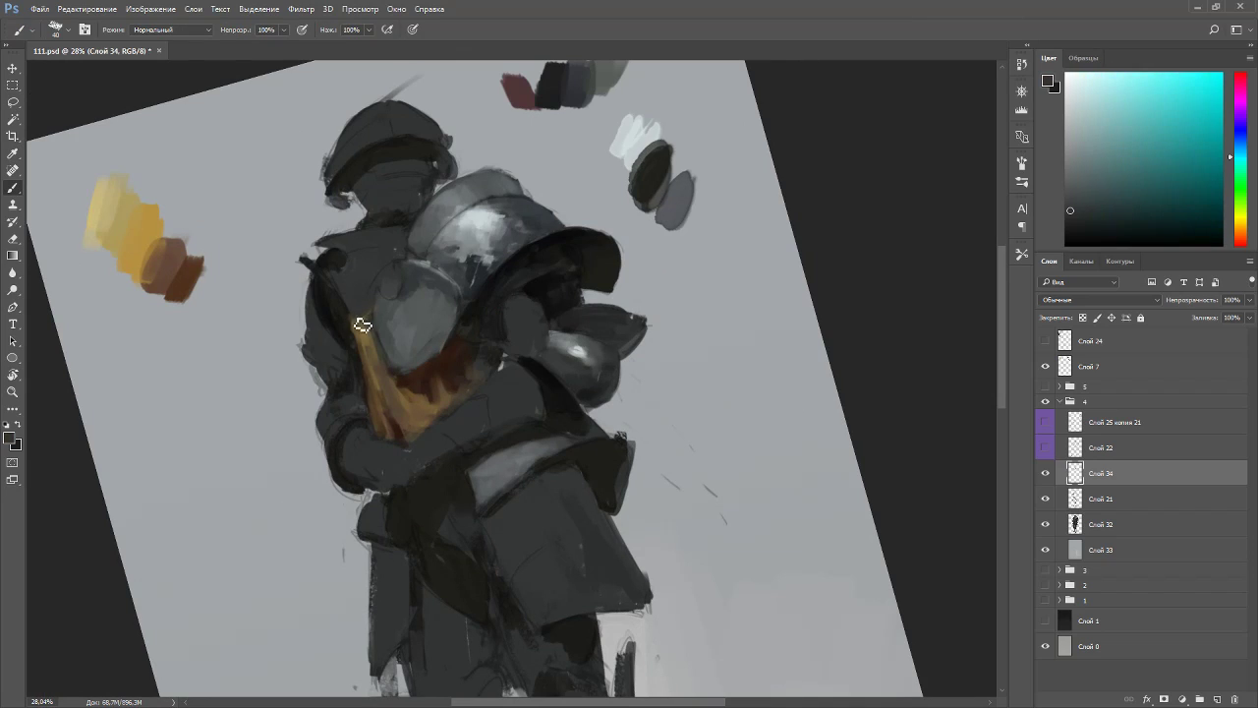
pyautogui.keyDown('alt'); pyautogui.click(363, 329); pyautogui.keyUp('alt')
pyautogui.moveTo(358, 339); pyautogui.dragTo(389, 433)
# - Start the cloth below the forearm with a long thin ochre strip and dark red-brown at its upper end
pyautogui.press('Escape')
pyautogui.moveTo(450, 395); pyautogui.dragTo(524, 195)
pyautogui.moveTo(475, 307); pyautogui.dragTo(477, 328)
pyautogui.moveTo(468, 278); pyautogui.dragTo(475, 472)
pyautogui.keyDown('alt'); pyautogui.click(504, 145); pyautogui.keyUp('alt')
pyautogui.moveTo(470, 271); pyautogui.dragTo(468, 313)
pyautogui.moveTo(463, 259); pyautogui.dragTo(469, 363)
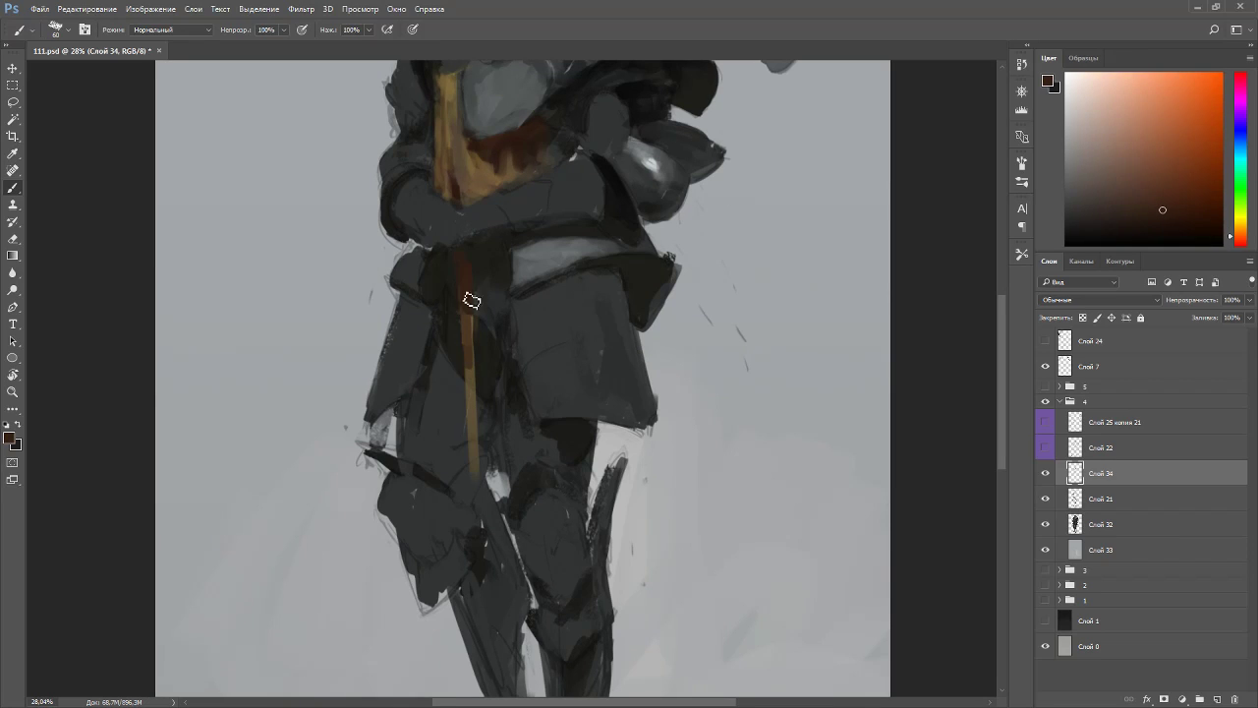
# - Widen the lower cloth with ochre folds and red-brown shadows sweeping under the thigh plate
pyautogui.keyDown('alt'); pyautogui.click(455, 359); pyautogui.keyUp('alt')
pyautogui.moveTo(450, 316); pyautogui.dragTo(450, 427)
pyautogui.moveTo(475, 385)
pyautogui.mouseDown()
pyautogui.moveTo(499, 442)
pyautogui.moveTo(536, 471)
pyautogui.moveTo(595, 460)
pyautogui.mouseUp()
pyautogui.press('r')
pyautogui.moveTo(422, 405)
pyautogui.mouseDown()
pyautogui.moveTo(478, 329)
pyautogui.moveTo(445, 474)
pyautogui.moveTo(518, 344)
pyautogui.moveTo(478, 404)
pyautogui.mouseUp()
pyautogui.keyDown('alt'); pyautogui.click(570, 321); pyautogui.keyUp('alt')
pyautogui.keyDown('alt'); pyautogui.click(457, 396); pyautogui.keyUp('alt')
pyautogui.moveTo(523, 352)
pyautogui.mouseDown()
pyautogui.moveTo(460, 459)
pyautogui.moveTo(569, 333)
pyautogui.moveTo(544, 378)
pyautogui.moveTo(467, 441)
pyautogui.moveTo(493, 465)
pyautogui.mouseUp()
pyautogui.keyDown('alt'); pyautogui.click(565, 337); pyautogui.keyUp('alt')
pyautogui.press('Escape')
pyautogui.keyDown('alt'); pyautogui.click(477, 383); pyautogui.keyUp('alt')
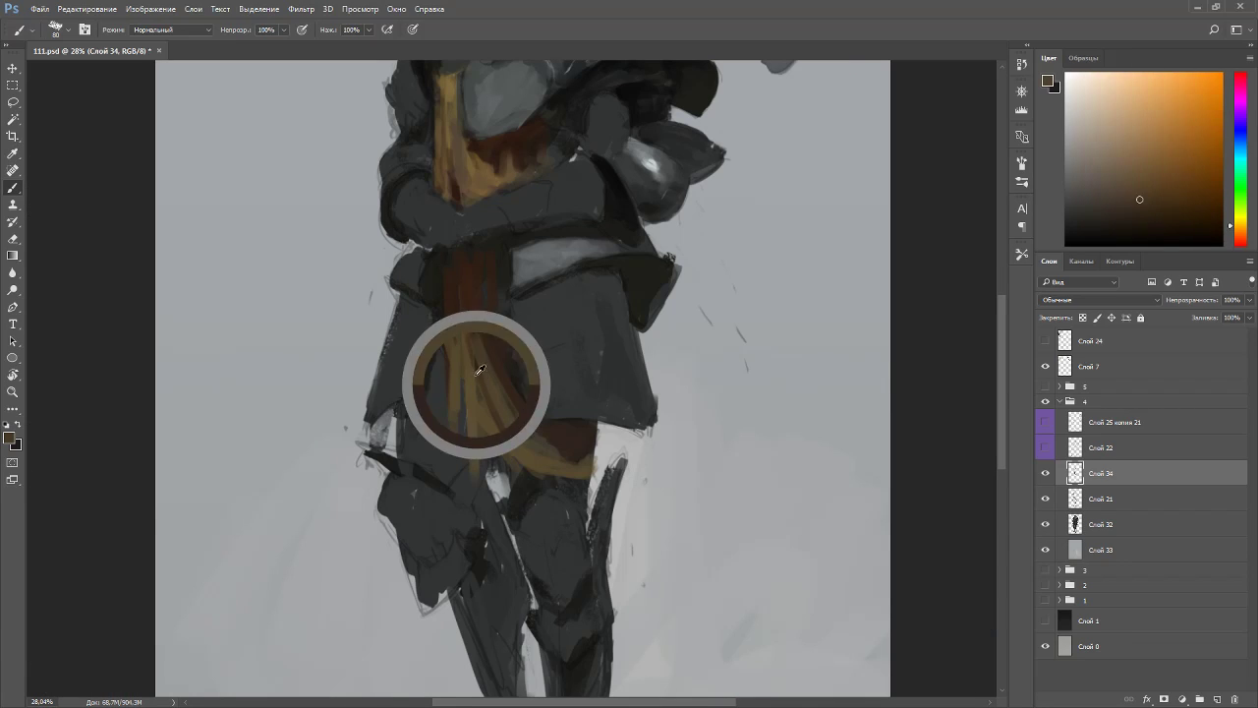
# - Deepen the cloth's shadow below the belt and extend a dark vertical fold down between the ochre bands
pyautogui.keyDown('alt'); pyautogui.click(483, 280); pyautogui.keyUp('alt')
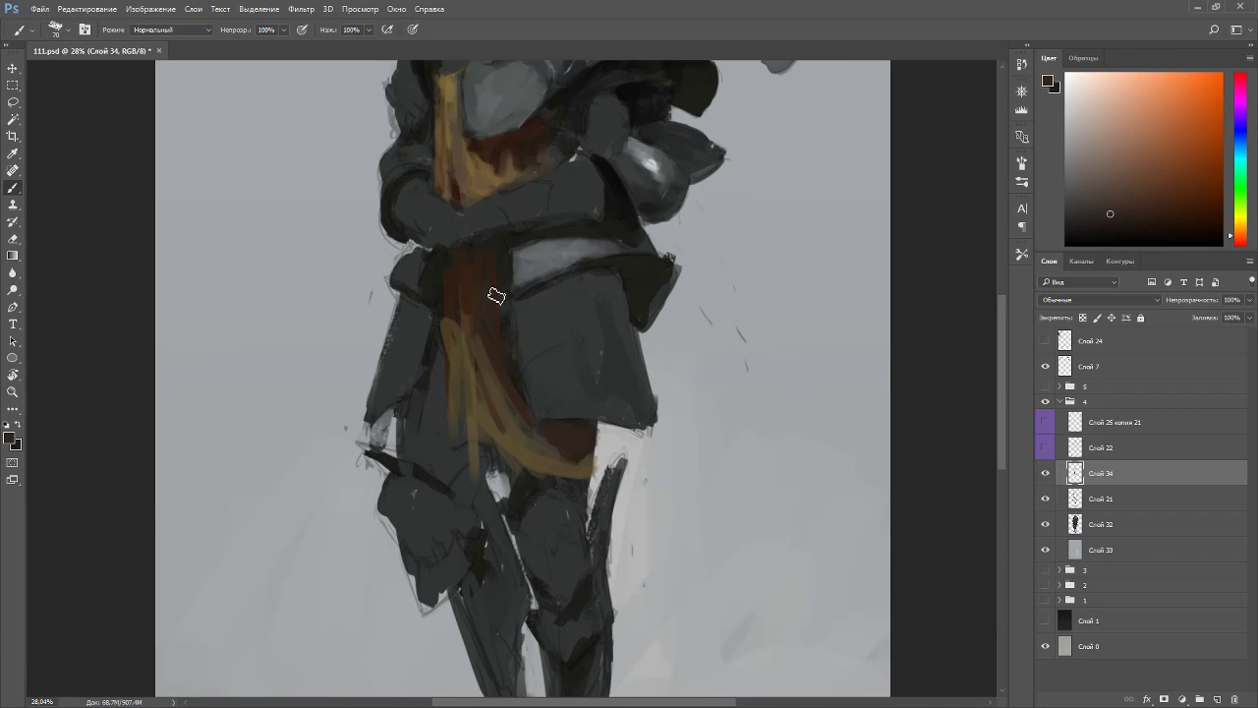
pyautogui.keyDown('alt'); pyautogui.click(484, 293); pyautogui.keyUp('alt')
pyautogui.keyDown('alt'); pyautogui.click(503, 158); pyautogui.keyUp('alt')
pyautogui.moveTo(480, 291); pyautogui.dragTo(480, 370)
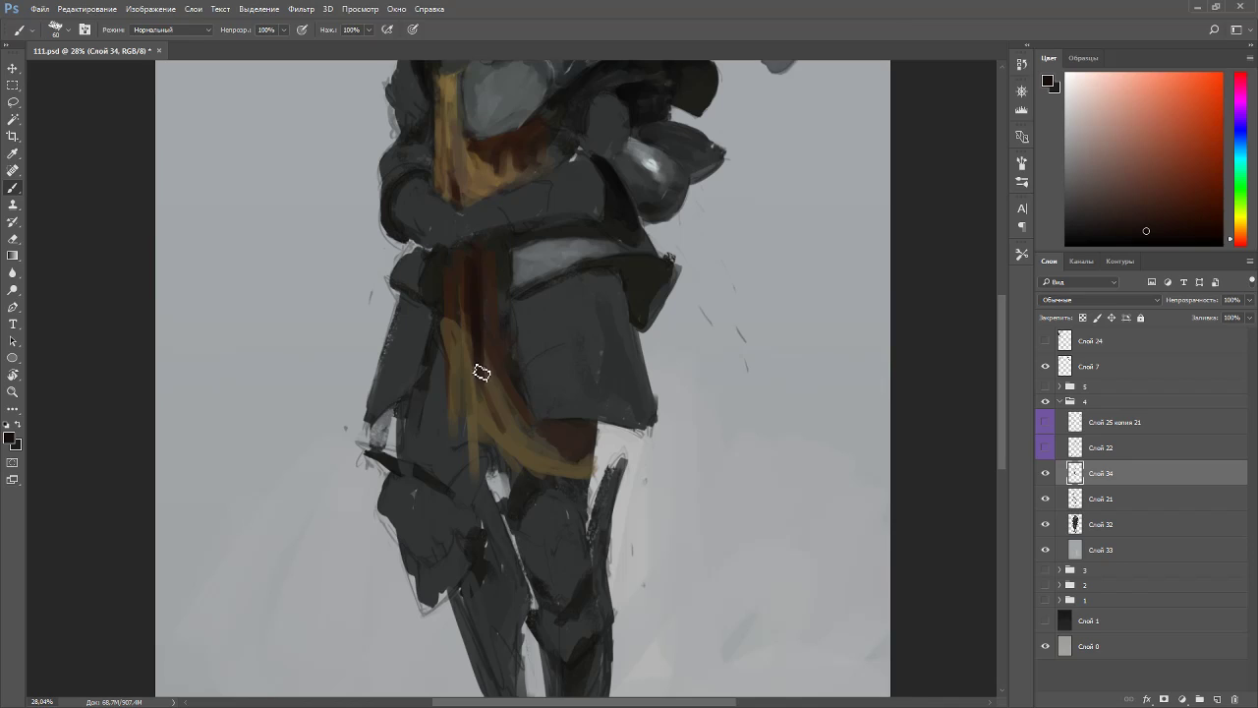
pyautogui.moveTo(493, 288)
pyautogui.mouseDown()
pyautogui.moveTo(499, 362)
pyautogui.moveTo(476, 311)
pyautogui.moveTo(478, 427)
pyautogui.mouseUp()
pyautogui.moveTo(482, 360); pyautogui.dragTo(485, 437)
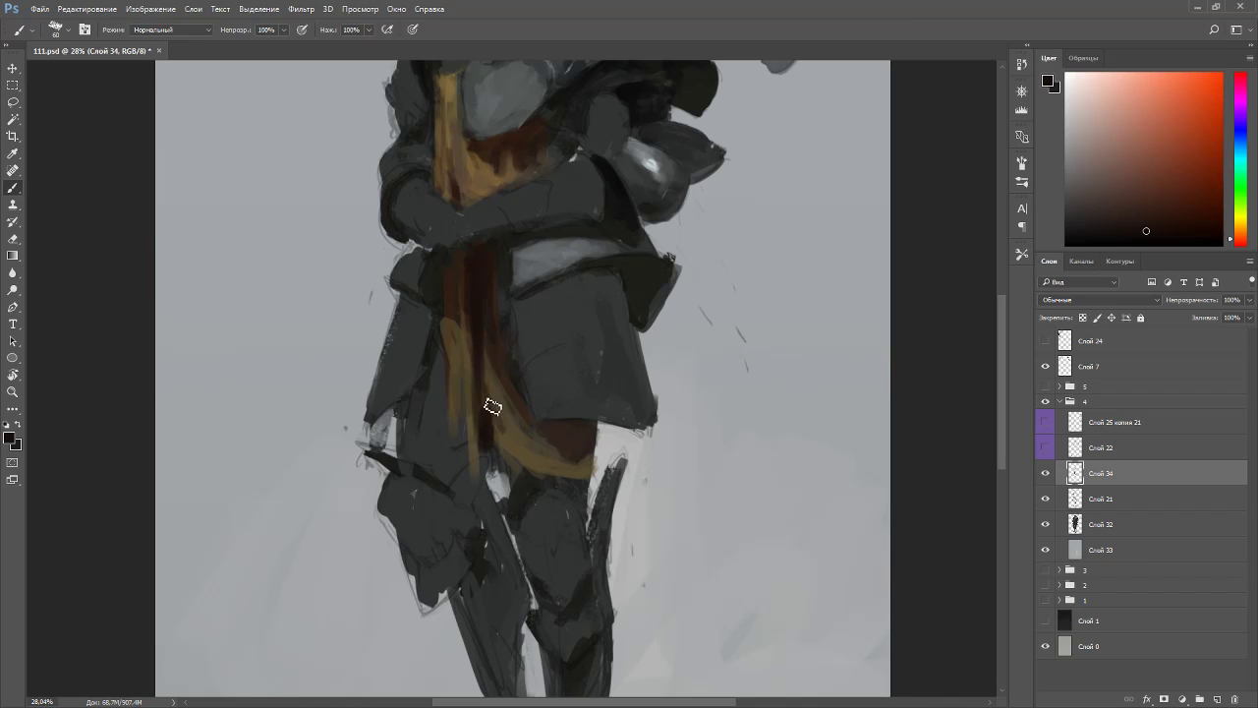
# - Shape the central ochre fold of the lower cloth with sampled ochre and dark brown tones
pyautogui.keyDown('alt'); pyautogui.click(500, 408); pyautogui.keyUp('alt')
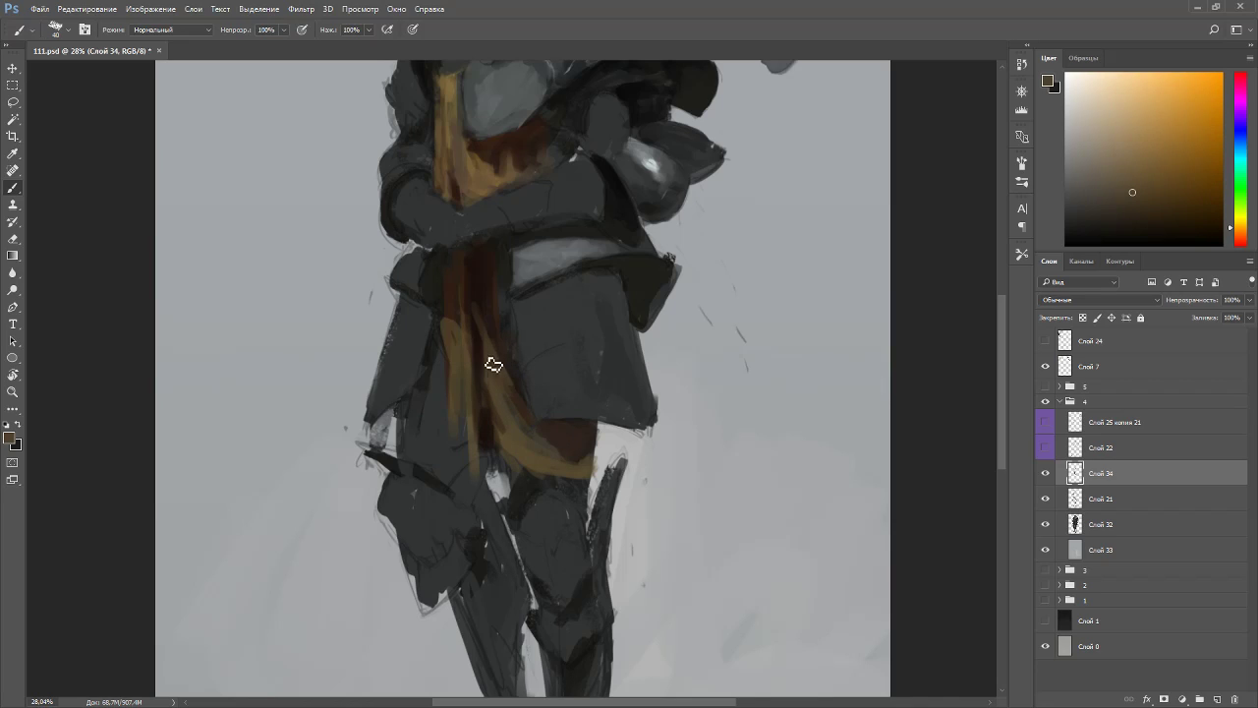
pyautogui.keyDown('alt'); pyautogui.click(488, 309); pyautogui.keyUp('alt')
pyautogui.moveTo(496, 379); pyautogui.dragTo(514, 397)
pyautogui.press('r')
pyautogui.moveTo(607, 340)
pyautogui.mouseDown()
pyautogui.moveTo(601, 303)
pyautogui.moveTo(447, 346)
pyautogui.mouseUp()
pyautogui.press('b')
pyautogui.moveTo(540, 351); pyautogui.dragTo(541, 300)
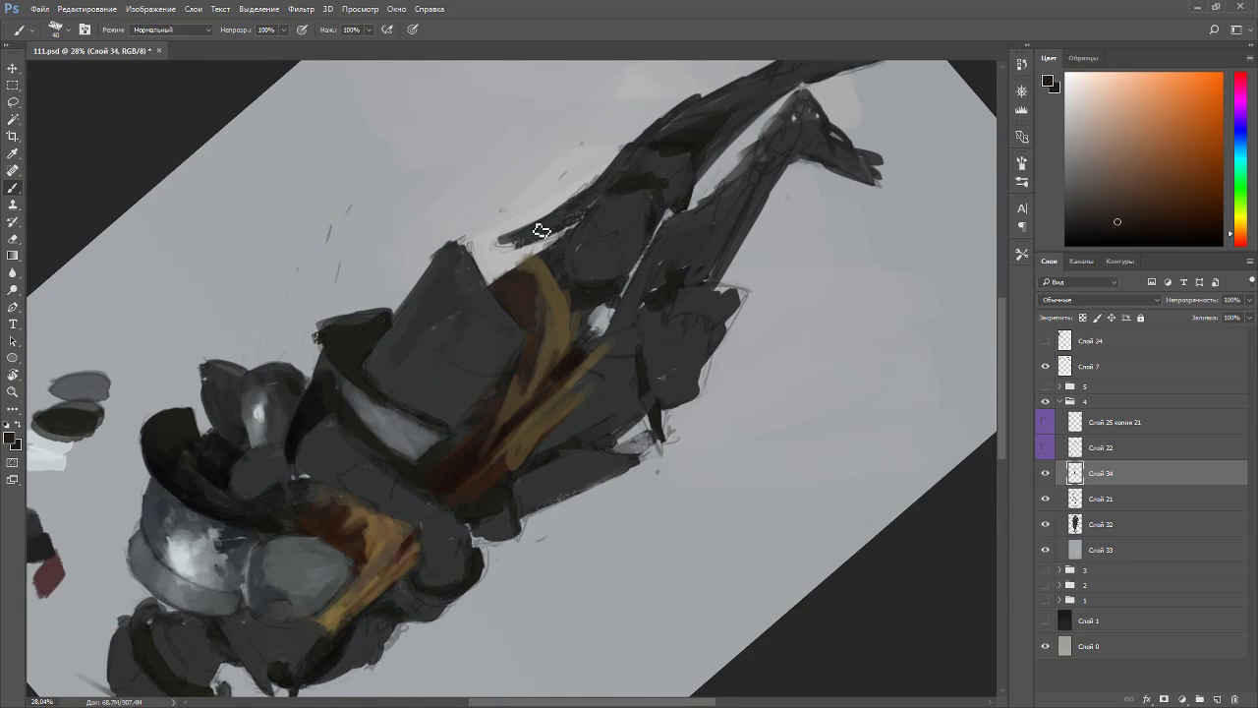
# - Tidy the cloth's curved hem above the knee with sampled ochre and dark brown
pyautogui.press('Escape')
pyautogui.keyDown('alt'); pyautogui.click(558, 442); pyautogui.keyUp('alt')
pyautogui.keyDown('alt'); pyautogui.click(580, 469); pyautogui.keyUp('alt')
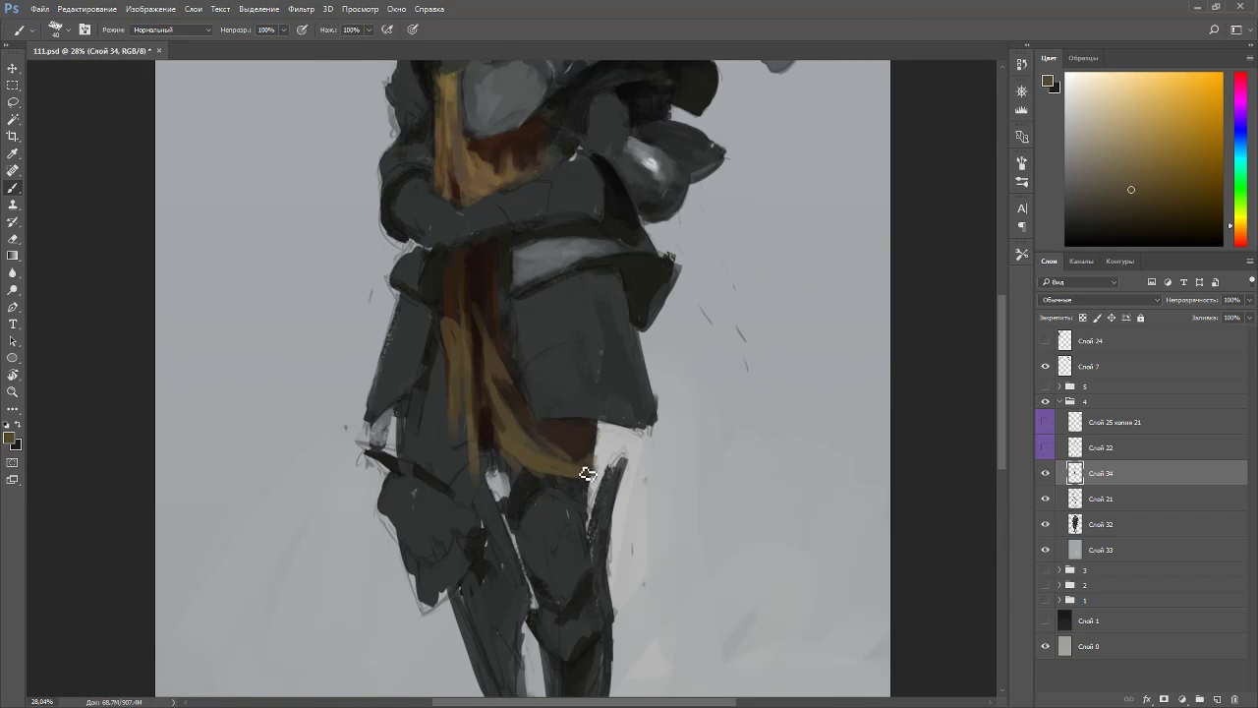
pyautogui.keyDown('alt'); pyautogui.click(533, 431); pyautogui.keyUp('alt')
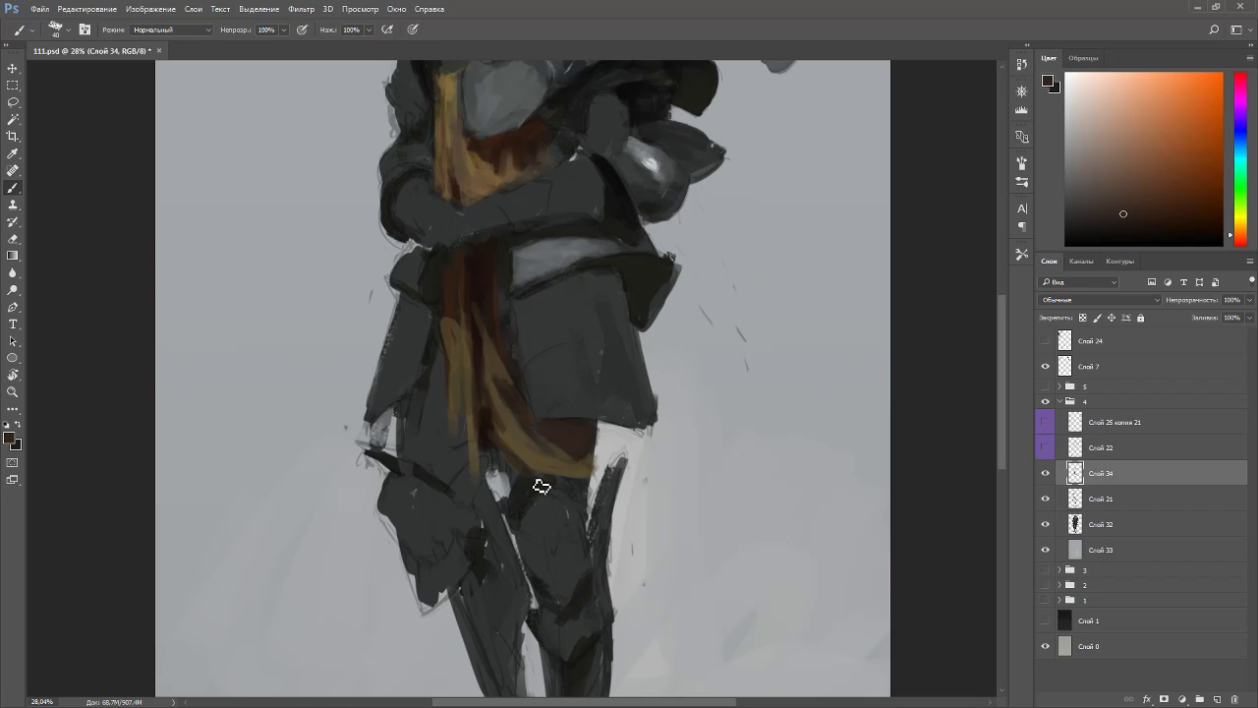
# - Brighten and sharpen the lower cloth's ochre folds with lighter tones sampled from the chest cloth
pyautogui.keyDown('alt'); pyautogui.click(466, 108); pyautogui.keyUp('alt')
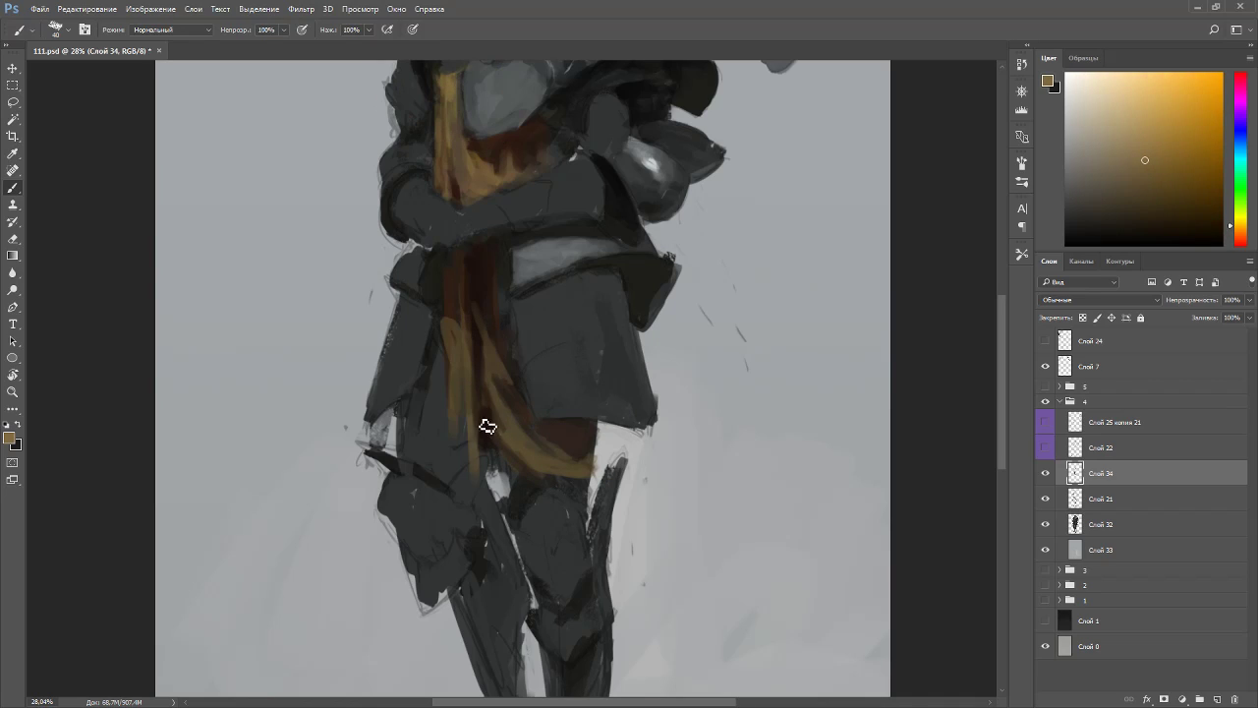
pyautogui.keyDown('alt'); pyautogui.click(498, 372); pyautogui.keyUp('alt')
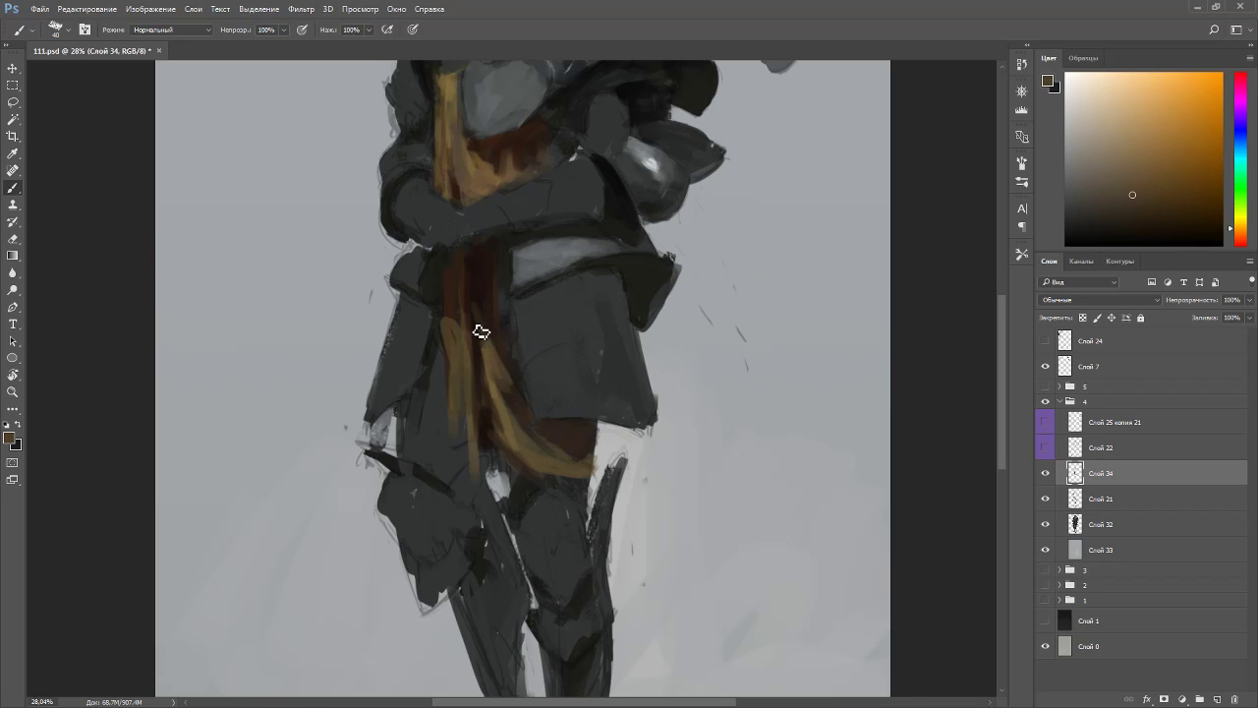
pyautogui.keyDown('alt'); pyautogui.click(516, 395); pyautogui.keyUp('alt')
pyautogui.keyDown('alt'); pyautogui.click(519, 434); pyautogui.keyUp('alt')
pyautogui.press('r')
pyautogui.moveTo(515, 260)
pyautogui.mouseDown()
pyautogui.moveTo(678, 363)
pyautogui.moveTo(699, 205)
pyautogui.moveTo(534, 337)
pyautogui.mouseUp()
pyautogui.press('b')
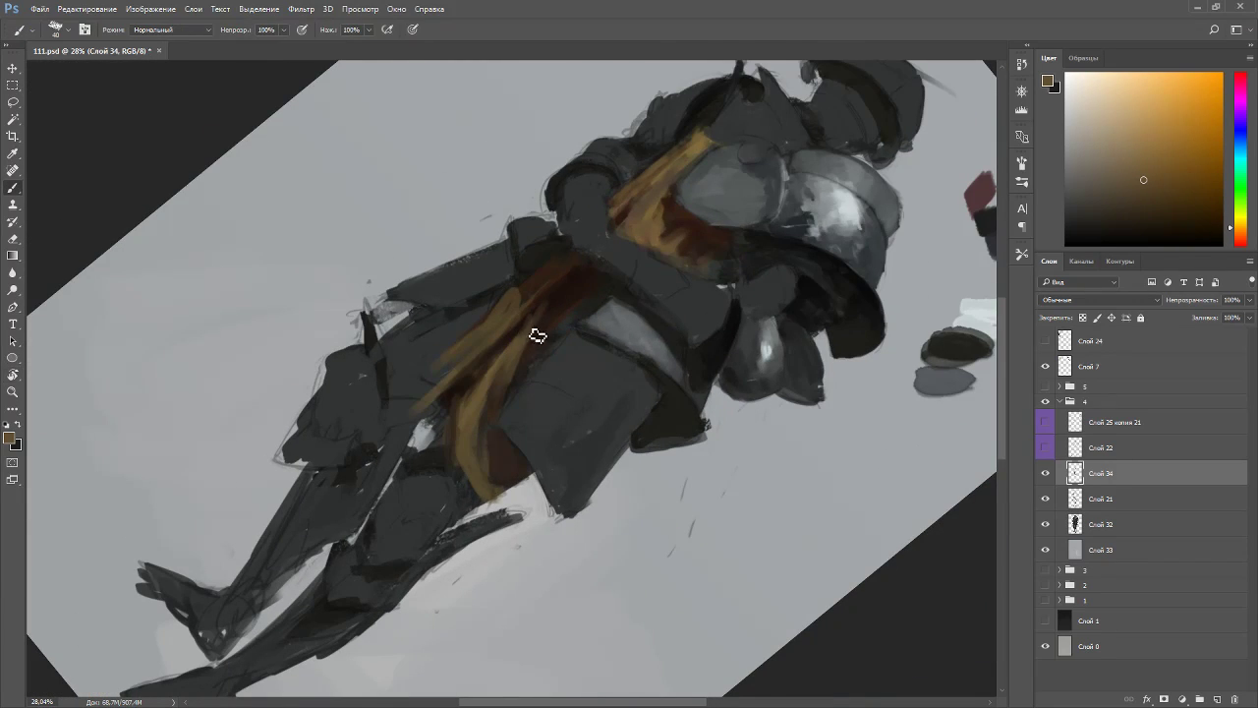
pyautogui.press('Escape')
pyautogui.keyDown('alt'); pyautogui.click(457, 349); pyautogui.keyUp('alt')
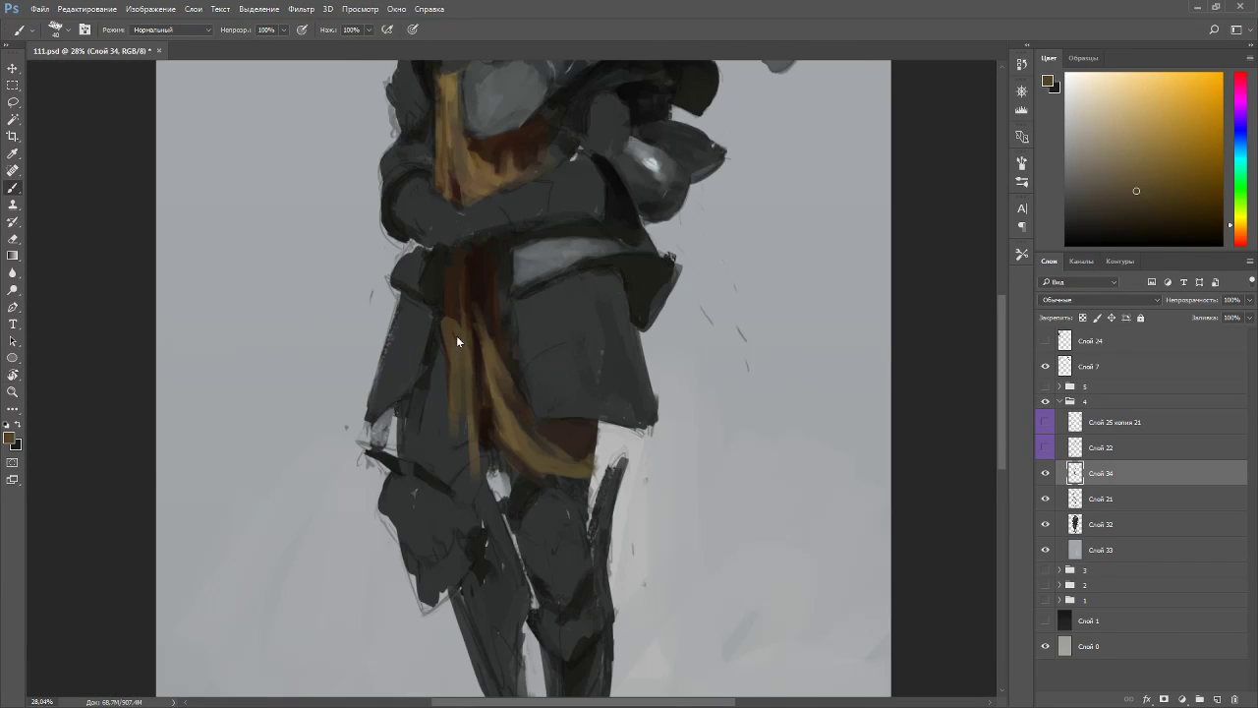
# - Paint a dark vertical crease into the lower cloth's outer ochre fold and extend that fold down to a tapered end over the thigh
pyautogui.keyDown('alt'); pyautogui.click(468, 399); pyautogui.keyUp('alt')
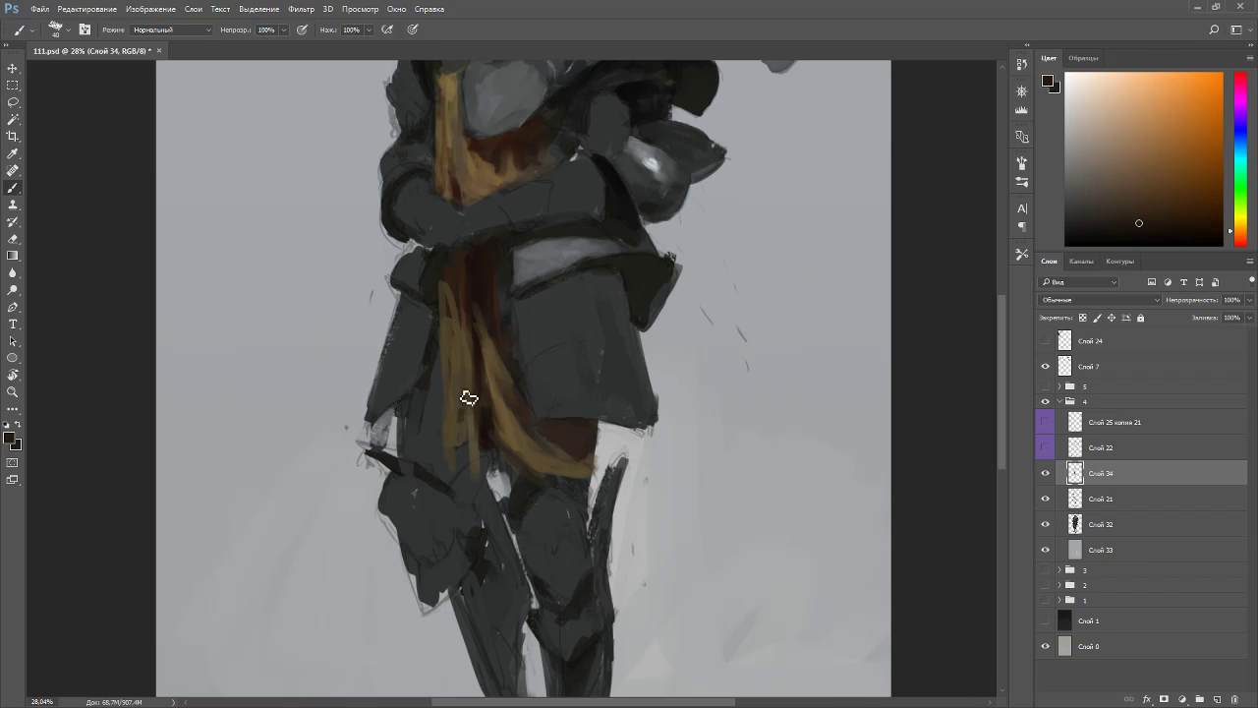
pyautogui.keyDown('alt'); pyautogui.click(469, 360); pyautogui.keyUp('alt')
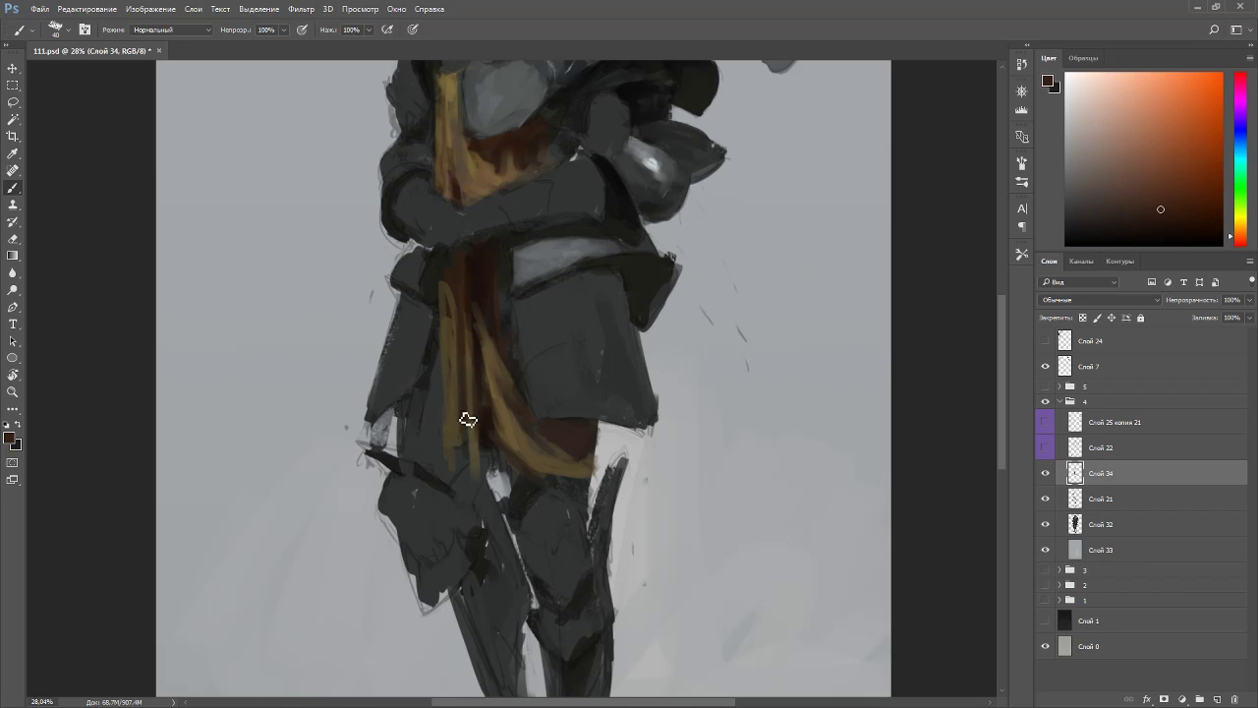
pyautogui.keyDown('alt'); pyautogui.click(456, 462); pyautogui.keyUp('alt')
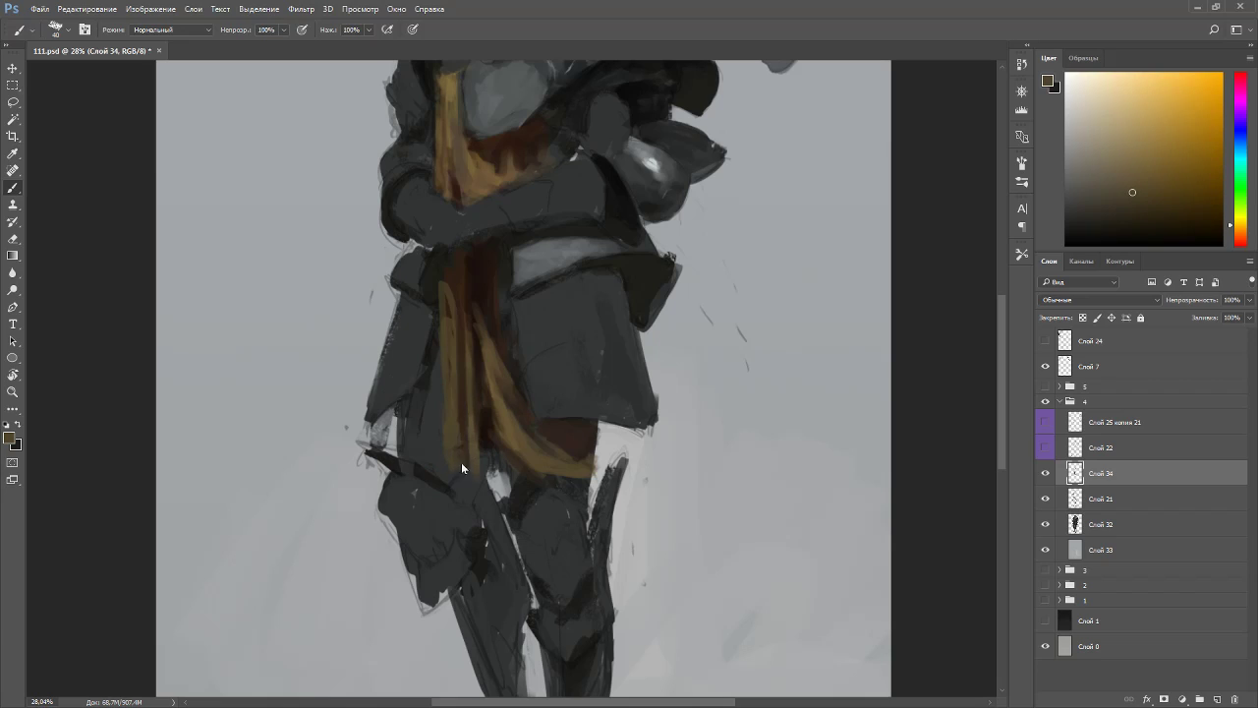
pyautogui.keyDown('alt'); pyautogui.click(449, 331); pyautogui.keyUp('alt')
pyautogui.moveTo(456, 462)
pyautogui.mouseDown()
pyautogui.moveTo(457, 505)
pyautogui.moveTo(476, 443)
pyautogui.mouseUp()
pyautogui.keyDown('alt'); pyautogui.click(454, 367); pyautogui.keyUp('alt')
pyautogui.moveTo(448, 432)
pyautogui.mouseDown()
pyautogui.moveTo(447, 530)
pyautogui.moveTo(460, 492)
pyautogui.mouseUp()
pyautogui.keyDown('alt'); pyautogui.click(498, 405); pyautogui.keyUp('alt')
pyautogui.press(']')
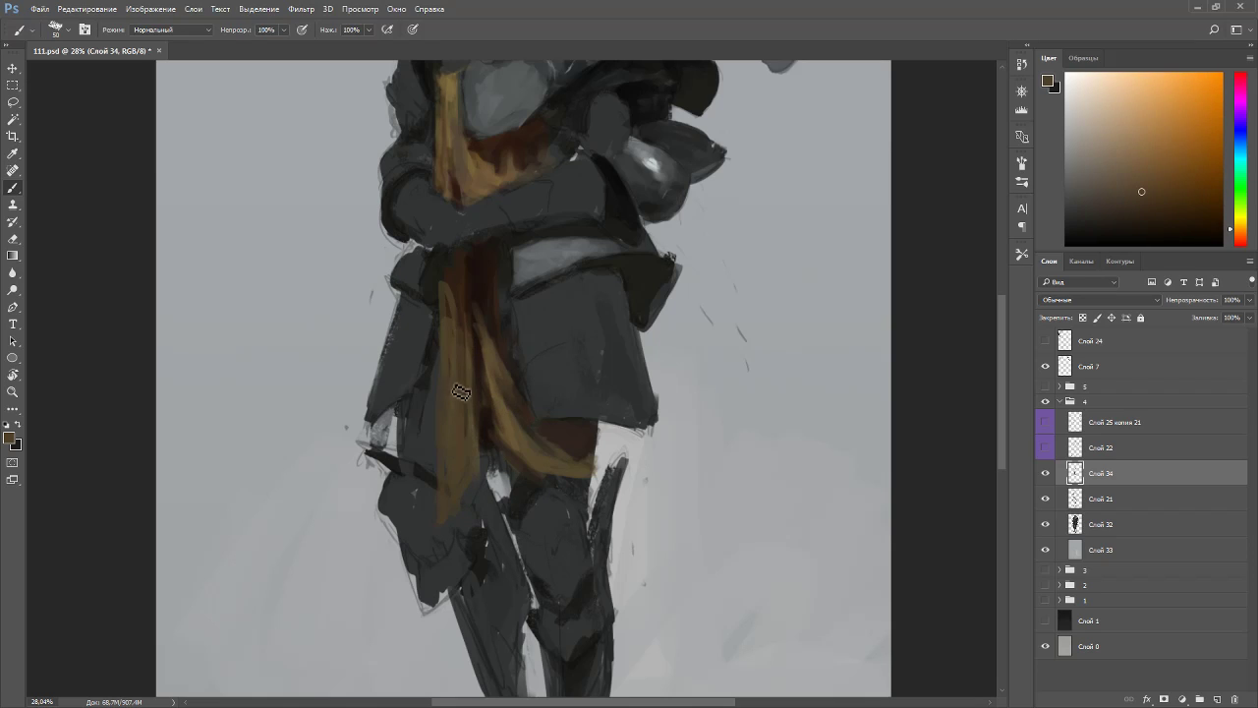
# - Shade the top of the lower cloth dark under the forearm and erase stray paint along its outer edge
pyautogui.keyDown('alt'); pyautogui.click(460, 260); pyautogui.keyUp('alt')
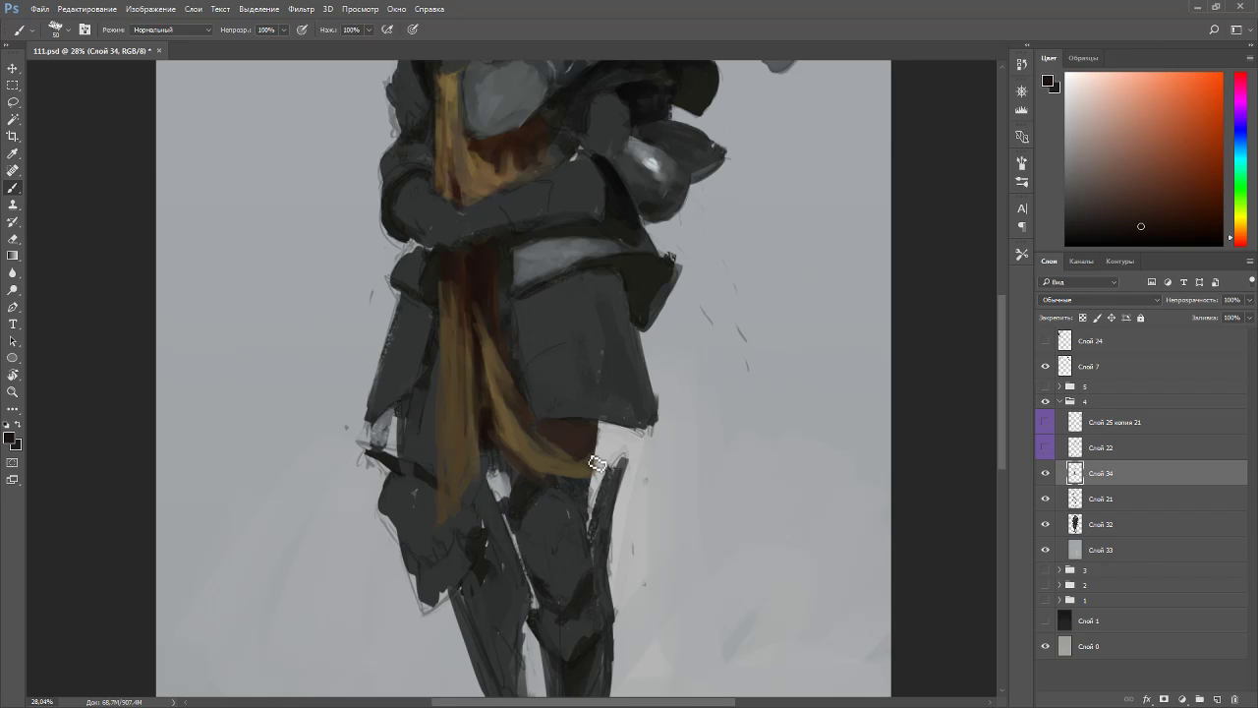
pyautogui.scroll(-4, 625, 651)
pyautogui.press('r')
pyautogui.moveTo(680, 500); pyautogui.dragTo(623, 553)
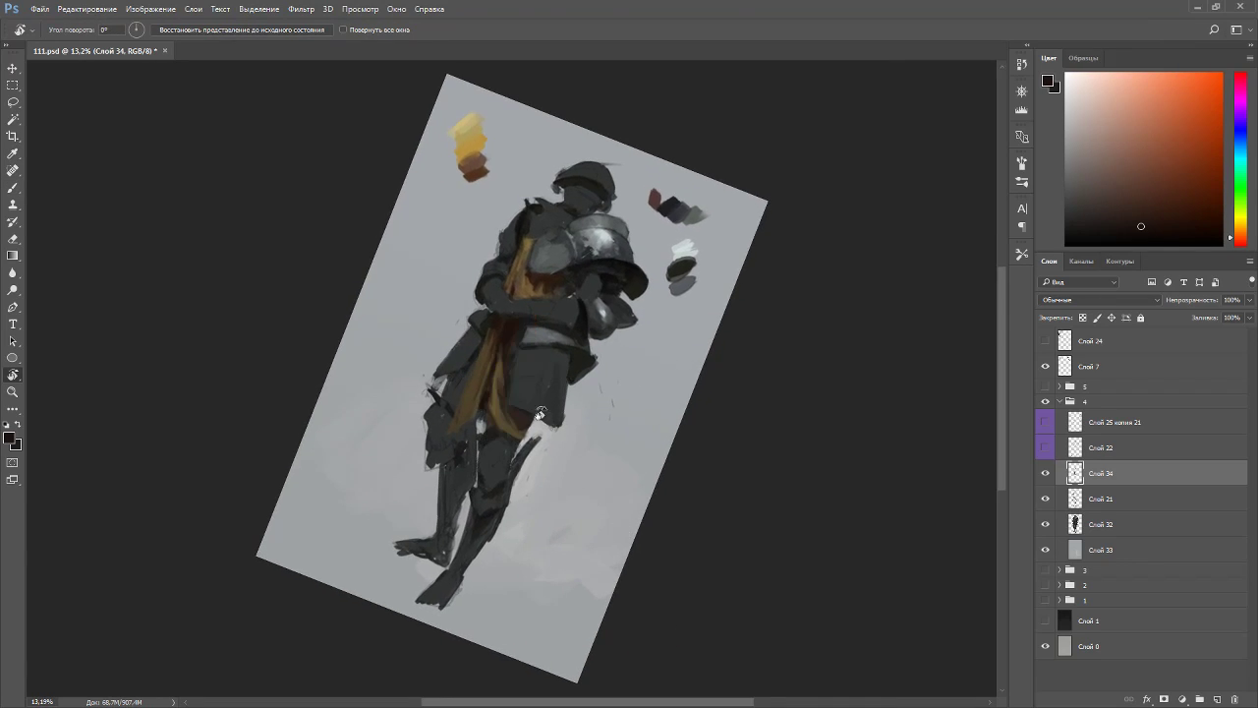
pyautogui.press('Escape')
pyautogui.scroll(4, 386, 265)
pyautogui.scroll(2, 385, 266)
pyautogui.press('e')
pyautogui.moveTo(479, 411)
pyautogui.mouseDown()
pyautogui.moveTo(488, 461)
pyautogui.moveTo(495, 350)
pyautogui.moveTo(484, 502)
pyautogui.mouseUp()
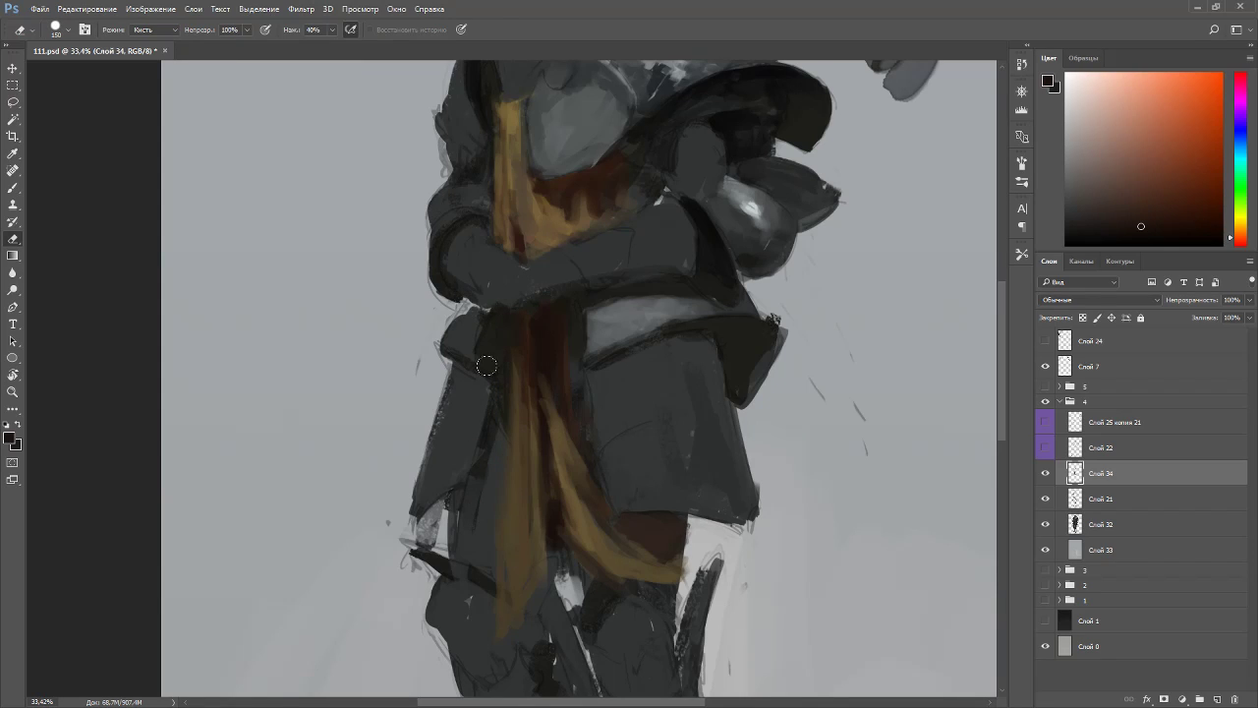
pyautogui.press('b')
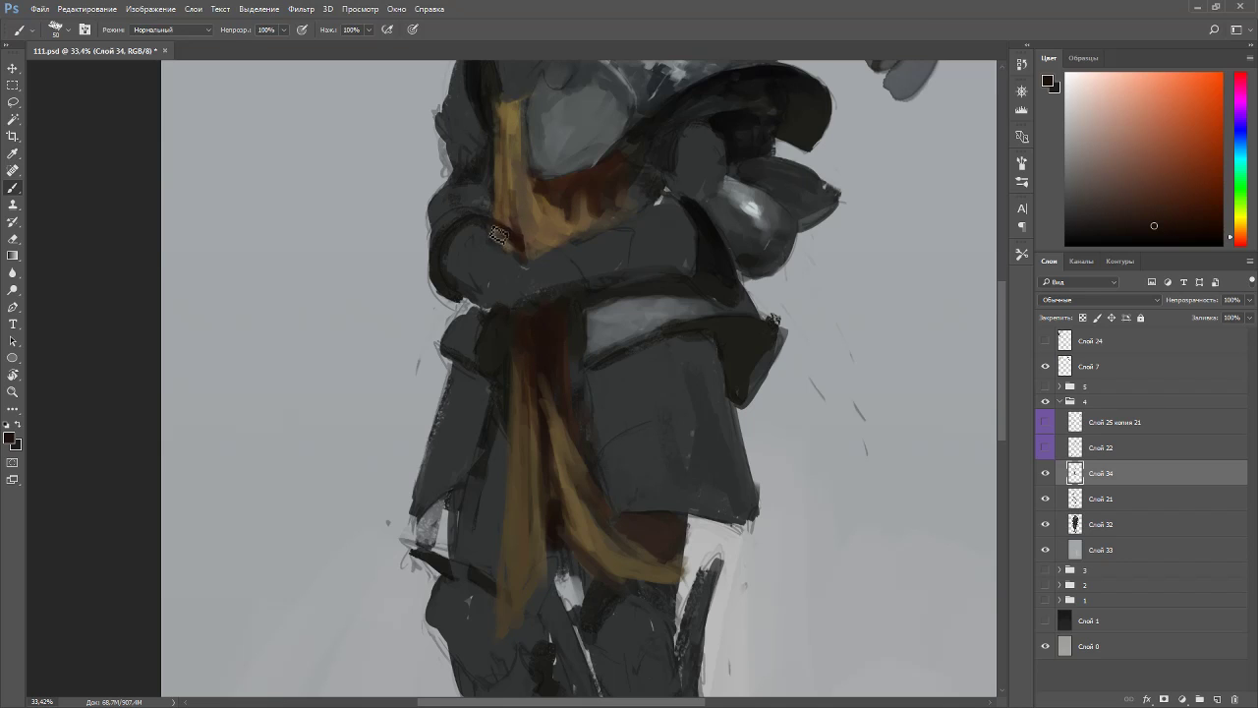
# - Refine the chest cloth's folds above the forearm with sampled ochre and dark red-brown, comparing with the paint layer hidden
pyautogui.moveTo(571, 240); pyautogui.dragTo(593, 397)
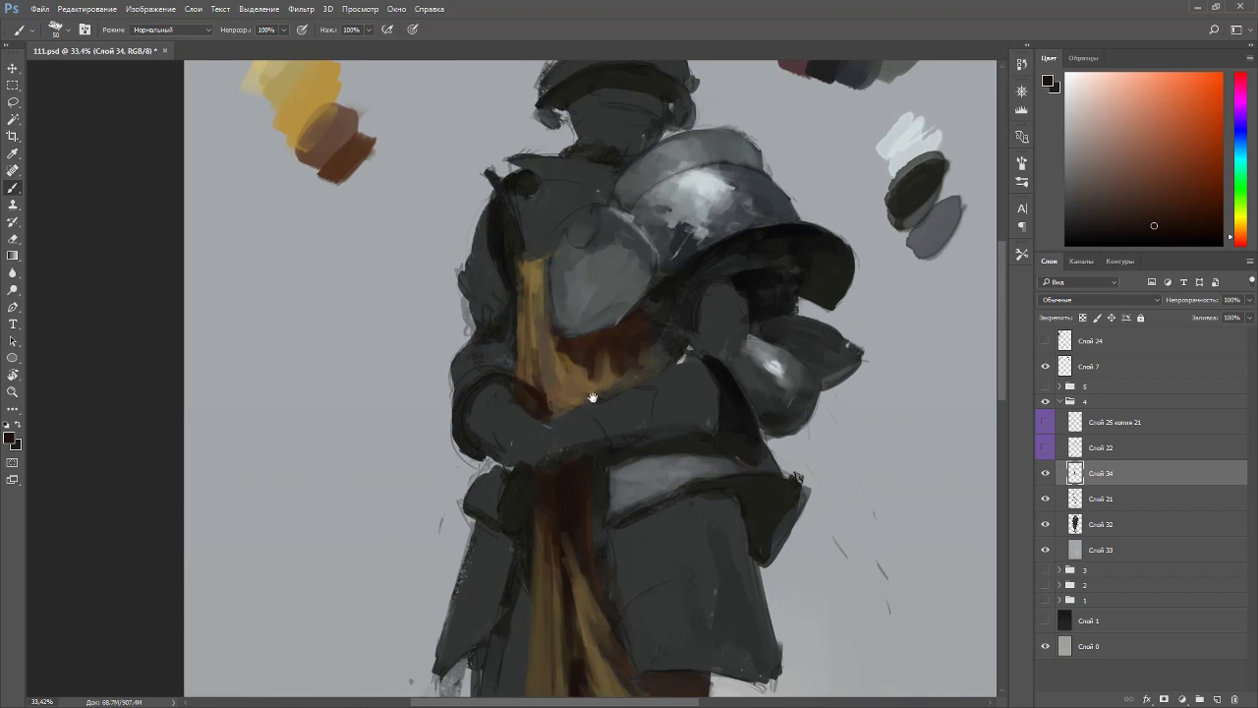
pyautogui.keyDown('alt'); pyautogui.click(530, 354); pyautogui.keyUp('alt')
pyautogui.press('r')
pyautogui.moveTo(674, 379); pyautogui.dragTo(641, 384)
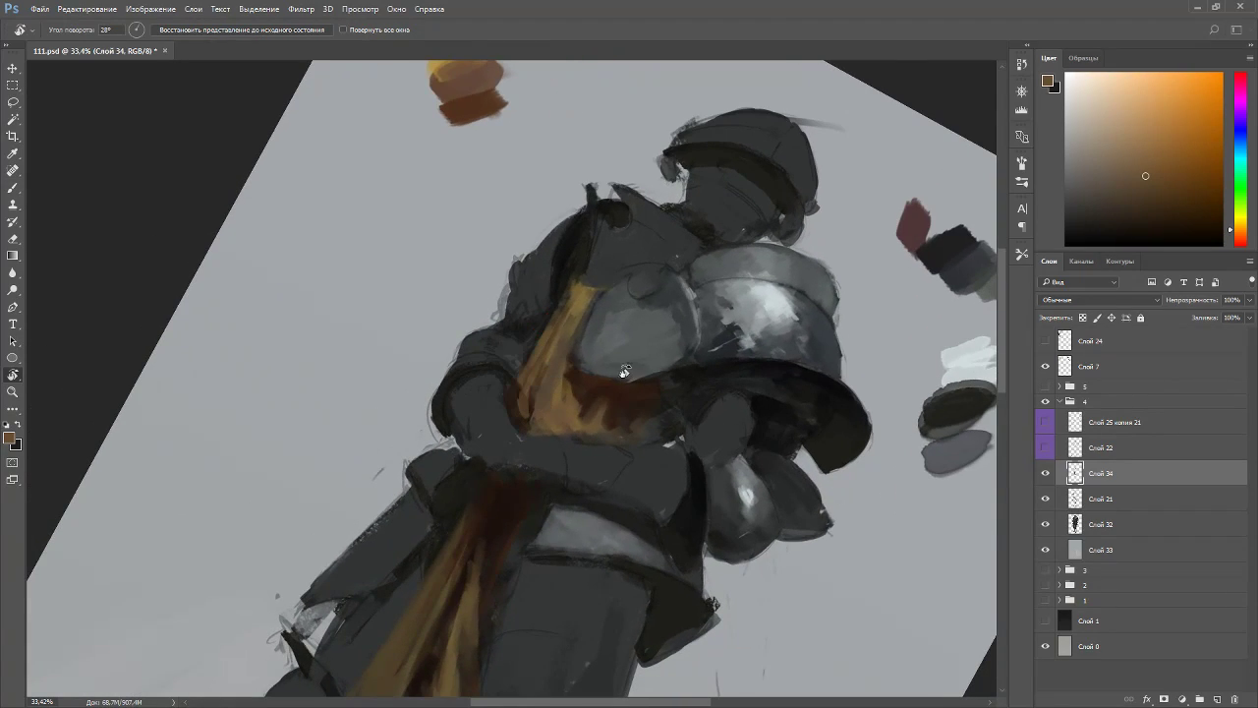
pyautogui.press('b')
pyautogui.press('Escape')
pyautogui.keyDown('alt'); pyautogui.click(591, 367); pyautogui.keyUp('alt')
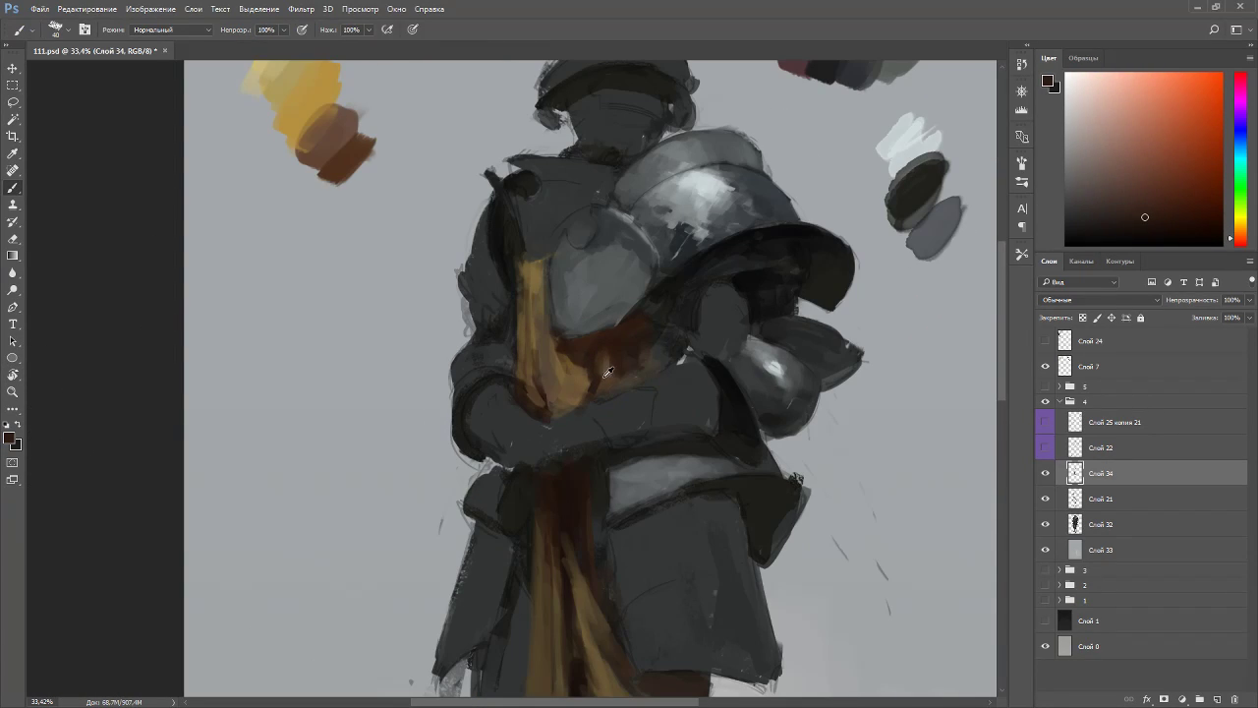
pyautogui.keyDown('alt'); pyautogui.click(604, 381); pyautogui.keyUp('alt')
pyautogui.keyDown('alt'); pyautogui.click(585, 406); pyautogui.keyUp('alt')
pyautogui.click(1045, 473)
pyautogui.click(1045, 473)
# - Paint dark red-brown cloth behind the side hip plate and along the hem corner, and deepen the cloth's shadow below the belt
pyautogui.scroll(-3, 786, 383)
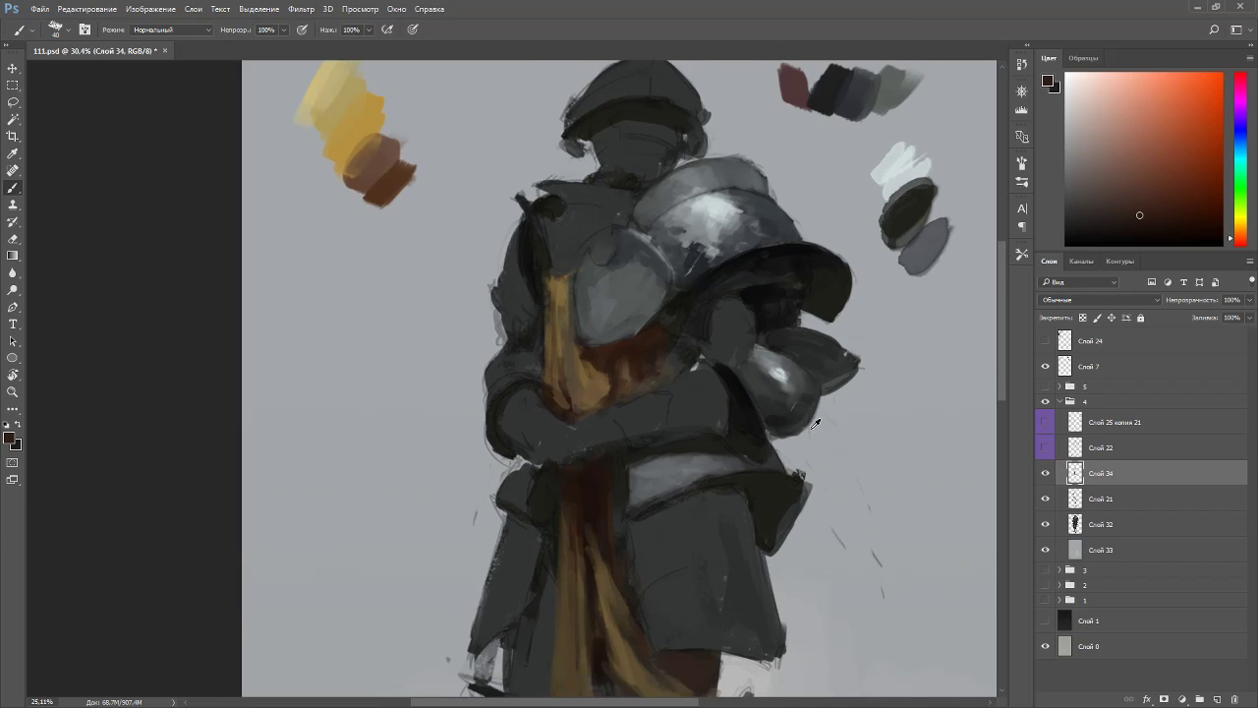
pyautogui.scroll(-5, 708, 401)
pyautogui.scroll(9, 513, 419)
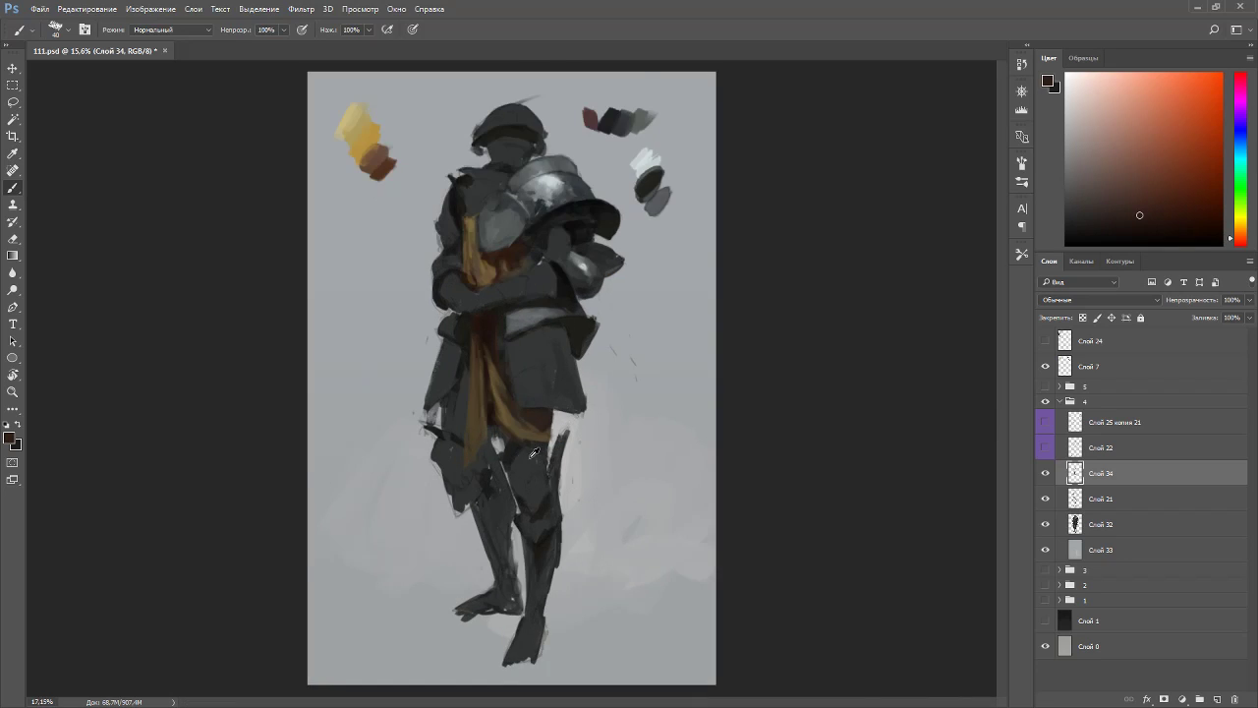
pyautogui.keyDown('alt'); pyautogui.click(552, 427); pyautogui.keyUp('alt')
pyautogui.keyDown('alt'); pyautogui.click(560, 397); pyautogui.keyUp('alt')
pyautogui.moveTo(570, 429)
pyautogui.mouseDown()
pyautogui.moveTo(590, 386)
pyautogui.moveTo(574, 417)
pyautogui.mouseUp()
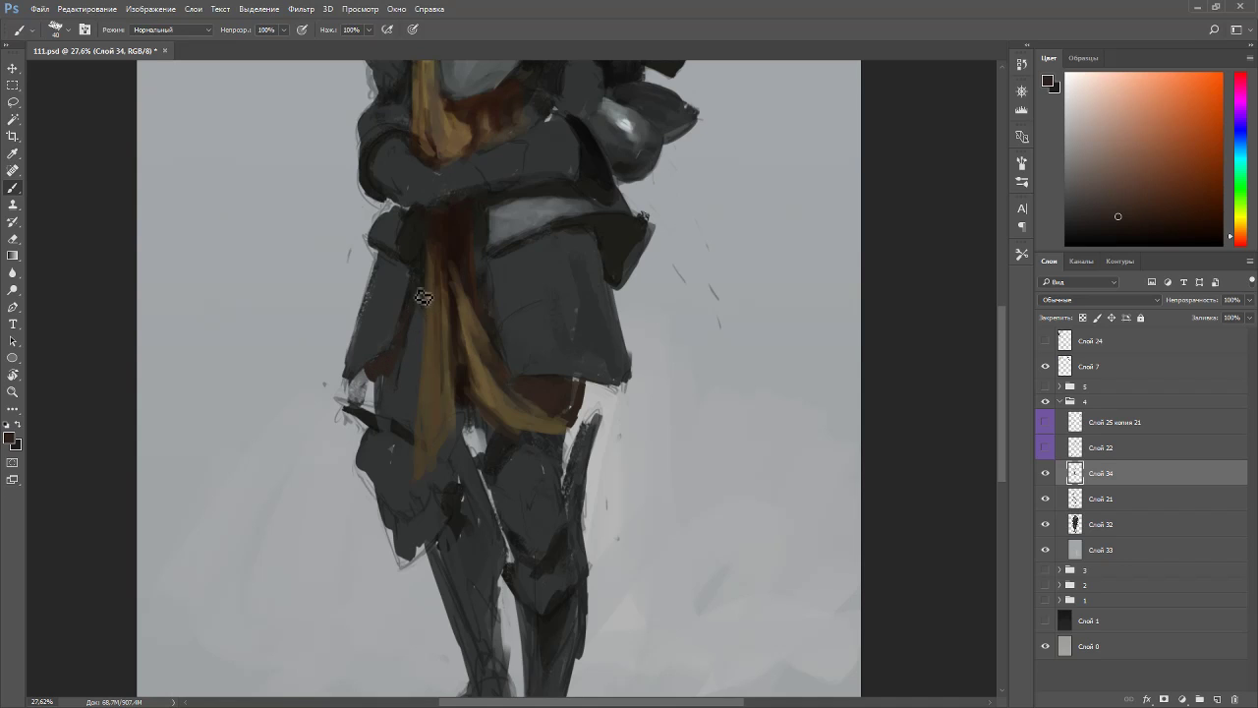
pyautogui.press('r')
pyautogui.moveTo(418, 282)
pyautogui.mouseDown()
pyautogui.moveTo(746, 254)
pyautogui.moveTo(598, 278)
pyautogui.mouseUp()
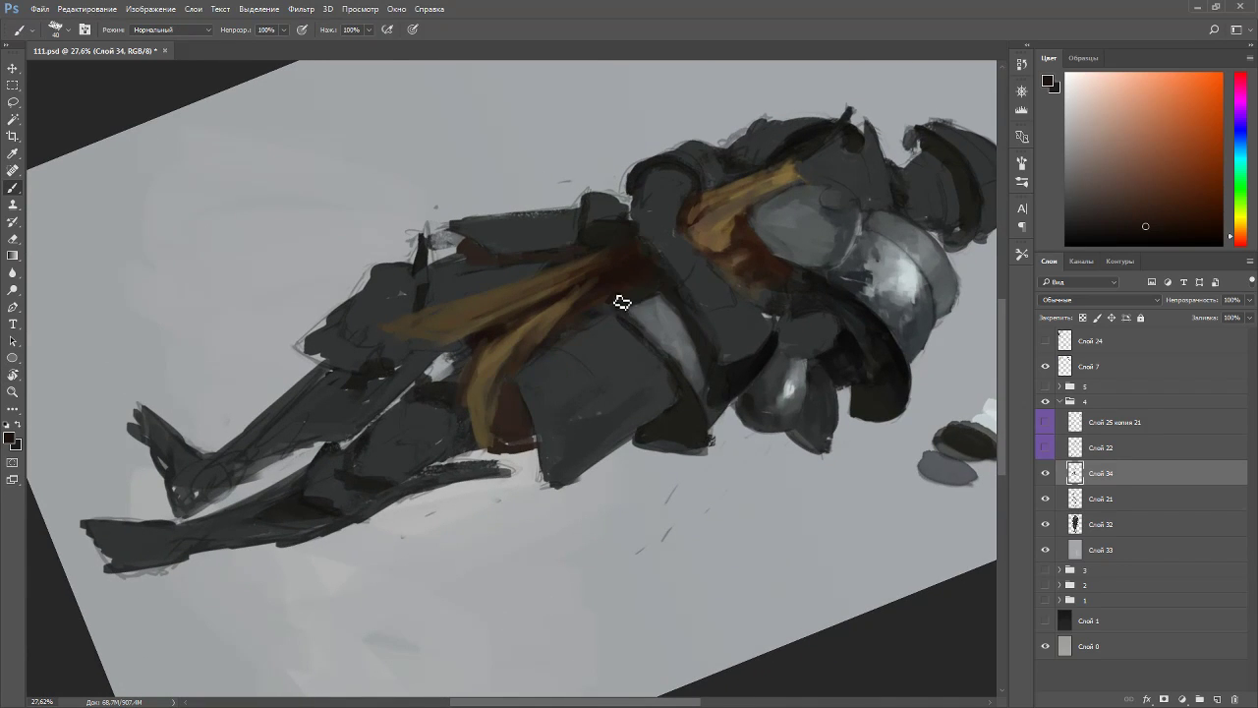
pyautogui.press('Escape')
# - Extend the light belt plate to the cloth with sampled grey and shade its end with darker grey
pyautogui.keyDown('alt'); pyautogui.click(491, 223); pyautogui.keyUp('alt')
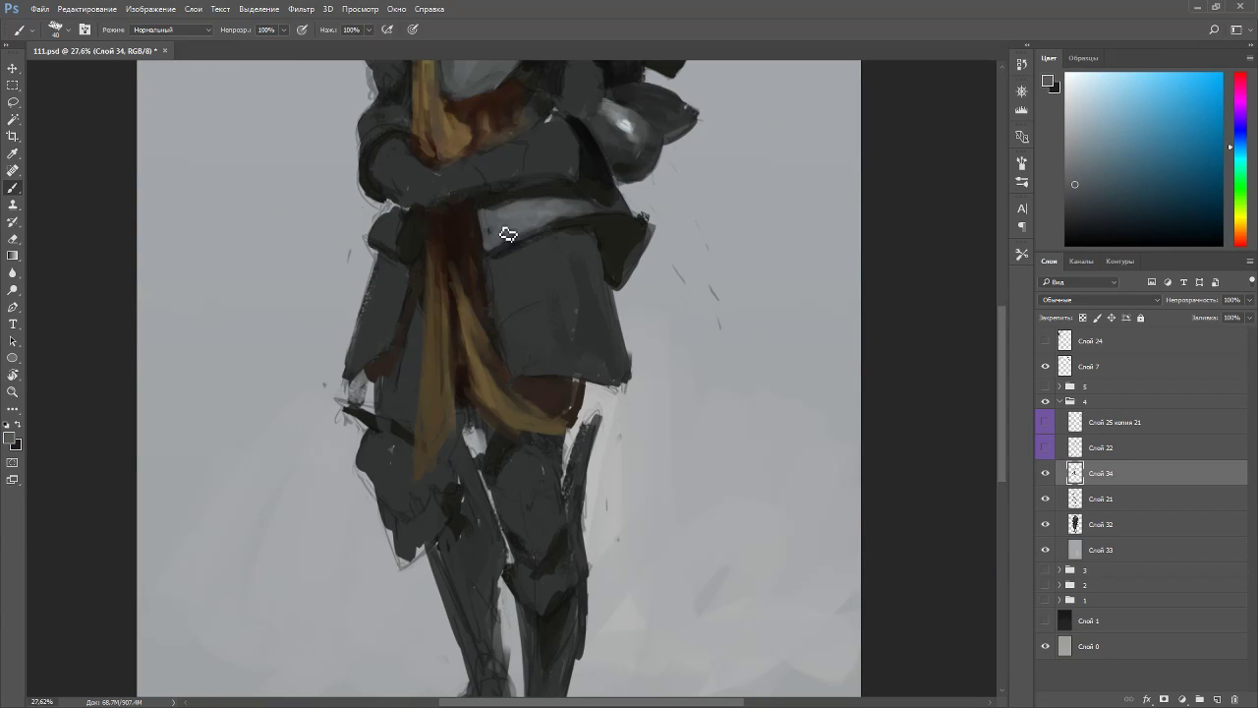
pyautogui.press('r')
pyautogui.moveTo(519, 239); pyautogui.dragTo(383, 325)
pyautogui.press('[')
pyautogui.press('[')
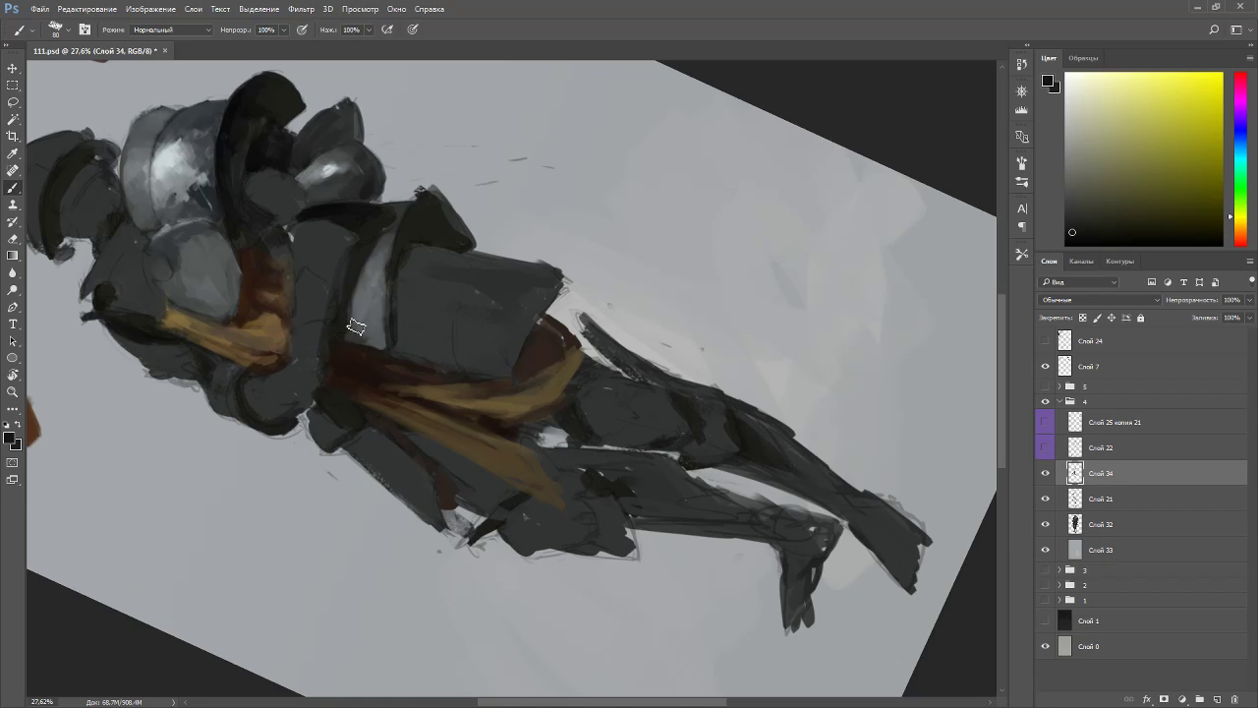
pyautogui.keyDown('alt'); pyautogui.click(356, 309); pyautogui.keyUp('alt')
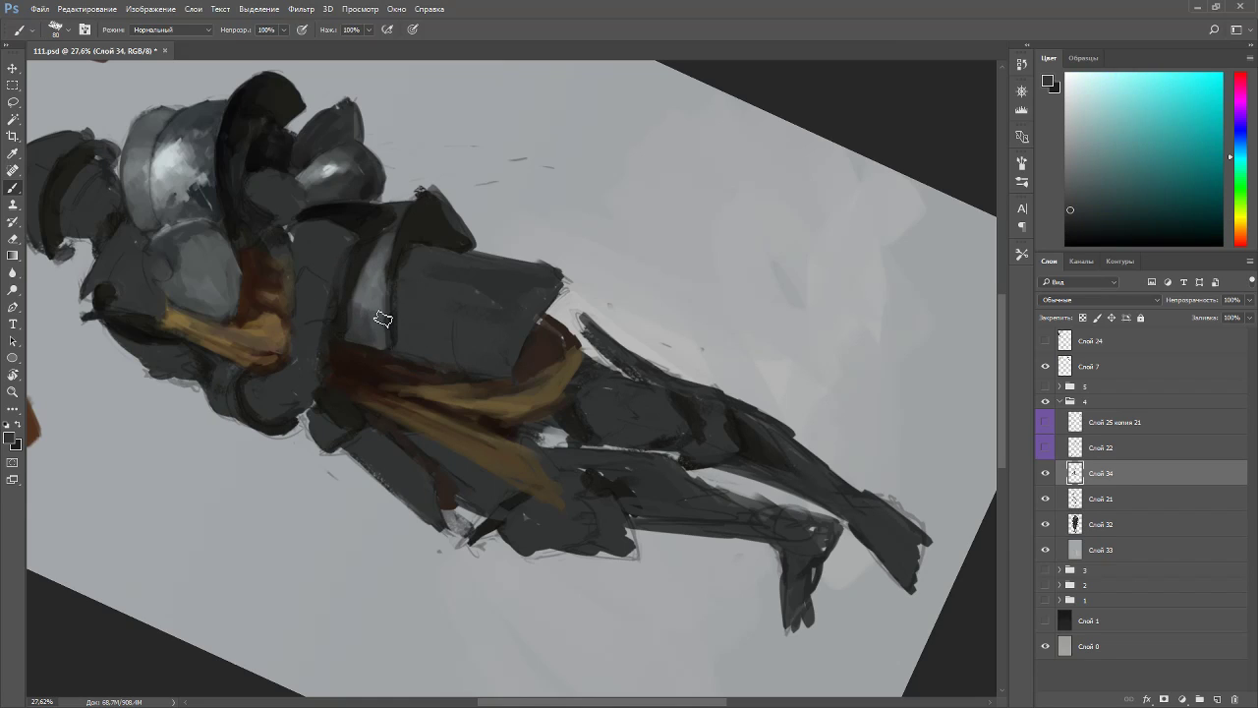
pyautogui.press('Escape')
# - Shade the small hip plate beside the cloth with sampled dark tones
pyautogui.keyDown('alt'); pyautogui.click(386, 225); pyautogui.keyUp('alt')
pyautogui.moveTo(390, 222); pyautogui.dragTo(396, 208)
pyautogui.keyDown('alt'); pyautogui.click(414, 220); pyautogui.keyUp('alt')
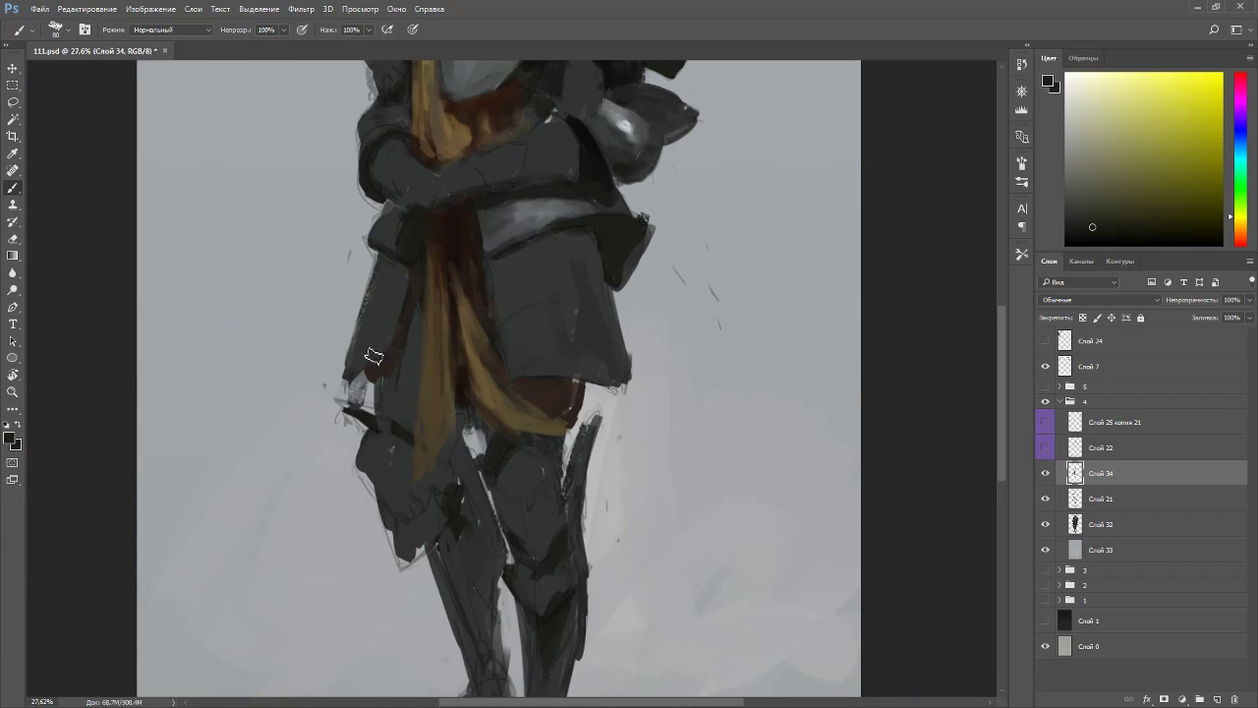
# - Model the belt plate with a dark lower edge, mid-grey reflections and a thin light-grey highlight
pyautogui.press('r')
pyautogui.moveTo(323, 312); pyautogui.dragTo(349, 490)
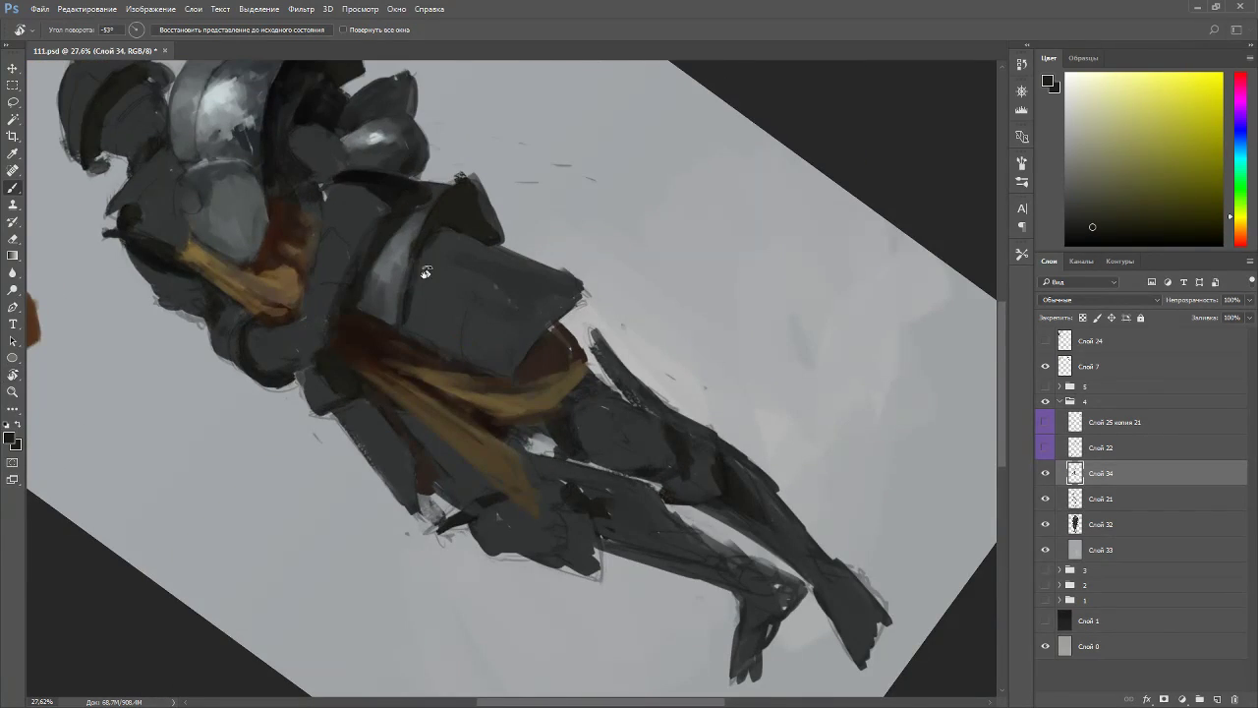
pyautogui.keyDown('alt'); pyautogui.click(423, 277); pyautogui.keyUp('alt')
pyautogui.moveTo(414, 341); pyautogui.dragTo(418, 291)
pyautogui.keyDown('alt'); pyautogui.click(403, 246); pyautogui.keyUp('alt')
pyautogui.press('[')
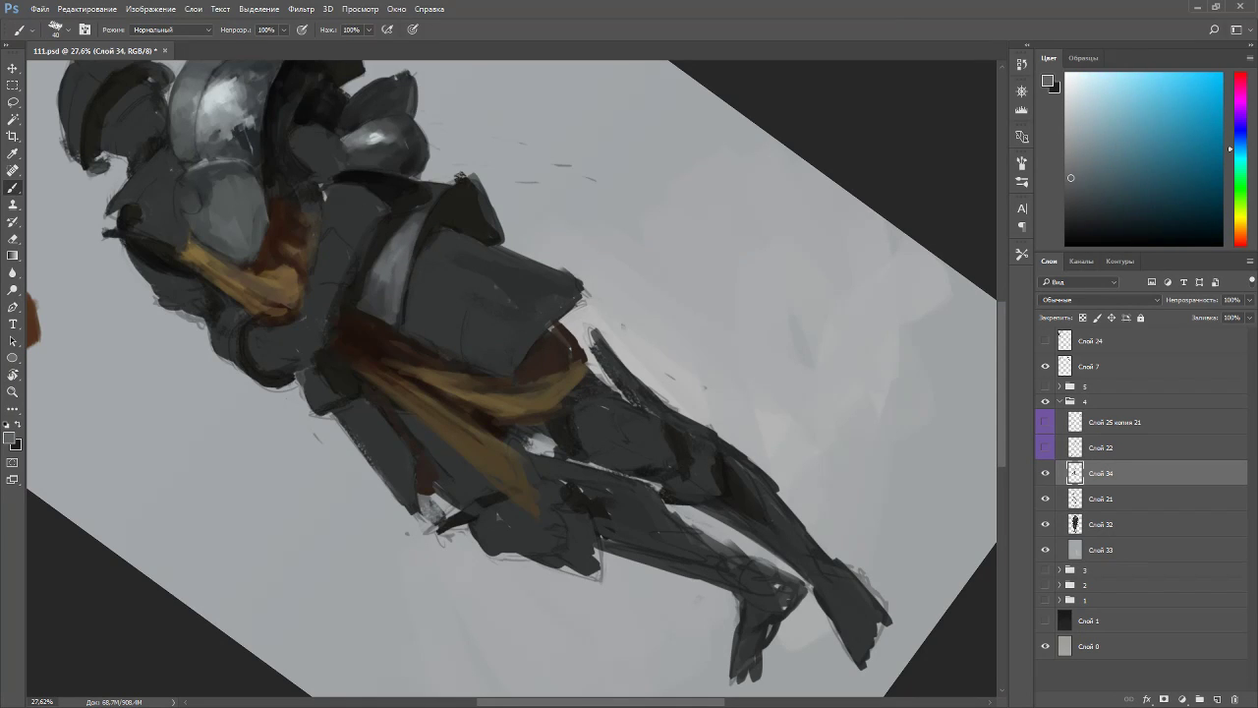
pyautogui.keyDown('alt'); pyautogui.click(421, 214); pyautogui.keyUp('alt')
pyautogui.keyDown('alt'); pyautogui.click(411, 272); pyautogui.keyUp('alt')
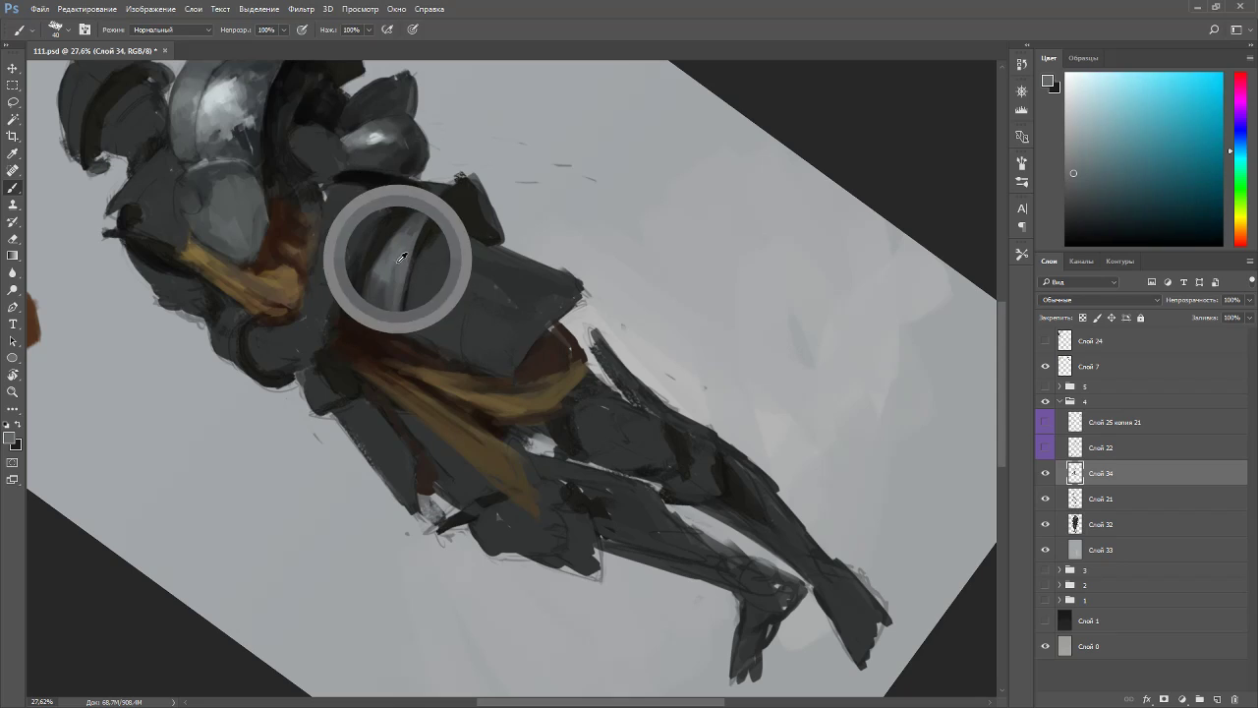
pyautogui.press('[')
pyautogui.keyDown('alt'); pyautogui.click(779, 165); pyautogui.keyUp('alt')
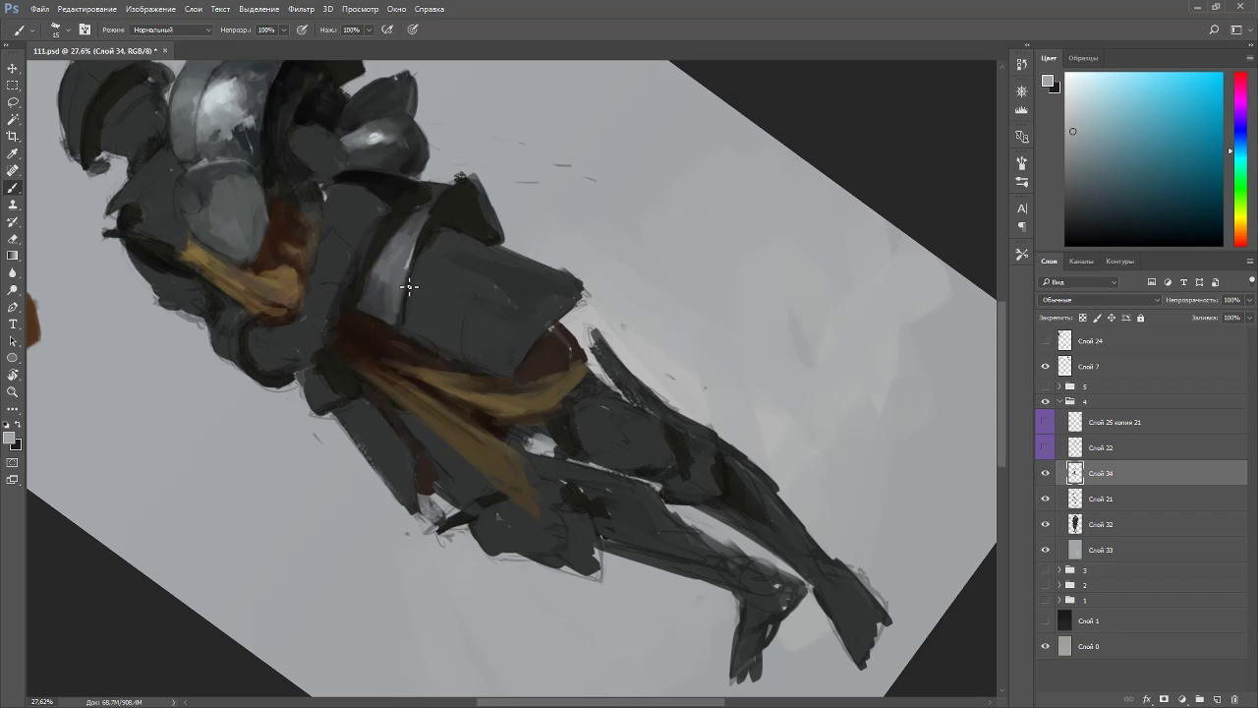
pyautogui.press('Escape')
# - Examine the whole figure's balance of metal and cloth tones at full-canvas view
pyautogui.scroll(-6, 456, 199)
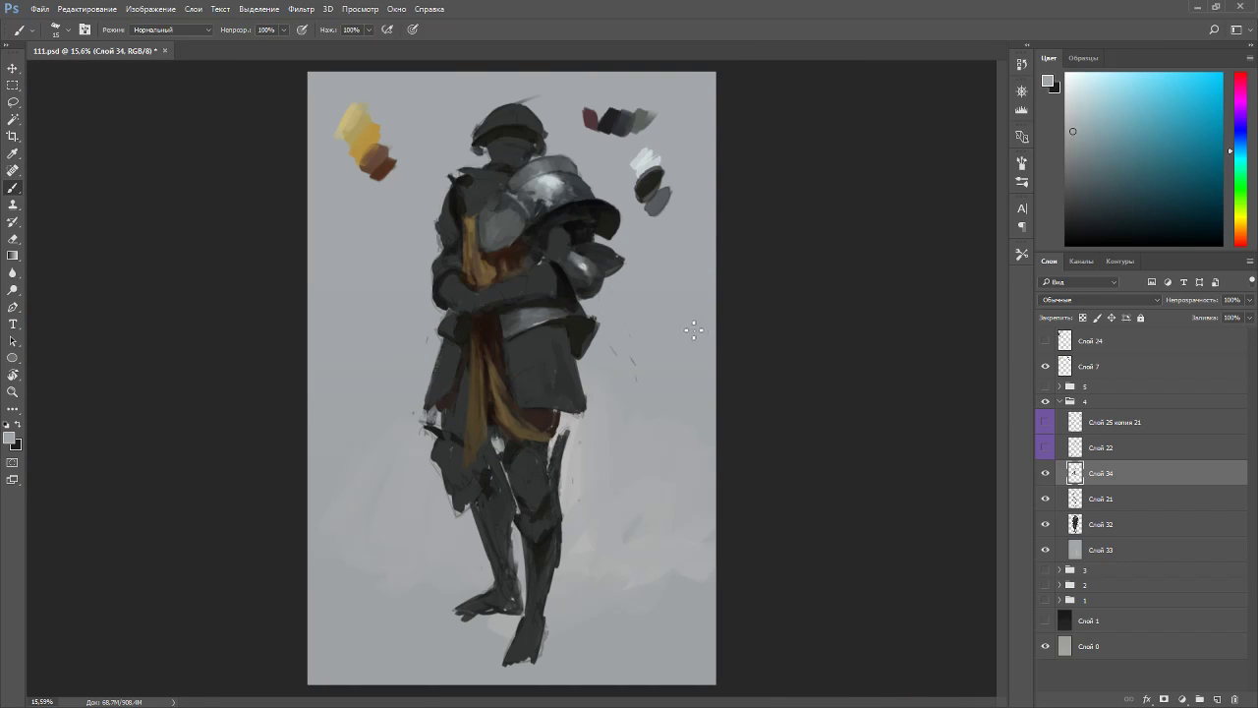
pyautogui.press('r')
pyautogui.moveTo(683, 332); pyautogui.dragTo(286, 120)
pyautogui.press('Escape')
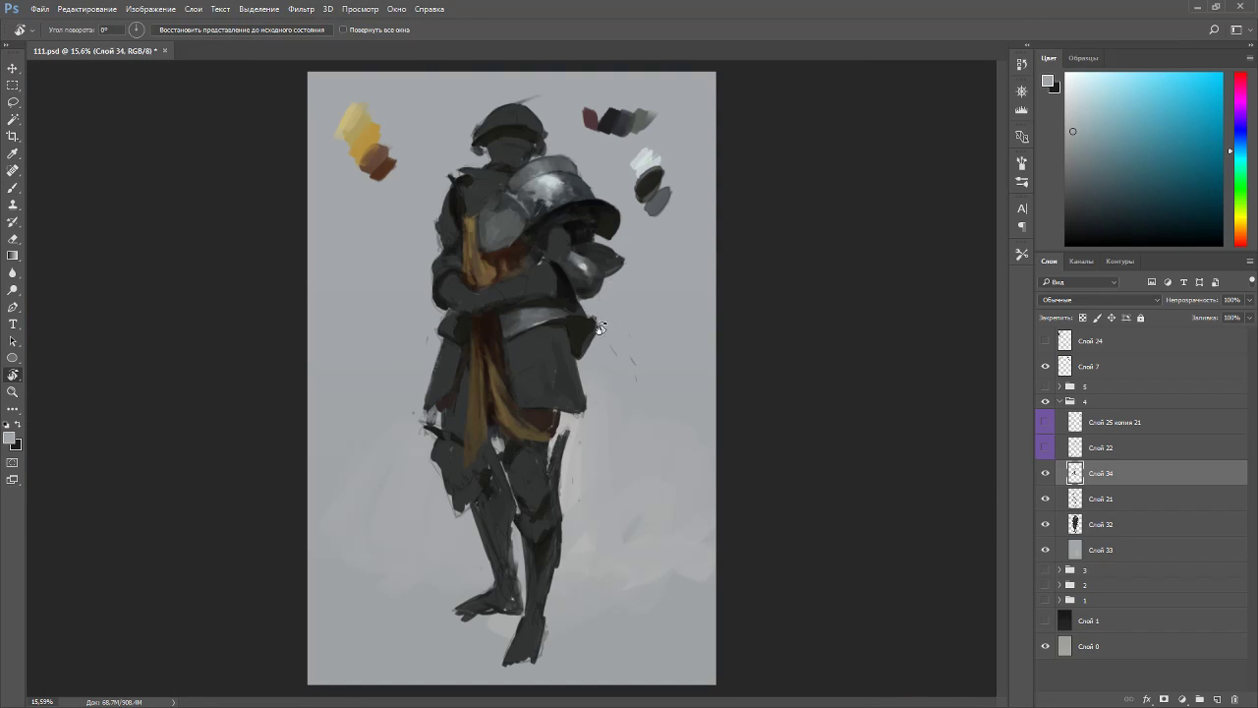
pyautogui.moveTo(683, 312); pyautogui.dragTo(665, 497)
pyautogui.press('Escape')
pyautogui.scroll(3, 506, 180)
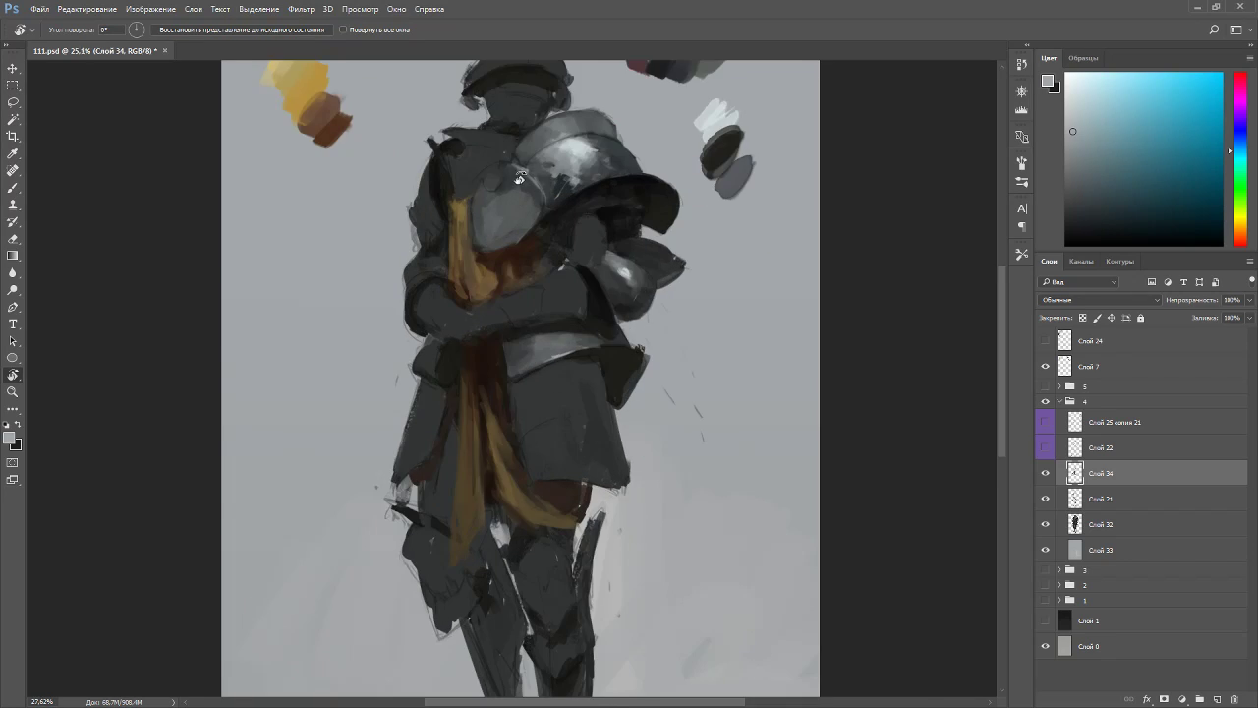
pyautogui.moveTo(507, 180); pyautogui.dragTo(463, 328)
# - Tint the upper chest with dark grey and muted brown, shaping a pointed lower edge over the top of the ochre cloth
pyautogui.press('b')
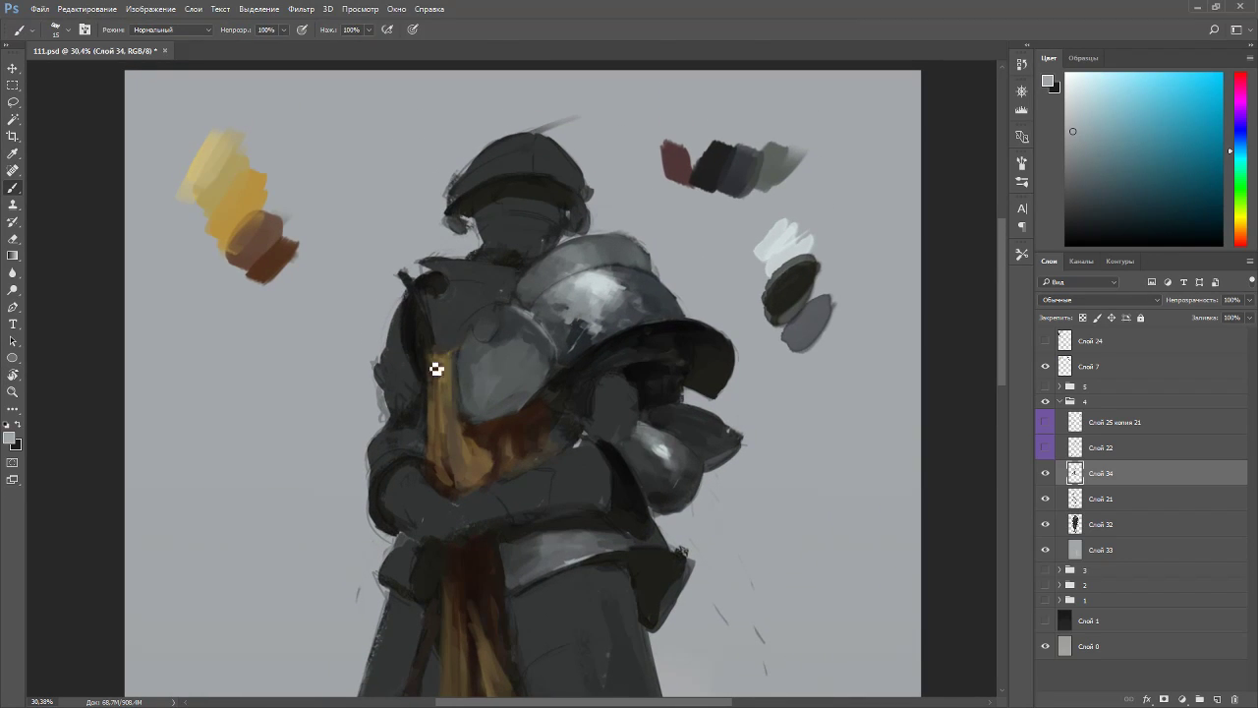
pyautogui.keyDown('alt'); pyautogui.click(433, 338); pyautogui.keyUp('alt')
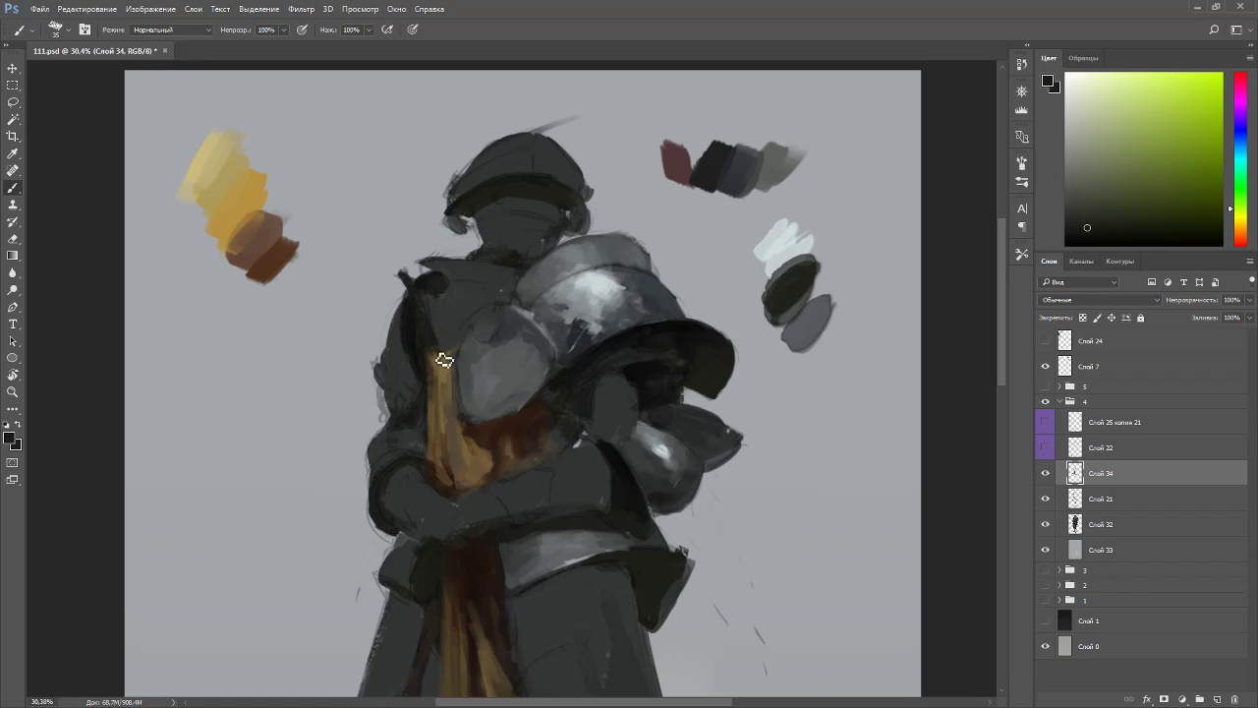
pyautogui.keyDown('alt'); pyautogui.click(453, 328); pyautogui.keyUp('alt')
pyautogui.keyDown('alt'); pyautogui.click(448, 330); pyautogui.keyUp('alt')
pyautogui.keyDown('alt'); pyautogui.click(449, 328); pyautogui.keyUp('alt')
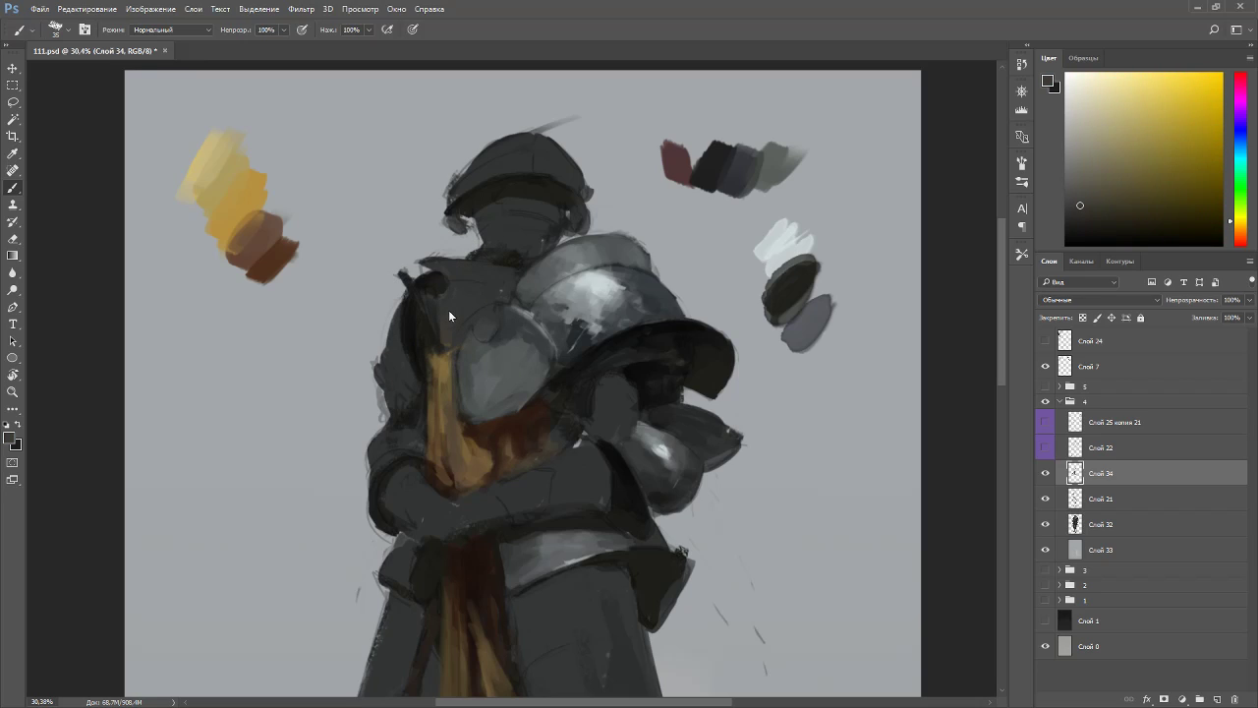
pyautogui.keyDown('alt'); pyautogui.click(437, 349); pyautogui.keyUp('alt')
pyautogui.keyDown('alt'); pyautogui.click(462, 344); pyautogui.keyUp('alt')
pyautogui.press('r')
pyautogui.moveTo(463, 340); pyautogui.dragTo(533, 331)
pyautogui.press('Escape')
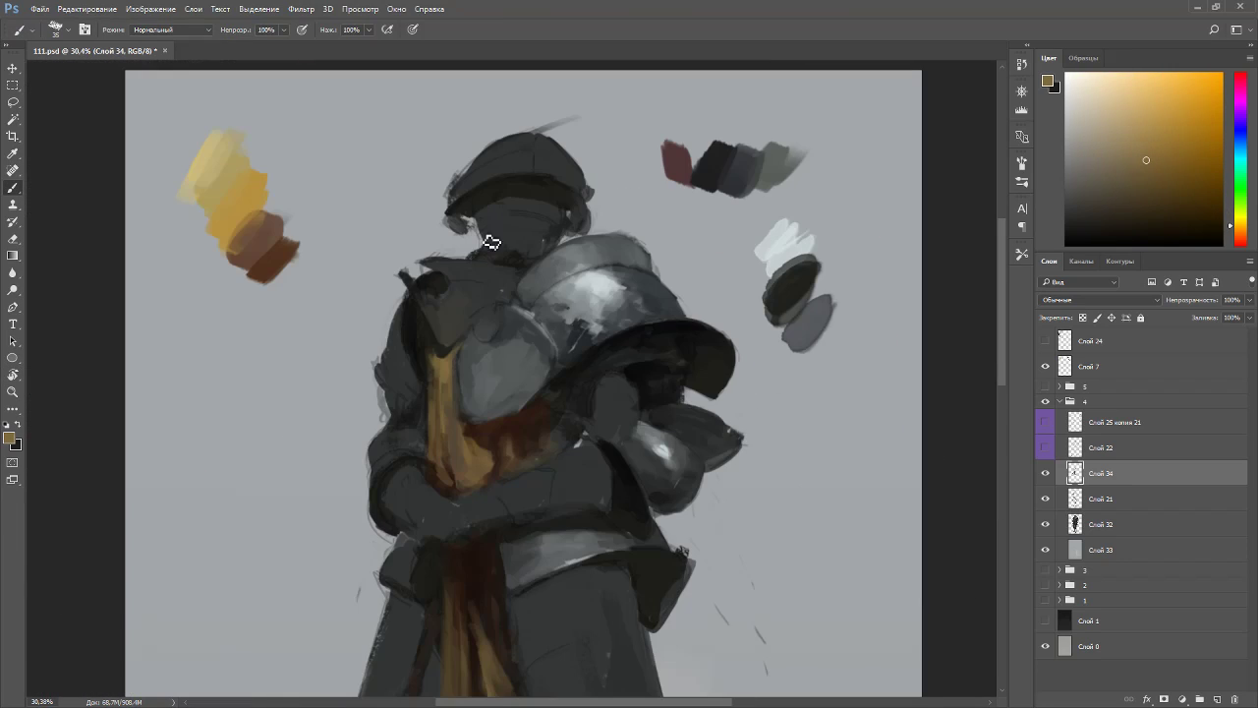
# - Add a dark brown crease to the top of the chest cloth and run a thin ochre strip up along its outer edge
pyautogui.keyDown('alt'); pyautogui.click(448, 370); pyautogui.keyUp('alt')
pyautogui.keyDown('alt'); pyautogui.click(454, 384); pyautogui.keyUp('alt')
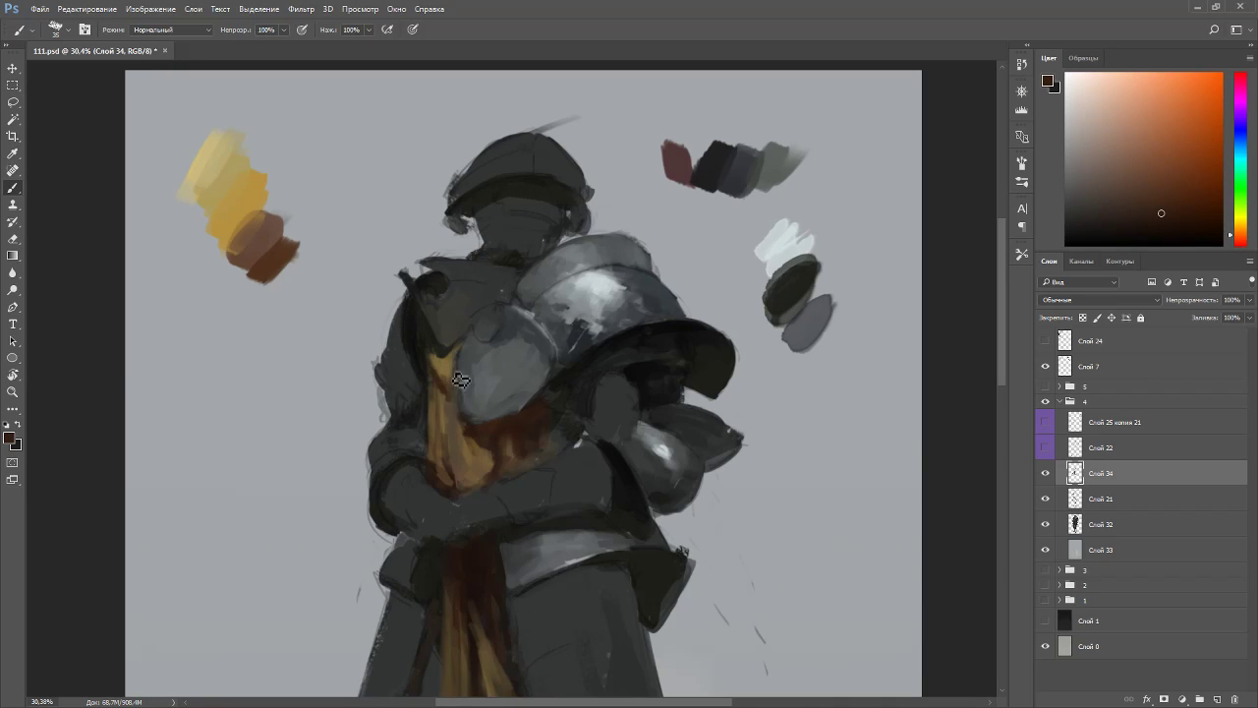
pyautogui.keyDown('alt'); pyautogui.click(434, 378); pyautogui.keyUp('alt')
pyautogui.keyDown('alt'); pyautogui.click(434, 351); pyautogui.keyUp('alt')
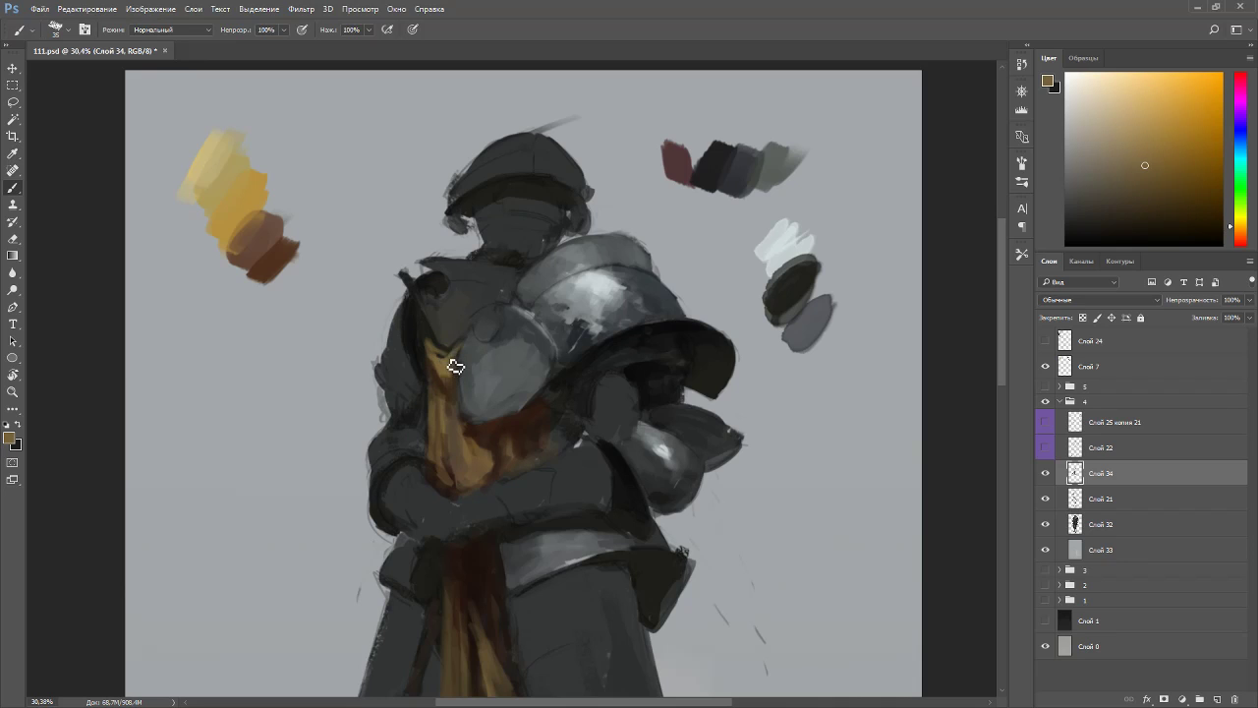
pyautogui.keyDown('alt'); pyautogui.click(440, 384); pyautogui.keyUp('alt')
pyautogui.press('r')
pyautogui.moveTo(435, 343); pyautogui.dragTo(532, 298)
pyautogui.press('b')
pyautogui.keyDown('alt'); pyautogui.click(575, 343); pyautogui.keyUp('alt')
pyautogui.press('Escape')
# - Sharpen the chest cloth's vertical folds beside the rounded breast plate with sampled ochre and dark brown tones
pyautogui.keyDown('alt'); pyautogui.click(439, 377); pyautogui.keyUp('alt')
pyautogui.keyDown('alt'); pyautogui.click(448, 372); pyautogui.keyUp('alt')
pyautogui.keyDown('alt'); pyautogui.click(455, 409); pyautogui.keyUp('alt')
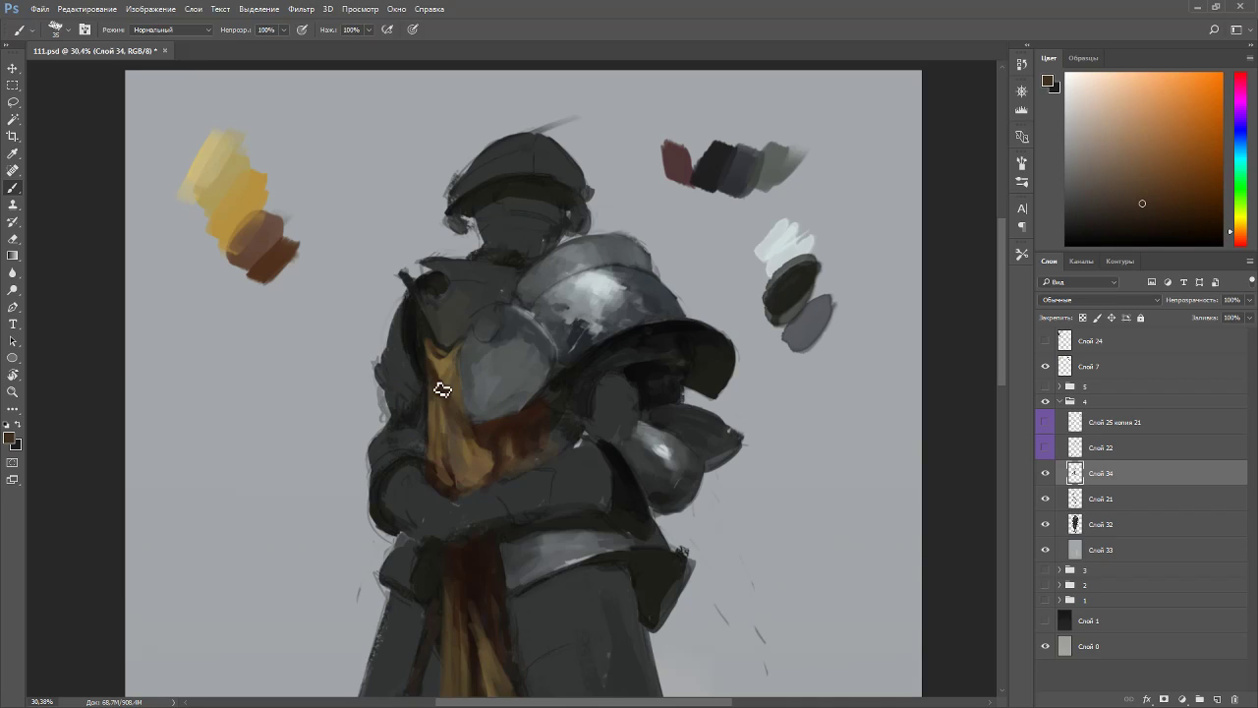
pyautogui.keyDown('alt'); pyautogui.click(447, 381); pyautogui.keyUp('alt')
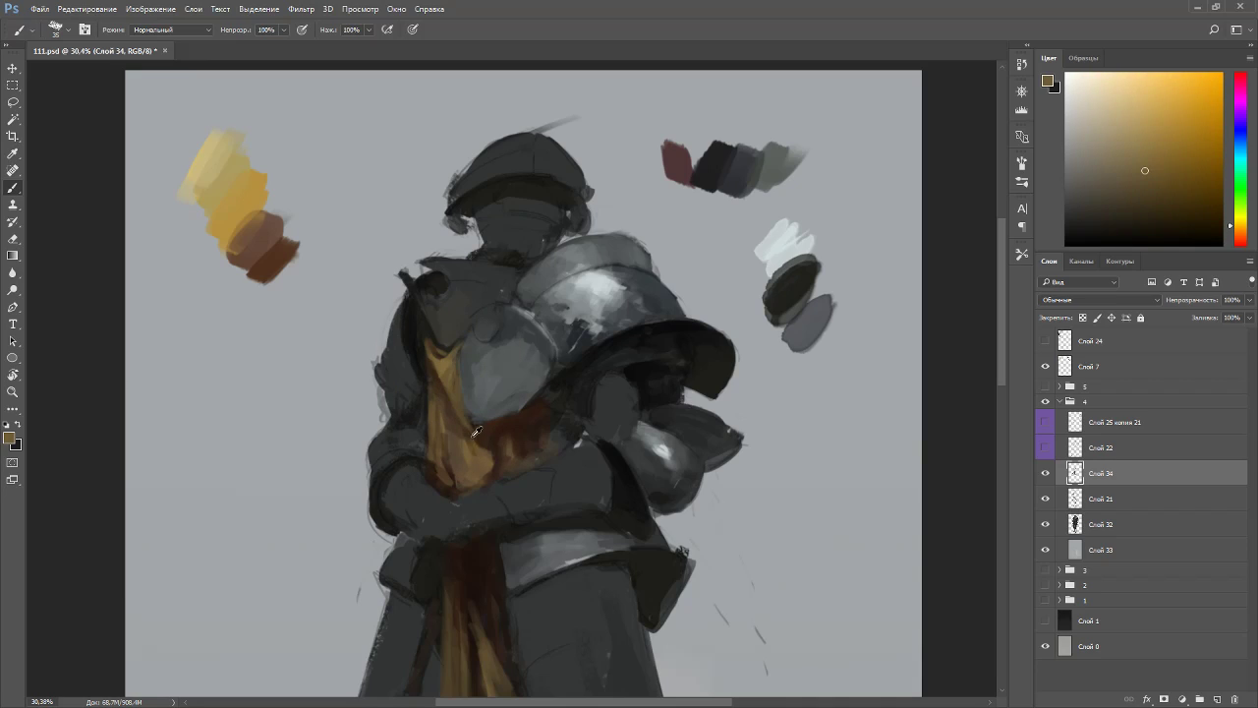
pyautogui.keyDown('alt'); pyautogui.click(463, 425); pyautogui.keyUp('alt')
pyautogui.keyDown('alt'); pyautogui.click(473, 451); pyautogui.keyUp('alt')
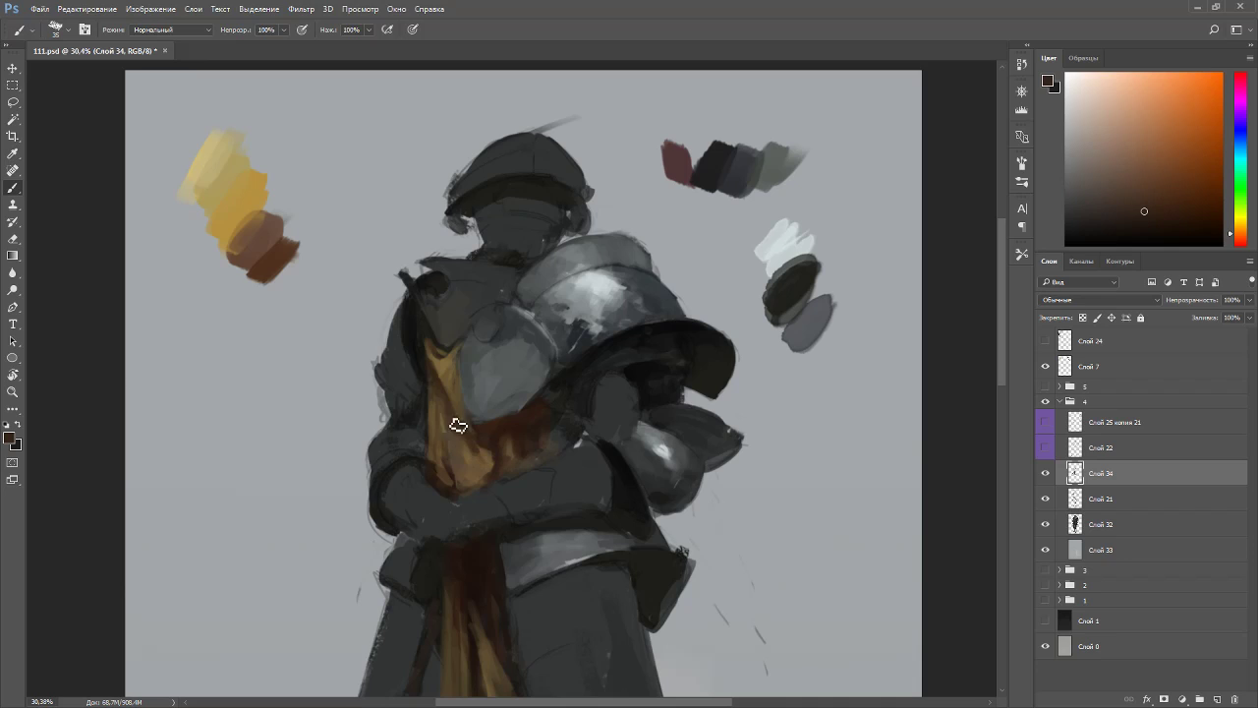
# - Break up the lower chest cloth with dark brown creases and sampled muted ochre folds above the crossed hands
pyautogui.moveTo(447, 430); pyautogui.dragTo(456, 458)
pyautogui.press('r')
pyautogui.moveTo(584, 441); pyautogui.dragTo(458, 317)
pyautogui.keyDown('alt'); pyautogui.click(576, 351); pyautogui.keyUp('alt')
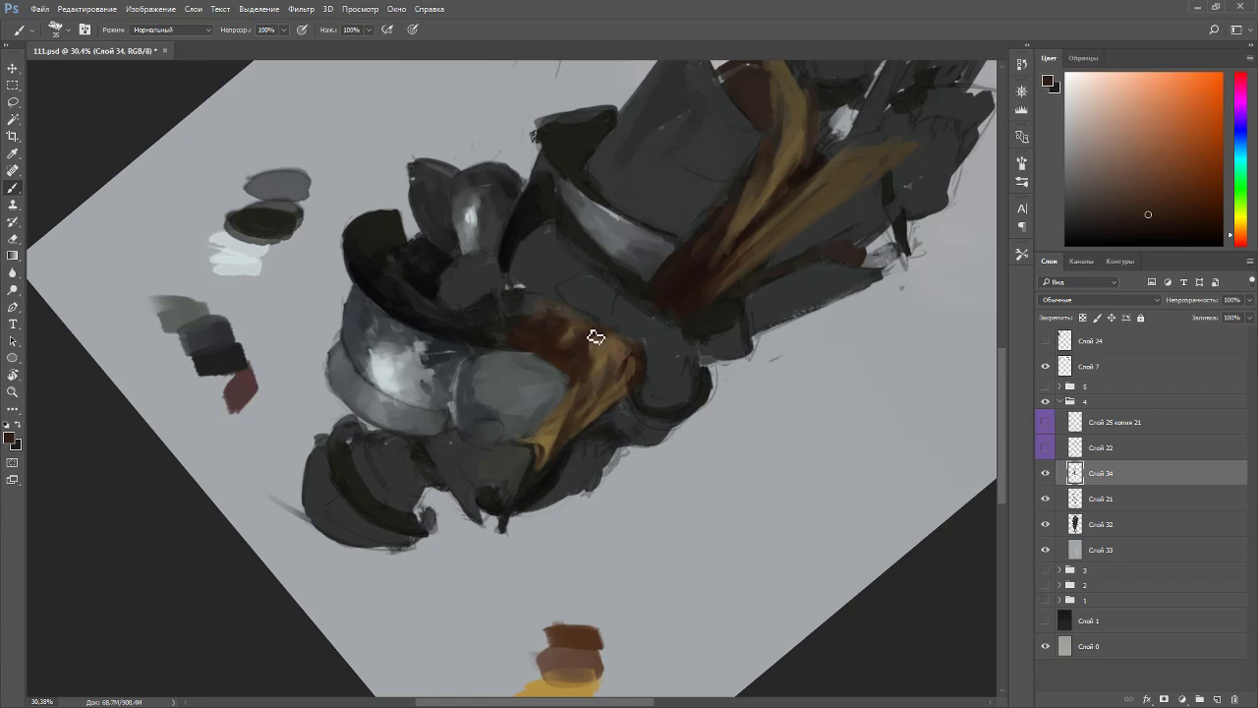
pyautogui.press('Escape')
pyautogui.keyDown('alt'); pyautogui.click(496, 463); pyautogui.keyUp('alt')
pyautogui.keyDown('alt'); pyautogui.click(491, 460); pyautogui.keyUp('alt')
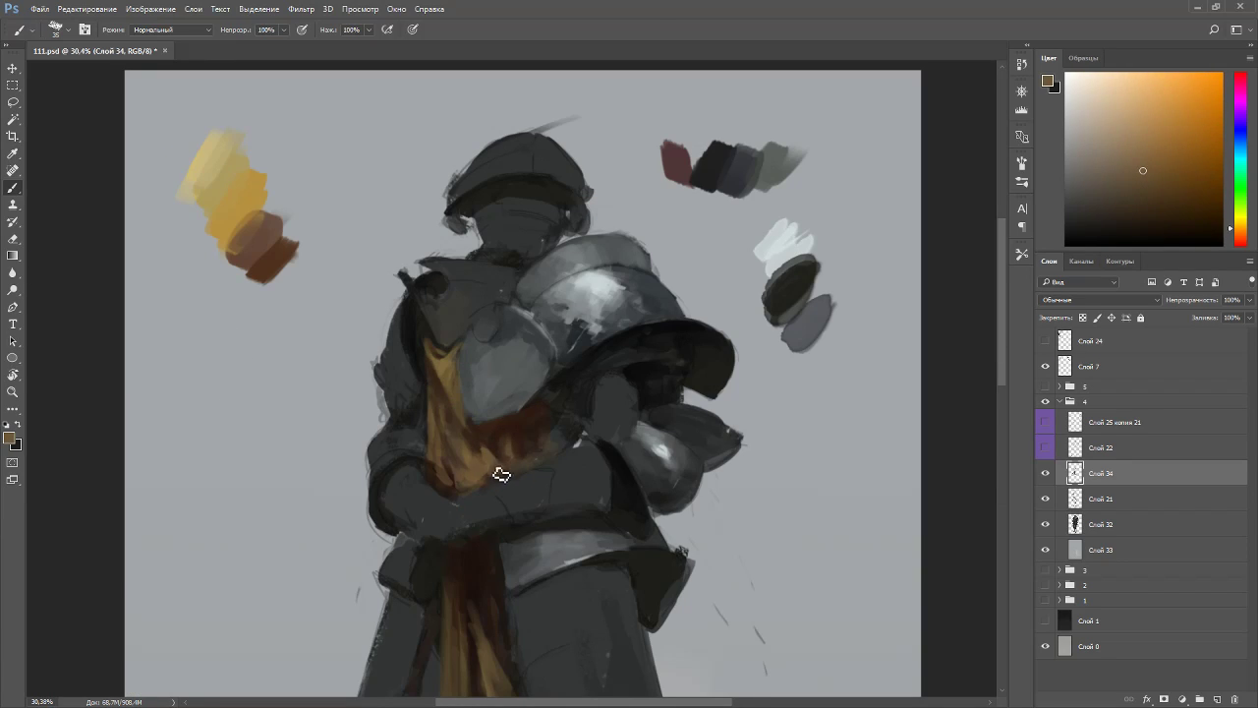
# - Extend ochre and dark brown folds across the cloth beneath the rounded breast plate and clean up the plate's edge with grey
pyautogui.press('r')
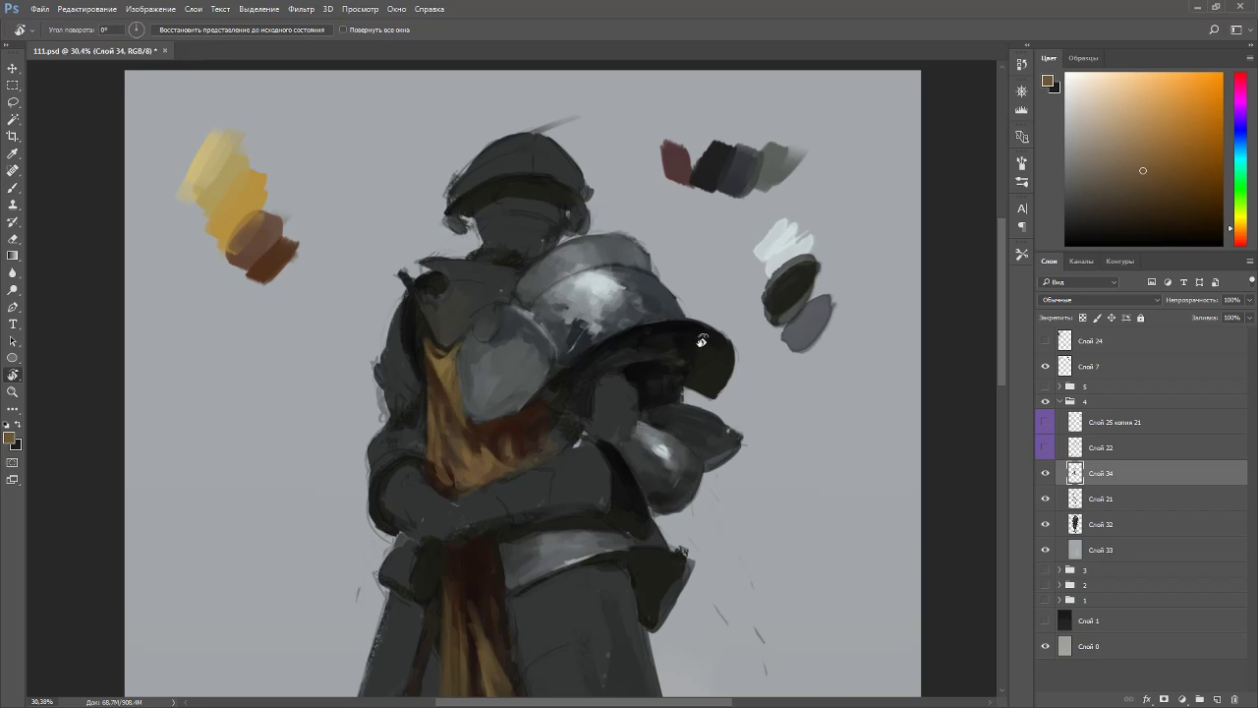
pyautogui.moveTo(682, 345); pyautogui.dragTo(610, 521)
pyautogui.keyDown('alt'); pyautogui.click(435, 354); pyautogui.keyUp('alt')
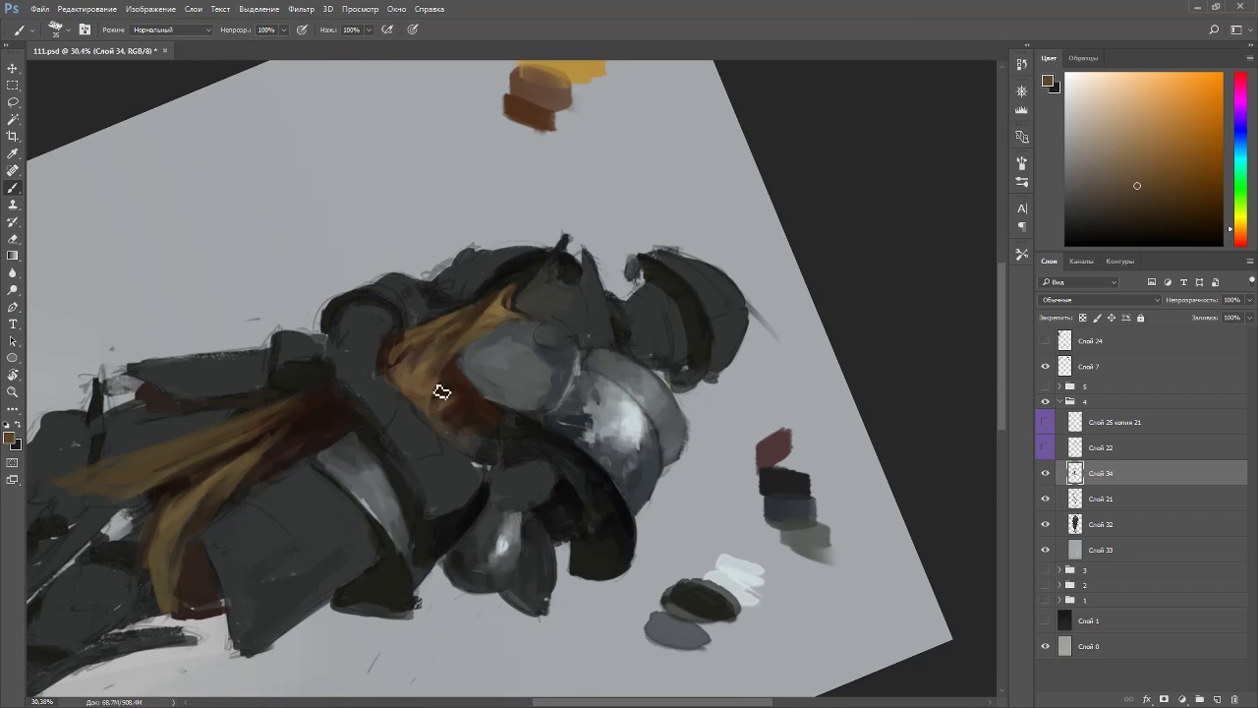
pyautogui.keyDown('alt'); pyautogui.click(442, 371); pyautogui.keyUp('alt')
pyautogui.press('Escape')
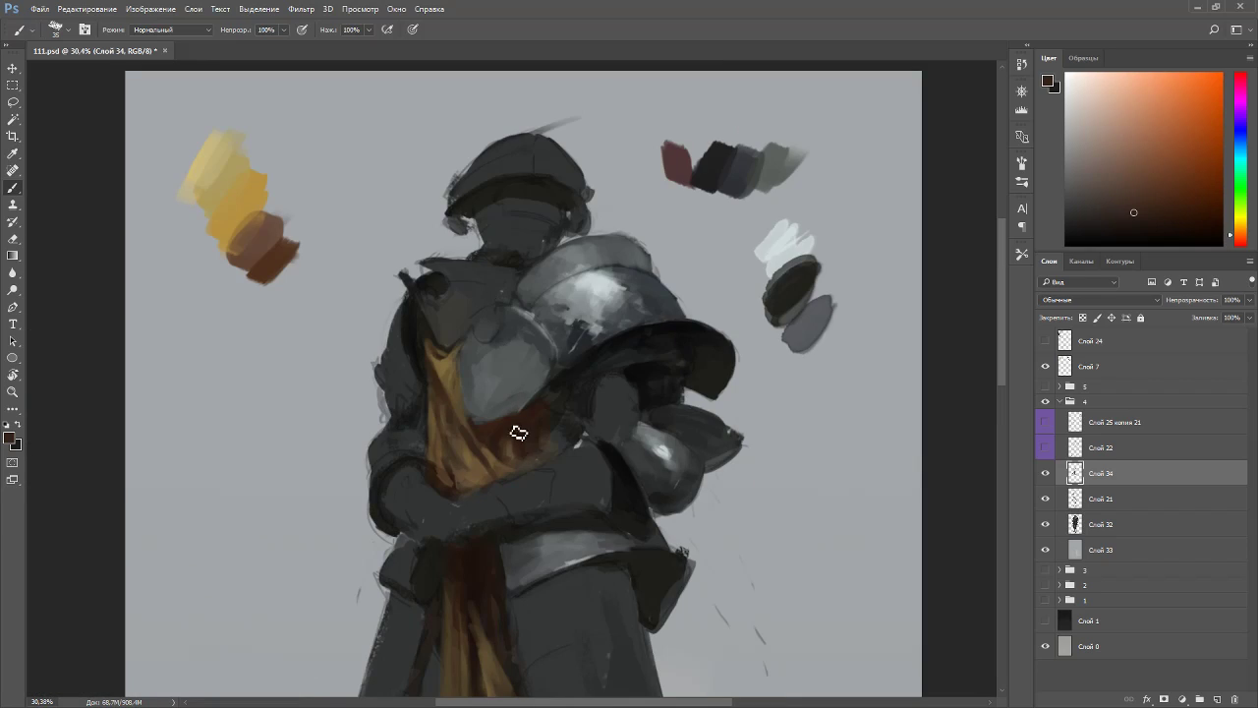
pyautogui.keyDown('alt'); pyautogui.click(484, 437); pyautogui.keyUp('alt')
pyautogui.keyDown('alt'); pyautogui.click(478, 370); pyautogui.keyUp('alt')
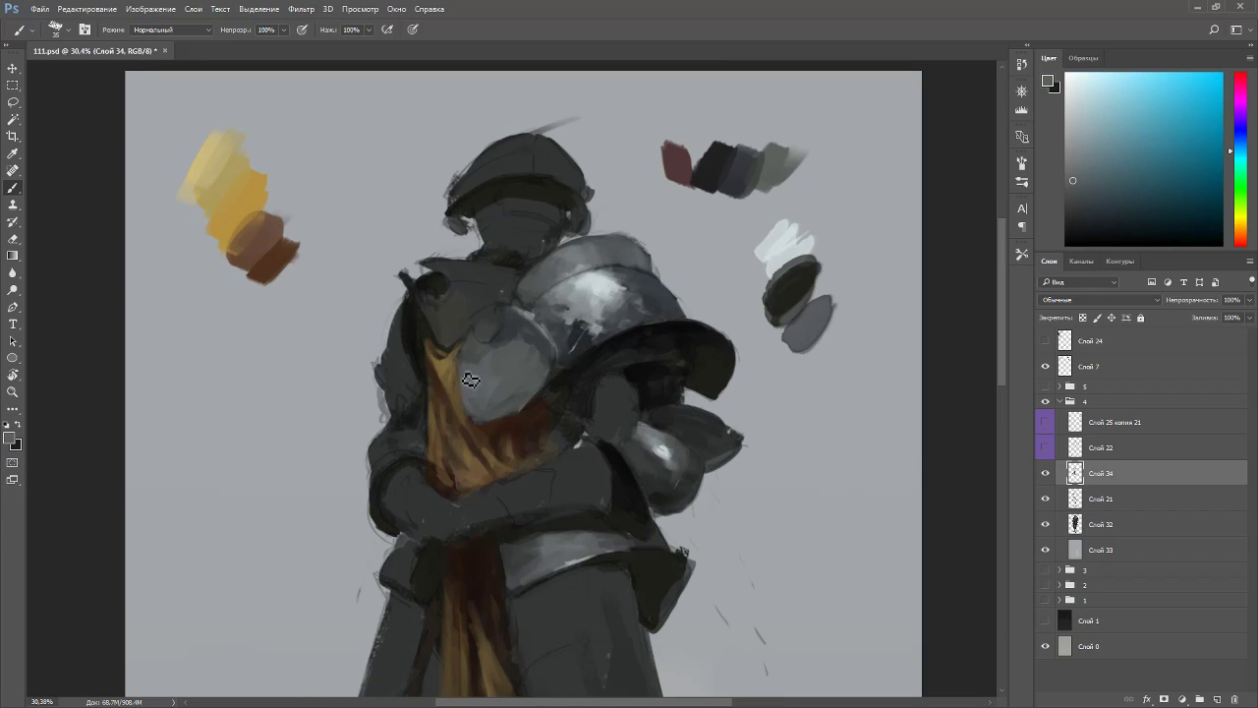
# - Redefine the front forearm's upper edge against the chest cloth with sampled dark grey
pyautogui.scroll(-6, 554, 396)
pyautogui.press('r')
pyautogui.moveTo(586, 349); pyautogui.dragTo(208, 225)
pyautogui.press('Escape')
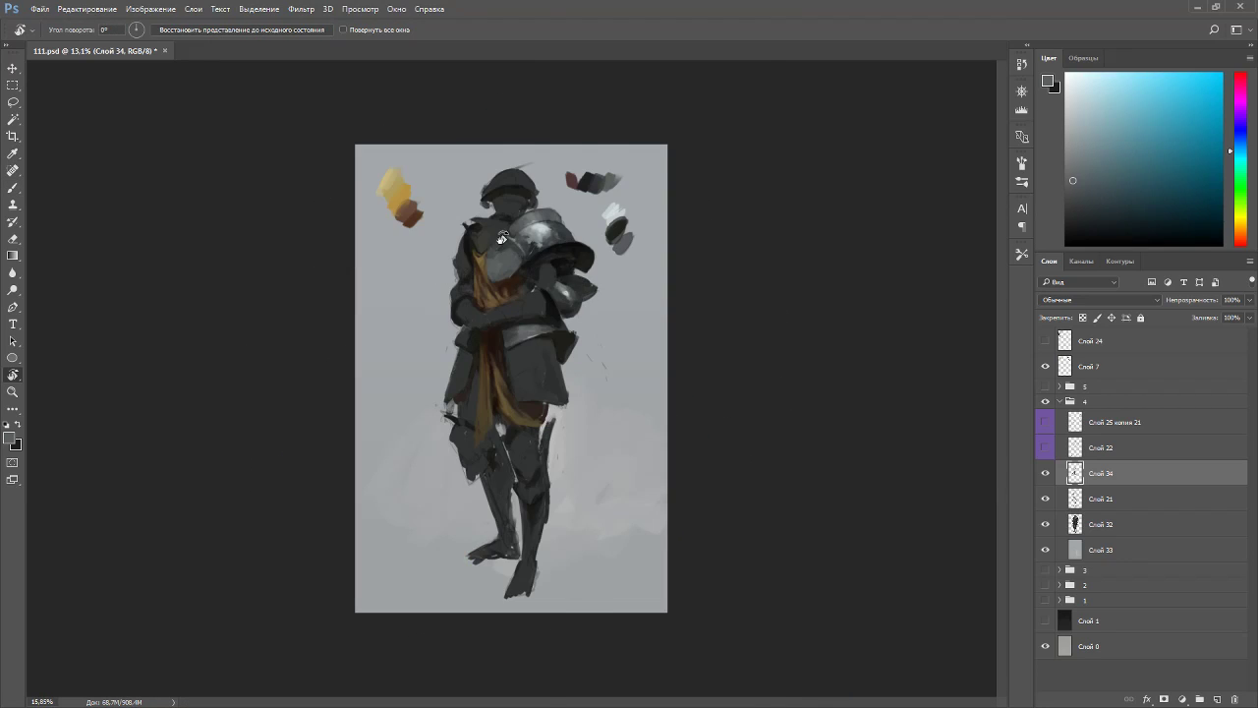
pyautogui.scroll(4, 502, 238)
pyautogui.keyDown('space'); pyautogui.moveTo(453, 205); pyautogui.dragTo(492, 242); pyautogui.keyUp('space')
pyautogui.press('b')
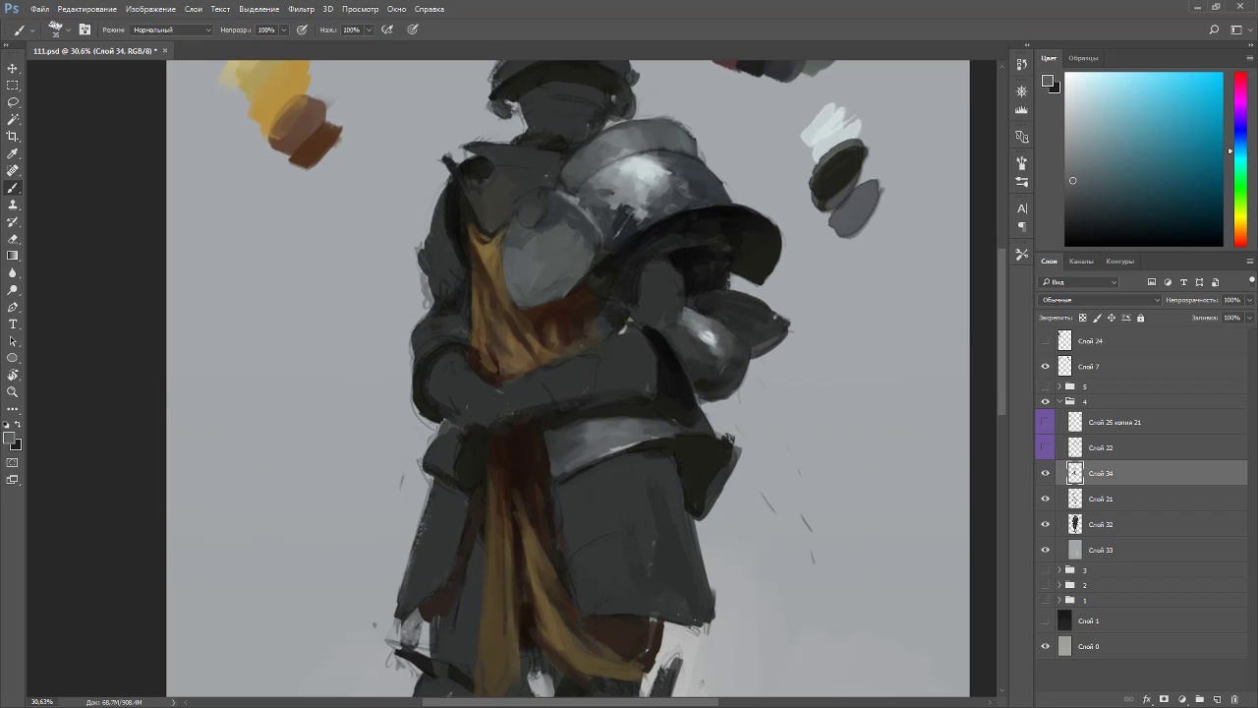
pyautogui.press('r')
pyautogui.moveTo(590, 382); pyautogui.dragTo(566, 339)
pyautogui.press('b')
pyautogui.keyDown('alt'); pyautogui.click(552, 341); pyautogui.keyUp('alt')
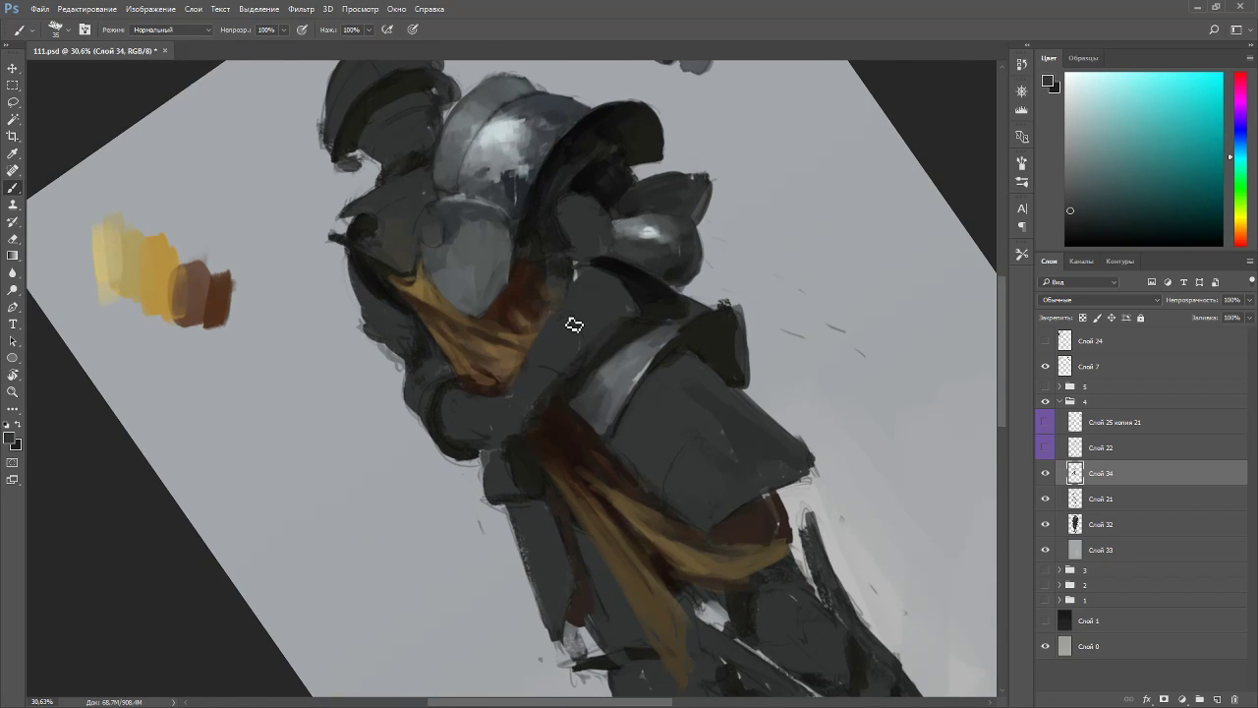
pyautogui.press('Escape')
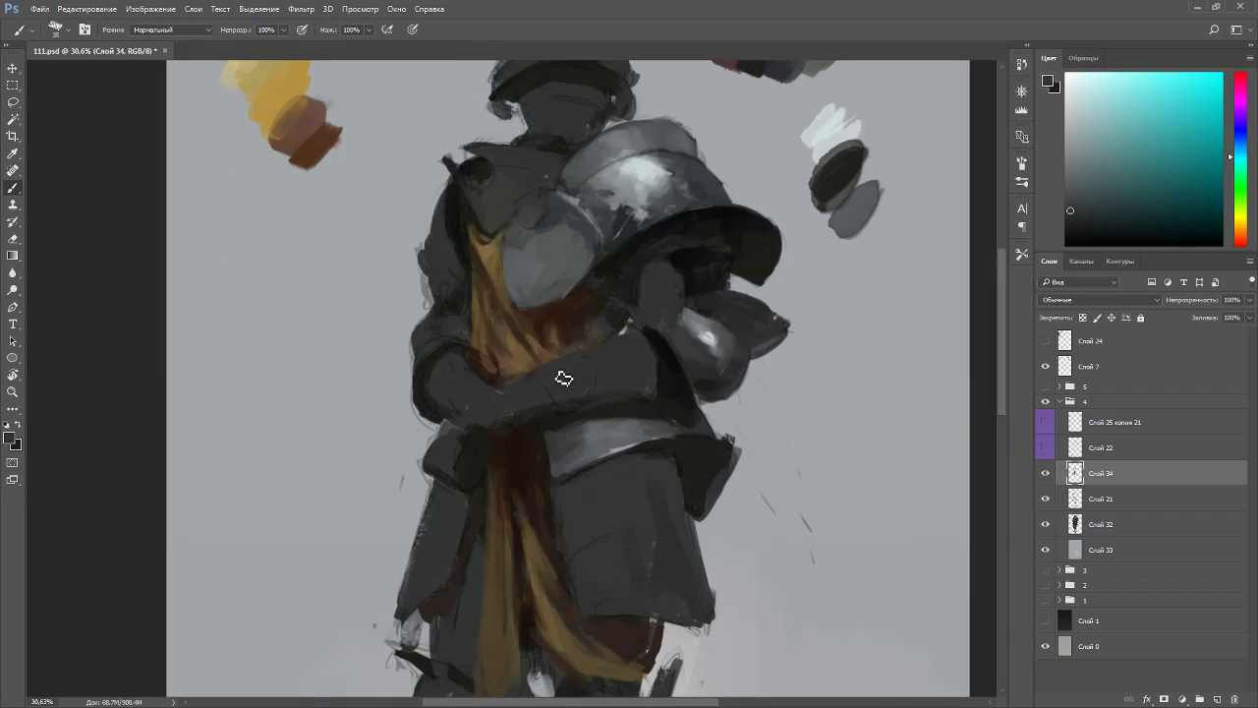
# - Paint a near-black cuff band and finger gaps at the crossed hands, and touch up the adjoining cloth edge with ochre
pyautogui.keyDown('alt'); pyautogui.click(659, 365); pyautogui.keyUp('alt')
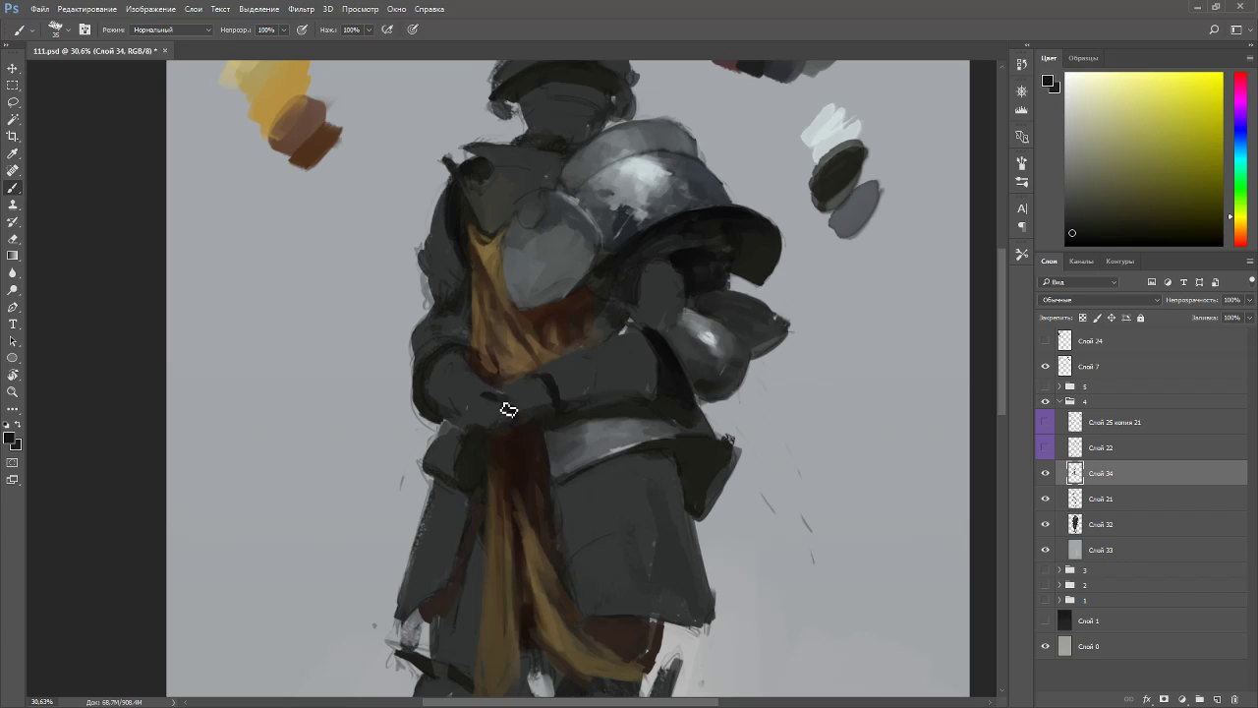
pyautogui.keyDown('alt'); pyautogui.click(519, 414); pyautogui.keyUp('alt')
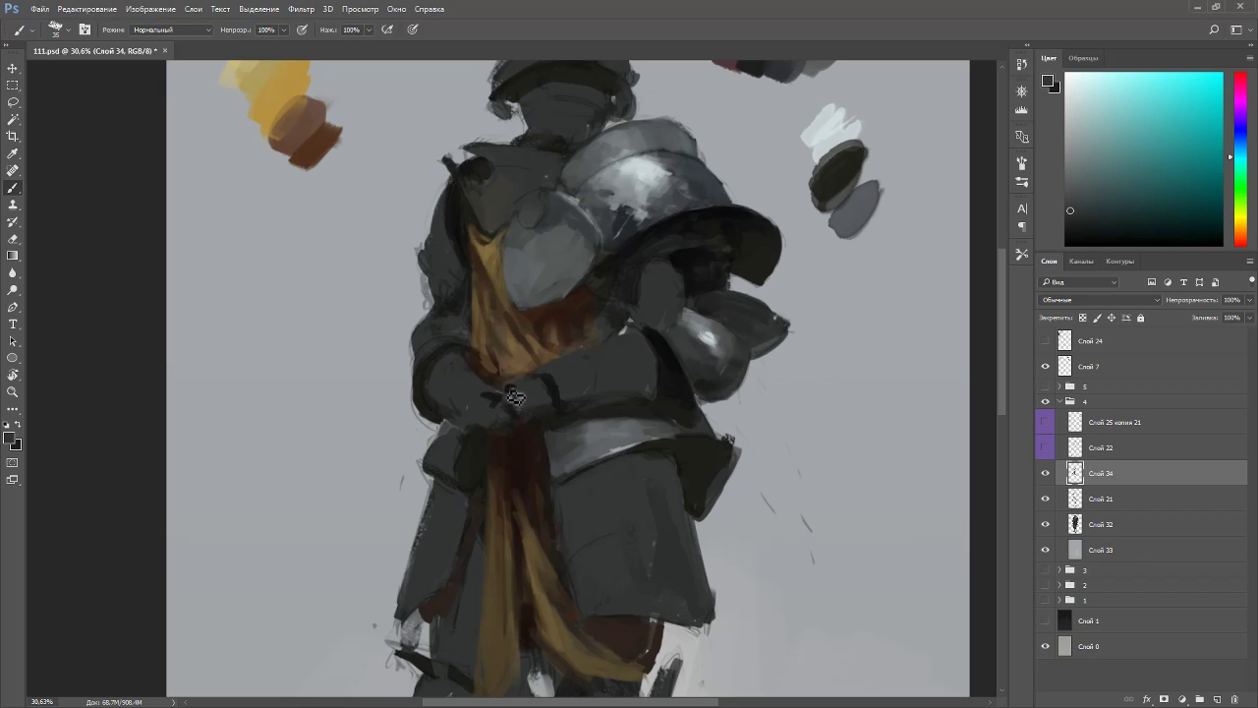
pyautogui.press('r')
pyautogui.moveTo(542, 402); pyautogui.dragTo(544, 325)
pyautogui.keyDown('alt'); pyautogui.click(531, 338); pyautogui.keyUp('alt')
pyautogui.keyDown('alt'); pyautogui.click(546, 327); pyautogui.keyUp('alt')
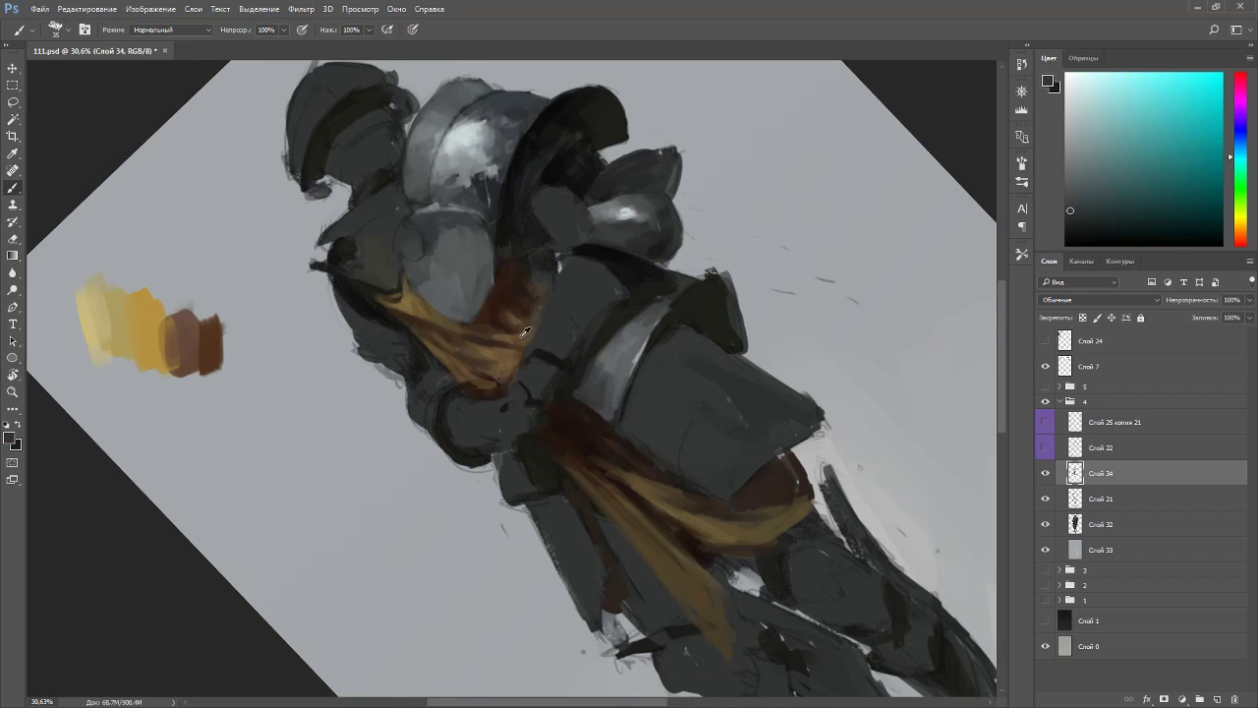
pyautogui.keyDown('alt'); pyautogui.click(527, 335); pyautogui.keyUp('alt')
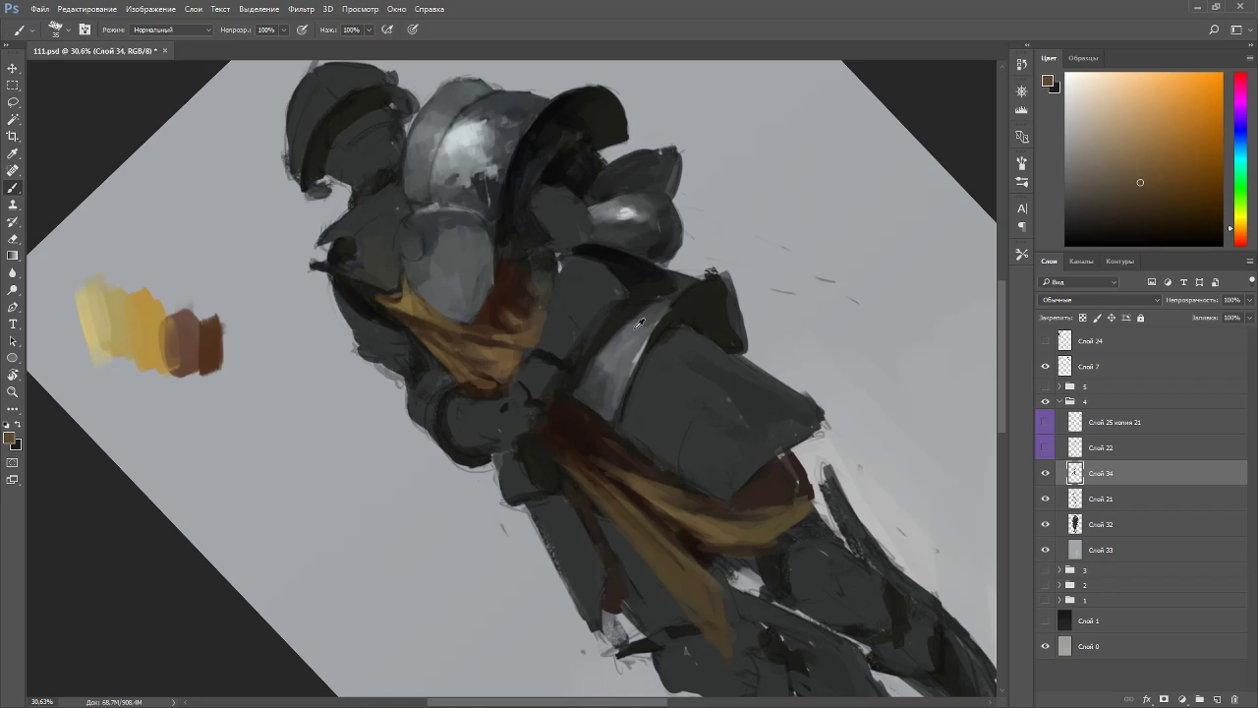
# - Reduce the brush size to 20 and paint a near-black shadow between the front forearm and the waist plate
pyautogui.keyDown('alt'); pyautogui.click(629, 262); pyautogui.keyUp('alt')
pyautogui.press('[')
pyautogui.press('[')
pyautogui.press('[')
pyautogui.moveTo(587, 353); pyautogui.dragTo(571, 381)
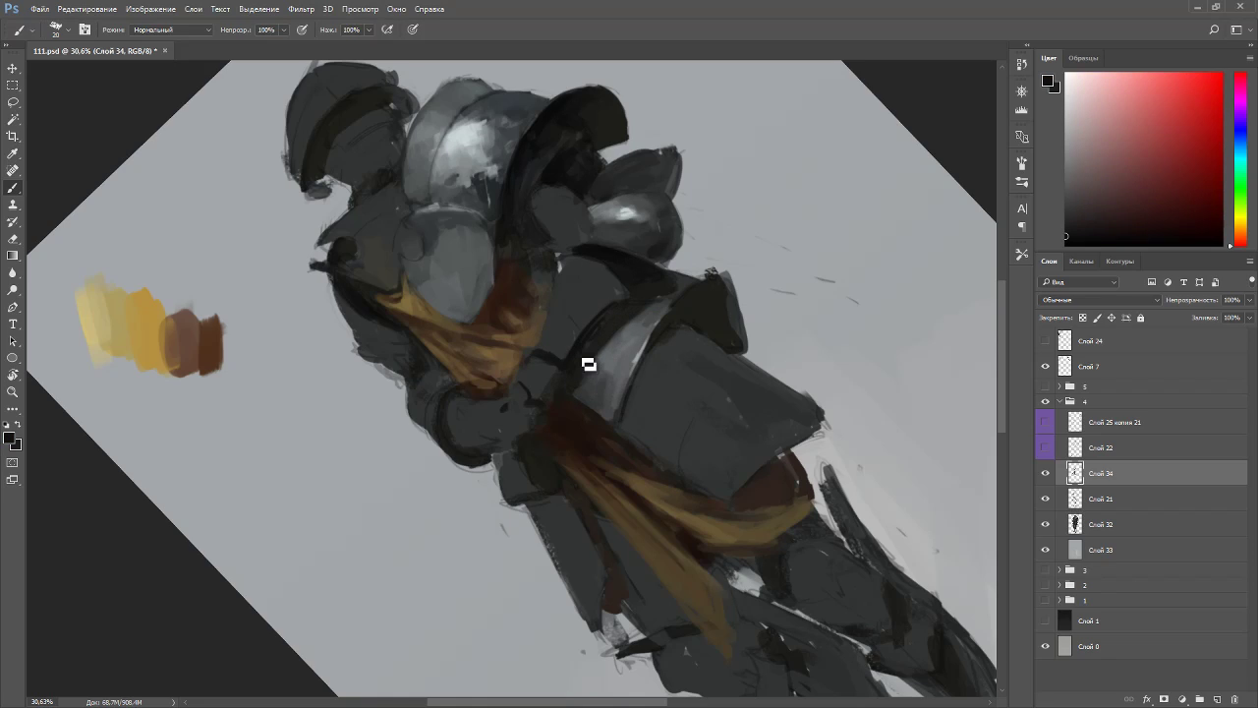
# - Carve out the wrist and hand shapes in front of the waist with sampled near-black and dark grey strokes
pyautogui.keyDown('alt'); pyautogui.click(557, 370); pyautogui.keyUp('alt')
pyautogui.keyDown('alt'); pyautogui.click(558, 361); pyautogui.keyUp('alt')
pyautogui.keyDown('alt'); pyautogui.click(541, 386); pyautogui.keyUp('alt')
pyautogui.keyDown('alt'); pyautogui.click(542, 395); pyautogui.keyUp('alt')
pyautogui.keyDown('alt'); pyautogui.click(533, 400); pyautogui.keyUp('alt')
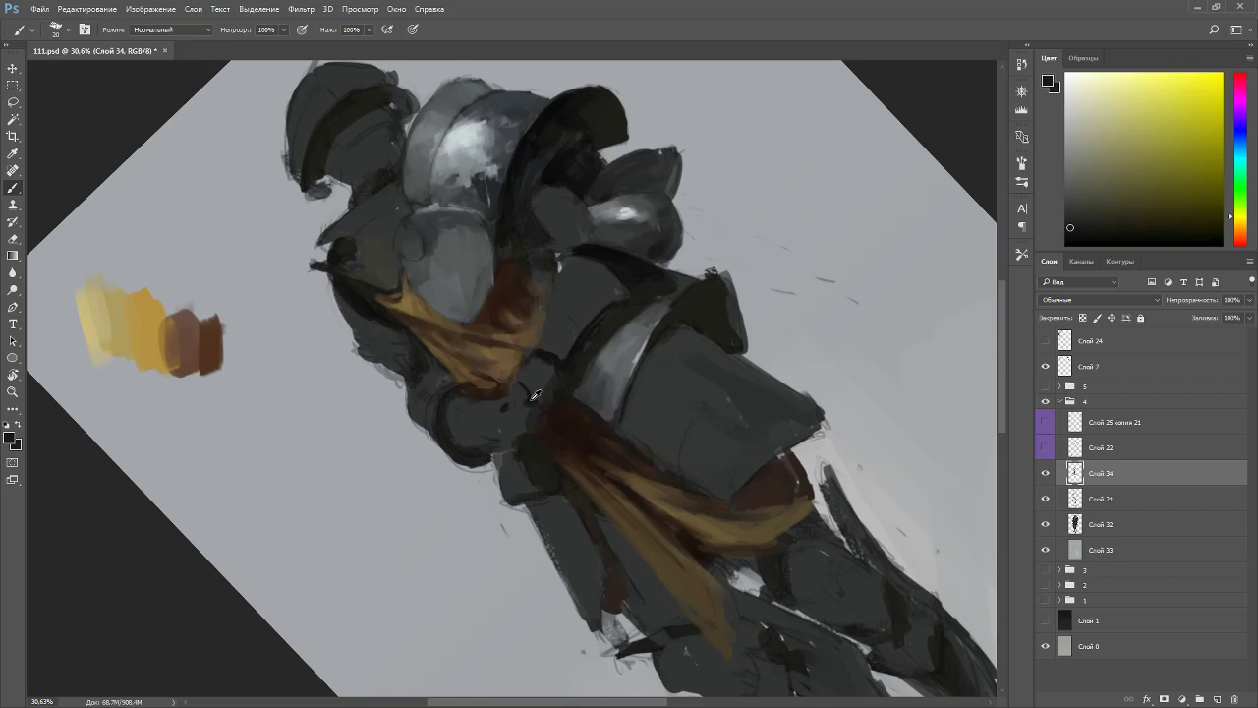
pyautogui.keyDown('alt'); pyautogui.click(524, 389); pyautogui.keyUp('alt')
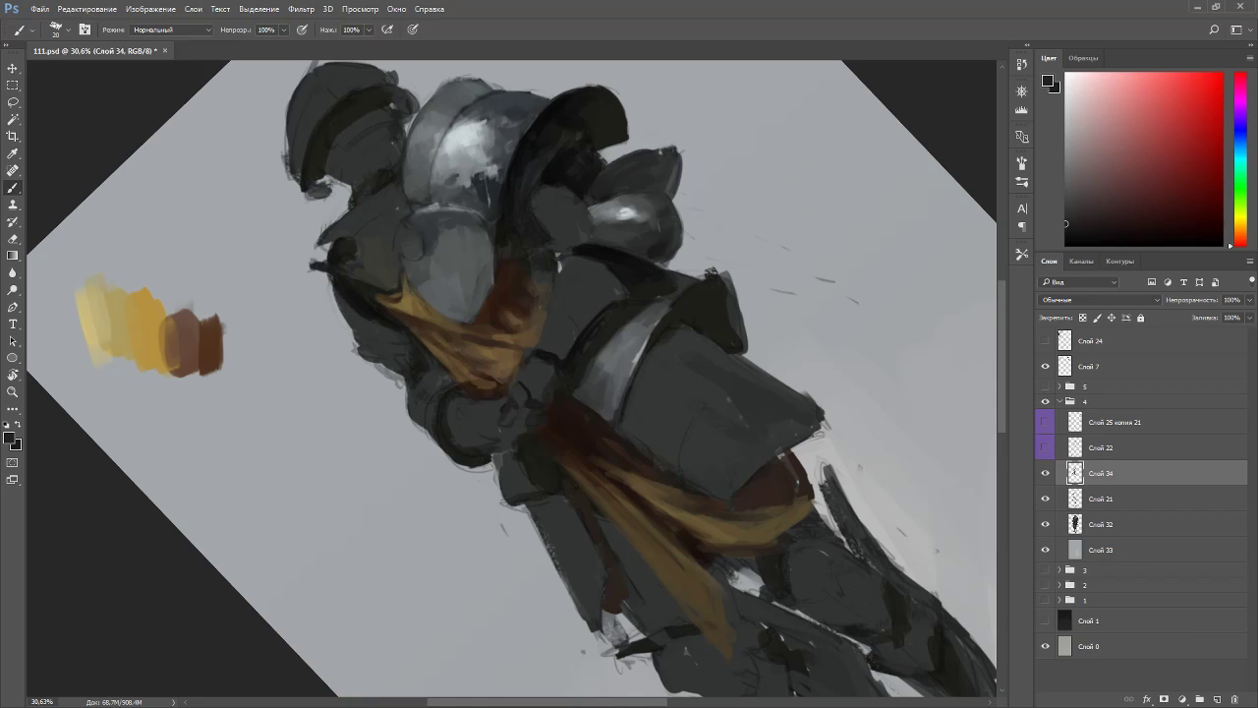
pyautogui.keyDown('alt'); pyautogui.click(524, 405); pyautogui.keyUp('alt')
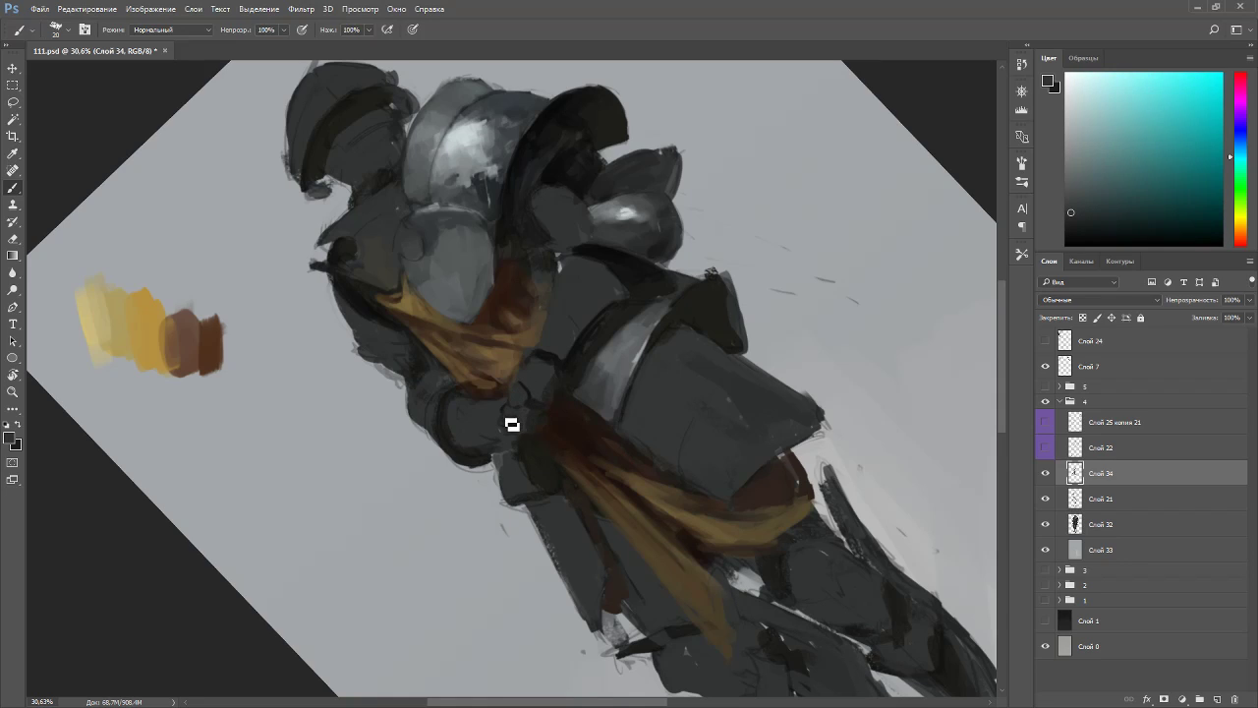
pyautogui.press('Escape')
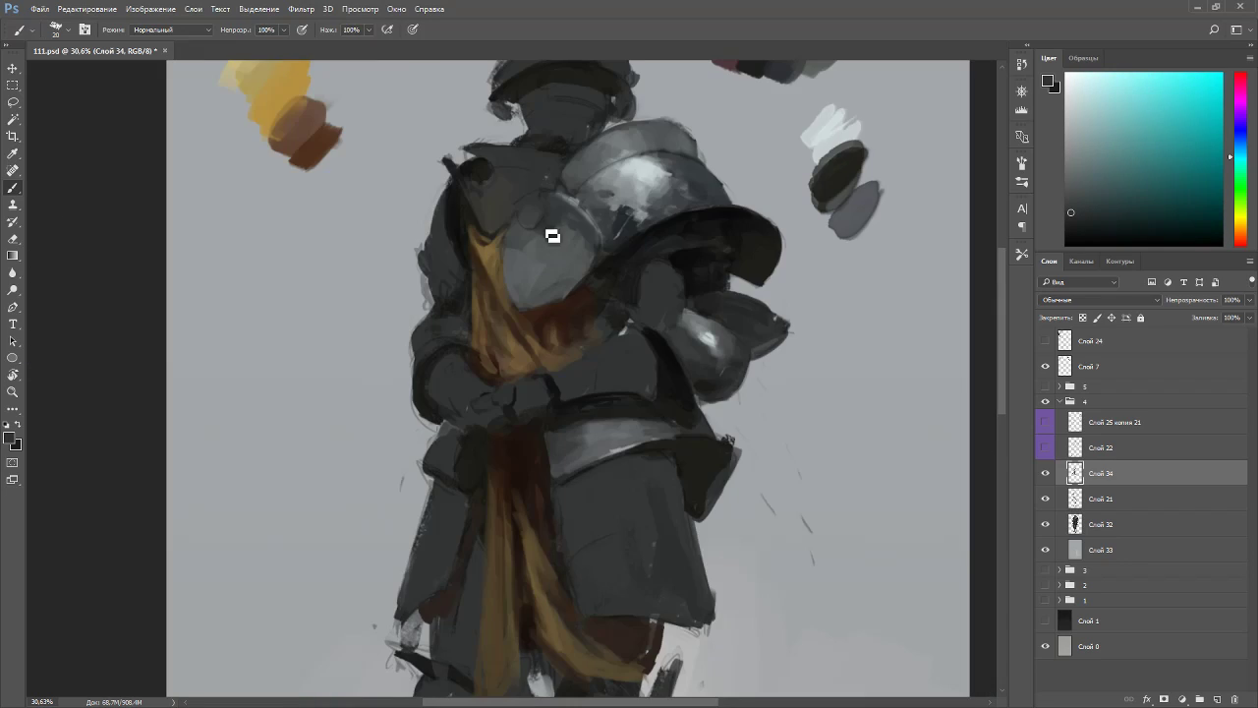
# - Set the brush size to 30 and block in the fingers with mid-grey planes separated by dark gaps
pyautogui.keyDown('alt'); pyautogui.click(554, 389); pyautogui.keyUp('alt')
pyautogui.press(']')
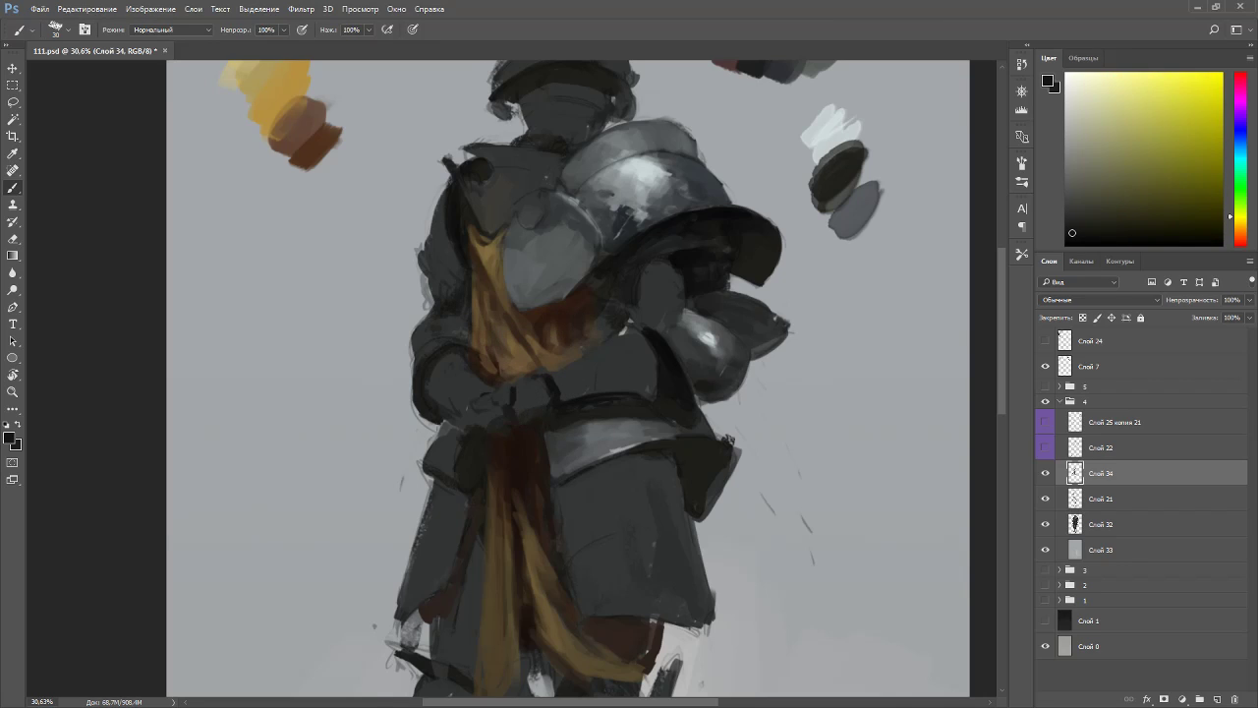
pyautogui.keyDown('alt'); pyautogui.click(526, 395); pyautogui.keyUp('alt')
pyautogui.keyDown('alt'); pyautogui.click(514, 404); pyautogui.keyUp('alt')
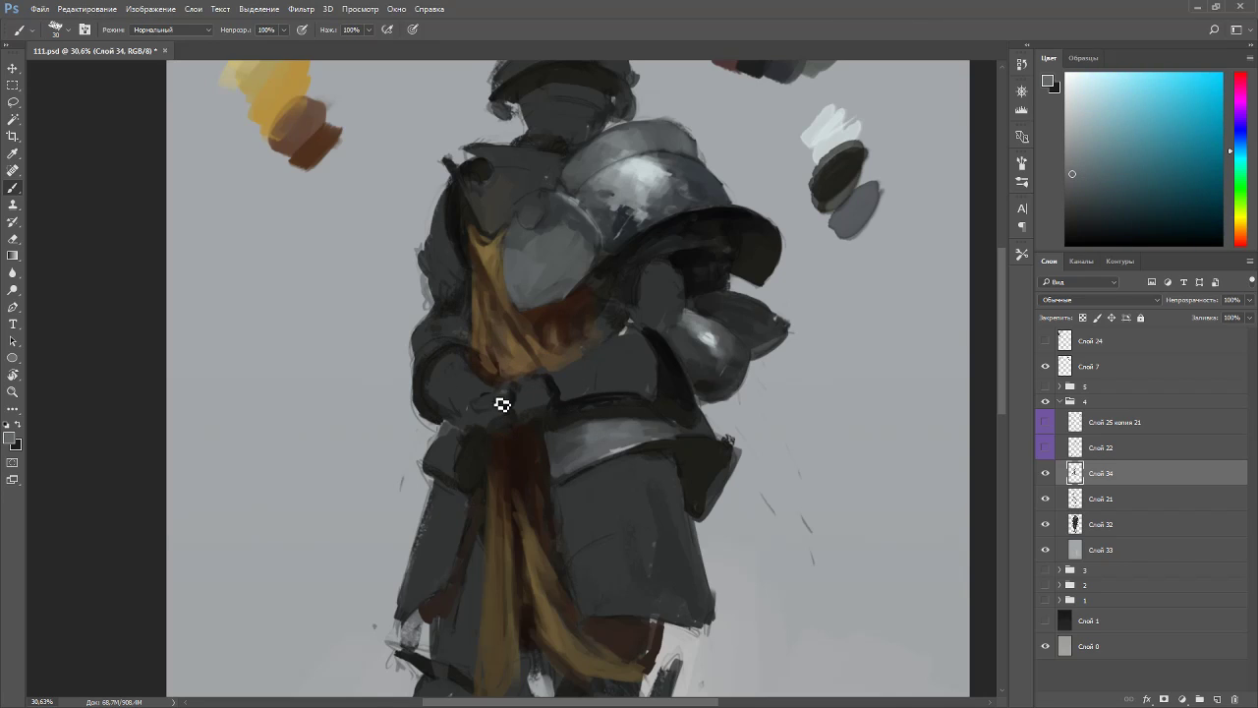
pyautogui.keyDown('alt'); pyautogui.click(498, 401); pyautogui.keyUp('alt')
pyautogui.keyDown('alt'); pyautogui.click(505, 391); pyautogui.keyUp('alt')
pyautogui.keyDown('alt'); pyautogui.click(499, 405); pyautogui.keyUp('alt')
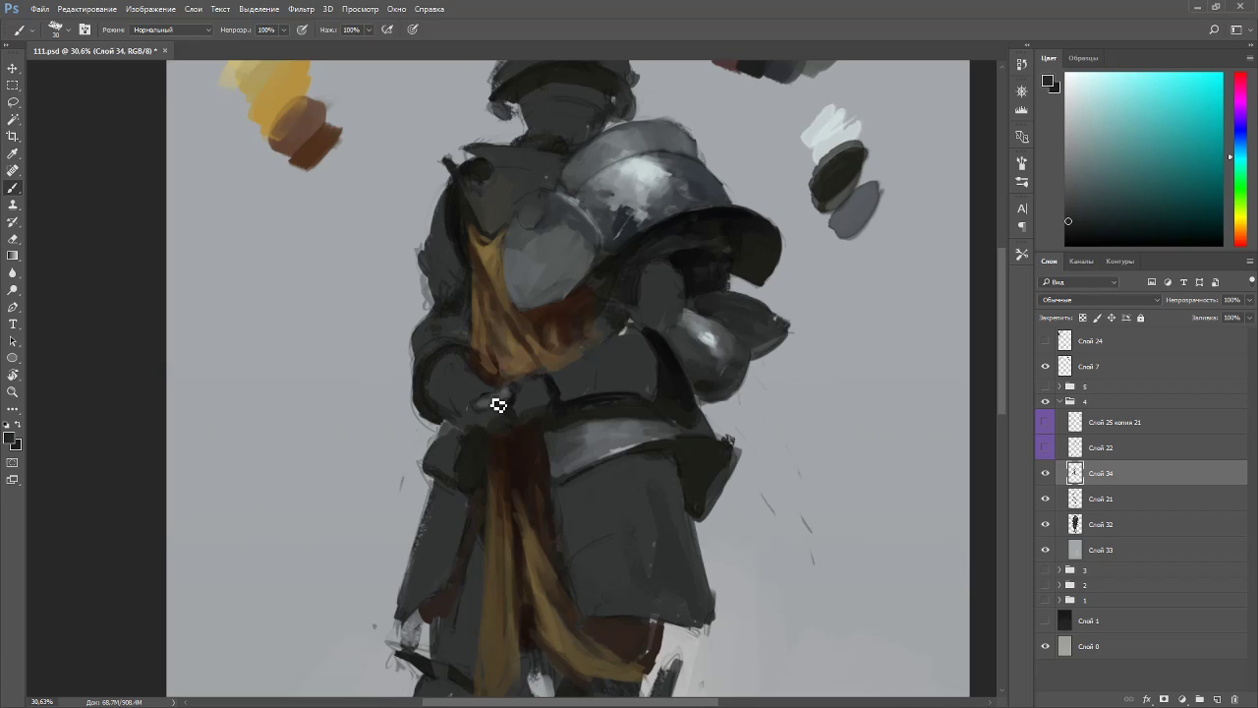
pyautogui.keyDown('alt'); pyautogui.click(504, 395); pyautogui.keyUp('alt')
# - Model the knuckles with lighter and darker greys, and shade around the hand with dark brown and near-black
pyautogui.press('r')
pyautogui.moveTo(503, 426)
pyautogui.mouseDown()
pyautogui.moveTo(486, 354)
pyautogui.moveTo(562, 402)
pyautogui.mouseUp()
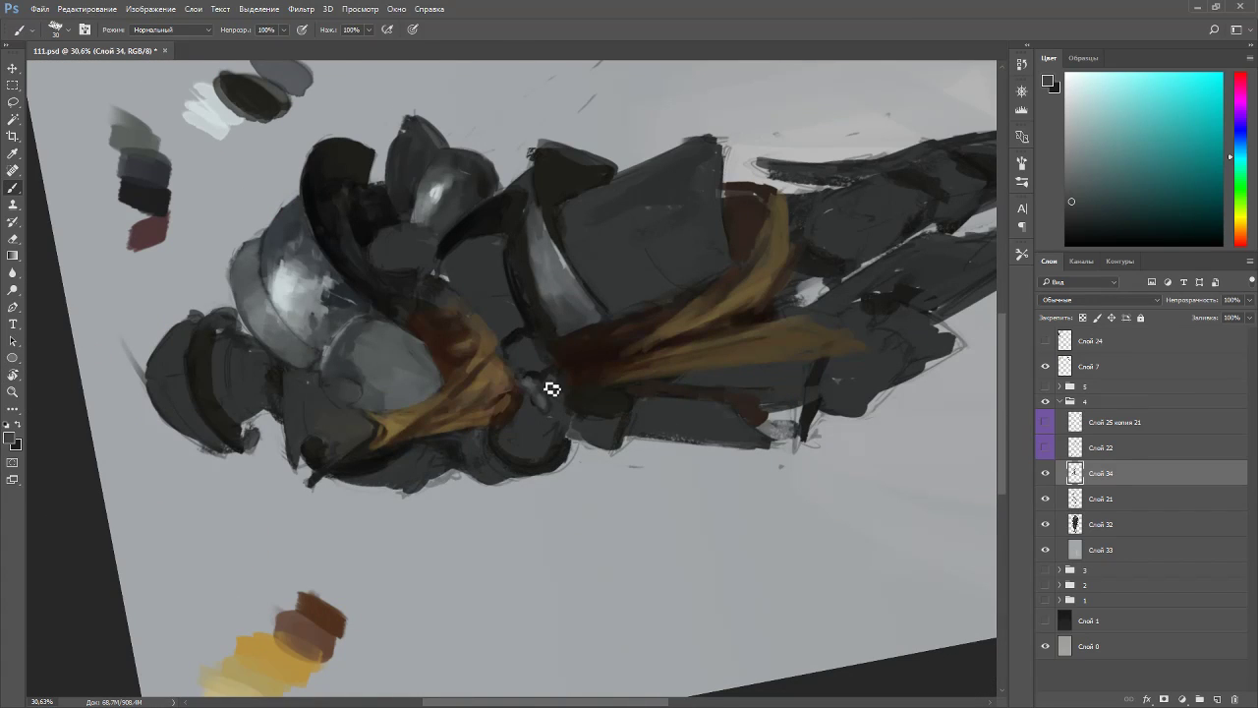
pyautogui.press('Escape')
pyautogui.keyDown('alt'); pyautogui.click(508, 414); pyautogui.keyUp('alt')
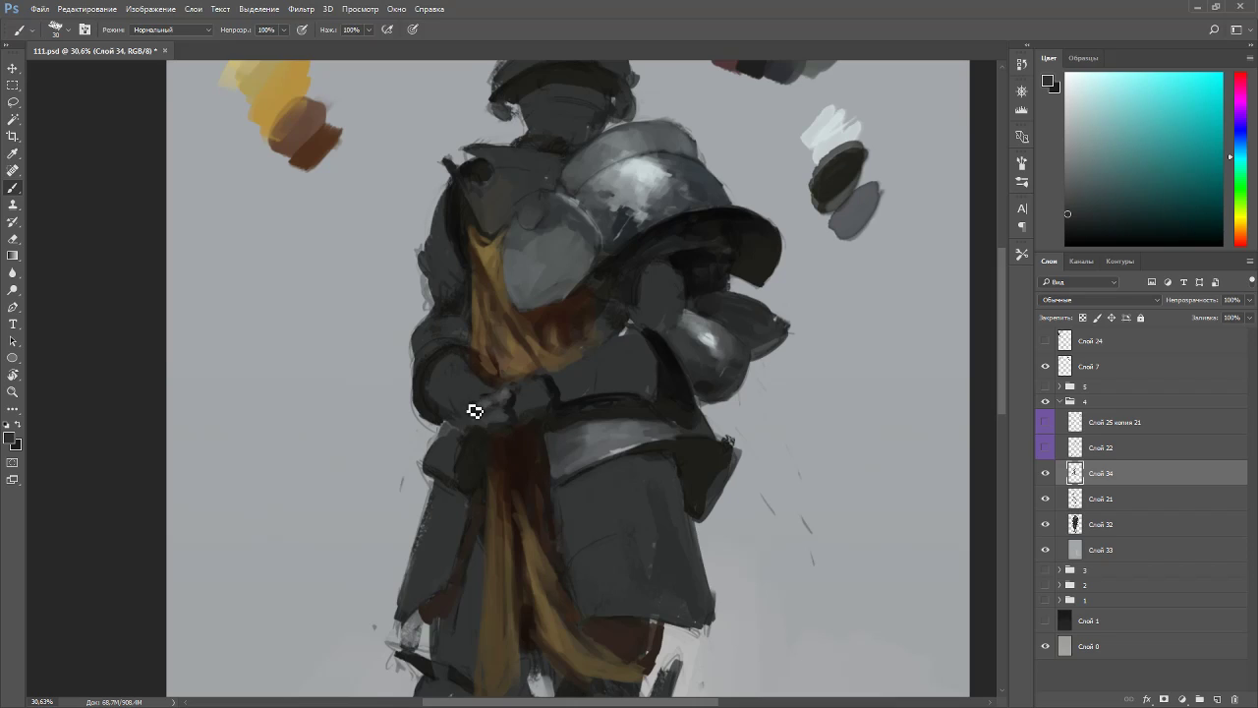
pyautogui.keyDown('alt'); pyautogui.click(478, 376); pyautogui.keyUp('alt')
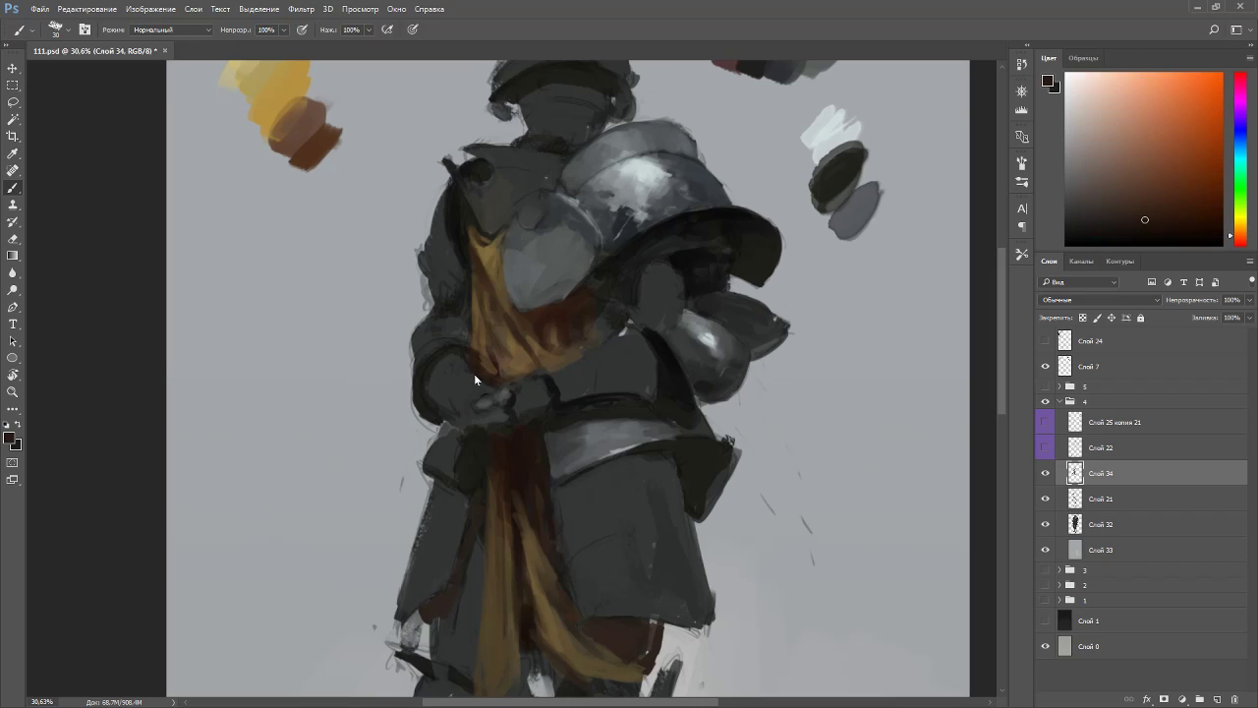
pyautogui.keyDown('alt'); pyautogui.click(676, 361); pyautogui.keyUp('alt')
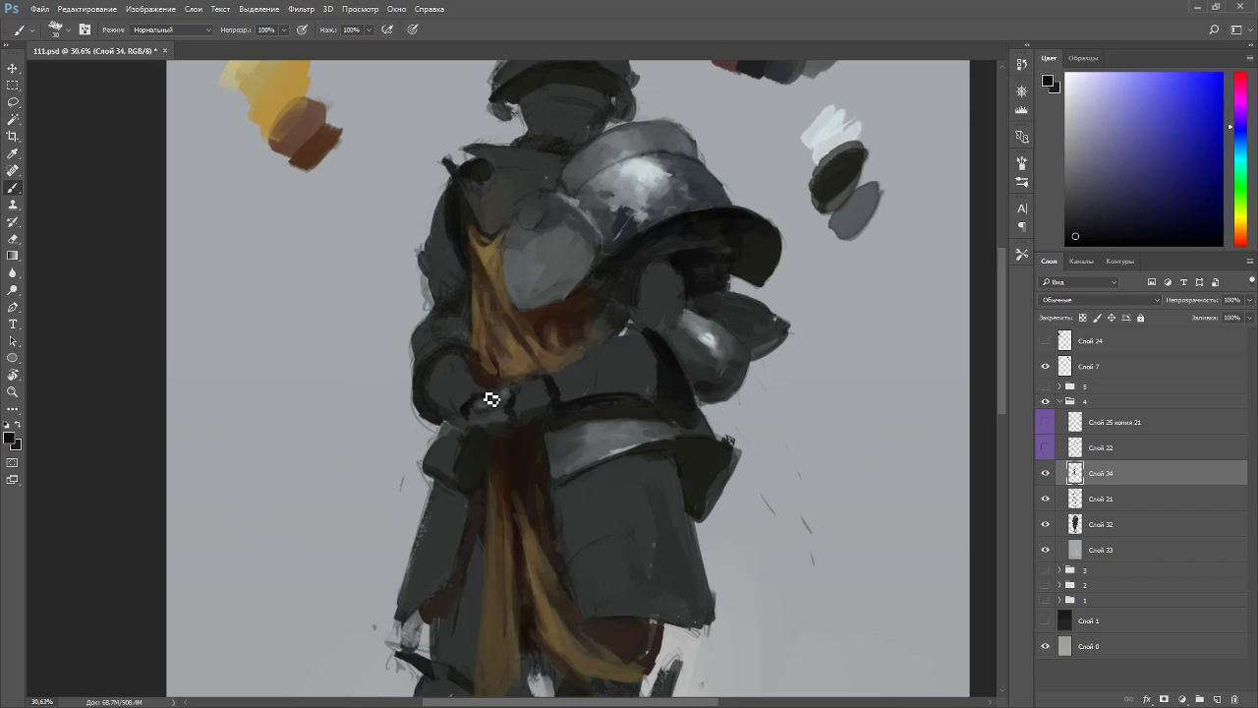
# - Tidy the rear forearm with dark grey and outline its rounded cuff with a near-black curve
pyautogui.keyDown('alt'); pyautogui.click(453, 361); pyautogui.keyUp('alt')
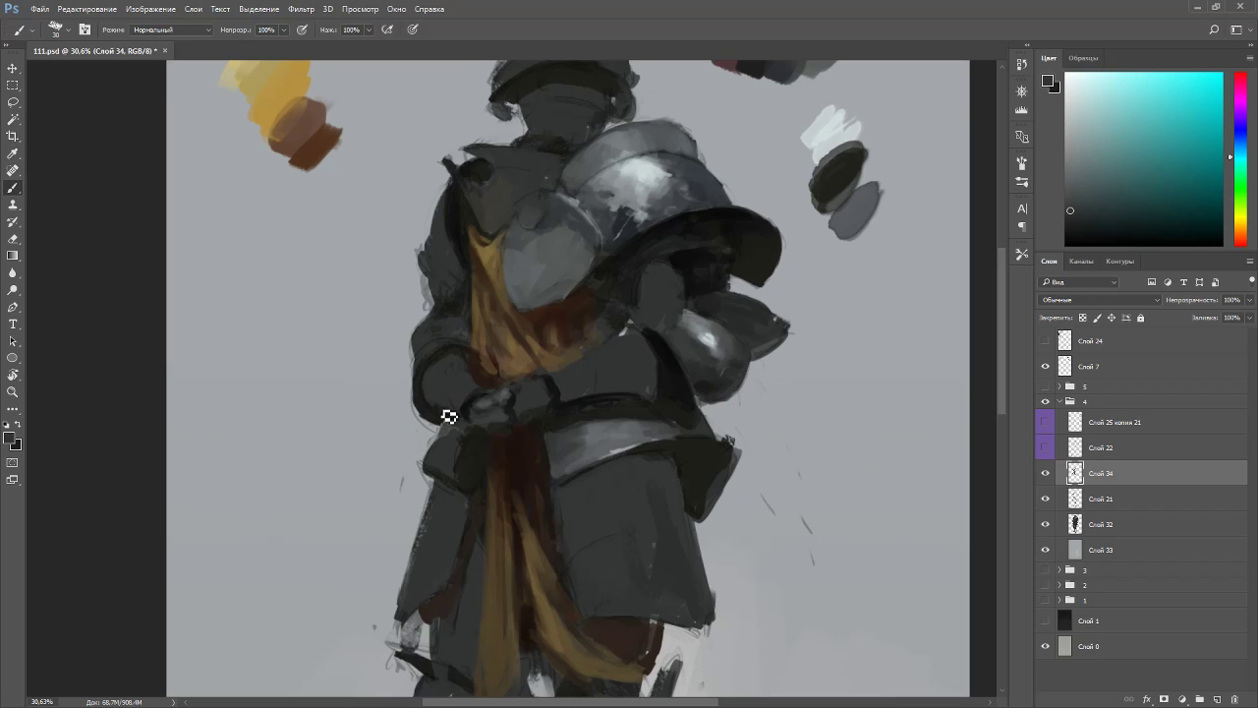
pyautogui.keyDown('alt'); pyautogui.click(442, 411); pyautogui.keyUp('alt')
pyautogui.keyDown('alt'); pyautogui.click(458, 420); pyautogui.keyUp('alt')
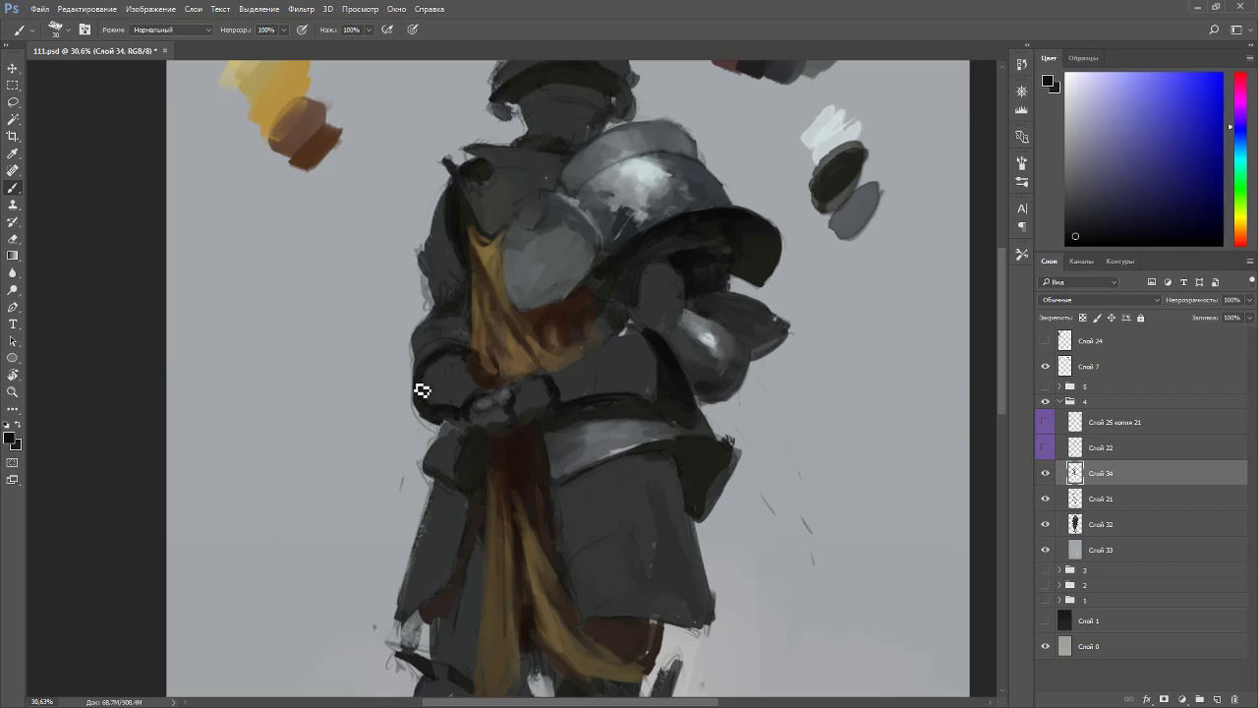
pyautogui.moveTo(420, 391); pyautogui.dragTo(441, 422)
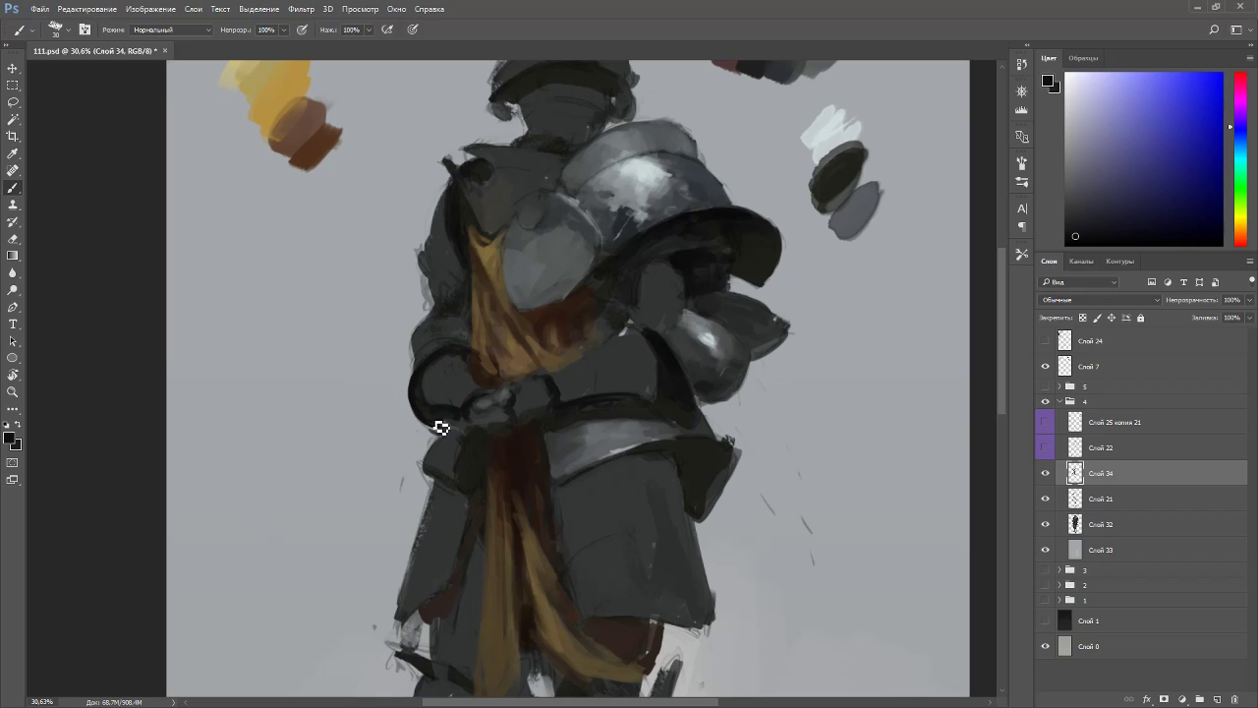
# - Cover the light specks at the front elbow with dark grey and deepen the shadow band under the forearm
pyautogui.keyDown('alt'); pyautogui.click(632, 344); pyautogui.keyUp('alt')
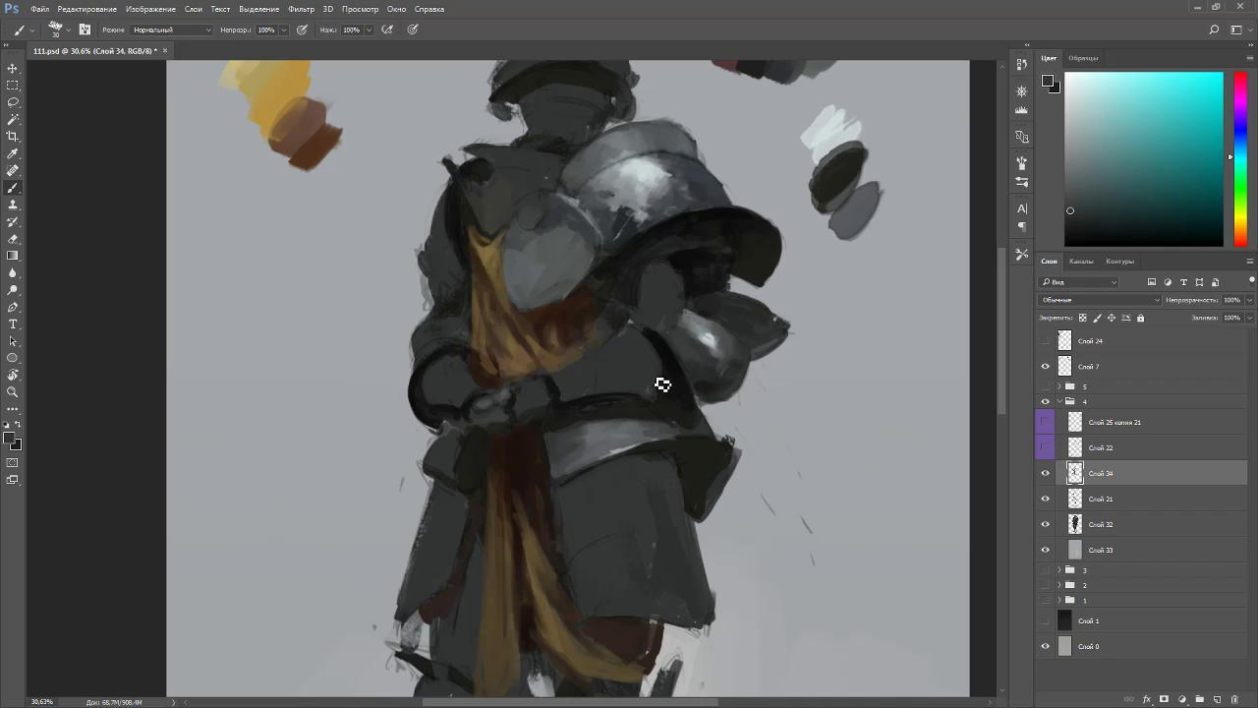
pyautogui.keyDown('alt'); pyautogui.click(634, 405); pyautogui.keyUp('alt')
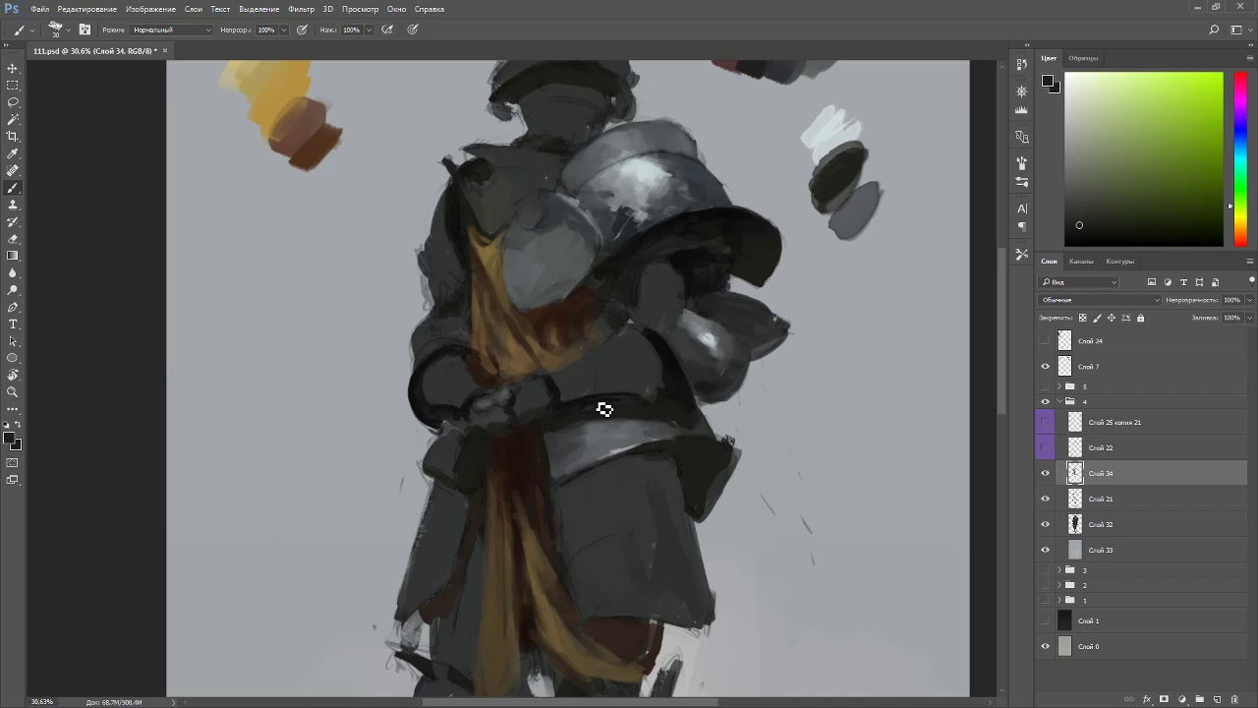
pyautogui.keyDown('alt'); pyautogui.click(585, 402); pyautogui.keyUp('alt')
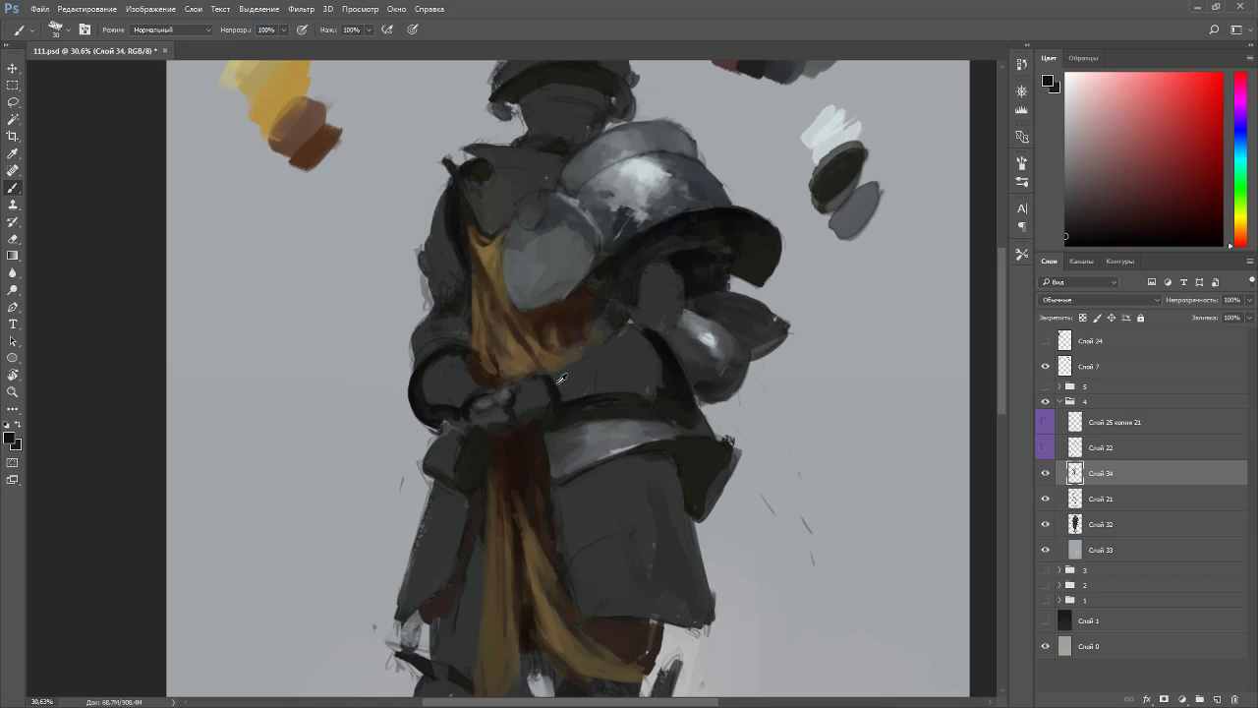
# - Refine the fingers and wrist of the front hand with sampled mid-grey and near-black strokes
pyautogui.keyDown('alt'); pyautogui.click(561, 382); pyautogui.keyUp('alt')
pyautogui.keyDown('alt'); pyautogui.click(560, 386); pyautogui.keyUp('alt')
pyautogui.keyDown('alt'); pyautogui.click(552, 363); pyautogui.keyUp('alt')
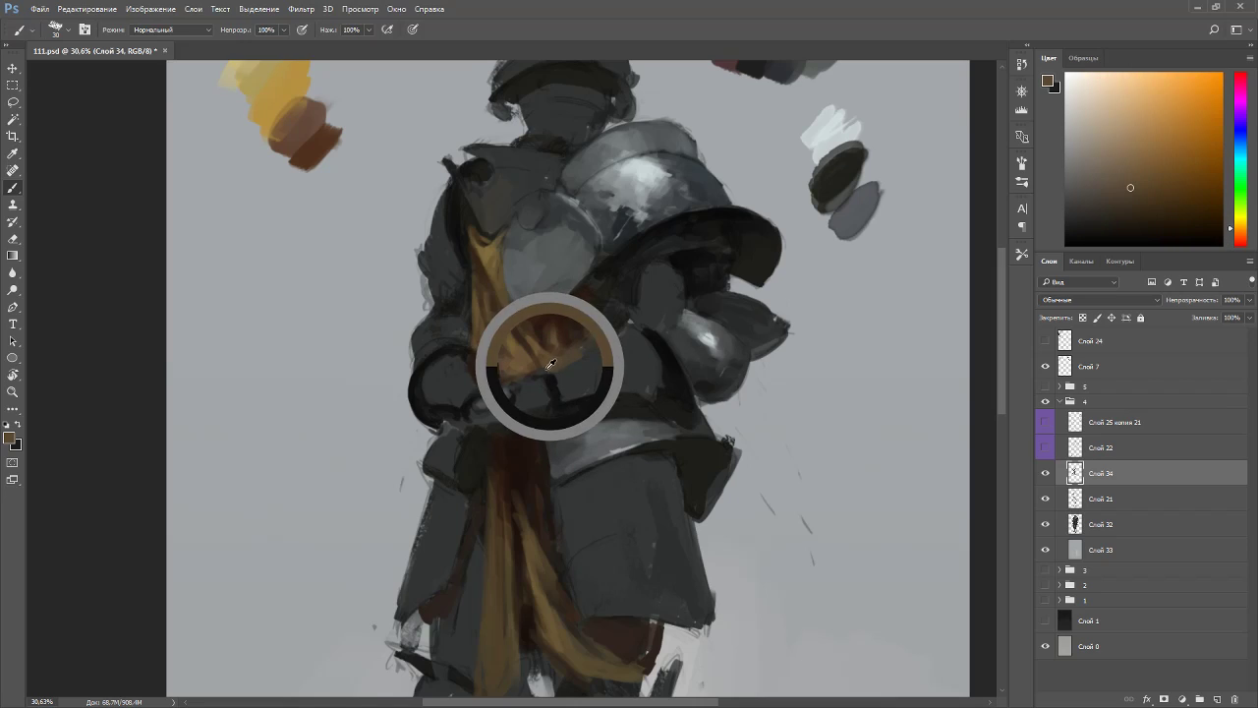
pyautogui.keyDown('alt'); pyautogui.click(503, 396); pyautogui.keyUp('alt')
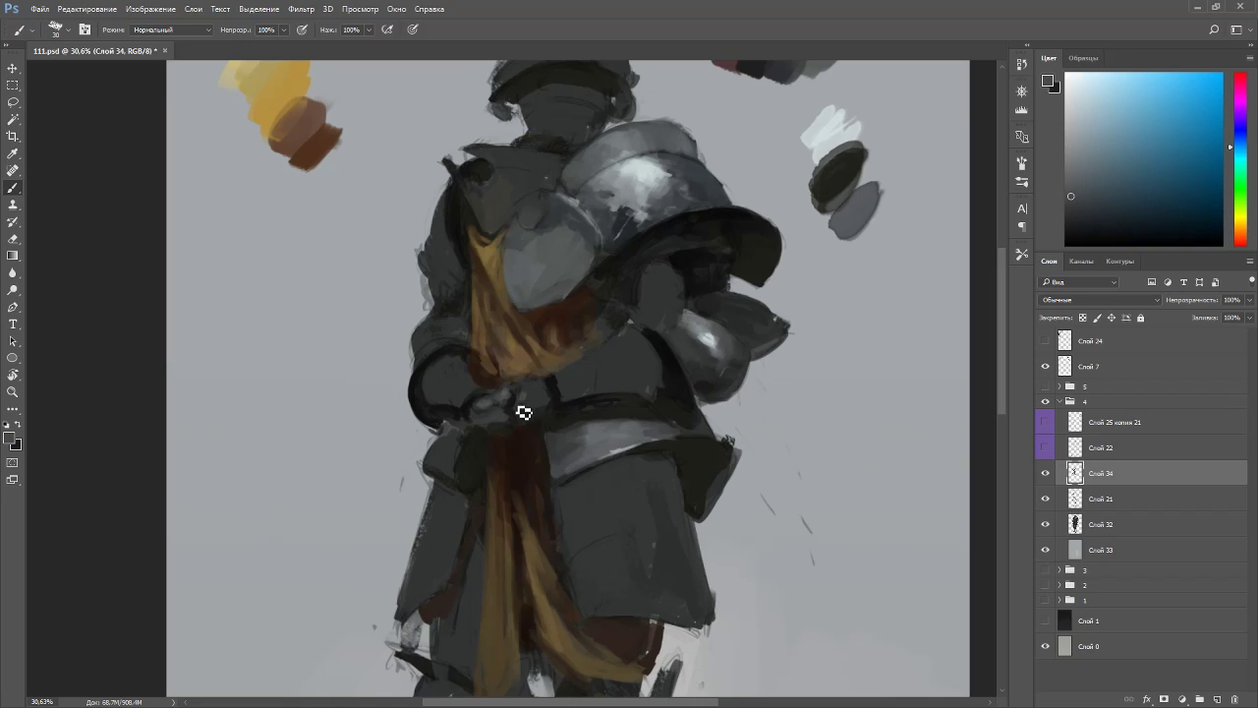
pyautogui.keyDown('alt'); pyautogui.click(524, 403); pyautogui.keyUp('alt')
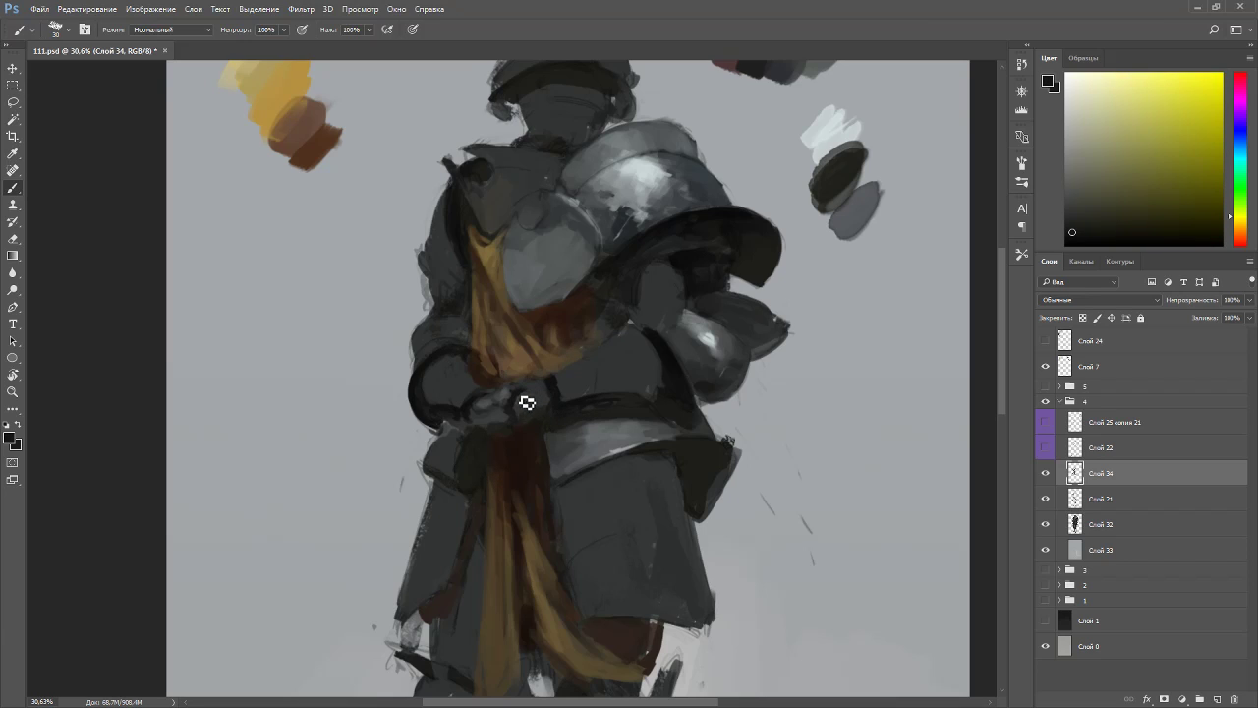
pyautogui.keyDown('alt'); pyautogui.click(515, 403); pyautogui.keyUp('alt')
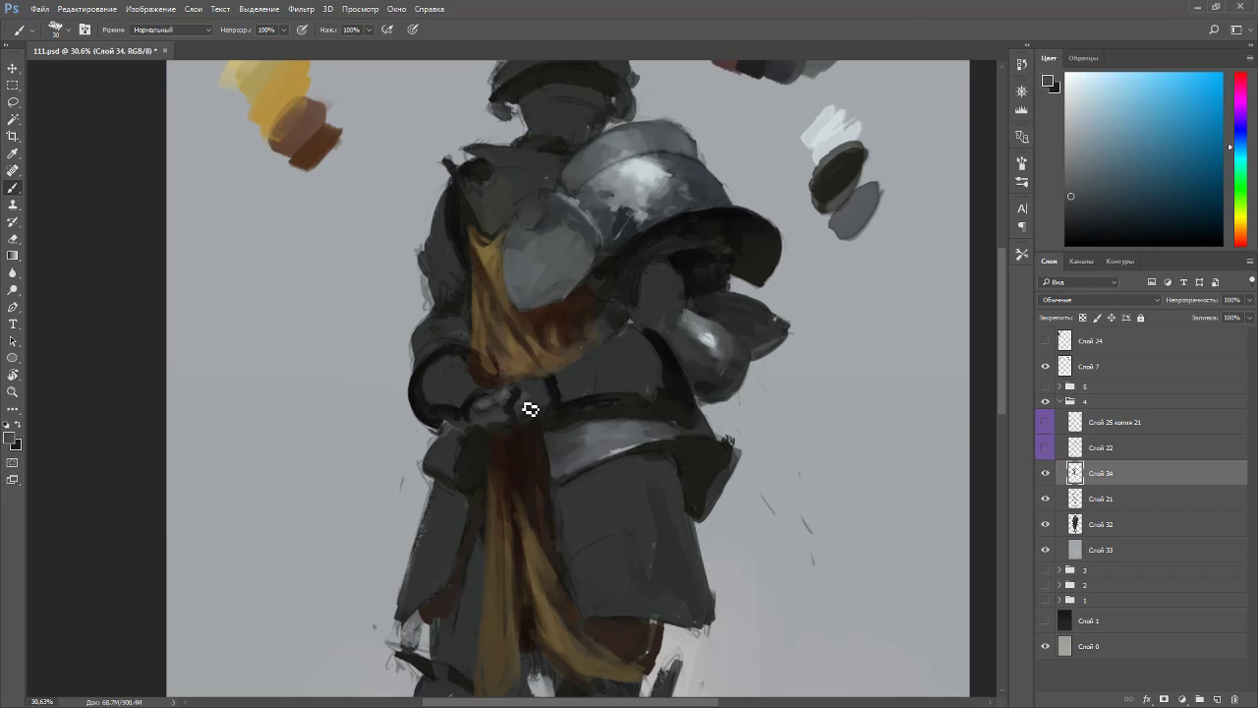
# - Lighten the back of the front hand with grey and separate it from the forearm with a near-black line at the wrist
pyautogui.press('r')
pyautogui.moveTo(498, 472); pyautogui.dragTo(426, 348)
pyautogui.keyDown('alt'); pyautogui.click(493, 379); pyautogui.keyUp('alt')
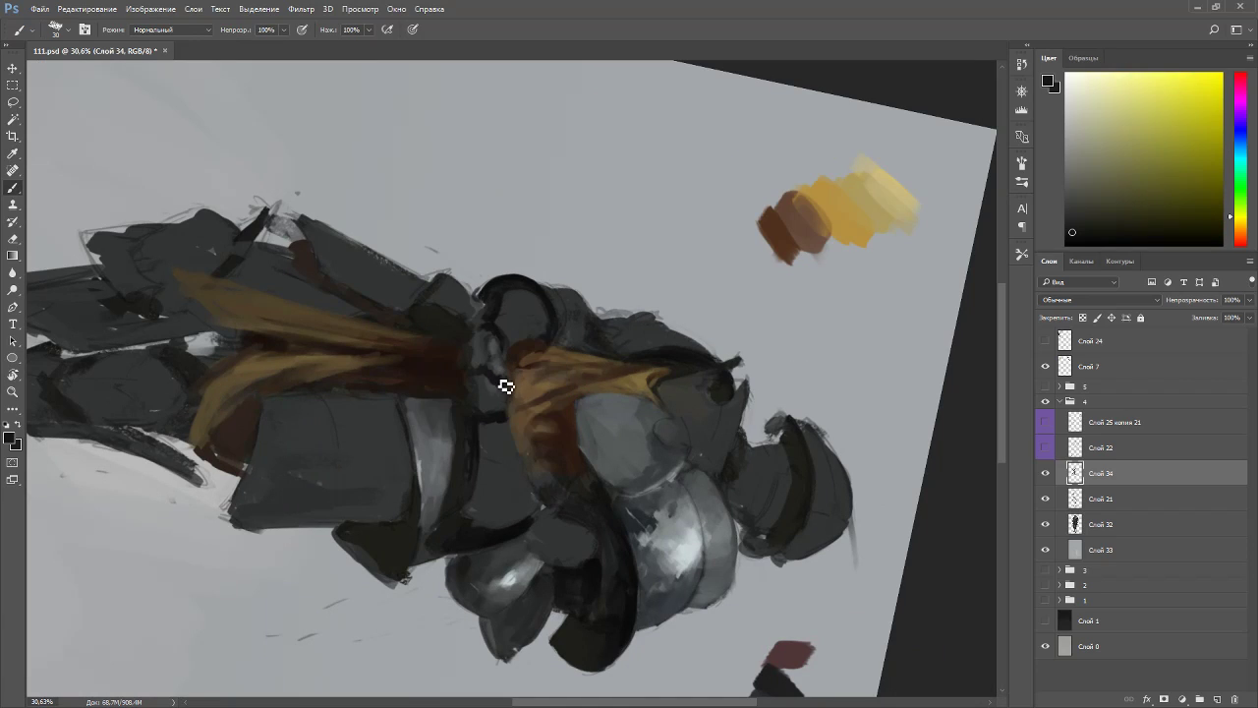
pyautogui.press('Escape')
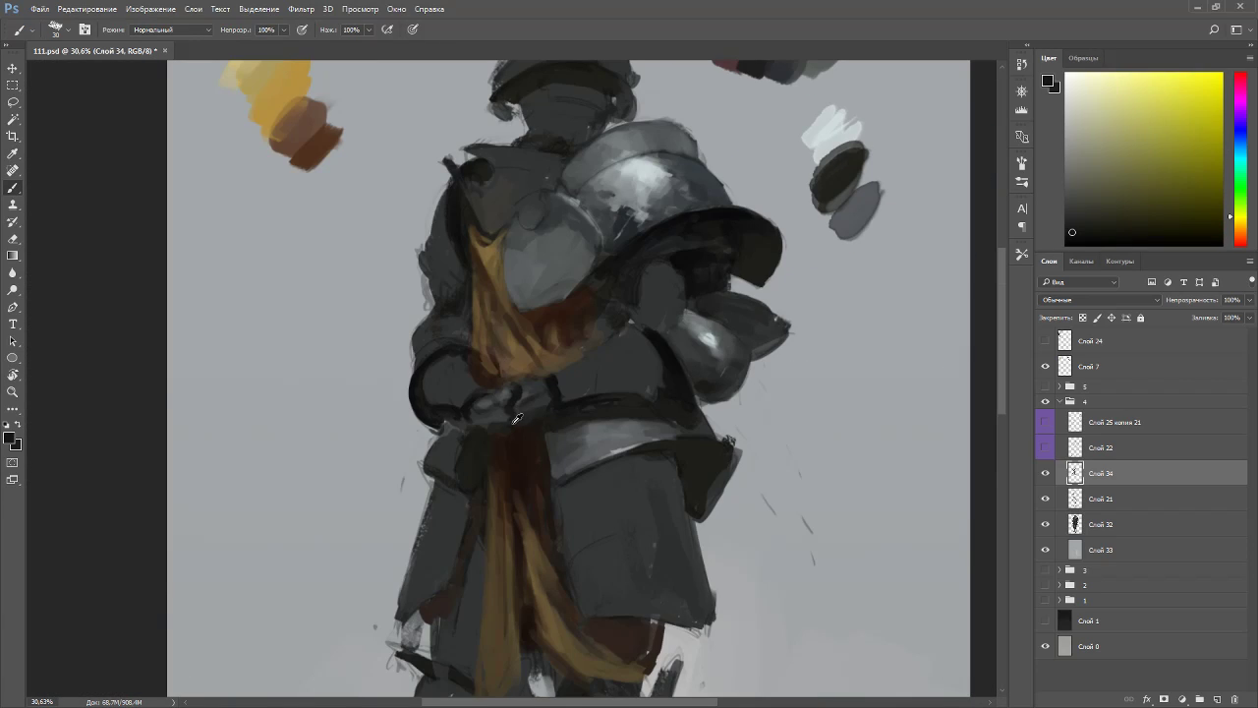
pyautogui.keyDown('alt'); pyautogui.click(538, 402); pyautogui.keyUp('alt')
pyautogui.keyDown('alt'); pyautogui.click(535, 411); pyautogui.keyUp('alt')
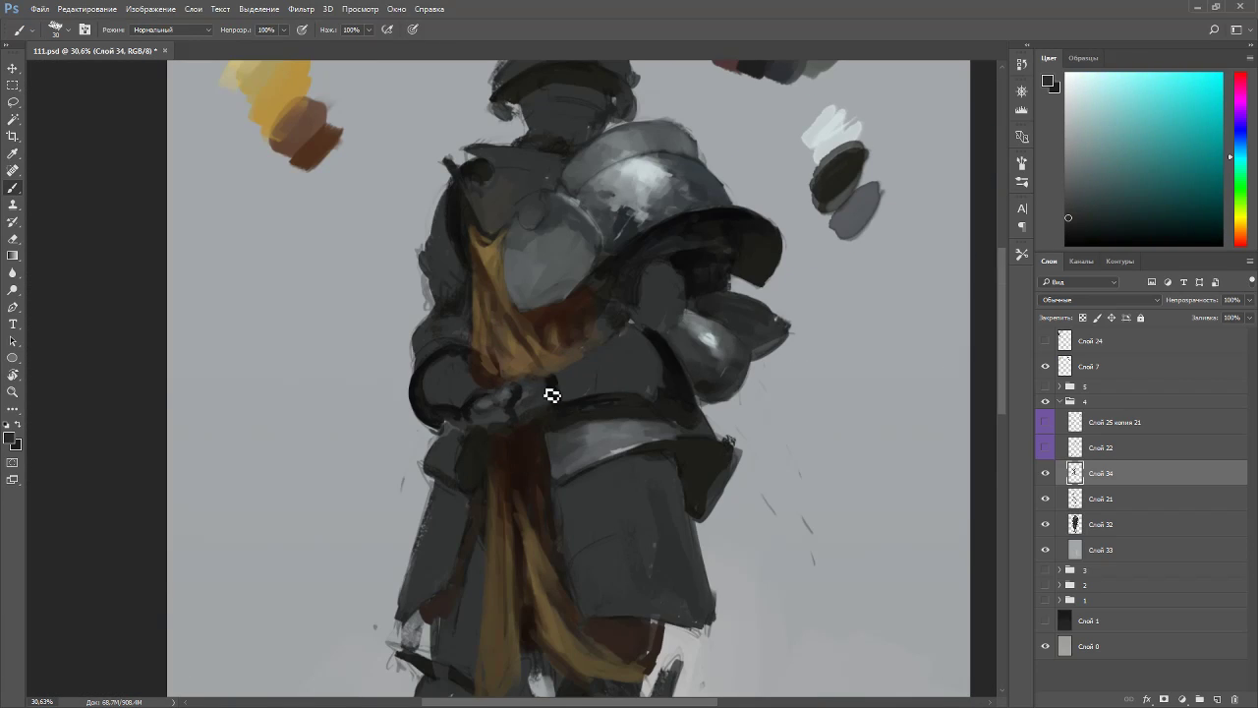
pyautogui.keyDown('alt'); pyautogui.click(552, 394); pyautogui.keyUp('alt')
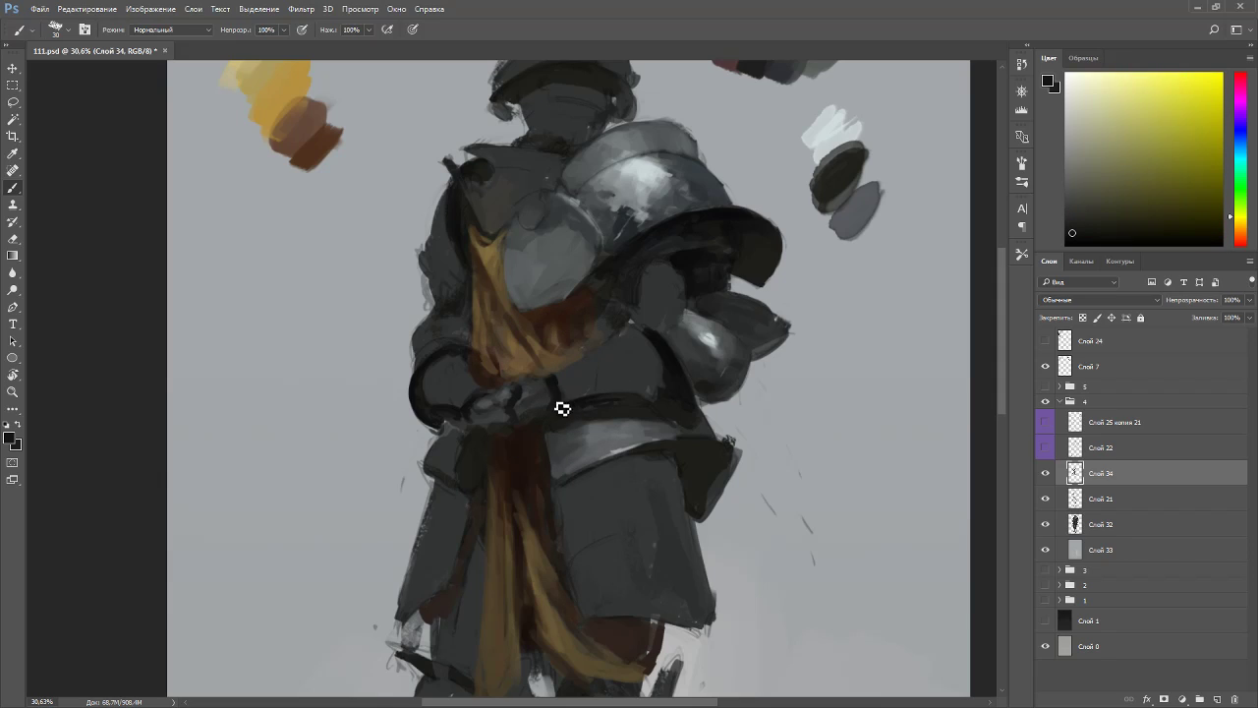
pyautogui.keyDown('alt'); pyautogui.click(558, 390); pyautogui.keyUp('alt')
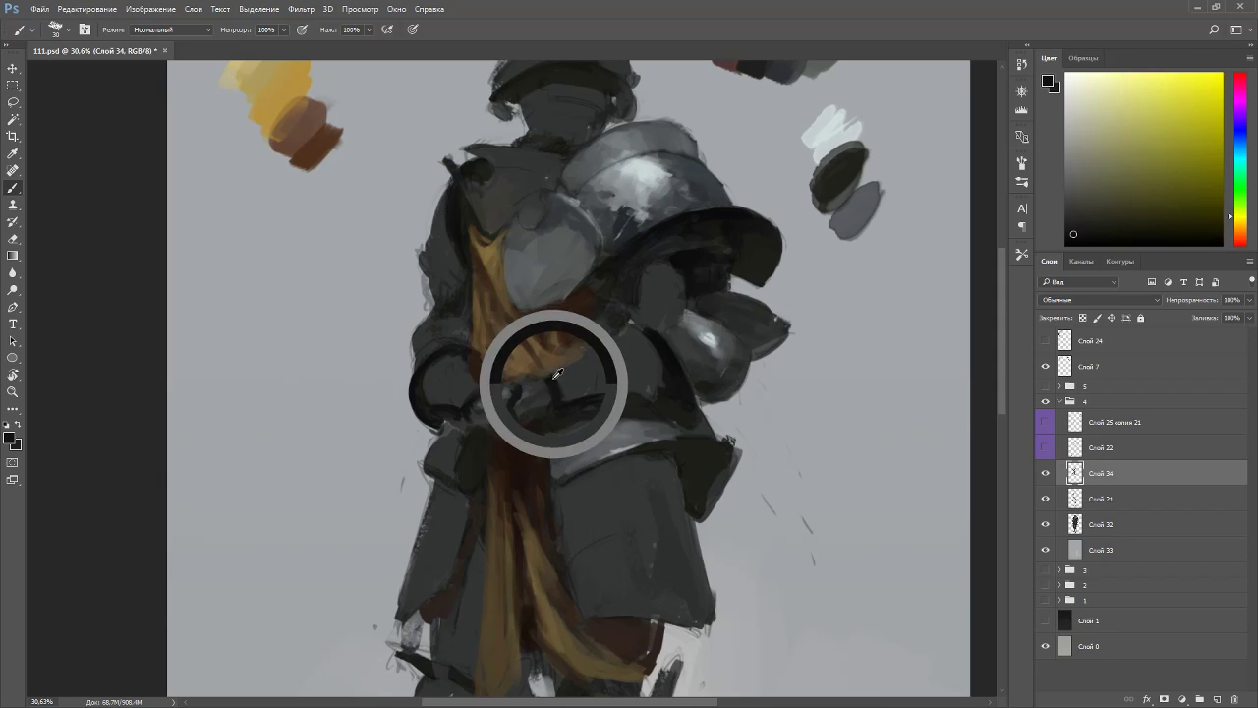
pyautogui.keyDown('alt'); pyautogui.click(569, 403); pyautogui.keyUp('alt')
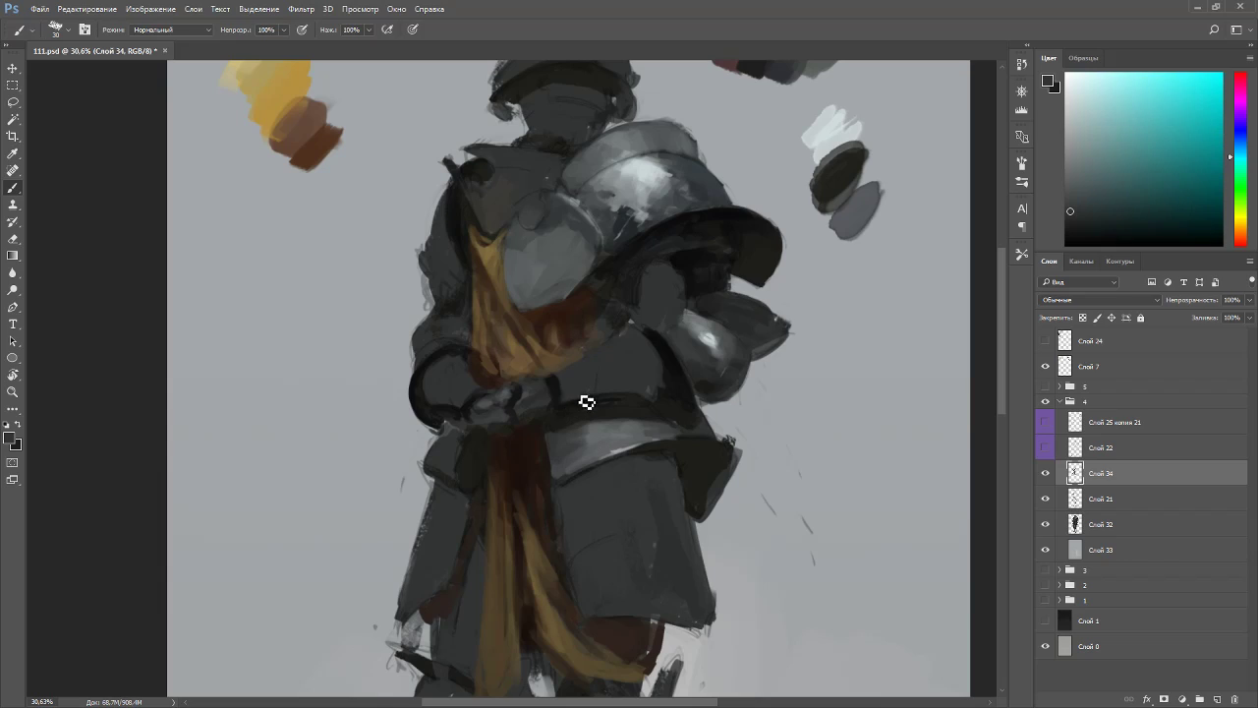
# - Set the brush size to 70 and lay a lighter grey plane along the upper side of the front forearm
pyautogui.keyDown('alt'); pyautogui.click(701, 328); pyautogui.keyUp('alt')
pyautogui.keyDown('alt'); pyautogui.click(584, 366); pyautogui.keyUp('alt')
pyautogui.press(']')
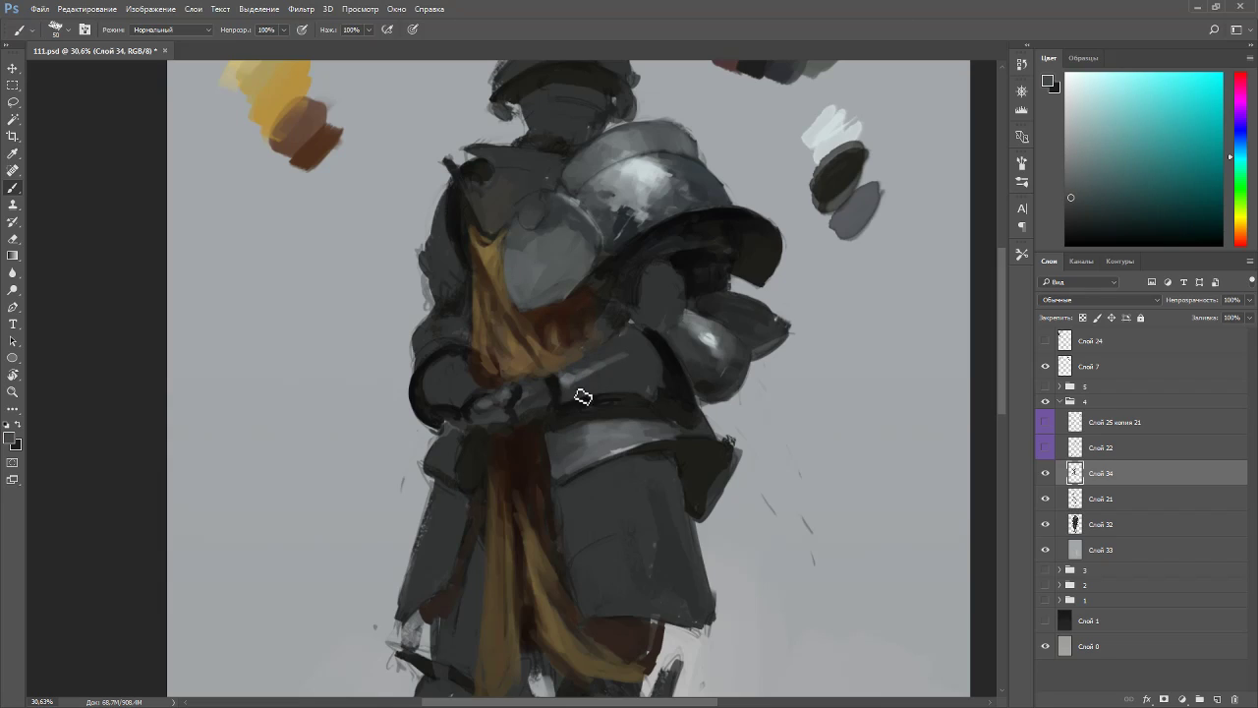
pyautogui.keyDown('alt'); pyautogui.click(594, 371); pyautogui.keyUp('alt')
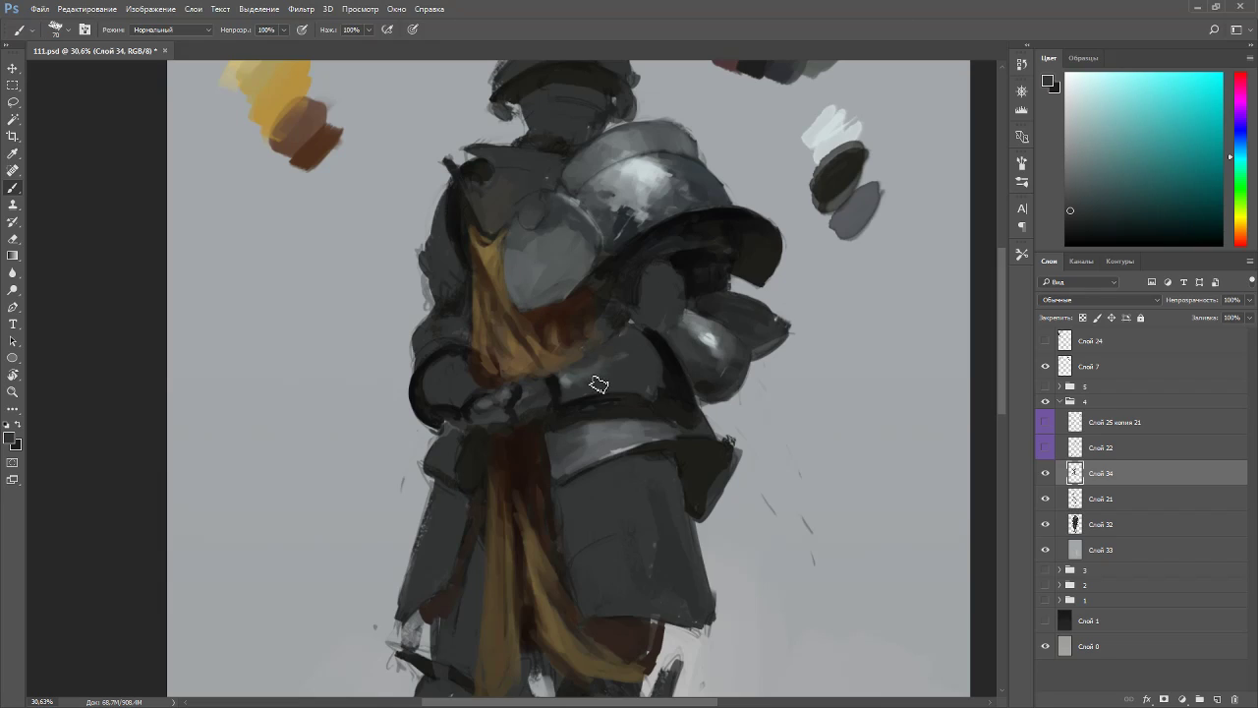
pyautogui.keyDown('alt'); pyautogui.click(578, 390); pyautogui.keyUp('alt')
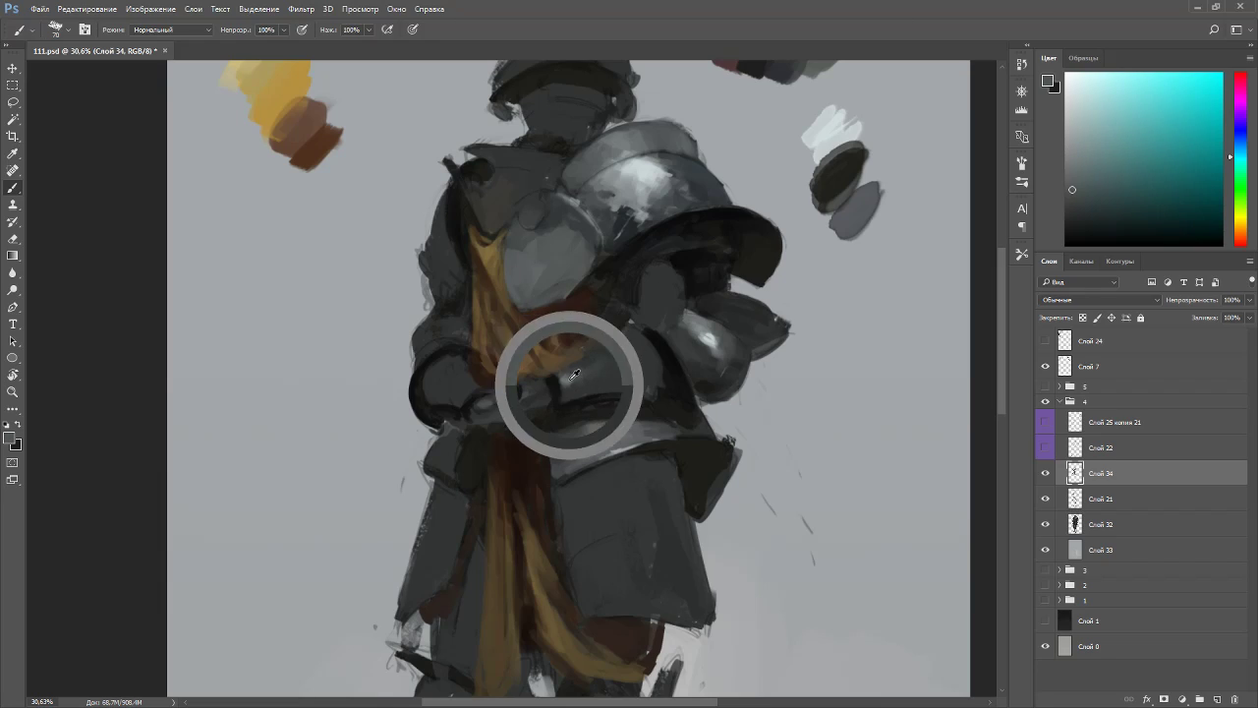
# - Paint a pale highlight on the front forearm near the elbow and soften its edges with darker grey
pyautogui.keyDown('alt'); pyautogui.click(658, 341); pyautogui.keyUp('alt')
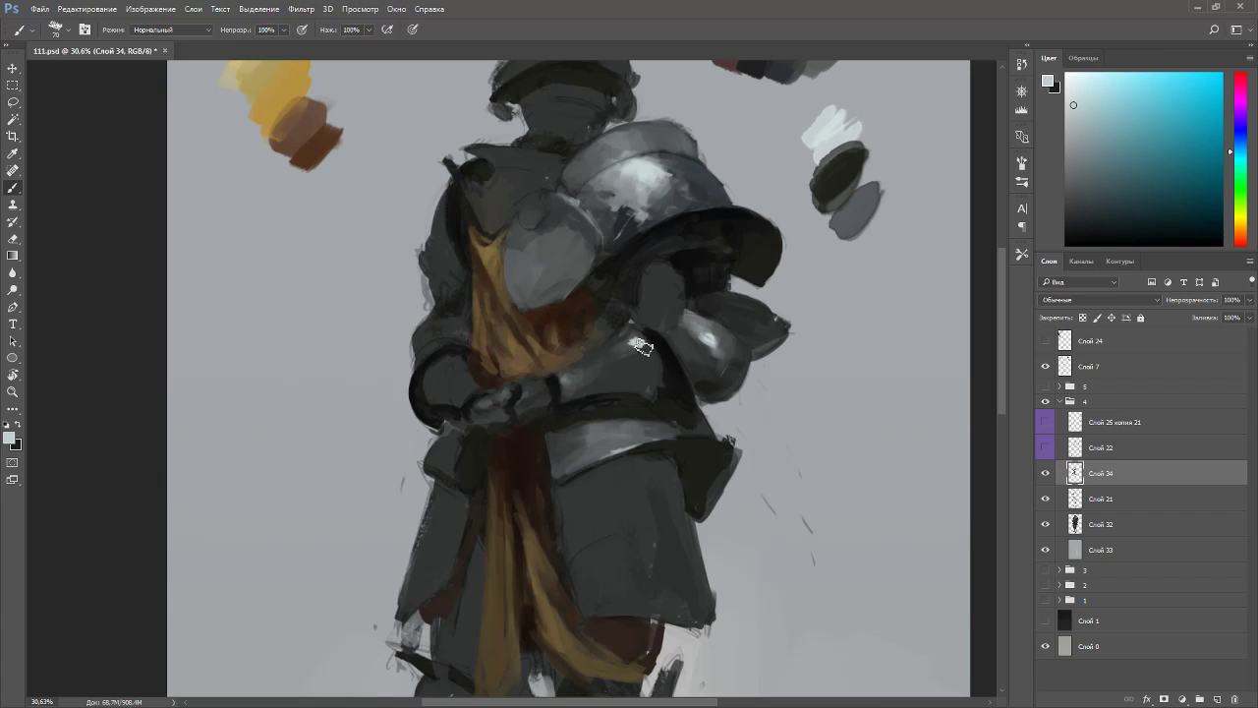
pyautogui.keyDown('alt'); pyautogui.click(619, 360); pyautogui.keyUp('alt')
pyautogui.keyDown('alt'); pyautogui.click(632, 342); pyautogui.keyUp('alt')
pyautogui.keyDown('alt'); pyautogui.click(639, 358); pyautogui.keyUp('alt')
pyautogui.moveTo(644, 337); pyautogui.dragTo(619, 360)
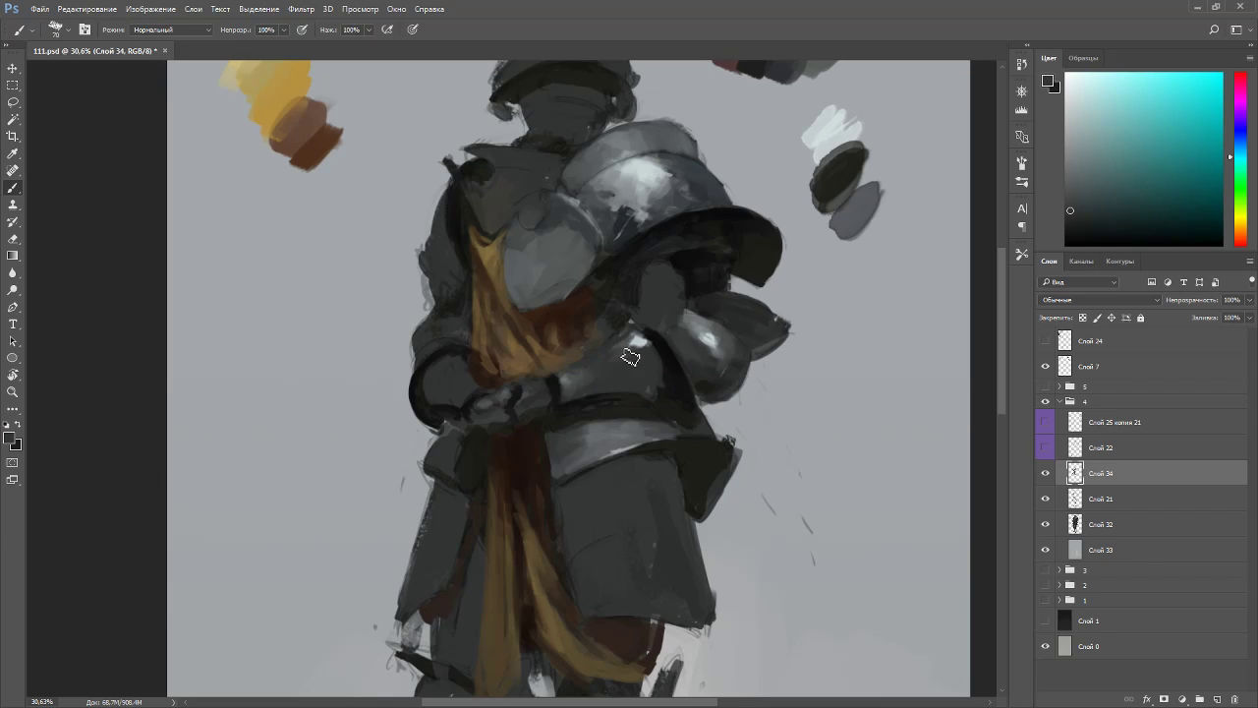
# - Blend mid-grey and blue-grey down the forearm below the highlight and darken its lower edge with near-black
pyautogui.keyDown('alt'); pyautogui.click(629, 359); pyautogui.keyUp('alt')
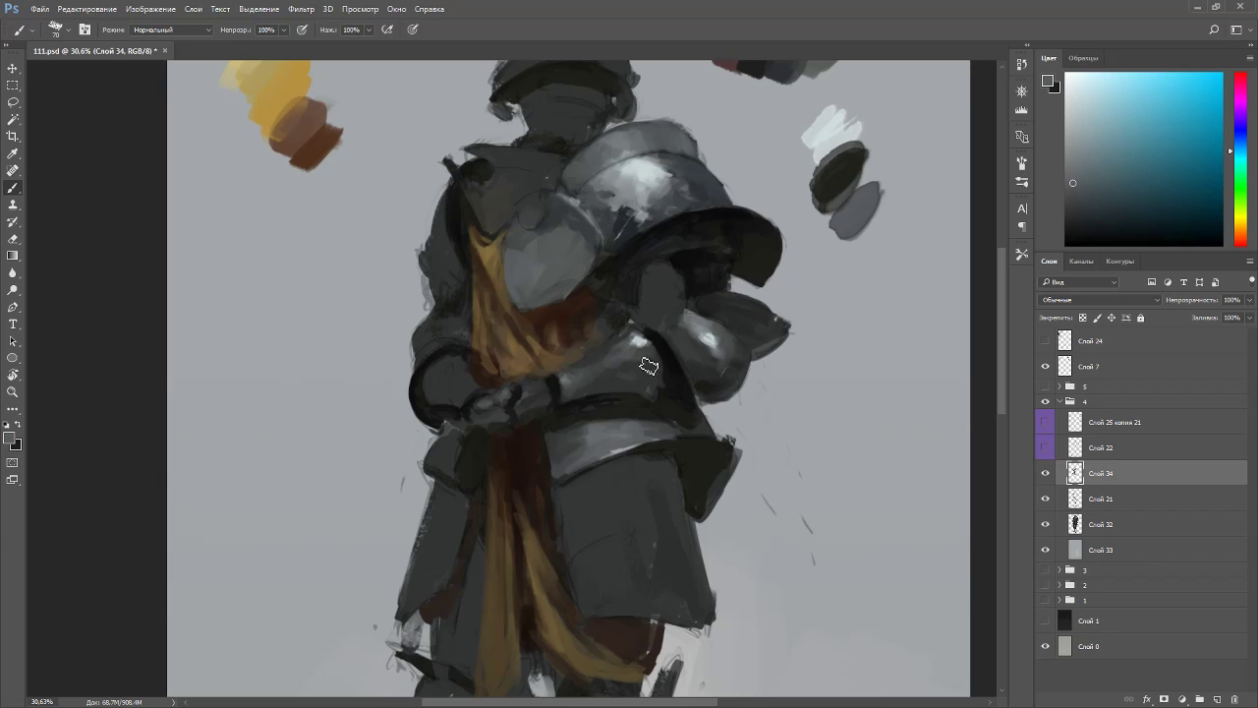
pyautogui.keyDown('alt'); pyautogui.click(646, 378); pyautogui.keyUp('alt')
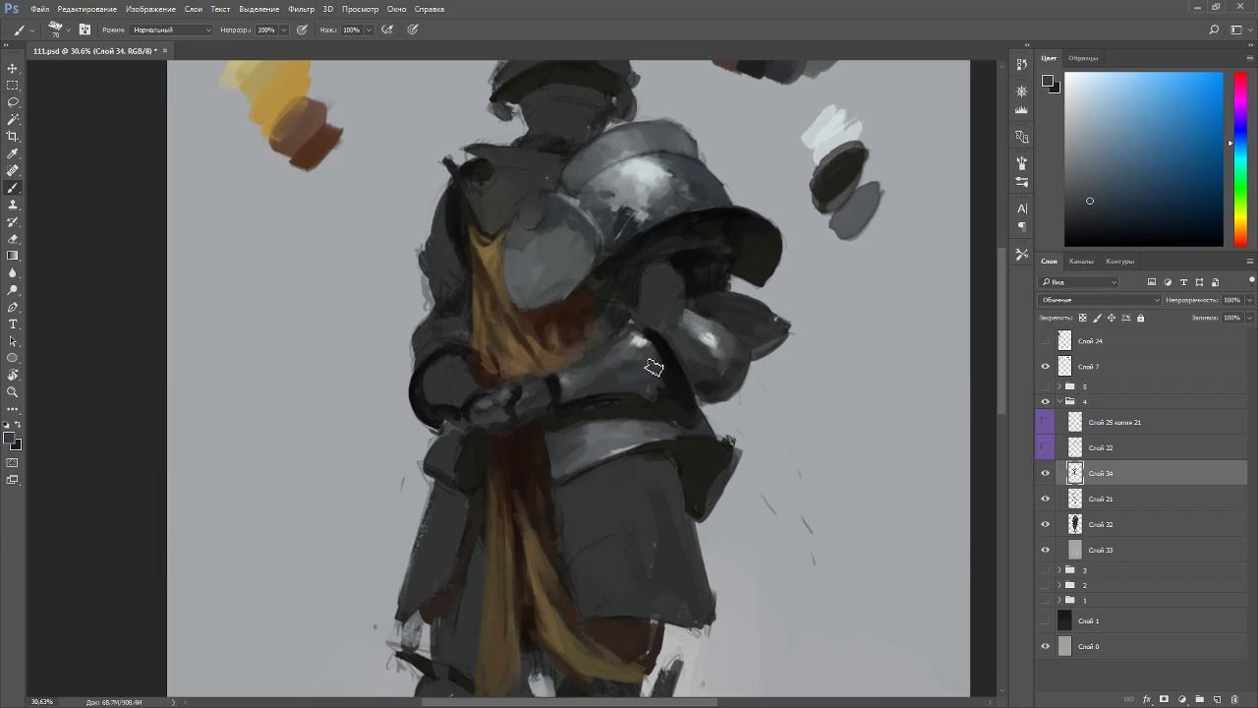
pyautogui.keyDown('alt'); pyautogui.click(704, 190); pyautogui.keyUp('alt')
pyautogui.moveTo(648, 369)
pyautogui.mouseDown()
pyautogui.moveTo(620, 374)
pyautogui.moveTo(646, 378)
pyautogui.mouseUp()
pyautogui.keyDown('alt'); pyautogui.click(718, 262); pyautogui.keyUp('alt')
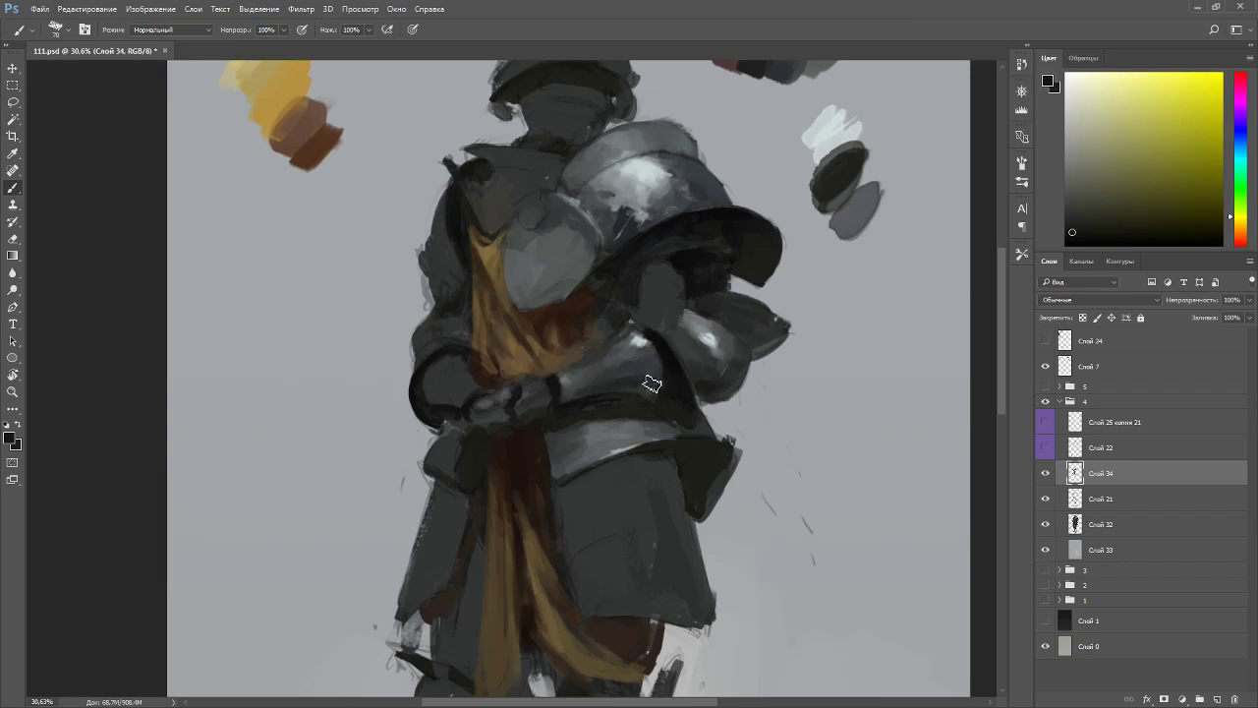
# - Set the brush size to 45 and fill the light gap between the thighs under the hanging cloth with dark red-brown
pyautogui.scroll(-5, 659, 297)
pyautogui.press('r')
pyautogui.moveTo(678, 346); pyautogui.dragTo(339, 104)
pyautogui.press('Escape')
pyautogui.scroll(-4, 651, 306)
pyautogui.moveTo(713, 283); pyautogui.dragTo(632, 453)
pyautogui.press('Escape')
pyautogui.scroll(3, 563, 344)
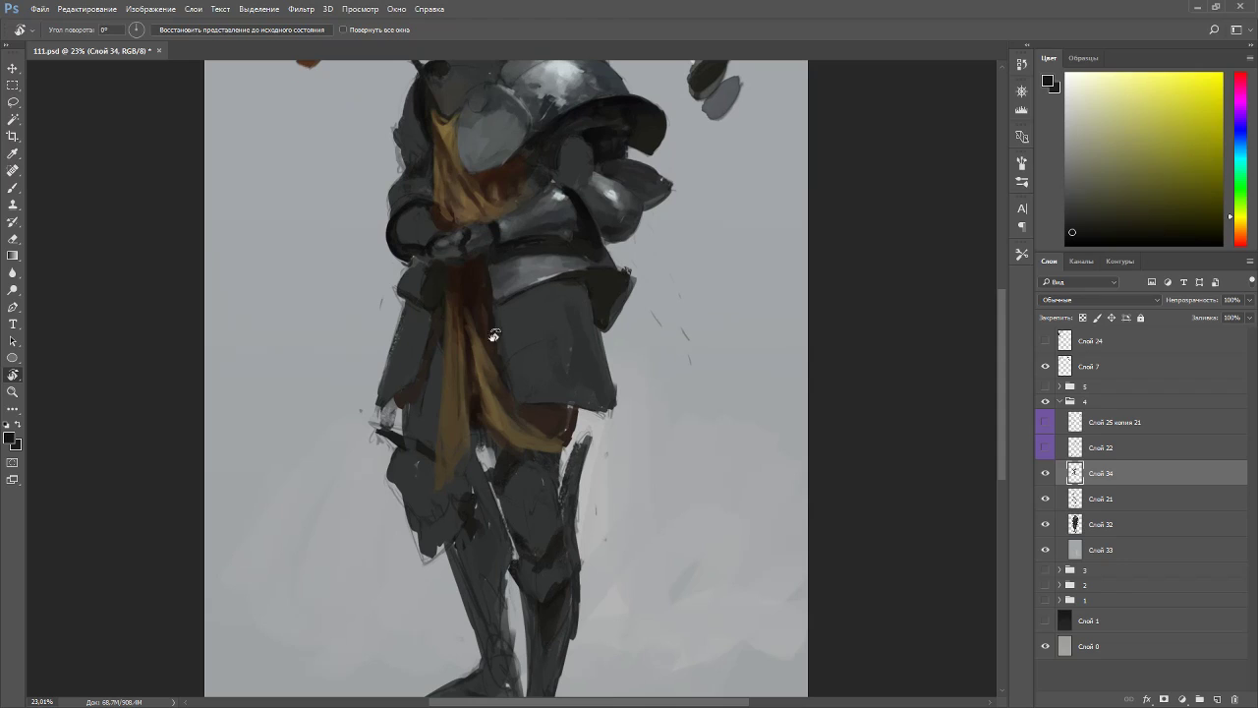
pyautogui.press('b')
pyautogui.keyDown('alt'); pyautogui.click(477, 414); pyautogui.keyUp('alt')
pyautogui.press('[')
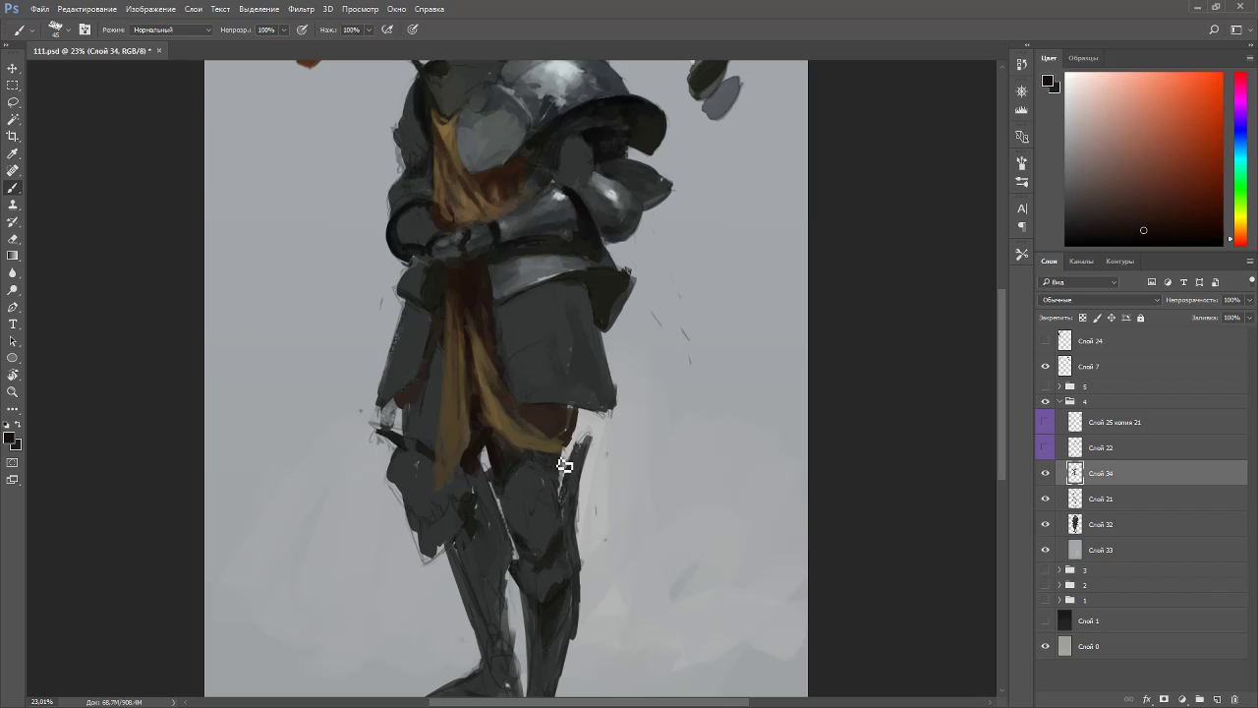
# - Model the front leg's rounded knee plate with dark grey and shade the thigh above it with near-black
pyautogui.moveTo(510, 500); pyautogui.dragTo(603, 322)
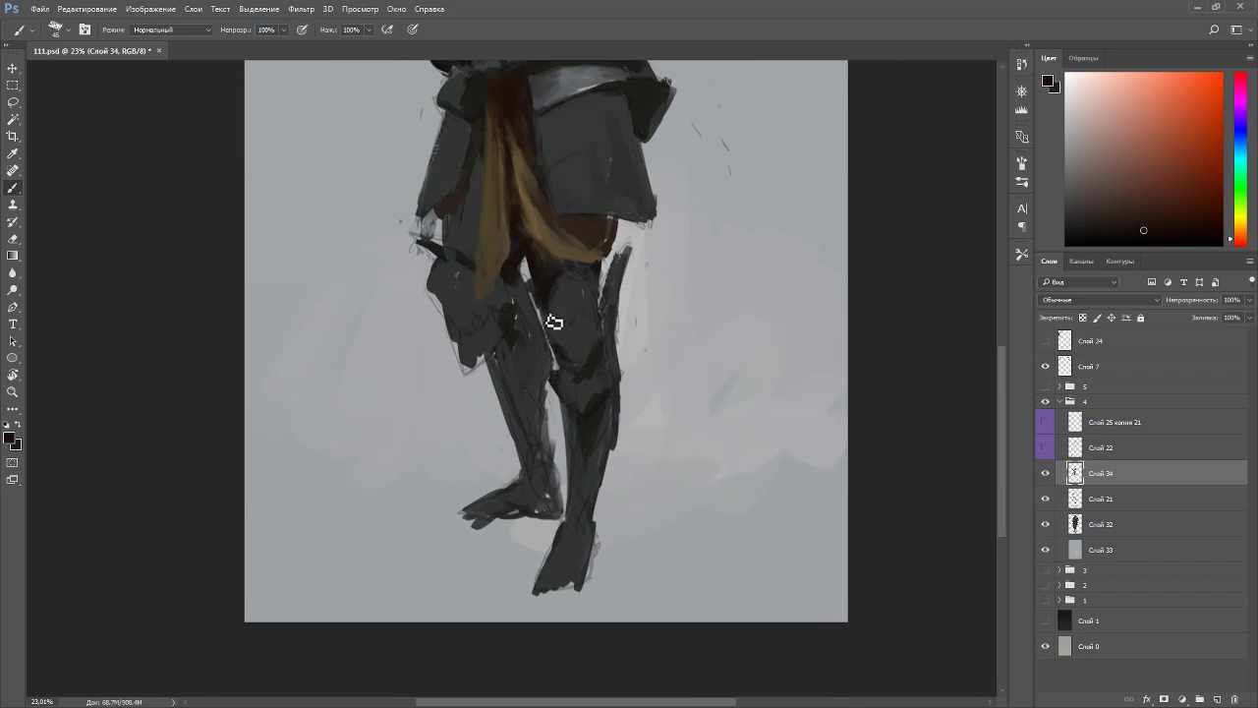
pyautogui.keyDown('alt'); pyautogui.click(585, 300); pyautogui.keyUp('alt')
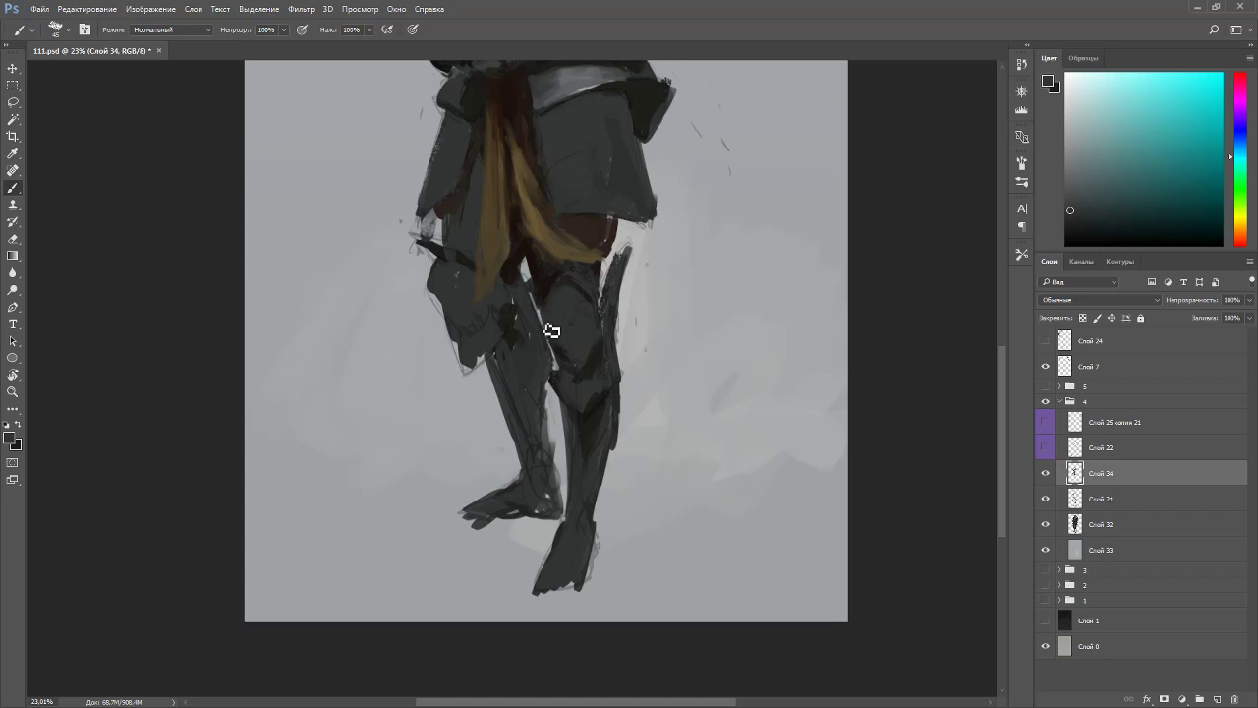
pyautogui.keyDown('alt'); pyautogui.click(560, 357); pyautogui.keyUp('alt')
pyautogui.moveTo(572, 352)
pyautogui.mouseDown()
pyautogui.moveTo(590, 373)
pyautogui.moveTo(584, 416)
pyautogui.moveTo(609, 365)
pyautogui.moveTo(584, 390)
pyautogui.mouseUp()
pyautogui.keyDown('alt'); pyautogui.click(564, 387); pyautogui.keyUp('alt')
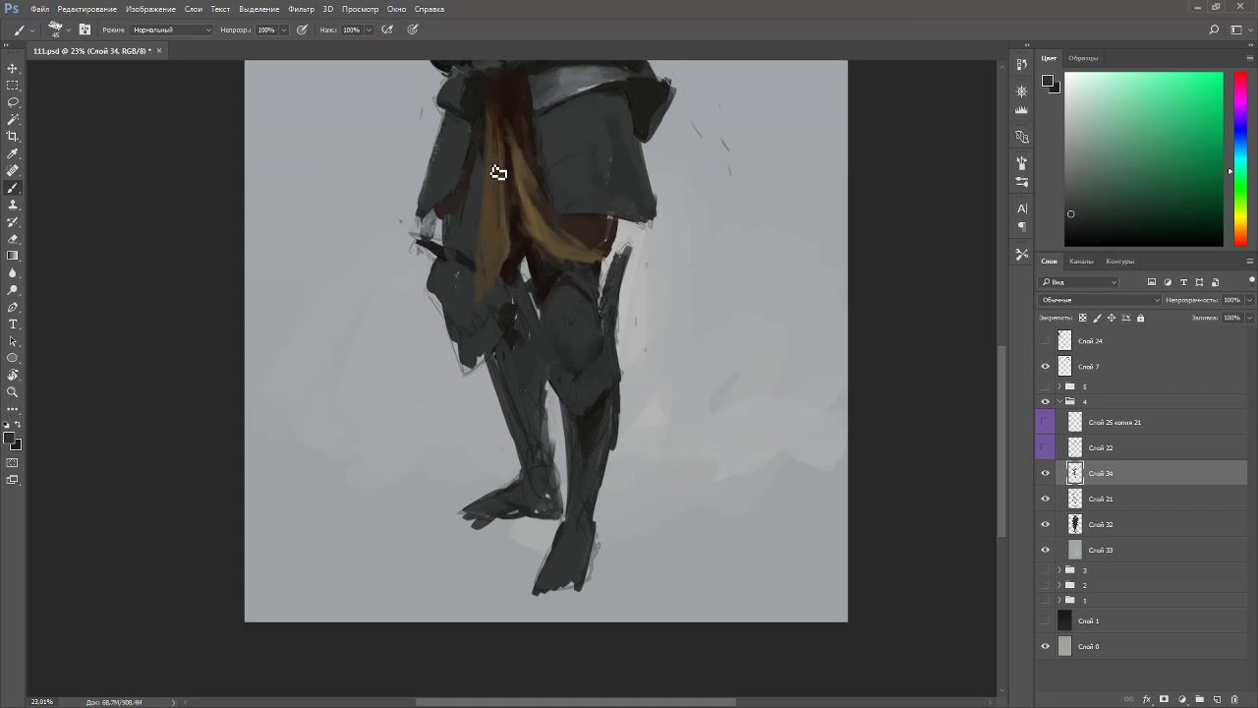
# - Cover the light specks along the rear thigh and knee with dark grey and near-black
pyautogui.keyDown('alt'); pyautogui.click(521, 311); pyautogui.keyUp('alt')
pyautogui.keyDown('alt'); pyautogui.click(510, 258); pyautogui.keyUp('alt')
pyautogui.keyDown('alt'); pyautogui.click(649, 88); pyautogui.keyUp('alt')
pyautogui.press('e')
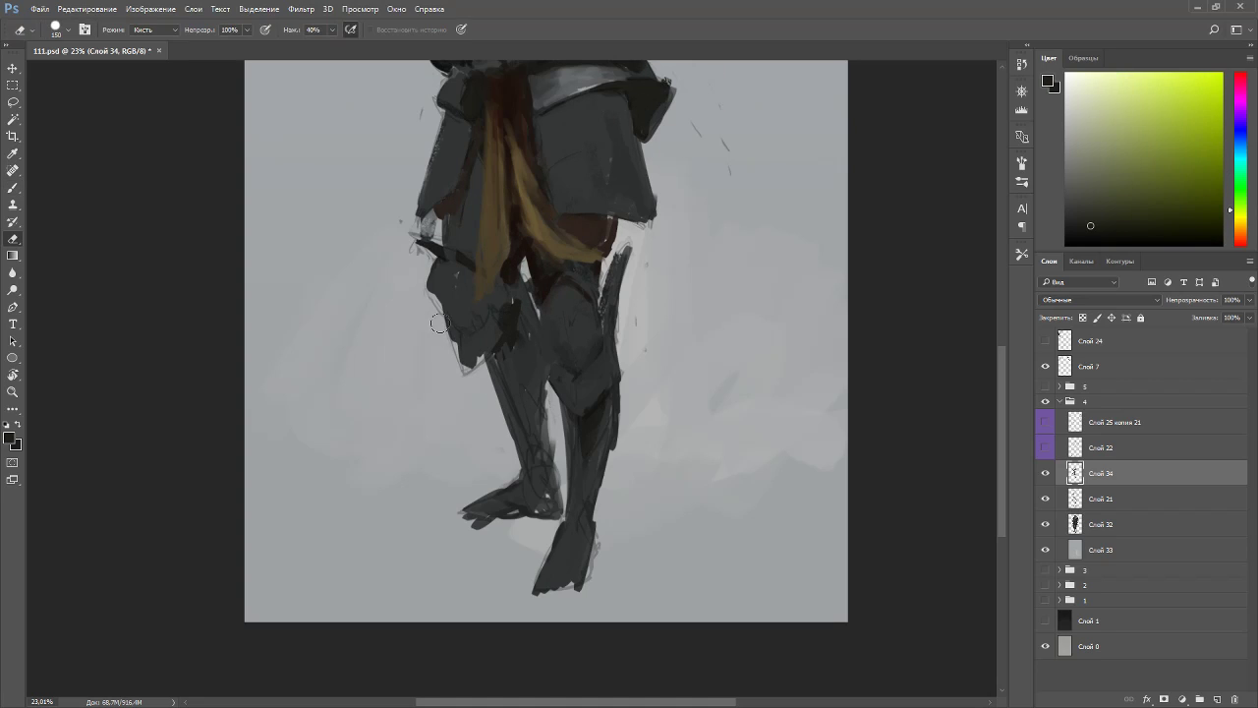
pyautogui.moveTo(775, 218); pyautogui.dragTo(789, 413)
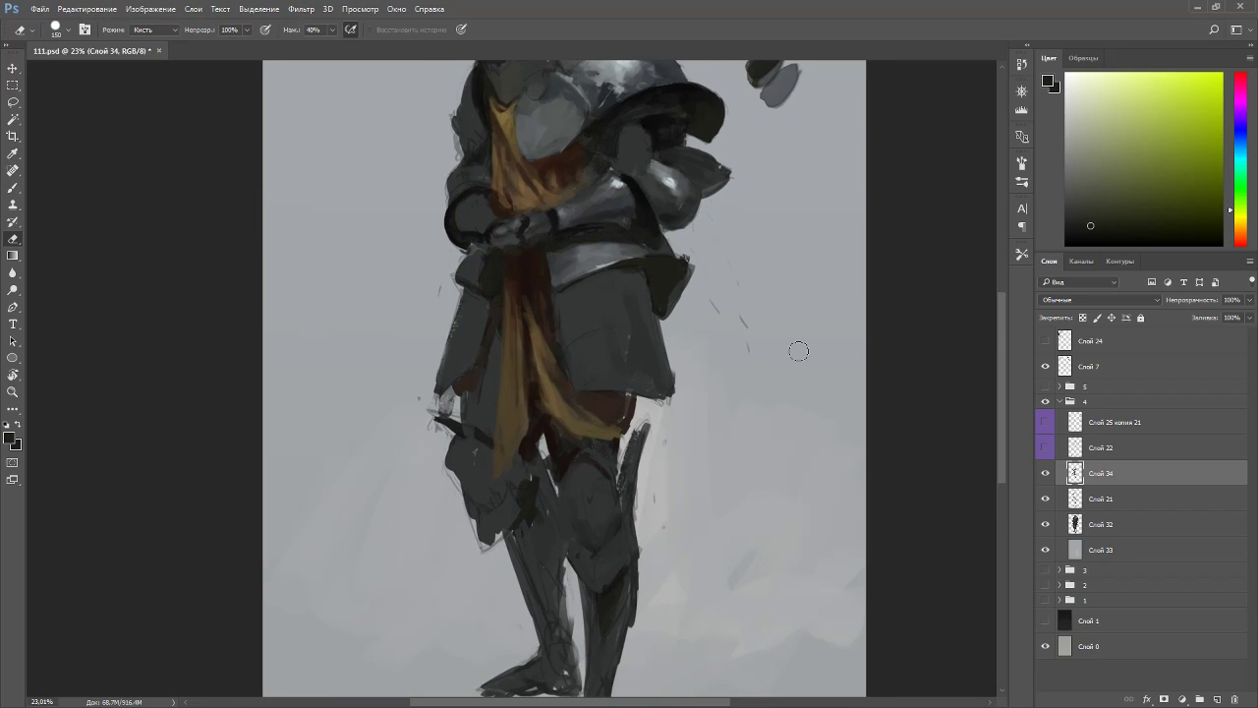
# - Move layer Слой 21 above Слой 34 in group 4 and hide it
pyautogui.hotkey('ctrl', '0')
pyautogui.click(1045, 498)
pyautogui.click(1045, 499)
pyautogui.moveTo(1077, 502); pyautogui.dragTo(1080, 472)
pyautogui.click(1047, 474)
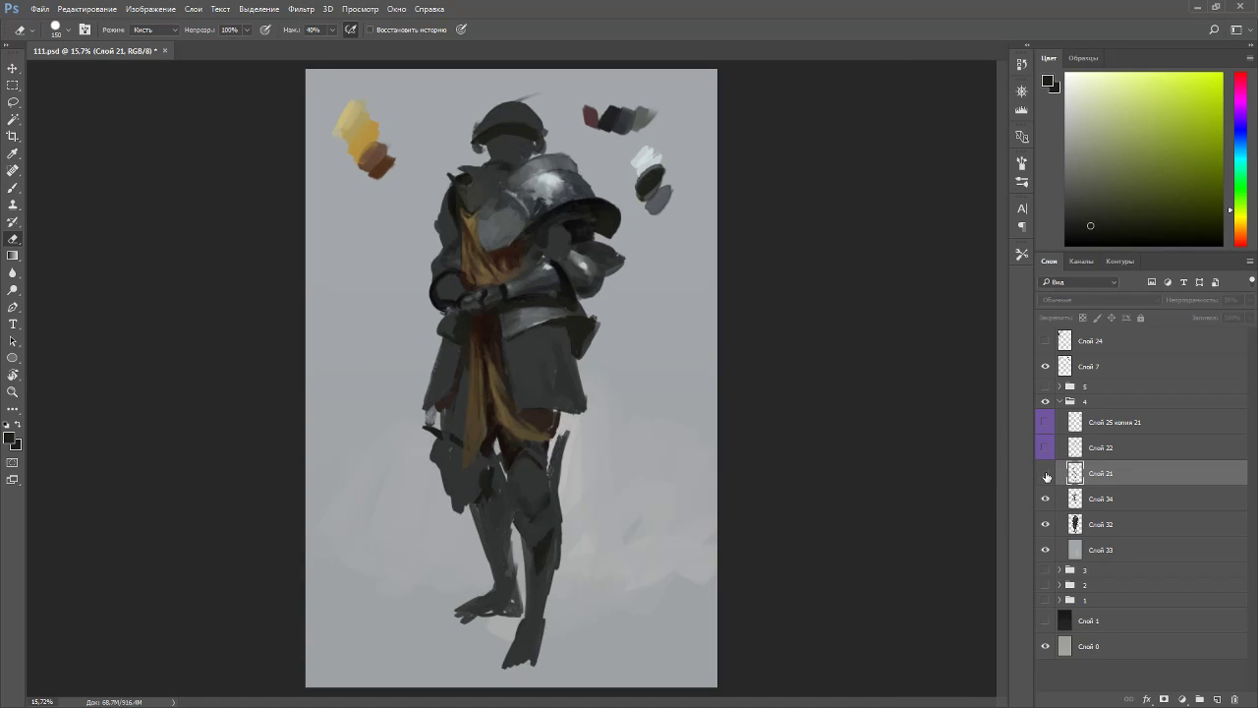
# - Show layer Слой 21 again, select Слой 34 and toggle its visibility to compare the painting with the underlying sketch
pyautogui.press('r')
pyautogui.moveTo(696, 383); pyautogui.dragTo(644, 531)
pyautogui.press('Escape')
pyautogui.scroll(-2, 649, 399)
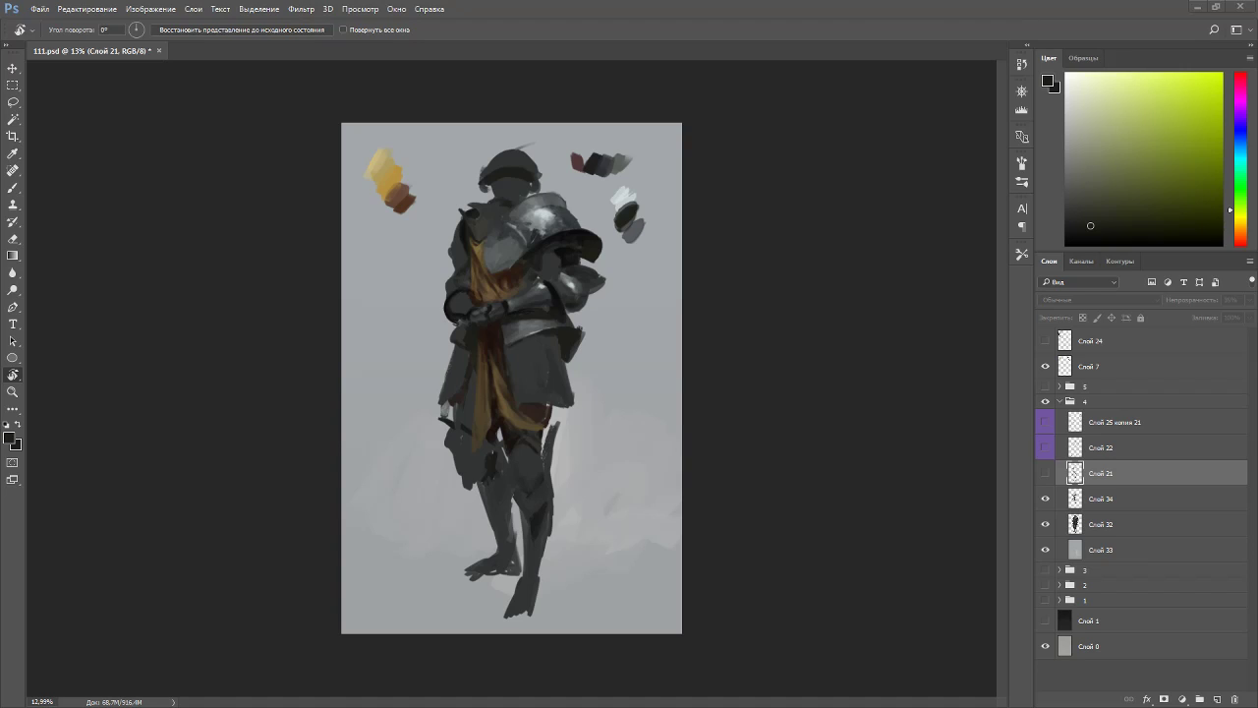
pyautogui.click(554, 169)
pyautogui.moveTo(540, 230); pyautogui.dragTo(656, 426)
pyautogui.press('b')
pyautogui.press('b')
pyautogui.click(1044, 473)
pyautogui.click(1044, 472)
pyautogui.click(1045, 473)
pyautogui.click(1077, 501)
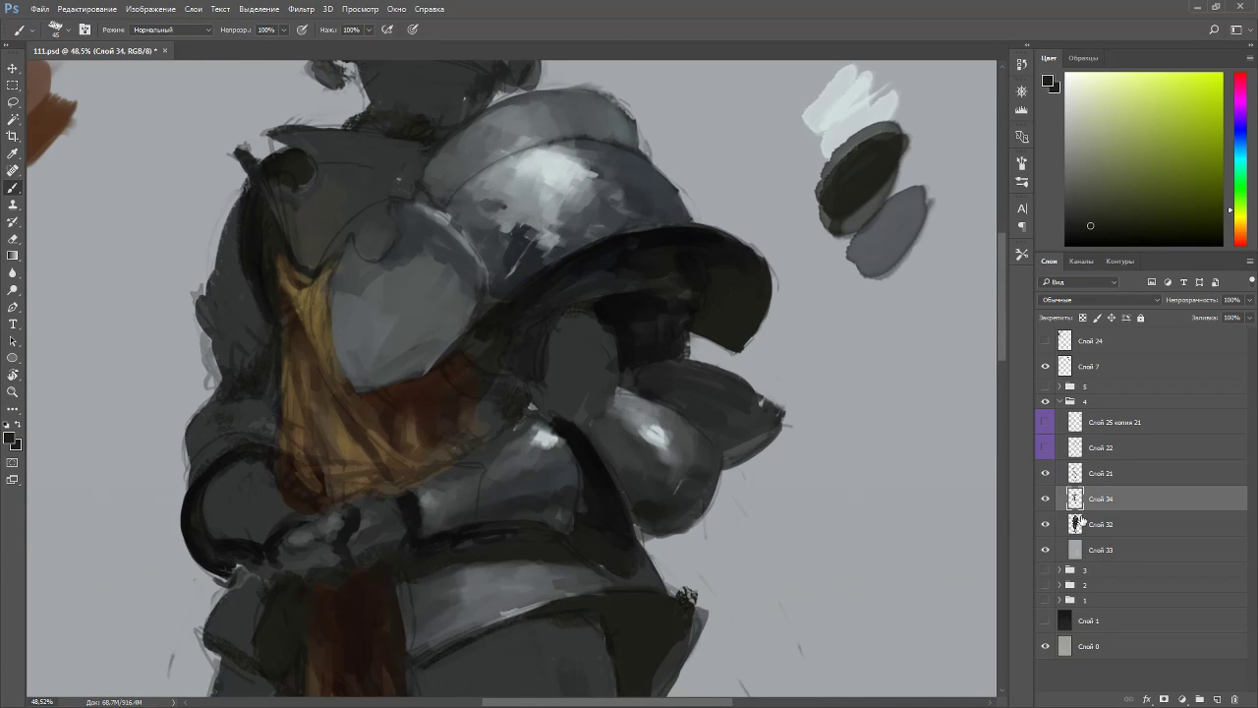
pyautogui.click(1044, 499)
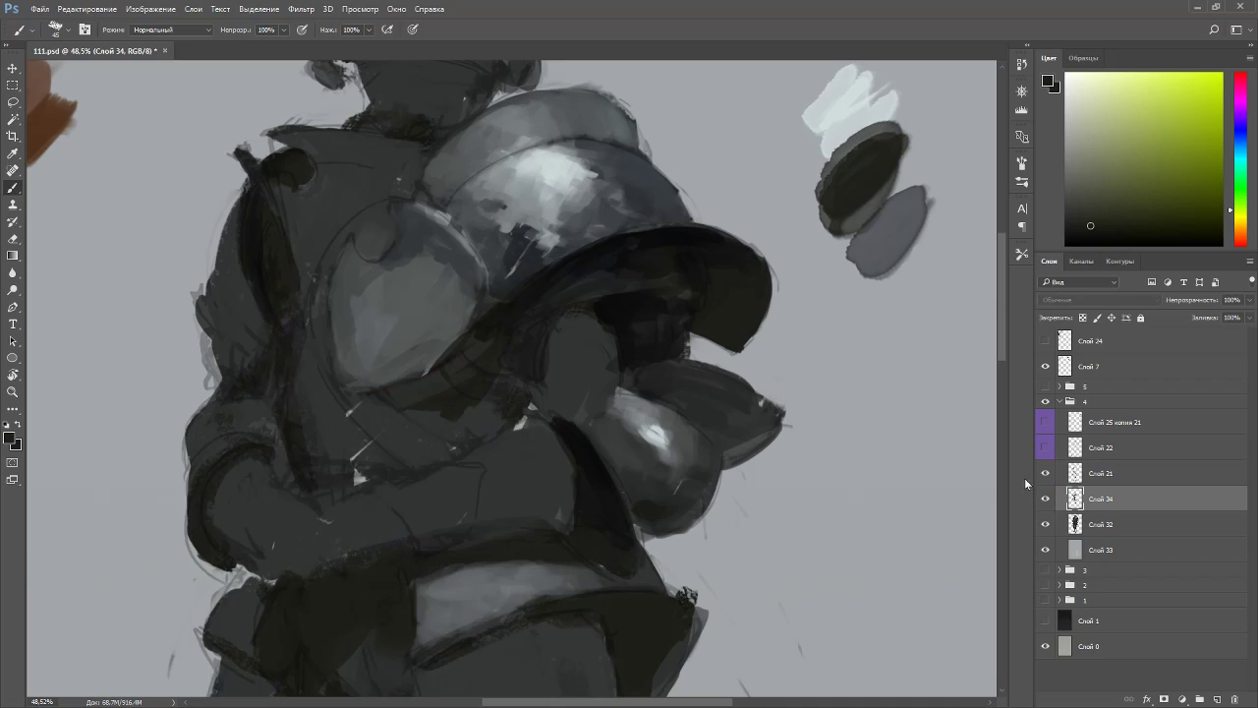
# - Set the brush size to 60 and shade the upper arm under the shoulder plate with dark grey and near-black
pyautogui.keyDown('alt'); pyautogui.click(565, 347); pyautogui.keyUp('alt')
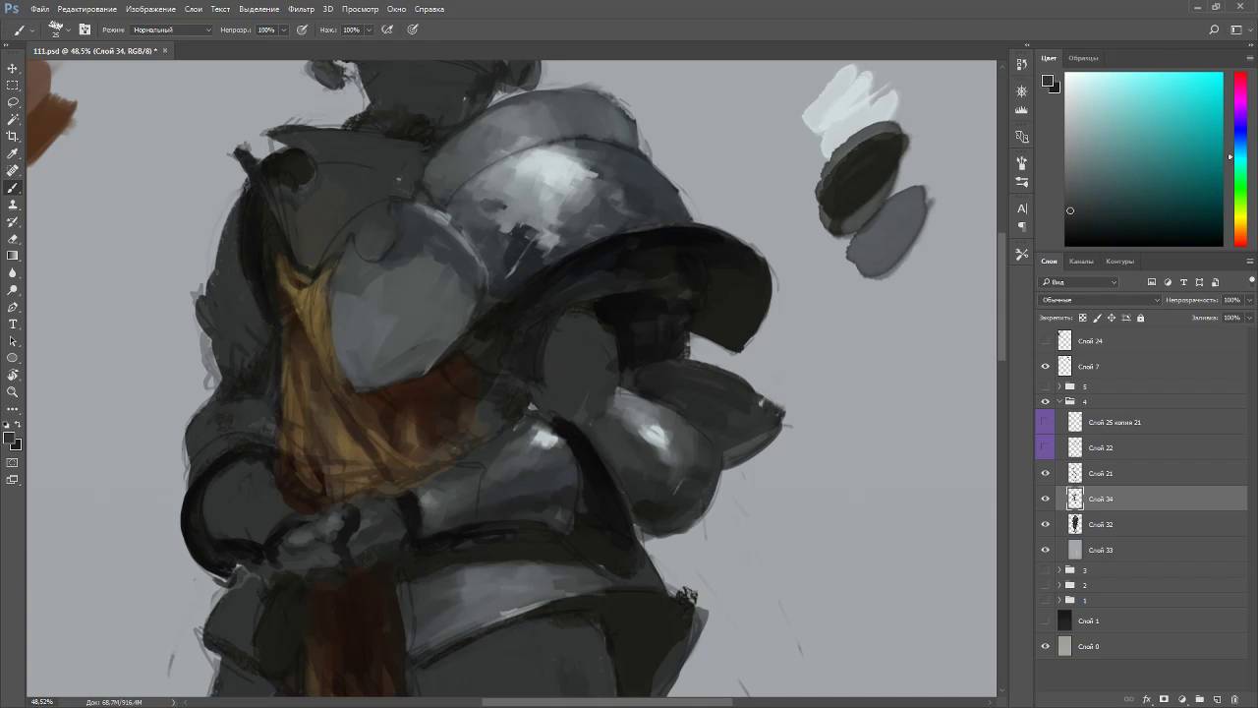
pyautogui.keyDown('alt'); pyautogui.click(641, 413); pyautogui.keyUp('alt')
pyautogui.keyDown('alt'); pyautogui.click(635, 317); pyautogui.keyUp('alt')
pyautogui.press(']')
pyautogui.press(']')
pyautogui.press(']')
pyautogui.press(']')
pyautogui.press(']')
pyautogui.press(']')
pyautogui.moveTo(603, 398)
pyautogui.mouseDown()
pyautogui.moveTo(609, 377)
pyautogui.moveTo(621, 404)
pyautogui.moveTo(583, 334)
pyautogui.moveTo(565, 377)
pyautogui.mouseUp()
pyautogui.keyDown('alt'); pyautogui.click(612, 381); pyautogui.keyUp('alt')
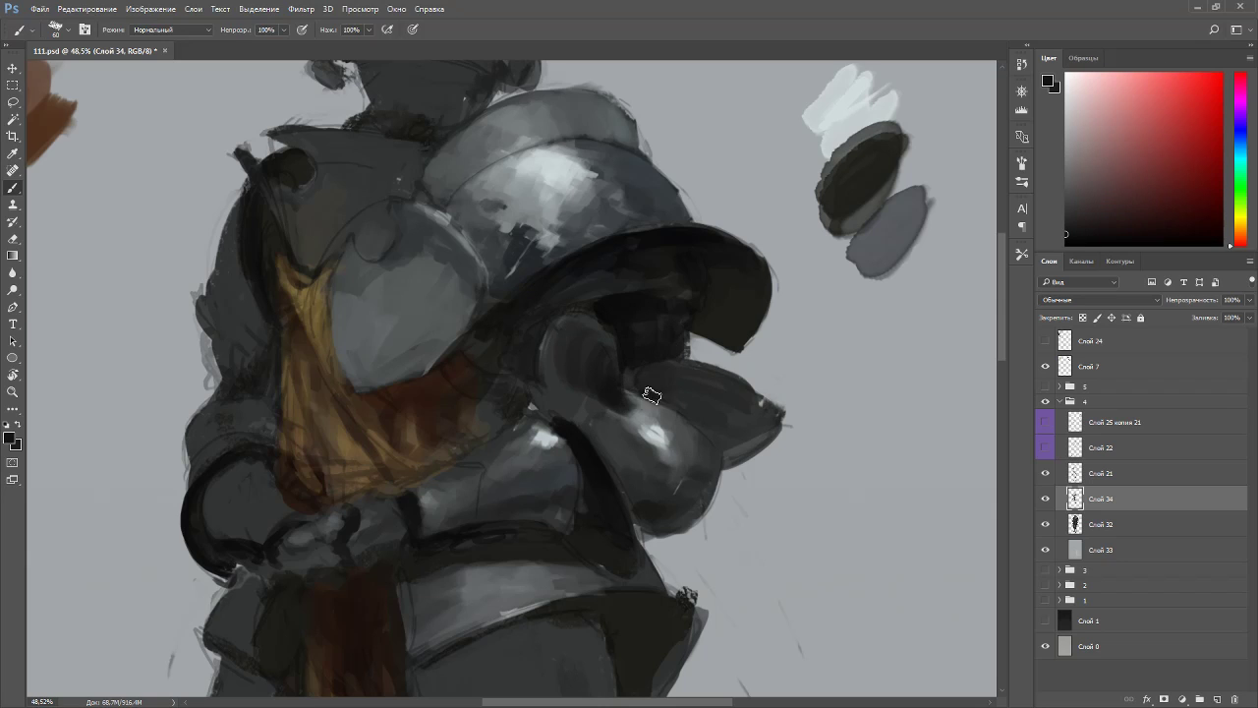
# - Round the upper arm with blended dark greys and deepen the near-black shadow where it meets the elbow plate
pyautogui.press('r')
pyautogui.moveTo(607, 317); pyautogui.dragTo(396, 259)
pyautogui.press('Escape')
pyautogui.press('b')
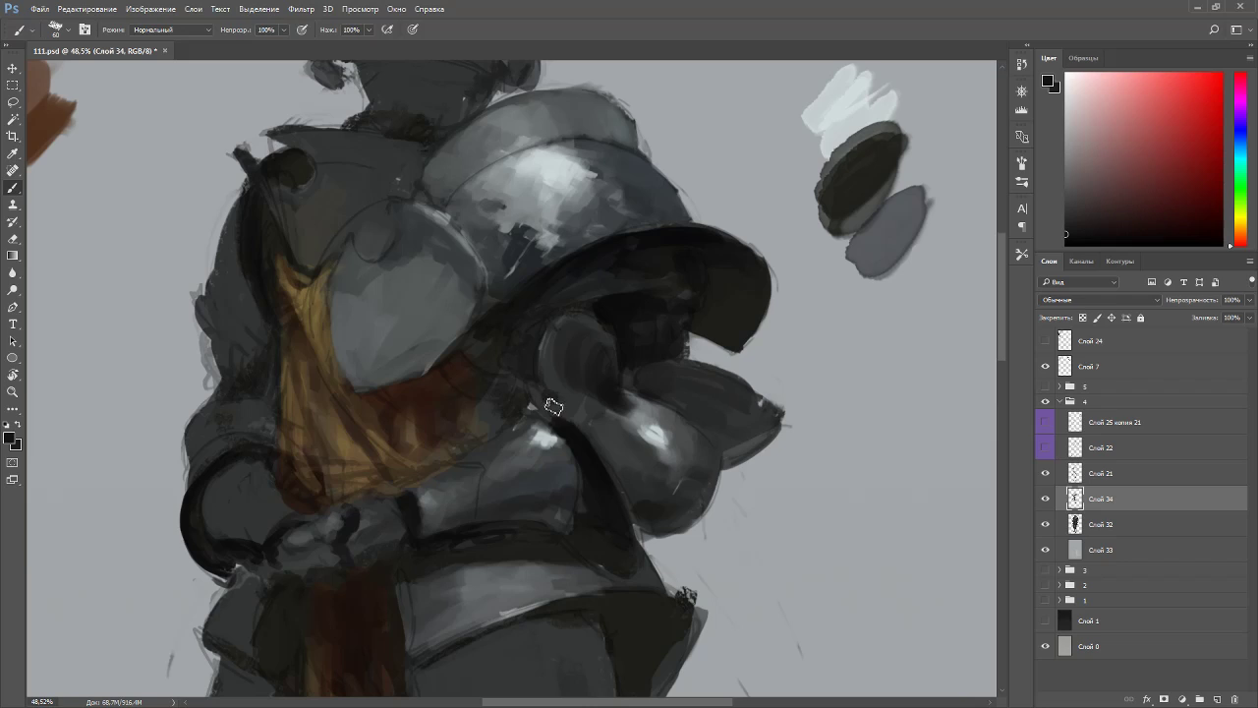
pyautogui.keyDown('alt'); pyautogui.click(552, 382); pyautogui.keyUp('alt')
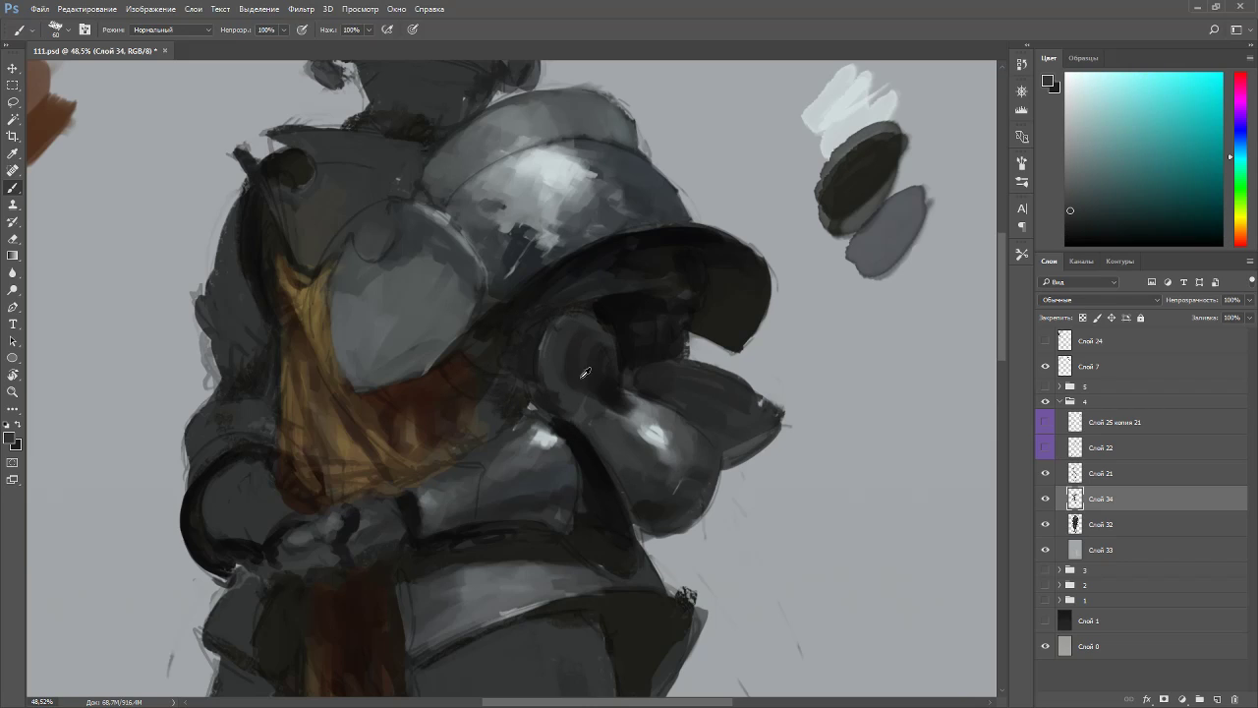
pyautogui.keyDown('alt'); pyautogui.click(597, 383); pyautogui.keyUp('alt')
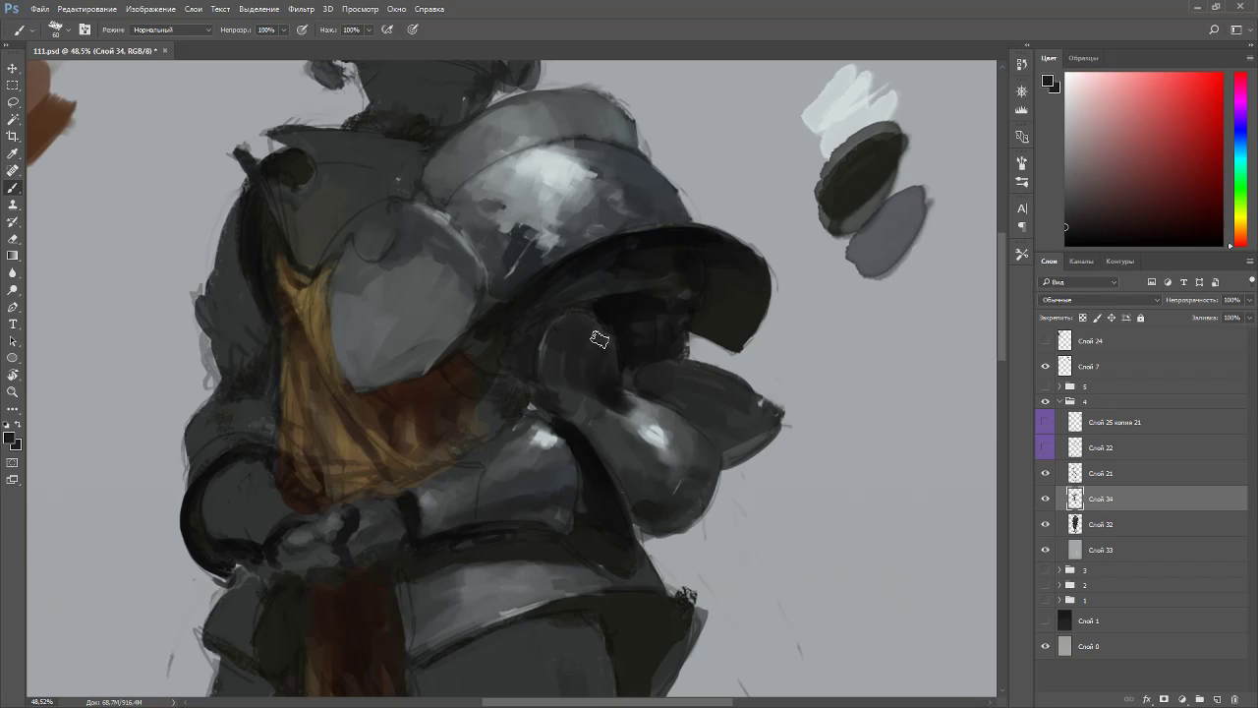
pyautogui.keyDown('alt'); pyautogui.click(556, 378); pyautogui.keyUp('alt')
pyautogui.keyDown('alt'); pyautogui.click(597, 392); pyautogui.keyUp('alt')
pyautogui.moveTo(579, 370)
pyautogui.mouseDown()
pyautogui.moveTo(592, 398)
pyautogui.moveTo(627, 417)
pyautogui.mouseUp()
# - Touch up the seam between the breastplate and the shoulder plate with sampled greys and near-black
pyautogui.keyDown('alt'); pyautogui.click(503, 256); pyautogui.keyUp('alt')
pyautogui.moveTo(512, 251)
pyautogui.mouseDown()
pyautogui.moveTo(522, 279)
pyautogui.moveTo(520, 255)
pyautogui.mouseUp()
pyautogui.keyDown('alt'); pyautogui.click(522, 270); pyautogui.keyUp('alt')
pyautogui.press('Escape')
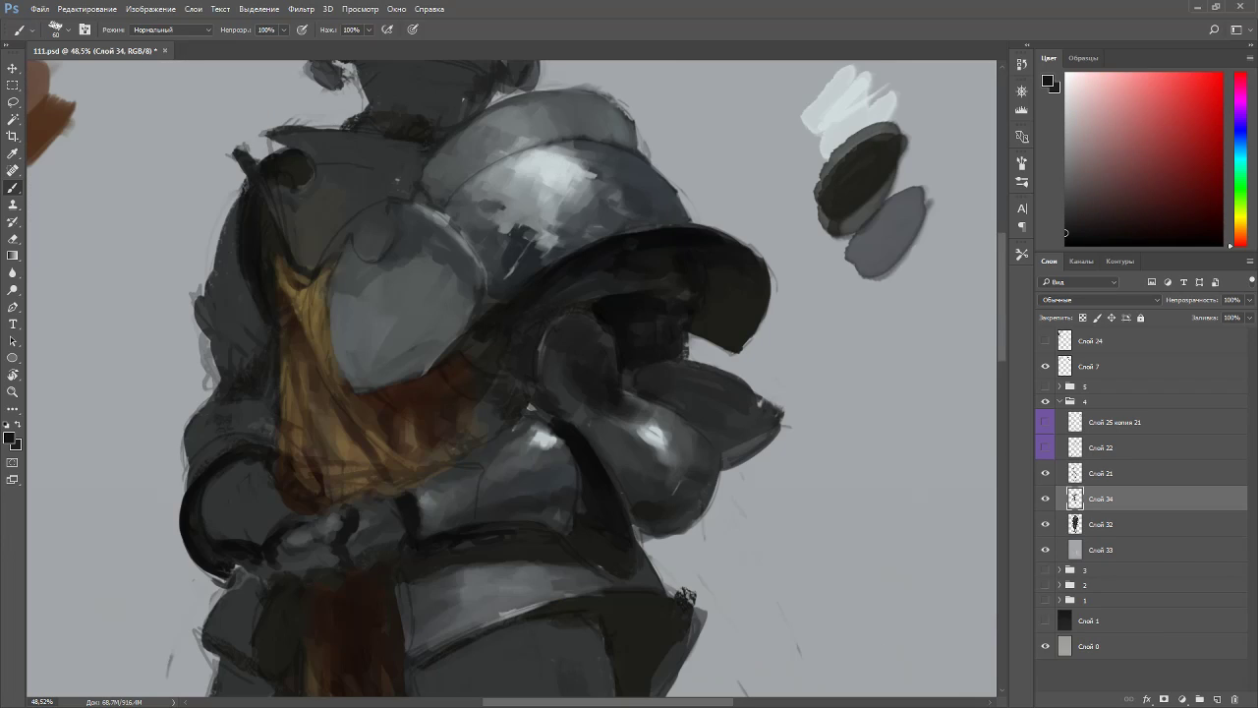
# - Refine the upper arm with sampled dark greys and deepen the near-black shadow between it and the shoulder plate
pyautogui.keyDown('alt'); pyautogui.click(631, 399); pyautogui.keyUp('alt')
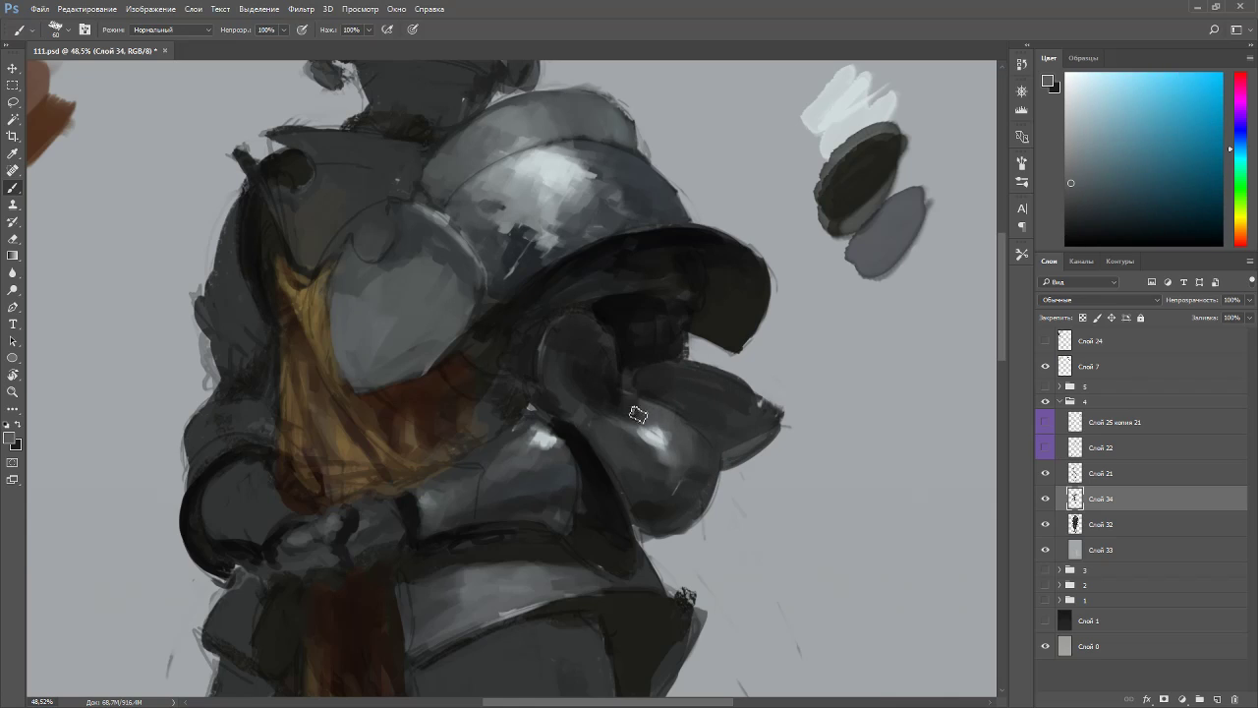
pyautogui.keyDown('alt'); pyautogui.click(635, 397); pyautogui.keyUp('alt')
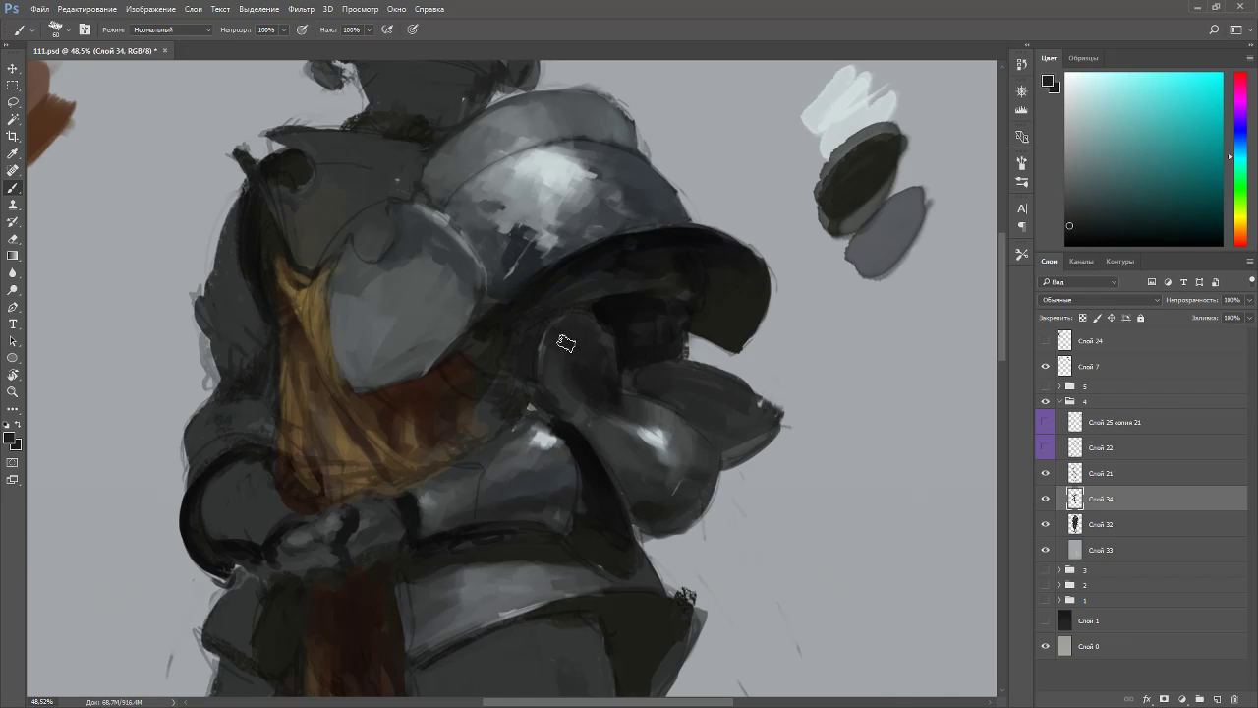
pyautogui.keyDown('alt'); pyautogui.click(606, 314); pyautogui.keyUp('alt')
pyautogui.press('p')
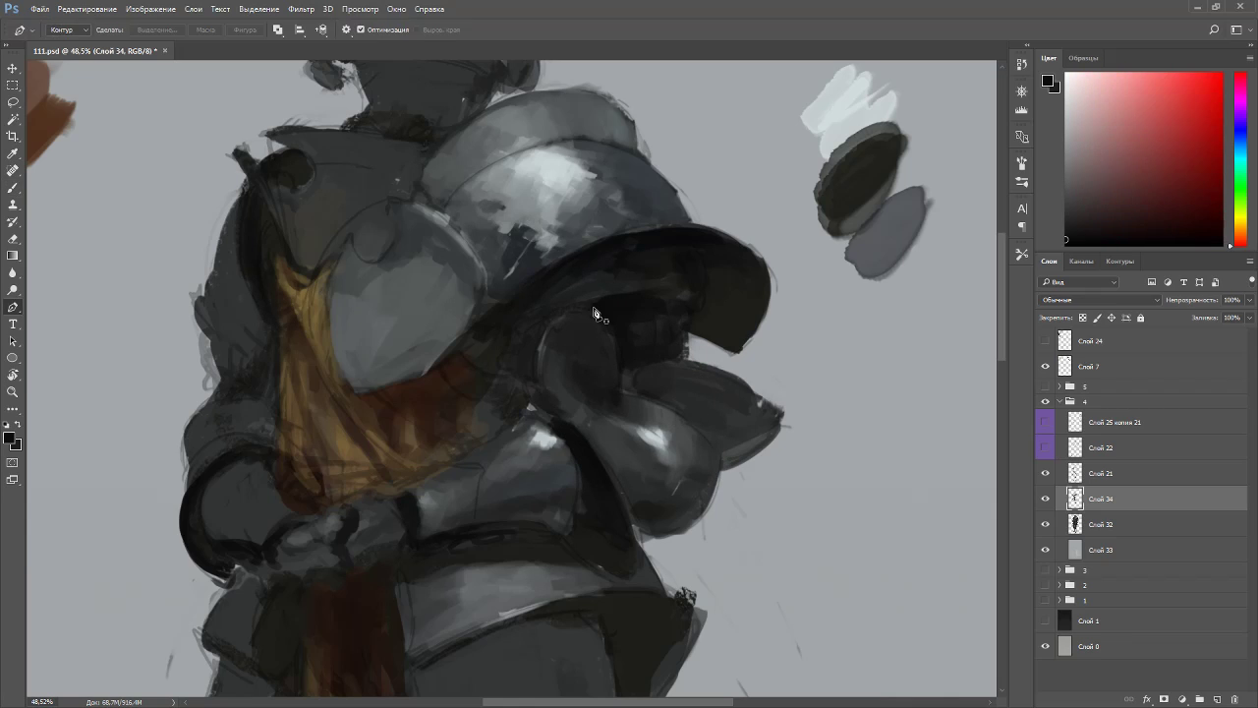
pyautogui.press('b')
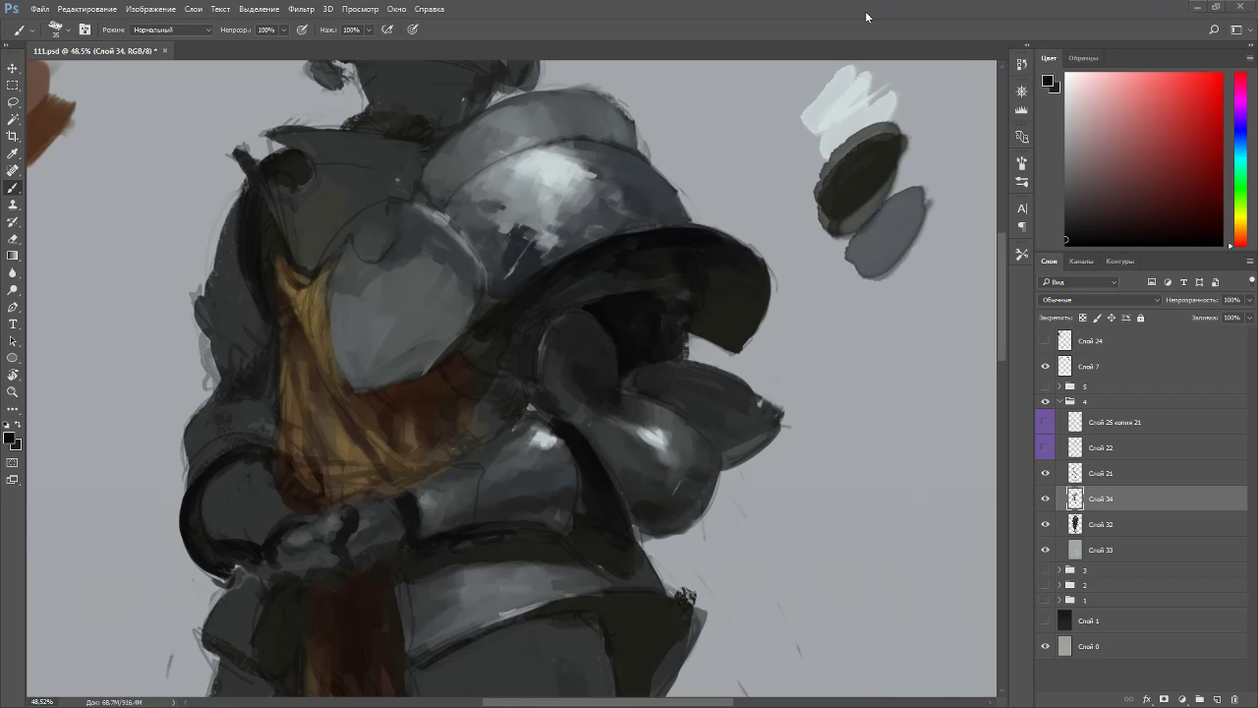
pyautogui.keyDown('alt'); pyautogui.click(635, 298); pyautogui.keyUp('alt')
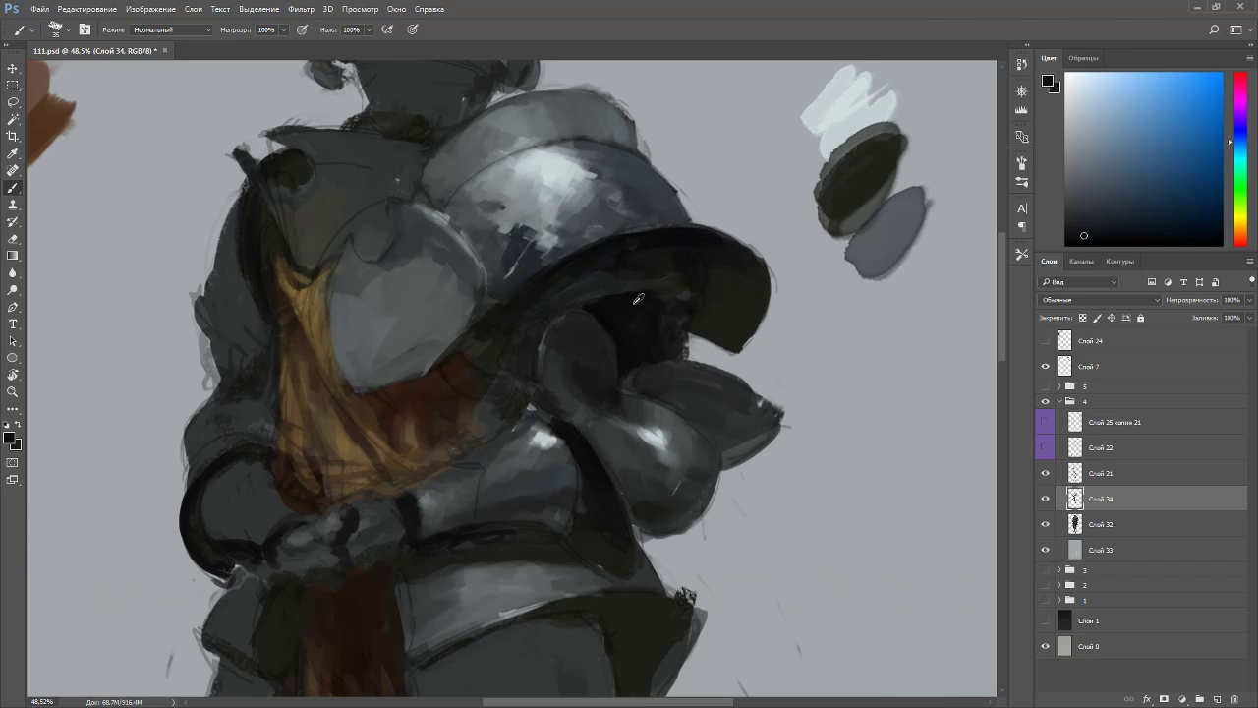
pyautogui.keyDown('alt'); pyautogui.click(555, 304); pyautogui.keyUp('alt')
pyautogui.keyDown('alt'); pyautogui.click(535, 305); pyautogui.keyUp('alt')
# - Set the brush size to 70 and shade the large shoulder plate around its highlight with sampled blue-greys
pyautogui.press('r')
pyautogui.moveTo(694, 151); pyautogui.dragTo(620, 116)
pyautogui.press(']')
pyautogui.press(']')
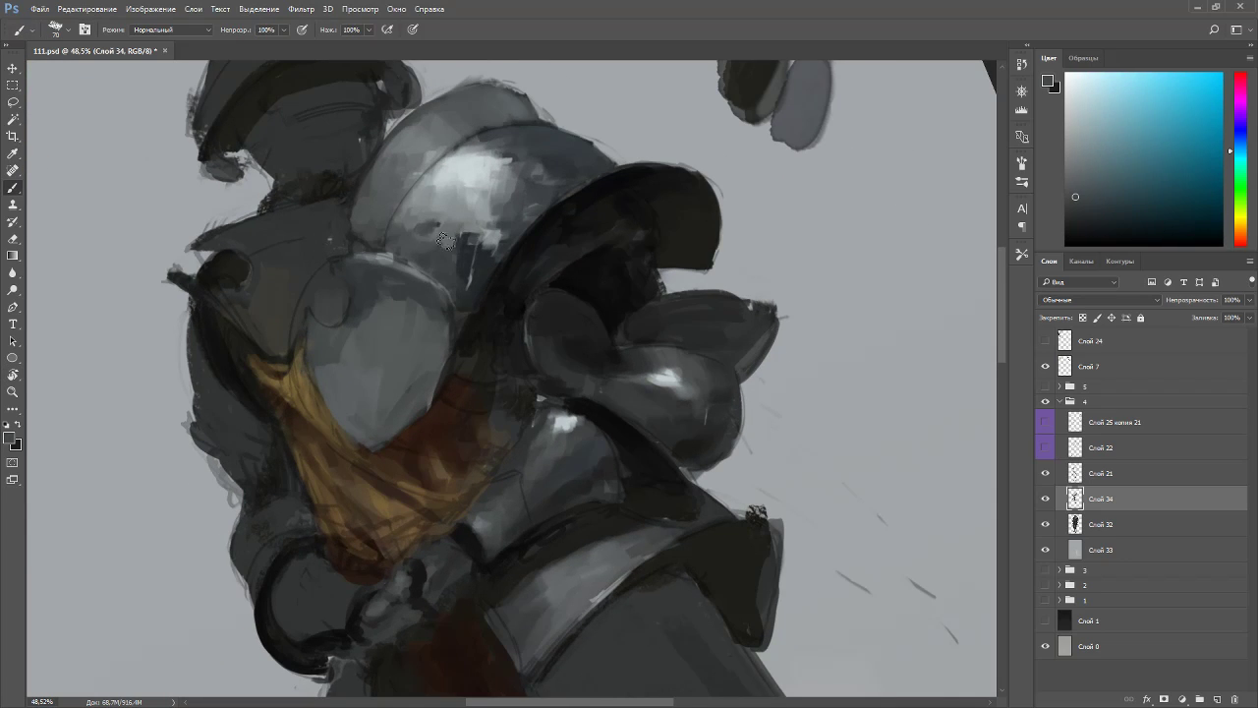
pyautogui.moveTo(455, 265)
pyautogui.mouseDown()
pyautogui.moveTo(479, 230)
pyautogui.moveTo(493, 239)
pyautogui.mouseUp()
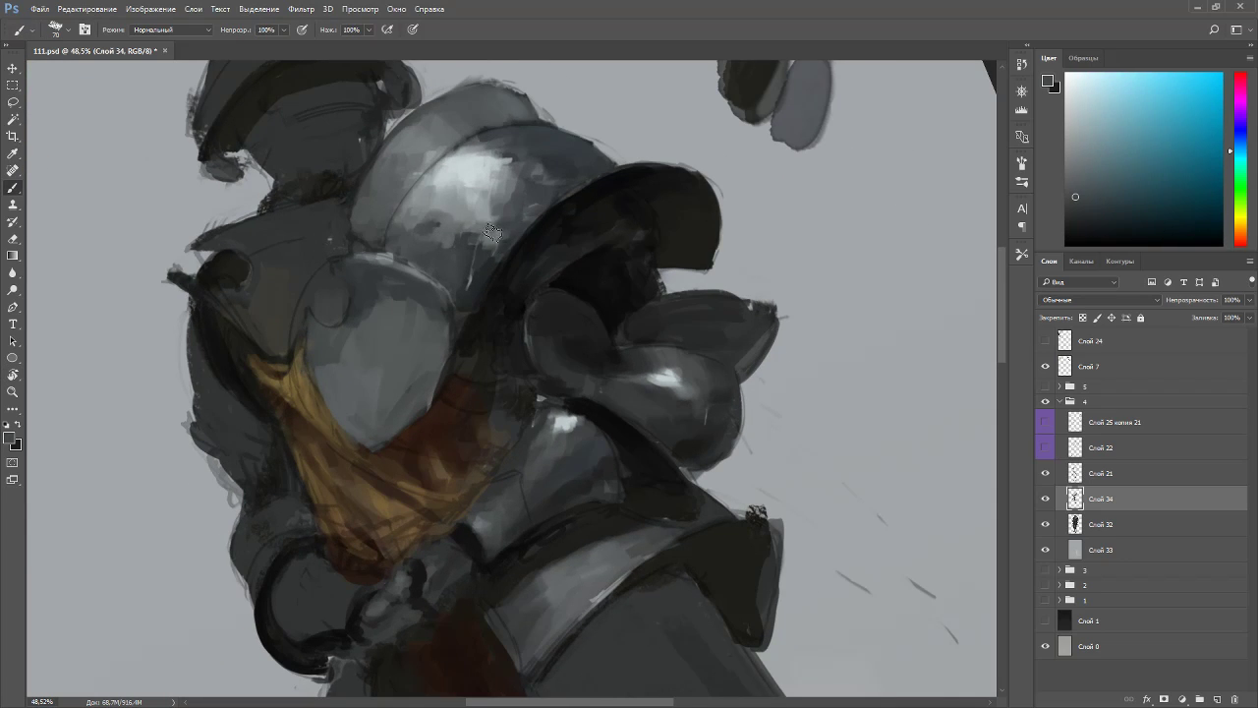
pyautogui.keyDown('alt'); pyautogui.click(536, 150); pyautogui.keyUp('alt')
pyautogui.moveTo(502, 155); pyautogui.dragTo(516, 147)
pyautogui.keyDown('alt'); pyautogui.click(512, 151); pyautogui.keyUp('alt')
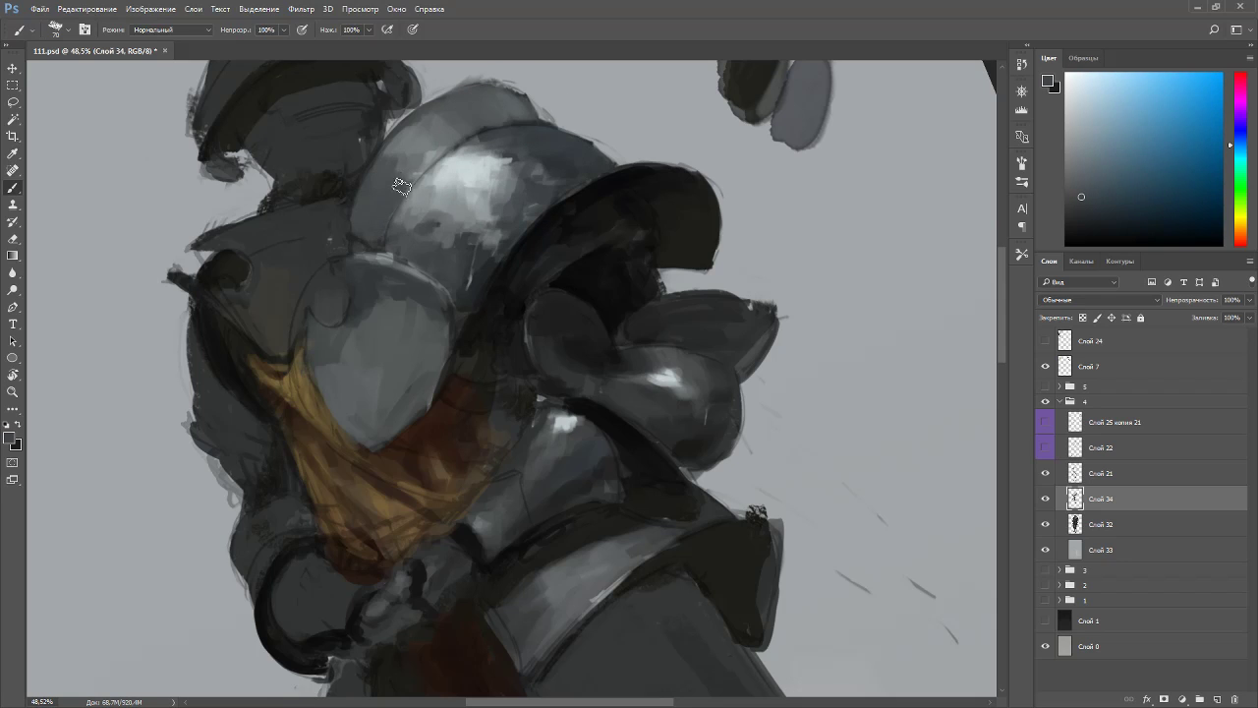
# - Darken the upper band of the shoulder armour with sampled blue-grey, following its curve
pyautogui.press('r')
pyautogui.moveTo(649, 84); pyautogui.dragTo(757, 561)
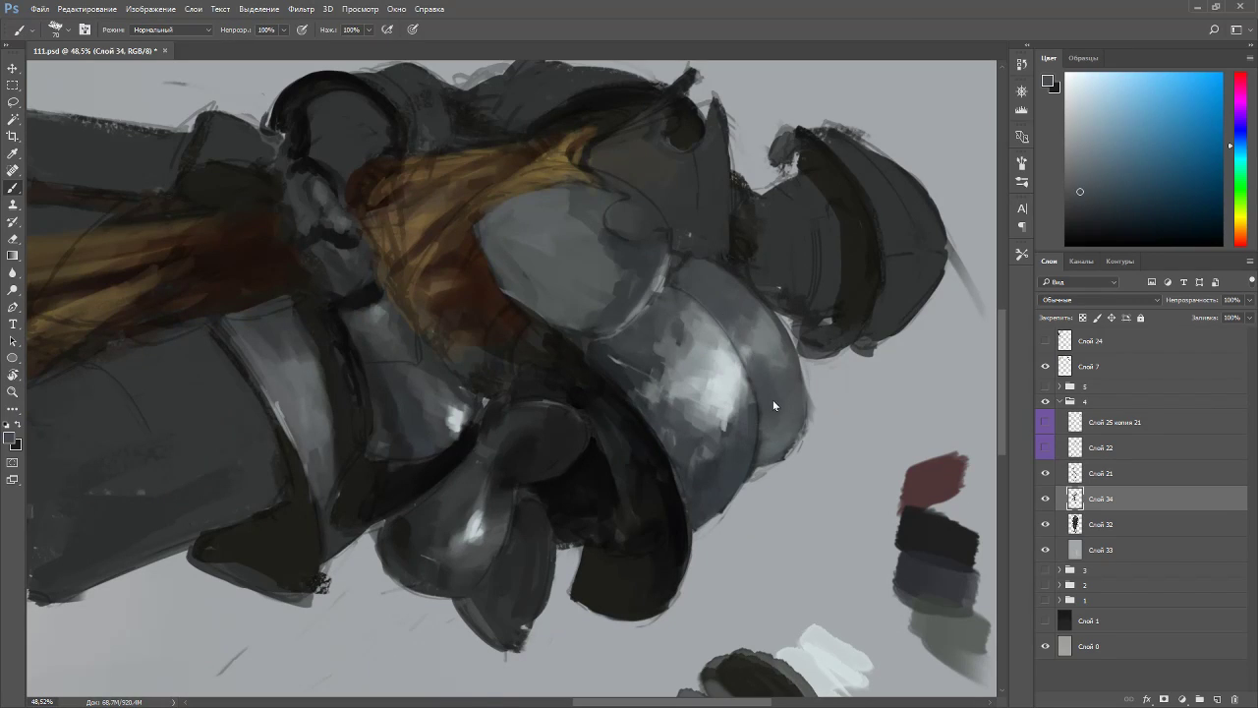
pyautogui.keyDown('alt'); pyautogui.click(744, 443); pyautogui.keyUp('alt')
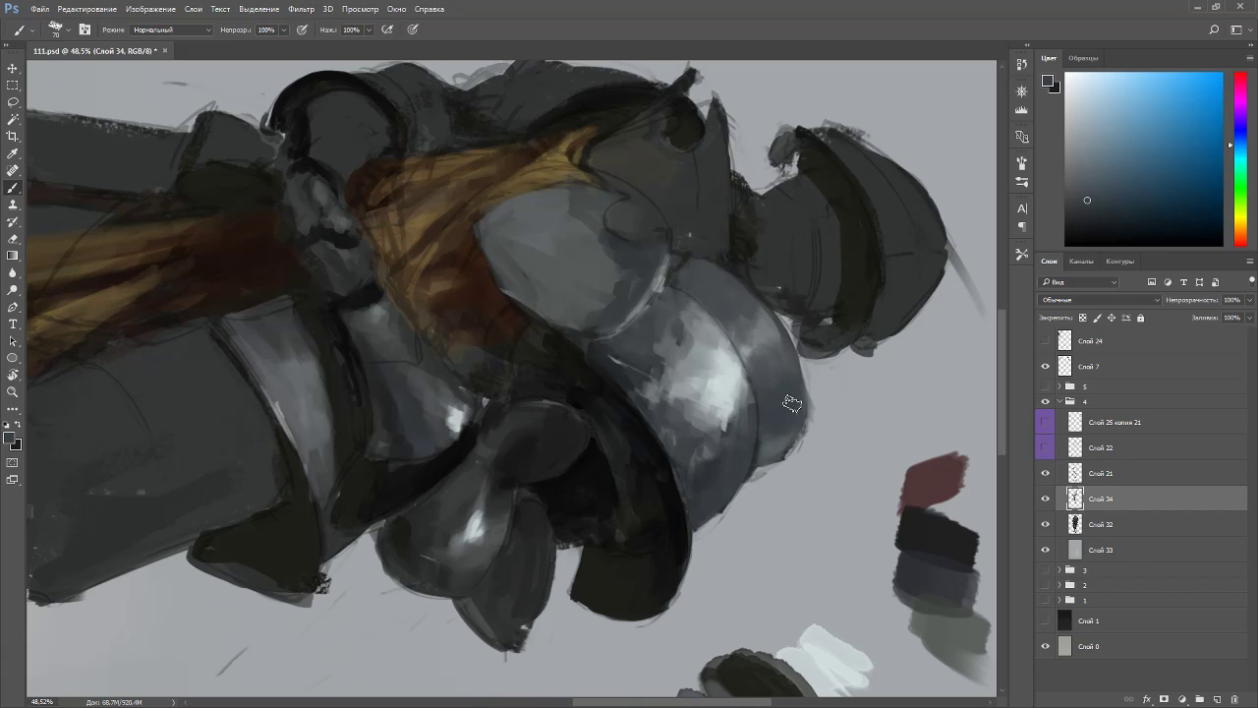
pyautogui.press('Escape')
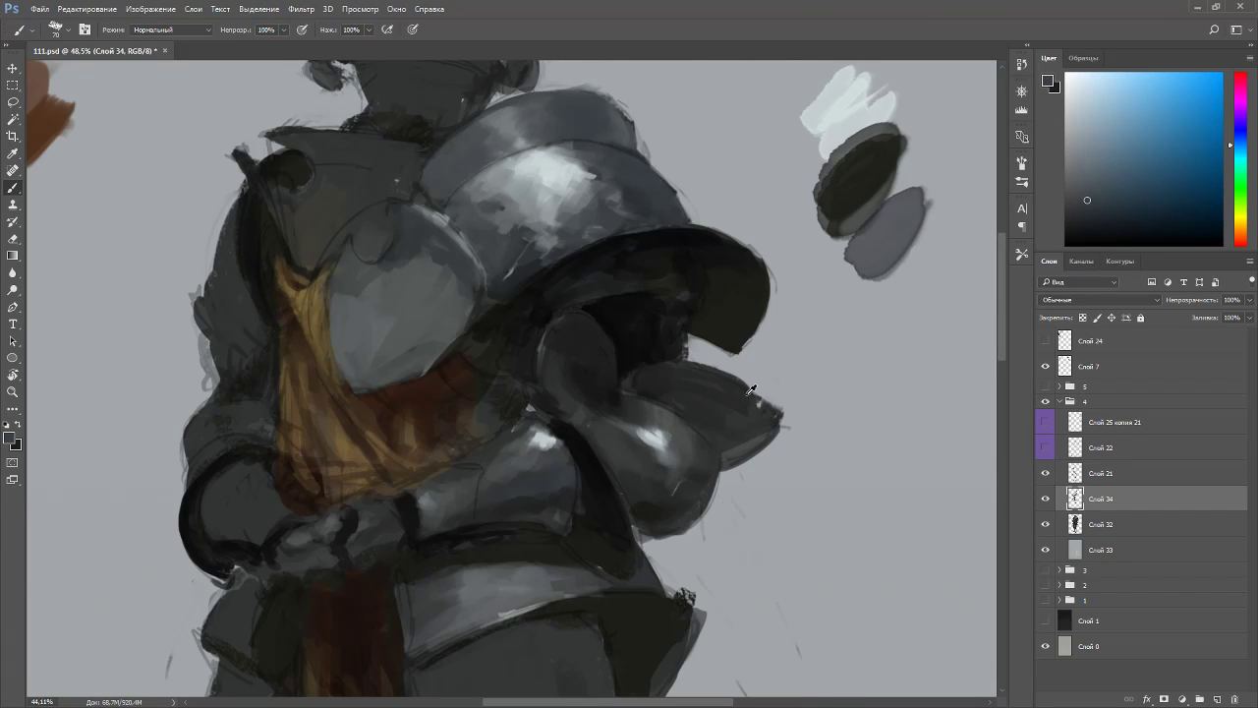
# - Hide and show layer Слой 21 to compare the painting with and without the line sketch
pyautogui.scroll(-4, 750, 389)
pyautogui.scroll(2, 732, 386)
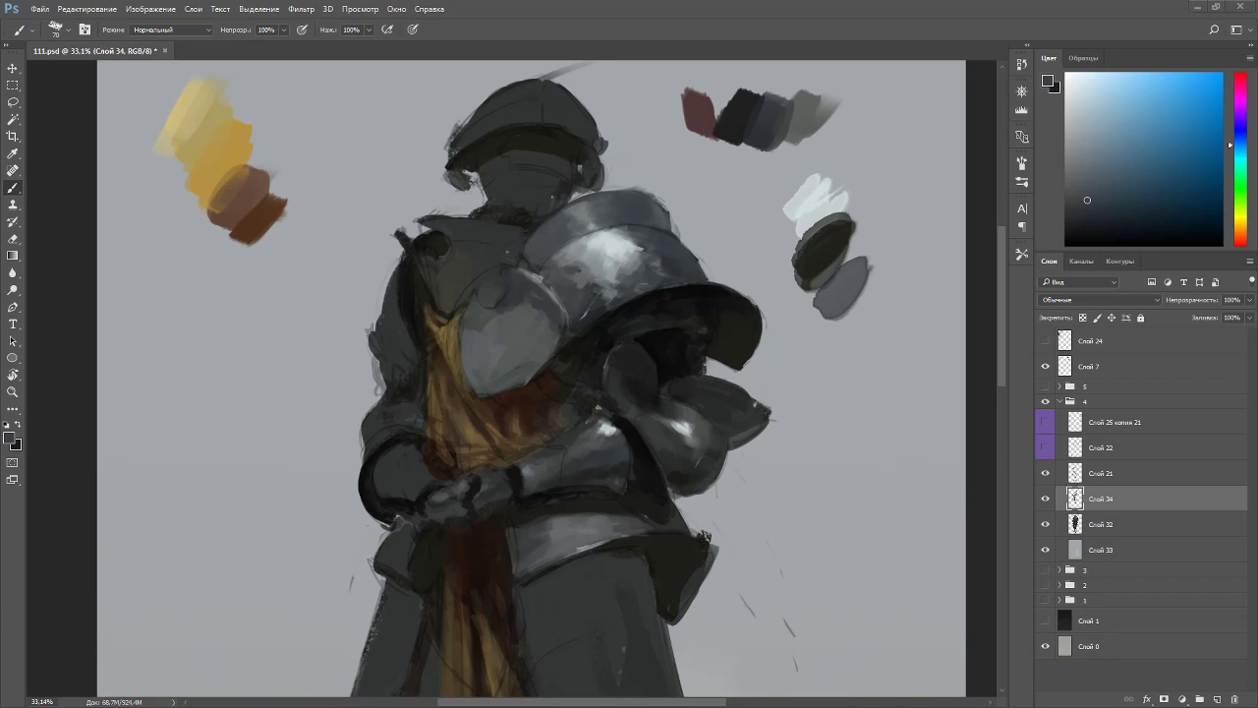
pyautogui.scroll(1, 373, 280)
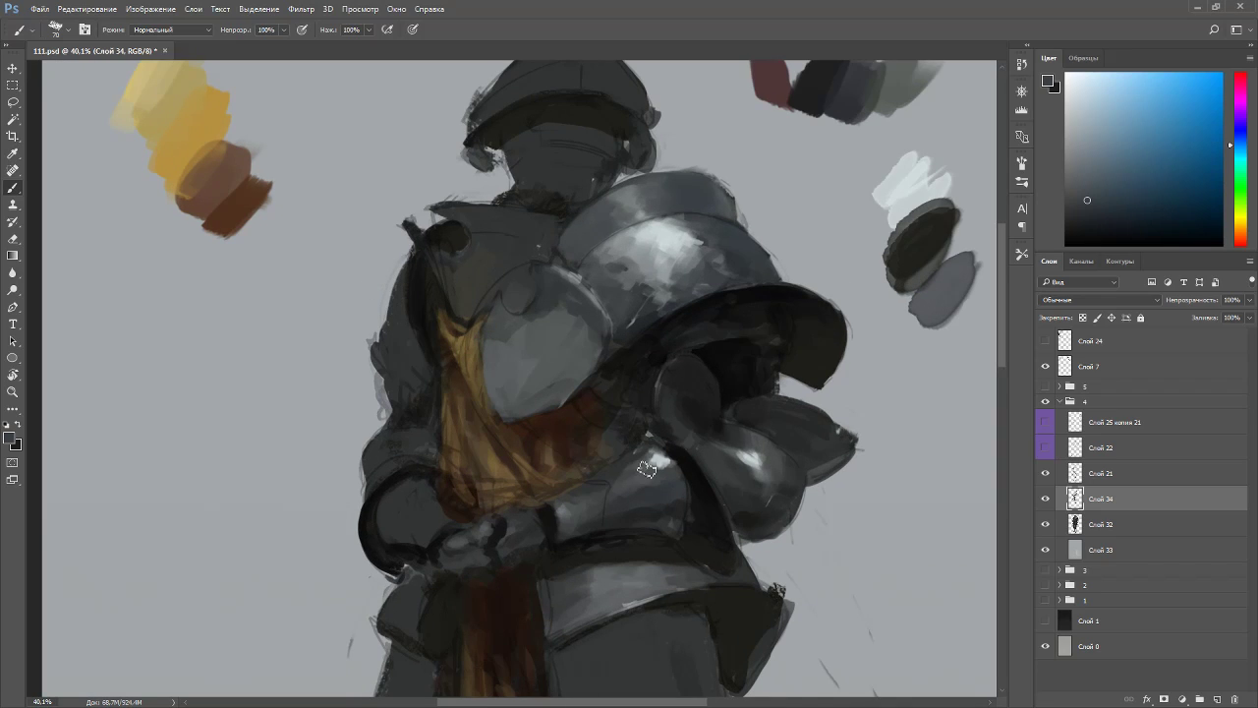
pyautogui.click(1048, 475)
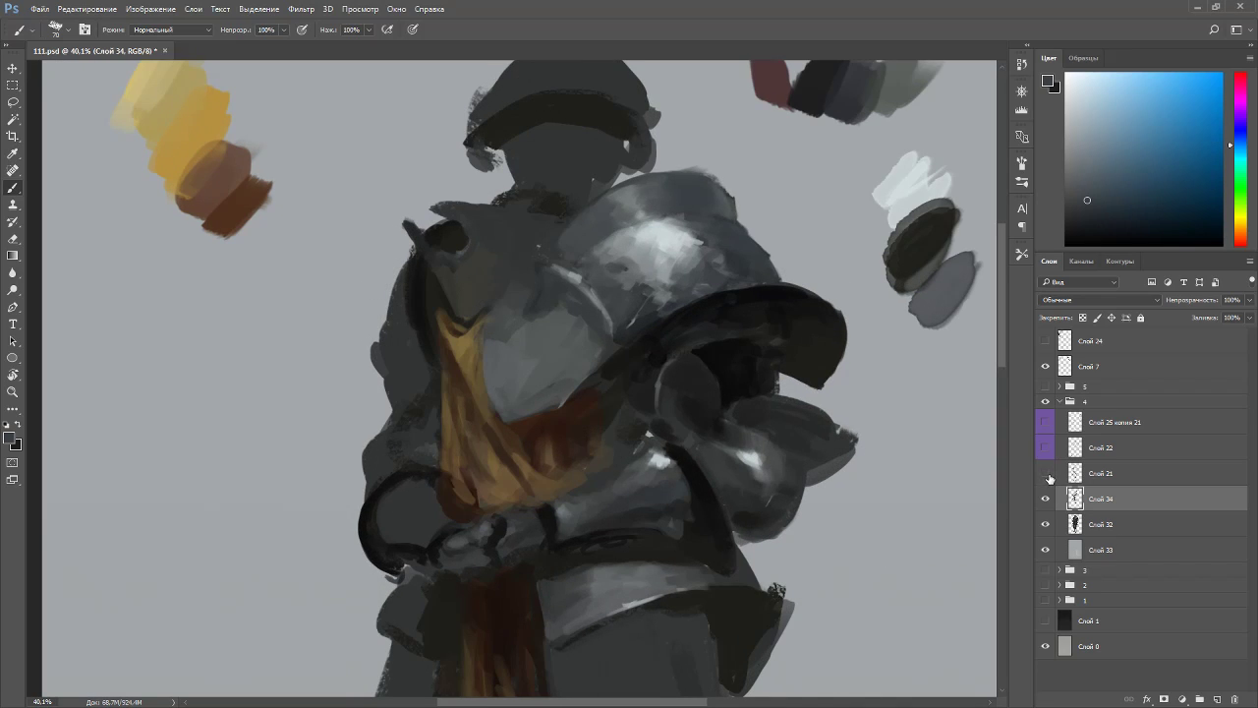
pyautogui.click(1046, 475)
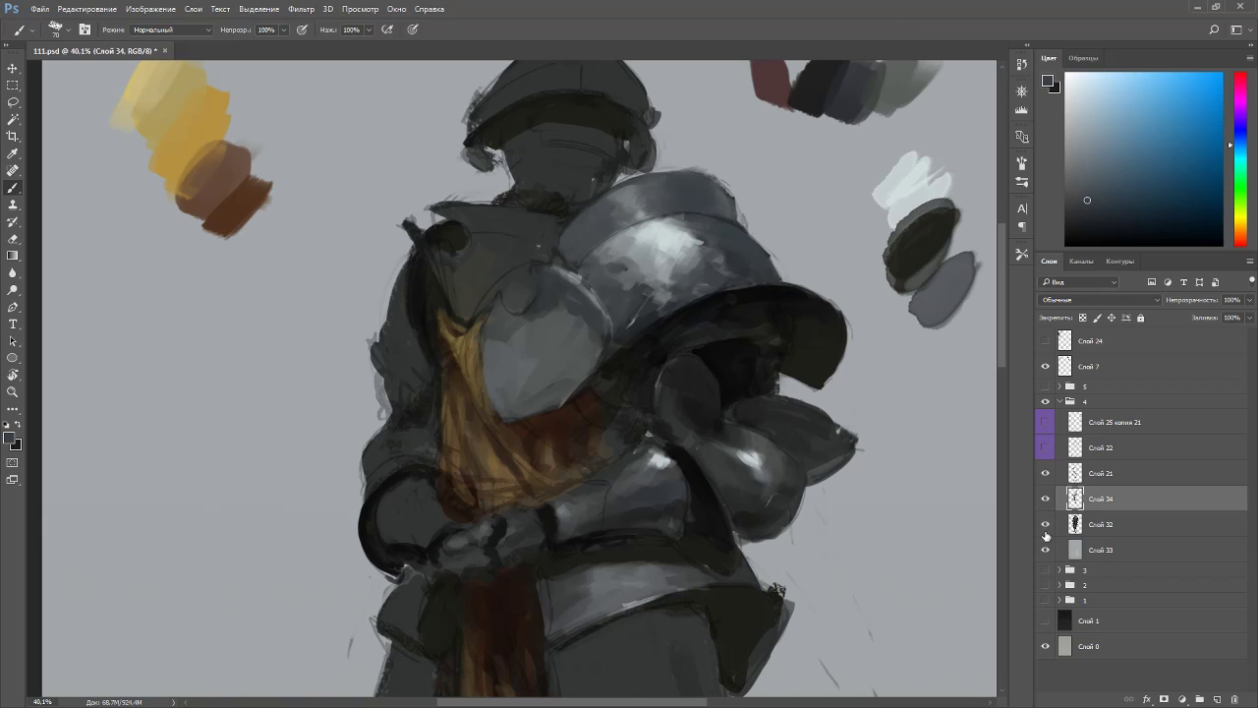
# - Paint the chest strap and the edge of the round fastener in near-black, reducing the brush size to 15 for the details
pyautogui.keyDown('alt'); pyautogui.click(418, 283); pyautogui.keyUp('alt')
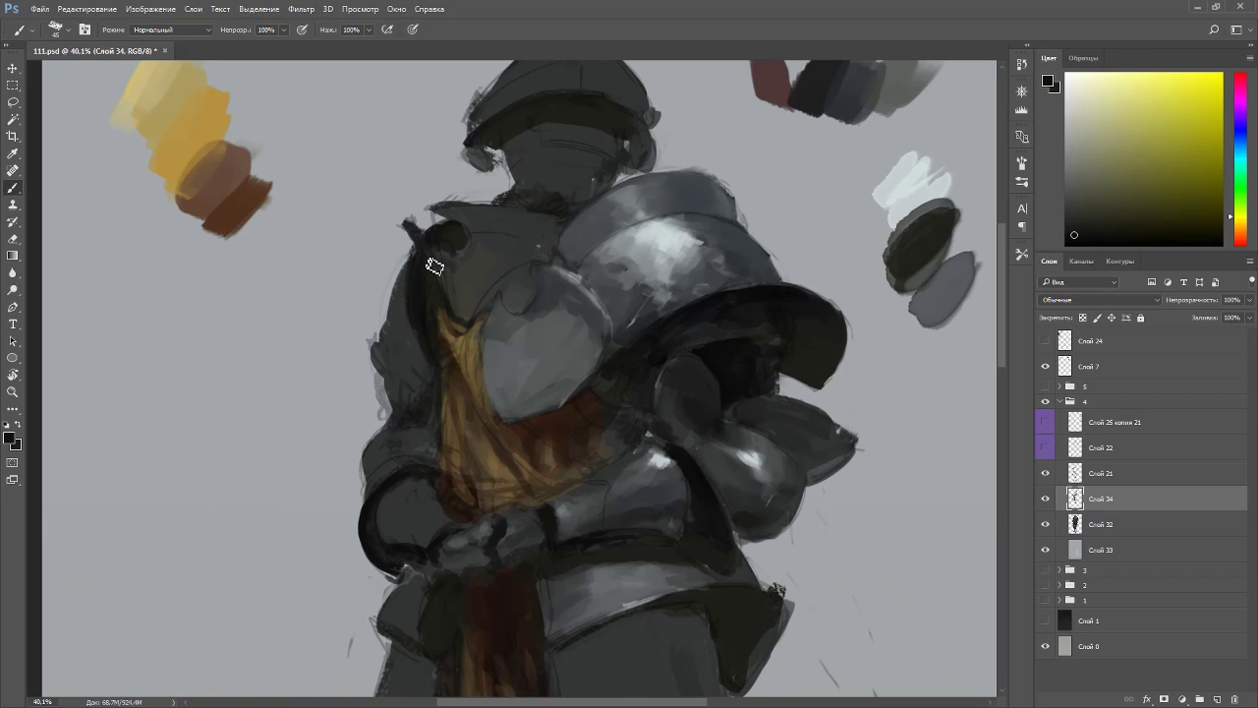
pyautogui.moveTo(419, 265)
pyautogui.mouseDown()
pyautogui.moveTo(446, 380)
pyautogui.moveTo(414, 313)
pyautogui.mouseUp()
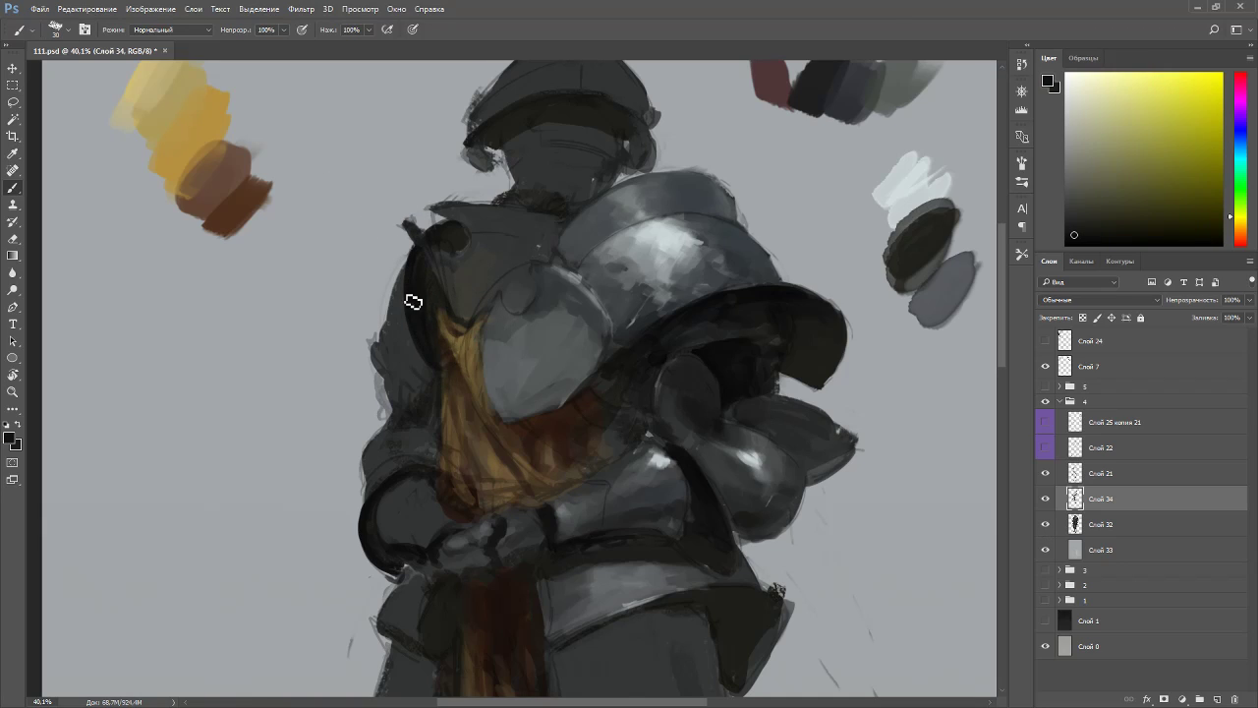
pyautogui.moveTo(442, 249); pyautogui.dragTo(452, 285)
pyautogui.press('[')
pyautogui.press('[')
pyautogui.press('[')
pyautogui.keyDown('alt'); pyautogui.click(455, 247); pyautogui.keyUp('alt')
pyautogui.keyDown('alt'); pyautogui.click(411, 222); pyautogui.keyUp('alt')
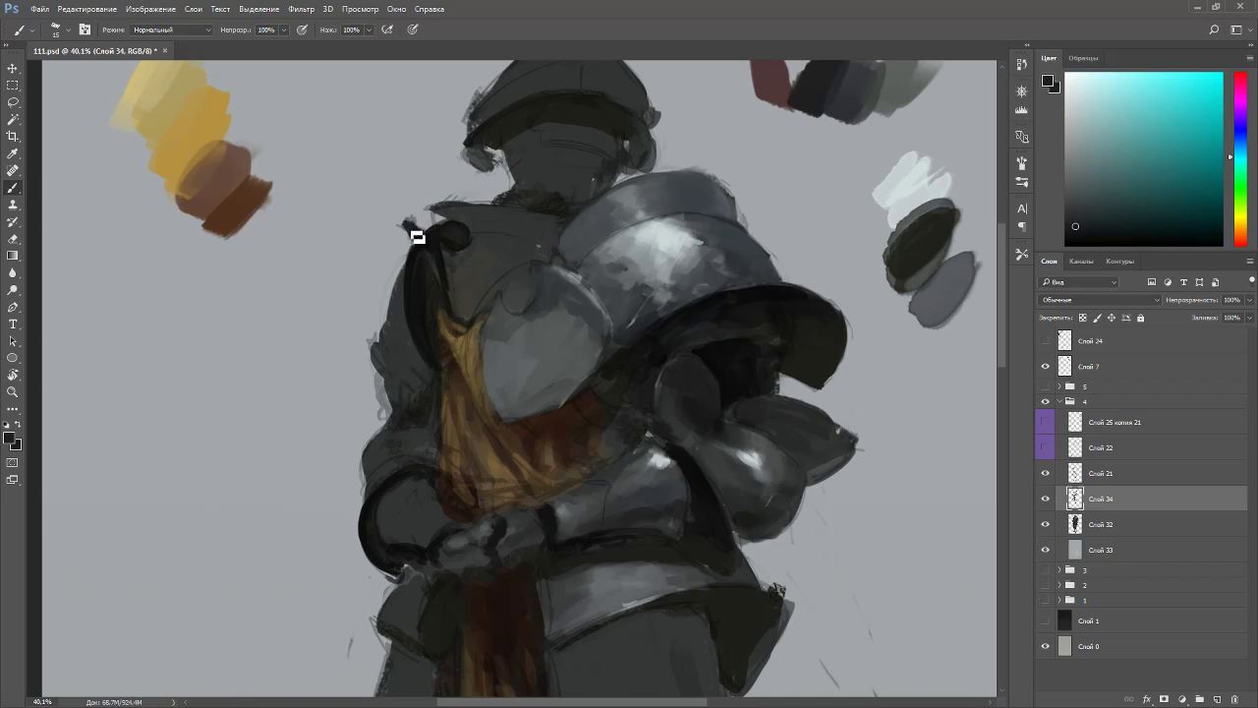
# - Define the strap's pointed tip and the adjoining collar edge with sampled dark greys
pyautogui.press('r')
pyautogui.moveTo(541, 202); pyautogui.dragTo(256, 222)
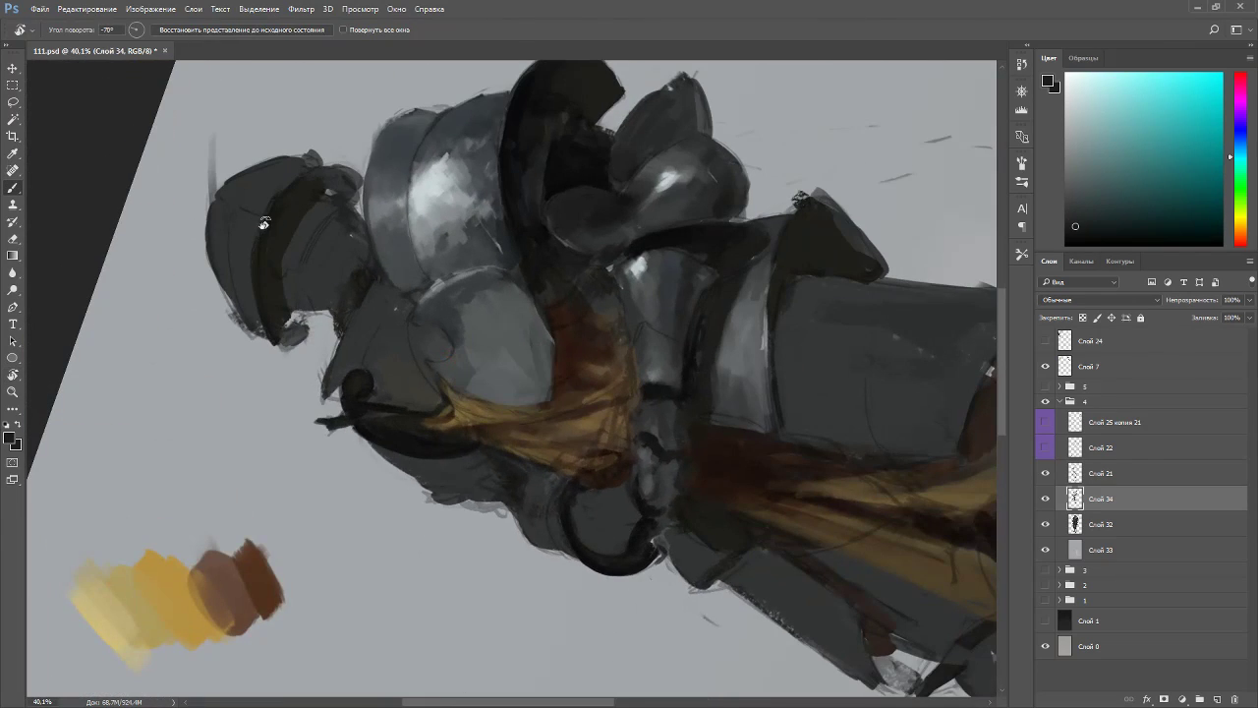
pyautogui.keyDown('alt'); pyautogui.click(334, 395); pyautogui.keyUp('alt')
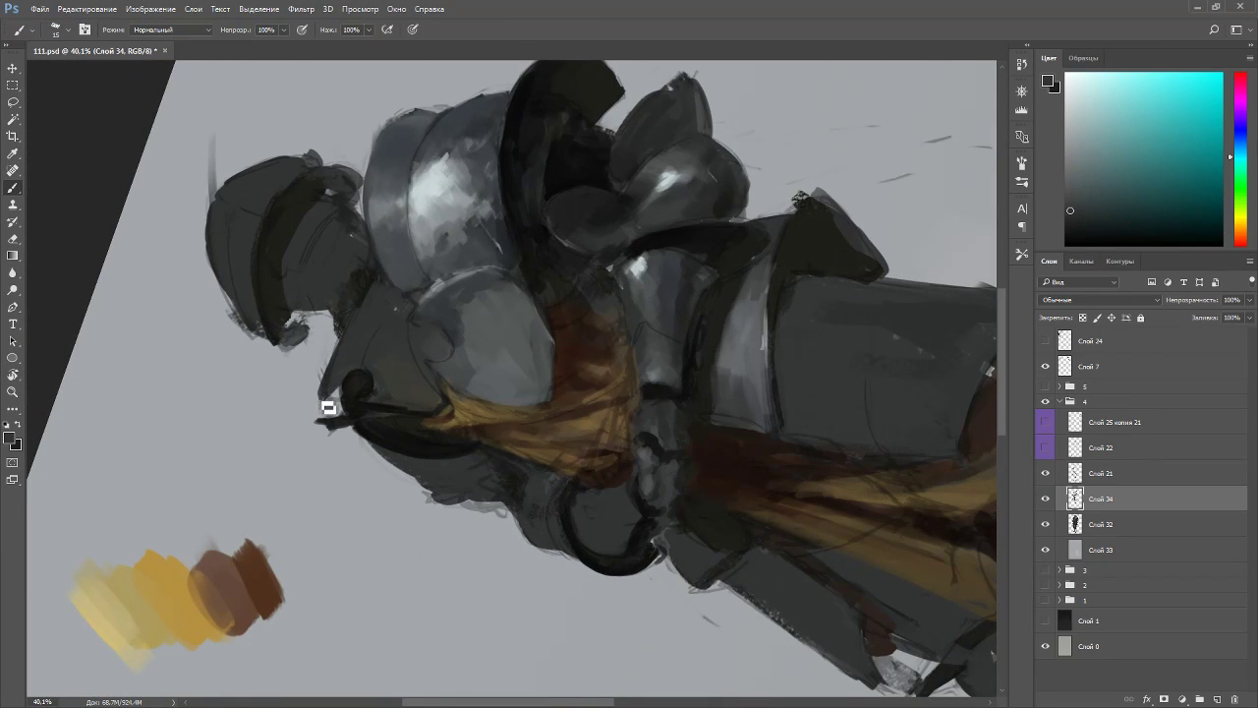
pyautogui.press('e')
pyautogui.press('b')
pyautogui.keyDown('alt'); pyautogui.click(347, 357); pyautogui.keyUp('alt')
pyautogui.press('Escape')
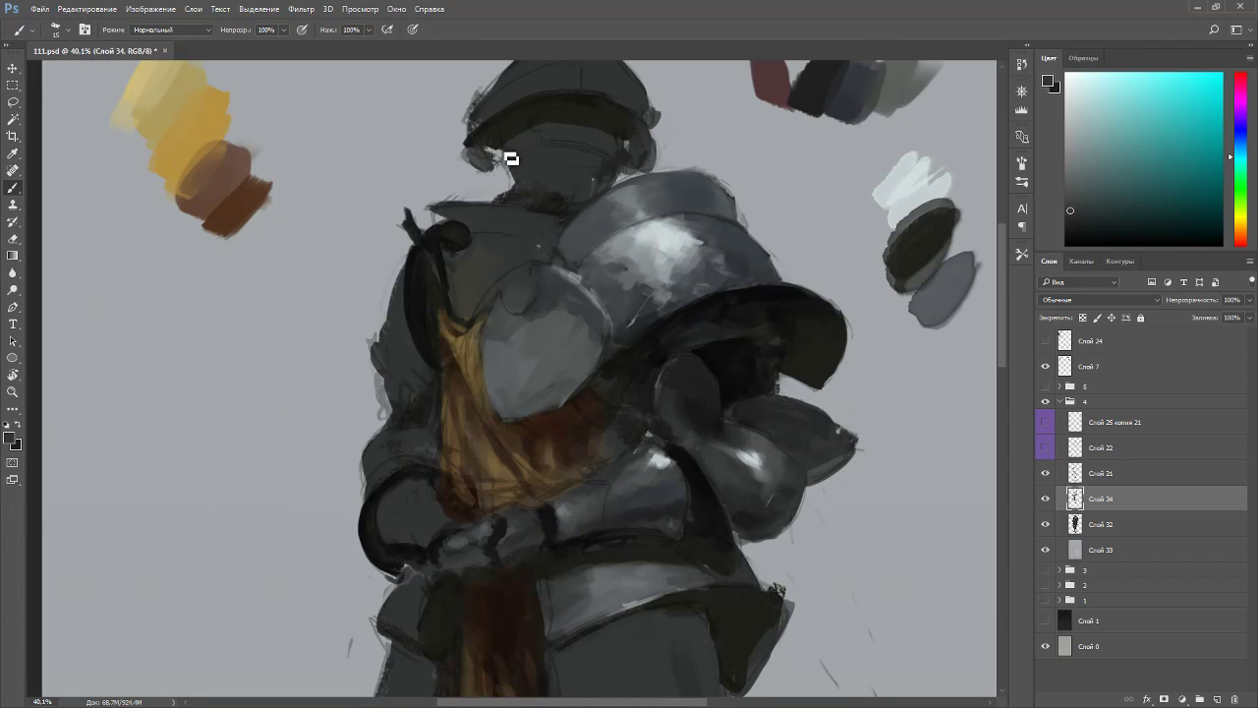
# - Set the brush size to 45 and block in a lighter grey sheen along the helmet's brow band
pyautogui.press('space')
pyautogui.moveTo(567, 129)
pyautogui.mouseDown()
pyautogui.moveTo(561, 373)
pyautogui.moveTo(564, 363)
pyautogui.mouseUp()
pyautogui.press('r')
pyautogui.moveTo(684, 360)
pyautogui.mouseDown()
pyautogui.moveTo(697, 256)
pyautogui.moveTo(654, 214)
pyautogui.mouseUp()
pyautogui.keyDown('alt'); pyautogui.click(693, 378); pyautogui.keyUp('alt')
pyautogui.press(']')
pyautogui.moveTo(503, 292)
pyautogui.mouseDown()
pyautogui.moveTo(496, 327)
pyautogui.moveTo(502, 299)
pyautogui.moveTo(474, 356)
pyautogui.mouseUp()
pyautogui.keyDown('alt'); pyautogui.click(497, 302); pyautogui.keyUp('alt')
pyautogui.keyDown('alt'); pyautogui.click(475, 343); pyautogui.keyUp('alt')
pyautogui.moveTo(492, 312); pyautogui.dragTo(472, 362)
pyautogui.keyDown('alt'); pyautogui.click(927, 183); pyautogui.keyUp('alt')
pyautogui.moveTo(552, 277); pyautogui.dragTo(507, 292)
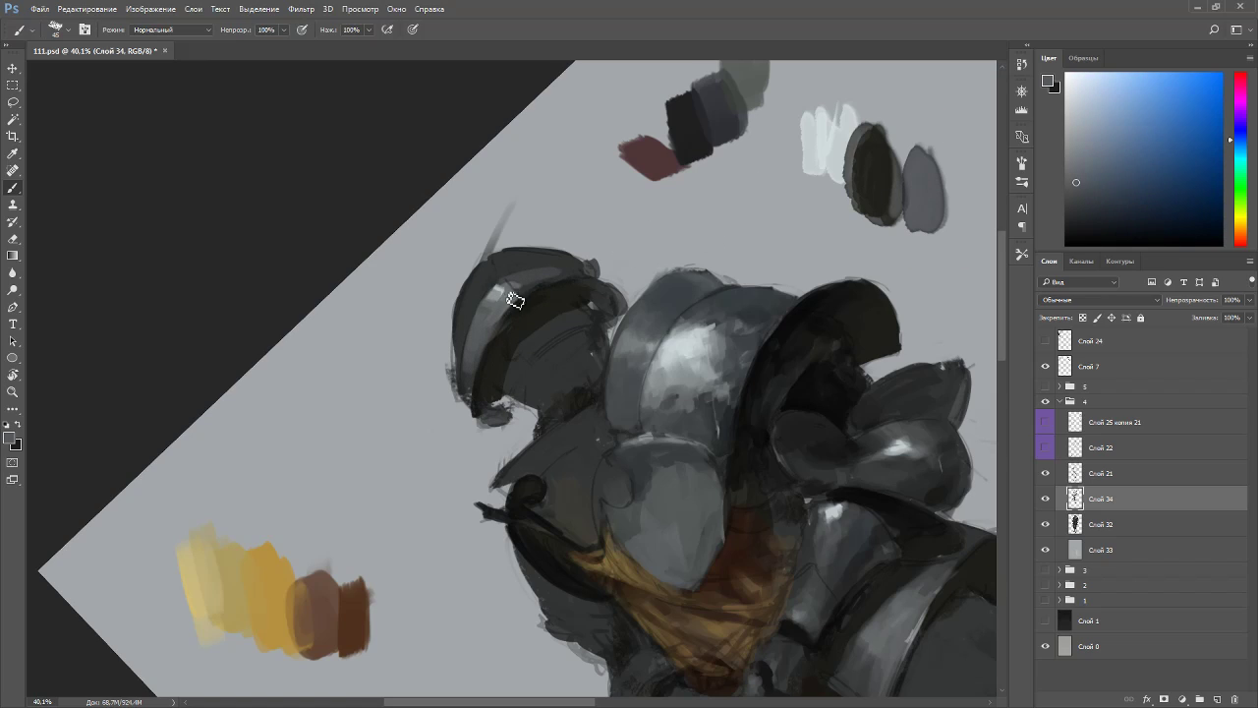
# - Darken the helmet's crown and outer edge with near-black from the palette, blending with a sampled dark blue-grey
pyautogui.keyDown('alt'); pyautogui.click(878, 188); pyautogui.keyUp('alt')
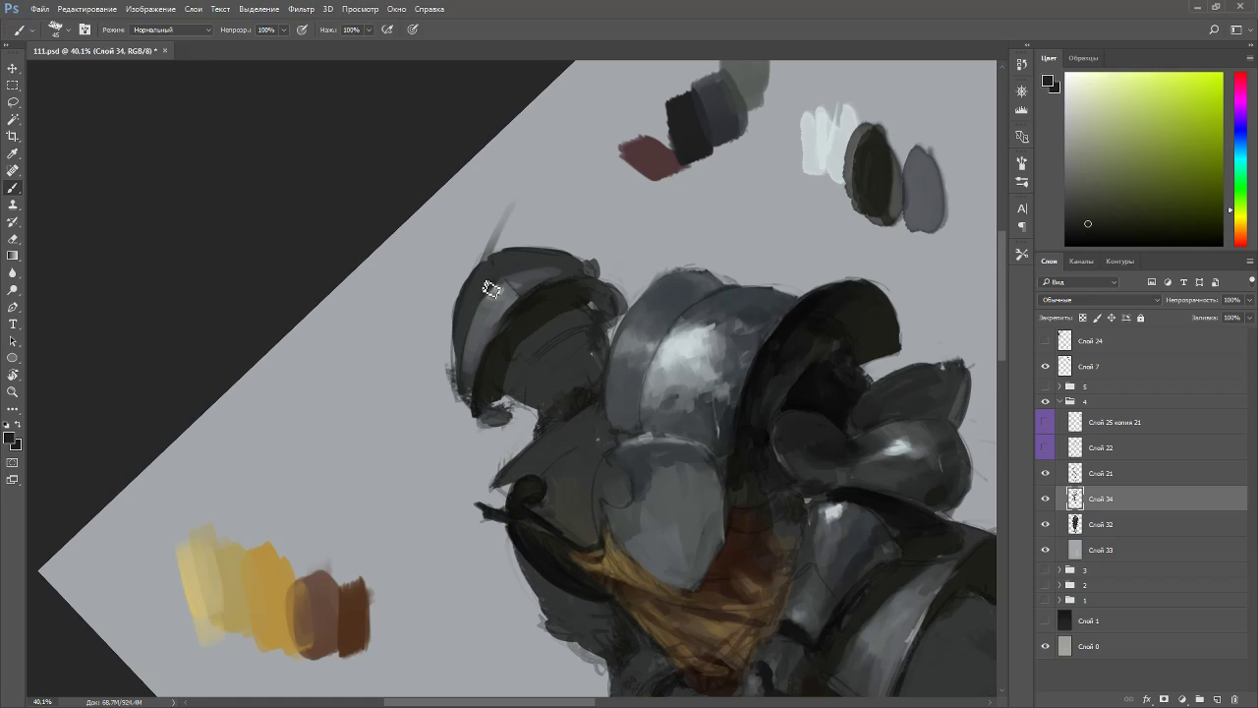
pyautogui.moveTo(467, 323); pyautogui.dragTo(460, 388)
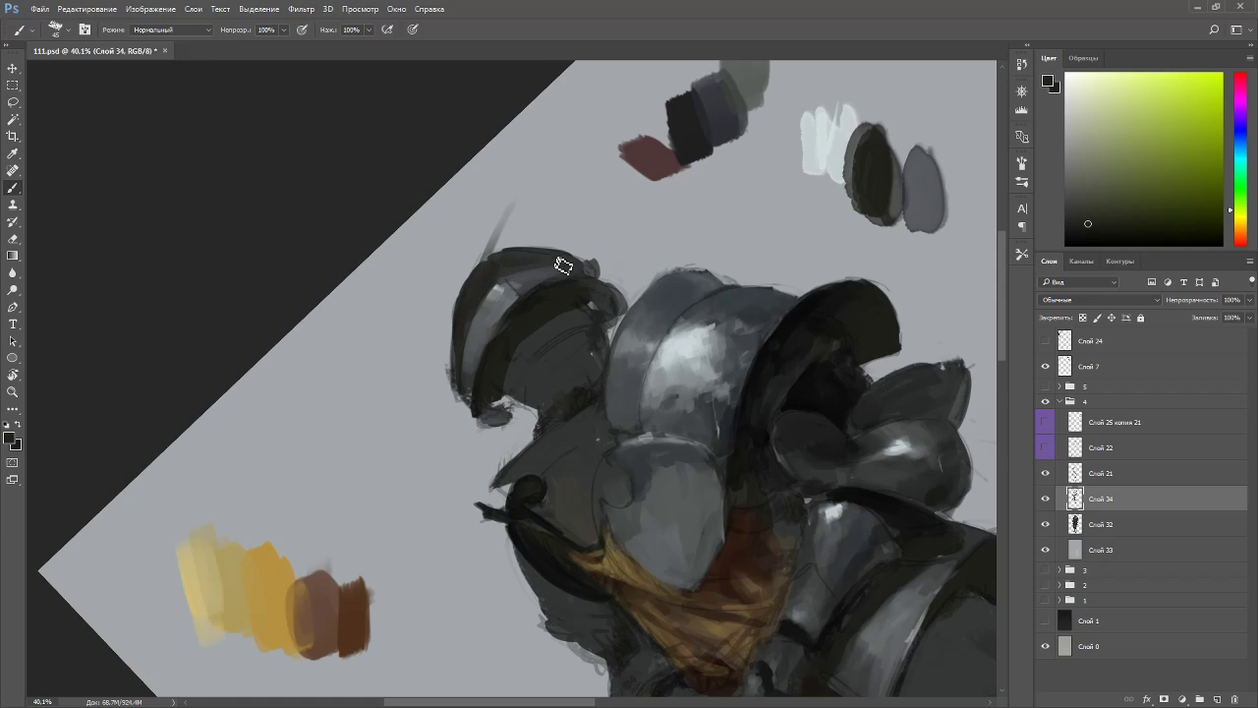
pyautogui.keyDown('alt'); pyautogui.click(528, 280); pyautogui.keyUp('alt')
pyautogui.moveTo(496, 307)
pyautogui.mouseDown()
pyautogui.moveTo(470, 334)
pyautogui.moveTo(486, 280)
pyautogui.mouseUp()
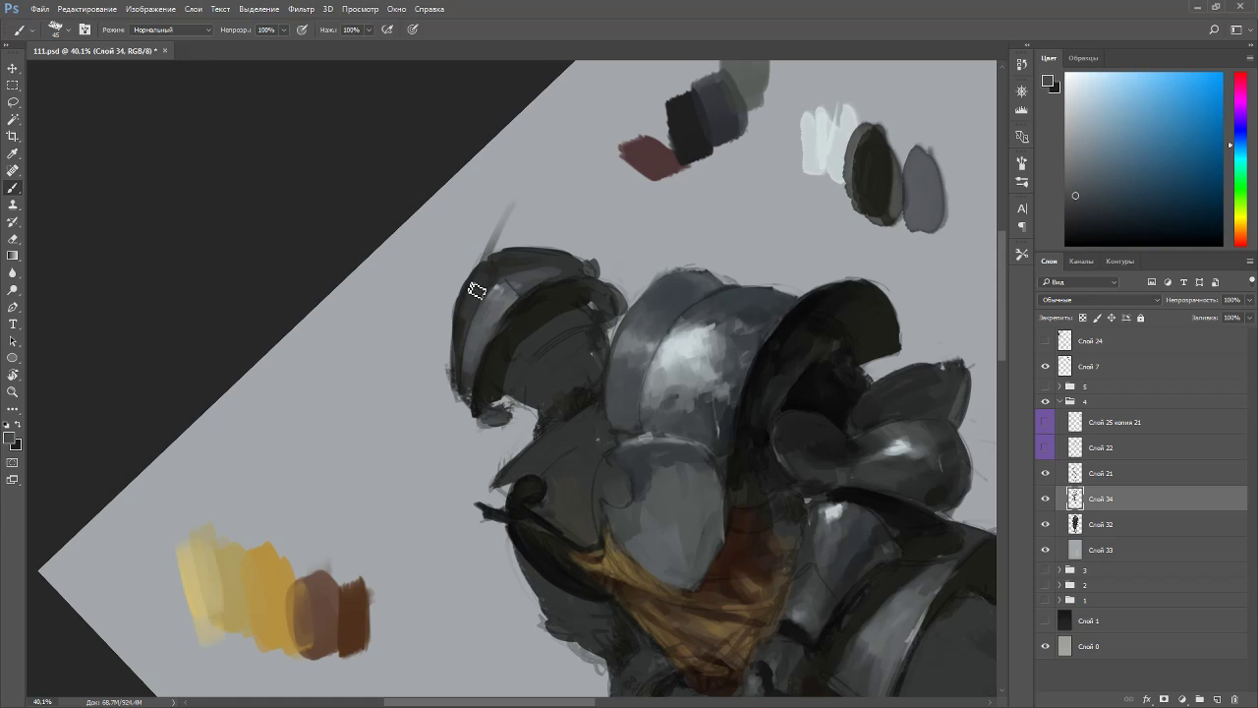
# - Add a near-white highlight to the helmet's brow band and blend it into the surrounding greys
pyautogui.keyDown('alt'); pyautogui.click(817, 145); pyautogui.keyUp('alt')
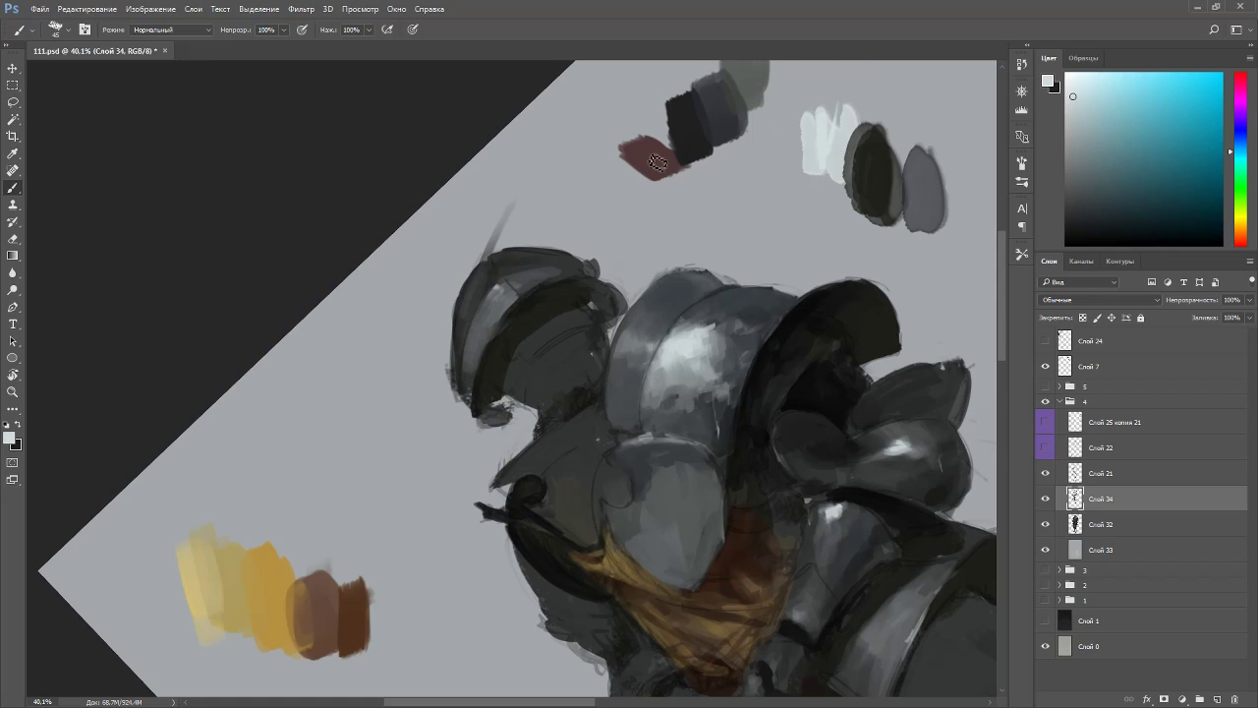
pyautogui.moveTo(508, 296); pyautogui.dragTo(487, 348)
pyautogui.keyDown('alt'); pyautogui.click(495, 305); pyautogui.keyUp('alt')
pyautogui.keyDown('alt'); pyautogui.click(478, 356); pyautogui.keyUp('alt')
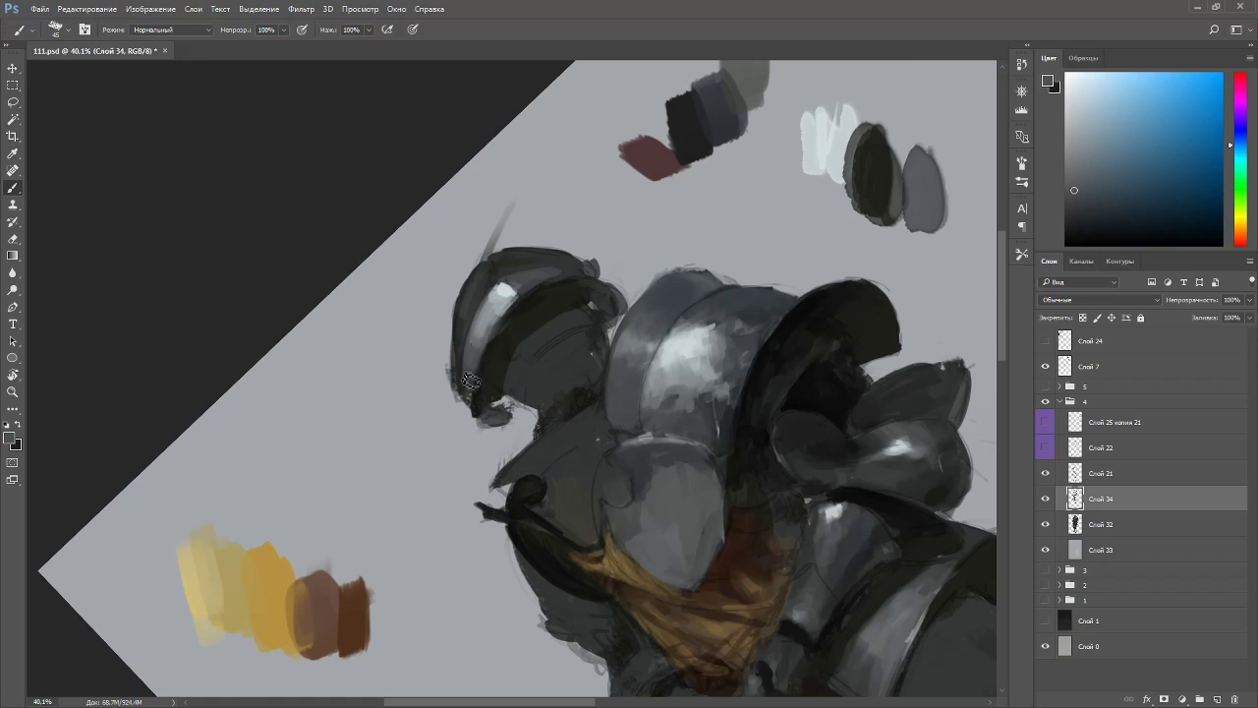
pyautogui.keyDown('alt'); pyautogui.click(510, 293); pyautogui.keyUp('alt')
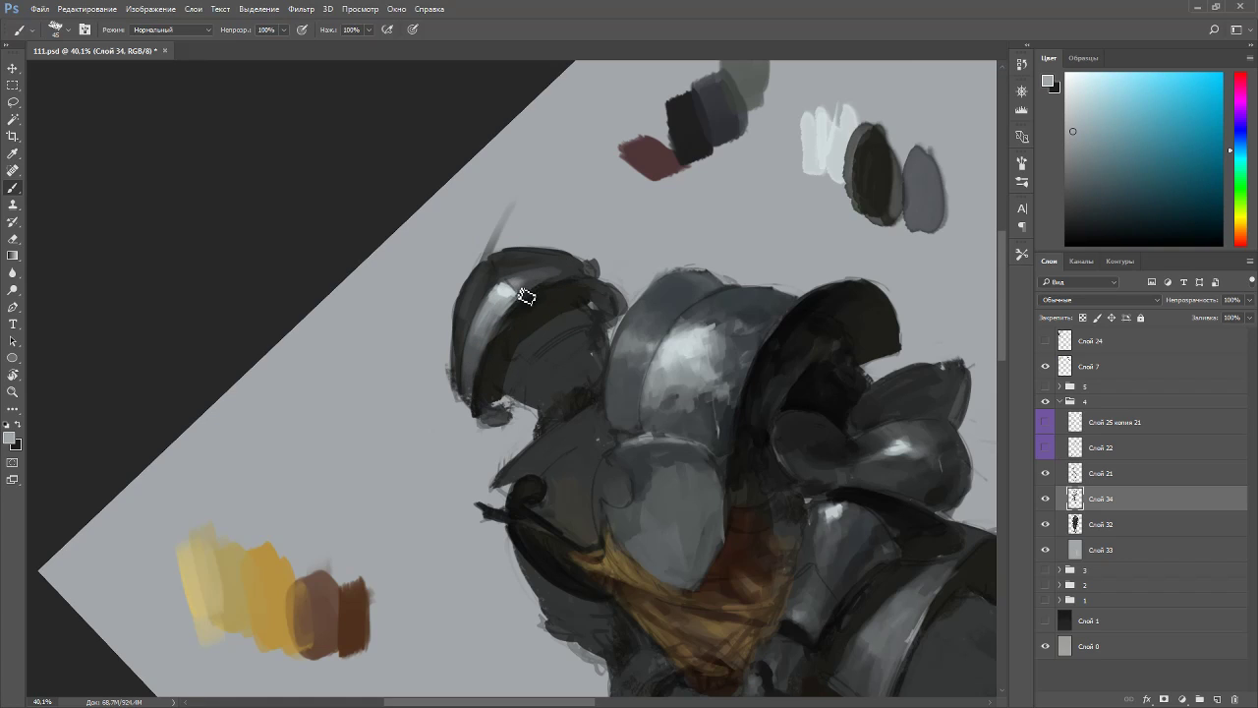
# - Set the brush size to 20 and refine the edge between the helmet's brow band and rim with sampled greys
pyautogui.moveTo(590, 281)
pyautogui.mouseDown()
pyautogui.moveTo(499, 187)
pyautogui.moveTo(467, 293)
pyautogui.mouseUp()
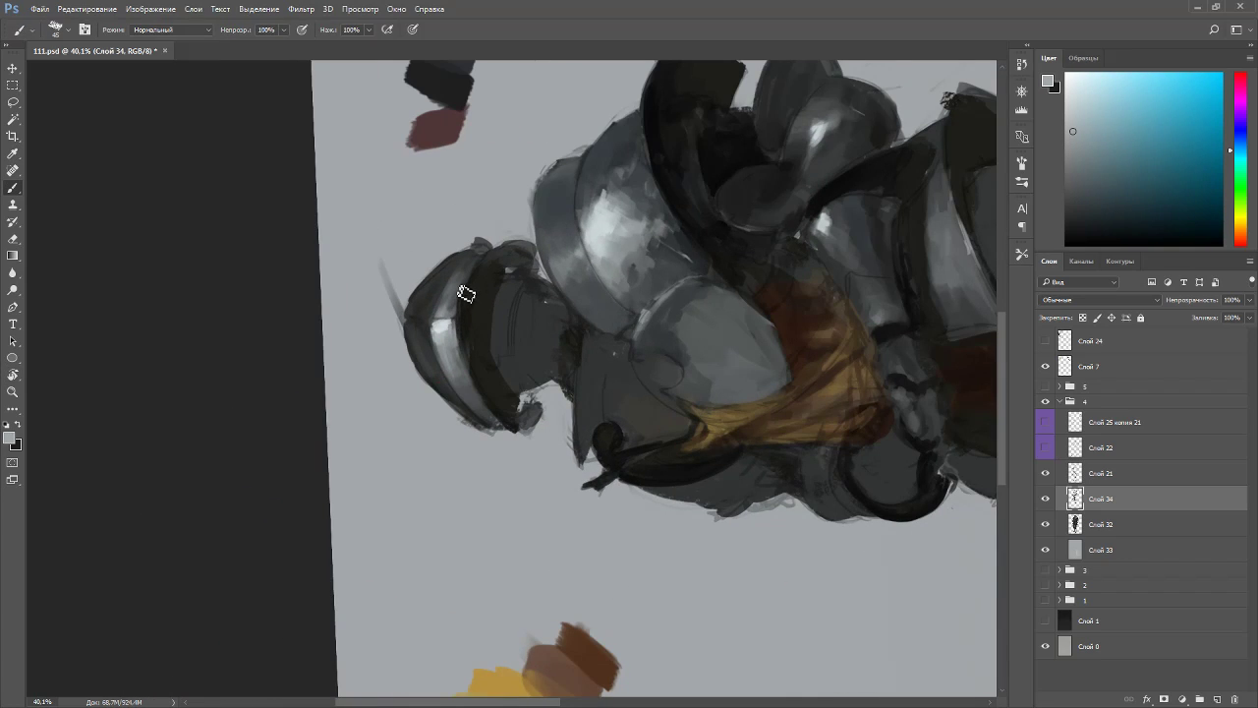
pyautogui.press('[')
pyautogui.keyDown('alt'); pyautogui.click(498, 263); pyautogui.keyUp('alt')
pyautogui.keyDown('alt'); pyautogui.click(476, 261); pyautogui.keyUp('alt')
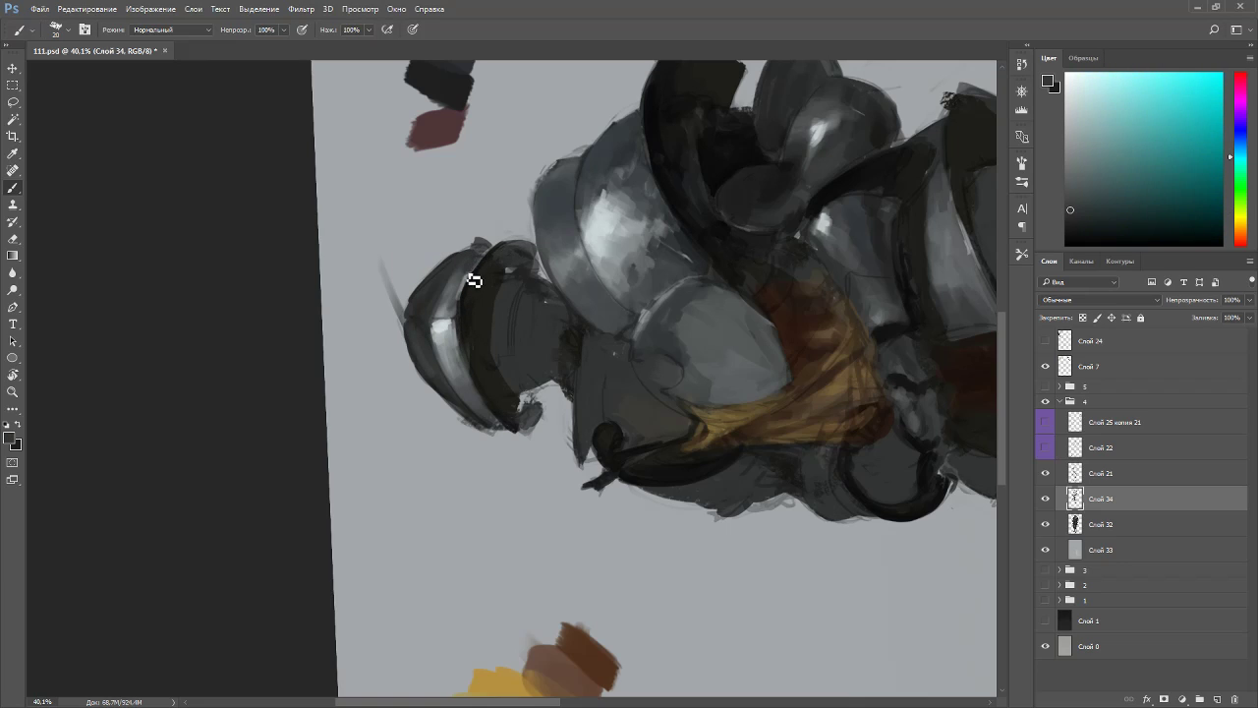
pyautogui.keyDown('alt'); pyautogui.click(454, 285); pyautogui.keyUp('alt')
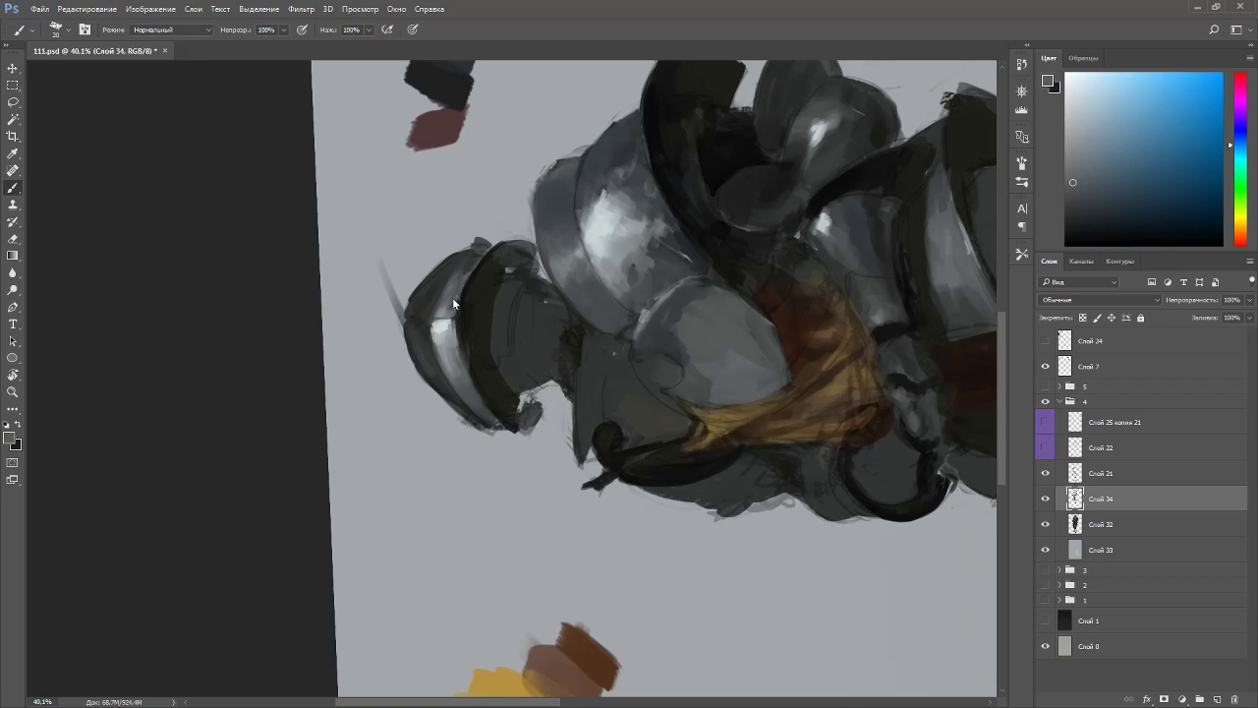
# - Outline the helmet's lower rim in near-black and tidy its end beside the neck
pyautogui.keyDown('alt'); pyautogui.click(724, 116); pyautogui.keyUp('alt')
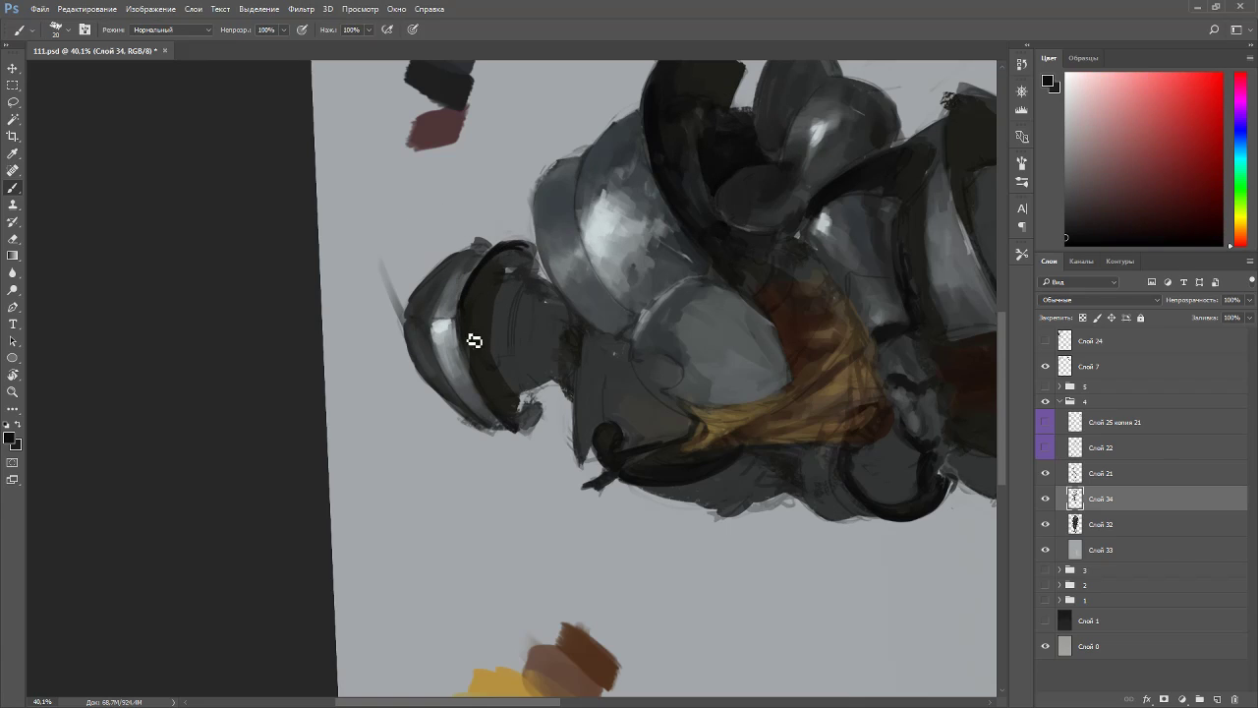
pyautogui.moveTo(466, 327); pyautogui.dragTo(496, 407)
pyautogui.moveTo(474, 335)
pyautogui.mouseDown()
pyautogui.moveTo(492, 397)
pyautogui.moveTo(470, 392)
pyautogui.moveTo(483, 386)
pyautogui.moveTo(485, 411)
pyautogui.mouseUp()
pyautogui.press('Escape')
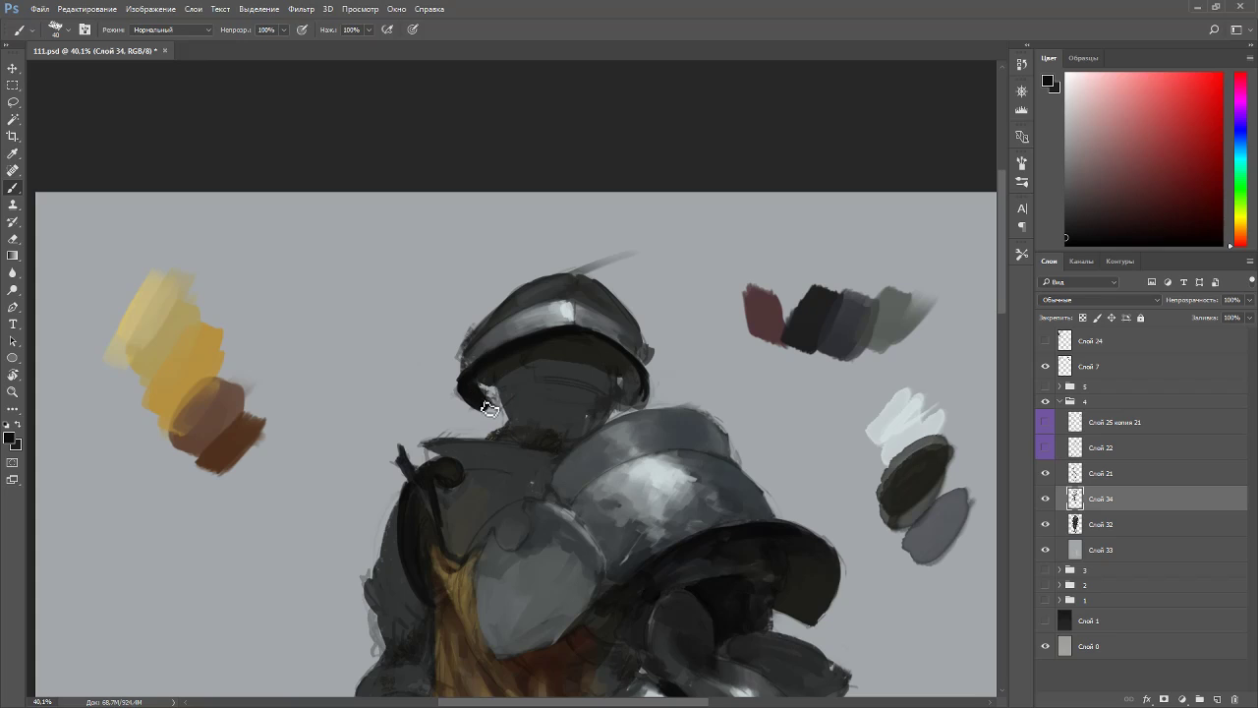
pyautogui.press('e')
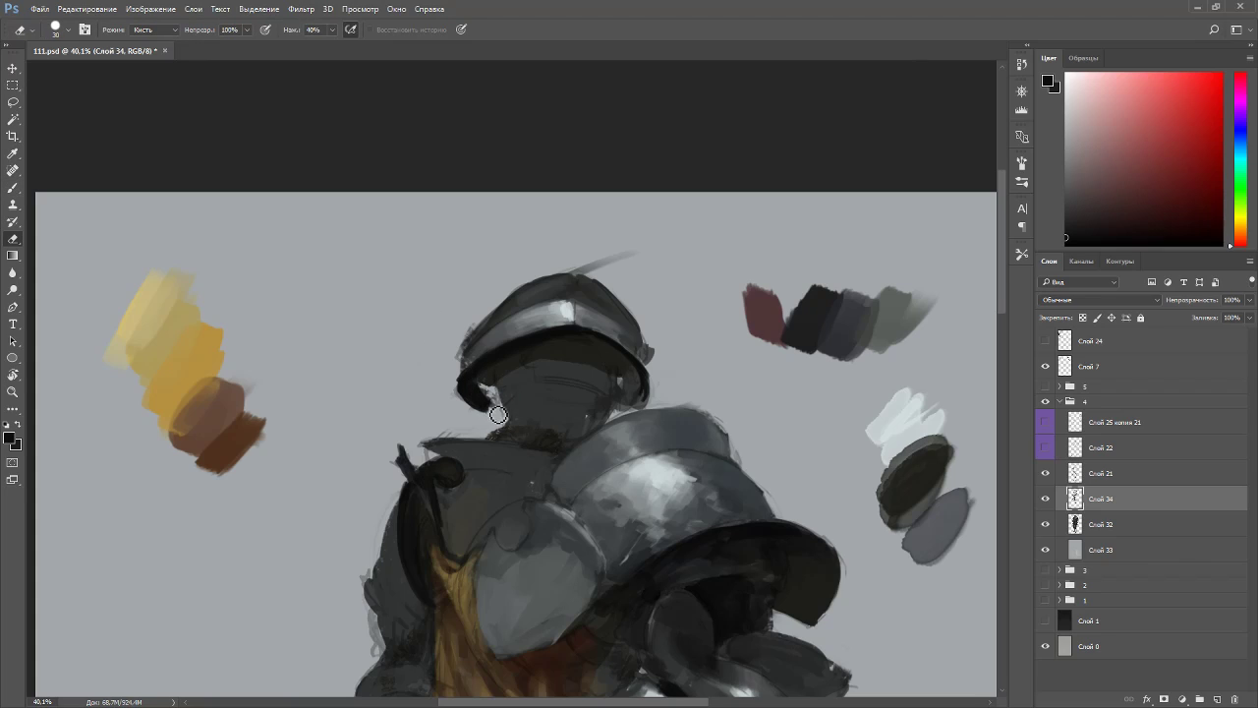
pyautogui.press('b')
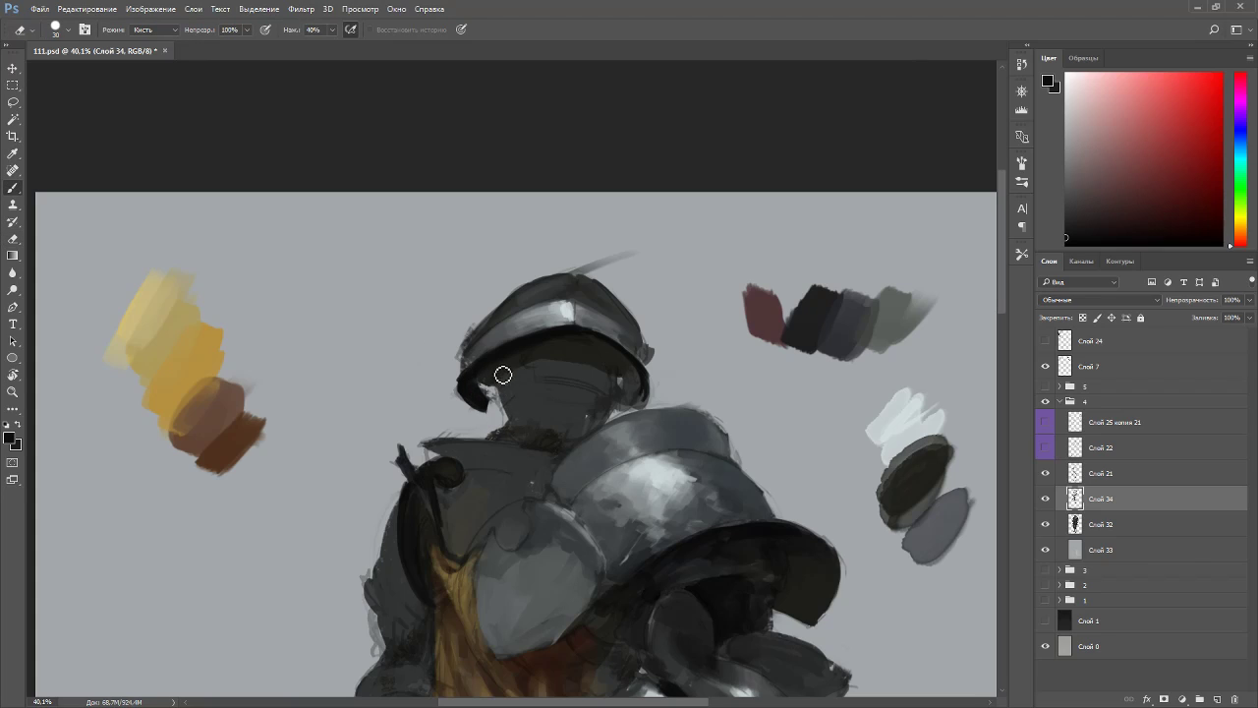
# - Touch up the dark area inside the helmet's cheek opening and paint a small brown cloth patch on the round chest plate's upper edge
pyautogui.keyDown('alt'); pyautogui.click(495, 360); pyautogui.keyUp('alt')
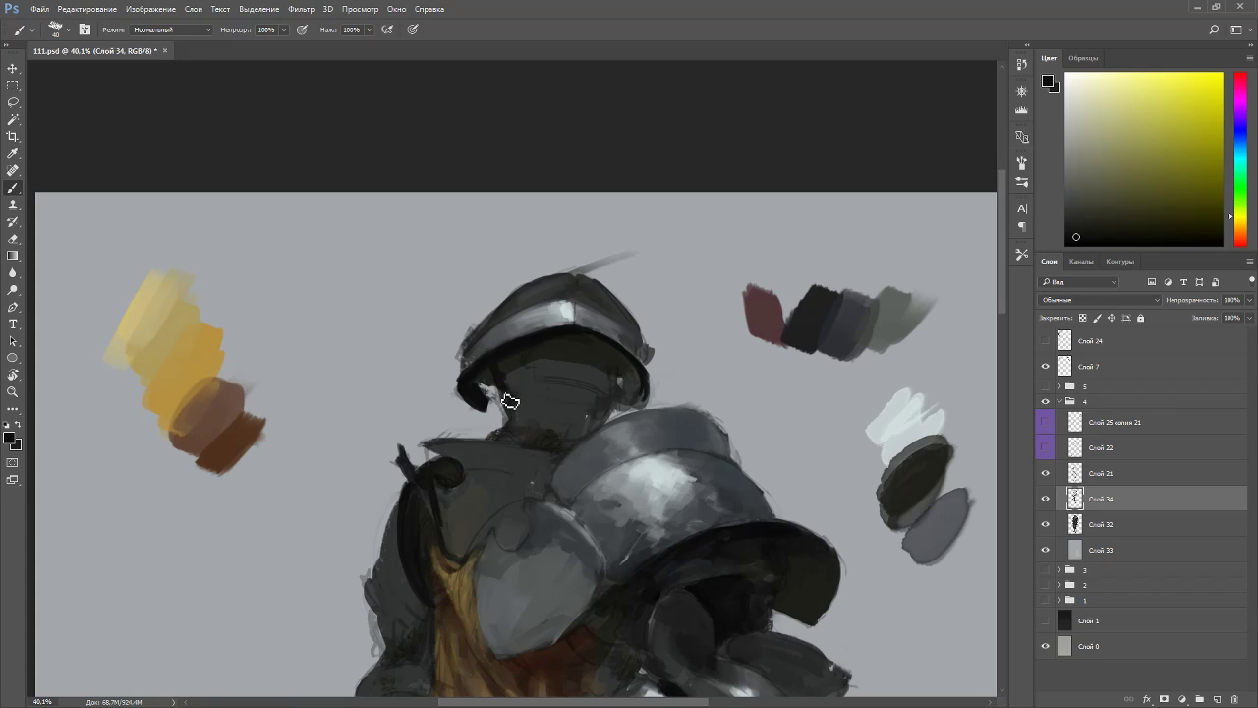
pyautogui.moveTo(591, 453); pyautogui.dragTo(605, 303)
pyautogui.keyDown('alt'); pyautogui.click(485, 415); pyautogui.keyUp('alt')
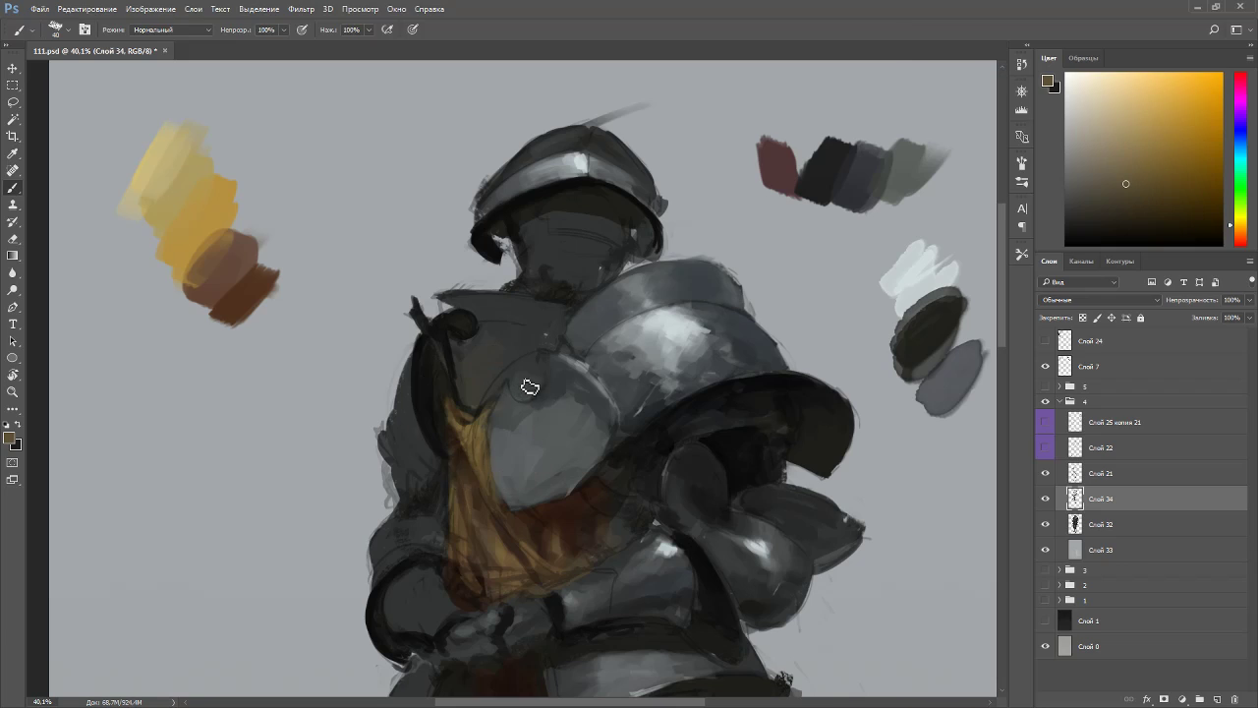
pyautogui.keyDown('alt'); pyautogui.click(588, 495); pyautogui.keyUp('alt')
pyautogui.moveTo(541, 377); pyautogui.dragTo(525, 398)
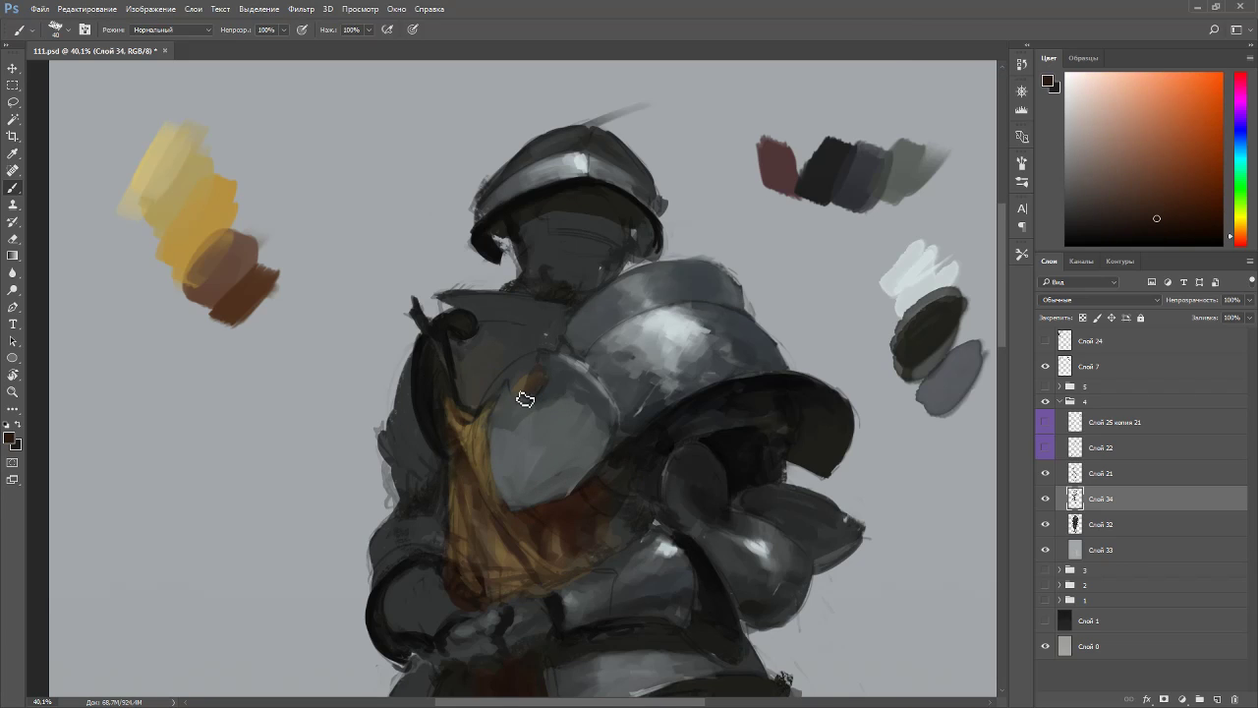
# - Shade the cloth beneath the round chest plate with near-black, dark red-brown and muted ochre sampled from the painting
pyautogui.keyDown('alt'); pyautogui.click(621, 464); pyautogui.keyUp('alt')
pyautogui.moveTo(617, 472); pyautogui.dragTo(623, 493)
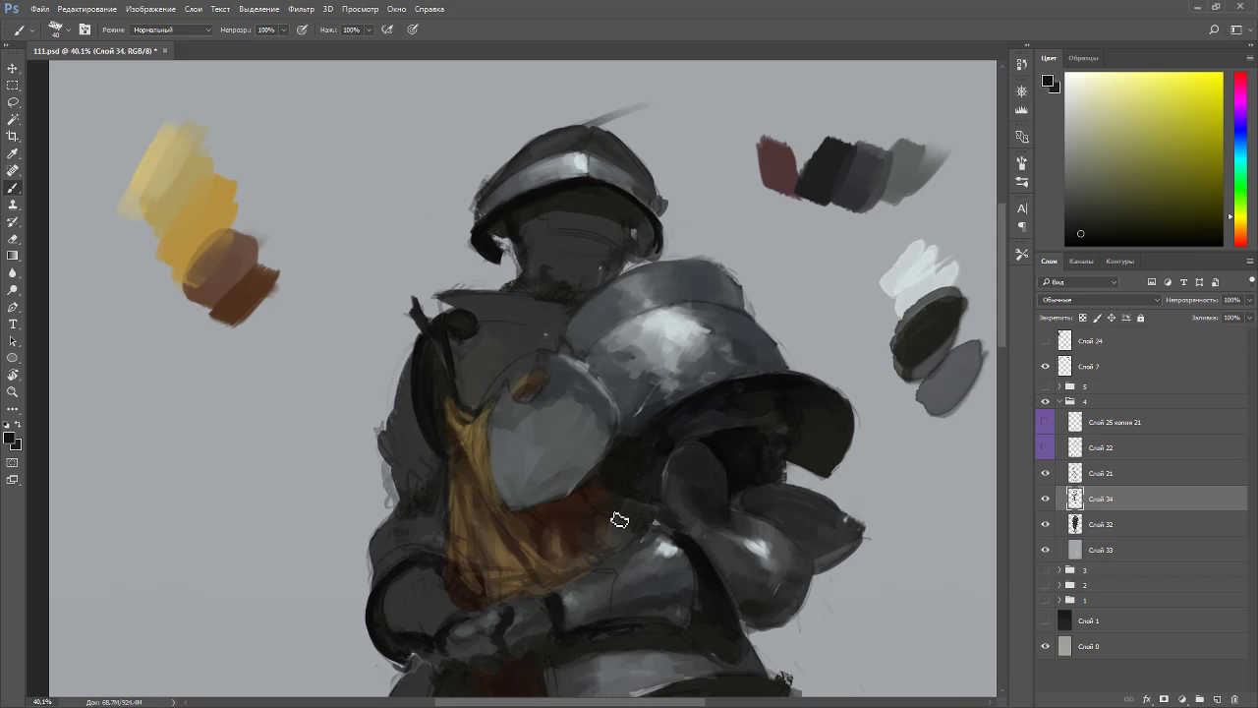
pyautogui.keyDown('alt'); pyautogui.click(617, 513); pyautogui.keyUp('alt')
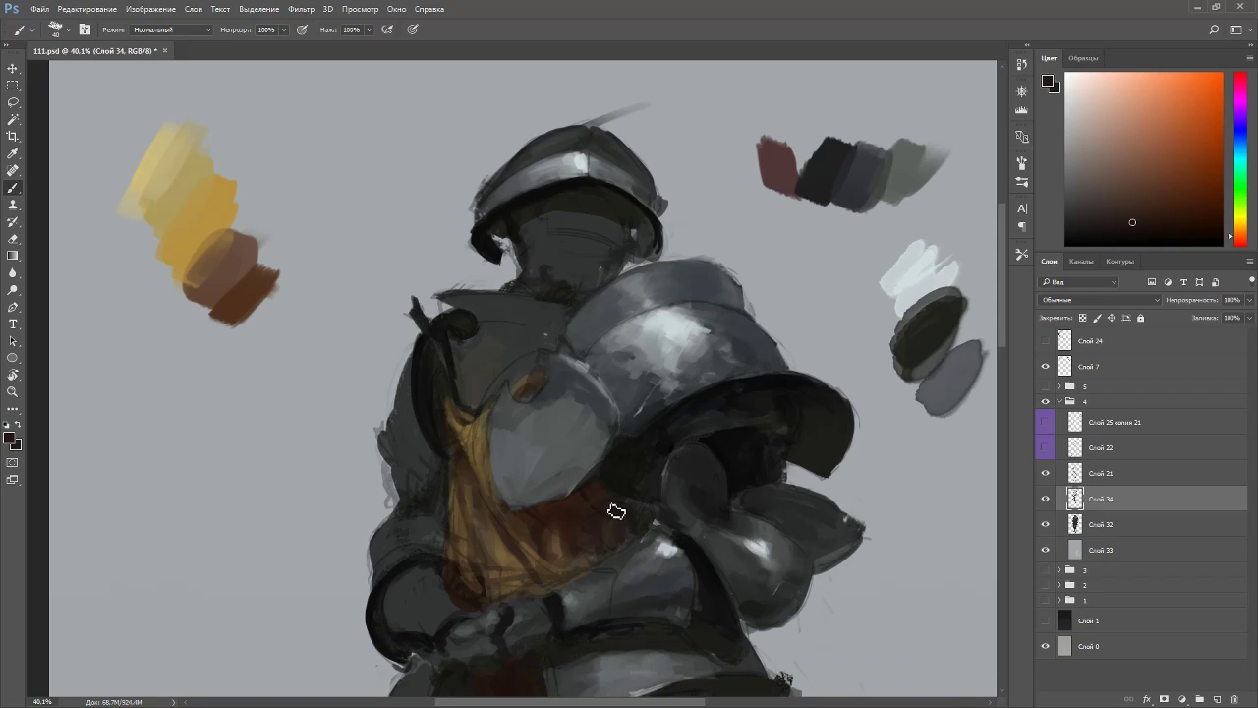
pyautogui.keyDown('alt'); pyautogui.click(576, 550); pyautogui.keyUp('alt')
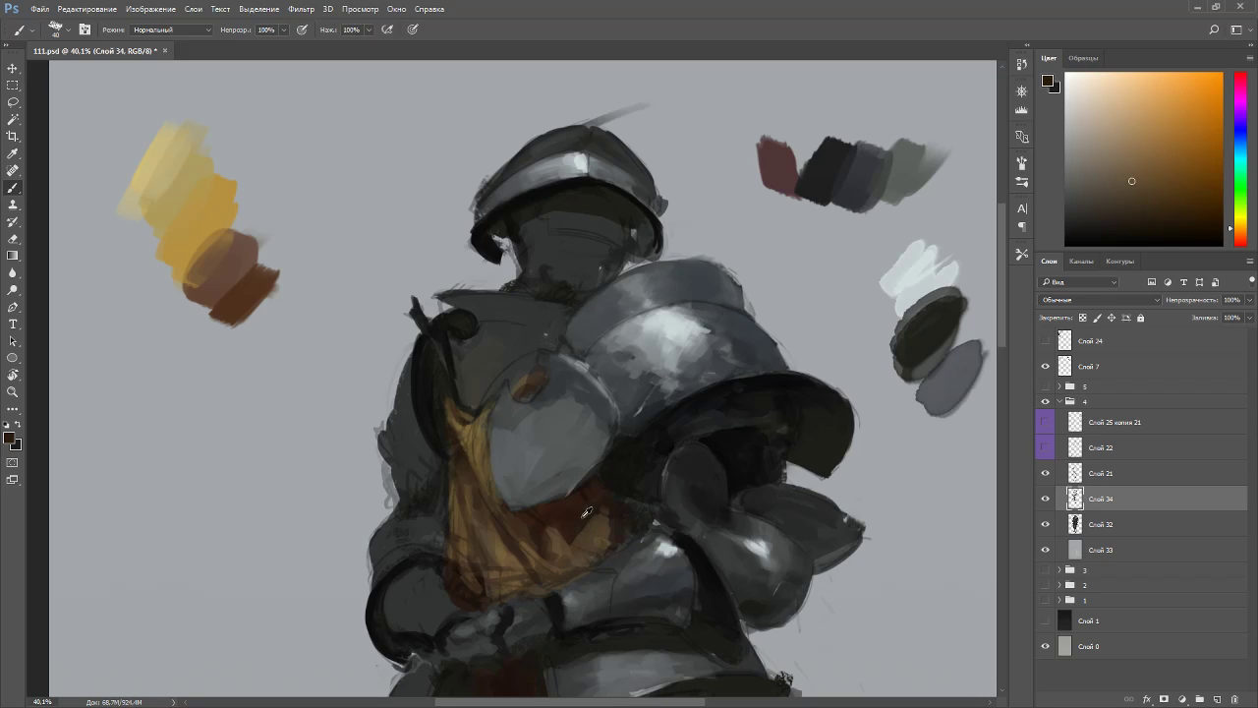
pyautogui.keyDown('alt'); pyautogui.click(587, 509); pyautogui.keyUp('alt')
# - Refine the dark strap above the ochre cloth in near-black with a smaller brush
pyautogui.moveTo(621, 515); pyautogui.dragTo(703, 276)
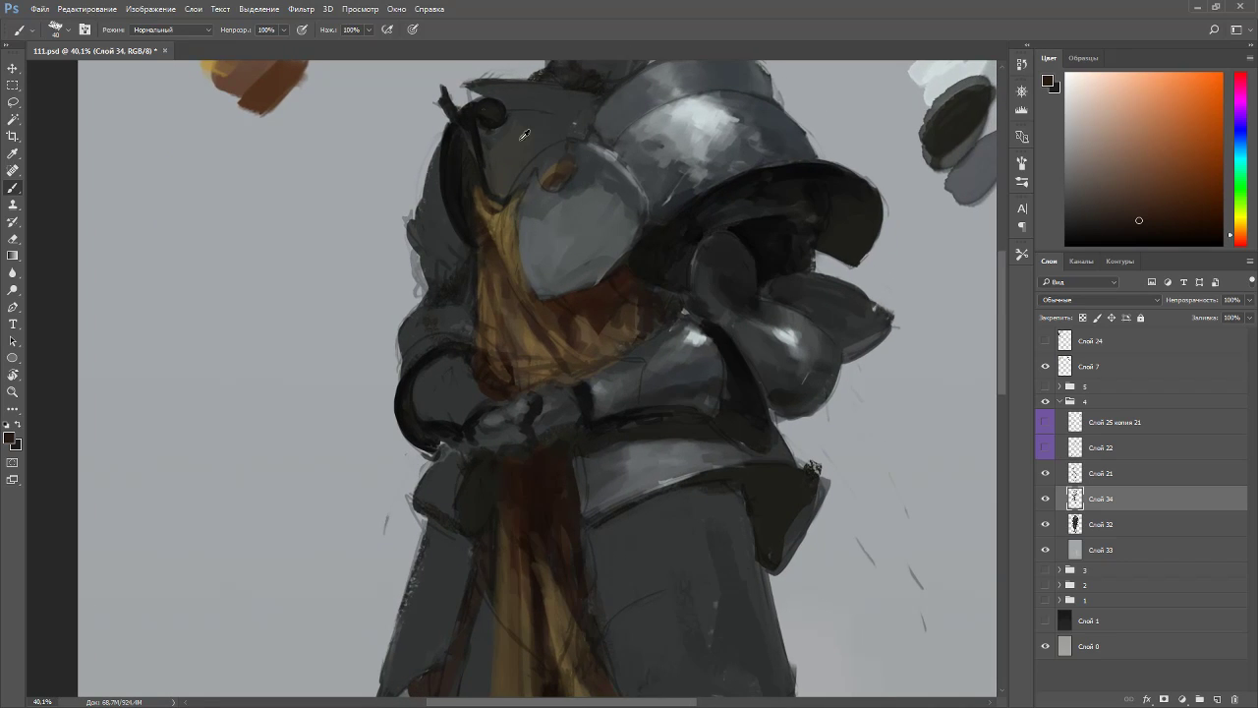
pyautogui.scroll(-6, 581, 160)
pyautogui.scroll(4, 550, 245)
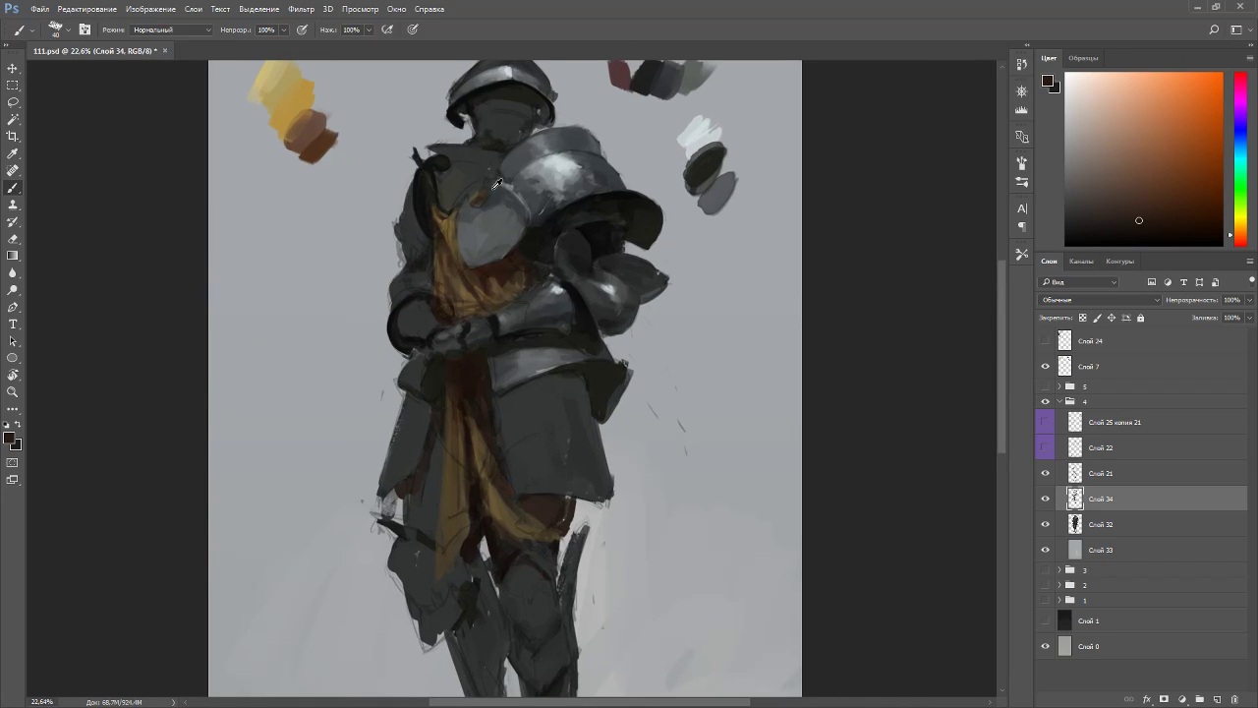
pyautogui.moveTo(503, 234); pyautogui.dragTo(486, 388)
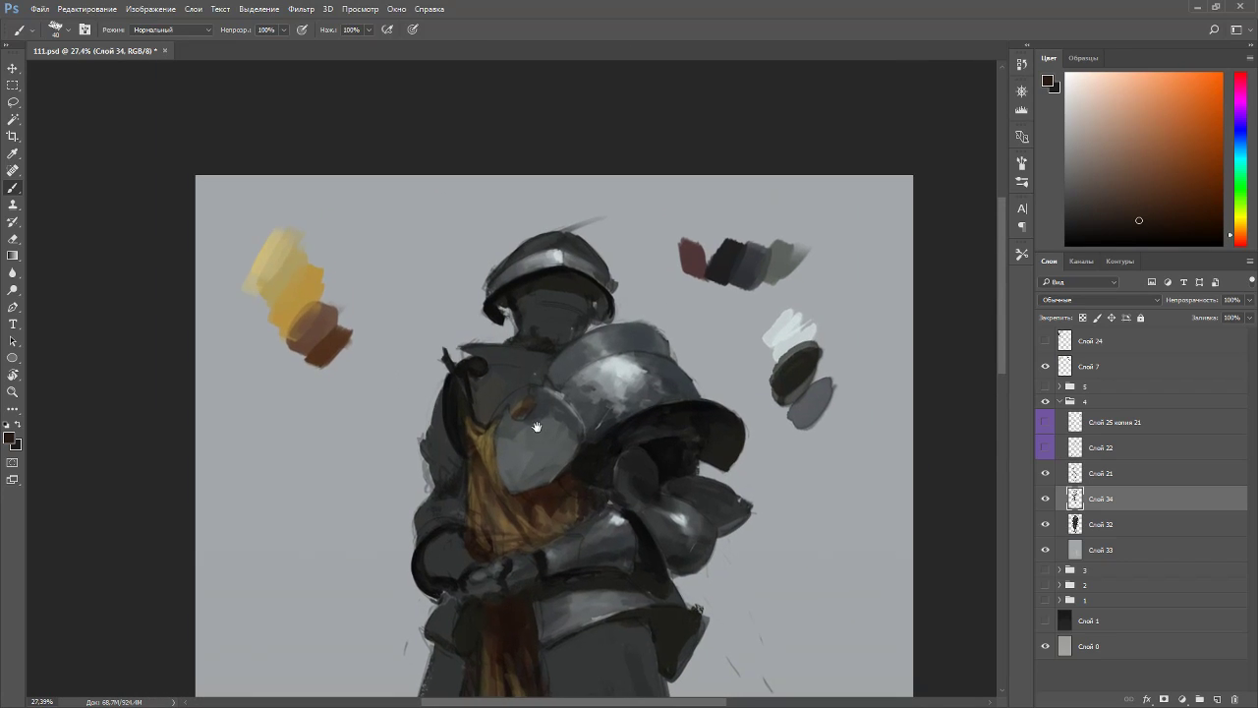
pyautogui.keyDown('alt'); pyautogui.click(472, 393); pyautogui.keyUp('alt')
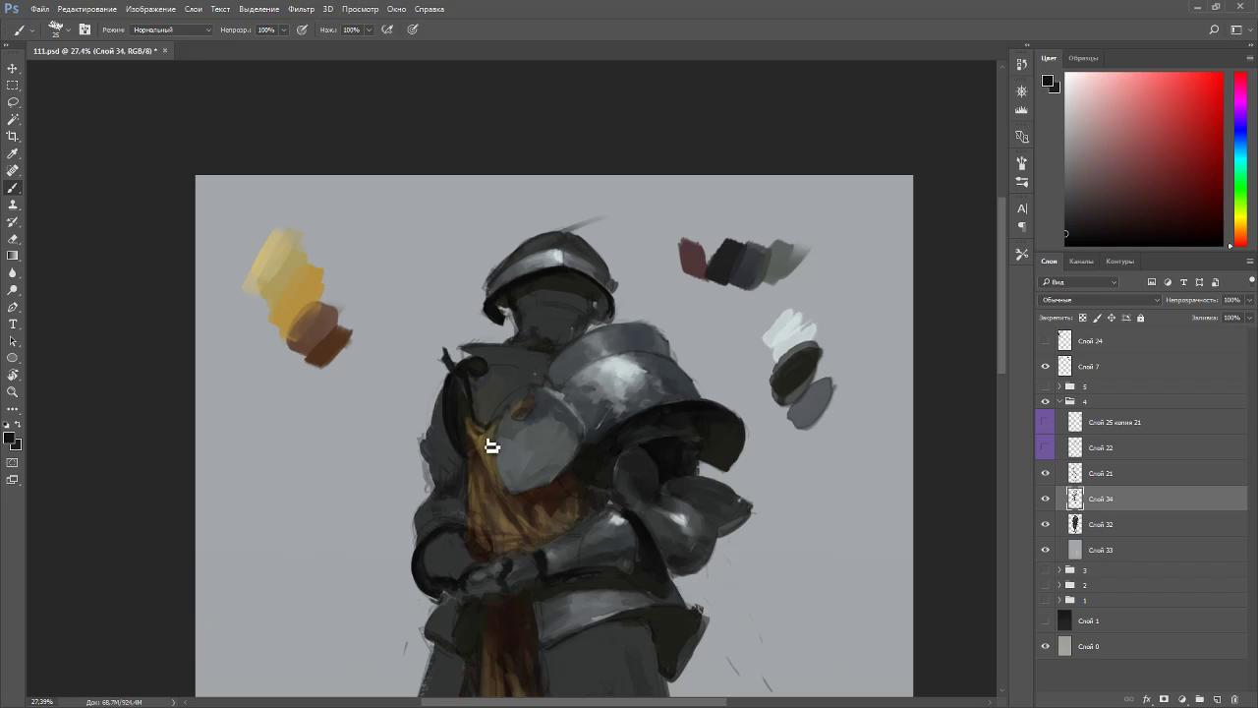
# - Shape the ochre cloth's upper end beside the strap, using sampled ochre, dark grey and dark brown
pyautogui.keyDown('alt'); pyautogui.click(478, 430); pyautogui.keyUp('alt')
pyautogui.press('r')
pyautogui.moveTo(556, 389); pyautogui.dragTo(416, 452)
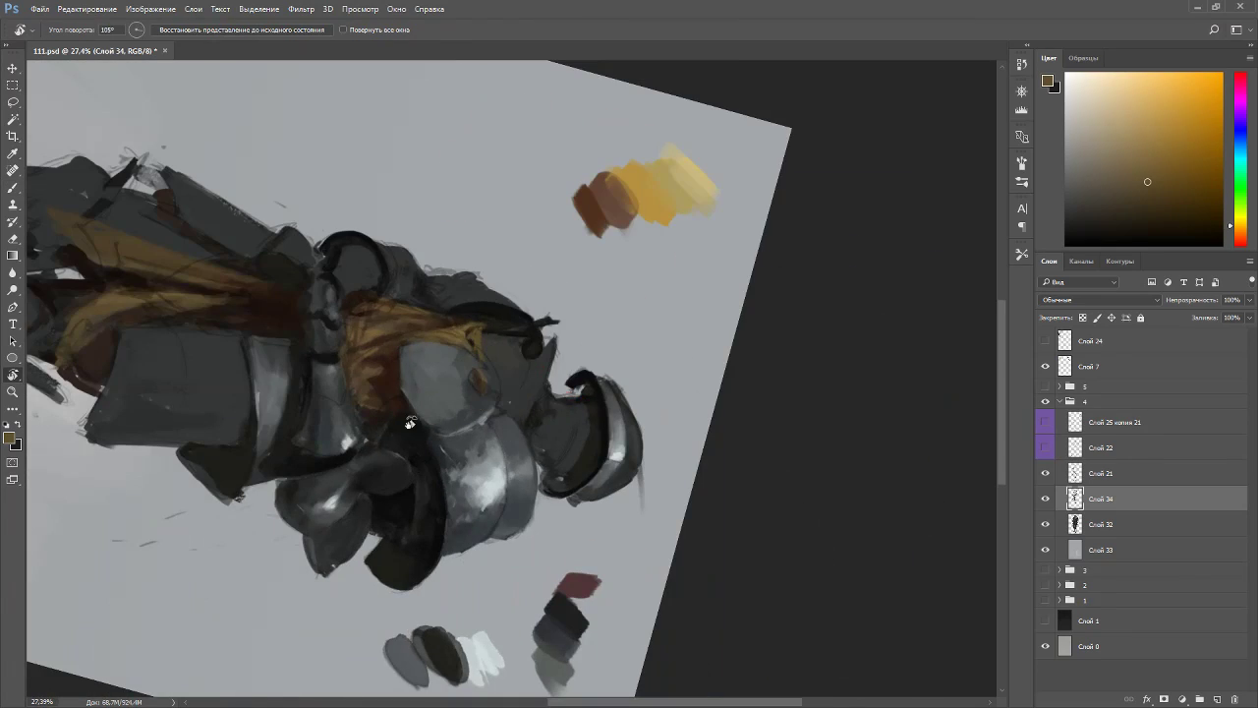
pyautogui.keyDown('alt'); pyautogui.click(399, 380); pyautogui.keyUp('alt')
pyautogui.keyDown('alt'); pyautogui.click(496, 351); pyautogui.keyUp('alt')
pyautogui.moveTo(481, 356); pyautogui.dragTo(480, 341)
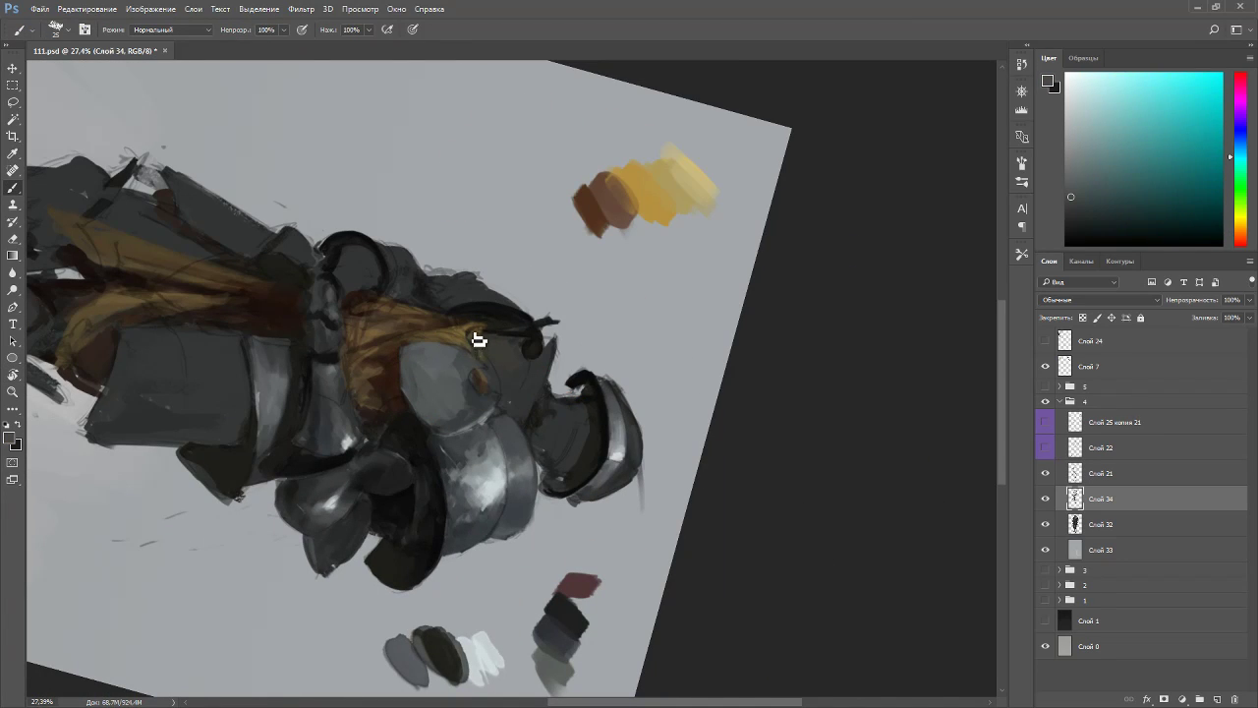
pyautogui.keyDown('alt'); pyautogui.click(401, 385); pyautogui.keyUp('alt')
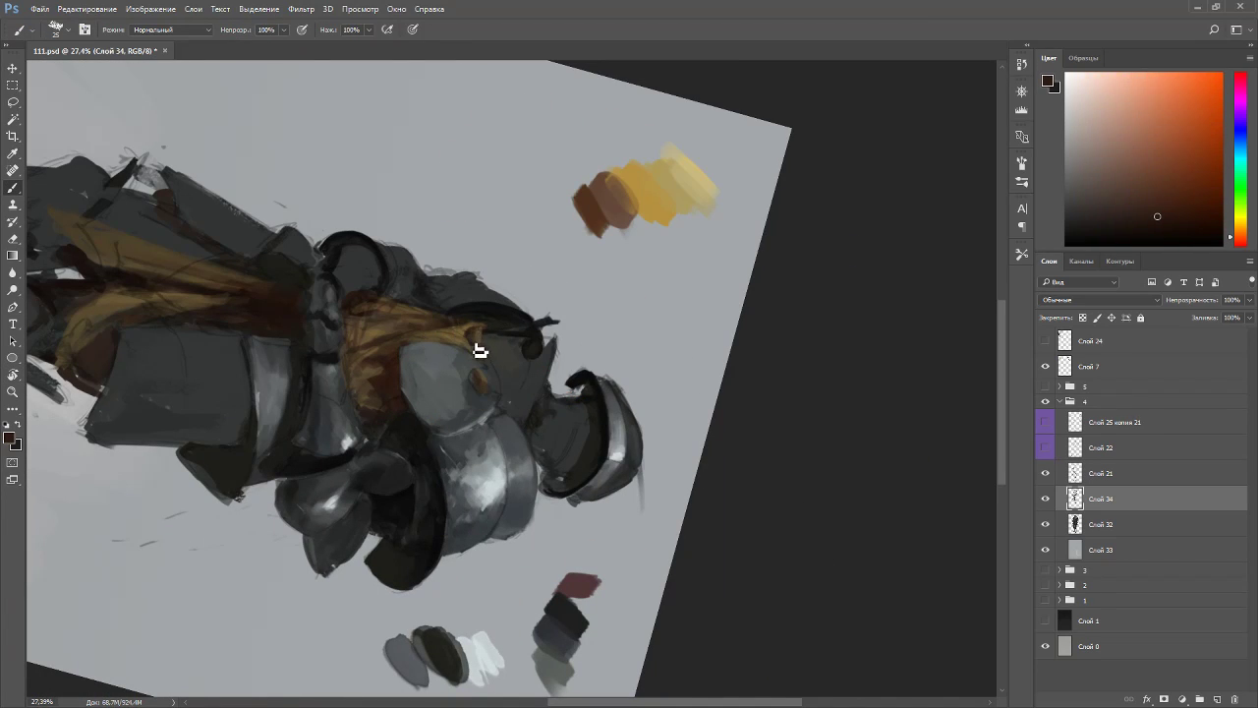
# - Extend the ochre-brown cloth along the round chest plate's upper edge to the small patch, trimming it with sampled greys
pyautogui.keyDown('alt'); pyautogui.click(489, 372); pyautogui.keyUp('alt')
pyautogui.press('Escape')
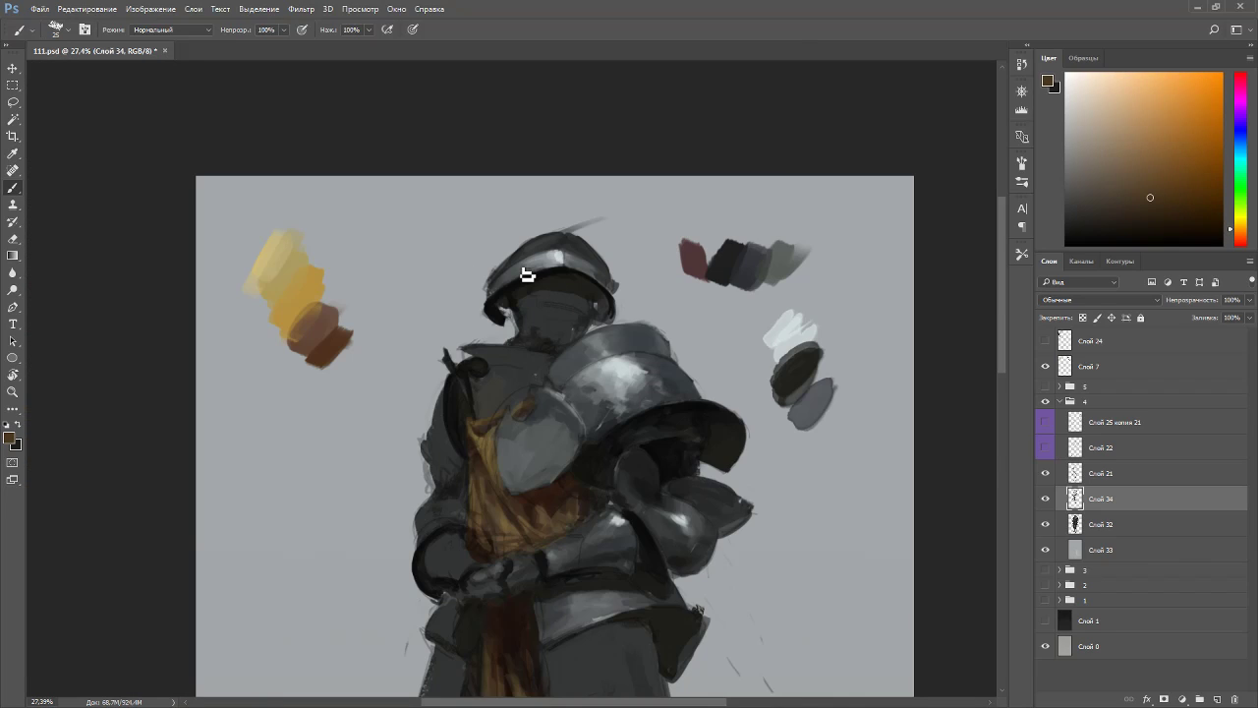
pyautogui.keyDown('alt'); pyautogui.click(520, 407); pyautogui.keyUp('alt')
pyautogui.keyDown('alt'); pyautogui.click(542, 401); pyautogui.keyUp('alt')
pyautogui.keyDown('alt'); pyautogui.click(542, 373); pyautogui.keyUp('alt')
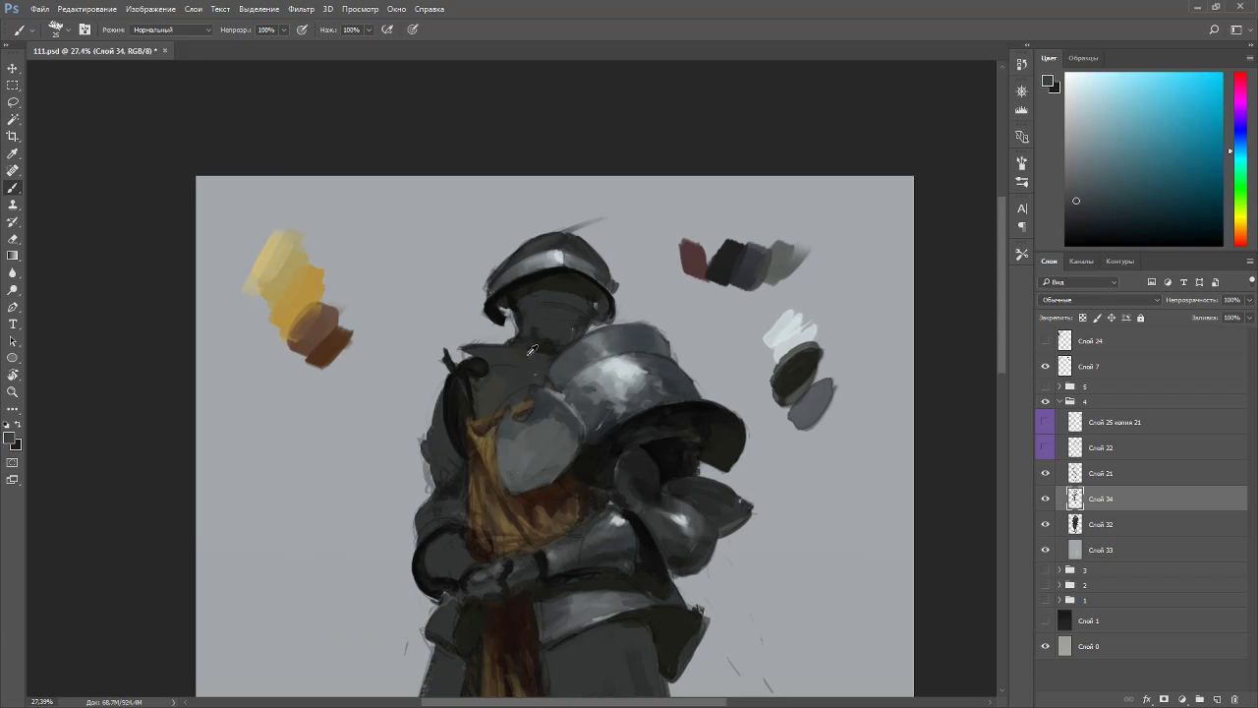
# - Set the brush size to 70 and repaint the round chest plate in sampled greys, with a light grey highlight near its lower edge
pyautogui.press(']')
pyautogui.press(']')
pyautogui.moveTo(537, 414)
pyautogui.mouseDown()
pyautogui.moveTo(530, 454)
pyautogui.moveTo(515, 424)
pyautogui.moveTo(508, 463)
pyautogui.mouseUp()
pyautogui.keyDown('alt'); pyautogui.click(533, 456); pyautogui.keyUp('alt')
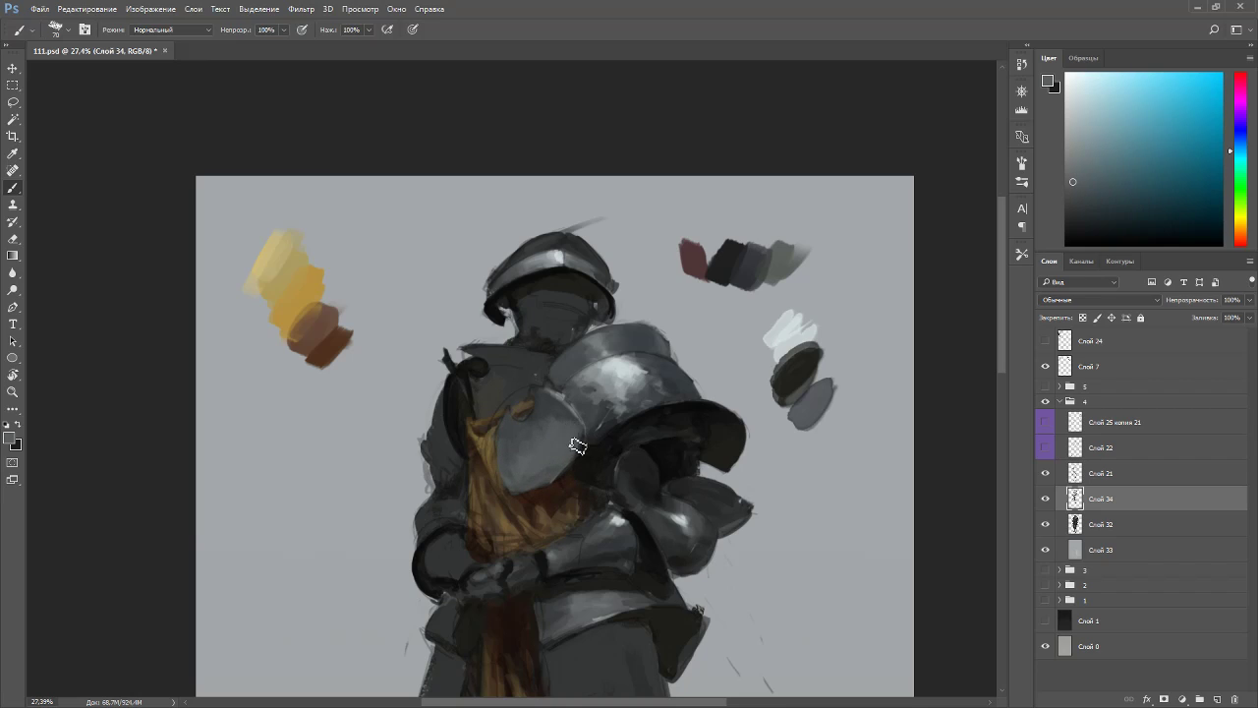
pyautogui.keyDown('alt'); pyautogui.click(547, 474); pyautogui.keyUp('alt')
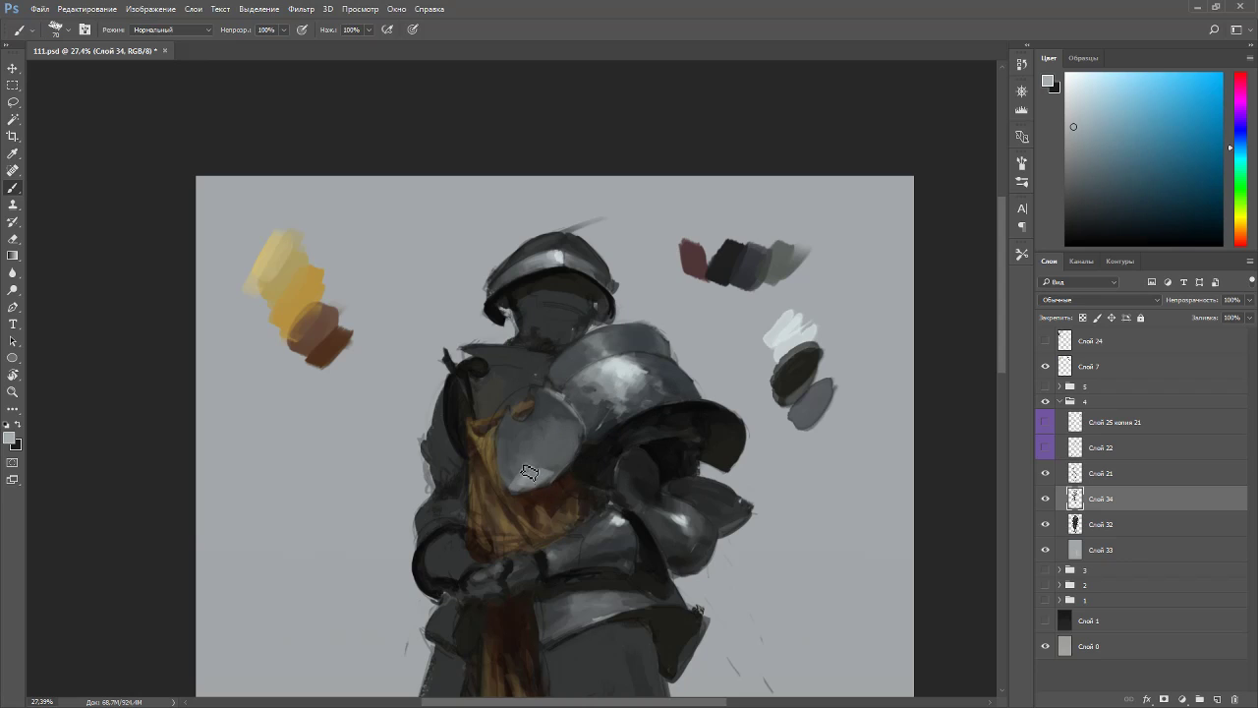
pyautogui.keyDown('alt'); pyautogui.click(526, 465); pyautogui.keyUp('alt')
# - Smooth the shading across the round chest plate with sampled mid and dark greys
pyautogui.moveTo(524, 494)
pyautogui.mouseDown()
pyautogui.moveTo(545, 453)
pyautogui.moveTo(561, 477)
pyautogui.moveTo(572, 457)
pyautogui.moveTo(351, 356)
pyautogui.moveTo(358, 329)
pyautogui.mouseUp()
pyautogui.press('r')
pyautogui.keyDown('alt'); pyautogui.click(446, 330); pyautogui.keyUp('alt')
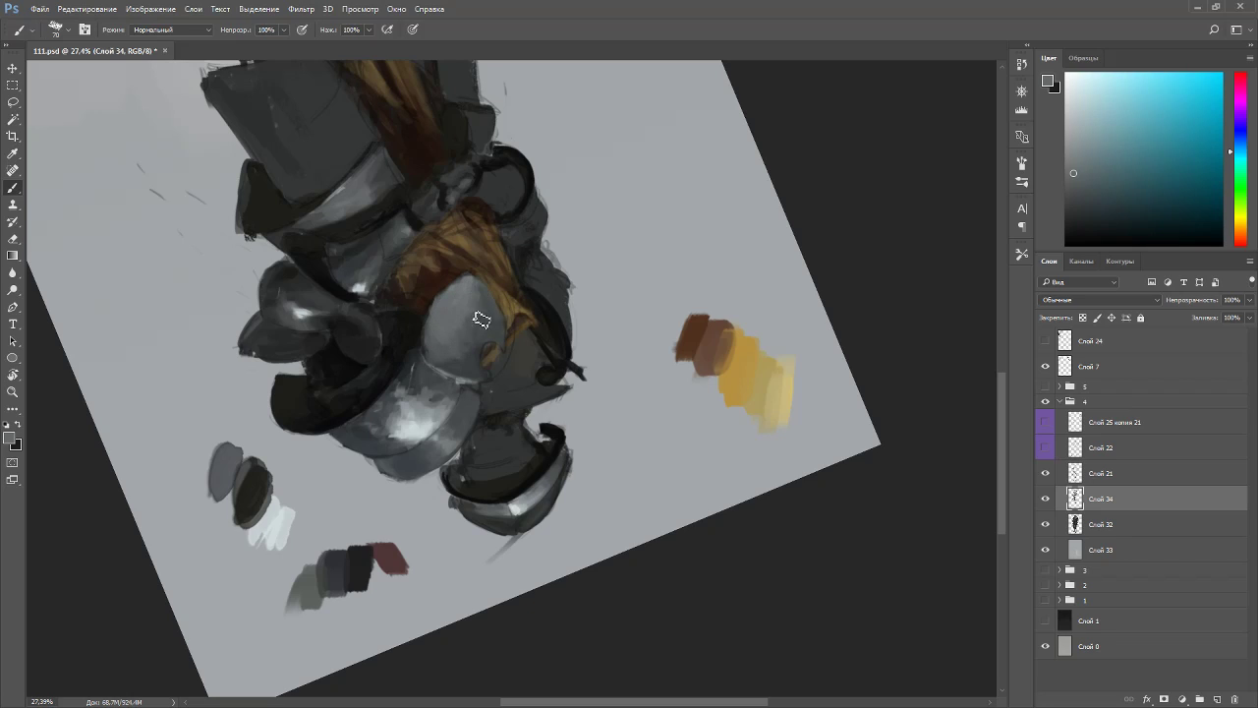
pyautogui.moveTo(487, 326); pyautogui.dragTo(463, 349)
pyautogui.press('Escape')
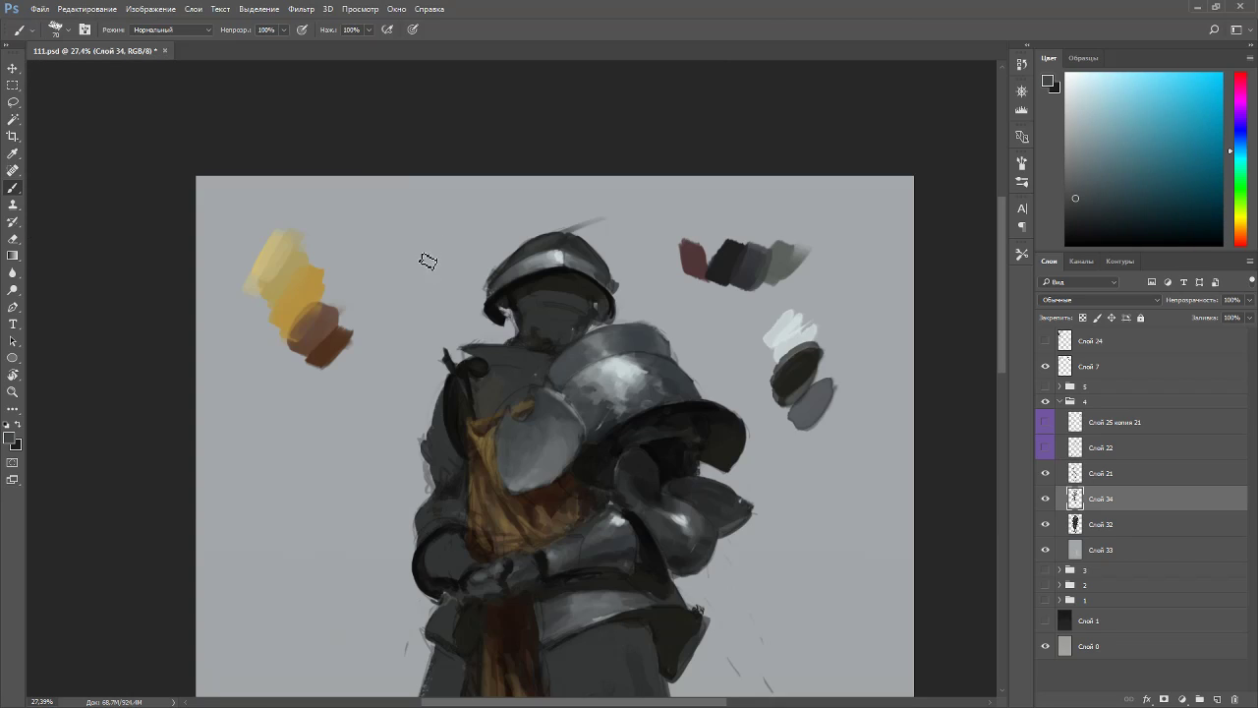
pyautogui.keyDown('alt'); pyautogui.click(513, 468); pyautogui.keyUp('alt')
pyautogui.keyDown('alt'); pyautogui.click(558, 448); pyautogui.keyUp('alt')
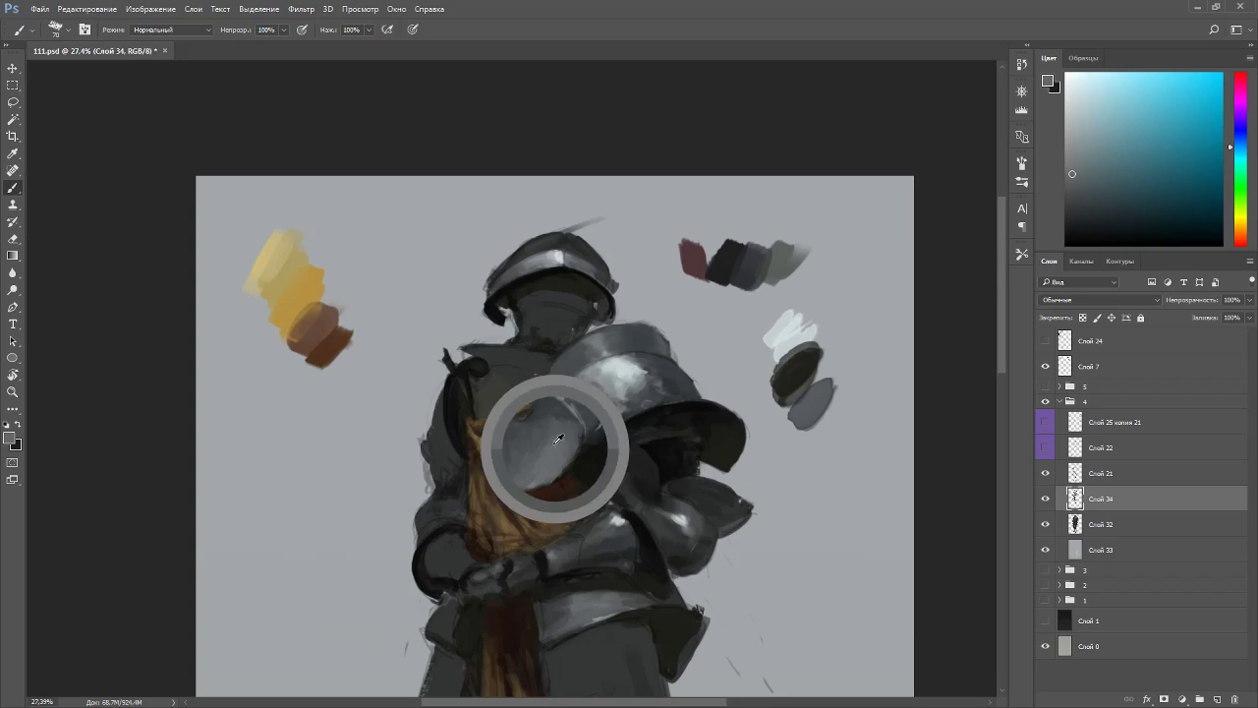
pyautogui.keyDown('alt'); pyautogui.click(573, 402); pyautogui.keyUp('alt')
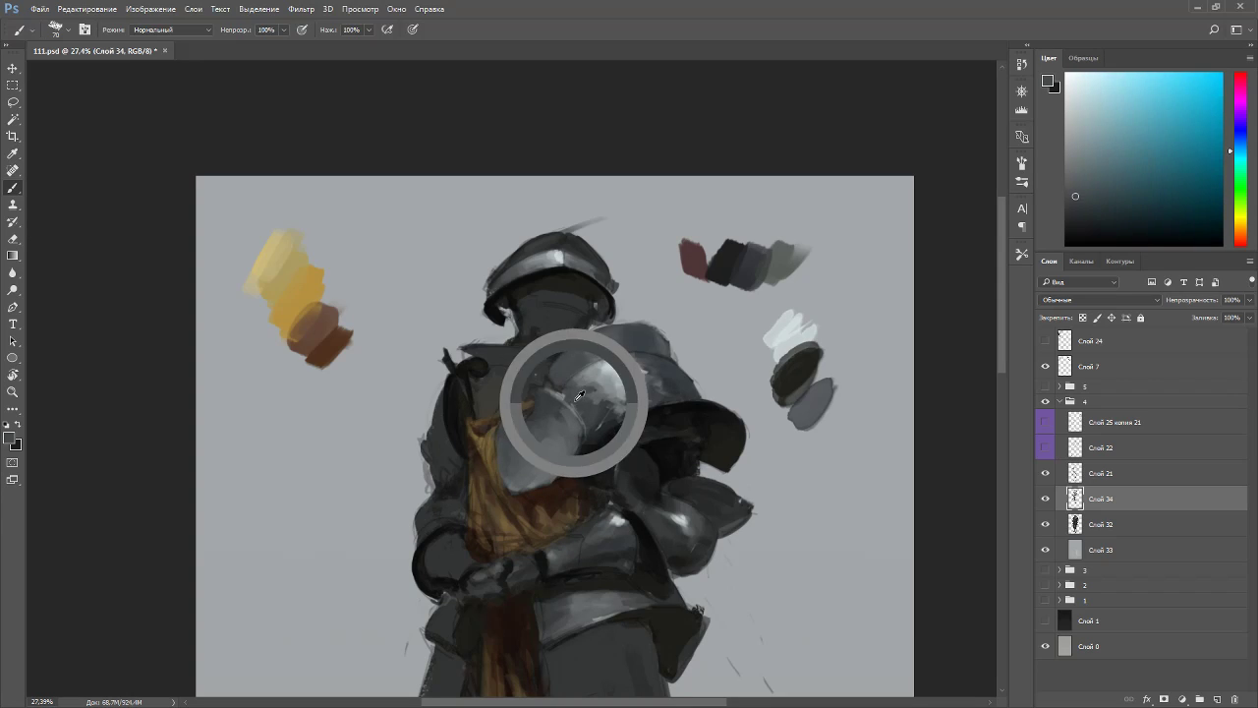
# - Reduce the brush size to 35 and sharpen the round chest plate's edge against the shoulder plate and the shadow below
pyautogui.press('[')
pyautogui.press('[')
pyautogui.press('[')
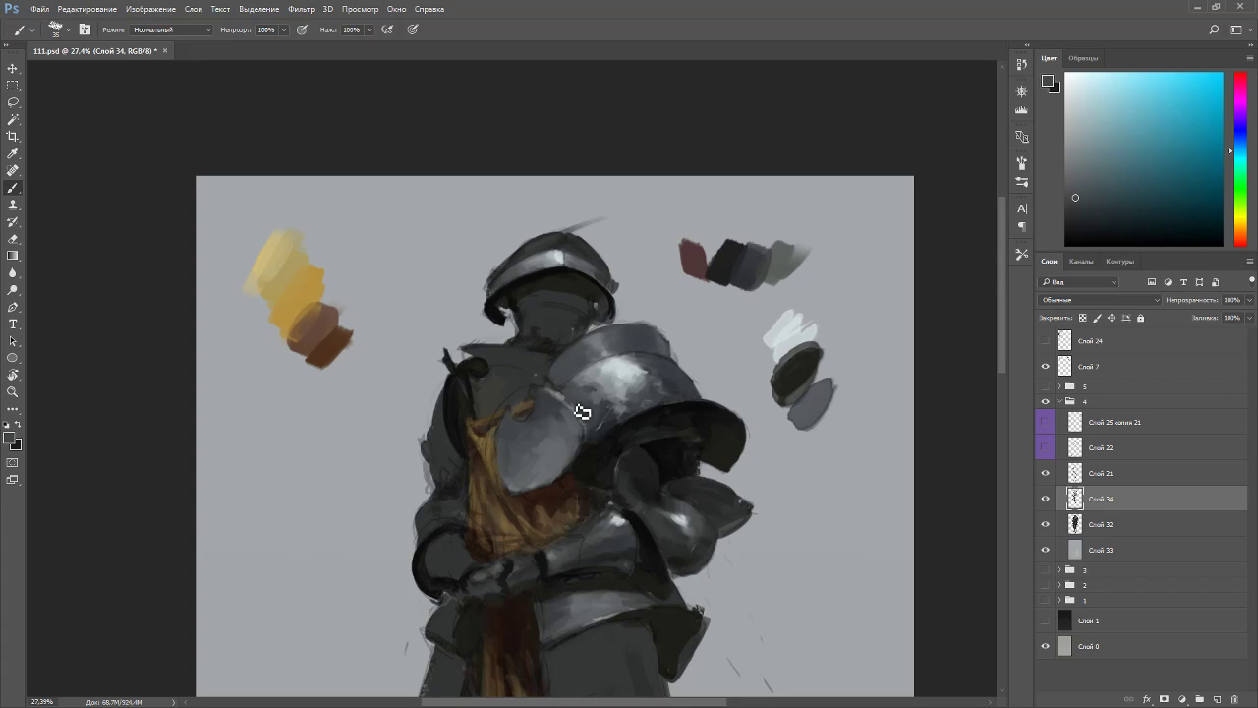
pyautogui.keyDown('alt'); pyautogui.click(554, 398); pyautogui.keyUp('alt')
pyautogui.keyDown('alt'); pyautogui.click(571, 432); pyautogui.keyUp('alt')
pyautogui.keyDown('alt'); pyautogui.click(575, 430); pyautogui.keyUp('alt')
pyautogui.keyDown('alt'); pyautogui.click(583, 463); pyautogui.keyUp('alt')
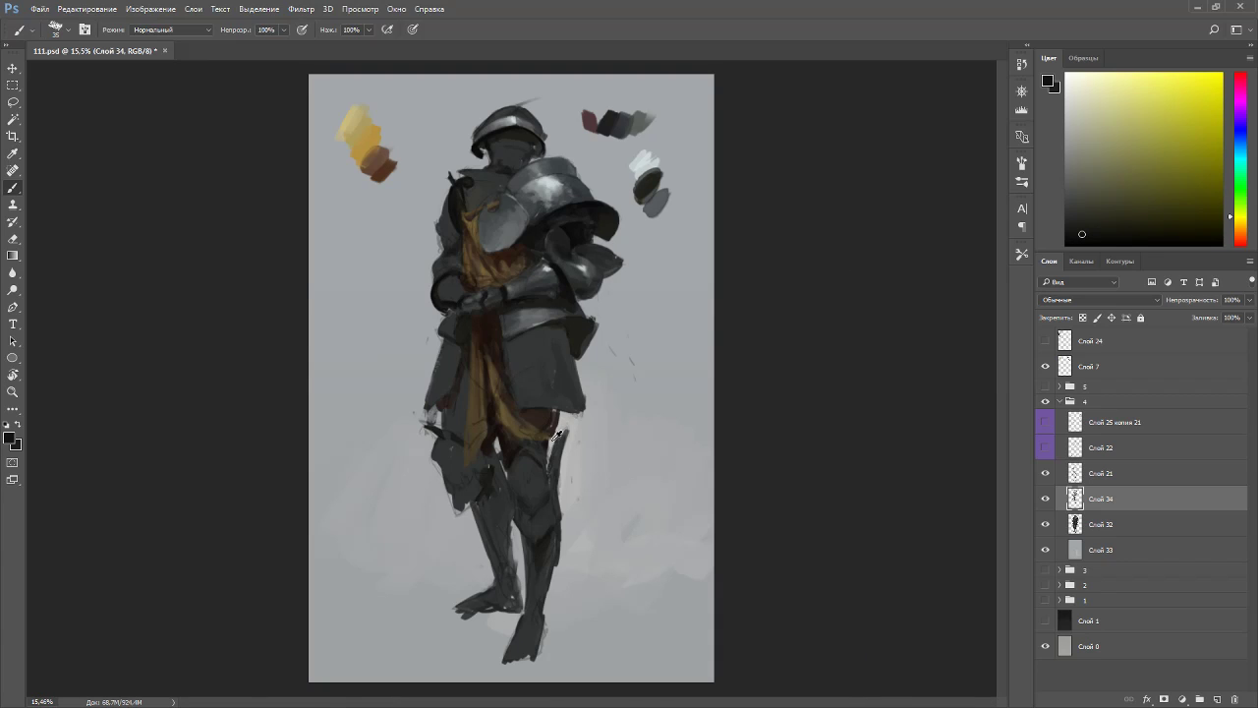
# - Deepen the dark red-brown folds of the cloth hanging below the waist and beside the thigh, tidying the ochre strip's edges
pyautogui.scroll(3, 551, 403)
pyautogui.moveTo(598, 306); pyautogui.dragTo(628, 404)
pyautogui.scroll(-1, 591, 354)
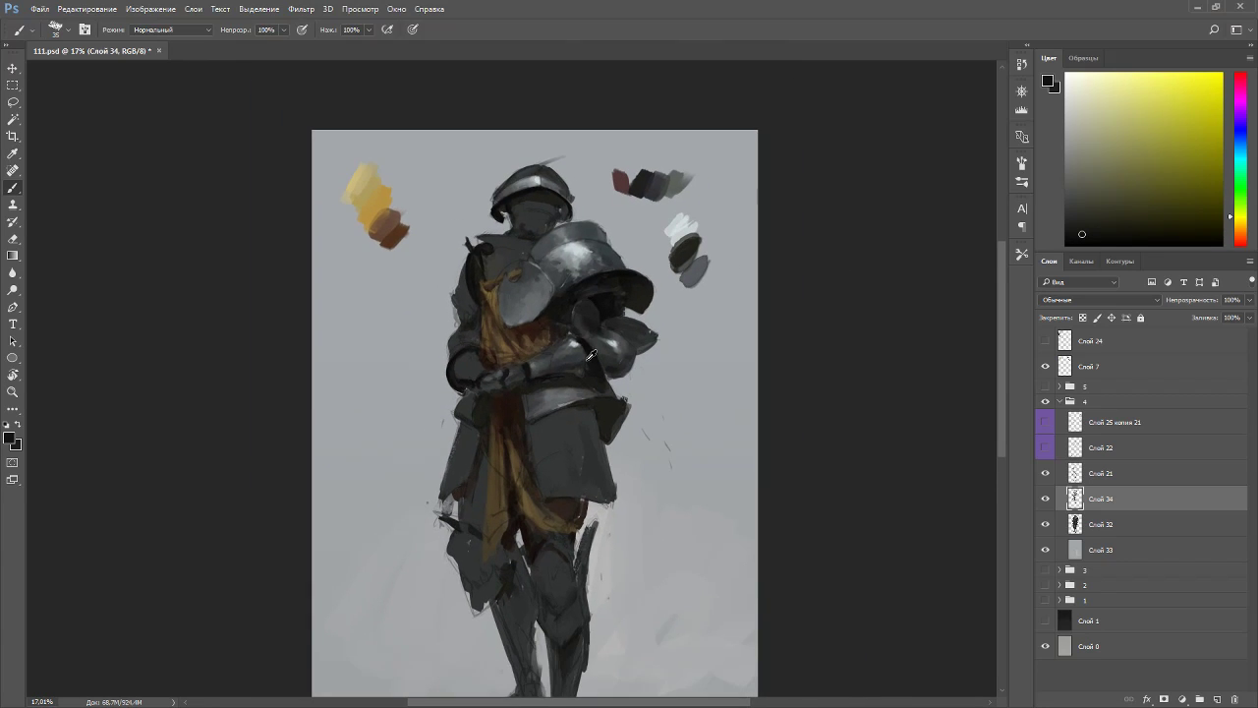
pyautogui.scroll(-1, 558, 285)
pyautogui.scroll(2, 520, 239)
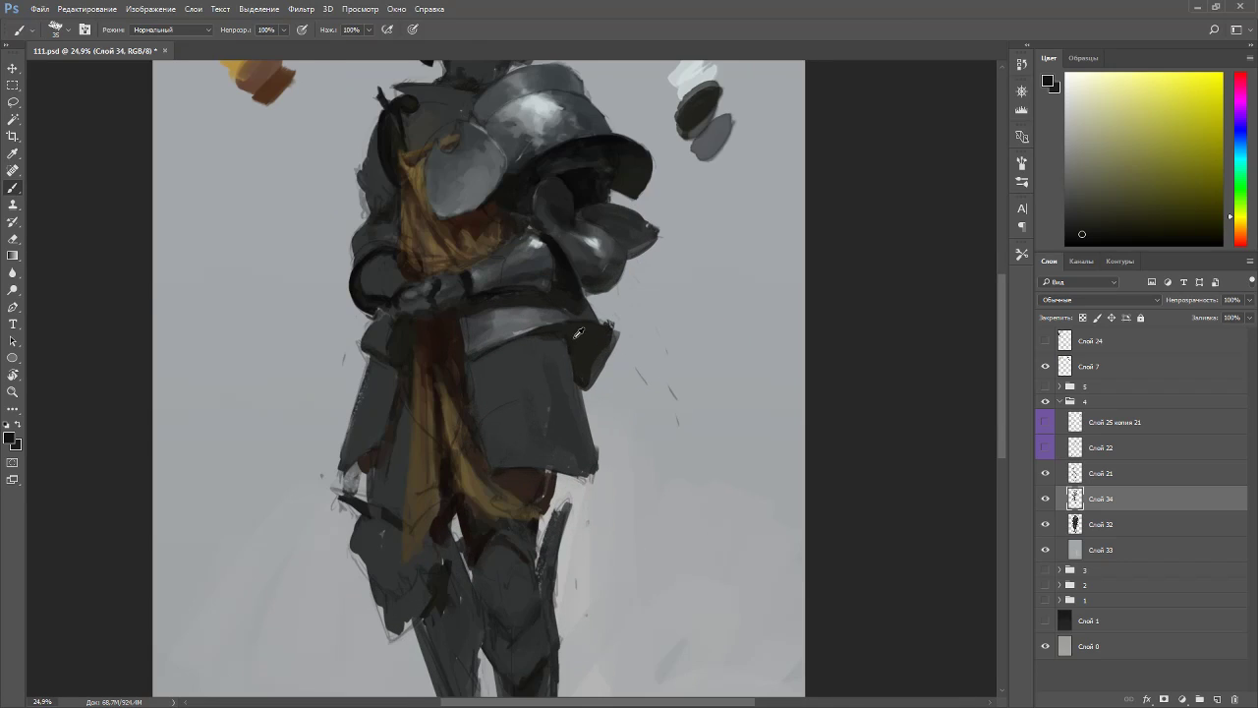
pyautogui.keyDown('alt'); pyautogui.click(459, 346); pyautogui.keyUp('alt')
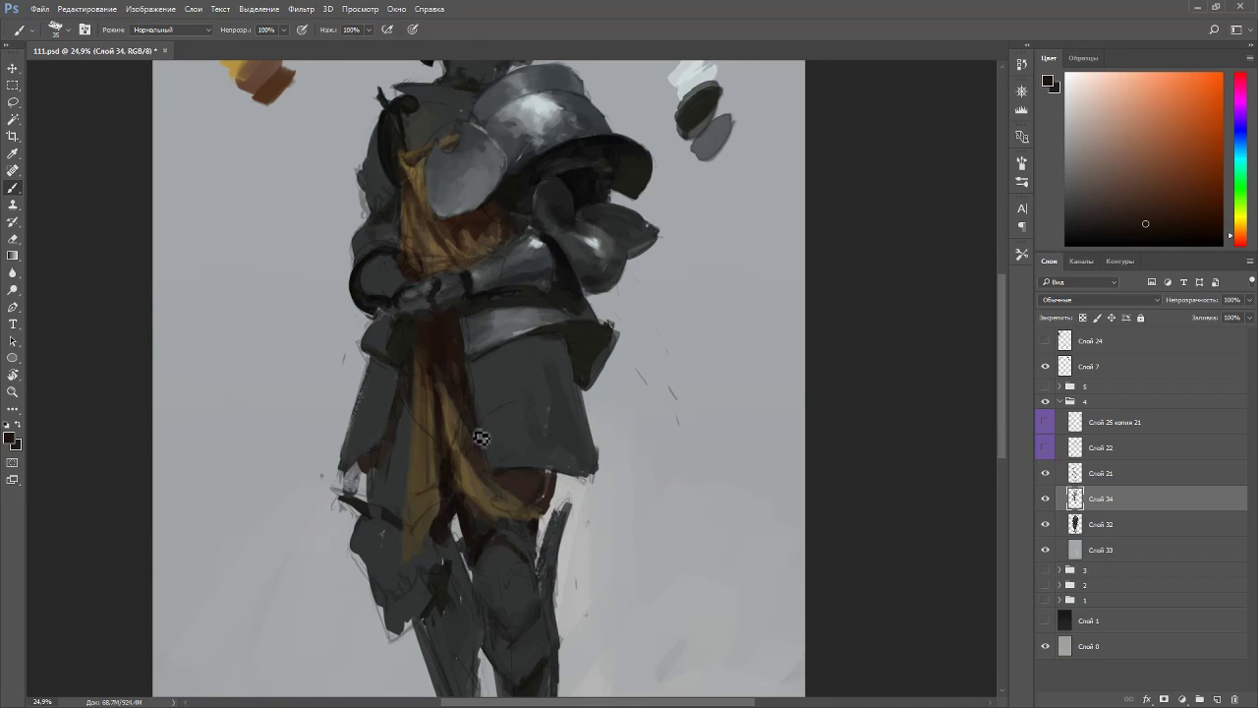
pyautogui.keyDown('alt'); pyautogui.click(553, 487); pyautogui.keyUp('alt')
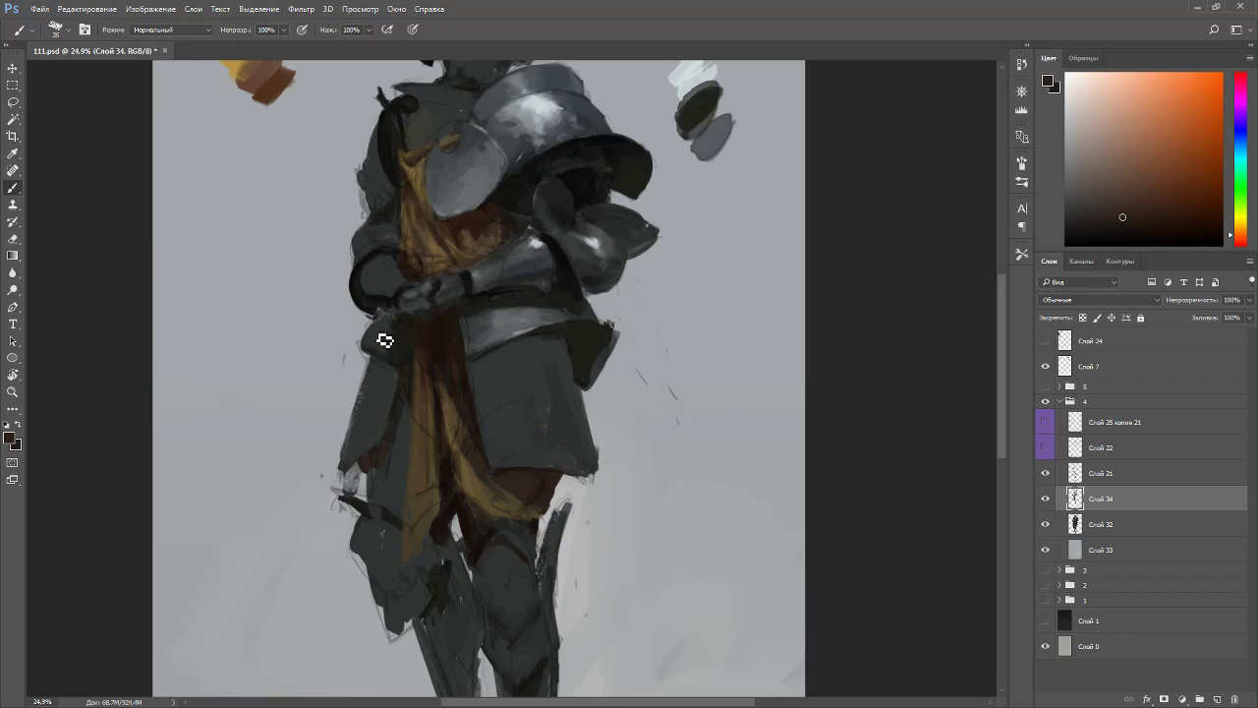
pyautogui.keyDown('alt'); pyautogui.click(450, 512); pyautogui.keyUp('alt')
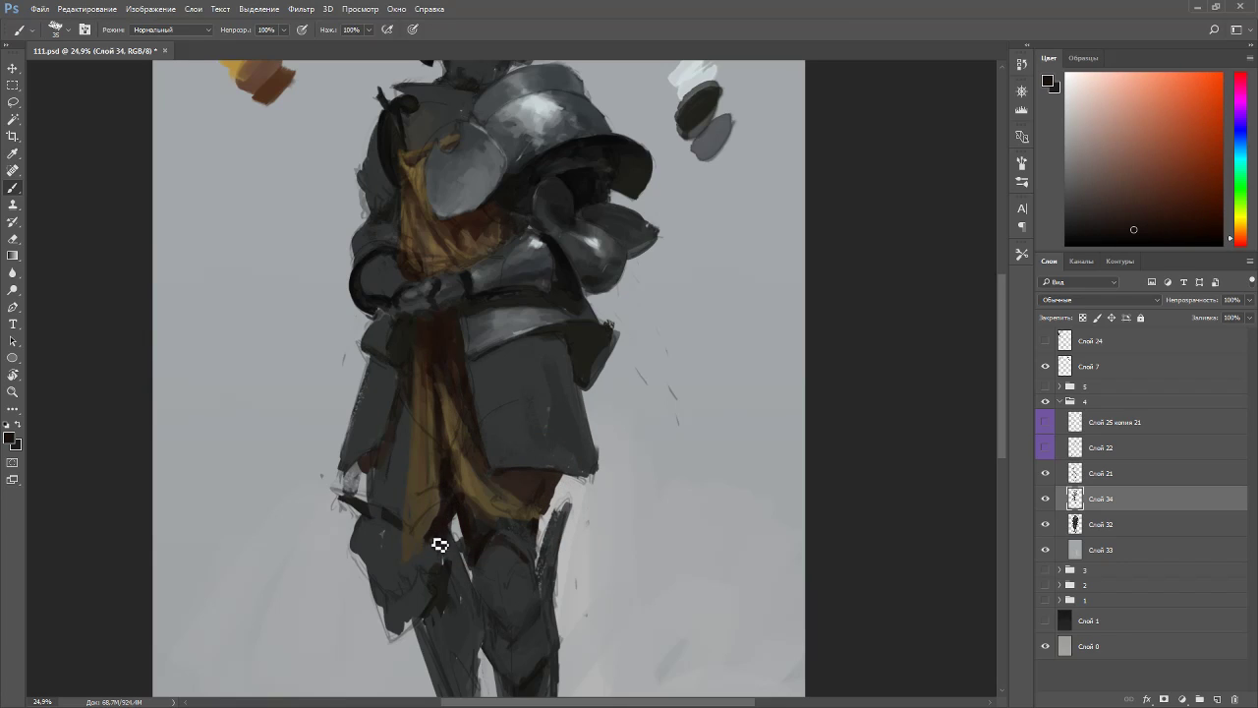
pyautogui.keyDown('alt'); pyautogui.click(416, 513); pyautogui.keyUp('alt')
# - Hide the sketch layer Слой 21 and merge Слой 34 into the figure layer Слой 32
pyautogui.click(1052, 475)
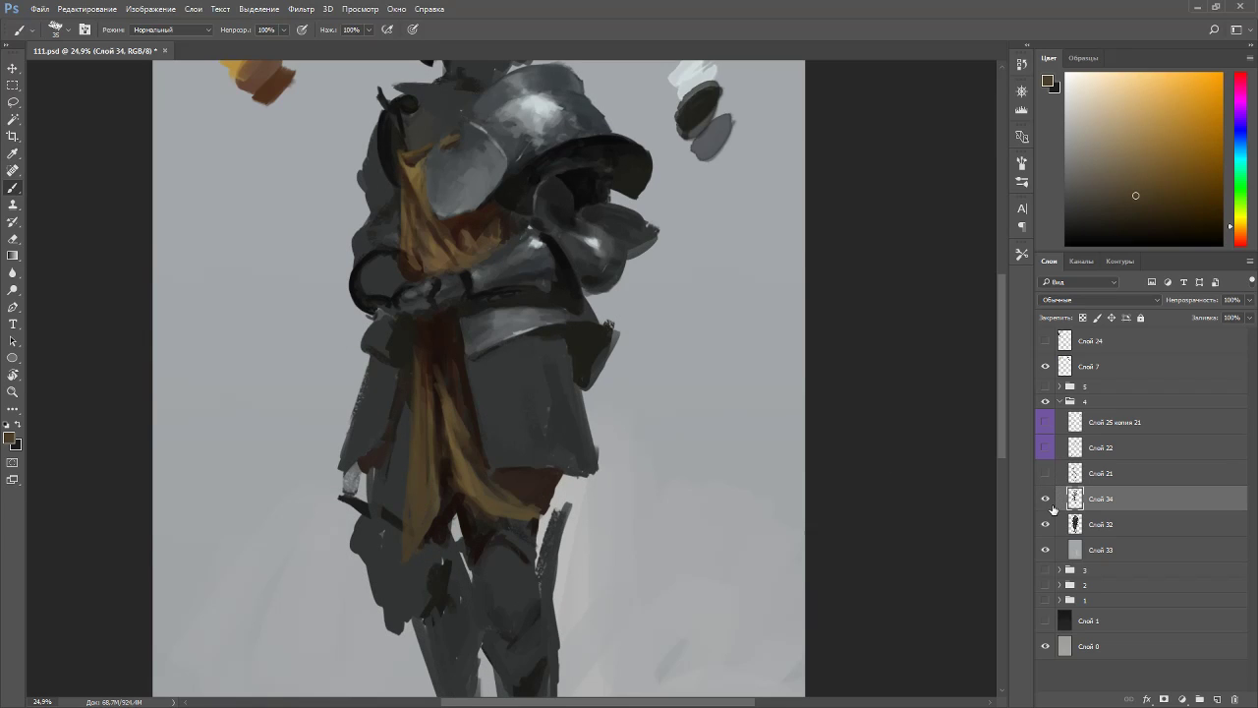
pyautogui.press('e')
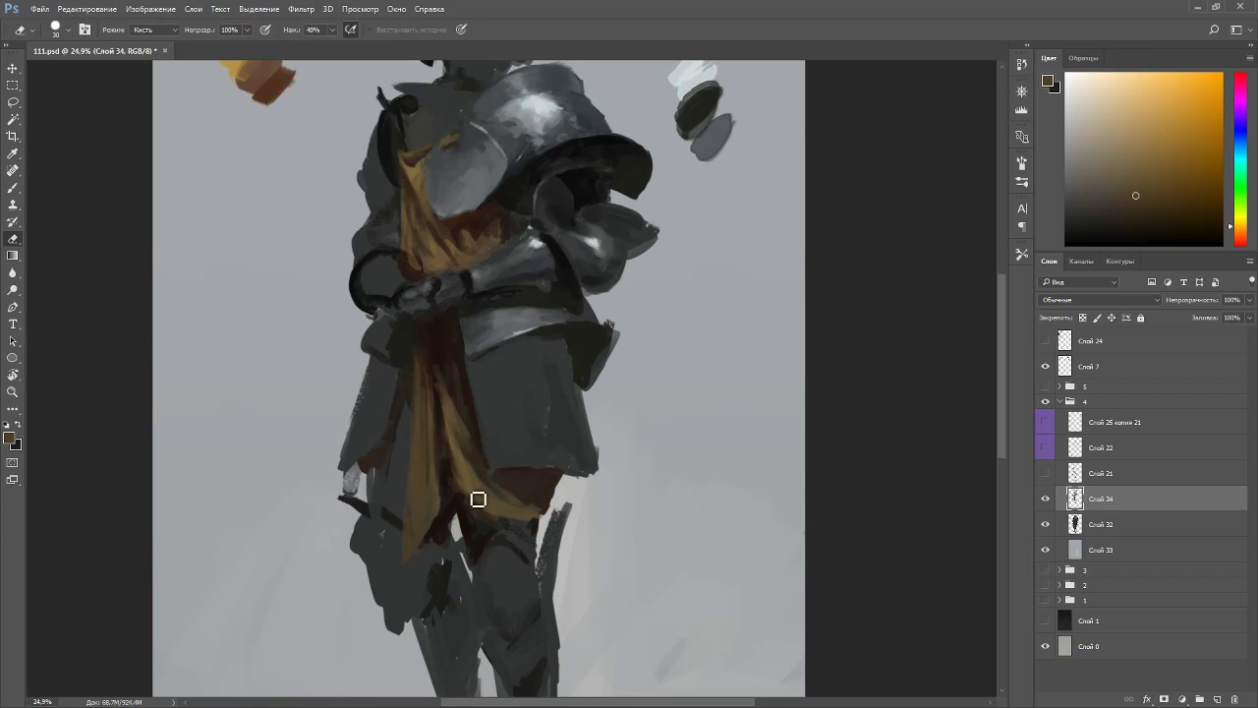
pyautogui.click(1046, 500)
pyautogui.click(1046, 500)
pyautogui.click(1046, 525)
pyautogui.click(1046, 525)
pyautogui.click(1047, 505)
pyautogui.click(1047, 503)
pyautogui.hotkey('ctrl', 'e')
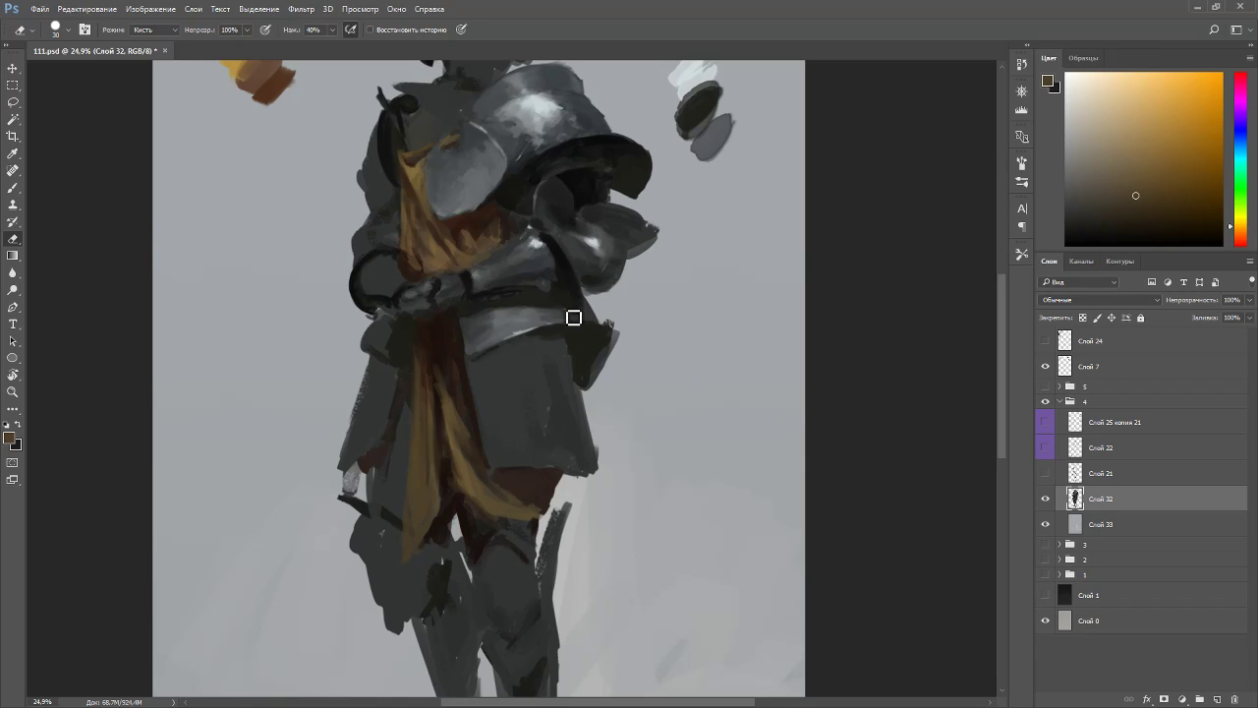
# - Clean up the outlines of the skirt plates and hip flap by erasing stray edges and repainting them in sampled dark greys
pyautogui.moveTo(458, 368); pyautogui.dragTo(560, 368)
pyautogui.moveTo(472, 502)
pyautogui.mouseDown()
pyautogui.moveTo(483, 472)
pyautogui.moveTo(482, 502)
pyautogui.mouseUp()
pyautogui.press('b')
pyautogui.keyDown('alt'); pyautogui.click(483, 406); pyautogui.keyUp('alt')
pyautogui.moveTo(483, 406); pyautogui.dragTo(467, 469)
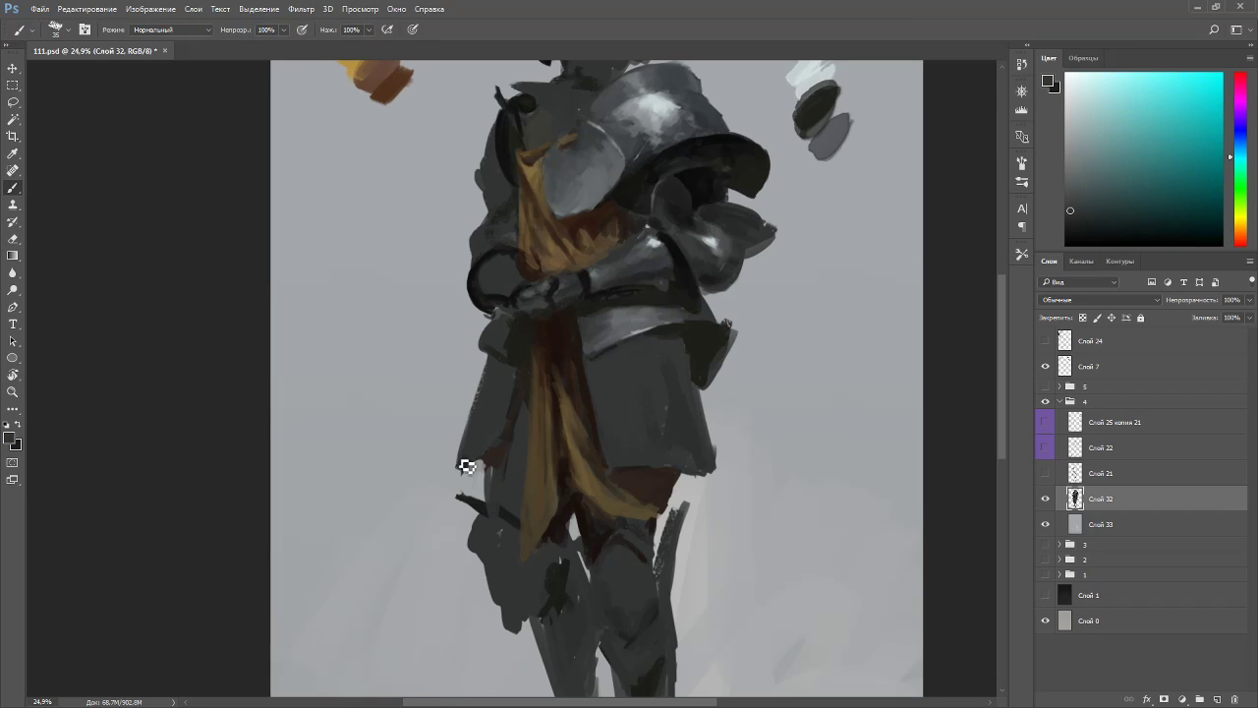
pyautogui.press('e')
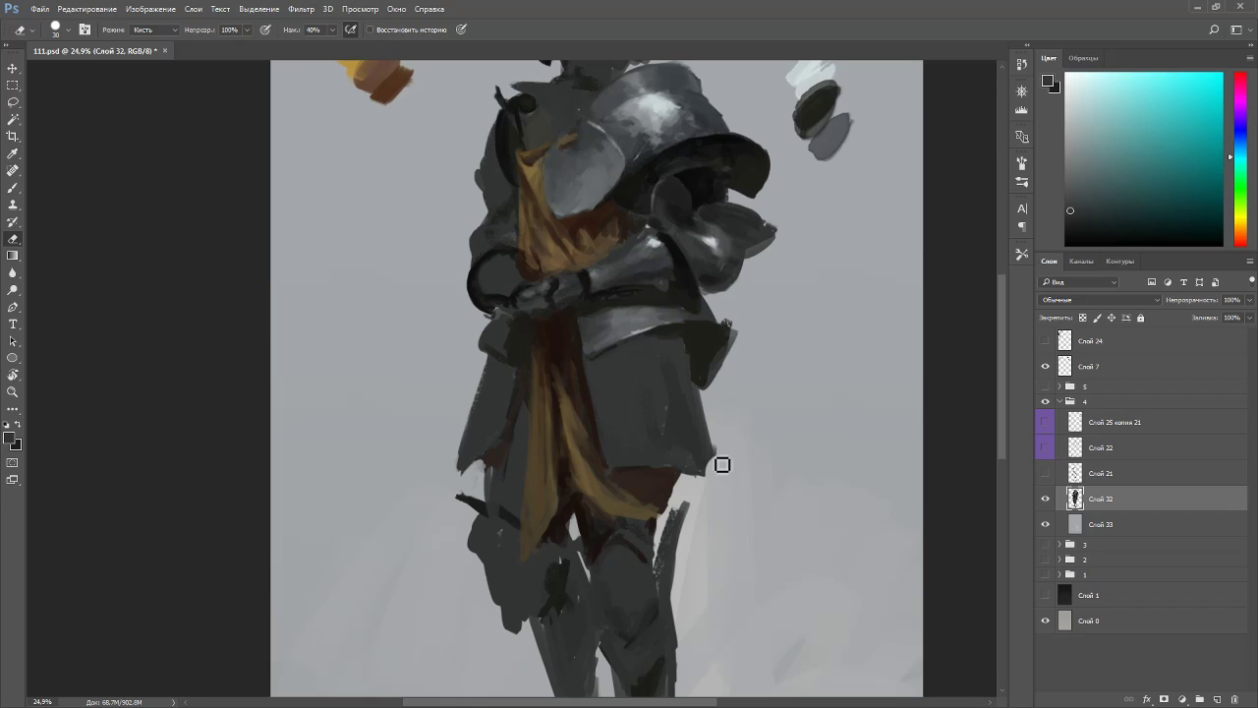
pyautogui.press('b')
pyautogui.keyDown('alt'); pyautogui.click(720, 352); pyautogui.keyUp('alt')
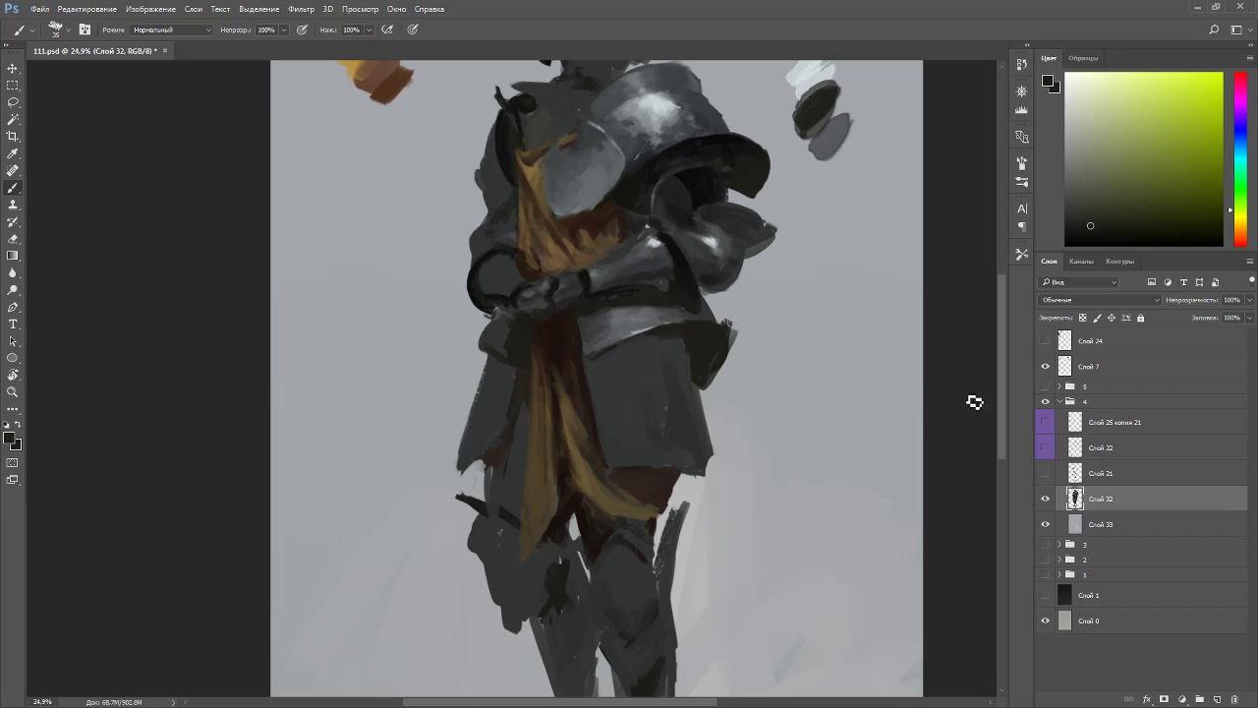
# - Show the sketch layer Слой 21 and refine the hip plate's outer corner on Слой 32 with sampled dark greys
pyautogui.click(1047, 474)
pyautogui.press('r')
pyautogui.moveTo(747, 310)
pyautogui.mouseDown()
pyautogui.moveTo(690, 209)
pyautogui.moveTo(470, 136)
pyautogui.mouseUp()
pyautogui.press('b')
pyautogui.keyDown('alt'); pyautogui.click(472, 175); pyautogui.keyUp('alt')
pyautogui.keyDown('alt'); pyautogui.click(452, 189); pyautogui.keyUp('alt')
pyautogui.keyDown('alt'); pyautogui.click(453, 187); pyautogui.keyUp('alt')
pyautogui.moveTo(457, 193); pyautogui.dragTo(482, 168)
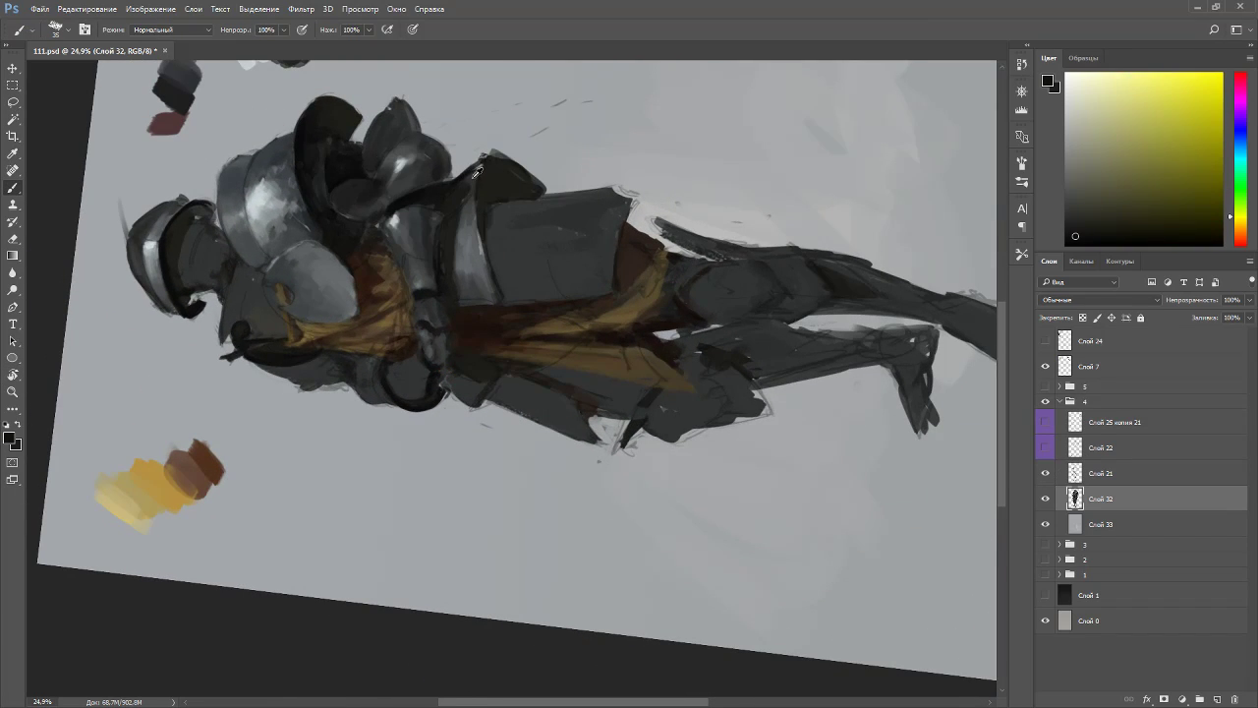
pyautogui.keyDown('alt'); pyautogui.click(462, 190); pyautogui.keyUp('alt')
pyautogui.keyDown('alt'); pyautogui.click(462, 193); pyautogui.keyUp('alt')
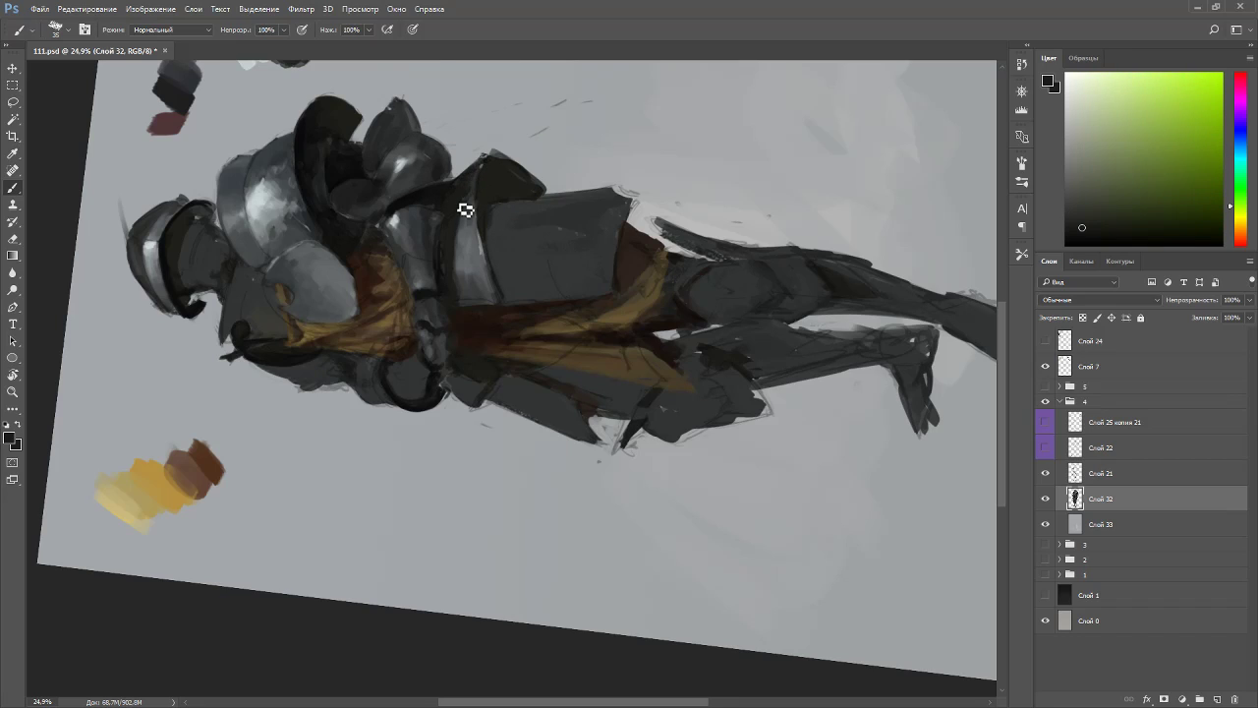
# - Round off the dark underside of the hip flap beside the skirt plate, following the sketch in sampled near-black tones
pyautogui.press('r')
pyautogui.press('Escape')
pyautogui.press('e')
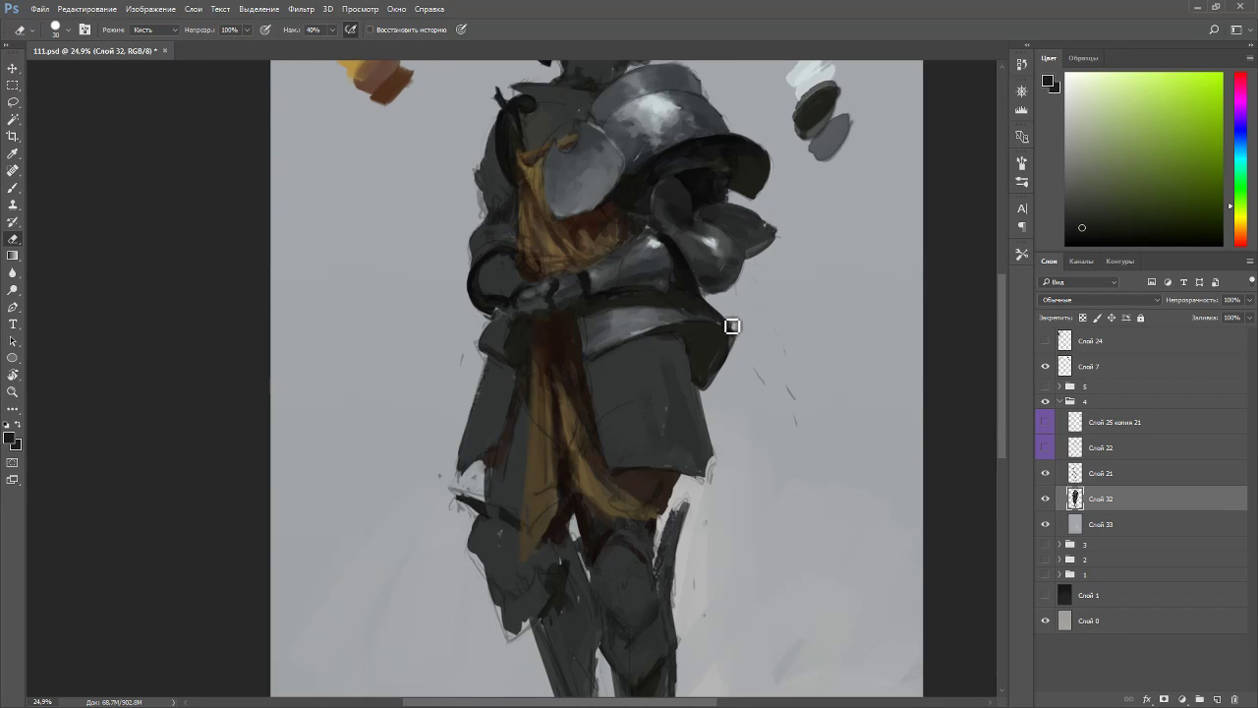
pyautogui.press('b')
pyautogui.keyDown('alt'); pyautogui.click(729, 335); pyautogui.keyUp('alt')
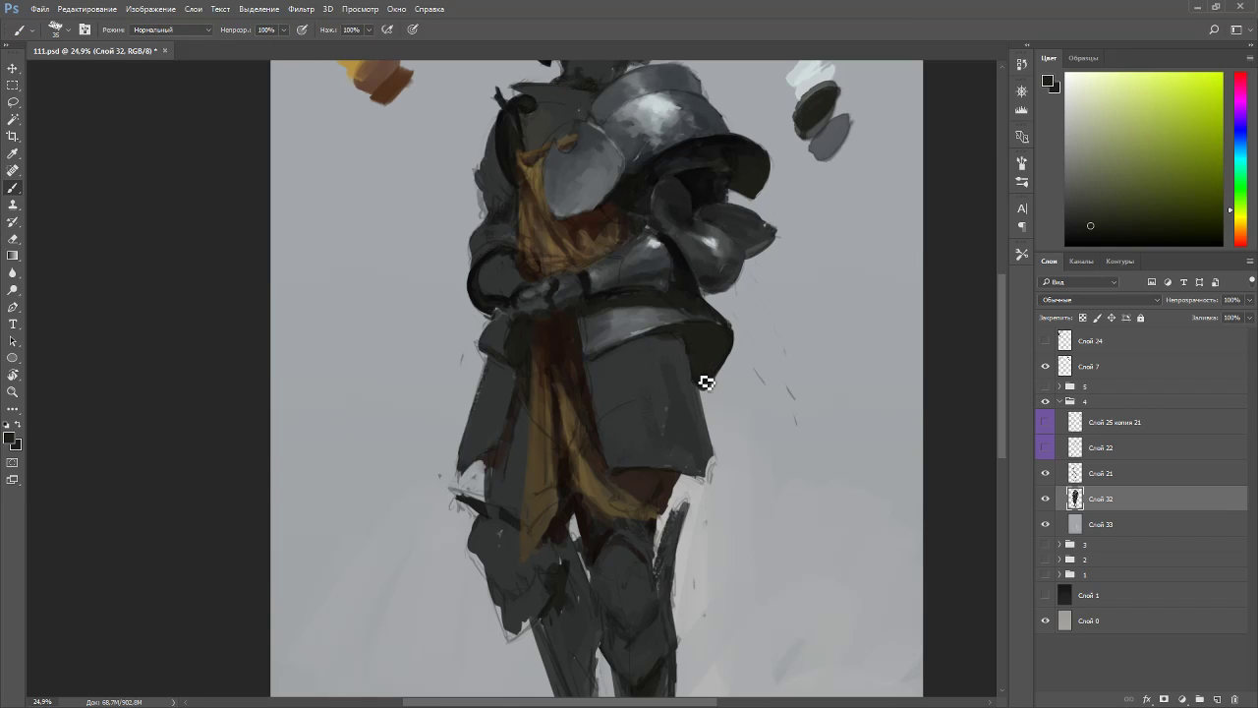
pyautogui.keyDown('alt'); pyautogui.click(685, 362); pyautogui.keyUp('alt')
pyautogui.keyDown('alt'); pyautogui.click(700, 372); pyautogui.keyUp('alt')
pyautogui.keyDown('alt'); pyautogui.click(703, 347); pyautogui.keyUp('alt')
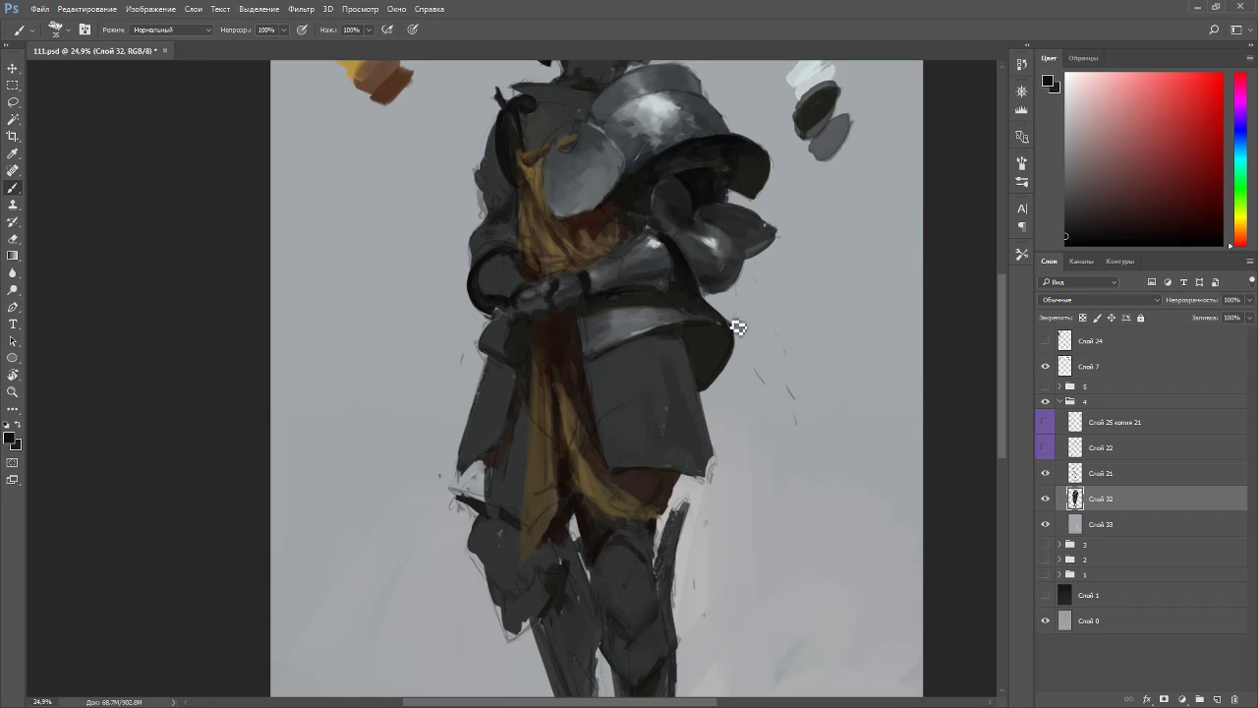
# - Reduce the brush size to 20 and paint a thin dark line under the waist plate's lower rim, trimming it with sampled greys
pyautogui.moveTo(727, 330); pyautogui.dragTo(561, 177)
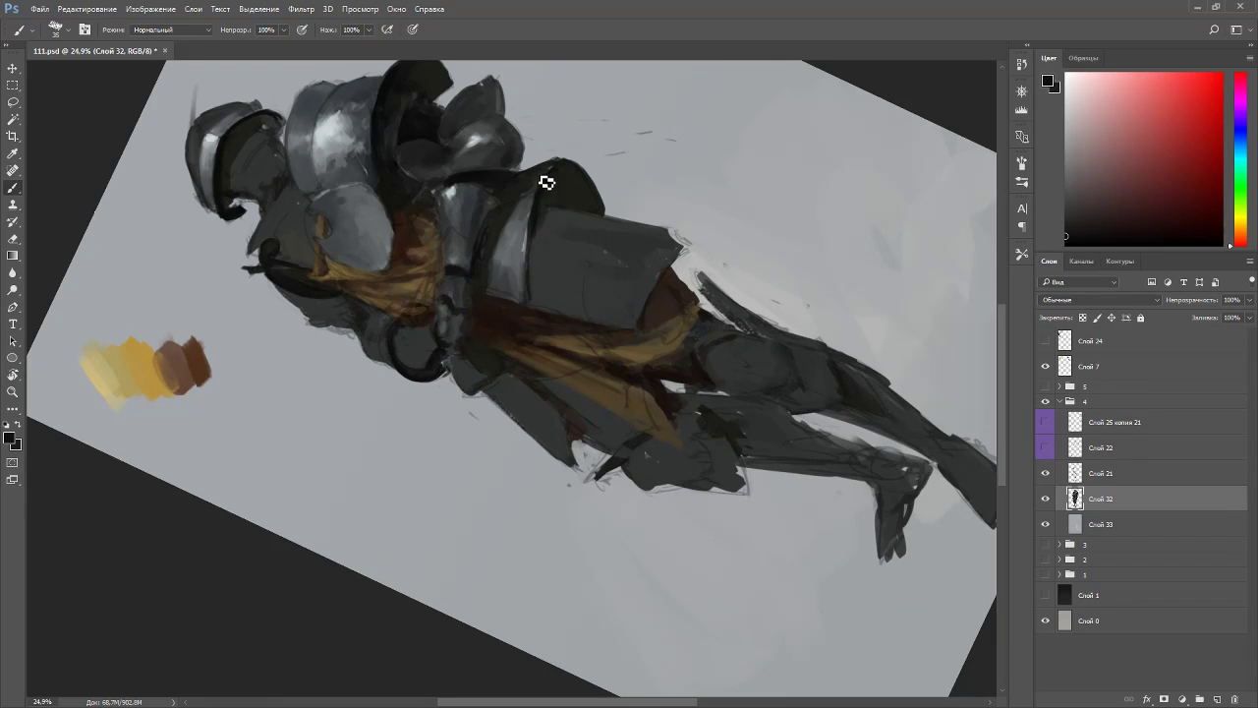
pyautogui.press('[')
pyautogui.press('[')
pyautogui.press('[')
pyautogui.keyDown('alt'); pyautogui.click(547, 229); pyautogui.keyUp('alt')
pyautogui.keyDown('alt'); pyautogui.click(532, 242); pyautogui.keyUp('alt')
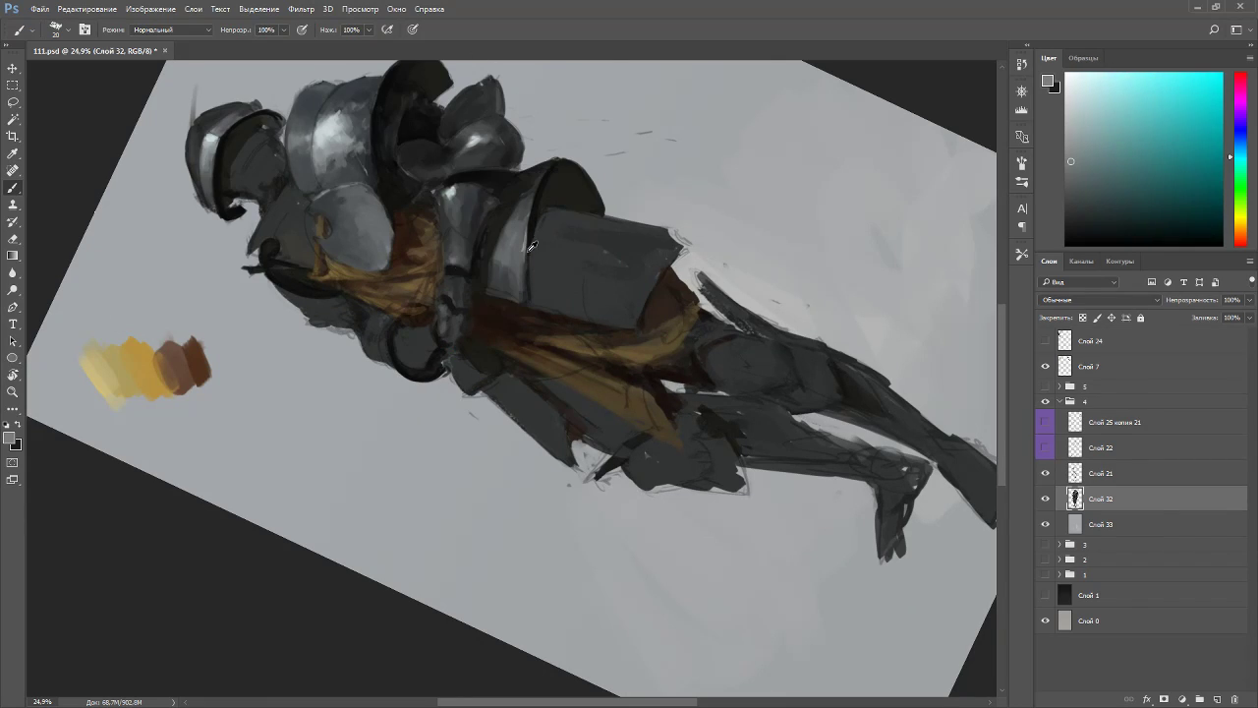
pyautogui.keyDown('alt'); pyautogui.click(542, 228); pyautogui.keyUp('alt')
pyautogui.keyDown('alt'); pyautogui.click(536, 257); pyautogui.keyUp('alt')
pyautogui.moveTo(537, 245); pyautogui.dragTo(532, 312)
pyautogui.press('Escape')
# - Block lighter grey tones into the upper part of the large skirt plate with a bigger brush
pyautogui.keyDown('alt'); pyautogui.click(637, 317); pyautogui.keyUp('alt')
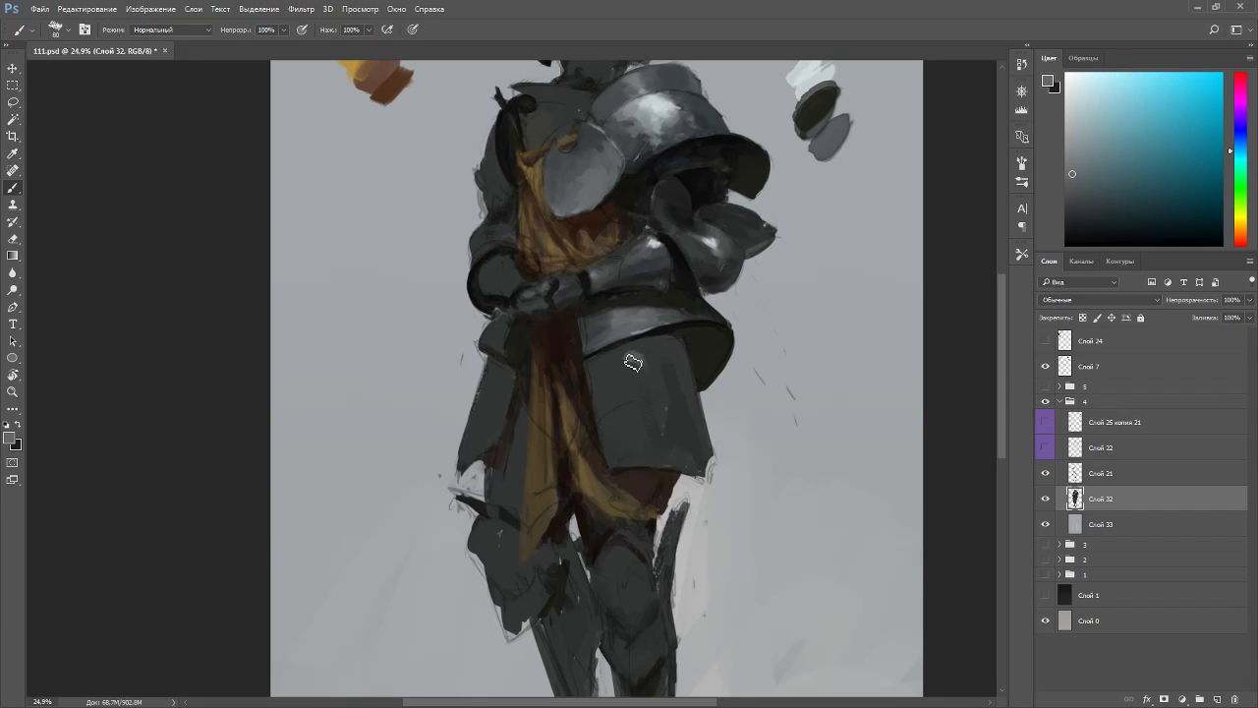
pyautogui.keyDown('alt'); pyautogui.click(645, 394); pyautogui.keyUp('alt')
pyautogui.keyDown('alt'); pyautogui.click(648, 367); pyautogui.keyUp('alt')
pyautogui.keyDown('alt'); pyautogui.click(624, 359); pyautogui.keyUp('alt')
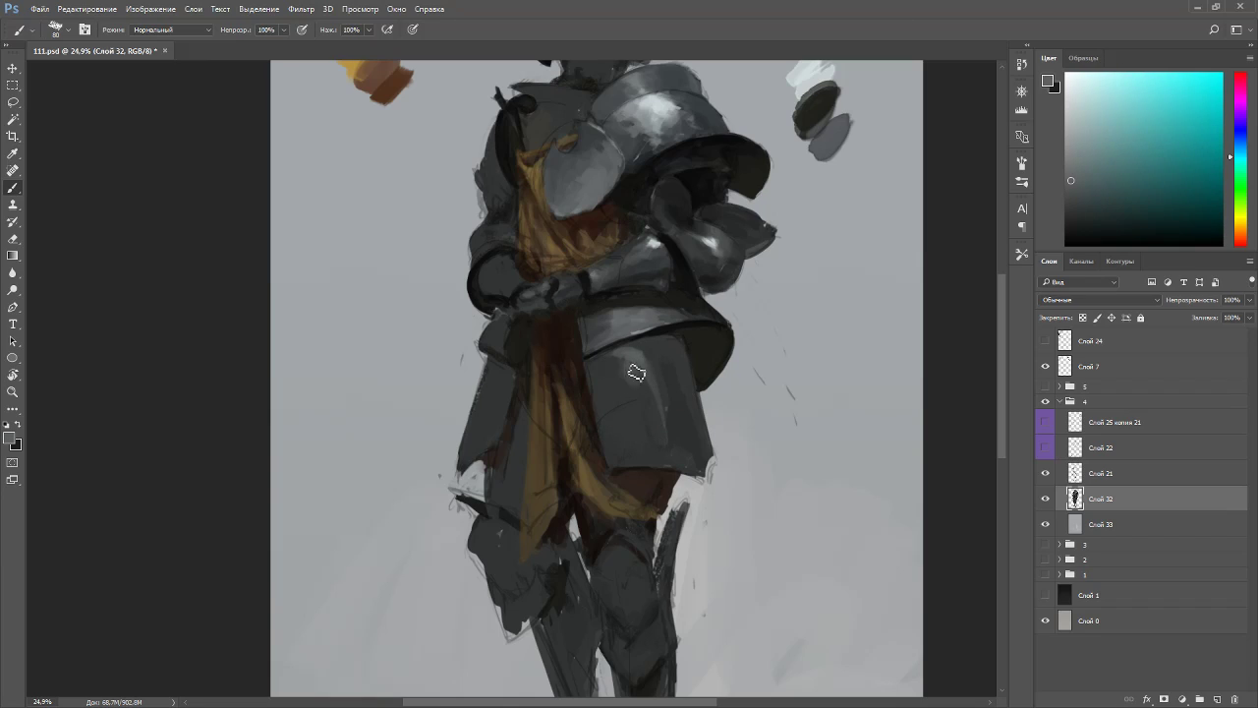
pyautogui.keyDown('alt'); pyautogui.click(627, 385); pyautogui.keyUp('alt')
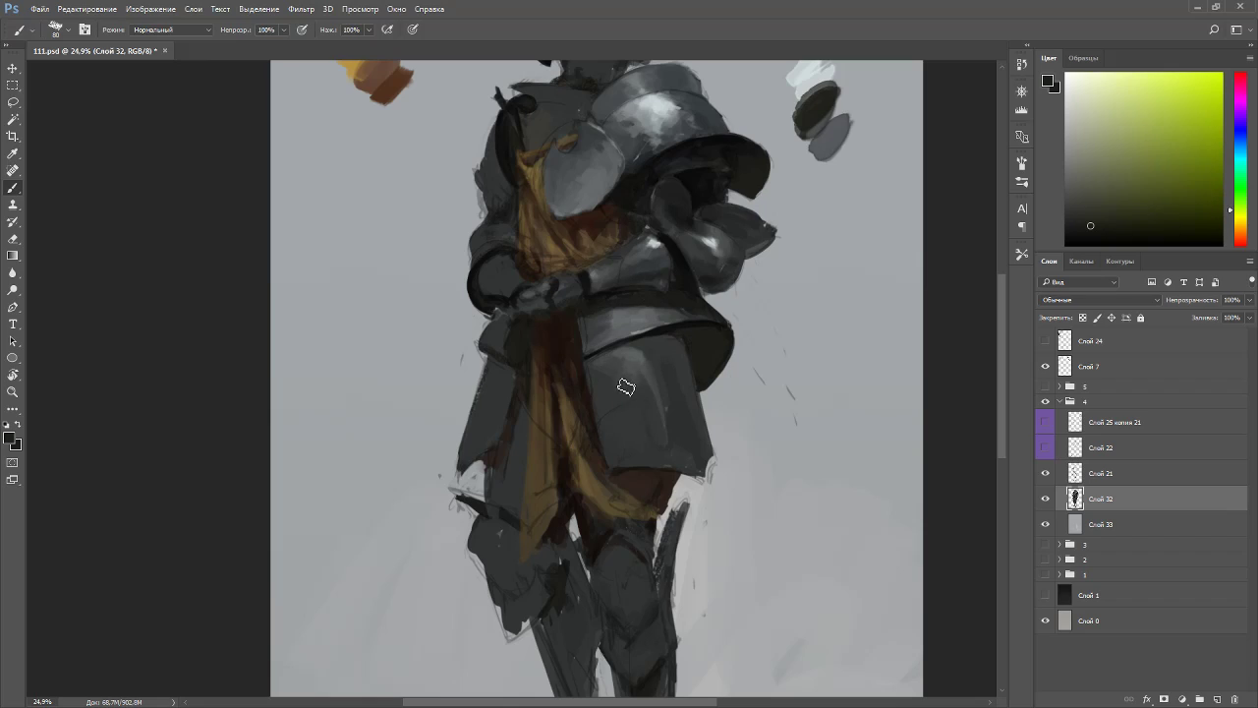
# - Reduce the brush size to 25 and draw a dark curved seam across the lower part of the large skirt plate
pyautogui.press('[')
pyautogui.press('r')
pyautogui.moveTo(702, 442)
pyautogui.mouseDown()
pyautogui.moveTo(379, 258)
pyautogui.moveTo(511, 197)
pyautogui.mouseUp()
pyautogui.keyDown('alt'); pyautogui.click(514, 193); pyautogui.keyUp('alt')
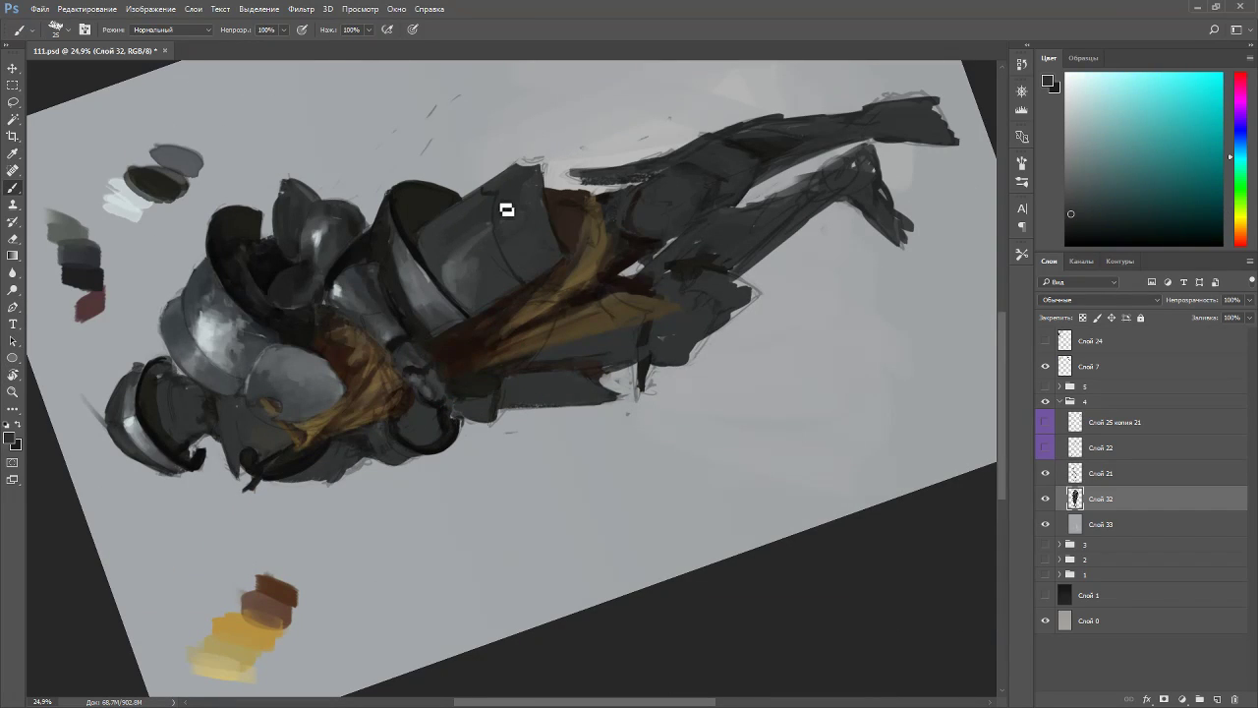
pyautogui.keyDown('alt'); pyautogui.click(484, 224); pyautogui.keyUp('alt')
pyautogui.press('Escape')
pyautogui.keyDown('alt'); pyautogui.click(627, 405); pyautogui.keyUp('alt')
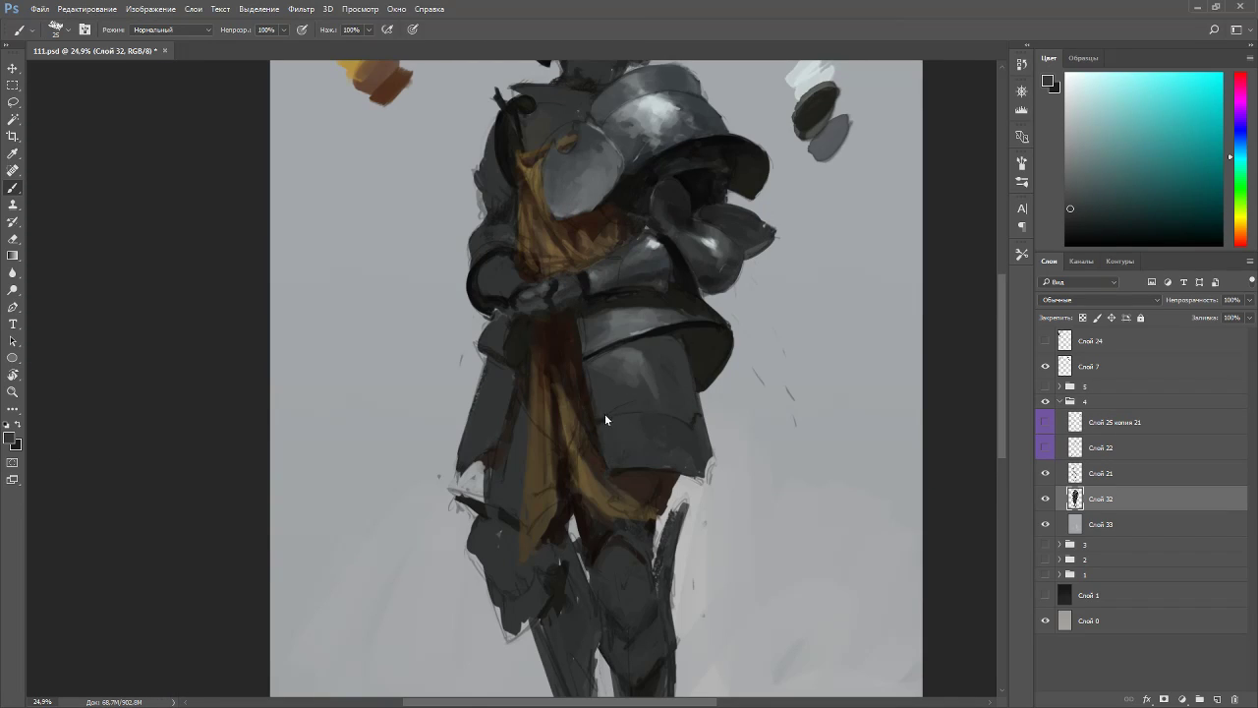
# - Hide the sketch layer Слой 21 and refine the edge between the waist plate and the large skirt plate with sampled greys
pyautogui.click(1046, 472)
pyautogui.press('r')
pyautogui.moveTo(963, 478); pyautogui.dragTo(640, 240)
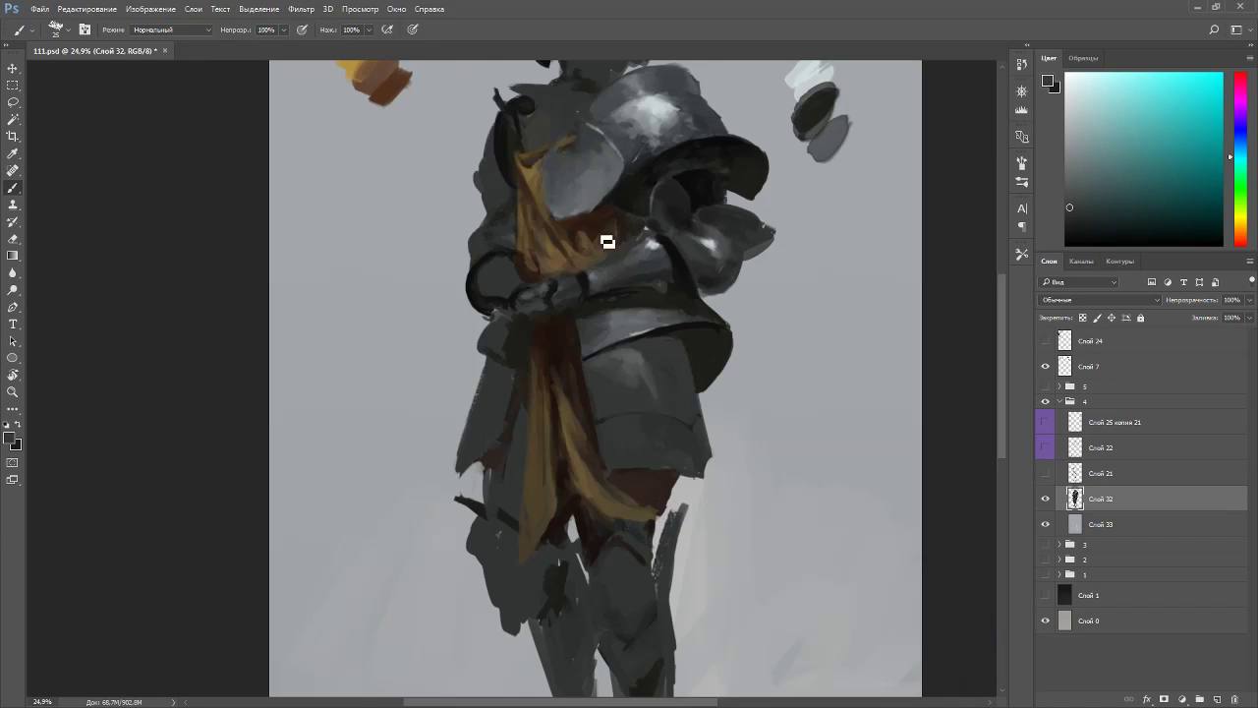
pyautogui.press('Escape')
pyautogui.press('r')
pyautogui.moveTo(777, 314); pyautogui.dragTo(630, 258)
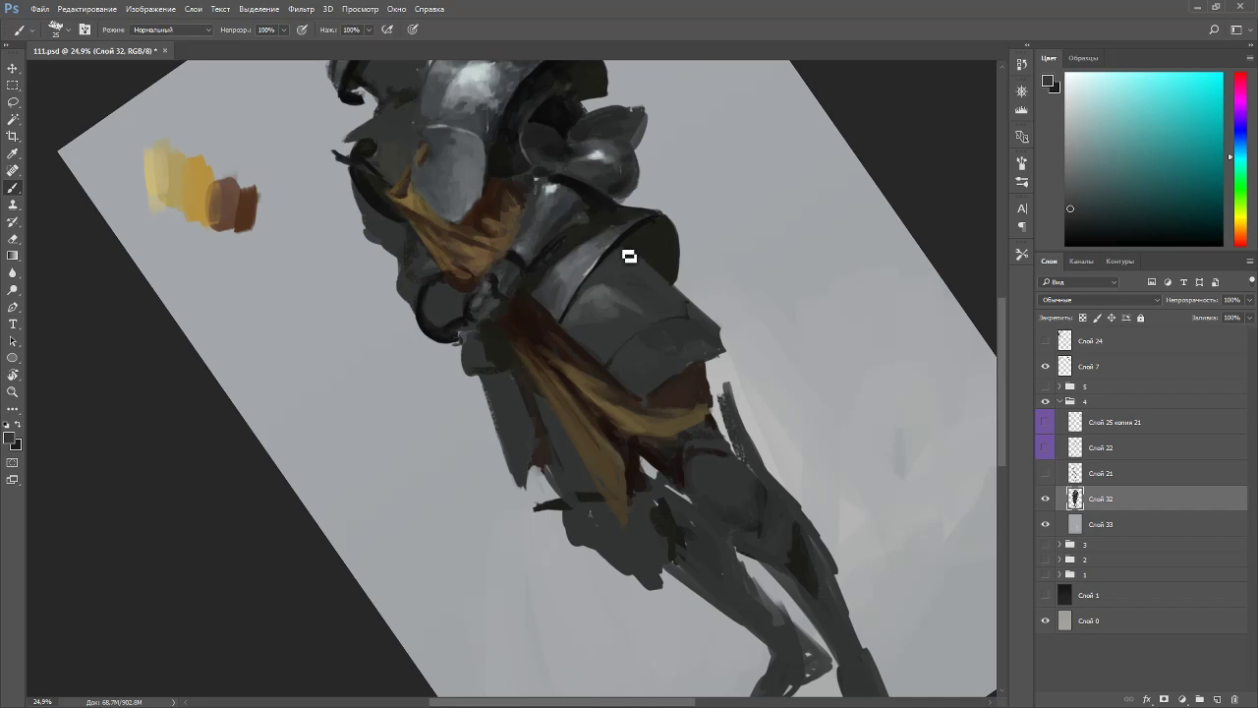
pyautogui.keyDown('alt'); pyautogui.click(600, 257); pyautogui.keyUp('alt')
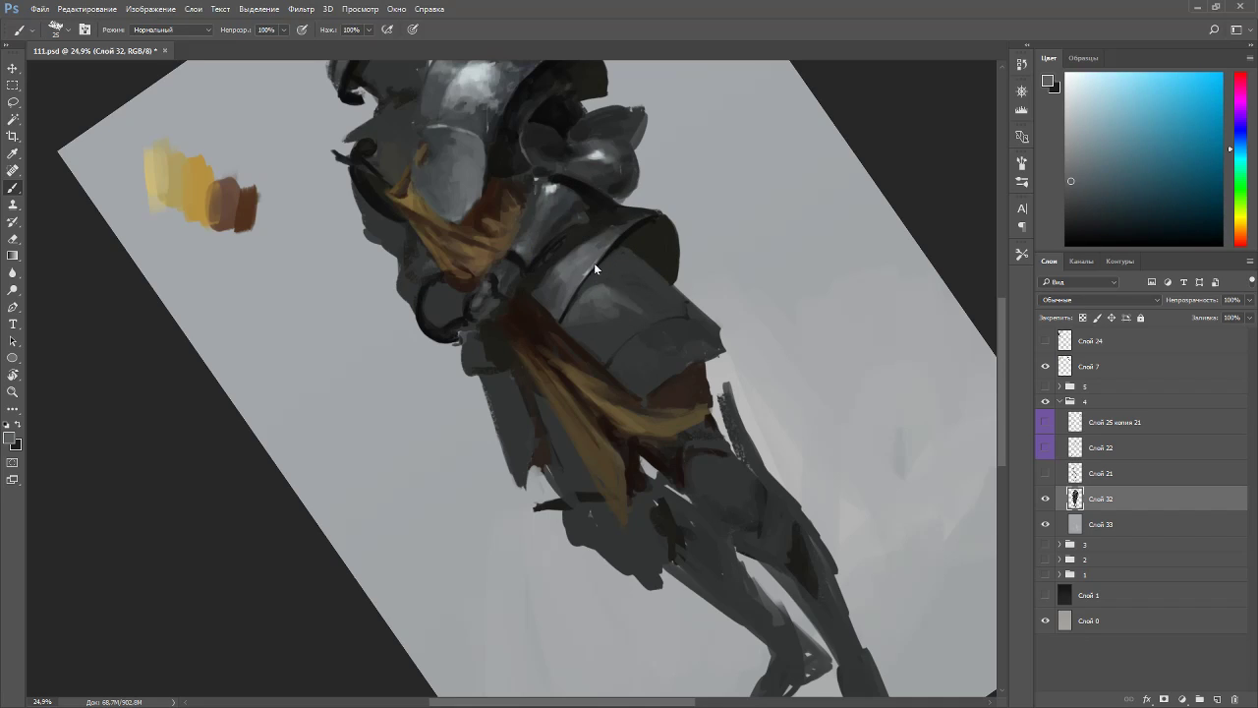
pyautogui.keyDown('alt'); pyautogui.click(628, 235); pyautogui.keyUp('alt')
pyautogui.keyDown('alt'); pyautogui.click(617, 257); pyautogui.keyUp('alt')
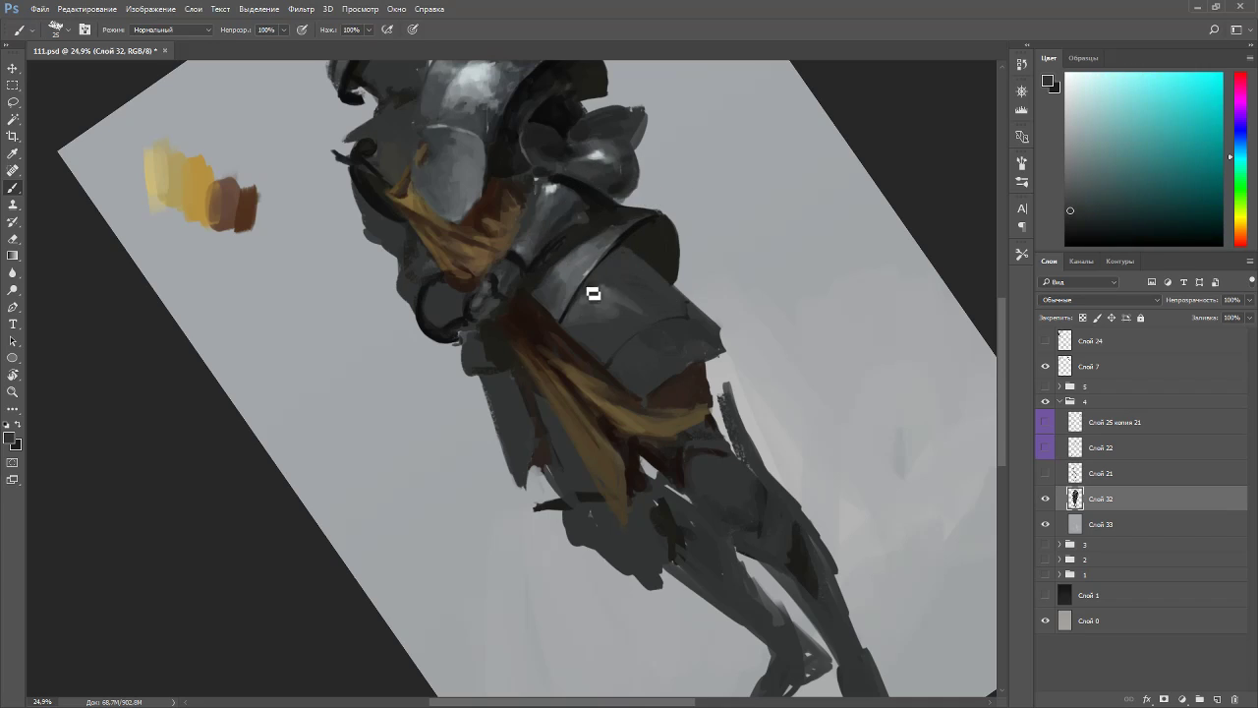
pyautogui.keyDown('alt'); pyautogui.click(598, 295); pyautogui.keyUp('alt')
# - Enlarge the brush to 70 and blend soft grey highlights over the upper section of the large skirt plate
pyautogui.press(']')
pyautogui.press(']')
pyautogui.press(']')
pyautogui.press(']')
pyautogui.moveTo(584, 310)
pyautogui.mouseDown()
pyautogui.moveTo(606, 271)
pyautogui.moveTo(619, 292)
pyautogui.mouseUp()
pyautogui.press('Escape')
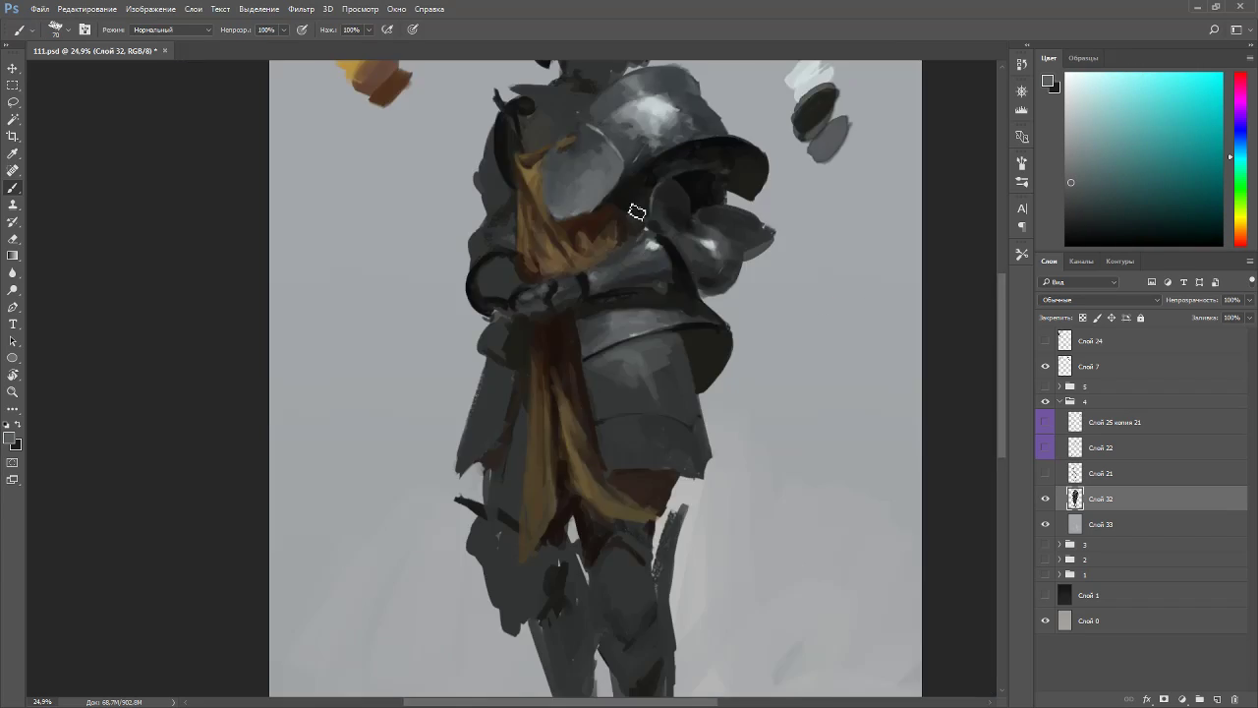
pyautogui.keyDown('alt'); pyautogui.click(666, 387); pyautogui.keyUp('alt')
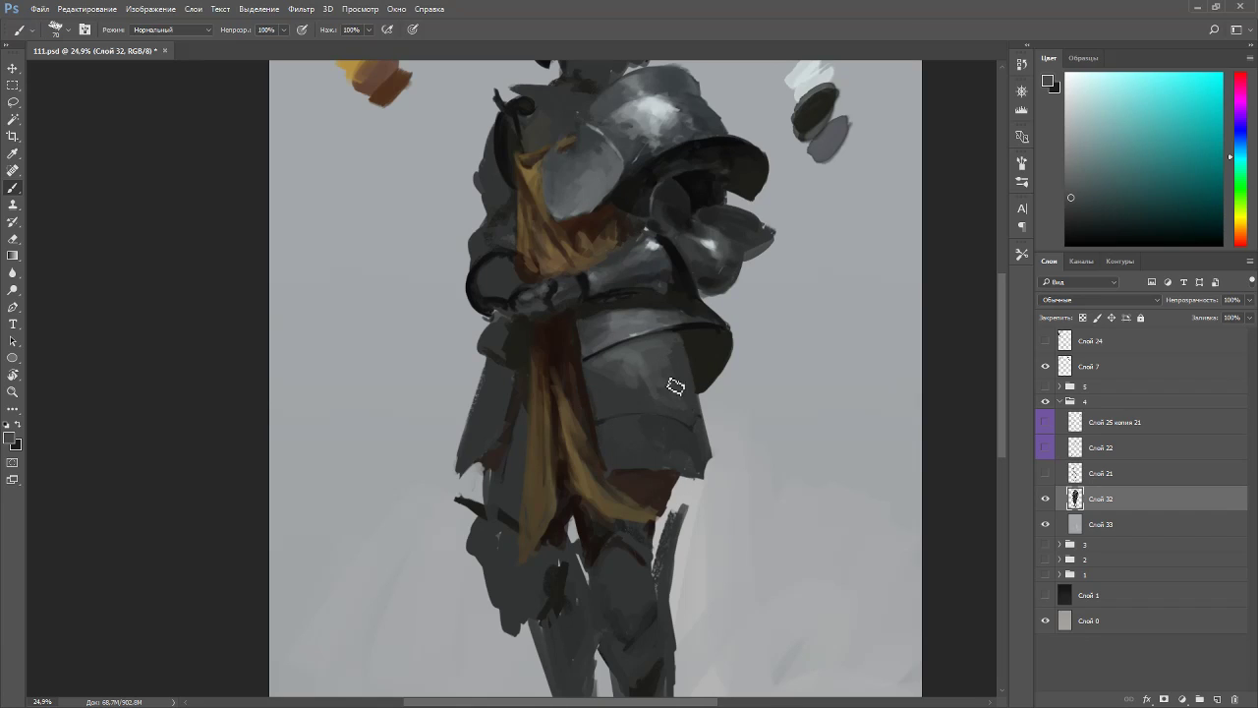
pyautogui.keyDown('alt'); pyautogui.click(674, 365); pyautogui.keyUp('alt')
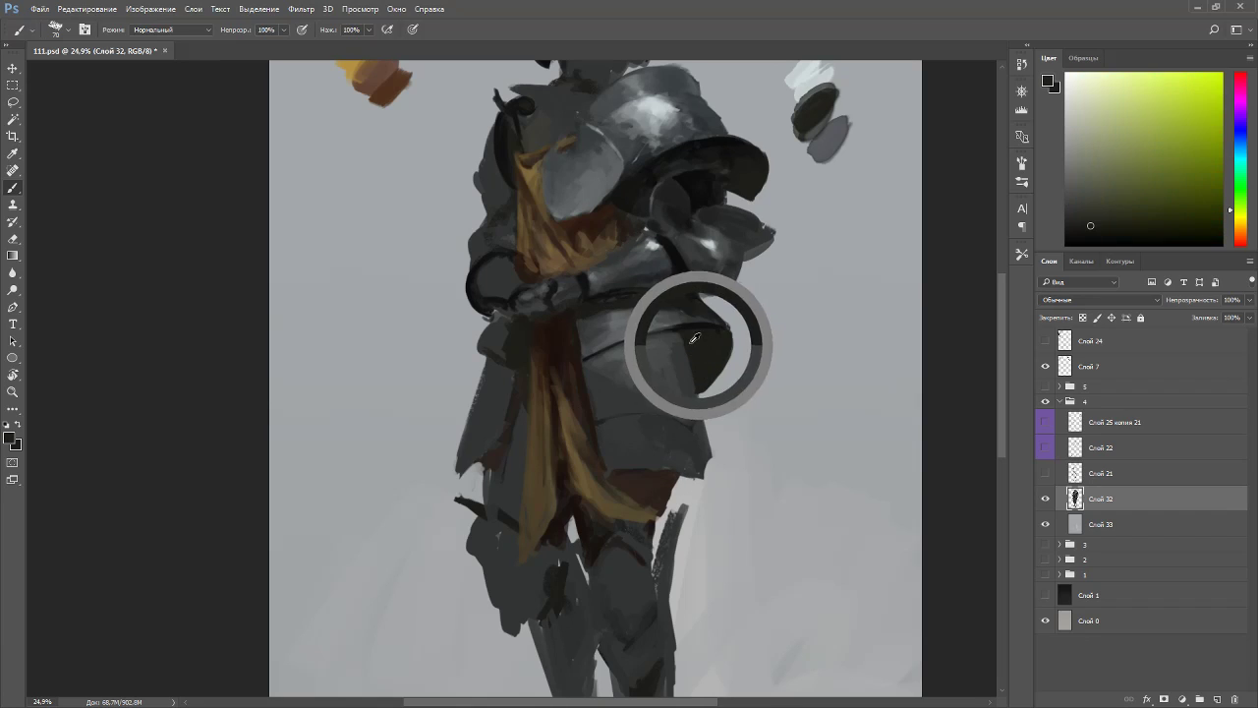
# - Darken the large skirt plate's outer side down to its lower corner and tidy its inner edge against the dark red-brown cloth
pyautogui.moveTo(688, 403); pyautogui.dragTo(703, 447)
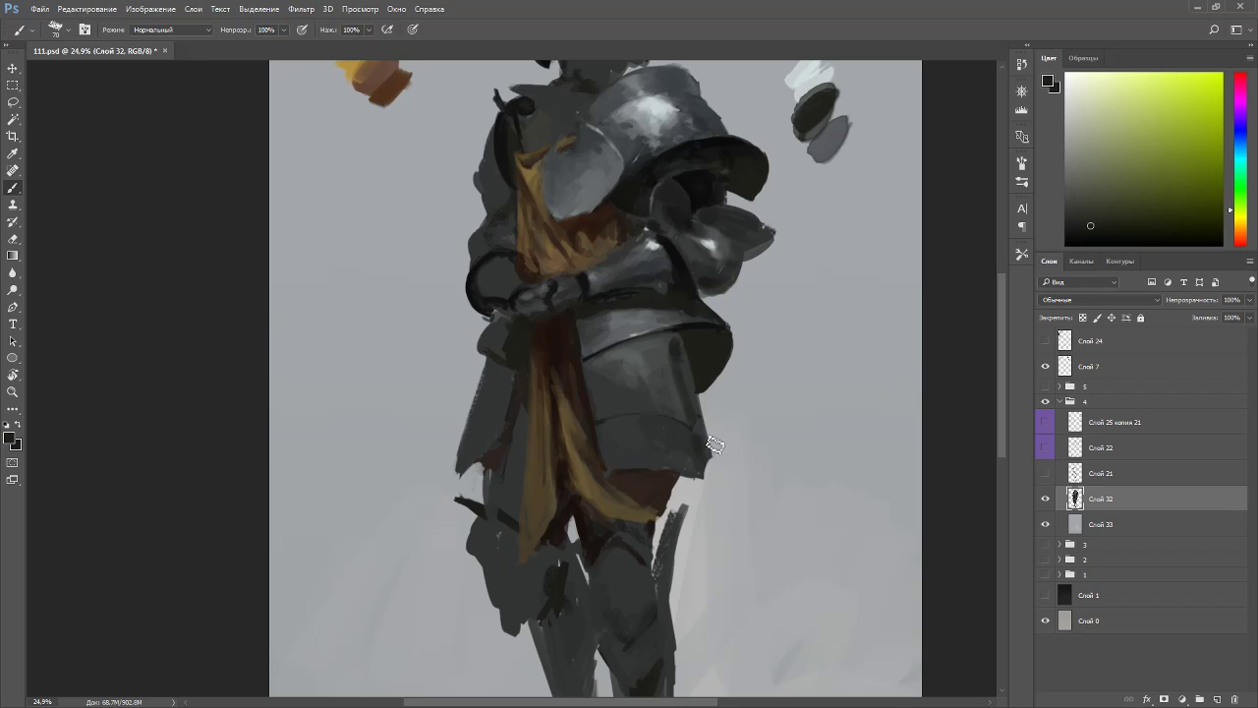
pyautogui.keyDown('alt'); pyautogui.click(678, 347); pyautogui.keyUp('alt')
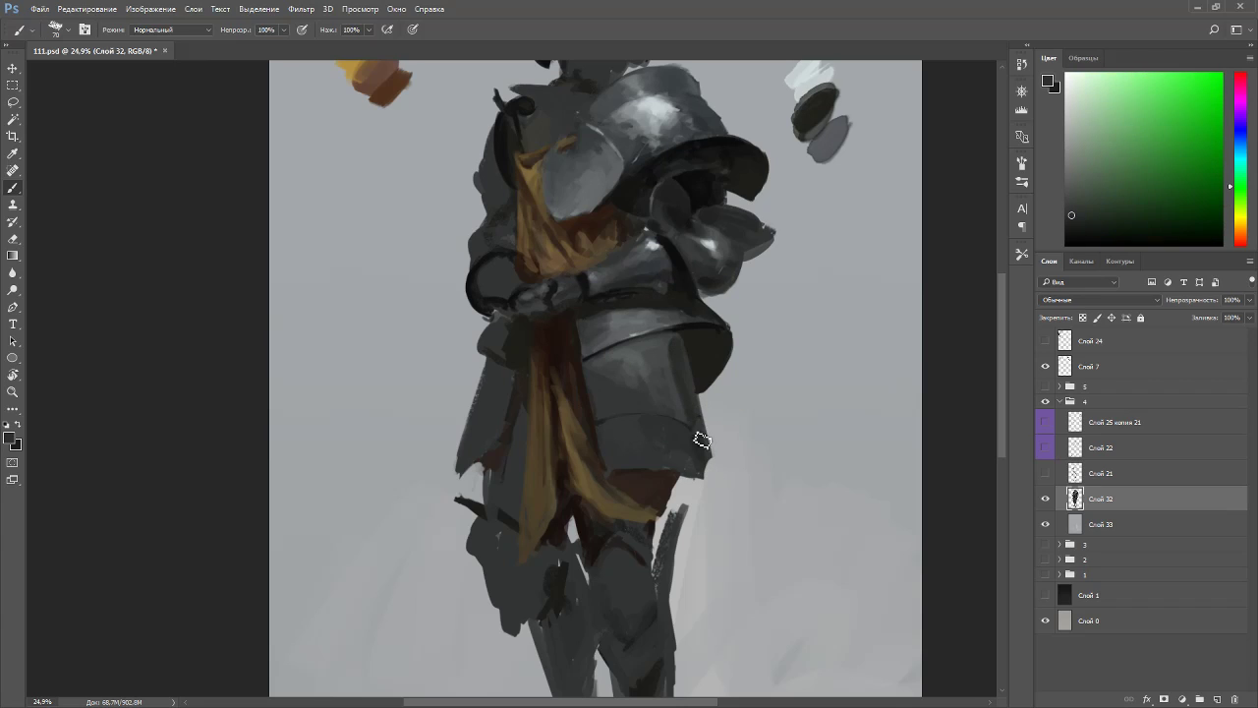
pyautogui.keyDown('alt'); pyautogui.click(697, 482); pyautogui.keyUp('alt')
pyautogui.keyDown('alt'); pyautogui.click(675, 349); pyautogui.keyUp('alt')
pyautogui.keyDown('alt'); pyautogui.click(580, 358); pyautogui.keyUp('alt')
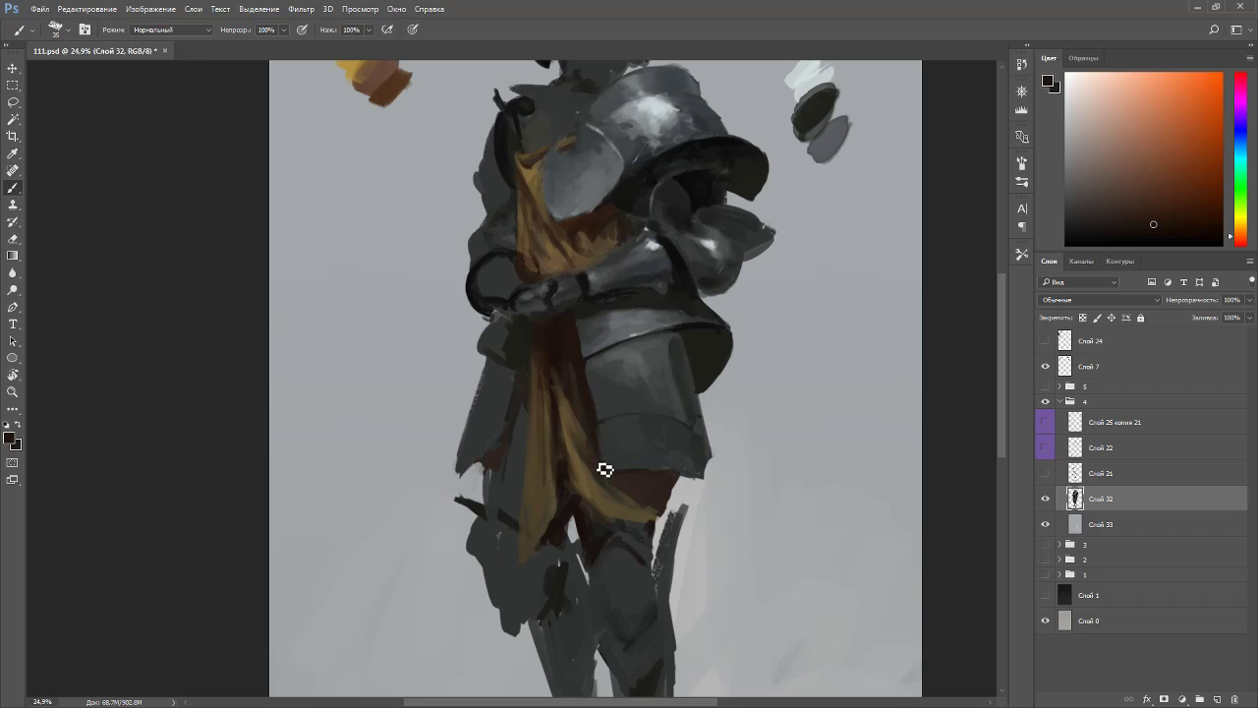
# - Thicken the black gap beneath the waist plate's rim with a size 25 brush and trim its edges with sampled greys
pyautogui.scroll(-6, 710, 425)
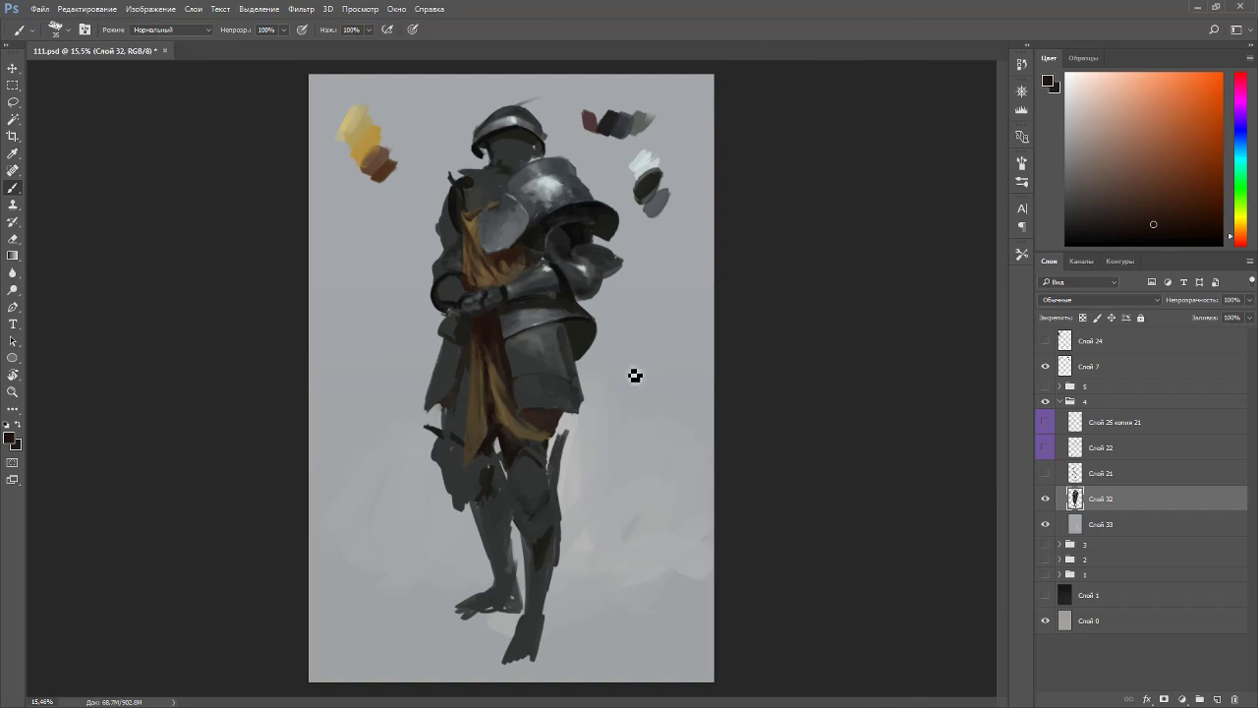
pyautogui.scroll(4, 641, 385)
pyautogui.scroll(4, 438, 285)
pyautogui.press('r')
pyautogui.moveTo(473, 208); pyautogui.dragTo(501, 248)
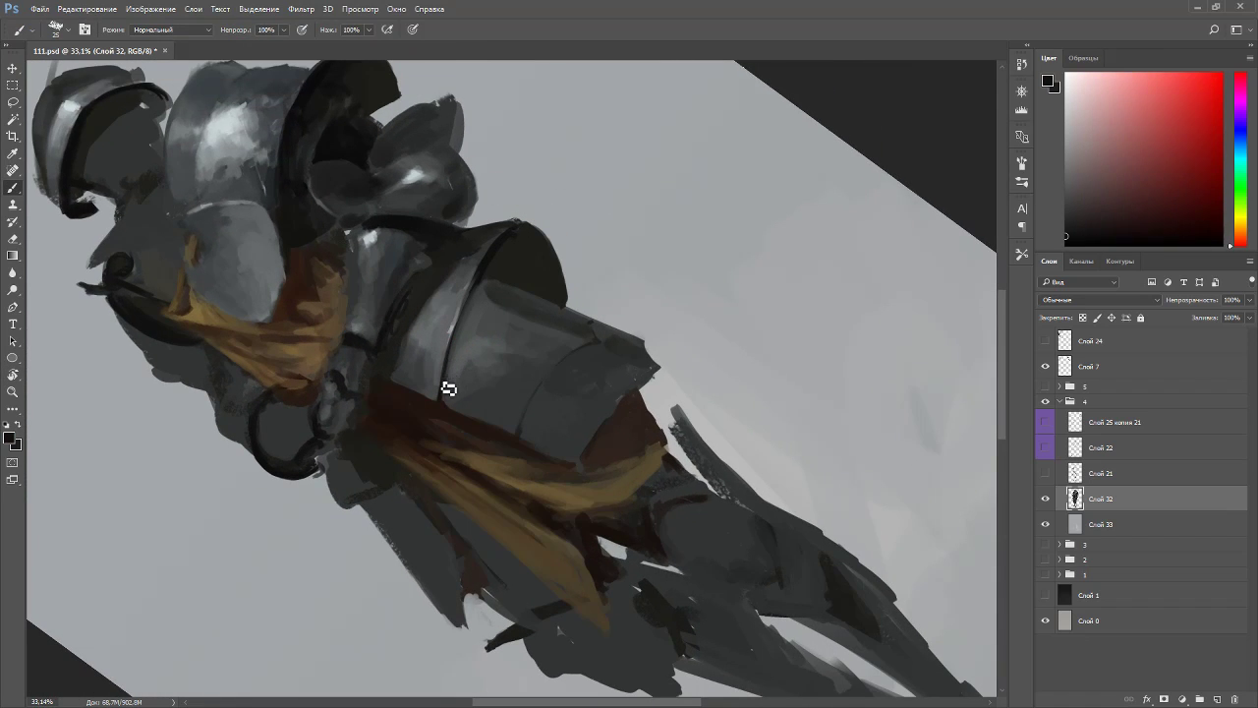
pyautogui.moveTo(472, 313); pyautogui.dragTo(453, 371)
pyautogui.moveTo(491, 288); pyautogui.dragTo(469, 337)
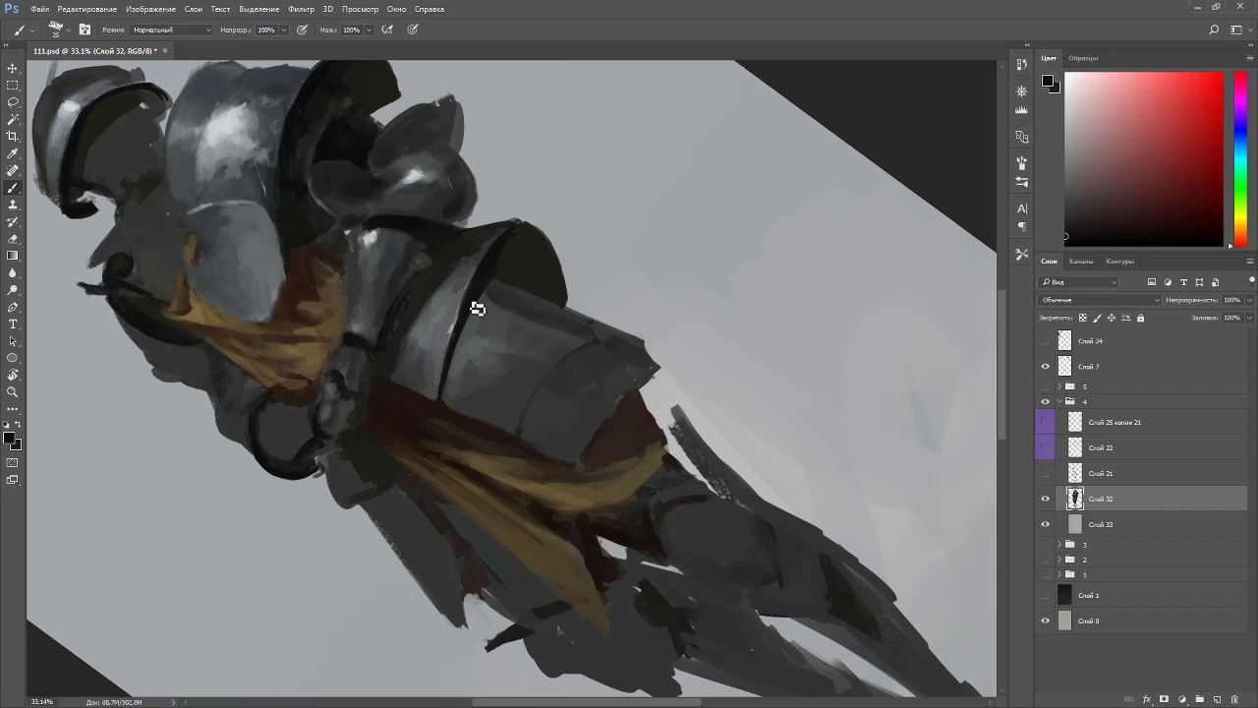
pyautogui.keyDown('alt'); pyautogui.click(472, 315); pyautogui.keyUp('alt')
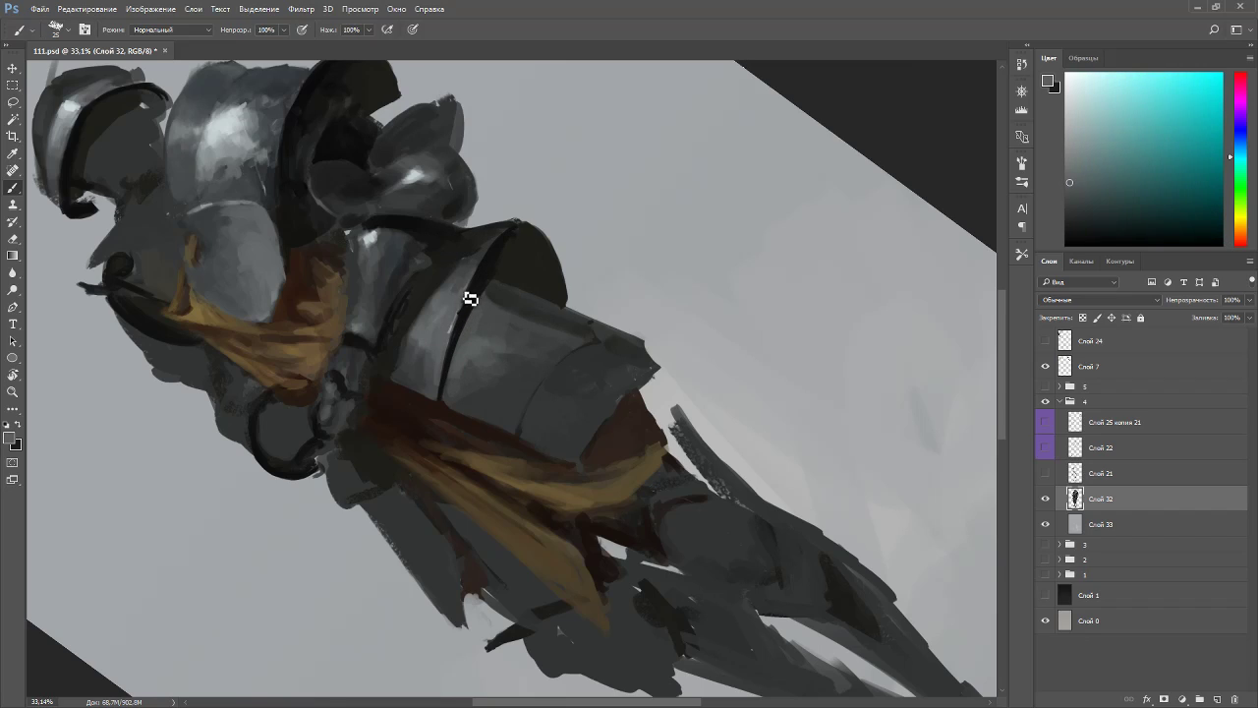
pyautogui.keyDown('alt'); pyautogui.click(486, 262); pyautogui.keyUp('alt')
# - Deepen the near-black shadow between the crossed forearm and the upper edge of the waist plate
pyautogui.press('Escape')
pyautogui.press('r')
pyautogui.moveTo(635, 172); pyautogui.dragTo(480, 212)
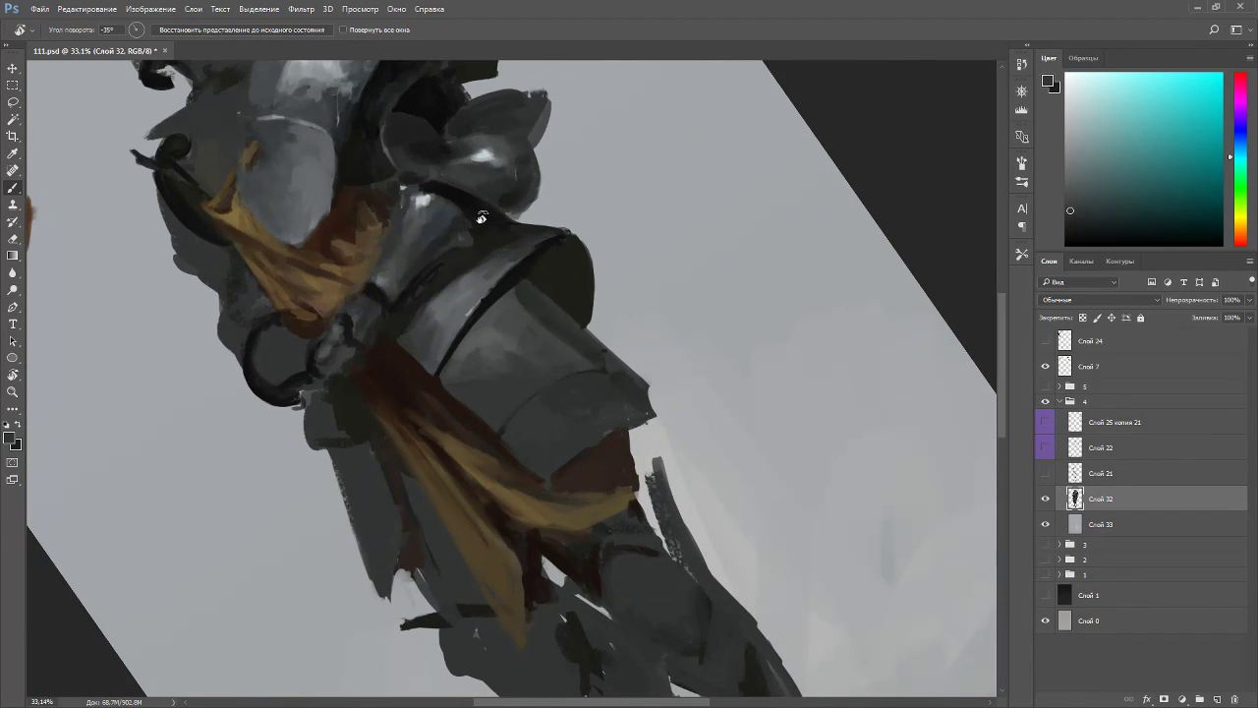
pyautogui.keyDown('alt'); pyautogui.click(389, 160); pyautogui.keyUp('alt')
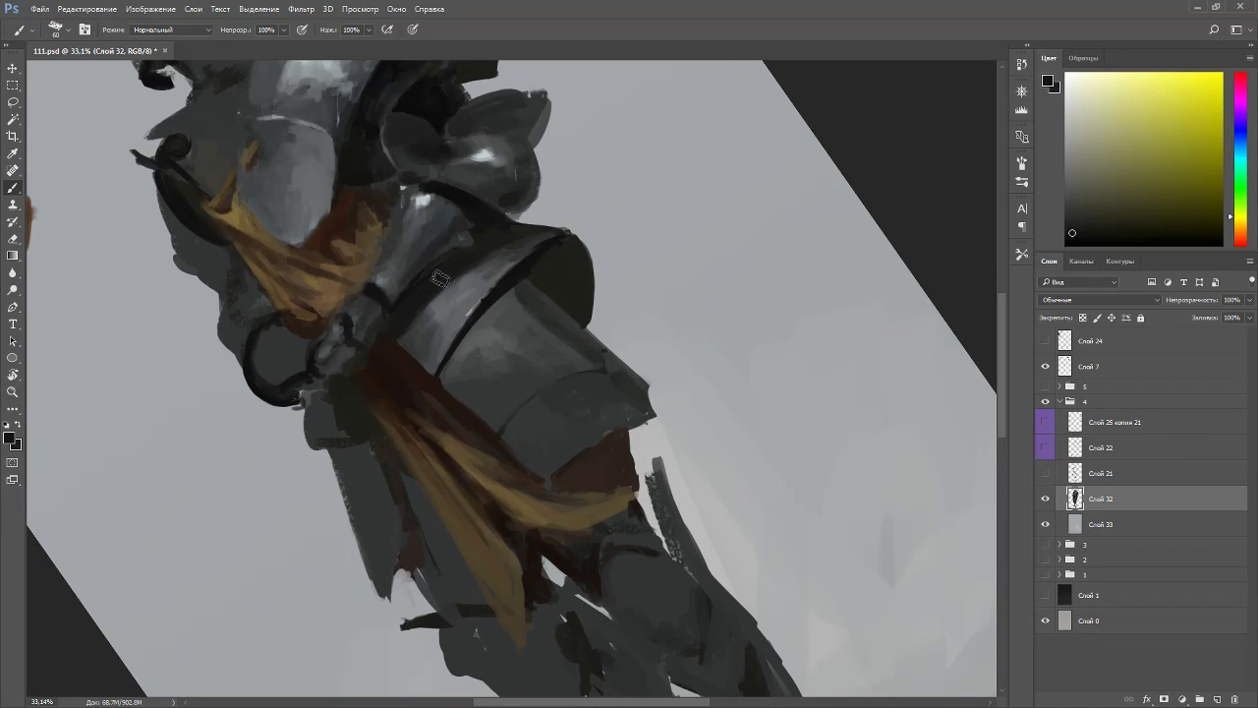
# - Repaint the top of the dark red-brown hanging cloth below the hands and define its edge against the waist plate
pyautogui.keyDown('alt'); pyautogui.click(385, 356); pyautogui.keyUp('alt')
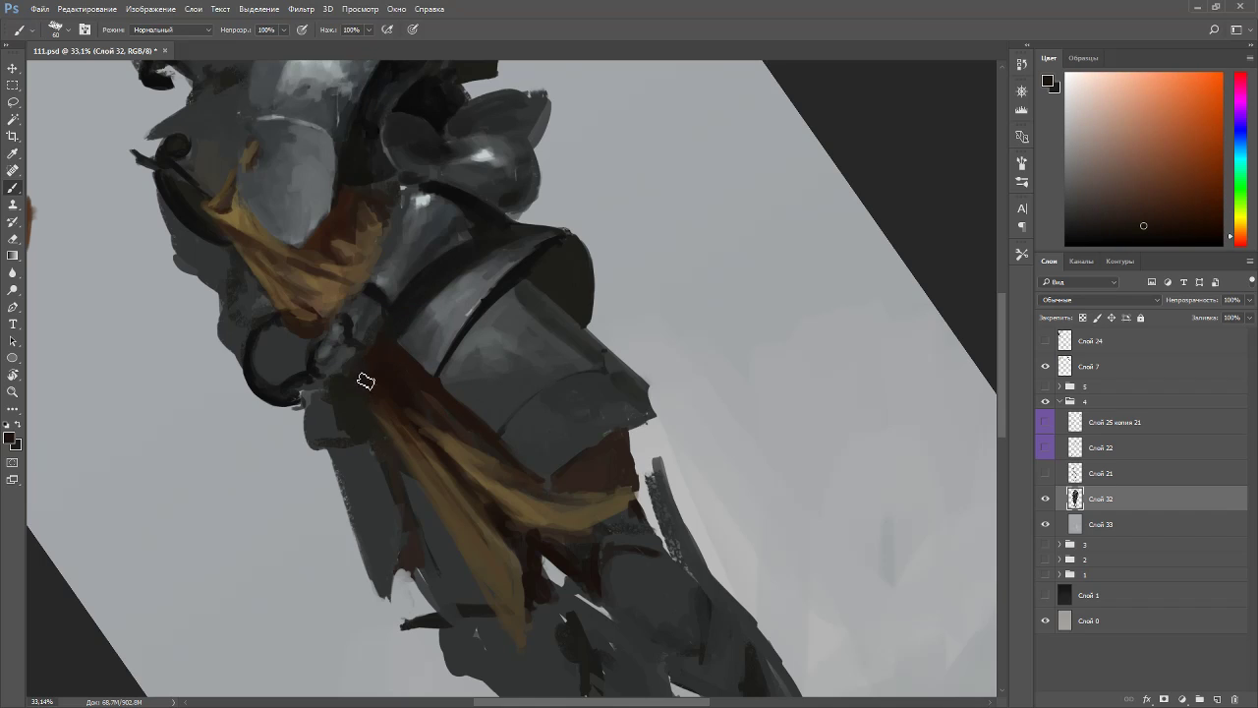
pyautogui.moveTo(428, 416); pyautogui.dragTo(358, 296)
pyautogui.keyDown('alt'); pyautogui.click(479, 282); pyautogui.keyUp('alt')
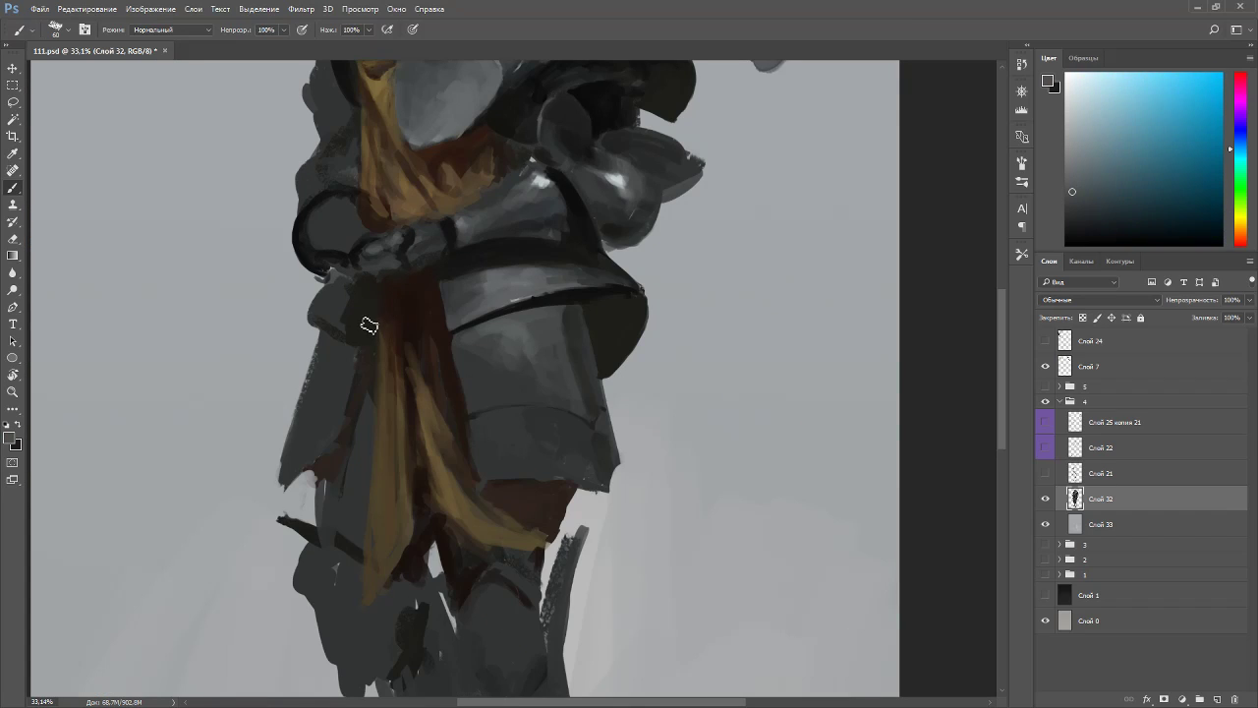
pyautogui.keyDown('alt'); pyautogui.click(440, 295); pyautogui.keyUp('alt')
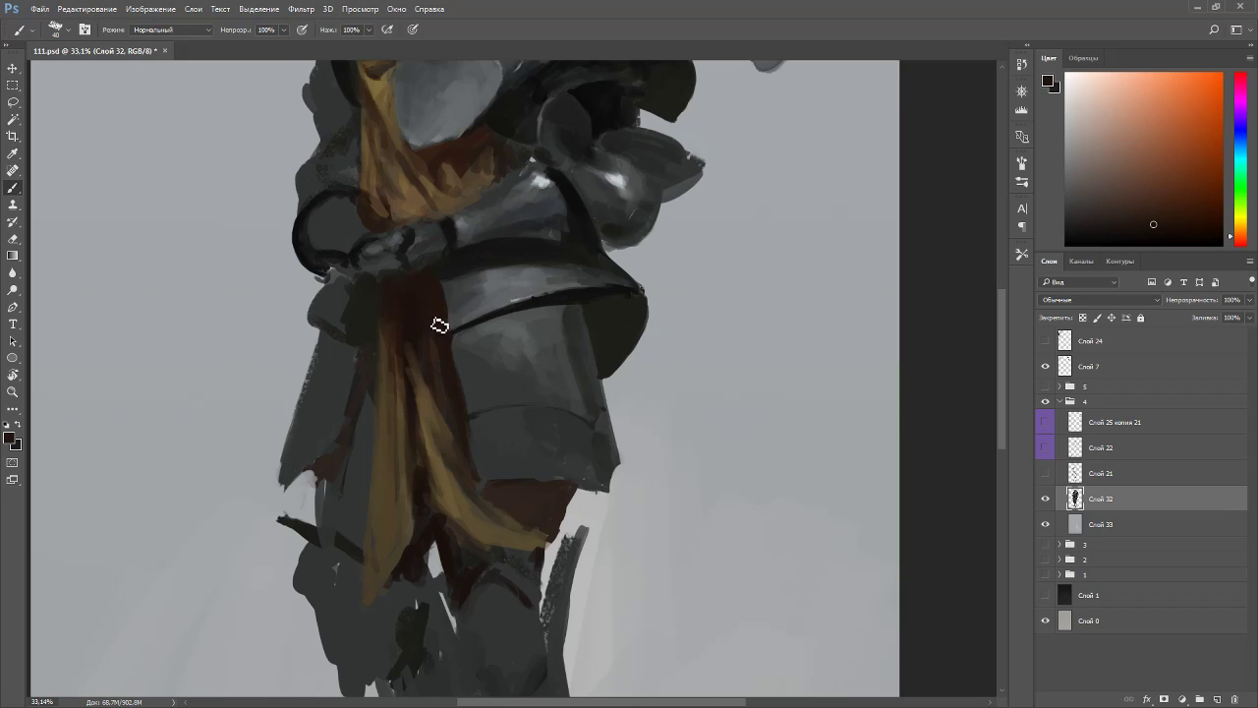
pyautogui.keyDown('alt'); pyautogui.click(444, 287); pyautogui.keyUp('alt')
# - Sharpen the waist plate's lower inner corner where it meets the red-brown cloth, using sampled dark tones
pyautogui.press('r')
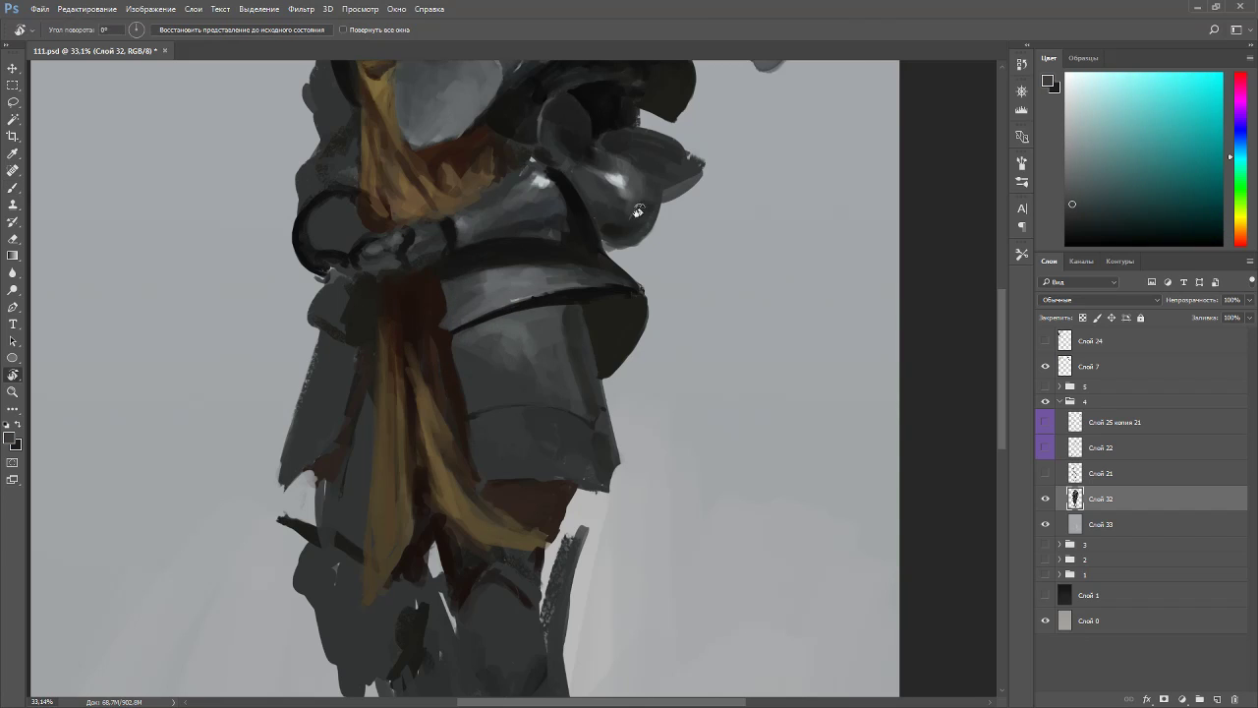
pyautogui.moveTo(450, 334); pyautogui.dragTo(449, 444)
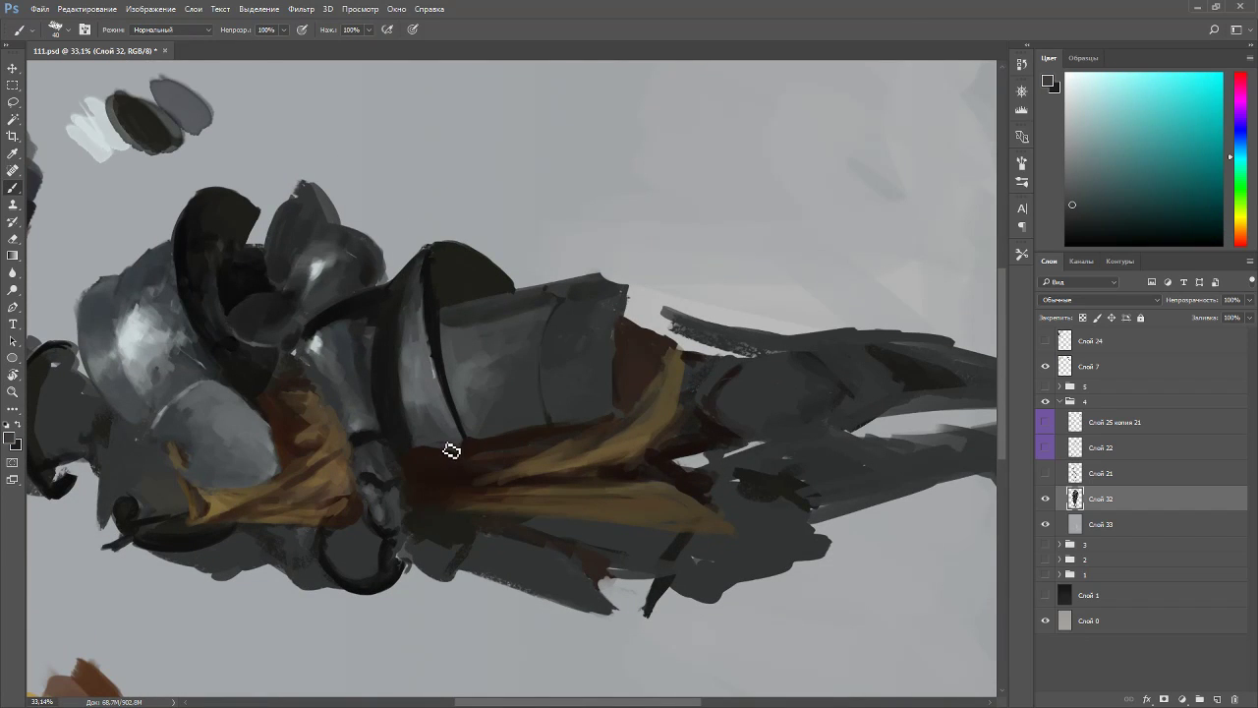
pyautogui.keyDown('alt'); pyautogui.click(440, 449); pyautogui.keyUp('alt')
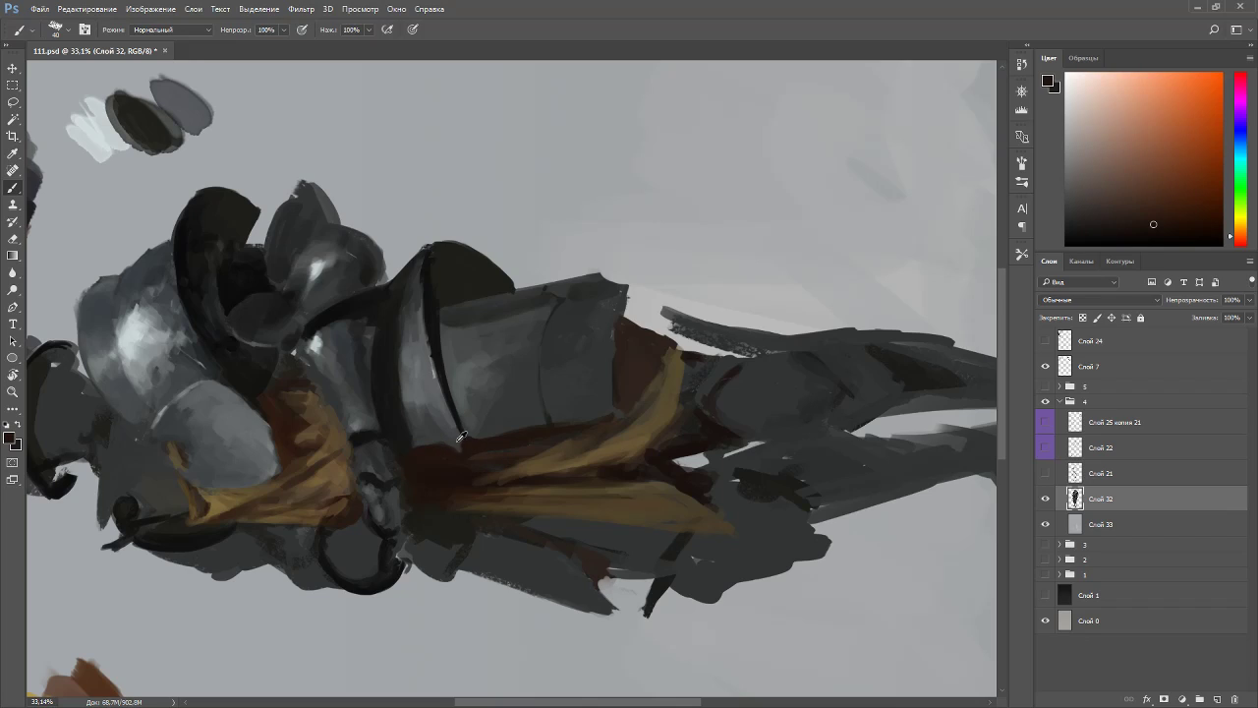
pyautogui.keyDown('alt'); pyautogui.click(461, 439); pyautogui.keyUp('alt')
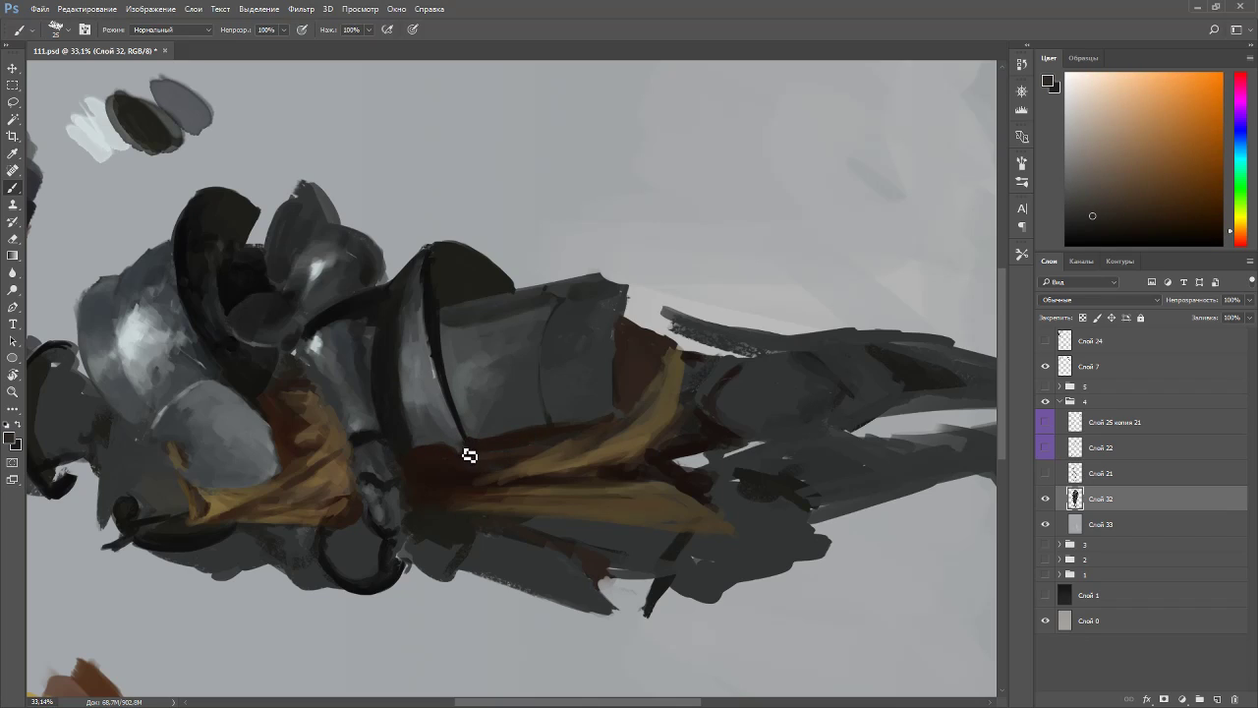
# - Model the skirt plate beneath the waist plate's rim with sampled greys and refine its edge along the red-brown cloth
pyautogui.keyDown('alt'); pyautogui.click(454, 437); pyautogui.keyUp('alt')
pyautogui.press('r')
pyautogui.moveTo(447, 393); pyautogui.dragTo(410, 262)
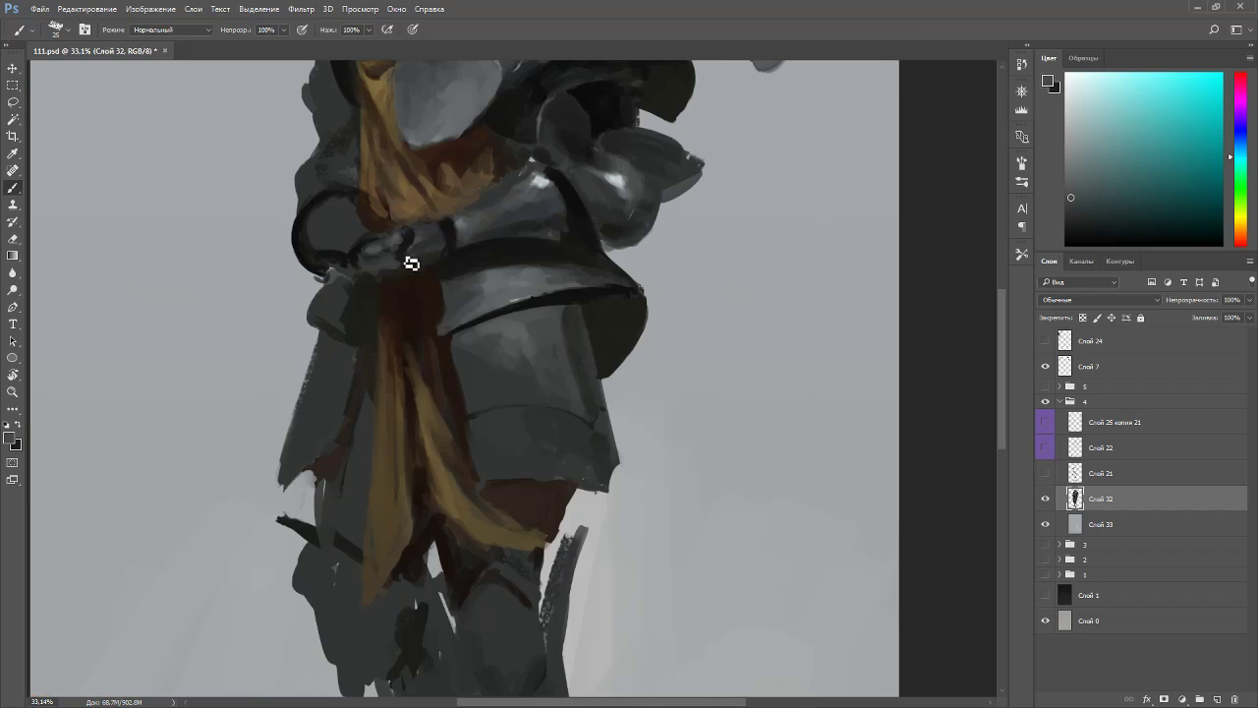
pyautogui.keyDown('alt'); pyautogui.click(444, 338); pyautogui.keyUp('alt')
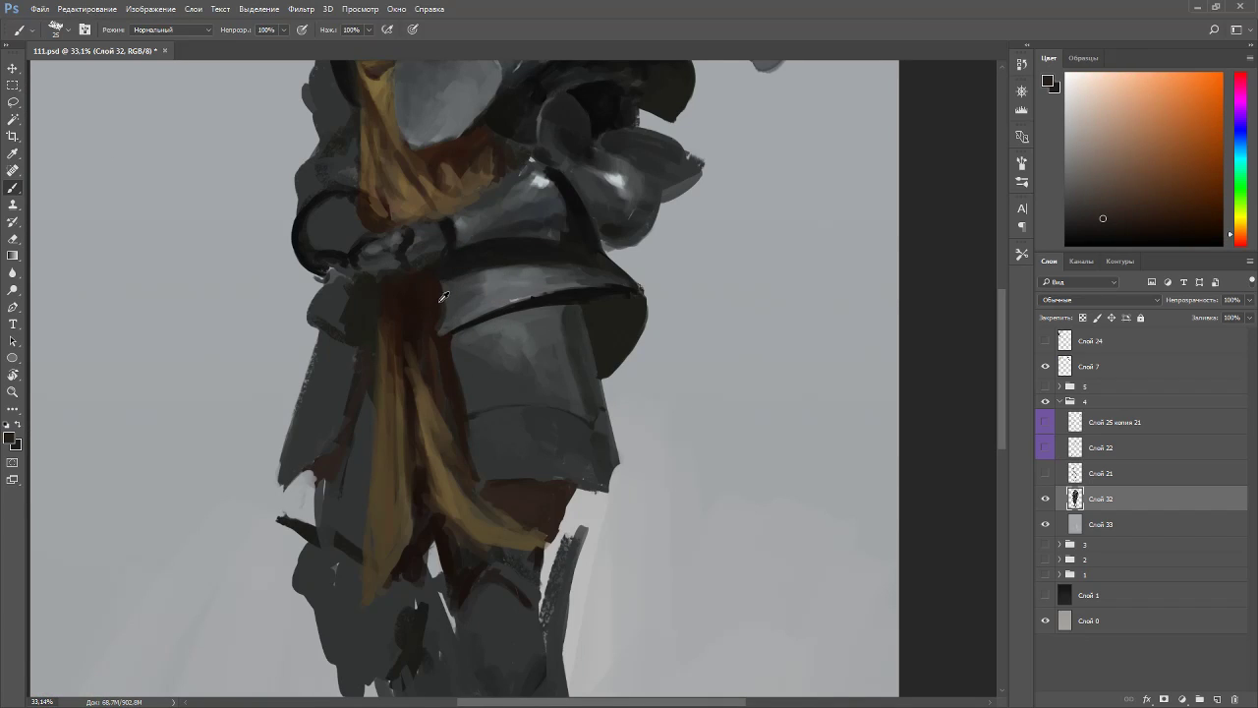
pyautogui.keyDown('alt'); pyautogui.click(452, 320); pyautogui.keyUp('alt')
pyautogui.keyDown('alt'); pyautogui.click(583, 270); pyautogui.keyUp('alt')
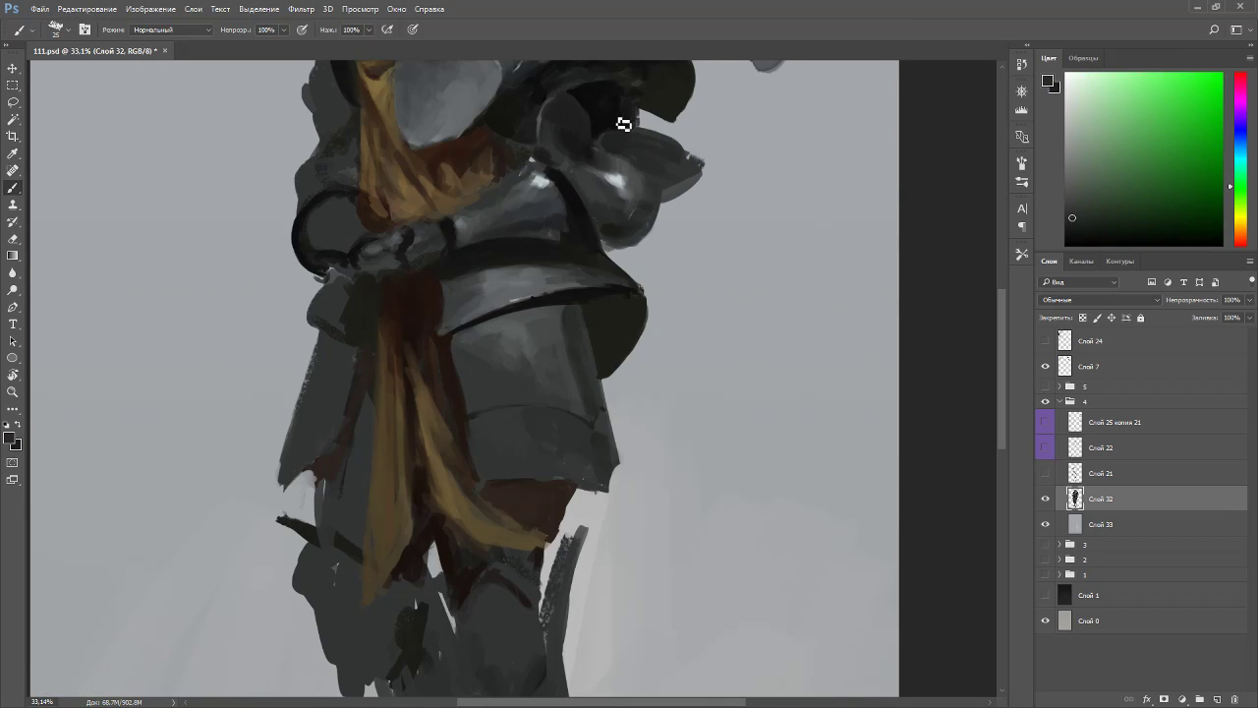
pyautogui.click(1231, 145)
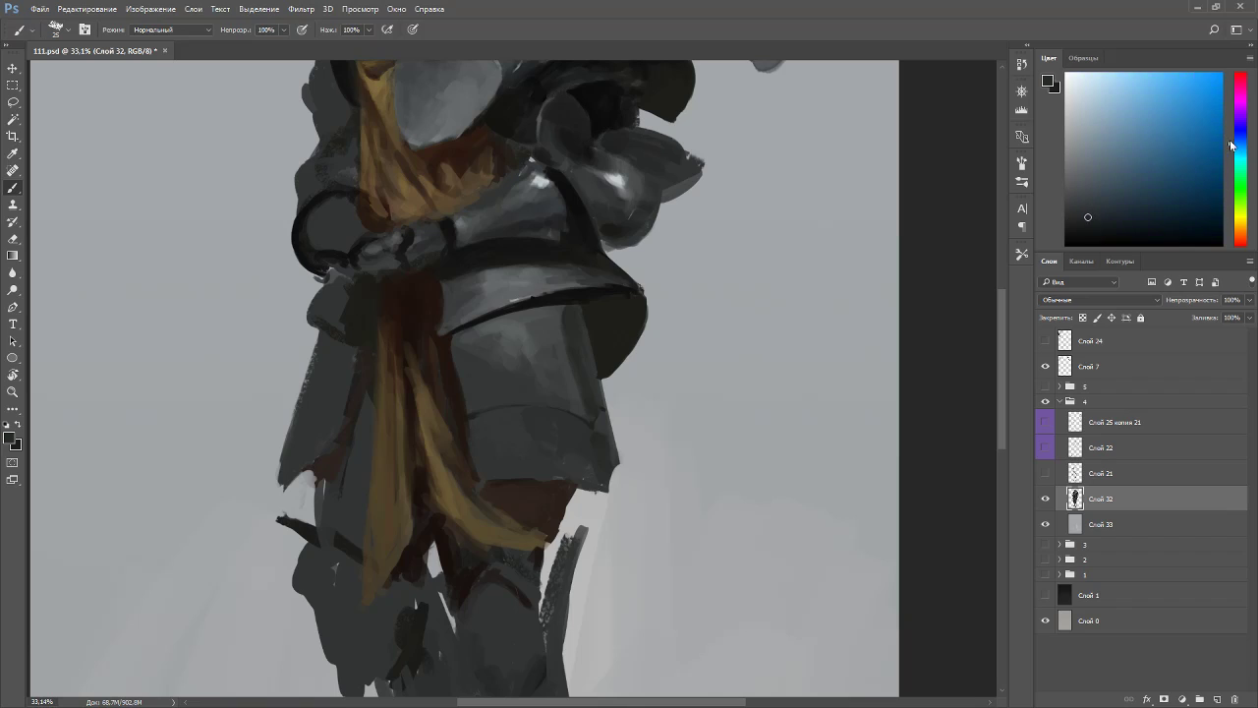
pyautogui.keyDown('alt'); pyautogui.click(467, 346); pyautogui.keyUp('alt')
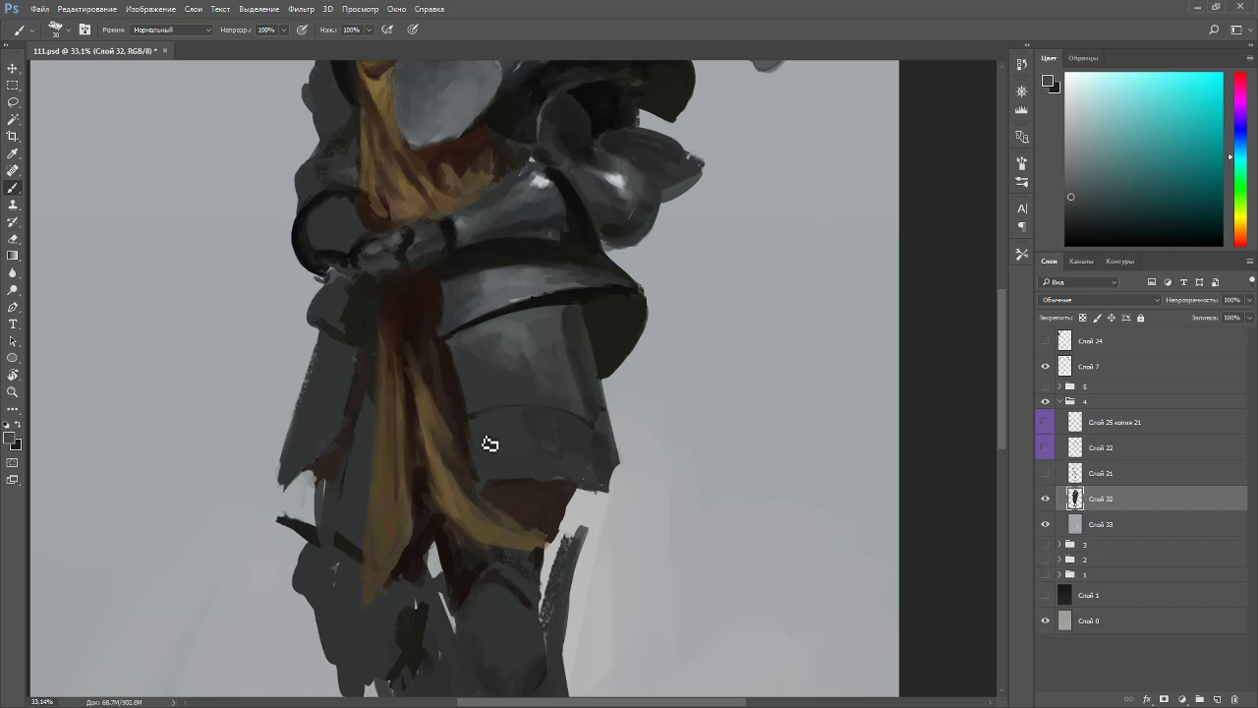
# - Deepen the shadow beneath the clasped hands and beside the top of the red-brown cloth with sampled near-black tones
pyautogui.scroll(-6, 501, 383)
pyautogui.scroll(5, 500, 370)
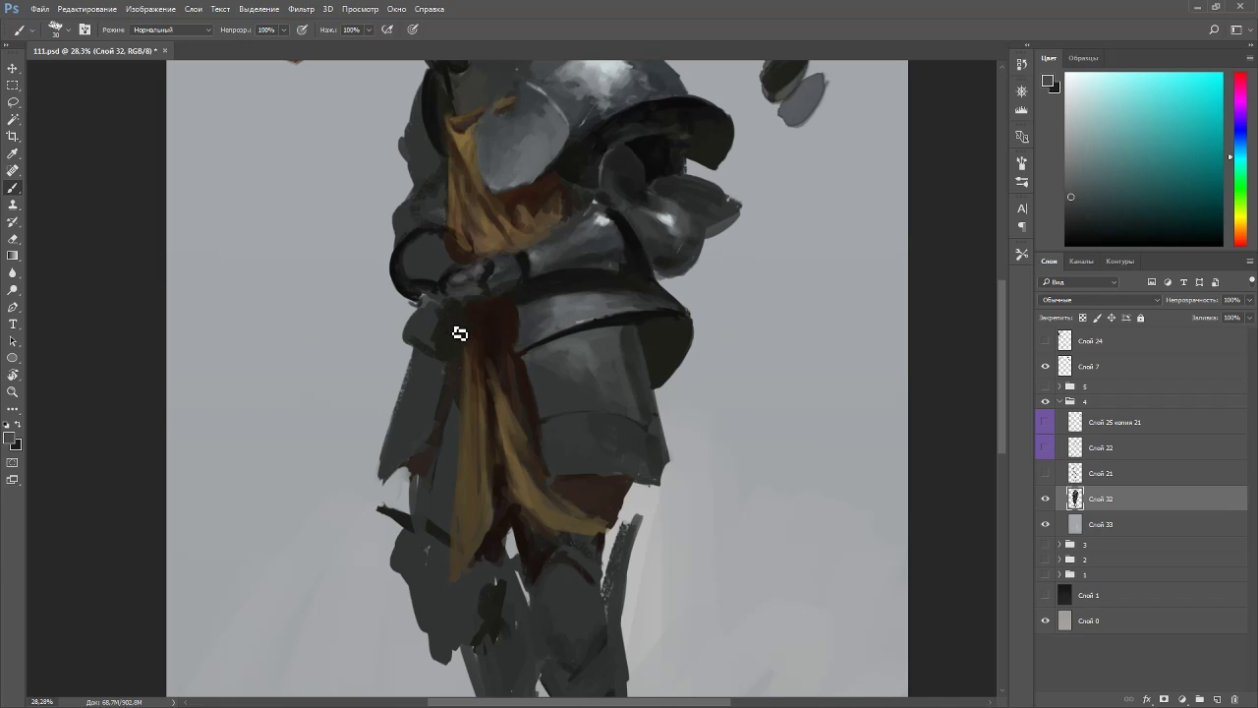
pyautogui.keyDown('alt'); pyautogui.click(539, 285); pyautogui.keyUp('alt')
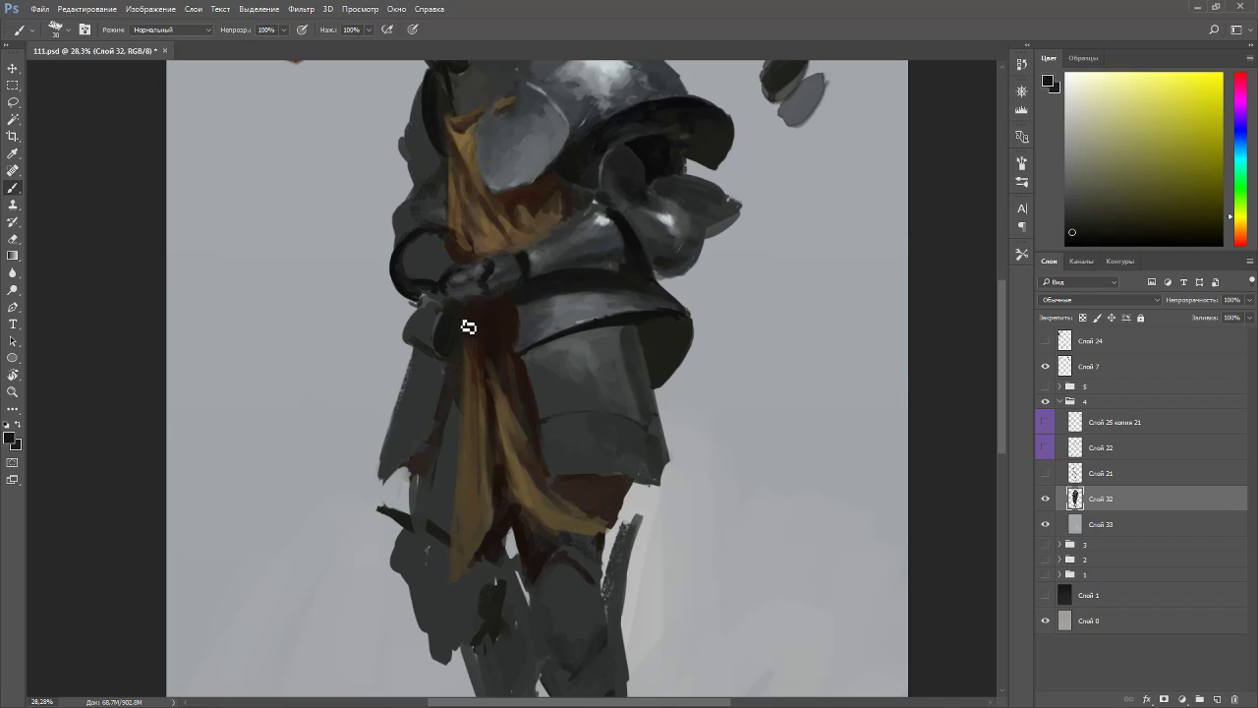
pyautogui.keyDown('alt'); pyautogui.click(477, 317); pyautogui.keyUp('alt')
pyautogui.keyDown('alt'); pyautogui.click(430, 305); pyautogui.keyUp('alt')
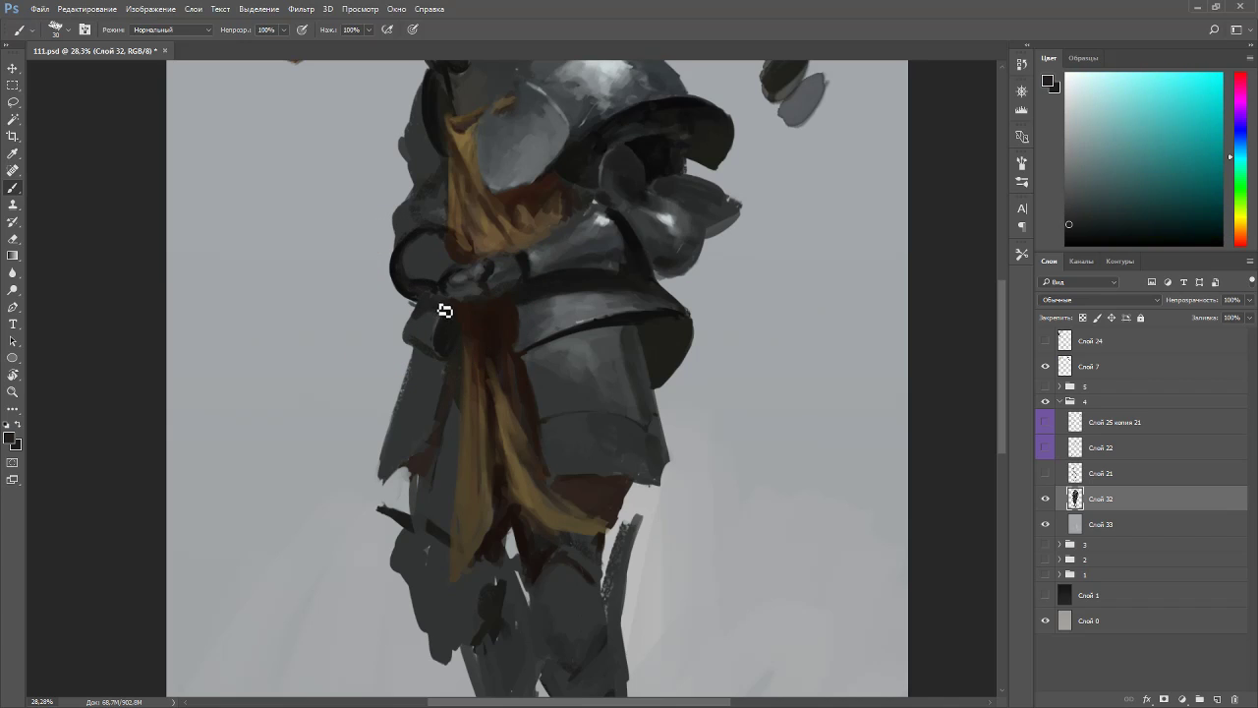
pyautogui.keyDown('alt'); pyautogui.click(444, 312); pyautogui.keyUp('alt')
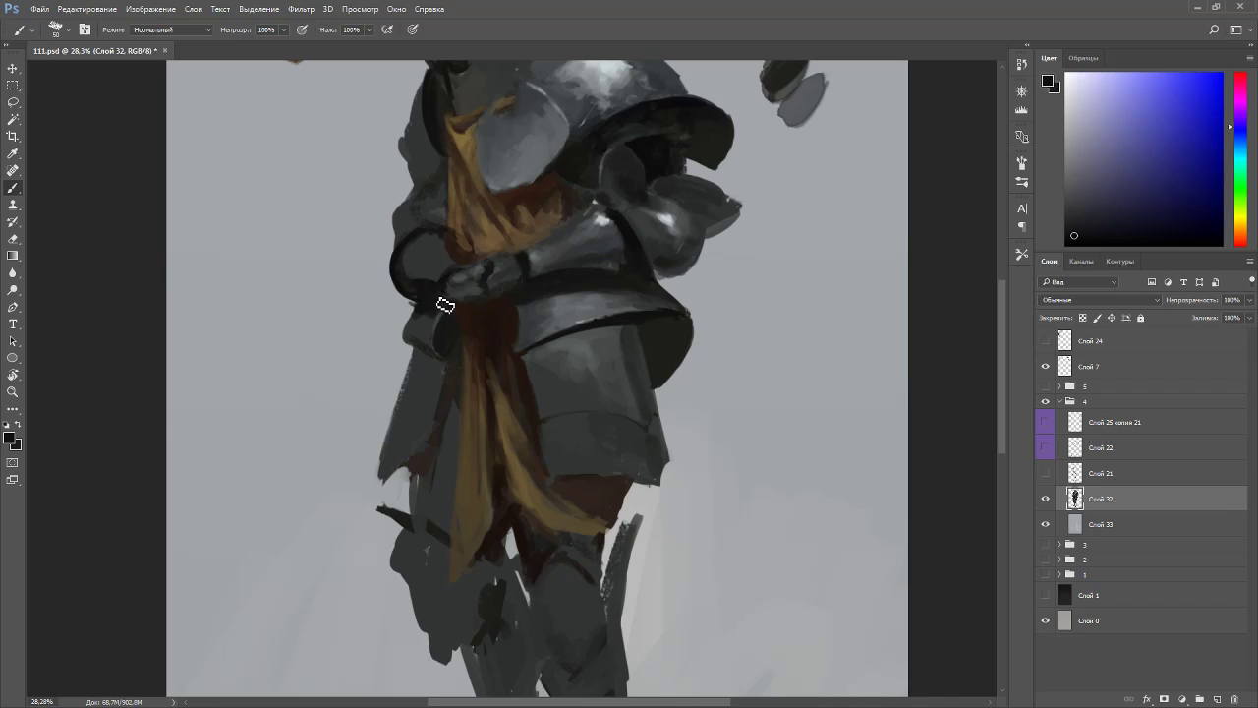
# - Define the small far-side hip plate below the round cuff with a near-black contour, cleaning up its outer edge
pyautogui.keyDown('alt'); pyautogui.click(421, 340); pyautogui.keyUp('alt')
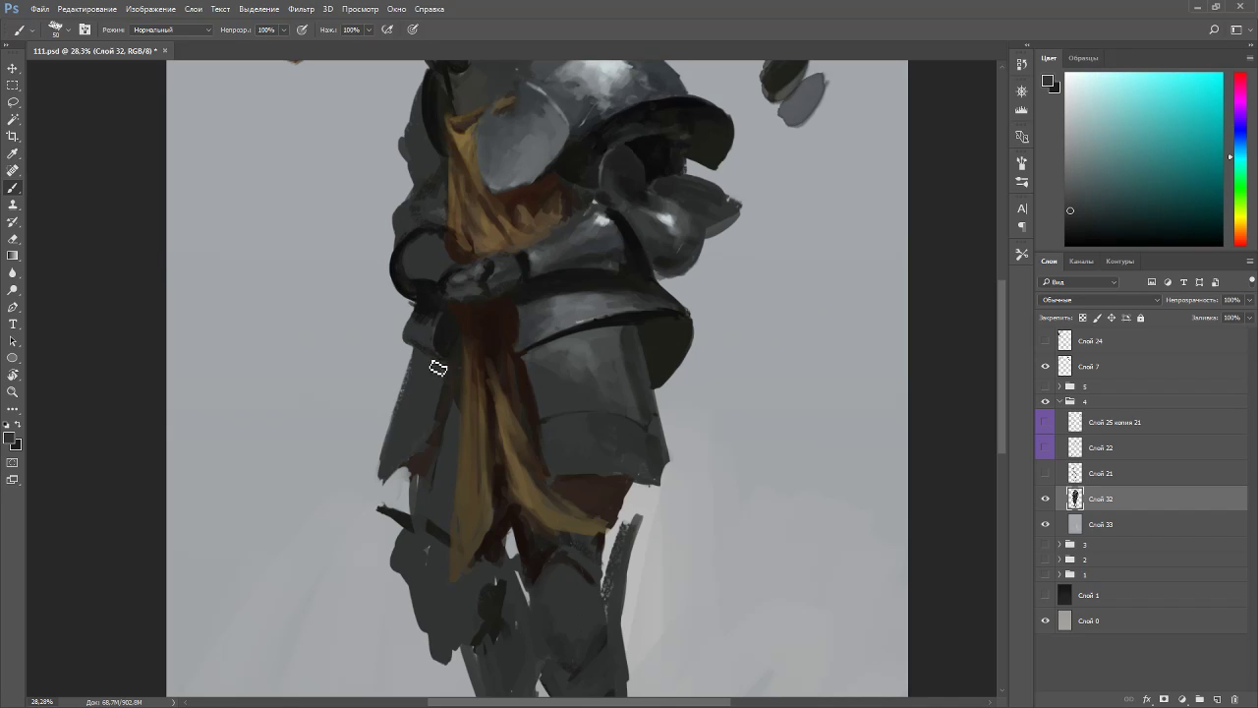
pyautogui.press('e')
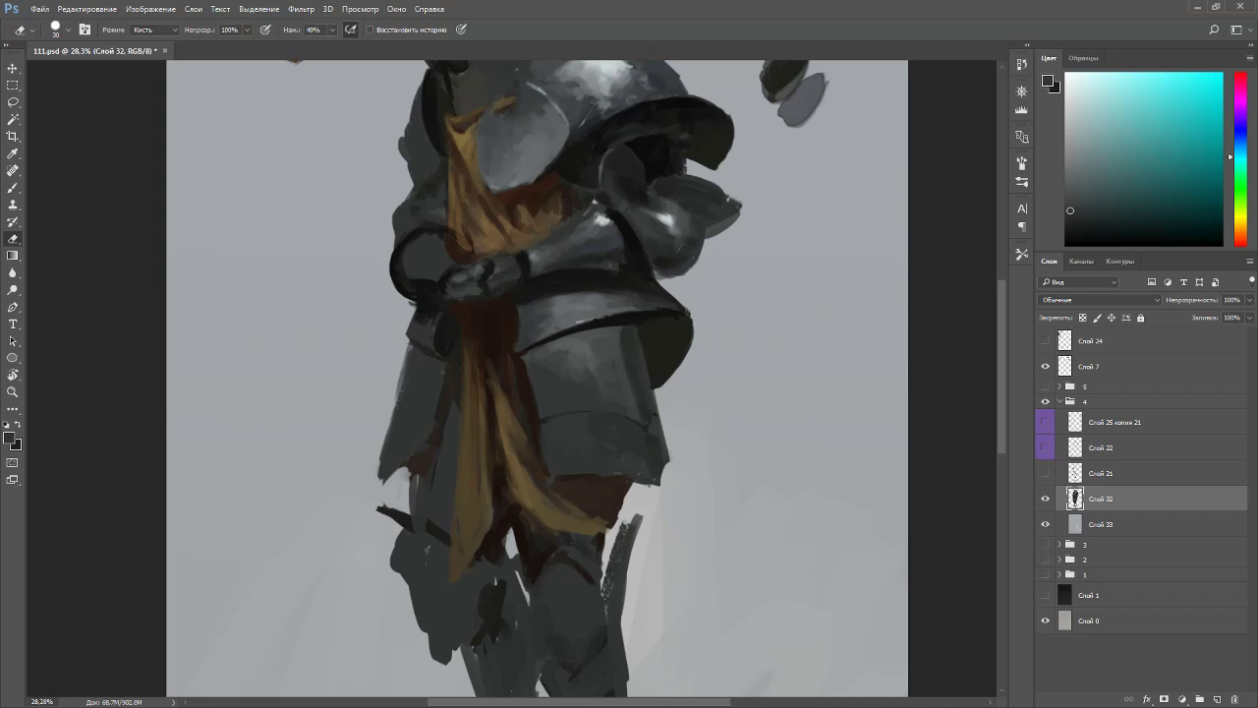
pyautogui.press('b')
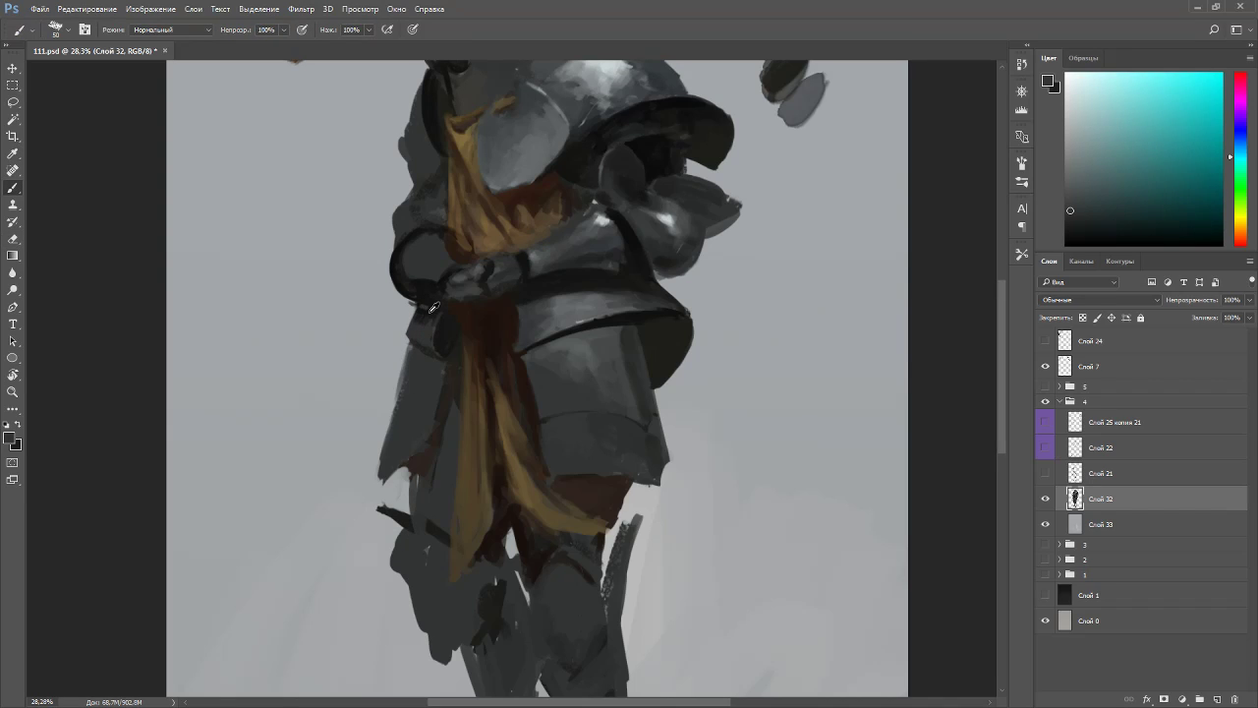
pyautogui.keyDown('alt'); pyautogui.click(432, 308); pyautogui.keyUp('alt')
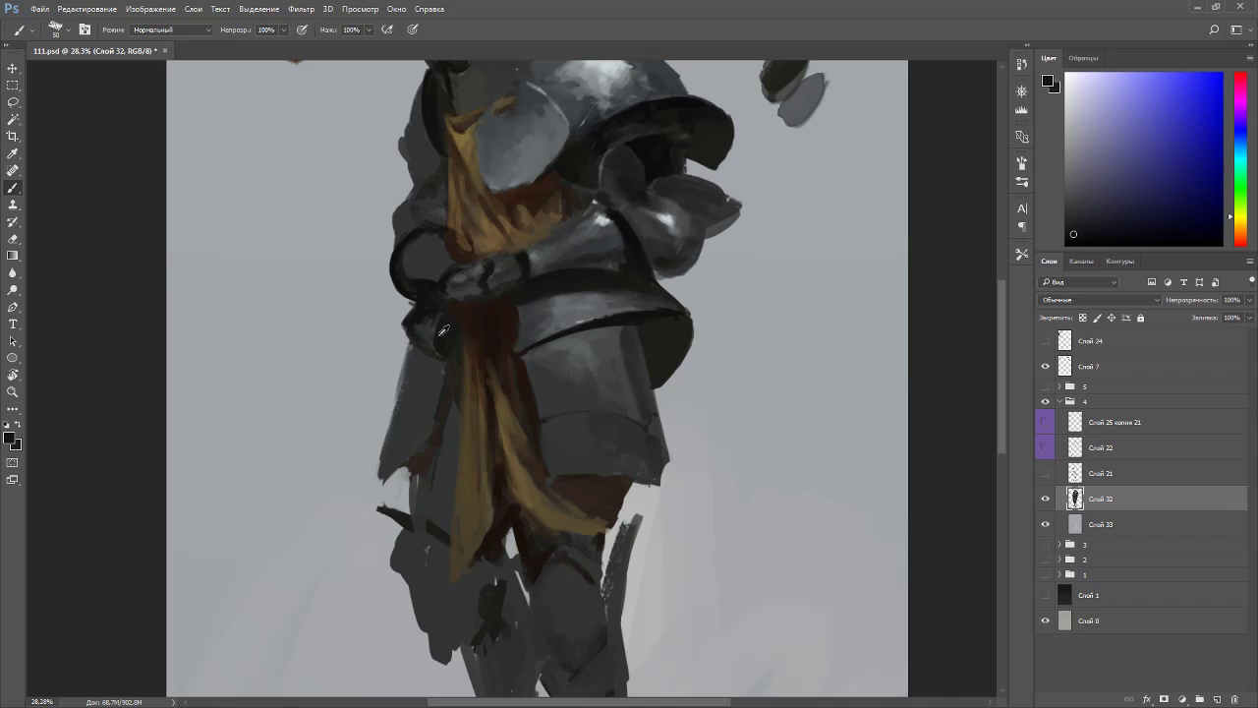
pyautogui.keyDown('alt'); pyautogui.click(445, 330); pyautogui.keyUp('alt')
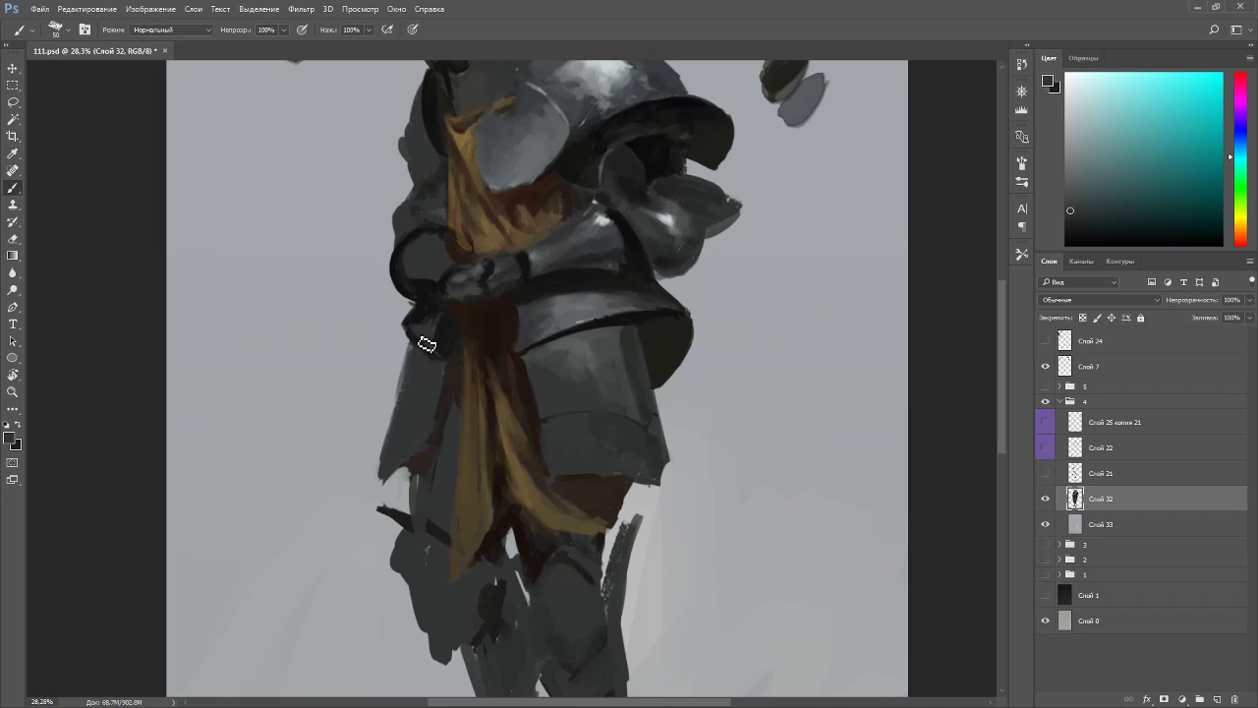
pyautogui.keyDown('alt'); pyautogui.click(423, 328); pyautogui.keyUp('alt')
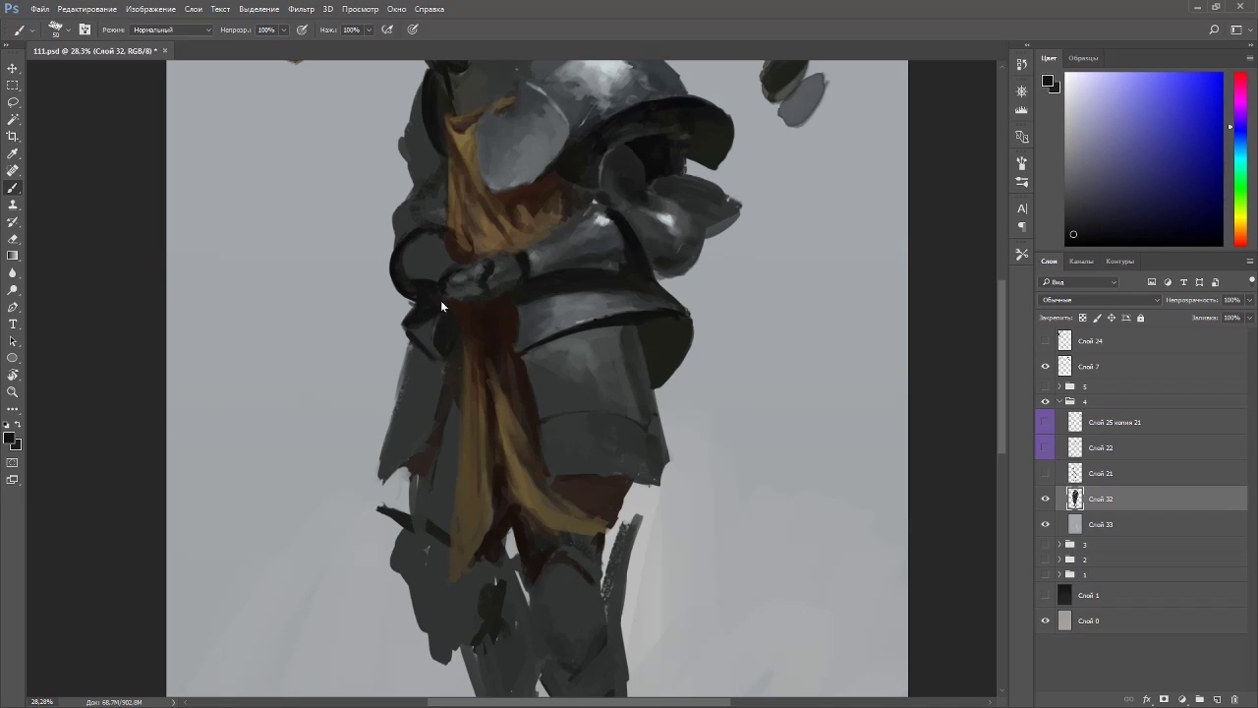
# - Paint near-black shadow along the far skirt plate's inner edge and over the upper thigh behind the ochre cloth
pyautogui.keyDown('alt'); pyautogui.click(438, 376); pyautogui.keyUp('alt')
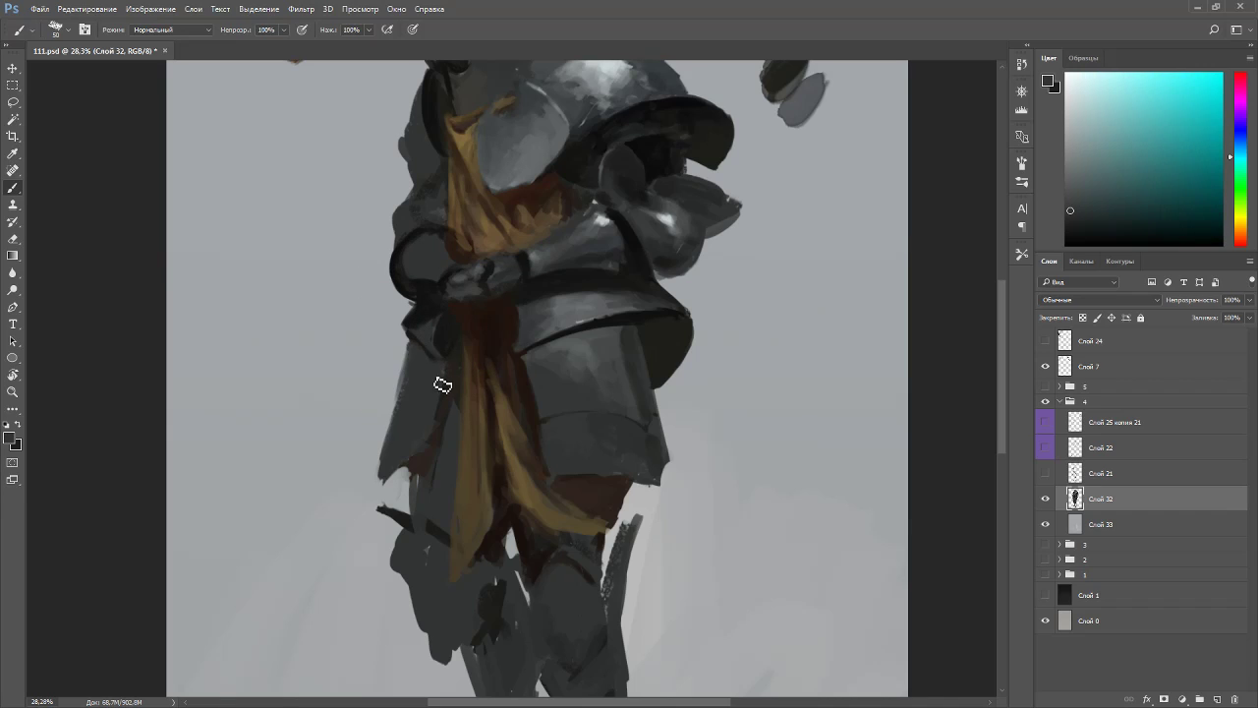
pyautogui.keyDown('alt'); pyautogui.click(452, 368); pyautogui.keyUp('alt')
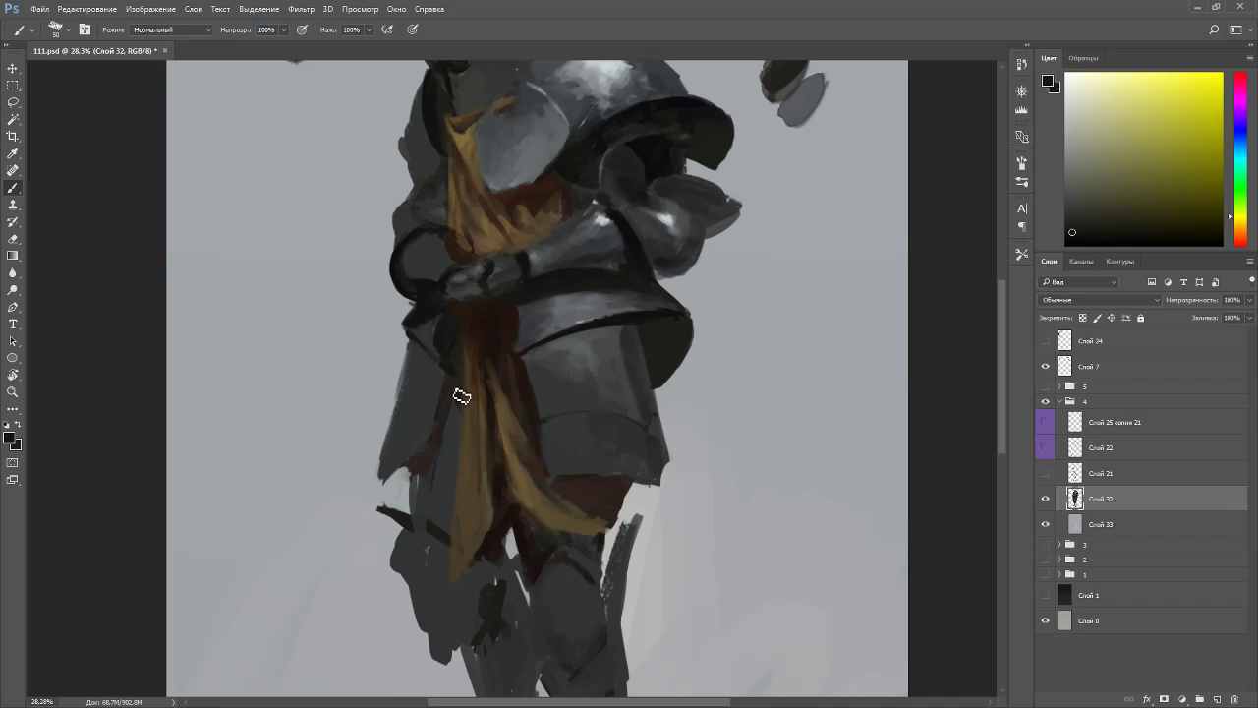
pyautogui.keyDown('alt'); pyautogui.click(483, 341); pyautogui.keyUp('alt')
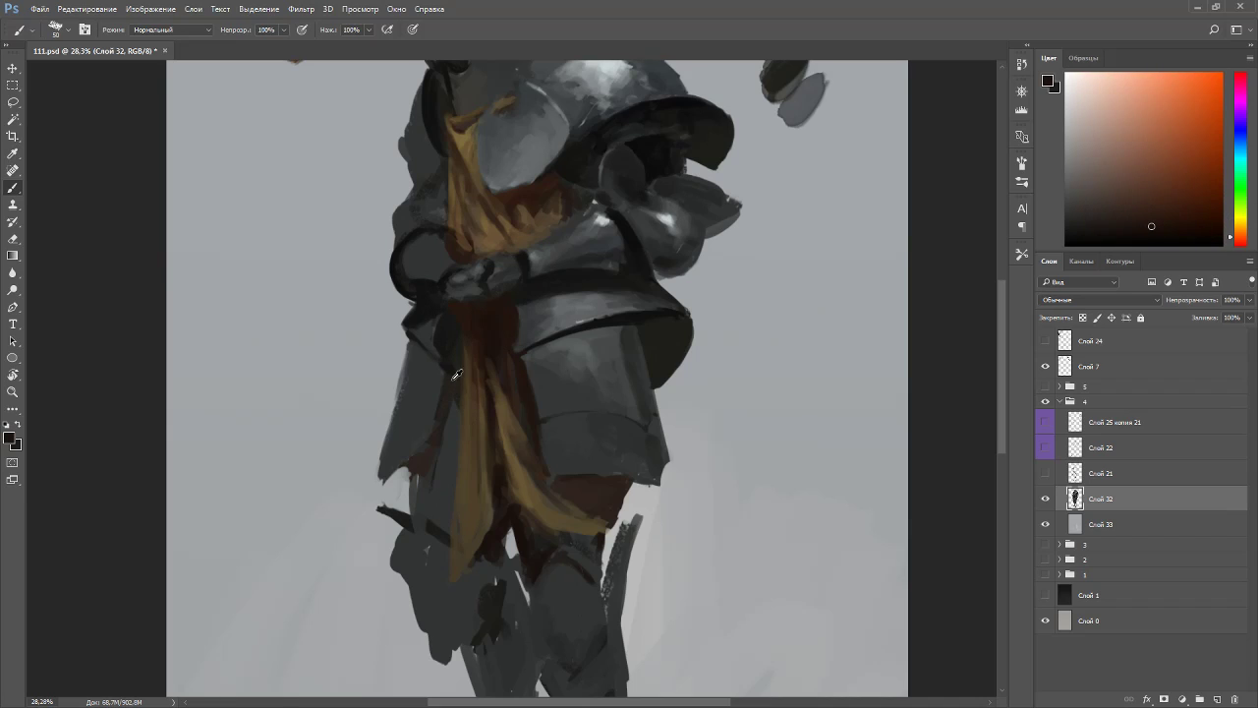
pyautogui.keyDown('alt'); pyautogui.click(443, 352); pyautogui.keyUp('alt')
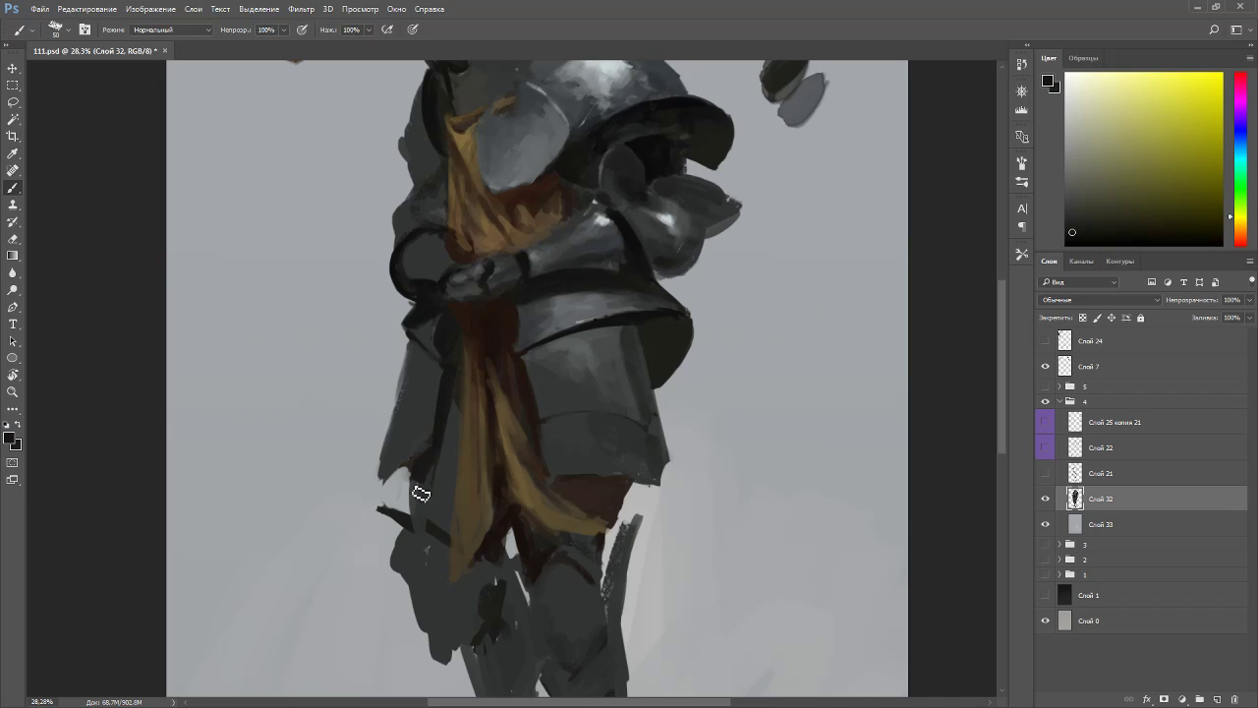
pyautogui.keyDown('alt'); pyautogui.click(451, 420); pyautogui.keyUp('alt')
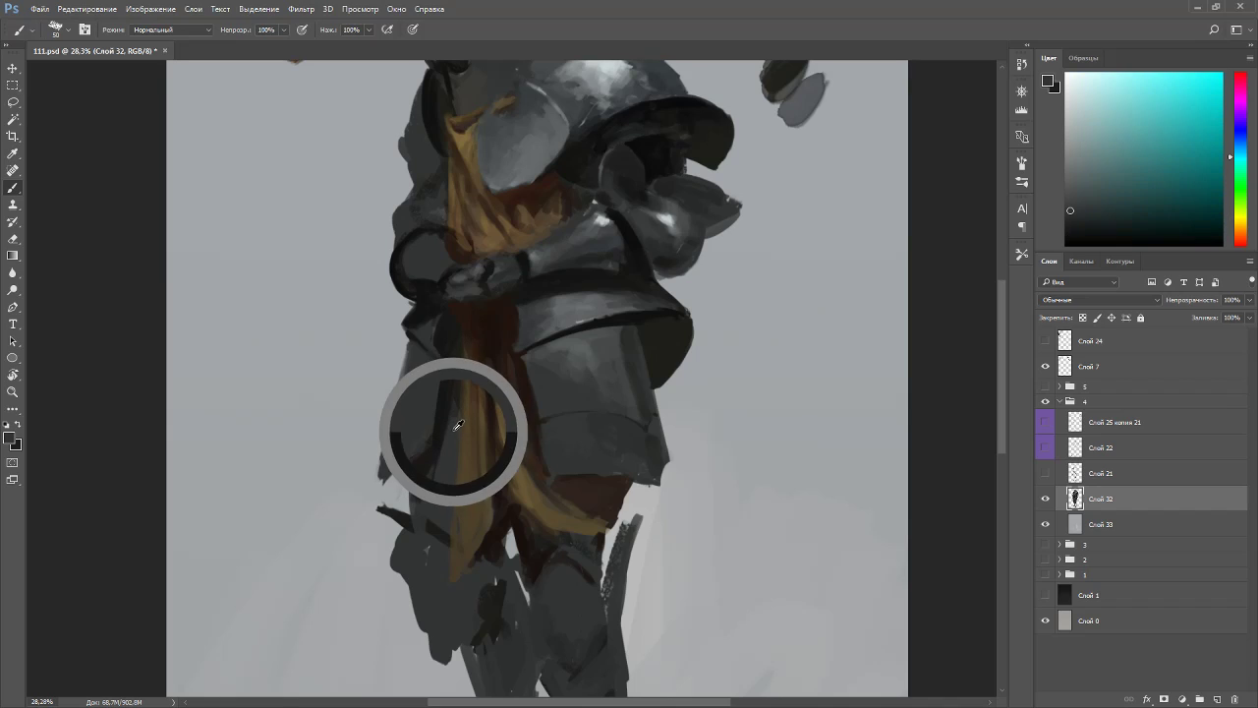
pyautogui.keyDown('alt'); pyautogui.click(454, 426); pyautogui.keyUp('alt')
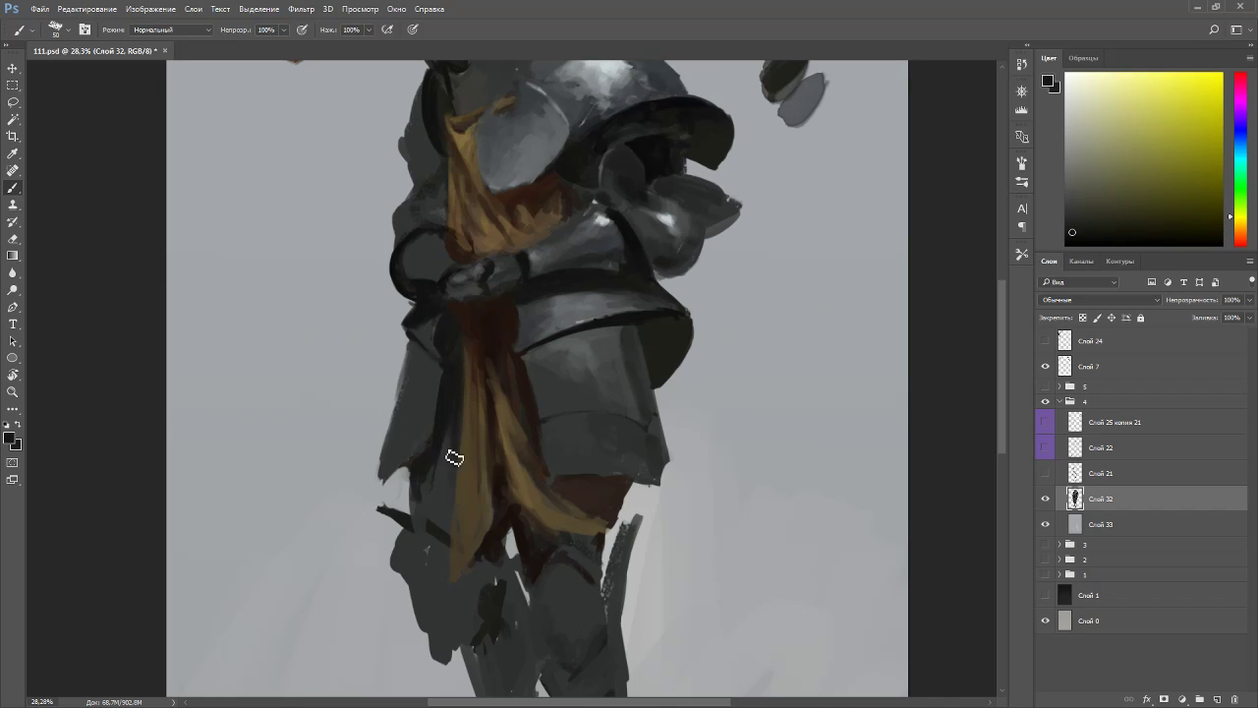
pyautogui.moveTo(442, 472)
pyautogui.mouseDown()
pyautogui.moveTo(448, 538)
pyautogui.moveTo(439, 521)
pyautogui.mouseUp()
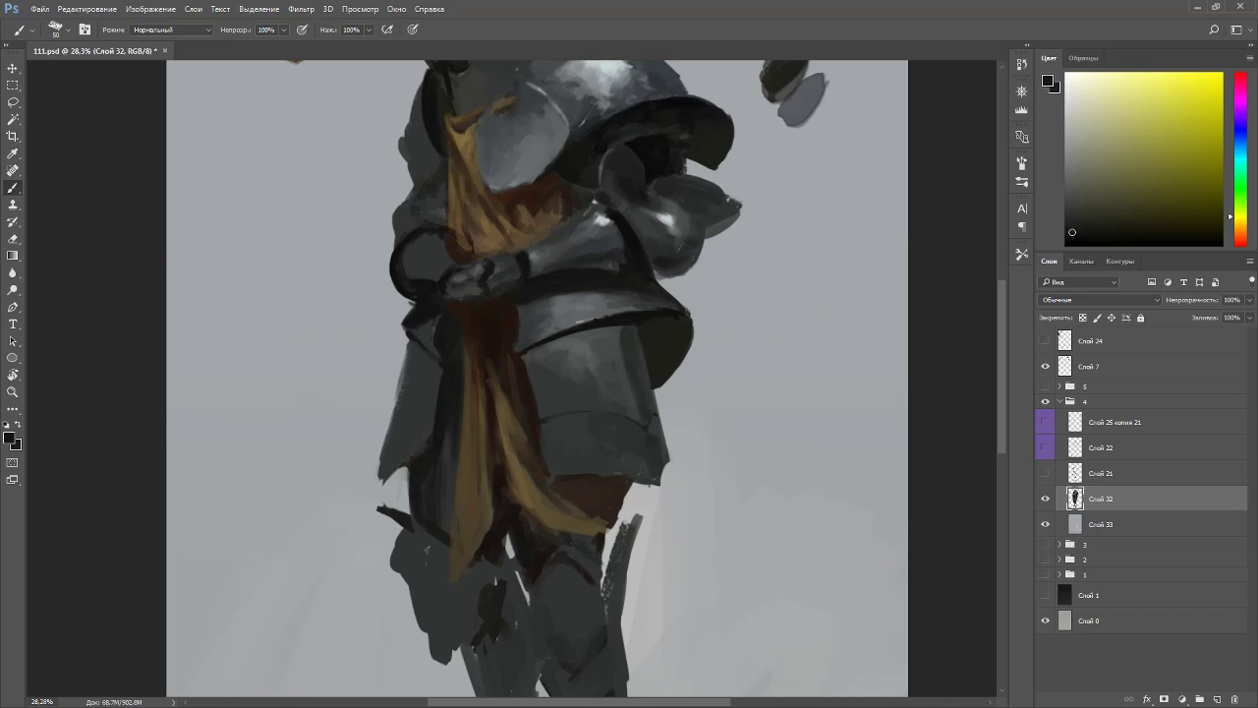
# - Darken the gap between the thighs and the top of the near leg under the ochre cloth with sampled dark tones
pyautogui.keyDown('alt'); pyautogui.click(501, 556); pyautogui.keyUp('alt')
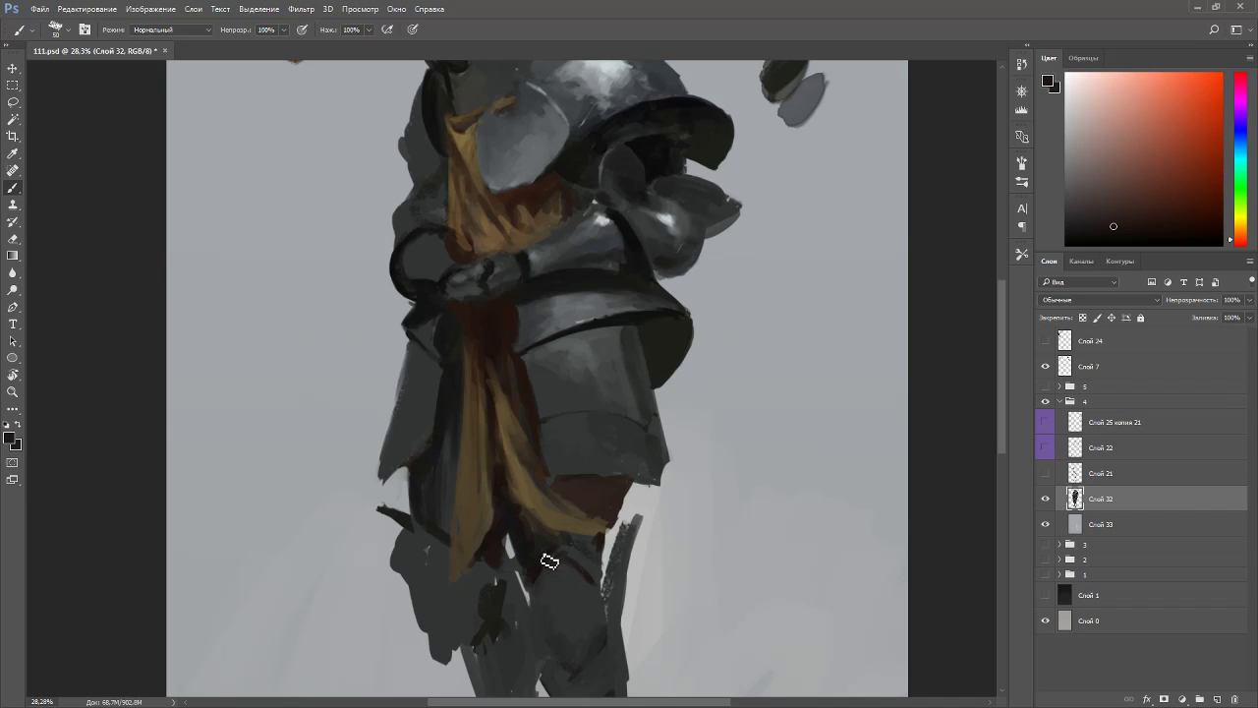
pyautogui.keyDown('alt'); pyautogui.click(432, 492); pyautogui.keyUp('alt')
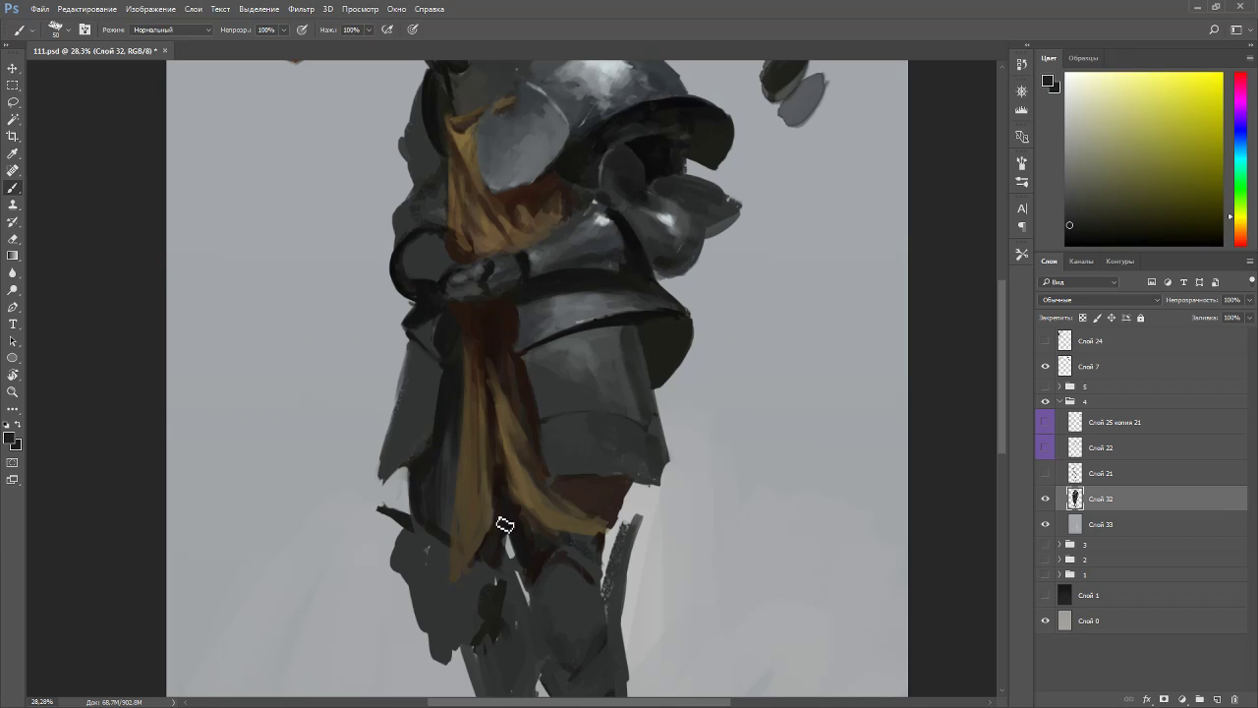
pyautogui.keyDown('alt'); pyautogui.click(513, 534); pyautogui.keyUp('alt')
pyautogui.scroll(-3, 505, 408)
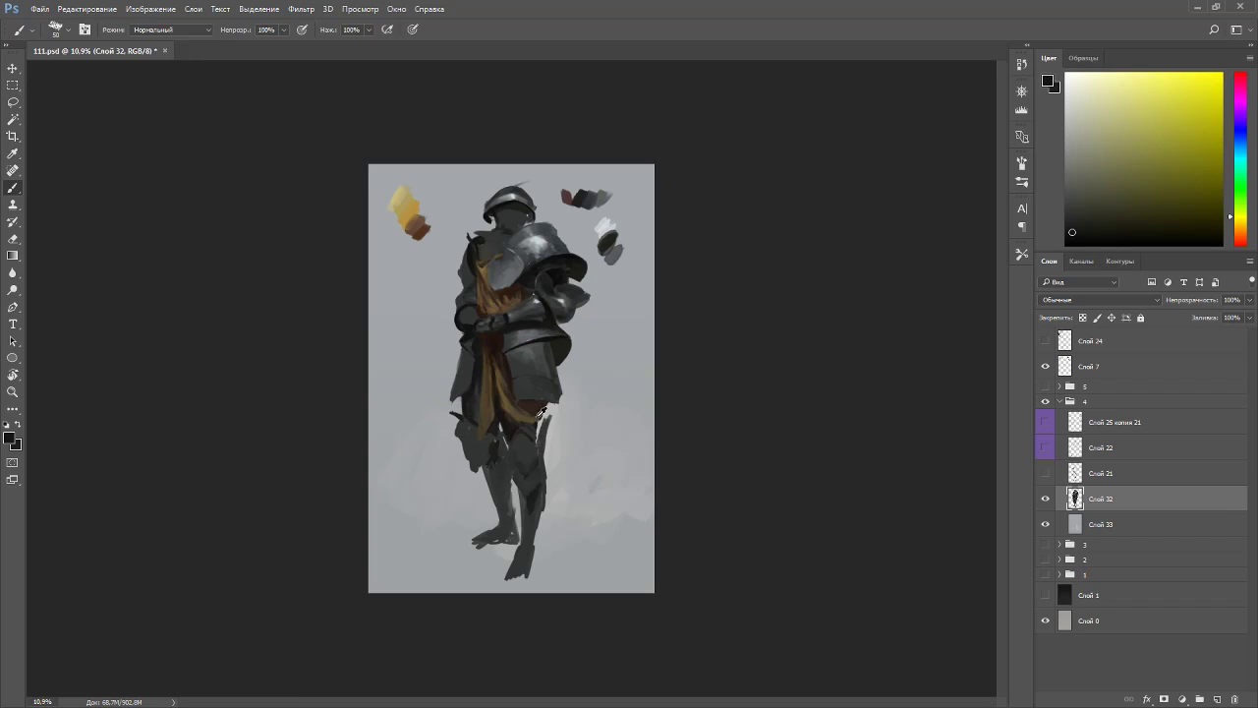
pyautogui.scroll(3, 540, 394)
pyautogui.scroll(1, 540, 393)
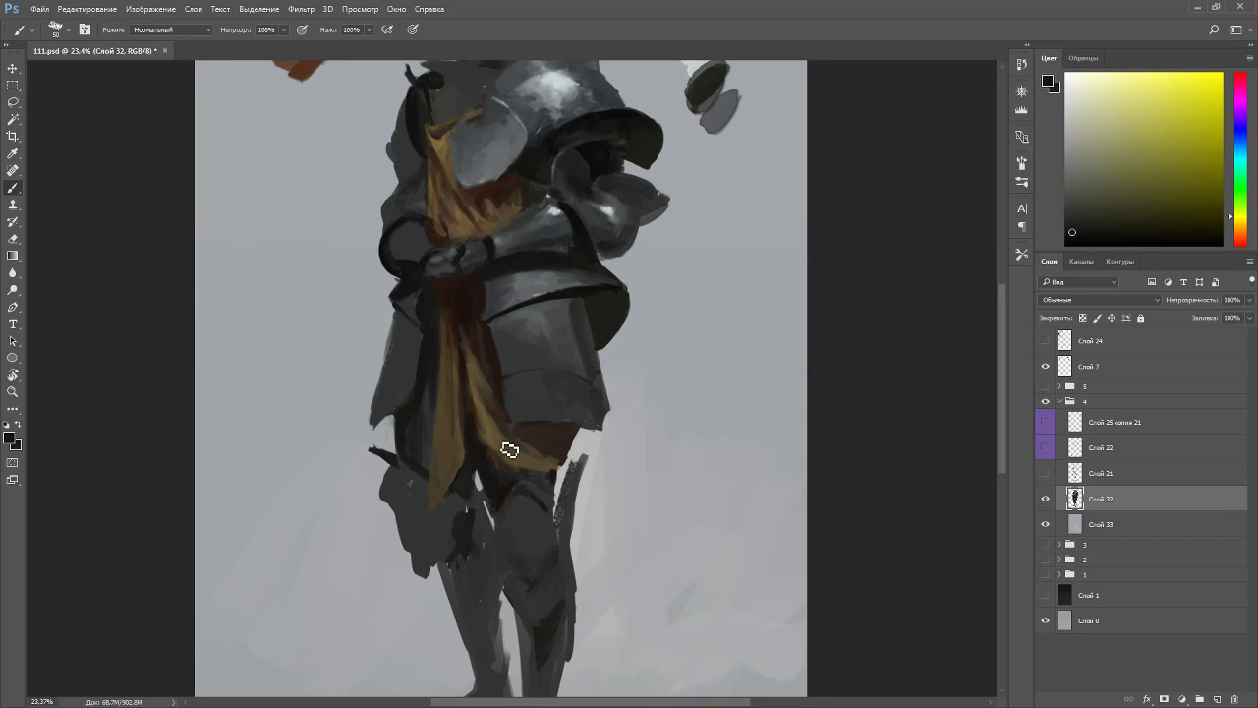
# - Widen the lower end of the hanging ochre cloth with a size 40 brush, using sampled ochre and dark brown
pyautogui.keyDown('alt'); pyautogui.click(469, 489); pyautogui.keyUp('alt')
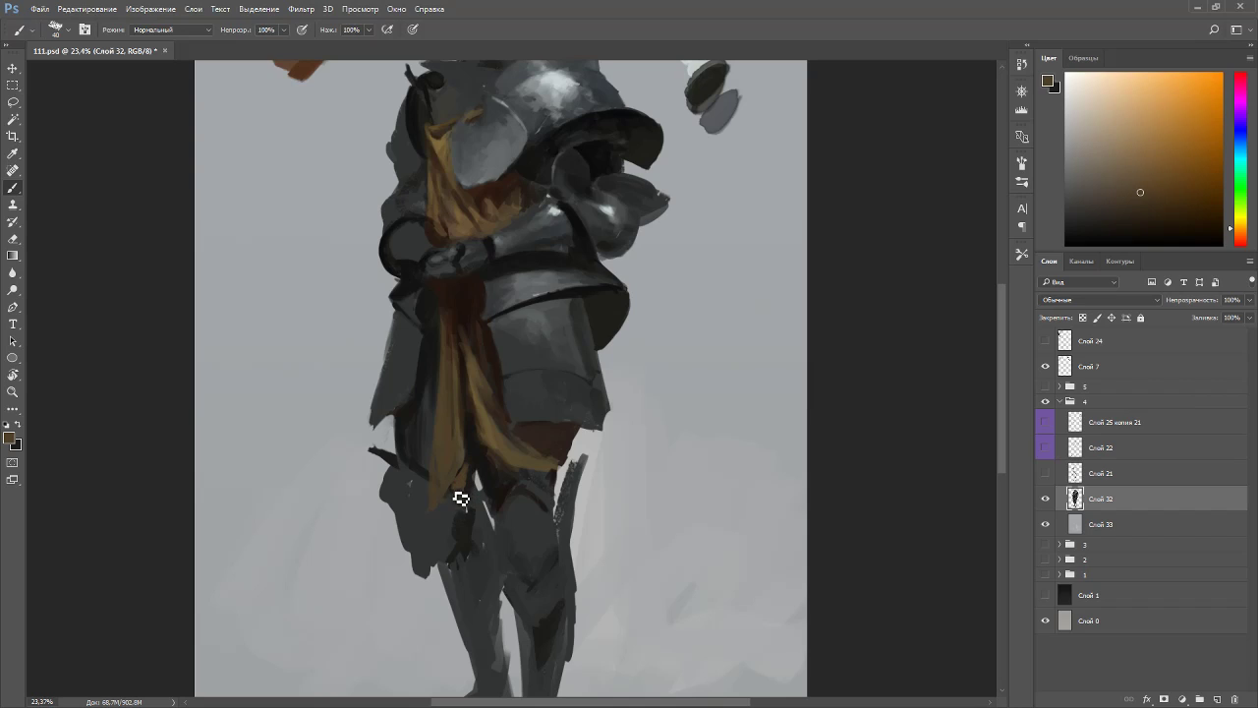
pyautogui.keyDown('alt'); pyautogui.click(468, 480); pyautogui.keyUp('alt')
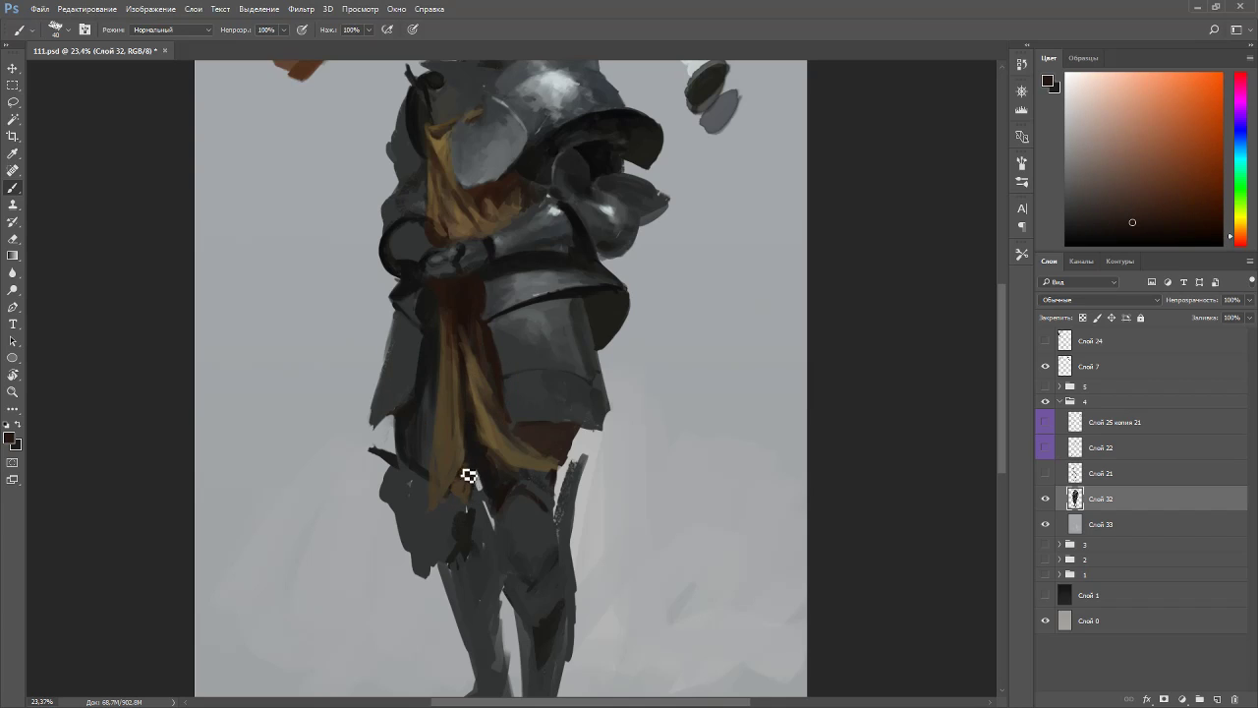
pyautogui.moveTo(470, 482)
pyautogui.mouseDown()
pyautogui.moveTo(469, 450)
pyautogui.moveTo(476, 480)
pyautogui.mouseUp()
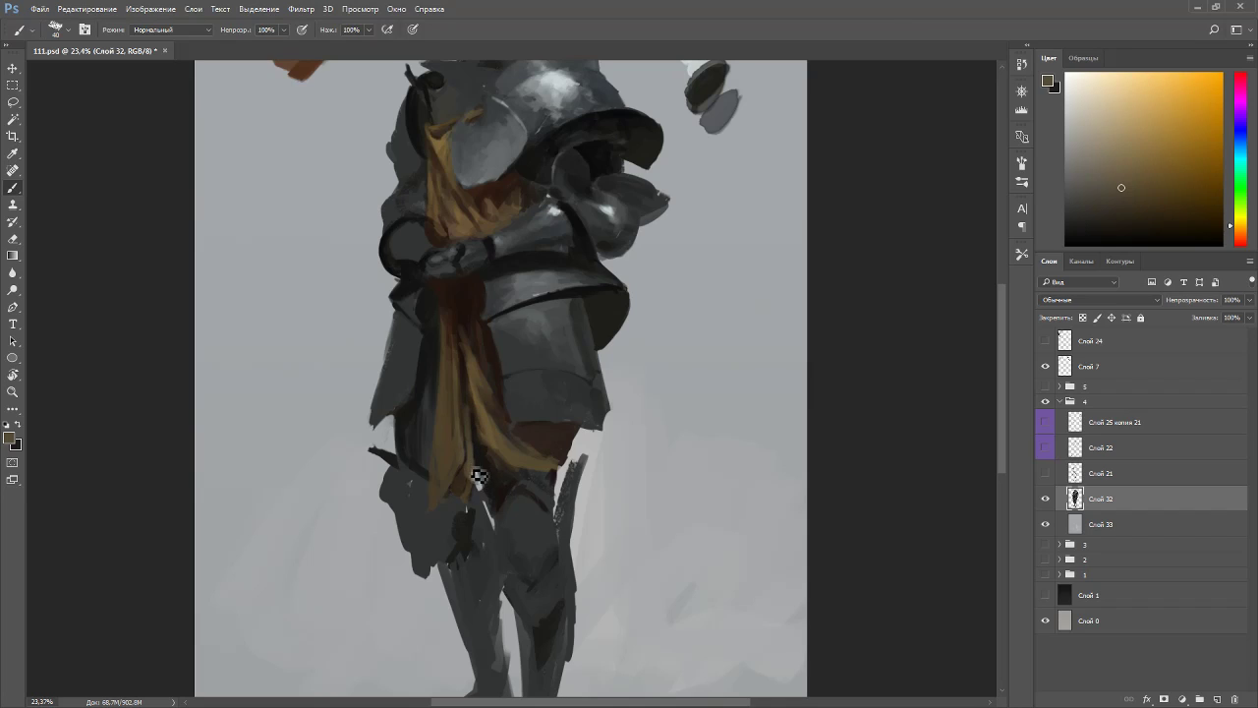
pyautogui.moveTo(471, 478); pyautogui.dragTo(472, 514)
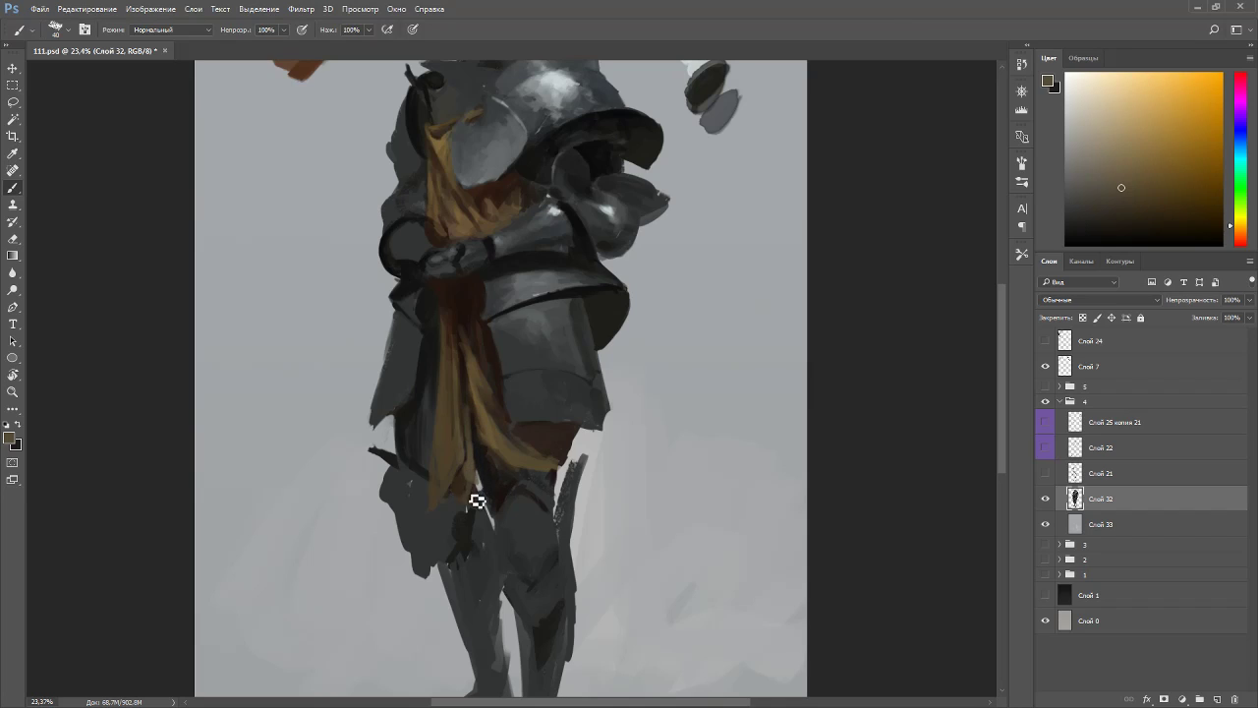
# - Paint a narrow ochre fold down the middle of the hanging cloth and separate it with sampled dark red-brown shadow
pyautogui.keyDown('alt'); pyautogui.click(475, 403); pyautogui.keyUp('alt')
pyautogui.keyDown('alt'); pyautogui.click(473, 325); pyautogui.keyUp('alt')
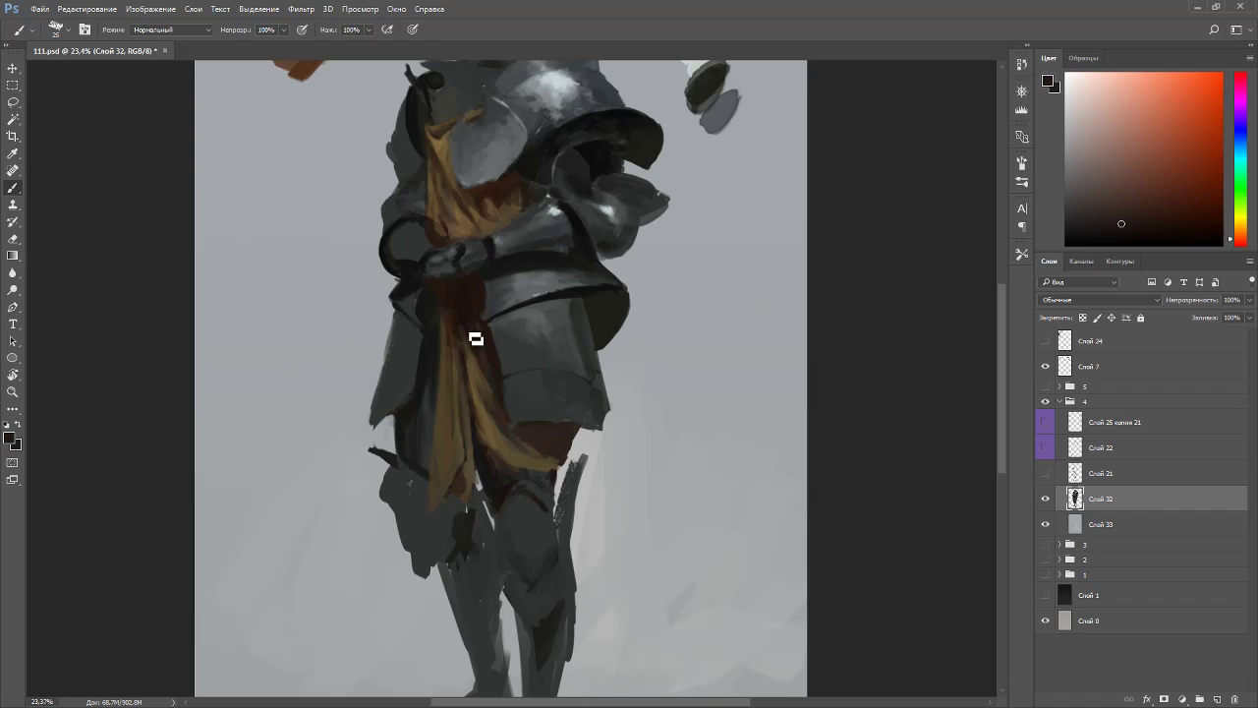
pyautogui.keyDown('alt'); pyautogui.click(471, 394); pyautogui.keyUp('alt')
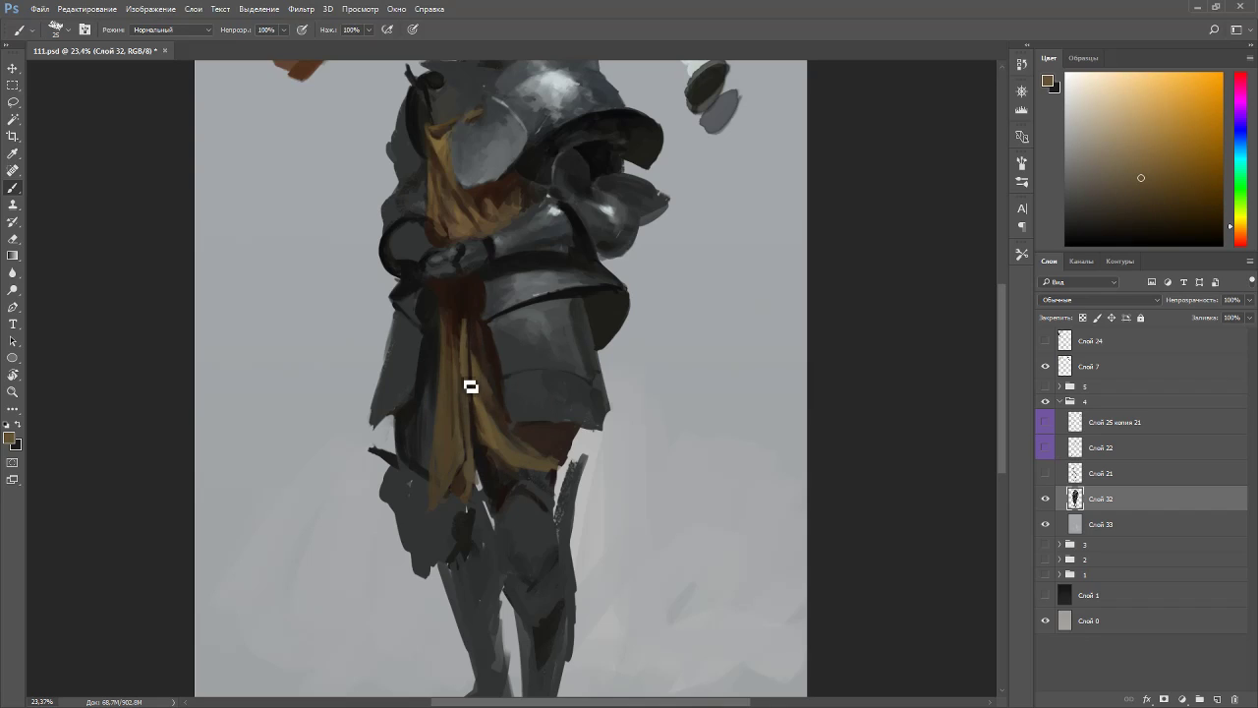
pyautogui.press('[')
pyautogui.press('[')
pyautogui.moveTo(471, 332)
pyautogui.mouseDown()
pyautogui.moveTo(470, 386)
pyautogui.moveTo(467, 321)
pyautogui.moveTo(473, 445)
pyautogui.mouseUp()
pyautogui.keyDown('alt'); pyautogui.click(468, 475); pyautogui.keyUp('alt')
pyautogui.keyDown('alt'); pyautogui.click(486, 491); pyautogui.keyUp('alt')
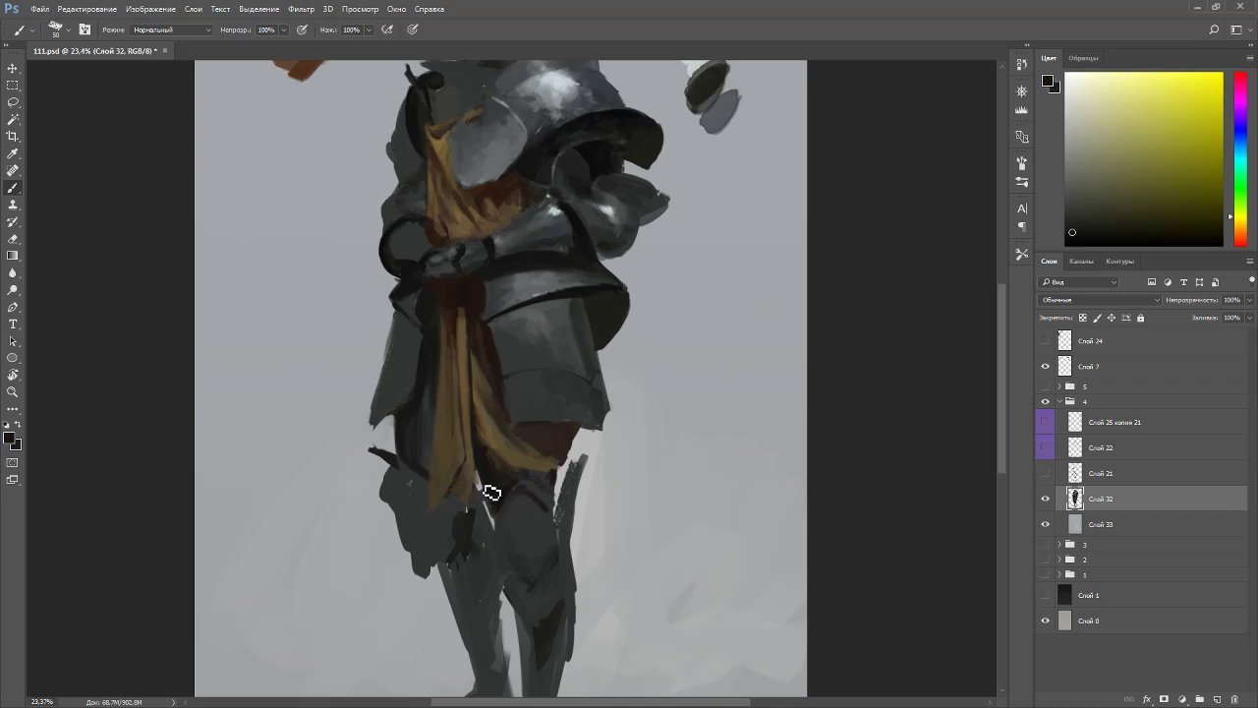
# - Refine the narrow top folds of the hanging ochre cloth with a size 35 brush, using sampled ochre-brown and dark red-brown
pyautogui.press('t')
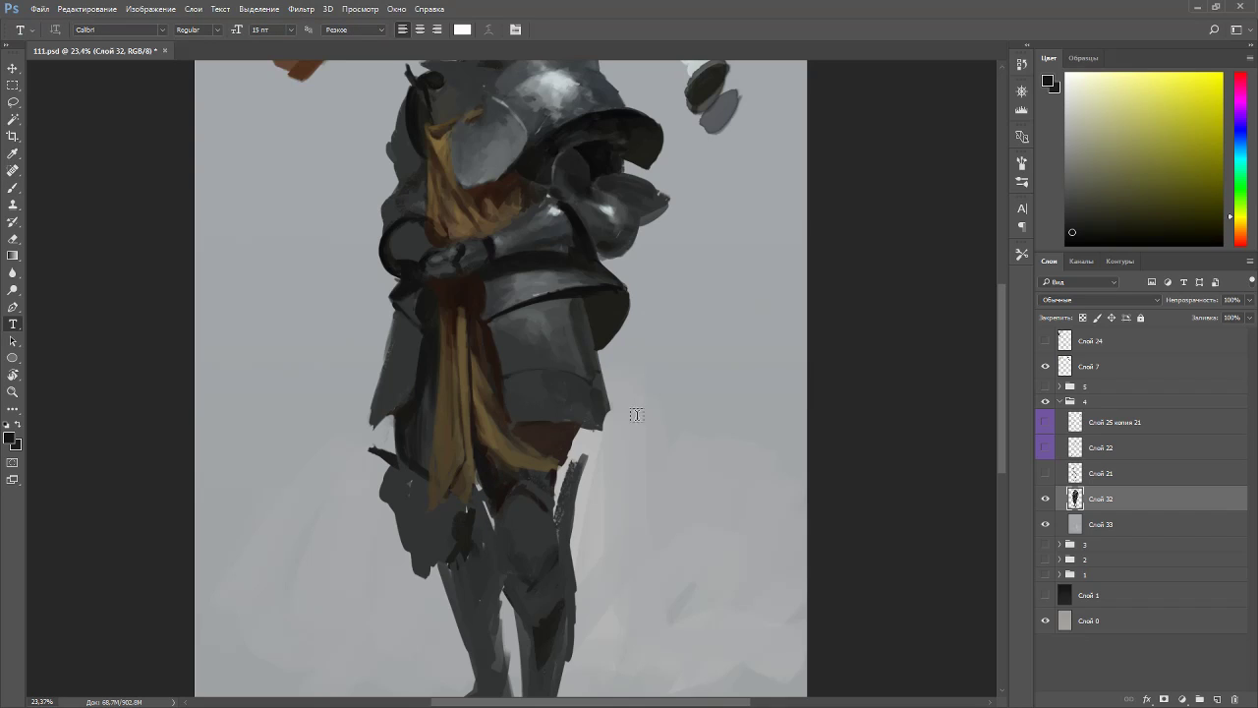
pyautogui.press('r')
pyautogui.moveTo(653, 413); pyautogui.dragTo(640, 416)
pyautogui.press('b')
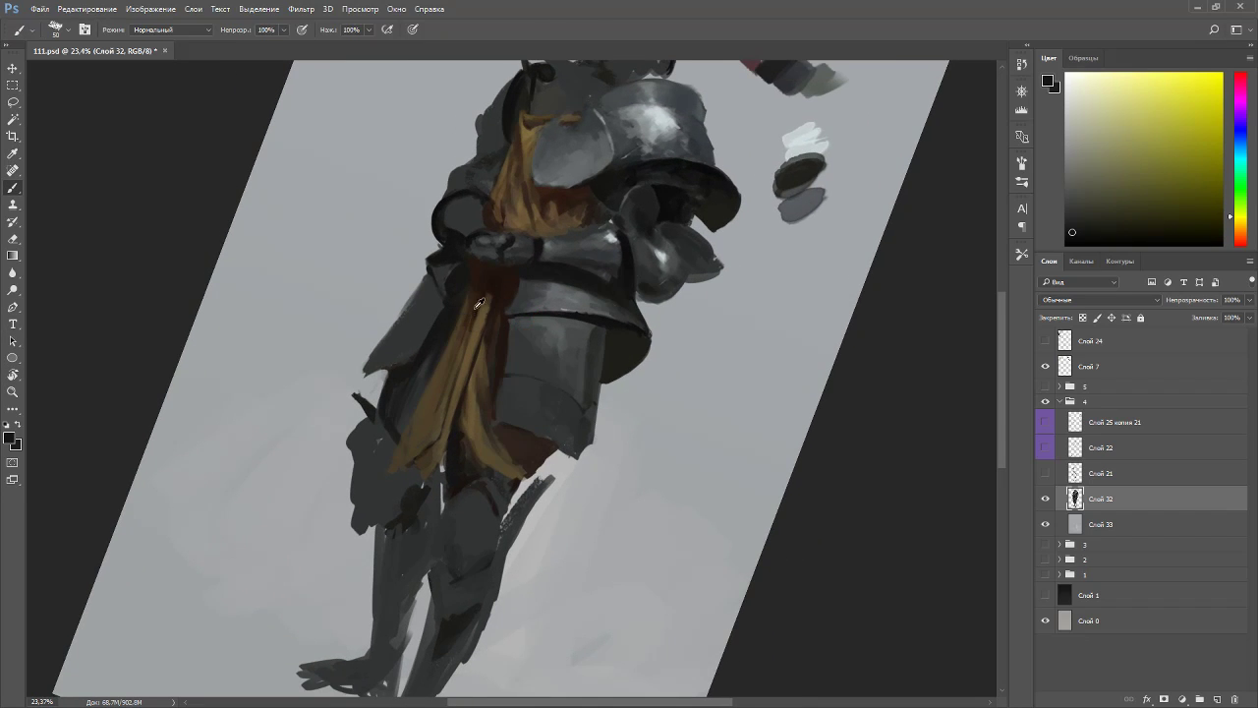
pyautogui.keyDown('alt'); pyautogui.click(492, 313); pyautogui.keyUp('alt')
pyautogui.keyDown('alt'); pyautogui.click(458, 340); pyautogui.keyUp('alt')
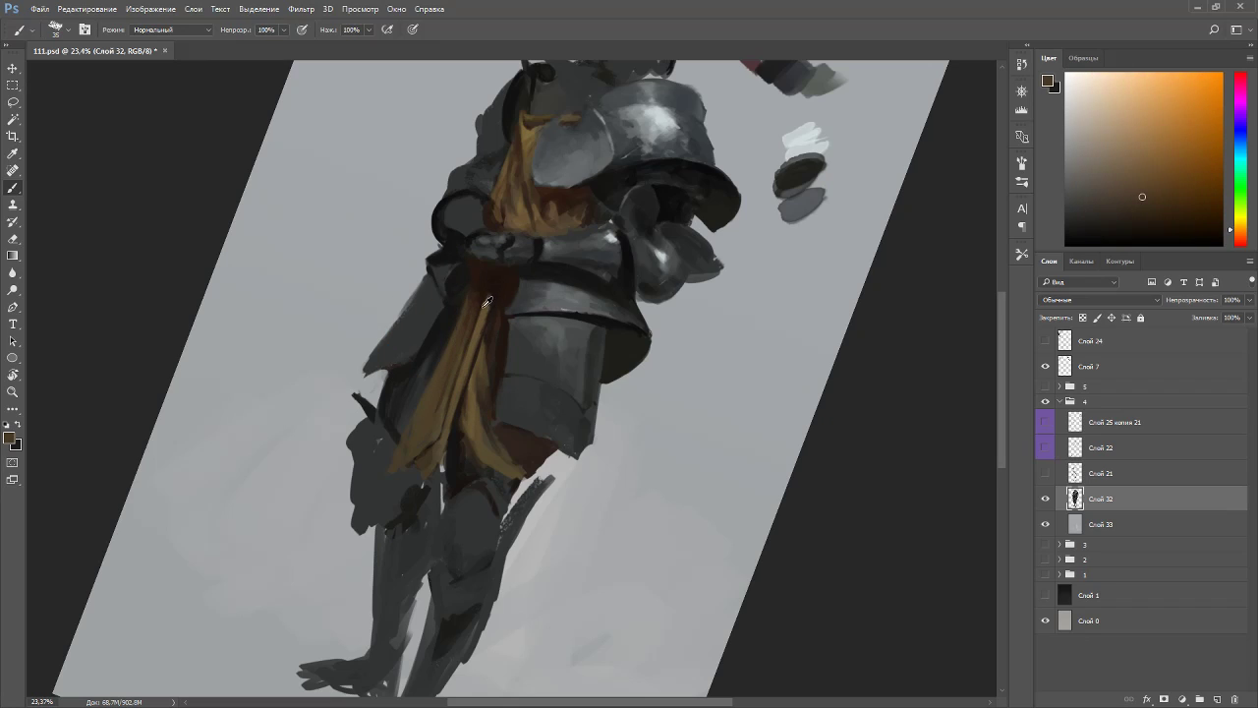
pyautogui.keyDown('alt'); pyautogui.click(488, 288); pyautogui.keyUp('alt')
pyautogui.moveTo(482, 328)
pyautogui.mouseDown()
pyautogui.moveTo(478, 348)
pyautogui.moveTo(500, 304)
pyautogui.mouseUp()
pyautogui.keyDown('alt'); pyautogui.click(483, 315); pyautogui.keyUp('alt')
# - Darken the shadow between the hanging cloth's curved fold and the near skirt plate with sampled near-black brown tones
pyautogui.press('r')
pyautogui.moveTo(526, 251); pyautogui.dragTo(460, 226)
pyautogui.press('b')
pyautogui.keyDown('alt'); pyautogui.click(473, 323); pyautogui.keyUp('alt')
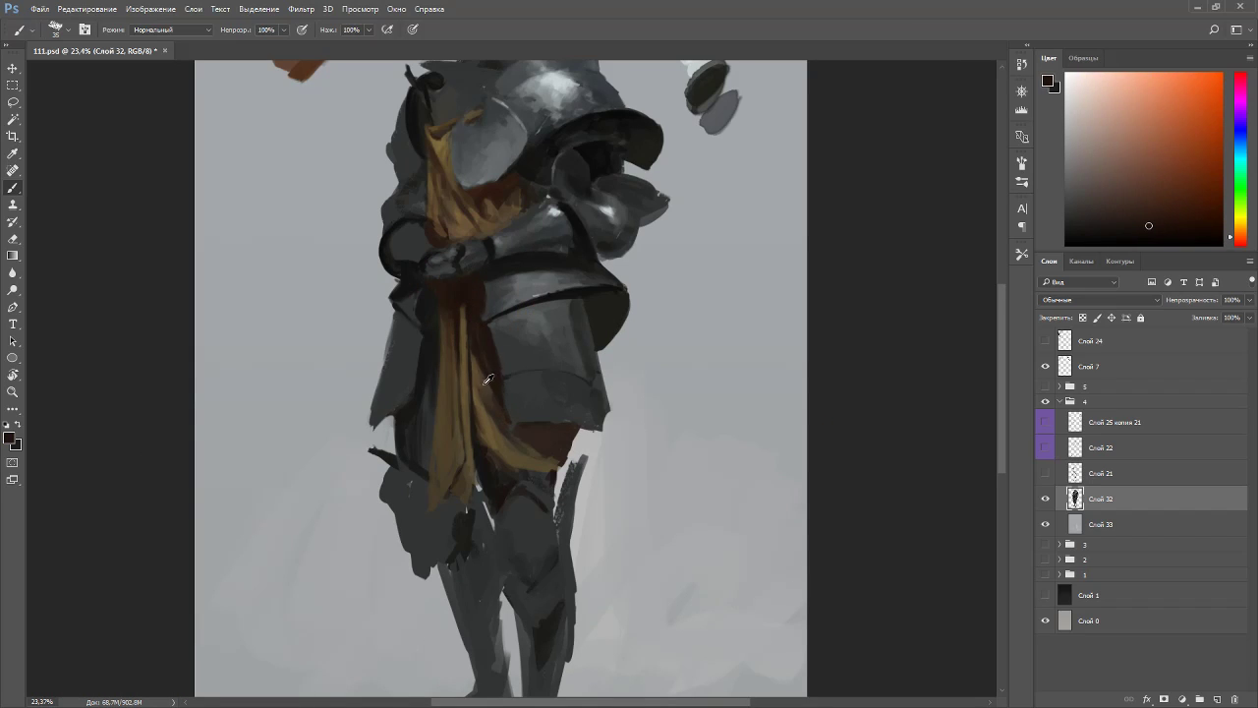
pyautogui.keyDown('alt'); pyautogui.click(489, 377); pyautogui.keyUp('alt')
pyautogui.keyDown('alt'); pyautogui.click(507, 386); pyautogui.keyUp('alt')
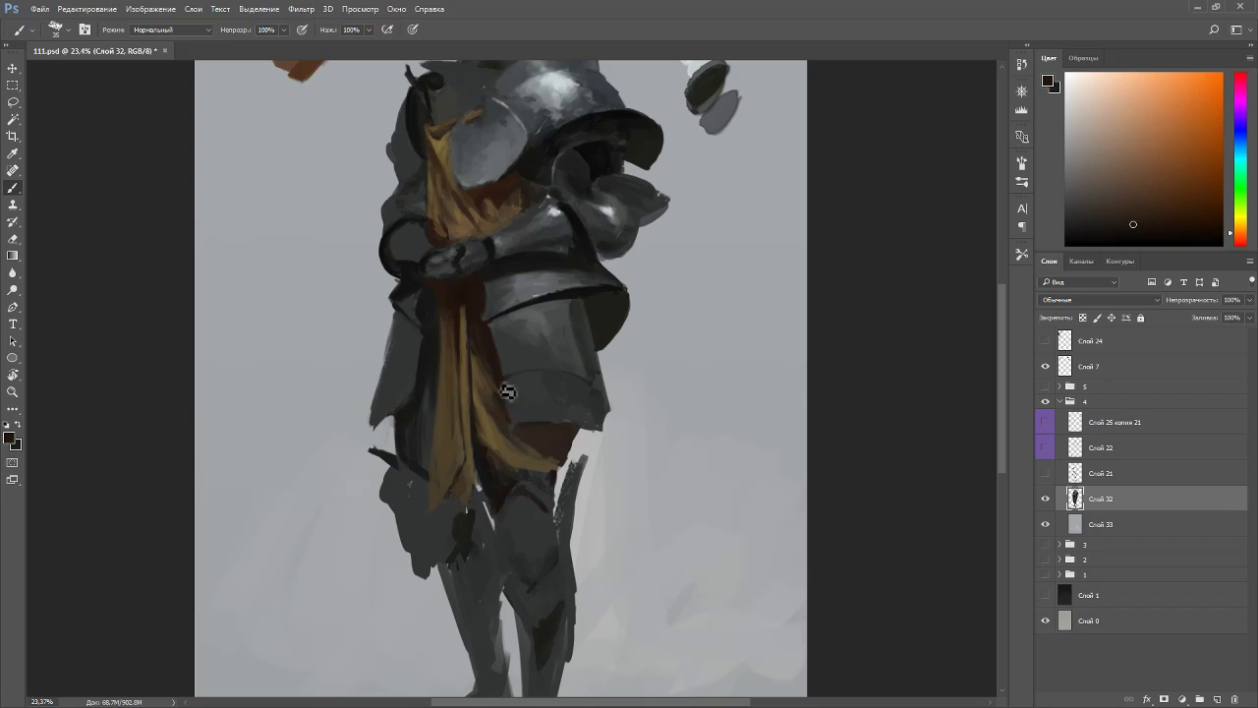
# - Touch up the curved ochre fold and the red-brown cloth under the near skirt plate with sampled brown, ochre and near-black
pyautogui.keyDown('alt'); pyautogui.click(518, 430); pyautogui.keyUp('alt')
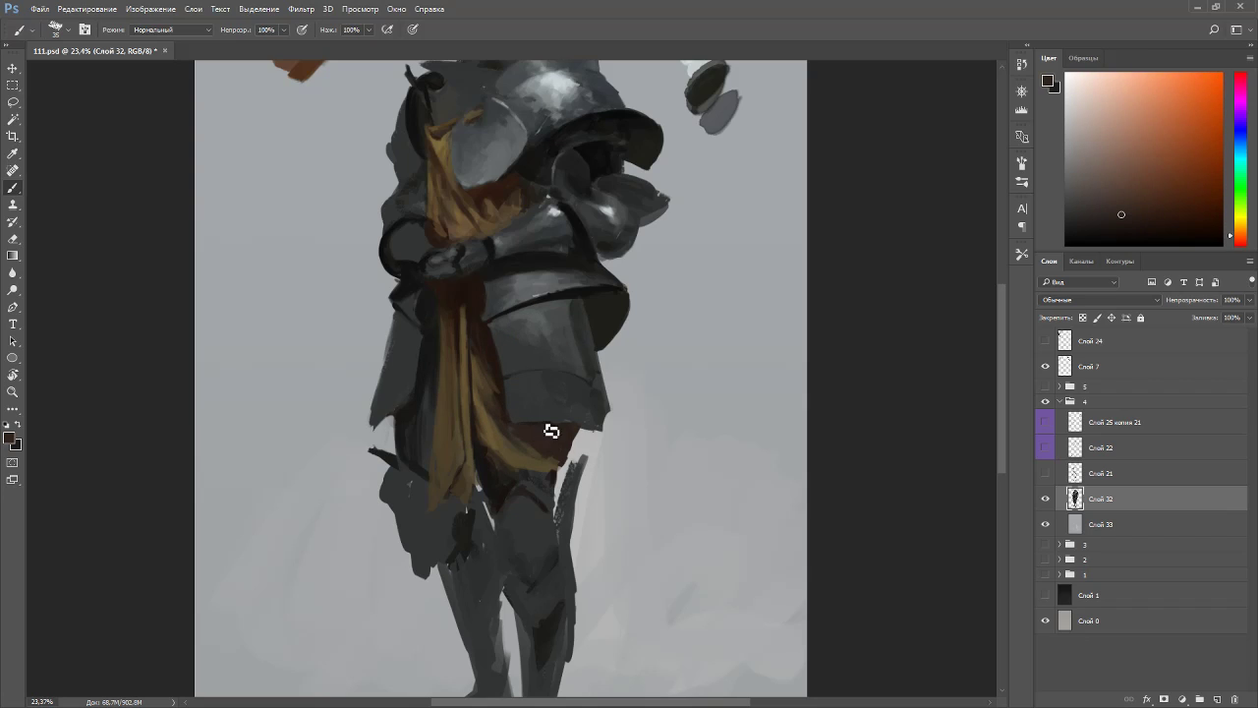
pyautogui.keyDown('alt'); pyautogui.click(503, 425); pyautogui.keyUp('alt')
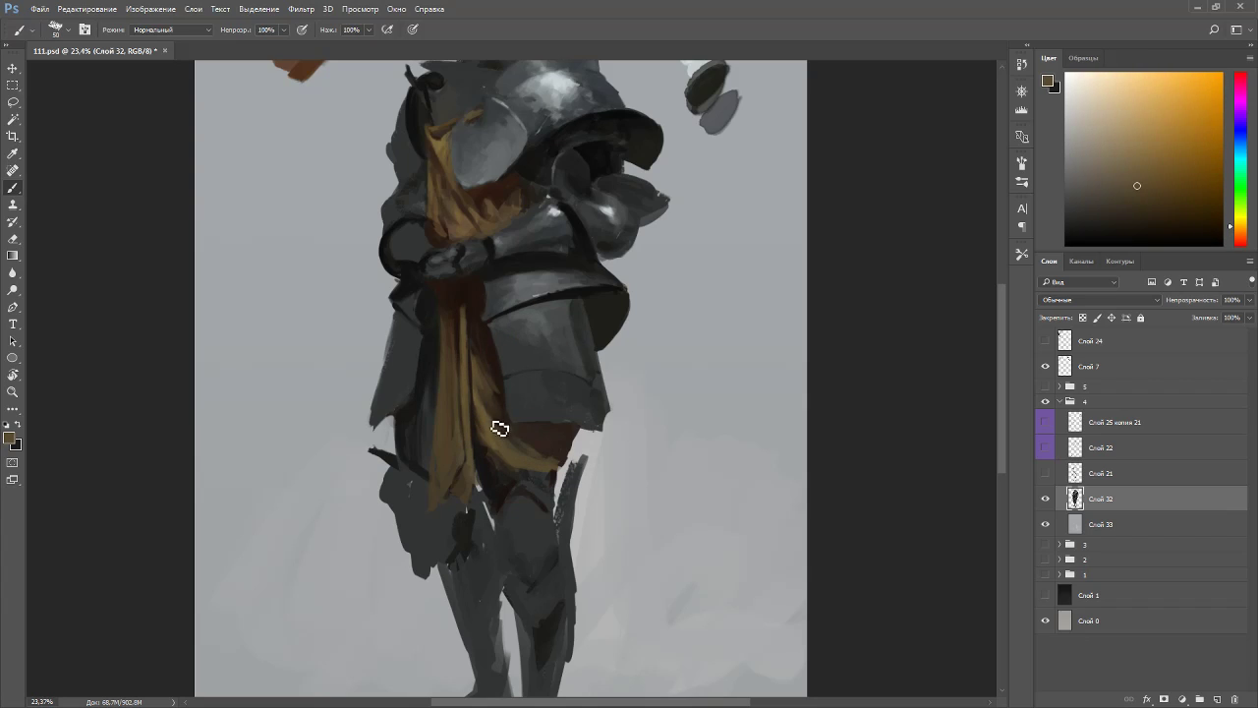
pyautogui.keyDown('alt'); pyautogui.click(493, 414); pyautogui.keyUp('alt')
pyautogui.keyDown('alt'); pyautogui.click(489, 463); pyautogui.keyUp('alt')
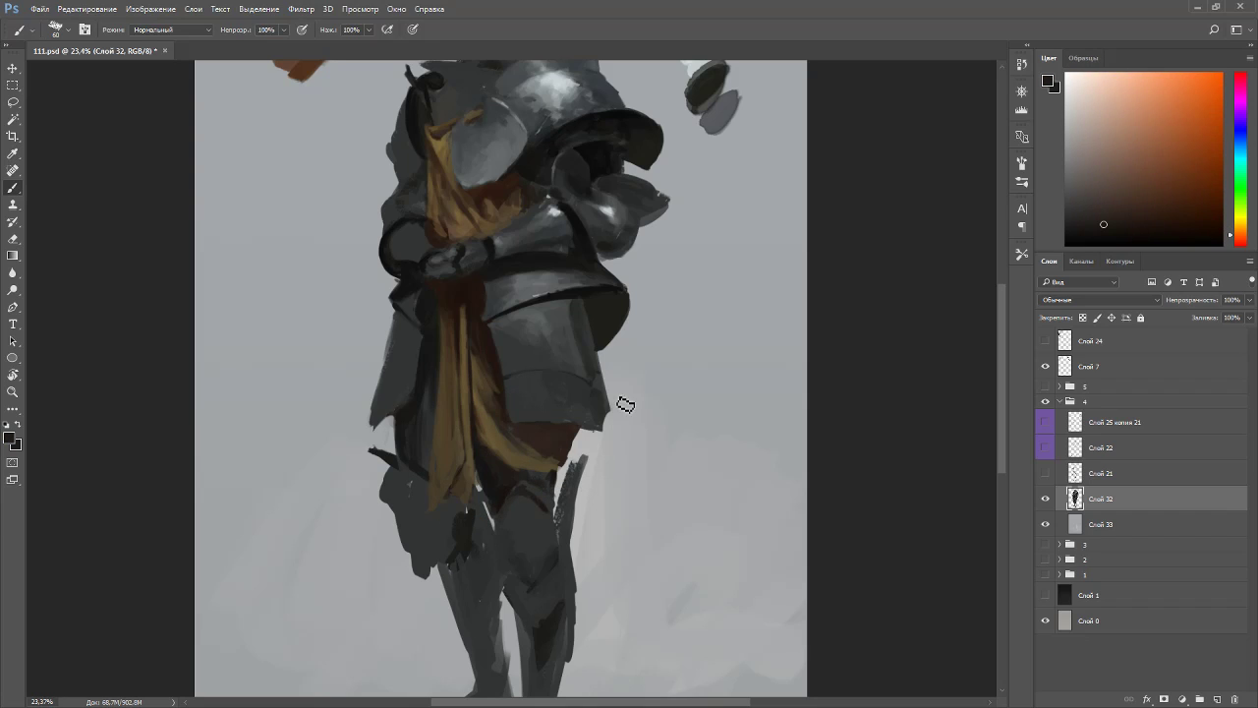
# - Blend the hanging cloth's upper end into the shadow below the hands with a size 60 brush and sampled dark red-brown
pyautogui.press('r')
pyautogui.moveTo(623, 400)
pyautogui.mouseDown()
pyautogui.moveTo(708, 514)
pyautogui.moveTo(700, 506)
pyautogui.mouseUp()
pyautogui.press('b')
pyautogui.keyDown('alt'); pyautogui.click(489, 357); pyautogui.keyUp('alt')
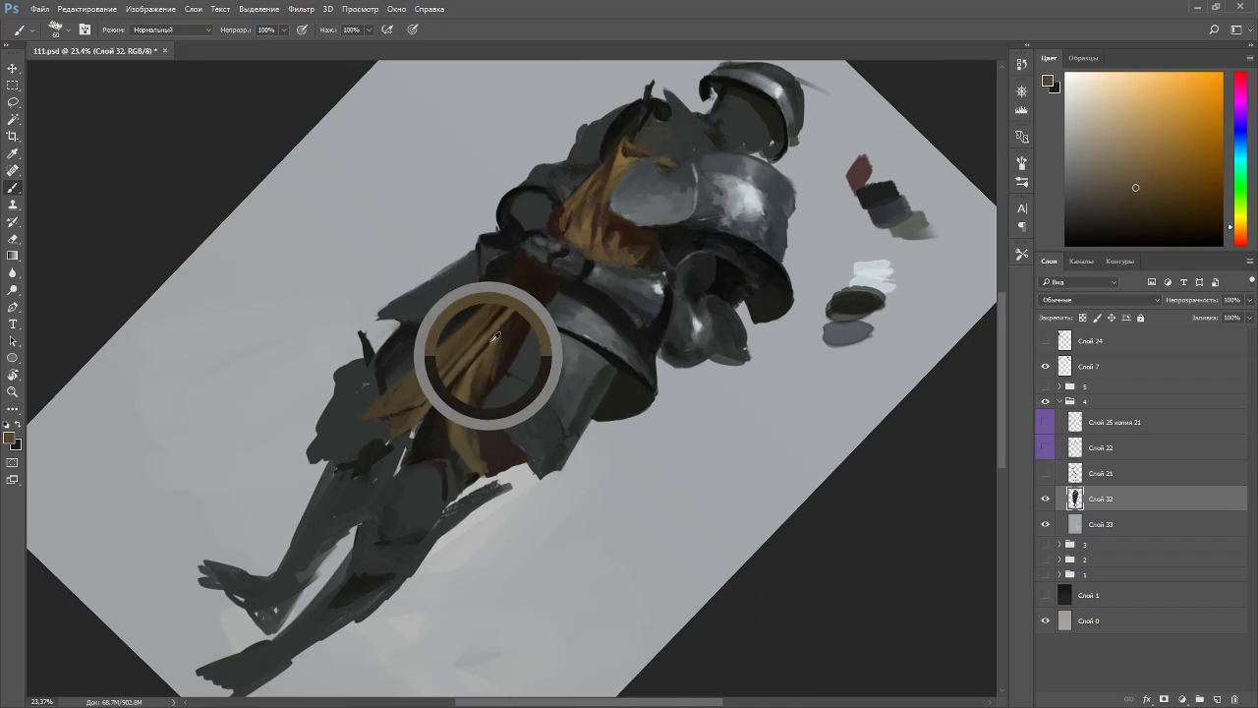
pyautogui.keyDown('alt'); pyautogui.click(513, 272); pyautogui.keyUp('alt')
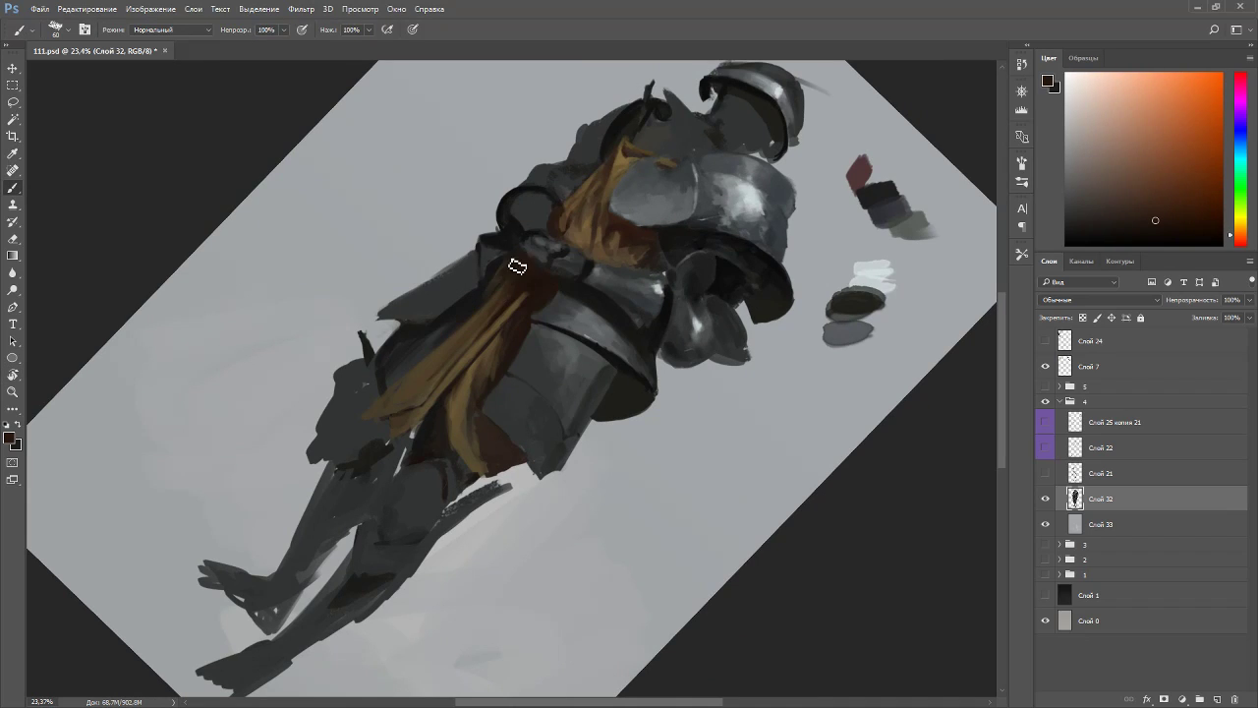
pyautogui.press('Escape')
pyautogui.scroll(-6, 546, 361)
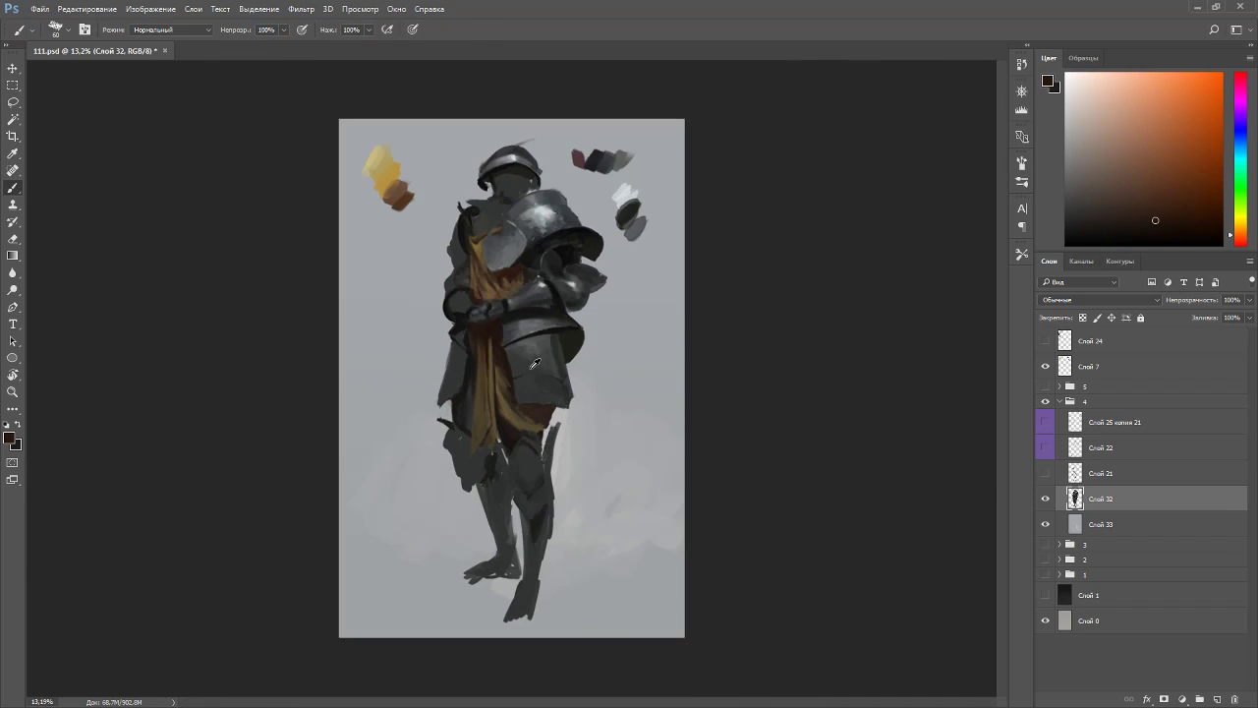
# - Smooth the lower folds of the chest cloth above the hands with sampled ochre and brown, using a size 60 brush
pyautogui.press('r')
pyautogui.moveTo(671, 351); pyautogui.dragTo(655, 422)
pyautogui.press('Escape')
pyautogui.scroll(5, 514, 274)
pyautogui.scroll(2, 513, 271)
pyautogui.press('b')
pyautogui.keyDown('alt'); pyautogui.click(444, 277); pyautogui.keyUp('alt')
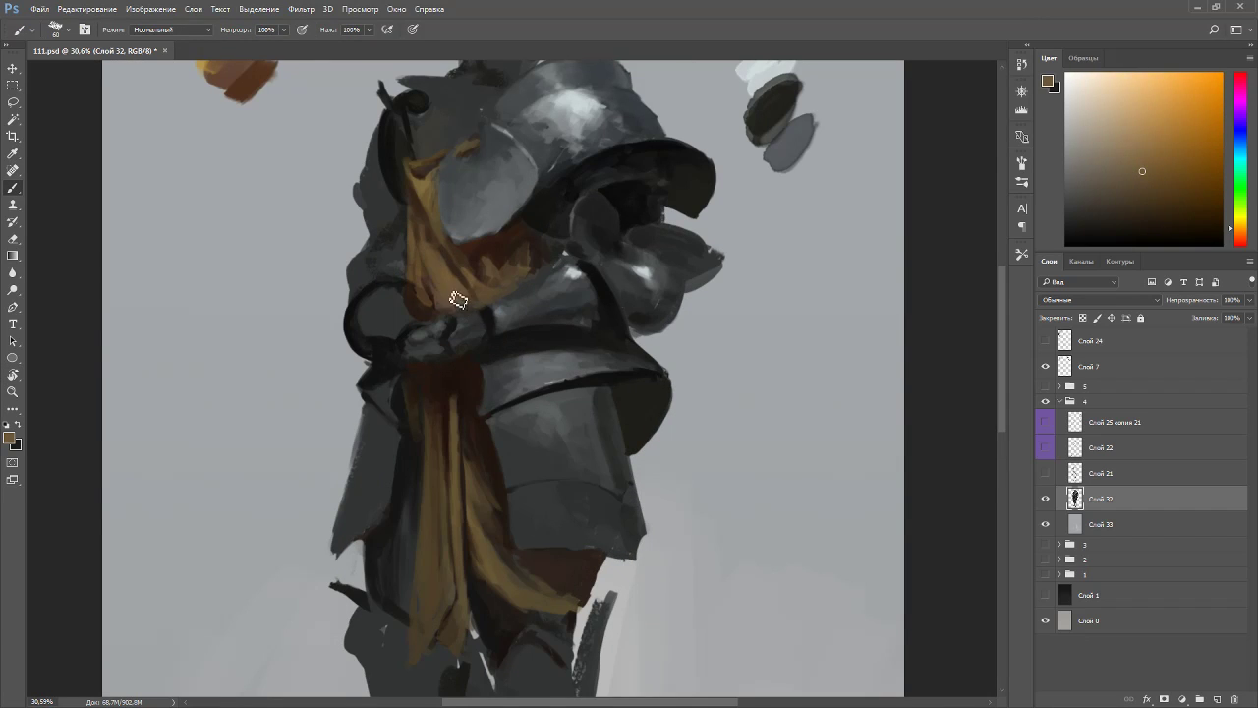
pyautogui.press('r')
pyautogui.moveTo(449, 292)
pyautogui.mouseDown()
pyautogui.moveTo(403, 388)
pyautogui.moveTo(491, 498)
pyautogui.mouseUp()
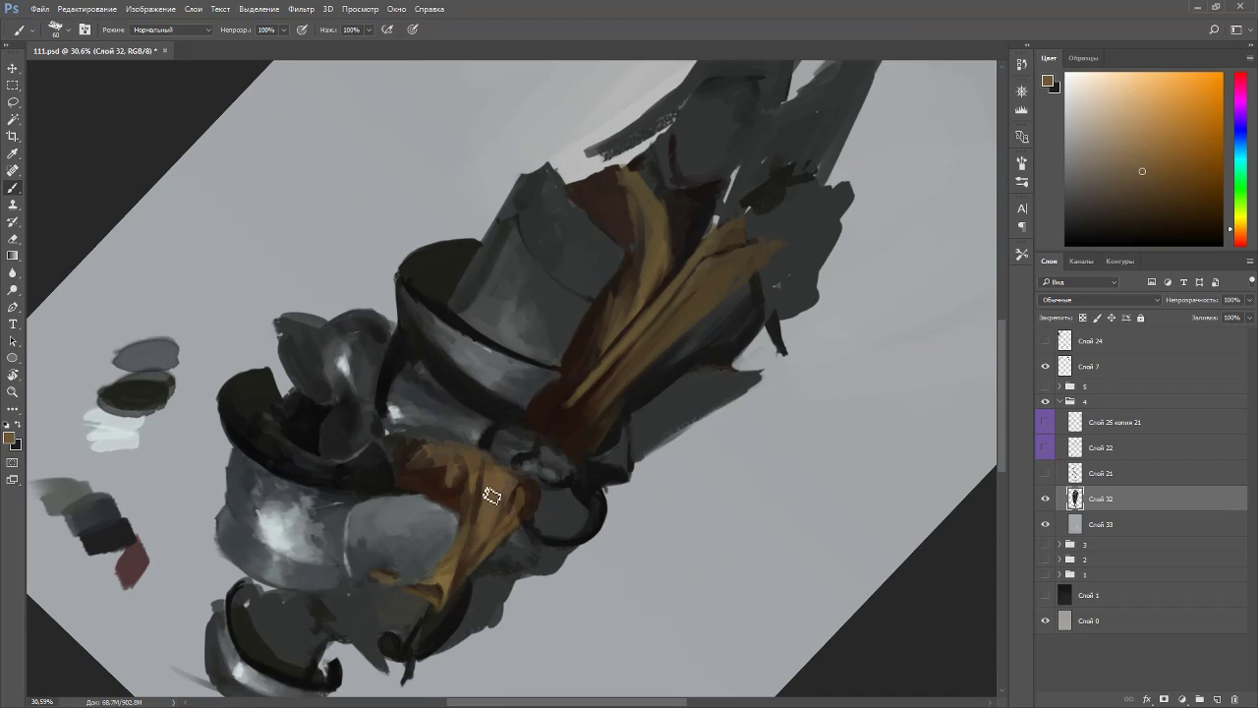
pyautogui.keyDown('alt'); pyautogui.click(518, 490); pyautogui.keyUp('alt')
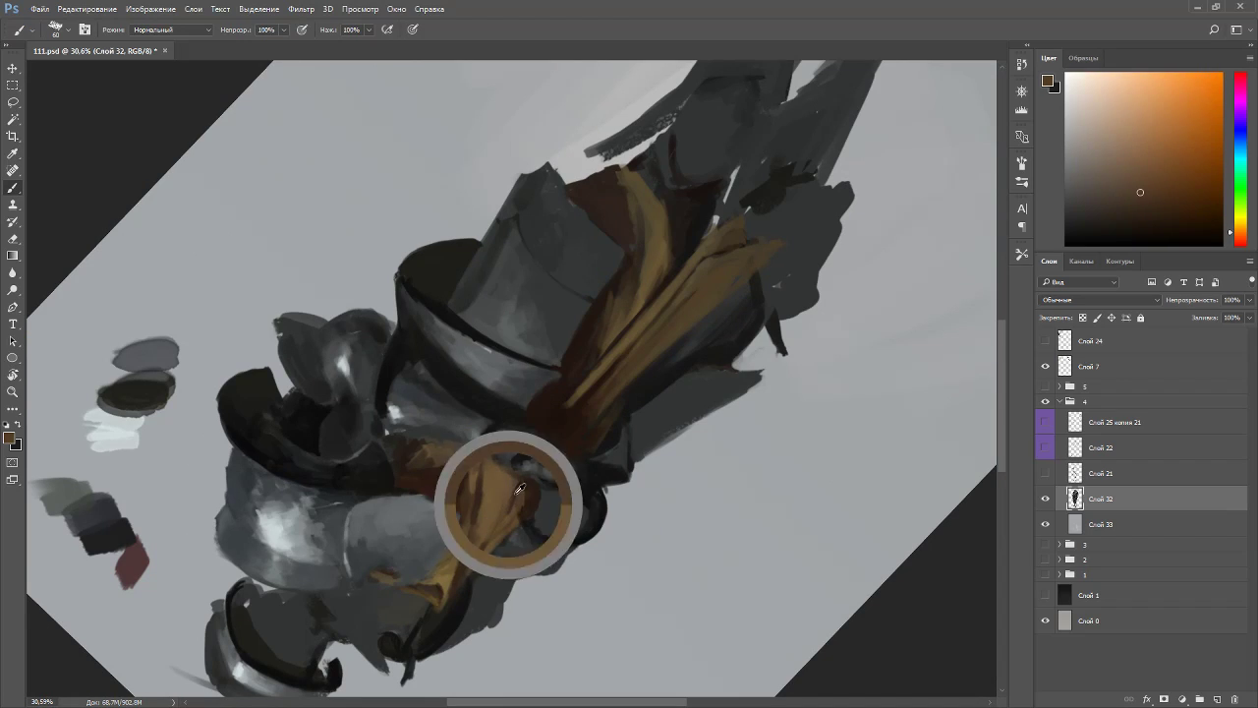
pyautogui.press('r')
pyautogui.press('Escape')
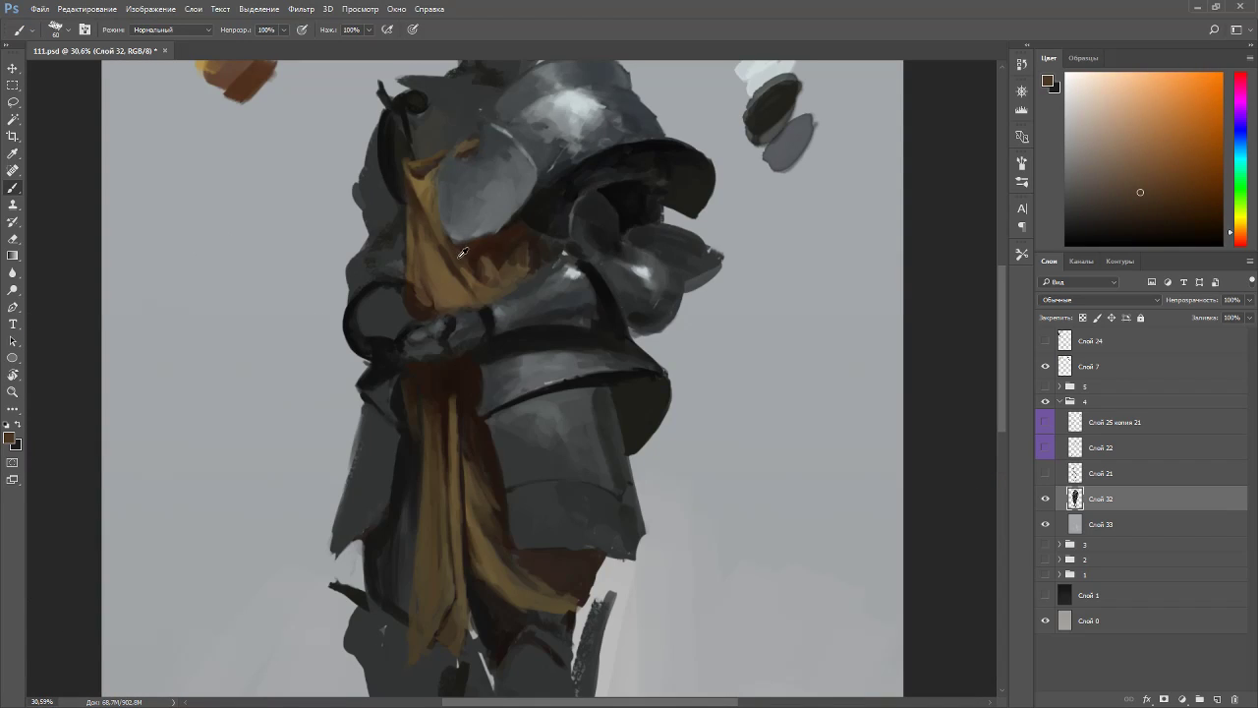
# - Clean up the outer edge and long folds of the chest cloth with a size 35 brush and sampled ochre tones
pyautogui.press('[')
pyautogui.press('[')
pyautogui.press('[')
pyautogui.press('[')
pyautogui.keyDown('alt'); pyautogui.click(433, 254); pyautogui.keyUp('alt')
pyautogui.keyDown('alt'); pyautogui.click(413, 252); pyautogui.keyUp('alt')
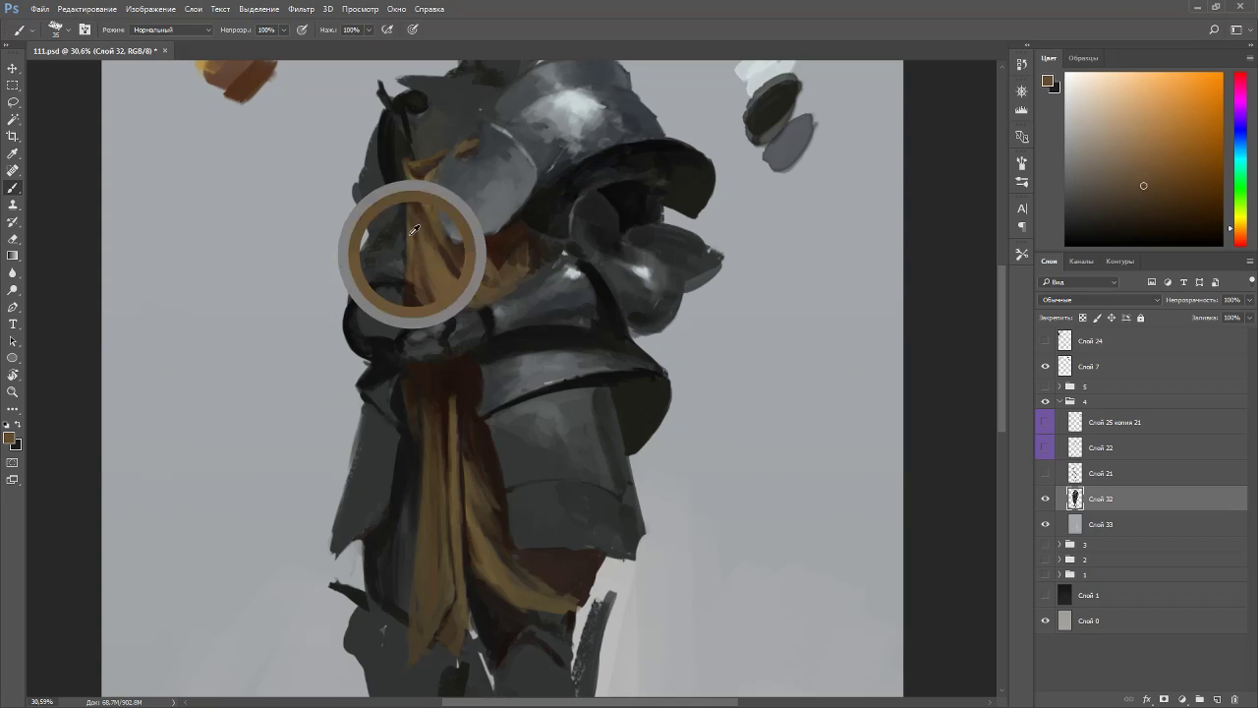
# - Darken the chest cloth's lower corner and the armour edge beside the hand with sampled dark brown and near-black
pyautogui.keyDown('alt'); pyautogui.click(415, 289); pyautogui.keyUp('alt')
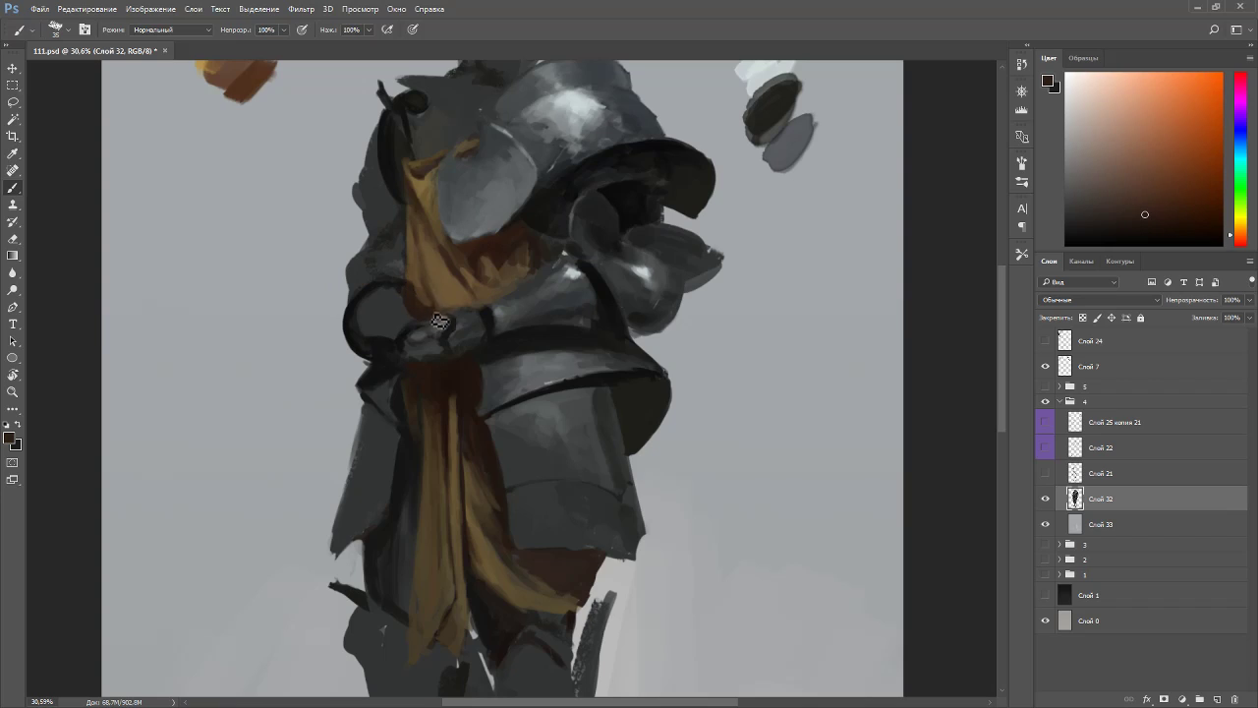
pyautogui.keyDown('alt'); pyautogui.click(407, 272); pyautogui.keyUp('alt')
pyautogui.keyDown('alt'); pyautogui.click(435, 316); pyautogui.keyUp('alt')
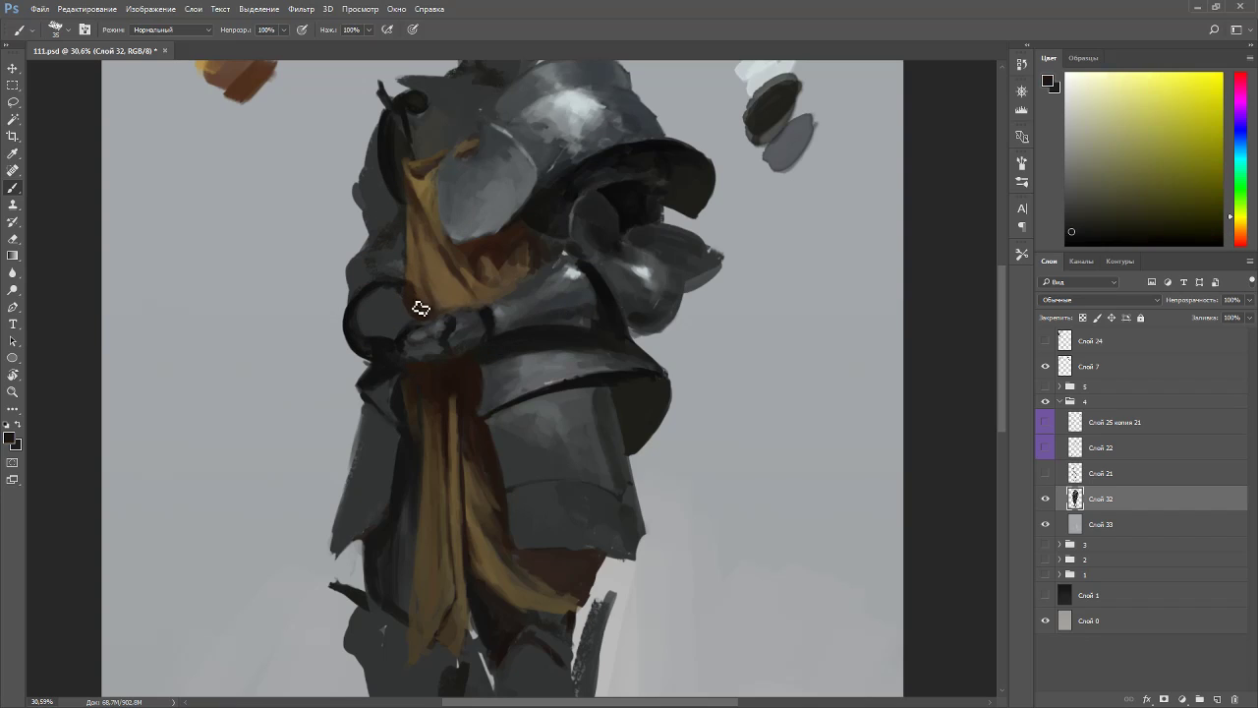
pyautogui.moveTo(399, 282); pyautogui.dragTo(379, 377)
pyautogui.scroll(-3, 453, 361)
pyautogui.scroll(4, 511, 356)
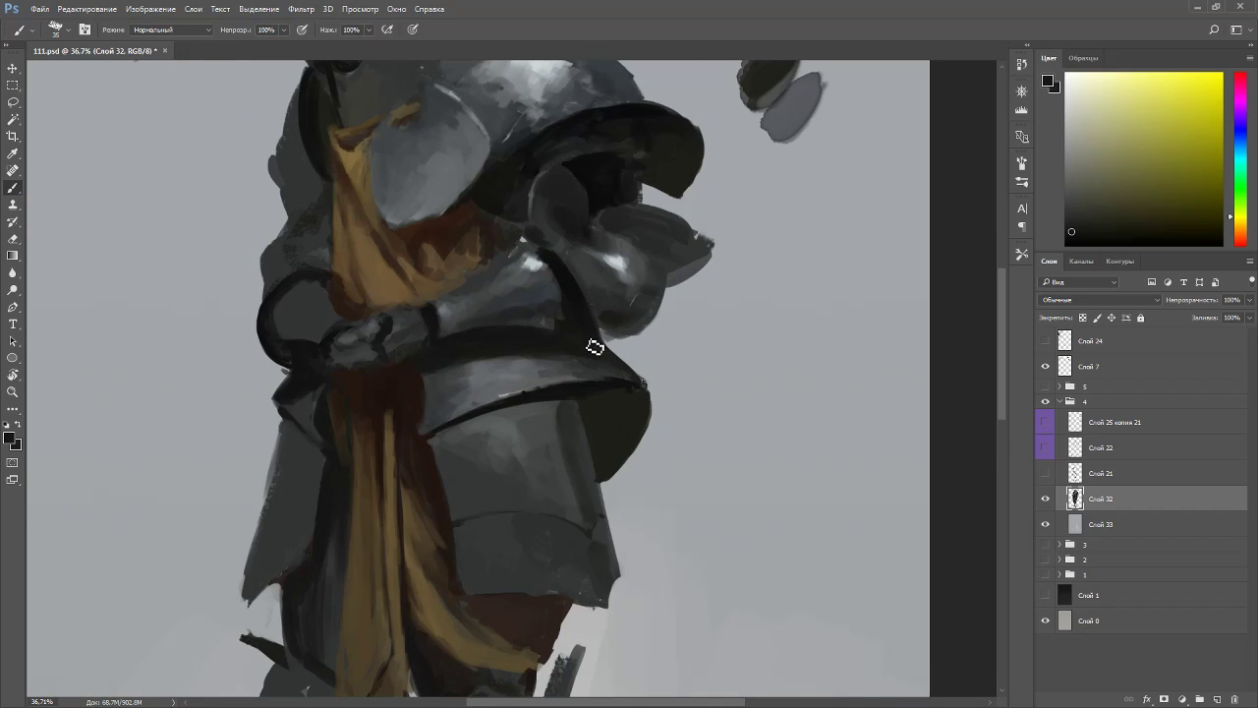
# - Show the sketch layer Слой 21 and redraw the dark gap between the elbow plate and the waist plate, using sampled armour tones
pyautogui.click(1045, 524)
pyautogui.click(1047, 477)
pyautogui.click(1047, 477)
pyautogui.click(1047, 477)
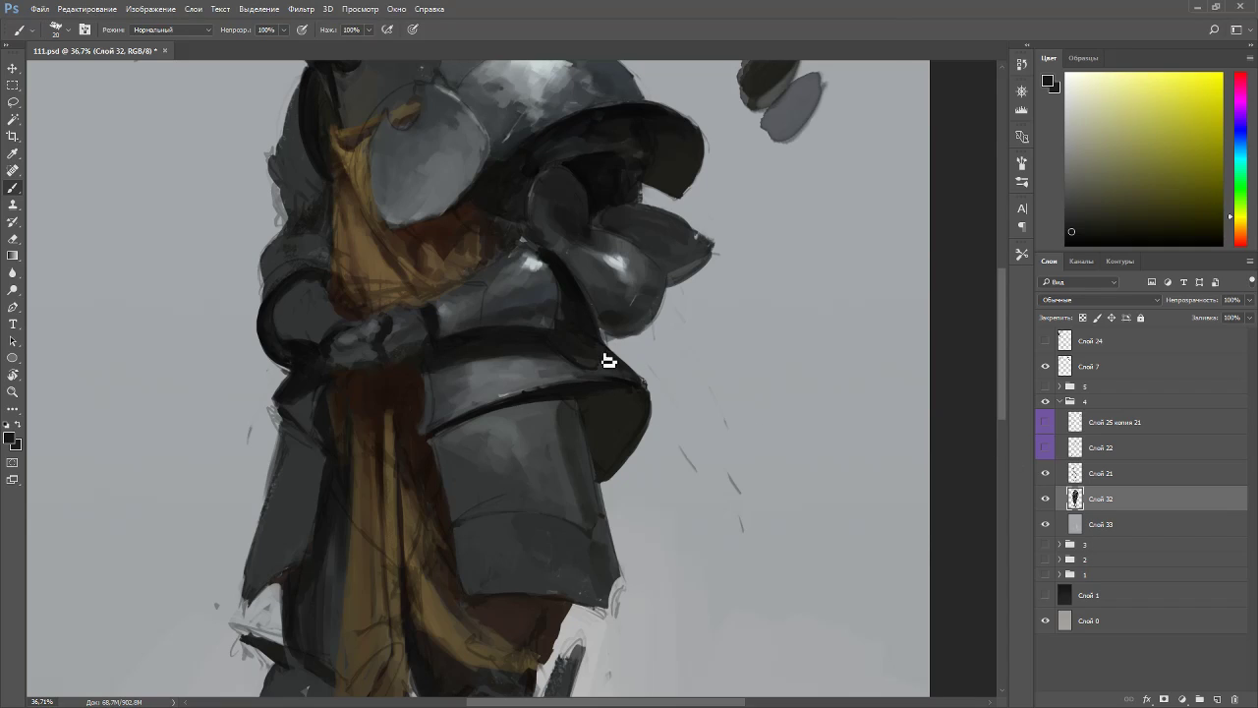
pyautogui.keyDown('alt'); pyautogui.click(620, 272); pyautogui.keyUp('alt')
pyautogui.keyDown('alt'); pyautogui.click(620, 264); pyautogui.keyUp('alt')
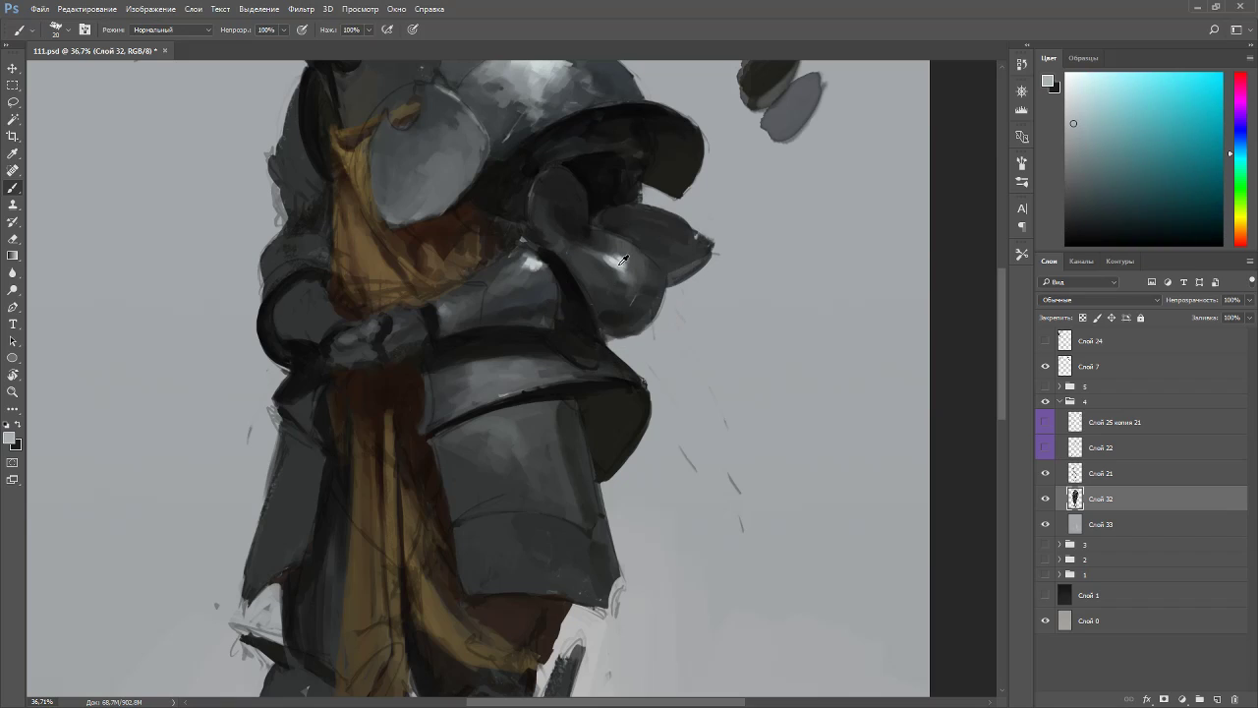
pyautogui.keyDown('alt'); pyautogui.click(600, 316); pyautogui.keyUp('alt')
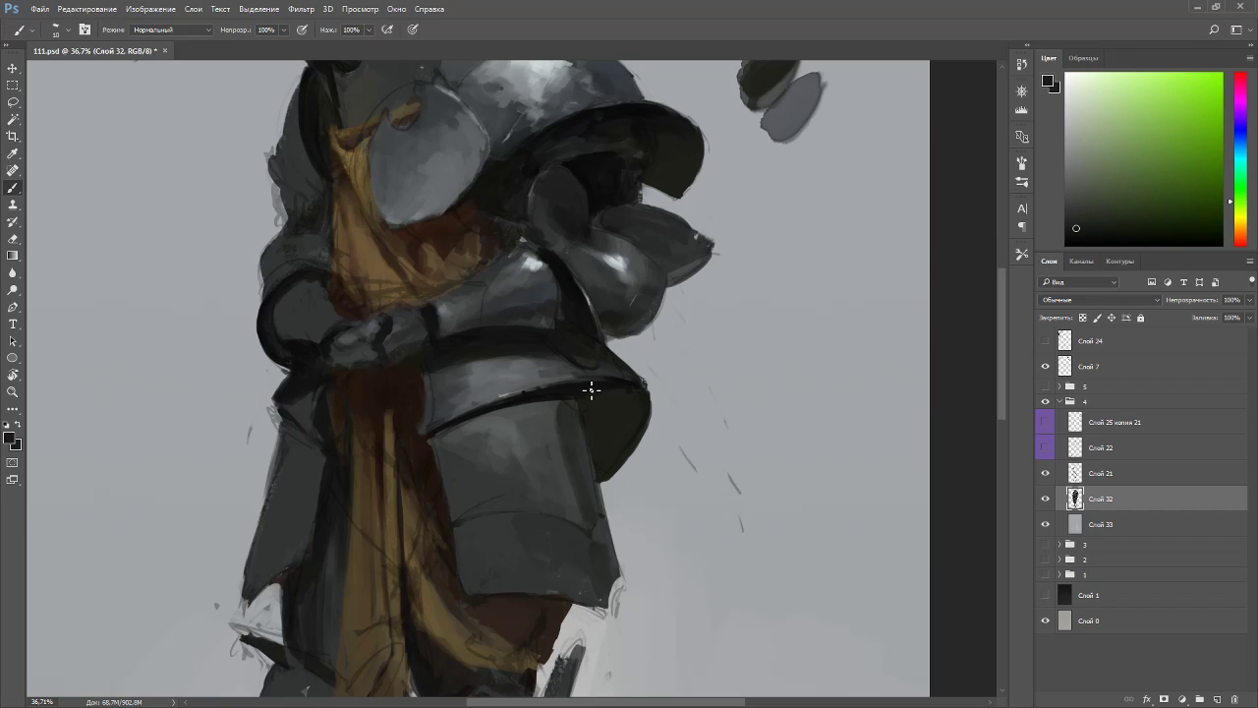
# - Shape the waist plate's outer corner below the elbow with a size 30 brush, using sampled near-black and dark grey
pyautogui.moveTo(677, 341); pyautogui.dragTo(734, 374)
pyautogui.keyDown('alt'); pyautogui.click(637, 361); pyautogui.keyUp('alt')
pyautogui.press(']')
pyautogui.press(']')
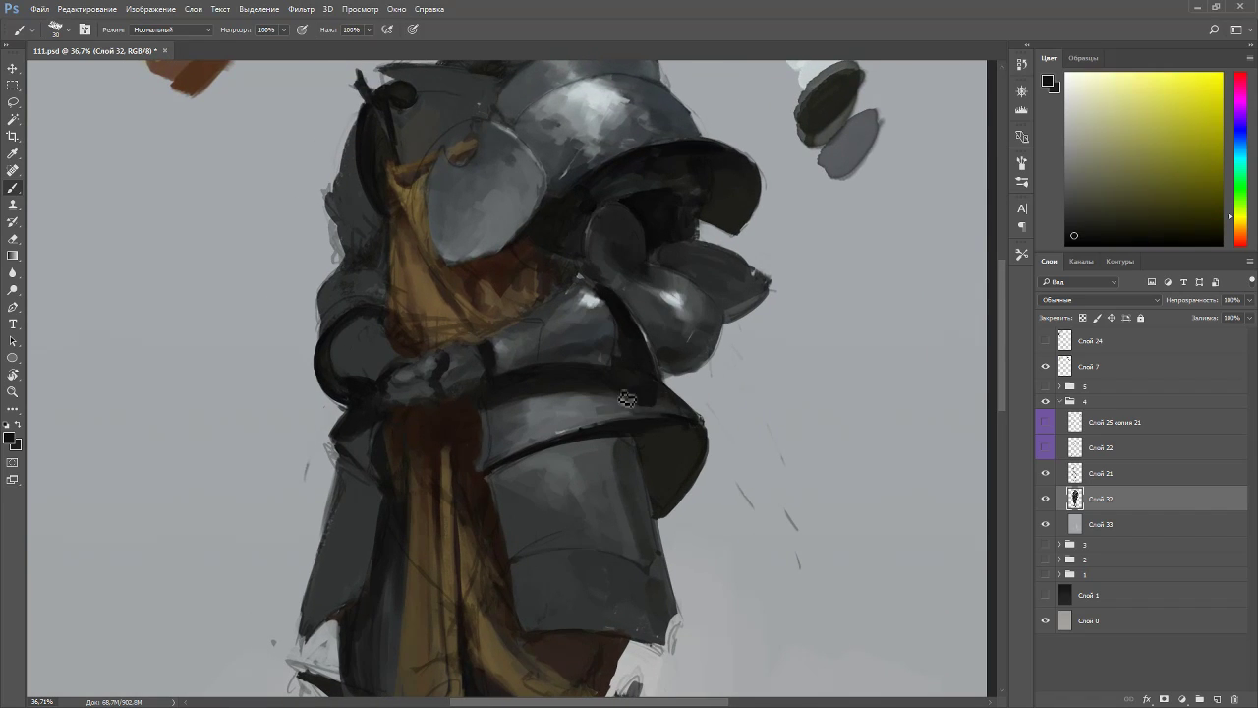
pyautogui.keyDown('alt'); pyautogui.click(631, 393); pyautogui.keyUp('alt')
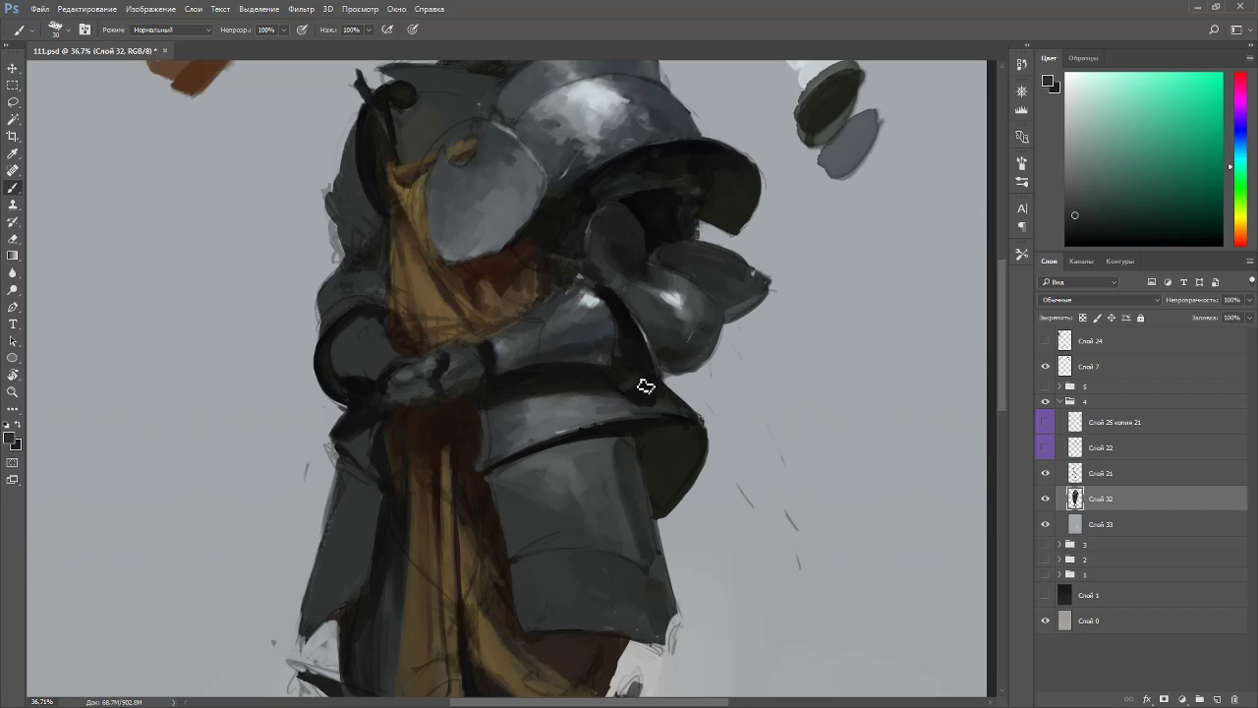
pyautogui.keyDown('alt'); pyautogui.click(636, 387); pyautogui.keyUp('alt')
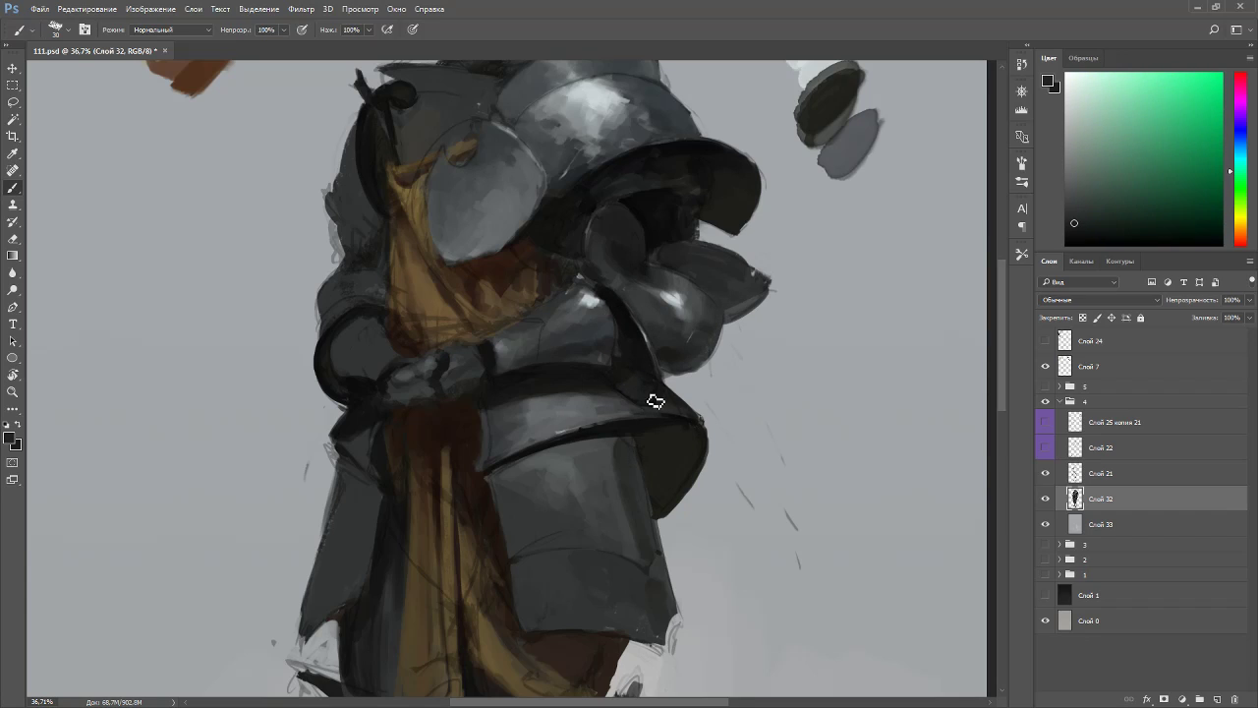
pyautogui.keyDown('alt'); pyautogui.click(607, 389); pyautogui.keyUp('alt')
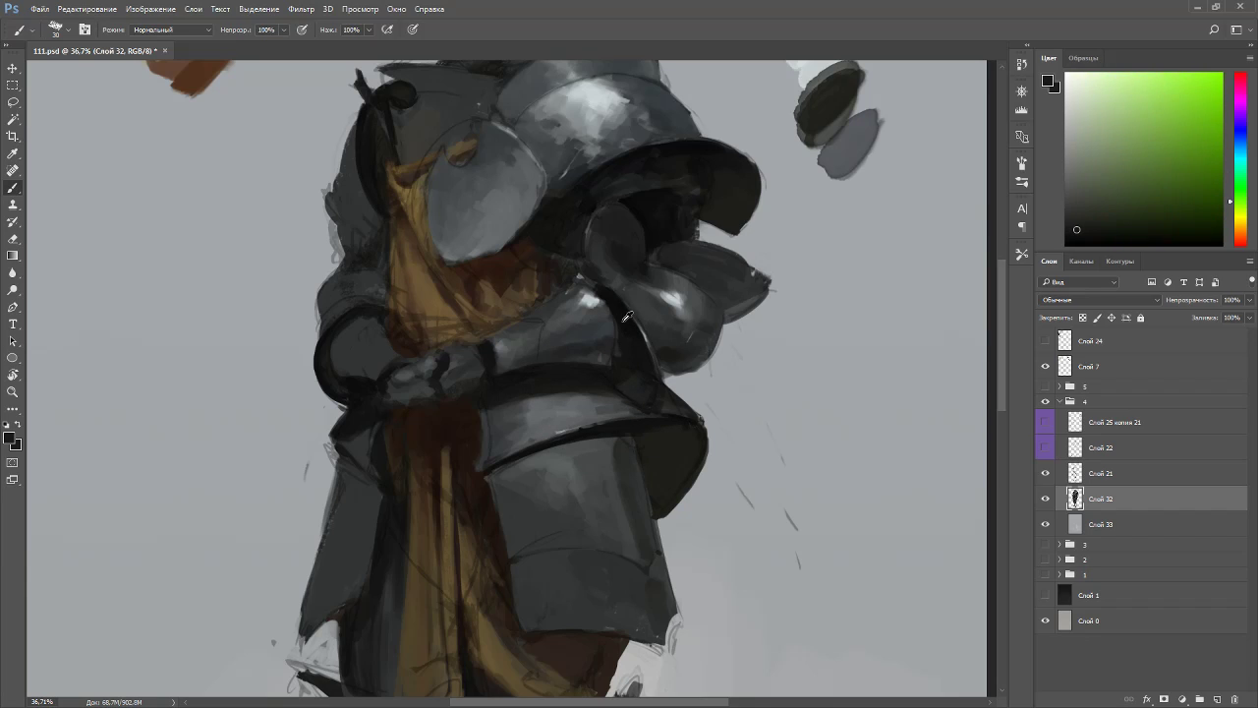
pyautogui.keyDown('alt'); pyautogui.click(668, 208); pyautogui.keyUp('alt')
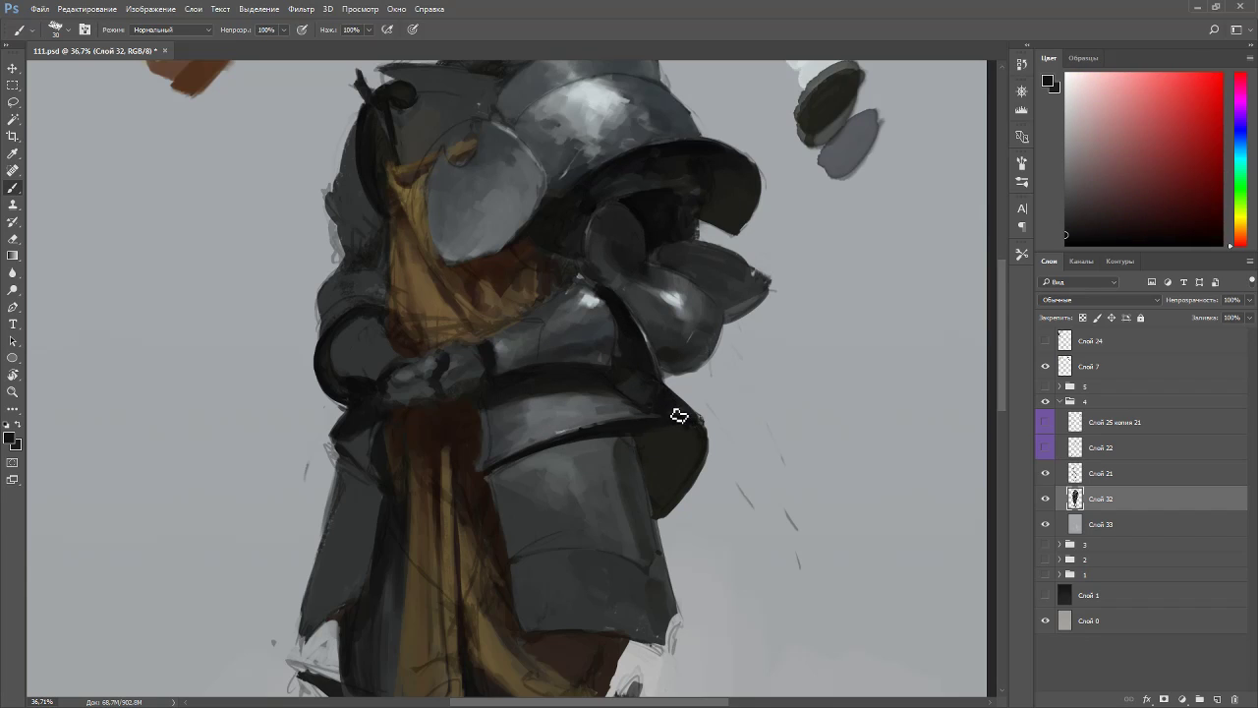
# - Hide the sketch layer Слой 21 and dab pale highlights onto the forearm and the waist plate with sampled light grey
pyautogui.click(1048, 474)
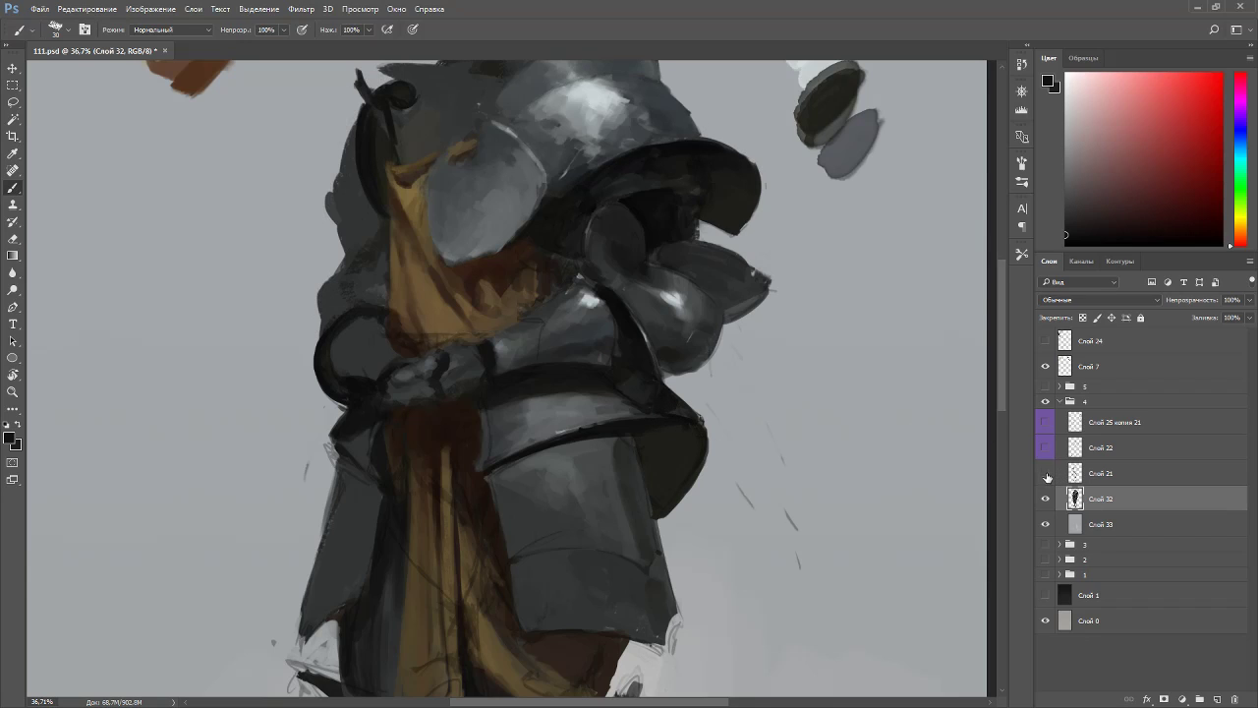
pyautogui.keyDown('alt'); pyautogui.click(623, 395); pyautogui.keyUp('alt')
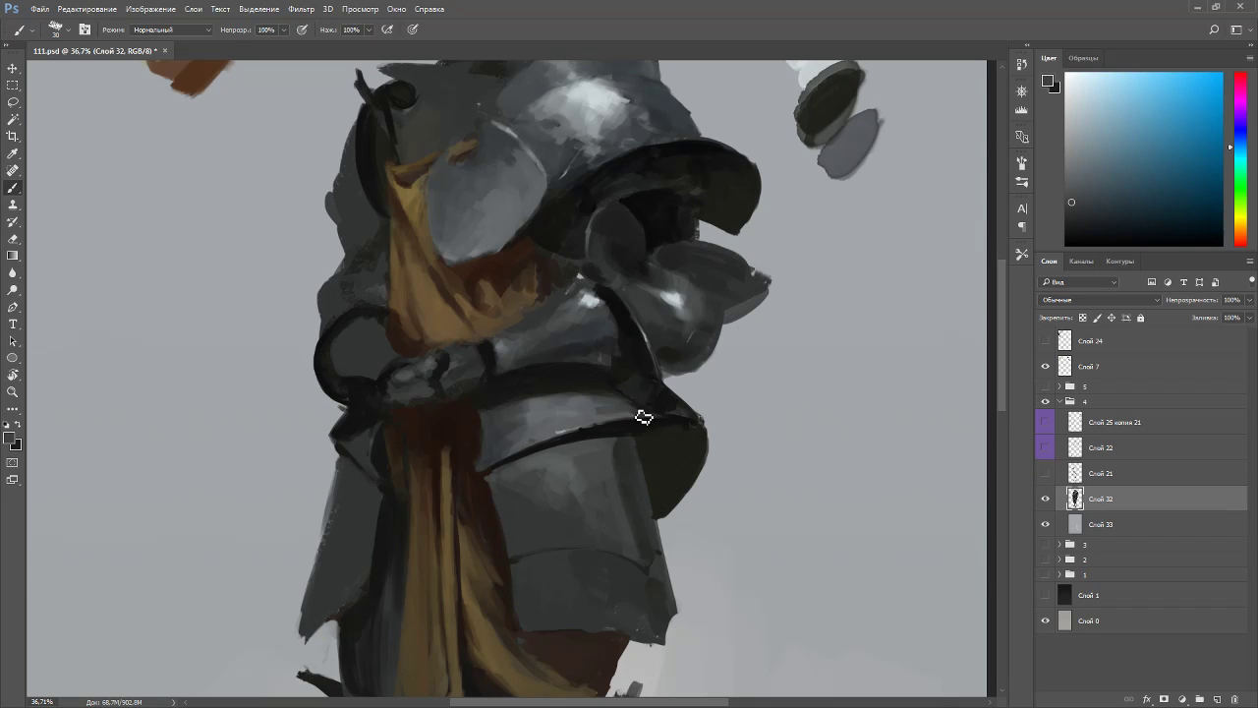
pyautogui.keyDown('alt'); pyautogui.click(674, 295); pyautogui.keyUp('alt')
pyautogui.moveTo(593, 302); pyautogui.dragTo(588, 306)
pyautogui.click(567, 425)
pyautogui.moveTo(570, 427); pyautogui.dragTo(557, 431)
pyautogui.press(']')
pyautogui.press(']')
pyautogui.keyDown('alt'); pyautogui.click(629, 359); pyautogui.keyUp('alt')
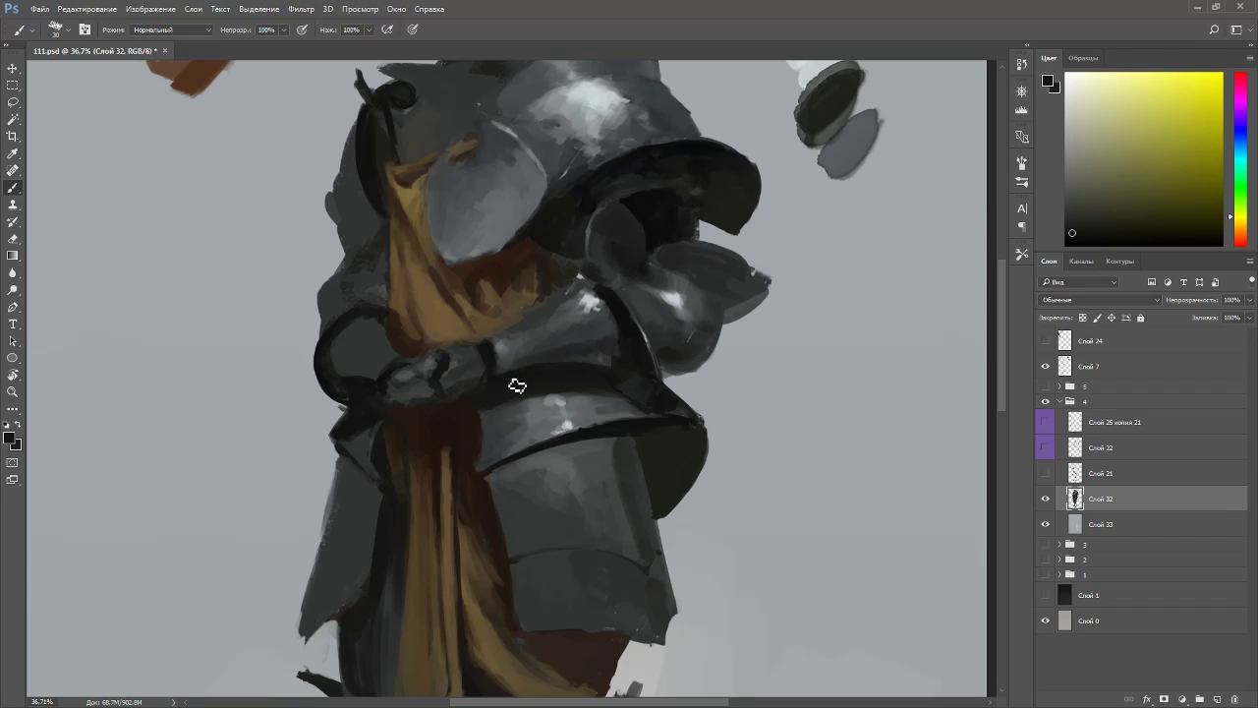
# - Paint dark accents and grey reflections along the forearm armour between elbow and wrist, using sampled tones and a size 20 brush
pyautogui.press('[')
pyautogui.press('r')
pyautogui.moveTo(555, 370); pyautogui.dragTo(561, 386)
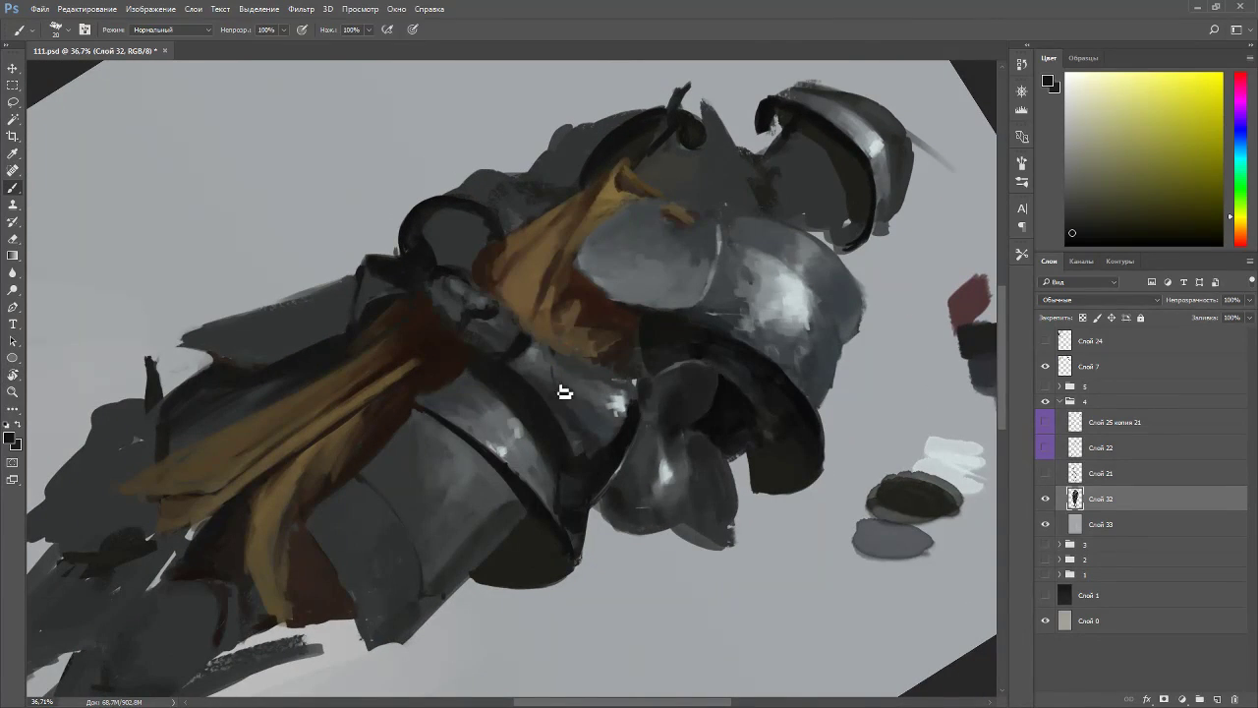
pyautogui.keyDown('alt'); pyautogui.click(560, 386); pyautogui.keyUp('alt')
pyautogui.keyDown('alt'); pyautogui.click(586, 396); pyautogui.keyUp('alt')
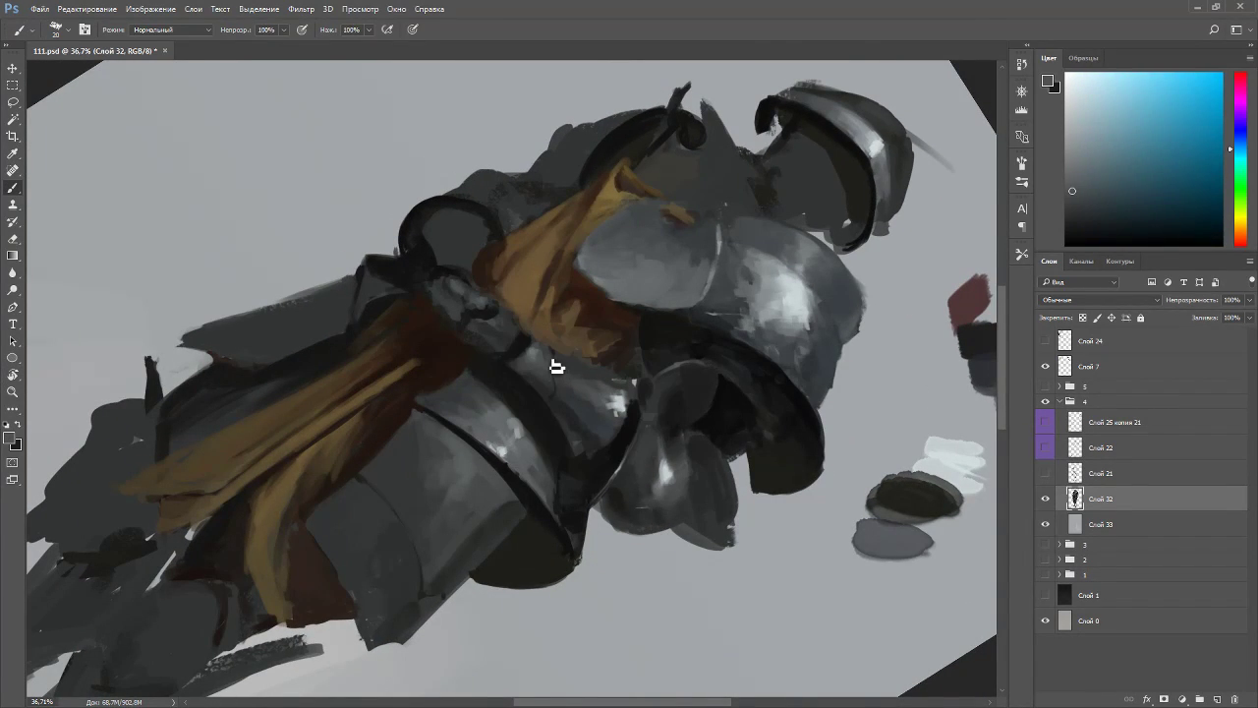
pyautogui.keyDown('alt'); pyautogui.click(561, 385); pyautogui.keyUp('alt')
pyautogui.keyDown('alt'); pyautogui.click(556, 387); pyautogui.keyUp('alt')
pyautogui.keyDown('alt'); pyautogui.click(551, 405); pyautogui.keyUp('alt')
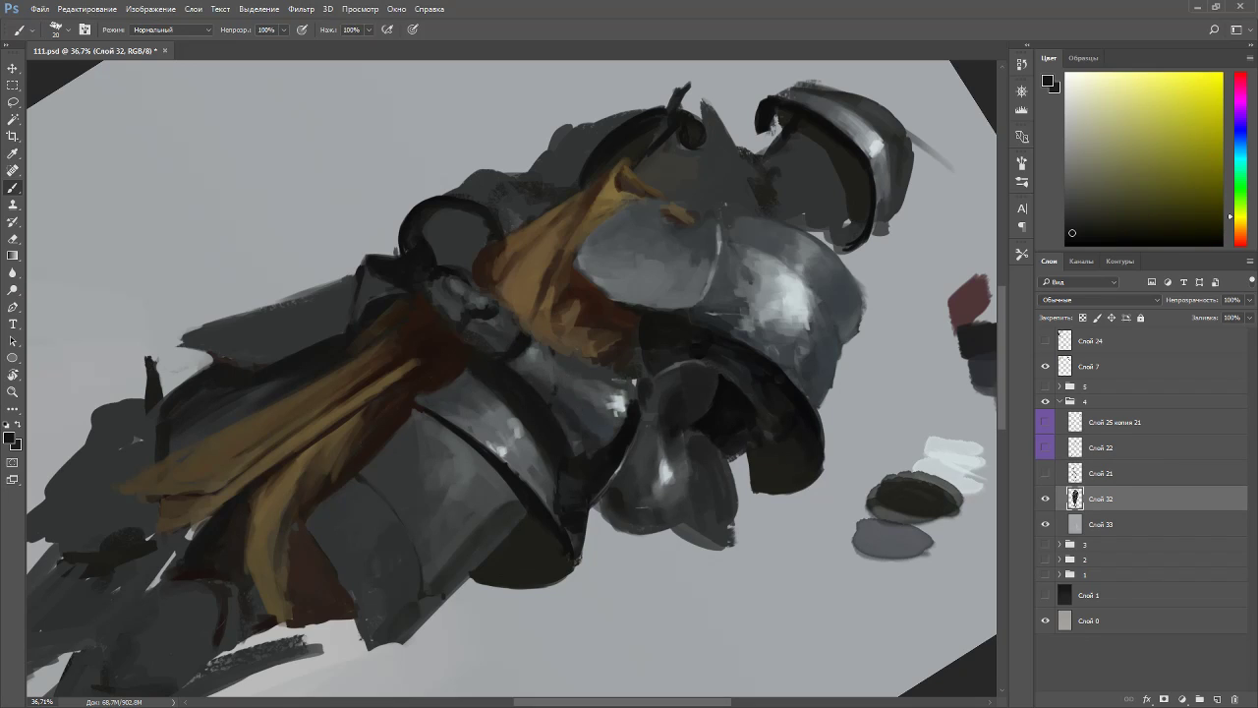
pyautogui.moveTo(561, 371); pyautogui.dragTo(472, 343)
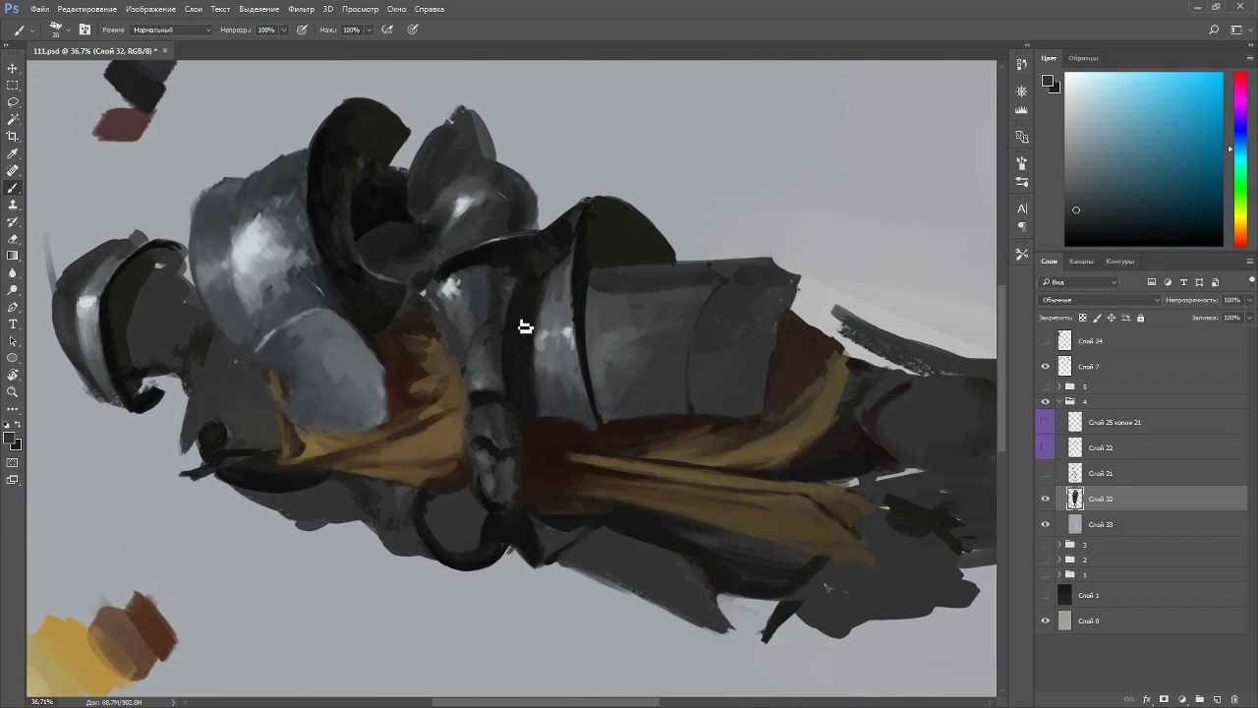
pyautogui.press('Escape')
# - Paint the wrist end of the forearm plate with sampled light and dark greys, defining its edge beside the black cuff band
pyautogui.keyDown('alt'); pyautogui.click(500, 345); pyautogui.keyUp('alt')
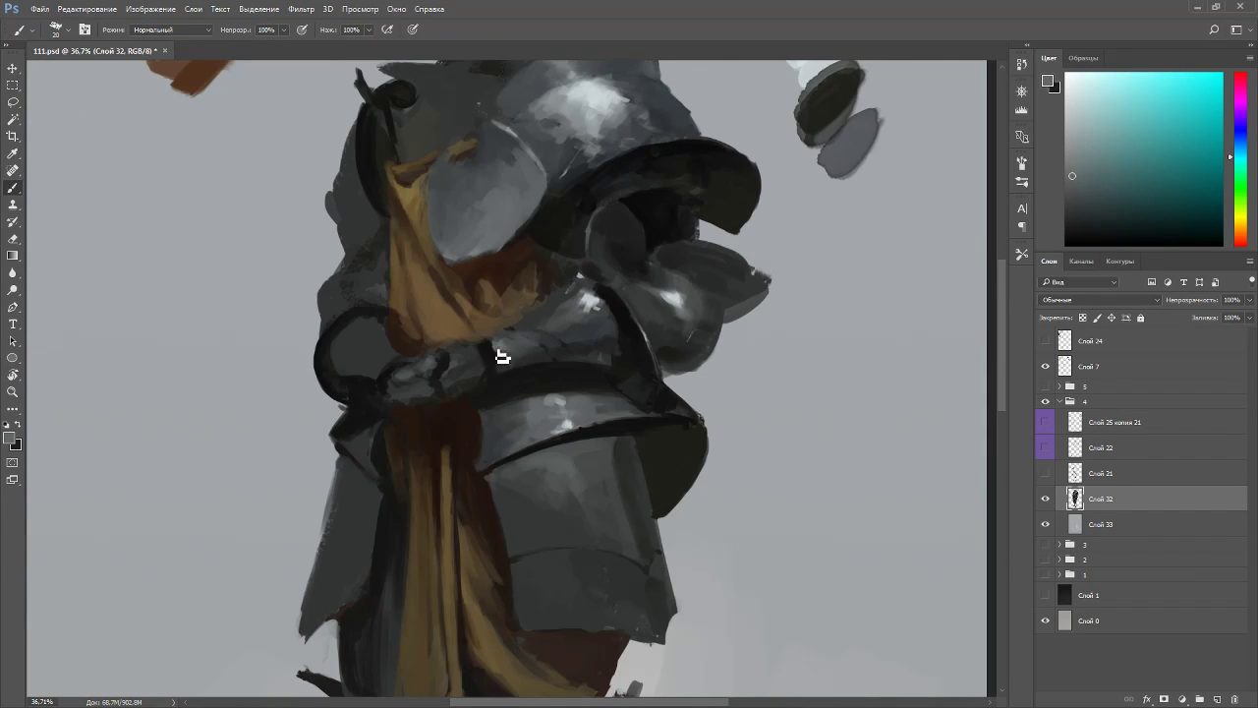
pyautogui.keyDown('alt'); pyautogui.click(521, 338); pyautogui.keyUp('alt')
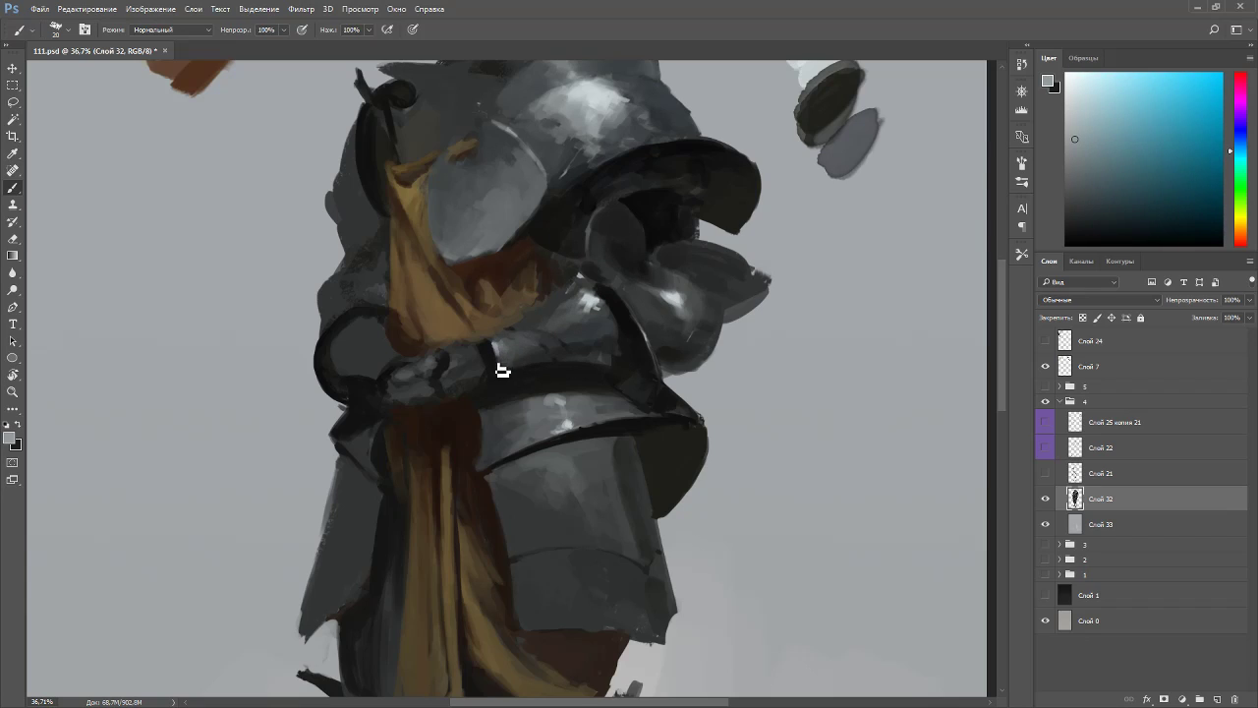
pyautogui.keyDown('alt'); pyautogui.click(495, 361); pyautogui.keyUp('alt')
pyautogui.keyDown('alt'); pyautogui.click(503, 352); pyautogui.keyUp('alt')
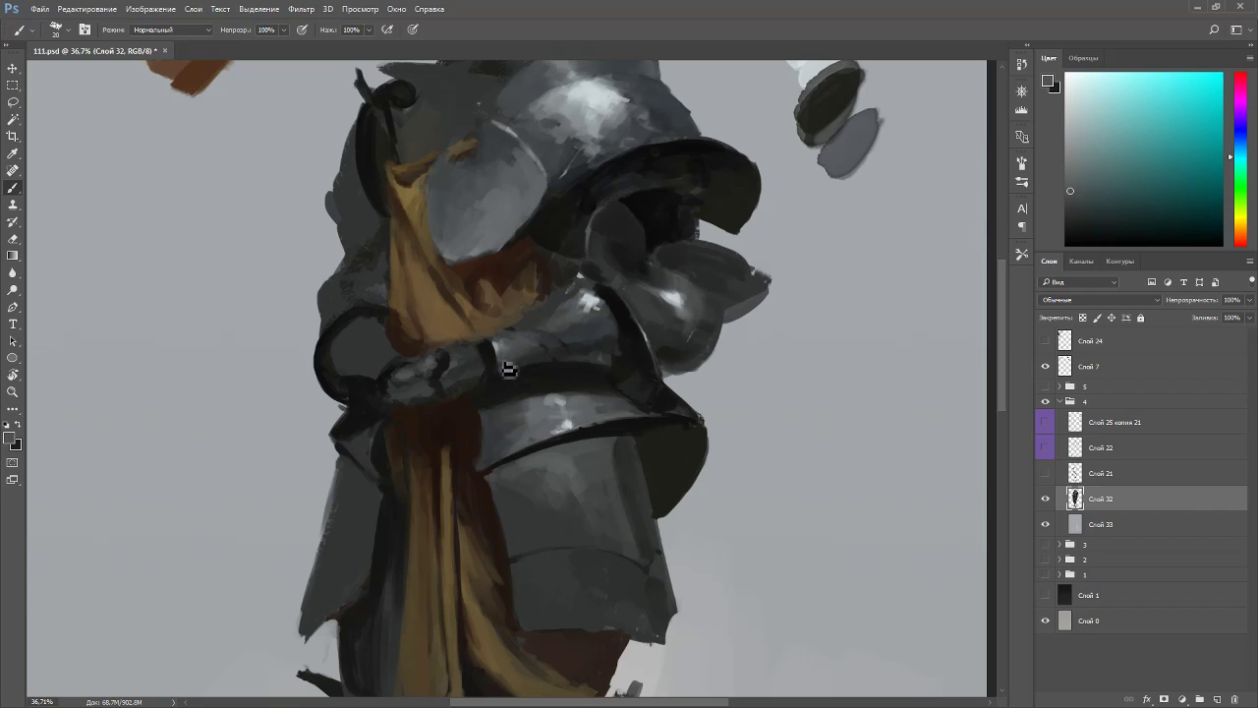
pyautogui.keyDown('alt'); pyautogui.click(504, 373); pyautogui.keyUp('alt')
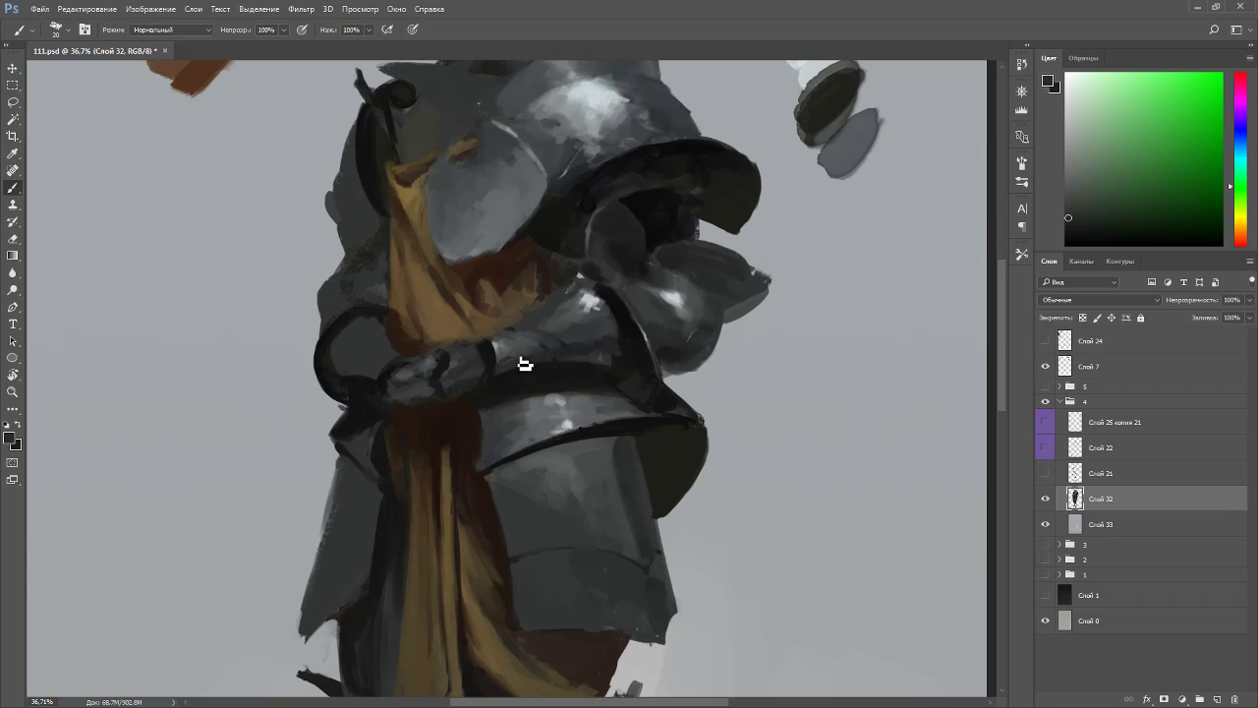
# - Model the back of the gauntlet with sampled mid greys, a dark plate gap and light metallic highlights
pyautogui.keyDown('alt'); pyautogui.click(444, 373); pyautogui.keyUp('alt')
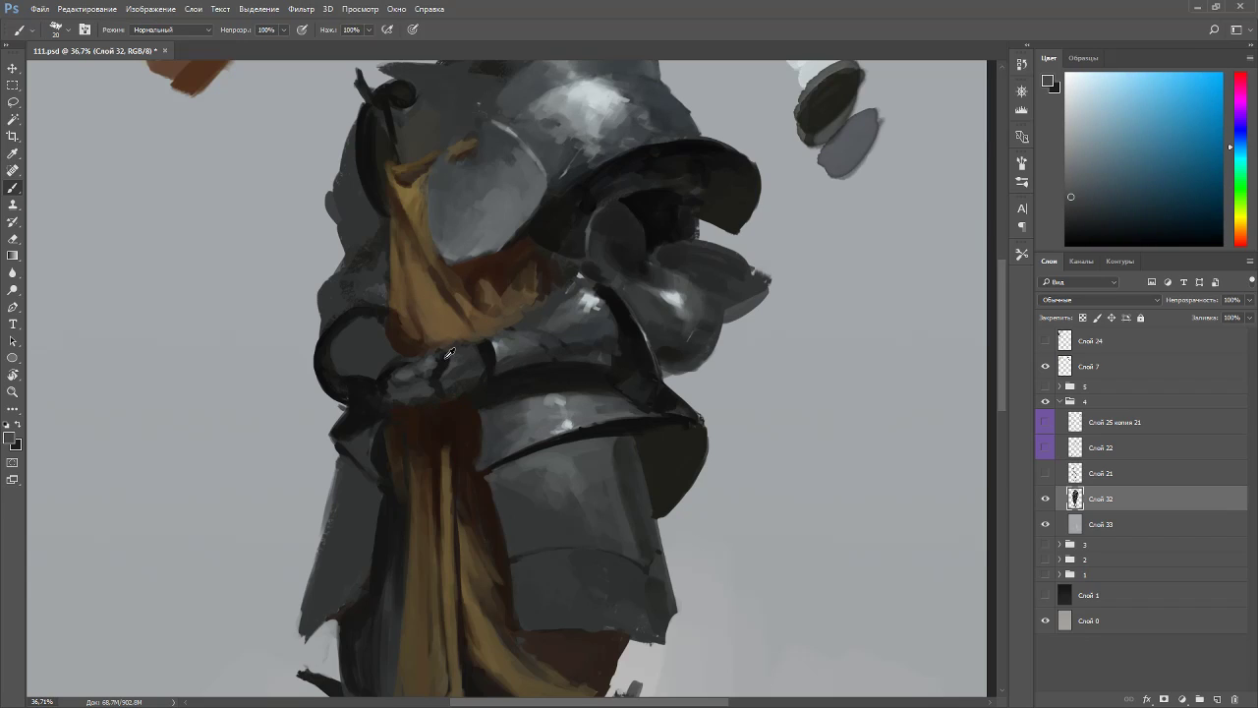
pyautogui.keyDown('alt'); pyautogui.click(441, 370); pyautogui.keyUp('alt')
pyautogui.keyDown('alt'); pyautogui.click(439, 369); pyautogui.keyUp('alt')
pyautogui.keyDown('alt'); pyautogui.click(477, 344); pyautogui.keyUp('alt')
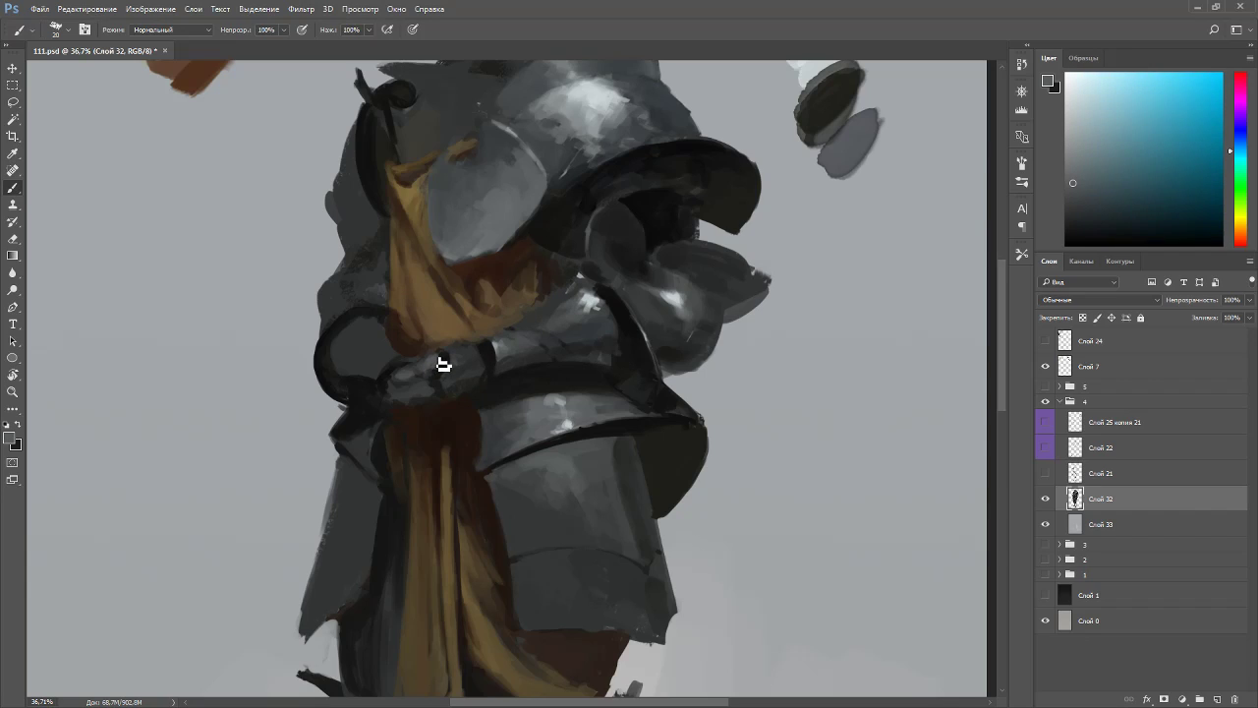
pyautogui.keyDown('alt'); pyautogui.click(590, 295); pyautogui.keyUp('alt')
pyautogui.keyDown('alt'); pyautogui.click(435, 379); pyautogui.keyUp('alt')
pyautogui.keyDown('alt'); pyautogui.click(424, 380); pyautogui.keyUp('alt')
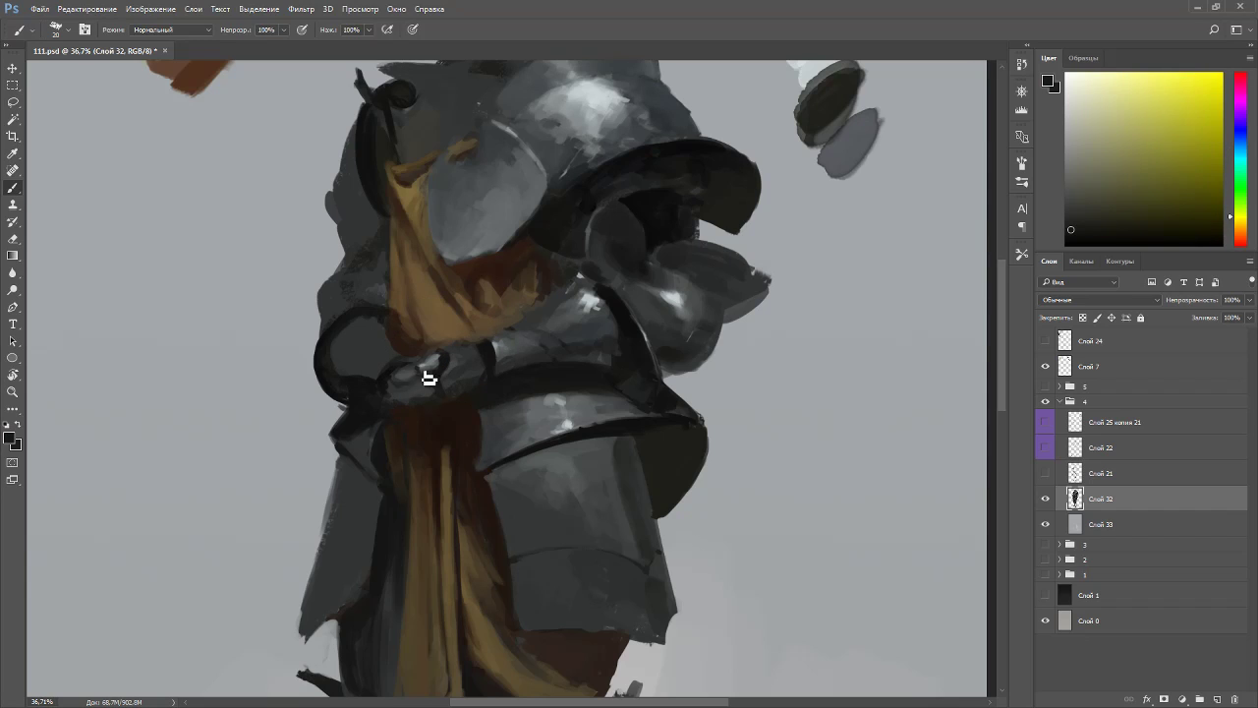
pyautogui.keyDown('alt'); pyautogui.click(426, 376); pyautogui.keyUp('alt')
# - Refine the gauntlet's plate between the wrist band and knuckle gap, blending sampled greys and darks on the rotated canvas
pyautogui.press('r')
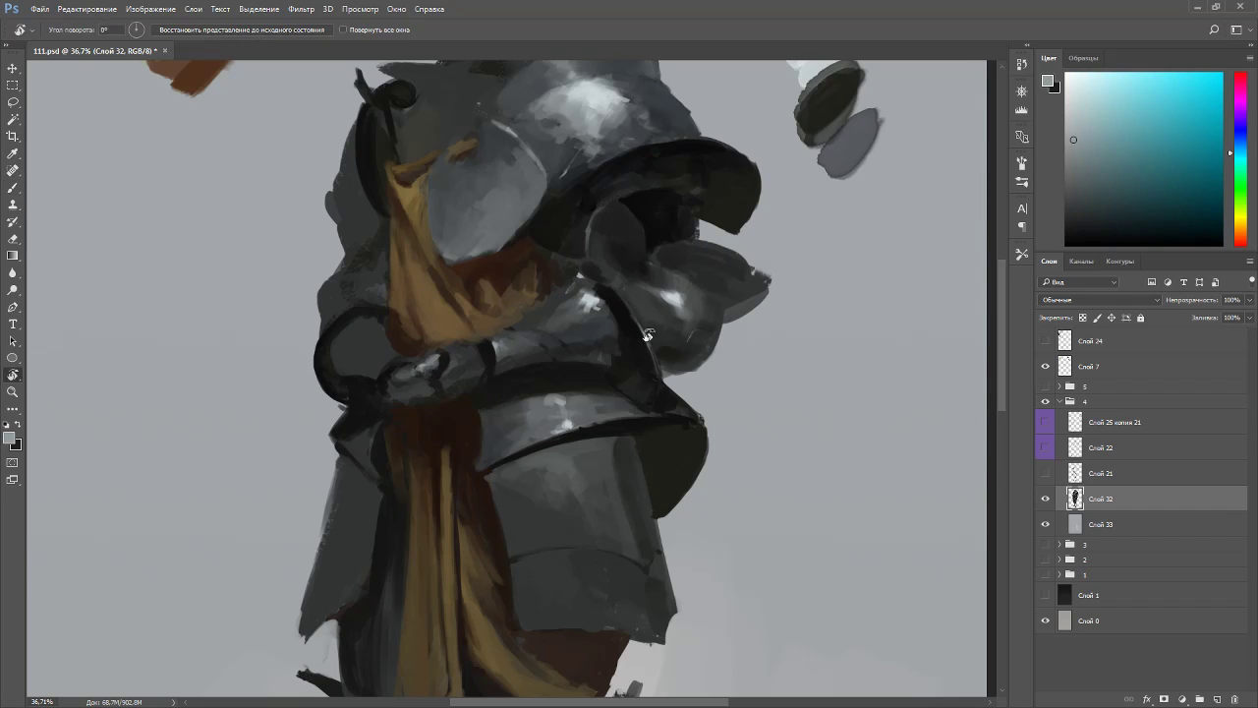
pyautogui.moveTo(638, 348); pyautogui.dragTo(501, 285)
pyautogui.keyDown('alt'); pyautogui.click(492, 447); pyautogui.keyUp('alt')
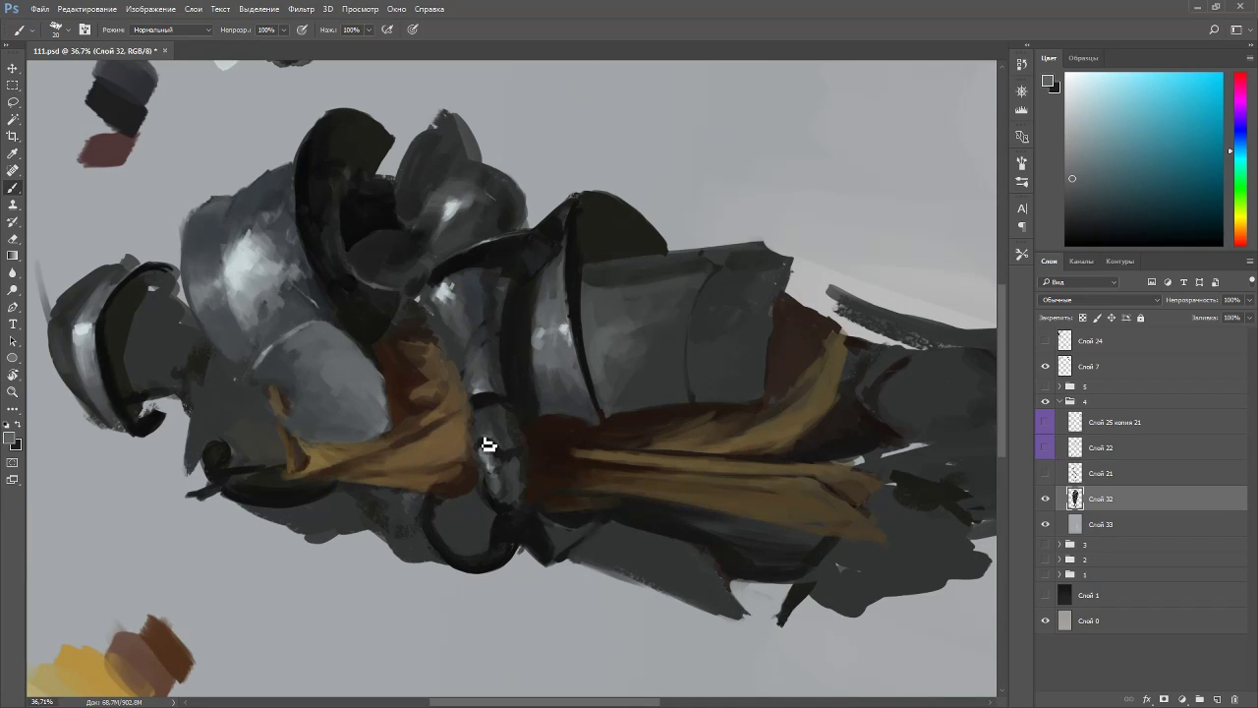
pyautogui.keyDown('alt'); pyautogui.click(489, 444); pyautogui.keyUp('alt')
pyautogui.keyDown('alt'); pyautogui.click(485, 419); pyautogui.keyUp('alt')
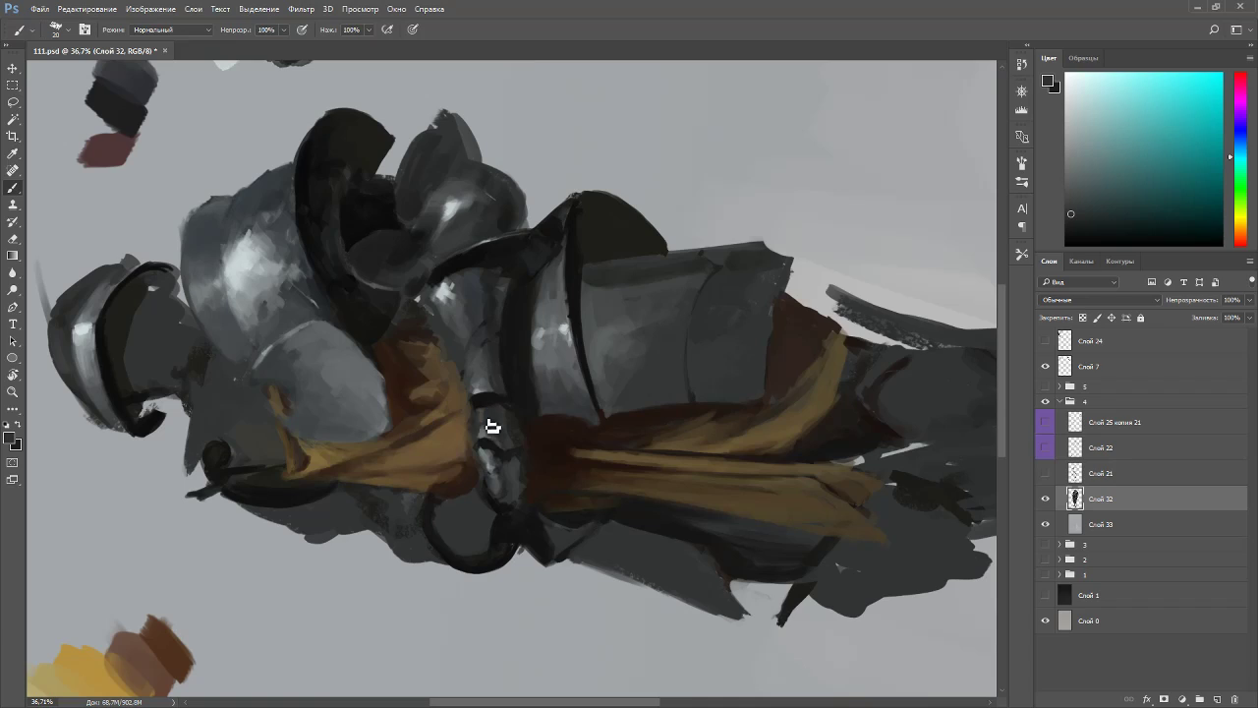
pyautogui.keyDown('alt'); pyautogui.click(486, 427); pyautogui.keyUp('alt')
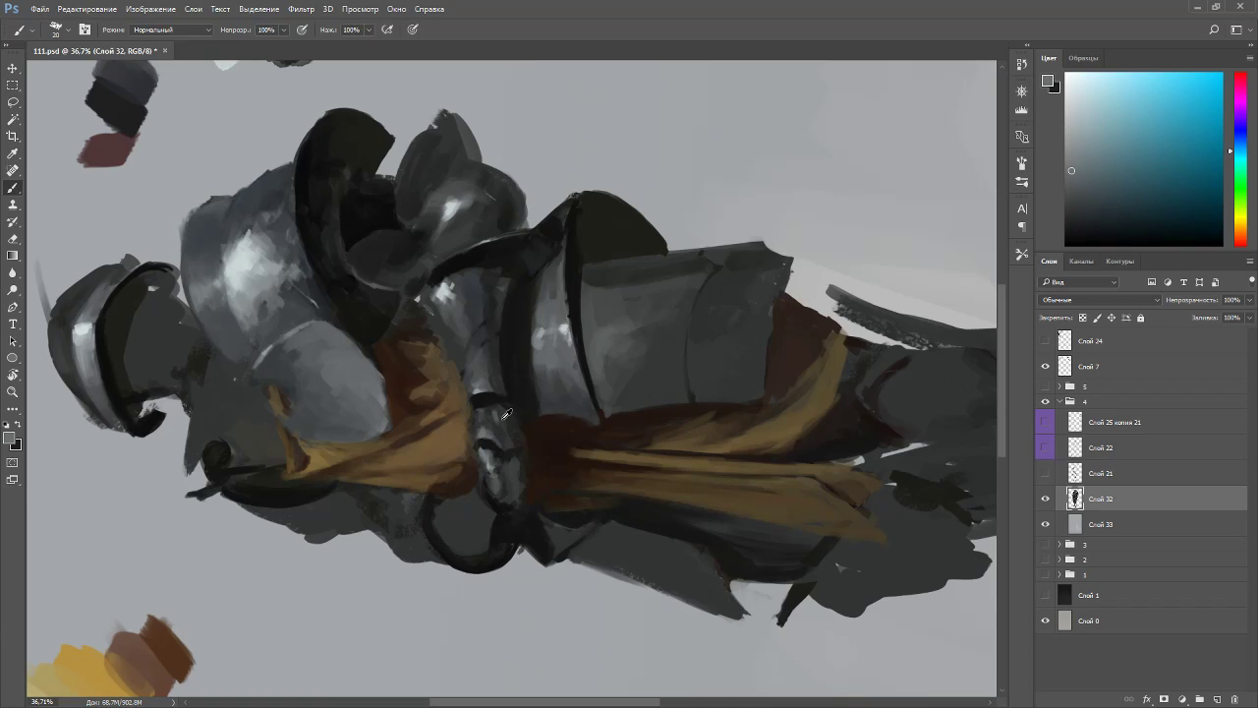
pyautogui.keyDown('alt'); pyautogui.click(507, 416); pyautogui.keyUp('alt')
# - Clean up the gauntlet's lower edge against the brown cloth using sampled near-black and dark brown tones
pyautogui.press('r')
pyautogui.moveTo(519, 470)
pyautogui.mouseDown()
pyautogui.moveTo(423, 379)
pyautogui.moveTo(482, 295)
pyautogui.moveTo(511, 346)
pyautogui.mouseUp()
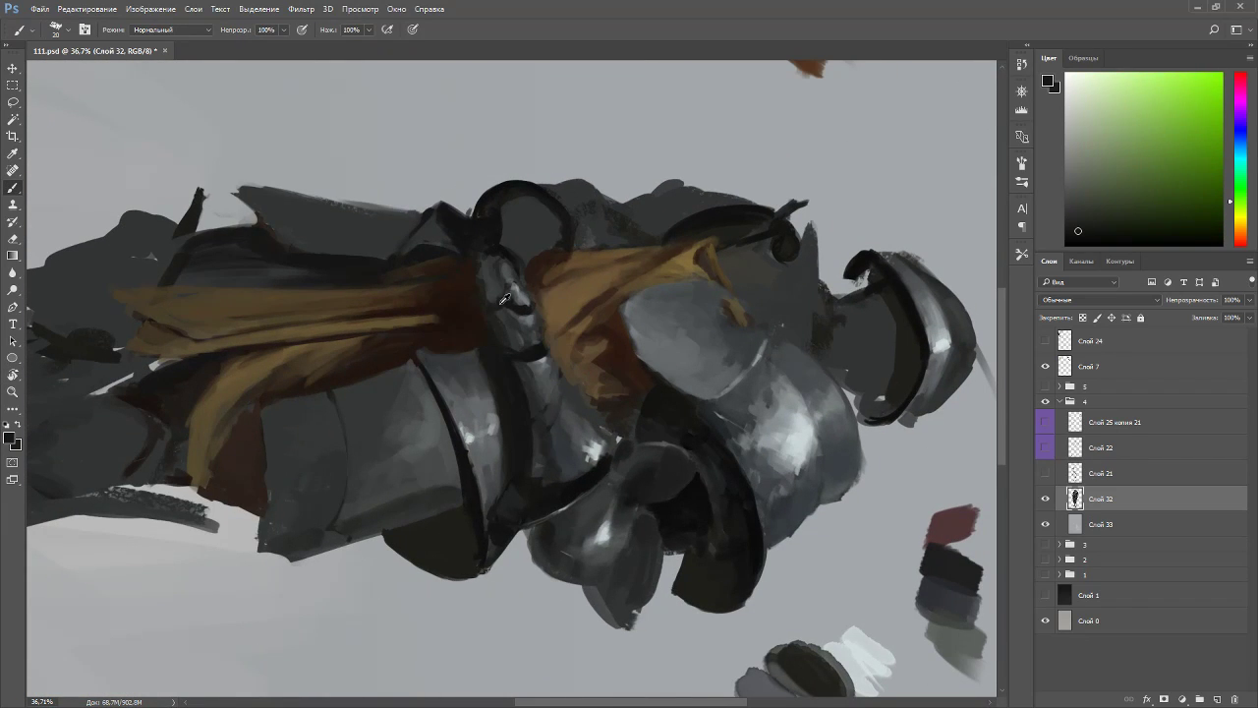
pyautogui.keyDown('alt'); pyautogui.click(496, 319); pyautogui.keyUp('alt')
pyautogui.keyDown('alt'); pyautogui.click(486, 327); pyautogui.keyUp('alt')
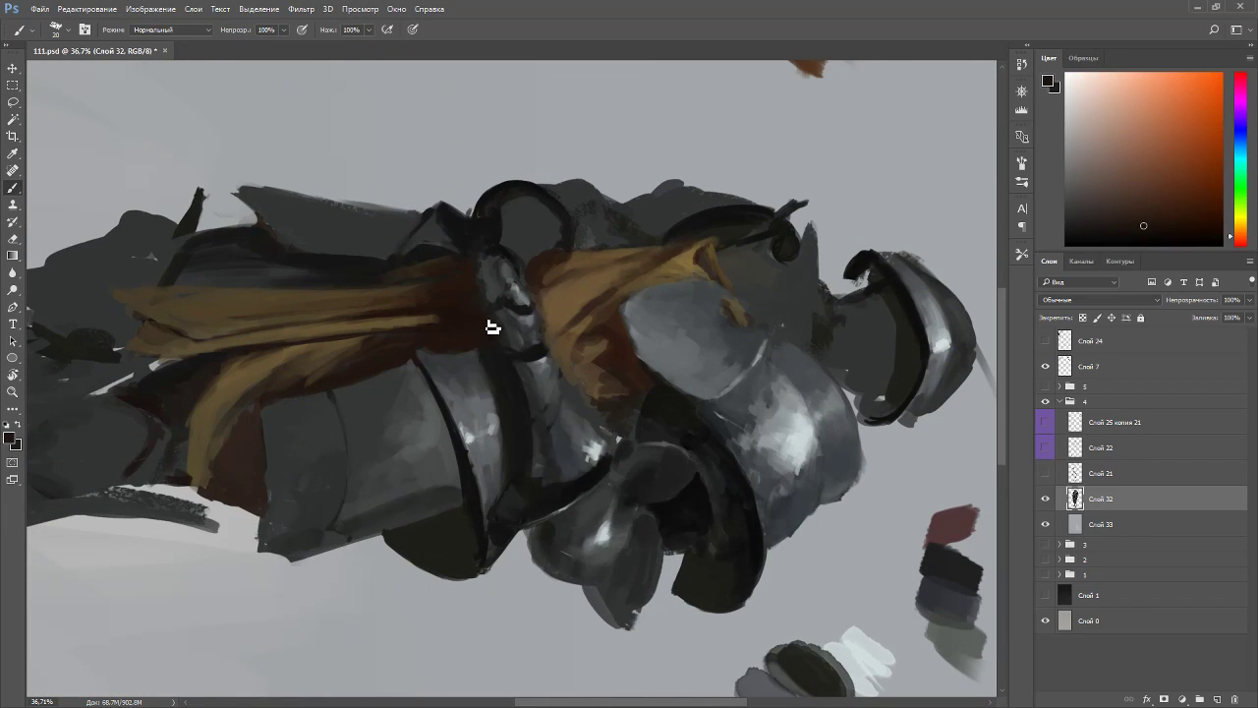
pyautogui.press('Escape')
# - Deepen the shadow on the brown cloth beneath the gauntlet with sampled dark browns, enlarging the brush to size 40
pyautogui.keyDown('alt'); pyautogui.click(461, 405); pyautogui.keyUp('alt')
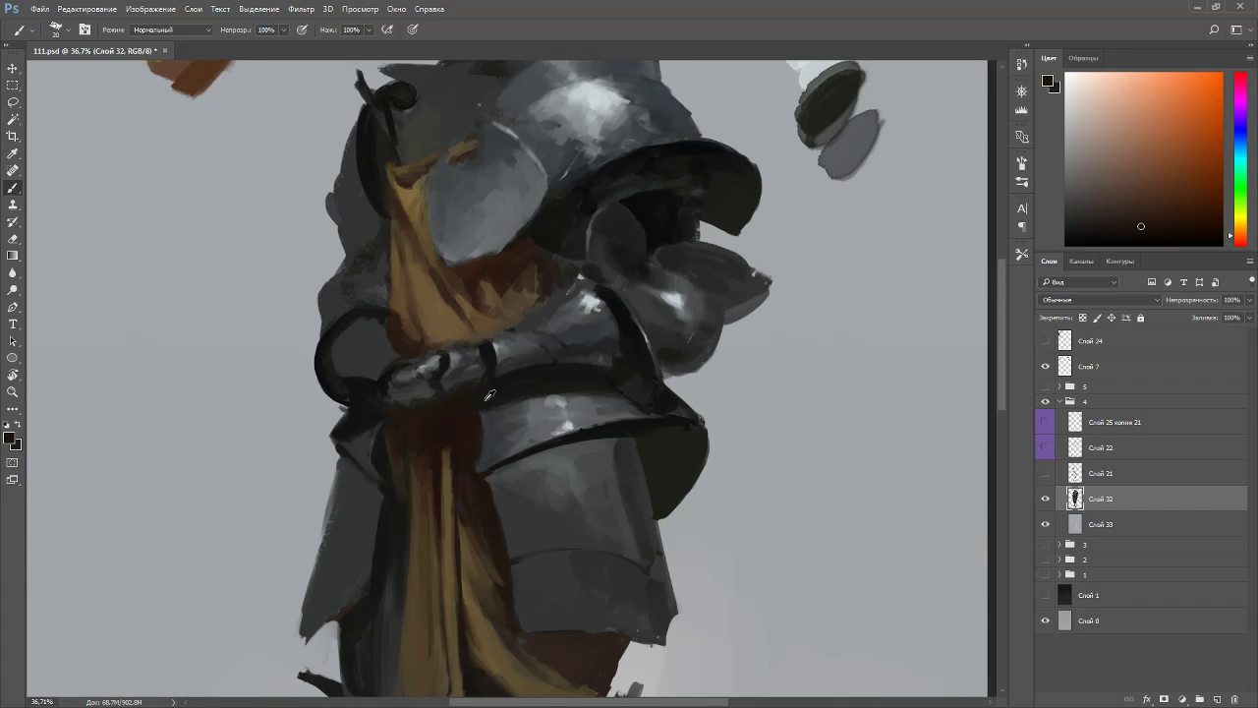
pyautogui.keyDown('alt'); pyautogui.click(492, 352); pyautogui.keyUp('alt')
pyautogui.keyDown('alt'); pyautogui.click(420, 415); pyautogui.keyUp('alt')
pyautogui.press(']')
pyautogui.press(']')
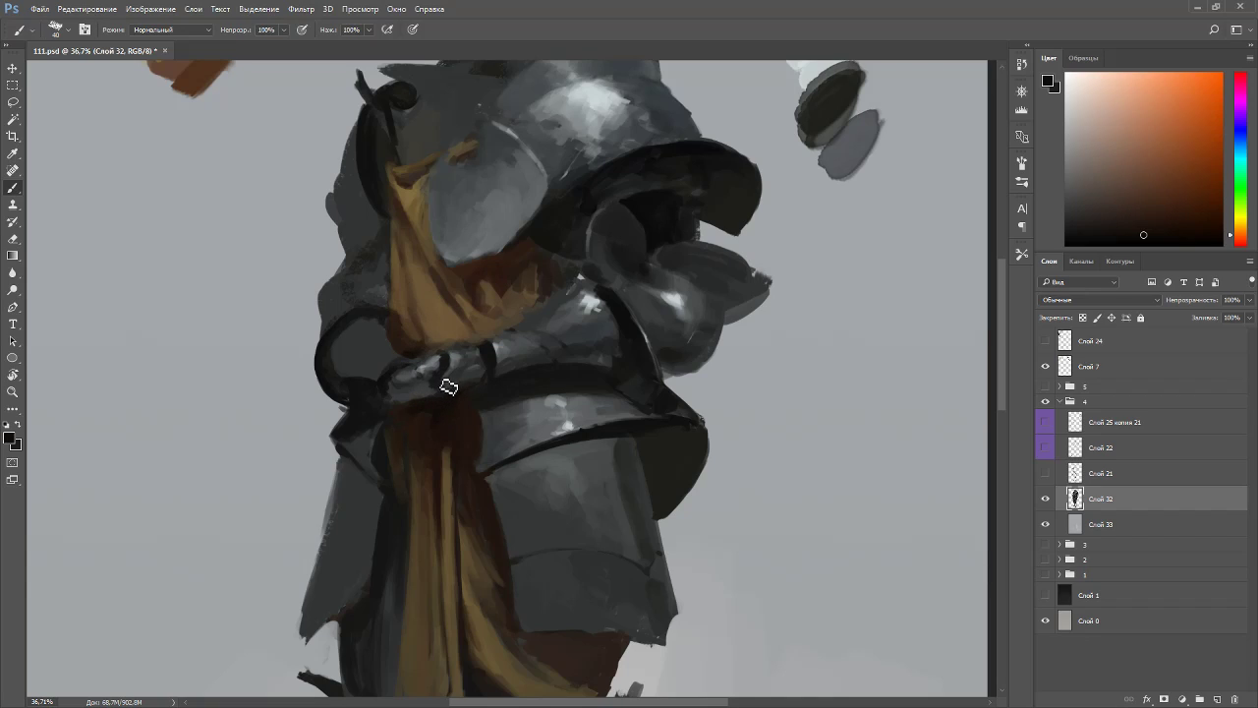
# - Paint the gauntlet's fingers with dark separating gaps and sampled dark greys, using a size 25 brush
pyautogui.keyDown('alt'); pyautogui.click(390, 383); pyautogui.keyUp('alt')
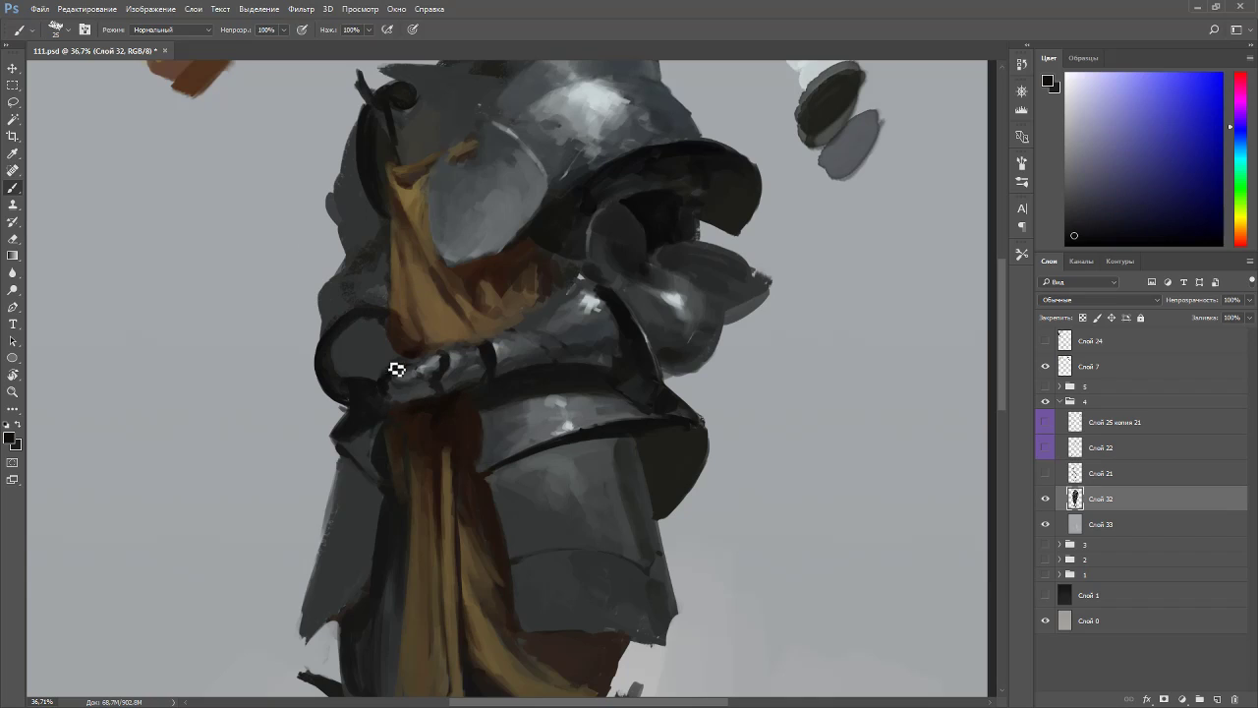
pyautogui.keyDown('alt'); pyautogui.click(422, 398); pyautogui.keyUp('alt')
pyautogui.keyDown('alt'); pyautogui.click(421, 401); pyautogui.keyUp('alt')
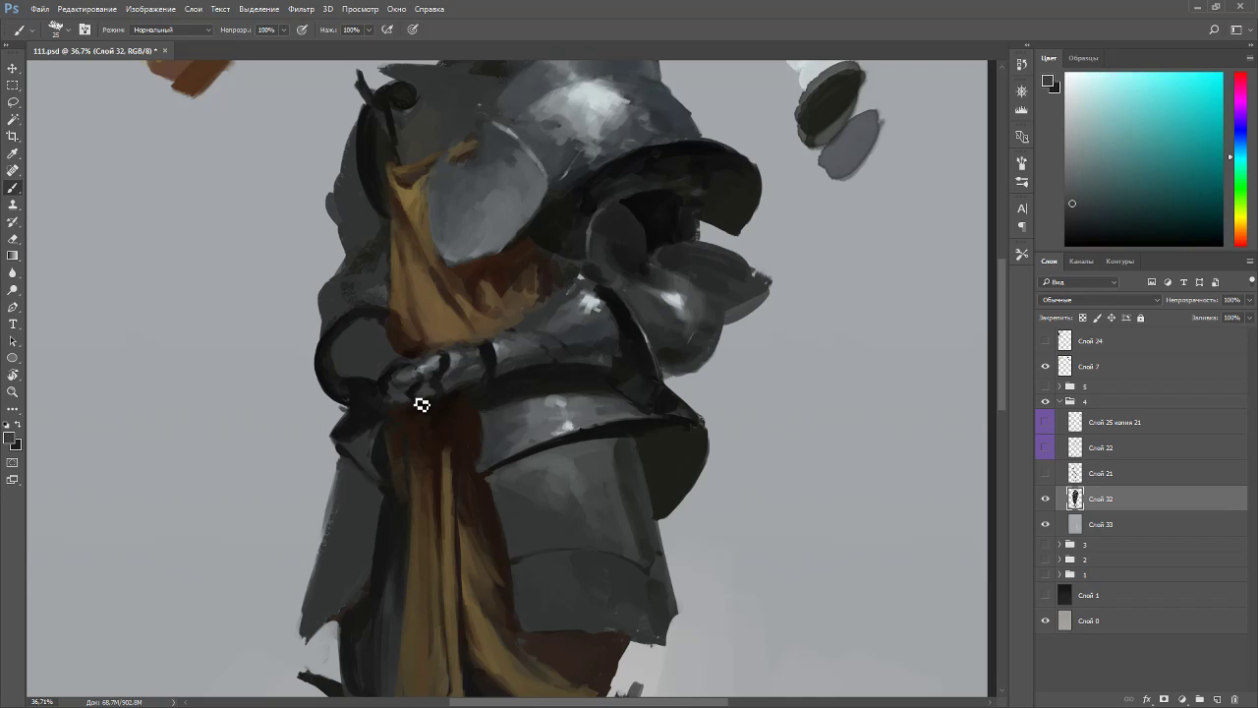
pyautogui.keyDown('alt'); pyautogui.click(415, 401); pyautogui.keyUp('alt')
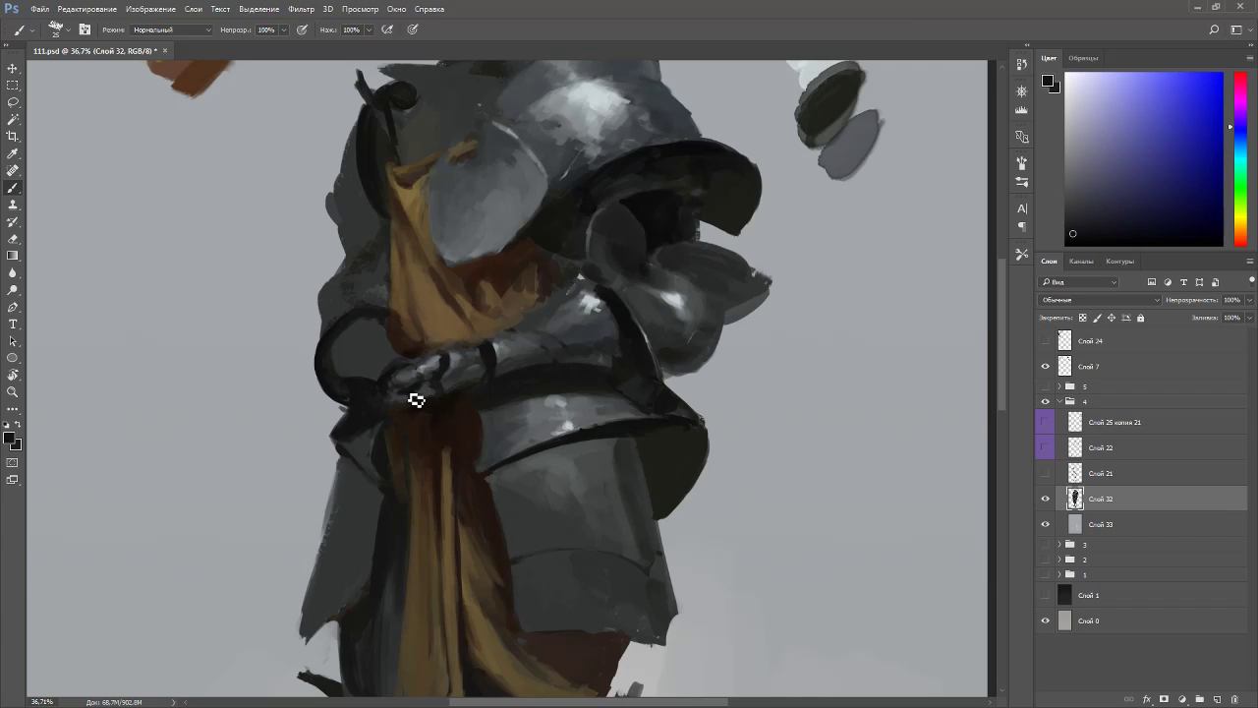
pyautogui.keyDown('alt'); pyautogui.click(403, 403); pyautogui.keyUp('alt')
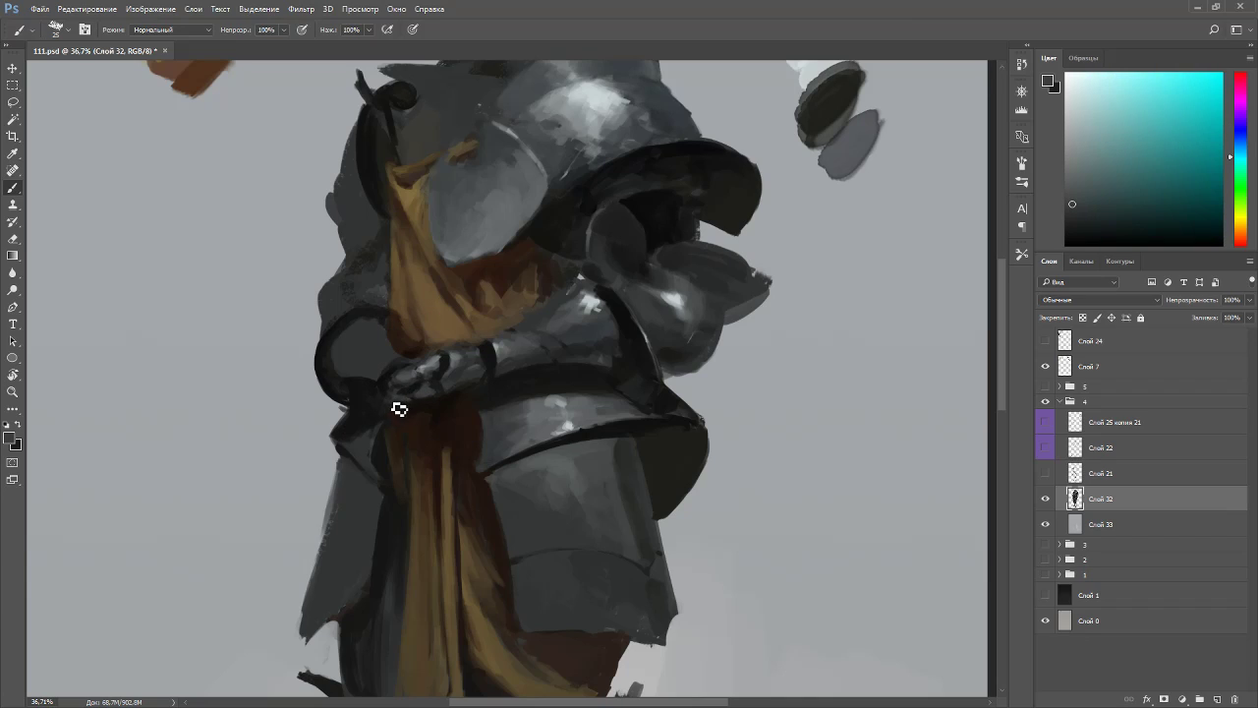
pyautogui.keyDown('alt'); pyautogui.click(401, 406); pyautogui.keyUp('alt')
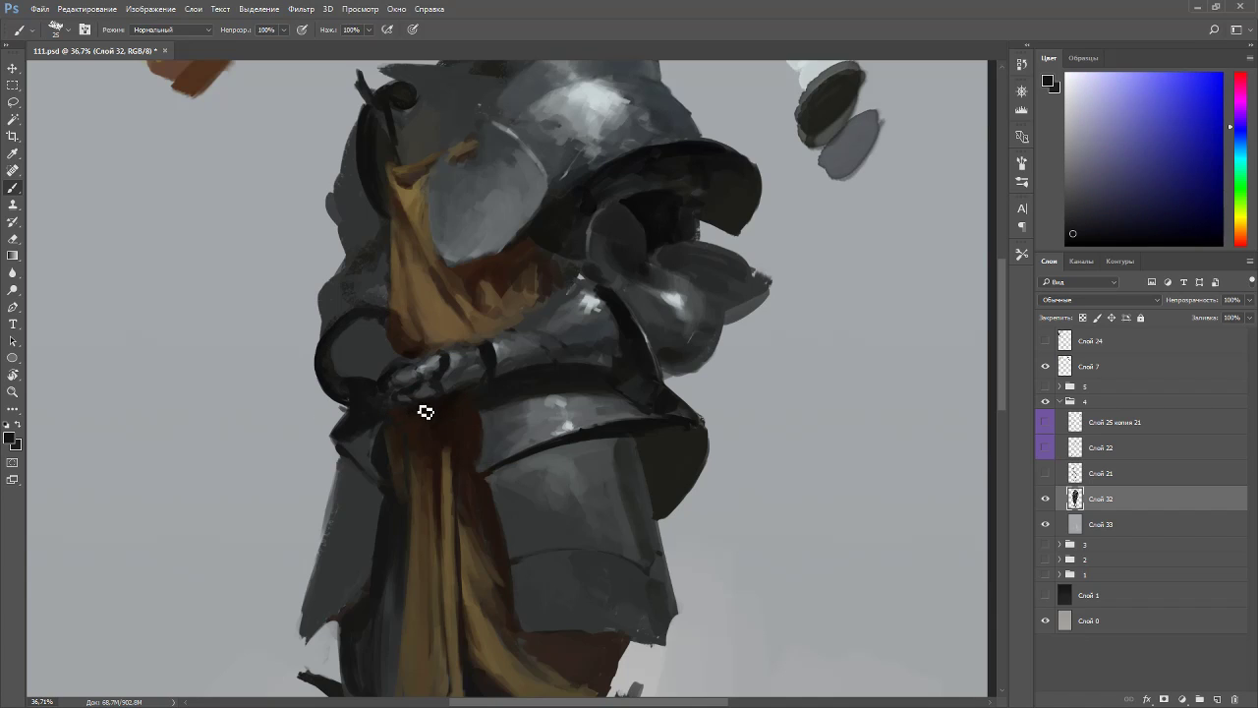
pyautogui.keyDown('alt'); pyautogui.click(399, 398); pyautogui.keyUp('alt')
# - Darken the underside of the gauntlet's fingers where they meet the brown cloth, using sampled near-black tones
pyautogui.press('r')
pyautogui.moveTo(390, 403)
pyautogui.mouseDown()
pyautogui.moveTo(451, 484)
pyautogui.moveTo(489, 497)
pyautogui.mouseUp()
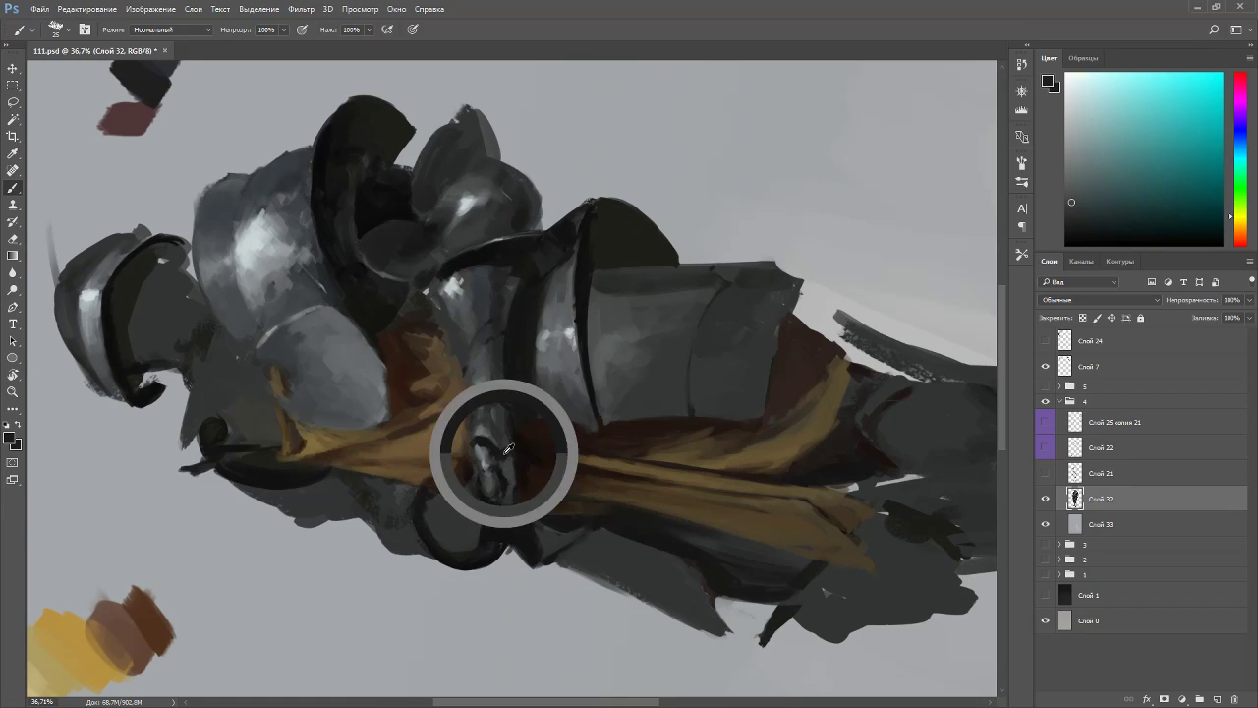
pyautogui.keyDown('alt'); pyautogui.click(521, 487); pyautogui.keyUp('alt')
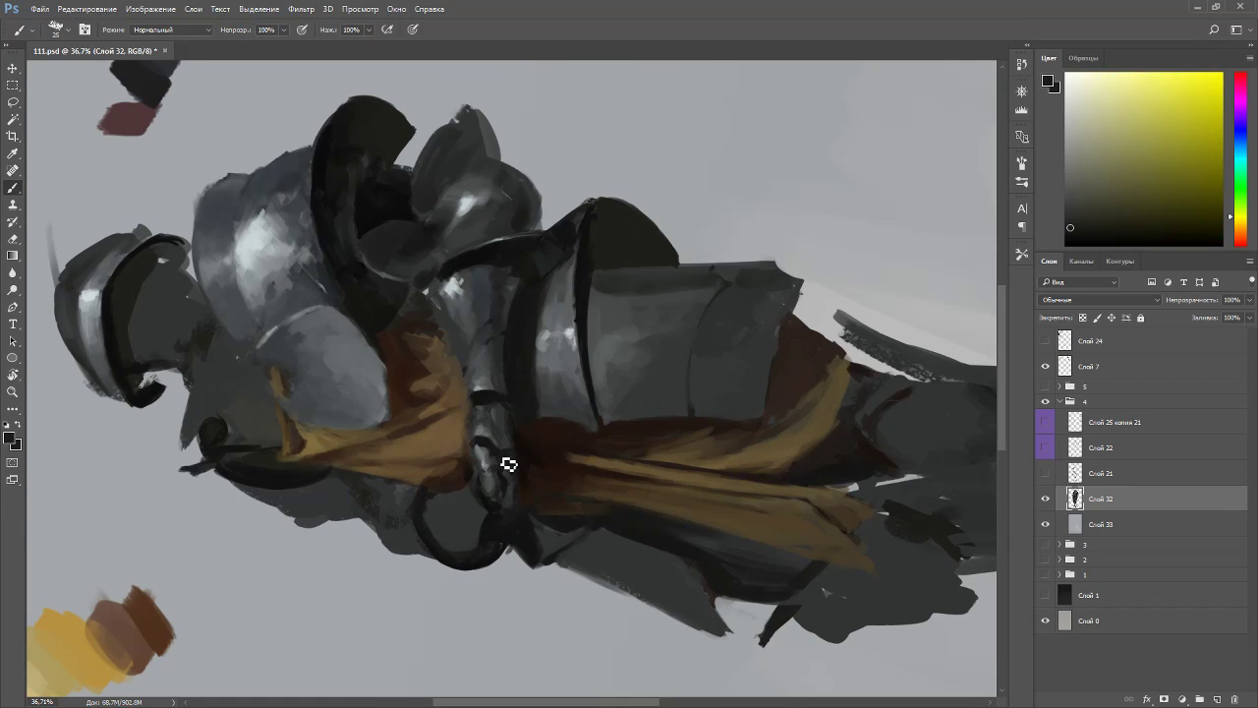
pyautogui.keyDown('alt'); pyautogui.click(507, 468); pyautogui.keyUp('alt')
pyautogui.press('Escape')
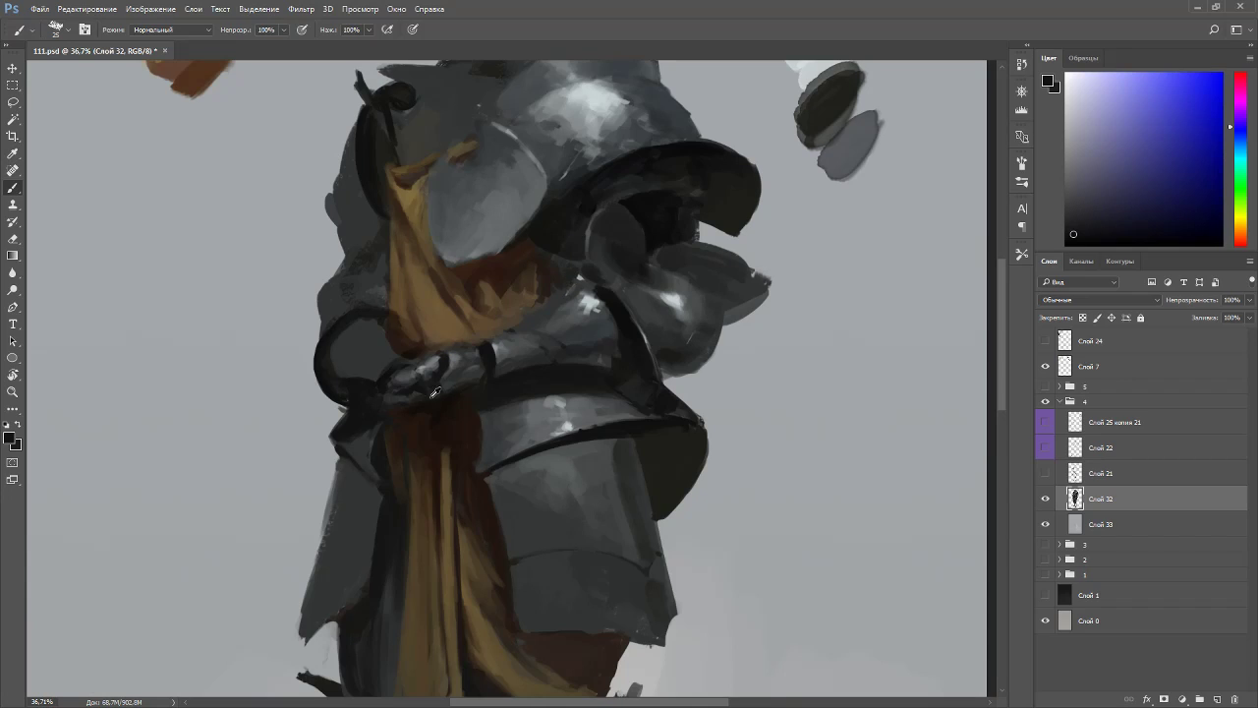
# - Add short dark strokes between the gauntlet's fingers and along their edges to sharpen the finger shapes
pyautogui.moveTo(423, 391)
pyautogui.mouseDown()
pyautogui.moveTo(398, 395)
pyautogui.moveTo(423, 378)
pyautogui.mouseUp()
pyautogui.press('r')
pyautogui.moveTo(550, 226); pyautogui.dragTo(384, 269)
pyautogui.press('b')
pyautogui.moveTo(481, 439); pyautogui.dragTo(490, 423)
pyautogui.press('Escape')
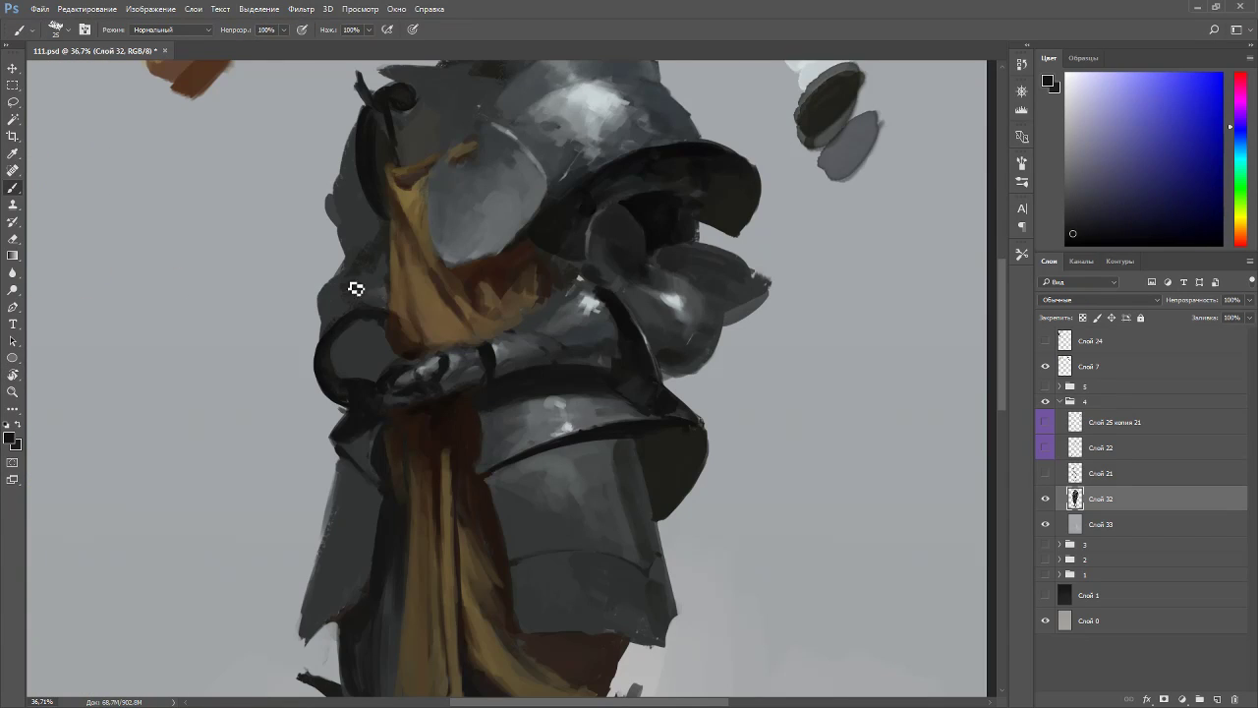
# - Block in the gauntlet's thumb beside the black ring with a dark outline and sampled grey tones
pyautogui.keyDown('alt'); pyautogui.click(391, 391); pyautogui.keyUp('alt')
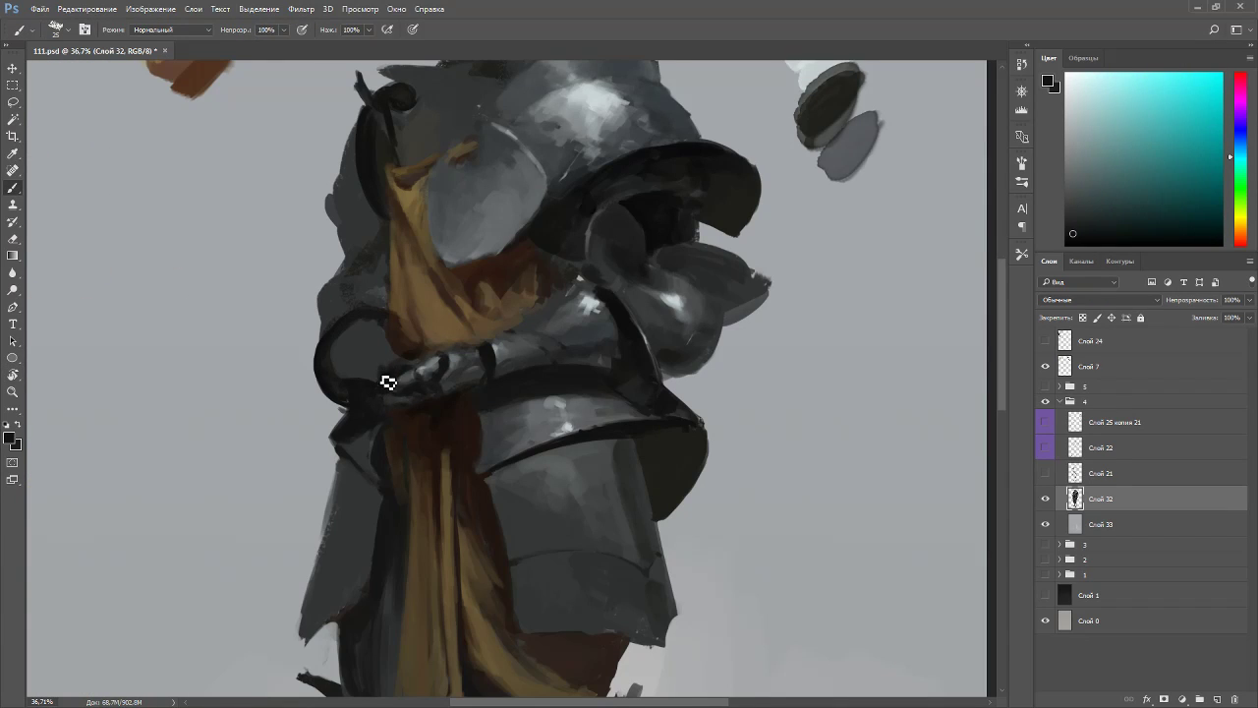
pyautogui.keyDown('alt'); pyautogui.click(388, 385); pyautogui.keyUp('alt')
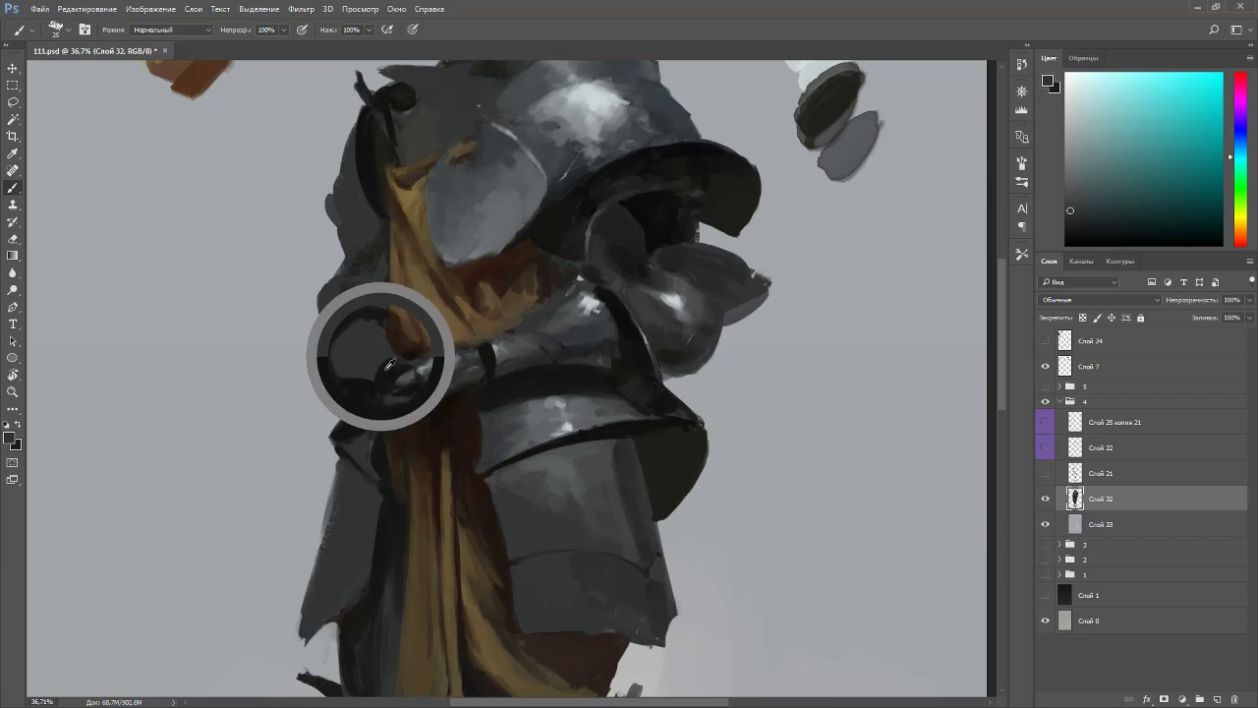
pyautogui.keyDown('alt'); pyautogui.click(402, 375); pyautogui.keyUp('alt')
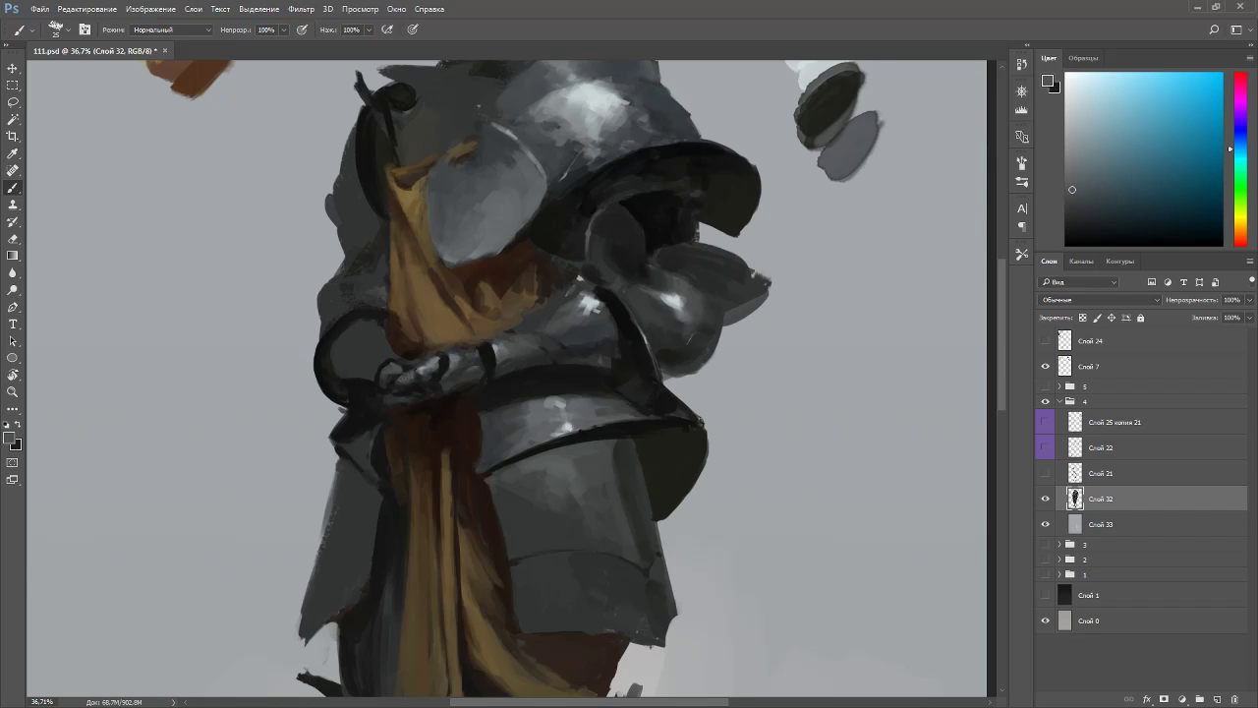
pyautogui.keyDown('alt'); pyautogui.click(412, 373); pyautogui.keyUp('alt')
pyautogui.keyDown('alt'); pyautogui.click(407, 365); pyautogui.keyUp('alt')
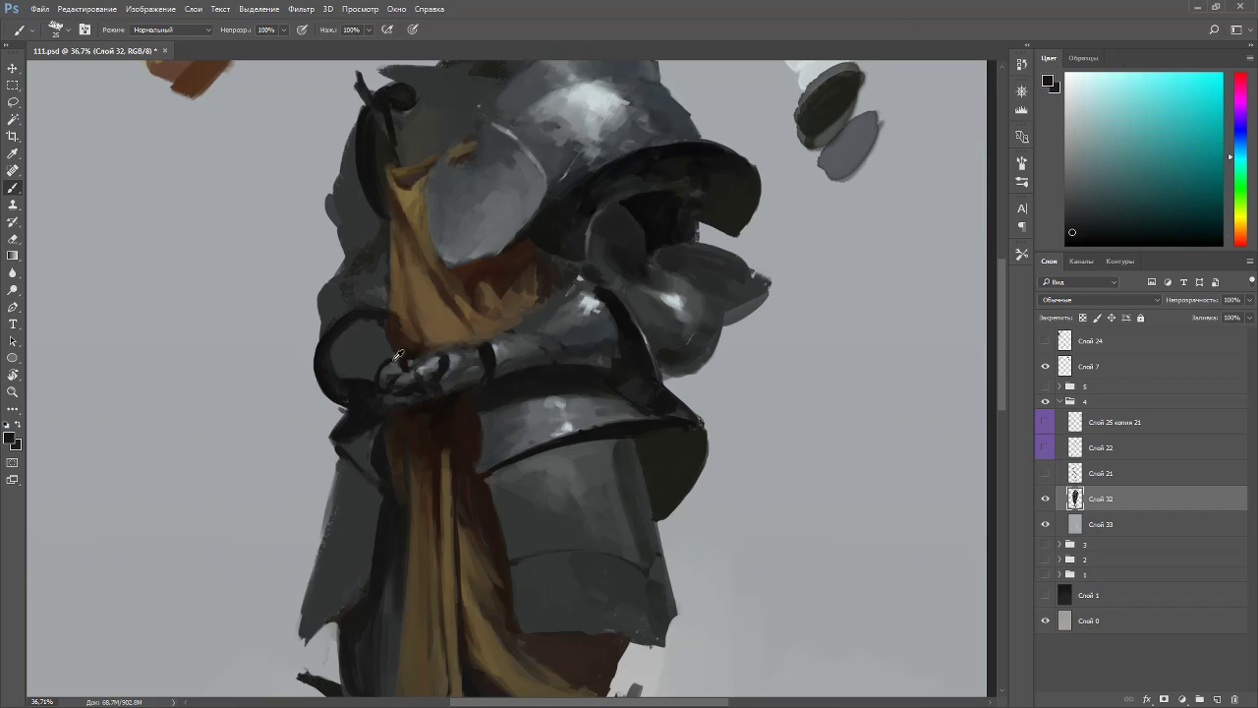
# - Refine the gauntlet's thumb and fingertips beside the black ring with sampled dark greys and near-black, using a size 20 brush
pyautogui.keyDown('alt'); pyautogui.click(393, 365); pyautogui.keyUp('alt')
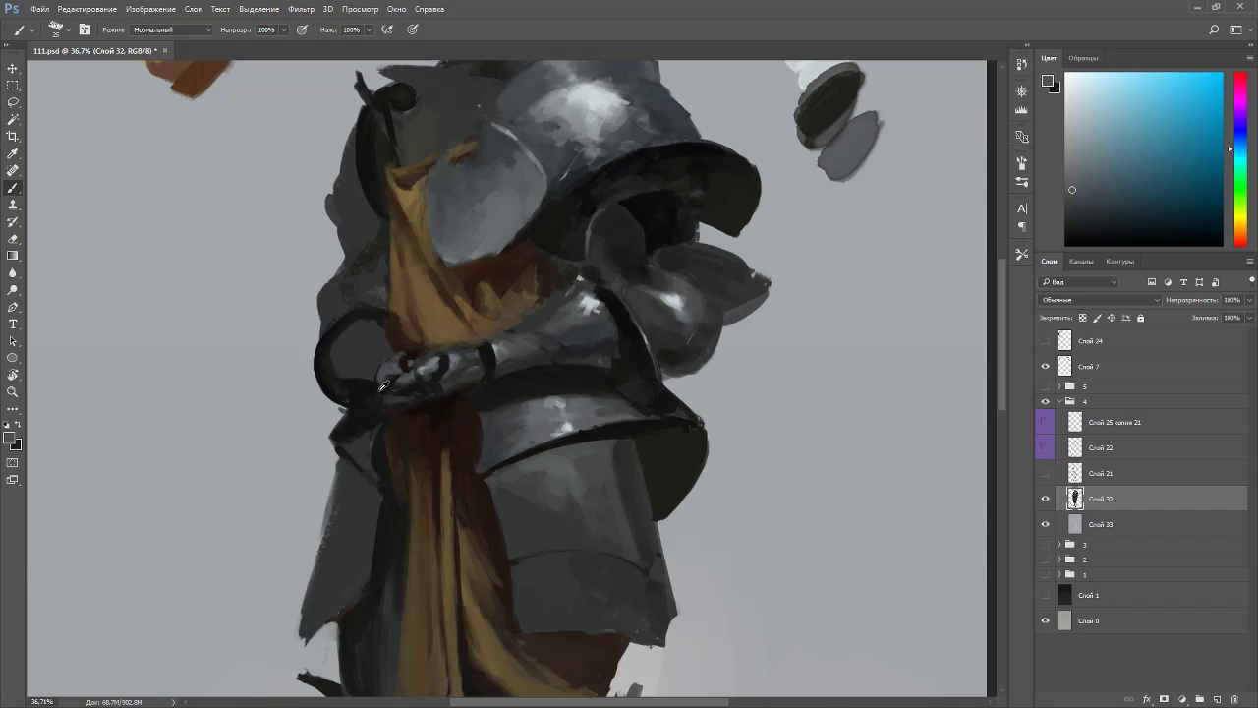
pyautogui.keyDown('alt'); pyautogui.click(384, 386); pyautogui.keyUp('alt')
pyautogui.press('p')
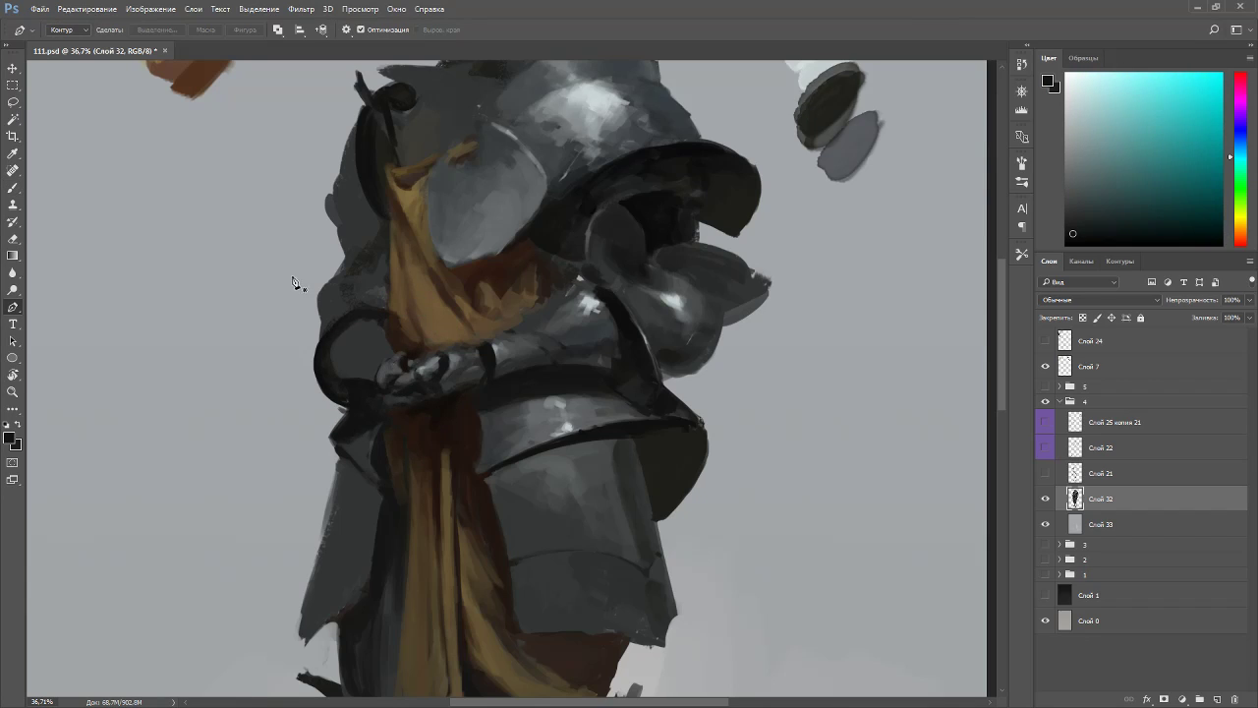
pyautogui.press('b')
pyautogui.keyDown('alt'); pyautogui.click(383, 391); pyautogui.keyUp('alt')
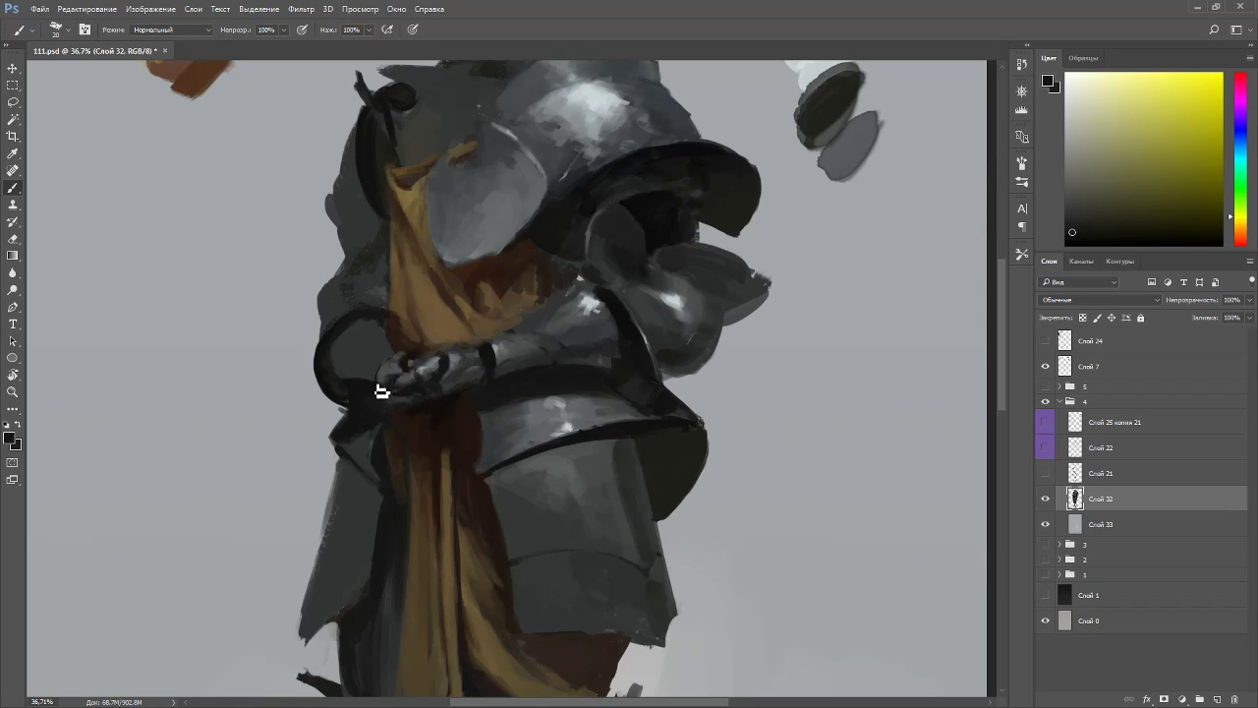
pyautogui.rightClick(418, 357)
pyautogui.press('Escape')
pyautogui.keyDown('alt'); pyautogui.click(388, 368); pyautogui.keyUp('alt')
pyautogui.keyDown('alt'); pyautogui.click(370, 377); pyautogui.keyUp('alt')
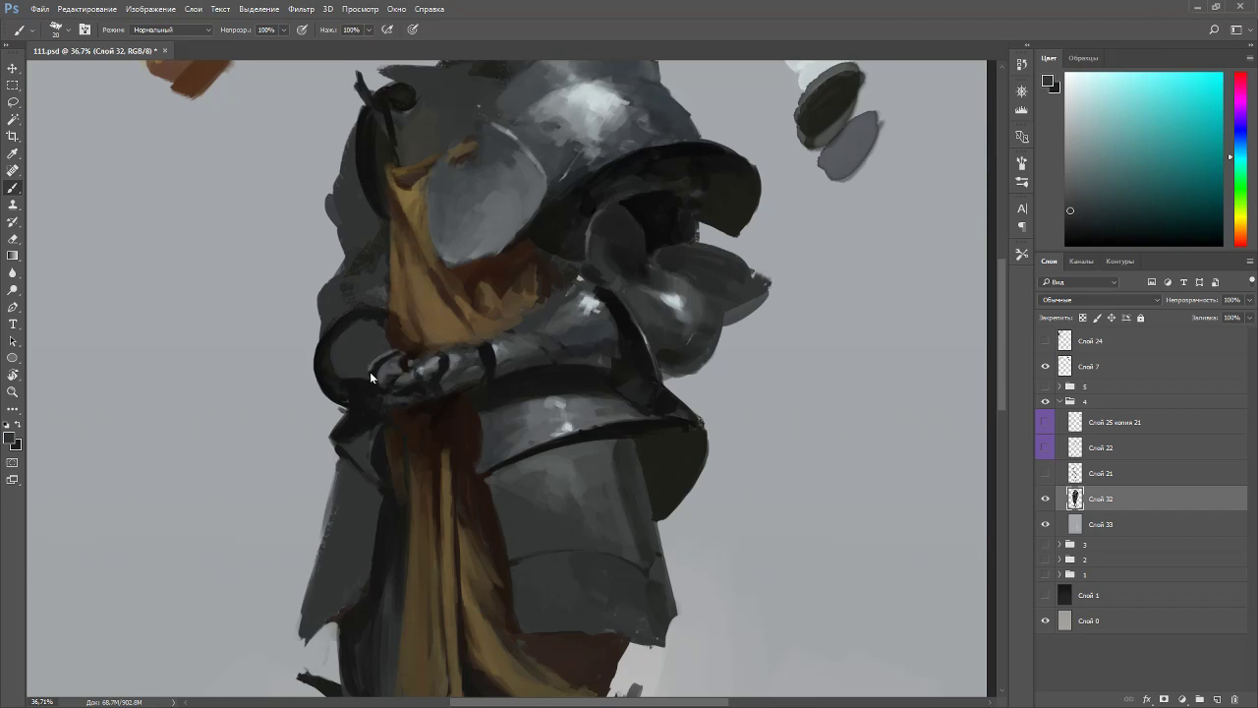
# - Shade the round gauntlet cuff inside the black ring with sampled dark greys and near-black, using a size 40 brush
pyautogui.scroll(-3, 454, 325)
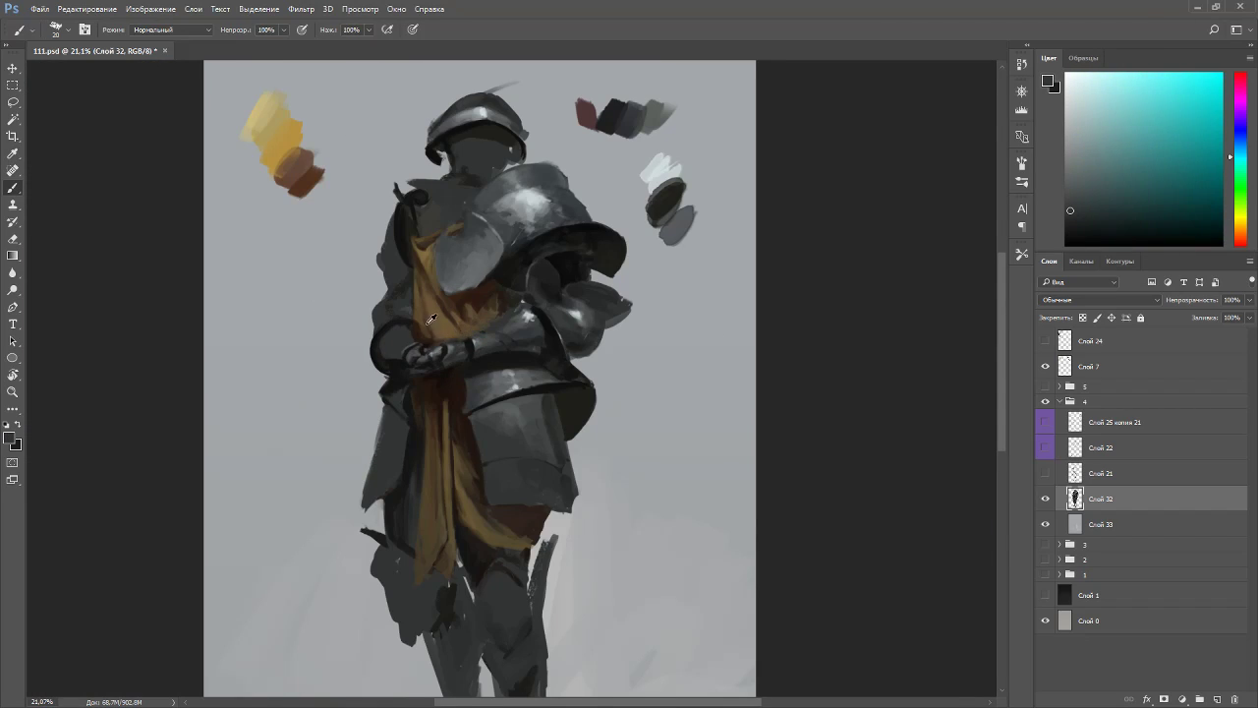
pyautogui.scroll(3, 439, 322)
pyautogui.keyDown('alt'); pyautogui.click(411, 244); pyautogui.keyUp('alt')
pyautogui.press(']')
pyautogui.press(']')
pyautogui.moveTo(396, 372)
pyautogui.mouseDown()
pyautogui.moveTo(376, 348)
pyautogui.moveTo(388, 337)
pyautogui.moveTo(377, 357)
pyautogui.moveTo(394, 320)
pyautogui.moveTo(387, 360)
pyautogui.mouseUp()
pyautogui.keyDown('alt'); pyautogui.click(387, 321); pyautogui.keyUp('alt')
pyautogui.keyDown('alt'); pyautogui.click(371, 370); pyautogui.keyUp('alt')
pyautogui.keyDown('alt'); pyautogui.click(391, 384); pyautogui.keyUp('alt')
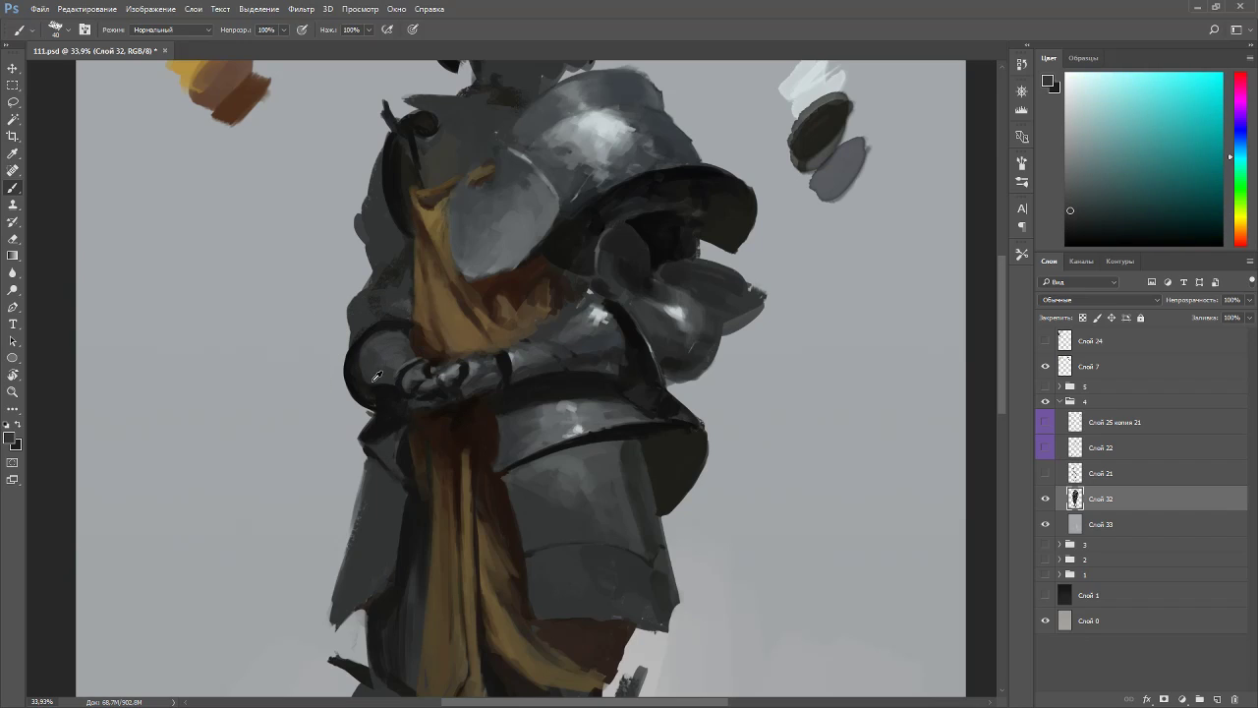
pyautogui.keyDown('alt'); pyautogui.click(389, 384); pyautogui.keyUp('alt')
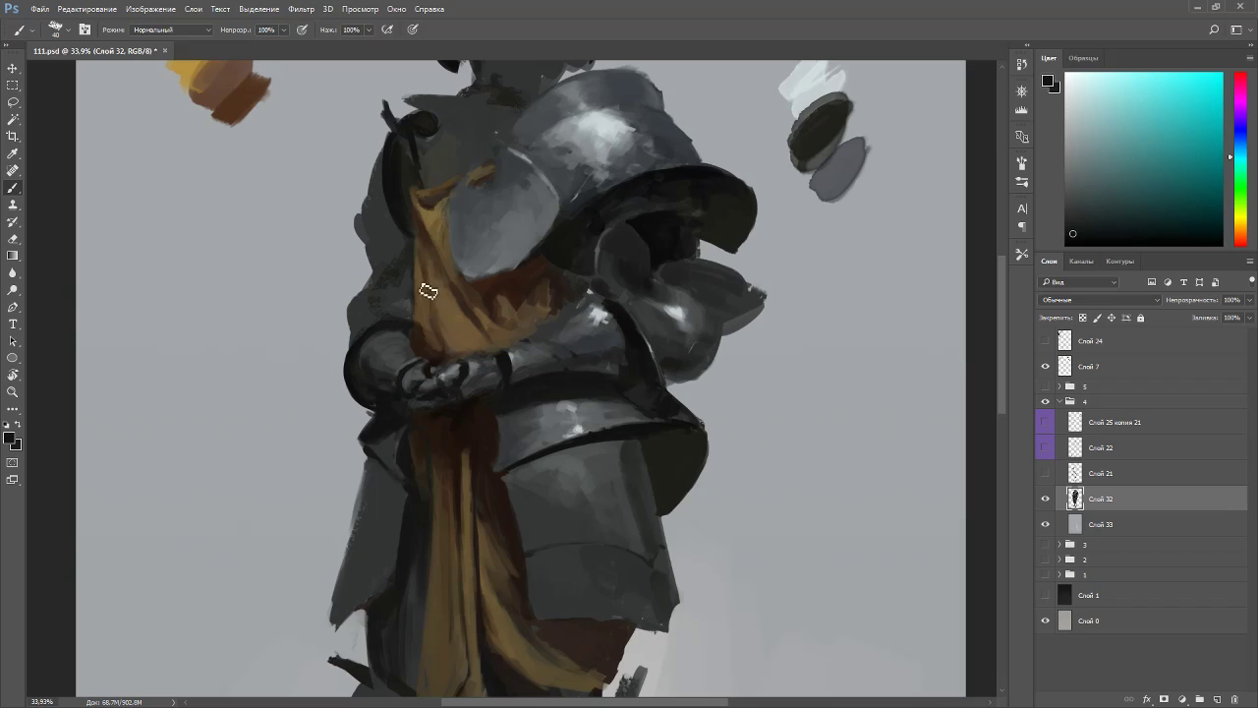
# - Add a pale highlight near the cuff's upper edge, blend it with sampled greys, and briefly compare with layer Слой 21
pyautogui.keyDown('alt'); pyautogui.click(597, 312); pyautogui.keyUp('alt')
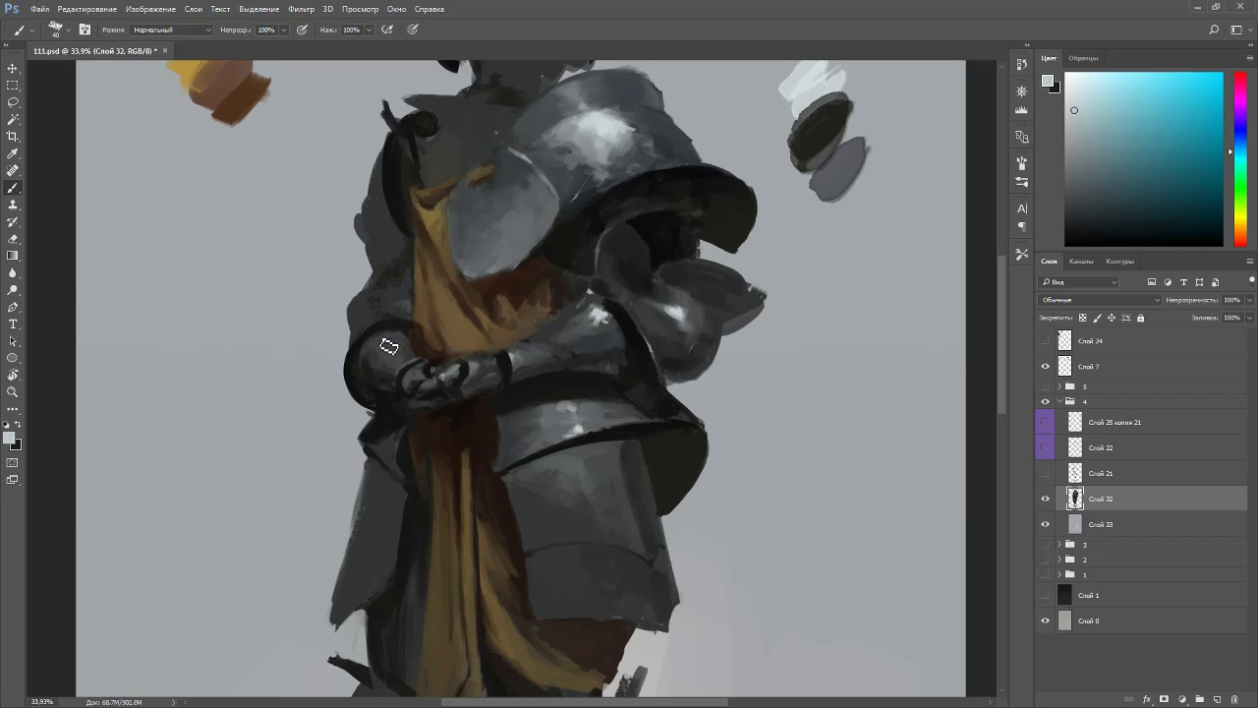
pyautogui.keyDown('alt'); pyautogui.click(411, 365); pyautogui.keyUp('alt')
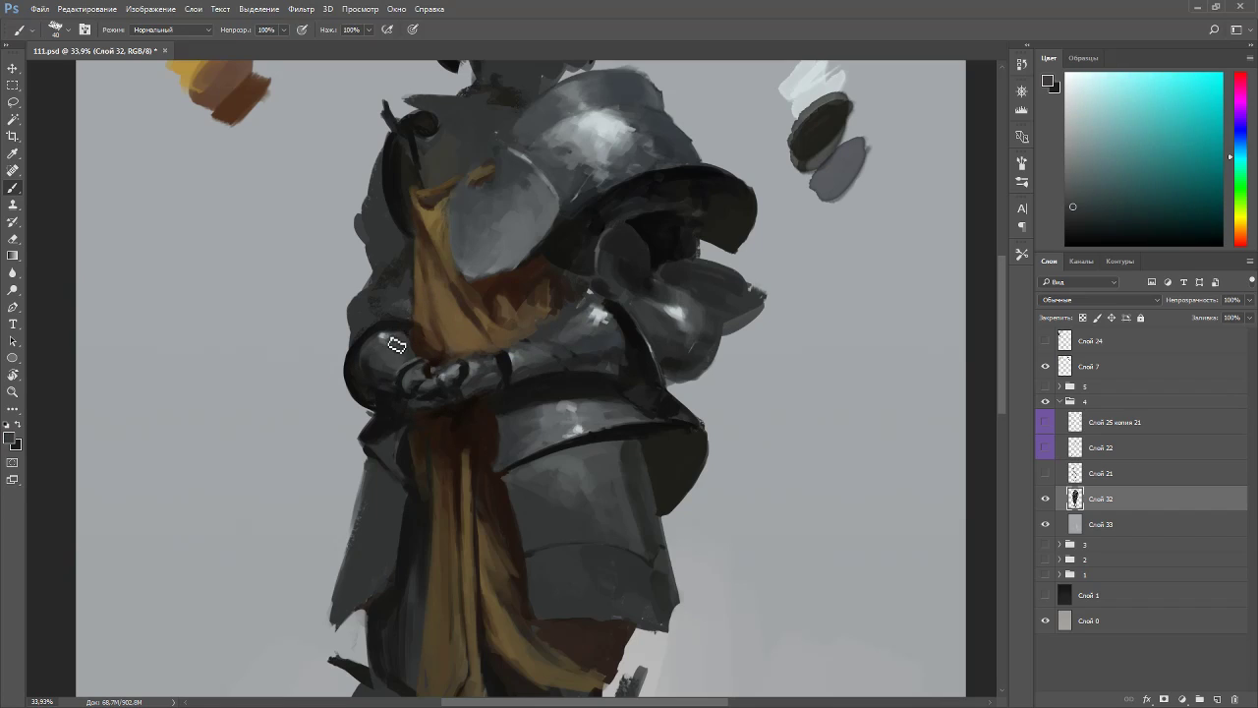
pyautogui.keyDown('alt'); pyautogui.click(385, 335); pyautogui.keyUp('alt')
pyautogui.click(1045, 473)
pyautogui.click(1045, 472)
pyautogui.press('[')
pyautogui.keyDown('alt'); pyautogui.click(361, 349); pyautogui.keyUp('alt')
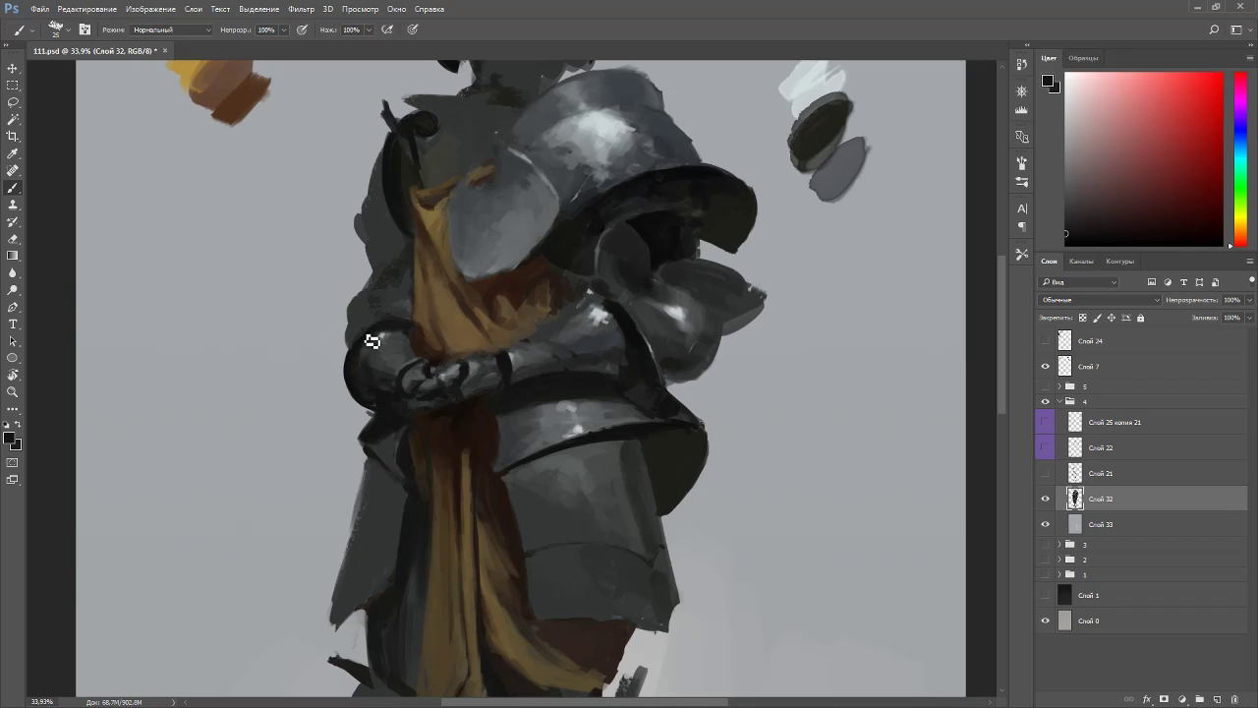
# - Paint a thin light rim along the cuff's outer edge with a pale grey sampled from the shoulder plate's highlight
pyautogui.keyDown('alt'); pyautogui.click(594, 128); pyautogui.keyUp('alt')
pyautogui.press('r')
pyautogui.moveTo(550, 236); pyautogui.dragTo(485, 236)
pyautogui.press('[')
pyautogui.press('[')
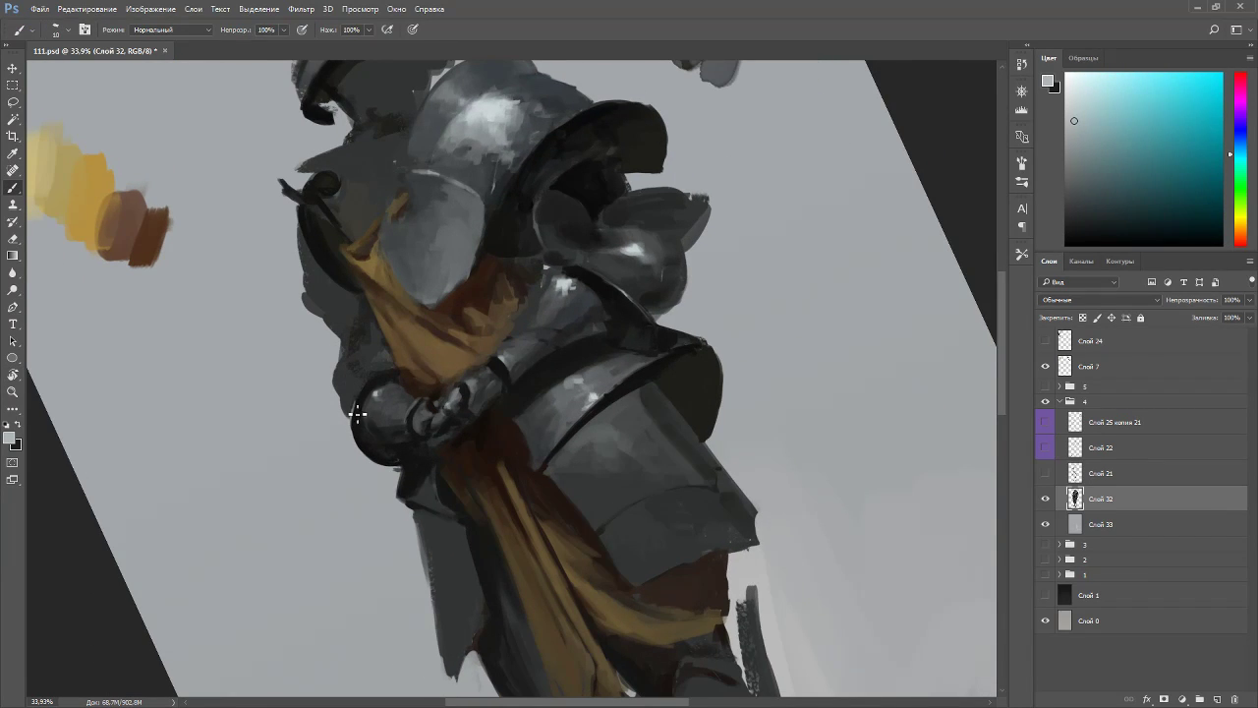
pyautogui.moveTo(382, 393)
pyautogui.mouseDown()
pyautogui.moveTo(389, 339)
pyautogui.moveTo(550, 256)
pyautogui.mouseUp()
# - Block in the arm plates behind the cuff with sampled dark greys and near-black shadows, using size 20 to 40 brushes
pyautogui.press(']')
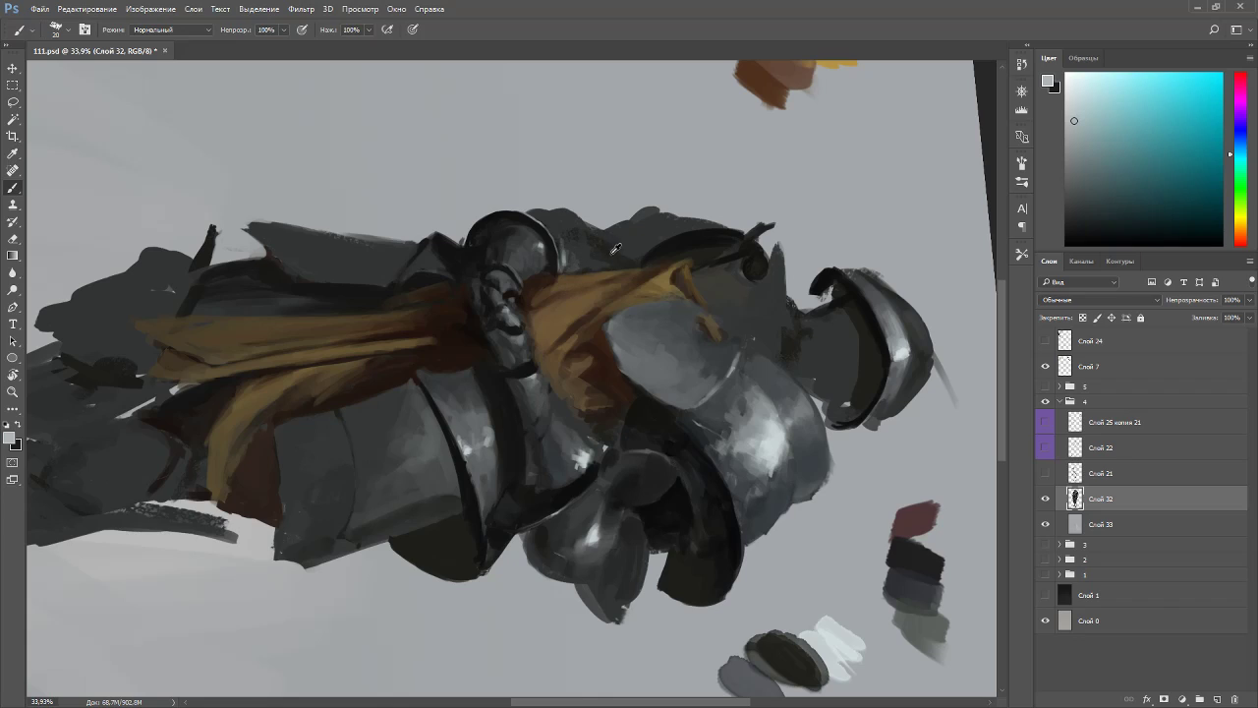
pyautogui.keyDown('alt'); pyautogui.click(582, 258); pyautogui.keyUp('alt')
pyautogui.moveTo(578, 275); pyautogui.dragTo(587, 247)
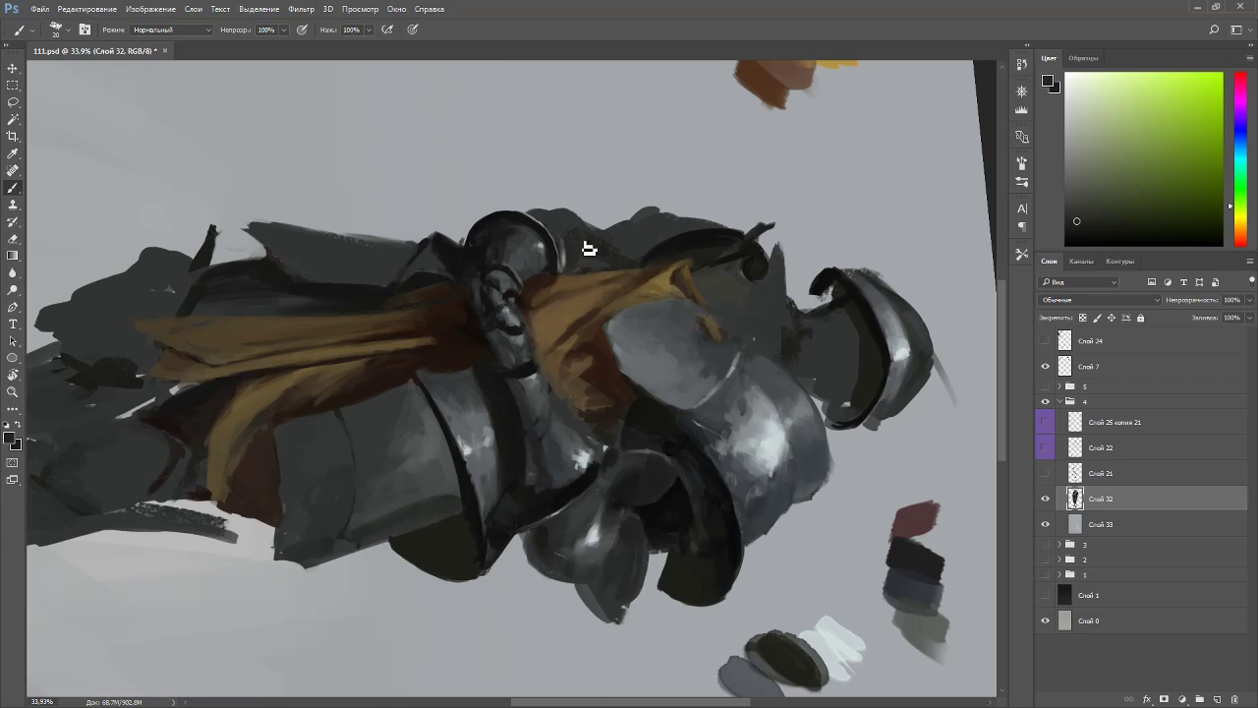
pyautogui.keyDown('alt'); pyautogui.click(591, 267); pyautogui.keyUp('alt')
pyautogui.keyDown('alt'); pyautogui.click(567, 262); pyautogui.keyUp('alt')
pyautogui.press('[')
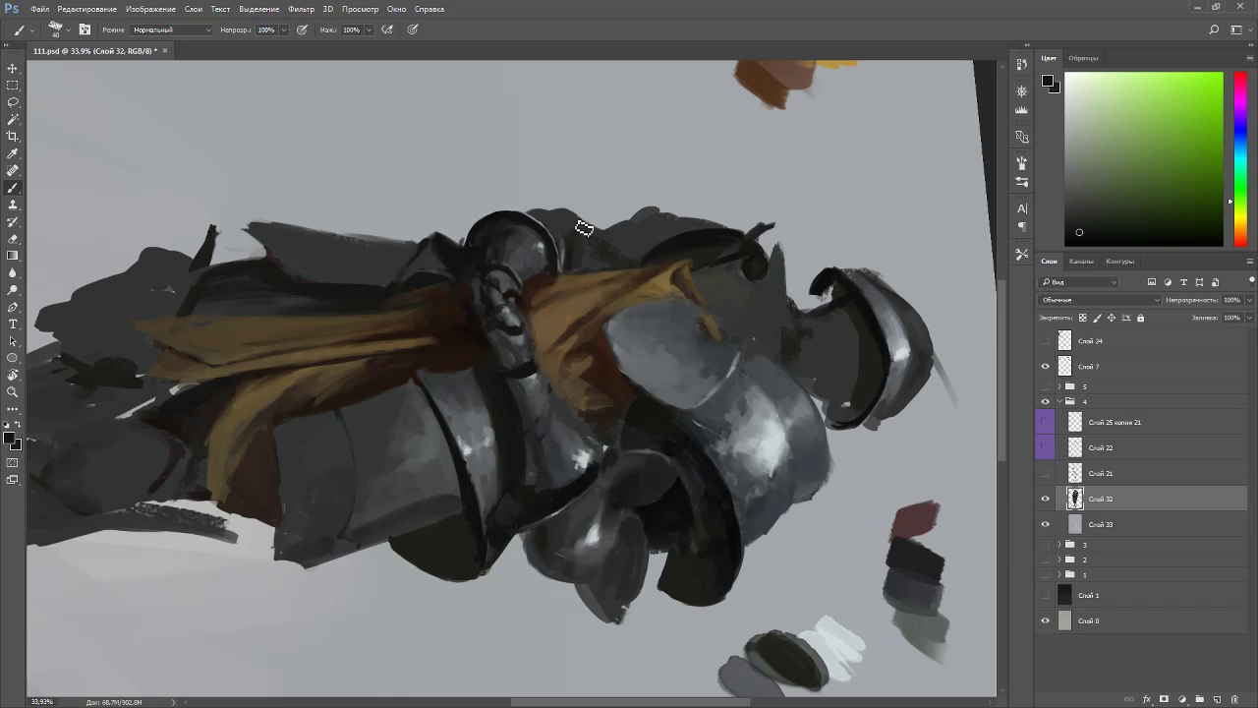
pyautogui.keyDown('alt'); pyautogui.click(567, 239); pyautogui.keyUp('alt')
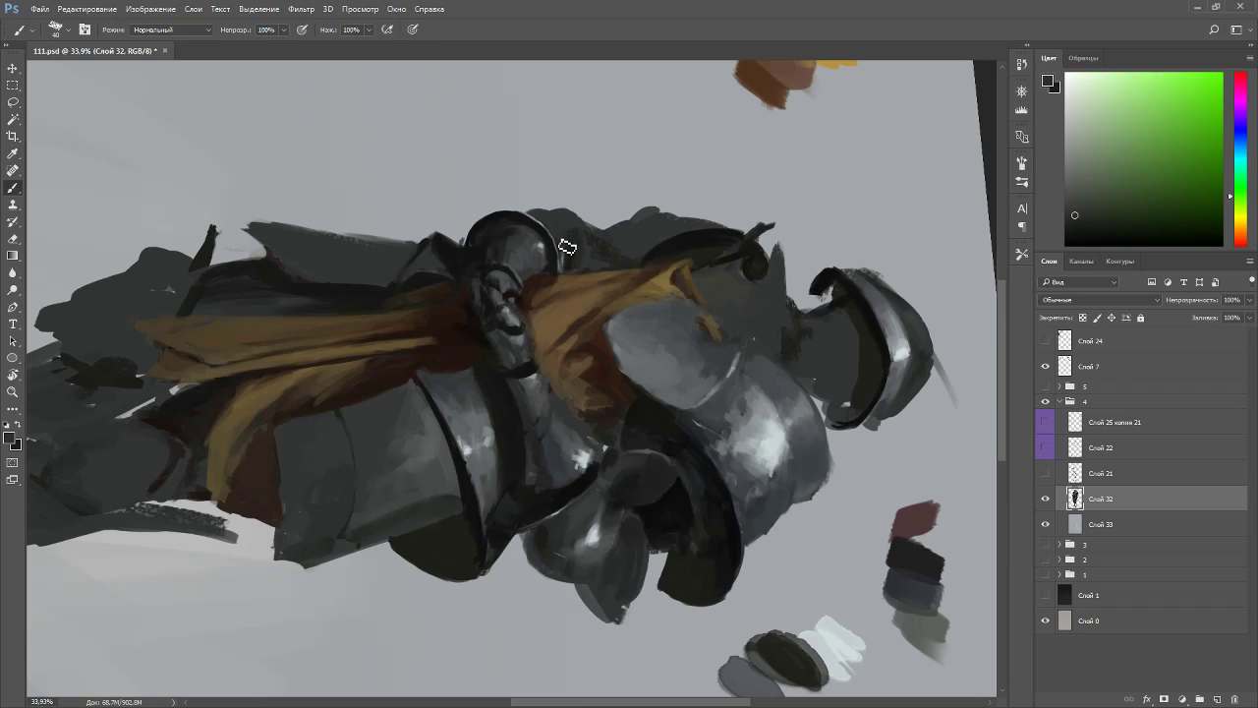
pyautogui.keyDown('alt'); pyautogui.click(565, 230); pyautogui.keyUp('alt')
pyautogui.moveTo(573, 223); pyautogui.dragTo(588, 265)
pyautogui.keyDown('alt'); pyautogui.click(669, 251); pyautogui.keyUp('alt')
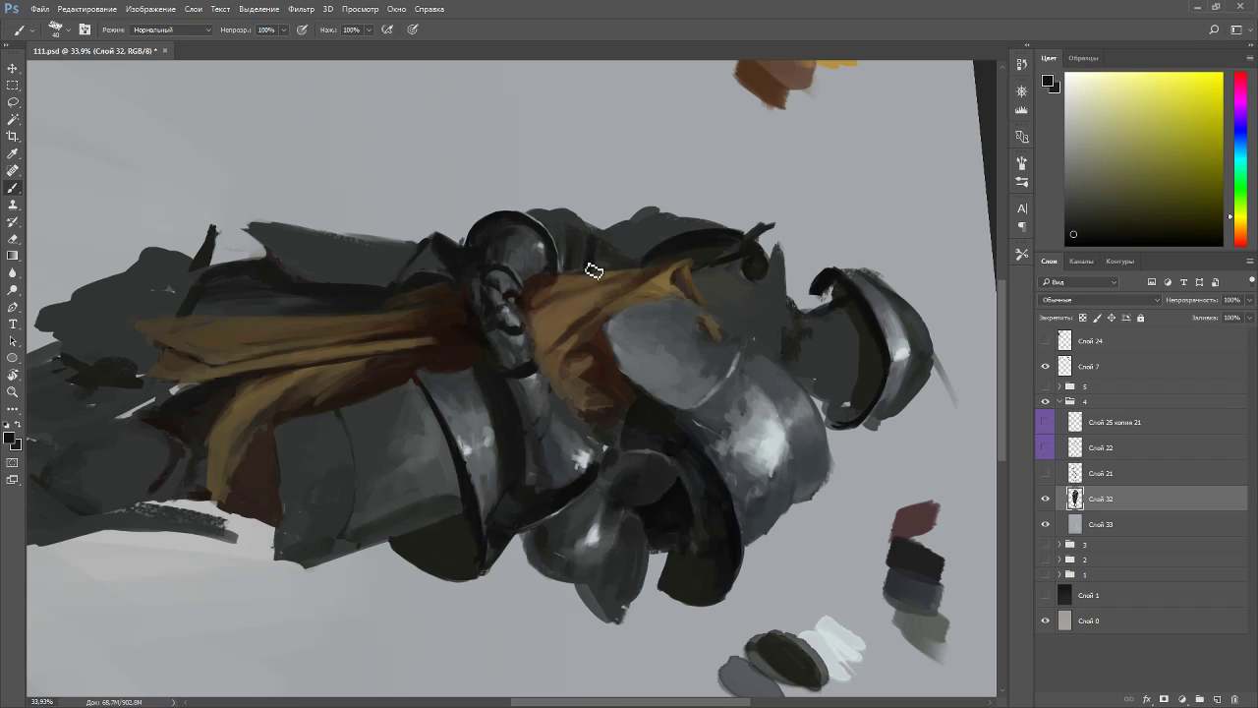
pyautogui.press('Escape')
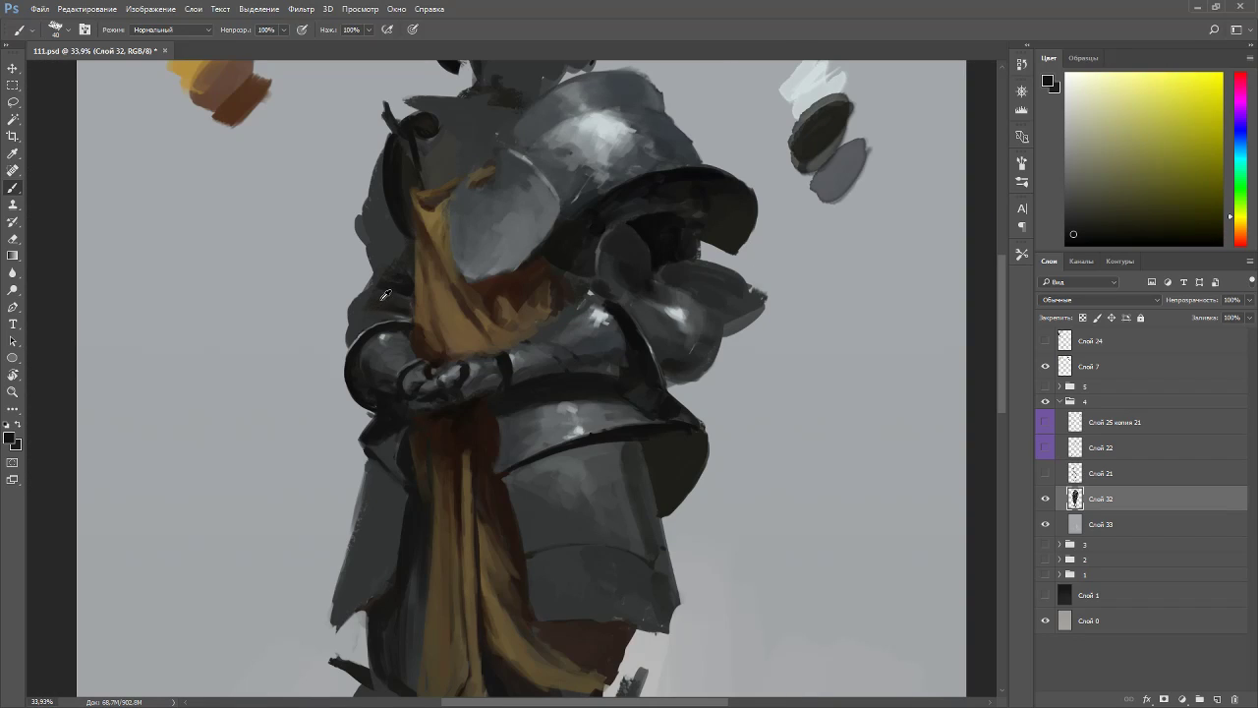
# - Define the overlapping arm plates above the cuff with sampled dark tones, using a size 35 and then a size 30 brush
pyautogui.keyDown('alt'); pyautogui.click(388, 301); pyautogui.keyUp('alt')
pyautogui.press('[')
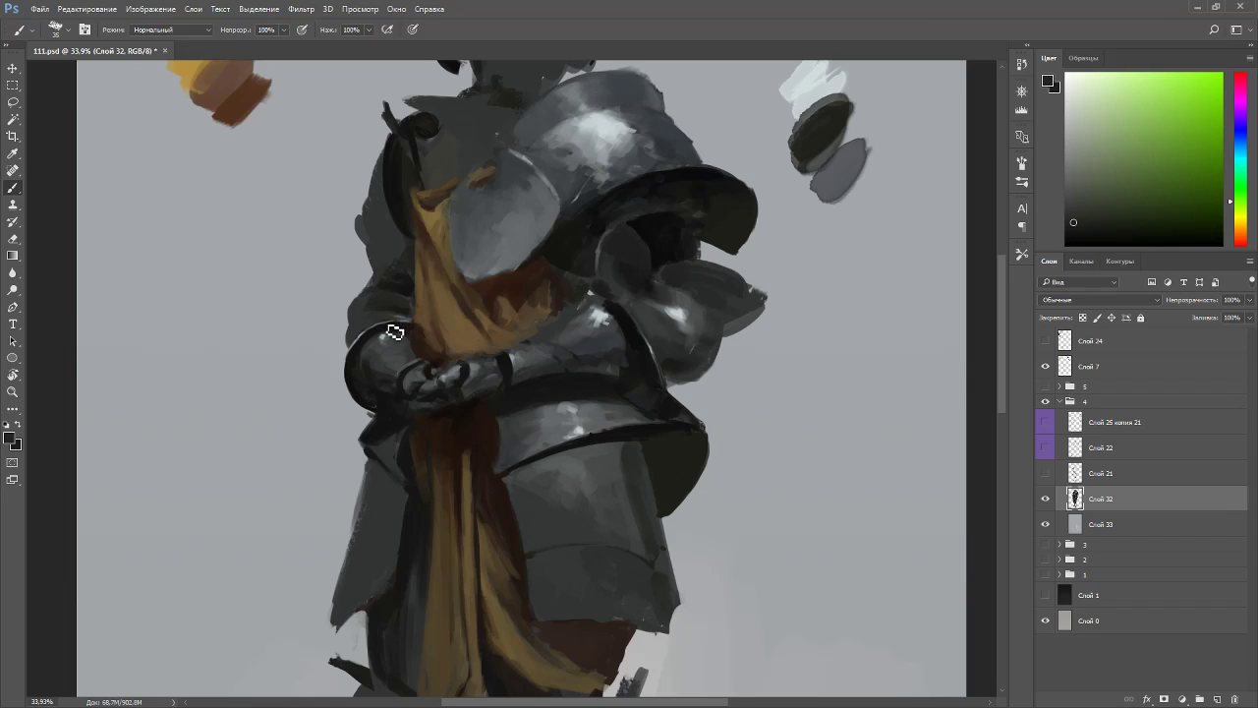
pyautogui.keyDown('alt'); pyautogui.click(380, 305); pyautogui.keyUp('alt')
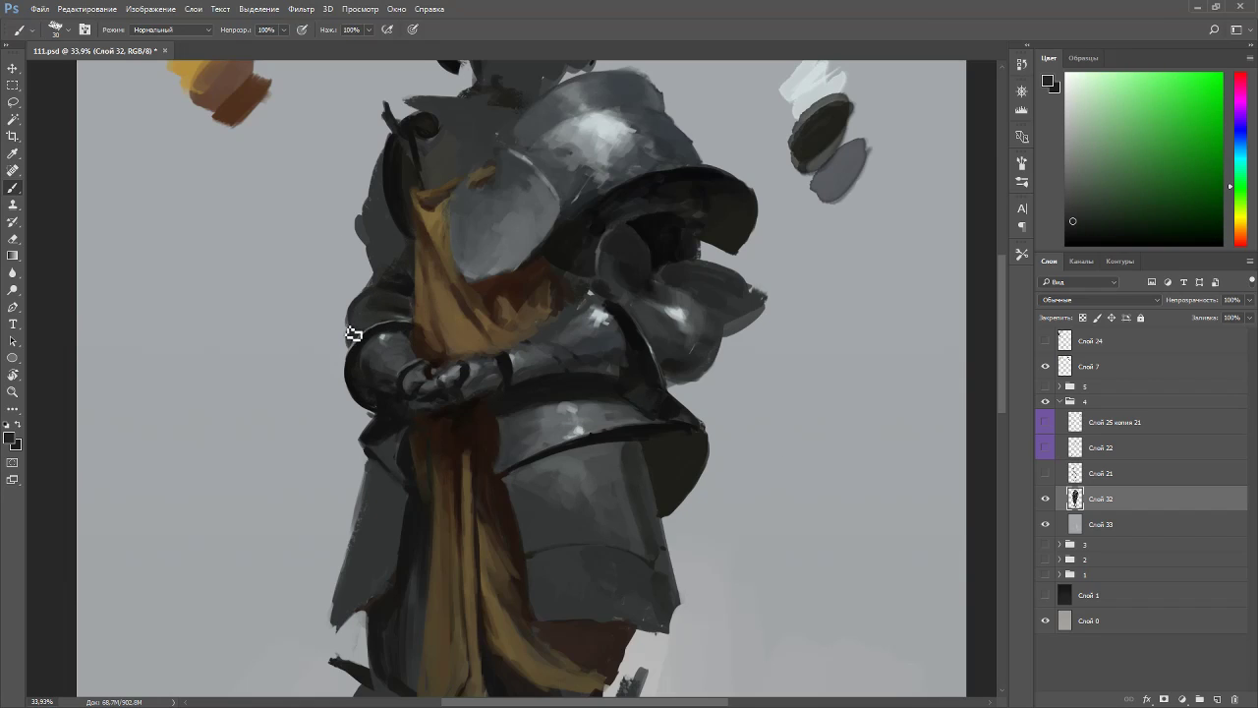
pyautogui.keyDown('alt'); pyautogui.click(369, 326); pyautogui.keyUp('alt')
pyautogui.keyDown('alt'); pyautogui.click(376, 320); pyautogui.keyUp('alt')
pyautogui.keyDown('alt'); pyautogui.click(367, 298); pyautogui.keyUp('alt')
# - Touch up the border between the arm plates above the cuff and the ochre cloth with sampled dark and cloth colours
pyautogui.press('r')
pyautogui.moveTo(400, 266); pyautogui.dragTo(474, 225)
pyautogui.keyDown('alt'); pyautogui.click(456, 262); pyautogui.keyUp('alt')
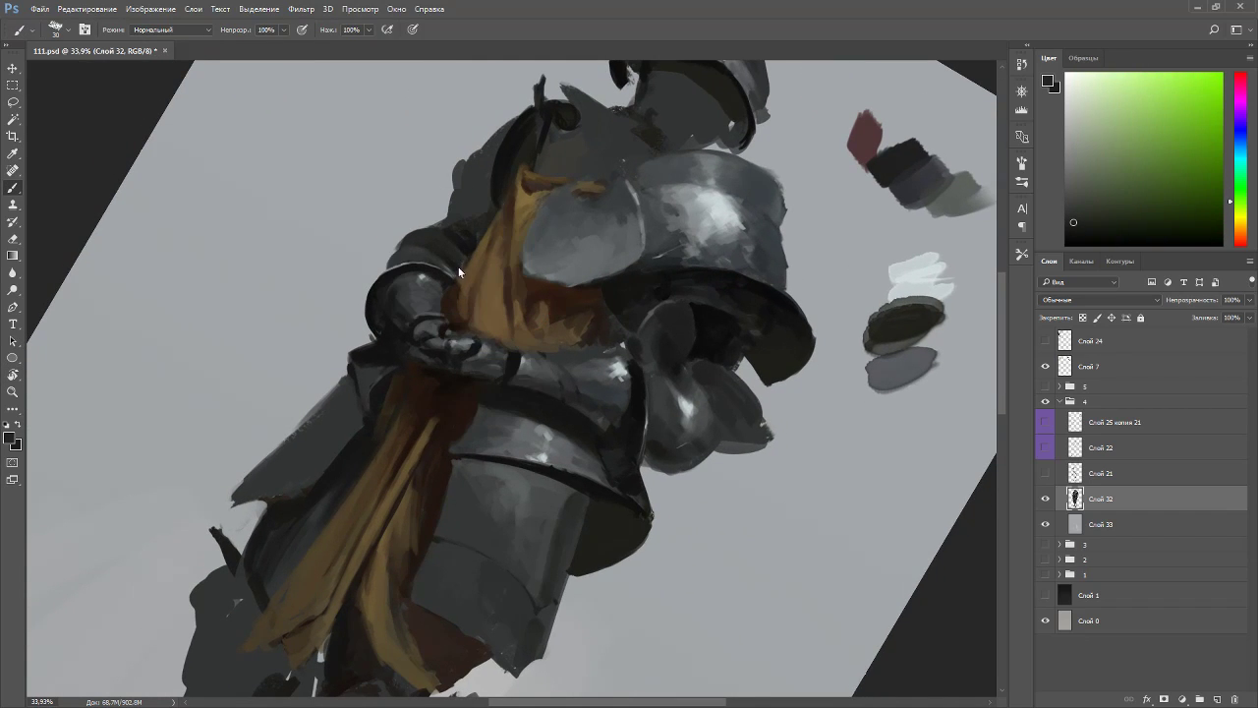
pyautogui.press('Escape')
pyautogui.keyDown('alt'); pyautogui.click(420, 292); pyautogui.keyUp('alt')
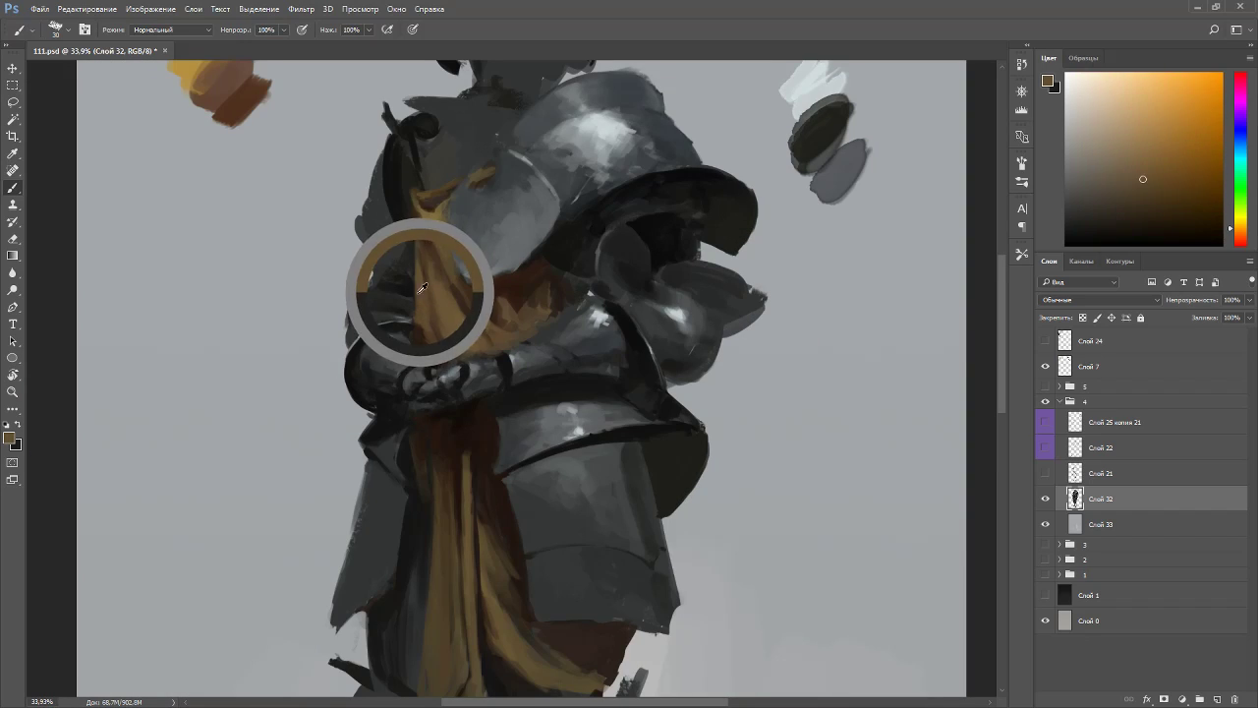
pyautogui.keyDown('alt'); pyautogui.click(408, 282); pyautogui.keyUp('alt')
# - Smooth the outer contour of the far upper arm with a size 30 Eraser, and briefly compare with layer Слой 21
pyautogui.keyDown('alt'); pyautogui.click(373, 213); pyautogui.keyUp('alt')
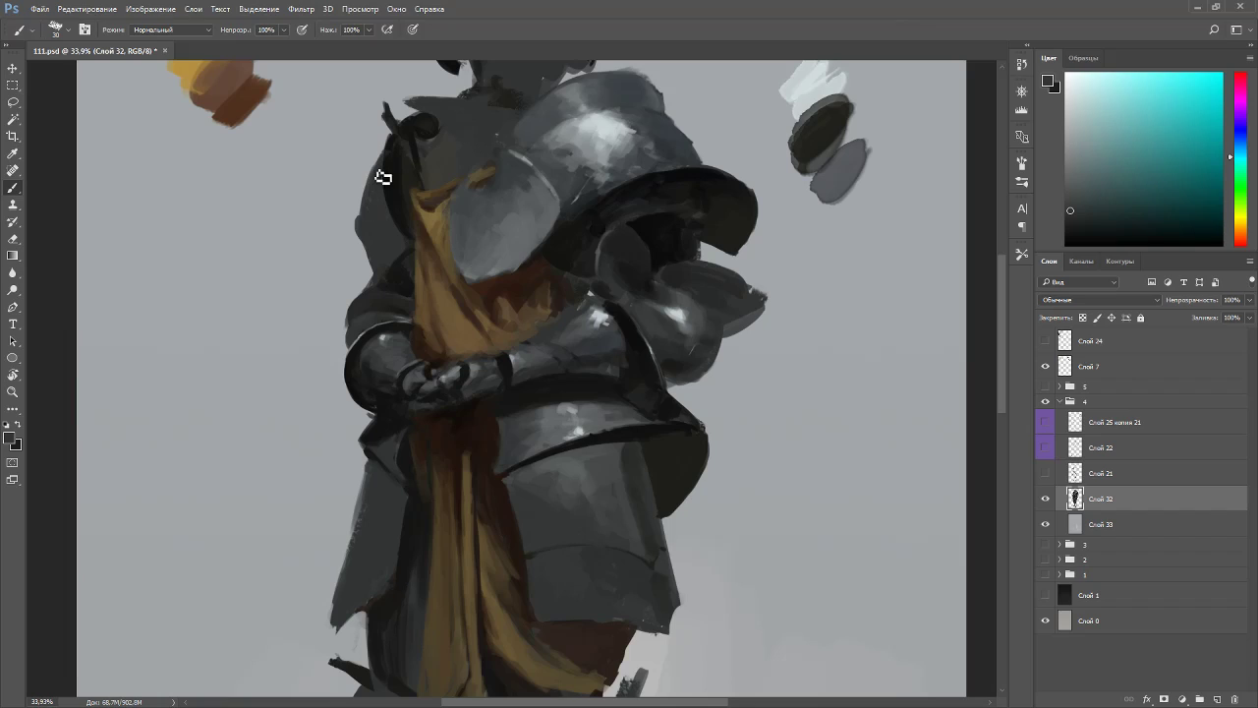
pyautogui.press('e')
pyautogui.moveTo(364, 202); pyautogui.dragTo(369, 257)
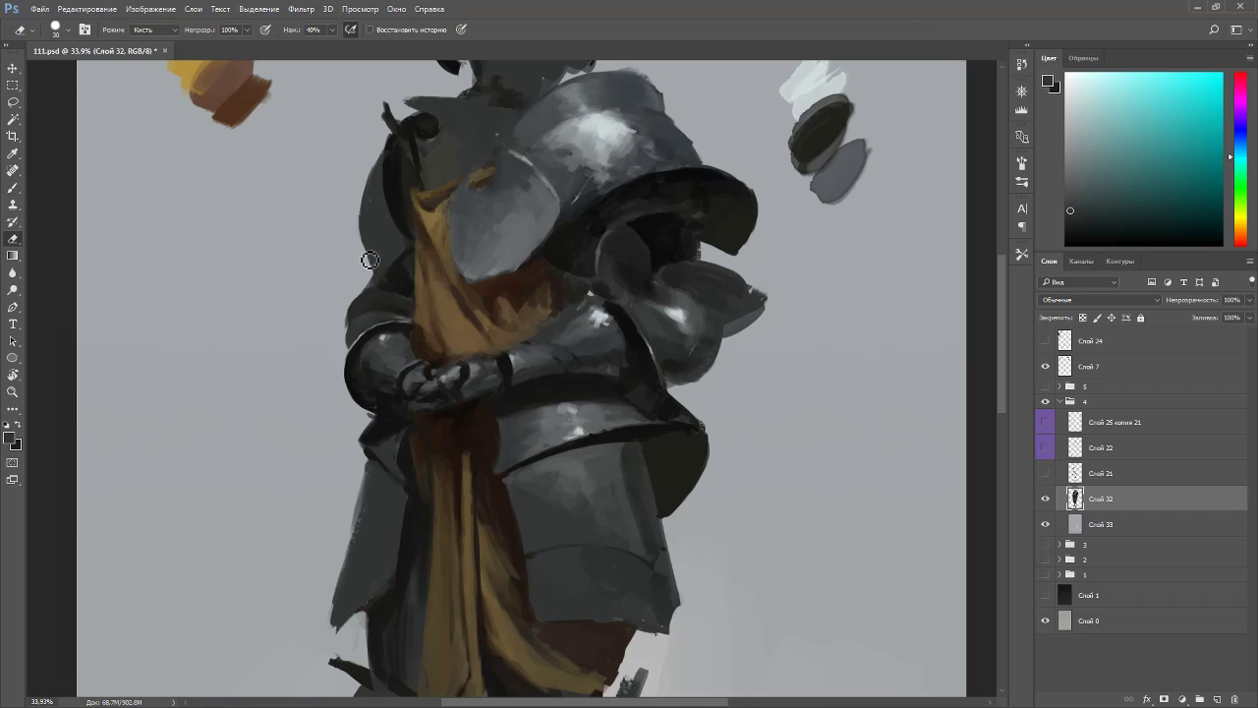
pyautogui.click(1046, 474)
pyautogui.click(1046, 477)
pyautogui.press('b')
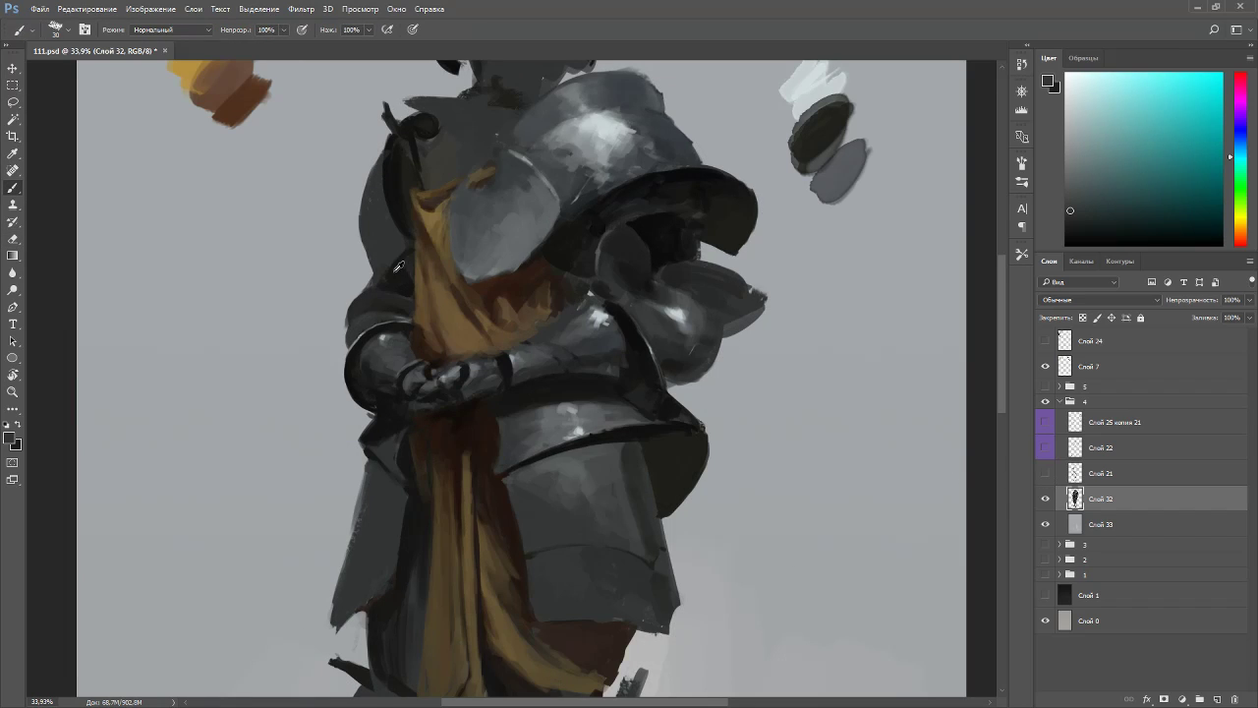
# - Paint a small dark pointed edge and near-black shadow at the far elbow, between the upper arm and the forearm plates
pyautogui.keyDown('alt'); pyautogui.click(385, 263); pyautogui.keyUp('alt')
pyautogui.press('r')
pyautogui.moveTo(427, 235); pyautogui.dragTo(521, 163)
pyautogui.press('b')
pyautogui.keyDown('alt'); pyautogui.click(480, 190); pyautogui.keyUp('alt')
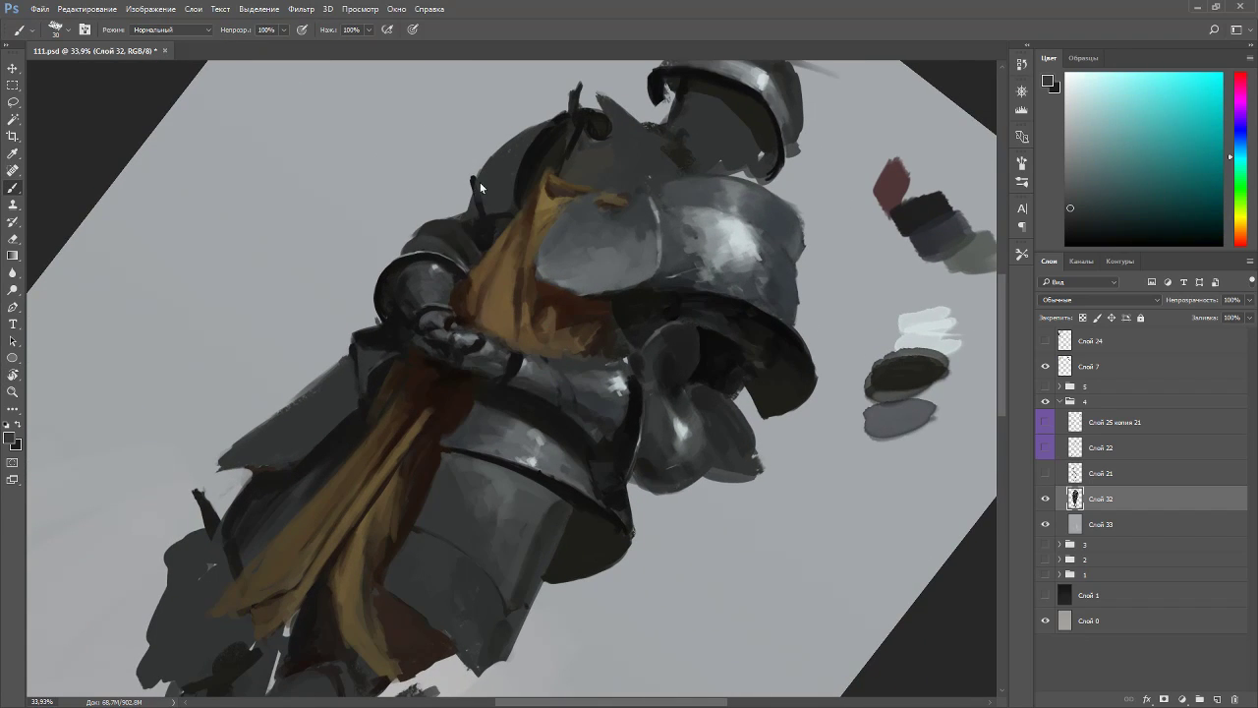
pyautogui.keyDown('alt'); pyautogui.click(483, 214); pyautogui.keyUp('alt')
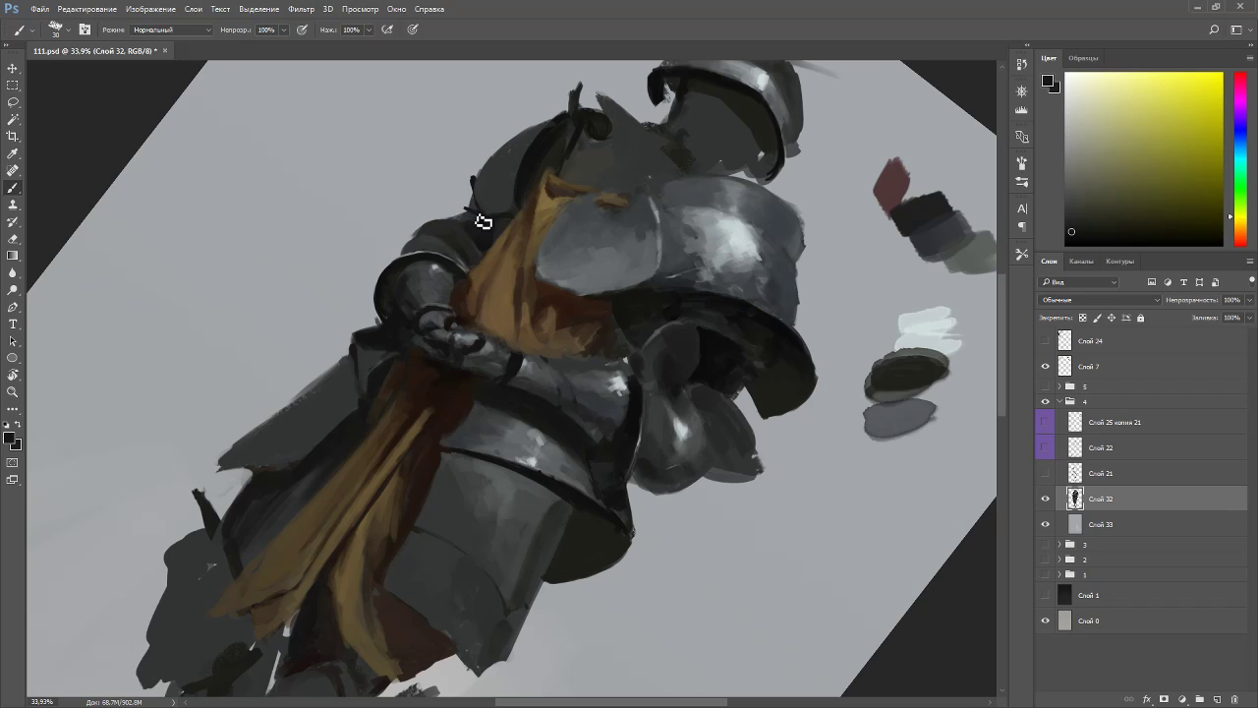
pyautogui.moveTo(476, 215); pyautogui.dragTo(451, 173)
pyautogui.press('Escape')
# - Block in a grey elbow plate projecting outward from the far arm, using a size 30 brush
pyautogui.moveTo(355, 257)
pyautogui.mouseDown()
pyautogui.moveTo(342, 238)
pyautogui.moveTo(355, 240)
pyautogui.moveTo(346, 256)
pyautogui.moveTo(356, 270)
pyautogui.moveTo(368, 250)
pyautogui.moveTo(349, 241)
pyautogui.mouseUp()
pyautogui.keyDown('alt'); pyautogui.click(356, 250); pyautogui.keyUp('alt')
pyautogui.press('r')
pyautogui.moveTo(509, 127); pyautogui.dragTo(430, 135)
pyautogui.press('b')
pyautogui.keyDown('alt'); pyautogui.click(337, 279); pyautogui.keyUp('alt')
pyautogui.moveTo(323, 297)
pyautogui.mouseDown()
pyautogui.moveTo(319, 316)
pyautogui.moveTo(350, 322)
pyautogui.mouseUp()
pyautogui.press('Escape')
# - Blend the elbow plate into the far upper arm and forearm with dark greys sampled around the joint
pyautogui.keyDown('alt'); pyautogui.click(359, 242); pyautogui.keyUp('alt')
pyautogui.keyDown('alt'); pyautogui.click(385, 192); pyautogui.keyUp('alt')
pyautogui.keyDown('alt'); pyautogui.click(373, 236); pyautogui.keyUp('alt')
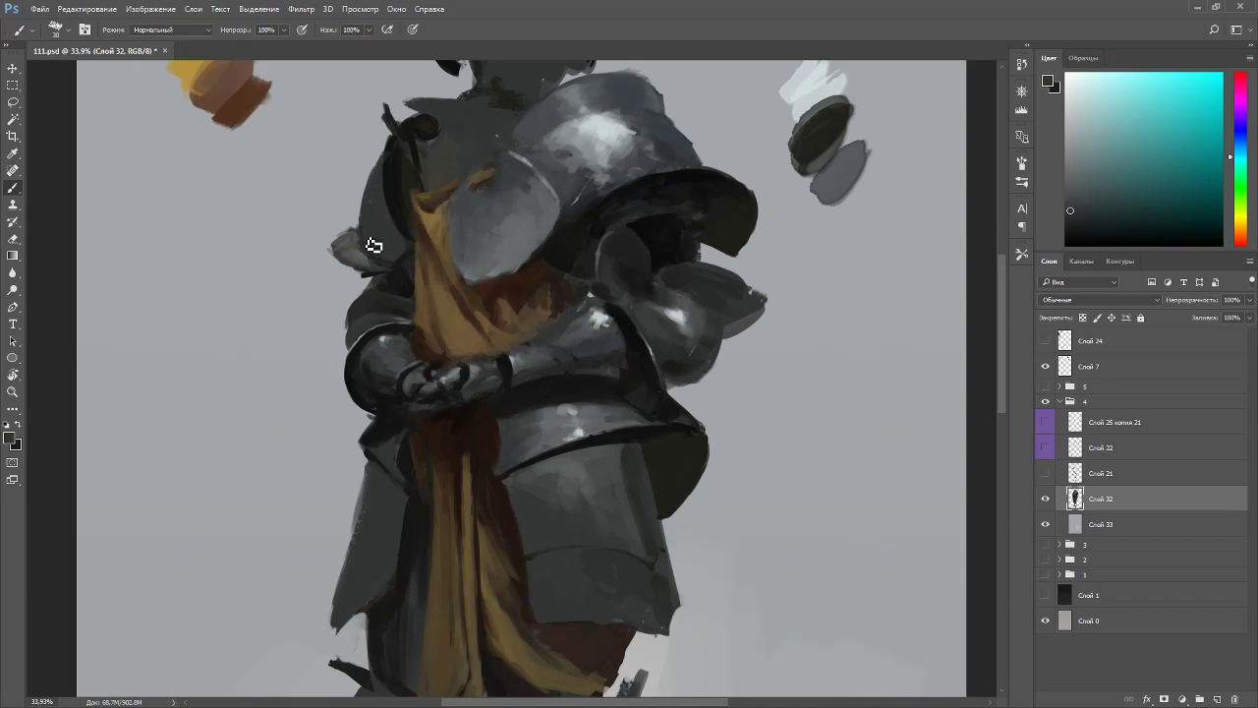
pyautogui.keyDown('alt'); pyautogui.click(372, 267); pyautogui.keyUp('alt')
pyautogui.keyDown('alt'); pyautogui.click(374, 275); pyautogui.keyUp('alt')
# - Model the far elbow plate with lighter grey strokes and sampled dark tones along its edge
pyautogui.moveTo(556, 207)
pyautogui.mouseDown()
pyautogui.moveTo(364, 280)
pyautogui.moveTo(550, 212)
pyautogui.moveTo(479, 200)
pyautogui.mouseUp()
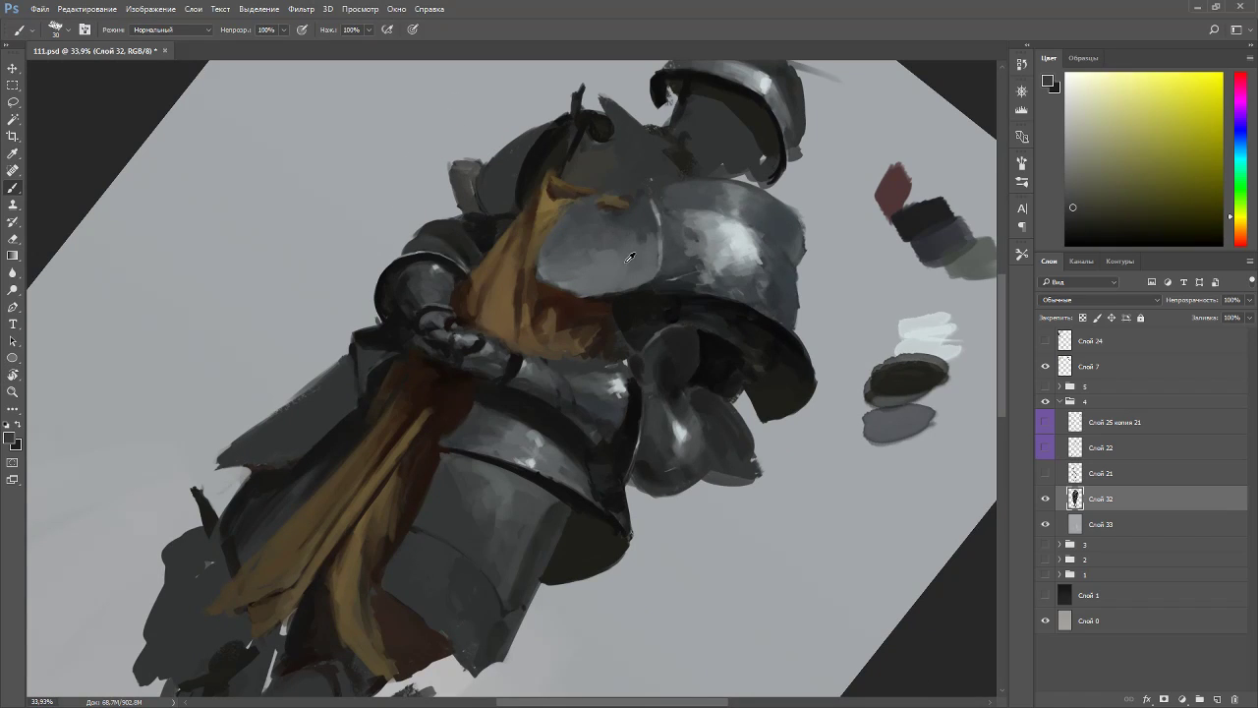
pyautogui.keyDown('alt'); pyautogui.click(476, 201); pyautogui.keyUp('alt')
pyautogui.moveTo(479, 204)
pyautogui.mouseDown()
pyautogui.moveTo(466, 197)
pyautogui.moveTo(478, 213)
pyautogui.moveTo(478, 193)
pyautogui.mouseUp()
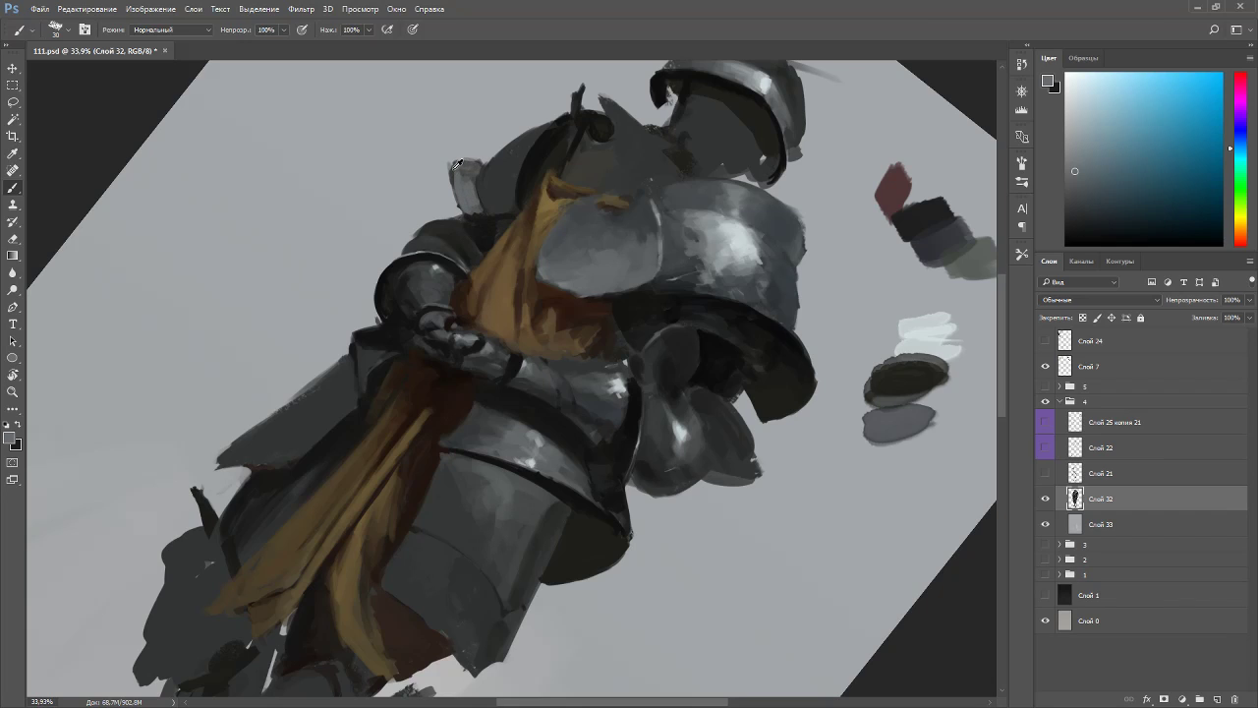
pyautogui.keyDown('alt'); pyautogui.click(458, 170); pyautogui.keyUp('alt')
pyautogui.moveTo(491, 167); pyautogui.dragTo(361, 182)
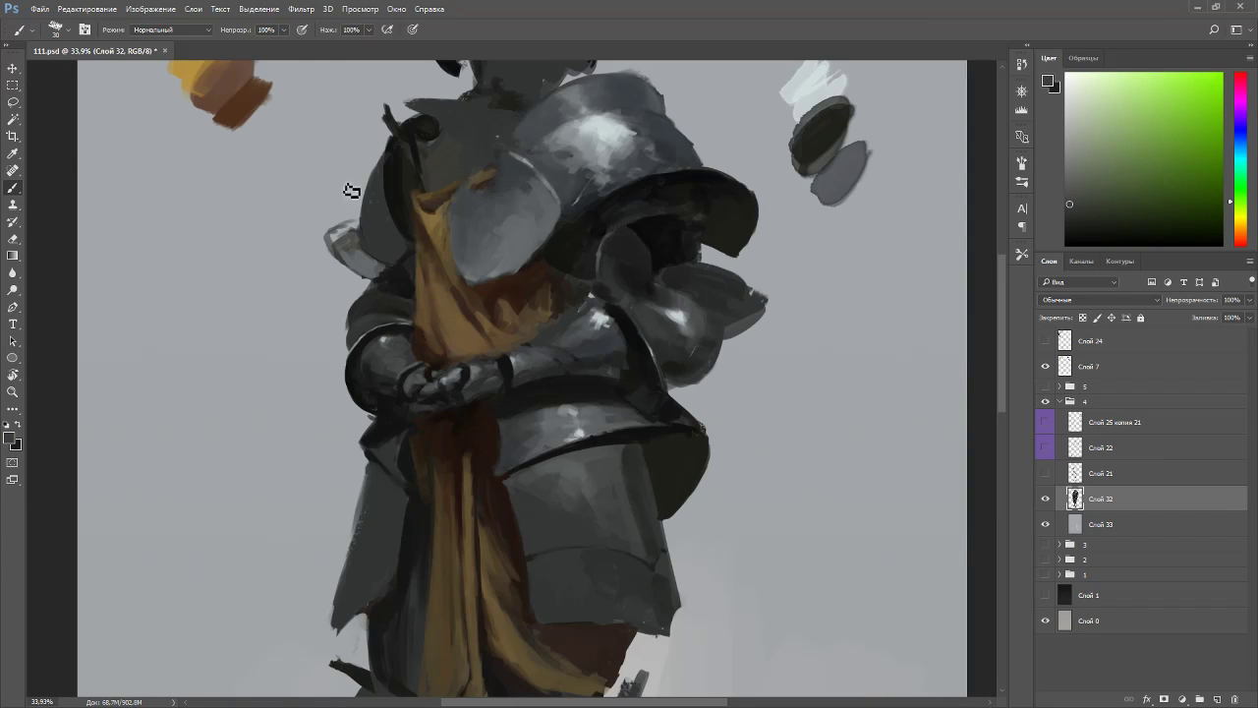
# - Tone down the elbow plate with sampled grey and trim its outer contour with a size 30 Eraser
pyautogui.keyDown('alt'); pyautogui.click(352, 236); pyautogui.keyUp('alt')
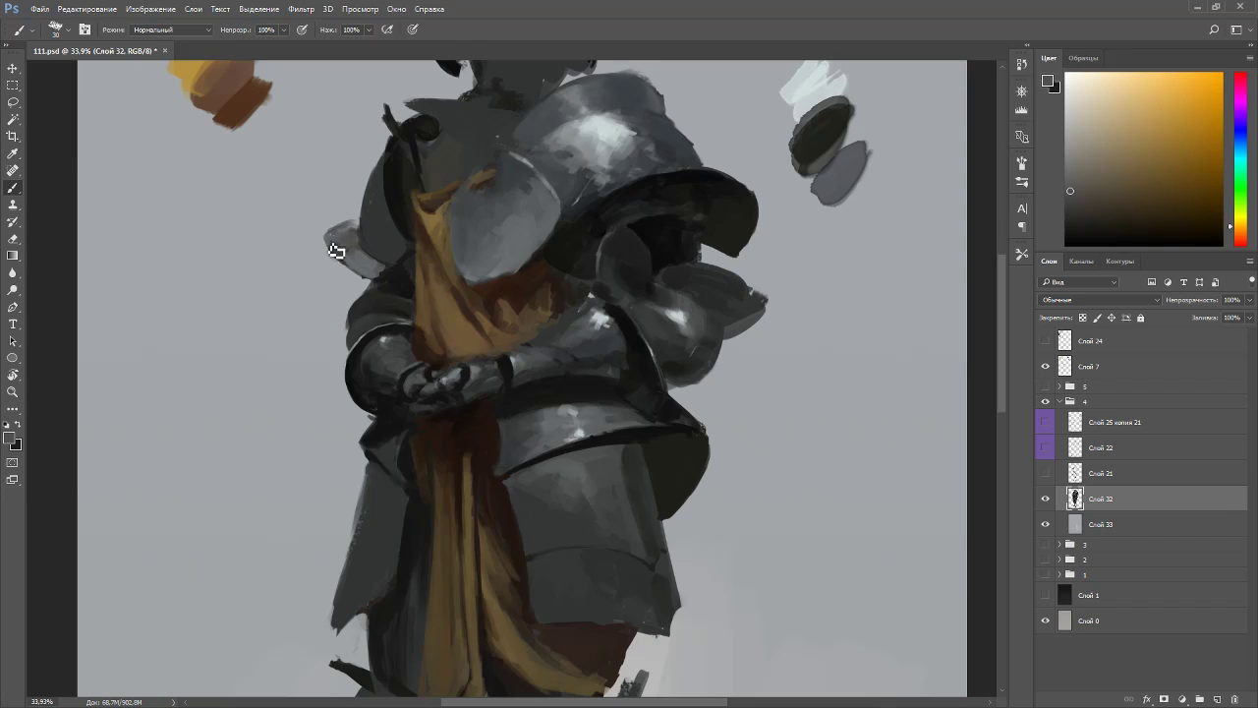
pyautogui.press('e')
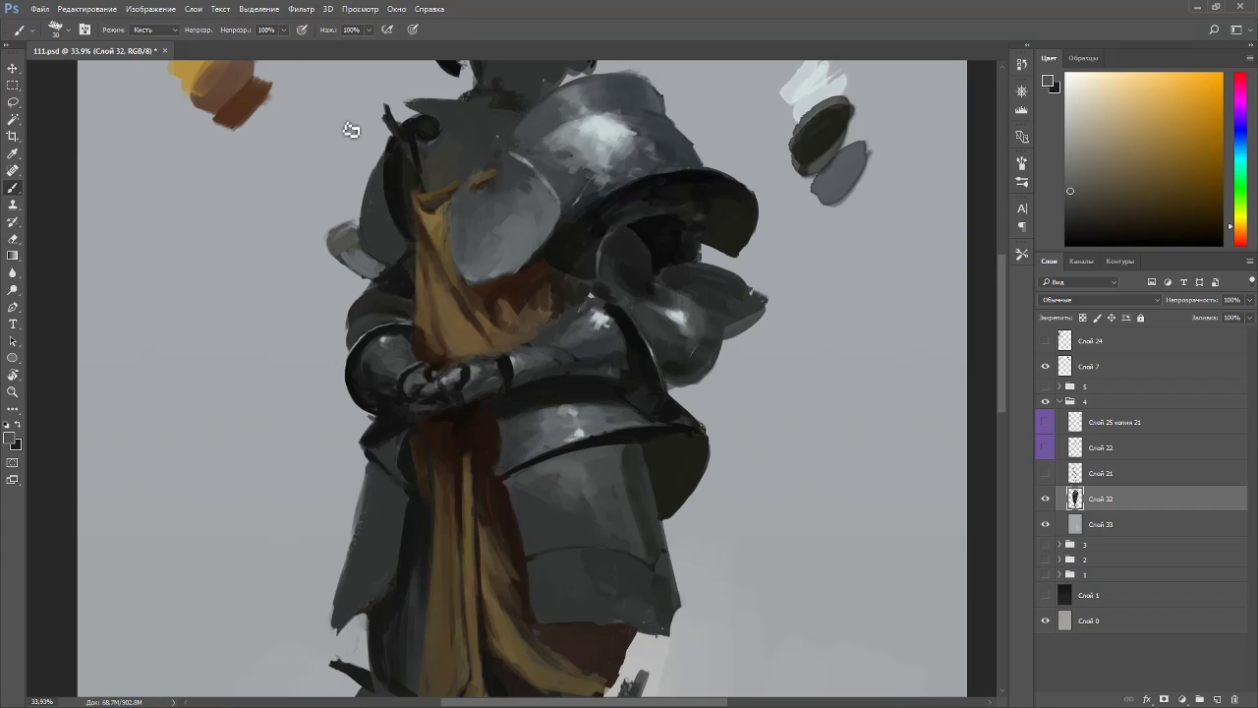
pyautogui.press('b')
pyautogui.keyDown('alt'); pyautogui.click(383, 161); pyautogui.keyUp('alt')
pyautogui.press('r')
pyautogui.moveTo(560, 204); pyautogui.dragTo(644, 312)
pyautogui.press('e')
pyautogui.moveTo(483, 160); pyautogui.dragTo(495, 212)
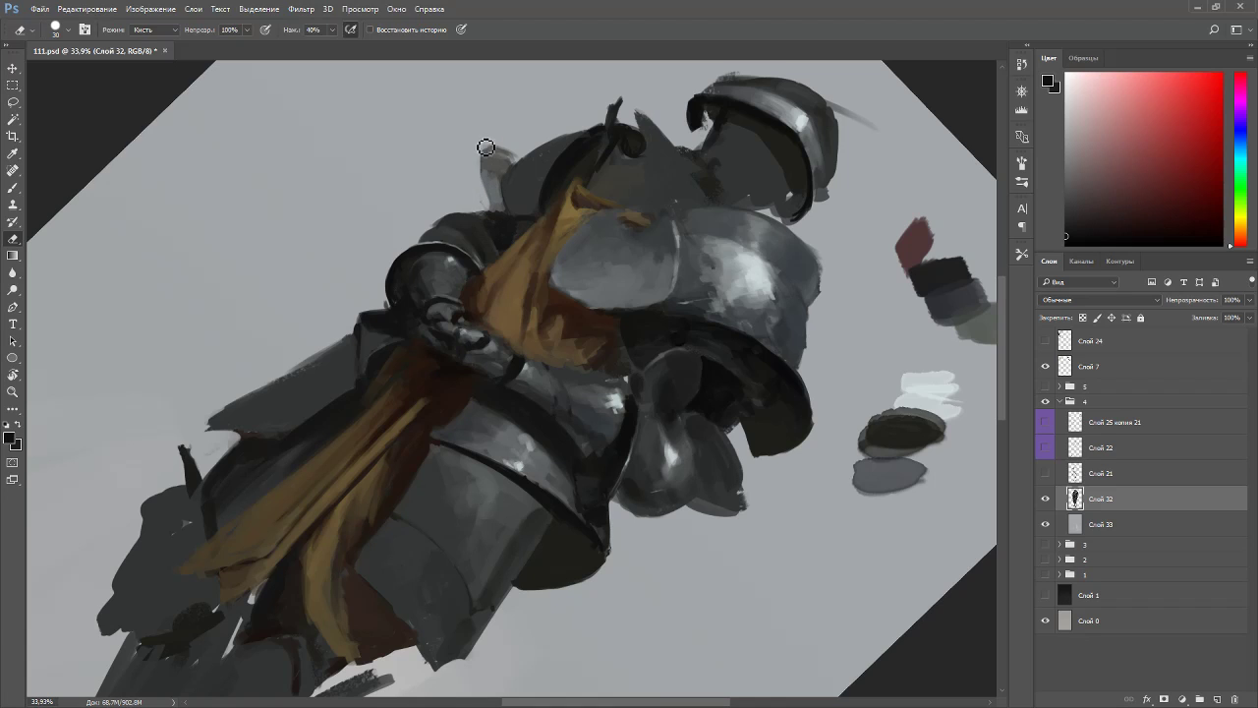
# - Darken the far elbow plate with sampled dark grey and near-black strokes where it meets the upper arm
pyautogui.press('r')
pyautogui.moveTo(506, 148)
pyautogui.mouseDown()
pyautogui.moveTo(542, 84)
pyautogui.moveTo(344, 199)
pyautogui.mouseUp()
pyautogui.press('b')
pyautogui.keyDown('alt'); pyautogui.click(302, 427); pyautogui.keyUp('alt')
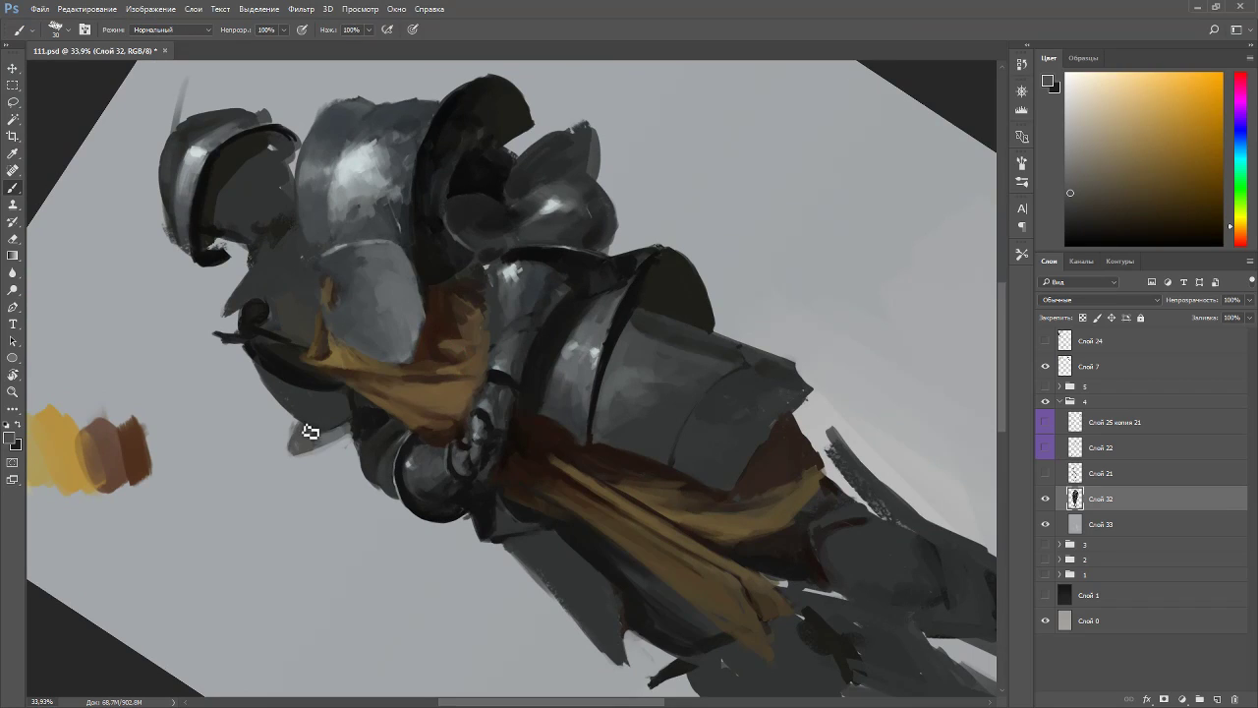
pyautogui.keyDown('alt'); pyautogui.click(302, 385); pyautogui.keyUp('alt')
pyautogui.moveTo(310, 435)
pyautogui.mouseDown()
pyautogui.moveTo(309, 450)
pyautogui.moveTo(337, 442)
pyautogui.moveTo(317, 459)
pyautogui.mouseUp()
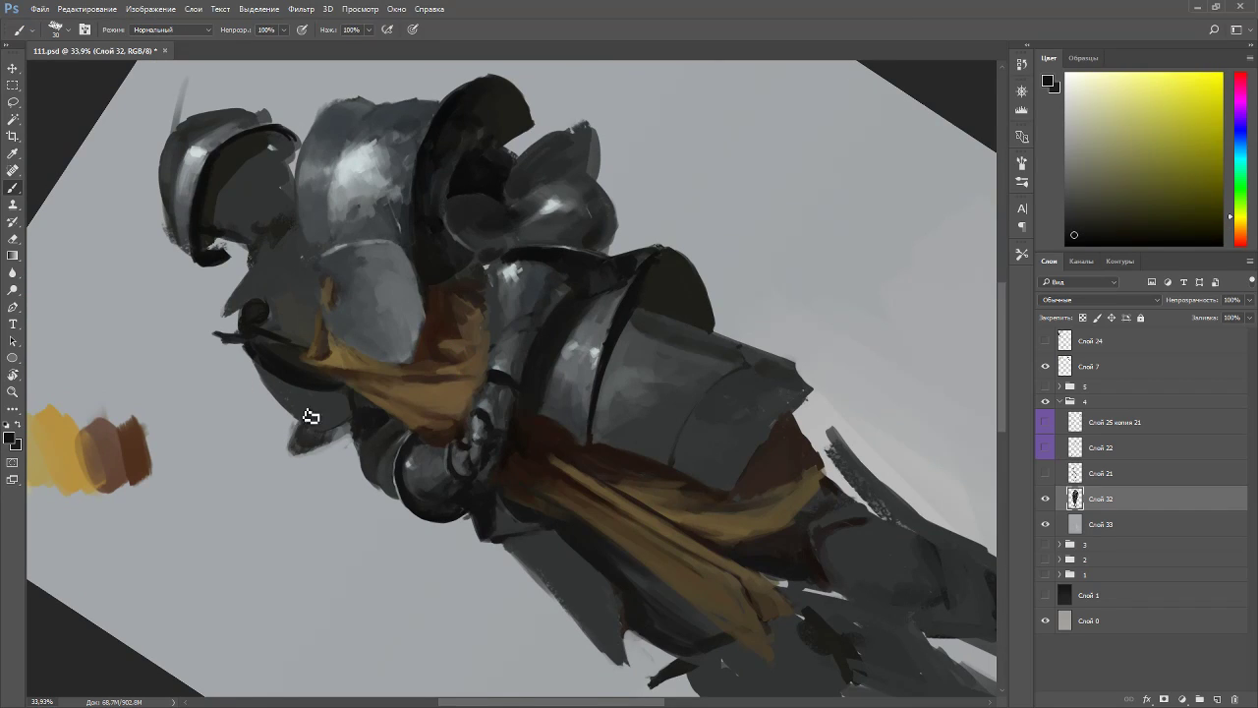
# - Model the far shoulder plate with sampled dark and mid greys
pyautogui.press('Escape')
pyautogui.keyDown('alt'); pyautogui.click(350, 239); pyautogui.keyUp('alt')
pyautogui.keyDown('alt'); pyautogui.click(392, 177); pyautogui.keyUp('alt')
pyautogui.moveTo(378, 175)
pyautogui.mouseDown()
pyautogui.moveTo(367, 239)
pyautogui.moveTo(365, 196)
pyautogui.mouseUp()
pyautogui.keyDown('alt'); pyautogui.click(371, 211); pyautogui.keyUp('alt')
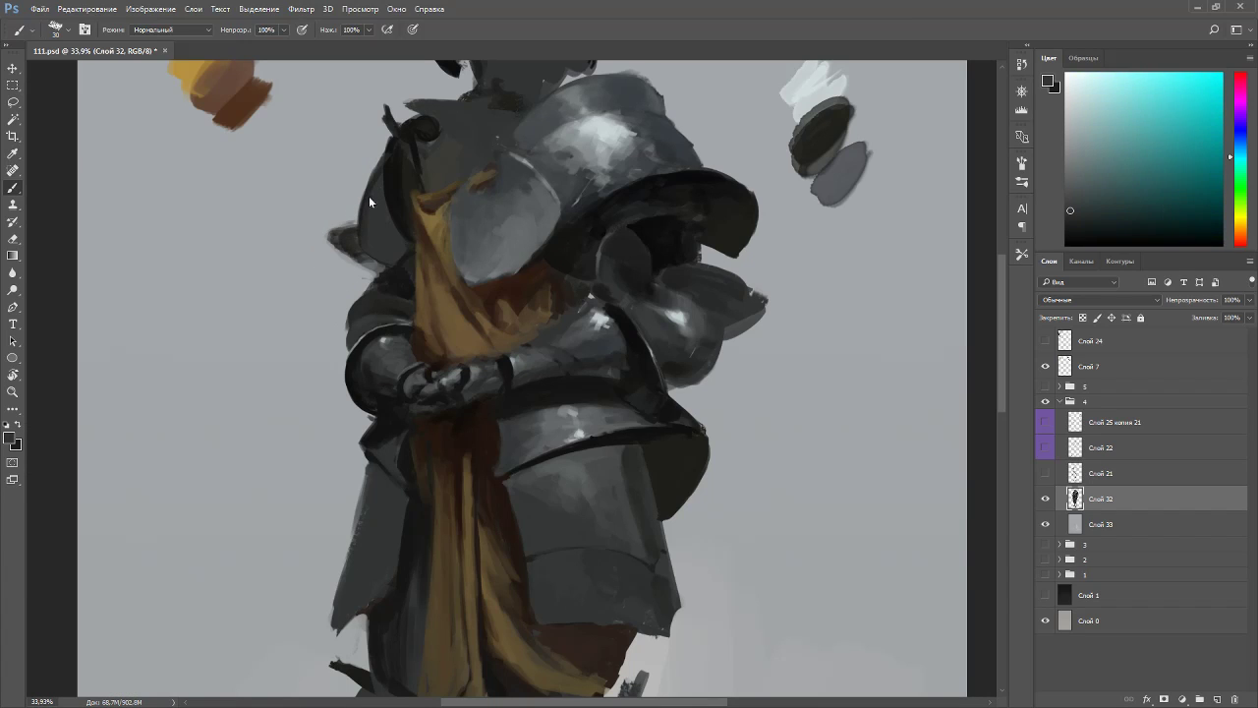
# - Define the edge of the far shoulder plate with a smaller brush and sampled near-black
pyautogui.press('r')
pyautogui.moveTo(493, 218); pyautogui.dragTo(670, 228)
pyautogui.keyDown('alt'); pyautogui.click(570, 165); pyautogui.keyUp('alt')
pyautogui.press('[')
pyautogui.press('[')
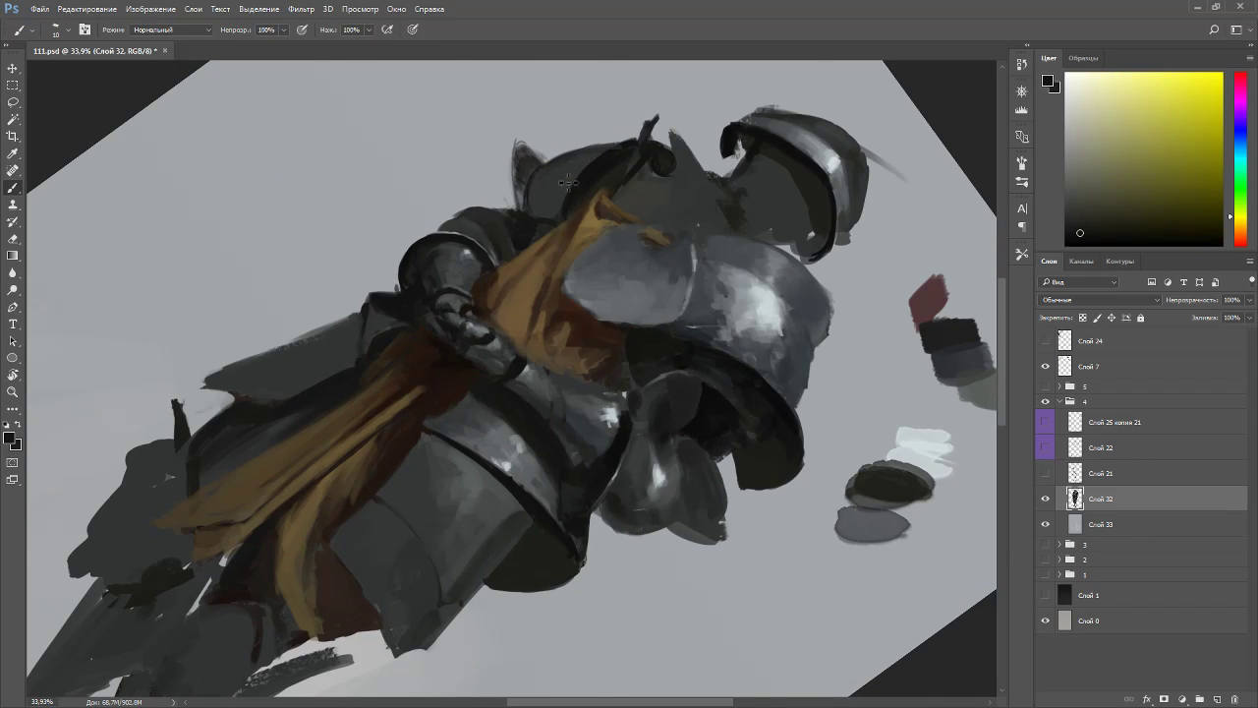
# - Trim the outer contour between the far shoulder plate and its small pointed flange with a size 30 Eraser
pyautogui.press('r')
pyautogui.moveTo(564, 180); pyautogui.dragTo(414, 172)
pyautogui.press('r')
pyautogui.moveTo(440, 236)
pyautogui.mouseDown()
pyautogui.moveTo(389, 295)
pyautogui.moveTo(505, 147)
pyautogui.mouseUp()
pyautogui.press('e')
pyautogui.moveTo(420, 162)
pyautogui.mouseDown()
pyautogui.moveTo(443, 225)
pyautogui.moveTo(423, 157)
pyautogui.moveTo(438, 201)
pyautogui.moveTo(429, 160)
pyautogui.moveTo(466, 167)
pyautogui.mouseUp()
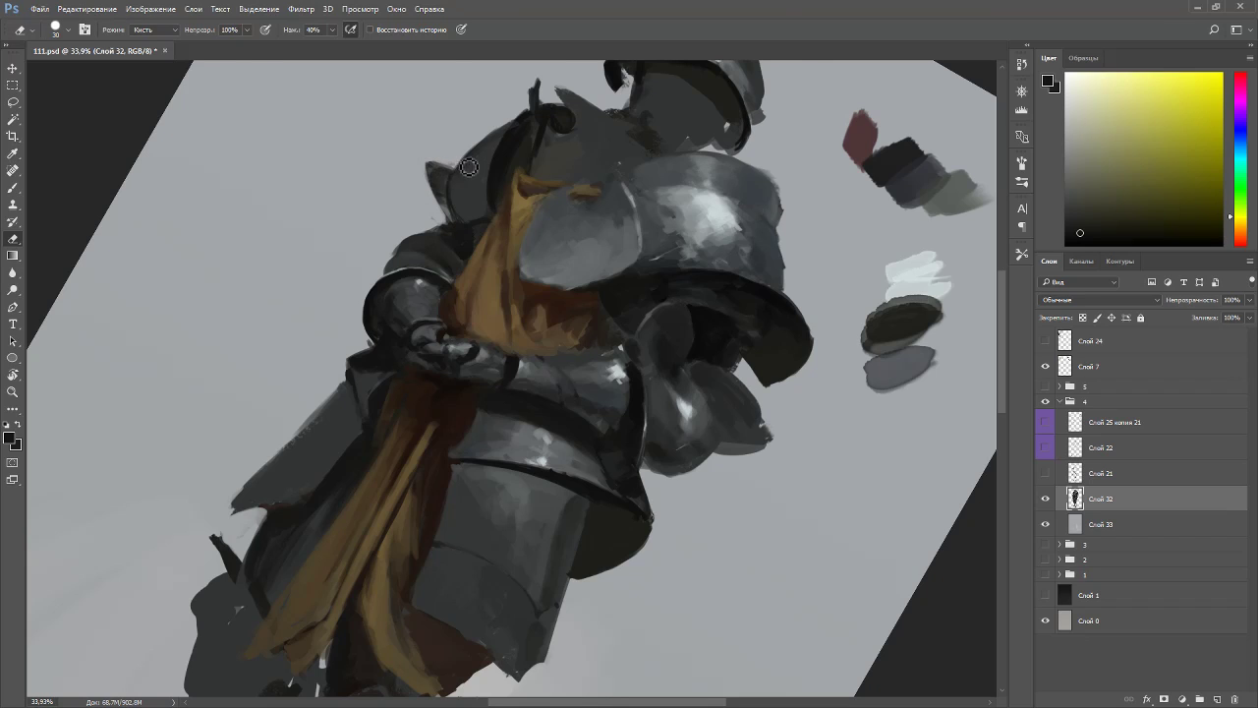
# - Shade the small pointed flange below the far shoulder plate with sampled dark greys and near-black
pyautogui.press('Escape')
pyautogui.press('b')
pyautogui.keyDown('alt'); pyautogui.click(375, 212); pyautogui.keyUp('alt')
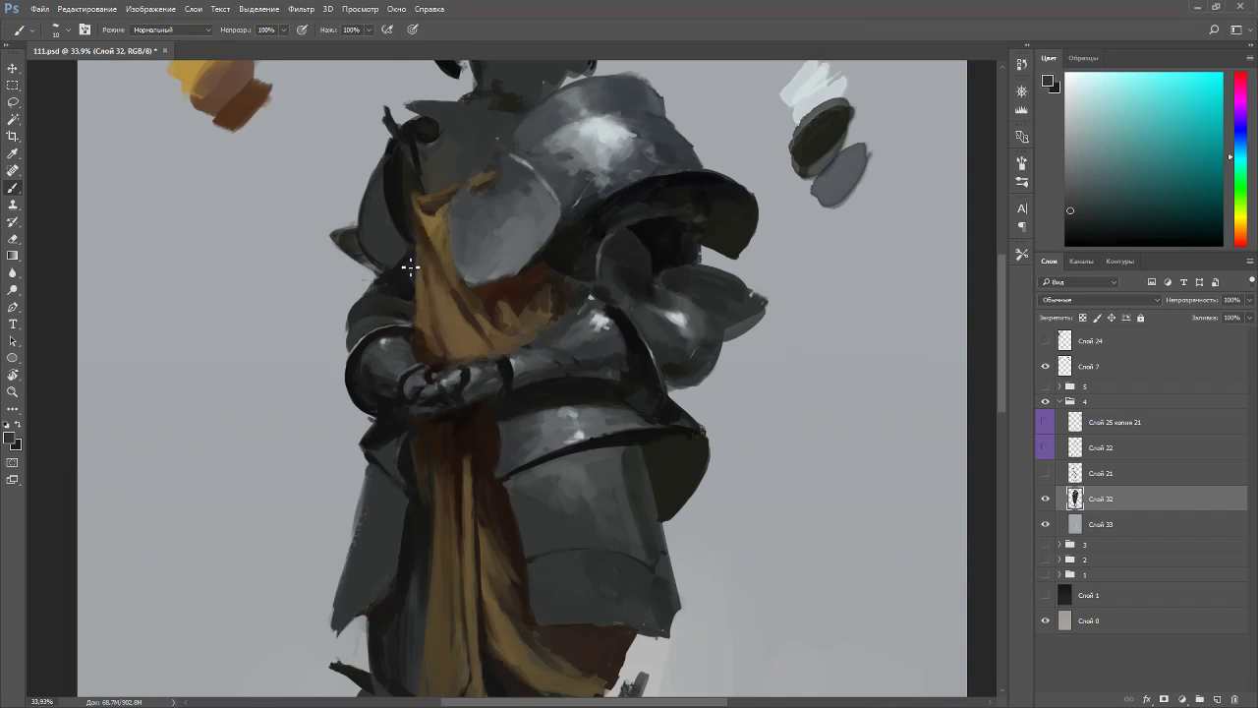
pyautogui.press('r')
pyautogui.moveTo(408, 270); pyautogui.dragTo(462, 183)
pyautogui.keyDown('alt'); pyautogui.click(468, 189); pyautogui.keyUp('alt')
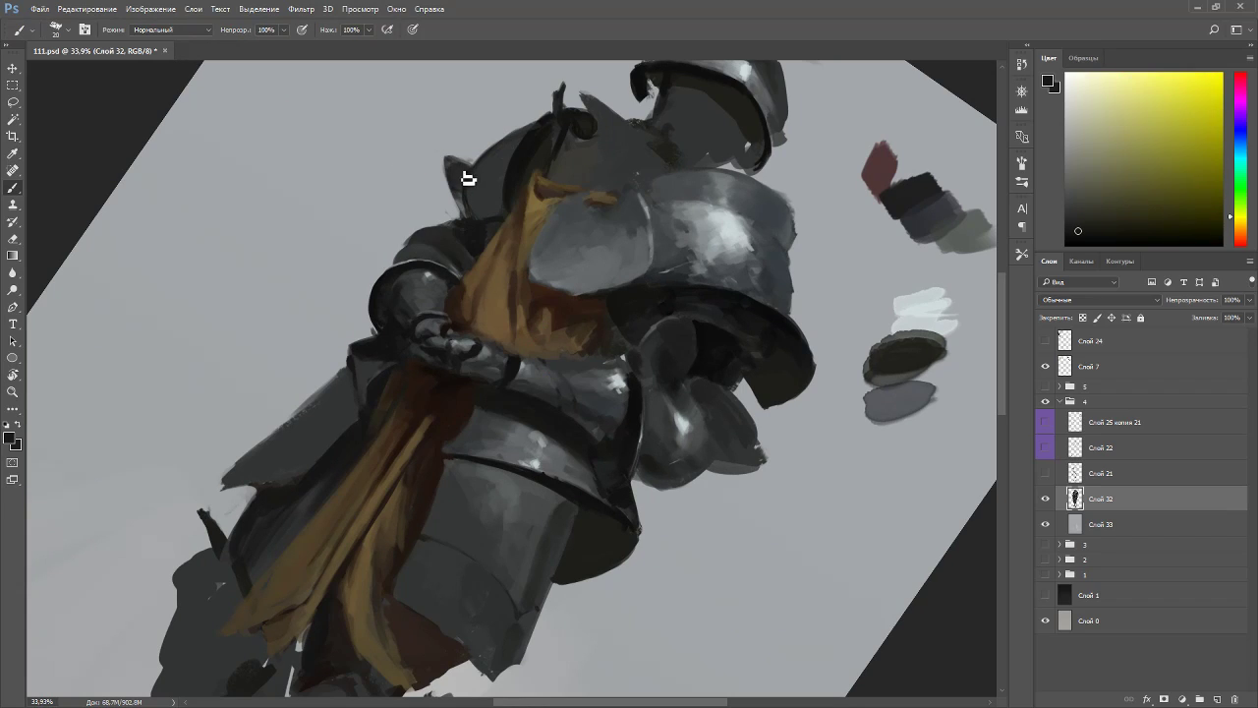
pyautogui.keyDown('alt'); pyautogui.click(472, 223); pyautogui.keyUp('alt')
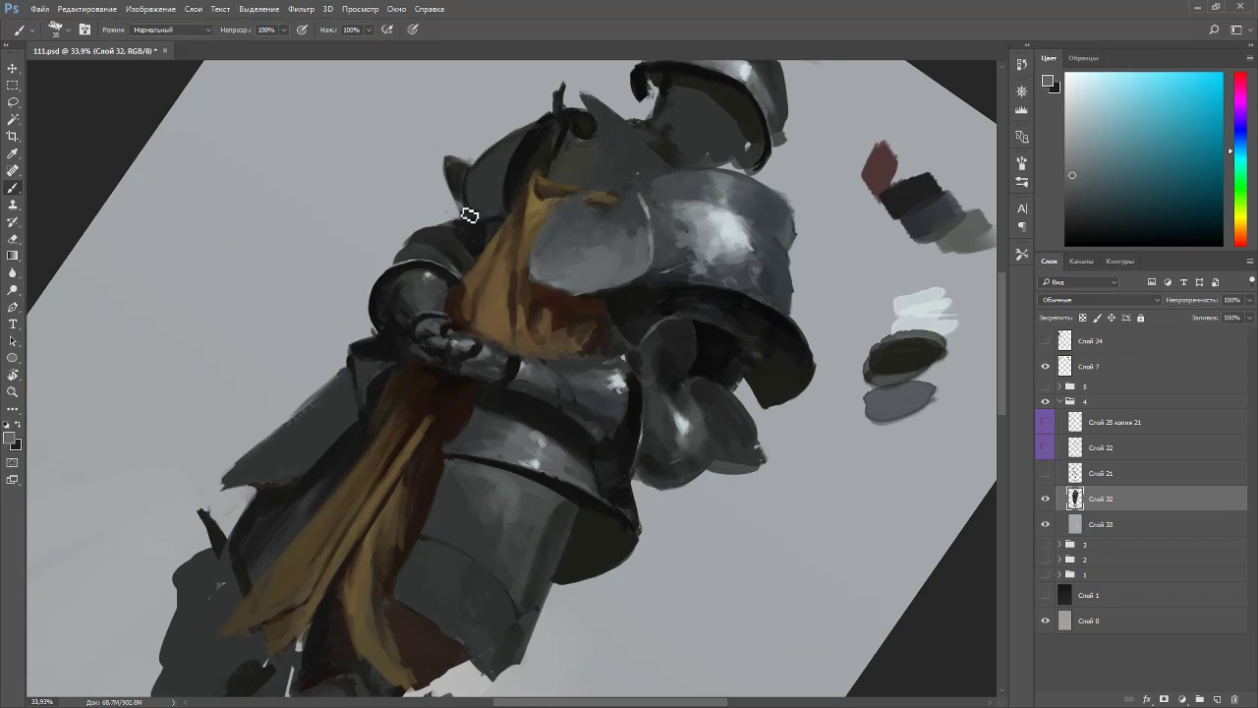
# - Blend the far shoulder plate into its pointed flange with a size 35 brush and sampled dark greys
pyautogui.keyDown('alt'); pyautogui.click(476, 202); pyautogui.keyUp('alt')
pyautogui.keyDown('alt'); pyautogui.click(512, 173); pyautogui.keyUp('alt')
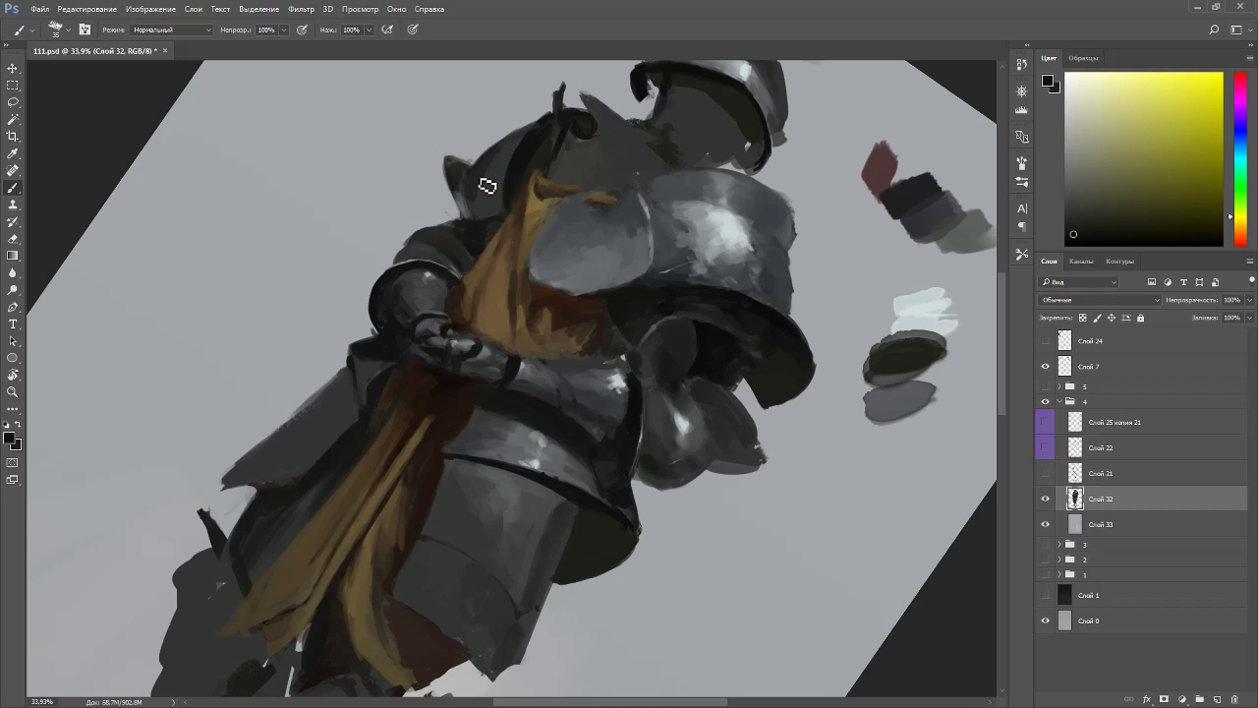
pyautogui.keyDown('alt'); pyautogui.click(495, 180); pyautogui.keyUp('alt')
pyautogui.keyDown('alt'); pyautogui.click(497, 191); pyautogui.keyUp('alt')
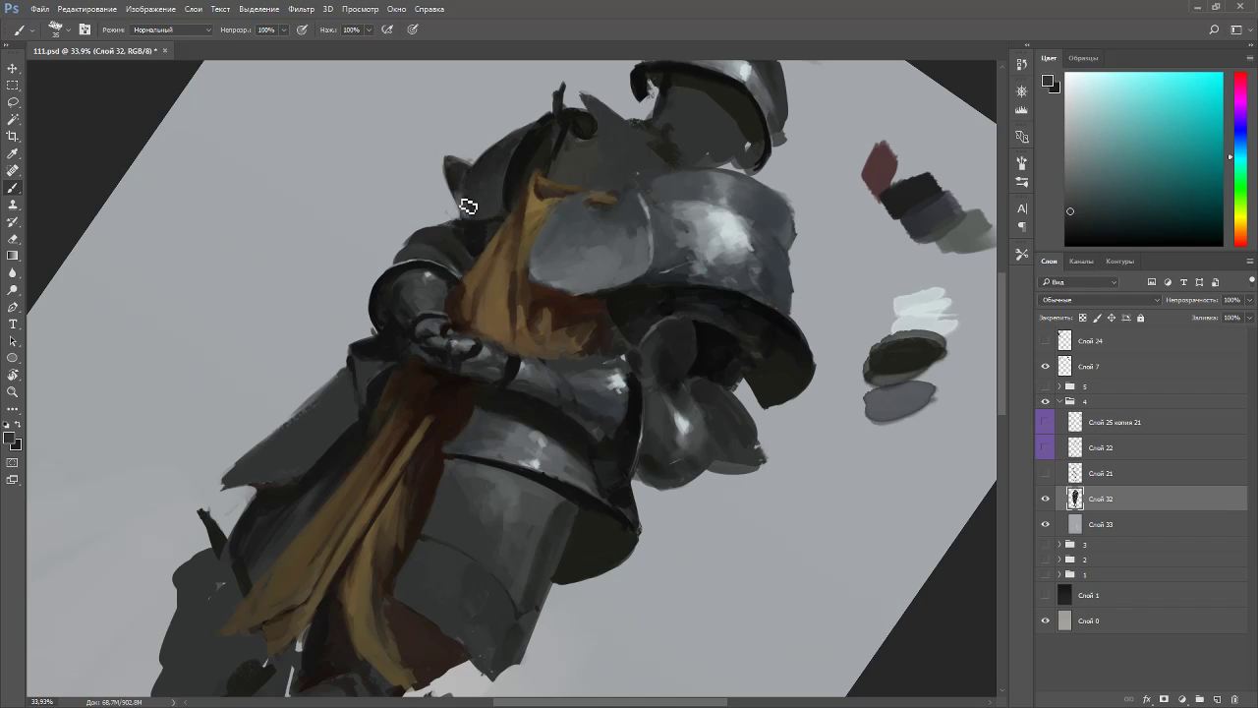
pyautogui.keyDown('alt'); pyautogui.click(460, 188); pyautogui.keyUp('alt')
pyautogui.keyDown('alt'); pyautogui.click(464, 208); pyautogui.keyUp('alt')
pyautogui.moveTo(452, 185)
pyautogui.mouseDown()
pyautogui.moveTo(466, 222)
pyautogui.moveTo(453, 190)
pyautogui.mouseUp()
pyautogui.press('Escape')
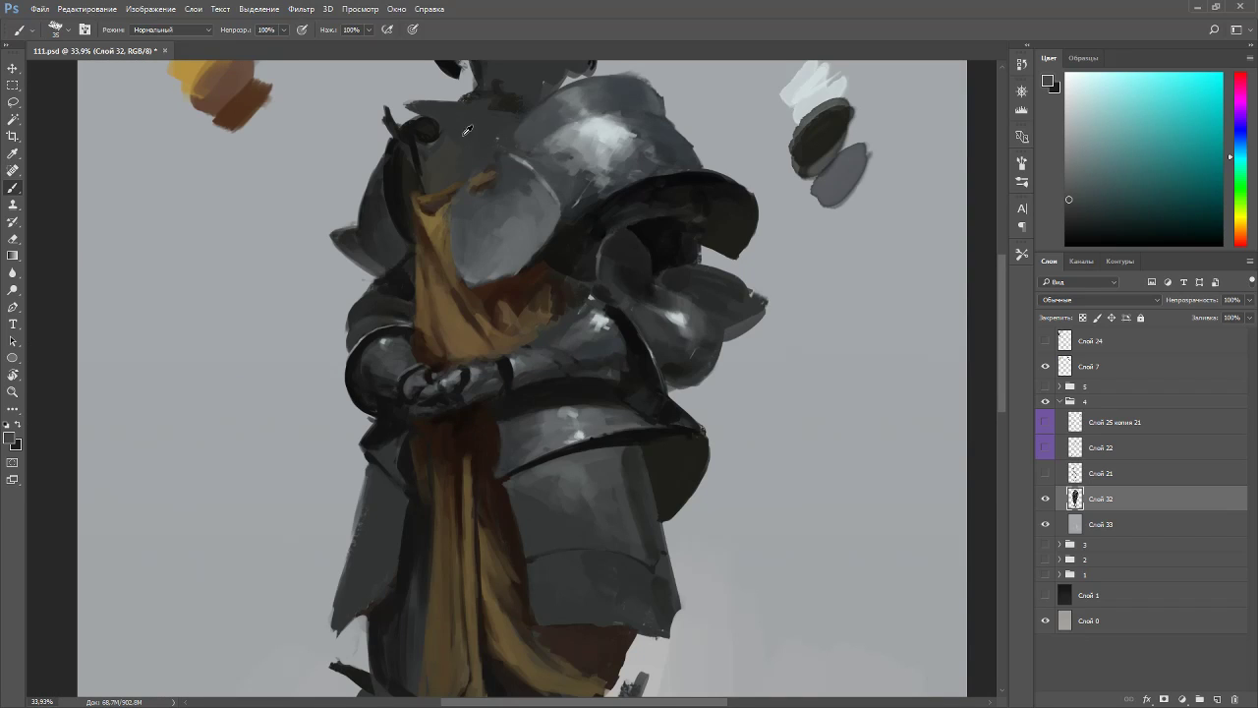
# - Examine the overall look of the knight on the full canvas in the upright view
pyautogui.scroll(-4, 464, 124)
pyautogui.press('r')
pyautogui.moveTo(635, 246); pyautogui.dragTo(476, 158)
pyautogui.press('Escape')
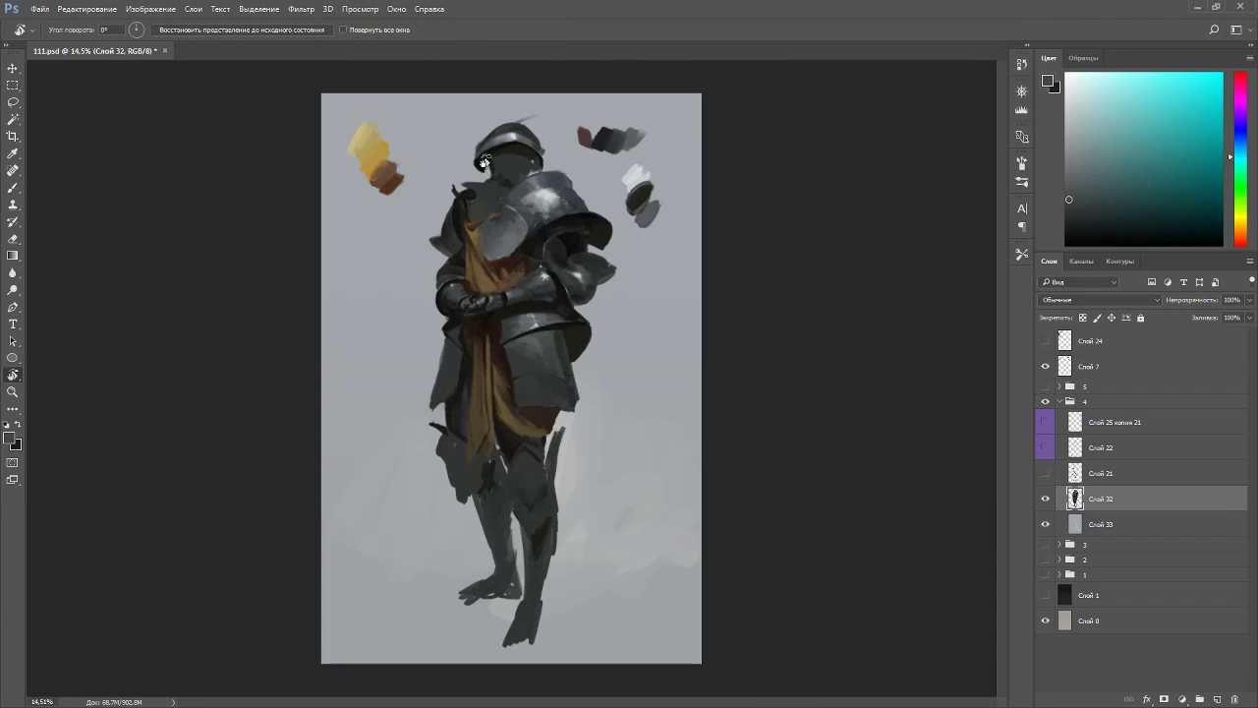
pyautogui.keyDown('alt'); pyautogui.scroll(1, 555, 167); pyautogui.keyUp('alt')
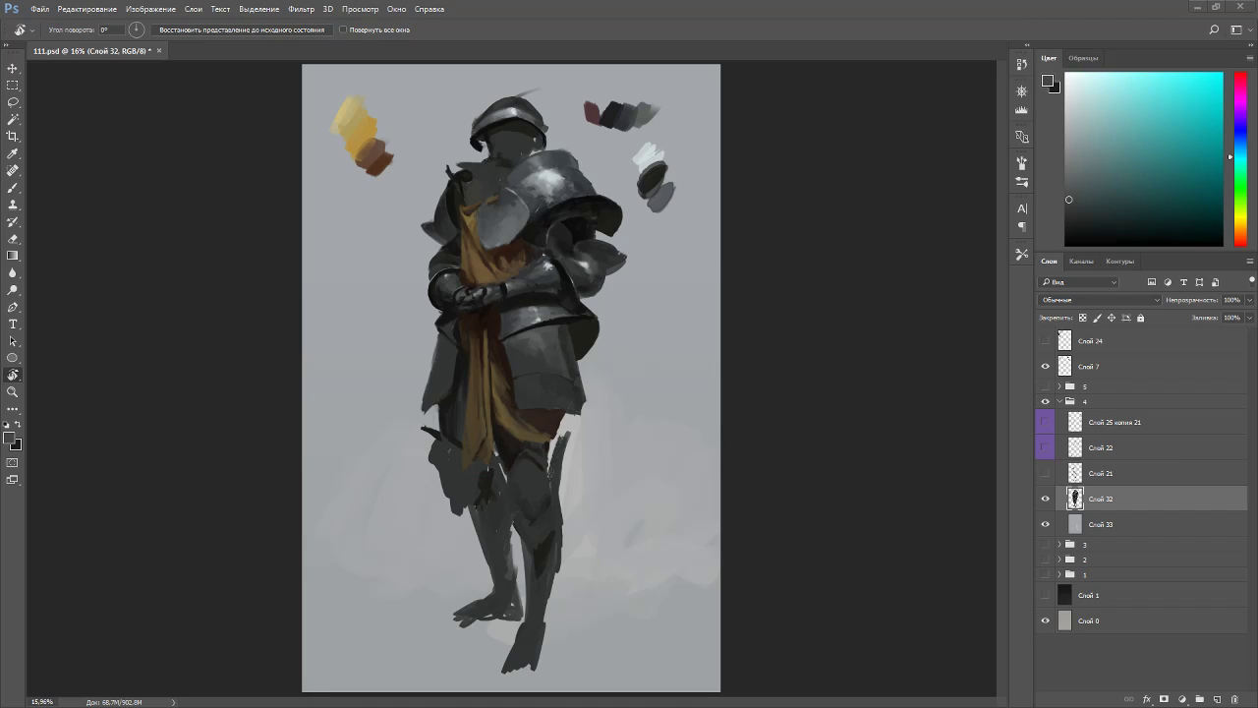
pyautogui.hotkey('ctrl', '-')
pyautogui.hotkey('ctrl', '0')
pyautogui.scroll(4, 531, 244)
# - Rework the ochre cloth edge beside the near elbow with sampled browns and near-blacks
pyautogui.press('b')
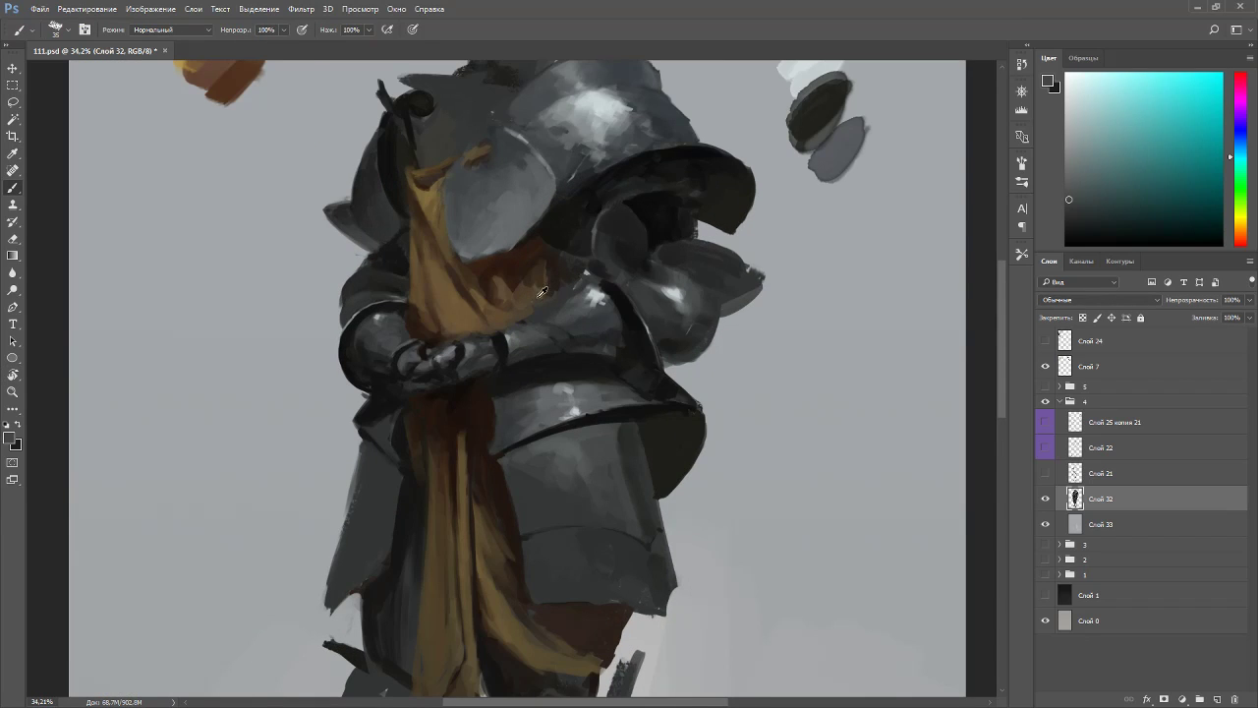
pyautogui.keyDown('alt'); pyautogui.click(541, 287); pyautogui.keyUp('alt')
pyautogui.keyDown('alt'); pyautogui.click(539, 322); pyautogui.keyUp('alt')
pyautogui.keyDown('alt'); pyautogui.click(552, 295); pyautogui.keyUp('alt')
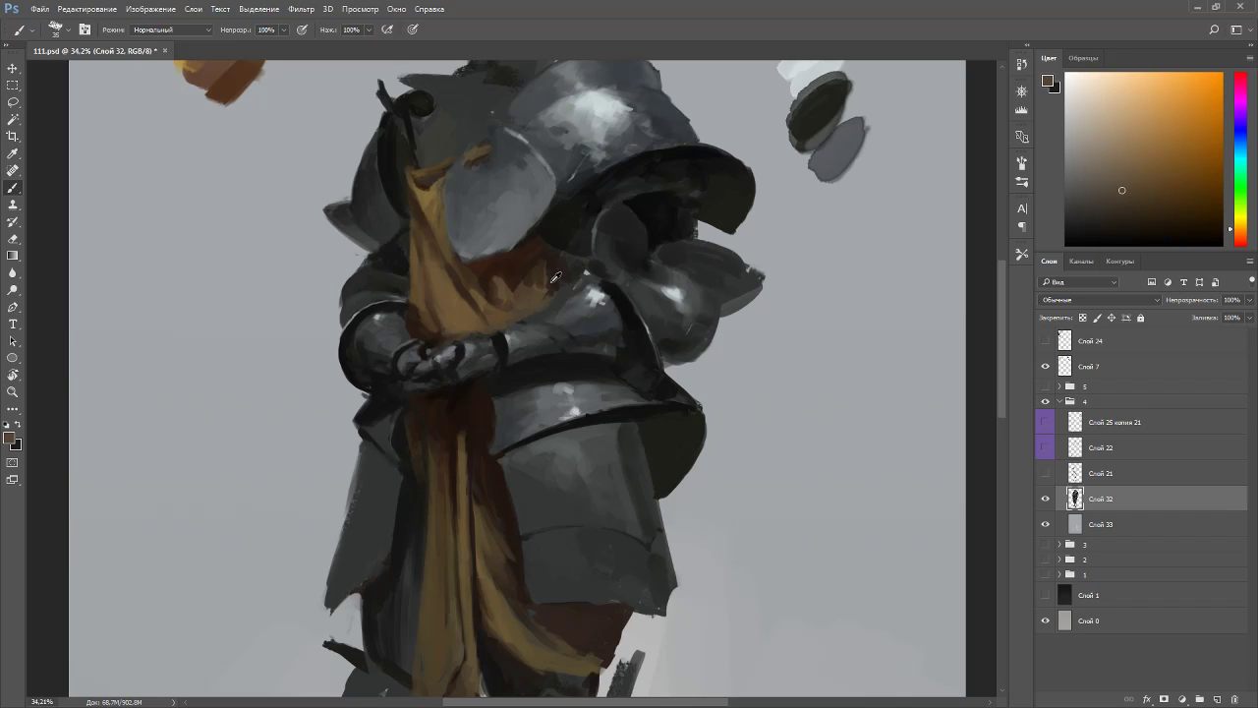
pyautogui.keyDown('alt'); pyautogui.click(555, 279); pyautogui.keyUp('alt')
pyautogui.keyDown('alt'); pyautogui.click(614, 286); pyautogui.keyUp('alt')
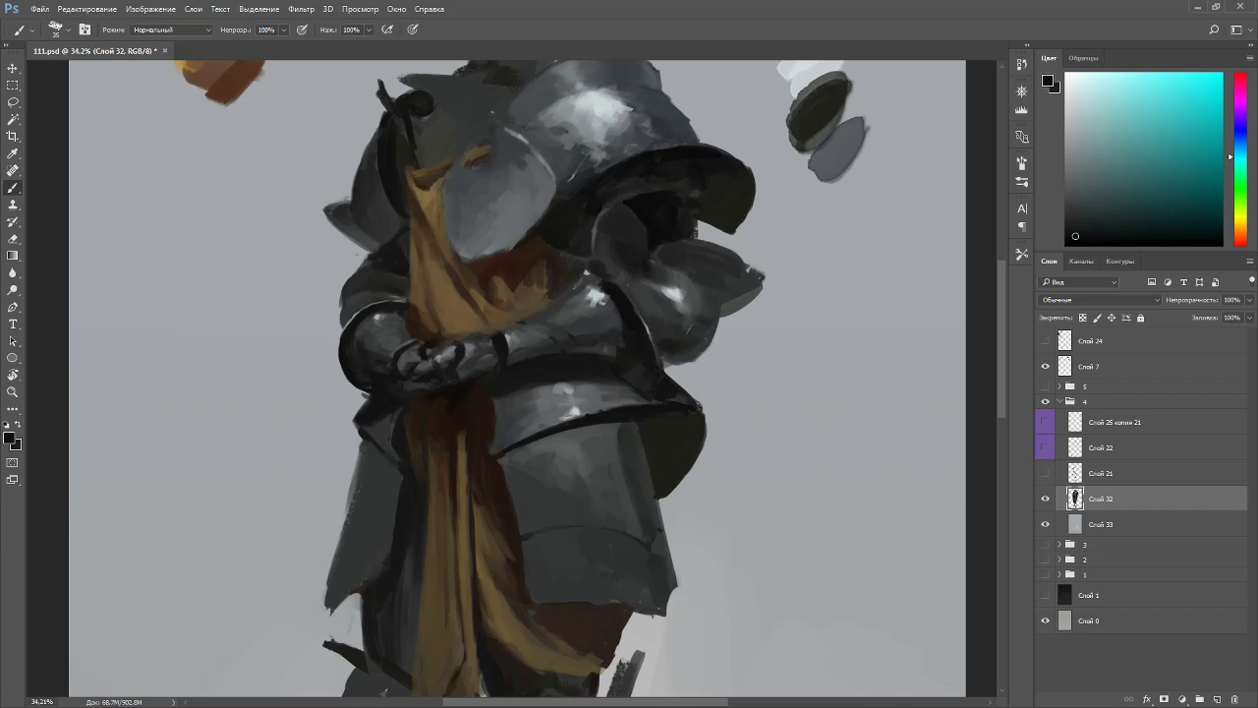
pyautogui.keyDown('alt'); pyautogui.click(578, 292); pyautogui.keyUp('alt')
pyautogui.keyDown('alt'); pyautogui.click(562, 250); pyautogui.keyUp('alt')
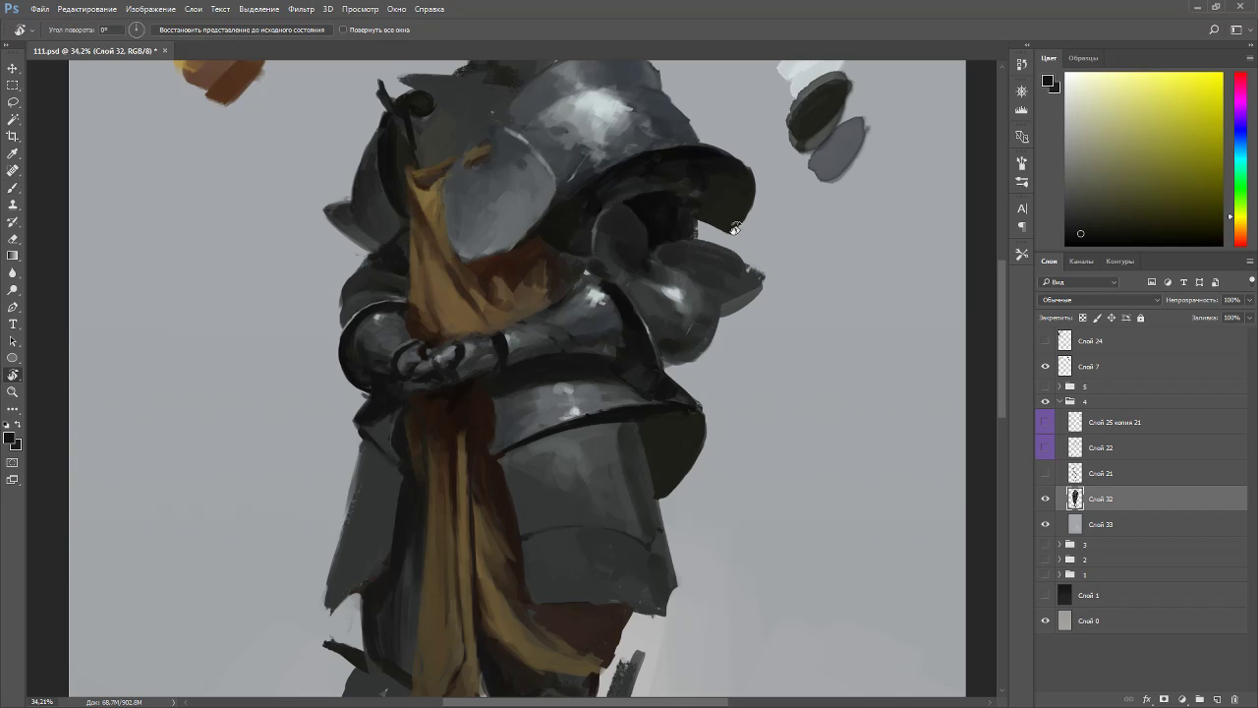
# - Paint a thin light grey rim on the armour edge between the cloth and near elbow, refining it with sampled near-black
pyautogui.press('r')
pyautogui.moveTo(678, 304); pyautogui.dragTo(691, 428)
pyautogui.keyDown('alt'); pyautogui.click(692, 428); pyautogui.keyUp('alt')
pyautogui.press('p')
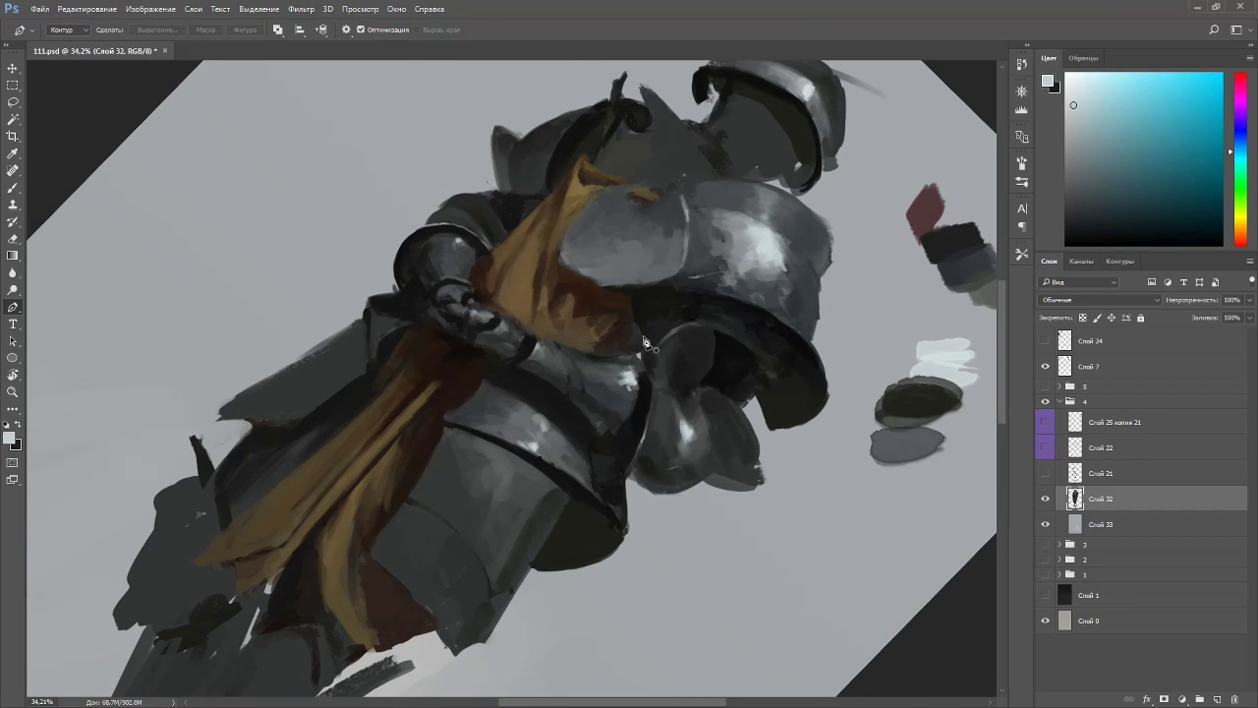
pyautogui.press('b')
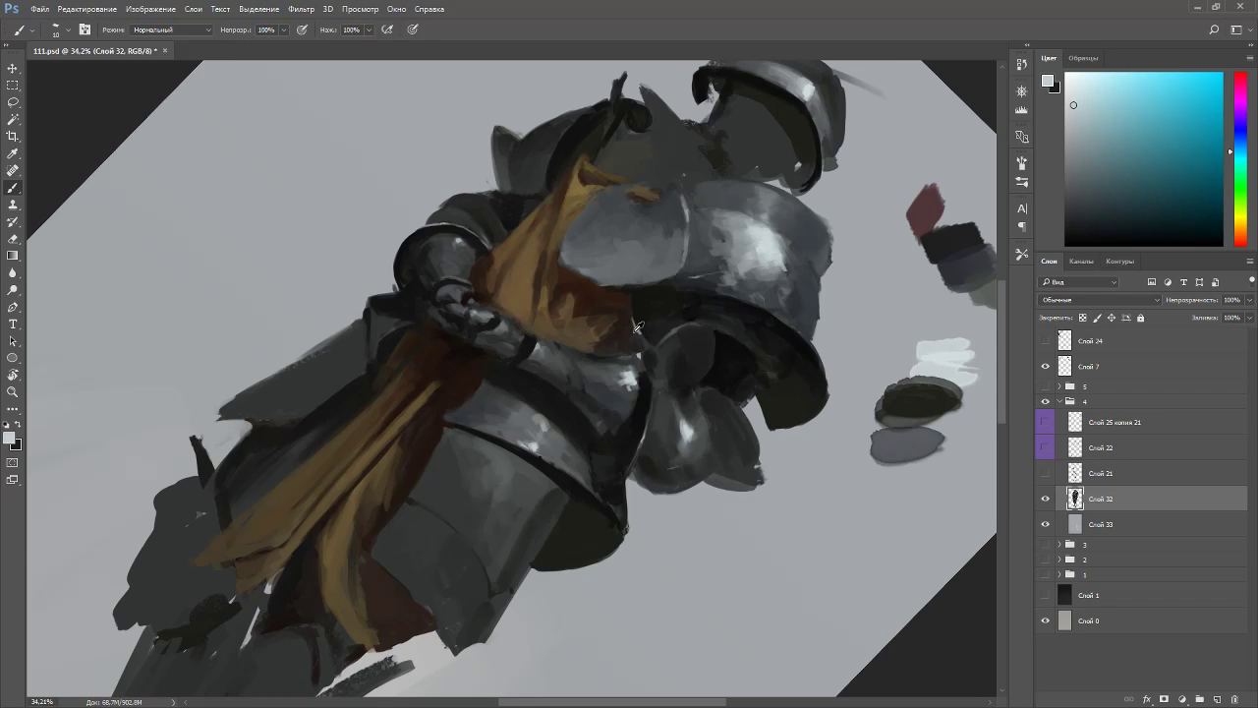
pyautogui.keyDown('alt'); pyautogui.click(637, 321); pyautogui.keyUp('alt')
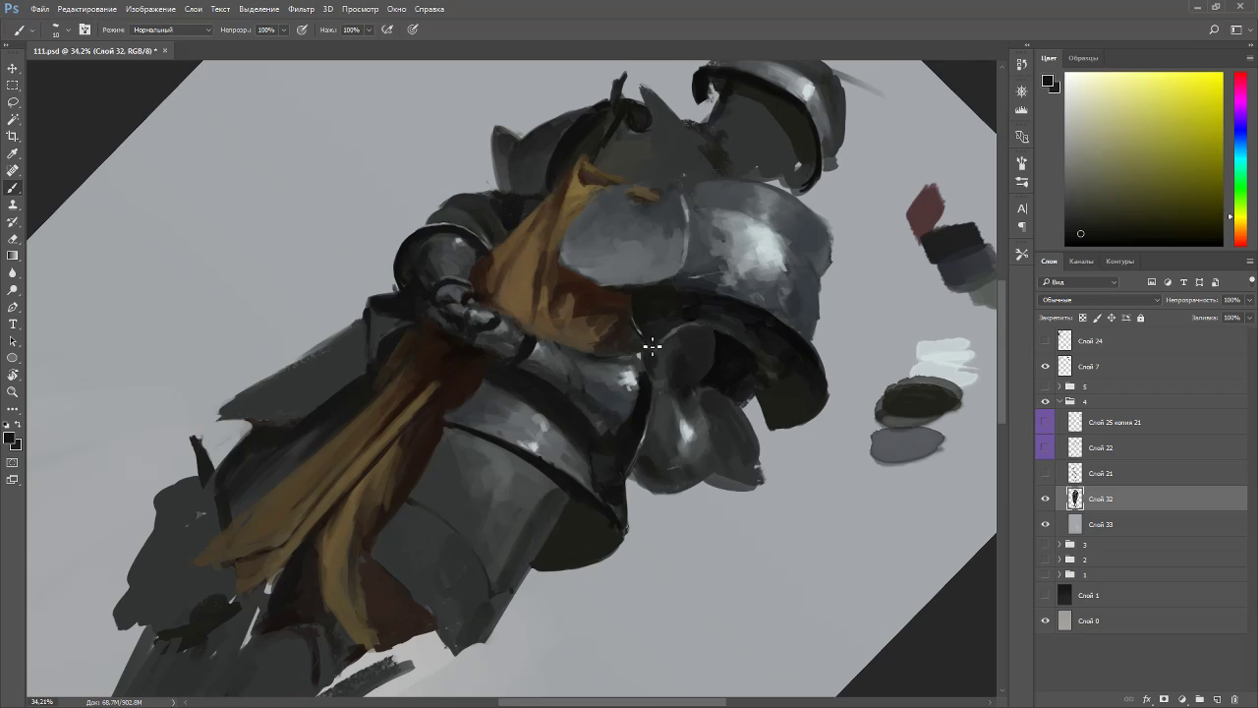
pyautogui.press('Escape')
# - Build up the cloth between the round shoulder plate and near forearm with a size 30 brush, using sampled browns and near-black
pyautogui.keyDown('alt'); pyautogui.click(546, 248); pyautogui.keyUp('alt')
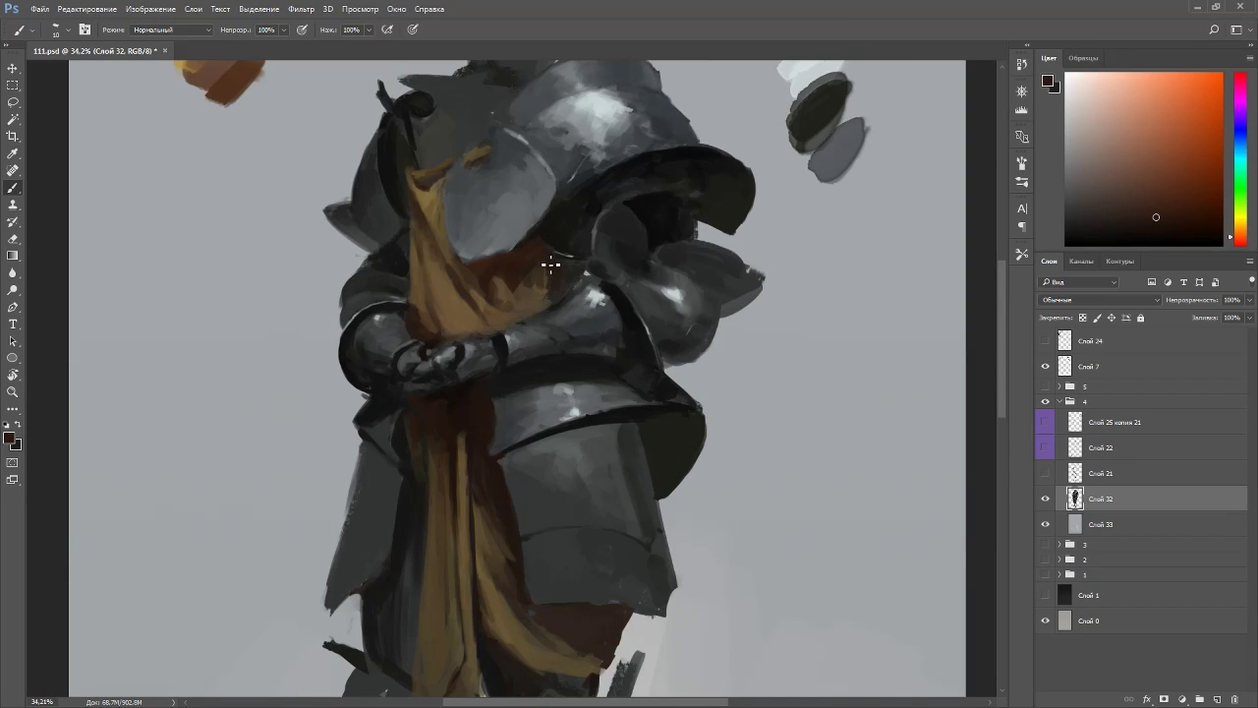
pyautogui.press(']')
pyautogui.keyDown('alt'); pyautogui.click(546, 290); pyautogui.keyUp('alt')
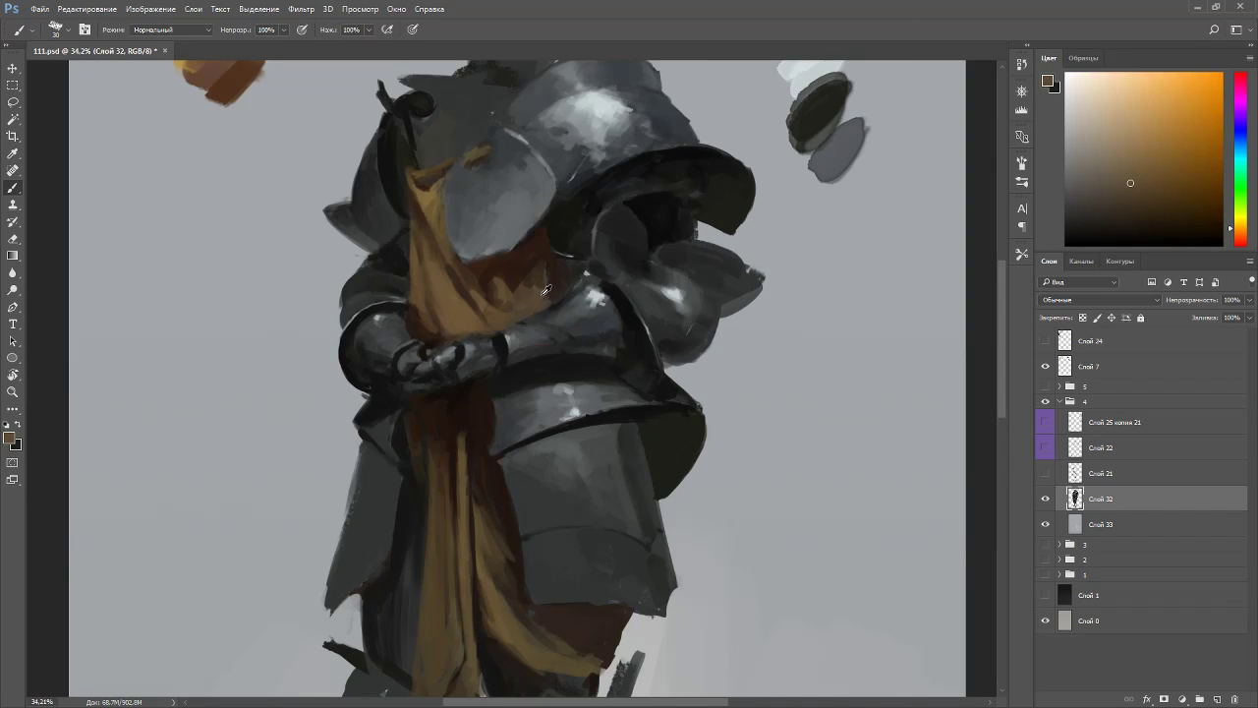
pyautogui.keyDown('alt'); pyautogui.click(658, 215); pyautogui.keyUp('alt')
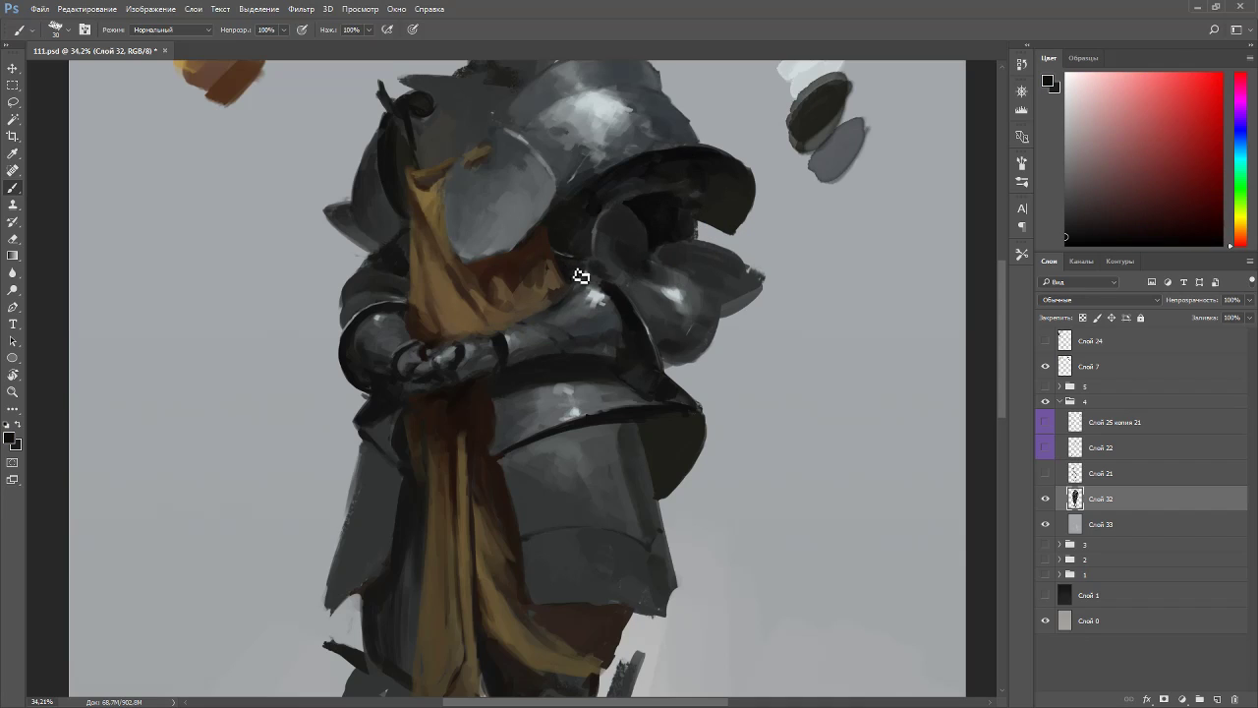
pyautogui.keyDown('alt'); pyautogui.click(557, 290); pyautogui.keyUp('alt')
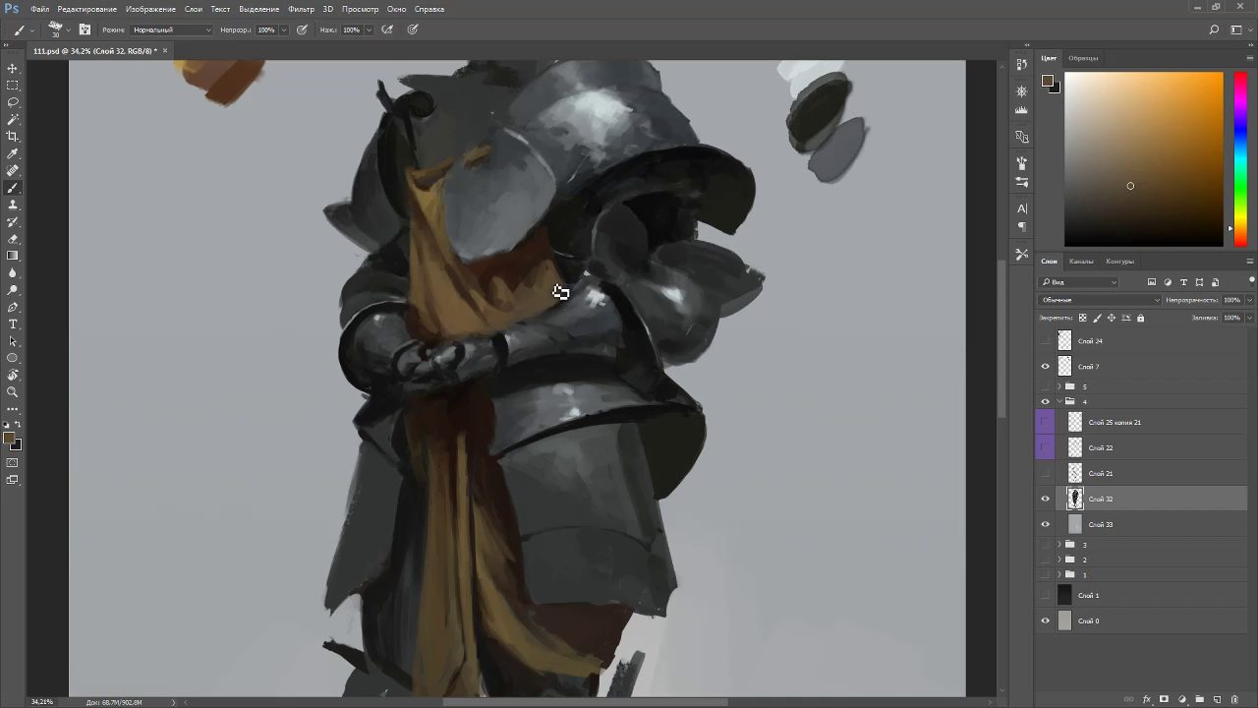
pyautogui.keyDown('alt'); pyautogui.click(480, 296); pyautogui.keyUp('alt')
# - Smooth the chest cloth folds above the crossed hands with sampled ochres and browns
pyautogui.press('r')
pyautogui.moveTo(673, 327); pyautogui.dragTo(534, 282)
pyautogui.press('b')
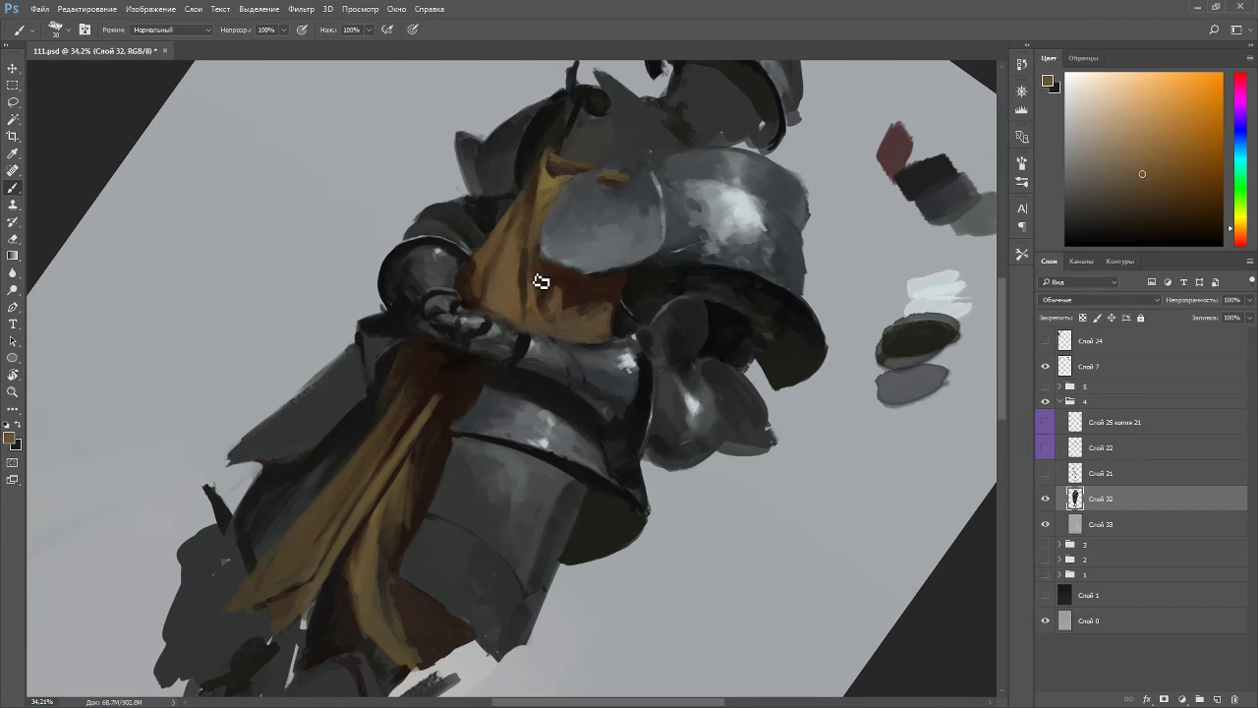
pyautogui.keyDown('alt'); pyautogui.click(538, 279); pyautogui.keyUp('alt')
pyautogui.keyDown('alt'); pyautogui.click(526, 310); pyautogui.keyUp('alt')
pyautogui.keyDown('alt'); pyautogui.click(534, 313); pyautogui.keyUp('alt')
pyautogui.keyDown('alt'); pyautogui.click(543, 320); pyautogui.keyUp('alt')
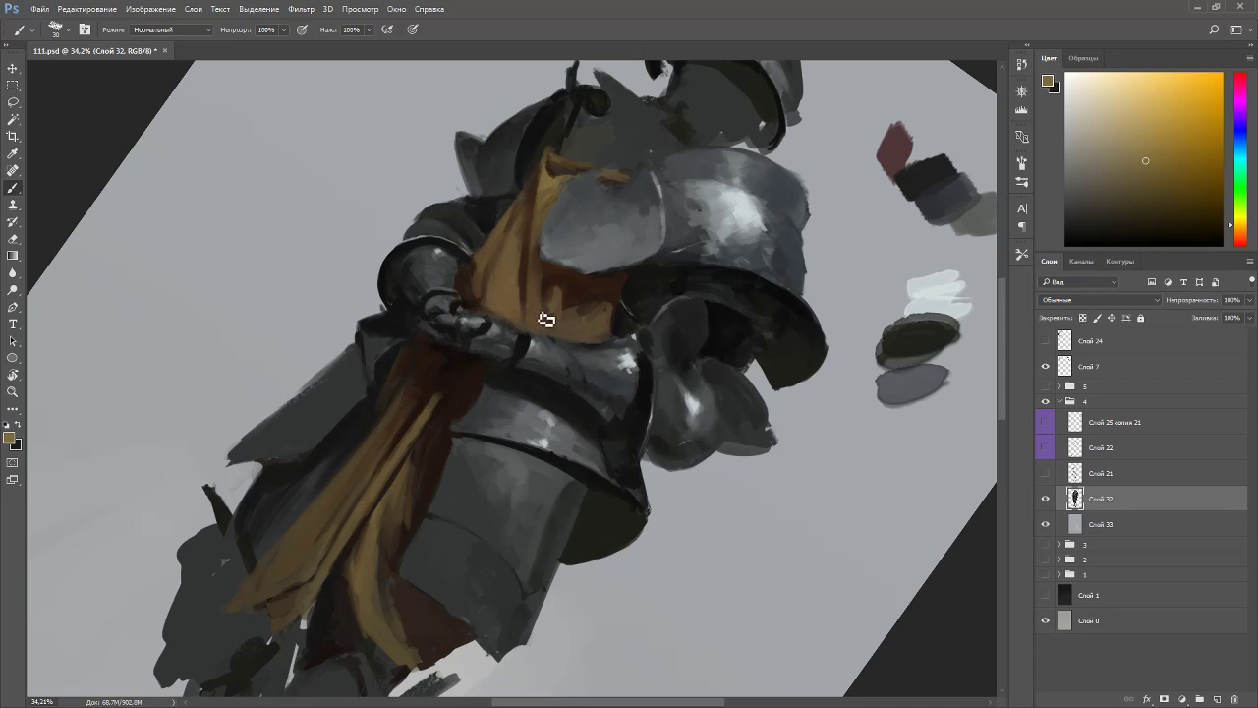
pyautogui.keyDown('alt'); pyautogui.click(541, 283); pyautogui.keyUp('alt')
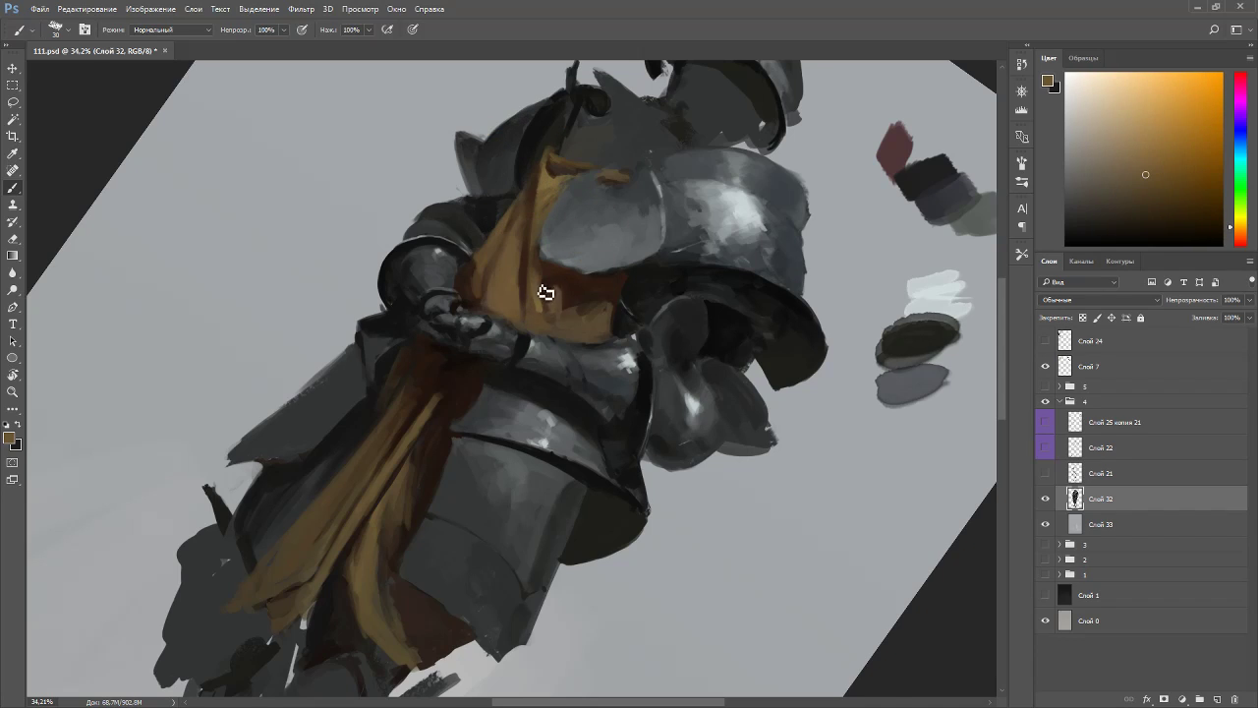
pyautogui.keyDown('alt'); pyautogui.click(539, 286); pyautogui.keyUp('alt')
pyautogui.keyDown('alt'); pyautogui.click(538, 280); pyautogui.keyUp('alt')
# - Shape the curved fold under the round shoulder plate with brown strokes sampled from the cloth
pyautogui.press('r')
pyautogui.moveTo(610, 422)
pyautogui.mouseDown()
pyautogui.moveTo(648, 351)
pyautogui.moveTo(323, 374)
pyautogui.mouseUp()
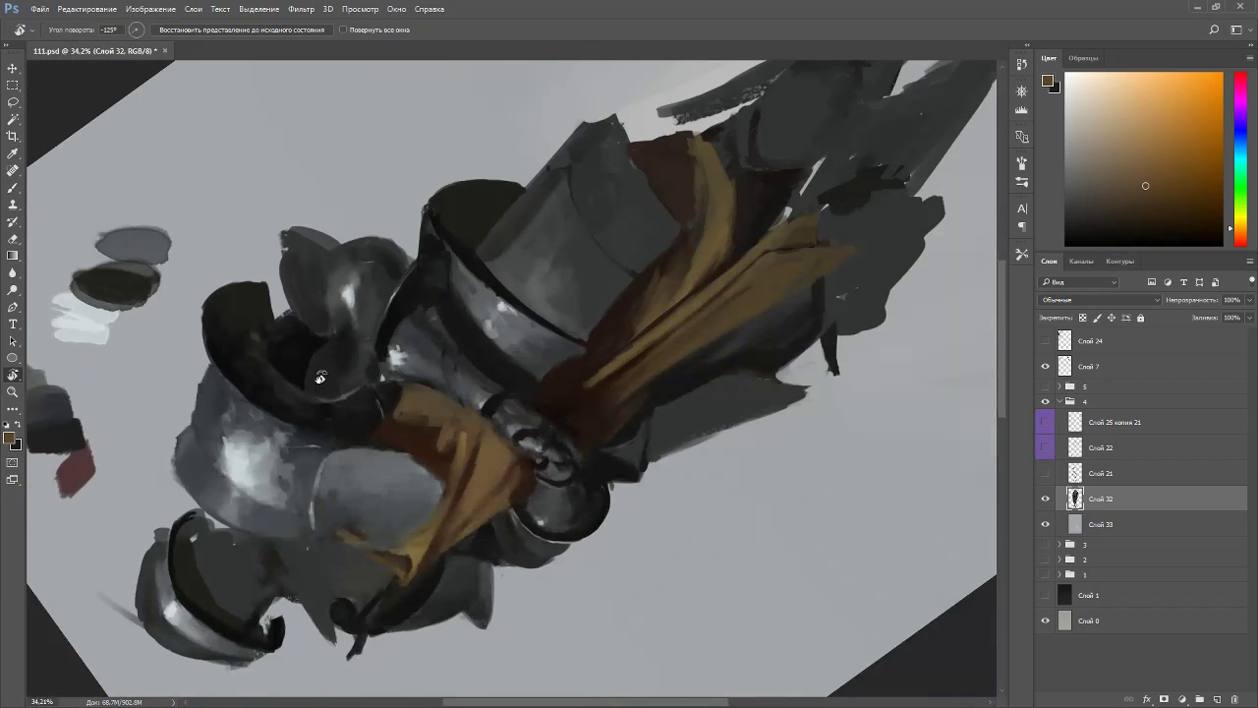
pyautogui.keyDown('alt'); pyautogui.click(475, 436); pyautogui.keyUp('alt')
pyautogui.moveTo(476, 439); pyautogui.dragTo(471, 426)
pyautogui.keyDown('alt'); pyautogui.click(465, 421); pyautogui.keyUp('alt')
pyautogui.keyDown('alt'); pyautogui.click(471, 423); pyautogui.keyUp('alt')
# - Deepen the shadow between the chest cloth folds with sampled dark brown and restore the lit parts with ochre
pyautogui.press('r')
pyautogui.moveTo(491, 324); pyautogui.dragTo(593, 348)
pyautogui.keyDown('alt'); pyautogui.click(545, 308); pyautogui.keyUp('alt')
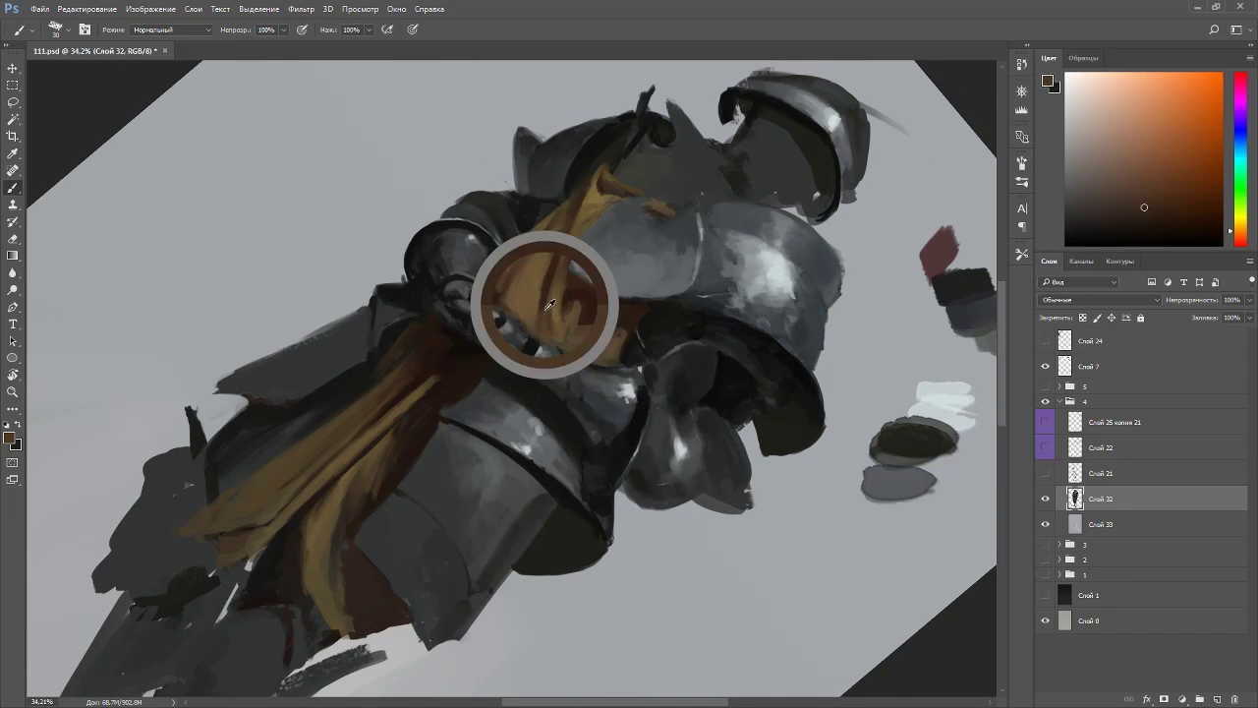
pyautogui.keyDown('alt'); pyautogui.click(556, 298); pyautogui.keyUp('alt')
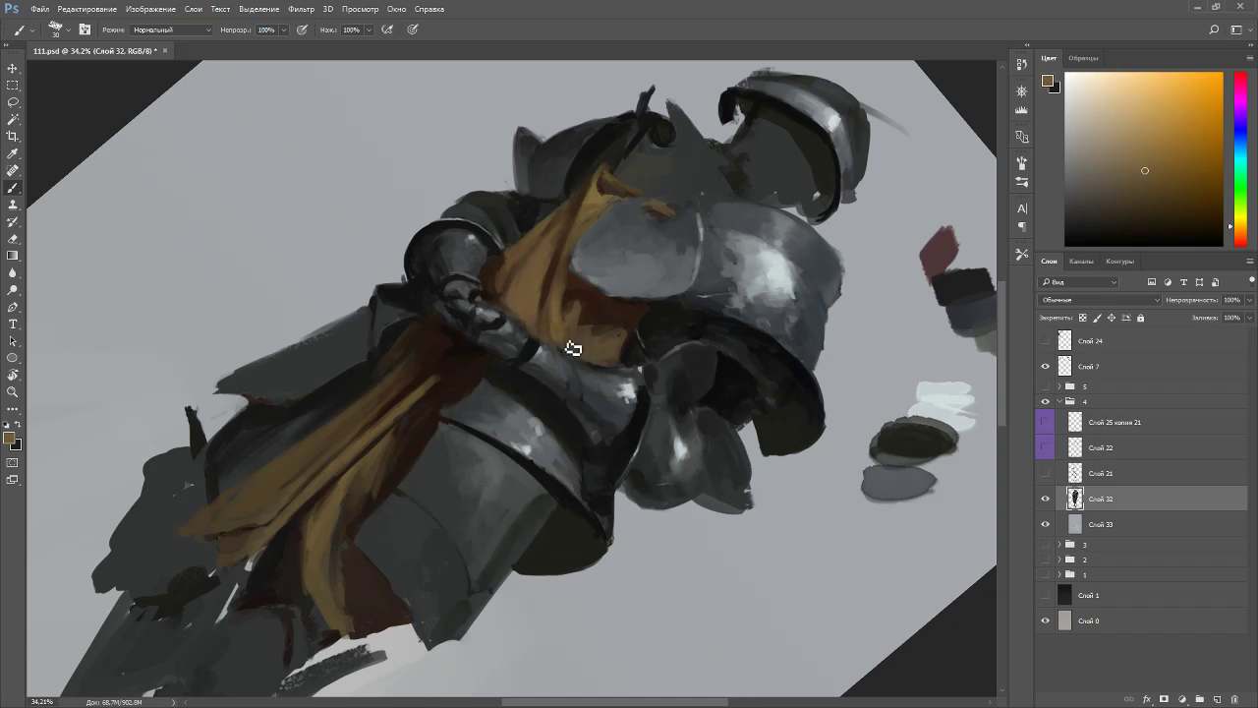
pyautogui.keyDown('alt'); pyautogui.click(553, 295); pyautogui.keyUp('alt')
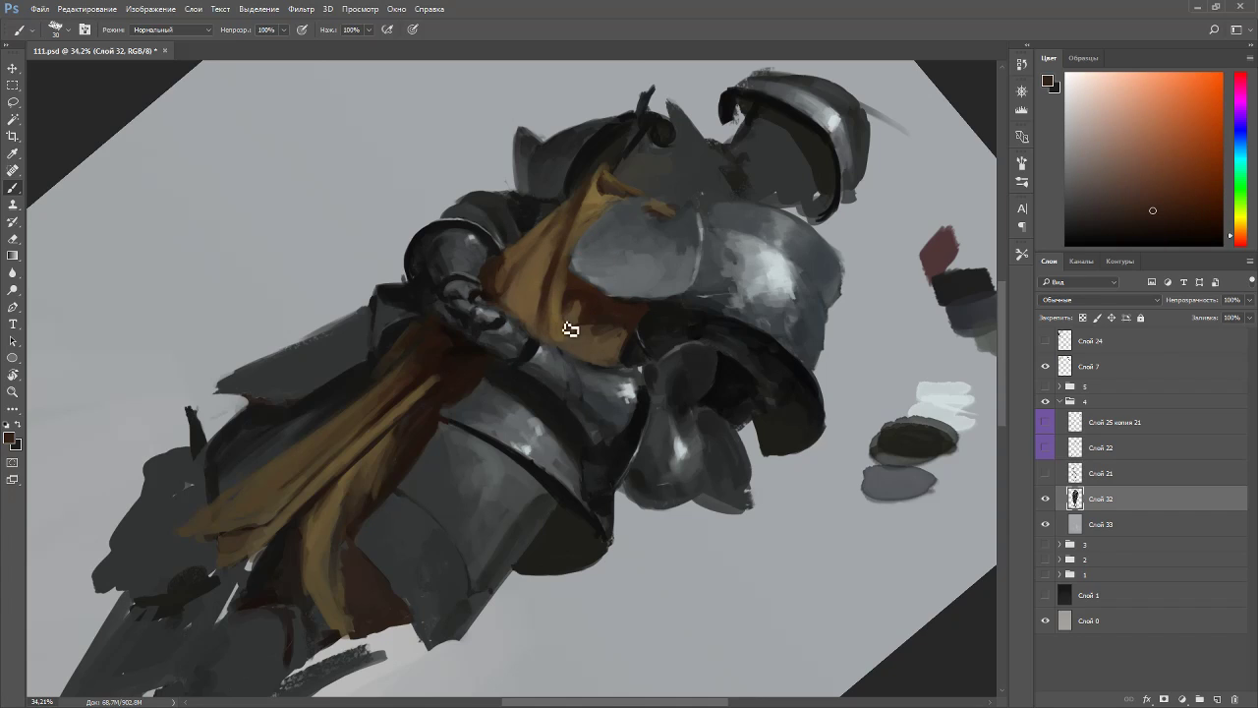
# - Add dark brown fold accents to the upper chest cloth and clean up its edges around the round shoulder plate
pyautogui.press('Escape')
pyautogui.keyDown('alt'); pyautogui.click(423, 212); pyautogui.keyUp('alt')
pyautogui.moveTo(436, 239); pyautogui.dragTo(450, 263)
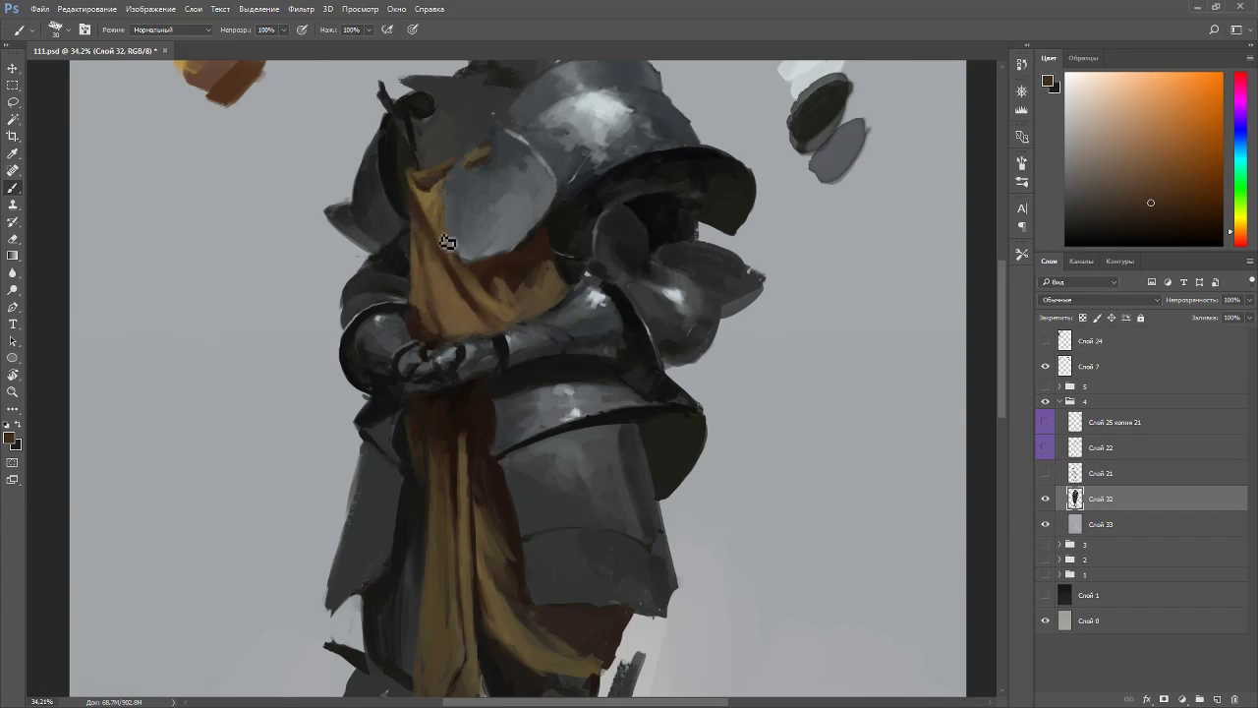
pyautogui.keyDown('alt'); pyautogui.click(484, 272); pyautogui.keyUp('alt')
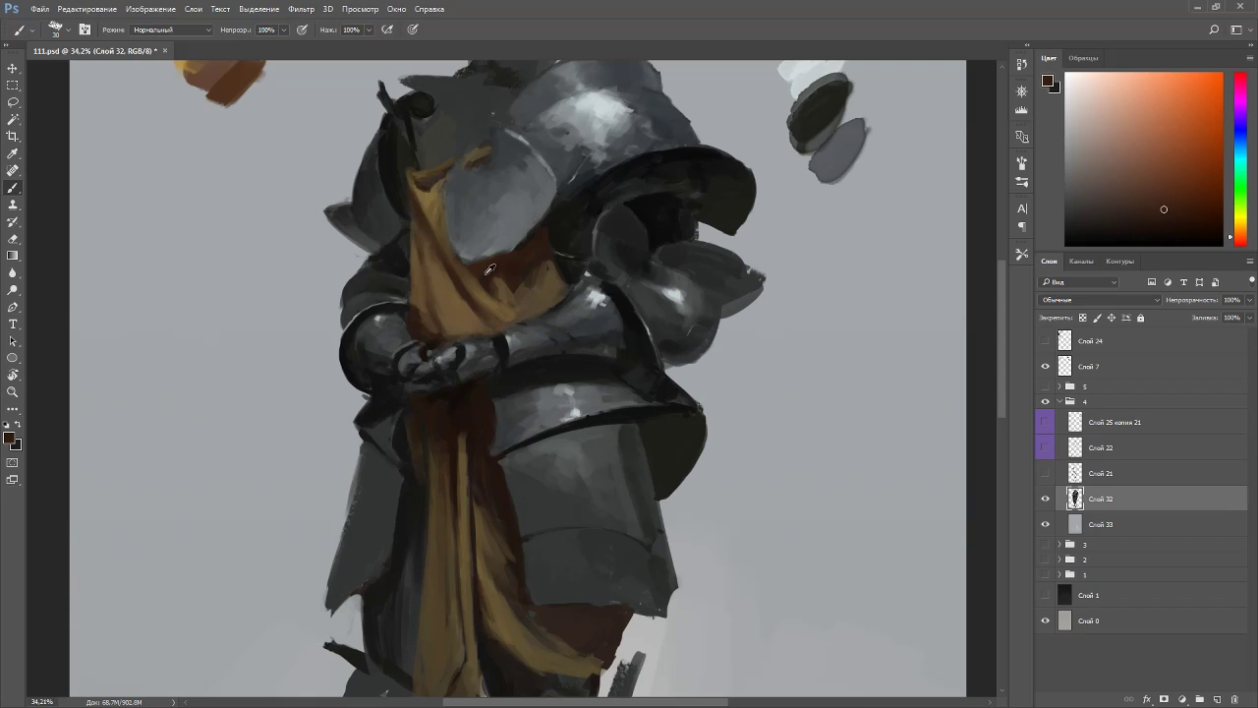
pyautogui.keyDown('alt'); pyautogui.click(458, 206); pyautogui.keyUp('alt')
pyautogui.keyDown('alt'); pyautogui.click(451, 159); pyautogui.keyUp('alt')
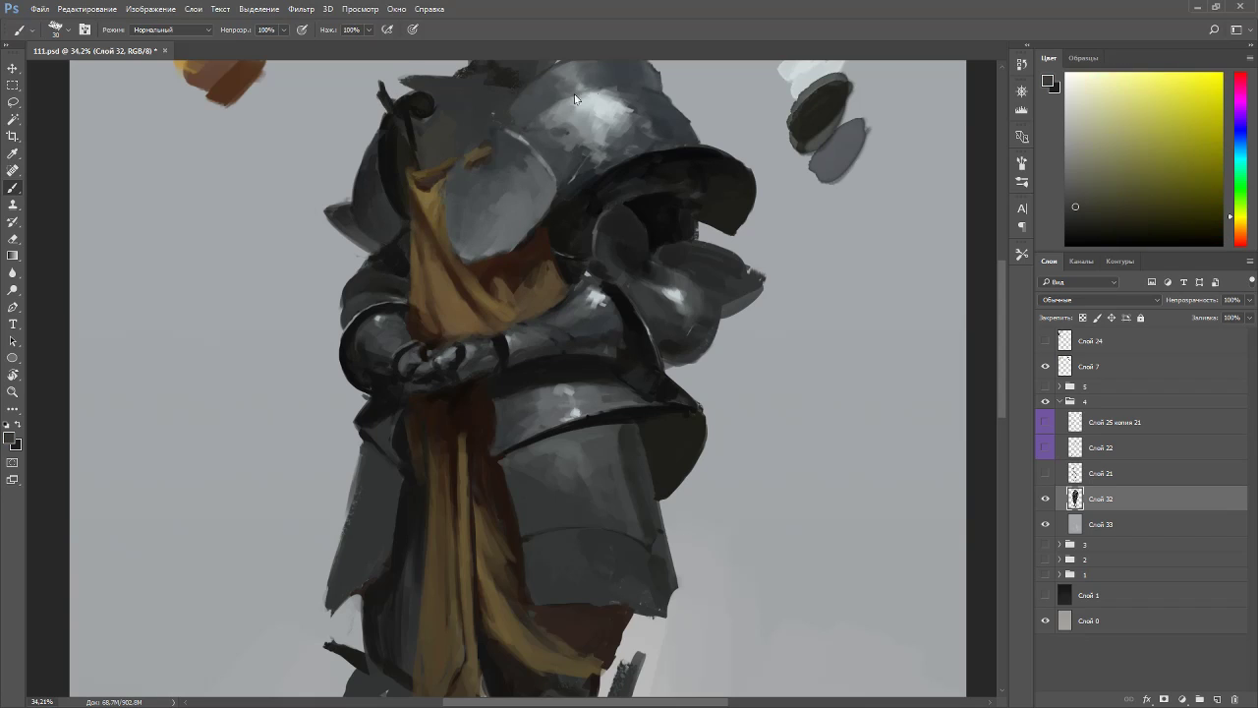
# - Erase the stray paint between the far hip plate and the far thigh with a size 30 Eraser
pyautogui.scroll(-2, 474, 309)
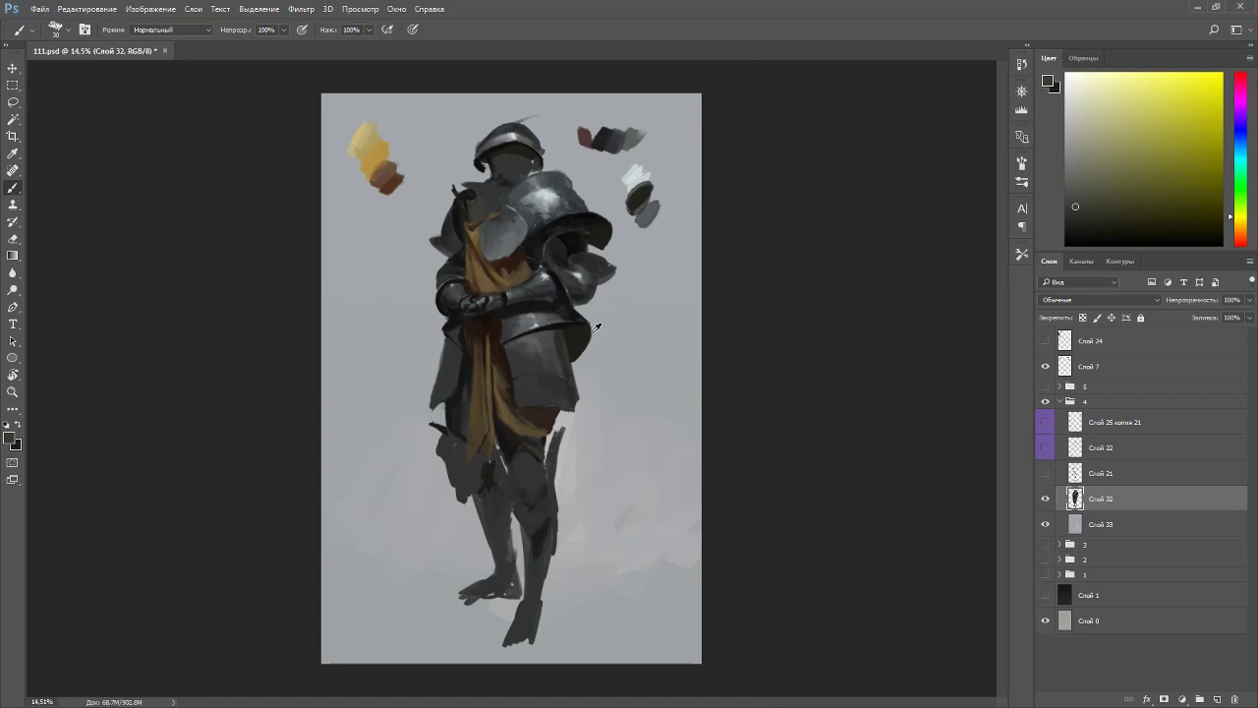
pyautogui.scroll(2, 563, 562)
pyautogui.moveTo(458, 394); pyautogui.dragTo(539, 389)
pyautogui.press('e')
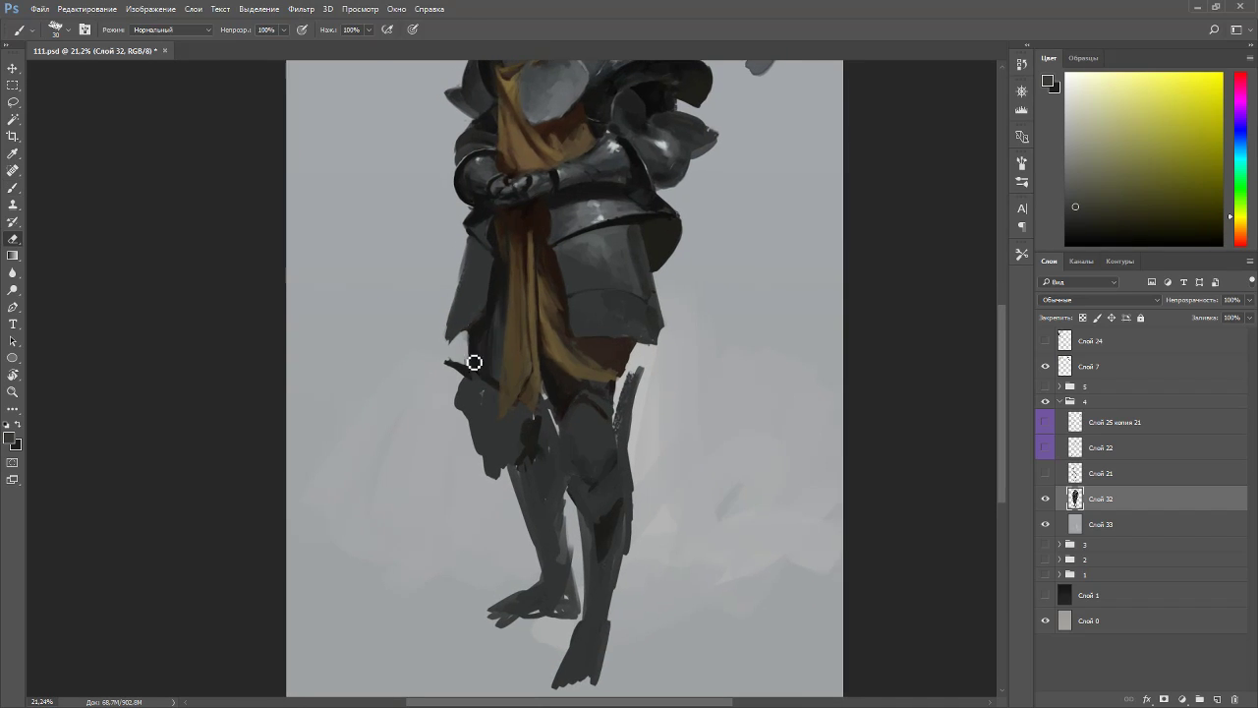
pyautogui.moveTo(474, 345); pyautogui.dragTo(469, 351)
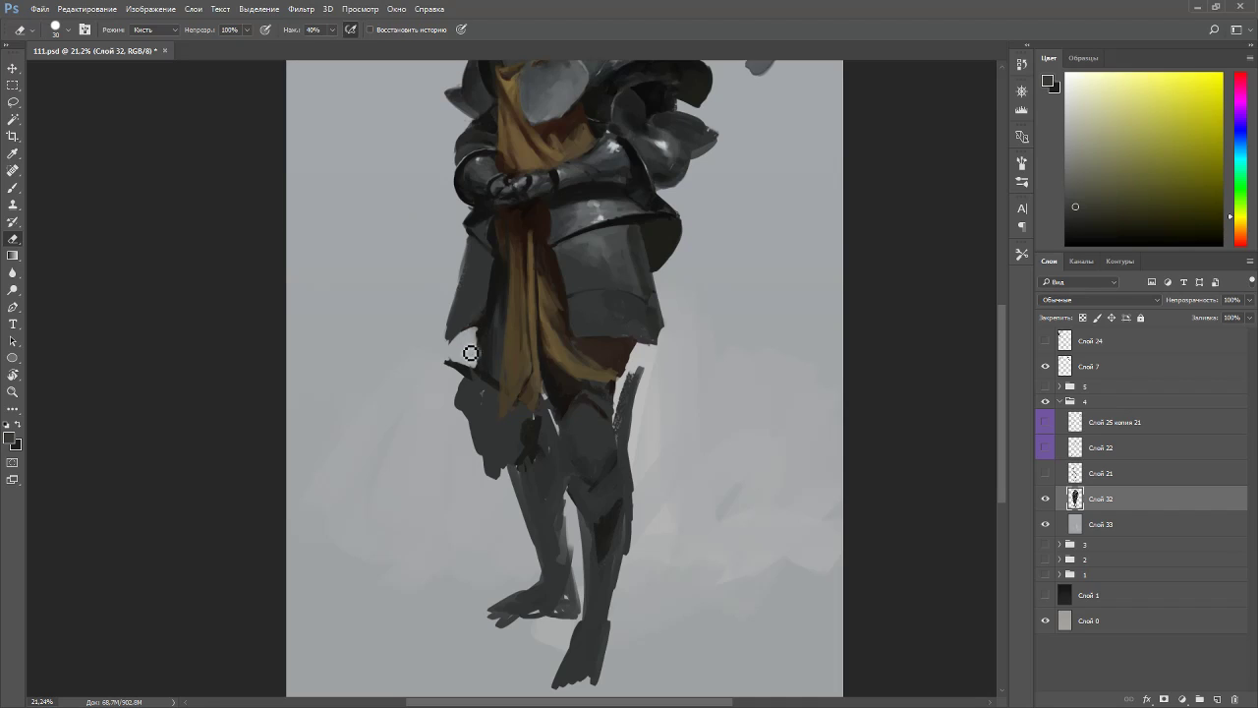
# - Show the line sketch layer Слой 21 and paint the pointed plate above the far knee with sampled near-black
pyautogui.press(']')
pyautogui.click(1040, 475)
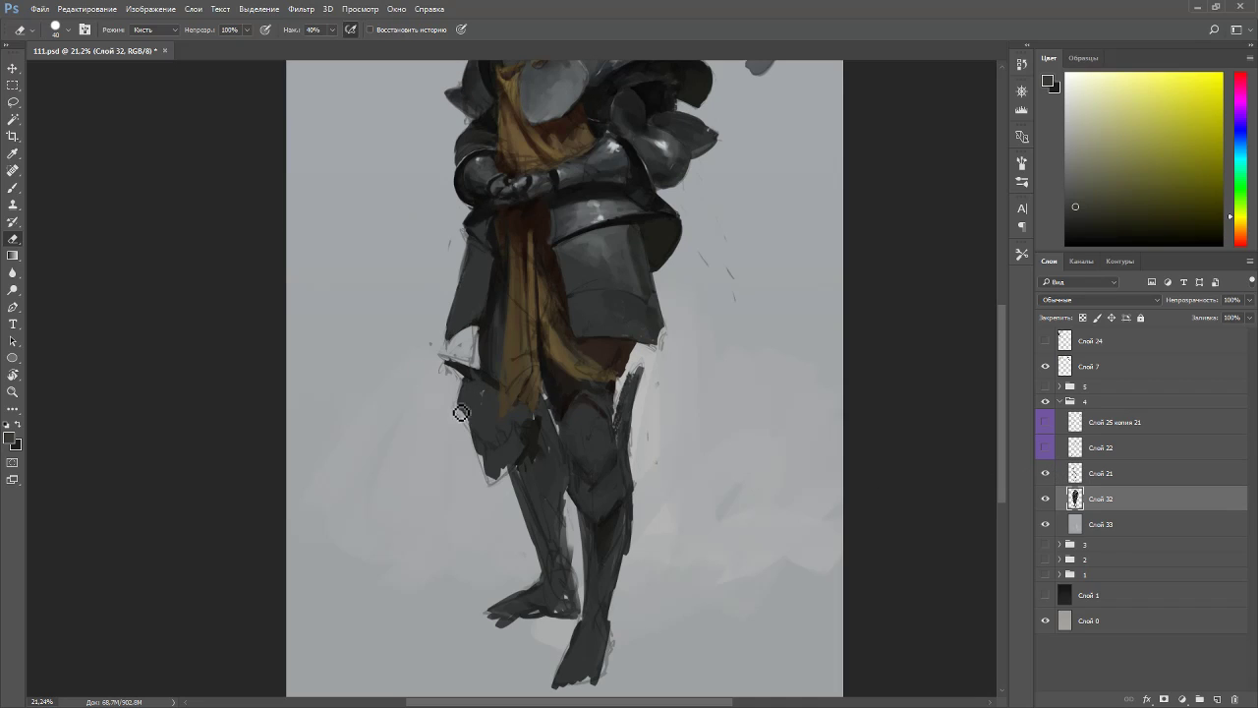
pyautogui.press('b')
pyautogui.keyDown('alt'); pyautogui.click(478, 417); pyautogui.keyUp('alt')
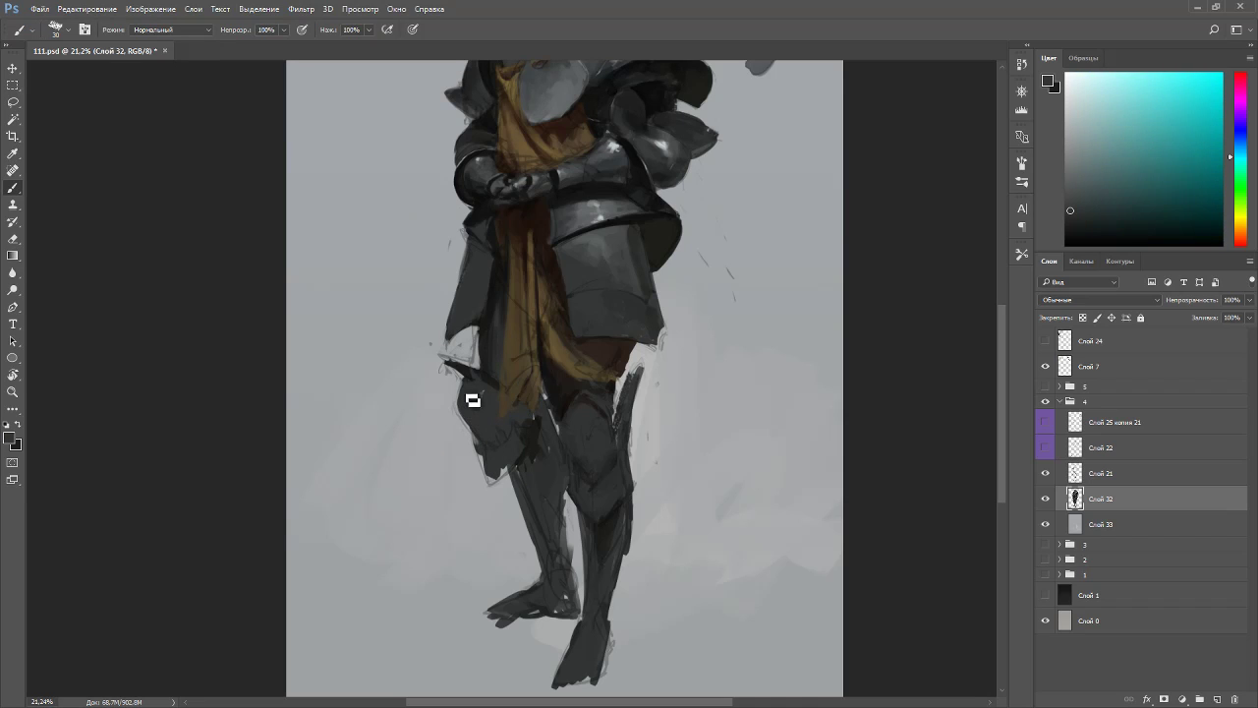
pyautogui.press('r')
pyautogui.moveTo(470, 383); pyautogui.dragTo(439, 280)
pyautogui.press('b')
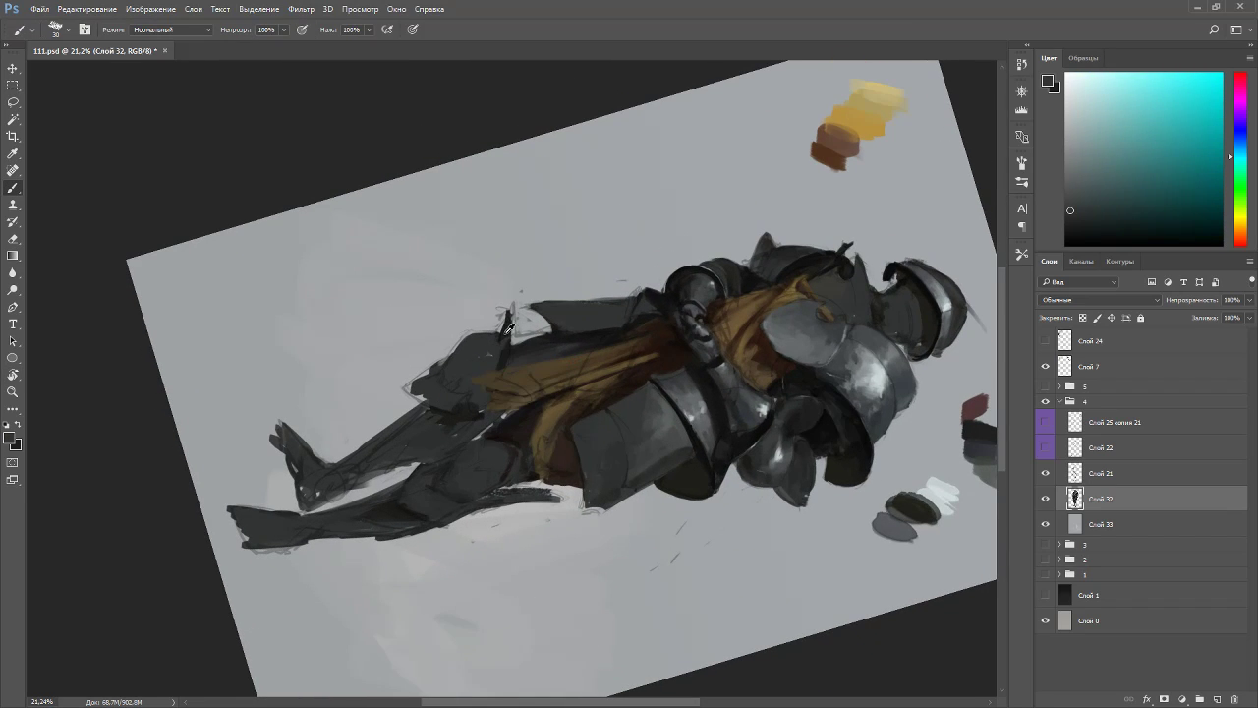
pyautogui.keyDown('alt'); pyautogui.click(507, 332); pyautogui.keyUp('alt')
pyautogui.moveTo(508, 336)
pyautogui.mouseDown()
pyautogui.moveTo(517, 318)
pyautogui.moveTo(511, 370)
pyautogui.mouseUp()
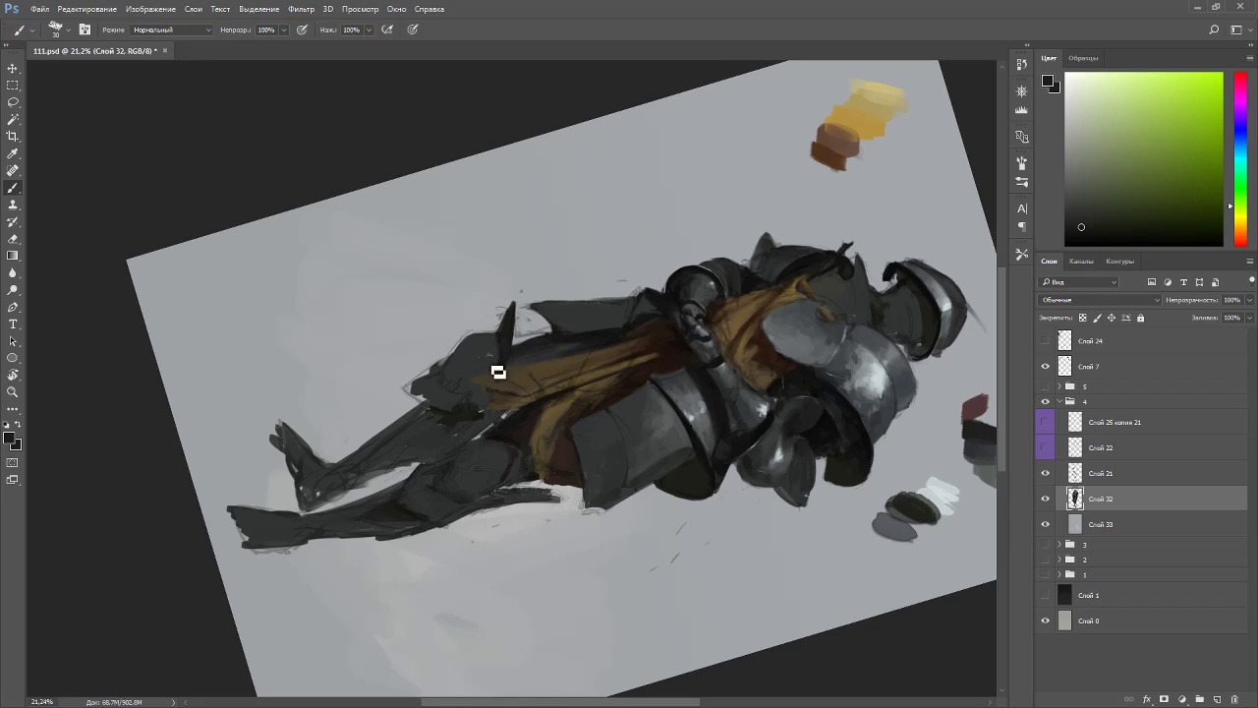
pyautogui.keyDown('alt'); pyautogui.click(500, 362); pyautogui.keyUp('alt')
pyautogui.press('Escape')
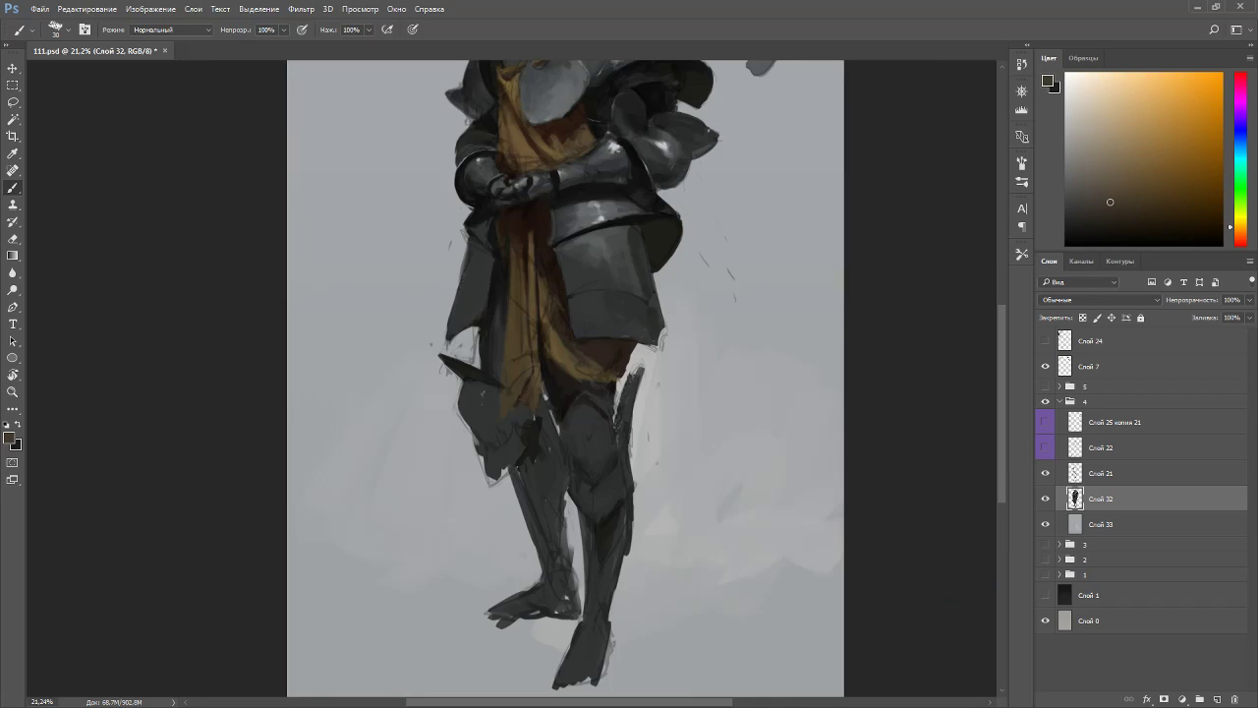
# - Shape the far knee guard and its lower flap with grey tones sampled from the armour, following the sketch lines
pyautogui.keyDown('alt'); pyautogui.click(471, 401); pyautogui.keyUp('alt')
pyautogui.moveTo(463, 412); pyautogui.dragTo(495, 454)
pyautogui.keyDown('alt'); pyautogui.click(473, 414); pyautogui.keyUp('alt')
pyautogui.keyDown('alt'); pyautogui.click(483, 408); pyautogui.keyUp('alt')
pyautogui.keyDown('alt'); pyautogui.click(487, 393); pyautogui.keyUp('alt')
pyautogui.keyDown('alt'); pyautogui.click(524, 421); pyautogui.keyUp('alt')
pyautogui.press('[')
pyautogui.press(']')
pyautogui.keyDown('alt'); pyautogui.click(493, 460); pyautogui.keyUp('alt')
pyautogui.press('[')
pyautogui.press('[')
pyautogui.moveTo(484, 452); pyautogui.dragTo(498, 478)
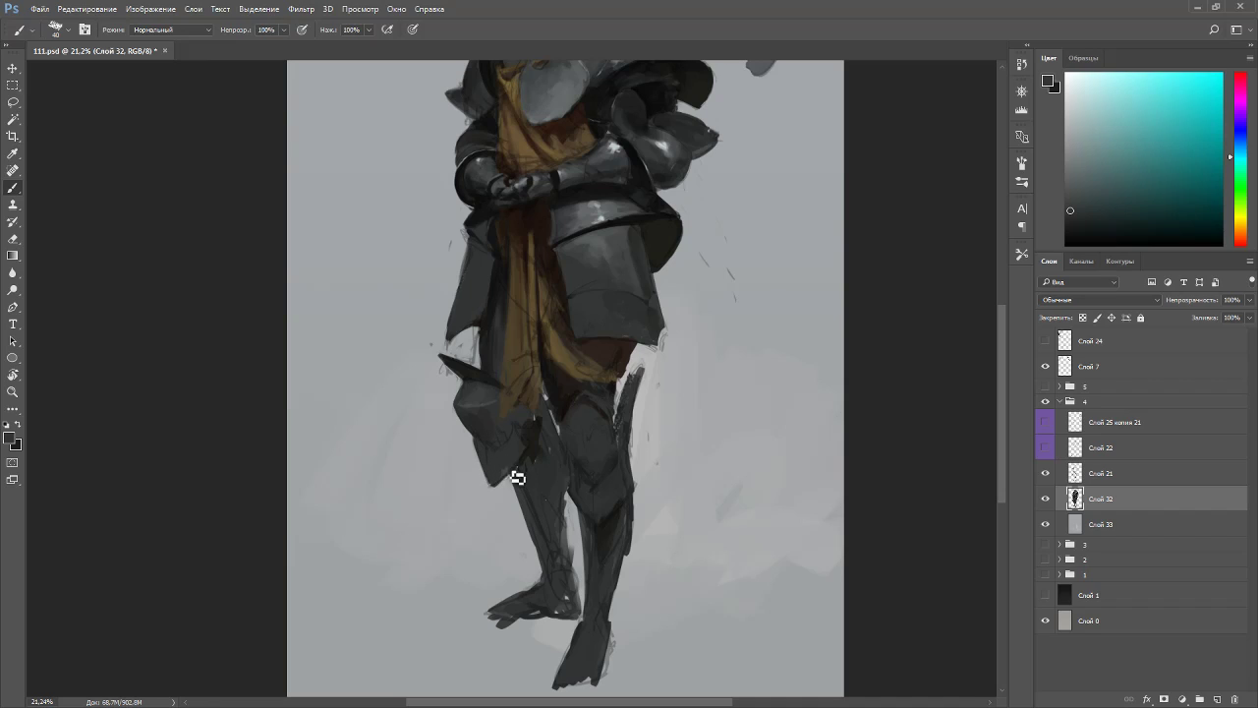
# - Model the far knee guard with sampled near-black shadow and lighter grey on its rounded plate
pyautogui.keyDown('alt'); pyautogui.click(535, 434); pyautogui.keyUp('alt')
pyautogui.keyDown('alt'); pyautogui.click(551, 411); pyautogui.keyUp('alt')
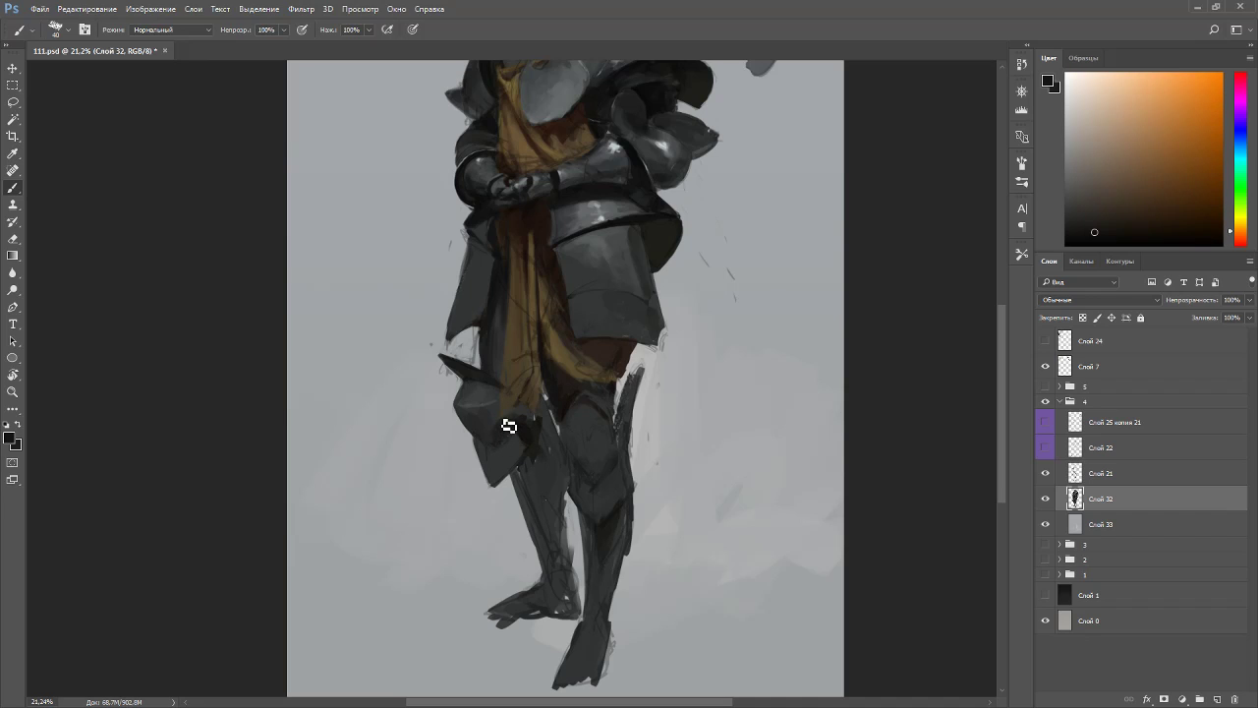
pyautogui.press('r')
pyautogui.moveTo(639, 438); pyautogui.dragTo(365, 532)
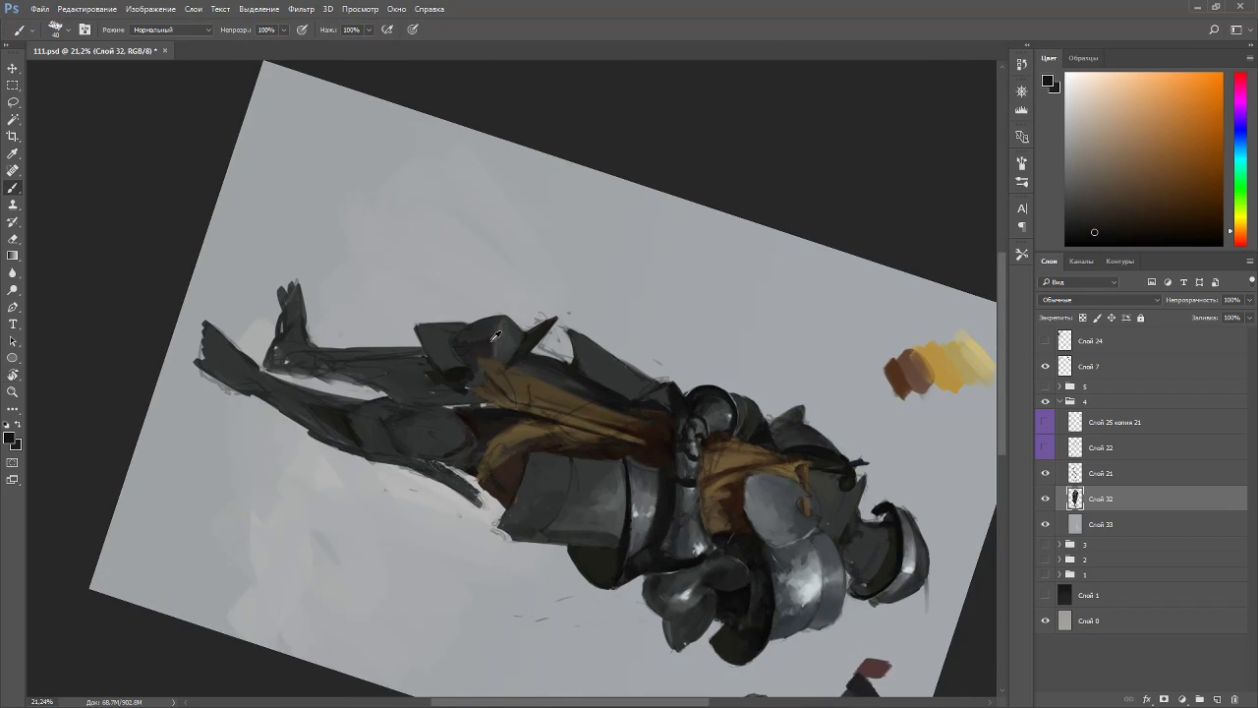
pyautogui.keyDown('alt'); pyautogui.click(498, 335); pyautogui.keyUp('alt')
pyautogui.keyDown('alt'); pyautogui.click(612, 509); pyautogui.keyUp('alt')
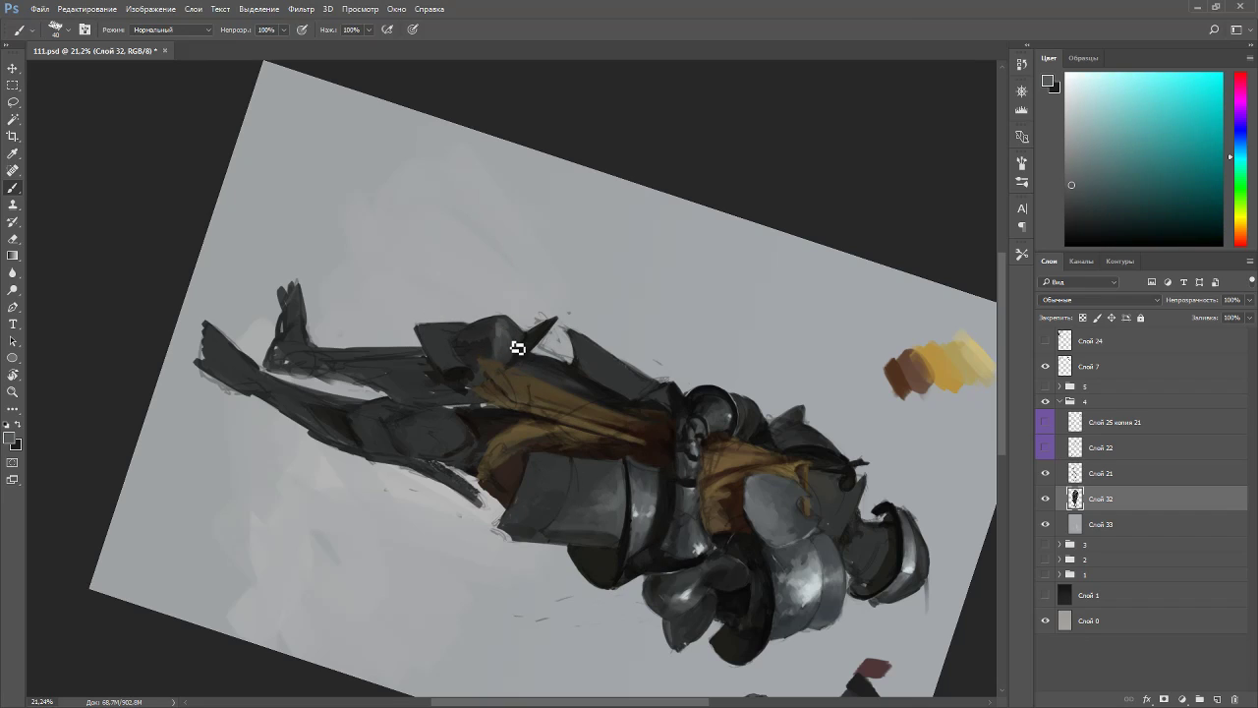
pyautogui.press('Escape')
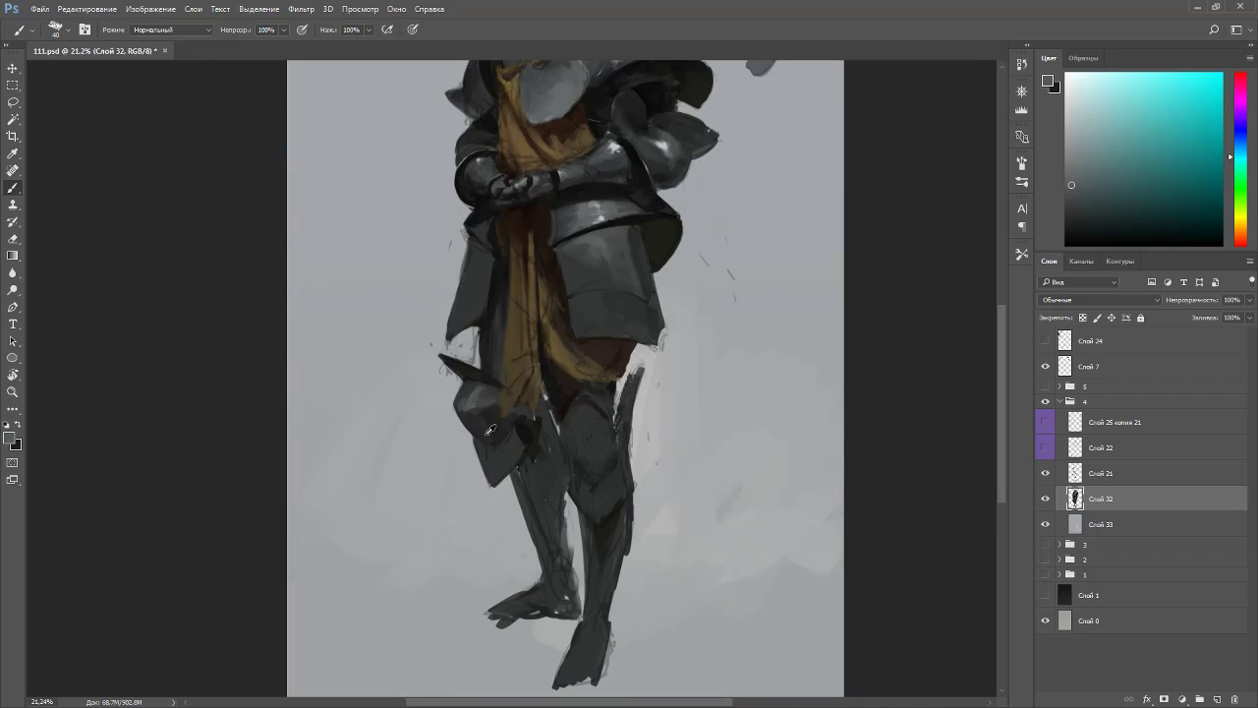
# - Darken the gap under the hanging cloth's end and define the top of the far shin with sampled dark and grey tones
pyautogui.keyDown('alt'); pyautogui.click(500, 442); pyautogui.keyUp('alt')
pyautogui.keyDown('alt'); pyautogui.click(522, 409); pyautogui.keyUp('alt')
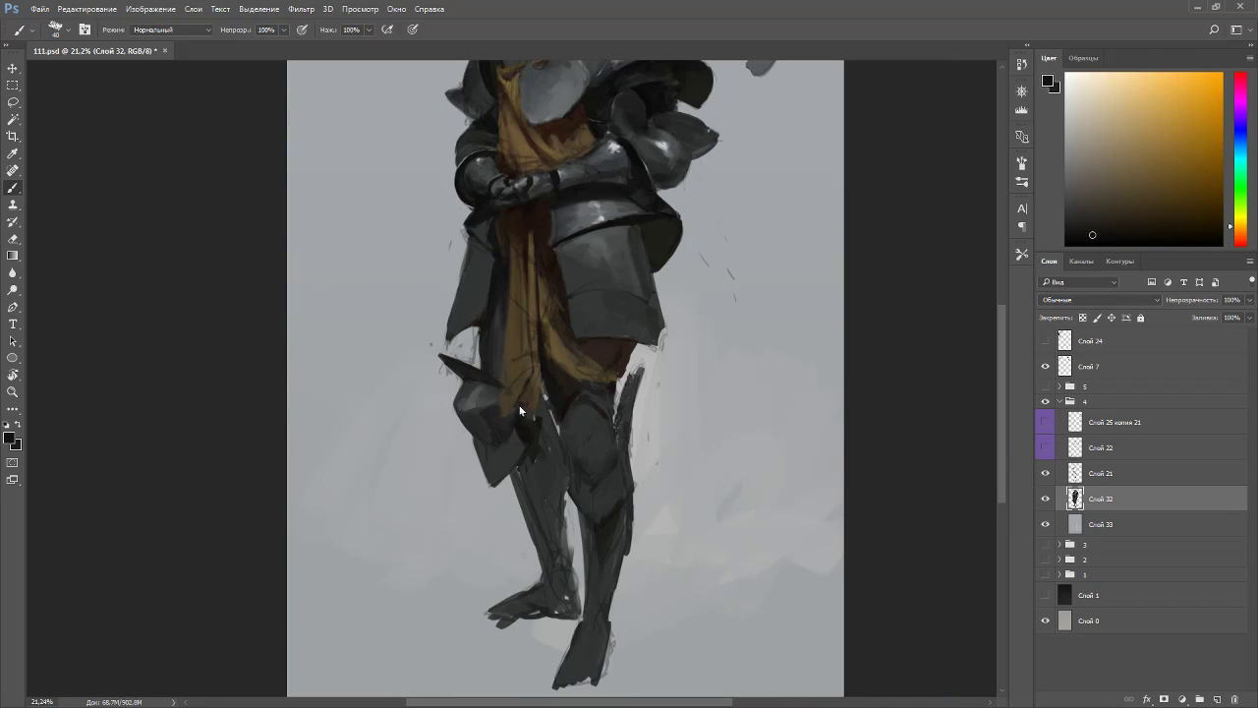
pyautogui.keyDown('alt'); pyautogui.click(531, 426); pyautogui.keyUp('alt')
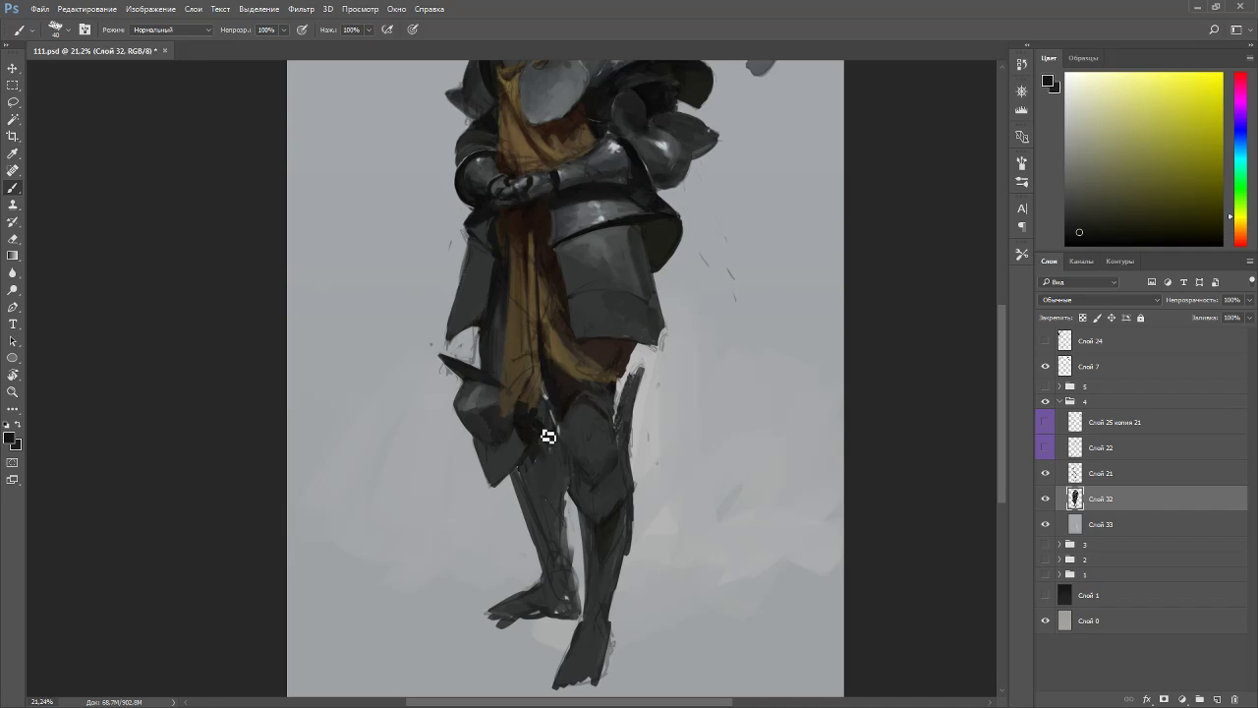
pyautogui.keyDown('alt'); pyautogui.click(536, 462); pyautogui.keyUp('alt')
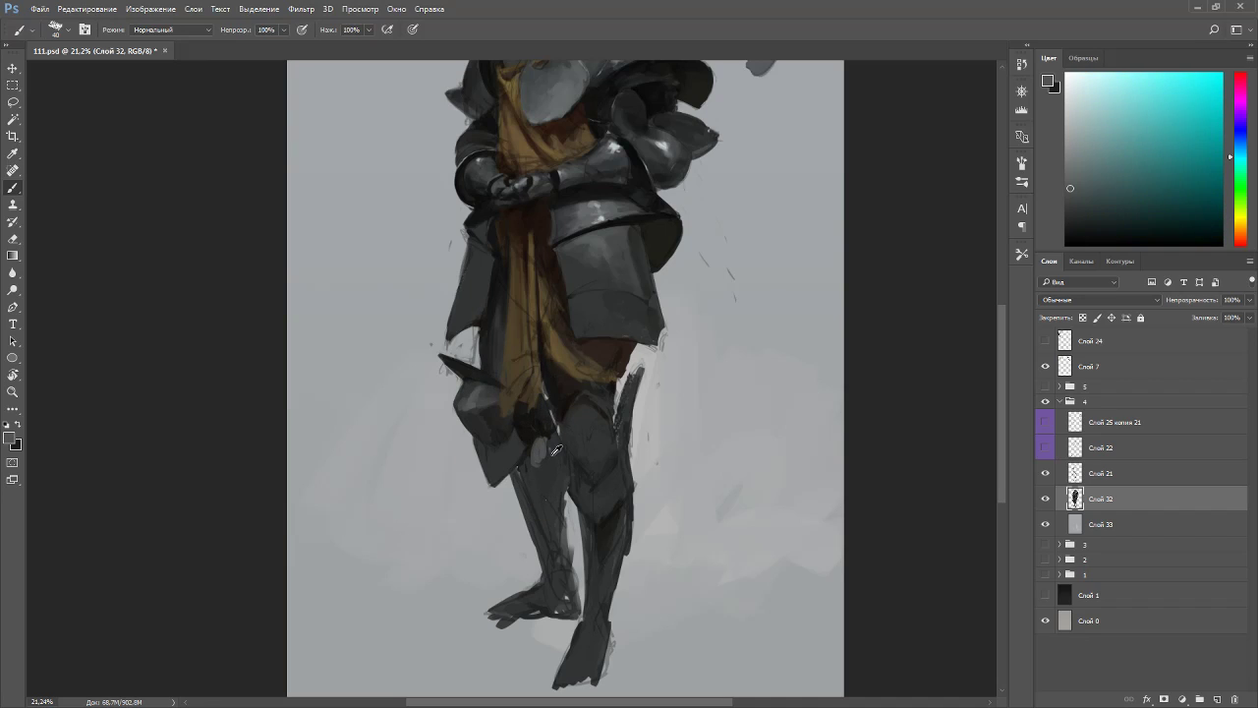
pyautogui.keyDown('alt'); pyautogui.click(526, 464); pyautogui.keyUp('alt')
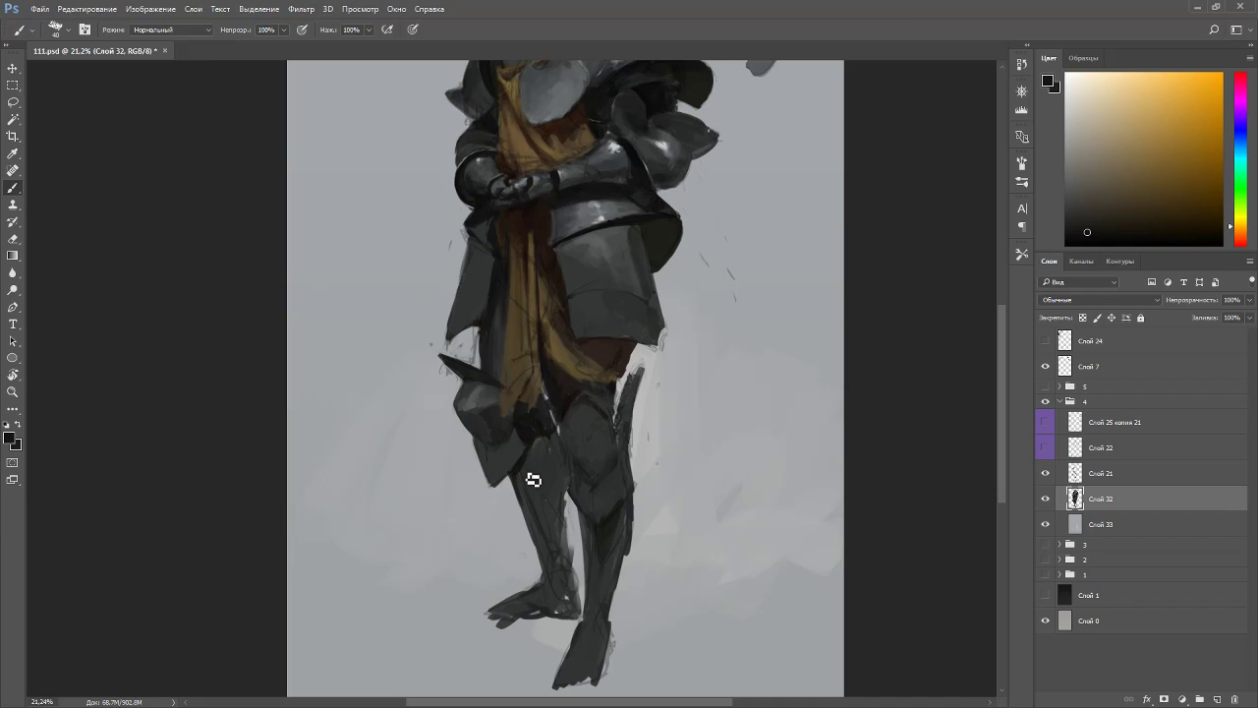
pyautogui.press('[')
pyautogui.press('[')
pyautogui.press(']')
# - Hide the sketch layer Слой 21, lasso the whole near leg and separate it onto its own layer
pyautogui.moveTo(675, 414)
pyautogui.mouseDown()
pyautogui.moveTo(682, 429)
pyautogui.moveTo(685, 384)
pyautogui.moveTo(694, 395)
pyautogui.mouseUp()
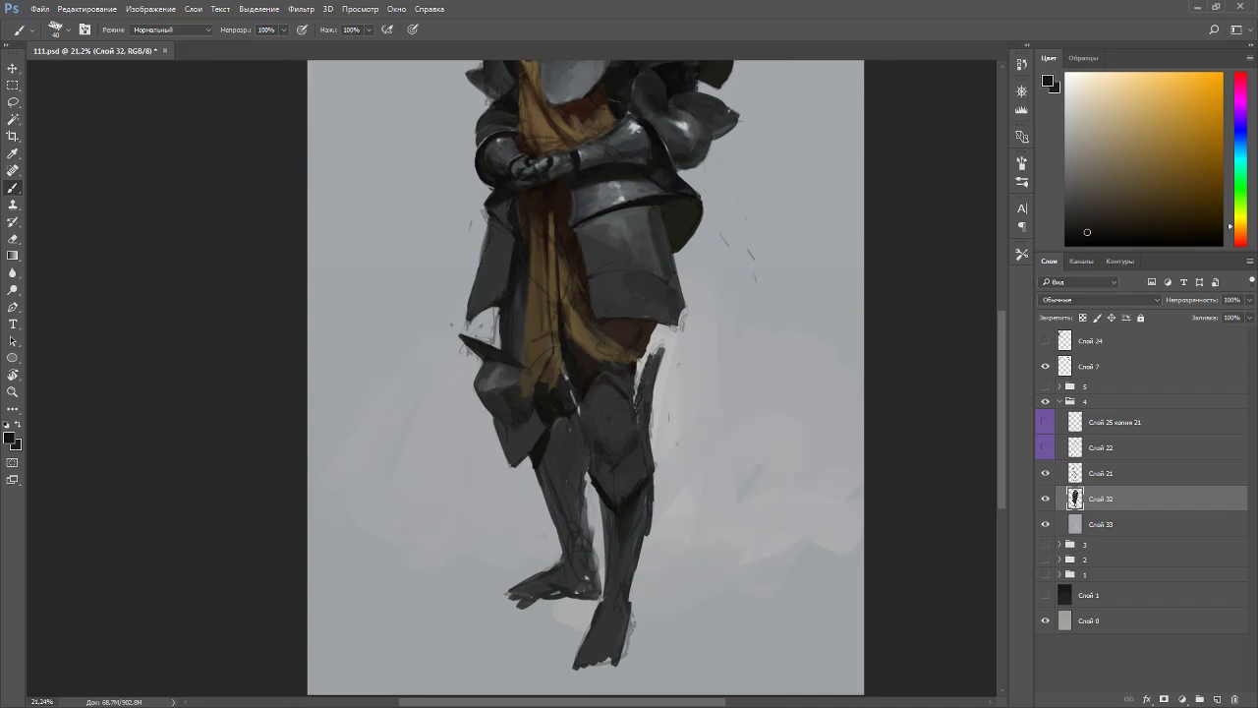
pyautogui.press('l')
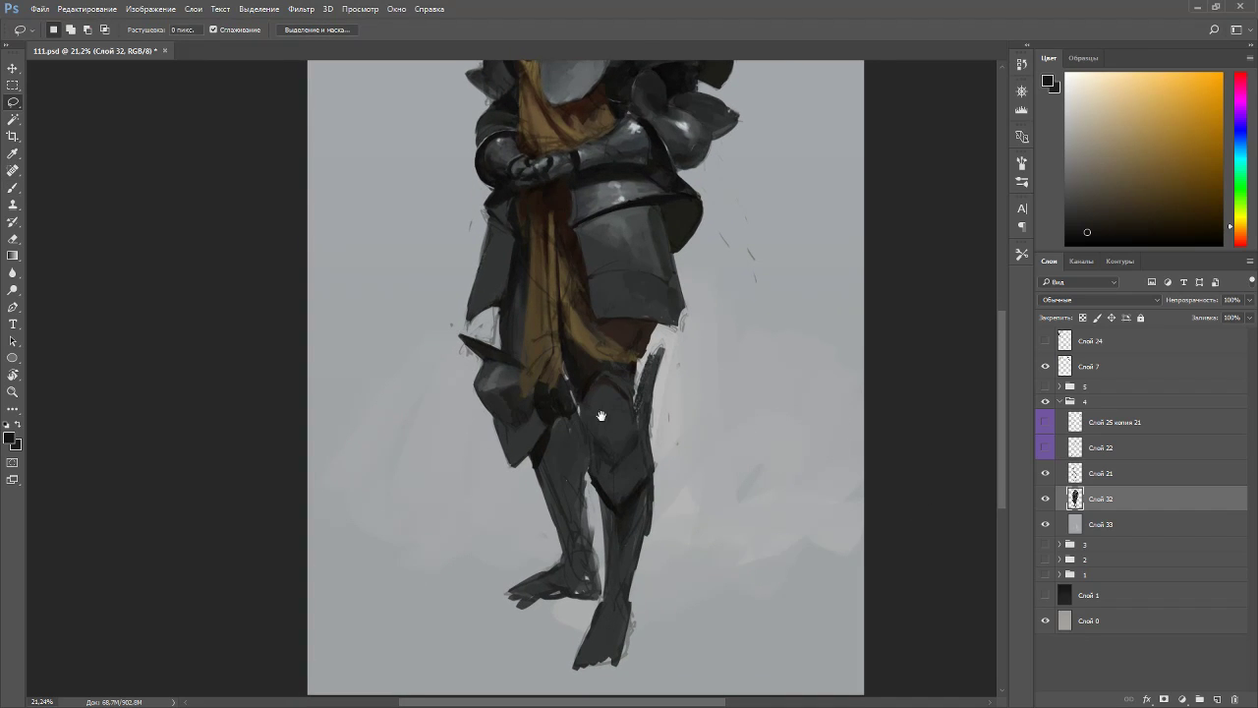
pyautogui.moveTo(595, 434); pyautogui.dragTo(590, 421)
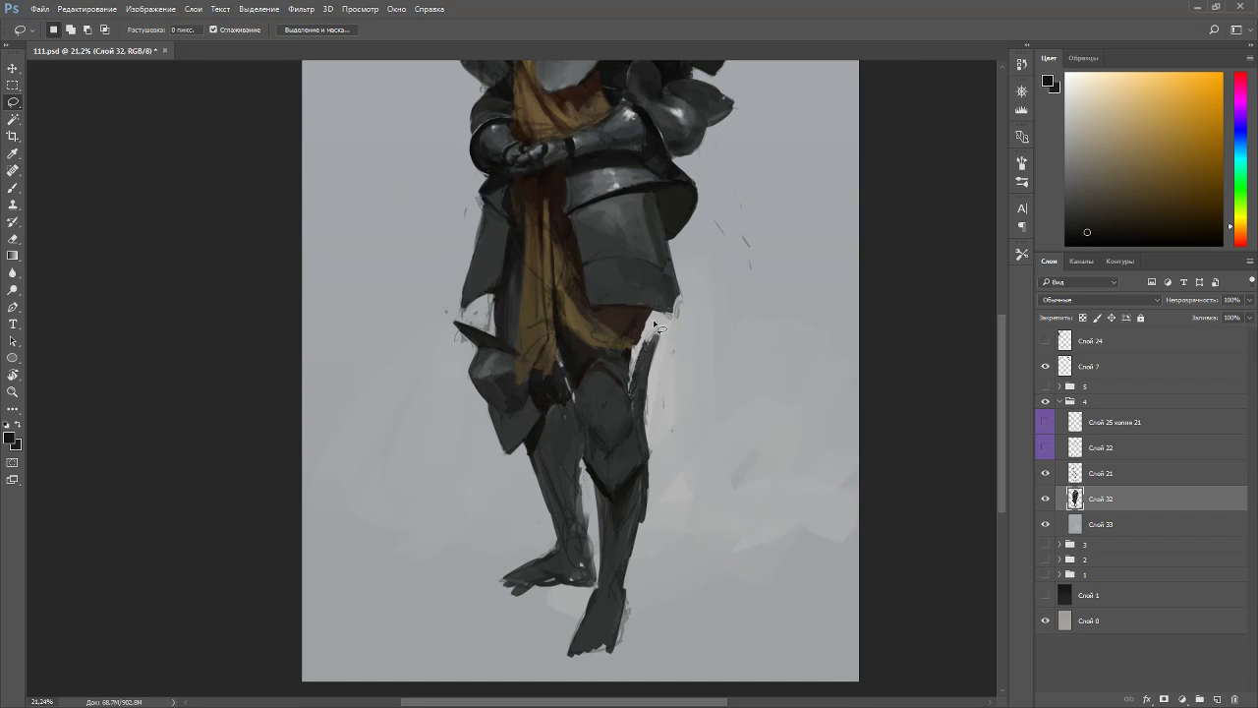
pyautogui.click(1045, 472)
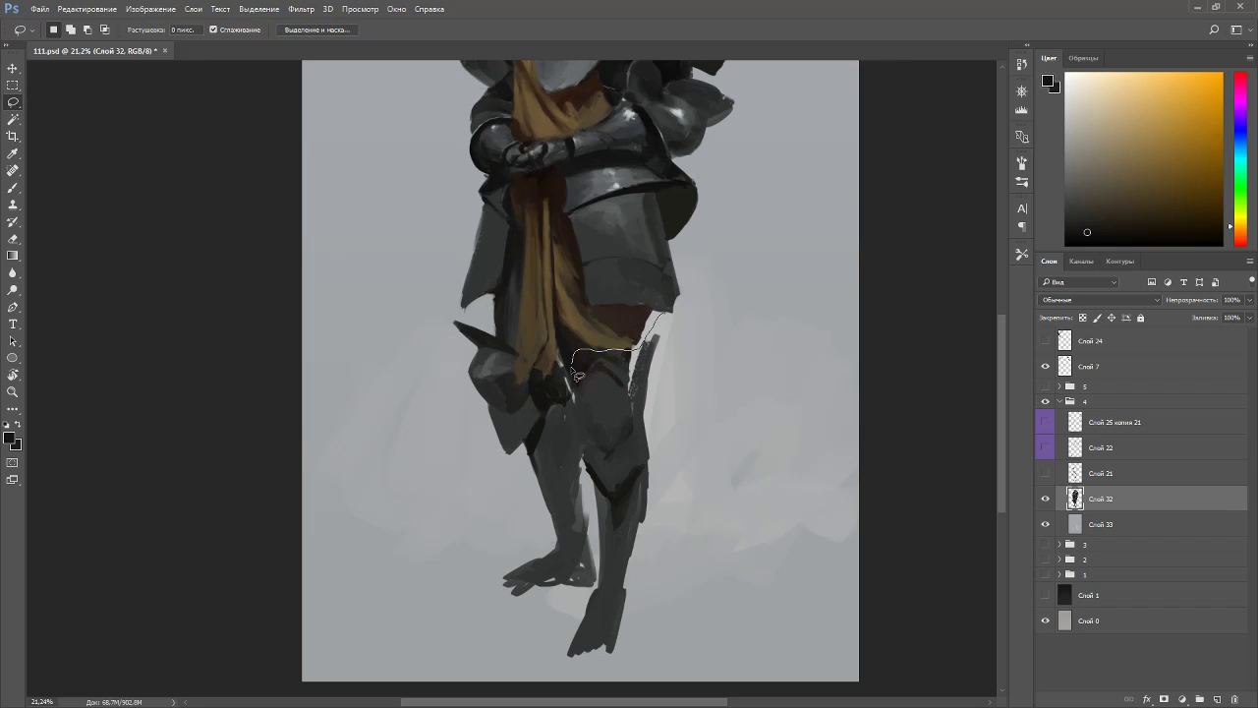
pyautogui.moveTo(578, 418); pyautogui.dragTo(588, 490)
pyautogui.moveTo(594, 600)
pyautogui.mouseDown()
pyautogui.moveTo(589, 677)
pyautogui.moveTo(698, 432)
pyautogui.moveTo(675, 323)
pyautogui.mouseUp()
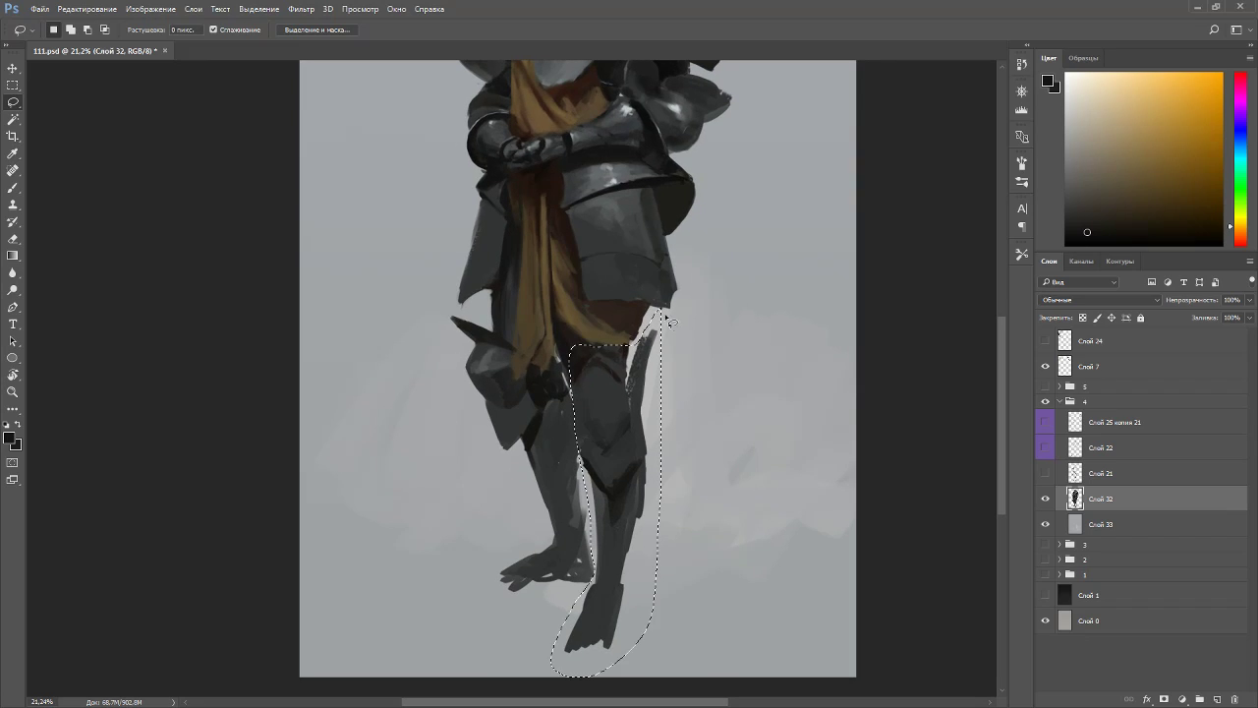
pyautogui.hotkey('ctrl', 'j')
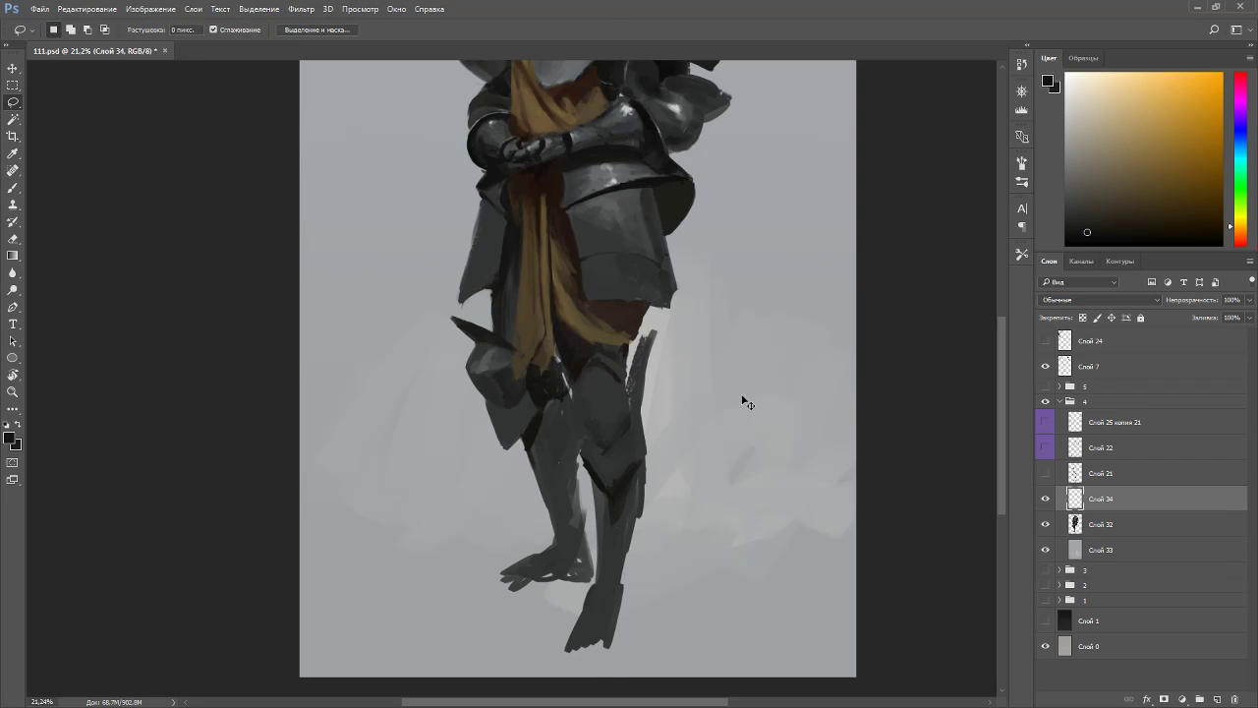
# - Rotate the separated near leg by about -3.4° and shift it slightly away from the far leg
pyautogui.hotkey('ctrl', 't')
pyautogui.moveTo(786, 335); pyautogui.dragTo(777, 323)
pyautogui.moveTo(620, 437)
pyautogui.mouseDown()
pyautogui.moveTo(631, 441)
pyautogui.moveTo(630, 428)
pyautogui.mouseUp()
pyautogui.scroll(-3, 630, 428)
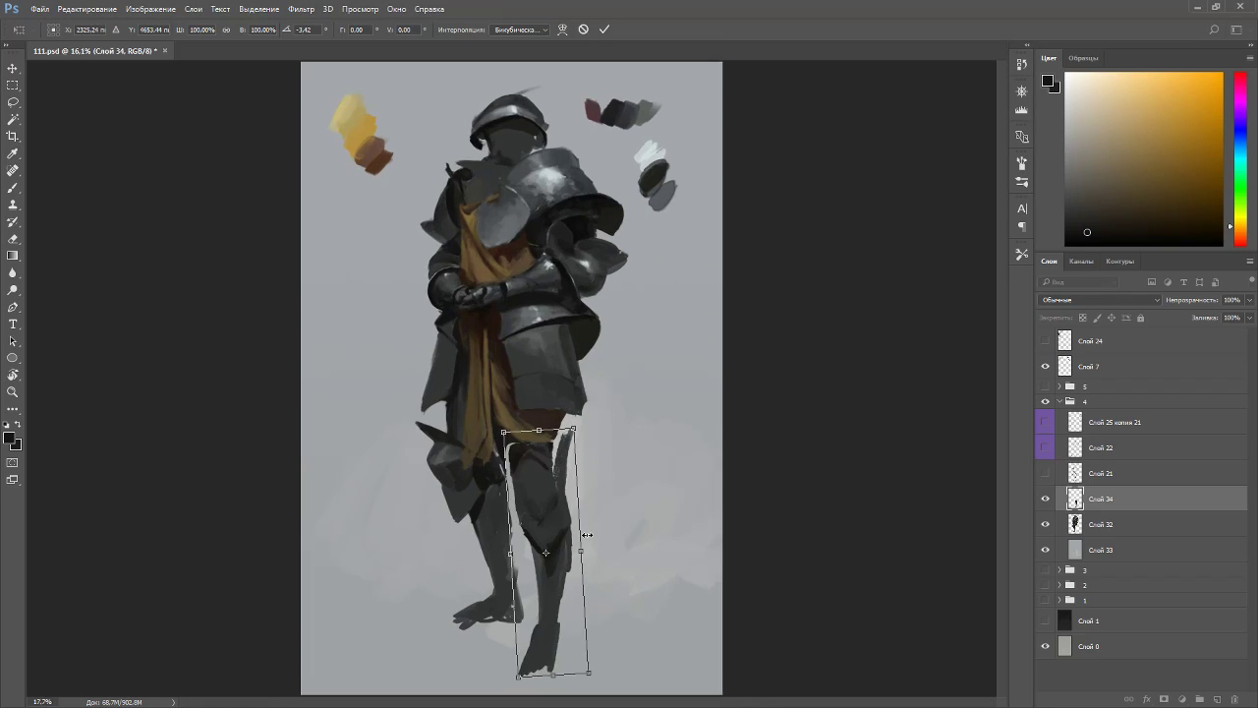
pyautogui.scroll(3, 610, 423)
pyautogui.scroll(-1, 575, 407)
pyautogui.press('Return')
# - Blend the near thigh into the cloth with sampled dark brown and merge the leg layer down into Слой 32
pyautogui.press('b')
pyautogui.moveTo(509, 427)
pyautogui.mouseDown()
pyautogui.moveTo(543, 359)
pyautogui.moveTo(594, 348)
pyautogui.mouseUp()
pyautogui.keyDown('alt'); pyautogui.click(535, 355); pyautogui.keyUp('alt')
pyautogui.keyDown('alt'); pyautogui.click(585, 330); pyautogui.keyUp('alt')
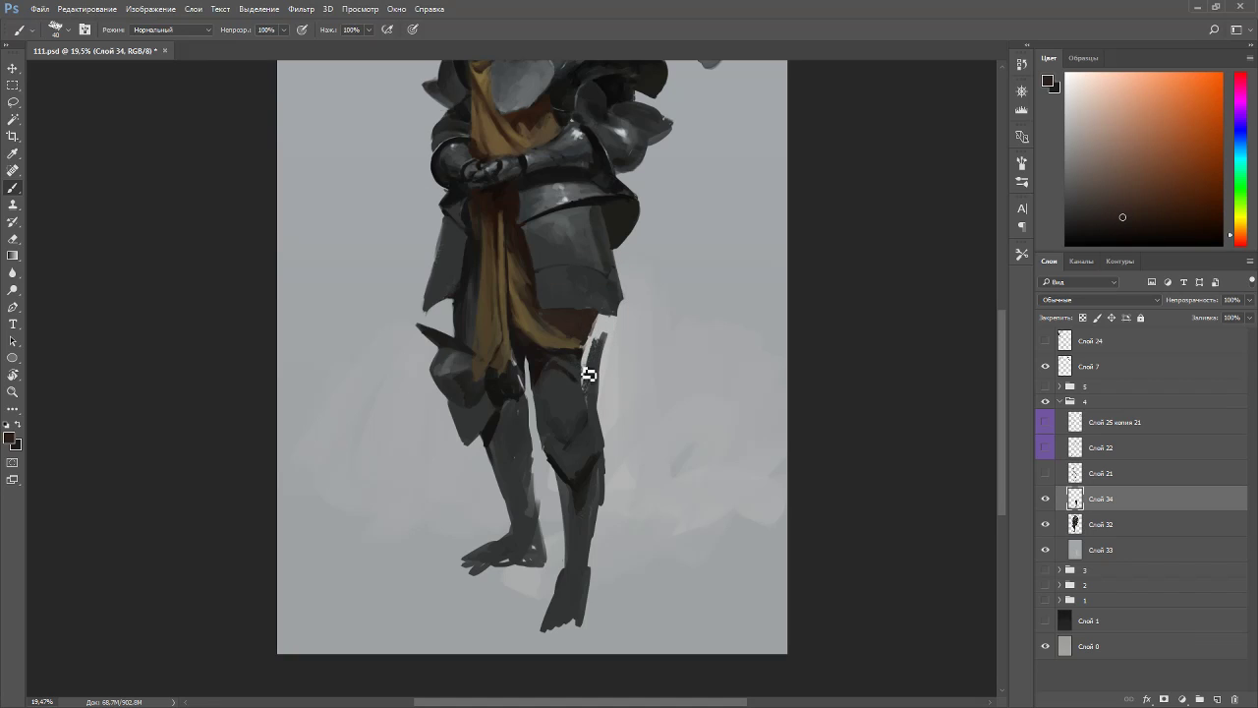
pyautogui.keyDown('alt'); pyautogui.click(518, 360); pyautogui.keyUp('alt')
pyautogui.press('e')
pyautogui.press('Delete')
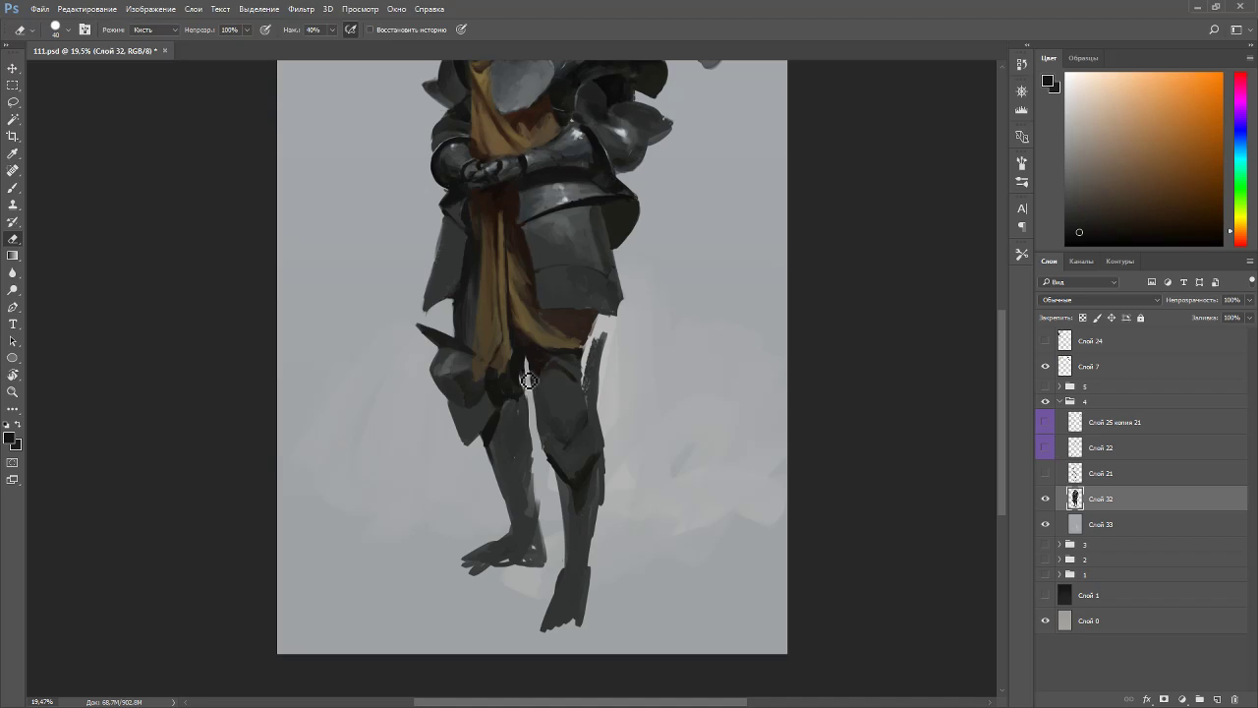
# - Erase stray paint between the legs and redraw the inner edge of the near thigh and knee with sampled dark tones
pyautogui.moveTo(531, 383)
pyautogui.mouseDown()
pyautogui.moveTo(526, 349)
pyautogui.moveTo(554, 448)
pyautogui.mouseUp()
pyautogui.press('b')
pyautogui.keyDown('alt'); pyautogui.click(536, 350); pyautogui.keyUp('alt')
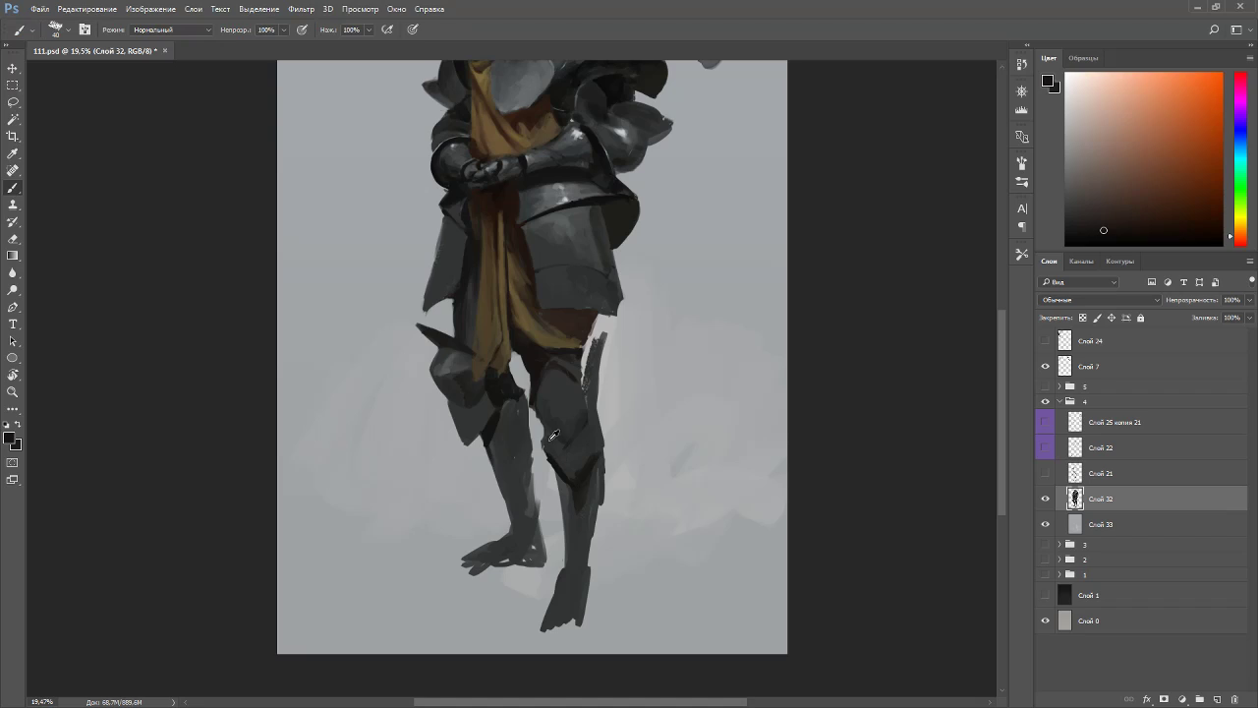
pyautogui.keyDown('alt'); pyautogui.click(550, 450); pyautogui.keyUp('alt')
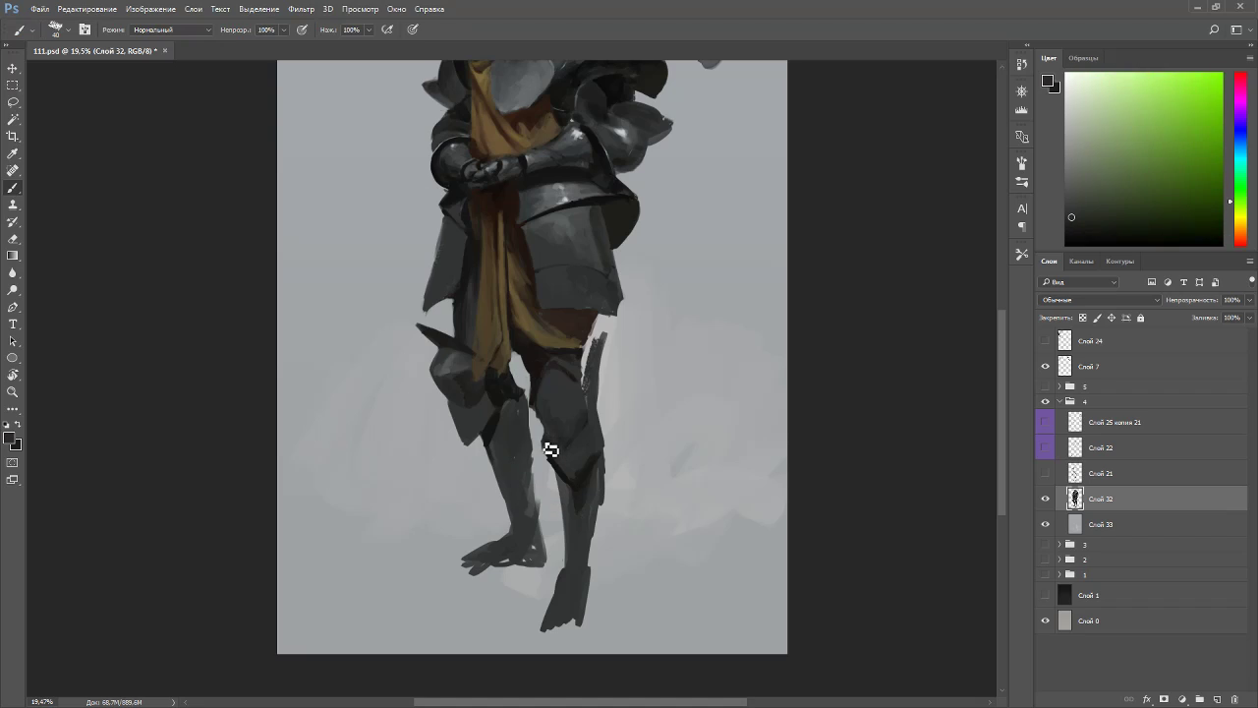
# - Define the planes of the far knee guard's lower flap with sampled near-black shadows and lighter grey strokes
pyautogui.keyDown('alt'); pyautogui.click(488, 387); pyautogui.keyUp('alt')
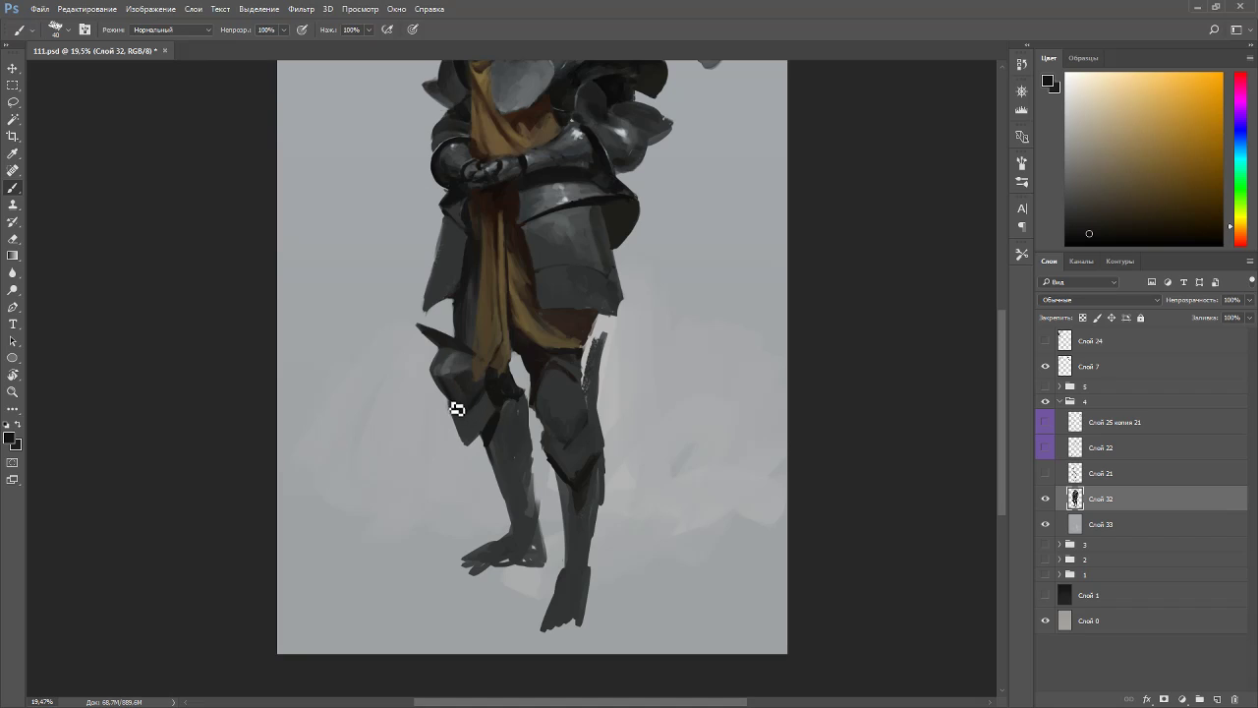
pyautogui.keyDown('alt'); pyautogui.click(452, 361); pyautogui.keyUp('alt')
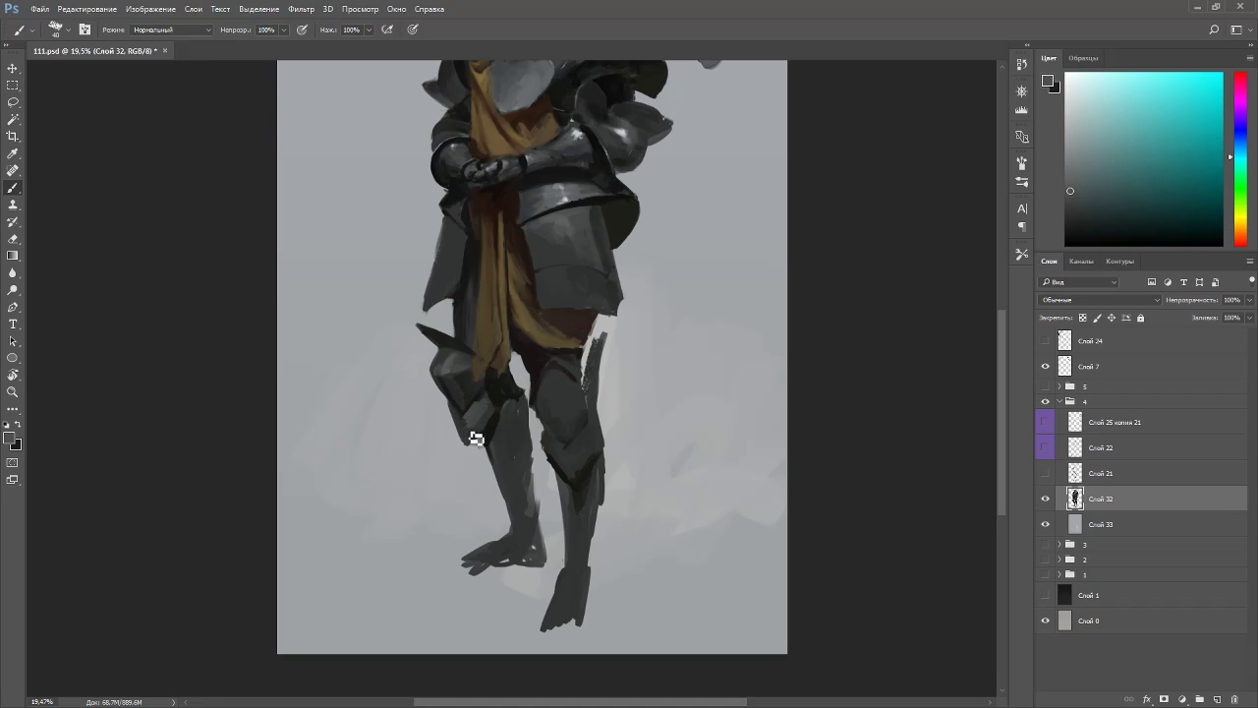
pyautogui.keyDown('alt'); pyautogui.click(489, 392); pyautogui.keyUp('alt')
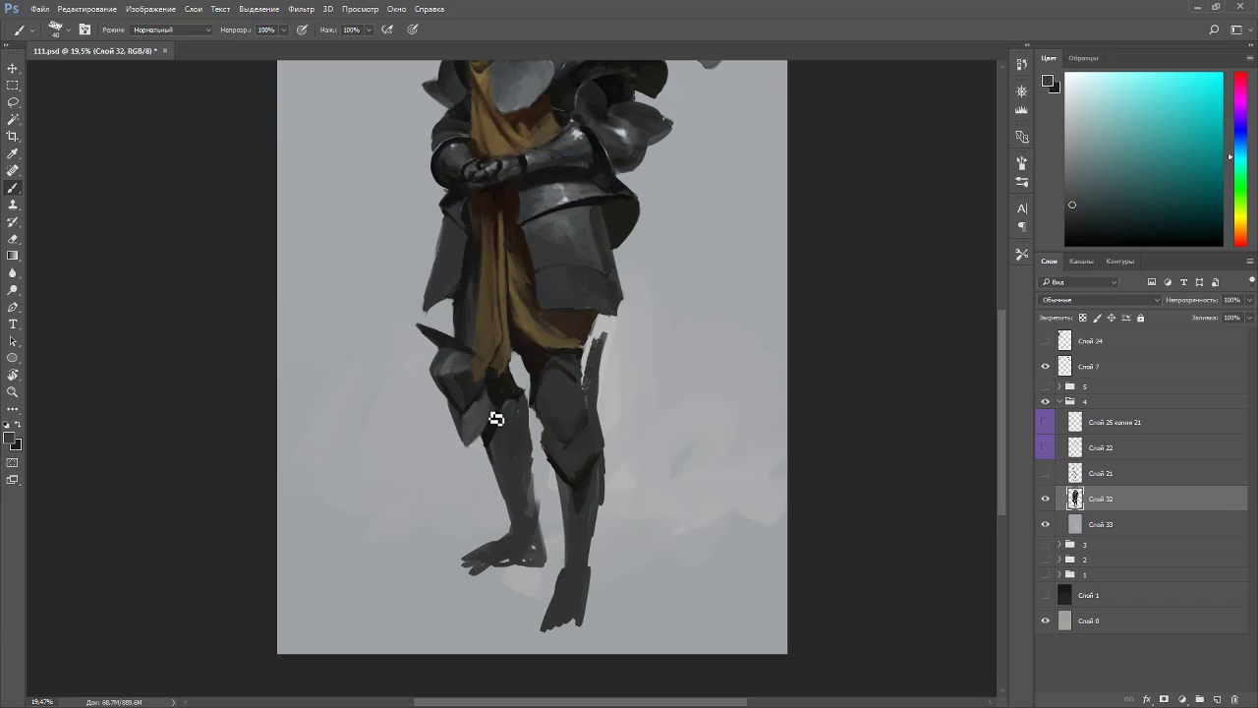
pyautogui.keyDown('alt'); pyautogui.click(455, 382); pyautogui.keyUp('alt')
pyautogui.keyDown('alt'); pyautogui.click(458, 381); pyautogui.keyUp('alt')
# - Add a light grey highlight sampled from the waist armour to the far knee guard and erase along its outer edge
pyautogui.keyDown('alt'); pyautogui.click(555, 197); pyautogui.keyUp('alt')
pyautogui.click(451, 374)
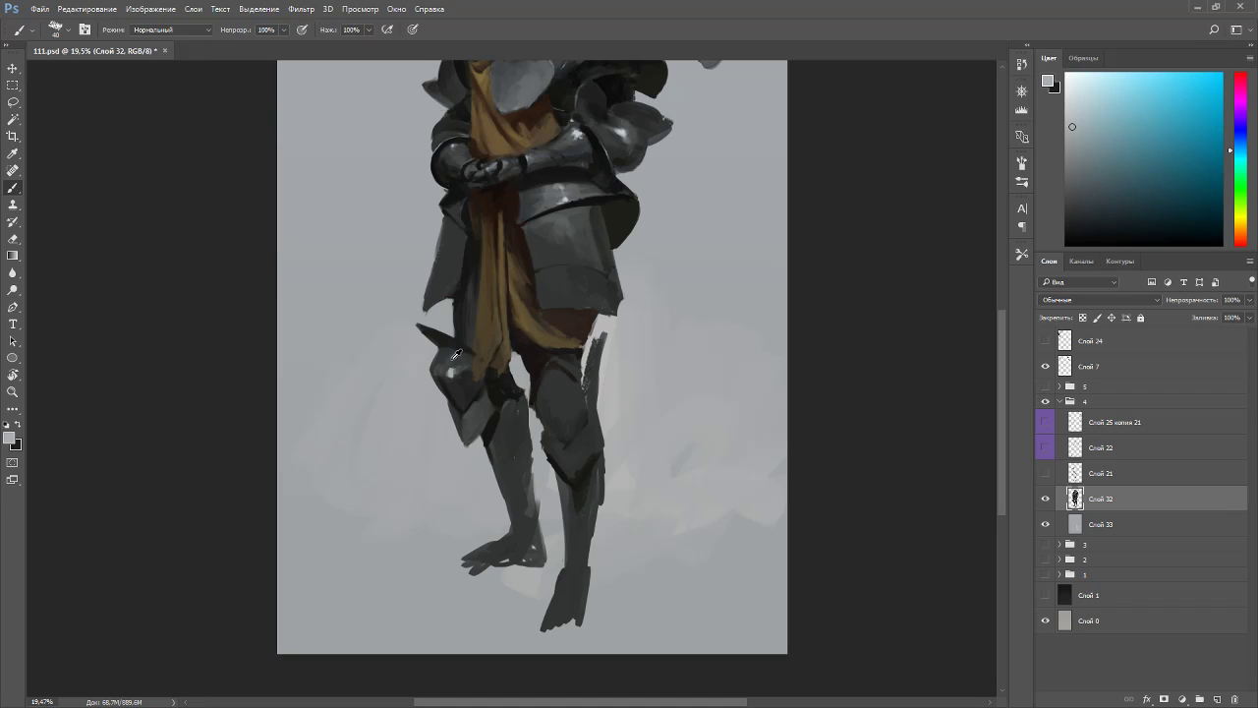
pyautogui.press('e')
pyautogui.moveTo(445, 359); pyautogui.dragTo(436, 378)
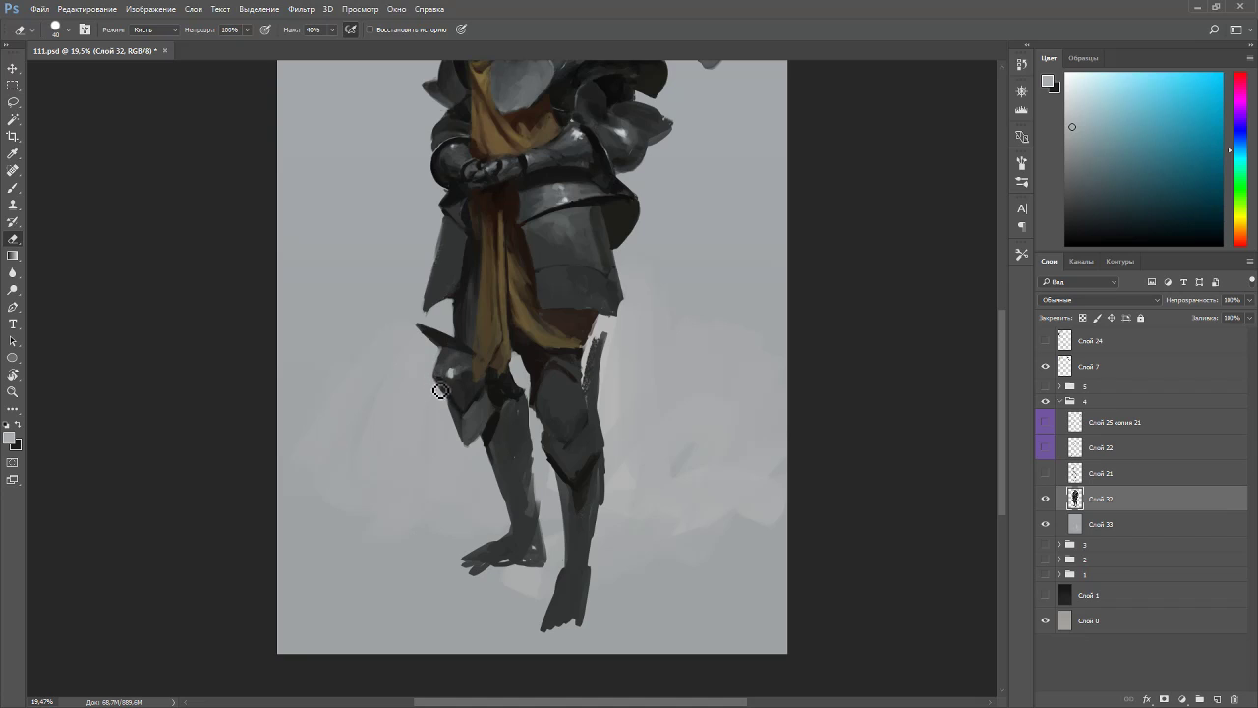
# - Darken the near thigh just above the knee plate with near-black sampled from the far knee's pointed plate
pyautogui.press('space')
pyautogui.moveTo(630, 323)
pyautogui.mouseDown()
pyautogui.moveTo(682, 536)
pyautogui.moveTo(668, 462)
pyautogui.mouseUp()
pyautogui.press('Escape')
pyautogui.press('b')
pyautogui.keyDown('alt'); pyautogui.click(436, 338); pyautogui.keyUp('alt')
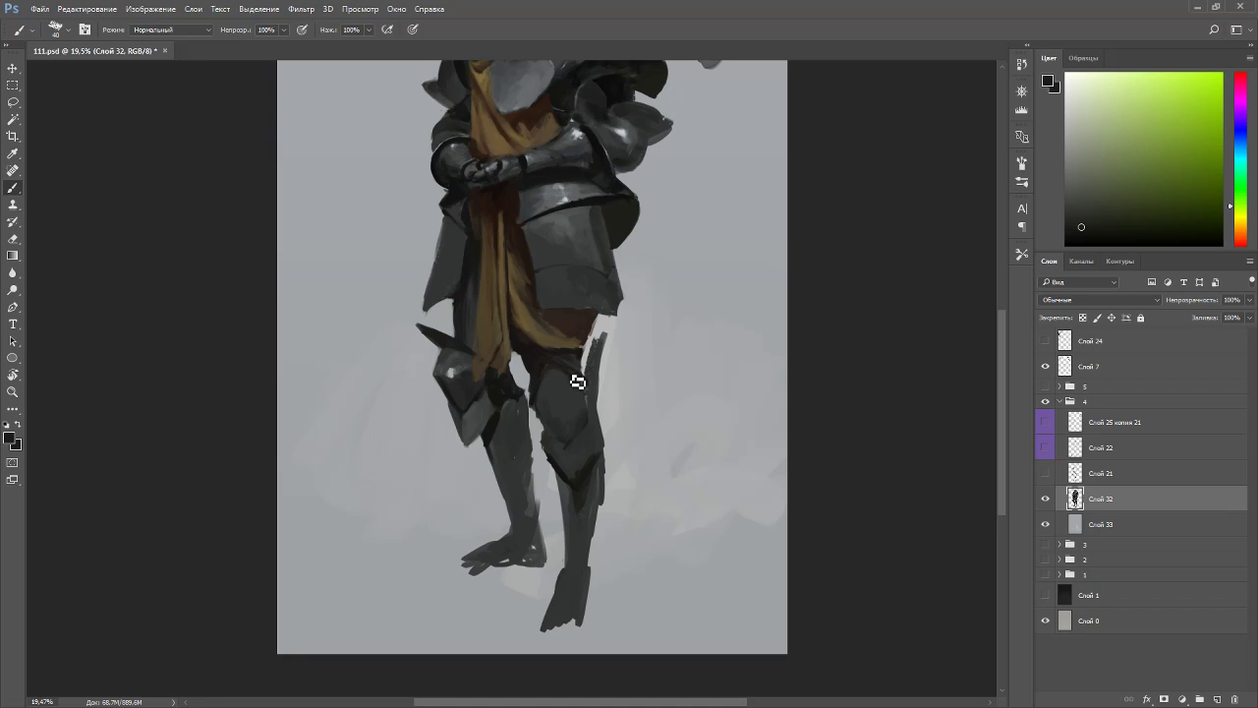
# - Paint a curved light grey rim along the near knee plate's top edge with a size 20 brush and refine it with sampled dark
pyautogui.press('r')
pyautogui.moveTo(599, 416); pyautogui.dragTo(567, 445)
pyautogui.press('b')
pyautogui.keyDown('alt'); pyautogui.click(693, 305); pyautogui.keyUp('alt')
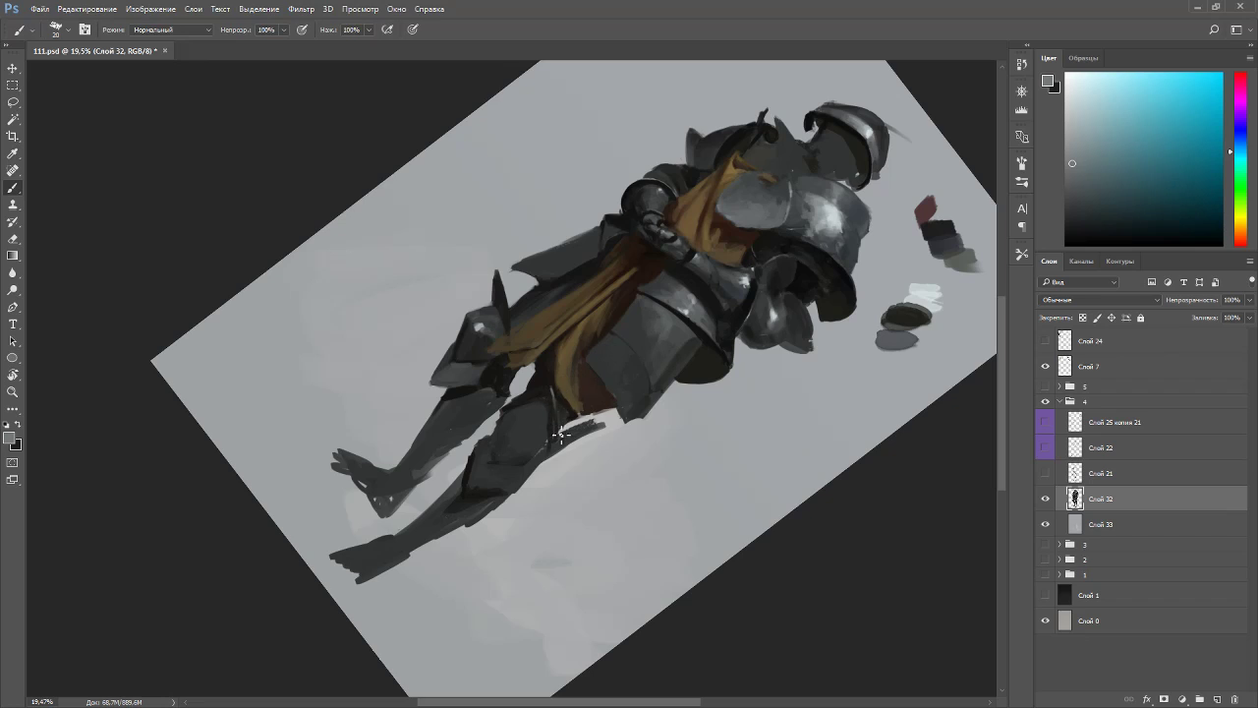
pyautogui.press('Escape')
pyautogui.press('r')
pyautogui.moveTo(663, 254)
pyautogui.mouseDown()
pyautogui.moveTo(421, 183)
pyautogui.moveTo(388, 201)
pyautogui.mouseUp()
pyautogui.press('b')
pyautogui.moveTo(382, 306); pyautogui.dragTo(491, 344)
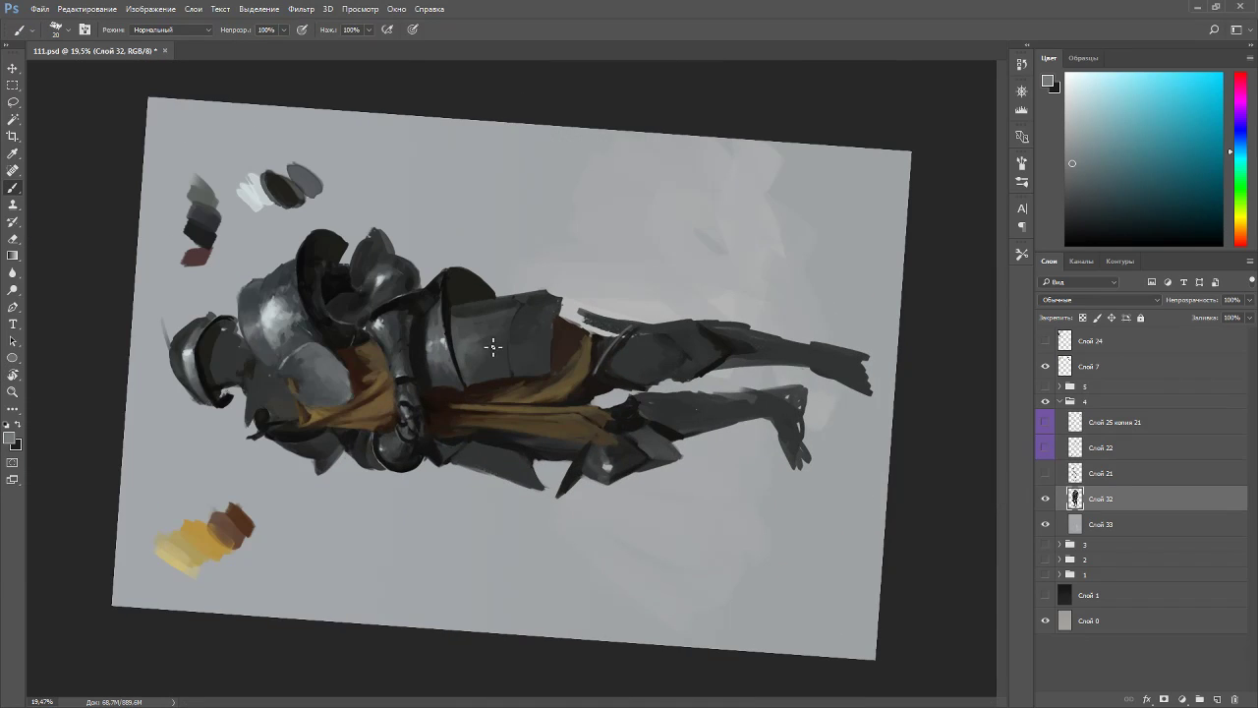
pyautogui.keyDown('alt'); pyautogui.click(610, 369); pyautogui.keyUp('alt')
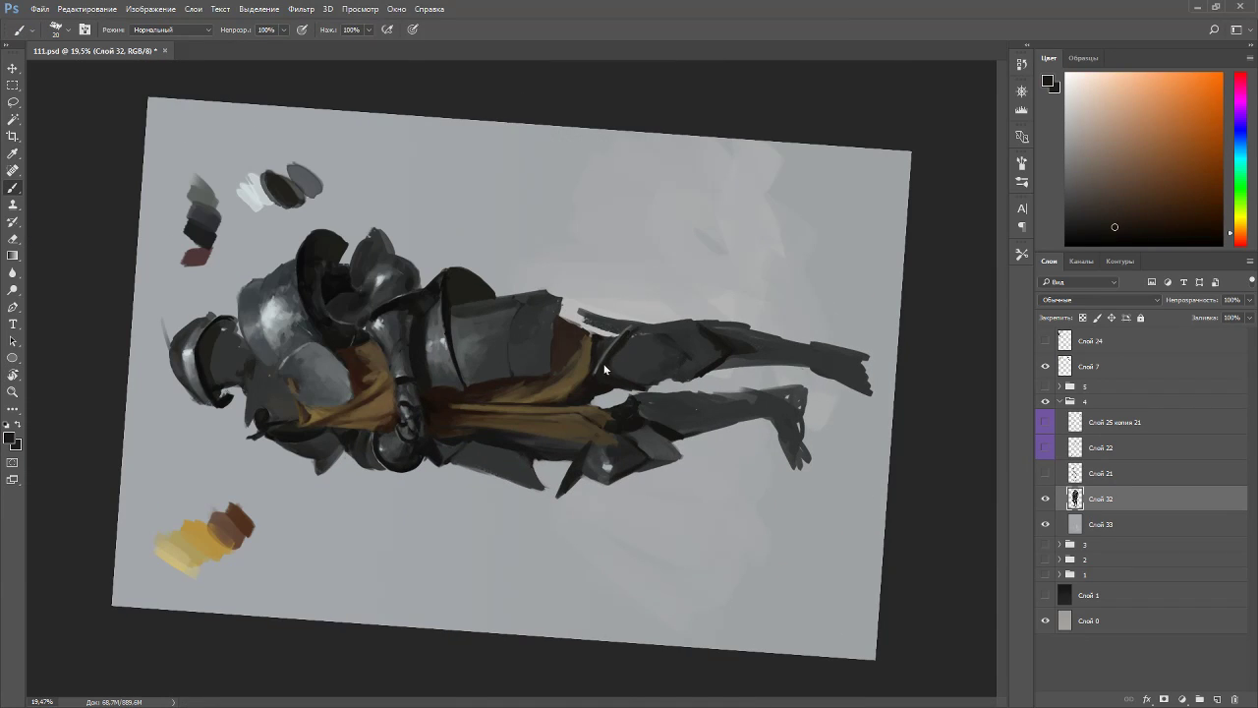
pyautogui.press('Escape')
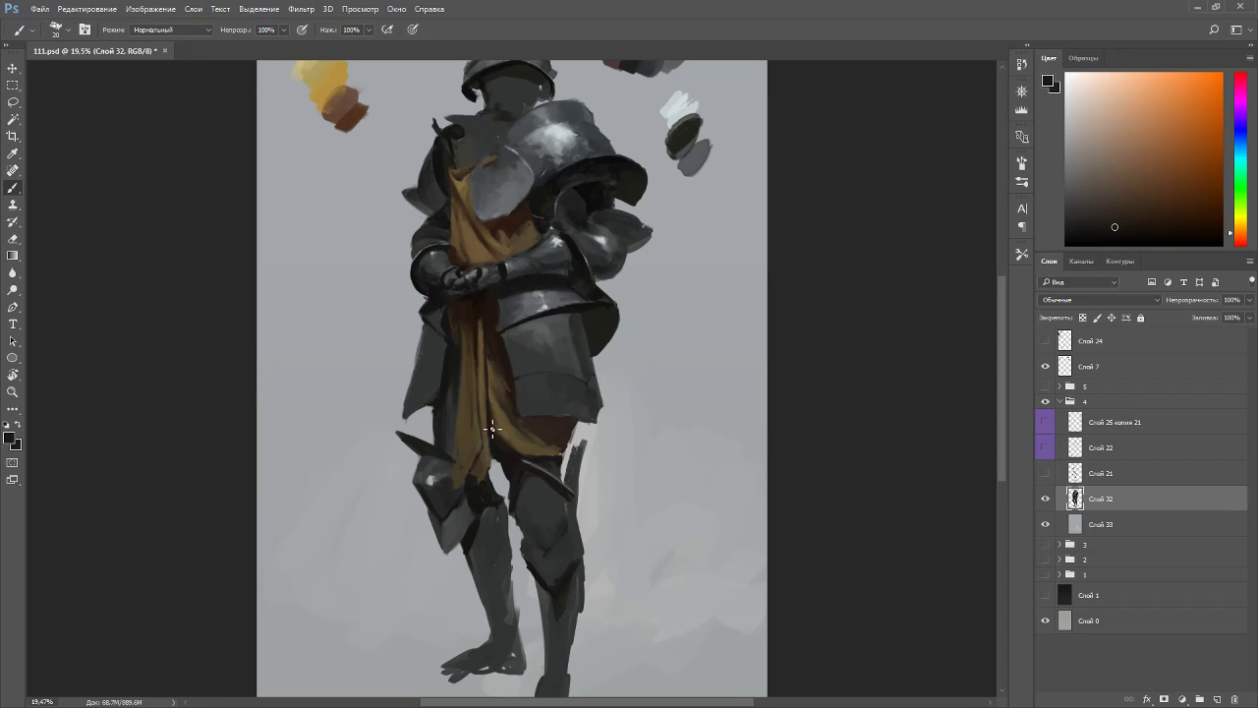
# - Shape the near knee's inner edge with sampled near-black and erase along the gap between the legs
pyautogui.keyDown('alt'); pyautogui.click(527, 469); pyautogui.keyUp('alt')
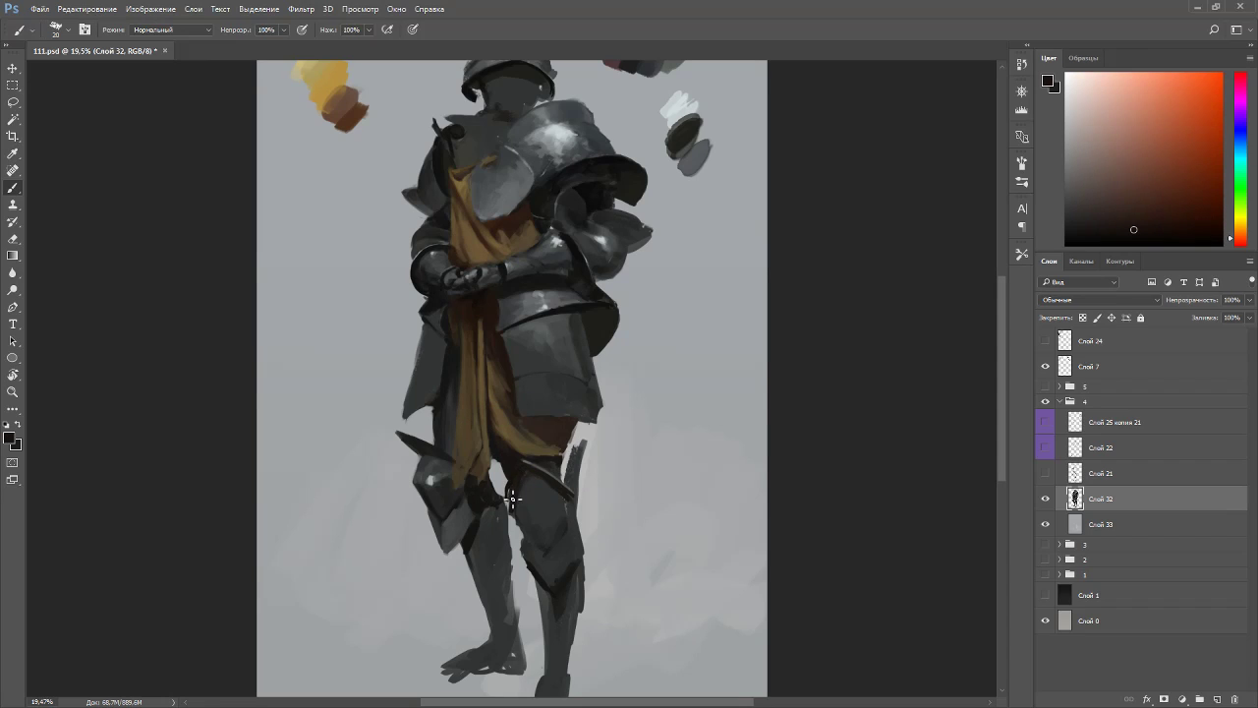
pyautogui.press('e')
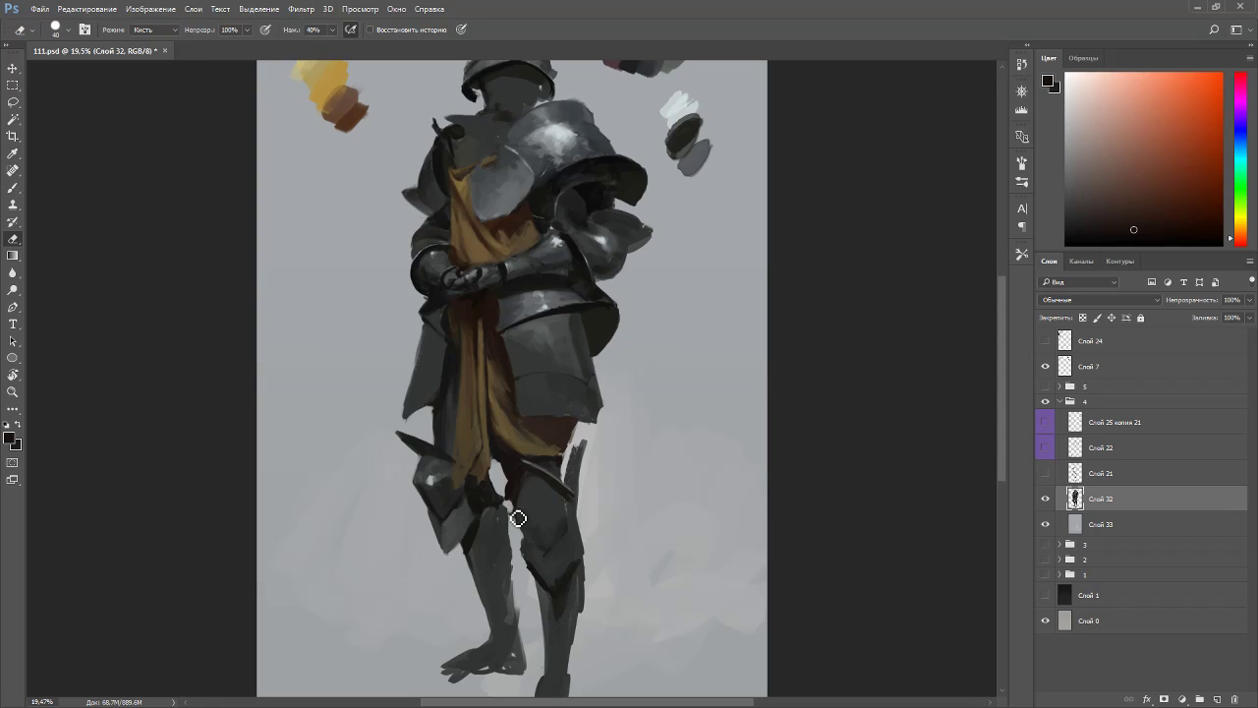
pyautogui.press('b')
pyautogui.keyDown('alt'); pyautogui.click(527, 464); pyautogui.keyUp('alt')
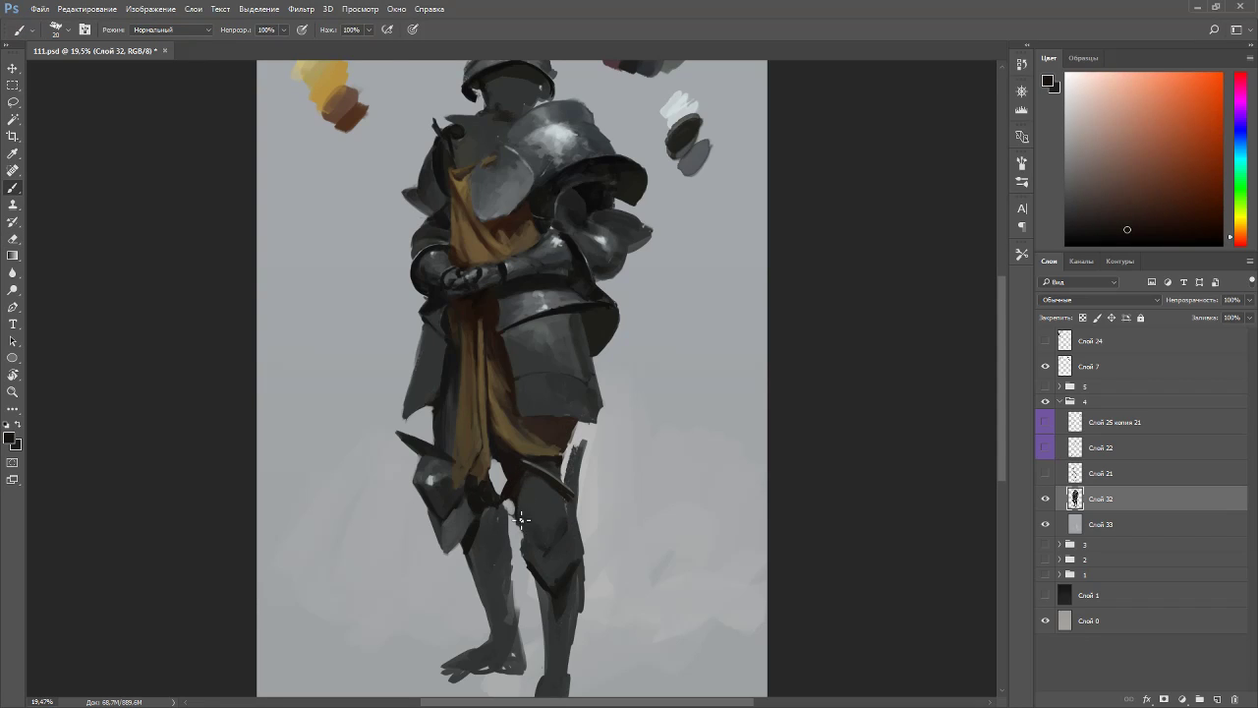
pyautogui.press('e')
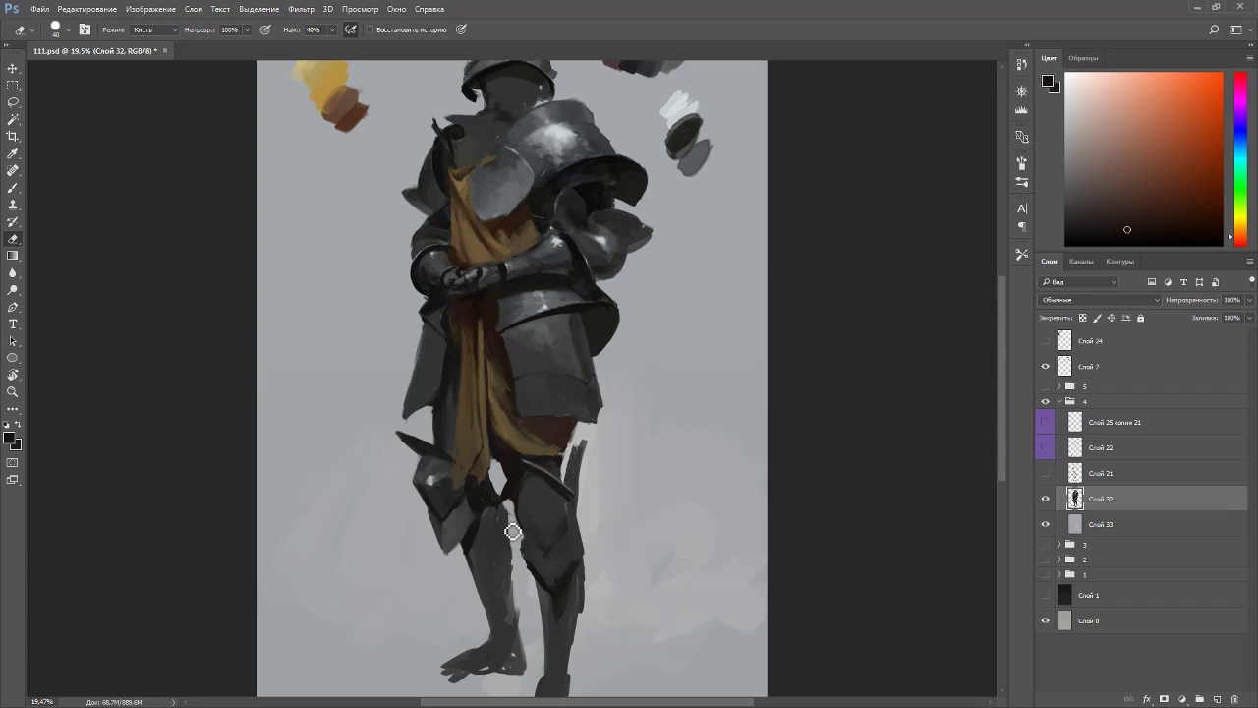
# - Define the near knee guard's lower flap with sampled dark grey and near-black using a size 35 brush
pyautogui.press('b')
pyautogui.keyDown('alt'); pyautogui.click(536, 554); pyautogui.keyUp('alt')
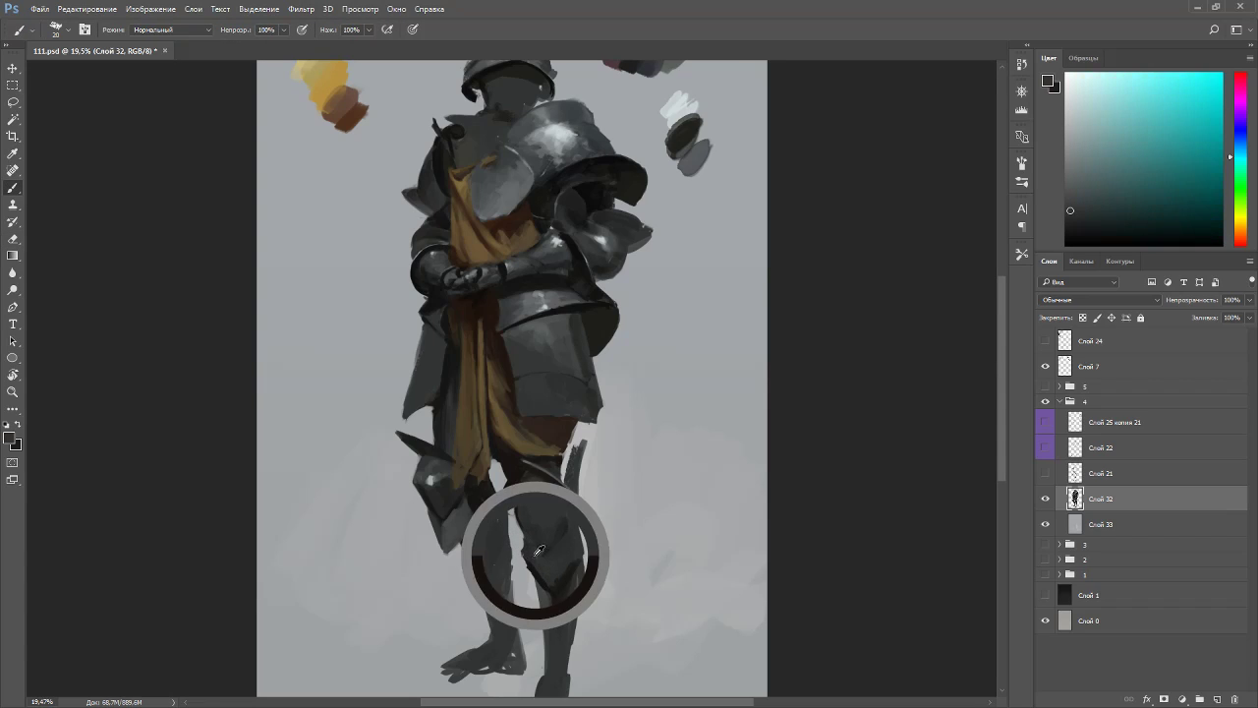
pyautogui.keyDown('alt'); pyautogui.click(550, 576); pyautogui.keyUp('alt')
pyautogui.press('[')
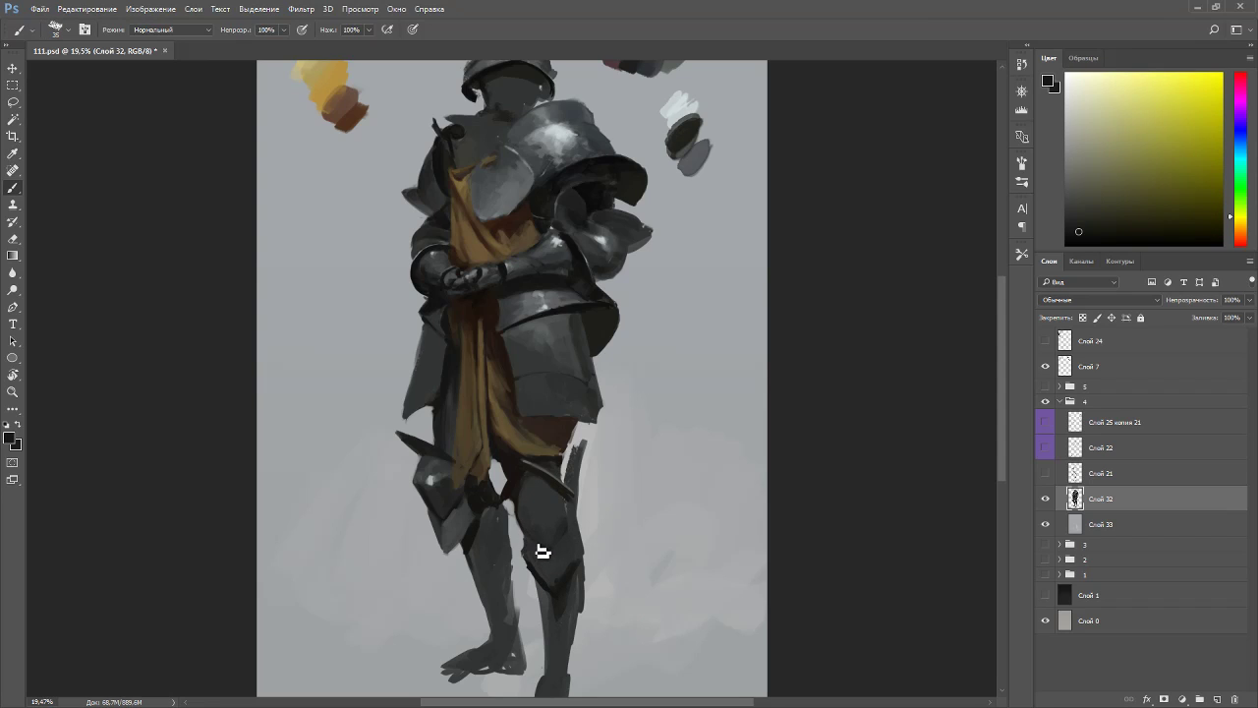
pyautogui.moveTo(567, 537); pyautogui.dragTo(580, 507)
# - Refine the near knee plate's outer edge with sampled near-black on a rotated canvas, and reset the rotation
pyautogui.press('r')
pyautogui.moveTo(699, 335)
pyautogui.mouseDown()
pyautogui.moveTo(694, 320)
pyautogui.moveTo(493, 218)
pyautogui.mouseUp()
pyautogui.press('b')
pyautogui.keyDown('alt'); pyautogui.click(619, 388); pyautogui.keyUp('alt')
pyautogui.keyDown('alt'); pyautogui.click(621, 383); pyautogui.keyUp('alt')
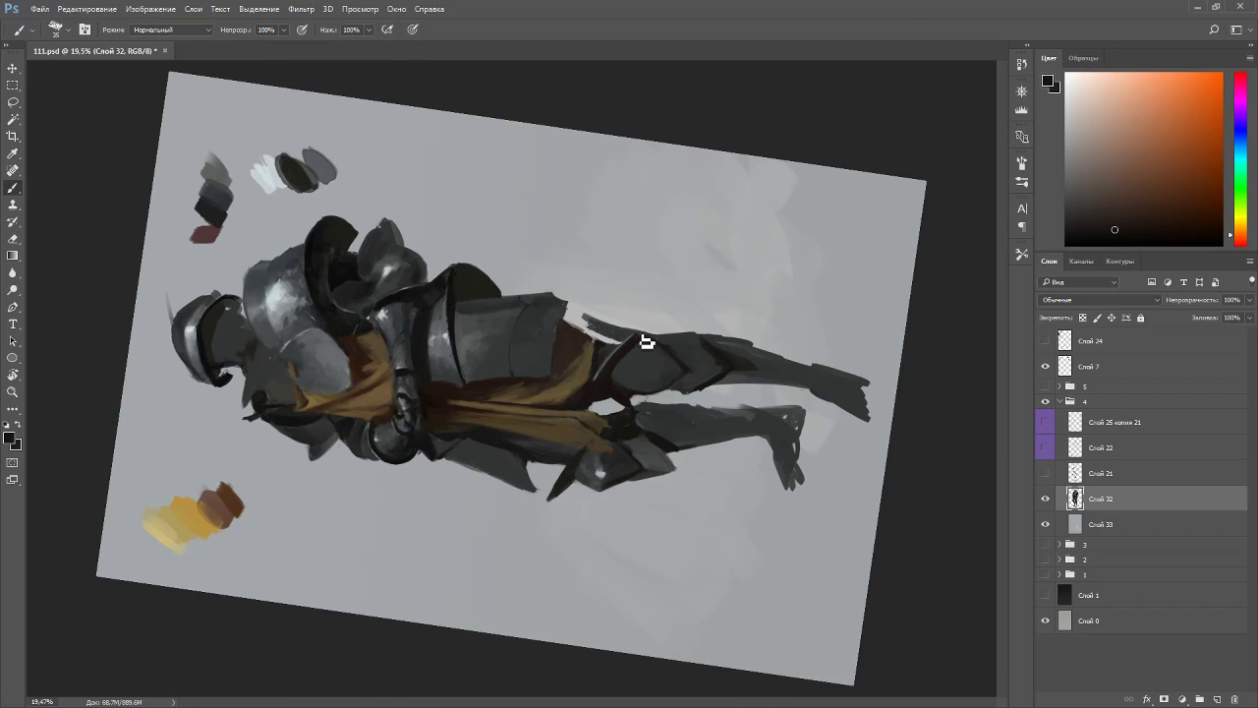
pyautogui.press('Escape')
# - Select the far knee guard with the Lasso, move it slightly inward and down, and deselect it
pyautogui.scroll(-3, 608, 364)
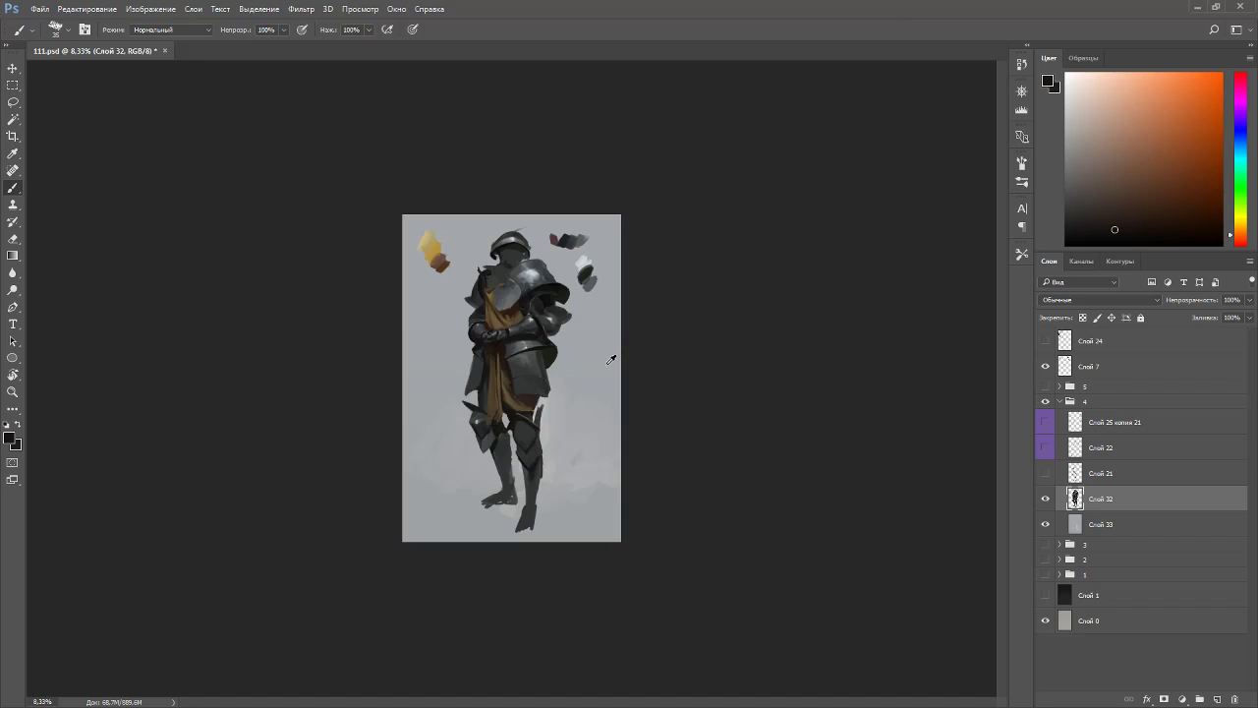
pyautogui.scroll(5, 570, 441)
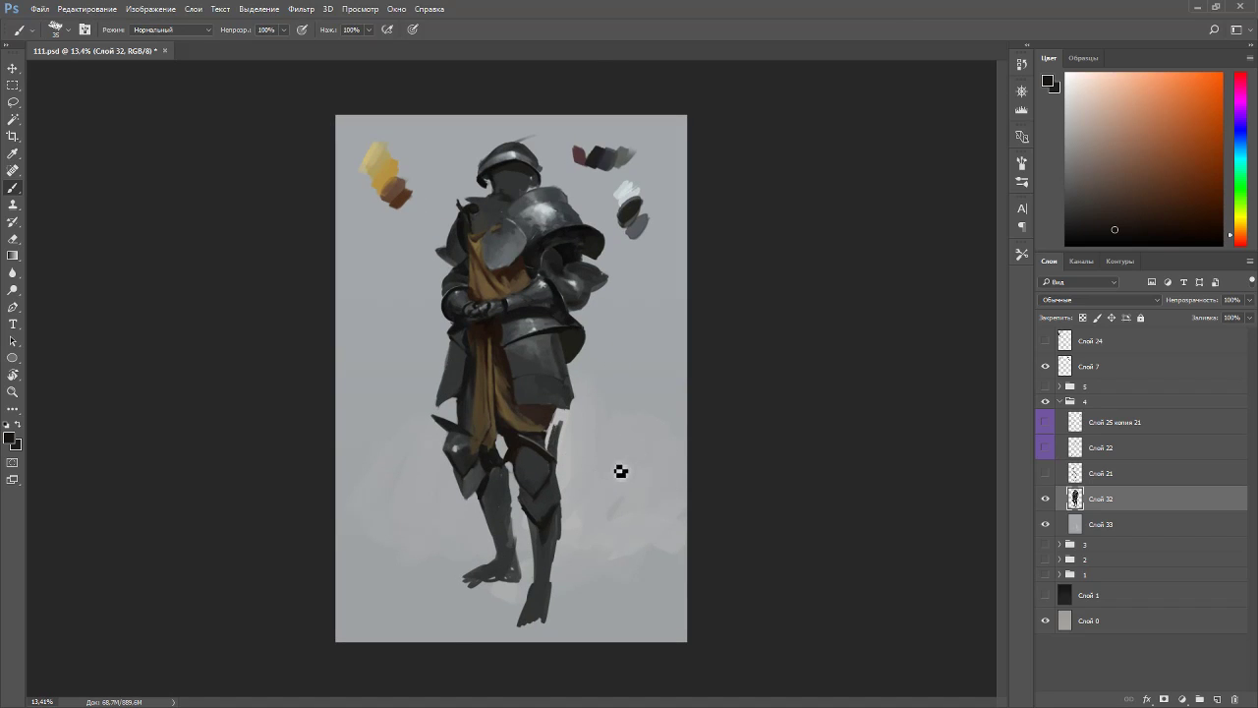
pyautogui.scroll(3, 589, 476)
pyautogui.moveTo(593, 500); pyautogui.dragTo(598, 381)
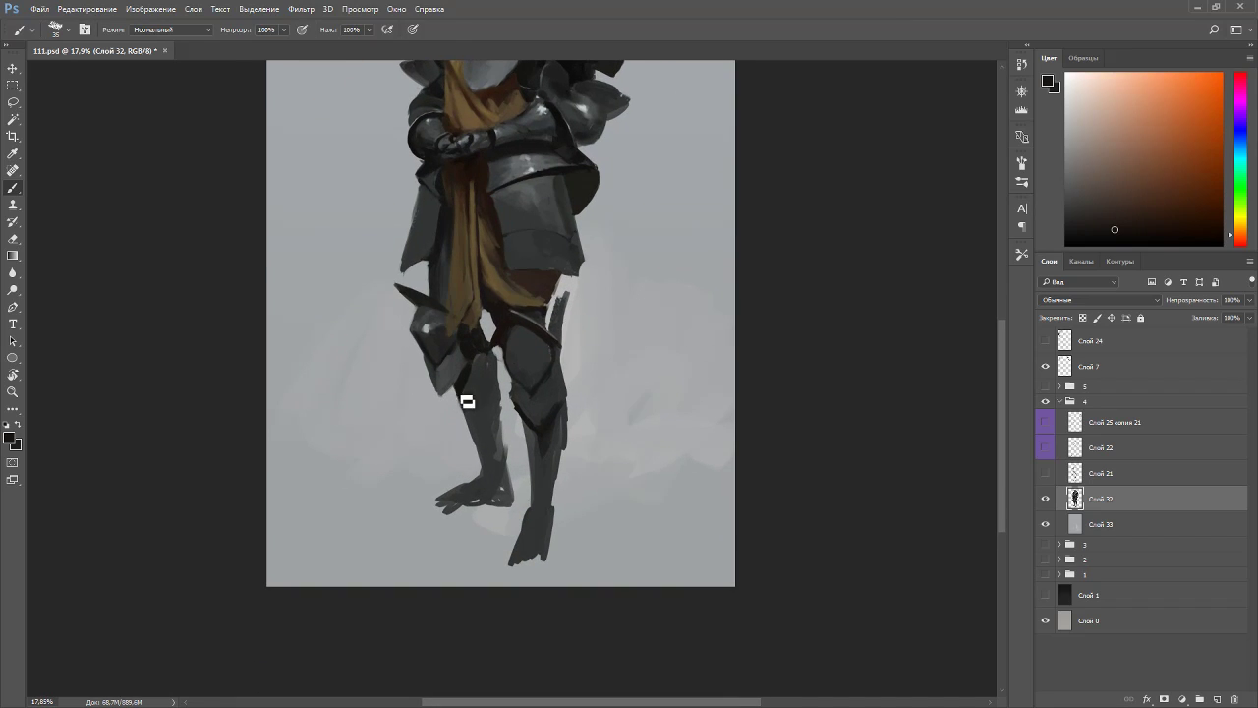
pyautogui.press('l')
pyautogui.moveTo(421, 414); pyautogui.dragTo(466, 382)
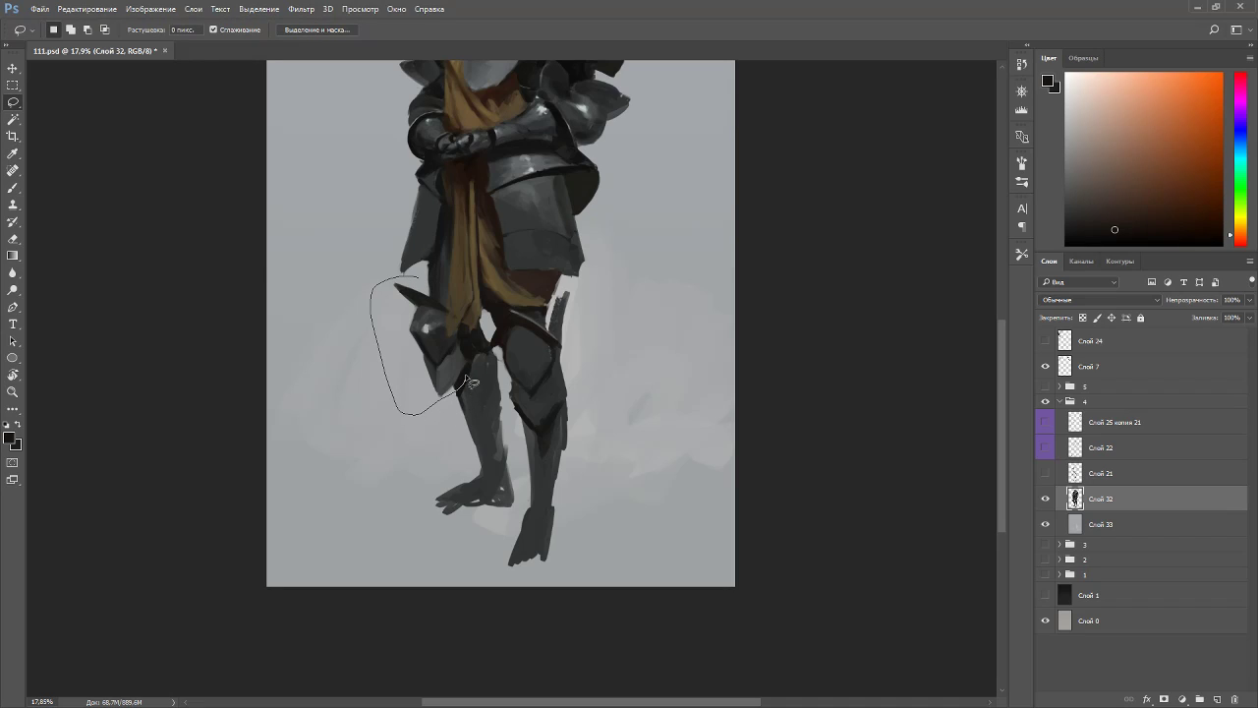
pyautogui.moveTo(445, 299); pyautogui.dragTo(448, 303)
pyautogui.press('v')
pyautogui.moveTo(454, 352); pyautogui.dragTo(463, 357)
pyautogui.hotkey('ctrl', 'd')
# - Repair the hanging cloth's lower end and the far thigh above the moved knee guard with sampled brown and near-black
pyautogui.press('b')
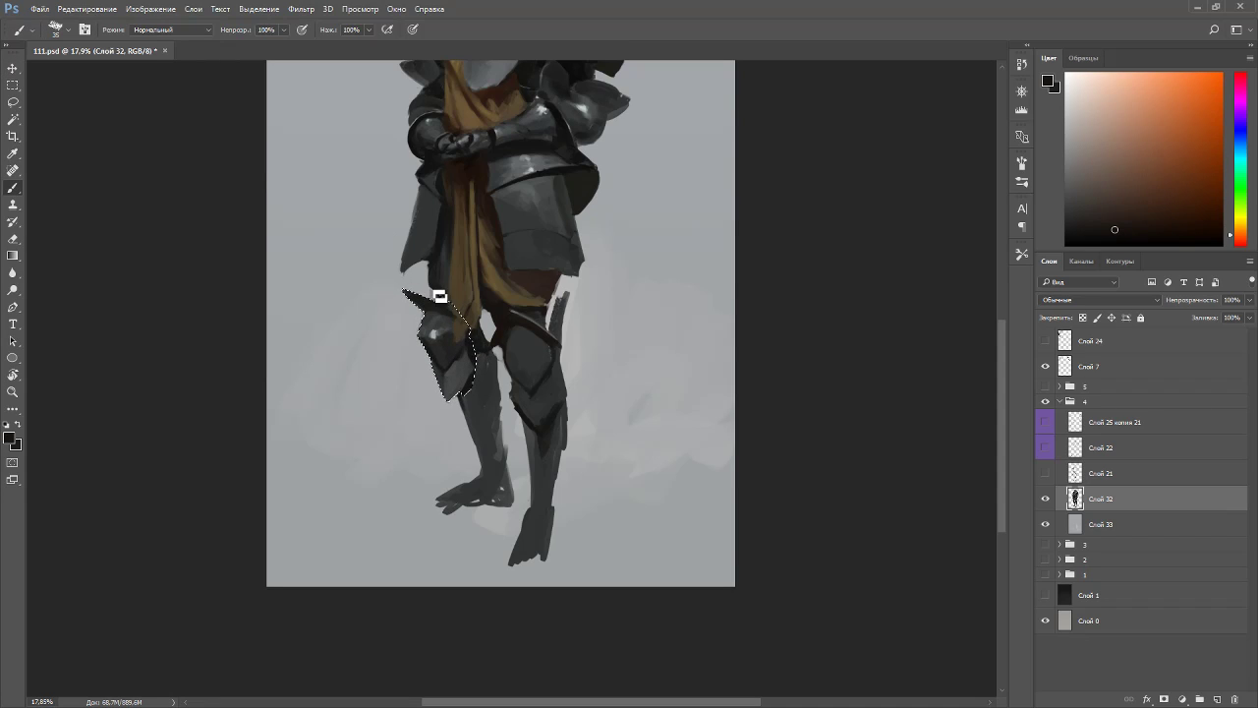
pyautogui.keyDown('alt'); pyautogui.click(457, 293); pyautogui.keyUp('alt')
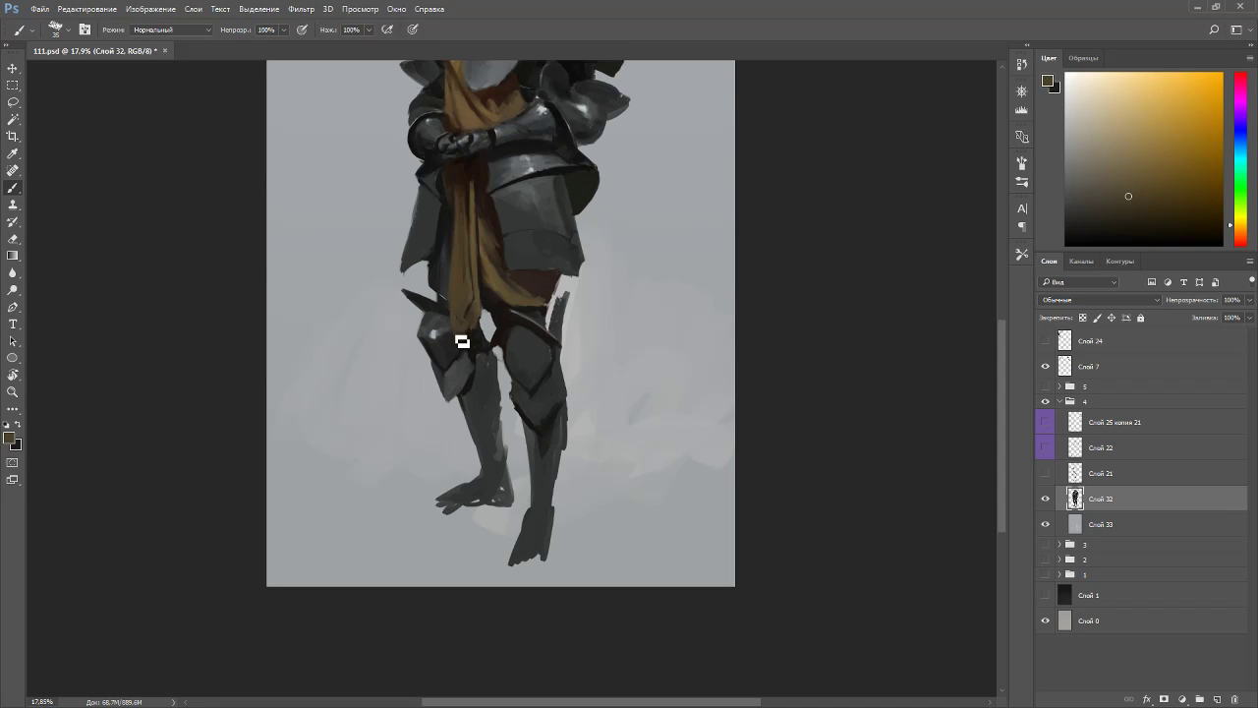
pyautogui.keyDown('alt'); pyautogui.click(455, 295); pyautogui.keyUp('alt')
pyautogui.keyDown('alt'); pyautogui.click(435, 276); pyautogui.keyUp('alt')
pyautogui.press('e')
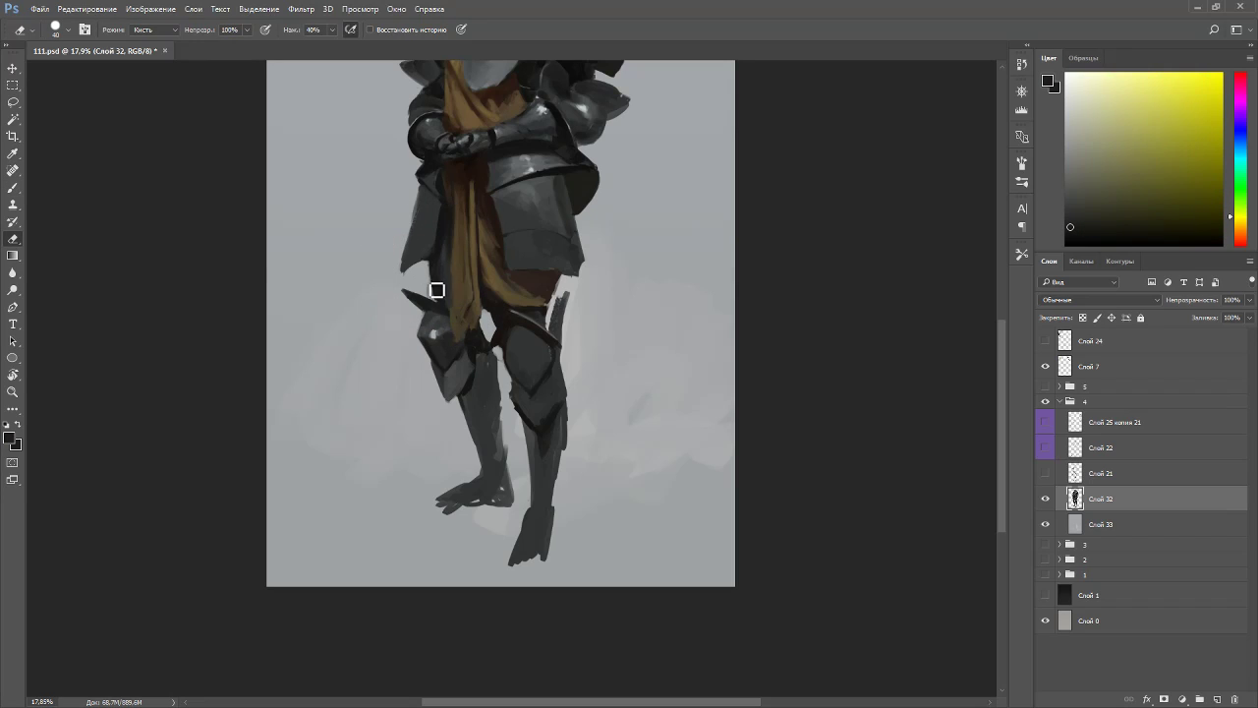
pyautogui.press('b')
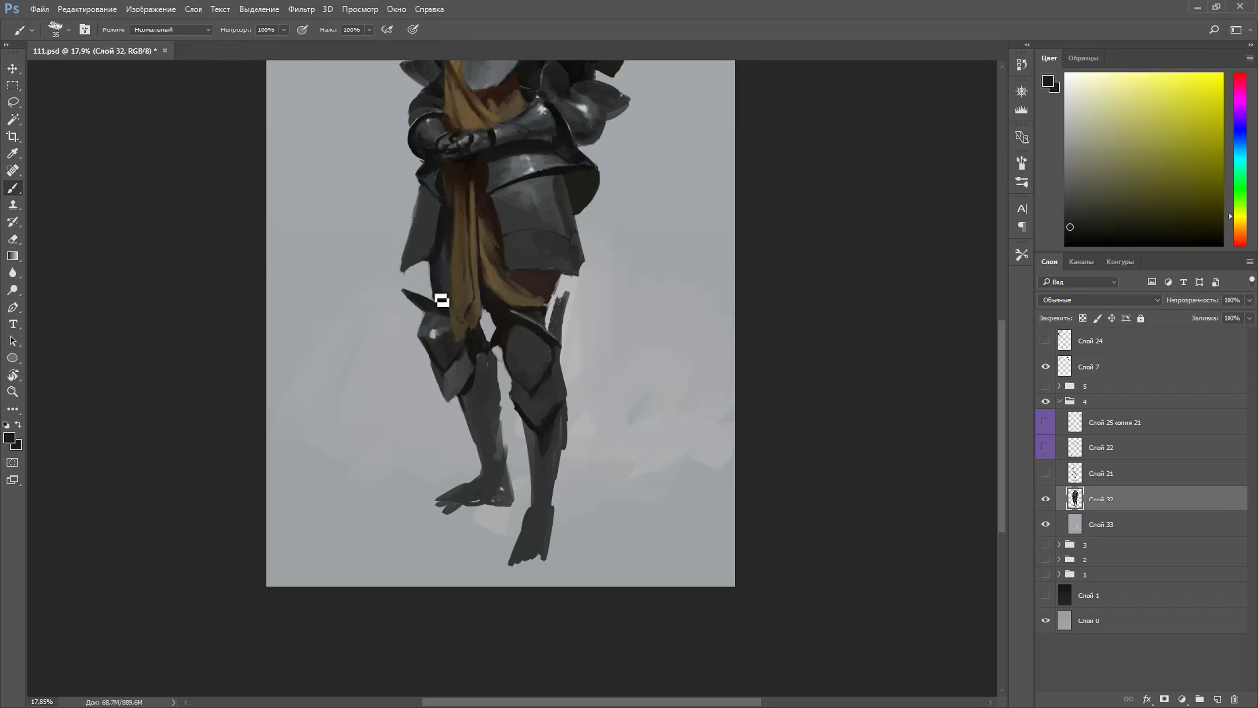
pyautogui.keyDown('alt'); pyautogui.click(445, 260); pyautogui.keyUp('alt')
pyautogui.keyDown('alt'); pyautogui.click(452, 280); pyautogui.keyUp('alt')
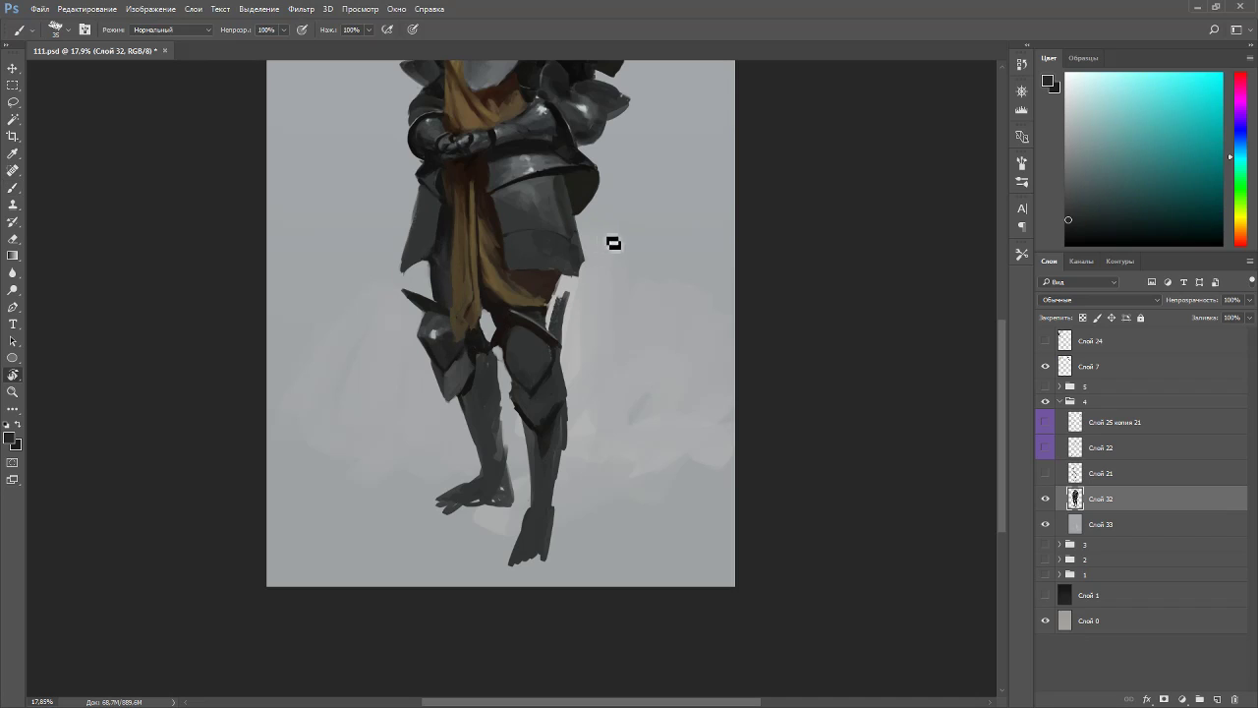
# - Deepen the cloth shadow beneath the near thigh plate with sampled dark brown and a size 70 brush
pyautogui.moveTo(610, 245); pyautogui.dragTo(623, 312)
pyautogui.keyDown('alt'); pyautogui.click(566, 315); pyautogui.keyUp('alt')
pyautogui.keyDown('alt'); pyautogui.click(561, 313); pyautogui.keyUp('alt')
pyautogui.keyDown('alt'); pyautogui.click(533, 241); pyautogui.keyUp('alt')
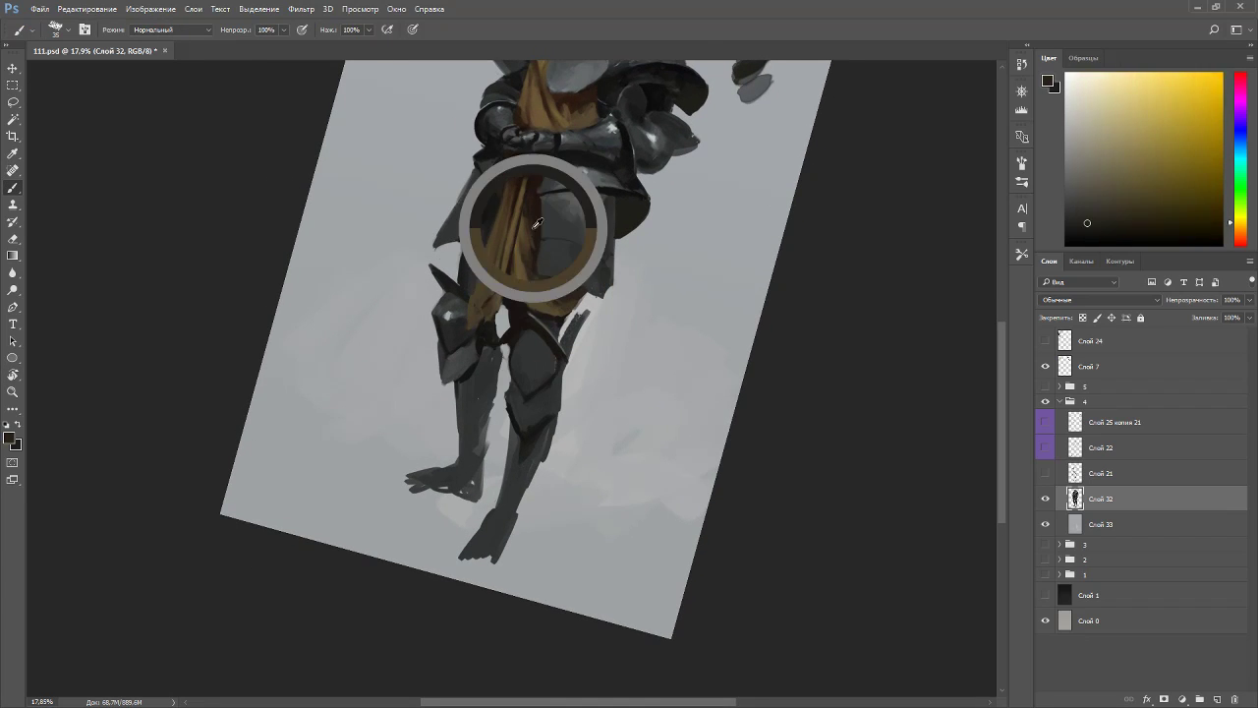
pyautogui.press(']')
pyautogui.press(']')
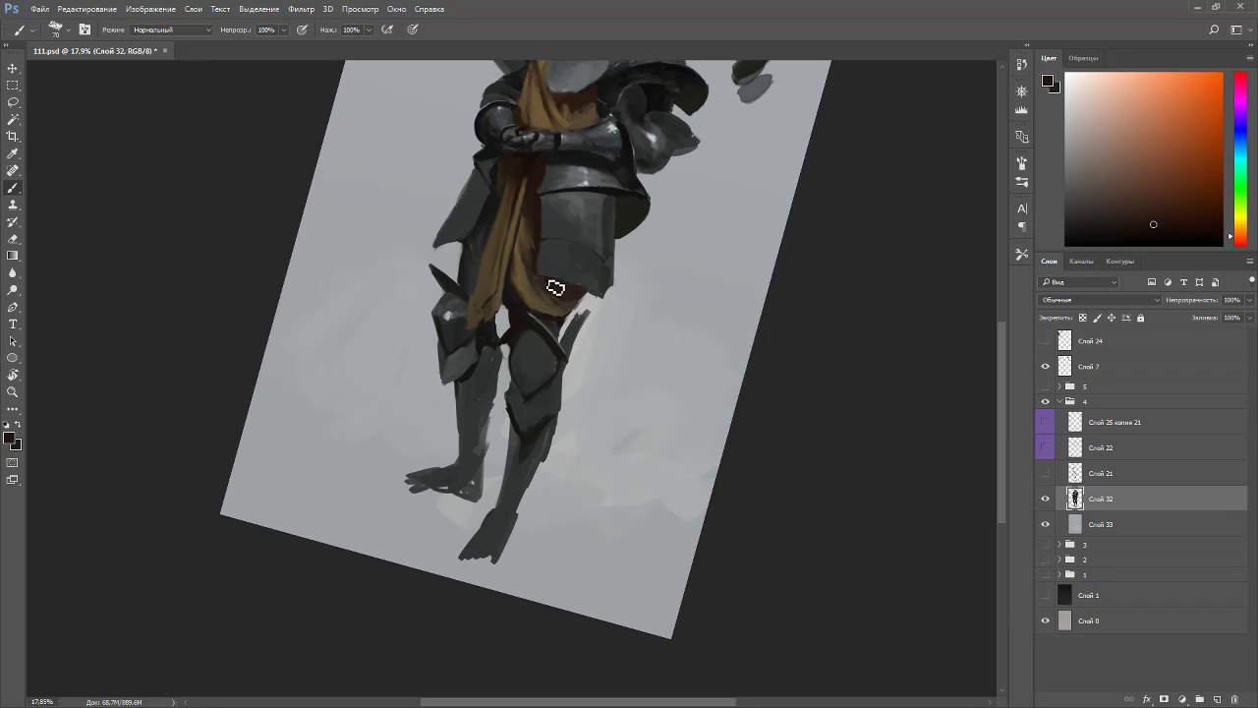
# - Erase the pointed spike behind the near knee and tidy the thigh's outer edge with sampled near-black
pyautogui.press('e')
pyautogui.moveTo(575, 341)
pyautogui.mouseDown()
pyautogui.moveTo(576, 318)
pyautogui.moveTo(576, 332)
pyautogui.moveTo(599, 314)
pyautogui.mouseUp()
pyautogui.press('b')
pyautogui.keyDown('alt'); pyautogui.click(565, 338); pyautogui.keyUp('alt')
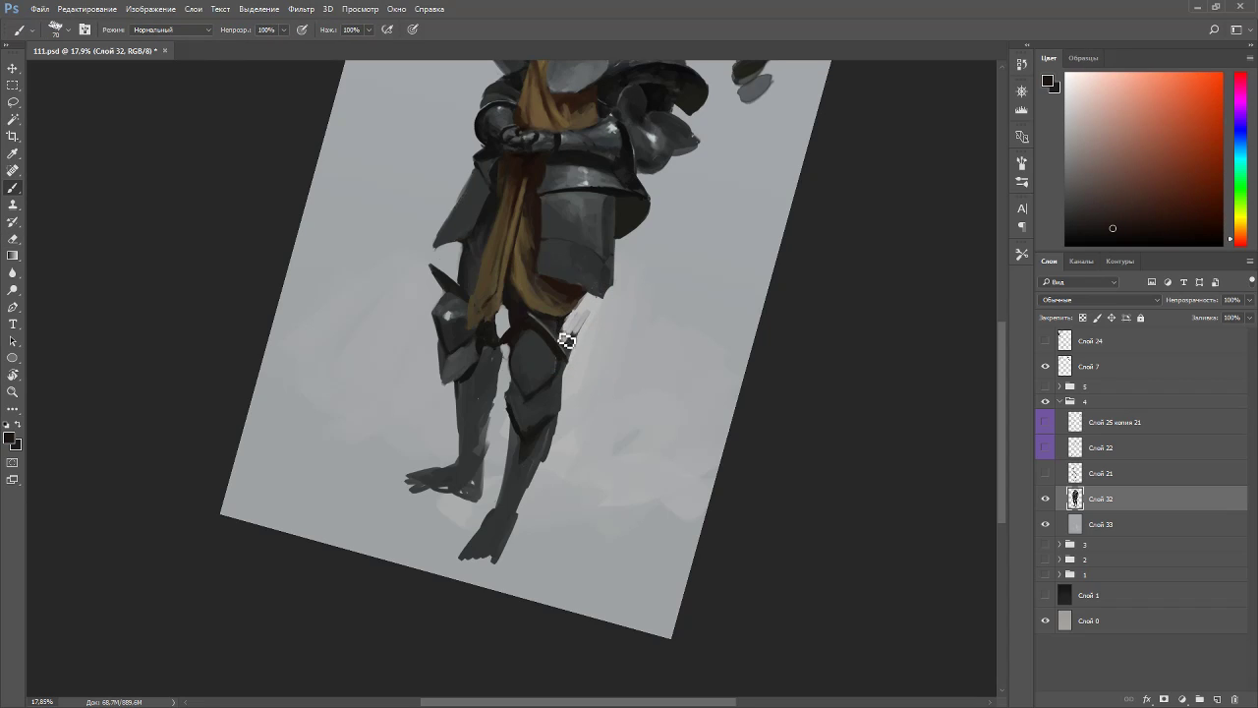
pyautogui.press('e')
pyautogui.moveTo(567, 345)
pyautogui.mouseDown()
pyautogui.moveTo(579, 343)
pyautogui.moveTo(578, 367)
pyautogui.mouseUp()
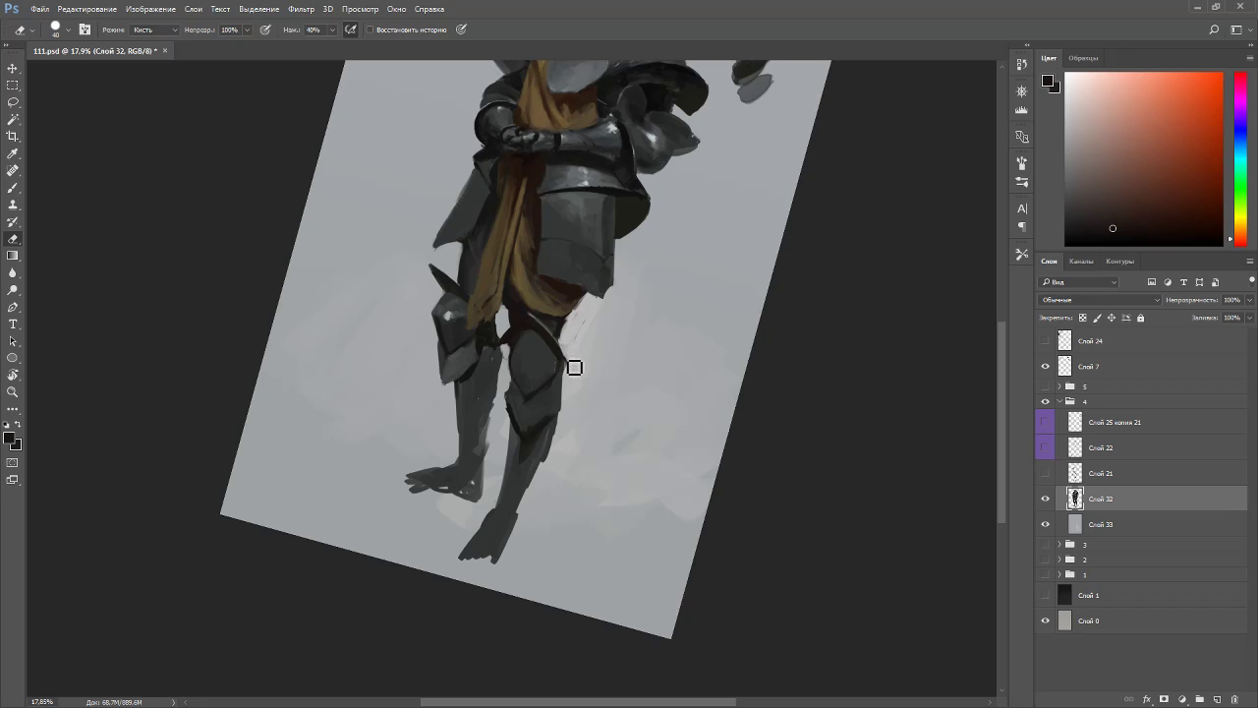
# - Shade the near knee plate's outer side with sampled near-black and dark grey, reducing the brush to size 50
pyautogui.press('b')
pyautogui.keyDown('alt'); pyautogui.click(561, 361); pyautogui.keyUp('alt')
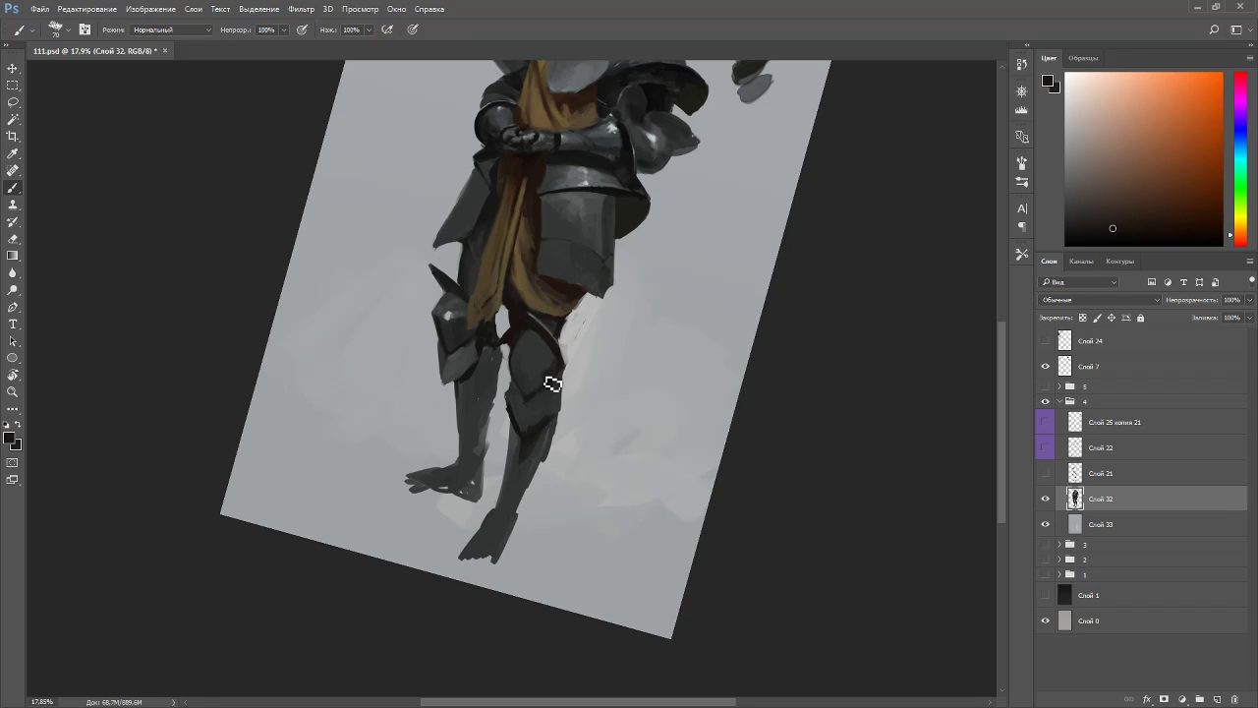
pyautogui.keyDown('alt'); pyautogui.click(553, 366); pyautogui.keyUp('alt')
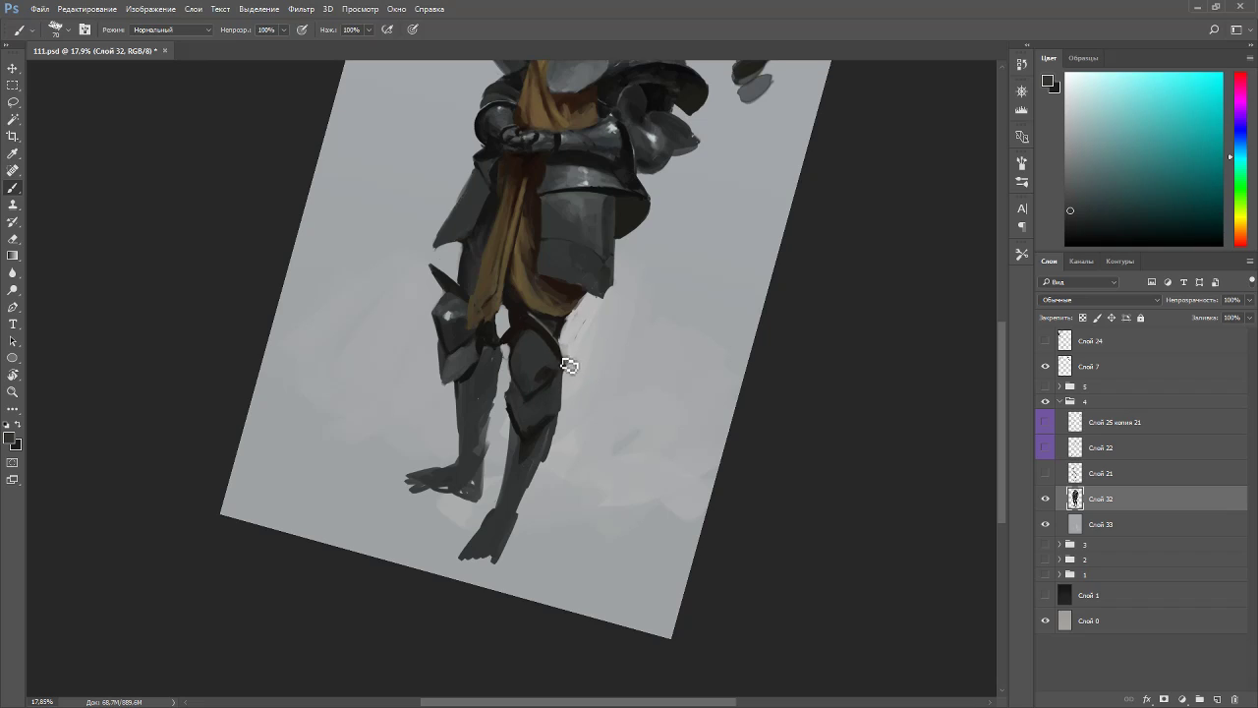
pyautogui.press('[')
pyautogui.press('[')
pyautogui.keyDown('alt'); pyautogui.click(551, 375); pyautogui.keyUp('alt')
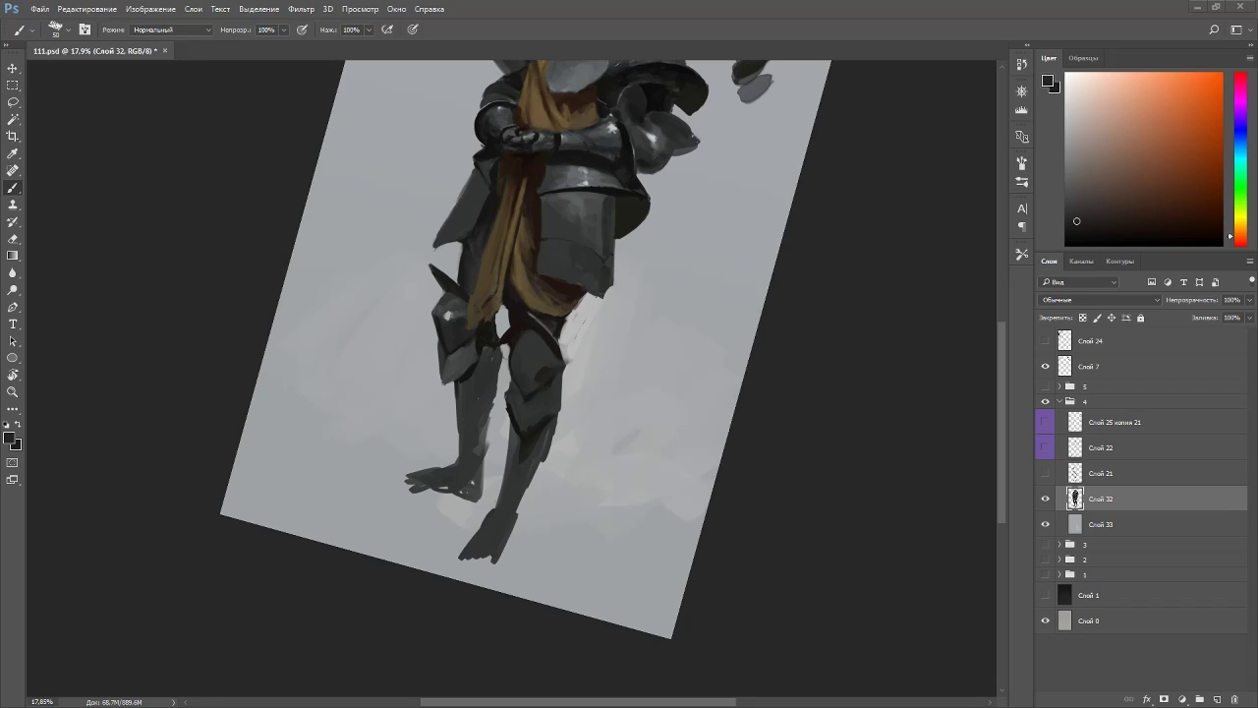
pyautogui.press('Escape')
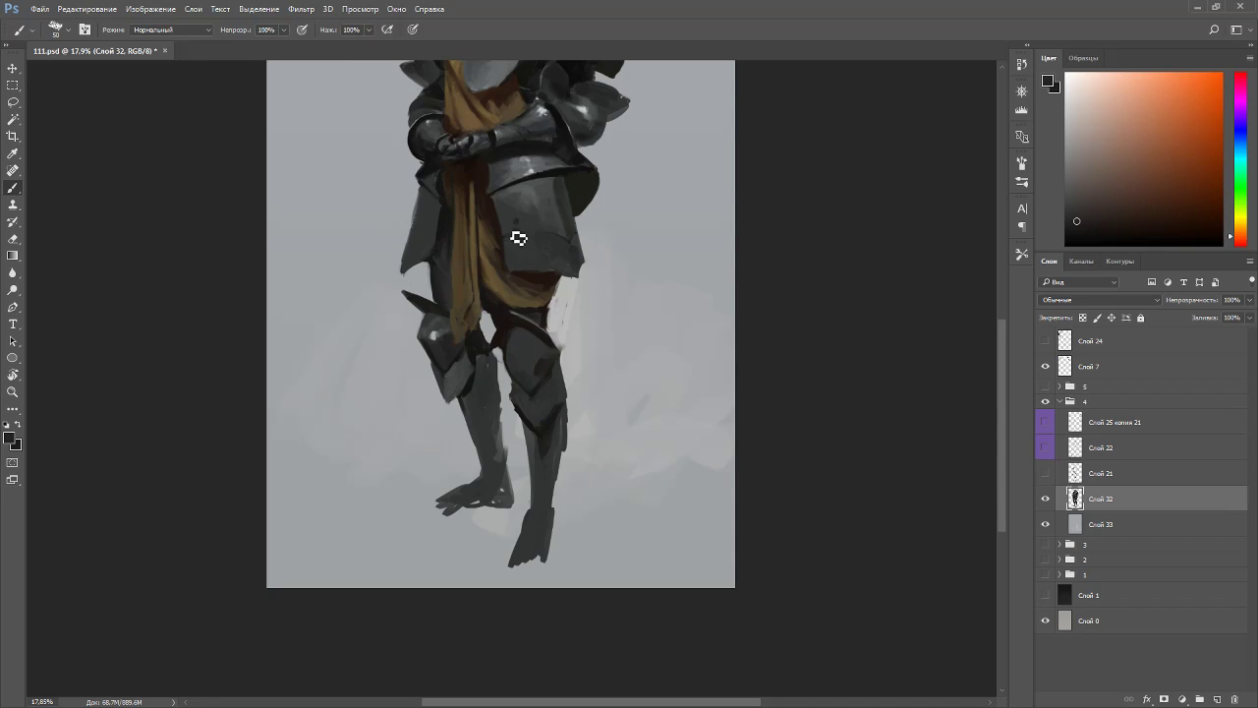
# - Model the near thigh plate's surface and panel edges with greys and near-black sampled from the surrounding armour
pyautogui.keyDown('alt'); pyautogui.click(521, 237); pyautogui.keyUp('alt')
pyautogui.keyDown('alt'); pyautogui.click(536, 232); pyautogui.keyUp('alt')
pyautogui.keyDown('alt'); pyautogui.click(529, 238); pyautogui.keyUp('alt')
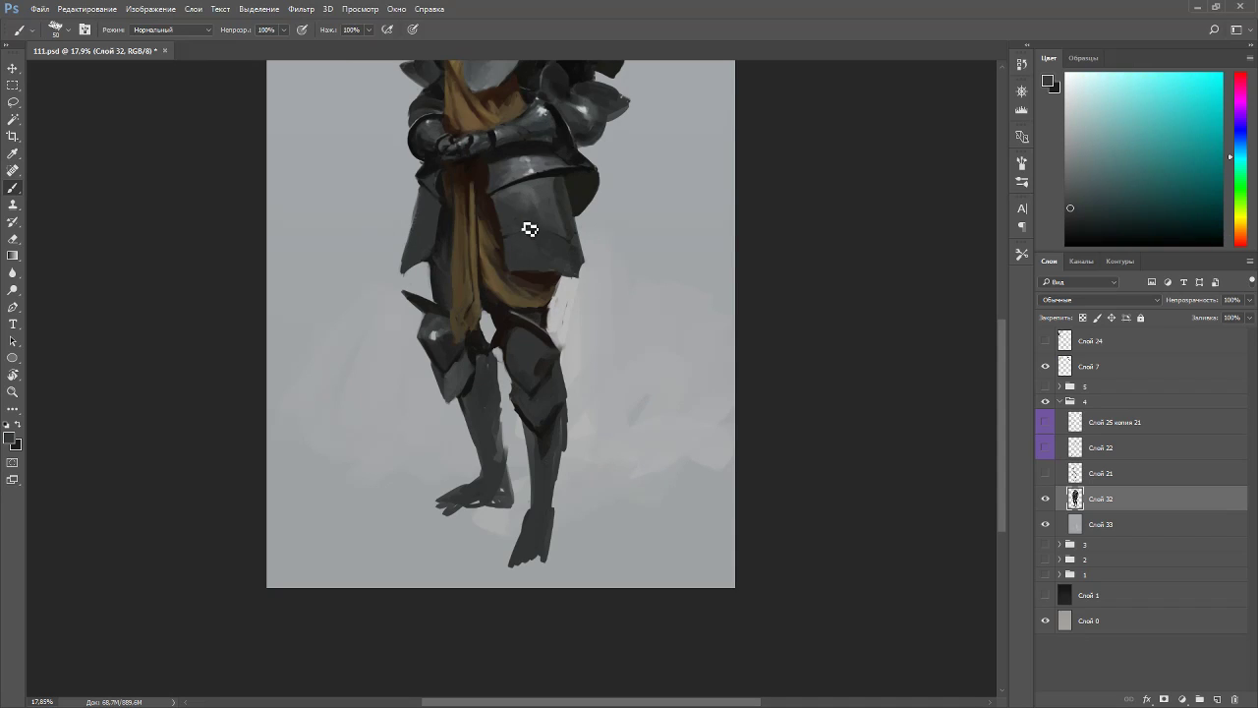
pyautogui.keyDown('alt'); pyautogui.click(559, 210); pyautogui.keyUp('alt')
pyautogui.keyDown('alt'); pyautogui.click(529, 171); pyautogui.keyUp('alt')
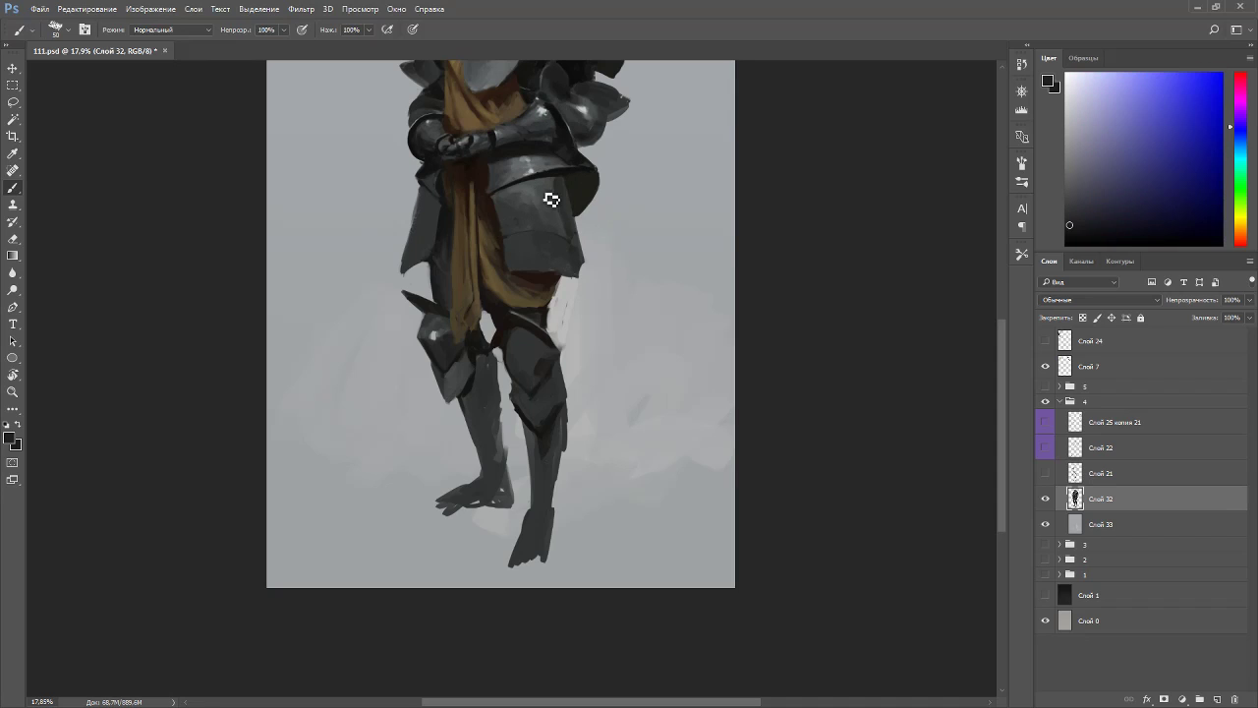
pyautogui.keyDown('alt'); pyautogui.click(535, 166); pyautogui.keyUp('alt')
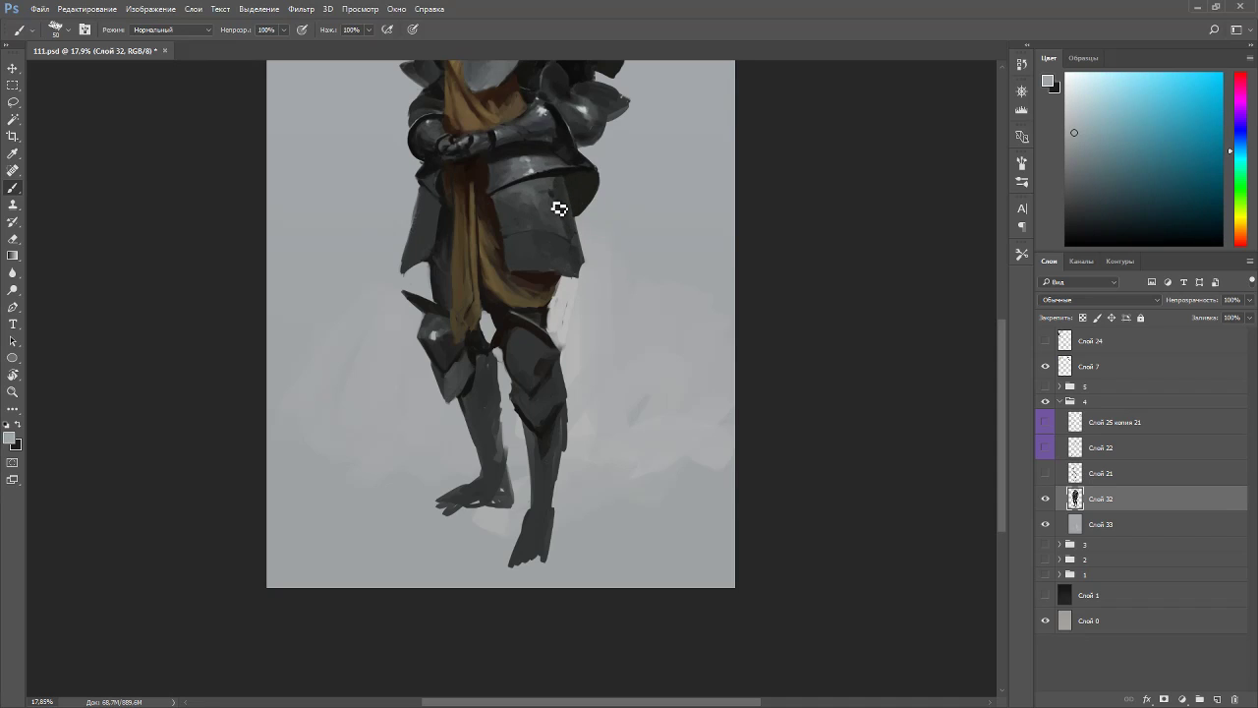
pyautogui.keyDown('alt'); pyautogui.click(549, 209); pyautogui.keyUp('alt')
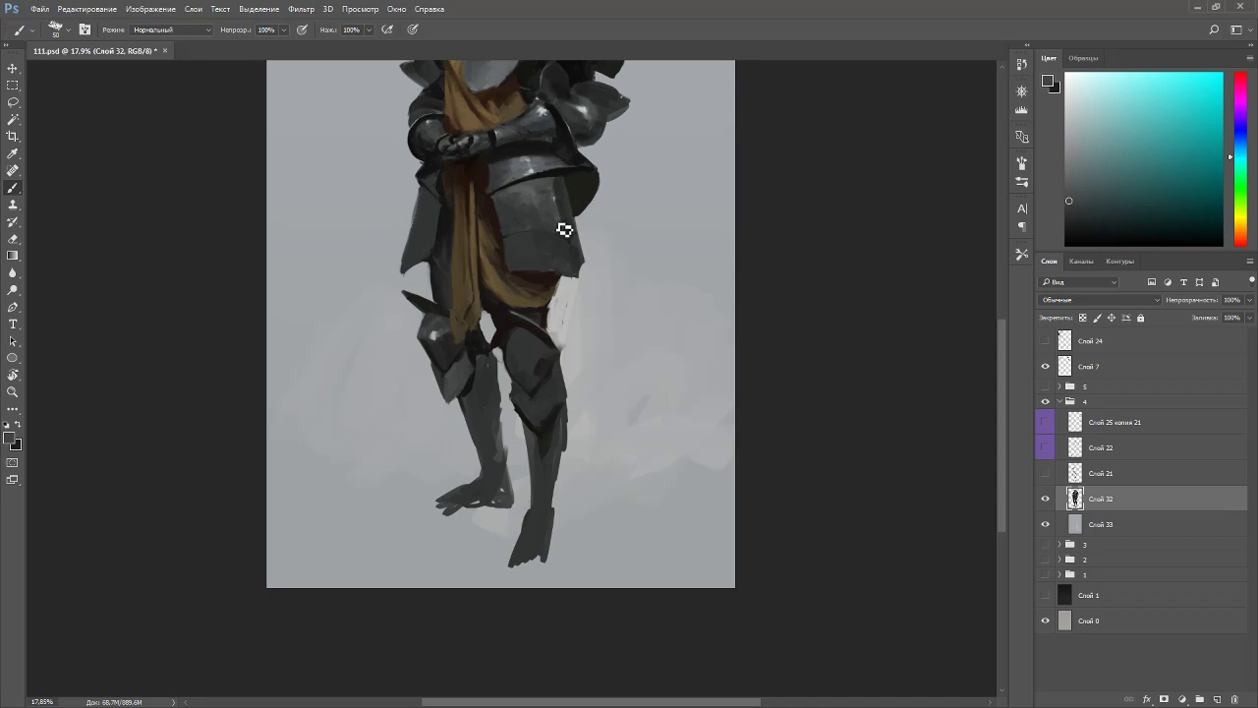
# - Touch up the near elbow guard with sampled light grey and near-black
pyautogui.moveTo(620, 169); pyautogui.dragTo(672, 350)
pyautogui.keyDown('alt'); pyautogui.click(630, 279); pyautogui.keyUp('alt')
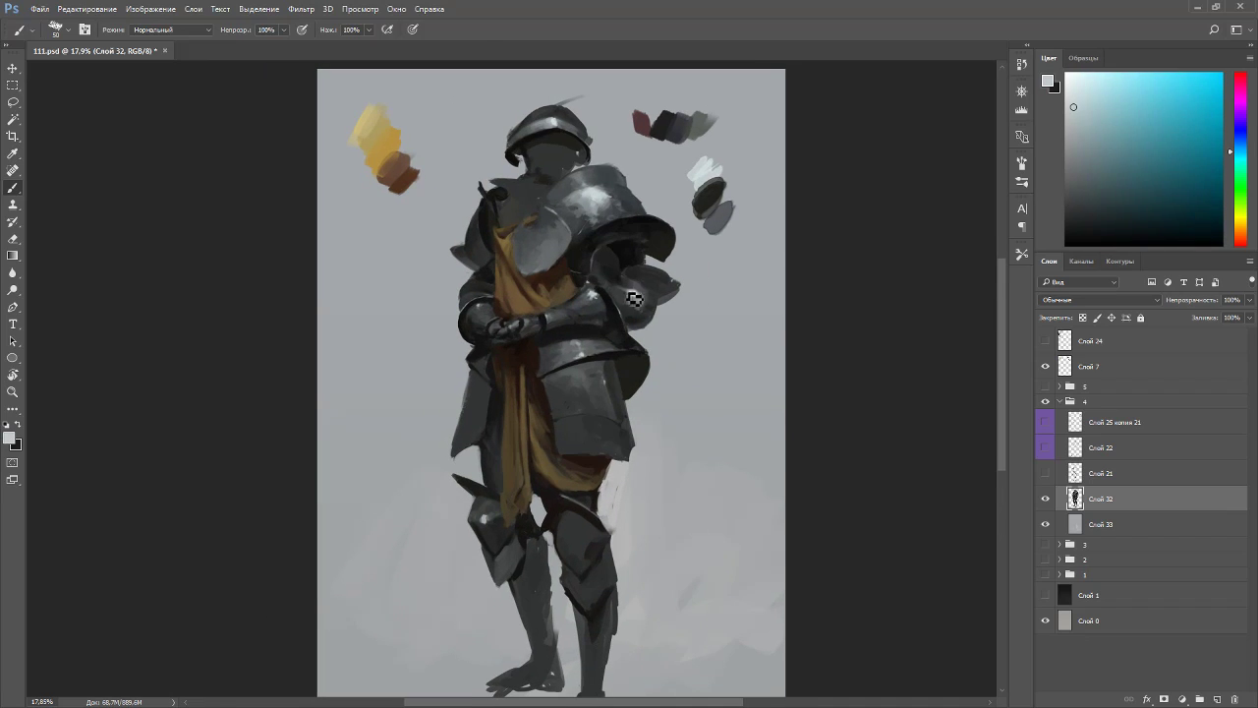
pyautogui.keyDown('alt'); pyautogui.click(609, 278); pyautogui.keyUp('alt')
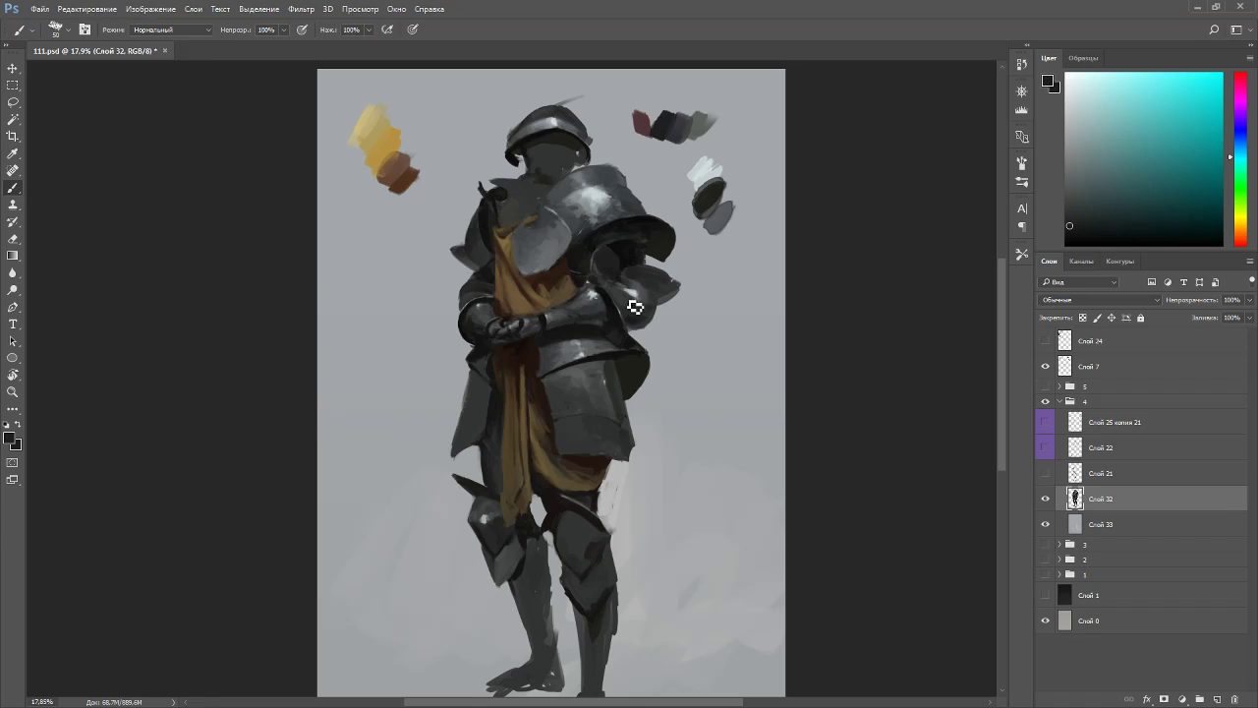
# - Paint a pointed spike plate on the near knee's outer side with sampled dark greys, reducing the brush to size 25, and trim its edge
pyautogui.scroll(-3, 649, 295)
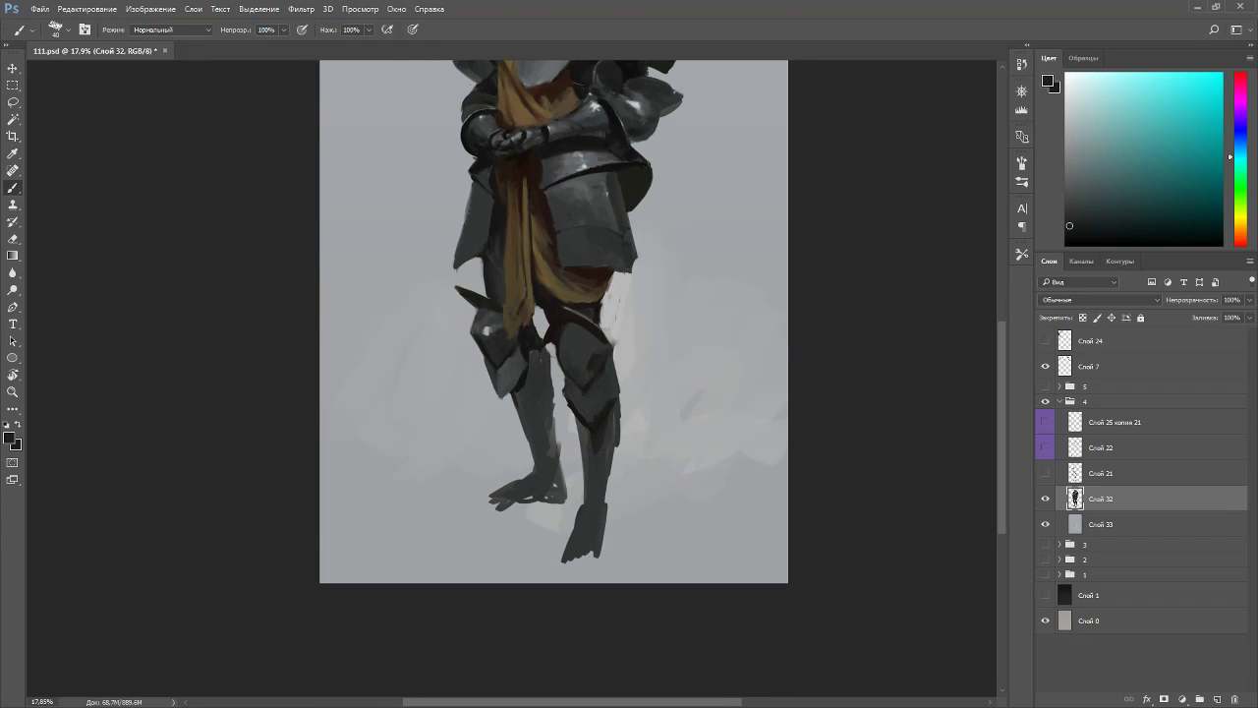
pyautogui.keyDown('alt'); pyautogui.click(602, 346); pyautogui.keyUp('alt')
pyautogui.moveTo(611, 344); pyautogui.dragTo(618, 362)
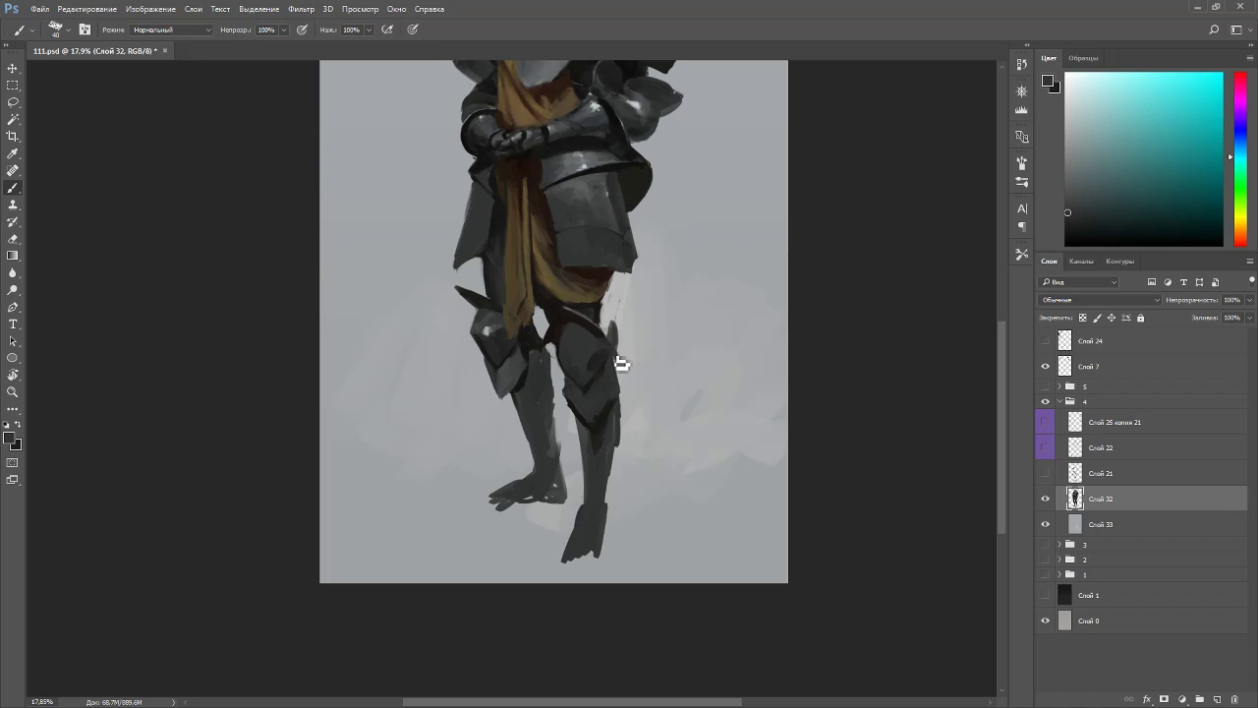
pyautogui.keyDown('alt'); pyautogui.click(610, 430); pyautogui.keyUp('alt')
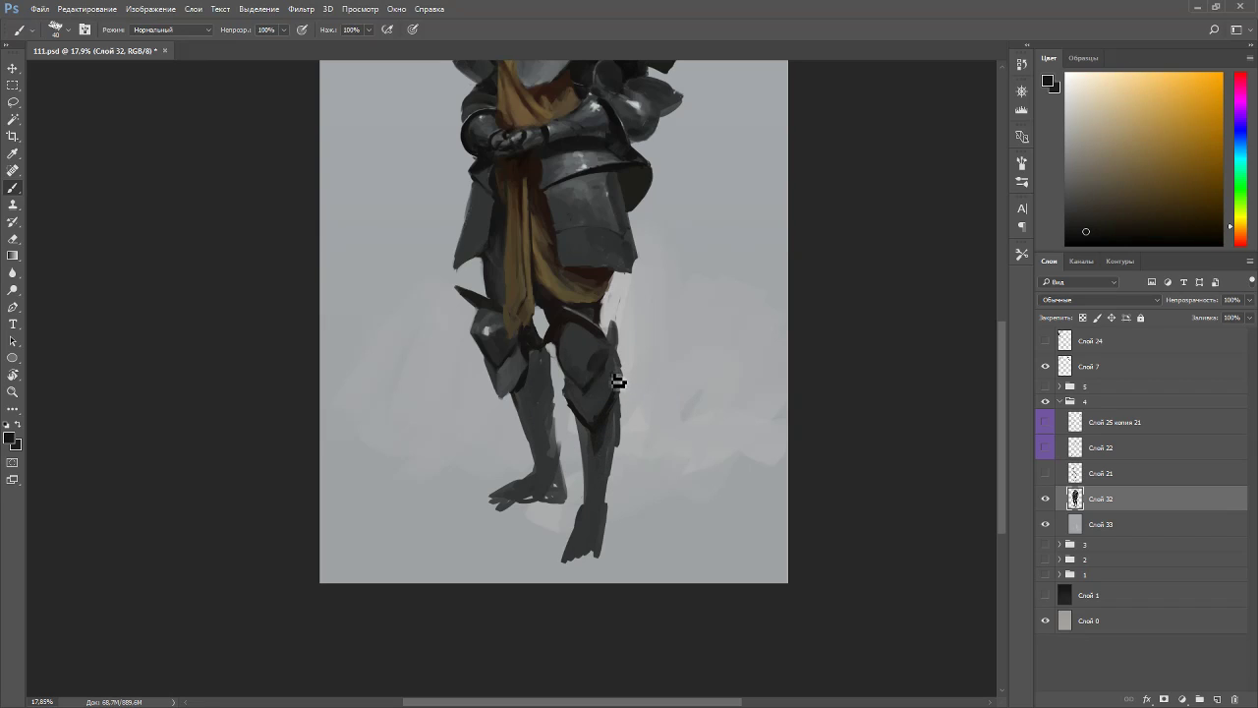
pyautogui.keyDown('alt'); pyautogui.click(607, 193); pyautogui.keyUp('alt')
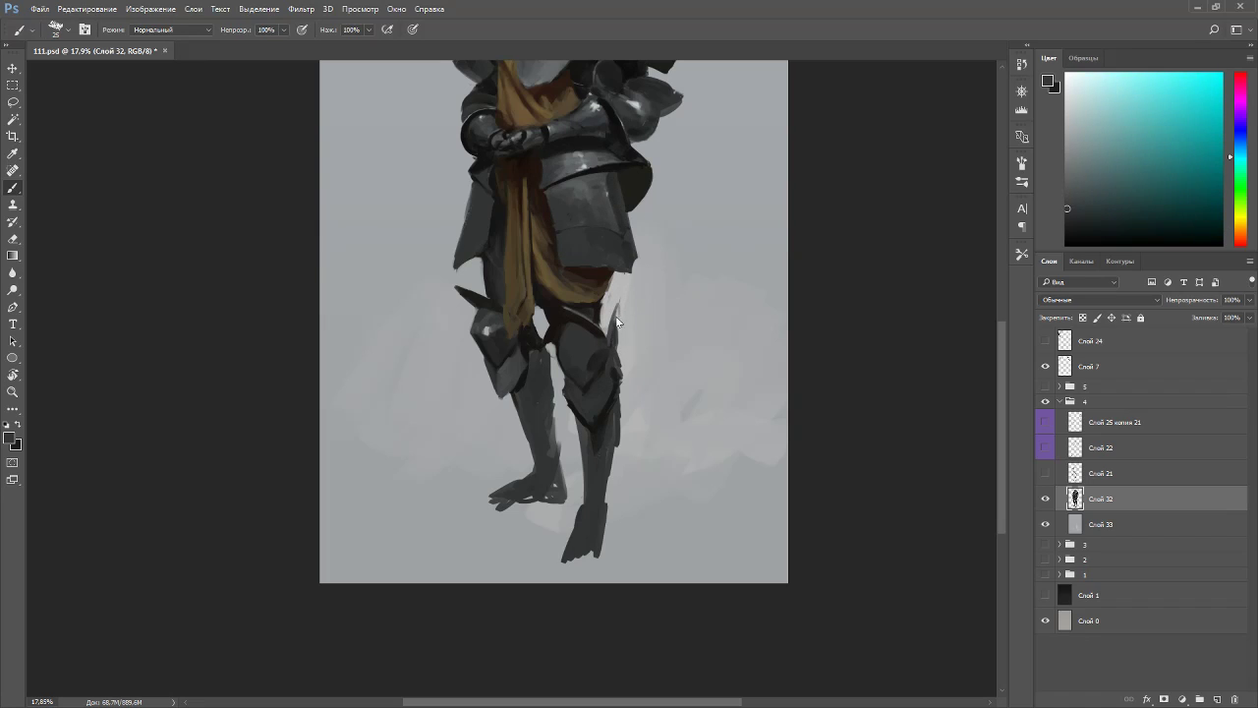
pyautogui.press('e')
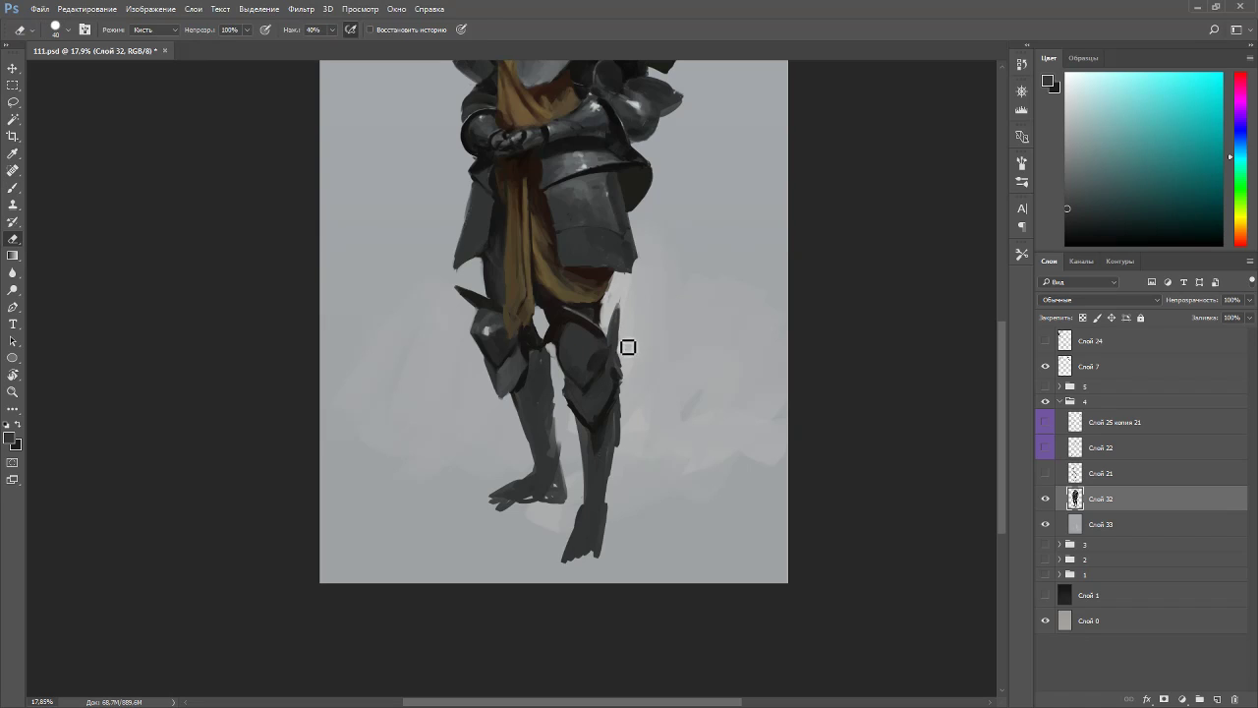
# - Shape the lower lobe of the near knee's side plate with sampled near-black and greys
pyautogui.press('b')
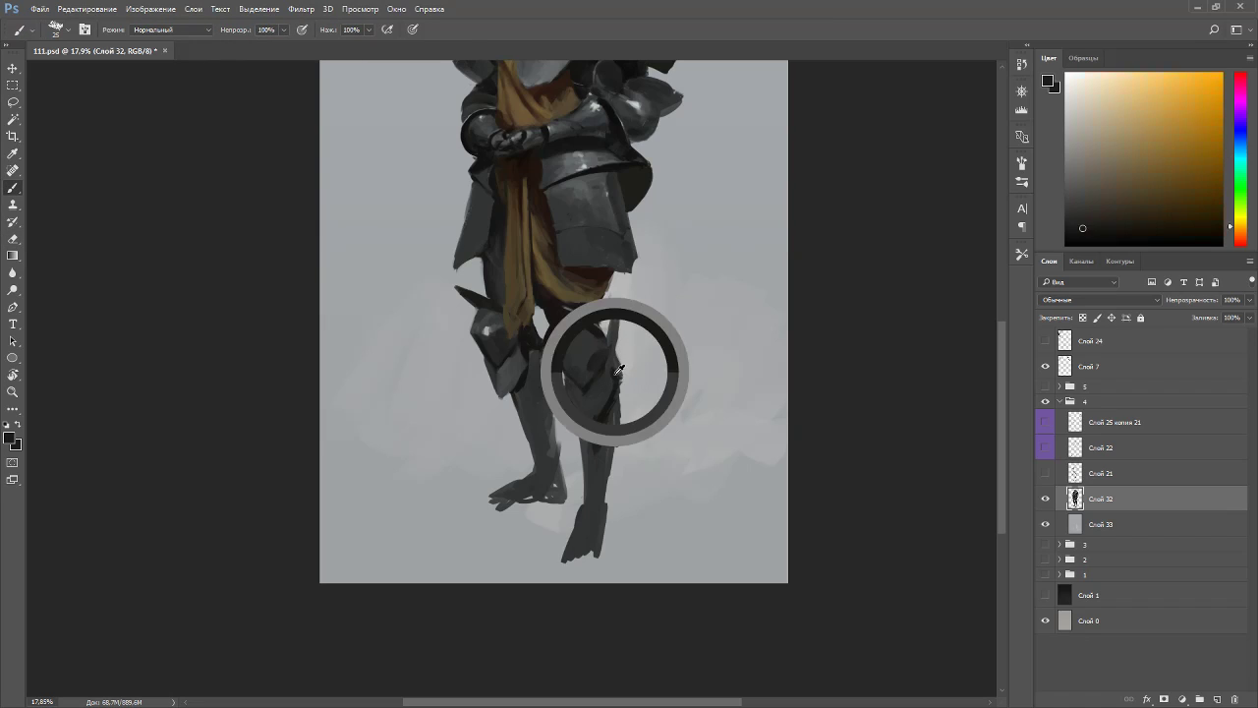
pyautogui.keyDown('alt'); pyautogui.click(614, 376); pyautogui.keyUp('alt')
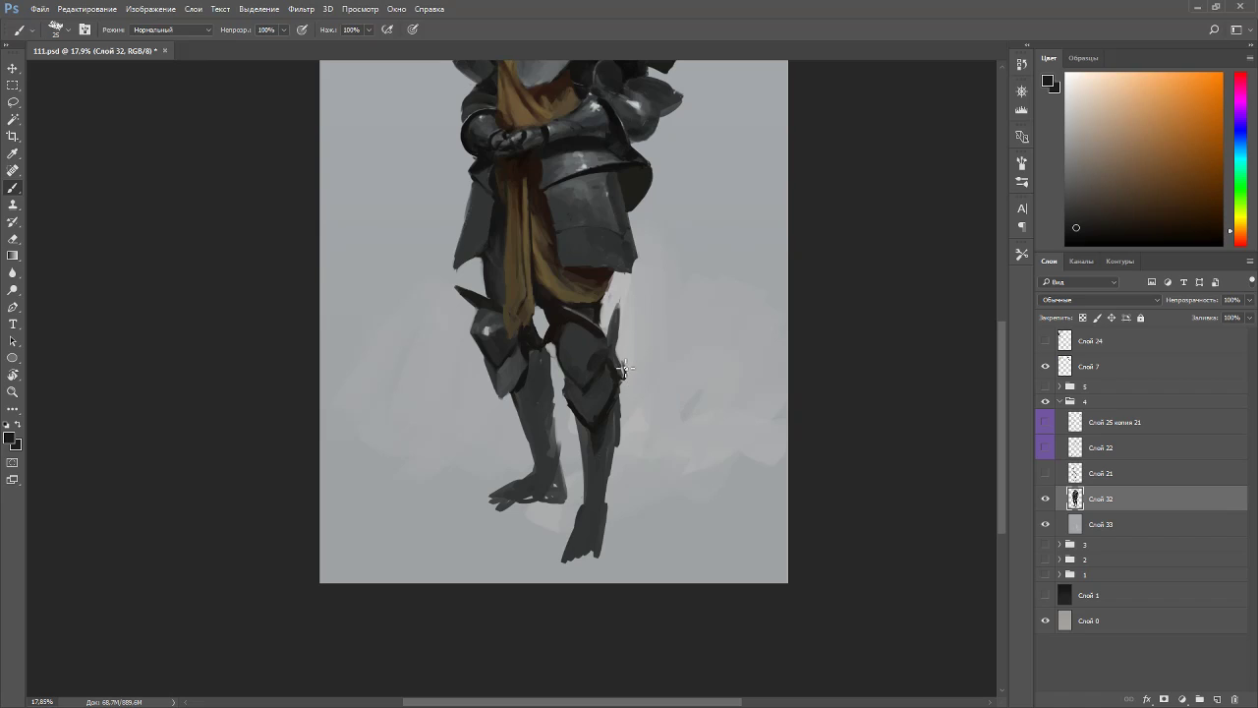
pyautogui.keyDown('alt'); pyautogui.click(617, 358); pyautogui.keyUp('alt')
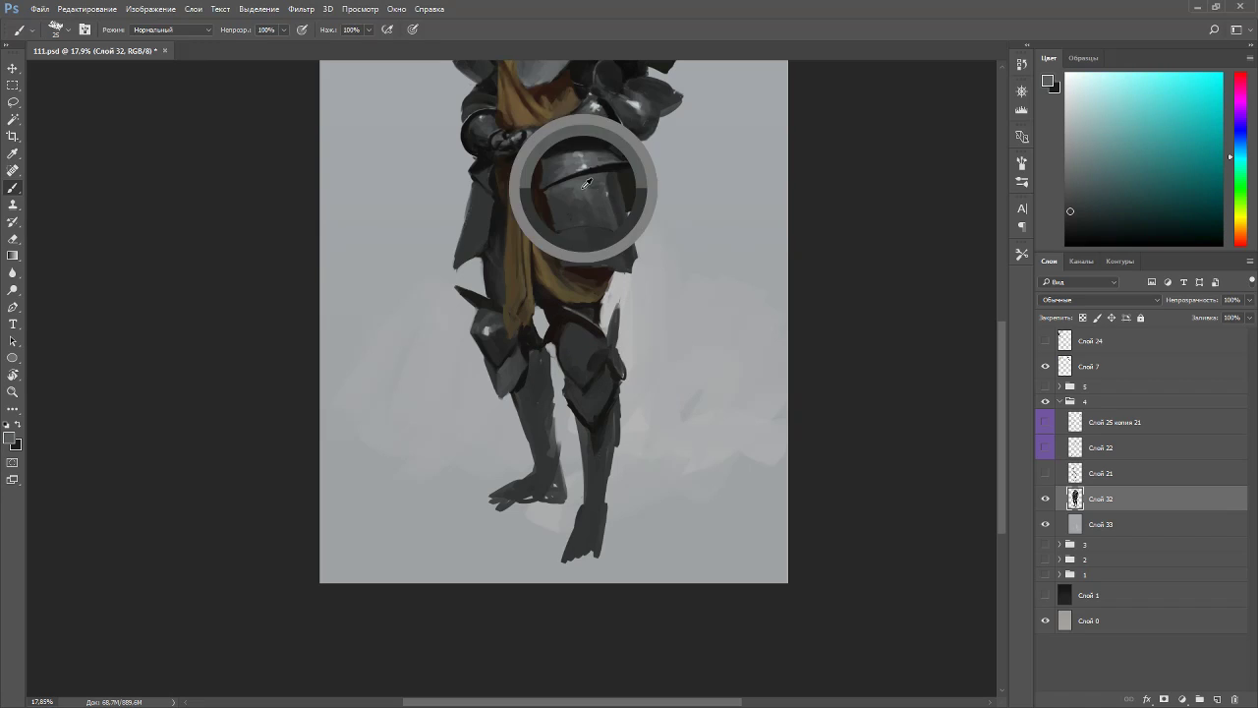
pyautogui.keyDown('alt'); pyautogui.click(623, 362); pyautogui.keyUp('alt')
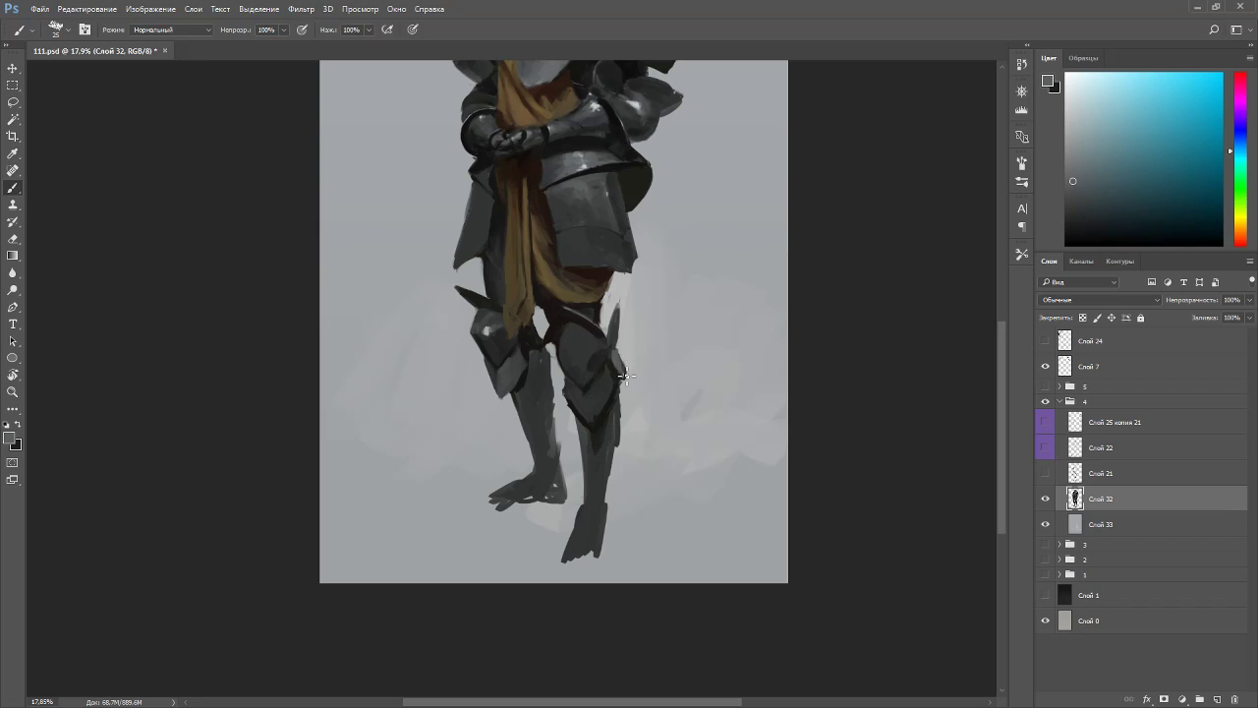
# - Separate the near knee's side plate from the kneecap with sampled near-black and grey on the rotated canvas, restoring the upright view
pyautogui.press('r')
pyautogui.moveTo(655, 289); pyautogui.dragTo(483, 205)
pyautogui.keyDown('alt'); pyautogui.click(528, 287); pyautogui.keyUp('alt')
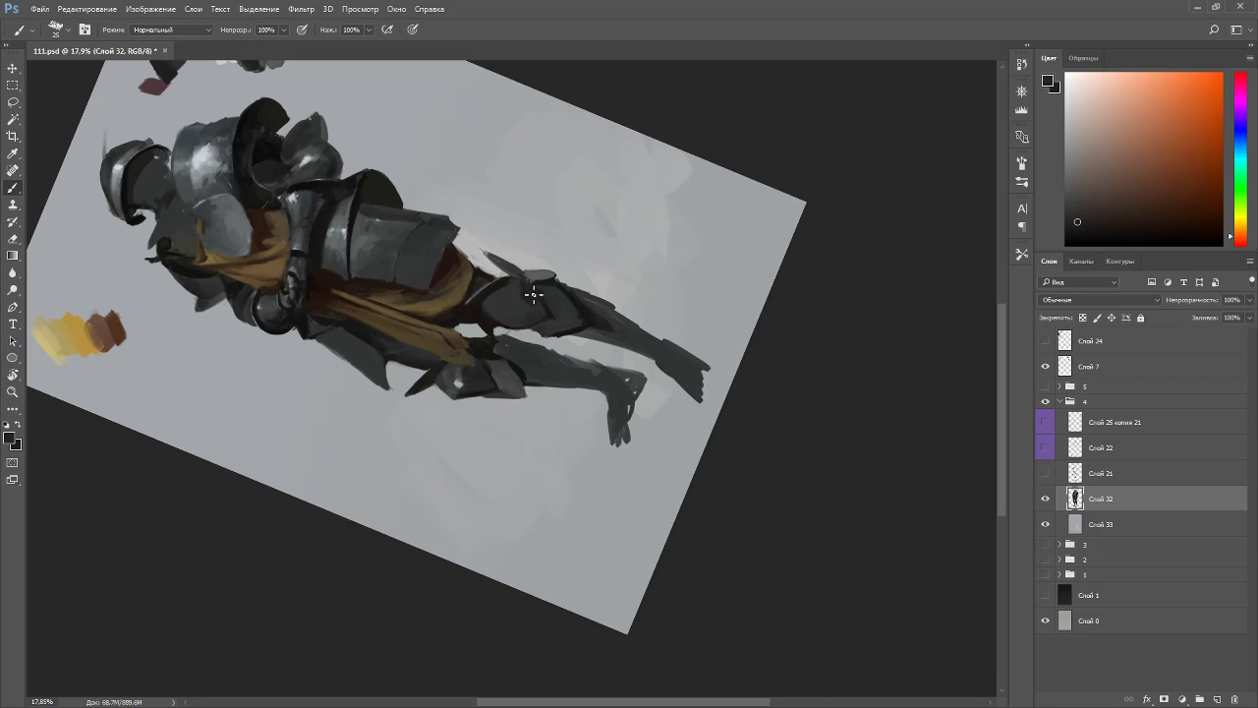
pyautogui.keyDown('alt'); pyautogui.click(538, 271); pyautogui.keyUp('alt')
pyautogui.moveTo(524, 296)
pyautogui.mouseDown()
pyautogui.moveTo(524, 312)
pyautogui.moveTo(529, 302)
pyautogui.mouseUp()
pyautogui.press('r')
pyautogui.press('Escape')
# - Reshape the pointed plate below the near kneecap with sampled greys at brush size 50 and clean up its inner edge
pyautogui.press(']')
pyautogui.keyDown('alt'); pyautogui.click(588, 347); pyautogui.keyUp('alt')
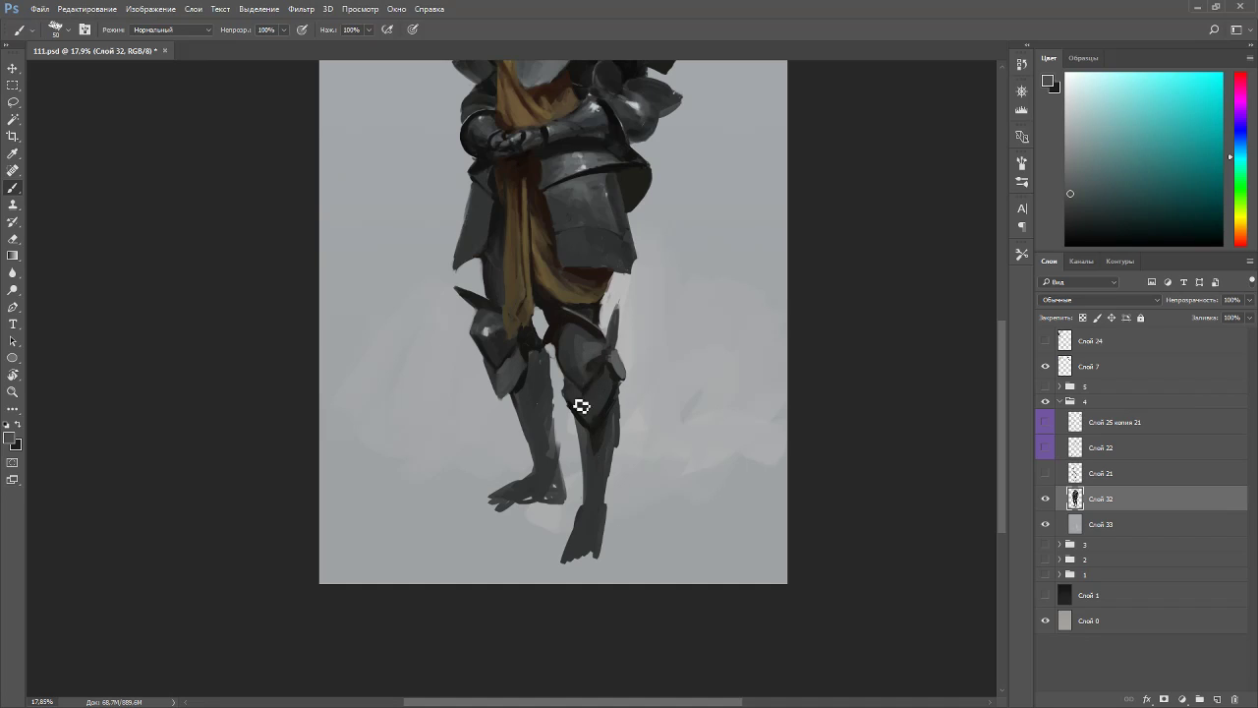
pyautogui.press('e')
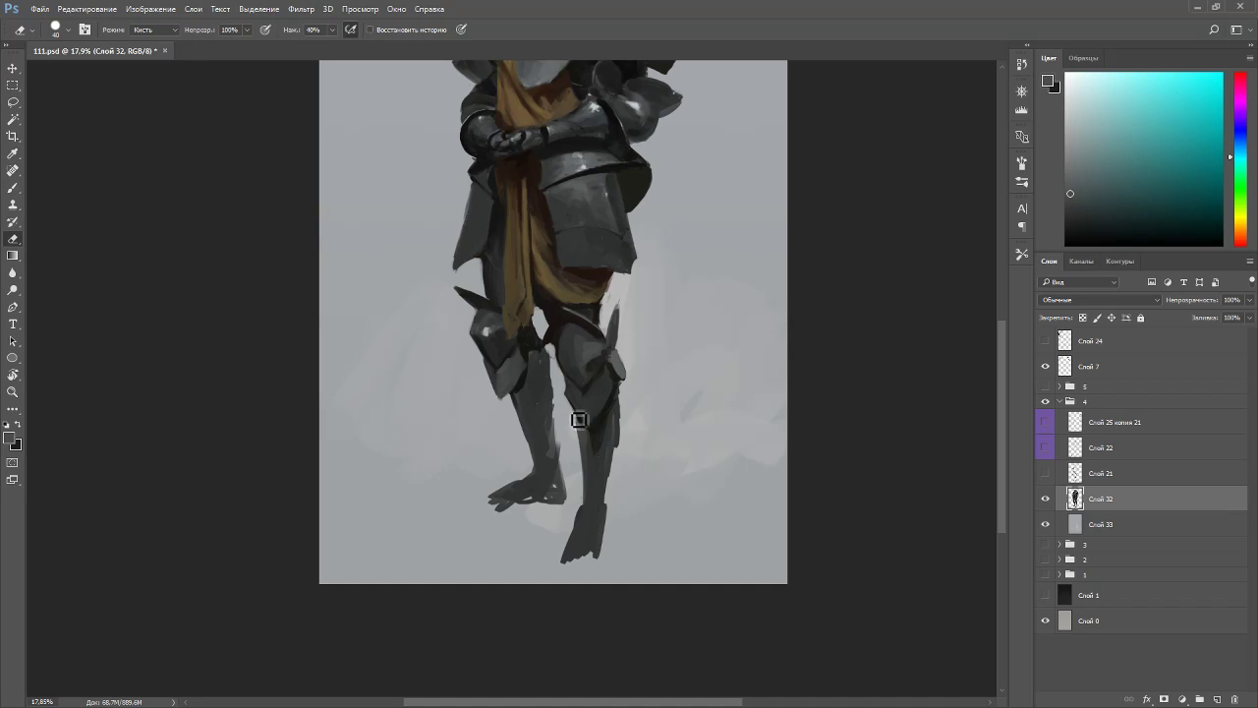
pyautogui.press('b')
pyautogui.keyDown('alt'); pyautogui.click(576, 421); pyautogui.keyUp('alt')
pyautogui.keyDown('alt'); pyautogui.click(588, 424); pyautogui.keyUp('alt')
pyautogui.keyDown('alt'); pyautogui.click(588, 439); pyautogui.keyUp('alt')
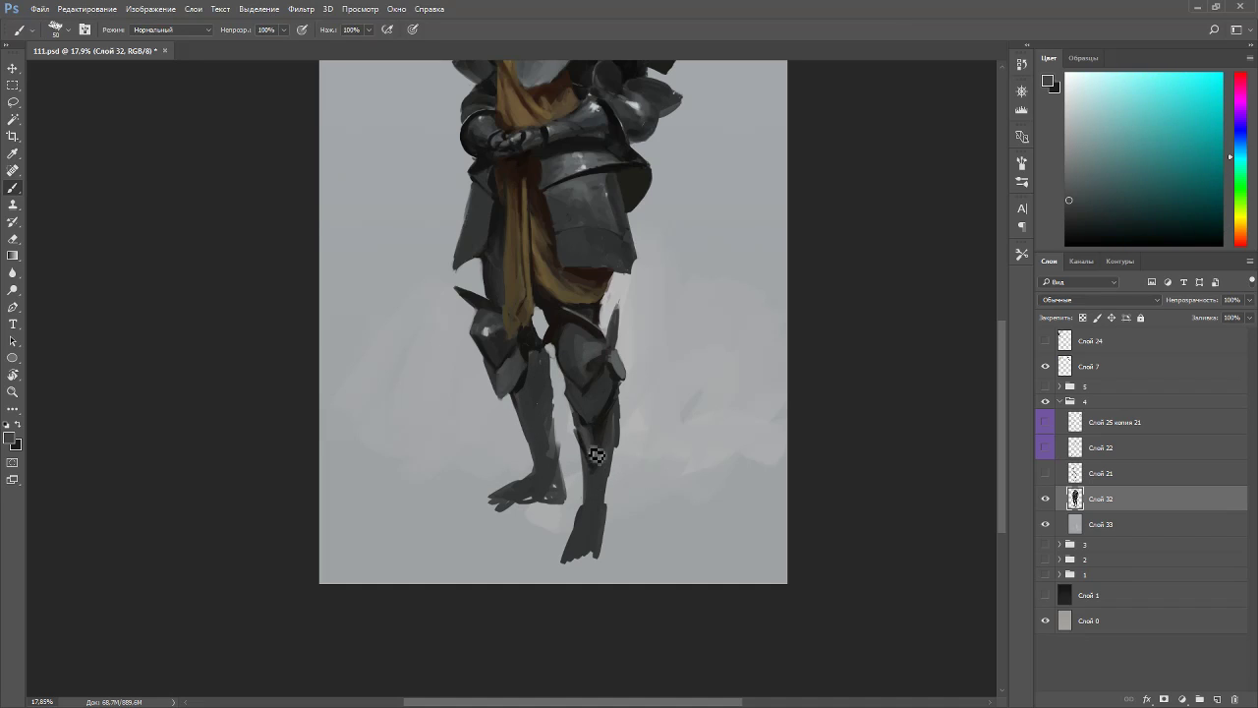
# - Shade the overlapping plates of the near knee and upper shin with sampled near-black and dark greys
pyautogui.keyDown('alt'); pyautogui.click(610, 418); pyautogui.keyUp('alt')
pyautogui.keyDown('alt'); pyautogui.click(609, 424); pyautogui.keyUp('alt')
pyautogui.keyDown('alt'); pyautogui.click(615, 394); pyautogui.keyUp('alt')
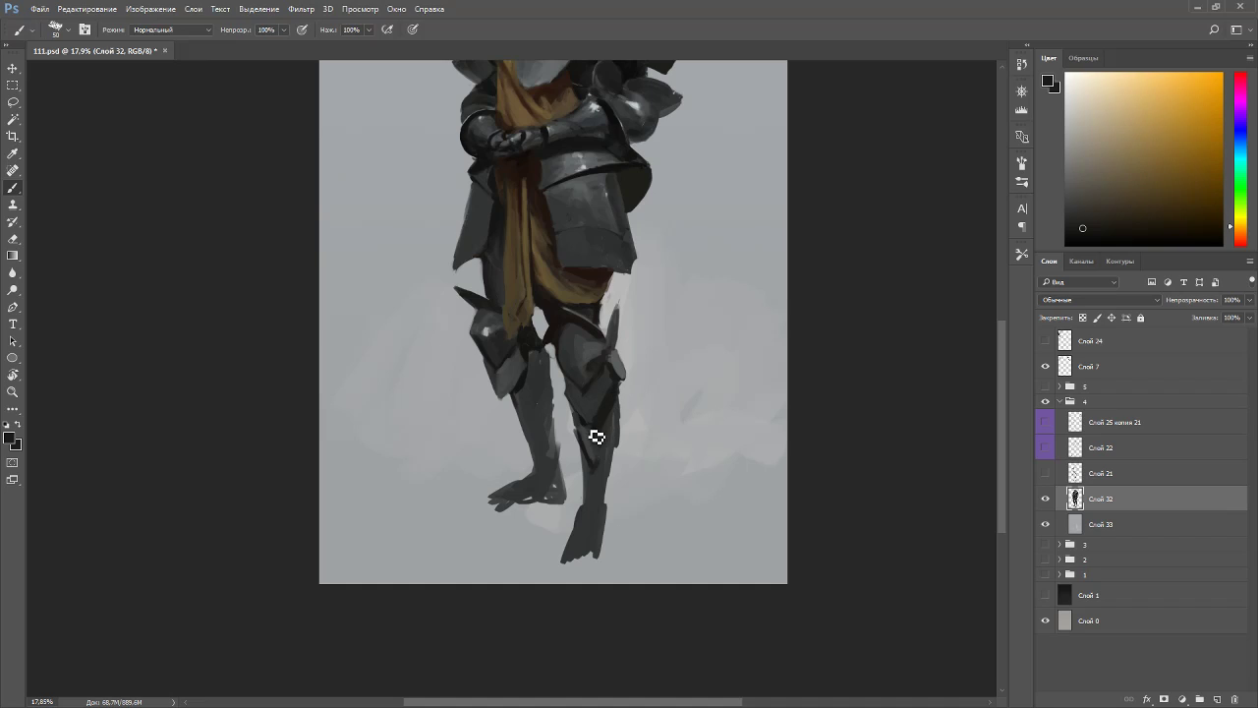
pyautogui.keyDown('alt'); pyautogui.click(590, 383); pyautogui.keyUp('alt')
pyautogui.keyDown('alt'); pyautogui.click(599, 366); pyautogui.keyUp('alt')
pyautogui.keyDown('alt'); pyautogui.click(580, 372); pyautogui.keyUp('alt')
pyautogui.keyDown('alt'); pyautogui.click(594, 367); pyautogui.keyUp('alt')
pyautogui.keyDown('alt'); pyautogui.click(596, 419); pyautogui.keyUp('alt')
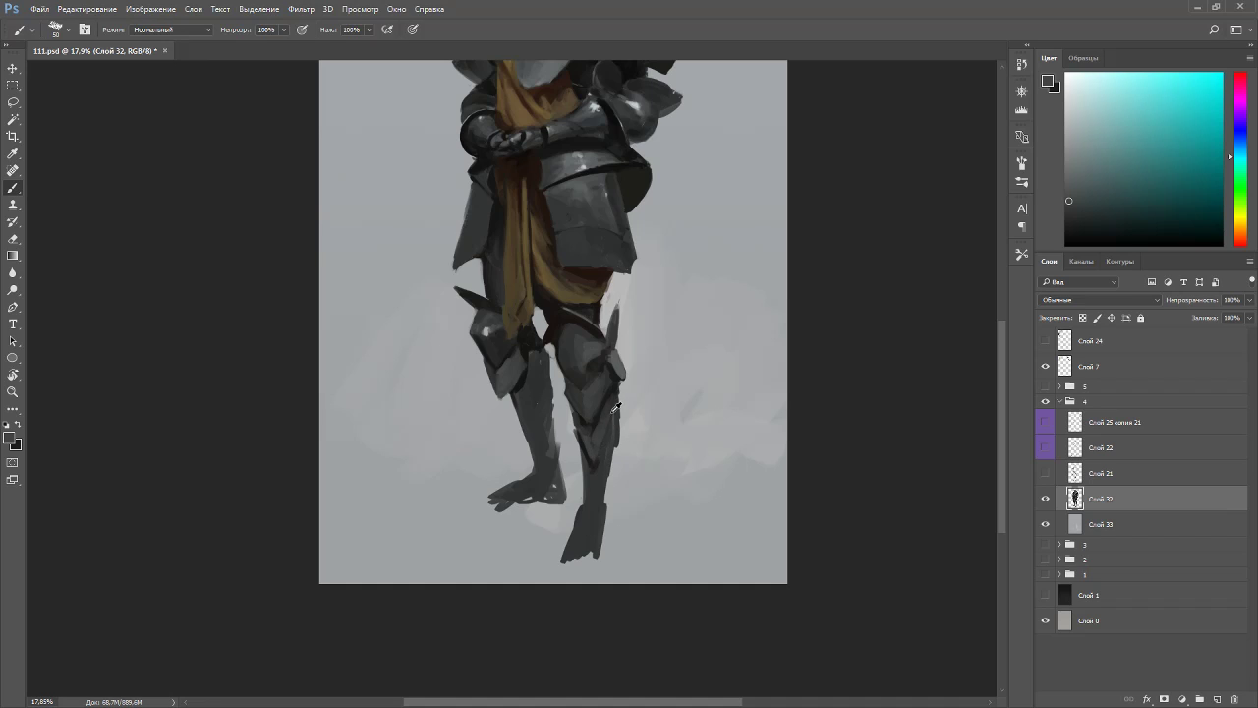
# - Refine the near shin's contour with sampled dark greys on the rotated canvas, restoring the upright view
pyautogui.keyDown('alt'); pyautogui.click(620, 405); pyautogui.keyUp('alt')
pyautogui.press('r')
pyautogui.moveTo(623, 427); pyautogui.dragTo(416, 444)
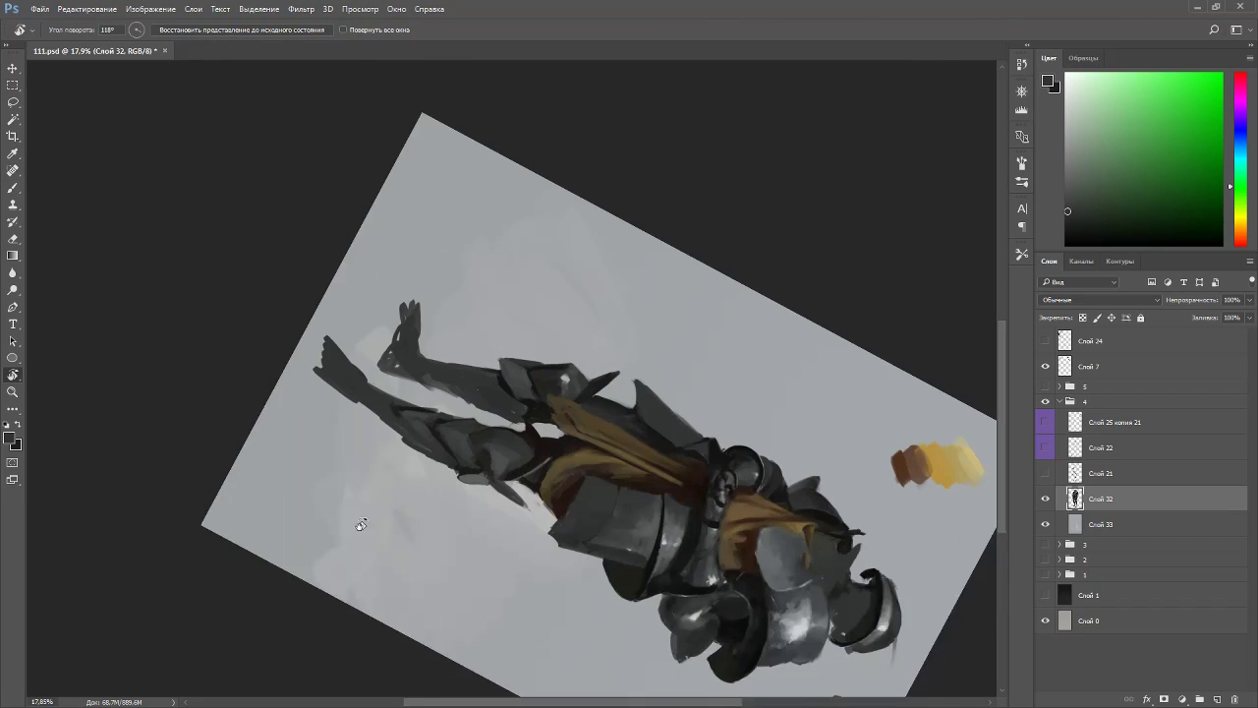
pyautogui.keyDown('alt'); pyautogui.click(420, 443); pyautogui.keyUp('alt')
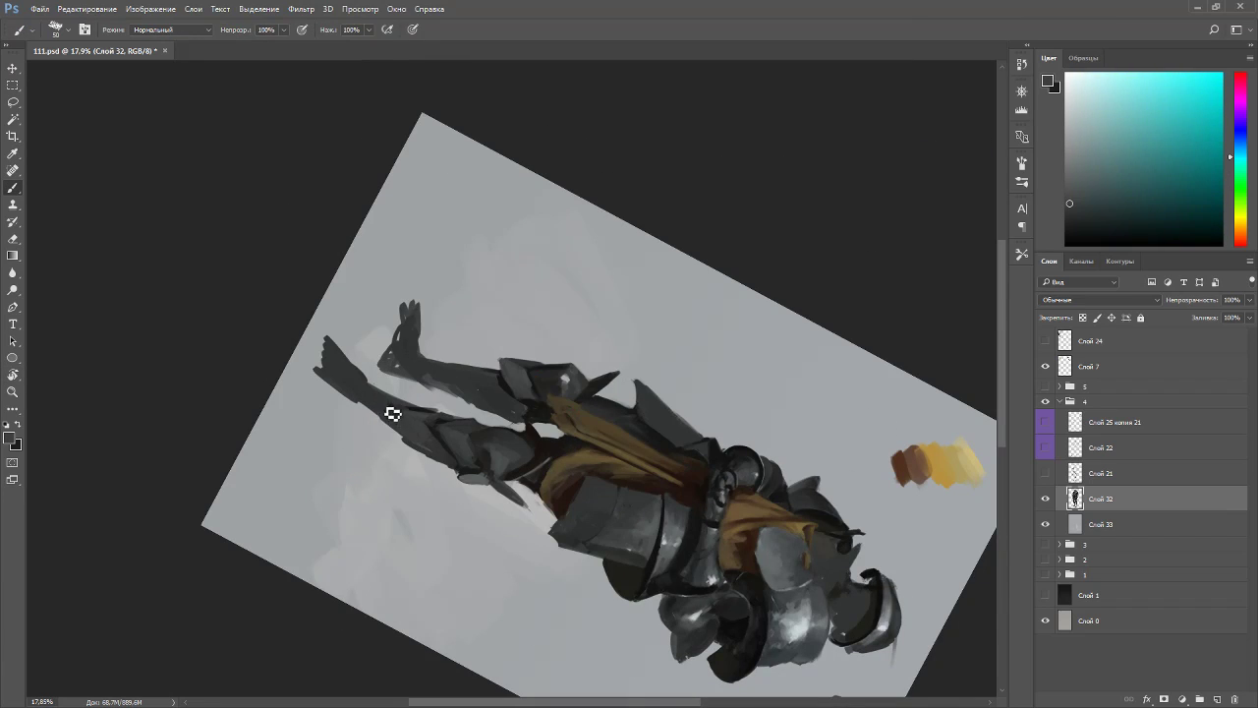
pyautogui.press('Escape')
# - Model the far shin plate down to the ankle with sampled near-black and dark grey, tidying its inner edge
pyautogui.keyDown('alt'); pyautogui.click(535, 389); pyautogui.keyUp('alt')
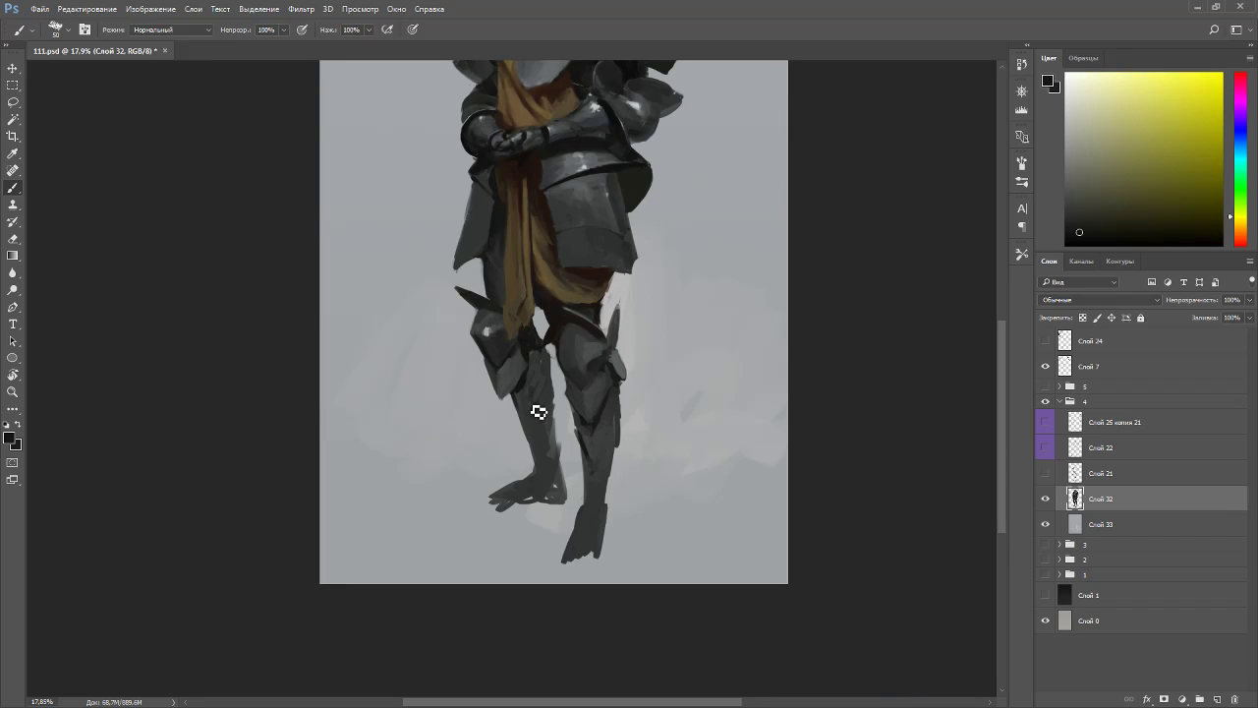
pyautogui.keyDown('alt'); pyautogui.click(534, 403); pyautogui.keyUp('alt')
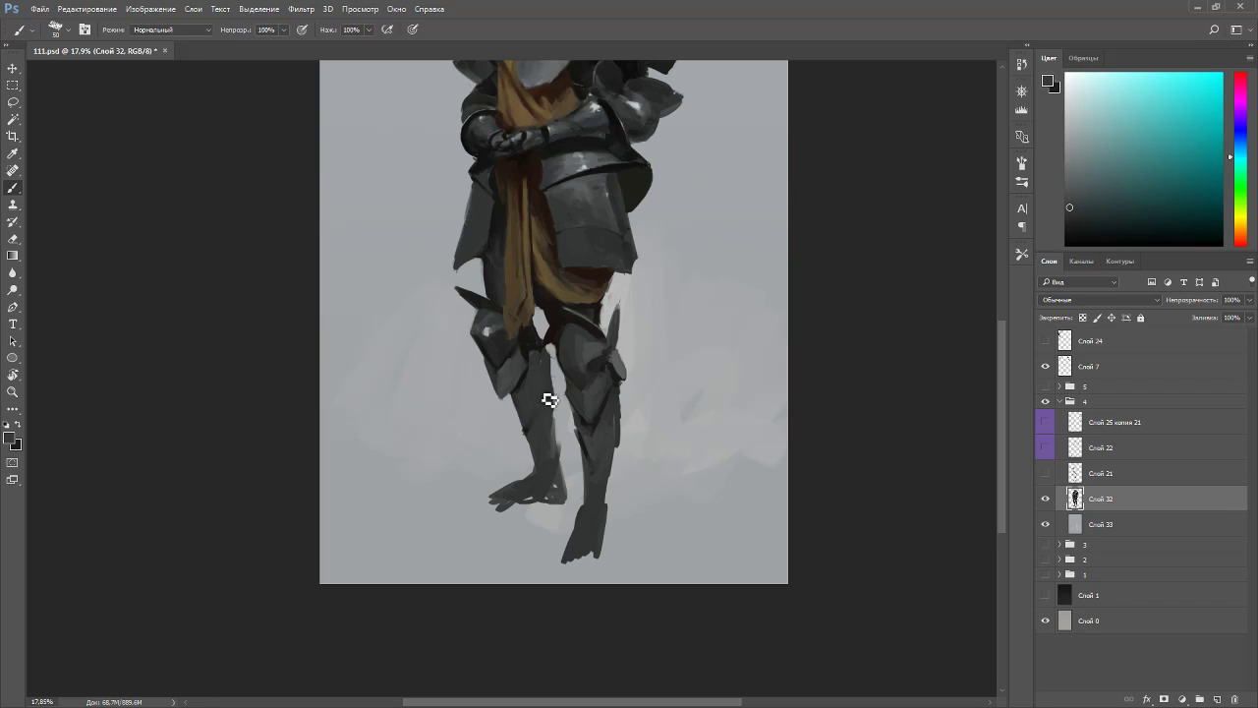
pyautogui.keyDown('alt'); pyautogui.click(538, 345); pyautogui.keyUp('alt')
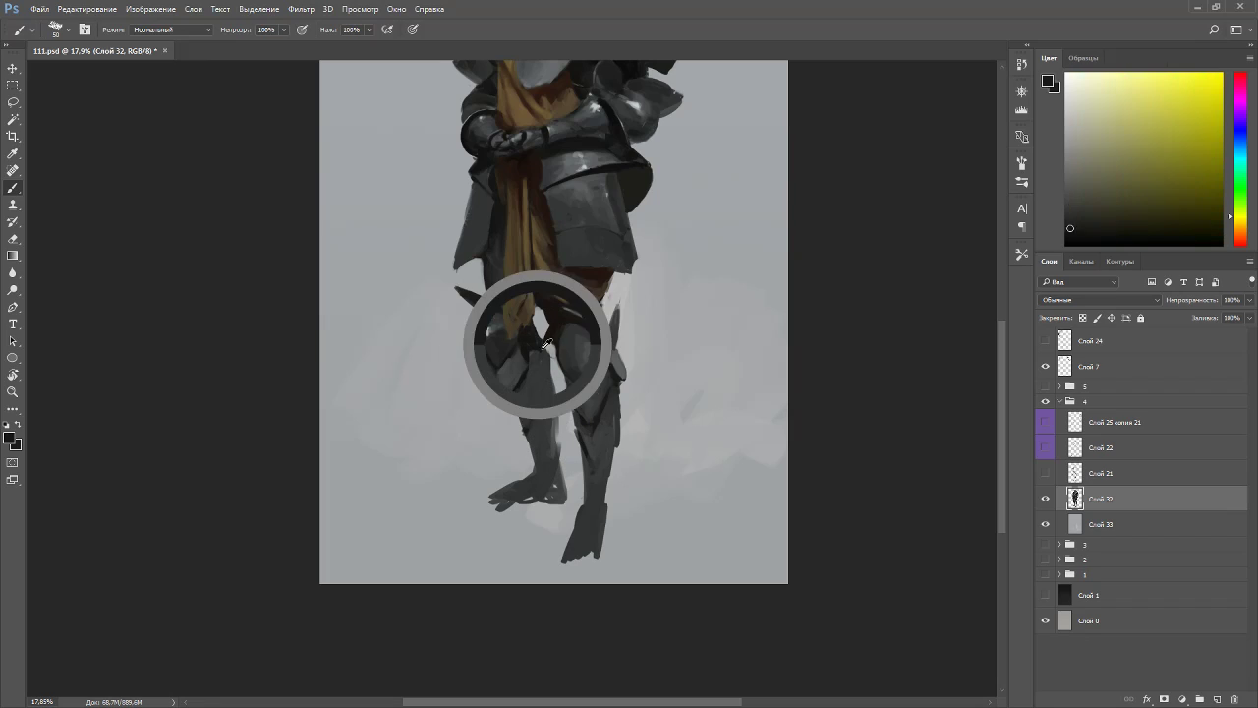
pyautogui.press('e')
pyautogui.press('b')
pyautogui.keyDown('alt'); pyautogui.click(531, 444); pyautogui.keyUp('alt')
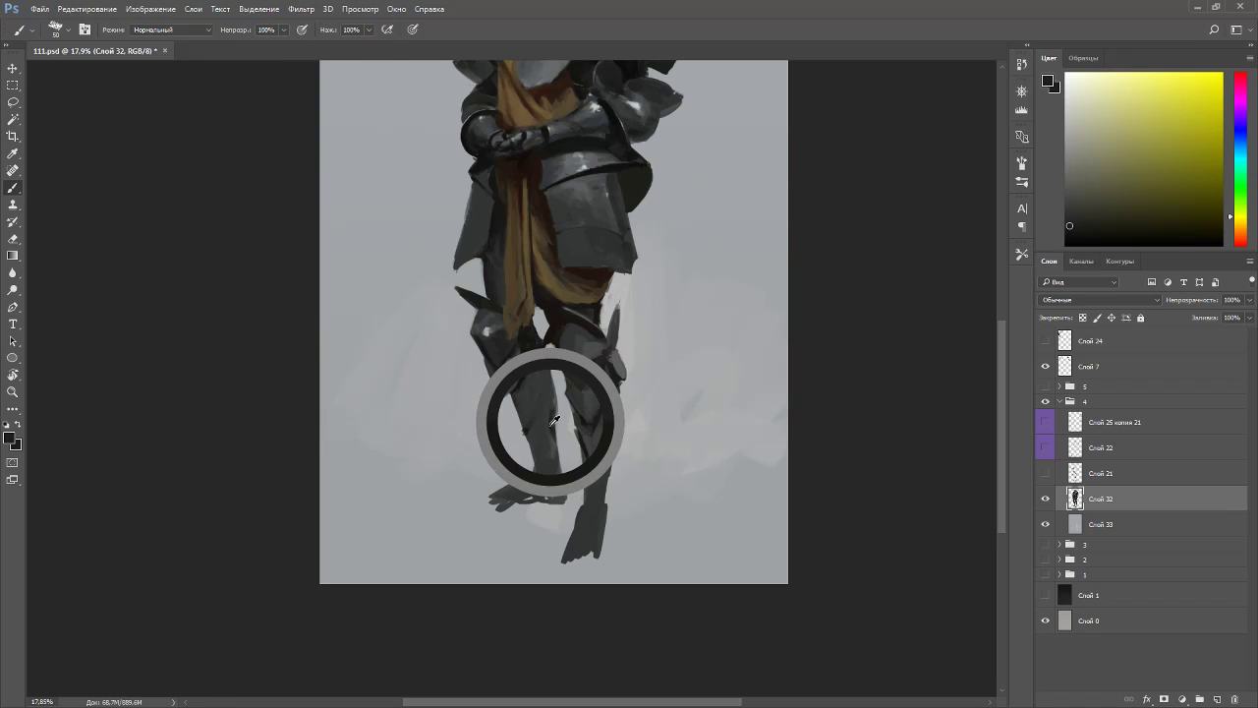
pyautogui.keyDown('alt'); pyautogui.click(534, 482); pyautogui.keyUp('alt')
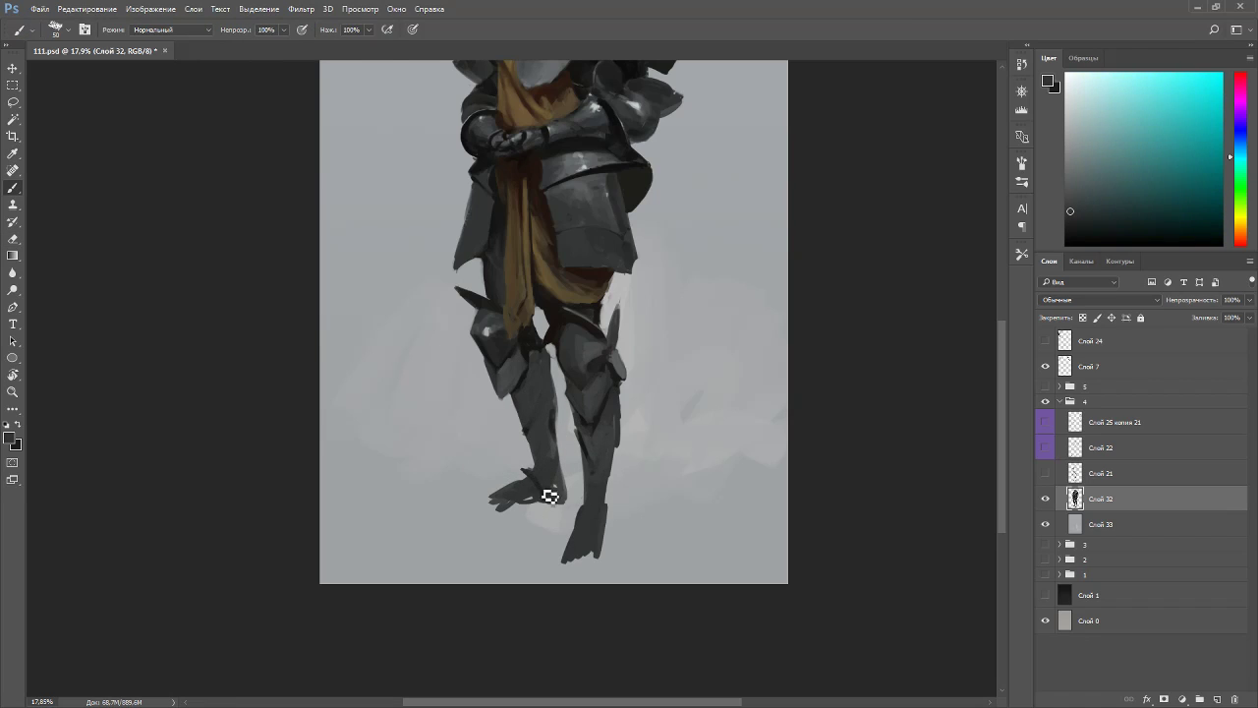
# - Paint a flared near-black cuff around the near ankle, soften it with sampled dark grey and trim its outer tip
pyautogui.keyDown('alt'); pyautogui.click(586, 452); pyautogui.keyUp('alt')
pyautogui.moveTo(594, 501)
pyautogui.mouseDown()
pyautogui.moveTo(577, 525)
pyautogui.moveTo(595, 508)
pyautogui.moveTo(576, 519)
pyautogui.moveTo(615, 522)
pyautogui.mouseUp()
pyautogui.keyDown('alt'); pyautogui.click(587, 509); pyautogui.keyUp('alt')
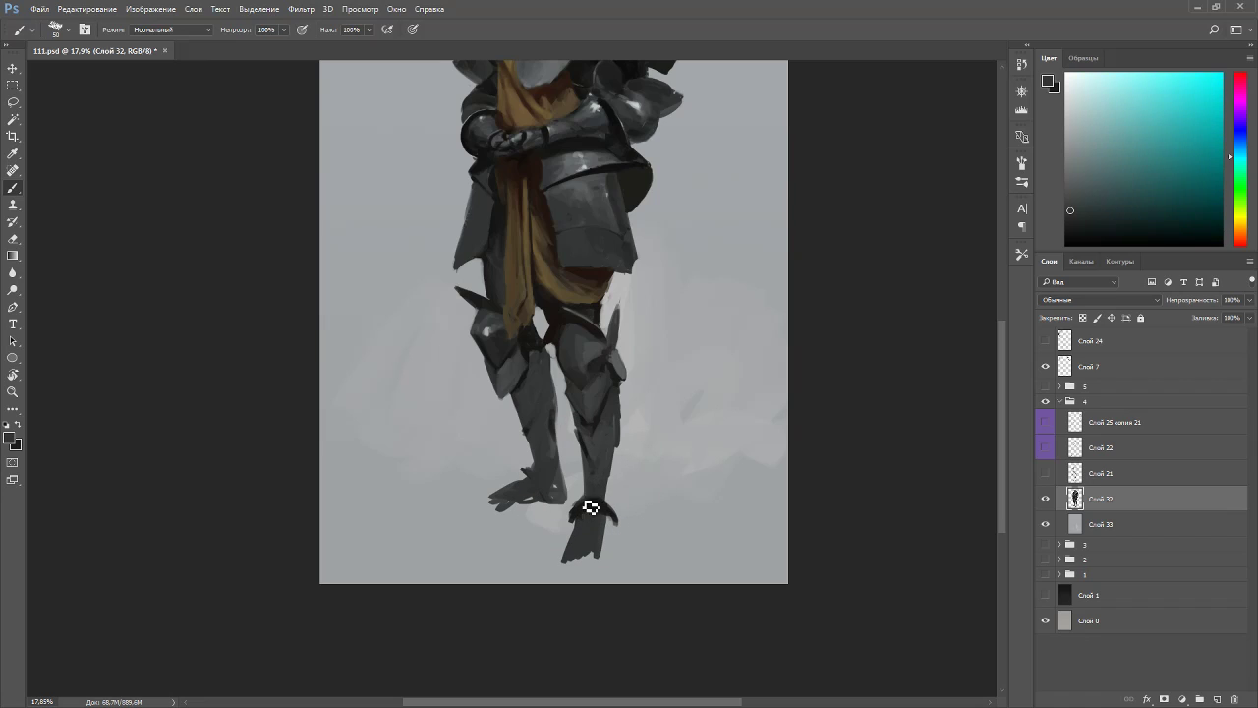
pyautogui.press('e')
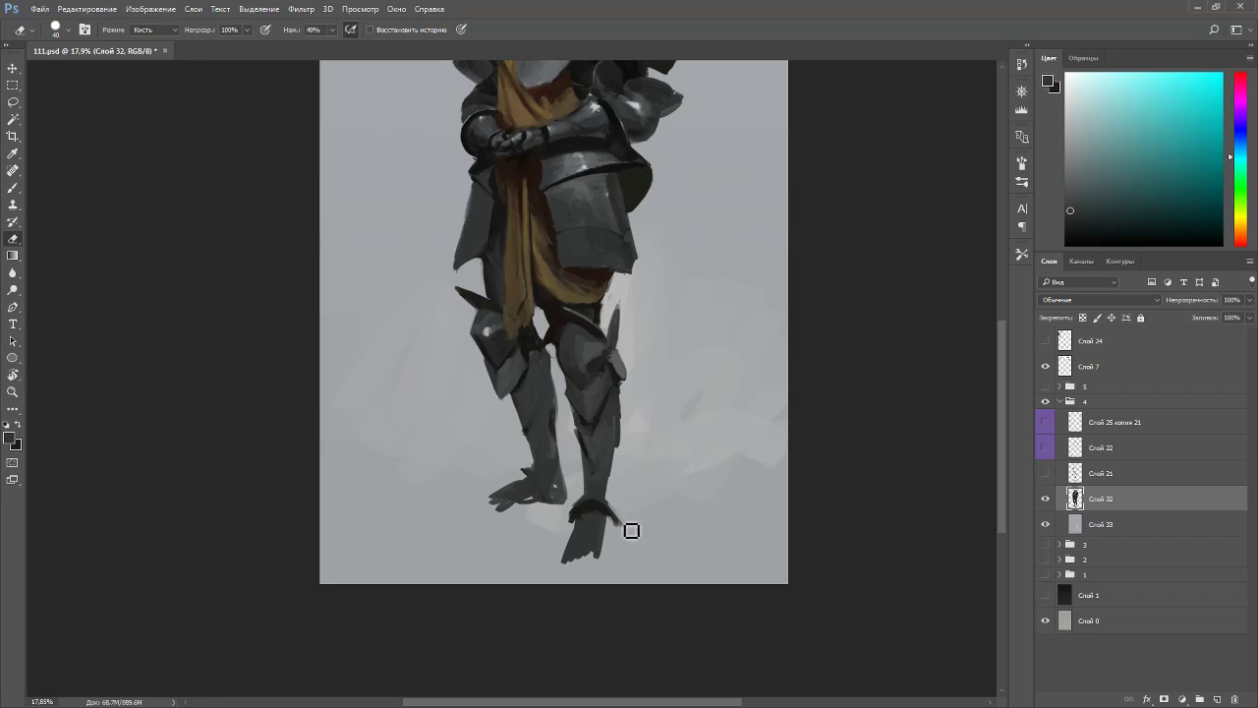
# - Paint a pointed near-black cuff across the far ankle at brush size 40 and refine its edges with sampled dark greys
pyautogui.press('b')
pyautogui.keyDown('alt'); pyautogui.click(529, 335); pyautogui.keyUp('alt')
pyautogui.press('[')
pyautogui.moveTo(539, 480)
pyautogui.mouseDown()
pyautogui.moveTo(525, 486)
pyautogui.moveTo(551, 506)
pyautogui.moveTo(536, 494)
pyautogui.mouseUp()
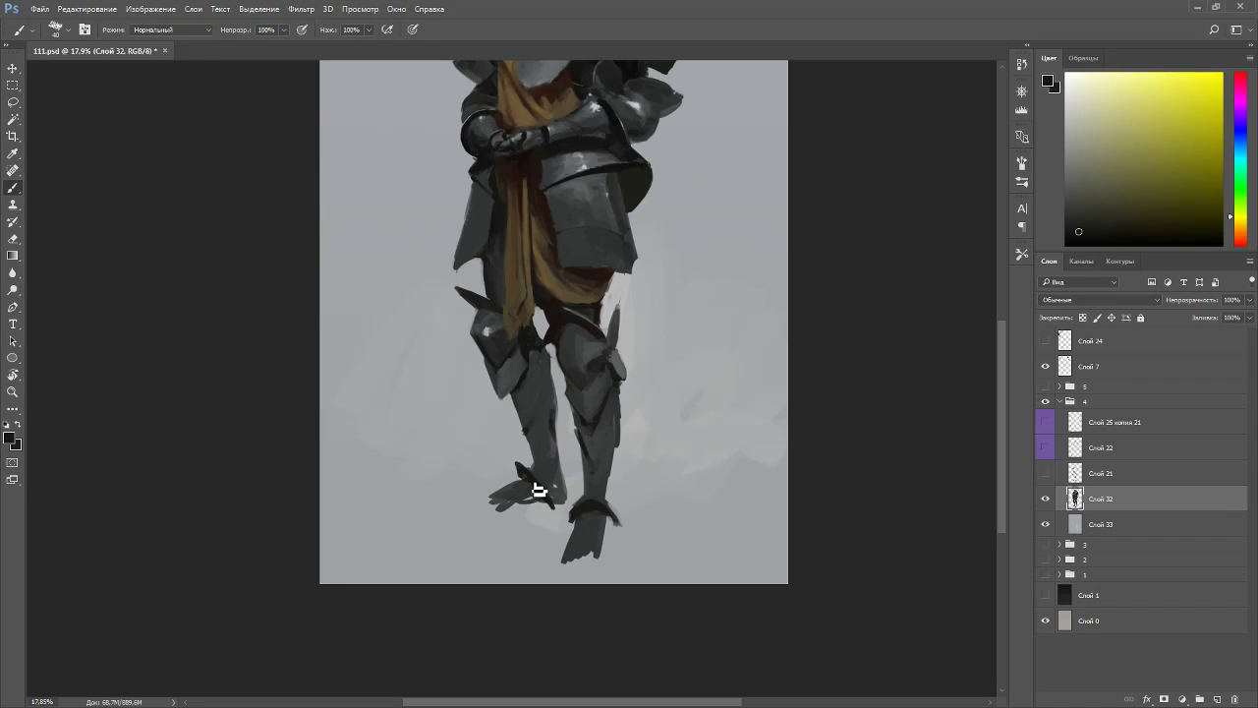
pyautogui.keyDown('alt'); pyautogui.click(540, 473); pyautogui.keyUp('alt')
pyautogui.keyDown('alt'); pyautogui.click(542, 477); pyautogui.keyUp('alt')
pyautogui.keyDown('alt'); pyautogui.click(549, 485); pyautogui.keyUp('alt')
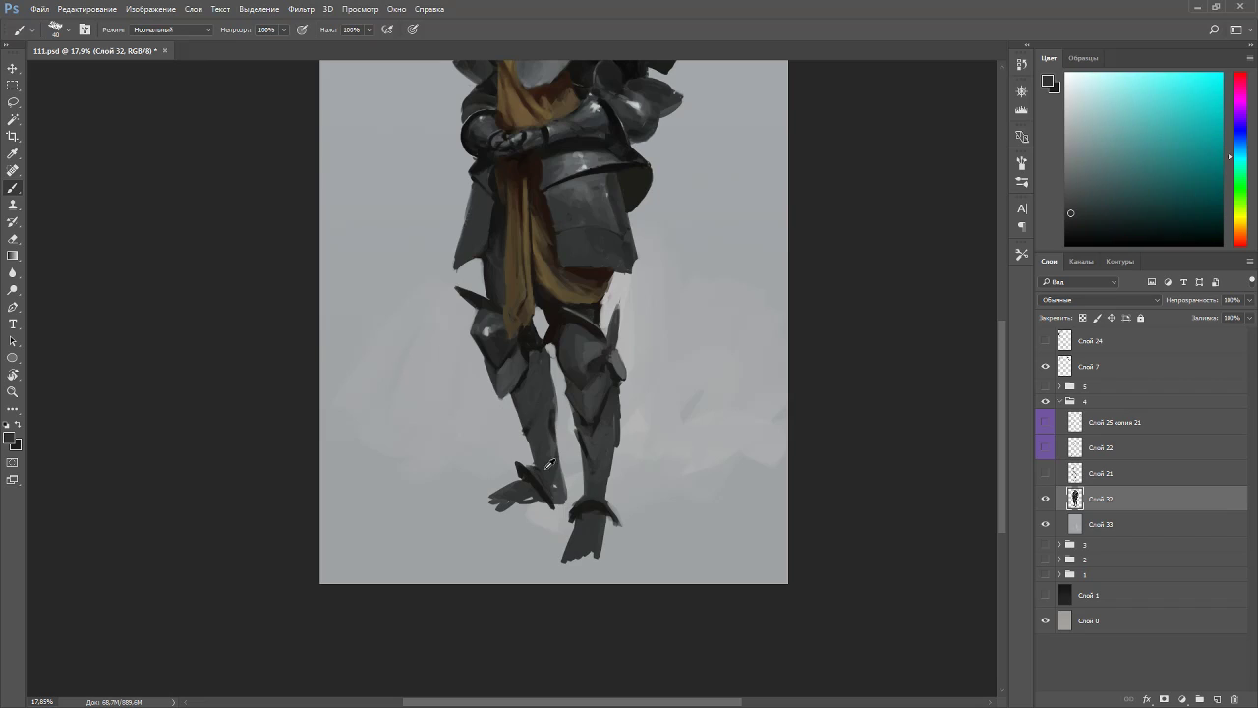
pyautogui.keyDown('alt'); pyautogui.click(545, 475); pyautogui.keyUp('alt')
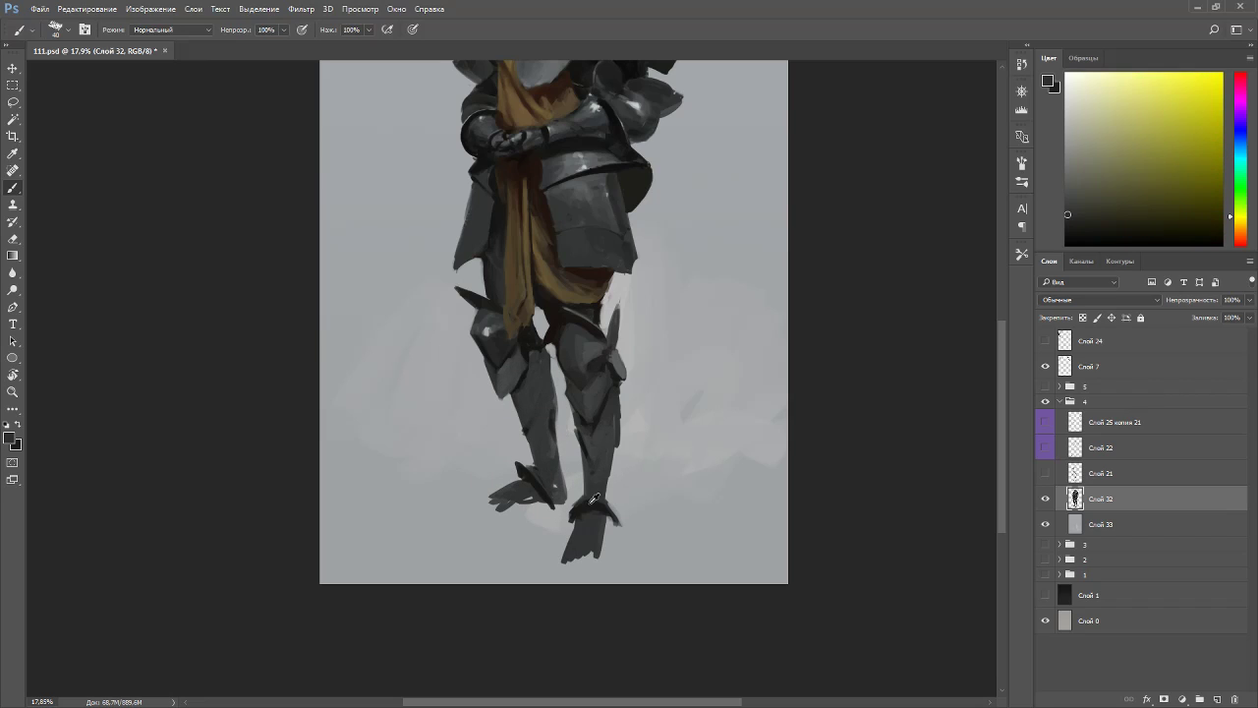
# - Clean up the near ankle cuff's edge and touch it up with sampled near-black
pyautogui.press('e')
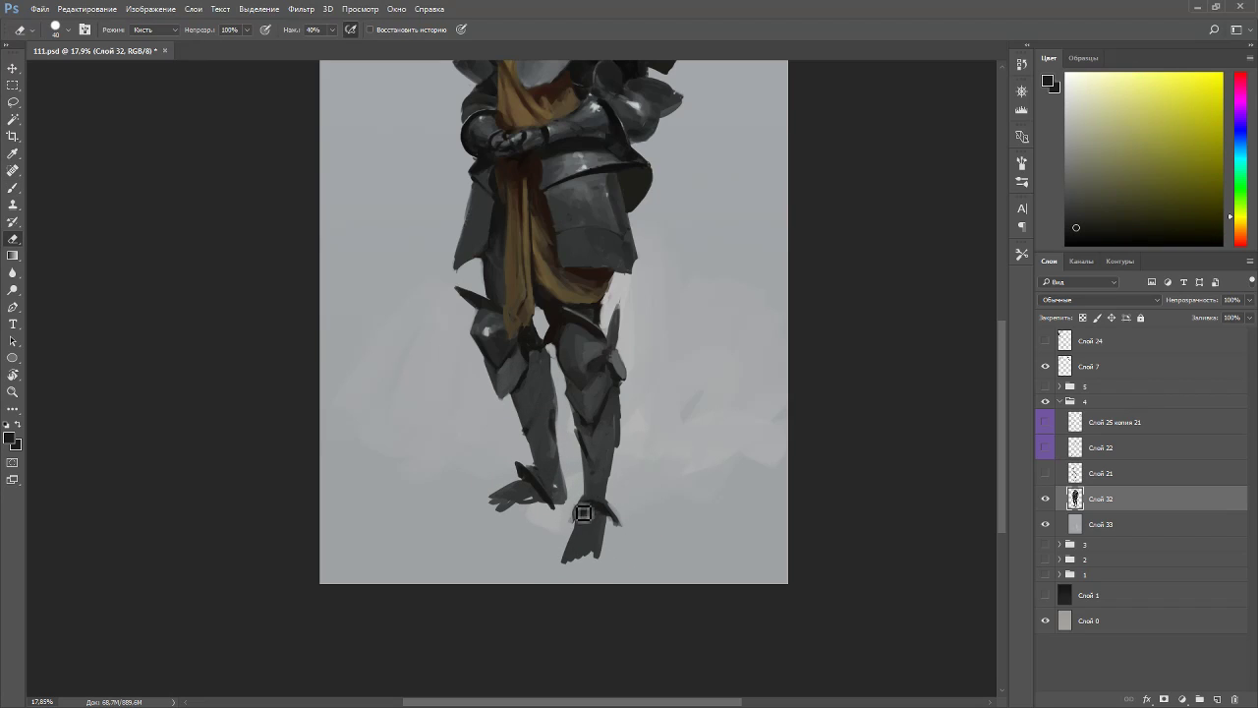
pyautogui.press('b')
pyautogui.keyDown('alt'); pyautogui.click(580, 519); pyautogui.keyUp('alt')
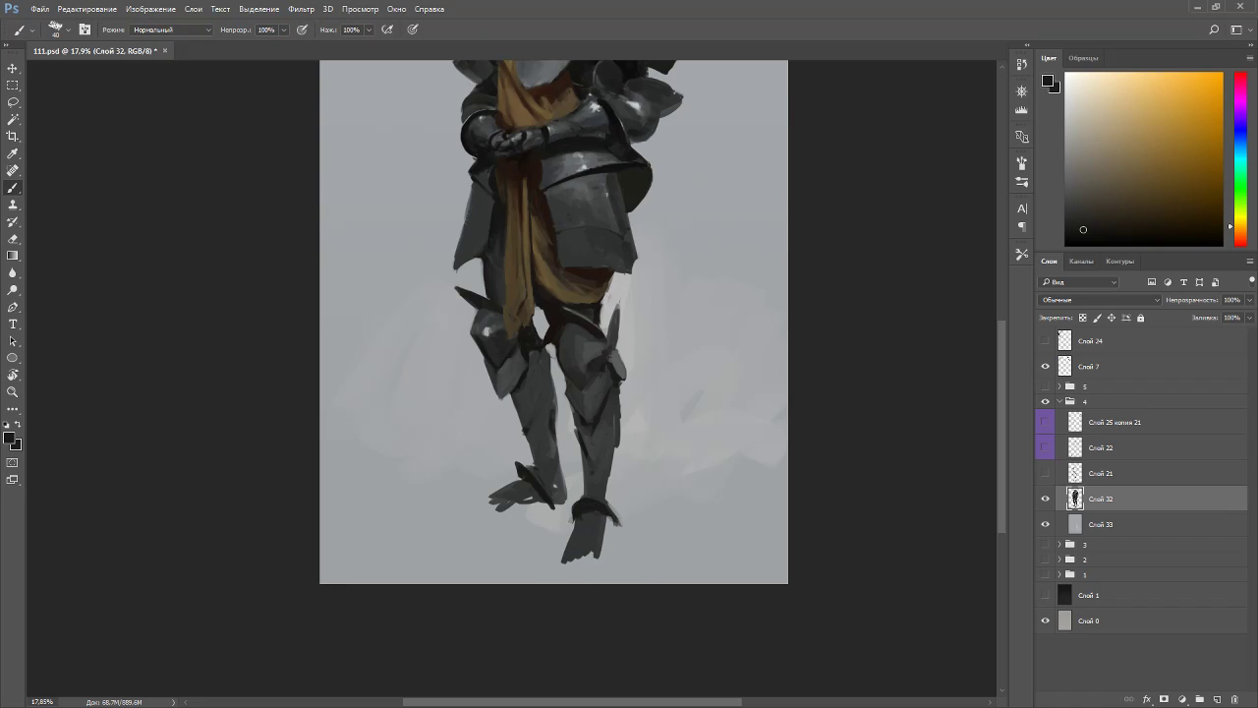
# - Show the line sketch on Слой 21, lasso its near-leg lines and shift them outward to match the painted leg, then deselect
pyautogui.click(1046, 473)
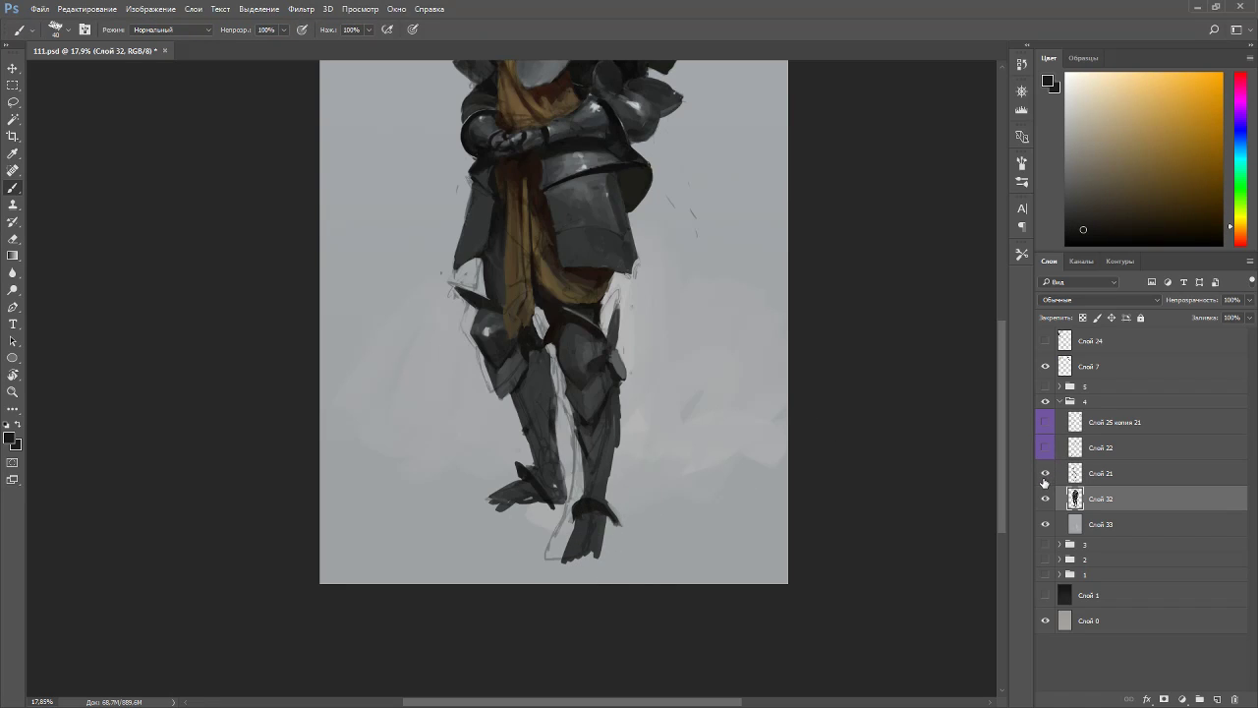
pyautogui.press('l')
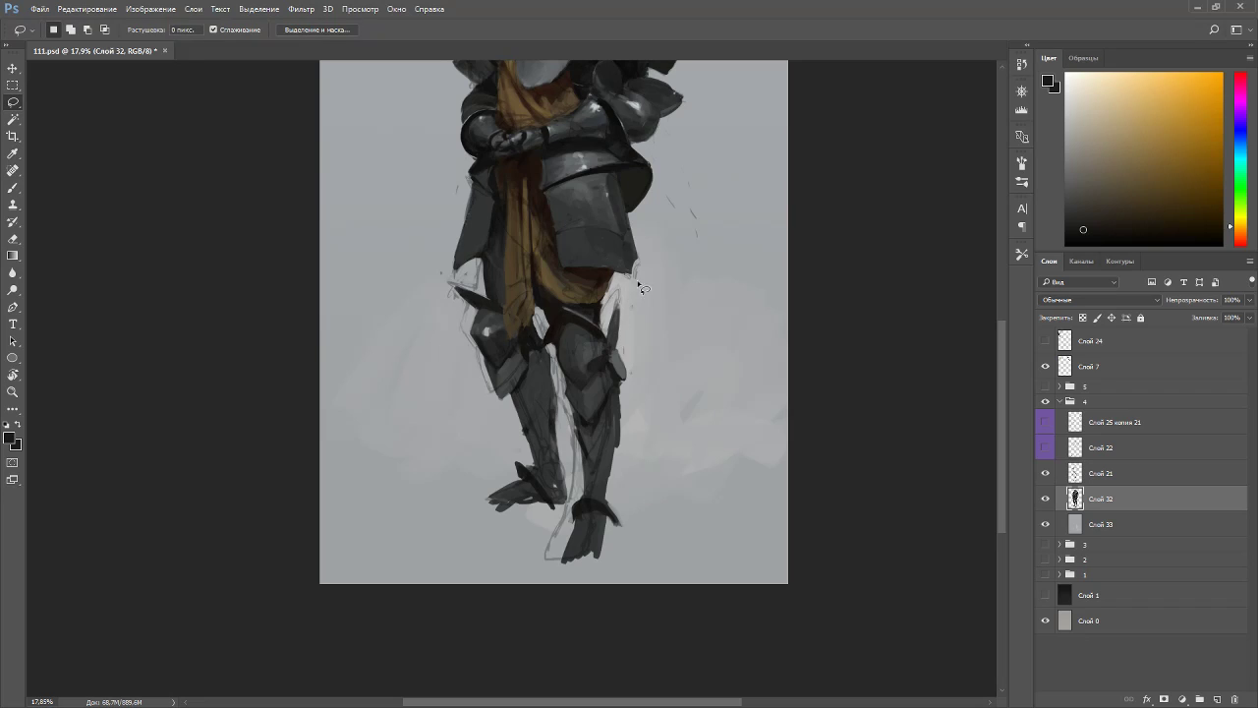
pyautogui.moveTo(548, 536); pyautogui.dragTo(639, 287)
pyautogui.press('v')
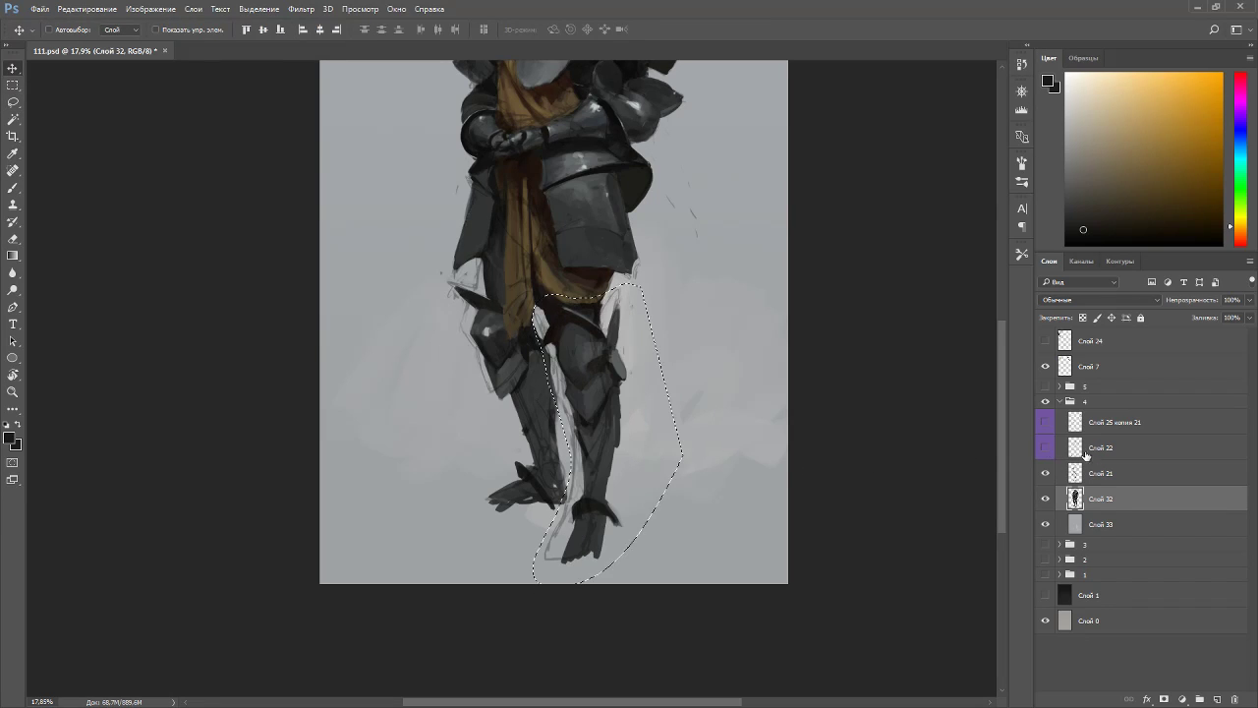
pyautogui.click(1090, 472)
pyautogui.moveTo(599, 423); pyautogui.dragTo(612, 429)
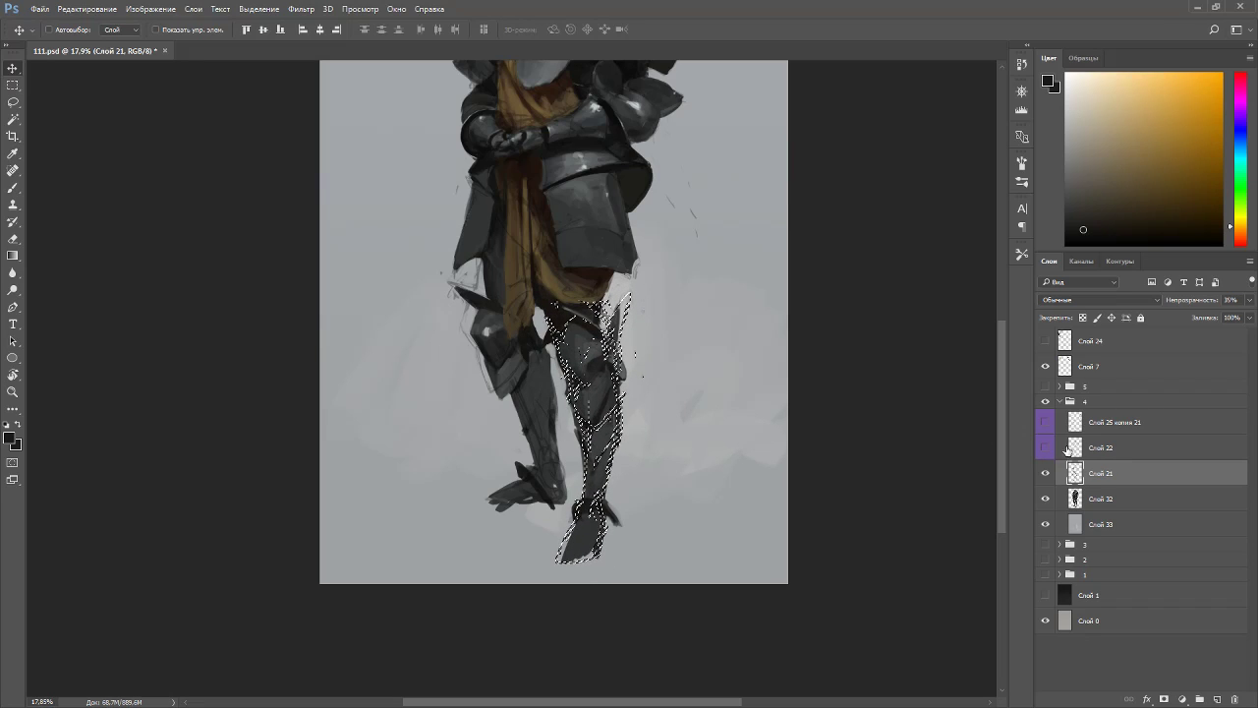
pyautogui.hotkey('ctrl', 'd')
# - Darken and reshape the near foot on Слой 32 with sampled near-black, following the sketch lines
pyautogui.click(1101, 499)
pyautogui.press('b')
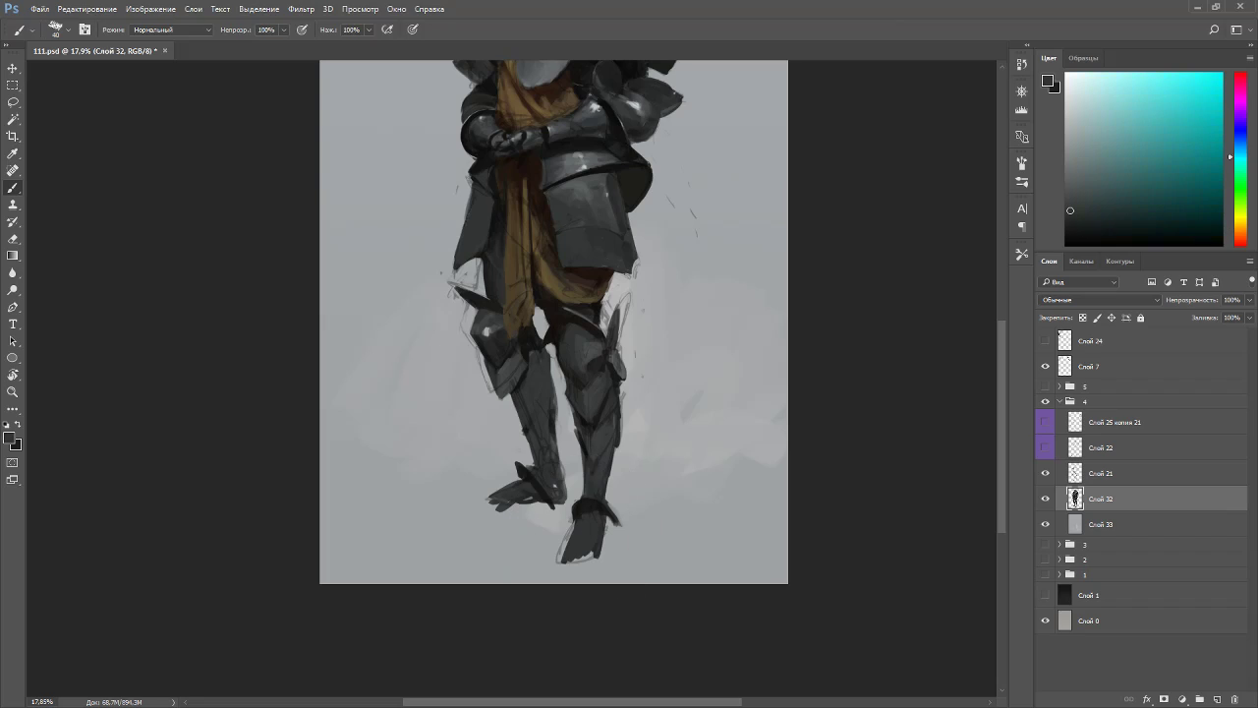
pyautogui.keyDown('alt'); pyautogui.click(586, 519); pyautogui.keyUp('alt')
pyautogui.moveTo(578, 537); pyautogui.dragTo(566, 555)
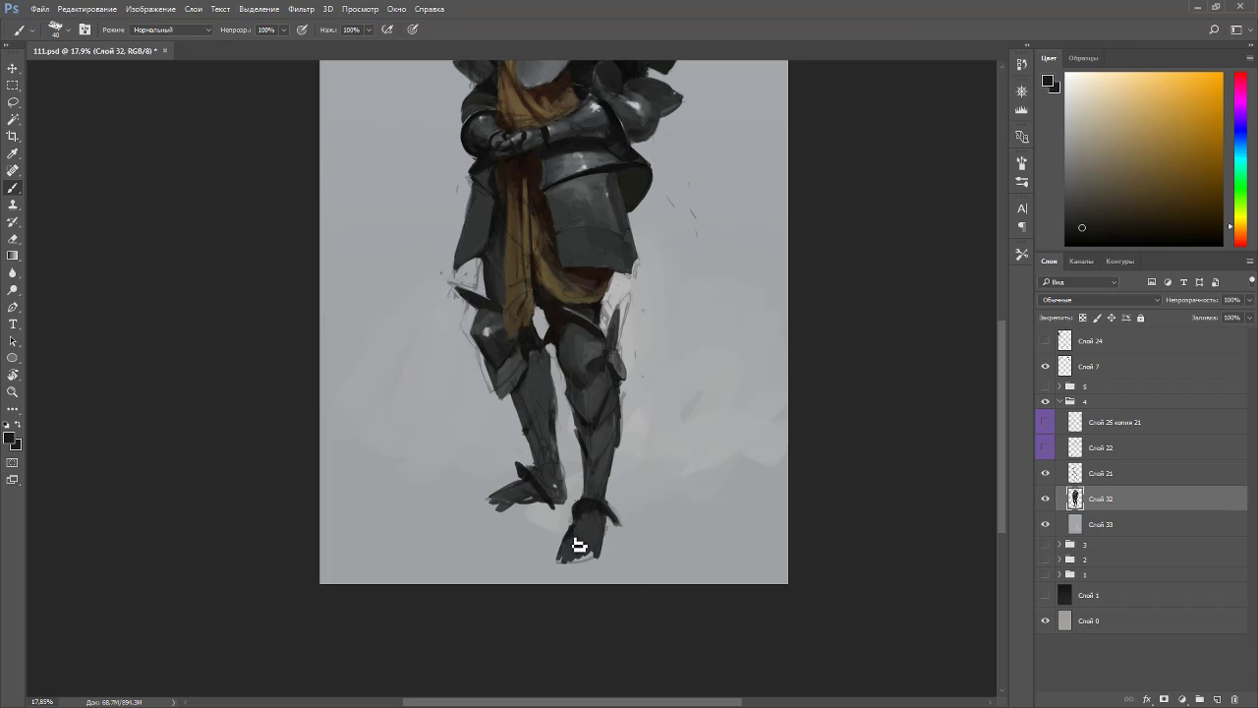
# - Reshape the near foot's toe and instep plates with sampled near-black and dark greys
pyautogui.keyDown('alt'); pyautogui.click(586, 536); pyautogui.keyUp('alt')
pyautogui.keyDown('alt'); pyautogui.click(580, 519); pyautogui.keyUp('alt')
pyautogui.keyDown('alt'); pyautogui.click(569, 569); pyautogui.keyUp('alt')
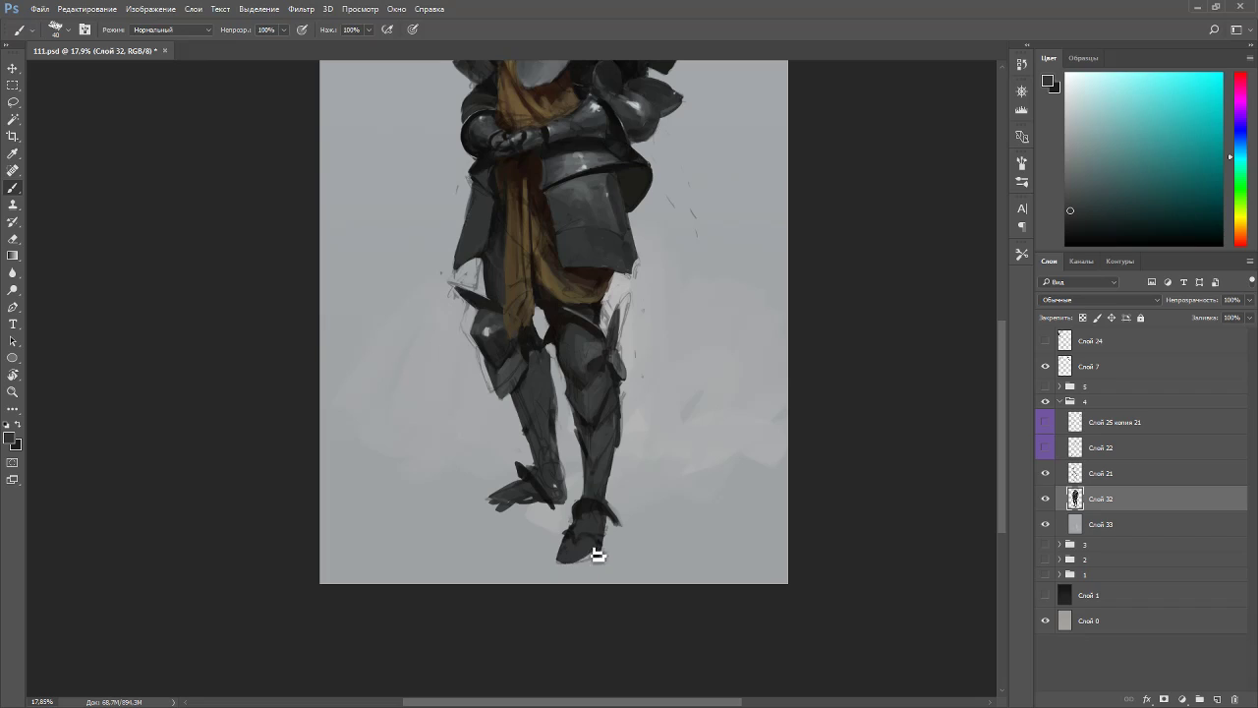
pyautogui.keyDown('alt'); pyautogui.click(571, 556); pyautogui.keyUp('alt')
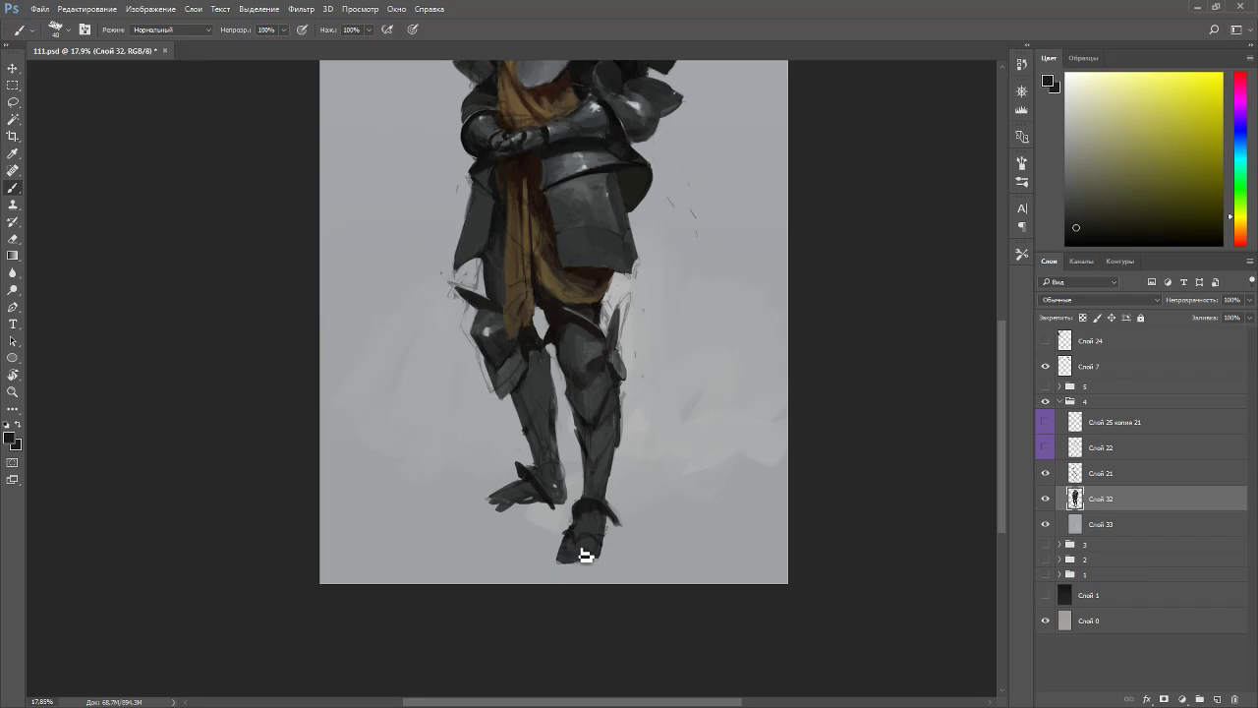
pyautogui.keyDown('alt'); pyautogui.click(576, 562); pyautogui.keyUp('alt')
pyautogui.keyDown('alt'); pyautogui.click(568, 563); pyautogui.keyUp('alt')
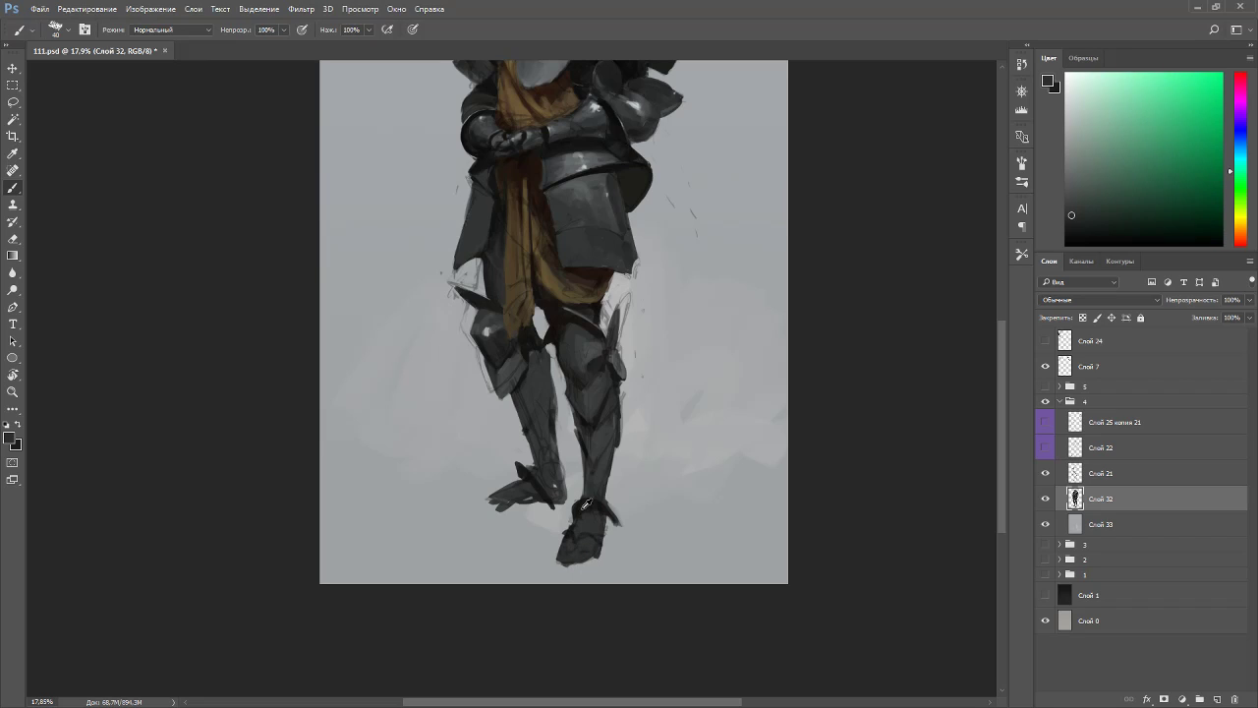
pyautogui.keyDown('alt'); pyautogui.click(562, 566); pyautogui.keyUp('alt')
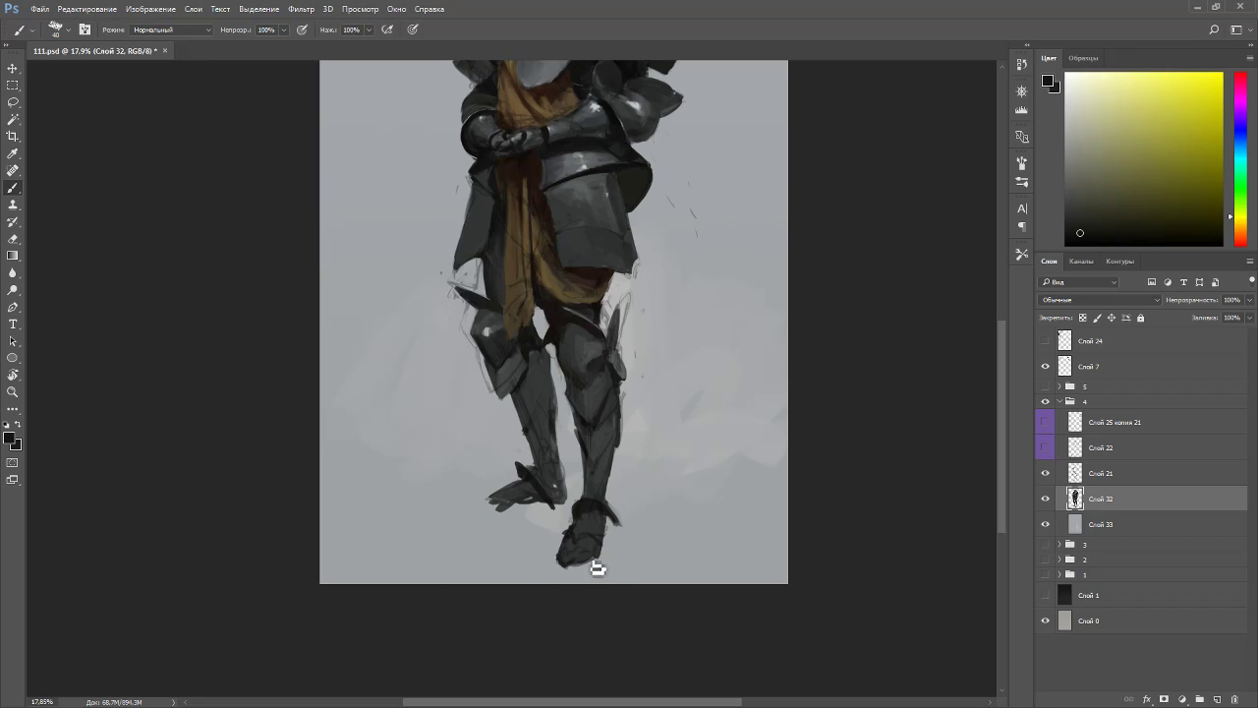
# - Define the plate lines where the near foot meets its ankle cuff with sampled near-black
pyautogui.keyDown('alt'); pyautogui.click(586, 519); pyautogui.keyUp('alt')
pyautogui.keyDown('alt'); pyautogui.click(584, 506); pyautogui.keyUp('alt')
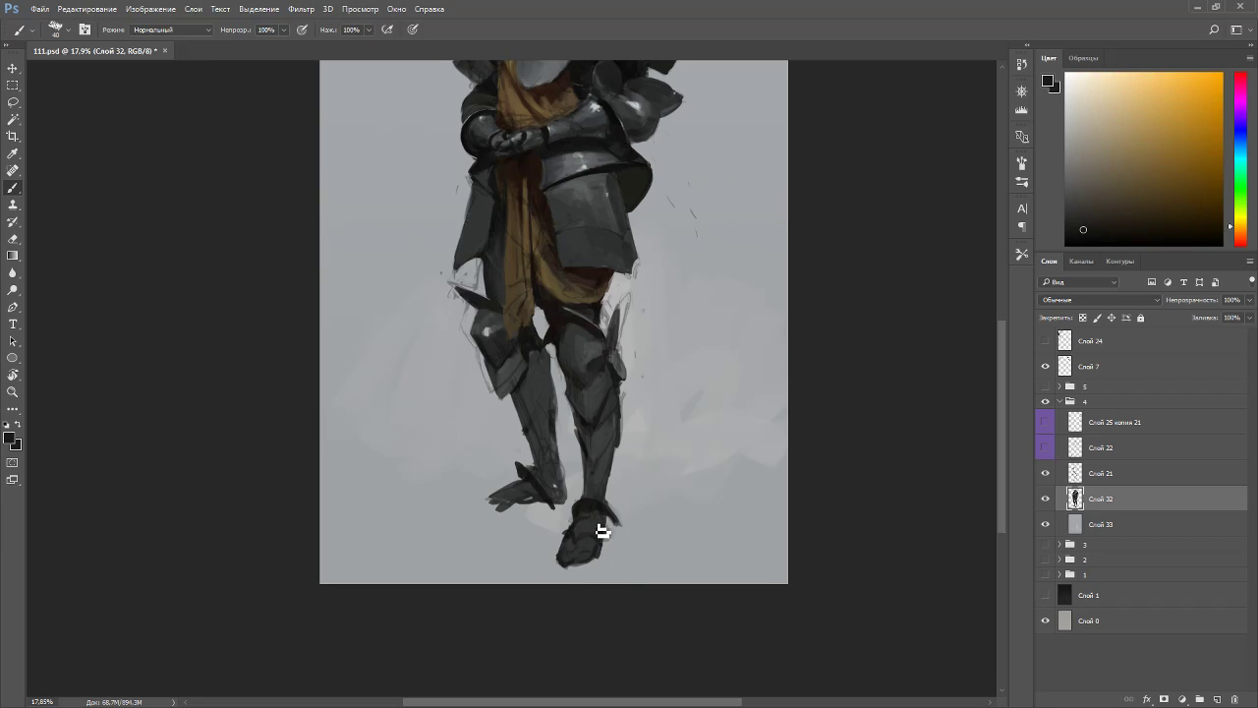
pyautogui.keyDown('alt'); pyautogui.click(599, 525); pyautogui.keyUp('alt')
pyautogui.keyDown('alt'); pyautogui.click(597, 507); pyautogui.keyUp('alt')
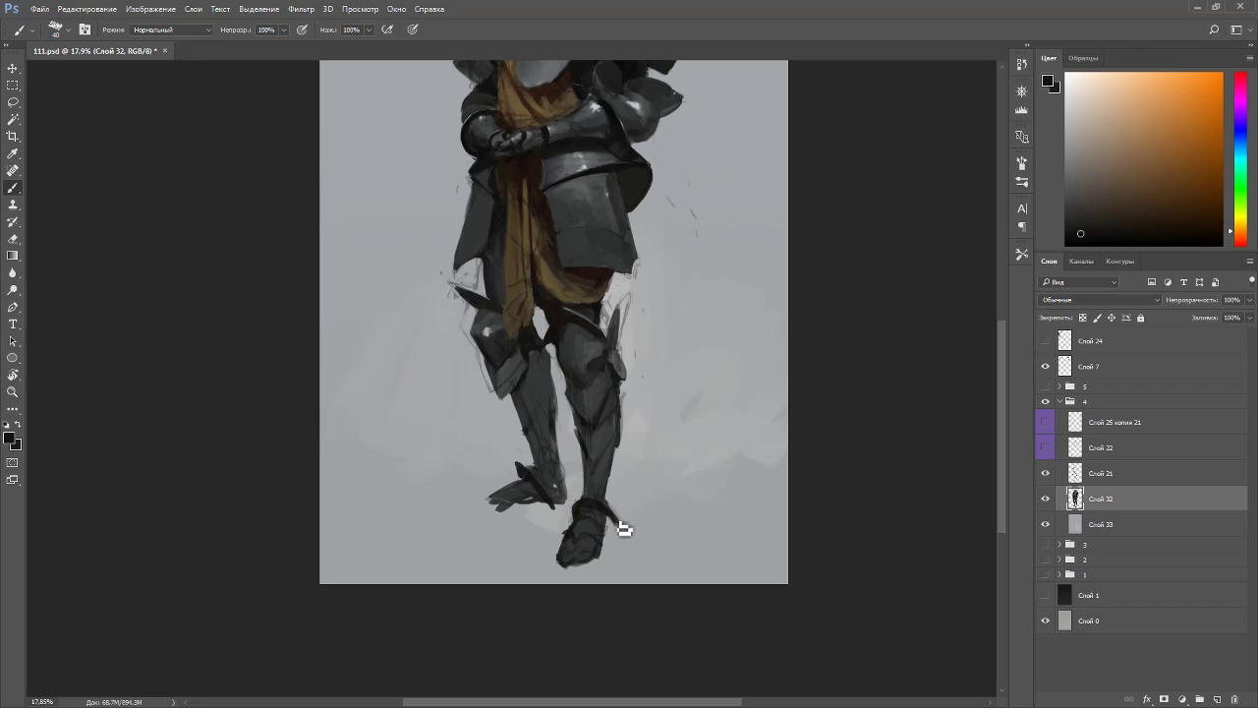
# - Erase the near ankle cuff's outer point, repaint it in sampled near-black and trim its edge
pyautogui.press('e')
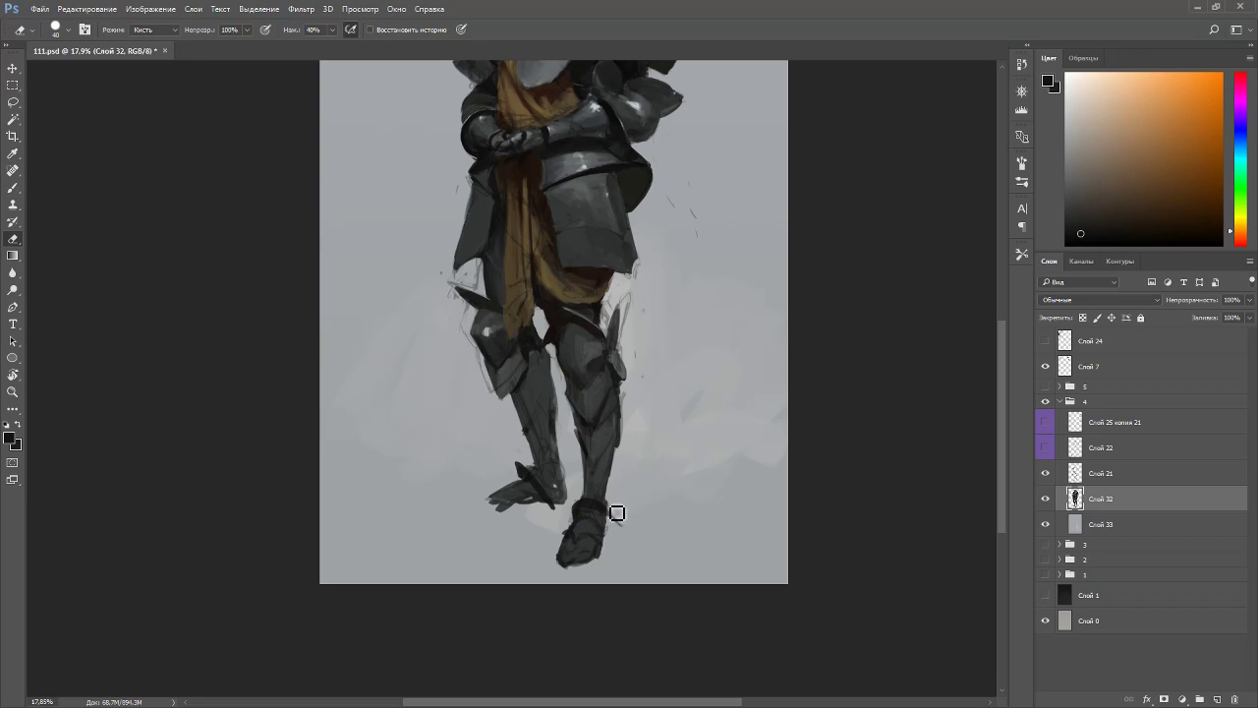
pyautogui.press('r')
pyautogui.moveTo(722, 469)
pyautogui.mouseDown()
pyautogui.moveTo(708, 512)
pyautogui.moveTo(664, 526)
pyautogui.mouseUp()
pyautogui.press('b')
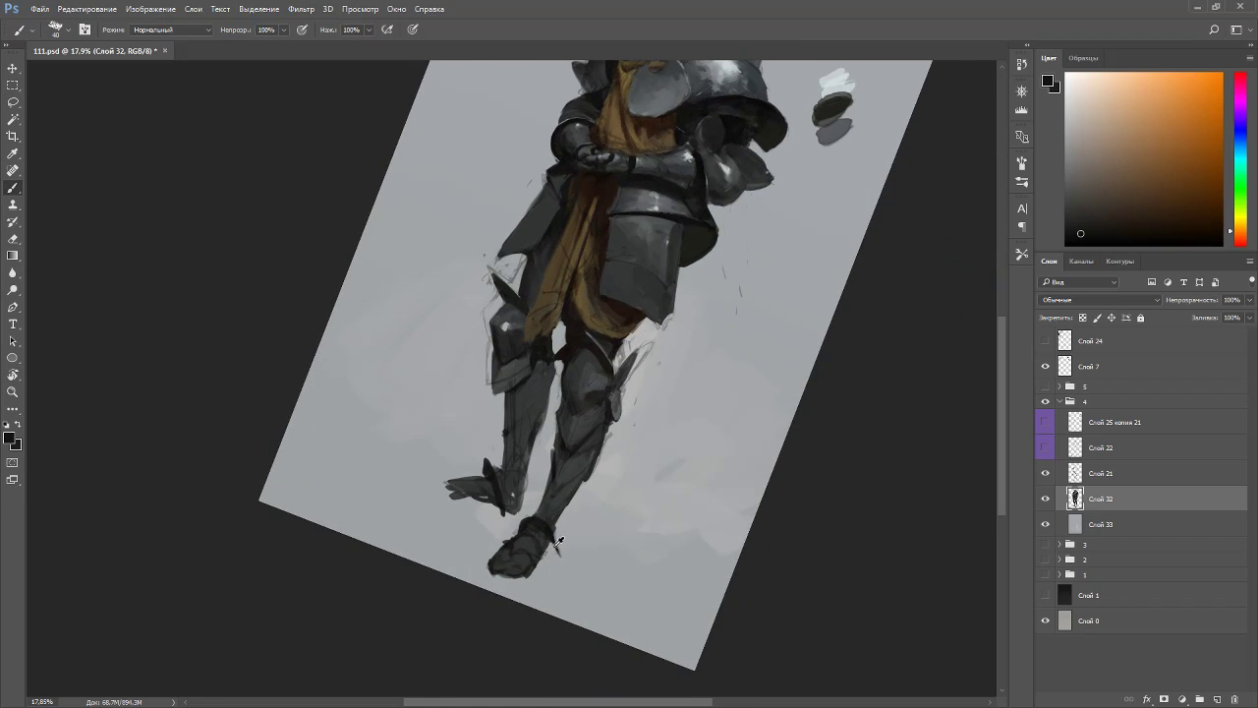
pyautogui.keyDown('alt'); pyautogui.click(547, 533); pyautogui.keyUp('alt')
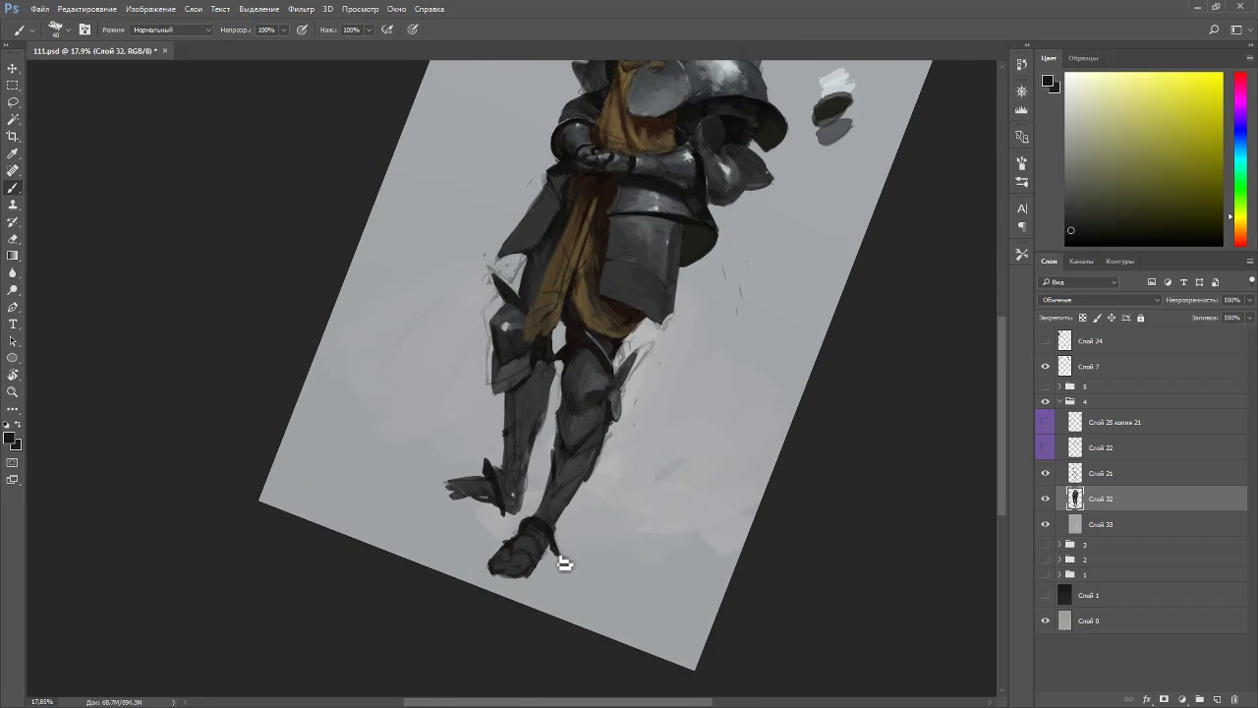
pyautogui.press('e')
pyautogui.moveTo(565, 537); pyautogui.dragTo(566, 573)
pyautogui.press('b')
pyautogui.keyDown('alt'); pyautogui.click(554, 547); pyautogui.keyUp('alt')
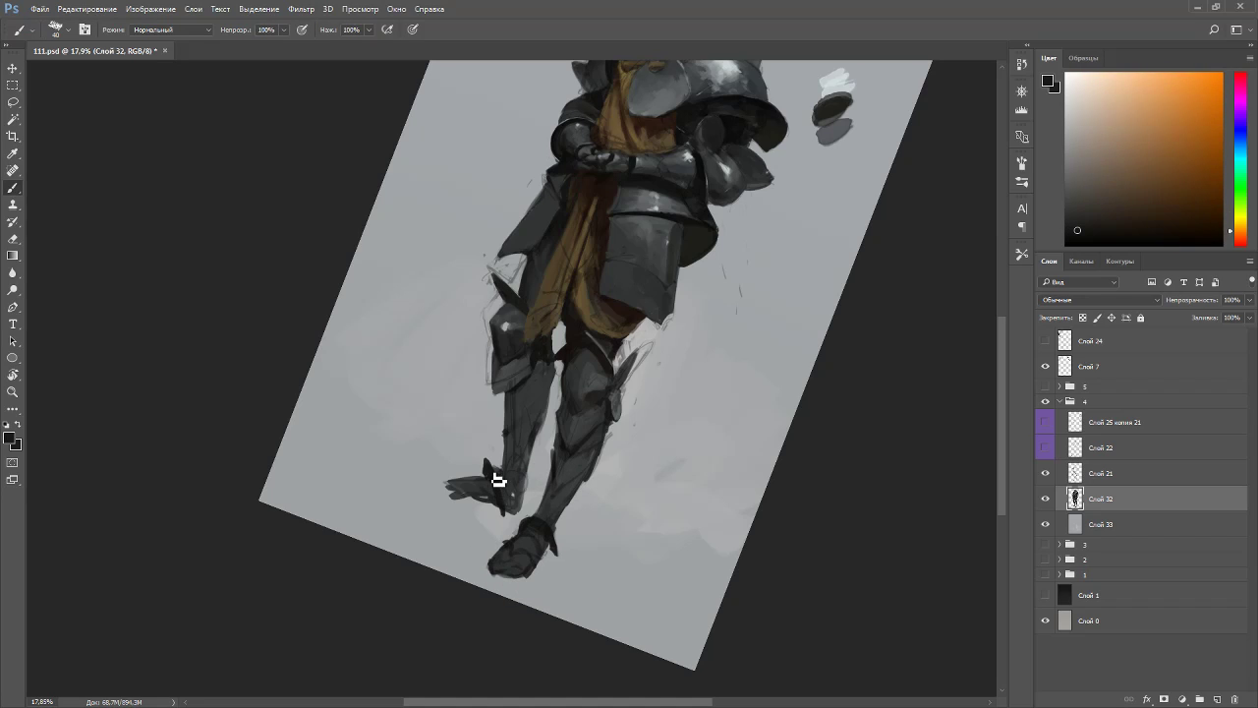
# - Touch up the far ankle cuff and paint a near-black pointed flare on its heel side
pyautogui.press('e')
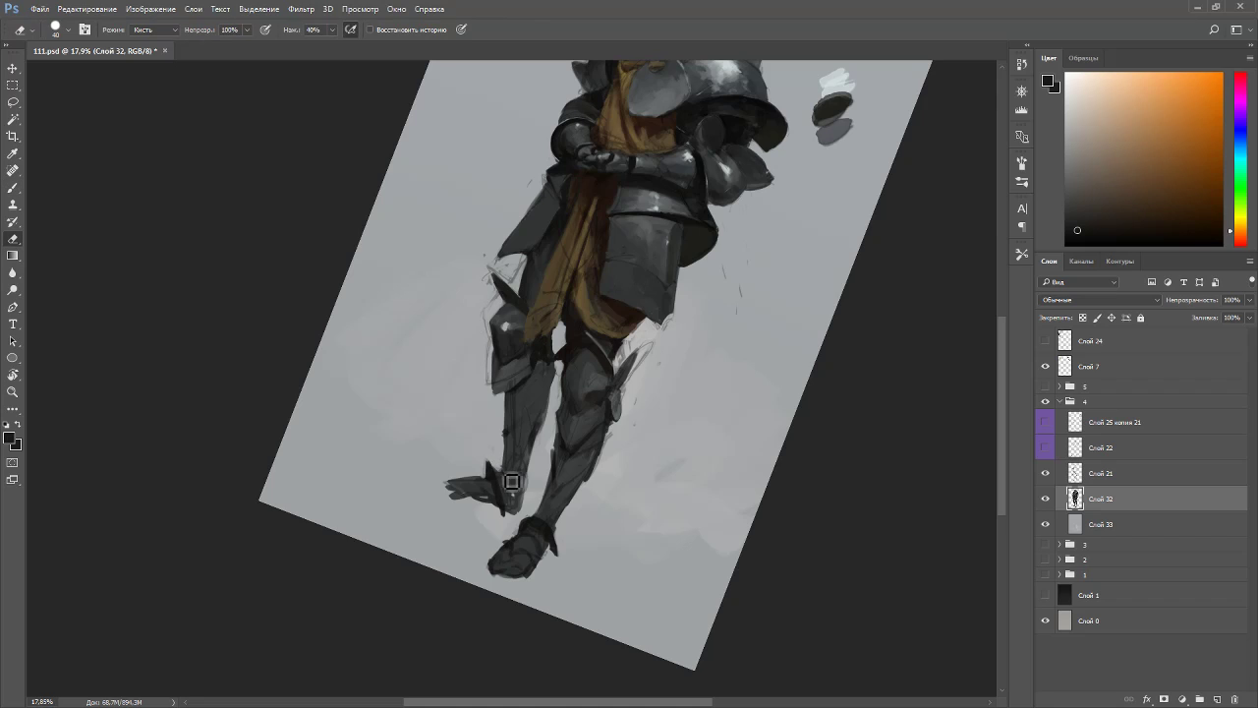
pyautogui.press('b')
pyautogui.keyDown('alt'); pyautogui.click(501, 503); pyautogui.keyUp('alt')
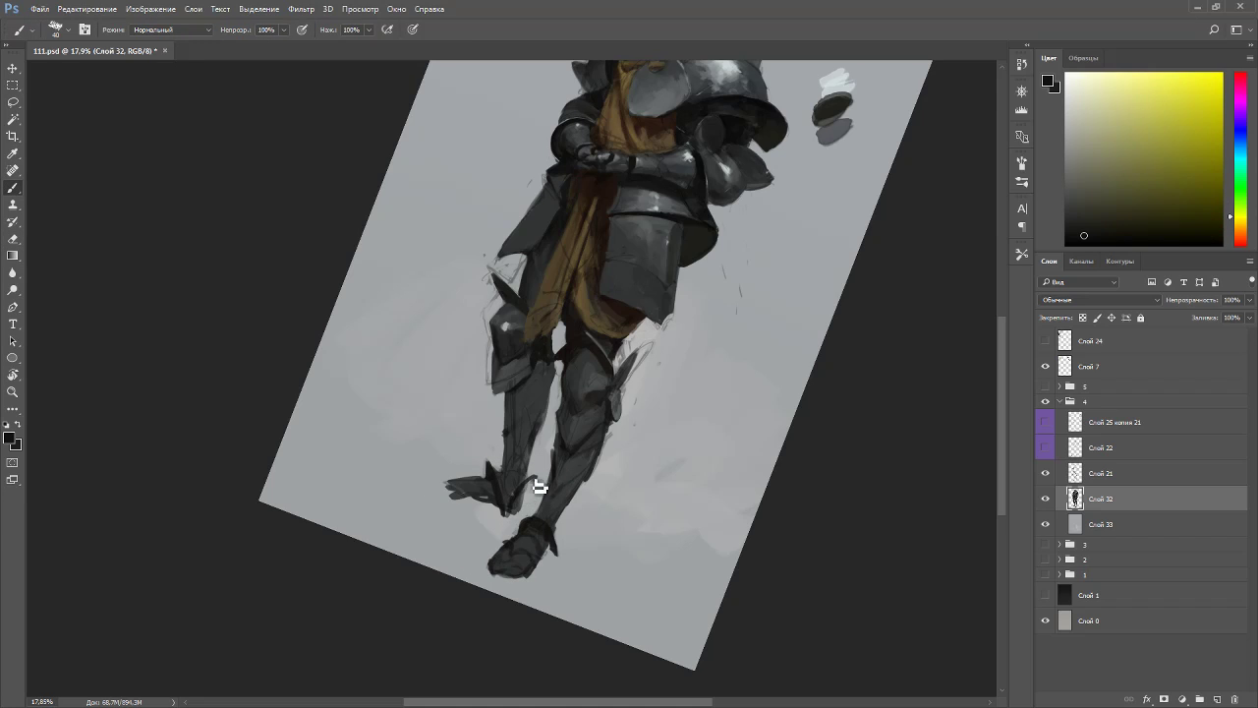
pyautogui.press('r')
pyautogui.moveTo(682, 450); pyautogui.dragTo(658, 327)
pyautogui.press('Escape')
pyautogui.press('b')
pyautogui.moveTo(567, 479); pyautogui.dragTo(562, 507)
pyautogui.keyDown('alt'); pyautogui.click(564, 501); pyautogui.keyUp('alt')
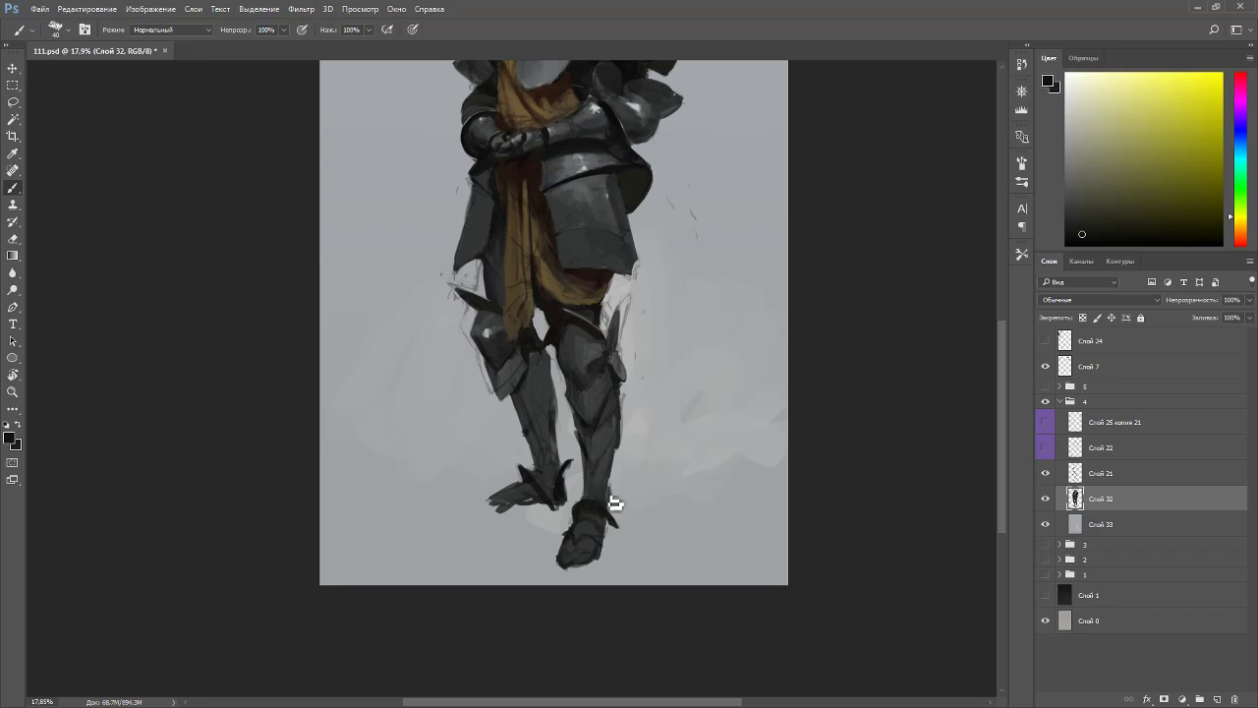
# - Clean up around the ankles and sharpen the far foot's toe and sole with near-black strokes
pyautogui.press('e')
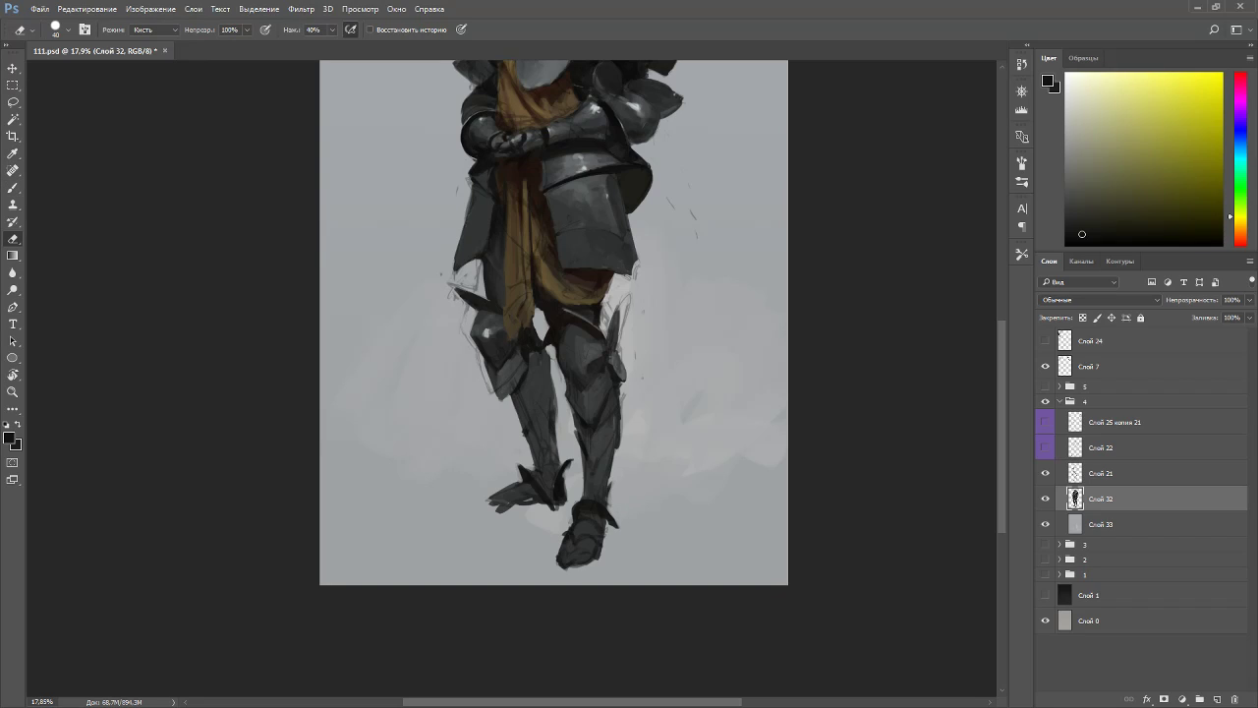
pyautogui.press('b')
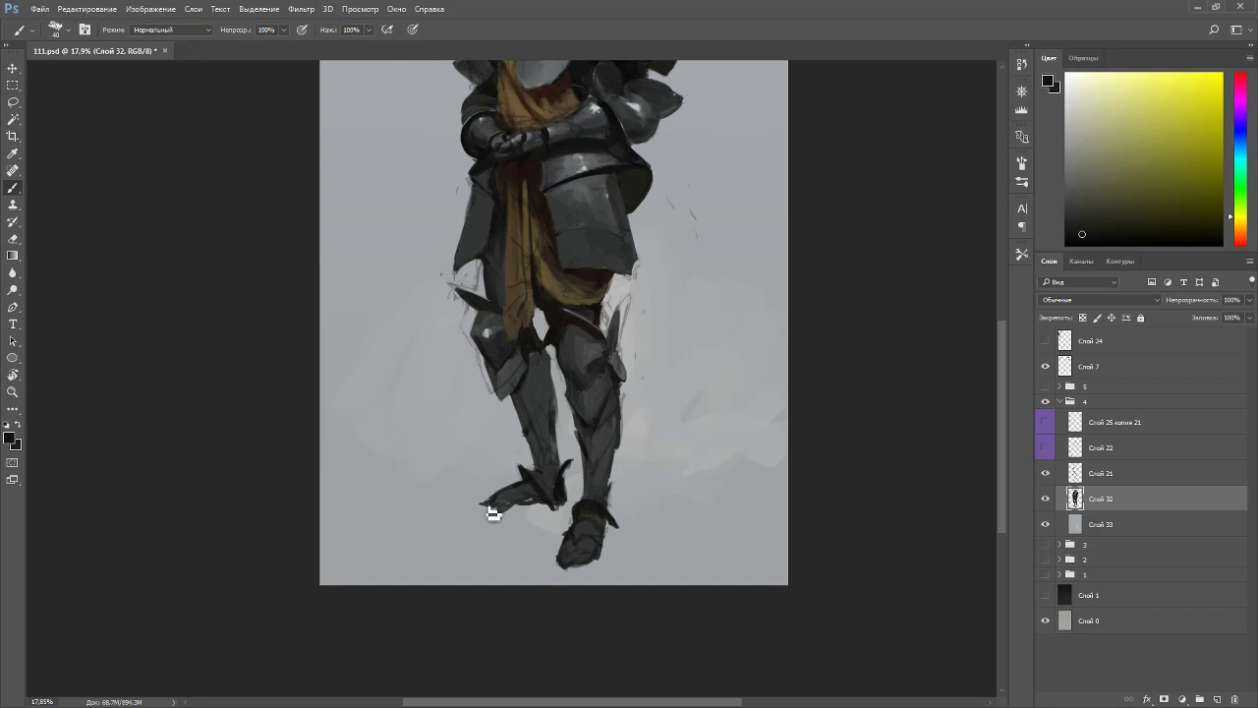
pyautogui.press('e')
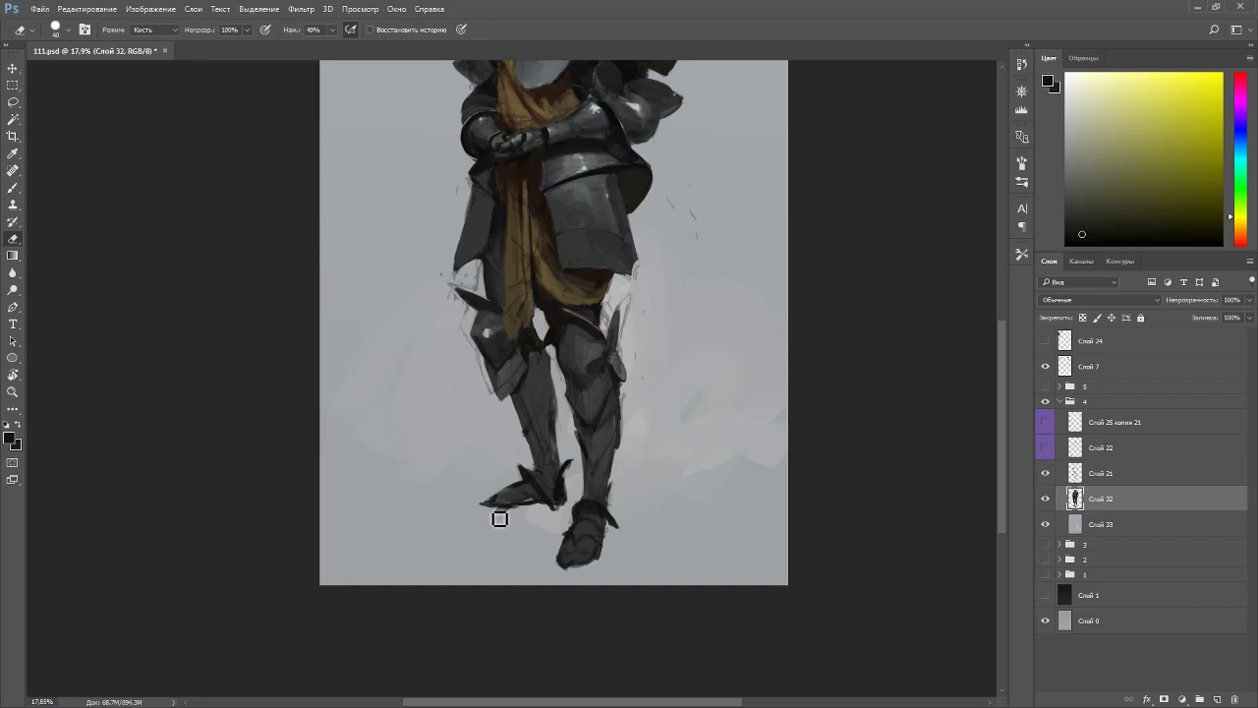
# - Hide the line sketch on Слой 21
pyautogui.click(1046, 474)
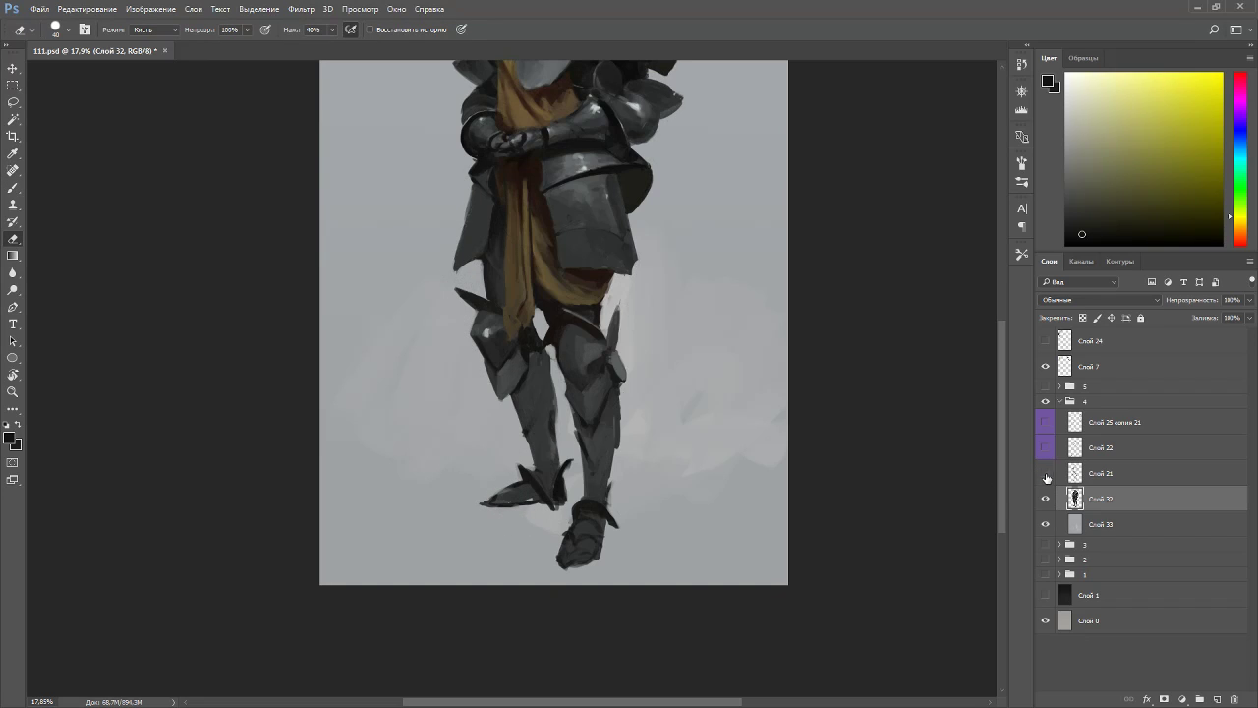
pyautogui.moveTo(688, 303); pyautogui.dragTo(749, 553)
pyautogui.scroll(3, 452, 186)
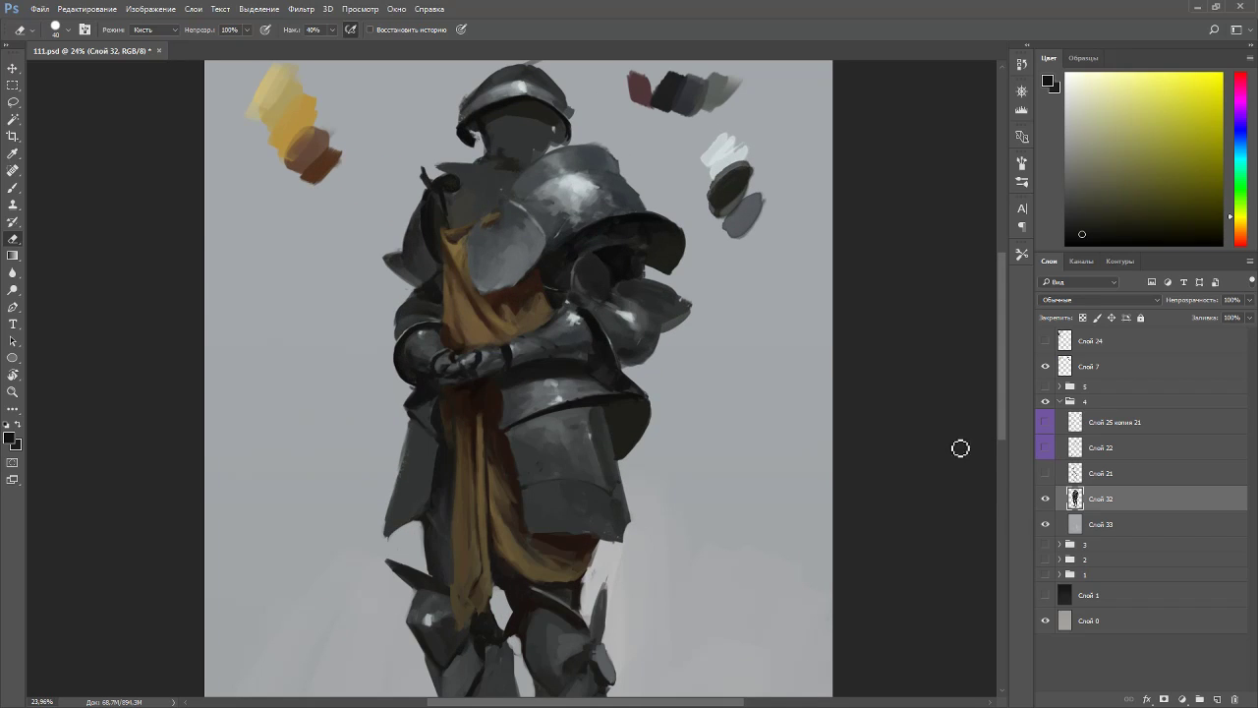
pyautogui.click(1046, 474)
pyautogui.click(1046, 474)
# - Paint over the knight's neck and upper chest with sampled dark greys, enlarging the brush to 70
pyautogui.press('b')
pyautogui.keyDown('alt'); pyautogui.click(523, 179); pyautogui.keyUp('alt')
pyautogui.keyDown('alt'); pyautogui.click(535, 169); pyautogui.keyUp('alt')
pyautogui.keyDown('alt'); pyautogui.click(522, 171); pyautogui.keyUp('alt')
pyautogui.moveTo(517, 194)
pyautogui.mouseDown()
pyautogui.moveTo(488, 186)
pyautogui.moveTo(335, 298)
pyautogui.mouseUp()
pyautogui.keyDown('alt'); pyautogui.click(497, 181); pyautogui.keyUp('alt')
pyautogui.press('r')
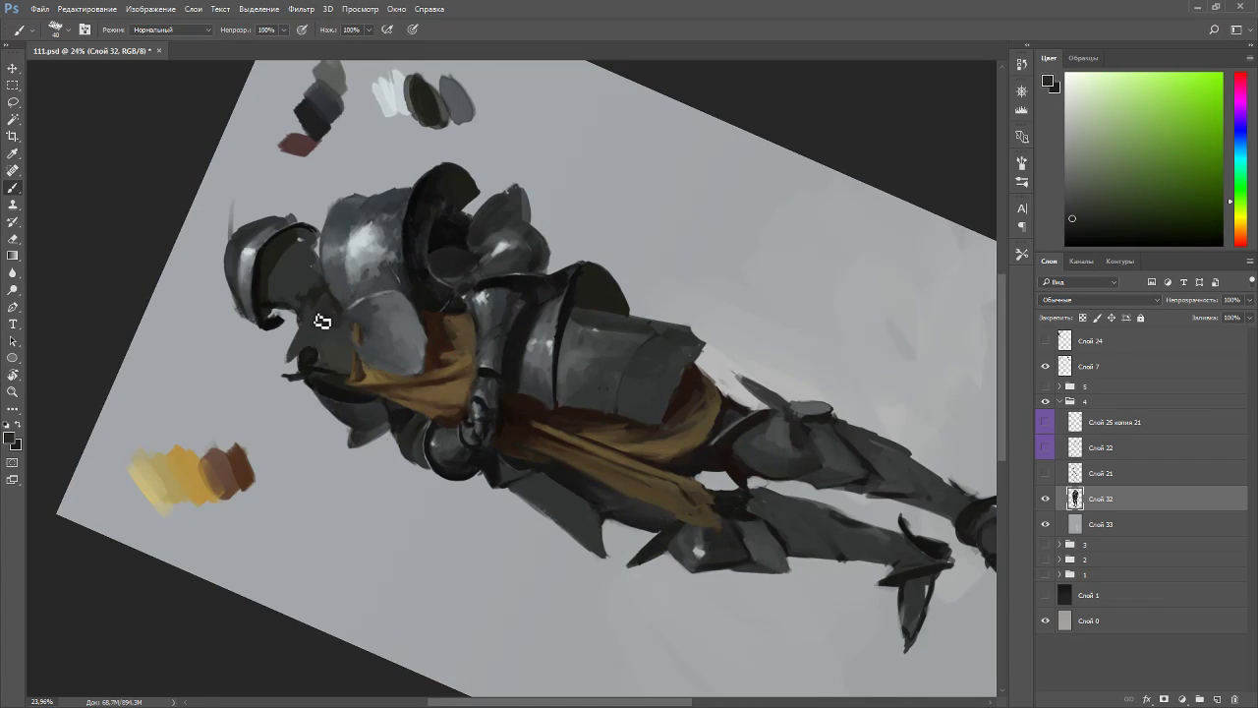
pyautogui.press(']')
pyautogui.press('Escape')
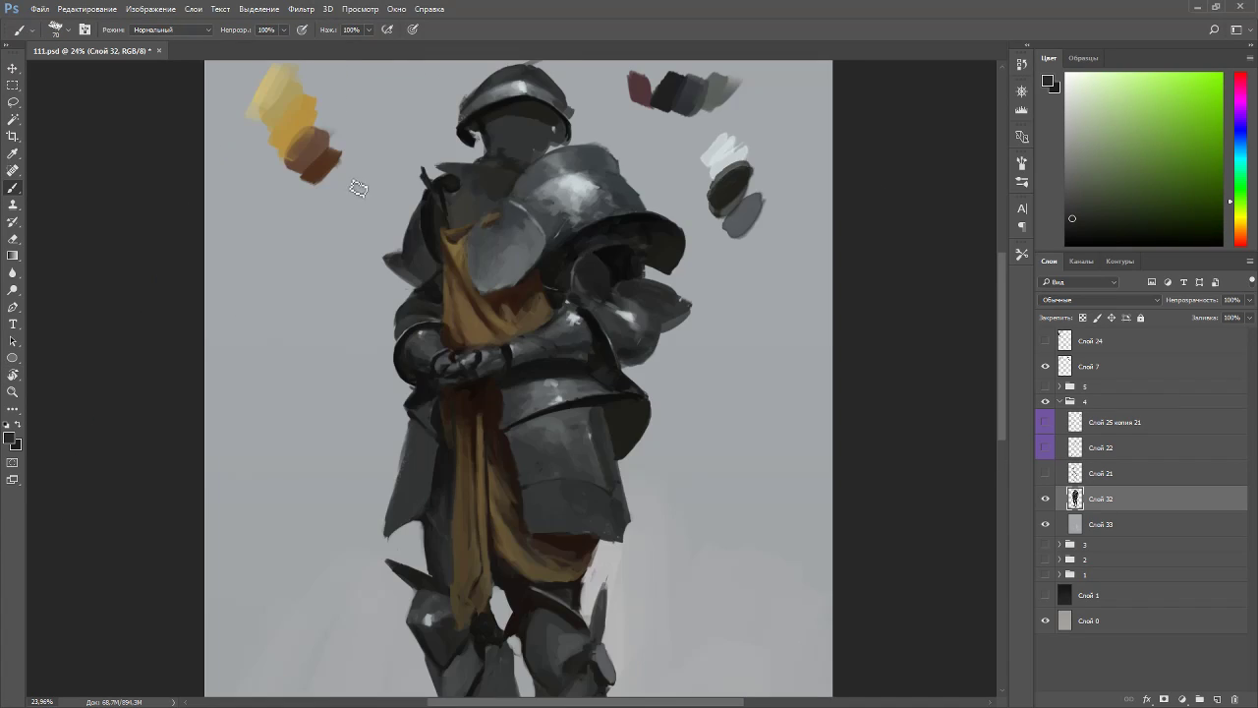
# - Sample near-black from the helmet and erase the stray paint in the gap between cheek guard and face
pyautogui.keyDown('alt'); pyautogui.click(487, 110); pyautogui.keyUp('alt')
pyautogui.press('e')
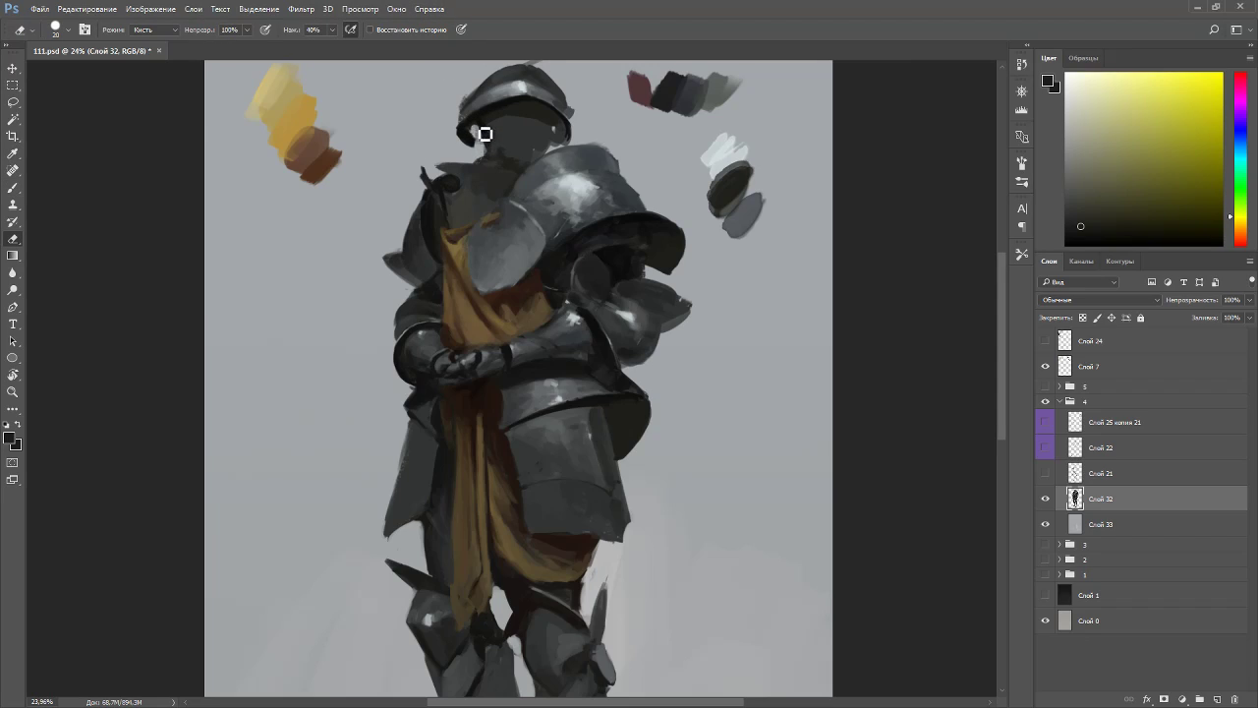
pyautogui.moveTo(477, 131)
pyautogui.mouseDown()
pyautogui.moveTo(489, 159)
pyautogui.moveTo(477, 127)
pyautogui.moveTo(499, 151)
pyautogui.mouseUp()
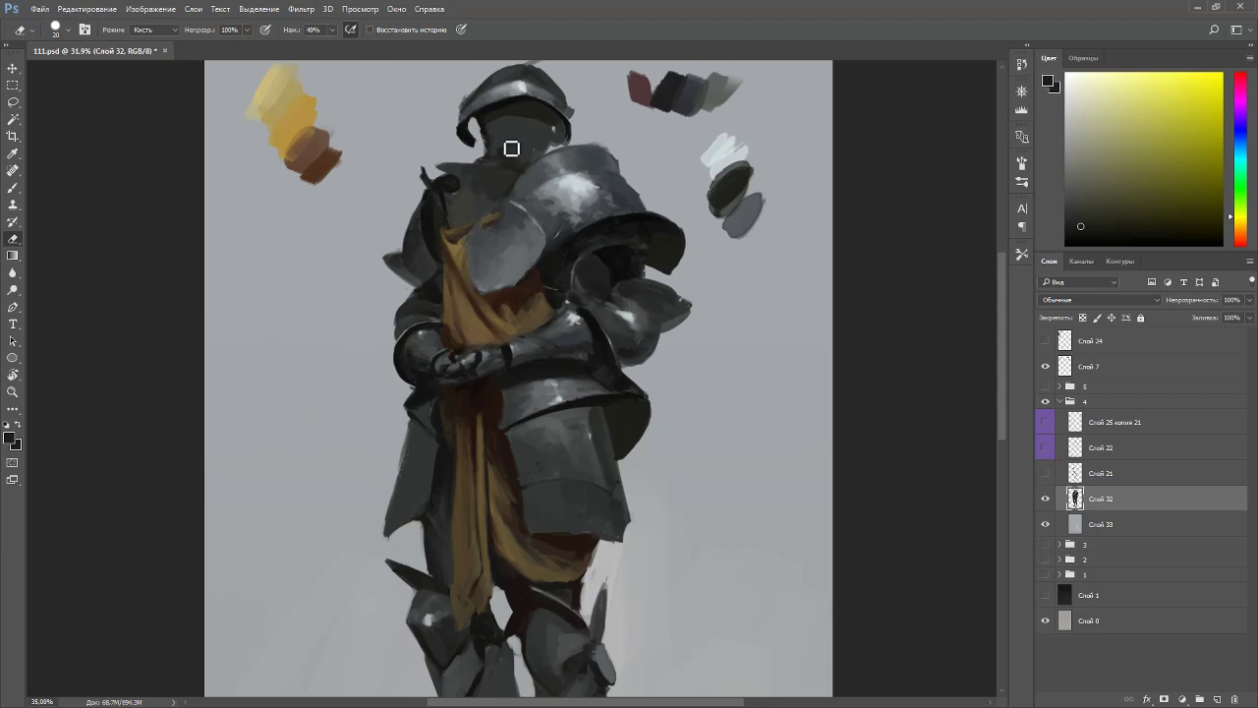
pyautogui.scroll(7, 487, 111)
pyautogui.moveTo(463, 69); pyautogui.dragTo(465, 325)
pyautogui.press('b')
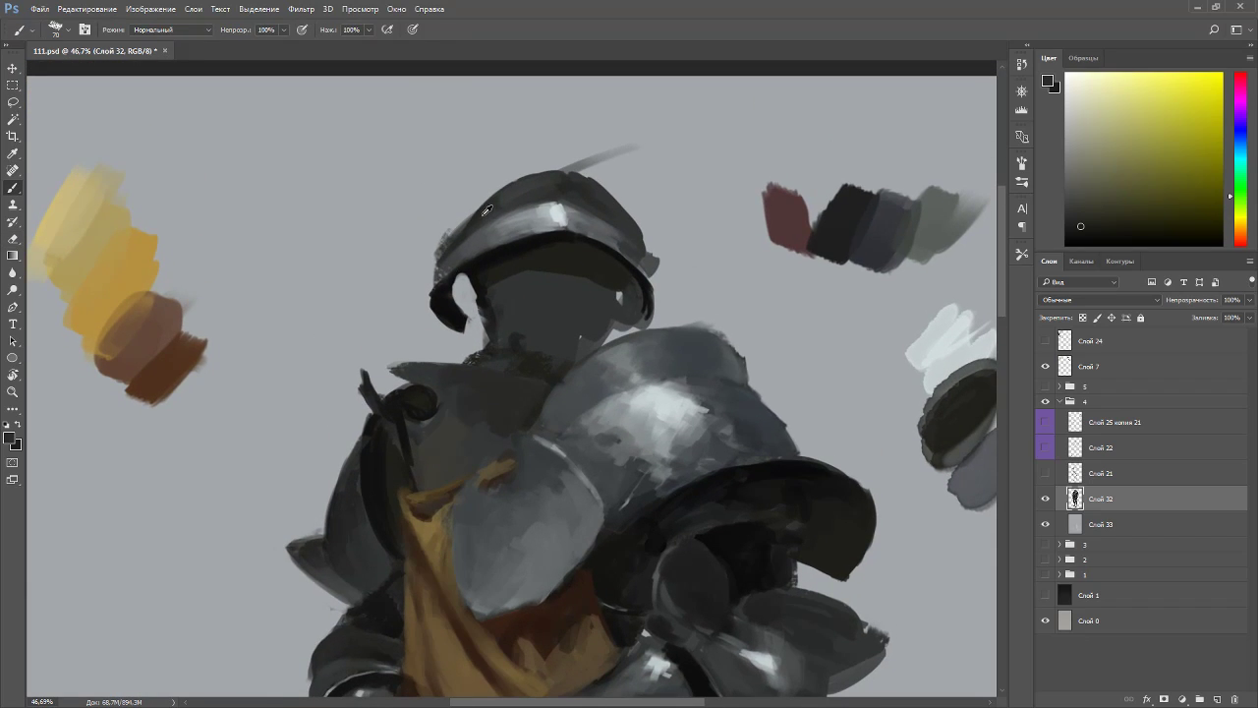
# - Repaint the helmet's outer contour above the cheek guard in sampled dark grey at brush size 20 and trim its edge
pyautogui.keyDown('alt'); pyautogui.click(480, 227); pyautogui.keyUp('alt')
pyautogui.press('[')
pyautogui.press('[')
pyautogui.press('[')
pyautogui.press('[')
pyautogui.press('[')
pyautogui.press('[')
pyautogui.press('[')
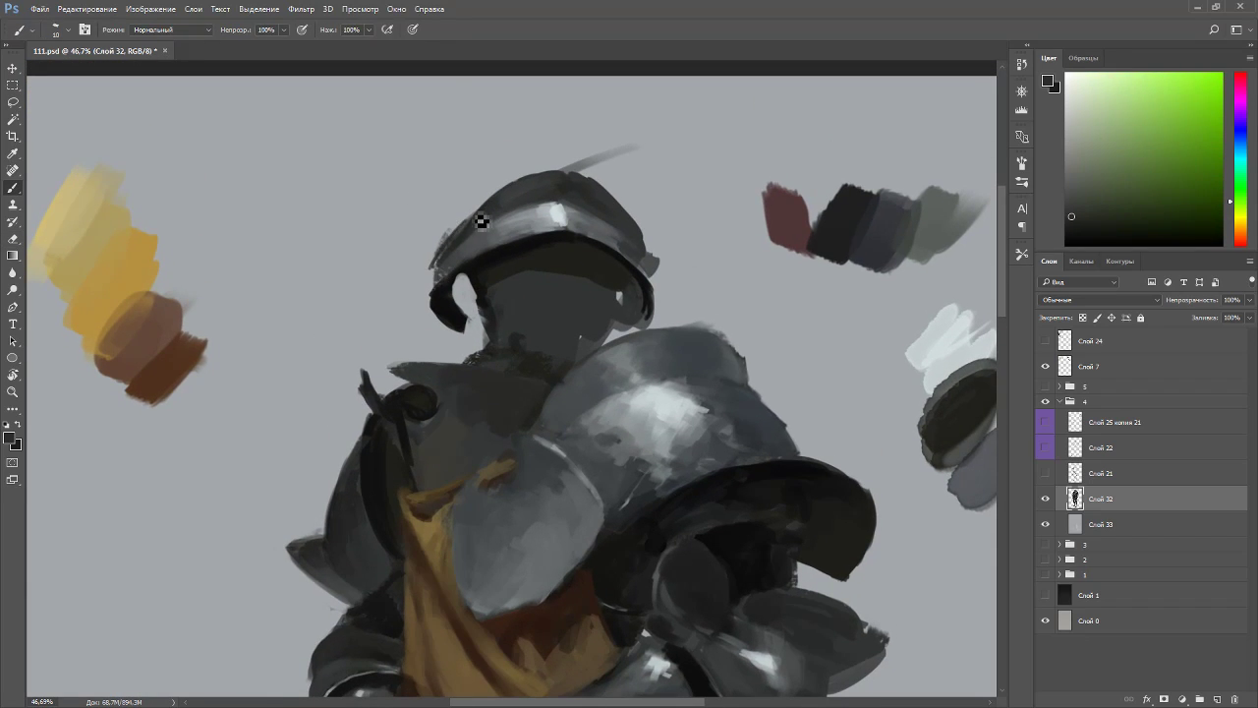
pyautogui.press(']')
pyautogui.moveTo(442, 266); pyautogui.dragTo(499, 205)
pyautogui.press('e')
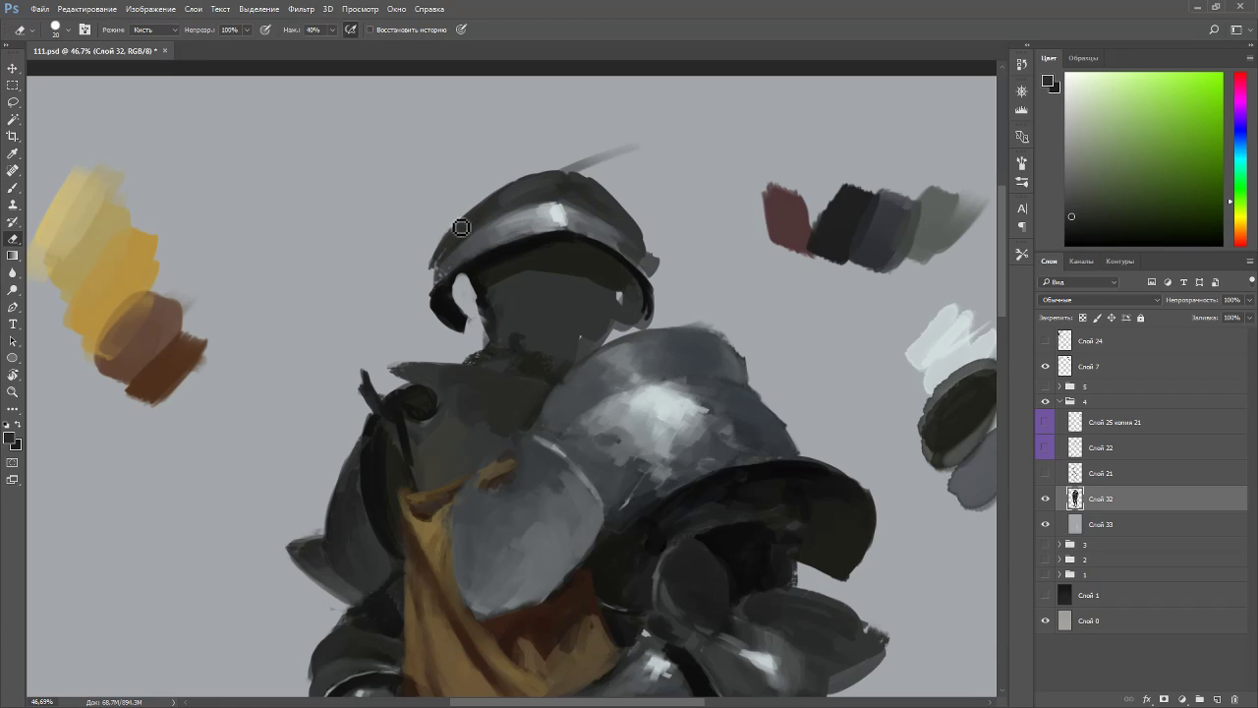
pyautogui.press('b')
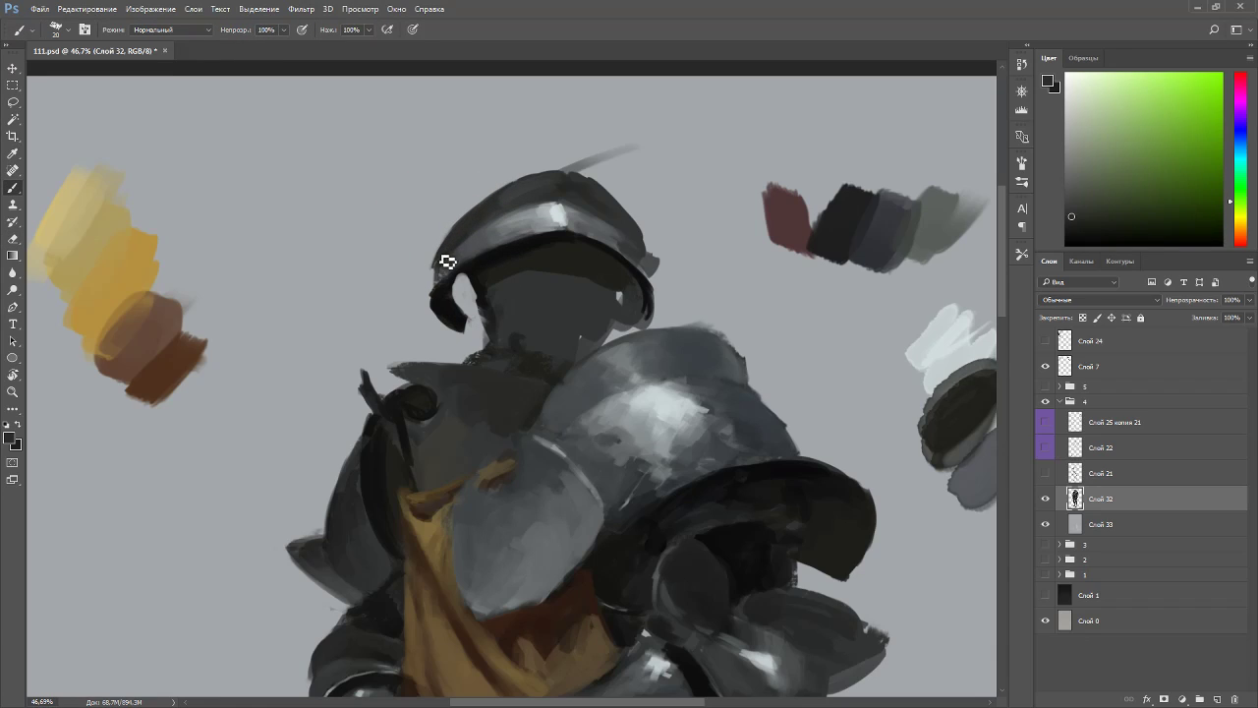
# - Smooth the helmet's side and the lower edge above the cheek guard with sampled dark greys and near-black
pyautogui.moveTo(441, 274); pyautogui.dragTo(449, 293)
pyautogui.keyDown('alt'); pyautogui.click(459, 255); pyautogui.keyUp('alt')
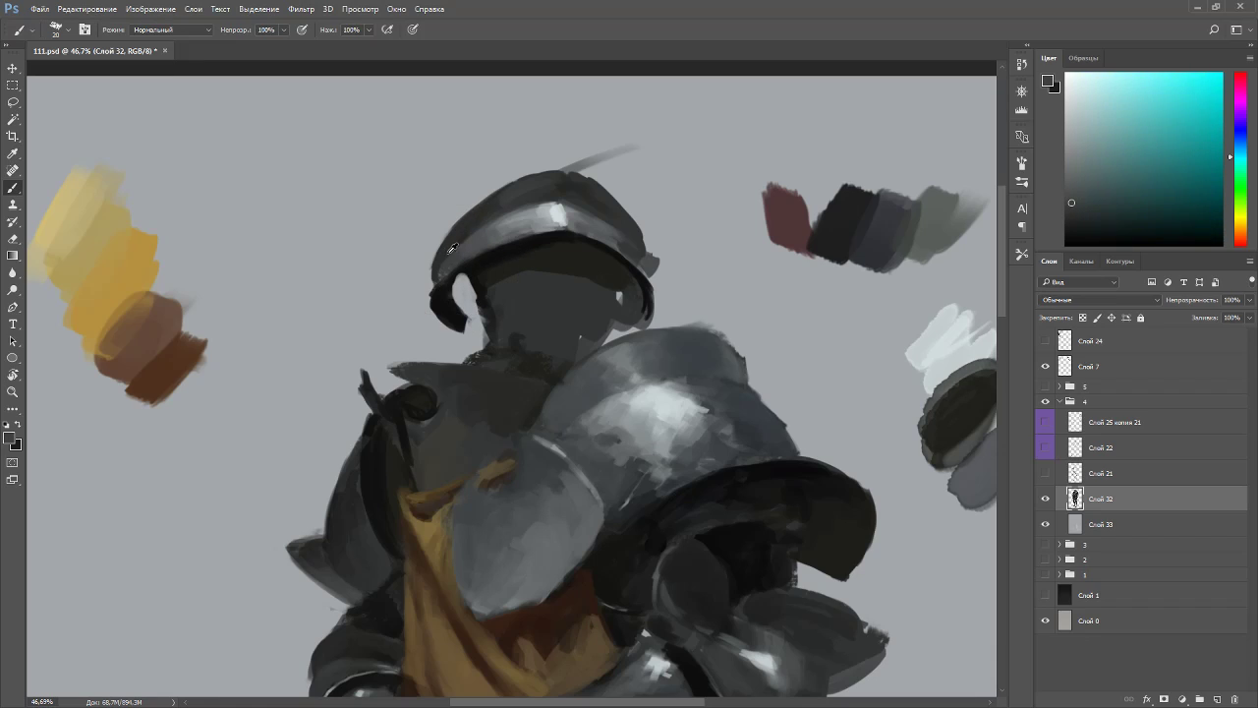
pyautogui.keyDown('alt'); pyautogui.click(453, 250); pyautogui.keyUp('alt')
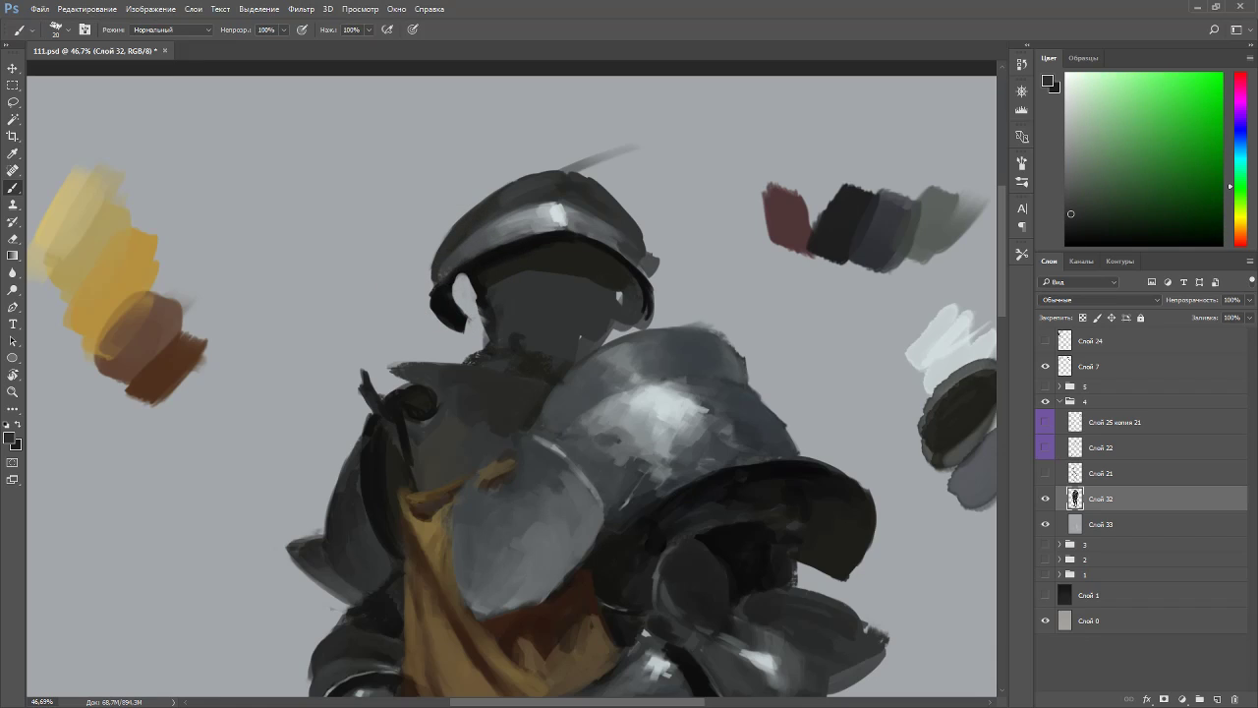
pyautogui.keyDown('alt'); pyautogui.click(447, 261); pyautogui.keyUp('alt')
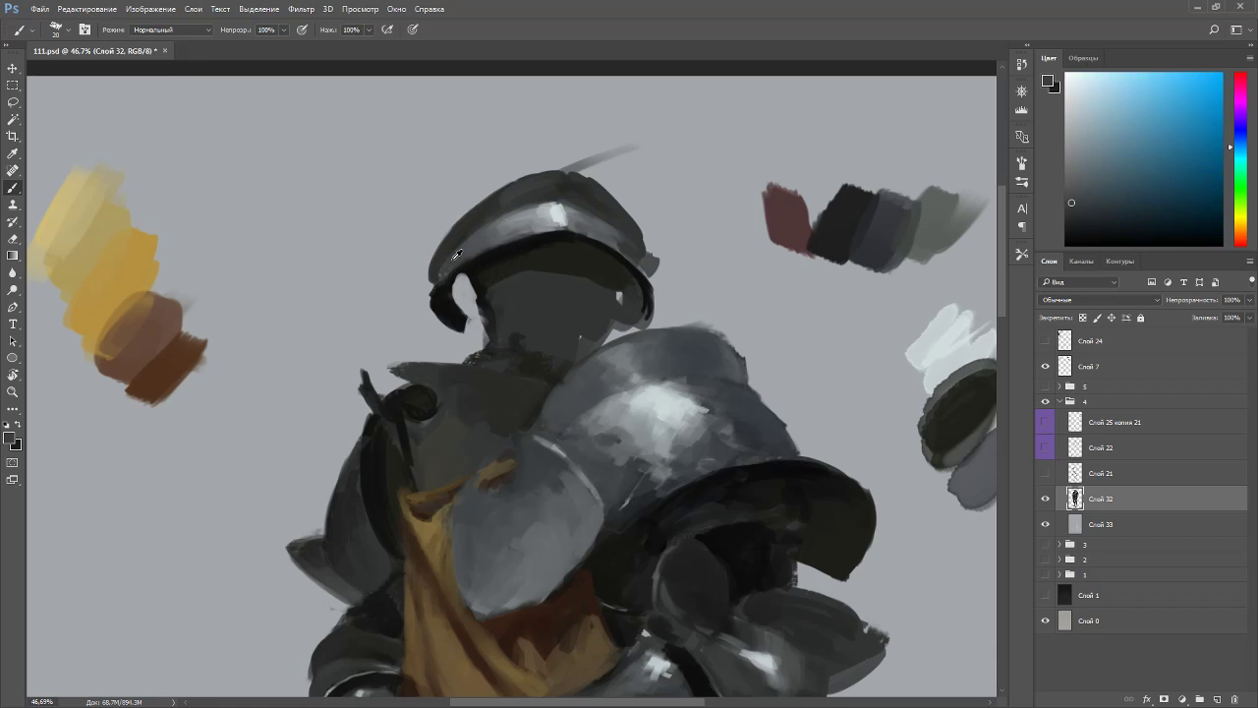
pyautogui.keyDown('alt'); pyautogui.click(437, 295); pyautogui.keyUp('alt')
# - Paint a thin pale highlight along the helmet's face-opening rim and refine it with sampled near-black and greys
pyautogui.press('r')
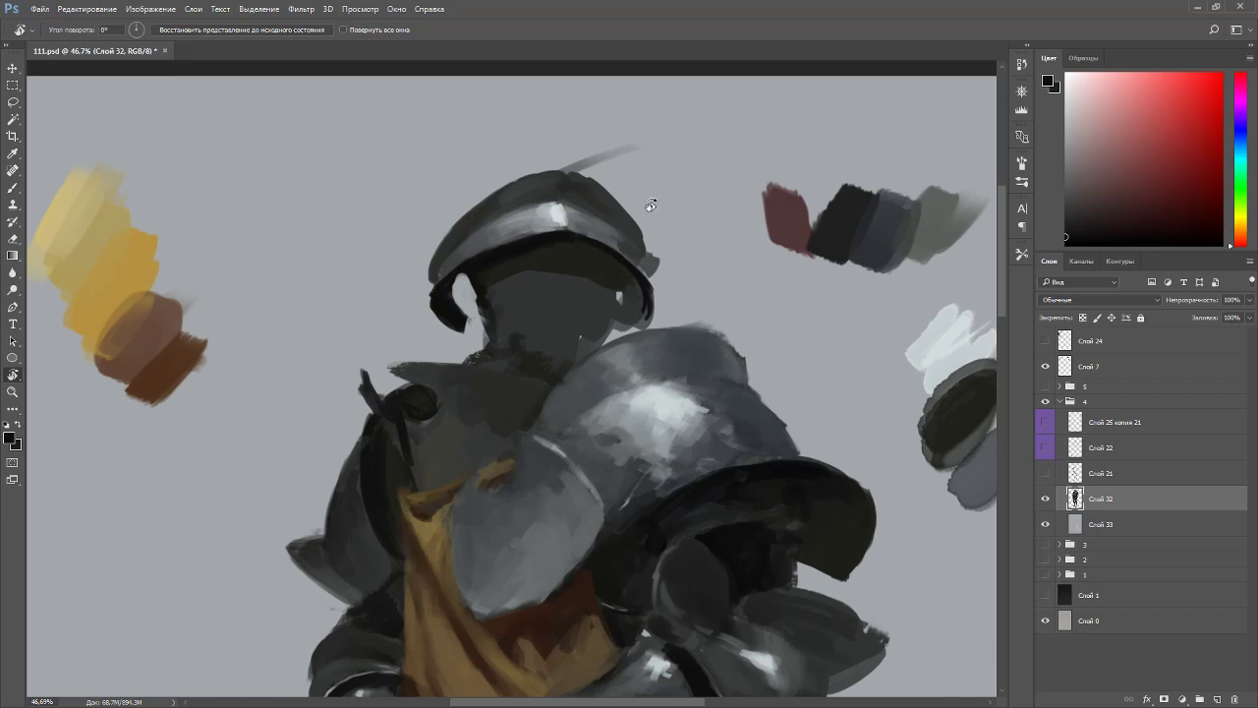
pyautogui.moveTo(640, 210); pyautogui.dragTo(435, 239)
pyautogui.keyDown('alt'); pyautogui.click(435, 222); pyautogui.keyUp('alt')
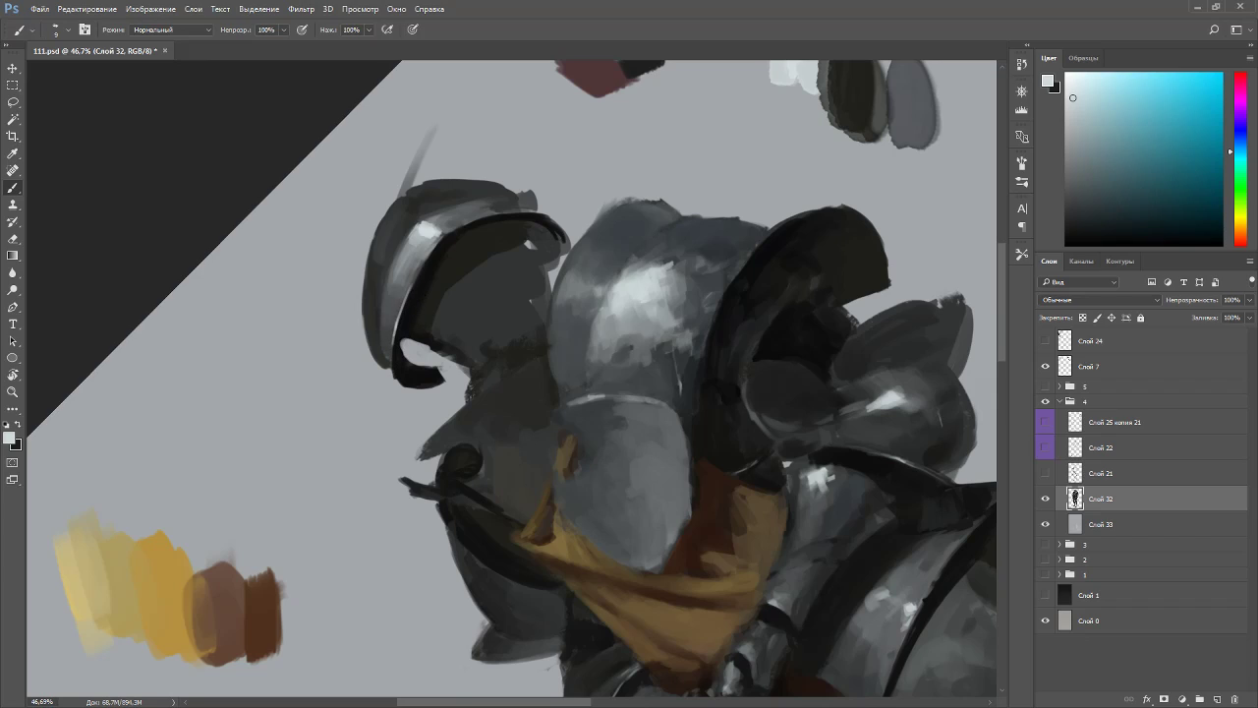
pyautogui.keyDown('alt'); pyautogui.click(448, 250); pyautogui.keyUp('alt')
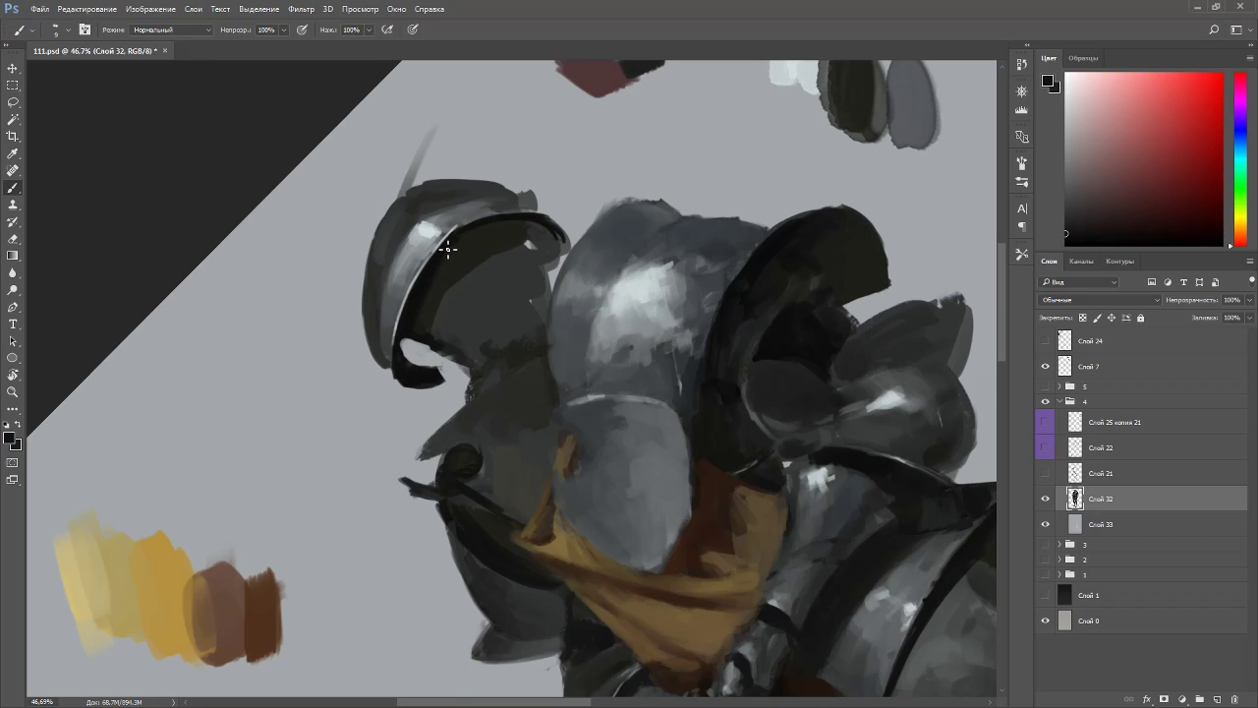
pyautogui.keyDown('alt'); pyautogui.click(395, 341); pyautogui.keyUp('alt')
pyautogui.keyDown('alt'); pyautogui.click(395, 328); pyautogui.keyUp('alt')
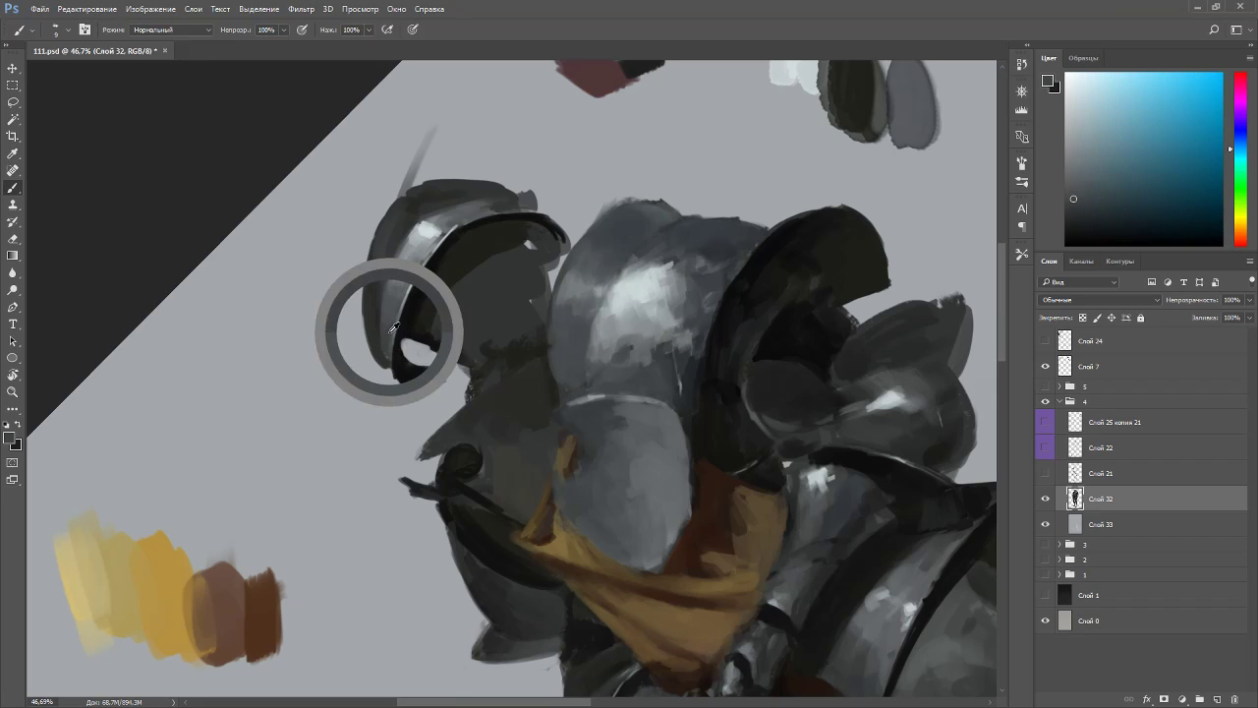
pyautogui.moveTo(401, 331); pyautogui.dragTo(413, 226)
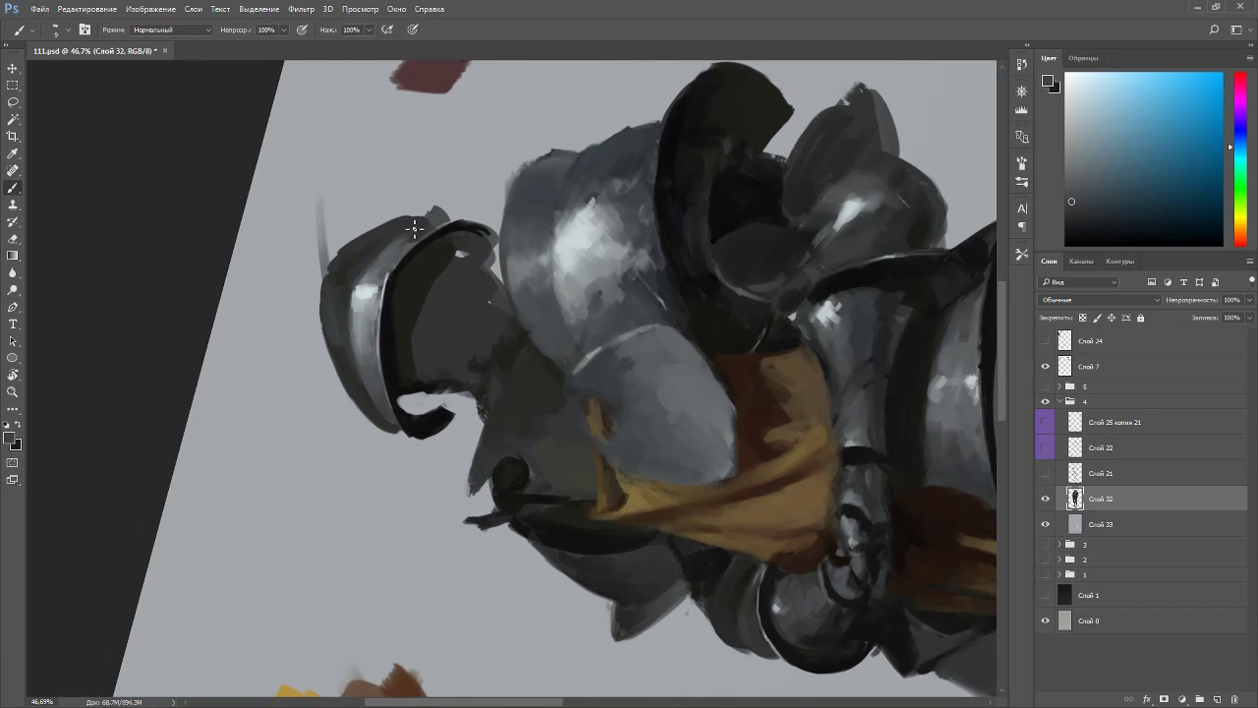
pyautogui.keyDown('alt'); pyautogui.click(374, 286); pyautogui.keyUp('alt')
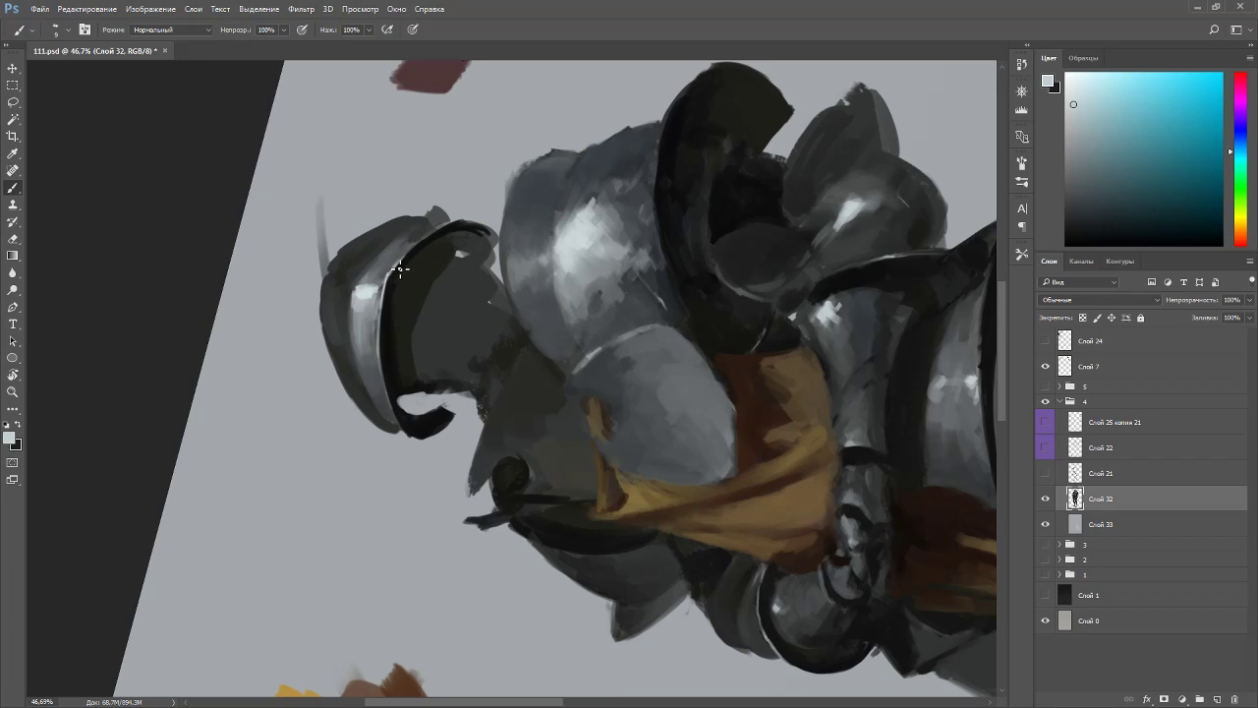
# - Brighten the highlight on the helmet's front band with sampled pale greys at brush size 30
pyautogui.keyDown('alt'); pyautogui.click(408, 249); pyautogui.keyUp('alt')
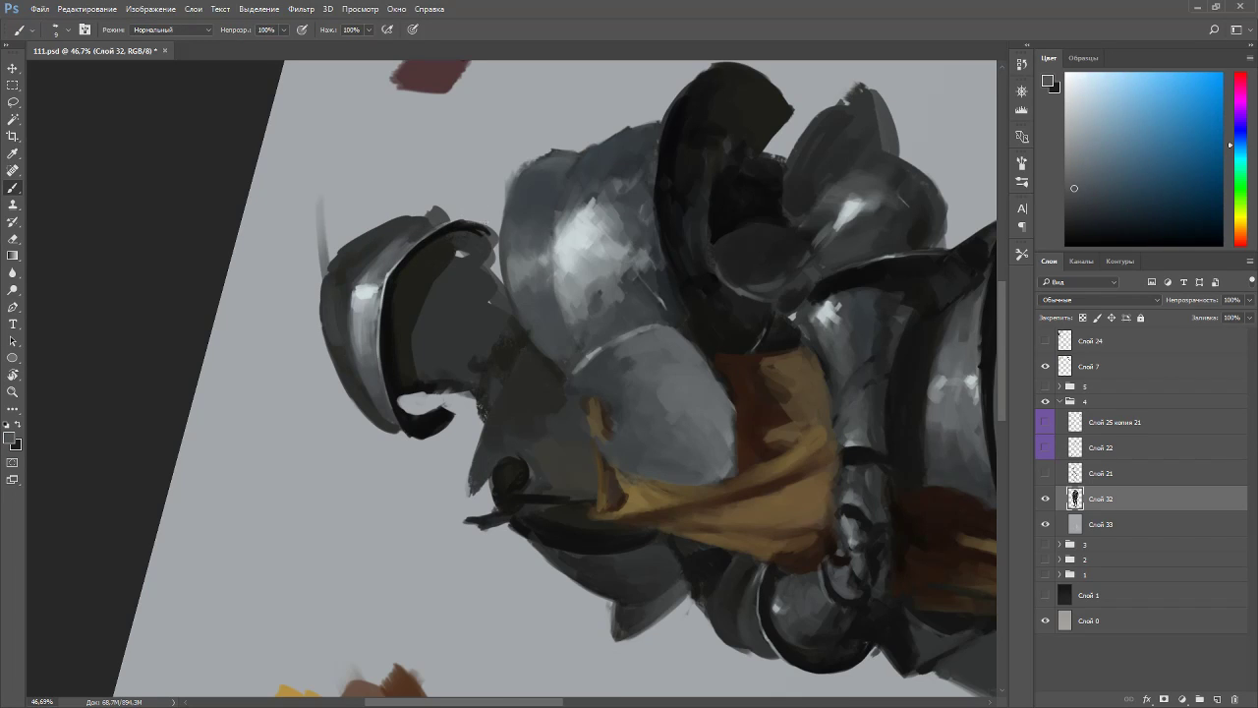
pyautogui.press('Escape')
pyautogui.press('r')
pyautogui.moveTo(611, 218); pyautogui.dragTo(357, 168)
pyautogui.keyDown('alt'); pyautogui.click(379, 279); pyautogui.keyUp('alt')
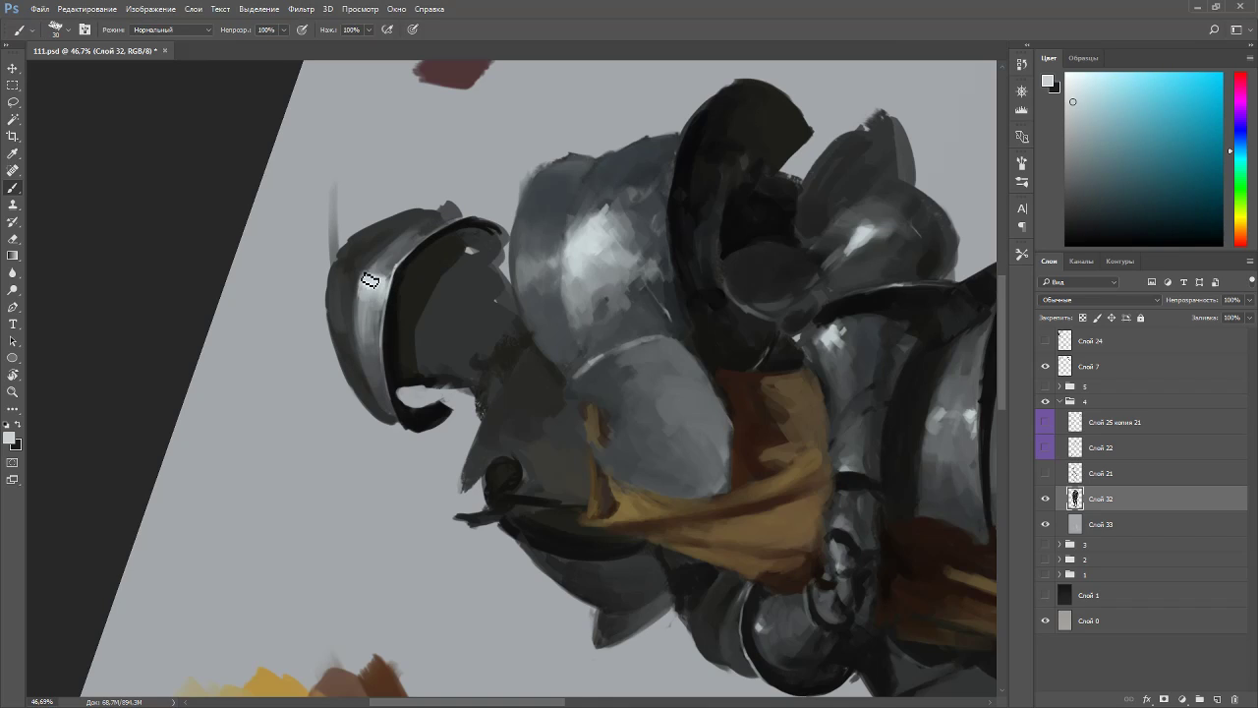
pyautogui.keyDown('alt'); pyautogui.click(376, 282); pyautogui.keyUp('alt')
pyautogui.moveTo(394, 272)
pyautogui.mouseDown()
pyautogui.moveTo(351, 371)
pyautogui.moveTo(332, 376)
pyautogui.mouseUp()
pyautogui.keyDown('alt'); pyautogui.click(340, 387); pyautogui.keyUp('alt')
pyautogui.press('Escape')
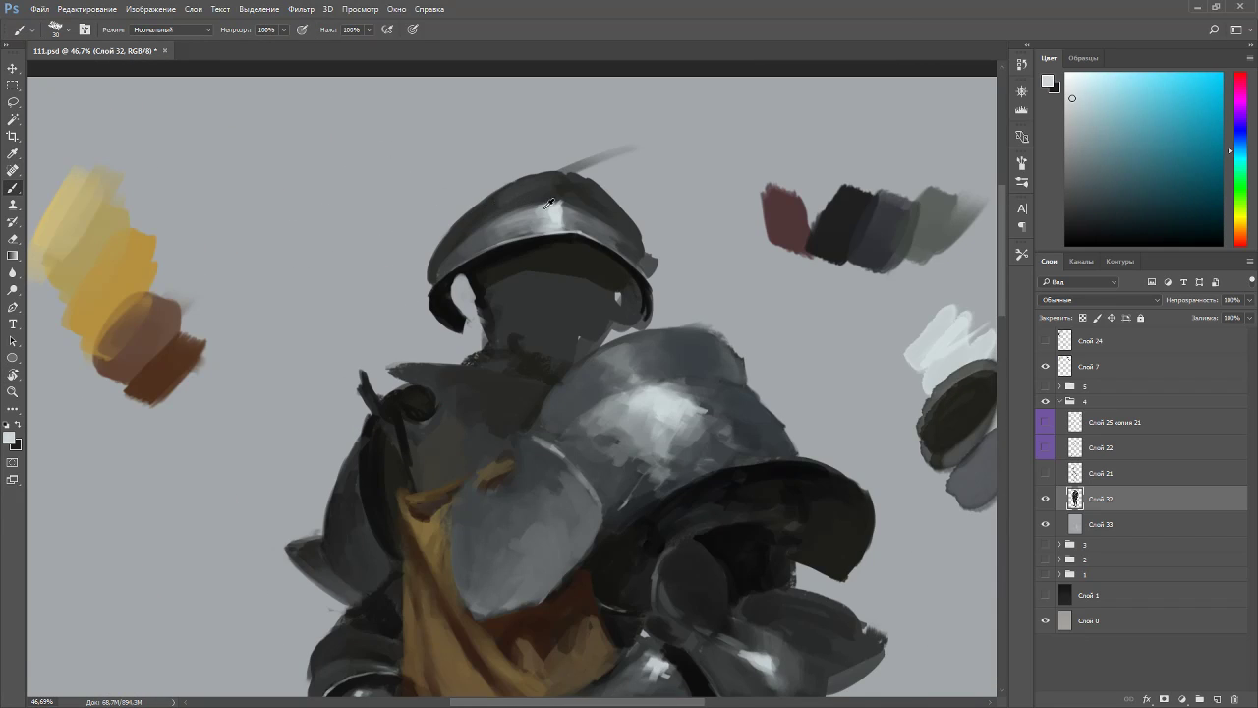
# - Shade the helmet's crown ridge above the highlight with sampled greys and hand-picked darker bluish greys
pyautogui.keyDown('alt'); pyautogui.click(572, 217); pyautogui.keyUp('alt')
pyautogui.keyDown('alt'); pyautogui.click(550, 203); pyautogui.keyUp('alt')
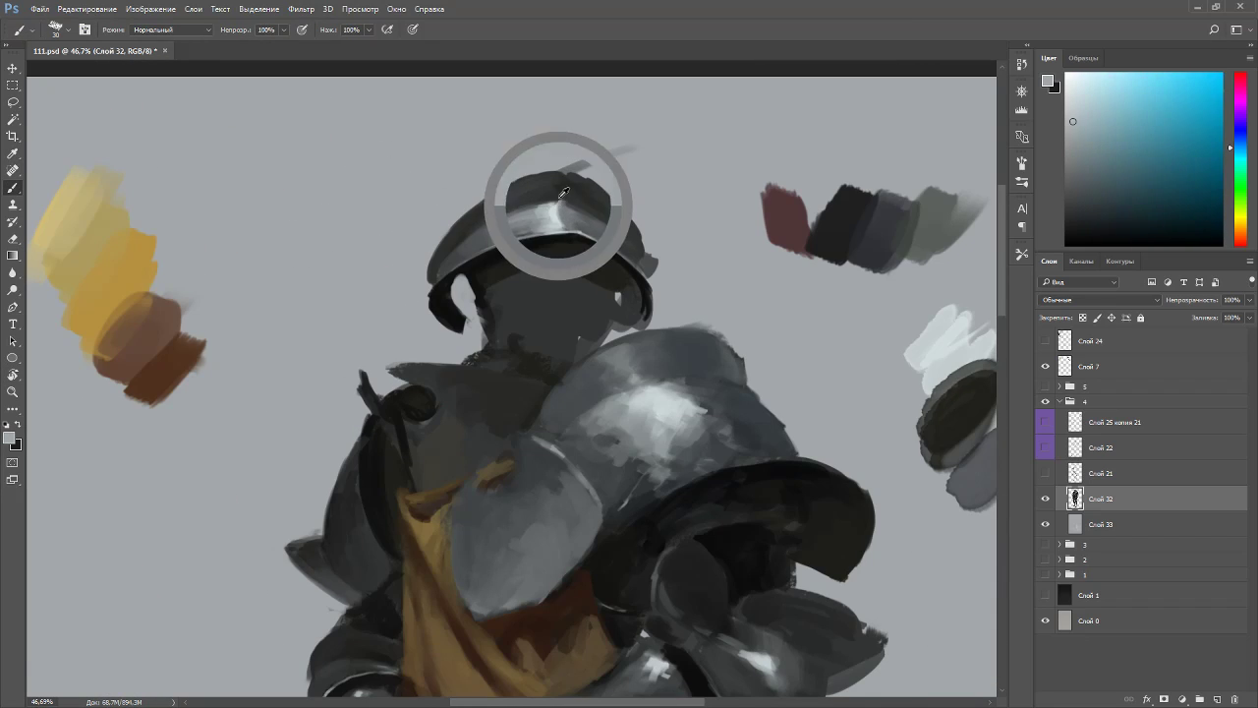
pyautogui.keyDown('alt'); pyautogui.click(550, 193); pyautogui.keyUp('alt')
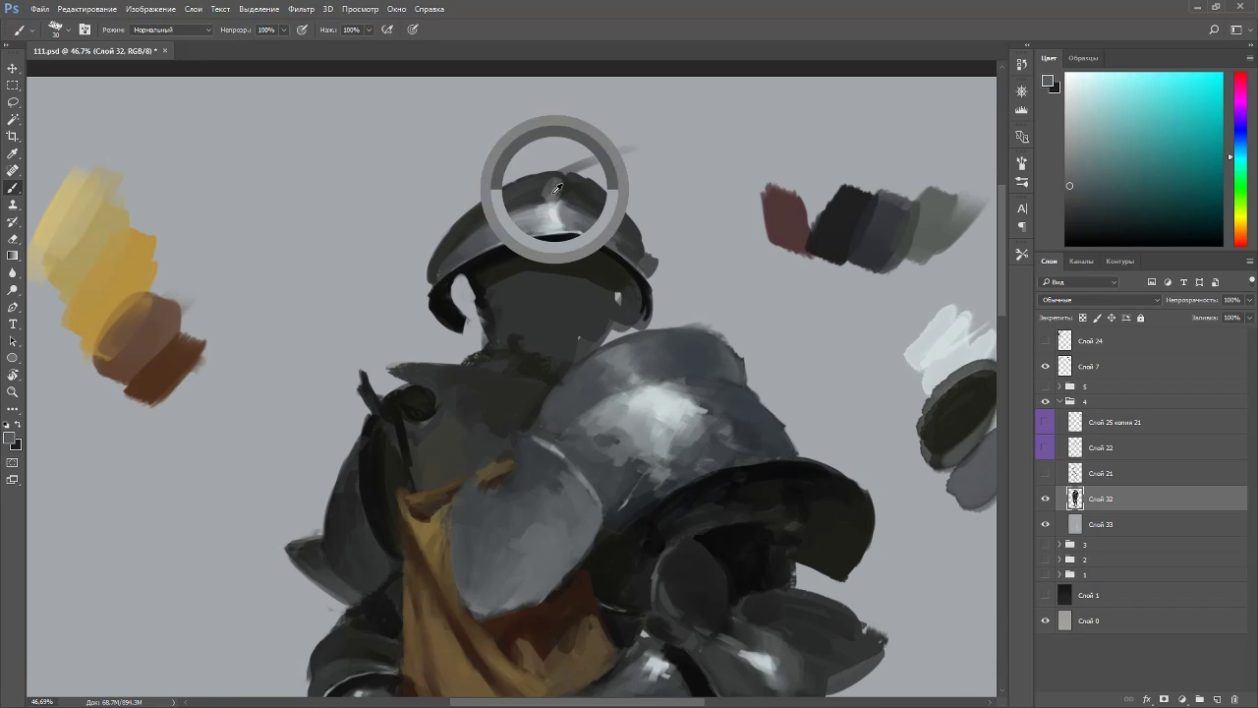
pyautogui.click(1083, 191)
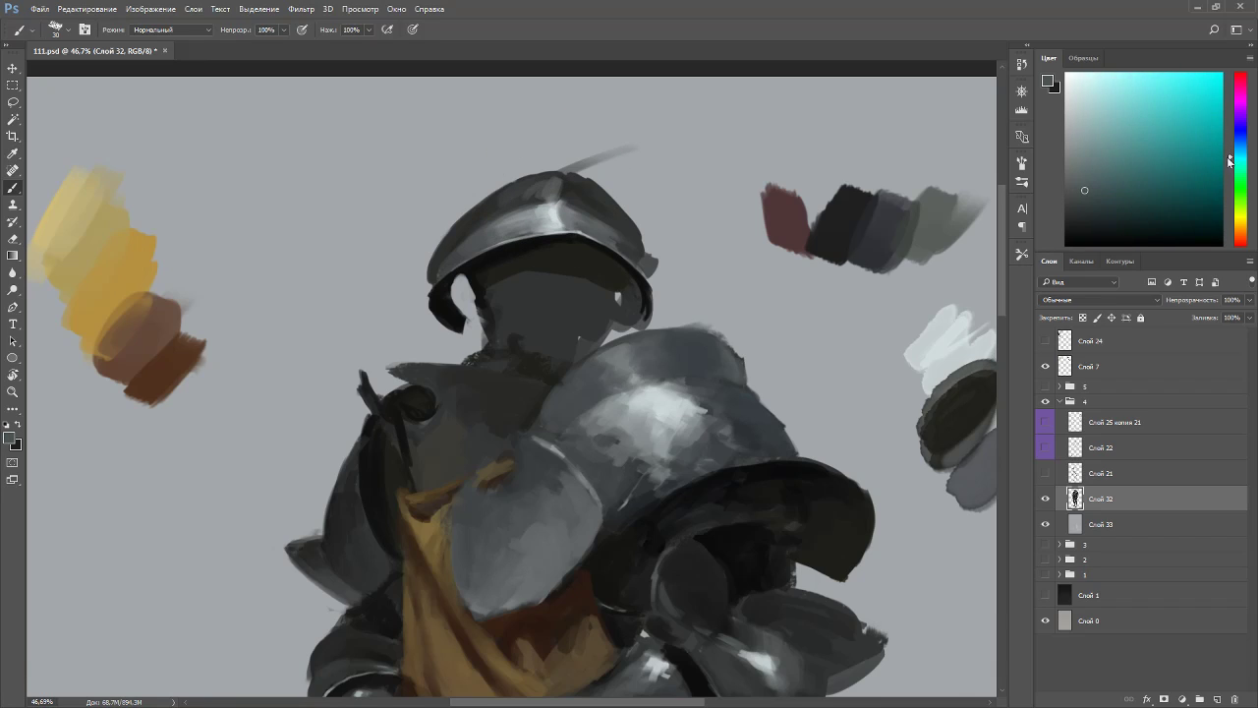
pyautogui.click(1241, 147)
pyautogui.moveTo(553, 182); pyautogui.dragTo(534, 198)
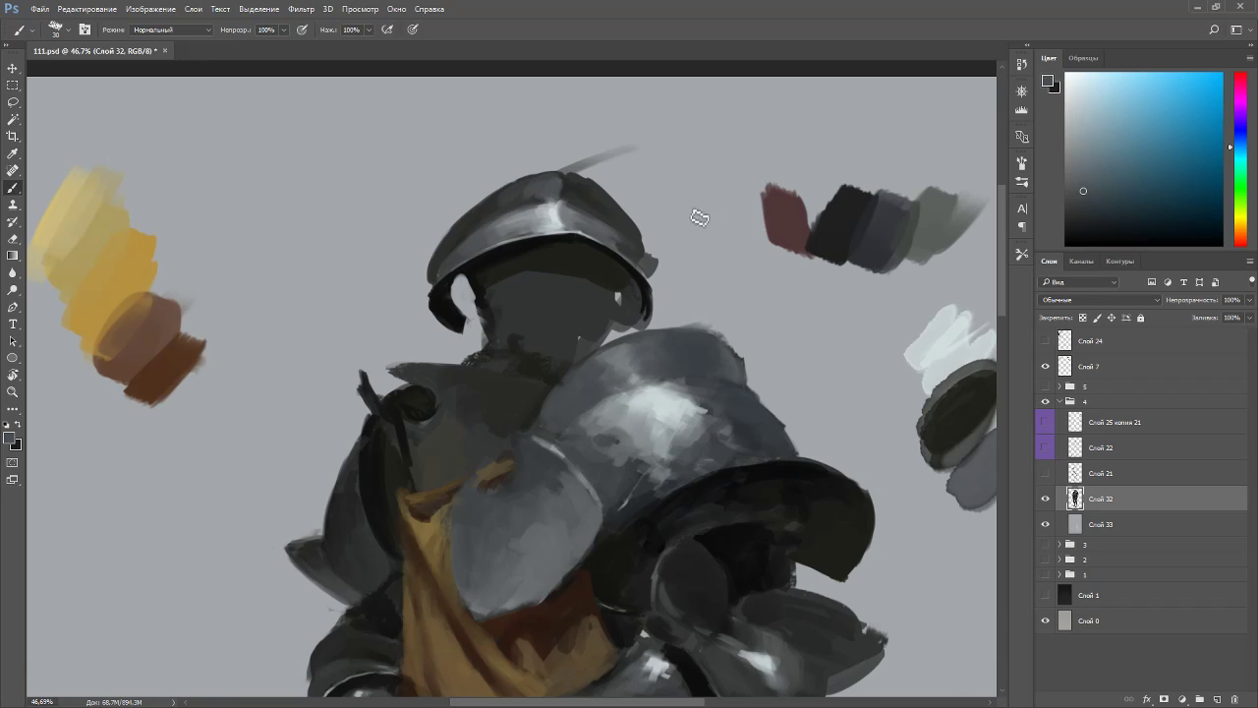
pyautogui.click(1090, 202)
pyautogui.keyDown('alt'); pyautogui.click(498, 205); pyautogui.keyUp('alt')
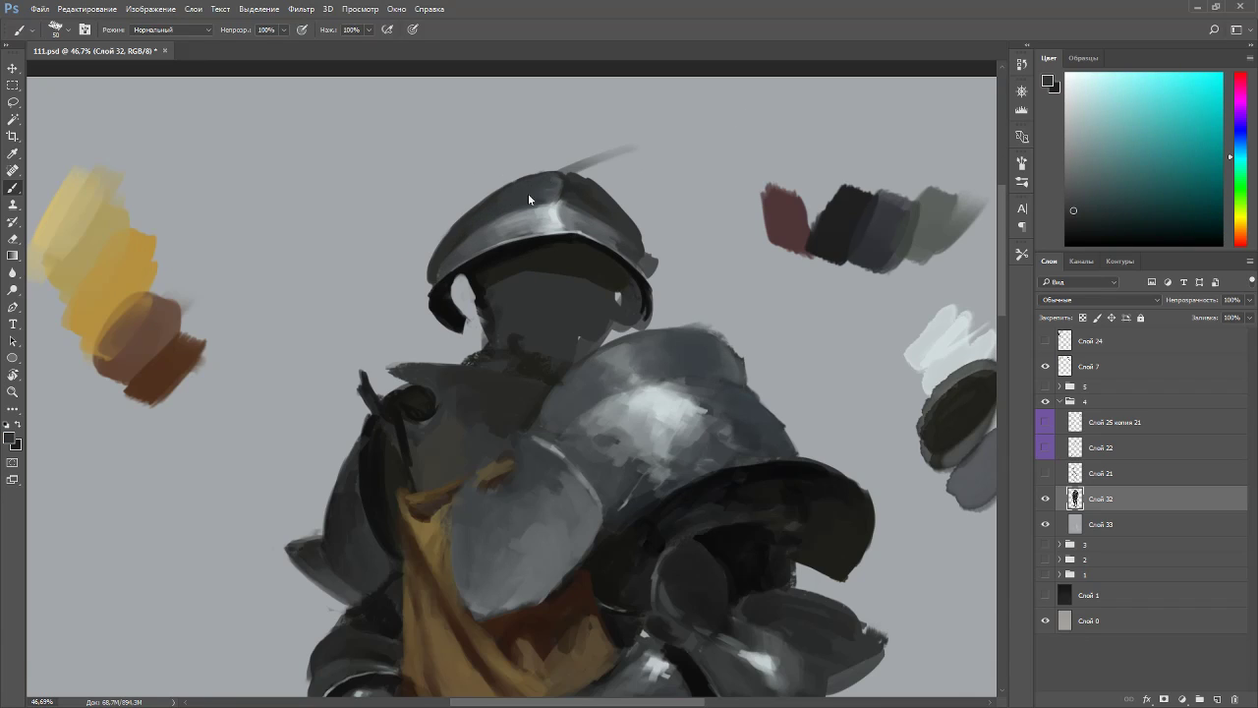
pyautogui.keyDown('alt'); pyautogui.click(564, 197); pyautogui.keyUp('alt')
# - Erase most of the stray grey stroke sticking out above the helmet's crown
pyautogui.moveTo(836, 405); pyautogui.dragTo(618, 280)
pyautogui.scroll(-5, 544, 382)
pyautogui.moveTo(609, 430)
pyautogui.mouseDown()
pyautogui.moveTo(646, 321)
pyautogui.moveTo(671, 411)
pyautogui.mouseUp()
pyautogui.press('r')
pyautogui.moveTo(567, 144); pyautogui.dragTo(478, 132)
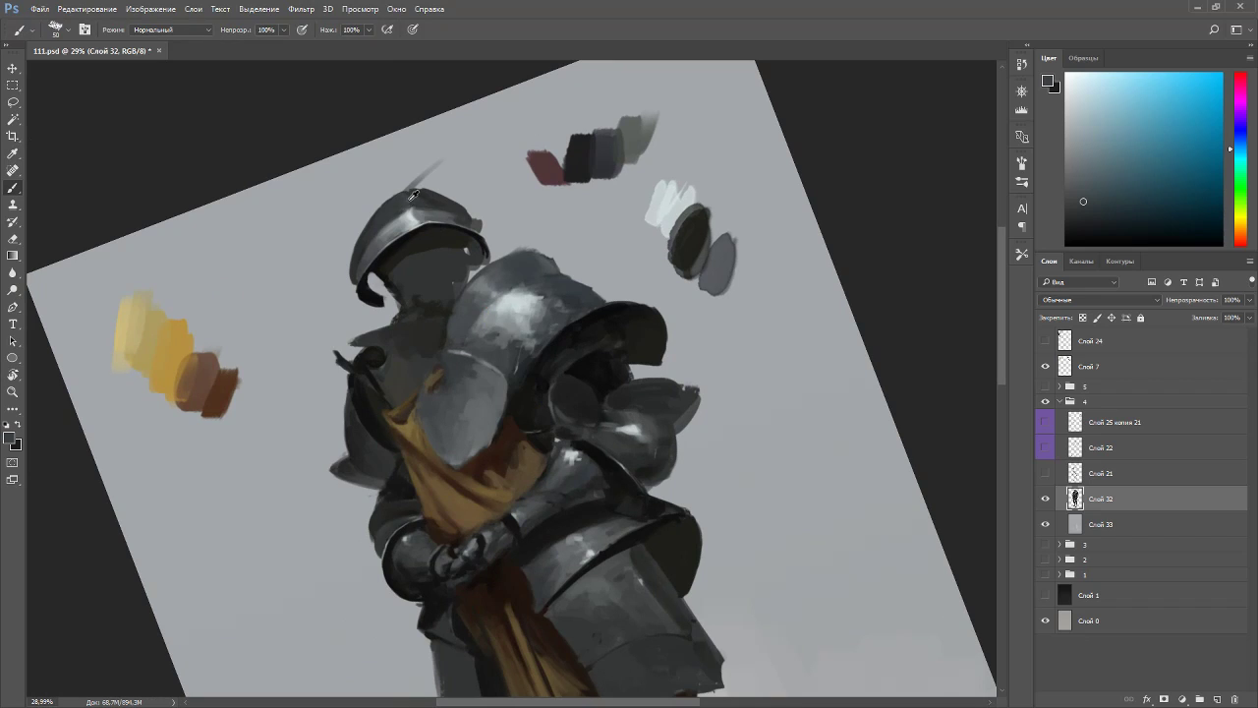
pyautogui.press('r')
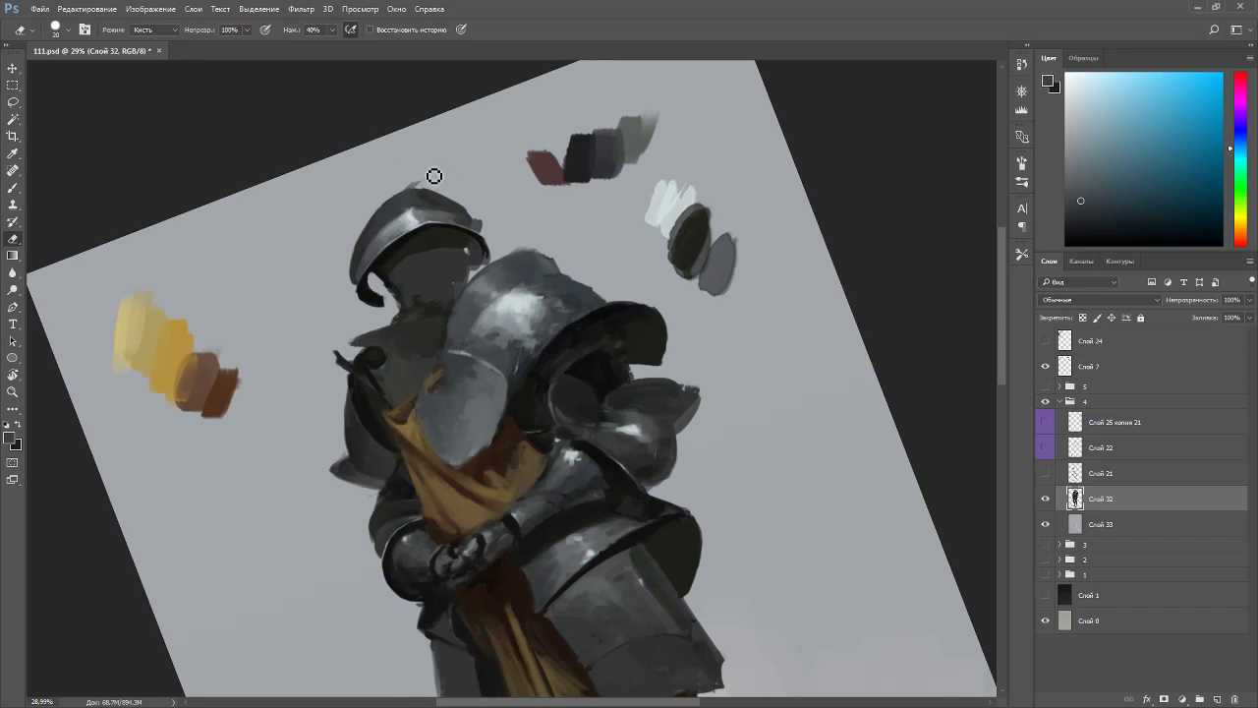
pyautogui.moveTo(417, 192)
pyautogui.mouseDown()
pyautogui.moveTo(397, 157)
pyautogui.moveTo(375, 167)
pyautogui.mouseUp()
pyautogui.press('b')
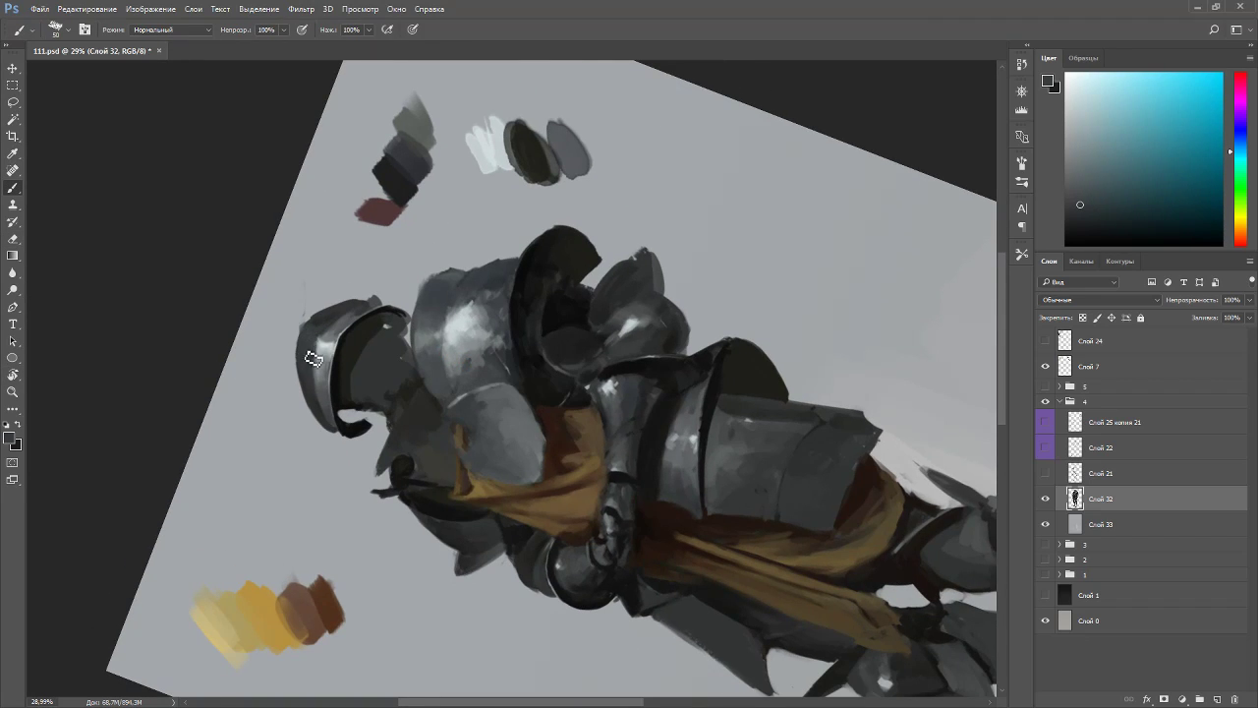
# - Blend the helmet's shoulder-facing side and its edge with sampled mid and dark greys at brush size 50
pyautogui.keyDown('alt'); pyautogui.click(333, 329); pyautogui.keyUp('alt')
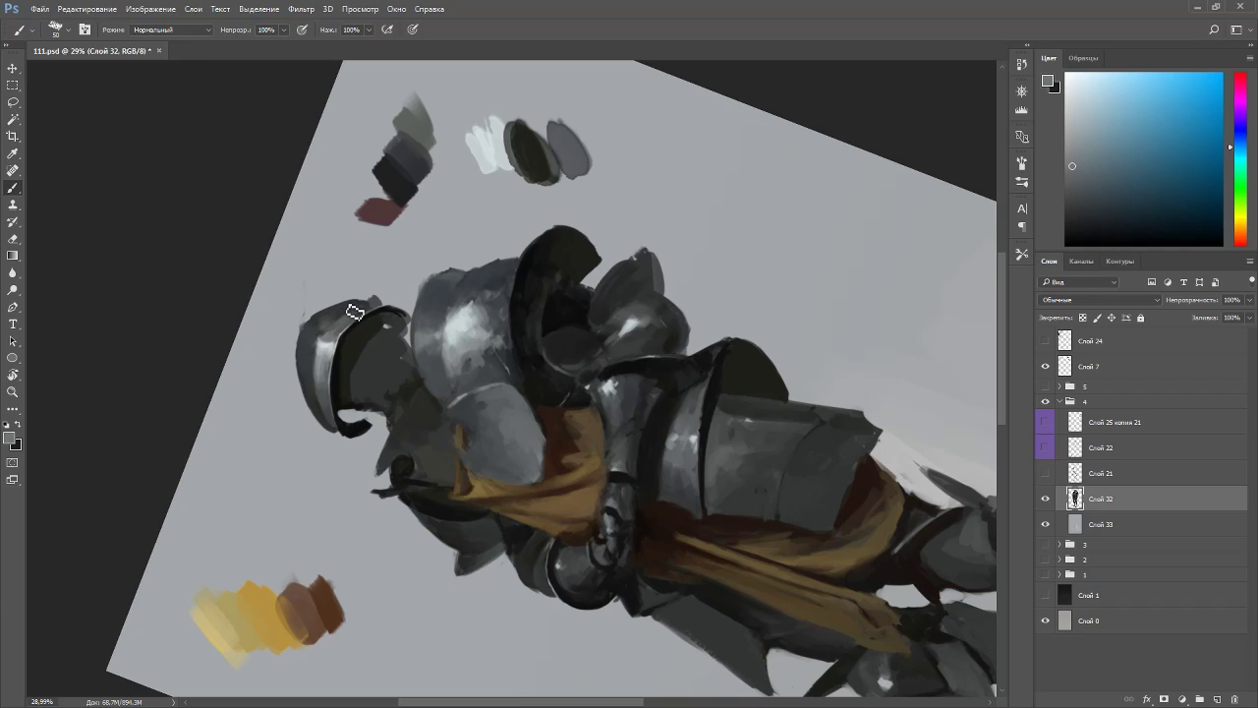
pyautogui.keyDown('alt'); pyautogui.click(354, 312); pyautogui.keyUp('alt')
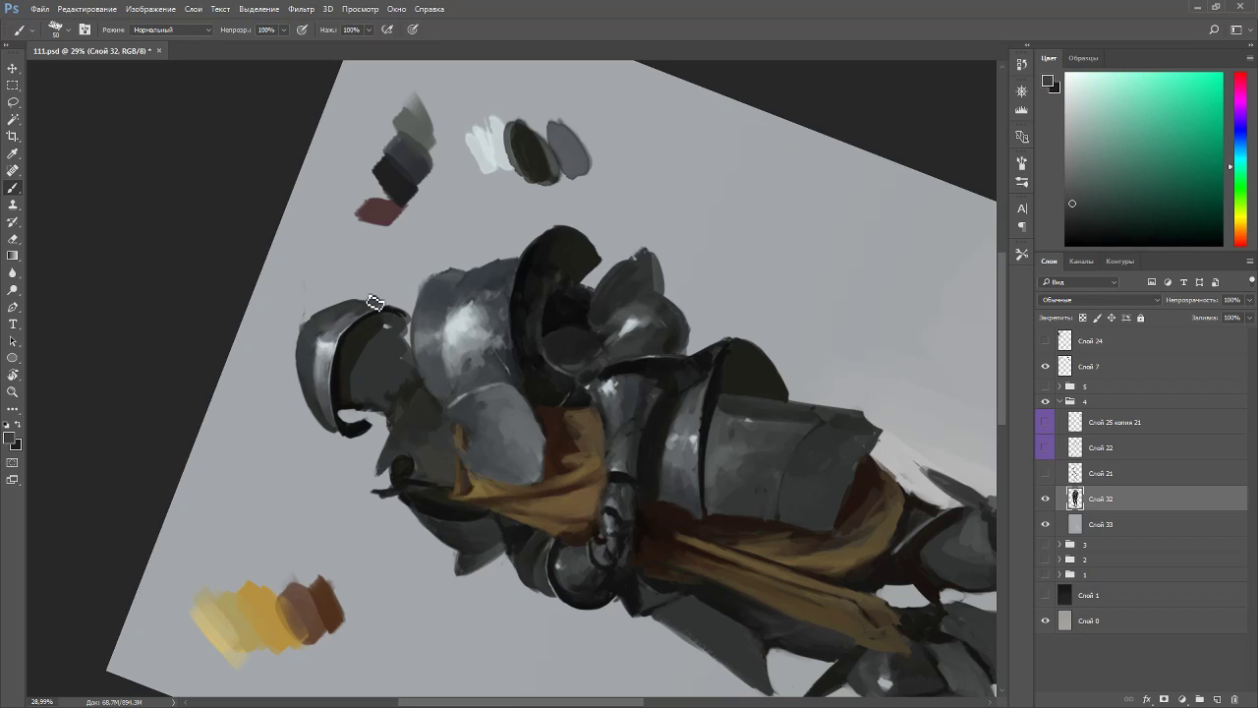
pyautogui.keyDown('alt'); pyautogui.click(333, 346); pyautogui.keyUp('alt')
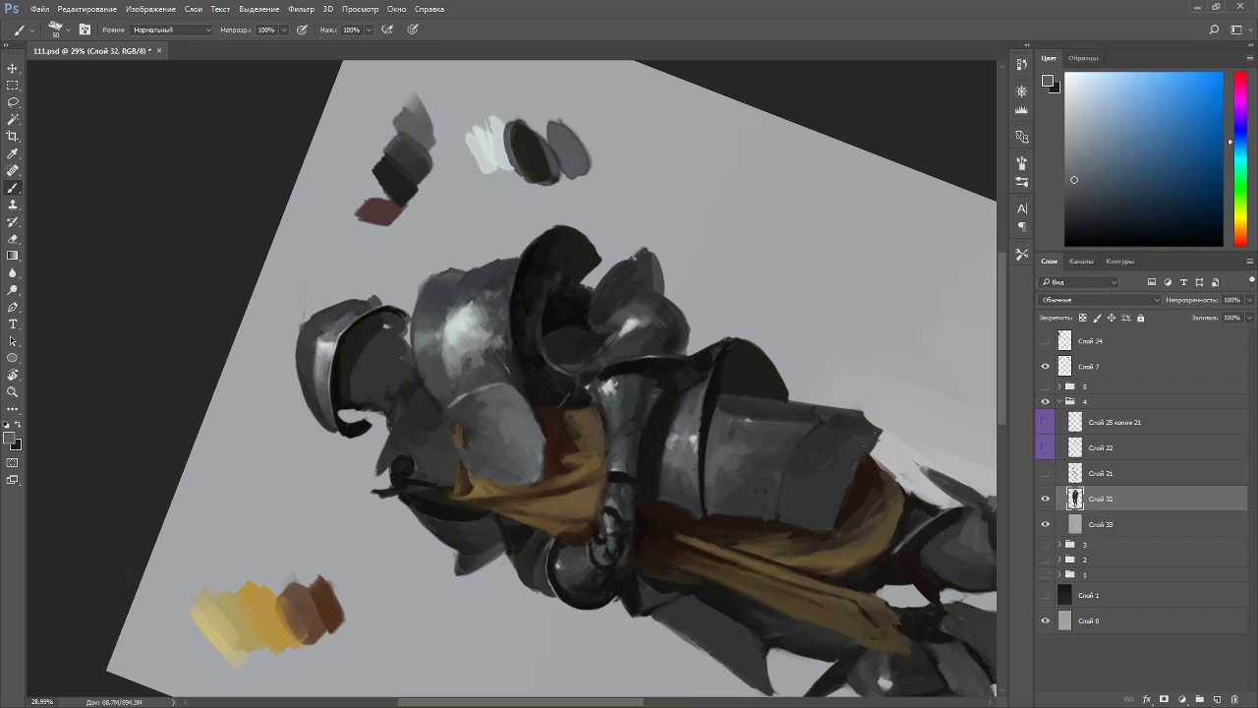
pyautogui.keyDown('alt'); pyautogui.click(382, 313); pyautogui.keyUp('alt')
pyautogui.press('Escape')
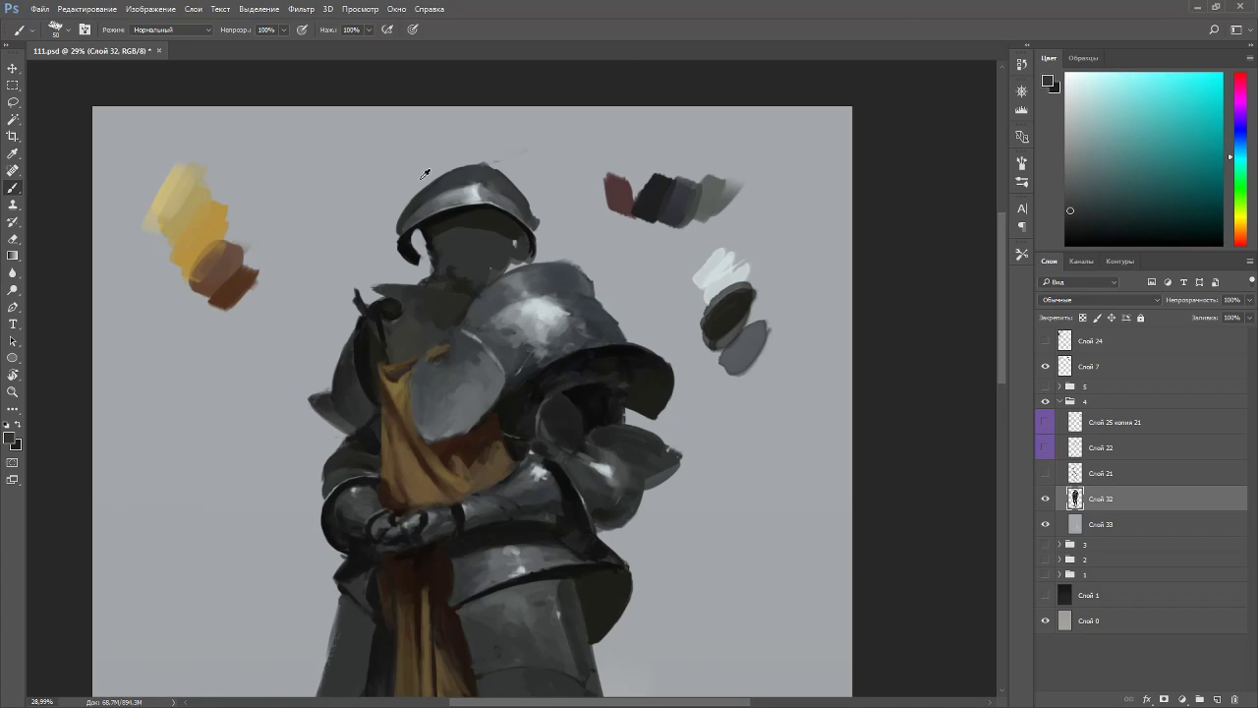
# - Erase the rest of the stray stroke above the helmet and touch up the crown with sampled dark blue-grey at brush size 25
pyautogui.scroll(2, 419, 172)
pyautogui.press('p')
pyautogui.press('b')
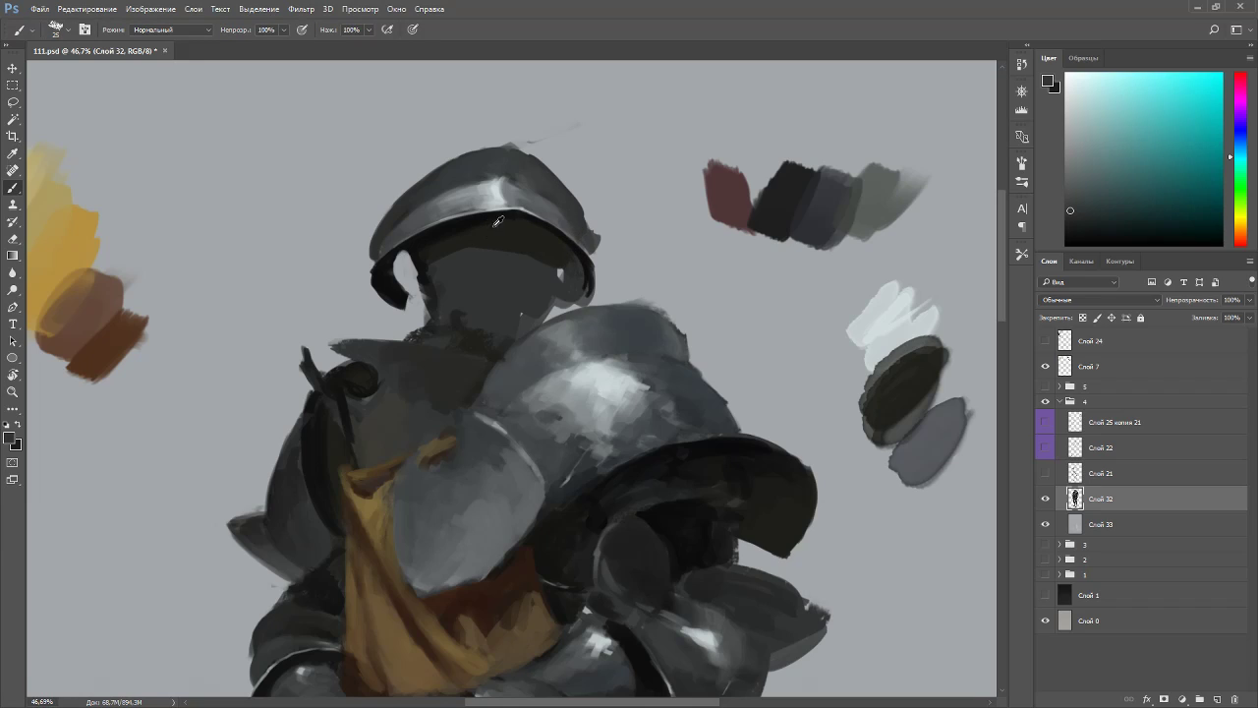
pyautogui.keyDown('alt'); pyautogui.click(497, 222); pyautogui.keyUp('alt')
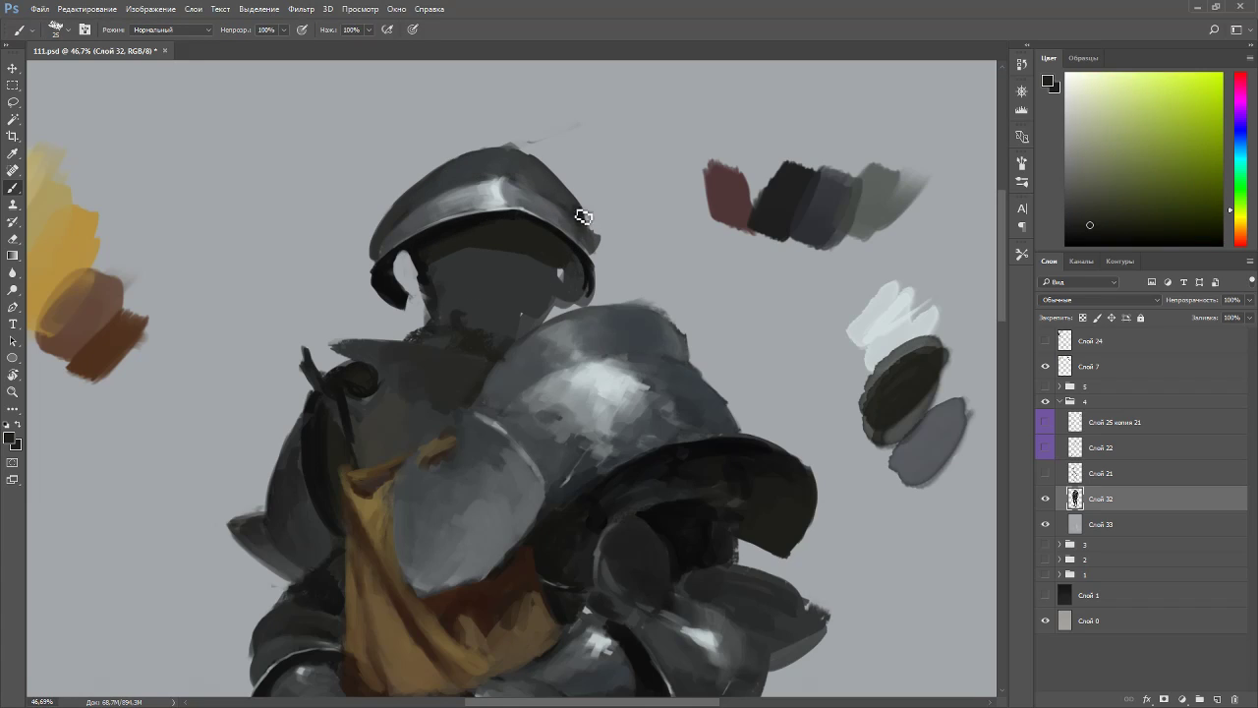
pyautogui.press('e')
pyautogui.moveTo(601, 129); pyautogui.dragTo(522, 146)
pyautogui.press('b')
pyautogui.keyDown('alt'); pyautogui.click(506, 160); pyautogui.keyUp('alt')
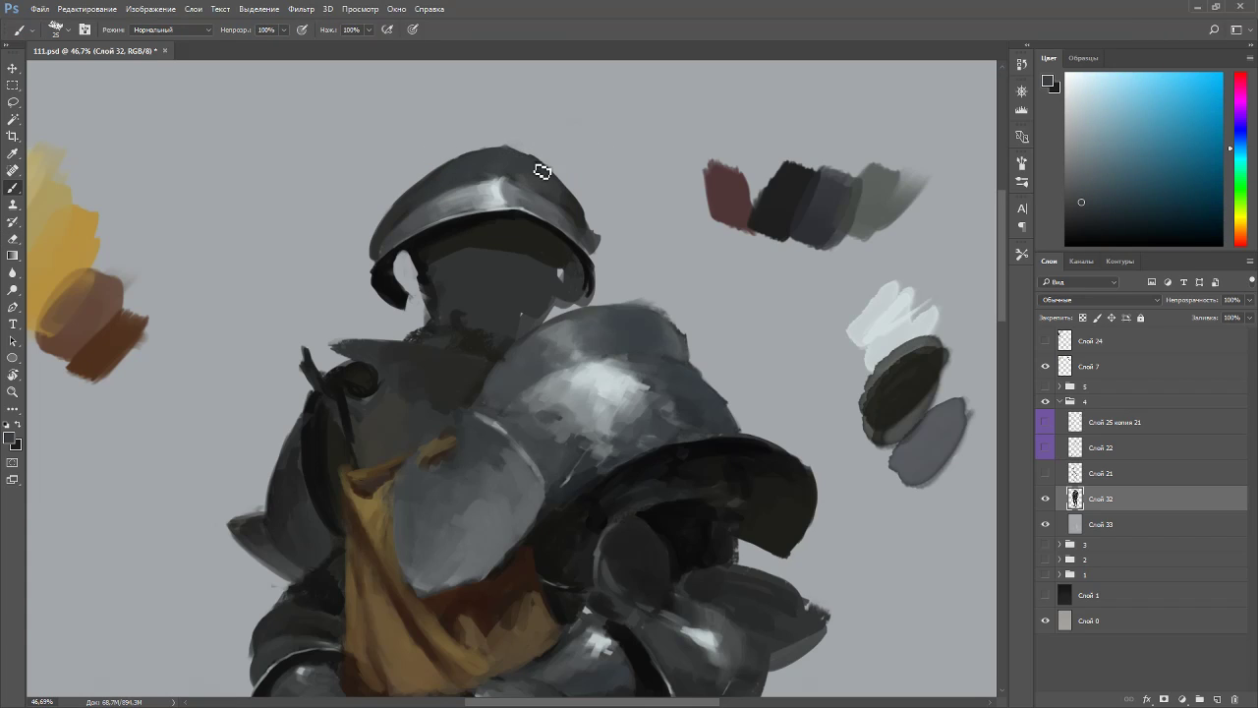
# - Trim the helmet's protruding edge above the shoulder-side cheek guard and repaint it with sampled dark grey and near-black
pyautogui.keyDown('alt'); pyautogui.click(588, 240); pyautogui.keyUp('alt')
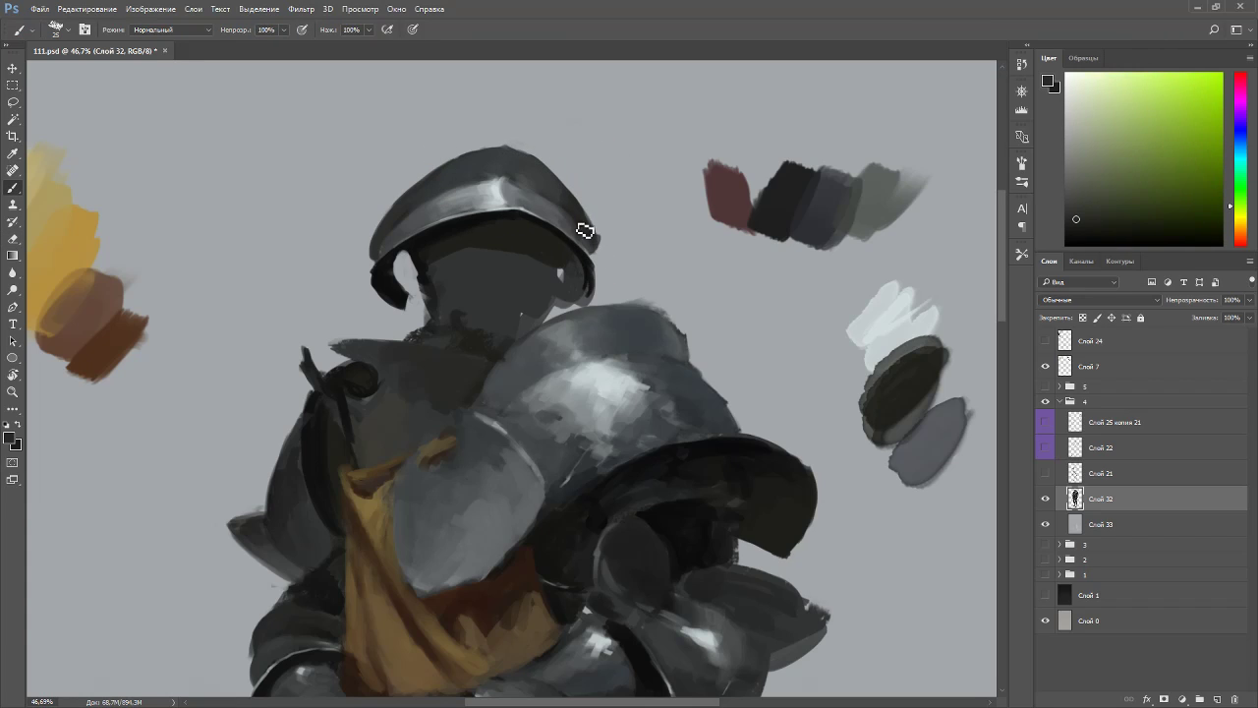
pyautogui.press('e')
pyautogui.moveTo(605, 255)
pyautogui.mouseDown()
pyautogui.moveTo(573, 298)
pyautogui.moveTo(586, 310)
pyautogui.mouseUp()
pyautogui.press('b')
pyautogui.keyDown('alt'); pyautogui.click(585, 253); pyautogui.keyUp('alt')
pyautogui.press('e')
pyautogui.press('b')
pyautogui.keyDown('alt'); pyautogui.click(590, 295); pyautogui.keyUp('alt')
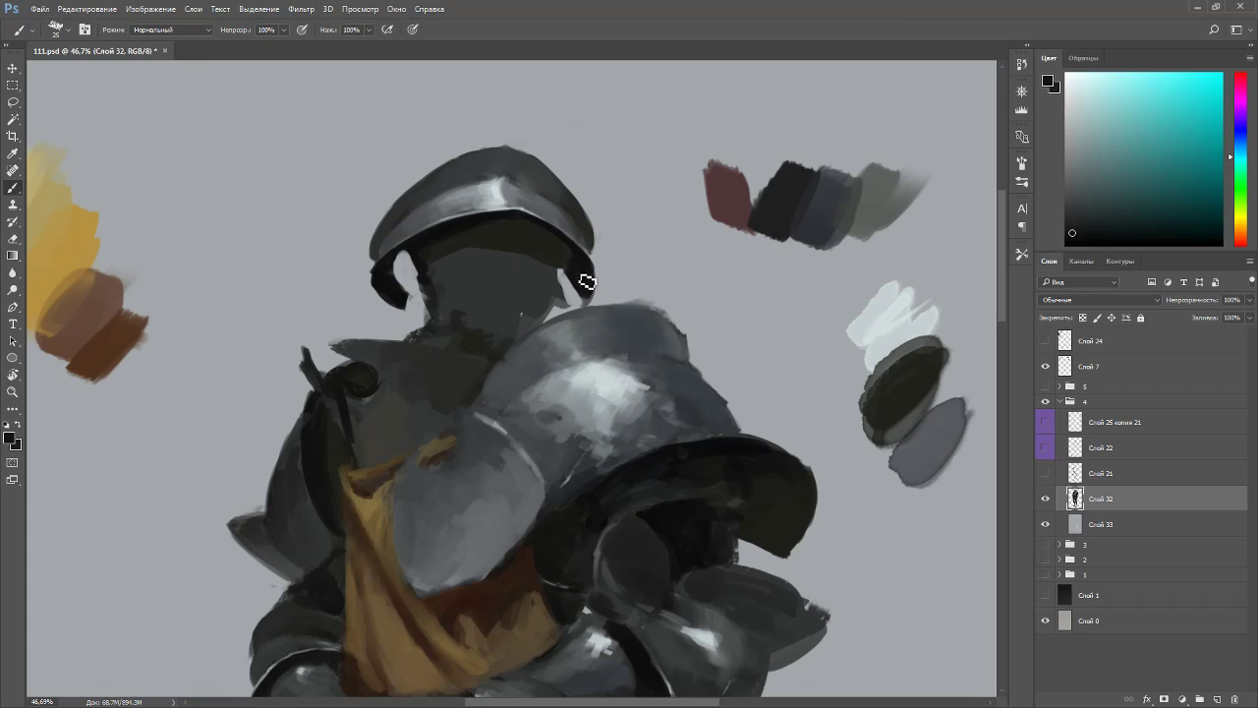
# - Reshape both cheek guards into narrower tips with near-black at brush size 15, erasing the excess paint around them
pyautogui.moveTo(595, 292)
pyautogui.mouseDown()
pyautogui.moveTo(593, 276)
pyautogui.moveTo(590, 295)
pyautogui.mouseUp()
pyautogui.press('[')
pyautogui.press('[')
pyautogui.moveTo(402, 270)
pyautogui.mouseDown()
pyautogui.moveTo(398, 308)
pyautogui.moveTo(408, 260)
pyautogui.mouseUp()
pyautogui.press('e')
pyautogui.press('b')
pyautogui.keyDown('alt'); pyautogui.click(388, 271); pyautogui.keyUp('alt')
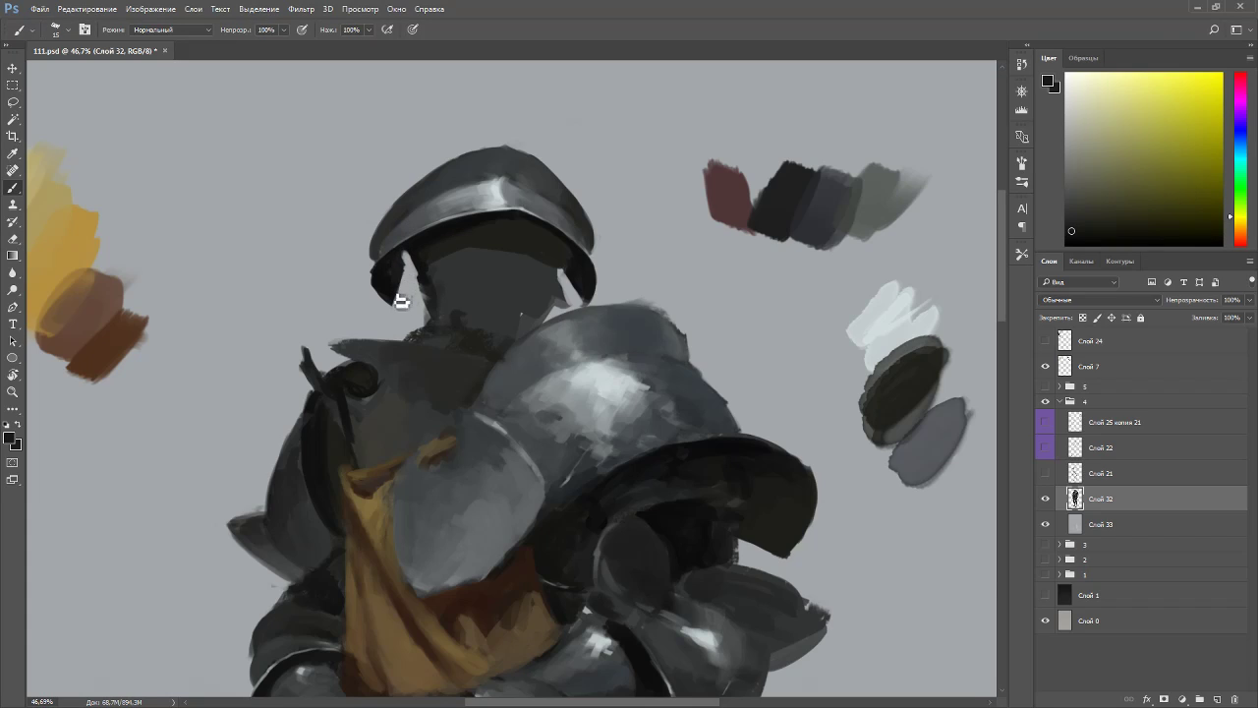
pyautogui.press('e')
pyautogui.moveTo(413, 263); pyautogui.dragTo(408, 288)
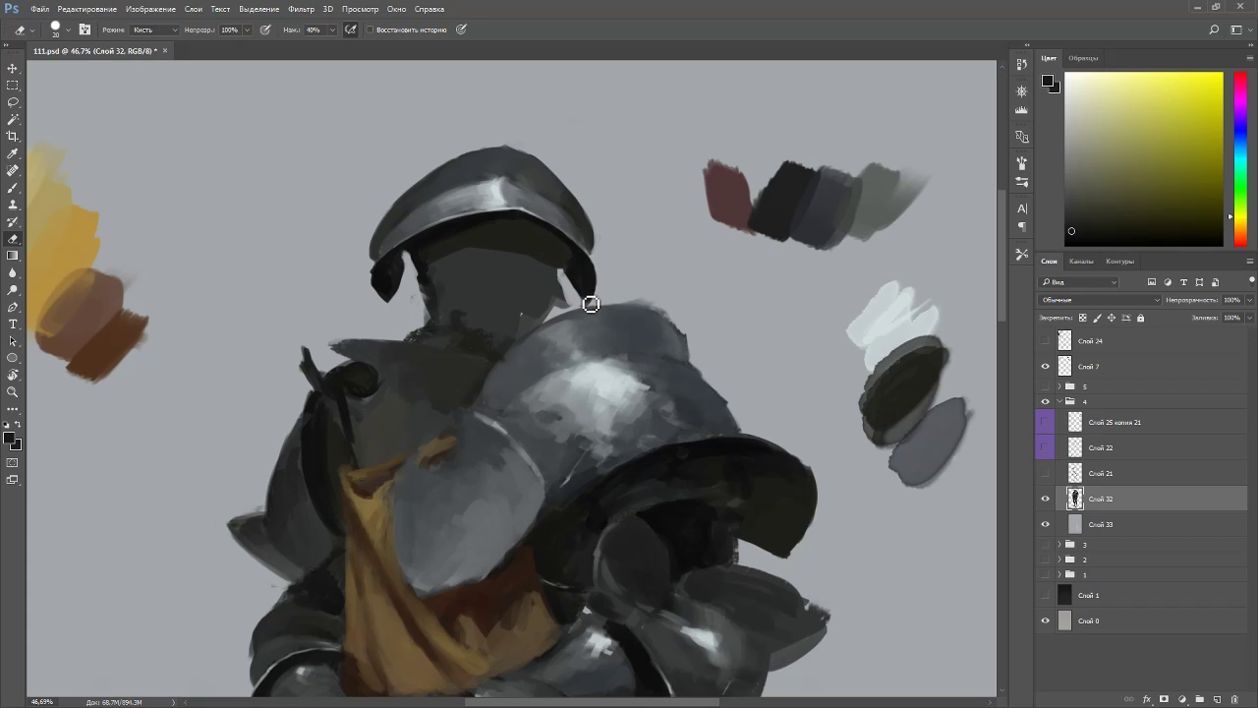
# - Refine the helmet's lower rim above the shoulder-side cheek guard with sampled dark greys and near-black
pyautogui.press('b')
pyautogui.keyDown('alt'); pyautogui.click(590, 242); pyautogui.keyUp('alt')
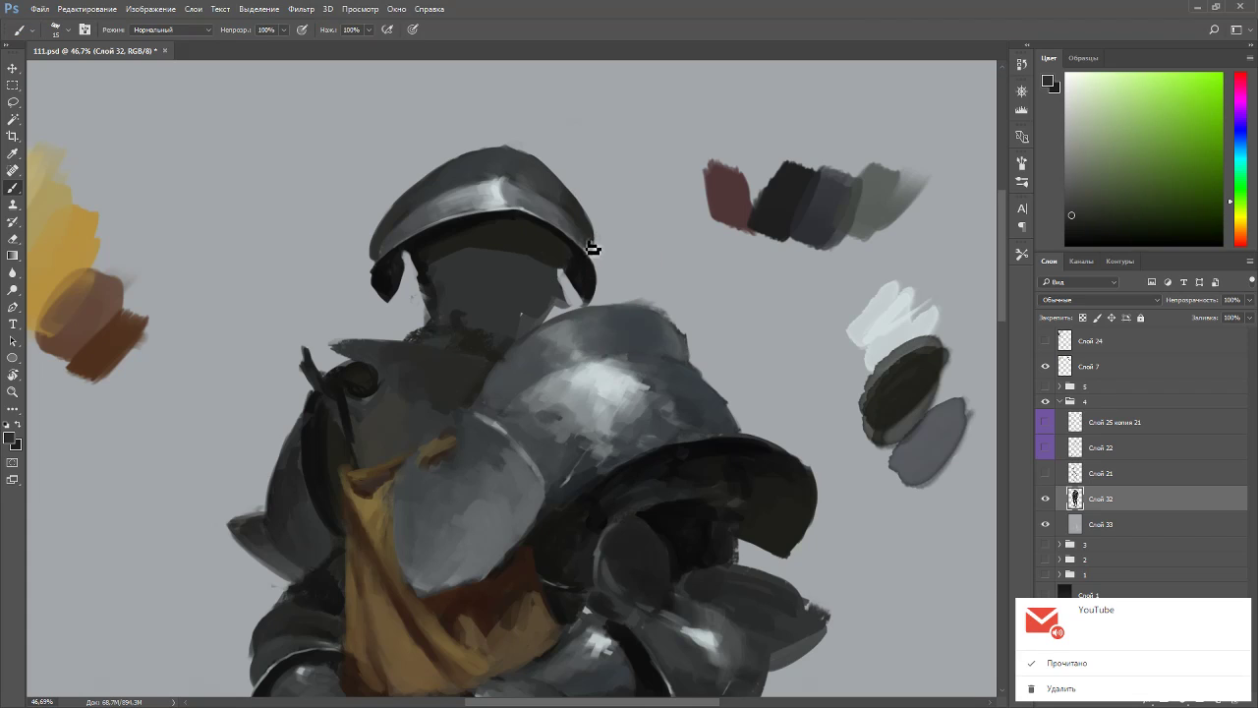
pyautogui.keyDown('alt'); pyautogui.click(580, 218); pyautogui.keyUp('alt')
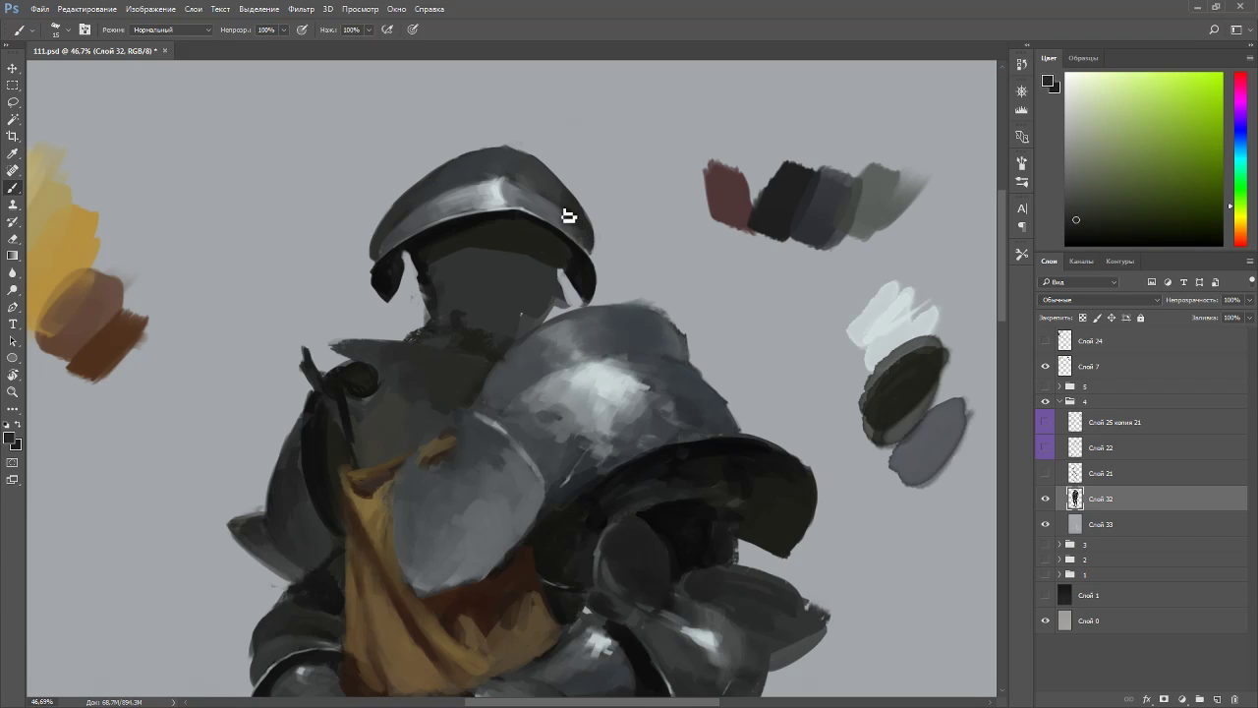
pyautogui.press('r')
pyautogui.moveTo(594, 267)
pyautogui.mouseDown()
pyautogui.moveTo(351, 298)
pyautogui.moveTo(405, 344)
pyautogui.mouseUp()
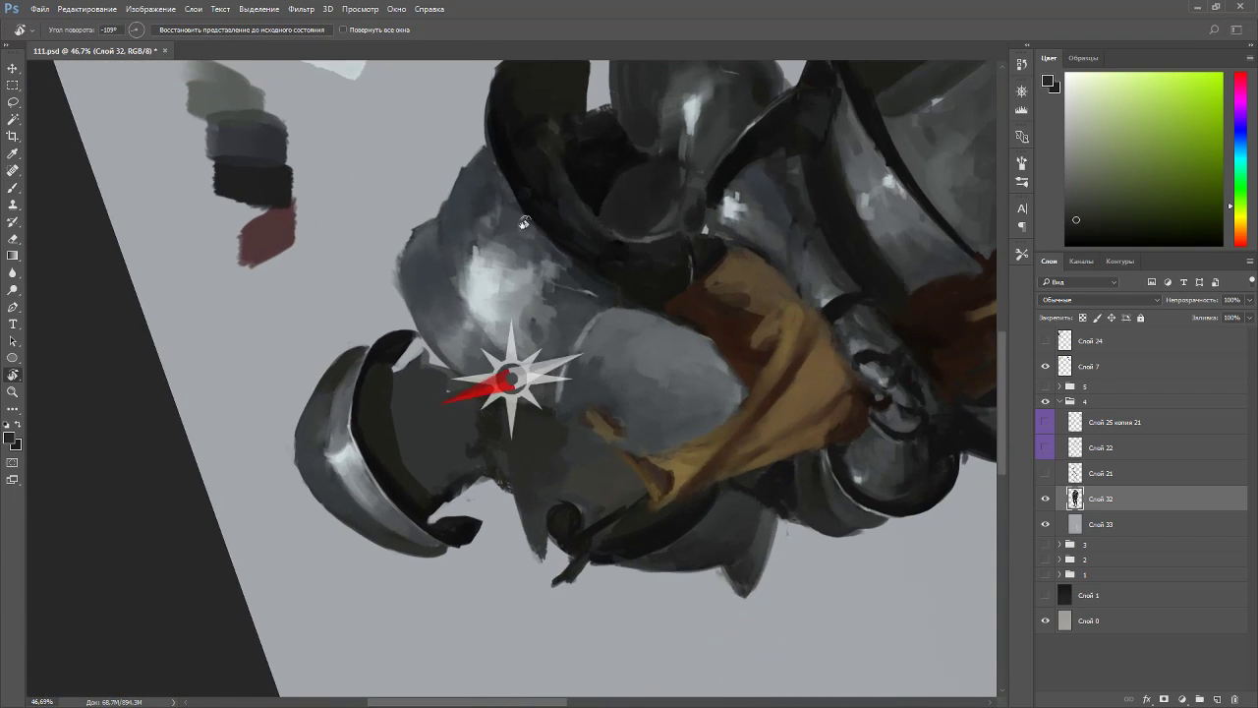
pyautogui.keyDown('alt'); pyautogui.click(403, 345); pyautogui.keyUp('alt')
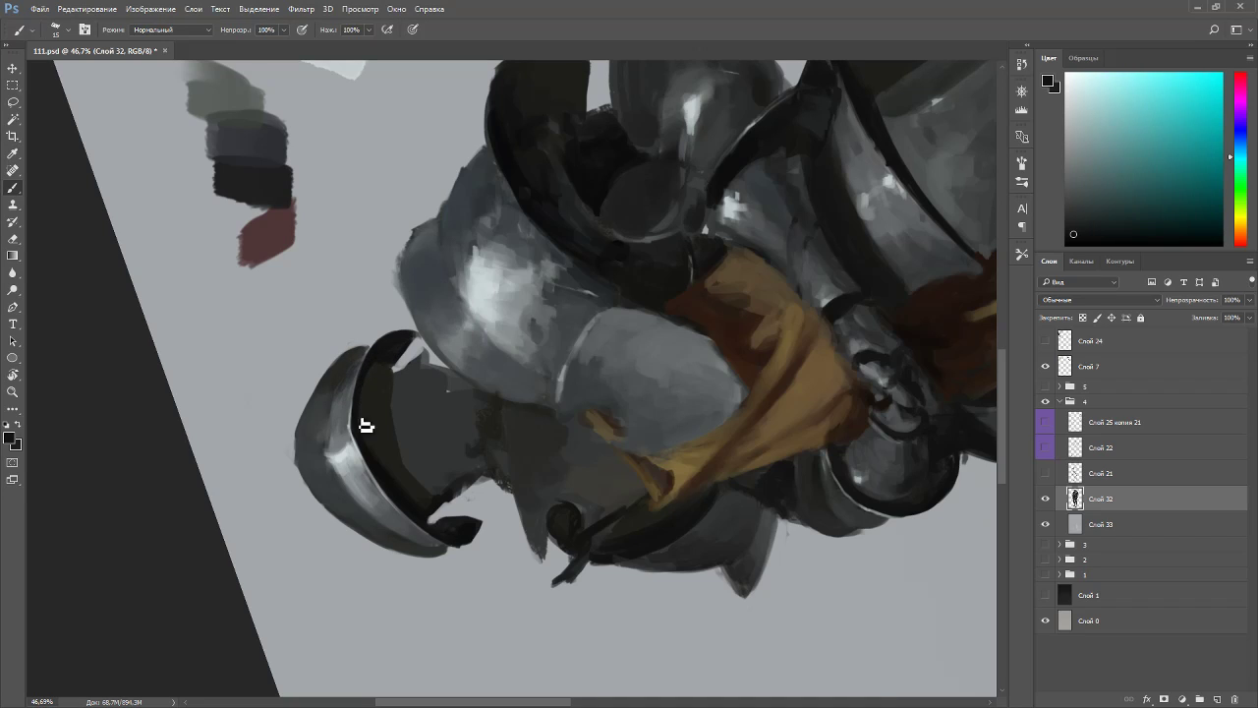
pyautogui.moveTo(423, 349); pyautogui.dragTo(485, 291)
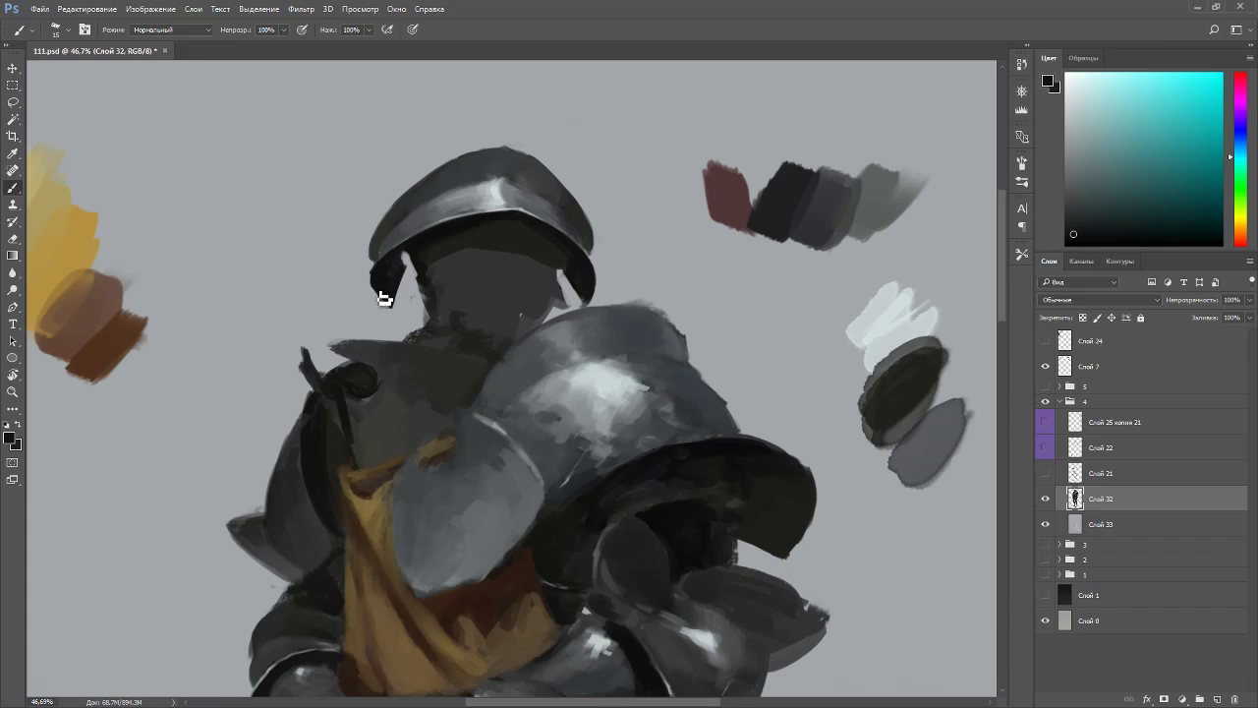
# - Sharpen the tip and outer edge of the cheek guard farthest from the large shoulder plate with sampled near-black and the Eraser
pyautogui.press('e')
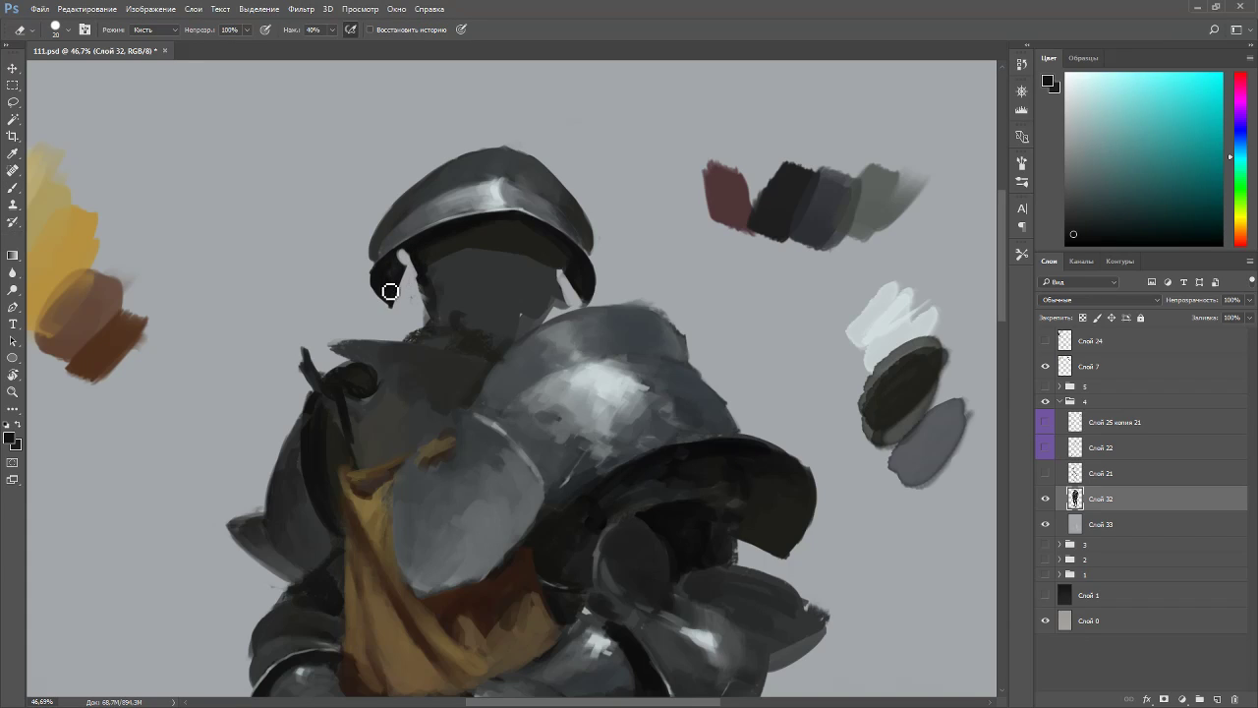
pyautogui.press('b')
pyautogui.keyDown('alt'); pyautogui.click(381, 283); pyautogui.keyUp('alt')
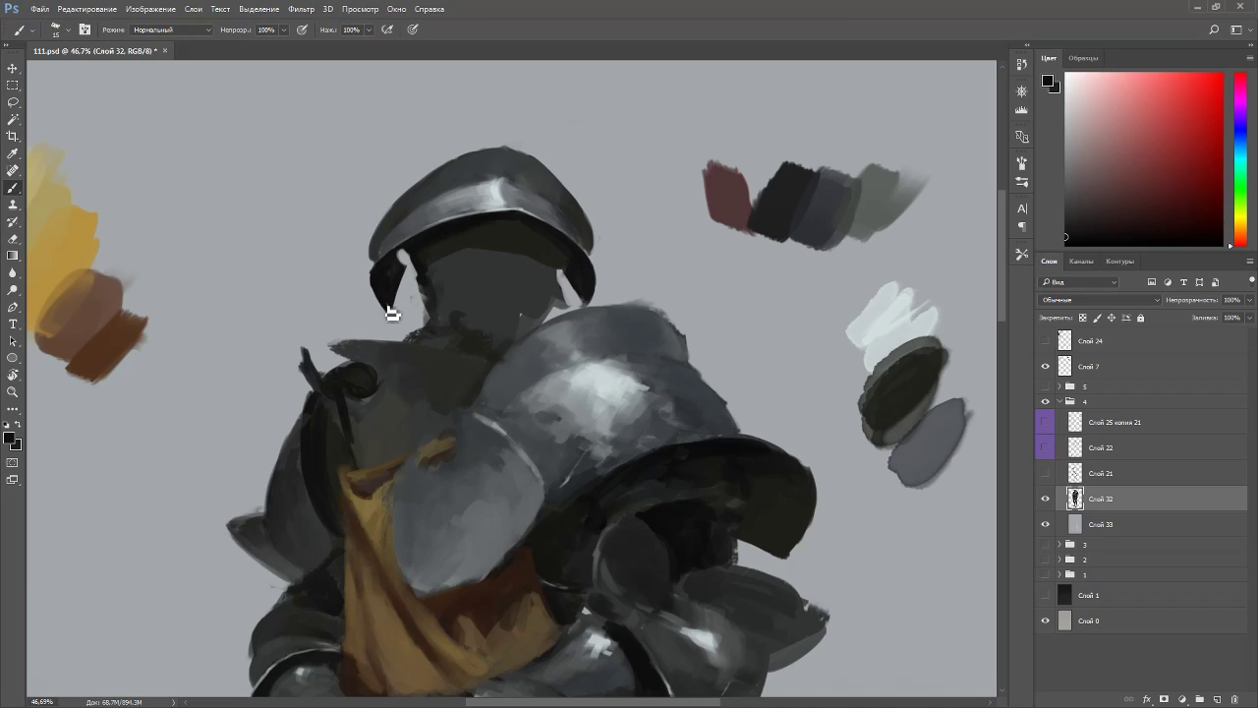
pyautogui.press('e')
pyautogui.press('b')
pyautogui.keyDown('alt'); pyautogui.click(373, 284); pyautogui.keyUp('alt')
pyautogui.press('e')
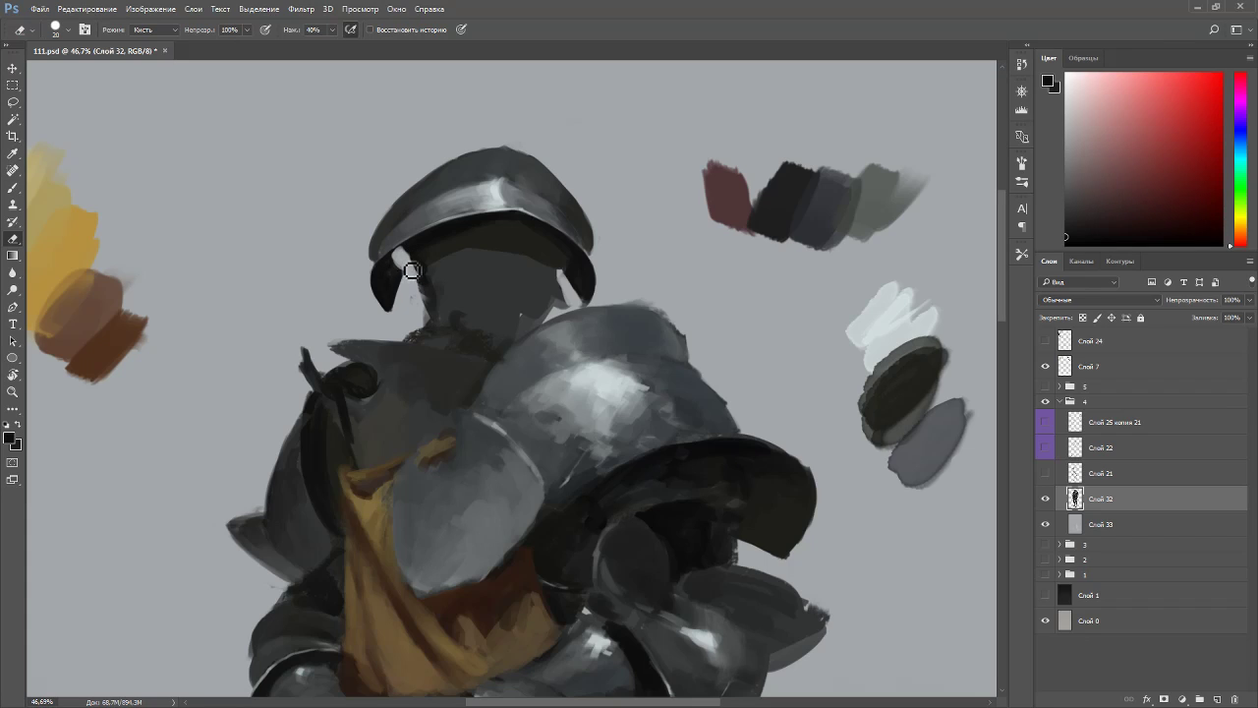
# - Define both edges of the face and neck with near-black and touch up the shoulder plate's upper edge with sampled grey
pyautogui.press('b')
pyautogui.press('e')
pyautogui.press('b')
pyautogui.moveTo(419, 263); pyautogui.dragTo(434, 334)
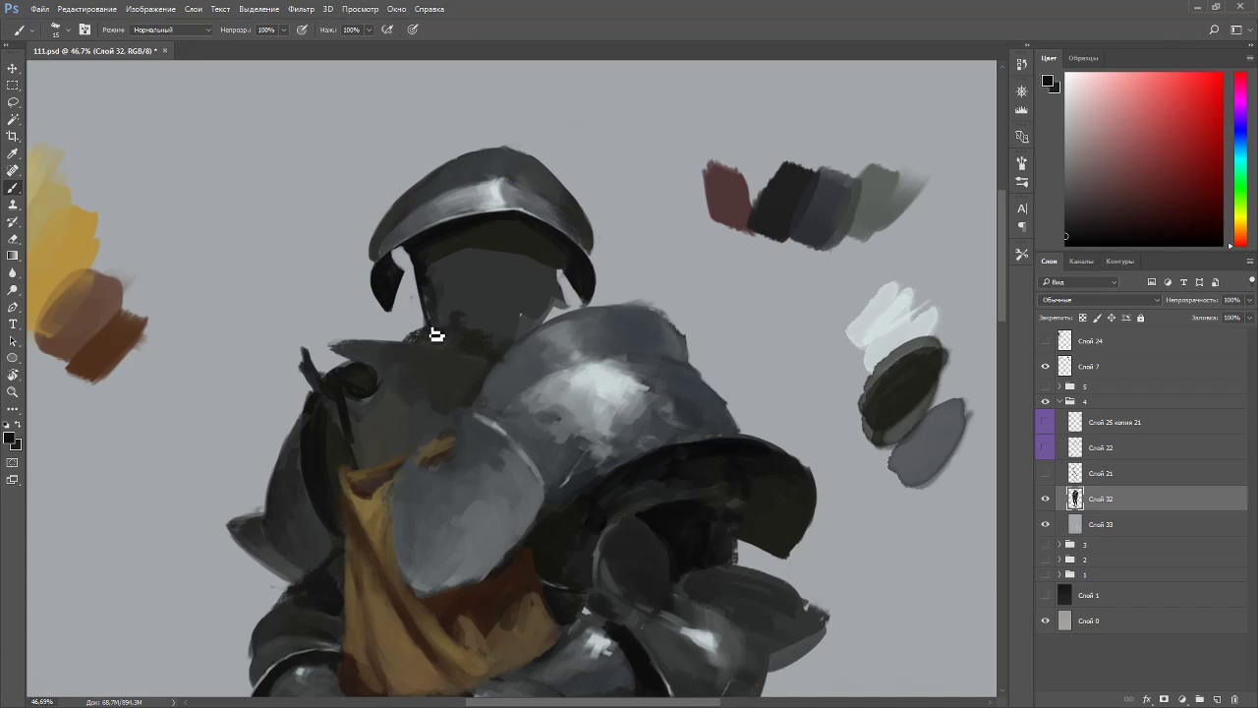
pyautogui.keyDown('alt'); pyautogui.click(551, 335); pyautogui.keyUp('alt')
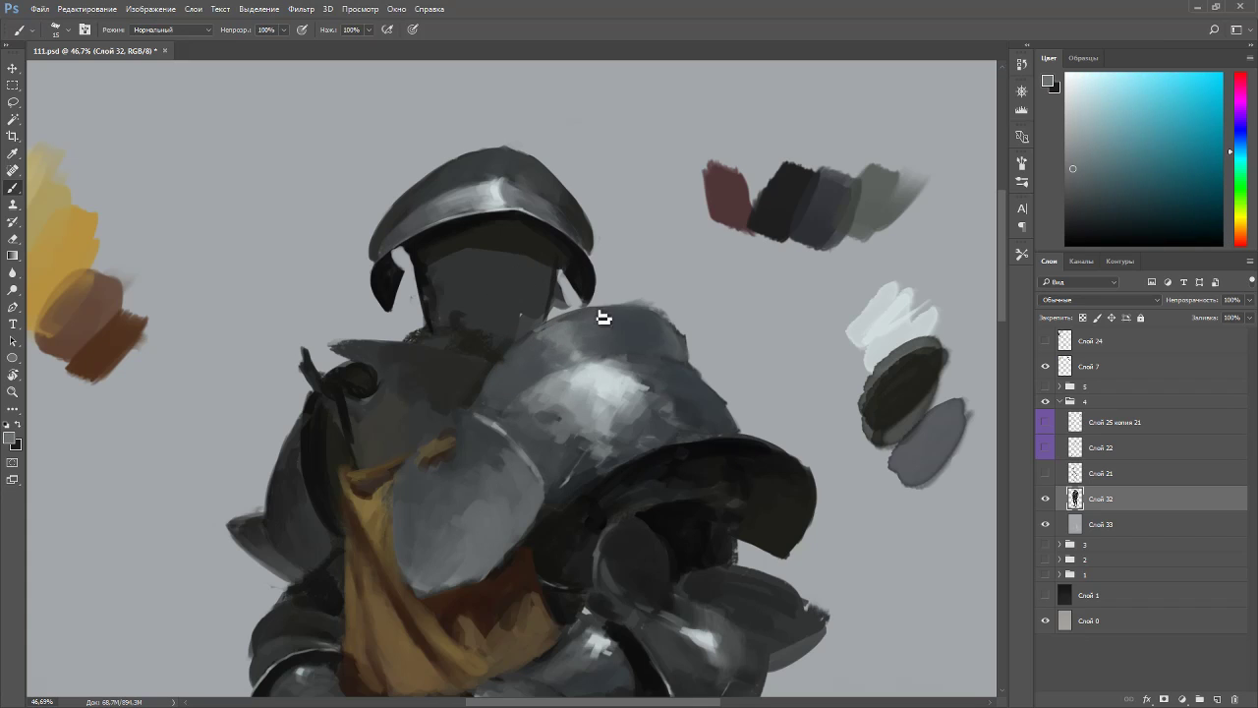
# - Refine the forearm guard's elbow end with sampled near-black, light grey and dark greys at brush size 30
pyautogui.scroll(-8, 608, 280)
pyautogui.press('r')
pyautogui.moveTo(657, 297); pyautogui.dragTo(570, 183)
pyautogui.press('Escape')
pyautogui.scroll(6, 557, 157)
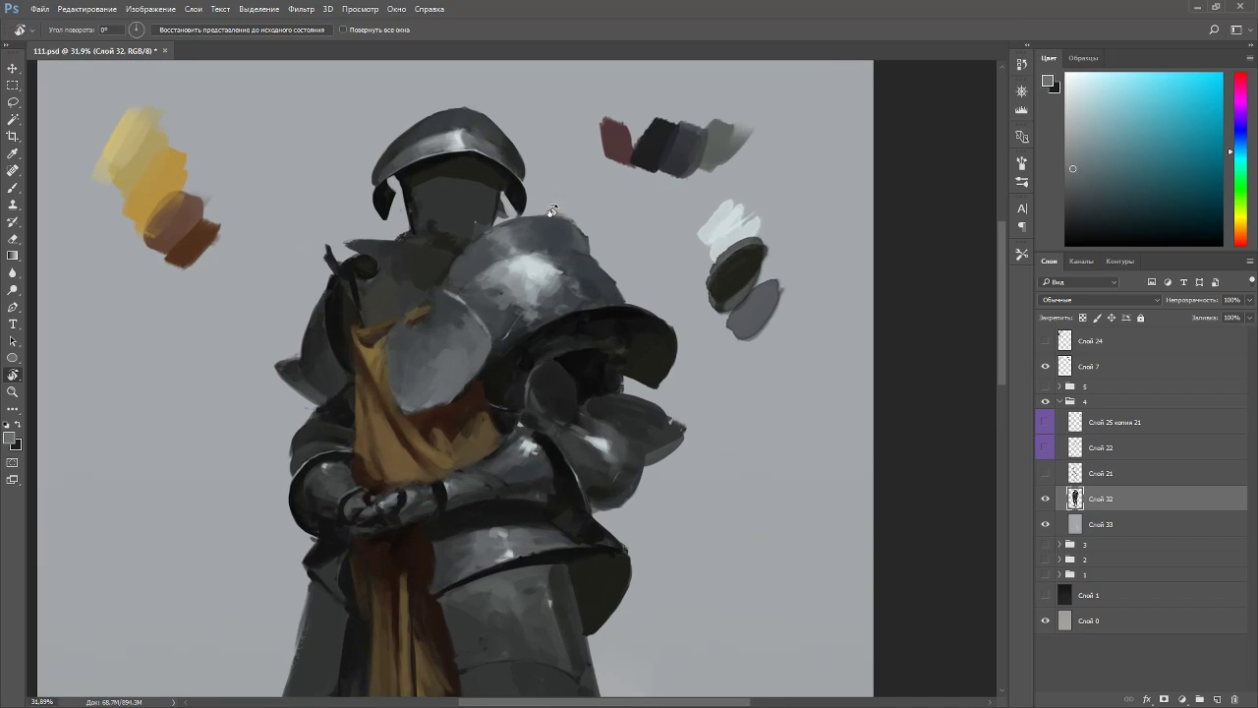
pyautogui.scroll(2, 536, 615)
pyautogui.press('b')
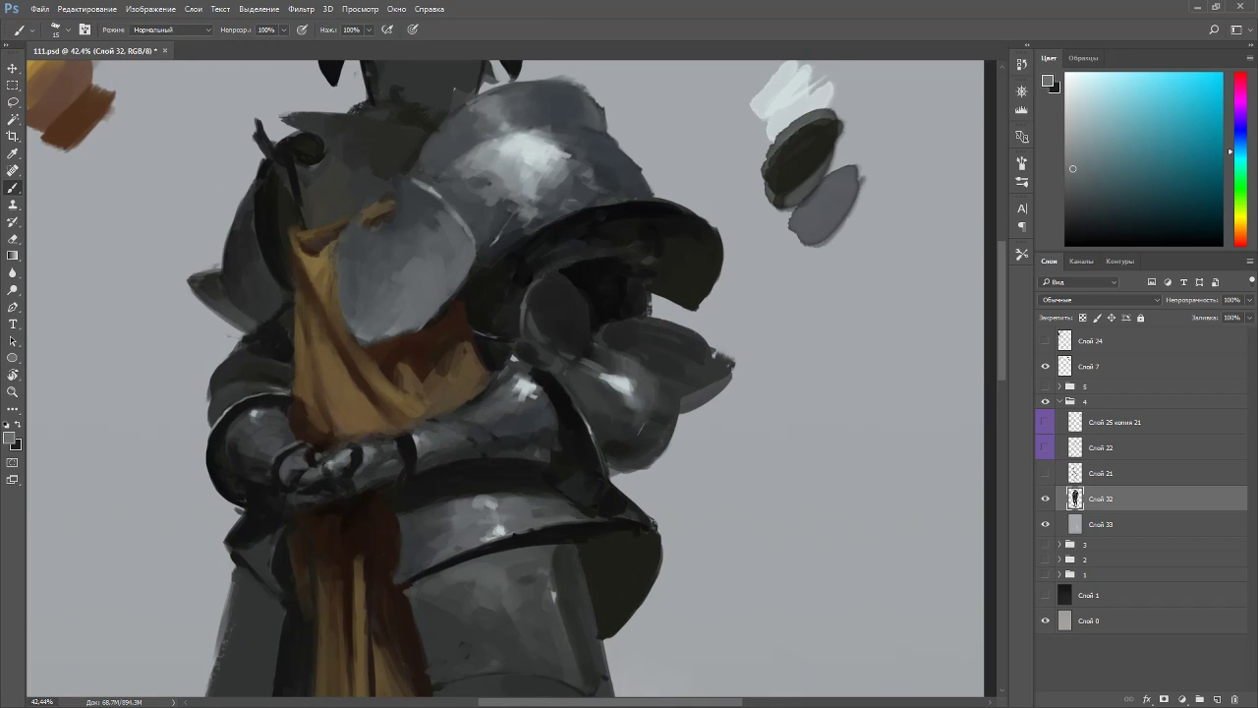
pyautogui.keyDown('alt'); pyautogui.click(508, 349); pyautogui.keyUp('alt')
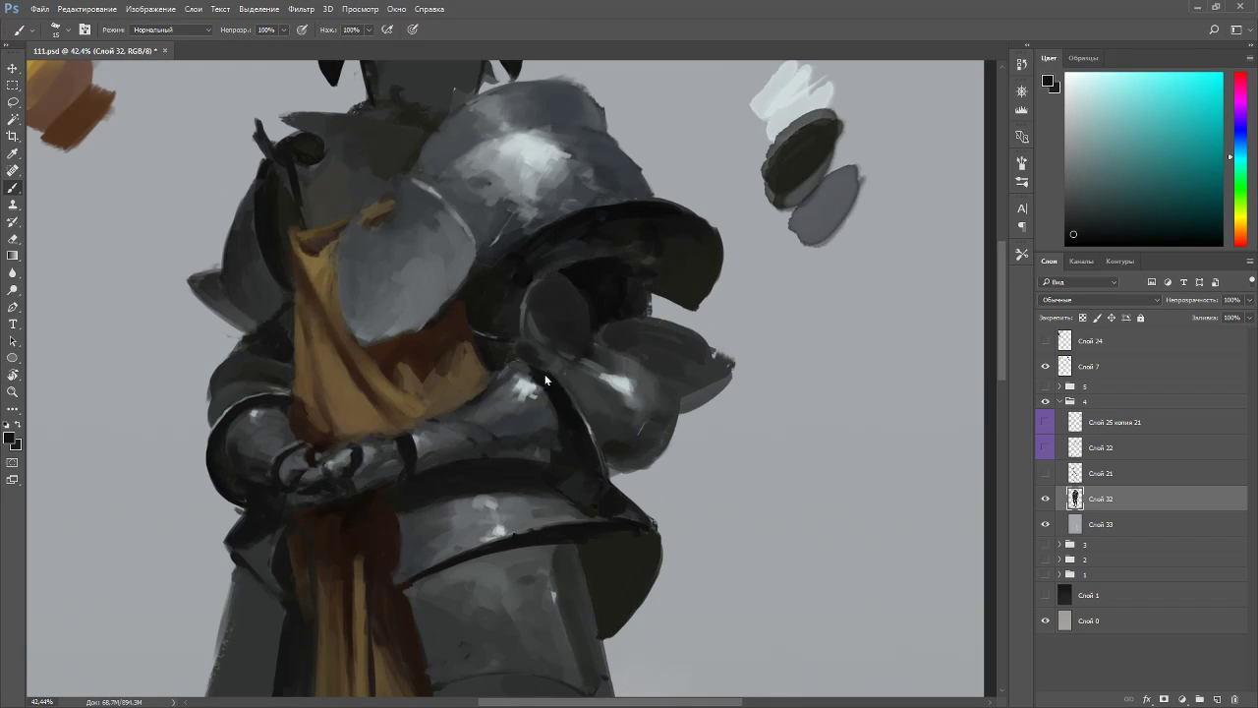
pyautogui.press('[')
pyautogui.press('[')
pyautogui.keyDown('alt'); pyautogui.click(532, 388); pyautogui.keyUp('alt')
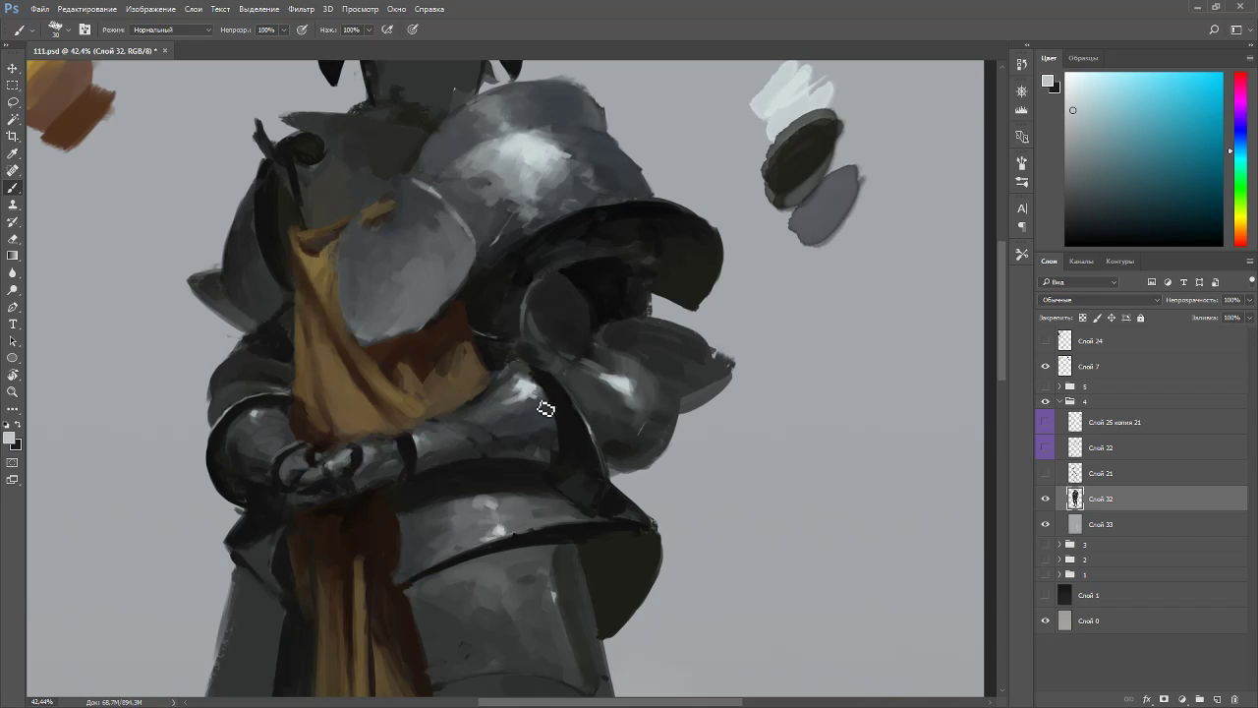
pyautogui.keyDown('alt'); pyautogui.click(541, 403); pyautogui.keyUp('alt')
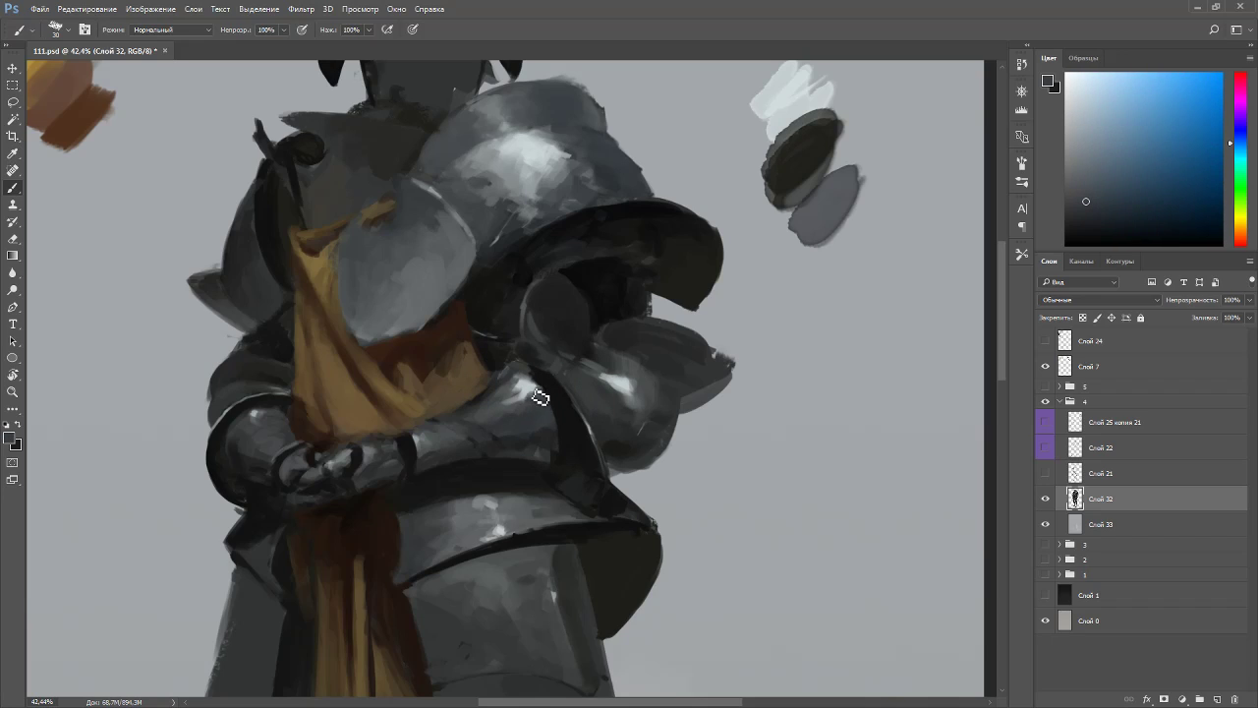
pyautogui.keyDown('alt'); pyautogui.click(551, 436); pyautogui.keyUp('alt')
# - Define the dark cuff around the forearm's elbow end with near-black at brush size 15 and sample its light grey highlight
pyautogui.moveTo(551, 436)
pyautogui.mouseDown()
pyautogui.moveTo(523, 459)
pyautogui.moveTo(553, 455)
pyautogui.moveTo(575, 290)
pyautogui.mouseUp()
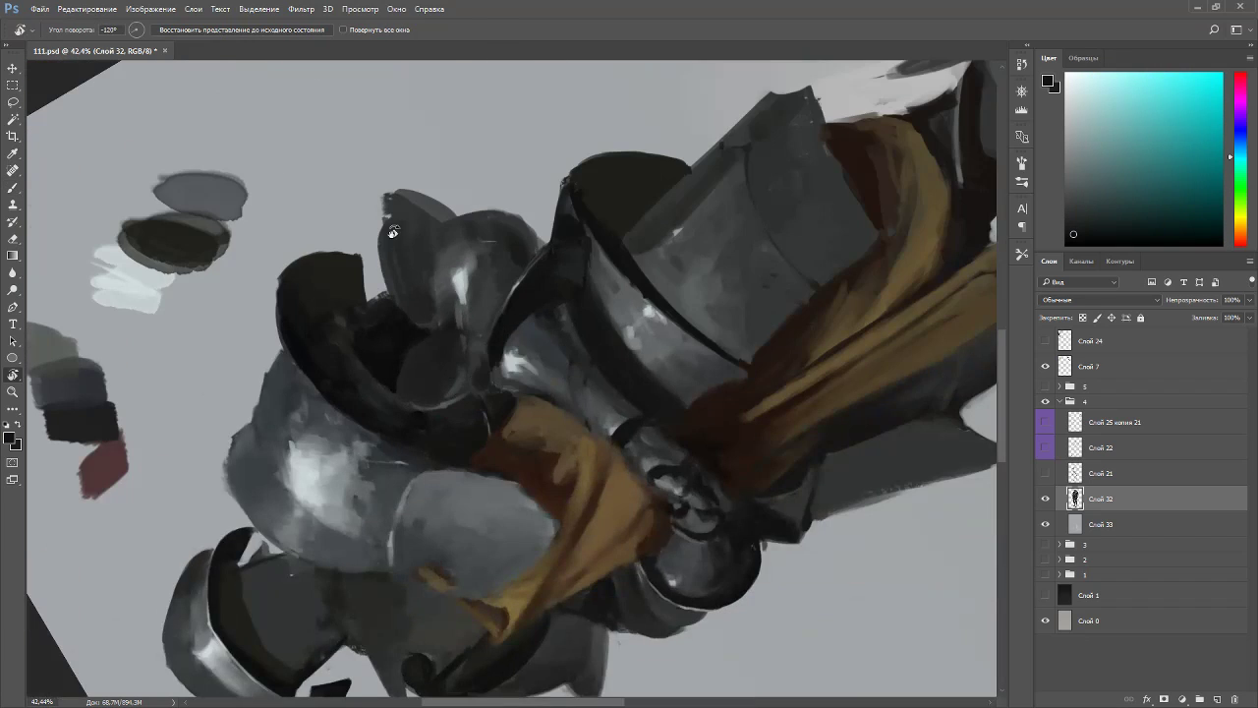
pyautogui.keyDown('alt'); pyautogui.click(575, 311); pyautogui.keyUp('alt')
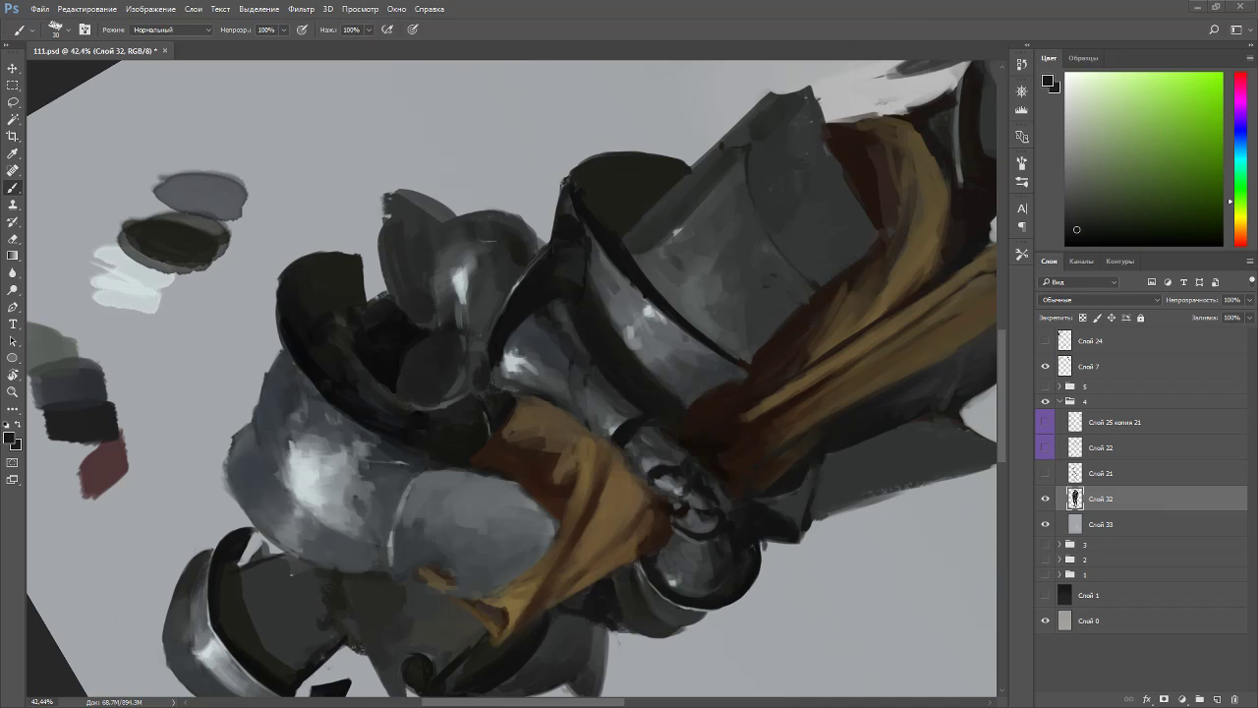
pyautogui.click(886, 7)
pyautogui.press('Escape')
pyautogui.keyDown('alt'); pyautogui.click(499, 370); pyautogui.keyUp('alt')
pyautogui.press('[')
pyautogui.press('[')
pyautogui.press('[')
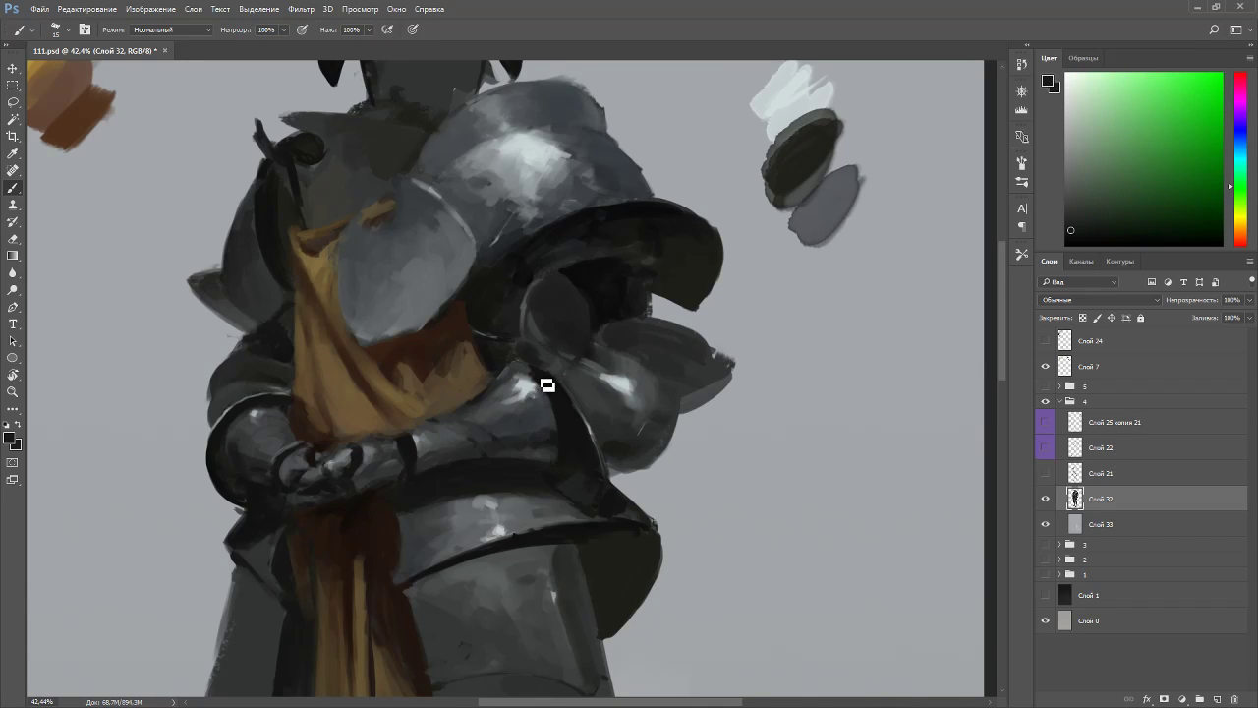
pyautogui.keyDown('alt'); pyautogui.click(537, 387); pyautogui.keyUp('alt')
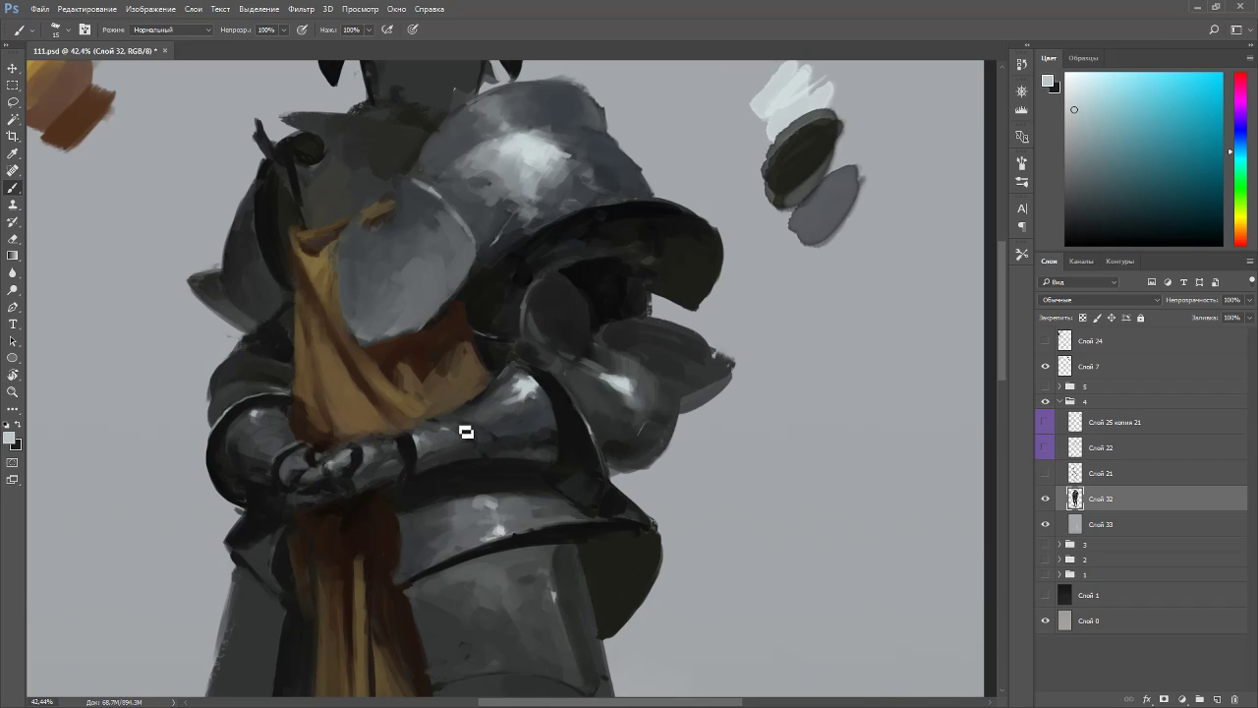
# - Refine the forearm guard's lower edge toward the wrist with sampled greys and near-black
pyautogui.press('r')
pyautogui.moveTo(469, 429)
pyautogui.mouseDown()
pyautogui.moveTo(447, 296)
pyautogui.moveTo(562, 441)
pyautogui.mouseUp()
pyautogui.keyDown('alt'); pyautogui.click(560, 443); pyautogui.keyUp('alt')
pyautogui.keyDown('alt'); pyautogui.click(553, 440); pyautogui.keyUp('alt')
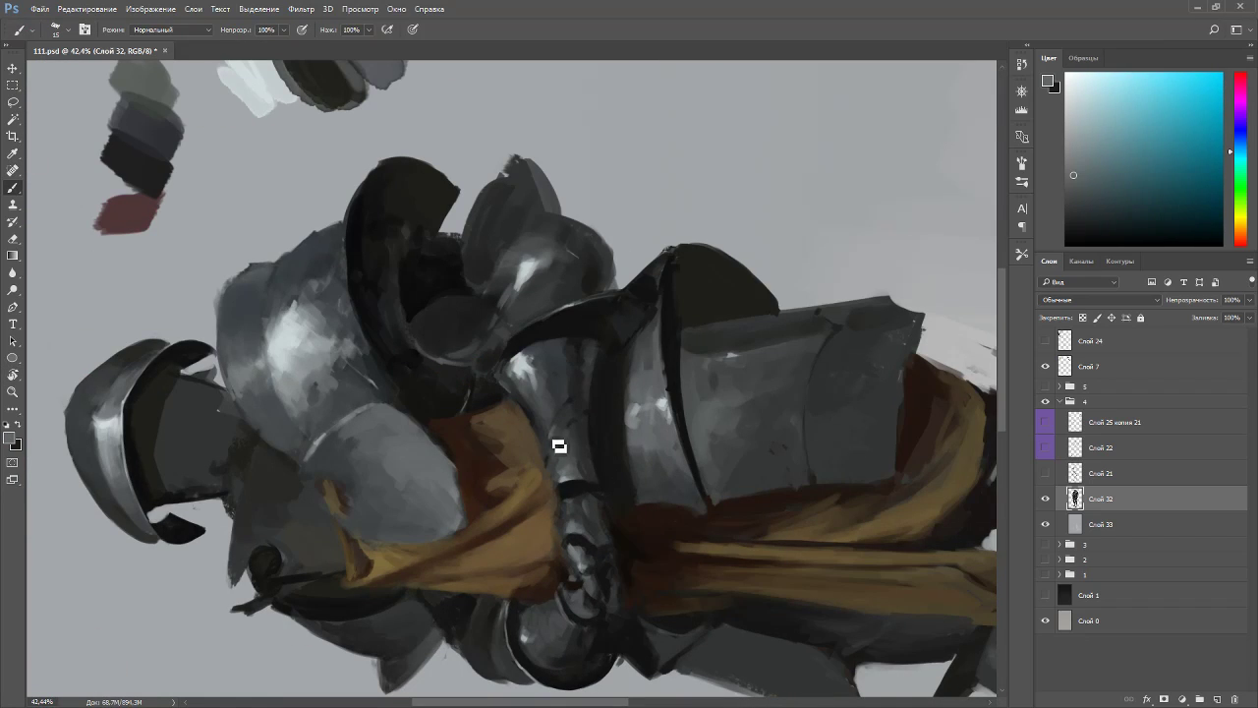
pyautogui.keyDown('alt'); pyautogui.click(563, 433); pyautogui.keyUp('alt')
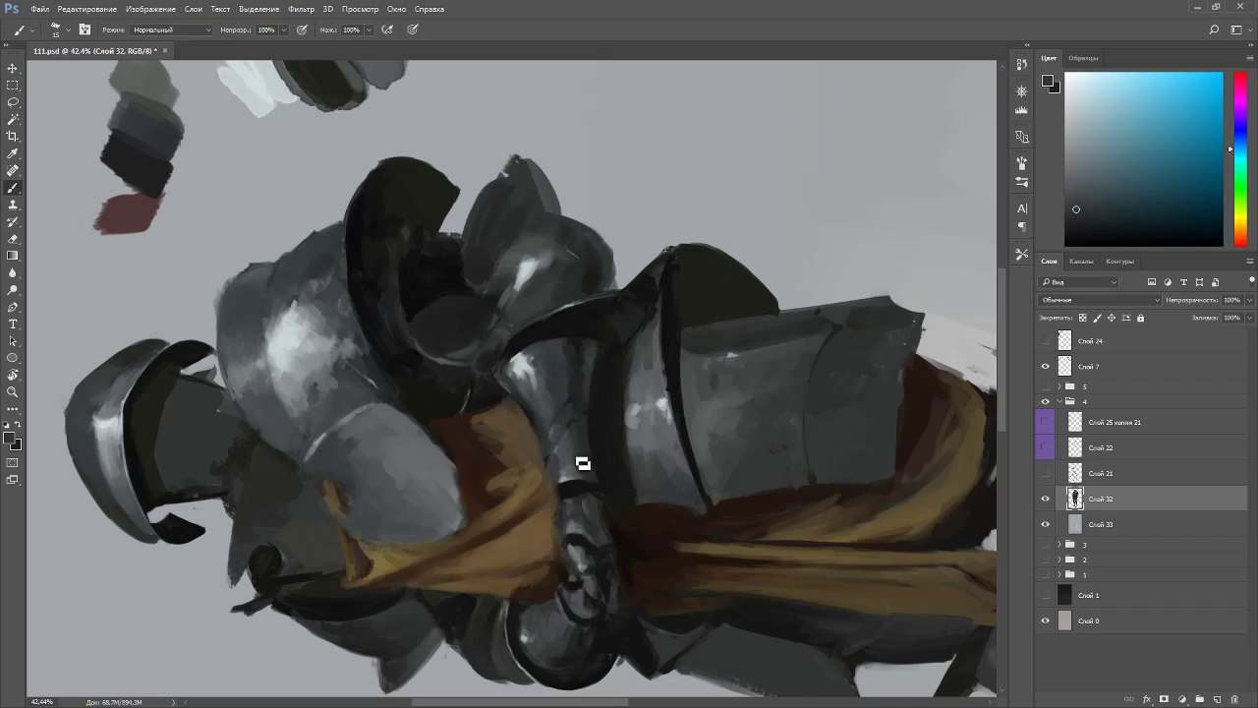
pyautogui.keyDown('alt'); pyautogui.click(597, 437); pyautogui.keyUp('alt')
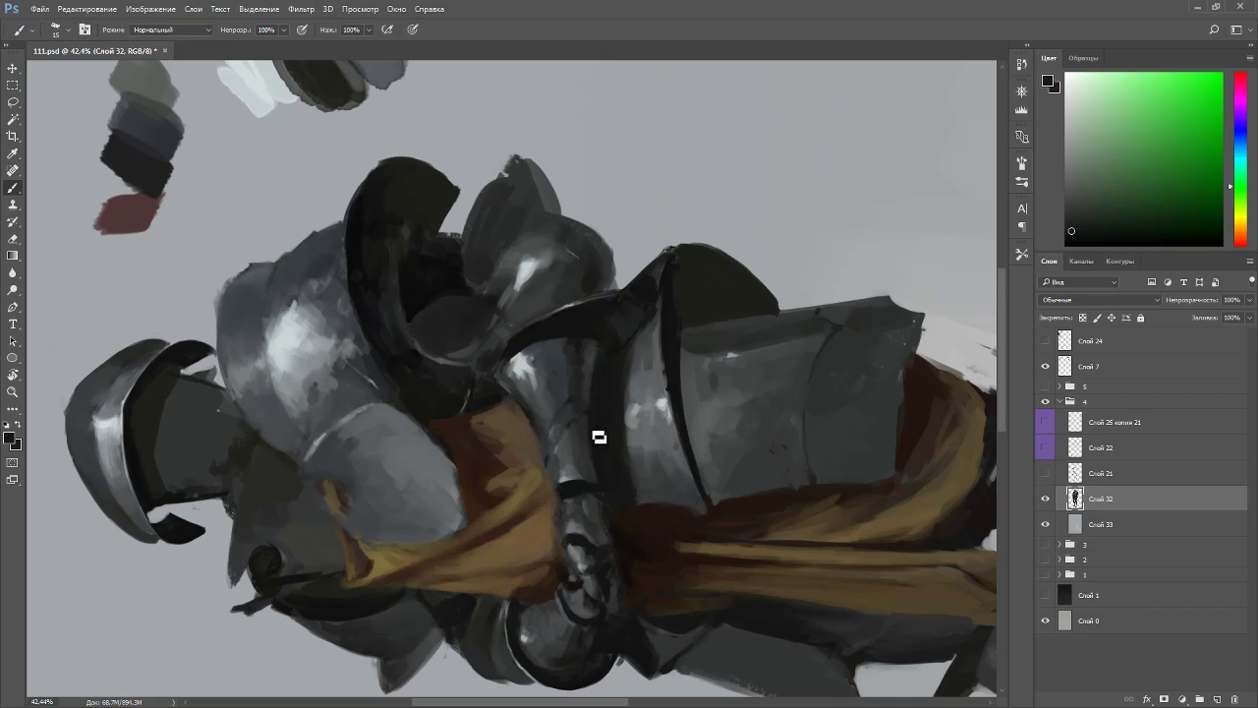
pyautogui.keyDown('alt'); pyautogui.click(597, 494); pyautogui.keyUp('alt')
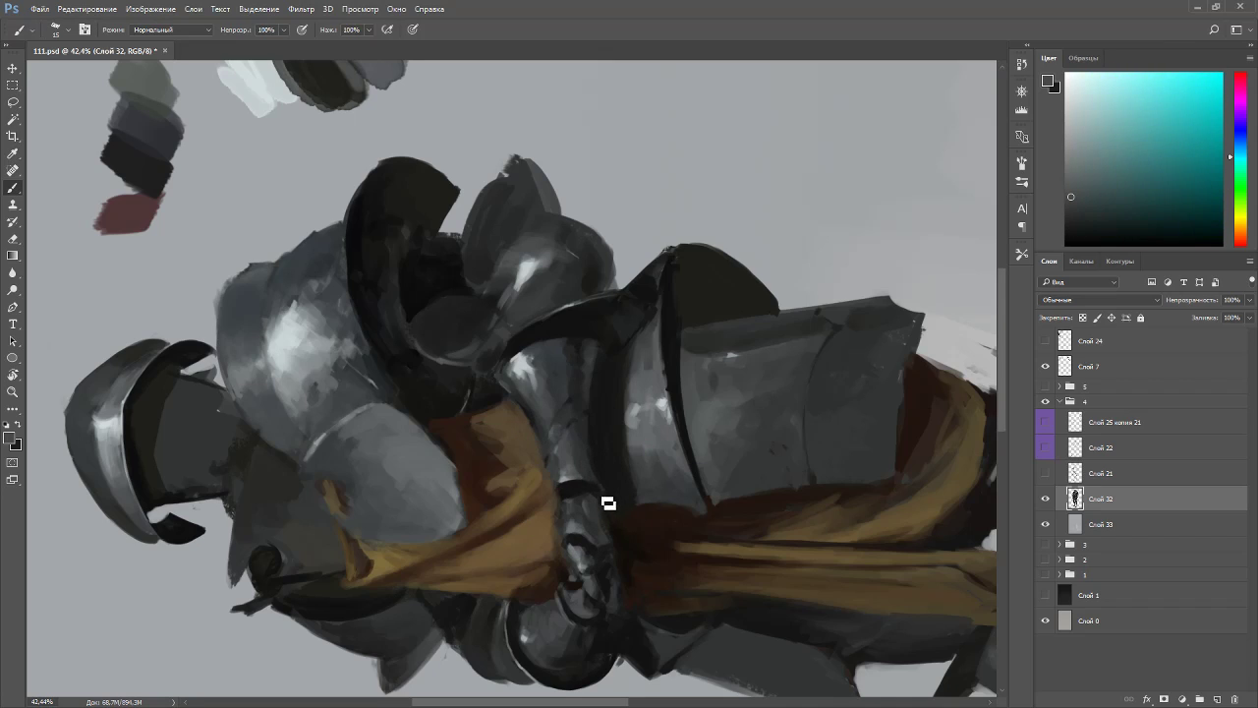
# - Thicken the dark band around the wrist with sampled near-black
pyautogui.press('Escape')
pyautogui.keyDown('alt'); pyautogui.click(408, 462); pyautogui.keyUp('alt')
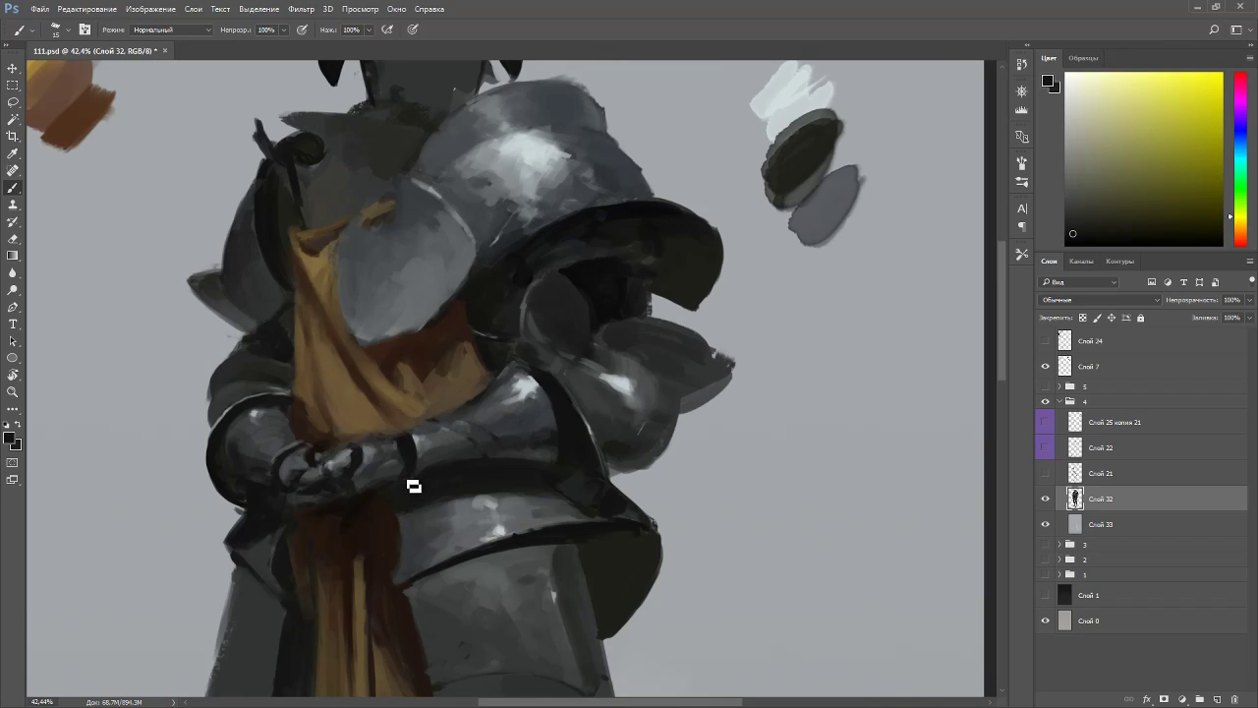
pyautogui.press('r')
pyautogui.moveTo(591, 438); pyautogui.dragTo(531, 299)
pyautogui.press('b')
pyautogui.keyDown('alt'); pyautogui.click(553, 497); pyautogui.keyUp('alt')
pyautogui.moveTo(556, 491); pyautogui.dragTo(553, 506)
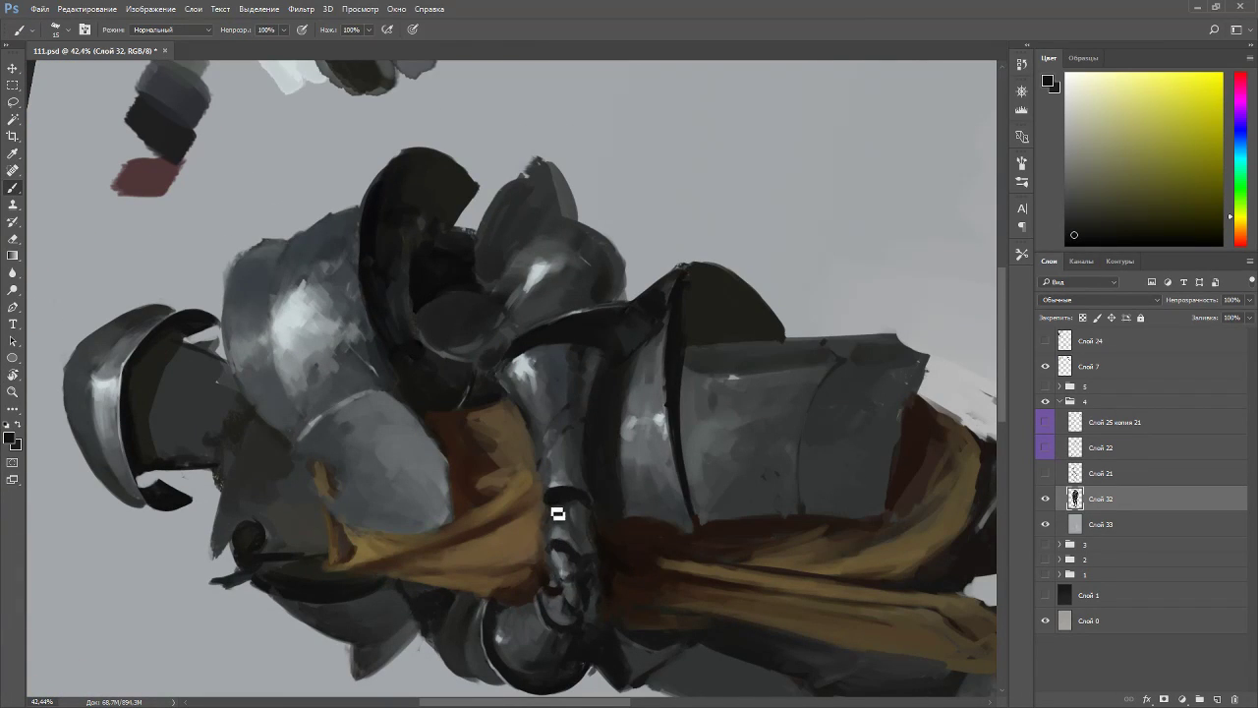
# - Trim the wrist band's edge against the hand with sampled mid grey and dark grey
pyautogui.press('Escape')
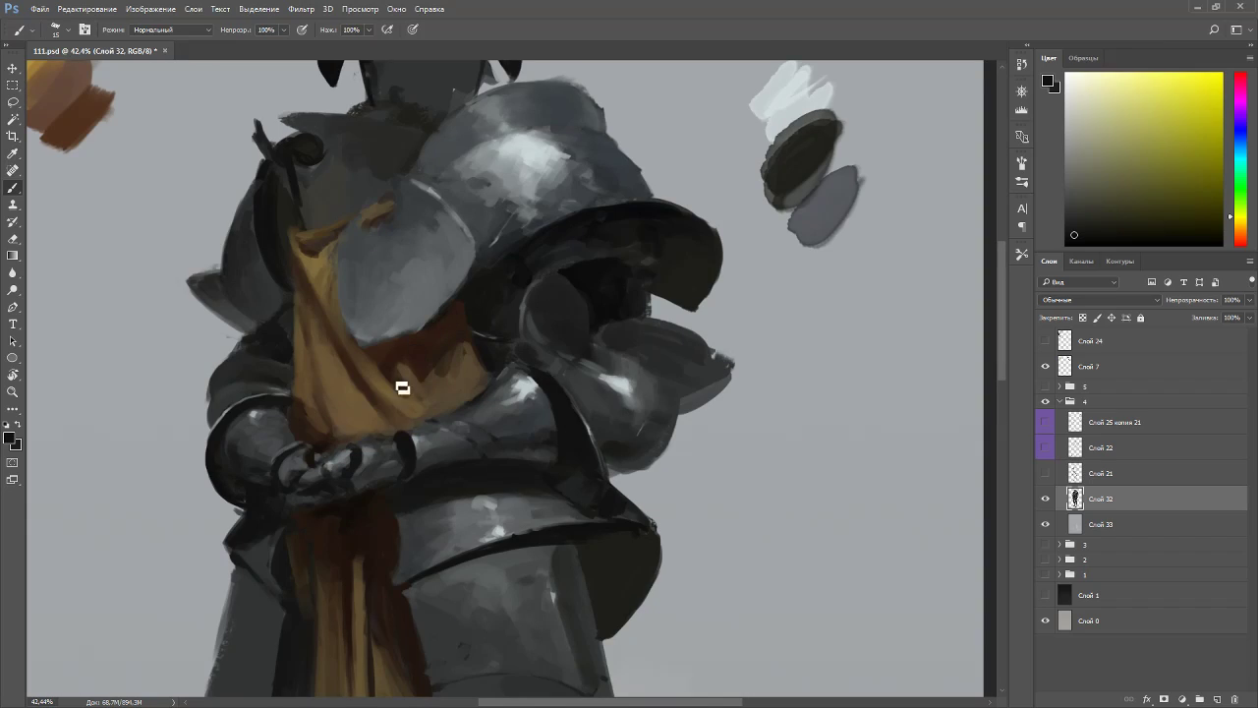
pyautogui.keyDown('alt'); pyautogui.click(401, 453); pyautogui.keyUp('alt')
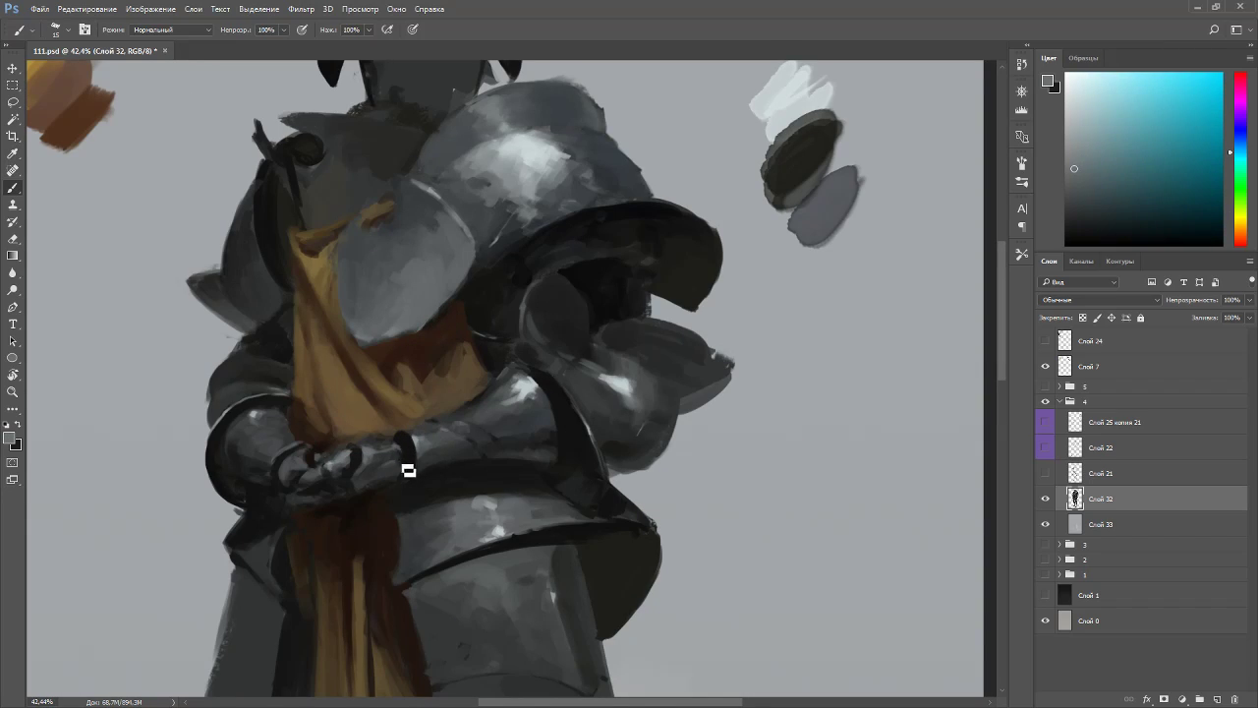
pyautogui.keyDown('alt'); pyautogui.click(402, 452); pyautogui.keyUp('alt')
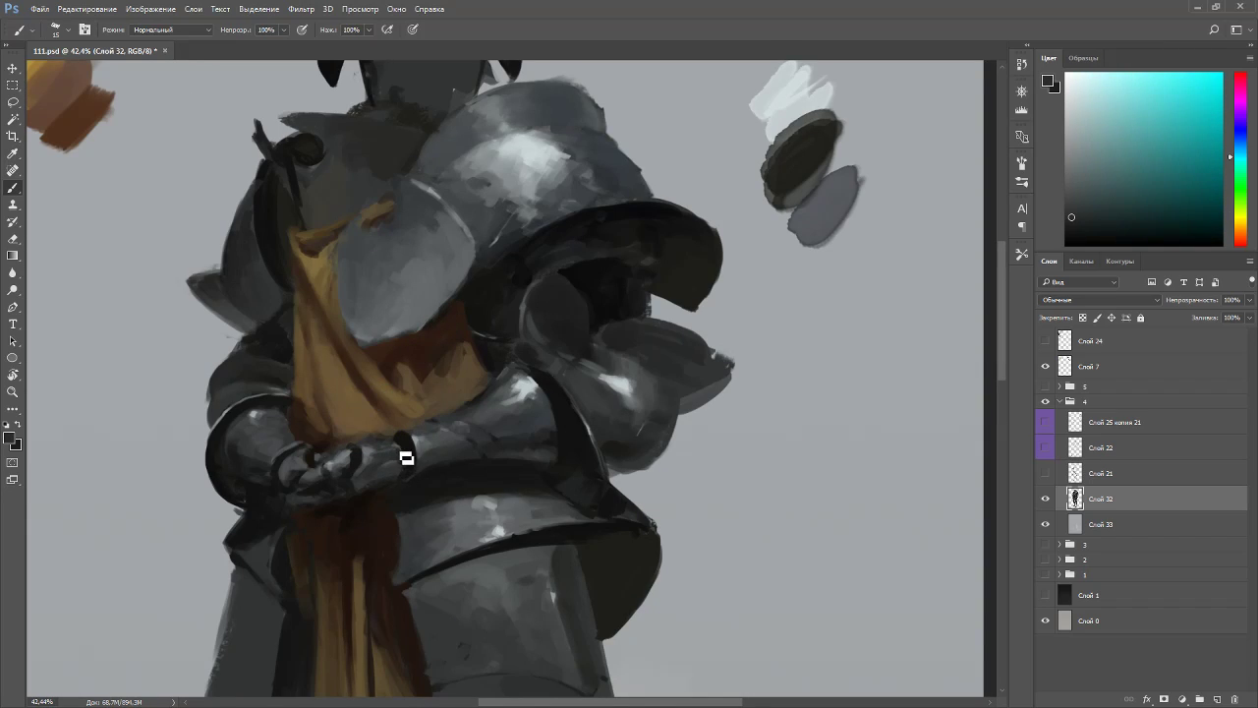
pyautogui.keyDown('alt'); pyautogui.click(406, 454); pyautogui.keyUp('alt')
# - Shade the forearm guard's underside with sampled near-black and dark blue-grey, ending at brush size 40
pyautogui.press('r')
pyautogui.moveTo(607, 327); pyautogui.dragTo(470, 263)
pyautogui.press('b')
pyautogui.keyDown('alt'); pyautogui.click(561, 364); pyautogui.keyUp('alt')
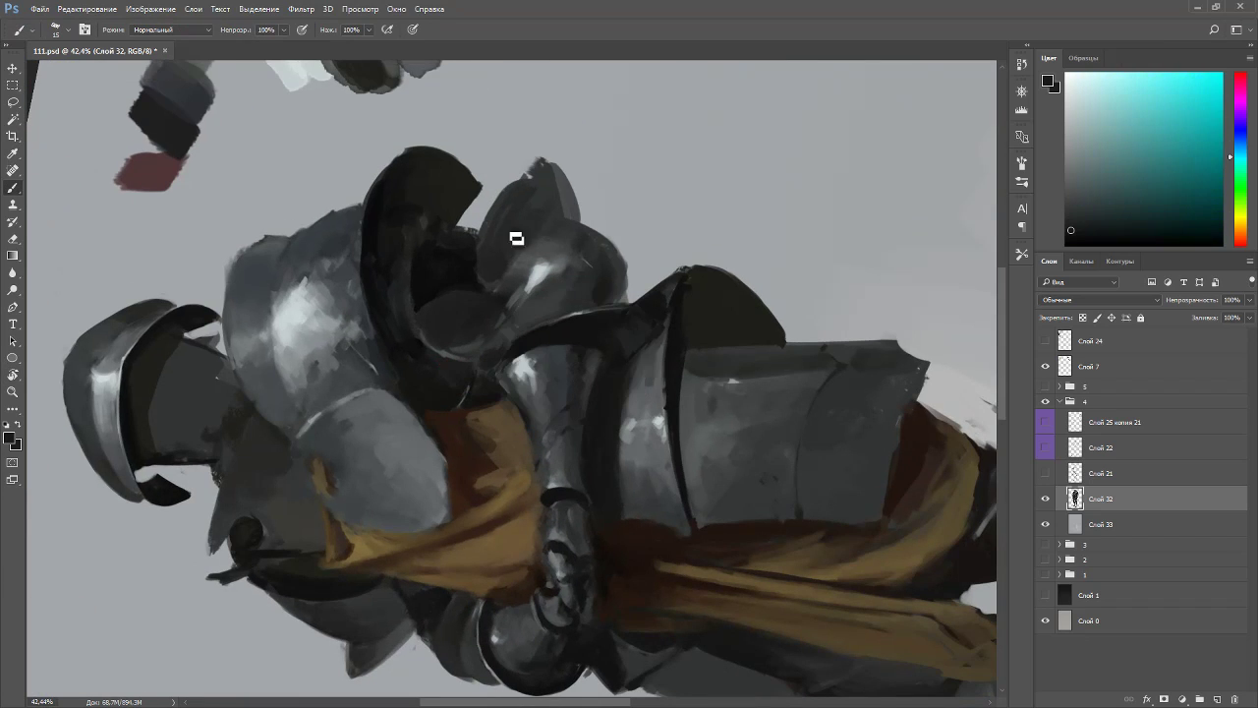
pyautogui.keyDown('alt'); pyautogui.click(568, 374); pyautogui.keyUp('alt')
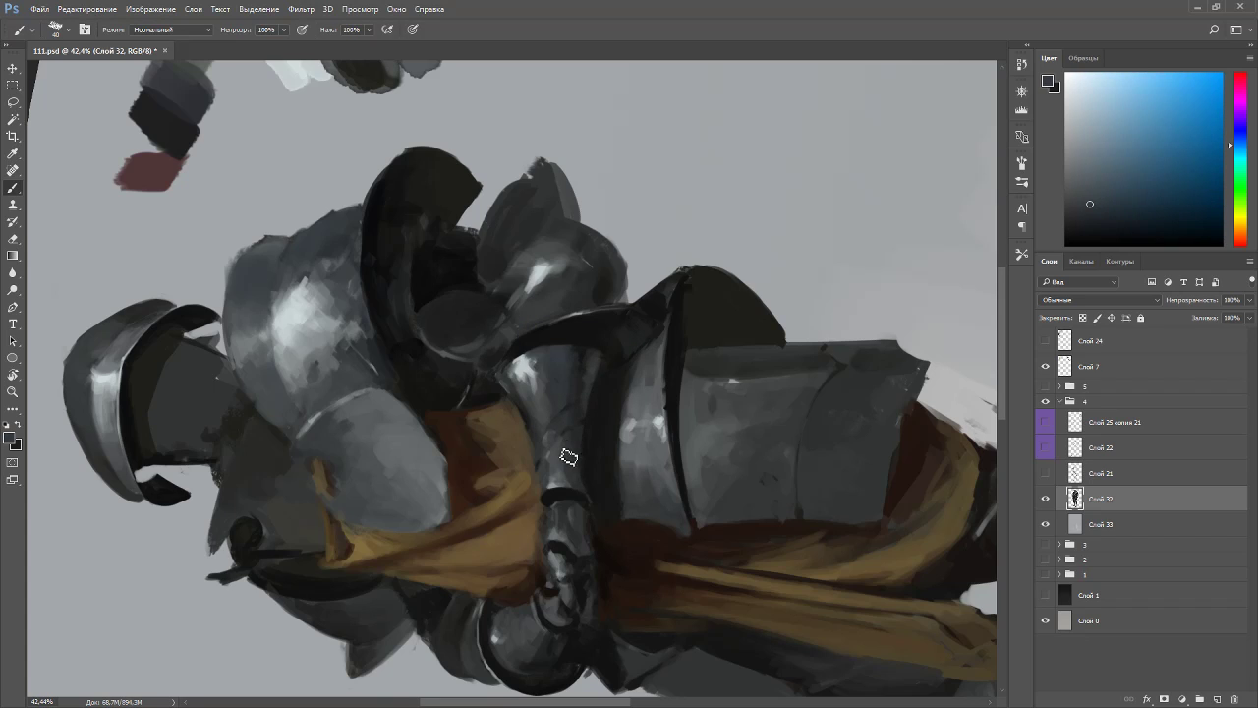
# - Darken the lower part of the rounded elbow plate with sampled dark tones at brush size 60
pyautogui.press('r')
pyautogui.press('Escape')
pyautogui.moveTo(678, 315); pyautogui.dragTo(593, 478)
pyautogui.press('b')
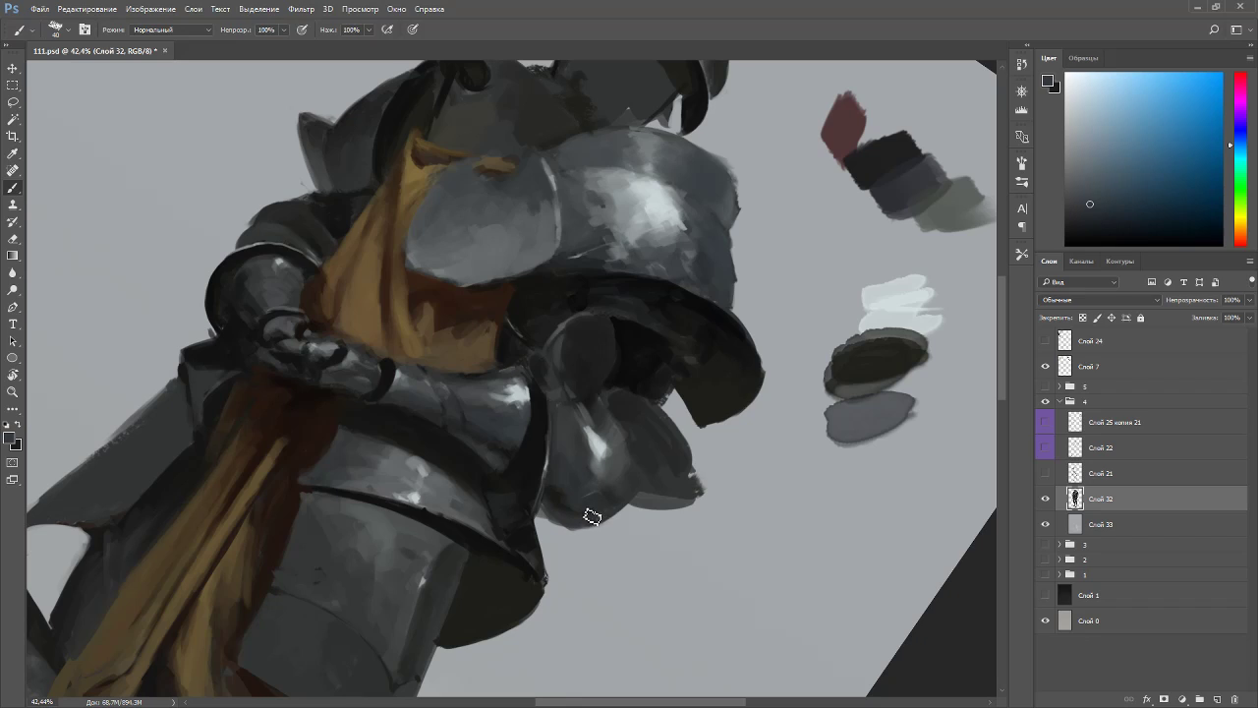
pyautogui.keyDown('alt'); pyautogui.click(562, 492); pyautogui.keyUp('alt')
pyautogui.keyDown('alt'); pyautogui.click(861, 371); pyautogui.keyUp('alt')
pyautogui.press(']')
pyautogui.press(']')
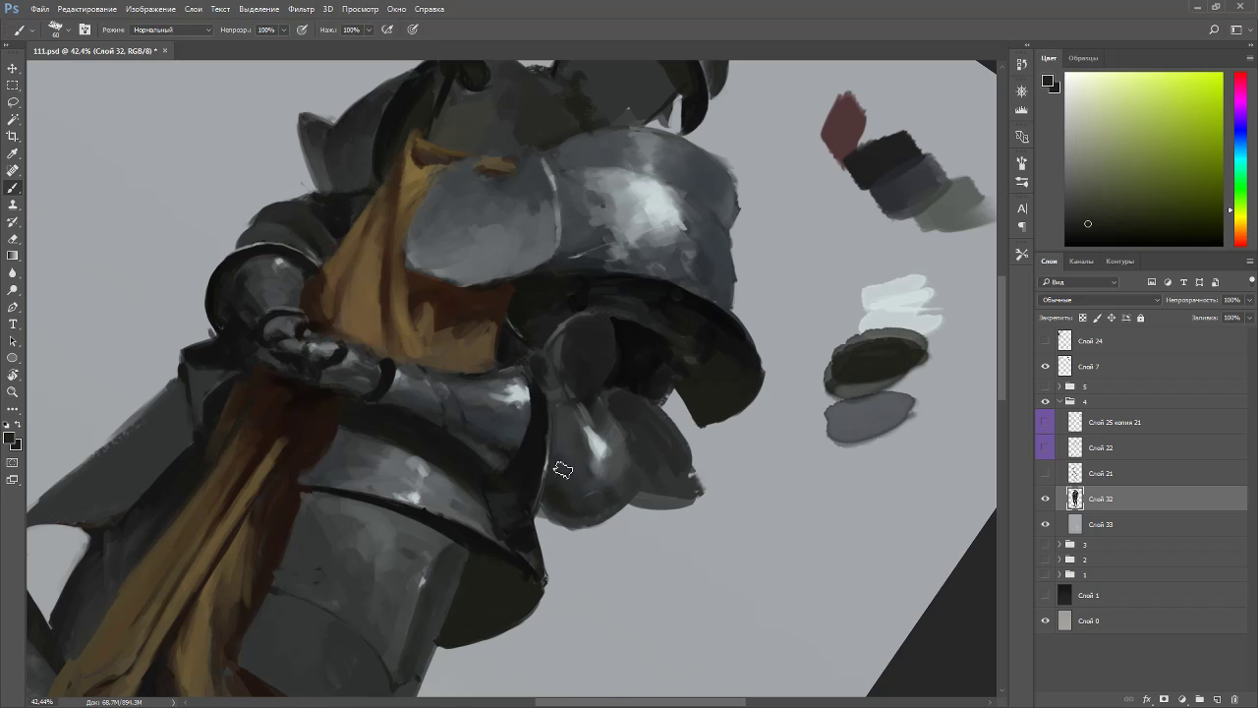
# - Sample near-black from beneath the shoulder plate and clean up the elbow plate's outer edge with the Eraser
pyautogui.press('Escape')
pyautogui.keyDown('alt'); pyautogui.click(603, 296); pyautogui.keyUp('alt')
pyautogui.press('p')
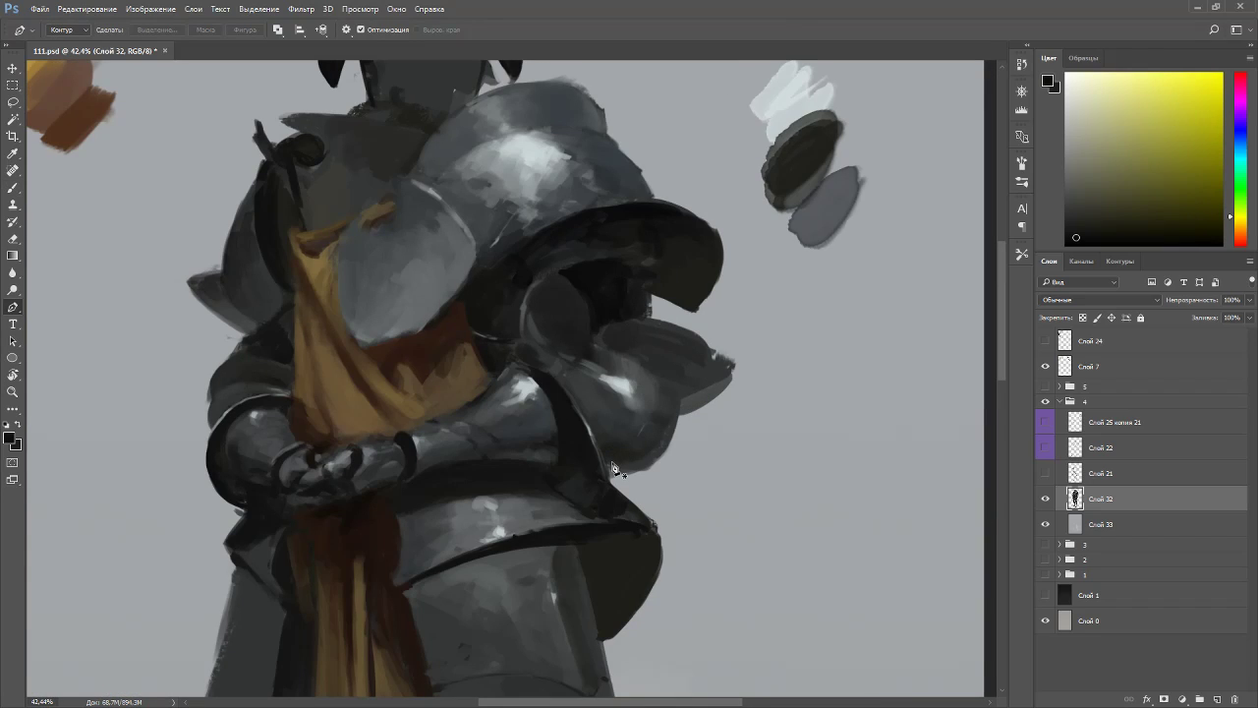
pyautogui.press('e')
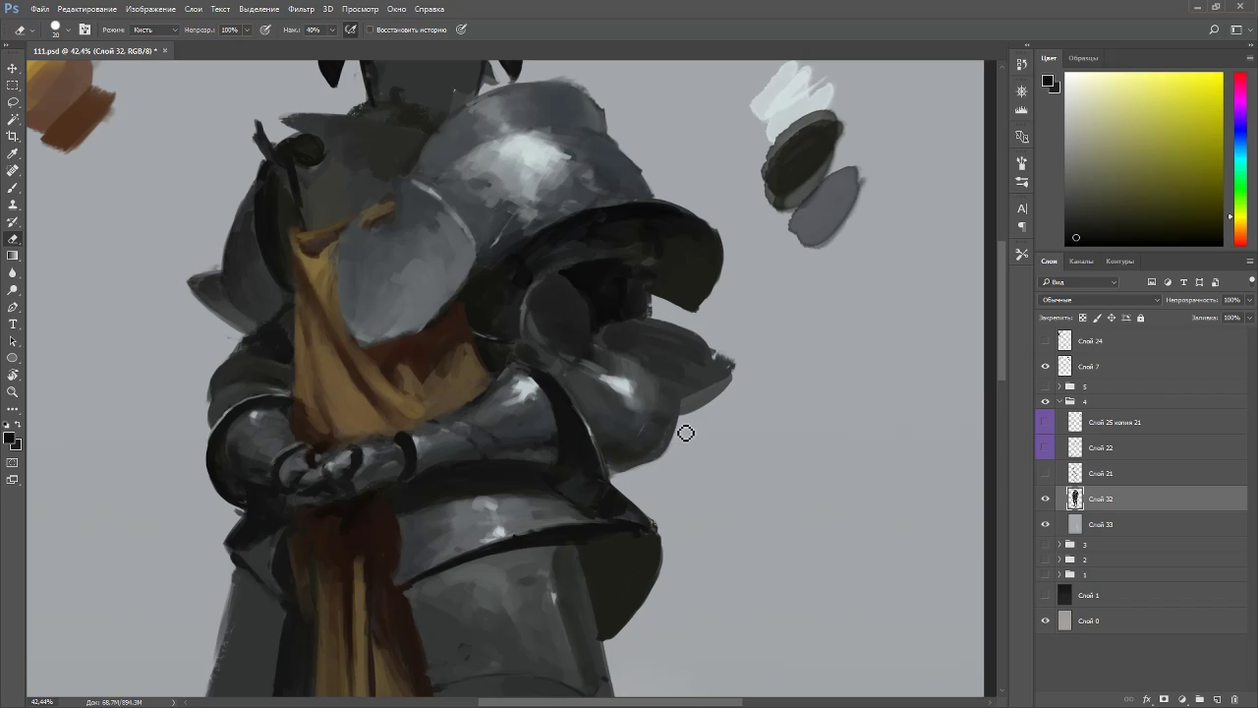
# - Blend the shading around the elbow plate's highlight with sampled dark blue-grey and light grey at brush size 60
pyautogui.press('b')
pyautogui.press('r')
pyautogui.moveTo(662, 471)
pyautogui.mouseDown()
pyautogui.moveTo(590, 452)
pyautogui.moveTo(580, 480)
pyautogui.moveTo(577, 466)
pyautogui.mouseUp()
pyautogui.keyDown('alt'); pyautogui.click(587, 455); pyautogui.keyUp('alt')
pyautogui.keyDown('alt'); pyautogui.click(566, 474); pyautogui.keyUp('alt')
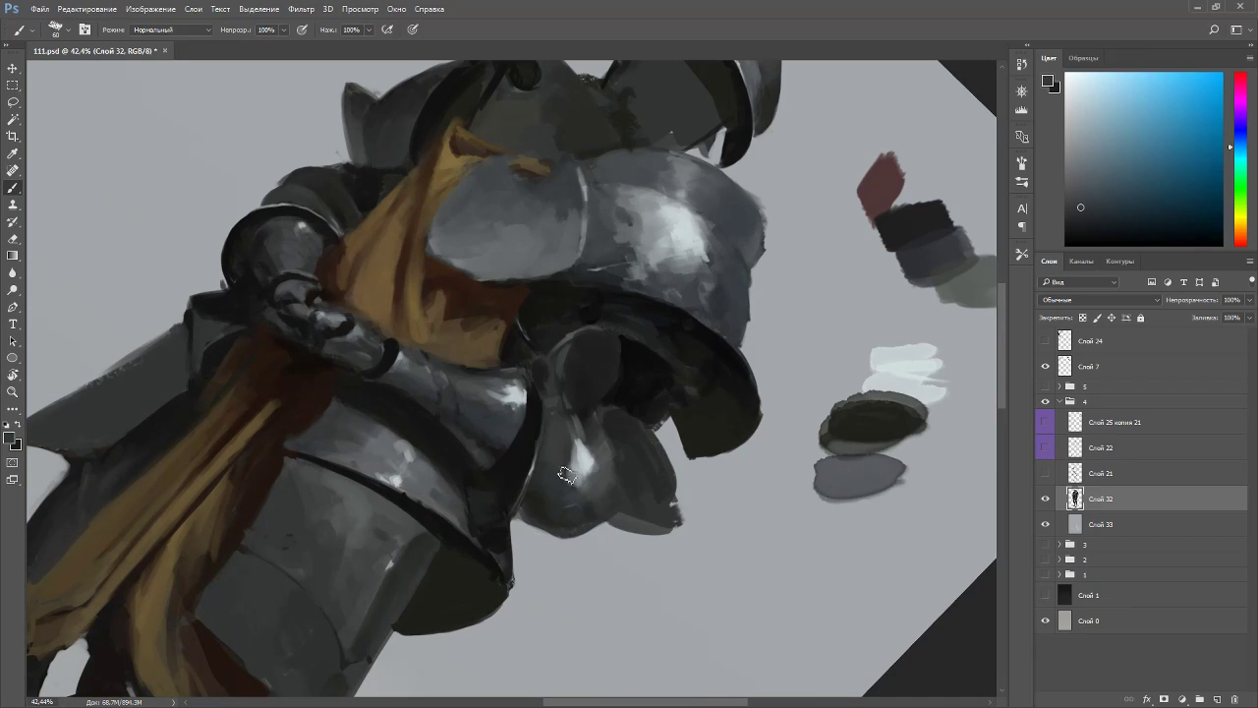
pyautogui.keyDown('alt'); pyautogui.click(584, 447); pyautogui.keyUp('alt')
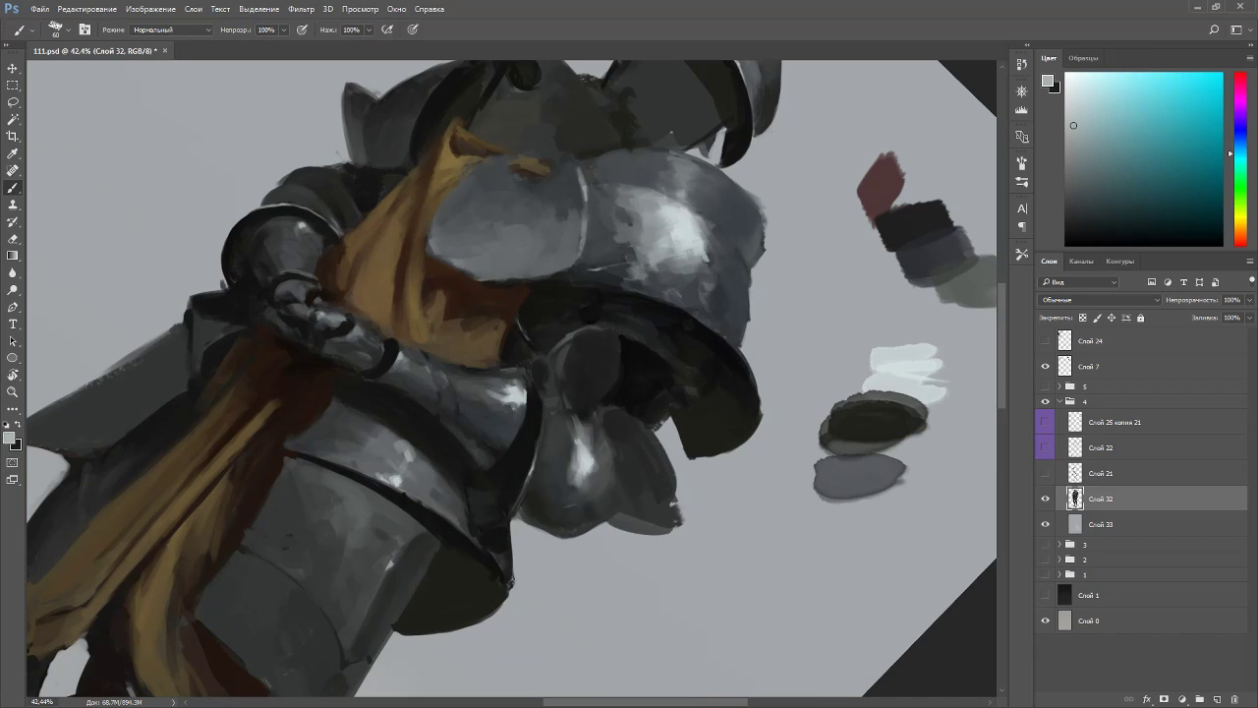
# - Smooth the small oval plate above the elbow and the highlight's surroundings with sampled dark greys
pyautogui.moveTo(598, 454); pyautogui.dragTo(572, 321)
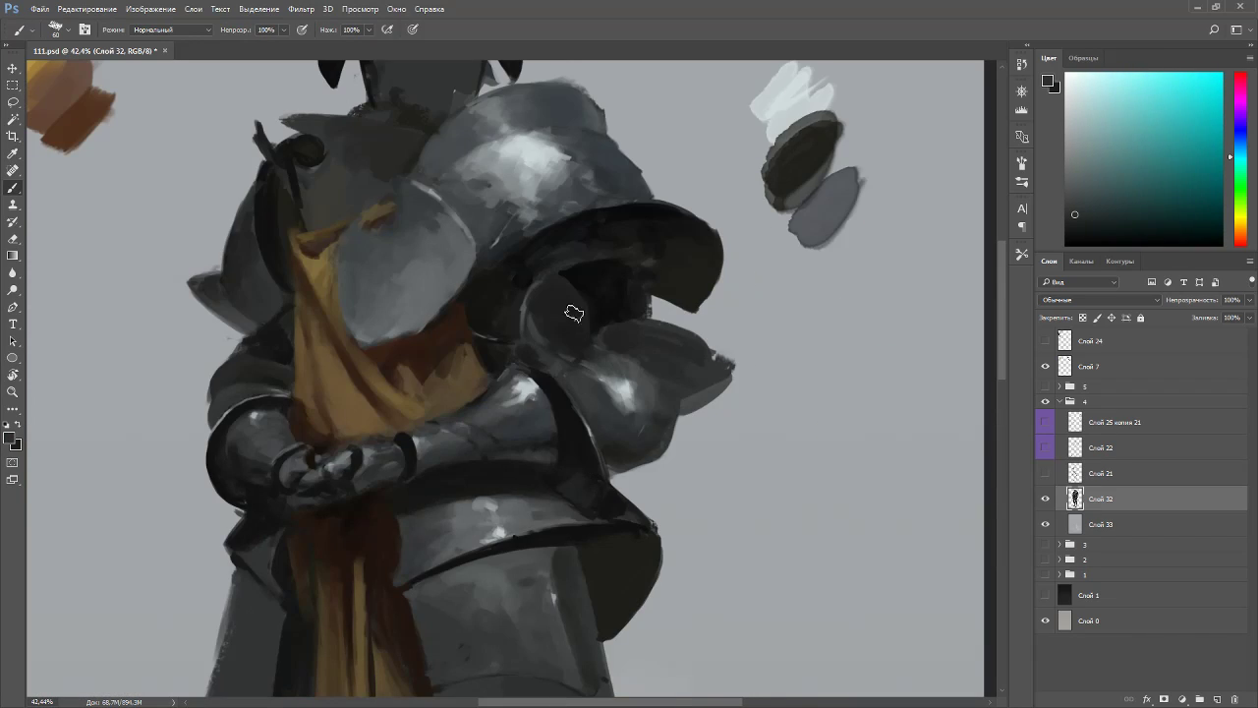
pyautogui.keyDown('alt'); pyautogui.click(635, 384); pyautogui.keyUp('alt')
pyautogui.keyDown('alt'); pyautogui.click(639, 397); pyautogui.keyUp('alt')
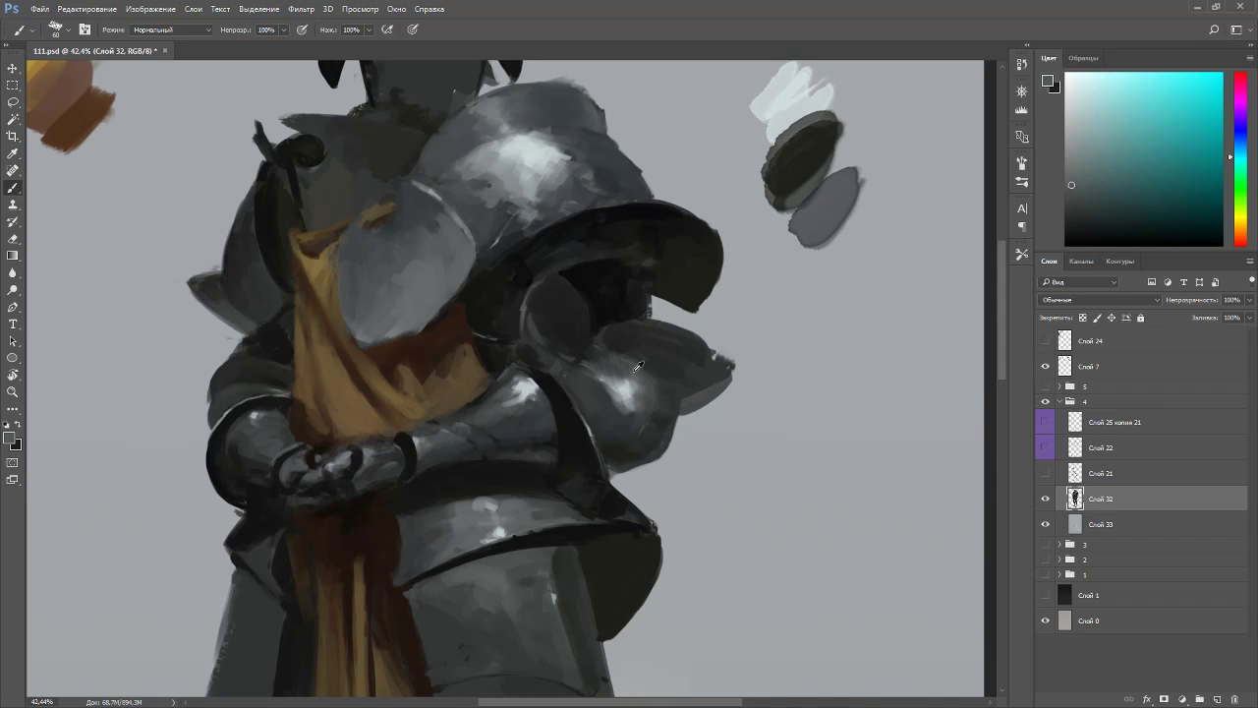
# - Darken the inner edge of the flared elbow wing with sampled near-black at brush size 35
pyautogui.moveTo(708, 422); pyautogui.dragTo(649, 236)
pyautogui.click(1047, 475)
pyautogui.click(1046, 474)
pyautogui.keyDown('alt'); pyautogui.click(530, 270); pyautogui.keyUp('alt')
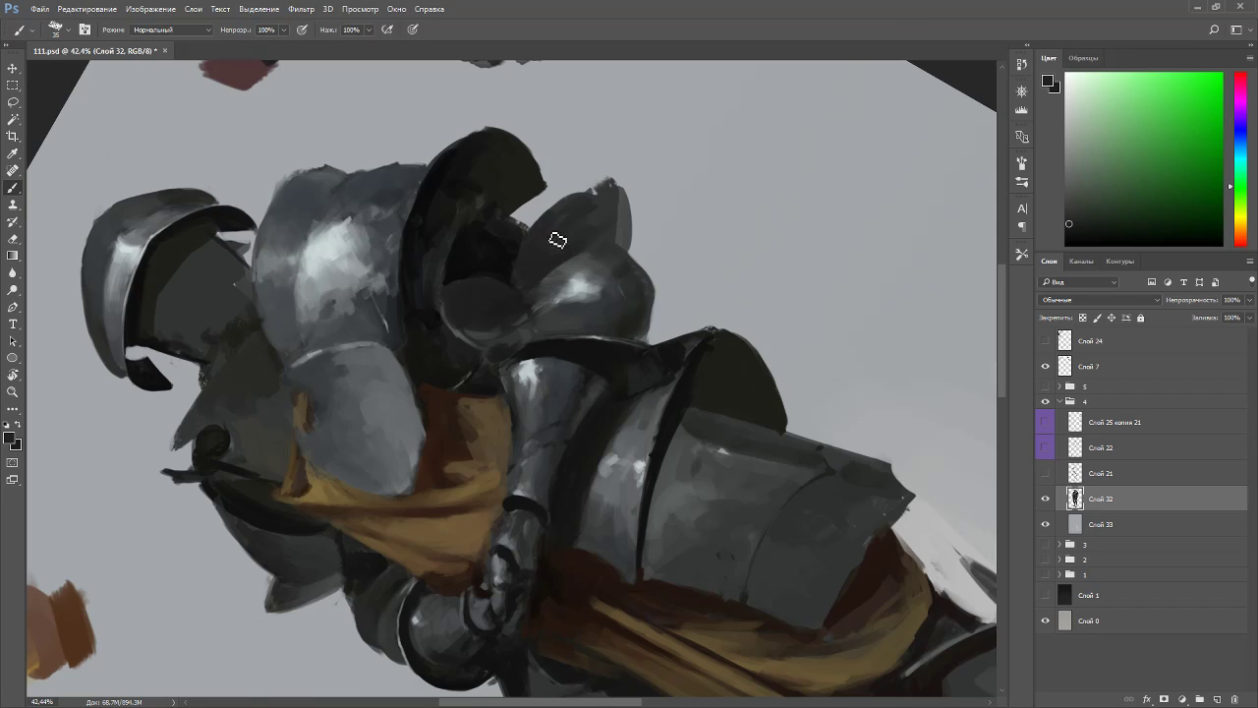
pyautogui.moveTo(557, 242); pyautogui.dragTo(641, 246)
# - Define the boundary between the rounded elbow plate and its flared wing with sampled greys and near-black
pyautogui.press('r')
pyautogui.moveTo(718, 427)
pyautogui.mouseDown()
pyautogui.moveTo(663, 646)
pyautogui.moveTo(572, 668)
pyautogui.mouseUp()
pyautogui.keyDown('alt'); pyautogui.click(567, 454); pyautogui.keyUp('alt')
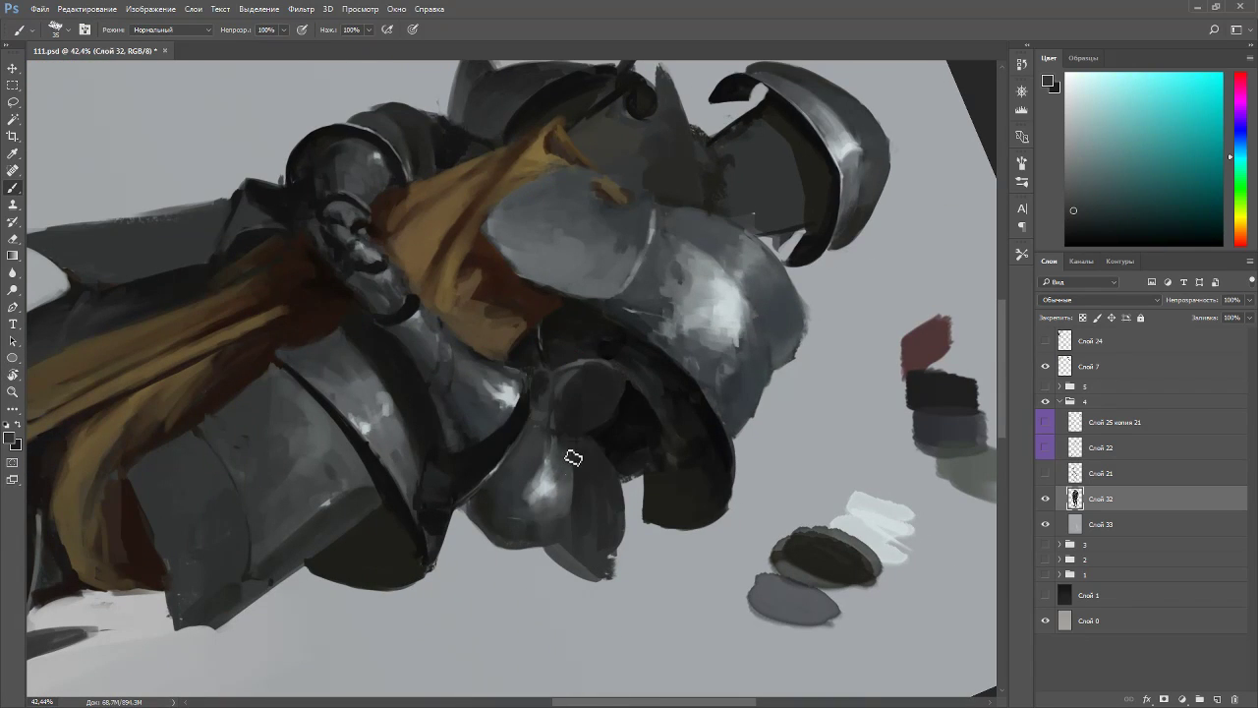
pyautogui.keyDown('alt'); pyautogui.click(545, 448); pyautogui.keyUp('alt')
pyautogui.keyDown('alt'); pyautogui.click(551, 486); pyautogui.keyUp('alt')
pyautogui.moveTo(550, 485)
pyautogui.mouseDown()
pyautogui.moveTo(561, 464)
pyautogui.moveTo(572, 512)
pyautogui.mouseUp()
pyautogui.keyDown('alt'); pyautogui.click(562, 460); pyautogui.keyUp('alt')
pyautogui.keyDown('alt'); pyautogui.click(586, 472); pyautogui.keyUp('alt')
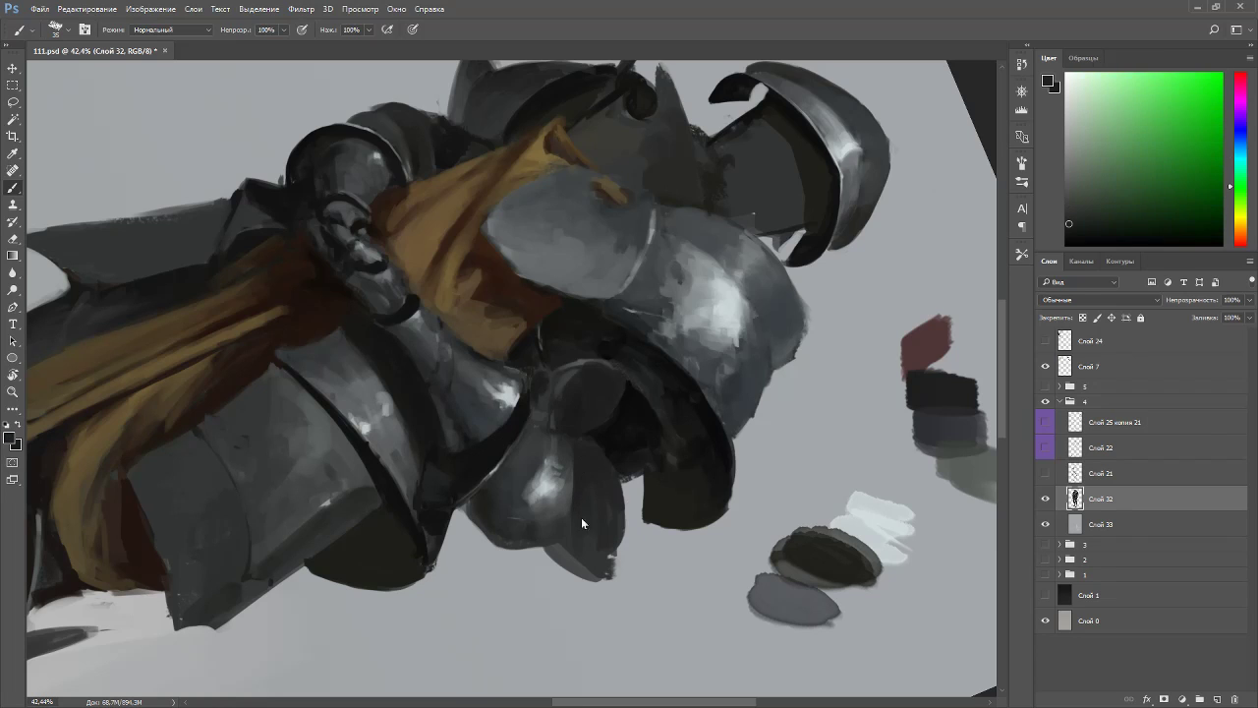
# - Reshape the upper edge of the flared elbow wing with sampled dark greys at brush size 45
pyautogui.press('Escape')
pyautogui.press('r')
pyautogui.moveTo(758, 315)
pyautogui.mouseDown()
pyautogui.moveTo(753, 294)
pyautogui.moveTo(557, 213)
pyautogui.moveTo(566, 191)
pyautogui.mouseUp()
pyautogui.keyDown('alt'); pyautogui.click(539, 225); pyautogui.keyUp('alt')
pyautogui.keyDown('alt'); pyautogui.click(687, 369); pyautogui.keyUp('alt')
pyautogui.press(']')
pyautogui.press(']')
pyautogui.press(']')
pyautogui.press(']')
pyautogui.press(']')
pyautogui.moveTo(573, 181); pyautogui.dragTo(547, 202)
pyautogui.keyDown('alt'); pyautogui.click(554, 214); pyautogui.keyUp('alt')
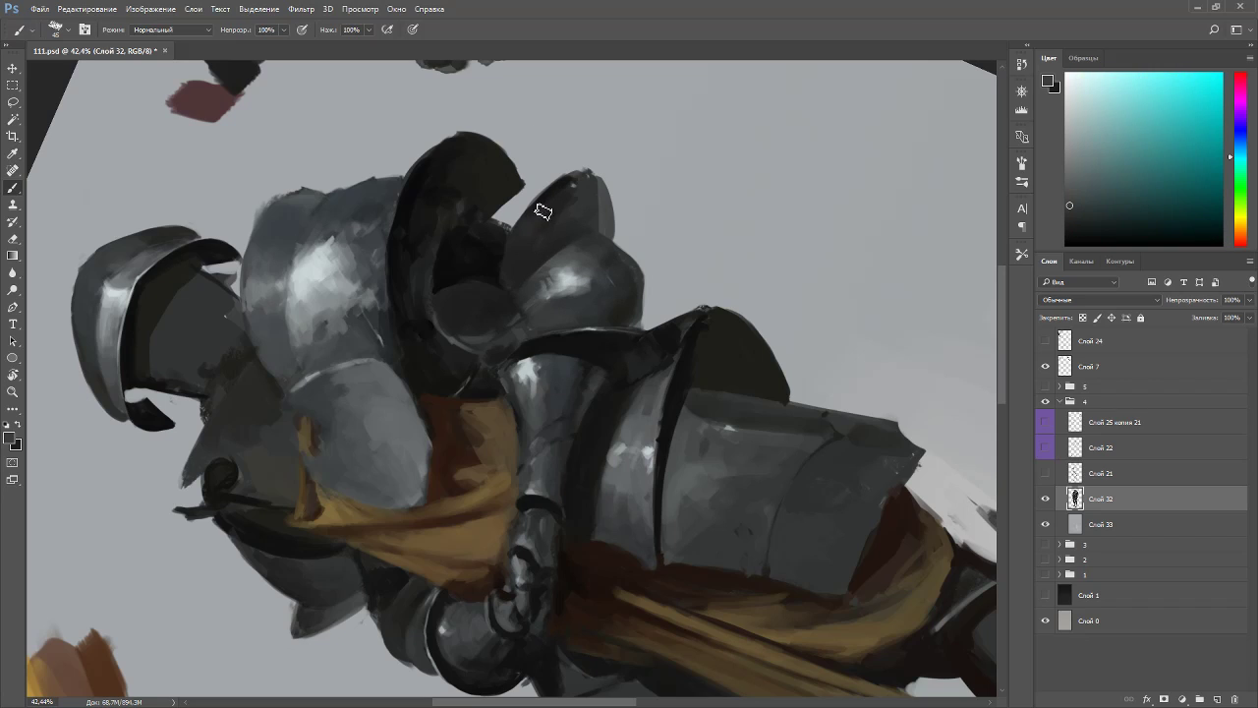
# - Shade the flared elbow wing's inner surface and pointed tip with sampled dark greys
pyautogui.press('Escape')
pyautogui.keyDown('alt'); pyautogui.click(650, 341); pyautogui.keyUp('alt')
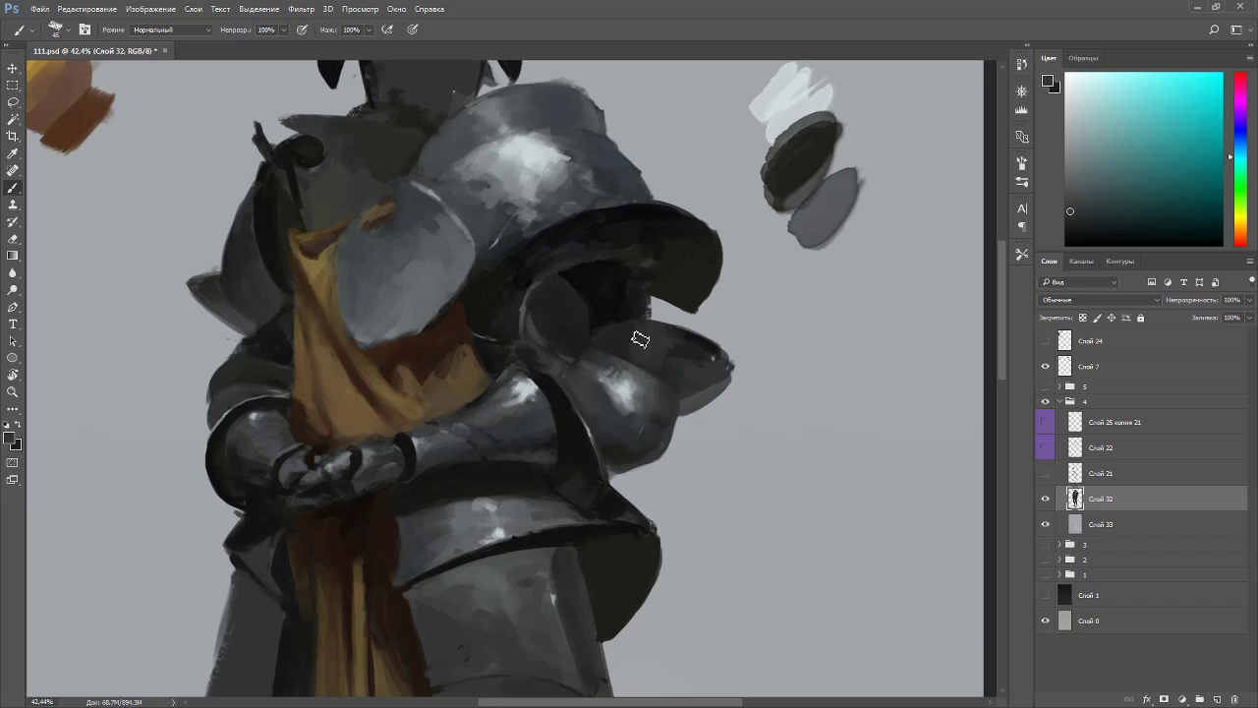
pyautogui.keyDown('alt'); pyautogui.click(674, 340); pyautogui.keyUp('alt')
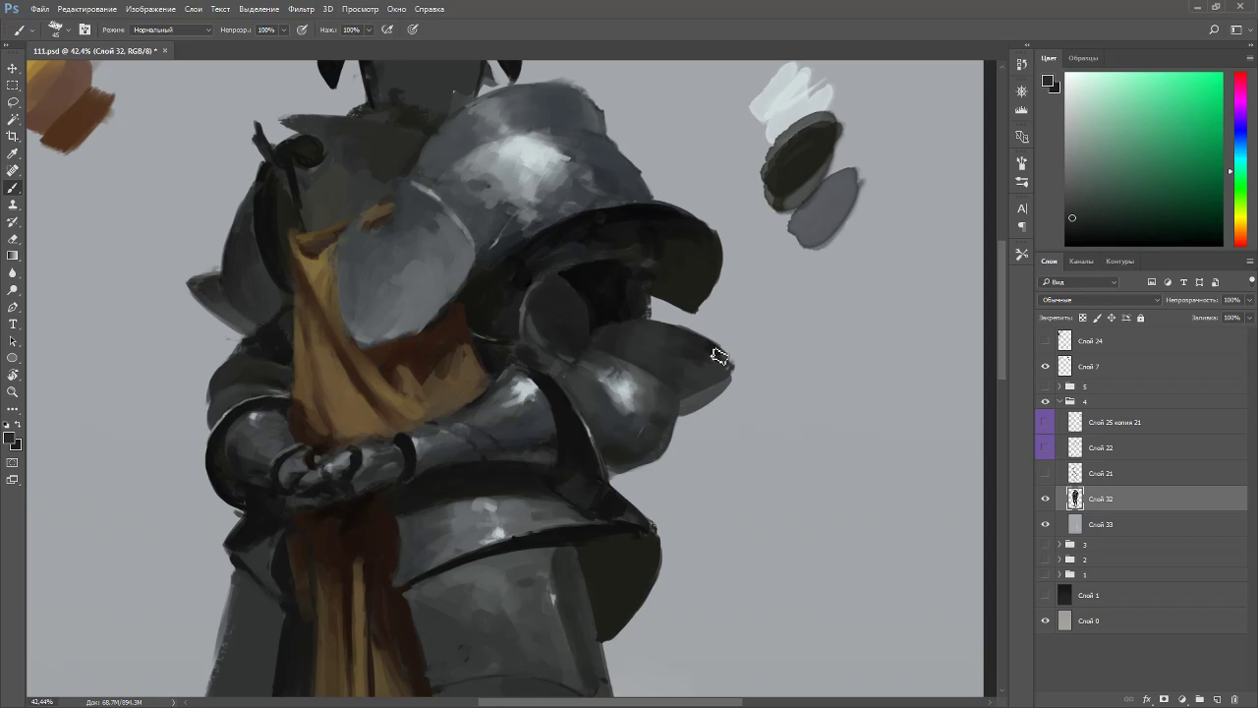
pyautogui.keyDown('alt'); pyautogui.click(708, 351); pyautogui.keyUp('alt')
pyautogui.keyDown('alt'); pyautogui.click(702, 354); pyautogui.keyUp('alt')
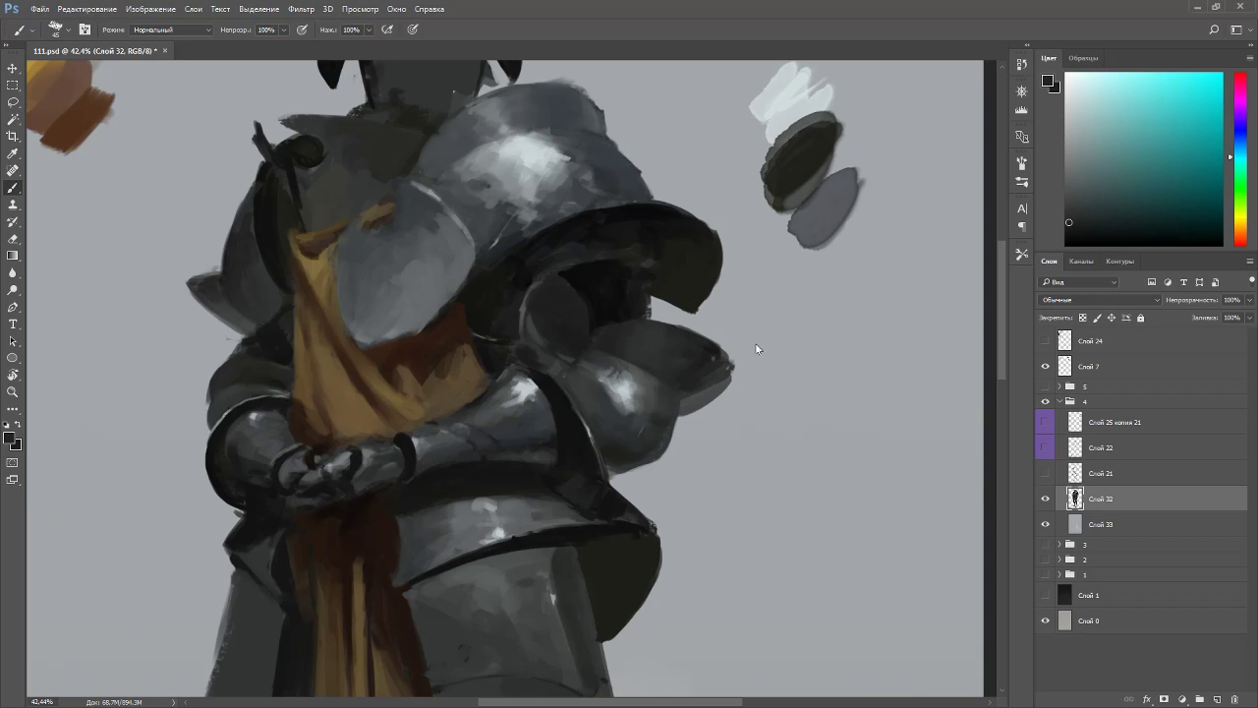
# - Refine the tip and outer edge of the flared elbow wing with sampled dark greys, and clean its silhouette with the Eraser
pyautogui.press('r')
pyautogui.moveTo(746, 350); pyautogui.dragTo(613, 208)
pyautogui.keyDown('alt'); pyautogui.click(623, 224); pyautogui.keyUp('alt')
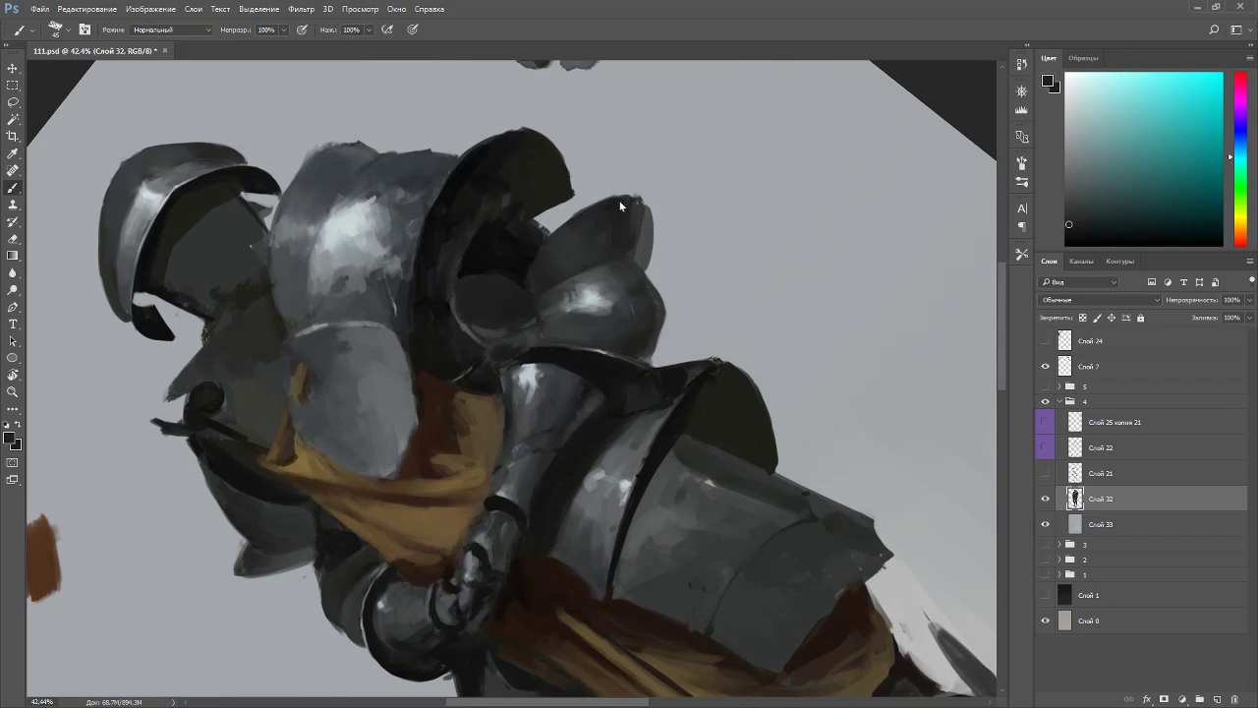
pyautogui.keyDown('alt'); pyautogui.click(636, 223); pyautogui.keyUp('alt')
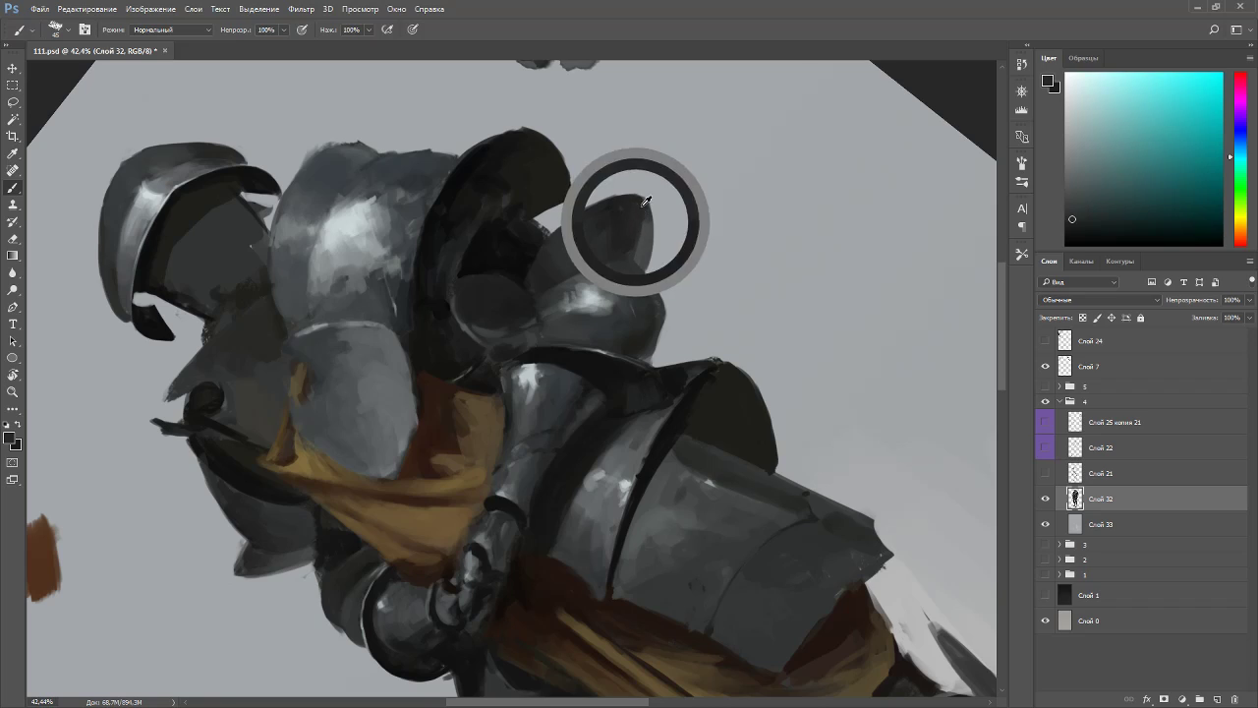
pyautogui.keyDown('alt'); pyautogui.click(587, 242); pyautogui.keyUp('alt')
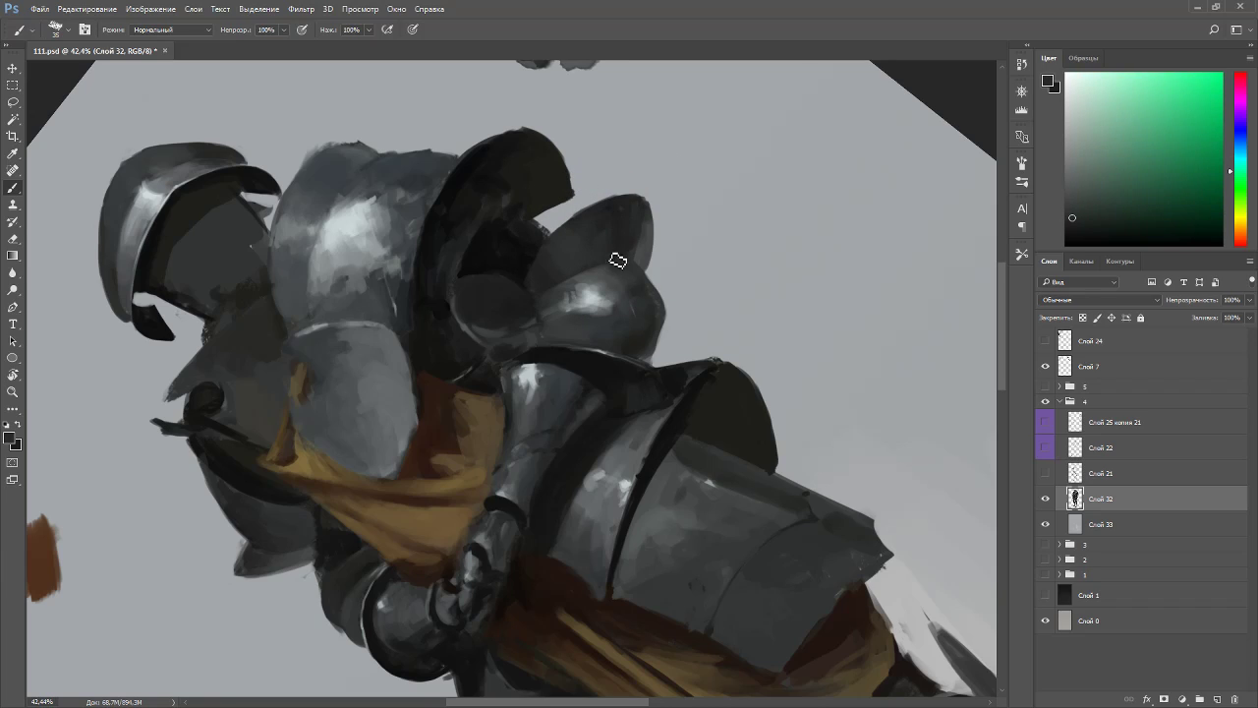
pyautogui.moveTo(648, 236)
pyautogui.mouseDown()
pyautogui.moveTo(645, 277)
pyautogui.moveTo(659, 253)
pyautogui.moveTo(658, 208)
pyautogui.mouseUp()
pyautogui.press('e')
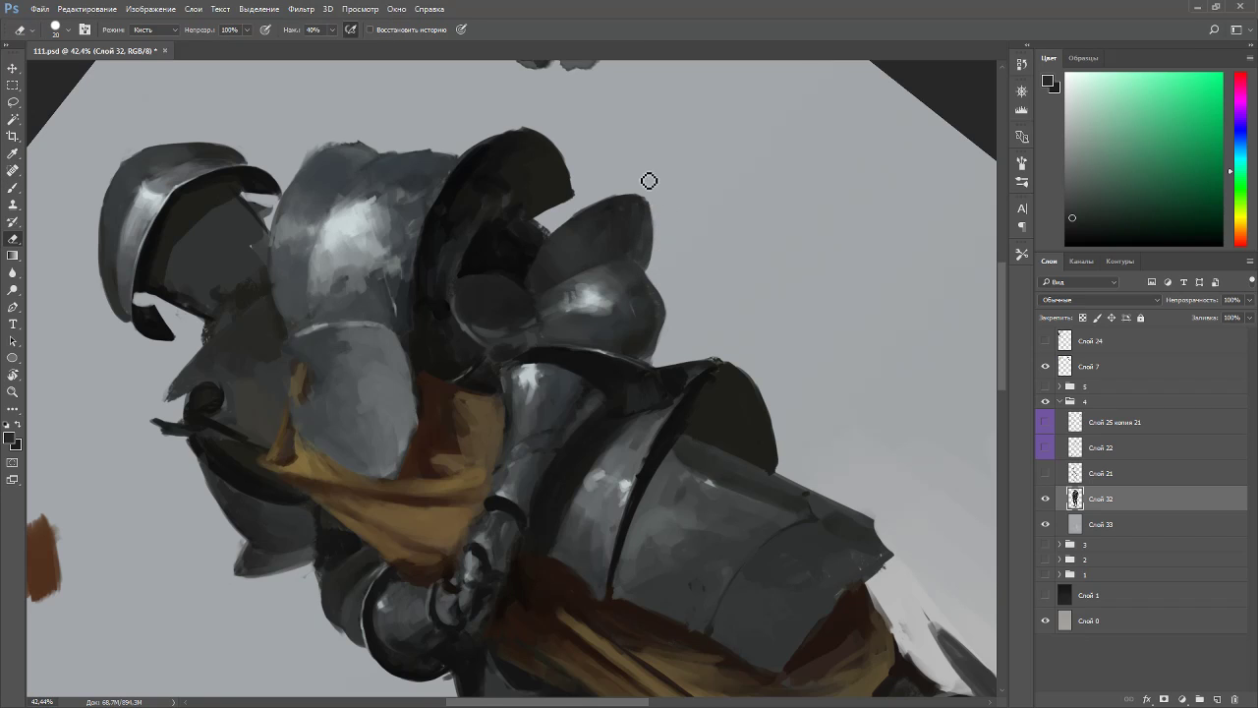
pyautogui.press('Escape')
# - Shade the lower edge of the flared elbow wing with sampled dark tones at brush size 35
pyautogui.press('r')
pyautogui.moveTo(680, 311); pyautogui.dragTo(674, 449)
pyautogui.press('b')
pyautogui.keyDown('alt'); pyautogui.click(634, 386); pyautogui.keyUp('alt')
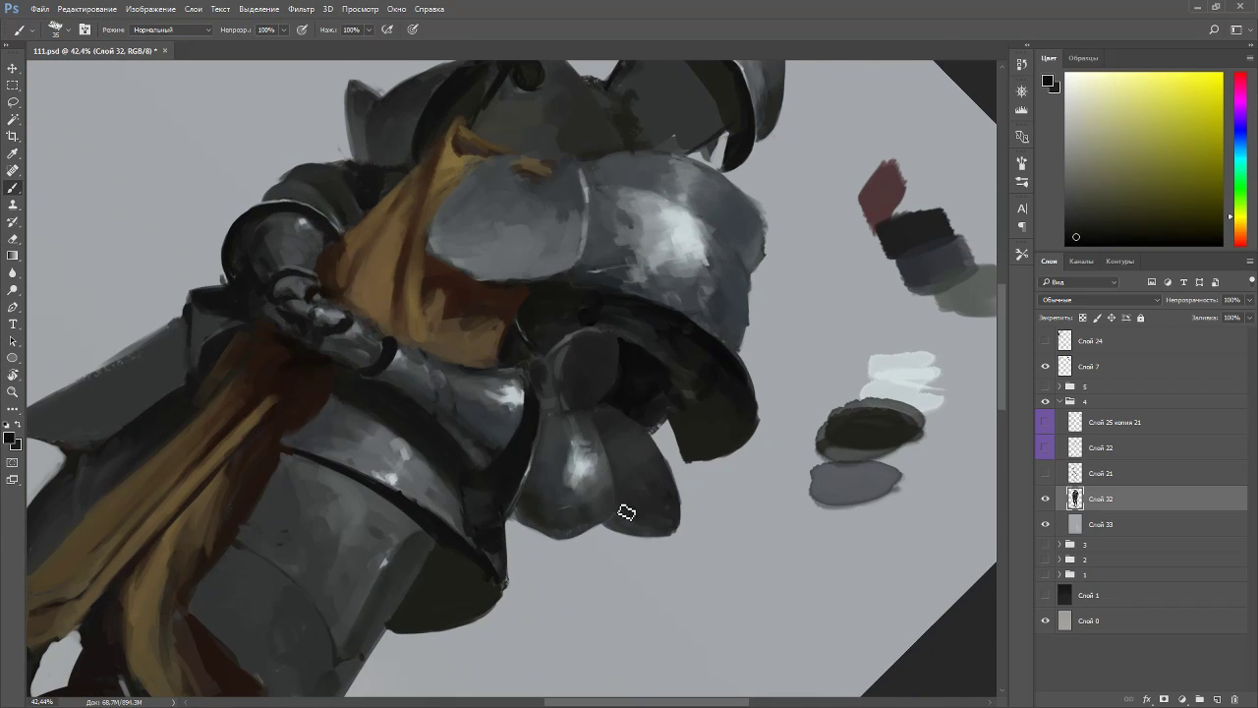
pyautogui.keyDown('alt'); pyautogui.click(641, 498); pyautogui.keyUp('alt')
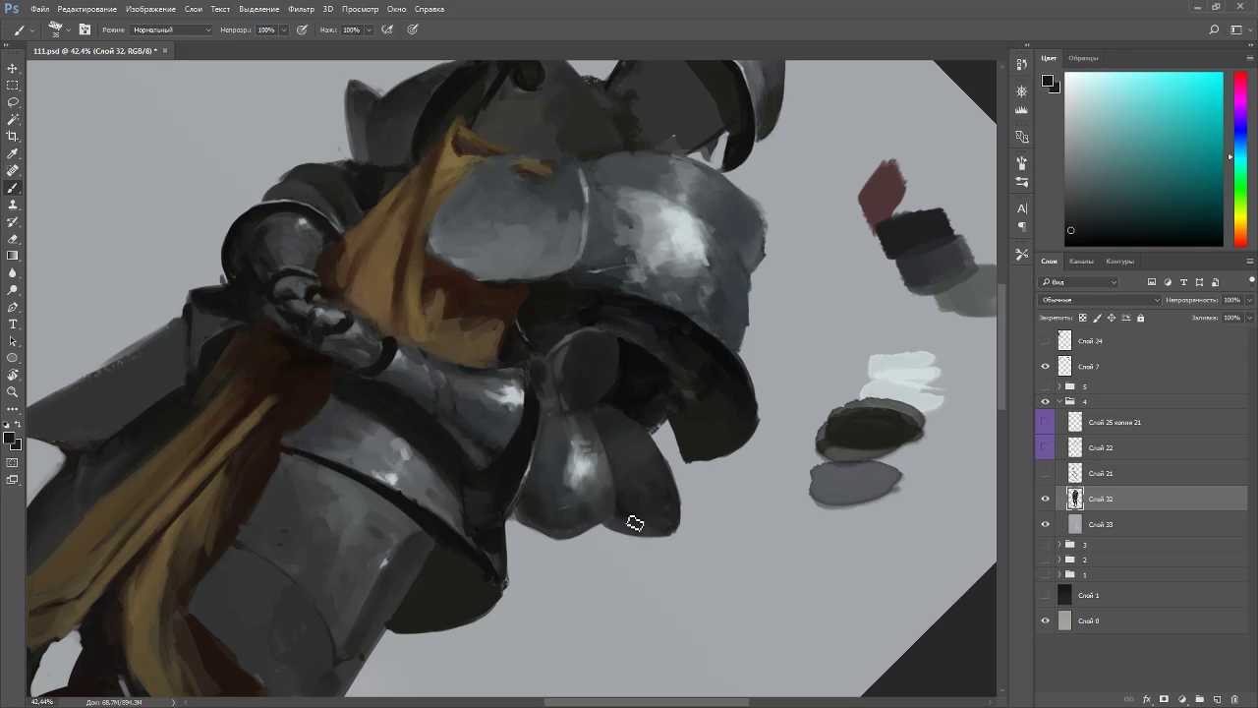
pyautogui.moveTo(649, 514); pyautogui.dragTo(702, 258)
pyautogui.keyDown('alt'); pyautogui.click(691, 387); pyautogui.keyUp('alt')
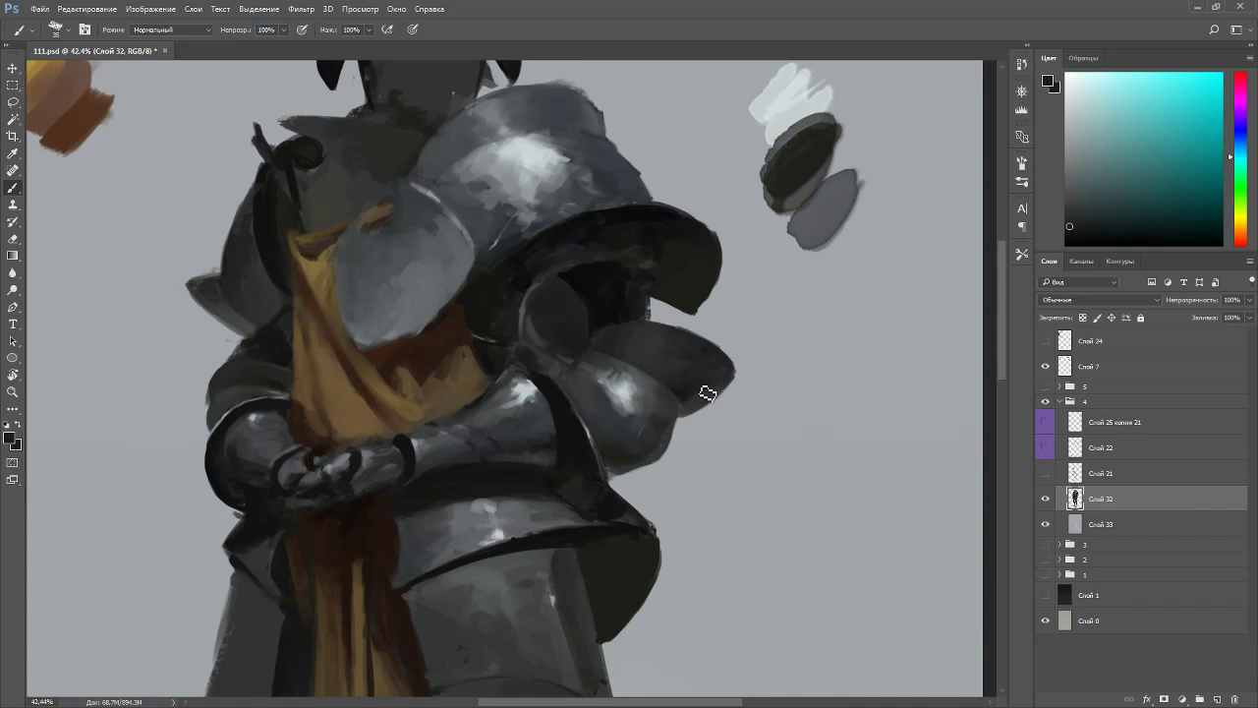
# - Deepen the hollow between the shoulder flange and elbow wing with sampled near-black, and erase stray paint at its outer edge
pyautogui.press('r')
pyautogui.moveTo(707, 368)
pyautogui.mouseDown()
pyautogui.moveTo(705, 348)
pyautogui.moveTo(567, 208)
pyautogui.mouseUp()
pyautogui.press('Escape')
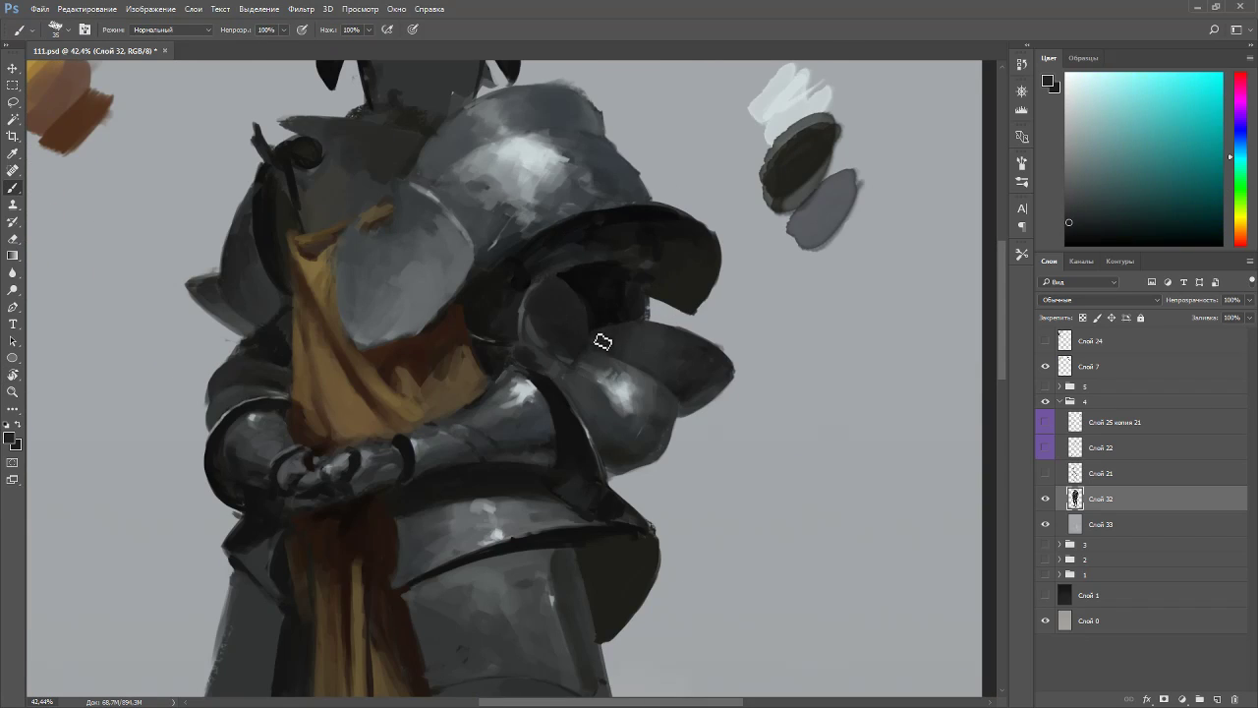
pyautogui.keyDown('alt'); pyautogui.click(602, 315); pyautogui.keyUp('alt')
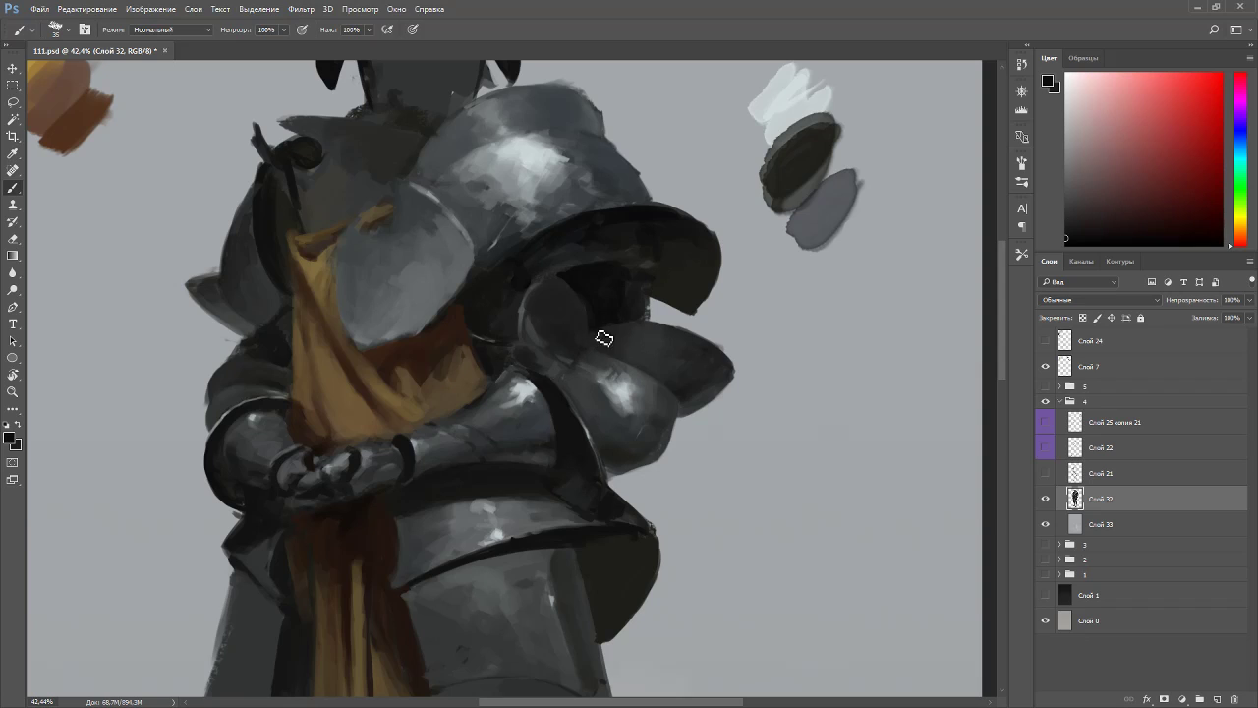
pyautogui.press('r')
pyautogui.moveTo(710, 285); pyautogui.dragTo(459, 253)
pyautogui.press('b')
pyautogui.keyDown('alt'); pyautogui.click(479, 238); pyautogui.keyUp('alt')
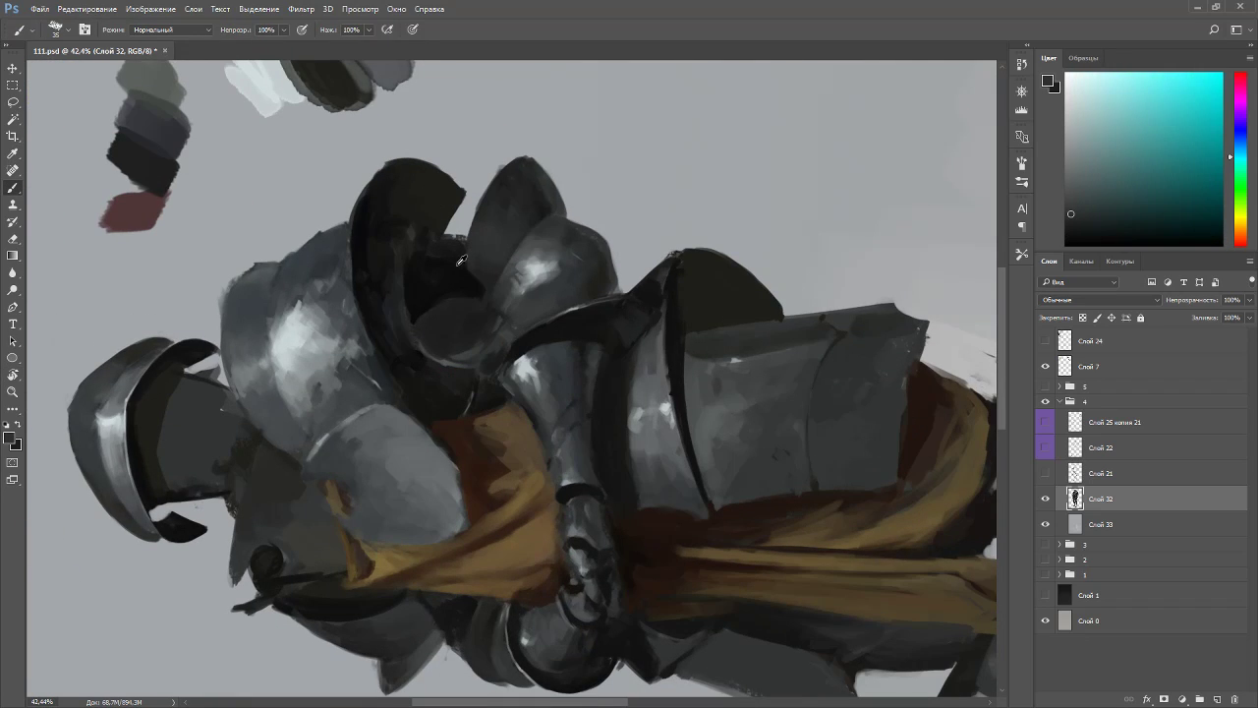
pyautogui.keyDown('alt'); pyautogui.click(460, 259); pyautogui.keyUp('alt')
pyautogui.press('Escape')
pyautogui.press('e')
pyautogui.moveTo(662, 316); pyautogui.dragTo(656, 313)
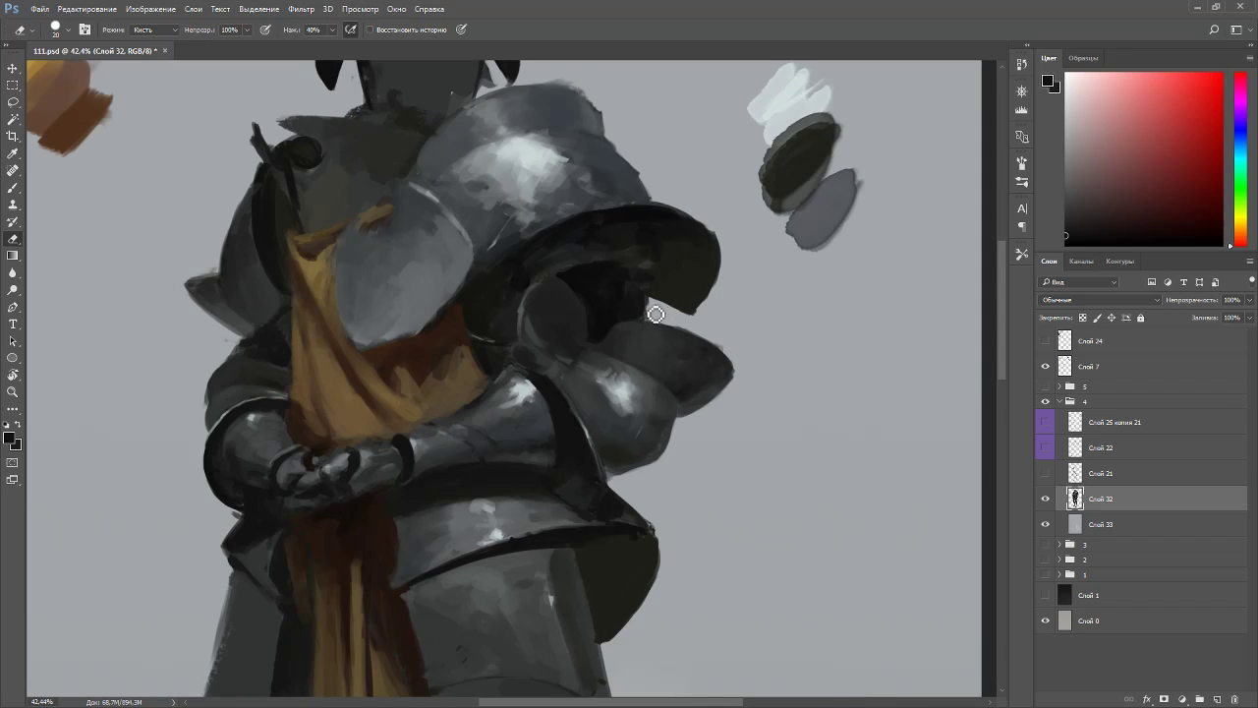
# - Define the curved plate edge inside the shoulder flange with a fine brush in sampled grey and near-black
pyautogui.press('r')
pyautogui.moveTo(623, 270); pyautogui.dragTo(452, 224)
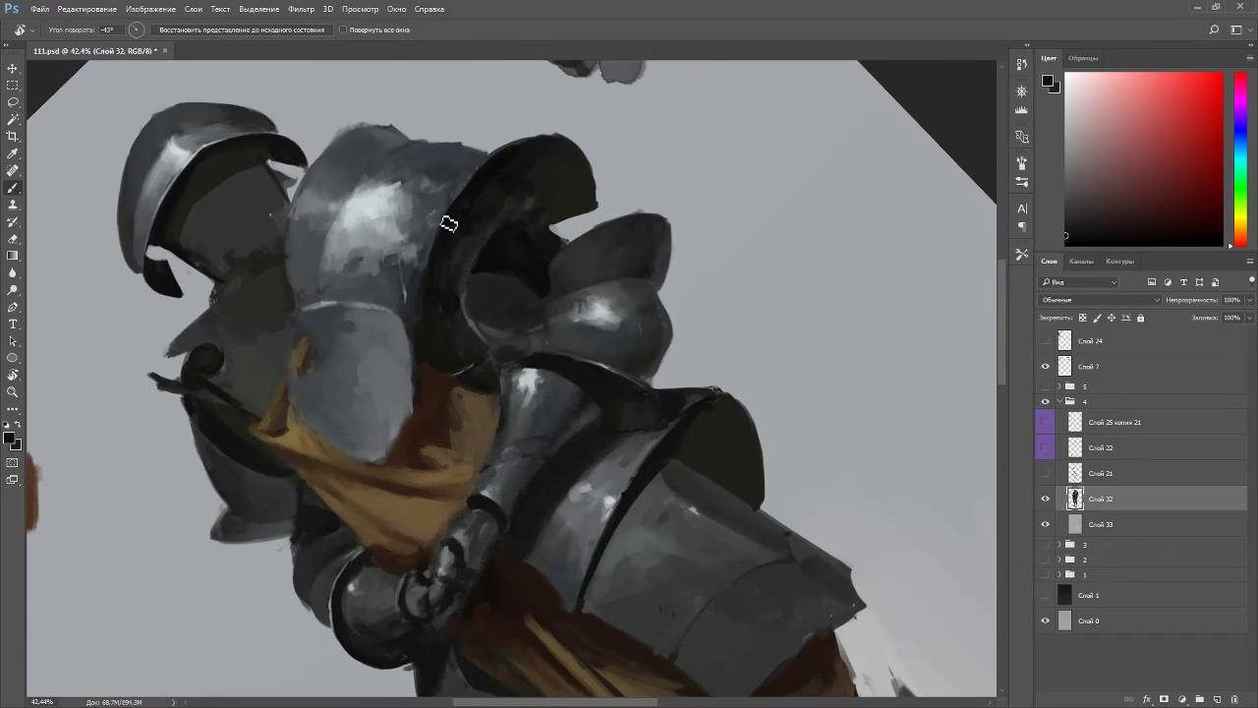
pyautogui.press('b')
pyautogui.keyDown('alt'); pyautogui.click(424, 229); pyautogui.keyUp('alt')
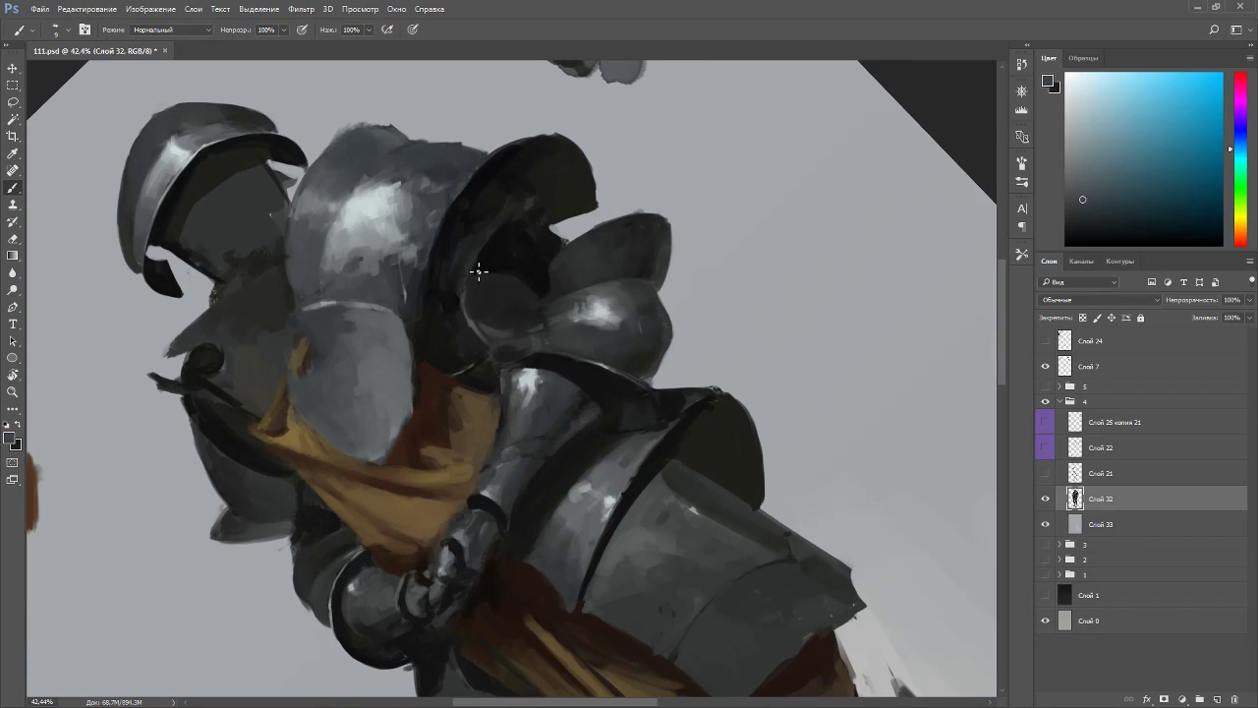
pyautogui.moveTo(487, 254); pyautogui.dragTo(522, 215)
pyautogui.keyDown('alt'); pyautogui.click(509, 231); pyautogui.keyUp('alt')
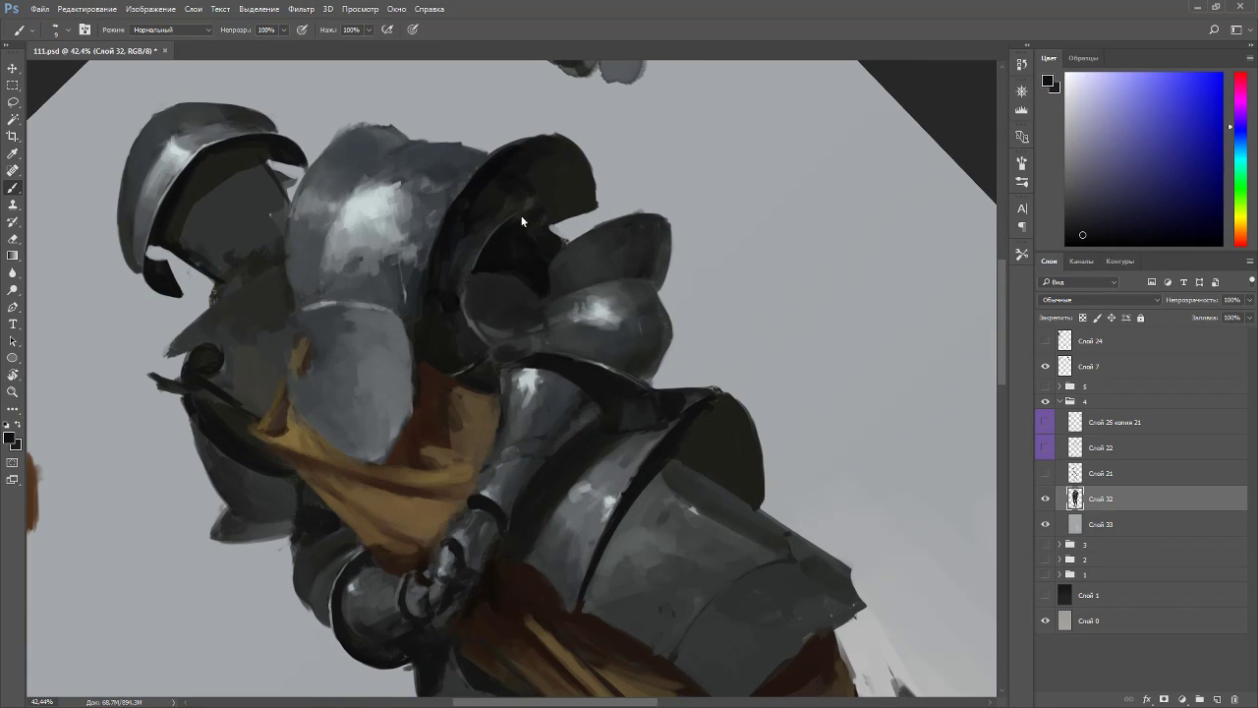
pyautogui.press('Escape')
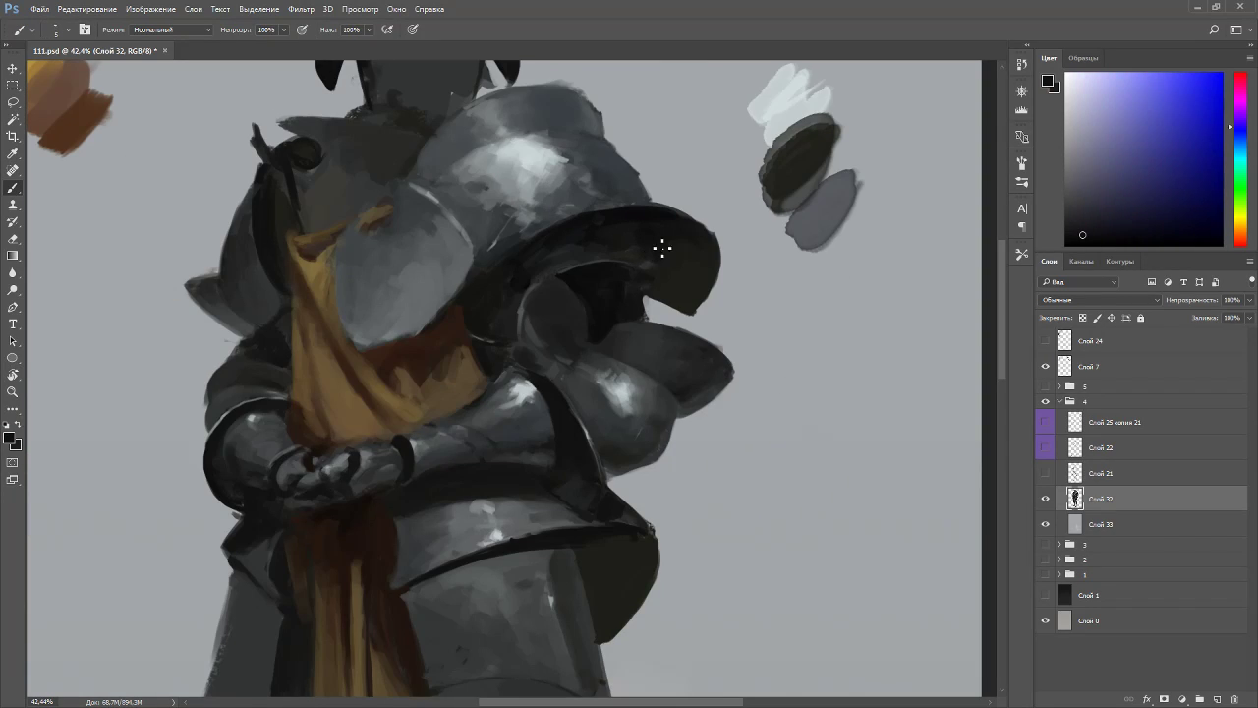
# - Show the sketch layer Слой 21 and darken the inside of the shoulder flange with sampled dark tones at brush size 20
pyautogui.click(1046, 473)
pyautogui.press(']')
pyautogui.keyDown('alt'); pyautogui.click(621, 276); pyautogui.keyUp('alt')
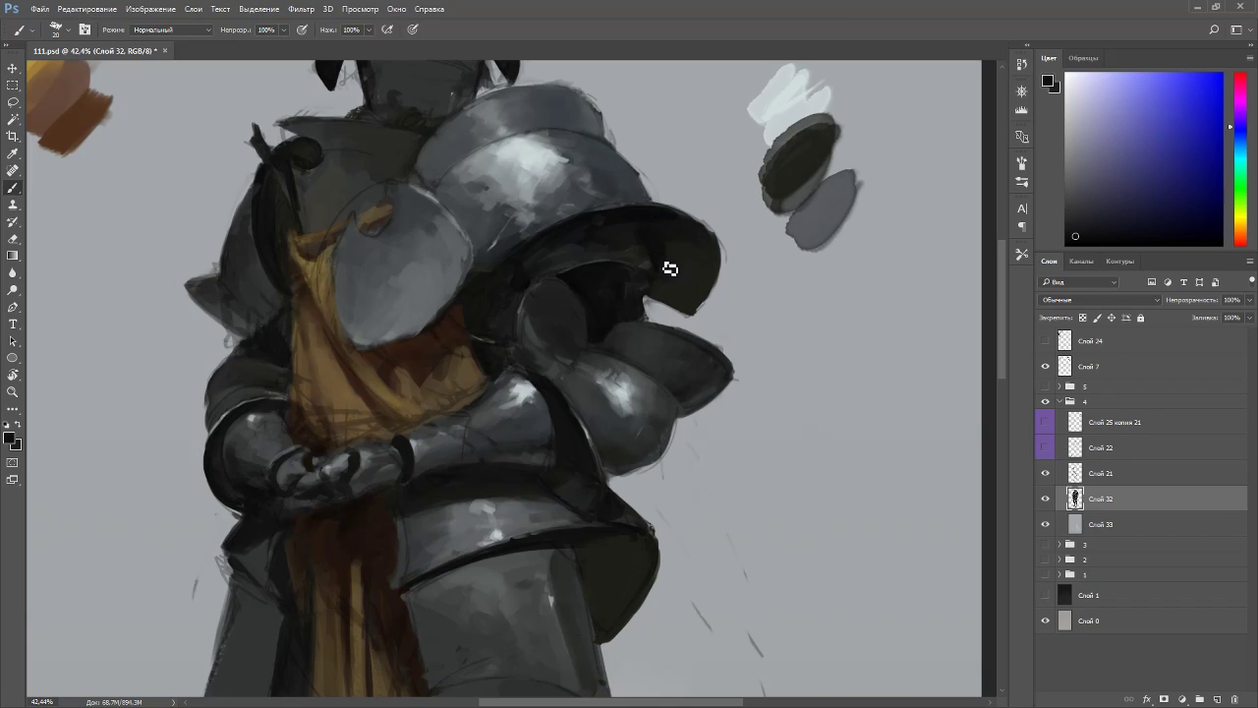
pyautogui.keyDown('alt'); pyautogui.click(668, 261); pyautogui.keyUp('alt')
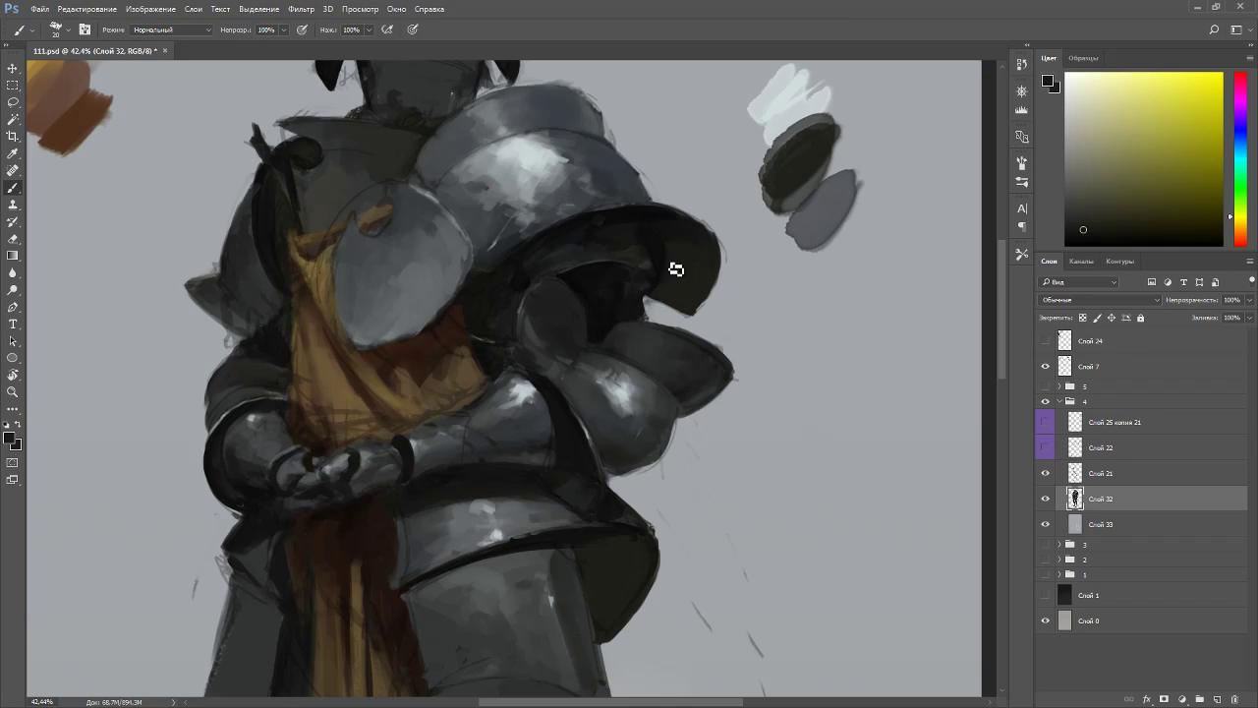
pyautogui.press('r')
pyautogui.moveTo(705, 239)
pyautogui.mouseDown()
pyautogui.moveTo(742, 181)
pyautogui.moveTo(325, 252)
pyautogui.mouseUp()
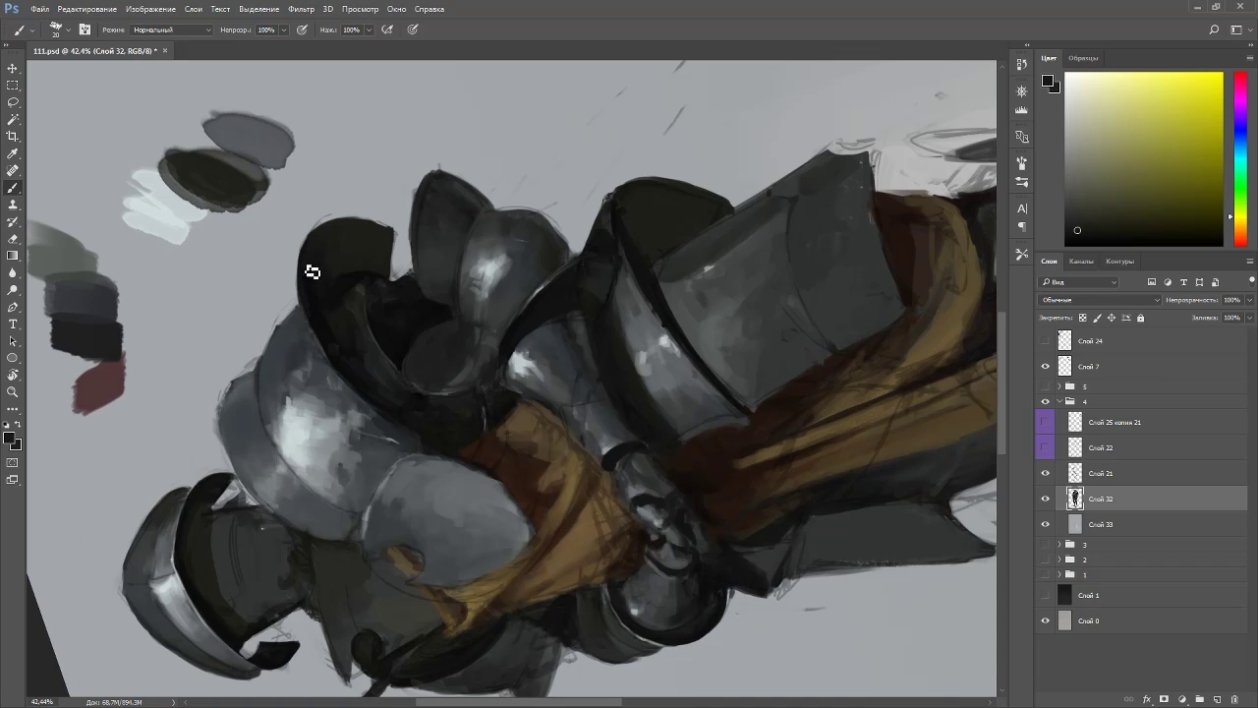
pyautogui.keyDown('alt'); pyautogui.click(324, 325); pyautogui.keyUp('alt')
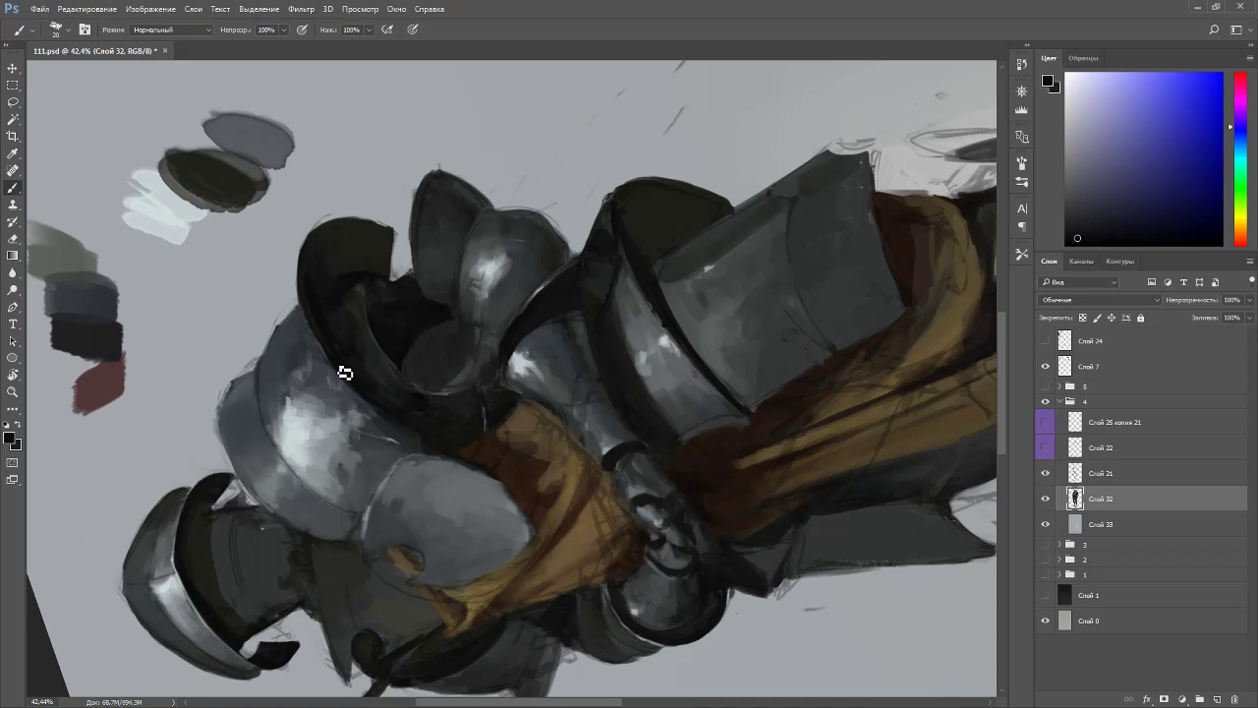
pyautogui.press('Escape')
# - Sharpen the pauldron's lower rim with a thin sampled light-grey edge against sampled near-black
pyautogui.press('r')
pyautogui.moveTo(601, 258); pyautogui.dragTo(454, 207)
pyautogui.keyDown('alt'); pyautogui.click(470, 169); pyautogui.keyUp('alt')
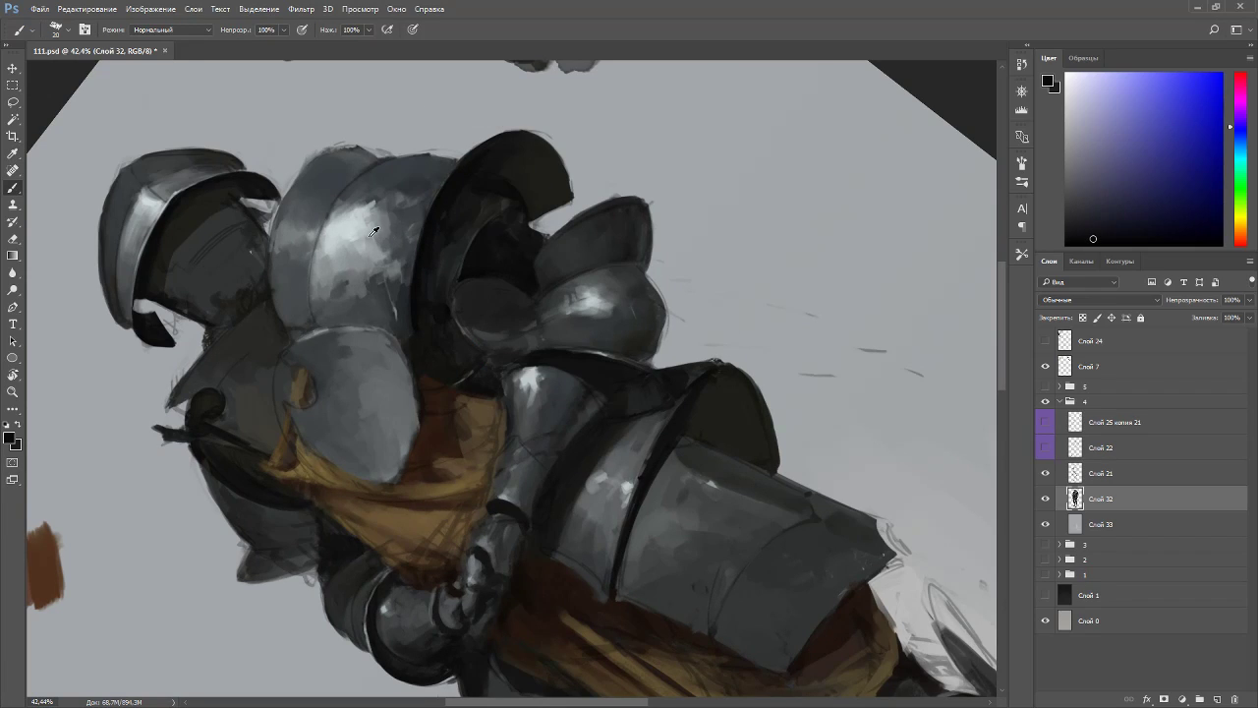
pyautogui.keyDown('alt'); pyautogui.click(376, 232); pyautogui.keyUp('alt')
pyautogui.press('p')
pyautogui.press('b')
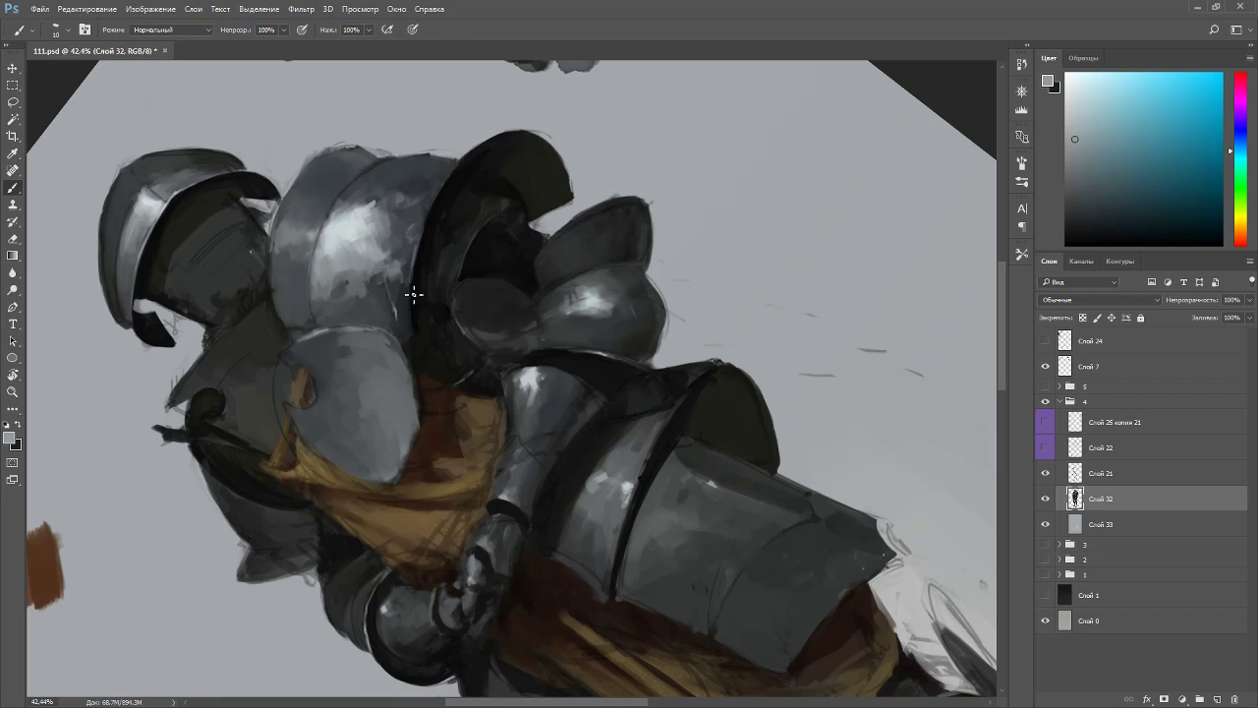
pyautogui.keyDown('alt'); pyautogui.click(421, 292); pyautogui.keyUp('alt')
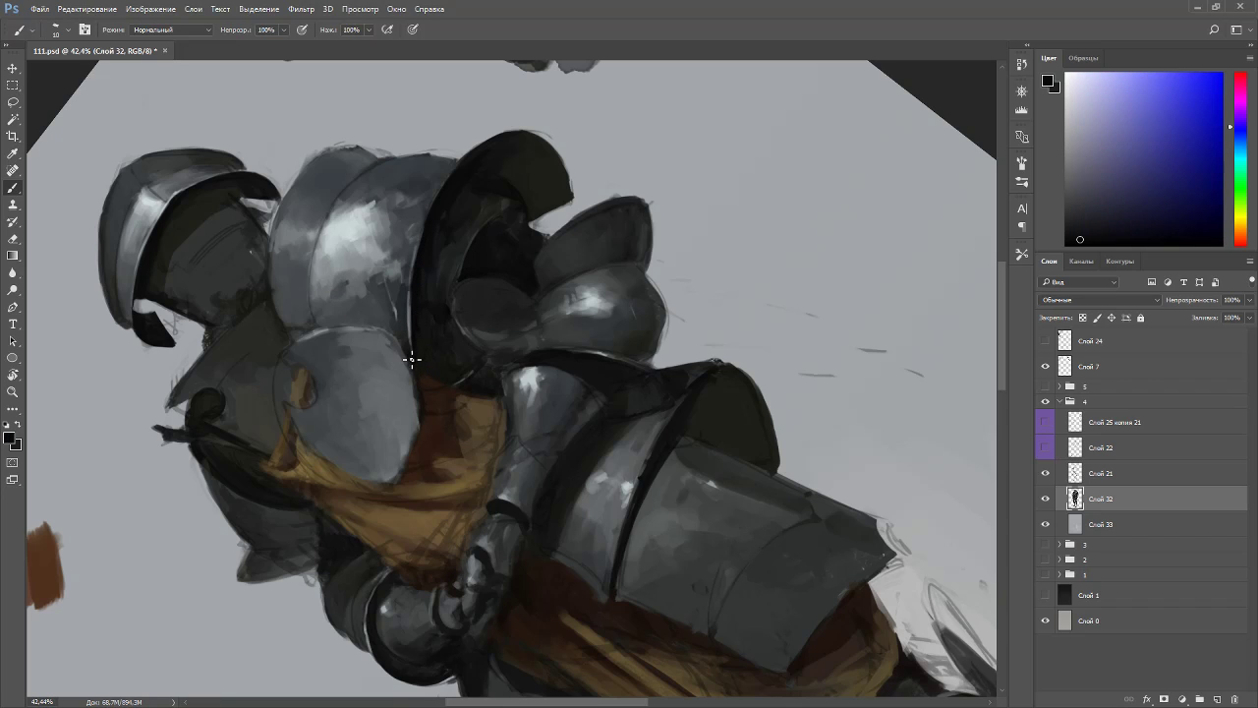
pyautogui.press('Escape')
# - Hide the sketch layer Слой 21 and create a new layer above Слой 32
pyautogui.scroll(-3, 540, 224)
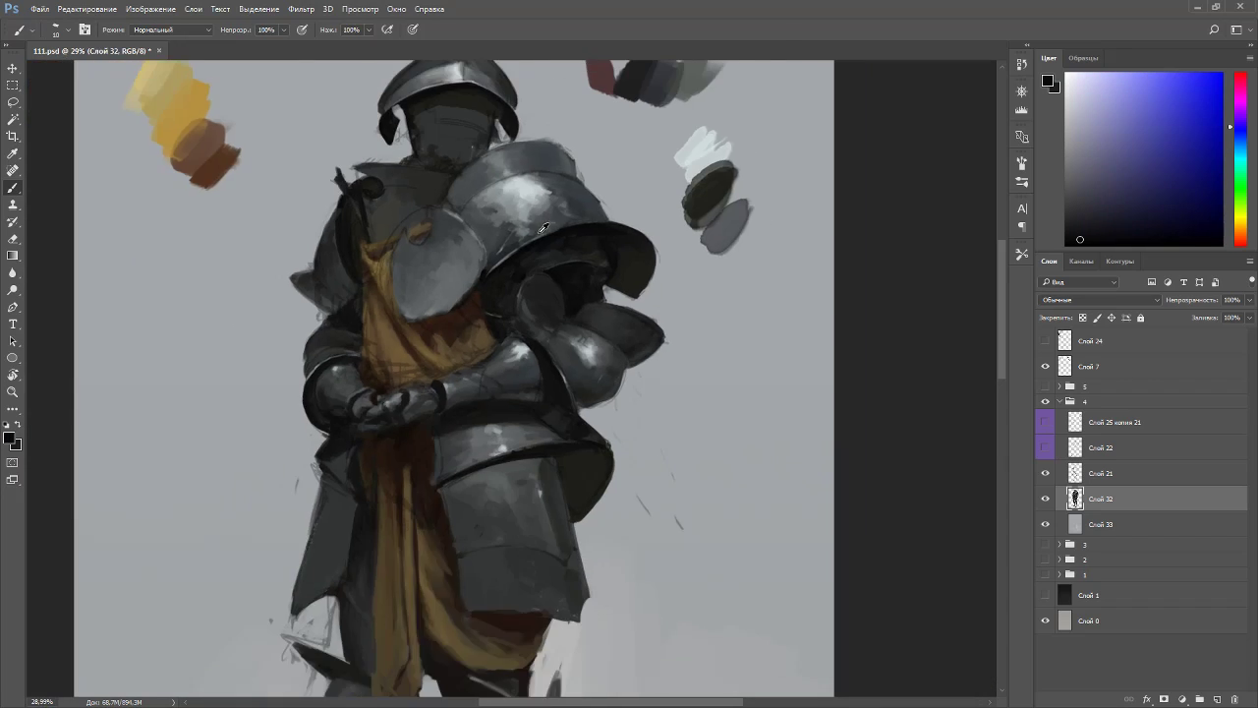
pyautogui.scroll(2, 559, 214)
pyautogui.press('r')
pyautogui.moveTo(650, 228); pyautogui.dragTo(627, 211)
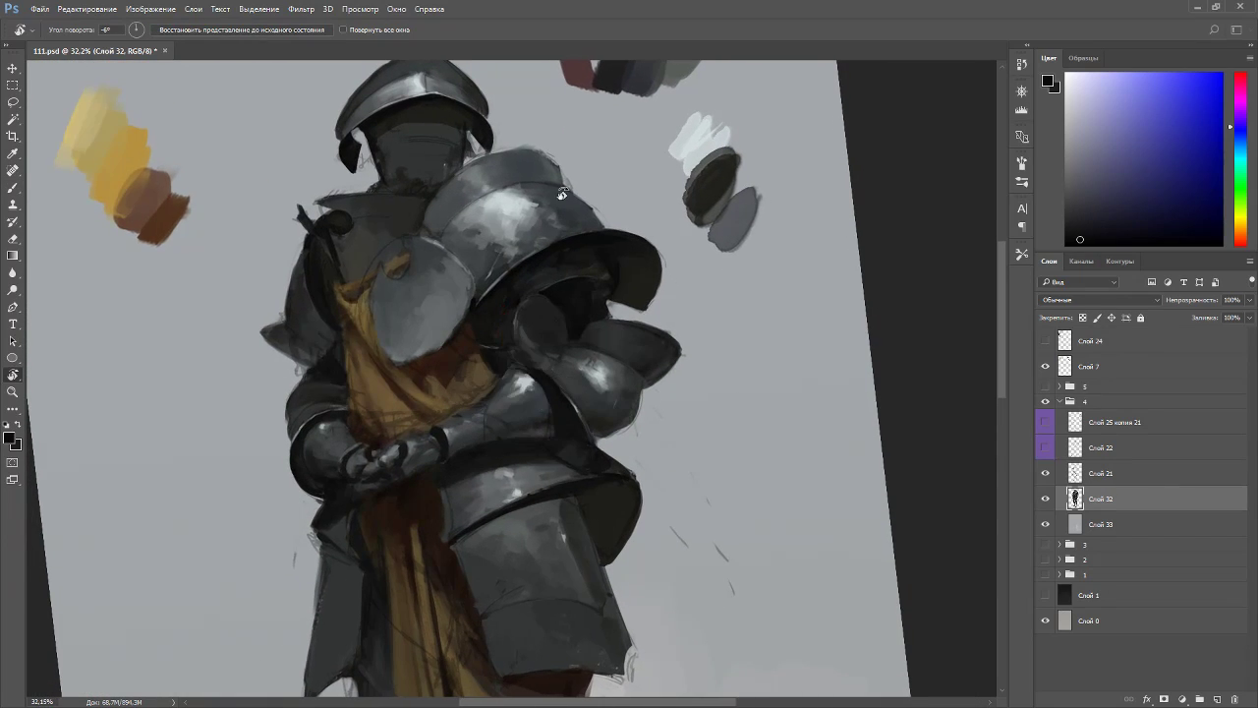
pyautogui.scroll(2, 557, 185)
pyautogui.press('b')
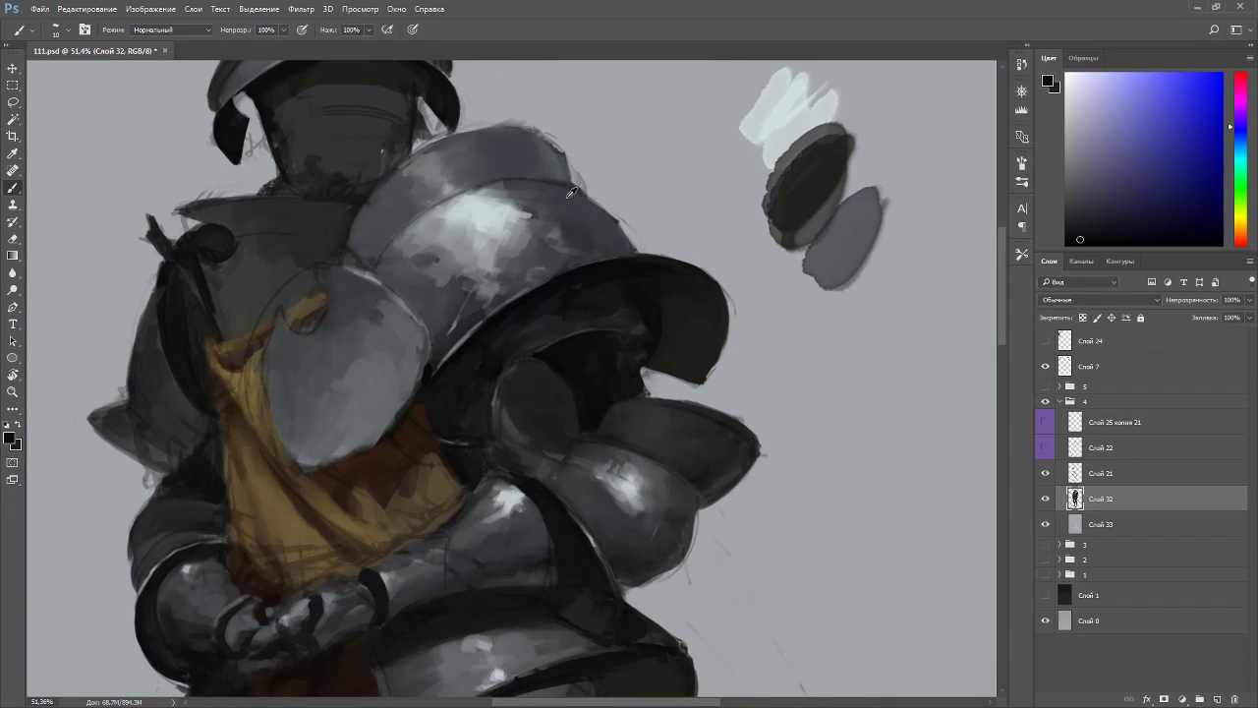
pyautogui.click(1046, 474)
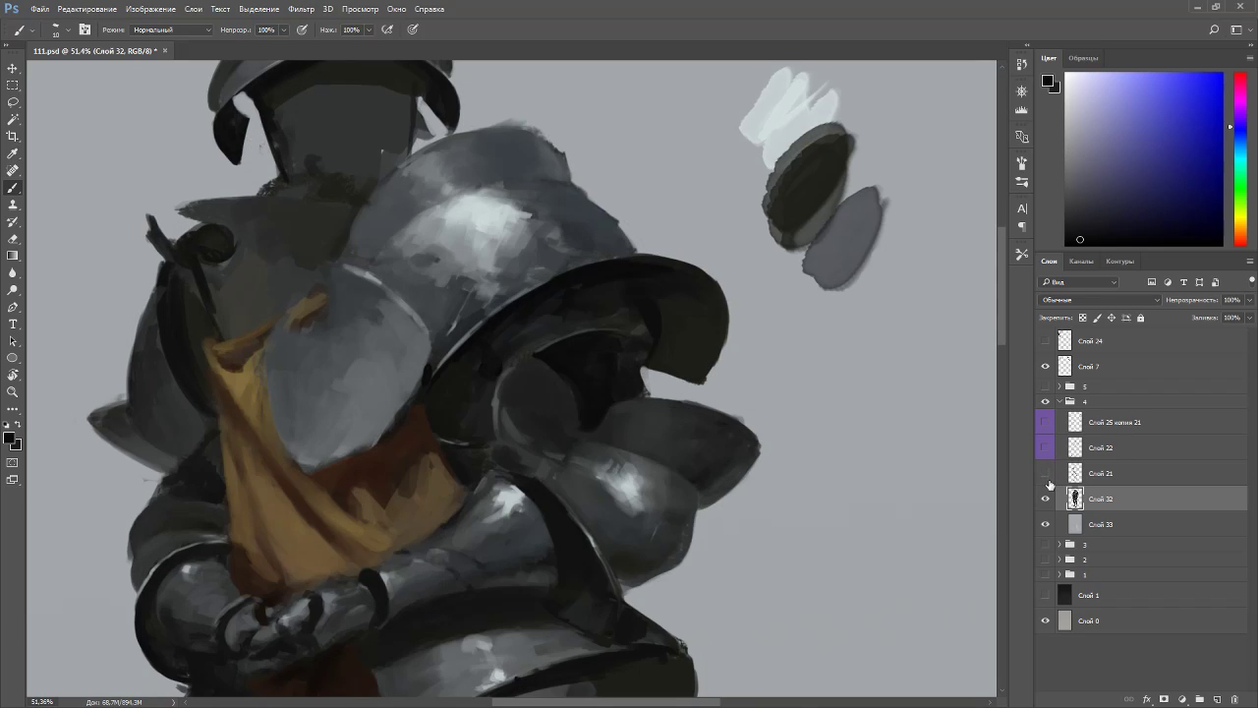
pyautogui.hotkey('ctrl', 'shift', 'n')
pyautogui.press('Return')
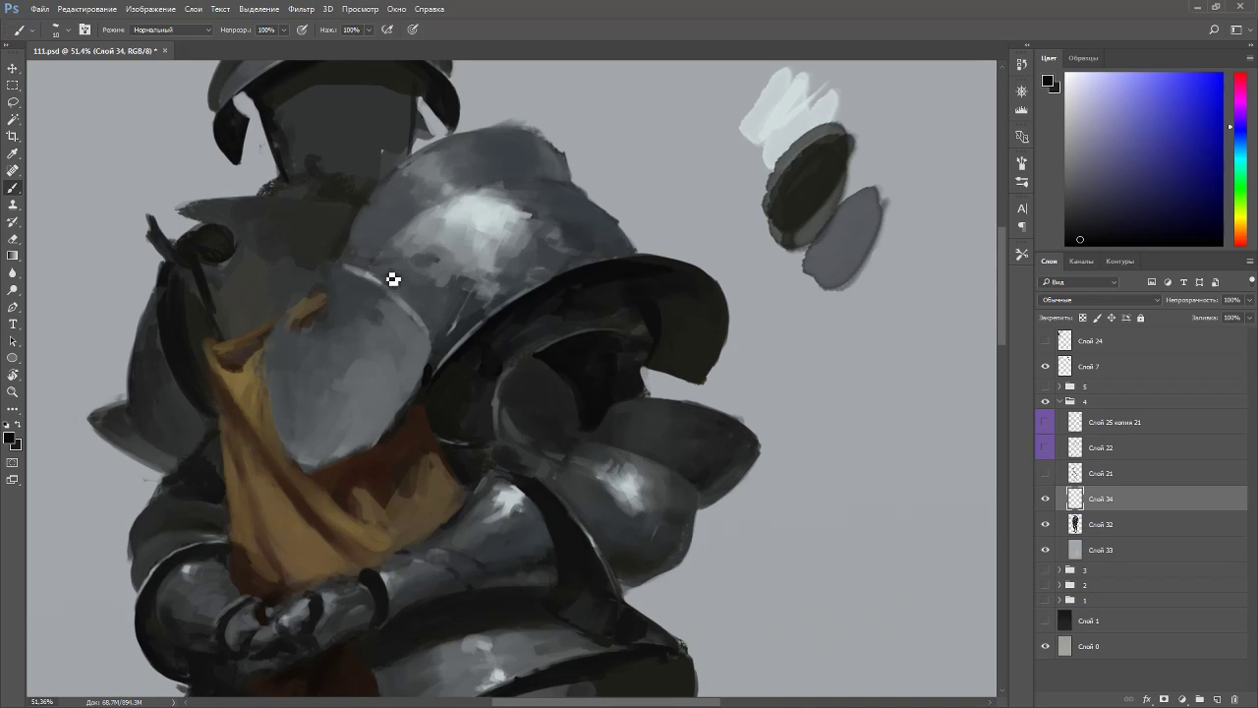
# - Draw a thin near-black seam line across the upper pauldron on the new layer and soften it with the Eraser
pyautogui.moveTo(383, 278); pyautogui.dragTo(425, 222)
pyautogui.moveTo(397, 257); pyautogui.dragTo(427, 219)
pyautogui.press('r')
pyautogui.moveTo(561, 93)
pyautogui.mouseDown()
pyautogui.moveTo(511, 90)
pyautogui.moveTo(413, 113)
pyautogui.mouseUp()
pyautogui.hotkey('ctrl', 'z')
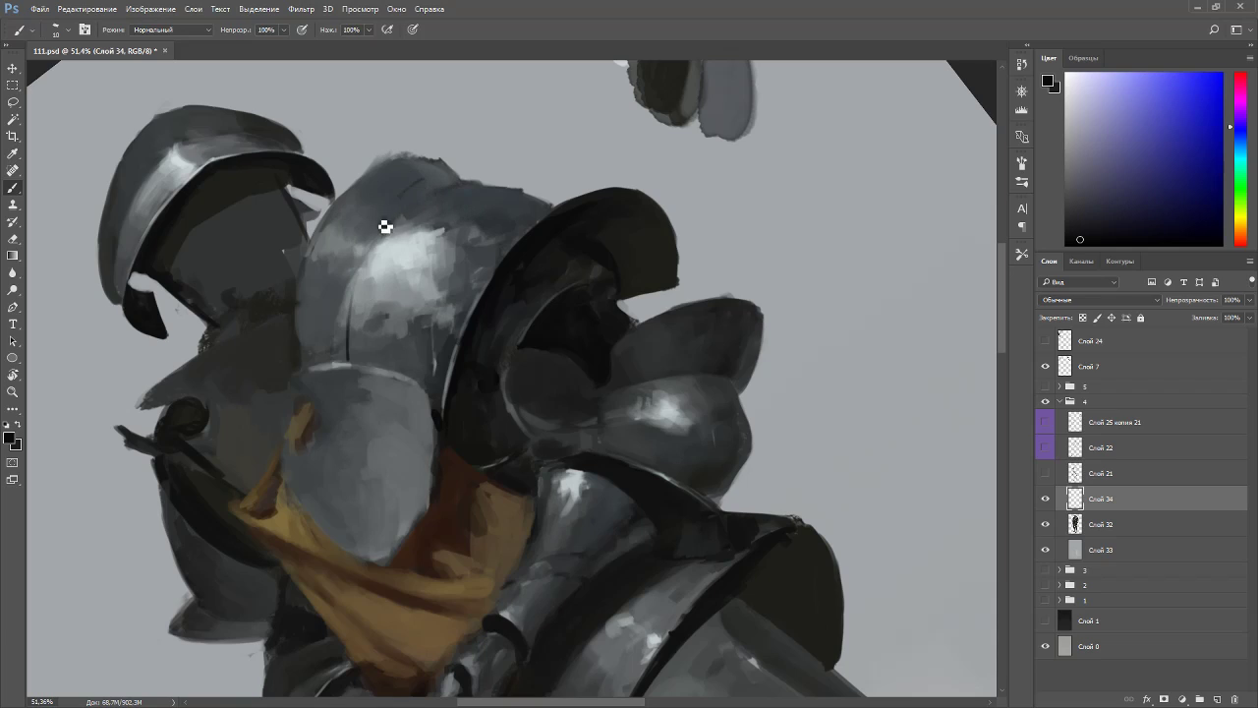
pyautogui.moveTo(410, 199)
pyautogui.mouseDown()
pyautogui.moveTo(358, 291)
pyautogui.moveTo(356, 345)
pyautogui.mouseUp()
pyautogui.press('e')
pyautogui.moveTo(361, 296)
pyautogui.mouseDown()
pyautogui.moveTo(360, 358)
pyautogui.moveTo(353, 337)
pyautogui.mouseUp()
pyautogui.moveTo(364, 264); pyautogui.dragTo(357, 300)
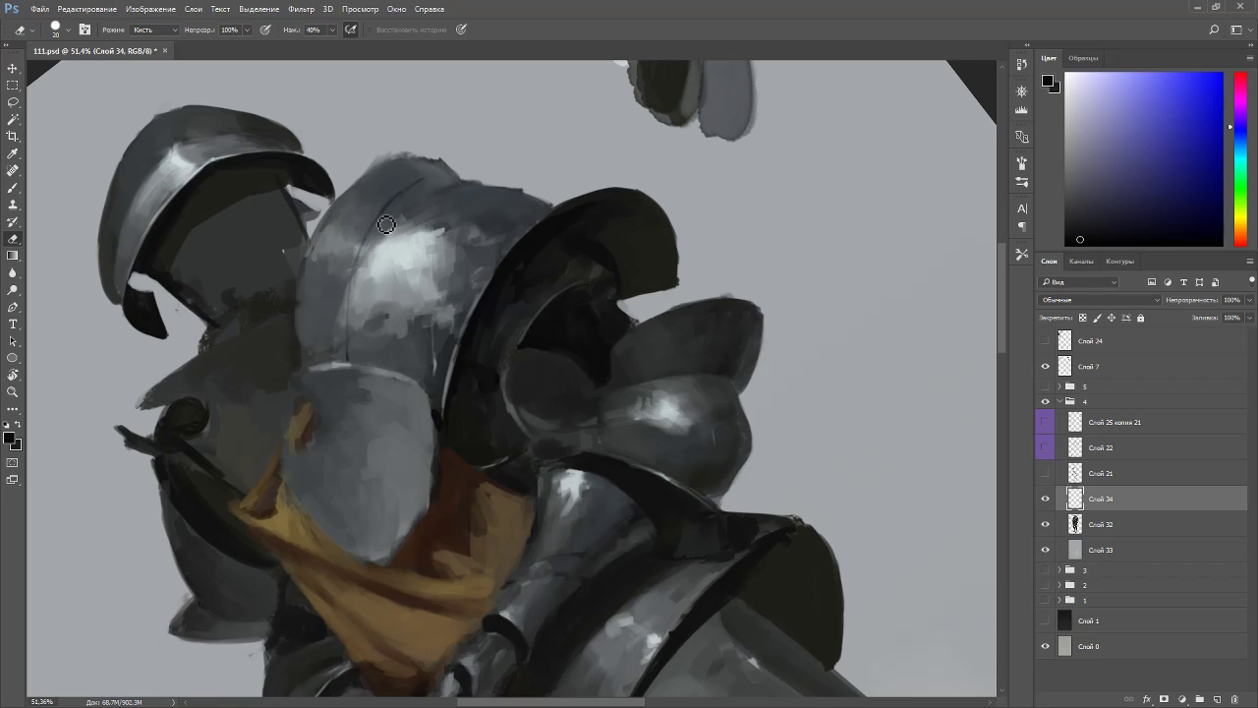
# - Extend the dark seam line to the pauldron's outer edge and clean up its contour
pyautogui.press('b')
pyautogui.press('r')
pyautogui.moveTo(475, 184)
pyautogui.mouseDown()
pyautogui.moveTo(619, 185)
pyautogui.moveTo(781, 257)
pyautogui.moveTo(663, 230)
pyautogui.mouseUp()
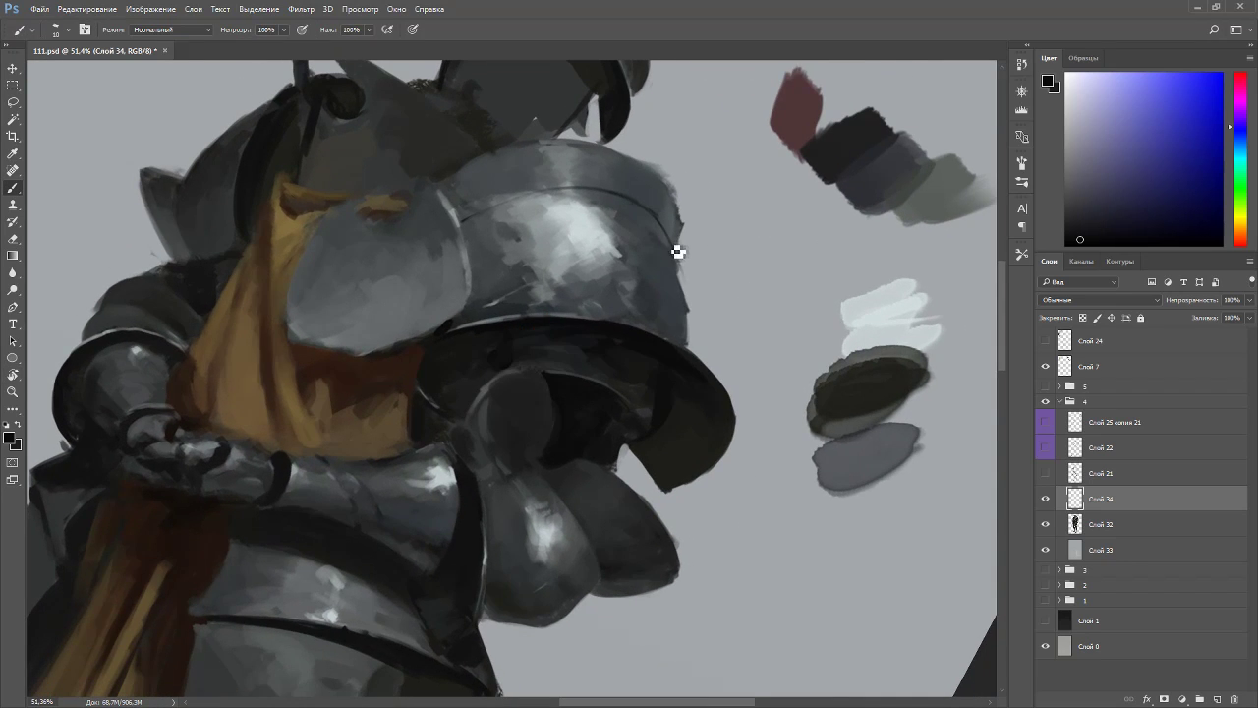
pyautogui.press('e')
pyautogui.press('Escape')
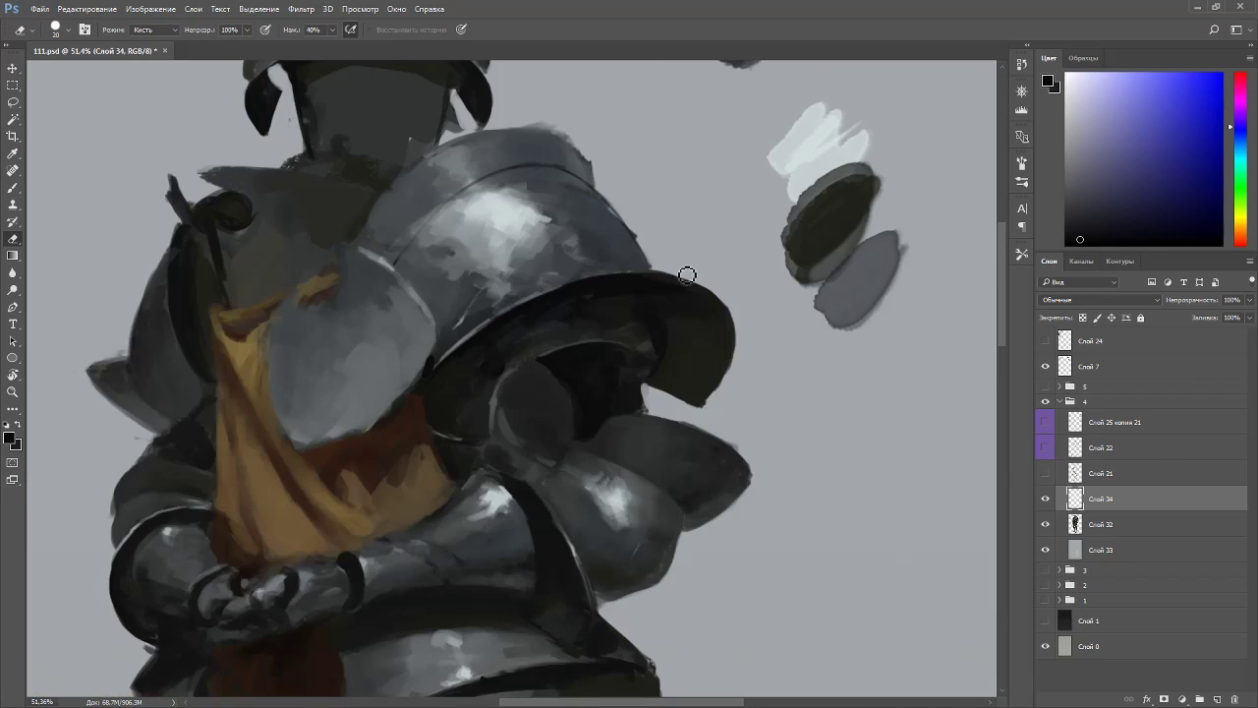
pyautogui.press('b')
pyautogui.press('e')
pyautogui.press('b')
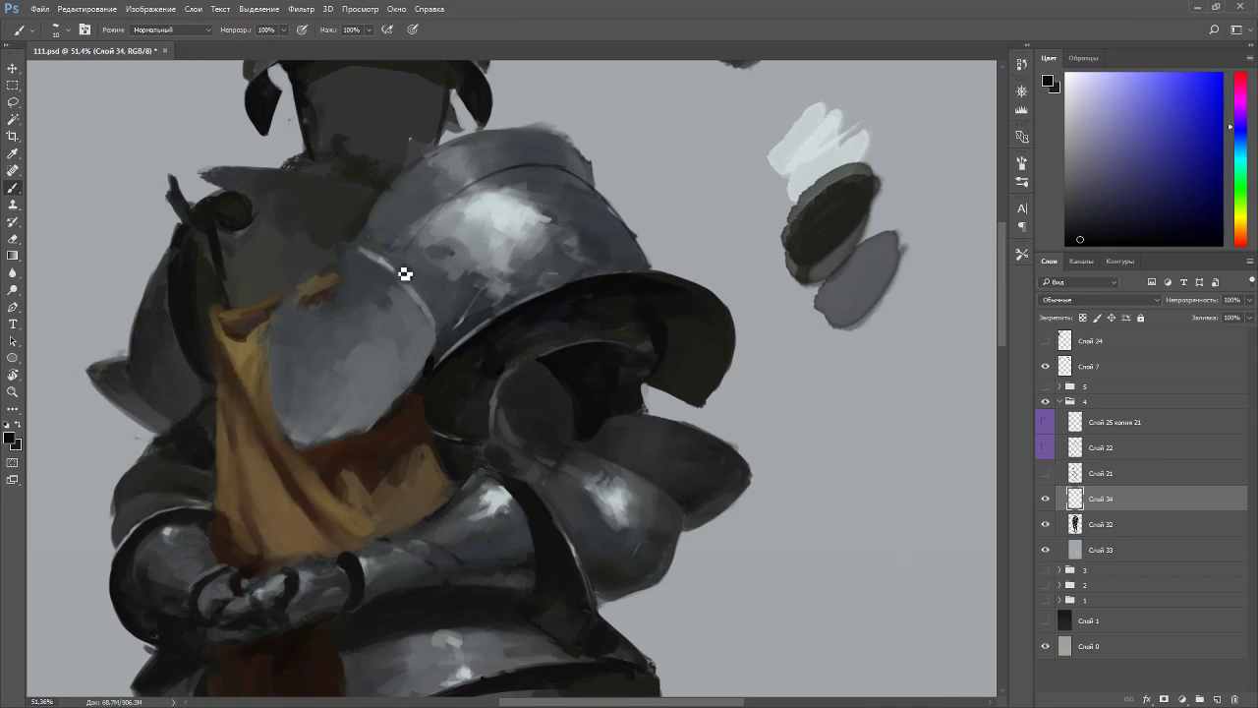
# - Soften the pauldron's upper seam line with the Eraser and redraw its lower end in near-black down to the round plate
pyautogui.press('r')
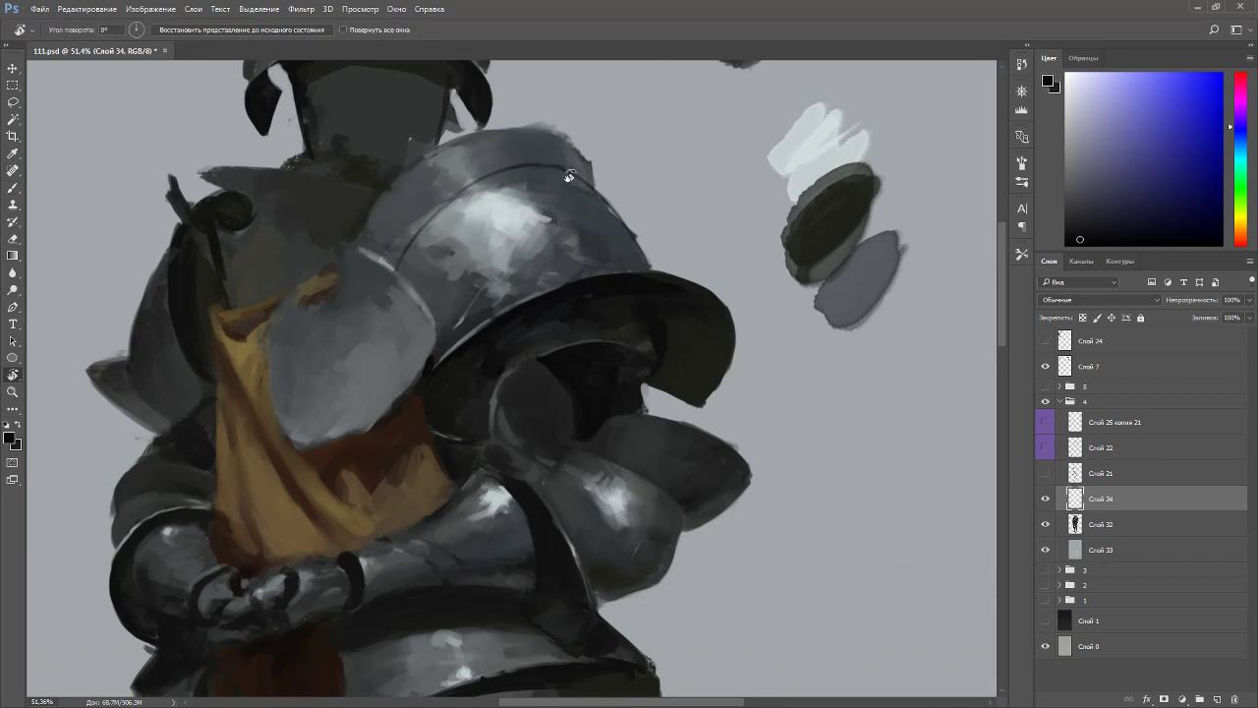
pyautogui.moveTo(457, 211); pyautogui.dragTo(365, 295)
pyautogui.press('e')
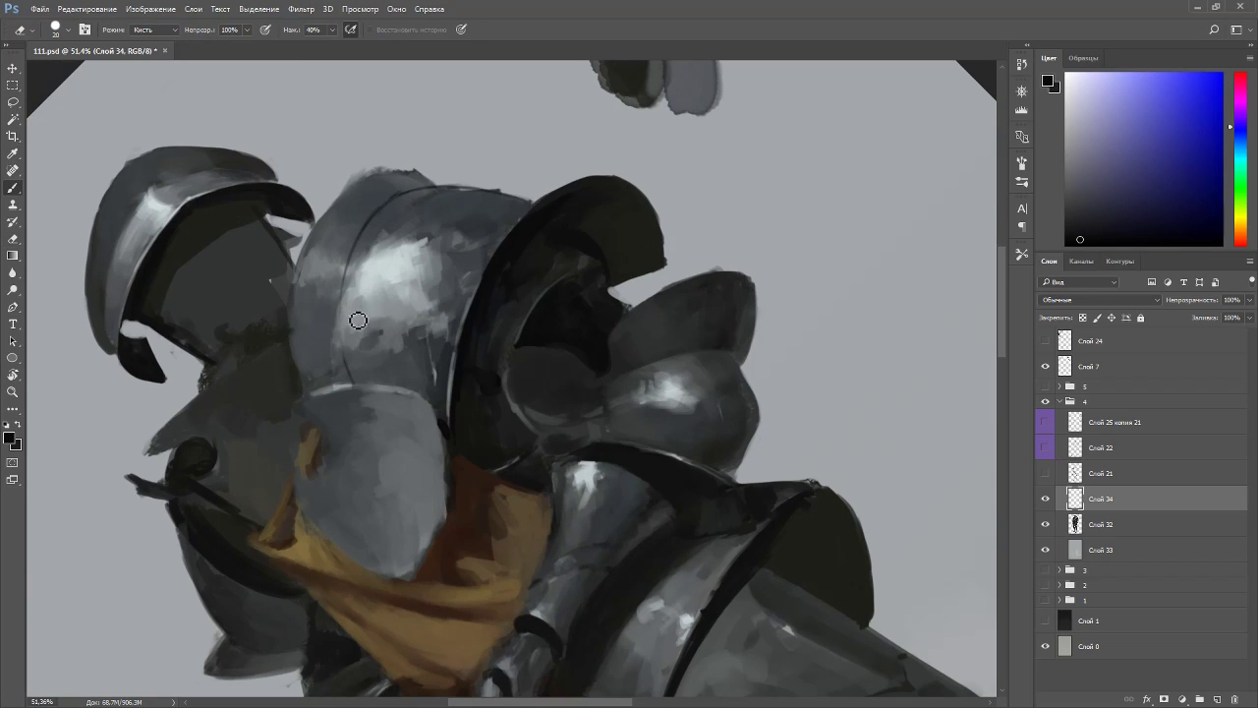
pyautogui.press('b')
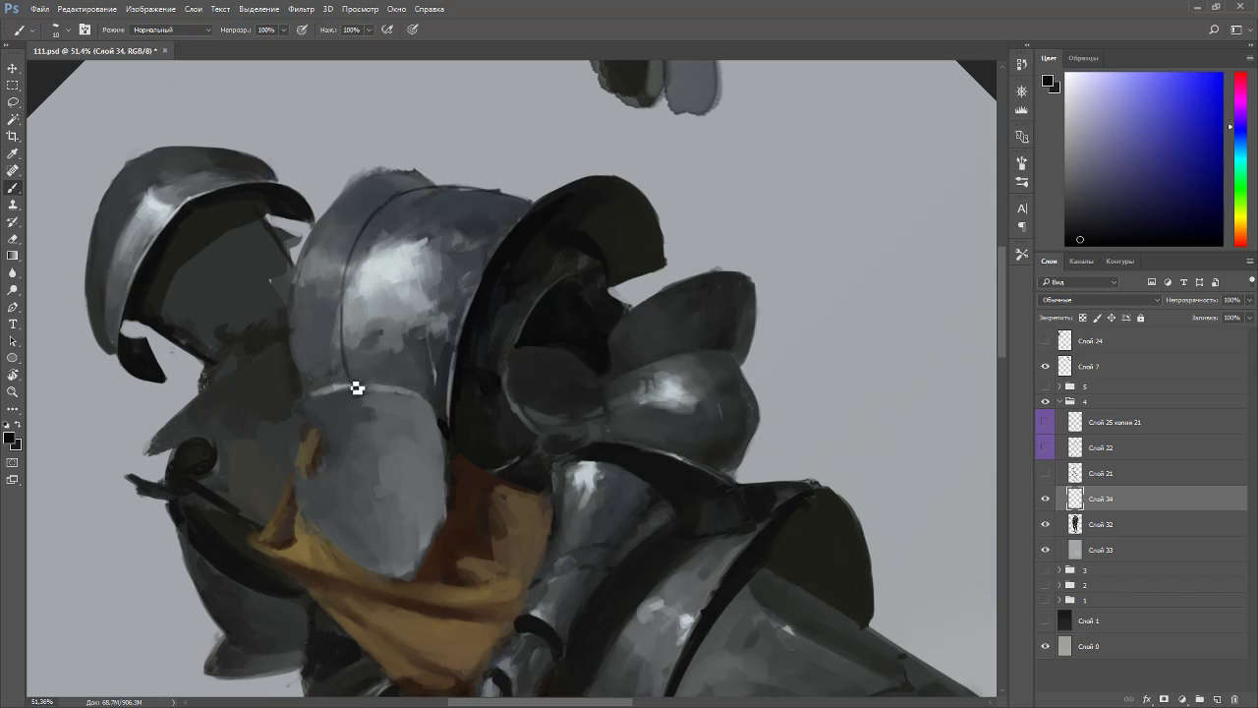
# - Draw a short near-black line along the pauldron's inner edge beside the neck, ending above the round plate
pyautogui.press('r')
pyautogui.moveTo(466, 178)
pyautogui.mouseDown()
pyautogui.moveTo(658, 203)
pyautogui.moveTo(595, 197)
pyautogui.mouseUp()
pyautogui.moveTo(350, 243); pyautogui.dragTo(340, 278)
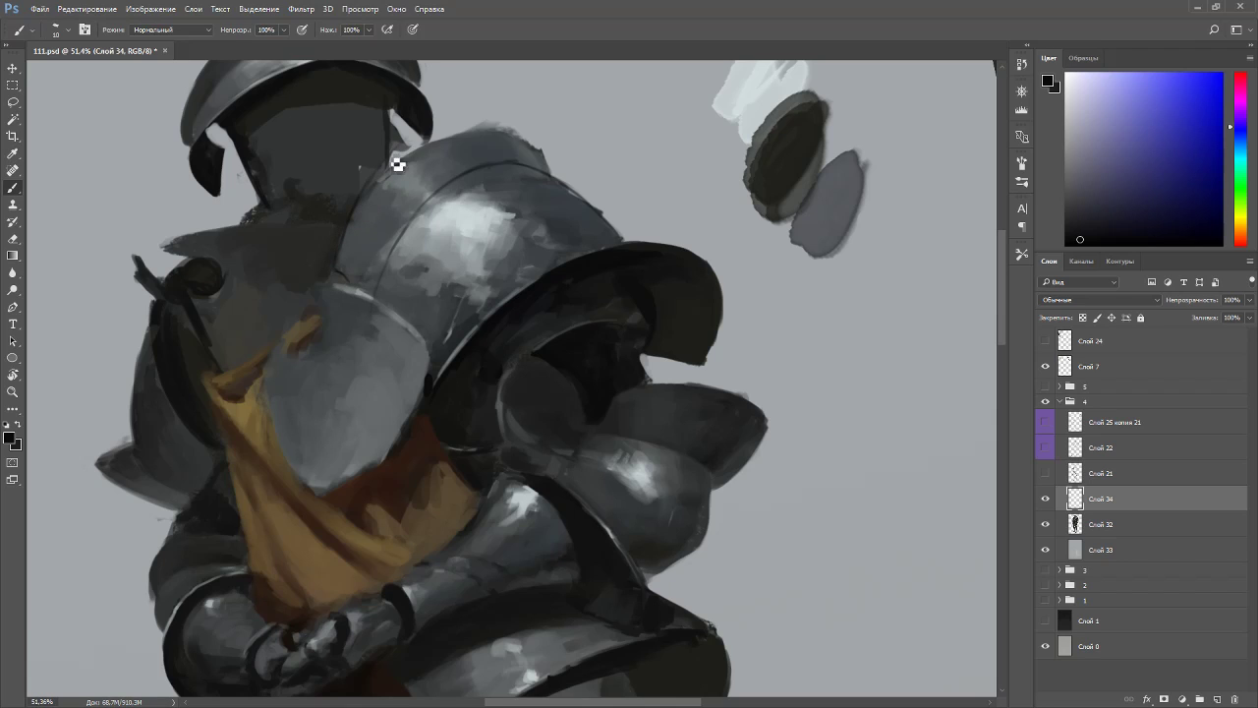
# - Sketch a thin dark arc above the pauldron's top plate for a higher contour and mark its outer edge
pyautogui.press('r')
pyautogui.moveTo(449, 127)
pyautogui.mouseDown()
pyautogui.moveTo(521, 118)
pyautogui.moveTo(679, 186)
pyautogui.moveTo(705, 207)
pyautogui.moveTo(712, 261)
pyautogui.mouseUp()
pyautogui.press('r')
pyautogui.moveTo(718, 179)
pyautogui.mouseDown()
pyautogui.moveTo(579, 138)
pyautogui.moveTo(271, 313)
pyautogui.moveTo(261, 300)
pyautogui.mouseUp()
pyautogui.press('b')
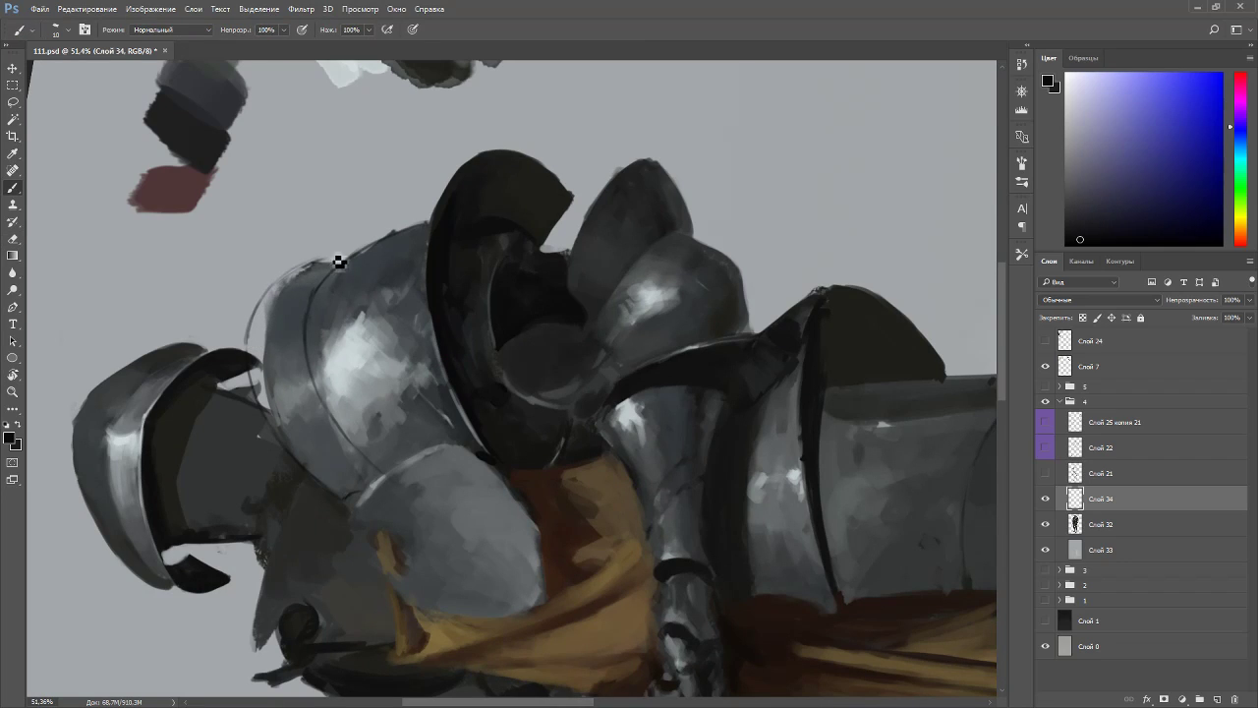
pyautogui.press('Escape')
pyautogui.moveTo(596, 165); pyautogui.dragTo(605, 194)
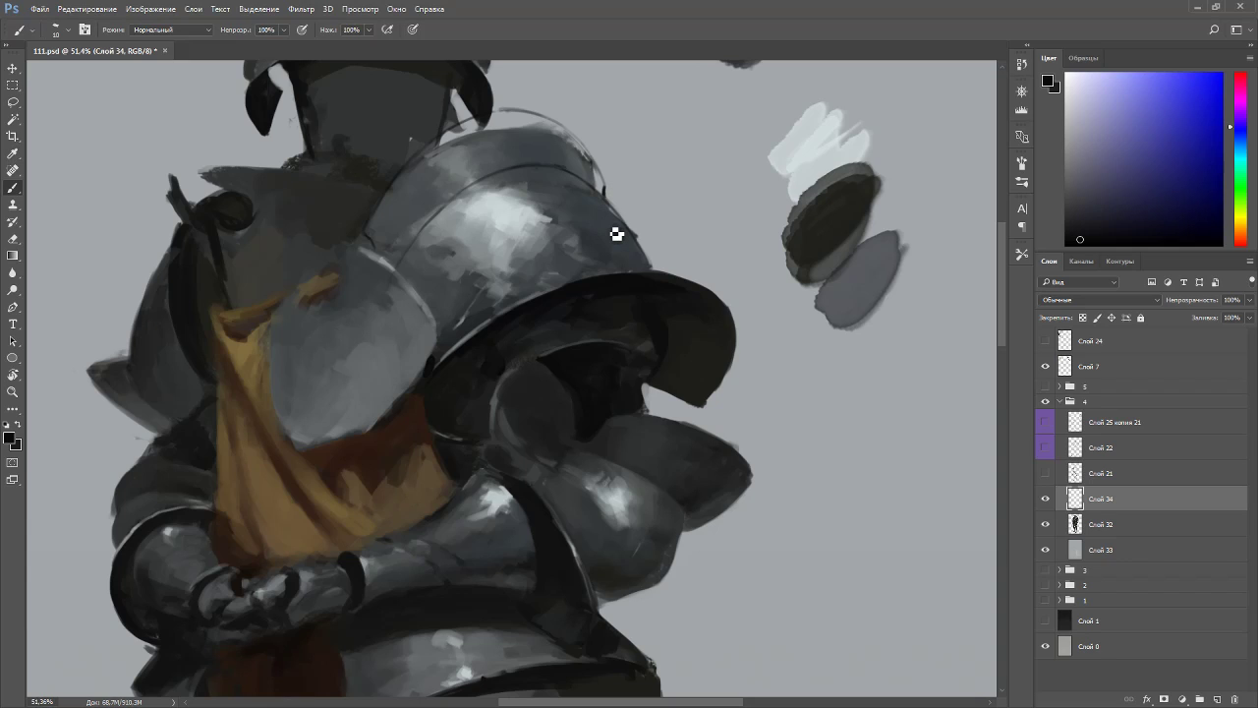
# - Brighten the pauldron's lower rim edge with a thin stroke of light grey sampled from the plate
pyautogui.scroll(-3, 616, 215)
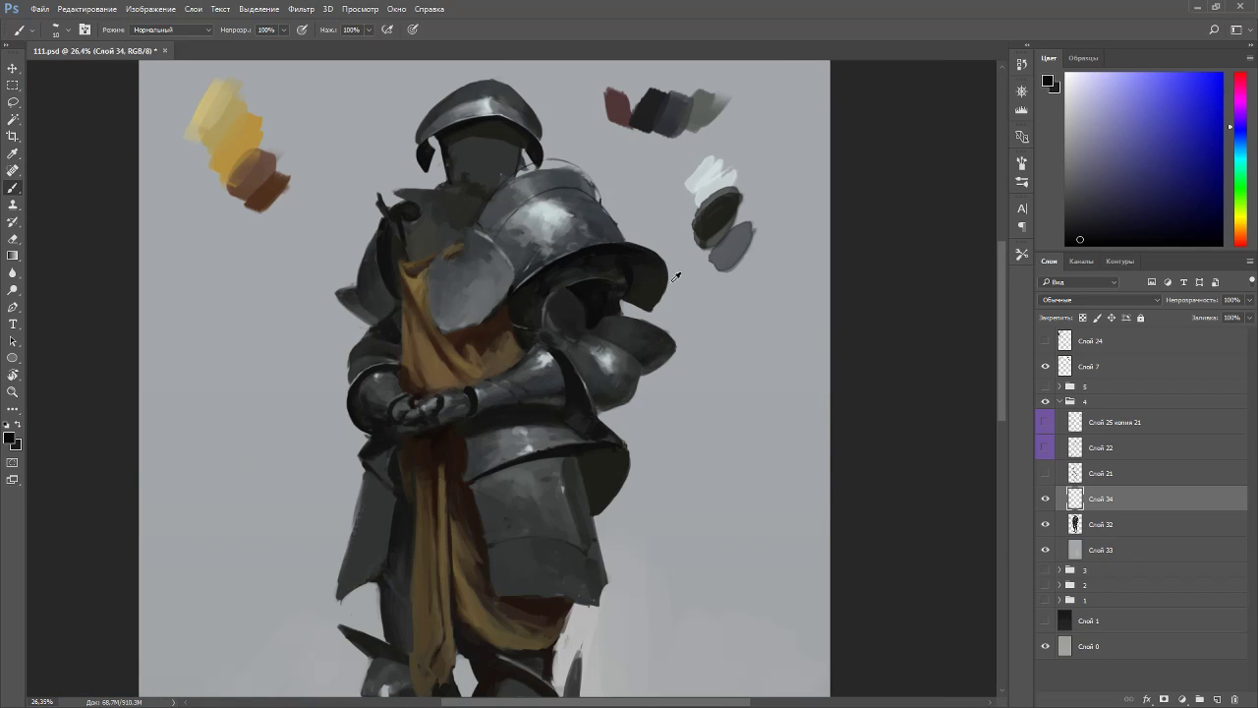
pyautogui.scroll(2, 629, 247)
pyautogui.scroll(2, 702, 196)
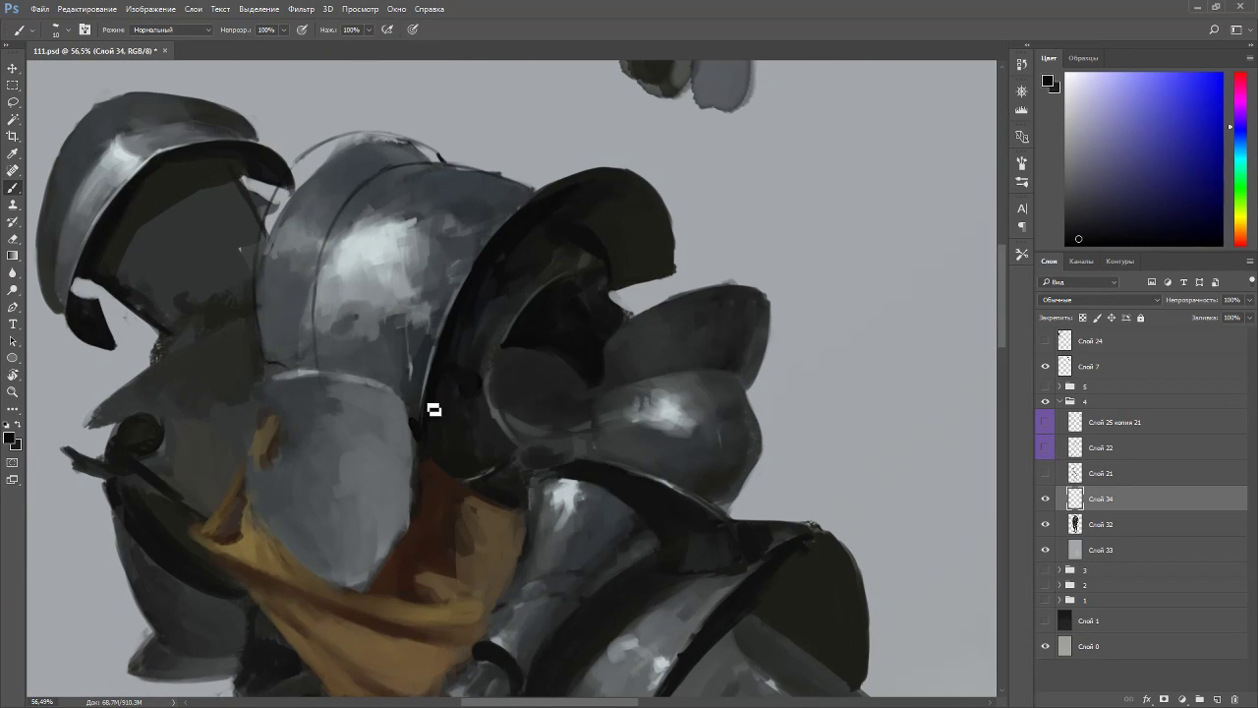
pyautogui.press('r')
pyautogui.moveTo(752, 186); pyautogui.dragTo(572, 200)
pyautogui.press('b')
pyautogui.keyDown('alt'); pyautogui.click(346, 330); pyautogui.keyUp('alt')
pyautogui.moveTo(423, 281)
pyautogui.mouseDown()
pyautogui.moveTo(423, 320)
pyautogui.moveTo(424, 299)
pyautogui.mouseUp()
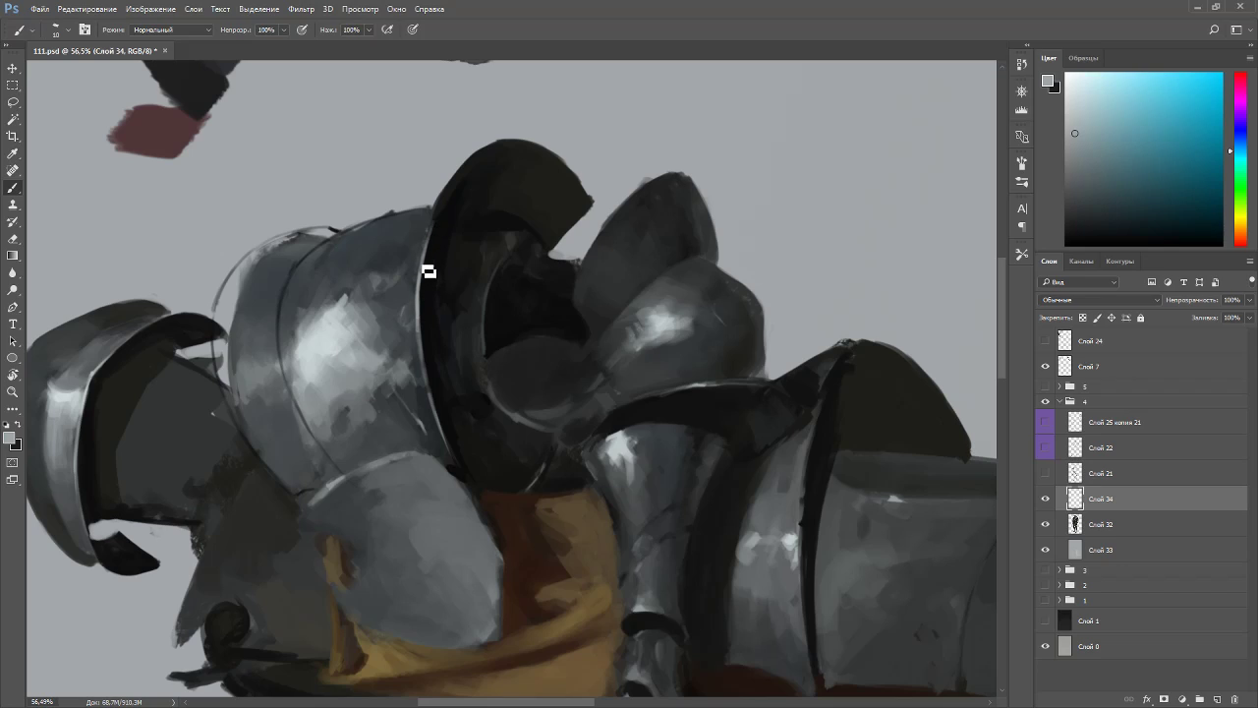
# - Refine the pauldron's rim edge with sampled dark grey and near-black strokes toward both of its ends
pyautogui.press('d')
pyautogui.keyDown('alt'); pyautogui.click(429, 220); pyautogui.keyUp('alt')
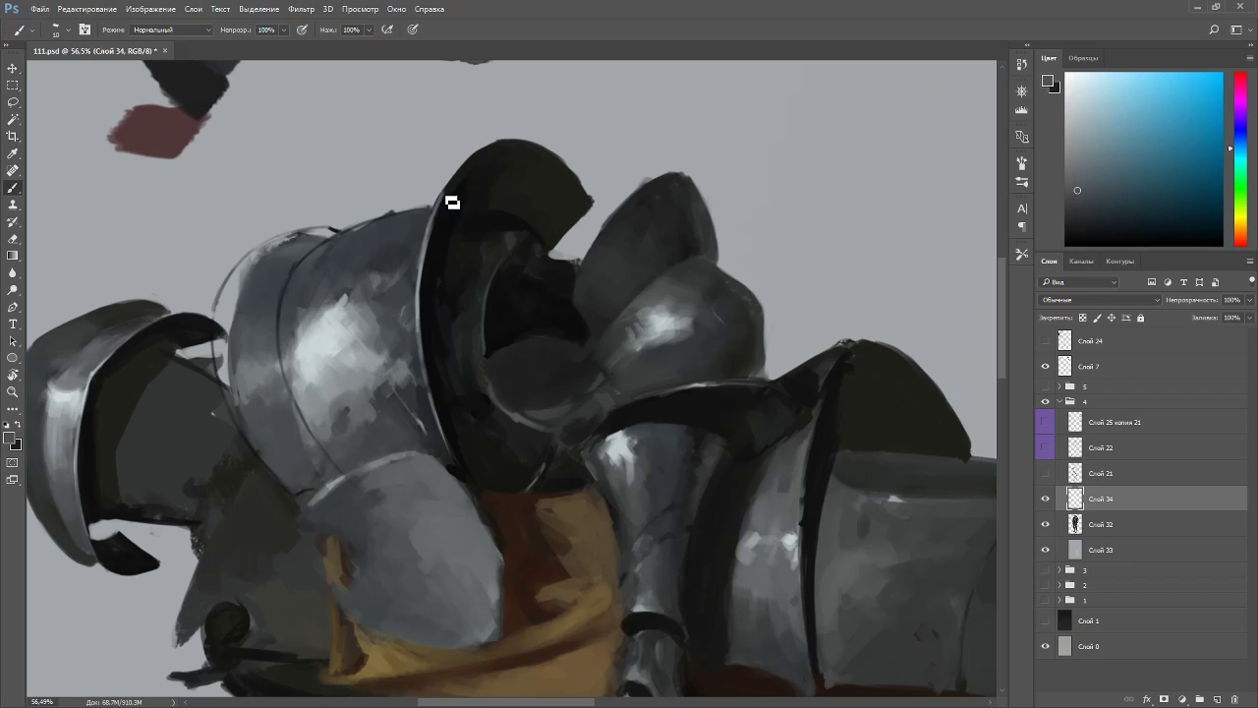
pyautogui.keyDown('alt'); pyautogui.click(451, 197); pyautogui.keyUp('alt')
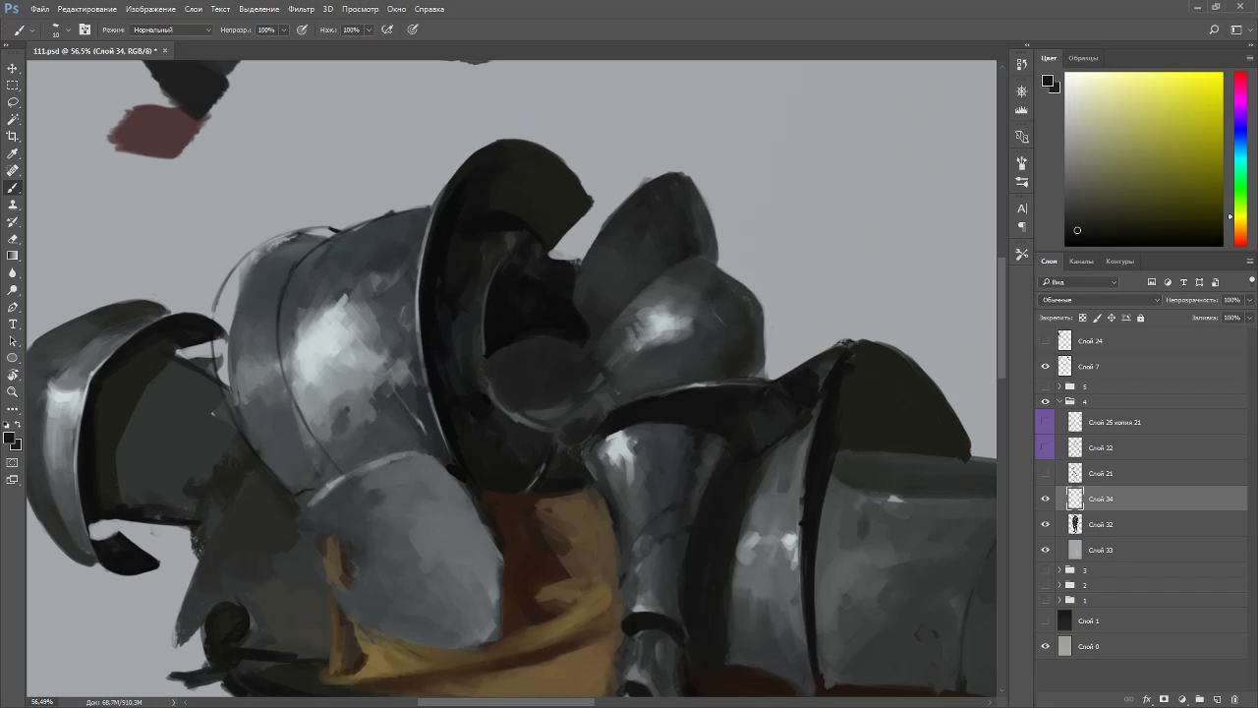
pyautogui.keyDown('alt'); pyautogui.click(450, 419); pyautogui.keyUp('alt')
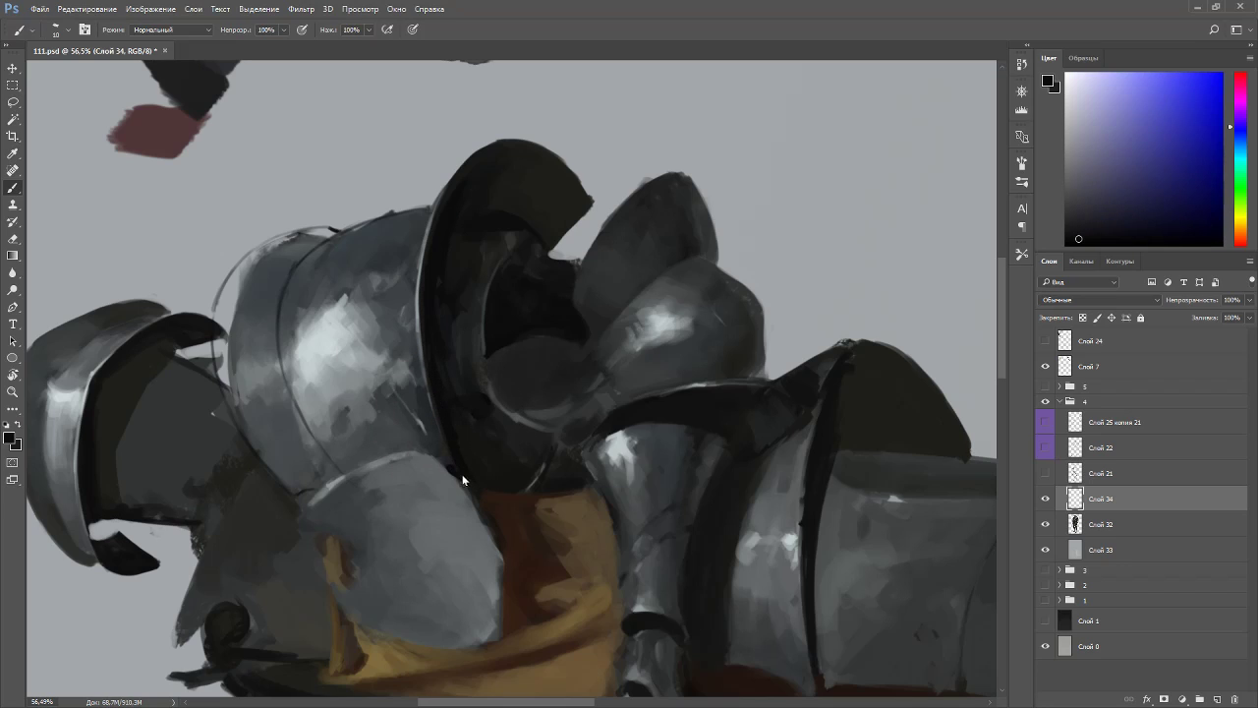
pyautogui.press('Escape')
pyautogui.scroll(-10, 532, 168)
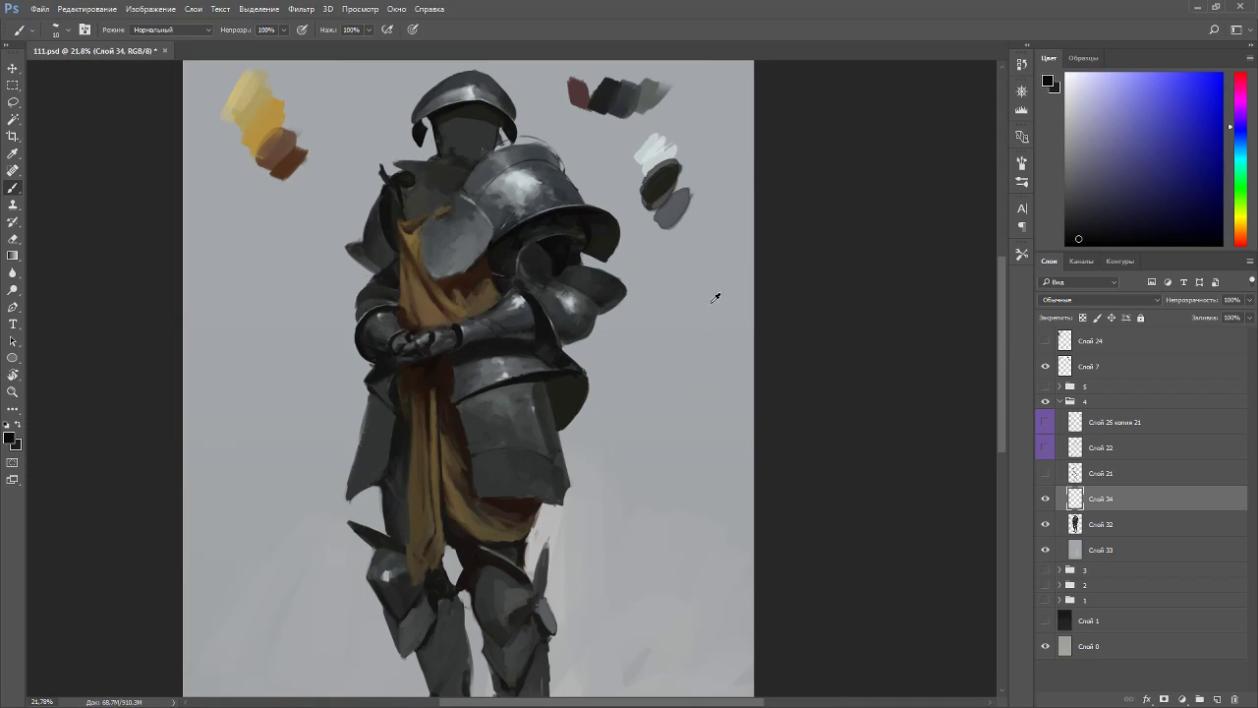
pyautogui.scroll(2, 526, 197)
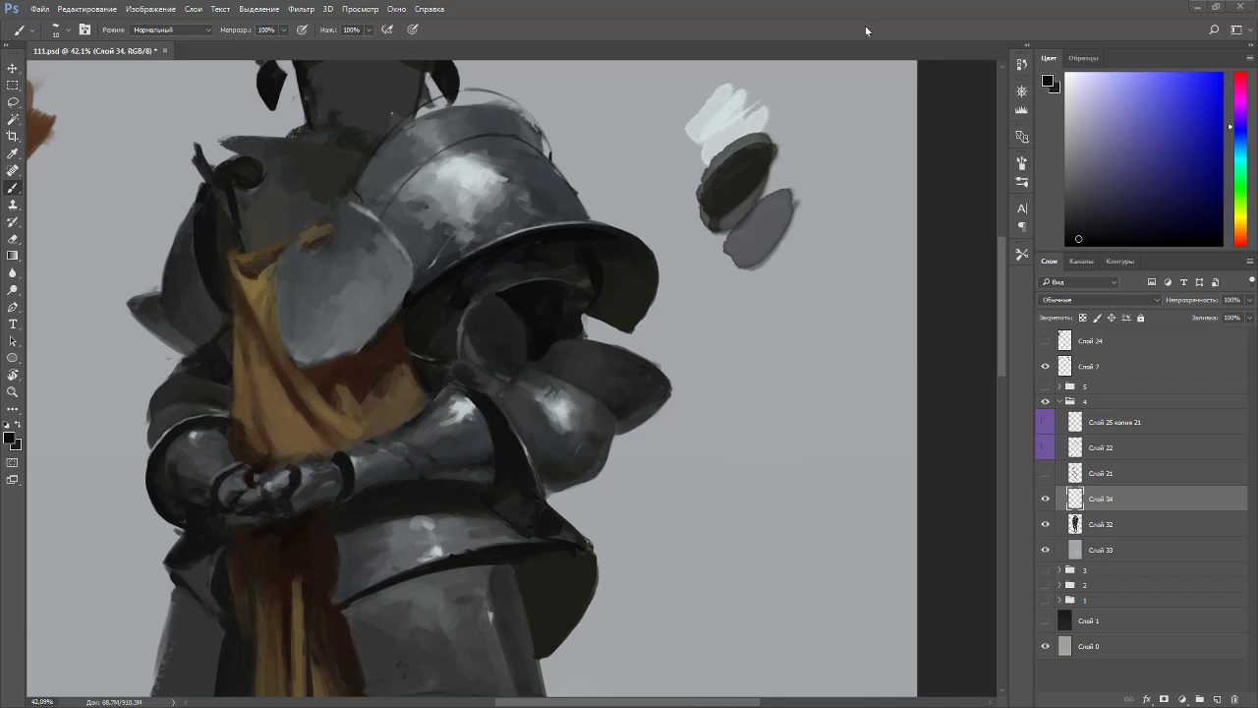
# - Fill the raised contour of the pauldron's top plate with sampled greys using a larger brush of size 50
pyautogui.scroll(4, 468, 131)
pyautogui.press('r')
pyautogui.moveTo(431, 146)
pyautogui.mouseDown()
pyautogui.moveTo(346, 232)
pyautogui.moveTo(274, 249)
pyautogui.mouseUp()
pyautogui.keyDown('alt'); pyautogui.click(281, 236); pyautogui.keyUp('alt')
pyautogui.press(']')
pyautogui.press(']')
pyautogui.press(']')
pyautogui.press(']')
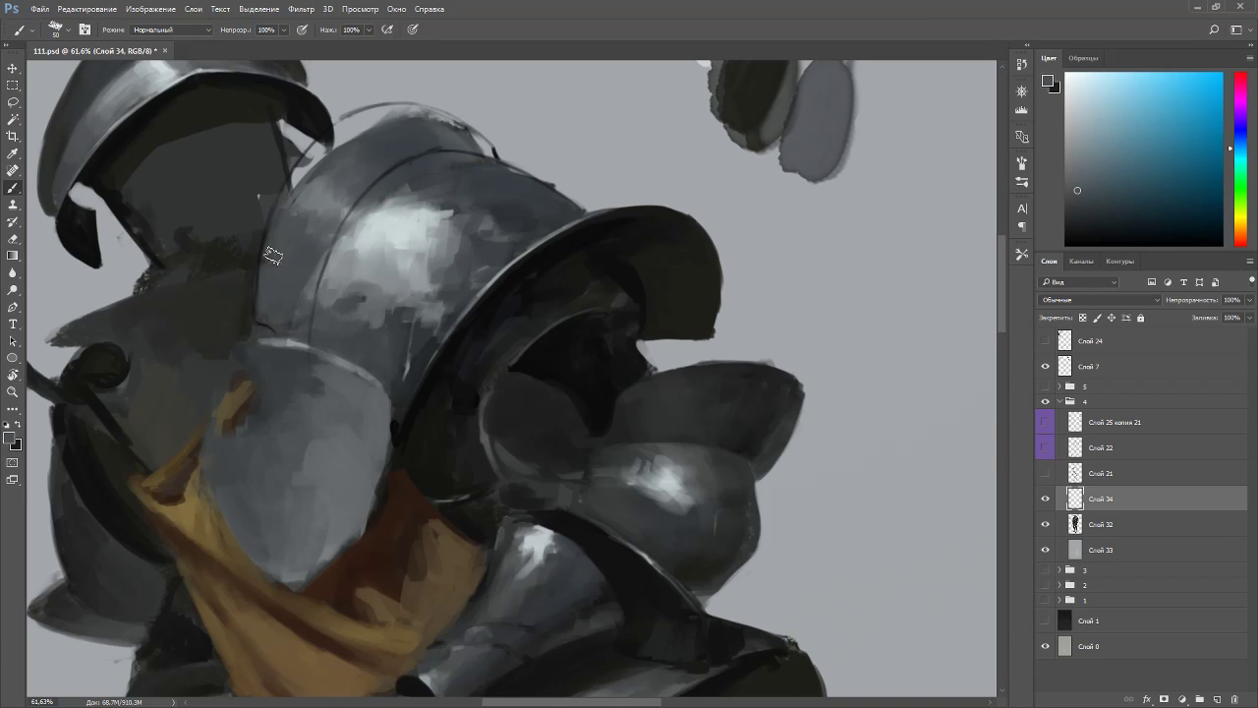
pyautogui.keyDown('alt'); pyautogui.click(374, 134); pyautogui.keyUp('alt')
pyautogui.moveTo(336, 137)
pyautogui.mouseDown()
pyautogui.moveTo(388, 119)
pyautogui.moveTo(481, 130)
pyautogui.mouseUp()
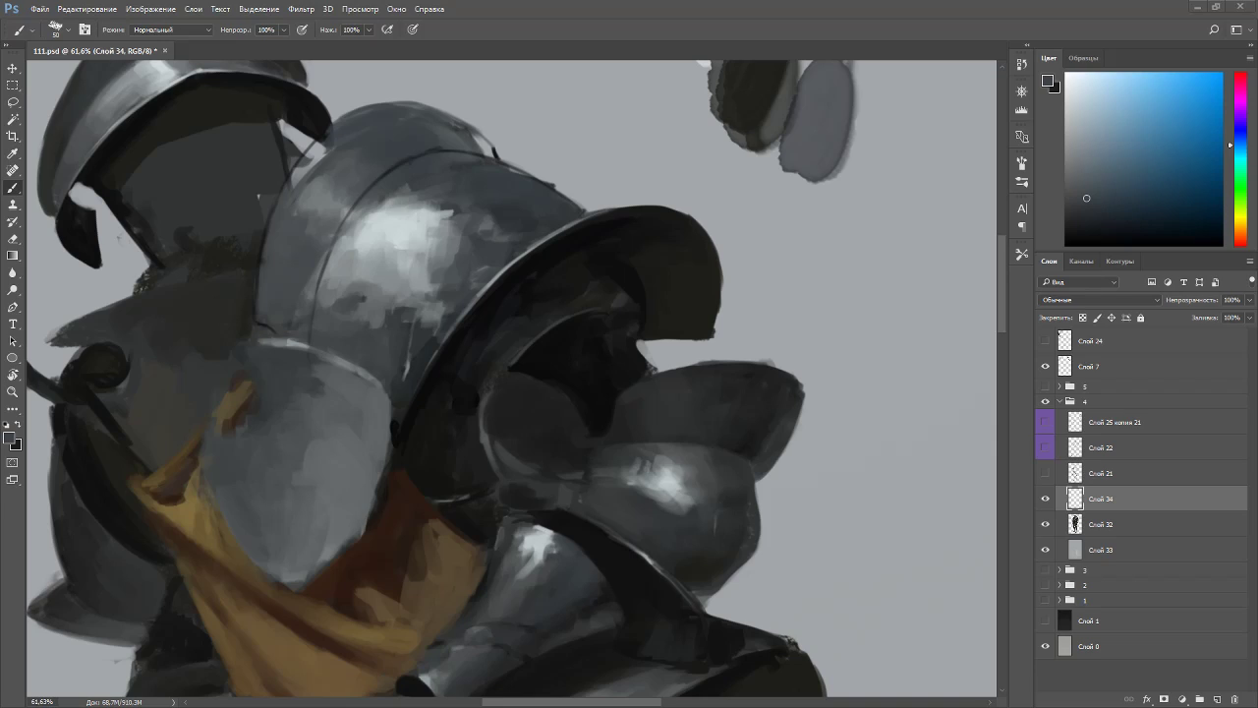
# - Blend the pauldron's top plate with sampled mid greys, smoothing its shading toward the neck side
pyautogui.press('r')
pyautogui.moveTo(432, 115)
pyautogui.mouseDown()
pyautogui.moveTo(416, 119)
pyautogui.moveTo(278, 321)
pyautogui.moveTo(214, 331)
pyautogui.moveTo(231, 271)
pyautogui.mouseUp()
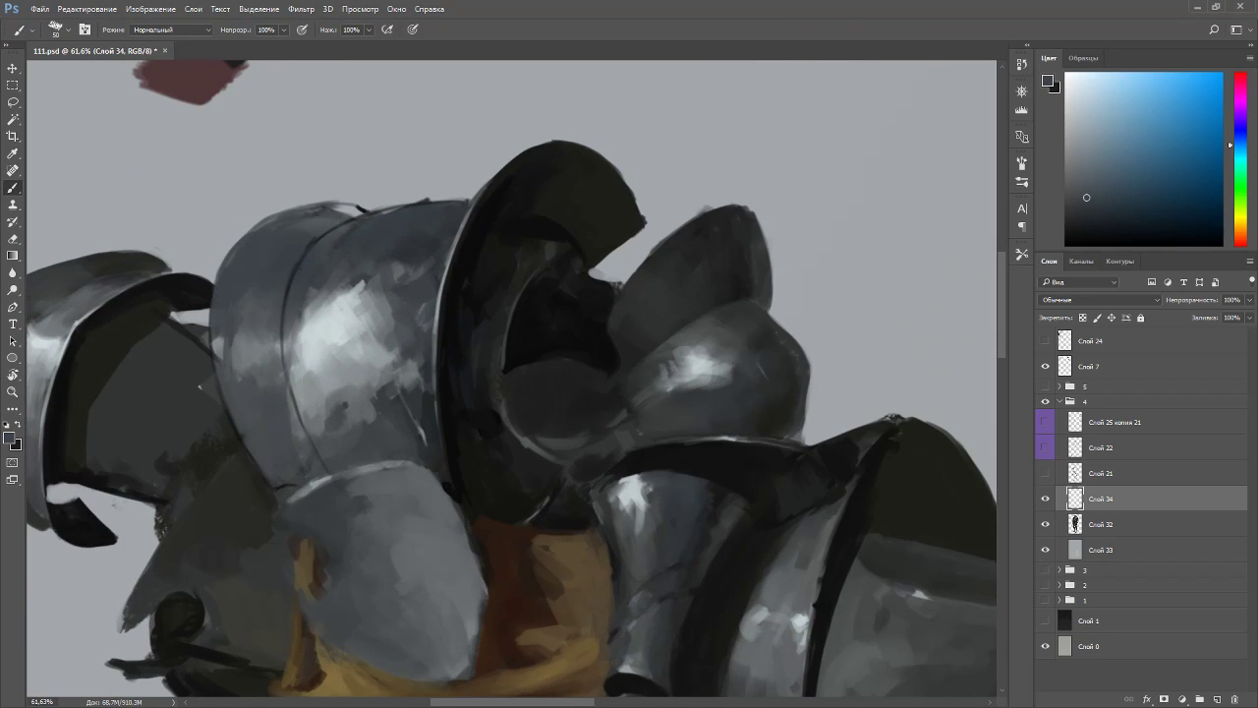
pyautogui.keyDown('alt'); pyautogui.click(241, 335); pyautogui.keyUp('alt')
pyautogui.moveTo(226, 363)
pyautogui.mouseDown()
pyautogui.moveTo(227, 385)
pyautogui.moveTo(234, 369)
pyautogui.moveTo(245, 385)
pyautogui.mouseUp()
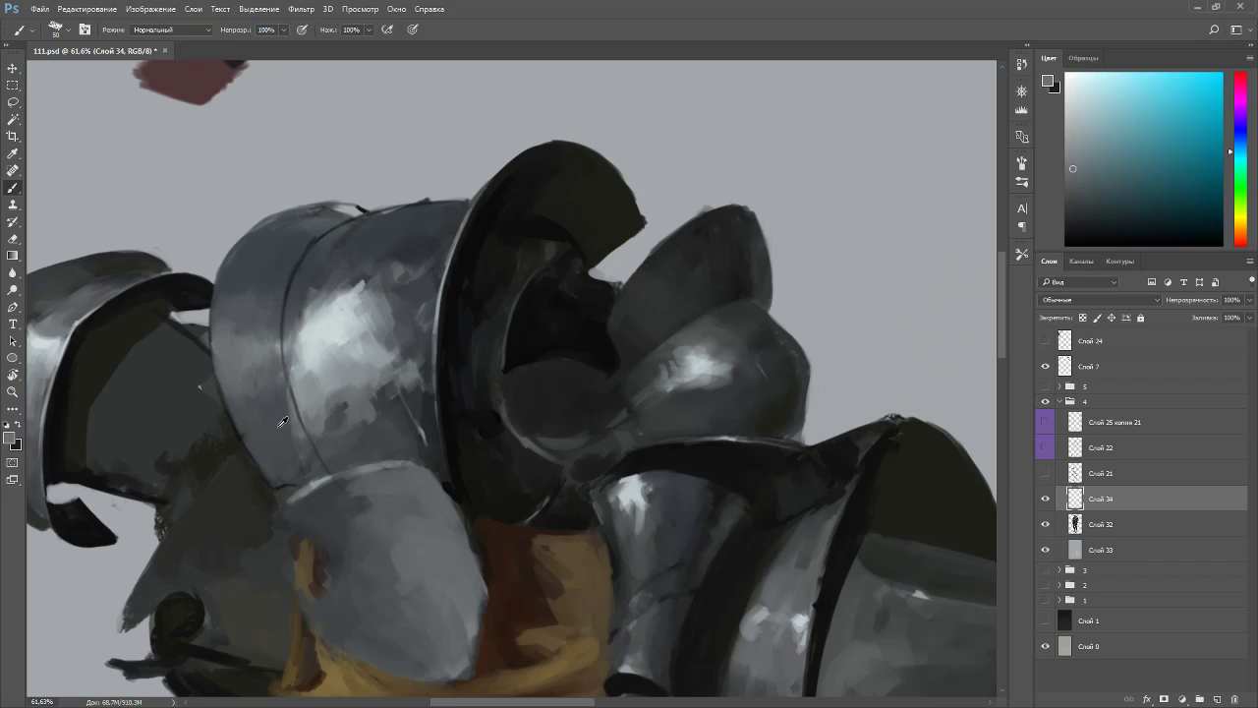
pyautogui.keyDown('alt'); pyautogui.click(282, 420); pyautogui.keyUp('alt')
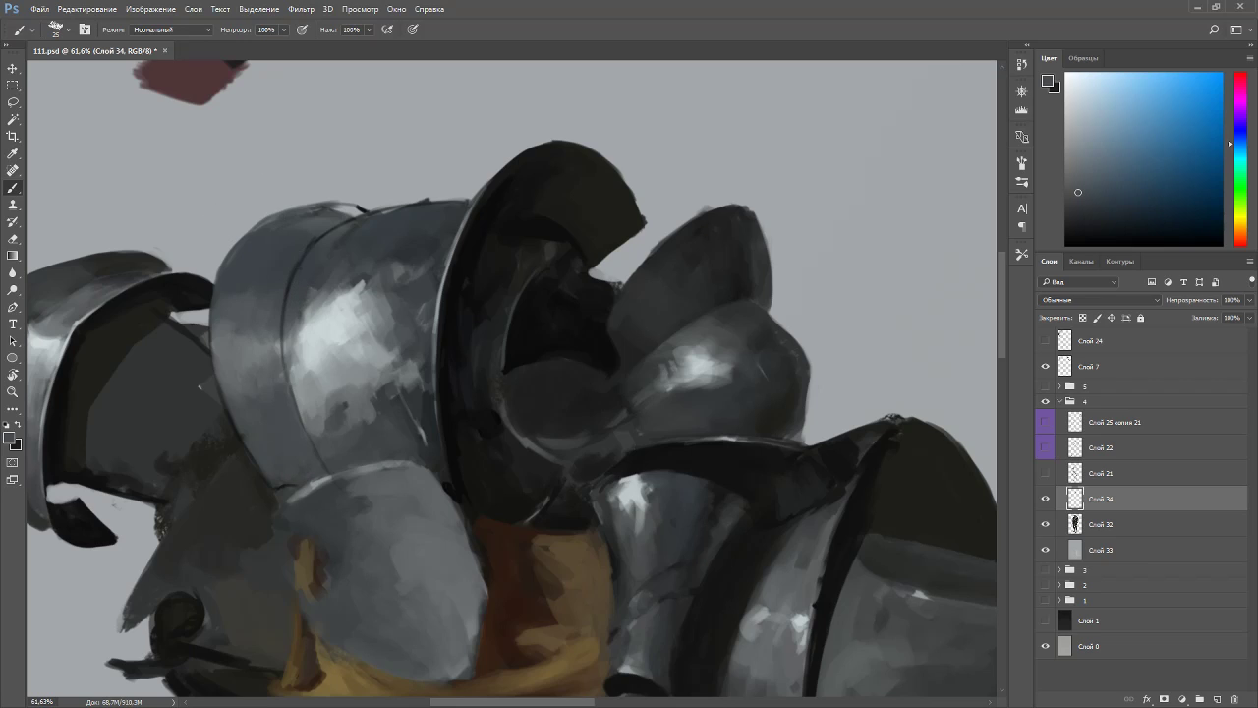
# - Lighten the main plate's edge along the seam and smooth the adjoining top plate with sampled greys
pyautogui.keyDown('alt'); pyautogui.click(305, 311); pyautogui.keyUp('alt')
pyautogui.moveTo(295, 334)
pyautogui.mouseDown()
pyautogui.moveTo(307, 203)
pyautogui.moveTo(341, 275)
pyautogui.moveTo(308, 292)
pyautogui.moveTo(292, 336)
pyautogui.mouseUp()
pyautogui.press(']')
pyautogui.keyDown('alt'); pyautogui.click(278, 342); pyautogui.keyUp('alt')
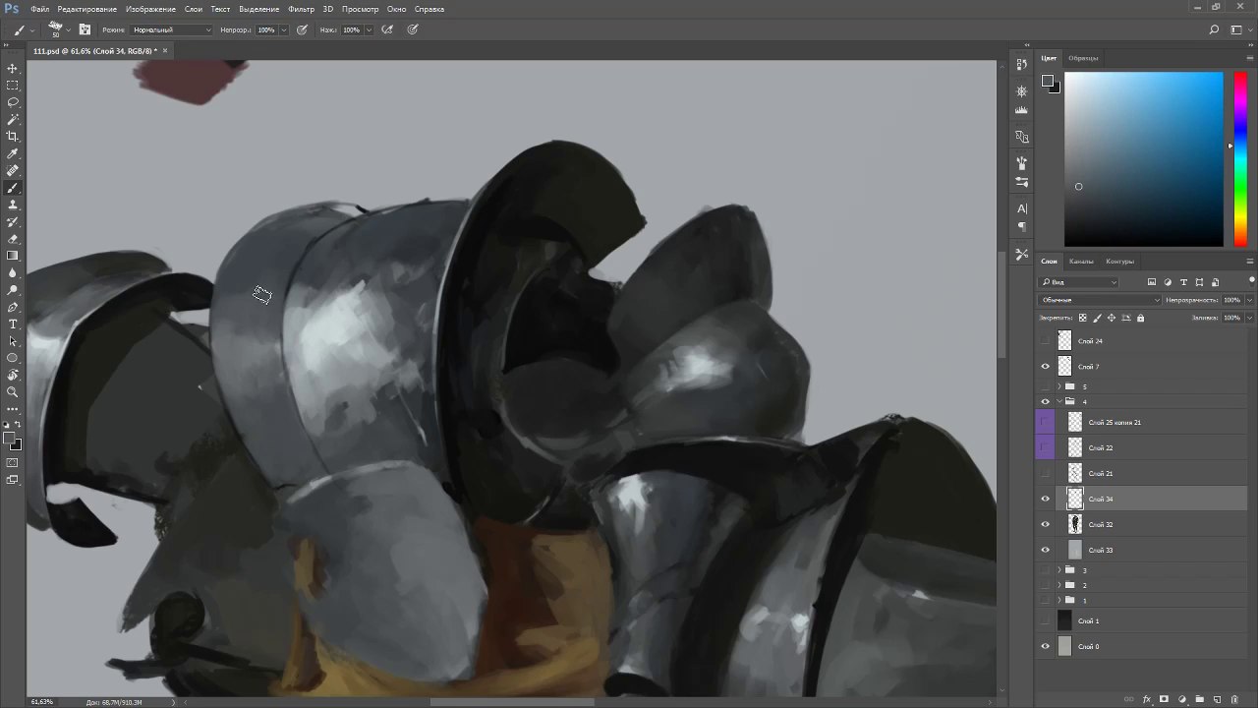
pyautogui.keyDown('alt'); pyautogui.click(261, 362); pyautogui.keyUp('alt')
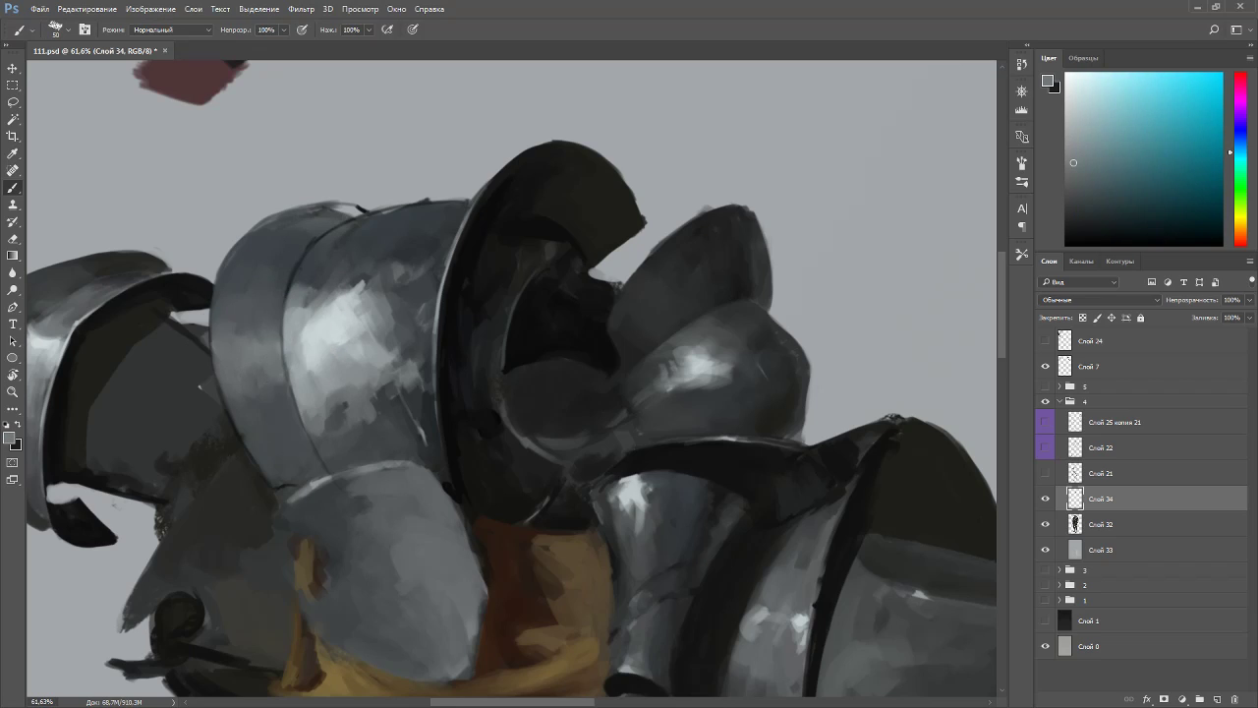
pyautogui.keyDown('alt'); pyautogui.click(287, 374); pyautogui.keyUp('alt')
pyautogui.press('Escape')
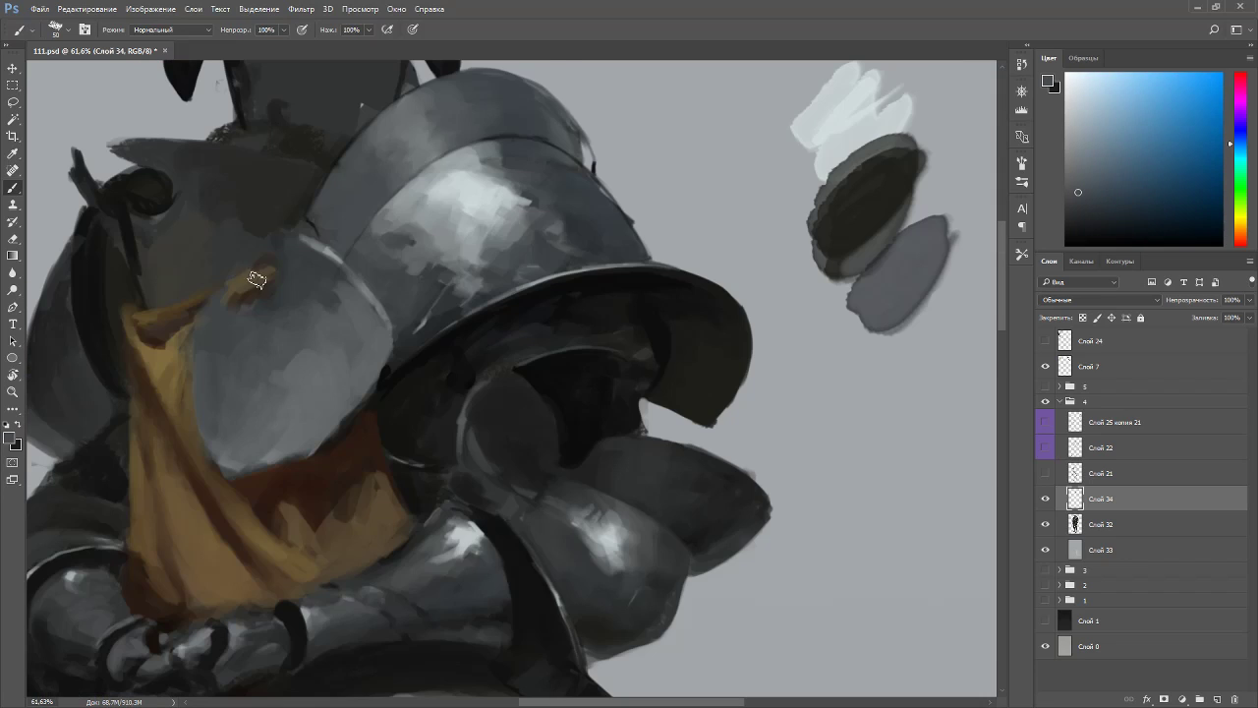
# - Paint out the stray dark line where the pauldron meets the round plate and tidy that corner with sampled tones
pyautogui.keyDown('alt'); pyautogui.click(297, 197); pyautogui.keyUp('alt')
pyautogui.press('p')
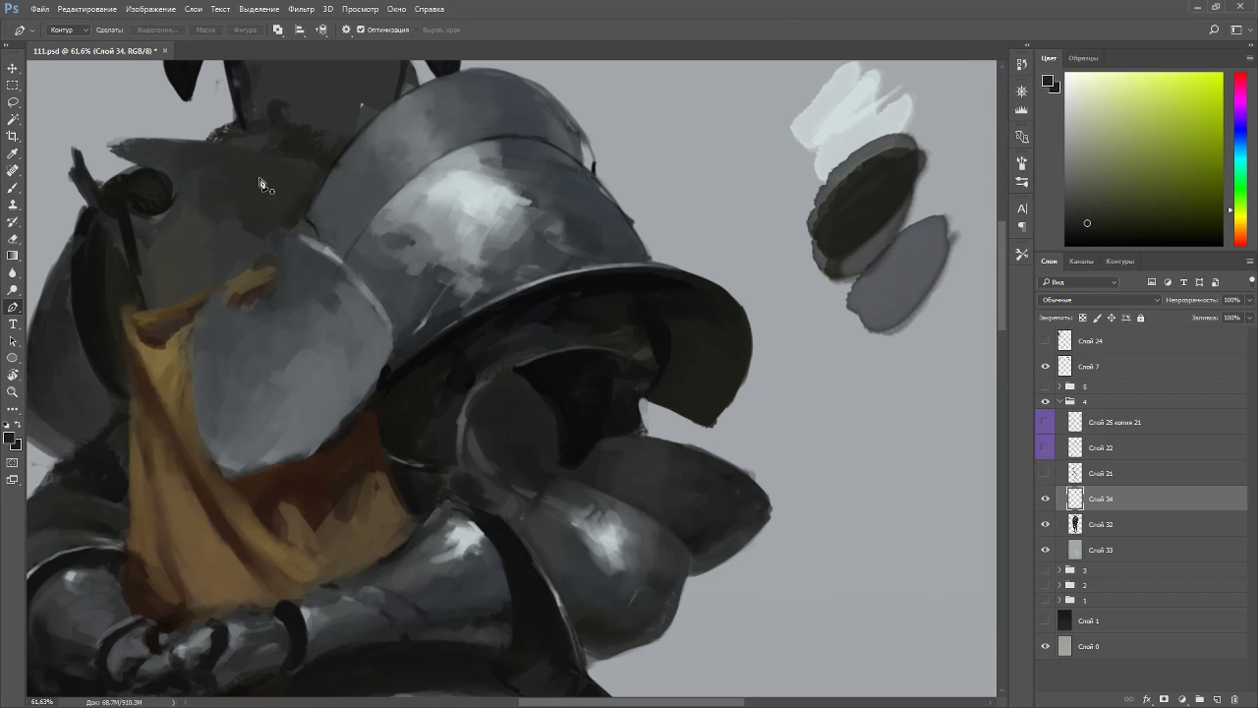
pyautogui.press('b')
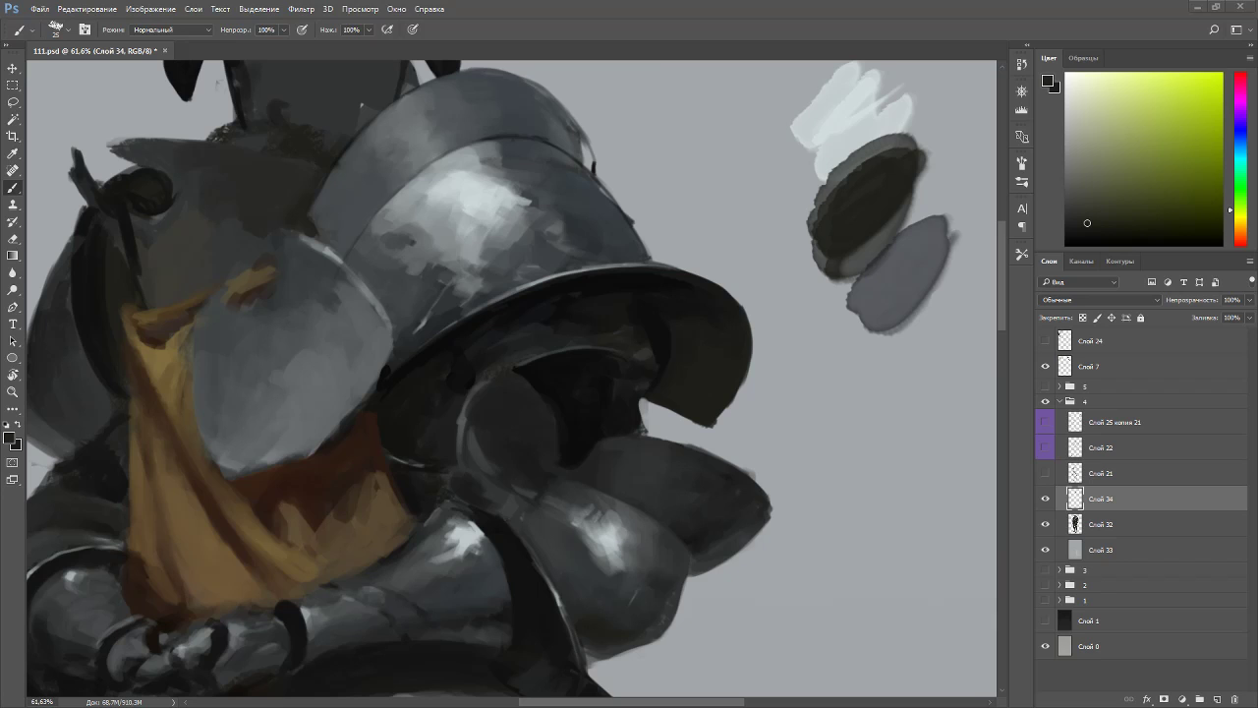
# - Clean the top plate's outer contour and even out its shading along the seam with sampled greys
pyautogui.press('r')
pyautogui.moveTo(626, 94); pyautogui.dragTo(253, 366)
pyautogui.keyDown('alt'); pyautogui.click(262, 373); pyautogui.keyUp('alt')
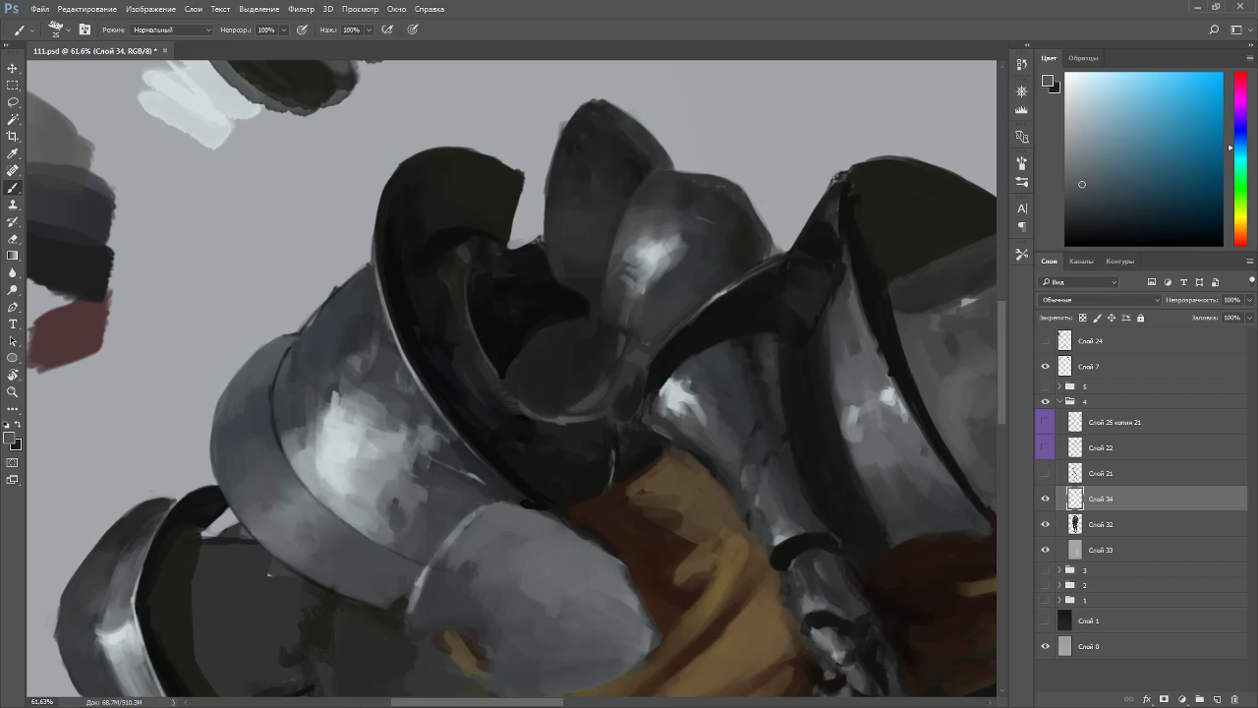
pyautogui.keyDown('alt'); pyautogui.click(257, 405); pyautogui.keyUp('alt')
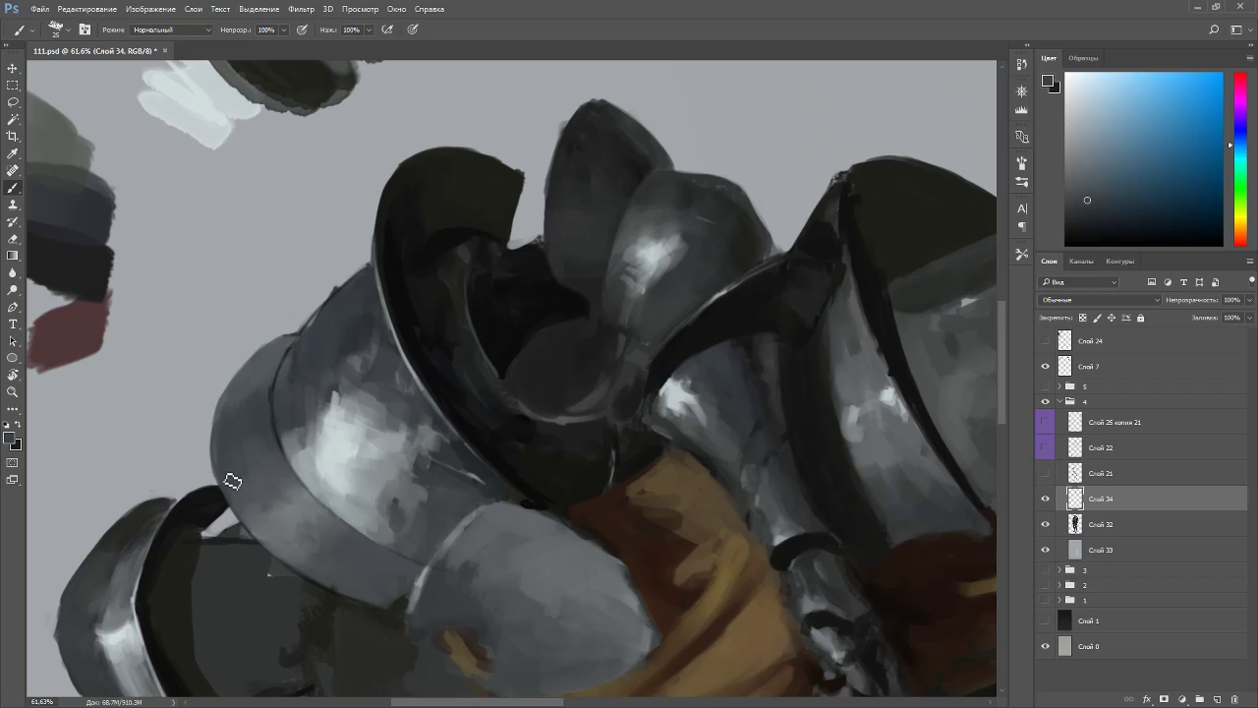
pyautogui.keyDown('alt'); pyautogui.click(250, 443); pyautogui.keyUp('alt')
pyautogui.keyDown('alt'); pyautogui.click(263, 418); pyautogui.keyUp('alt')
pyautogui.keyDown('alt'); pyautogui.click(298, 362); pyautogui.keyUp('alt')
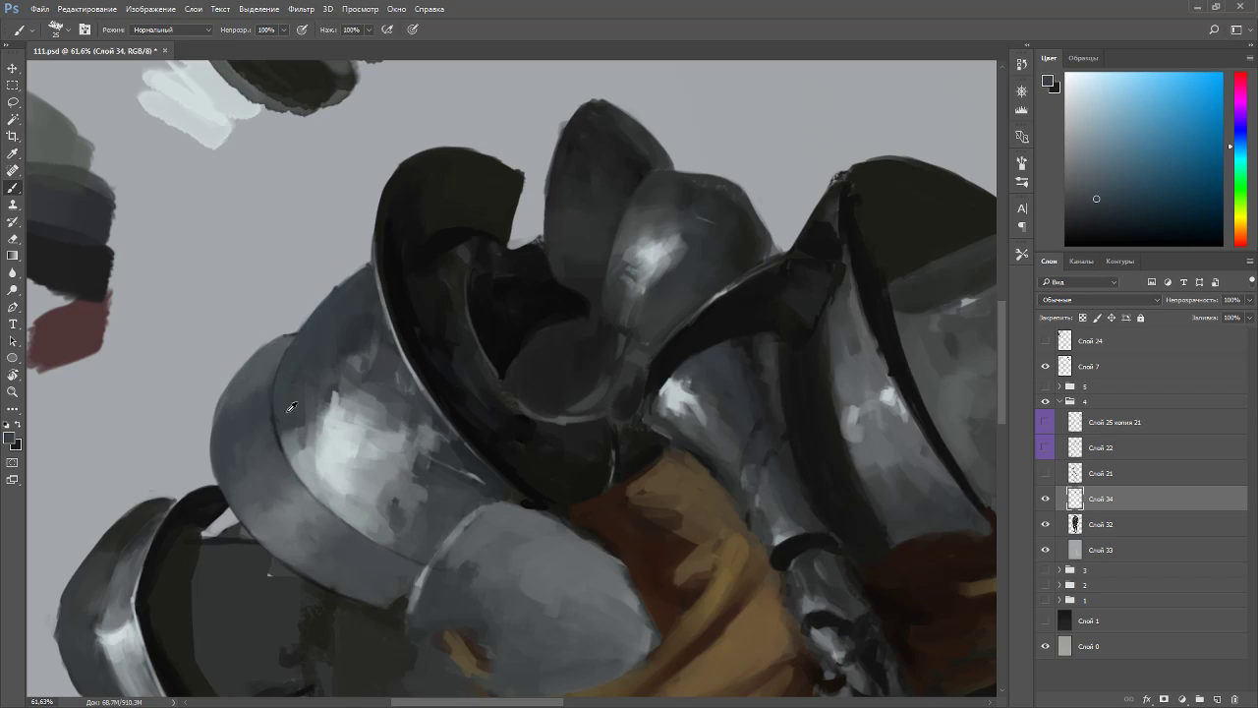
pyautogui.keyDown('alt'); pyautogui.click(267, 395); pyautogui.keyUp('alt')
pyautogui.keyDown('alt'); pyautogui.click(275, 390); pyautogui.keyUp('alt')
# - Blend the top plate's shading between the seam and its outer edge with sampled blue-greys
pyautogui.press('r')
pyautogui.moveTo(345, 369); pyautogui.dragTo(607, 467)
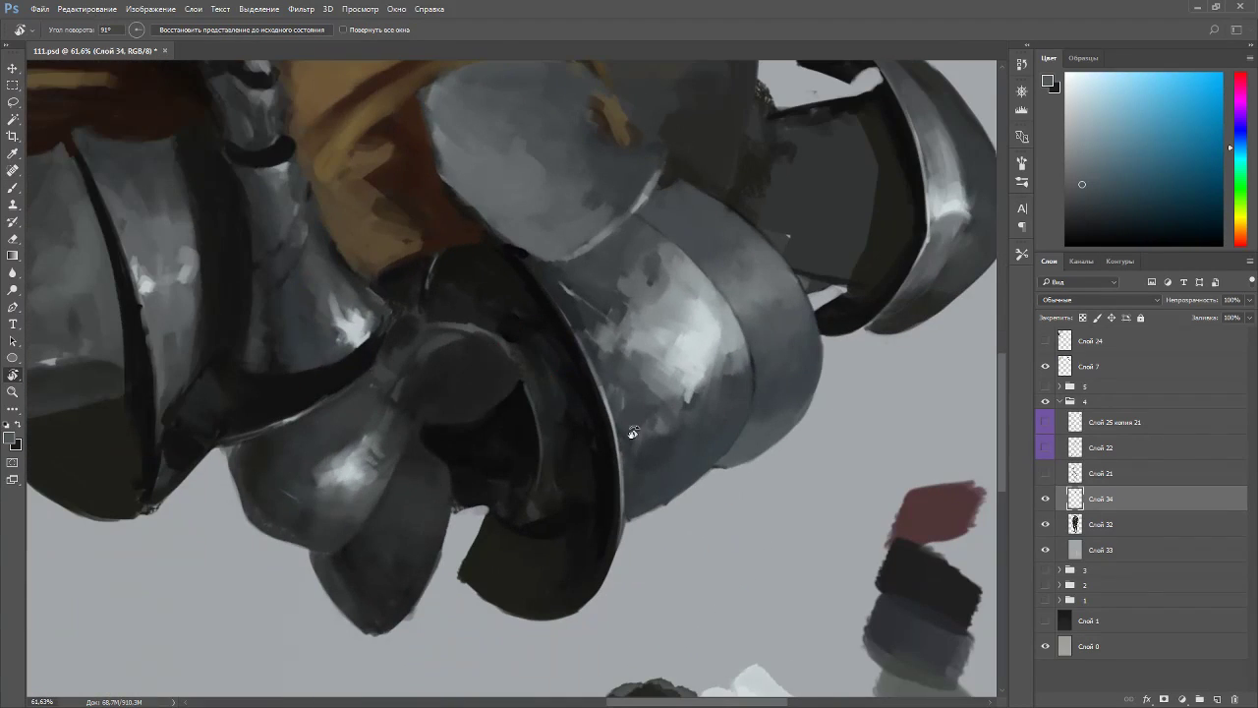
pyautogui.press('b')
pyautogui.keyDown('alt'); pyautogui.click(767, 375); pyautogui.keyUp('alt')
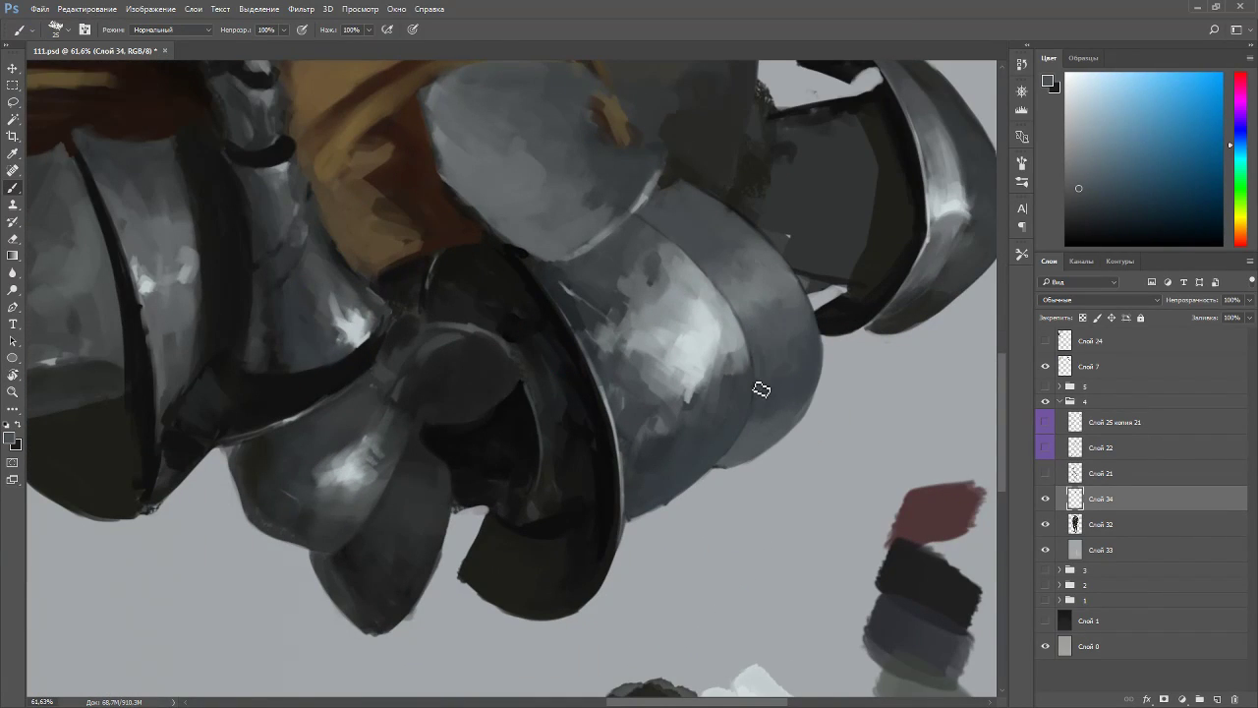
pyautogui.keyDown('alt'); pyautogui.click(764, 391); pyautogui.keyUp('alt')
pyautogui.keyDown('alt'); pyautogui.click(795, 283); pyautogui.keyUp('alt')
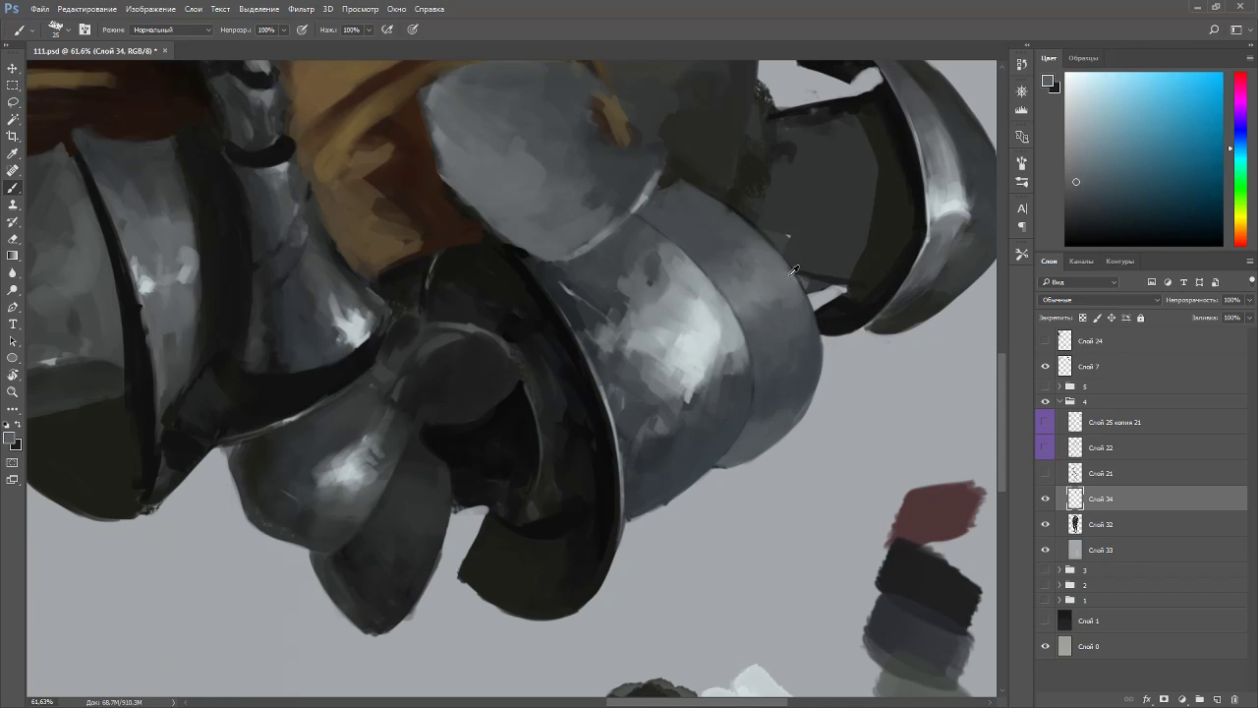
pyautogui.press('Escape')
# - Extend the main plate's highlight to the seam with sampled light greys and darken the seam edge's lower part
pyautogui.keyDown('alt'); pyautogui.click(356, 93); pyautogui.keyUp('alt')
pyautogui.moveTo(352, 128); pyautogui.dragTo(370, 118)
pyautogui.press('r')
pyautogui.moveTo(550, 210); pyautogui.dragTo(489, 208)
pyautogui.keyDown('alt'); pyautogui.click(368, 209); pyautogui.keyUp('alt')
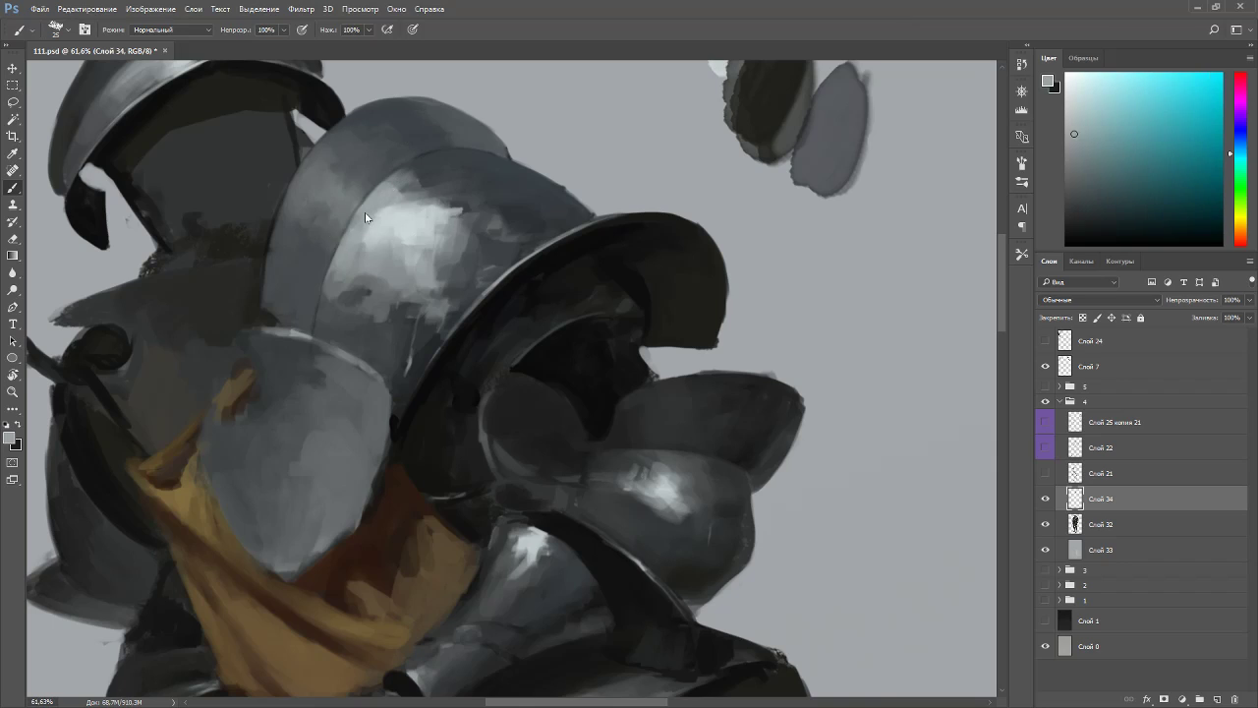
pyautogui.keyDown('alt'); pyautogui.click(425, 176); pyautogui.keyUp('alt')
pyautogui.moveTo(413, 183); pyautogui.dragTo(409, 184)
pyautogui.keyDown('alt'); pyautogui.click(336, 305); pyautogui.keyUp('alt')
pyautogui.moveTo(335, 278); pyautogui.dragTo(330, 305)
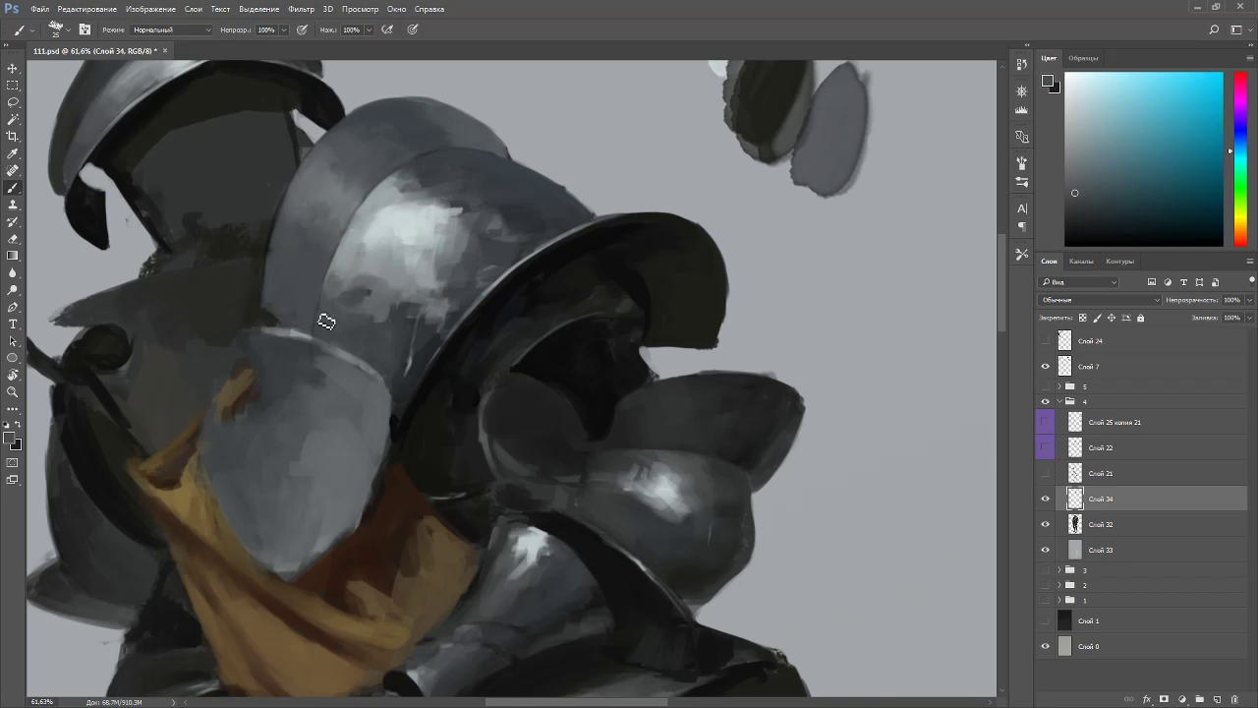
# - Touch up the seam's lower end beside the round plate with sampled dark grey and a small brush
pyautogui.keyDown('alt'); pyautogui.click(403, 344); pyautogui.keyUp('alt')
pyautogui.press('[')
pyautogui.press('[')
pyautogui.press('[')
pyautogui.press('[')
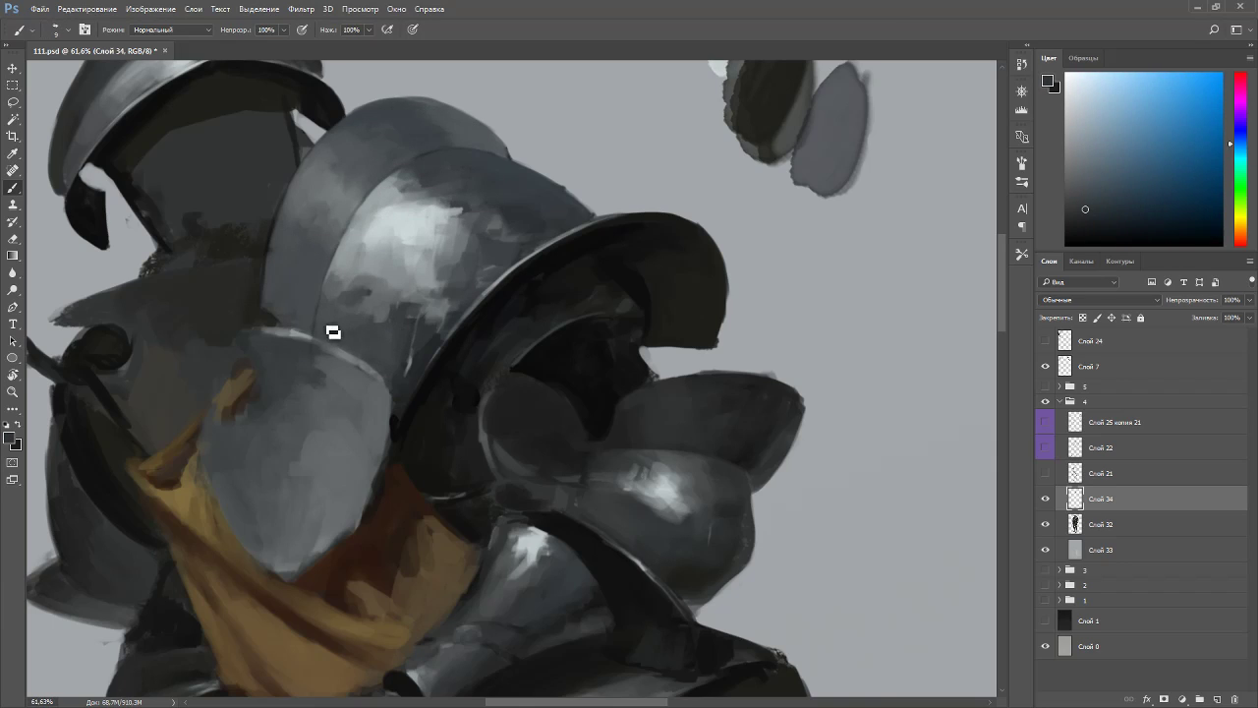
# - Shade the top plate's neck side with sampled greys using a brush of size 50
pyautogui.press(']')
pyautogui.press(']')
pyautogui.press(']')
pyautogui.press(']')
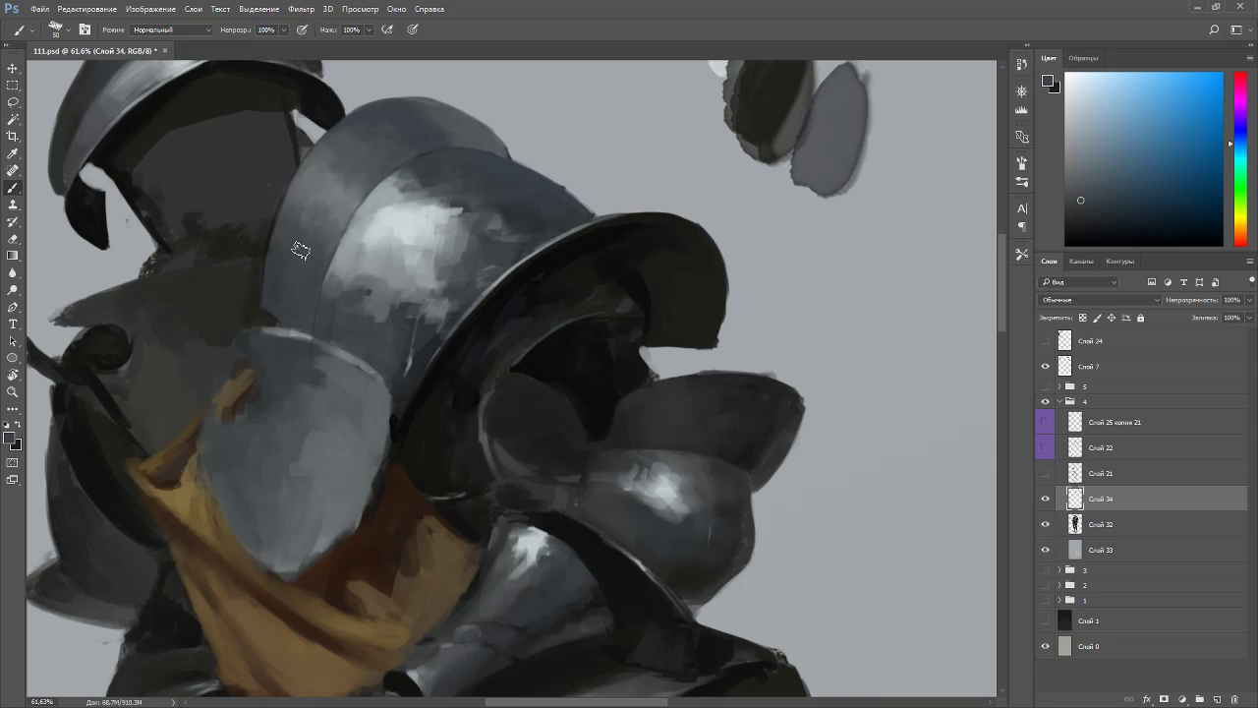
pyautogui.keyDown('alt'); pyautogui.click(318, 170); pyautogui.keyUp('alt')
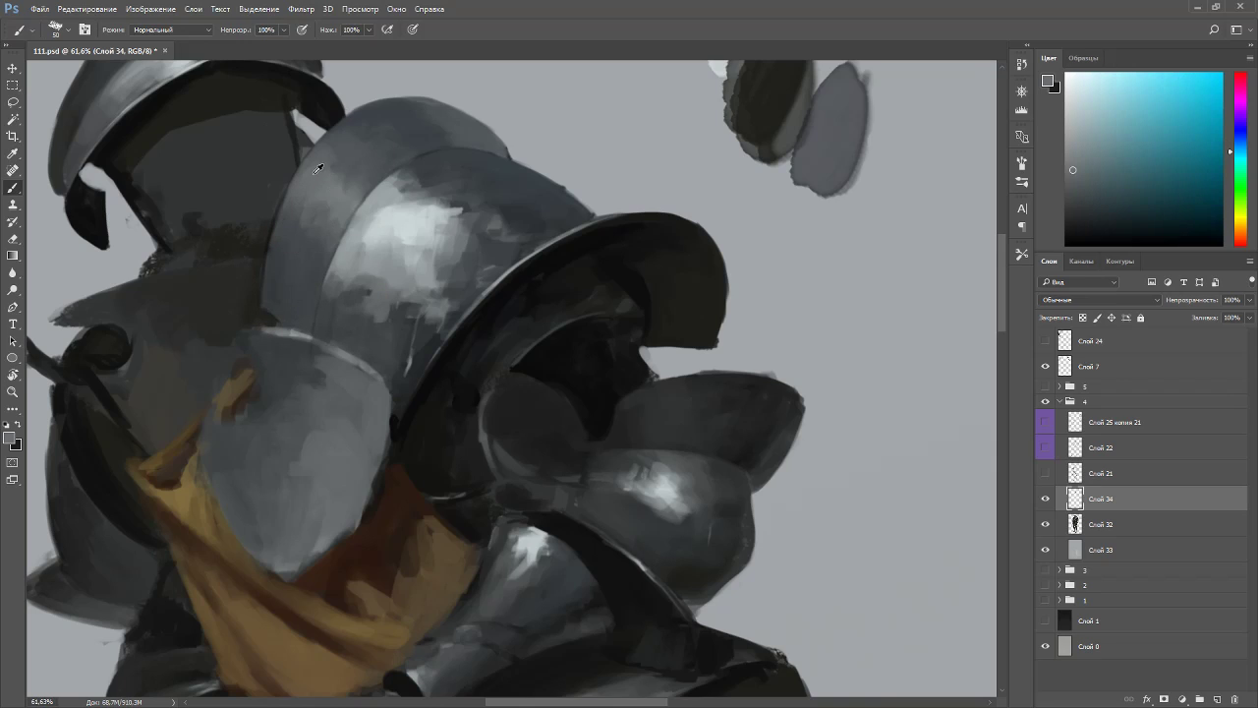
# - Rework the bright highlight on the shoulder plate with light greys sampled from its centre and edges
pyautogui.keyDown('alt'); pyautogui.click(380, 206); pyautogui.keyUp('alt')
pyautogui.moveTo(377, 230); pyautogui.dragTo(360, 216)
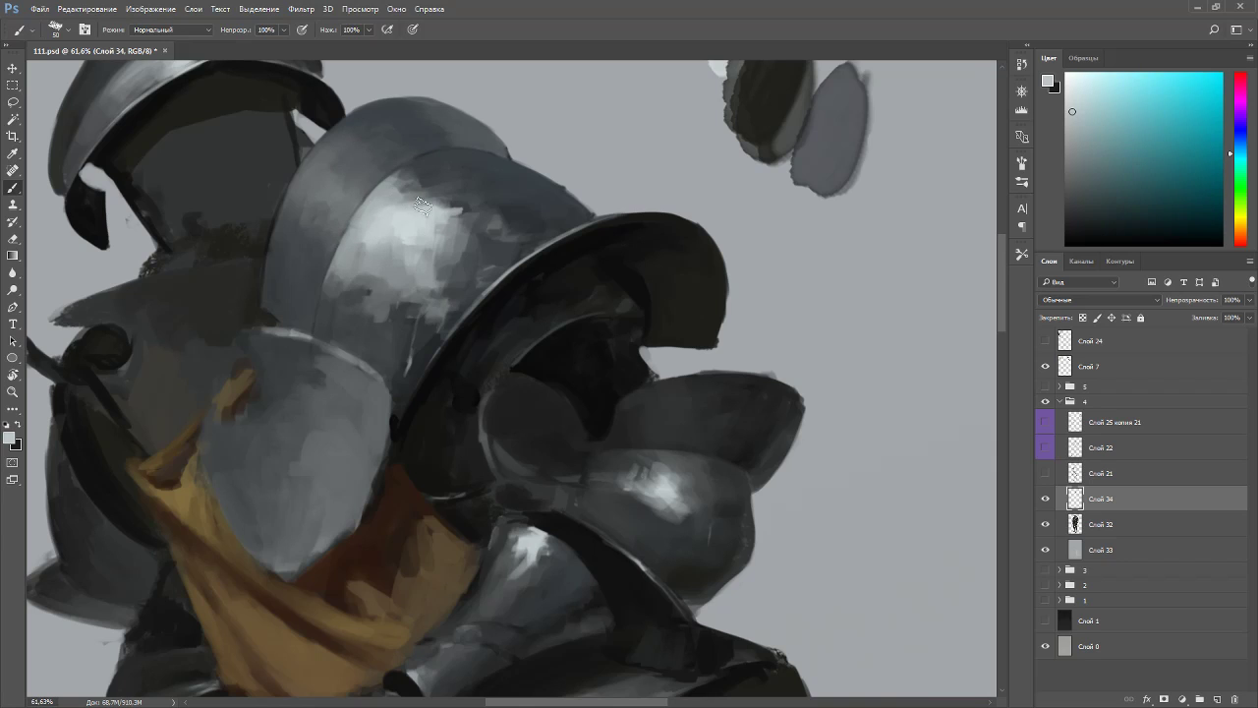
pyautogui.keyDown('alt'); pyautogui.click(451, 232); pyautogui.keyUp('alt')
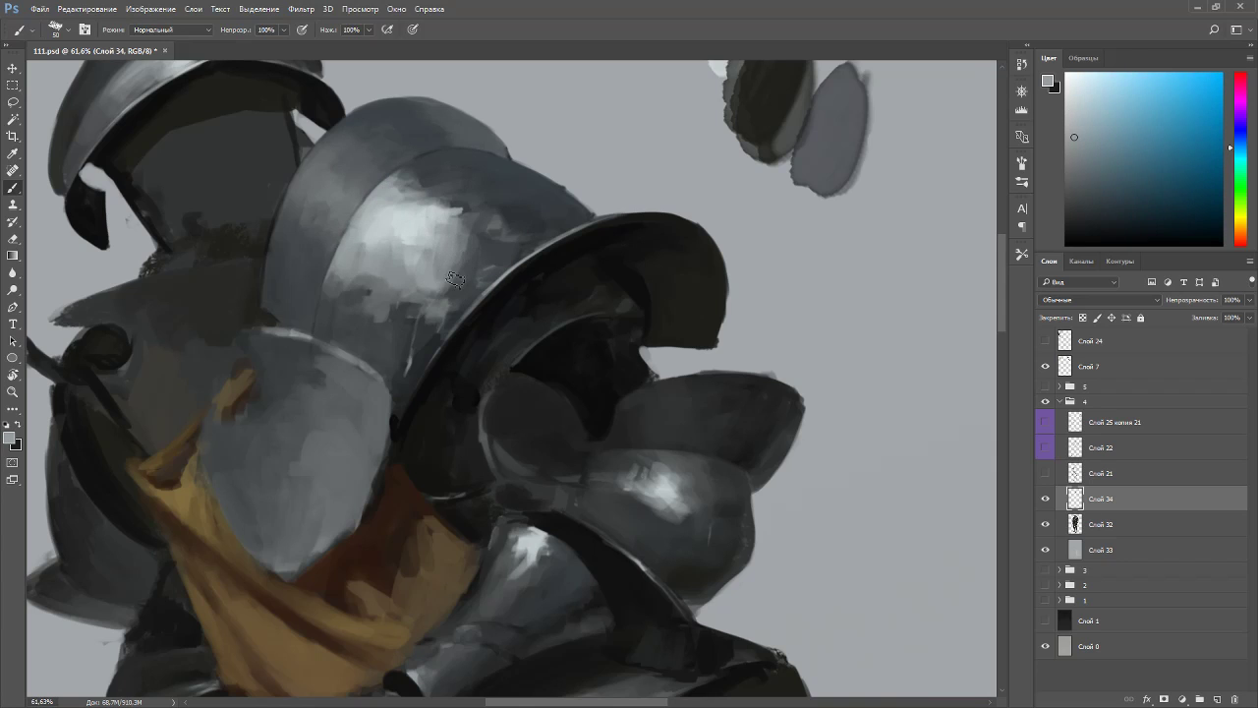
pyautogui.press('r')
pyautogui.moveTo(444, 320); pyautogui.dragTo(534, 311)
pyautogui.keyDown('alt'); pyautogui.click(590, 246); pyautogui.keyUp('alt')
pyautogui.moveTo(576, 247); pyautogui.dragTo(574, 266)
# - Pick the dark blue-grey palette swatch and paint it into the shaded side of the shoulder plate's highlight
pyautogui.keyDown('alt'); pyautogui.click(691, 325); pyautogui.keyUp('alt')
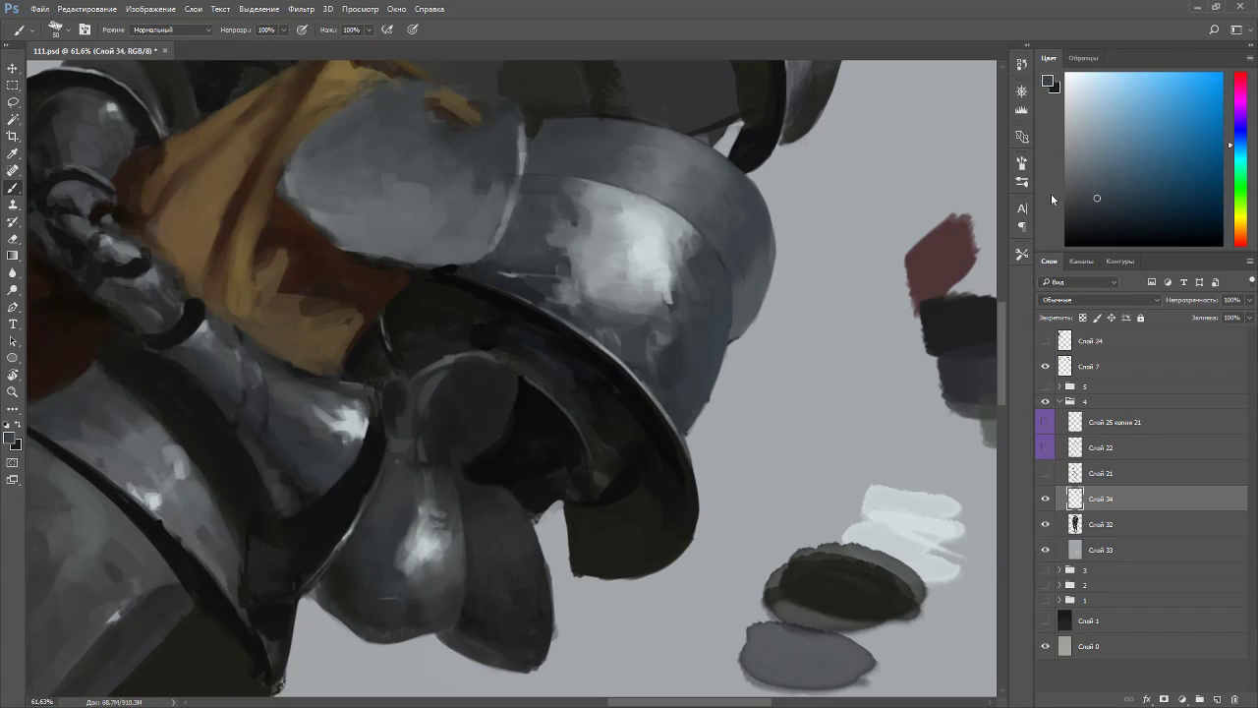
pyautogui.keyDown('alt'); pyautogui.click(843, 594); pyautogui.keyUp('alt')
pyautogui.moveTo(811, 400); pyautogui.dragTo(649, 391)
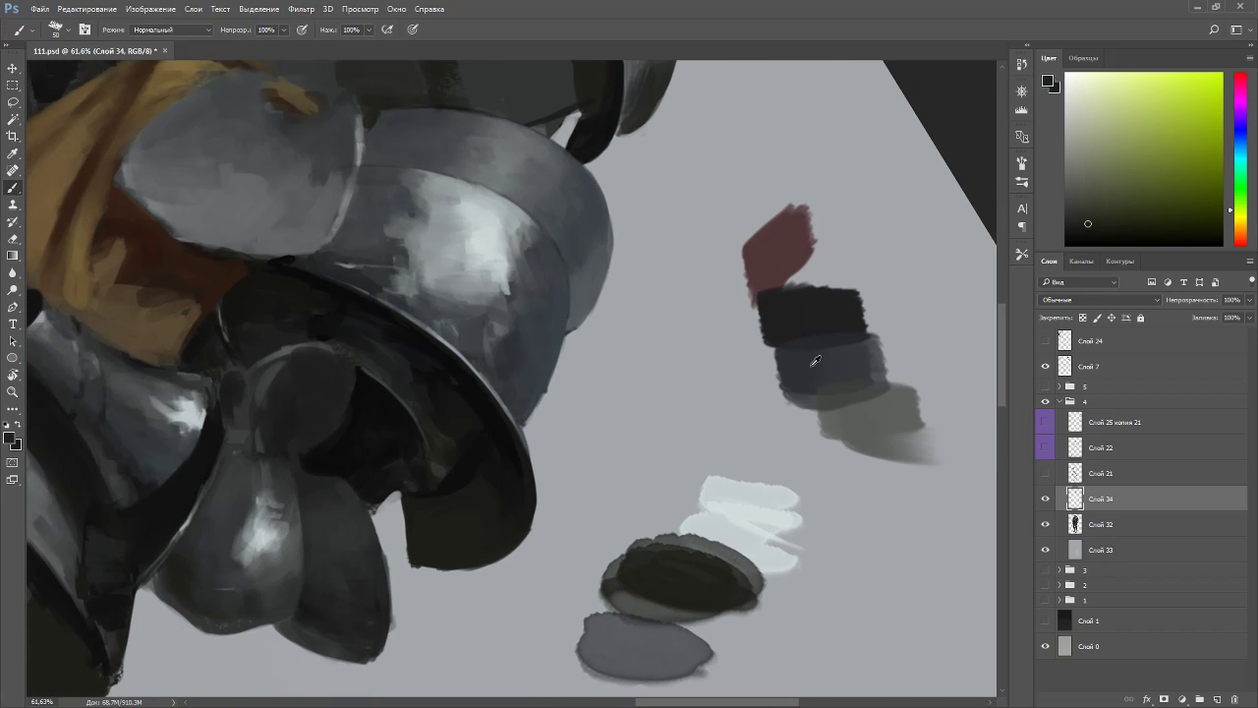
pyautogui.keyDown('alt'); pyautogui.click(815, 360); pyautogui.keyUp('alt')
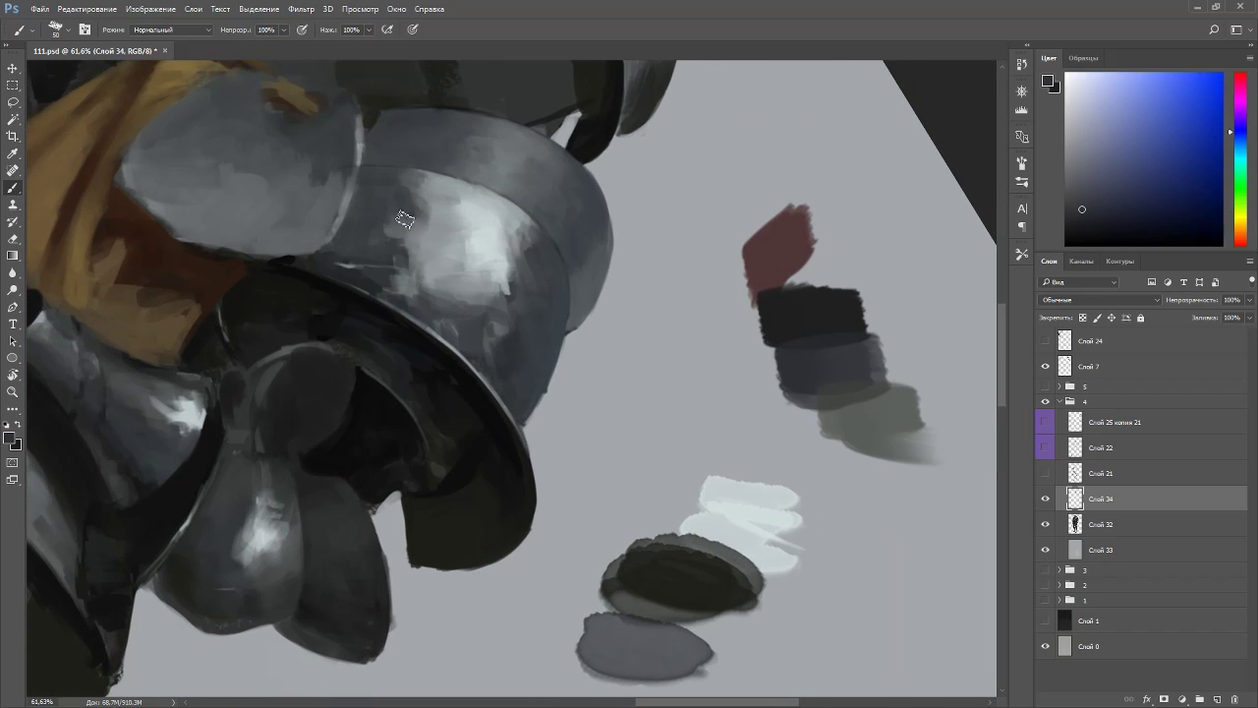
pyautogui.moveTo(403, 228)
pyautogui.mouseDown()
pyautogui.moveTo(615, 197)
pyautogui.moveTo(564, 206)
pyautogui.moveTo(594, 216)
pyautogui.moveTo(564, 187)
pyautogui.moveTo(605, 225)
pyautogui.mouseUp()
# - Blend the shoulder plate's highlight into the surrounding metal with a larger brush, using mid and dark greys sampled nearby
pyautogui.press('r')
pyautogui.press(']')
pyautogui.press(']')
pyautogui.press(']')
pyautogui.press(']')
pyautogui.press(']')
pyautogui.keyDown('alt'); pyautogui.click(604, 226); pyautogui.keyUp('alt')
pyautogui.keyDown('alt'); pyautogui.click(609, 237); pyautogui.keyUp('alt')
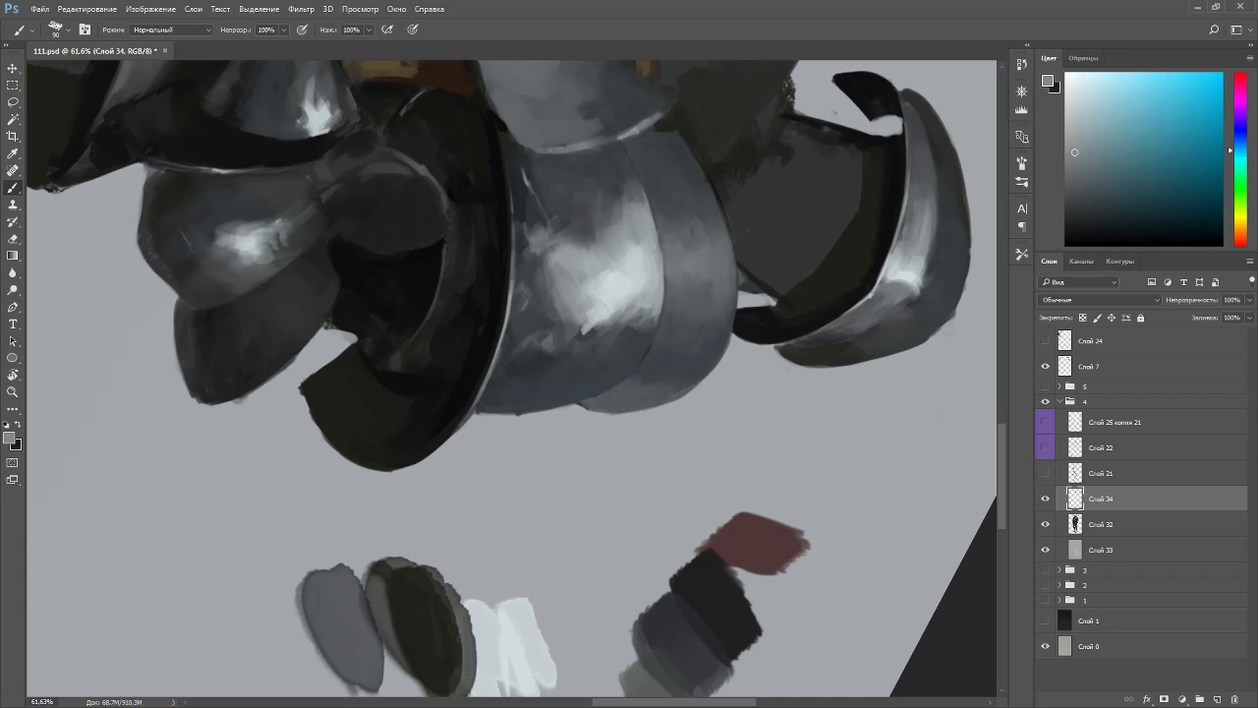
pyautogui.keyDown('alt'); pyautogui.click(587, 203); pyautogui.keyUp('alt')
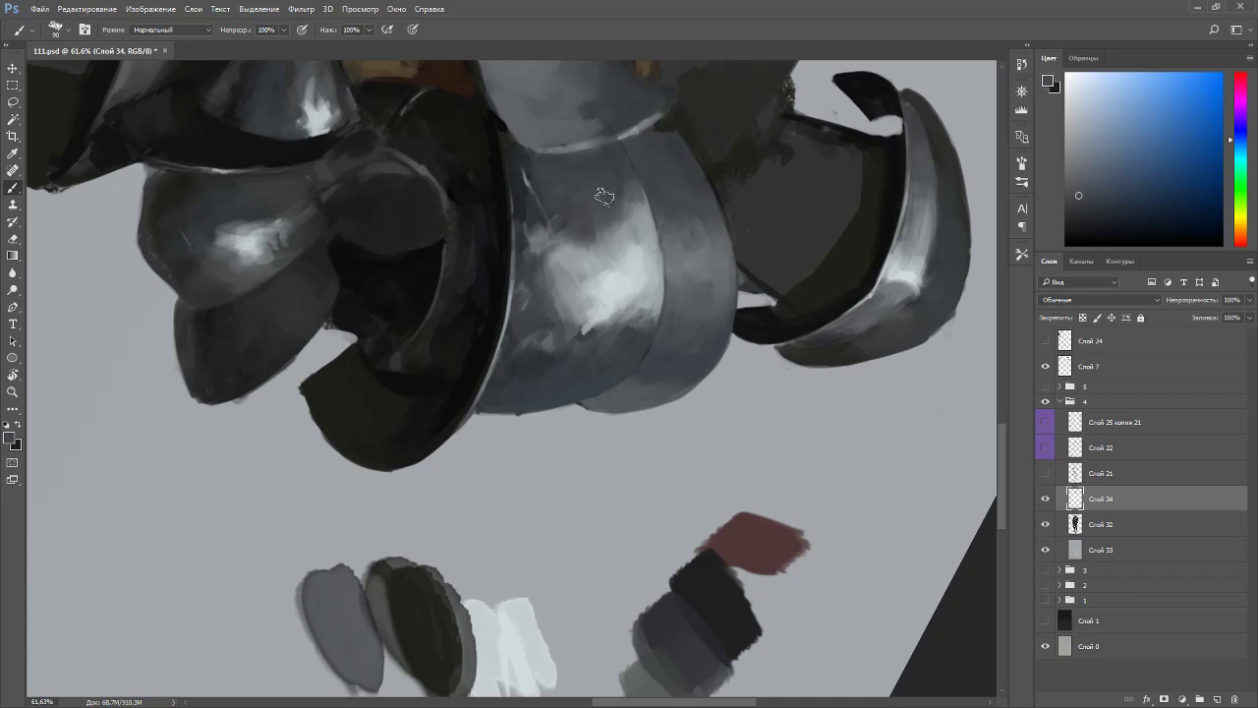
pyautogui.keyDown('alt'); pyautogui.click(609, 220); pyautogui.keyUp('alt')
pyautogui.keyDown('alt'); pyautogui.click(612, 238); pyautogui.keyUp('alt')
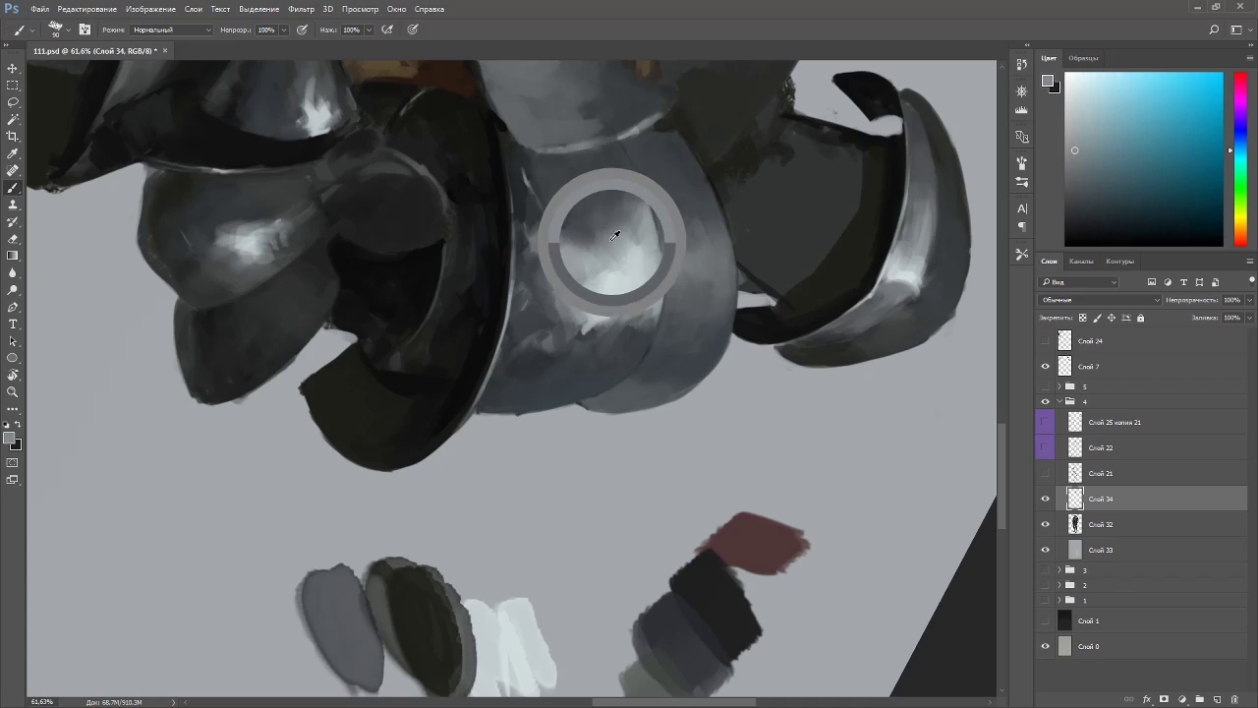
pyautogui.moveTo(559, 243)
pyautogui.mouseDown()
pyautogui.moveTo(558, 224)
pyautogui.moveTo(570, 228)
pyautogui.mouseUp()
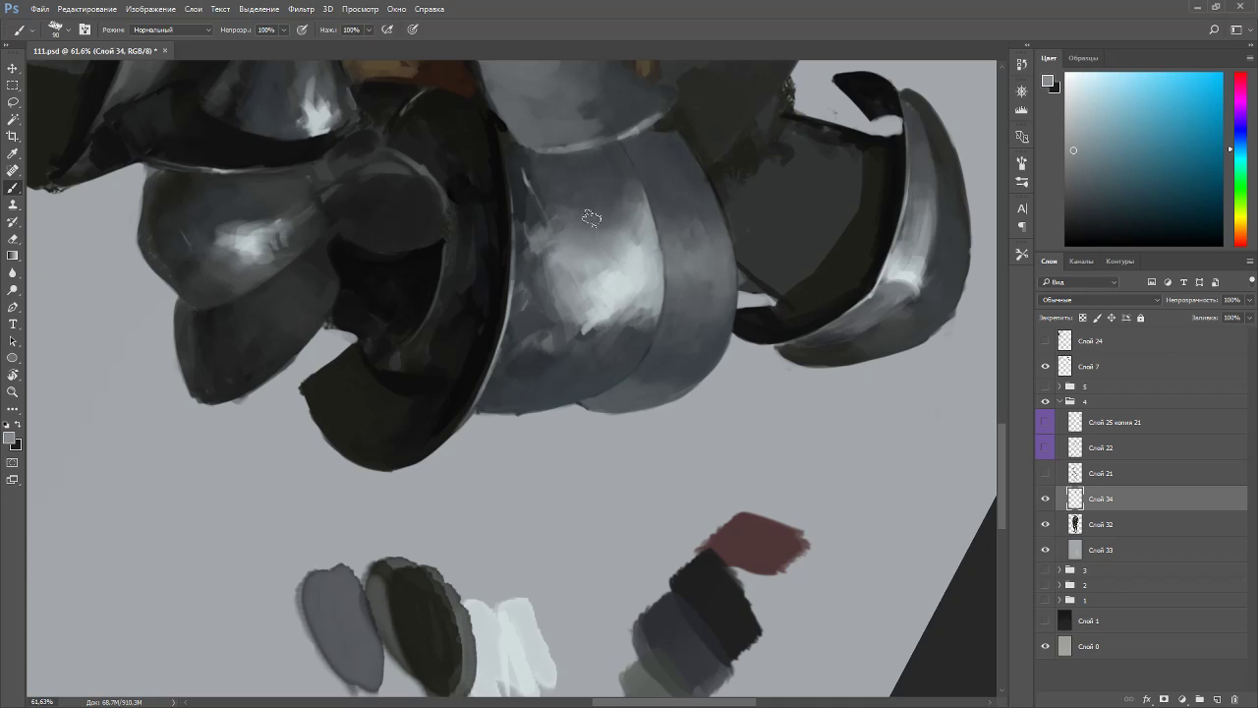
pyautogui.keyDown('alt'); pyautogui.click(556, 222); pyautogui.keyUp('alt')
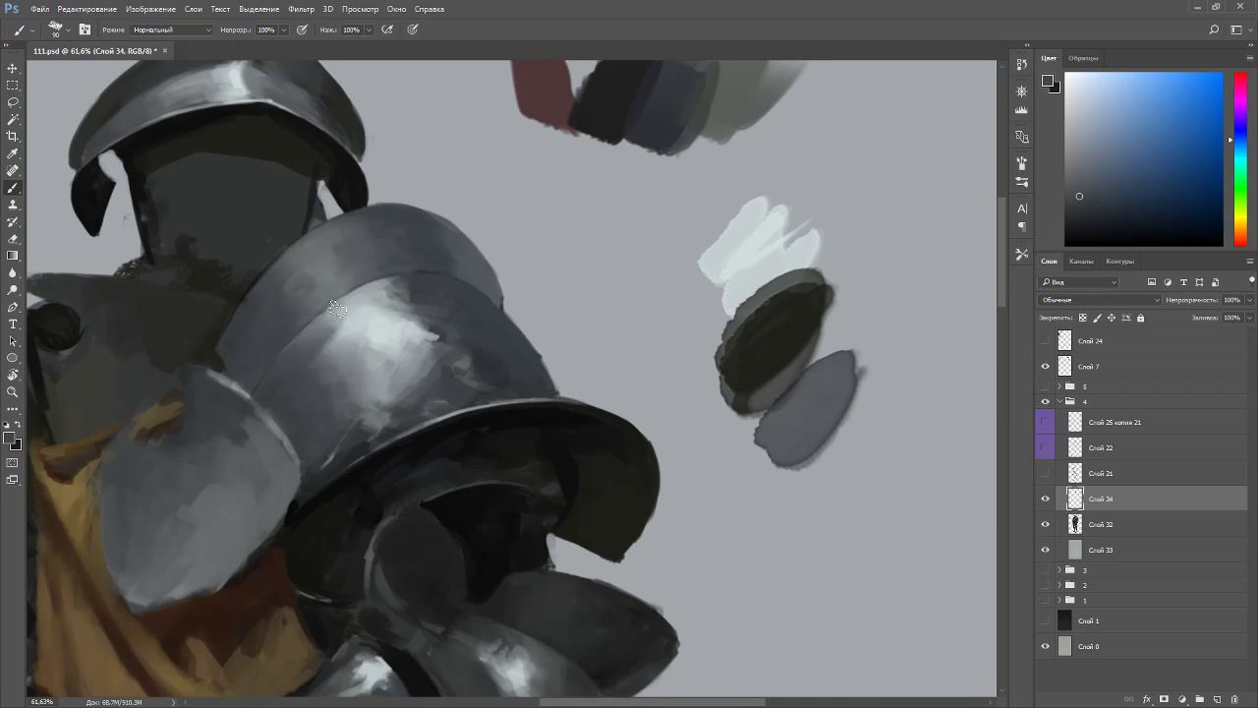
# - Smooth the transitions on the far side of the shoulder plate's highlight with greys sampled around it
pyautogui.press('r')
pyautogui.moveTo(498, 183); pyautogui.dragTo(333, 258)
pyautogui.keyDown('alt'); pyautogui.click(353, 489); pyautogui.keyUp('alt')
pyautogui.moveTo(363, 477); pyautogui.dragTo(380, 421)
pyautogui.keyDown('alt'); pyautogui.click(382, 448); pyautogui.keyUp('alt')
pyautogui.keyDown('alt'); pyautogui.click(367, 420); pyautogui.keyUp('alt')
pyautogui.keyDown('alt'); pyautogui.click(393, 423); pyautogui.keyUp('alt')
pyautogui.keyDown('alt'); pyautogui.click(450, 451); pyautogui.keyUp('alt')
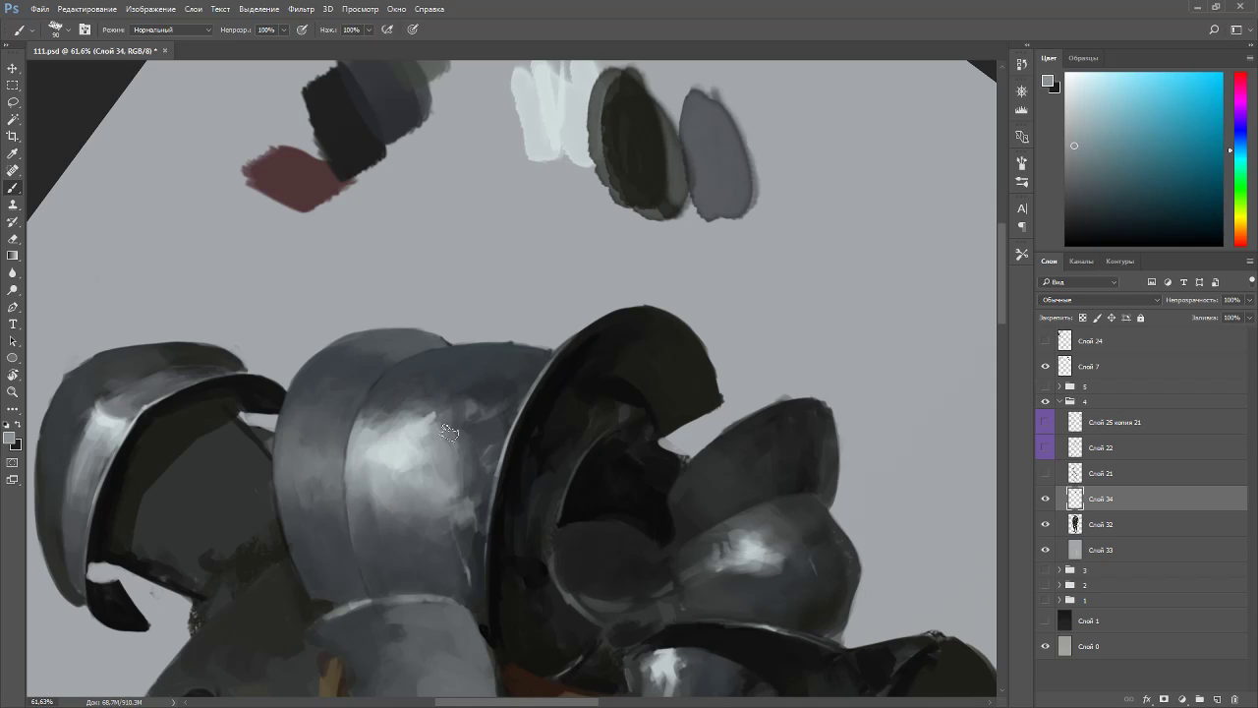
pyautogui.keyDown('alt'); pyautogui.click(395, 405); pyautogui.keyUp('alt')
pyautogui.press('p')
pyautogui.press('b')
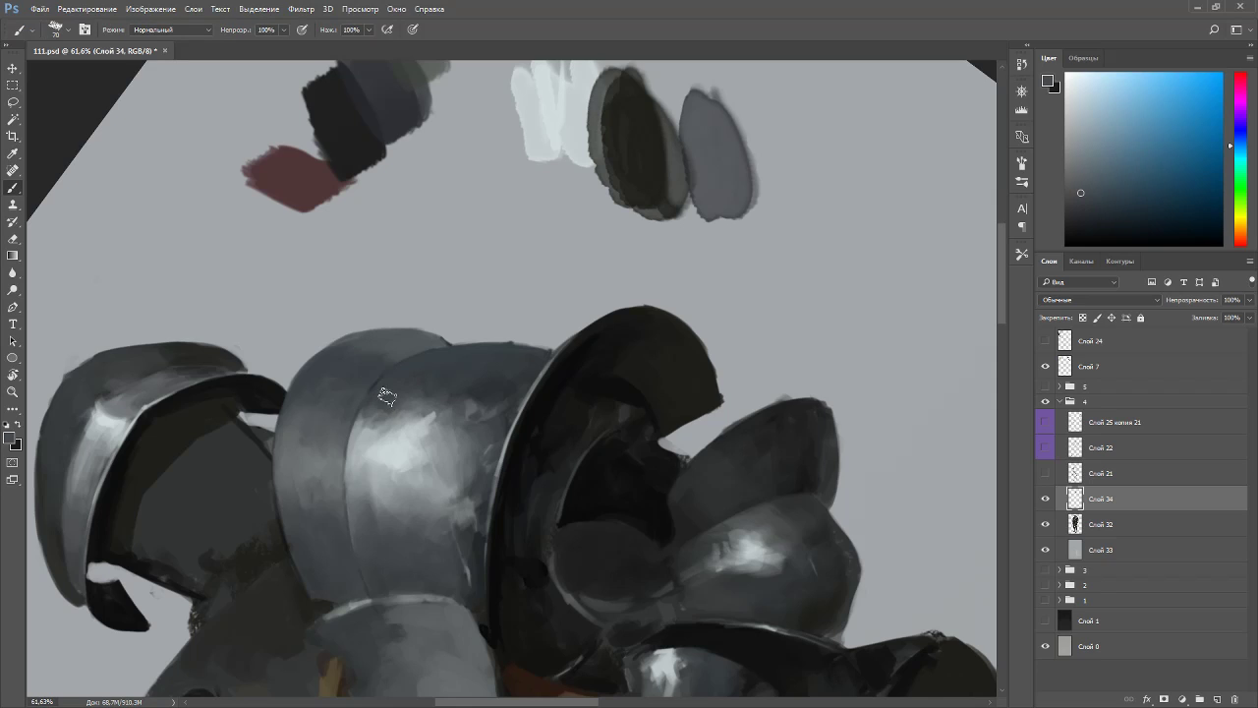
# - Soften the strokes between the highlight and the plate's outer edge beside the flared brim, using sampled darker greys
pyautogui.press('r')
pyautogui.moveTo(413, 357)
pyautogui.mouseDown()
pyautogui.moveTo(548, 236)
pyautogui.moveTo(505, 478)
pyautogui.mouseUp()
pyautogui.press('b')
pyautogui.keyDown('alt'); pyautogui.click(496, 454); pyautogui.keyUp('alt')
pyautogui.keyDown('alt'); pyautogui.click(514, 461); pyautogui.keyUp('alt')
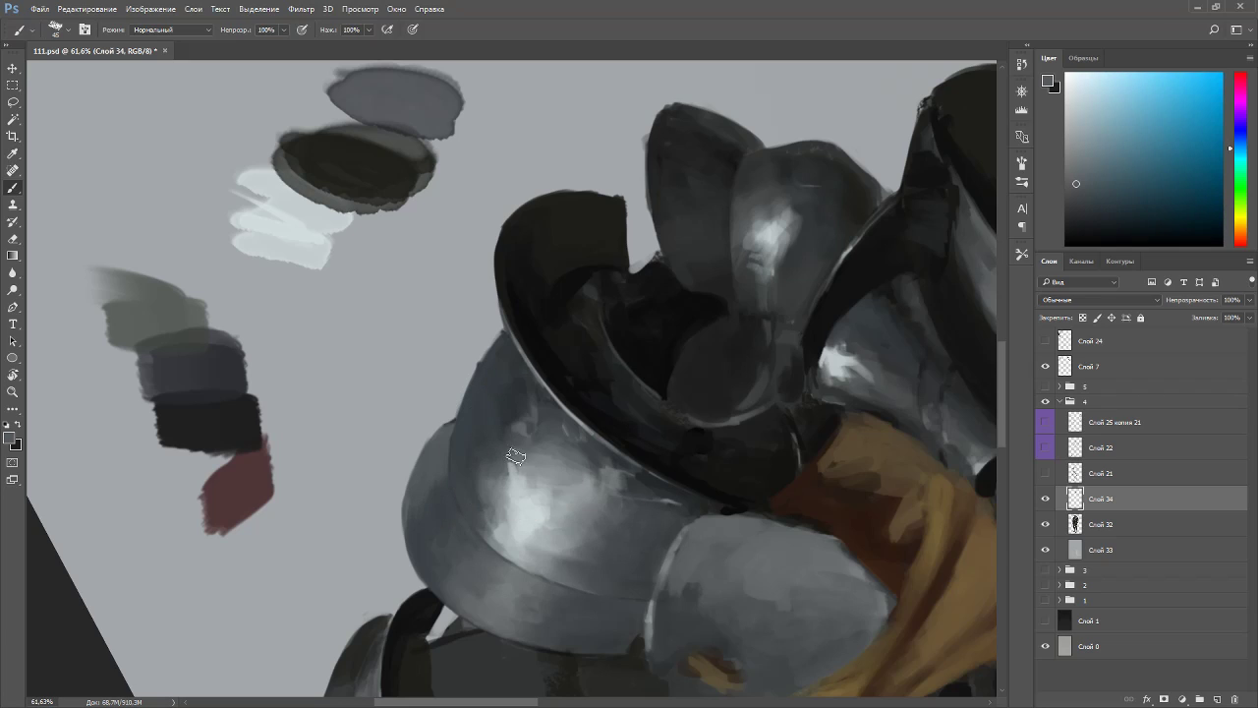
pyautogui.keyDown('alt'); pyautogui.click(489, 432); pyautogui.keyUp('alt')
pyautogui.keyDown('alt'); pyautogui.click(497, 391); pyautogui.keyUp('alt')
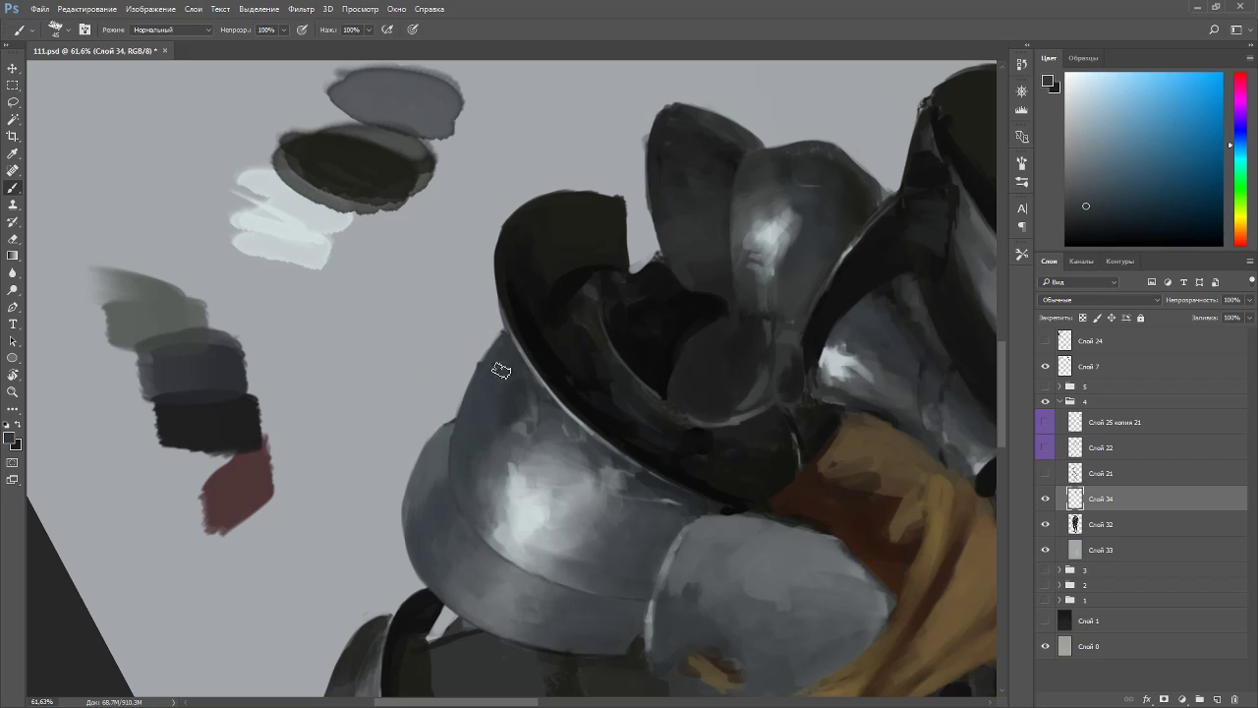
# - Even out the highlight's core and the darker metal toward the brim and the seam with sampled tones
pyautogui.press('Escape')
pyautogui.keyDown('alt'); pyautogui.click(411, 375); pyautogui.keyUp('alt')
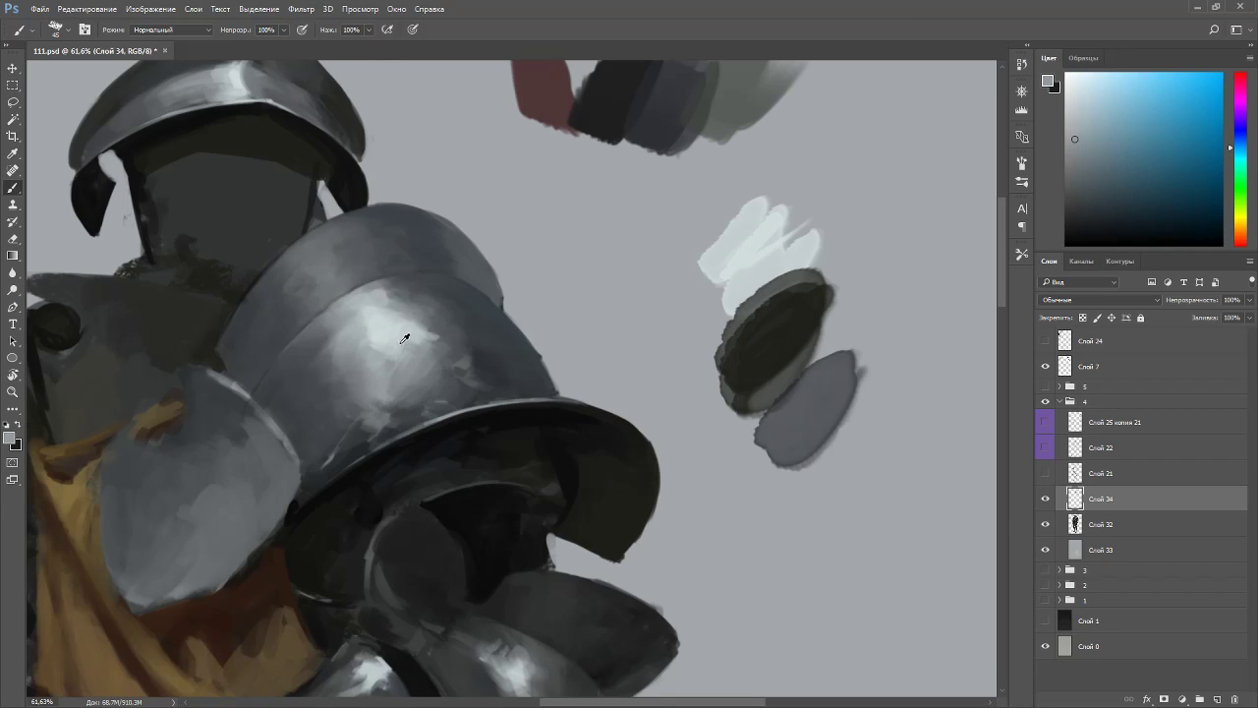
pyautogui.keyDown('alt'); pyautogui.click(397, 352); pyautogui.keyUp('alt')
pyautogui.keyDown('alt'); pyautogui.click(400, 414); pyautogui.keyUp('alt')
pyautogui.keyDown('alt'); pyautogui.click(279, 321); pyautogui.keyUp('alt')
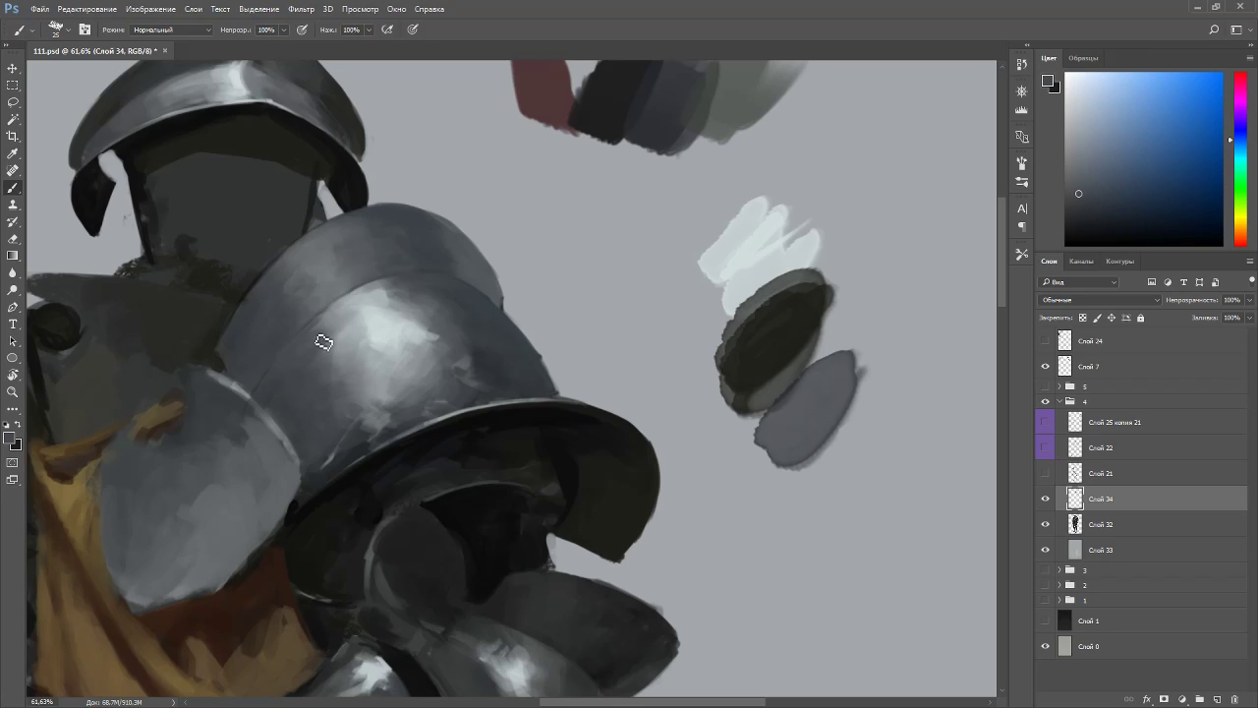
# - Examine the whole knight figure, then the upper-body armour up close
pyautogui.scroll(-3, 348, 325)
pyautogui.scroll(-3, 459, 412)
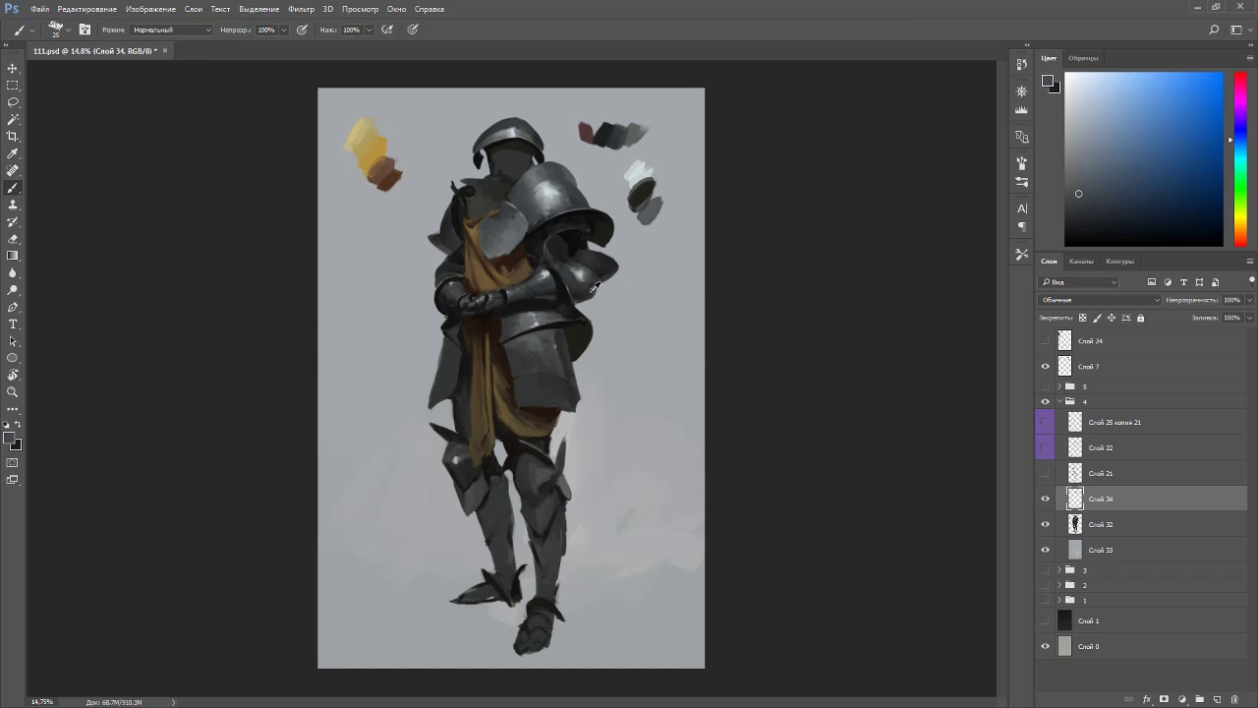
pyautogui.press('r')
pyautogui.moveTo(609, 222)
pyautogui.mouseDown()
pyautogui.moveTo(682, 225)
pyautogui.moveTo(595, 235)
pyautogui.mouseUp()
pyautogui.scroll(3, 570, 161)
pyautogui.scroll(2, 516, 251)
pyautogui.press('b')
pyautogui.moveTo(517, 251); pyautogui.dragTo(556, 312)
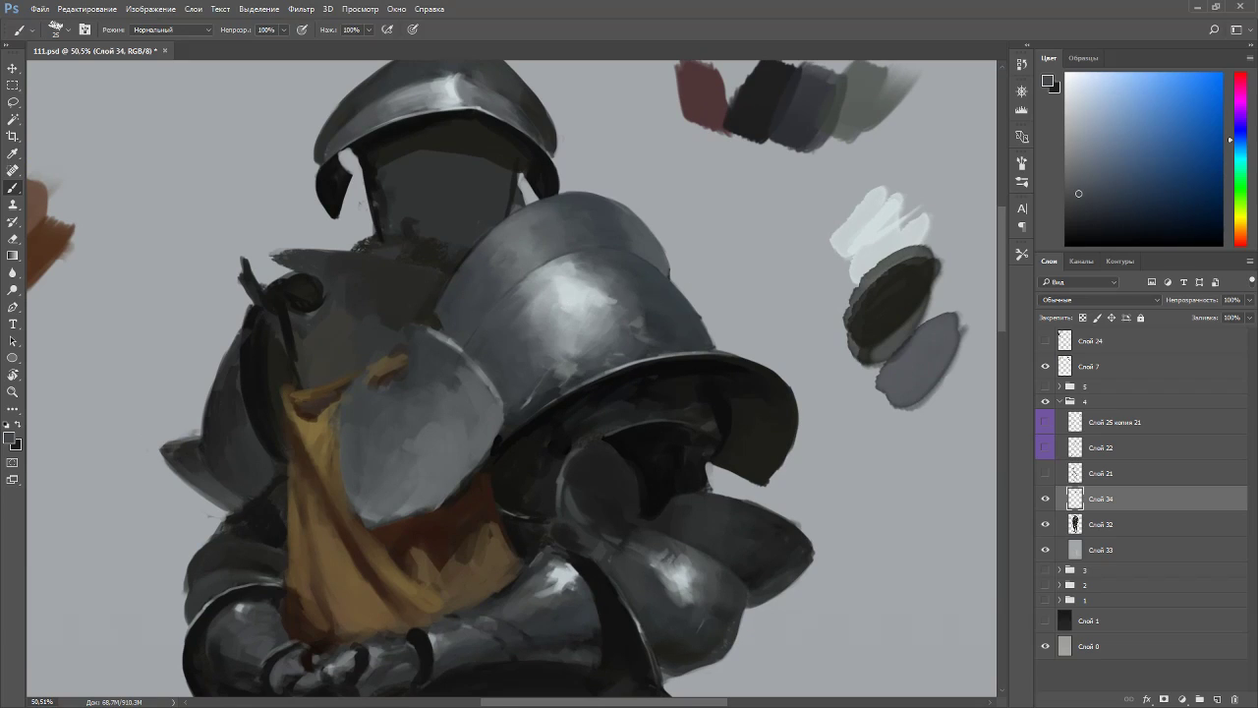
# - Paint thin pale blue-grey edge highlights along the shoulder plate's seam and upper rim with a much smaller brush
pyautogui.moveTo(1082, 170); pyautogui.dragTo(1072, 120)
pyautogui.press('[')
pyautogui.press('[')
pyautogui.press('[')
pyautogui.press('[')
pyautogui.press('[')
pyautogui.press('[')
pyautogui.press('[')
pyautogui.moveTo(1239, 144); pyautogui.dragTo(1238, 153)
pyautogui.moveTo(1072, 109); pyautogui.dragTo(1072, 96)
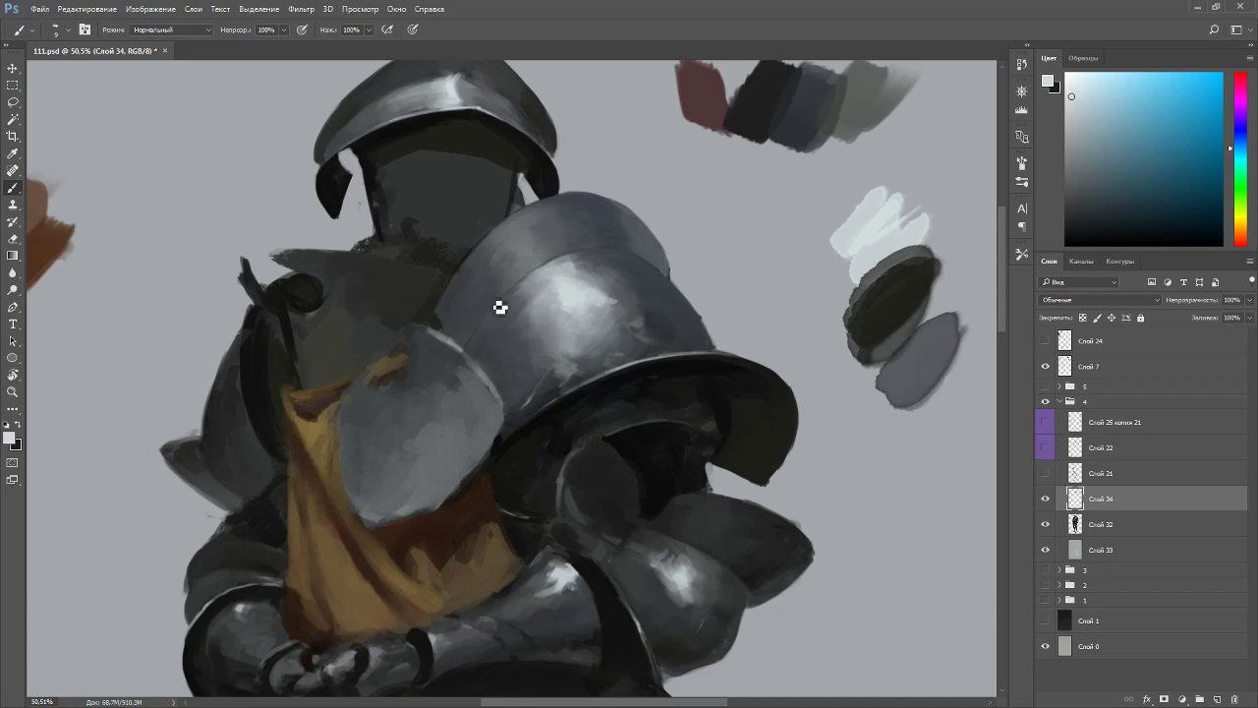
pyautogui.moveTo(495, 299)
pyautogui.mouseDown()
pyautogui.moveTo(504, 292)
pyautogui.moveTo(469, 258)
pyautogui.moveTo(460, 270)
pyautogui.mouseUp()
# - Tone down the thin rim highlight on the shoulder plate with greys sampled beside it
pyautogui.keyDown('alt'); pyautogui.click(458, 289); pyautogui.keyUp('alt')
pyautogui.keyDown('alt'); pyautogui.click(453, 283); pyautogui.keyUp('alt')
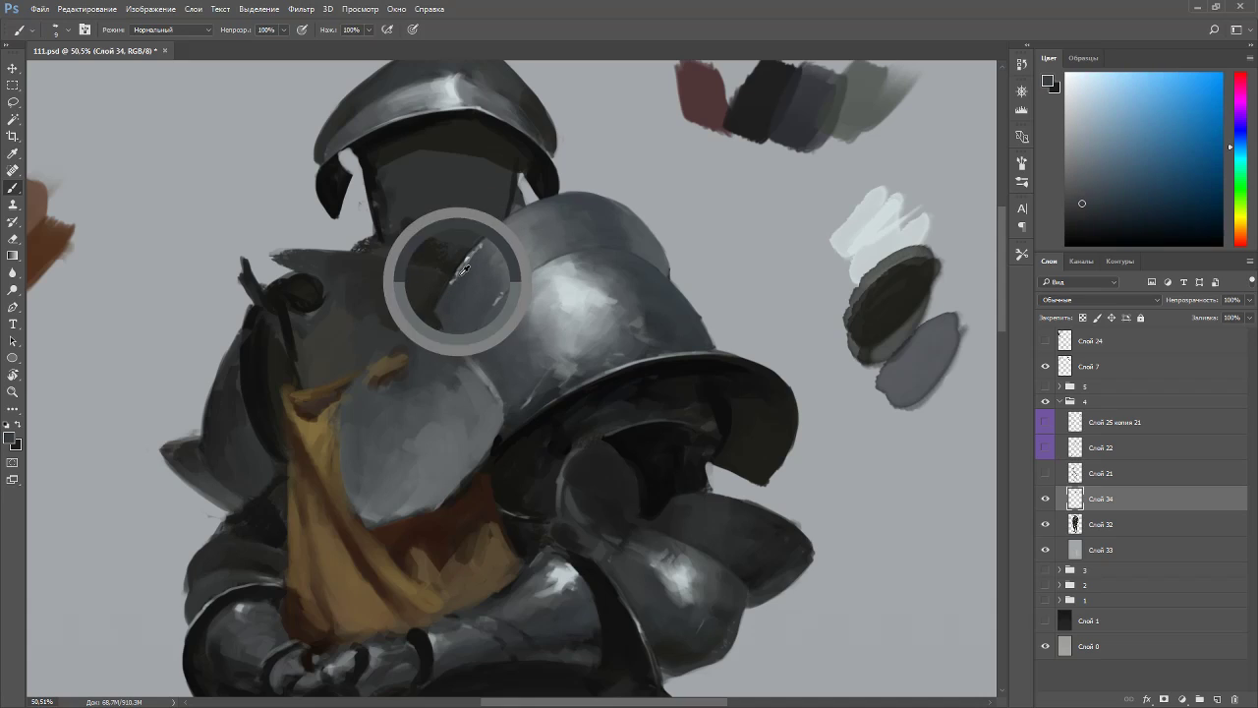
pyautogui.keyDown('alt'); pyautogui.click(483, 242); pyautogui.keyUp('alt')
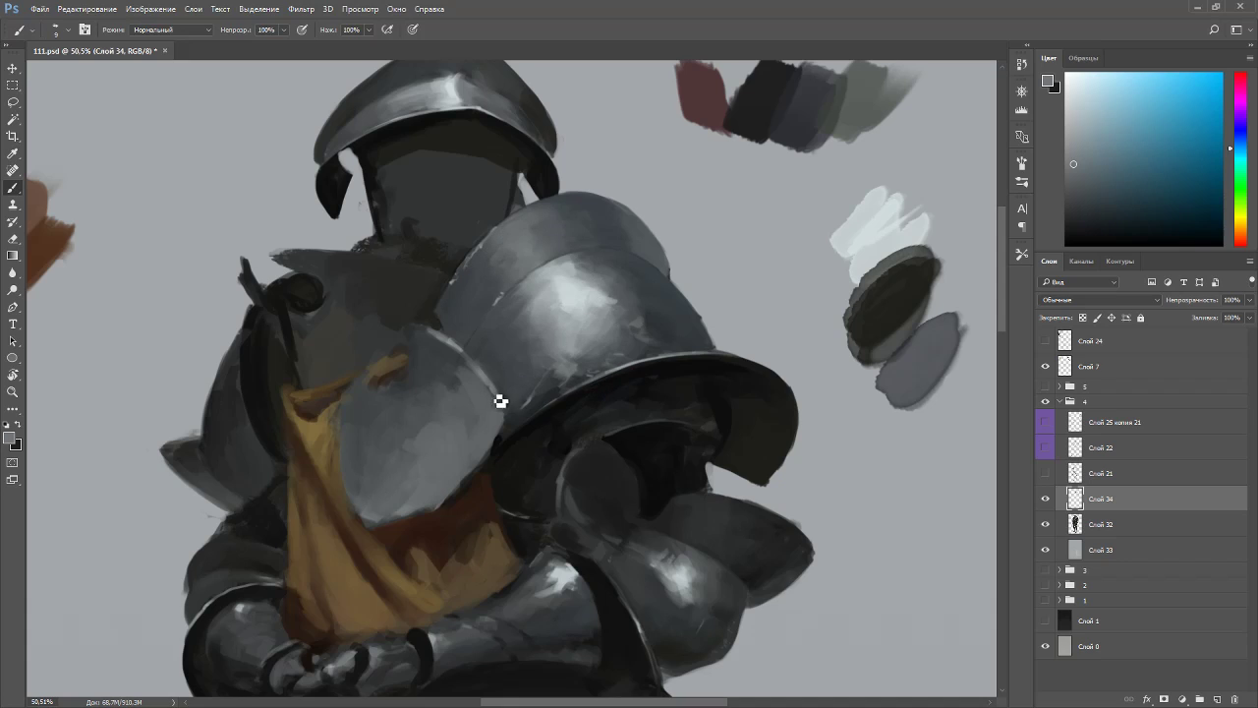
# - Check the whole figure, then blend the rim and seam of the shoulder plate's upper band with sampled mid greys
pyautogui.scroll(-4, 528, 430)
pyautogui.press('r')
pyautogui.moveTo(607, 378); pyautogui.dragTo(604, 267)
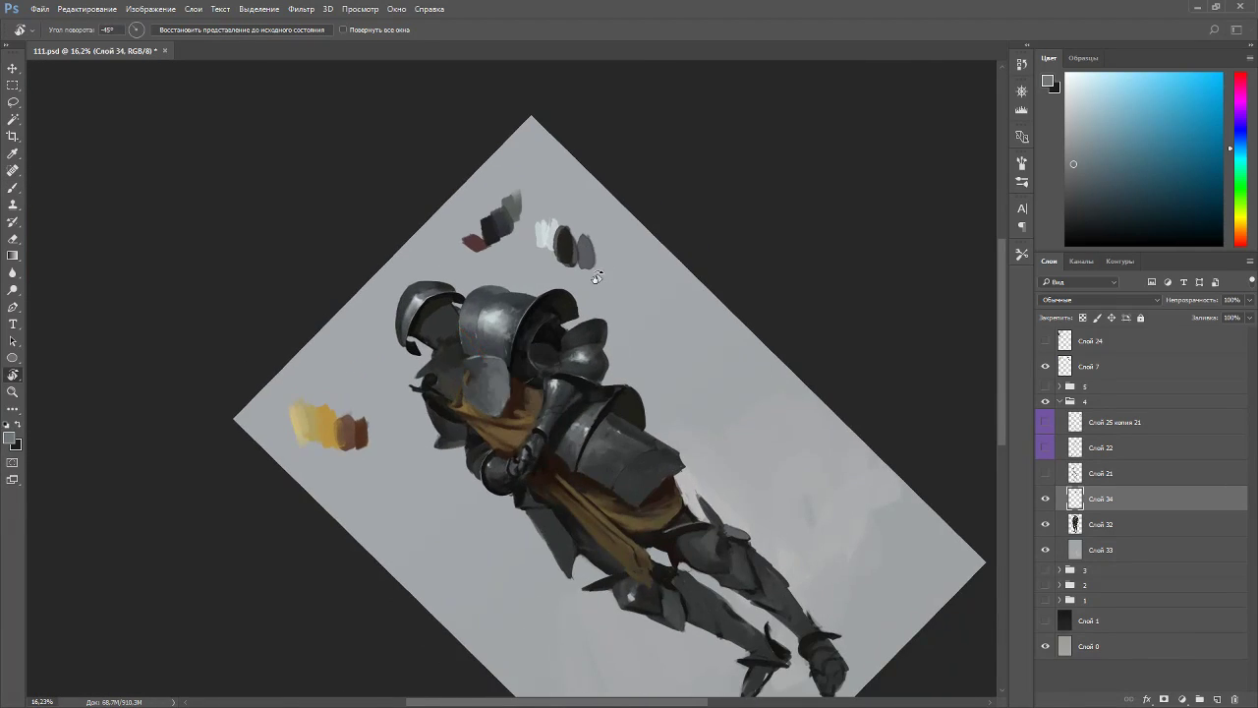
pyautogui.press('Escape')
pyautogui.scroll(5, 516, 297)
pyautogui.press('b')
pyautogui.keyDown('alt'); pyautogui.click(504, 330); pyautogui.keyUp('alt')
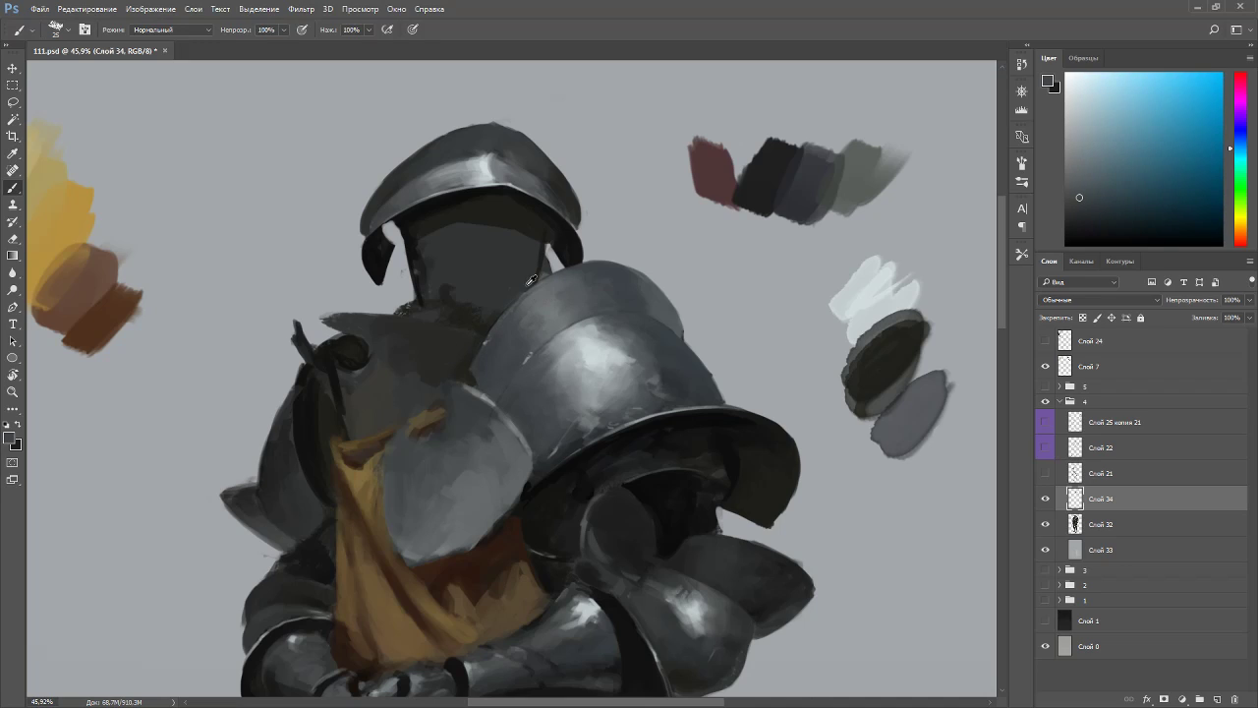
pyautogui.keyDown('alt'); pyautogui.click(539, 295); pyautogui.keyUp('alt')
pyautogui.keyDown('alt'); pyautogui.click(532, 346); pyautogui.keyUp('alt')
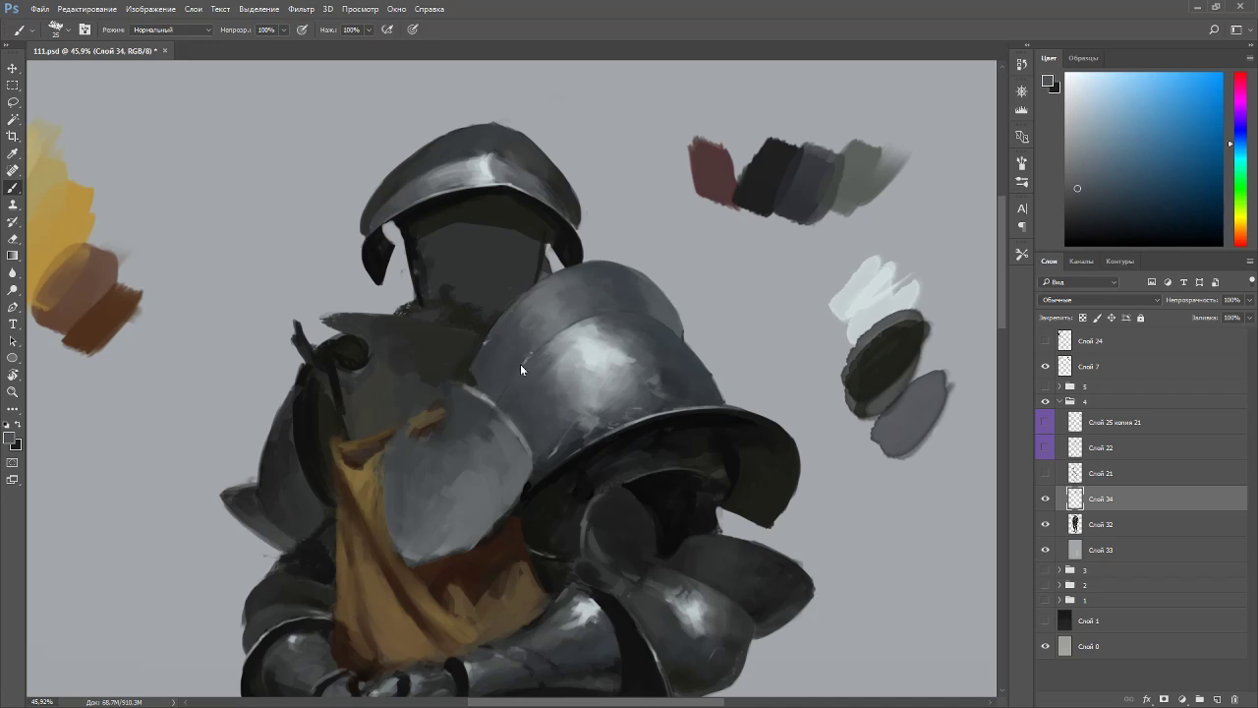
# - Darken the lower corner of the shoulder plate's upper band using the dark olive palette swatch shifted to a blue hue
pyautogui.keyDown('alt'); pyautogui.click(685, 381); pyautogui.keyUp('alt')
pyautogui.keyDown('alt'); pyautogui.click(902, 346); pyautogui.keyUp('alt')
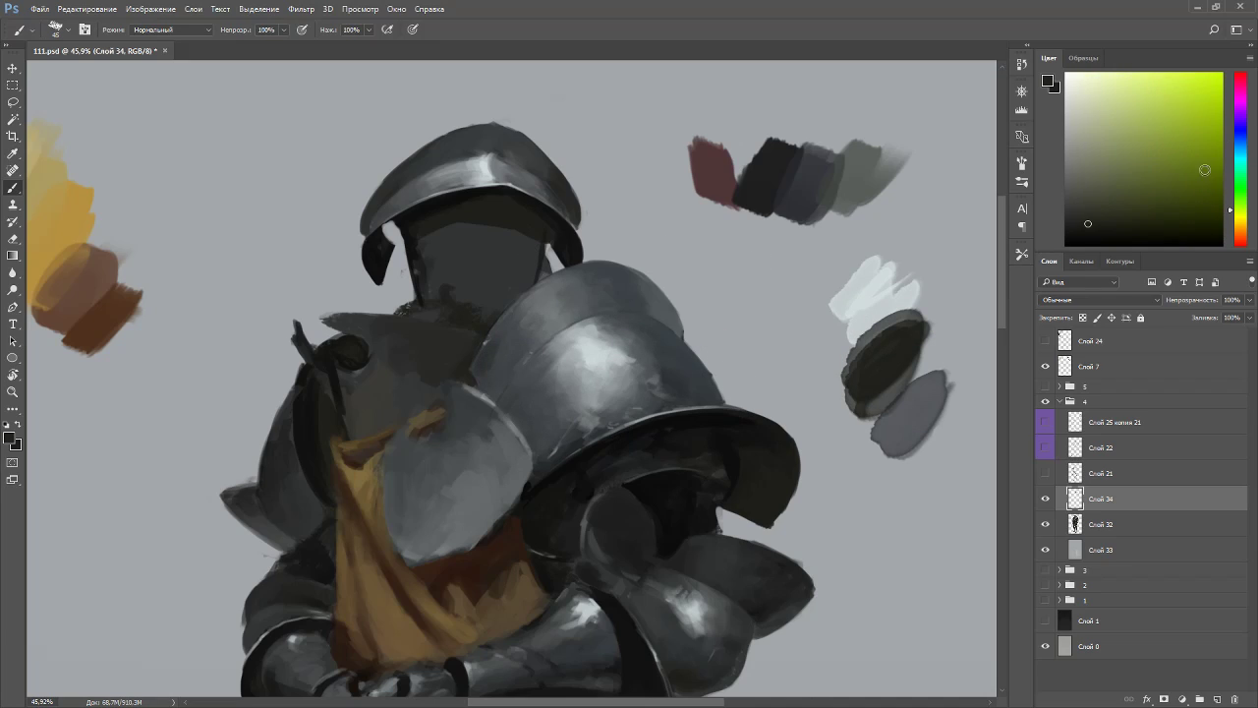
pyautogui.click(1240, 145)
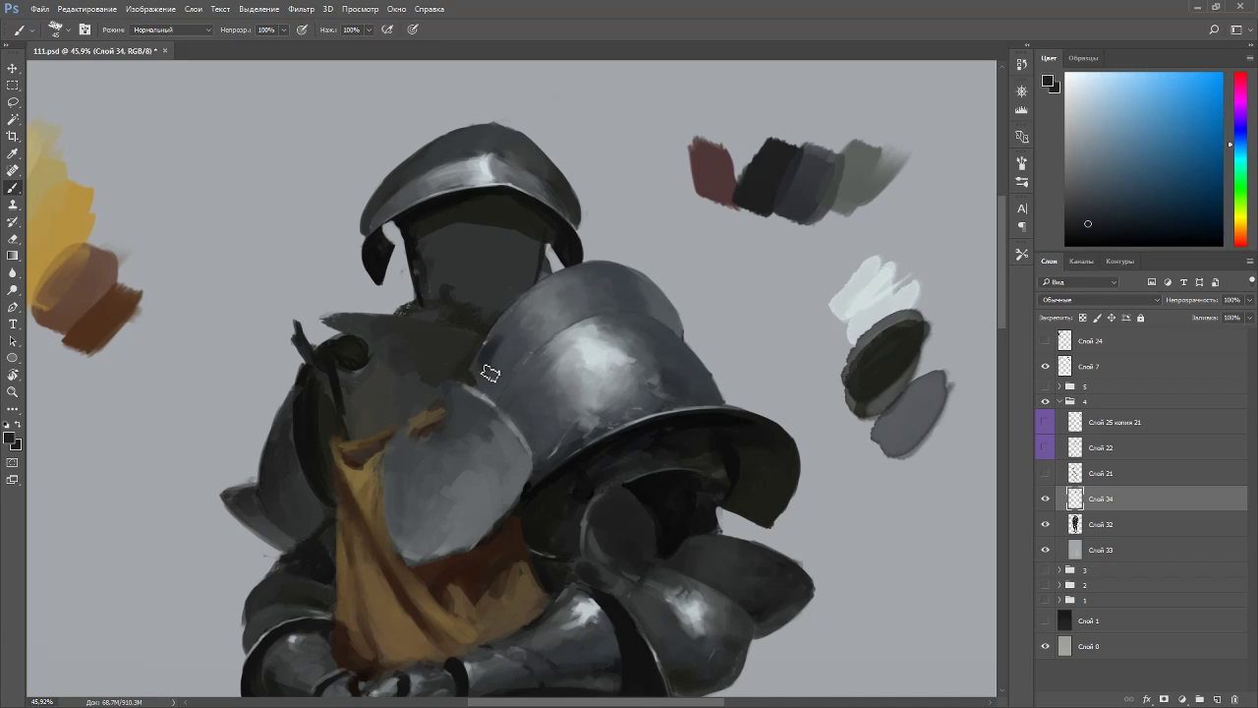
pyautogui.press('r')
pyautogui.moveTo(505, 360); pyautogui.dragTo(572, 464)
pyautogui.press('b')
pyautogui.keyDown('alt'); pyautogui.click(534, 344); pyautogui.keyUp('alt')
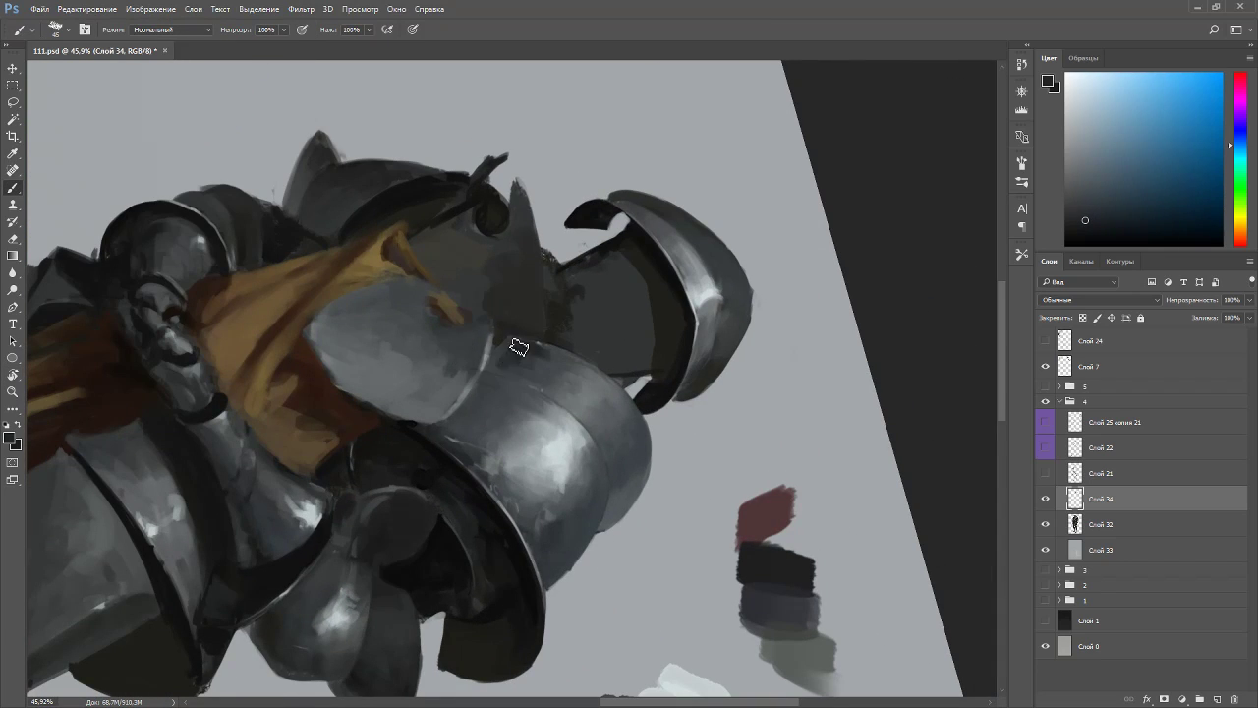
pyautogui.moveTo(538, 355); pyautogui.dragTo(545, 377)
pyautogui.press('Escape')
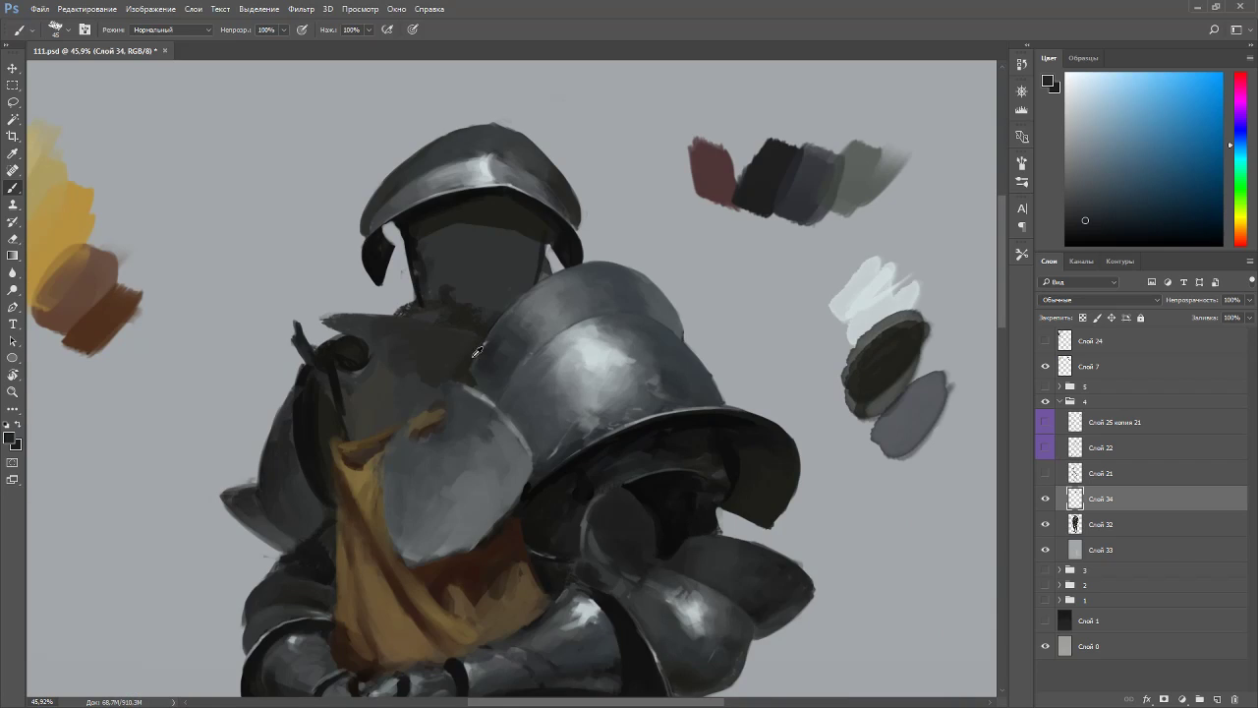
# - Blend the darkened corner into the upper band with mid and dark greys sampled along it
pyautogui.keyDown('alt'); pyautogui.click(522, 313); pyautogui.keyUp('alt')
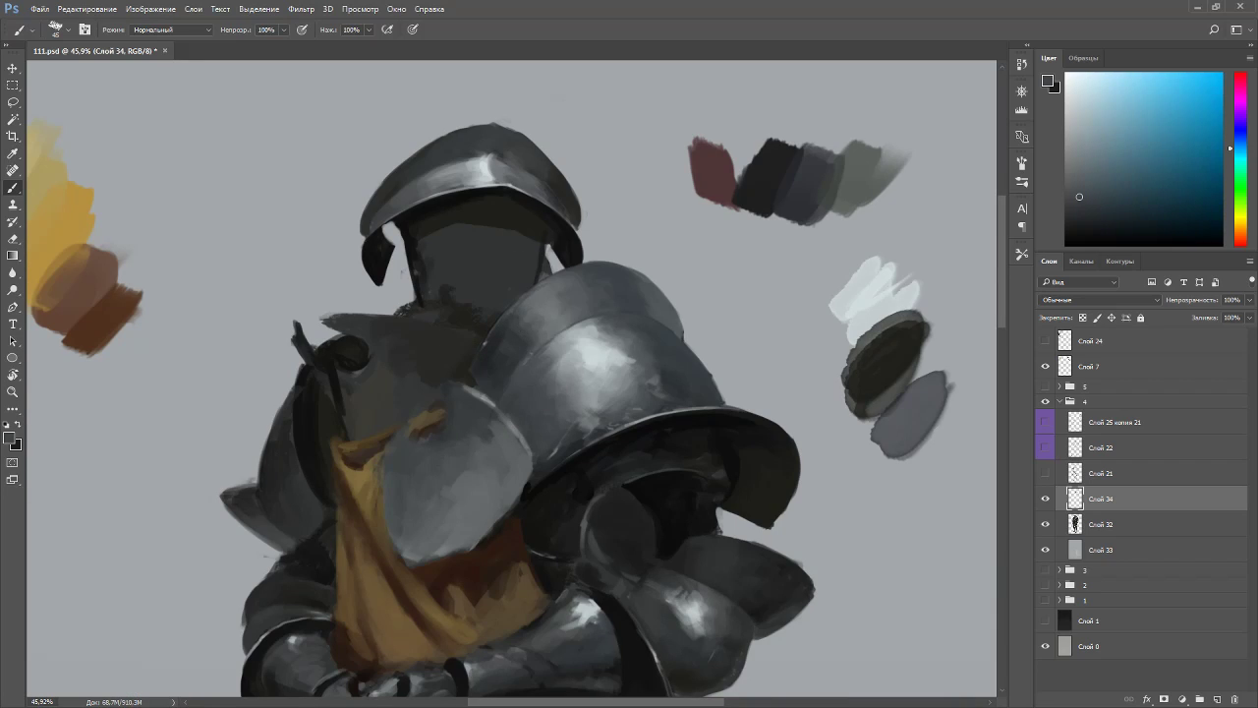
pyautogui.keyDown('alt'); pyautogui.click(543, 302); pyautogui.keyUp('alt')
pyautogui.keyDown('alt'); pyautogui.click(503, 341); pyautogui.keyUp('alt')
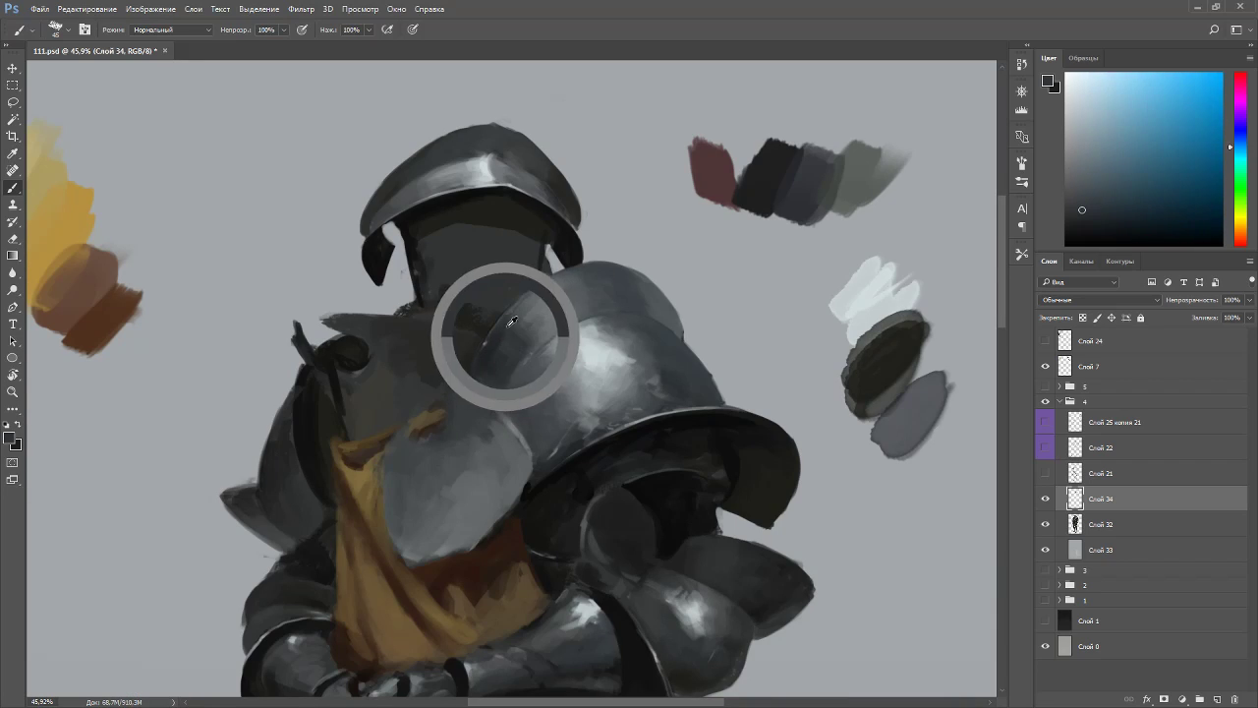
pyautogui.keyDown('alt'); pyautogui.click(511, 328); pyautogui.keyUp('alt')
pyautogui.keyDown('alt'); pyautogui.click(492, 367); pyautogui.keyUp('alt')
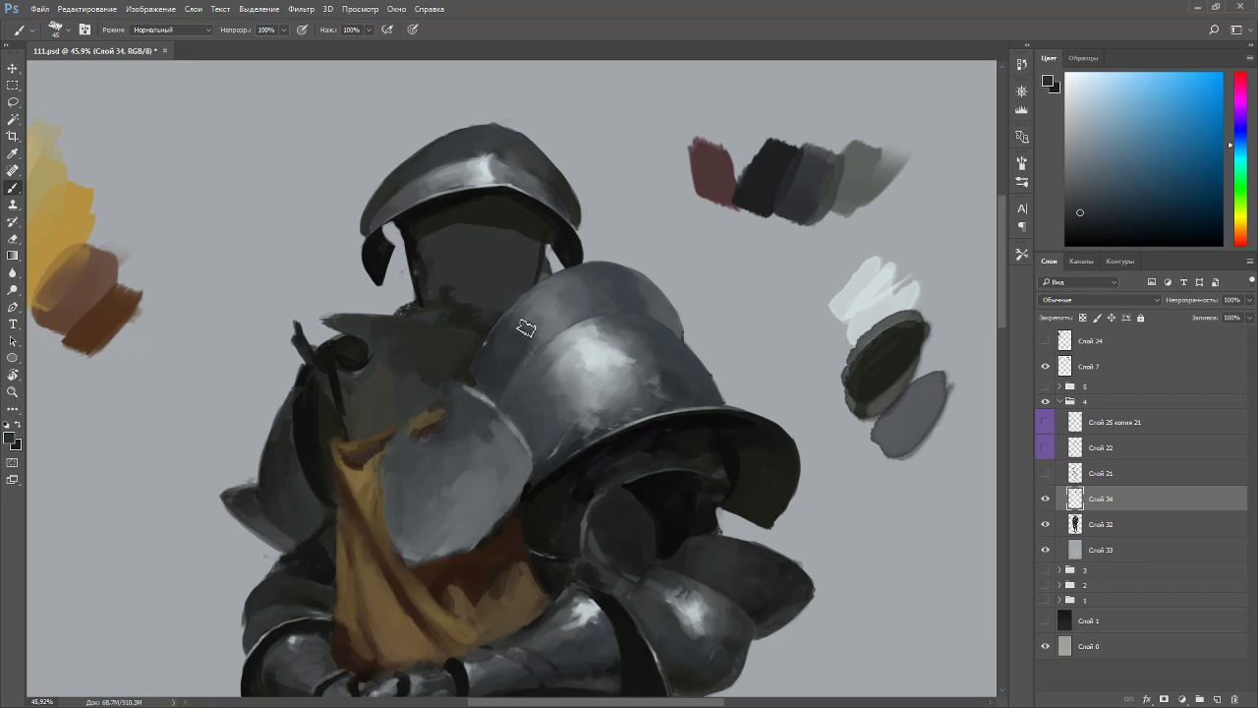
# - Refine the dark shading at both ends of the shoulder plate's upper band and near the brim with sampled blue-grey
pyautogui.moveTo(714, 271); pyautogui.dragTo(740, 514)
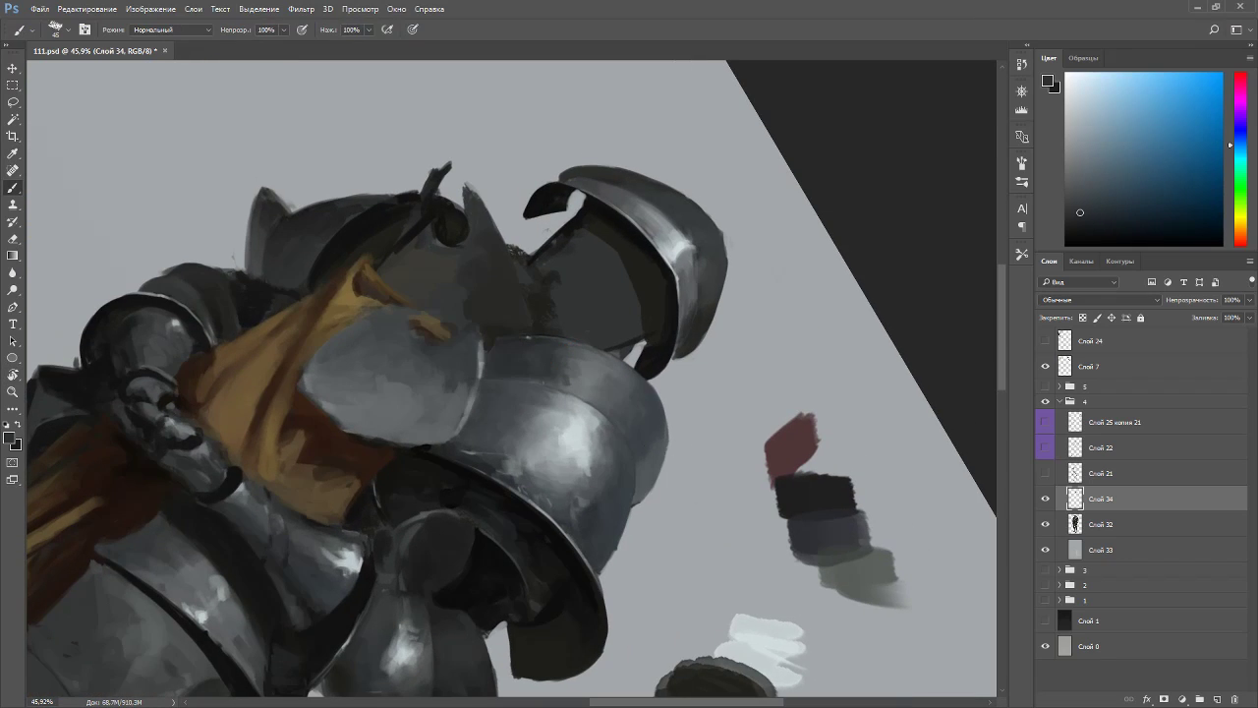
pyautogui.press('[')
pyautogui.press('[')
pyautogui.press('[')
pyautogui.press('r')
pyautogui.moveTo(665, 449)
pyautogui.mouseDown()
pyautogui.moveTo(722, 442)
pyautogui.moveTo(345, 238)
pyautogui.mouseUp()
pyautogui.press('b')
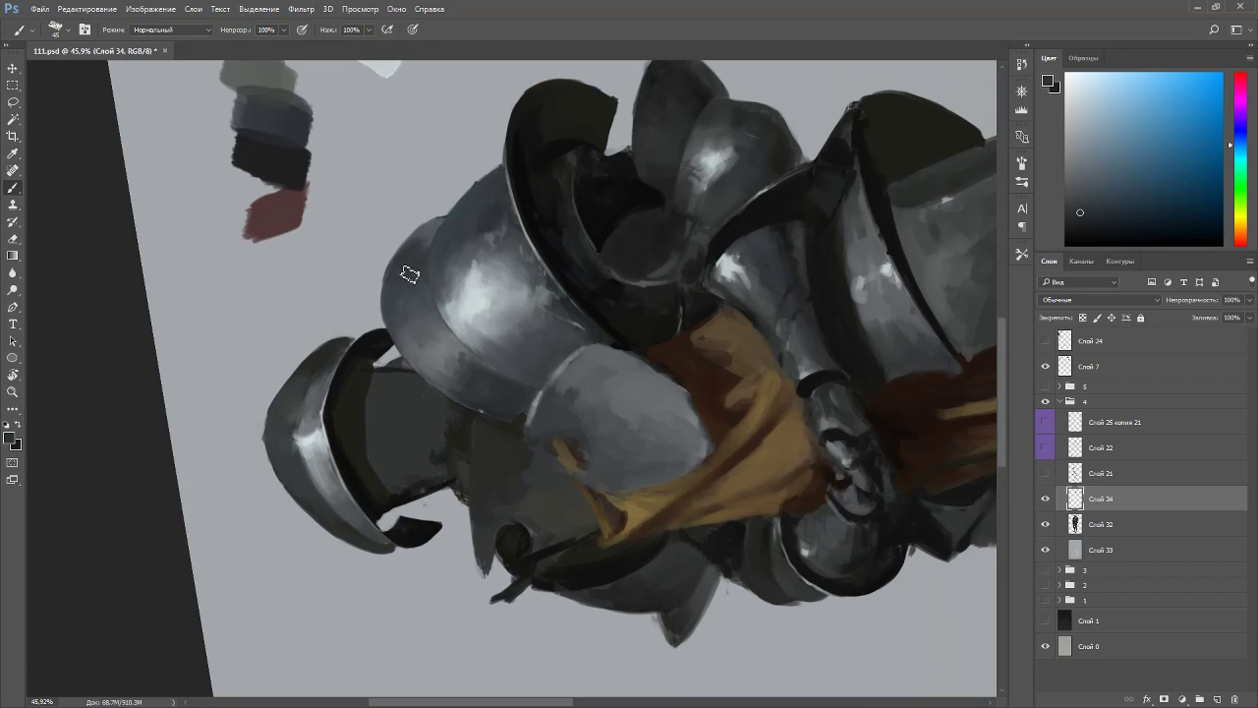
pyautogui.keyDown('alt'); pyautogui.click(494, 222); pyautogui.keyUp('alt')
pyautogui.press('Escape')
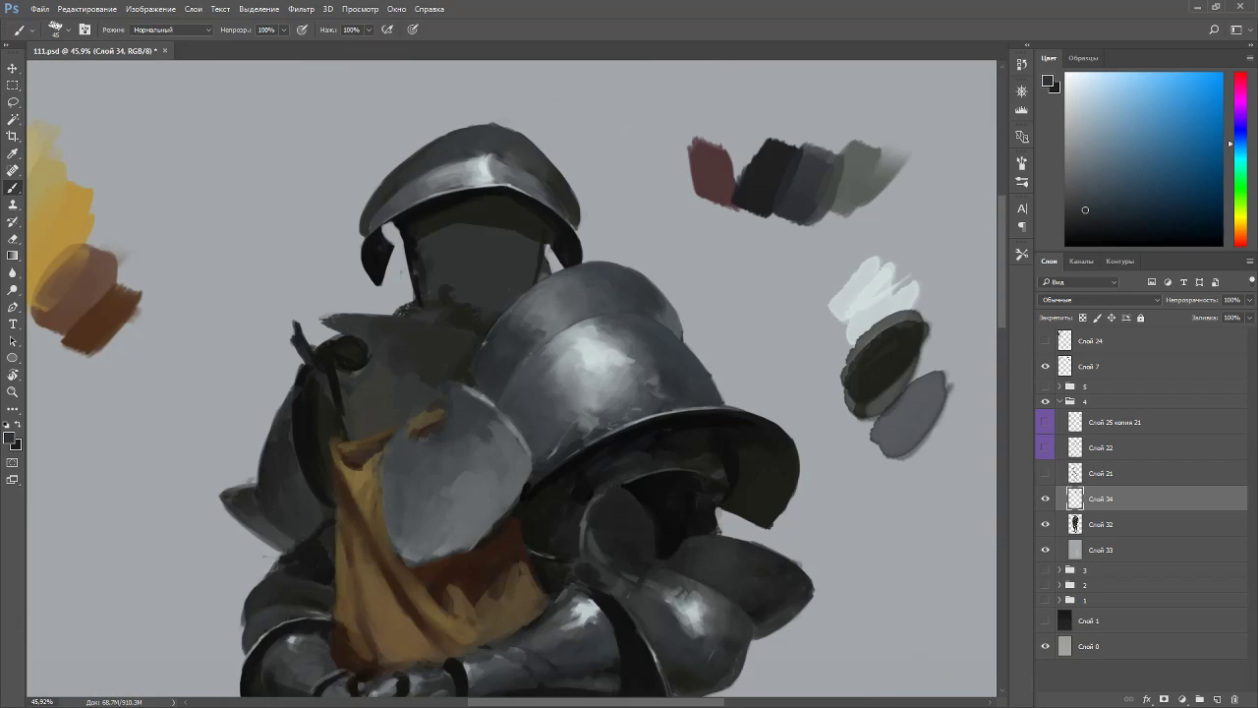
# - Clean up the lower tip of the shoulder plate's flared rim with dark olive sampled from its underside
pyautogui.keyDown('alt'); pyautogui.click(749, 436); pyautogui.keyUp('alt')
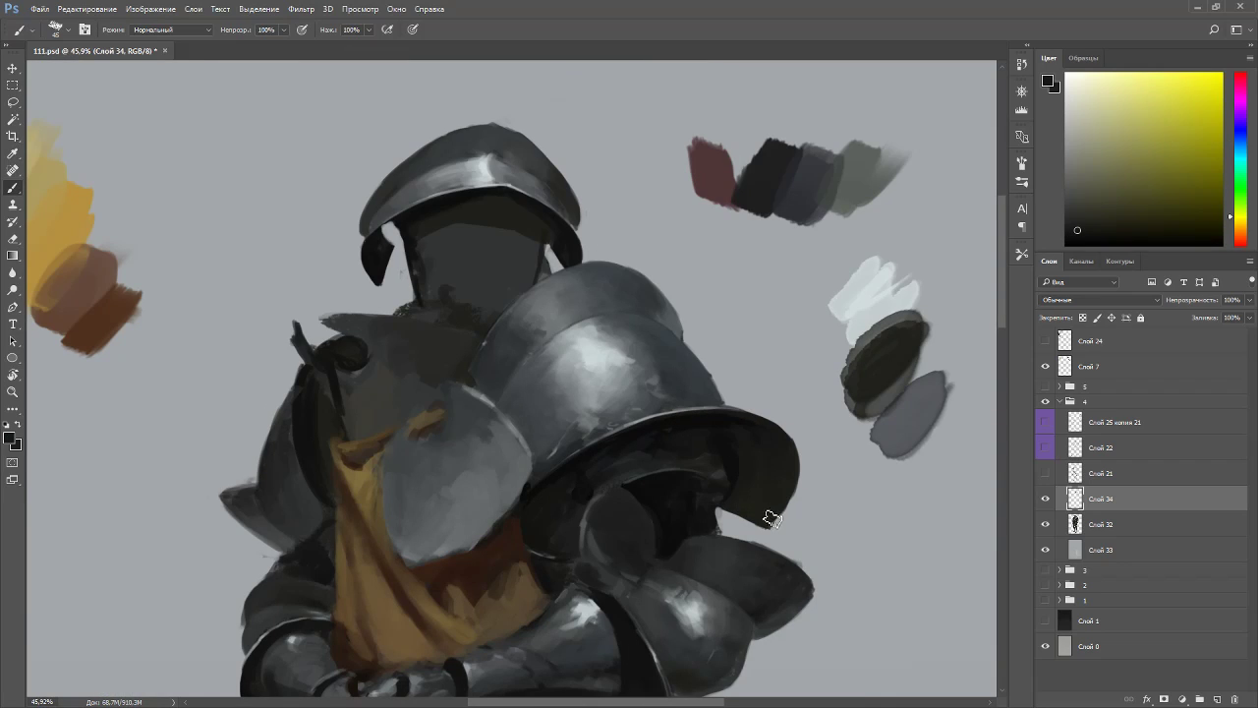
pyautogui.moveTo(771, 527)
pyautogui.mouseDown()
pyautogui.moveTo(794, 490)
pyautogui.moveTo(780, 515)
pyautogui.mouseUp()
pyautogui.moveTo(736, 555); pyautogui.dragTo(793, 525)
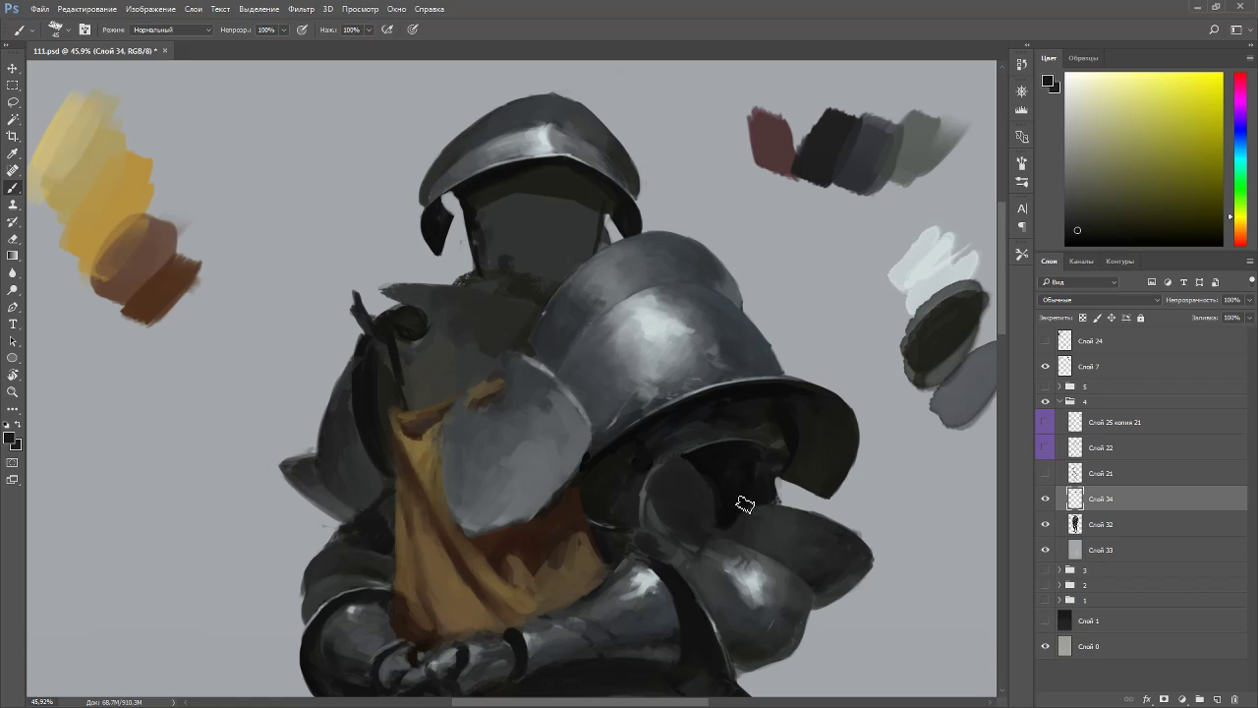
# - Refine the round chest plate's lower edge against the cloth with sampled dark browns, rotating the canvas to suit the strokes
pyautogui.keyDown('alt'); pyautogui.click(606, 454); pyautogui.keyUp('alt')
pyautogui.press('r')
pyautogui.moveTo(599, 480); pyautogui.dragTo(618, 466)
pyautogui.keyDown('alt'); pyautogui.click(599, 488); pyautogui.keyUp('alt')
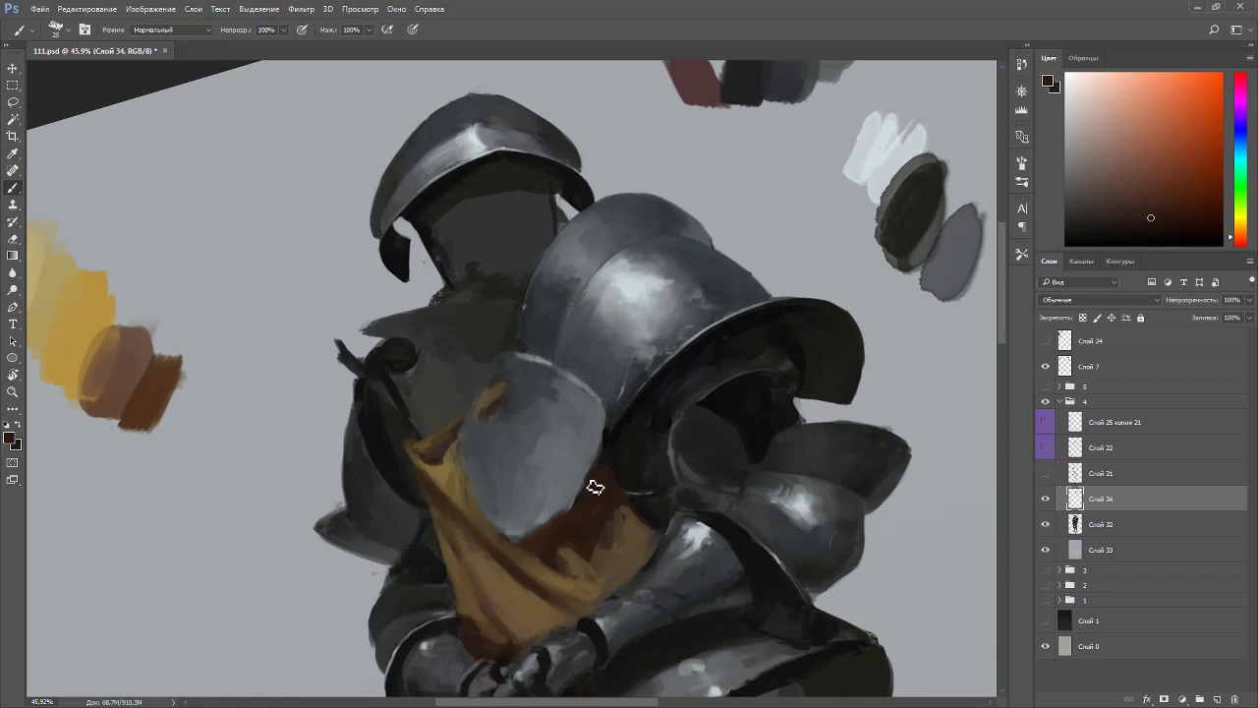
pyautogui.press('r')
pyautogui.moveTo(578, 513)
pyautogui.mouseDown()
pyautogui.moveTo(418, 490)
pyautogui.moveTo(359, 327)
pyautogui.mouseUp()
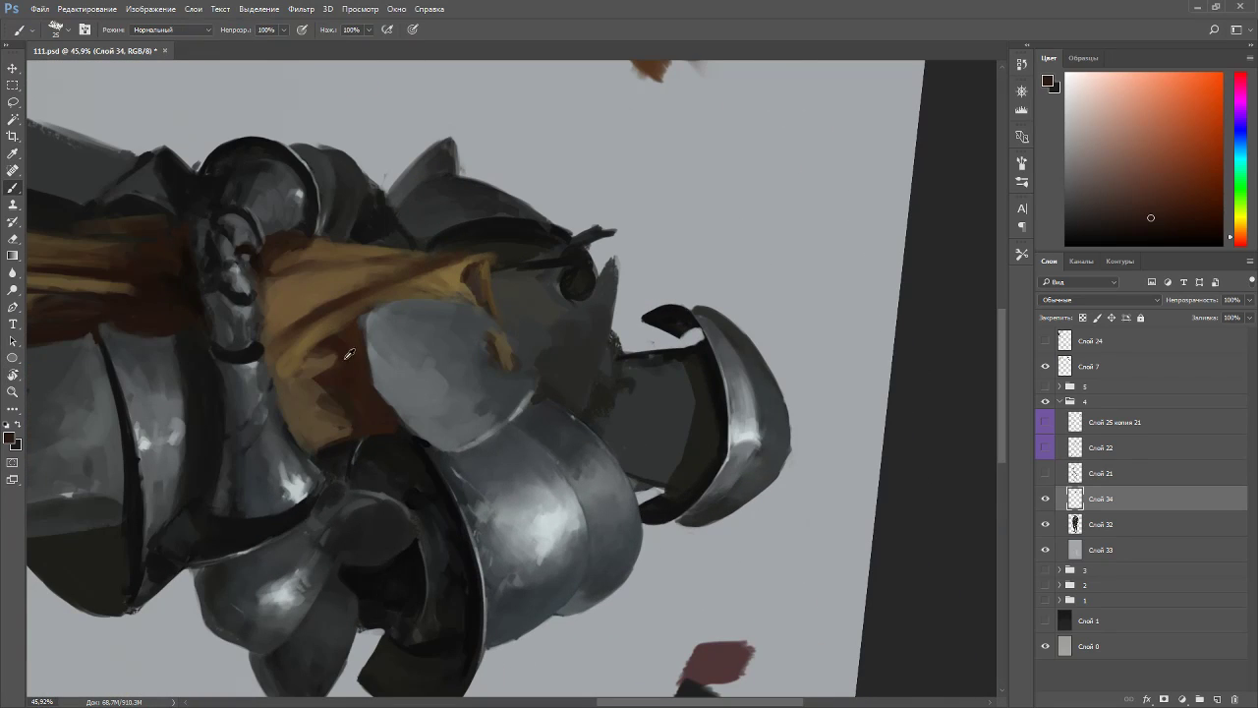
pyautogui.keyDown('alt'); pyautogui.click(359, 327); pyautogui.keyUp('alt')
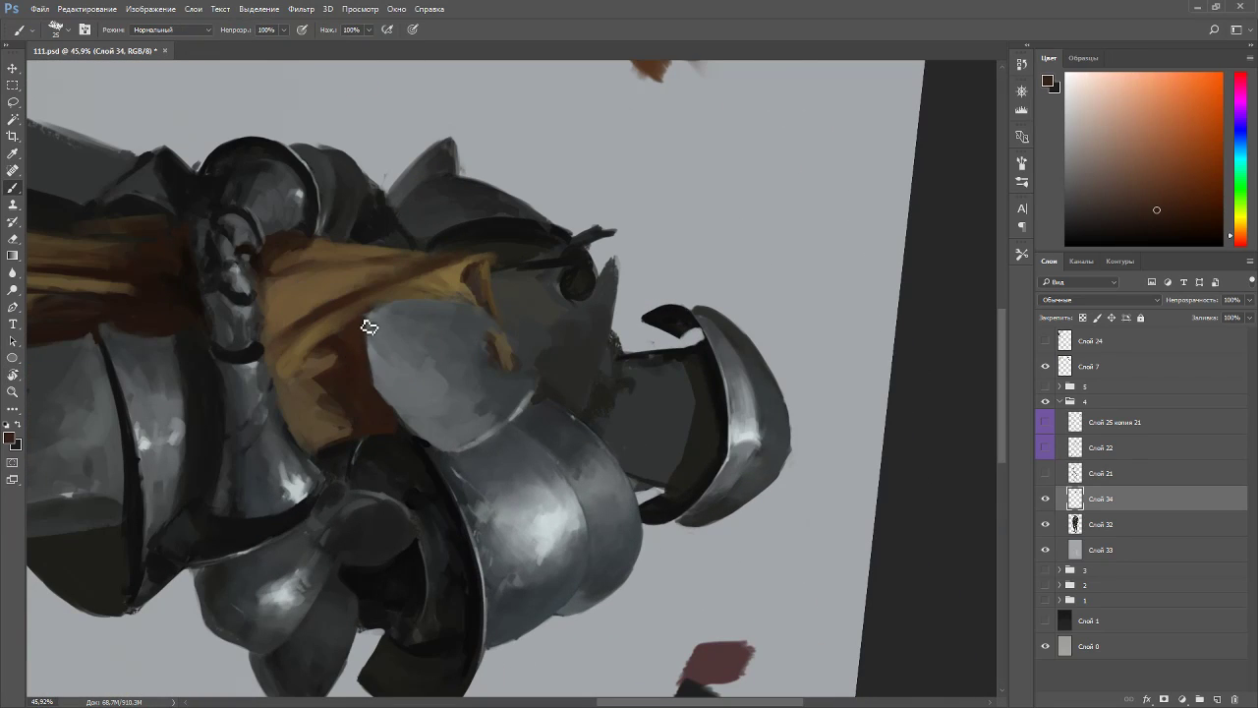
pyautogui.keyDown('alt'); pyautogui.click(384, 394); pyautogui.keyUp('alt')
pyautogui.keyDown('alt'); pyautogui.click(385, 393); pyautogui.keyUp('alt')
# - Rework the round plate's upper edge beside the shoulder plate with dark and mid greys sampled around it
pyautogui.moveTo(462, 422); pyautogui.dragTo(562, 423)
pyautogui.keyDown('alt'); pyautogui.click(537, 371); pyautogui.keyUp('alt')
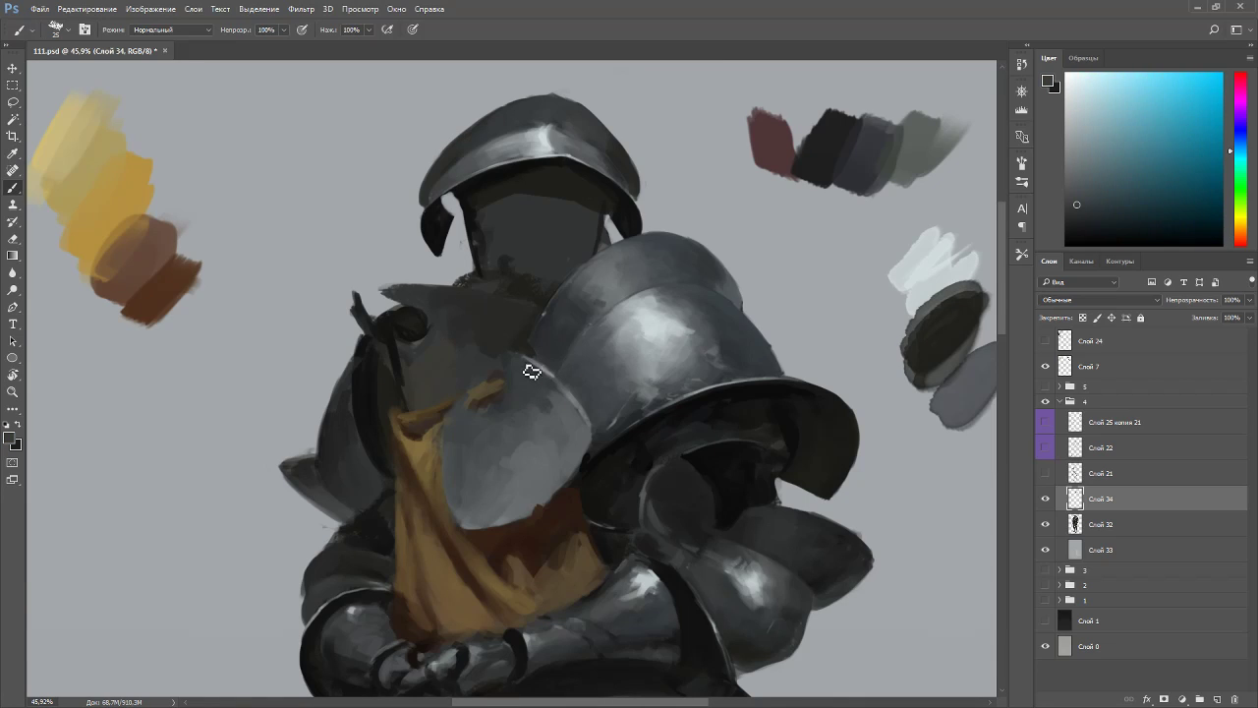
pyautogui.keyDown('alt'); pyautogui.click(547, 359); pyautogui.keyUp('alt')
pyautogui.keyDown('alt'); pyautogui.click(536, 359); pyautogui.keyUp('alt')
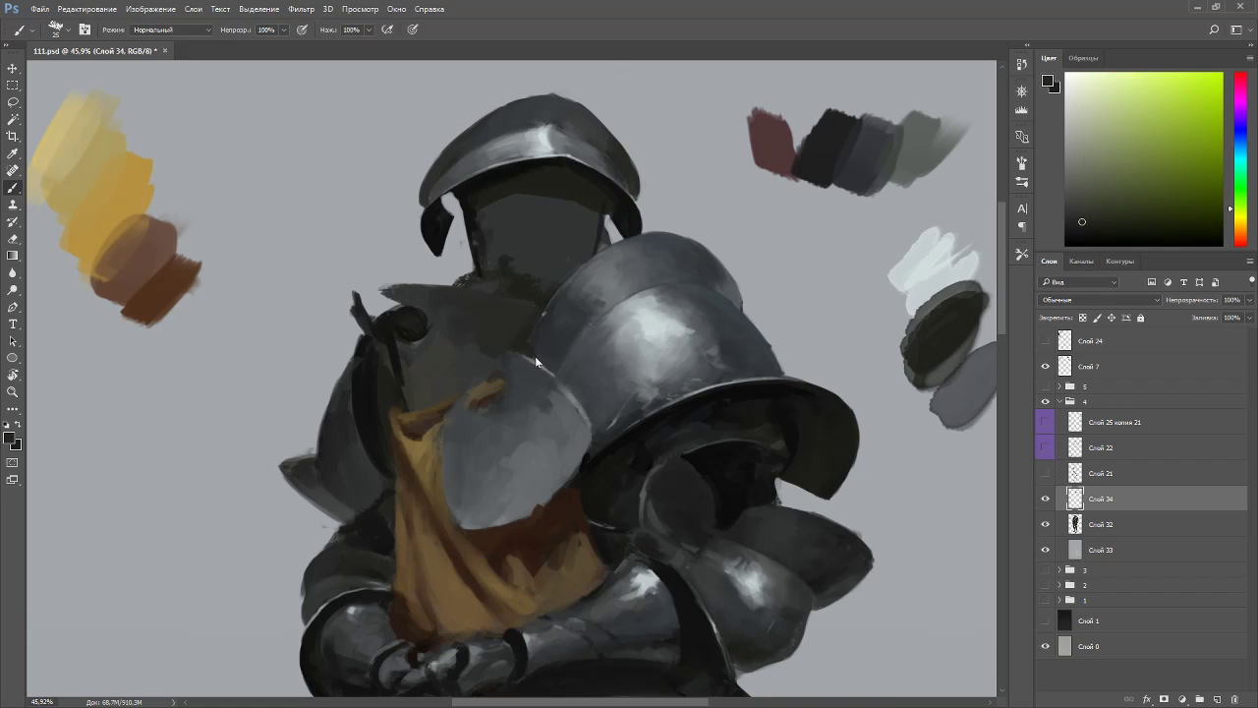
pyautogui.keyDown('alt'); pyautogui.click(539, 353); pyautogui.keyUp('alt')
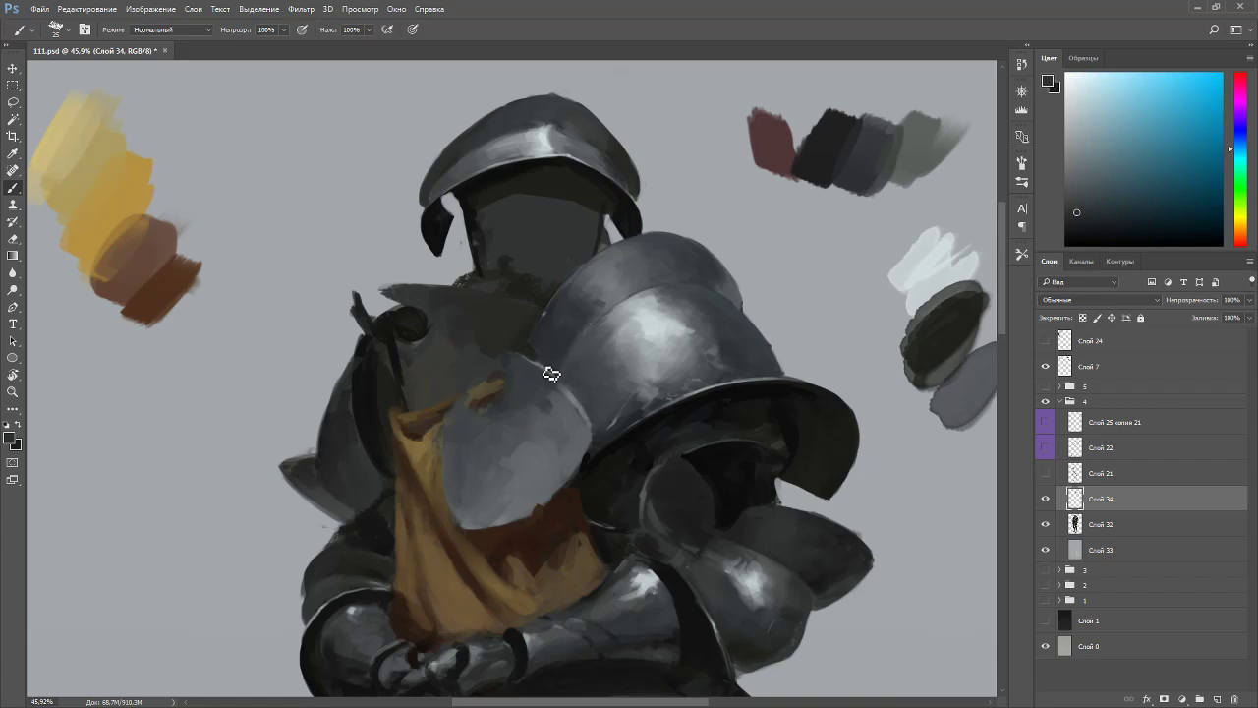
pyautogui.keyDown('alt'); pyautogui.click(551, 381); pyautogui.keyUp('alt')
pyautogui.keyDown('alt'); pyautogui.click(549, 389); pyautogui.keyUp('alt')
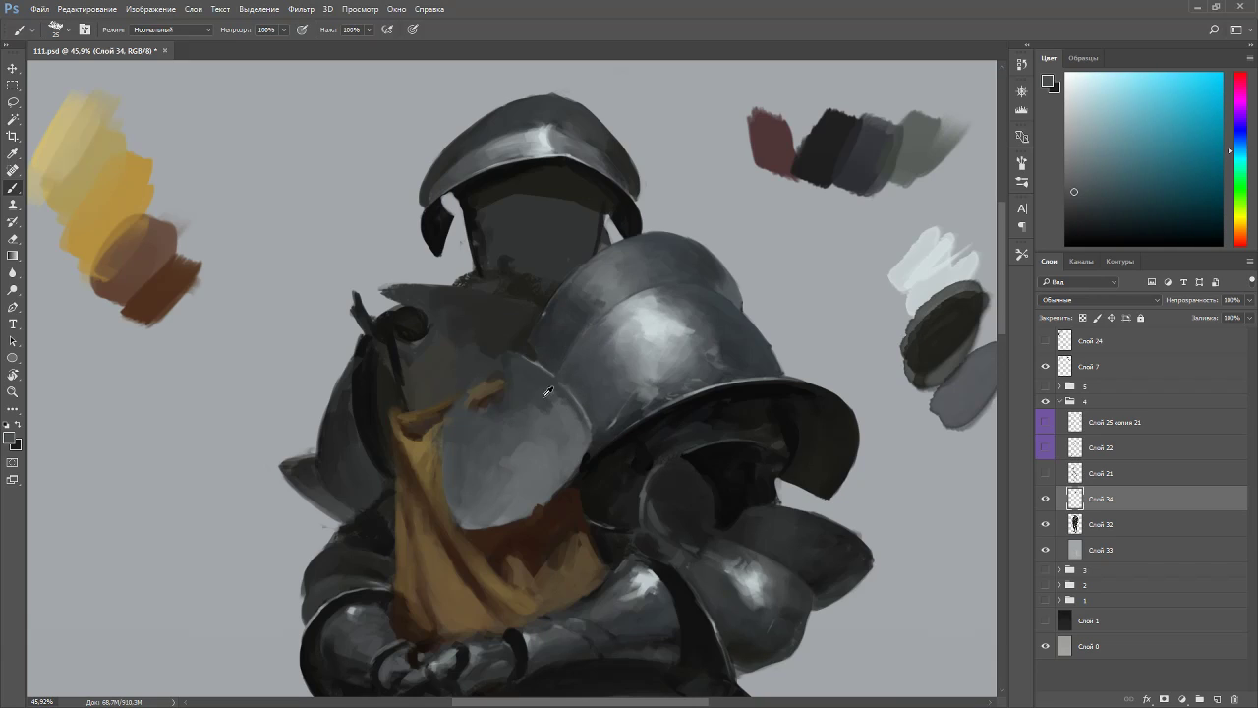
# - Smooth the round plate's upper surface and its edge along the ochre cloth with sampled blue-greys
pyautogui.keyDown('alt'); pyautogui.click(513, 387); pyautogui.keyUp('alt')
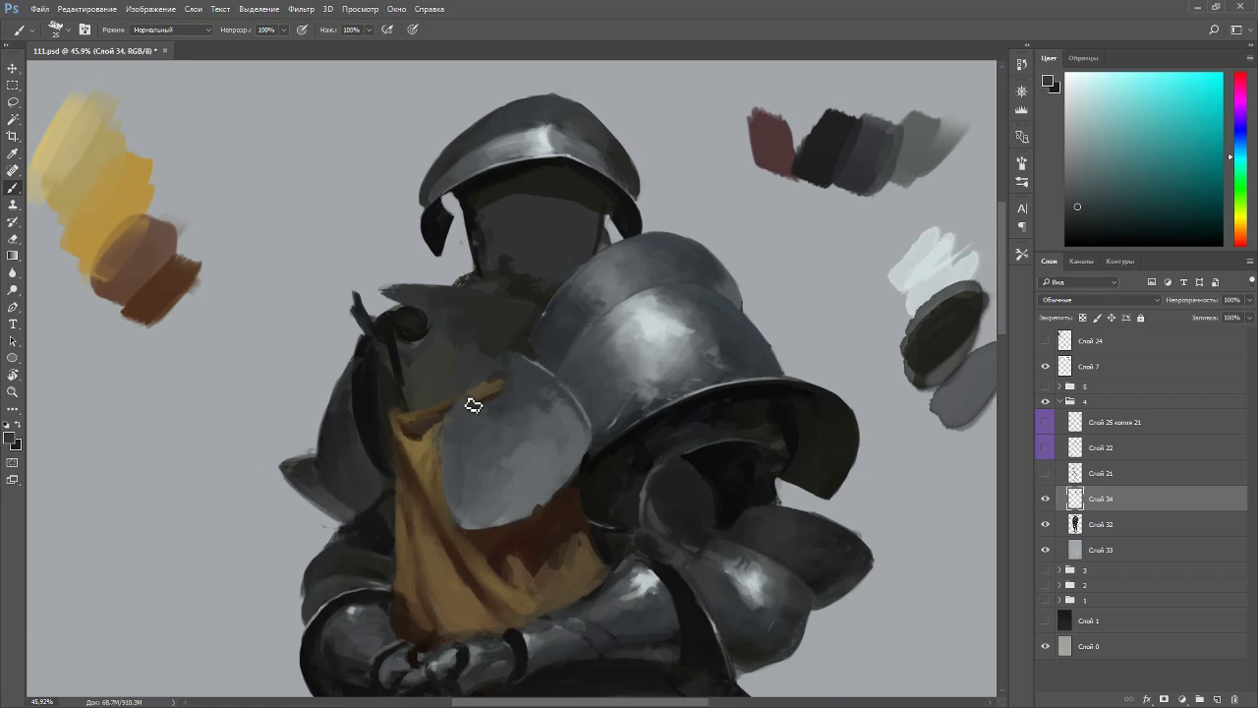
pyautogui.keyDown('alt'); pyautogui.click(513, 414); pyautogui.keyUp('alt')
pyautogui.keyDown('alt'); pyautogui.click(470, 428); pyautogui.keyUp('alt')
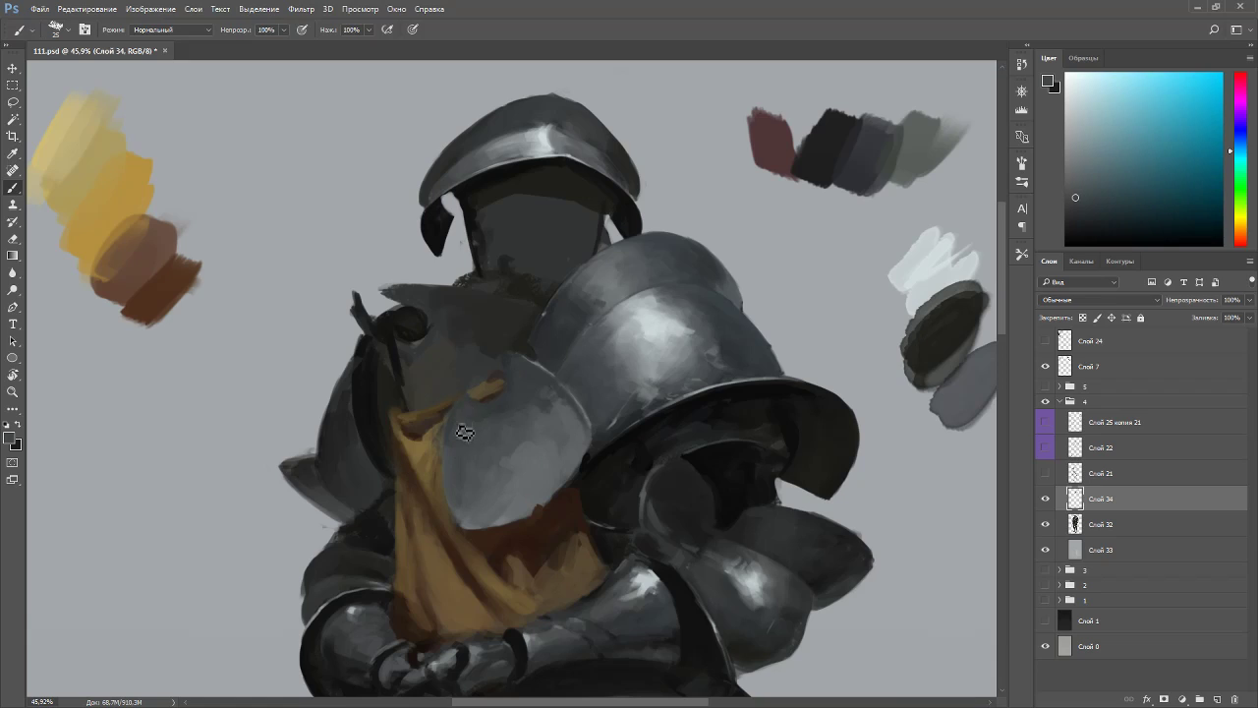
pyautogui.keyDown('alt'); pyautogui.click(459, 434); pyautogui.keyUp('alt')
# - Paint the dark armhole edge and strap around the chest ornament with sampled near-black
pyautogui.keyDown('alt'); pyautogui.click(369, 430); pyautogui.keyUp('alt')
pyautogui.press('[')
pyautogui.press('[')
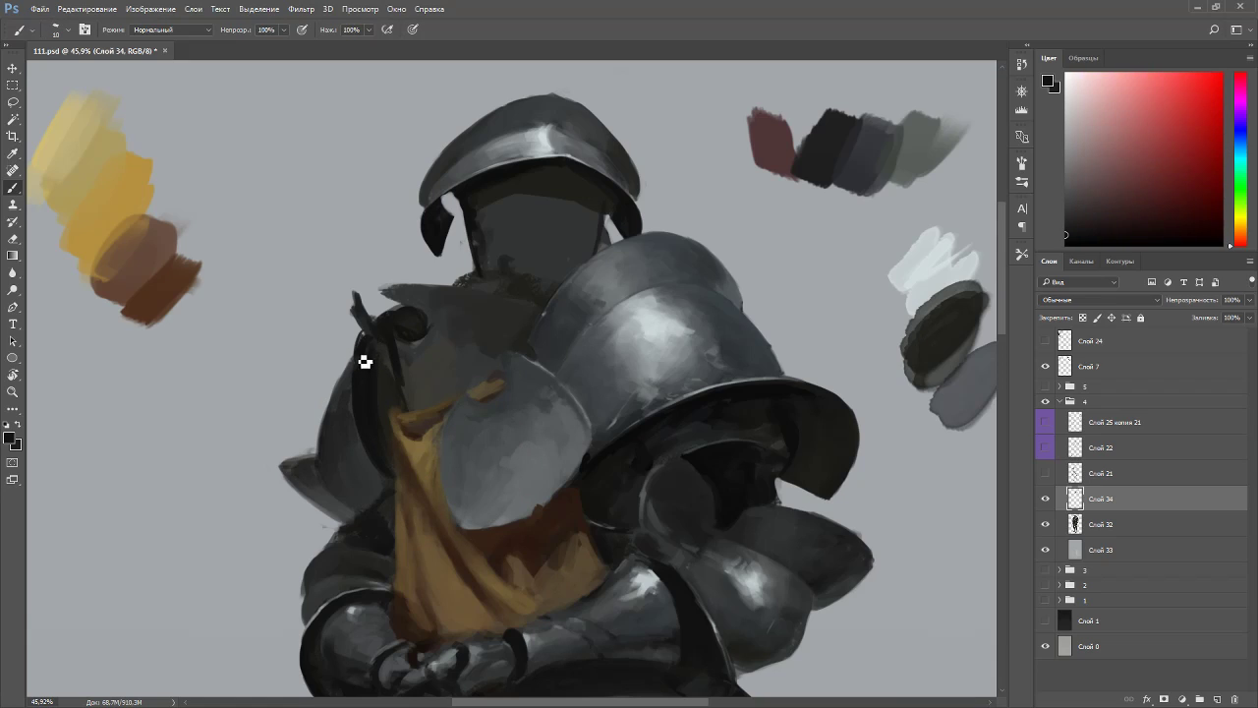
pyautogui.moveTo(368, 343)
pyautogui.mouseDown()
pyautogui.moveTo(363, 427)
pyautogui.moveTo(367, 349)
pyautogui.moveTo(329, 272)
pyautogui.mouseUp()
pyautogui.press('r')
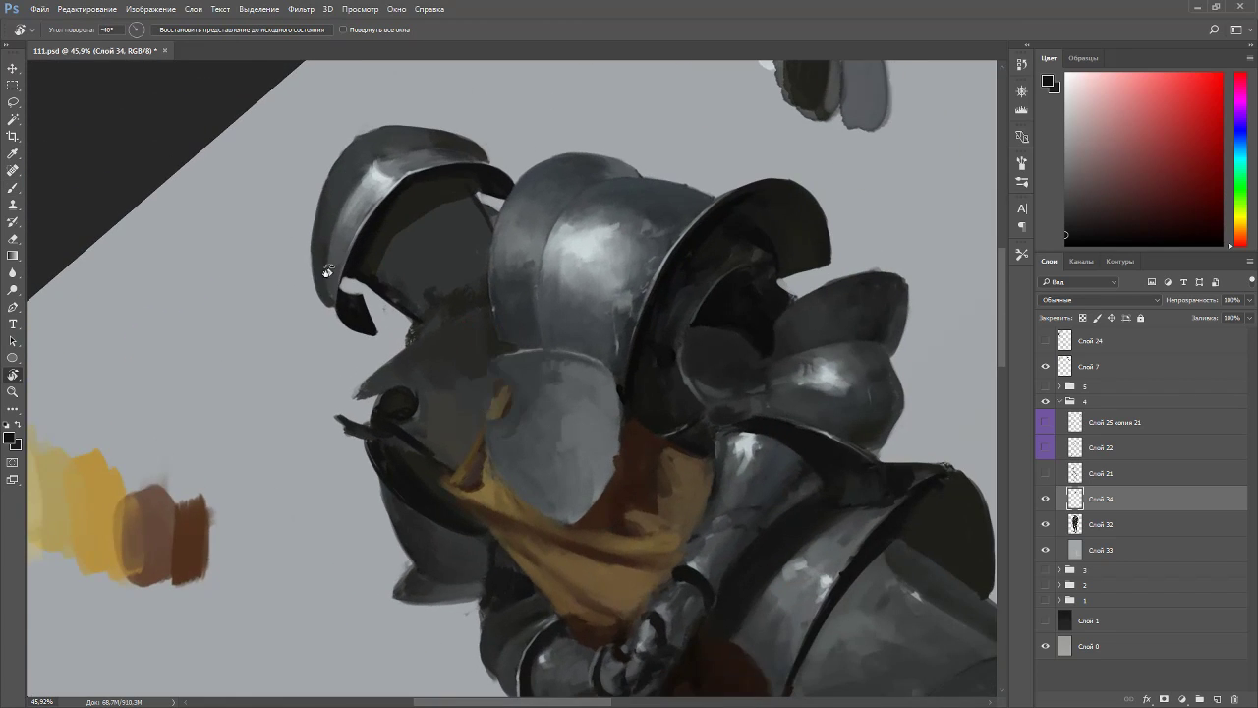
pyautogui.press('b')
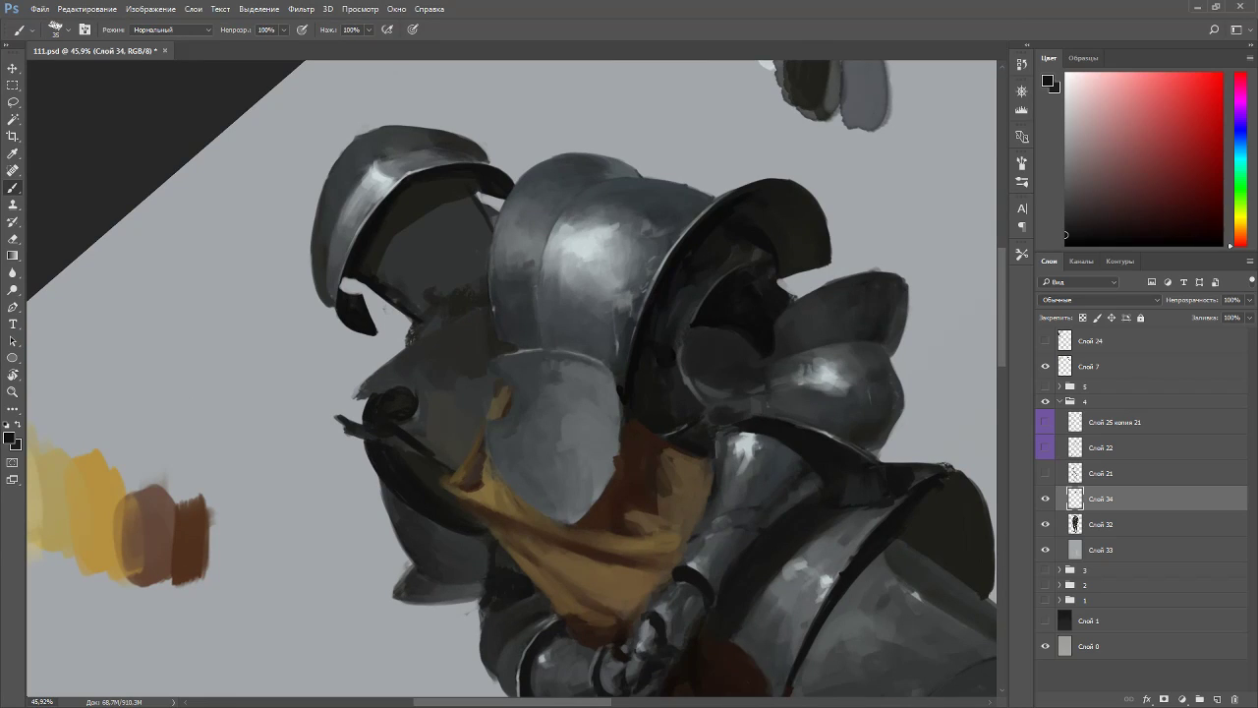
pyautogui.press('Escape')
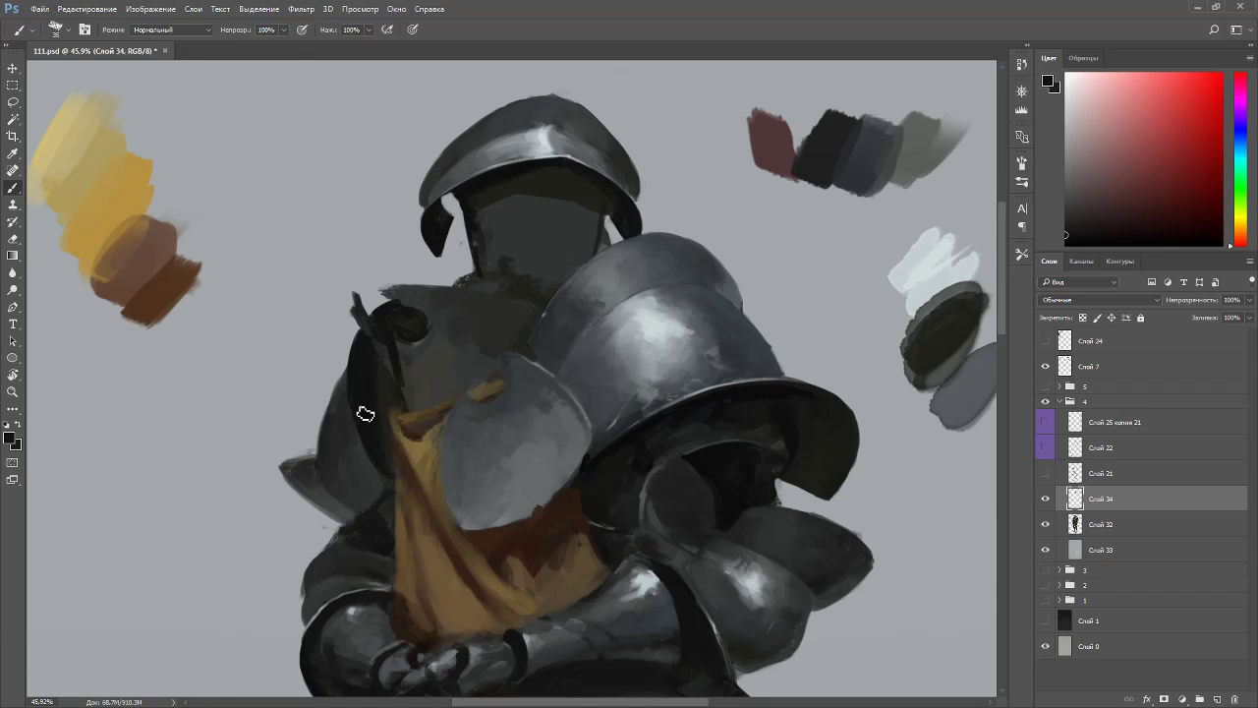
# - Blend the inside of the dark armhole with dark olive and near-black tones sampled beside the strap
pyautogui.keyDown('alt'); pyautogui.click(387, 380); pyautogui.keyUp('alt')
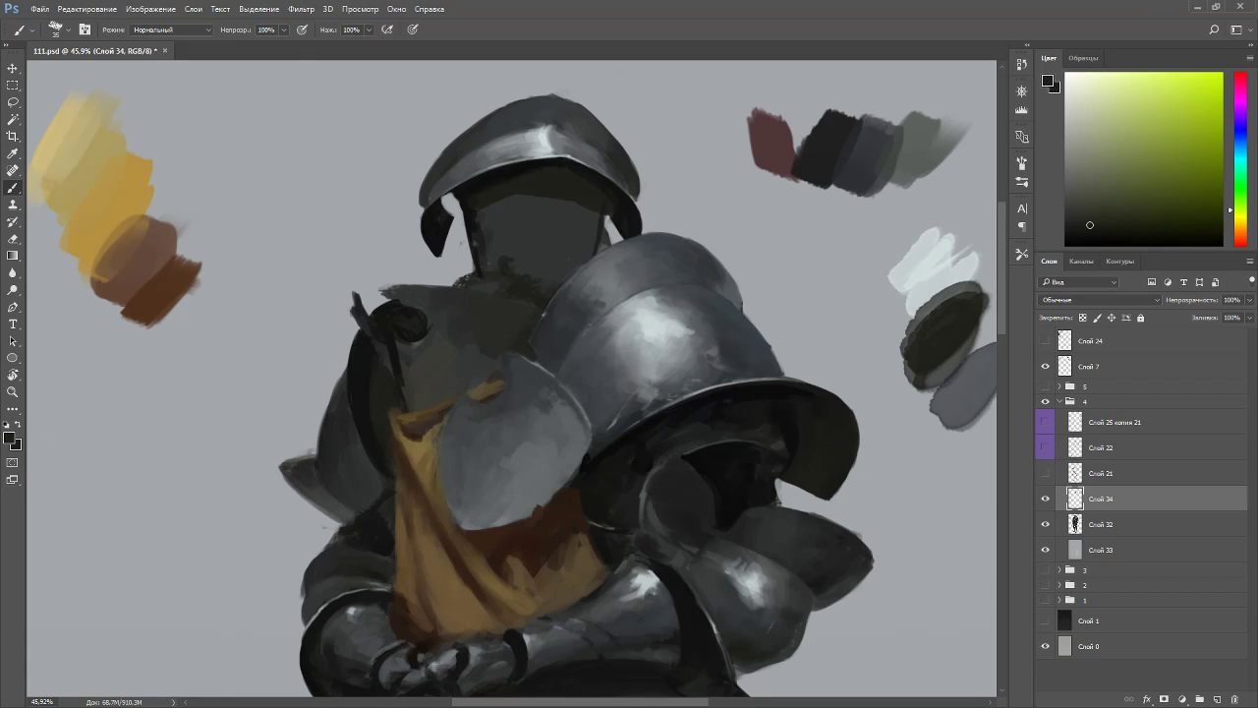
pyautogui.keyDown('alt'); pyautogui.click(372, 376); pyautogui.keyUp('alt')
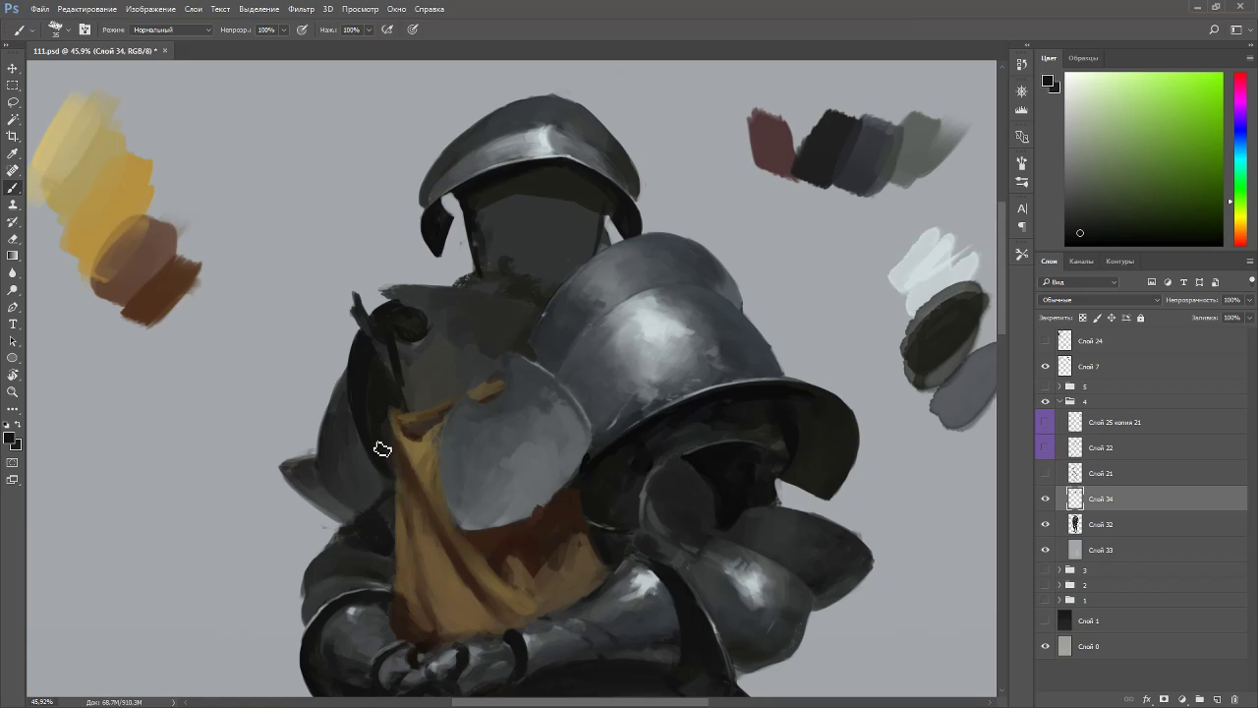
pyautogui.keyDown('alt'); pyautogui.click(361, 410); pyautogui.keyUp('alt')
# - Shade the far shoulder plate's inner edge and the gap beside the cloth with near-black and dark grey
pyautogui.press('p')
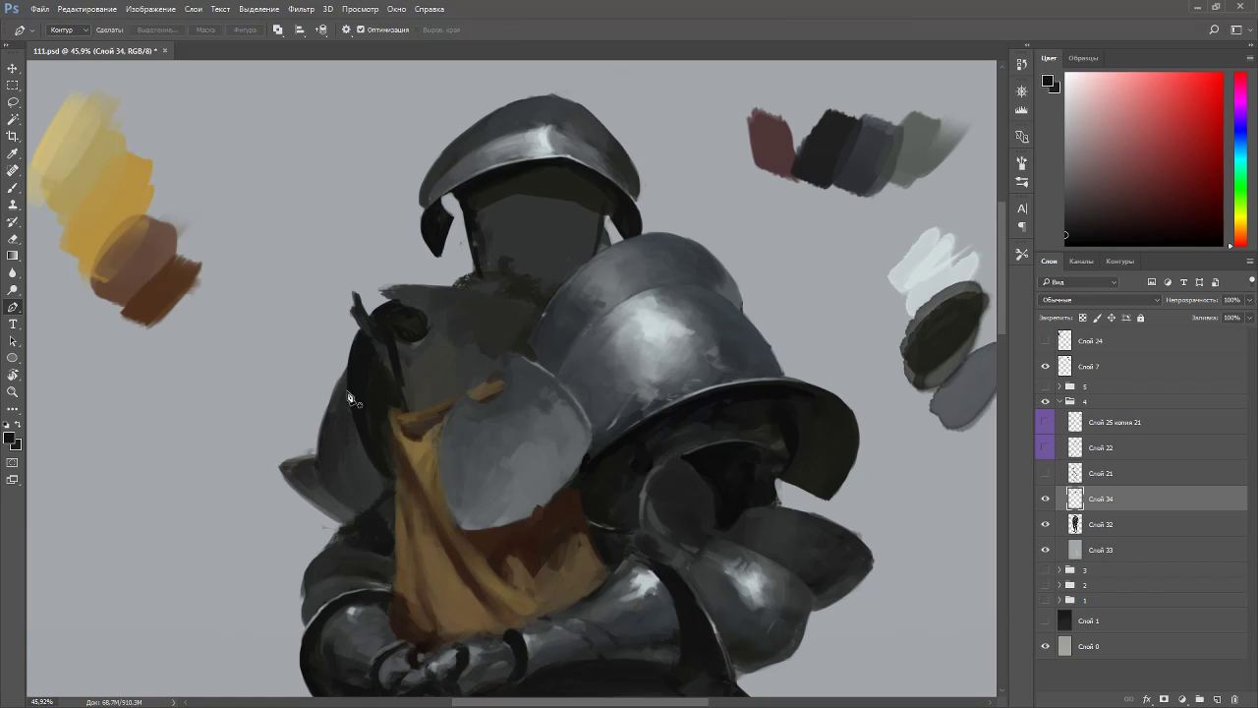
pyautogui.press('b')
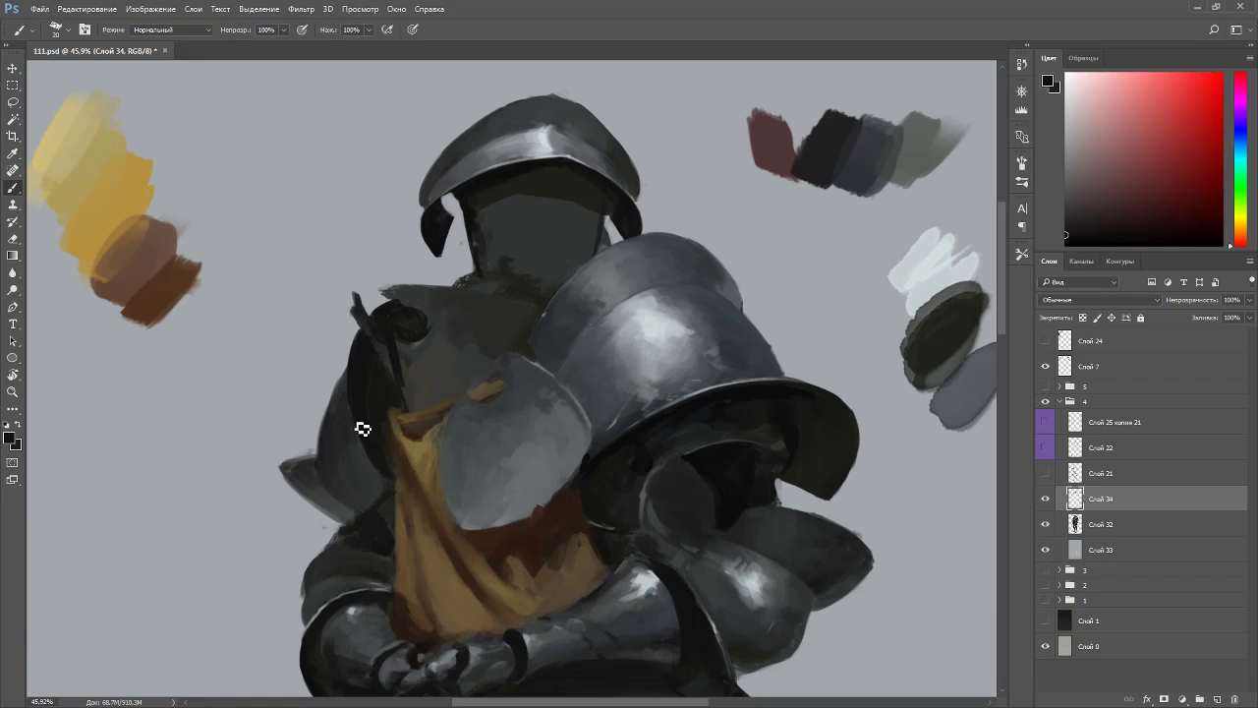
pyautogui.moveTo(354, 497); pyautogui.dragTo(360, 521)
pyautogui.keyDown('alt'); pyautogui.click(365, 505); pyautogui.keyUp('alt')
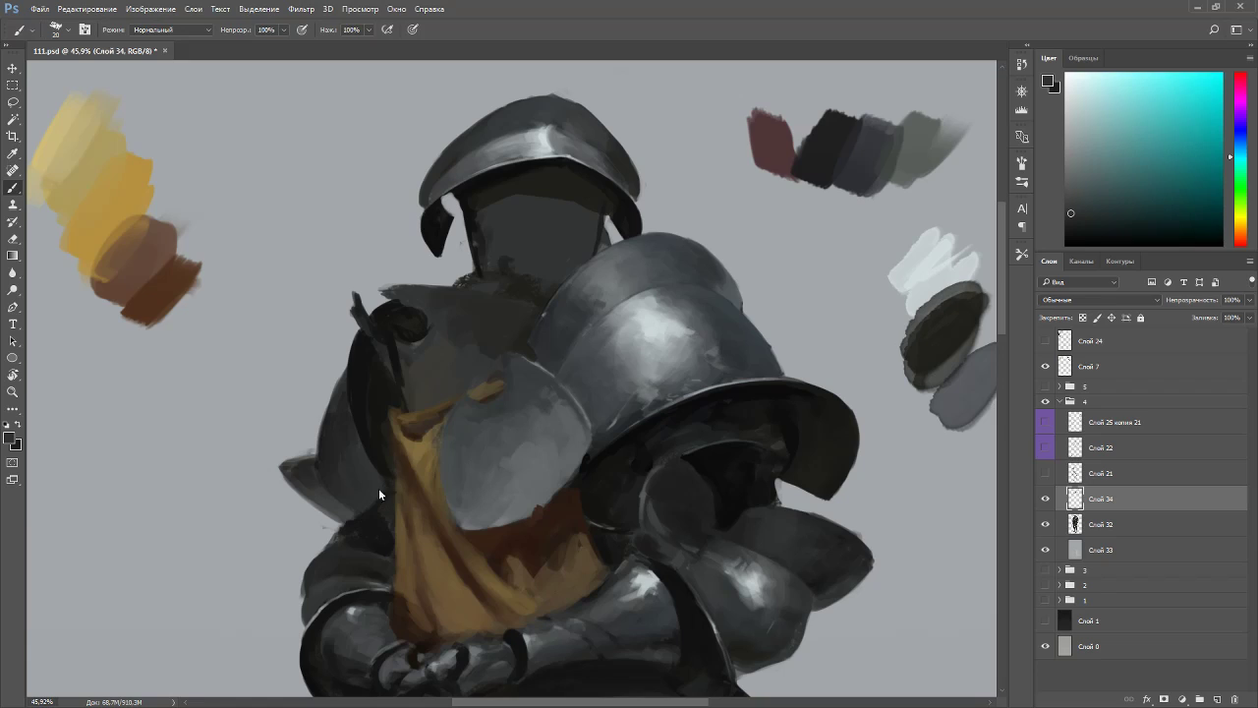
pyautogui.keyDown('alt'); pyautogui.click(374, 518); pyautogui.keyUp('alt')
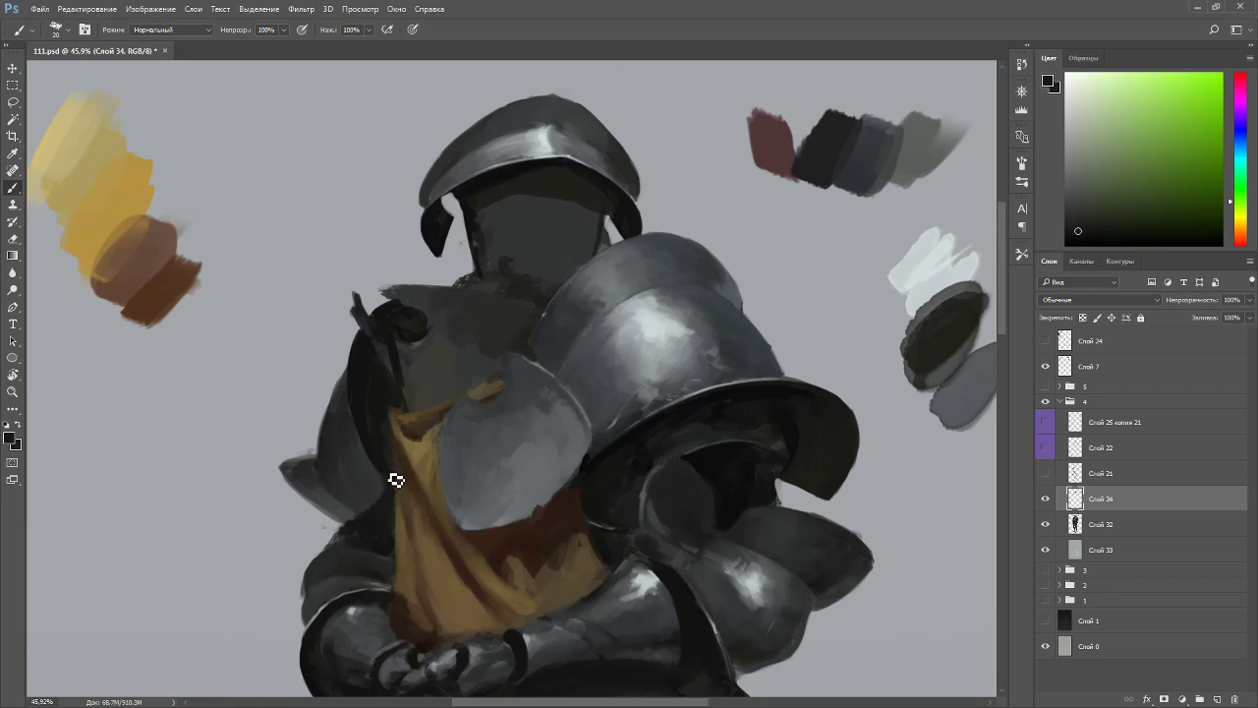
# - Add a thin light edge along the far shoulder plate using grey sampled from the main shoulder plate and a smaller brush
pyautogui.keyDown('alt'); pyautogui.click(625, 346); pyautogui.keyUp('alt')
pyautogui.press('[')
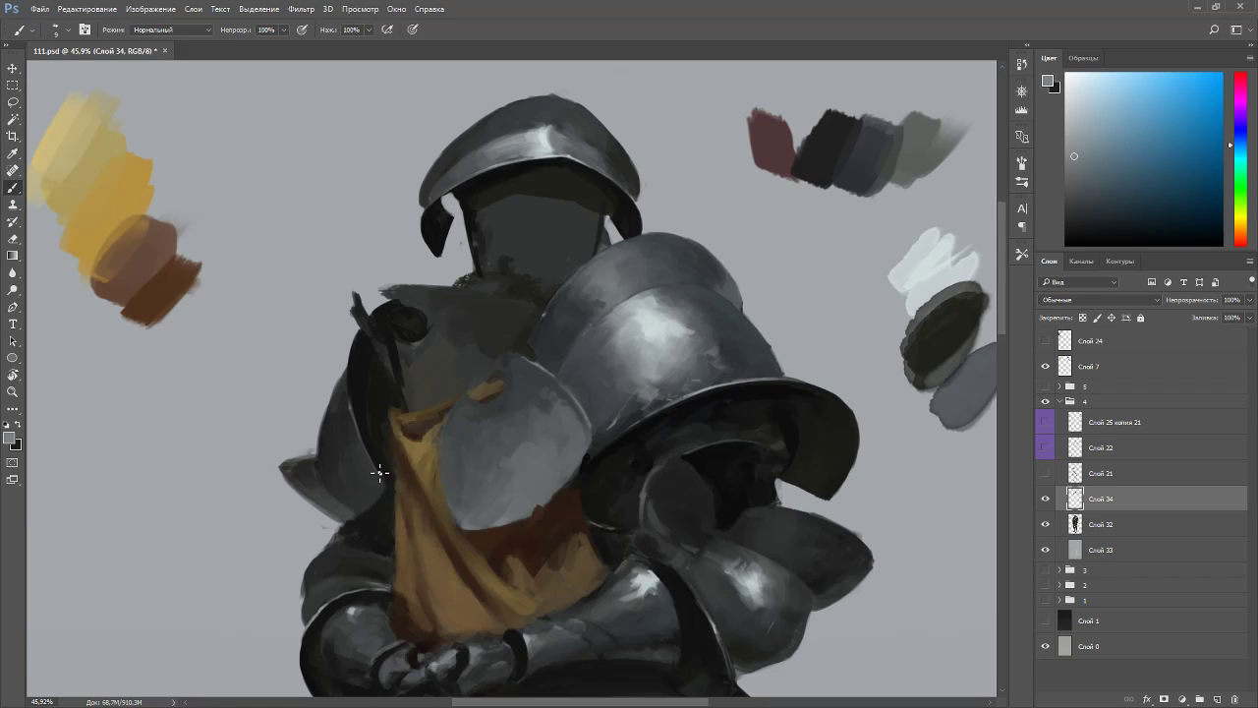
pyautogui.press('r')
pyautogui.moveTo(417, 470); pyautogui.dragTo(380, 365)
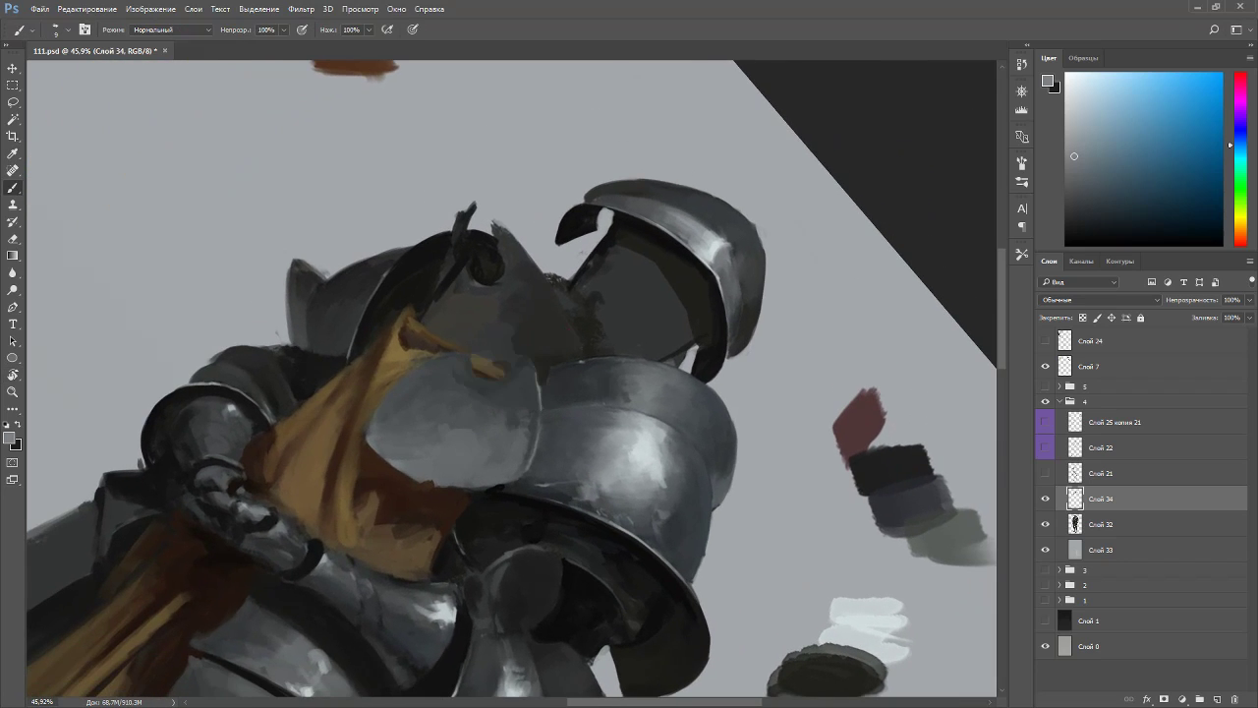
pyautogui.keyDown('alt'); pyautogui.click(297, 320); pyautogui.keyUp('alt')
pyautogui.keyDown('alt'); pyautogui.click(293, 346); pyautogui.keyUp('alt')
pyautogui.press('r')
pyautogui.press('Escape')
# - Tidy the gap below the far shoulder plate with sampled dark tones and check the whole figure
pyautogui.keyDown('alt'); pyautogui.click(357, 528); pyautogui.keyUp('alt')
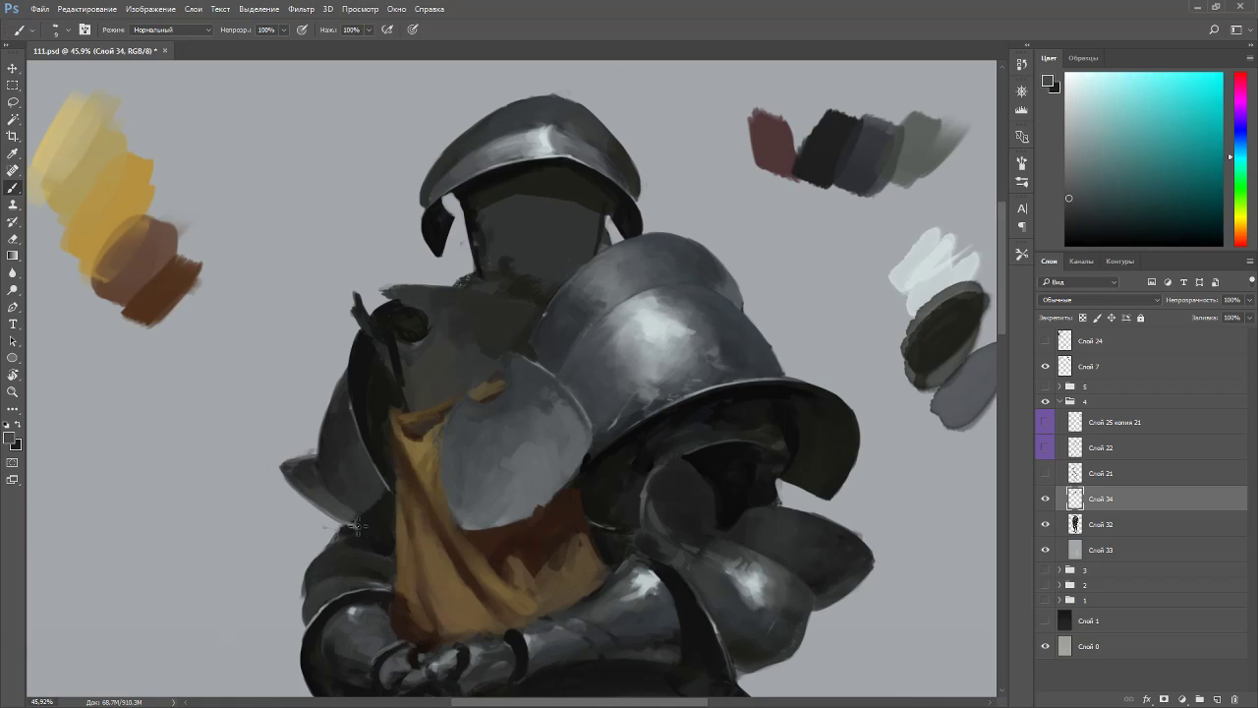
pyautogui.keyDown('alt'); pyautogui.click(370, 525); pyautogui.keyUp('alt')
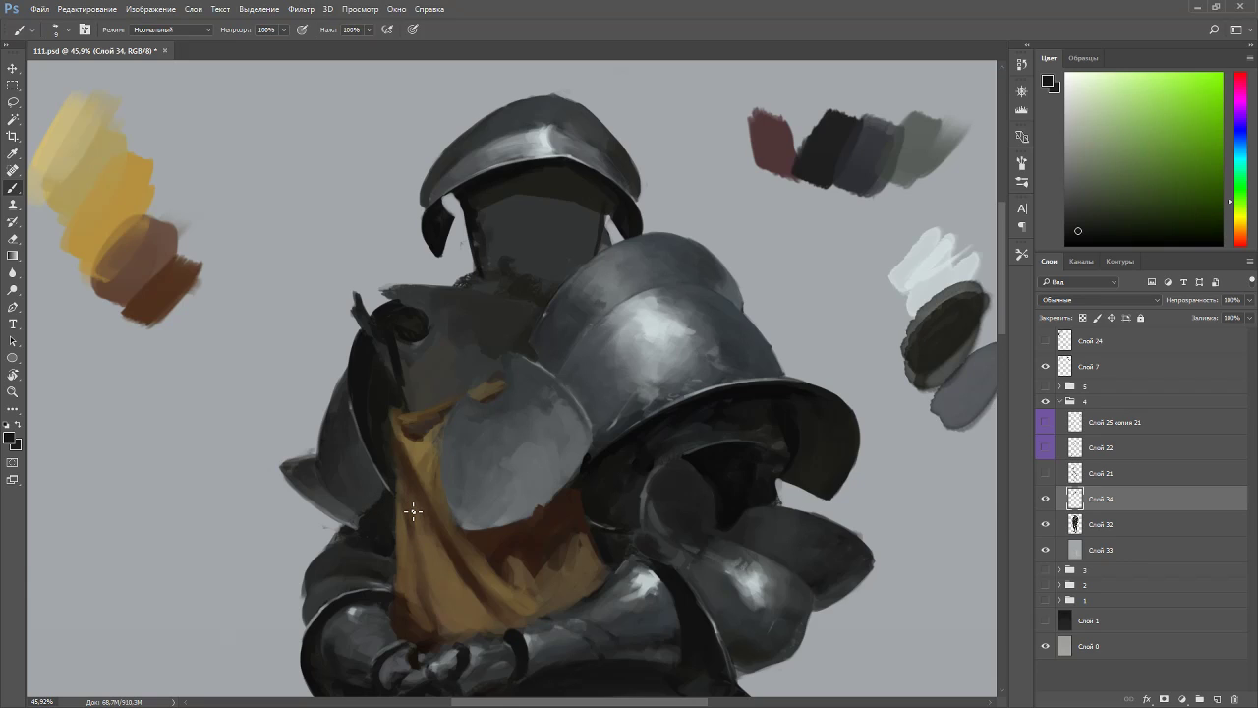
pyautogui.scroll(-3, 445, 451)
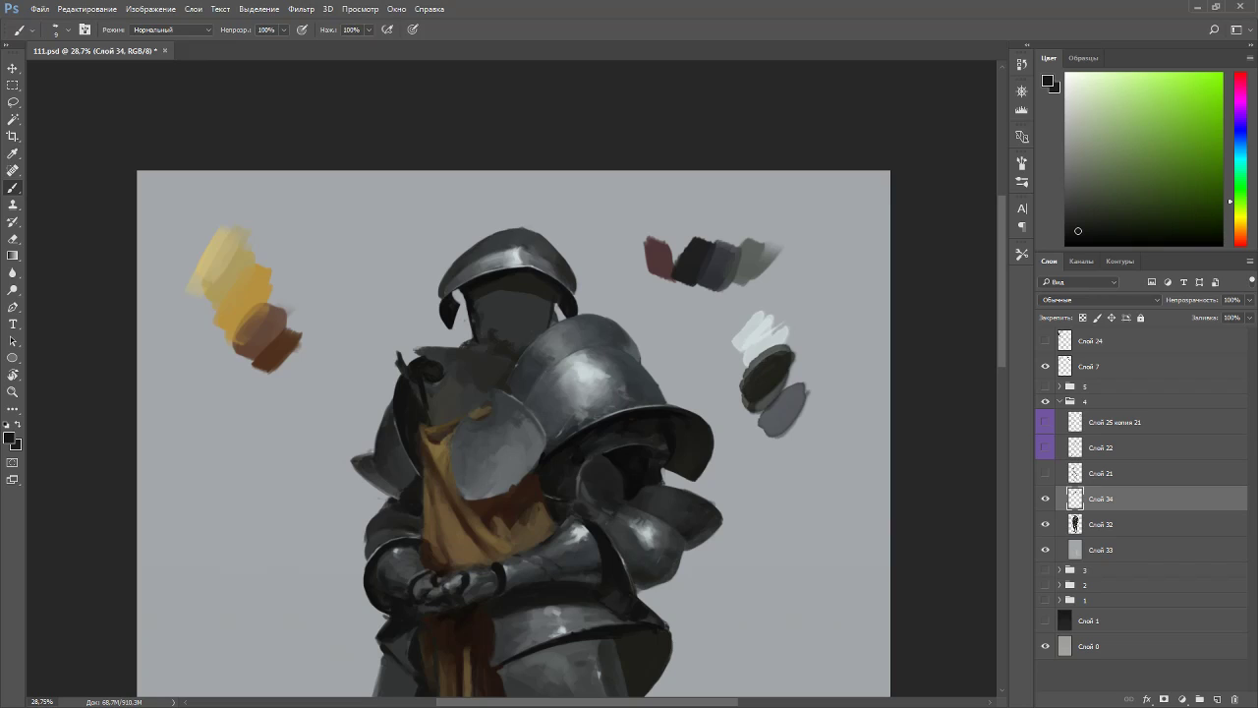
# - Smooth the near forearm plate below its highlight with sampled greys and a larger brush
pyautogui.scroll(5, 641, 525)
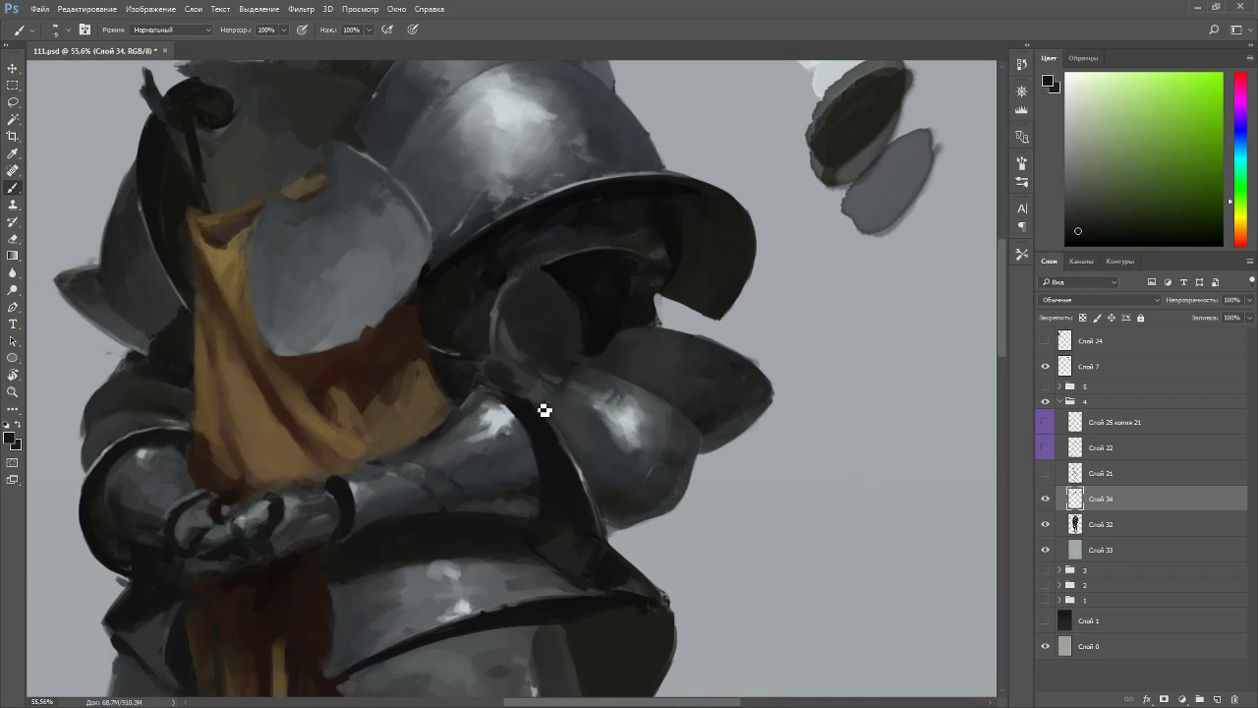
pyautogui.keyDown('alt'); pyautogui.click(492, 419); pyautogui.keyUp('alt')
pyautogui.press(']')
pyautogui.press(']')
pyautogui.press(']')
pyautogui.press(']')
pyautogui.press(']')
pyautogui.keyDown('alt'); pyautogui.click(472, 451); pyautogui.keyUp('alt')
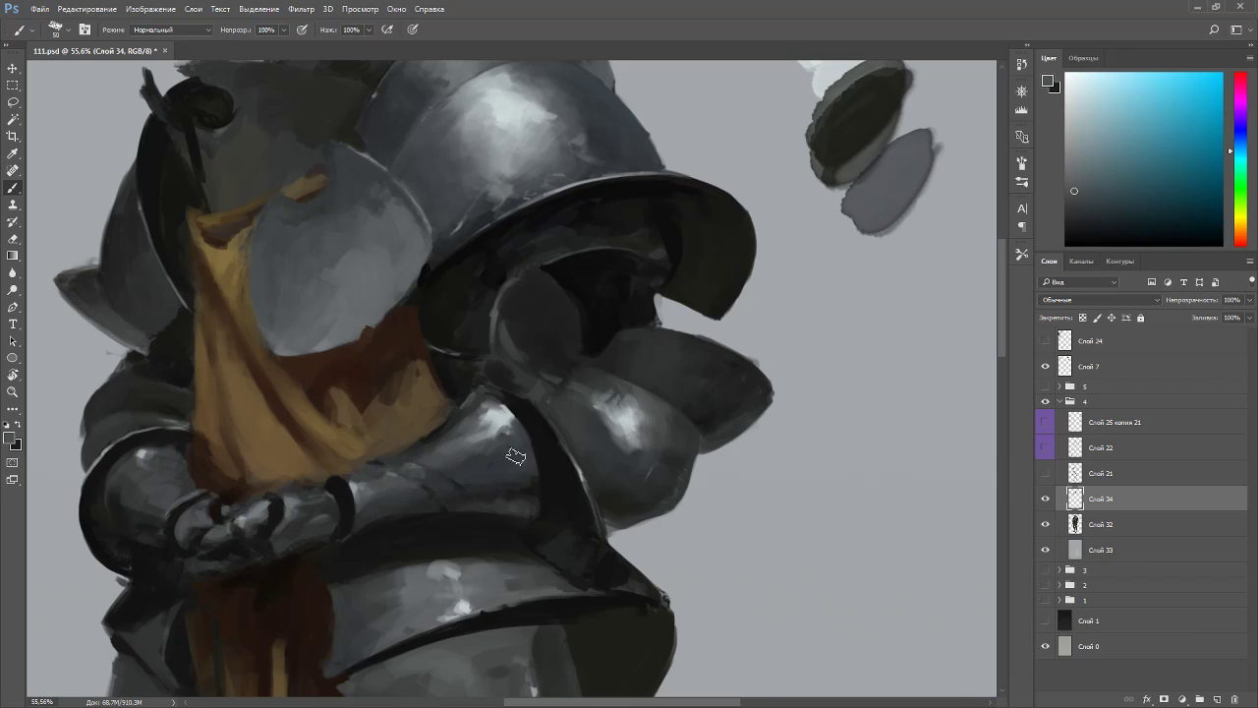
# - Blend the shading of the elbow guard and both forearm plates with greys sampled from each
pyautogui.keyDown('alt'); pyautogui.click(606, 397); pyautogui.keyUp('alt')
pyautogui.keyDown('alt'); pyautogui.click(628, 452); pyautogui.keyUp('alt')
pyautogui.moveTo(371, 429); pyautogui.dragTo(569, 388)
pyautogui.keyDown('alt'); pyautogui.click(339, 408); pyautogui.keyUp('alt')
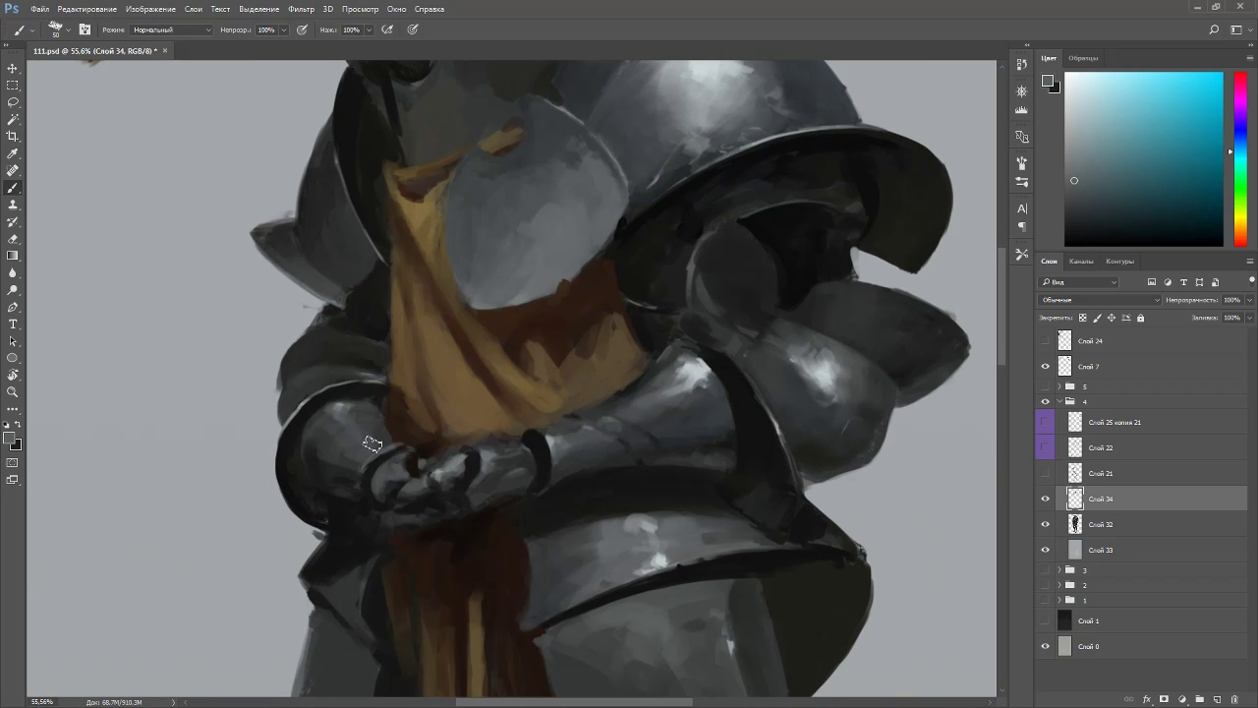
pyautogui.keyDown('alt'); pyautogui.click(640, 397); pyautogui.keyUp('alt')
# - Deepen the cloth's folds and shadow around the round plate with sampled dark brown
pyautogui.moveTo(568, 317); pyautogui.dragTo(595, 419)
pyautogui.keyDown('alt'); pyautogui.click(529, 420); pyautogui.keyUp('alt')
pyautogui.keyDown('alt'); pyautogui.click(568, 432); pyautogui.keyUp('alt')
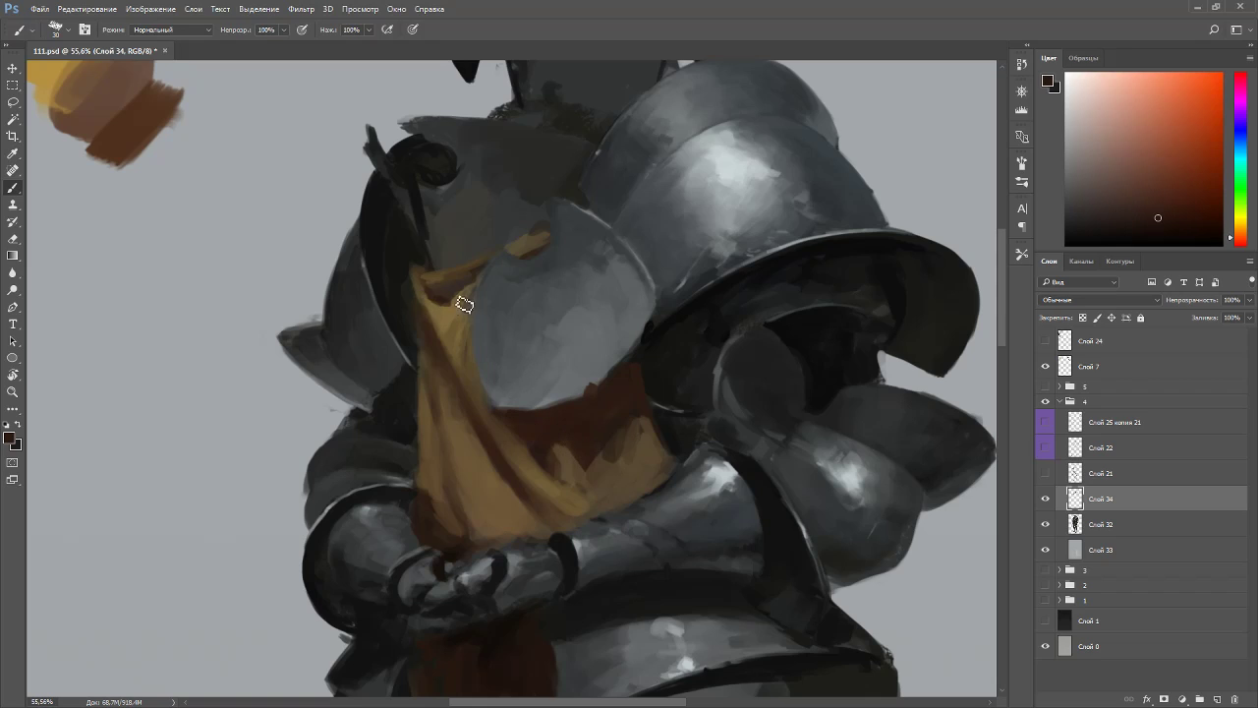
pyautogui.moveTo(519, 421); pyautogui.dragTo(537, 444)
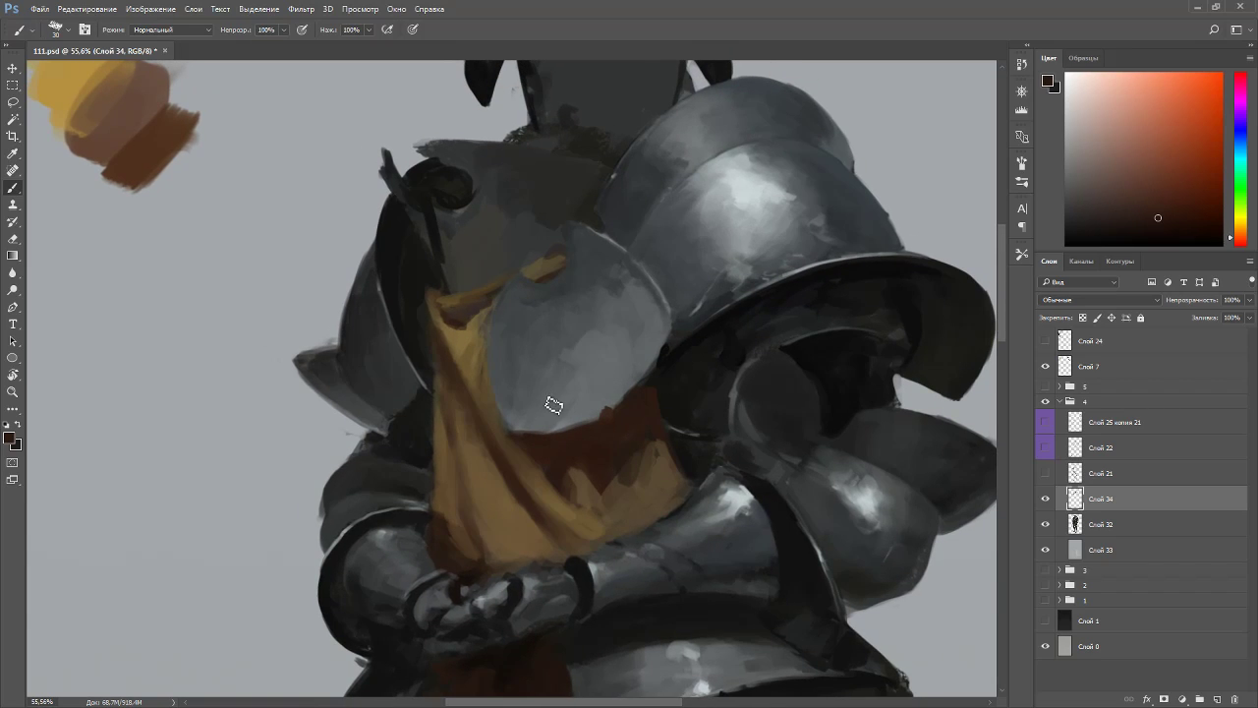
# - Brighten the round plate's lower edge with the shoulder highlight's pale grey and blend it with sampled mid greys
pyautogui.keyDown('alt'); pyautogui.click(507, 409); pyautogui.keyUp('alt')
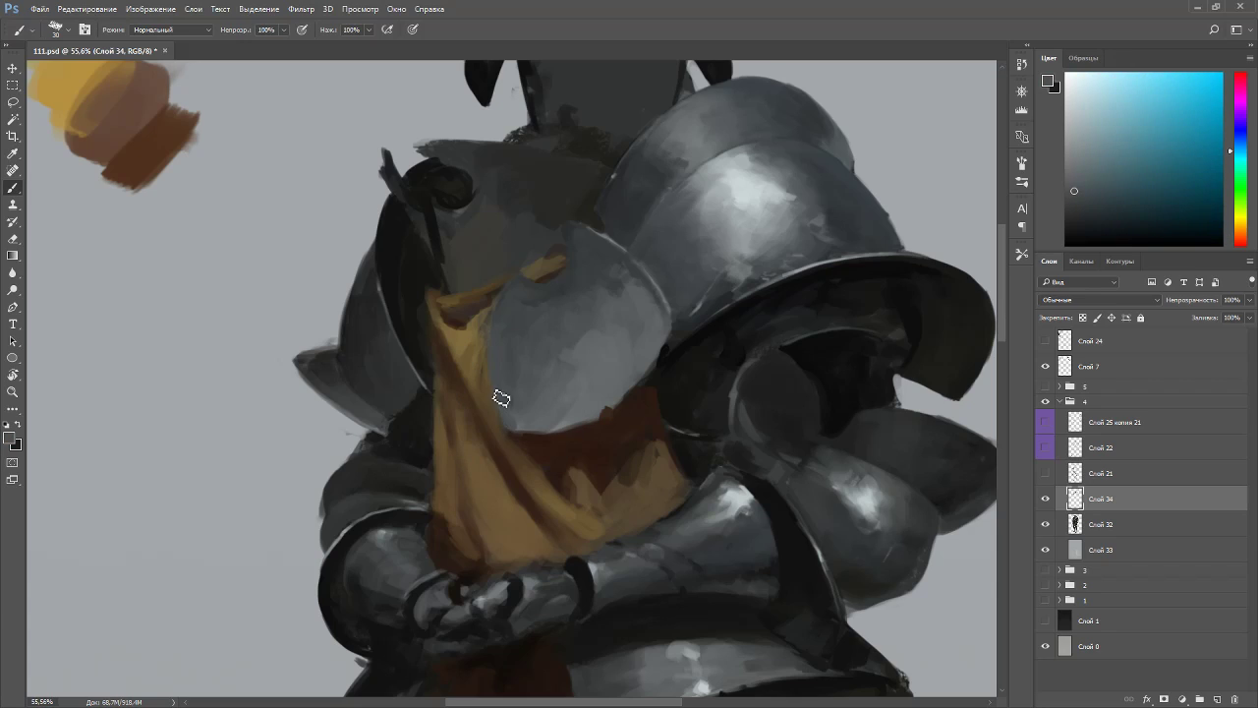
pyautogui.keyDown('alt'); pyautogui.click(563, 420); pyautogui.keyUp('alt')
pyautogui.keyDown('alt'); pyautogui.click(767, 211); pyautogui.keyUp('alt')
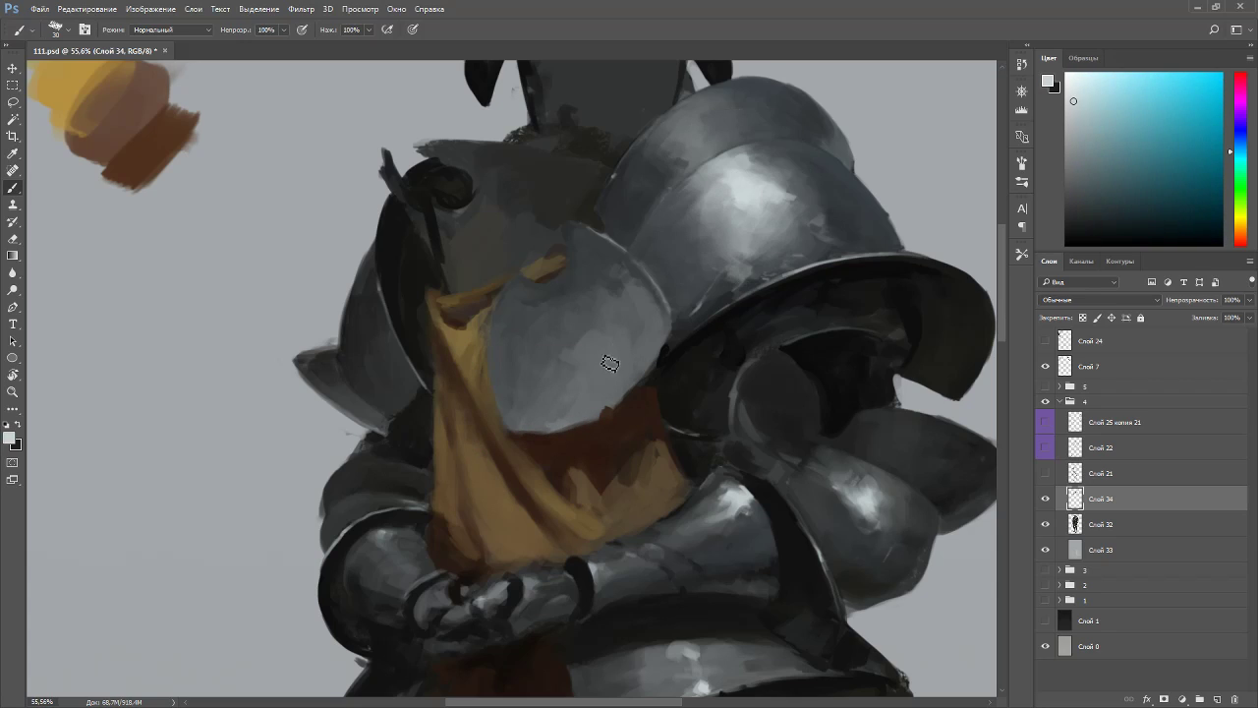
pyautogui.keyDown('alt'); pyautogui.click(584, 422); pyautogui.keyUp('alt')
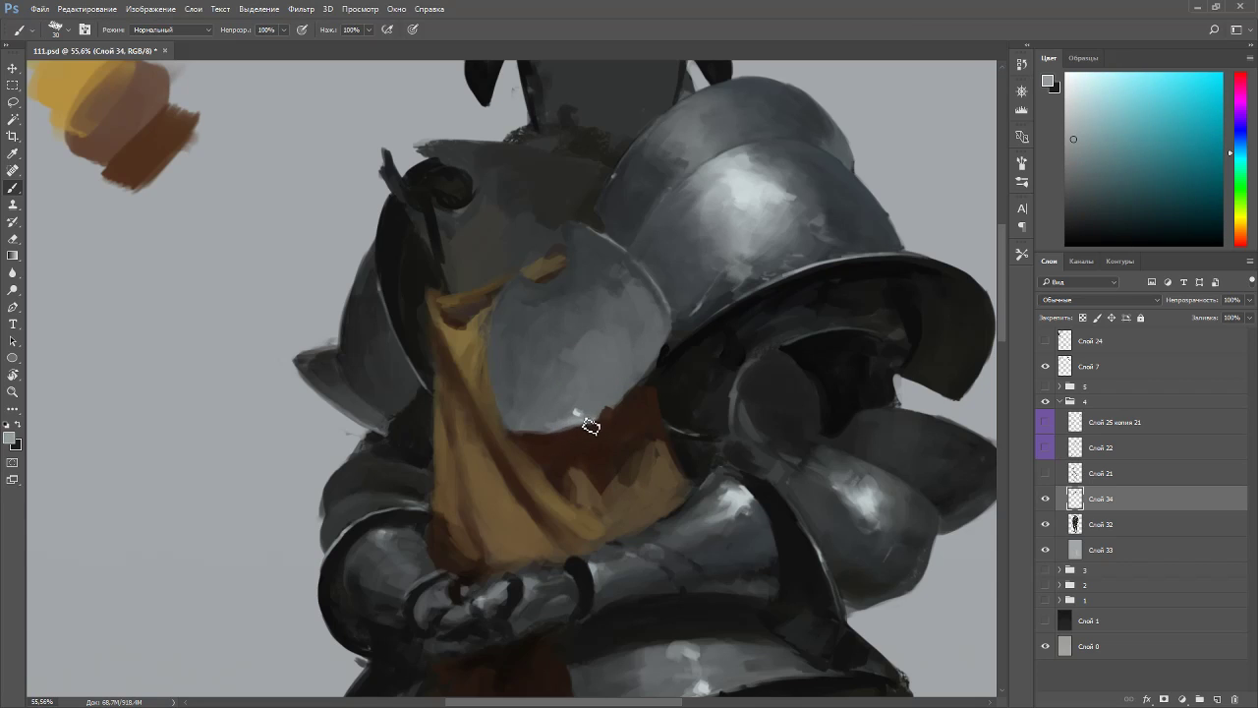
pyautogui.keyDown('alt'); pyautogui.click(595, 400); pyautogui.keyUp('alt')
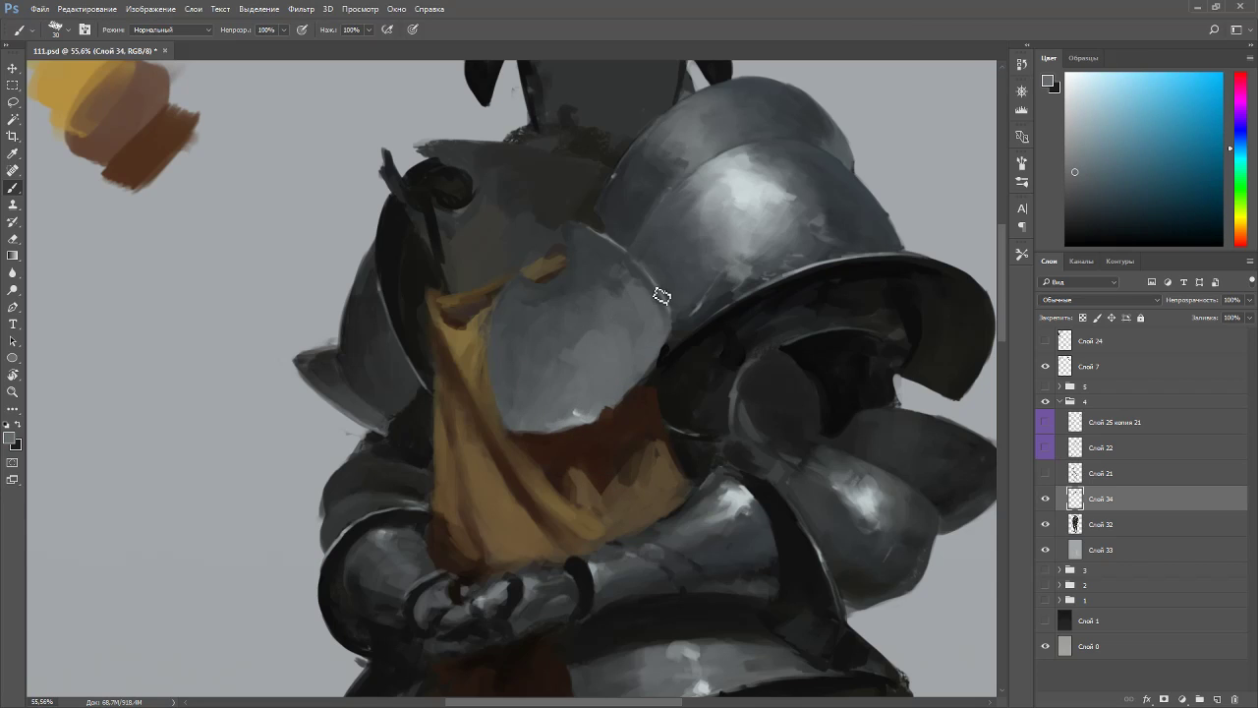
# - Define the round plate's edge against the brown cloth with sampled black and greys, using a brush reduced to size 15
pyautogui.moveTo(745, 417); pyautogui.dragTo(688, 419)
pyautogui.press('r')
pyautogui.moveTo(708, 356)
pyautogui.mouseDown()
pyautogui.moveTo(556, 301)
pyautogui.moveTo(572, 359)
pyautogui.mouseUp()
pyautogui.keyDown('alt'); pyautogui.click(558, 299); pyautogui.keyUp('alt')
pyautogui.press('[')
pyautogui.press('[')
pyautogui.press('[')
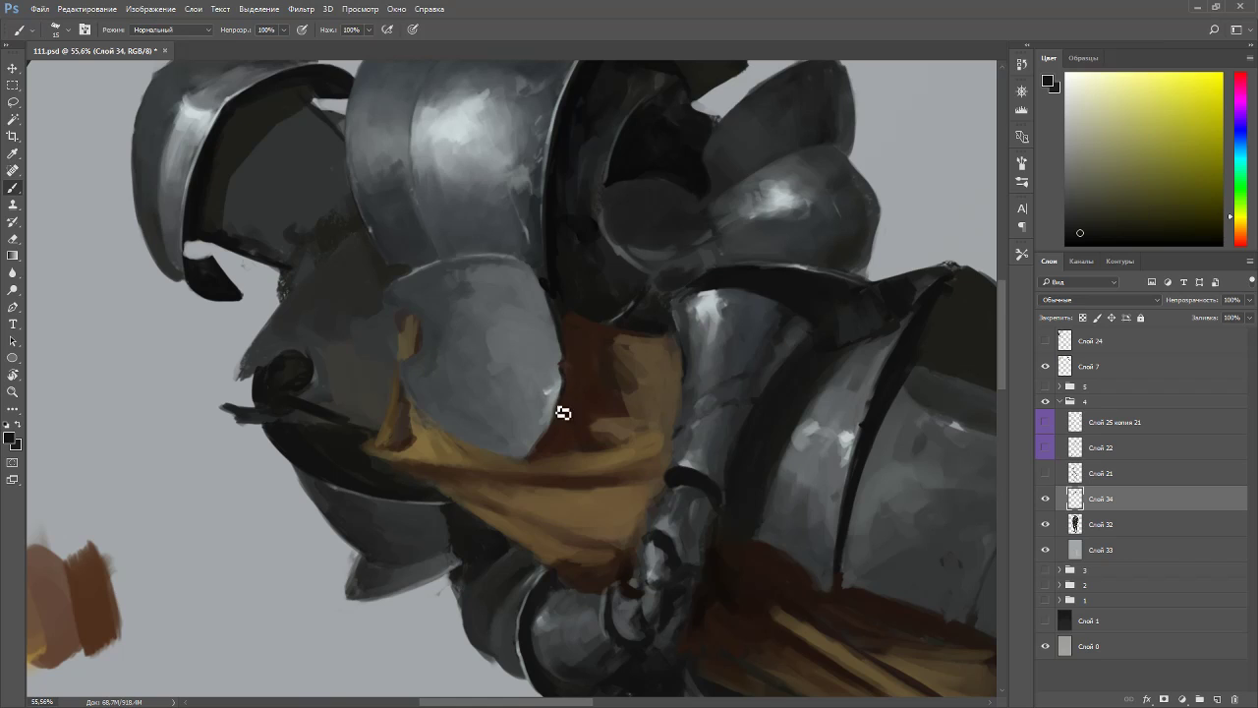
pyautogui.keyDown('alt'); pyautogui.click(551, 451); pyautogui.keyUp('alt')
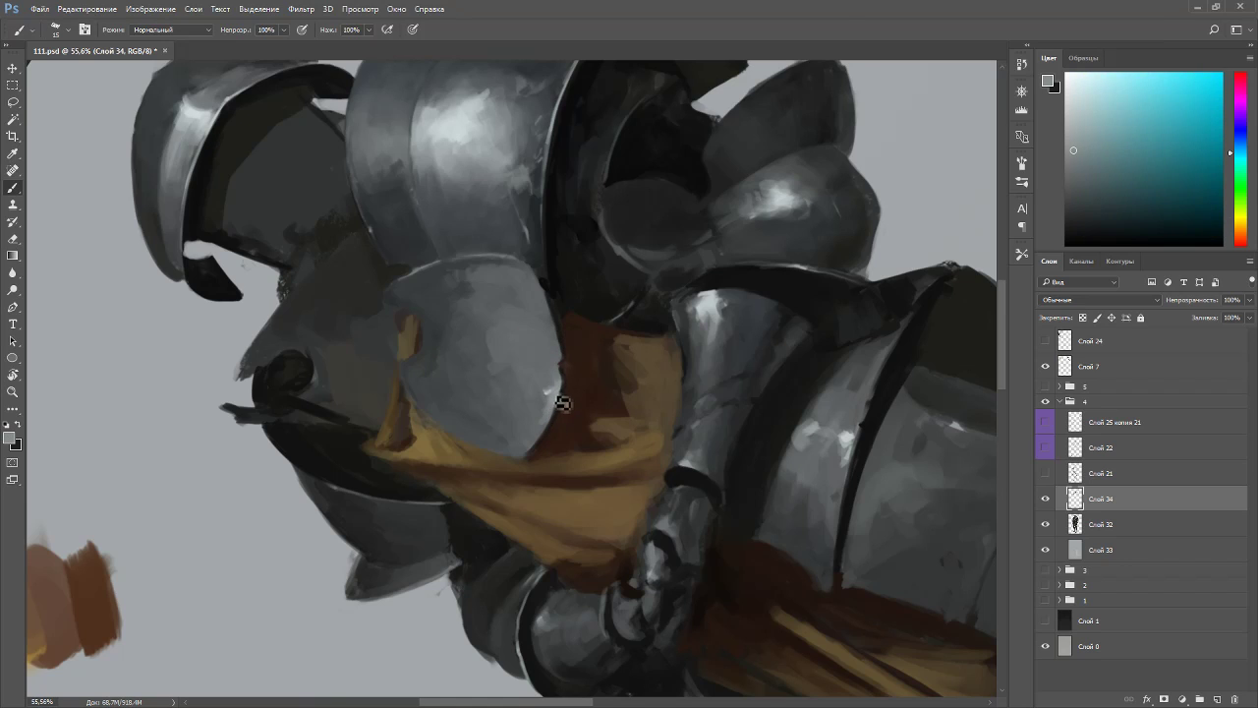
pyautogui.keyDown('alt'); pyautogui.click(551, 370); pyautogui.keyUp('alt')
# - Refine the round plate's contour where it meets the cloth and the large shoulder guard, using greys sampled from both plates
pyautogui.moveTo(566, 390)
pyautogui.mouseDown()
pyautogui.moveTo(547, 437)
pyautogui.moveTo(442, 419)
pyautogui.mouseUp()
pyautogui.press('r')
pyautogui.keyDown('alt'); pyautogui.click(474, 381); pyautogui.keyUp('alt')
pyautogui.press('r')
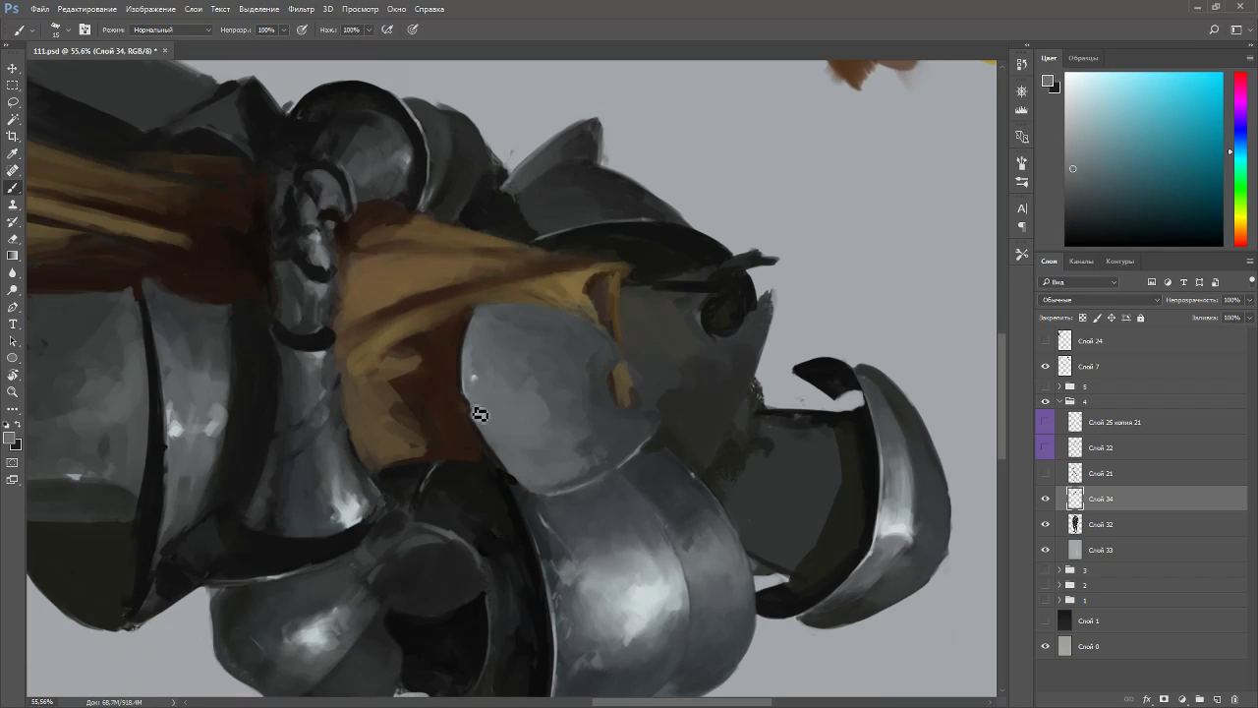
pyautogui.keyDown('alt'); pyautogui.click(522, 471); pyautogui.keyUp('alt')
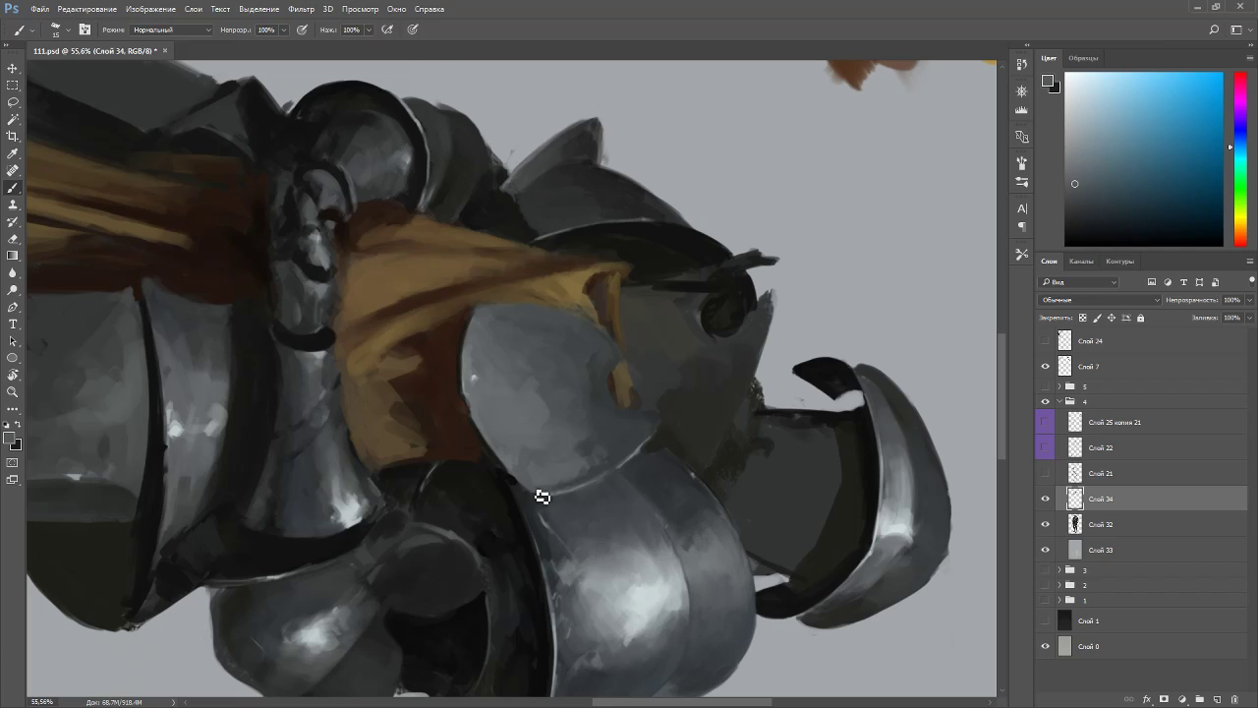
pyautogui.hotkey('ctrl', 'alt', 'r')
# - Deepen the shadow beneath the large shoulder guard and around the inner arm joint with sampled near-blacks, enlarging the brush to 40
pyautogui.keyDown('alt'); pyautogui.click(609, 362); pyautogui.keyUp('alt')
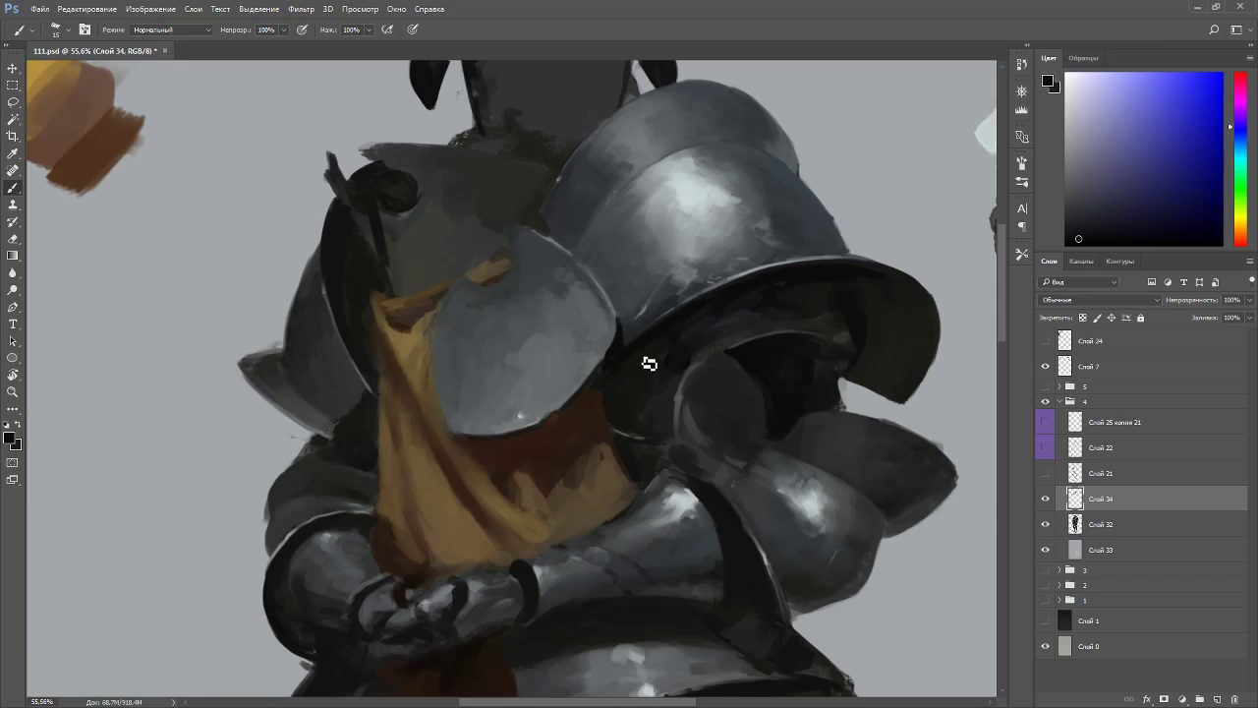
pyautogui.keyDown('alt'); pyautogui.click(702, 386); pyautogui.keyUp('alt')
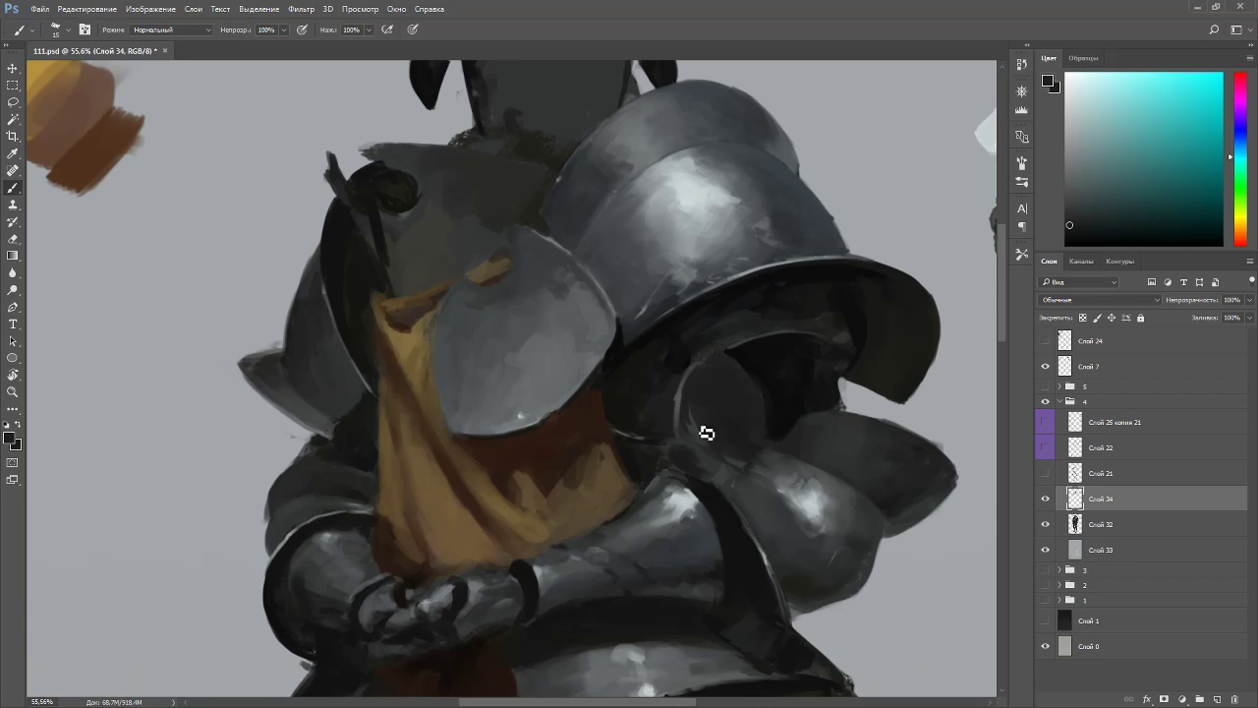
pyautogui.keyDown('alt'); pyautogui.click(722, 356); pyautogui.keyUp('alt')
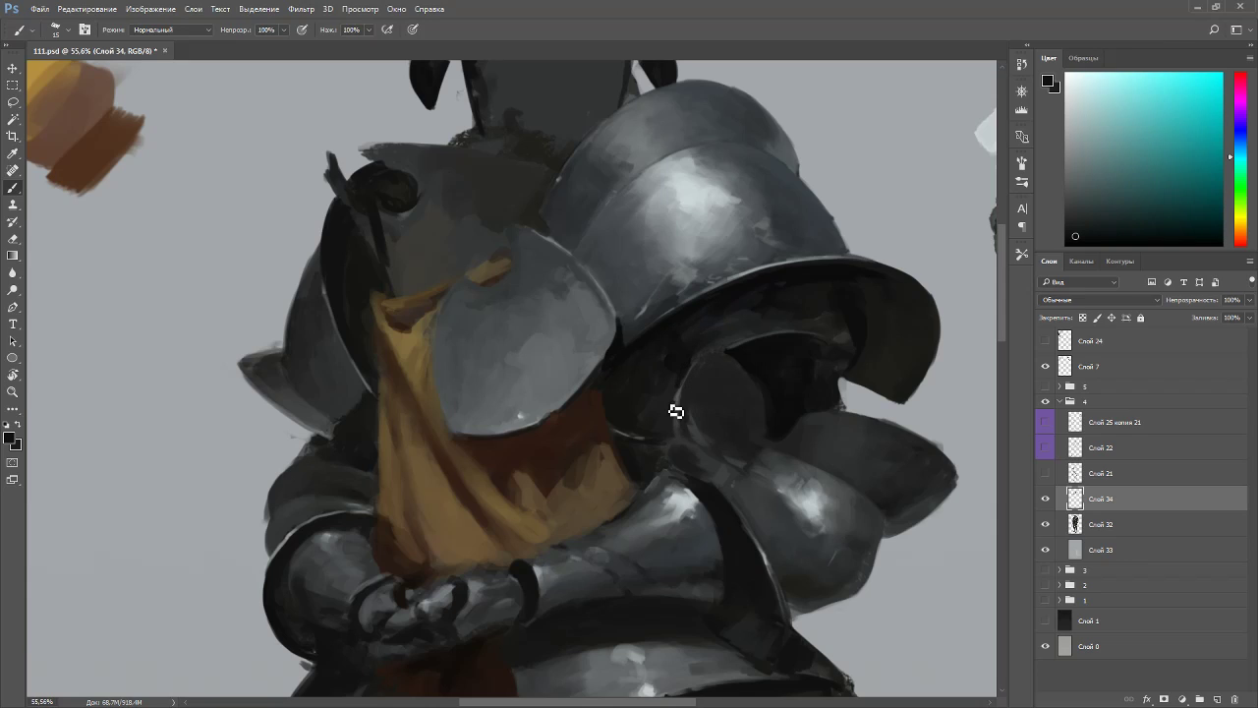
pyautogui.keyDown('alt'); pyautogui.click(758, 357); pyautogui.keyUp('alt')
pyautogui.press(']')
pyautogui.press(']')
pyautogui.press(']')
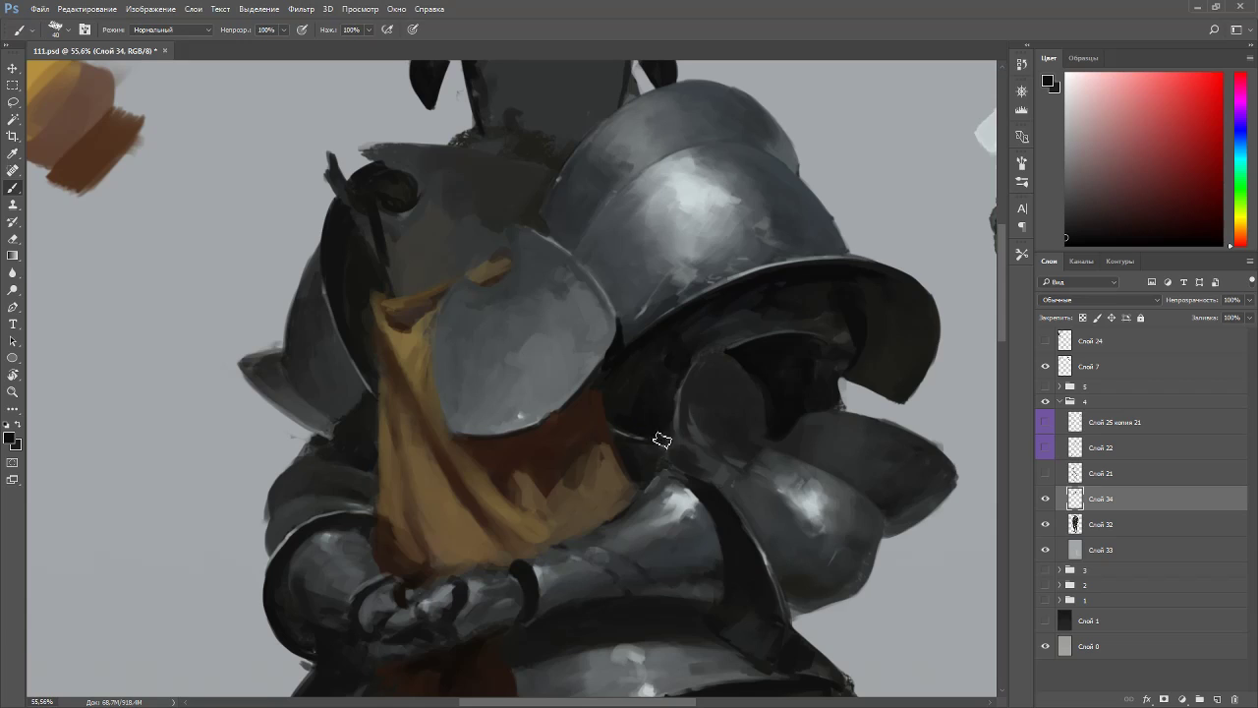
pyautogui.keyDown('alt'); pyautogui.click(617, 377); pyautogui.keyUp('alt')
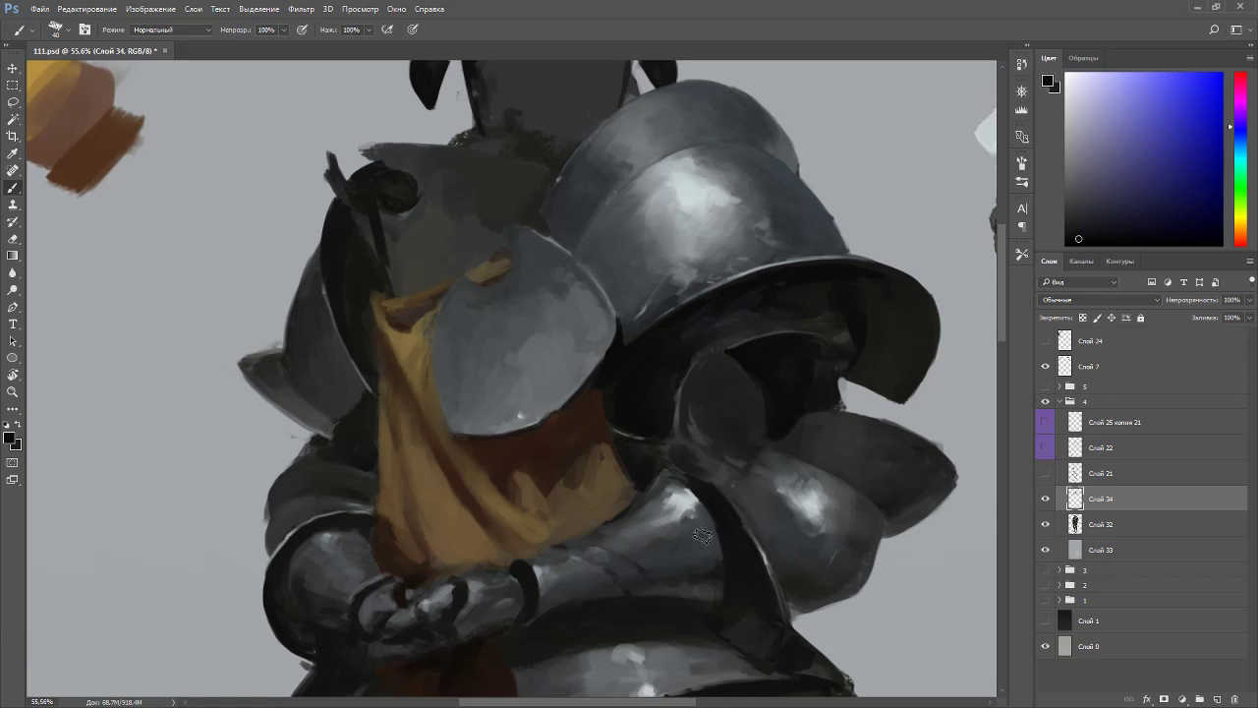
# - Tint the dark band behind the near forearm with dark brown and blend it into the shadow with sampled blacks
pyautogui.keyDown('alt'); pyautogui.click(718, 566); pyautogui.keyUp('alt')
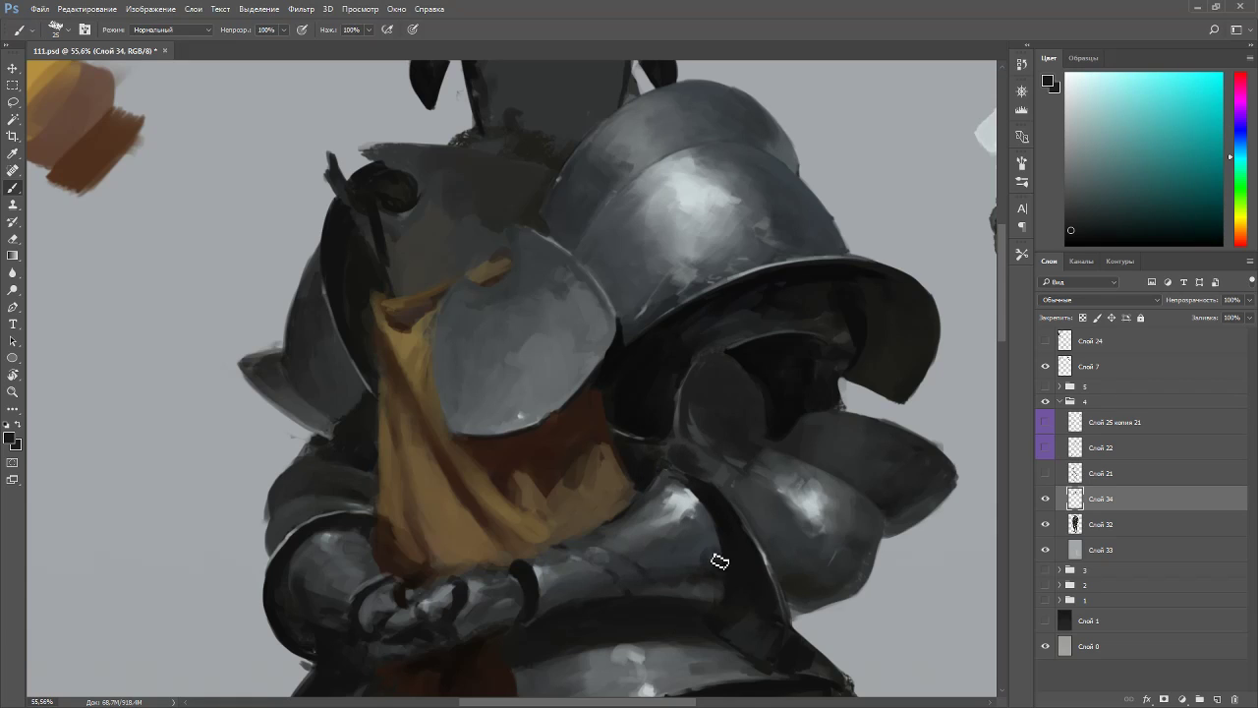
pyautogui.moveTo(759, 505); pyautogui.dragTo(727, 333)
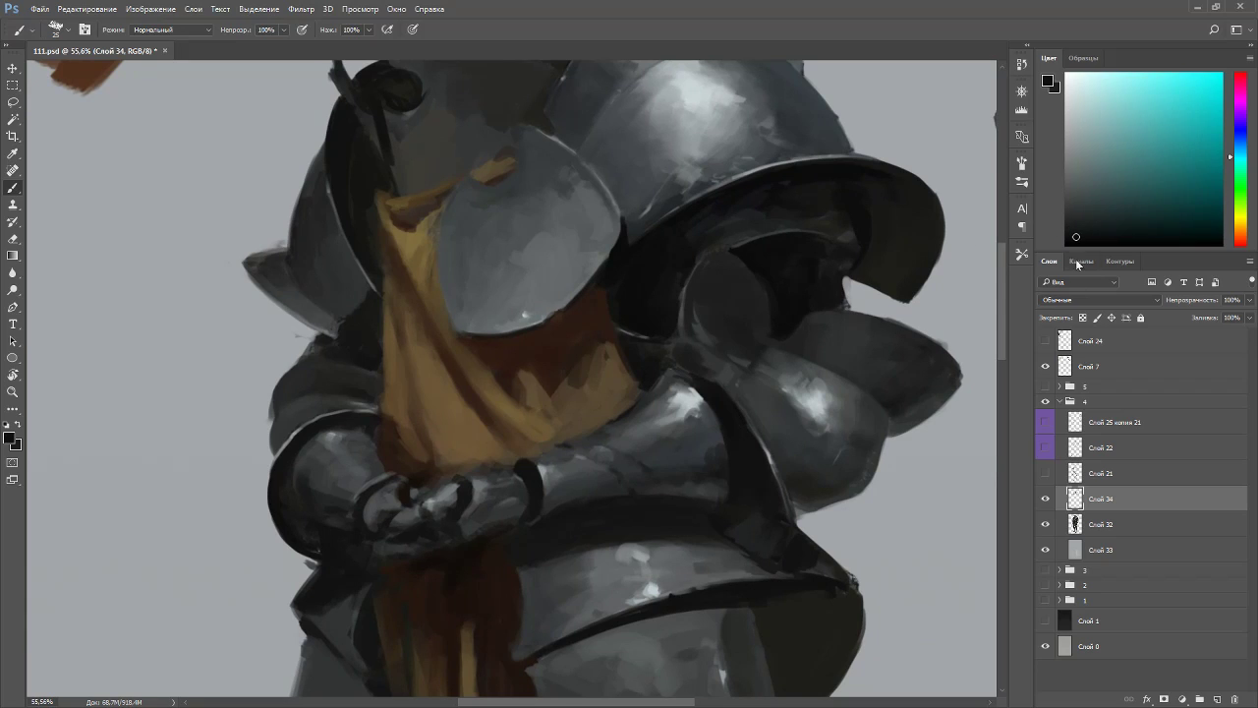
pyautogui.keyDown('alt'); pyautogui.click(520, 581); pyautogui.keyUp('alt')
pyautogui.click(1230, 234)
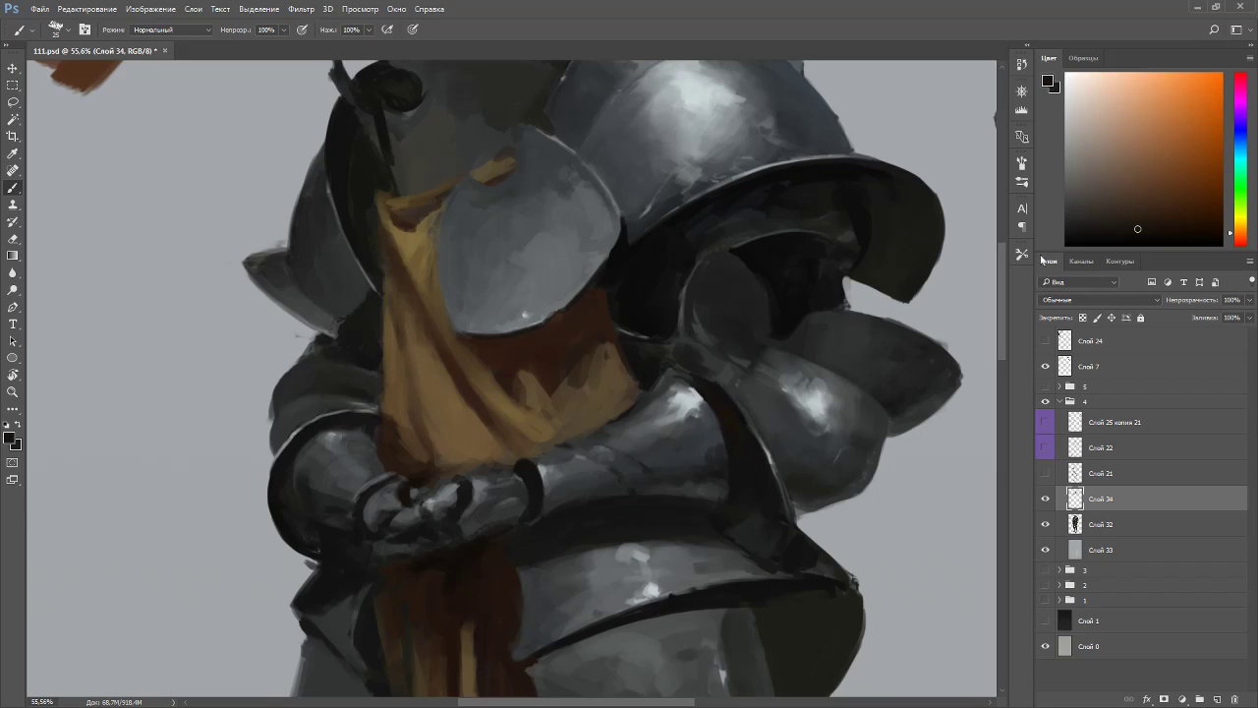
pyautogui.moveTo(1126, 226); pyautogui.dragTo(1108, 196)
pyautogui.click(1231, 242)
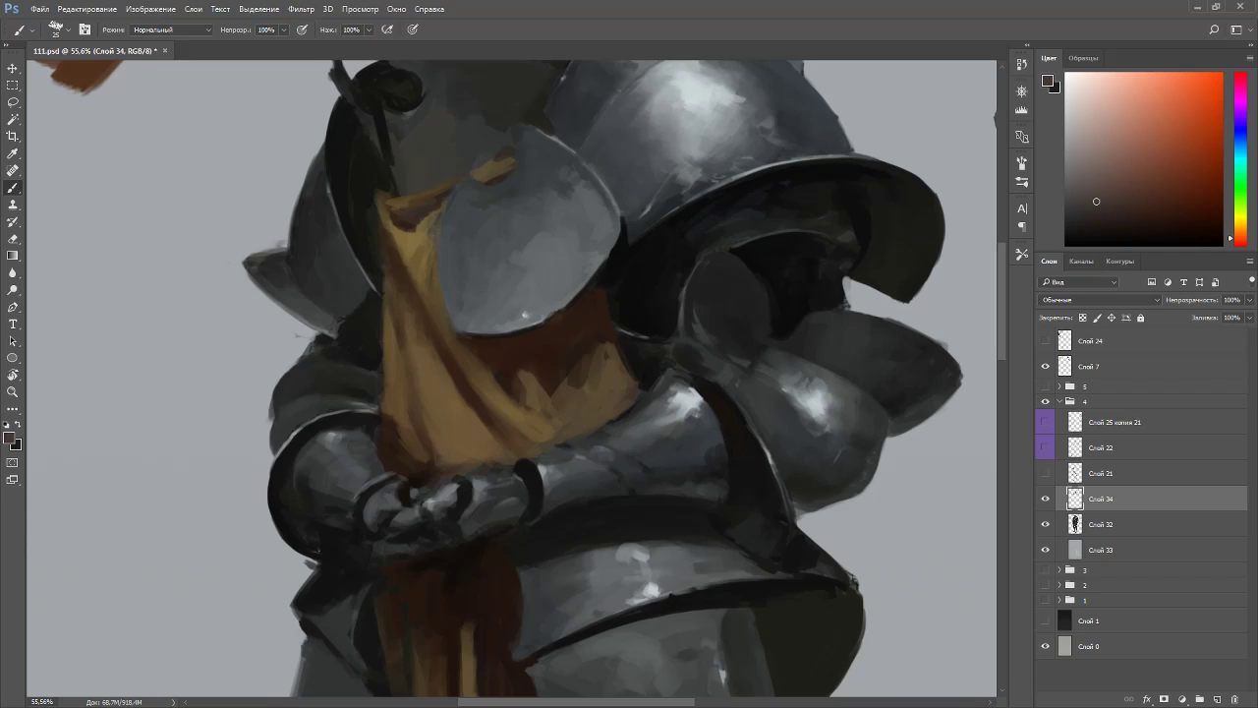
pyautogui.keyDown('alt'); pyautogui.click(740, 436); pyautogui.keyUp('alt')
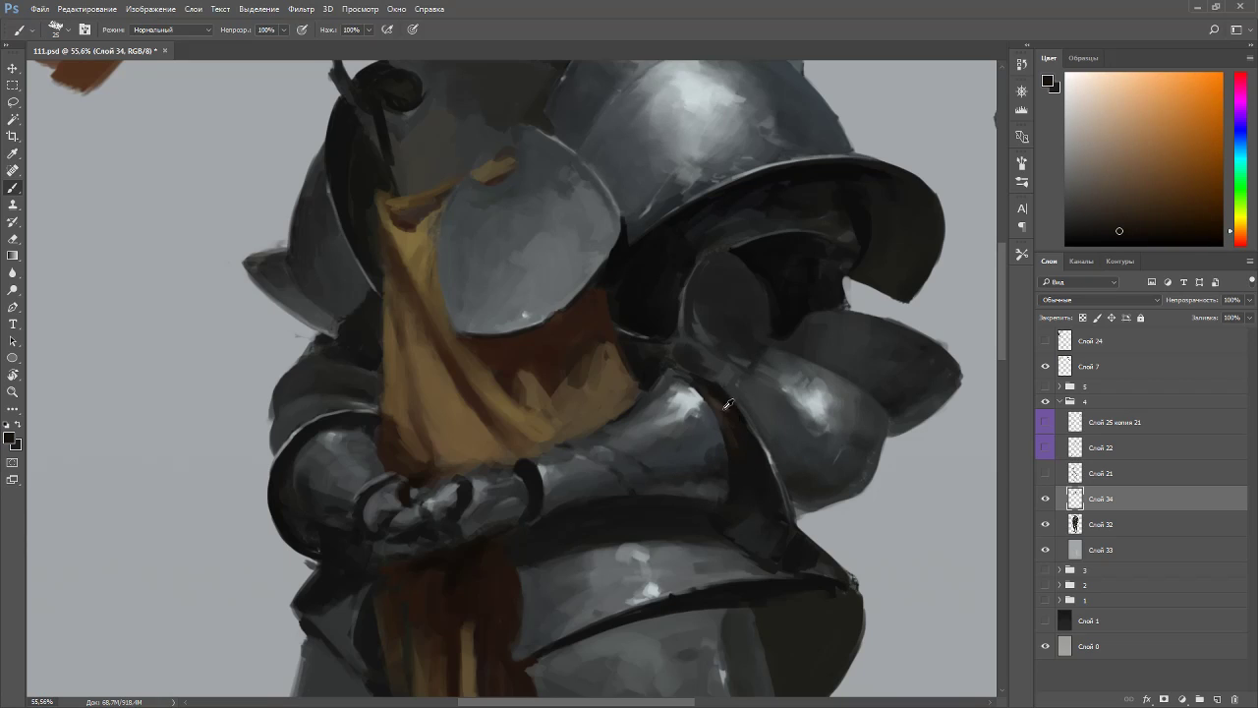
pyautogui.keyDown('alt'); pyautogui.click(723, 410); pyautogui.keyUp('alt')
pyautogui.keyDown('alt'); pyautogui.click(744, 443); pyautogui.keyUp('alt')
pyautogui.keyDown('alt'); pyautogui.click(725, 405); pyautogui.keyUp('alt')
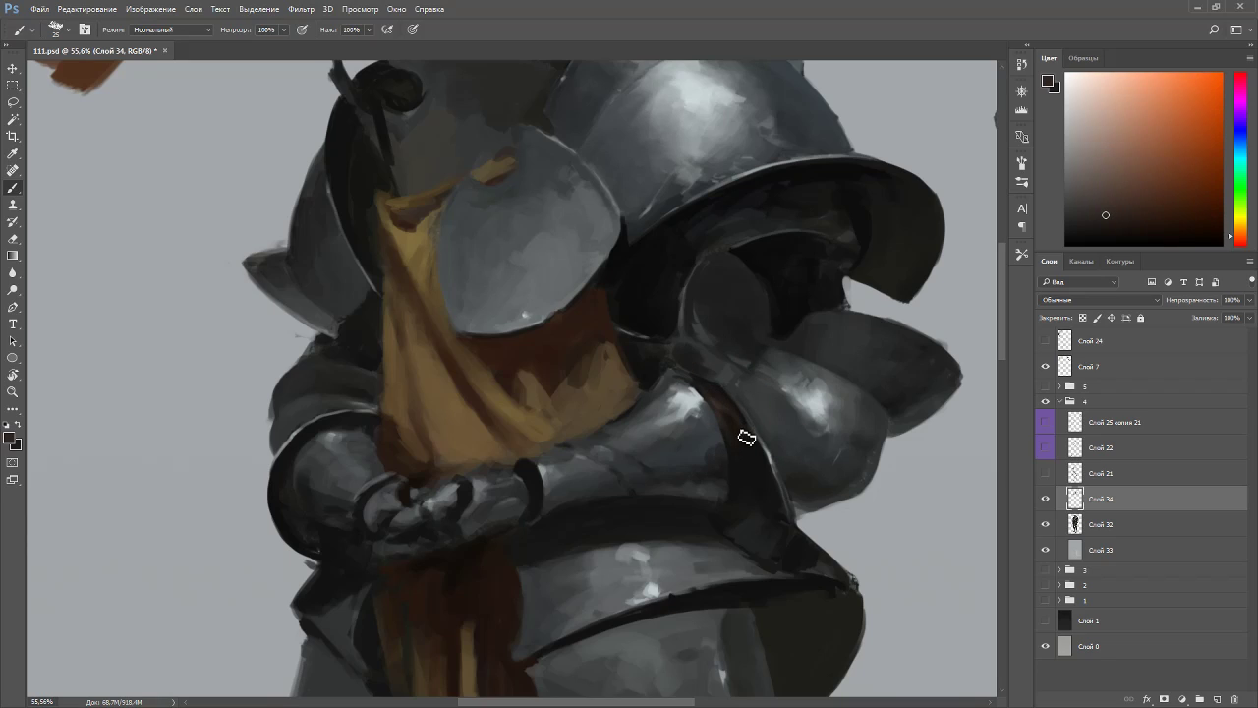
pyautogui.keyDown('alt'); pyautogui.click(754, 450); pyautogui.keyUp('alt')
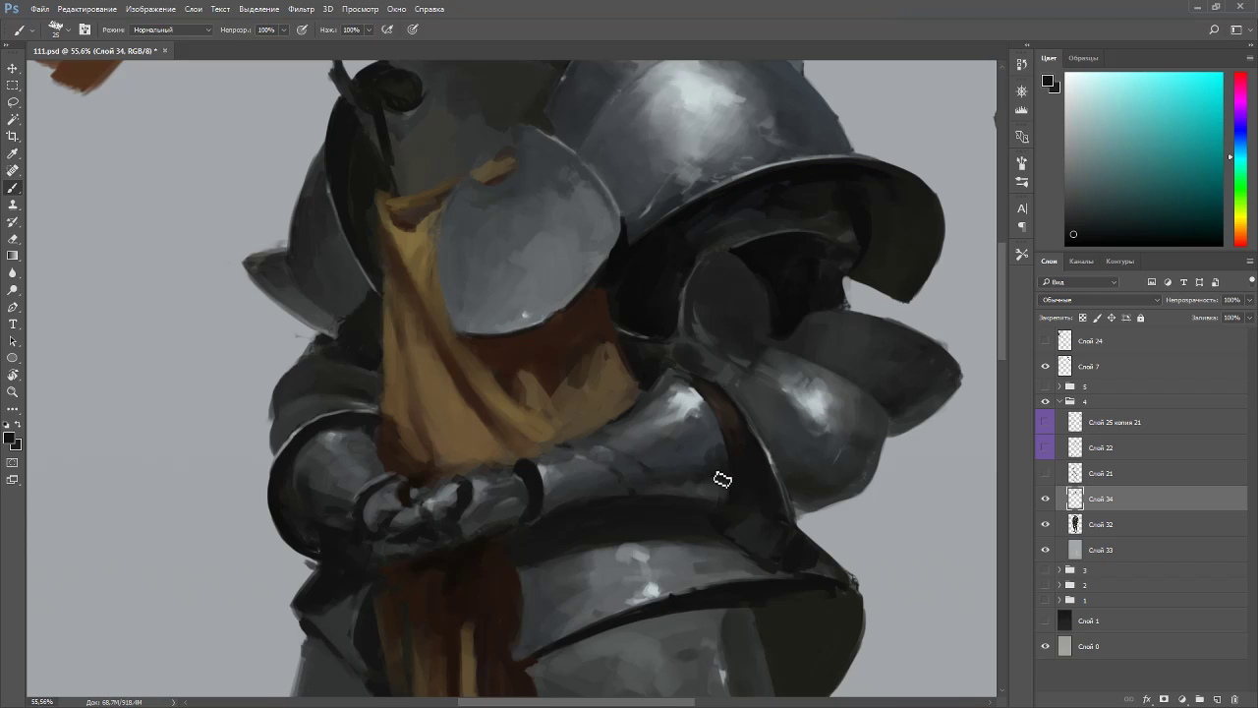
pyautogui.keyDown('alt'); pyautogui.click(733, 414); pyautogui.keyUp('alt')
# - Darken the rim of the far arm's cuff with sampled near-black and a smaller brush, and tidy the arm's outline with the Eraser
pyautogui.press('r')
pyautogui.moveTo(405, 394); pyautogui.dragTo(419, 485)
pyautogui.keyDown('alt'); pyautogui.click(424, 524); pyautogui.keyUp('alt')
pyautogui.keyDown('alt'); pyautogui.click(428, 521); pyautogui.keyUp('alt')
pyautogui.keyDown('alt'); pyautogui.click(418, 521); pyautogui.keyUp('alt')
pyautogui.press('[')
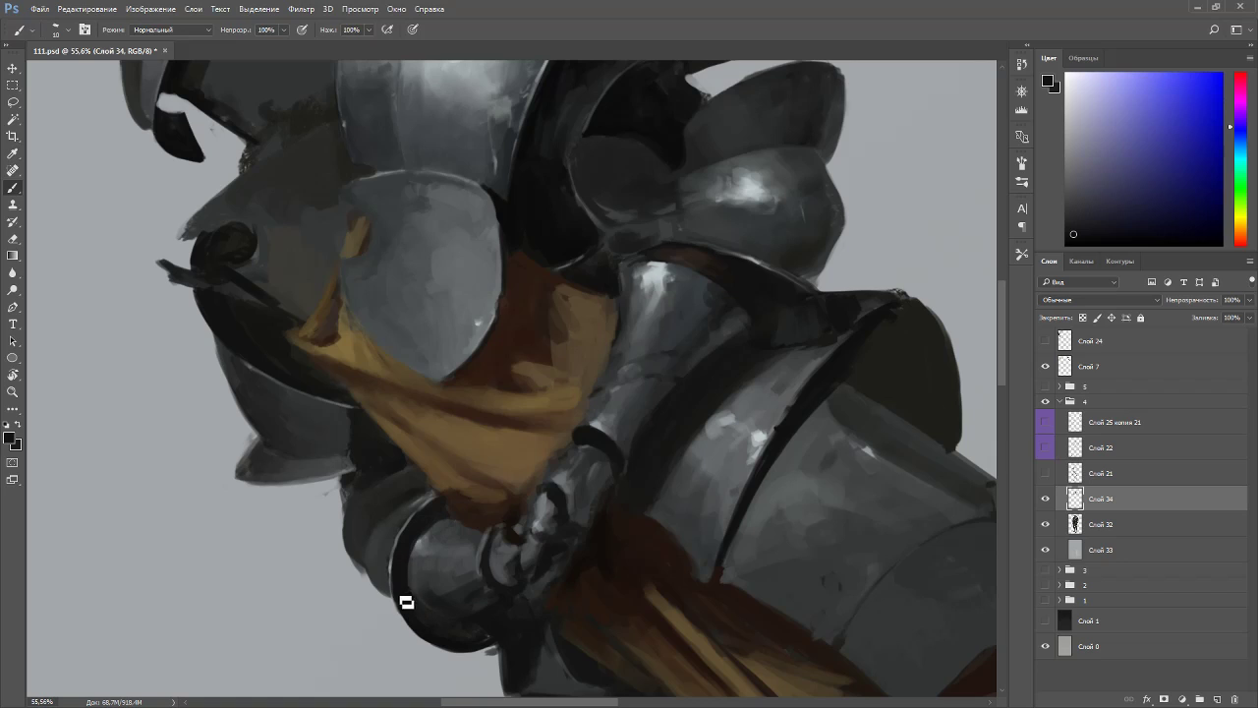
pyautogui.press('Escape')
pyautogui.press('e')
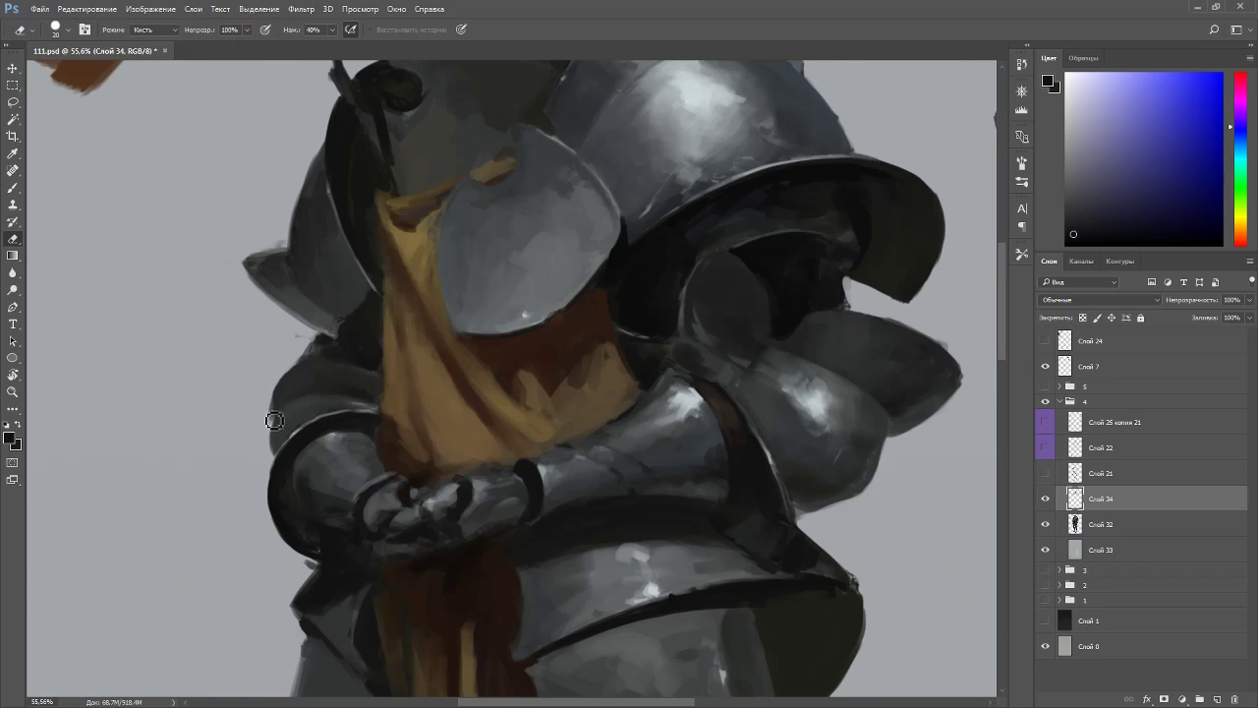
# - Compare the painting with layer Слой 34 hidden and shown, and merge that layer into Слой 32
pyautogui.click(1046, 500)
pyautogui.click(1046, 499)
pyautogui.scroll(-5, 763, 479)
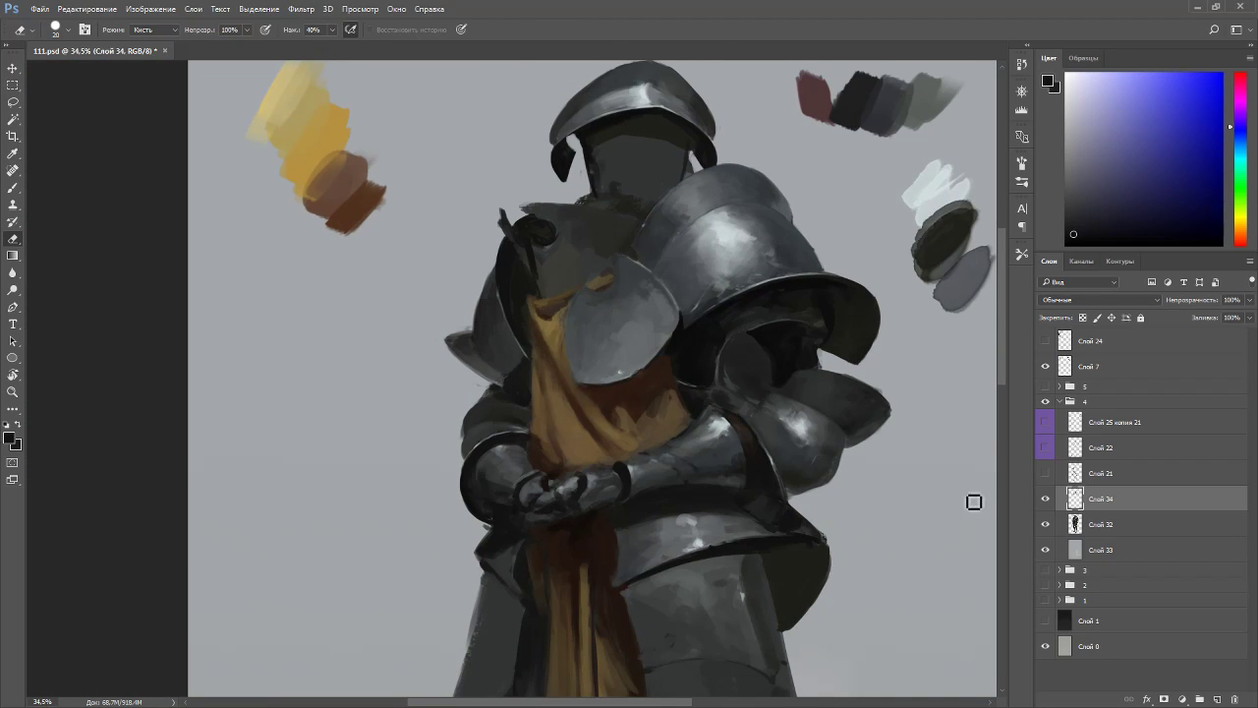
pyautogui.click(1046, 499)
pyautogui.click(1046, 498)
pyautogui.press('Delete')
# - Extend the chest plate's upper corner beside the strap with dark grey sampled from the plate
pyautogui.scroll(-2, 710, 434)
pyautogui.scroll(2, 688, 416)
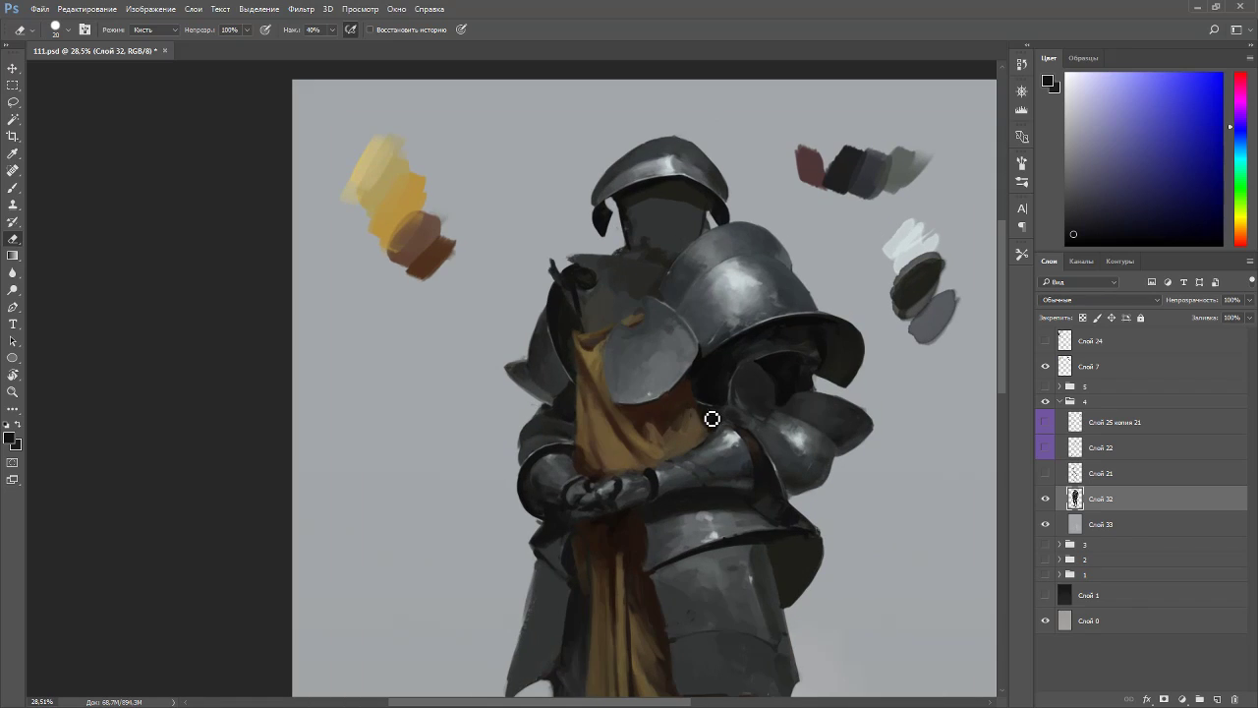
pyautogui.scroll(2, 568, 424)
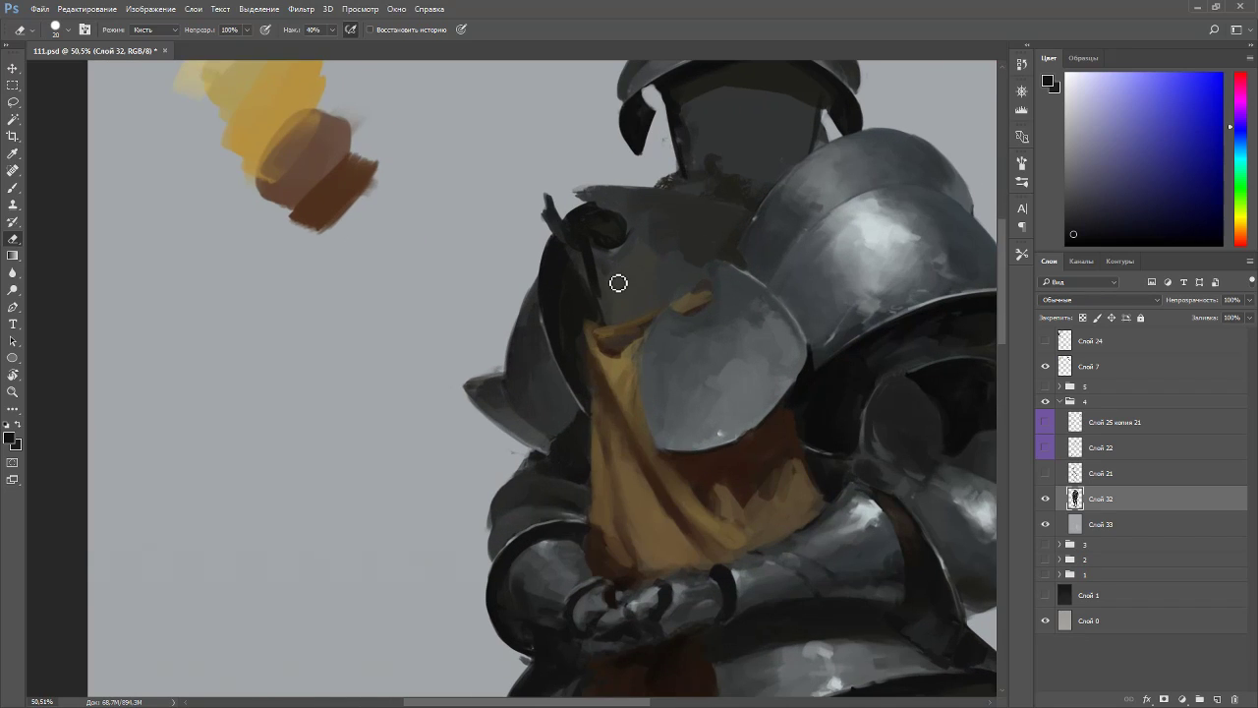
pyautogui.press('b')
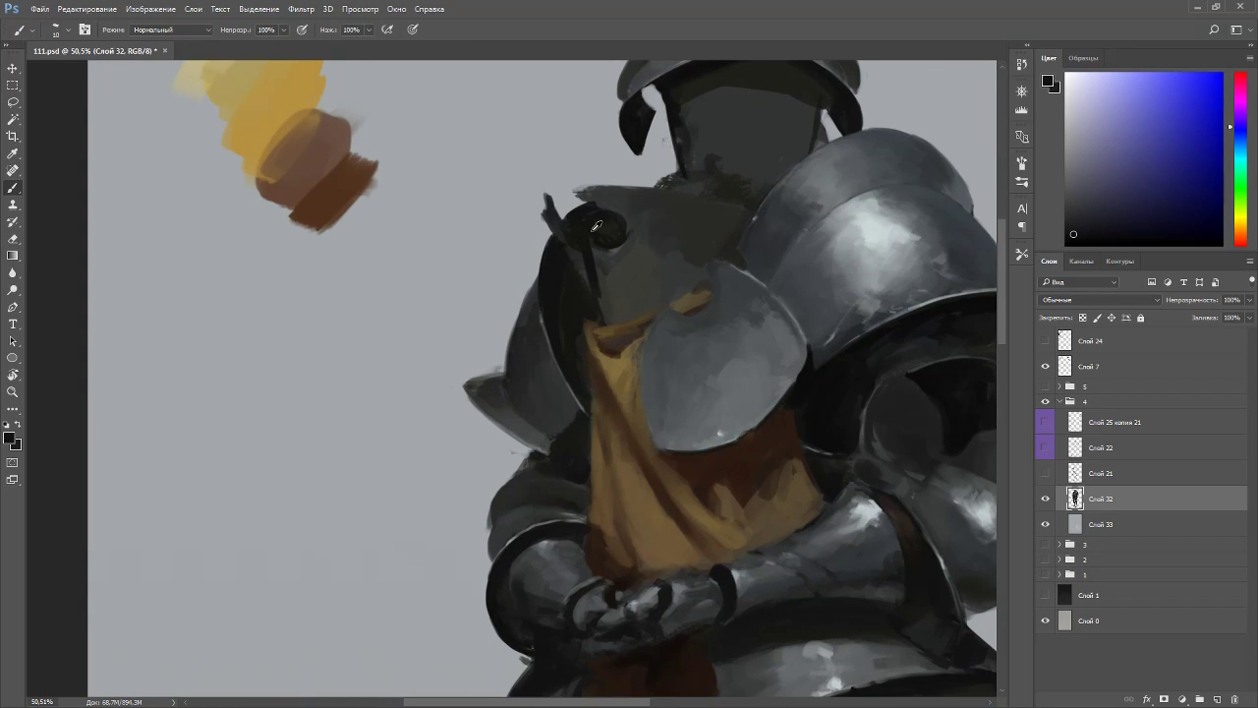
pyautogui.keyDown('alt'); pyautogui.click(602, 231); pyautogui.keyUp('alt')
pyautogui.press('r')
pyautogui.moveTo(753, 216)
pyautogui.mouseDown()
pyautogui.moveTo(778, 250)
pyautogui.moveTo(777, 444)
pyautogui.mouseUp()
pyautogui.keyDown('alt'); pyautogui.click(698, 320); pyautogui.keyUp('alt')
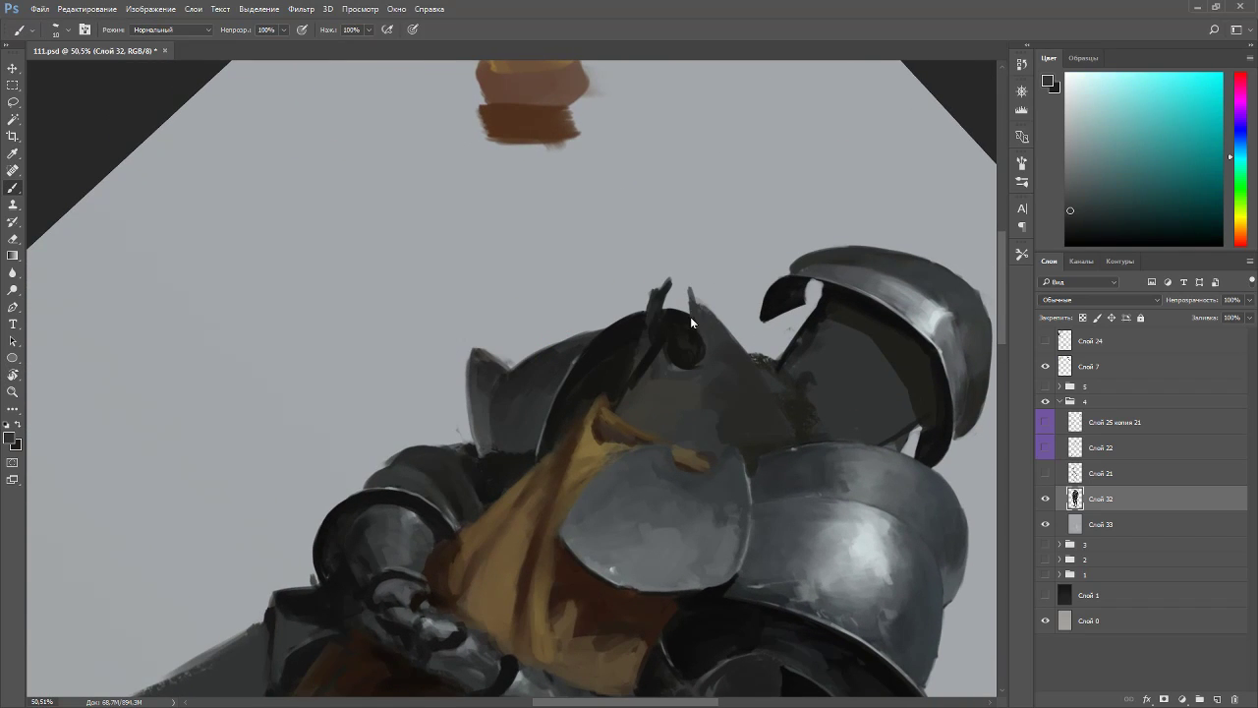
# - Sharpen the chest plate's corner into a clean point with sampled dark greys and trim its outline with the Eraser
pyautogui.press('r')
pyautogui.moveTo(696, 379)
pyautogui.mouseDown()
pyautogui.moveTo(623, 202)
pyautogui.moveTo(406, 237)
pyautogui.moveTo(416, 222)
pyautogui.moveTo(598, 251)
pyautogui.moveTo(666, 390)
pyautogui.mouseUp()
pyautogui.keyDown('alt'); pyautogui.click(409, 238); pyautogui.keyUp('alt')
pyautogui.press('r')
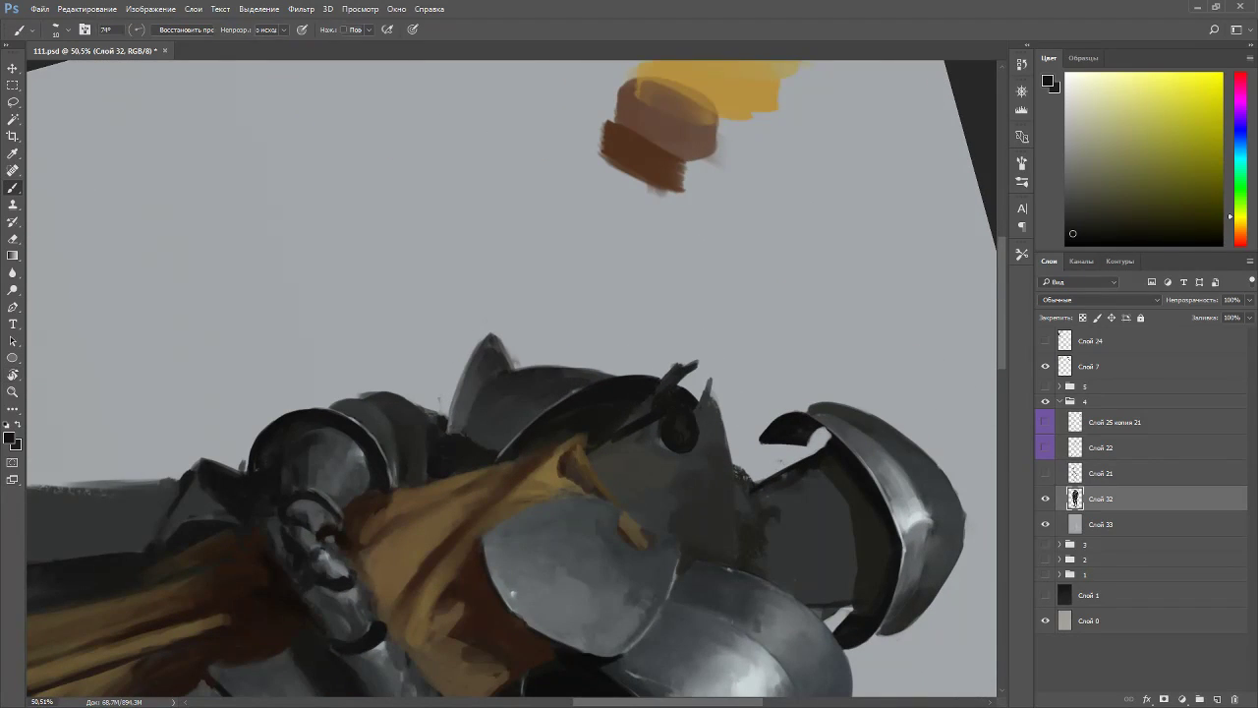
pyautogui.keyDown('alt'); pyautogui.click(719, 412); pyautogui.keyUp('alt')
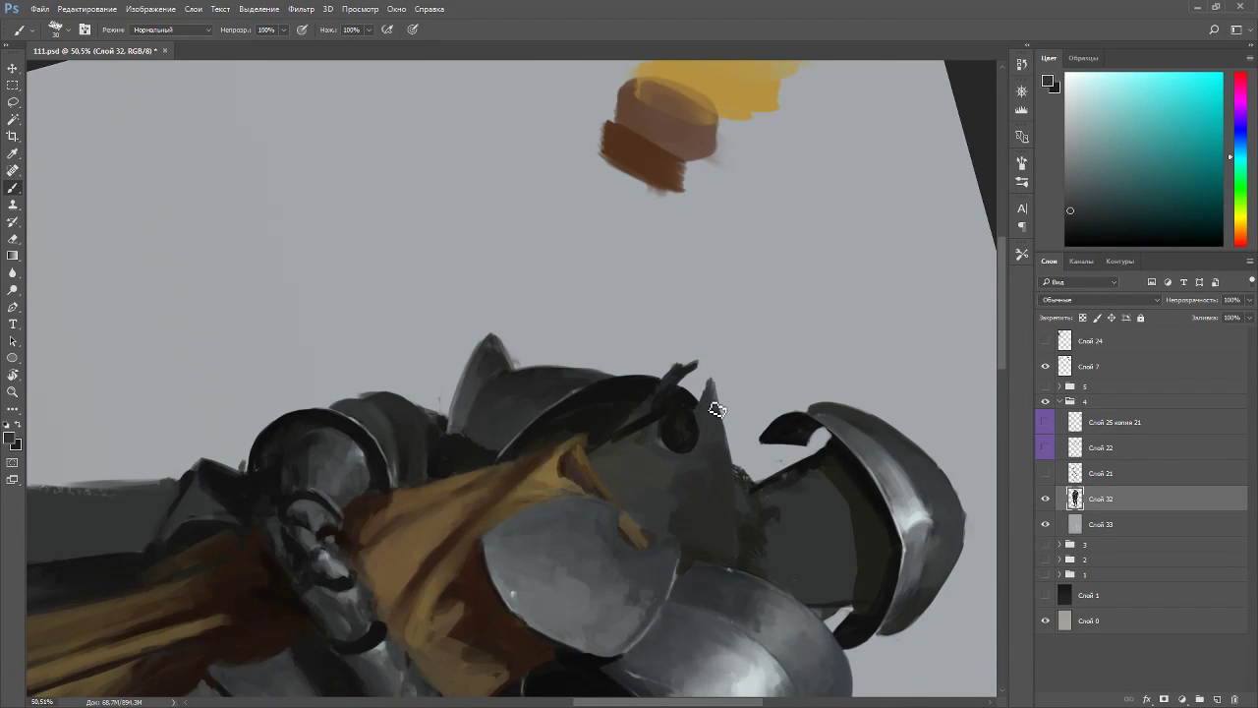
pyautogui.press('e')
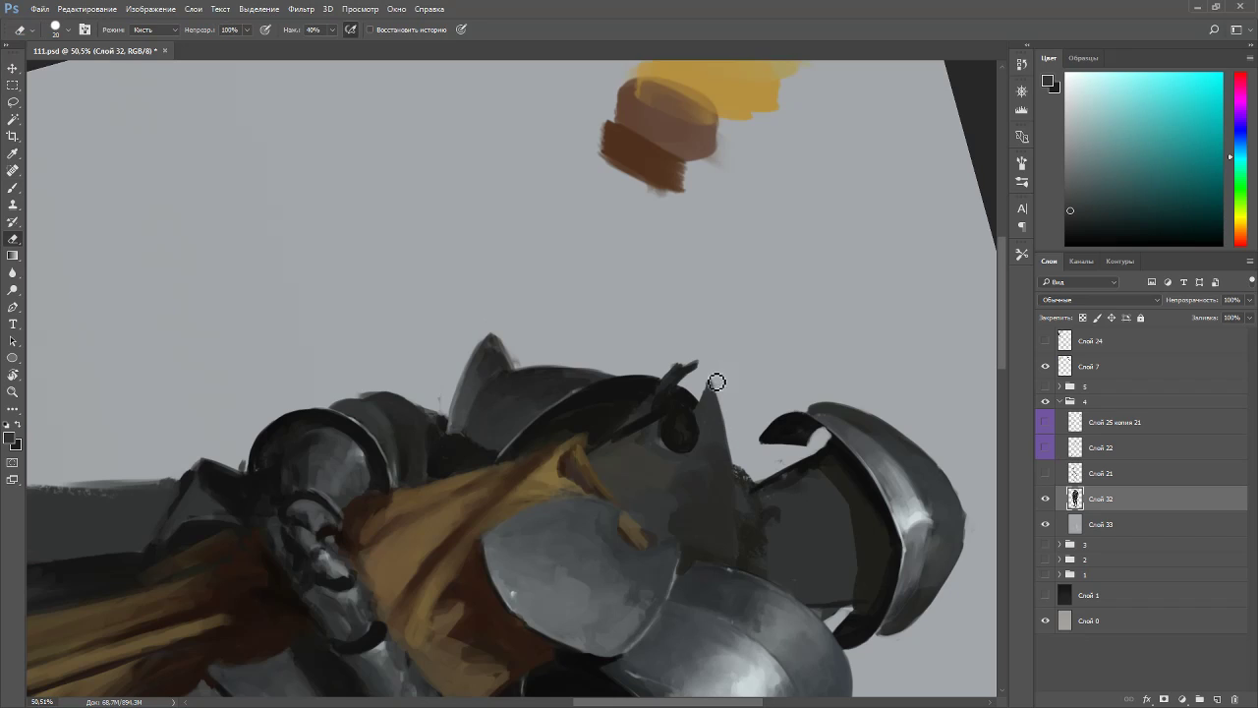
pyautogui.press('Escape')
# - Reshape the strap's upper end into a tapered tip with its sampled dark grey and a size 15 brush, trimming it with the Eraser
pyautogui.press('b')
pyautogui.keyDown('alt'); pyautogui.click(549, 218); pyautogui.keyUp('alt')
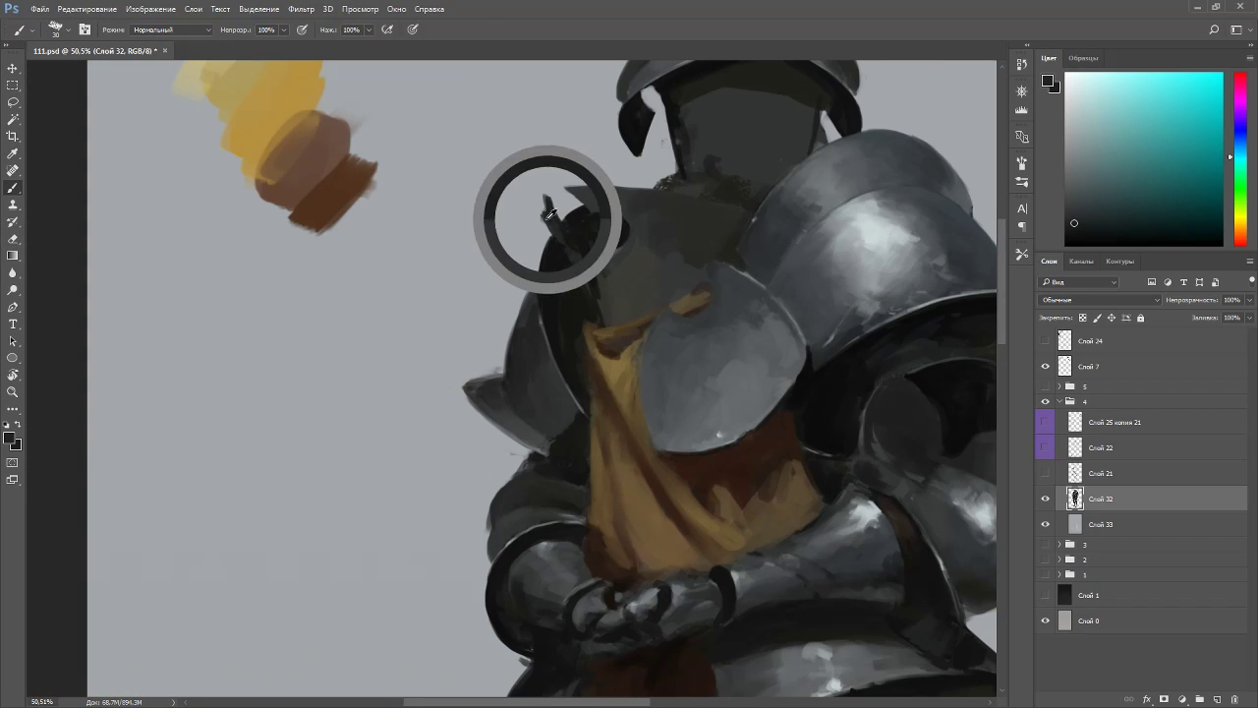
pyautogui.press('[')
pyautogui.press('[')
pyautogui.press('[')
pyautogui.moveTo(547, 199); pyautogui.dragTo(551, 233)
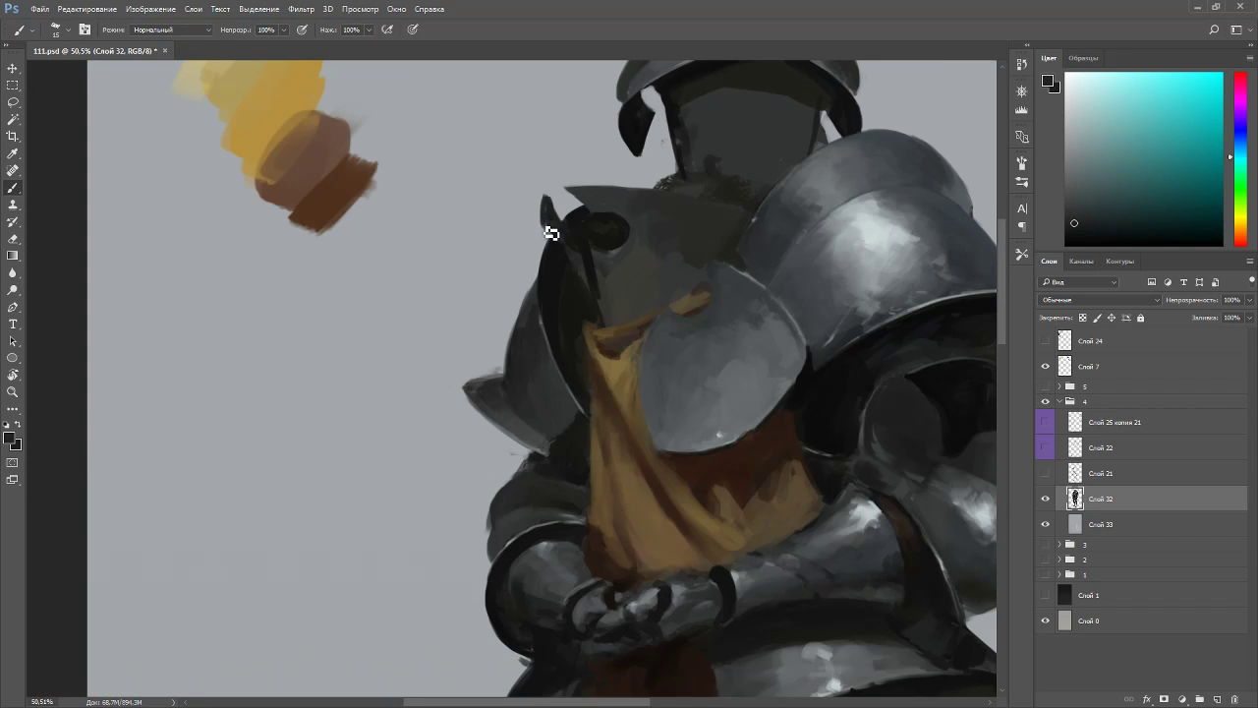
pyautogui.press('e')
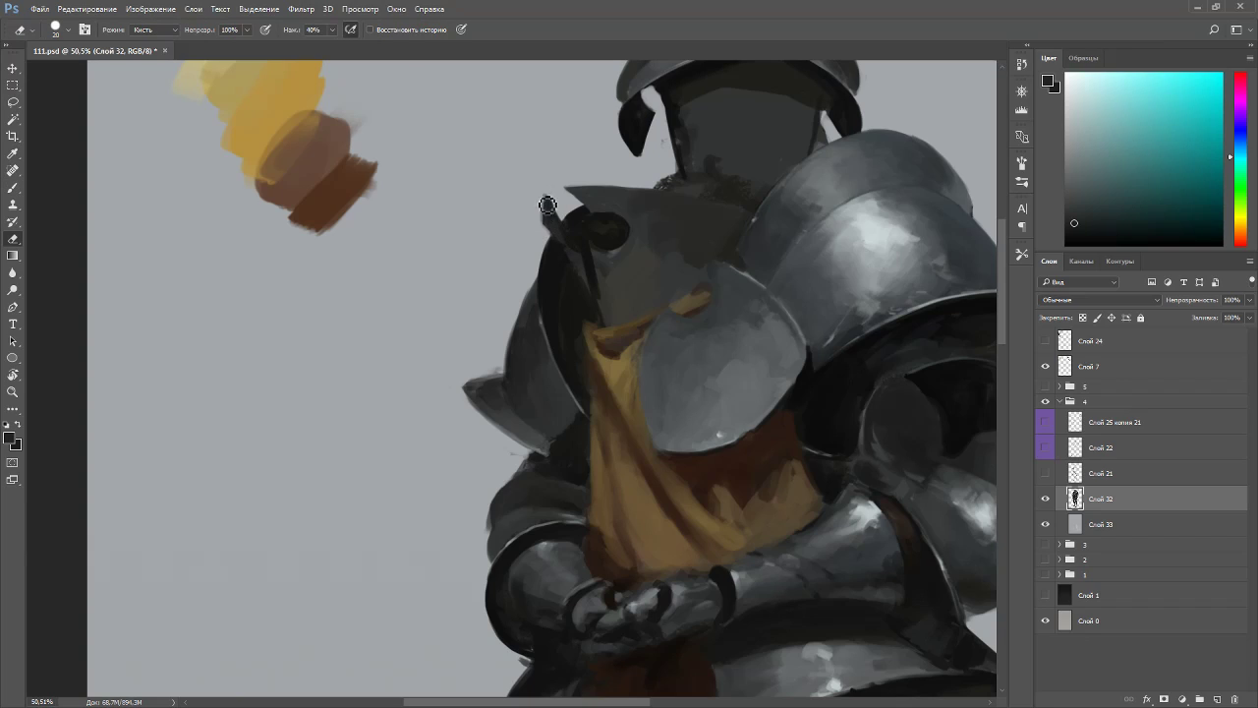
# - Repaint the strap's lower length across the chest plate with near-black and dark grey sampled from it using the Brush
pyautogui.press('b')
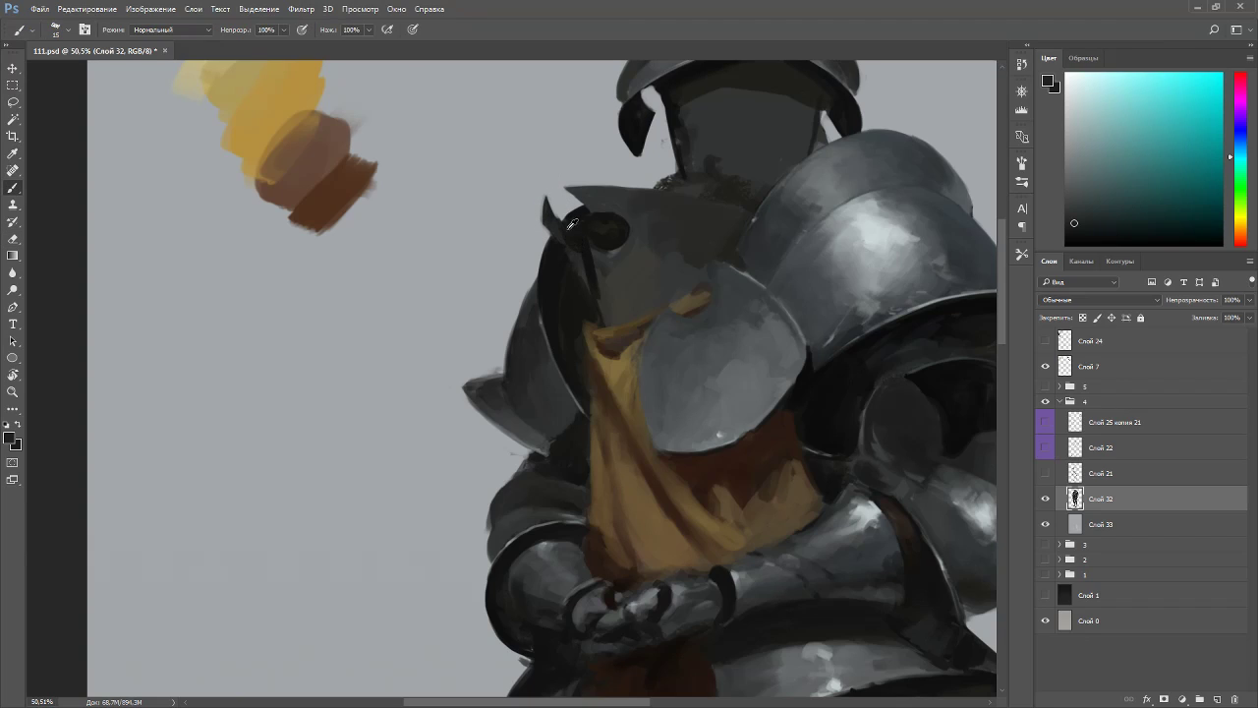
pyautogui.keyDown('alt'); pyautogui.click(570, 245); pyautogui.keyUp('alt')
pyautogui.keyDown('alt'); pyautogui.click(570, 248); pyautogui.keyUp('alt')
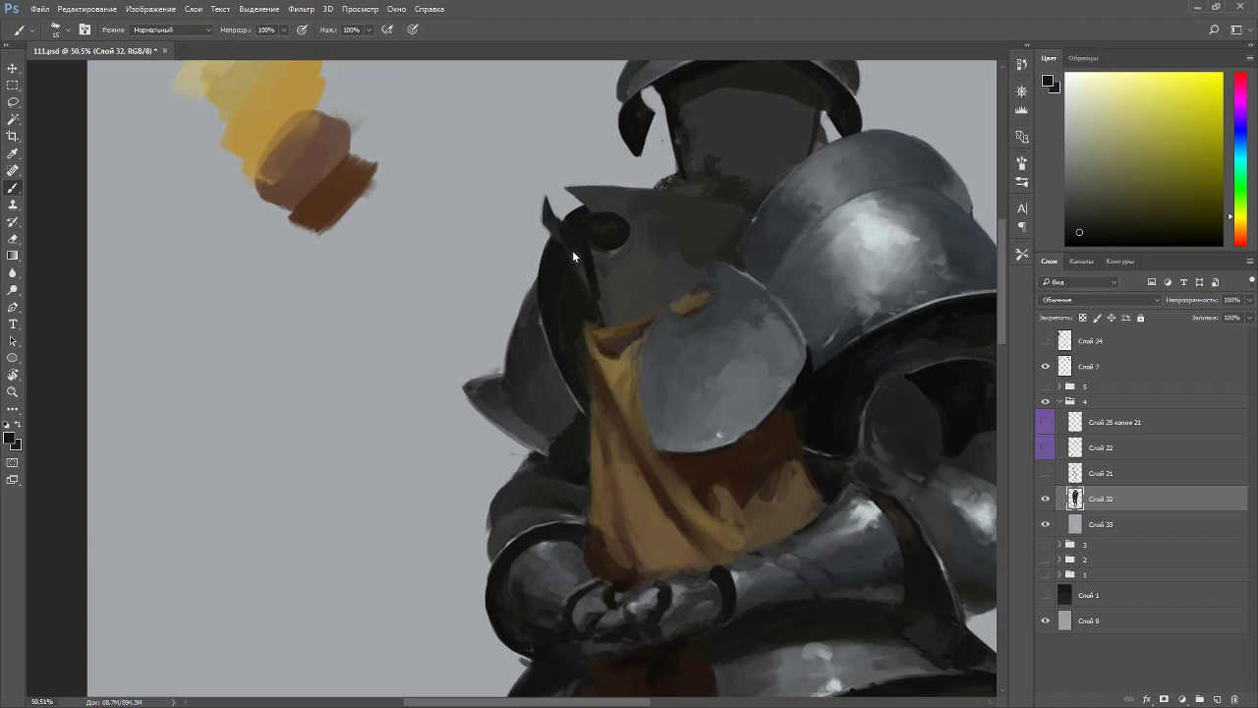
pyautogui.keyDown('alt'); pyautogui.click(578, 256); pyautogui.keyUp('alt')
pyautogui.press('p')
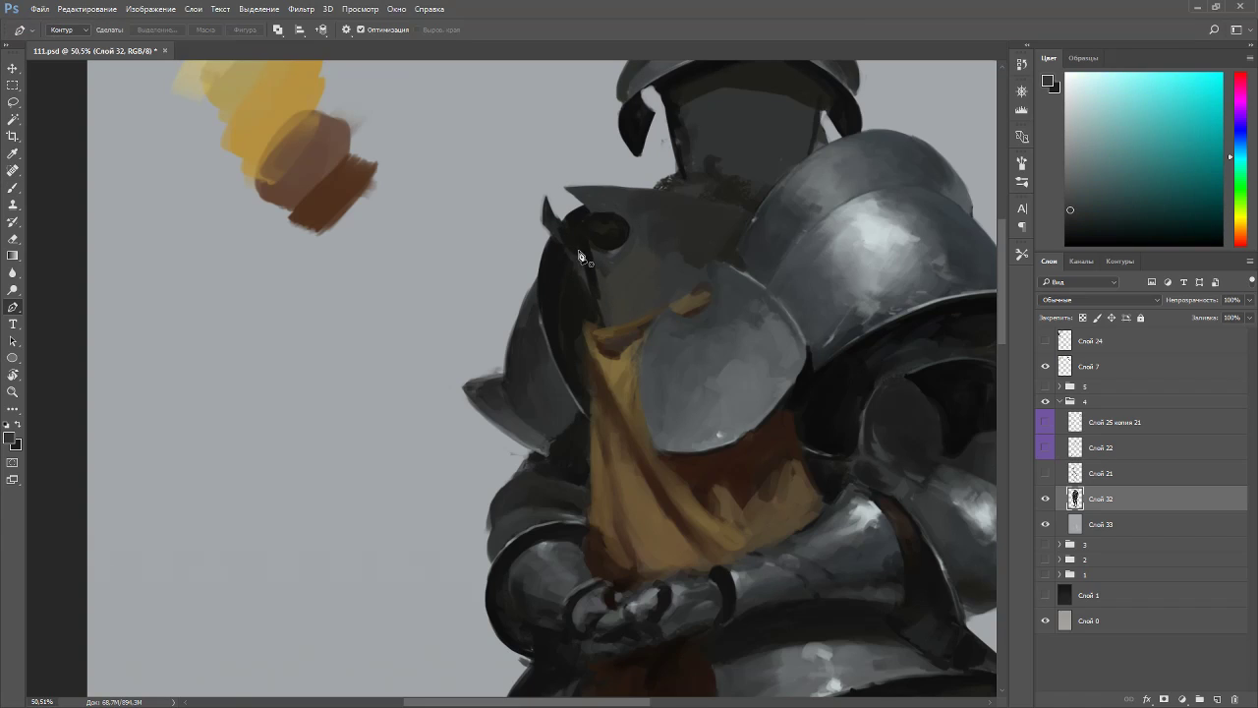
pyautogui.press('v')
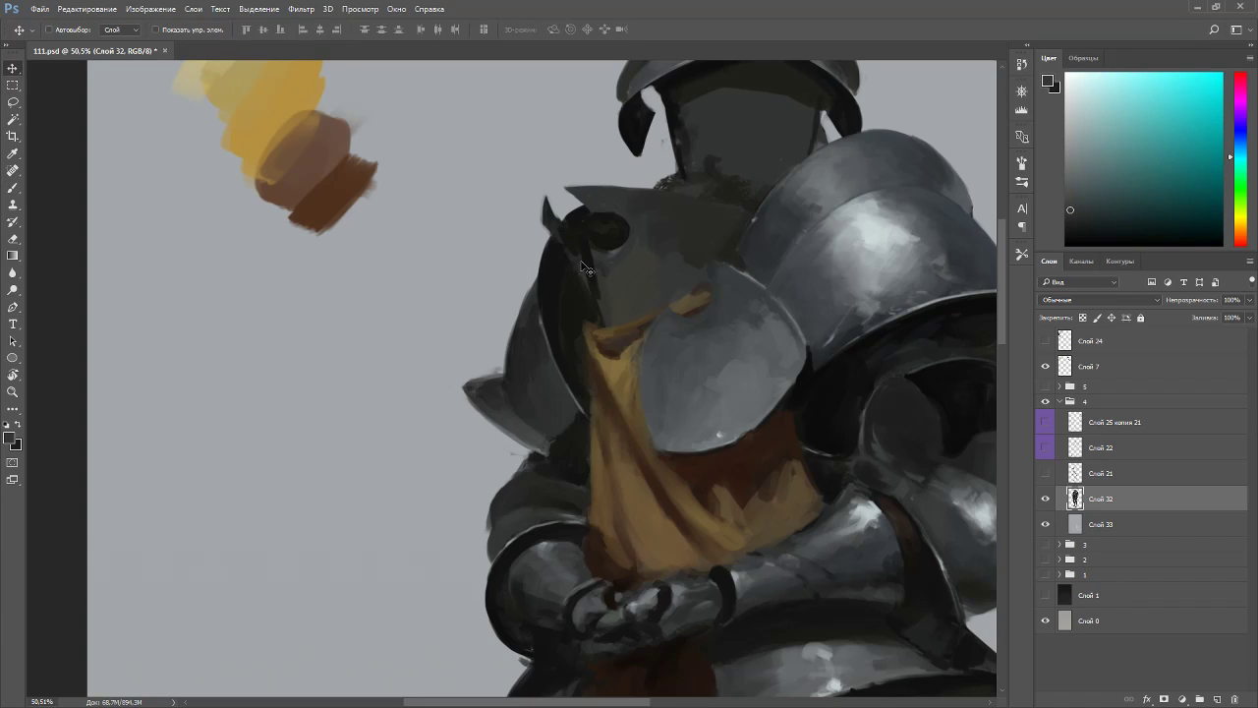
pyautogui.press('b')
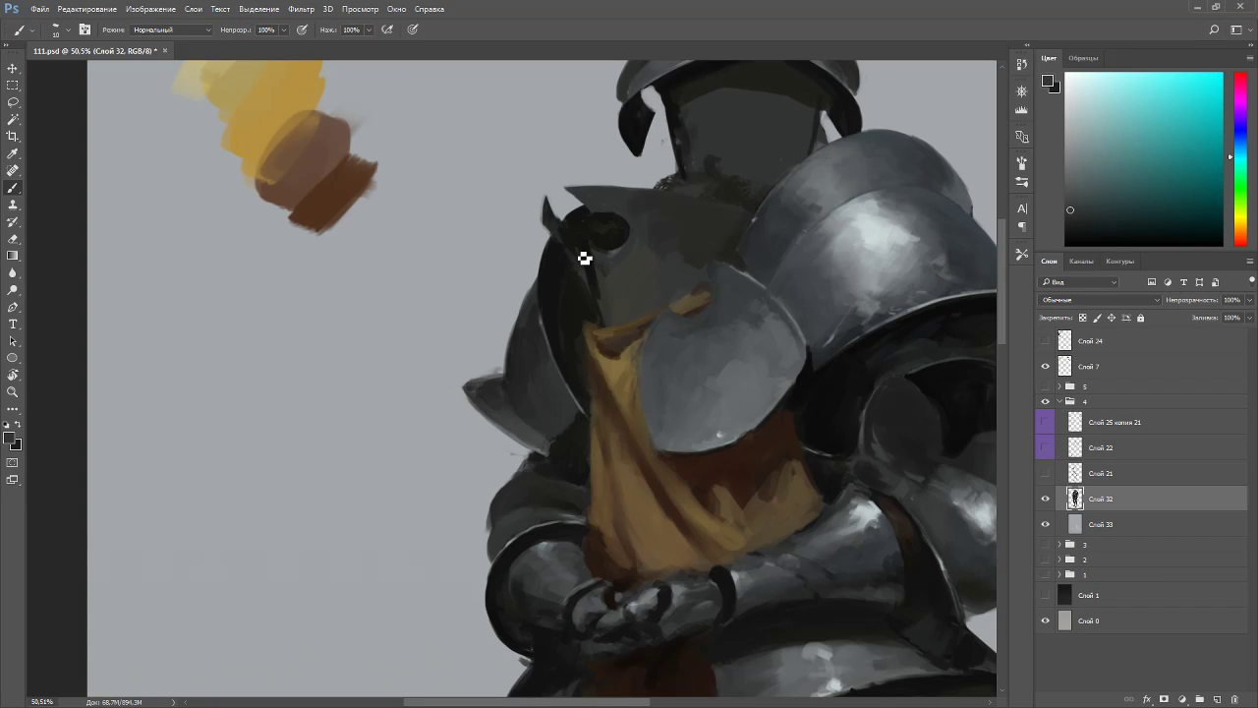
pyautogui.keyDown('alt'); pyautogui.click(602, 299); pyautogui.keyUp('alt')
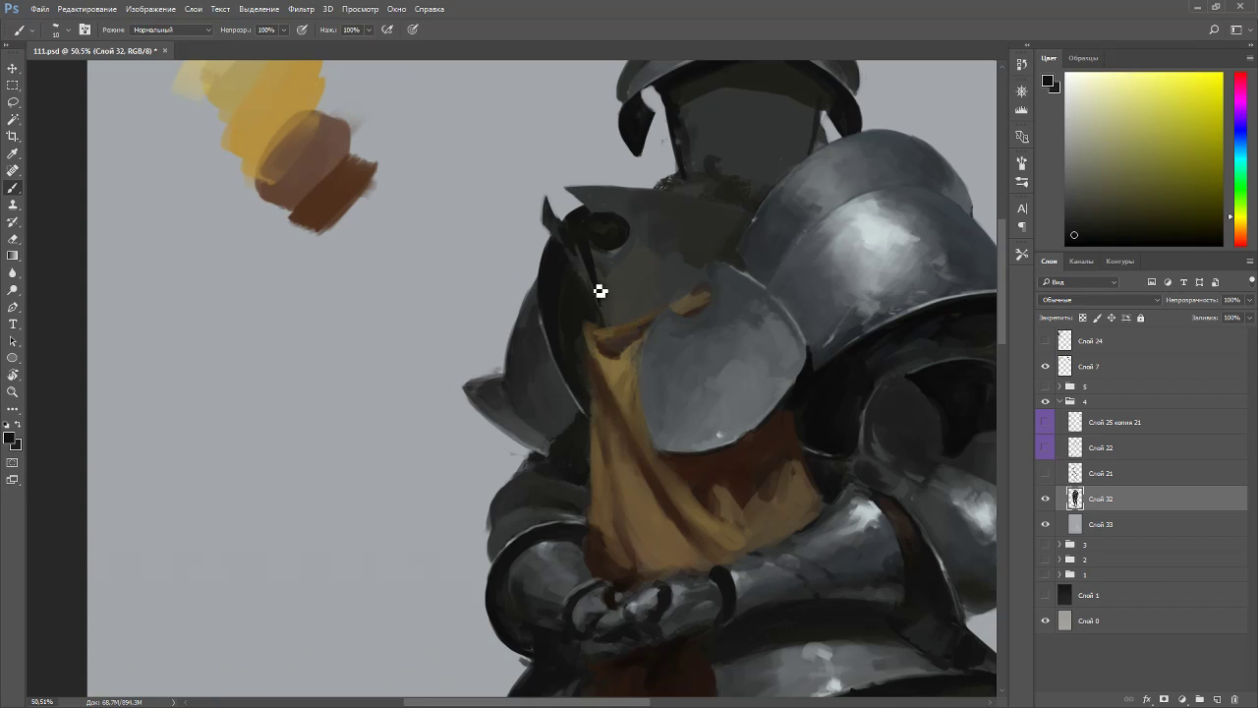
pyautogui.moveTo(589, 255); pyautogui.dragTo(608, 322)
# - Define the rim of the round opening in the chest plate with sampled dark grey and a light grey highlight
pyautogui.press('r')
pyautogui.moveTo(620, 247); pyautogui.dragTo(714, 461)
pyautogui.keyDown('alt'); pyautogui.click(668, 441); pyautogui.keyUp('alt')
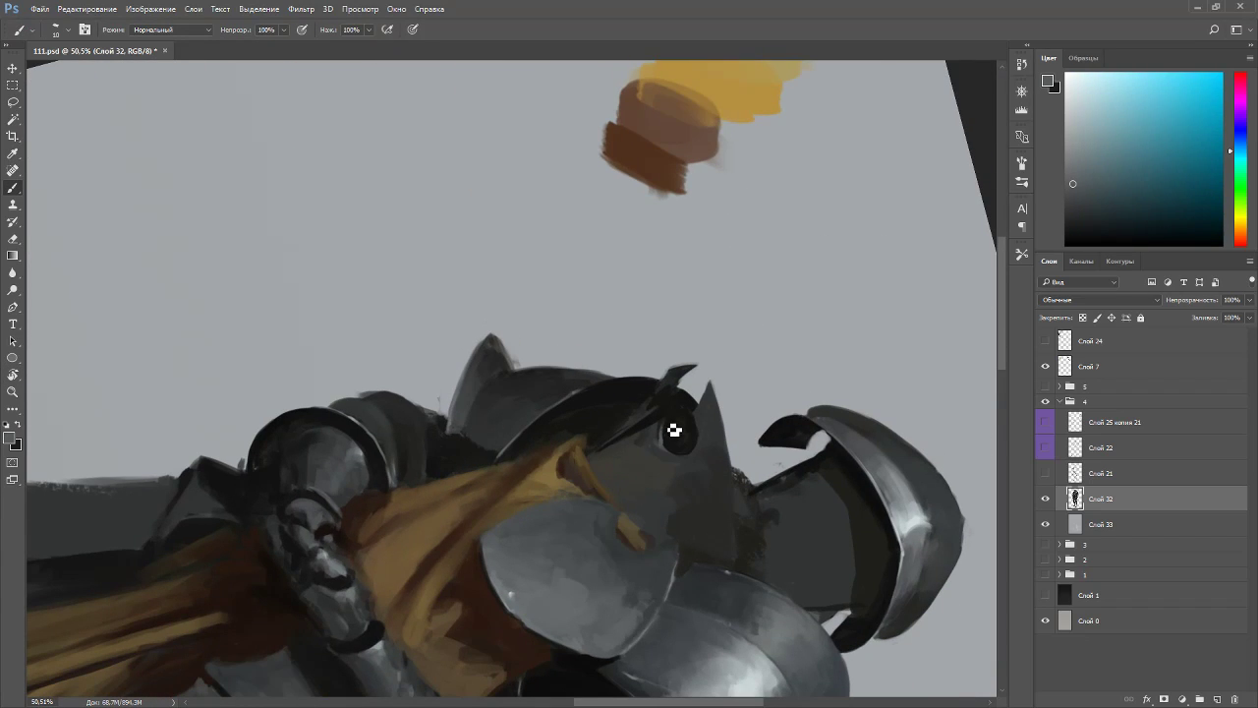
pyautogui.keyDown('alt'); pyautogui.click(668, 445); pyautogui.keyUp('alt')
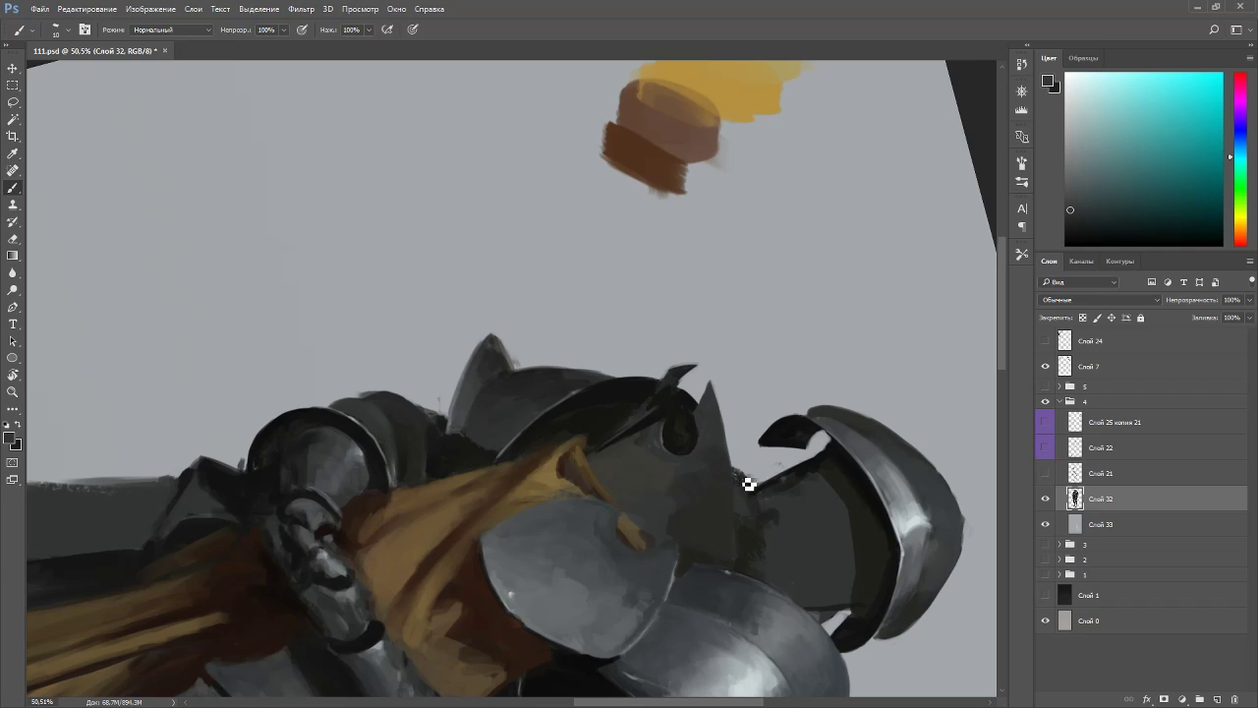
pyautogui.press('Escape')
pyautogui.keyDown('alt'); pyautogui.click(852, 242); pyautogui.keyUp('alt')
pyautogui.press('r')
pyautogui.moveTo(674, 187)
pyautogui.mouseDown()
pyautogui.moveTo(644, 401)
pyautogui.moveTo(694, 421)
pyautogui.mouseUp()
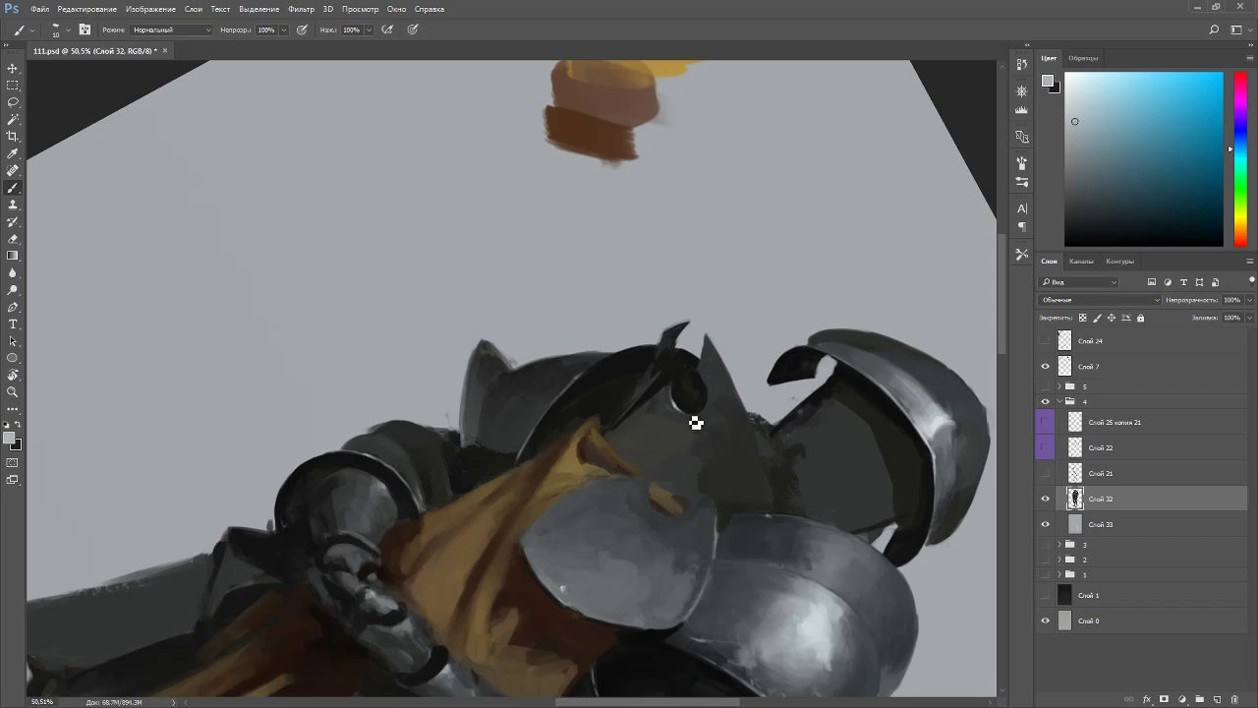
# - Refine the edge of the strap's pointed upper end with grey sampled from the strap
pyautogui.keyDown('alt'); pyautogui.click(661, 360); pyautogui.keyUp('alt')
pyautogui.press('Escape')
pyautogui.press('r')
pyautogui.moveTo(598, 206); pyautogui.dragTo(602, 232)
pyautogui.press('b')
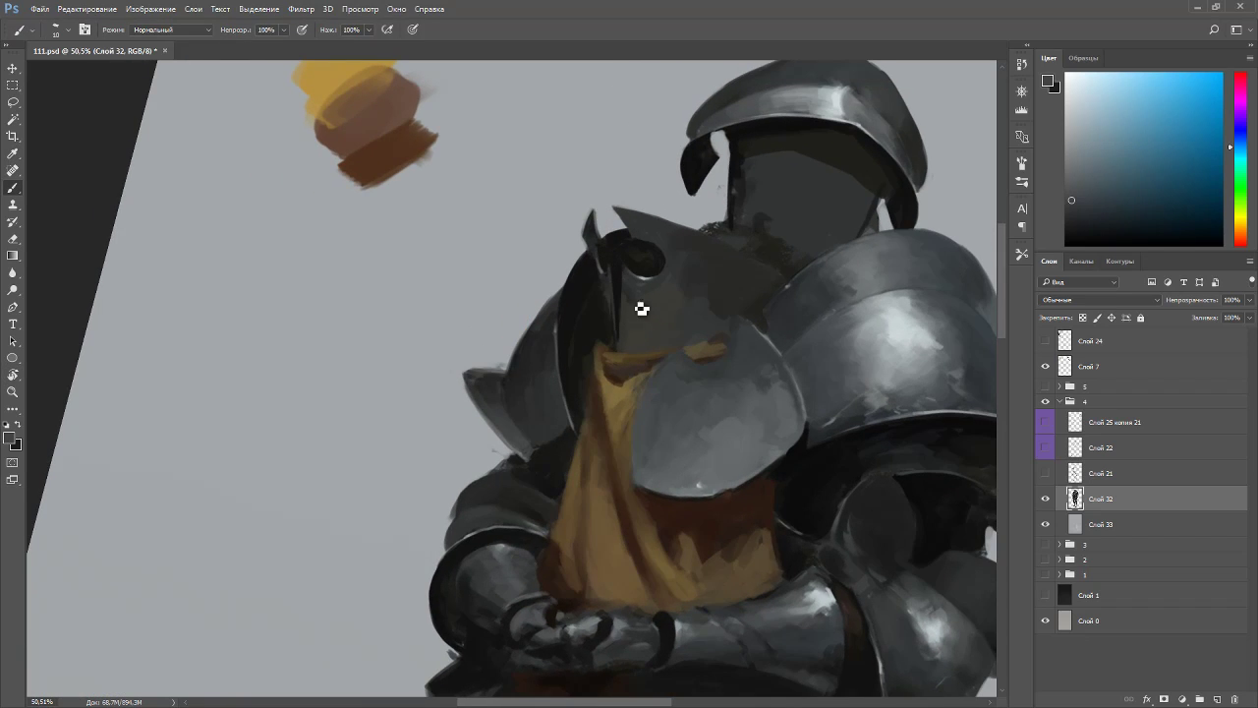
# - Trim the cloth strip's edge between the chest plate and the rounded plate with sampled dark grey and a size 25 brush
pyautogui.scroll(-3, 668, 362)
pyautogui.press('r')
pyautogui.moveTo(673, 393)
pyautogui.mouseDown()
pyautogui.moveTo(688, 354)
pyautogui.moveTo(649, 246)
pyautogui.moveTo(735, 290)
pyautogui.moveTo(806, 292)
pyautogui.moveTo(743, 566)
pyautogui.mouseUp()
pyautogui.press('Escape')
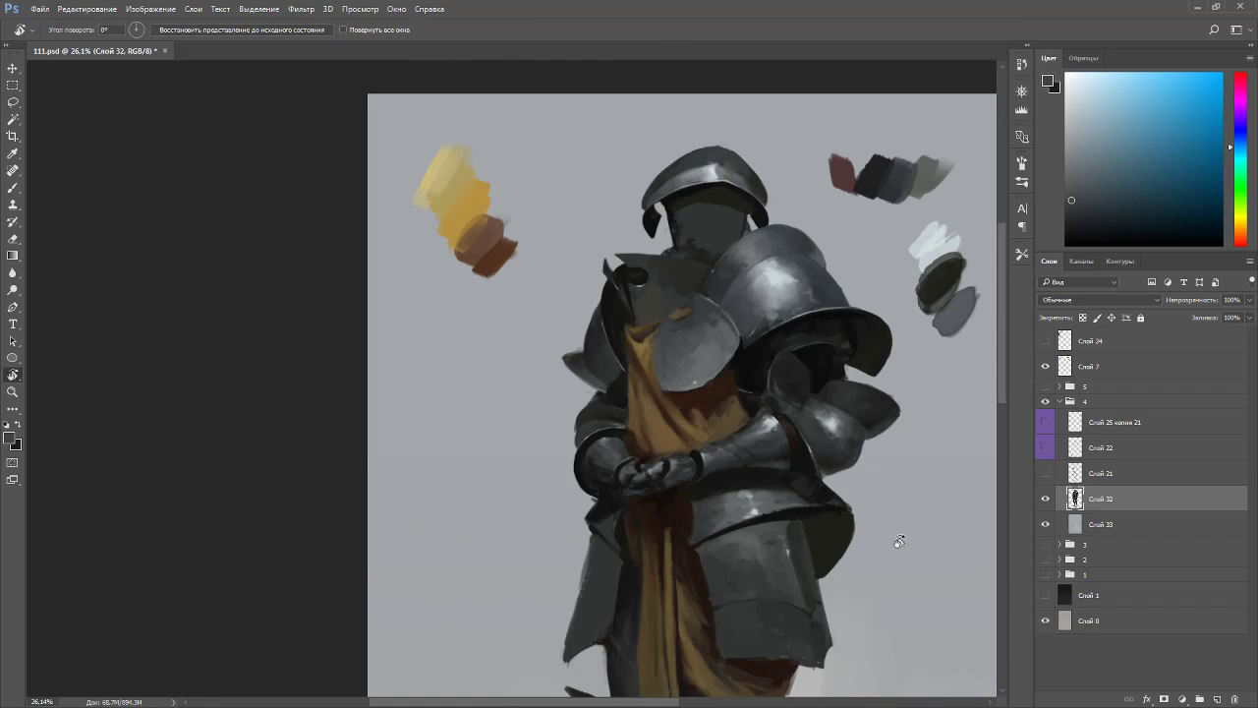
pyautogui.scroll(3, 769, 315)
pyautogui.press('b')
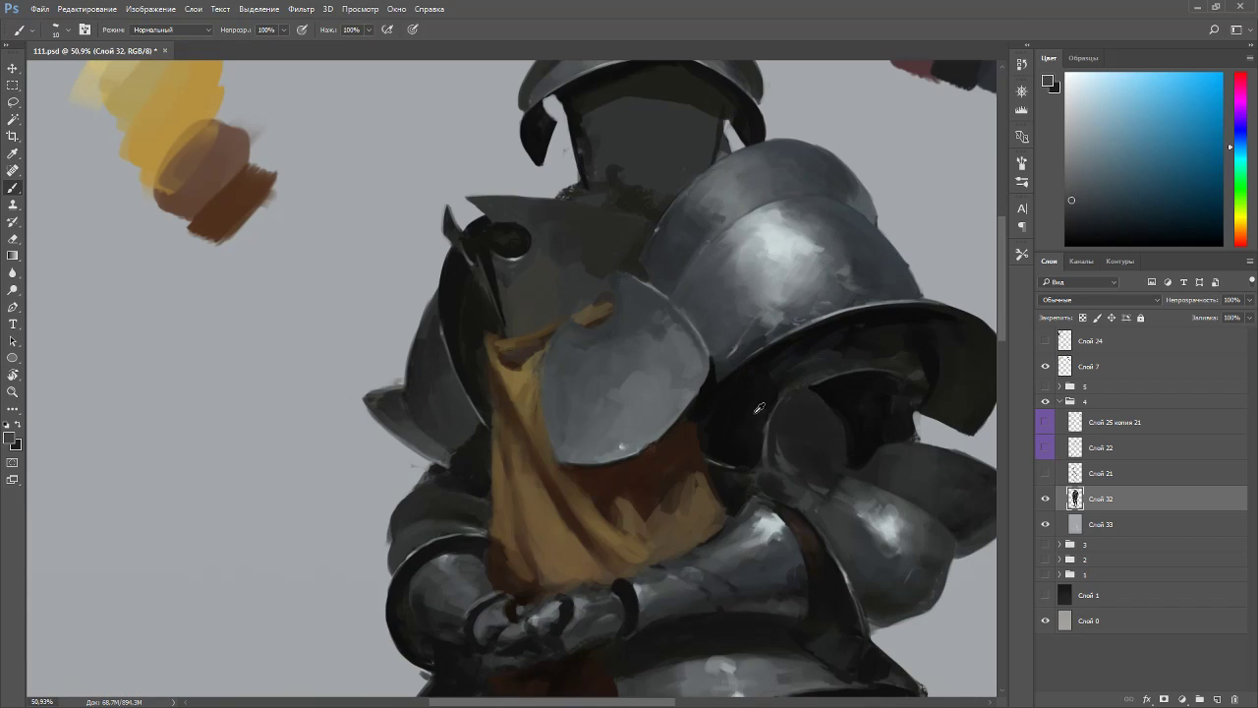
pyautogui.press(']')
pyautogui.press(']')
pyautogui.press(']')
pyautogui.moveTo(546, 333)
pyautogui.mouseDown()
pyautogui.moveTo(625, 279)
pyautogui.moveTo(543, 503)
pyautogui.mouseUp()
pyautogui.press('r')
pyautogui.press('b')
pyautogui.keyDown('alt'); pyautogui.click(542, 450); pyautogui.keyUp('alt')
pyautogui.keyDown('alt'); pyautogui.click(556, 470); pyautogui.keyUp('alt')
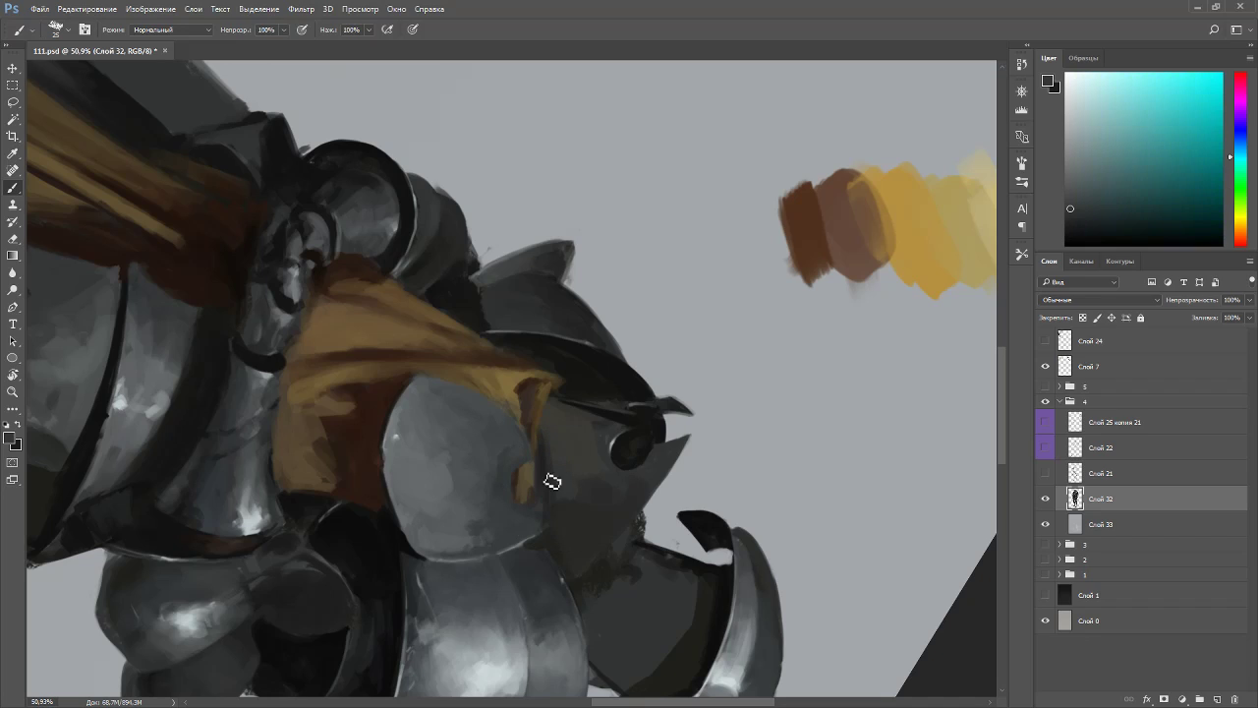
# - Extend the rounded plate's upper edge over the cloth strip with its sampled mid grey, cleaning the border with the chest plate's dark grey
pyautogui.keyDown('alt'); pyautogui.click(420, 468); pyautogui.keyUp('alt')
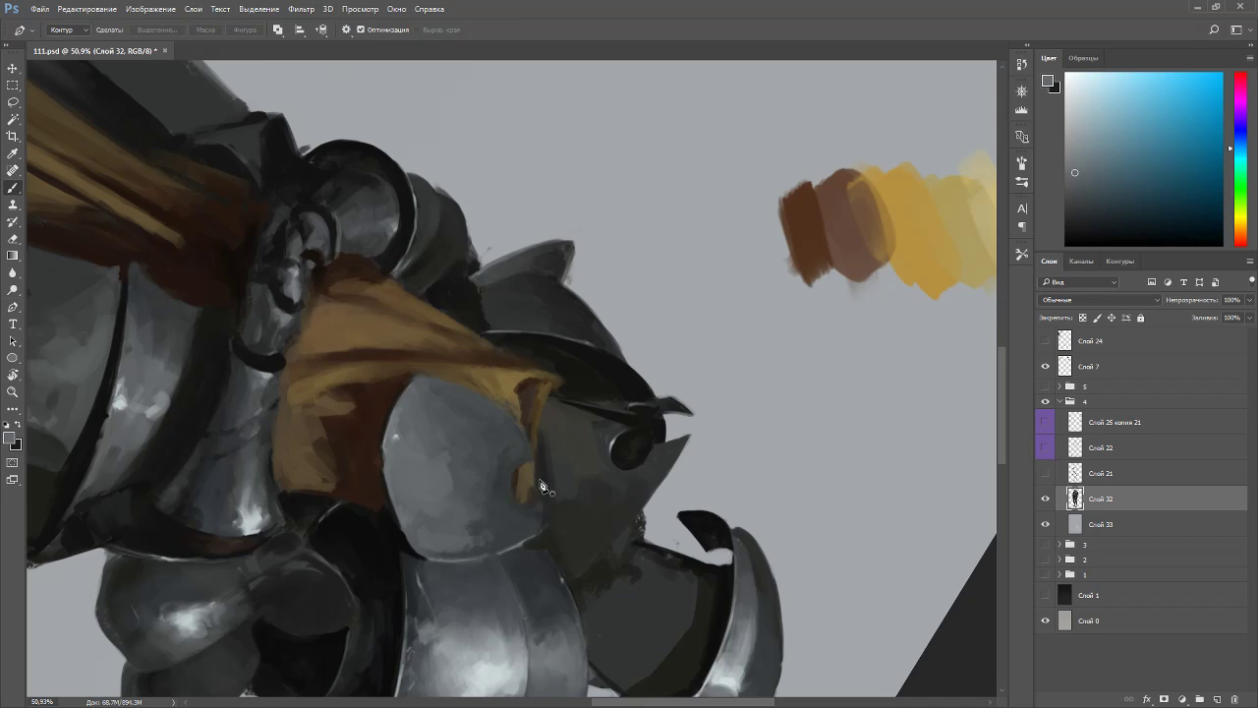
pyautogui.press('[')
pyautogui.press('[')
pyautogui.press('[')
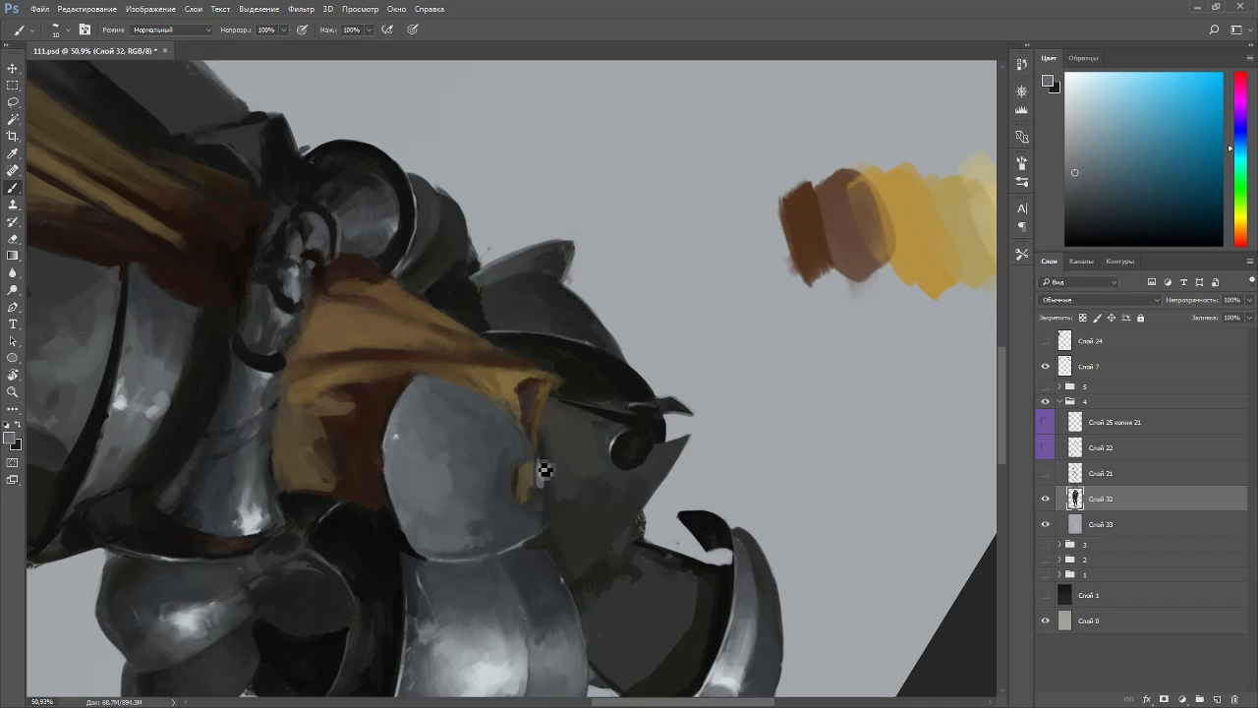
pyautogui.press(']')
pyautogui.press(']')
pyautogui.press(']')
pyautogui.keyDown('alt'); pyautogui.click(547, 462); pyautogui.keyUp('alt')
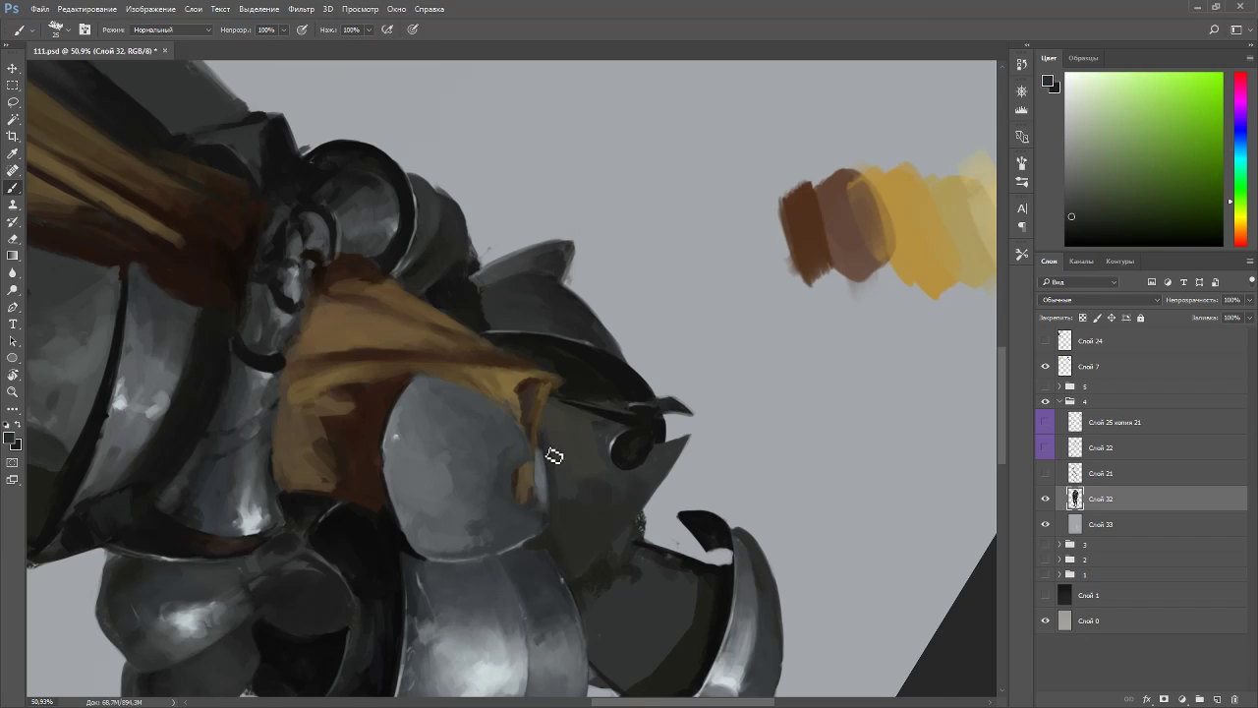
pyautogui.press('Escape')
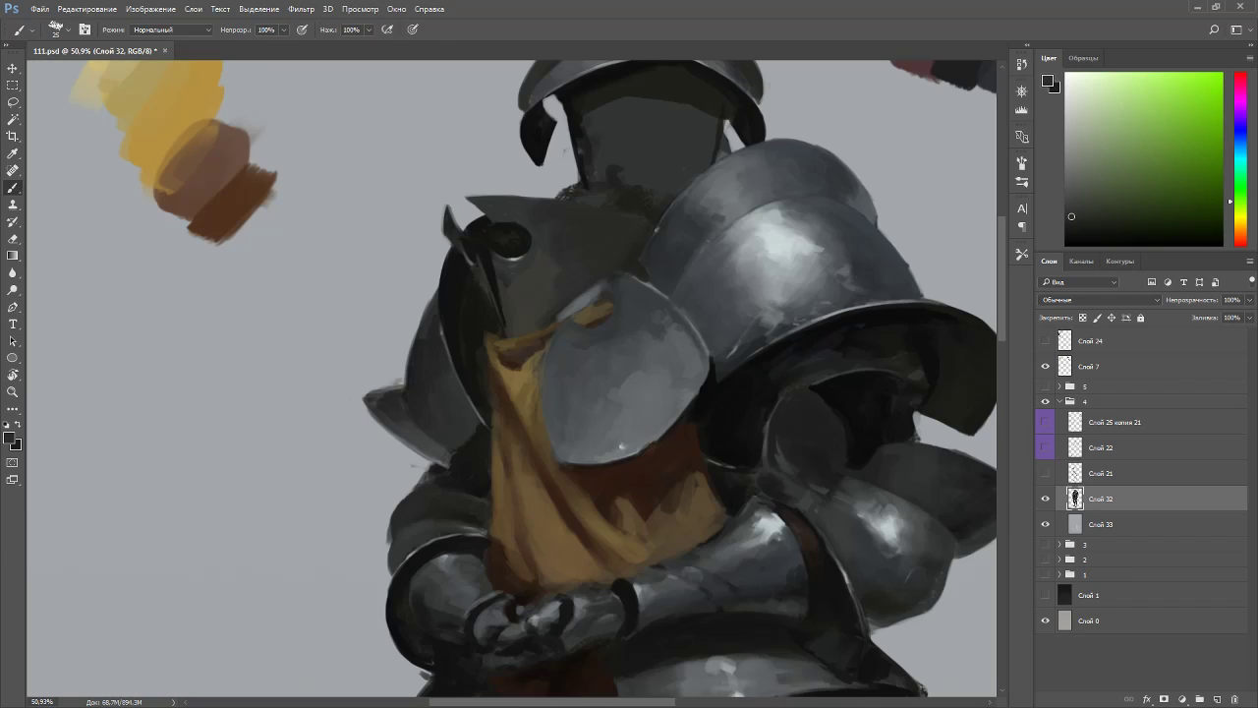
# - Blend the rounded plate's upper edge into the chest plate with greys sampled from both
pyautogui.keyDown('alt'); pyautogui.click(544, 305); pyautogui.keyUp('alt')
pyautogui.keyDown('alt'); pyautogui.click(595, 277); pyautogui.keyUp('alt')
pyautogui.keyDown('alt'); pyautogui.click(614, 277); pyautogui.keyUp('alt')
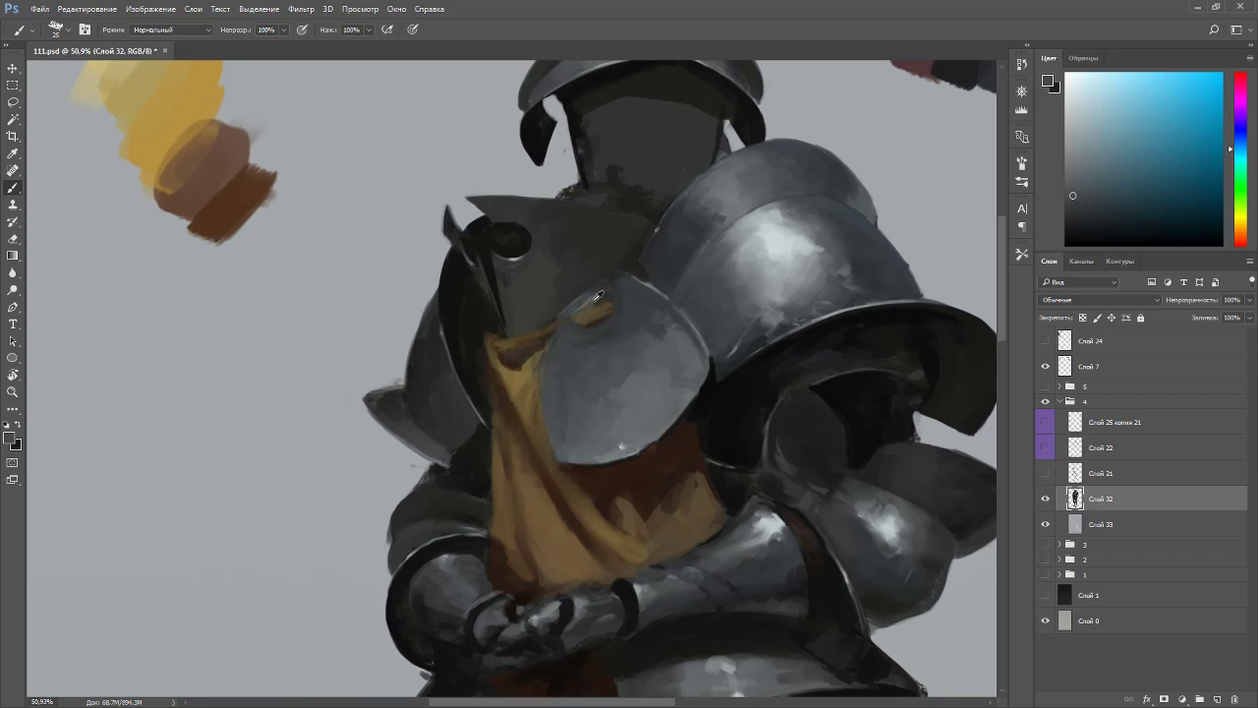
# - Repaint the short cloth piece on the rounded plate with browns sampled from it
pyautogui.press('r')
pyautogui.moveTo(606, 295)
pyautogui.mouseDown()
pyautogui.moveTo(556, 182)
pyautogui.moveTo(488, 189)
pyautogui.mouseUp()
pyautogui.keyDown('alt'); pyautogui.click(527, 267); pyautogui.keyUp('alt')
pyautogui.moveTo(530, 265); pyautogui.dragTo(535, 261)
pyautogui.keyDown('alt'); pyautogui.click(536, 260); pyautogui.keyUp('alt')
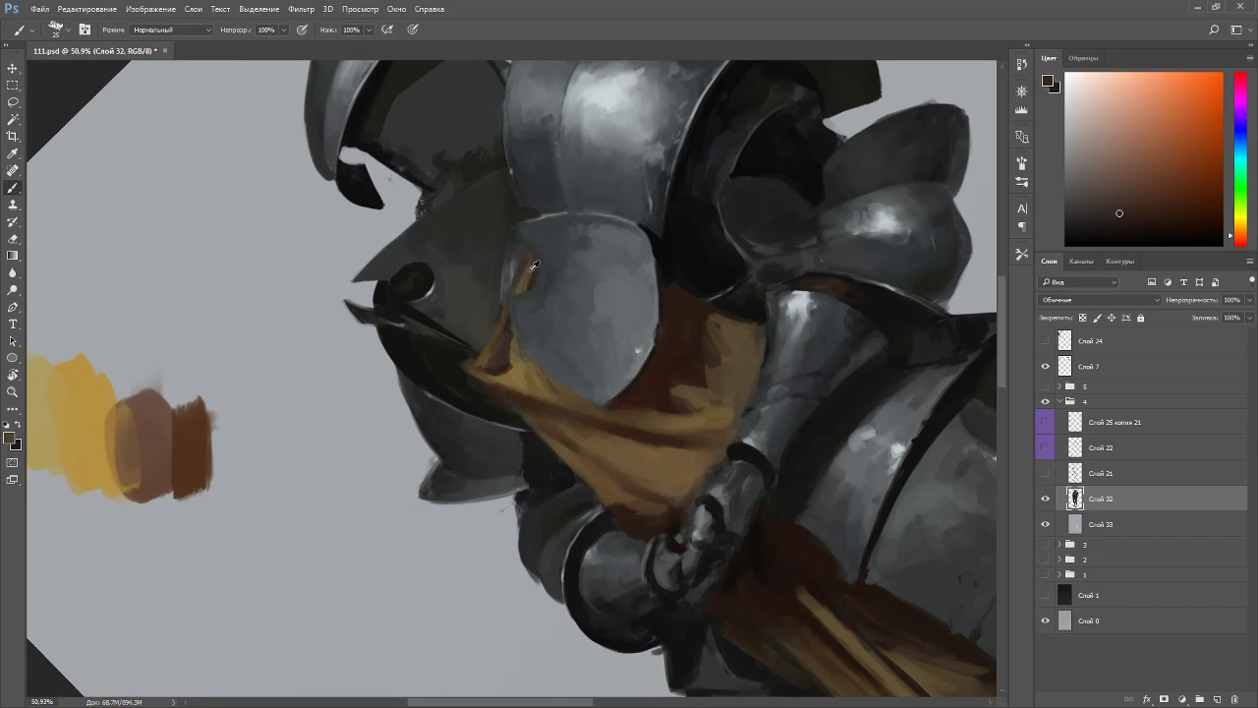
pyautogui.keyDown('alt'); pyautogui.click(525, 289); pyautogui.keyUp('alt')
pyautogui.moveTo(540, 284); pyautogui.dragTo(613, 207)
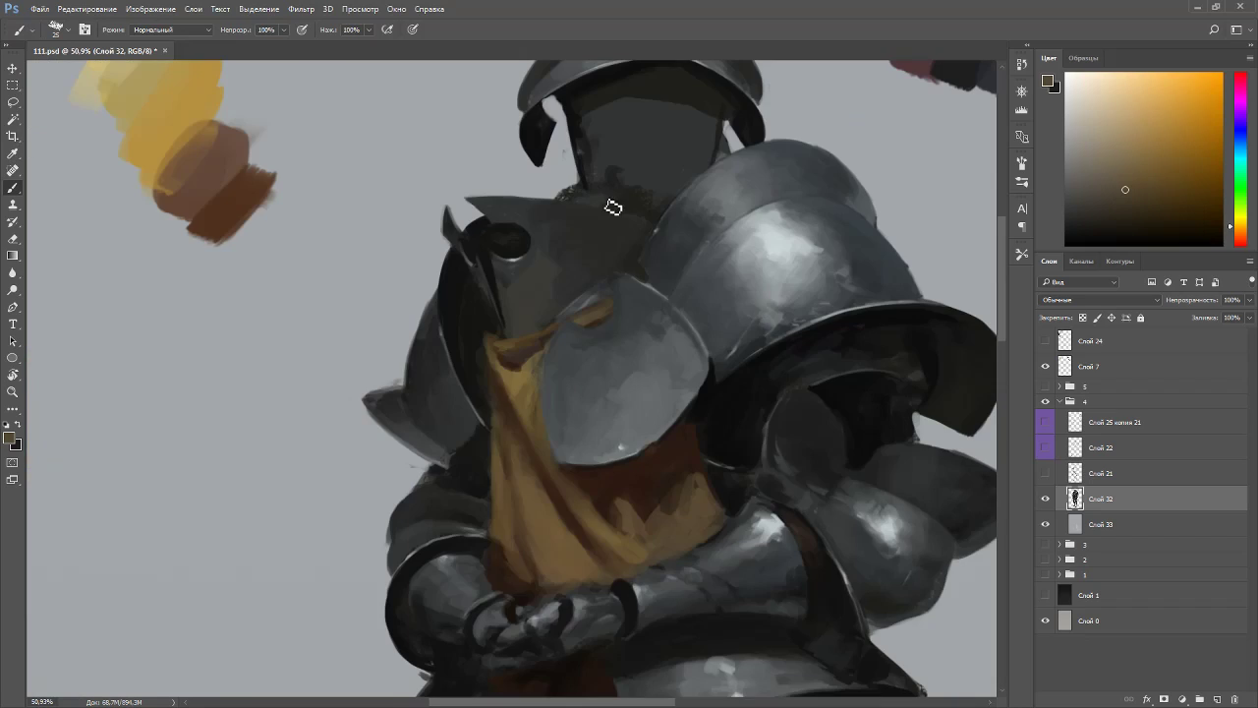
# - Shape the rounded plate's upper corner and outline the slot around the cloth piece with sampled greys and a smaller brush
pyautogui.keyDown('alt'); pyautogui.click(630, 267); pyautogui.keyUp('alt')
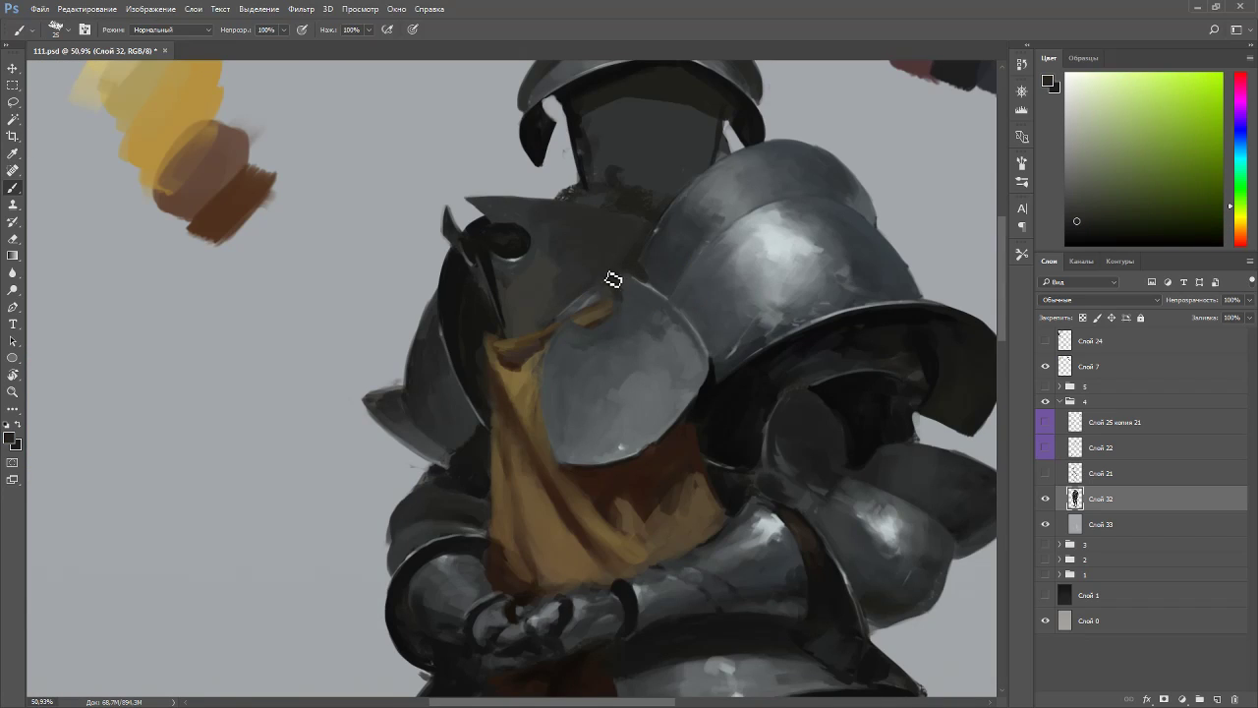
pyautogui.moveTo(621, 293)
pyautogui.mouseDown()
pyautogui.moveTo(707, 363)
pyautogui.moveTo(754, 471)
pyautogui.mouseUp()
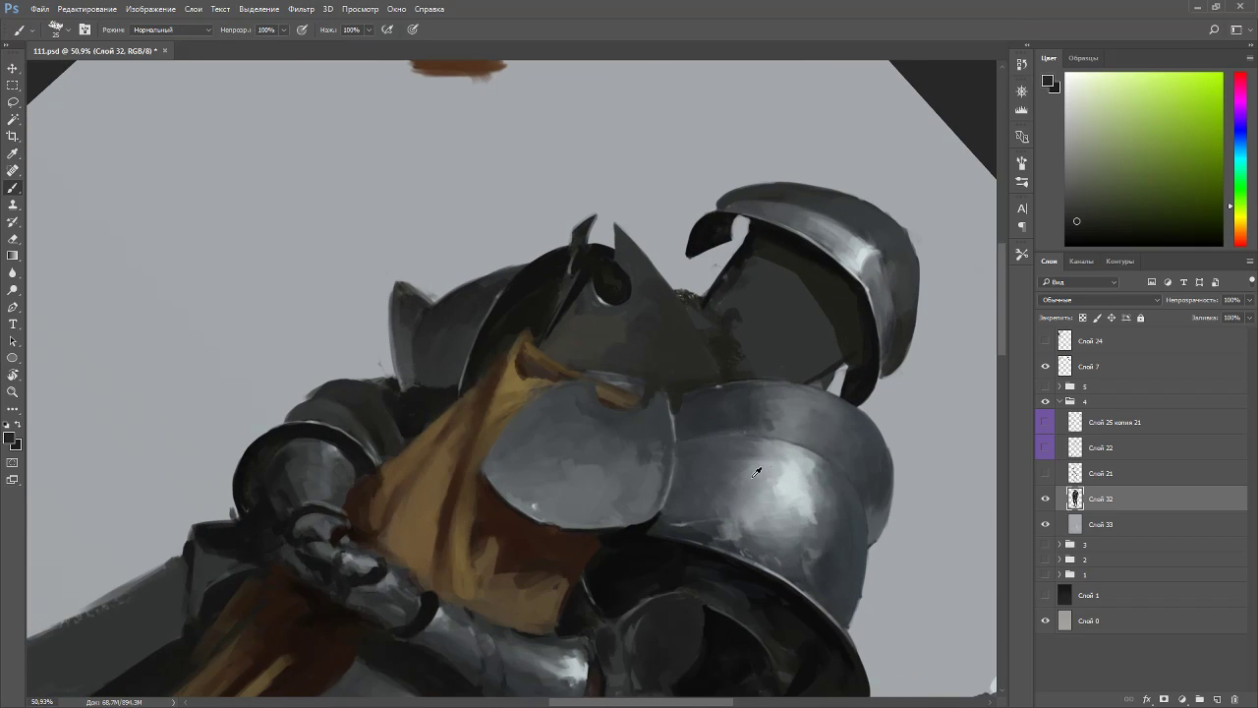
pyautogui.keyDown('alt'); pyautogui.click(714, 411); pyautogui.keyUp('alt')
pyautogui.press('[')
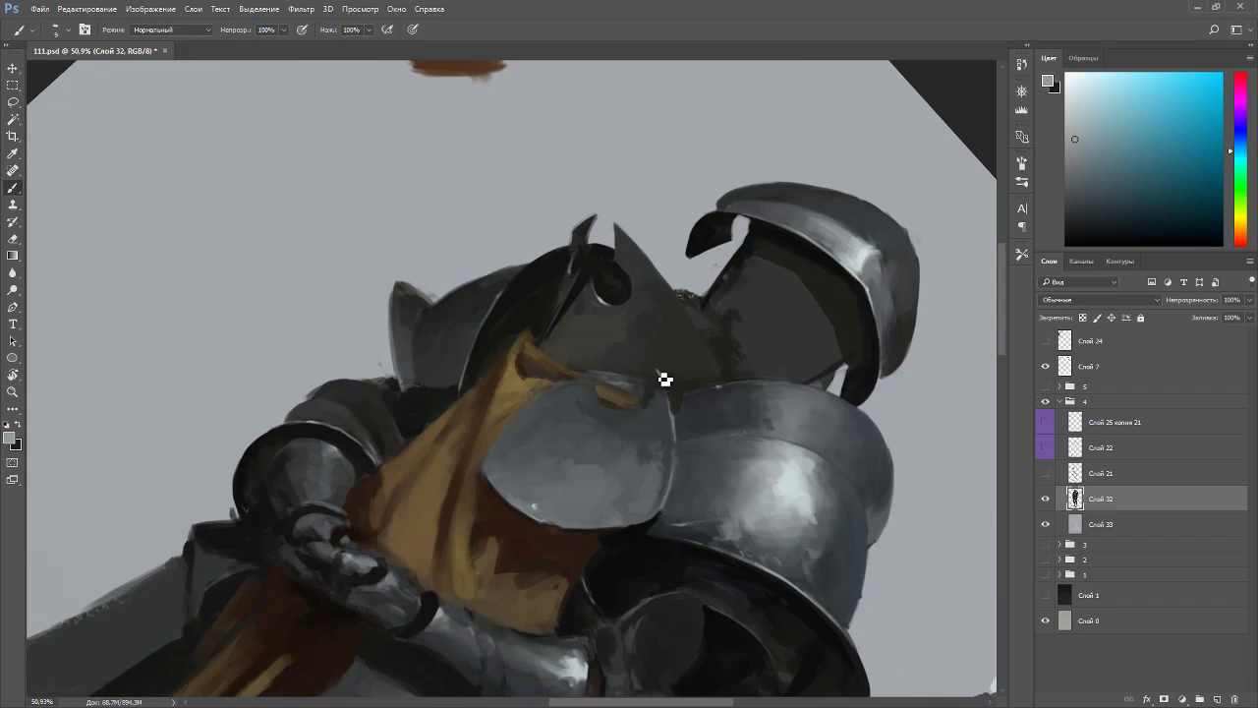
pyautogui.keyDown('alt'); pyautogui.click(672, 404); pyautogui.keyUp('alt')
pyautogui.keyDown('alt'); pyautogui.click(632, 403); pyautogui.keyUp('alt')
pyautogui.moveTo(598, 384); pyautogui.dragTo(605, 409)
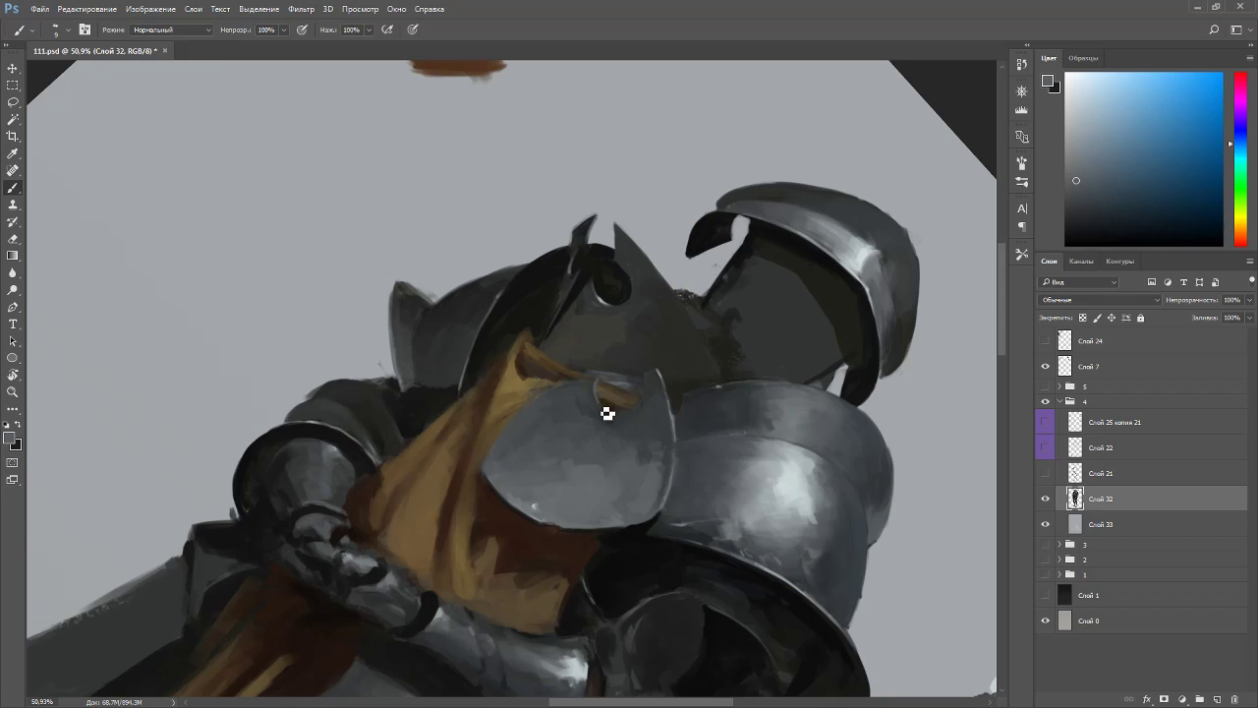
# - Refine the slot's rim and the rounded plate's side edge against the cloth with sampled dark greys
pyautogui.press('r')
pyautogui.moveTo(639, 290); pyautogui.dragTo(456, 210)
pyautogui.keyDown('alt'); pyautogui.click(552, 317); pyautogui.keyUp('alt')
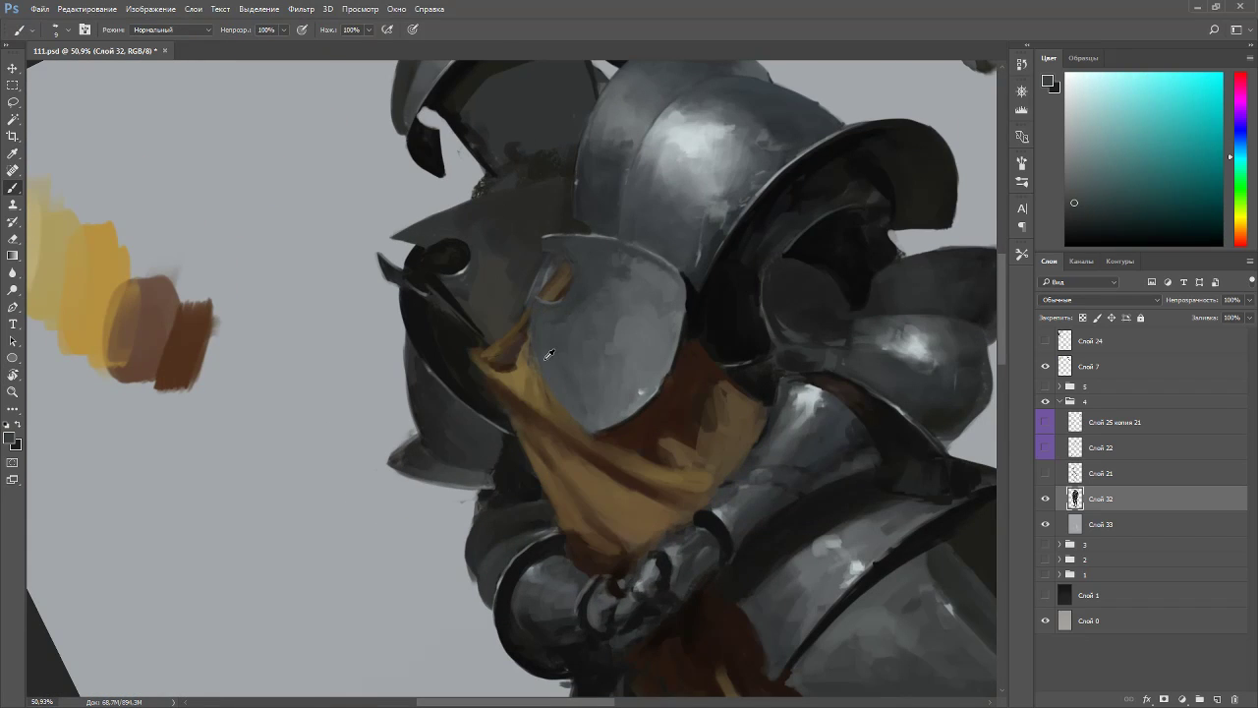
pyautogui.keyDown('alt'); pyautogui.click(551, 390); pyautogui.keyUp('alt')
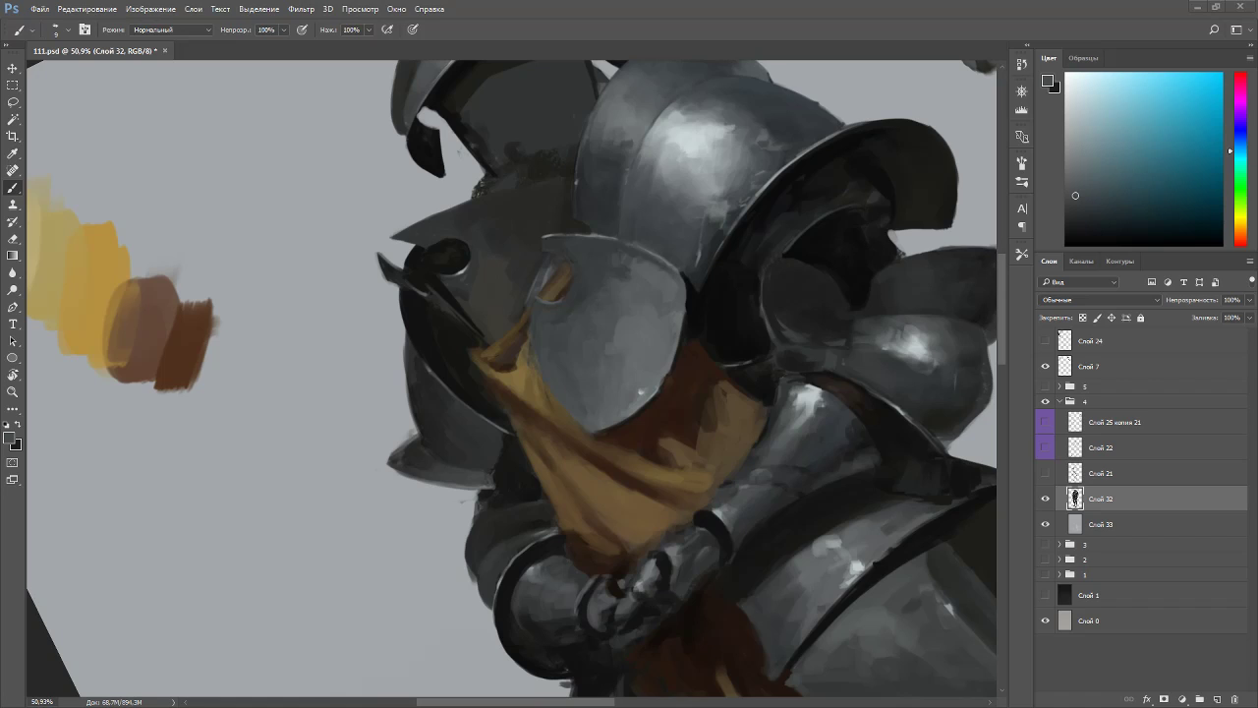
pyautogui.press('Escape')
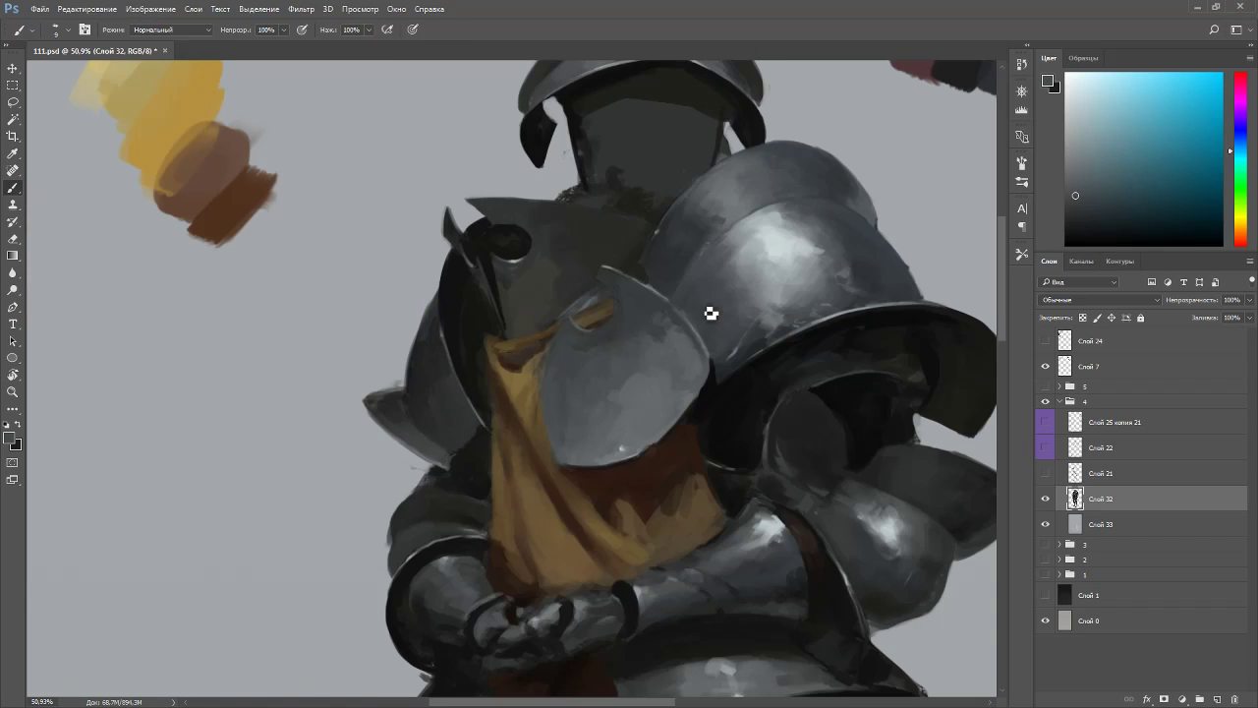
# - Deepen the cloth's shadow under the rounded plate with sampled dark browns and a size 30 brush
pyautogui.keyDown('alt'); pyautogui.click(577, 454); pyautogui.keyUp('alt')
pyautogui.keyDown('alt'); pyautogui.click(558, 464); pyautogui.keyUp('alt')
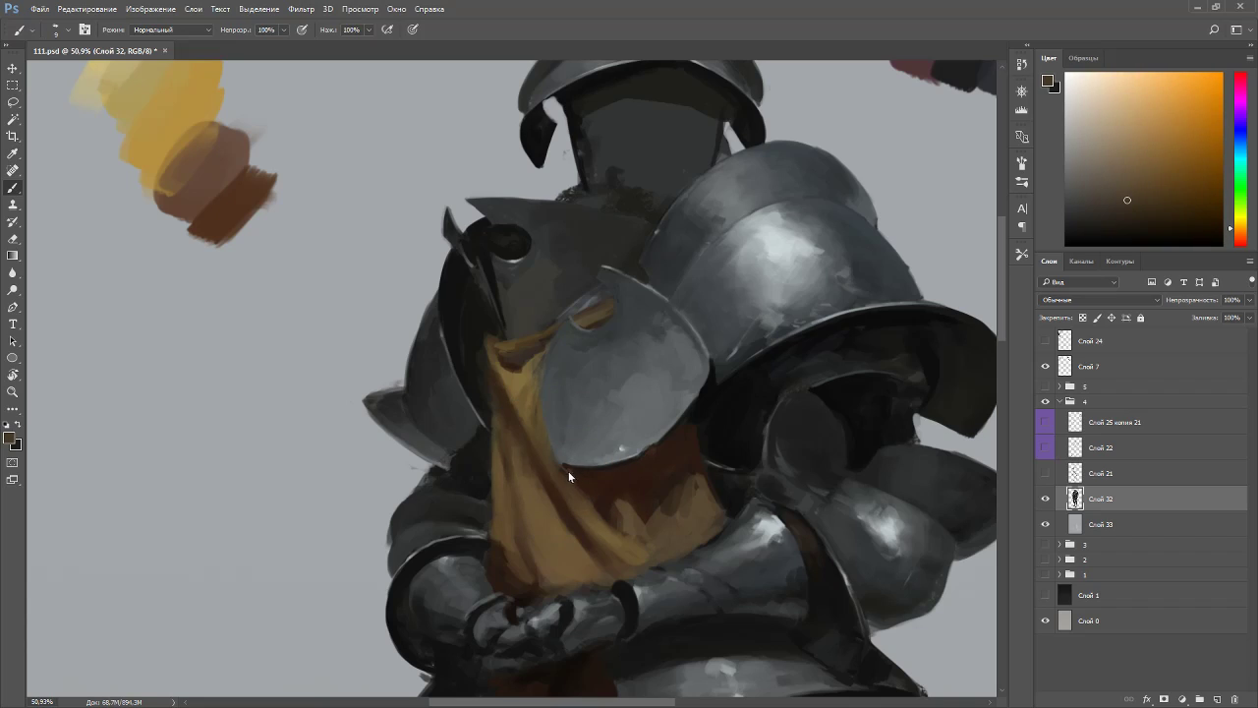
pyautogui.keyDown('alt'); pyautogui.click(580, 492); pyautogui.keyUp('alt')
pyautogui.press(']')
pyautogui.press(']')
pyautogui.press(']')
pyautogui.press(']')
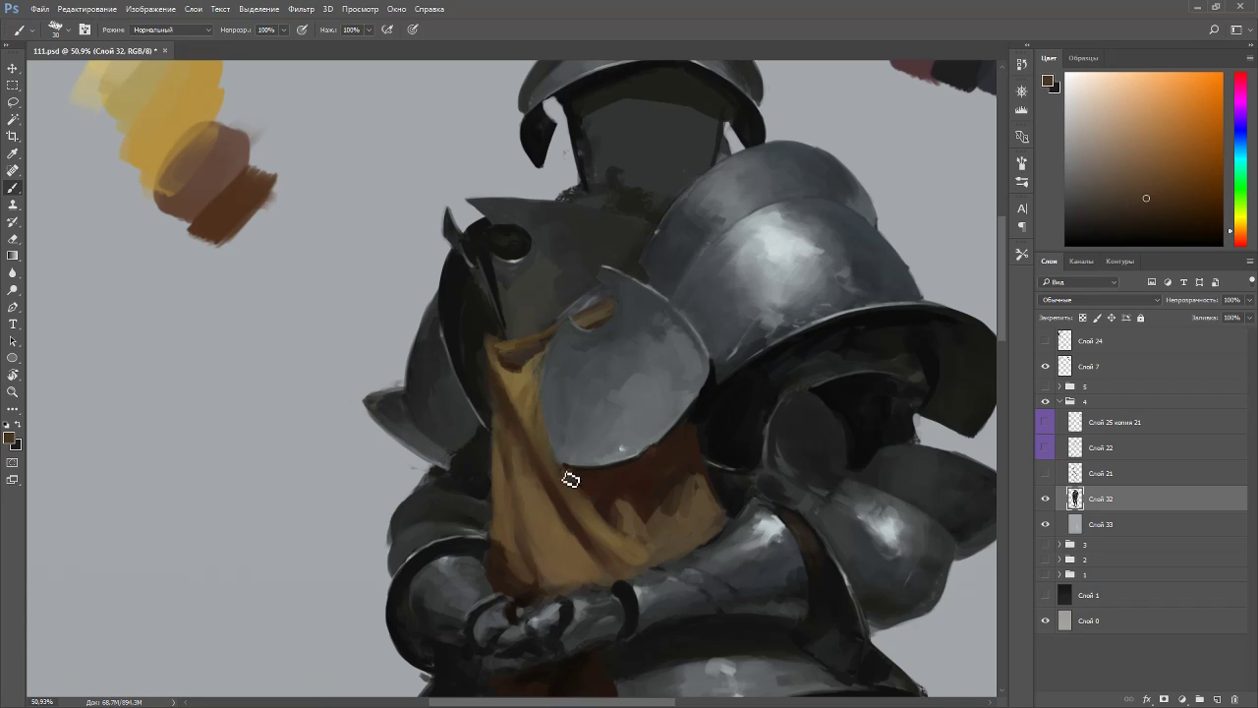
pyautogui.keyDown('alt'); pyautogui.click(584, 480); pyautogui.keyUp('alt')
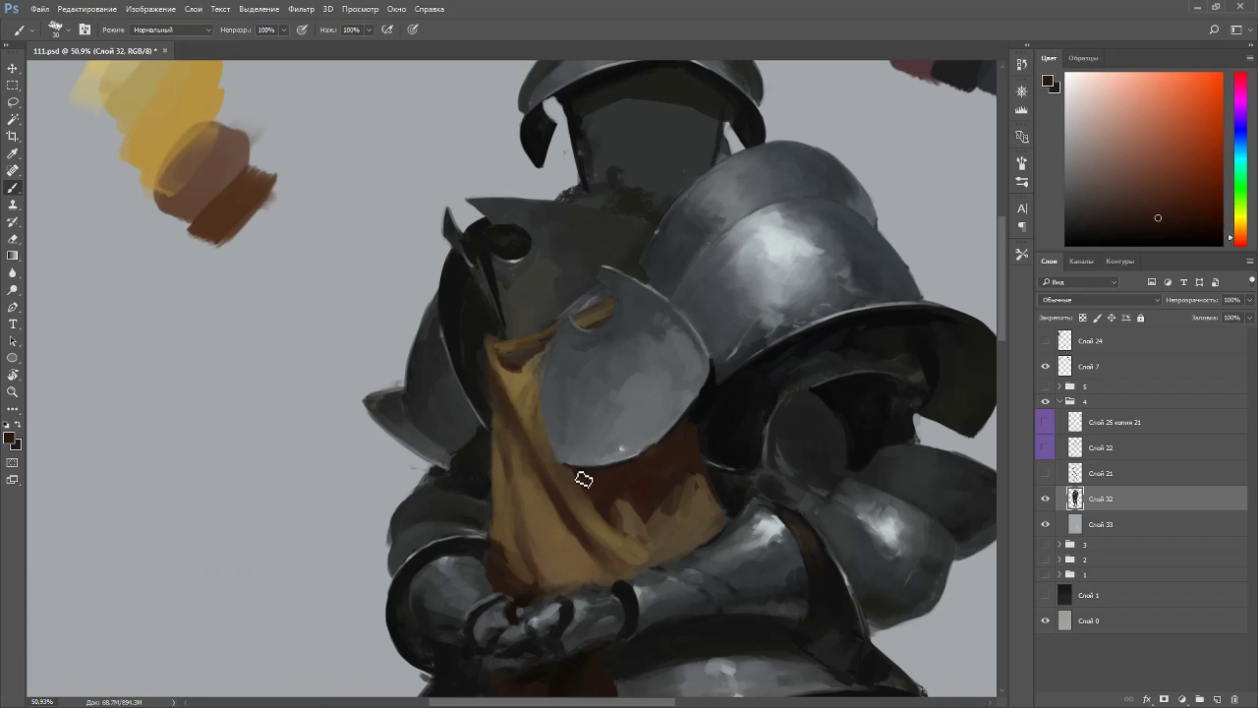
# - Build up the light and dark folds of the cloth beside the forearm with browns sampled from the fabric
pyautogui.keyDown('alt'); pyautogui.click(634, 525); pyautogui.keyUp('alt')
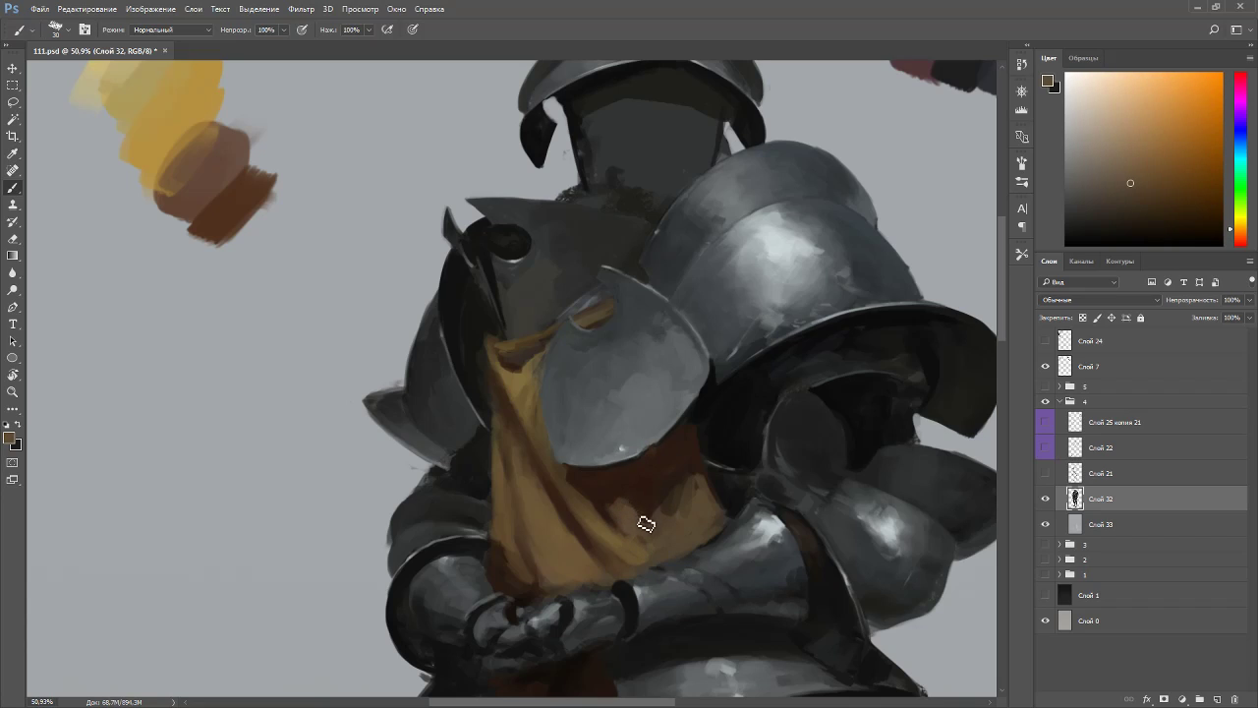
pyautogui.keyDown('alt'); pyautogui.click(698, 494); pyautogui.keyUp('alt')
pyautogui.press('r')
pyautogui.moveTo(773, 412); pyautogui.dragTo(550, 560)
pyautogui.keyDown('alt'); pyautogui.click(458, 591); pyautogui.keyUp('alt')
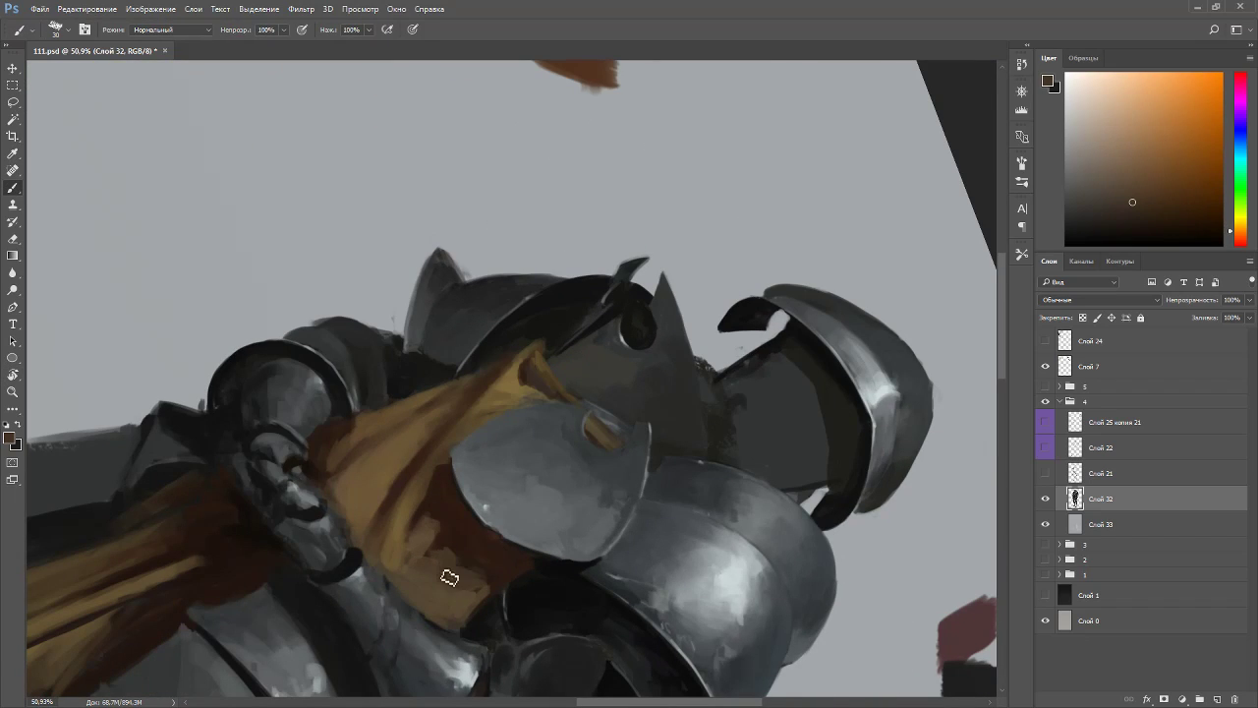
pyautogui.keyDown('alt'); pyautogui.click(440, 587); pyautogui.keyUp('alt')
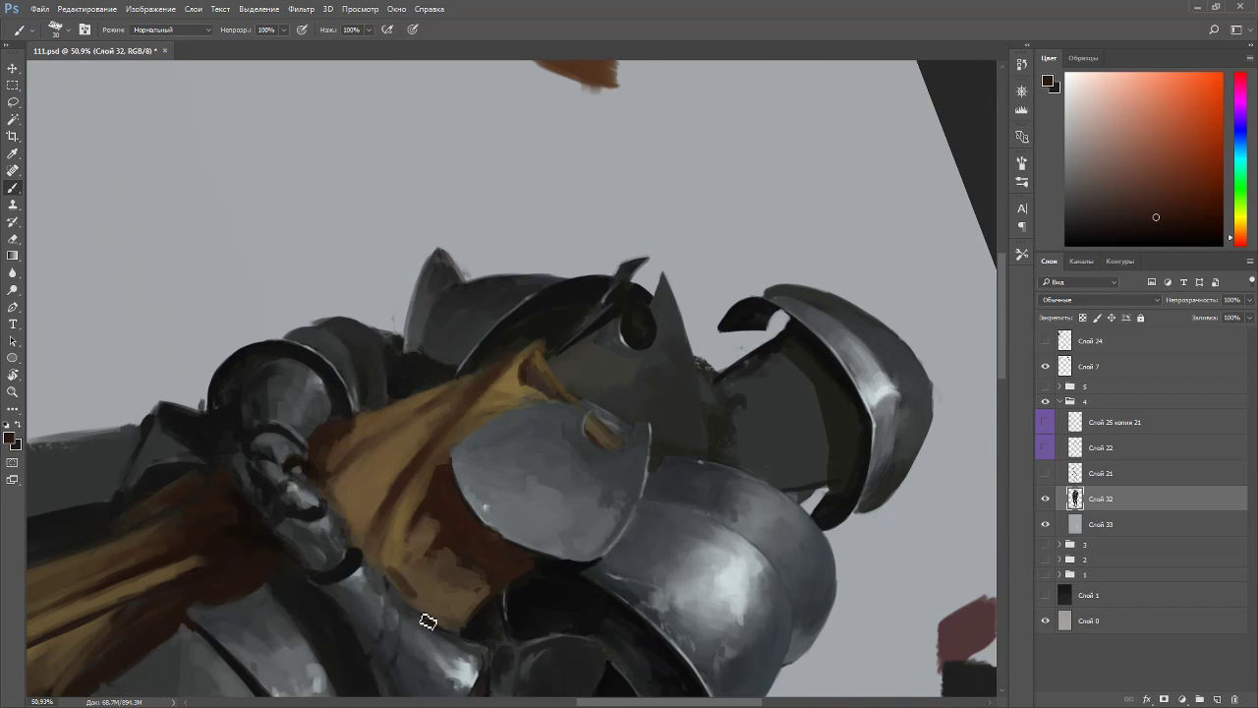
pyautogui.press('r')
pyautogui.moveTo(422, 618); pyautogui.dragTo(669, 519)
pyautogui.keyDown('alt'); pyautogui.click(664, 526); pyautogui.keyUp('alt')
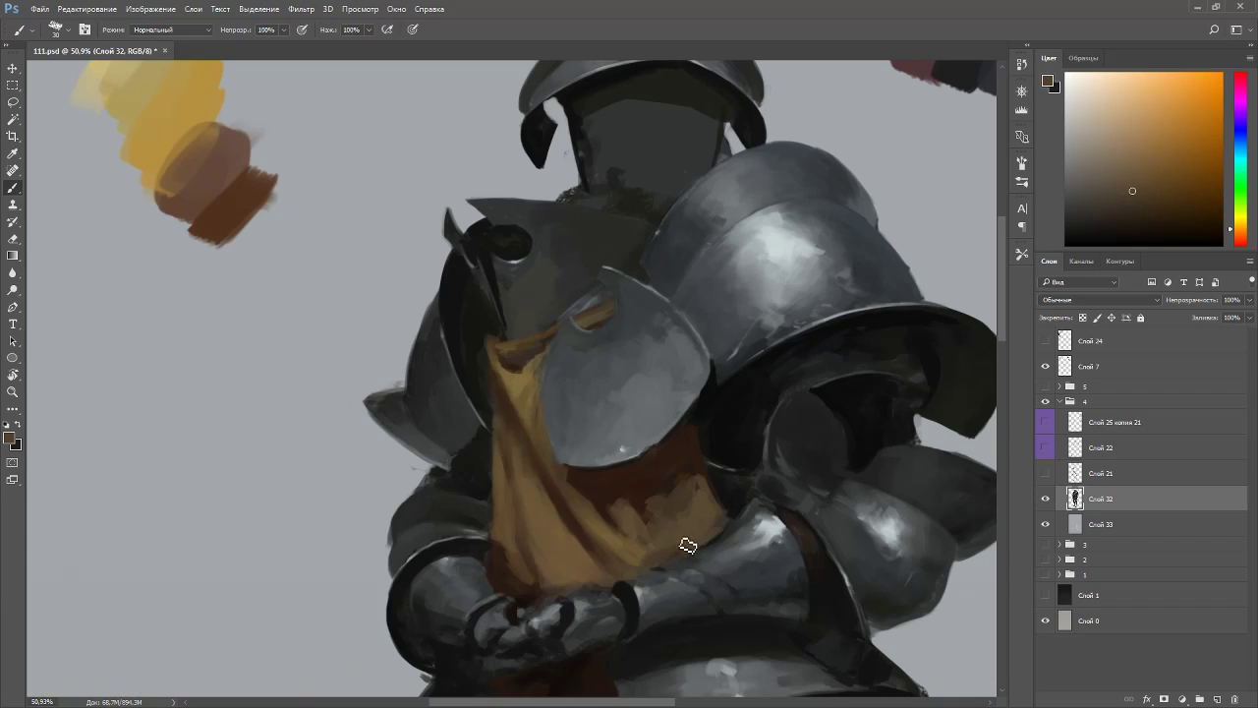
pyautogui.keyDown('alt'); pyautogui.click(679, 464); pyautogui.keyUp('alt')
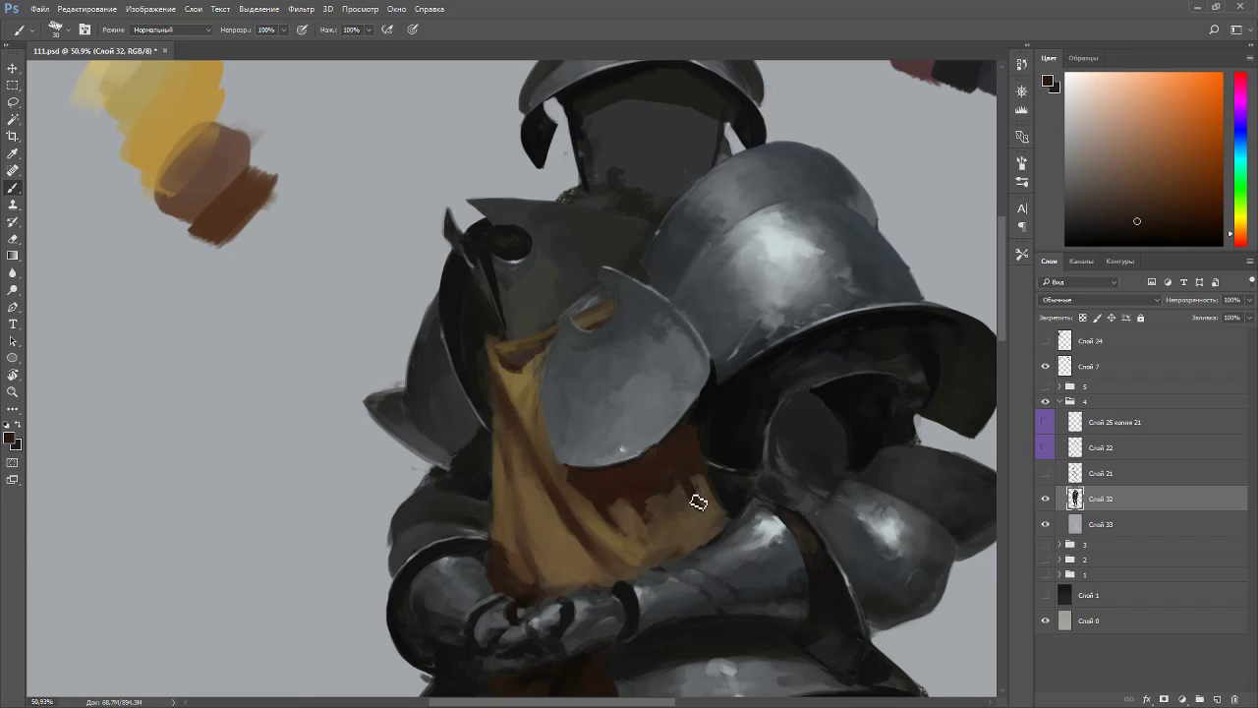
# - Darken the cloth folds beneath the rounded plate with dark browns sampled from the fabric and a size 45 brush
pyautogui.keyDown('alt'); pyautogui.click(688, 446); pyautogui.keyUp('alt')
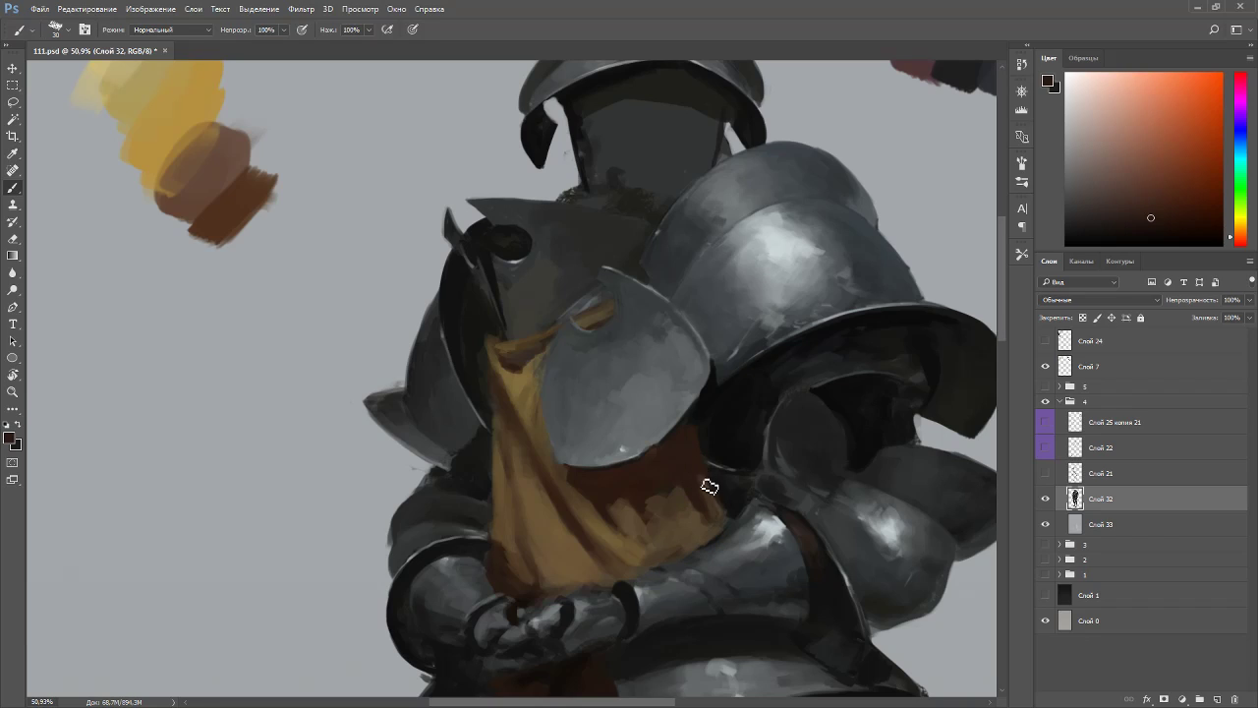
pyautogui.keyDown('alt'); pyautogui.click(701, 498); pyautogui.keyUp('alt')
pyautogui.moveTo(665, 488); pyautogui.dragTo(671, 492)
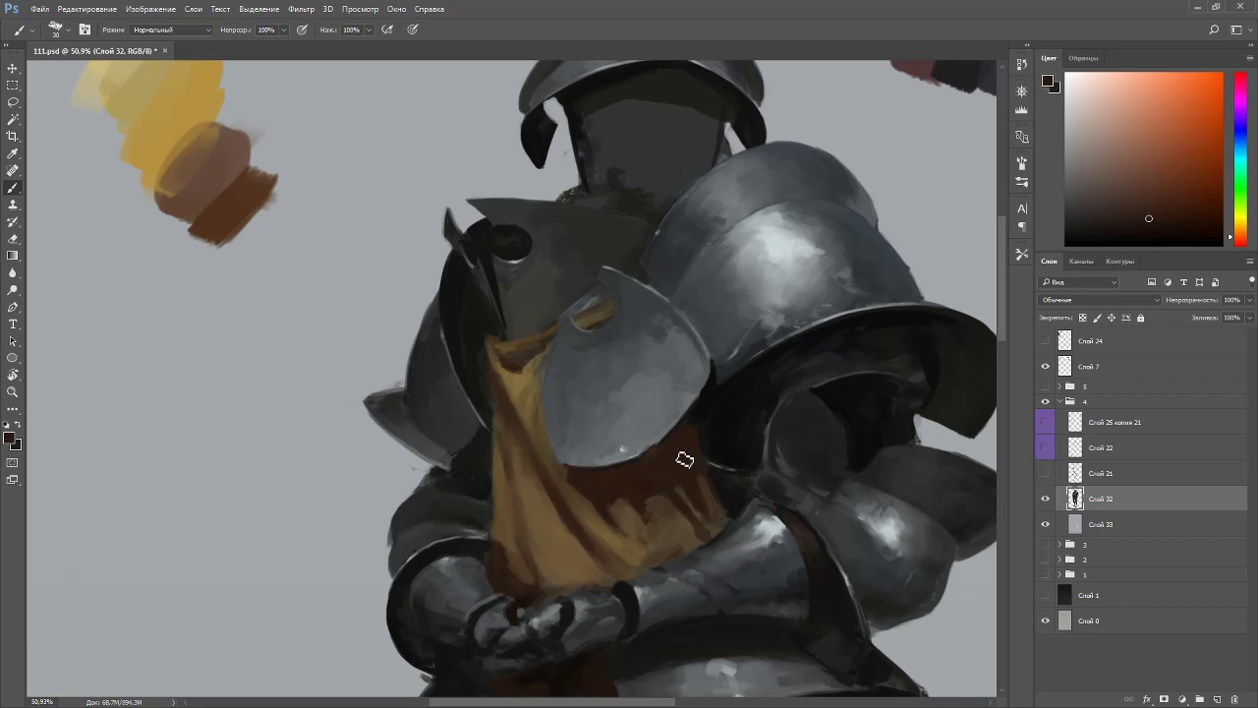
pyautogui.moveTo(704, 537); pyautogui.dragTo(475, 618)
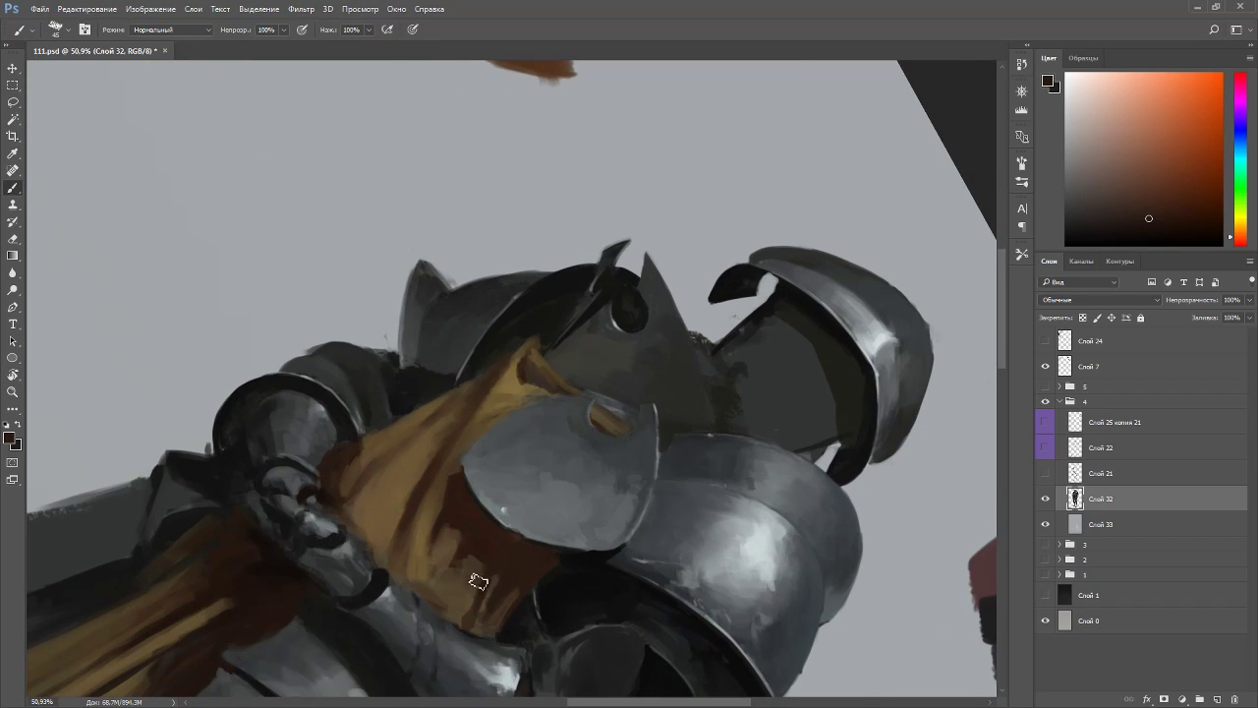
pyautogui.keyDown('alt'); pyautogui.click(477, 553); pyautogui.keyUp('alt')
pyautogui.keyDown('alt'); pyautogui.click(471, 506); pyautogui.keyUp('alt')
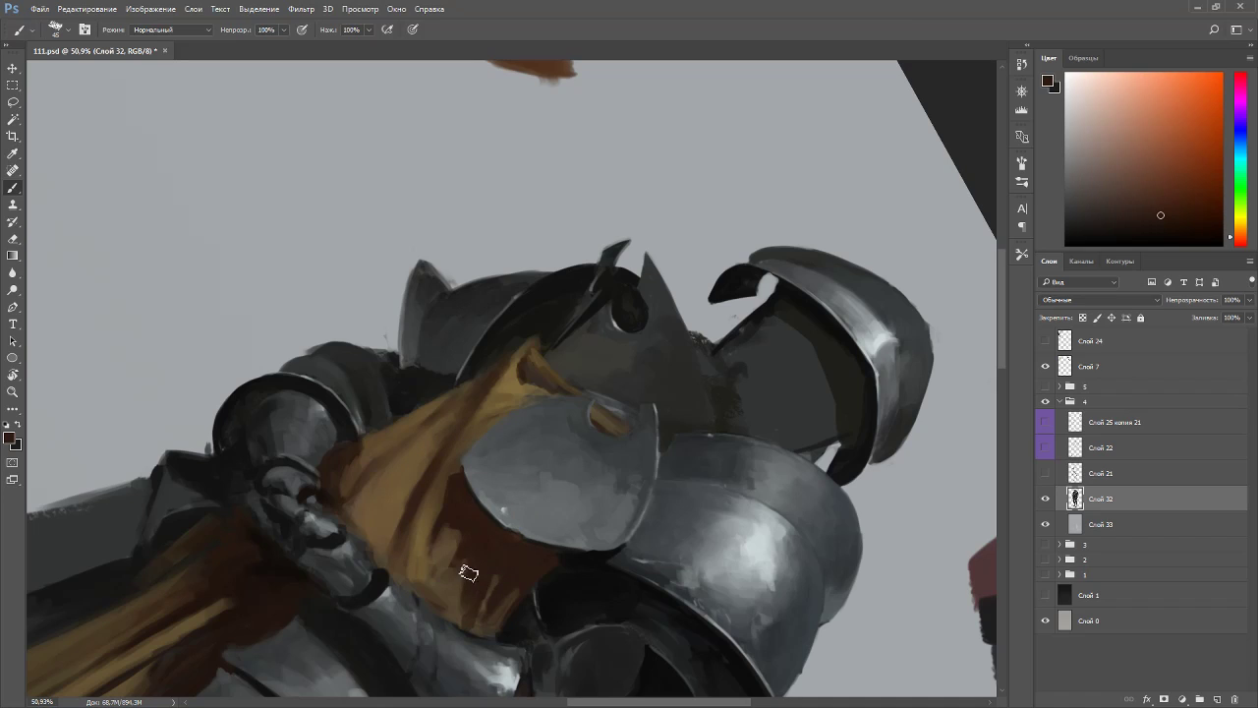
pyautogui.press('Escape')
# - Blend the cloth's folds and lower edge into the forearm with sampled ochres and dark browns
pyautogui.keyDown('alt'); pyautogui.click(695, 492); pyautogui.keyUp('alt')
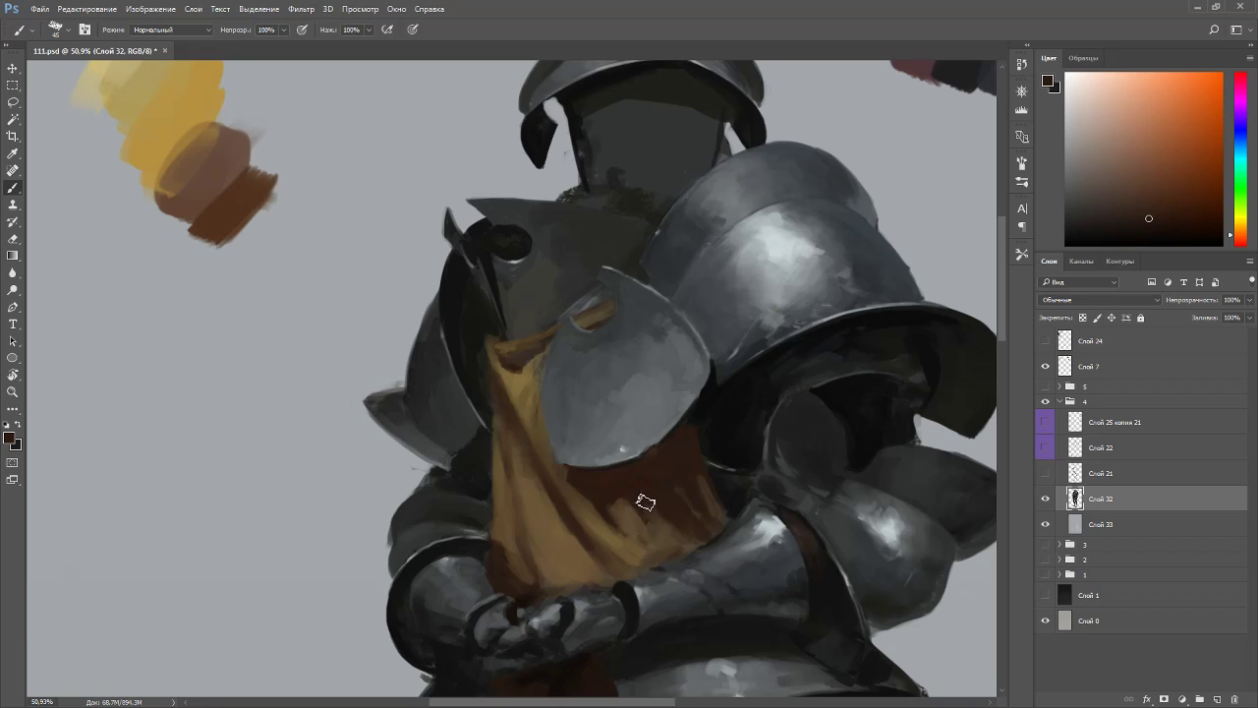
pyautogui.keyDown('alt'); pyautogui.click(659, 540); pyautogui.keyUp('alt')
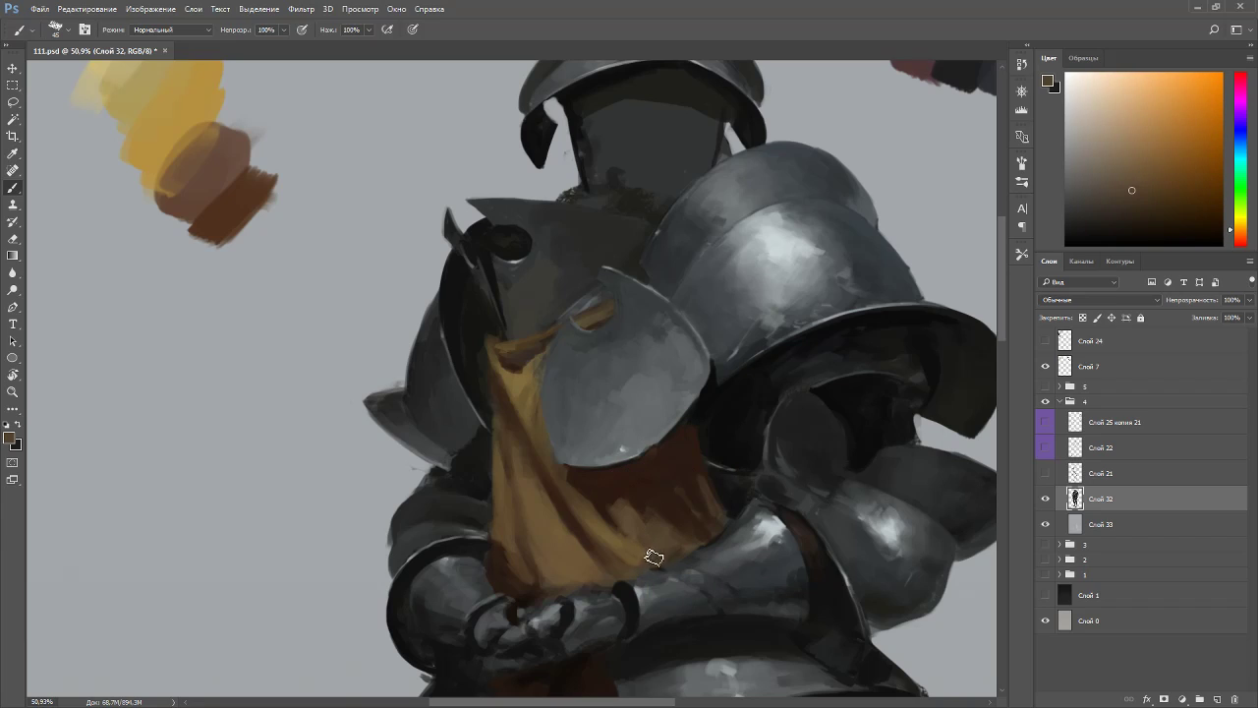
pyautogui.keyDown('alt'); pyautogui.click(653, 565); pyautogui.keyUp('alt')
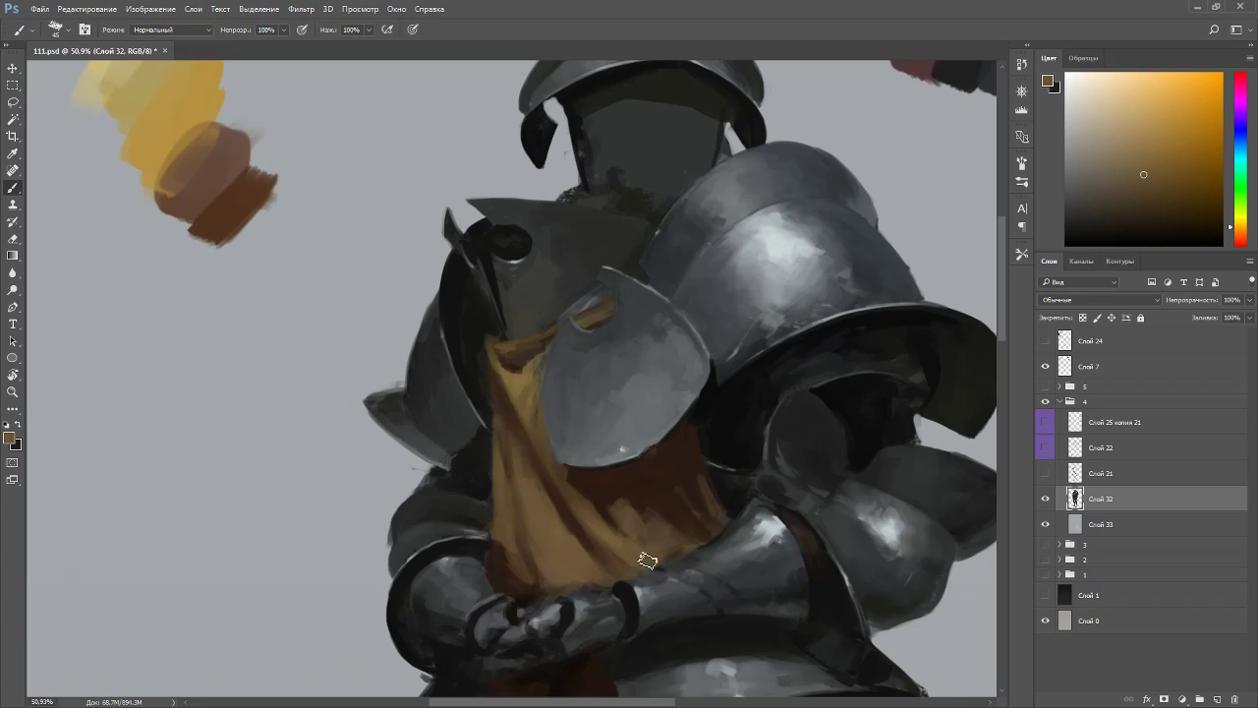
pyautogui.keyDown('alt'); pyautogui.click(639, 509); pyautogui.keyUp('alt')
pyautogui.keyDown('alt'); pyautogui.click(618, 486); pyautogui.keyUp('alt')
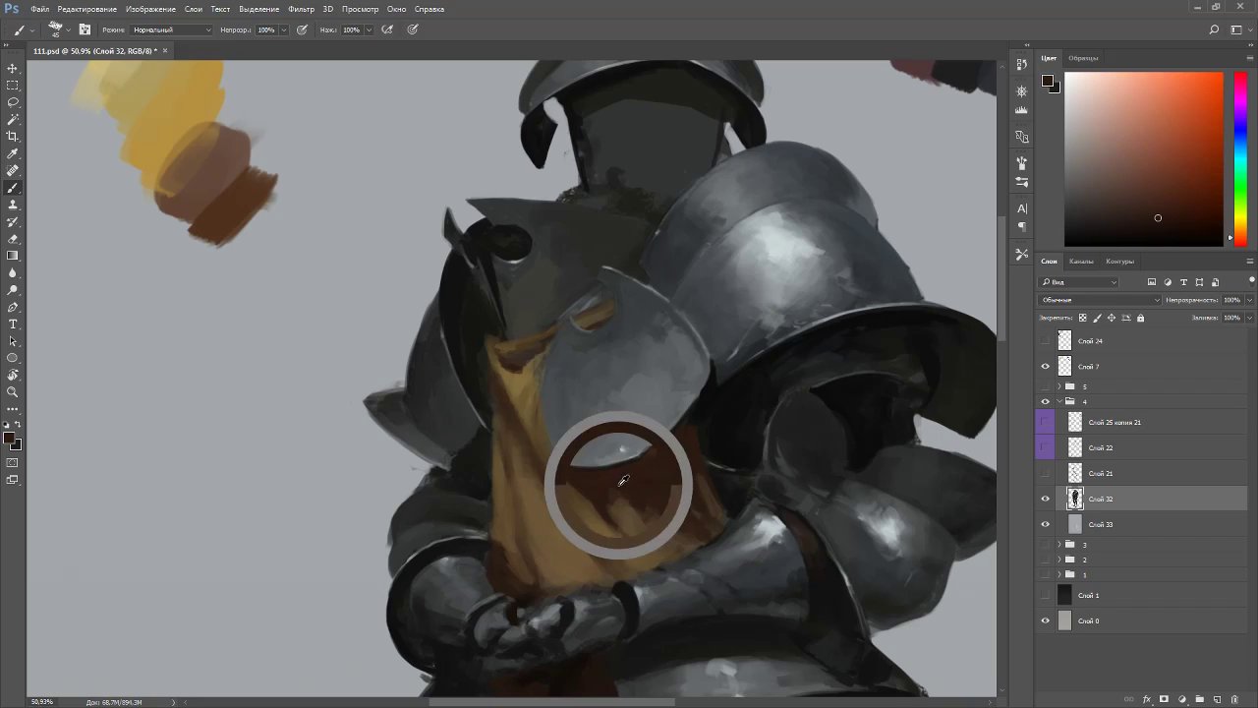
# - Refine the folds and outer edge at the cloth's upper corner with sampled ochres and browns, reducing the brush to size 15
pyautogui.keyDown('alt'); pyautogui.click(525, 371); pyautogui.keyUp('alt')
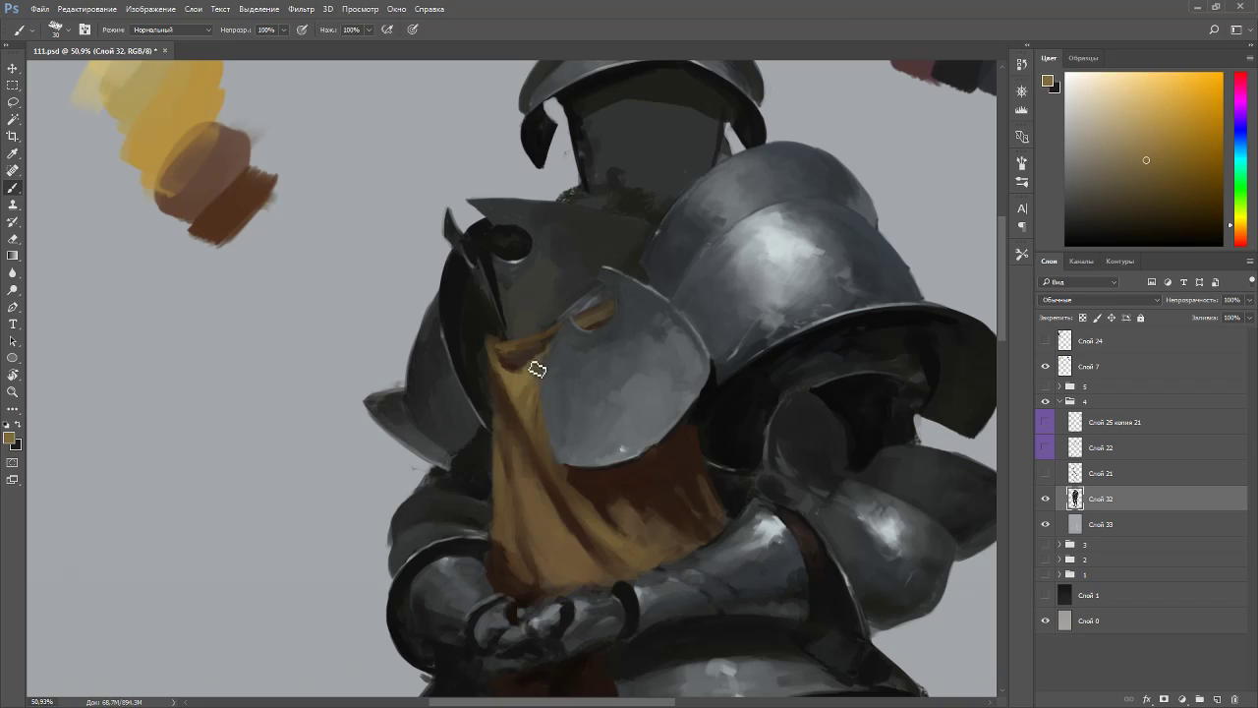
pyautogui.keyDown('alt'); pyautogui.click(518, 375); pyautogui.keyUp('alt')
pyautogui.keyDown('alt'); pyautogui.click(518, 369); pyautogui.keyUp('alt')
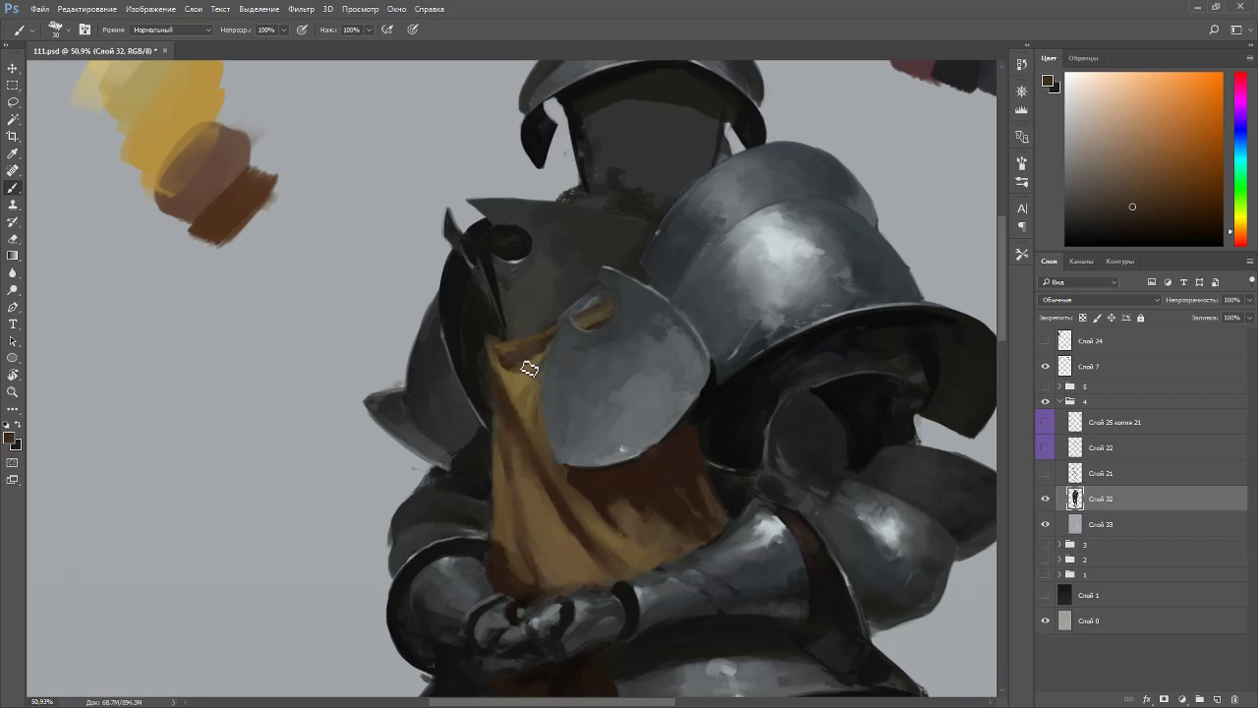
pyautogui.keyDown('alt'); pyautogui.click(503, 363); pyautogui.keyUp('alt')
pyautogui.keyDown('alt'); pyautogui.click(507, 354); pyautogui.keyUp('alt')
pyautogui.press('[')
pyautogui.press('[')
pyautogui.press('[')
pyautogui.keyDown('alt'); pyautogui.click(501, 343); pyautogui.keyUp('alt')
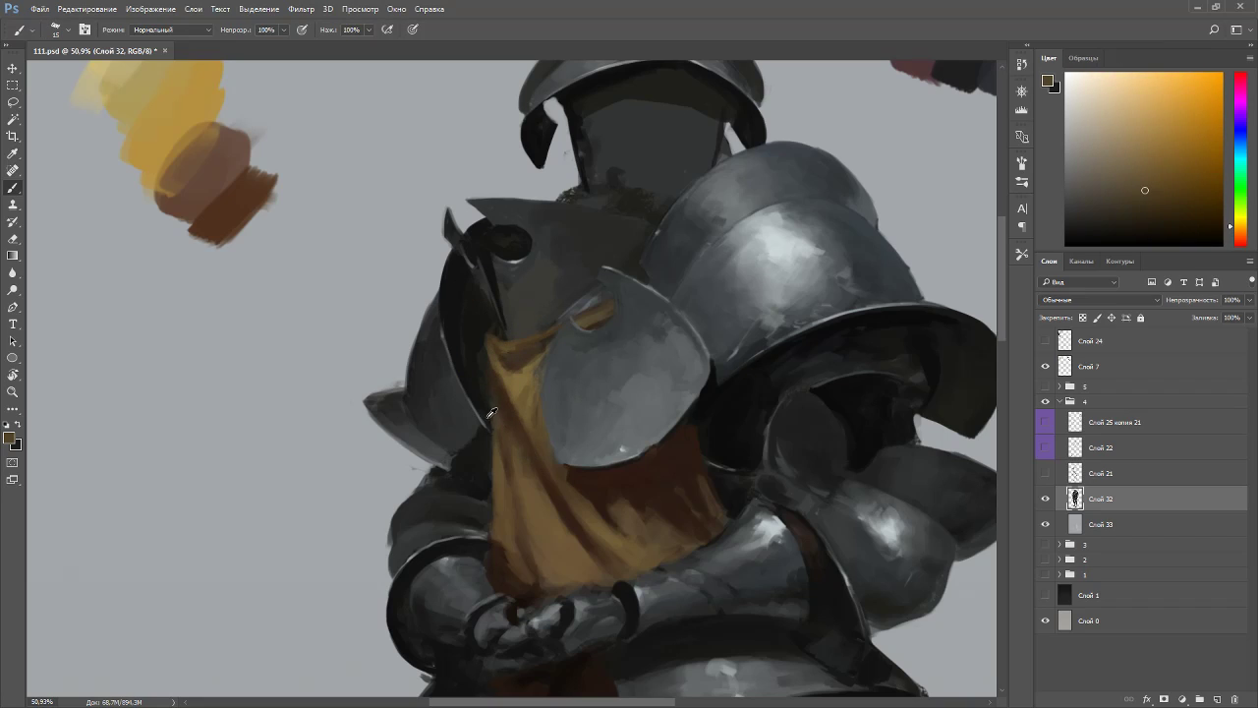
pyautogui.keyDown('alt'); pyautogui.click(490, 372); pyautogui.keyUp('alt')
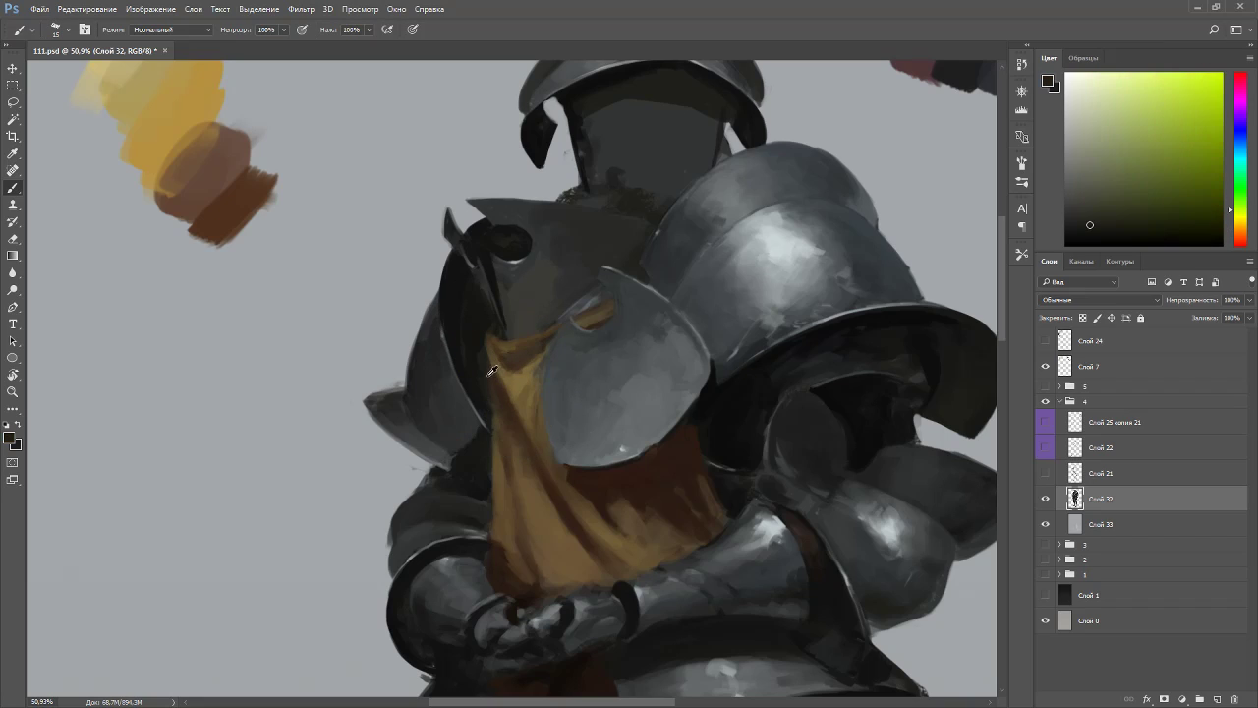
# - Clean up the outline of the round elbow disc under the shoulder plate with sampled near-blacks and dark greys
pyautogui.keyDown('alt'); pyautogui.click(796, 394); pyautogui.keyUp('alt')
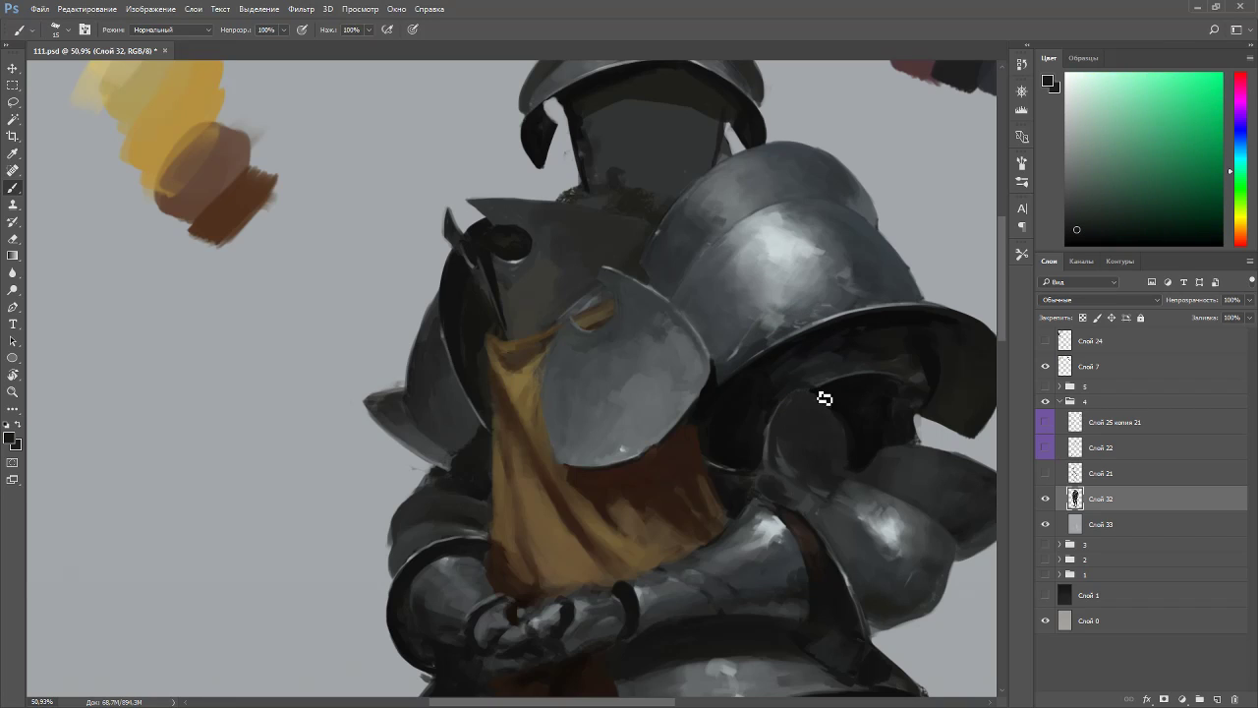
pyautogui.keyDown('alt'); pyautogui.click(818, 397); pyautogui.keyUp('alt')
pyautogui.keyDown('alt'); pyautogui.click(818, 396); pyautogui.keyUp('alt')
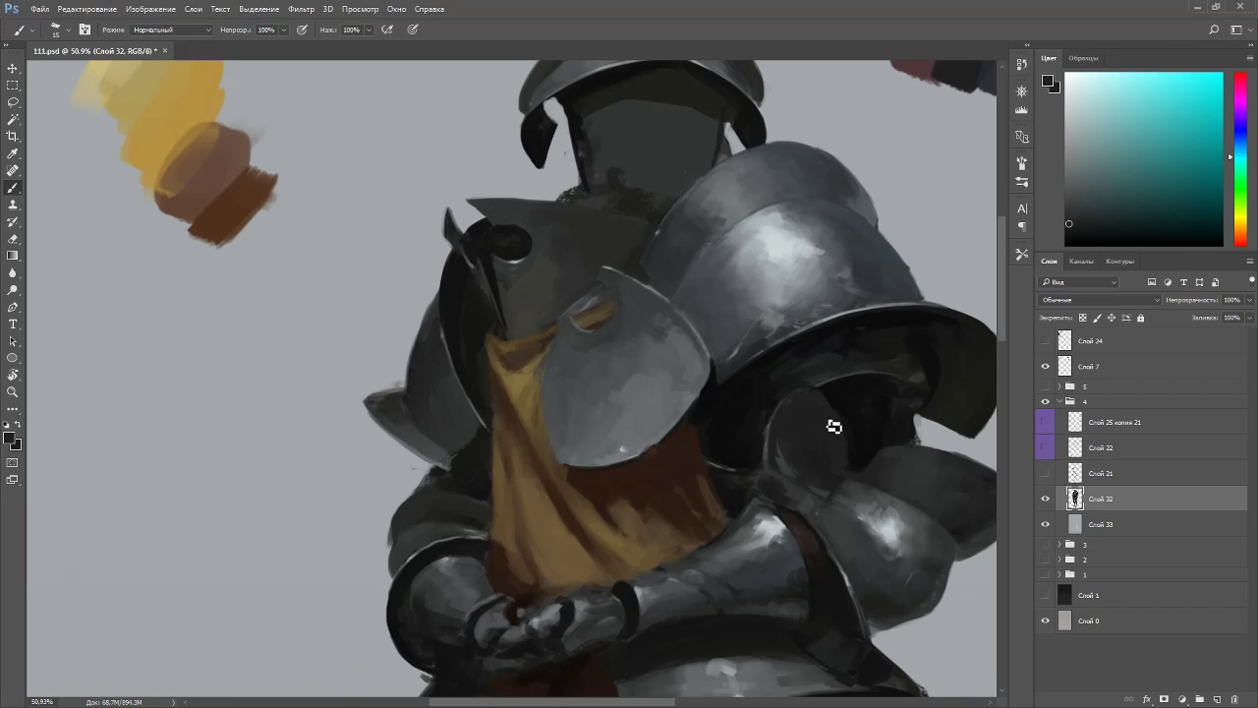
pyautogui.keyDown('alt'); pyautogui.click(852, 423); pyautogui.keyUp('alt')
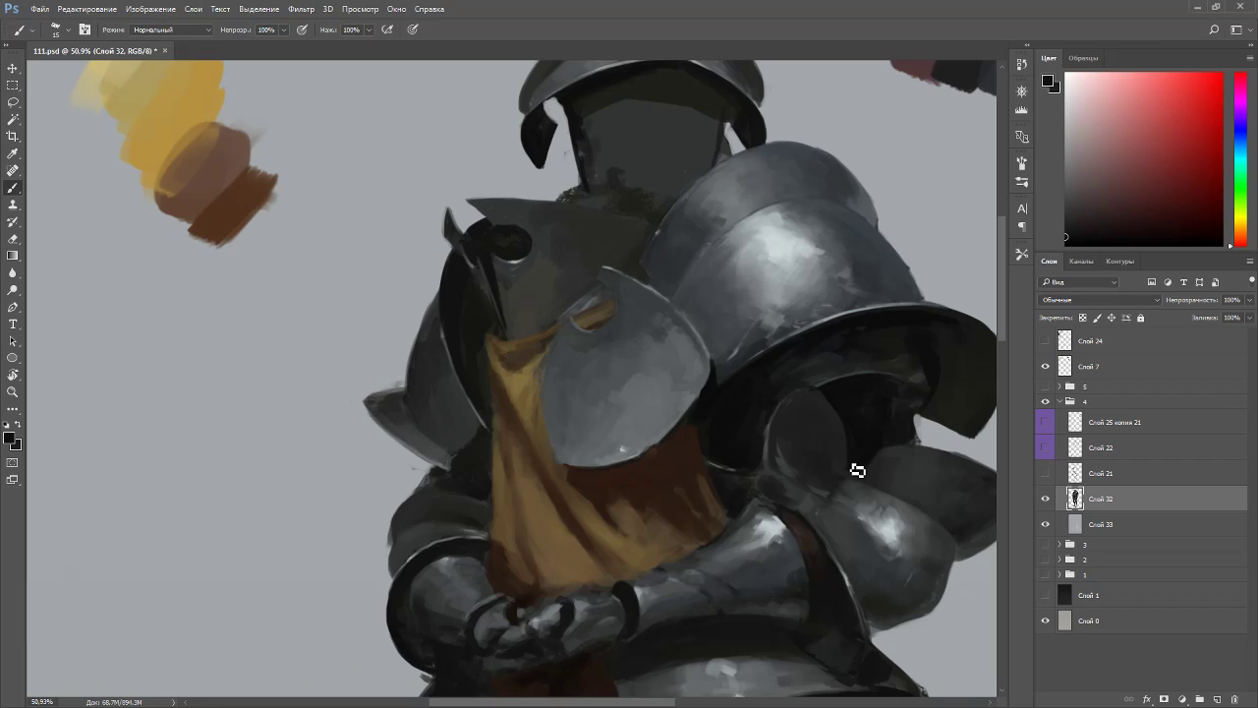
pyautogui.keyDown('alt'); pyautogui.click(793, 404); pyautogui.keyUp('alt')
pyautogui.keyDown('alt'); pyautogui.click(768, 410); pyautogui.keyUp('alt')
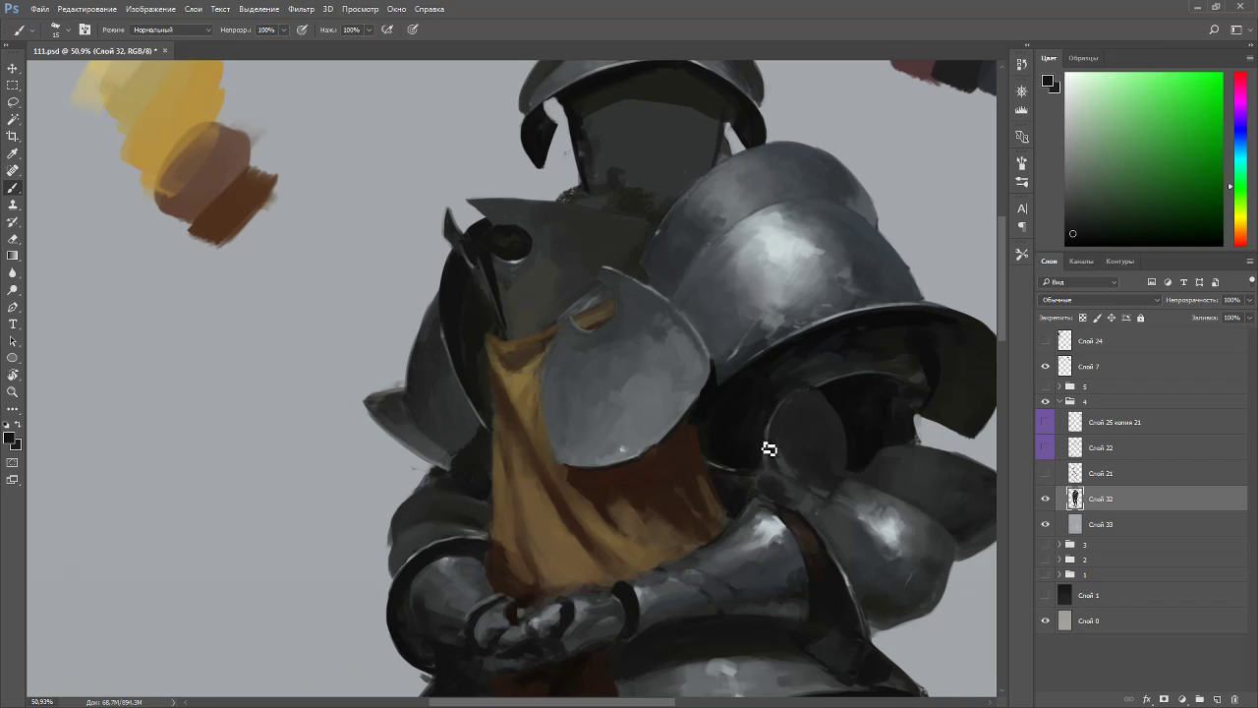
pyautogui.keyDown('alt'); pyautogui.click(887, 515); pyautogui.keyUp('alt')
pyautogui.keyDown('alt'); pyautogui.click(786, 454); pyautogui.keyUp('alt')
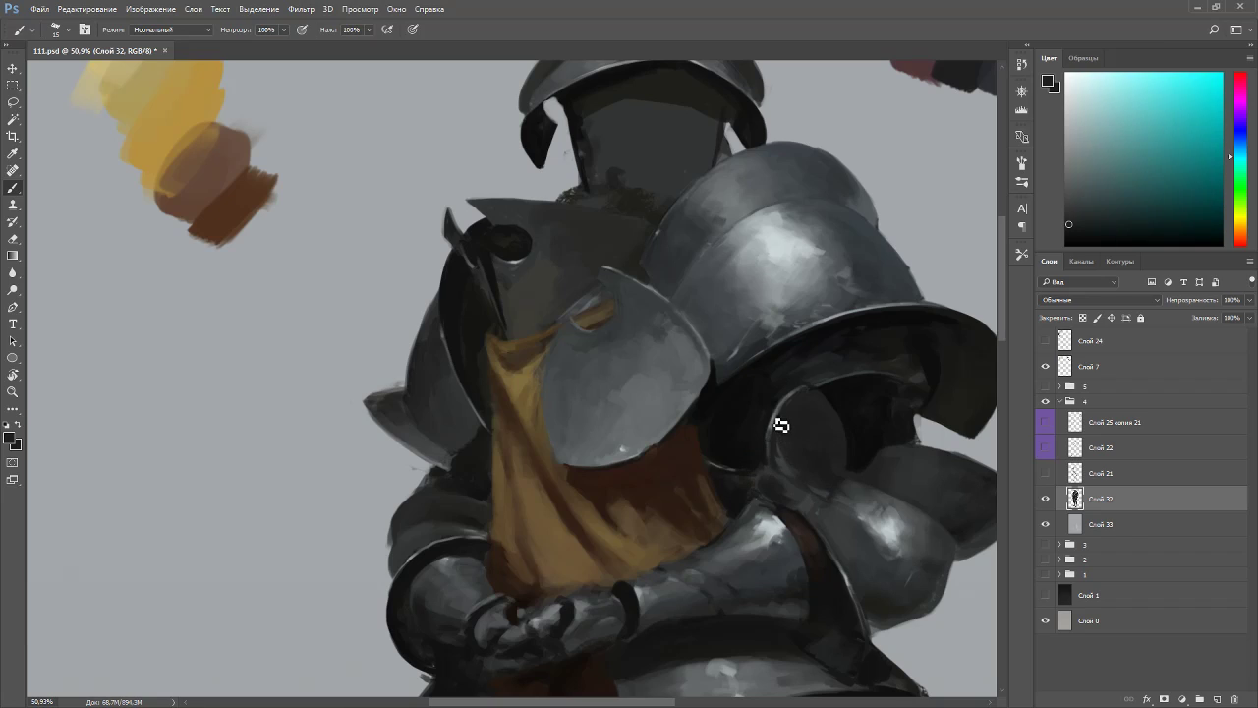
# - Paint the elbow disc's curved rim and the dark gap above it with sampled dark tones
pyautogui.keyDown('alt'); pyautogui.click(819, 405); pyautogui.keyUp('alt')
pyautogui.keyDown('alt'); pyautogui.click(848, 403); pyautogui.keyUp('alt')
pyautogui.keyDown('alt'); pyautogui.click(813, 399); pyautogui.keyUp('alt')
pyautogui.moveTo(776, 415); pyautogui.dragTo(782, 451)
pyautogui.keyDown('alt'); pyautogui.click(836, 394); pyautogui.keyUp('alt')
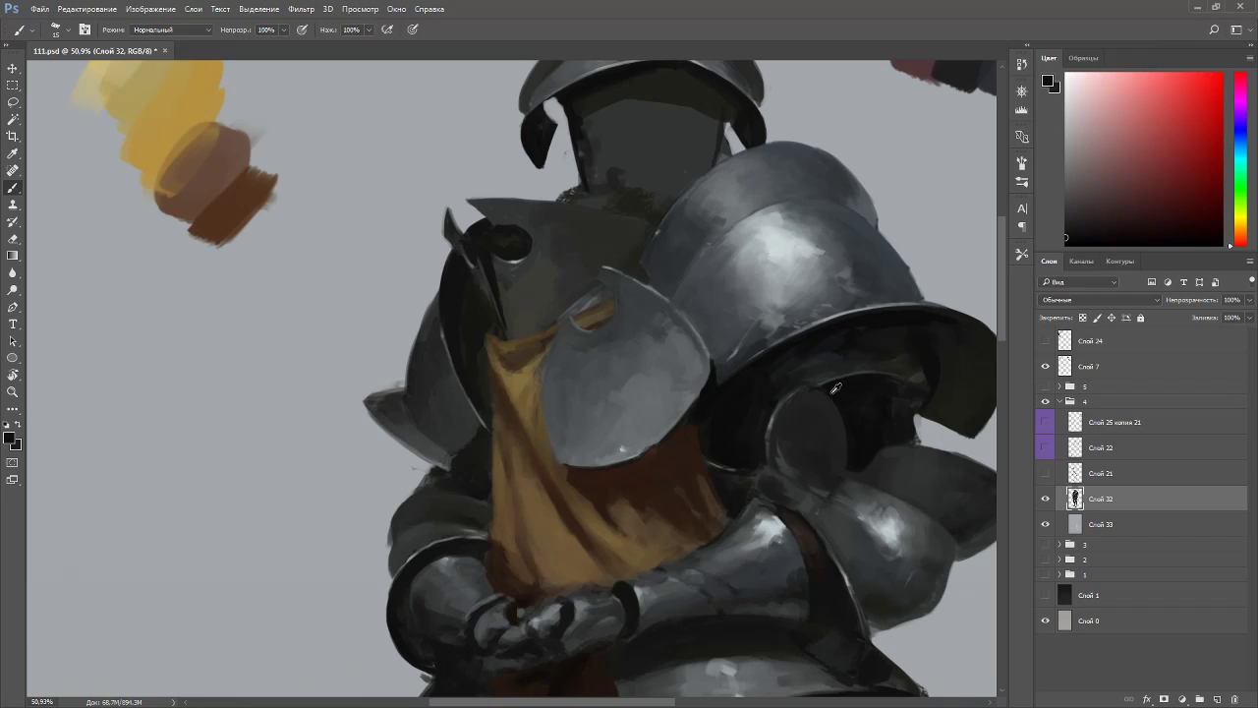
# - Smooth the dark face of the elbow disc with sampled dark greys and a size 35 brush
pyautogui.press(']')
pyautogui.press(']')
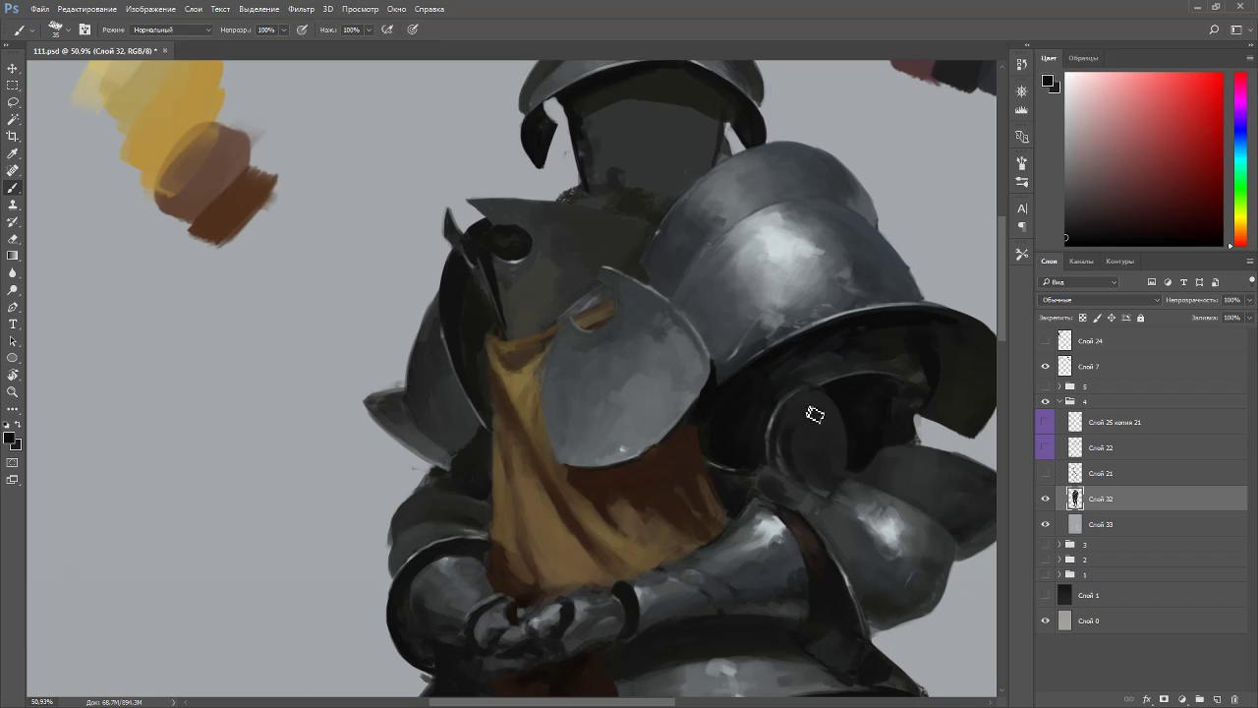
pyautogui.keyDown('alt'); pyautogui.click(790, 443); pyautogui.keyUp('alt')
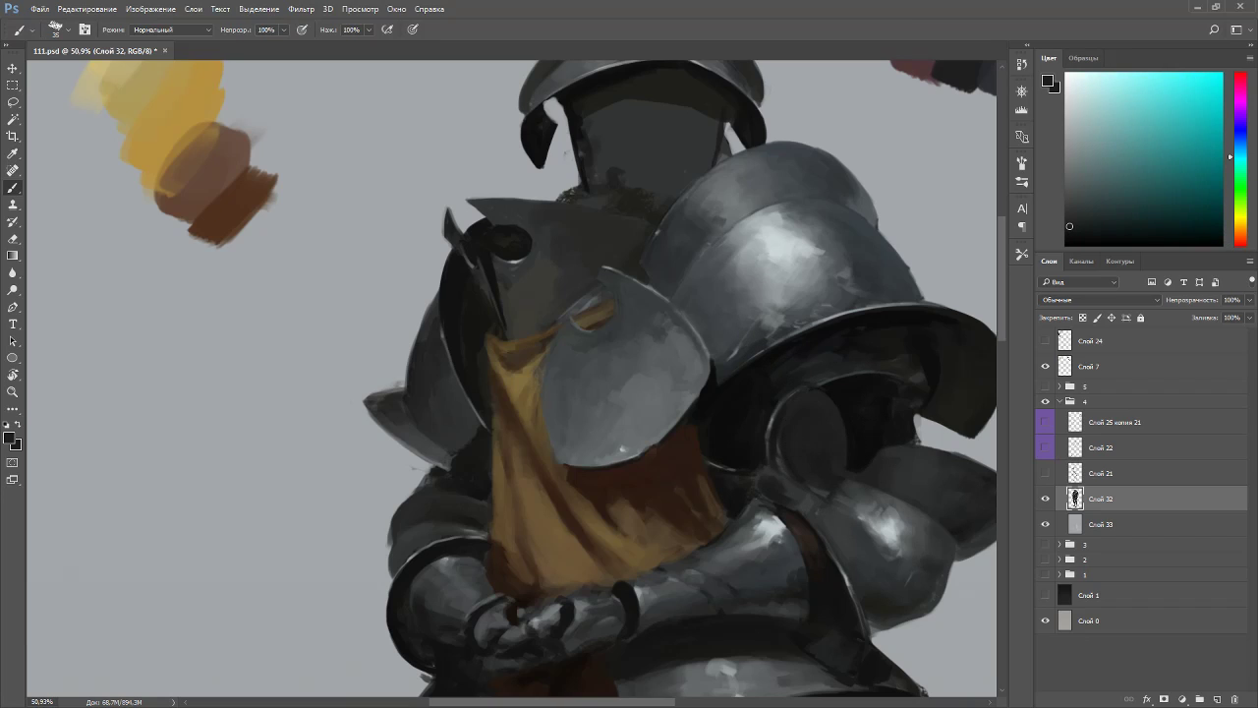
pyautogui.keyDown('alt'); pyautogui.click(780, 454); pyautogui.keyUp('alt')
pyautogui.keyDown('alt'); pyautogui.click(793, 443); pyautogui.keyUp('alt')
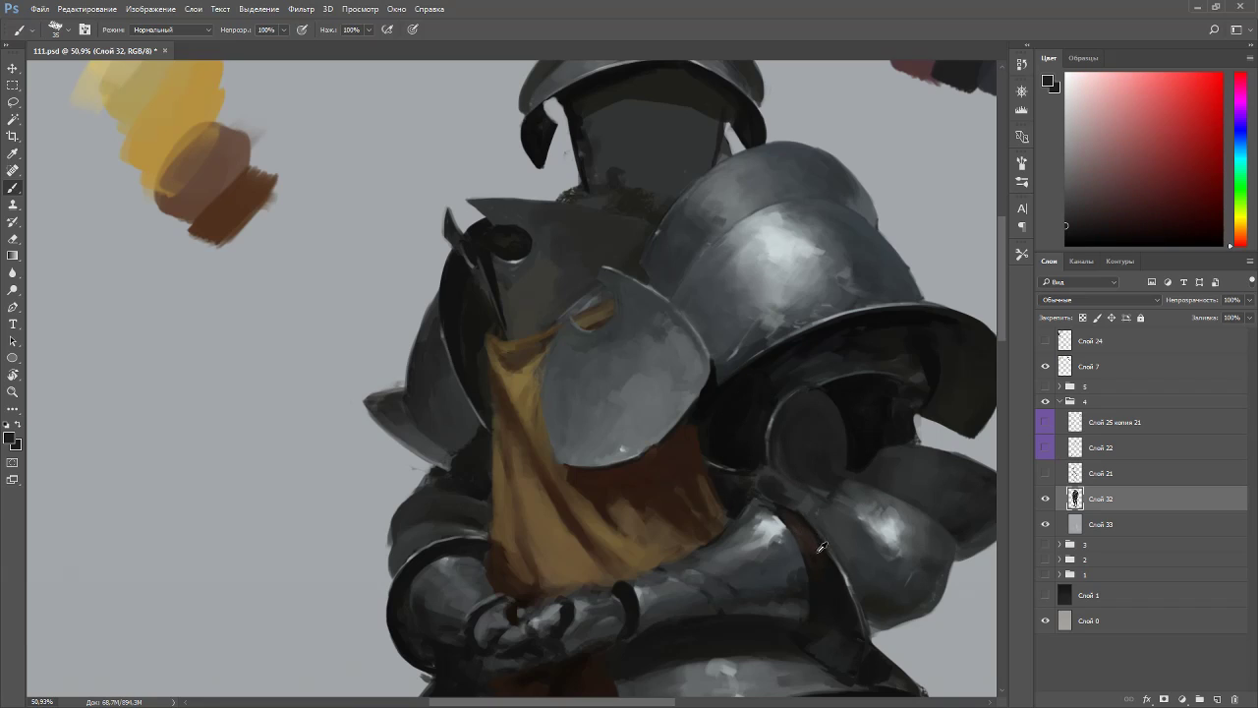
# - Block in the narrow plate between the elbow disc and the forearm with sampled dark blue-greys and a size 30 brush
pyautogui.keyDown('alt'); pyautogui.click(828, 585); pyautogui.keyUp('alt')
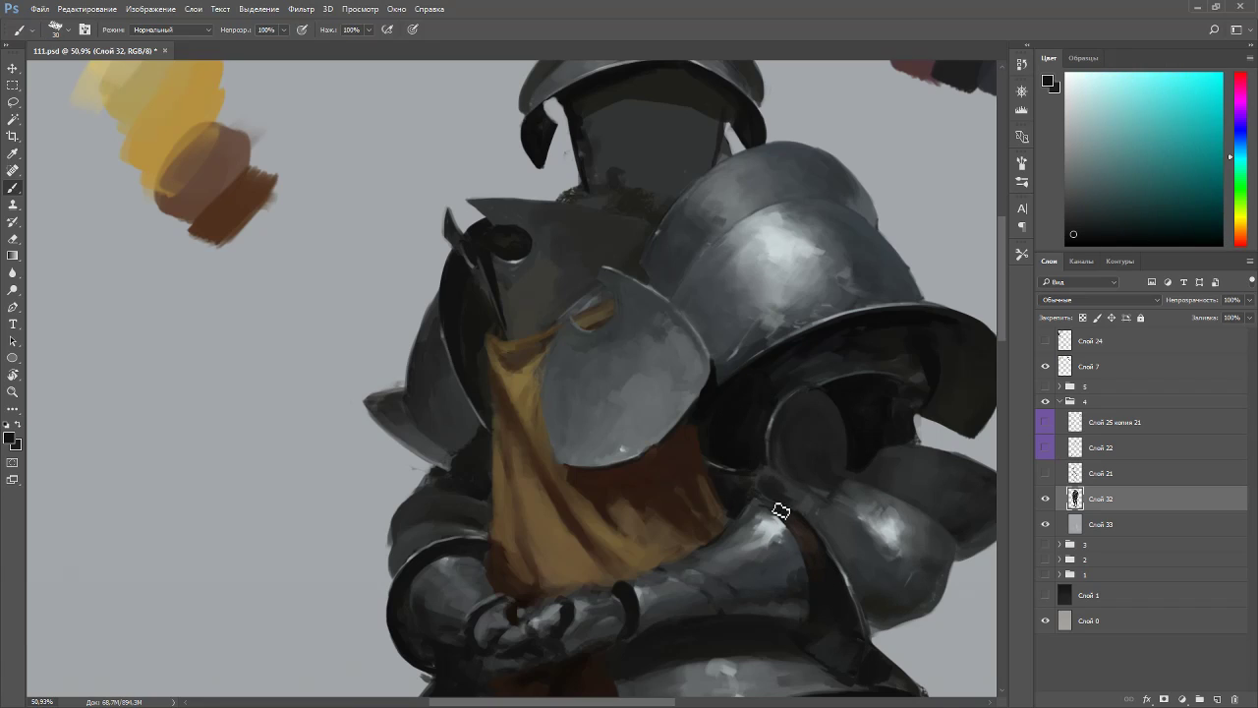
pyautogui.keyDown('alt'); pyautogui.click(768, 470); pyautogui.keyUp('alt')
pyautogui.keyDown('alt'); pyautogui.click(768, 472); pyautogui.keyUp('alt')
pyautogui.press('r')
pyautogui.moveTo(837, 505); pyautogui.dragTo(658, 145)
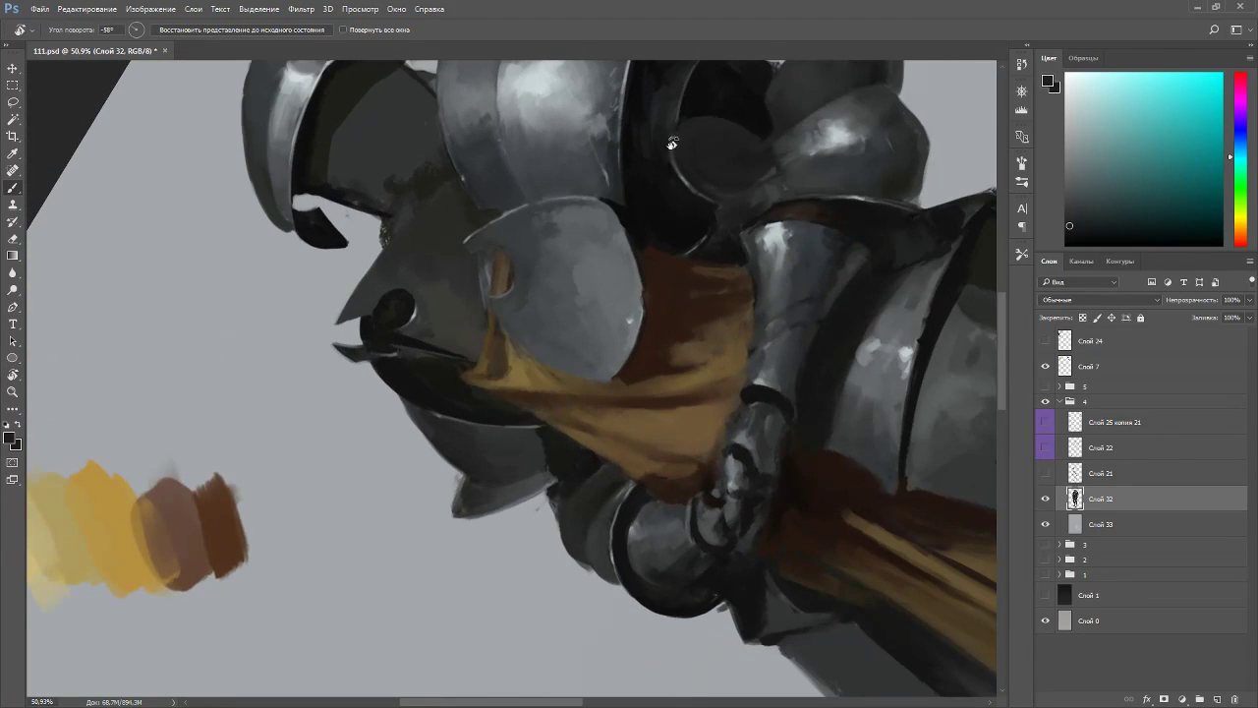
pyautogui.keyDown('alt'); pyautogui.click(743, 209); pyautogui.keyUp('alt')
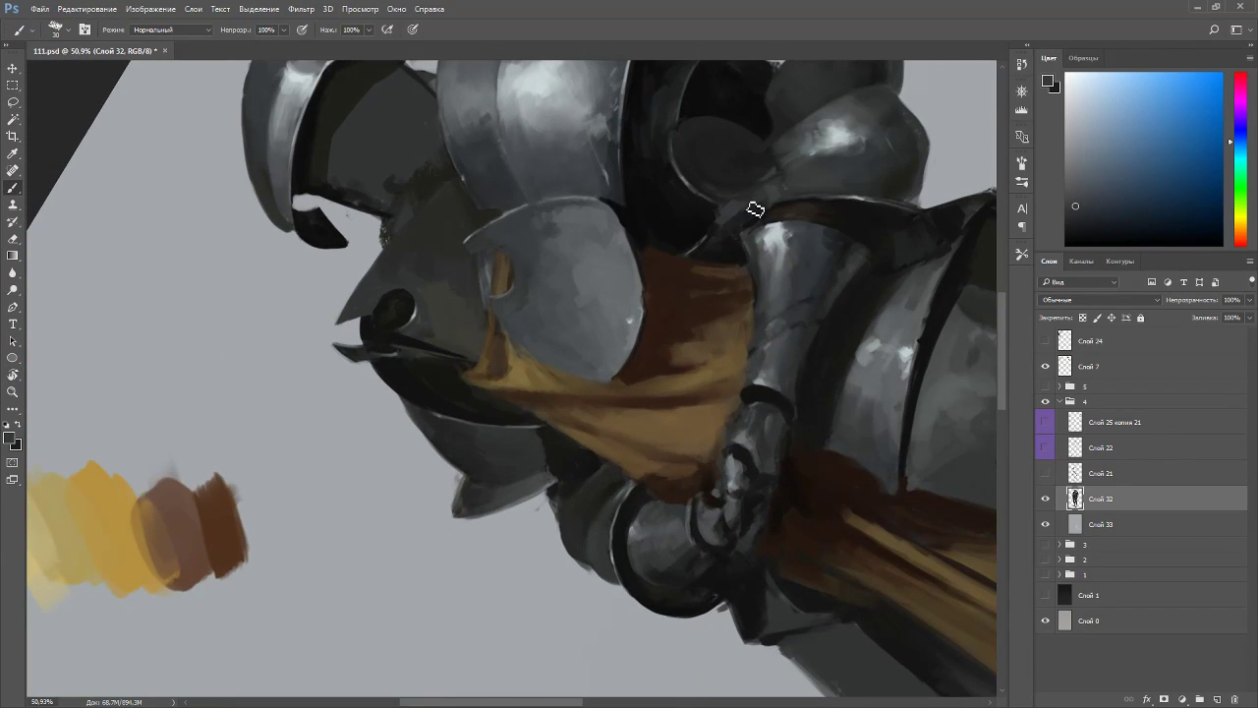
# - Carve out the narrow plate's edges with sampled near-blacks and a size 20 brush
pyautogui.press('r')
pyautogui.moveTo(744, 217)
pyautogui.mouseDown()
pyautogui.moveTo(796, 432)
pyautogui.moveTo(695, 634)
pyautogui.moveTo(597, 651)
pyautogui.mouseUp()
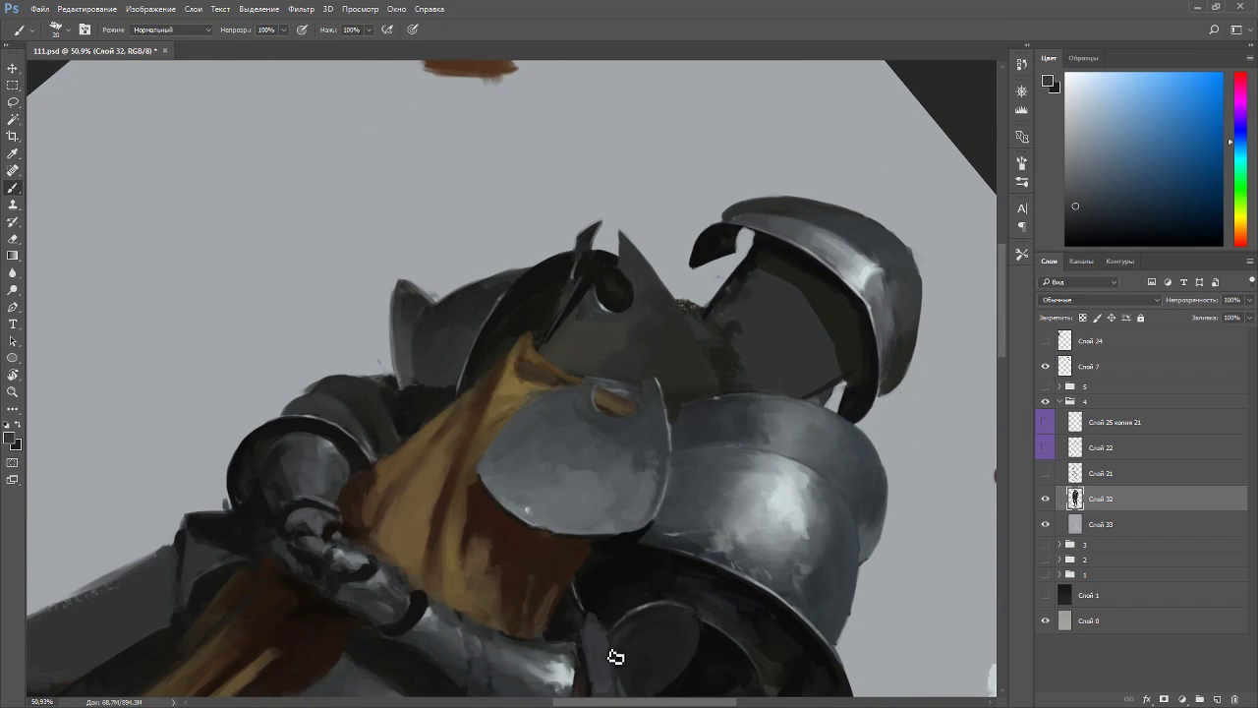
pyautogui.keyDown('alt'); pyautogui.click(600, 604); pyautogui.keyUp('alt')
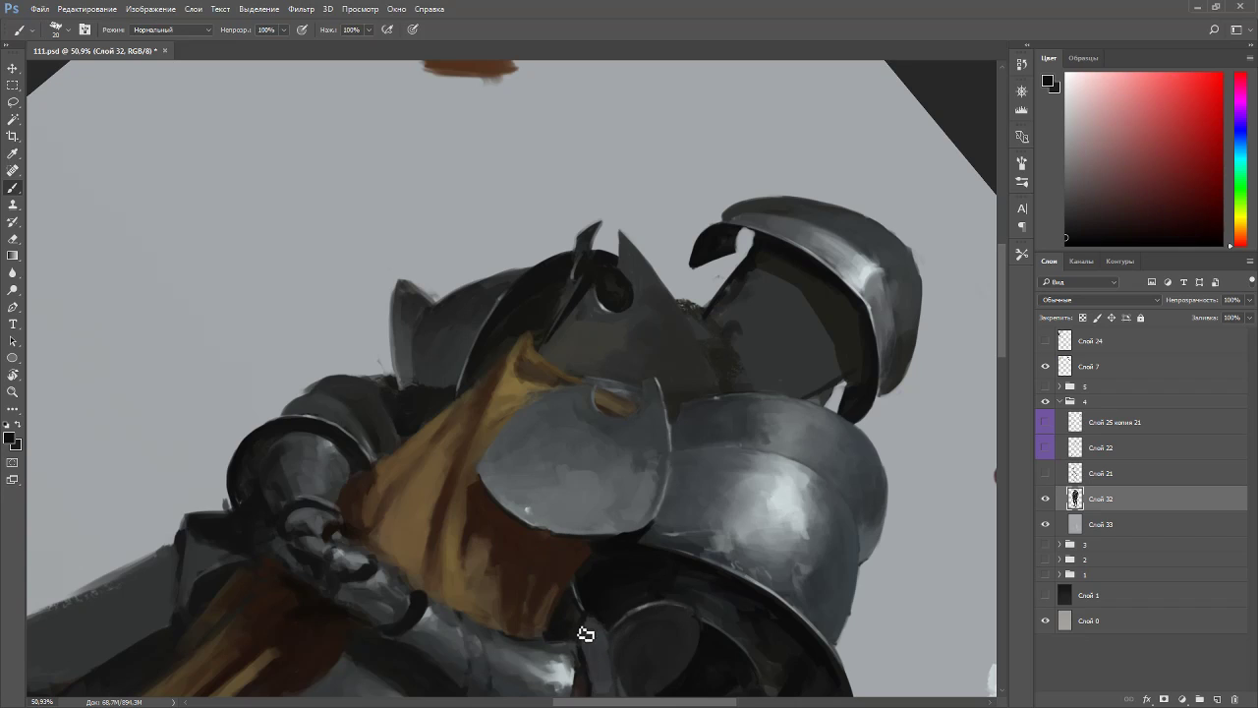
pyautogui.keyDown('alt'); pyautogui.click(591, 625); pyautogui.keyUp('alt')
pyautogui.keyDown('alt'); pyautogui.click(623, 683); pyautogui.keyUp('alt')
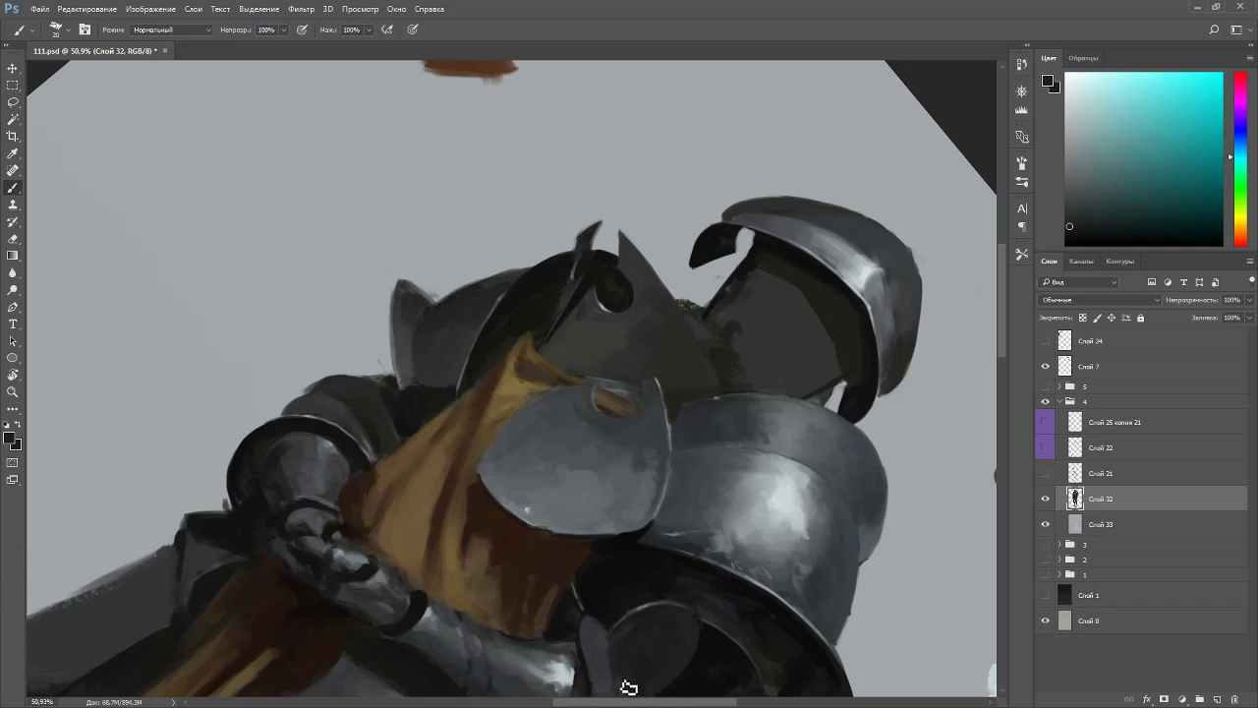
# - Refine the dark strap along the forearm armour's end with blacks and dark browns sampled around it
pyautogui.moveTo(601, 668); pyautogui.dragTo(627, 463)
pyautogui.keyDown('alt'); pyautogui.click(620, 471); pyautogui.keyUp('alt')
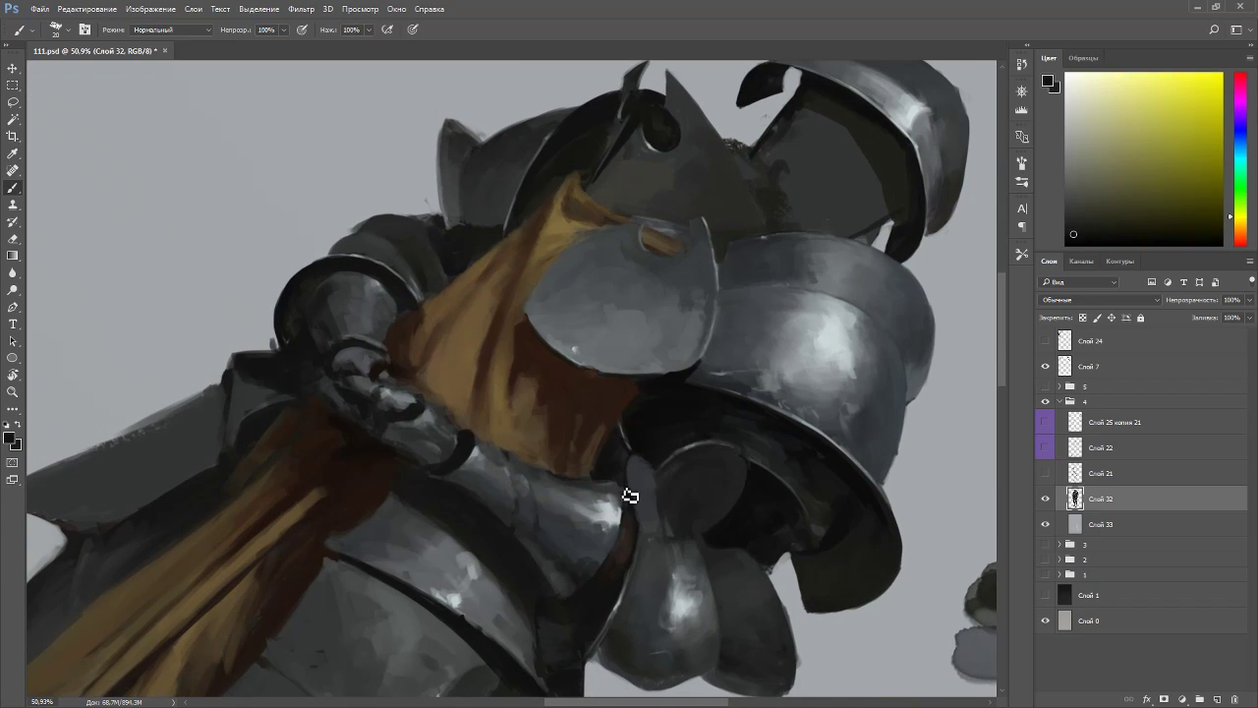
pyautogui.keyDown('alt'); pyautogui.click(634, 509); pyautogui.keyUp('alt')
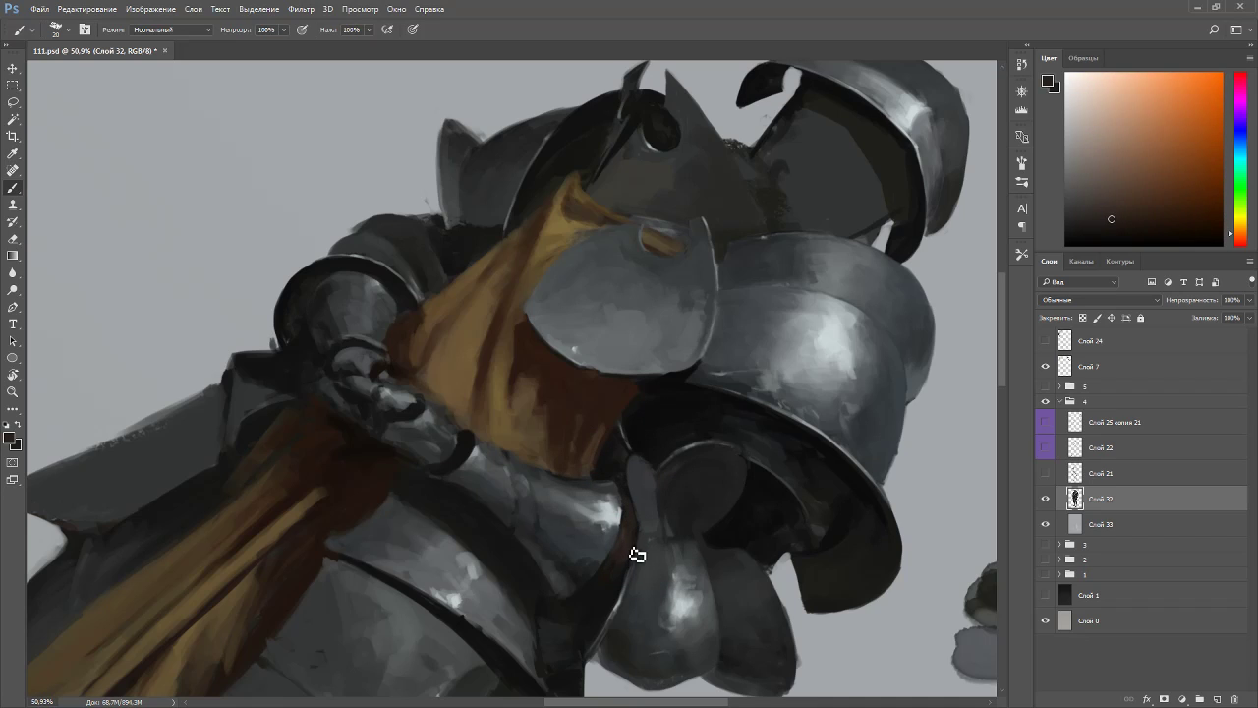
pyautogui.moveTo(609, 623); pyautogui.dragTo(700, 389)
pyautogui.keyDown('alt'); pyautogui.click(732, 429); pyautogui.keyUp('alt')
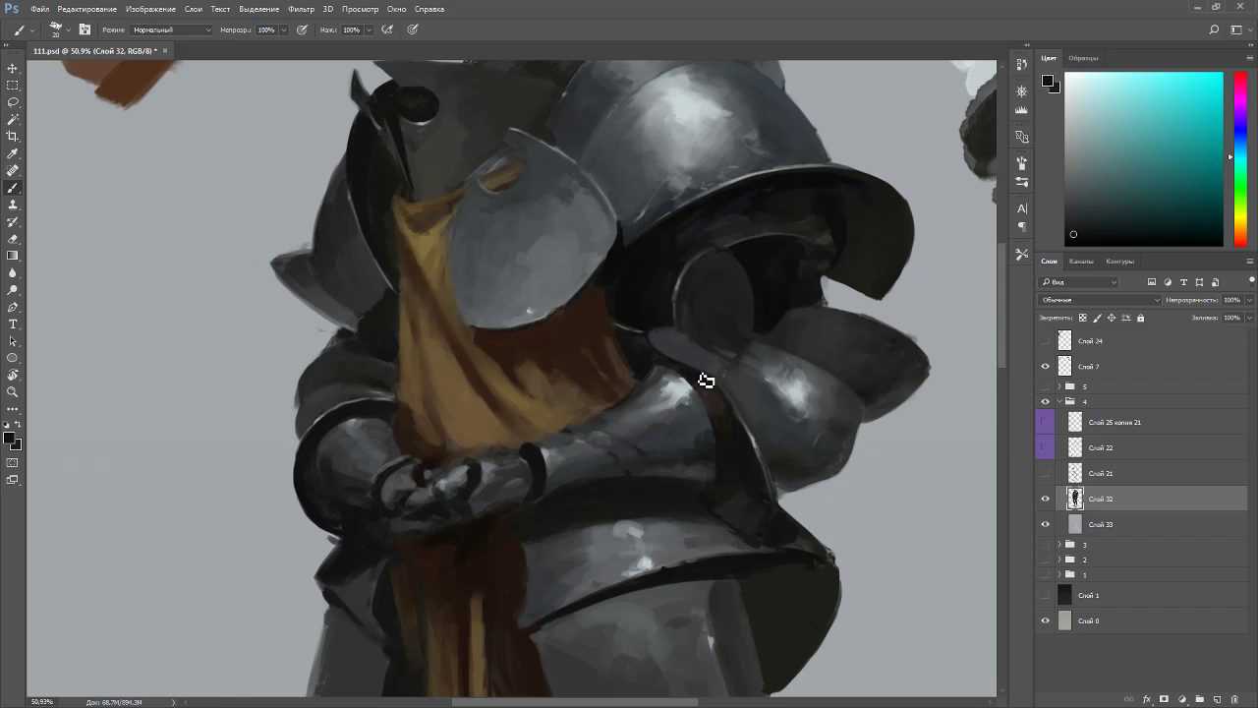
# - Deepen the shadow where the strap meets the narrow plate with sampled near-blacks
pyautogui.moveTo(761, 442); pyautogui.dragTo(458, 160)
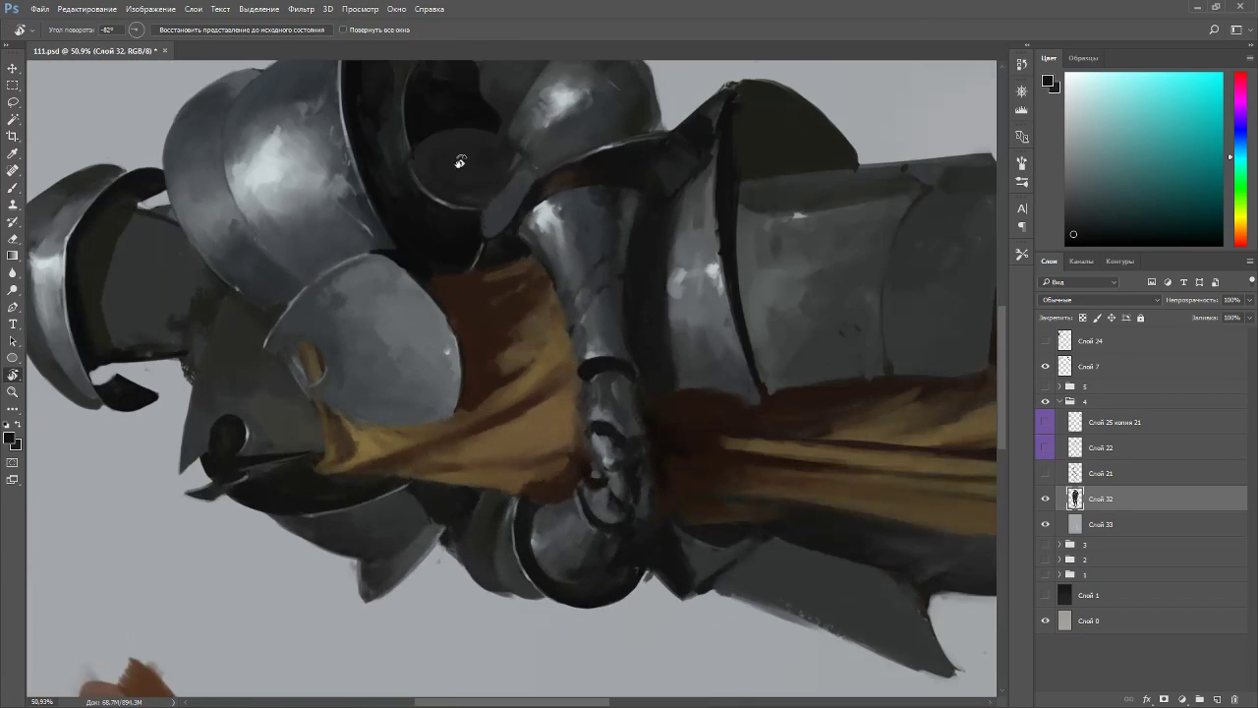
pyautogui.keyDown('alt'); pyautogui.click(544, 187); pyautogui.keyUp('alt')
pyautogui.keyDown('alt'); pyautogui.click(534, 184); pyautogui.keyUp('alt')
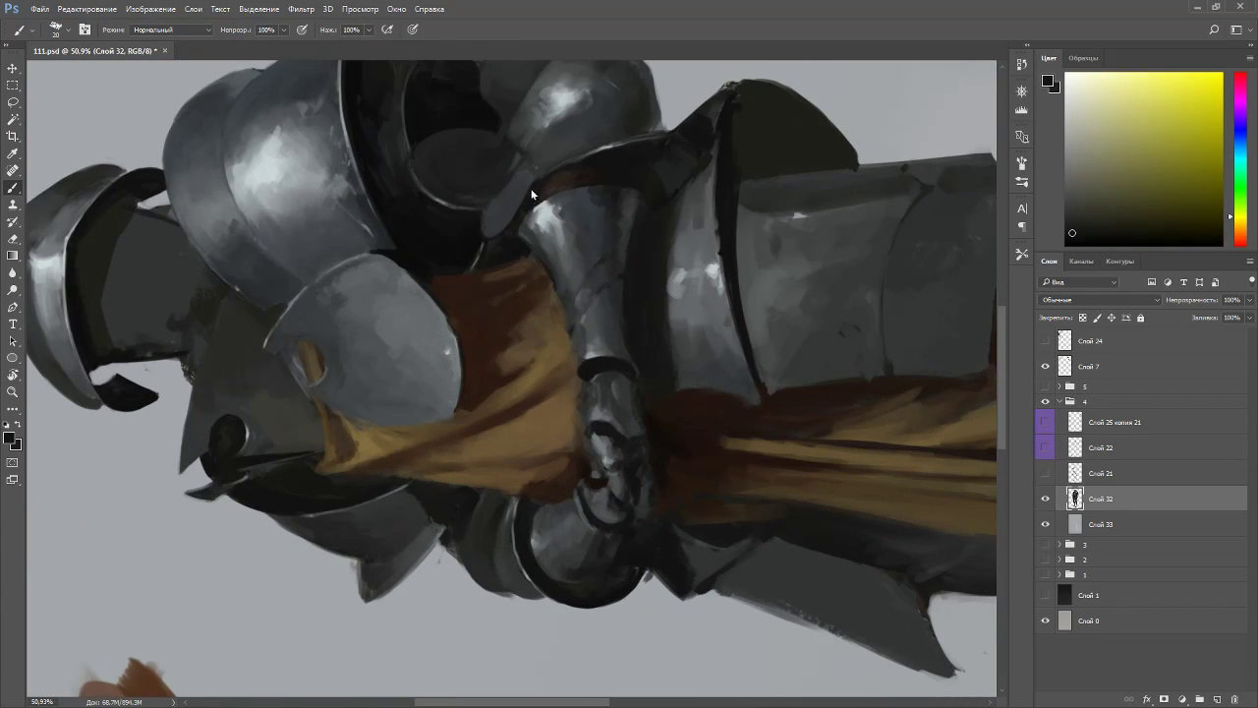
pyautogui.press('r')
pyautogui.moveTo(537, 243)
pyautogui.mouseDown()
pyautogui.moveTo(711, 247)
pyautogui.moveTo(670, 576)
pyautogui.mouseUp()
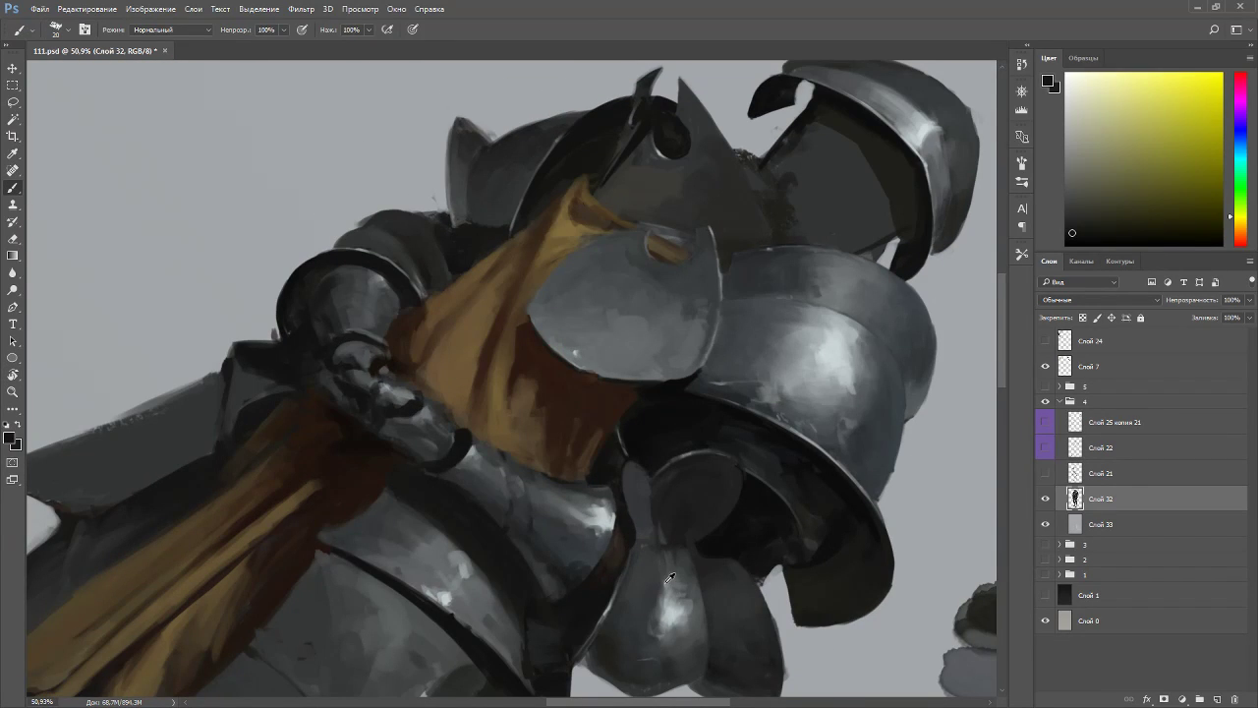
# - Add a thin light edge to the narrow plate and the adjoining elbow armour with sampled greys and a smaller brush
pyautogui.keyDown('alt'); pyautogui.click(640, 549); pyautogui.keyUp('alt')
pyautogui.press('[')
pyautogui.press('[')
pyautogui.moveTo(621, 591); pyautogui.dragTo(638, 558)
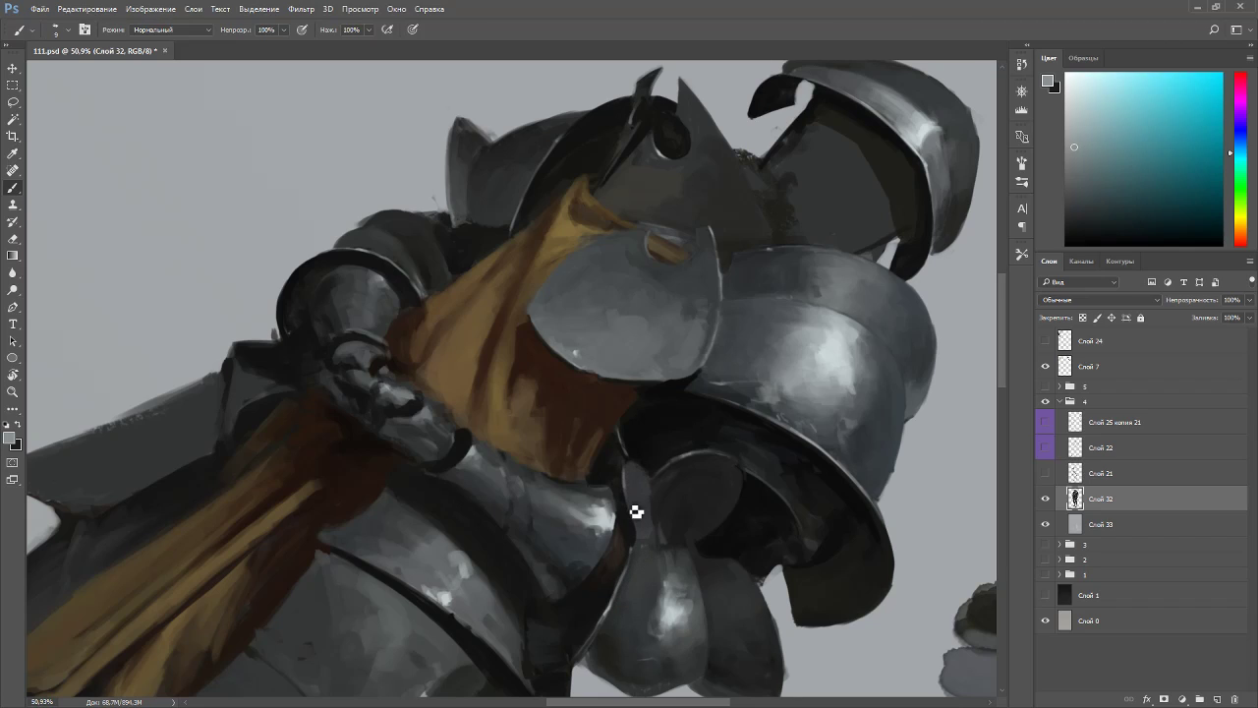
pyautogui.keyDown('alt'); pyautogui.click(634, 456); pyautogui.keyUp('alt')
pyautogui.keyDown('alt'); pyautogui.click(632, 479); pyautogui.keyUp('alt')
pyautogui.keyDown('alt'); pyautogui.click(637, 499); pyautogui.keyUp('alt')
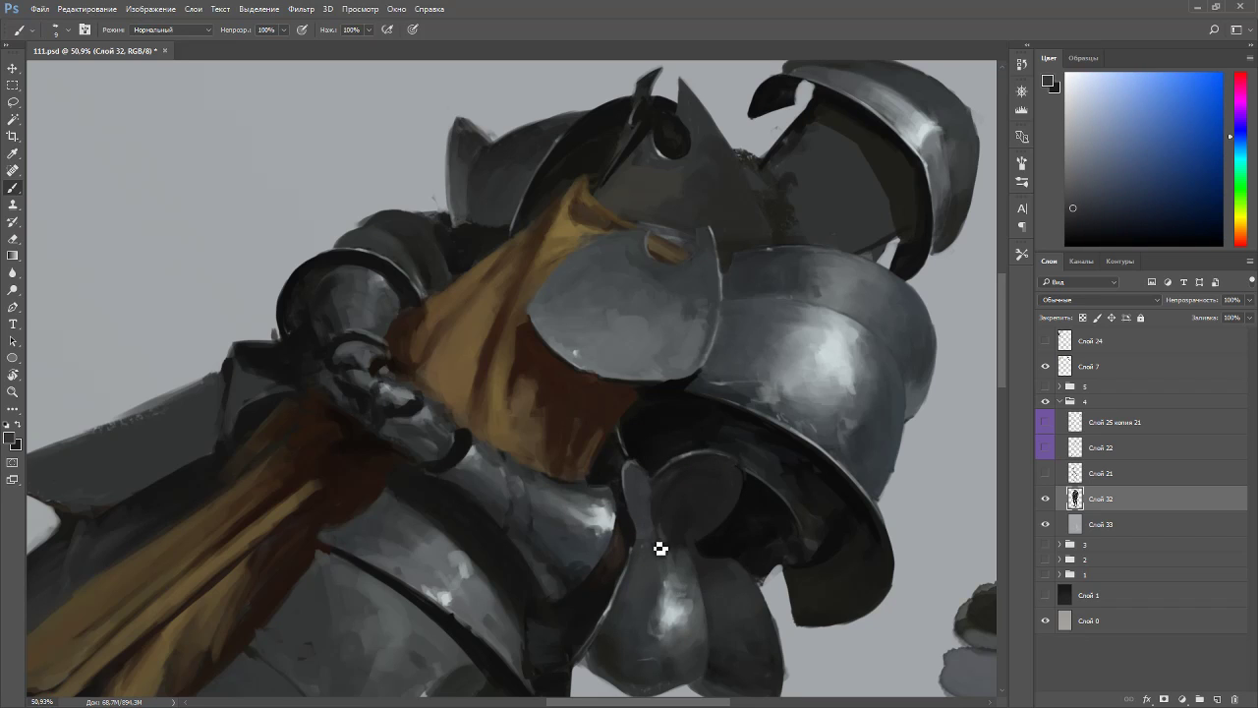
# - Blend the narrow plate into the adjoining elbow armour with sampled near-blacks and greys and a size 45 brush
pyautogui.keyDown('alt'); pyautogui.click(652, 485); pyautogui.keyUp('alt')
pyautogui.press('r')
pyautogui.moveTo(667, 613)
pyautogui.mouseDown()
pyautogui.moveTo(823, 508)
pyautogui.moveTo(440, 201)
pyautogui.mouseUp()
pyautogui.moveTo(509, 151)
pyautogui.mouseDown()
pyautogui.moveTo(587, 402)
pyautogui.moveTo(551, 369)
pyautogui.mouseUp()
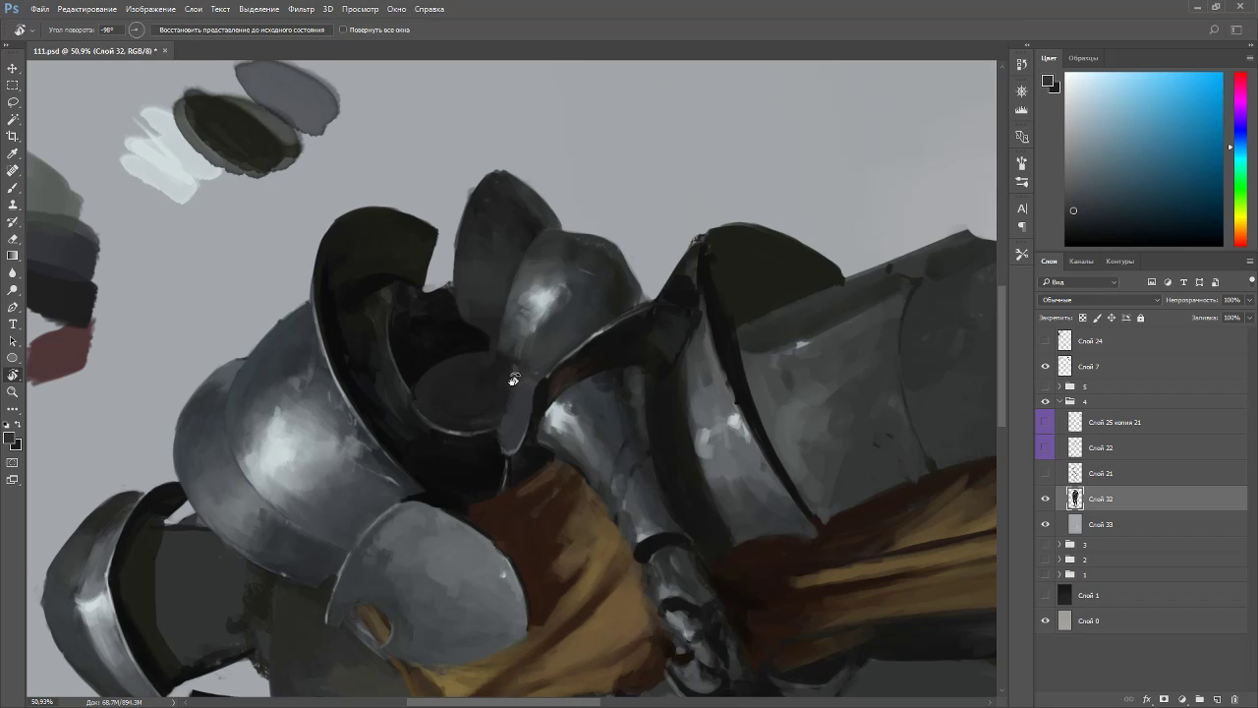
pyautogui.press('b')
pyautogui.keyDown('alt'); pyautogui.click(506, 373); pyautogui.keyUp('alt')
pyautogui.press(']')
pyautogui.press(']')
pyautogui.press(']')
pyautogui.press(']')
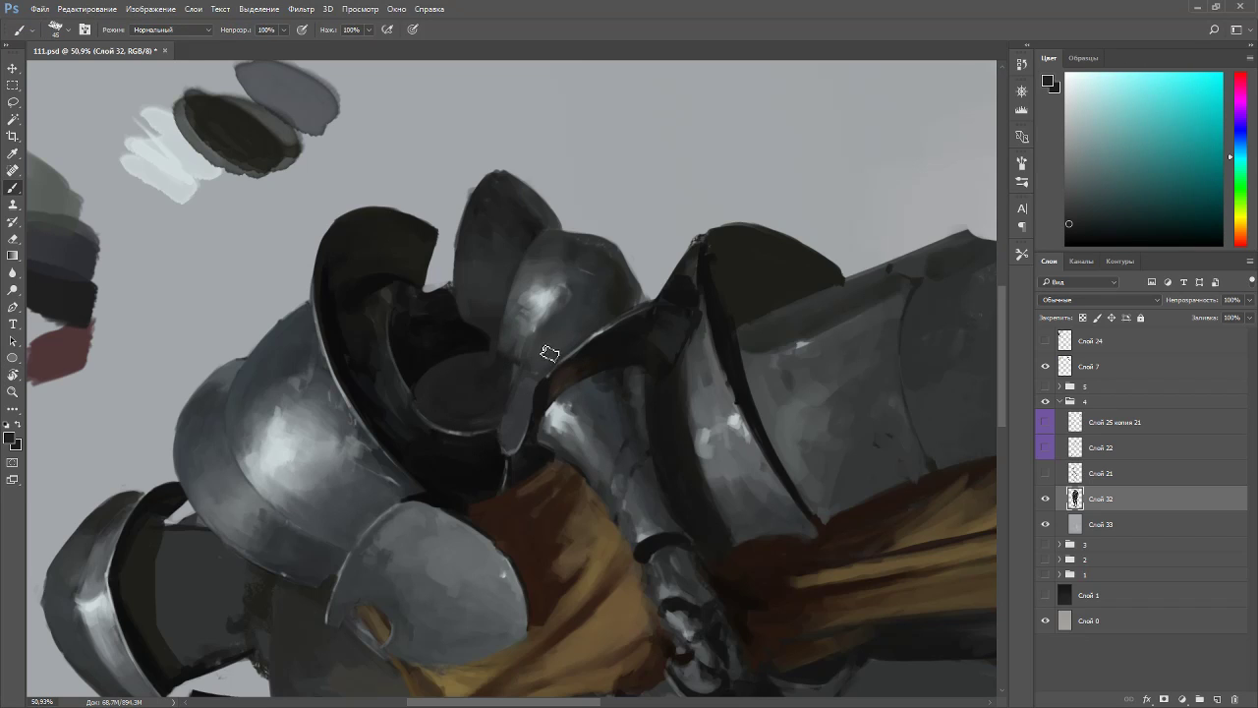
pyautogui.press('r')
pyautogui.moveTo(464, 187)
pyautogui.mouseDown()
pyautogui.moveTo(747, 511)
pyautogui.moveTo(706, 564)
pyautogui.mouseUp()
pyautogui.press('b')
pyautogui.keyDown('alt'); pyautogui.click(503, 373); pyautogui.keyUp('alt')
pyautogui.keyDown('alt'); pyautogui.click(505, 409); pyautogui.keyUp('alt')
pyautogui.keyDown('alt'); pyautogui.click(483, 457); pyautogui.keyUp('alt')
pyautogui.moveTo(552, 493)
pyautogui.mouseDown()
pyautogui.moveTo(612, 417)
pyautogui.moveTo(521, 280)
pyautogui.moveTo(549, 307)
pyautogui.mouseUp()
pyautogui.keyDown('alt'); pyautogui.click(549, 295); pyautogui.keyUp('alt')
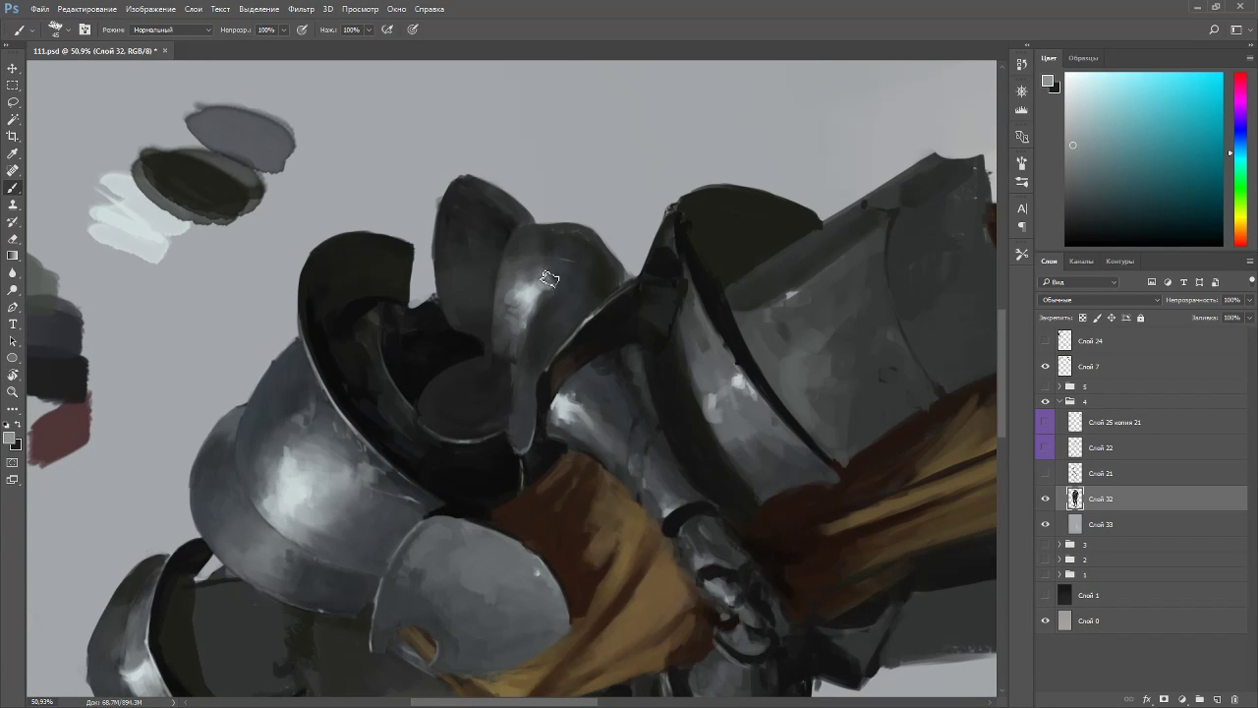
# - Block in two short dark brown straps across the lower edge of the waist armour with a size 25 brush
pyautogui.press('Escape')
pyautogui.moveTo(512, 510); pyautogui.dragTo(659, 329)
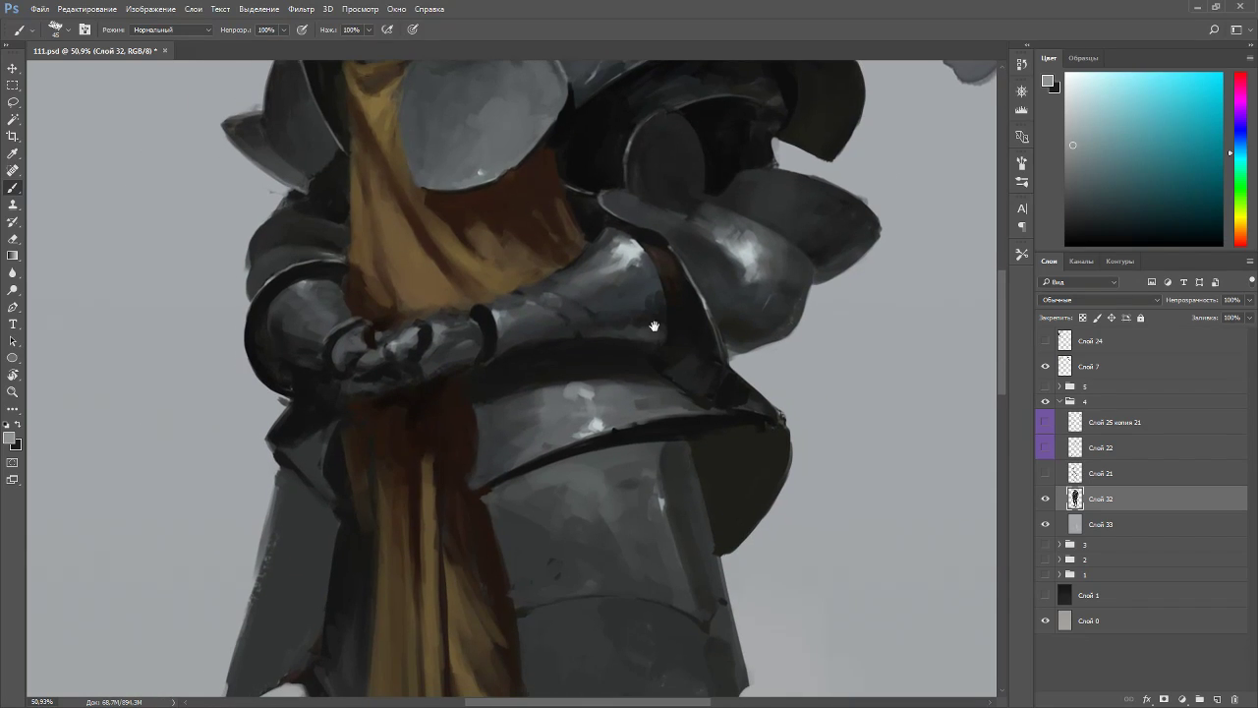
pyautogui.keyDown('alt'); pyautogui.click(558, 174); pyautogui.keyUp('alt')
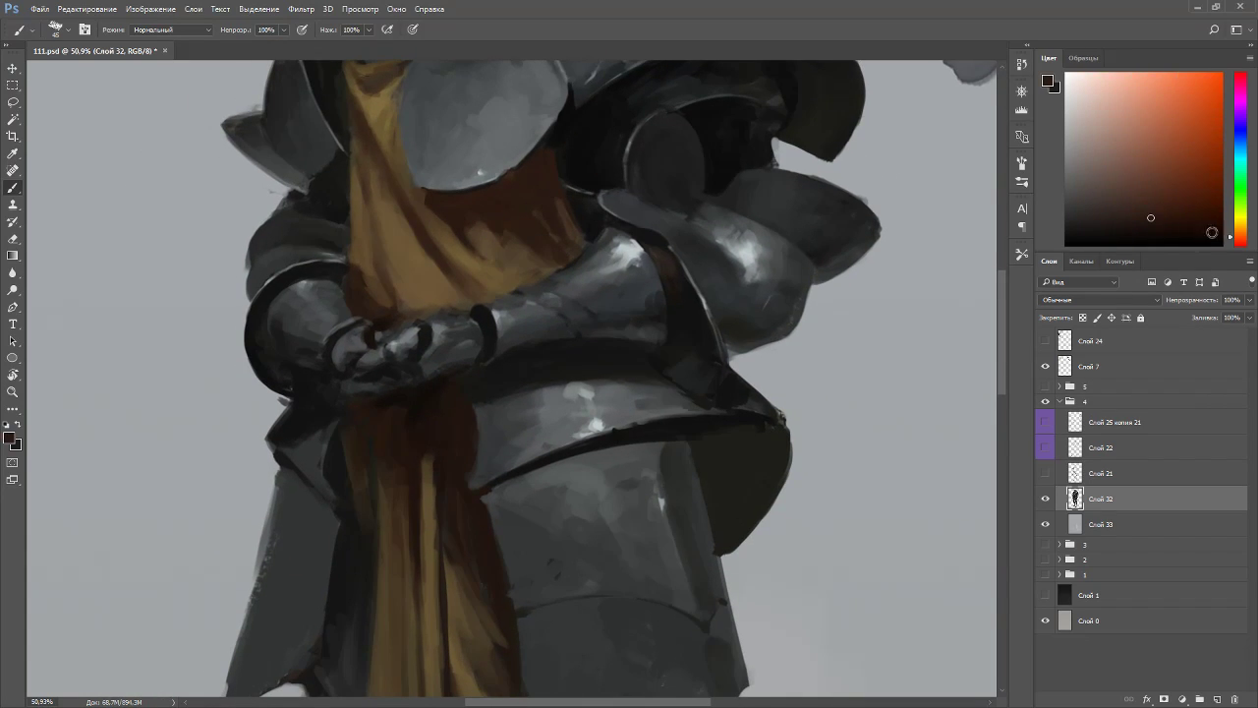
pyautogui.moveTo(1246, 239); pyautogui.dragTo(1240, 241)
pyautogui.click(1108, 215)
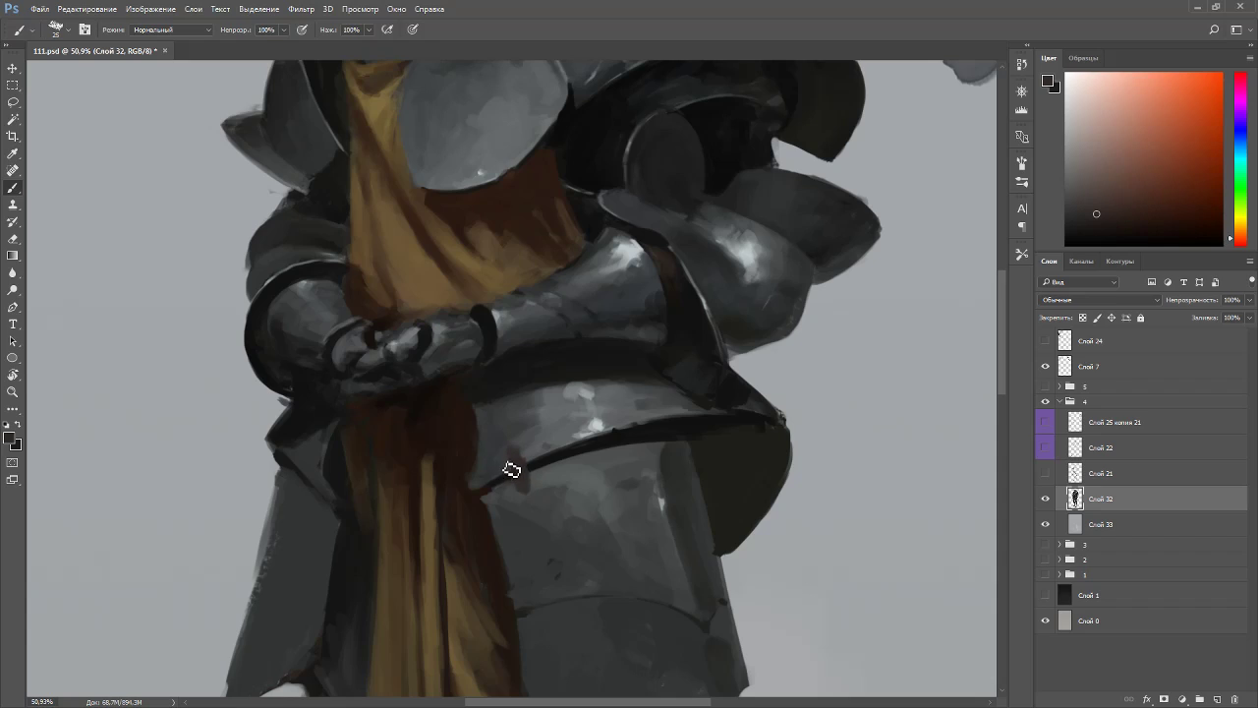
pyautogui.moveTo(511, 463); pyautogui.dragTo(525, 500)
pyautogui.moveTo(662, 441); pyautogui.dragTo(671, 433)
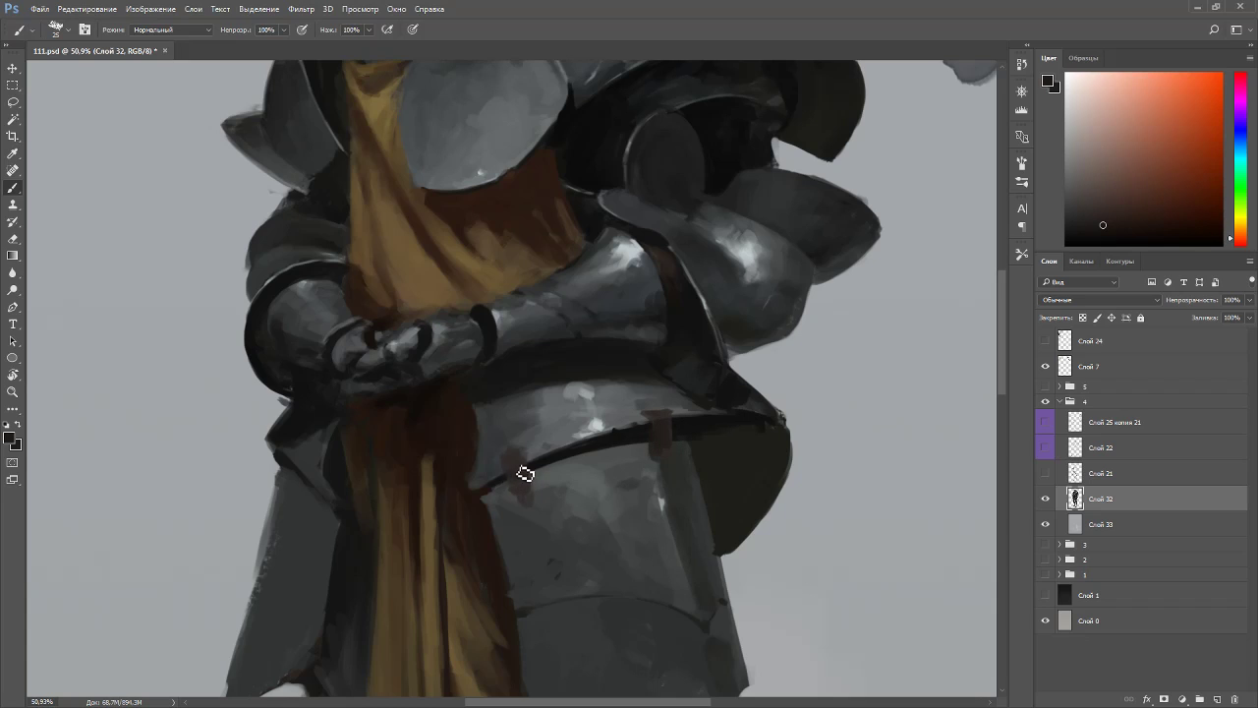
# - Lighten the two waist straps with a muted reddish brown and add near-black at the outer strap's end with a size 15 brush
pyautogui.press('r')
pyautogui.moveTo(651, 455); pyautogui.dragTo(557, 433)
pyautogui.press('b')
pyautogui.click(1098, 197)
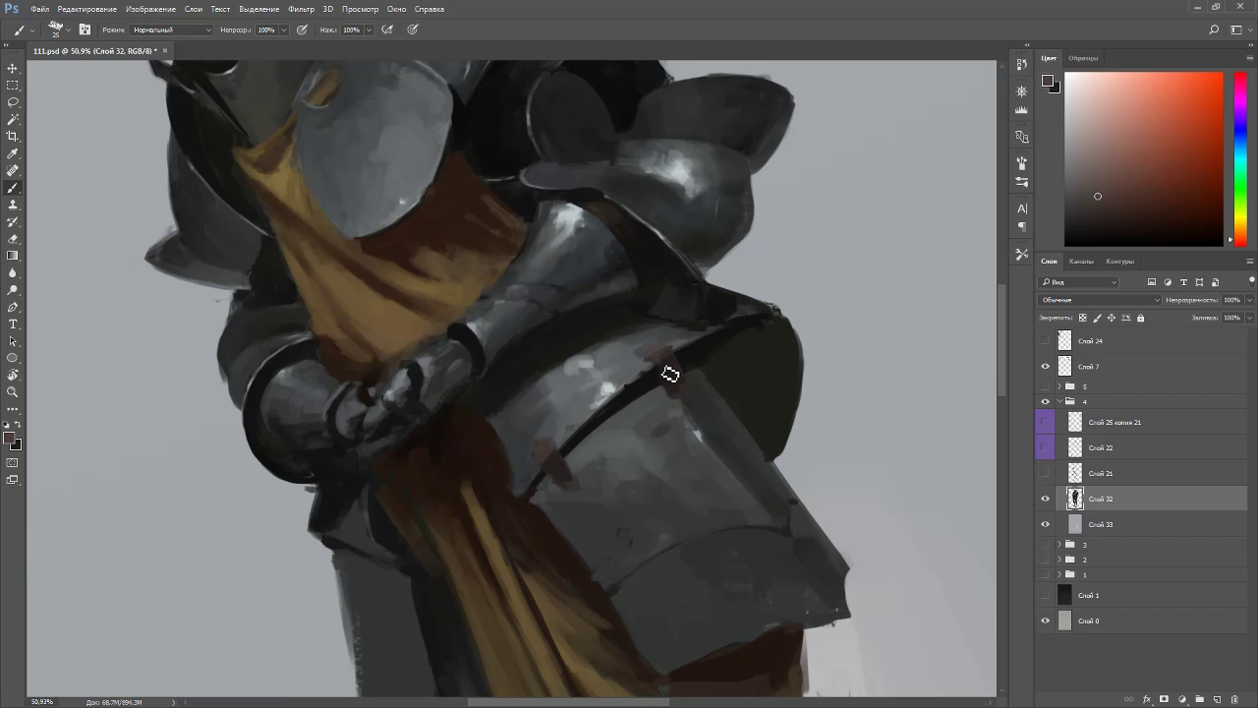
pyautogui.press('r')
pyautogui.moveTo(706, 403)
pyautogui.mouseDown()
pyautogui.moveTo(761, 502)
pyautogui.moveTo(749, 521)
pyautogui.mouseUp()
pyautogui.keyDown('alt'); pyautogui.click(687, 448); pyautogui.keyUp('alt')
pyautogui.press('[')
pyautogui.press('[')
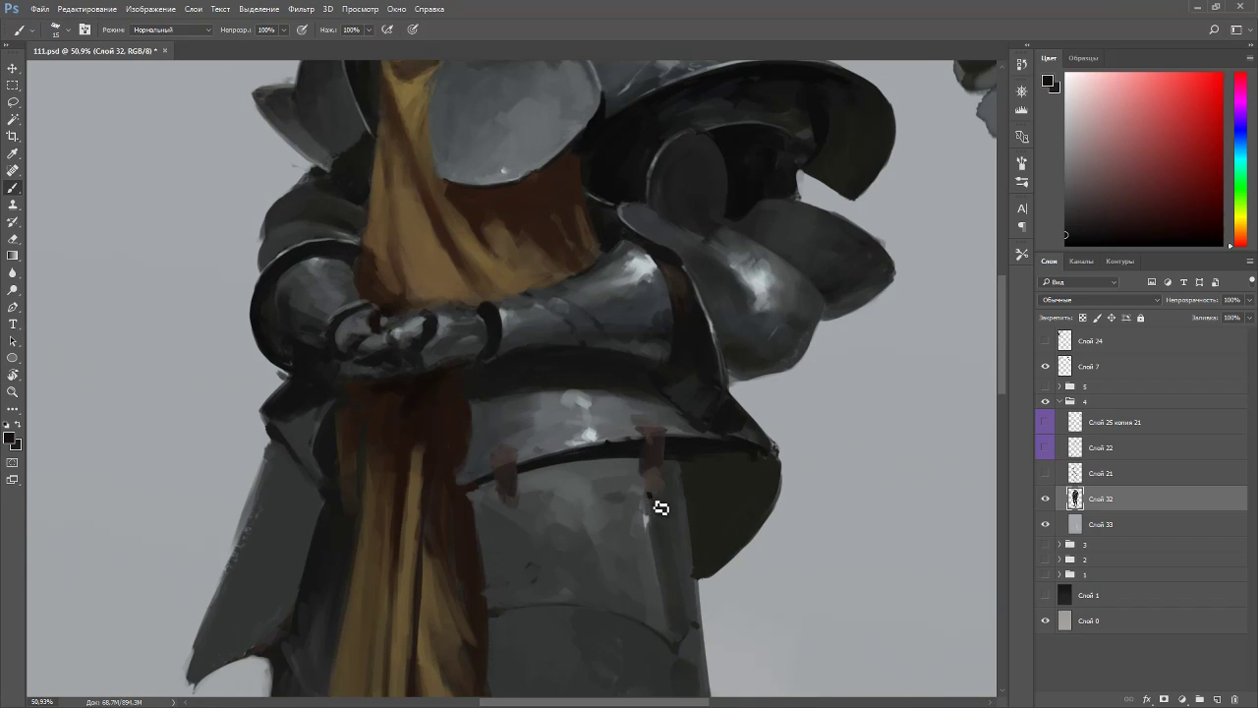
# - Extend the strap nearer the cloth and shape its end with sampled browns and dark greys and a size 25 brush
pyautogui.press(']')
pyautogui.press(']')
pyautogui.moveTo(515, 491); pyautogui.dragTo(517, 514)
pyautogui.keyDown('alt'); pyautogui.click(501, 451); pyautogui.keyUp('alt')
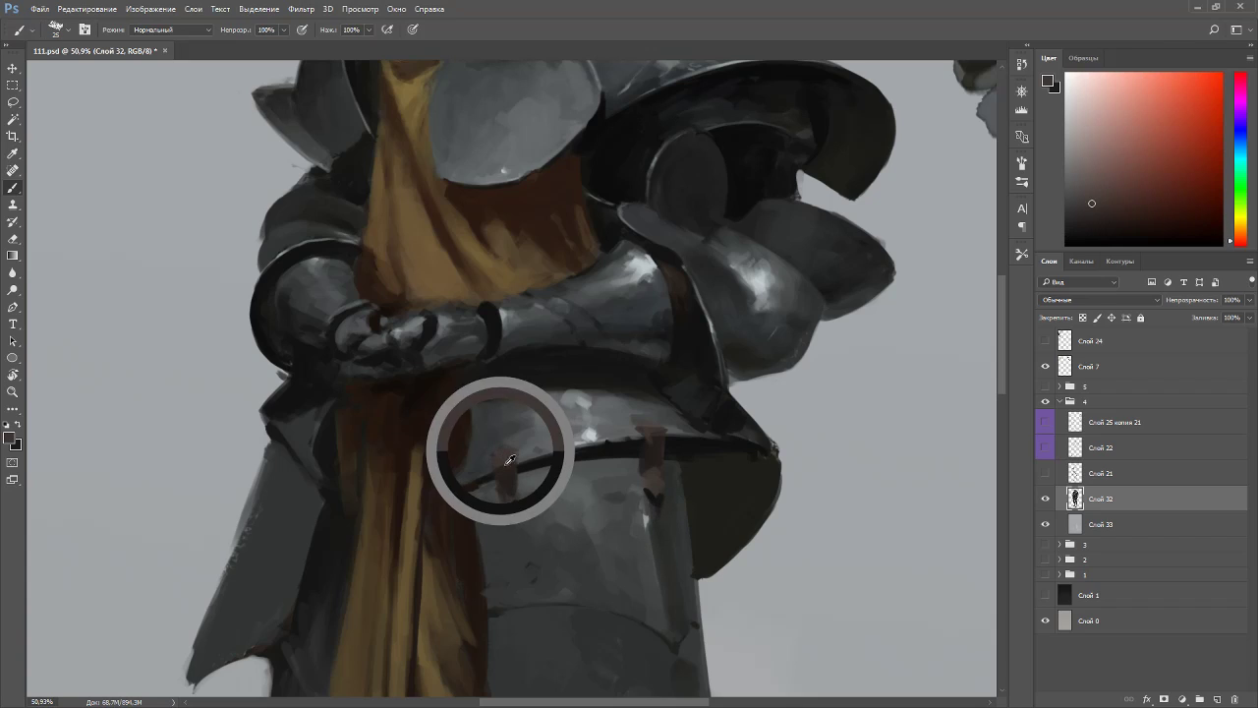
pyautogui.keyDown('alt'); pyautogui.click(517, 510); pyautogui.keyUp('alt')
pyautogui.keyDown('alt'); pyautogui.click(505, 514); pyautogui.keyUp('alt')
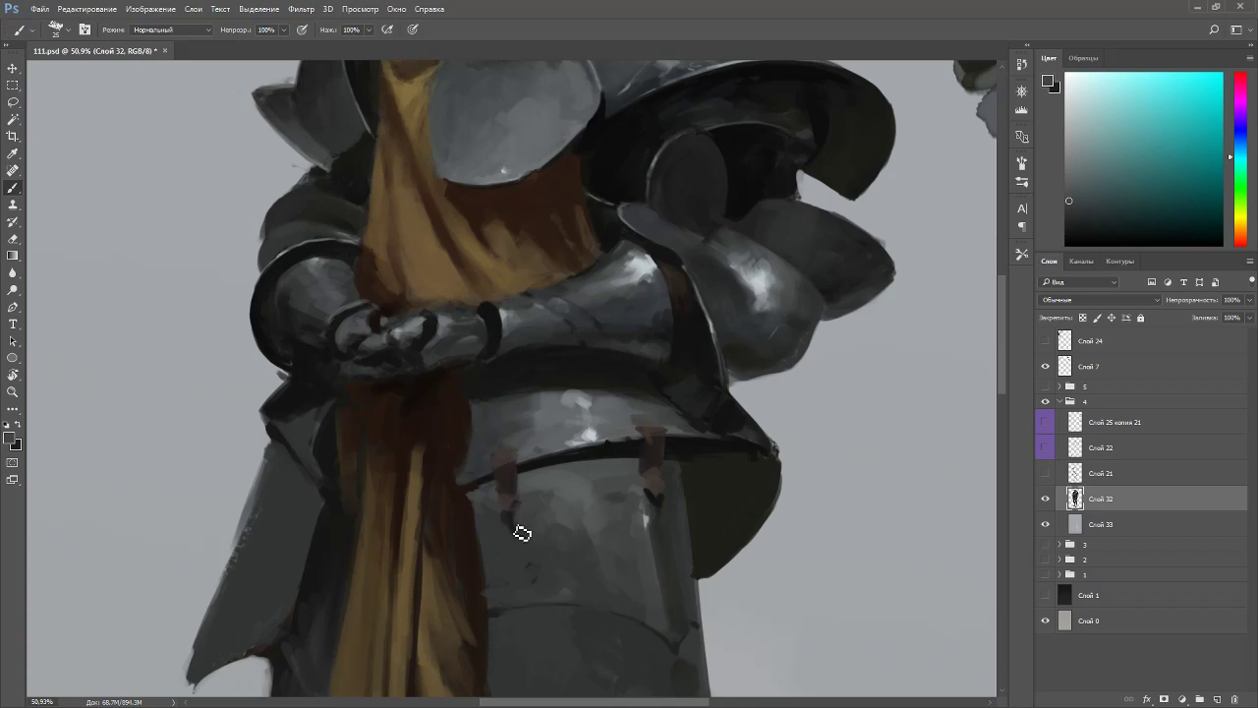
pyautogui.keyDown('alt'); pyautogui.click(513, 519); pyautogui.keyUp('alt')
pyautogui.keyDown('alt'); pyautogui.click(511, 526); pyautogui.keyUp('alt')
pyautogui.keyDown('alt'); pyautogui.click(521, 535); pyautogui.keyUp('alt')
# - Darken the outer waist strap's body and end with sampled black and dark brown
pyautogui.keyDown('alt'); pyautogui.click(659, 502); pyautogui.keyUp('alt')
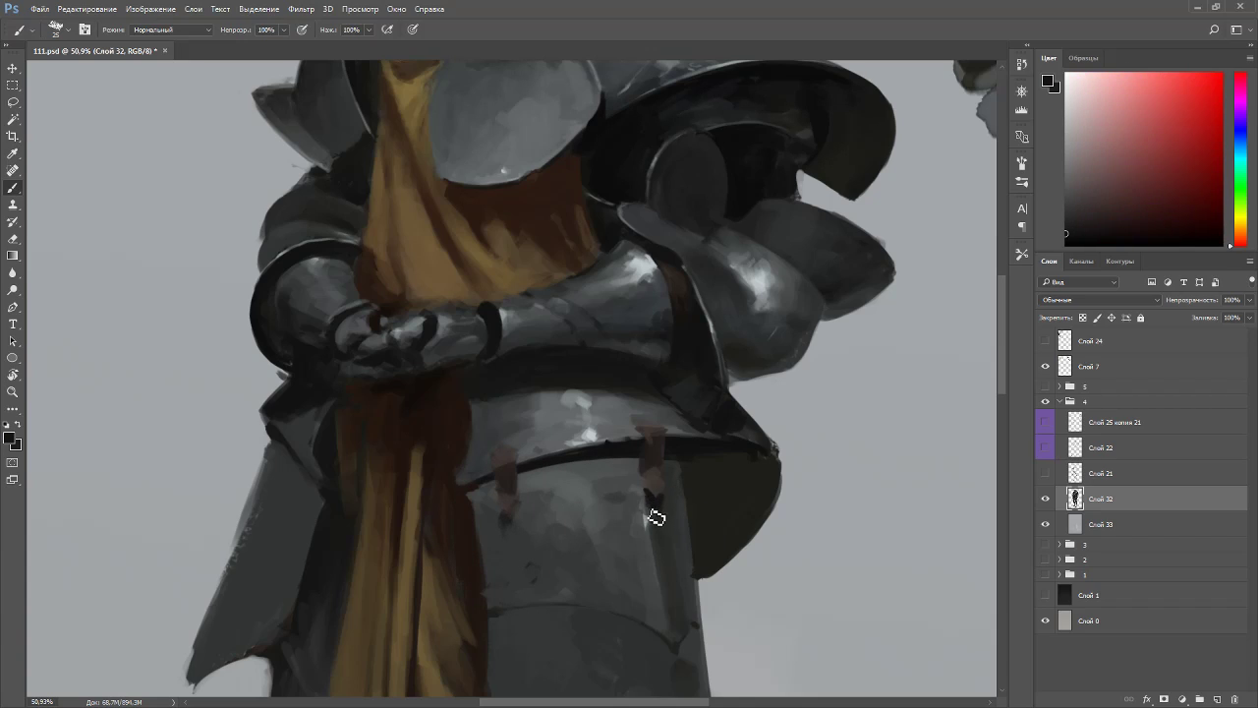
pyautogui.keyDown('alt'); pyautogui.click(660, 458); pyautogui.keyUp('alt')
pyautogui.moveTo(659, 470); pyautogui.dragTo(658, 477)
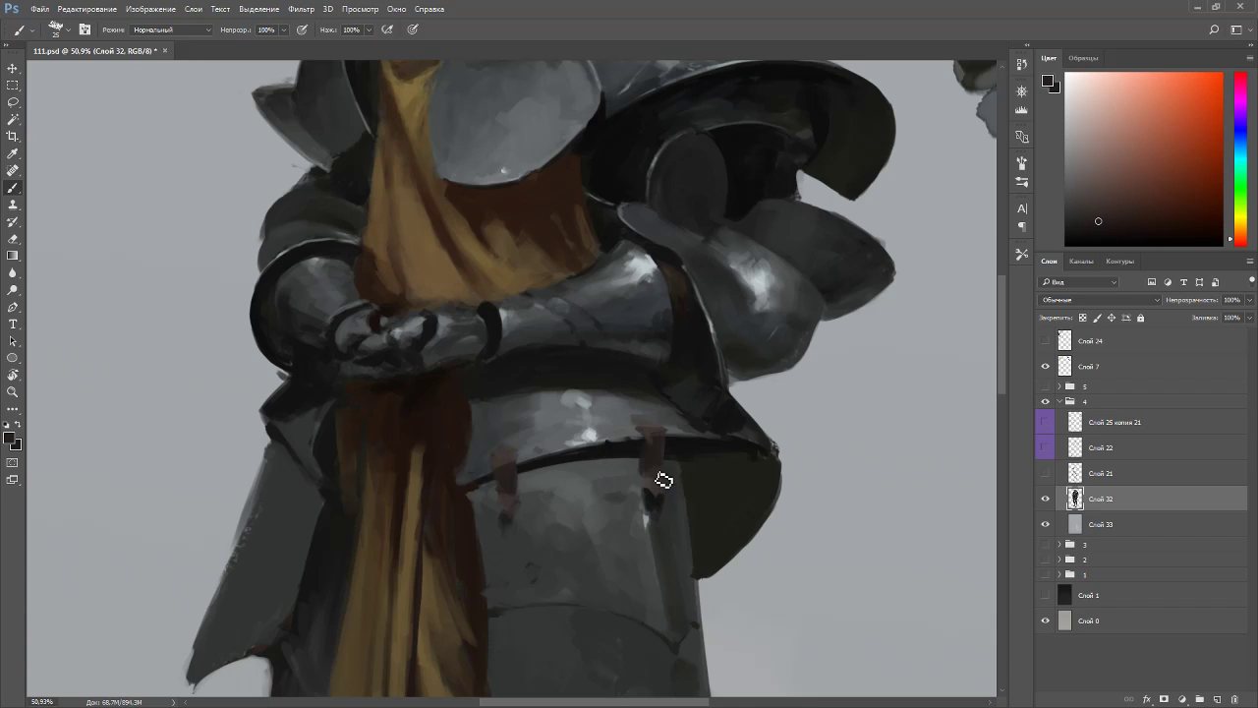
# - Tint the outer side of the large shoulder plate with sampled dark blues and a size 35 brush
pyautogui.scroll(-5, 694, 455)
pyautogui.press('r')
pyautogui.moveTo(754, 480); pyautogui.dragTo(551, 254)
pyautogui.press('Escape')
pyautogui.scroll(1, 686, 483)
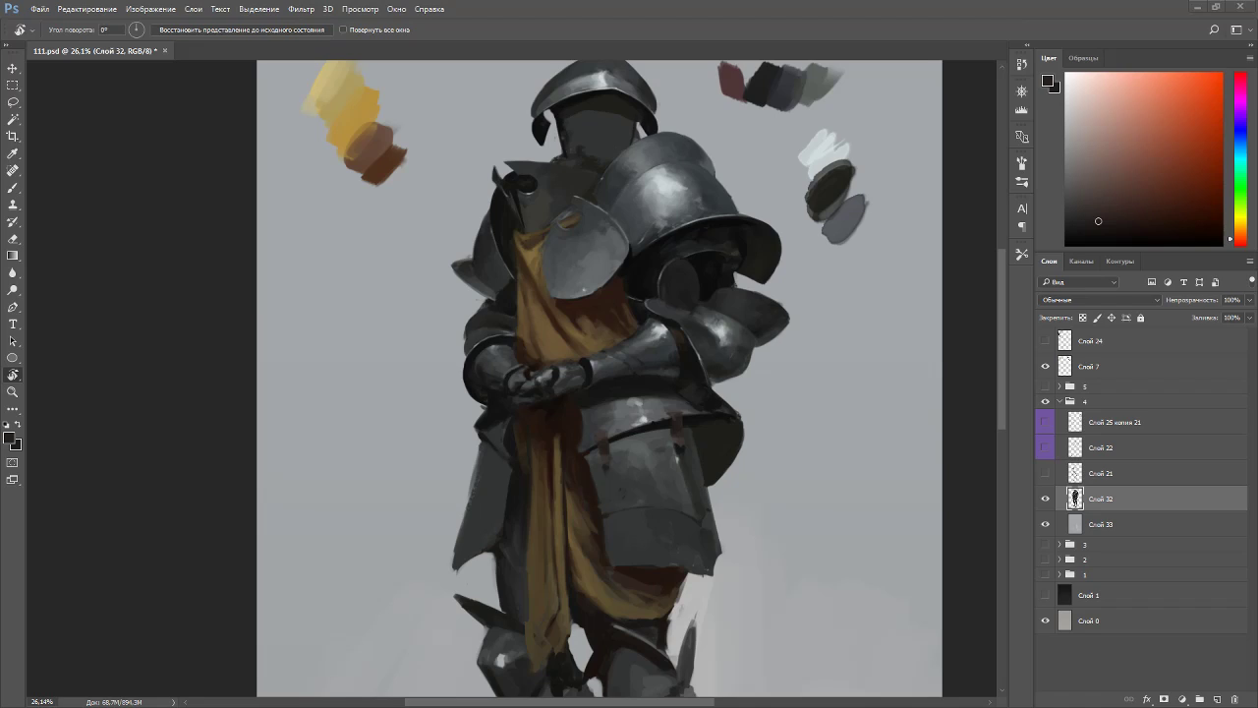
pyautogui.scroll(-1, 780, 321)
pyautogui.scroll(5, 806, 344)
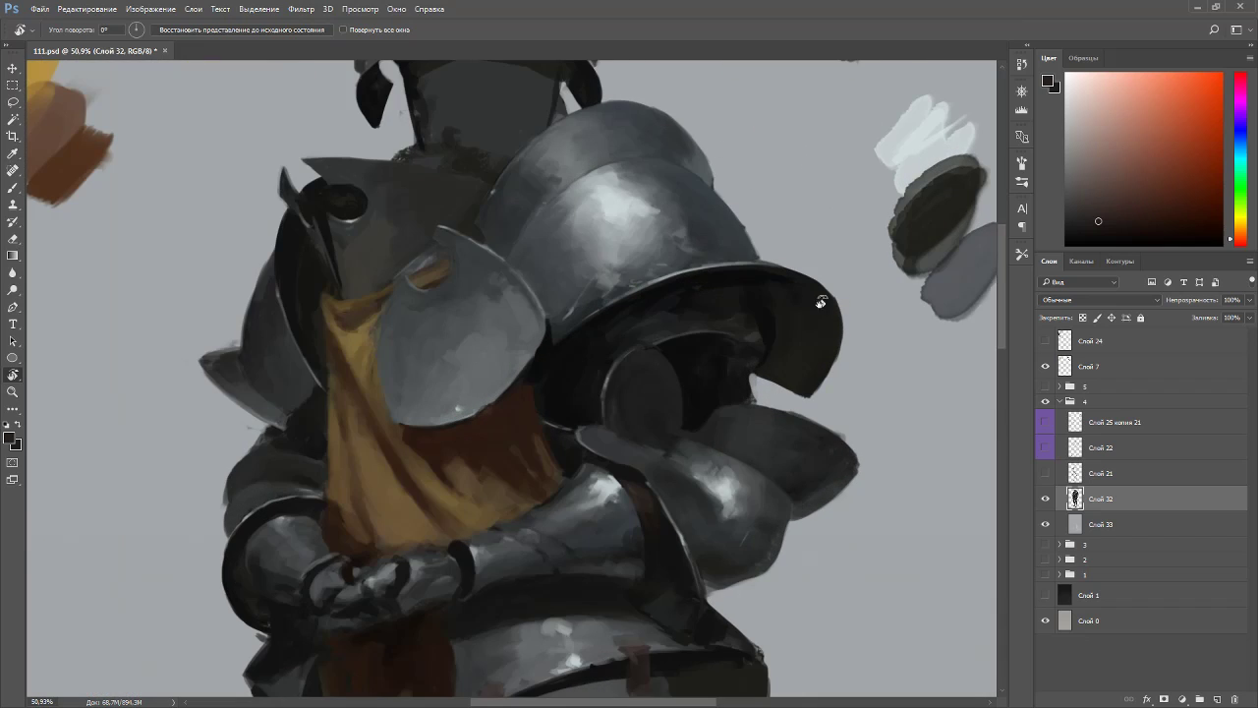
pyautogui.moveTo(821, 302); pyautogui.dragTo(824, 439)
pyautogui.press('b')
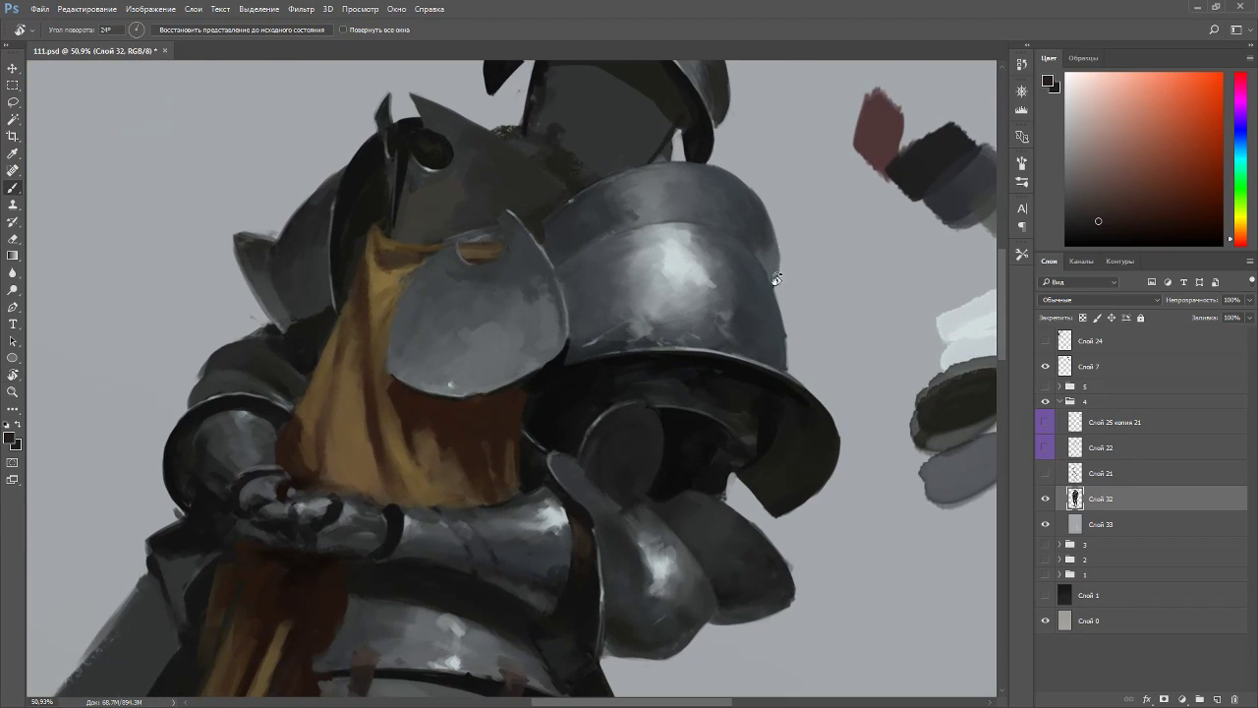
pyautogui.keyDown('alt'); pyautogui.click(781, 255); pyautogui.keyUp('alt')
pyautogui.keyDown('alt'); pyautogui.click(763, 200); pyautogui.keyUp('alt')
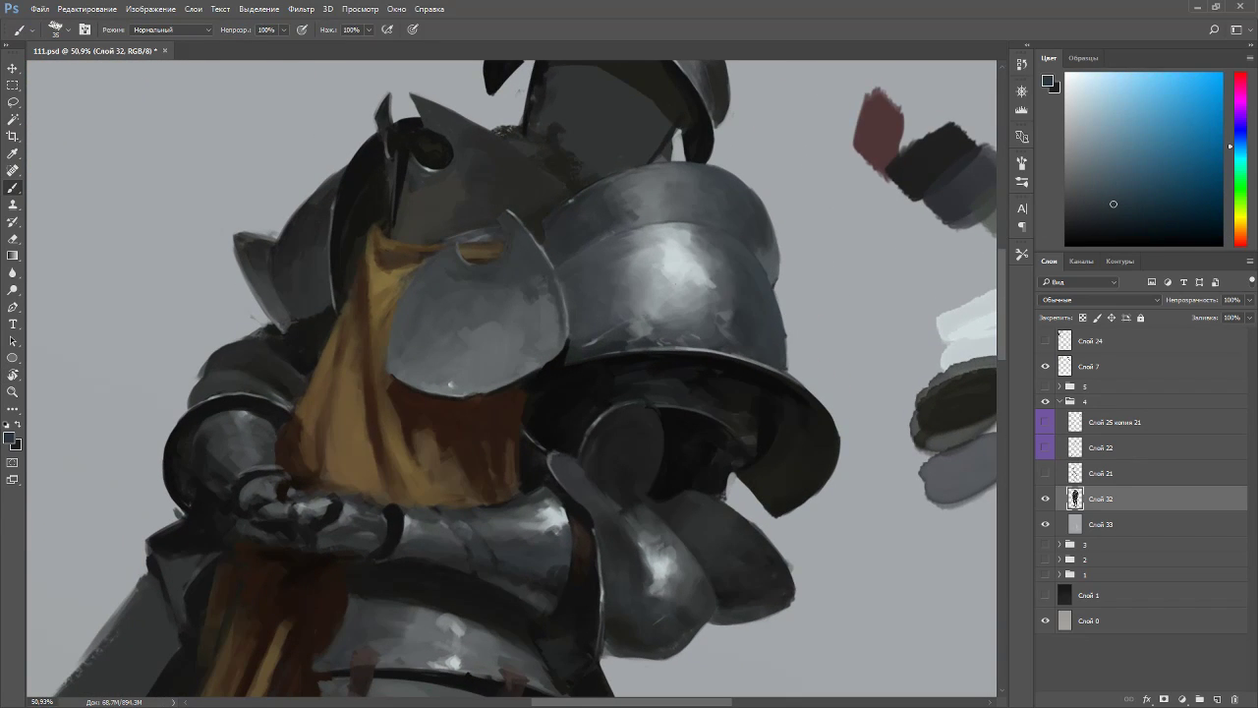
pyautogui.keyDown('alt'); pyautogui.click(750, 259); pyautogui.keyUp('alt')
pyautogui.moveTo(756, 279); pyautogui.dragTo(750, 257)
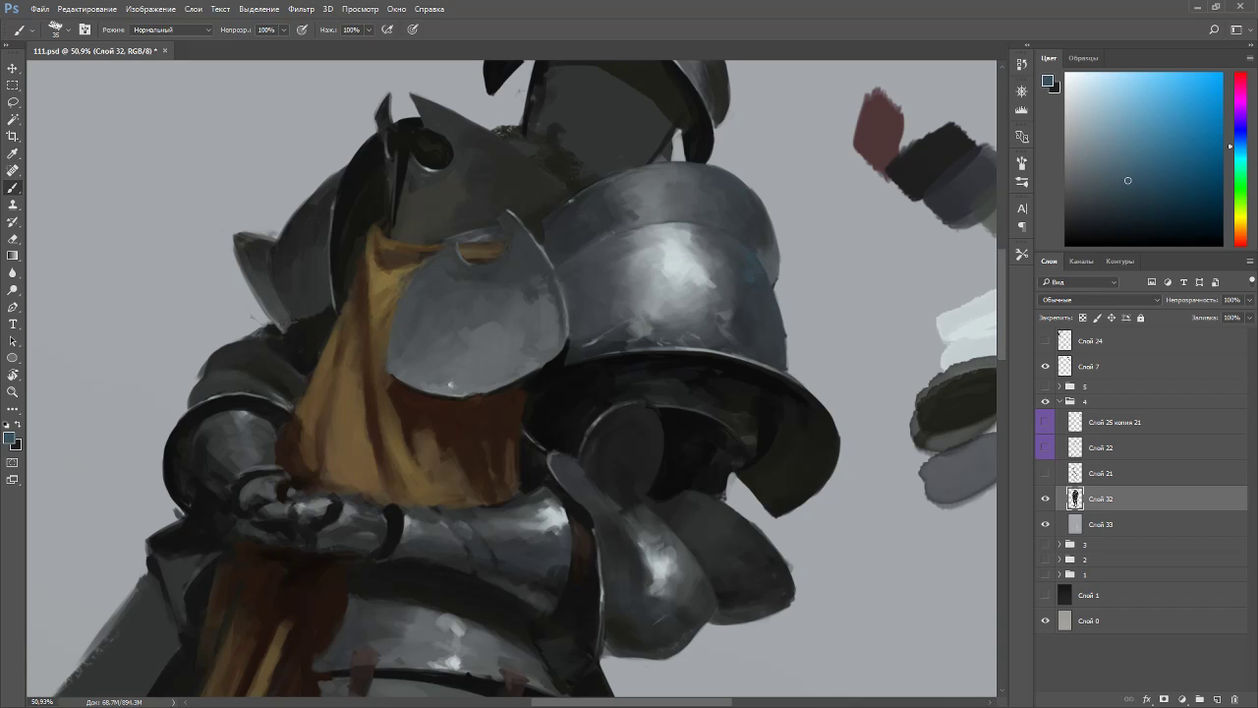
pyautogui.keyDown('alt'); pyautogui.click(758, 296); pyautogui.keyUp('alt')
pyautogui.keyDown('alt'); pyautogui.click(758, 258); pyautogui.keyUp('alt')
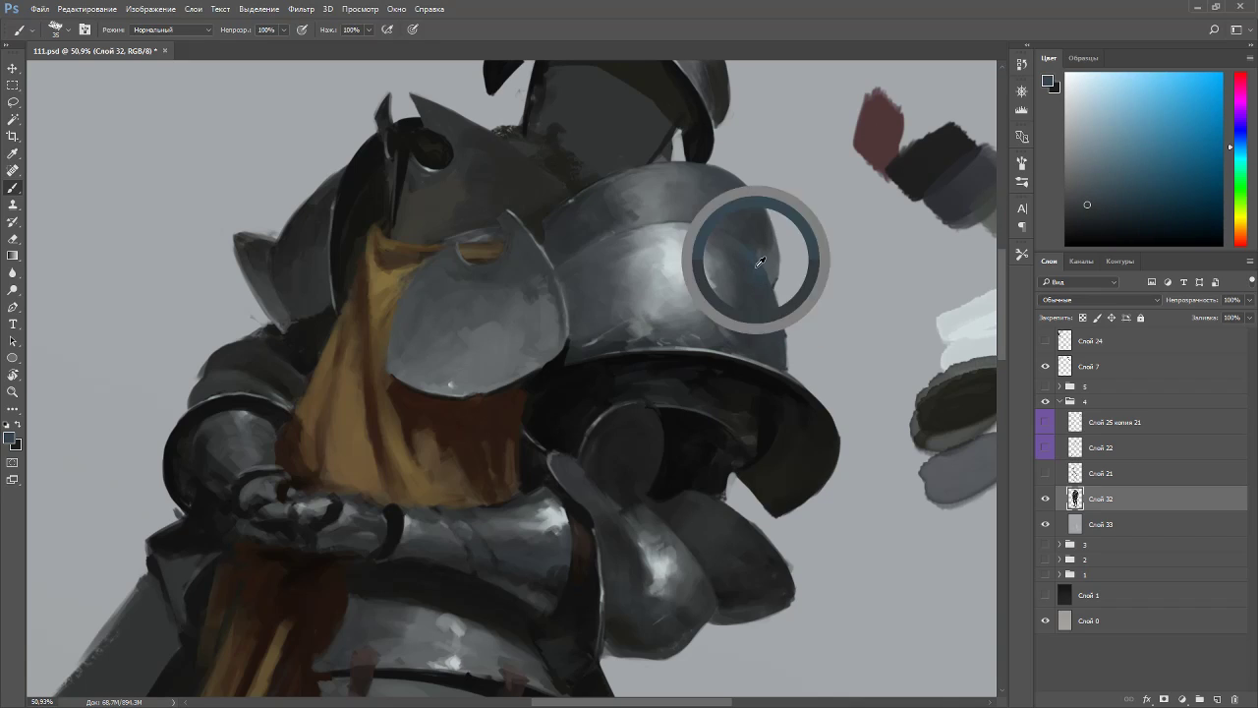
# - Even out the rounded chest plate's shading and paint over its small lower highlight with sampled greys
pyautogui.moveTo(787, 346); pyautogui.dragTo(717, 215)
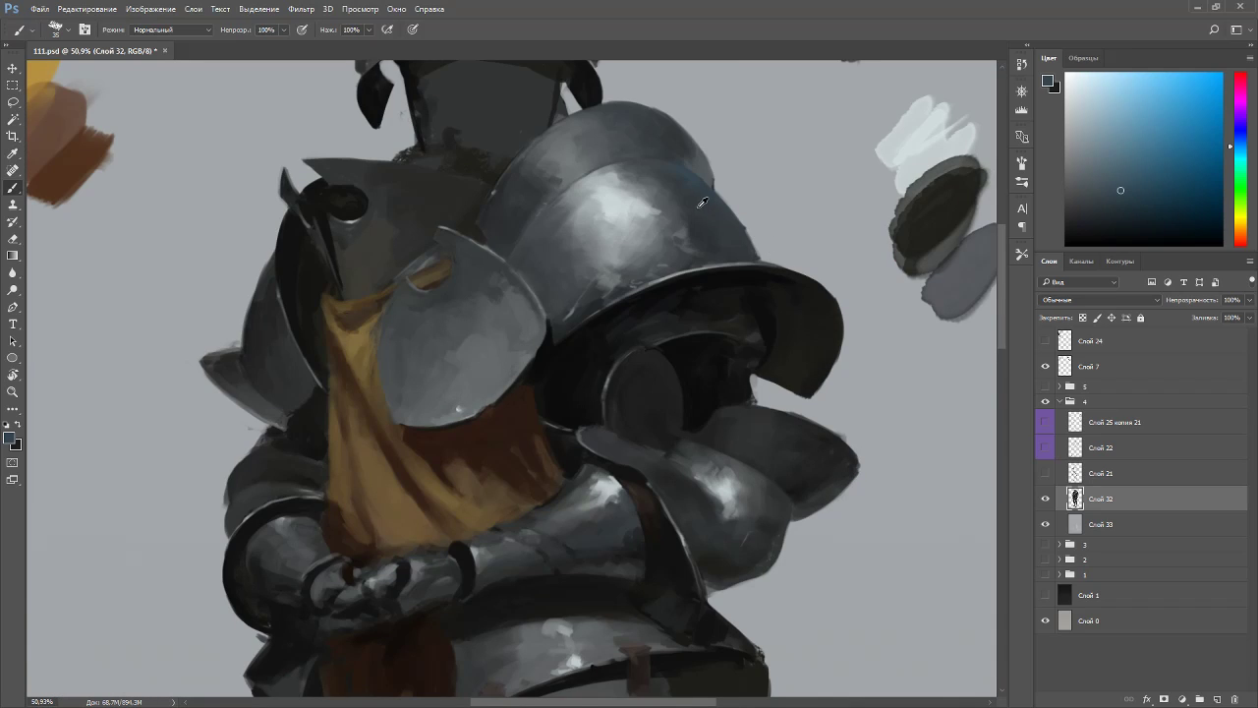
pyautogui.keyDown('alt'); pyautogui.click(457, 322); pyautogui.keyUp('alt')
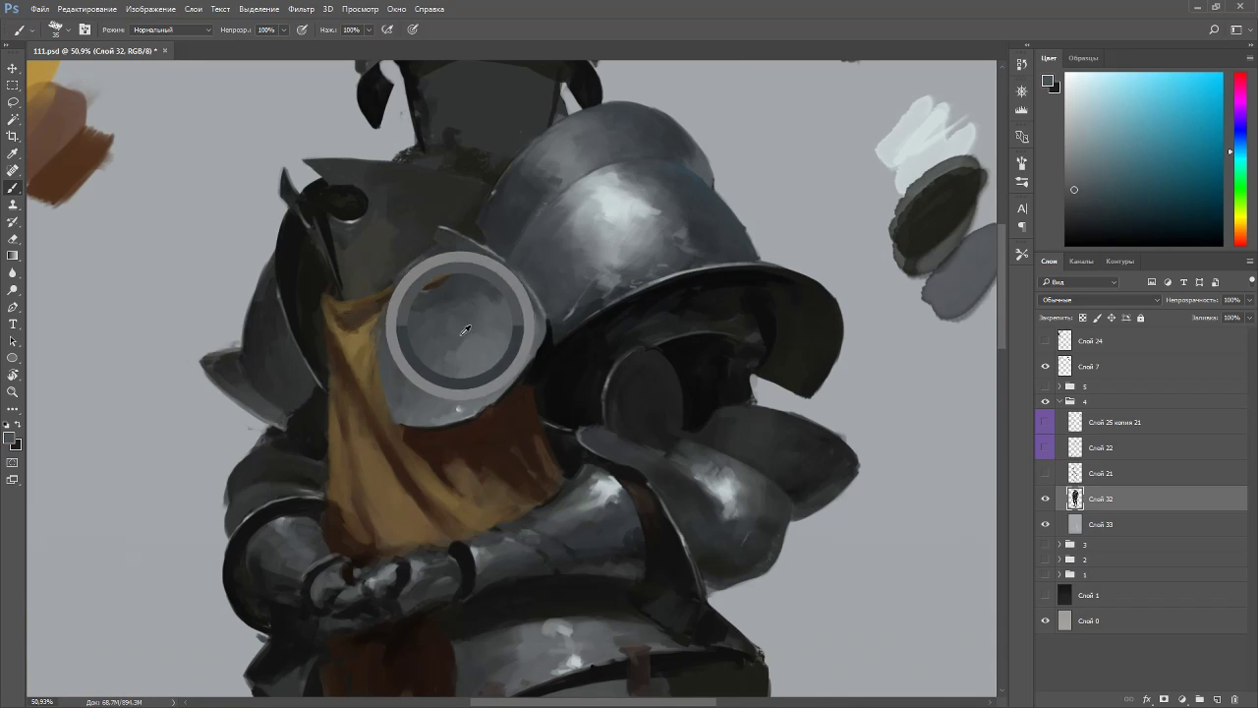
pyautogui.keyDown('alt'); pyautogui.click(468, 383); pyautogui.keyUp('alt')
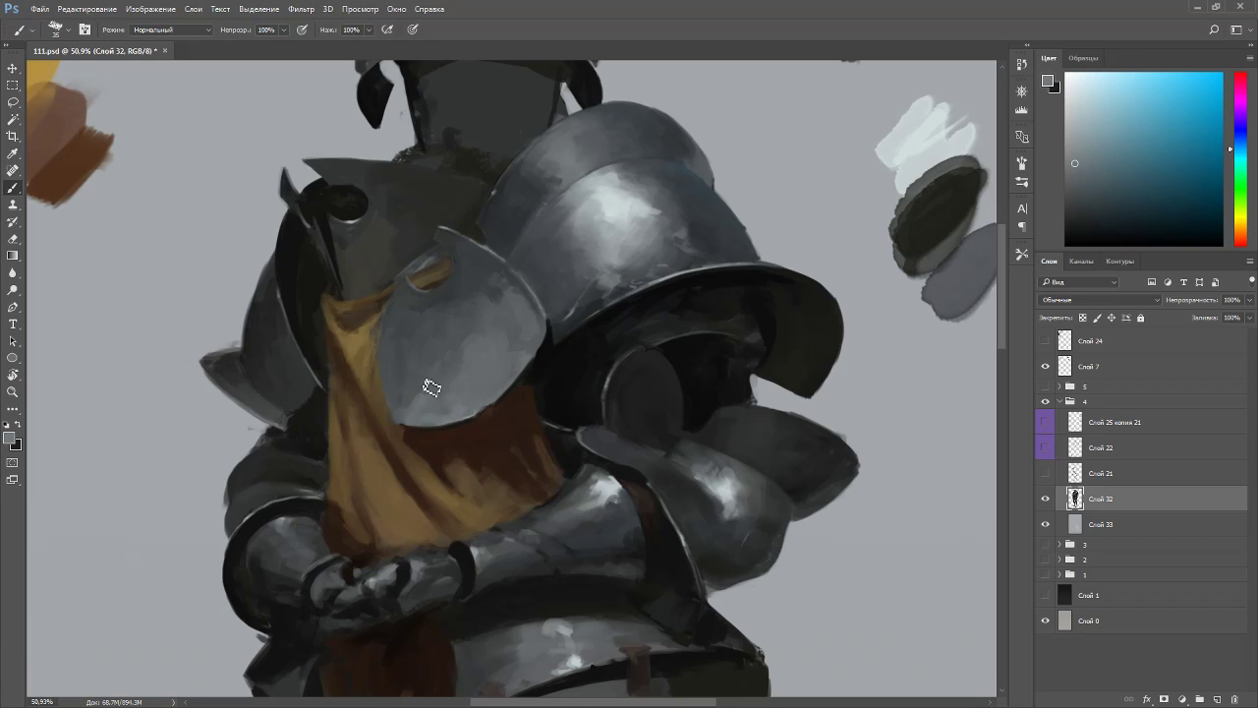
# - Create a new layer above Слой 32 and set its blending mode to Multiply (Умножение)
pyautogui.hotkey('ctrl', 'shift', 'n')
pyautogui.press('Return')
pyautogui.click(1099, 298)
pyautogui.click(1079, 337)
# - Darken patches of the rounded chest plate with light blue-grey multiply strokes and a size 50 brush
pyautogui.click(1077, 103)
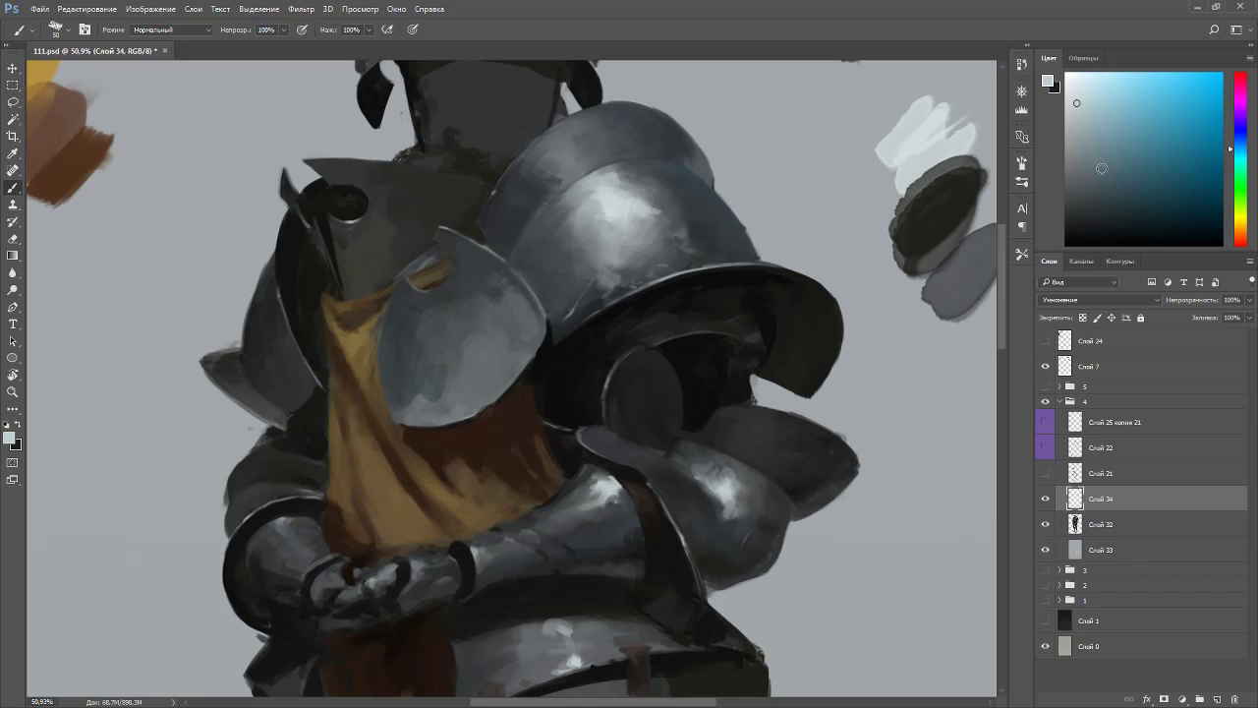
pyautogui.click(1241, 141)
pyautogui.click(1075, 126)
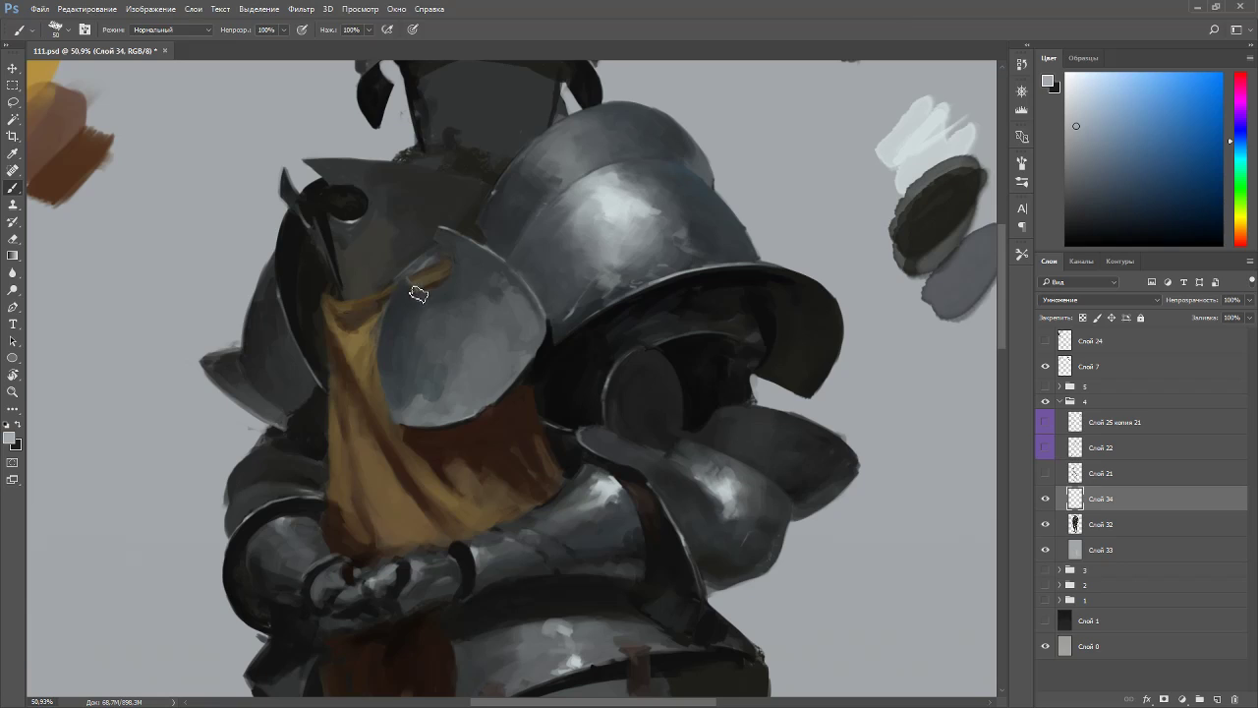
pyautogui.moveTo(435, 315)
pyautogui.mouseDown()
pyautogui.moveTo(436, 351)
pyautogui.moveTo(449, 337)
pyautogui.moveTo(435, 304)
pyautogui.moveTo(458, 318)
pyautogui.moveTo(462, 362)
pyautogui.moveTo(438, 374)
pyautogui.moveTo(459, 389)
pyautogui.mouseUp()
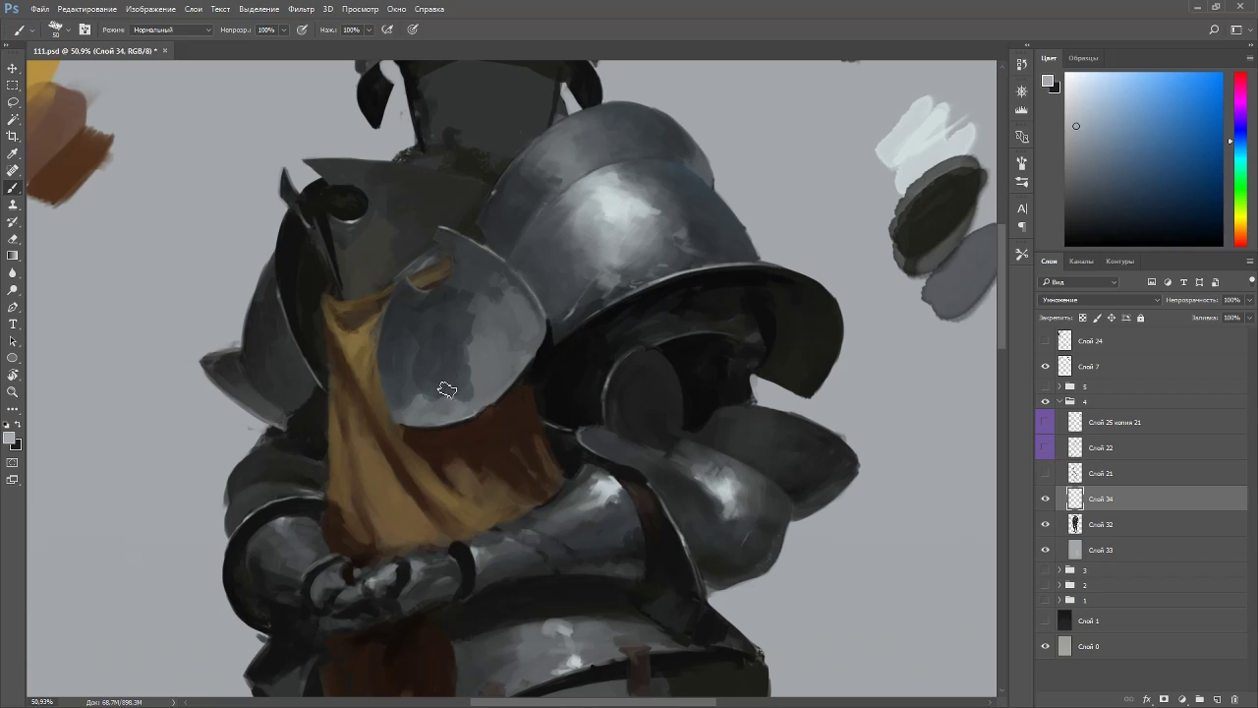
pyautogui.press('e')
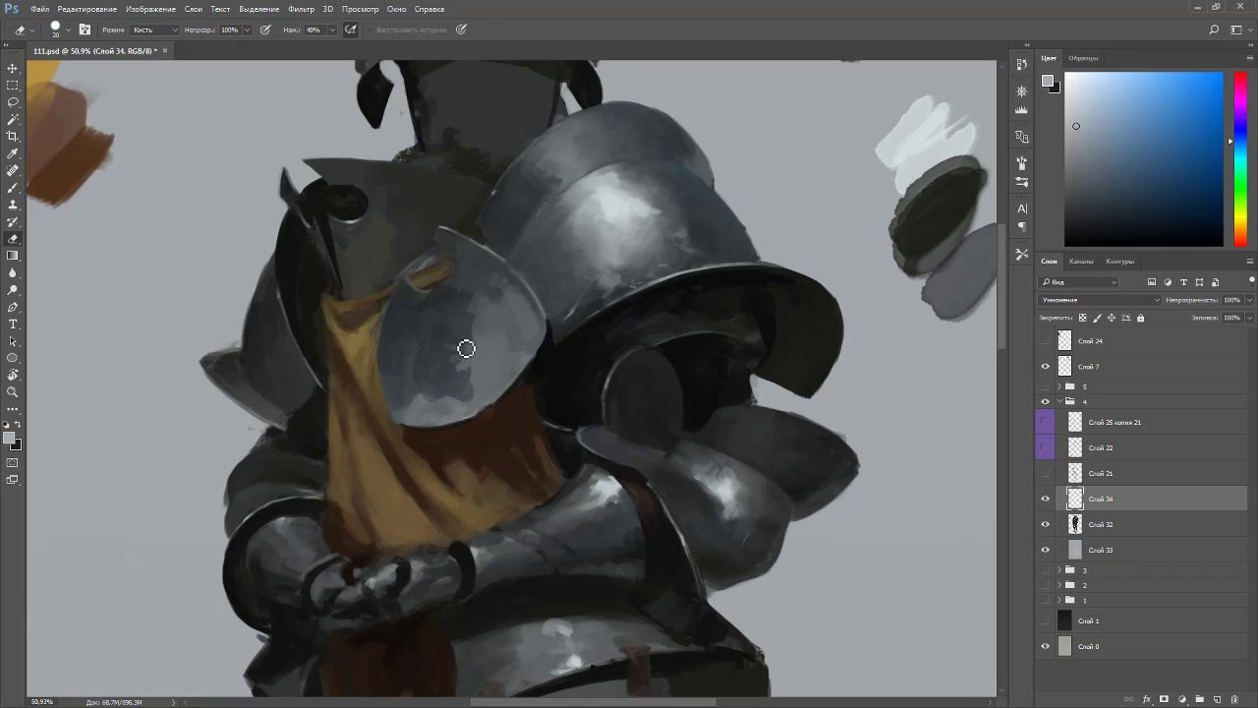
pyautogui.press('b')
pyautogui.moveTo(496, 323)
pyautogui.mouseDown()
pyautogui.moveTo(502, 369)
pyautogui.moveTo(515, 339)
pyautogui.moveTo(508, 374)
pyautogui.moveTo(522, 339)
pyautogui.mouseUp()
pyautogui.press('b')
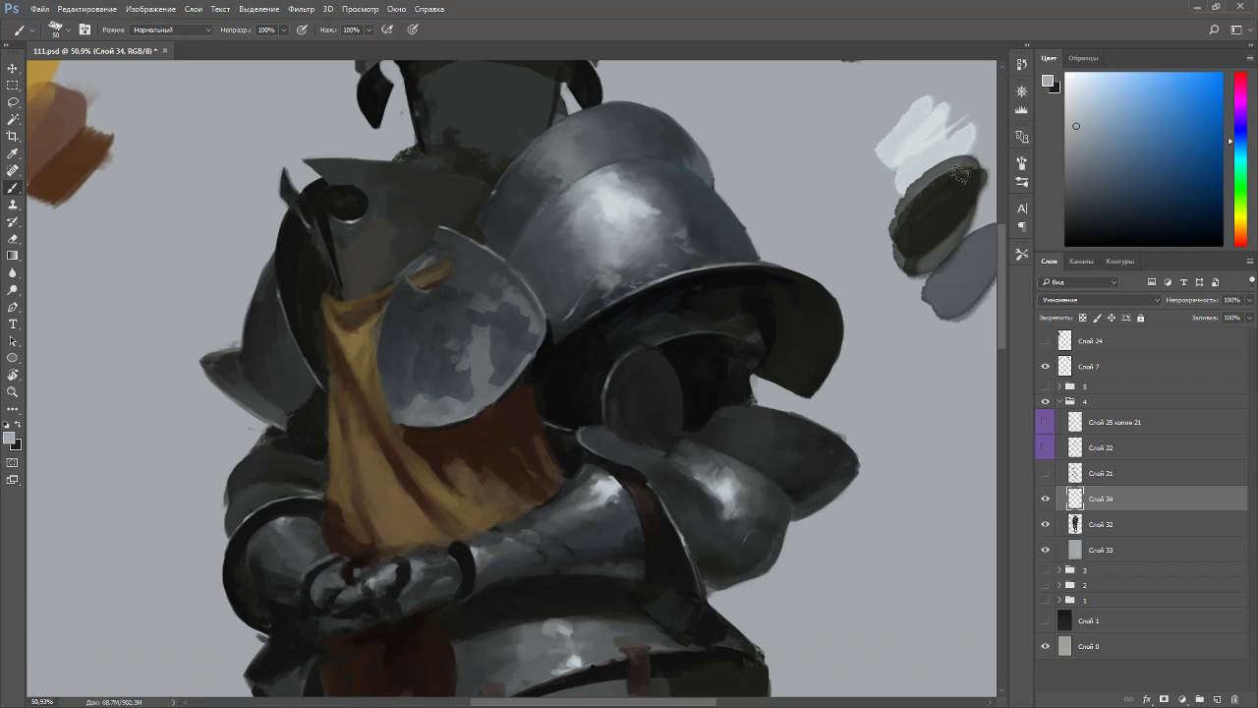
# - Add rough dark texture to the rounded chest plate with the chalky rect brush at size 70 and a sampled grey
pyautogui.click(1022, 254)
pyautogui.click(916, 331)
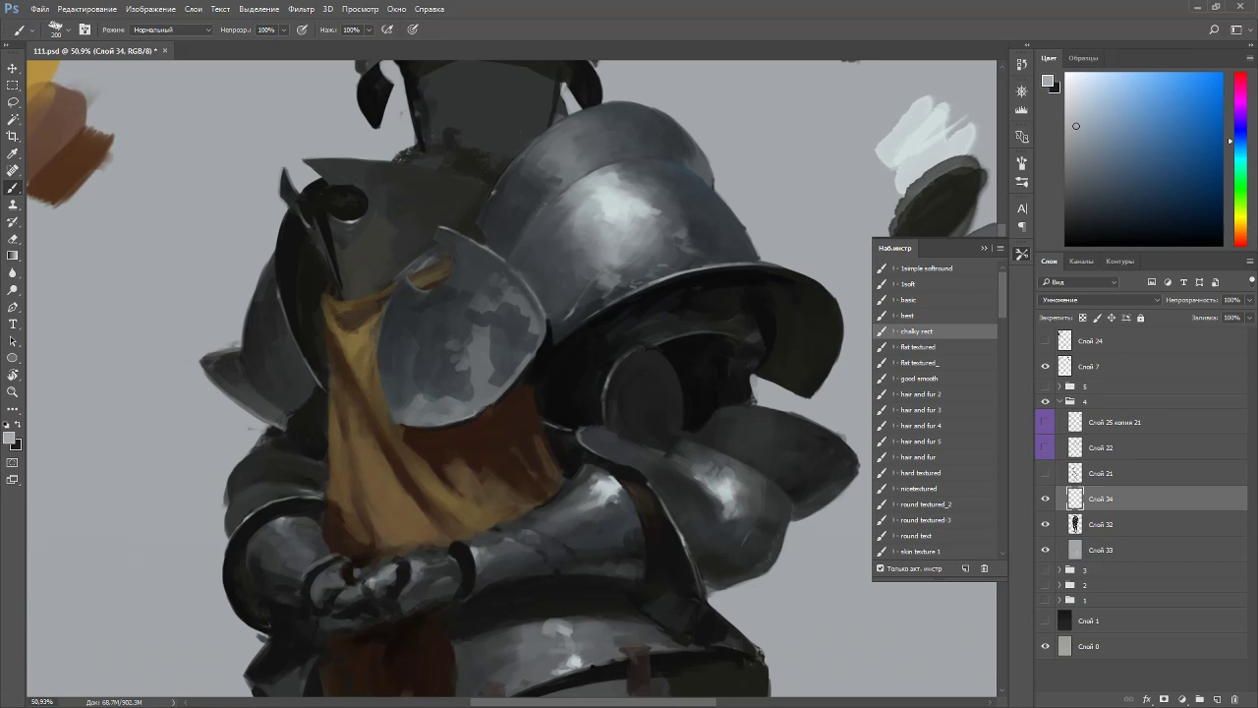
pyautogui.press('[')
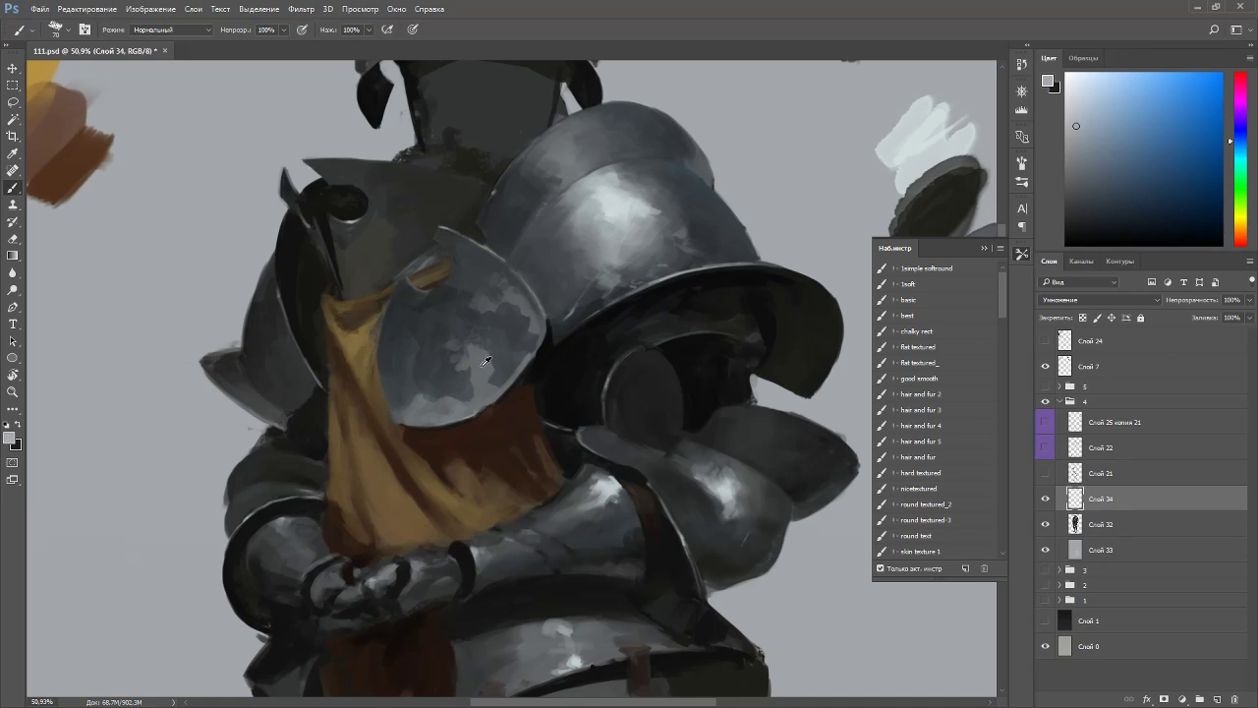
pyautogui.keyDown('alt'); pyautogui.click(482, 339); pyautogui.keyUp('alt')
pyautogui.press('e')
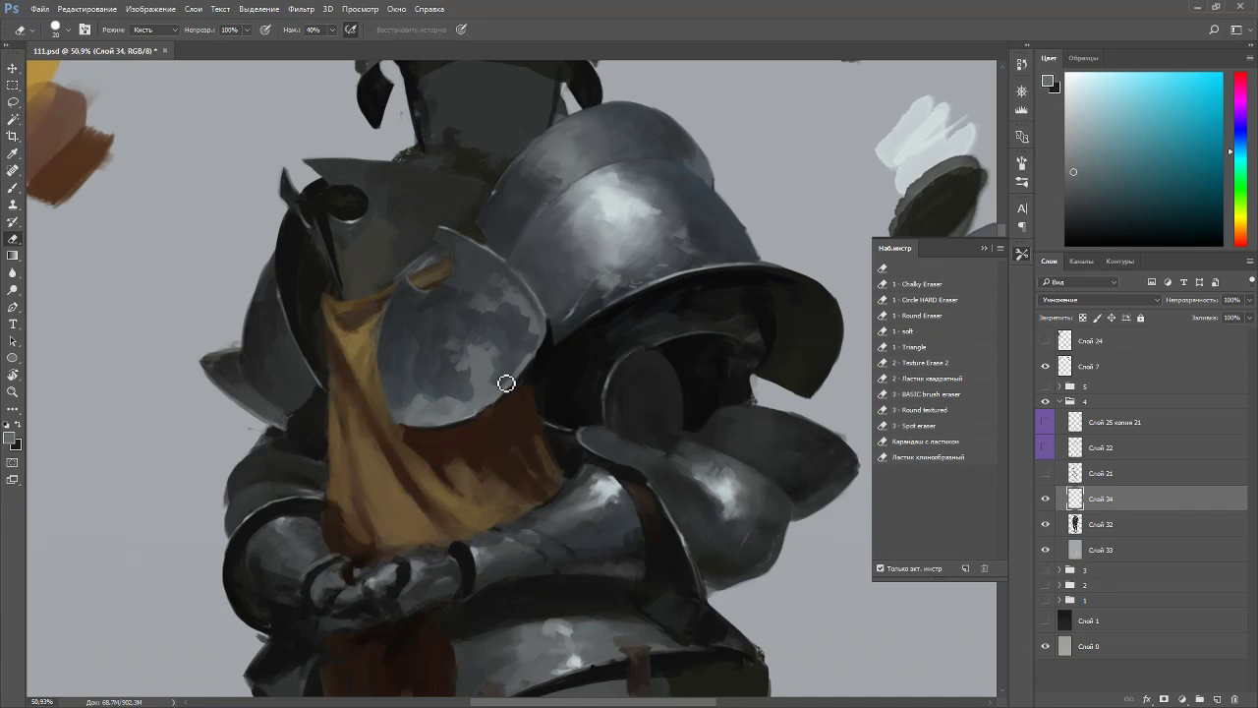
pyautogui.press('b')
pyautogui.moveTo(529, 341); pyautogui.dragTo(510, 302)
pyautogui.press('e')
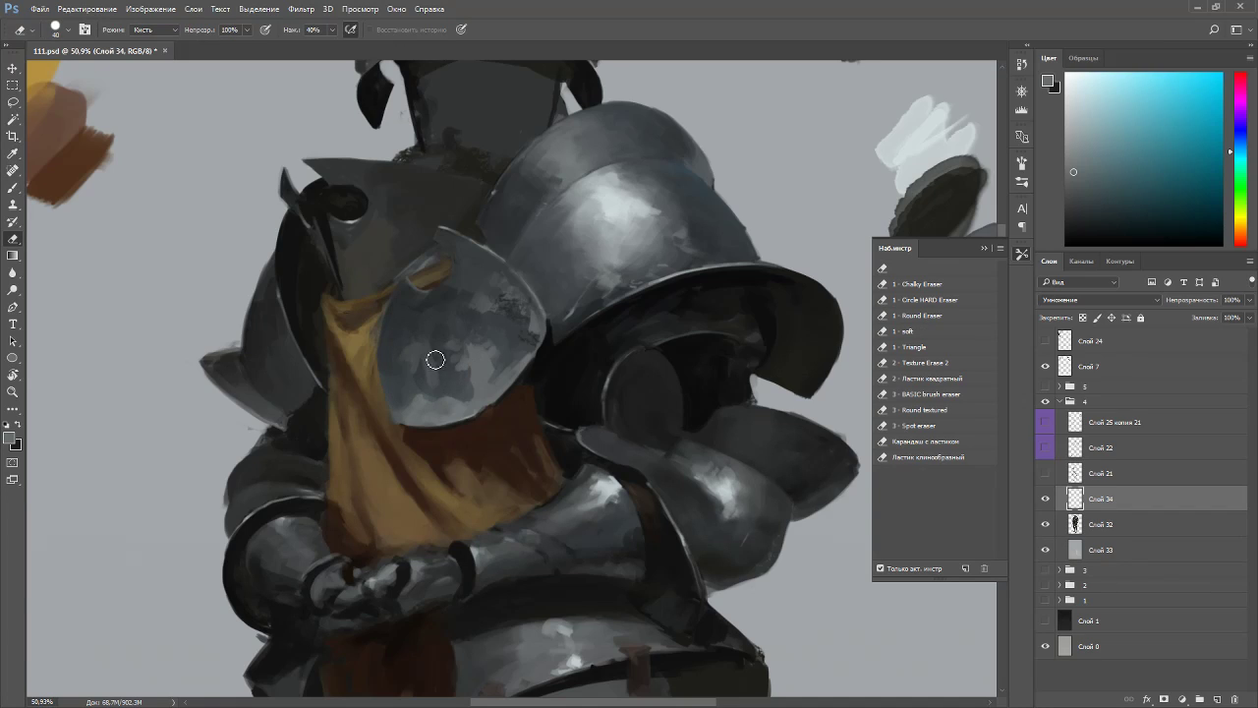
pyautogui.press(']')
pyautogui.press(']')
pyautogui.press('b')
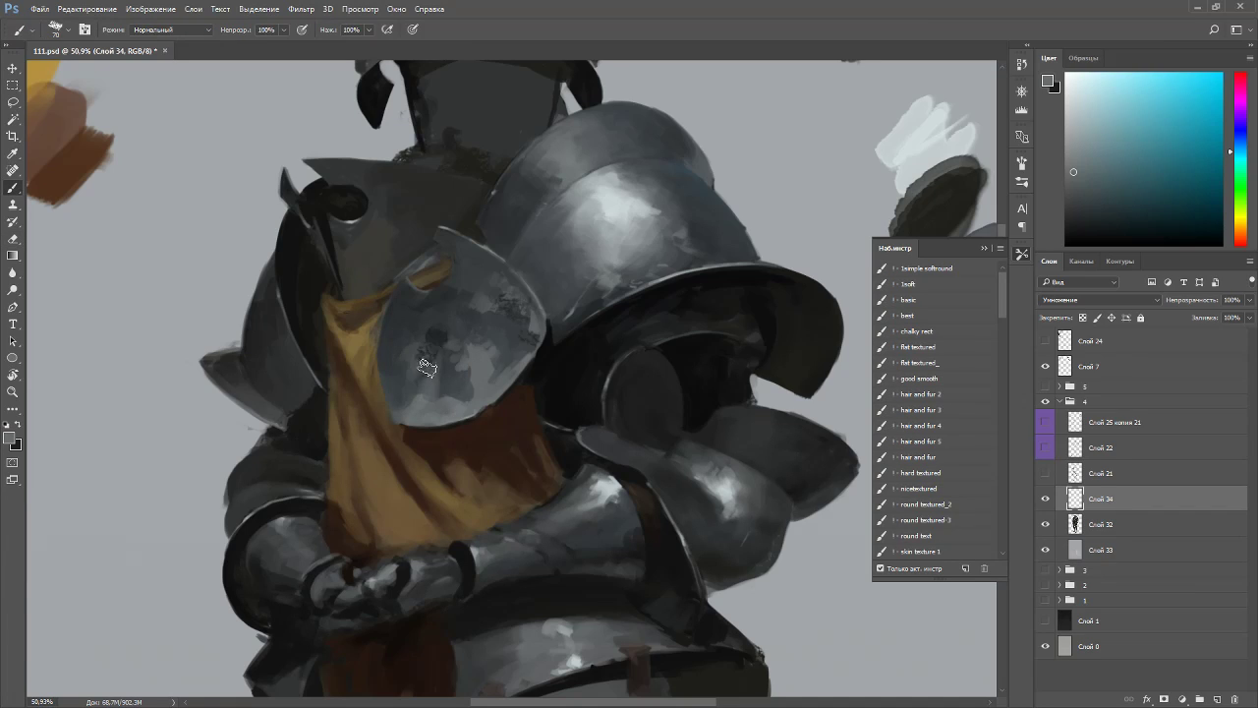
# - Glaze the rounded chest plate with blue-grey chalky texture and soften it with the Eraser
pyautogui.click(1079, 138)
pyautogui.click(1236, 142)
pyautogui.moveTo(435, 346); pyautogui.dragTo(415, 342)
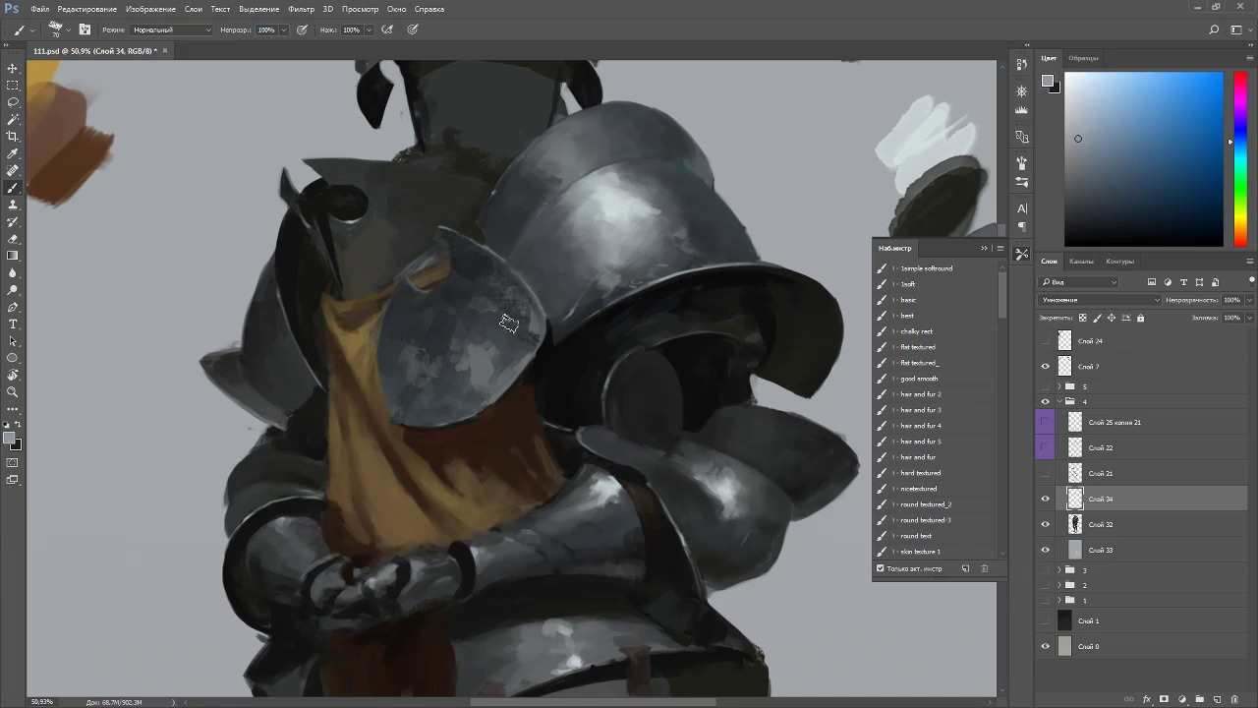
pyautogui.press('e')
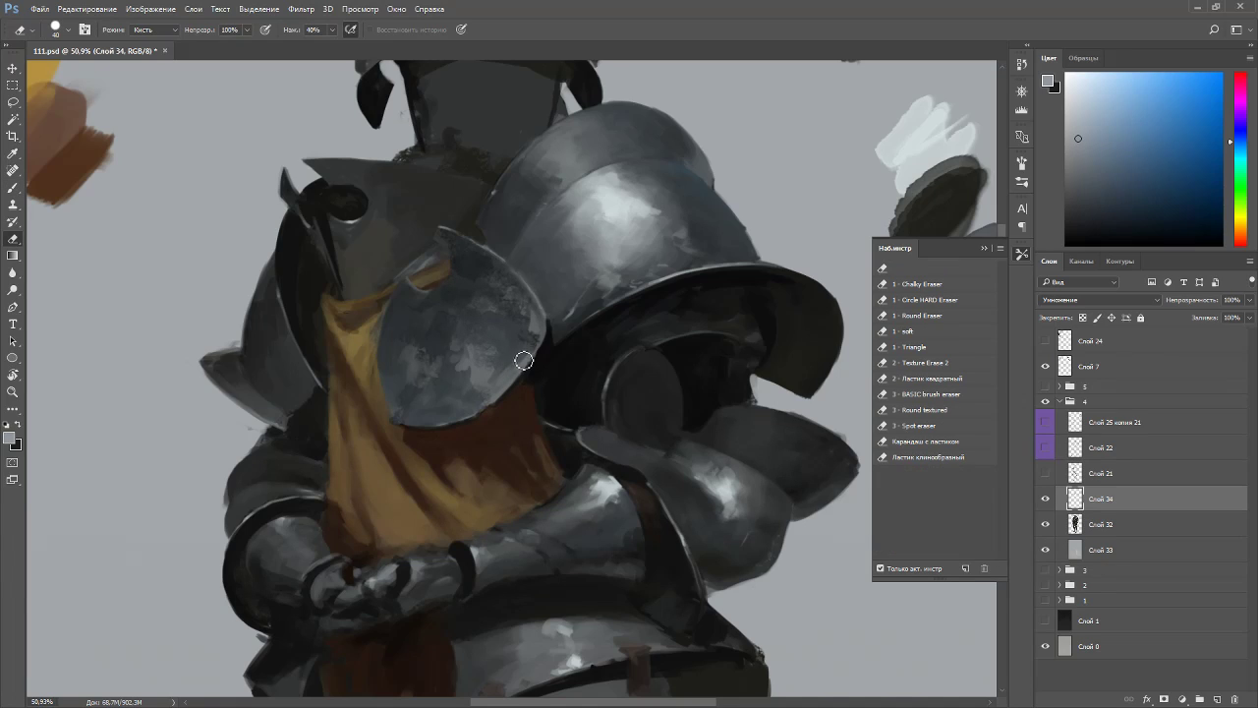
pyautogui.press('b')
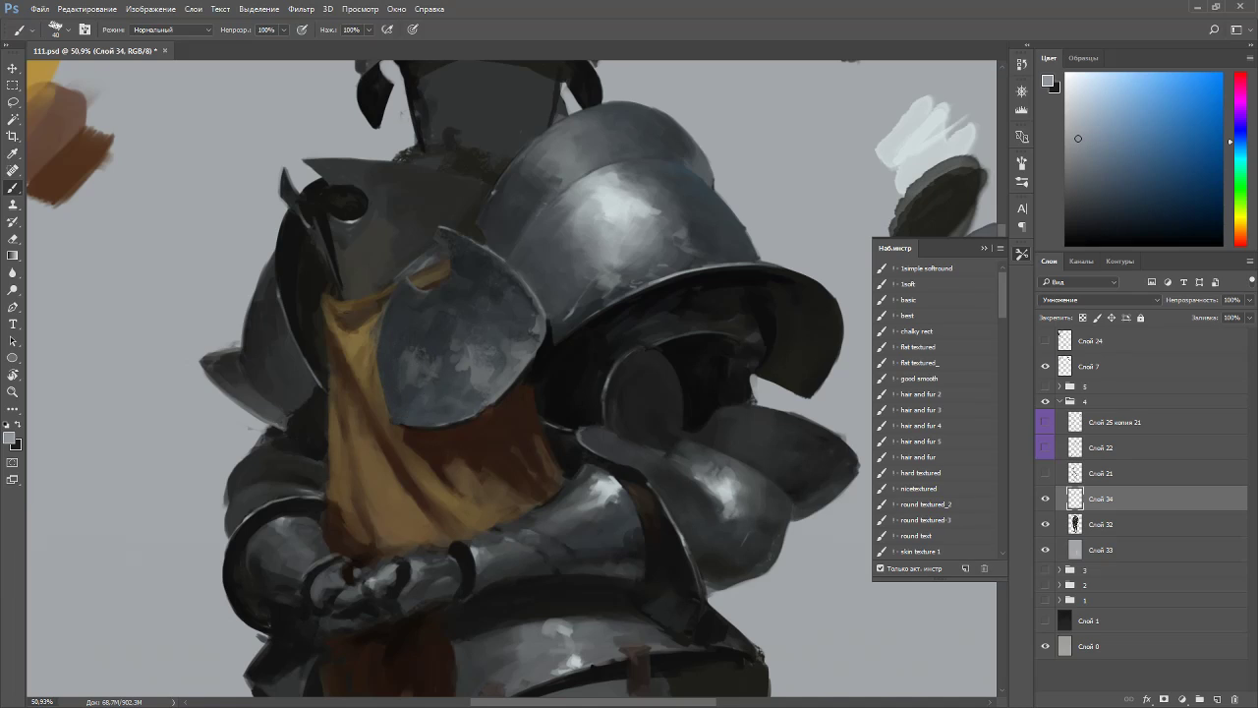
# - Darken the highlight on the upper forearm plate with chalky grey multiply strokes and soften them with the Eraser
pyautogui.press('e')
pyautogui.press('b')
pyautogui.press('e')
pyautogui.press('b')
pyautogui.press('e')
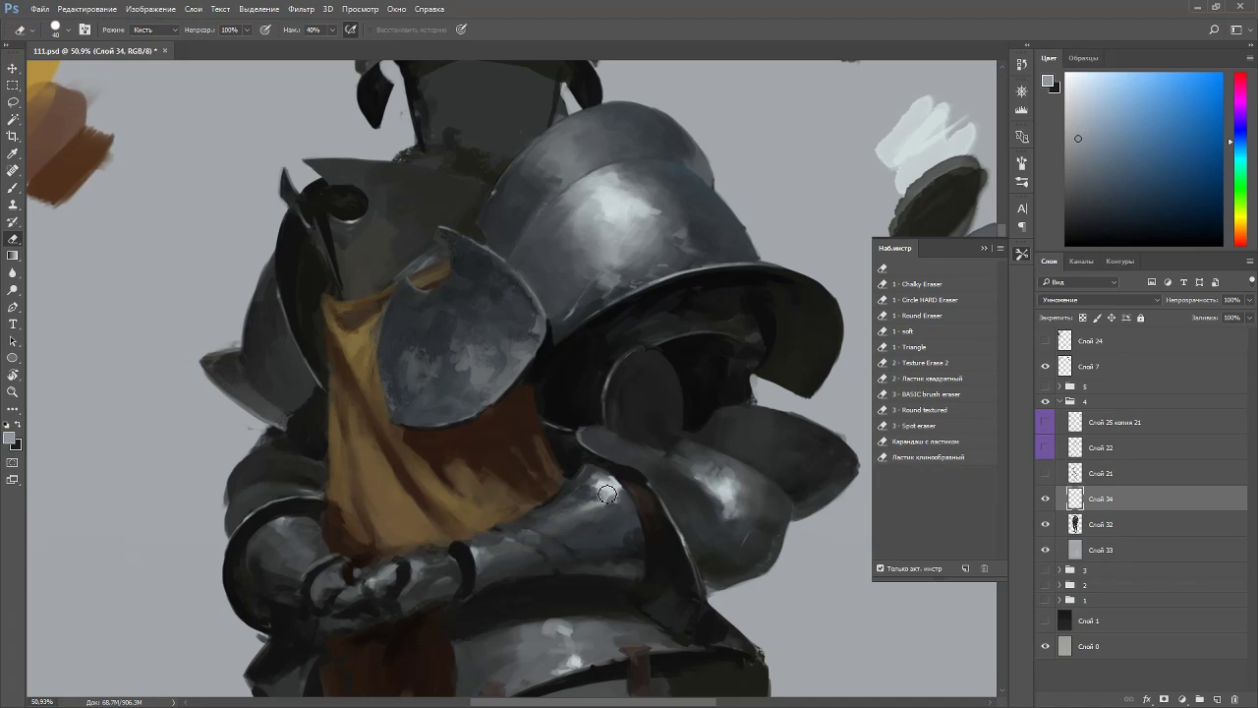
# - Break up the highlight on the elbow plate with blue-grey chalky multiply patches at size 40, trimmed with the Eraser
pyautogui.press('b')
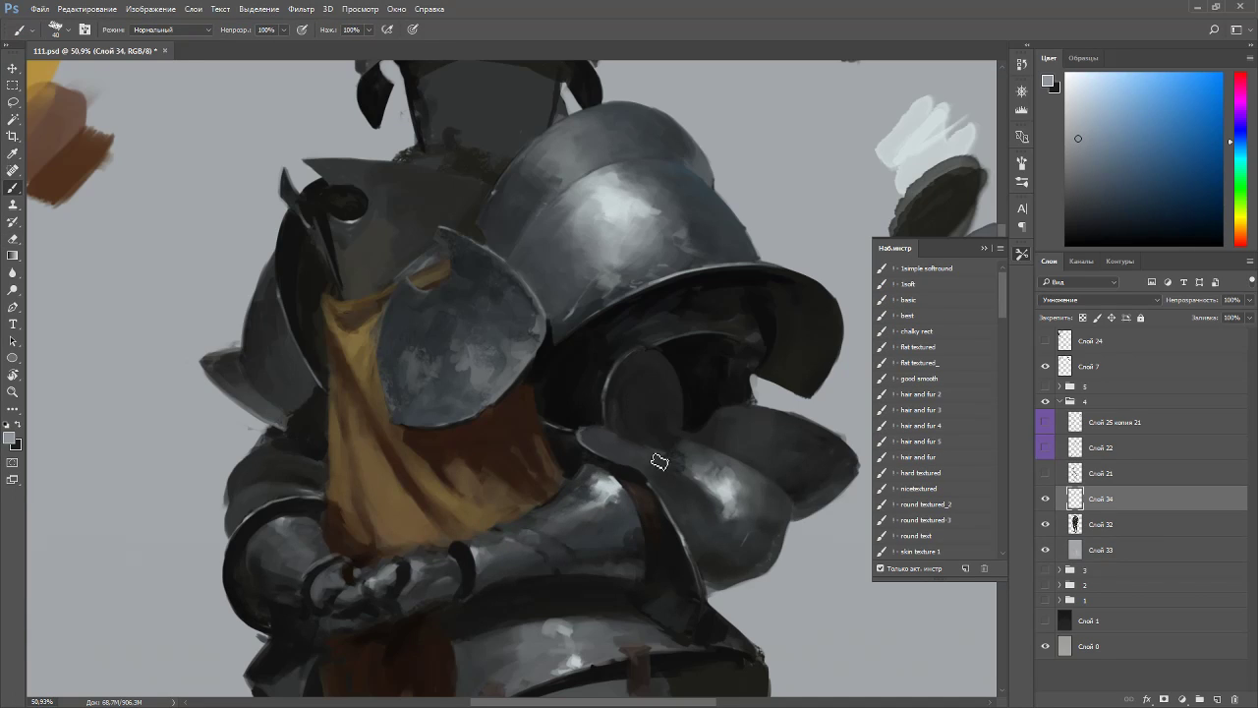
pyautogui.moveTo(694, 449)
pyautogui.mouseDown()
pyautogui.moveTo(728, 476)
pyautogui.moveTo(717, 490)
pyautogui.moveTo(731, 501)
pyautogui.mouseUp()
pyautogui.press('e')
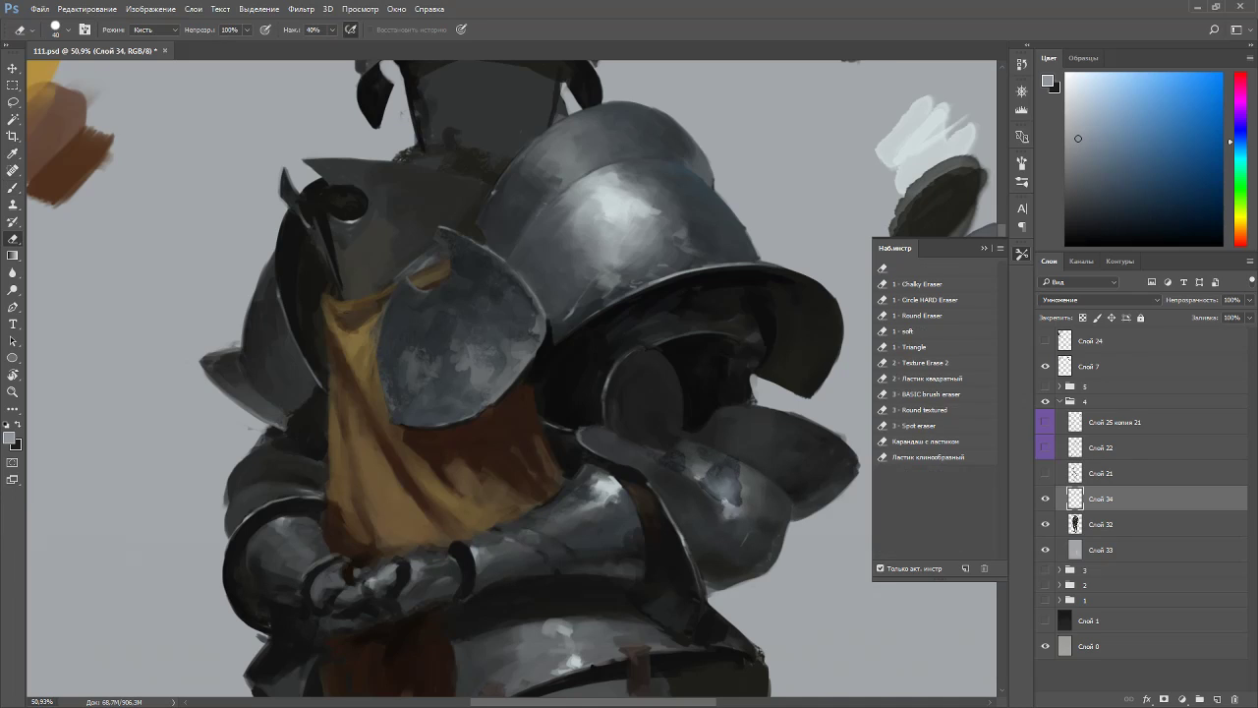
pyautogui.press('b')
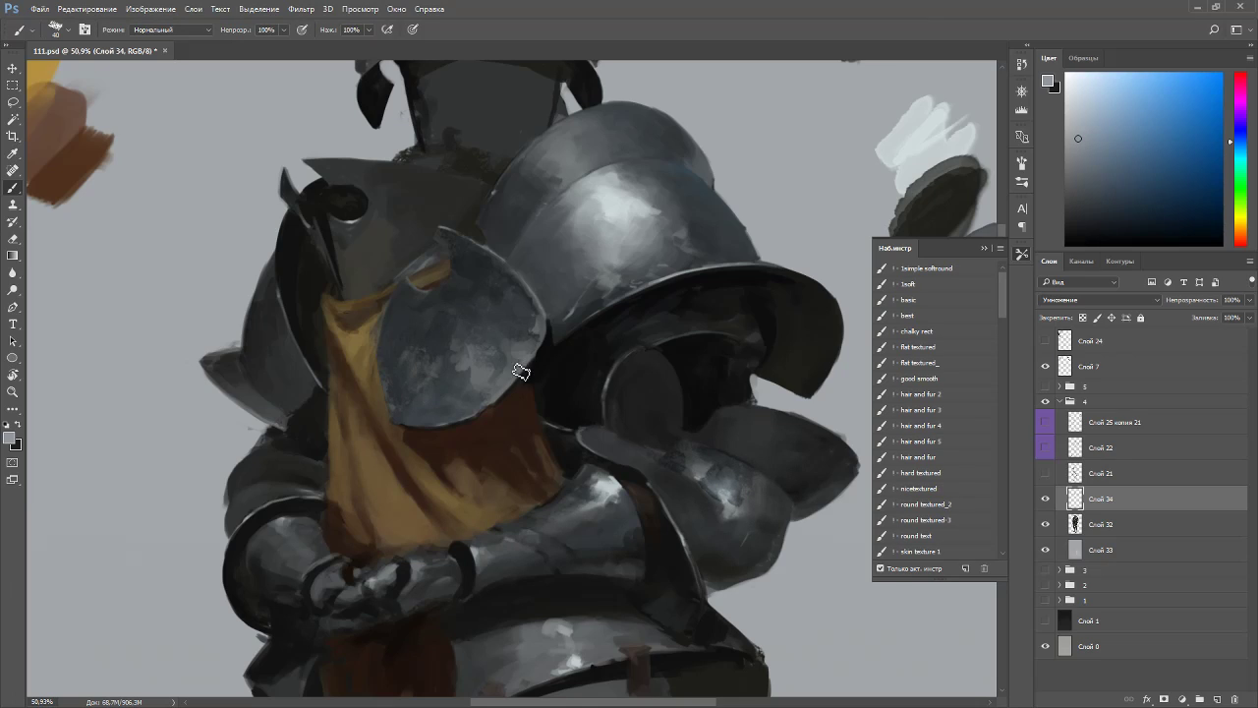
# - Add rough blue-grey multiply patches below the large shoulder plate's highlight with a size 70 brush and erase the excess
pyautogui.scroll(-6, 563, 332)
pyautogui.press('r')
pyautogui.moveTo(756, 448); pyautogui.dragTo(694, 318)
pyautogui.press('Escape')
pyautogui.scroll(3, 503, 303)
pyautogui.scroll(2, 504, 303)
pyautogui.press('b')
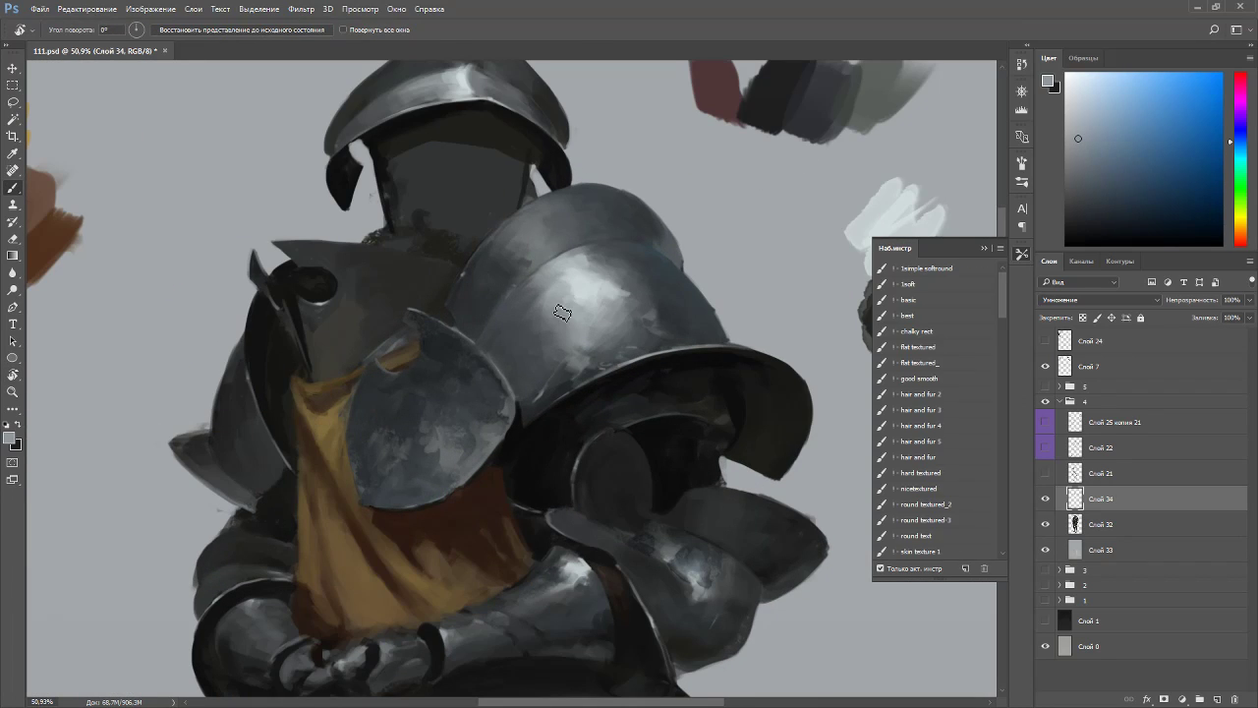
pyautogui.moveTo(568, 343)
pyautogui.mouseDown()
pyautogui.moveTo(548, 377)
pyautogui.moveTo(584, 361)
pyautogui.moveTo(563, 376)
pyautogui.moveTo(545, 362)
pyautogui.moveTo(595, 334)
pyautogui.moveTo(582, 317)
pyautogui.moveTo(555, 325)
pyautogui.moveTo(612, 342)
pyautogui.mouseUp()
pyautogui.press('e')
pyautogui.press('b')
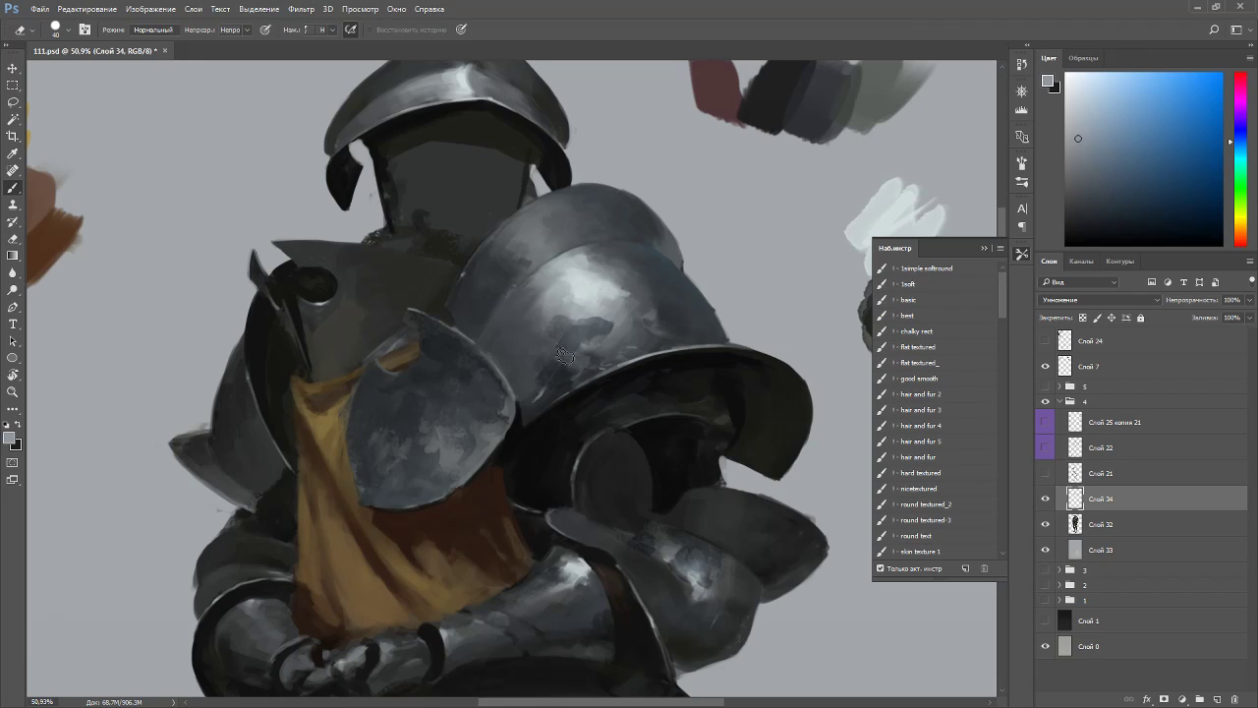
pyautogui.press('e')
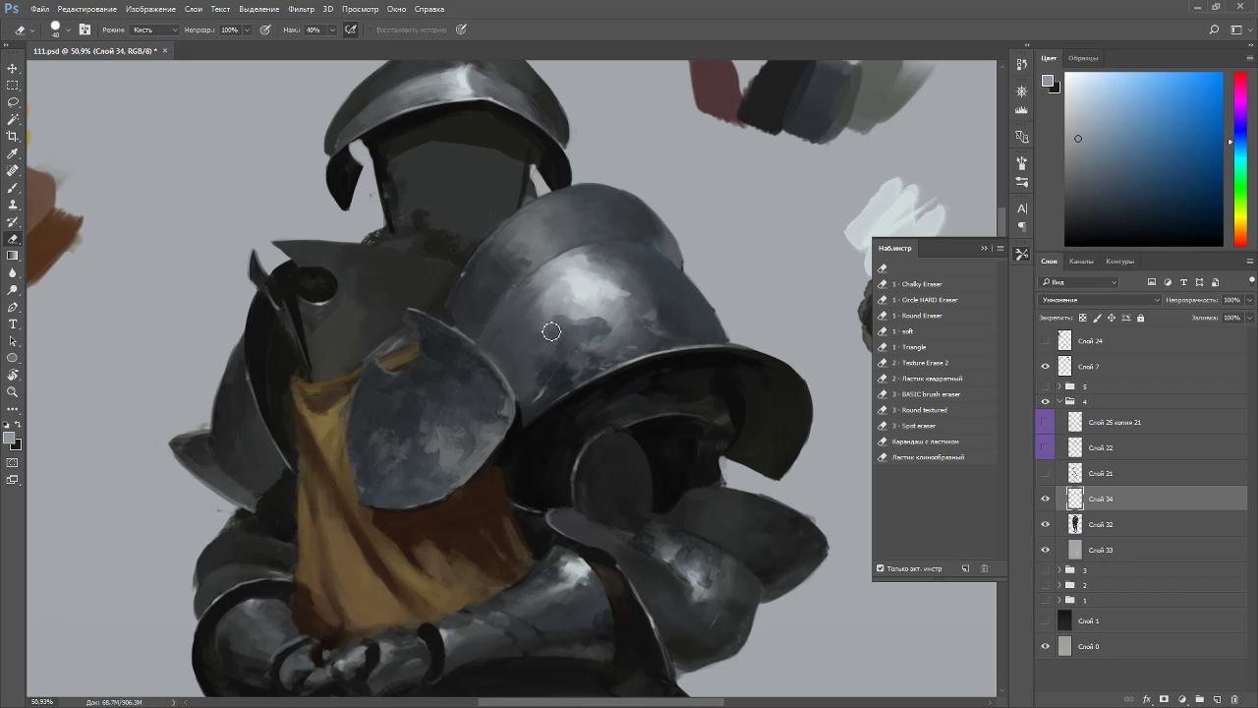
pyautogui.press('b')
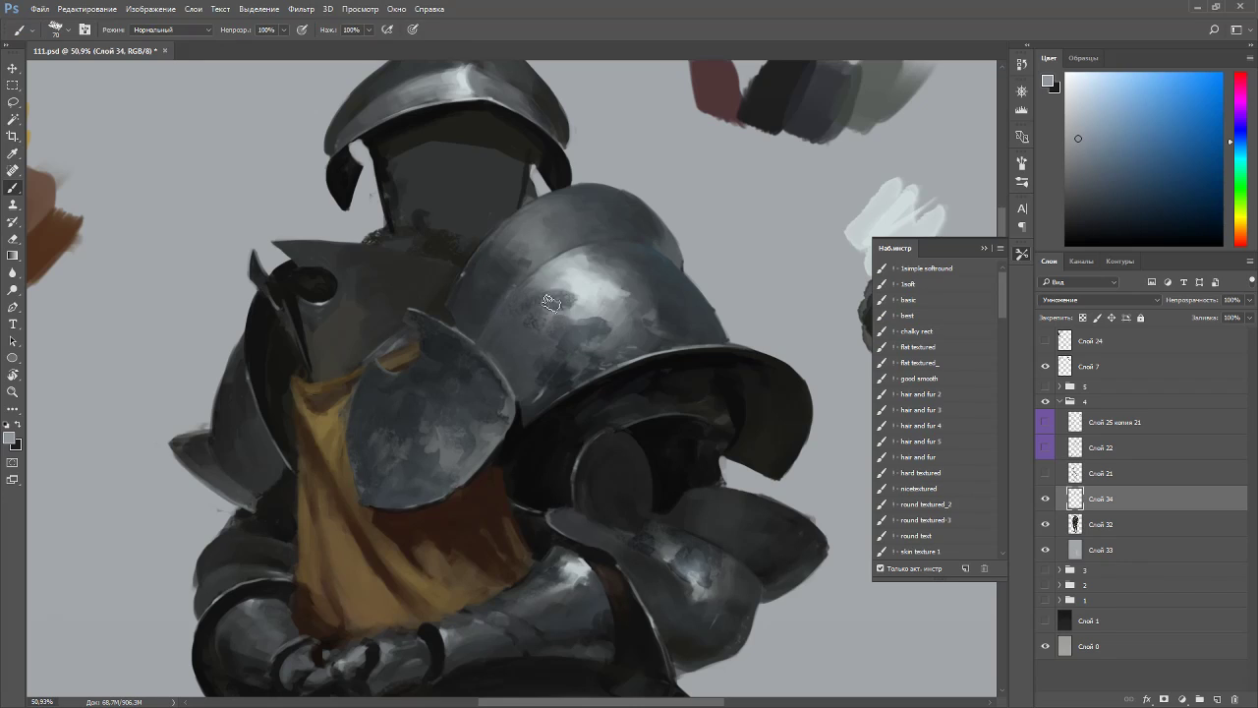
# - Break up the bright highlight of the large shoulder plate with darker blue-grey patches and soften their edges with the Eraser
pyautogui.press('e')
pyautogui.press('b')
pyautogui.moveTo(581, 297)
pyautogui.mouseDown()
pyautogui.moveTo(625, 308)
pyautogui.moveTo(583, 297)
pyautogui.moveTo(595, 289)
pyautogui.moveTo(614, 297)
pyautogui.moveTo(593, 299)
pyautogui.moveTo(651, 316)
pyautogui.mouseUp()
pyautogui.press('e')
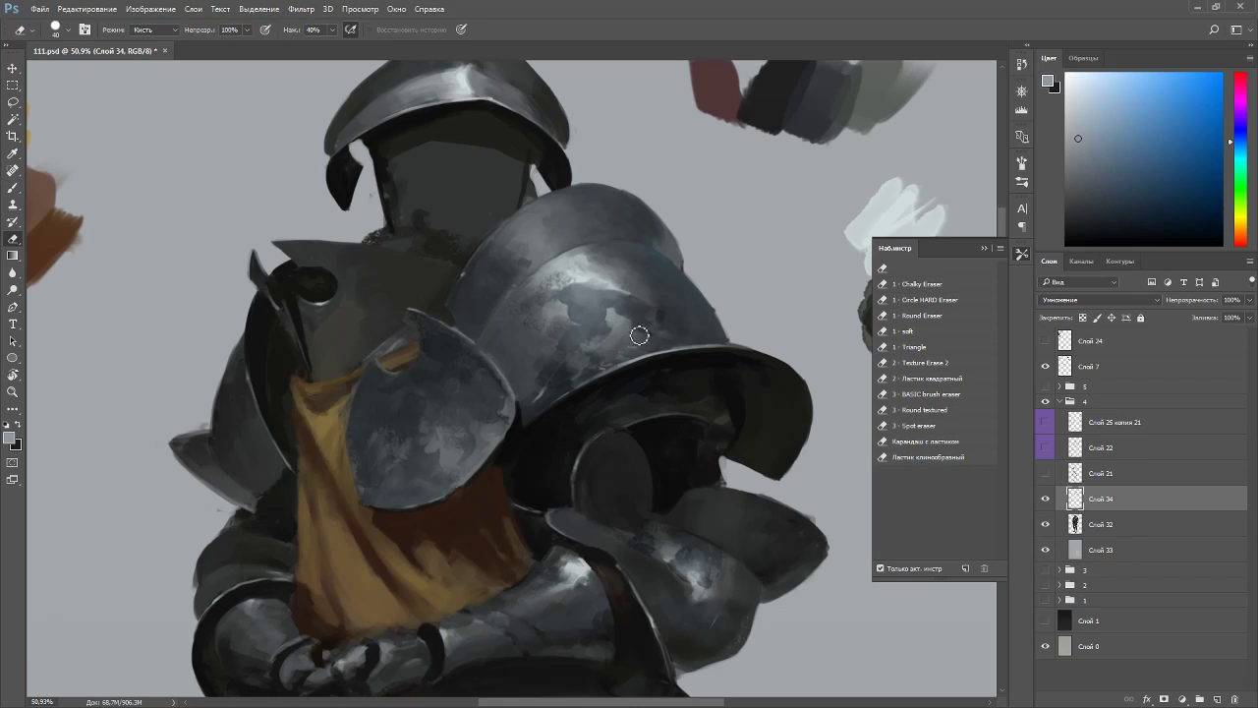
pyautogui.moveTo(558, 290)
pyautogui.mouseDown()
pyautogui.moveTo(528, 319)
pyautogui.moveTo(565, 334)
pyautogui.mouseUp()
pyautogui.press('b')
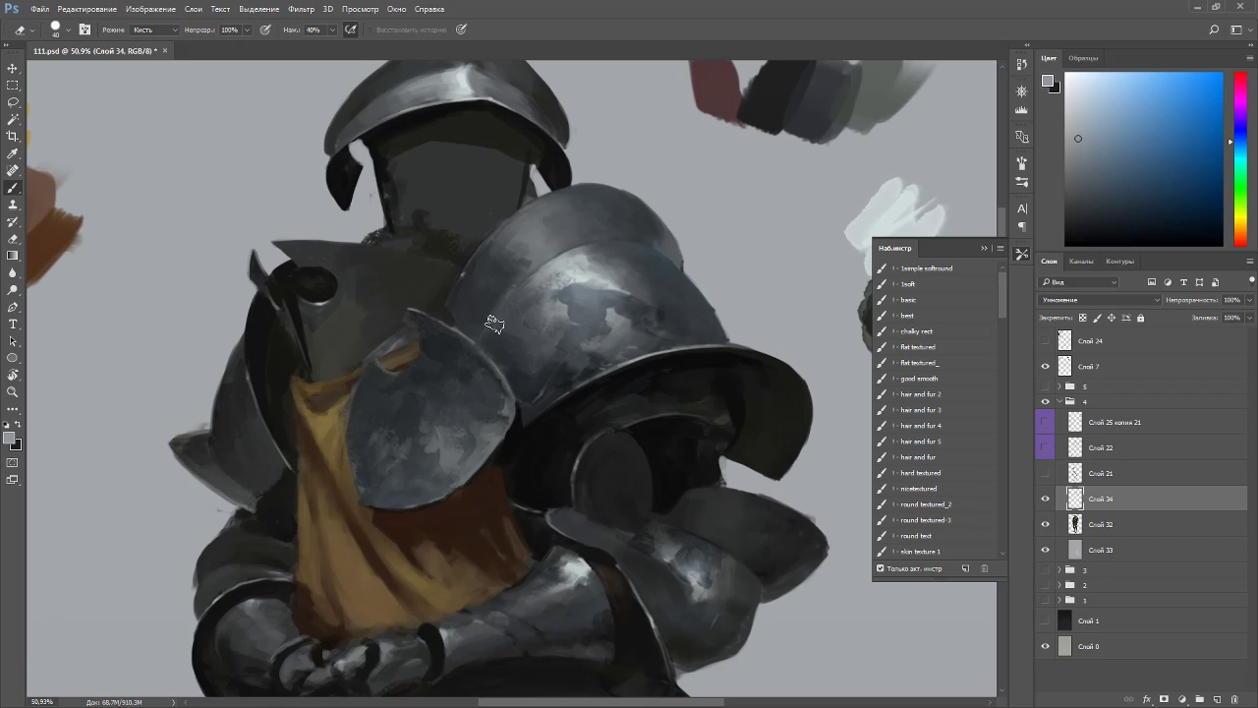
# - Texture the inner side of the large shoulder plate near the chest plate with blue-grey strokes and light erasing
pyautogui.press('r')
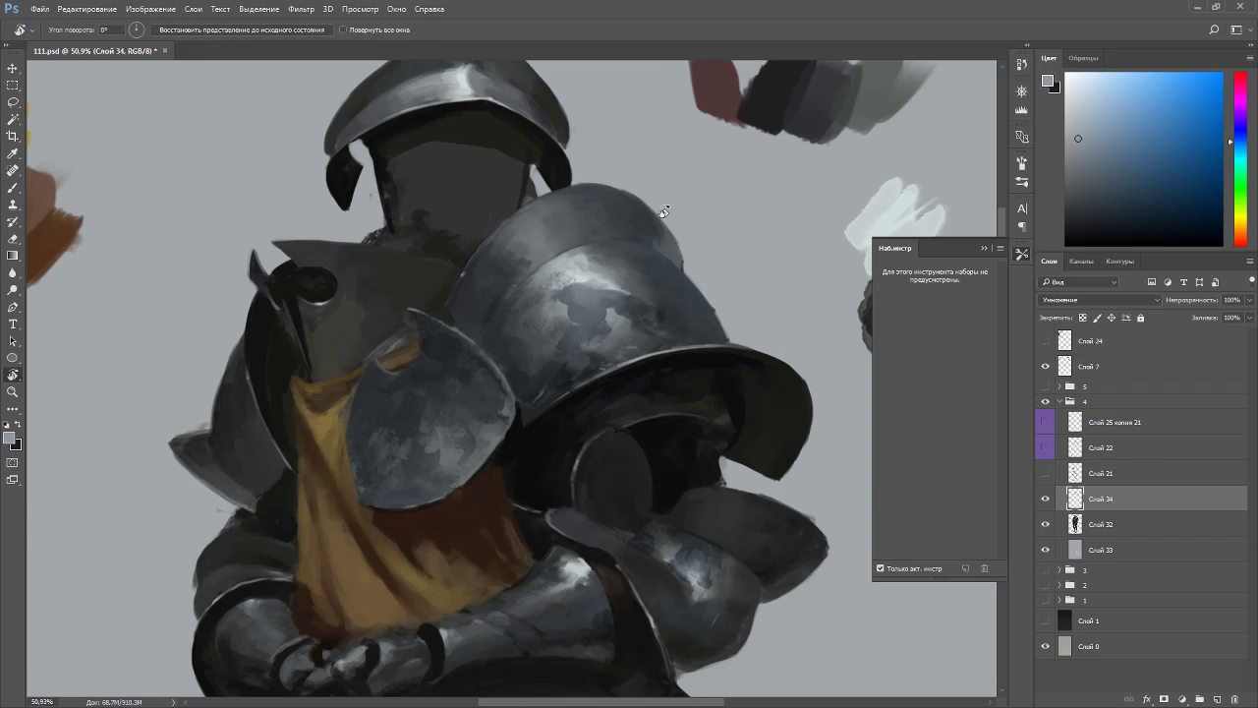
pyautogui.moveTo(639, 211); pyautogui.dragTo(590, 327)
pyautogui.press('b')
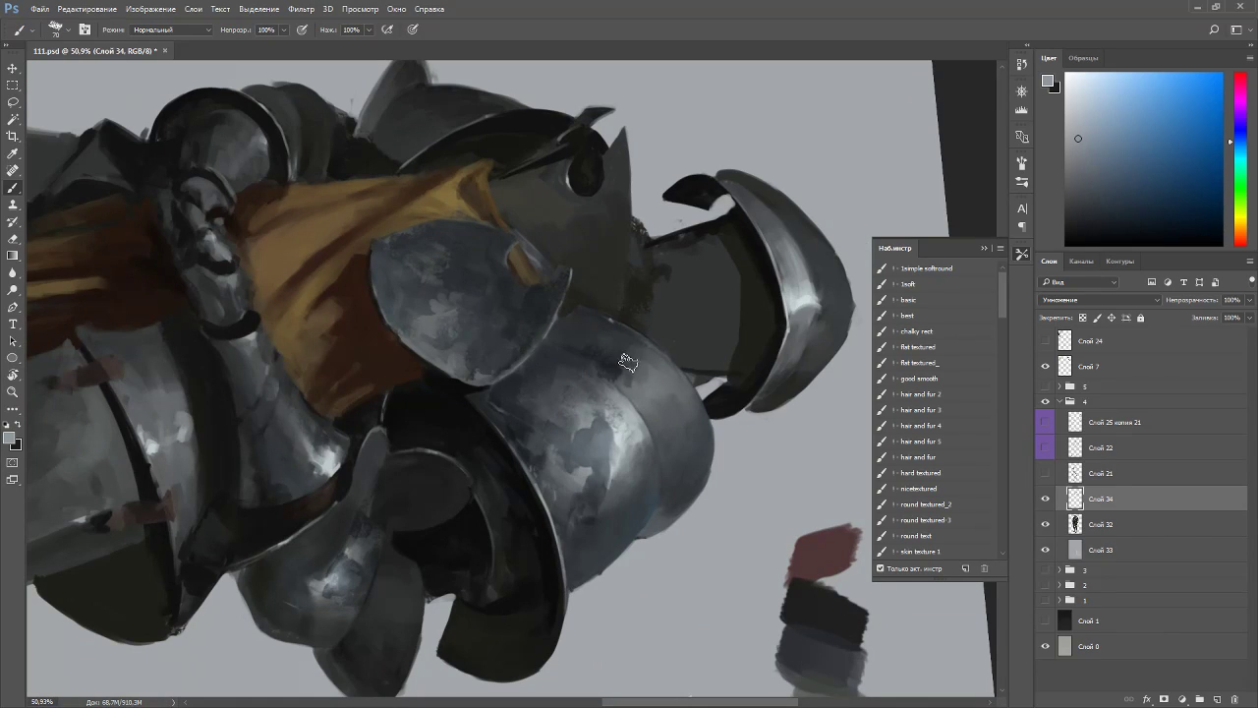
pyautogui.press('e')
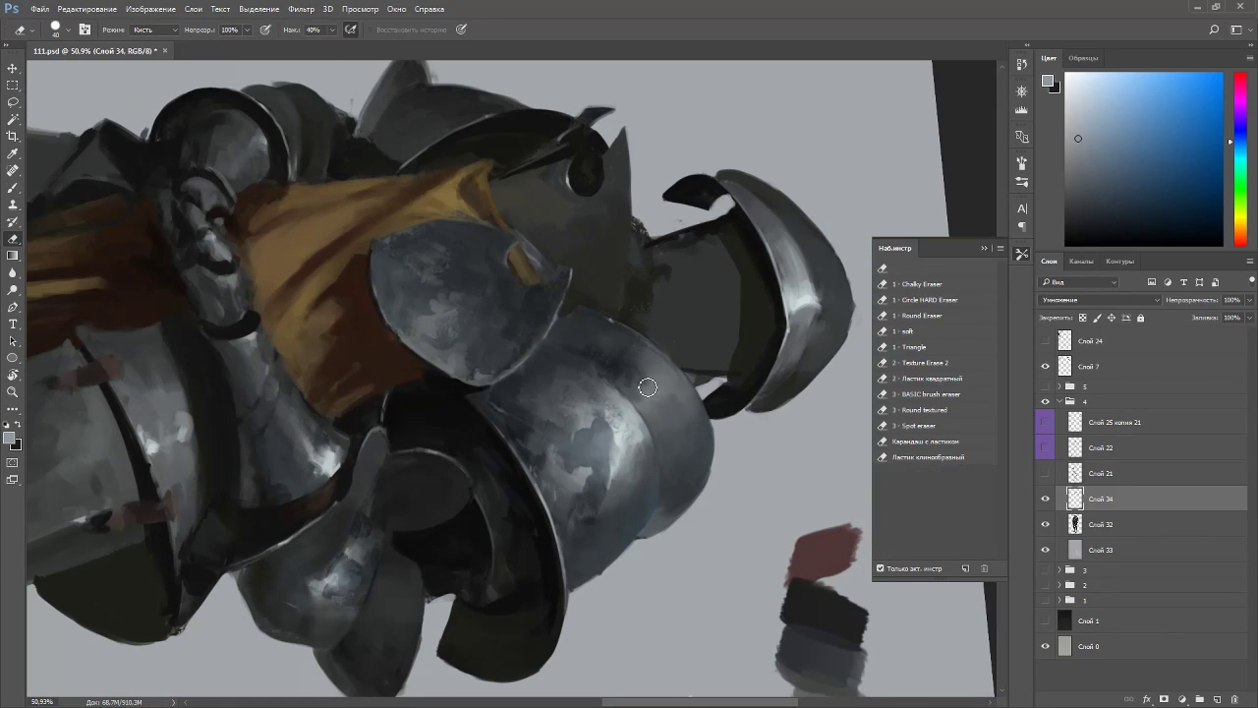
pyautogui.press('b')
pyautogui.press('e')
pyautogui.press('b')
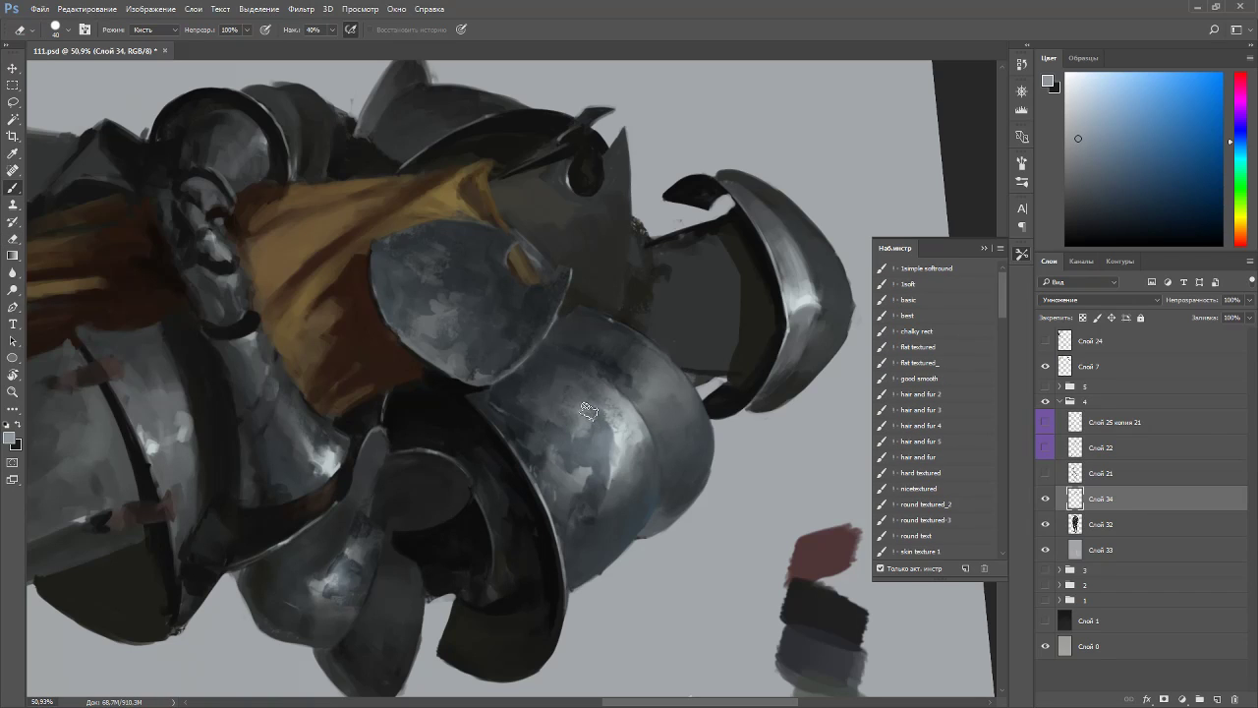
# - Darken the waist plate below the forearm with mottled blue-grey chalky multiply strokes around its highlight
pyautogui.press('r')
pyautogui.press('Escape')
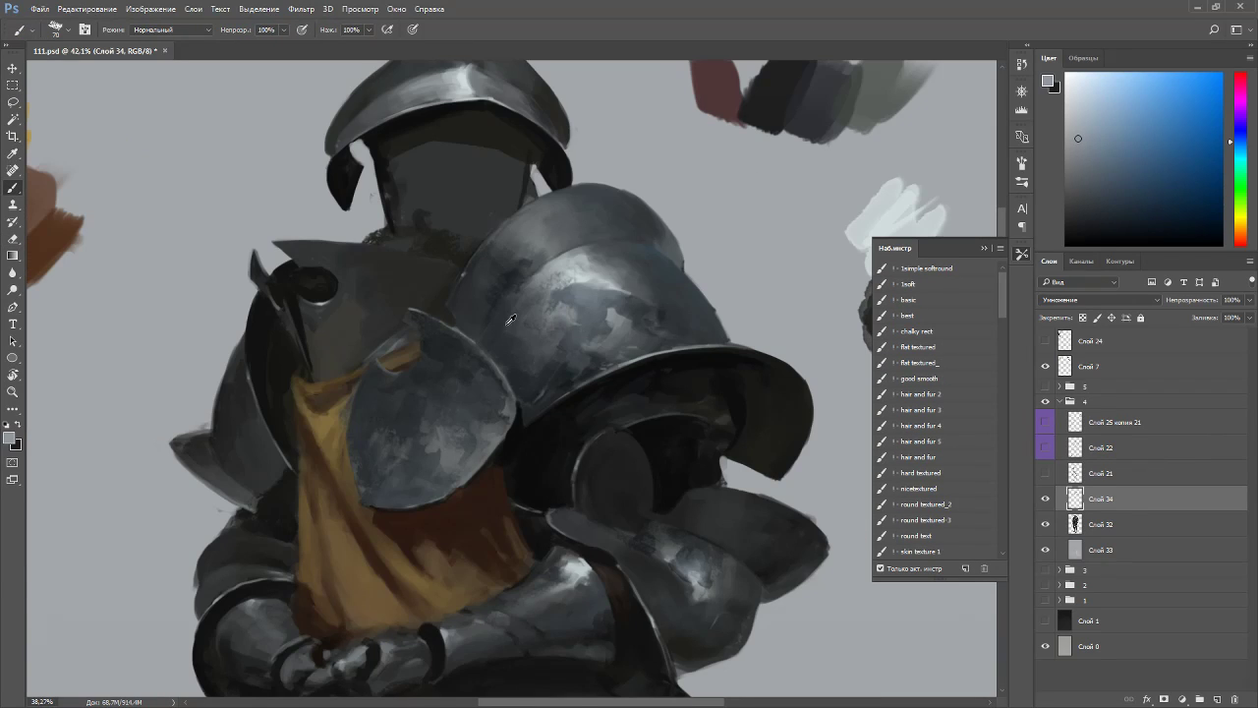
pyautogui.hotkey('ctrl', '0')
pyautogui.press('r')
pyautogui.moveTo(715, 354); pyautogui.dragTo(710, 325)
pyautogui.press('Escape')
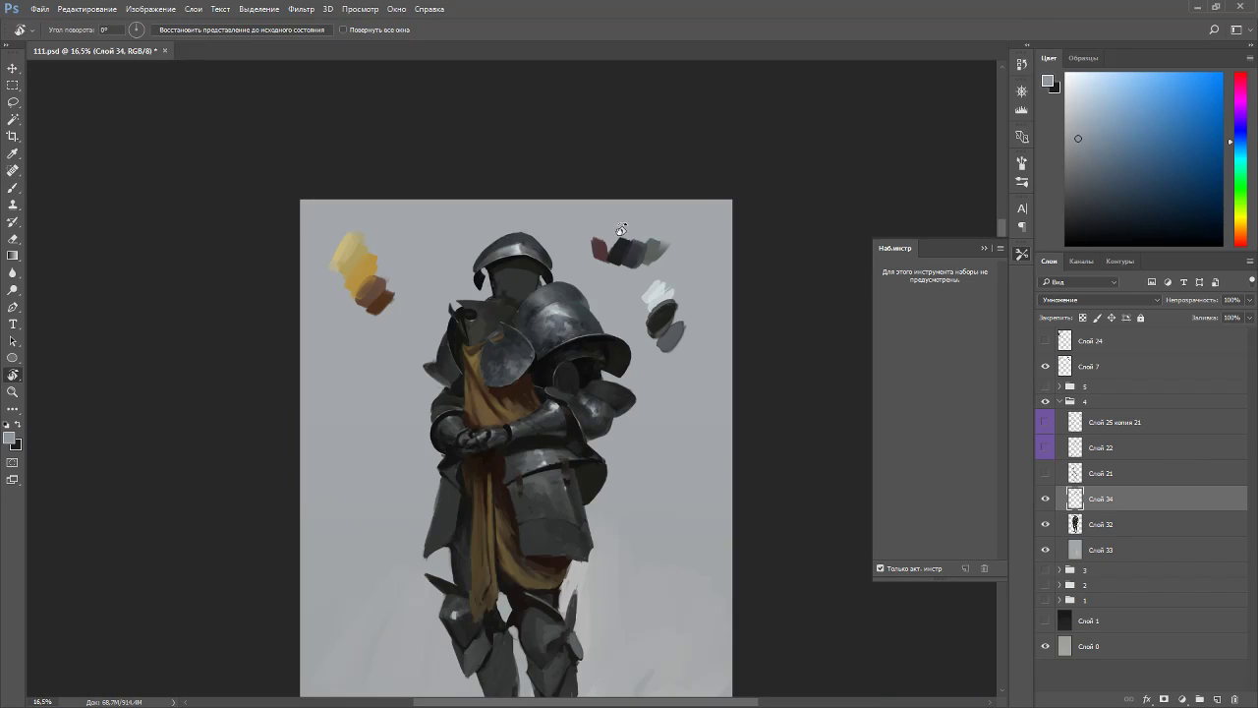
pyautogui.scroll(-4, 620, 229)
pyautogui.scroll(7, 586, 219)
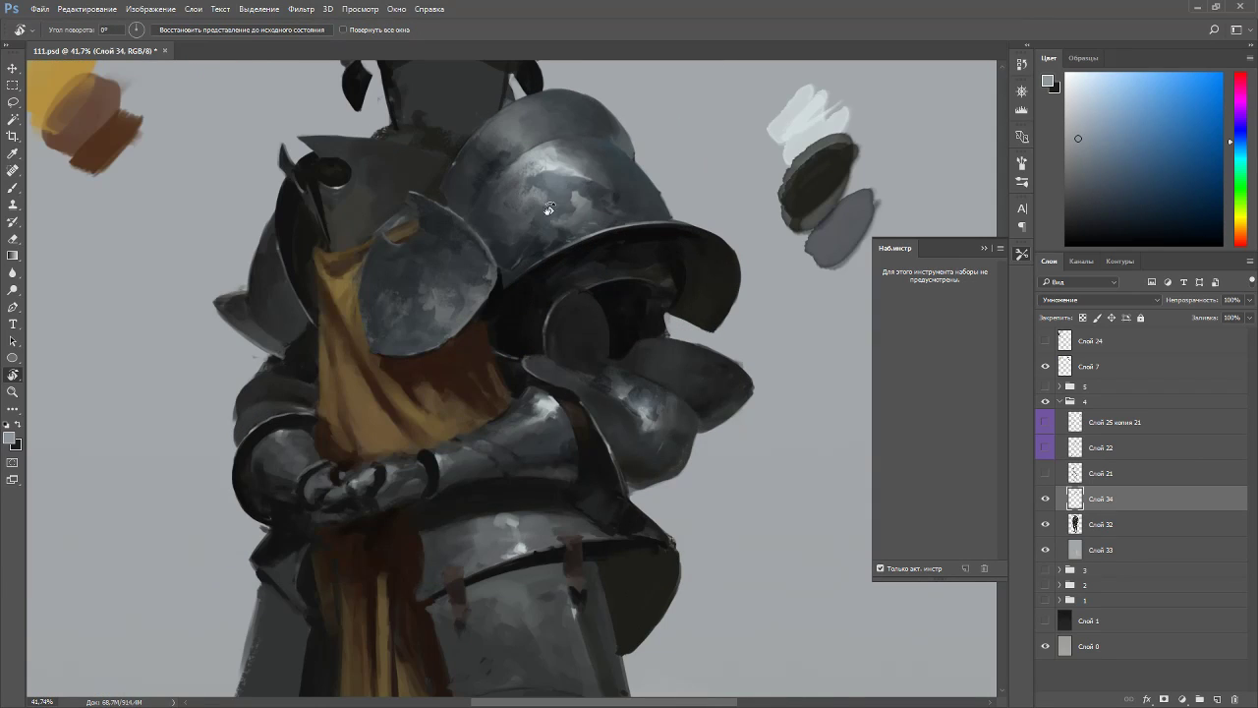
pyautogui.press('b')
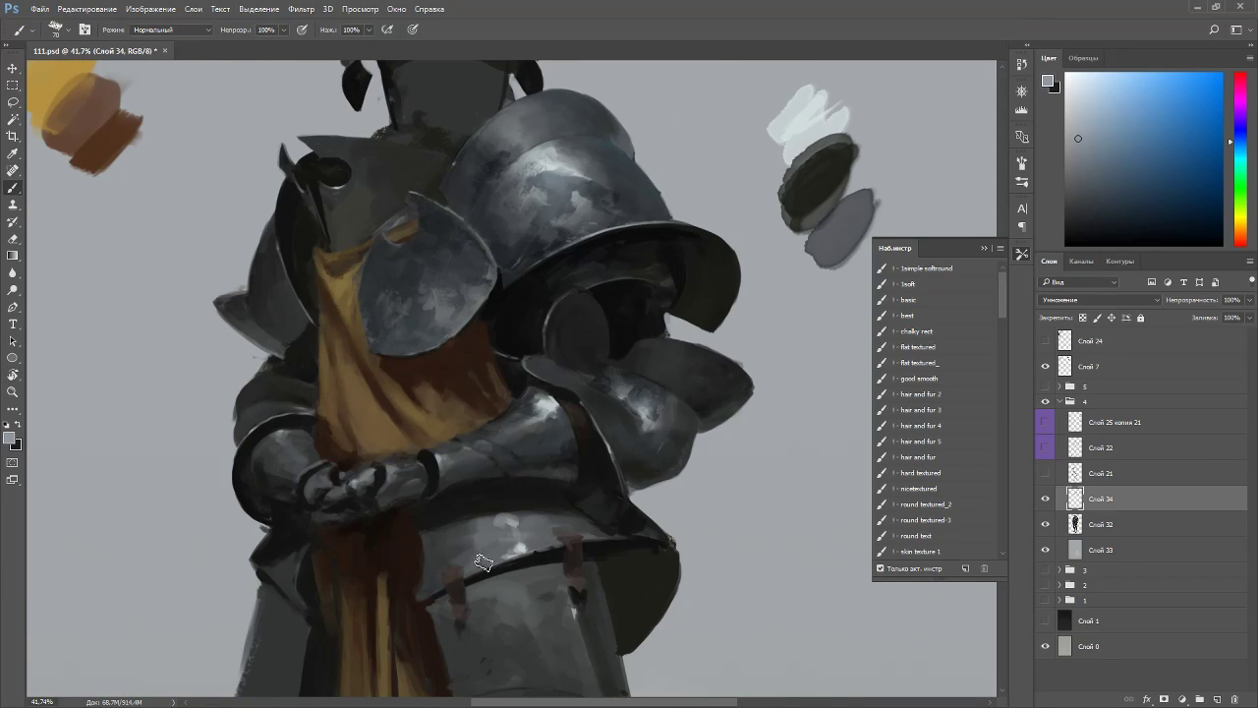
pyautogui.moveTo(491, 558)
pyautogui.mouseDown()
pyautogui.moveTo(510, 537)
pyautogui.moveTo(492, 532)
pyautogui.moveTo(461, 570)
pyautogui.mouseUp()
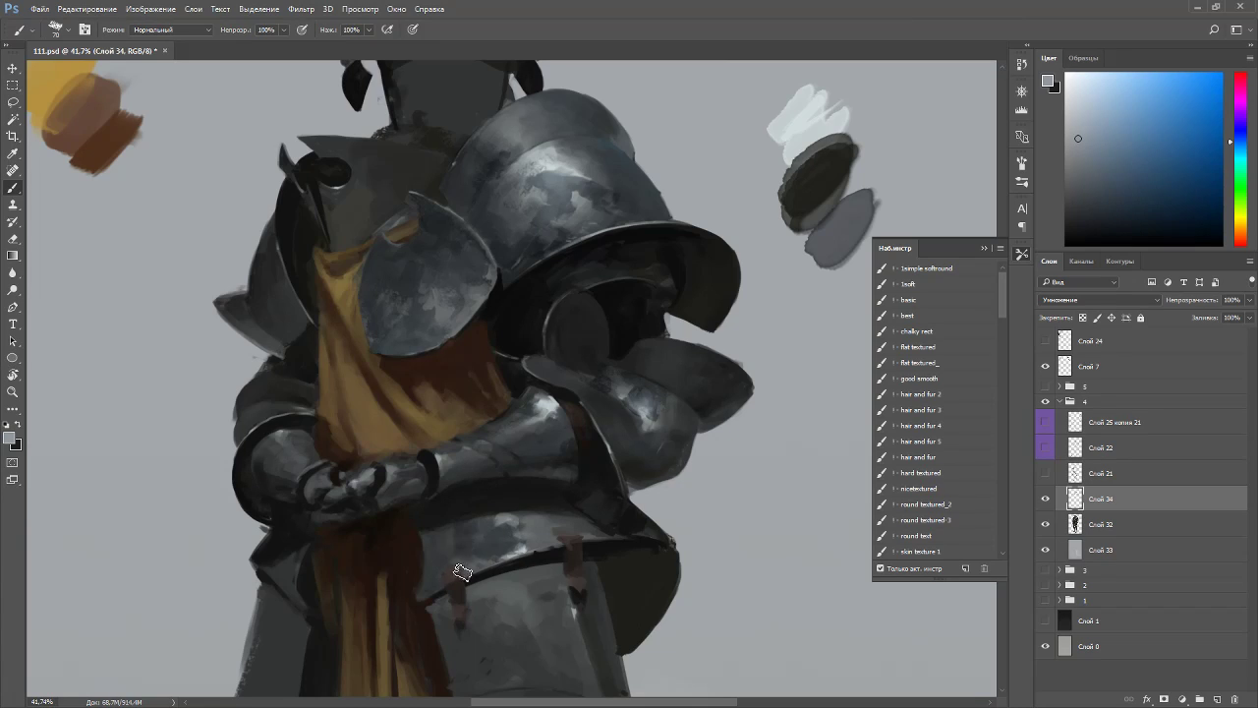
# - Add mottled dark texture to both forearm plates with the chalky brush at size 45 and soften it with the Eraser
pyautogui.moveTo(589, 502); pyautogui.dragTo(396, 493)
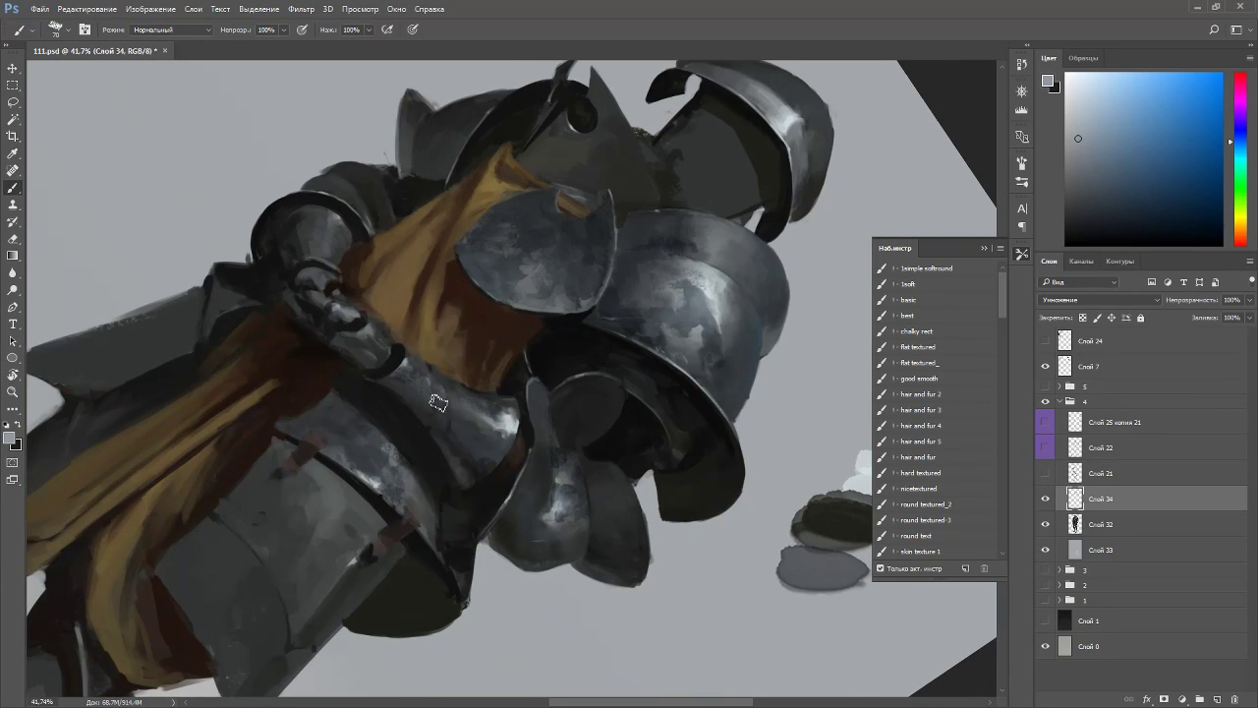
pyautogui.press('Escape')
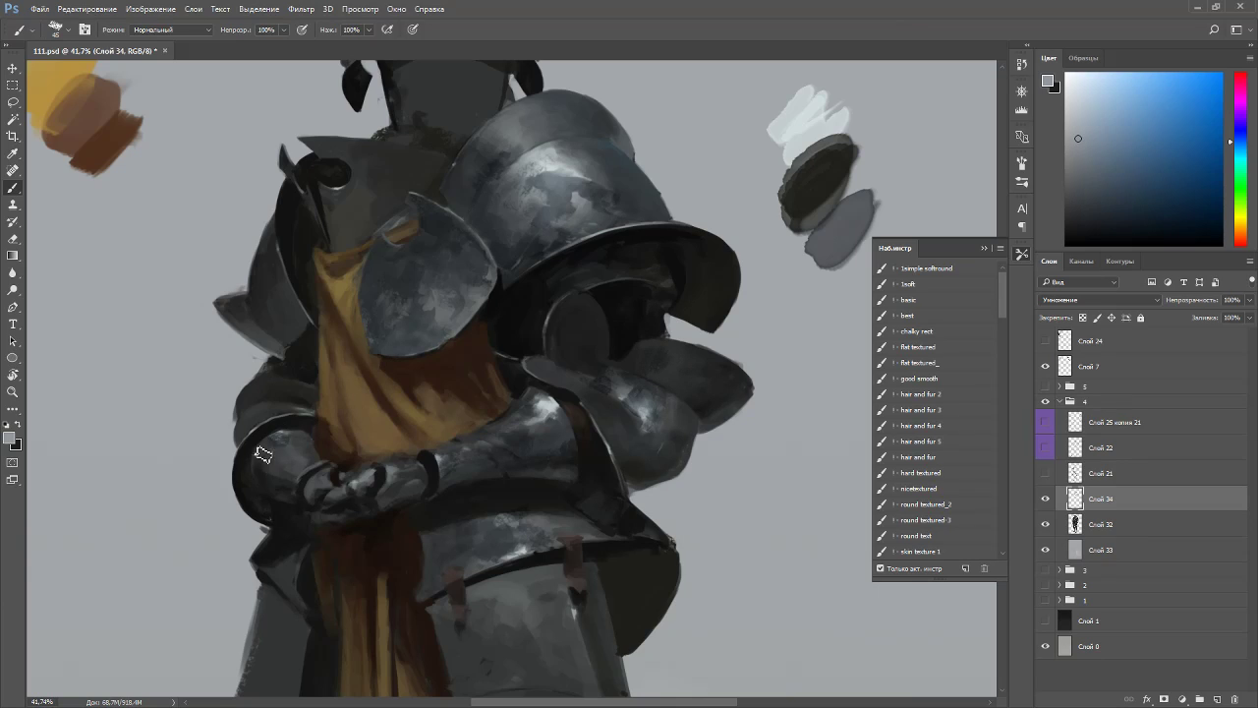
pyautogui.press('e')
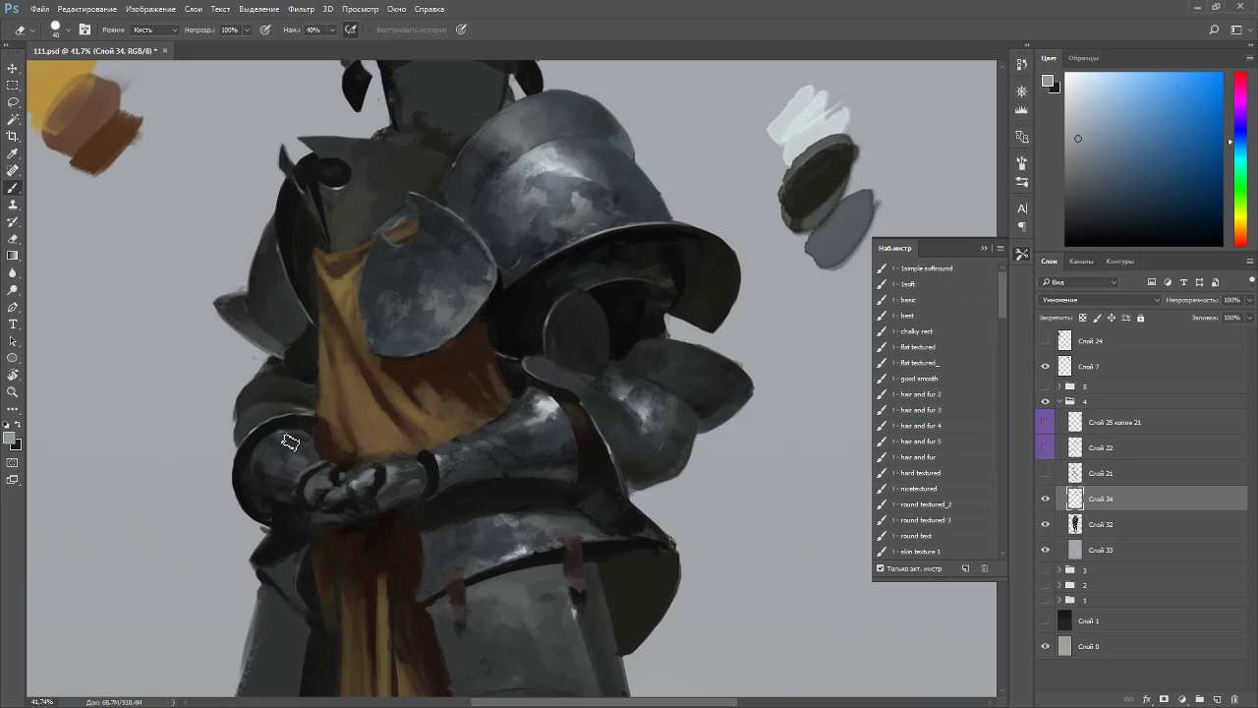
pyautogui.press('b')
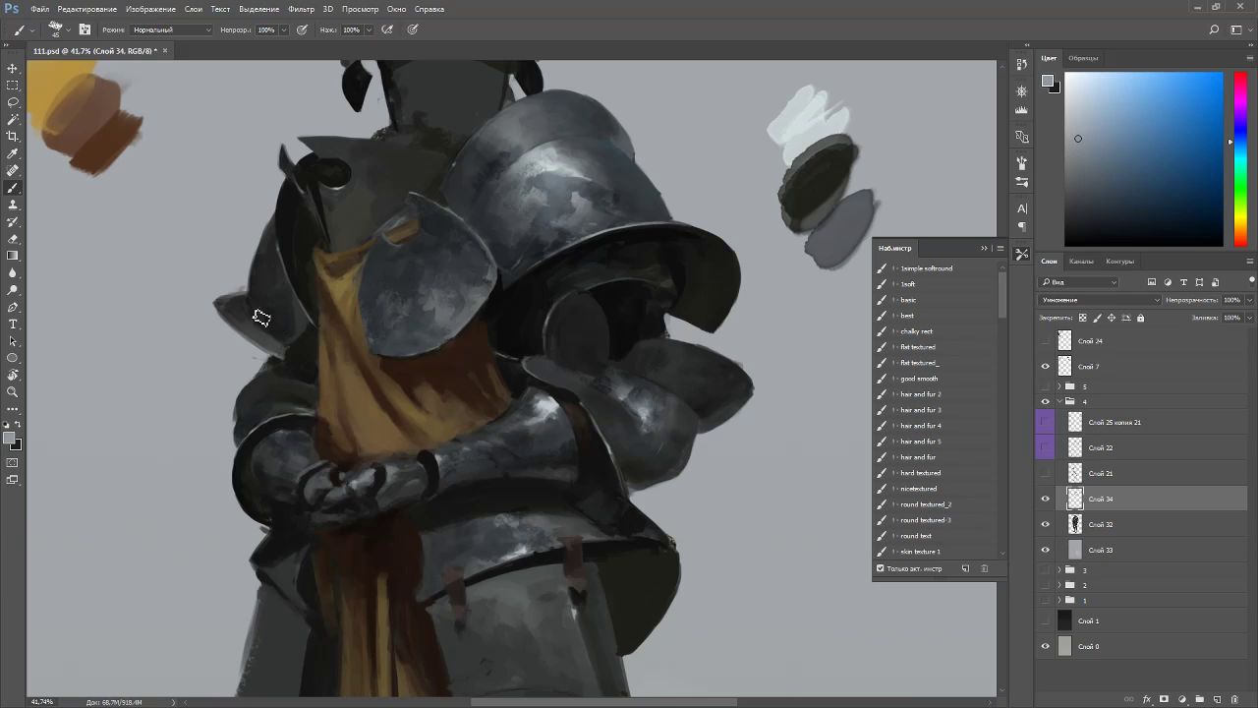
# - Darken the helmet's brim and crown with mottled multiply strokes around the central highlight, softened with the Eraser
pyautogui.moveTo(331, 201); pyautogui.dragTo(357, 330)
pyautogui.press('e')
pyautogui.press('b')
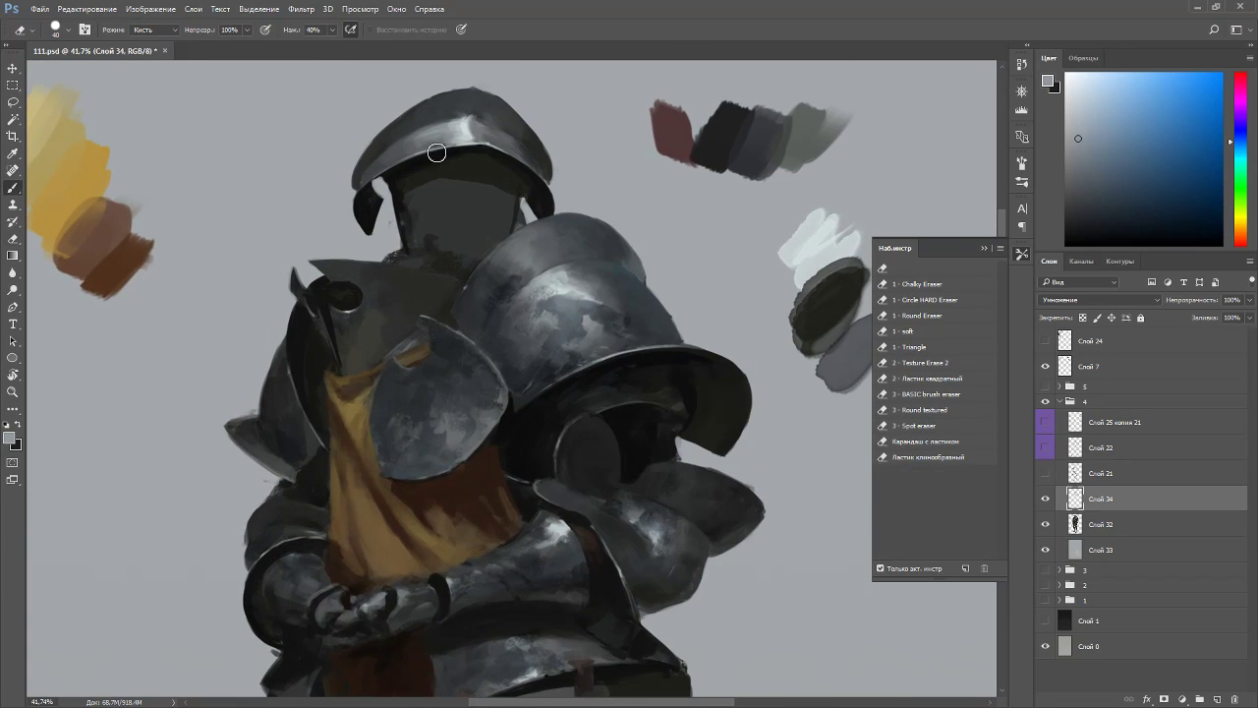
pyautogui.moveTo(442, 139)
pyautogui.mouseDown()
pyautogui.moveTo(401, 150)
pyautogui.moveTo(432, 149)
pyautogui.mouseUp()
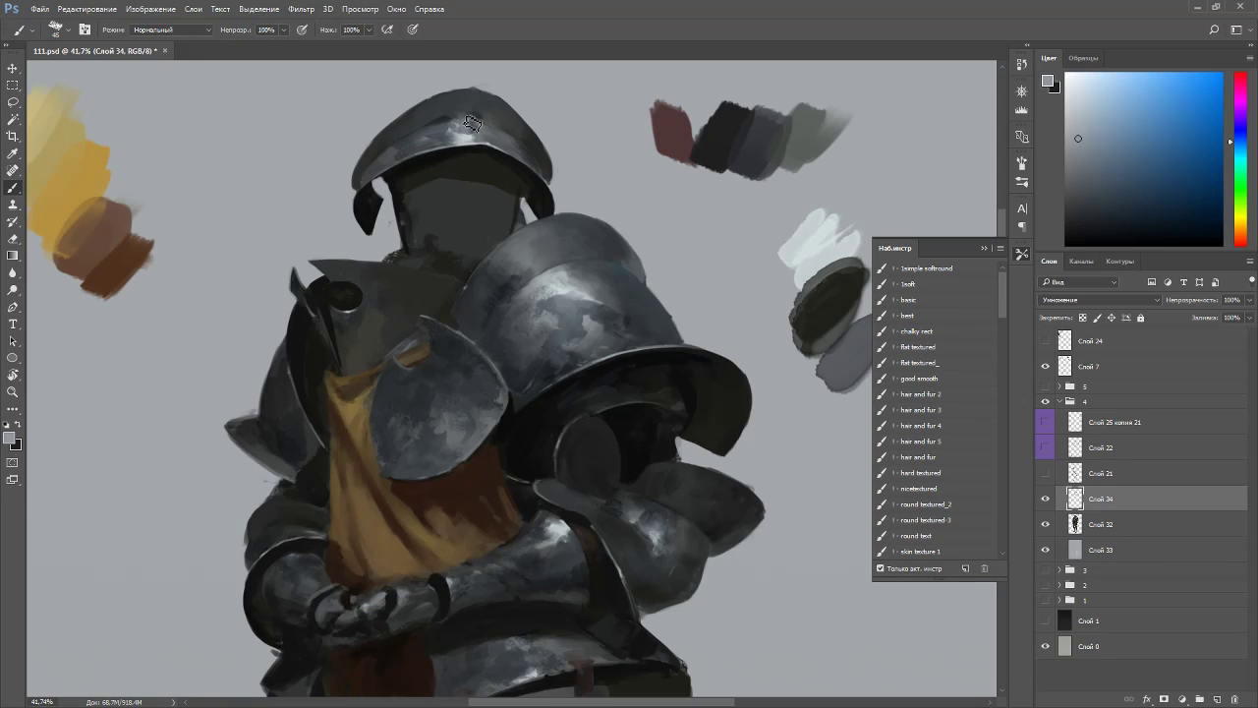
pyautogui.moveTo(452, 125)
pyautogui.mouseDown()
pyautogui.moveTo(476, 102)
pyautogui.moveTo(395, 135)
pyautogui.moveTo(437, 128)
pyautogui.mouseUp()
pyautogui.press('e')
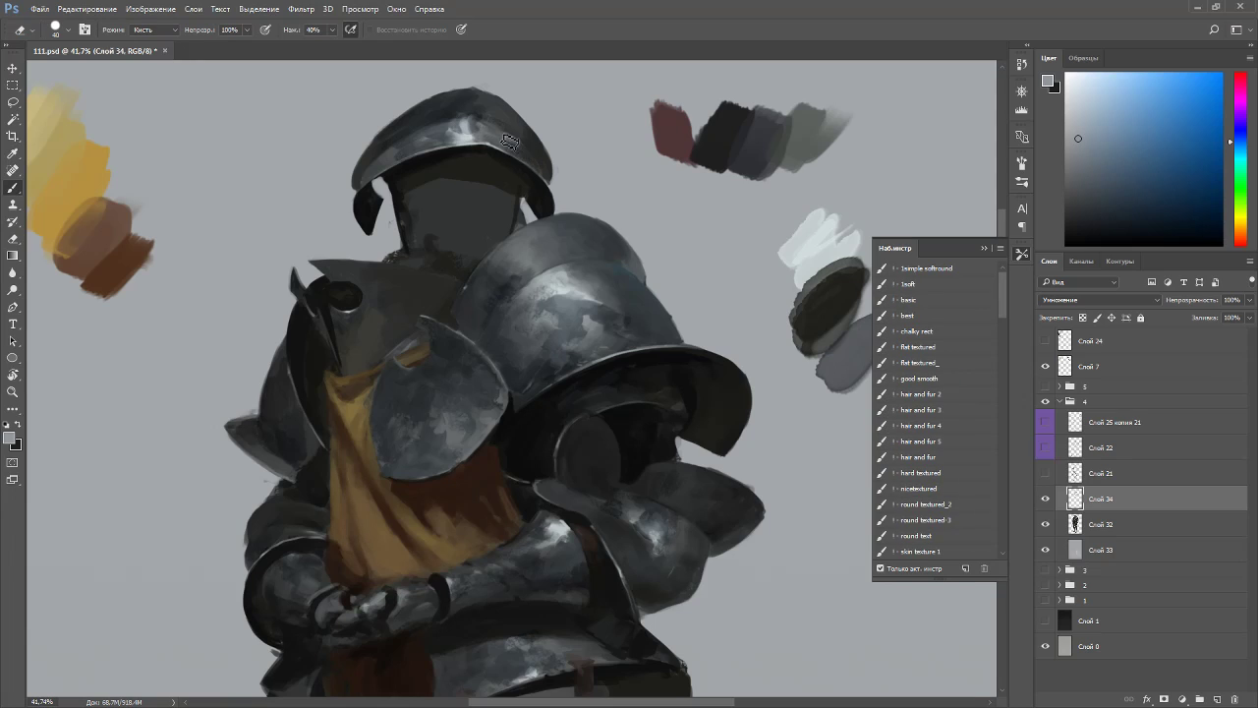
pyautogui.press('b')
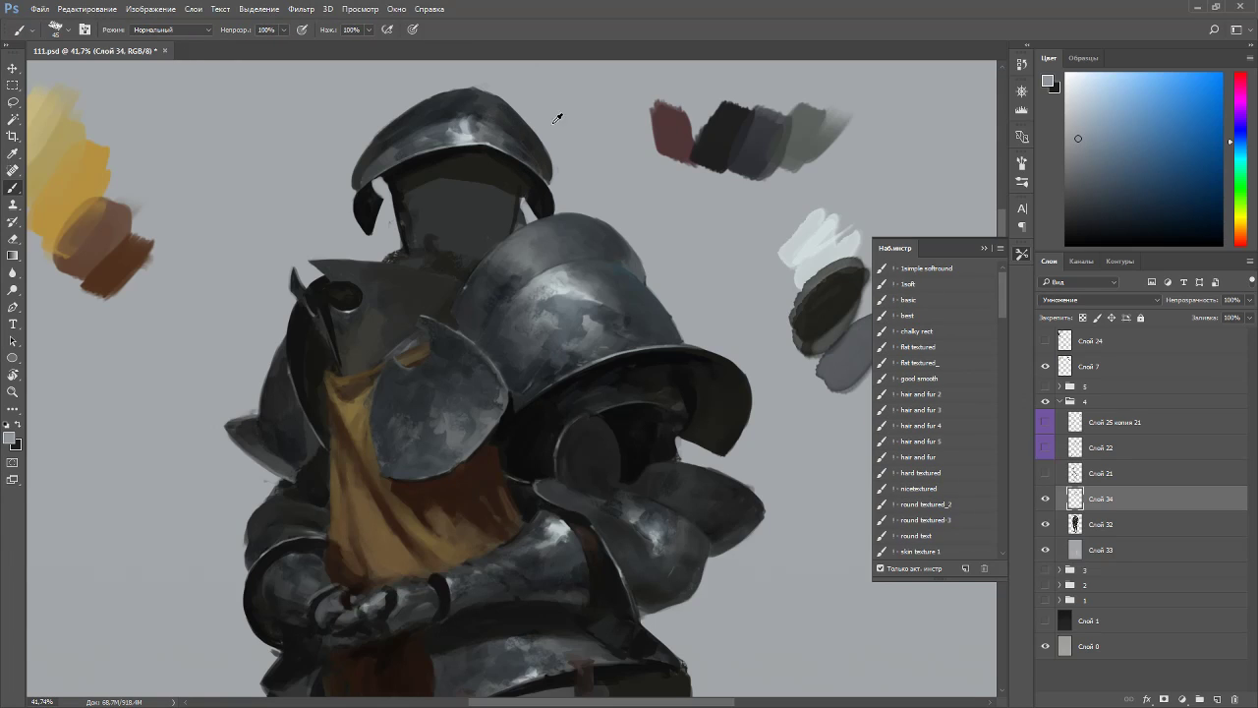
# - Shade the upper band and outer side of the large shoulder plate with dark blue-grey chalky patches and light erasing
pyautogui.scroll(-2, 533, 342)
pyautogui.scroll(3, 534, 343)
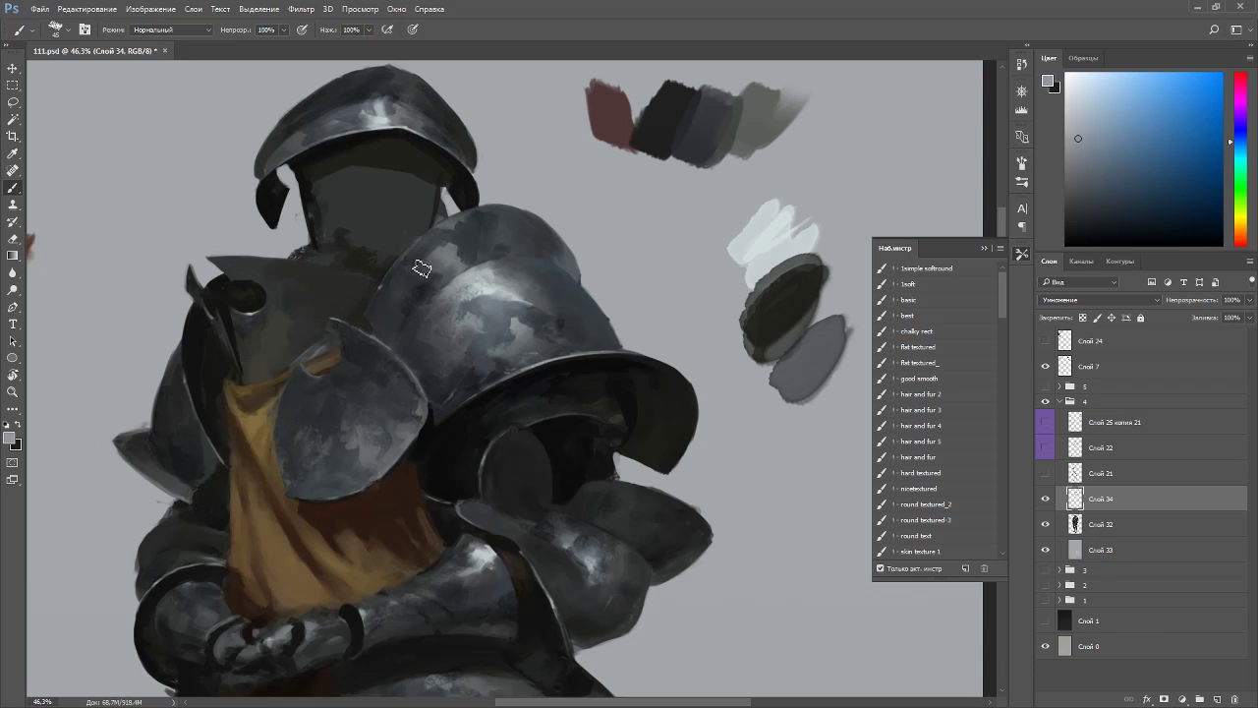
pyautogui.press('r')
pyautogui.moveTo(422, 276); pyautogui.dragTo(315, 236)
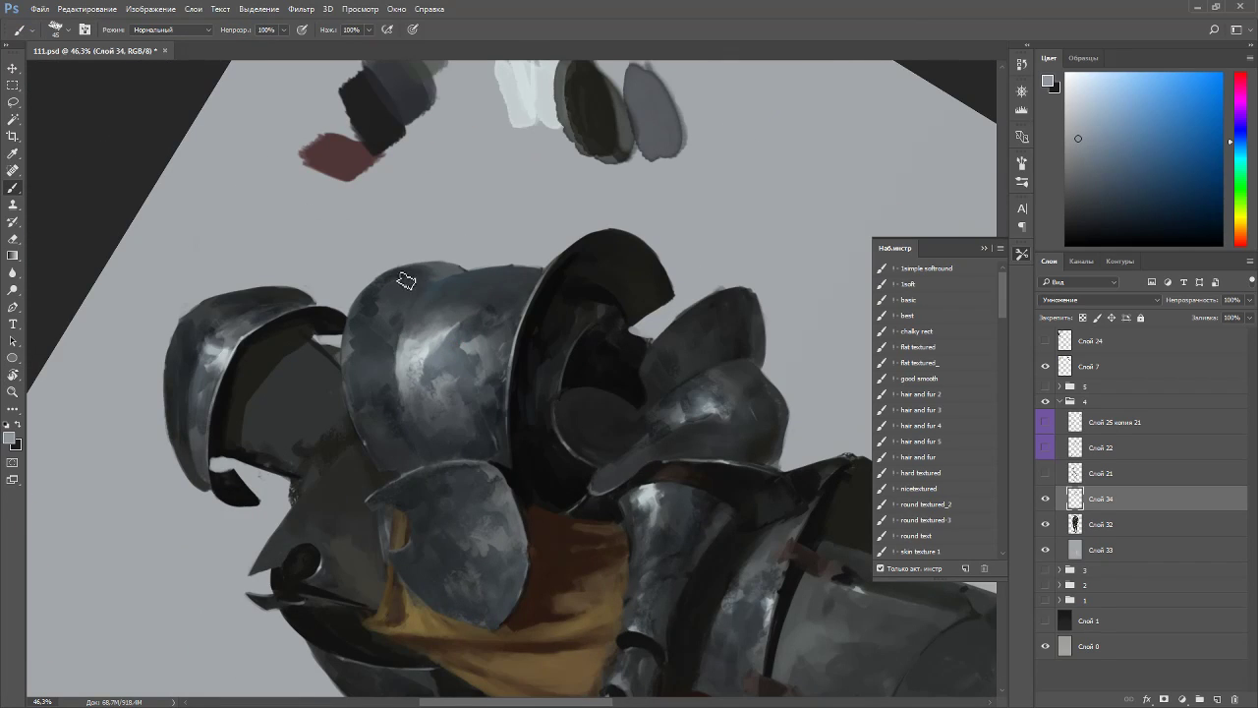
pyautogui.press('e')
pyautogui.press('b')
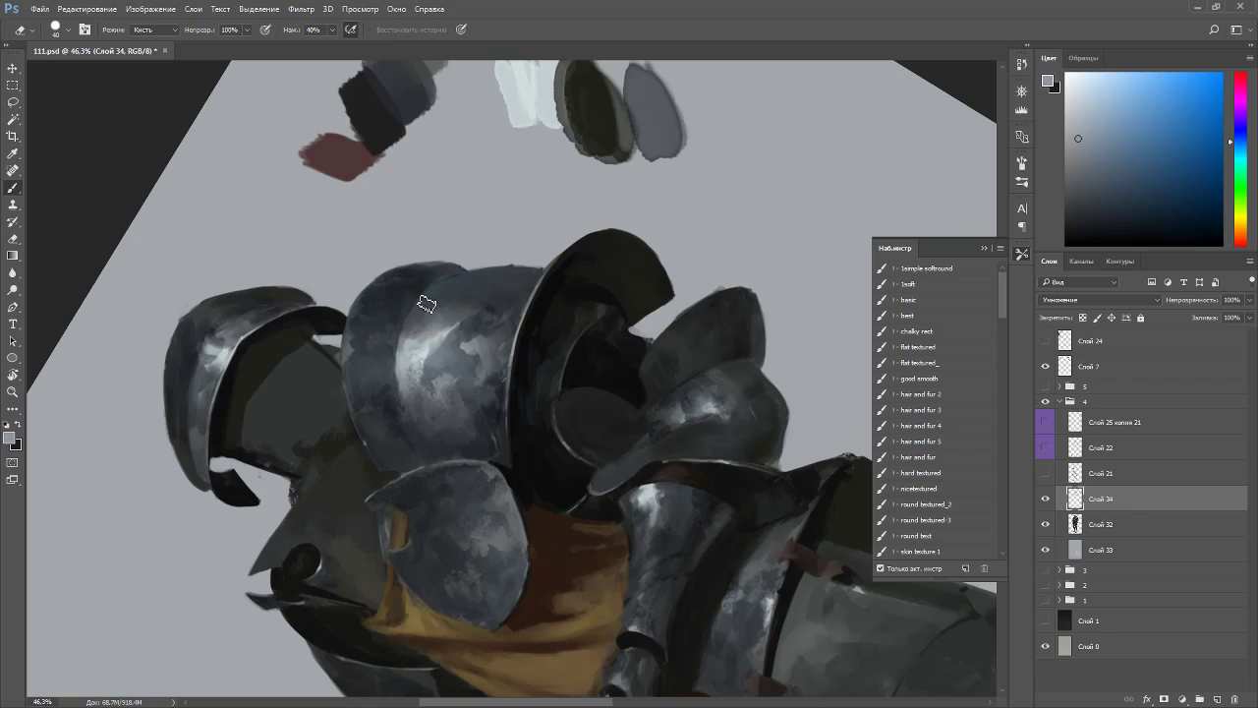
pyautogui.press('b')
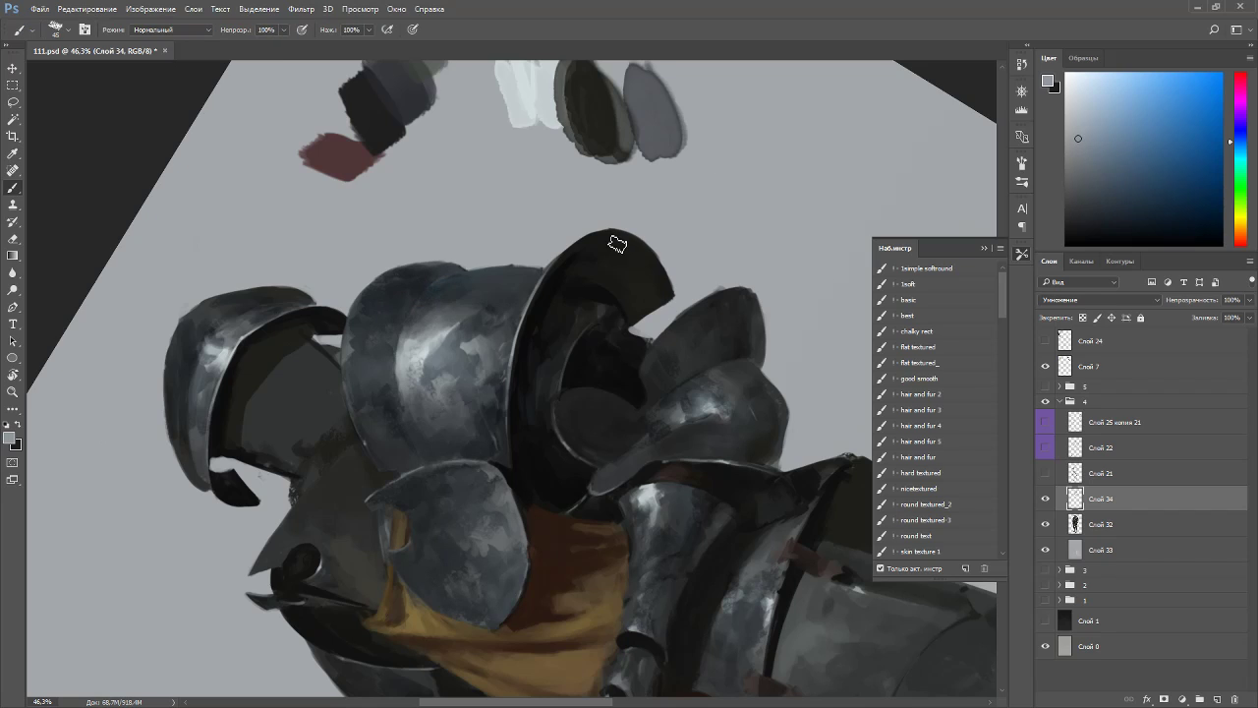
# - Refine the seam between the large shoulder plate's upper band and main plate with chalky texture and the Eraser
pyautogui.press('Escape')
pyautogui.scroll(-5, 612, 232)
pyautogui.scroll(-3, 546, 324)
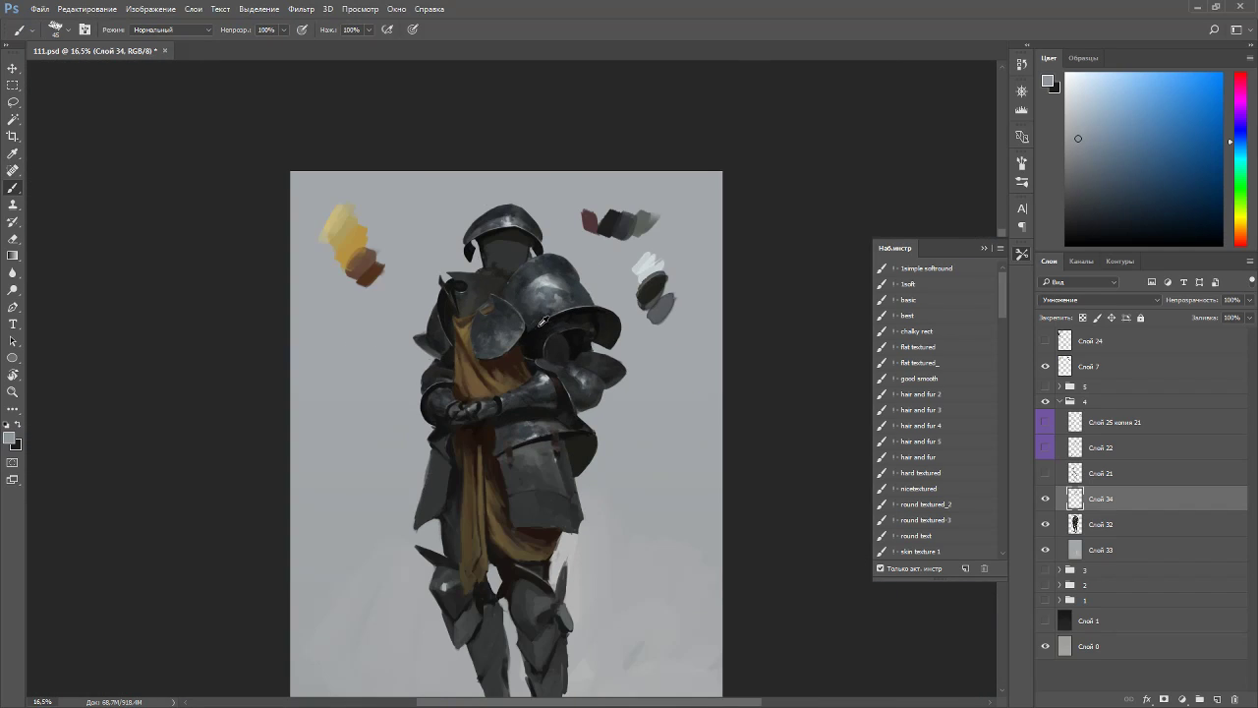
pyautogui.scroll(3, 576, 308)
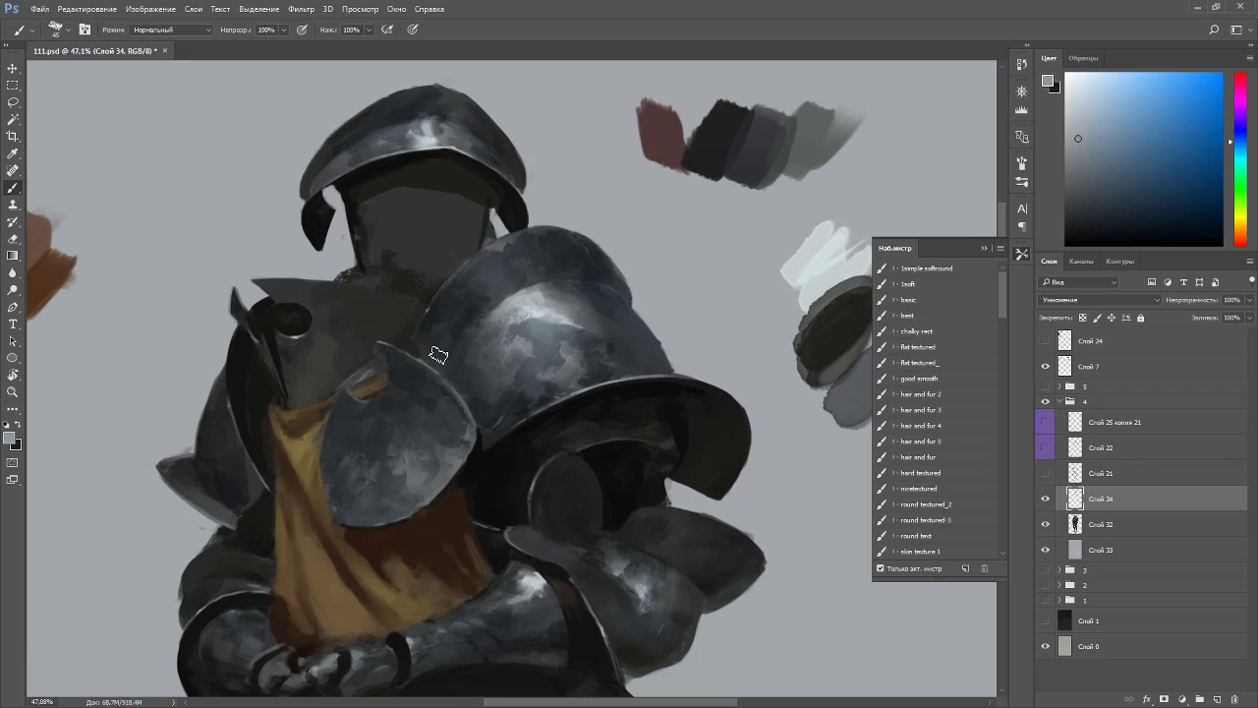
pyautogui.press('e')
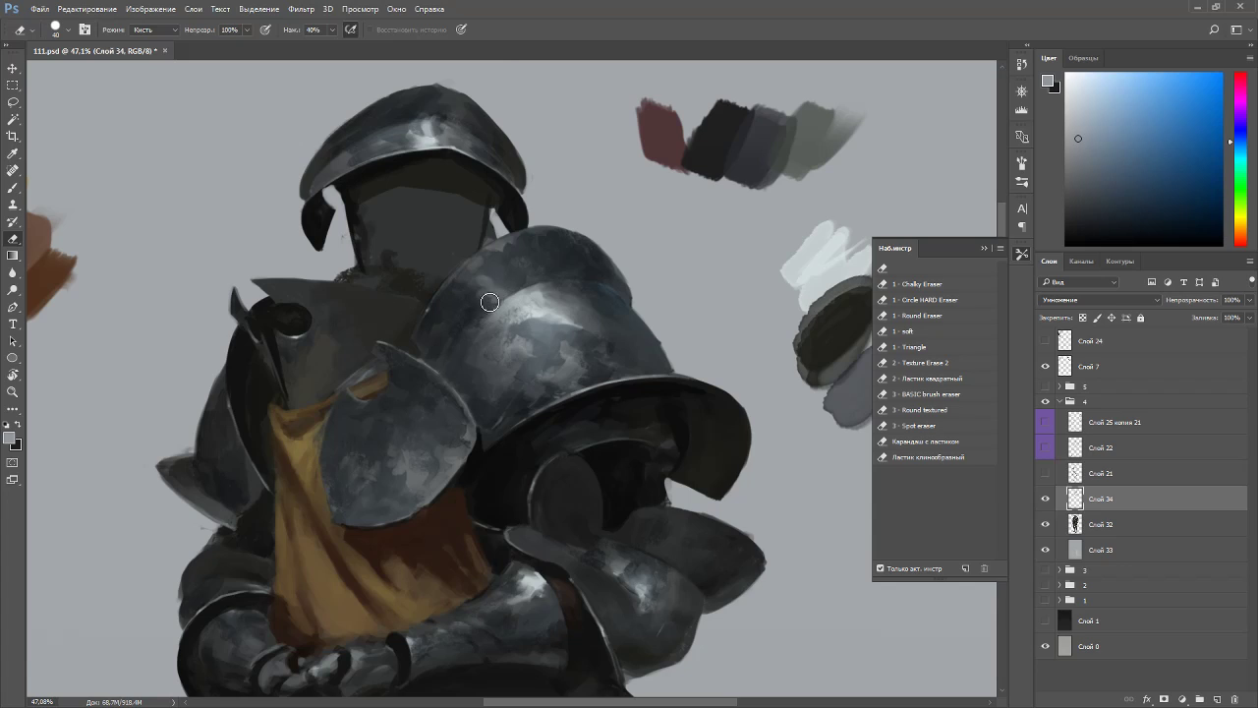
pyautogui.press('b')
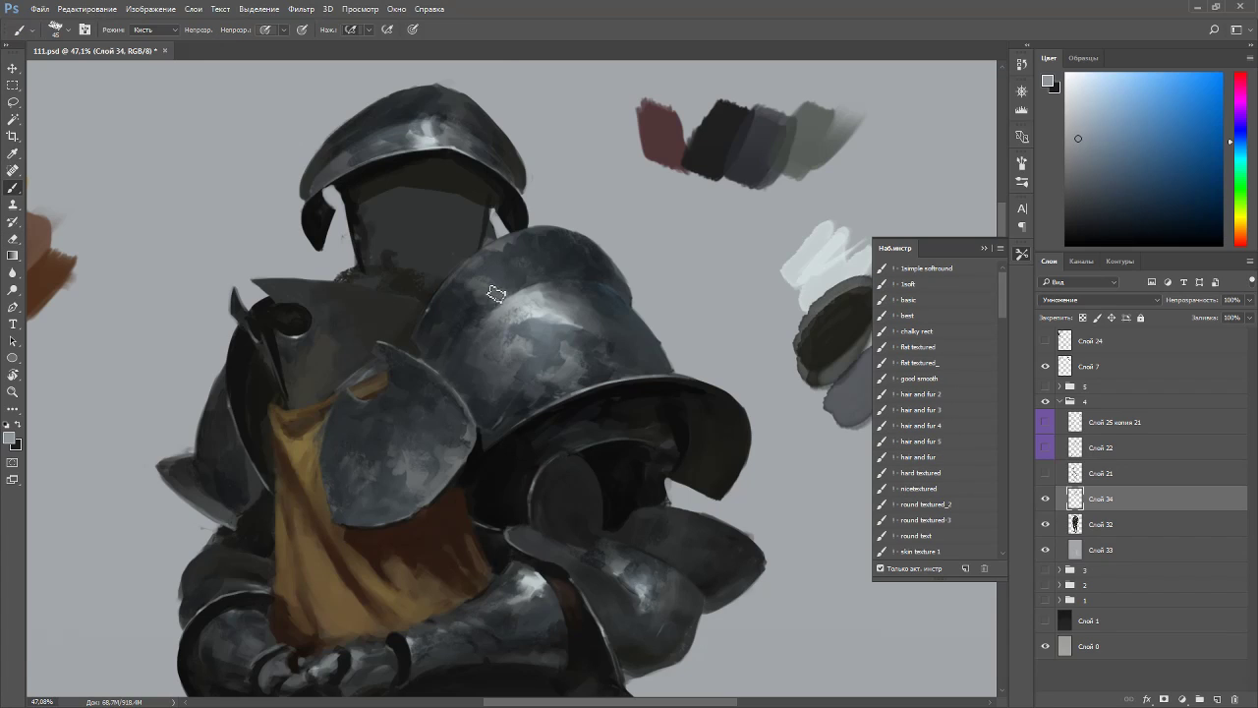
# - Soften the large shoulder plate's dark texture with the Eraser and clip layer Слой 34 to Слой 32
pyautogui.press('e')
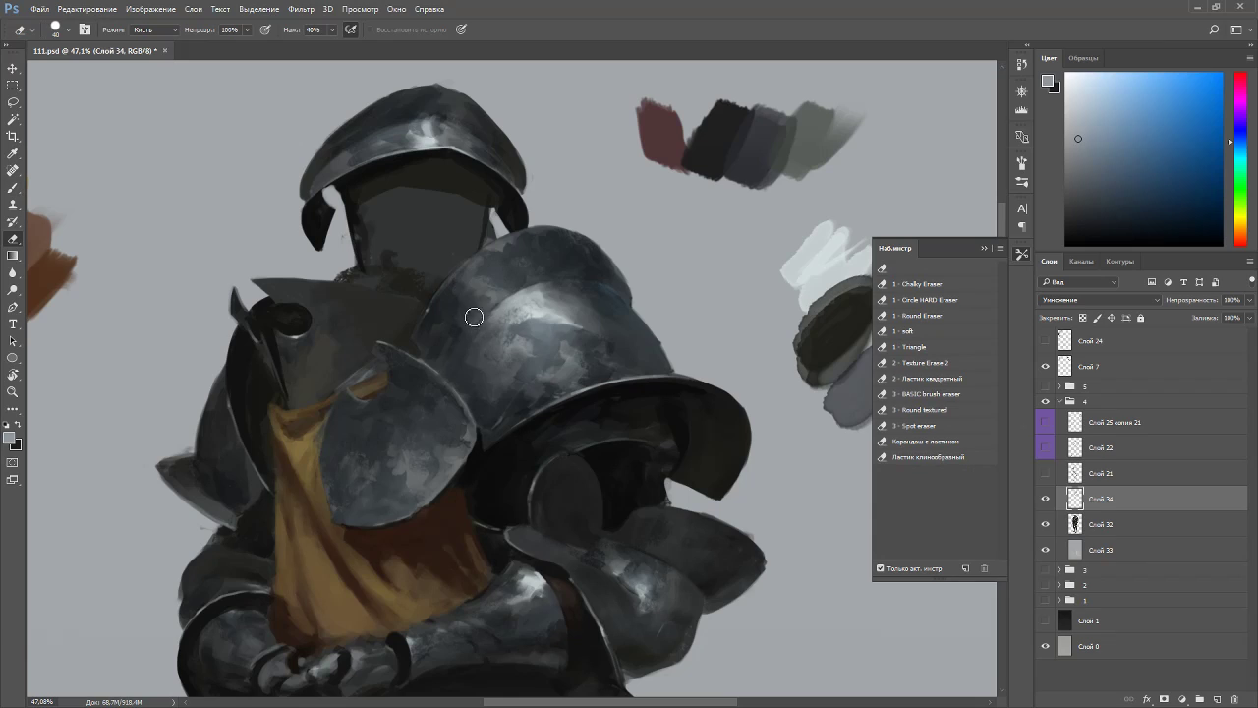
pyautogui.press('b')
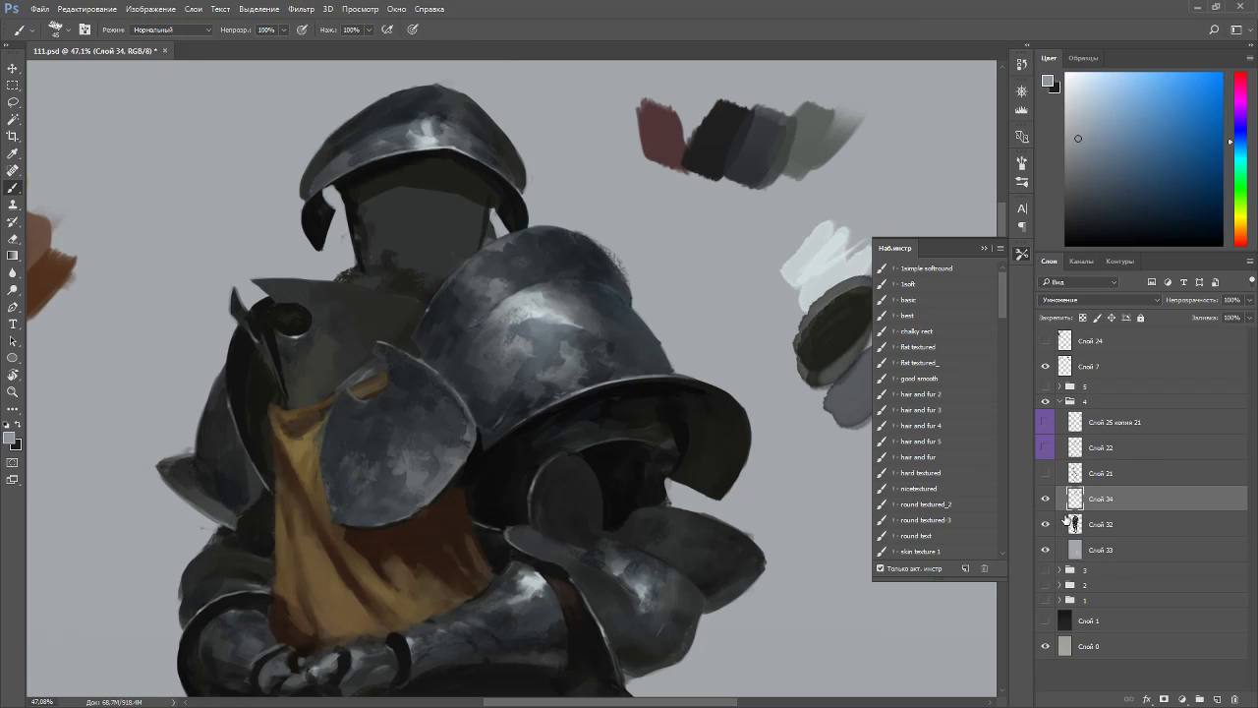
pyautogui.keyDown('alt'); pyautogui.click(1067, 513); pyautogui.keyUp('alt')
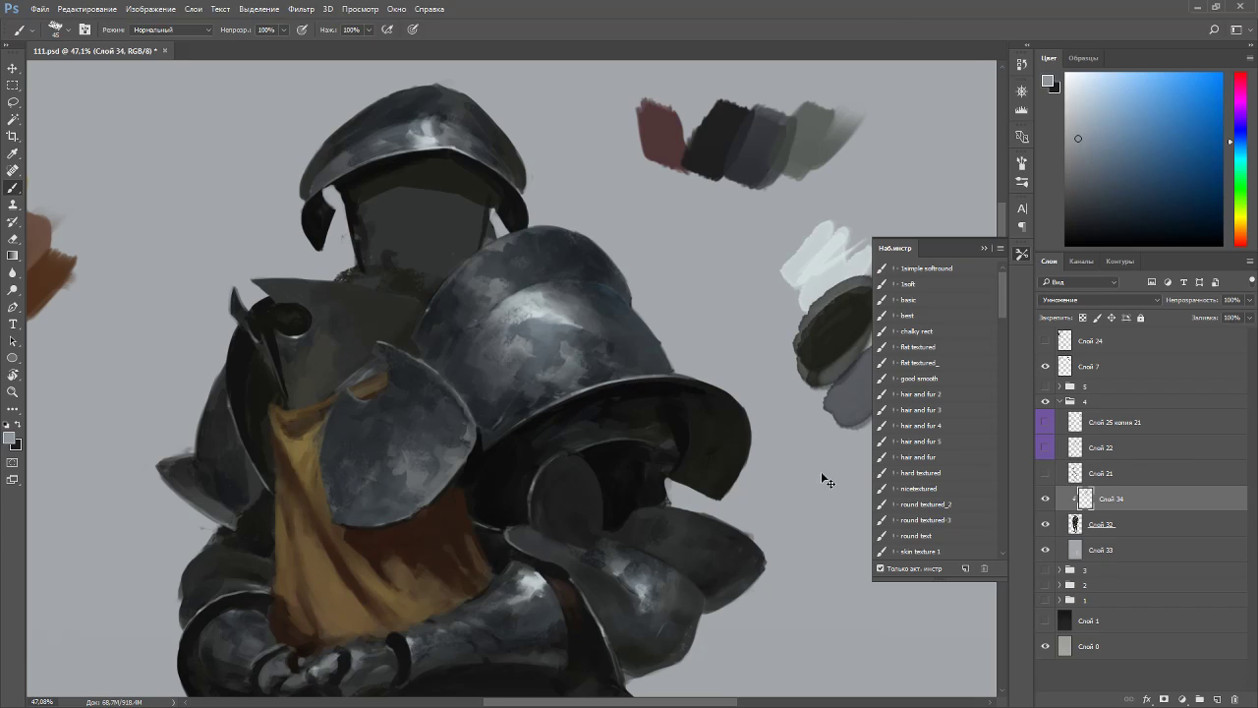
pyautogui.hotkey('ctrl', 'shift', 'n')
pyautogui.press('Escape')
# - On Слой 32, touch up the chest disc with a pale highlight colour sampled from the large shoulder plate
pyautogui.click(1097, 528)
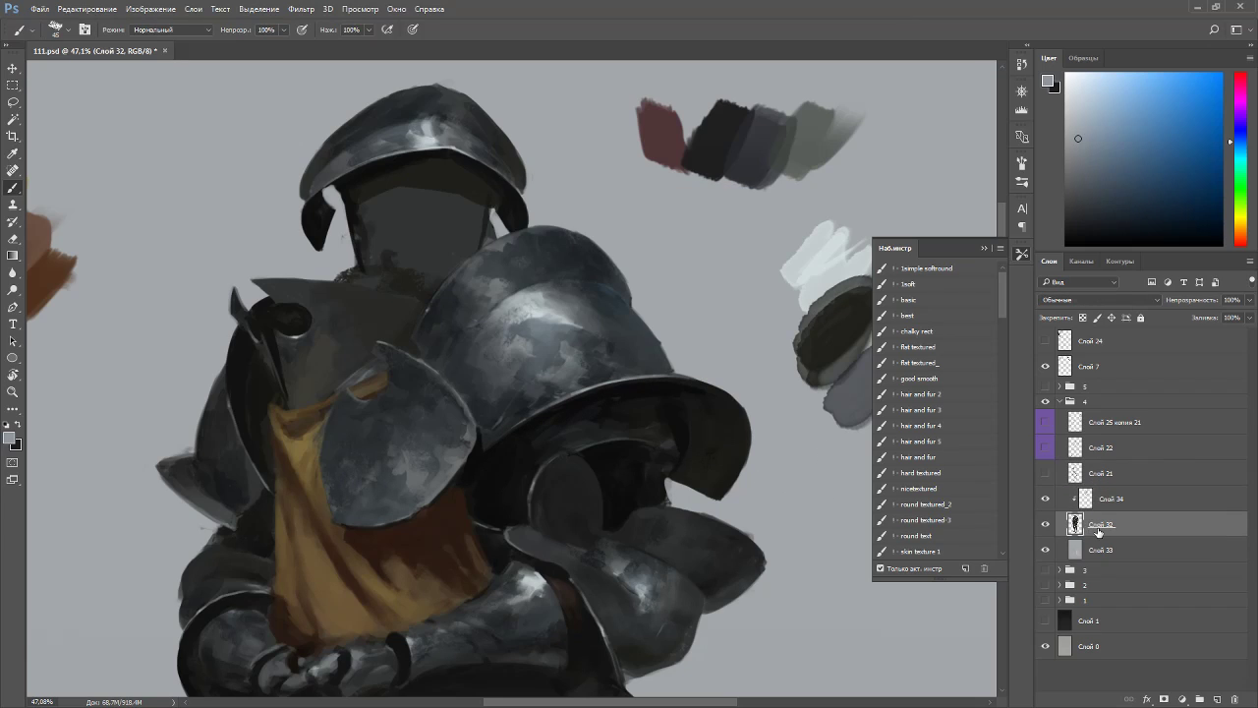
pyautogui.keyDown('alt'); pyautogui.click(536, 303); pyautogui.keyUp('alt')
pyautogui.keyDown('alt'); pyautogui.click(537, 311); pyautogui.keyUp('alt')
pyautogui.moveTo(440, 491); pyautogui.dragTo(449, 475)
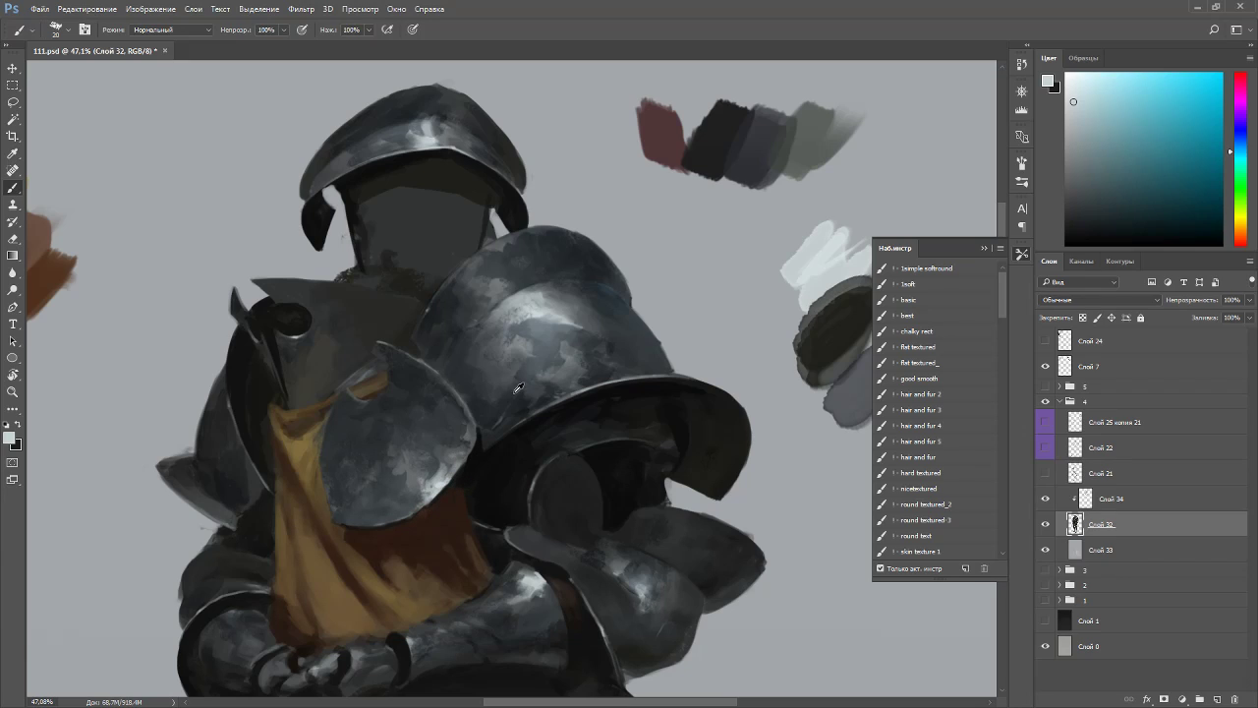
# - Add a clipped layer directly above Слой 32, set it to Multiply (Умножение) and choose a red painting colour
pyautogui.scroll(-4, 521, 398)
pyautogui.press('r')
pyautogui.moveTo(582, 395); pyautogui.dragTo(599, 332)
pyautogui.press('Escape')
pyautogui.scroll(2, 543, 224)
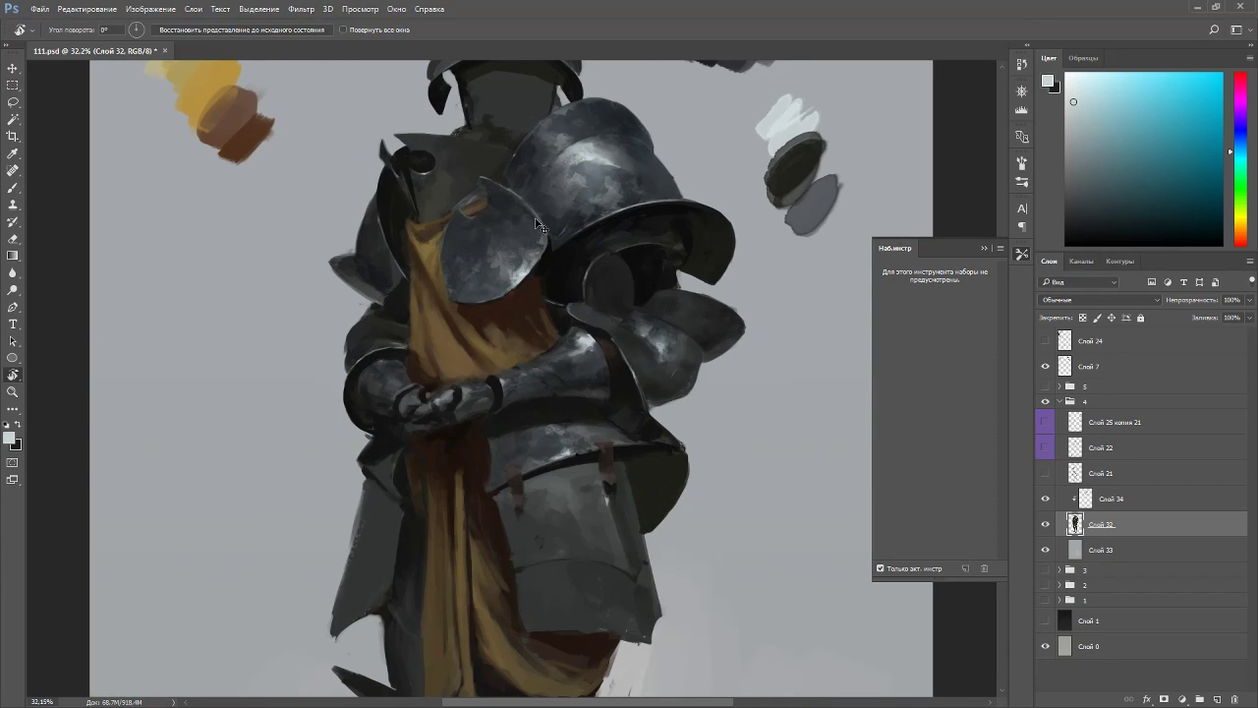
pyautogui.hotkey('ctrl', 'shift', 'n')
pyautogui.press('Return')
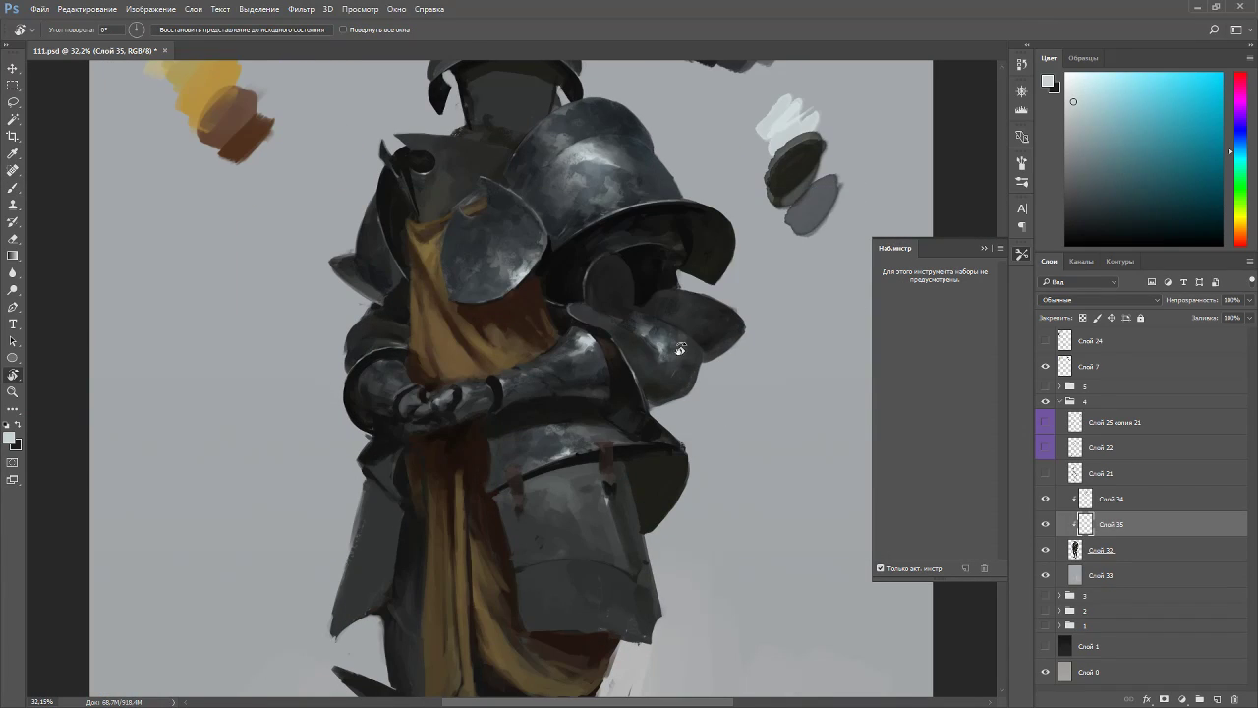
pyautogui.press('b')
pyautogui.click(1240, 236)
pyautogui.click(1176, 89)
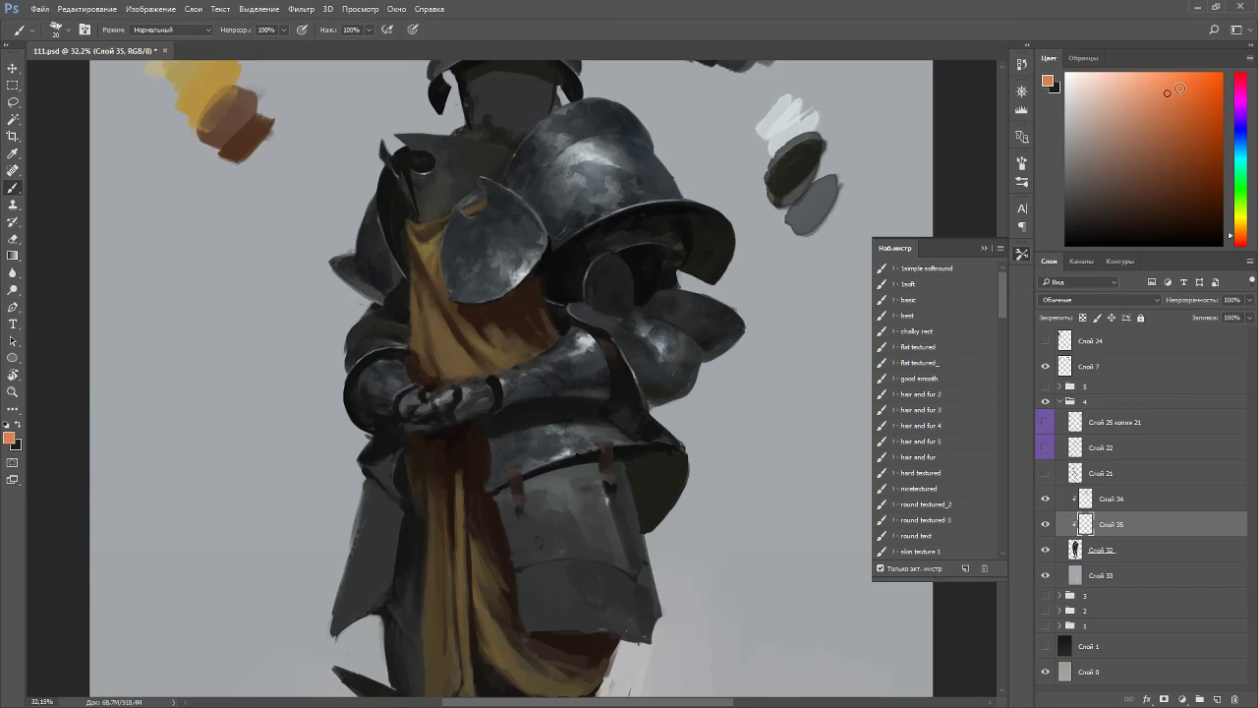
pyautogui.click(1234, 242)
pyautogui.click(1114, 300)
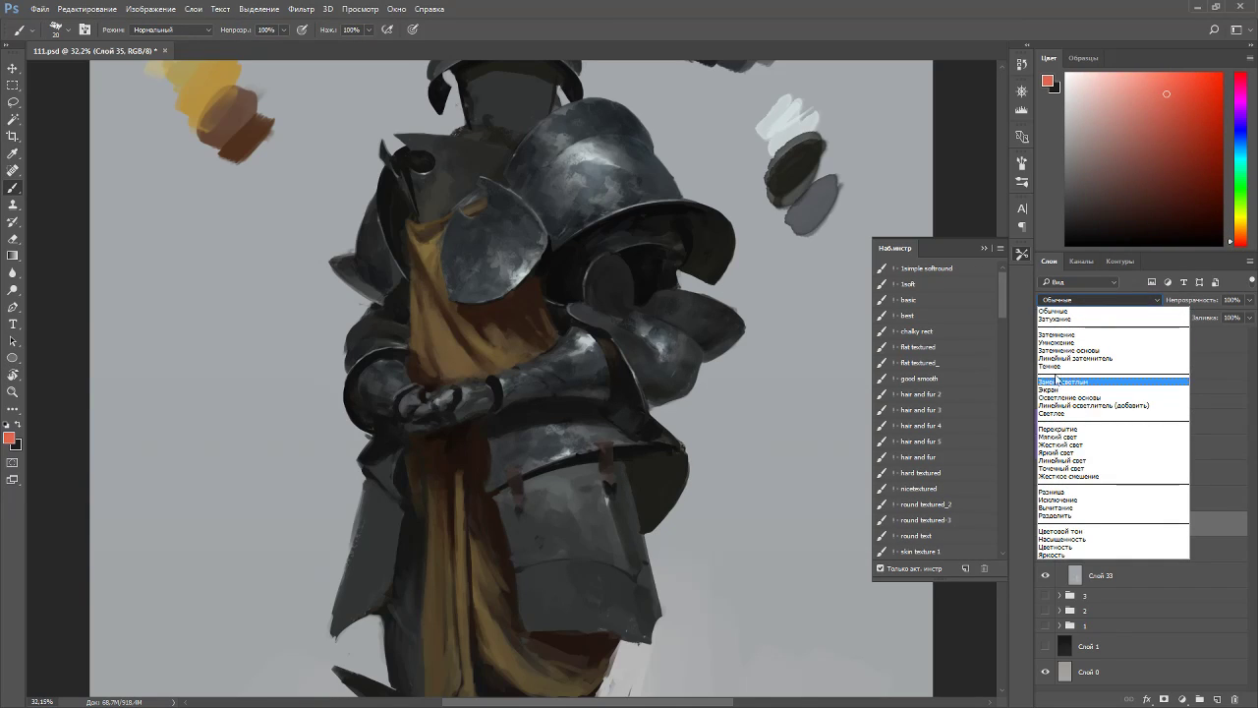
pyautogui.click(1061, 343)
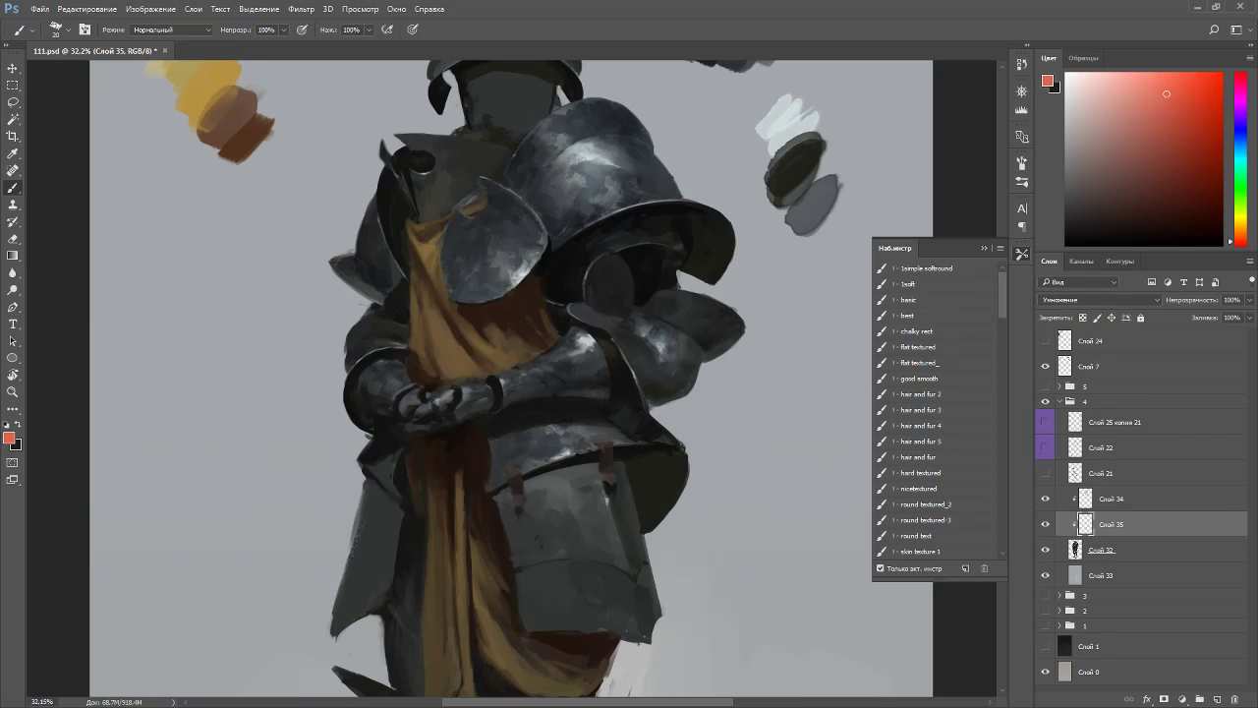
# - Paint a diagonal bone-shaped red emblem across the chest disc with the chalky brush
pyautogui.moveTo(476, 260); pyautogui.dragTo(496, 229)
pyautogui.moveTo(1154, 87); pyautogui.dragTo(1160, 73)
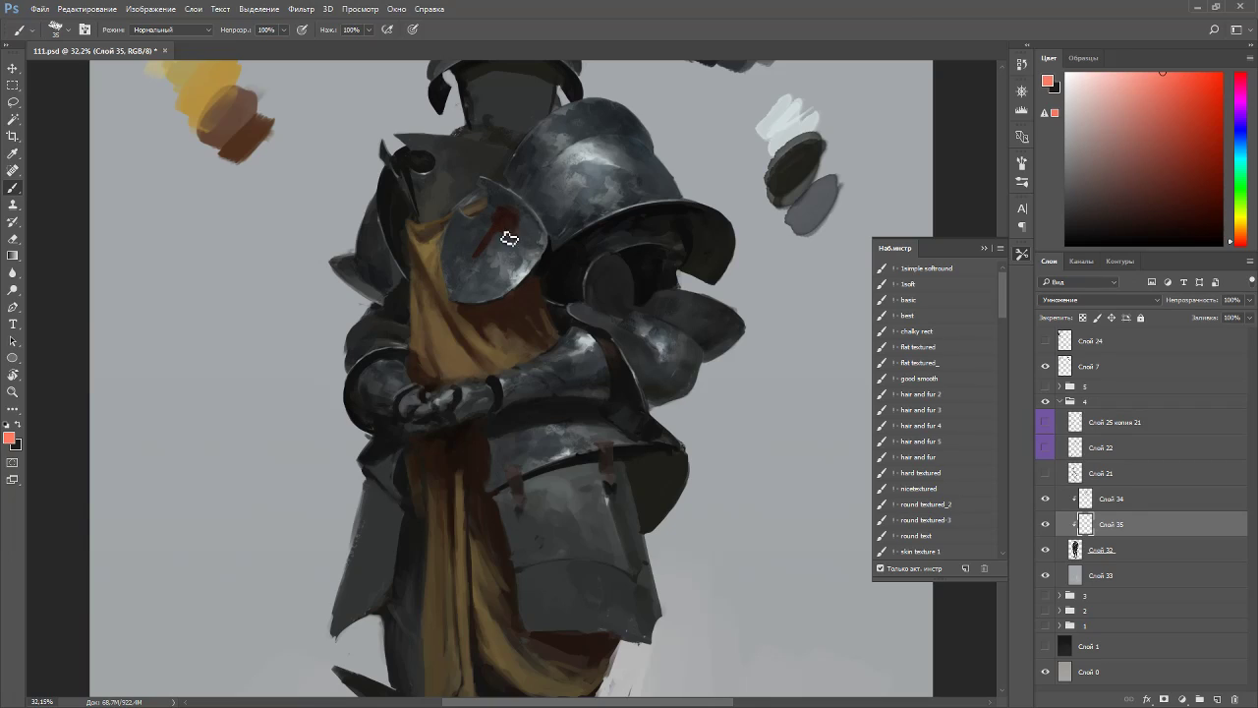
pyautogui.moveTo(516, 236); pyautogui.dragTo(481, 264)
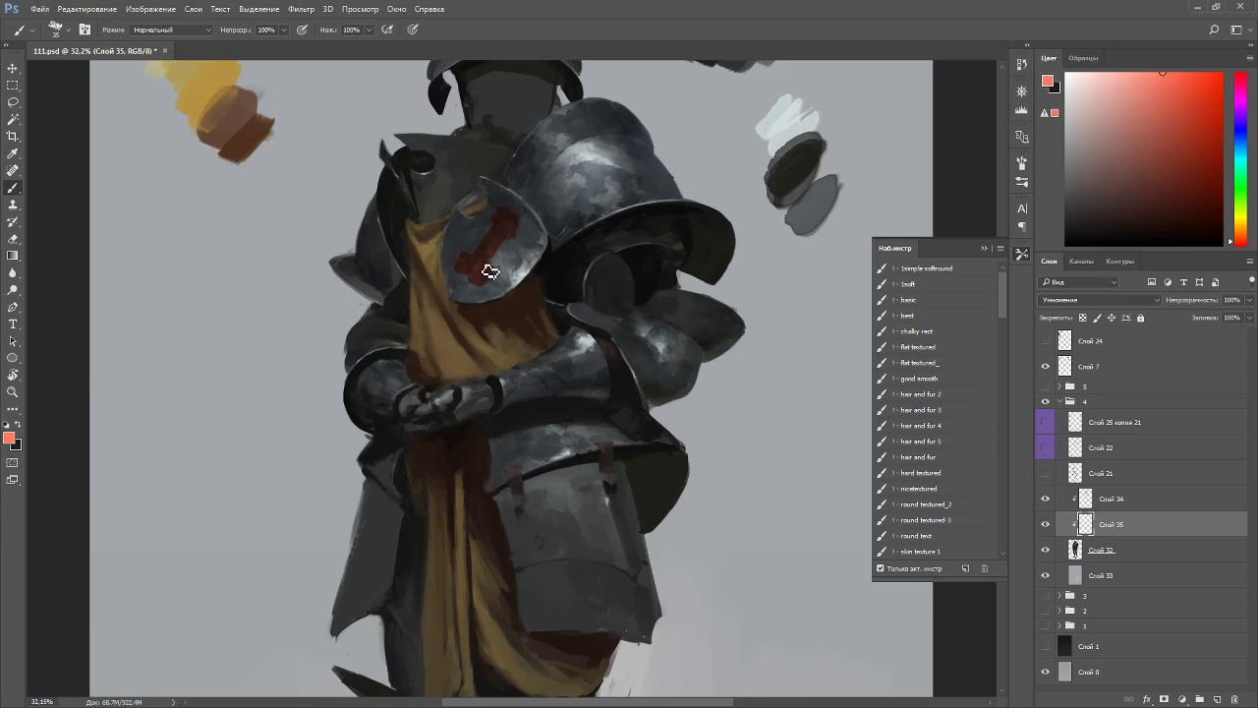
pyautogui.press('[')
pyautogui.press('[')
pyautogui.press('[')
# - Try yellow strokes beside the red emblem on the chest disc using the Multiply layer
pyautogui.moveTo(1239, 237); pyautogui.dragTo(1240, 223)
pyautogui.moveTo(1164, 113); pyautogui.dragTo(1175, 119)
pyautogui.moveTo(485, 234); pyautogui.dragTo(472, 261)
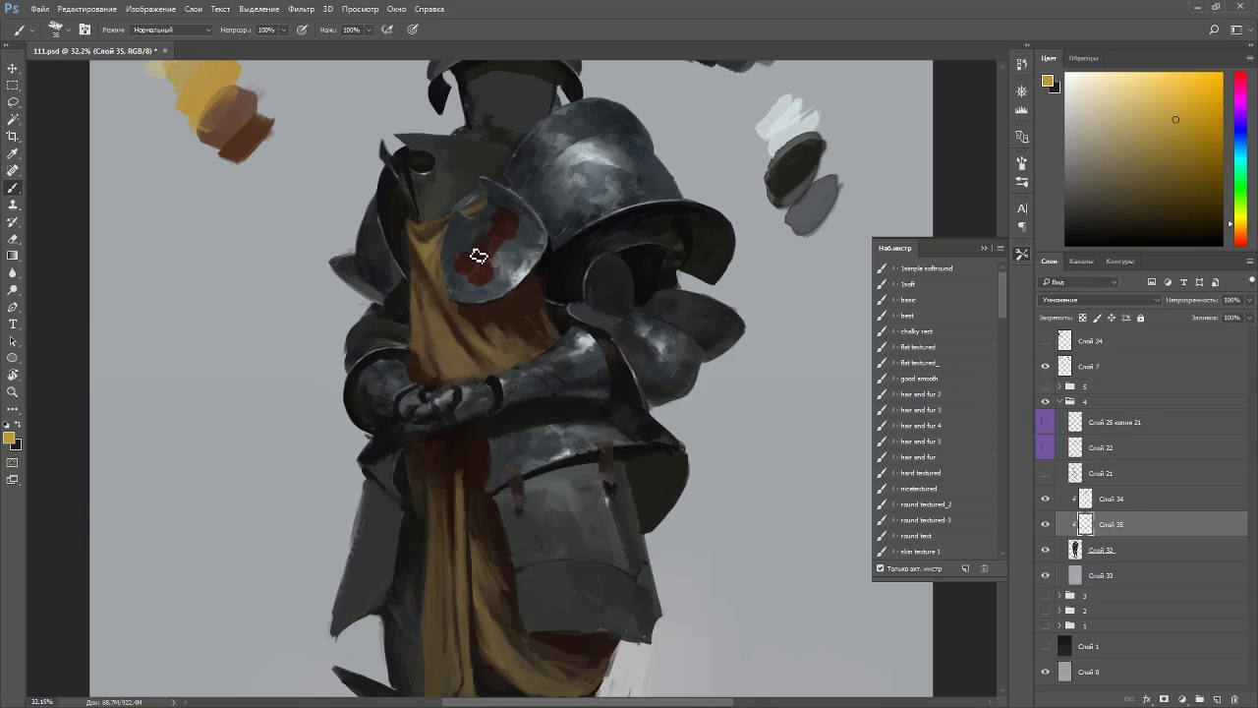
pyautogui.moveTo(1179, 93); pyautogui.dragTo(1162, 73)
pyautogui.moveTo(476, 253)
pyautogui.mouseDown()
pyautogui.moveTo(483, 219)
pyautogui.moveTo(449, 246)
pyautogui.mouseUp()
# - On a new clipped Overlay (Перекрытие) layer above Слой 32, paint the chest disc yellow on the emblem's cloth side
pyautogui.click(1089, 551)
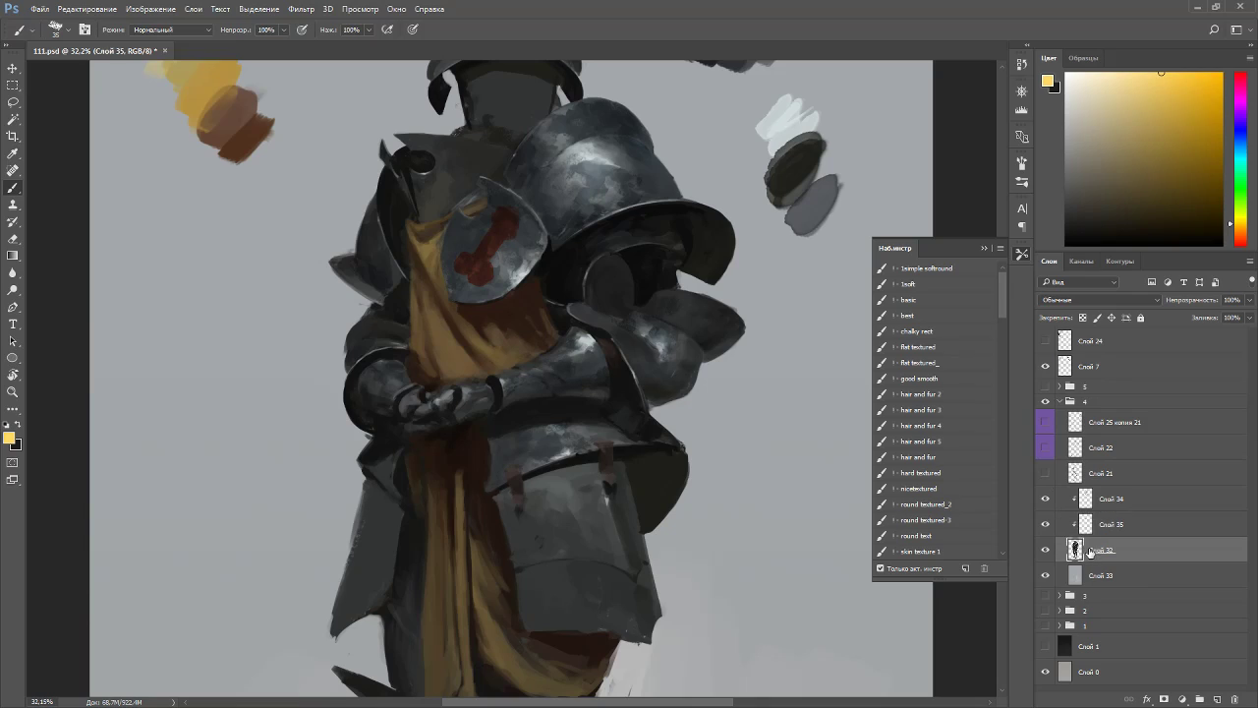
pyautogui.hotkey('ctrl', 'shift', 'n')
pyautogui.press('Return')
pyautogui.click(1077, 299)
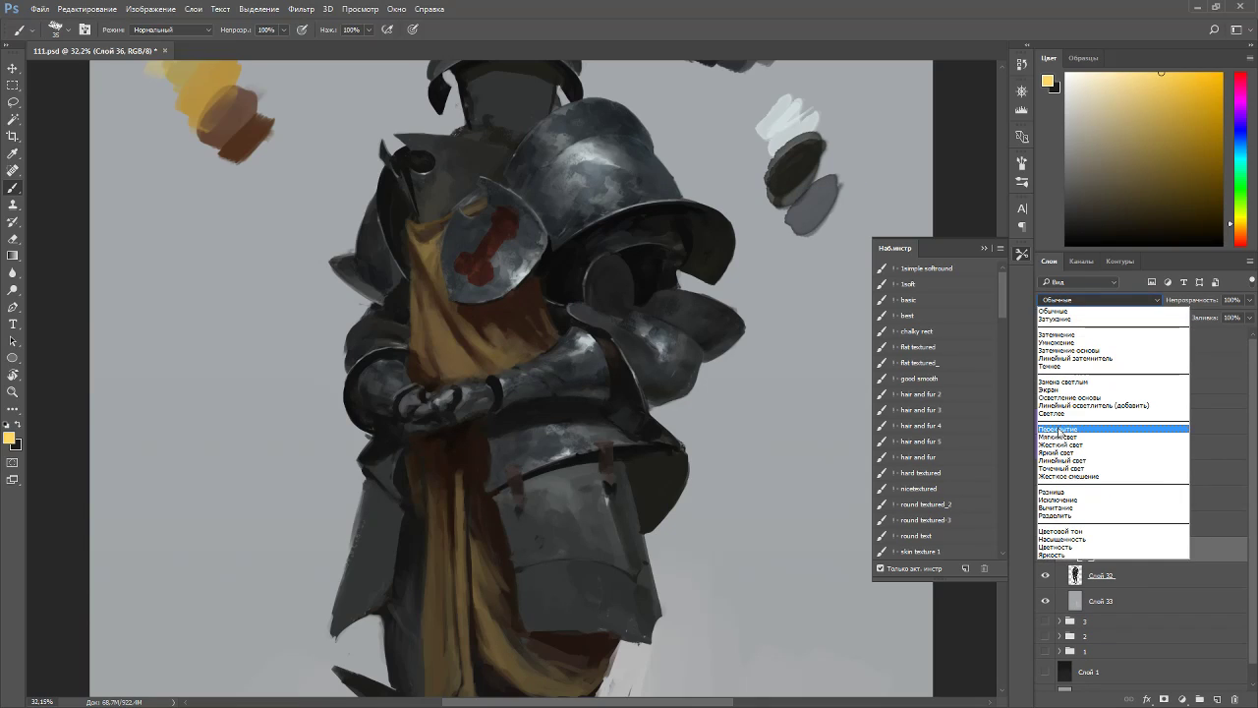
pyautogui.click(1059, 429)
pyautogui.click(1156, 99)
pyautogui.moveTo(466, 224)
pyautogui.mouseDown()
pyautogui.moveTo(451, 254)
pyautogui.moveTo(496, 232)
pyautogui.moveTo(493, 193)
pyautogui.moveTo(505, 206)
pyautogui.mouseUp()
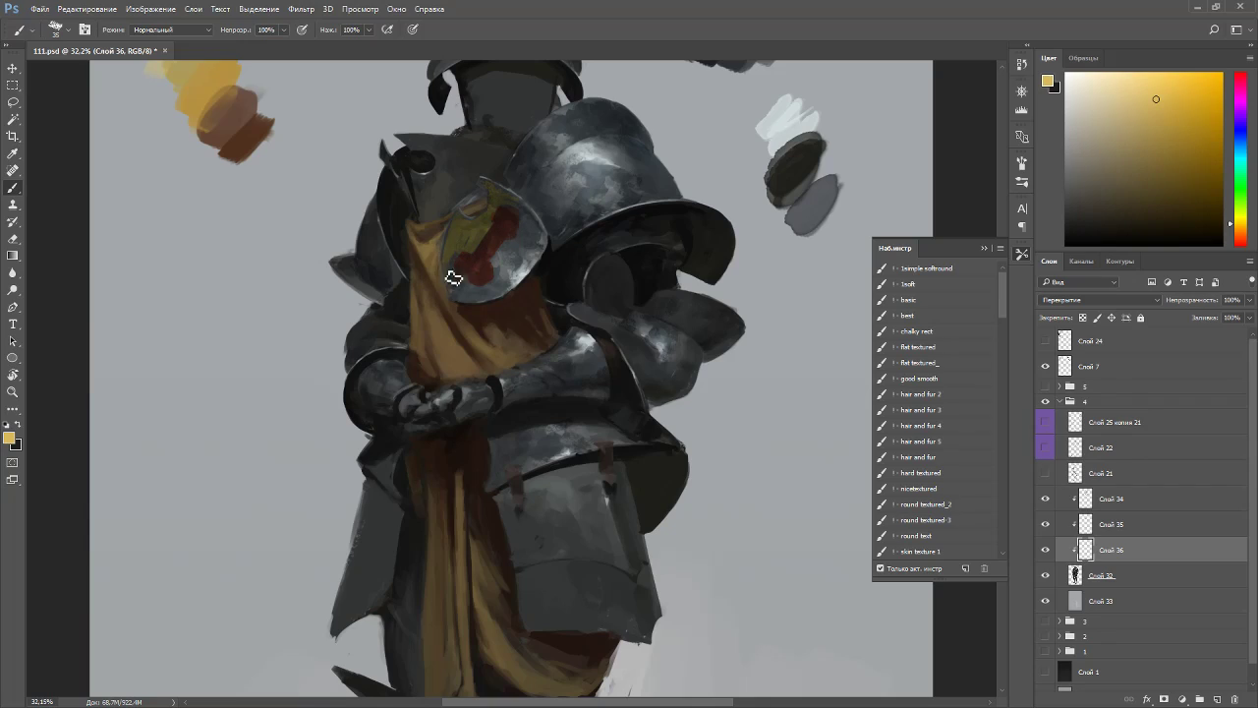
pyautogui.moveTo(457, 273)
pyautogui.mouseDown()
pyautogui.moveTo(463, 301)
pyautogui.moveTo(466, 291)
pyautogui.mouseUp()
# - Try blue on the rest of the chest disc around the emblem and delete the Overlay colour layer
pyautogui.click(1237, 145)
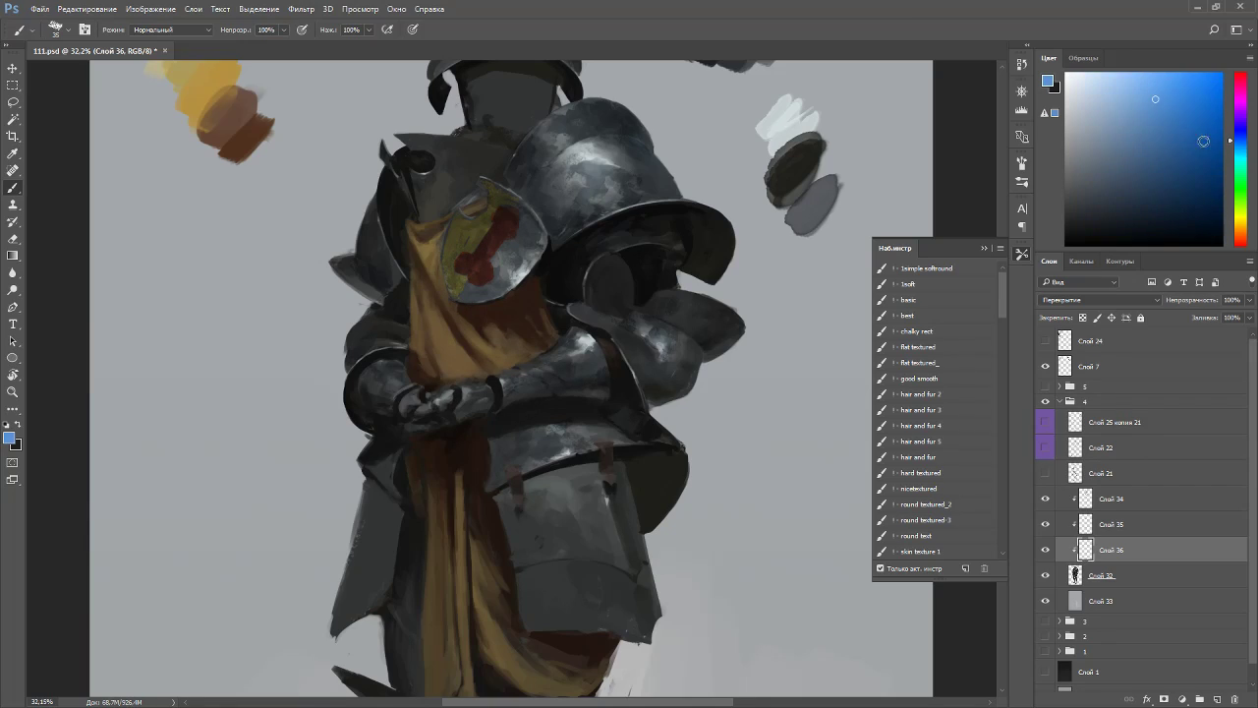
pyautogui.moveTo(472, 289)
pyautogui.mouseDown()
pyautogui.moveTo(478, 300)
pyautogui.moveTo(463, 295)
pyautogui.moveTo(504, 279)
pyautogui.mouseUp()
pyautogui.keyDown('alt'); pyautogui.click(478, 298); pyautogui.keyUp('alt')
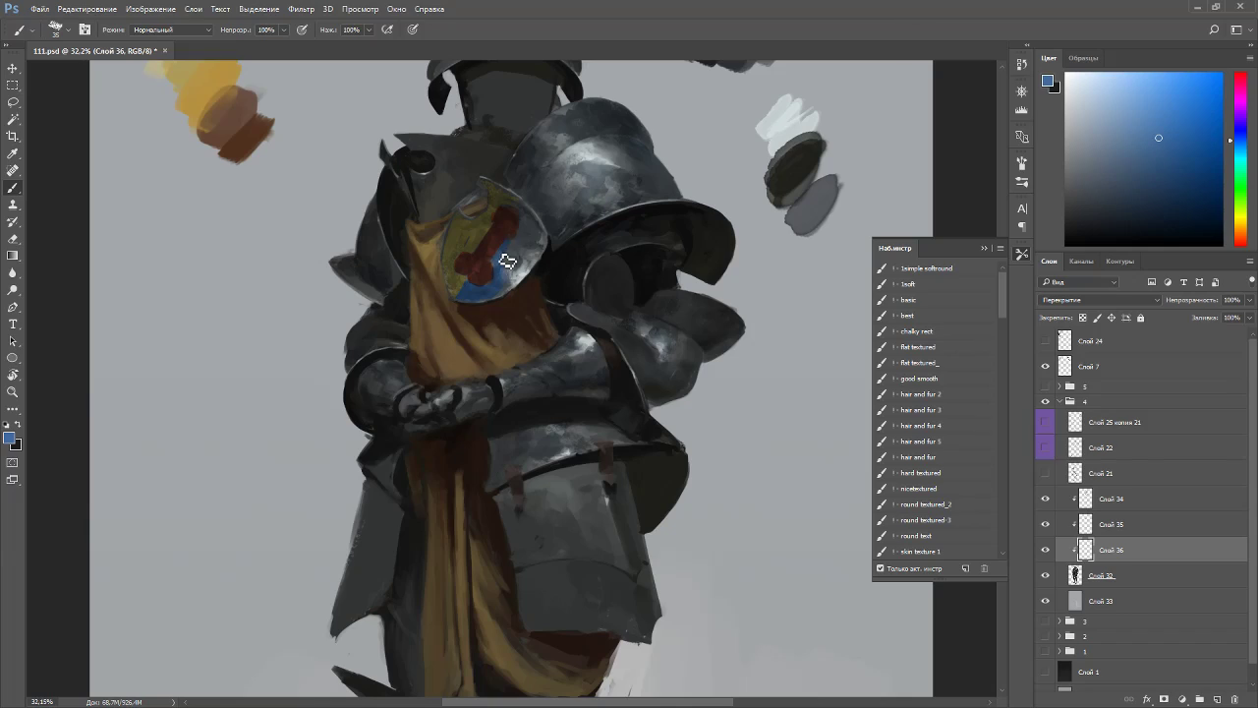
pyautogui.moveTo(535, 220); pyautogui.dragTo(505, 299)
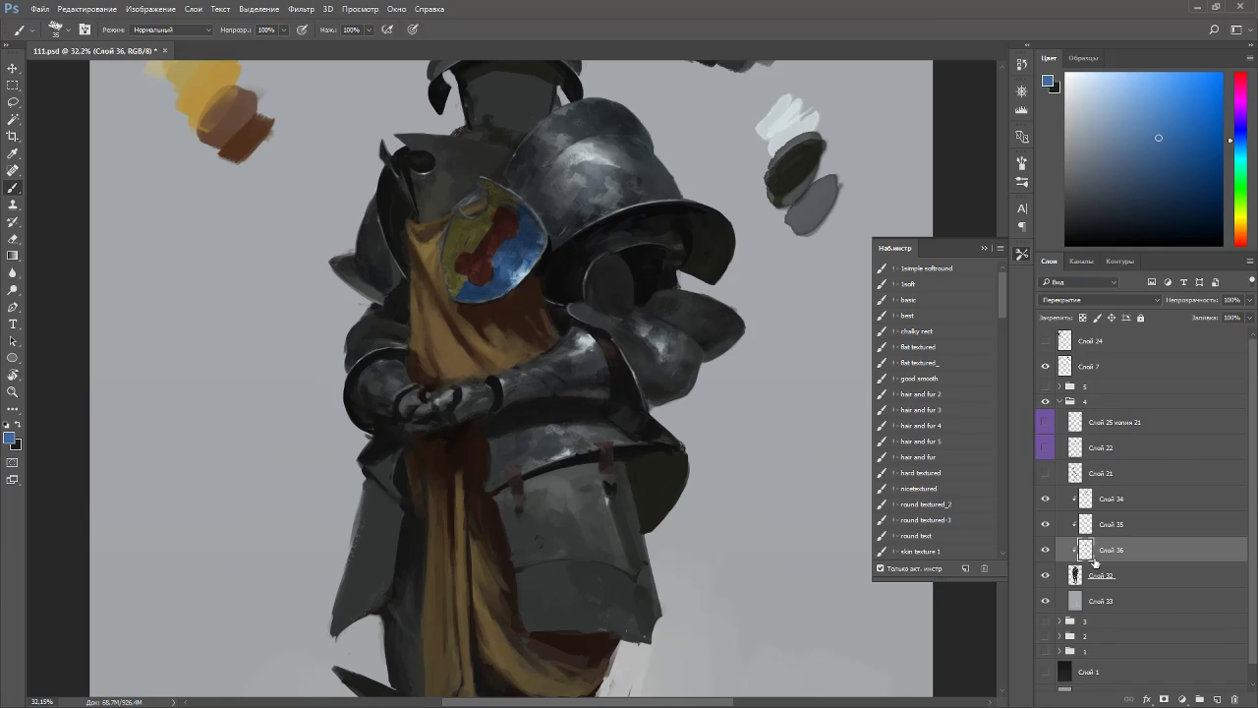
pyautogui.press('Delete')
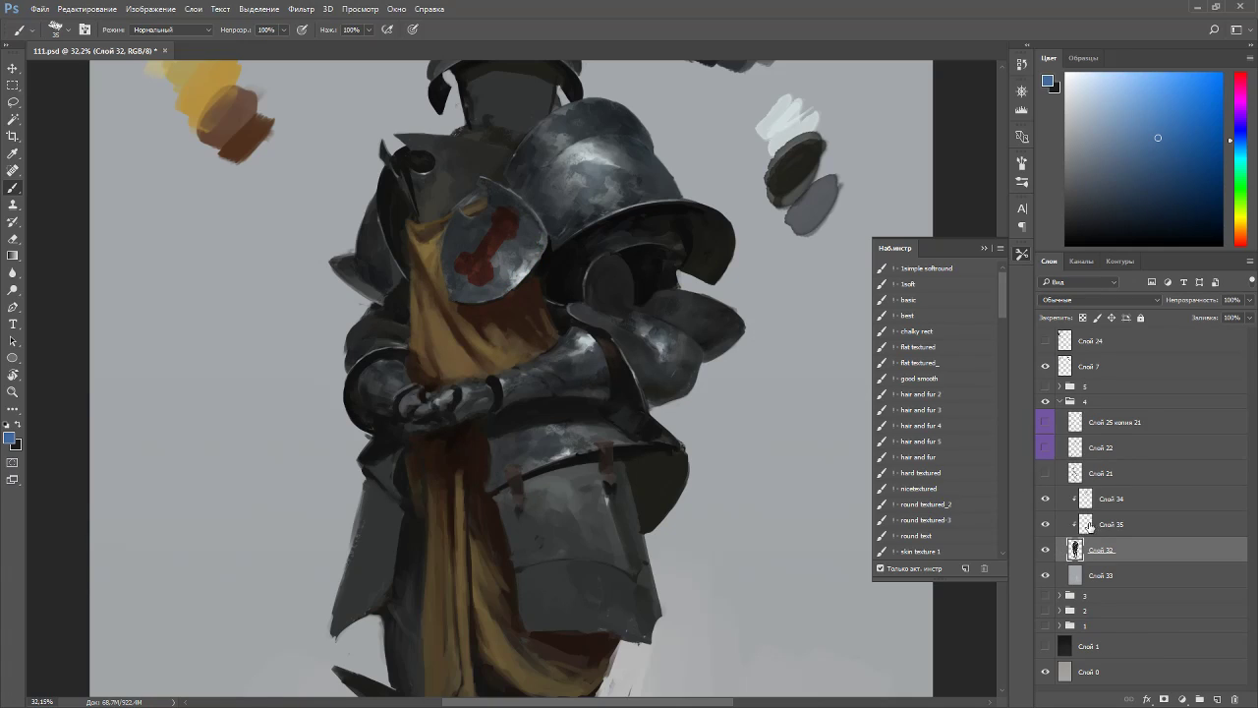
# - Repaint the chest disc's emblem in a warmer orange-red on Слой 35 and refine its shape with the Eraser
pyautogui.click(1088, 527)
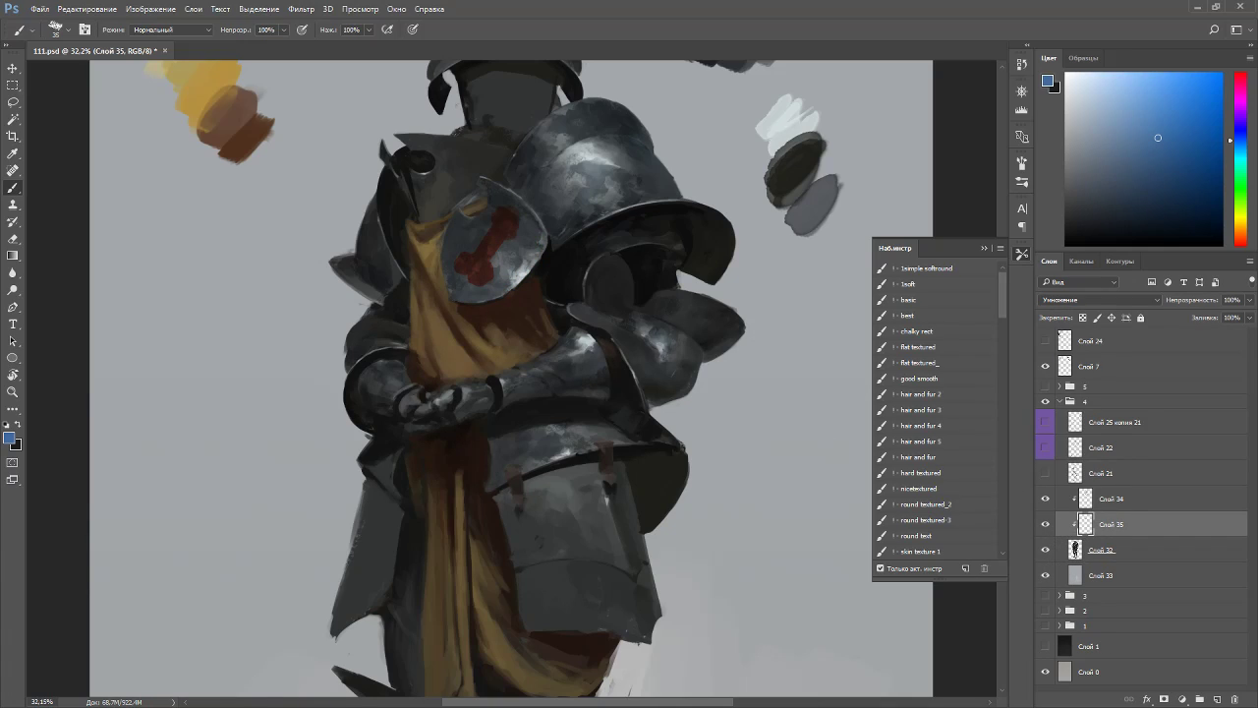
pyautogui.click(1242, 243)
pyautogui.click(1165, 73)
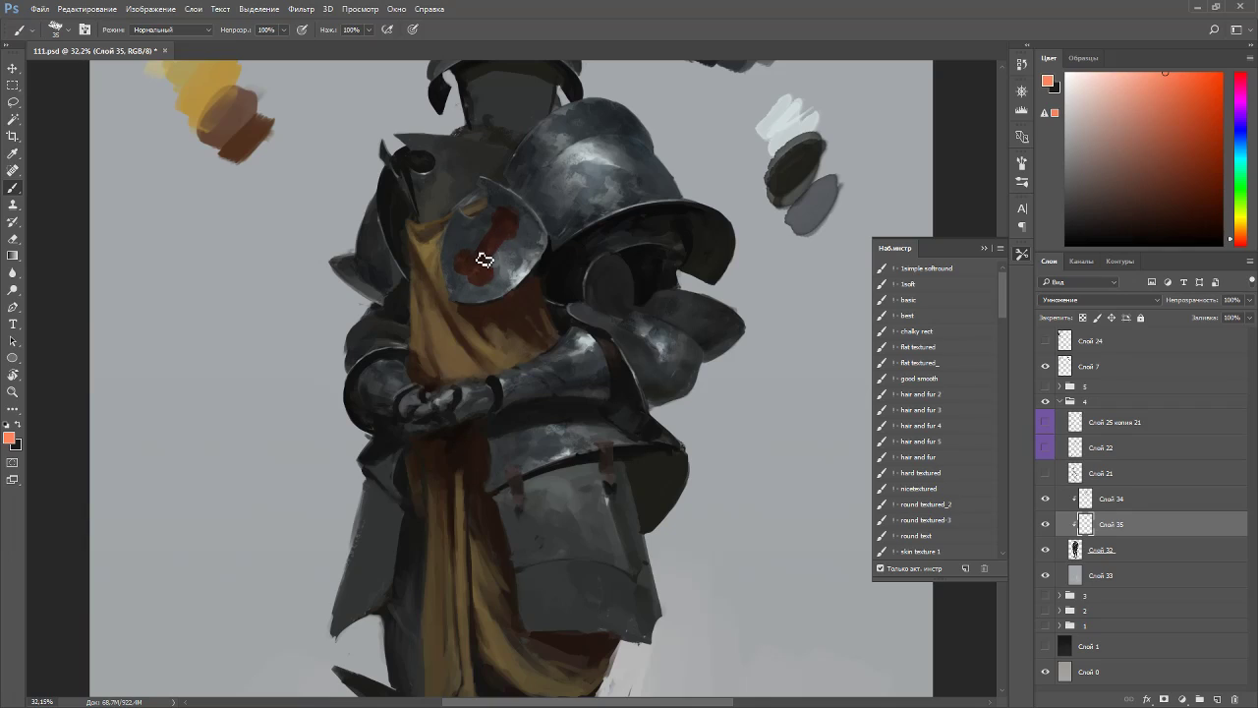
pyautogui.press('e')
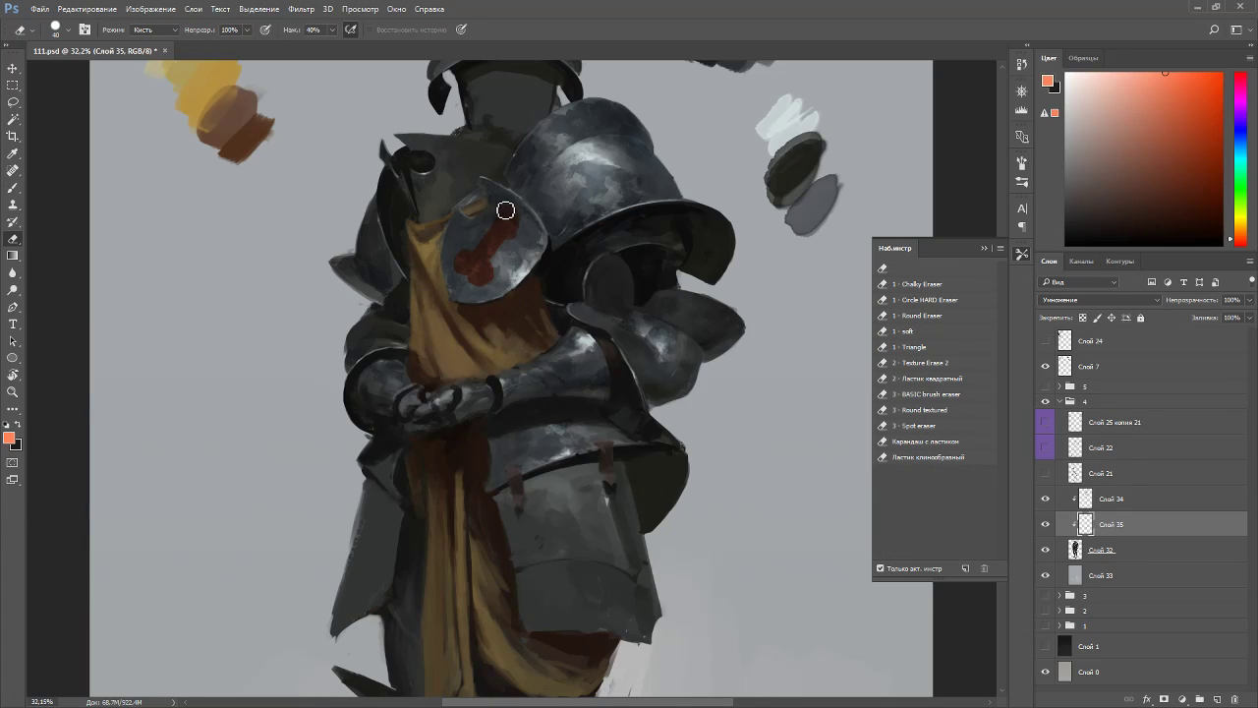
pyautogui.press('b')
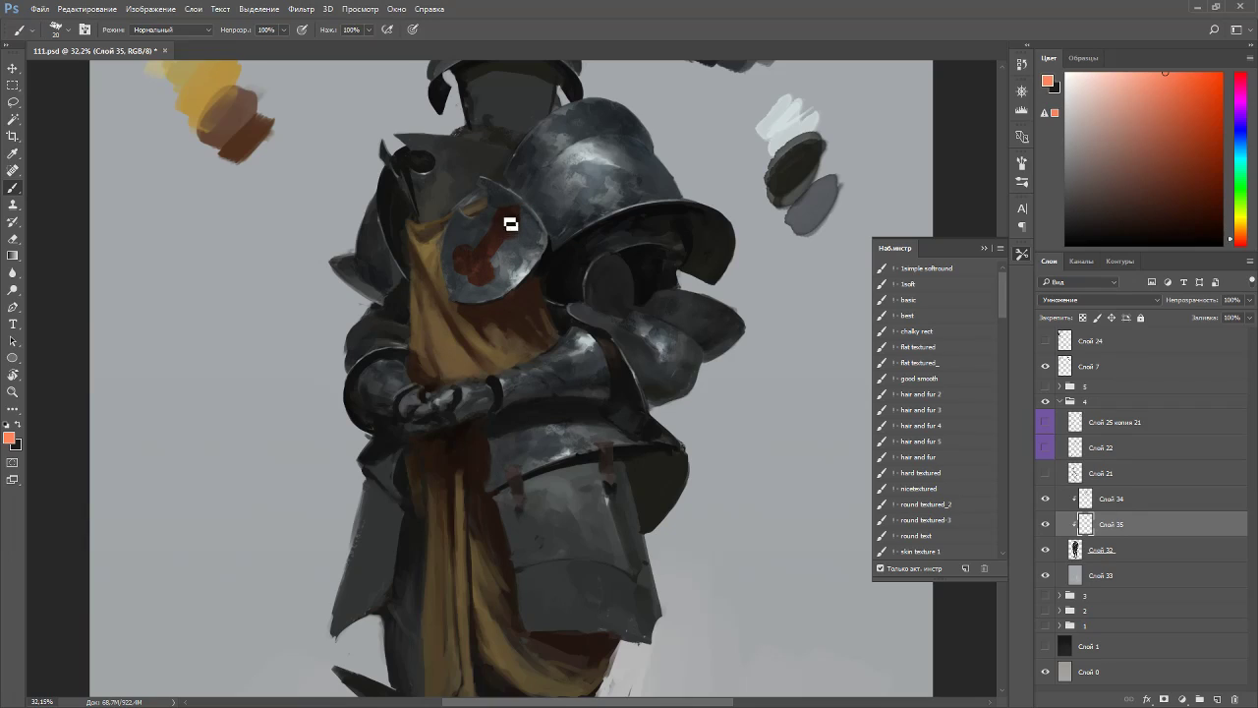
pyautogui.press('e')
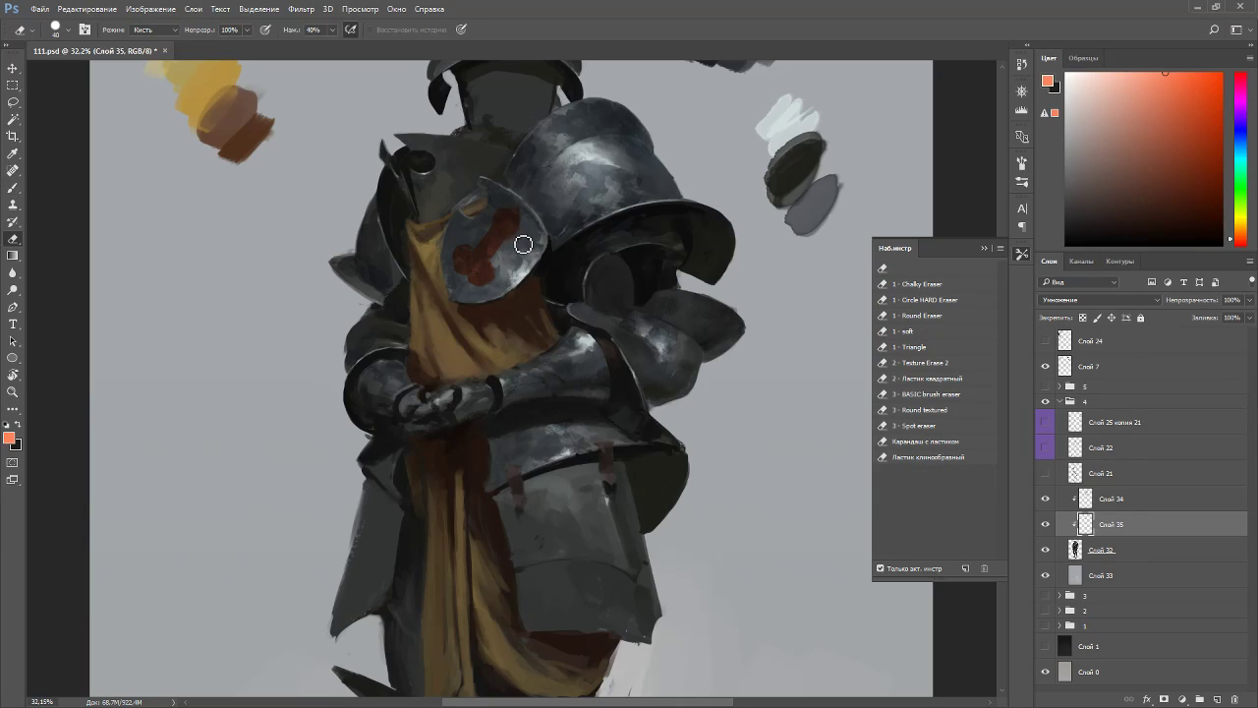
pyautogui.press('r')
pyautogui.moveTo(669, 318); pyautogui.dragTo(465, 244)
pyautogui.press('Escape')
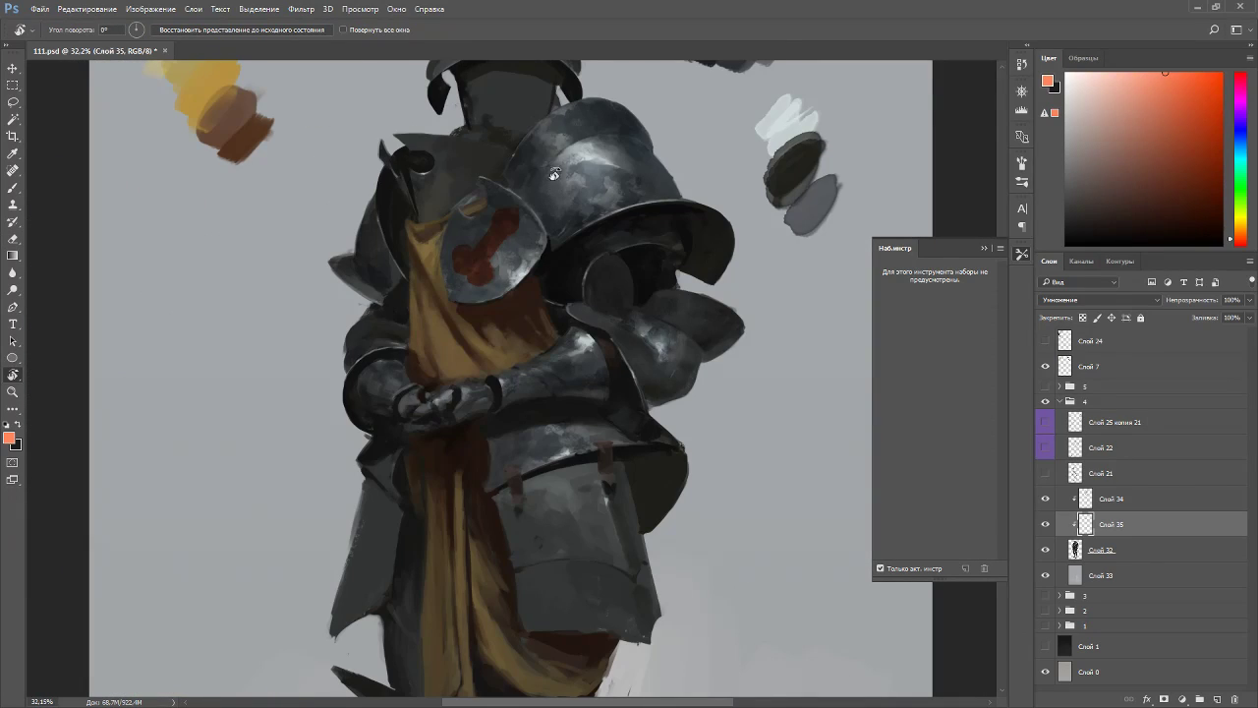
# - Hide the emblem layer Слой 35 and add a clipped Multiply (Умножение) layer directly above Слой 32
pyautogui.click(1048, 525)
pyautogui.click(1081, 550)
pyautogui.hotkey('ctrl', 'shift', 'n')
pyautogui.press('Escape')
pyautogui.click(1077, 302)
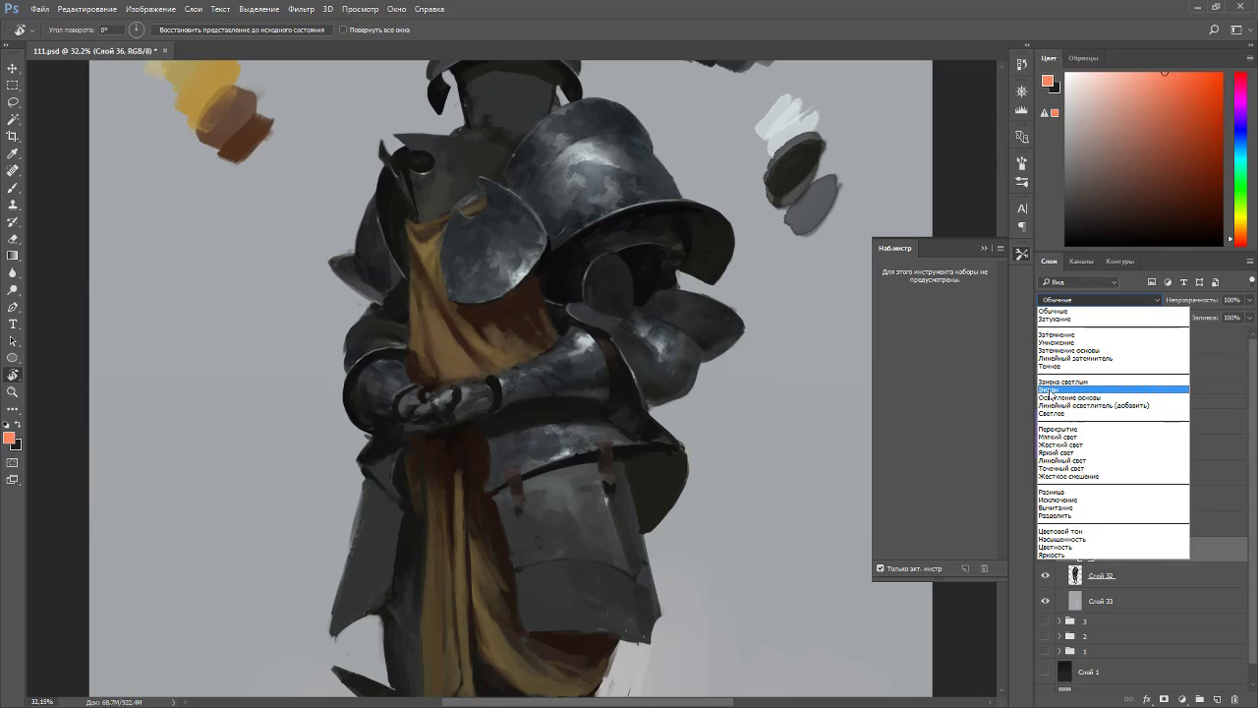
pyautogui.click(1055, 342)
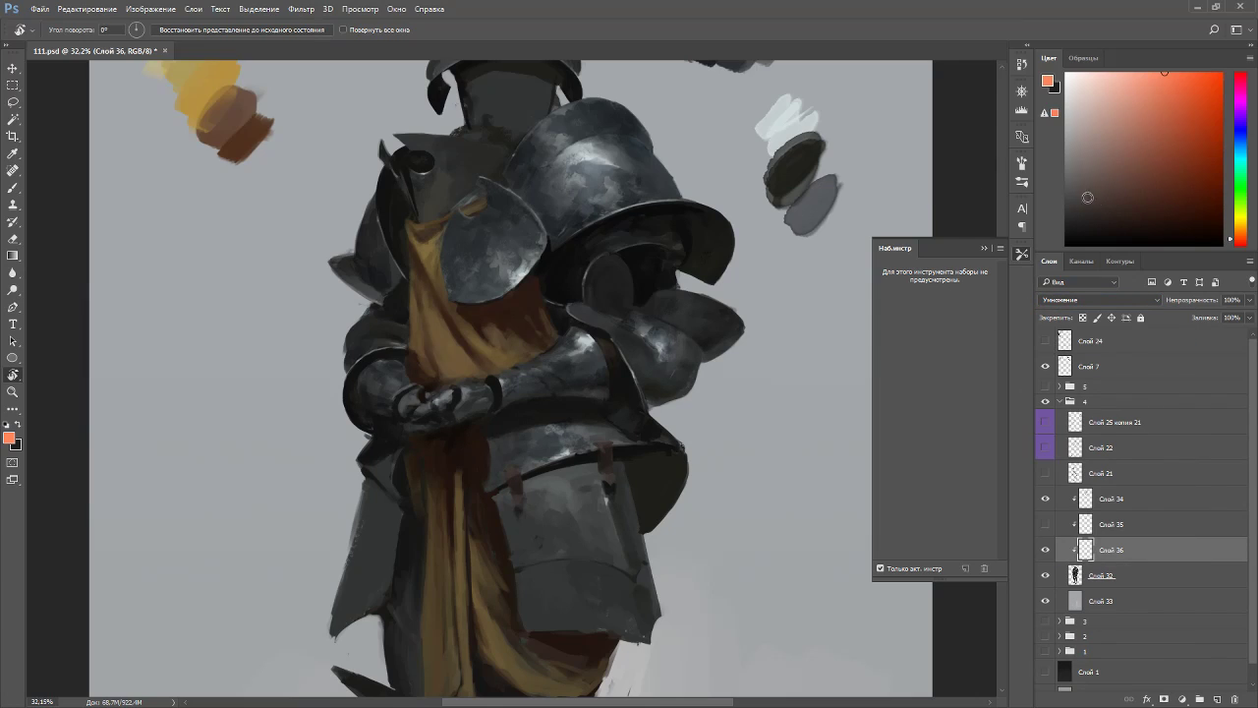
# - Paint the half of the chest disc nearest the cloth in orange, ending at a vertical line through its middle
pyautogui.click(1171, 106)
pyautogui.click(1238, 236)
pyautogui.press('b')
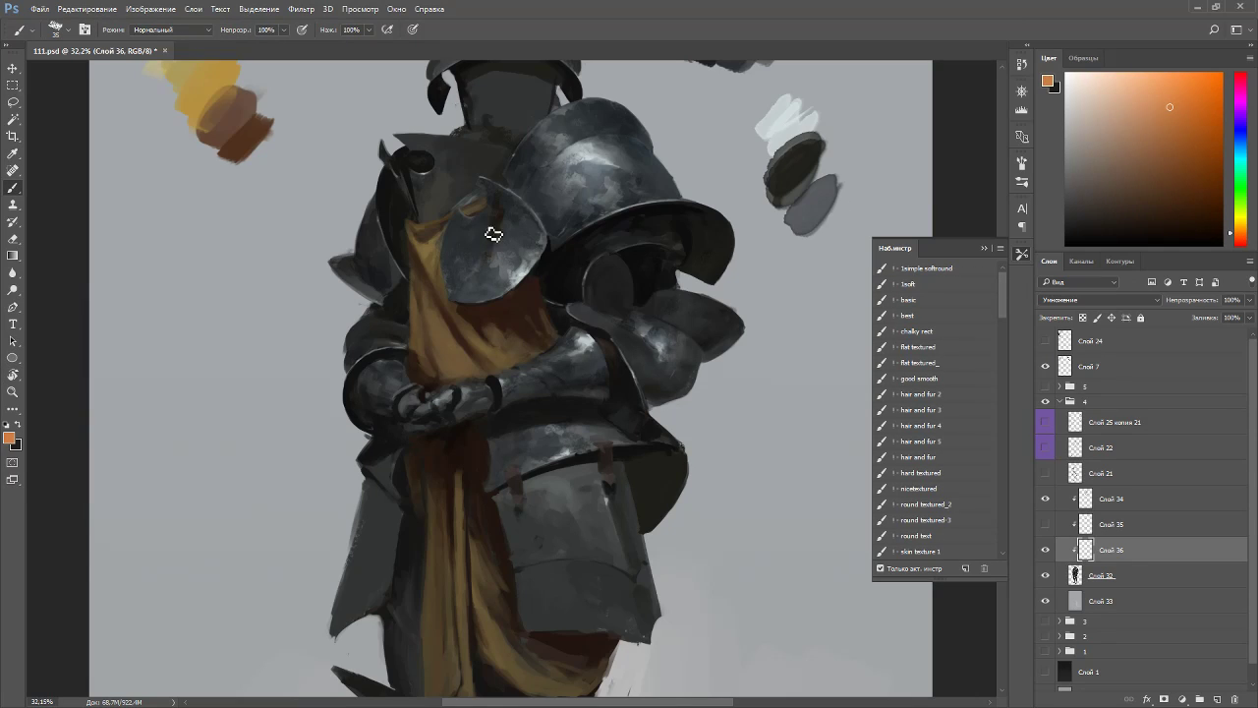
pyautogui.moveTo(1158, 109); pyautogui.dragTo(1159, 45)
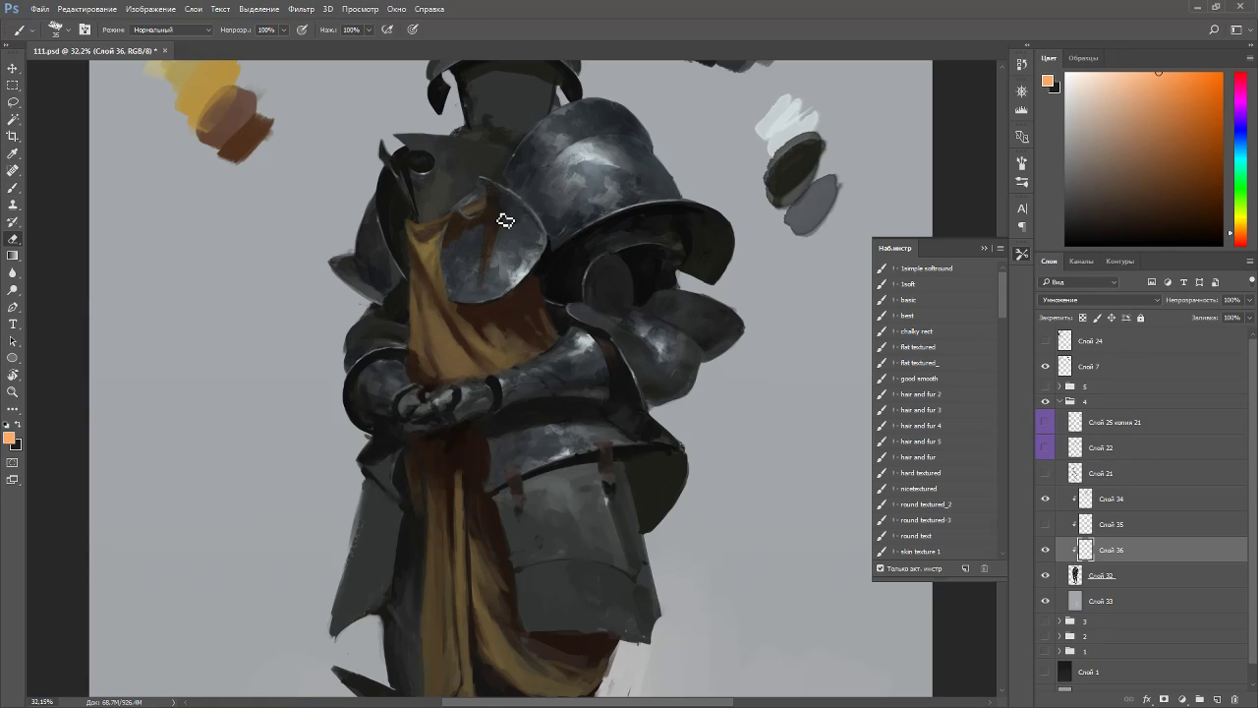
pyautogui.moveTo(489, 258)
pyautogui.mouseDown()
pyautogui.moveTo(483, 238)
pyautogui.moveTo(458, 238)
pyautogui.mouseUp()
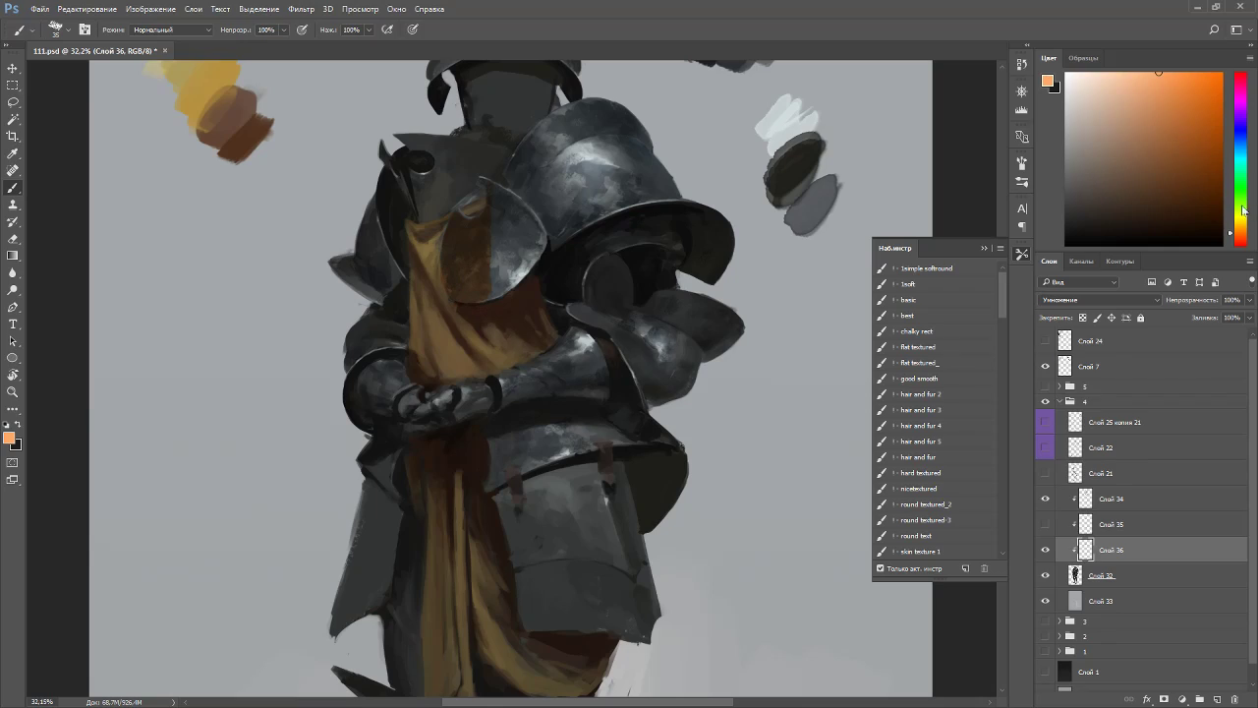
# - Paint a narrow vertical green stripe down the middle of the chest disc along the edge of the orange half
pyautogui.moveTo(1241, 190); pyautogui.dragTo(1240, 197)
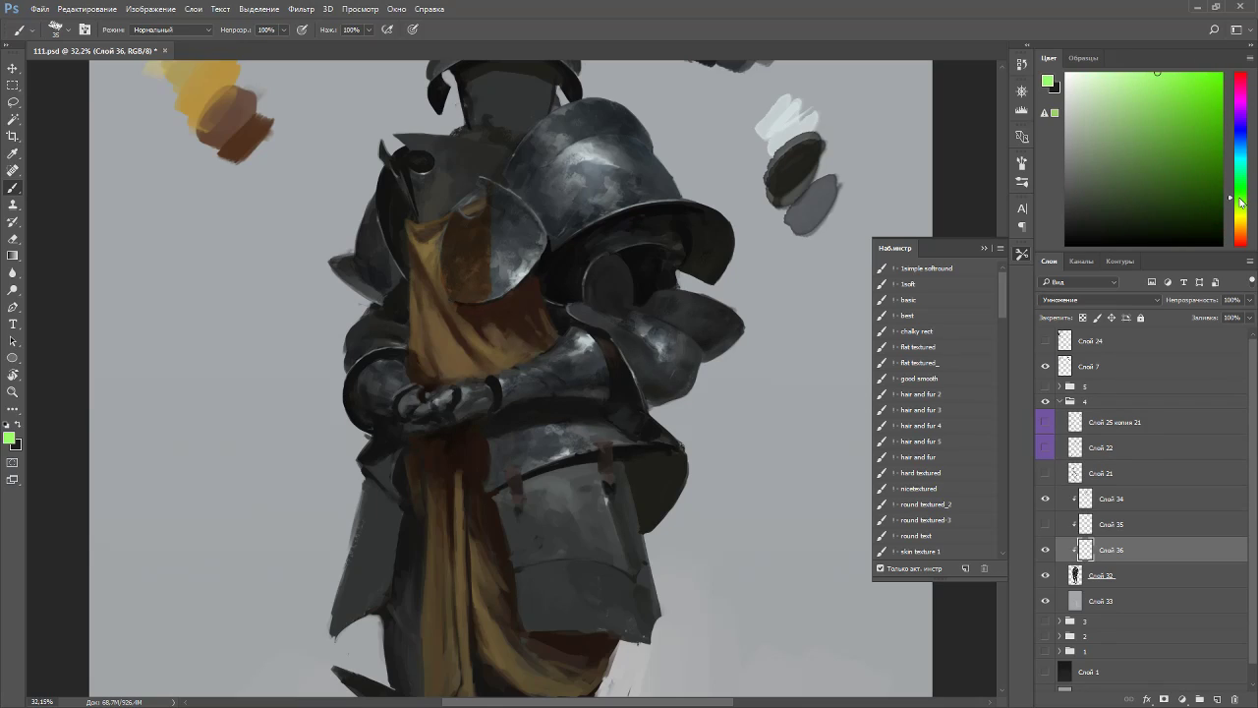
pyautogui.moveTo(1164, 102); pyautogui.dragTo(1149, 96)
pyautogui.moveTo(488, 201)
pyautogui.mouseDown()
pyautogui.moveTo(497, 298)
pyautogui.moveTo(491, 186)
pyautogui.mouseUp()
pyautogui.moveTo(1151, 59); pyautogui.dragTo(1127, 67)
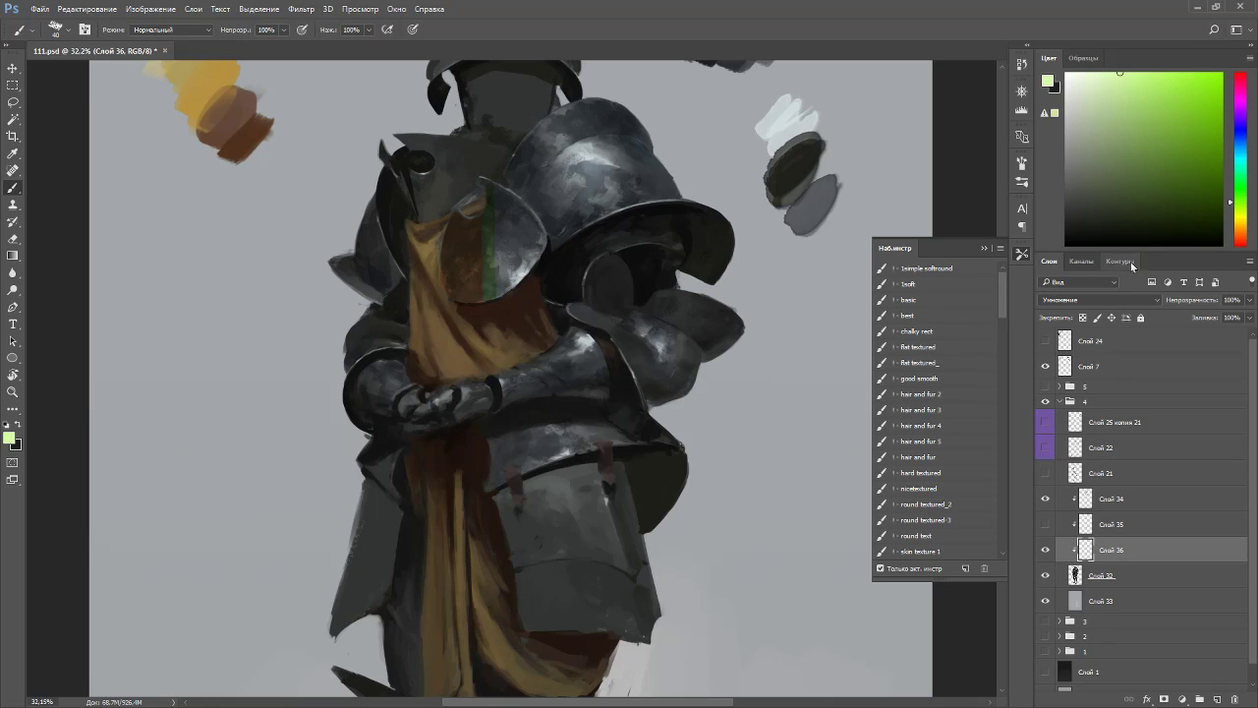
# - Recolour the orange half of the chest disc in red beside the green stripe
pyautogui.moveTo(1242, 238); pyautogui.dragTo(1243, 247)
pyautogui.moveTo(1183, 99); pyautogui.dragTo(1146, 59)
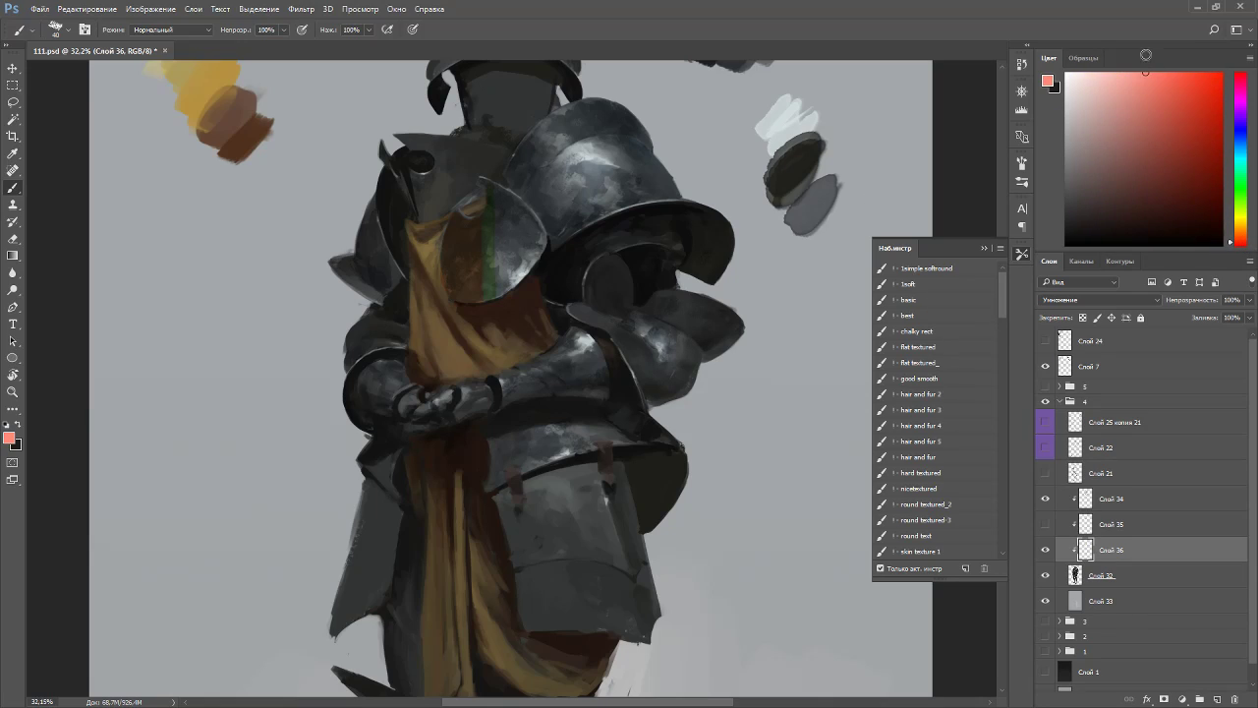
pyautogui.moveTo(462, 277)
pyautogui.mouseDown()
pyautogui.moveTo(463, 264)
pyautogui.moveTo(457, 289)
pyautogui.mouseUp()
pyautogui.click(1176, 73)
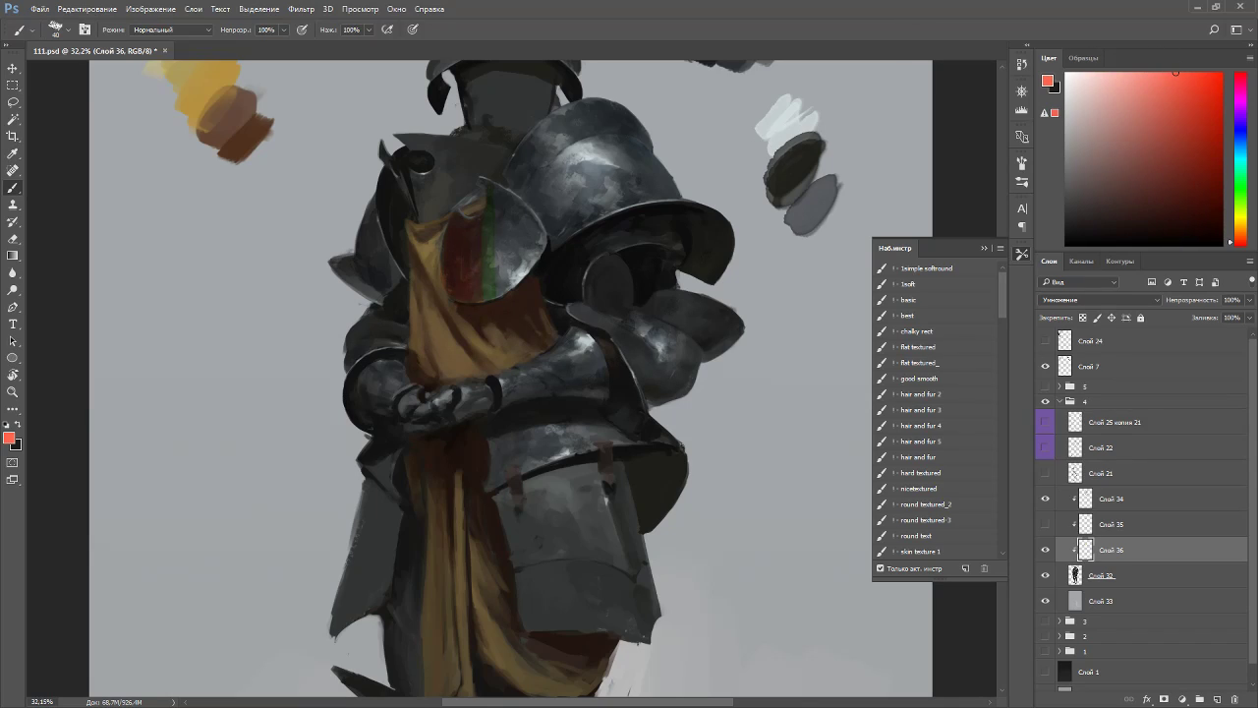
# - Paint the other half of the chest disc red beside the green stripe and erase worn patches near its lower rim
pyautogui.moveTo(506, 257)
pyautogui.mouseDown()
pyautogui.moveTo(503, 218)
pyautogui.moveTo(508, 298)
pyautogui.moveTo(522, 284)
pyautogui.moveTo(506, 201)
pyautogui.moveTo(550, 253)
pyautogui.moveTo(517, 289)
pyautogui.mouseUp()
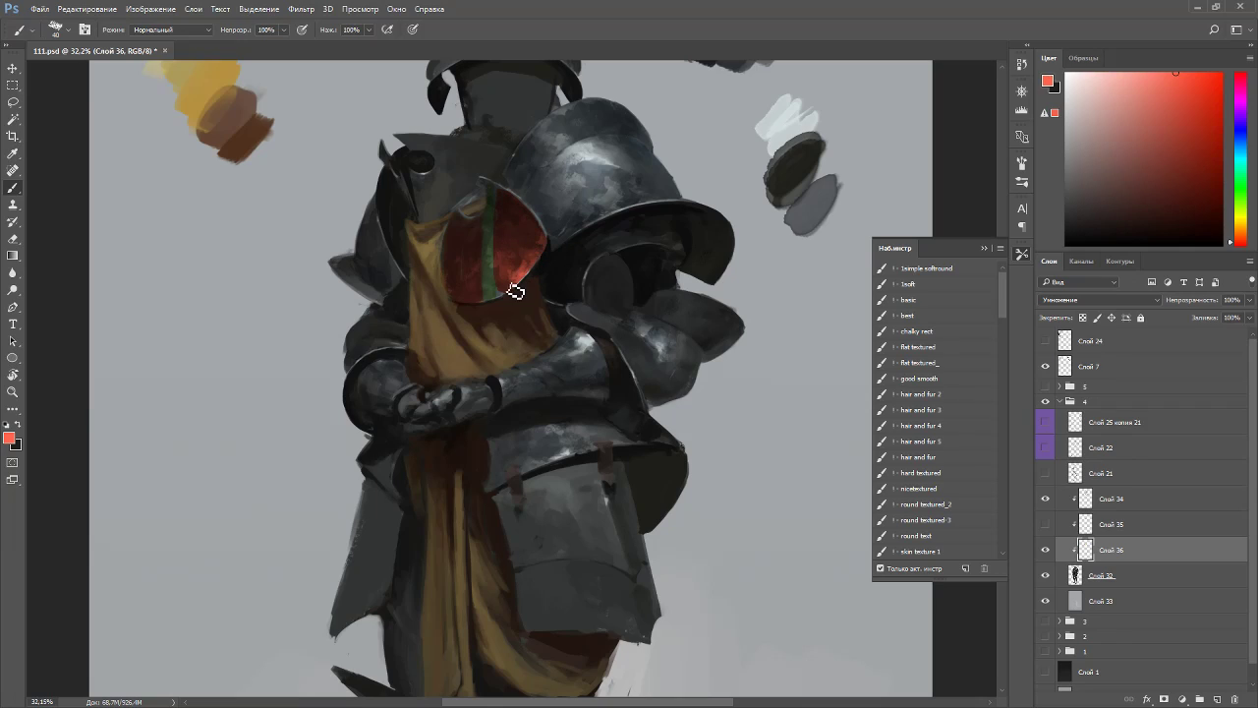
pyautogui.press('e')
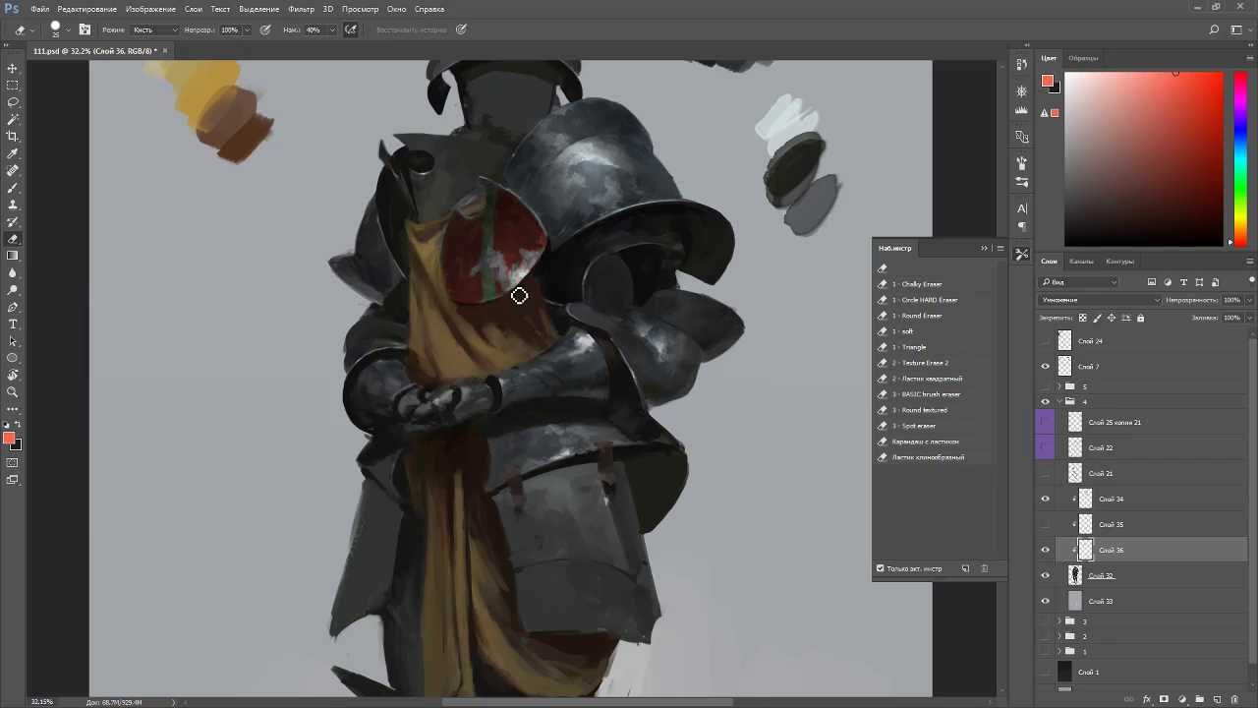
pyautogui.press('b')
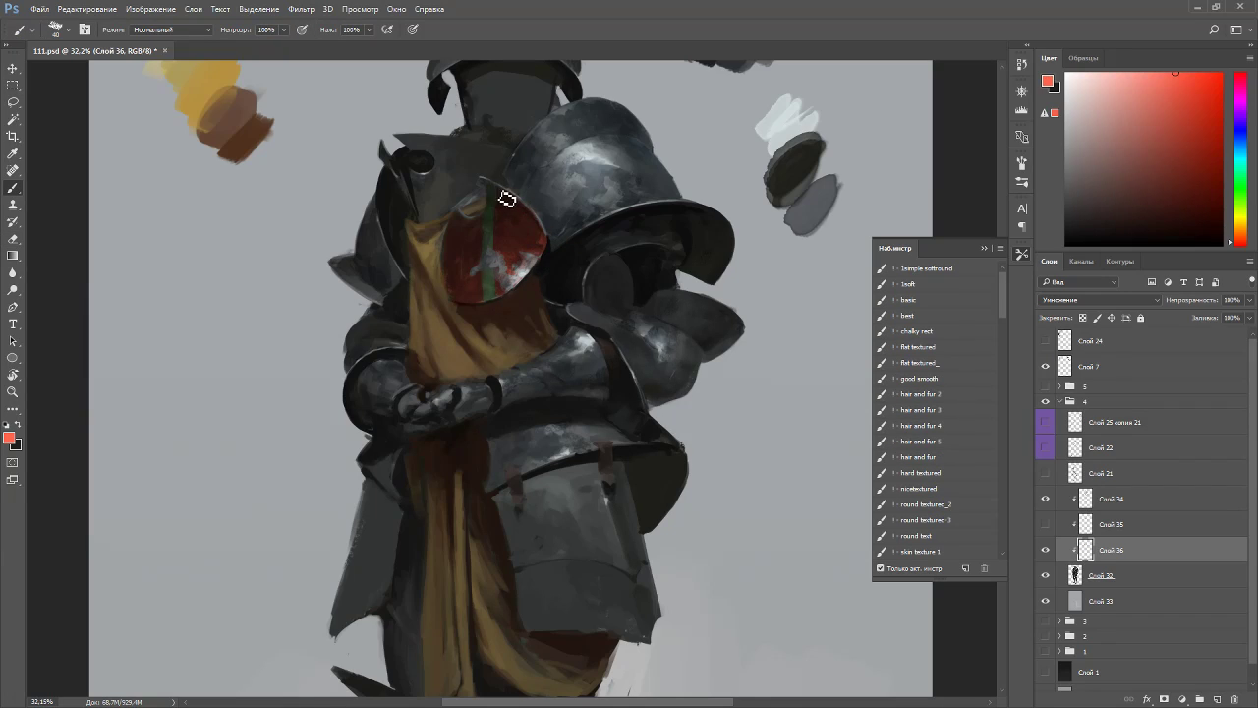
pyautogui.press('e')
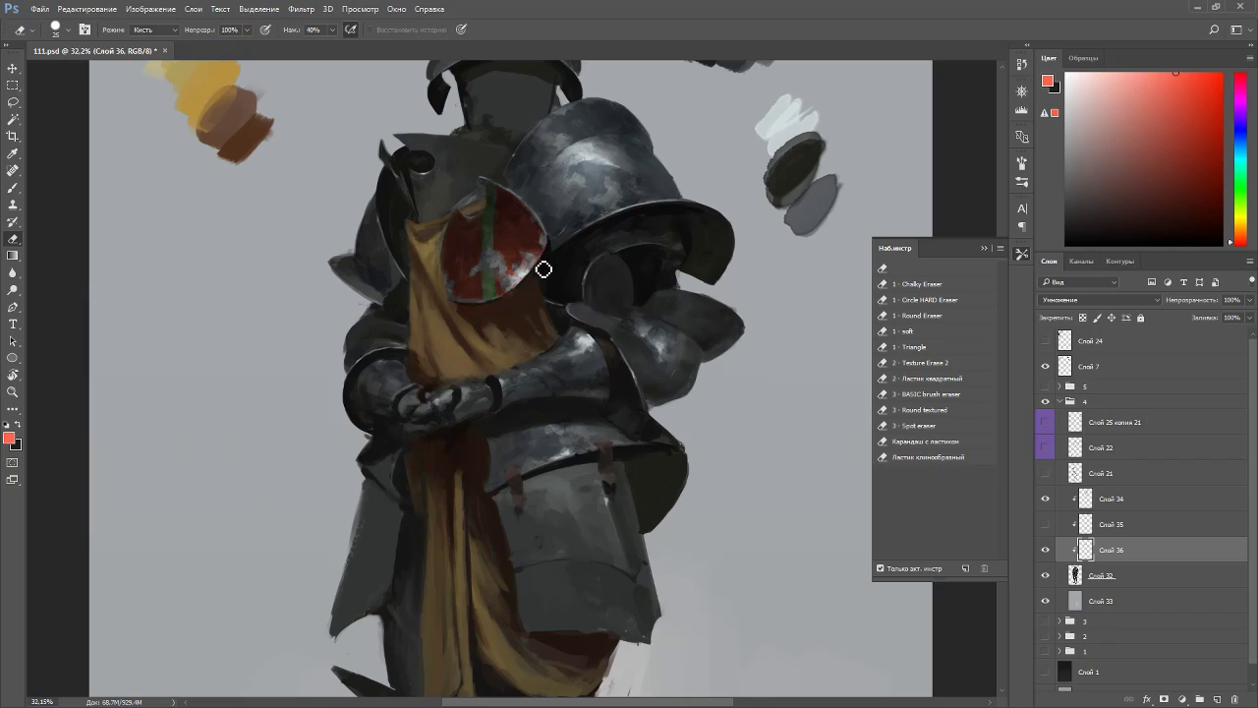
# - Examine the red and green chest disc against the whole figure of the knight, from a distance and up close
pyautogui.scroll(-4, 523, 223)
pyautogui.press('r')
pyautogui.moveTo(540, 246); pyautogui.dragTo(442, 228)
pyautogui.press('Escape')
pyautogui.scroll(-1, 526, 196)
pyautogui.scroll(2, 529, 248)
pyautogui.scroll(-1, 512, 202)
pyautogui.moveTo(656, 294); pyautogui.dragTo(390, 201)
pyautogui.press('Escape')
pyautogui.scroll(2, 497, 225)
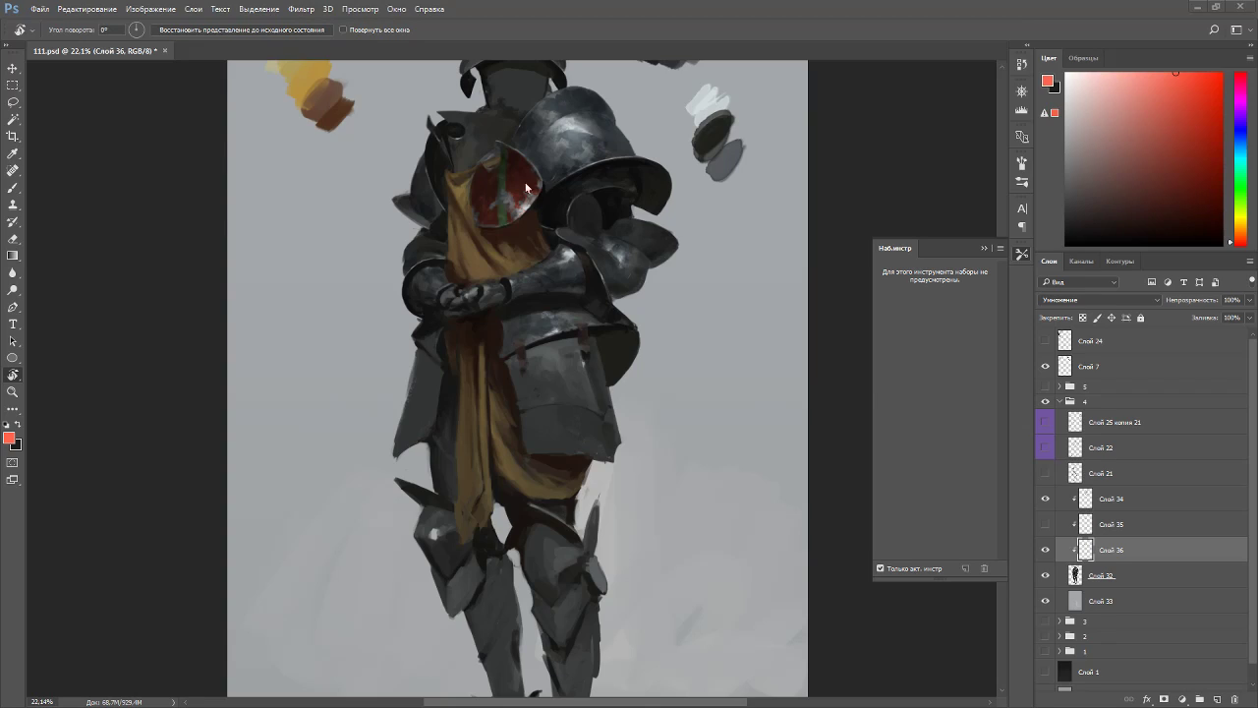
pyautogui.scroll(6, 452, 157)
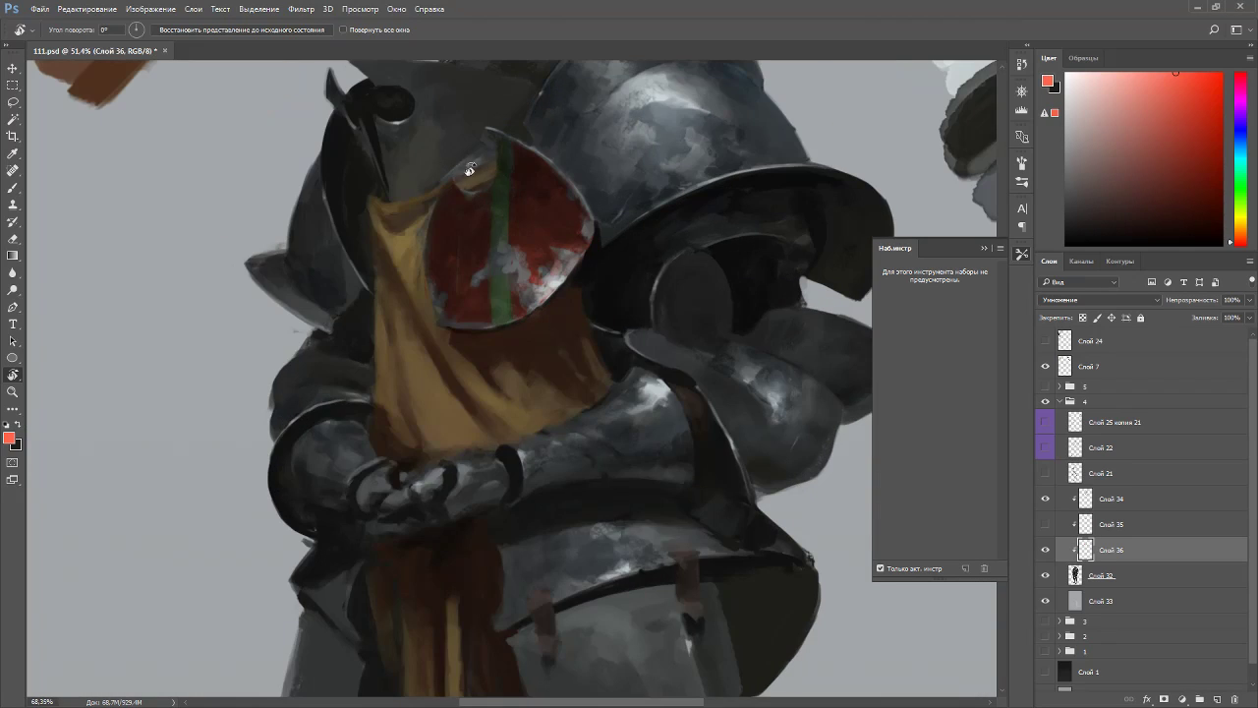
# - Compare the disc with its colour and shading layers hidden and shown, and delete the old emblem layer Слой 35
pyautogui.press('b')
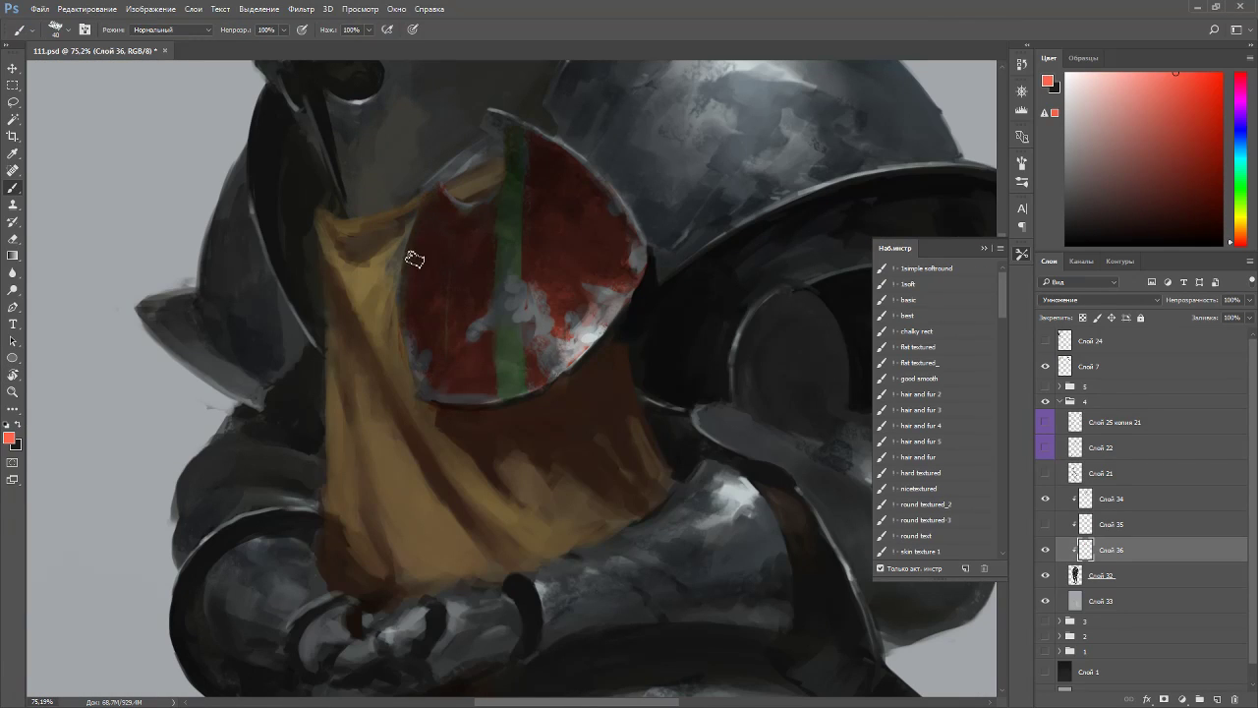
pyautogui.press('e')
pyautogui.click(1045, 552)
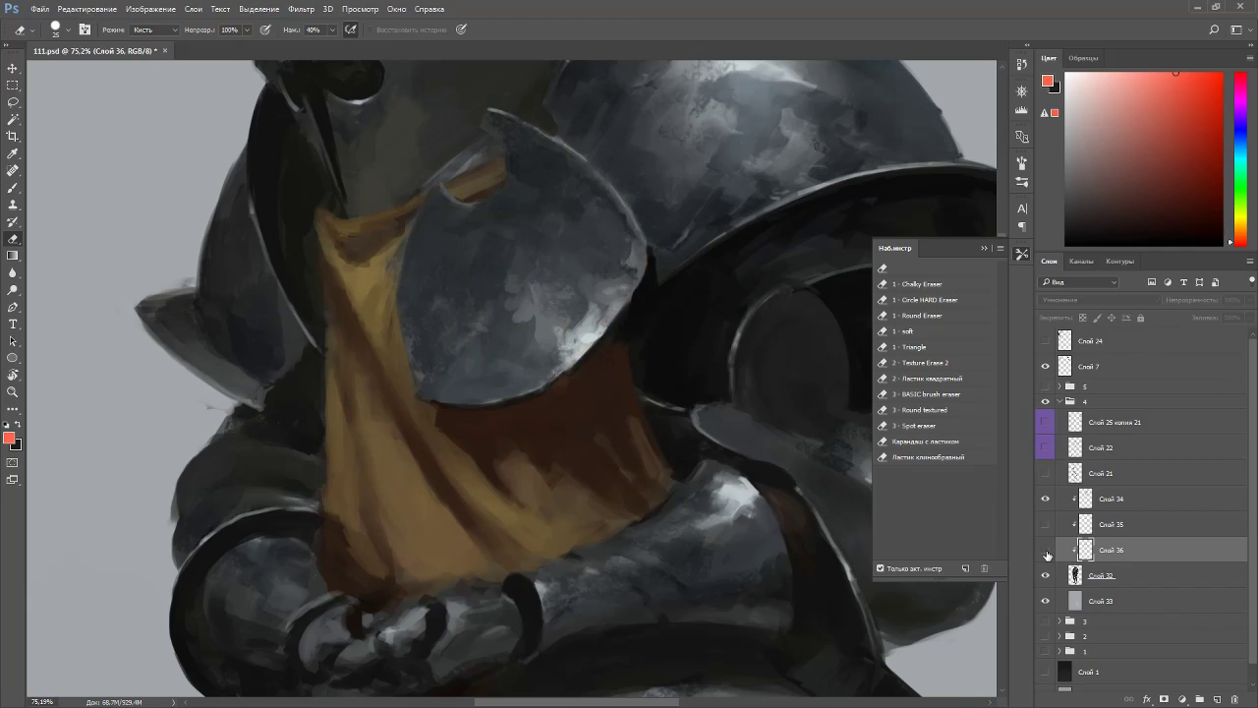
pyautogui.click(1046, 551)
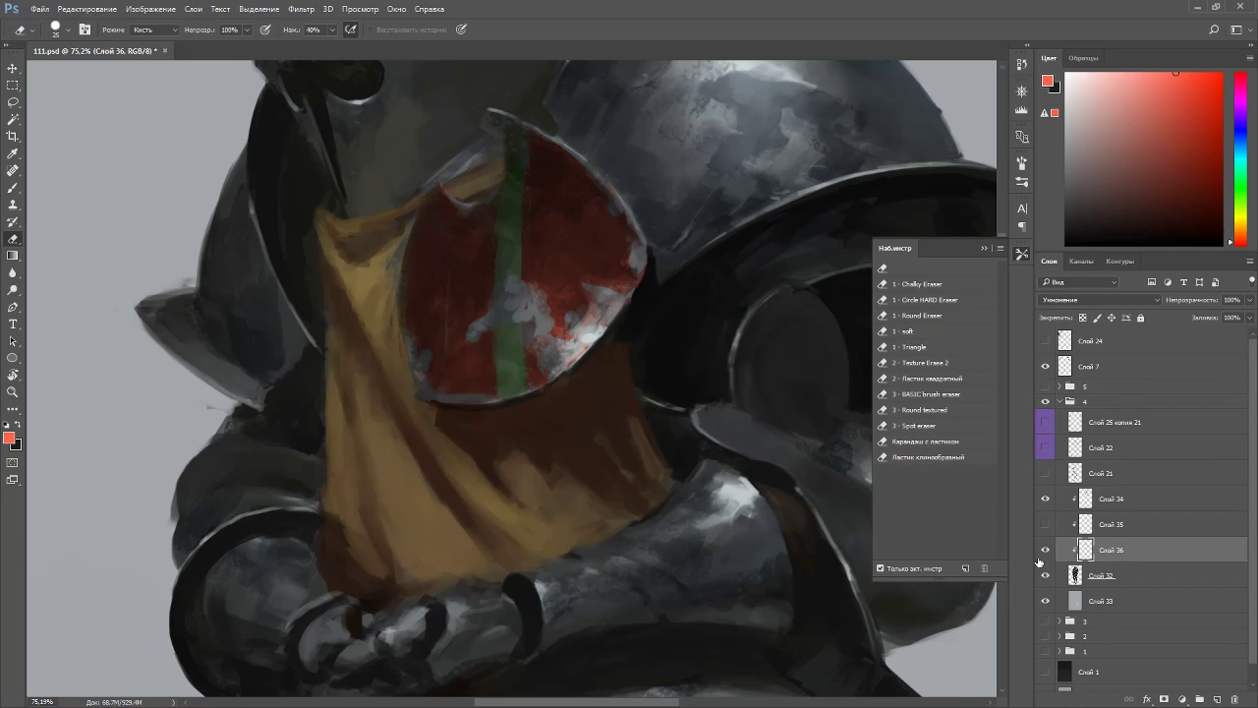
pyautogui.click(1047, 528)
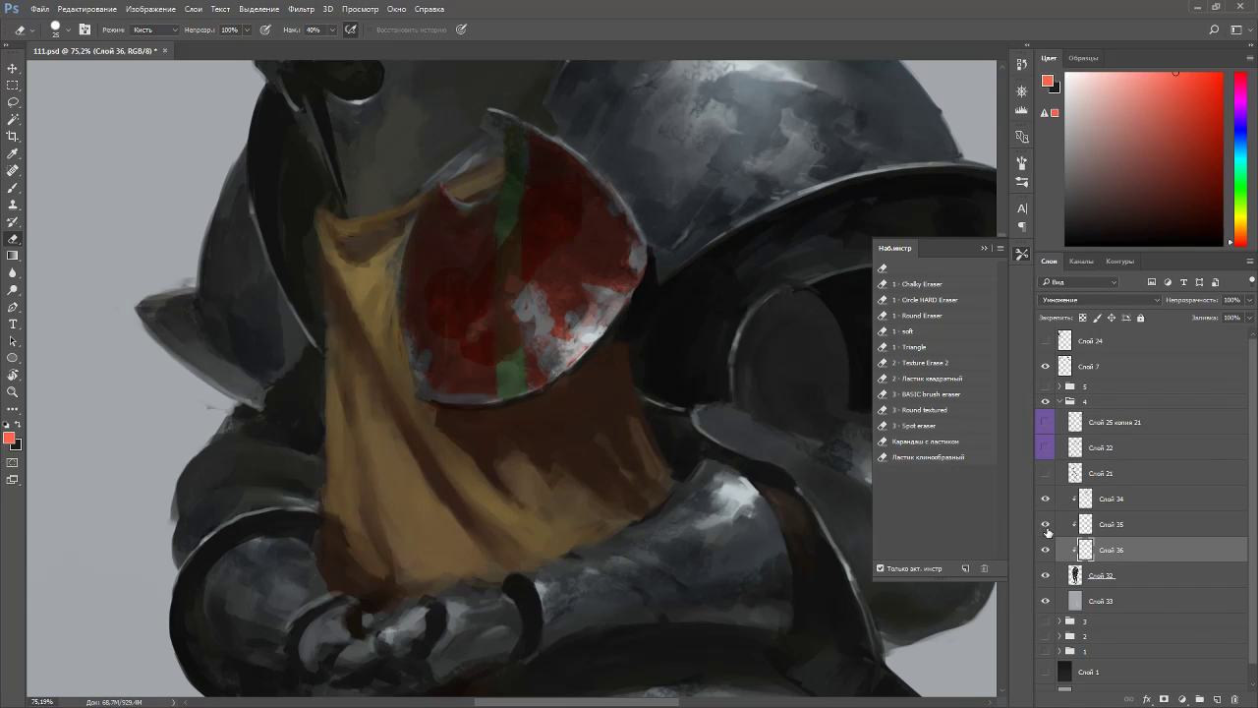
pyautogui.click(1084, 534)
pyautogui.press('Delete')
pyautogui.click(1048, 502)
pyautogui.click(1048, 502)
pyautogui.scroll(-5, 623, 473)
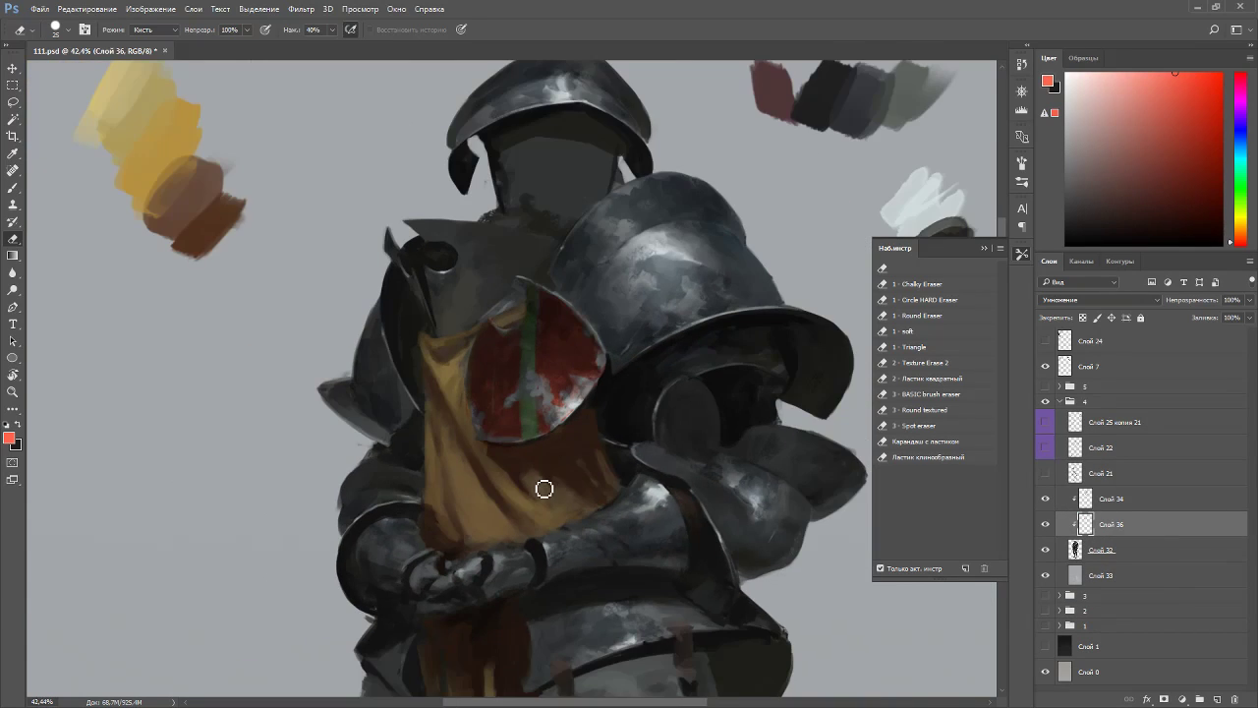
pyautogui.scroll(3, 542, 483)
pyautogui.click(1047, 502)
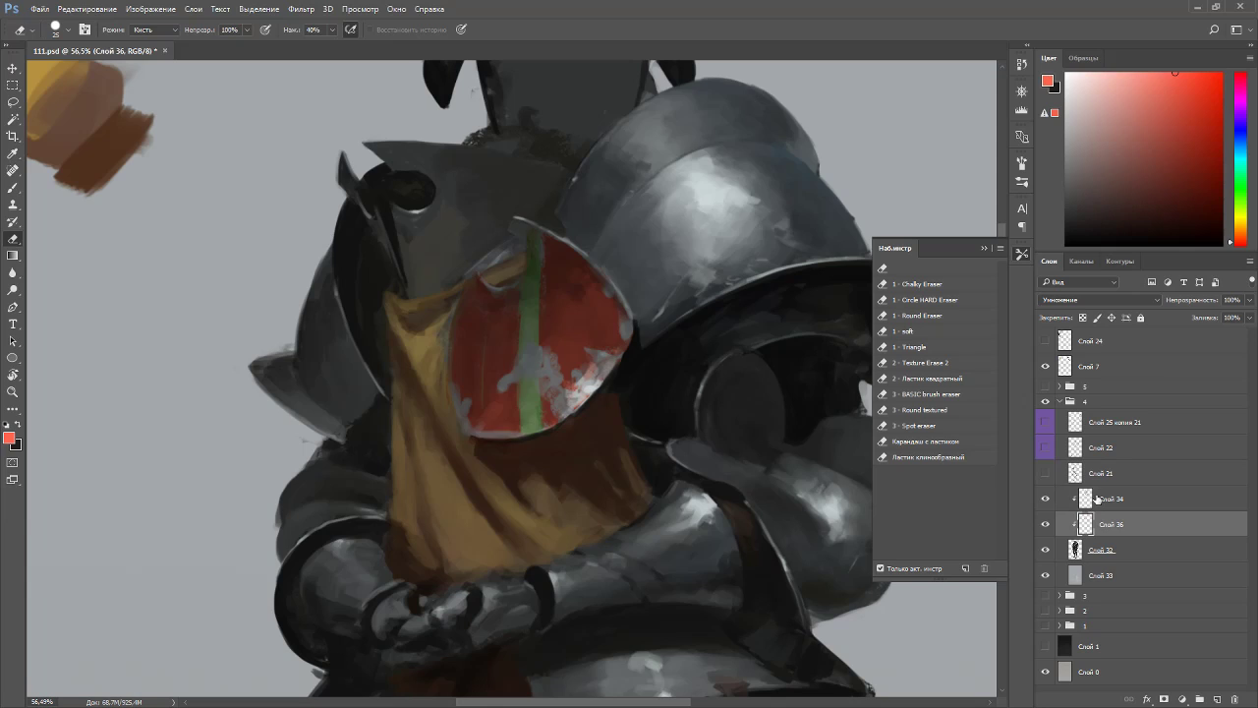
# - Add a new layer directly above Слой 34 and set its blending mode to Multiply (Умножение)
pyautogui.click(1096, 499)
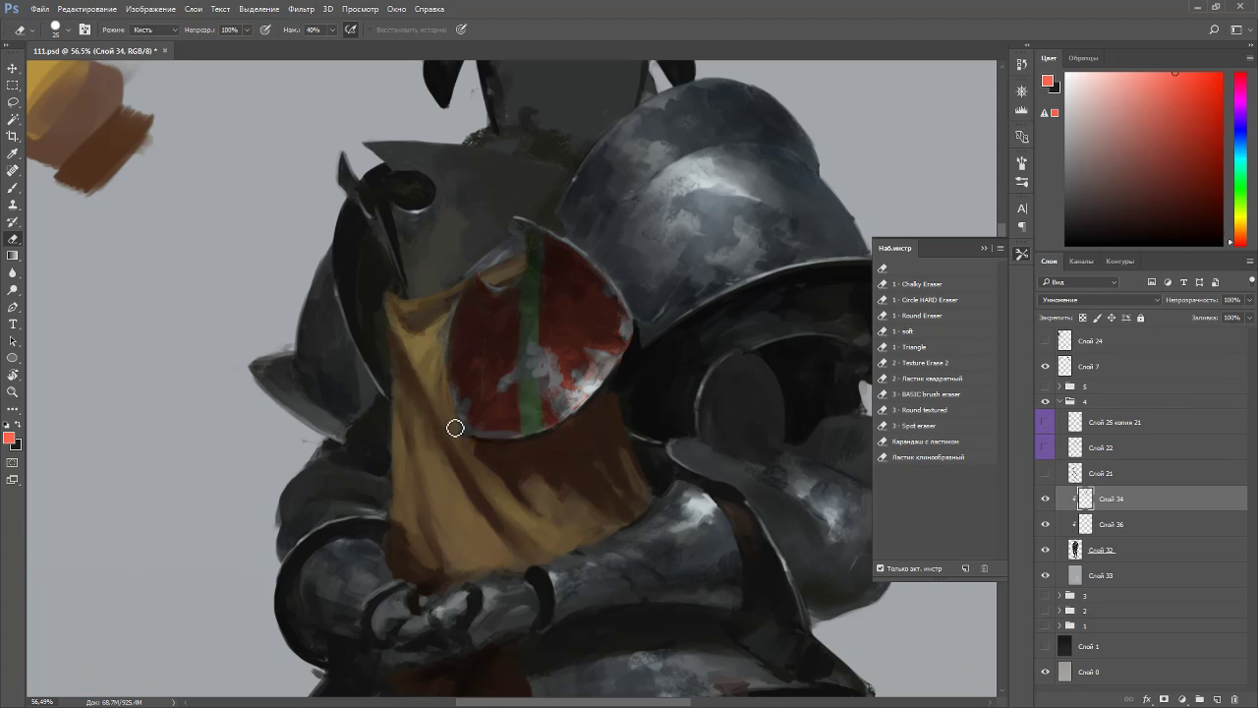
pyautogui.scroll(-3, 492, 337)
pyautogui.moveTo(654, 409); pyautogui.dragTo(550, 340)
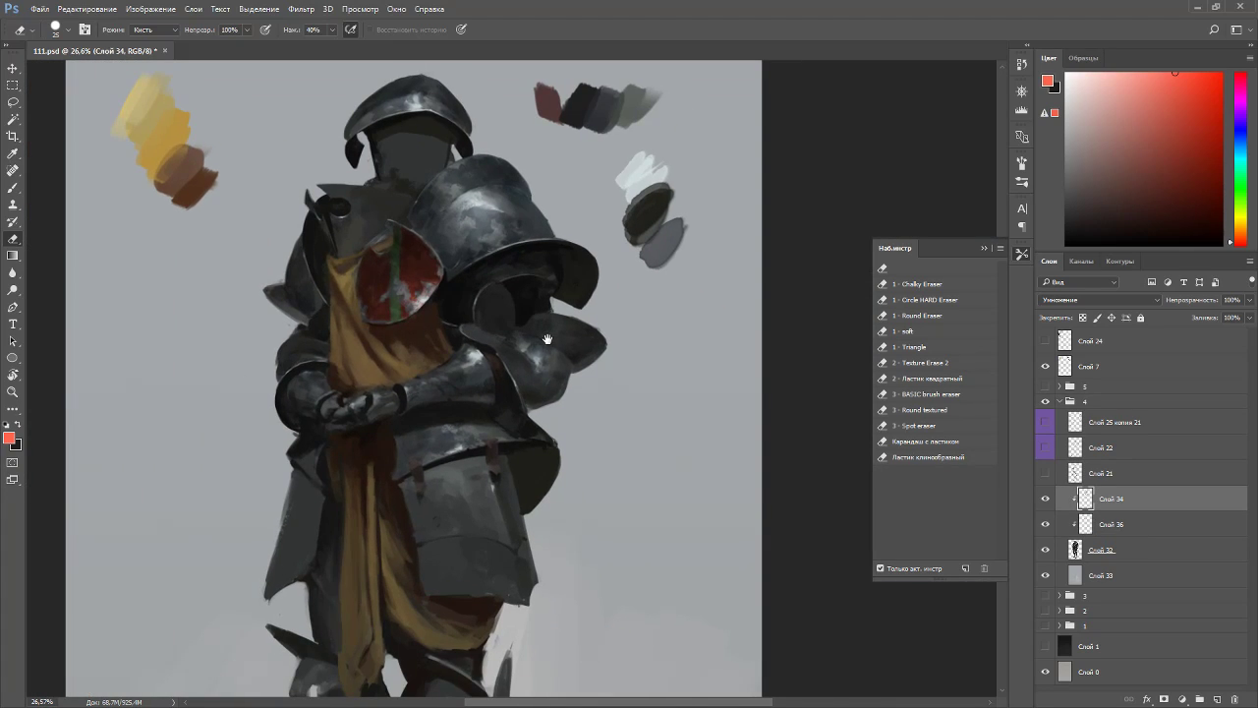
pyautogui.scroll(-2, 551, 340)
pyautogui.scroll(1, 517, 422)
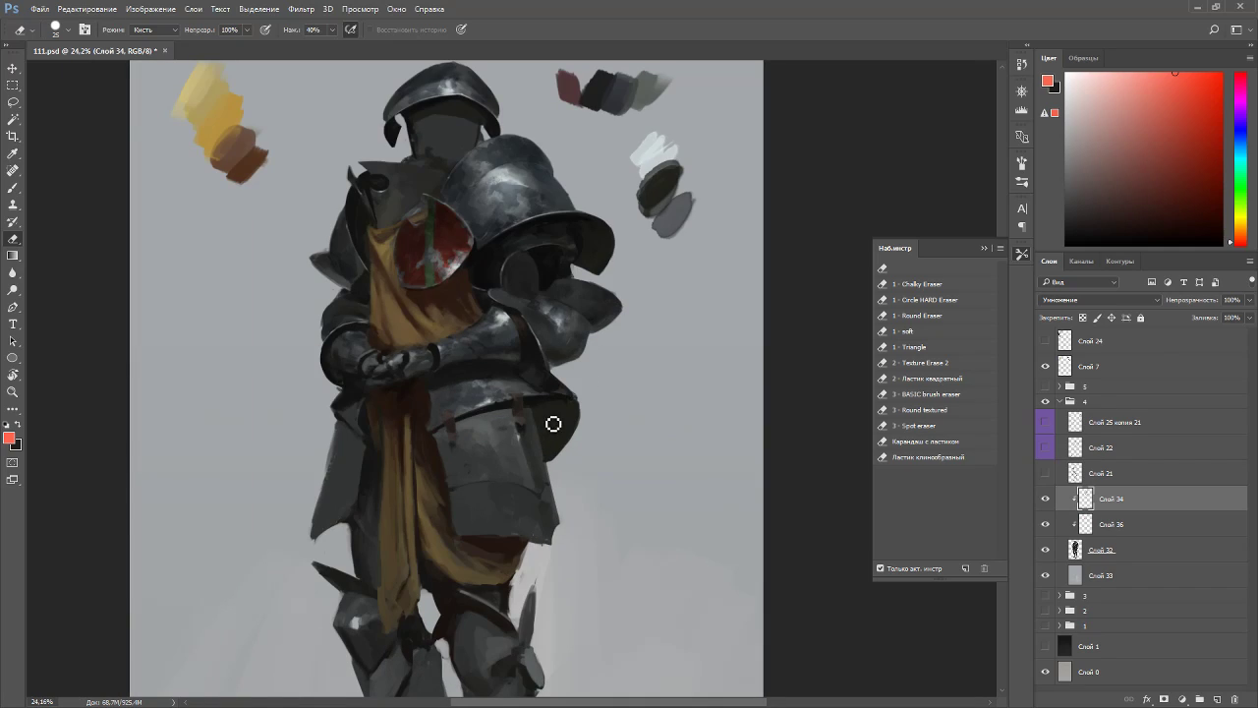
pyautogui.hotkey('ctrl', 'shift', 'n')
pyautogui.press('Return')
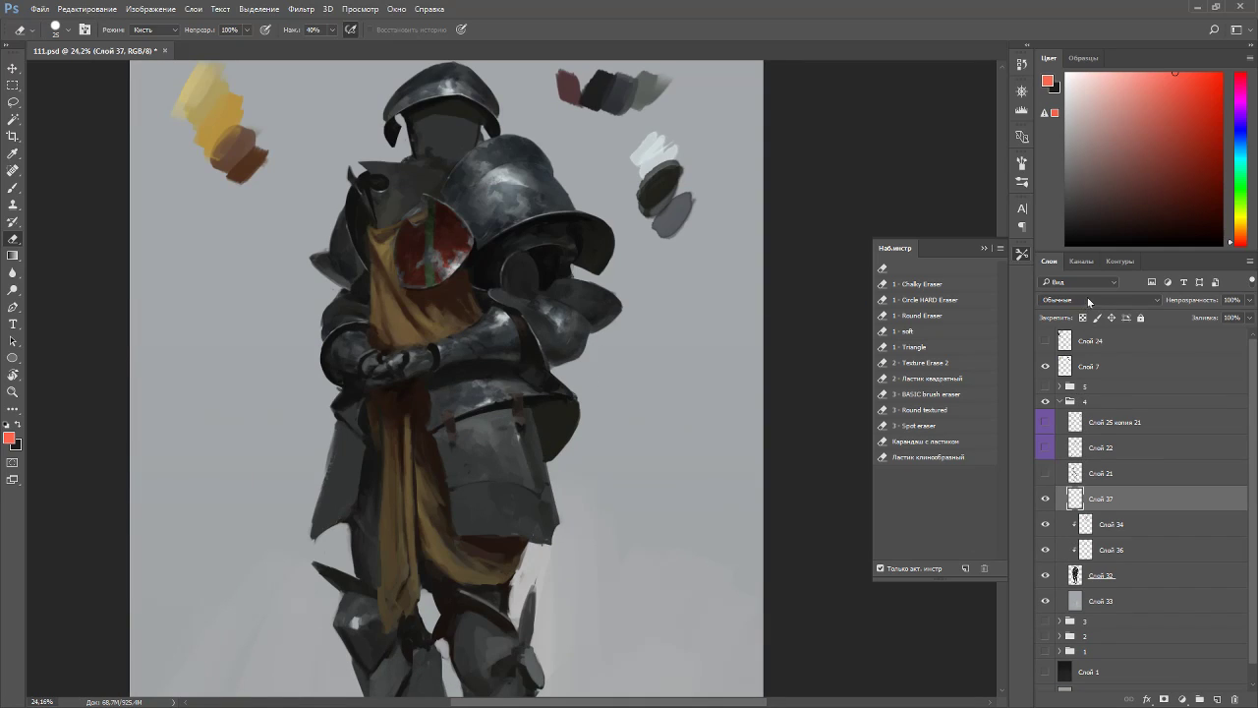
pyautogui.click(1092, 300)
pyautogui.click(1091, 352)
# - Paint a faint light-orange rust stain on the upper part of the big shoulder plate and soften it with the eraser
pyautogui.moveTo(1241, 242); pyautogui.dragTo(1241, 236)
pyautogui.moveTo(1165, 99); pyautogui.dragTo(1145, 102)
pyautogui.press('b')
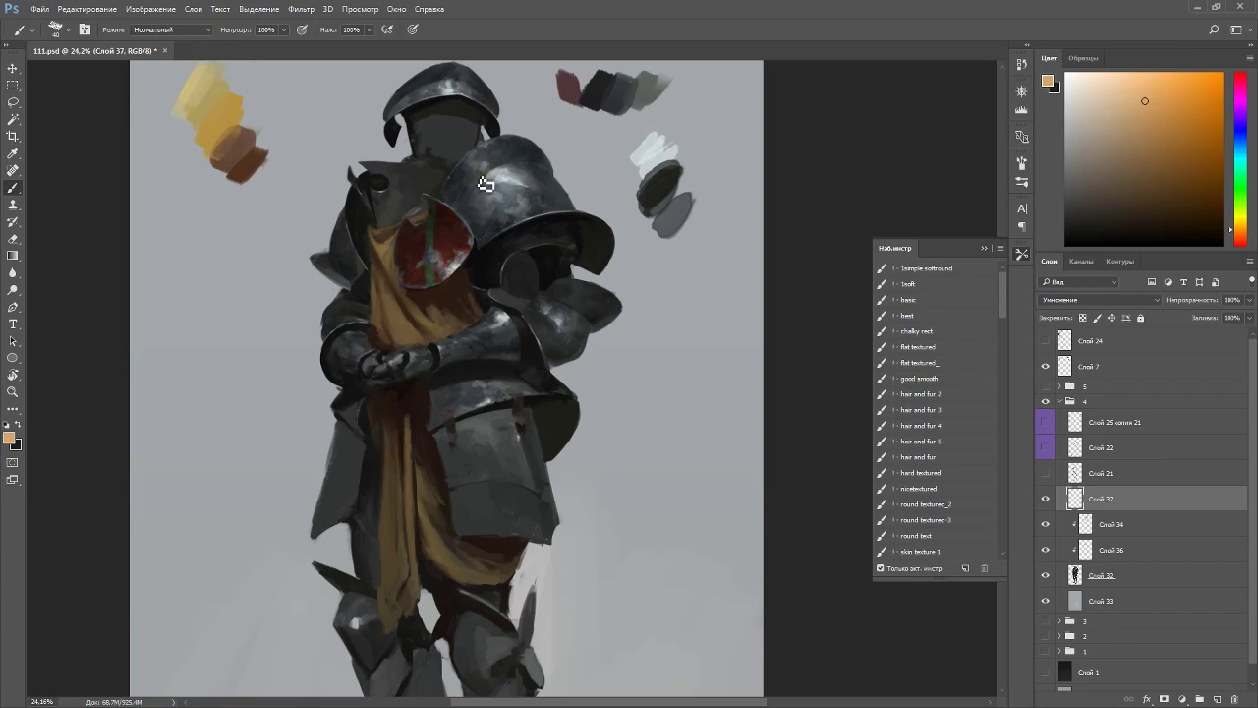
pyautogui.press('e')
pyautogui.click(1147, 96)
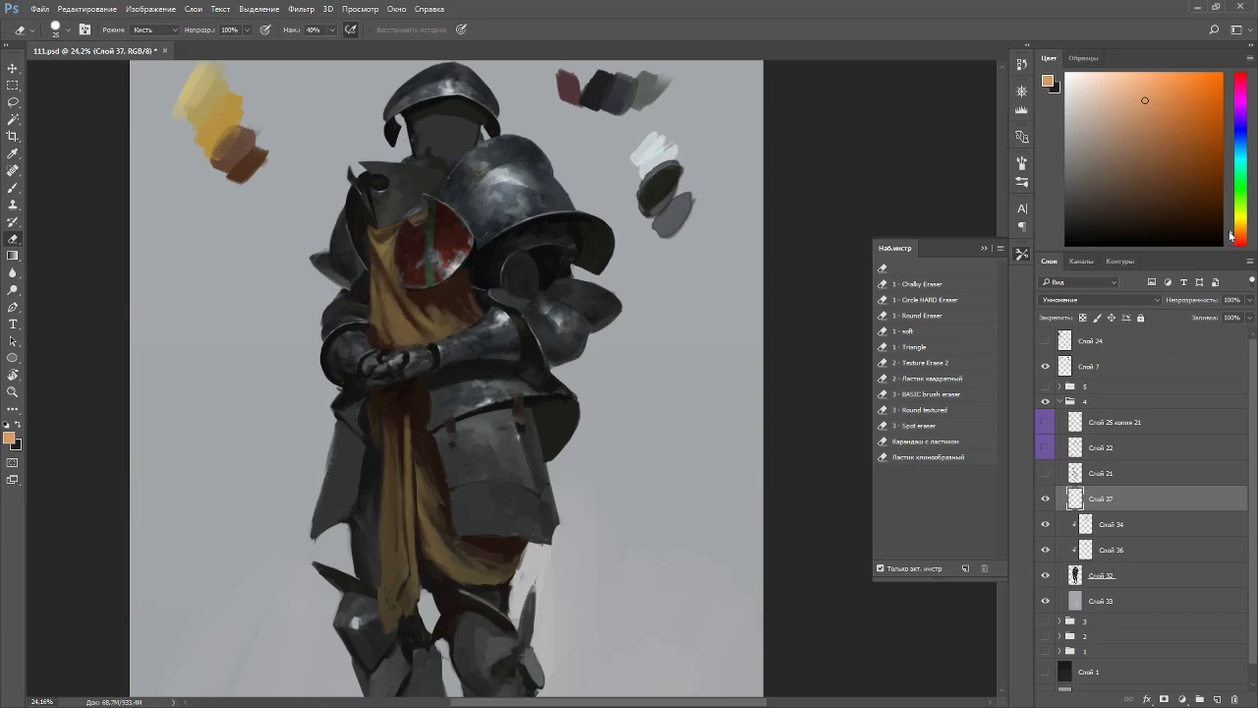
pyautogui.press('b')
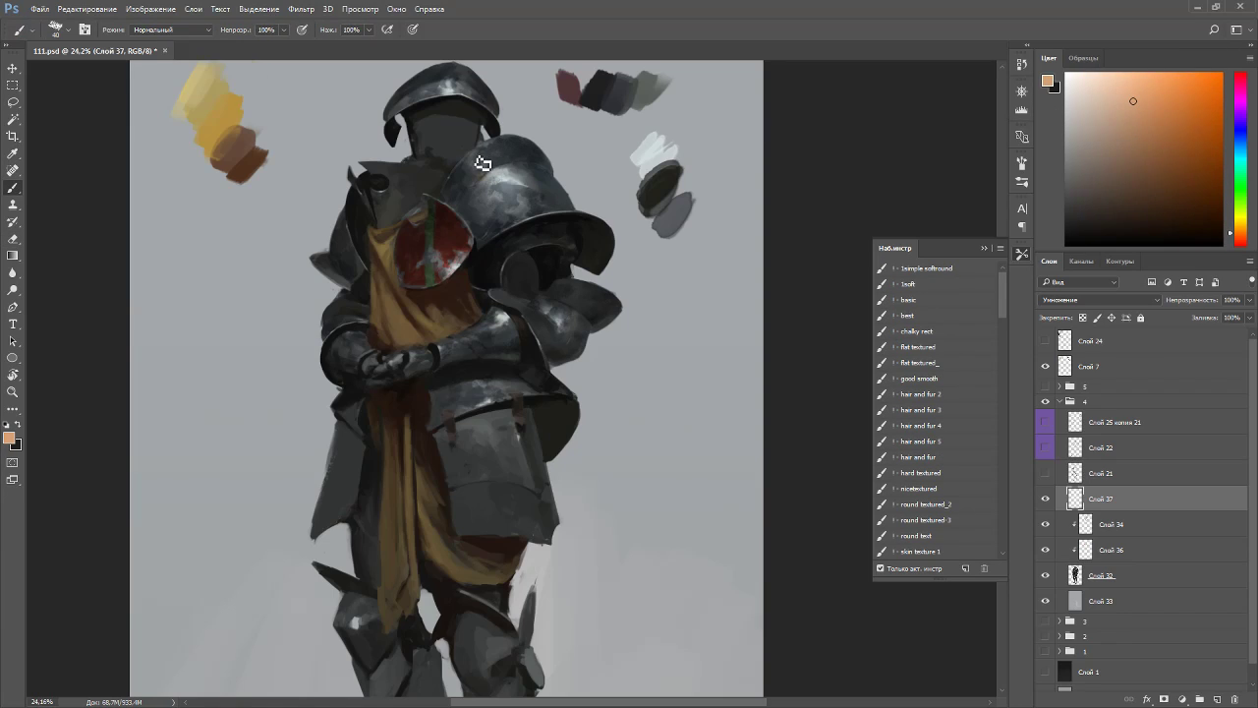
pyautogui.press('e')
pyautogui.moveTo(490, 156); pyautogui.dragTo(482, 165)
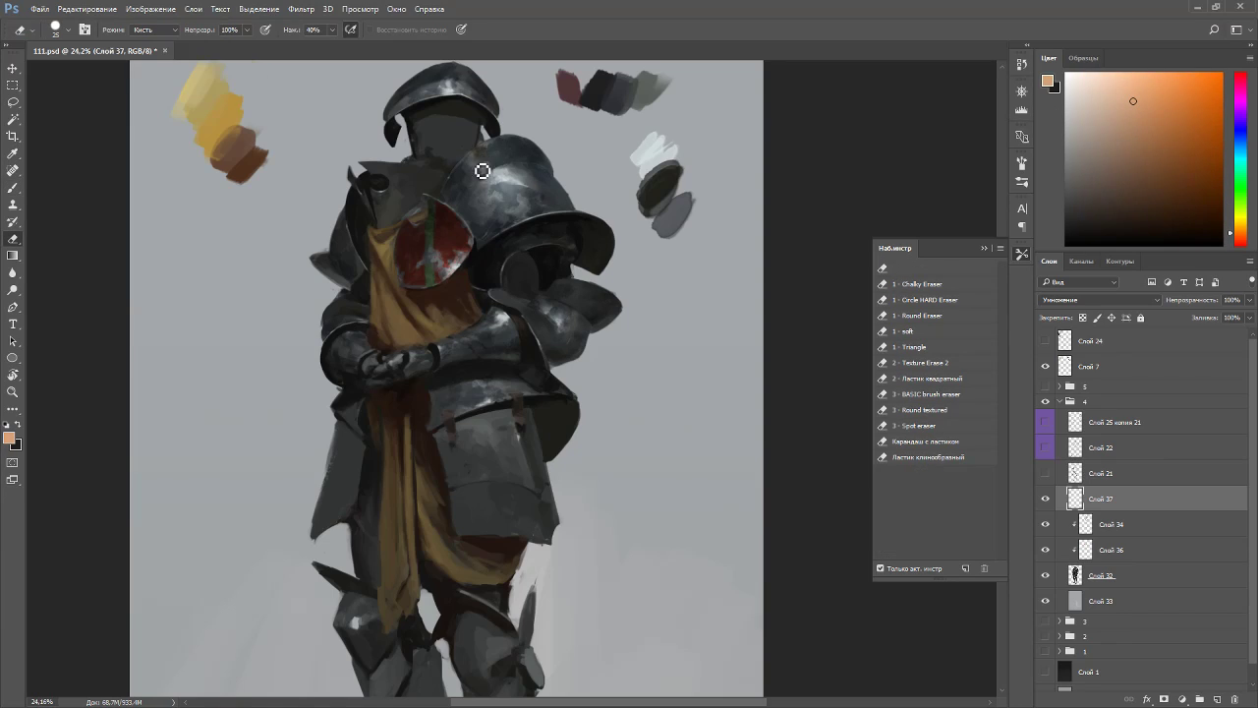
pyautogui.press('b')
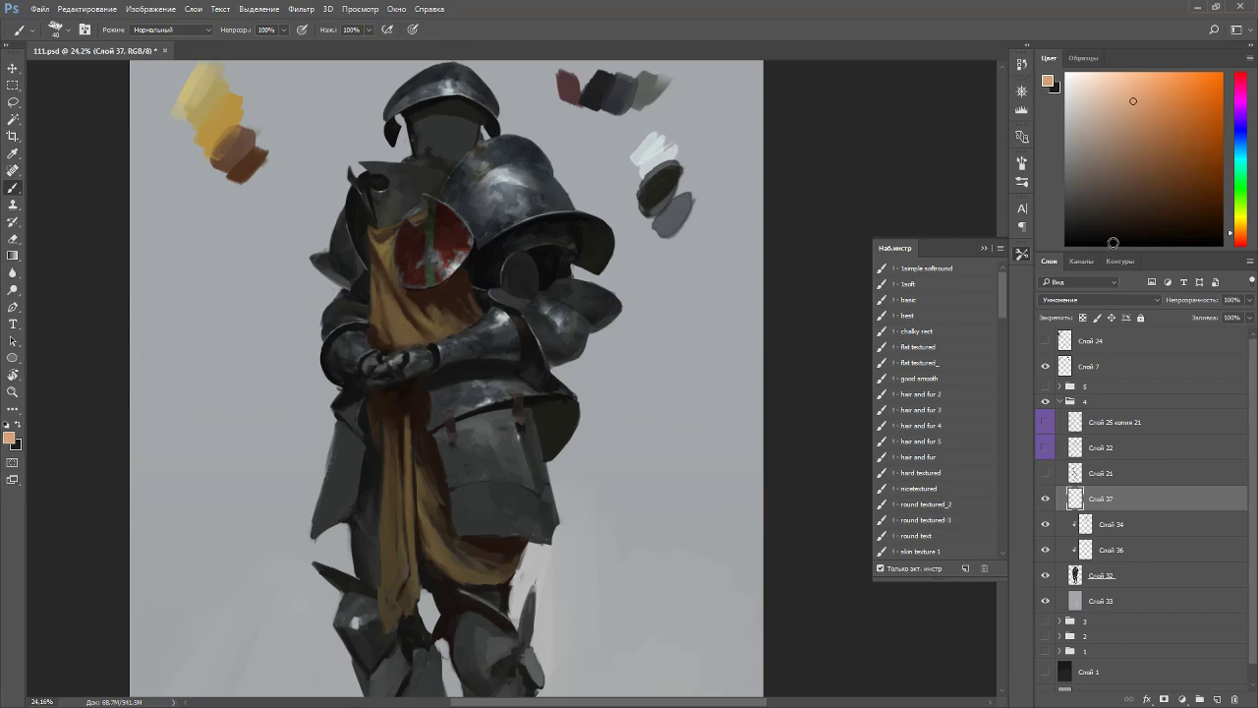
# - Paint a small brown rust spot in the middle of the big shoulder plate, varying darker and lighter orange-browns
pyautogui.click(1150, 137)
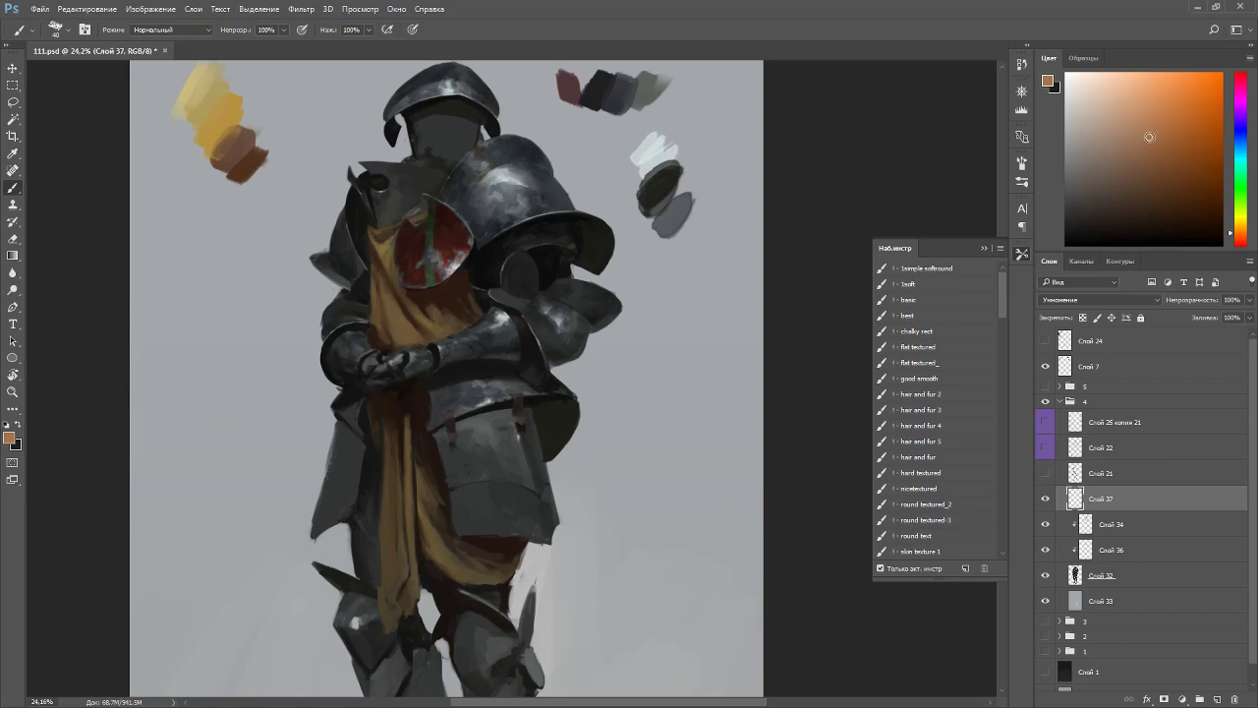
pyautogui.click(505, 190)
pyautogui.click(1145, 183)
pyautogui.press('e')
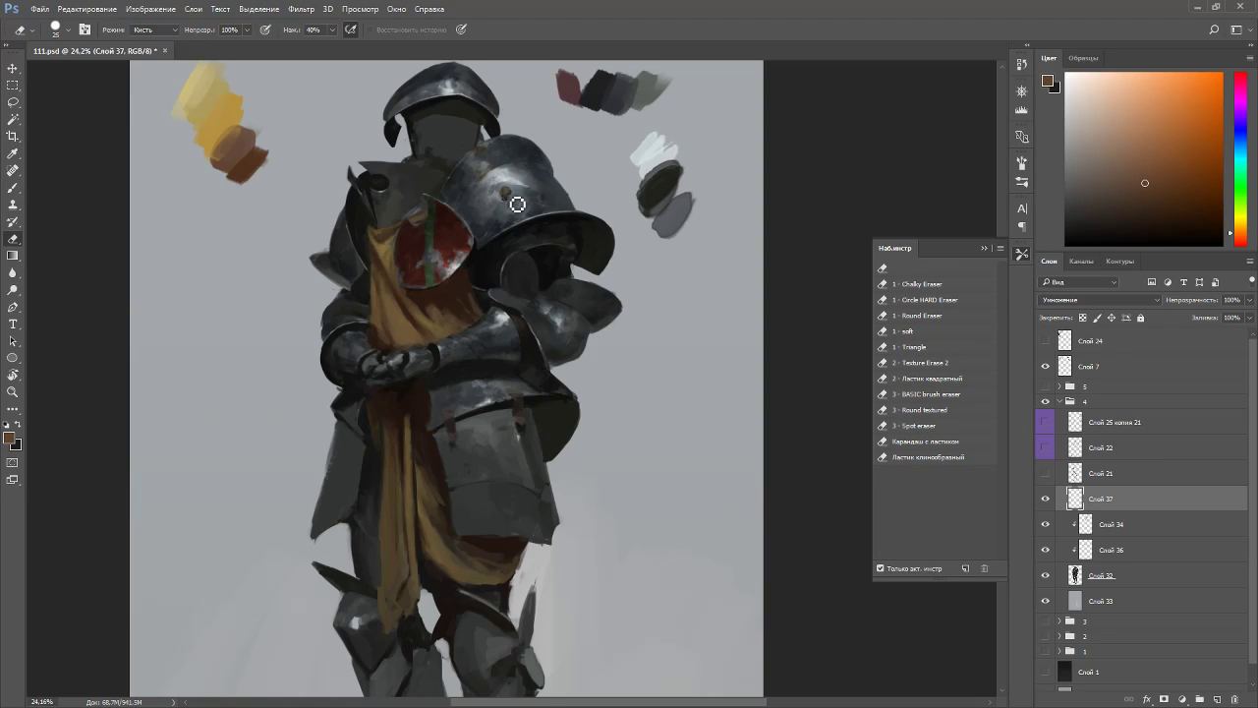
pyautogui.press('b')
pyautogui.click(1144, 81)
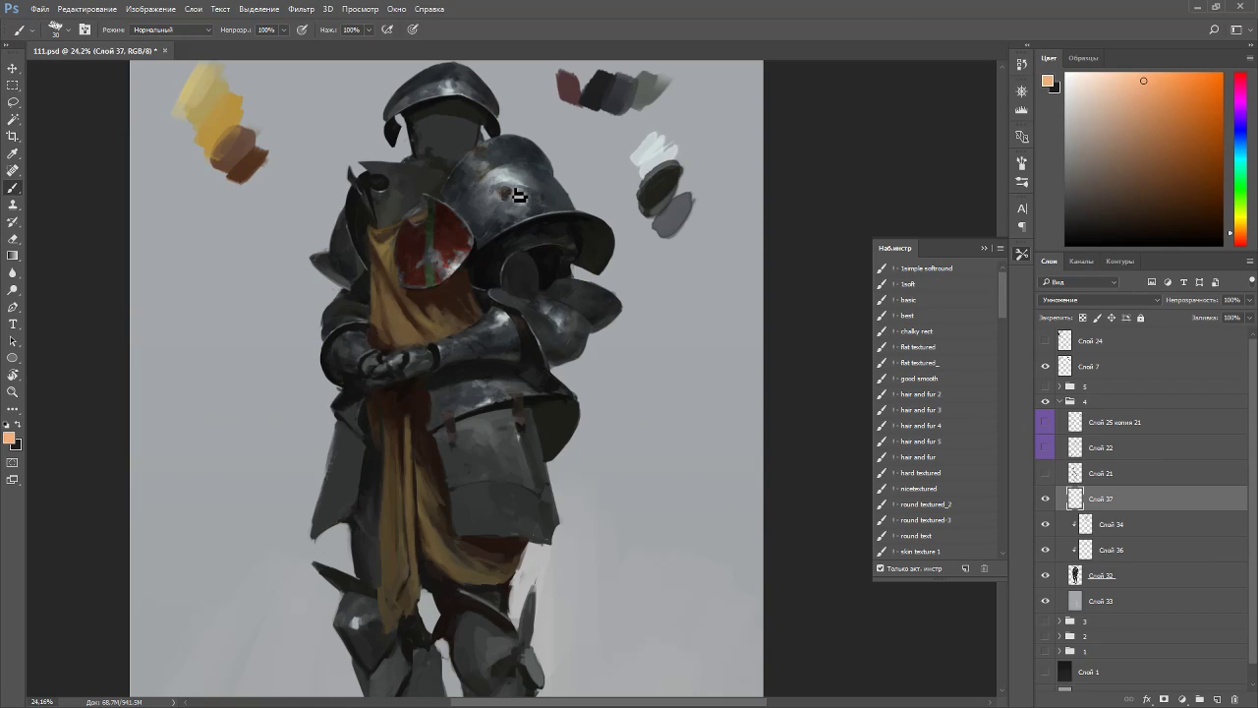
pyautogui.click(1136, 160)
# - Switch to the chalky rect brush, go through its brush settings and reduce its size to 25 px
pyautogui.press('r')
pyautogui.moveTo(675, 255); pyautogui.dragTo(271, 256)
pyautogui.press('Escape')
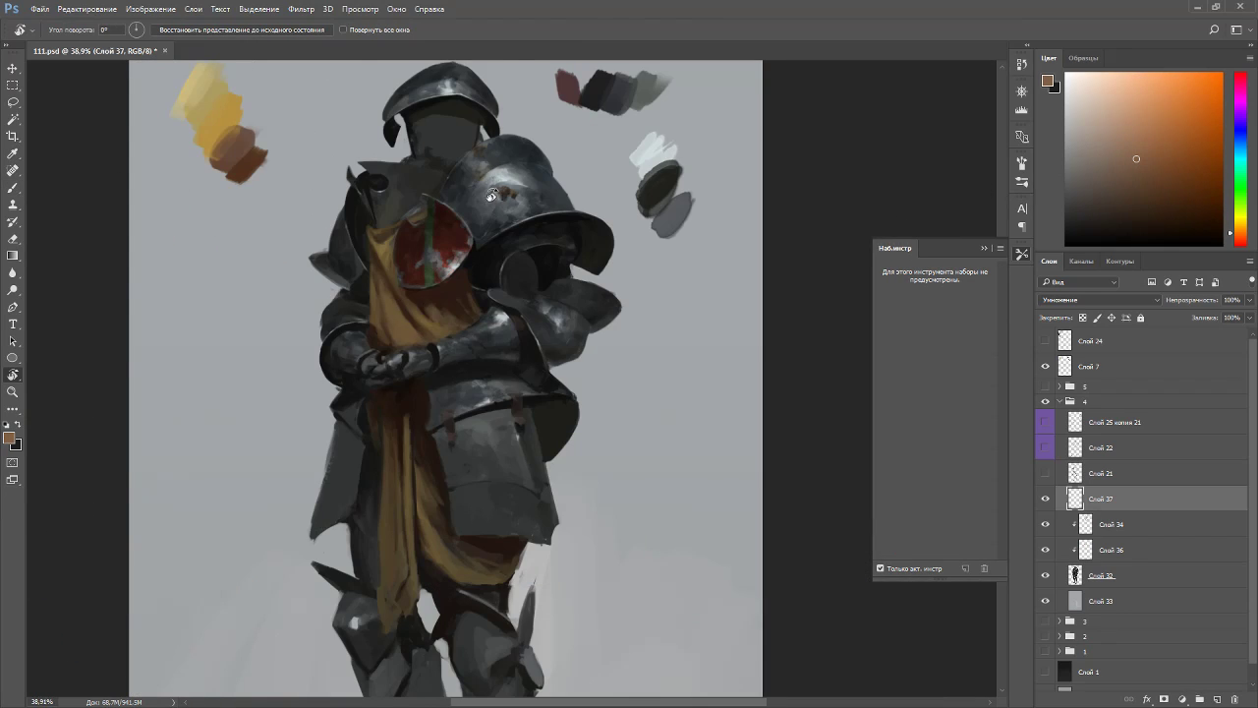
pyautogui.scroll(3, 495, 194)
pyautogui.press('b')
pyautogui.press('b')
pyautogui.click(909, 333)
pyautogui.press('F5')
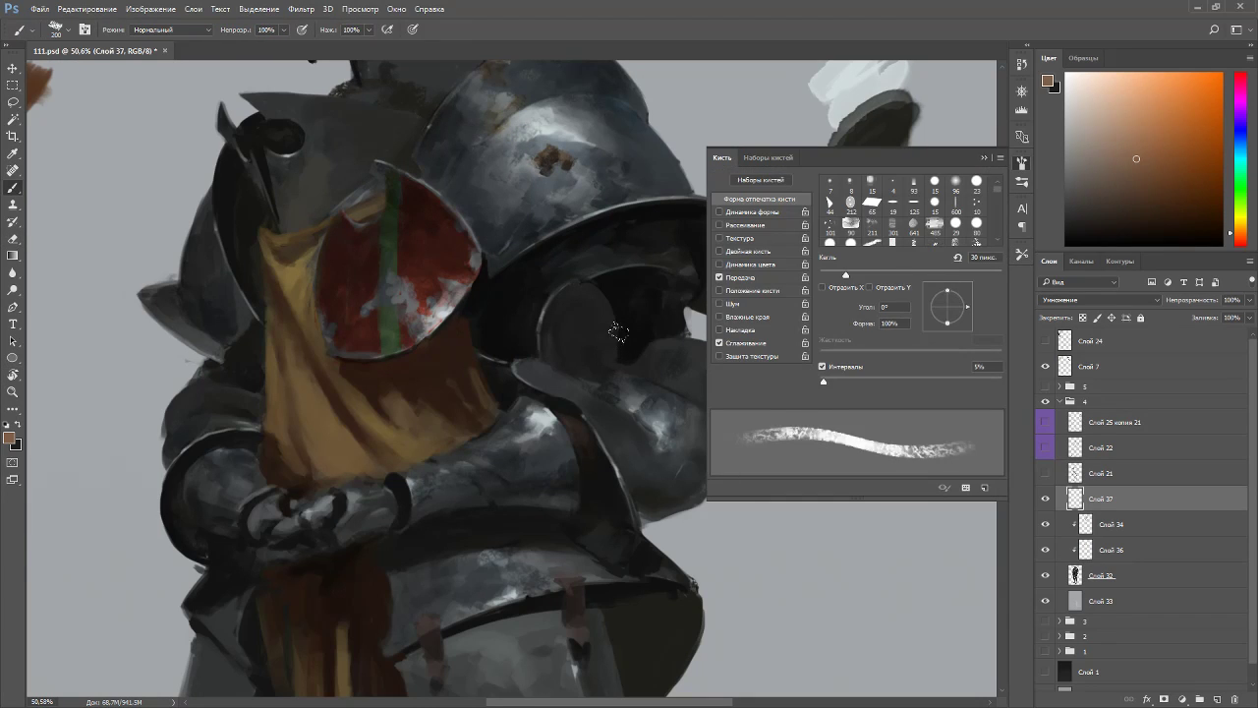
pyautogui.click(721, 250)
pyautogui.press('F5')
pyautogui.press('F5')
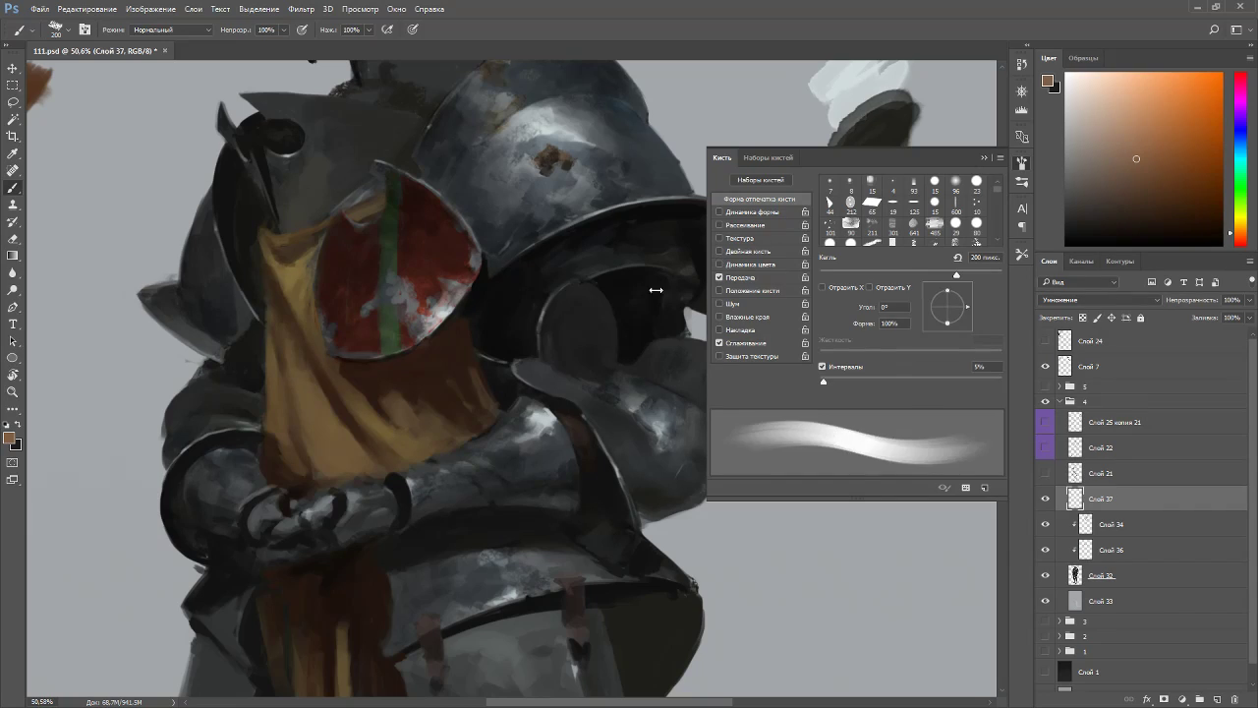
pyautogui.press('F5')
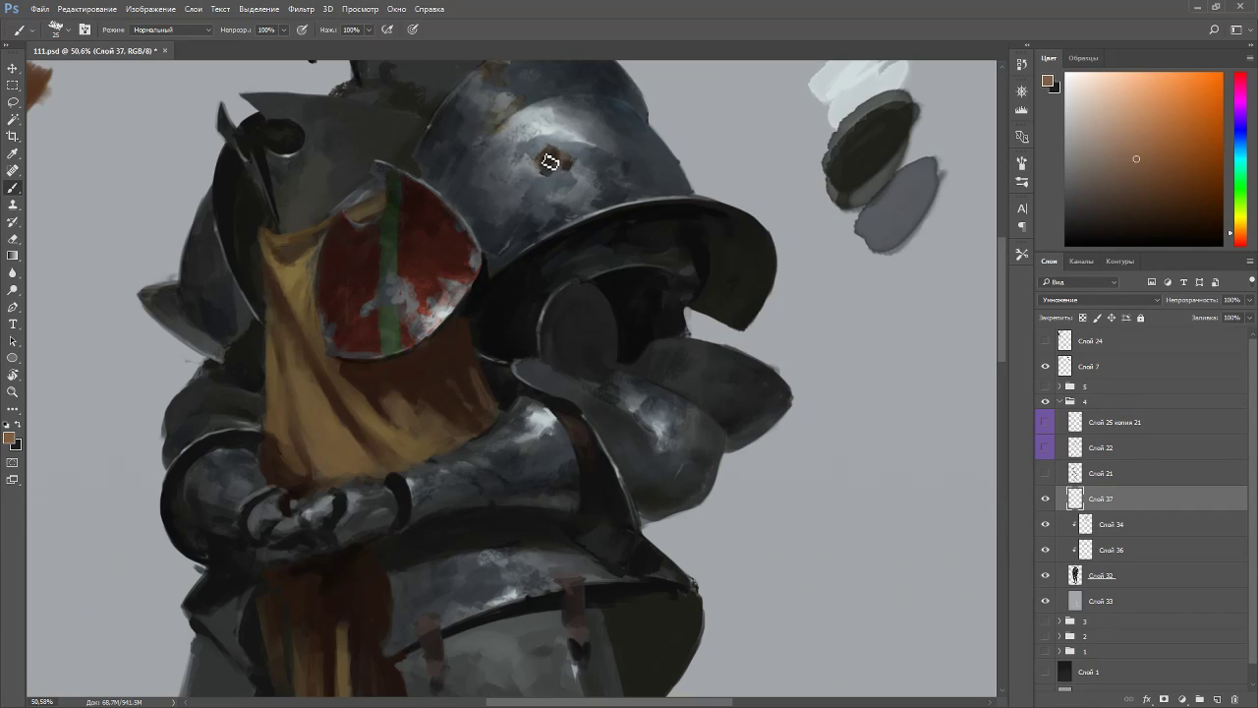
# - Refine the brown rust spot on the shoulder plate and tint the forearm and elbow plates with light peach rust
pyautogui.moveTo(546, 161)
pyautogui.mouseDown()
pyautogui.moveTo(610, 170)
pyautogui.moveTo(540, 155)
pyautogui.moveTo(570, 165)
pyautogui.mouseUp()
pyautogui.click(1132, 69)
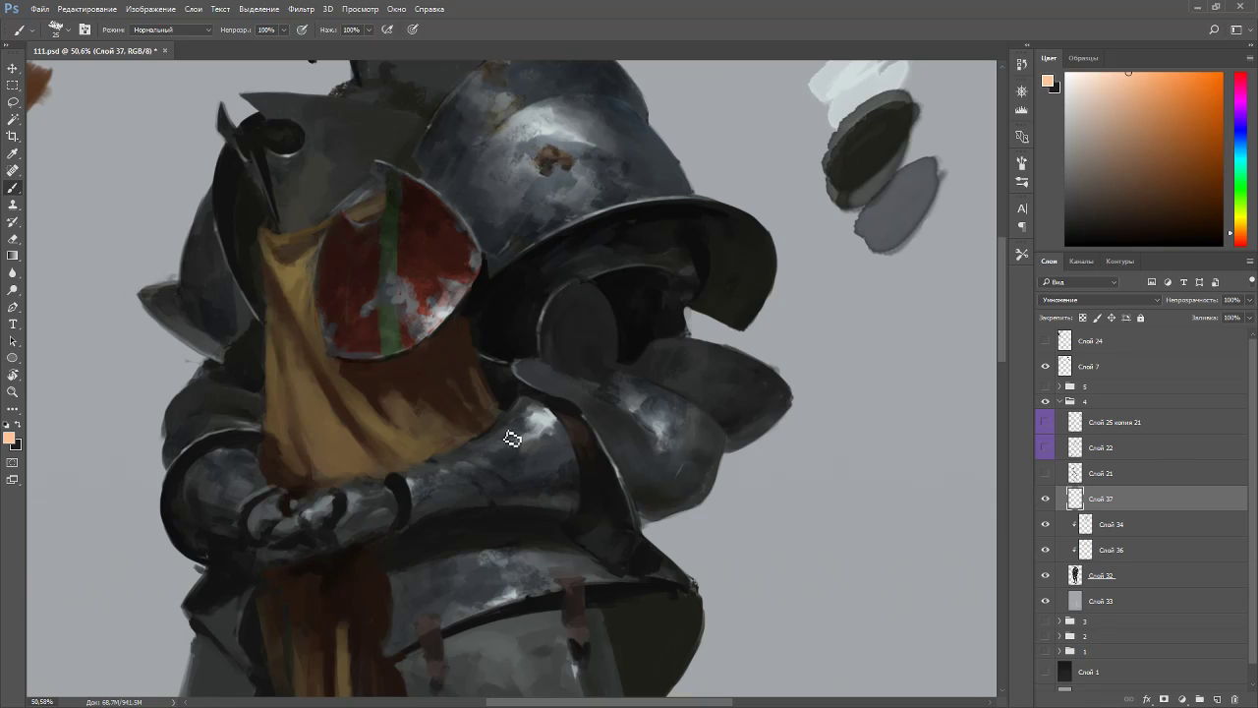
pyautogui.moveTo(564, 435); pyautogui.dragTo(557, 444)
pyautogui.press(']')
pyautogui.moveTo(646, 426); pyautogui.dragTo(648, 441)
pyautogui.press(']')
pyautogui.press(']')
pyautogui.press(']')
# - Paint a small peach rust patch on the upper edge of the thigh plate beside its strap
pyautogui.scroll(-4, 588, 309)
pyautogui.press('r')
pyautogui.moveTo(607, 328); pyautogui.dragTo(564, 438)
pyautogui.press('Escape')
pyautogui.scroll(4, 471, 251)
pyautogui.scroll(1, 475, 252)
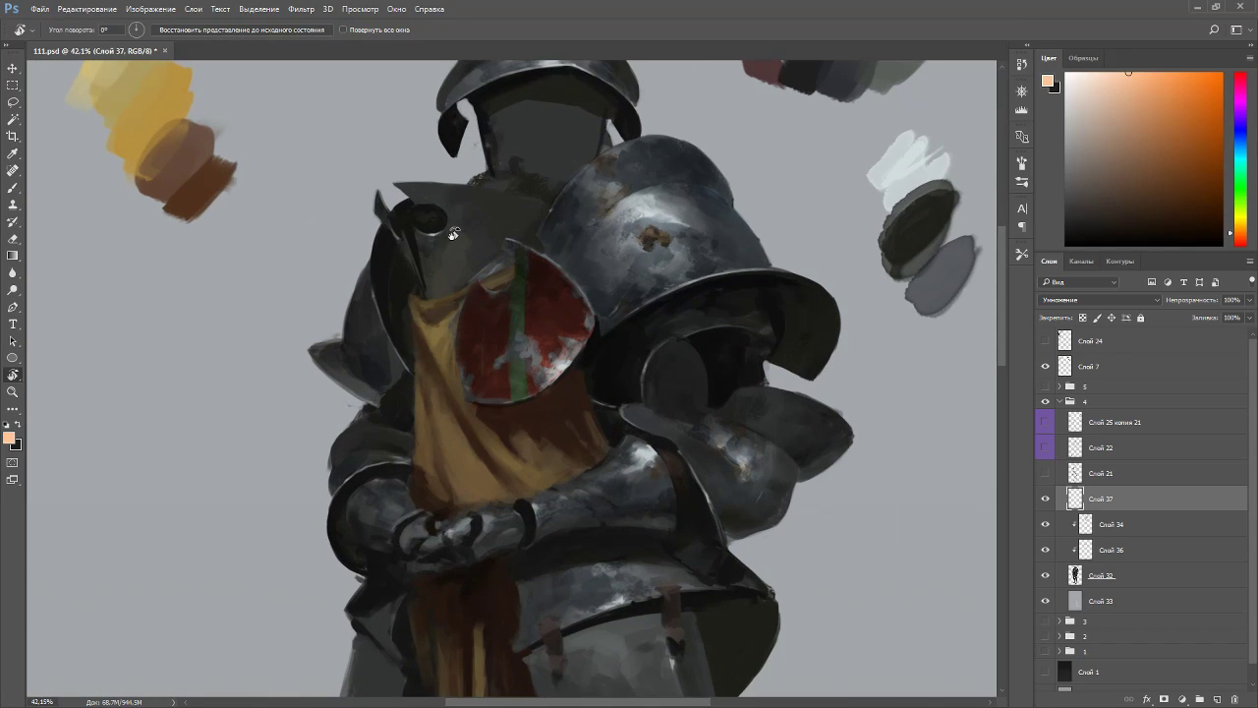
pyautogui.press('b')
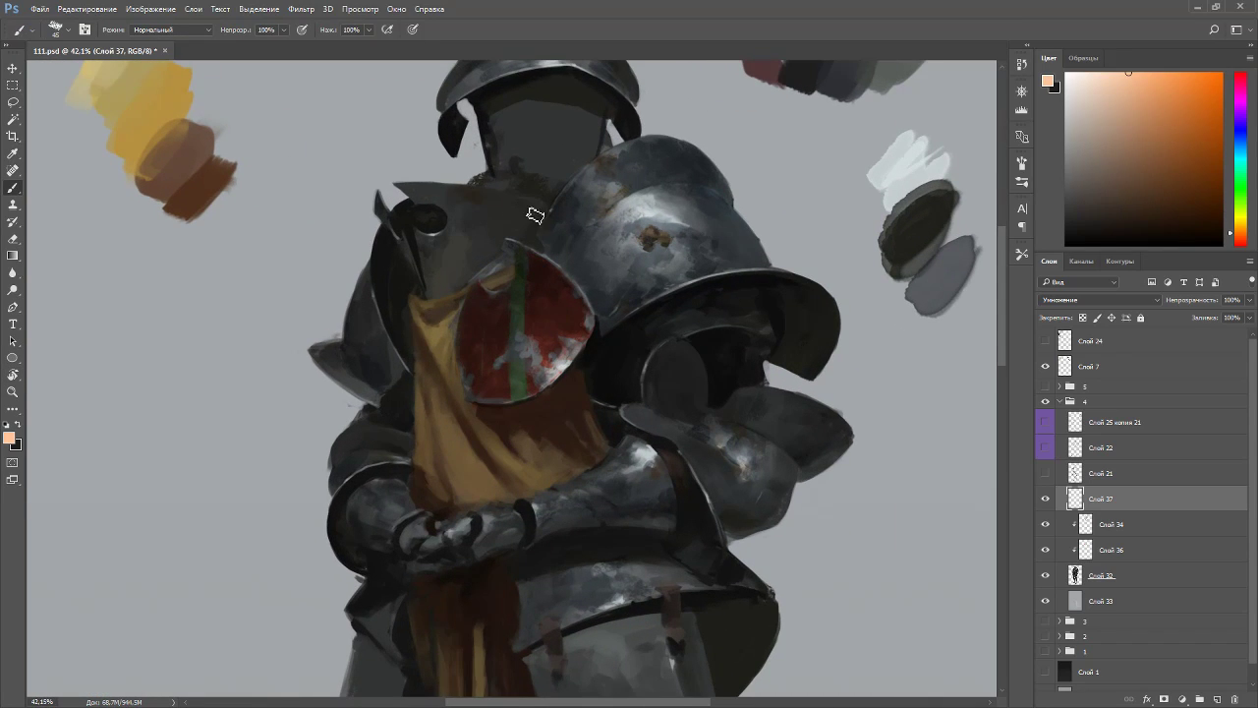
pyautogui.scroll(-5, 399, 380)
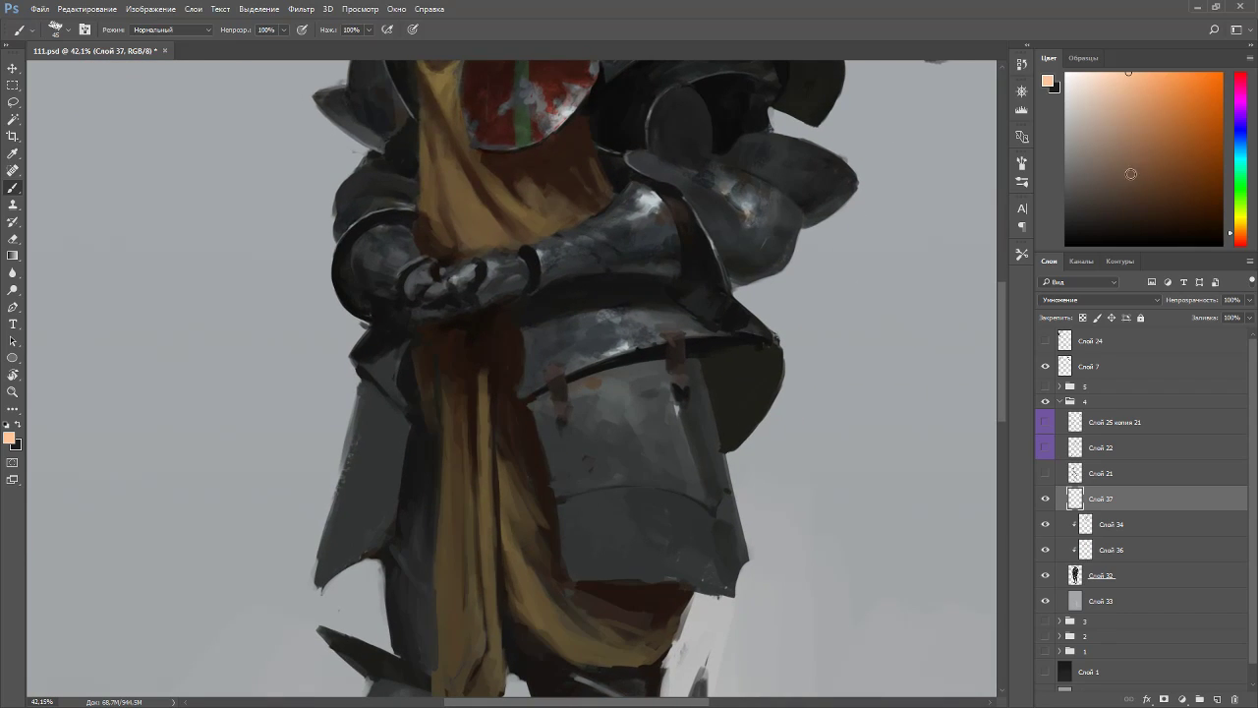
# - Paint redder orange rust stains on the elbow plate and around the waist plate's lower edge, and erase the excess
pyautogui.moveTo(1238, 230); pyautogui.dragTo(1236, 236)
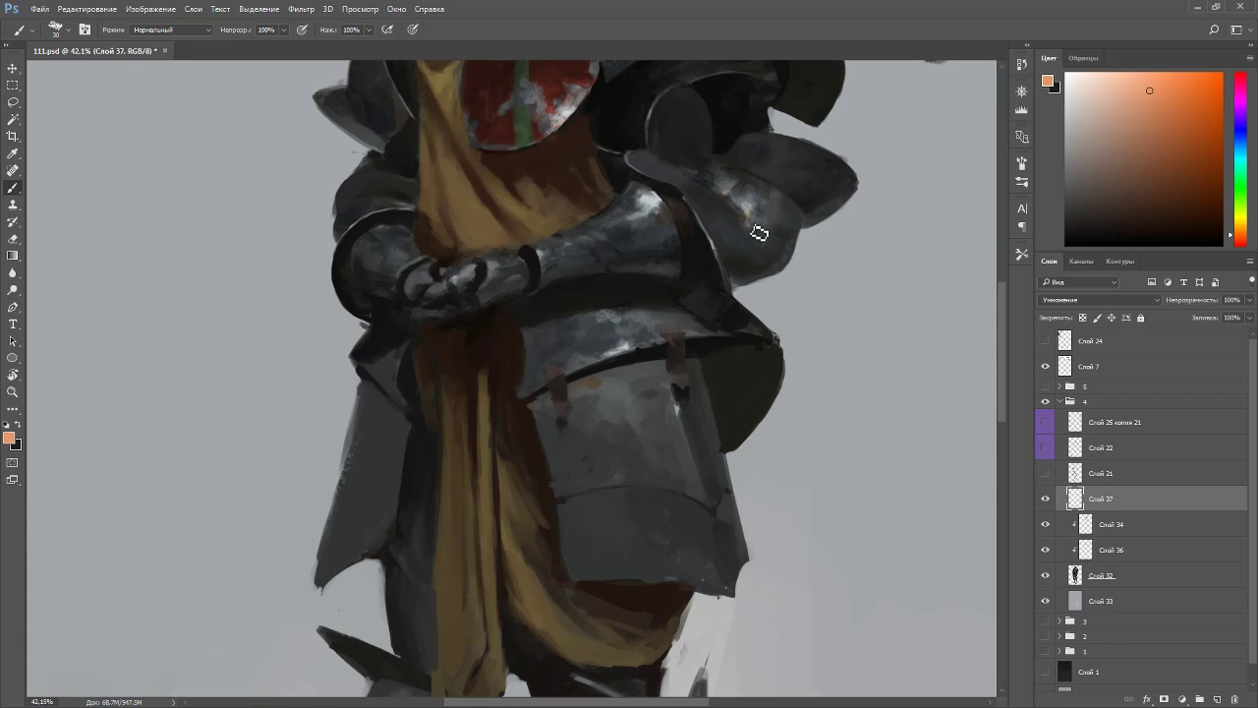
pyautogui.press('e')
pyautogui.press('b')
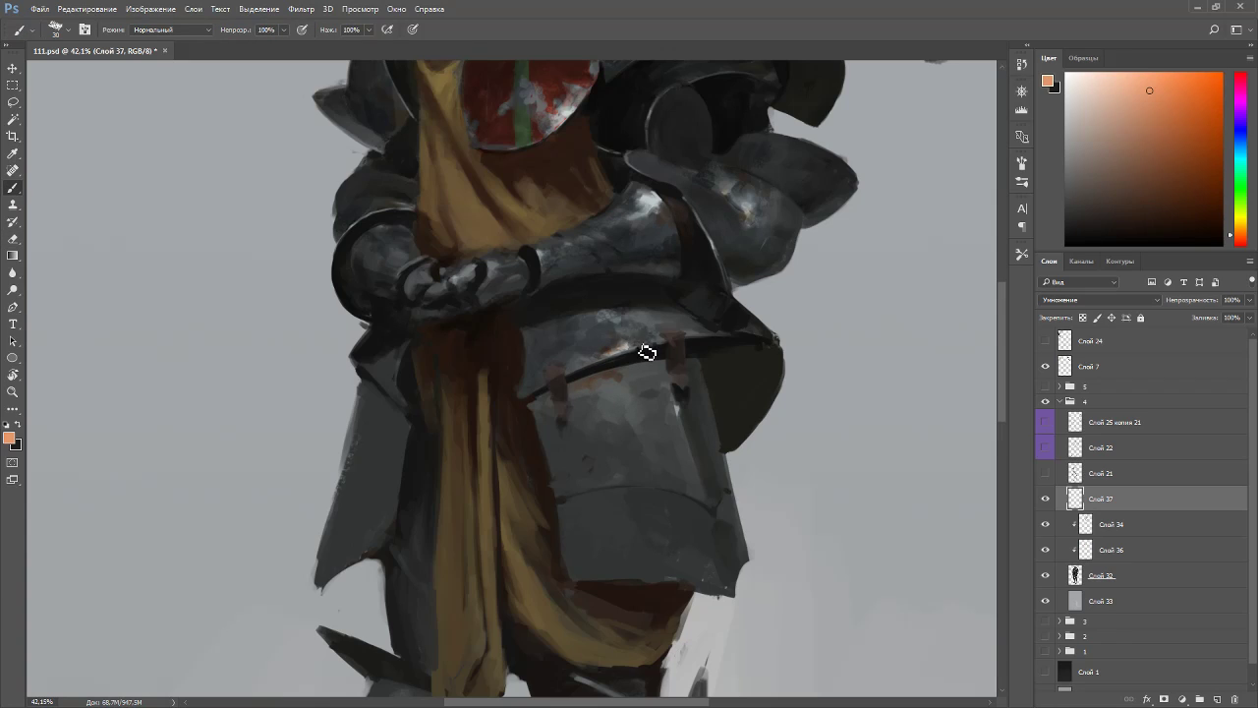
pyautogui.press('e')
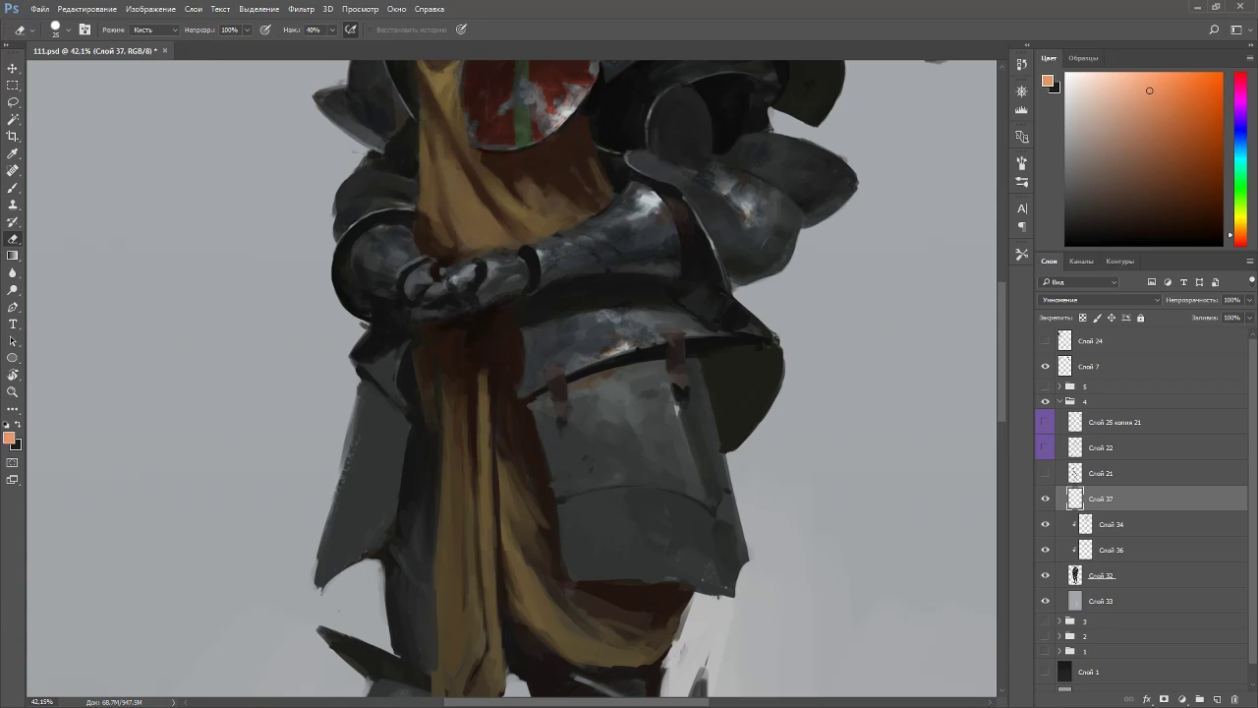
# - Clip the rust layer Слой 37 to the knight layer group below it
pyautogui.press('b')
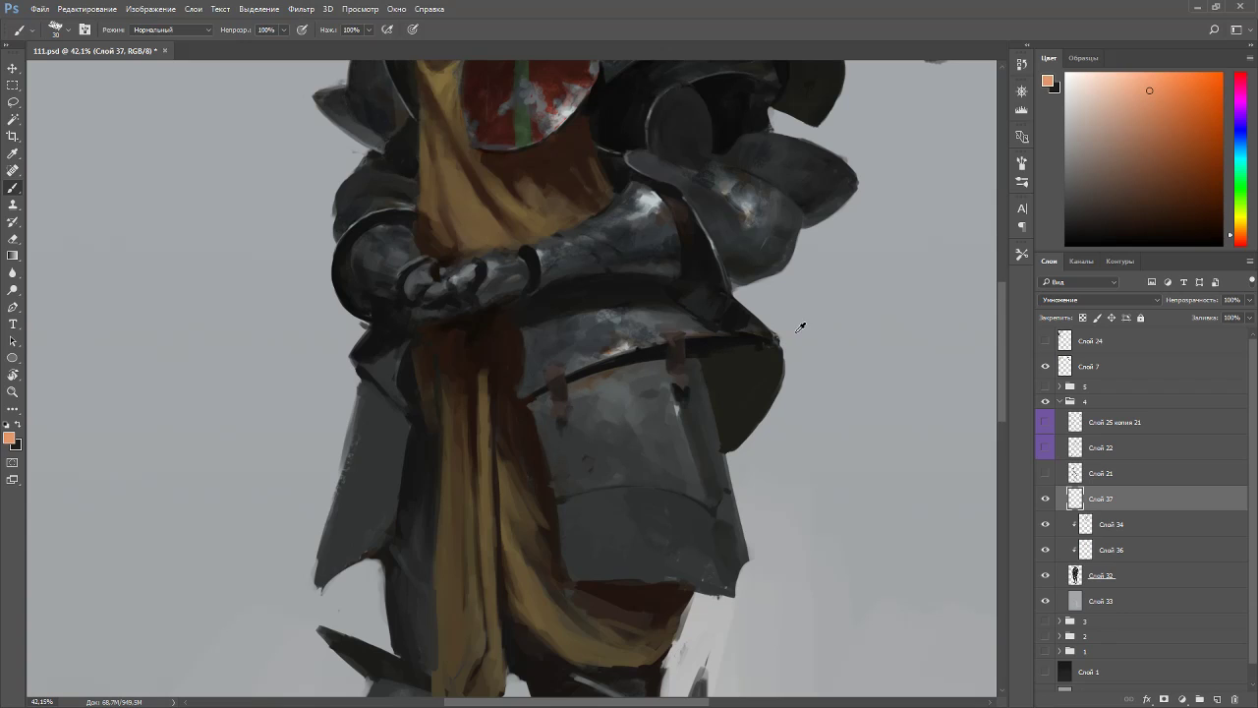
pyautogui.scroll(-5, 800, 326)
pyautogui.scroll(4, 597, 336)
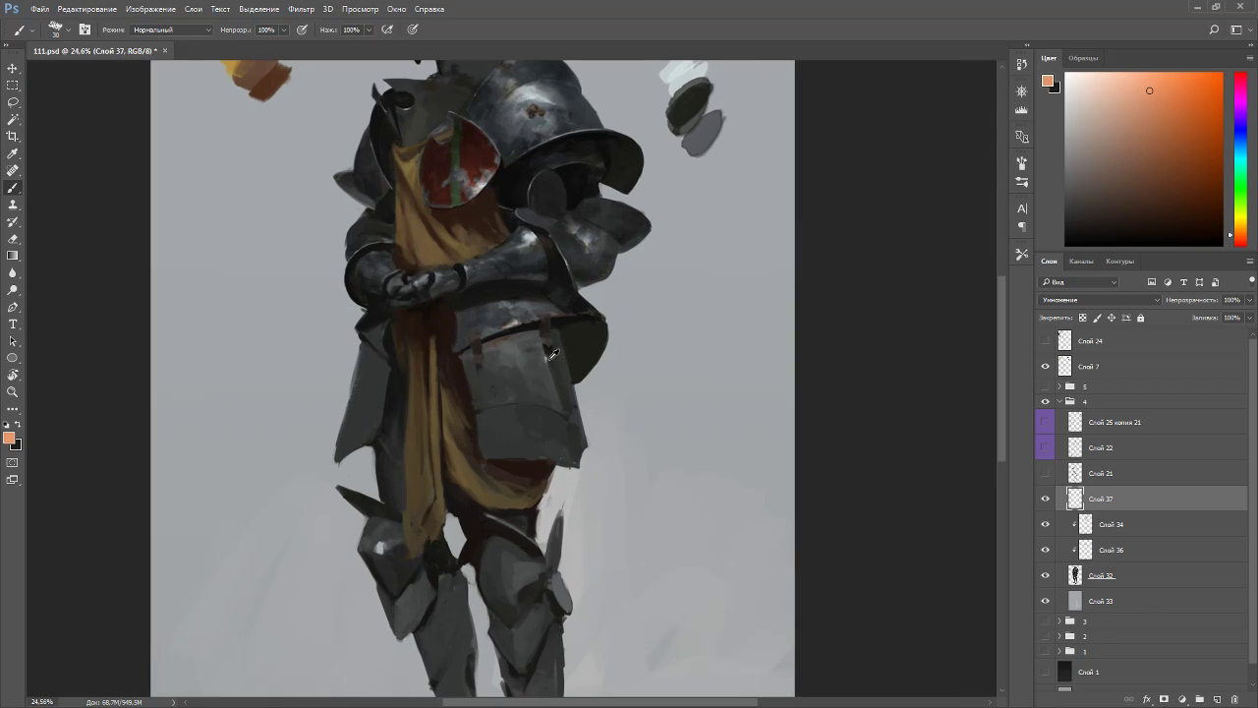
pyautogui.scroll(-1, 570, 339)
pyautogui.scroll(1, 596, 336)
pyautogui.scroll(1, 629, 365)
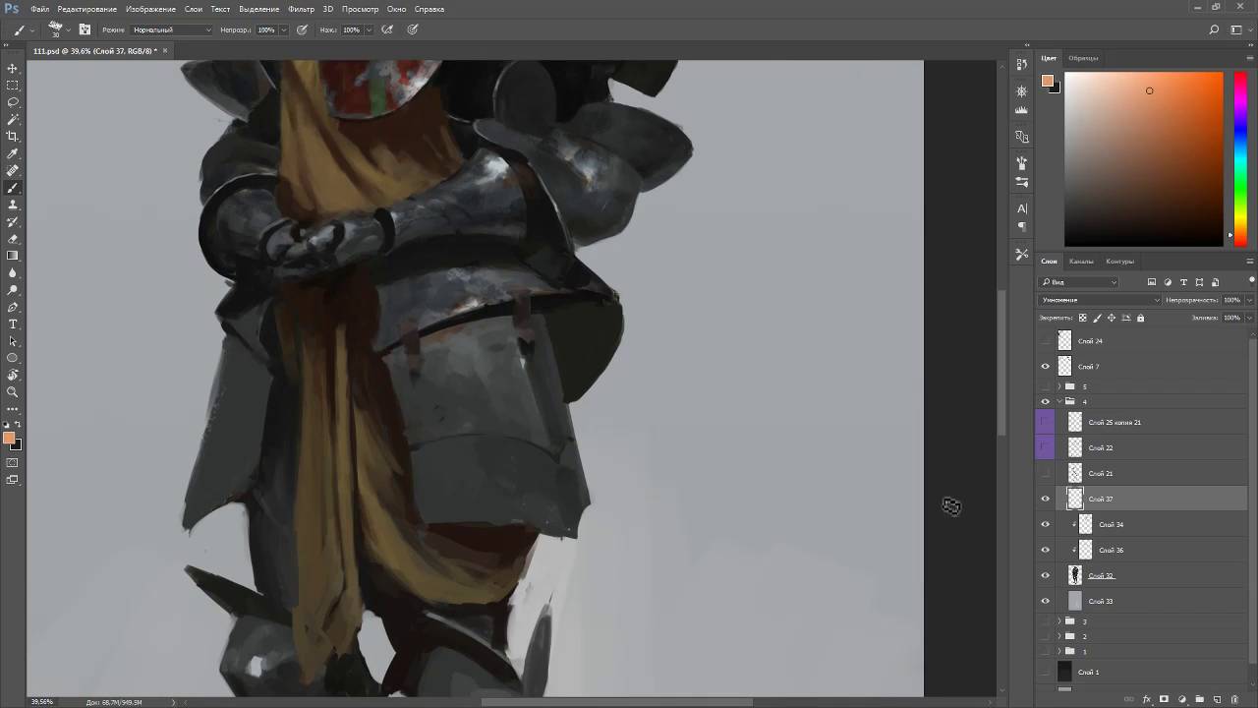
pyautogui.keyDown('alt'); pyautogui.click(1063, 507); pyautogui.keyUp('alt')
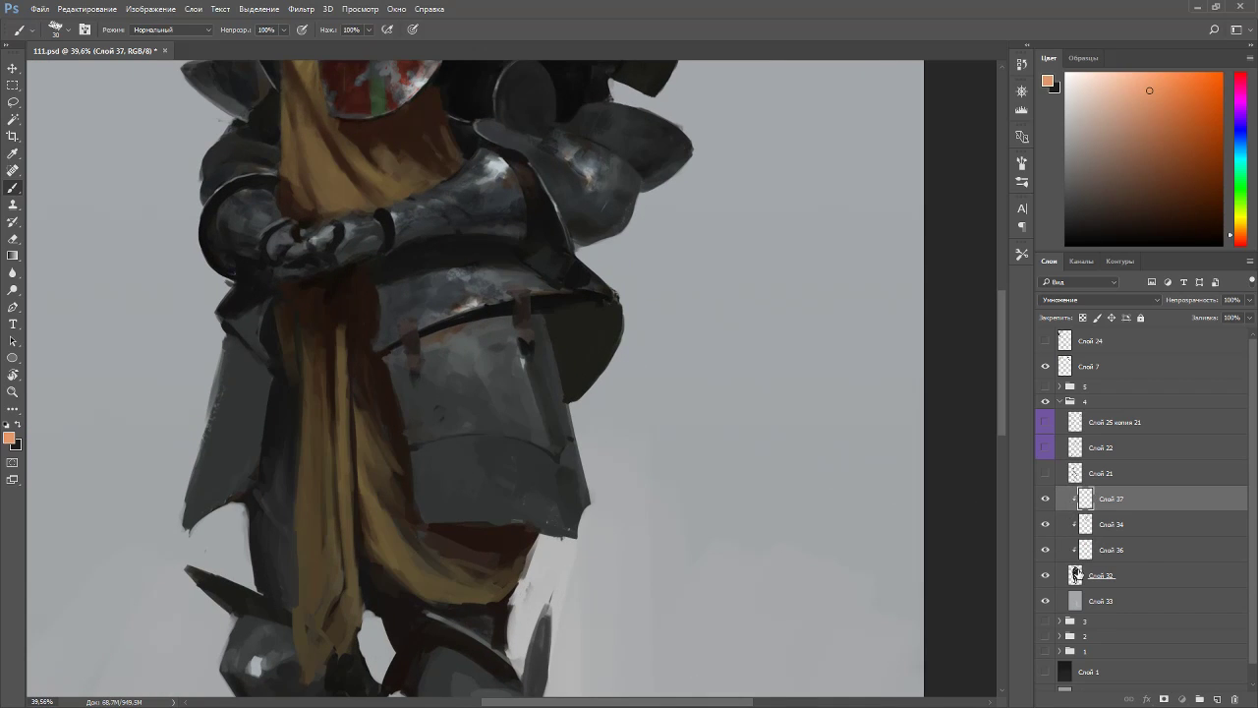
# - On Слой 32, erase a narrow gap between the thigh plate and the dark waist flap, retouching its edge with sampled dark tones
pyautogui.click(1075, 573)
pyautogui.press('e')
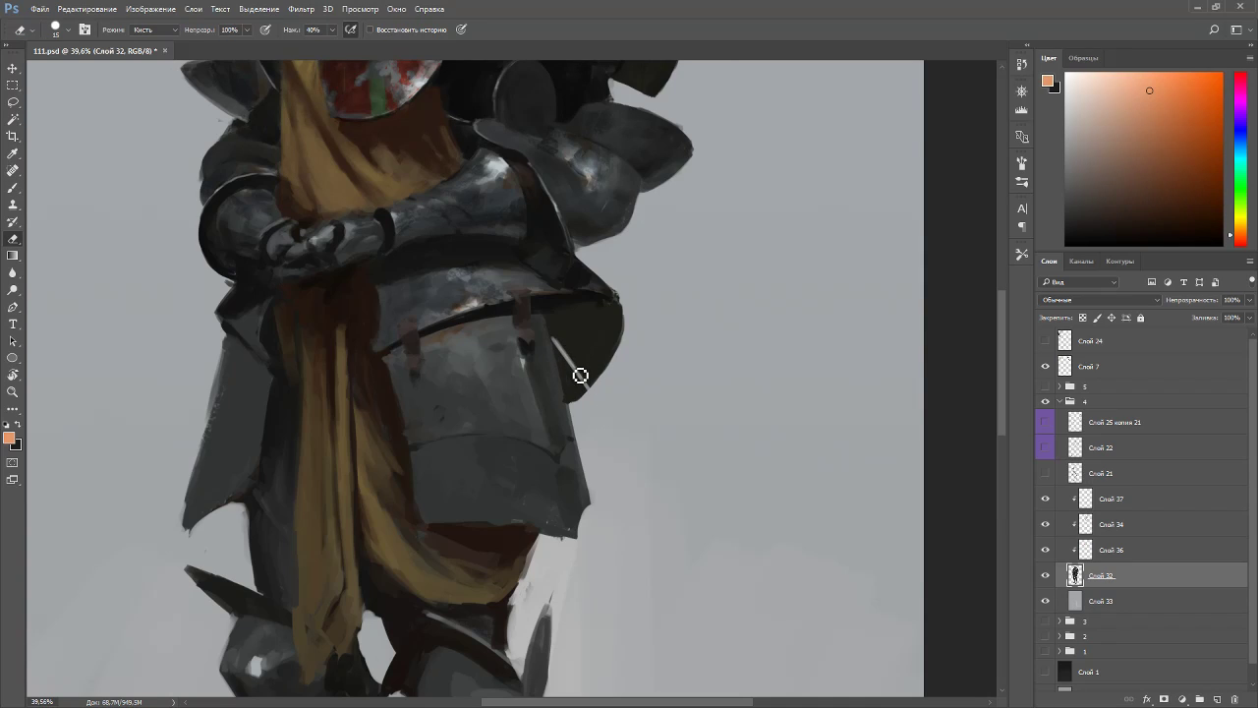
pyautogui.press('b')
pyautogui.keyDown('alt'); pyautogui.click(566, 346); pyautogui.keyUp('alt')
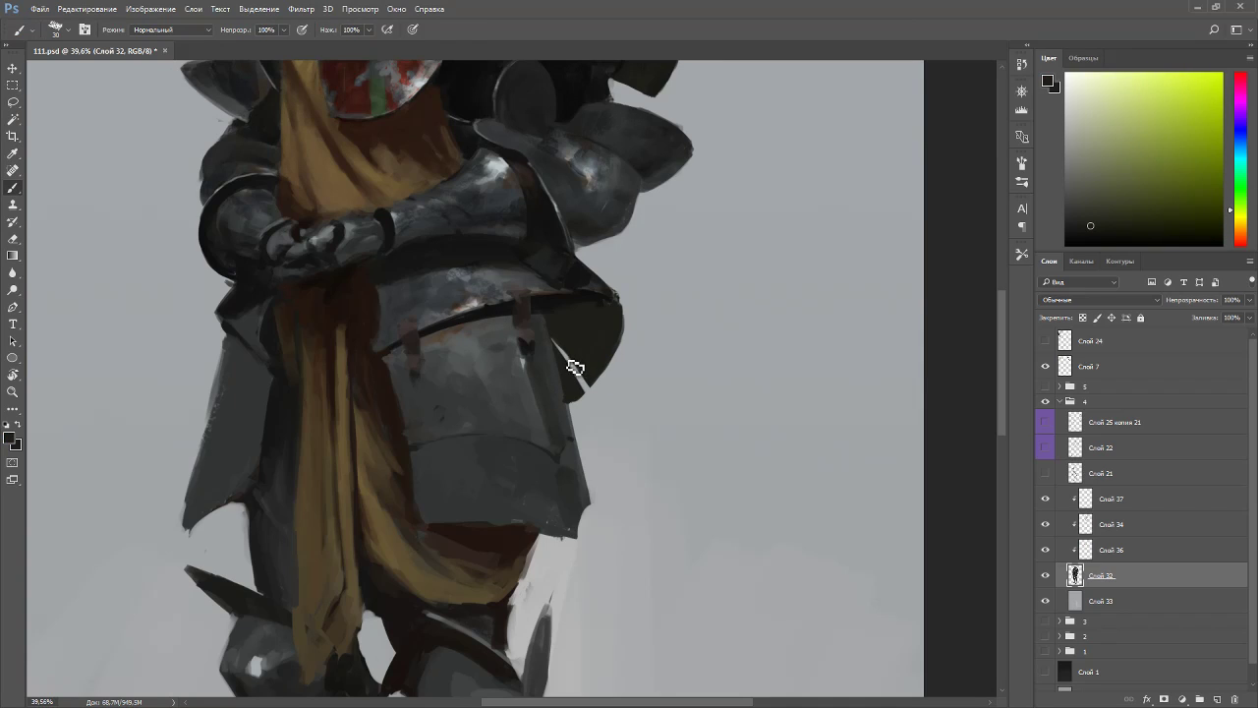
pyautogui.press('e')
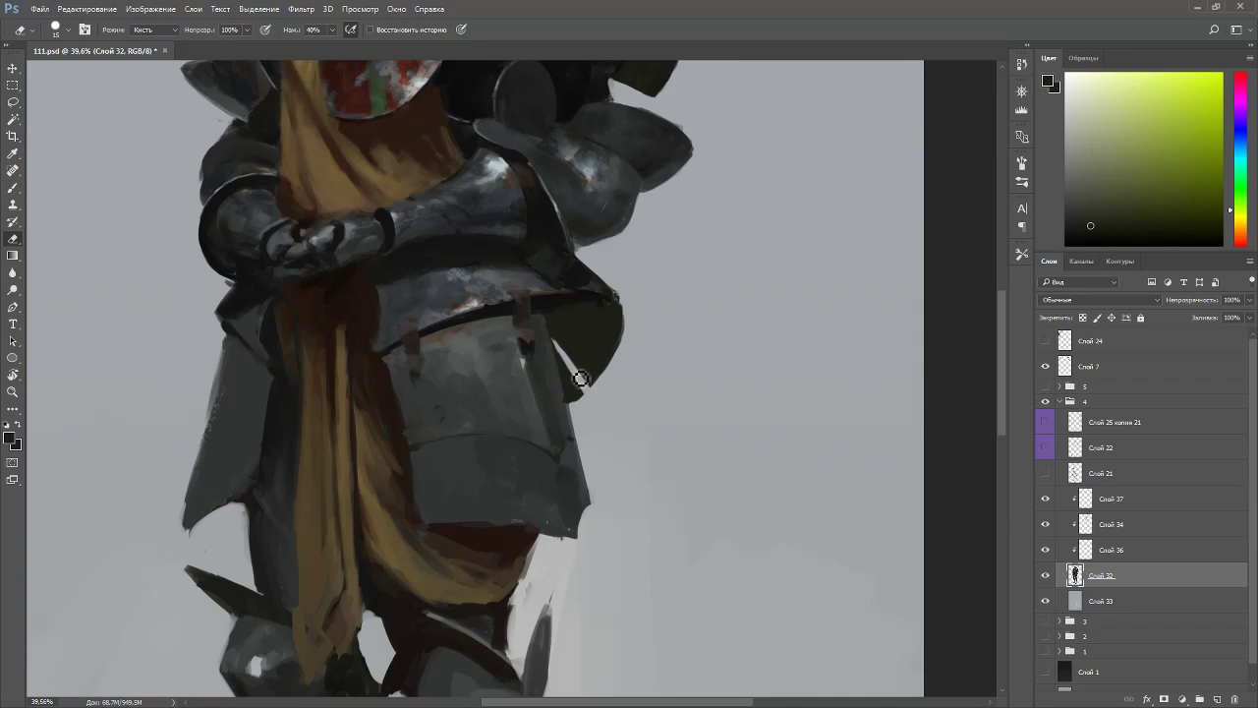
pyautogui.press('b')
pyautogui.keyDown('alt'); pyautogui.click(550, 327); pyautogui.keyUp('alt')
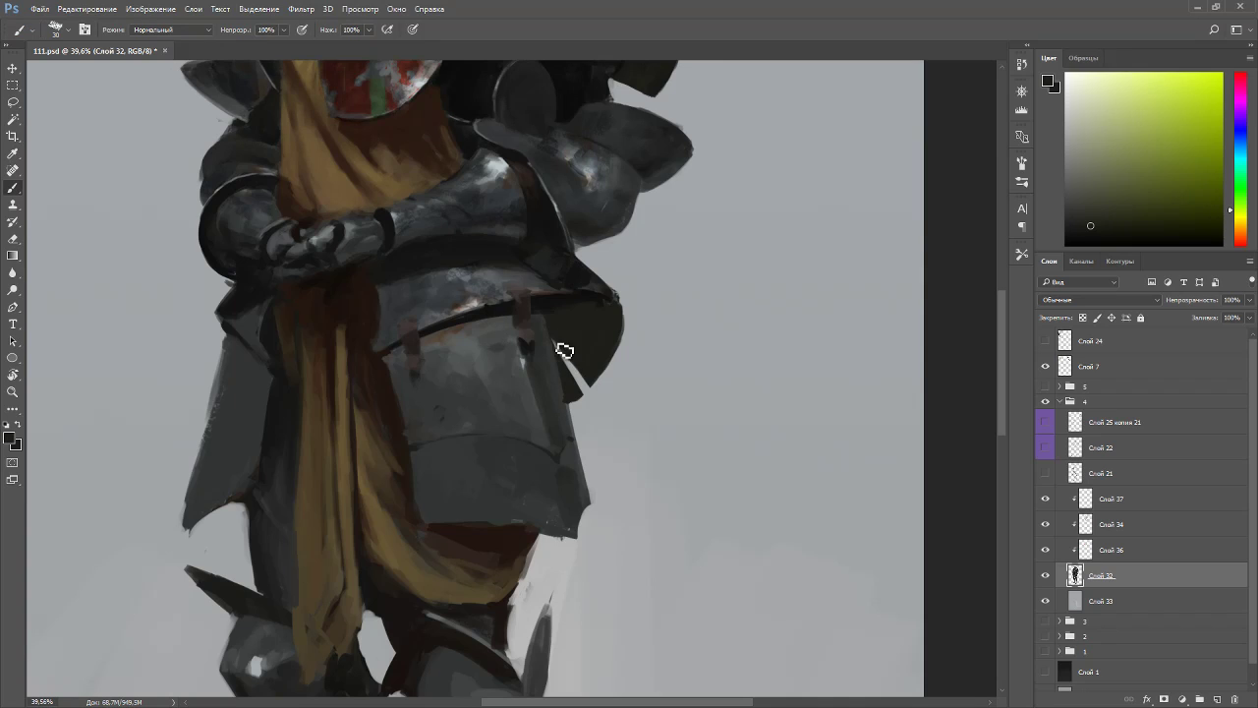
# - Erase the leftover dark sliver beside the thigh plate so the gap under the waist flap is clean
pyautogui.scroll(-3, 568, 299)
pyautogui.press('r')
pyautogui.moveTo(660, 361); pyautogui.dragTo(537, 169)
pyautogui.press('Escape')
pyautogui.scroll(3, 573, 323)
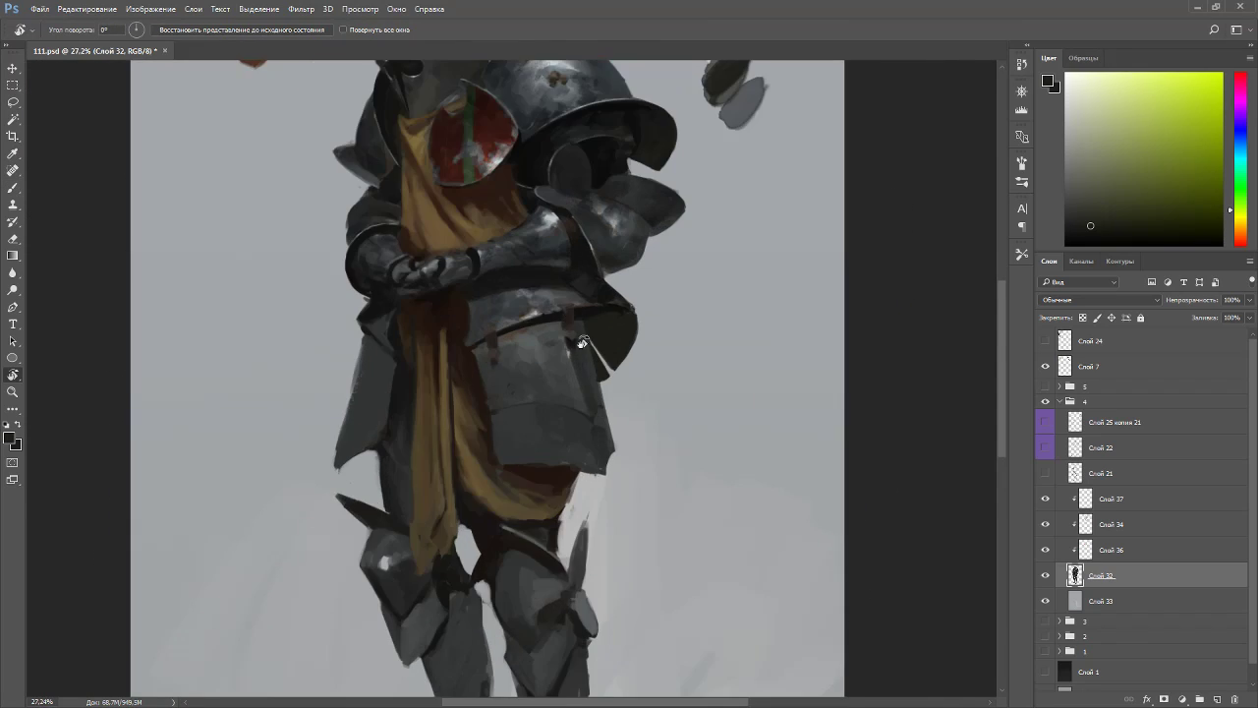
pyautogui.scroll(4, 592, 360)
pyautogui.press('e')
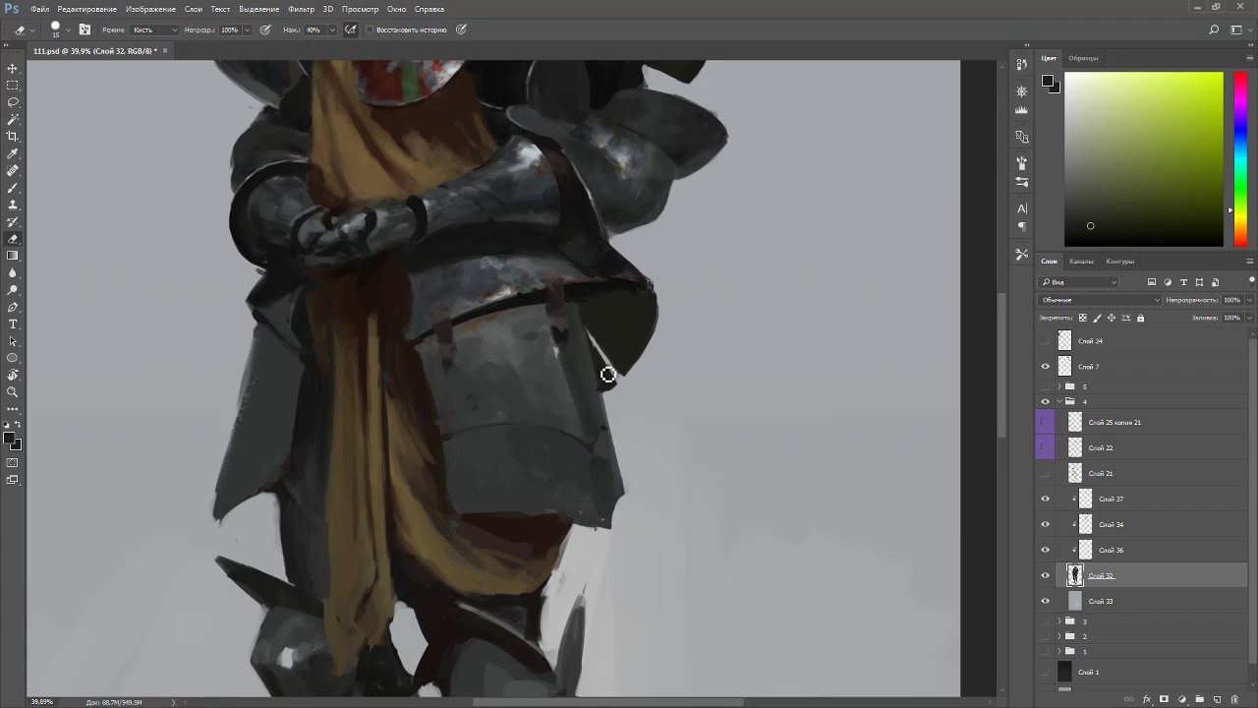
pyautogui.moveTo(603, 361)
pyautogui.mouseDown()
pyautogui.moveTo(626, 395)
pyautogui.moveTo(607, 362)
pyautogui.moveTo(629, 374)
pyautogui.moveTo(598, 410)
pyautogui.mouseUp()
pyautogui.press('b')
# - Touch up the inside and edge of the waist flap with a sampled near-black colour
pyautogui.press('r')
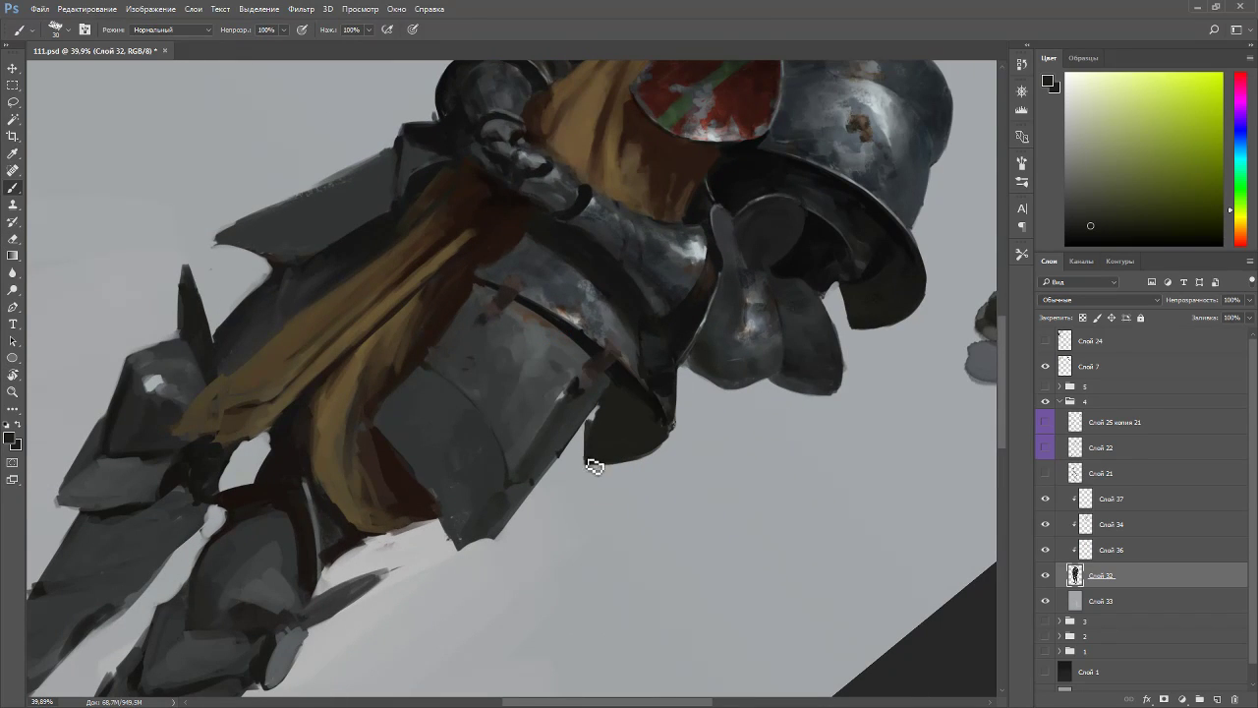
pyautogui.press('Escape')
pyautogui.press('r')
pyautogui.moveTo(716, 286); pyautogui.dragTo(472, 228)
pyautogui.keyDown('alt'); pyautogui.click(473, 253); pyautogui.keyUp('alt')
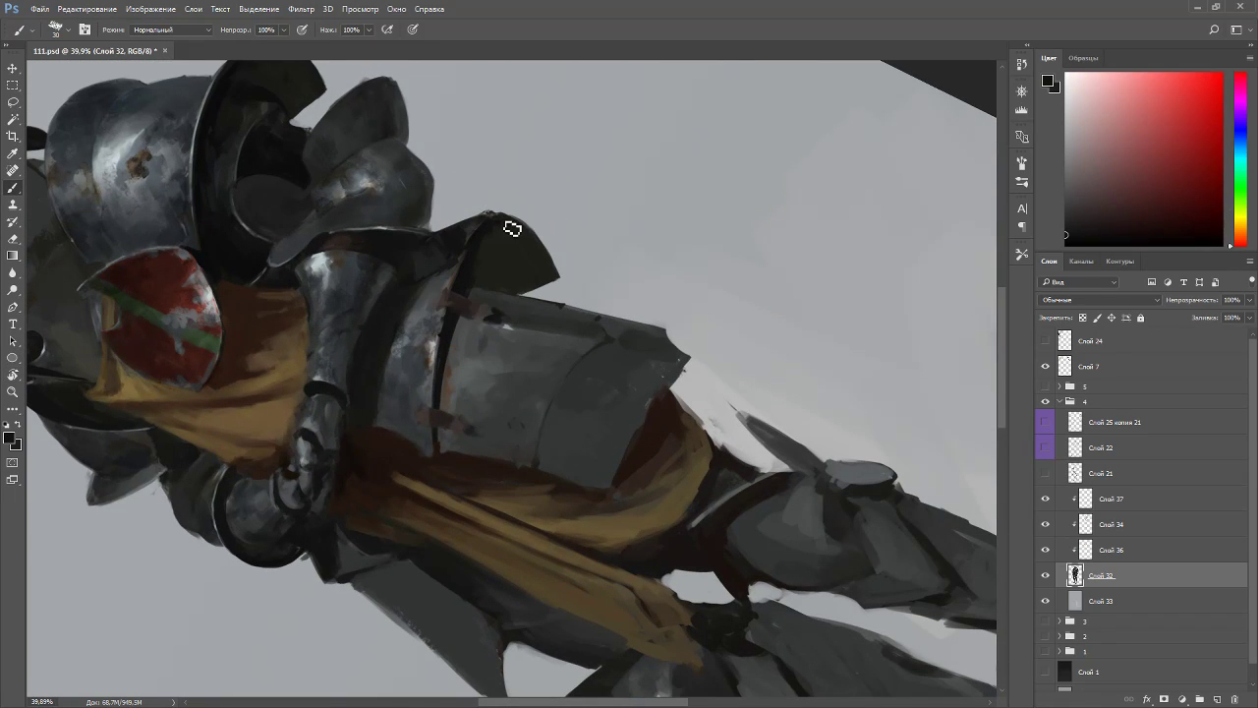
pyautogui.press('Escape')
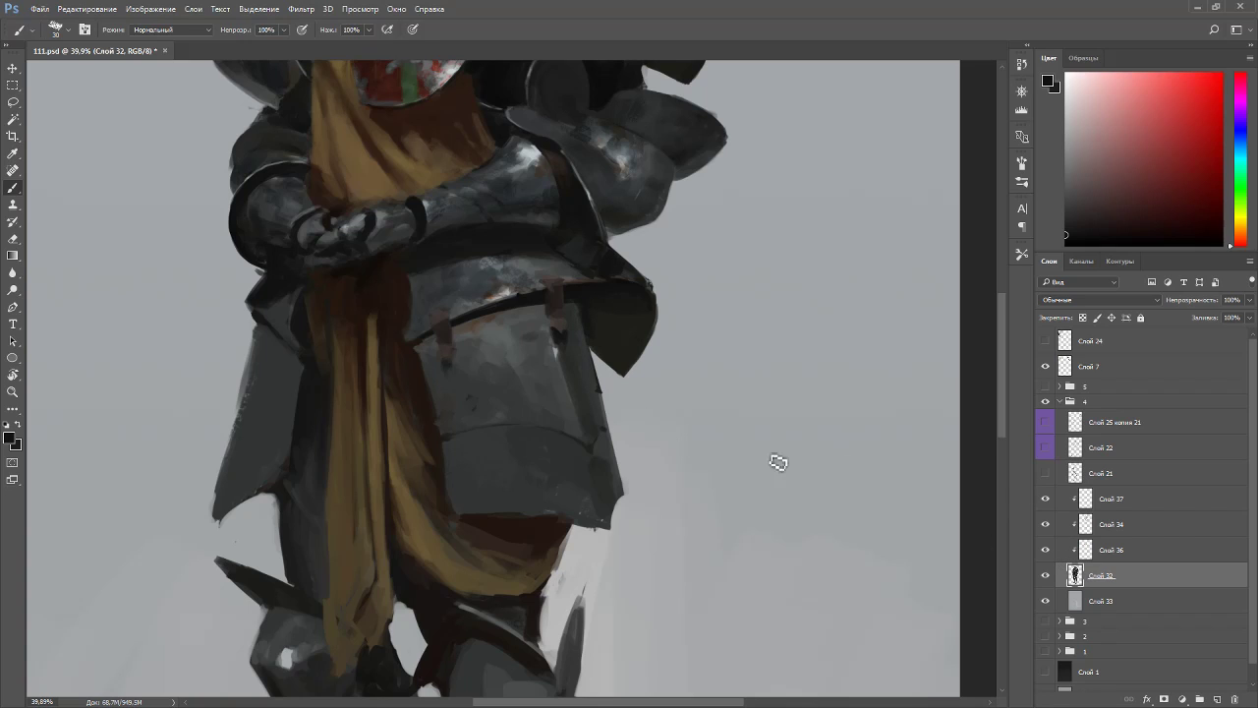
# - Merge the clipped paint layers into the knight layer Слой 32
pyautogui.hotkey('ctrl', '0')
pyautogui.hotkey('ctrl', 'e')
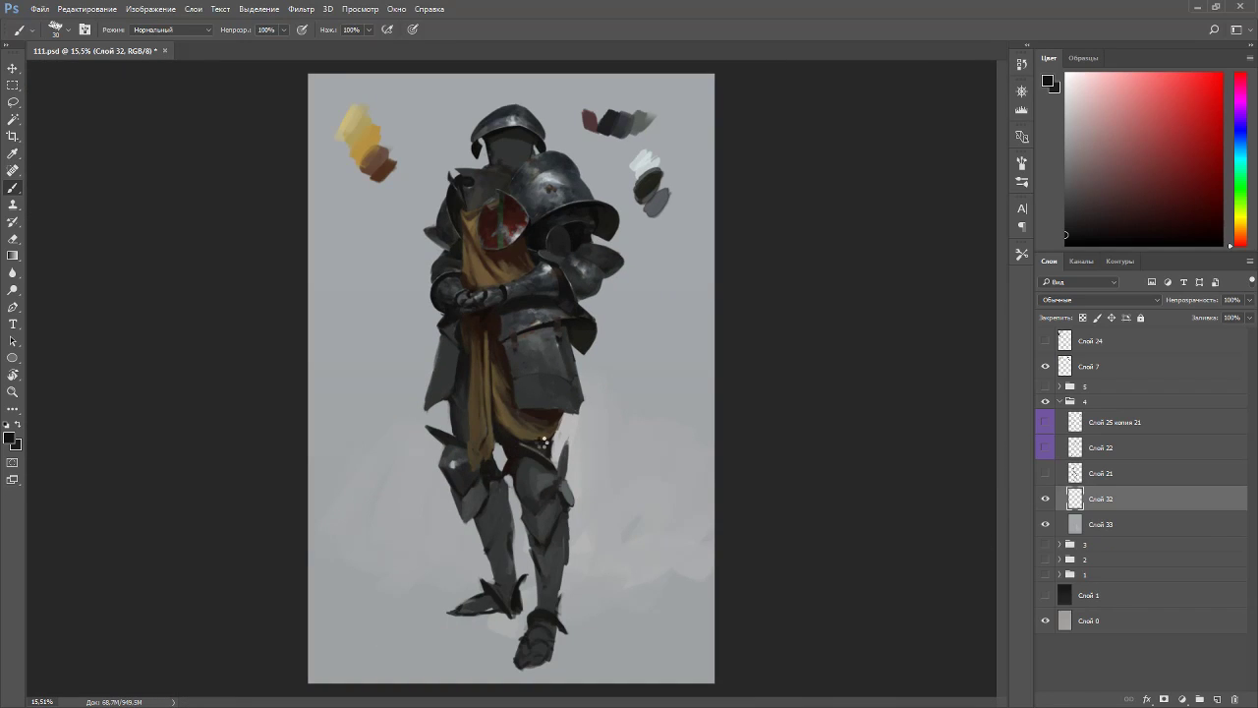
pyautogui.scroll(3, 524, 415)
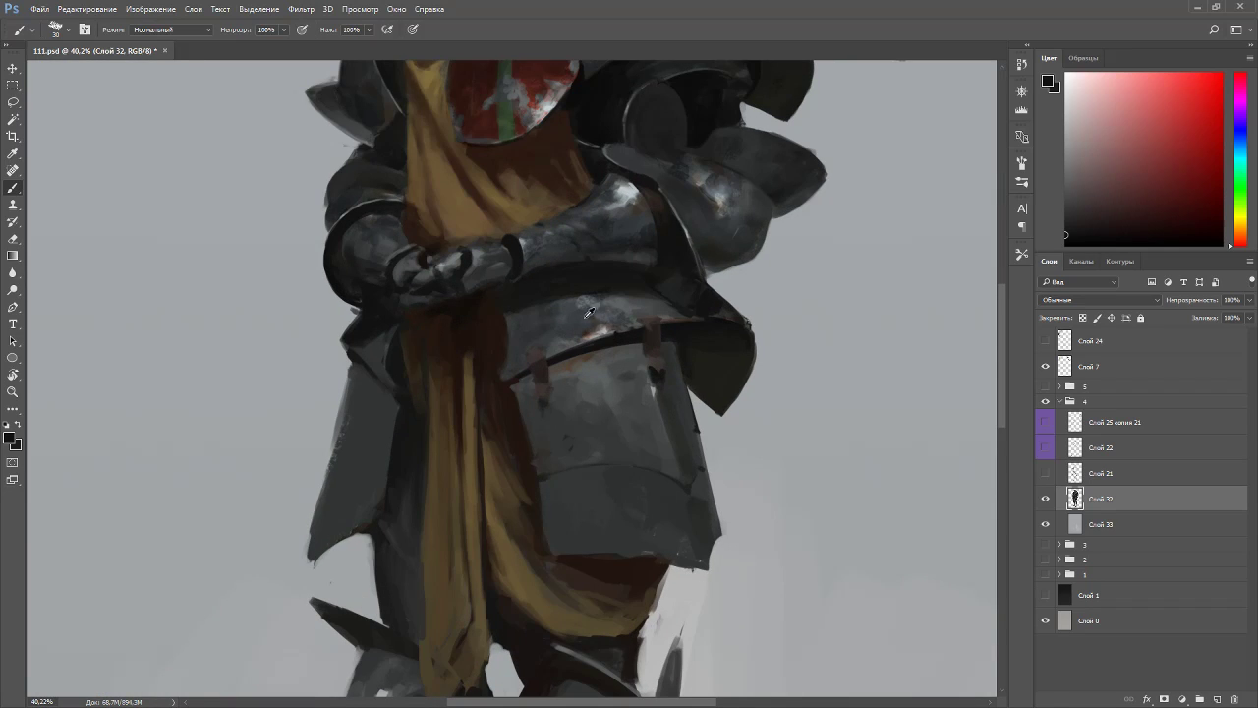
# - Sample dark greys from the armour and paint along the outer edge of the hip plate below the clasped hands
pyautogui.keyDown('alt'); pyautogui.click(547, 325); pyautogui.keyUp('alt')
pyautogui.keyDown('alt'); pyautogui.click(377, 362); pyautogui.keyUp('alt')
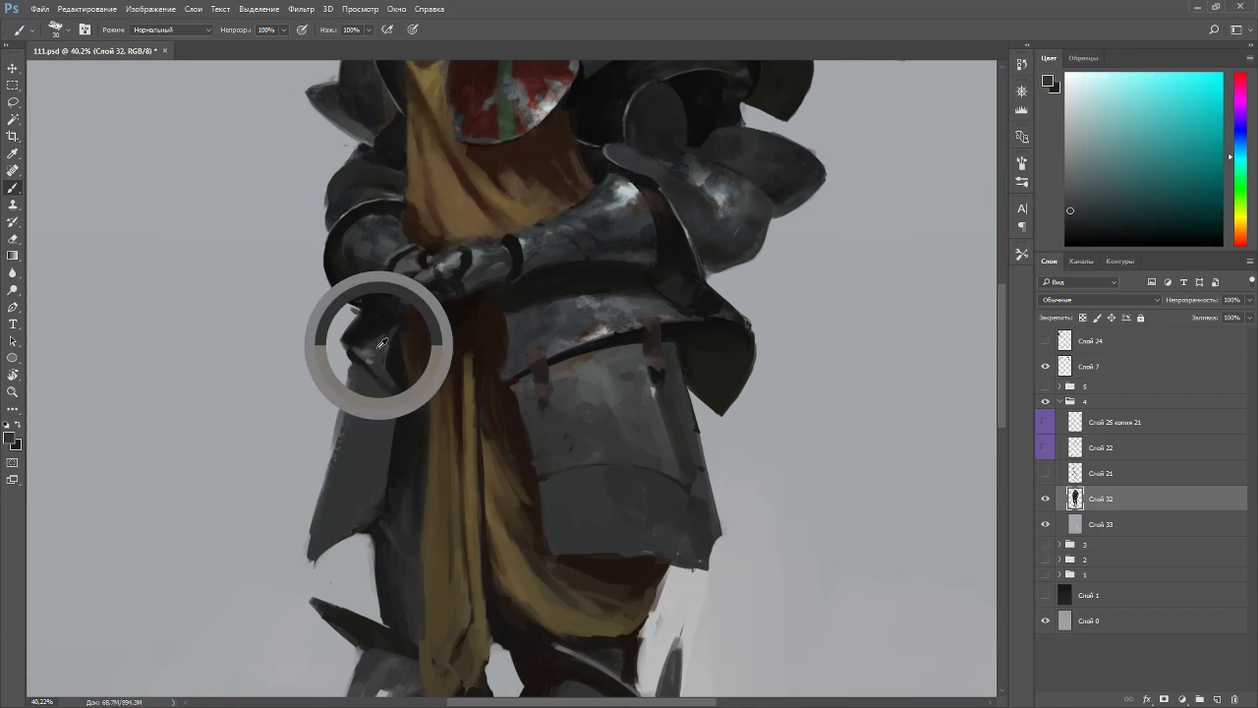
pyautogui.keyDown('alt'); pyautogui.click(356, 393); pyautogui.keyUp('alt')
pyautogui.moveTo(345, 391); pyautogui.dragTo(342, 476)
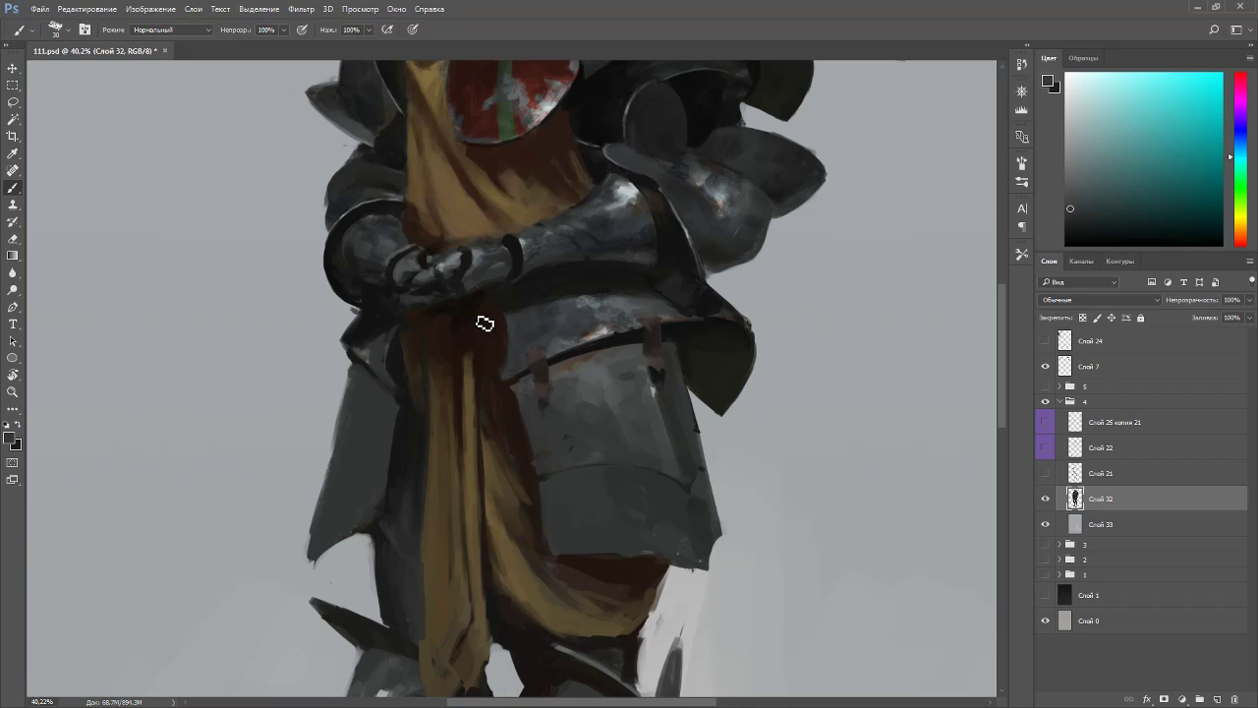
# - Open the Liquify filter on the knight, set the brush size to 500 and slim the front leg's shin above the ankle
pyautogui.scroll(-10, 476, 171)
pyautogui.scroll(2, 531, 274)
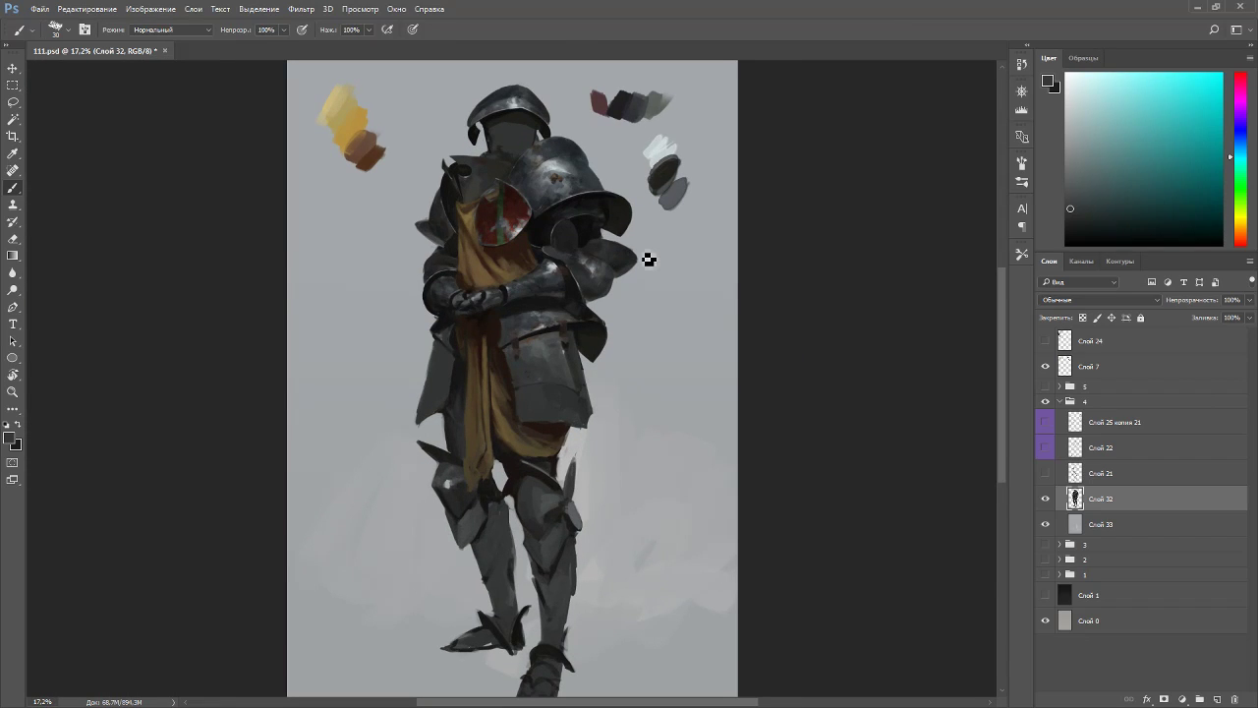
pyautogui.click(299, 9)
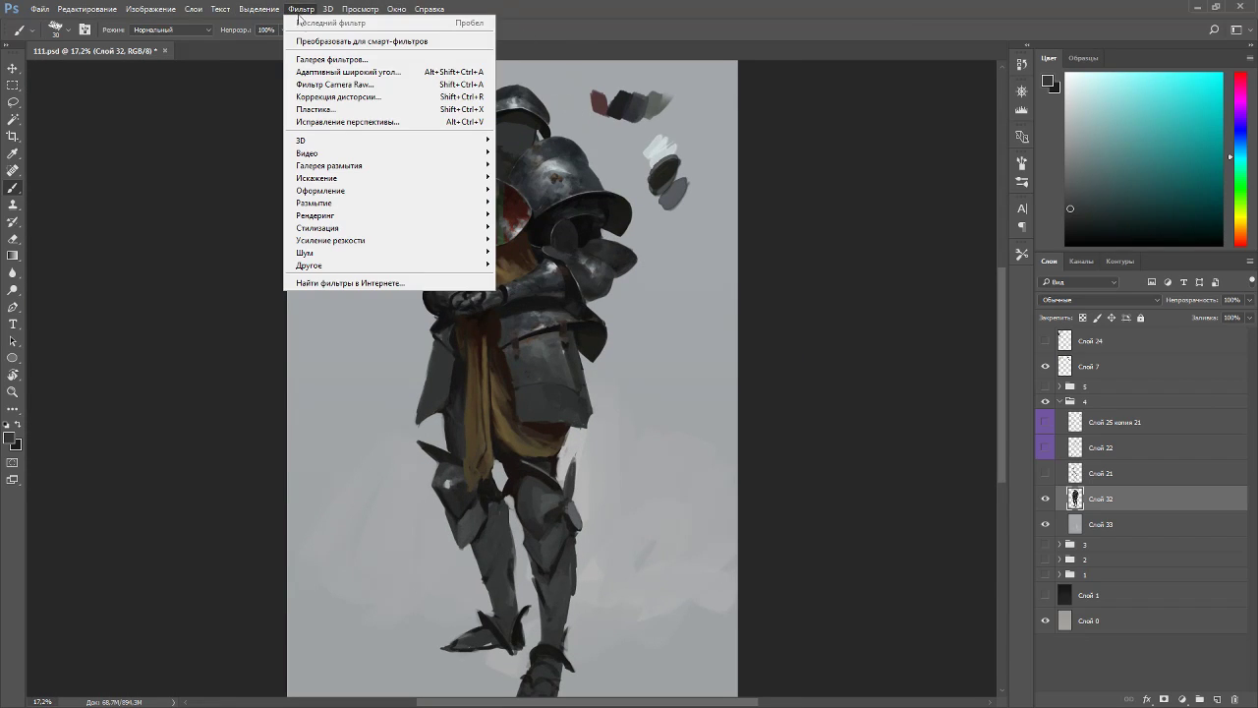
pyautogui.click(335, 110)
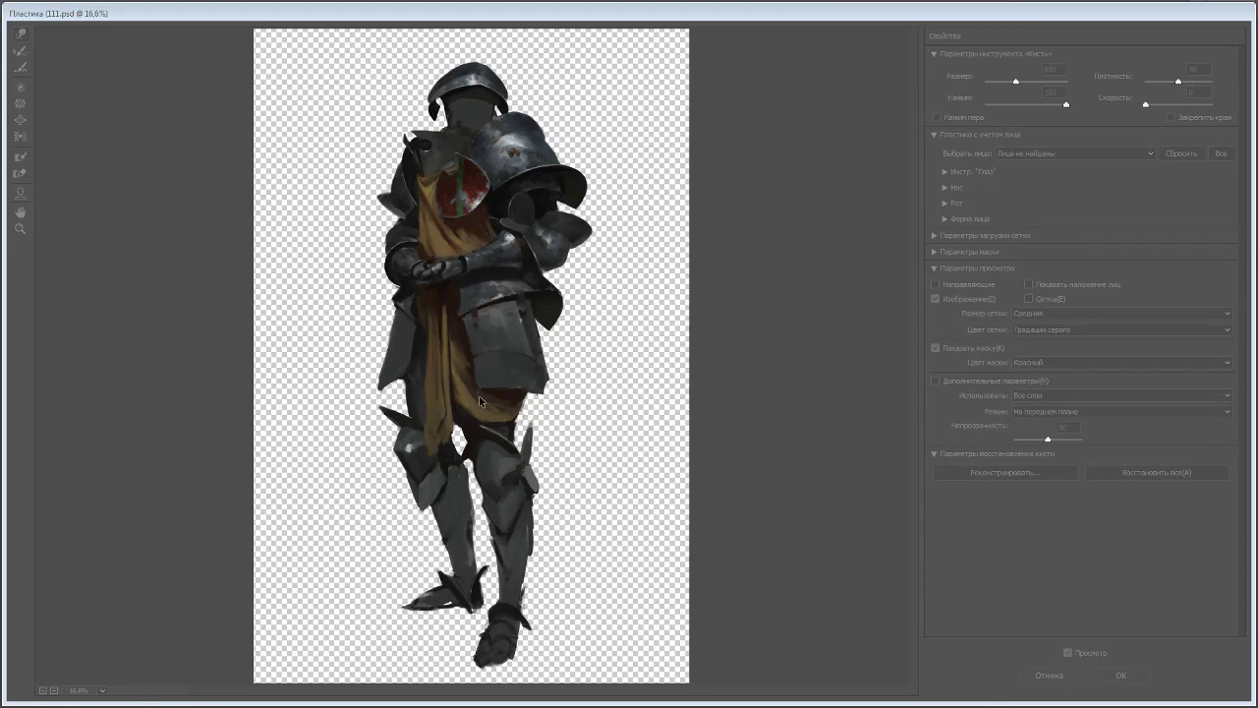
pyautogui.scroll(3, 500, 383)
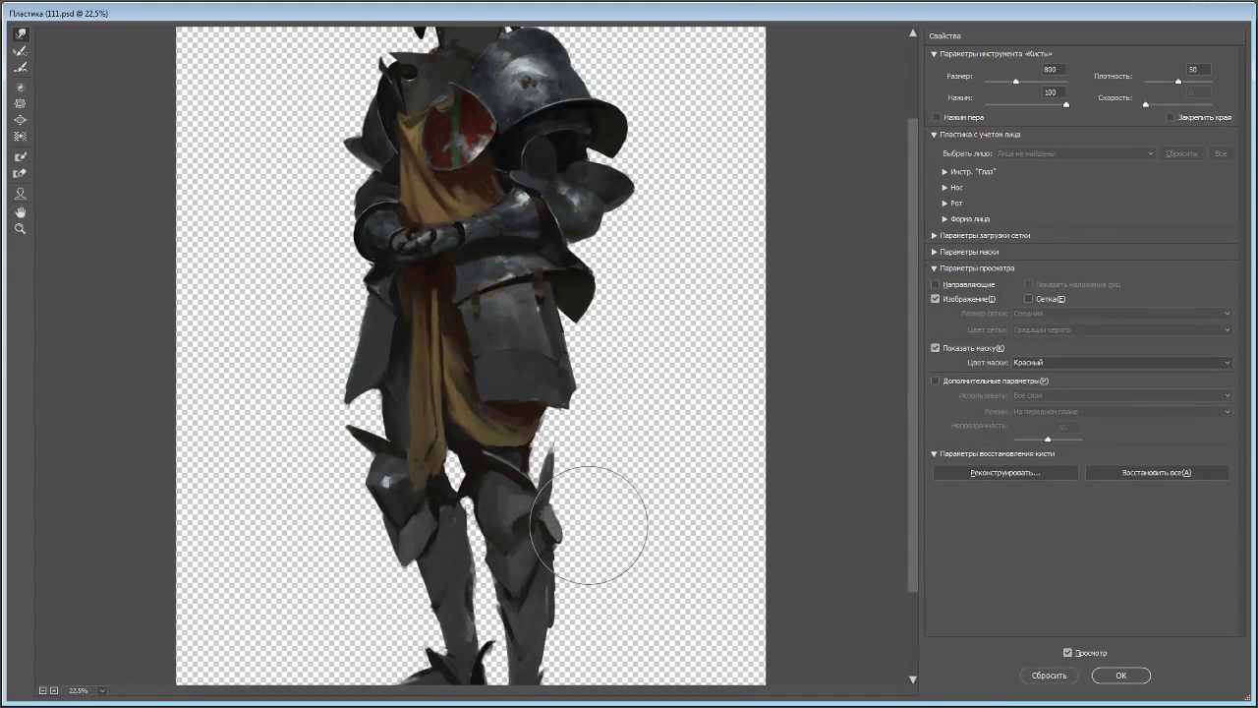
pyautogui.scroll(-2, 590, 393)
pyautogui.scroll(1, 590, 334)
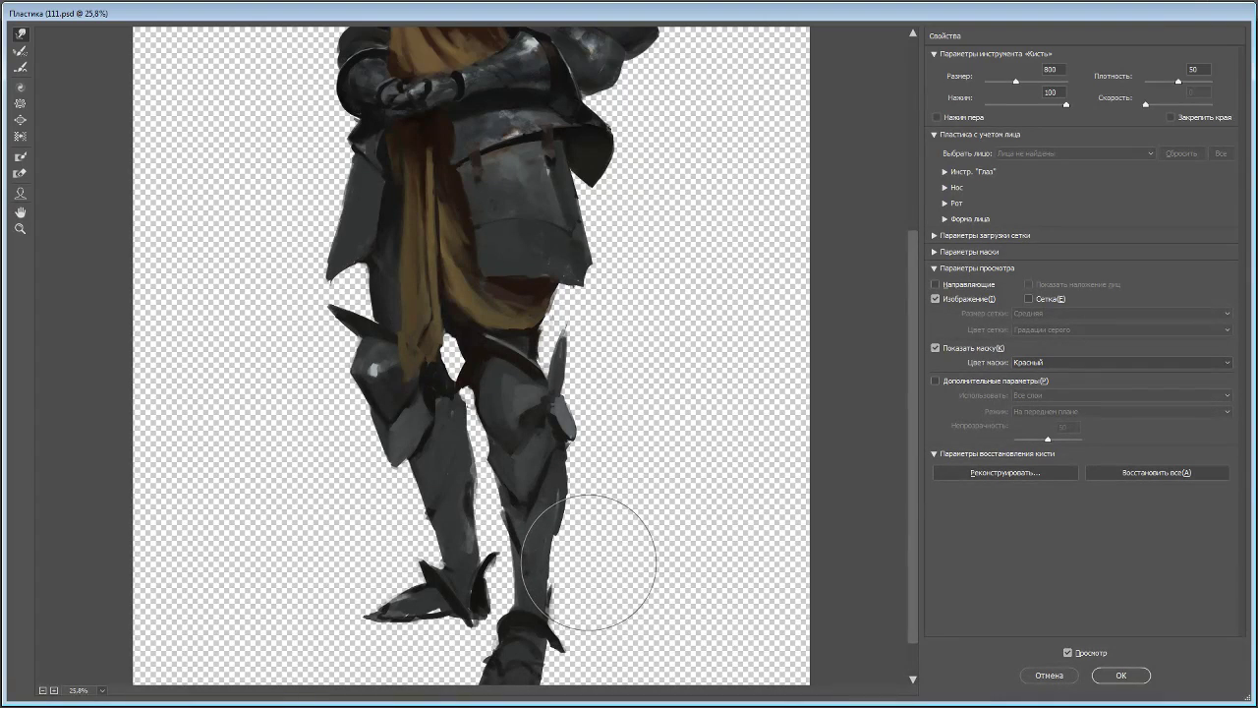
pyautogui.press('[')
pyautogui.press('[')
pyautogui.press('[')
pyautogui.moveTo(517, 588)
pyautogui.mouseDown()
pyautogui.moveTo(505, 531)
pyautogui.moveTo(573, 588)
pyautogui.moveTo(590, 524)
pyautogui.mouseUp()
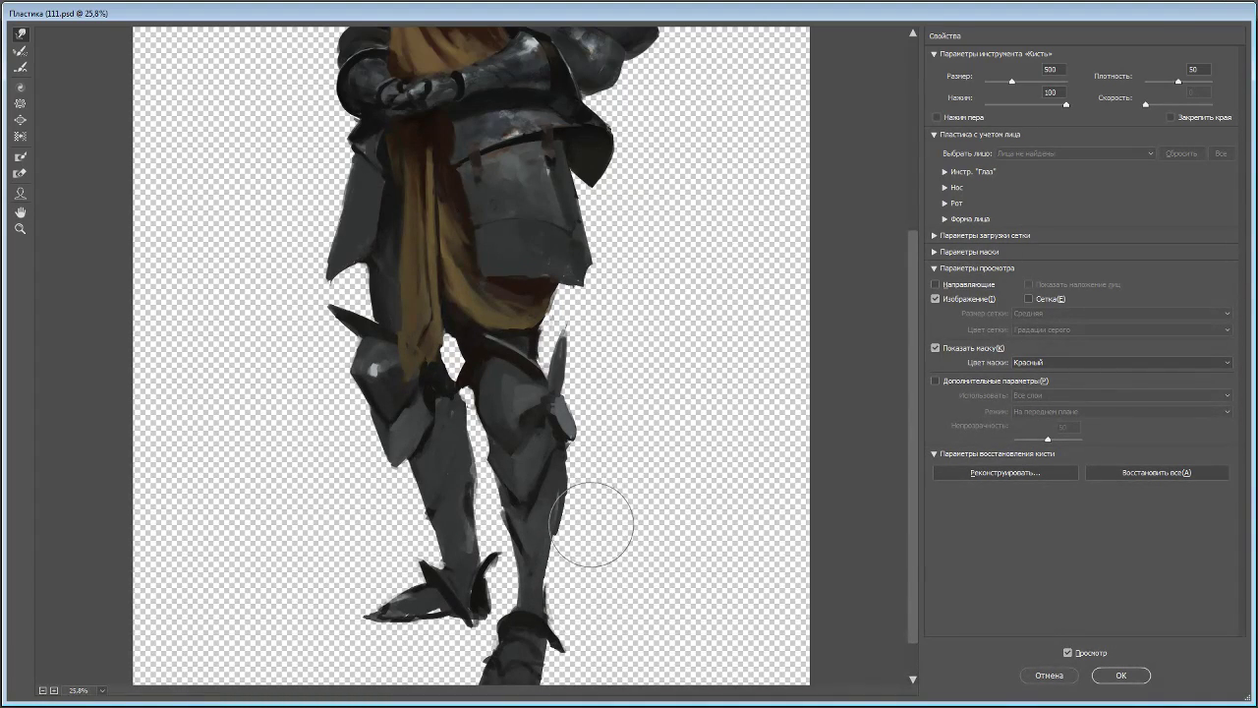
# - Slim the rear leg's lower shin plate by pushing both of its sides inward
pyautogui.scroll(-2, 598, 513)
pyautogui.moveTo(480, 459)
pyautogui.mouseDown()
pyautogui.moveTo(474, 428)
pyautogui.moveTo(465, 501)
pyautogui.mouseUp()
pyautogui.moveTo(424, 464); pyautogui.dragTo(441, 484)
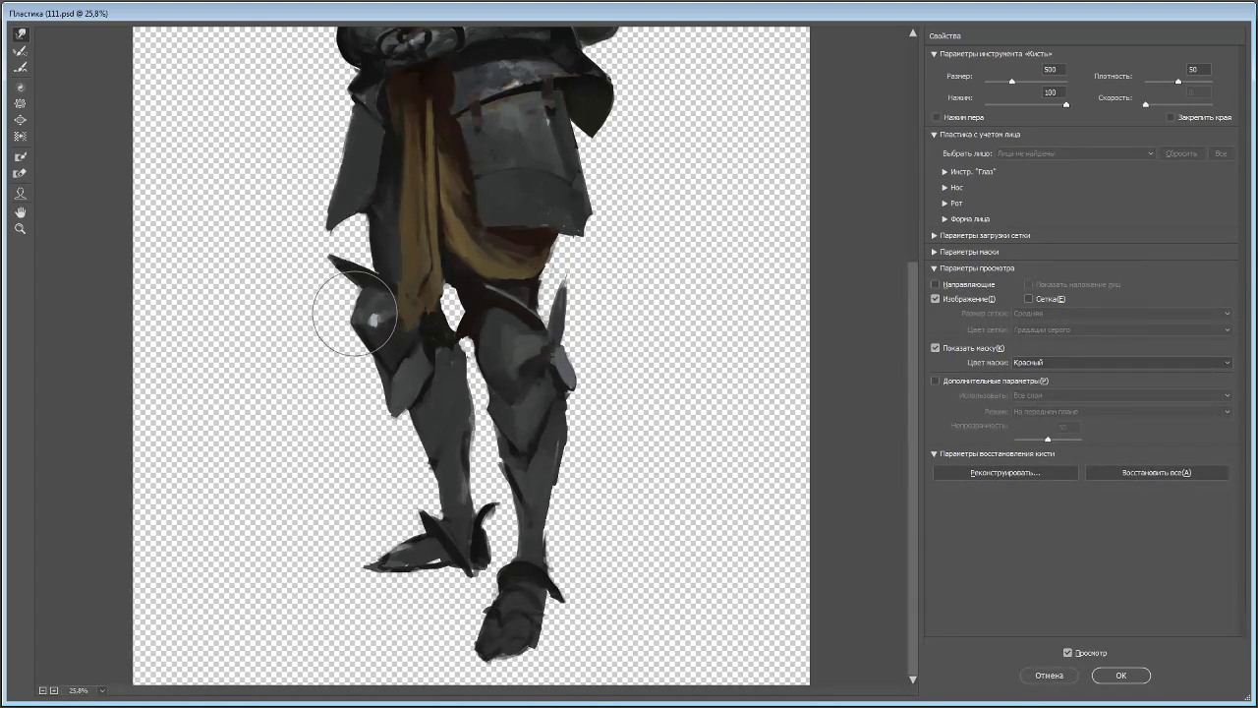
# - Pull the spikes on both knee plates outward and adjust the side of the front knee and upper shin
pyautogui.moveTo(320, 265); pyautogui.dragTo(310, 262)
pyautogui.moveTo(577, 298); pyautogui.dragTo(594, 275)
pyautogui.moveTo(592, 382); pyautogui.dragTo(601, 380)
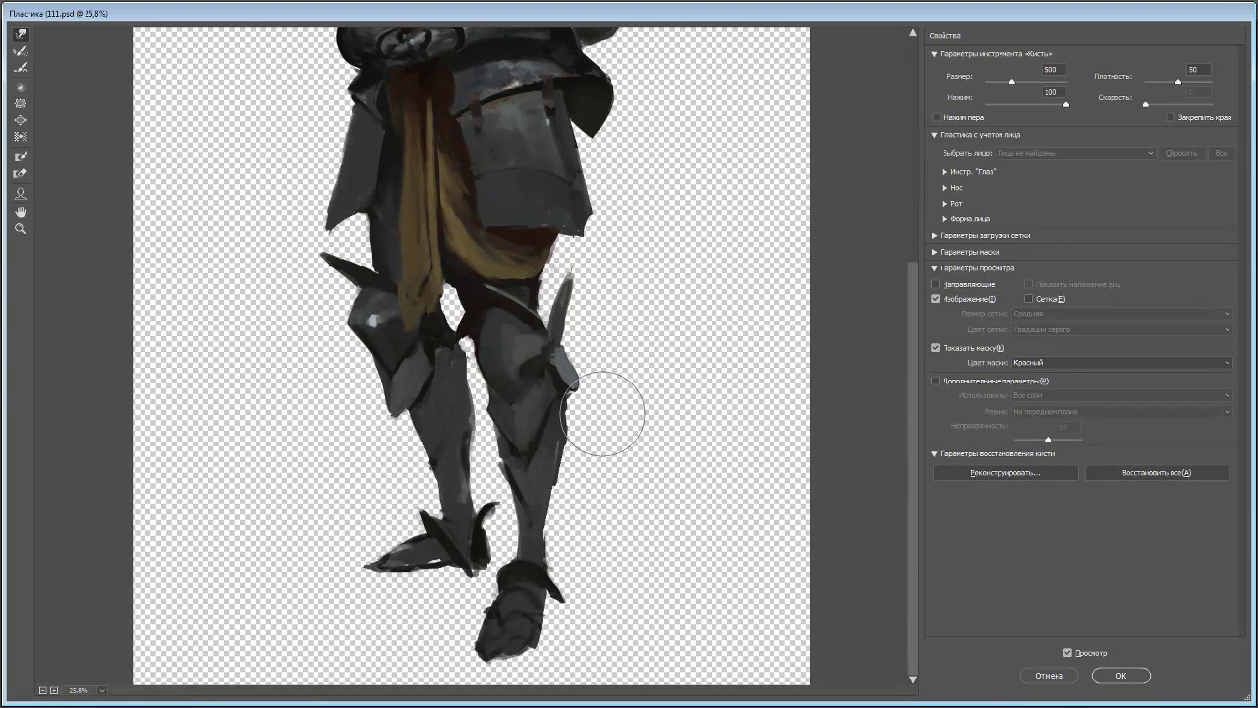
pyautogui.moveTo(542, 411); pyautogui.dragTo(550, 414)
# - Flare the lower corner of the rear hip plate outward with a larger warp brush and reduce the brush size to 200
pyautogui.moveTo(639, 209); pyautogui.dragTo(654, 374)
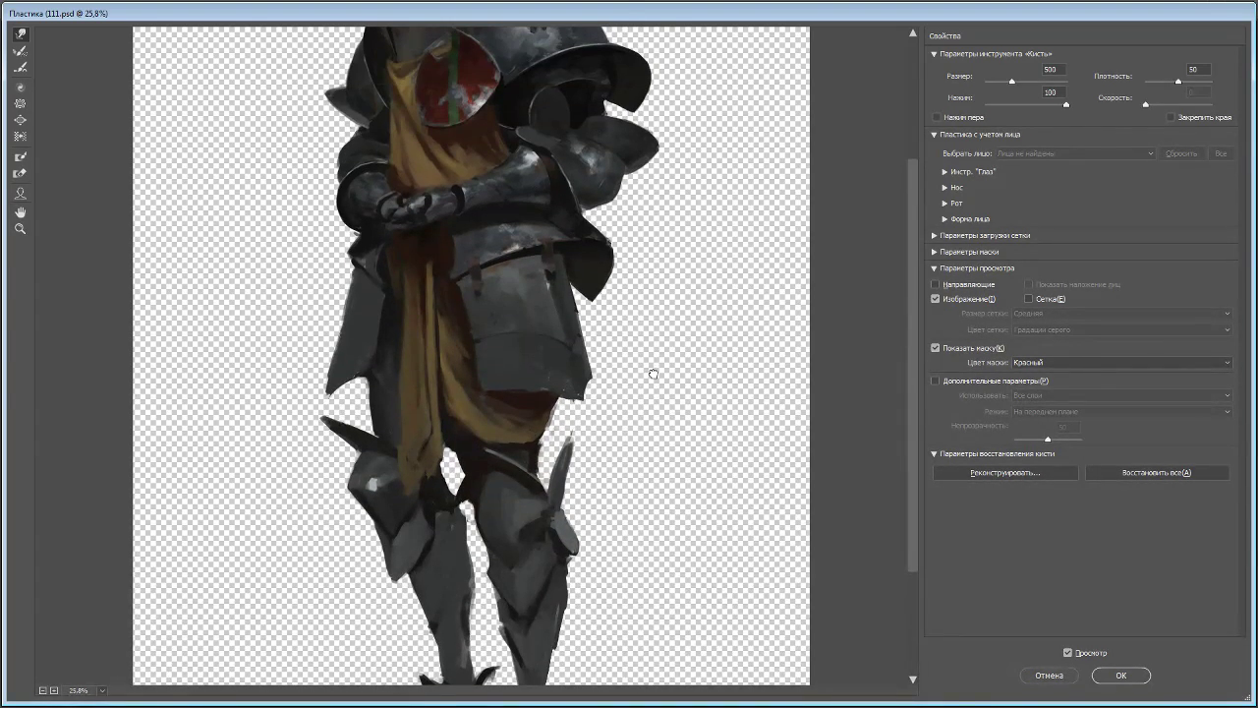
pyautogui.press(']')
pyautogui.press(']')
pyautogui.moveTo(346, 305)
pyautogui.mouseDown()
pyautogui.moveTo(320, 360)
pyautogui.moveTo(307, 380)
pyautogui.moveTo(296, 373)
pyautogui.moveTo(315, 396)
pyautogui.mouseUp()
pyautogui.press('[')
pyautogui.press('[')
pyautogui.press('[')
pyautogui.press('[')
pyautogui.press('[')
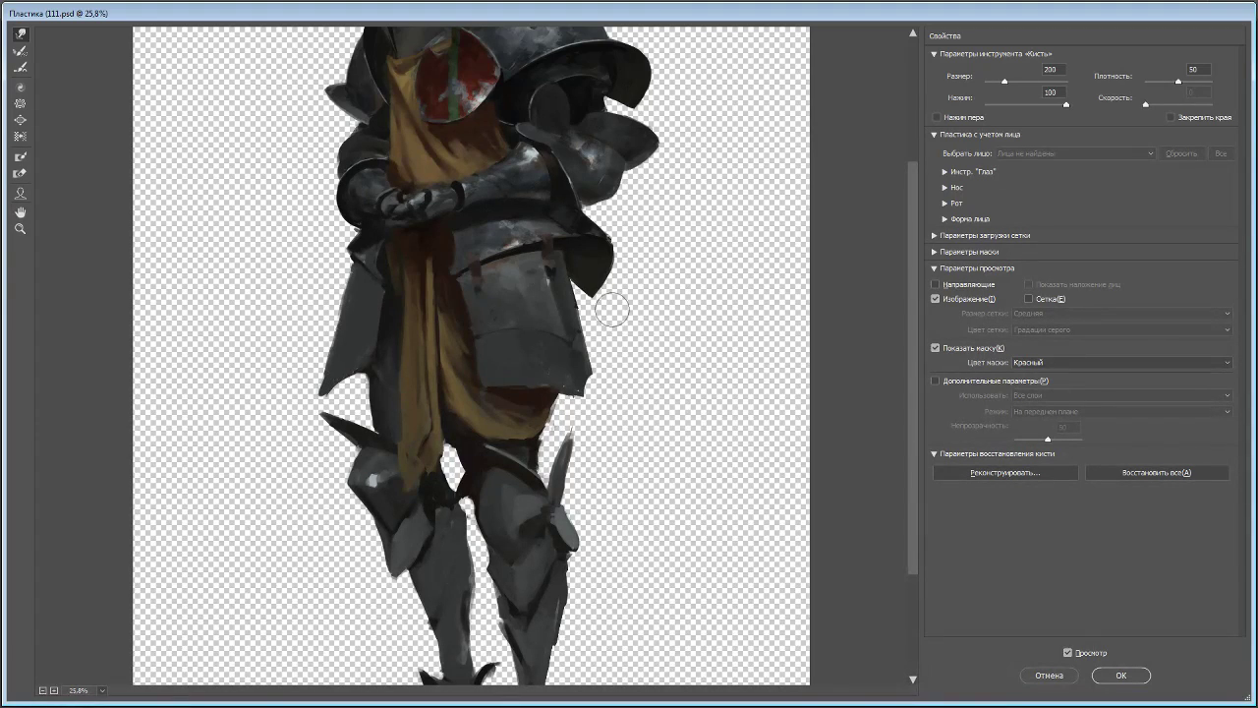
# - Set the warp brush size to 500 and pull the waist flap, large shoulder rim and opposite pointed arm plate outward
pyautogui.scroll(3, 666, 388)
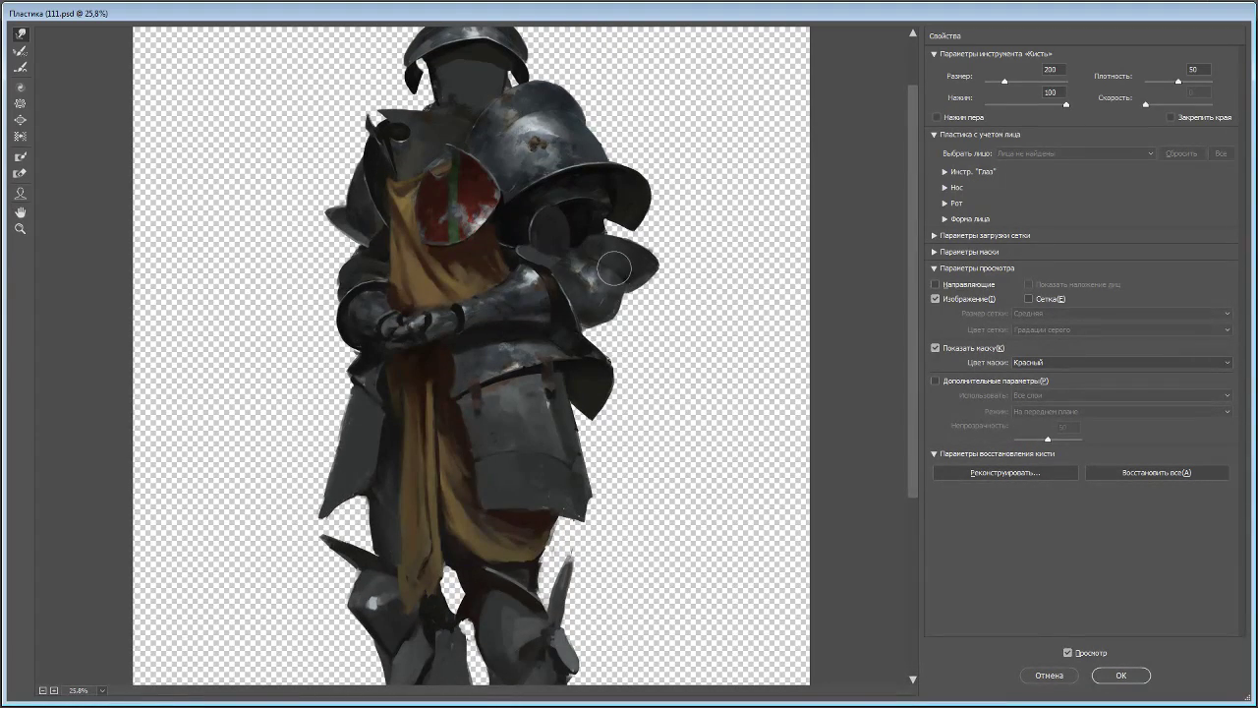
pyautogui.press(']')
pyautogui.press(']')
pyautogui.press(']')
pyautogui.moveTo(606, 395); pyautogui.dragTo(623, 379)
pyautogui.moveTo(637, 153)
pyautogui.mouseDown()
pyautogui.moveTo(635, 192)
pyautogui.moveTo(648, 183)
pyautogui.moveTo(635, 172)
pyautogui.moveTo(659, 234)
pyautogui.moveTo(654, 203)
pyautogui.mouseUp()
pyautogui.moveTo(336, 183)
pyautogui.mouseDown()
pyautogui.moveTo(295, 197)
pyautogui.moveTo(314, 201)
pyautogui.mouseUp()
# - Pull the tip of the elbow plate outward and apply the Liquify changes
pyautogui.moveTo(454, 145); pyautogui.dragTo(456, 222)
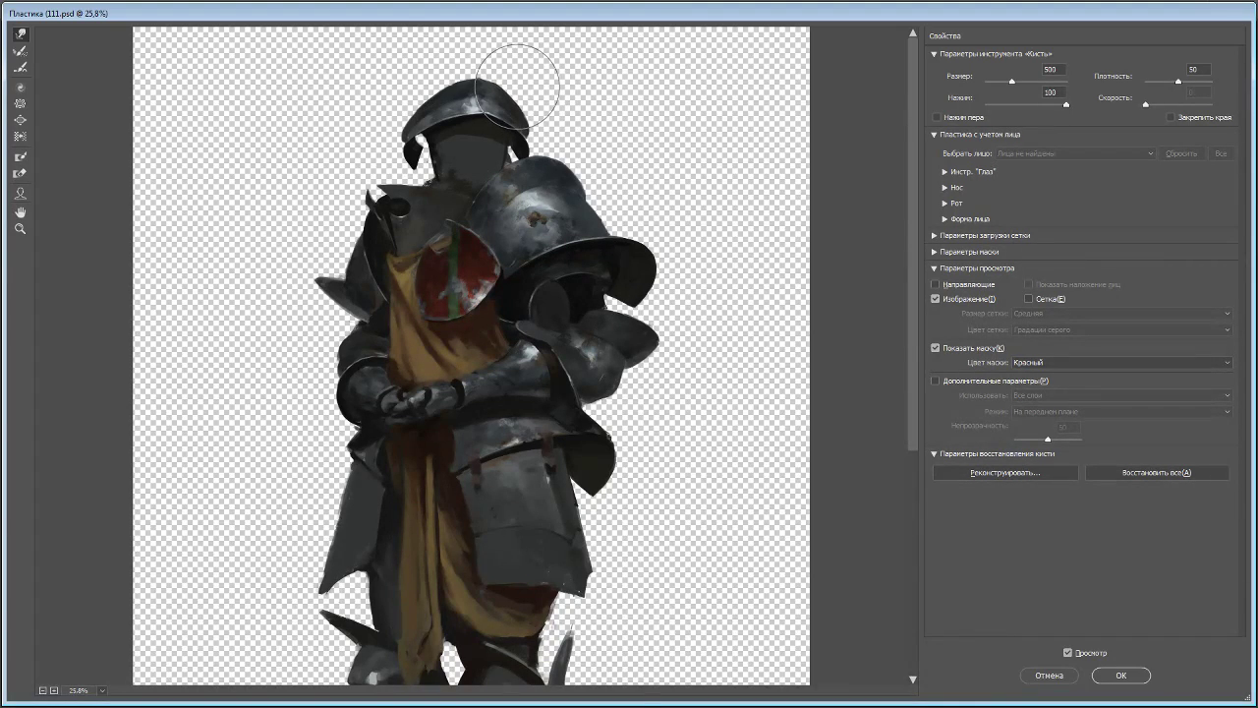
pyautogui.moveTo(643, 399)
pyautogui.mouseDown()
pyautogui.moveTo(677, 259)
pyautogui.moveTo(652, 261)
pyautogui.moveTo(663, 225)
pyautogui.moveTo(669, 239)
pyautogui.mouseUp()
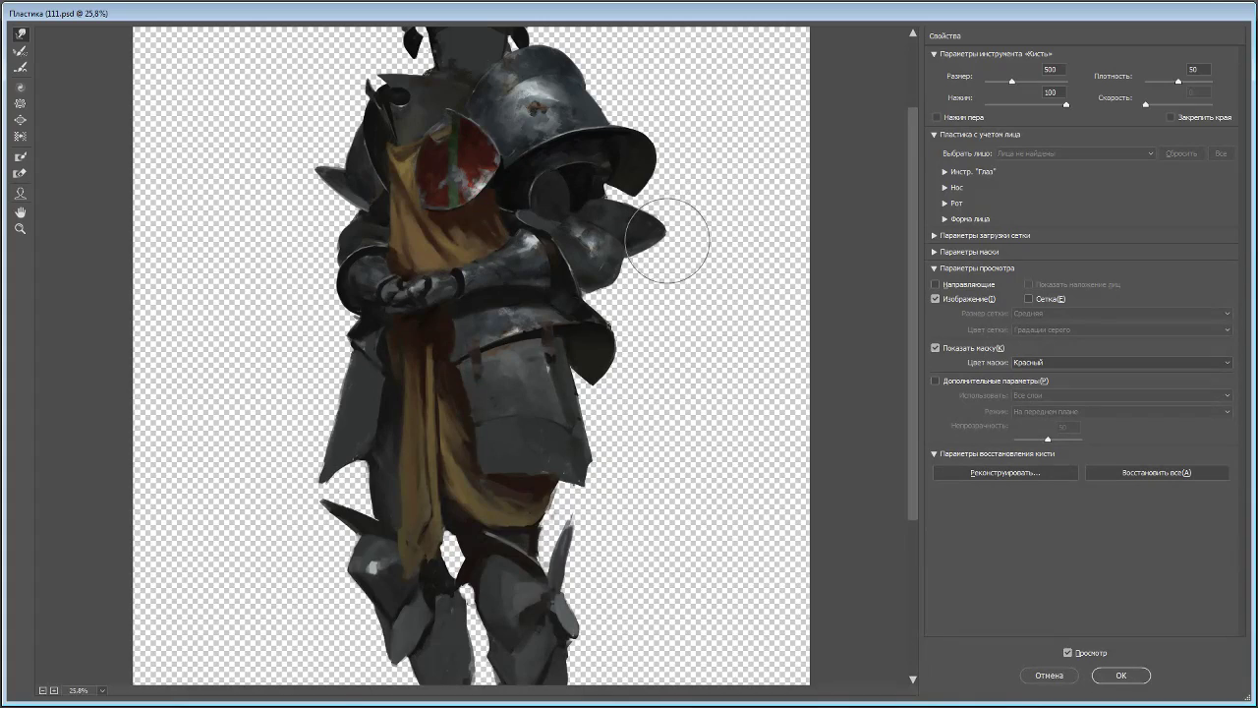
pyautogui.keyDown('alt'); pyautogui.scroll(-2, 702, 245); pyautogui.keyUp('alt')
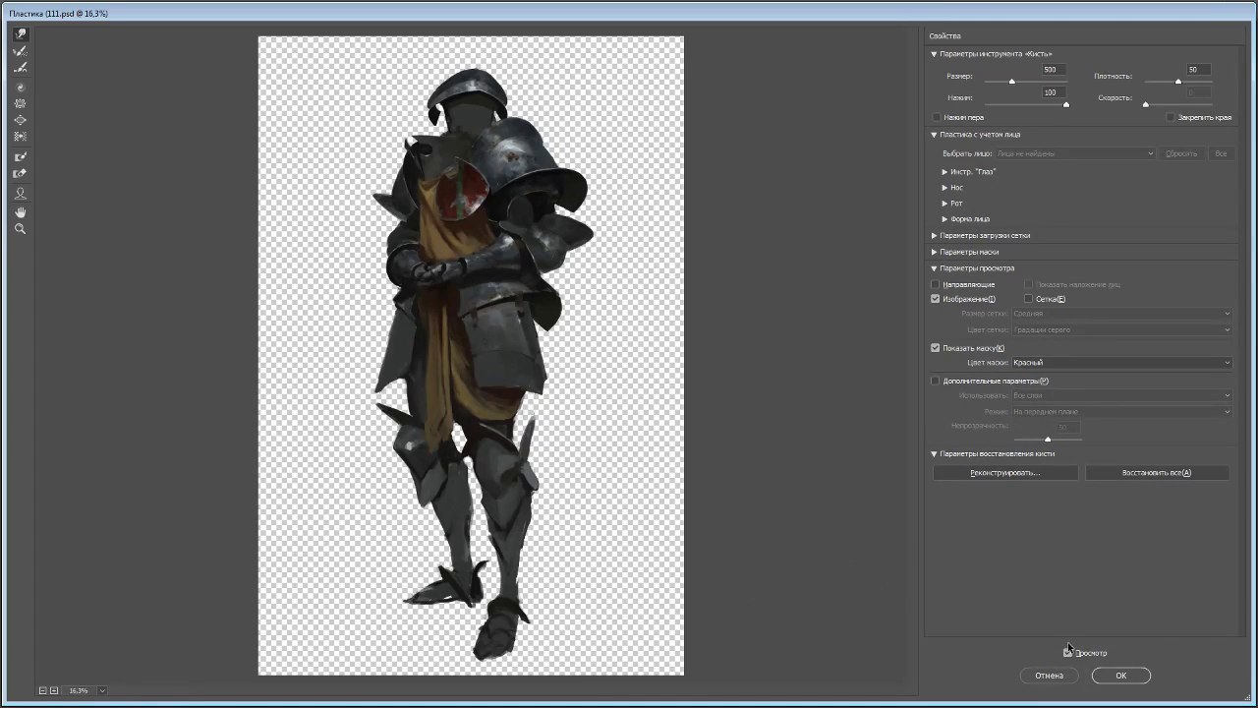
pyautogui.click(1115, 667)
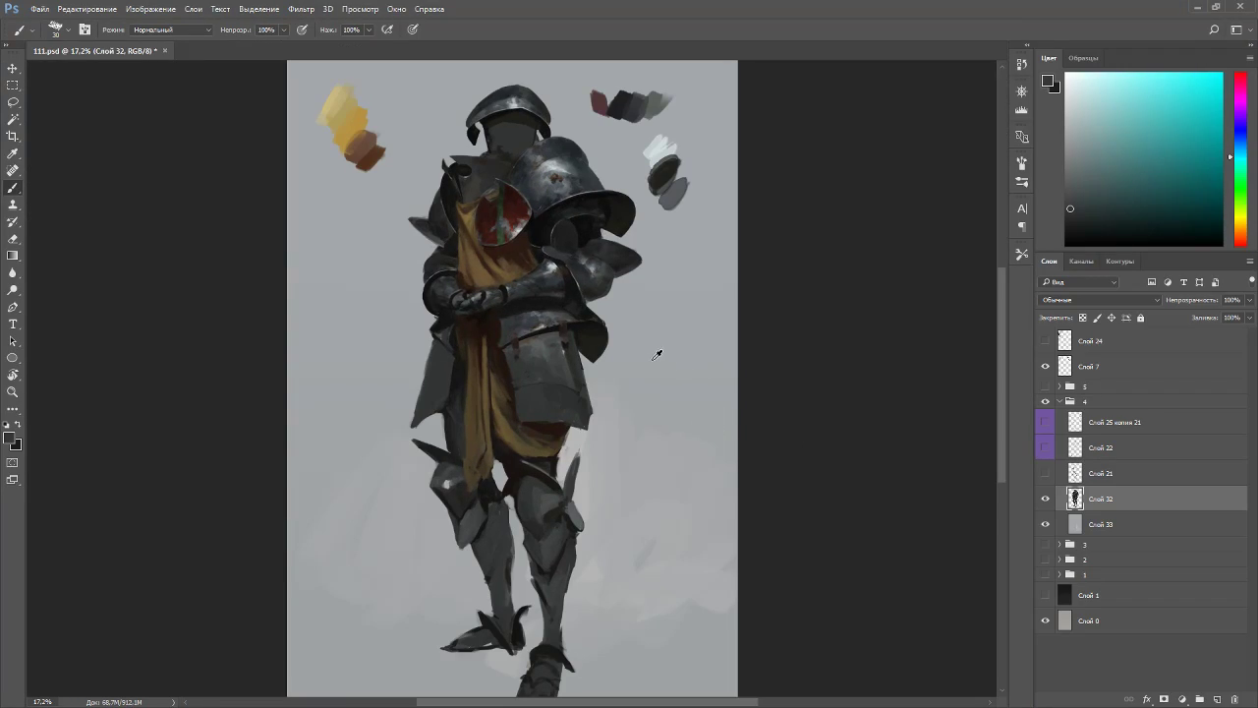
# - Erase the stray dark paint along the collar's upper edge beside the neck, below the helmet
pyautogui.scroll(-4, 620, 397)
pyautogui.scroll(3, 616, 417)
pyautogui.scroll(14, 528, 139)
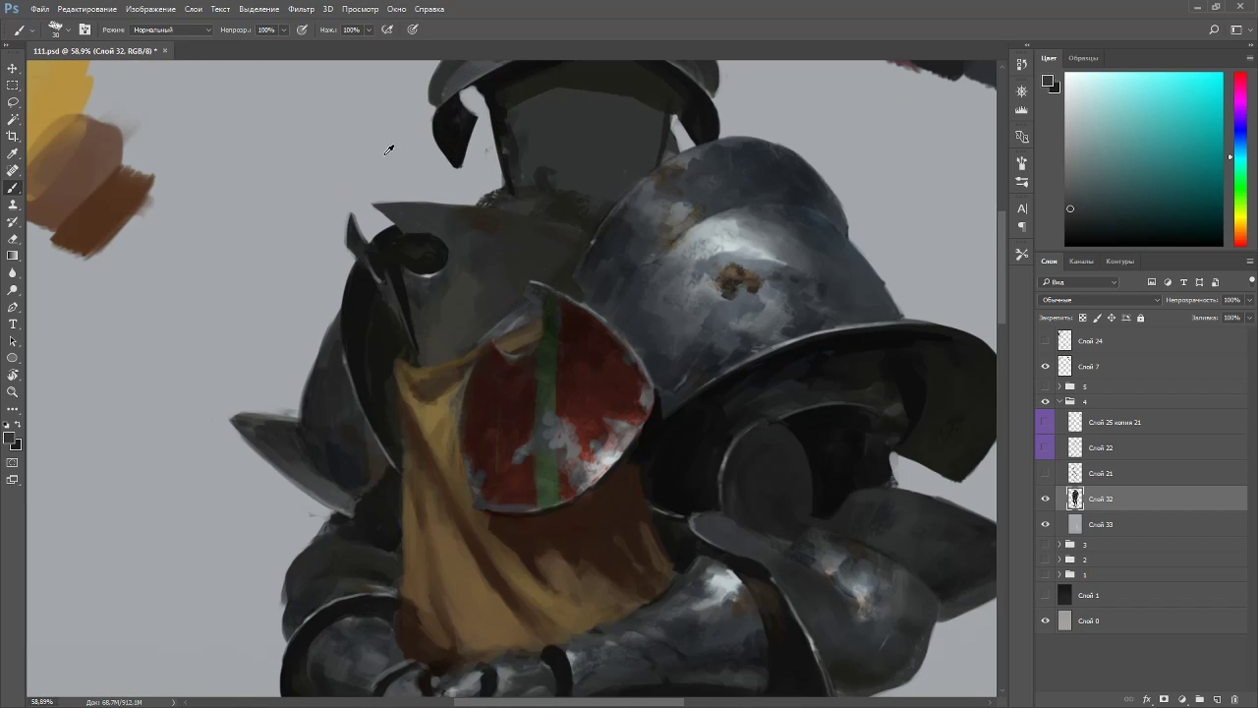
pyautogui.press('r')
pyautogui.moveTo(621, 216); pyautogui.dragTo(556, 190)
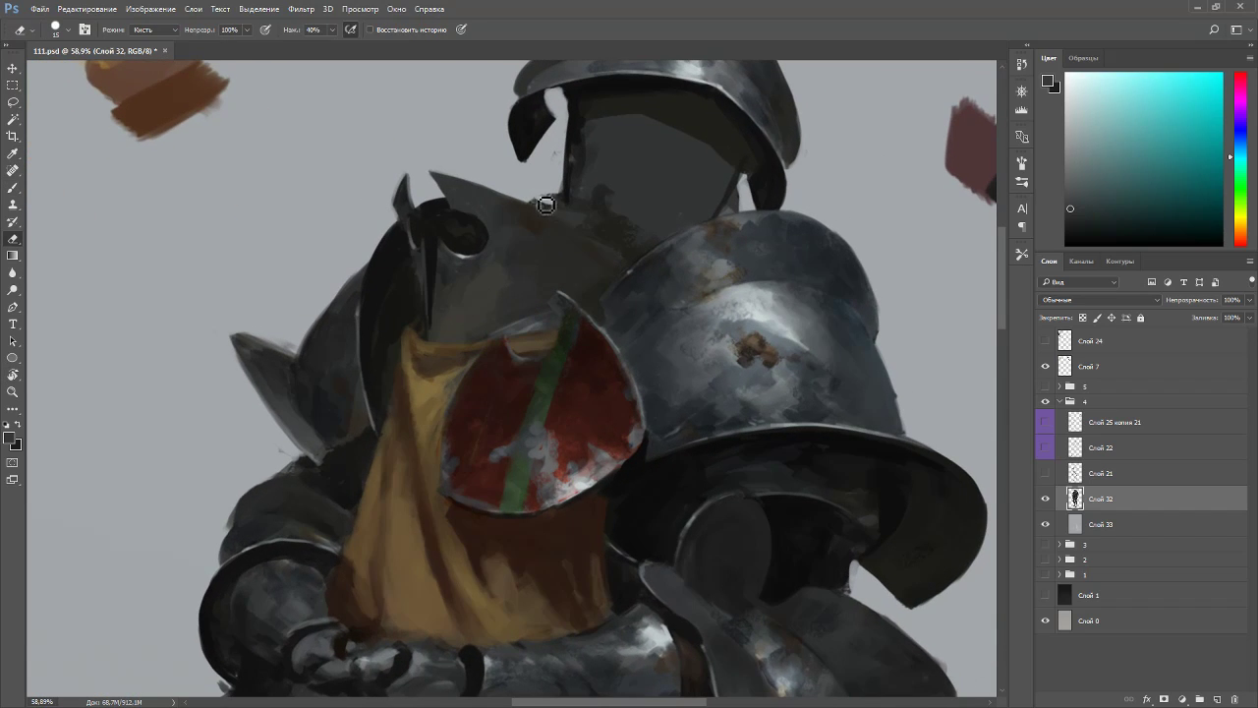
pyautogui.moveTo(564, 208); pyautogui.dragTo(553, 203)
pyautogui.press('Escape')
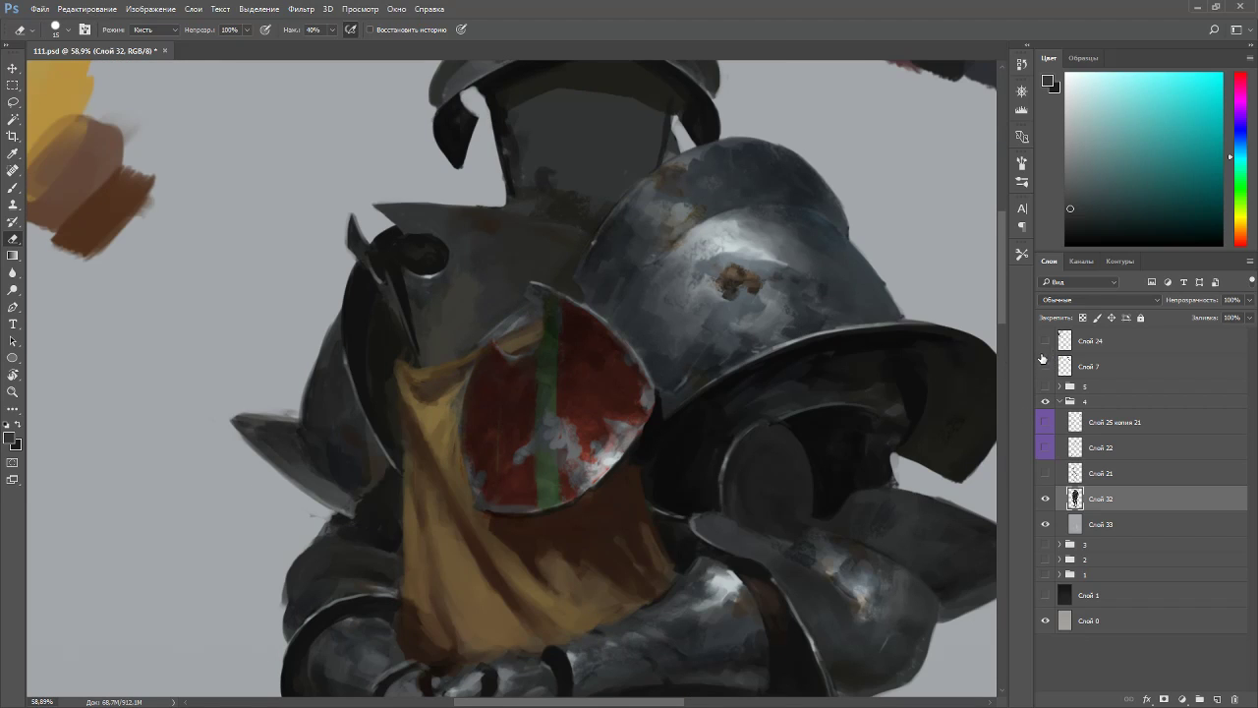
# - Sample dark greys from the armour and paint over the collar plate between the neck and the large shoulder plate
pyautogui.moveTo(787, 301)
pyautogui.mouseDown()
pyautogui.moveTo(657, 267)
pyautogui.moveTo(675, 301)
pyautogui.mouseUp()
pyautogui.press('b')
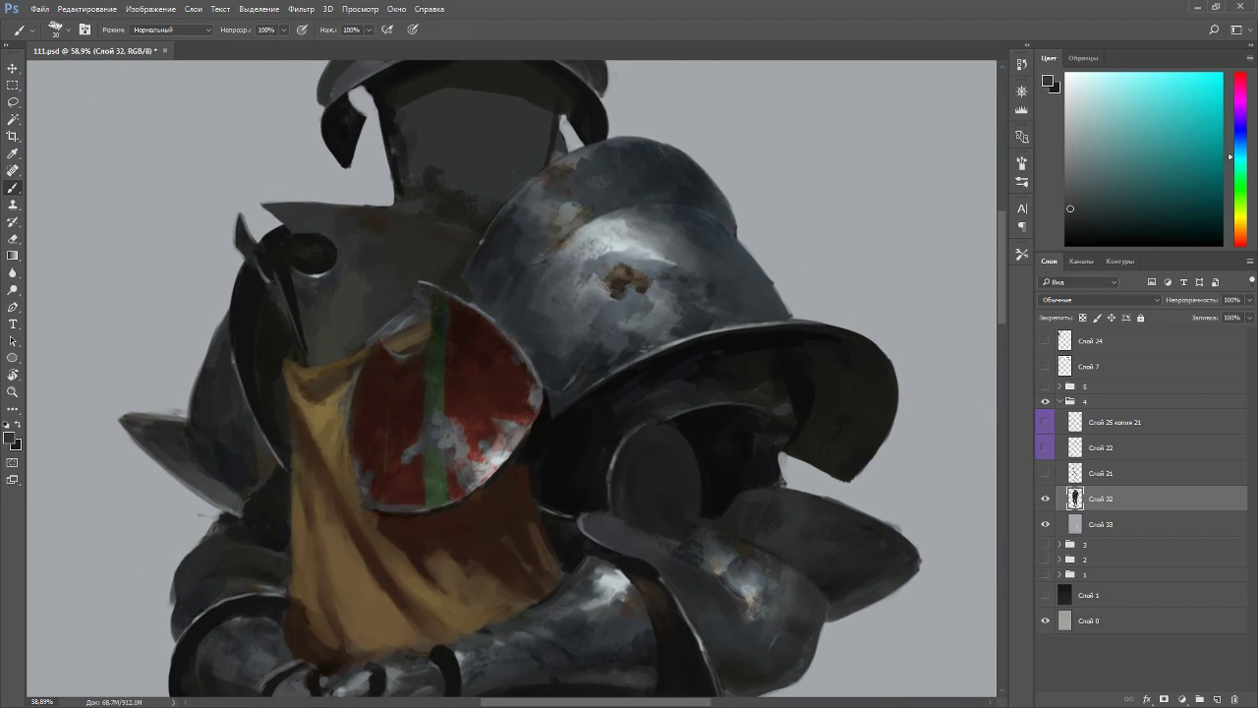
pyautogui.keyDown('alt'); pyautogui.click(512, 233); pyautogui.keyUp('alt')
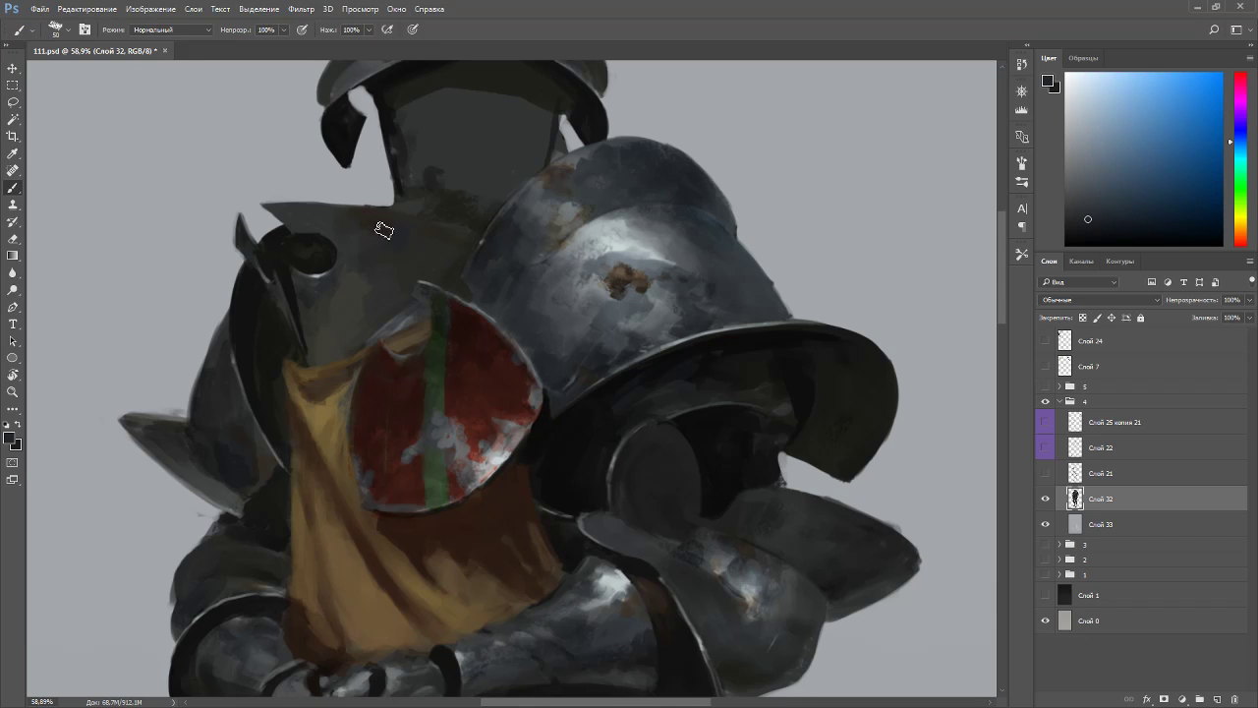
pyautogui.keyDown('alt'); pyautogui.click(430, 233); pyautogui.keyUp('alt')
pyautogui.press('r')
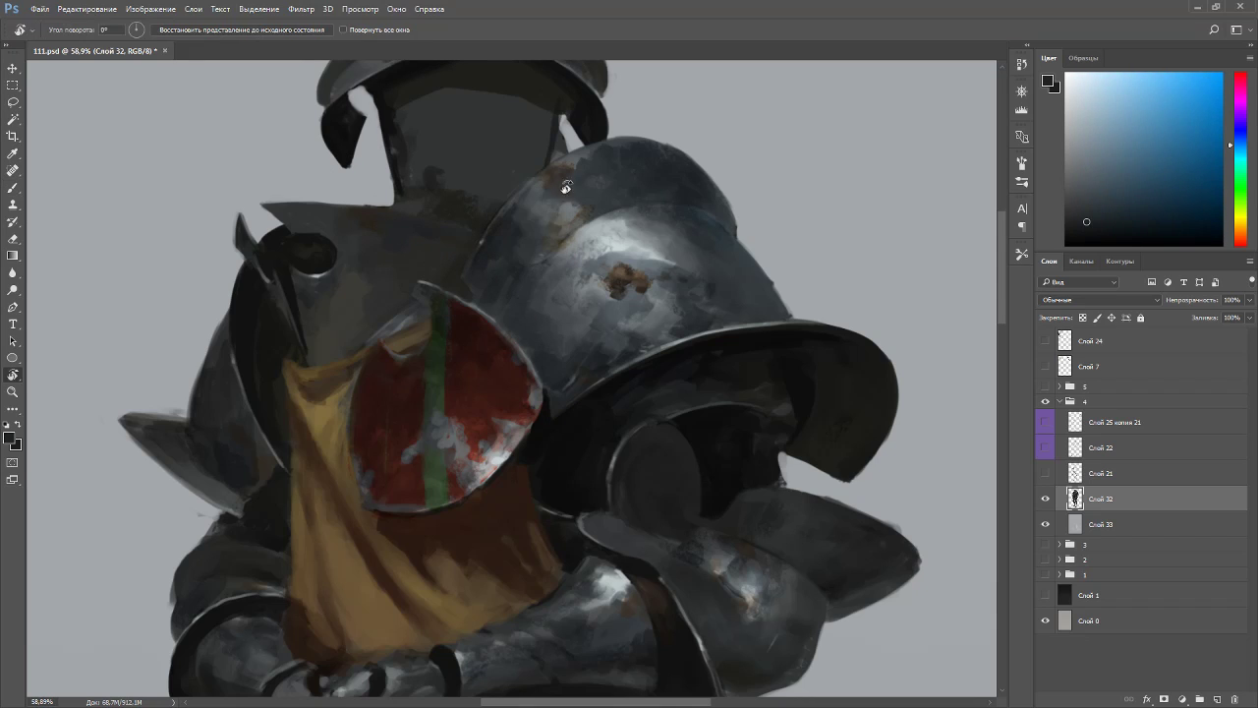
pyautogui.moveTo(417, 228); pyautogui.dragTo(338, 468)
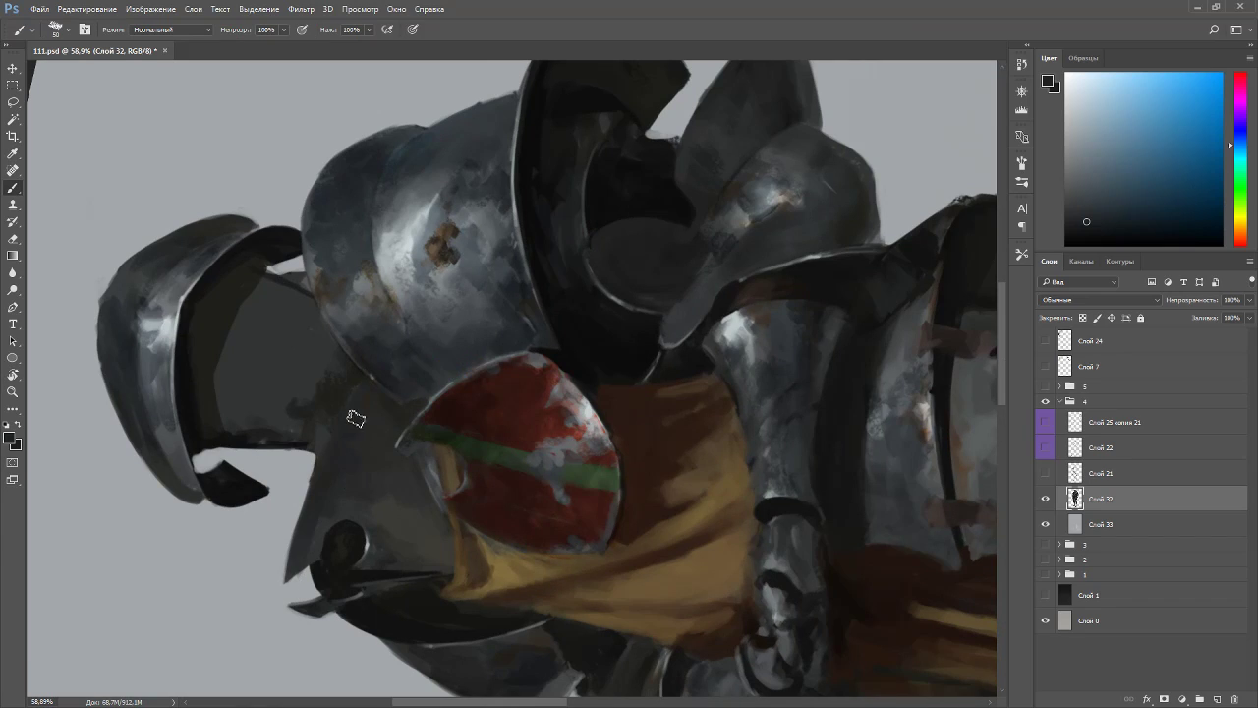
pyautogui.keyDown('alt'); pyautogui.click(536, 300); pyautogui.keyUp('alt')
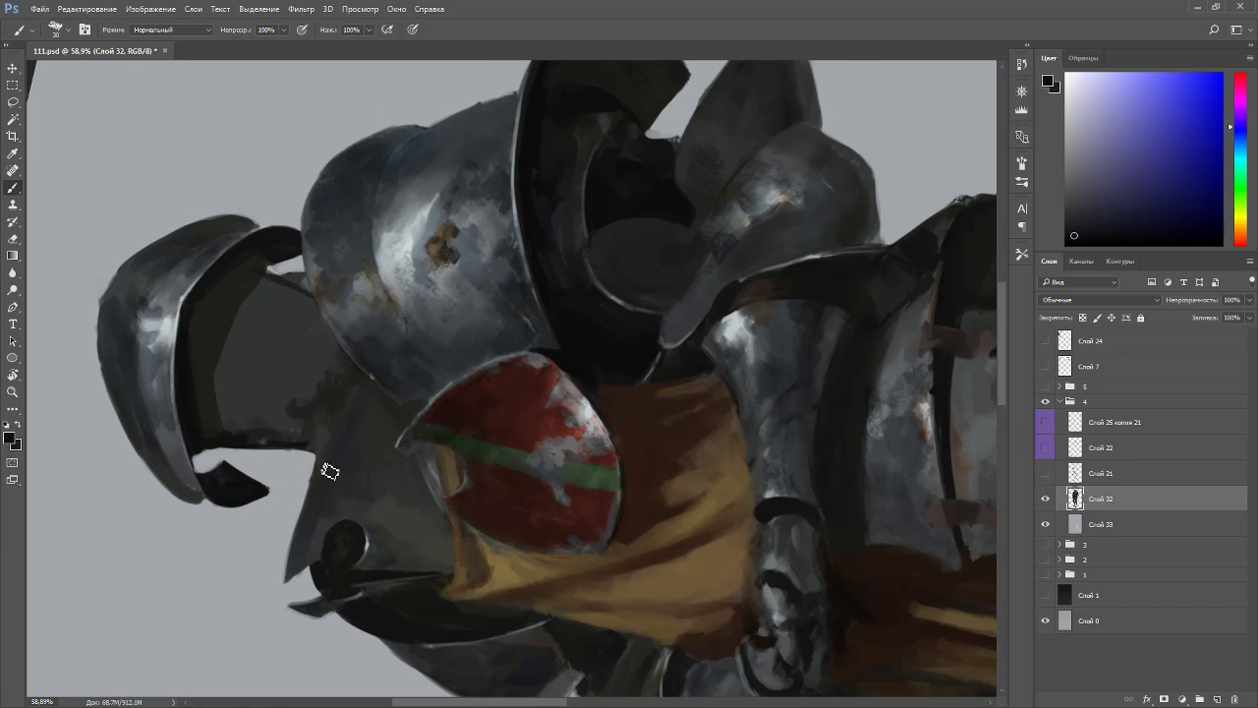
pyautogui.keyDown('alt'); pyautogui.click(362, 422); pyautogui.keyUp('alt')
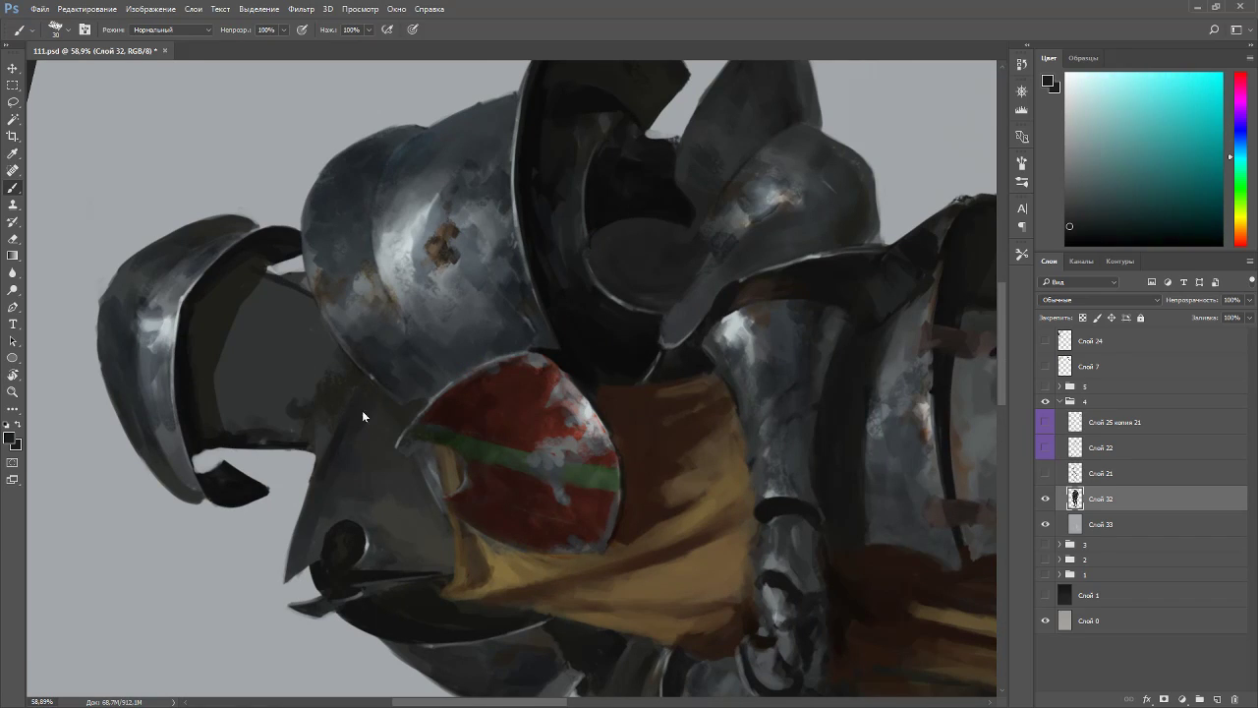
pyautogui.keyDown('alt'); pyautogui.click(363, 448); pyautogui.keyUp('alt')
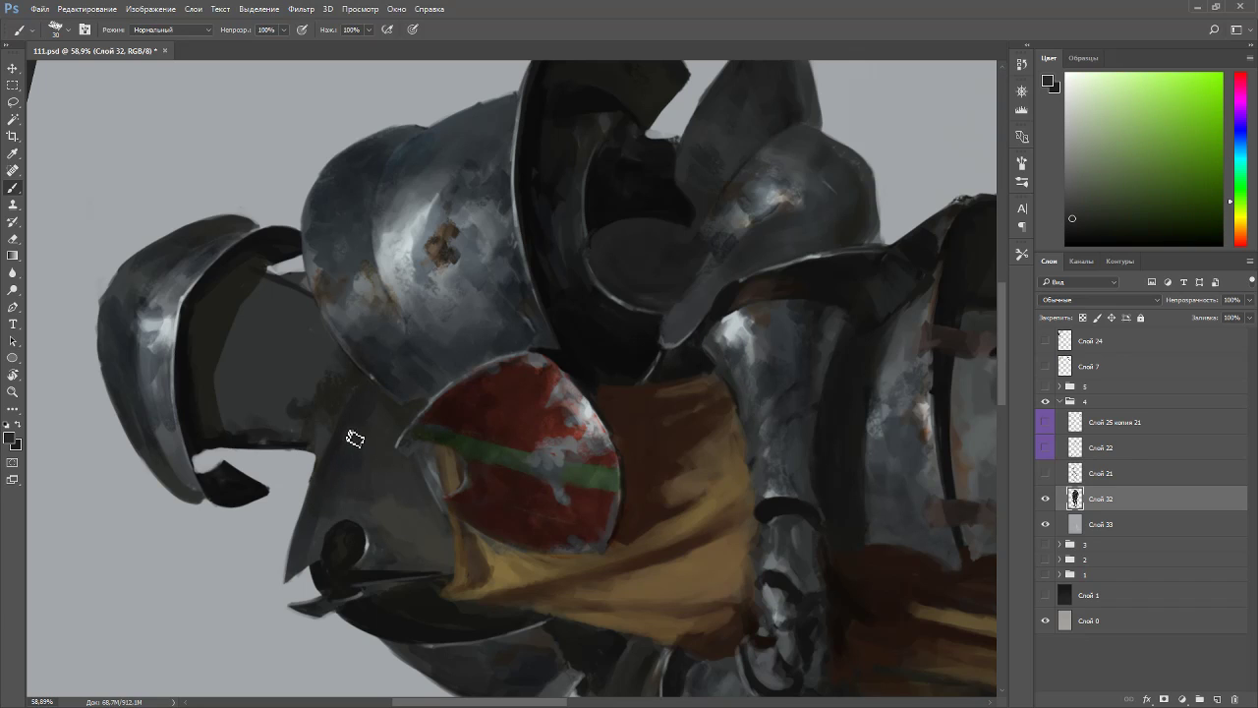
pyautogui.keyDown('alt'); pyautogui.click(373, 407); pyautogui.keyUp('alt')
# - Paint a thin light grey rim along the collar's upper edge and clean up stray paint where it meets the neck with the Eraser
pyautogui.press('r')
pyautogui.moveTo(370, 384); pyautogui.dragTo(712, 307)
pyautogui.press('b')
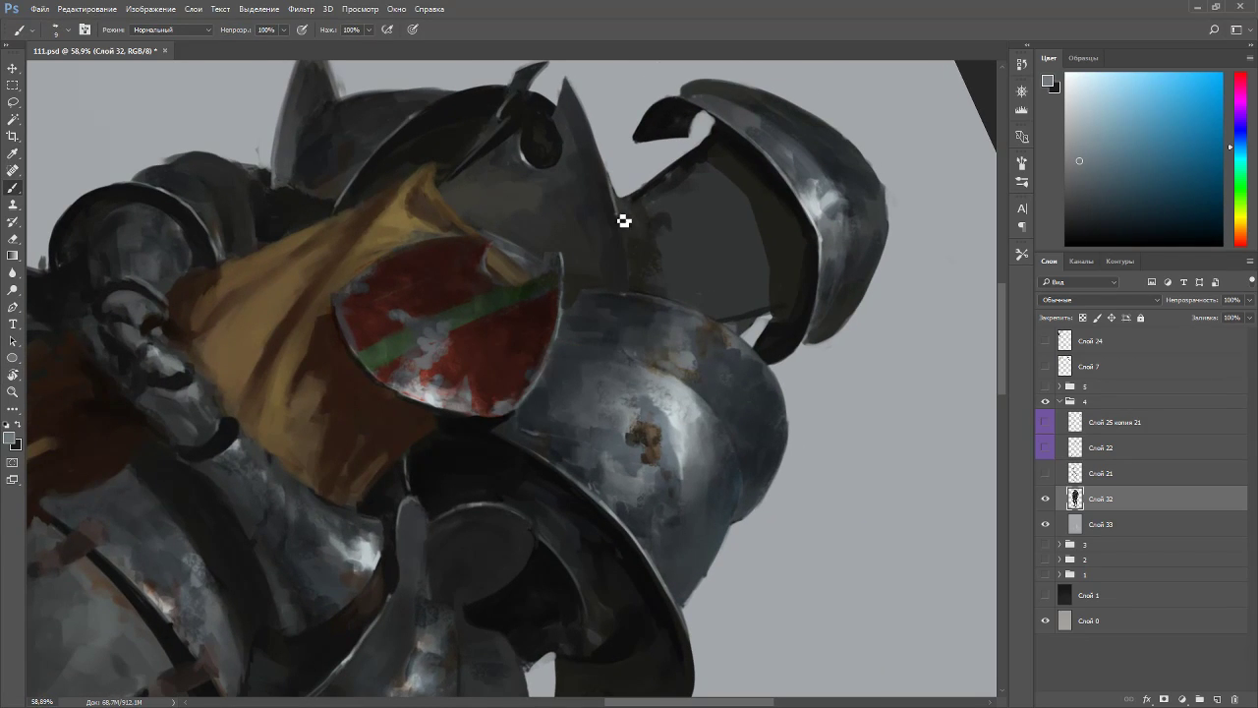
pyautogui.moveTo(622, 218); pyautogui.dragTo(626, 246)
pyautogui.press('d')
pyautogui.press('e')
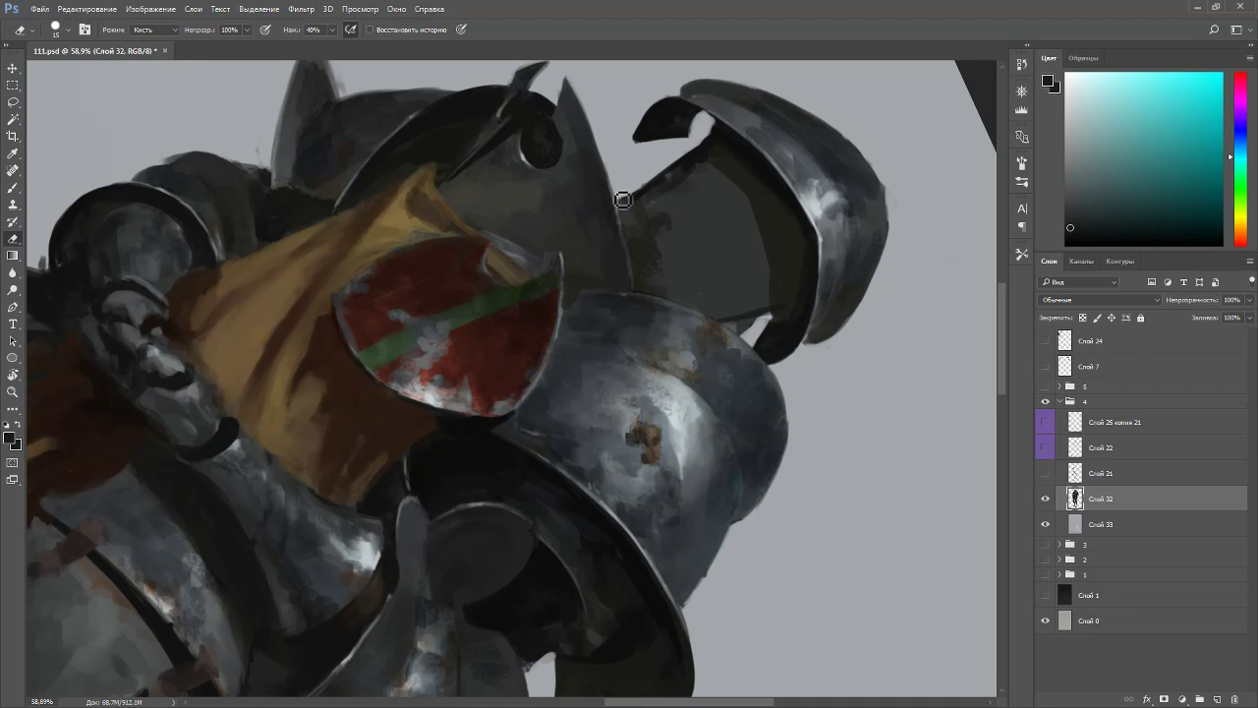
pyautogui.moveTo(623, 202); pyautogui.dragTo(662, 214)
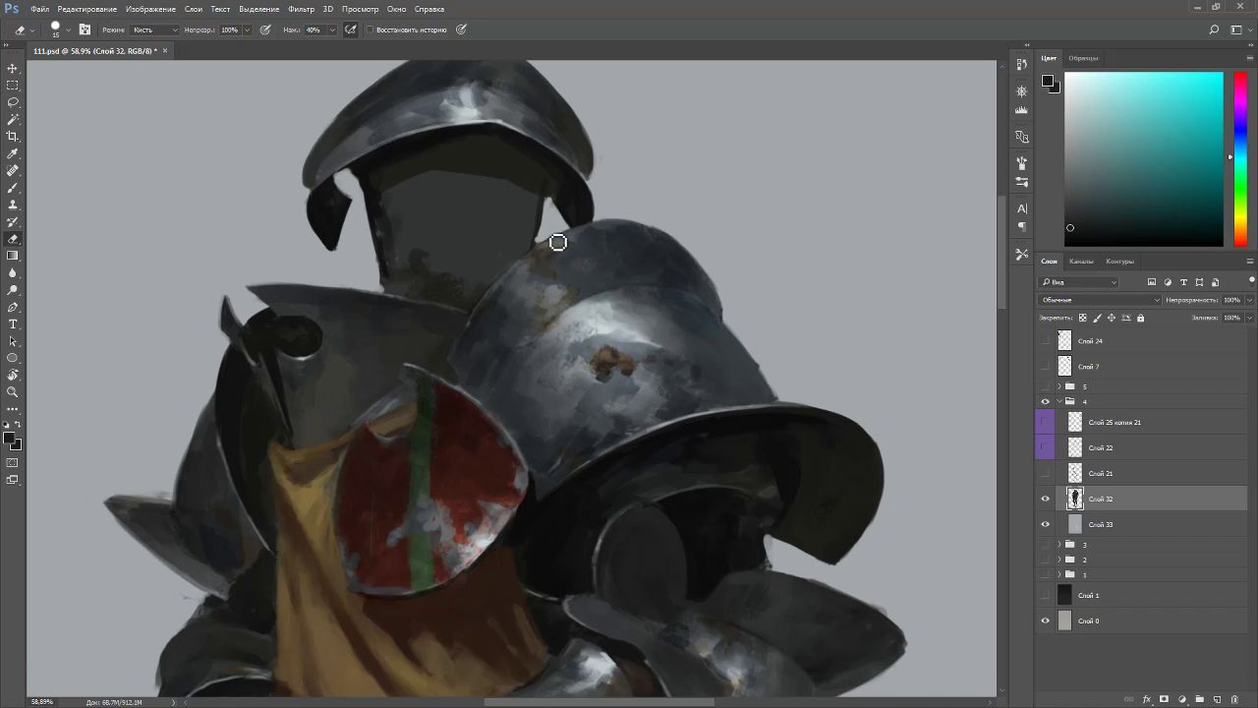
# - Even out the outer contour of the large shoulder plate with sampled dark blue-grey paint and the Eraser
pyautogui.press('r')
pyautogui.moveTo(828, 208); pyautogui.dragTo(849, 279)
pyautogui.press('b')
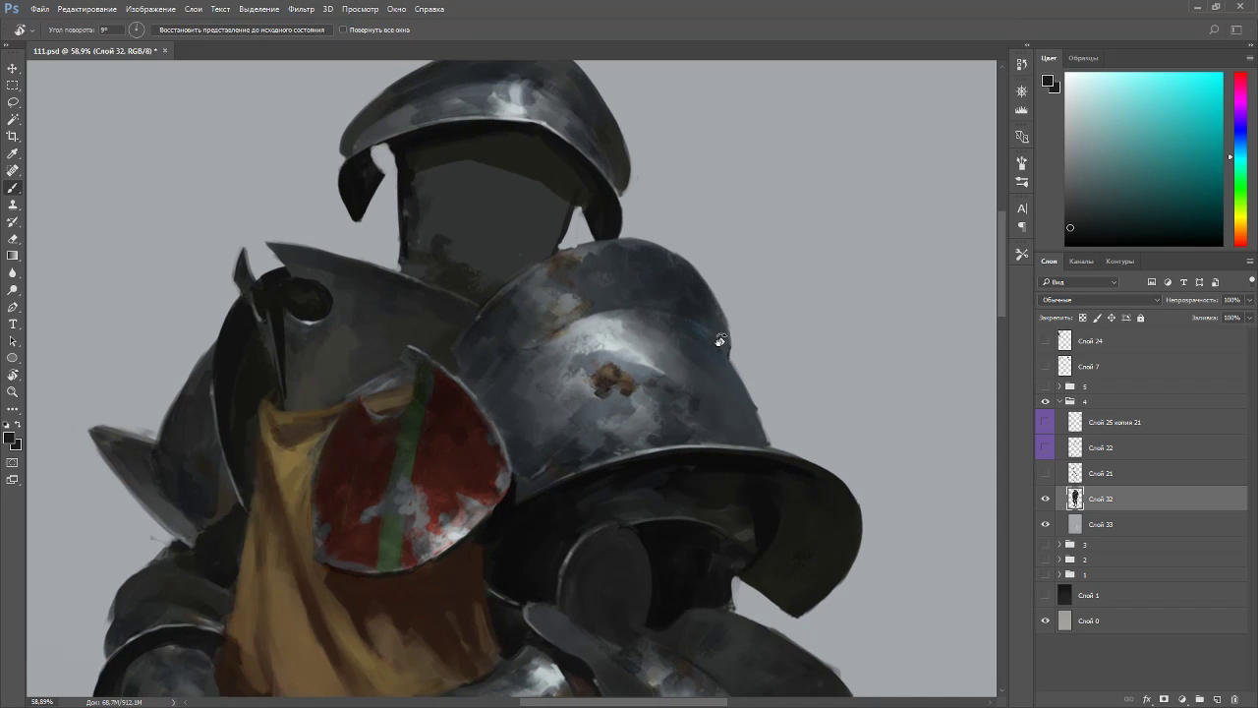
pyautogui.keyDown('alt'); pyautogui.click(729, 336); pyautogui.keyUp('alt')
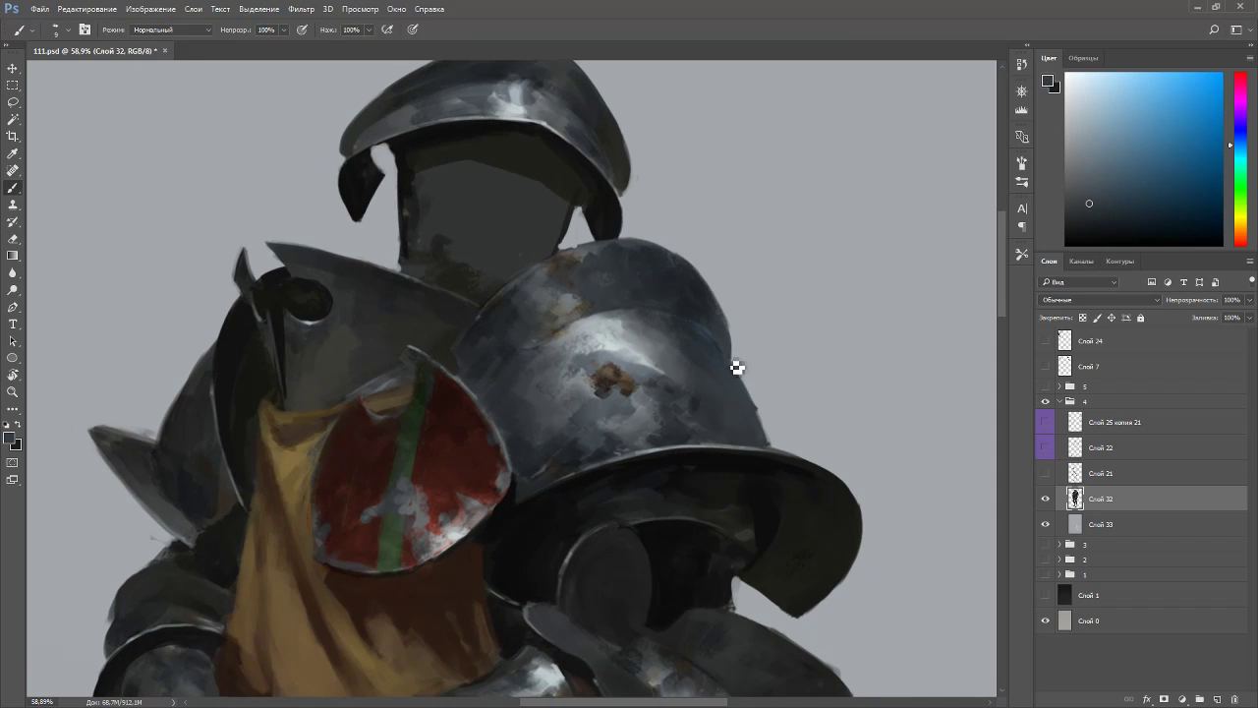
pyautogui.press('e')
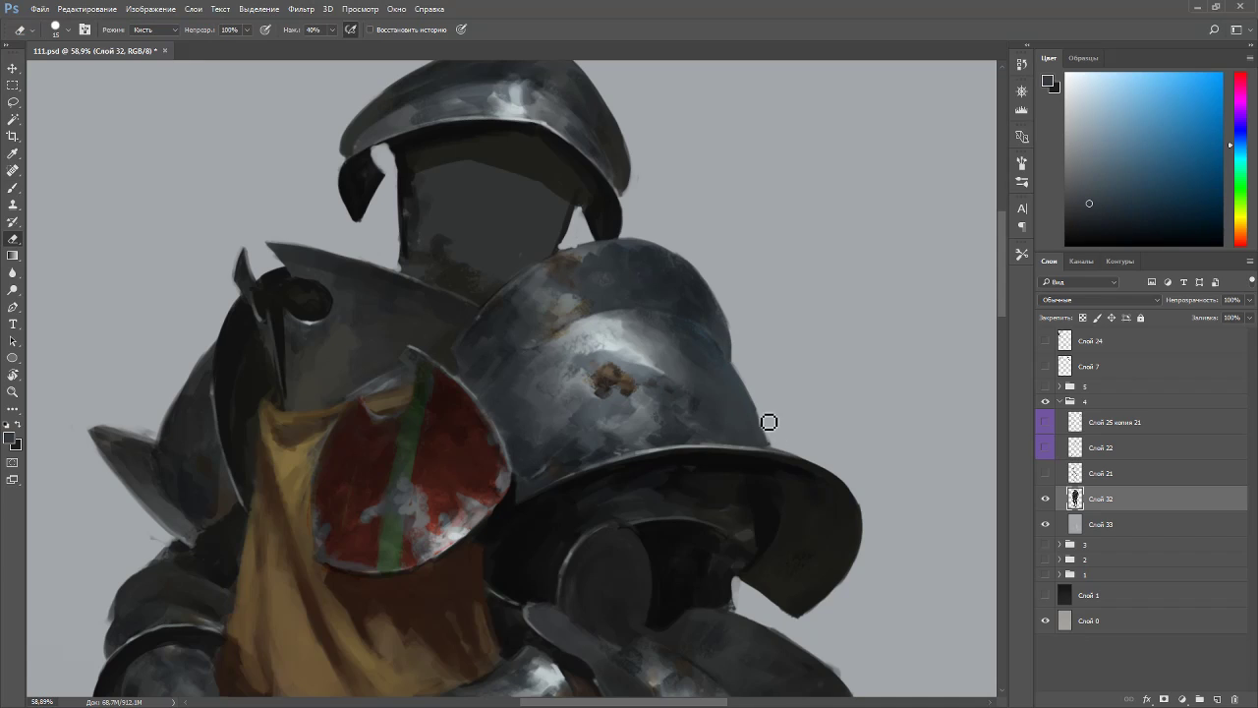
pyautogui.press('b')
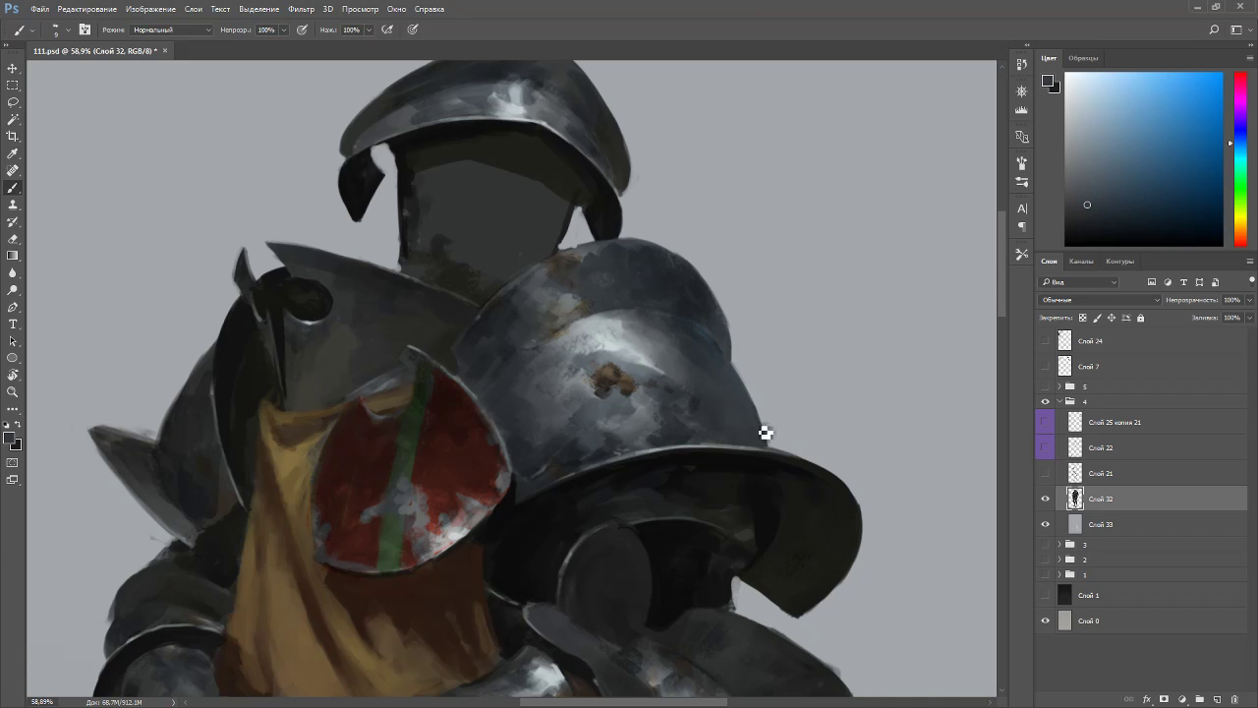
# - Refine the shoulder plate's outer edge down to the flared rim with sampled blue-grey tones
pyautogui.press('r')
pyautogui.moveTo(767, 436)
pyautogui.mouseDown()
pyautogui.moveTo(757, 187)
pyautogui.moveTo(698, 133)
pyautogui.mouseUp()
pyautogui.press('b')
pyautogui.keyDown('alt'); pyautogui.click(730, 300); pyautogui.keyUp('alt')
pyautogui.keyDown('alt'); pyautogui.click(709, 312); pyautogui.keyUp('alt')
pyautogui.press('r')
pyautogui.moveTo(785, 372)
pyautogui.mouseDown()
pyautogui.moveTo(800, 179)
pyautogui.moveTo(829, 478)
pyautogui.moveTo(806, 519)
pyautogui.mouseUp()
pyautogui.press('b')
pyautogui.keyDown('alt'); pyautogui.click(715, 355); pyautogui.keyUp('alt')
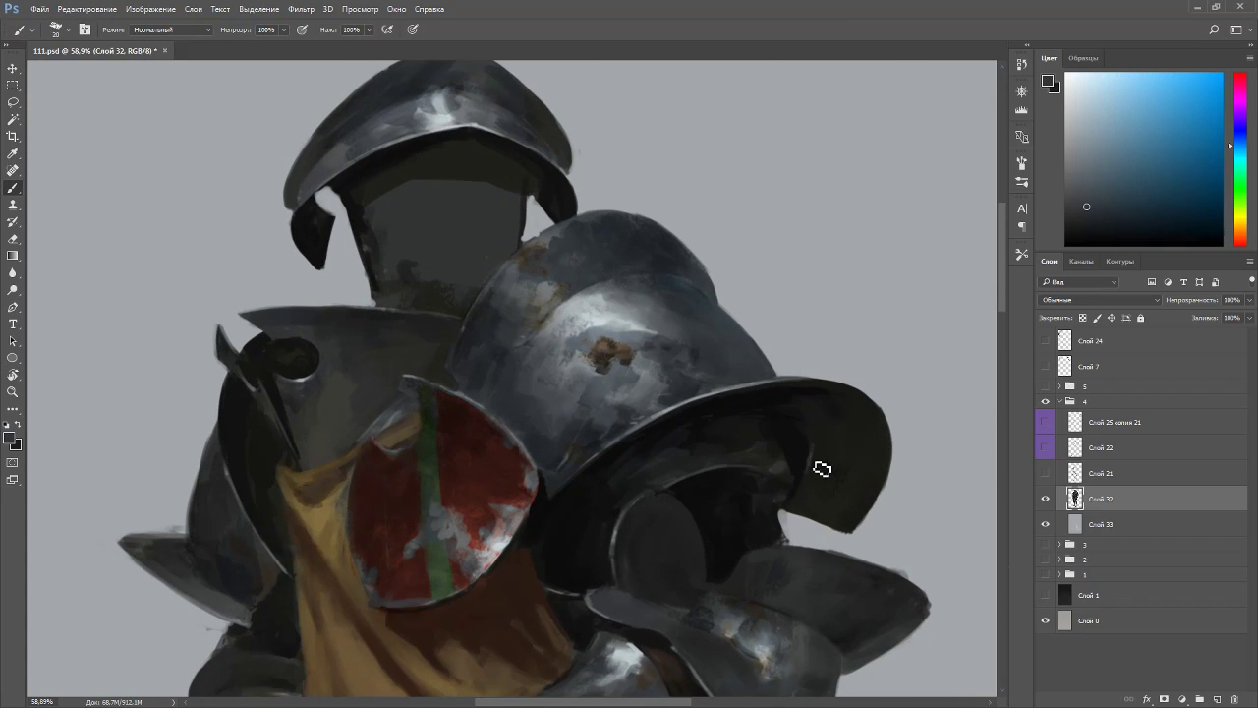
# - Paint the flared end of the shoulder rim in sampled dark olive and grey tones, defining its lower corner and outer edge
pyautogui.keyDown('alt'); pyautogui.click(871, 478); pyautogui.keyUp('alt')
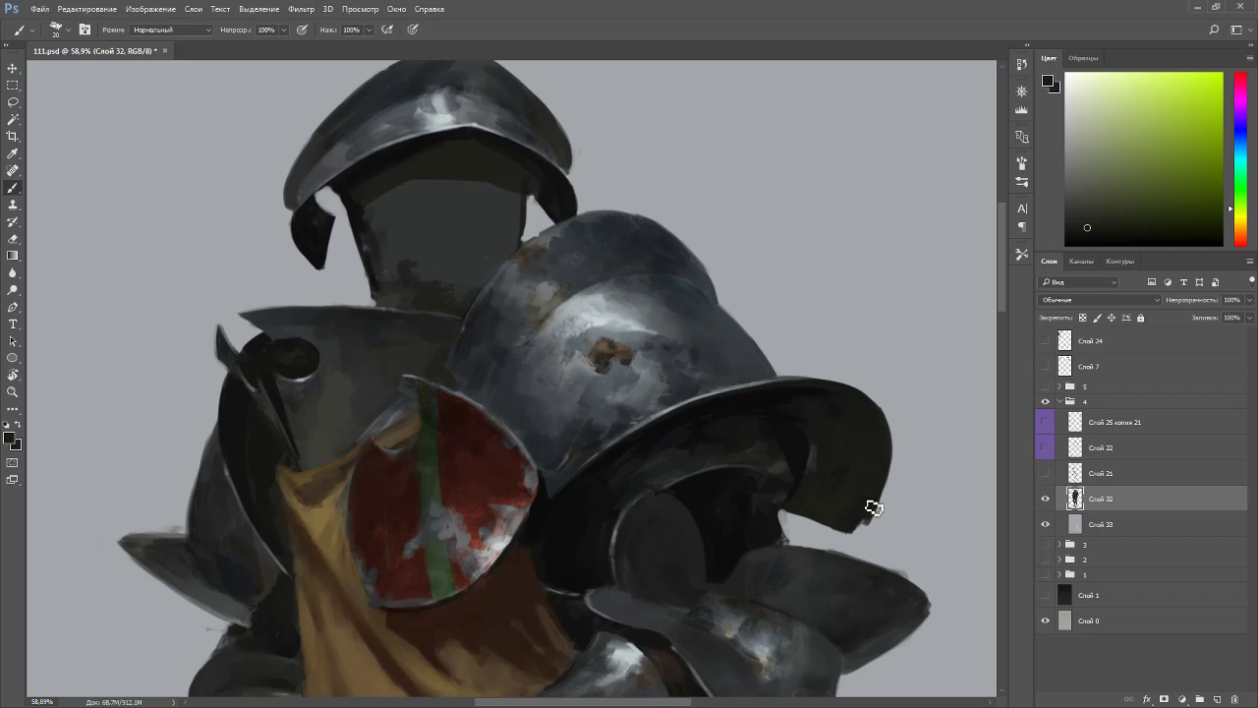
pyautogui.moveTo(864, 537); pyautogui.dragTo(881, 519)
pyautogui.moveTo(893, 430); pyautogui.dragTo(830, 324)
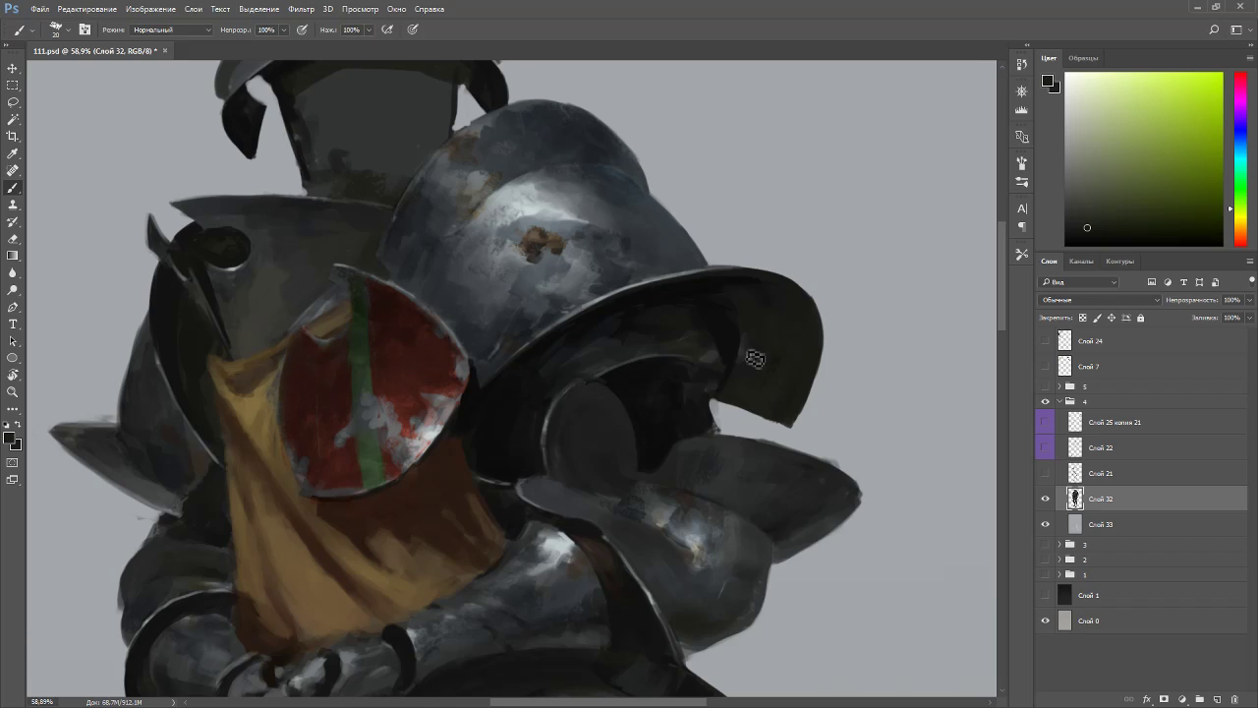
pyautogui.keyDown('alt'); pyautogui.click(742, 388); pyautogui.keyUp('alt')
pyautogui.press(']')
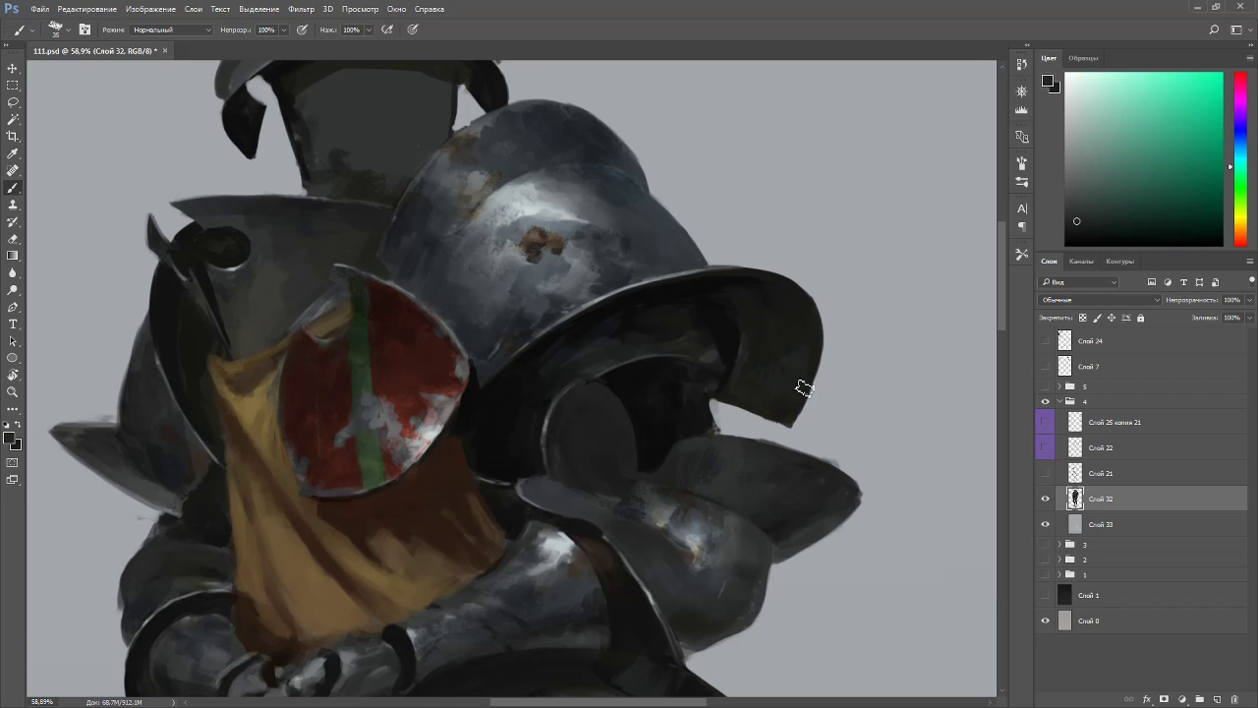
pyautogui.keyDown('alt'); pyautogui.click(757, 334); pyautogui.keyUp('alt')
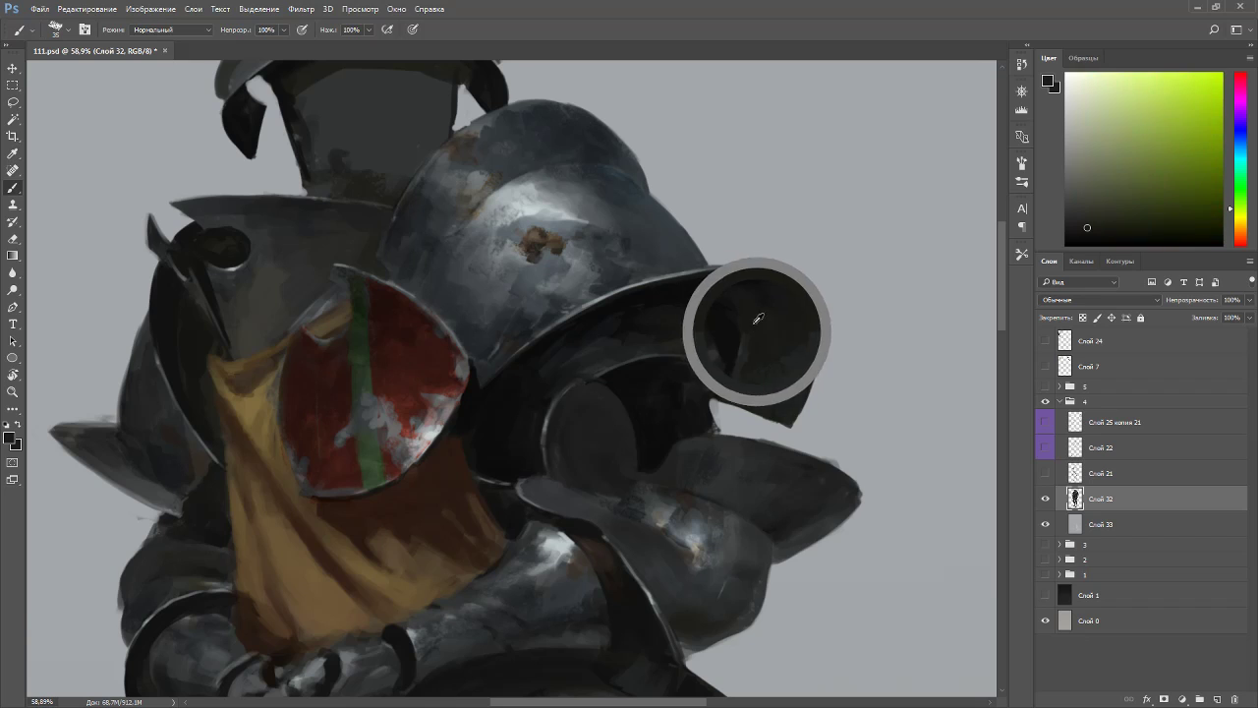
pyautogui.keyDown('alt'); pyautogui.click(808, 360); pyautogui.keyUp('alt')
# - Deepen the shadows inside the shoulder opening around the round arm plate with sampled near-black tones
pyautogui.moveTo(753, 448); pyautogui.dragTo(607, 459)
pyautogui.press('r')
pyautogui.keyDown('alt'); pyautogui.click(652, 467); pyautogui.keyUp('alt')
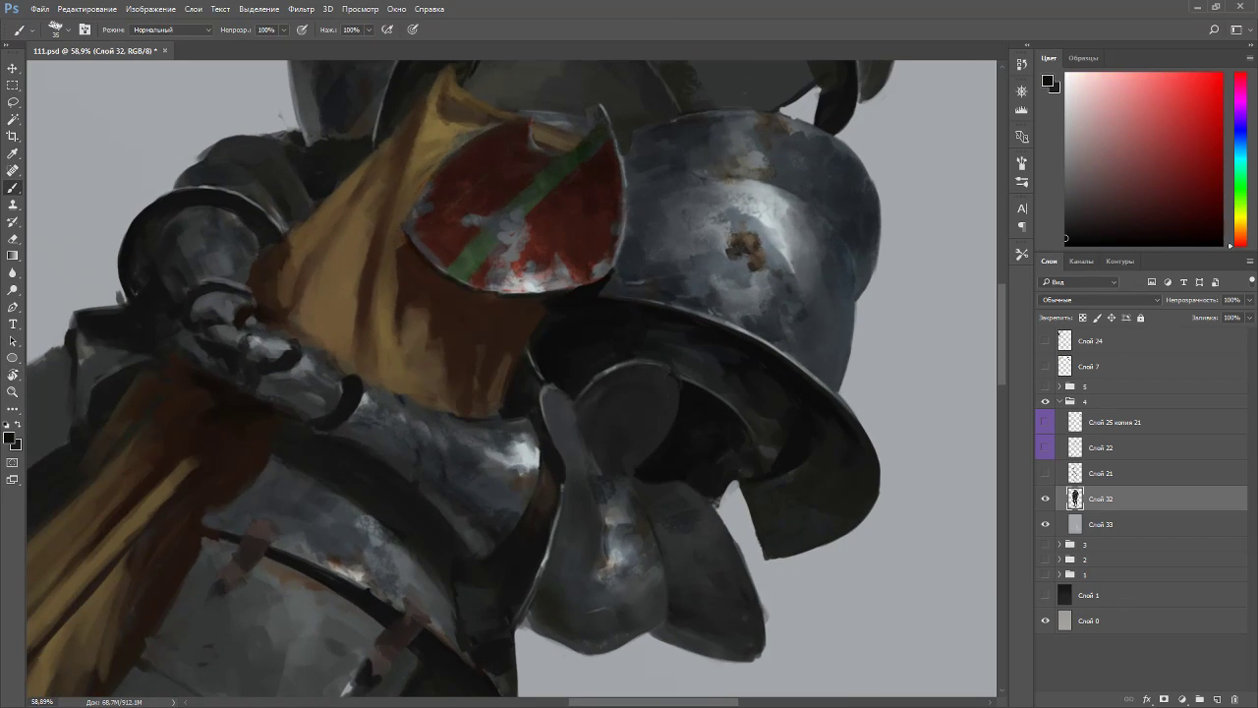
pyautogui.moveTo(714, 475); pyautogui.dragTo(678, 347)
pyautogui.press('r')
pyautogui.moveTo(691, 283)
pyautogui.mouseDown()
pyautogui.moveTo(341, 148)
pyautogui.moveTo(660, 207)
pyautogui.moveTo(539, 88)
pyautogui.mouseUp()
pyautogui.keyDown('alt'); pyautogui.click(328, 158); pyautogui.keyUp('alt')
pyautogui.keyDown('alt'); pyautogui.click(720, 245); pyautogui.keyUp('alt')
pyautogui.press('r')
pyautogui.press('b')
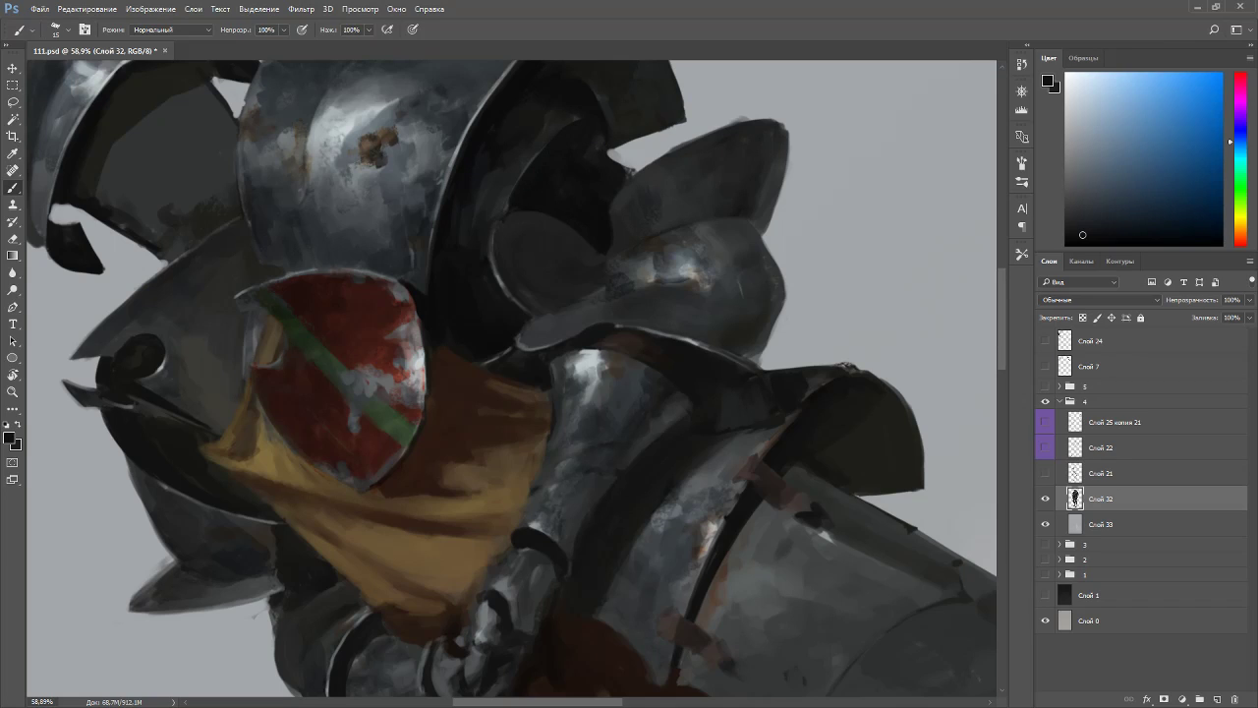
# - Set the brush size to 35 and paint the inner band of the shoulder rim with sampled dark grey and near-black
pyautogui.keyDown('alt'); pyautogui.click(540, 140); pyautogui.keyUp('alt')
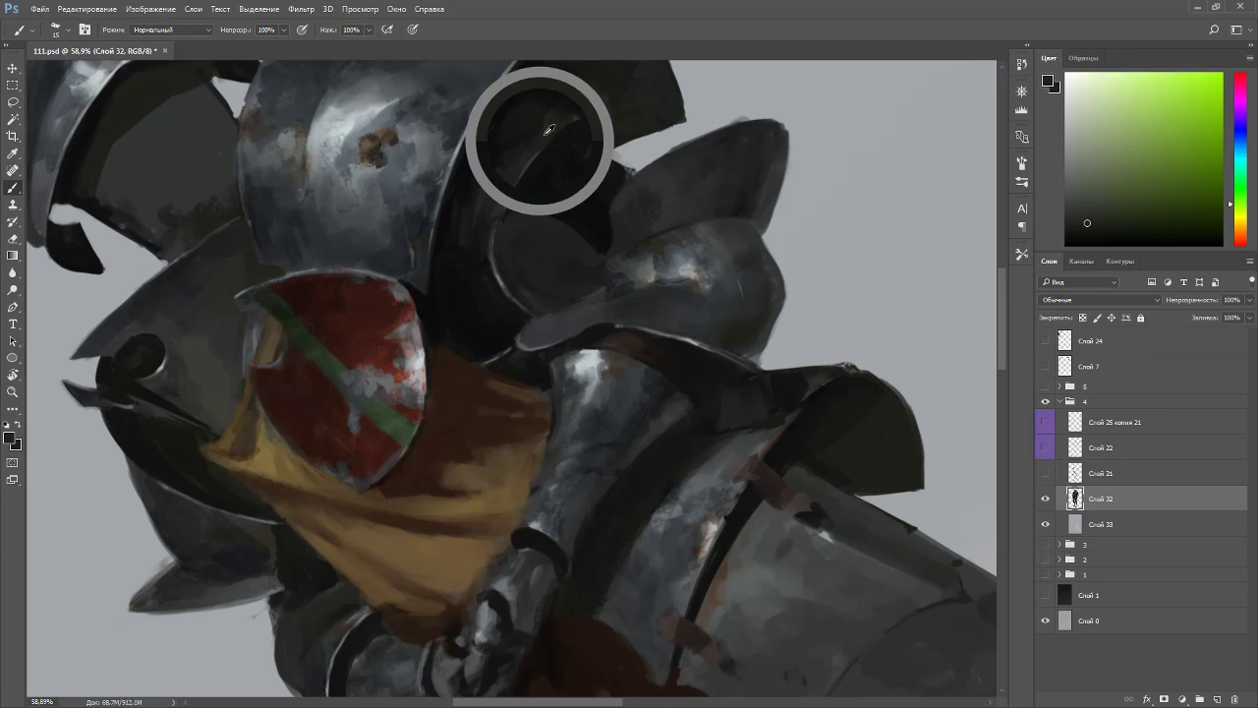
pyautogui.keyDown('alt'); pyautogui.click(503, 195); pyautogui.keyUp('alt')
pyautogui.press(']')
pyautogui.press(']')
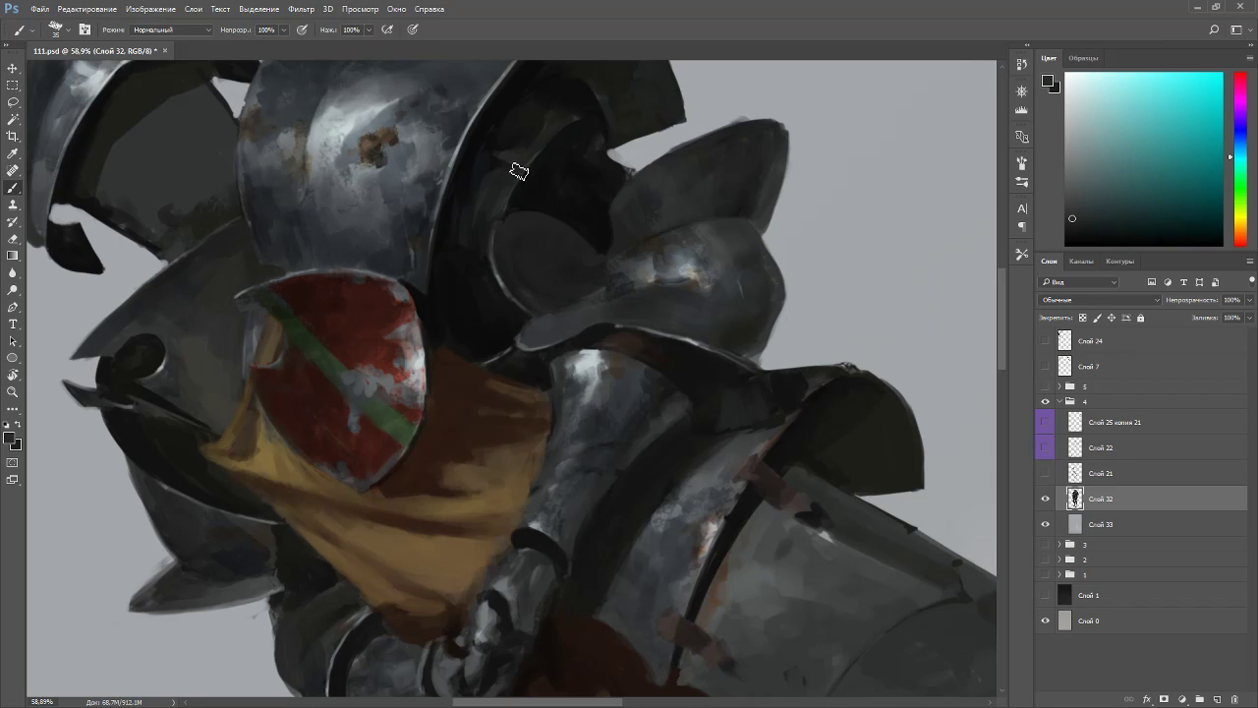
pyautogui.press('r')
pyautogui.moveTo(557, 185); pyautogui.dragTo(644, 455)
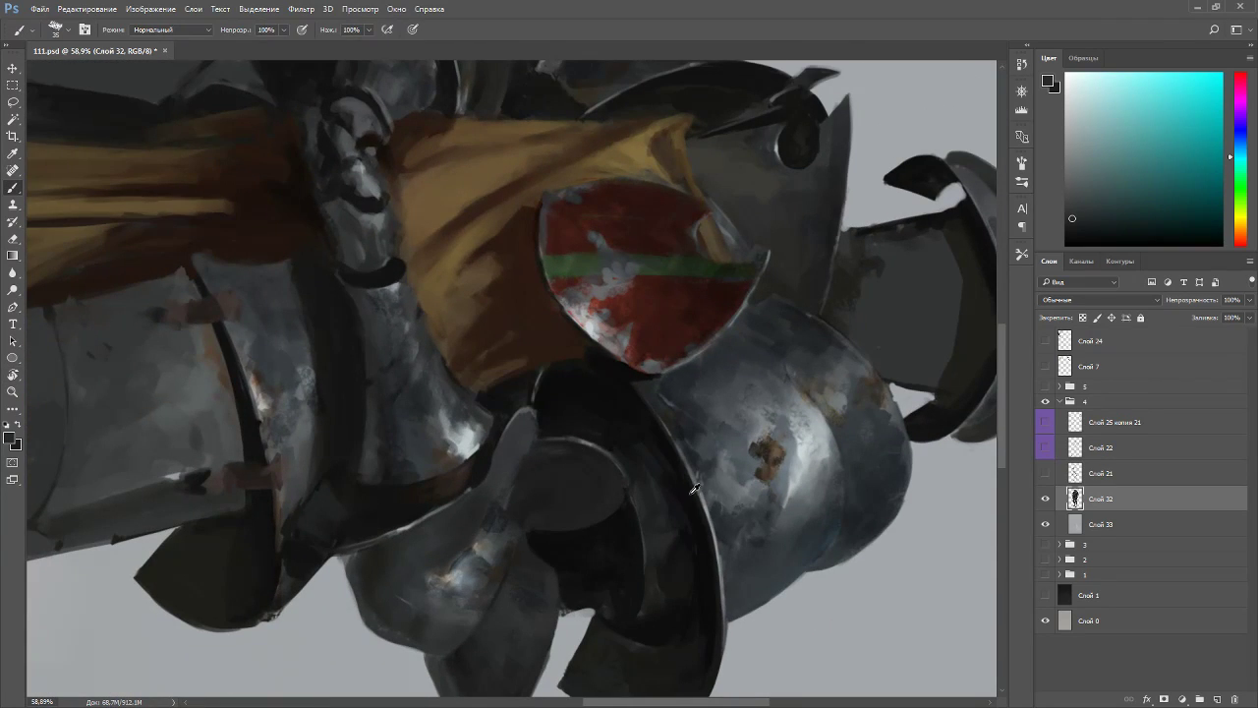
pyautogui.keyDown('alt'); pyautogui.click(643, 454); pyautogui.keyUp('alt')
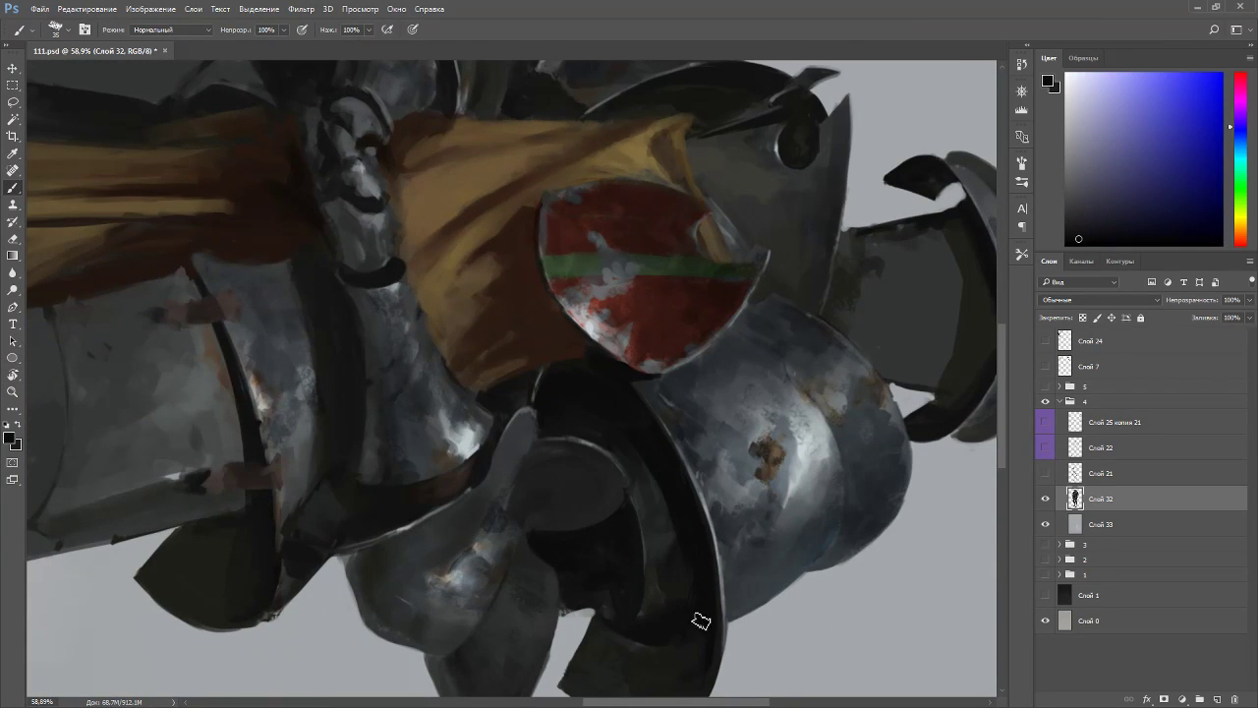
pyautogui.keyDown('alt'); pyautogui.click(673, 590); pyautogui.keyUp('alt')
pyautogui.keyDown('alt'); pyautogui.click(663, 599); pyautogui.keyUp('alt')
# - Refine the lower edge of the inner band above the round arm plate with sampled dark grey and near-black
pyautogui.press('r')
pyautogui.moveTo(739, 421); pyautogui.dragTo(749, 287)
pyautogui.press('r')
pyautogui.keyDown('alt'); pyautogui.click(757, 259); pyautogui.keyUp('alt')
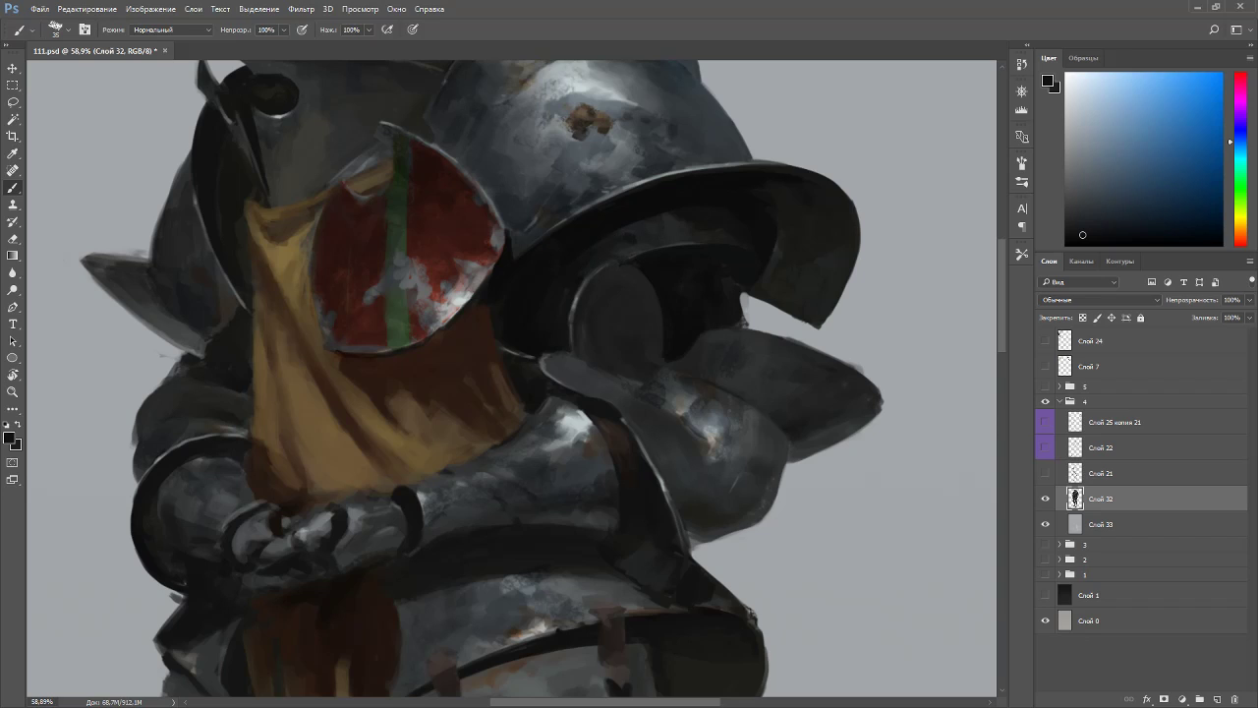
pyautogui.keyDown('alt'); pyautogui.click(644, 236); pyautogui.keyUp('alt')
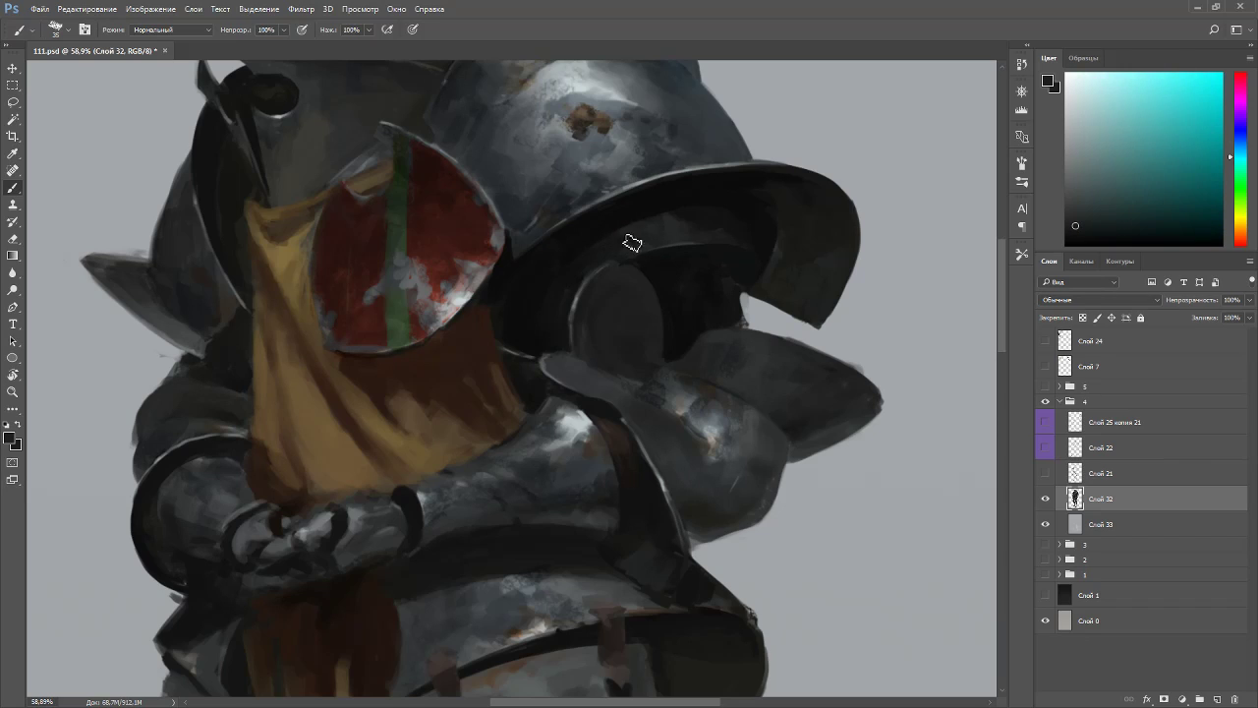
pyautogui.keyDown('alt'); pyautogui.click(632, 238); pyautogui.keyUp('alt')
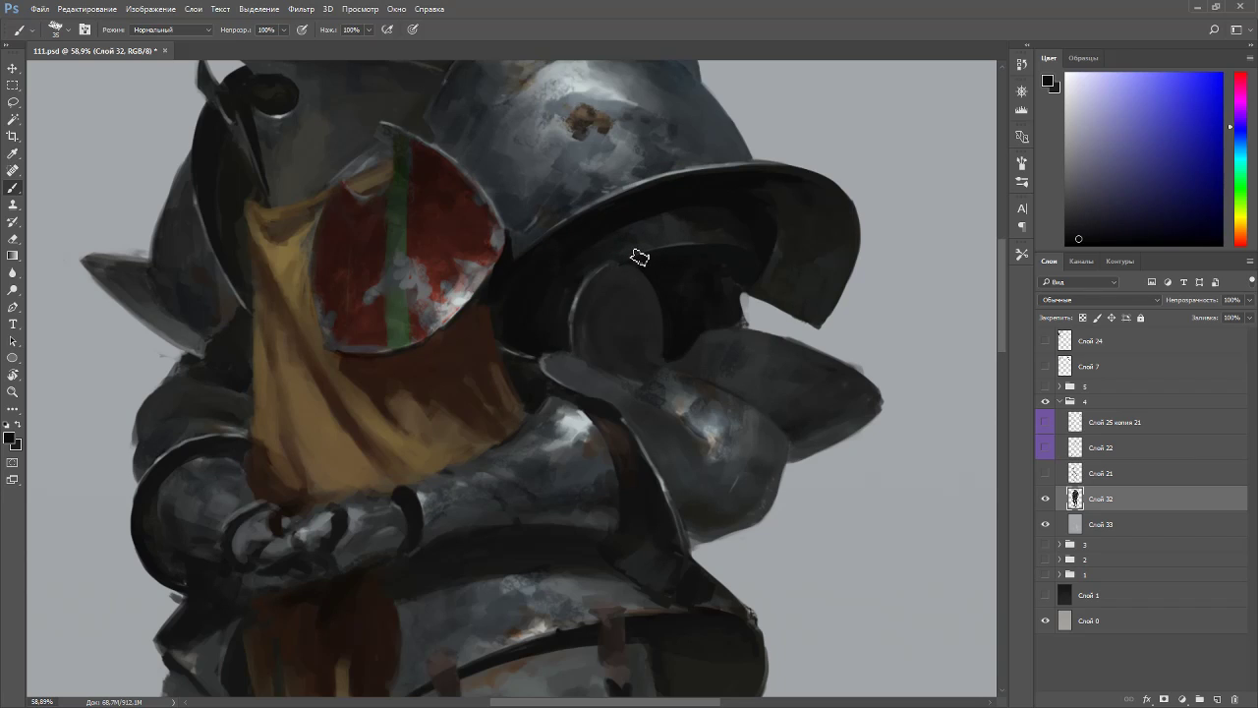
# - Sample a dark tone from the large pauldron's rim and paint over the shadowed inner edge beneath it
pyautogui.keyDown('alt'); pyautogui.click(763, 181); pyautogui.keyUp('alt')
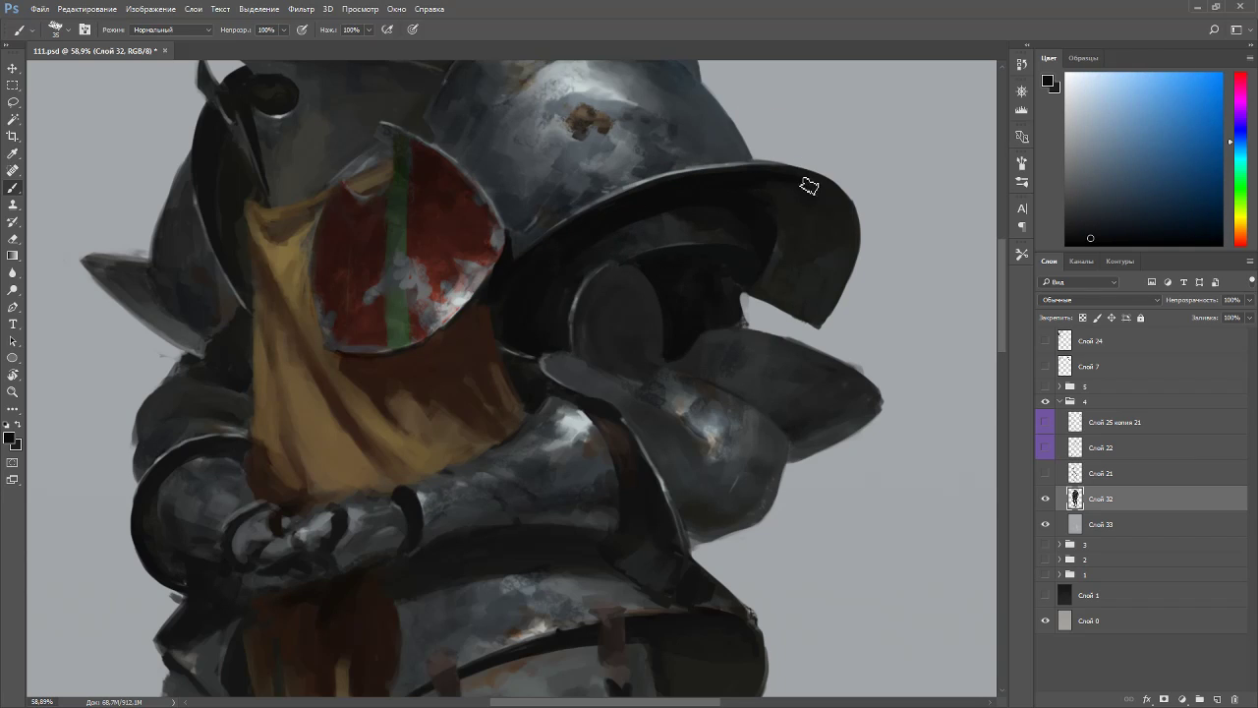
pyautogui.moveTo(729, 179)
pyautogui.mouseDown()
pyautogui.moveTo(501, 102)
pyautogui.moveTo(438, 202)
pyautogui.mouseUp()
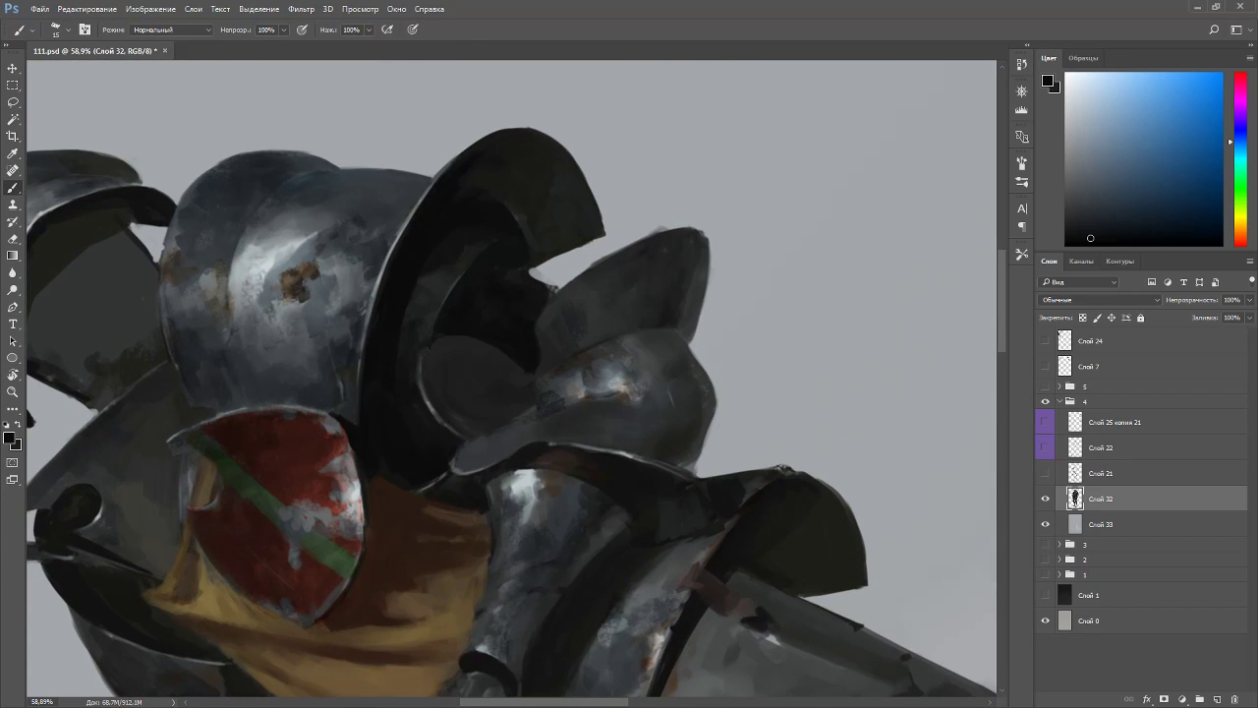
pyautogui.moveTo(440, 181); pyautogui.dragTo(382, 287)
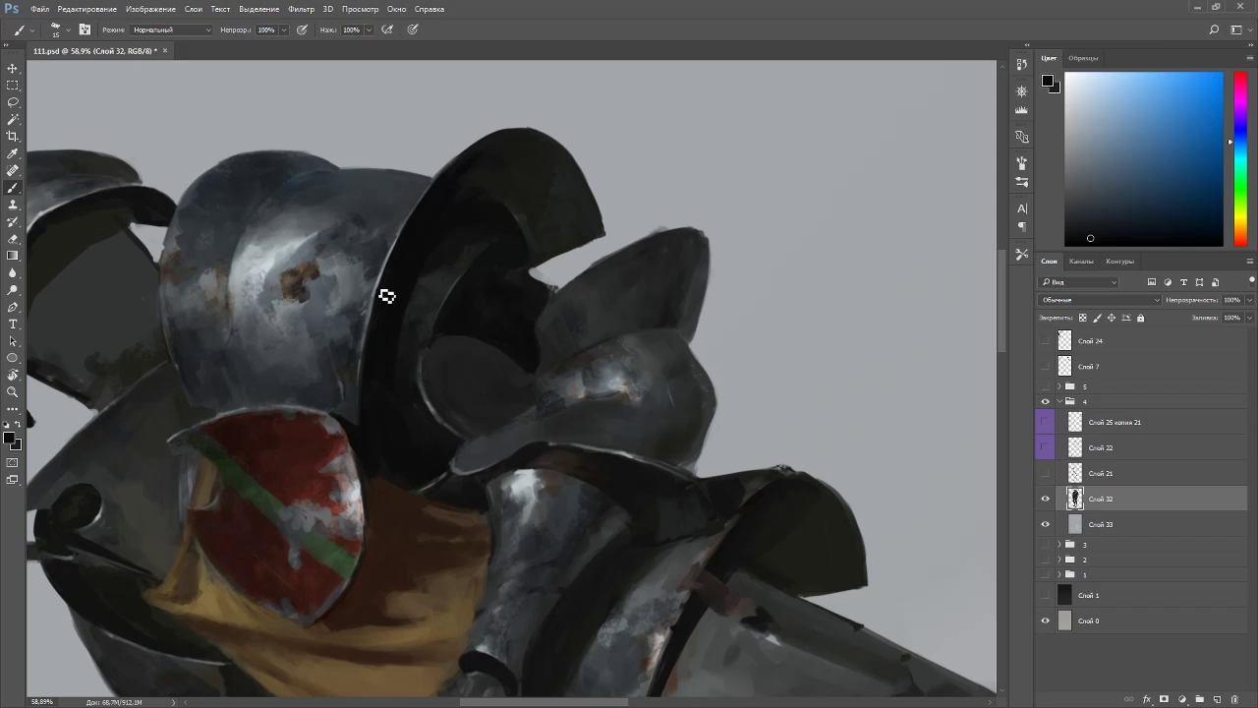
pyautogui.press('Escape')
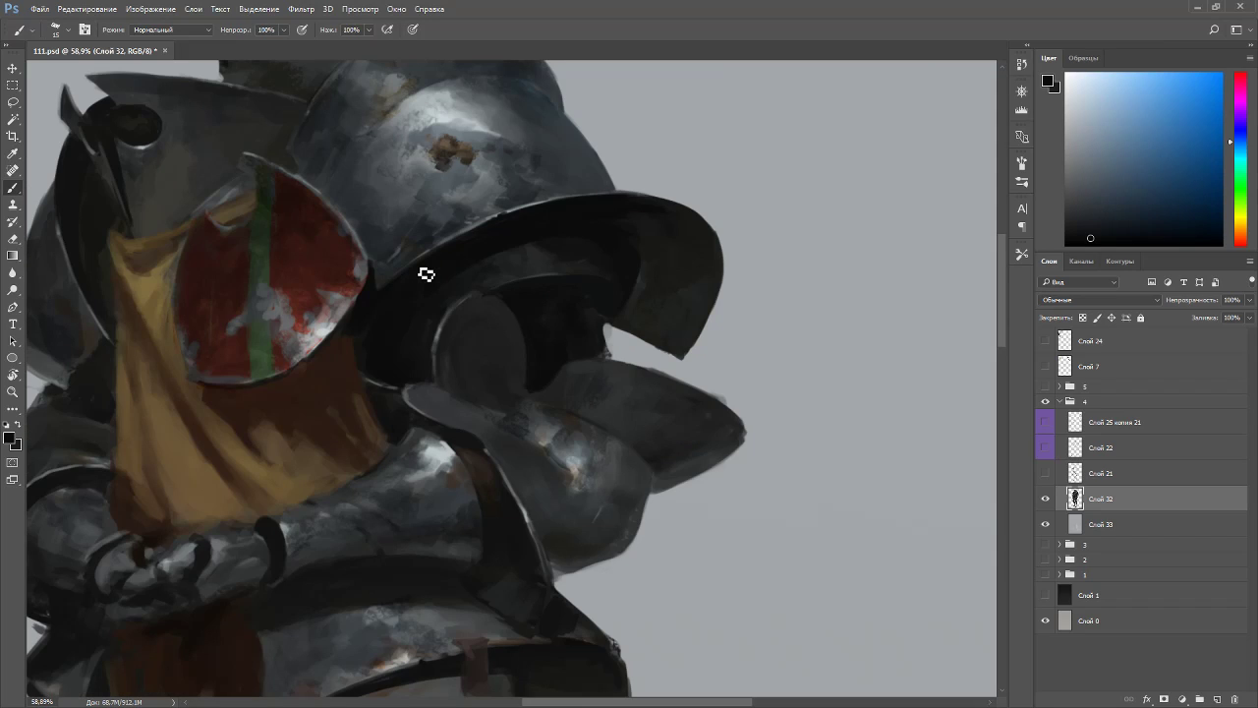
pyautogui.scroll(-2, 472, 285)
pyautogui.scroll(3, 536, 263)
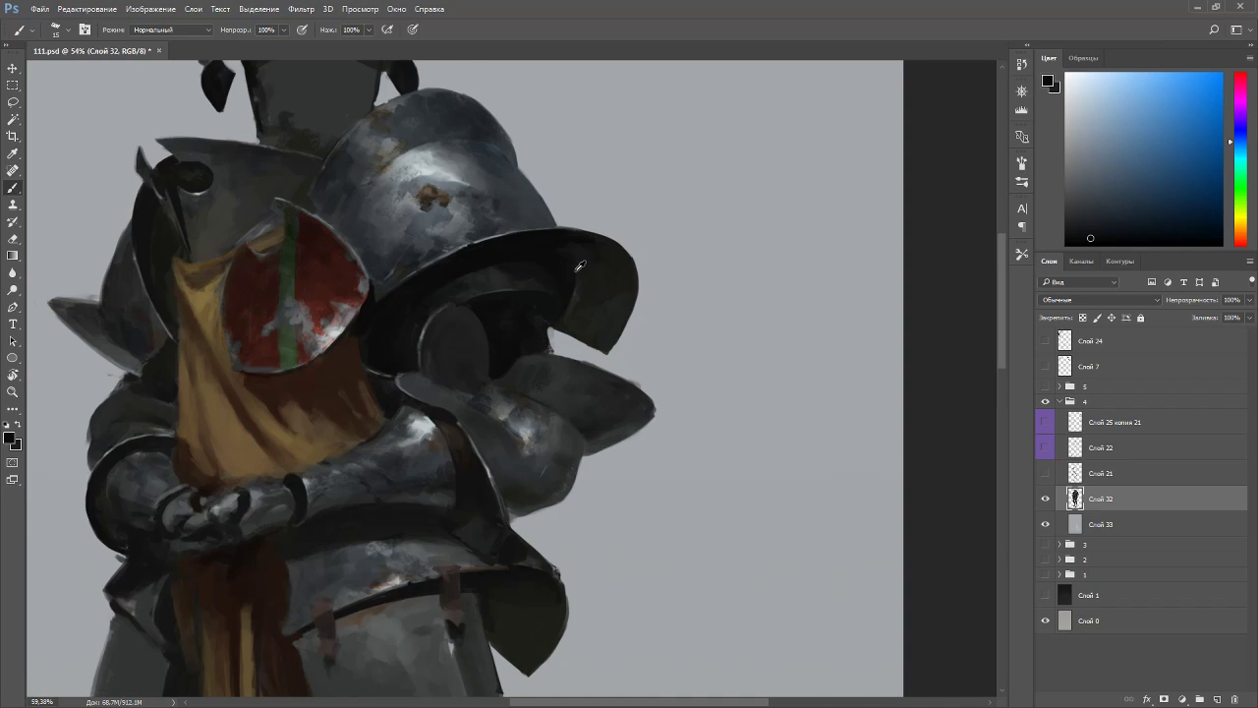
# - Erase stray paint in the gap between the large pauldron's rim and the pointed elbow plate, cleaning the silhouette
pyautogui.press('e')
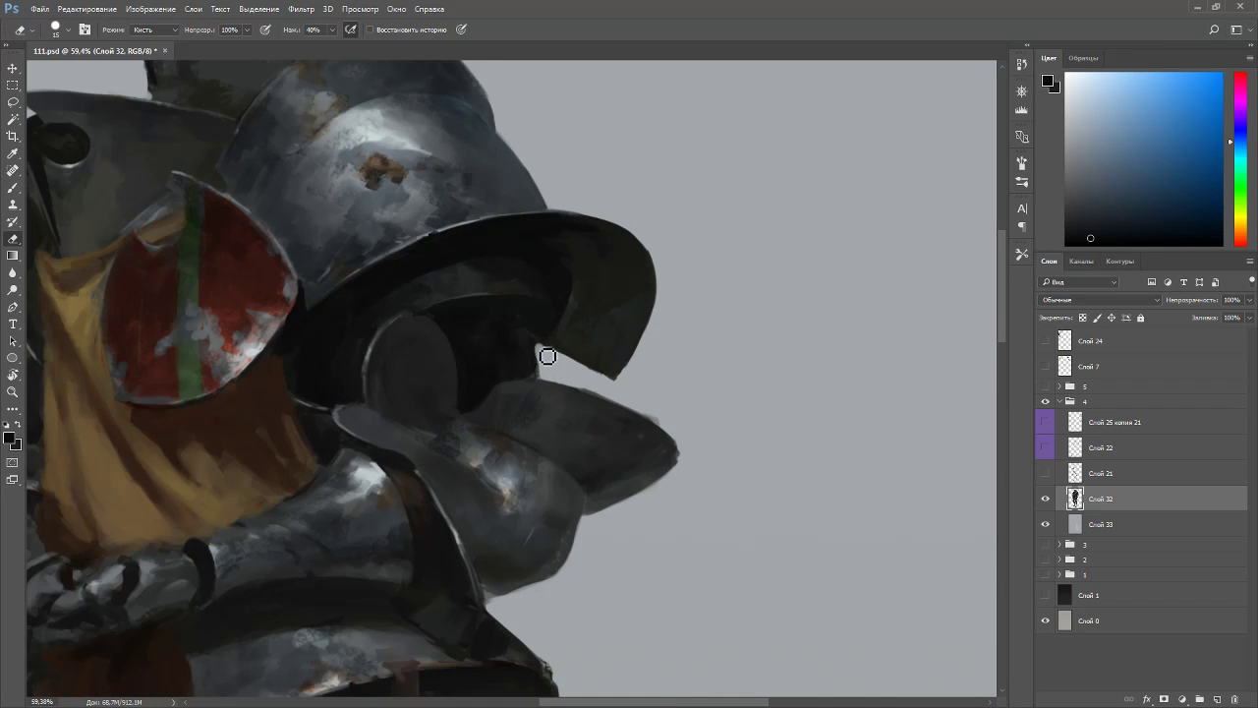
pyautogui.press('r')
pyautogui.moveTo(744, 295); pyautogui.dragTo(469, 131)
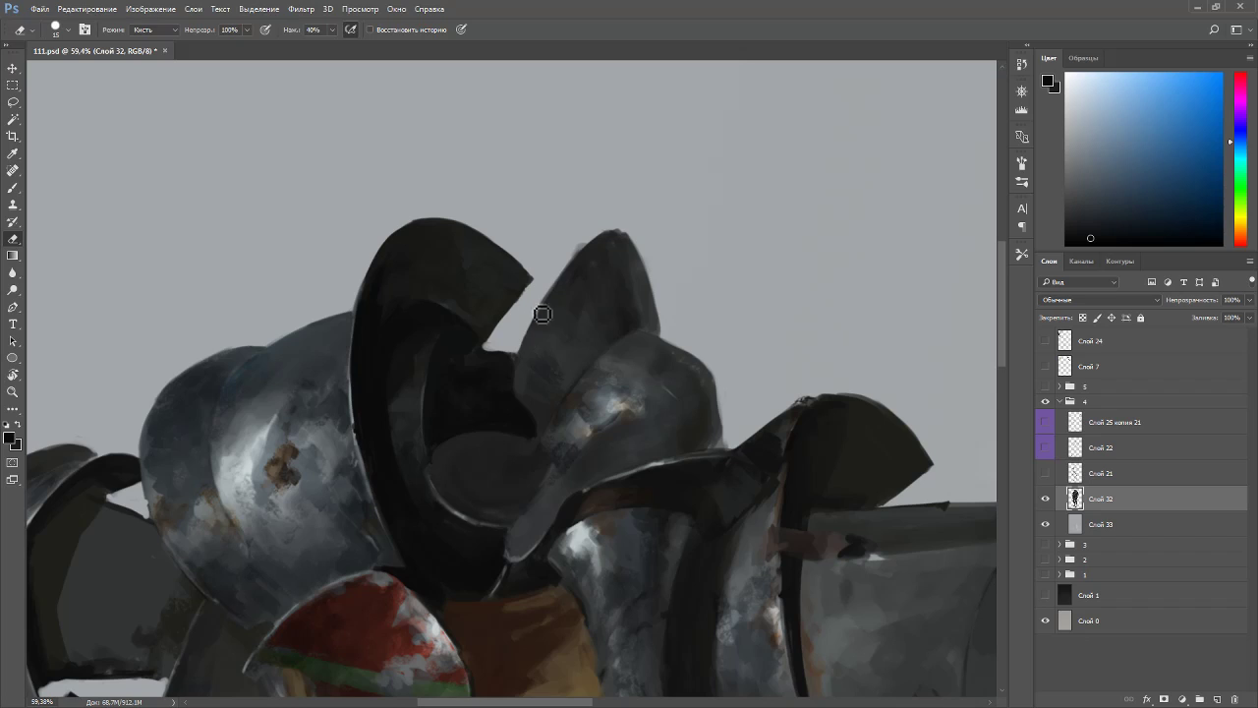
pyautogui.moveTo(530, 346)
pyautogui.mouseDown()
pyautogui.moveTo(576, 259)
pyautogui.moveTo(594, 241)
pyautogui.moveTo(569, 277)
pyautogui.moveTo(637, 239)
pyautogui.mouseUp()
pyautogui.press('Escape')
pyautogui.scroll(-3, 668, 243)
pyautogui.scroll(-2, 678, 262)
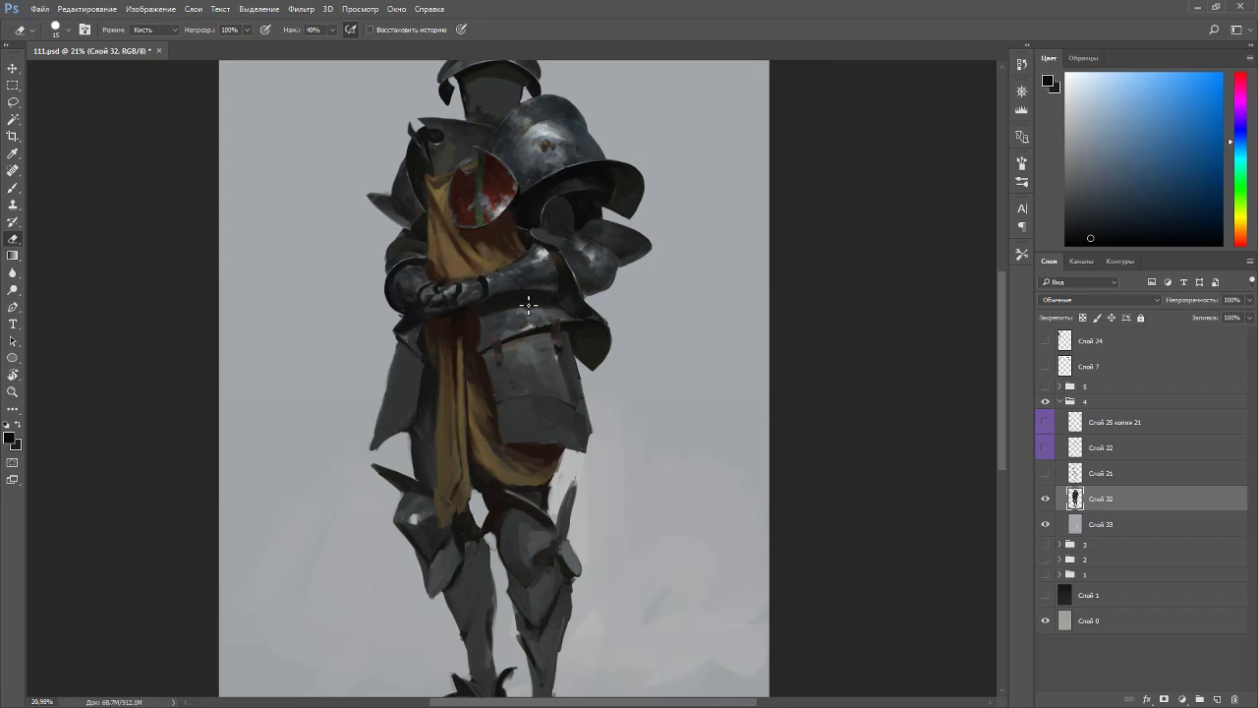
pyautogui.moveTo(540, 336); pyautogui.dragTo(624, 403)
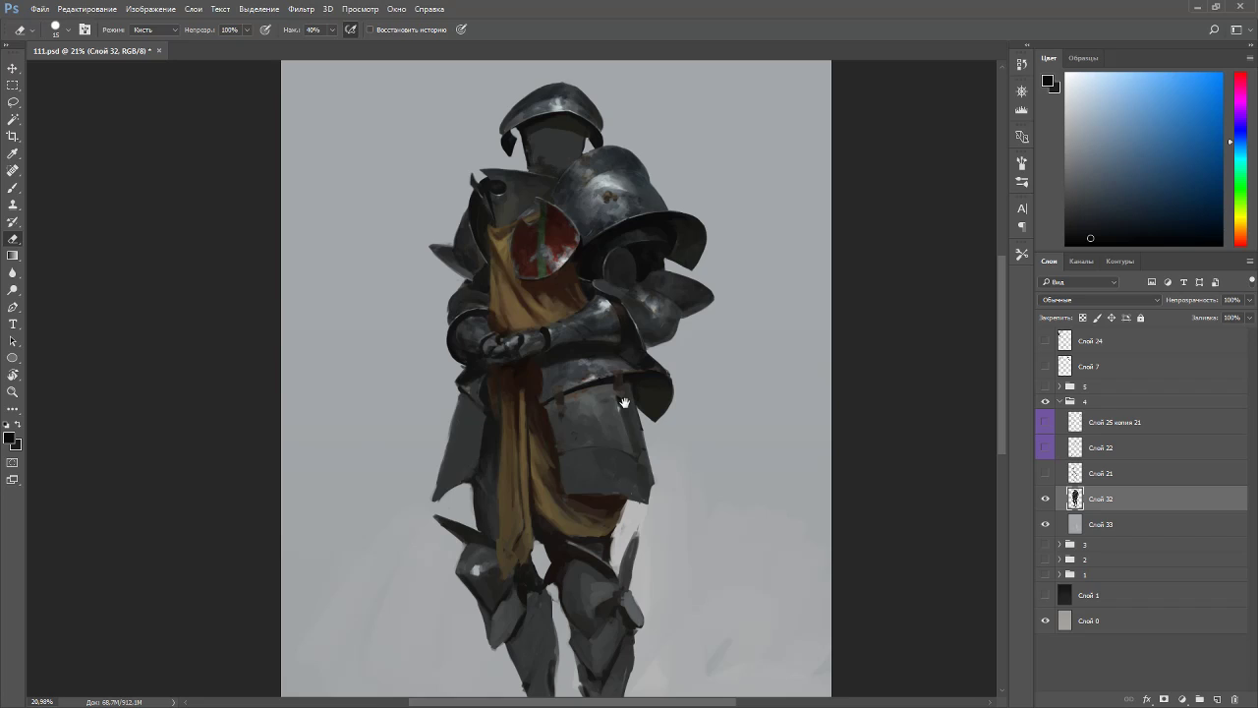
pyautogui.scroll(-2, 593, 351)
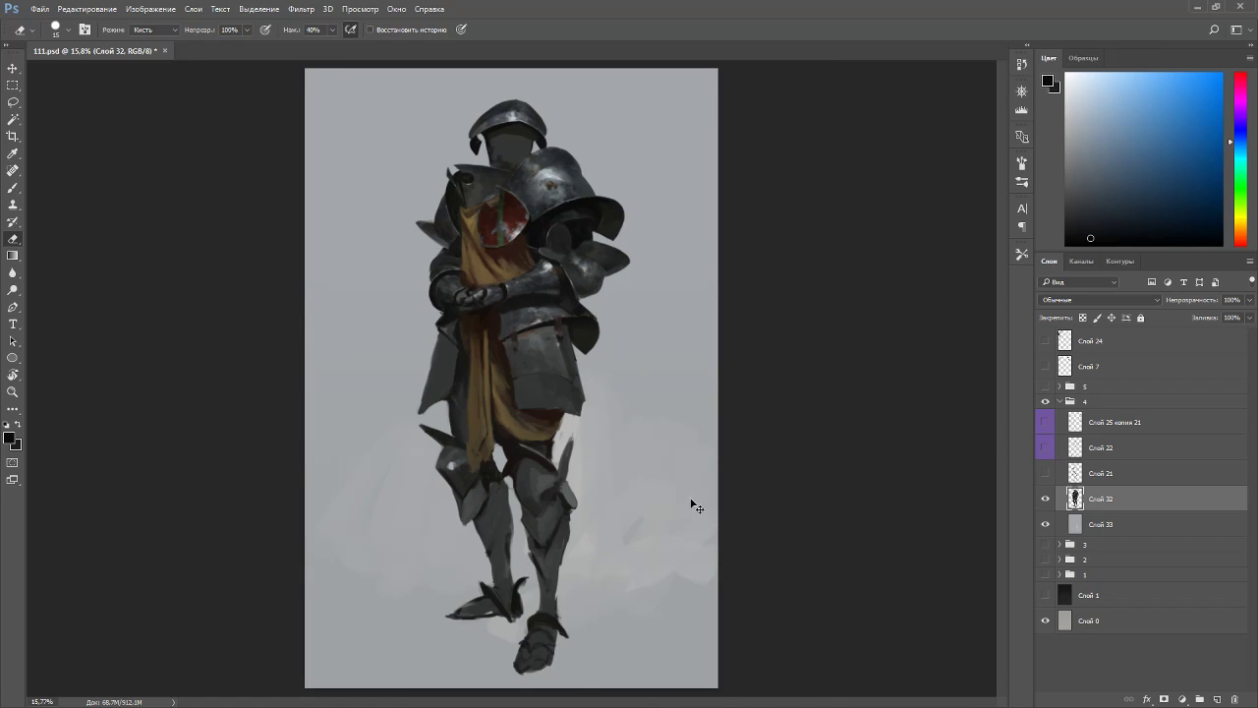
# - Create a new layer and place it directly beneath the knight's layer, Слой 32
pyautogui.hotkey('ctrl', 'shift', 'n')
pyautogui.press('Return')
pyautogui.moveTo(1080, 500); pyautogui.dragTo(1062, 534)
# - Paint a straight near-black sword blade behind the legs, from beside the knee to the canvas's lower-right area, using a sampled armour colour
pyautogui.press('b')
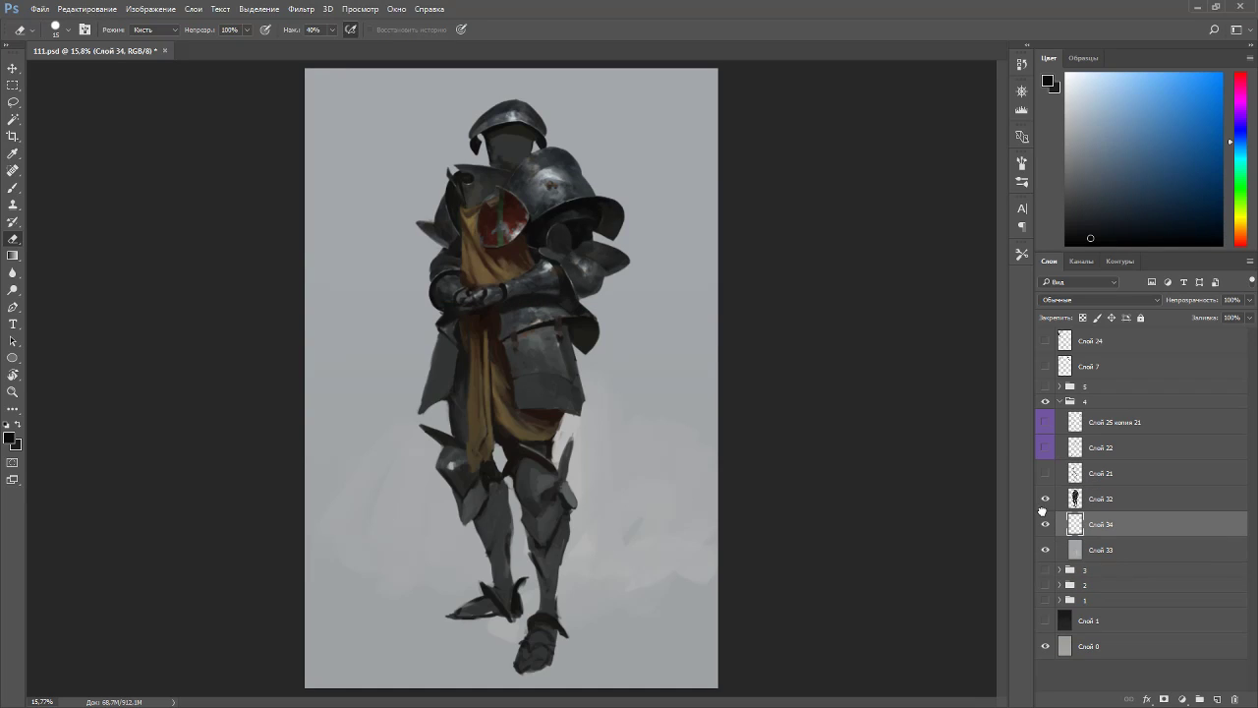
pyautogui.press(']')
pyautogui.press(']')
pyautogui.press(']')
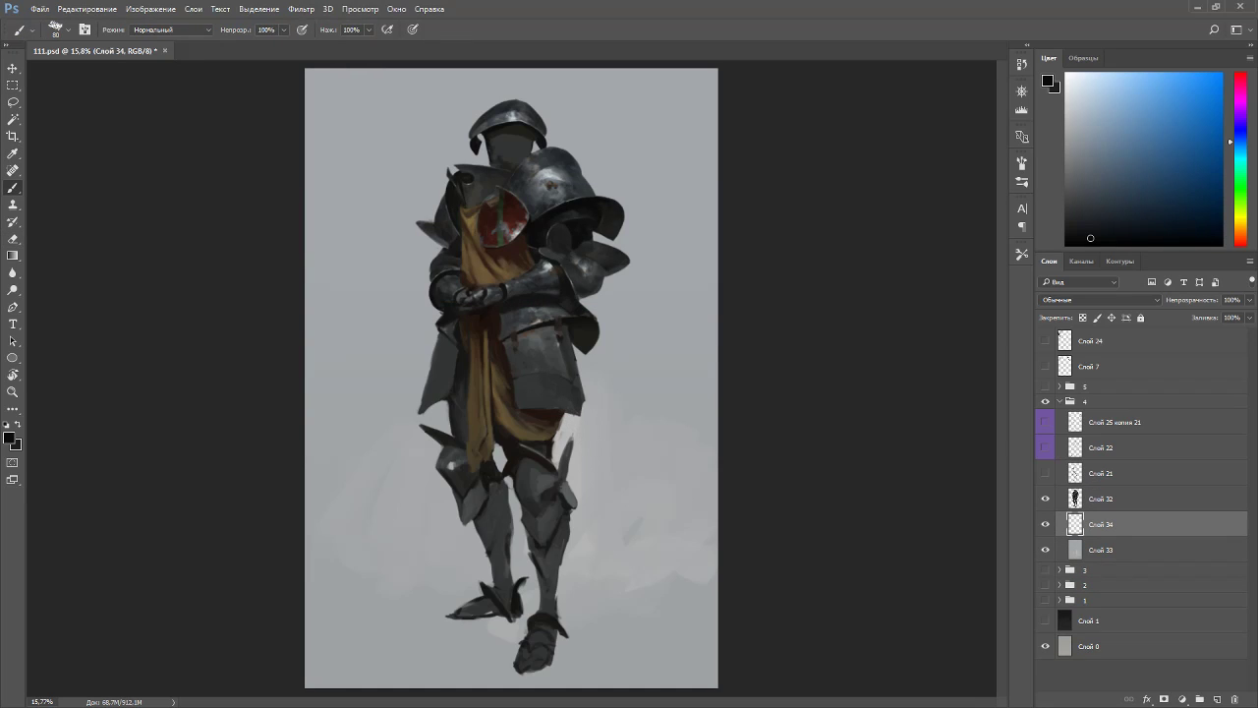
pyautogui.keyDown('alt'); pyautogui.click(584, 324); pyautogui.keyUp('alt')
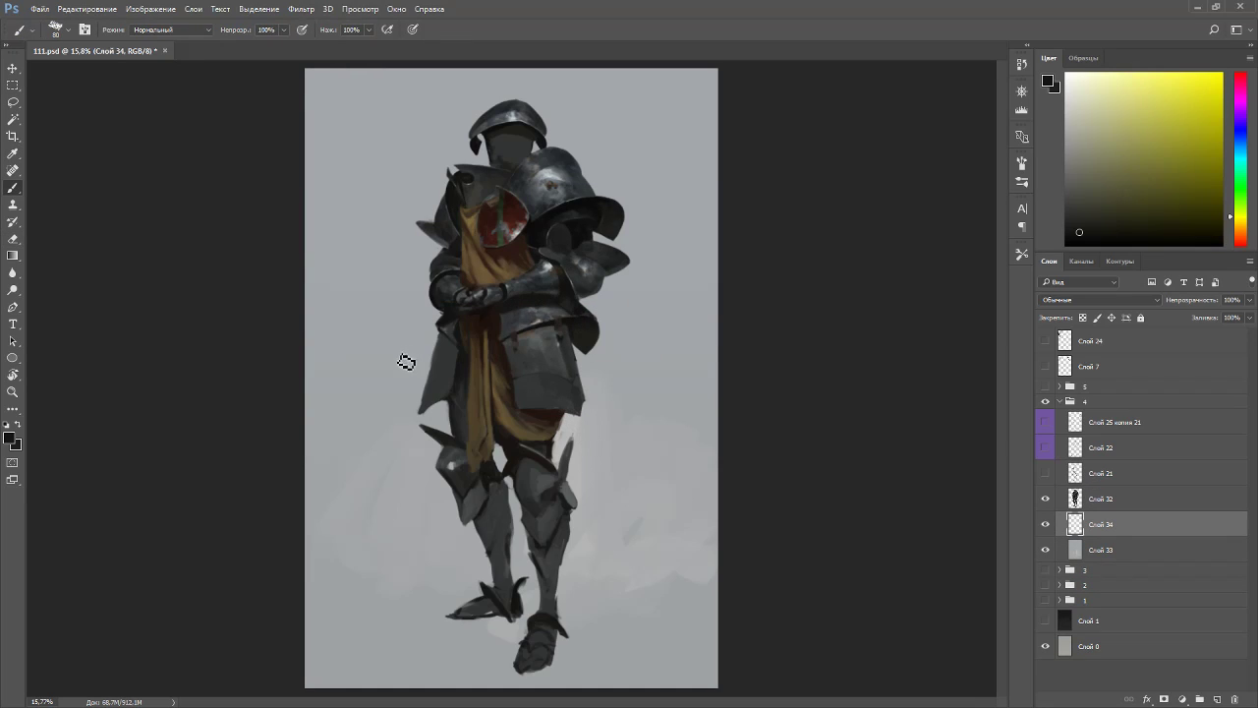
pyautogui.click(414, 441)
pyautogui.keyDown('shift'); pyautogui.click(710, 617); pyautogui.keyUp('shift')
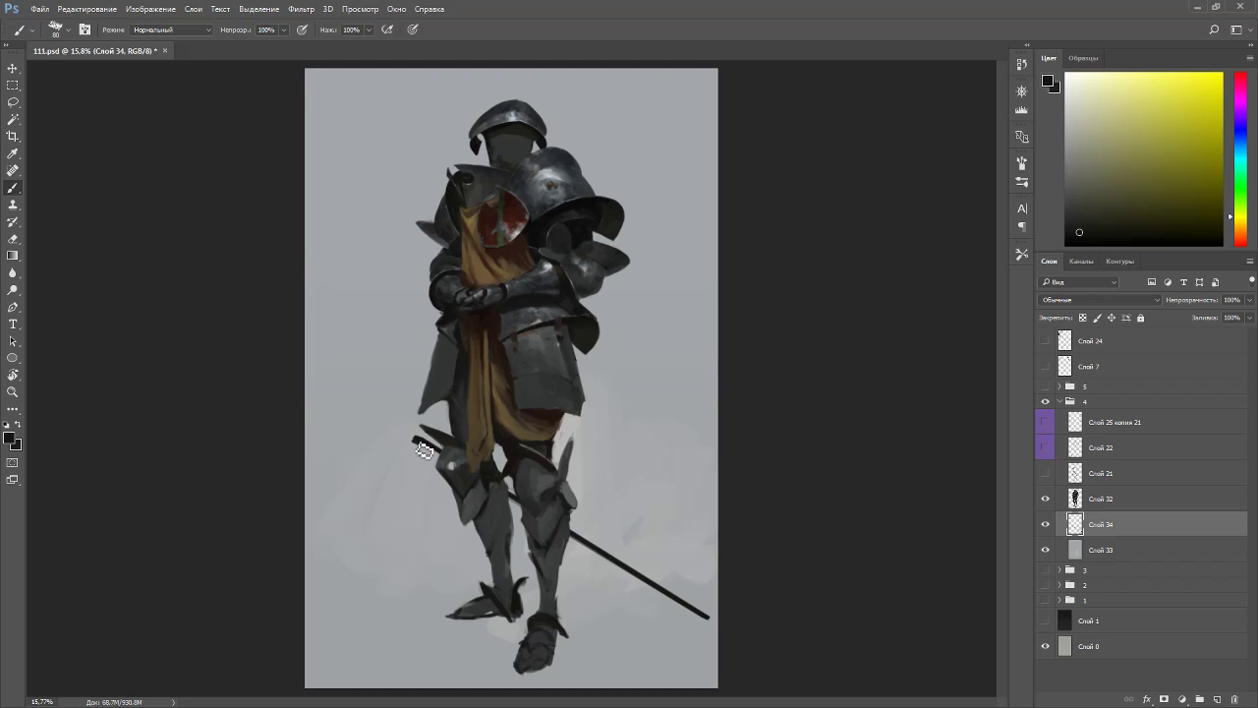
# - Paint a slanted crossguard across the upper end of the blade and thin its upper arm with the eraser
pyautogui.press(']')
pyautogui.press(']')
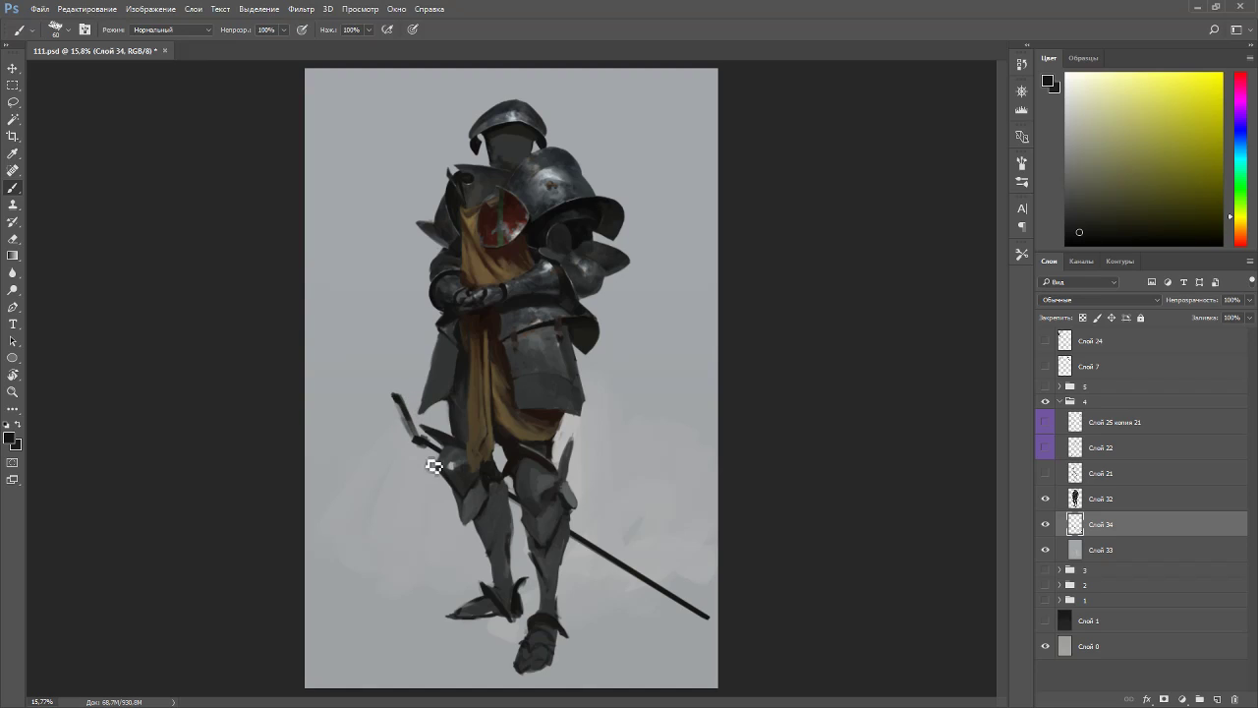
pyautogui.press('e')
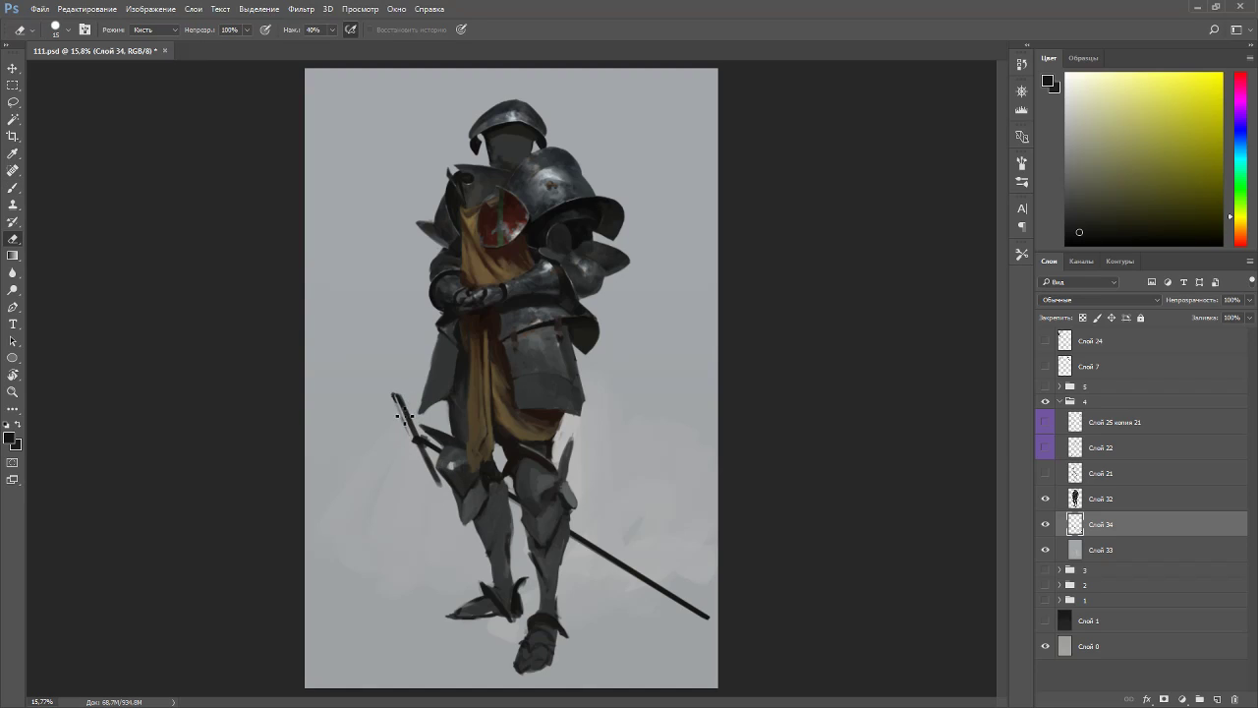
pyautogui.press(']')
pyautogui.press(']')
pyautogui.press(']')
# - Thicken the sword blade with a larger brush, using straight strokes along its full length from guard to tip
pyautogui.press('b')
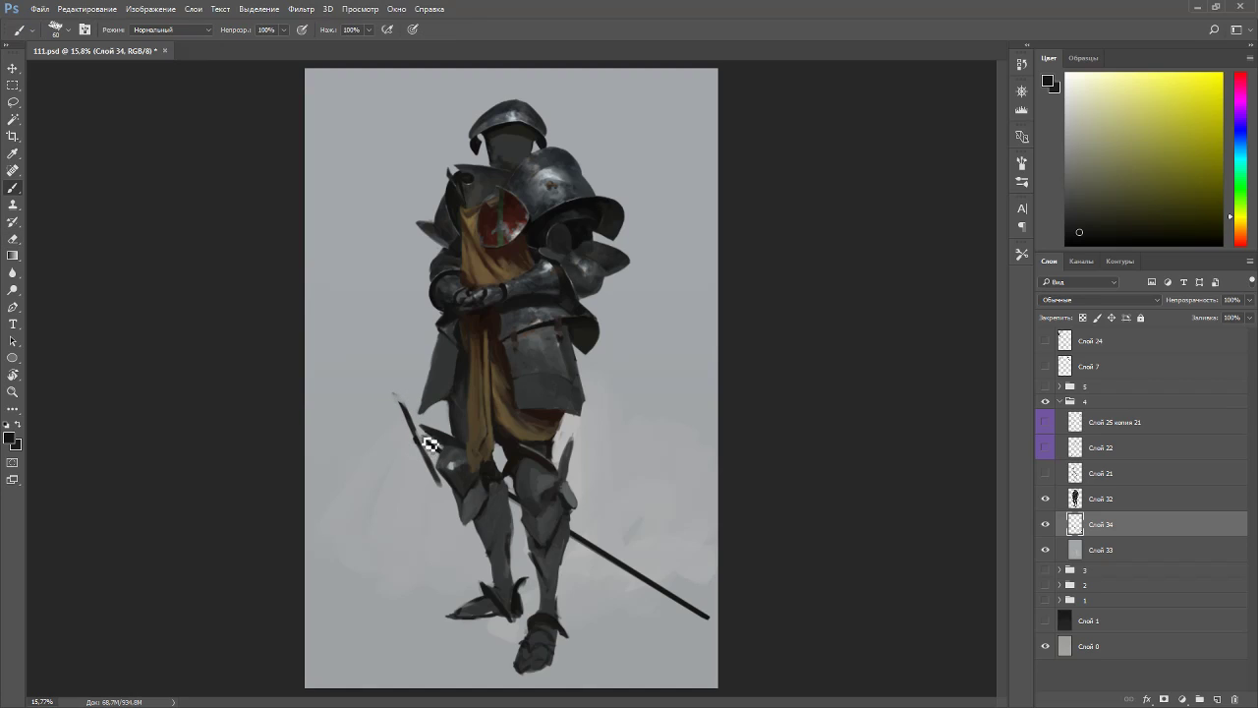
pyautogui.press(']')
pyautogui.press(']')
pyautogui.press(']')
pyautogui.keyDown('shift'); pyautogui.click(714, 623); pyautogui.keyUp('shift')
pyautogui.moveTo(420, 434)
pyautogui.mouseDown()
pyautogui.moveTo(597, 533)
pyautogui.moveTo(716, 623)
pyautogui.mouseUp()
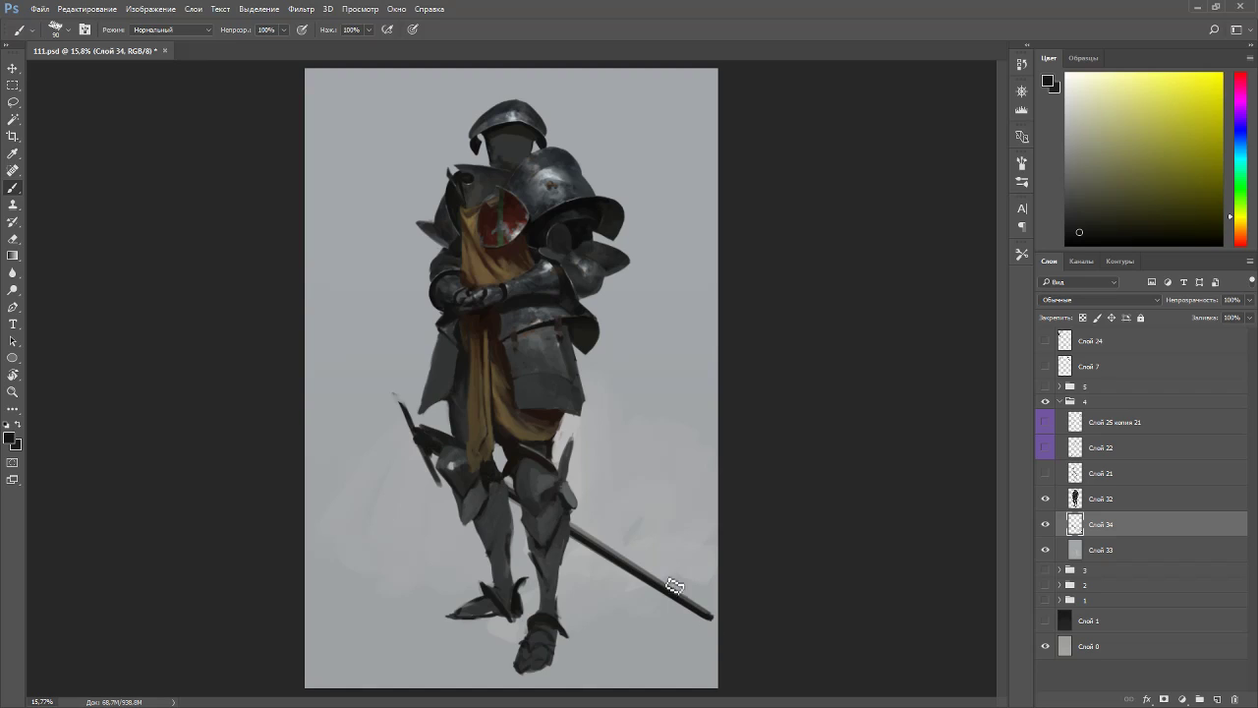
# - Shift the sword slightly downward and paint a grip and pommel beyond the crossguard
pyautogui.press('v')
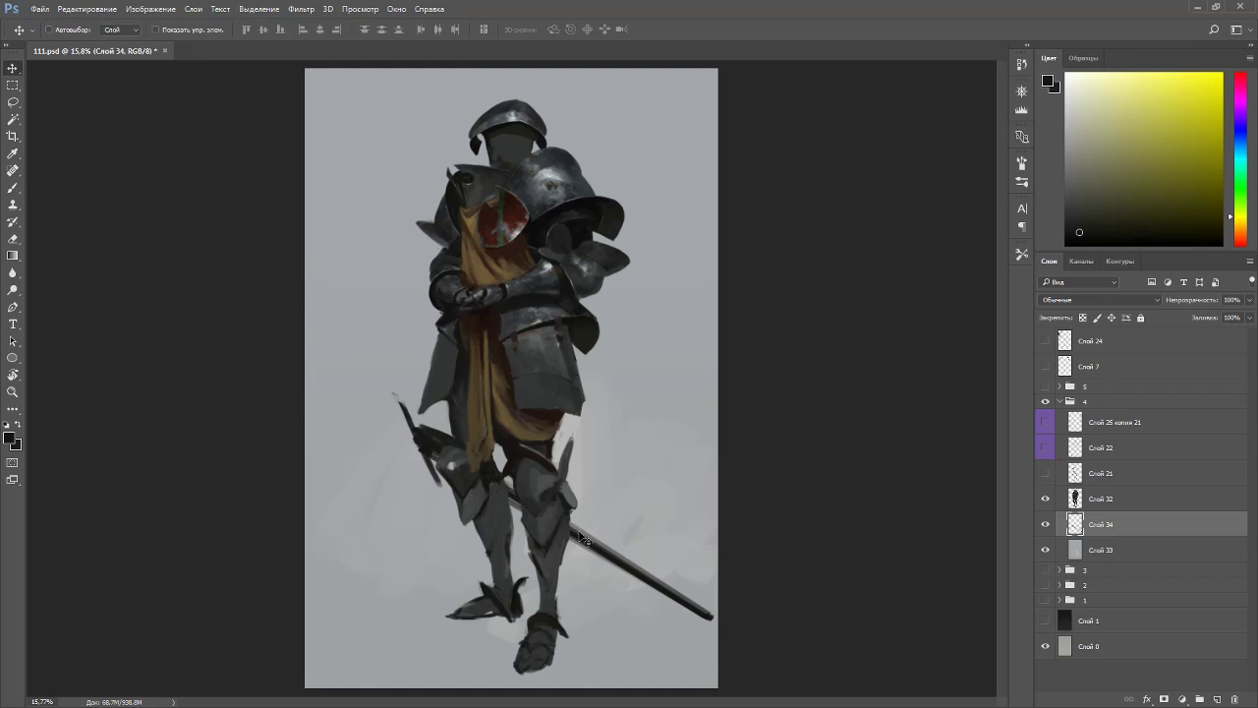
pyautogui.moveTo(580, 534); pyautogui.dragTo(576, 544)
pyautogui.press('b')
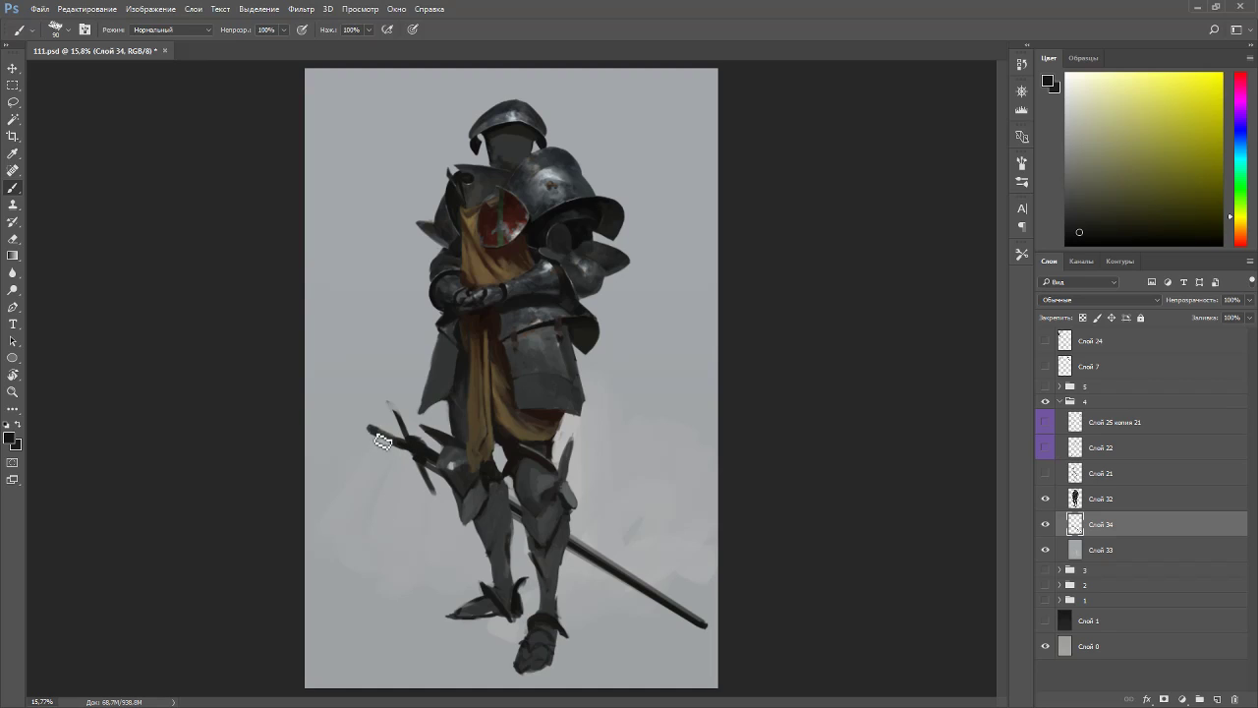
pyautogui.moveTo(372, 433); pyautogui.dragTo(386, 439)
# - Move the whole sword up and to the left so it crosses behind the knight's thighs
pyautogui.press('c')
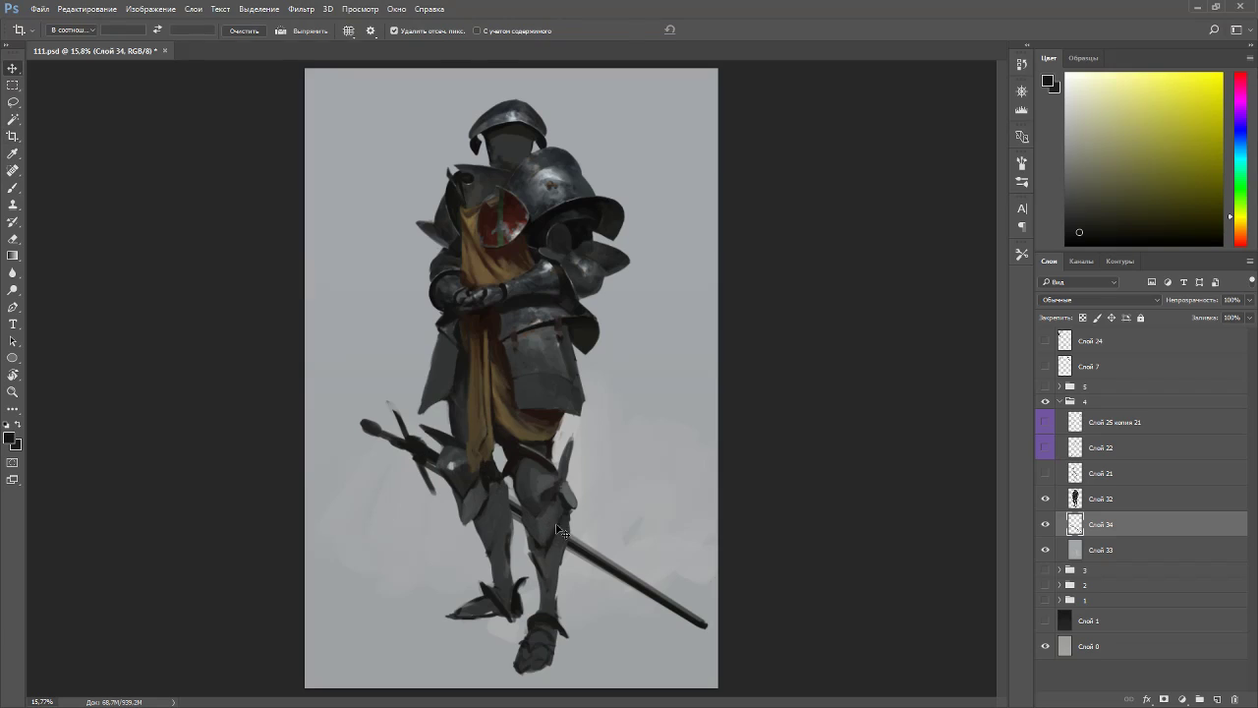
pyautogui.press('v')
pyautogui.moveTo(529, 516); pyautogui.dragTo(482, 444)
pyautogui.press('b')
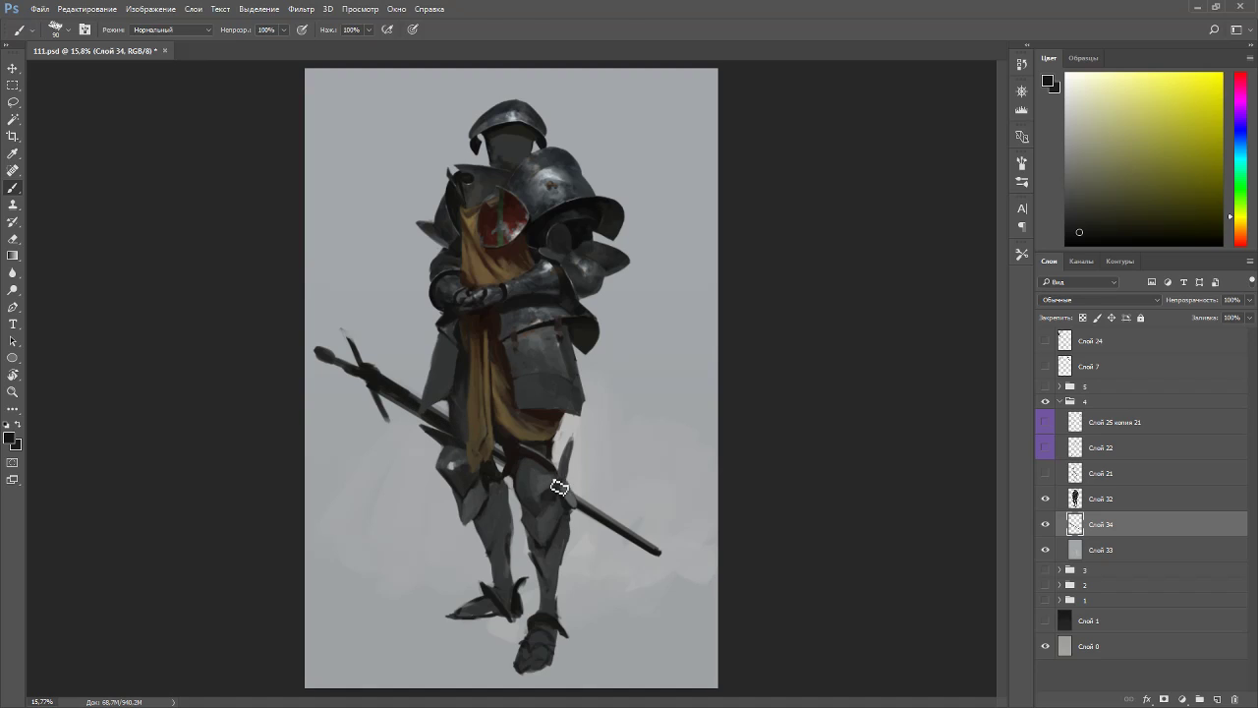
# - Reshape the sword's crossguard into a more upright bar, alternately erasing the old slanted arms and repainting them
pyautogui.press('v')
pyautogui.press('r')
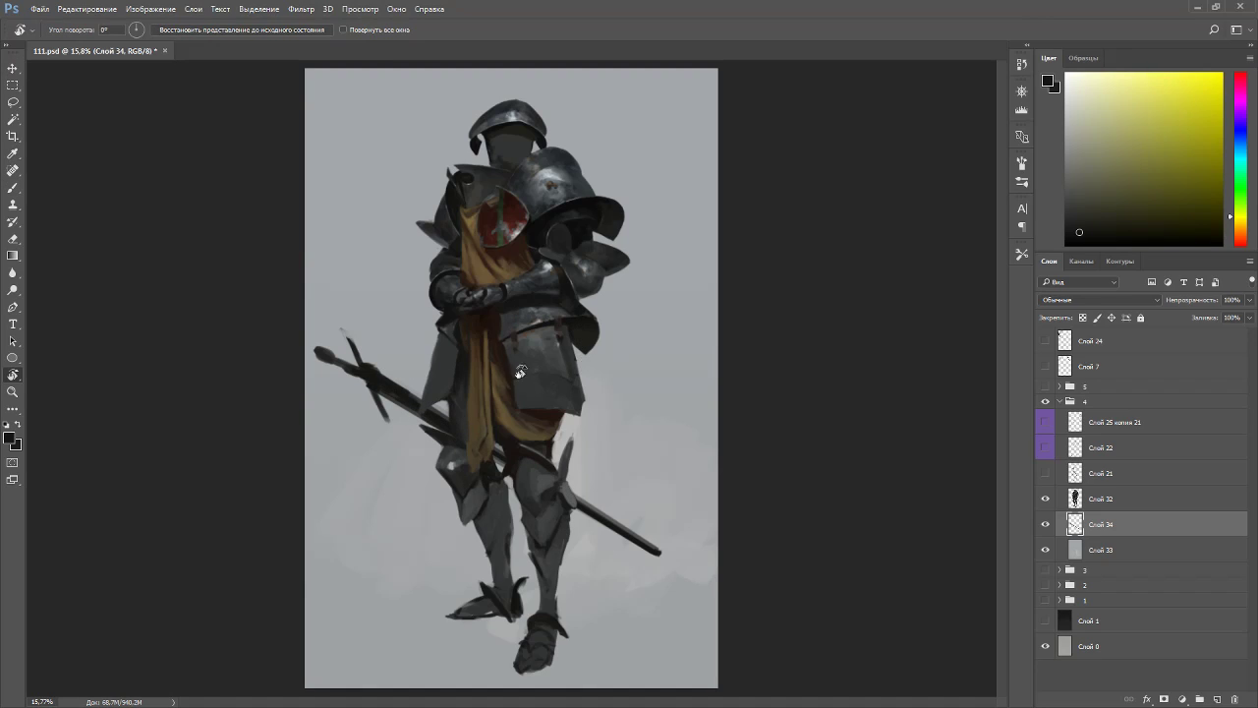
pyautogui.press('e')
pyautogui.press('b')
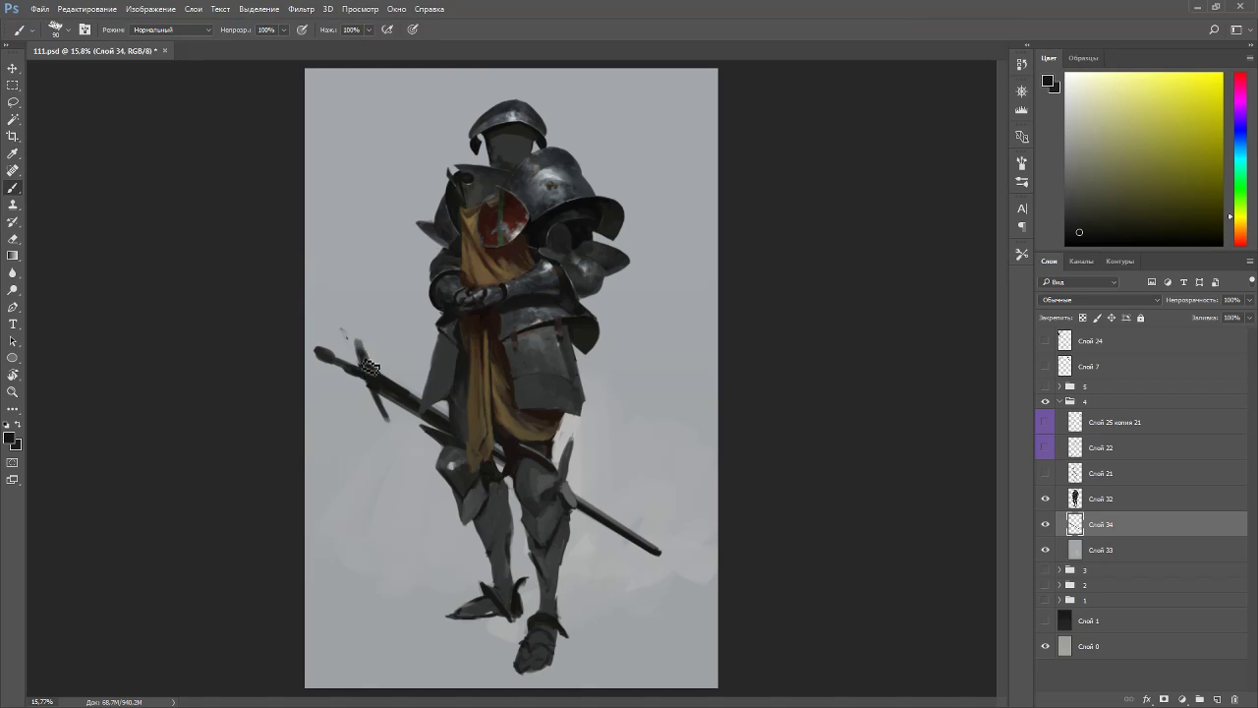
pyautogui.press('e')
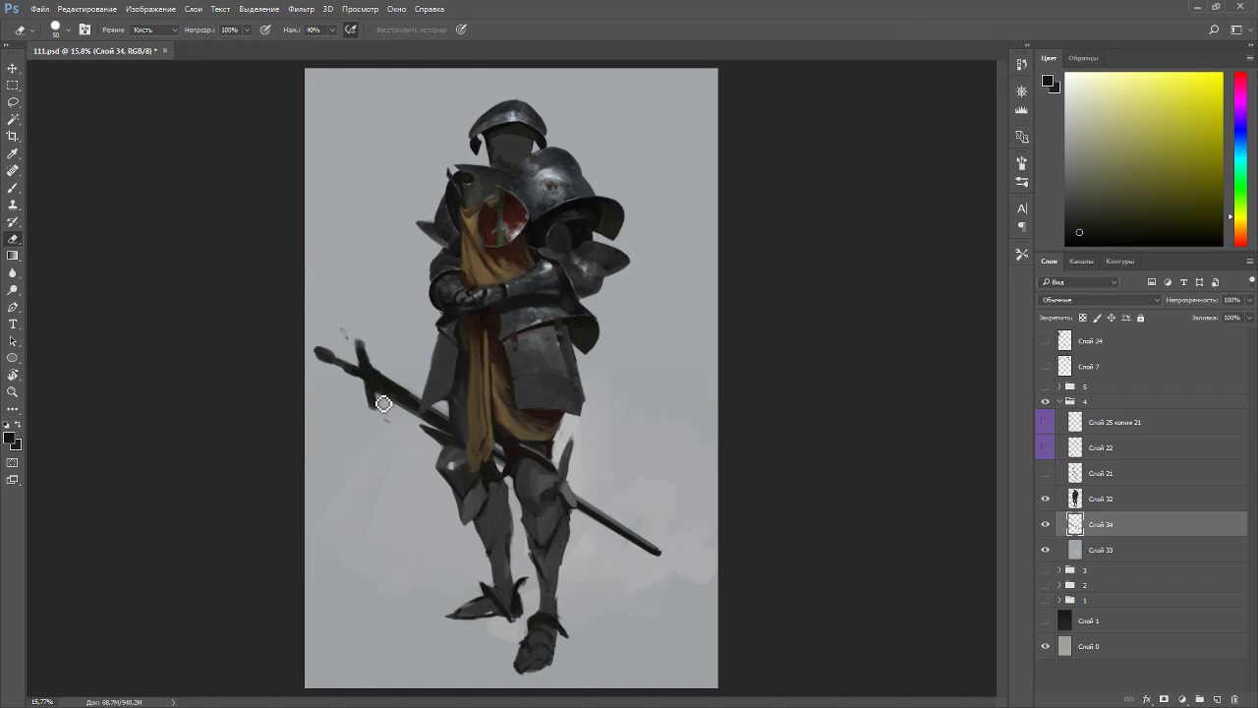
pyautogui.press('b')
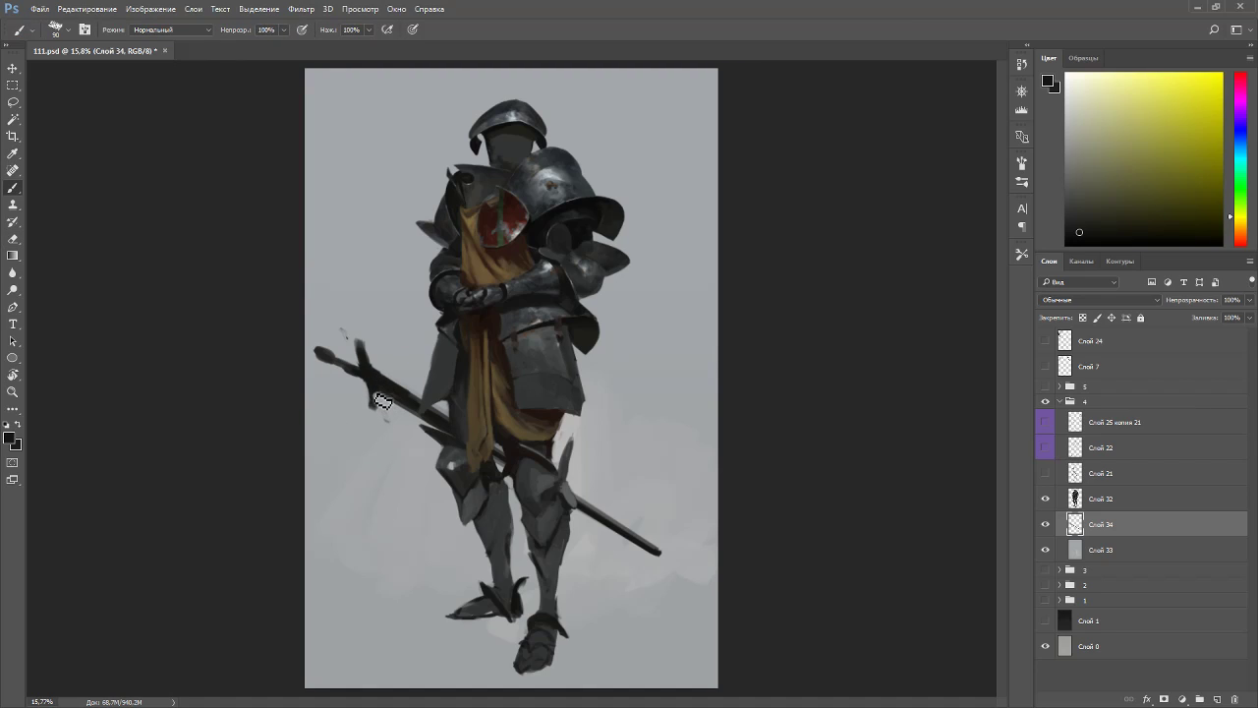
pyautogui.press('e')
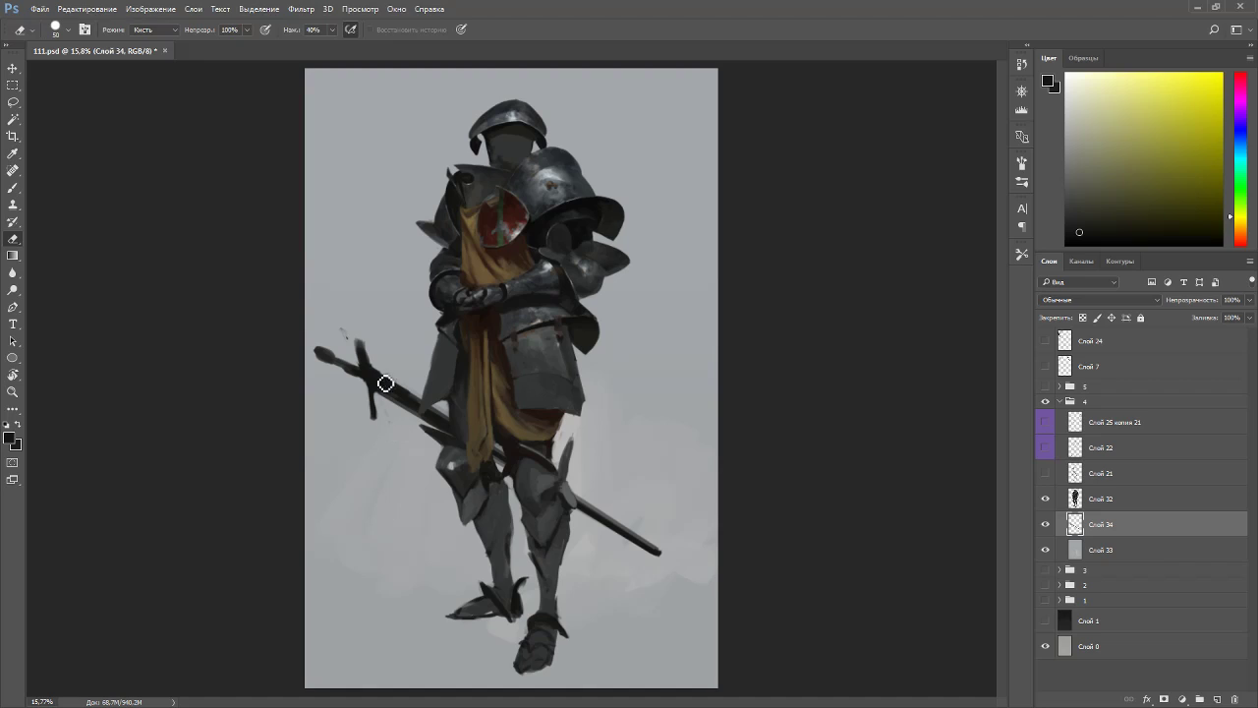
pyautogui.press('b')
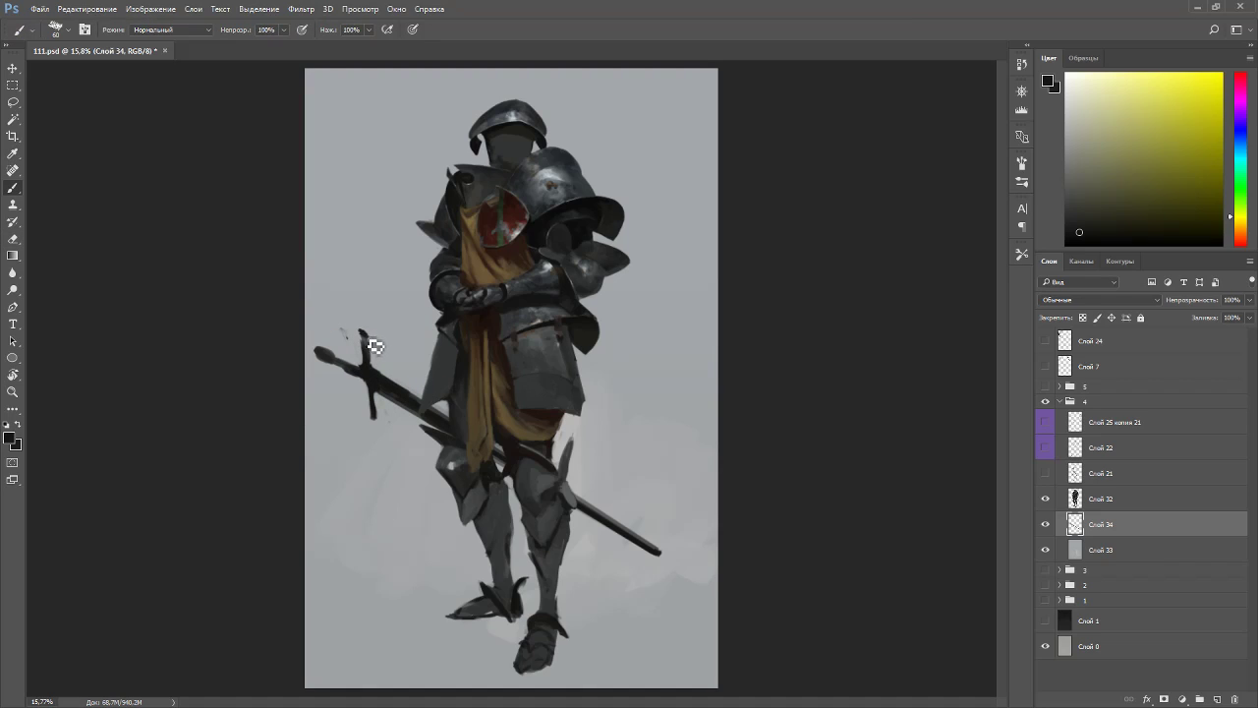
pyautogui.press('e')
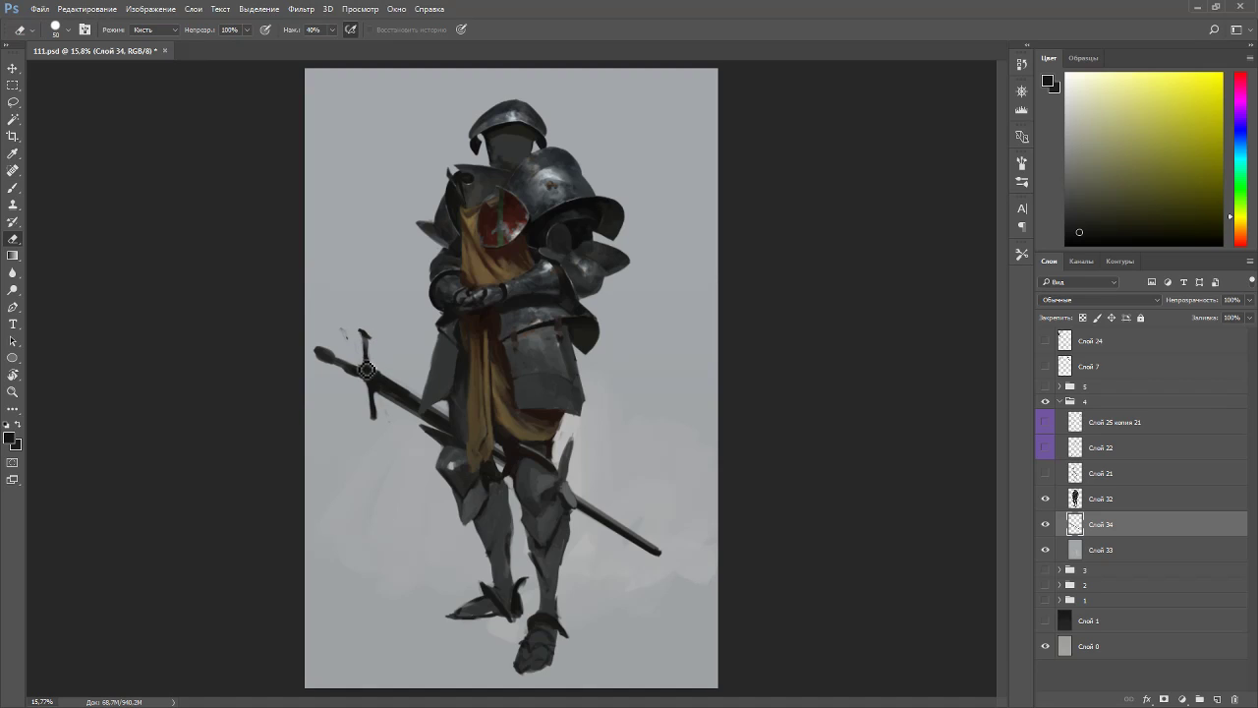
# - Lengthen the sword's grip, paint the pommel farther out and trim their edges with the eraser
pyautogui.press('b')
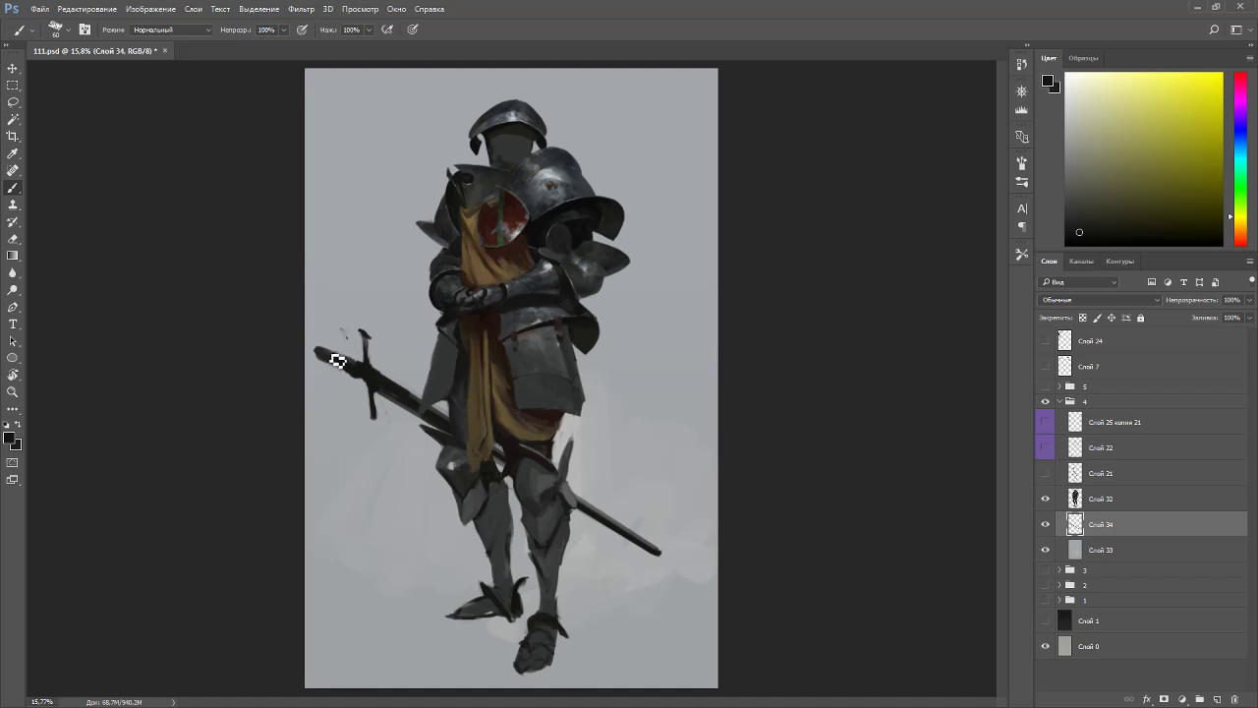
pyautogui.moveTo(323, 353); pyautogui.dragTo(312, 344)
pyautogui.press('e')
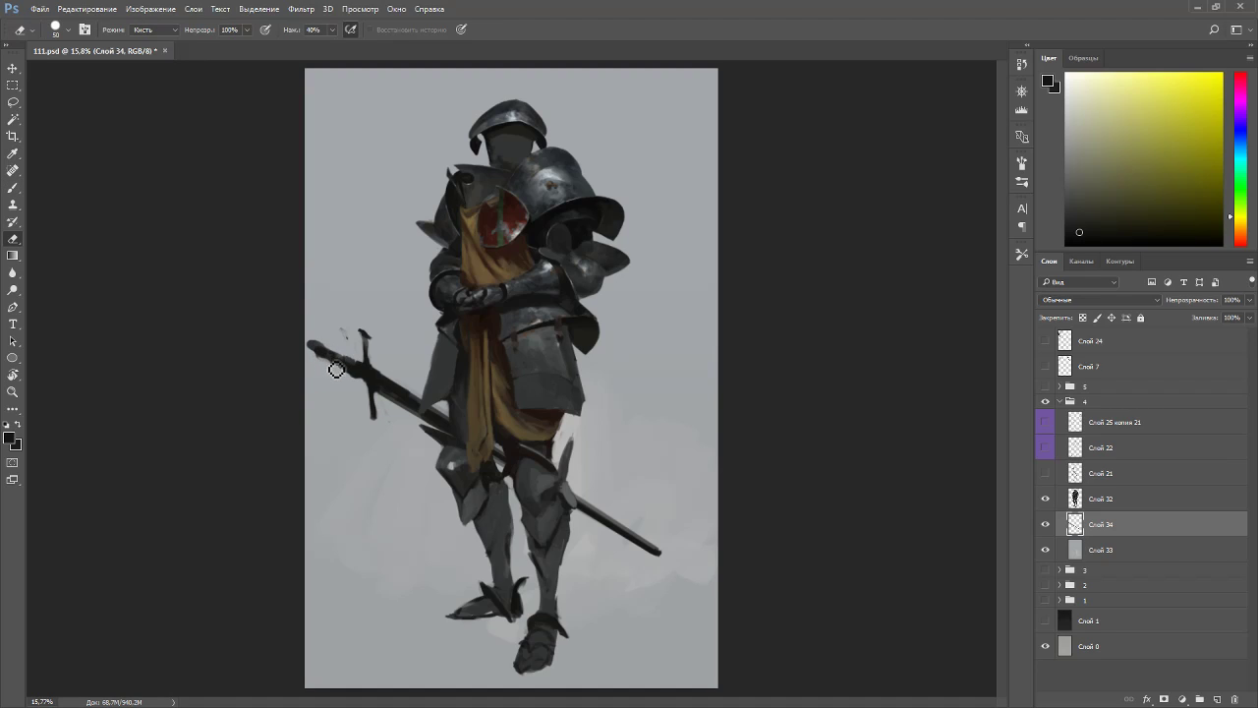
pyautogui.press('b')
pyautogui.press('e')
pyautogui.press('b')
# - Sample the sword's dark colour and refine the lower arm of the crossguard with paint and eraser
pyautogui.keyDown('alt'); pyautogui.click(370, 371); pyautogui.keyUp('alt')
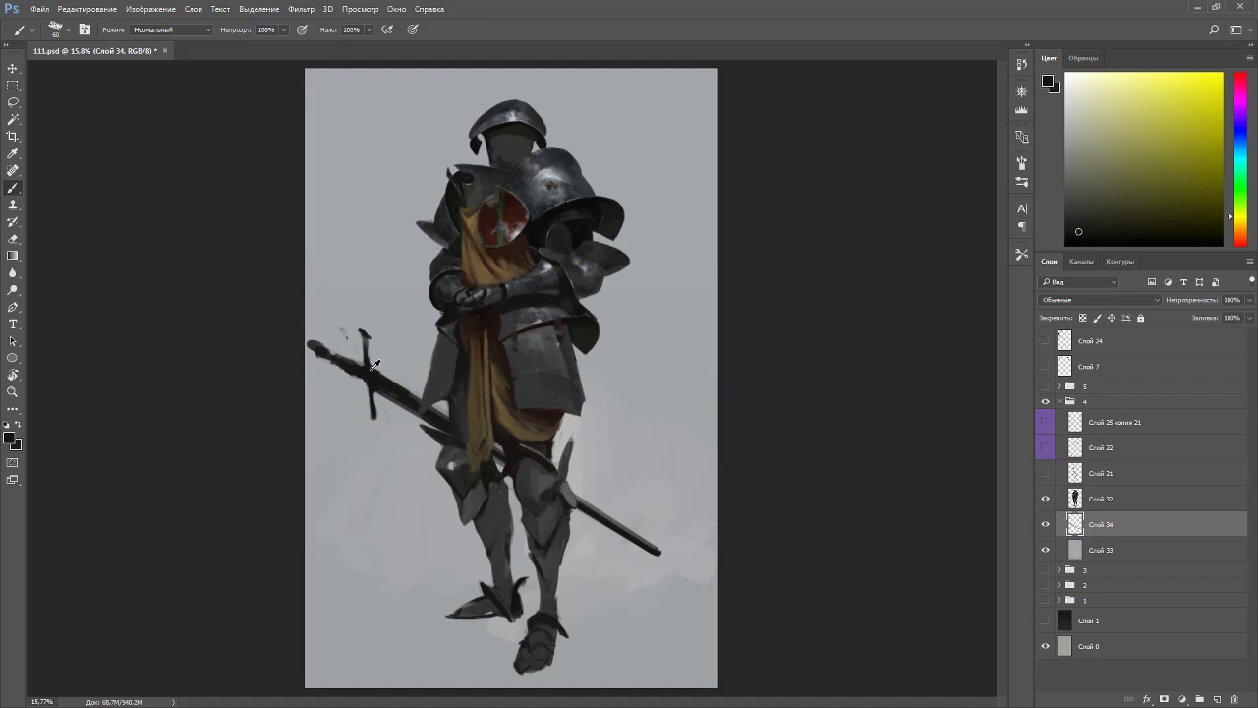
pyautogui.press('e')
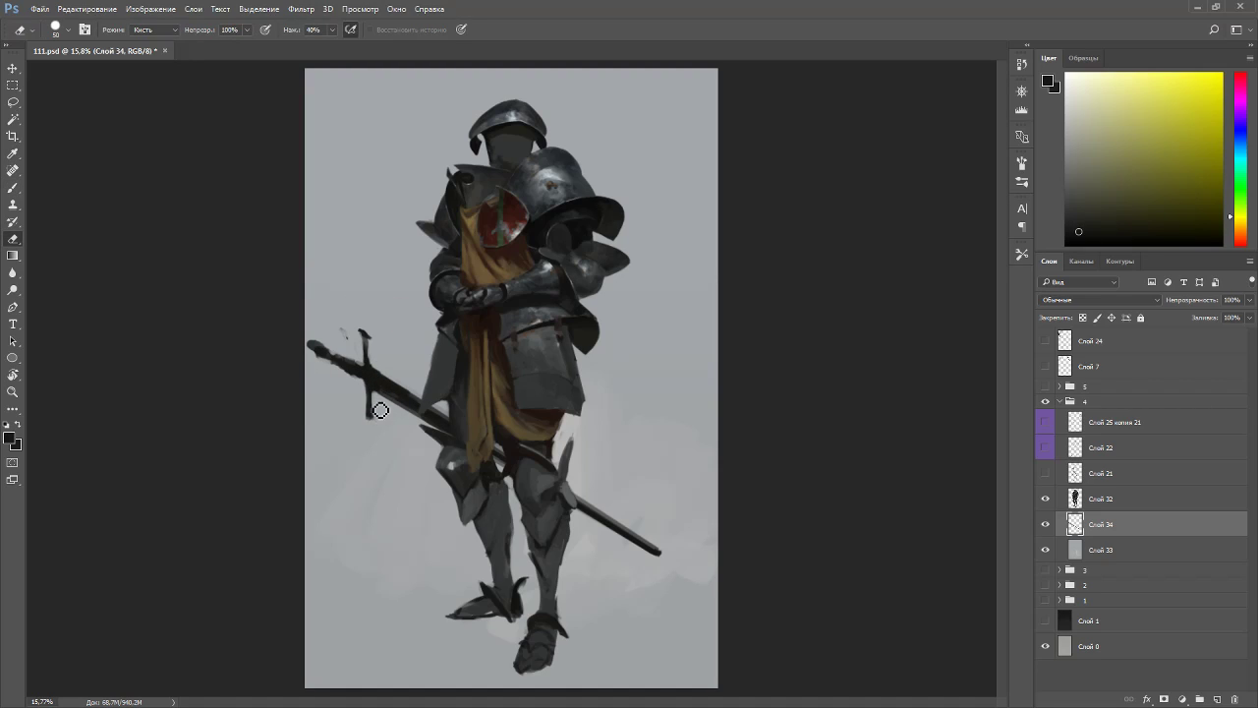
pyautogui.press('b')
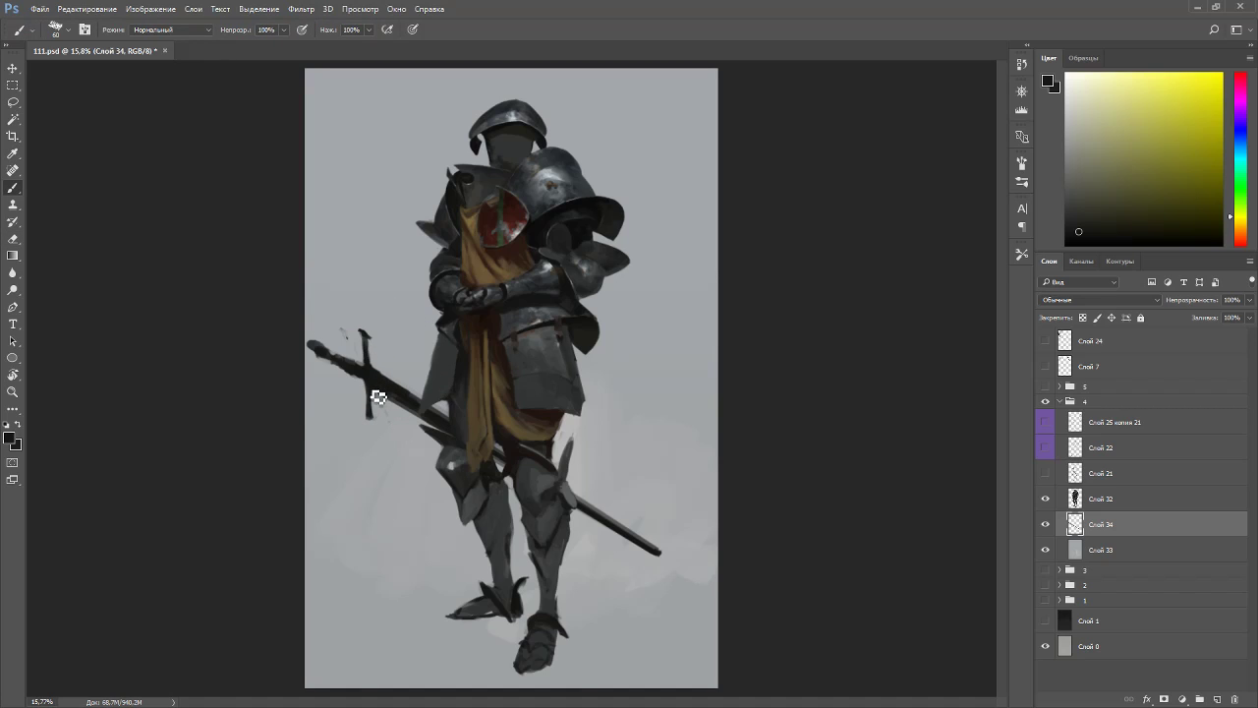
# - Move the sword up and to the right so it passes behind the knight's hips
pyautogui.press('c')
pyautogui.moveTo(506, 456); pyautogui.dragTo(546, 430)
pyautogui.press('Escape')
pyautogui.press('v')
pyautogui.moveTo(547, 503); pyautogui.dragTo(577, 473)
pyautogui.press('e')
pyautogui.press('b')
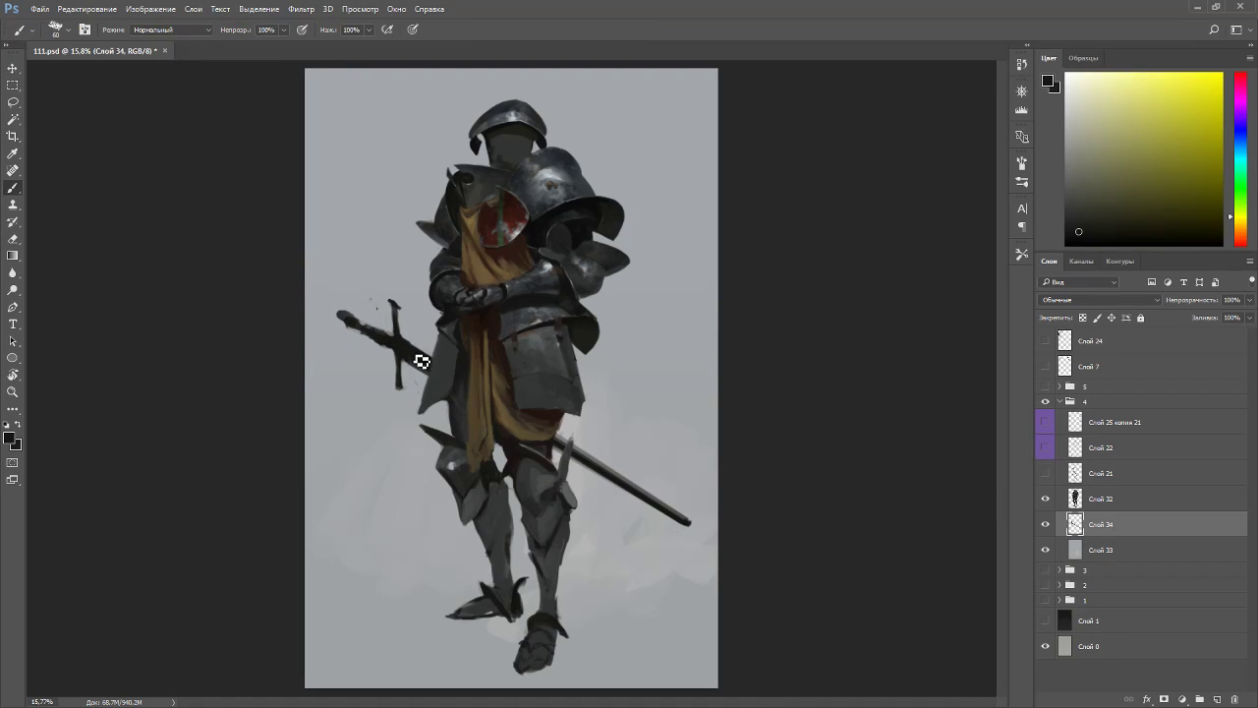
# - Paint two dark straps between the sword's crossguard and the knight's waist, and move the sword slightly down and to the left
pyautogui.moveTo(403, 339); pyautogui.dragTo(444, 315)
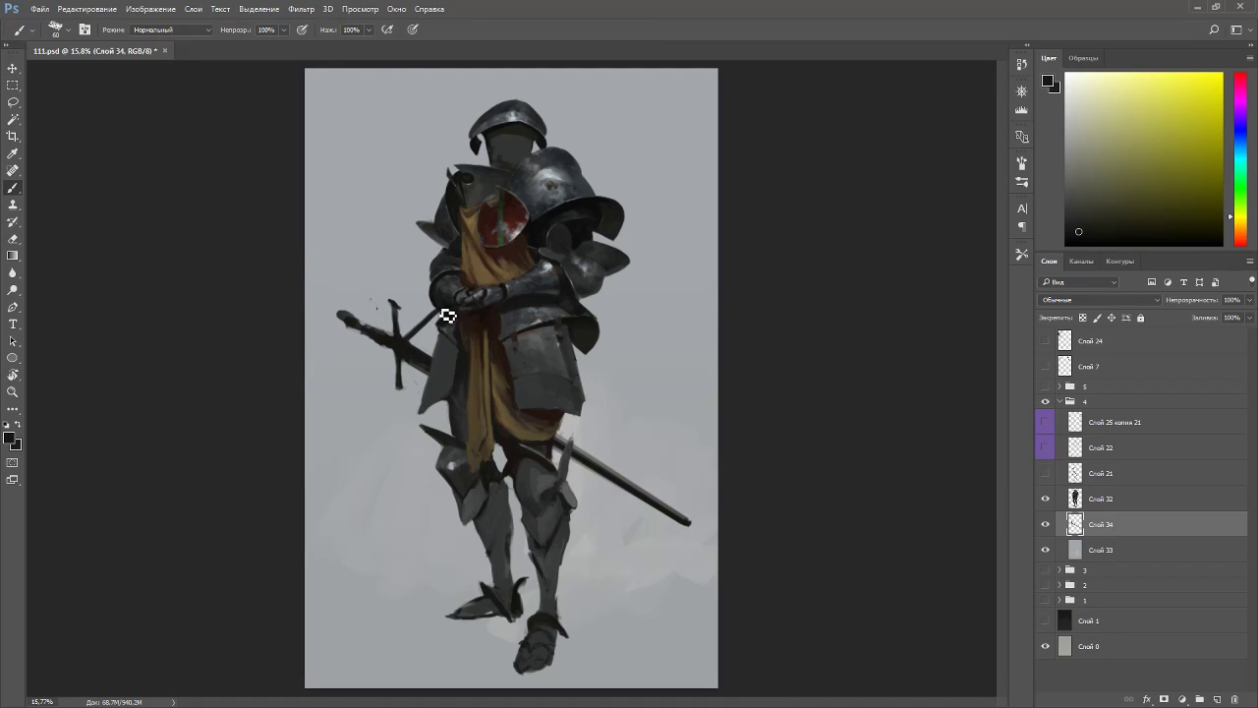
pyautogui.keyDown('alt'); pyautogui.click(497, 320); pyautogui.keyUp('alt')
pyautogui.moveTo(442, 330); pyautogui.dragTo(427, 362)
pyautogui.press('v')
pyautogui.moveTo(529, 431); pyautogui.dragTo(514, 447)
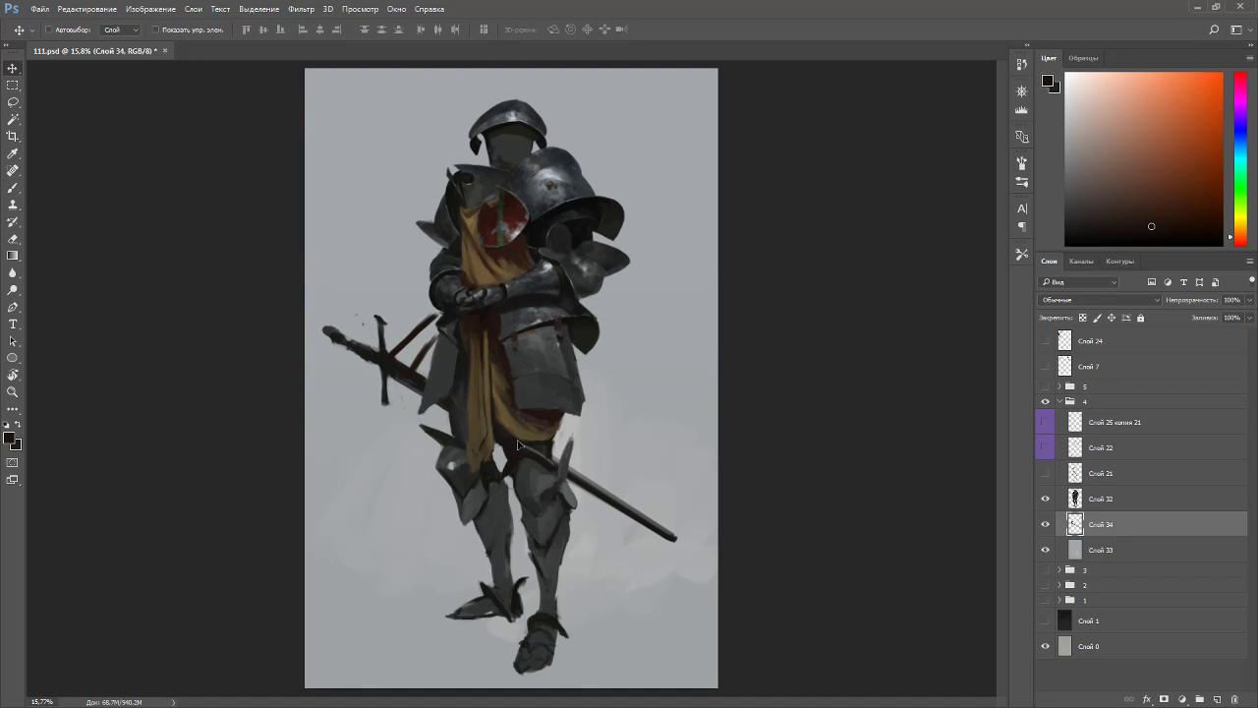
# - Repaint the sword straps in reddish brown and erase the lower strap
pyautogui.press('b')
pyautogui.moveTo(449, 315); pyautogui.dragTo(407, 355)
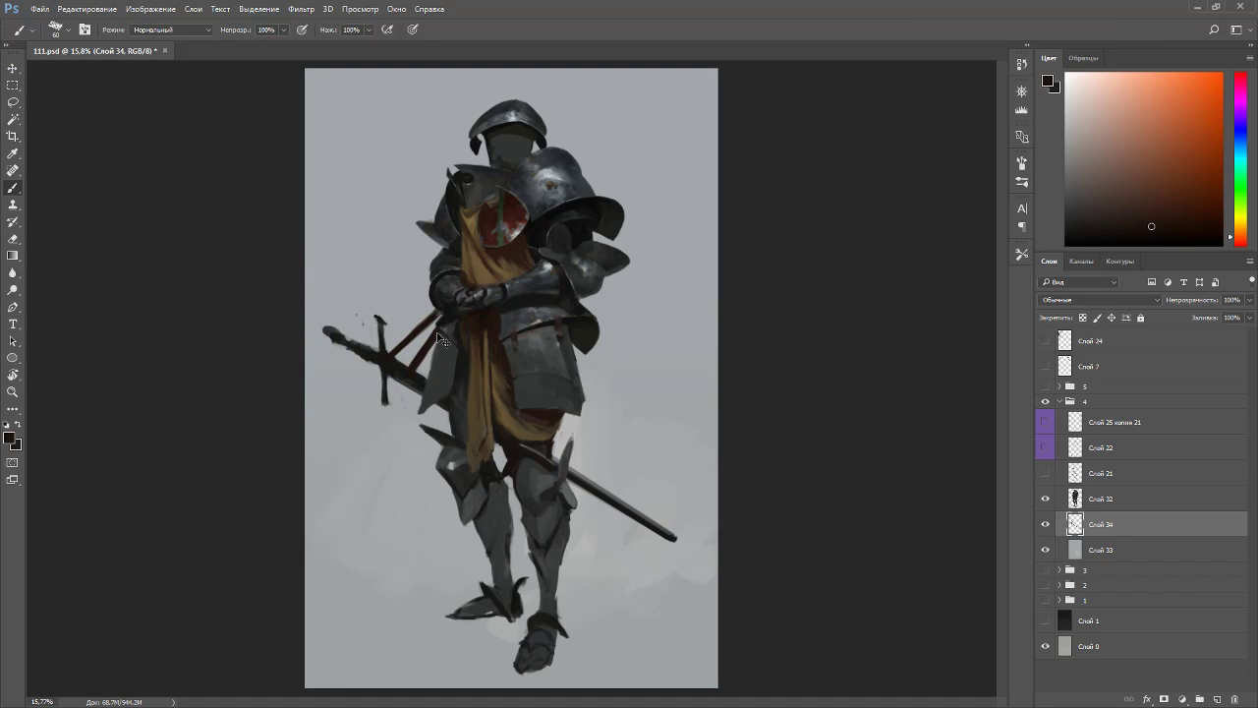
pyautogui.press('e')
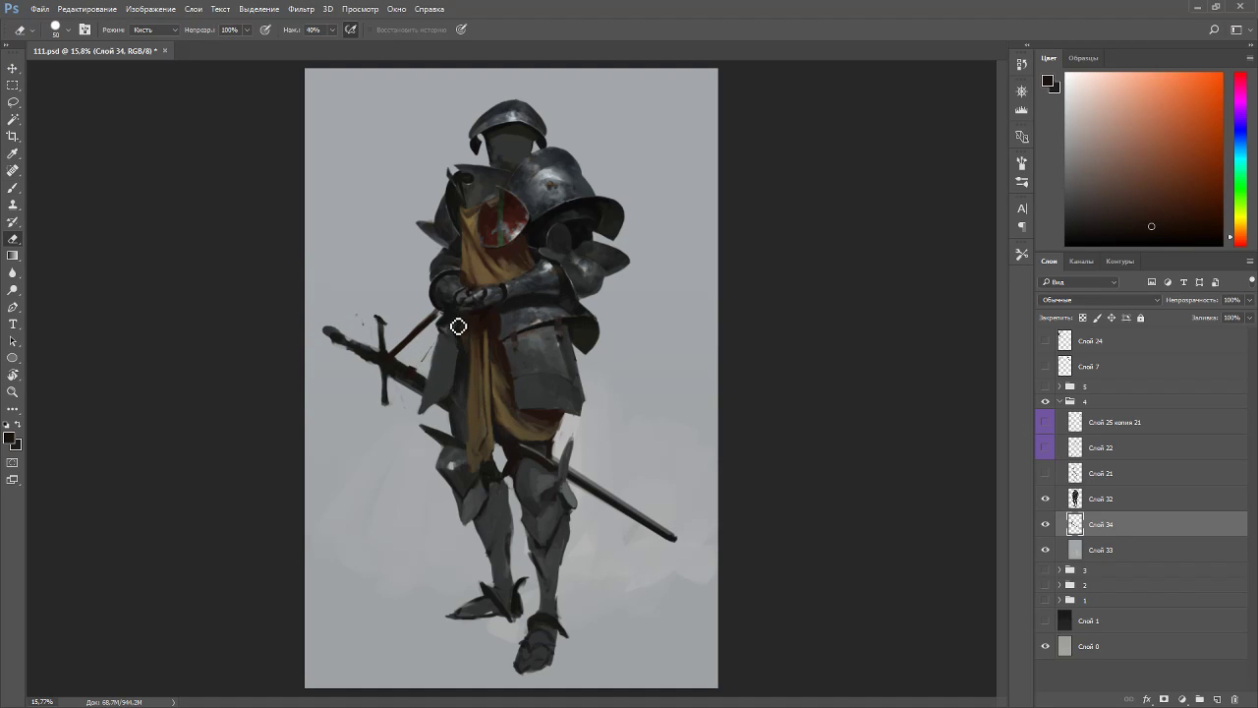
pyautogui.press('b')
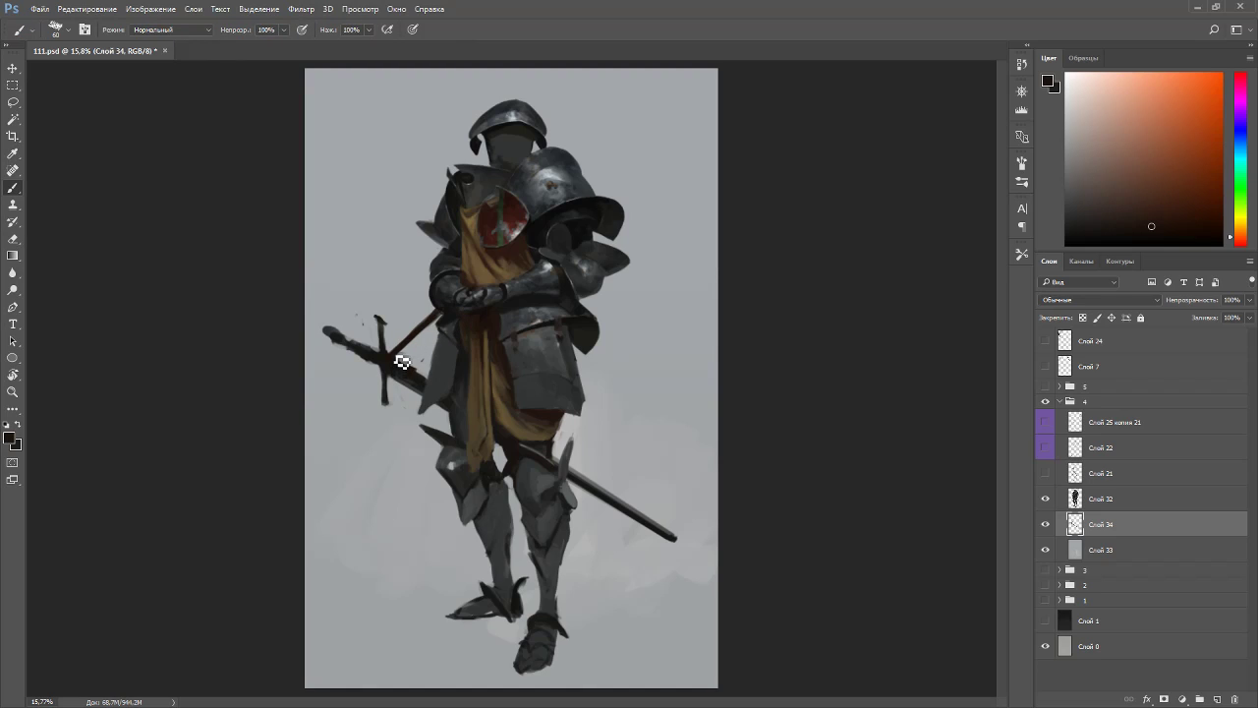
# - Lower the sword slightly and paint a reddish-brown wrap below the crossguard with a second strap rising from it
pyautogui.press('v')
pyautogui.moveTo(490, 412); pyautogui.dragTo(488, 433)
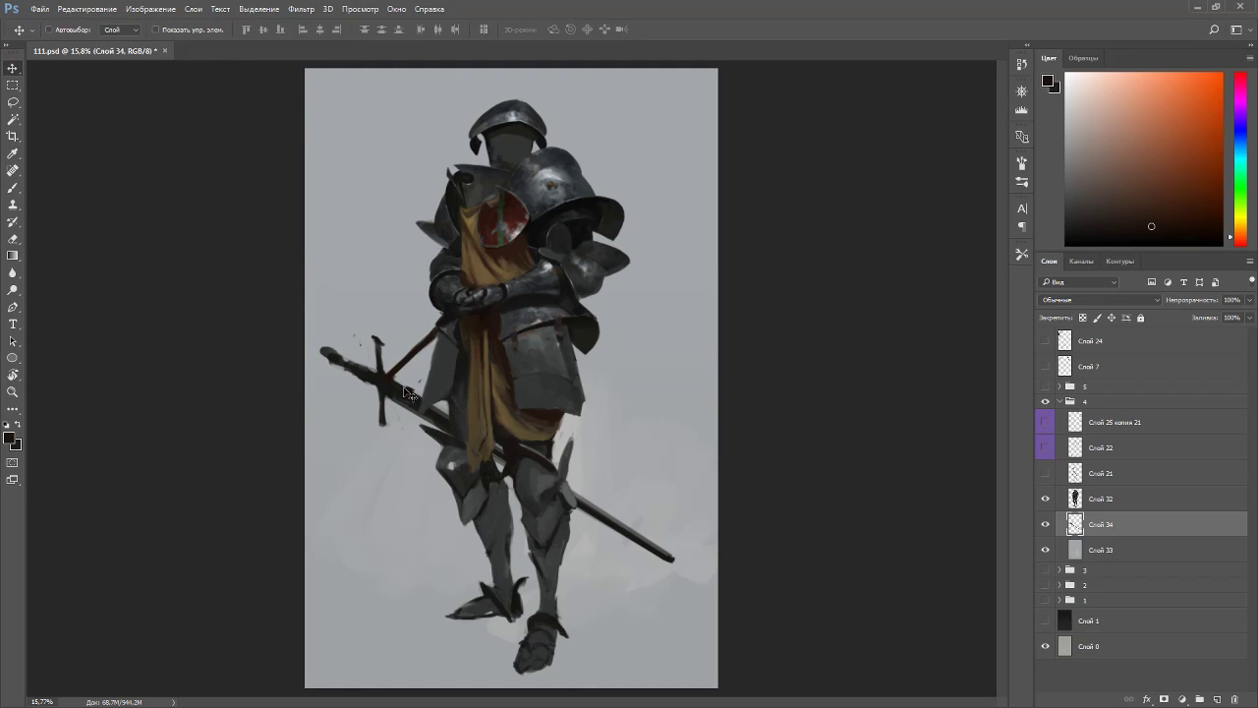
pyautogui.press('e')
pyautogui.press('b')
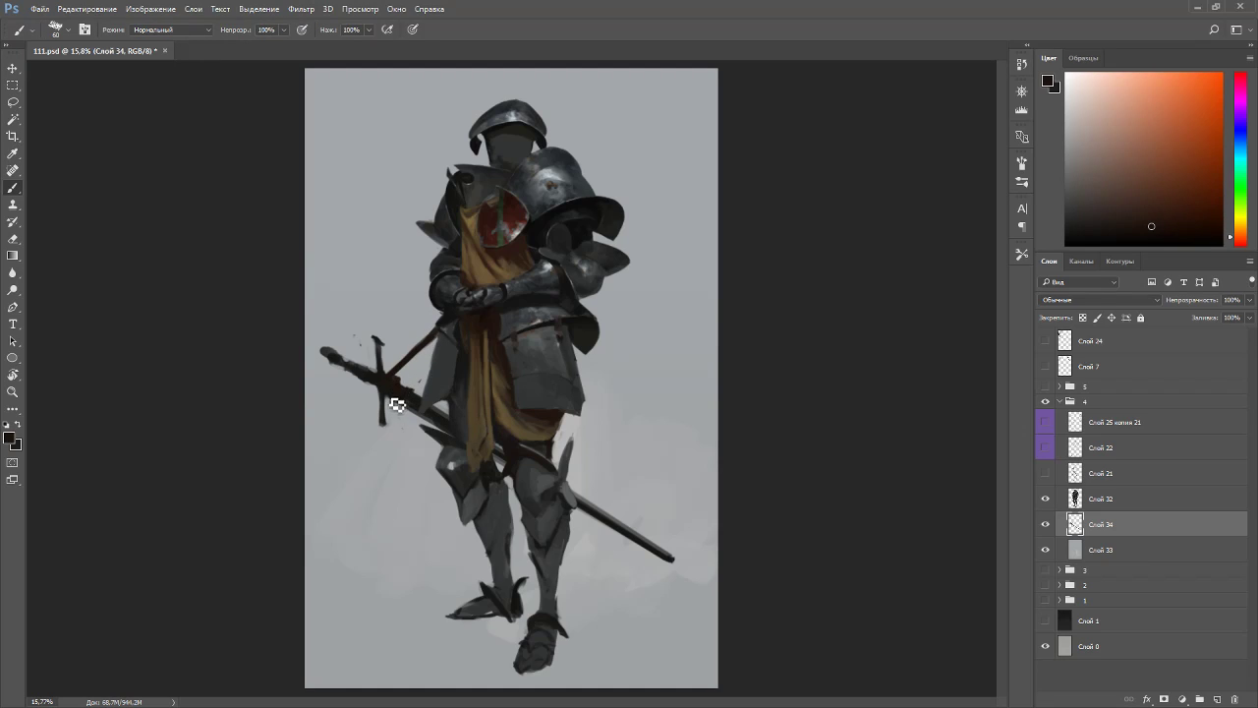
pyautogui.moveTo(413, 401)
pyautogui.mouseDown()
pyautogui.moveTo(398, 407)
pyautogui.moveTo(413, 390)
pyautogui.mouseUp()
pyautogui.press('e')
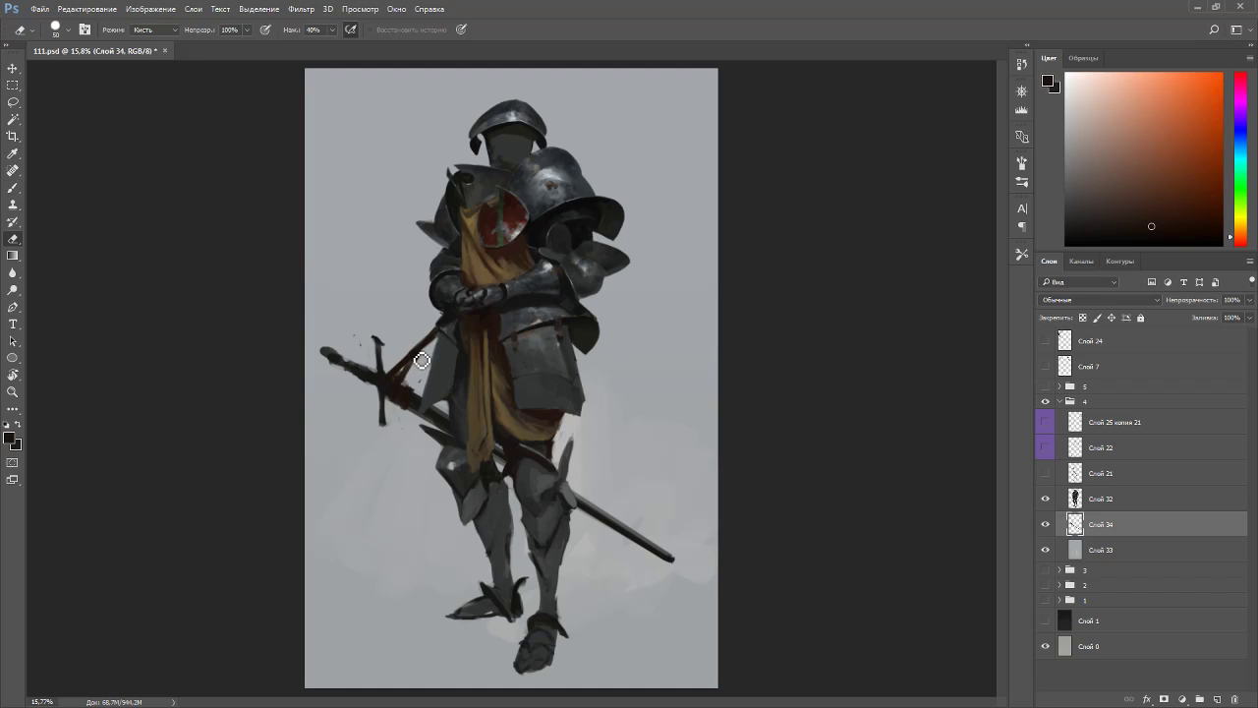
# - Thin and shape the two sword straps, alternating between eraser and brush
pyautogui.press('b')
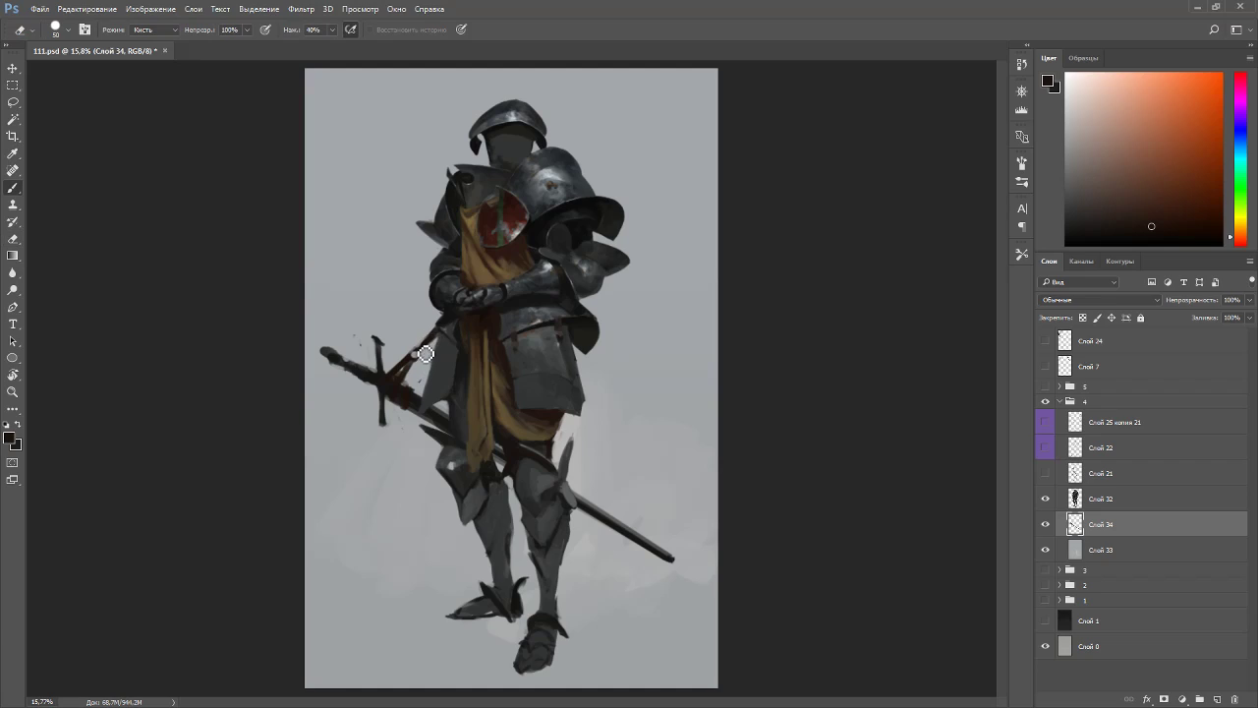
pyautogui.press('e')
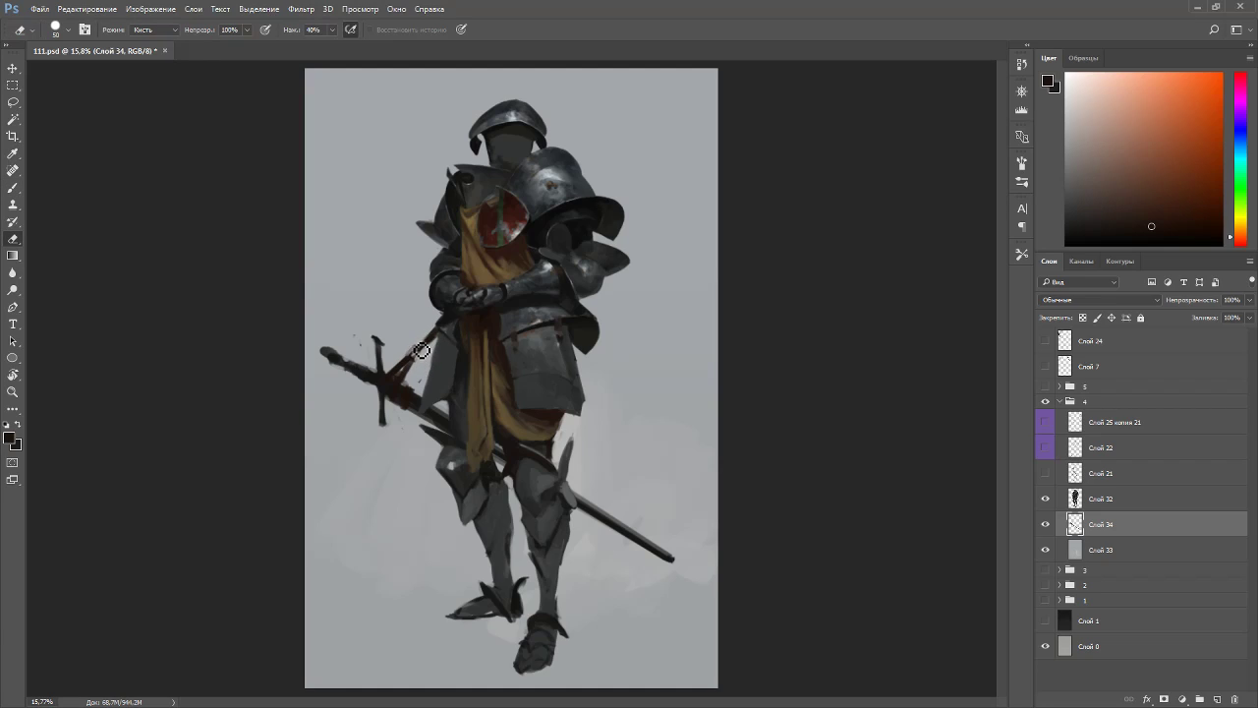
pyautogui.press('b')
pyautogui.press('e')
pyautogui.moveTo(414, 360); pyautogui.dragTo(402, 370)
pyautogui.press('b')
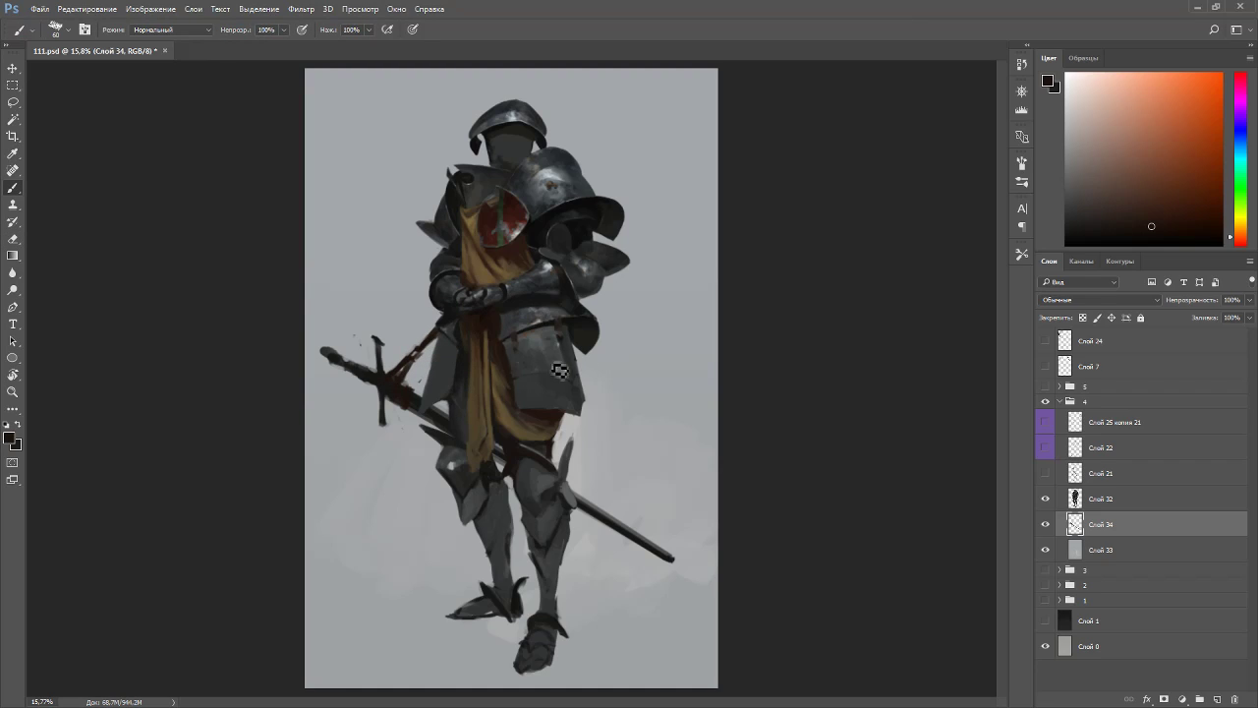
# - Rotate the sword 12.64° clockwise and reposition it so its tip reaches the ground beside the knight's foot
pyautogui.hotkey('ctrl', 't')
pyautogui.moveTo(758, 477); pyautogui.dragTo(770, 518)
pyautogui.moveTo(615, 514); pyautogui.dragTo(587, 531)
pyautogui.press('Return')
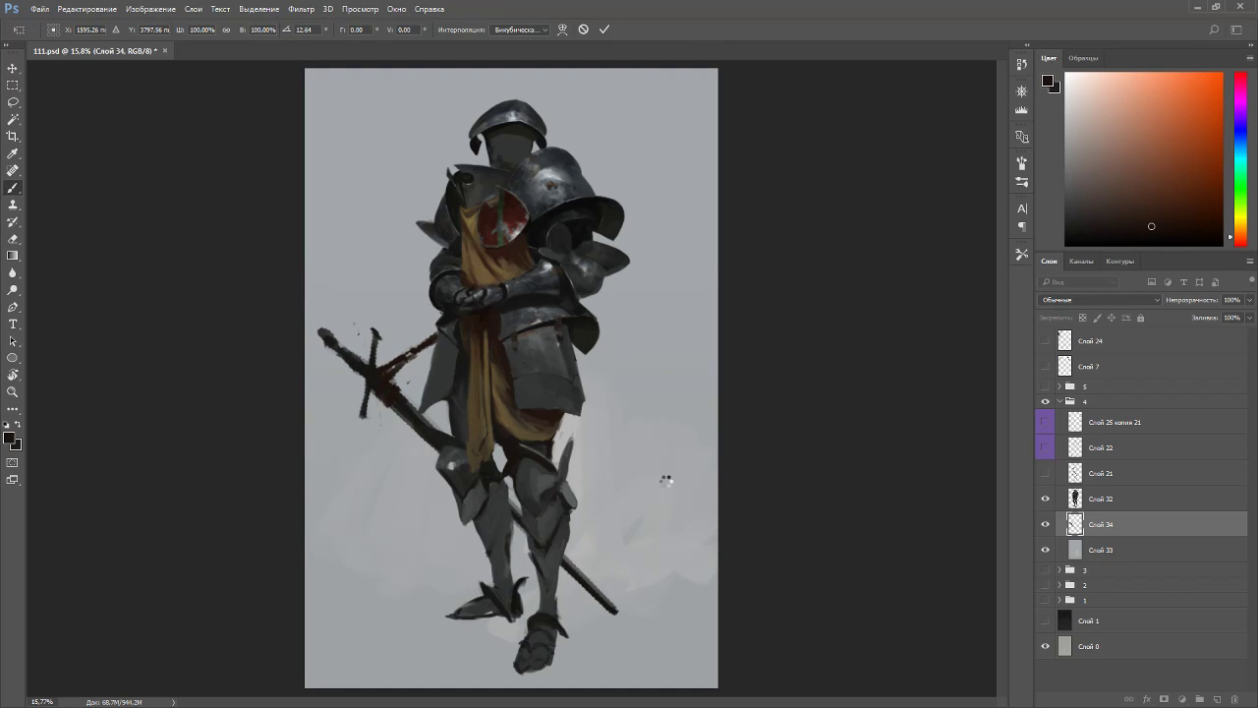
# - Sample a grey at the sword's tip, enlarge the brush to 100 and paint soft ground shadows under the foot and tip
pyautogui.keyDown('alt'); pyautogui.click(610, 612); pyautogui.keyUp('alt')
pyautogui.press(']')
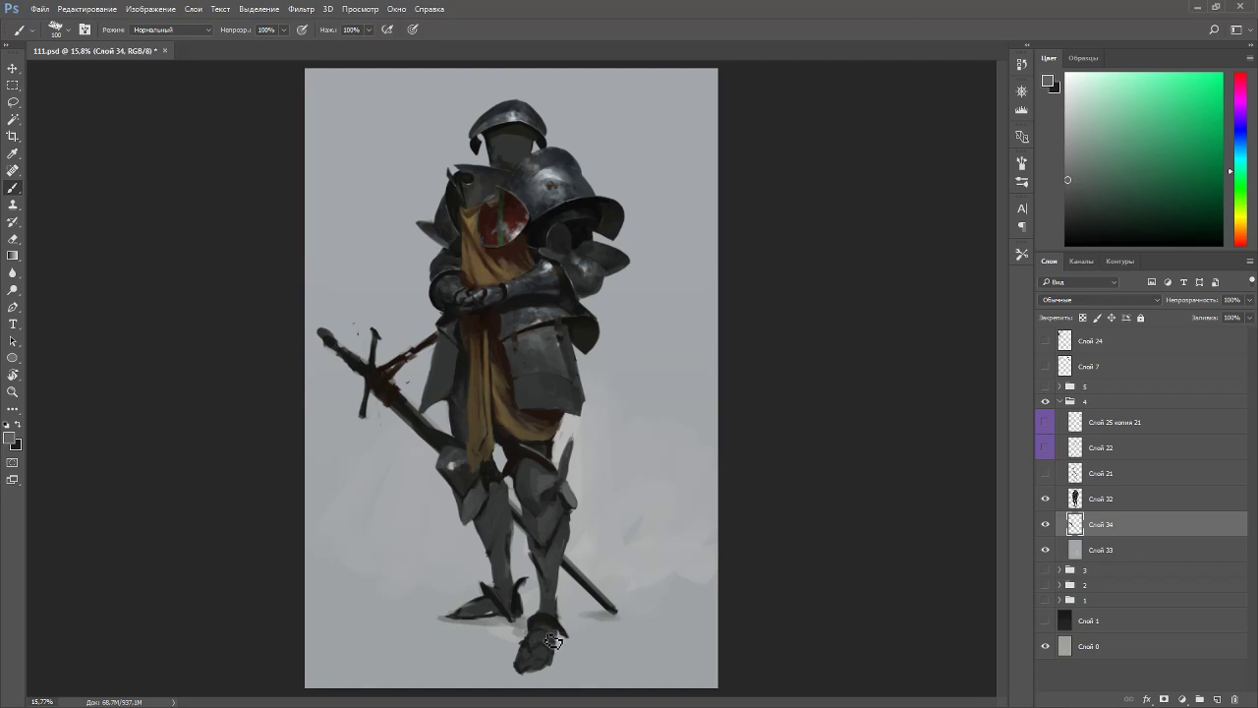
pyautogui.scroll(-3, 602, 601)
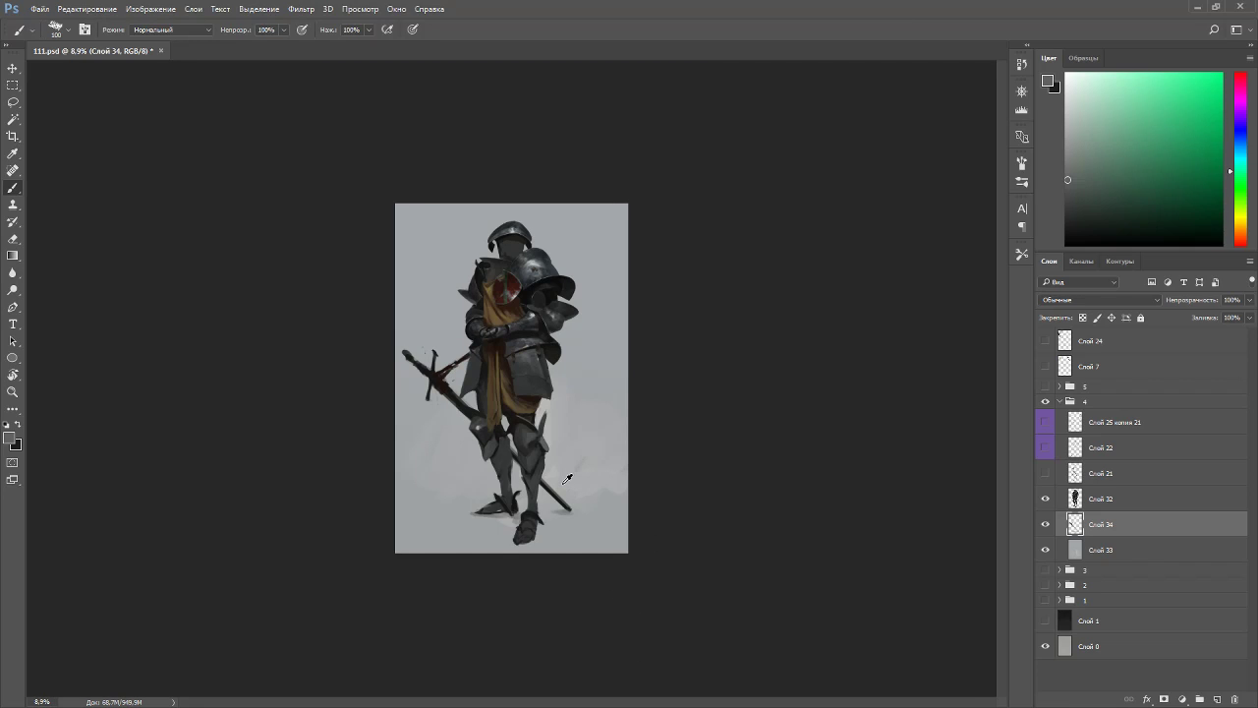
pyautogui.scroll(3, 567, 479)
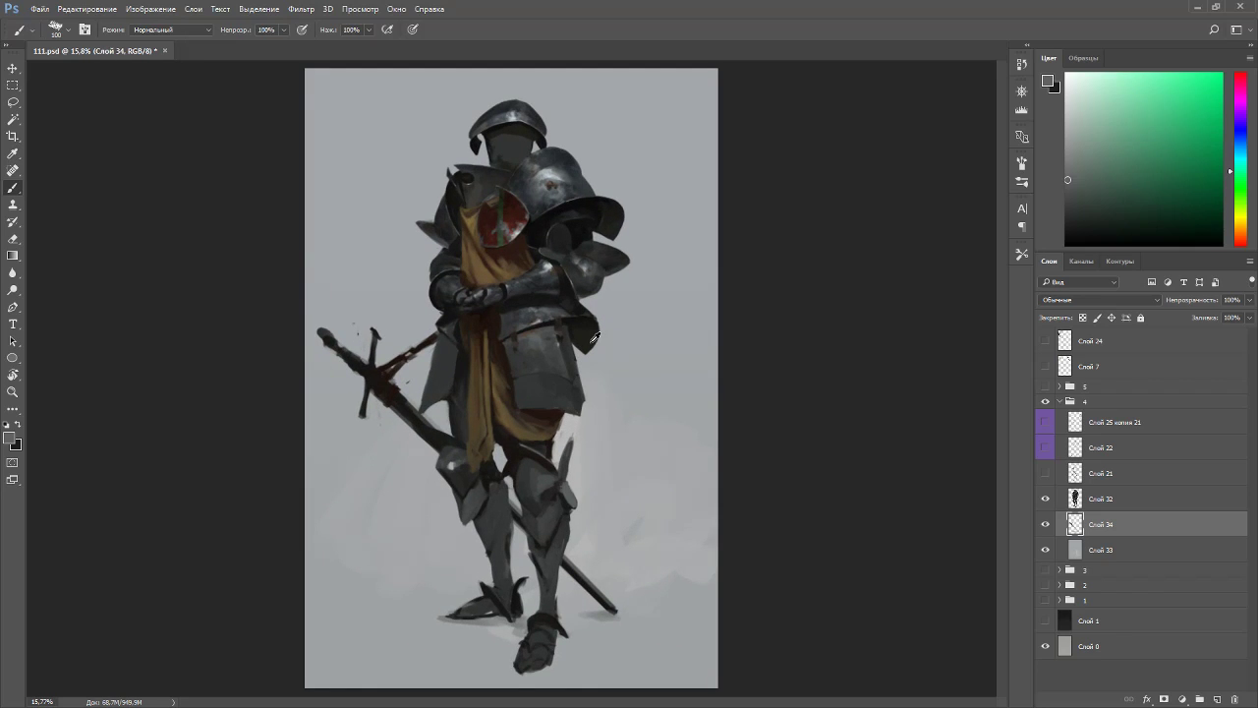
# - Select layer Слой 32 and refine the shadow between the forearm and waist plate with sampled dark tones
pyautogui.scroll(1, 582, 376)
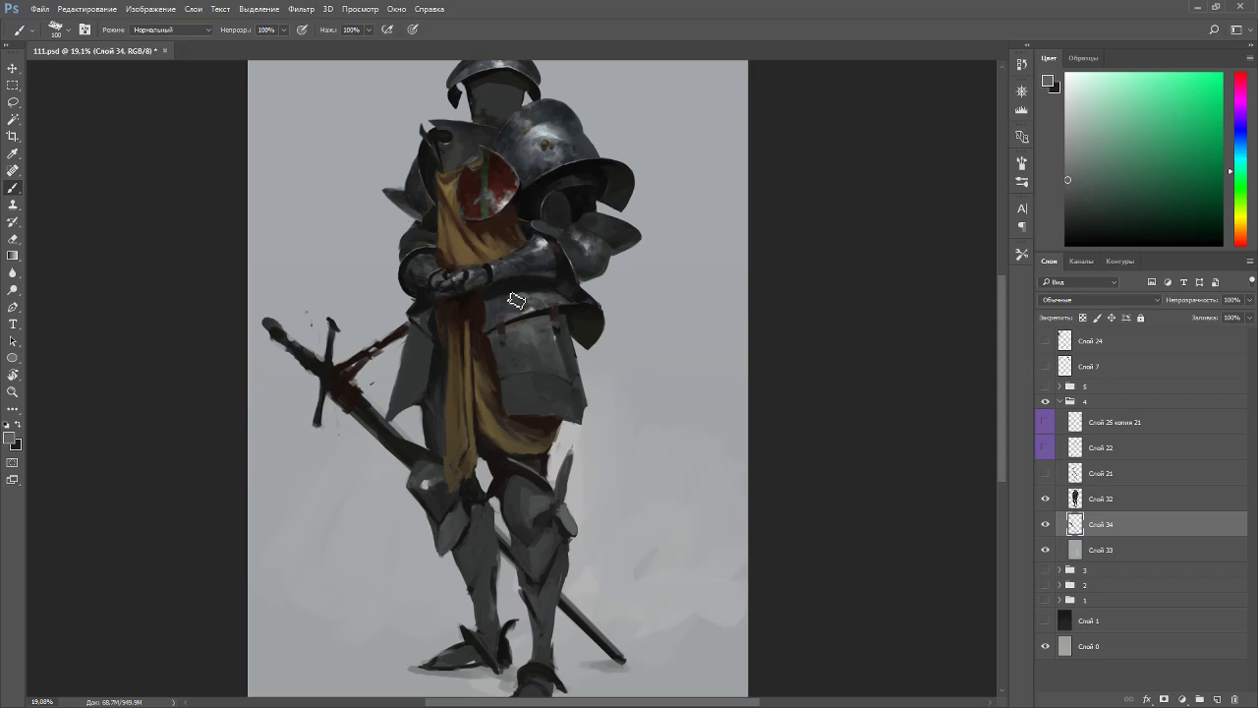
pyautogui.moveTo(510, 313); pyautogui.dragTo(508, 338)
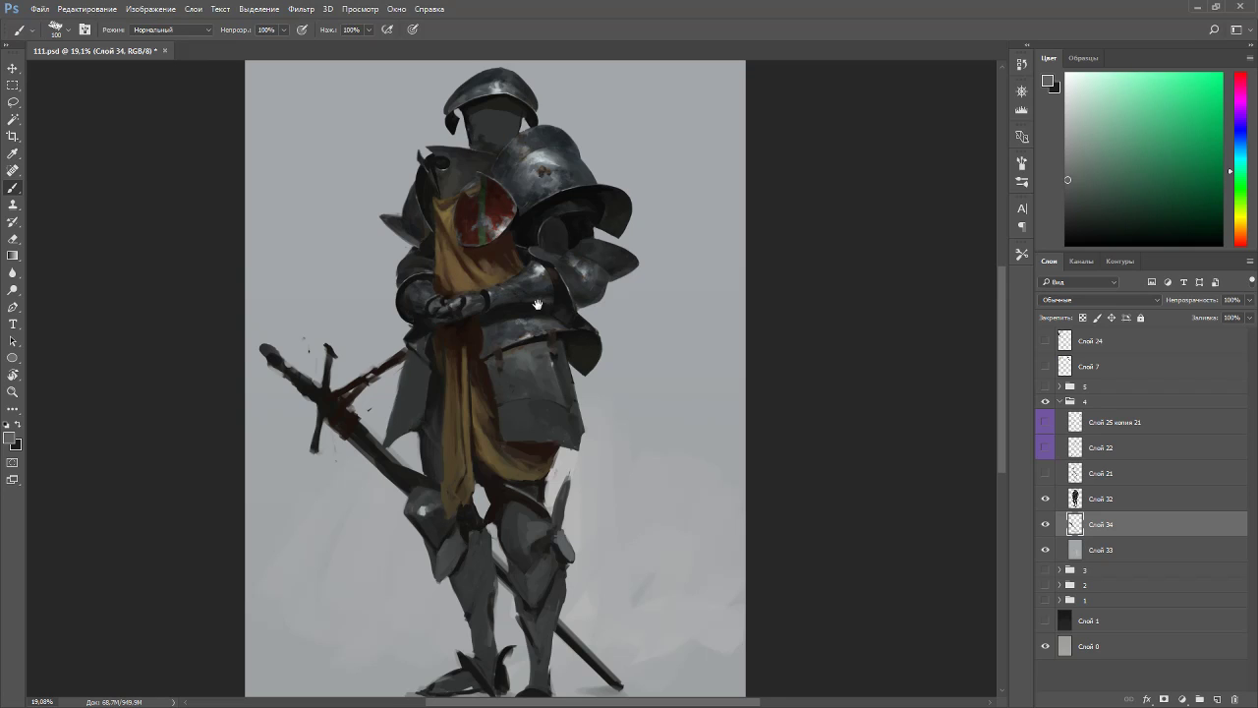
pyautogui.moveTo(537, 302); pyautogui.dragTo(574, 356)
pyautogui.scroll(7, 557, 346)
pyautogui.press('r')
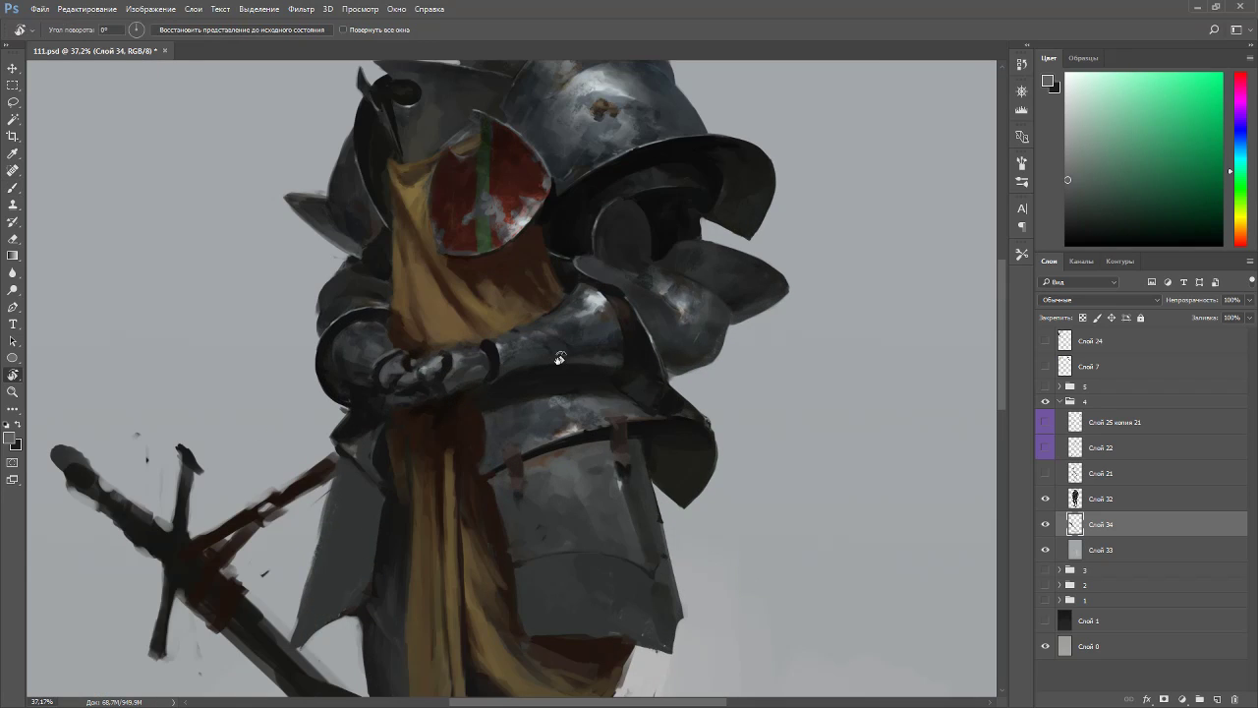
pyautogui.keyDown('alt'); pyautogui.click(639, 332); pyautogui.keyUp('alt')
pyautogui.press('r')
pyautogui.moveTo(683, 284); pyautogui.dragTo(573, 209)
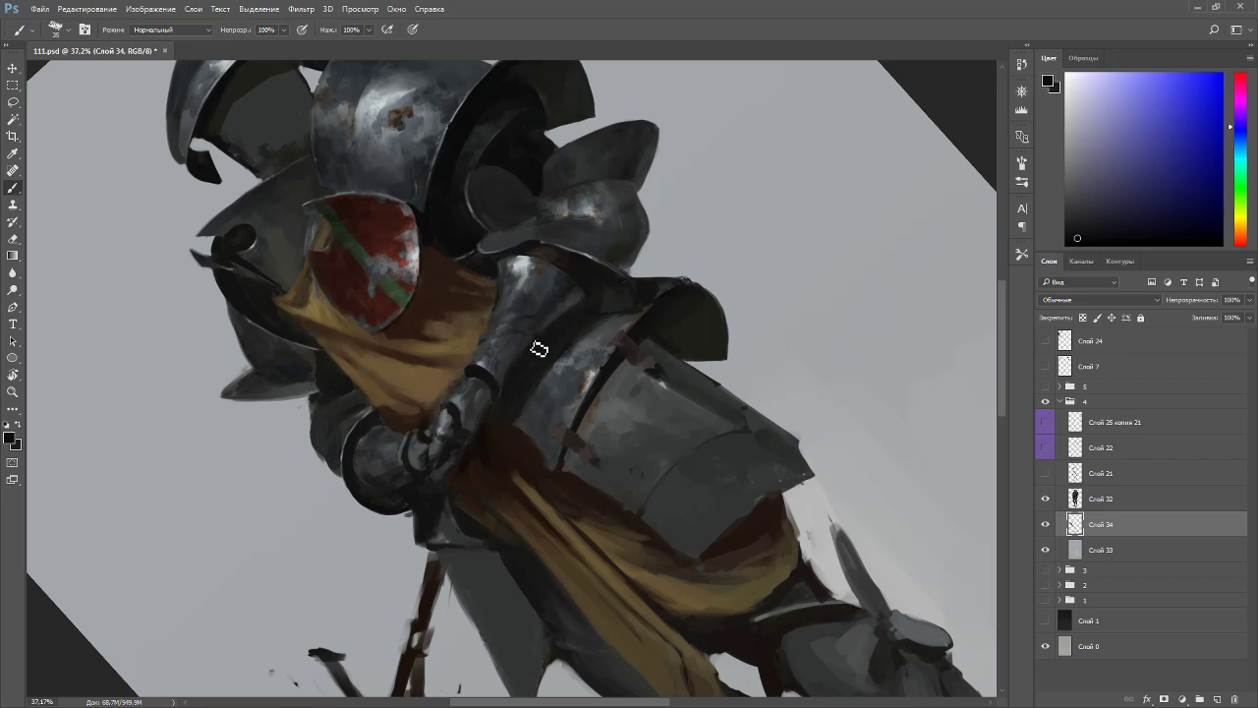
pyautogui.hotkey('alt', ']')
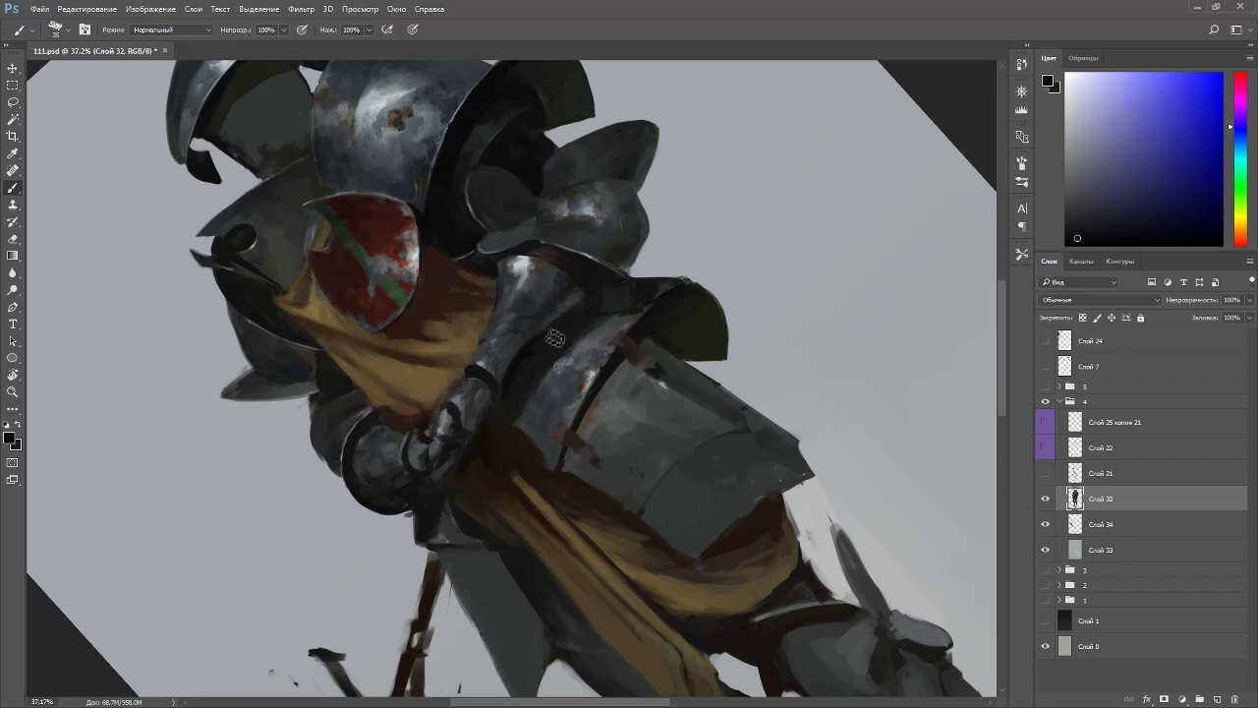
pyautogui.keyDown('alt'); pyautogui.click(533, 365); pyautogui.keyUp('alt')
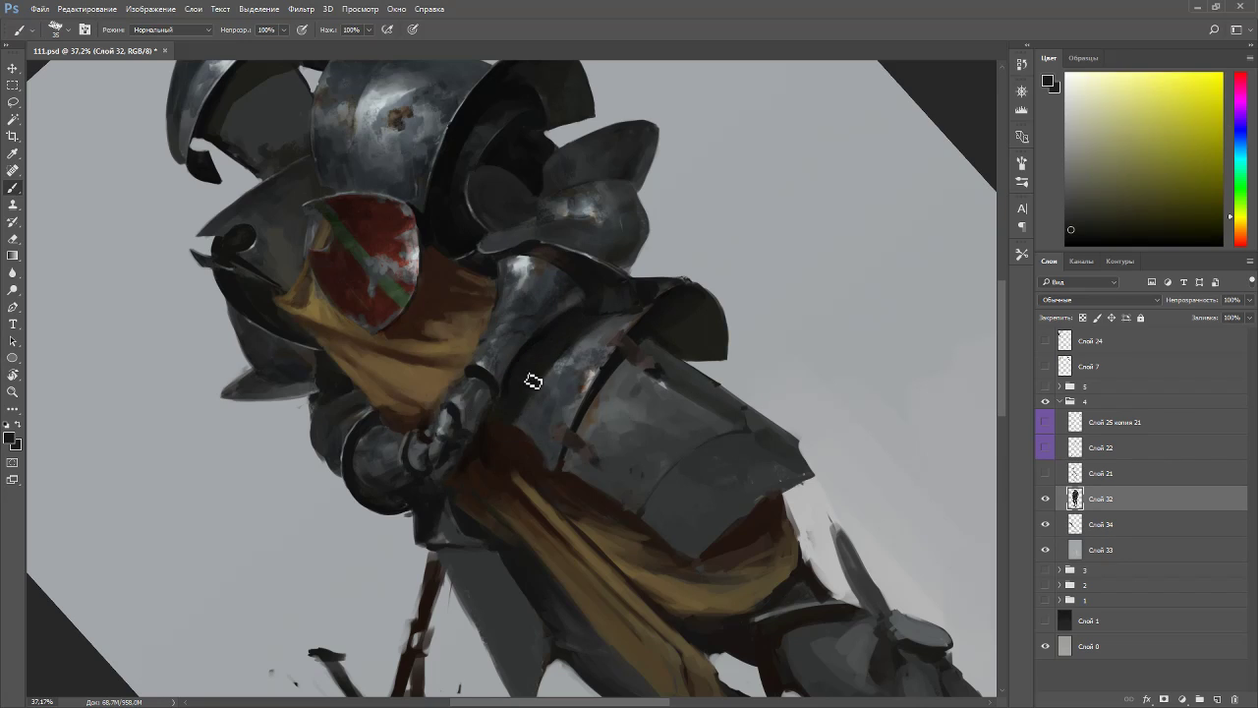
pyautogui.keyDown('alt'); pyautogui.click(480, 330); pyautogui.keyUp('alt')
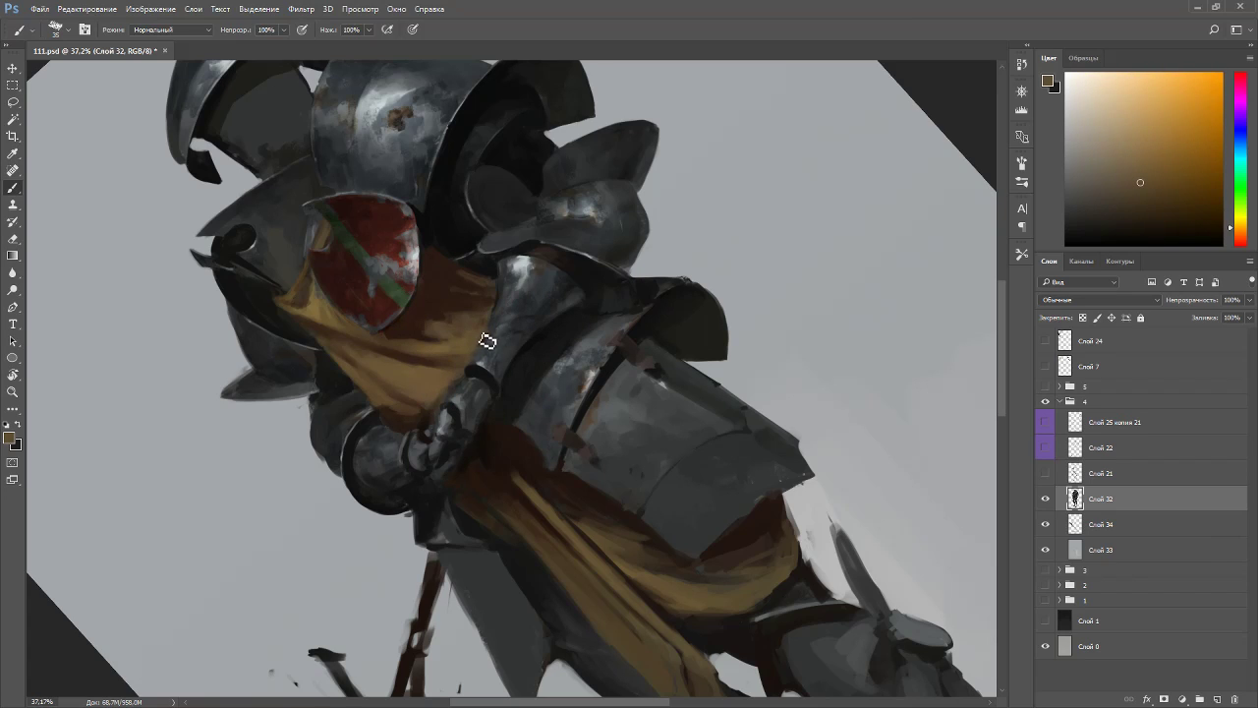
# - Repaint the shading of the waist plate below the forearm, repeatedly sampling its dark and grey tones
pyautogui.press('r')
pyautogui.moveTo(546, 284); pyautogui.dragTo(521, 409)
pyautogui.keyDown('alt'); pyautogui.click(581, 366); pyautogui.keyUp('alt')
pyautogui.moveTo(584, 374)
pyautogui.mouseDown()
pyautogui.moveTo(553, 351)
pyautogui.moveTo(551, 160)
pyautogui.moveTo(511, 385)
pyautogui.moveTo(557, 359)
pyautogui.mouseUp()
pyautogui.keyDown('alt'); pyautogui.click(567, 356); pyautogui.keyUp('alt')
pyautogui.keyDown('alt'); pyautogui.click(526, 351); pyautogui.keyUp('alt')
pyautogui.keyDown('alt'); pyautogui.click(558, 359); pyautogui.keyUp('alt')
pyautogui.keyDown('alt'); pyautogui.click(554, 346); pyautogui.keyUp('alt')
pyautogui.keyDown('alt'); pyautogui.click(543, 377); pyautogui.keyUp('alt')
pyautogui.keyDown('alt'); pyautogui.click(546, 398); pyautogui.keyUp('alt')
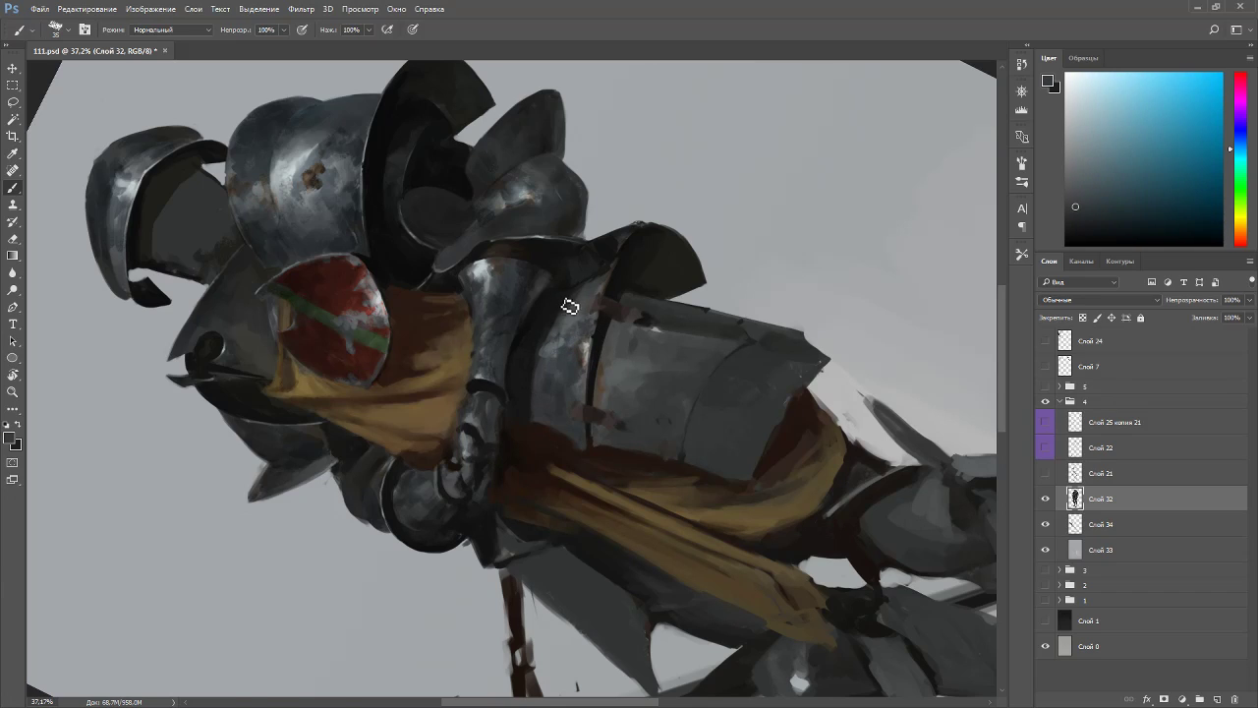
# - Paint the small waist plate under the gauntlet beside the cloth, using sampled dark and blue-grey tones and a finer brush
pyautogui.press('Escape')
pyautogui.keyDown('alt'); pyautogui.click(445, 410); pyautogui.keyUp('alt')
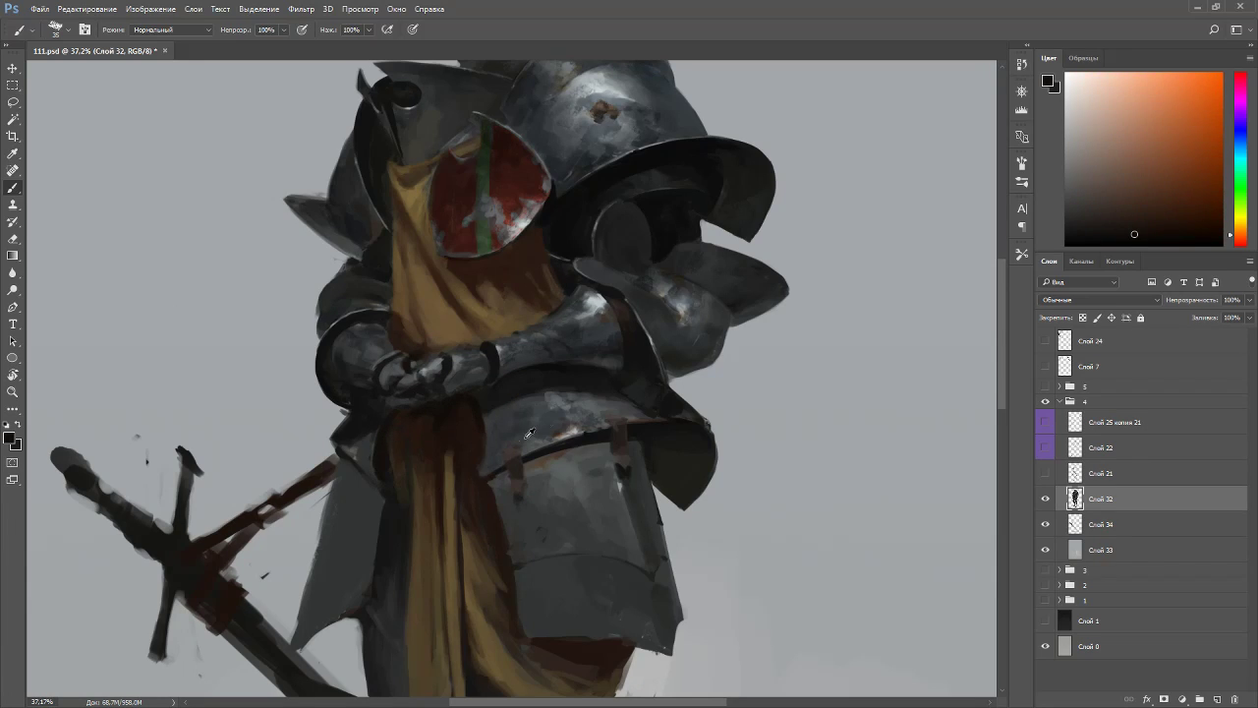
pyautogui.keyDown('alt'); pyautogui.click(550, 388); pyautogui.keyUp('alt')
pyautogui.press('p')
pyautogui.press('b')
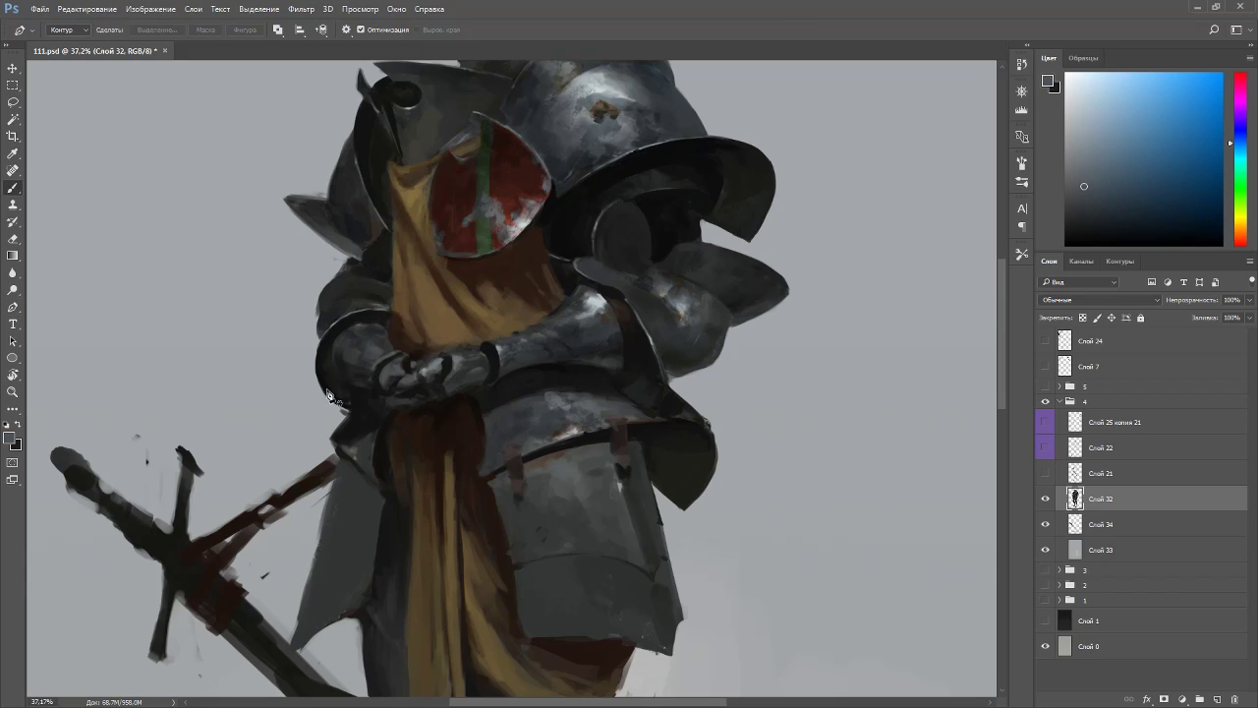
pyautogui.press('[')
pyautogui.press('[')
pyautogui.press('[')
pyautogui.press('[')
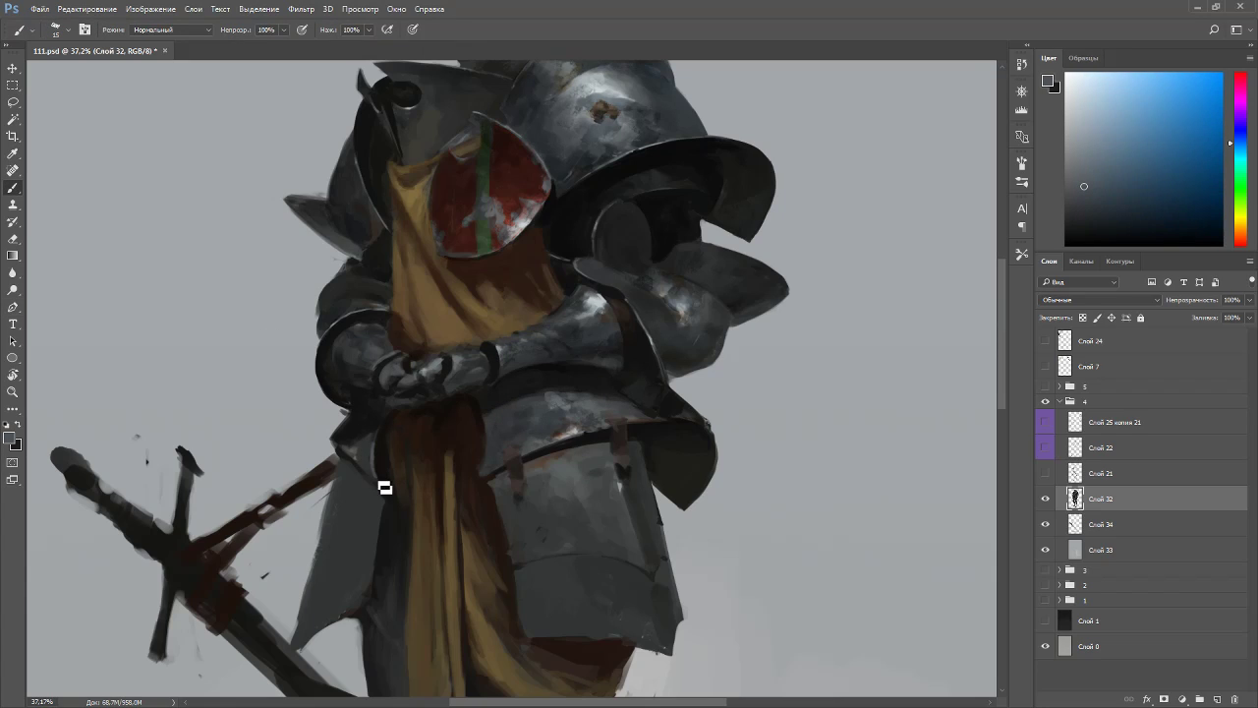
pyautogui.keyDown('alt'); pyautogui.click(361, 447); pyautogui.keyUp('alt')
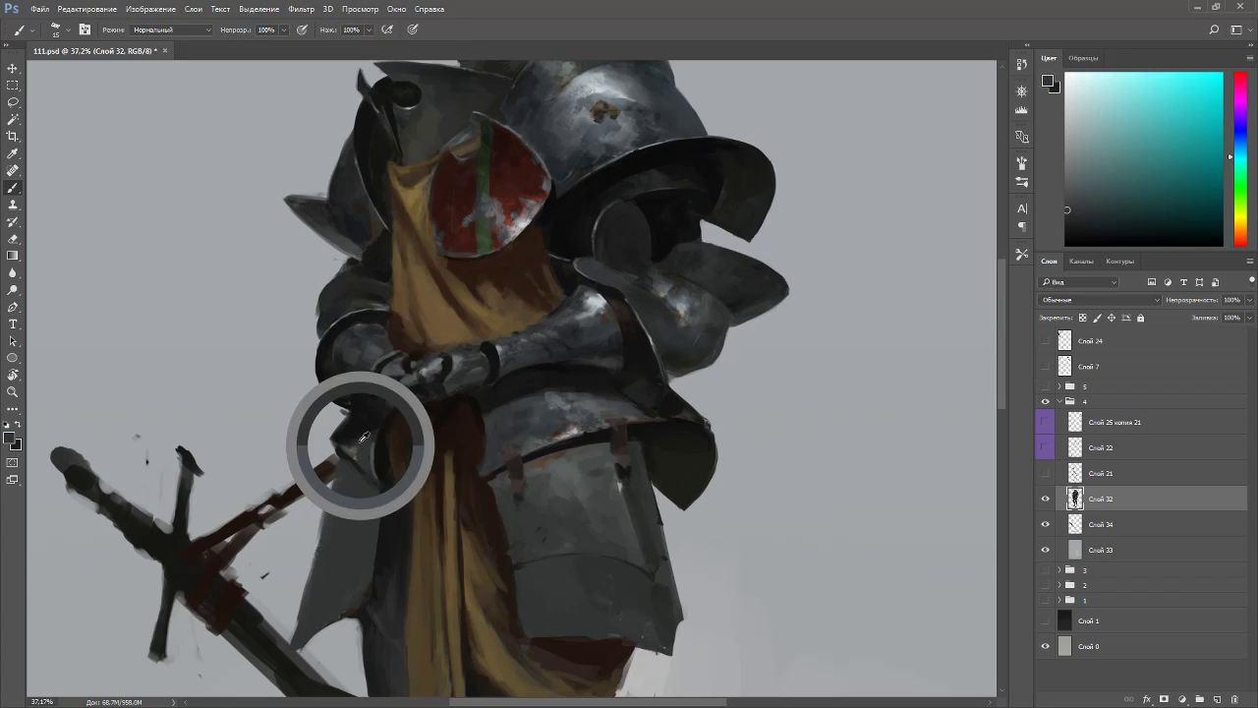
# - Sample the existing strap's brown, enlarge the brush and paint a matching small strap on the hip plate nearest the sword
pyautogui.keyDown('alt'); pyautogui.click(513, 454); pyautogui.keyUp('alt')
pyautogui.press(']')
pyautogui.press(']')
pyautogui.press(']')
pyautogui.press(']')
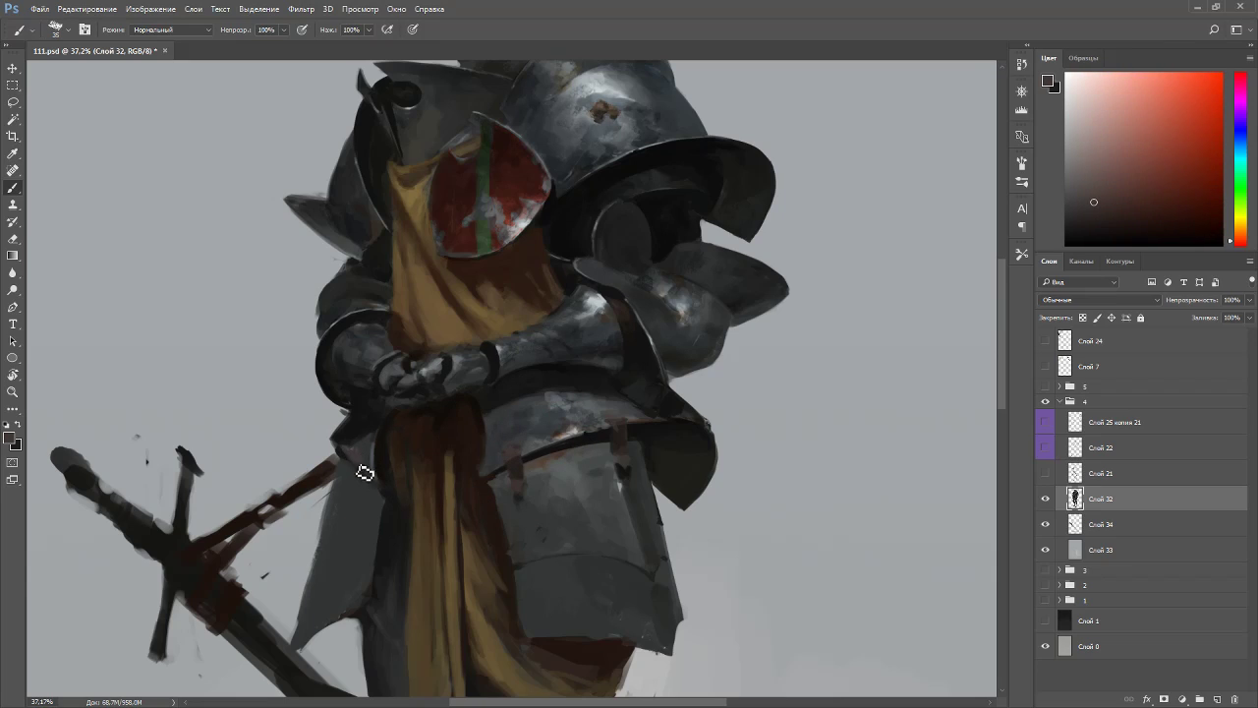
pyautogui.keyDown('alt'); pyautogui.click(365, 477); pyautogui.keyUp('alt')
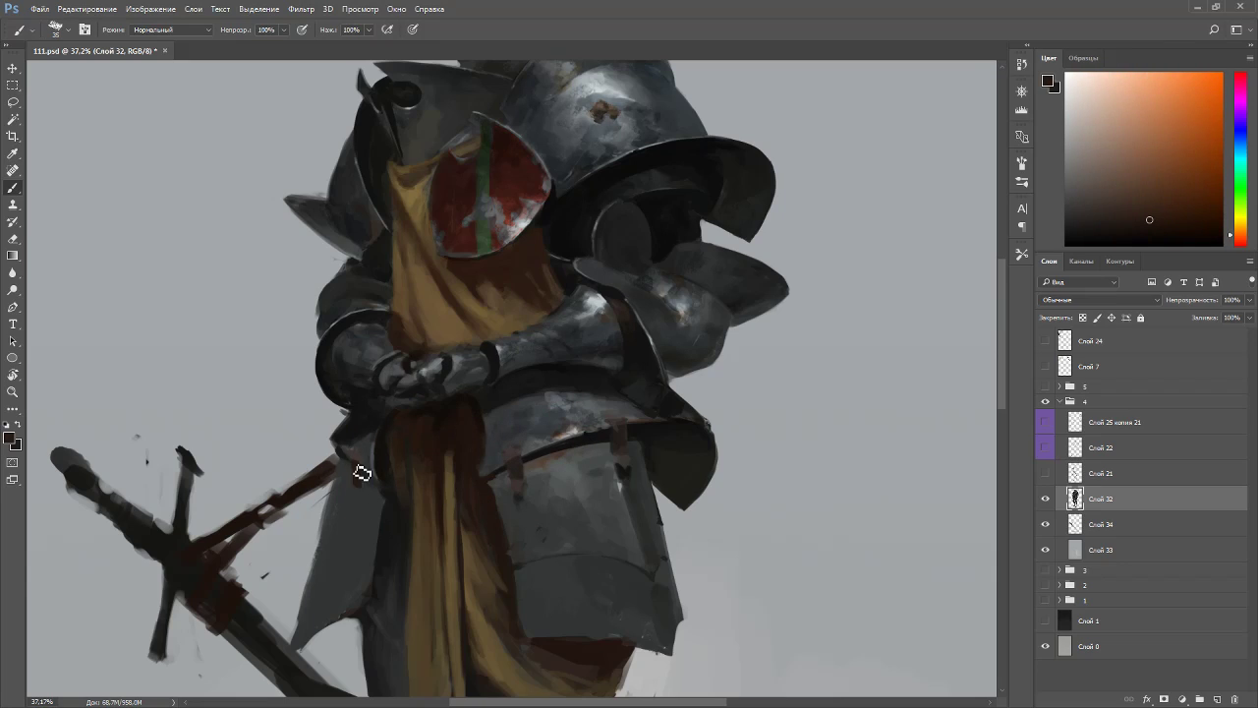
pyautogui.keyDown('alt'); pyautogui.click(356, 452); pyautogui.keyUp('alt')
pyautogui.keyDown('alt'); pyautogui.click(357, 467); pyautogui.keyUp('alt')
pyautogui.hotkey('ctrl', '0')
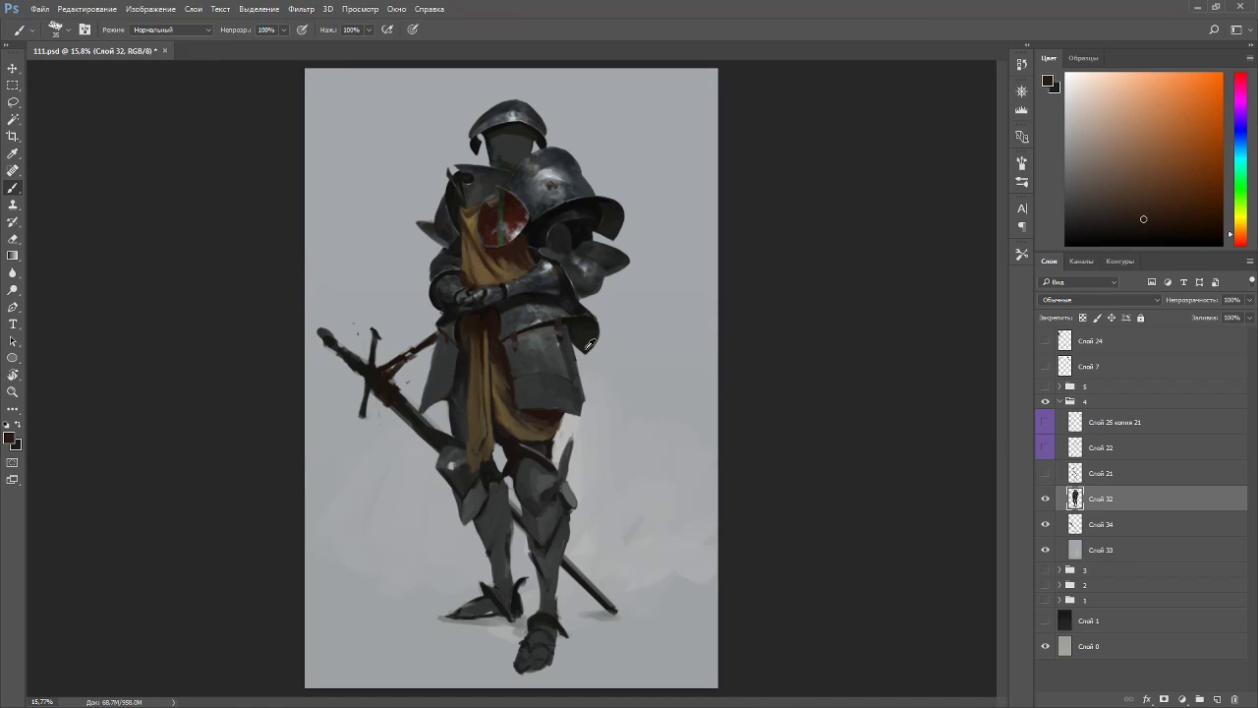
# - Refine the dark areas around the elbow armour with sampled dark tones and the brush reduced to 20
pyautogui.scroll(9, 574, 305)
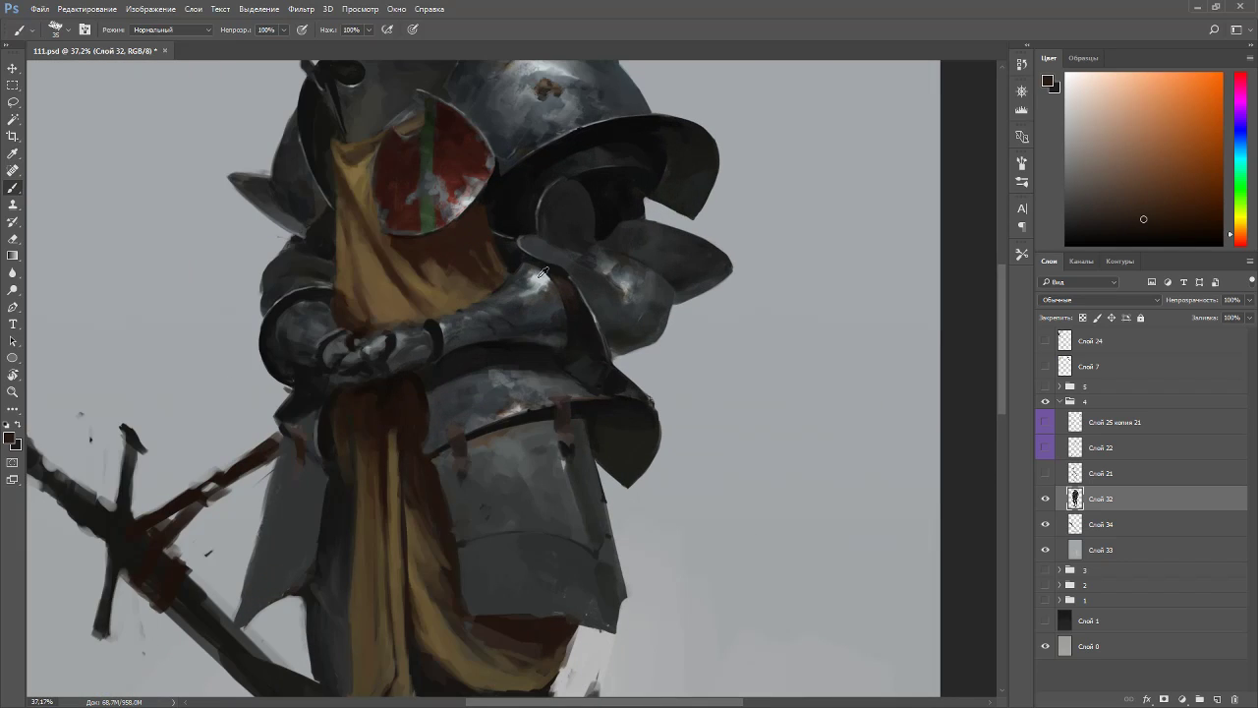
pyautogui.keyDown('alt'); pyautogui.click(546, 270); pyautogui.keyUp('alt')
pyautogui.press('[')
pyautogui.press('[')
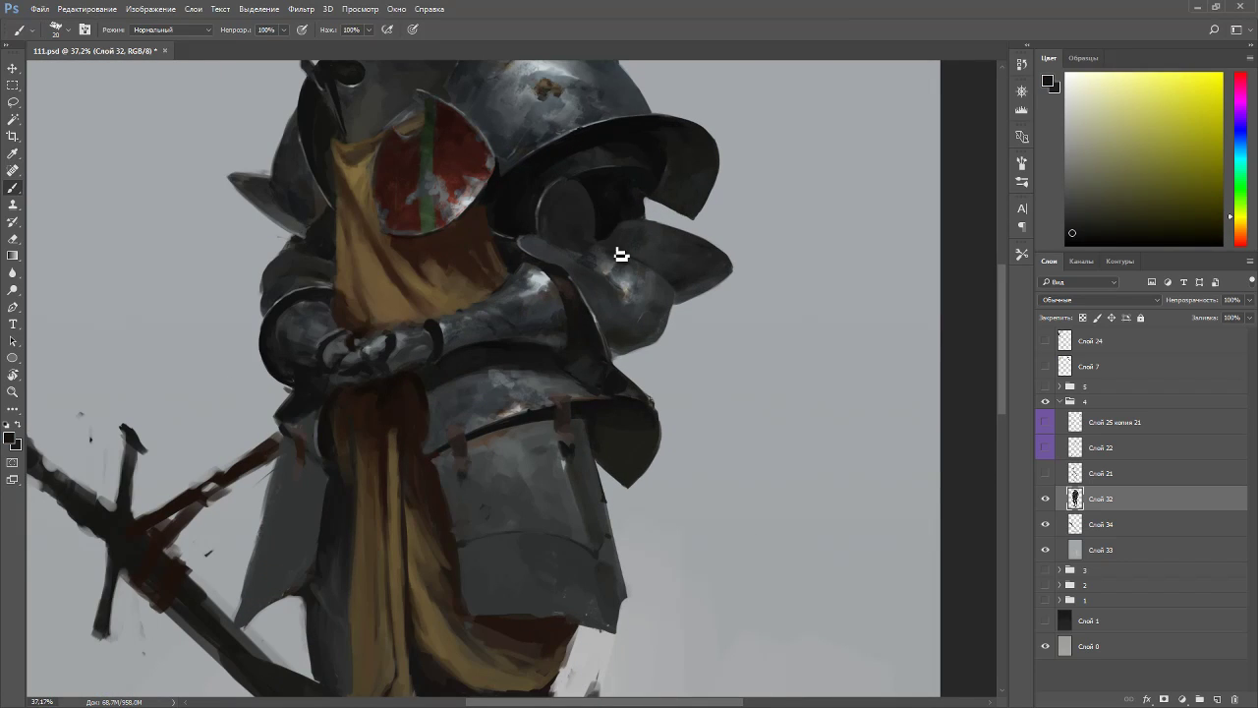
pyautogui.keyDown('alt'); pyautogui.click(615, 214); pyautogui.keyUp('alt')
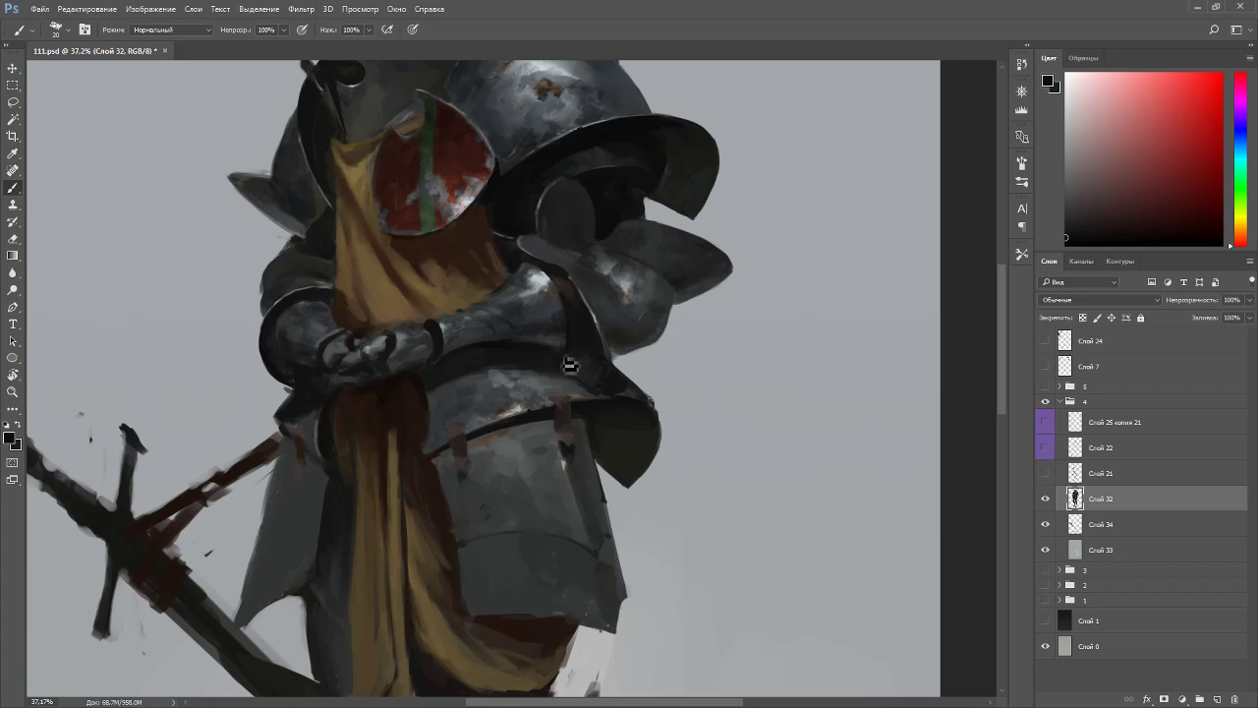
# - Refine the rim of the forearm's elbow cuff above the waist plate with a smaller brush and sampled dark and grey tones
pyautogui.press('r')
pyautogui.moveTo(649, 400)
pyautogui.mouseDown()
pyautogui.moveTo(756, 458)
pyautogui.moveTo(629, 252)
pyautogui.mouseUp()
pyautogui.keyDown('alt'); pyautogui.click(608, 330); pyautogui.keyUp('alt')
pyautogui.press('[')
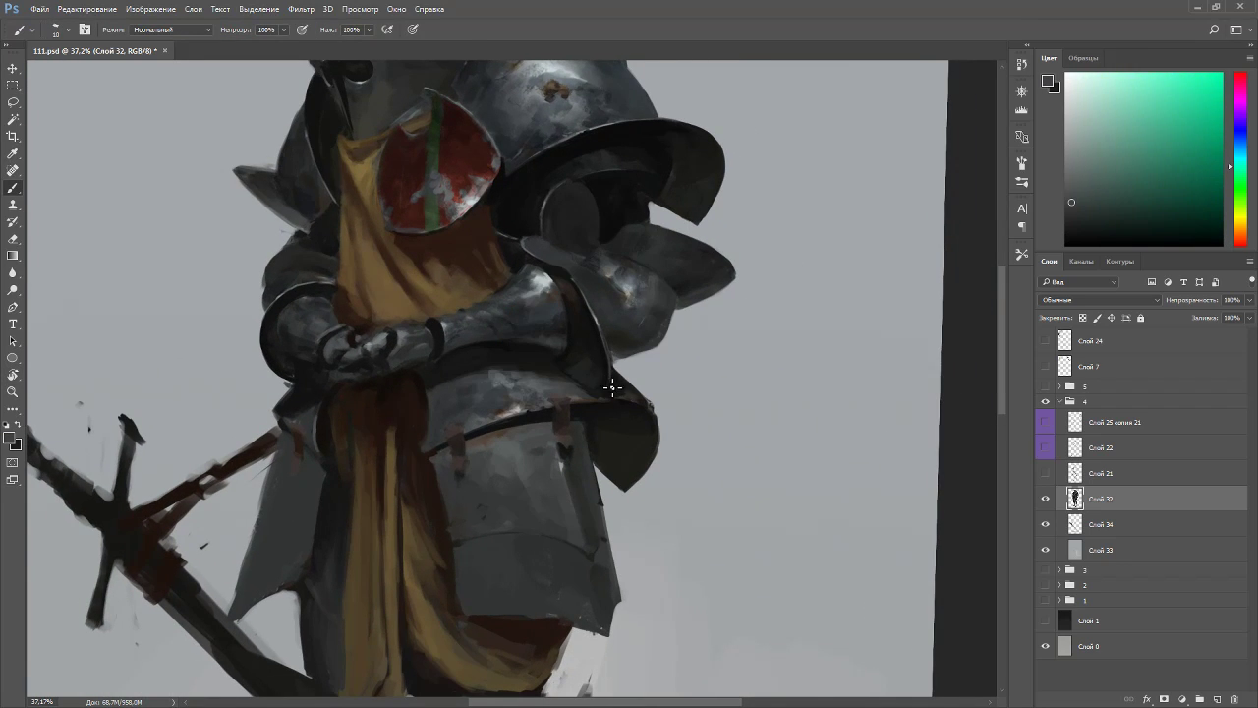
pyautogui.keyDown('alt'); pyautogui.click(604, 353); pyautogui.keyUp('alt')
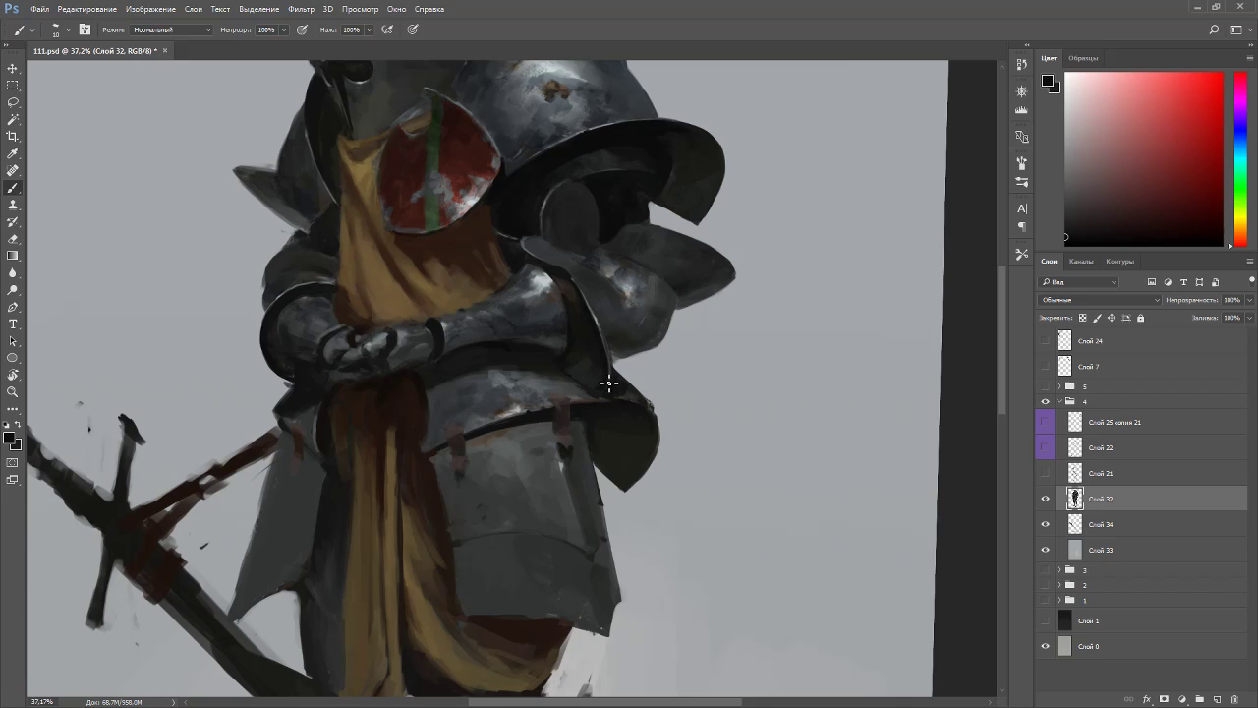
pyautogui.press('r')
pyautogui.moveTo(630, 295); pyautogui.dragTo(639, 446)
pyautogui.keyDown('alt'); pyautogui.click(546, 438); pyautogui.keyUp('alt')
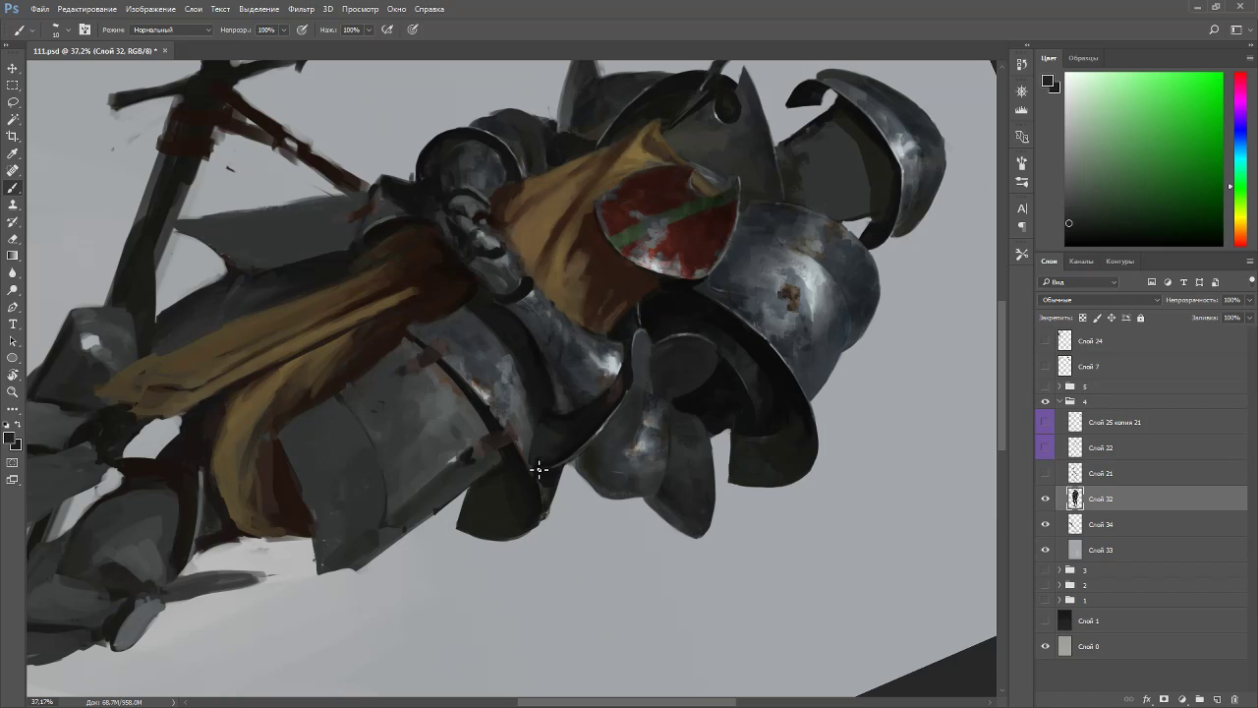
pyautogui.rightClick(607, 425)
pyautogui.press('Escape')
pyautogui.press('Escape')
pyautogui.keyDown('alt'); pyautogui.click(625, 294); pyautogui.keyUp('alt')
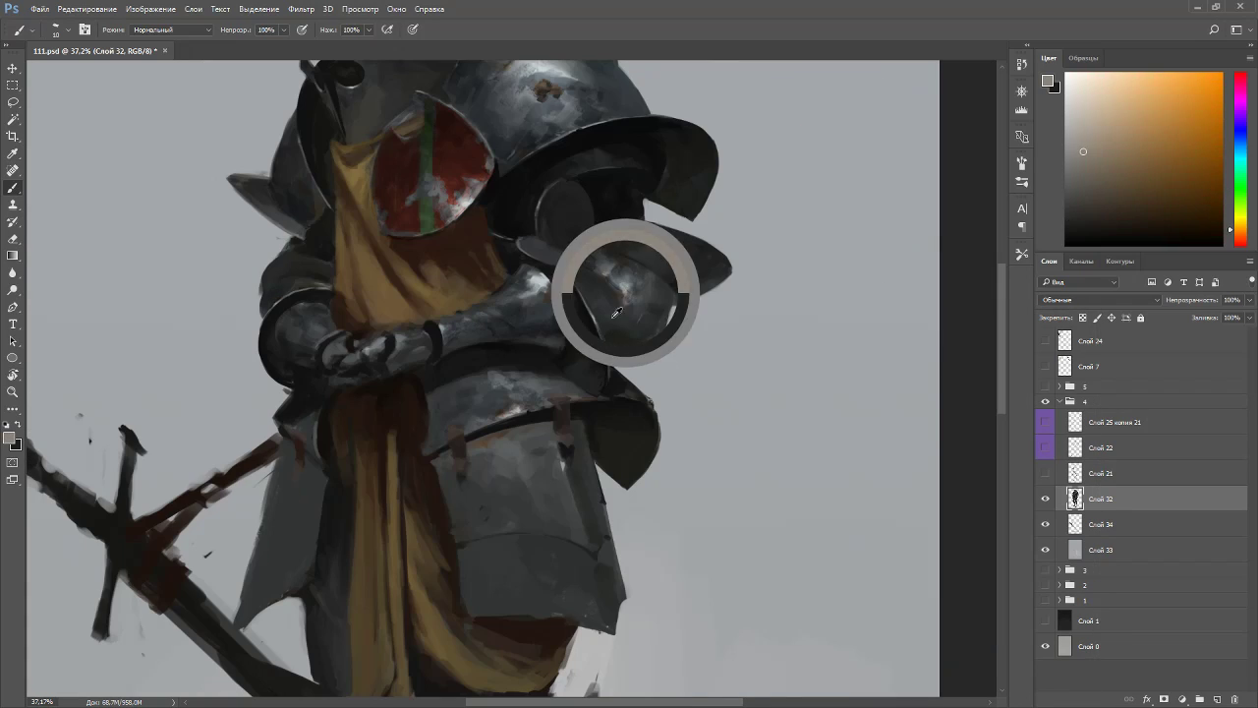
pyautogui.keyDown('alt'); pyautogui.click(588, 393); pyautogui.keyUp('alt')
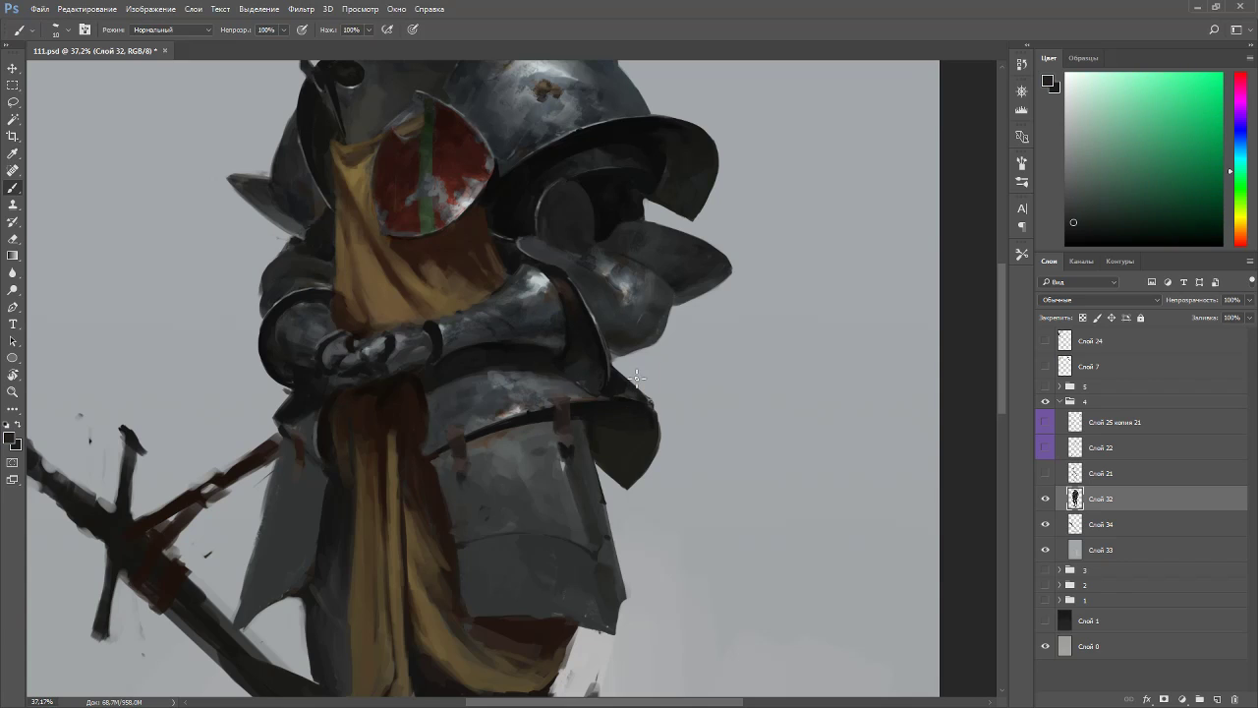
# - Repaint the dark interior of the elbow cuff, sampling its black and dark grey tones
pyautogui.scroll(-2, 680, 361)
pyautogui.scroll(4, 631, 348)
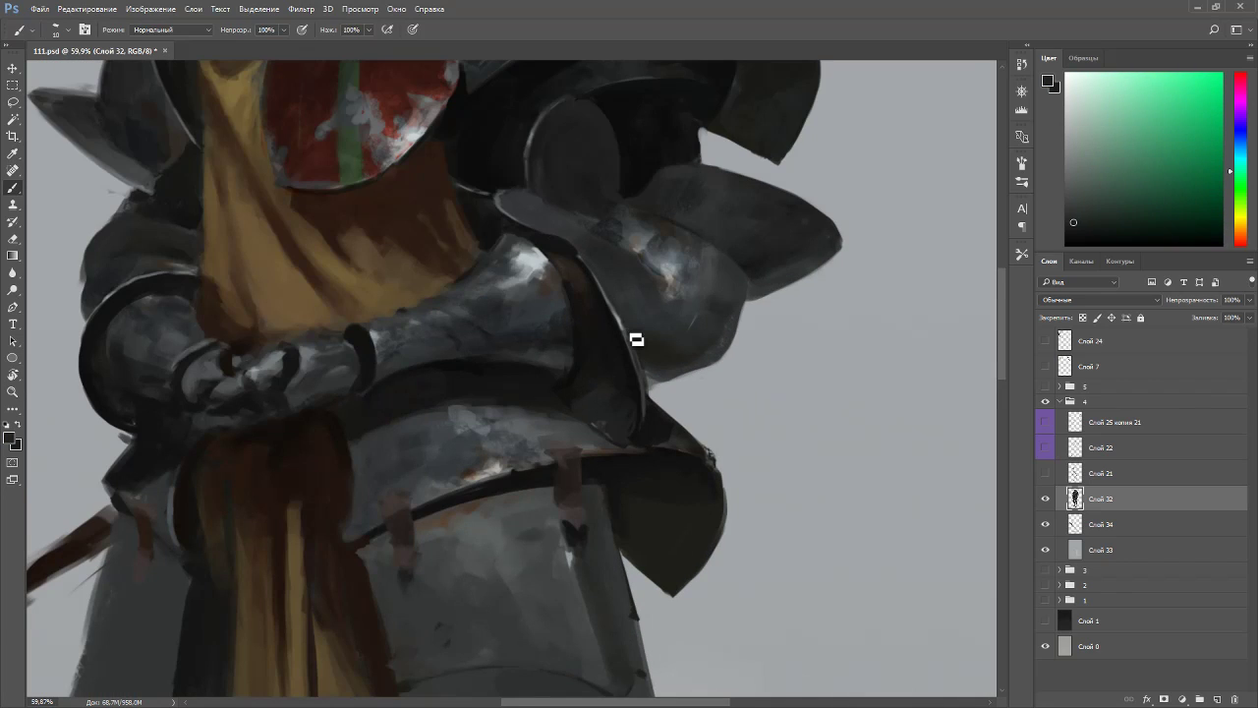
pyautogui.keyDown('alt'); pyautogui.click(584, 203); pyautogui.keyUp('alt')
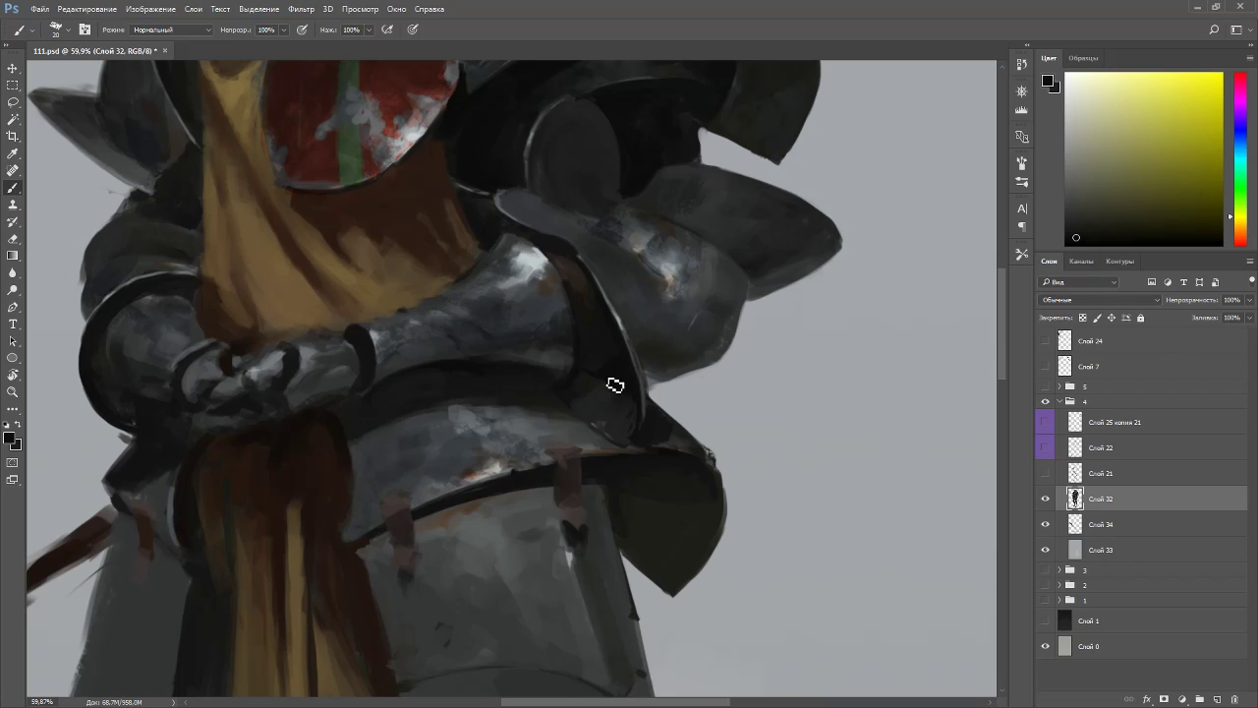
pyautogui.keyDown('alt'); pyautogui.click(596, 394); pyautogui.keyUp('alt')
pyautogui.keyDown('alt'); pyautogui.click(578, 366); pyautogui.keyUp('alt')
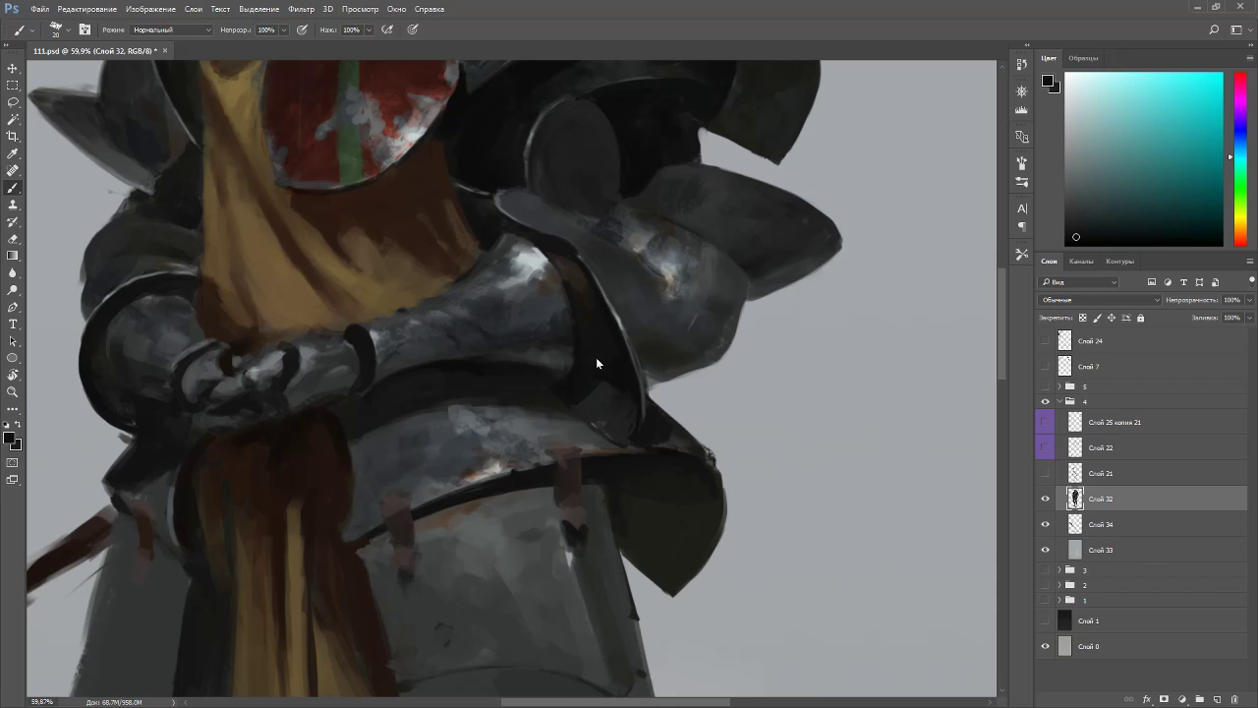
pyautogui.keyDown('alt'); pyautogui.click(594, 393); pyautogui.keyUp('alt')
pyautogui.press('r')
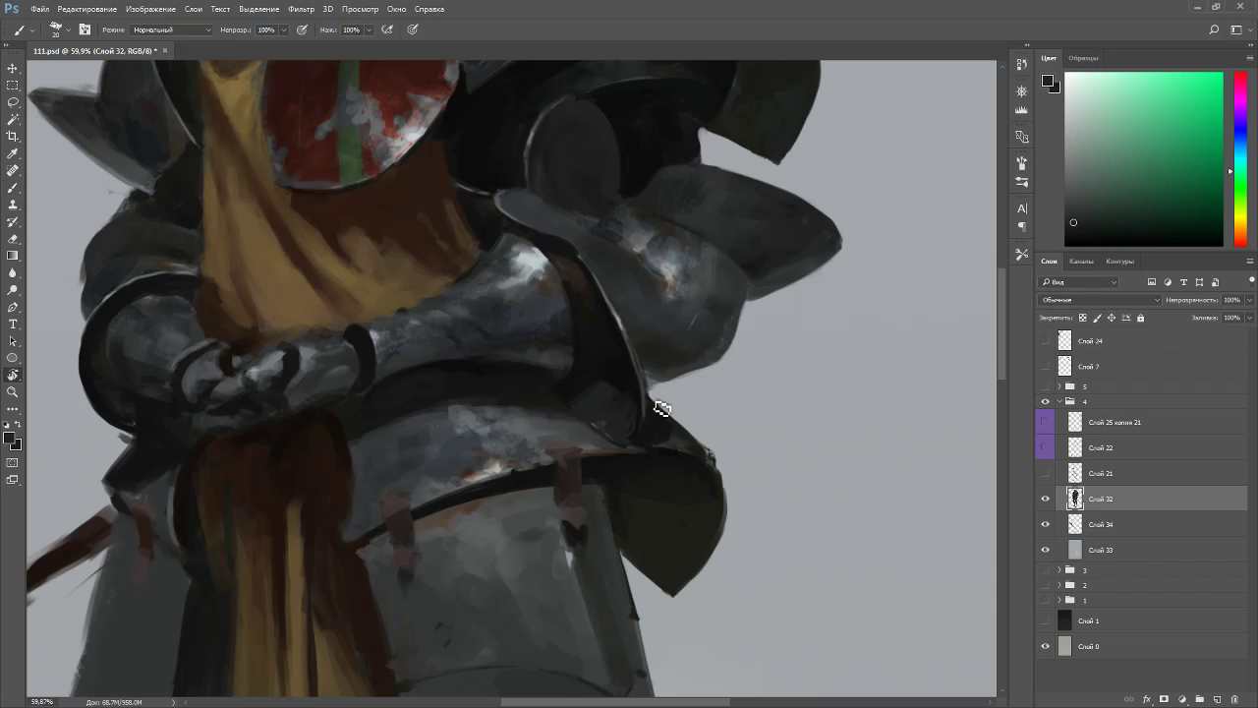
pyautogui.moveTo(649, 410); pyautogui.dragTo(521, 262)
pyautogui.press('b')
pyautogui.keyDown('alt'); pyautogui.click(576, 371); pyautogui.keyUp('alt')
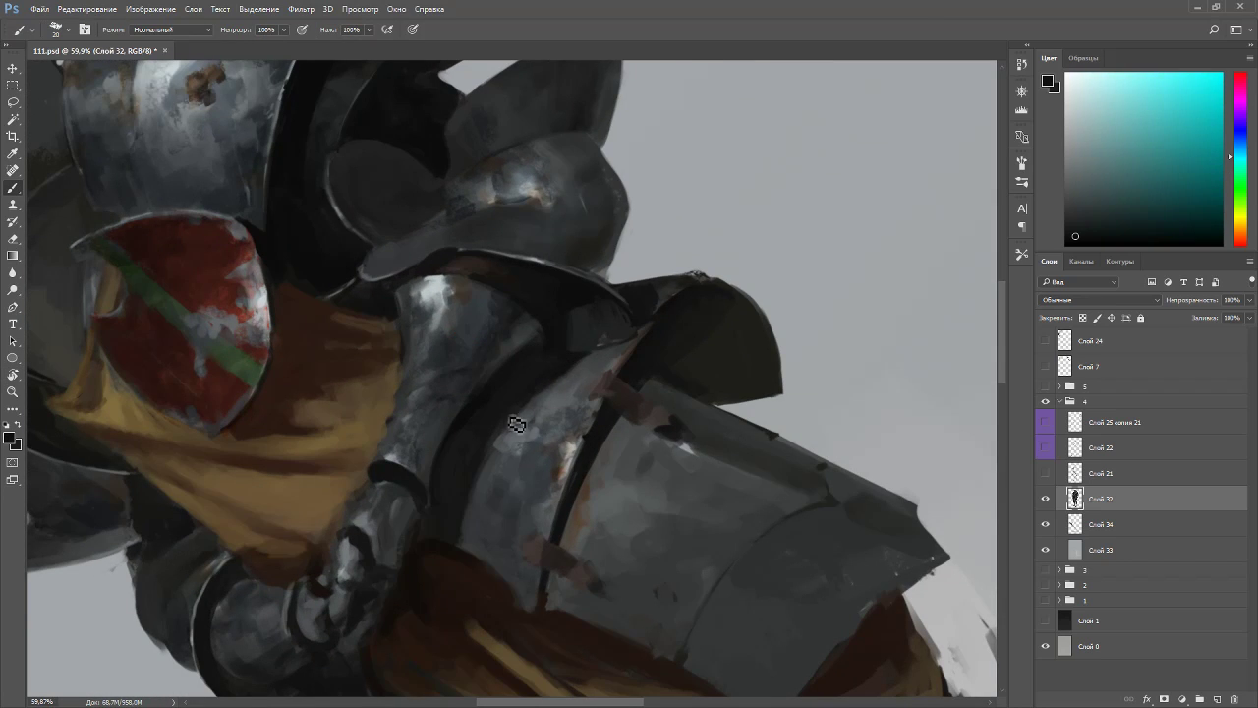
# - Define the grey patch at the lower end of the cuff opening against the surrounding shadow using sampled dark tones
pyautogui.press('r')
pyautogui.moveTo(630, 236)
pyautogui.mouseDown()
pyautogui.moveTo(669, 562)
pyautogui.moveTo(596, 578)
pyautogui.mouseUp()
pyautogui.press('b')
pyautogui.keyDown('alt'); pyautogui.click(513, 463); pyautogui.keyUp('alt')
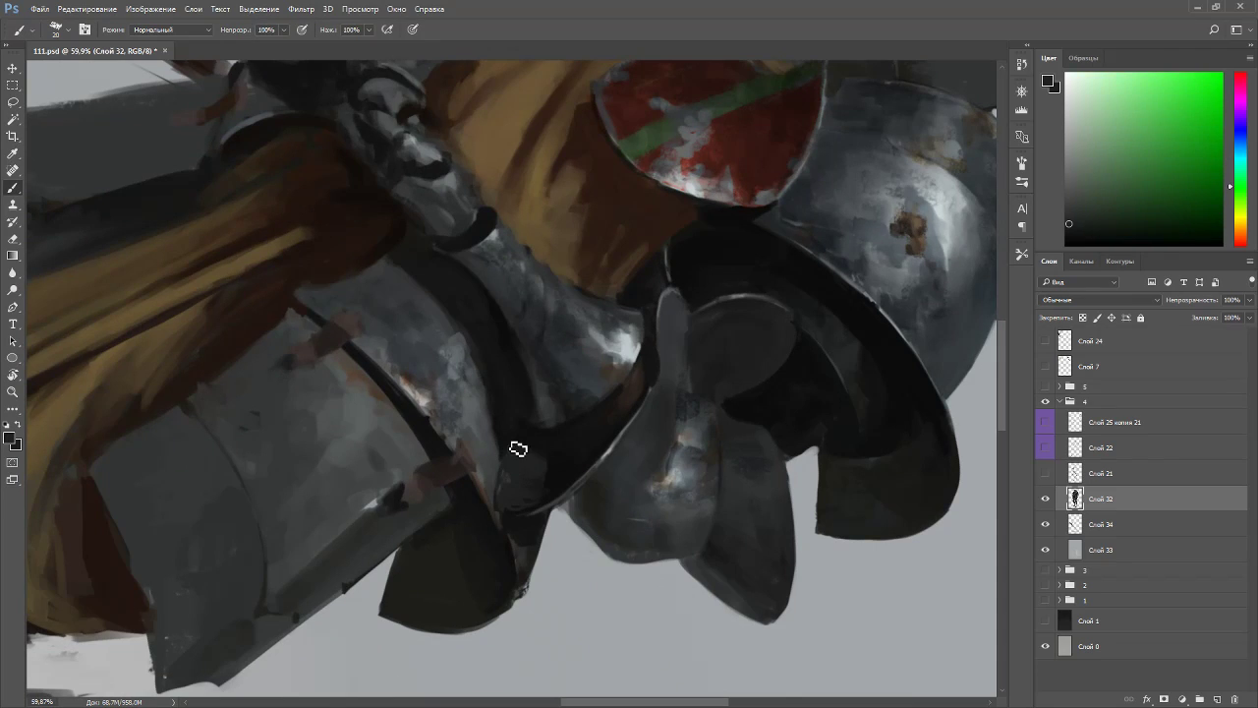
pyautogui.keyDown('alt'); pyautogui.click(525, 426); pyautogui.keyUp('alt')
pyautogui.press('Escape')
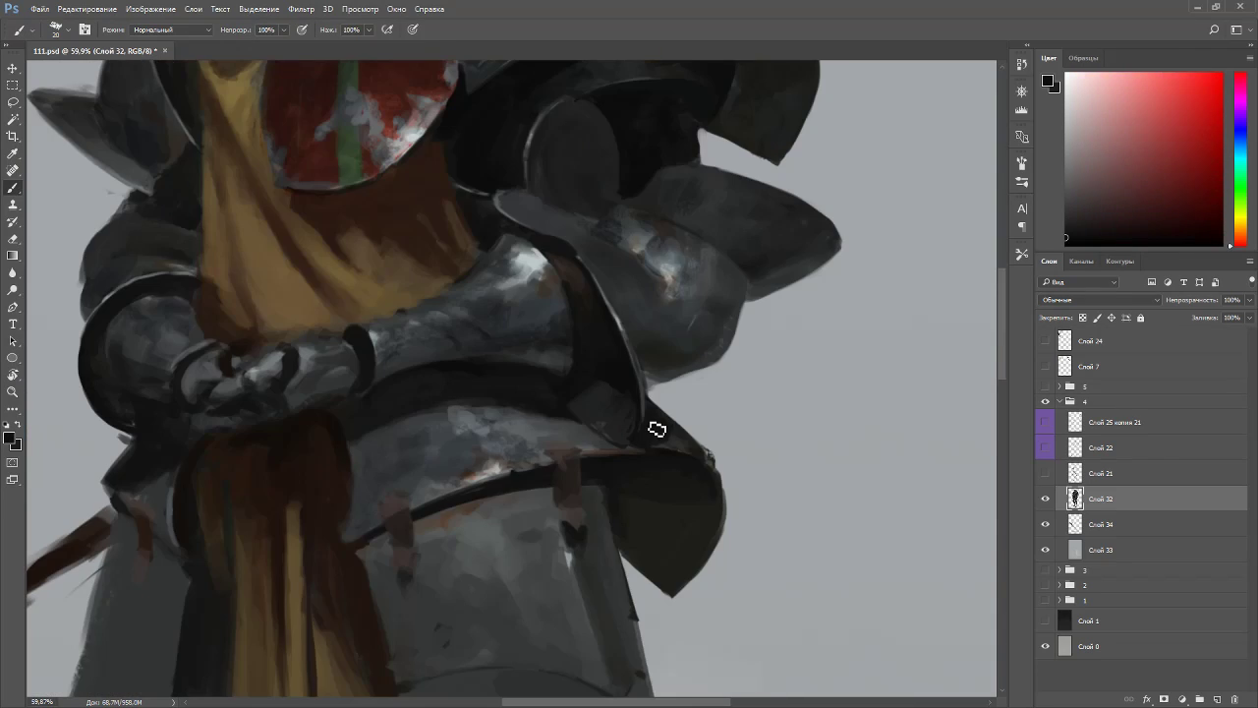
pyautogui.keyDown('alt'); pyautogui.click(588, 381); pyautogui.keyUp('alt')
pyautogui.keyDown('alt'); pyautogui.click(583, 339); pyautogui.keyUp('alt')
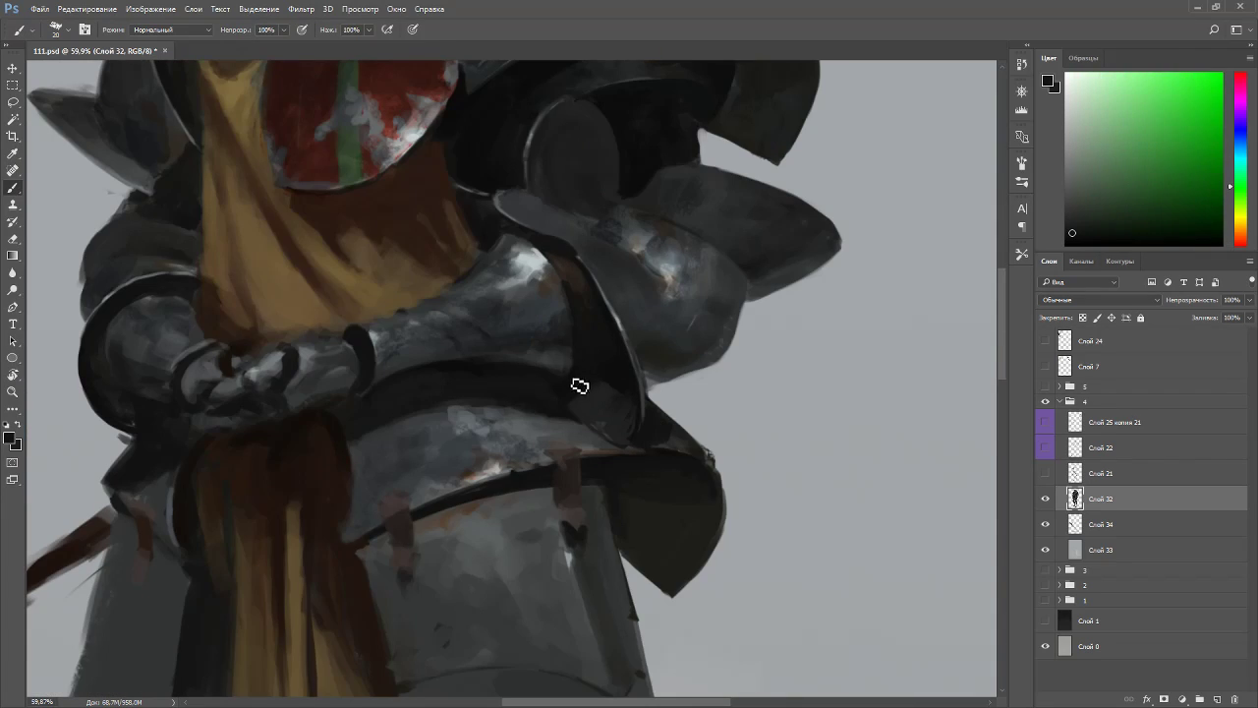
pyautogui.keyDown('alt'); pyautogui.click(602, 383); pyautogui.keyUp('alt')
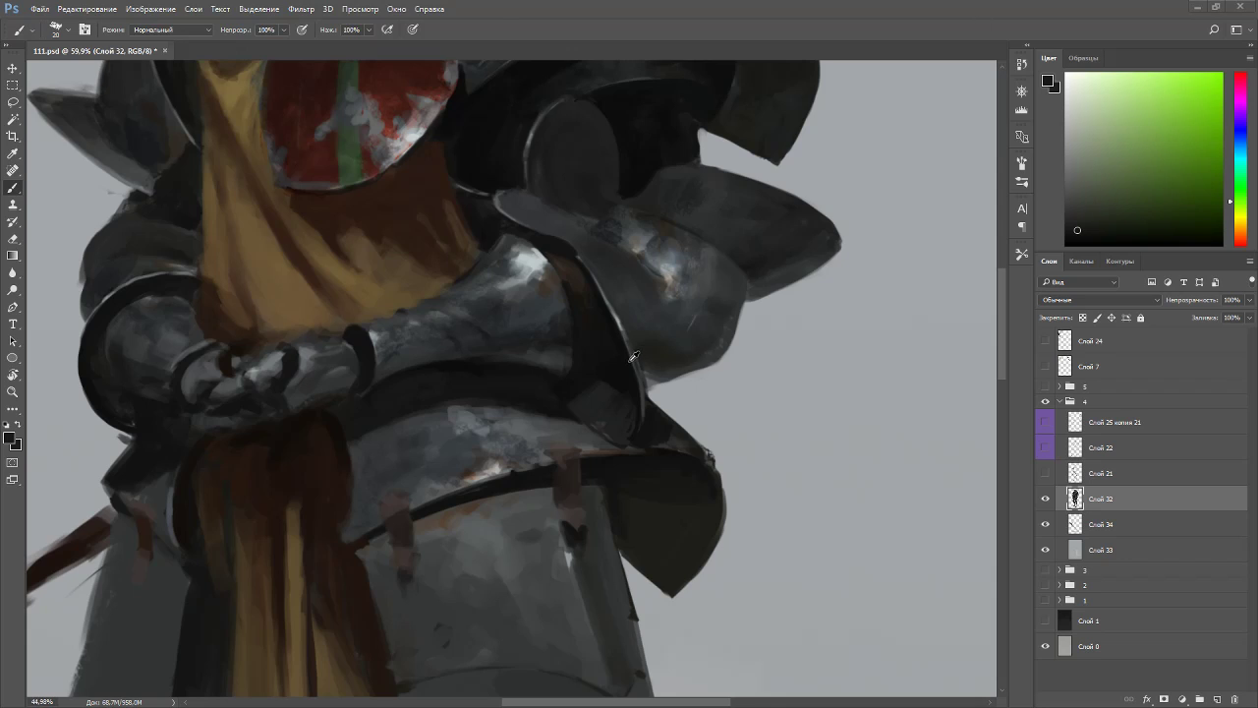
# - Reshape the lower edge of the elbow plate into an angular corner with the Eraser and sampled dark paint
pyautogui.scroll(-5, 633, 356)
pyautogui.press('r')
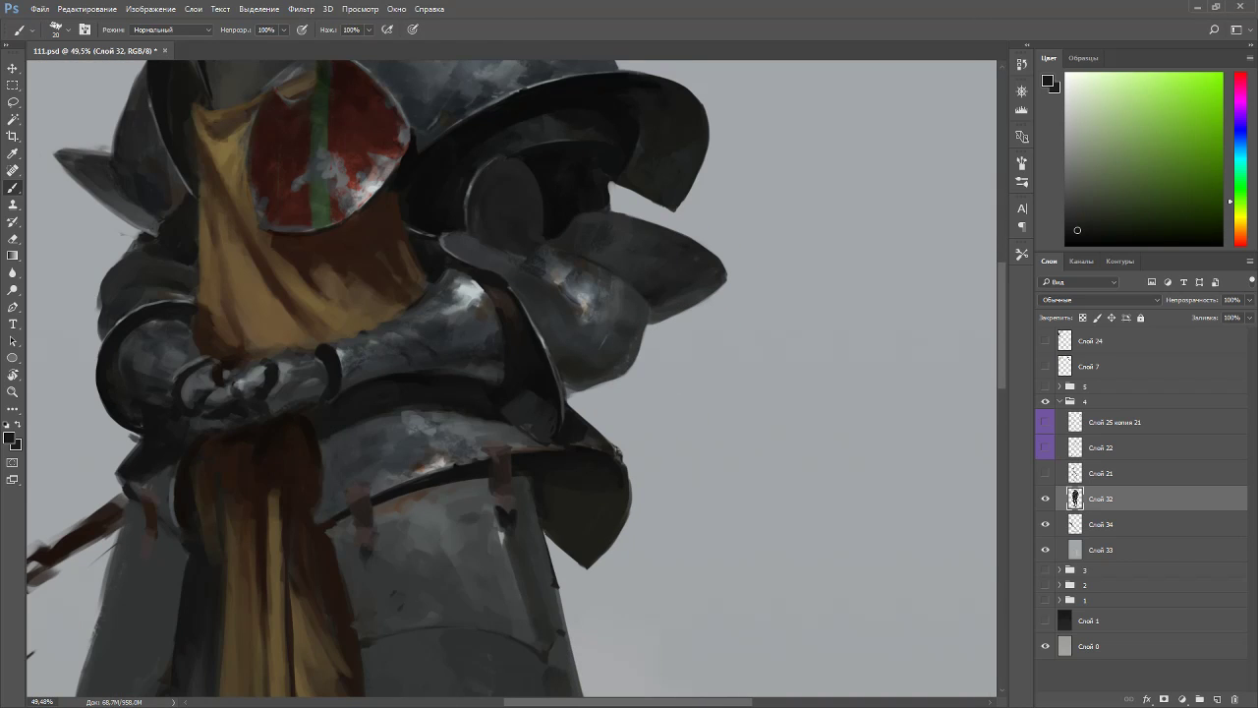
pyautogui.moveTo(674, 374); pyautogui.dragTo(601, 174)
pyautogui.press('e')
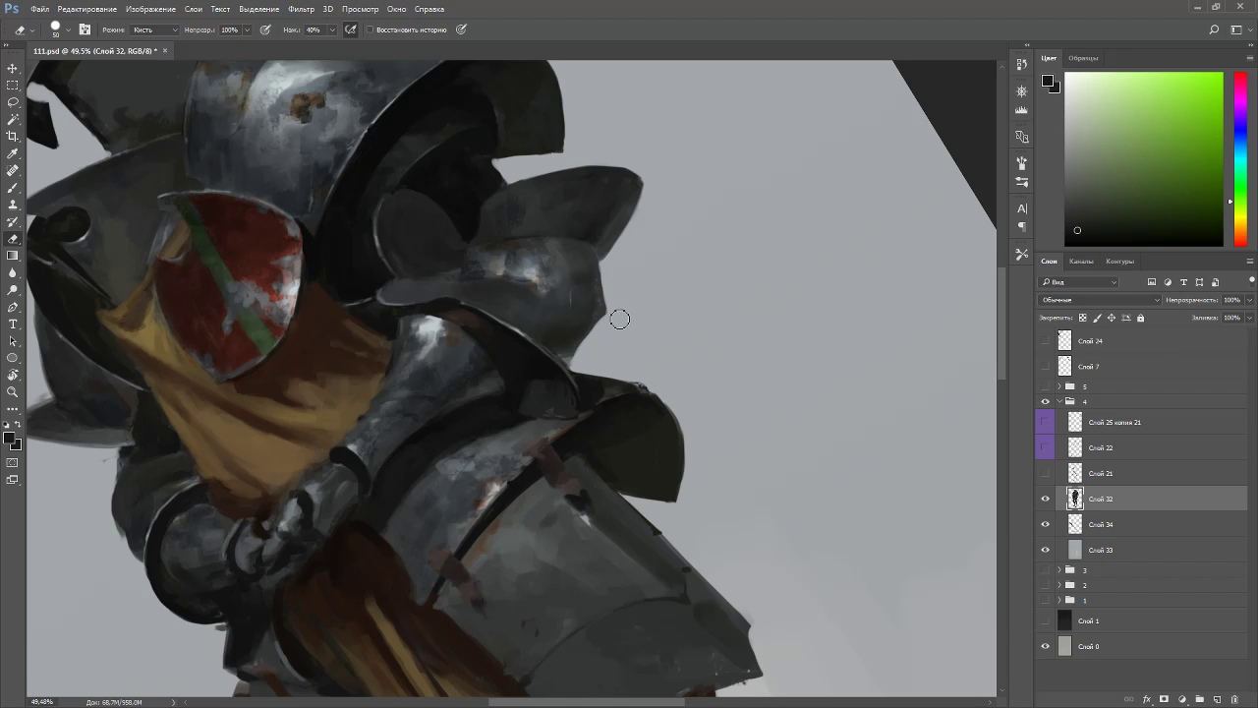
pyautogui.press('r')
pyautogui.moveTo(685, 357)
pyautogui.mouseDown()
pyautogui.moveTo(702, 387)
pyautogui.moveTo(598, 551)
pyautogui.mouseUp()
pyautogui.press('b')
pyautogui.keyDown('alt'); pyautogui.click(641, 281); pyautogui.keyUp('alt')
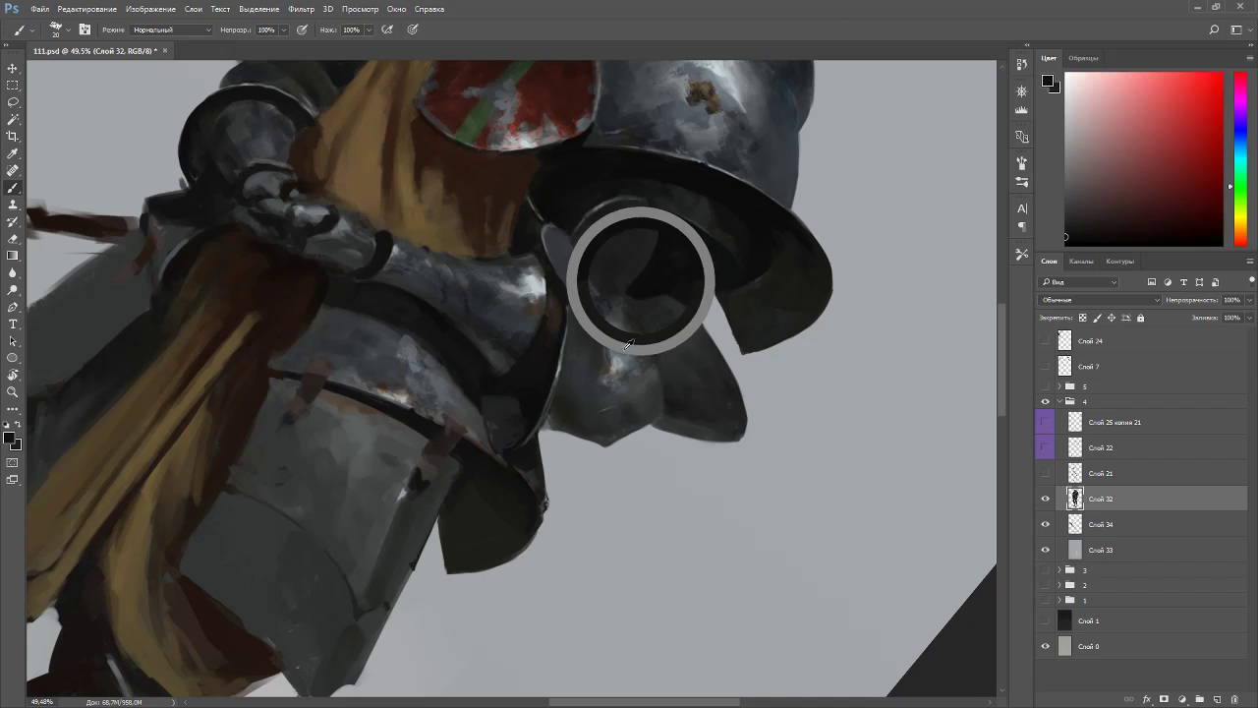
pyautogui.press('r')
pyautogui.moveTo(609, 439)
pyautogui.mouseDown()
pyautogui.moveTo(629, 229)
pyautogui.moveTo(468, 293)
pyautogui.mouseUp()
pyautogui.press('b')
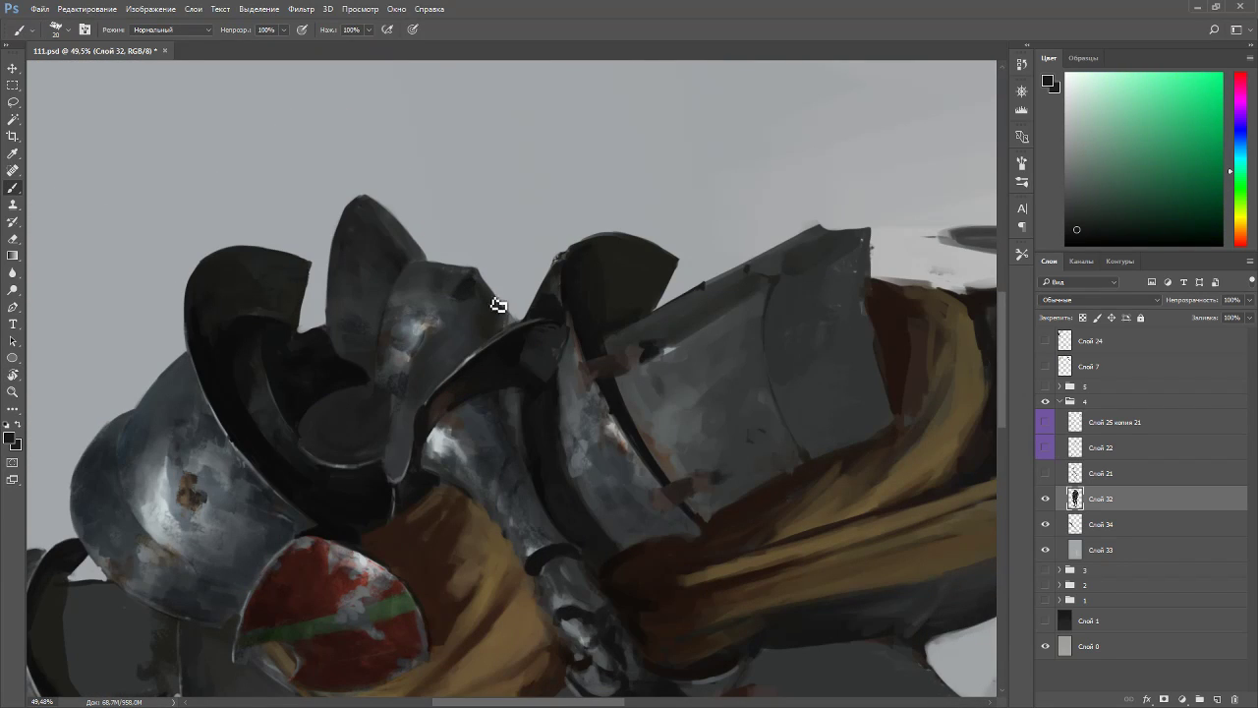
pyautogui.press('Escape')
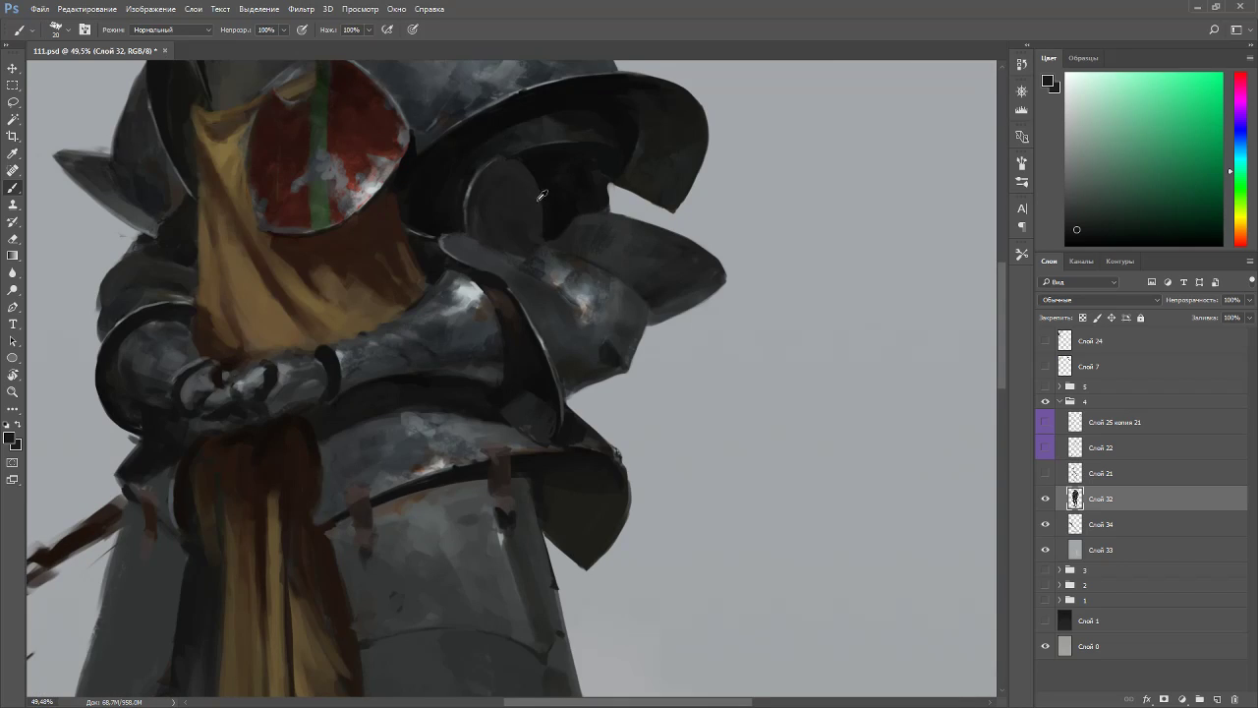
# - Thicken and even out the dark rim of the gauntlet cuff nearest the sword with sampled near-black tones
pyautogui.scroll(-3, 535, 184)
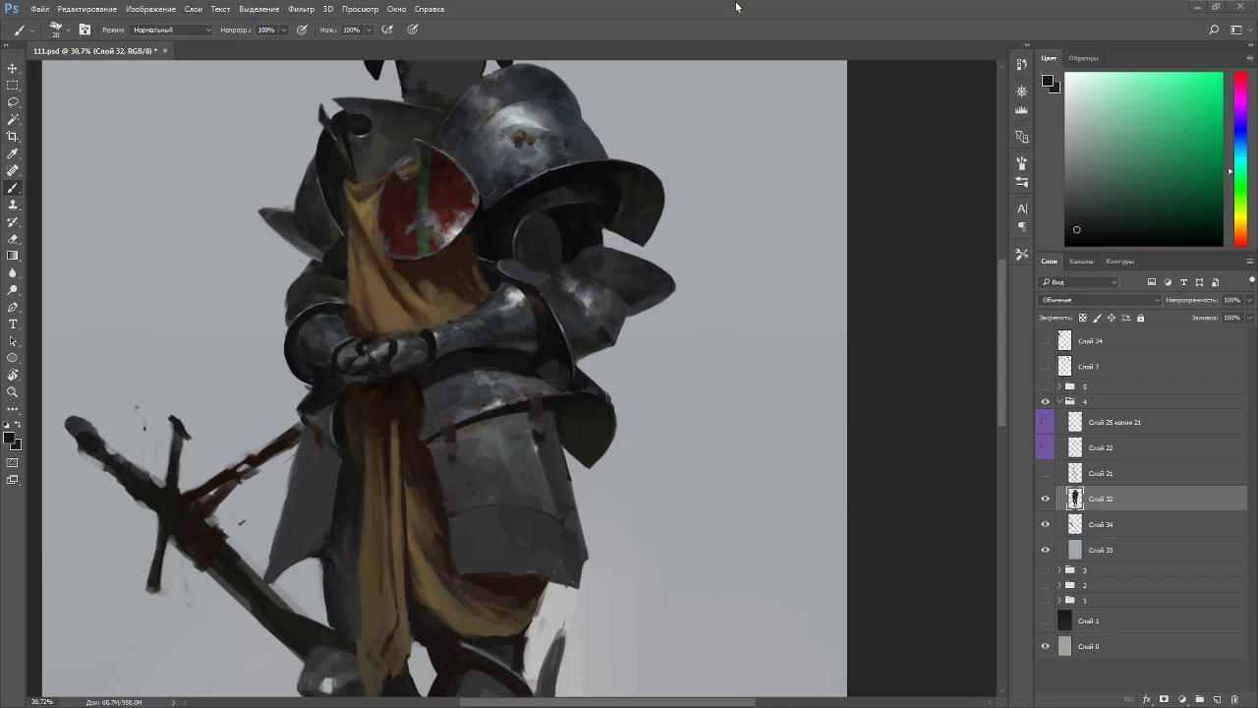
pyautogui.scroll(-5, 591, 292)
pyautogui.scroll(7, 499, 279)
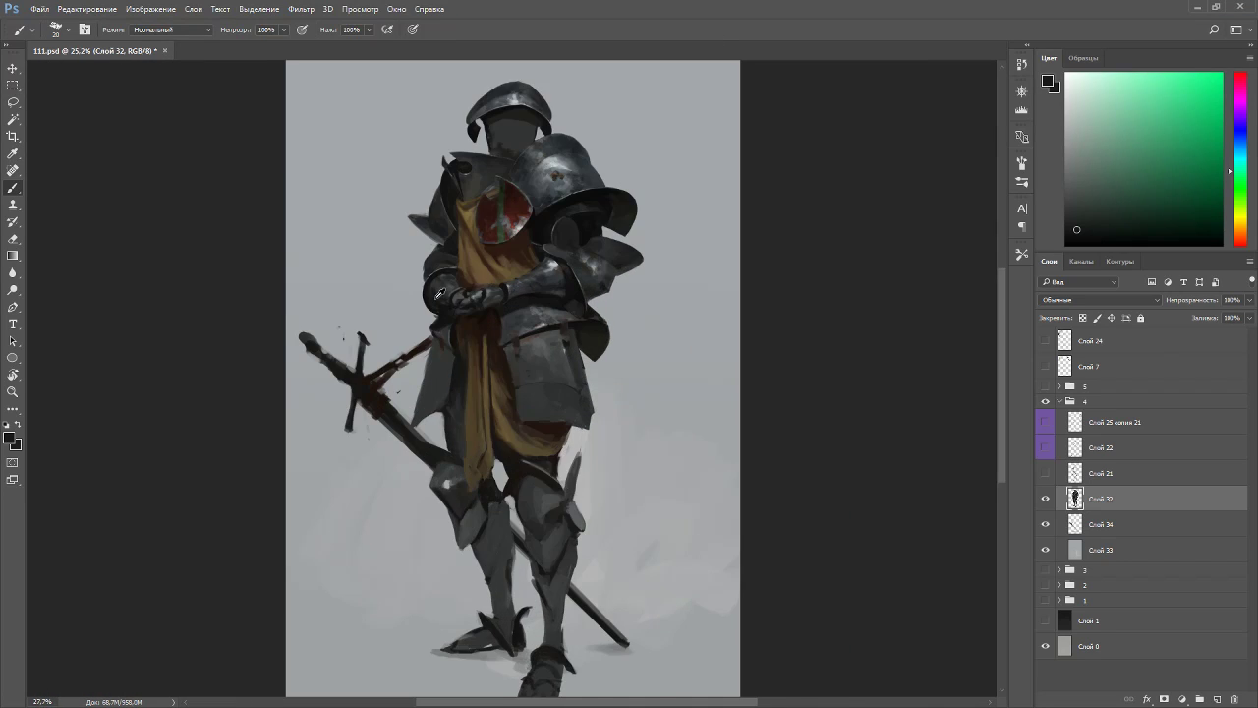
pyautogui.press('r')
pyautogui.moveTo(504, 159)
pyautogui.mouseDown()
pyautogui.moveTo(458, 157)
pyautogui.moveTo(410, 189)
pyautogui.mouseUp()
pyautogui.press('Escape')
pyautogui.press('b')
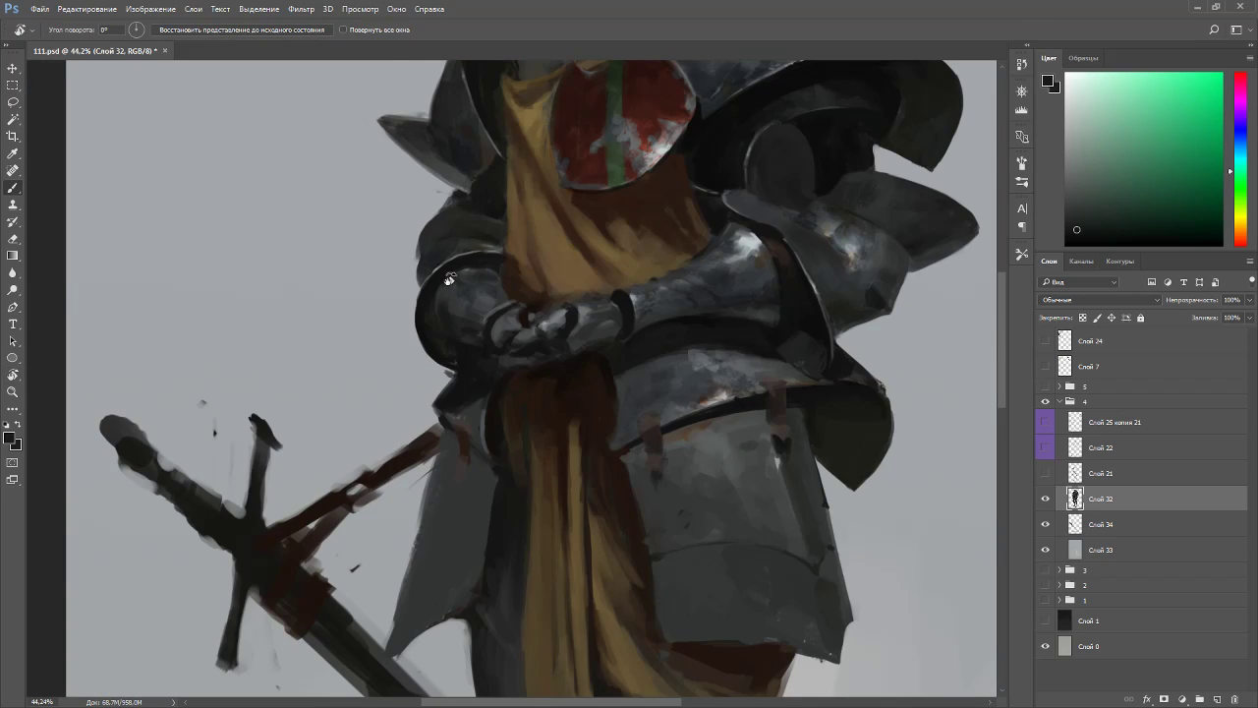
pyautogui.keyDown('alt'); pyautogui.click(453, 295); pyautogui.keyUp('alt')
pyautogui.moveTo(423, 306); pyautogui.dragTo(426, 337)
pyautogui.press('r')
pyautogui.moveTo(474, 286); pyautogui.dragTo(557, 294)
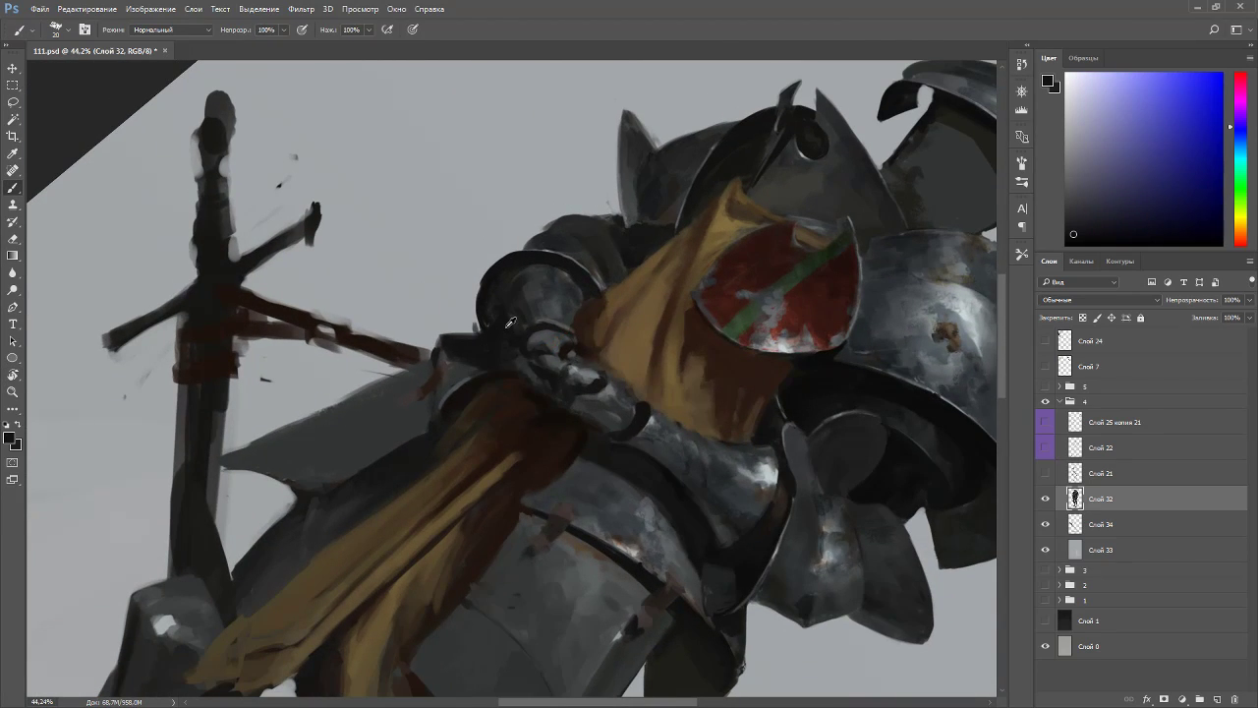
pyautogui.keyDown('alt'); pyautogui.click(512, 323); pyautogui.keyUp('alt')
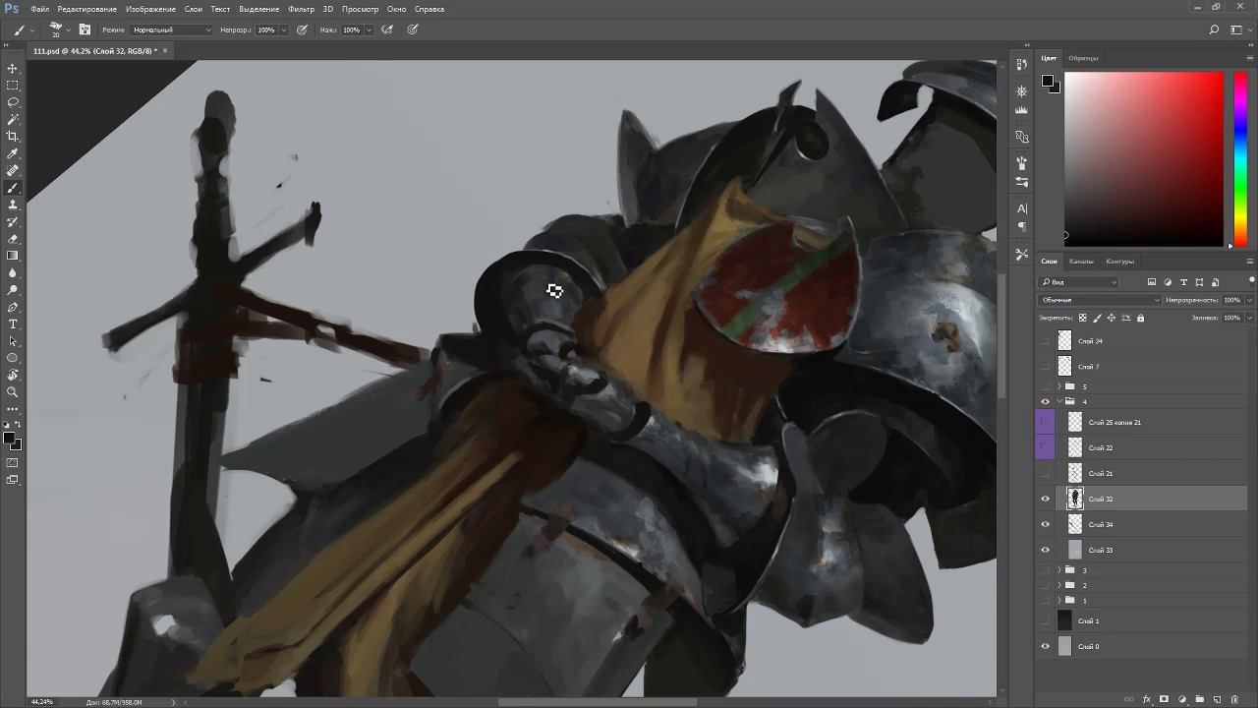
pyautogui.press('r')
pyautogui.moveTo(553, 297); pyautogui.dragTo(500, 226)
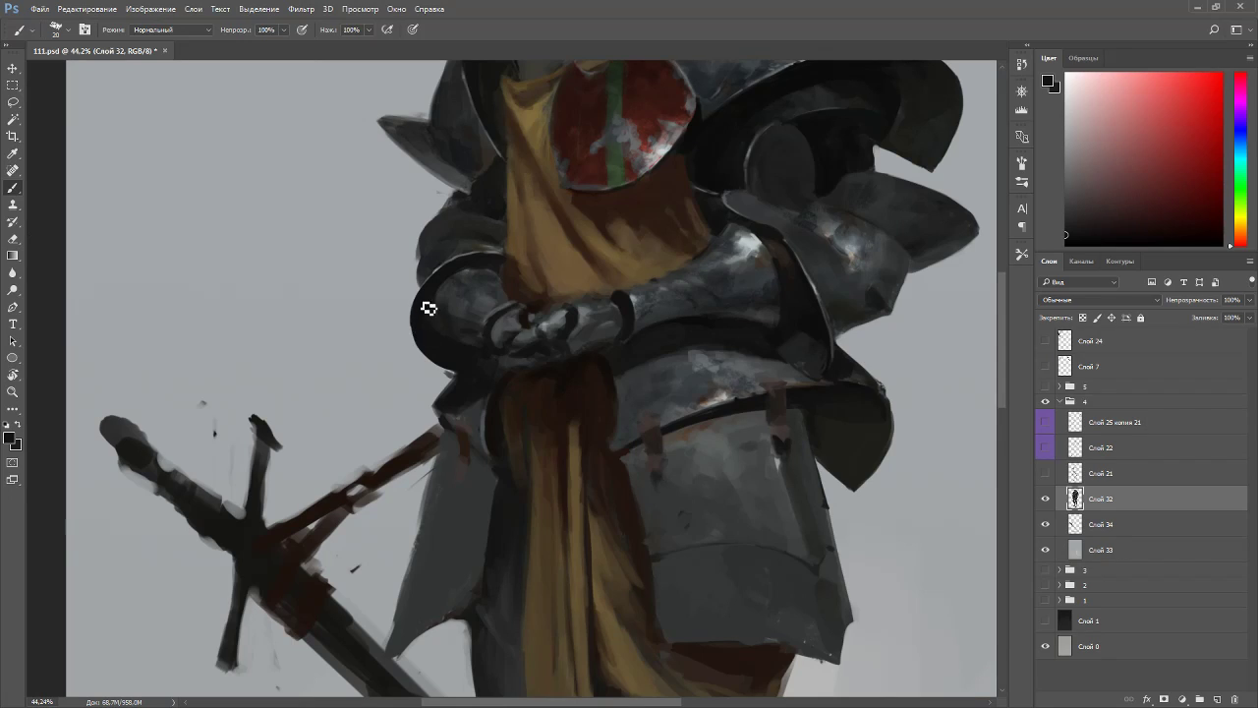
# - Touch up the small waist plate under the gauntlet with sampled dark tones, down to the top of the hip plate
pyautogui.press('e')
pyautogui.press('b')
pyautogui.keyDown('alt'); pyautogui.click(458, 394); pyautogui.keyUp('alt')
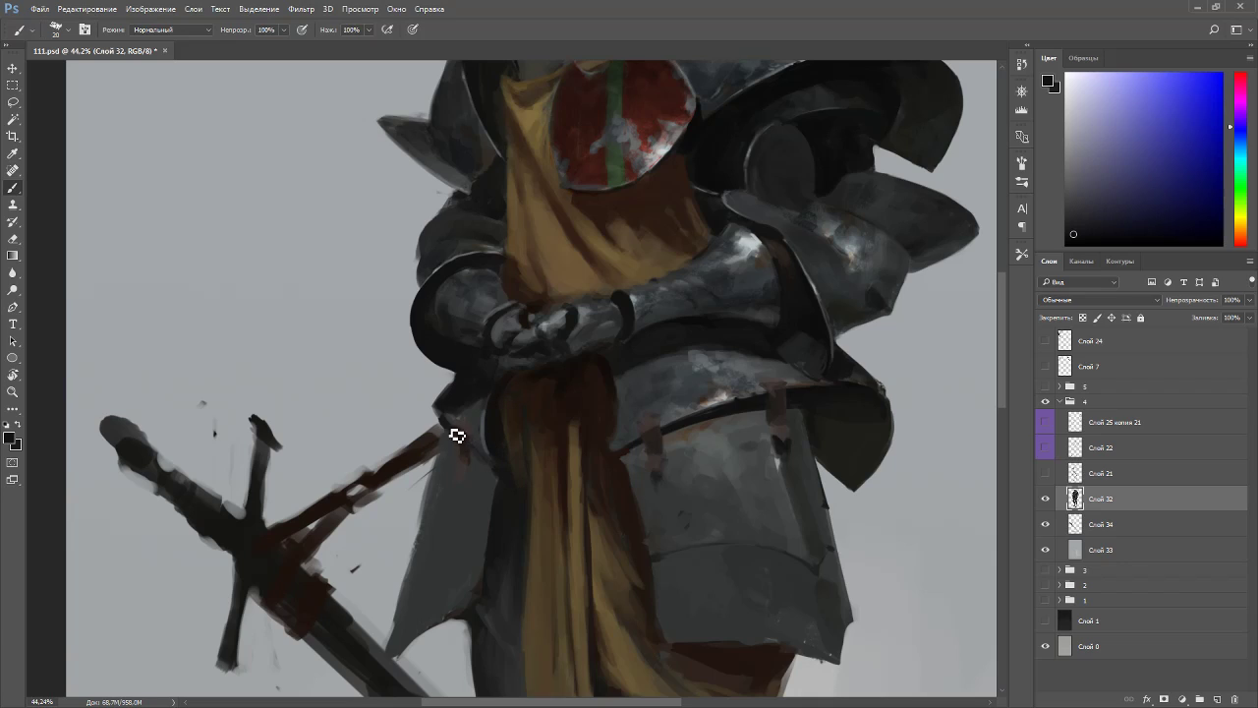
pyautogui.keyDown('alt'); pyautogui.click(450, 437); pyautogui.keyUp('alt')
# - Hide the sword layer Слой 34 and clean up the top corner of the hip plate by the strap with sampled grey
pyautogui.press('e')
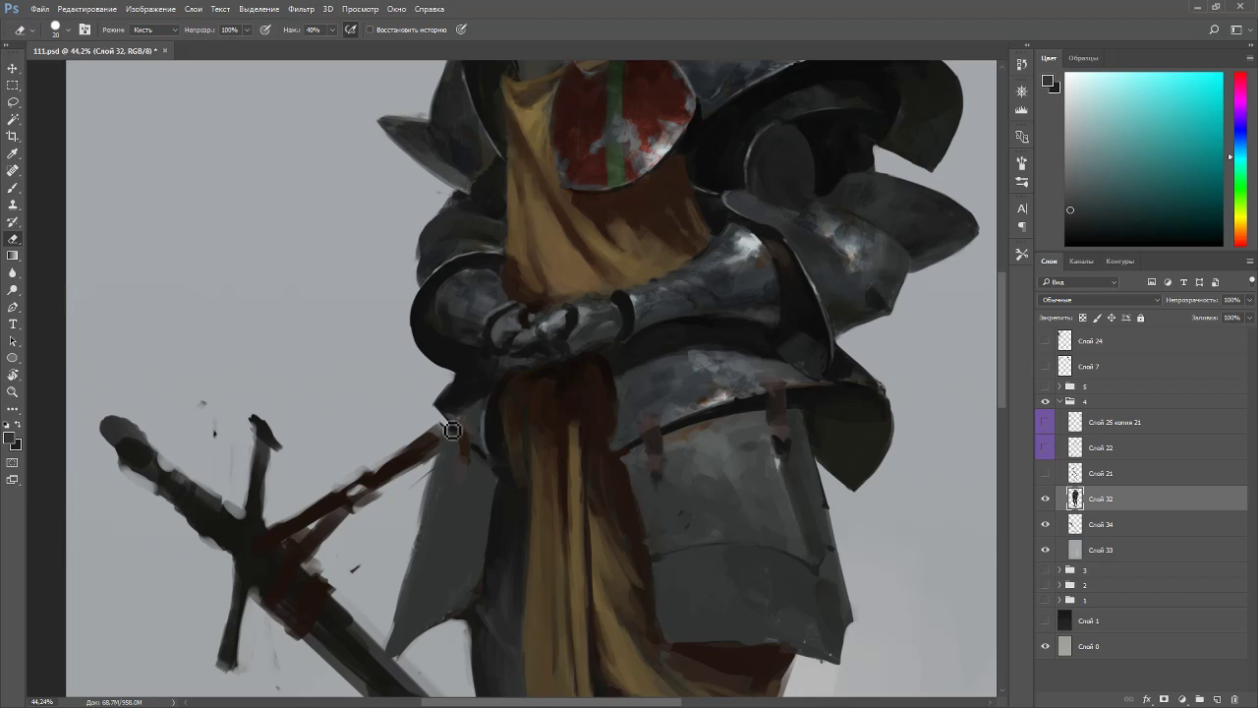
pyautogui.click(1044, 526)
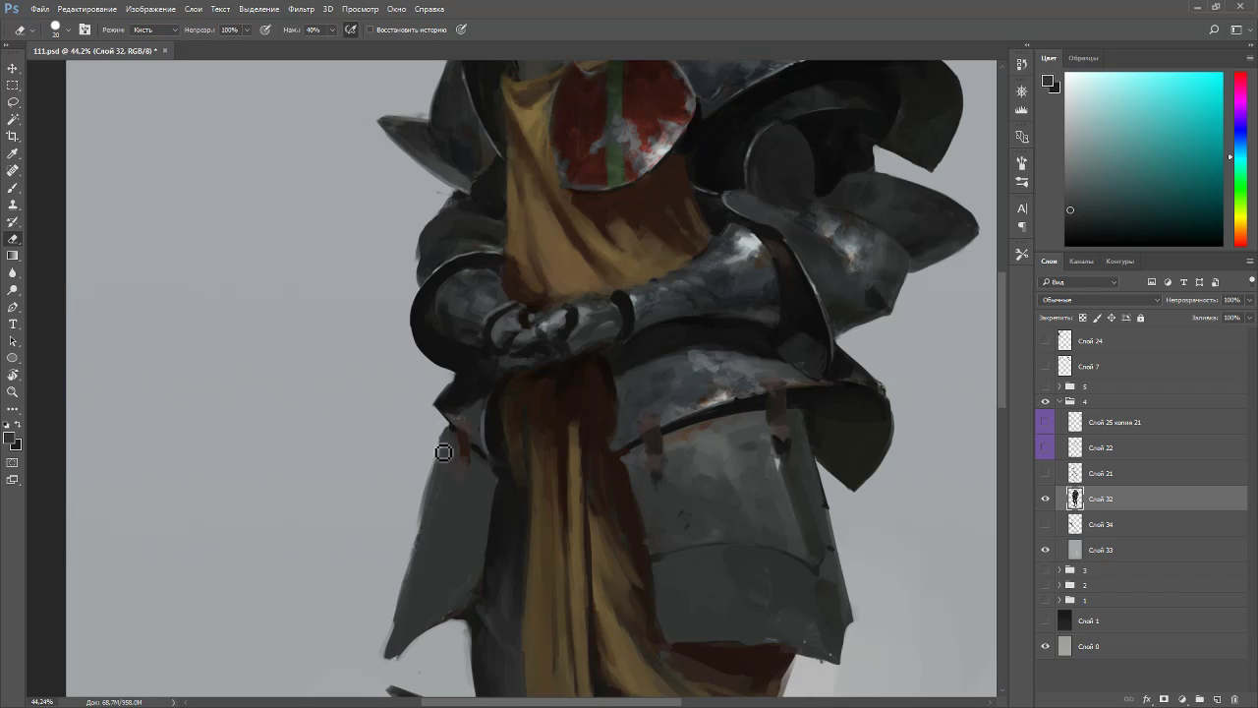
pyautogui.press('b')
pyautogui.keyDown('alt'); pyautogui.click(447, 434); pyautogui.keyUp('alt')
pyautogui.press('e')
pyautogui.press('b')
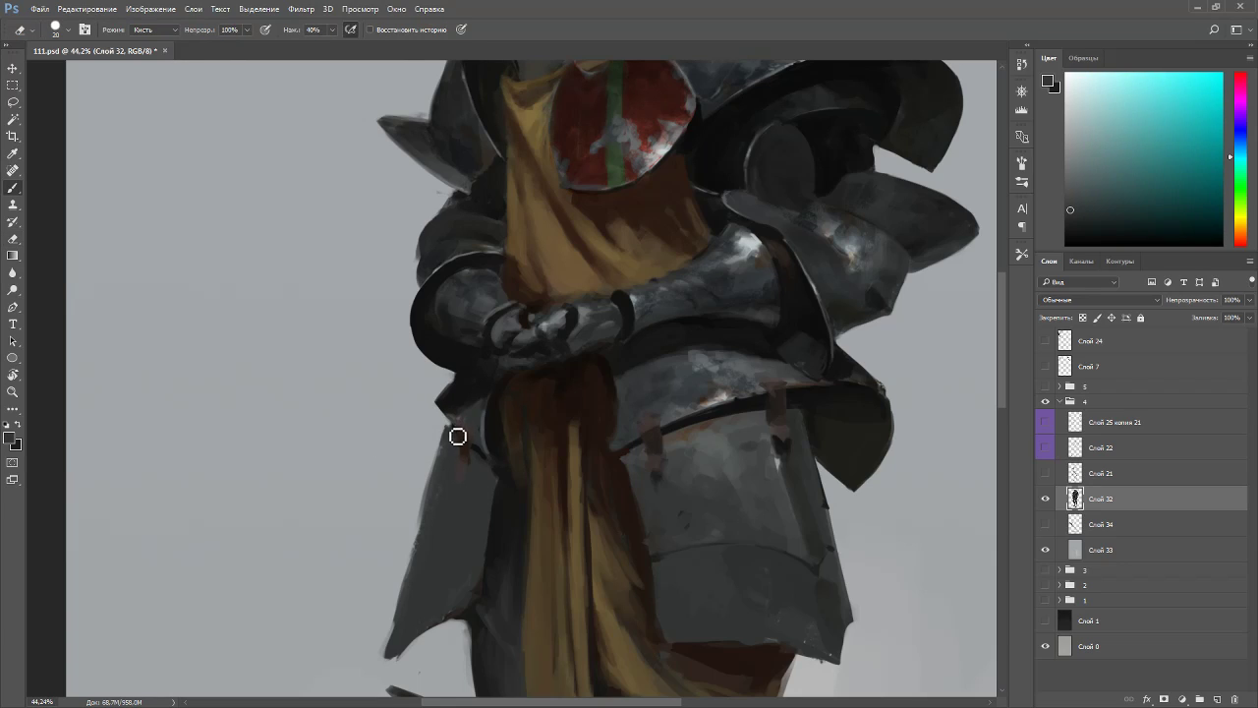
pyautogui.keyDown('alt'); pyautogui.click(464, 438); pyautogui.keyUp('alt')
pyautogui.keyDown('alt'); pyautogui.click(445, 434); pyautogui.keyUp('alt')
pyautogui.moveTo(444, 428); pyautogui.dragTo(442, 441)
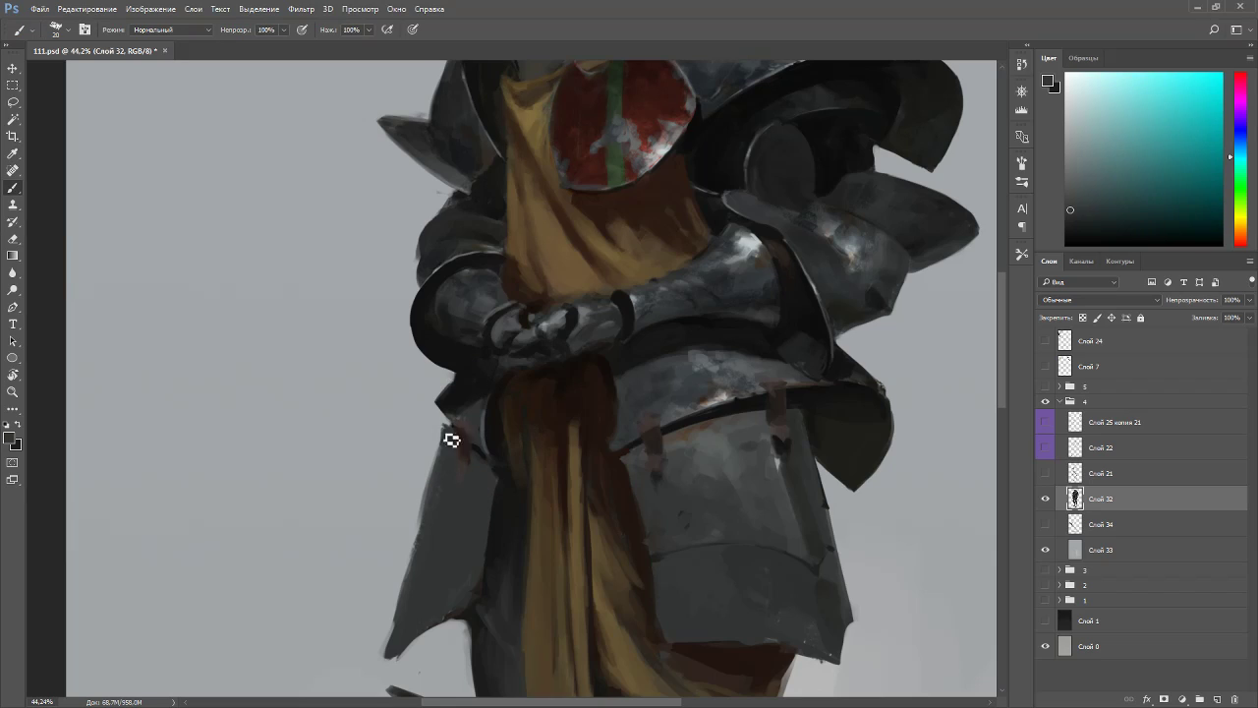
# - Erase rough paint along the outer edge and lower tip of the hip plate nearest the sword
pyautogui.moveTo(493, 527); pyautogui.dragTo(553, 376)
pyautogui.press('e')
pyautogui.moveTo(498, 310); pyautogui.dragTo(478, 374)
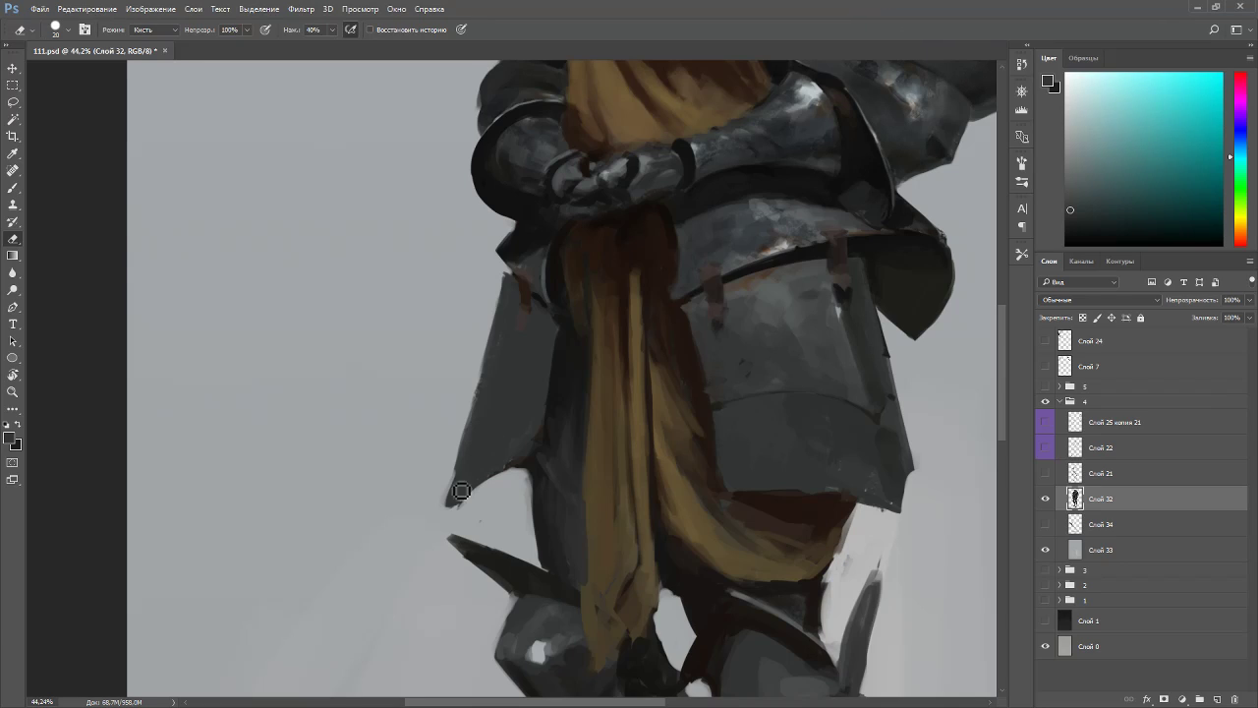
# - Touch up the hip plate nearest the sword with sampled greys and erase rough paint along its lower corner and the thigh below
pyautogui.press('b')
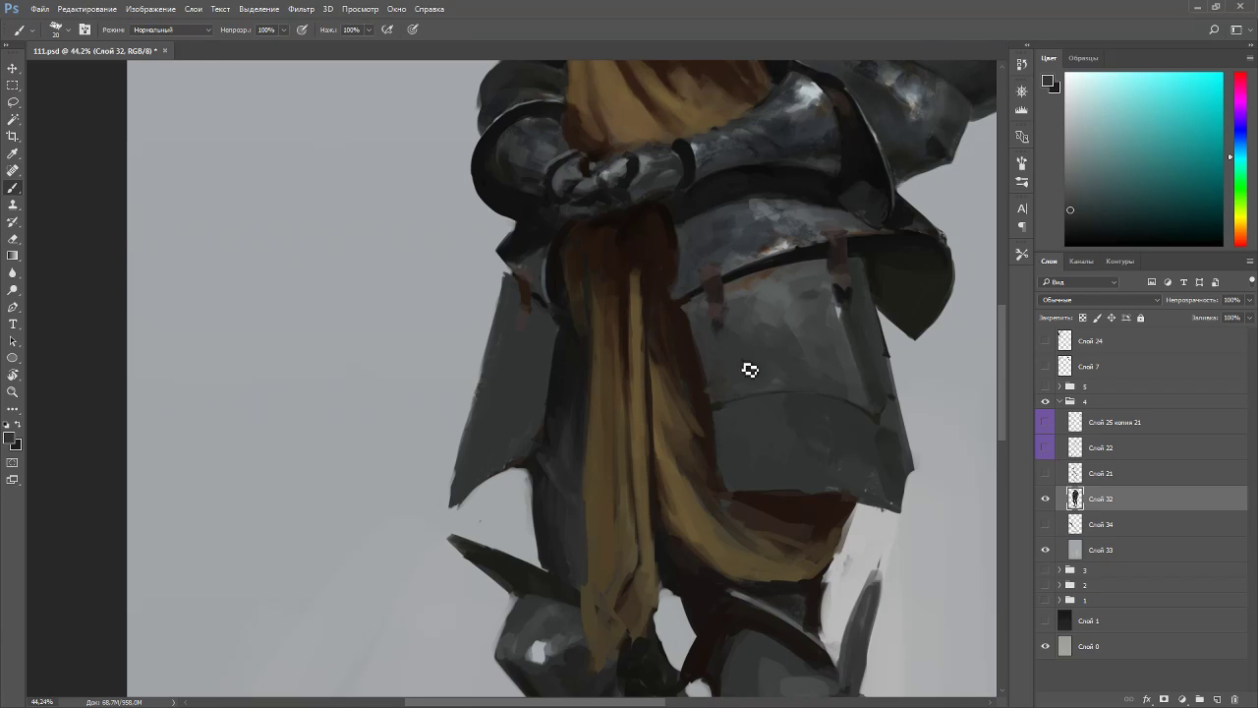
pyautogui.keyDown('alt'); pyautogui.click(747, 327); pyautogui.keyUp('alt')
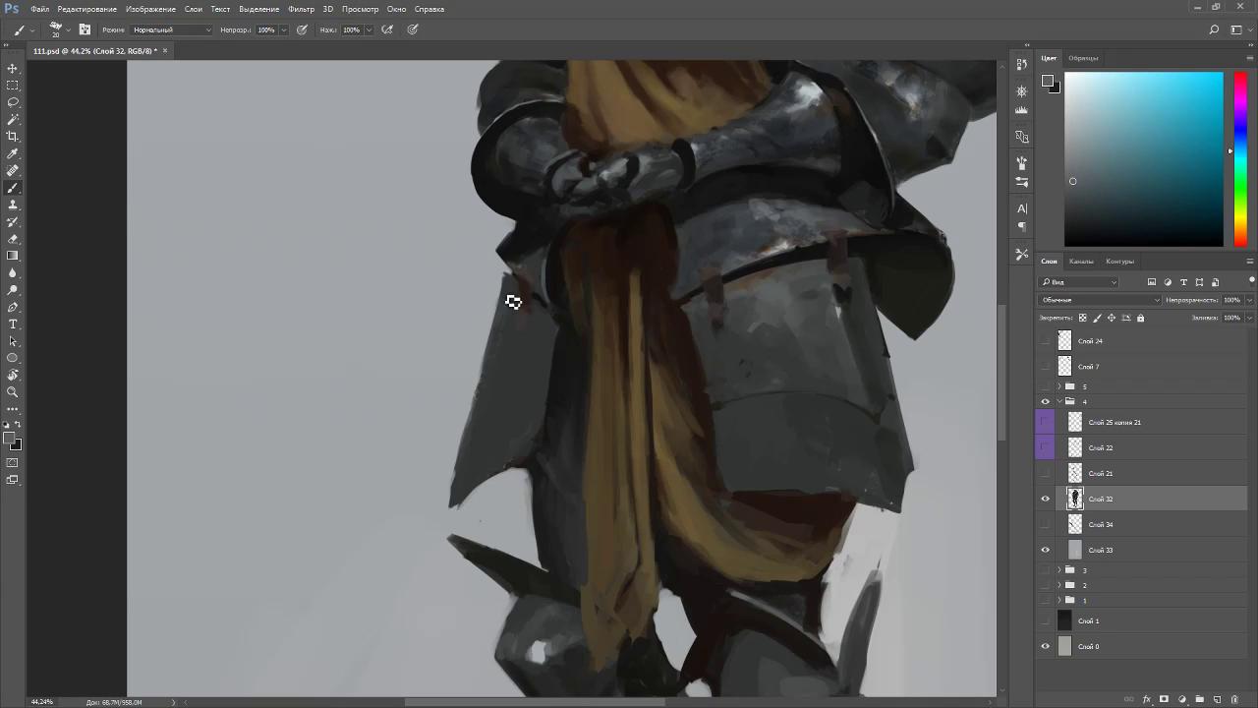
pyautogui.keyDown('alt'); pyautogui.click(555, 418); pyautogui.keyUp('alt')
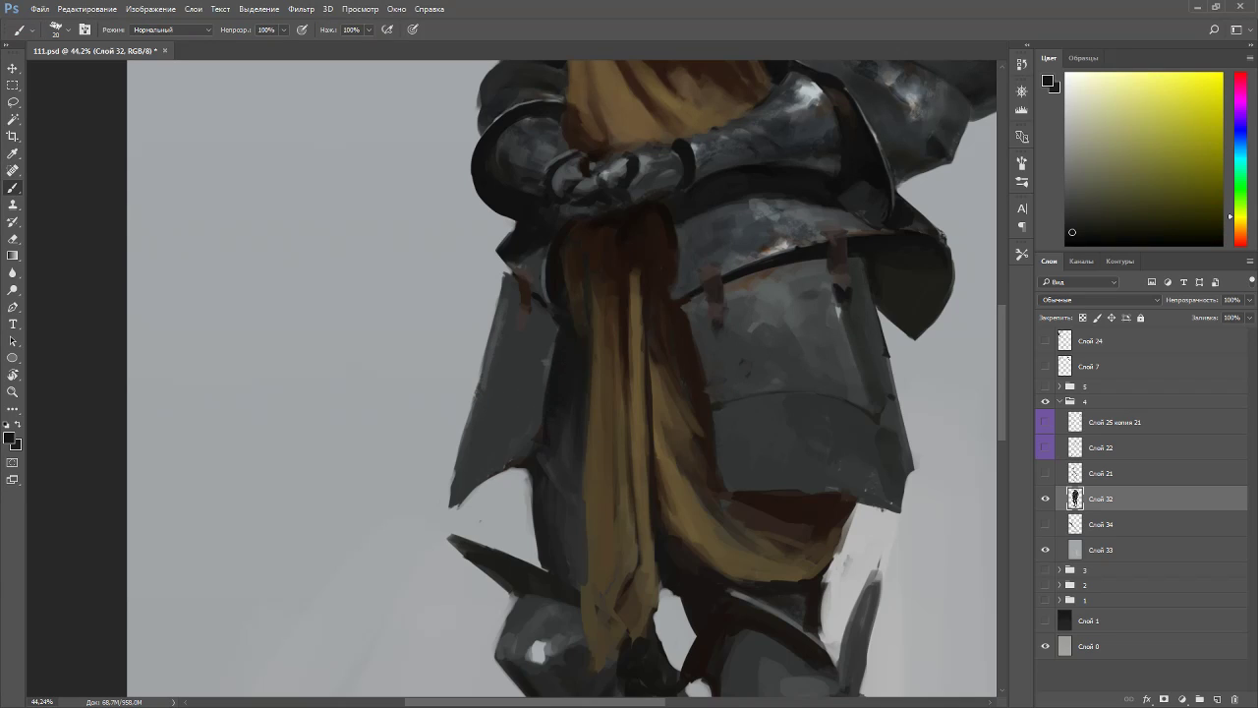
pyautogui.keyDown('alt'); pyautogui.click(531, 454); pyautogui.keyUp('alt')
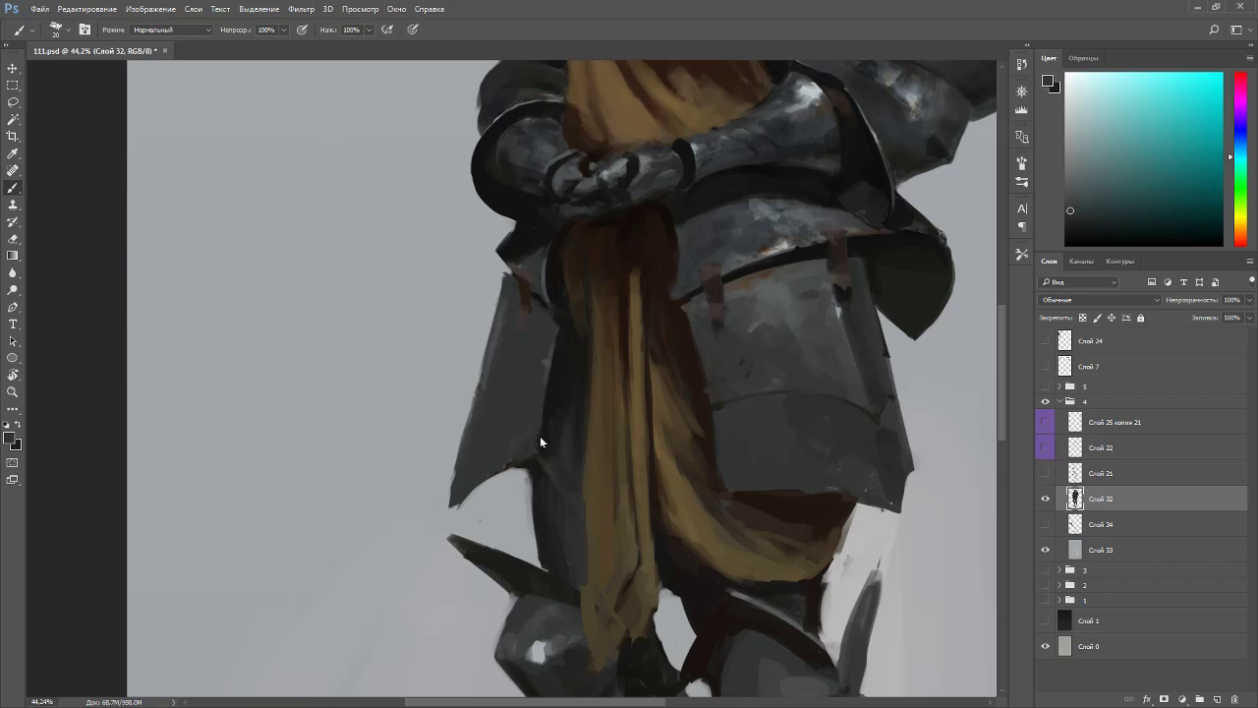
pyautogui.press('e')
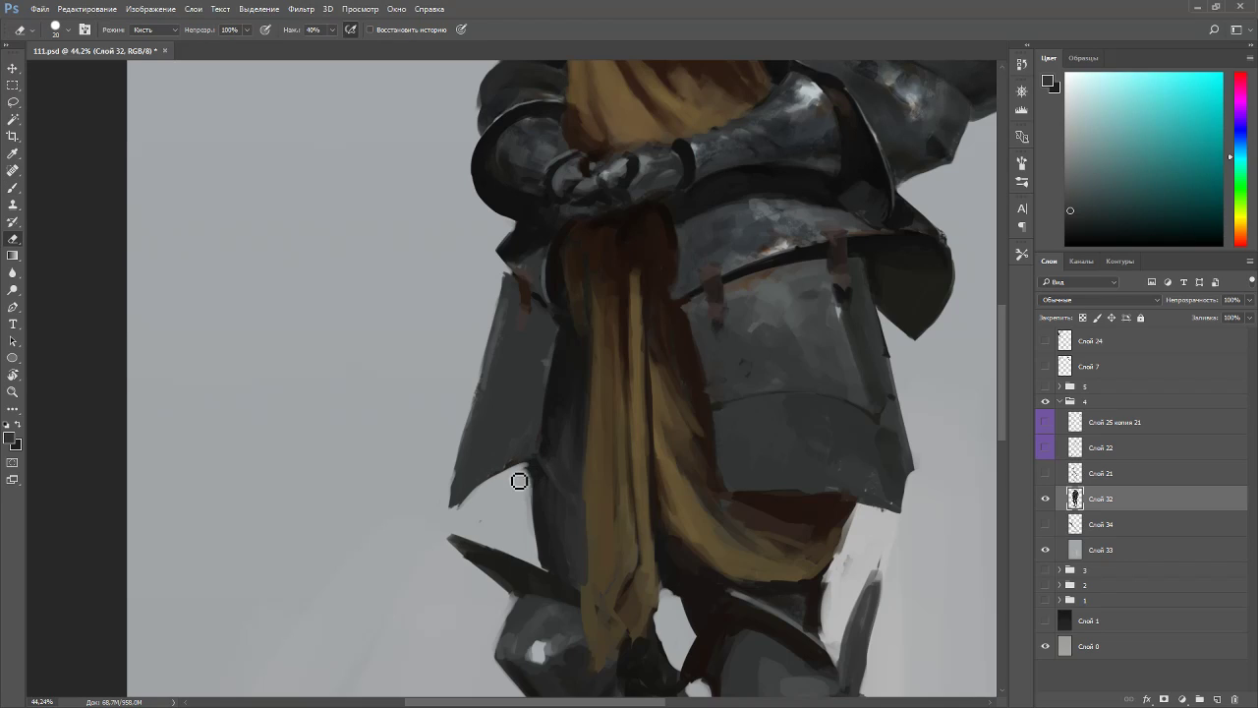
pyautogui.moveTo(532, 474); pyautogui.dragTo(540, 562)
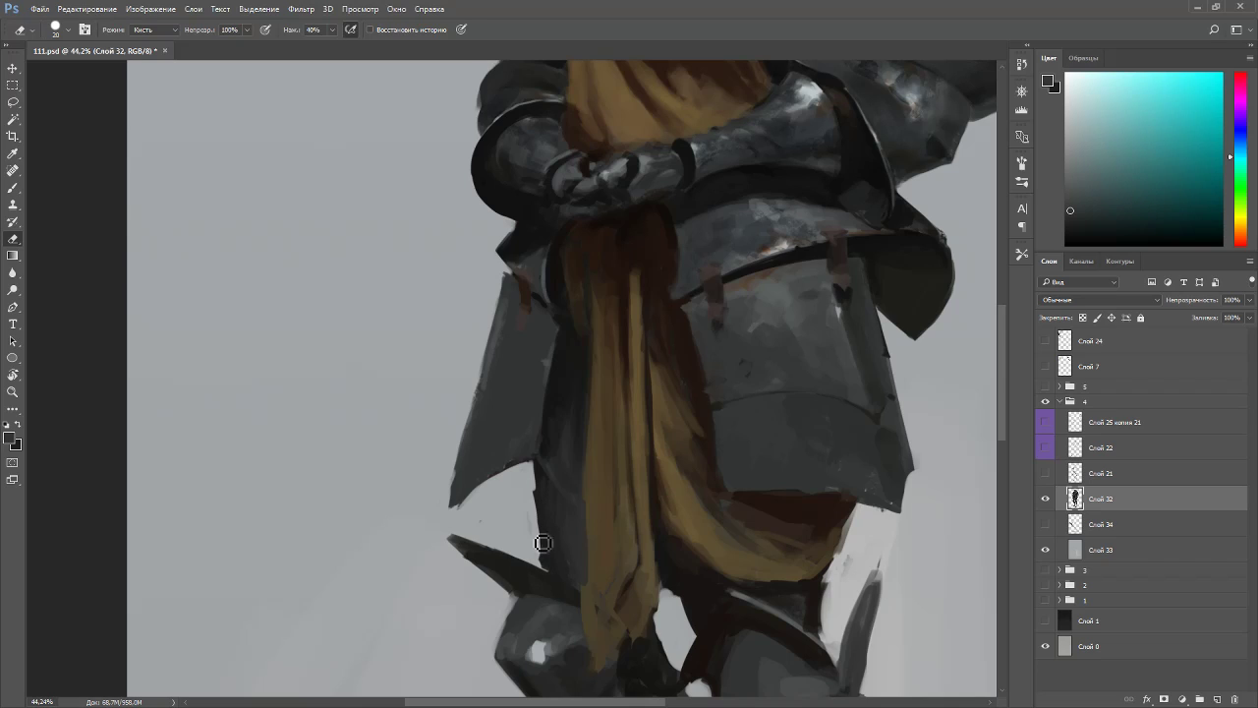
# - Clean up the outer edge of the knee guard under the cloth with the eraser and sampled dark greys
pyautogui.press('b')
pyautogui.moveTo(621, 525); pyautogui.dragTo(550, 281)
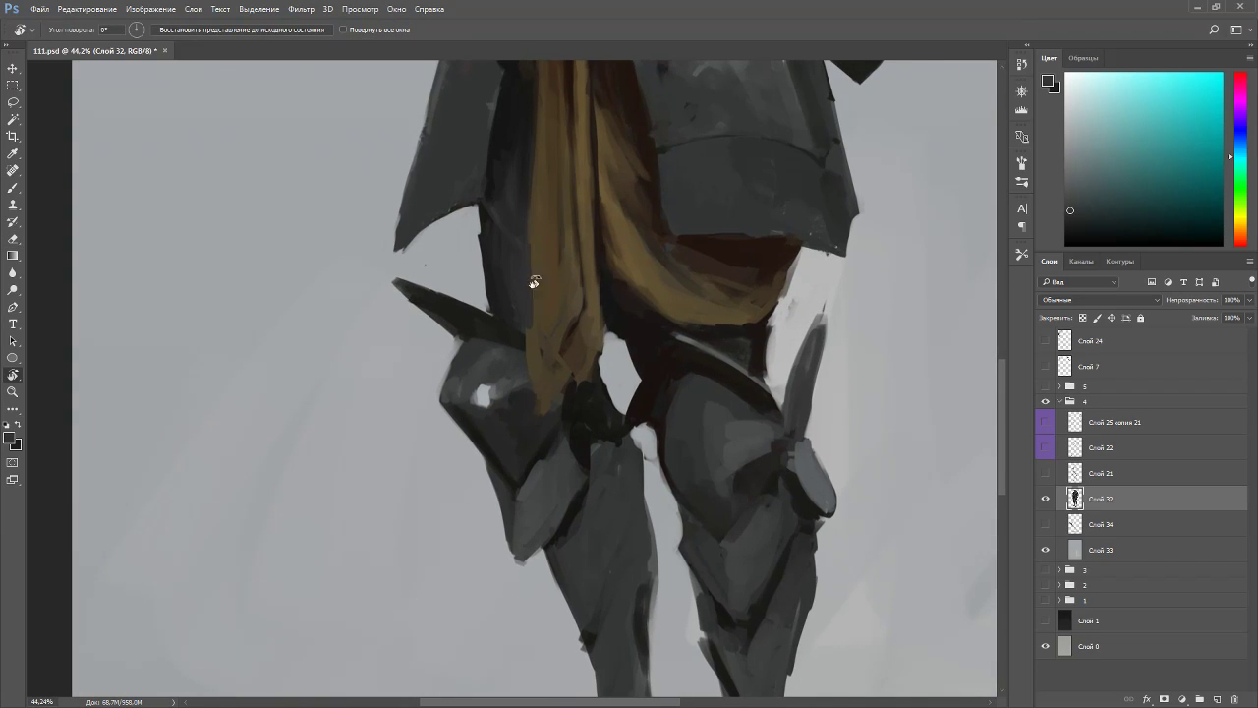
pyautogui.keyDown('alt'); pyautogui.click(486, 449); pyautogui.keyUp('alt')
pyautogui.press('e')
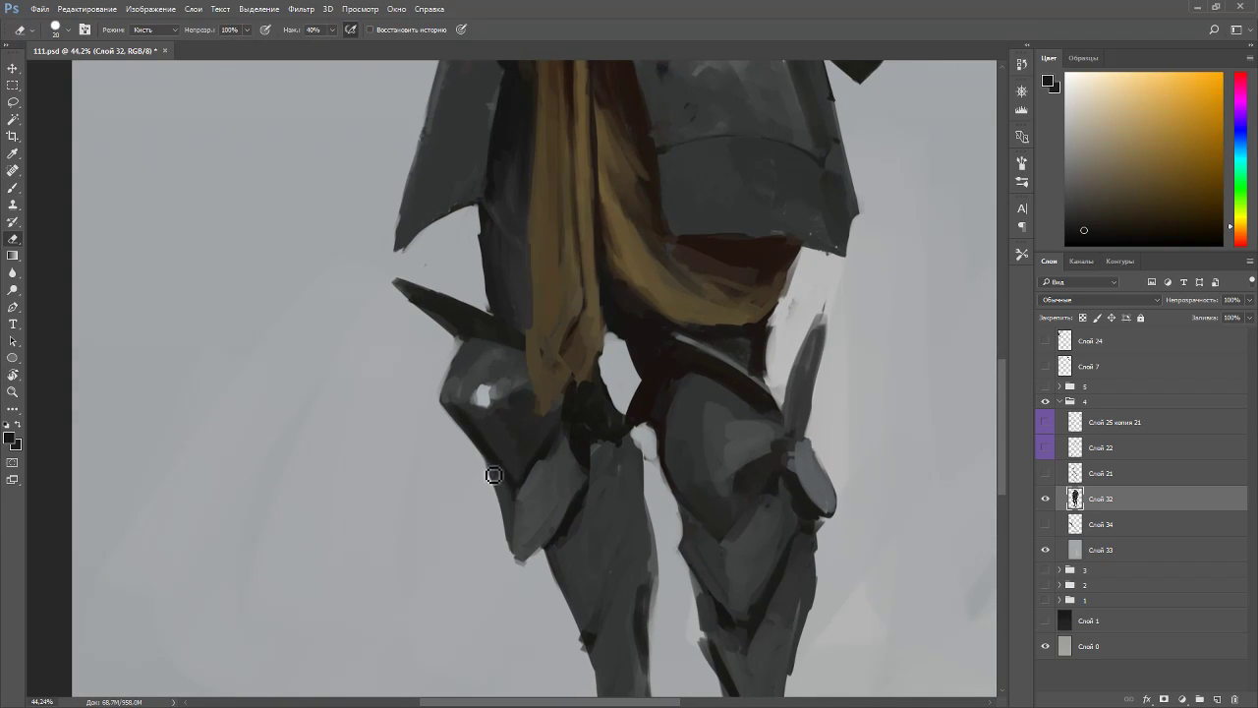
pyautogui.press('r')
pyautogui.moveTo(500, 483); pyautogui.dragTo(485, 384)
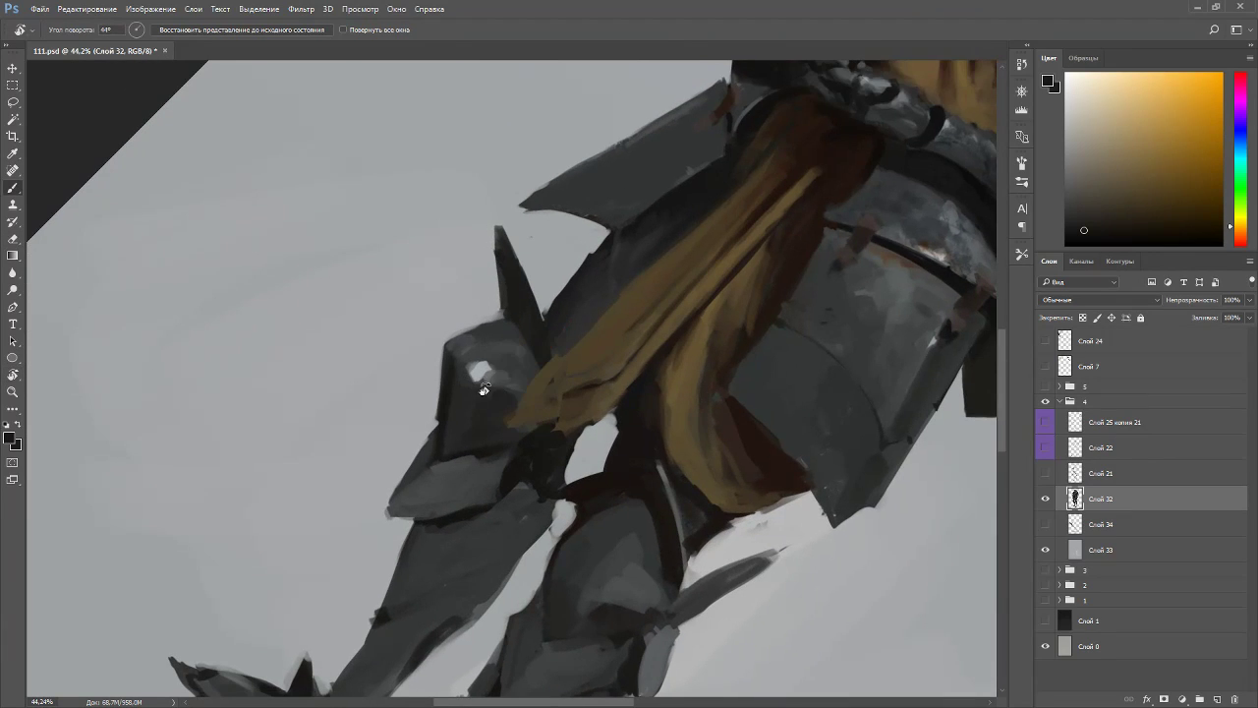
pyautogui.press('b')
pyautogui.keyDown('alt'); pyautogui.click(454, 395); pyautogui.keyUp('alt')
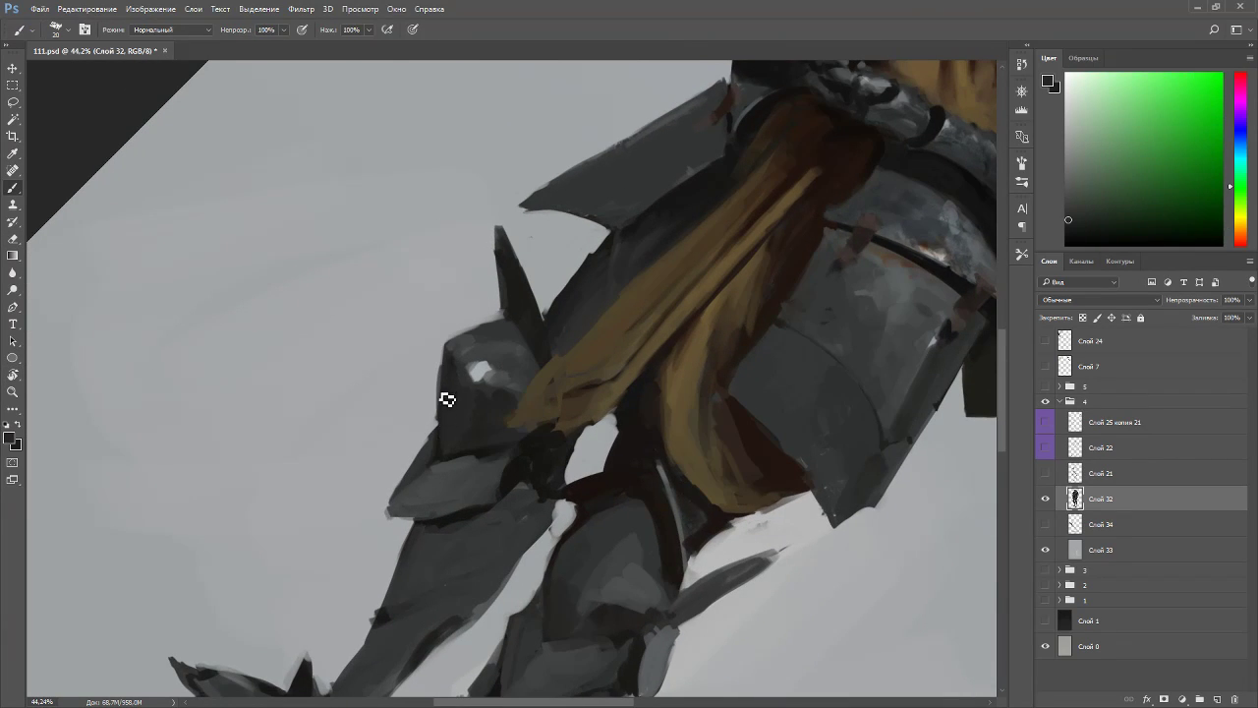
pyautogui.press('r')
pyautogui.moveTo(458, 351); pyautogui.dragTo(469, 267)
pyautogui.press('e')
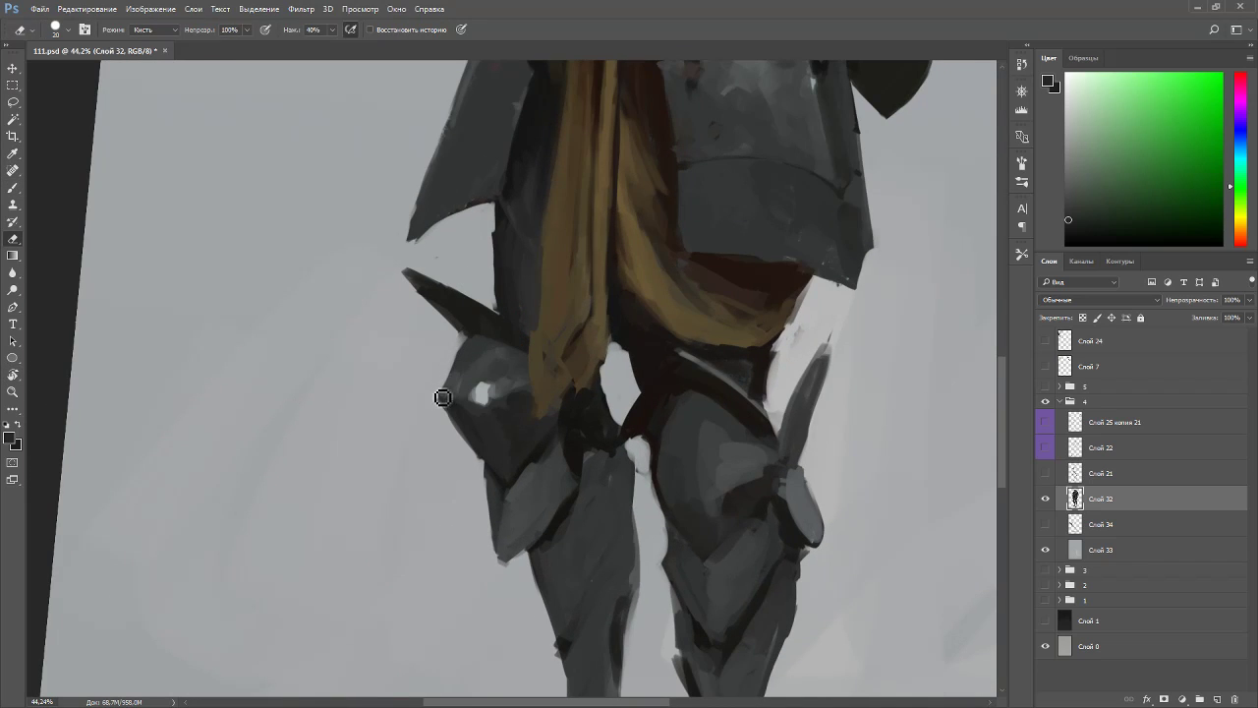
pyautogui.press('b')
pyautogui.keyDown('alt'); pyautogui.click(455, 391); pyautogui.keyUp('alt')
pyautogui.press('r')
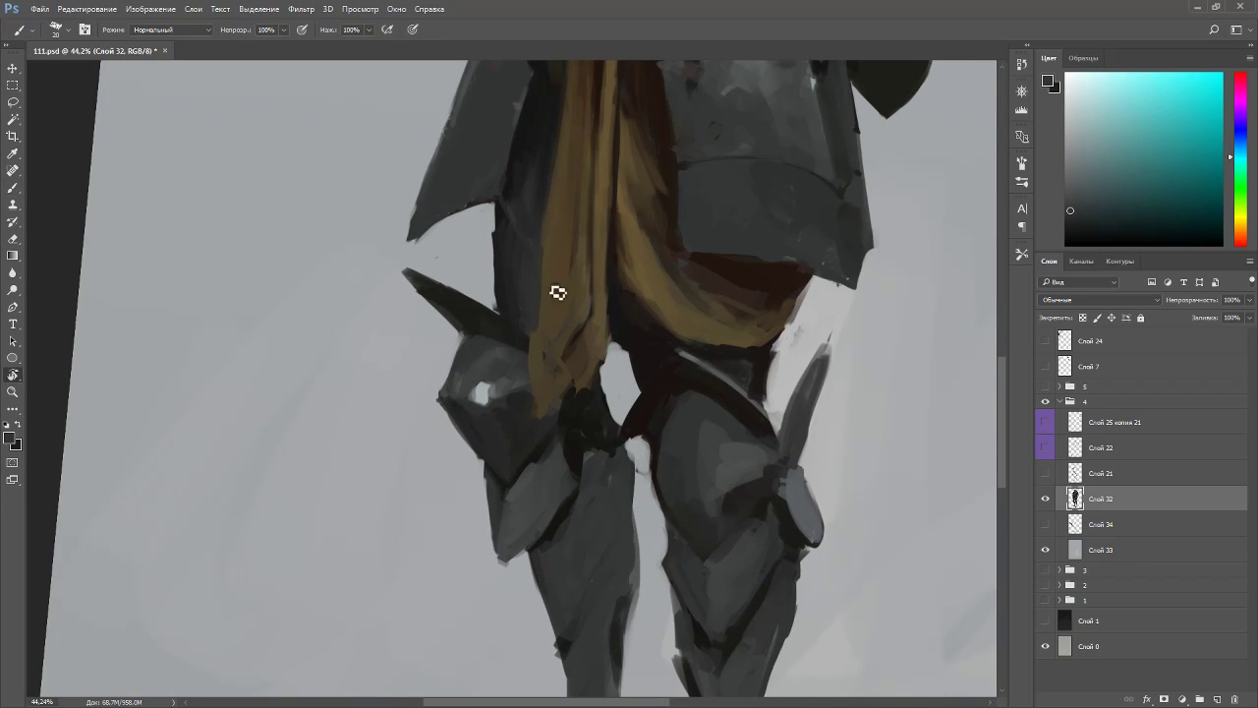
# - Even out the dark tones around the spike above that knee guard with sampled near-black
pyautogui.moveTo(528, 301); pyautogui.dragTo(518, 269)
pyautogui.press('b')
pyautogui.keyDown('alt'); pyautogui.click(531, 295); pyautogui.keyUp('alt')
pyautogui.keyDown('alt'); pyautogui.click(522, 324); pyautogui.keyUp('alt')
pyautogui.keyDown('alt'); pyautogui.click(535, 283); pyautogui.keyUp('alt')
pyautogui.moveTo(532, 262); pyautogui.dragTo(545, 309)
pyautogui.press('Escape')
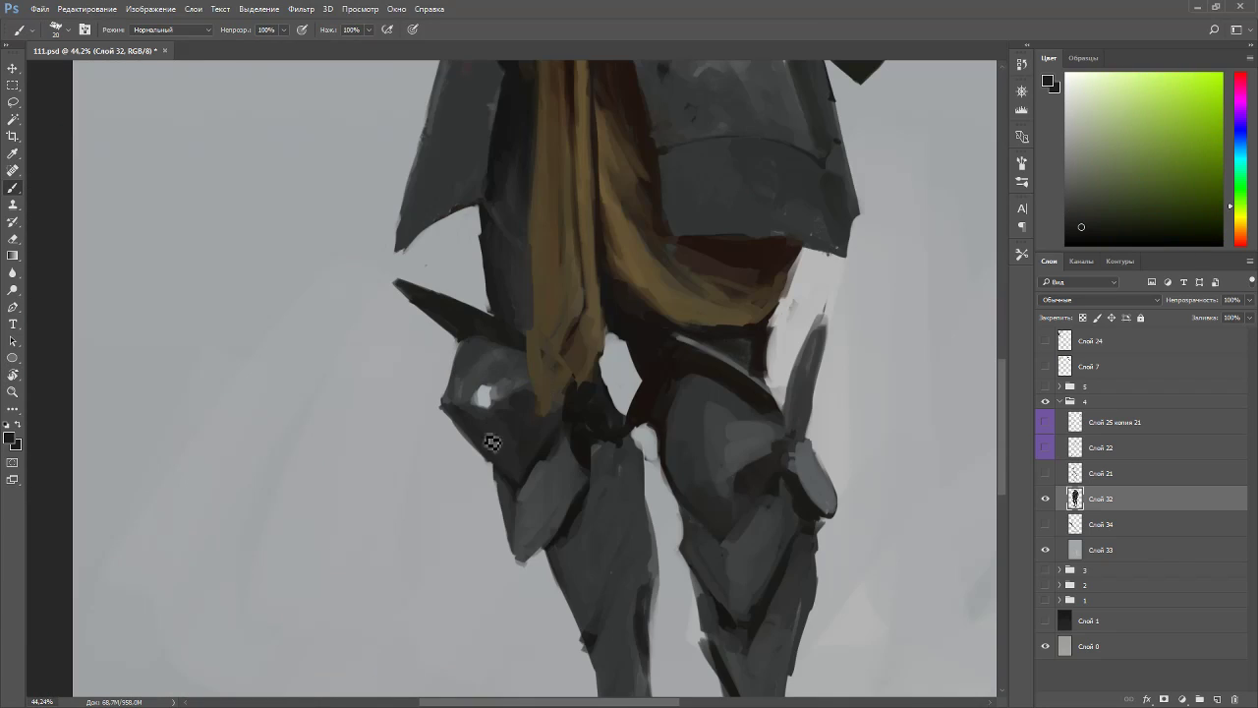
# - Sharpen the pointed plate below the same knee by erasing its lower tip and repainting its edges with sampled grey and near-black
pyautogui.keyDown('alt'); pyautogui.click(520, 551); pyautogui.keyUp('alt')
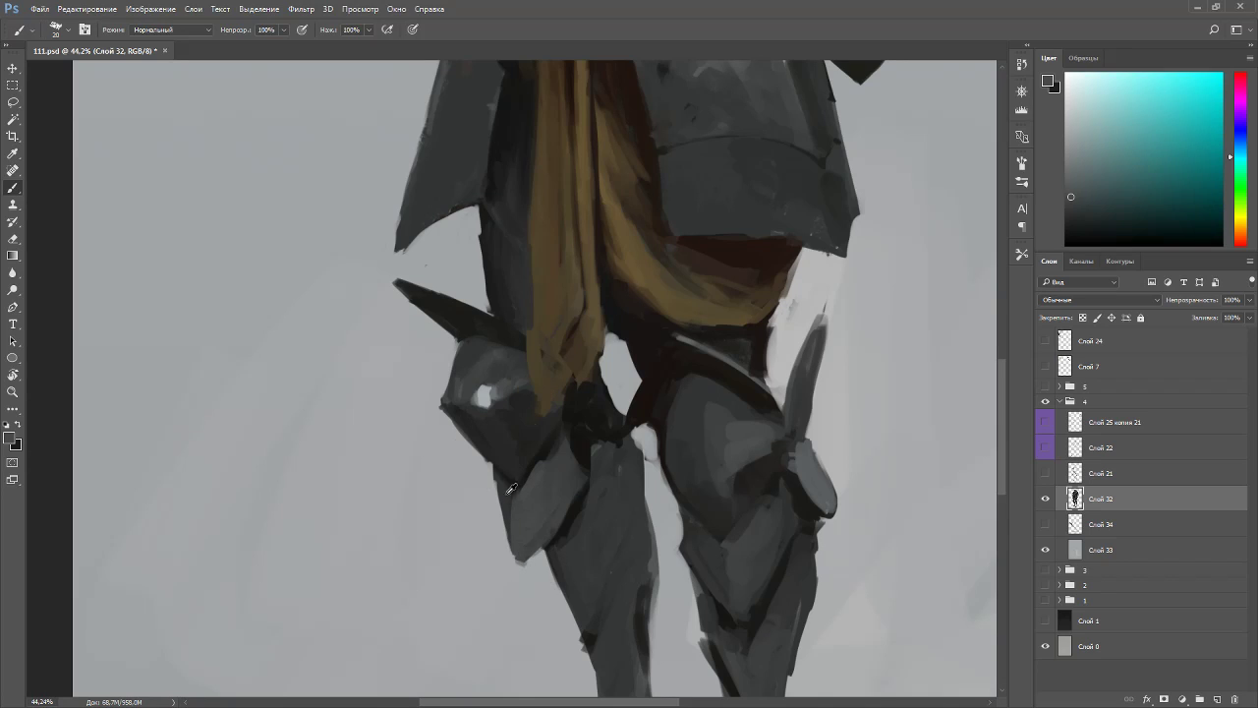
pyautogui.press('e')
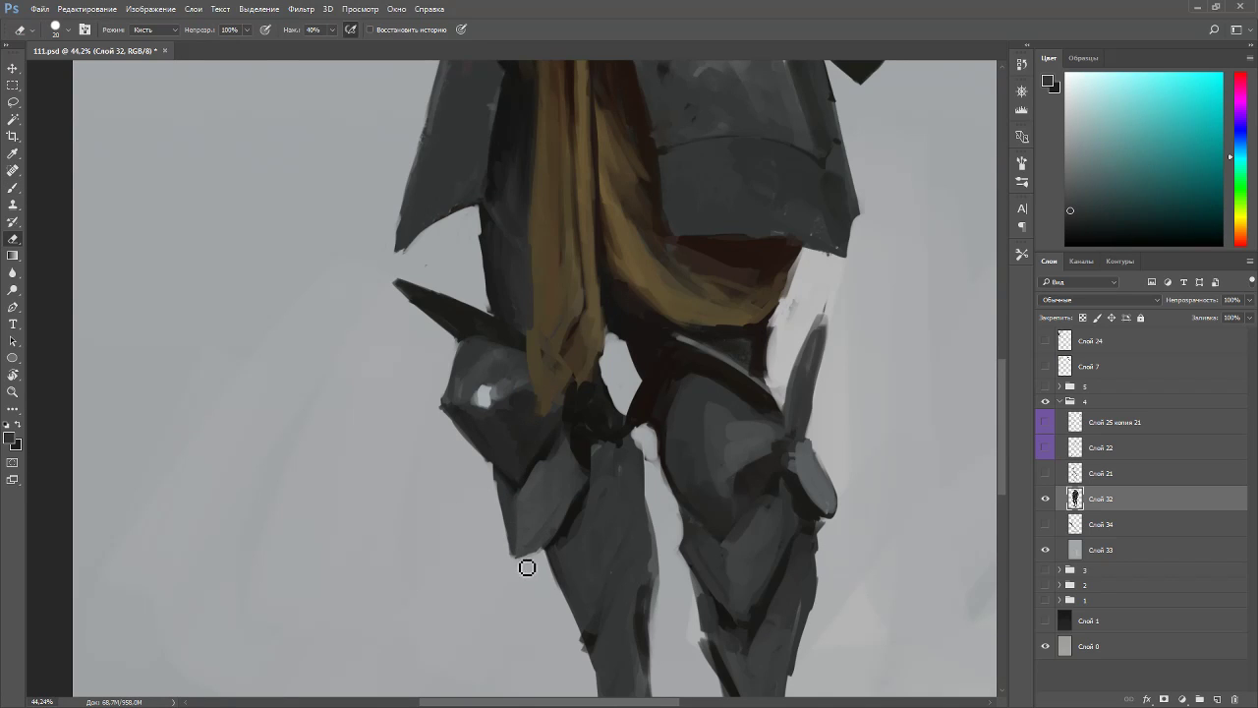
pyautogui.press('r')
pyautogui.moveTo(577, 522); pyautogui.dragTo(261, 368)
pyautogui.press('b')
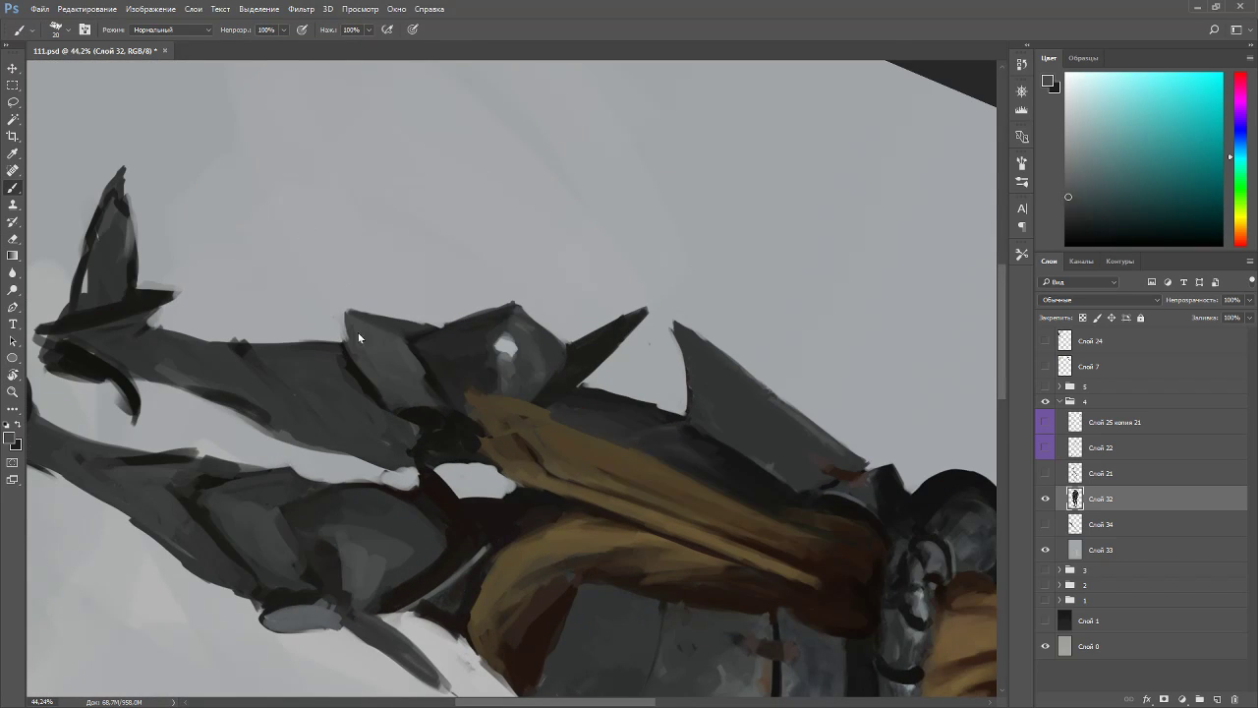
pyautogui.keyDown('alt'); pyautogui.click(360, 368); pyautogui.keyUp('alt')
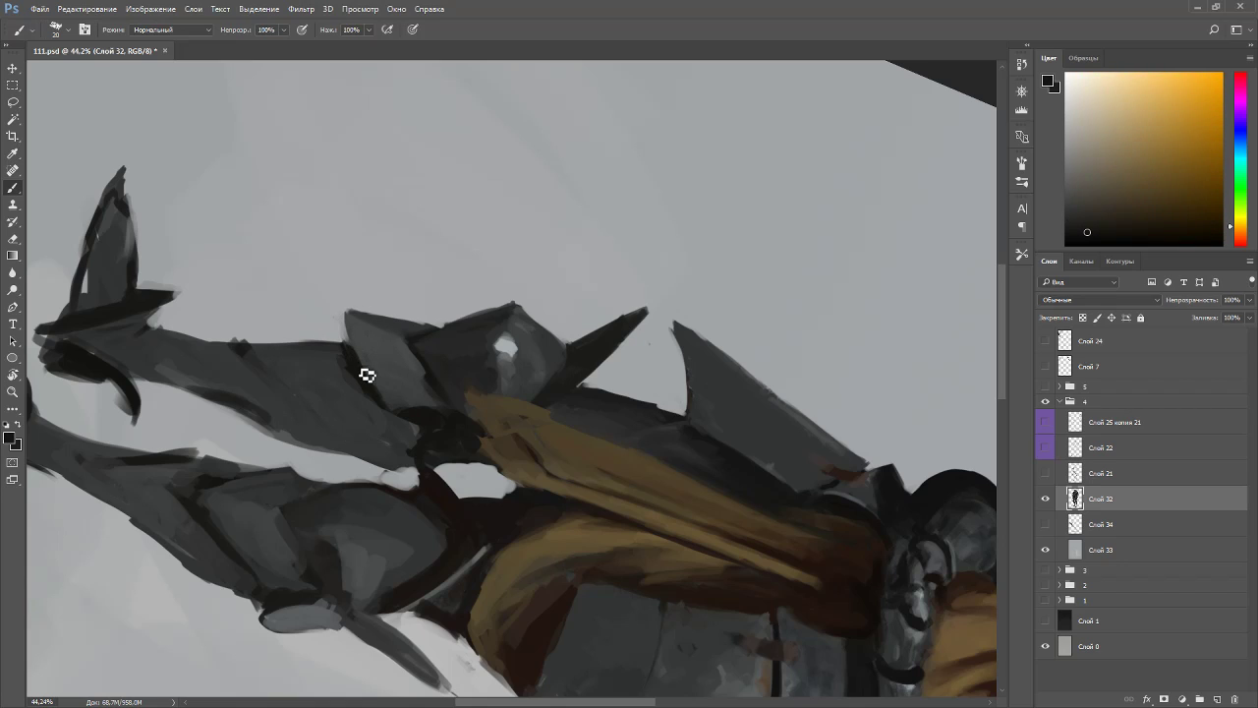
pyautogui.press('Escape')
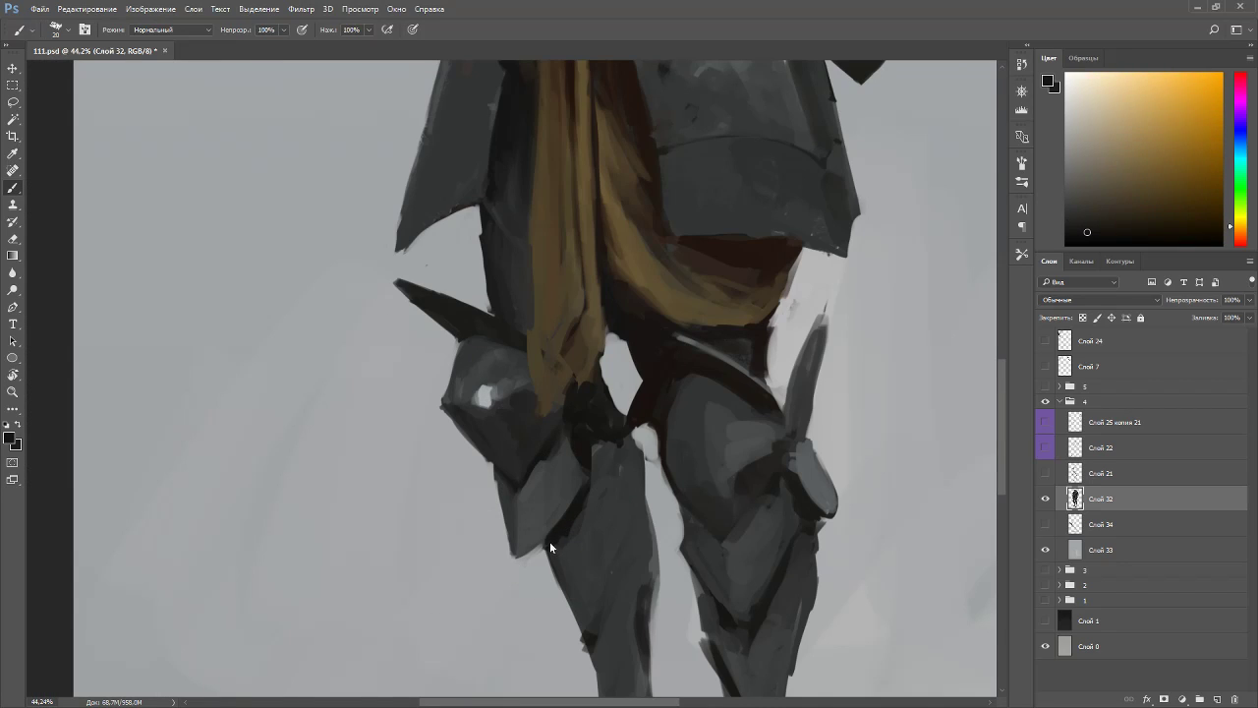
# - Enlarge the brush and lay a soft lighter grey onto the shin plate of the same leg with sampled armour tones
pyautogui.press('.')
pyautogui.moveTo(583, 517)
pyautogui.mouseDown()
pyautogui.moveTo(563, 557)
pyautogui.moveTo(598, 528)
pyautogui.moveTo(606, 575)
pyautogui.moveTo(640, 374)
pyautogui.mouseUp()
pyautogui.keyDown('alt'); pyautogui.click(604, 493); pyautogui.keyUp('alt')
pyautogui.keyDown('alt'); pyautogui.click(736, 450); pyautogui.keyUp('alt')
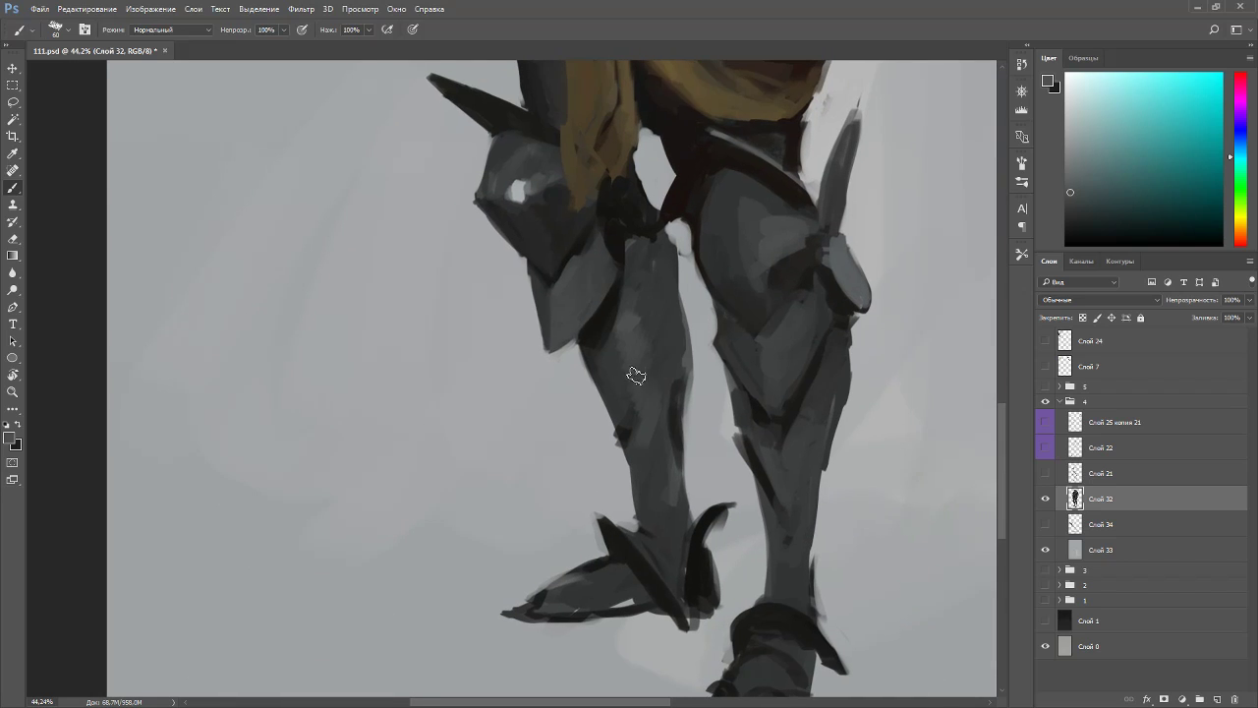
pyautogui.keyDown('alt'); pyautogui.click(634, 334); pyautogui.keyUp('alt')
# - Paint a dark blue-grey tint on the upper part of that shin and blend it with sampled neighbouring greys
pyautogui.click(1076, 211)
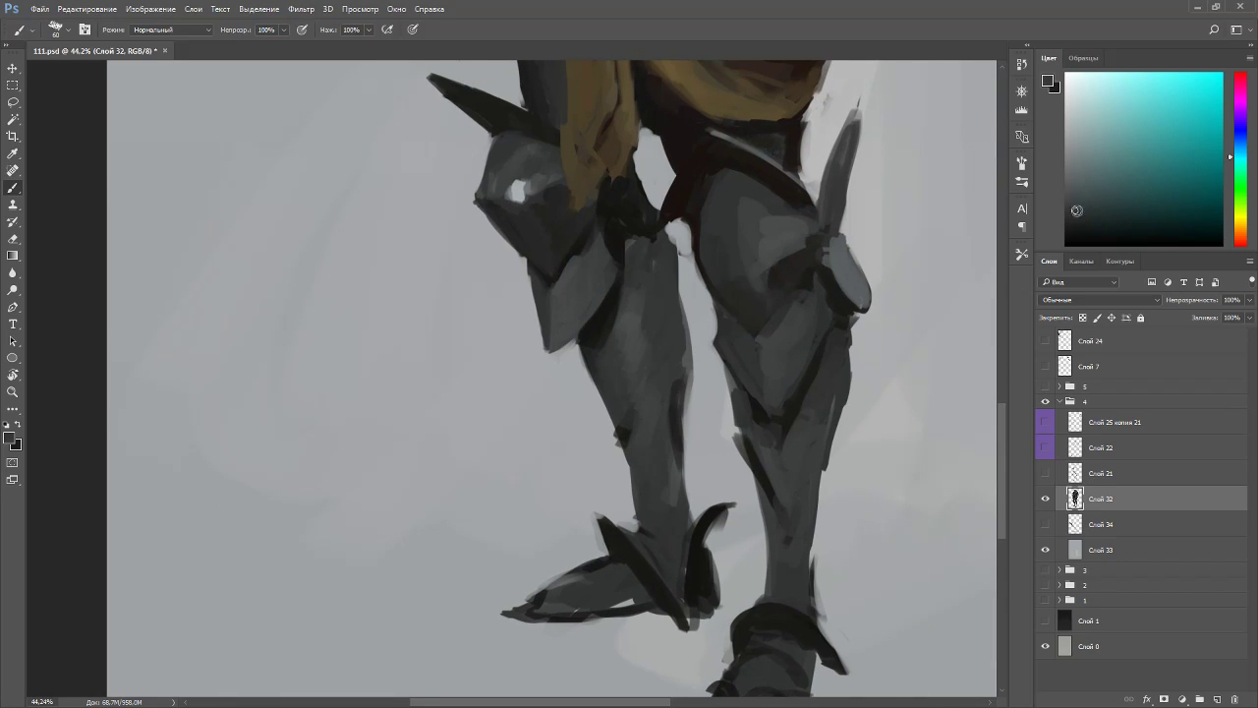
pyautogui.click(1239, 148)
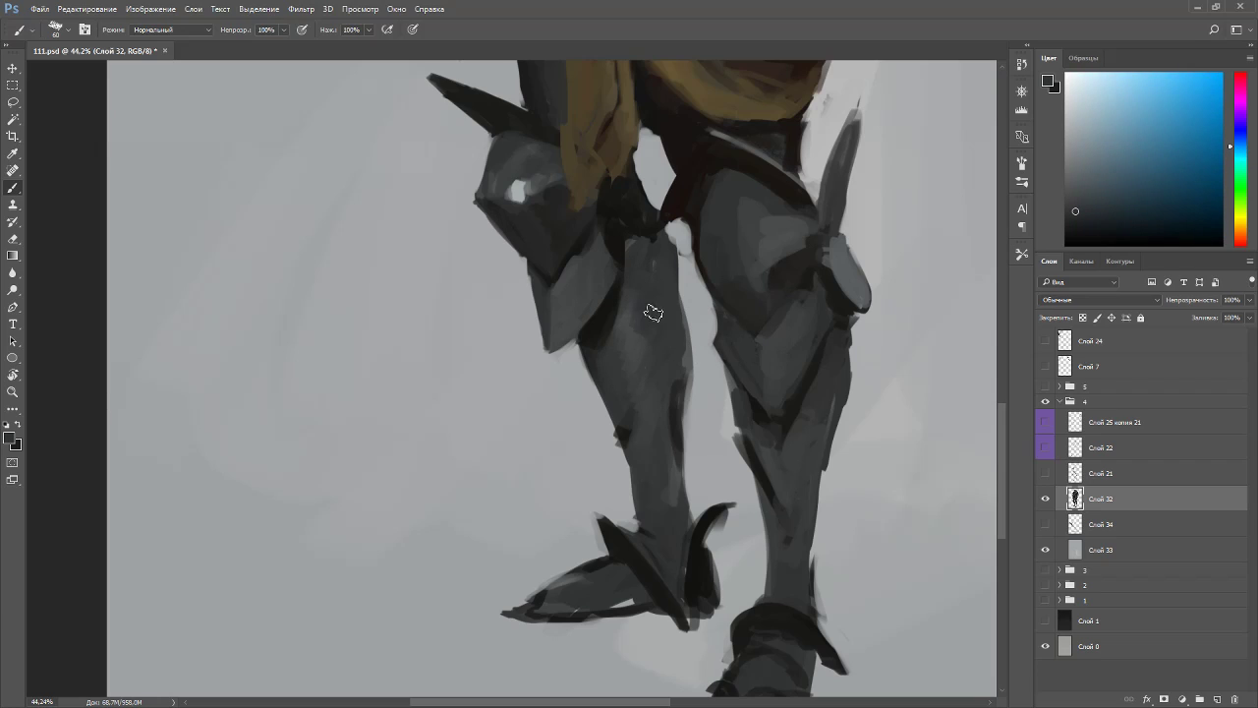
pyautogui.click(1087, 220)
pyautogui.press('r')
pyautogui.moveTo(655, 413)
pyautogui.mouseDown()
pyautogui.moveTo(611, 479)
pyautogui.moveTo(478, 514)
pyautogui.mouseUp()
pyautogui.keyDown('alt'); pyautogui.click(460, 494); pyautogui.keyUp('alt')
pyautogui.keyDown('alt'); pyautogui.click(460, 515); pyautogui.keyUp('alt')
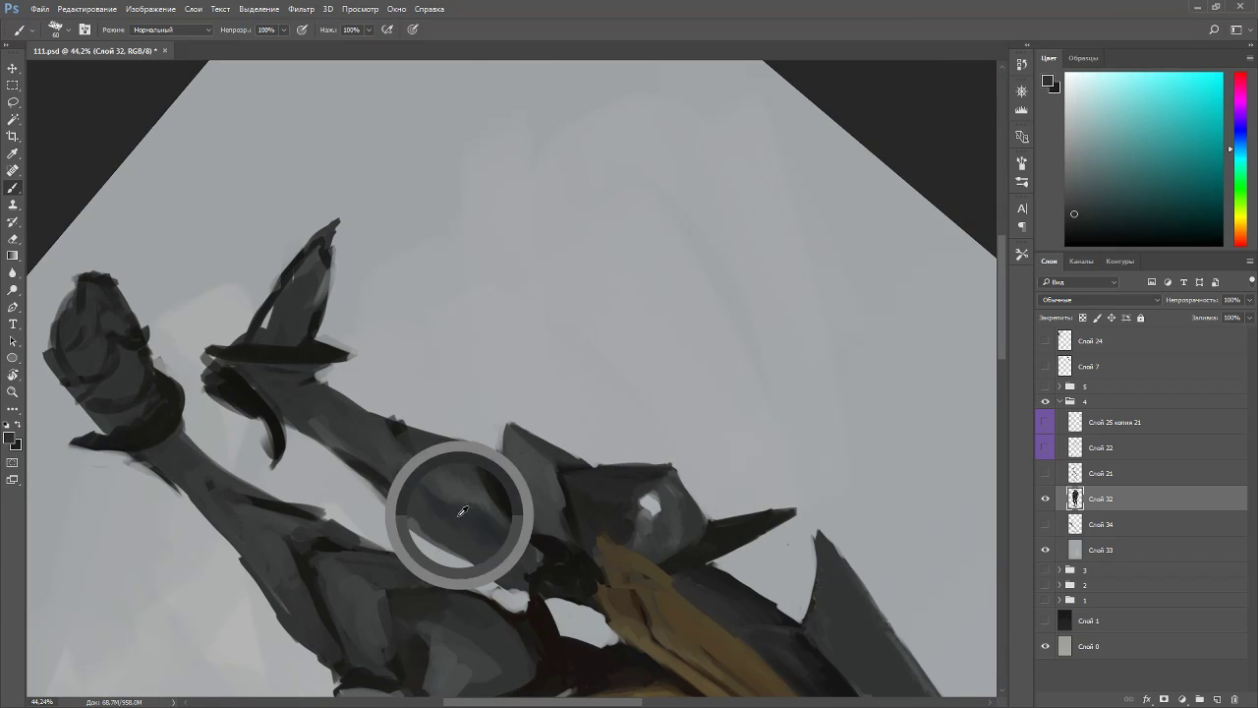
pyautogui.keyDown('alt'); pyautogui.click(468, 497); pyautogui.keyUp('alt')
pyautogui.press('Escape')
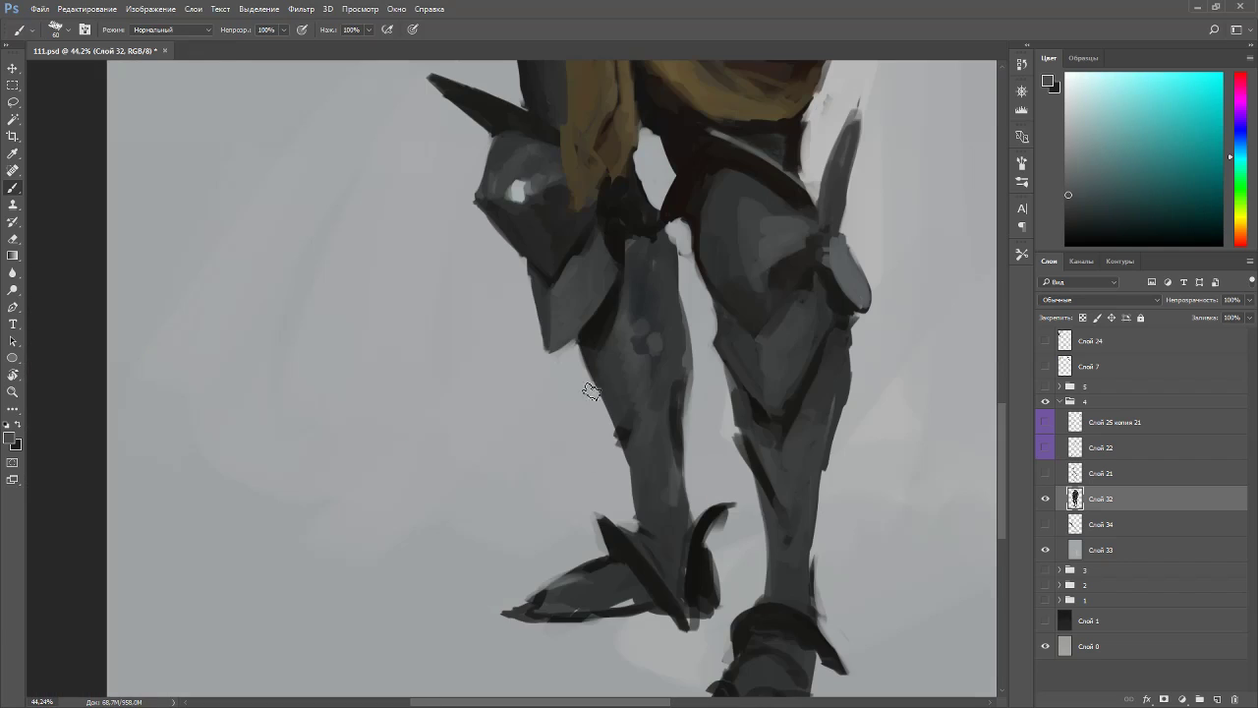
pyautogui.keyDown('alt'); pyautogui.click(656, 337); pyautogui.keyUp('alt')
pyautogui.keyDown('alt'); pyautogui.click(646, 330); pyautogui.keyUp('alt')
pyautogui.keyDown('alt'); pyautogui.click(649, 329); pyautogui.keyUp('alt')
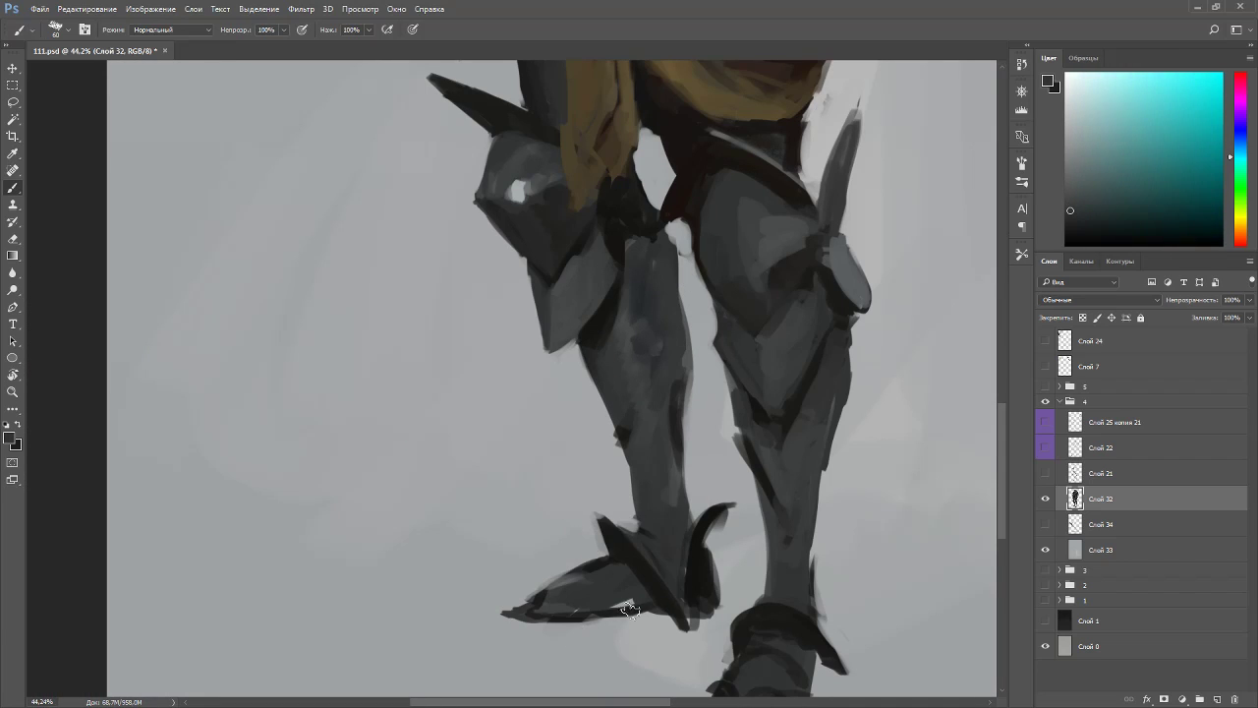
# - Smooth the pointed foot armour with dark grey and add sampled near-black to the toe of the other foot
pyautogui.moveTo(574, 582); pyautogui.dragTo(557, 603)
pyautogui.moveTo(606, 563); pyautogui.dragTo(590, 564)
pyautogui.moveTo(743, 476); pyautogui.dragTo(692, 271)
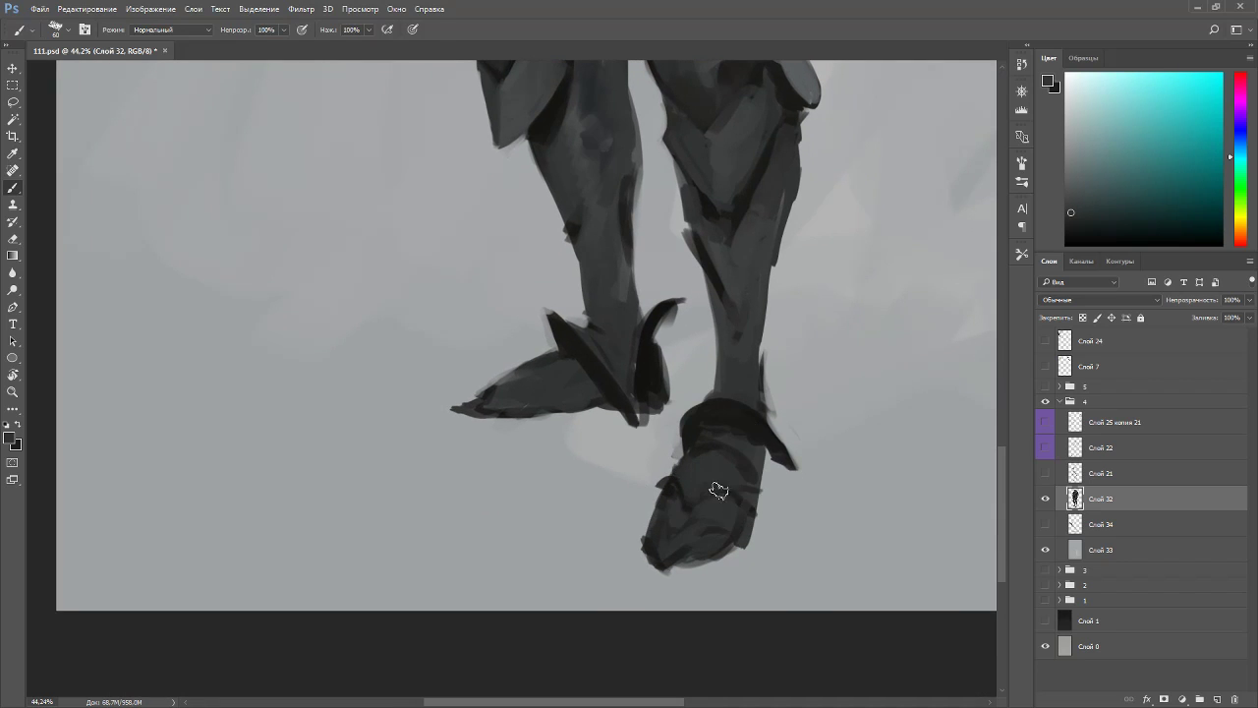
pyautogui.keyDown('alt'); pyautogui.click(705, 557); pyautogui.keyUp('alt')
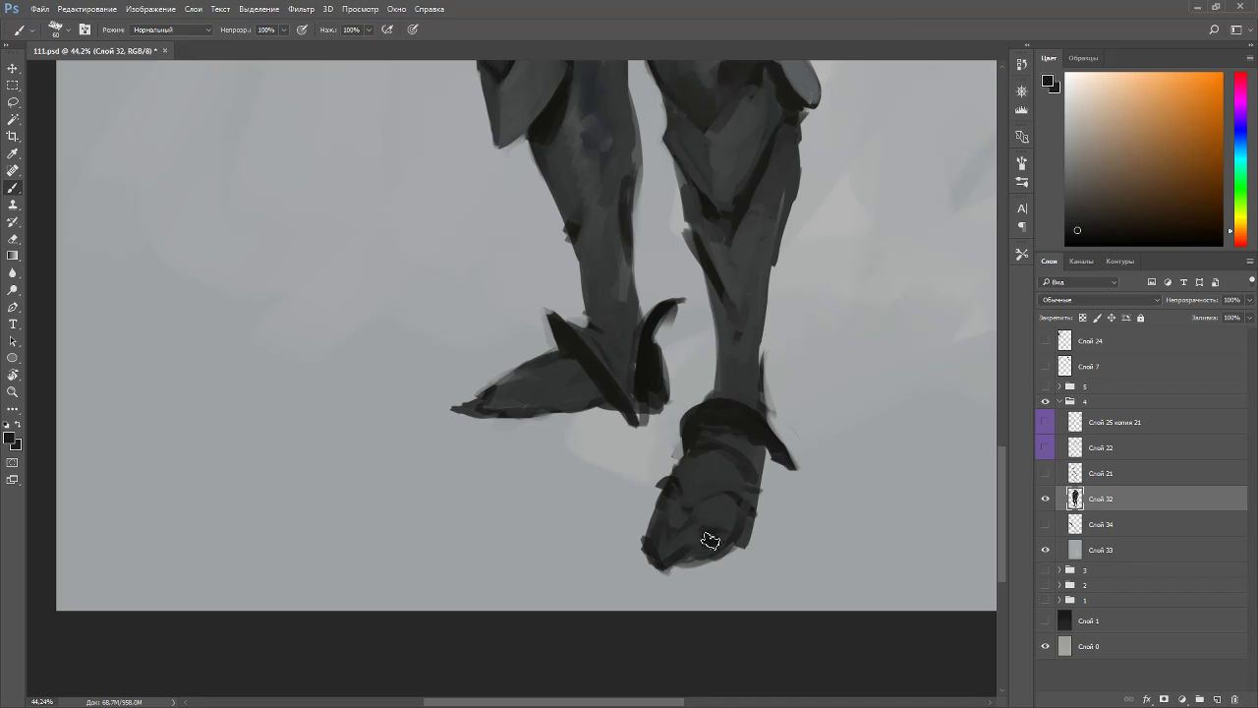
# - Paint blue-grey highlights on the toe cap of the forward foot and break them up with sampled dark tones
pyautogui.moveTo(1078, 230); pyautogui.dragTo(1075, 182)
pyautogui.click(1237, 143)
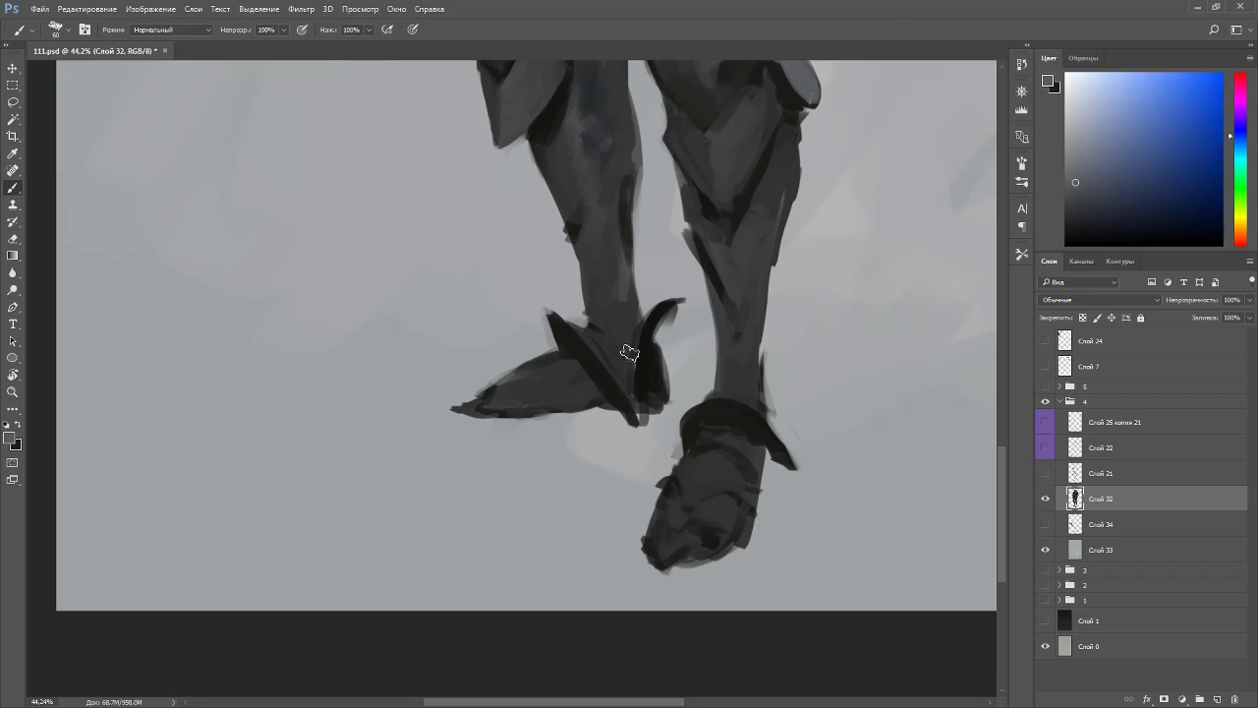
pyautogui.moveTo(714, 531); pyautogui.dragTo(695, 550)
pyautogui.keyDown('alt'); pyautogui.click(690, 551); pyautogui.keyUp('alt')
pyautogui.keyDown('alt'); pyautogui.click(694, 535); pyautogui.keyUp('alt')
pyautogui.moveTo(693, 541)
pyautogui.mouseDown()
pyautogui.moveTo(698, 560)
pyautogui.moveTo(710, 543)
pyautogui.moveTo(730, 548)
pyautogui.moveTo(685, 553)
pyautogui.mouseUp()
pyautogui.keyDown('alt'); pyautogui.click(710, 534); pyautogui.keyUp('alt')
pyautogui.keyDown('alt'); pyautogui.click(679, 544); pyautogui.keyUp('alt')
# - Darken the lower edge of that toe cap and extend its blue-grey highlight toward the outer side
pyautogui.keyDown('alt'); pyautogui.click(698, 547); pyautogui.keyUp('alt')
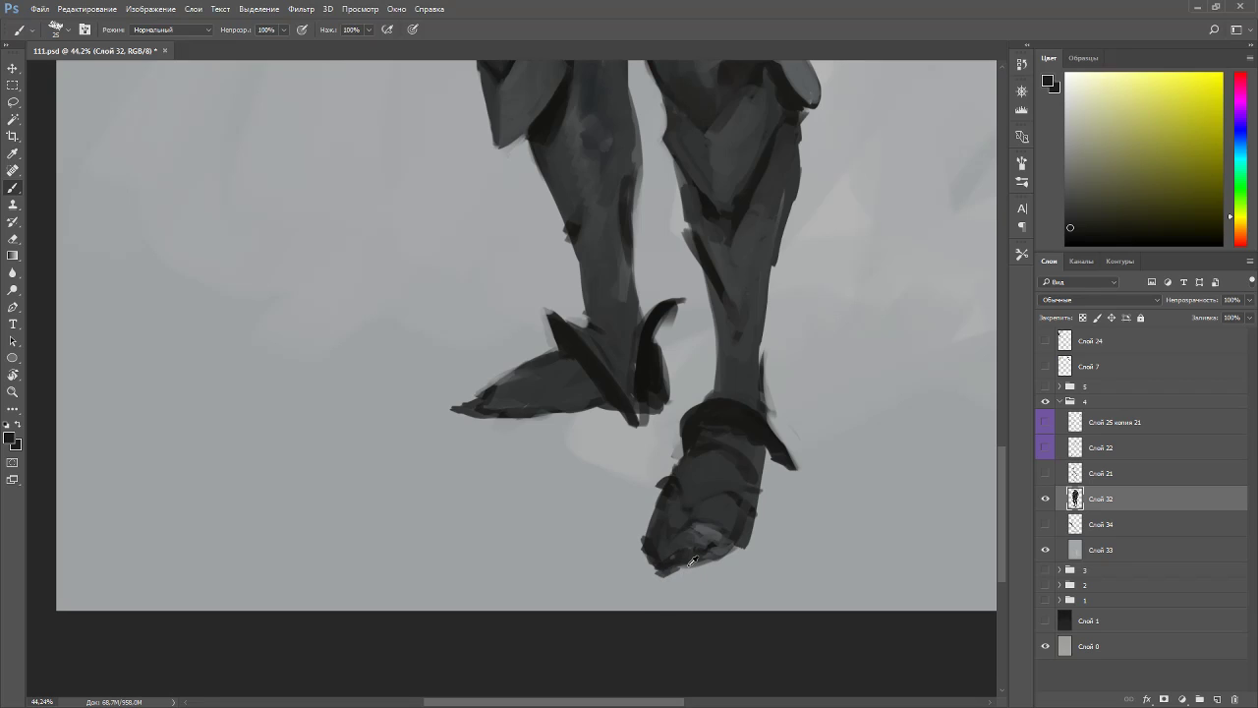
pyautogui.keyDown('alt'); pyautogui.click(671, 572); pyautogui.keyUp('alt')
pyautogui.keyDown('alt'); pyautogui.click(718, 532); pyautogui.keyUp('alt')
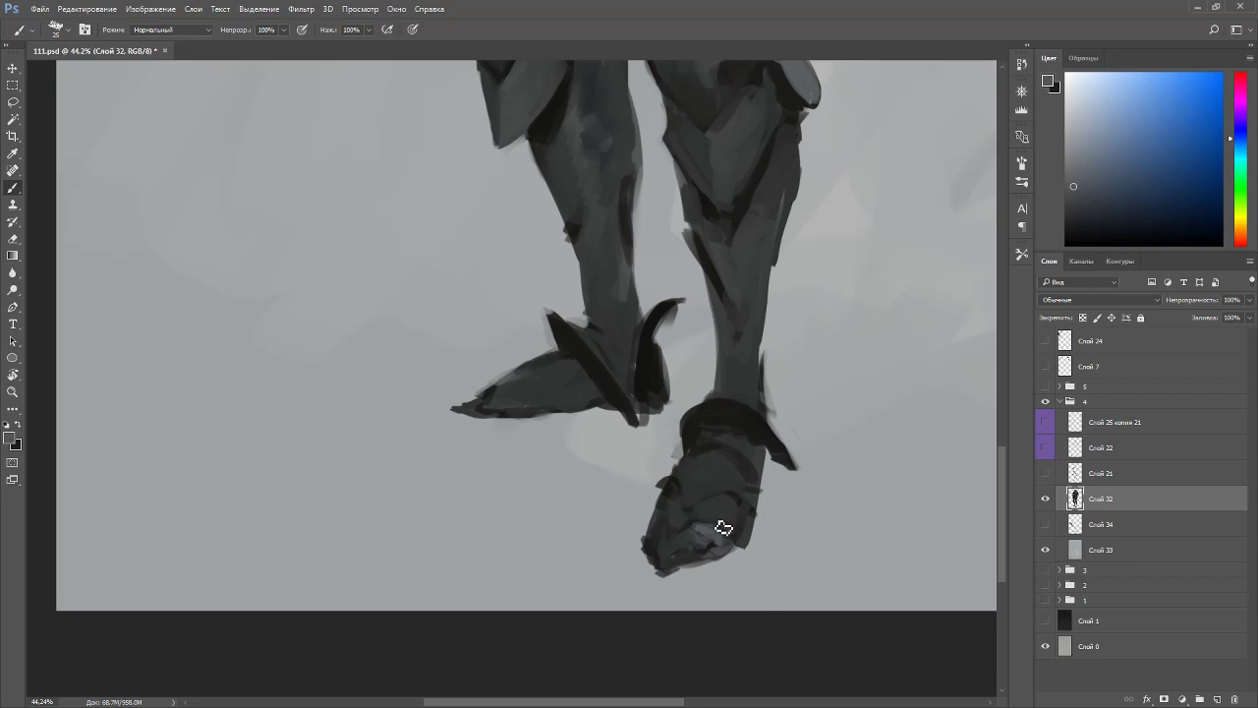
pyautogui.moveTo(723, 528)
pyautogui.mouseDown()
pyautogui.moveTo(737, 548)
pyautogui.moveTo(716, 560)
pyautogui.moveTo(800, 506)
pyautogui.moveTo(640, 528)
pyautogui.moveTo(746, 380)
pyautogui.moveTo(746, 526)
pyautogui.mouseUp()
pyautogui.press('x')
pyautogui.press('x')
pyautogui.keyDown('alt'); pyautogui.click(742, 521); pyautogui.keyUp('alt')
# - Erase rough paint around the curved ankle spur and along the outer edge of the forward leg's shin
pyautogui.press('r')
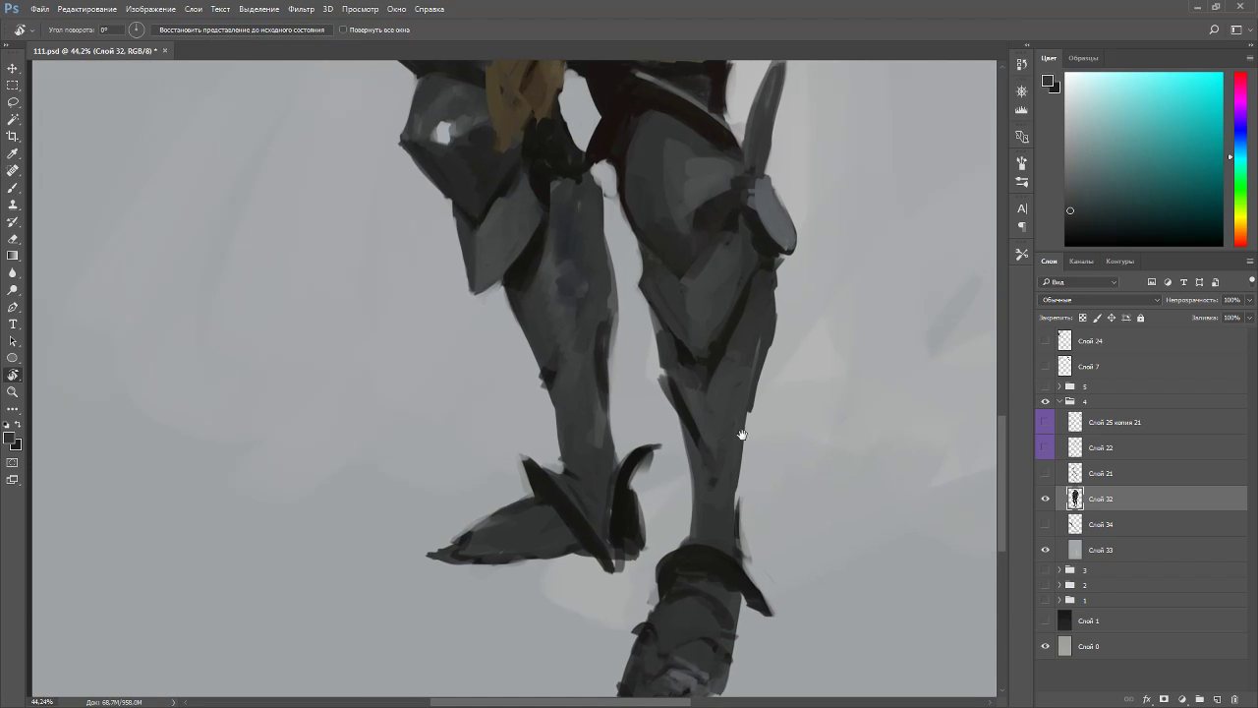
pyautogui.moveTo(752, 346); pyautogui.dragTo(756, 419)
pyautogui.press('e')
pyautogui.moveTo(662, 450); pyautogui.dragTo(671, 474)
pyautogui.moveTo(779, 272); pyautogui.dragTo(761, 397)
# - Clean up the forward thigh's outer edge with the eraser and tone down the pale strip above the knee guard with near-black
pyautogui.moveTo(728, 286); pyautogui.dragTo(732, 325)
pyautogui.press('b')
pyautogui.keyDown('alt'); pyautogui.click(704, 278); pyautogui.keyUp('alt')
pyautogui.keyDown('alt'); pyautogui.click(702, 278); pyautogui.keyUp('alt')
pyautogui.press('r')
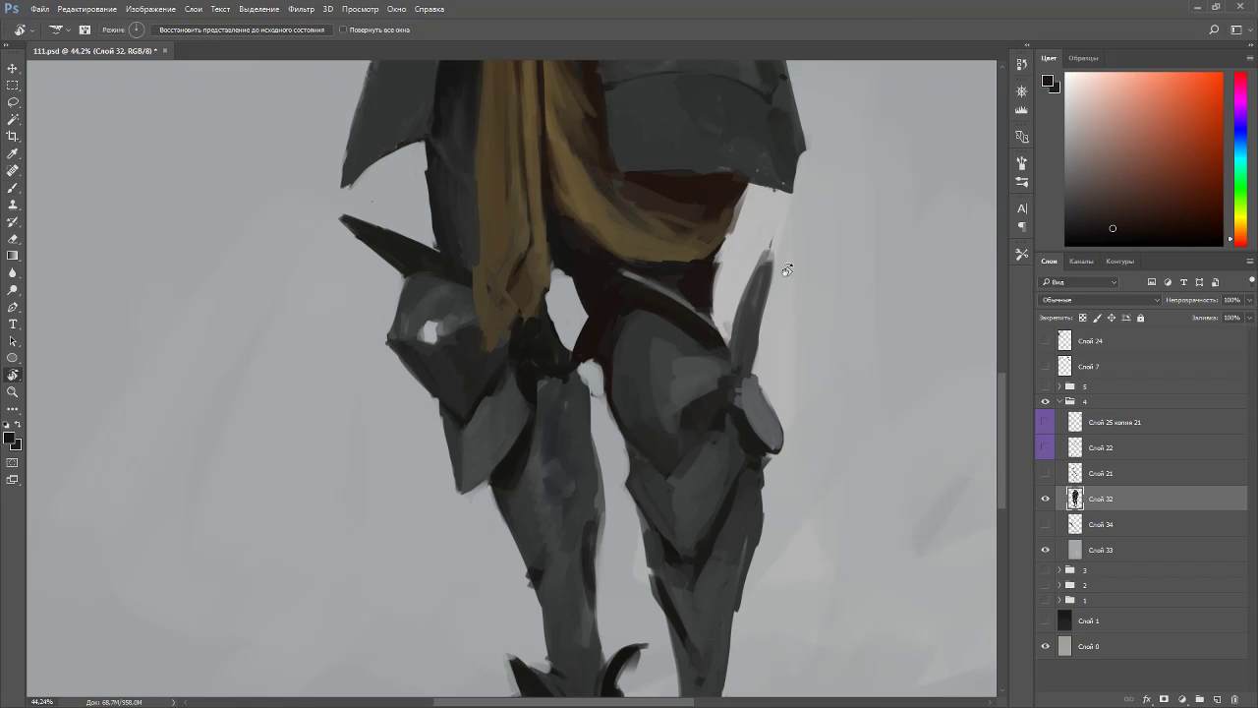
pyautogui.moveTo(769, 258); pyautogui.dragTo(650, 464)
pyautogui.press('b')
pyautogui.keyDown('alt'); pyautogui.click(659, 434); pyautogui.keyUp('alt')
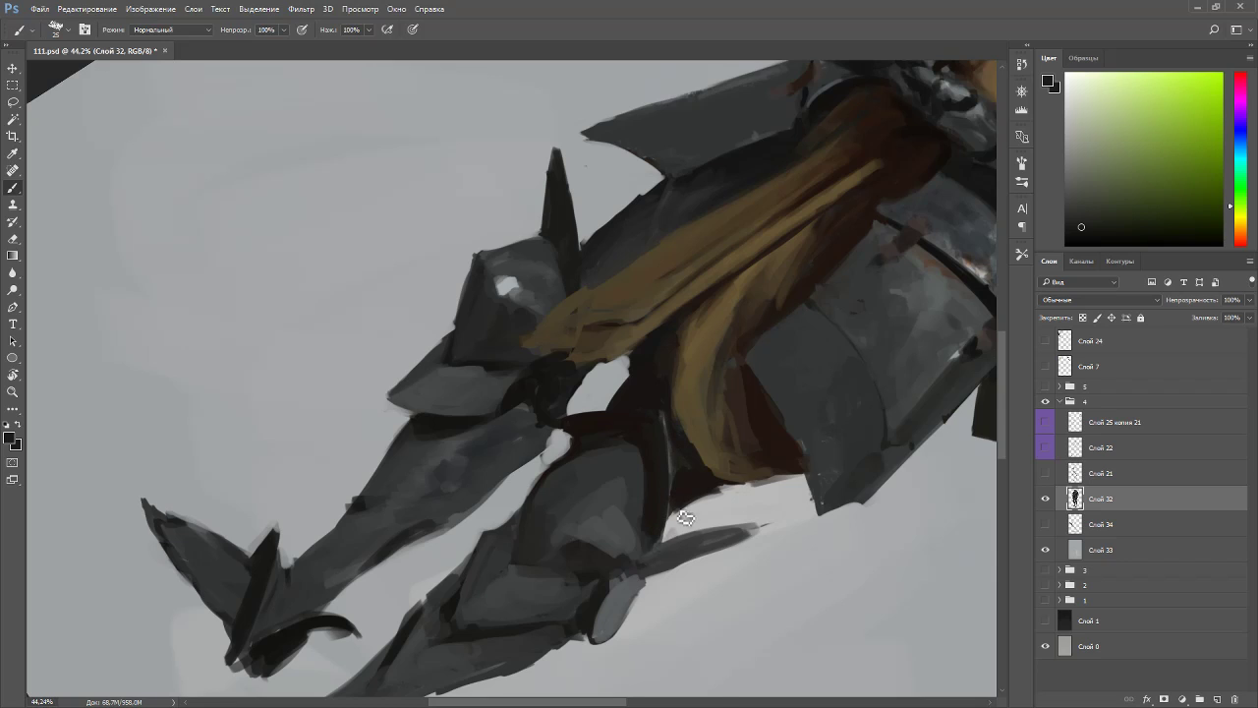
pyautogui.press('Escape')
pyautogui.press('e')
pyautogui.moveTo(733, 337)
pyautogui.mouseDown()
pyautogui.moveTo(733, 351)
pyautogui.moveTo(724, 332)
pyautogui.mouseUp()
# - Rework the plate strip above the forward knee guard with dark grey and brown tones sampled from the thigh
pyautogui.press('r')
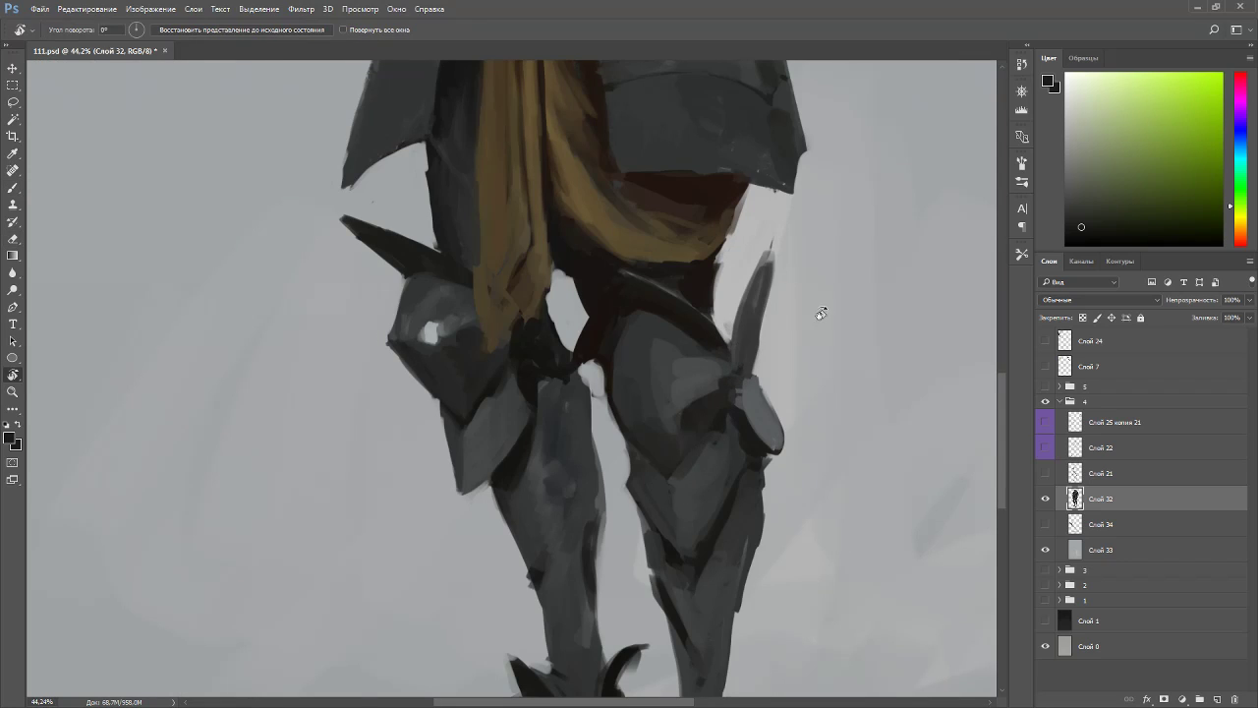
pyautogui.moveTo(807, 298); pyautogui.dragTo(725, 510)
pyautogui.press('b')
pyautogui.keyDown('alt'); pyautogui.click(698, 452); pyautogui.keyUp('alt')
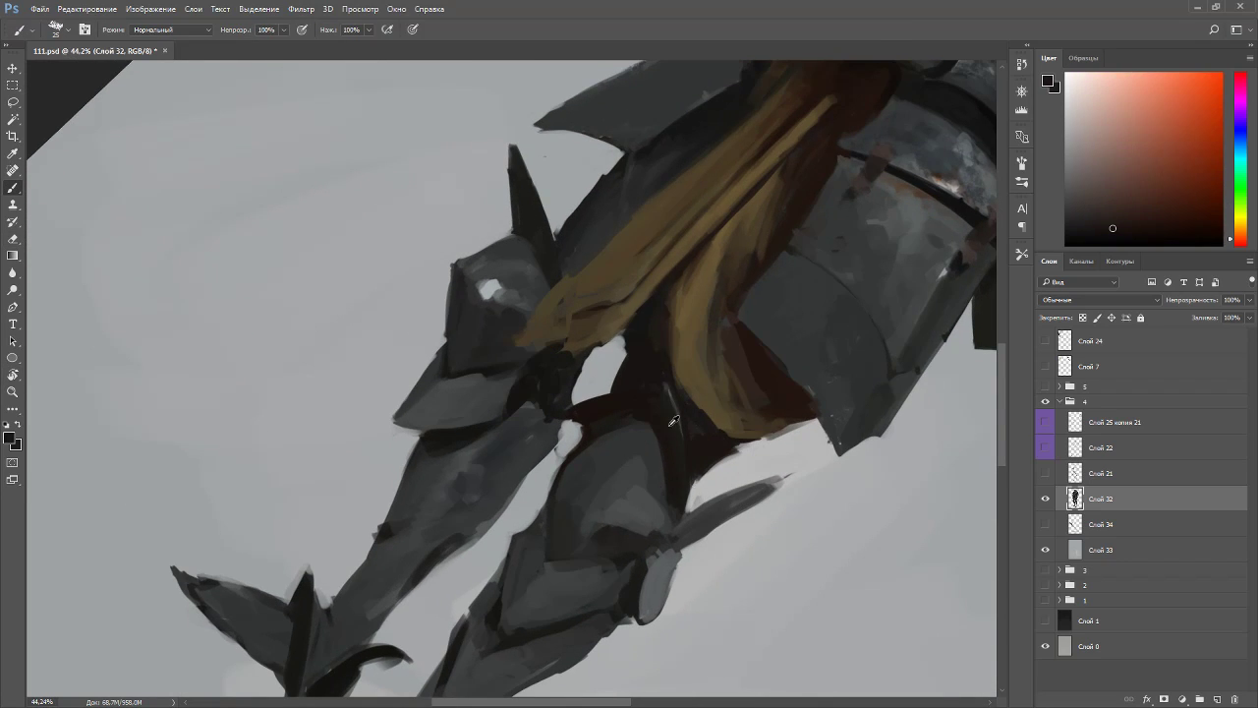
pyautogui.keyDown('alt'); pyautogui.click(673, 423); pyautogui.keyUp('alt')
pyautogui.moveTo(674, 404); pyautogui.dragTo(678, 534)
# - Paint sampled near-black strokes between the brown cloth and the upper edge of the forward knee guard
pyautogui.press('r')
pyautogui.press('Escape')
pyautogui.moveTo(724, 340); pyautogui.dragTo(492, 205)
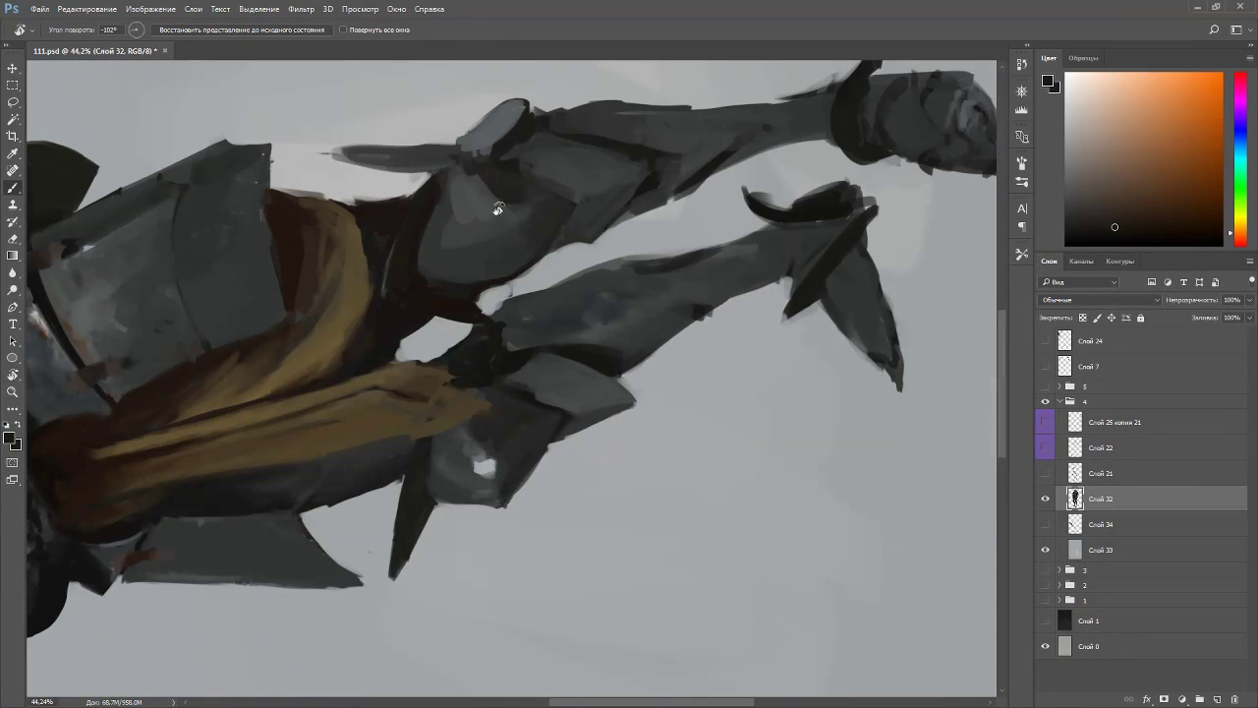
pyautogui.keyDown('alt'); pyautogui.click(546, 220); pyautogui.keyUp('alt')
pyautogui.press('[')
pyautogui.press('[')
pyautogui.press('[')
pyautogui.press(']')
pyautogui.press(']')
pyautogui.press(']')
pyautogui.press(']')
pyautogui.press(']')
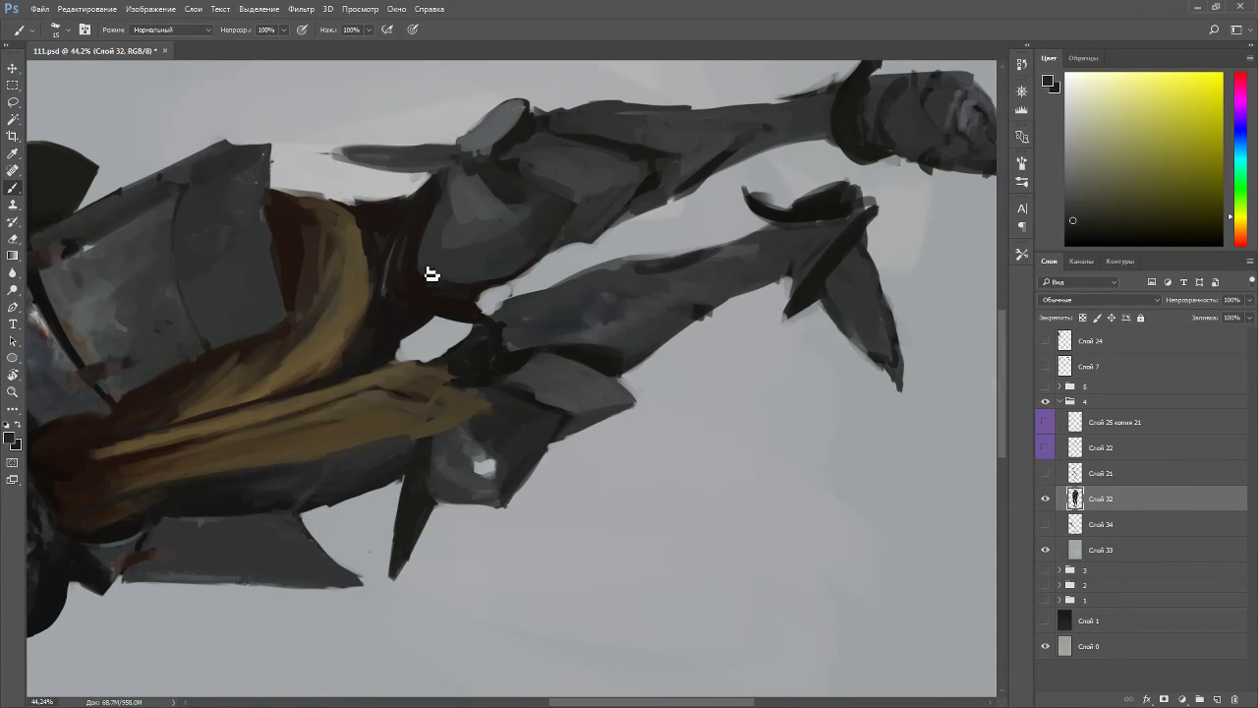
pyautogui.moveTo(417, 262)
pyautogui.mouseDown()
pyautogui.moveTo(429, 213)
pyautogui.moveTo(909, 263)
pyautogui.mouseUp()
# - Tint the plate strip above the forward knee guard dark olive and blend it with sampled dark tones
pyautogui.moveTo(1237, 148); pyautogui.dragTo(1242, 211)
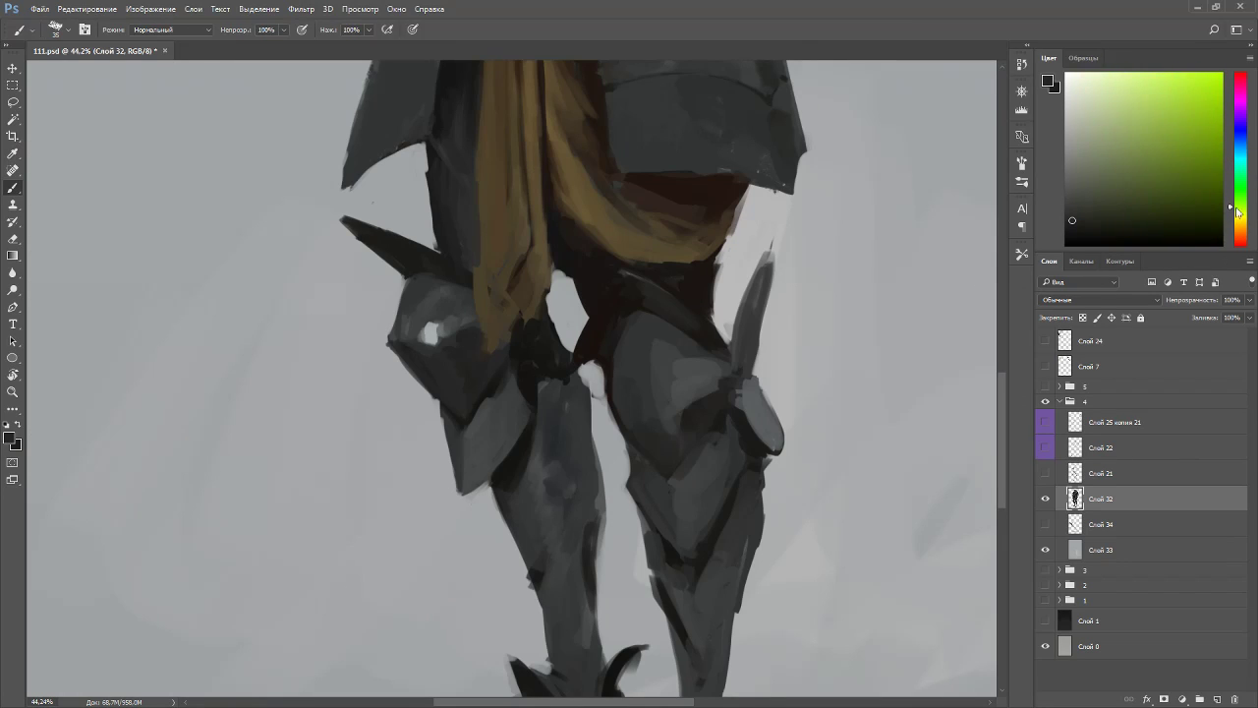
pyautogui.click(1086, 223)
pyautogui.press('r')
pyautogui.moveTo(739, 285); pyautogui.dragTo(665, 444)
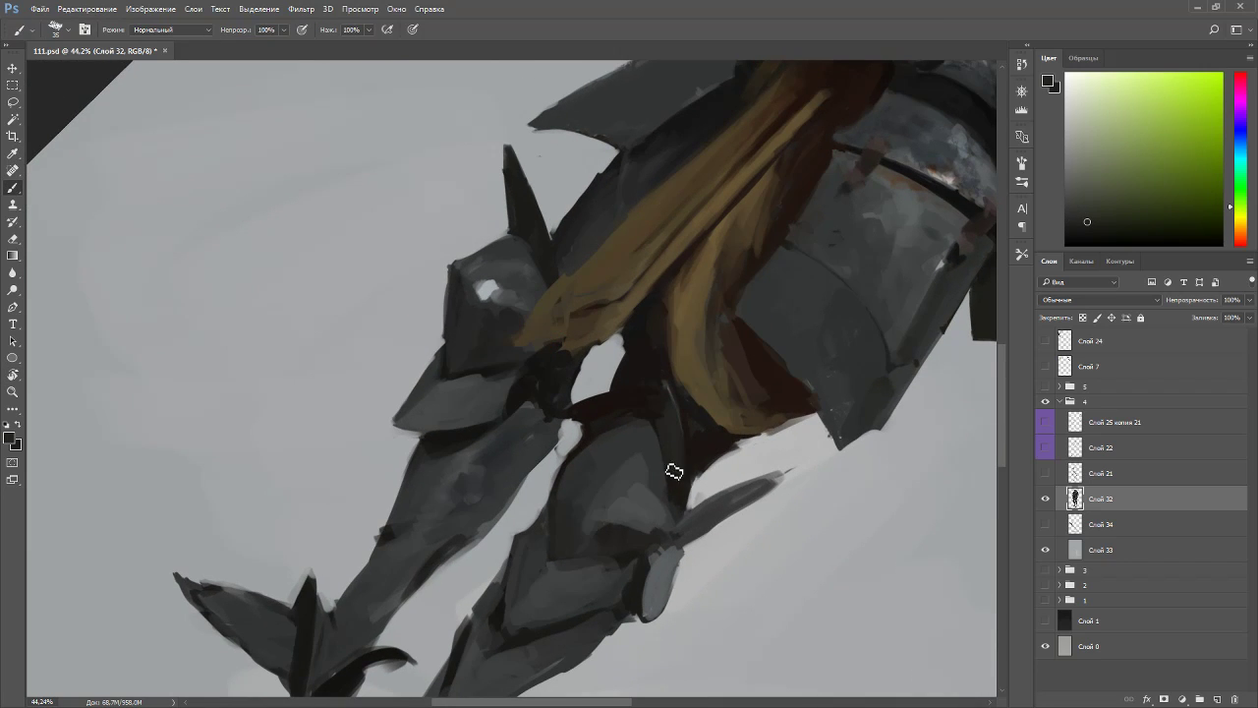
pyautogui.click(1107, 212)
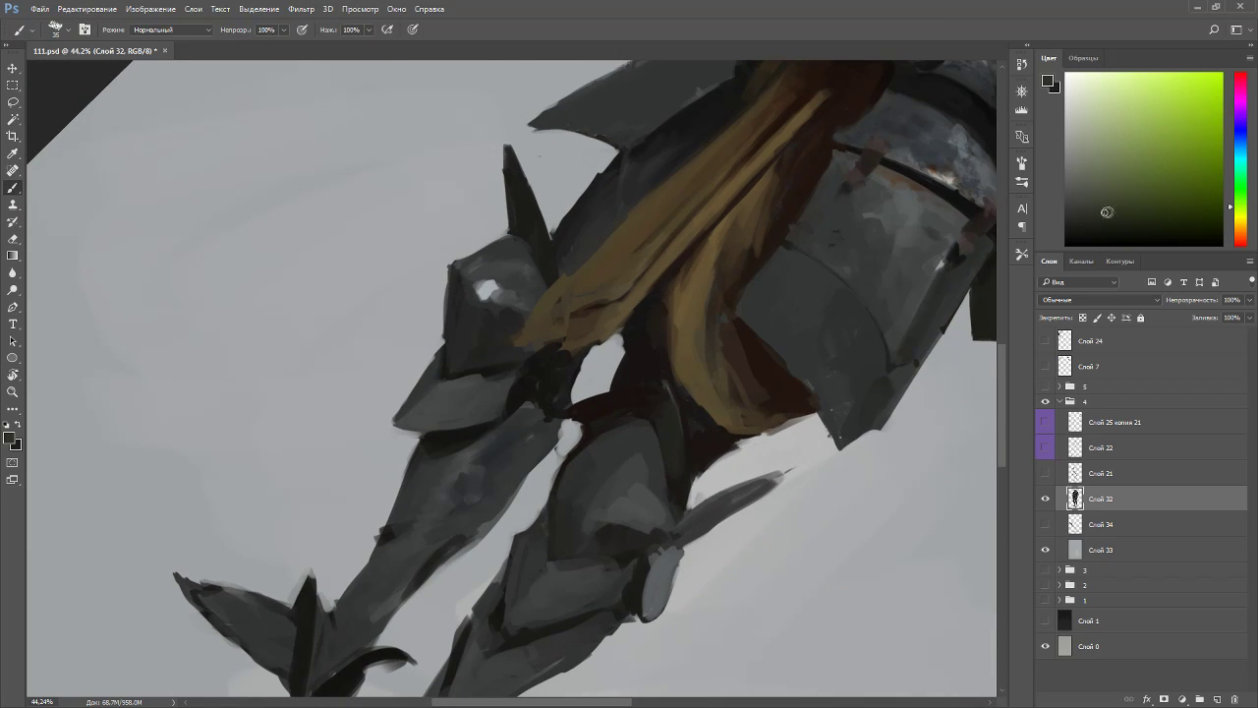
pyautogui.keyDown('alt'); pyautogui.click(665, 417); pyautogui.keyUp('alt')
pyautogui.keyDown('alt'); pyautogui.click(670, 460); pyautogui.keyUp('alt')
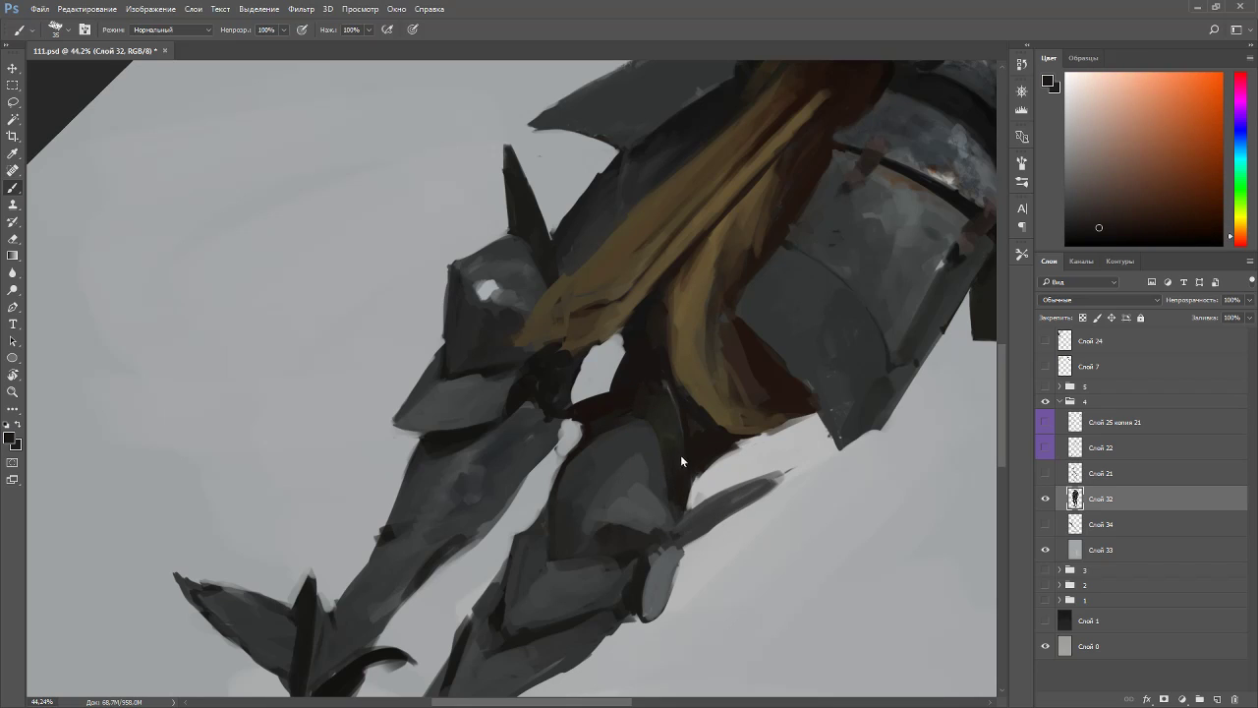
pyautogui.keyDown('alt'); pyautogui.click(668, 436); pyautogui.keyUp('alt')
pyautogui.press('Escape')
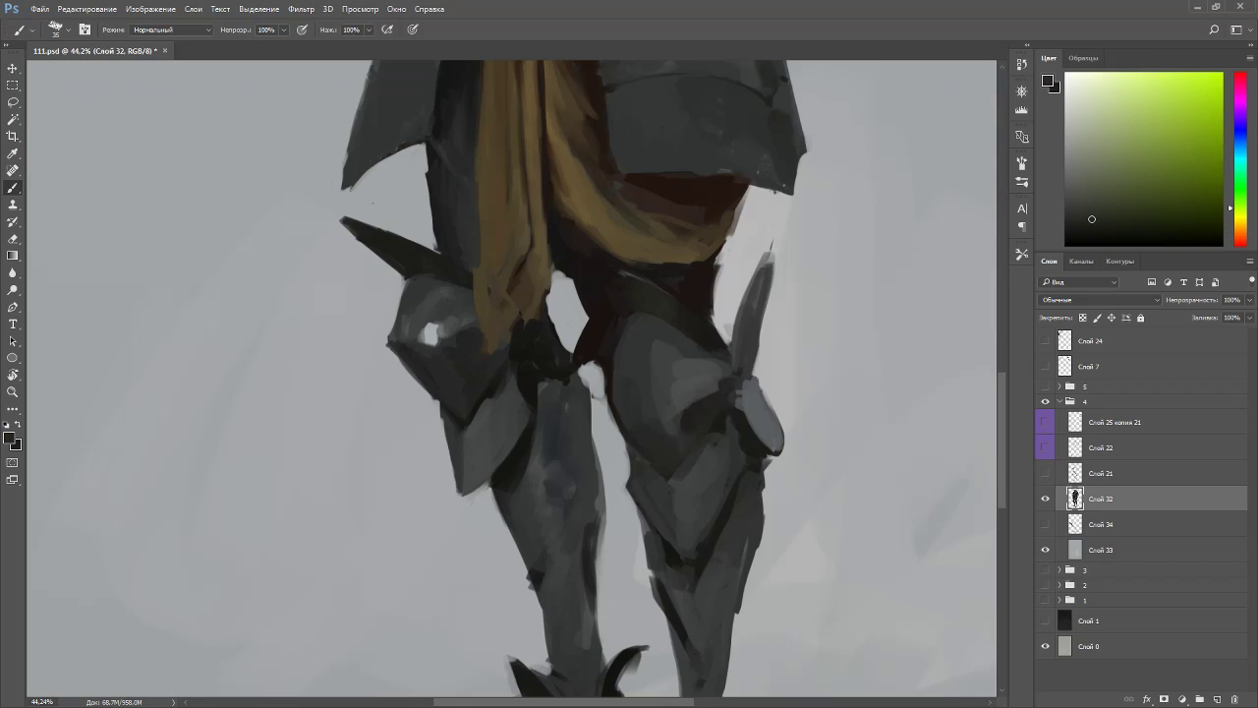
# - Extend the dark olive plate above the forward knee guard across the inner side of the thigh
pyautogui.keyDown('alt'); pyautogui.click(618, 334); pyautogui.keyUp('alt')
pyautogui.keyDown('alt'); pyautogui.click(631, 287); pyautogui.keyUp('alt')
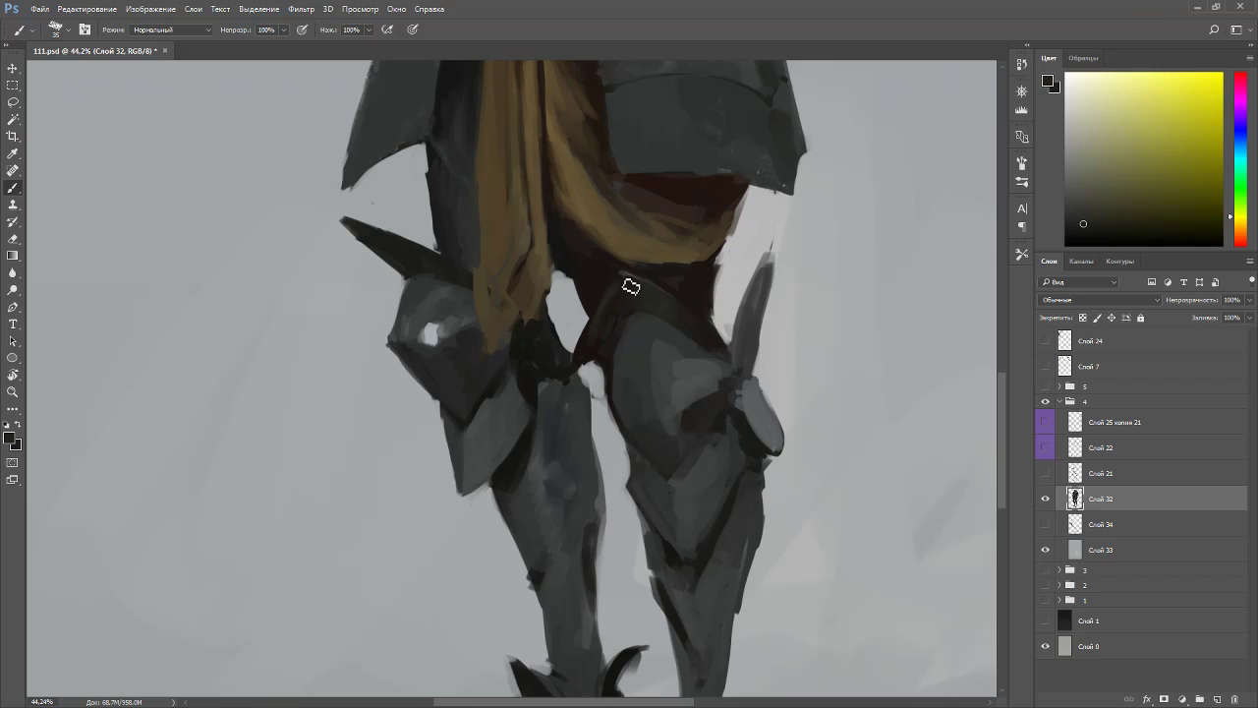
pyautogui.press('r')
pyautogui.moveTo(788, 390); pyautogui.dragTo(647, 624)
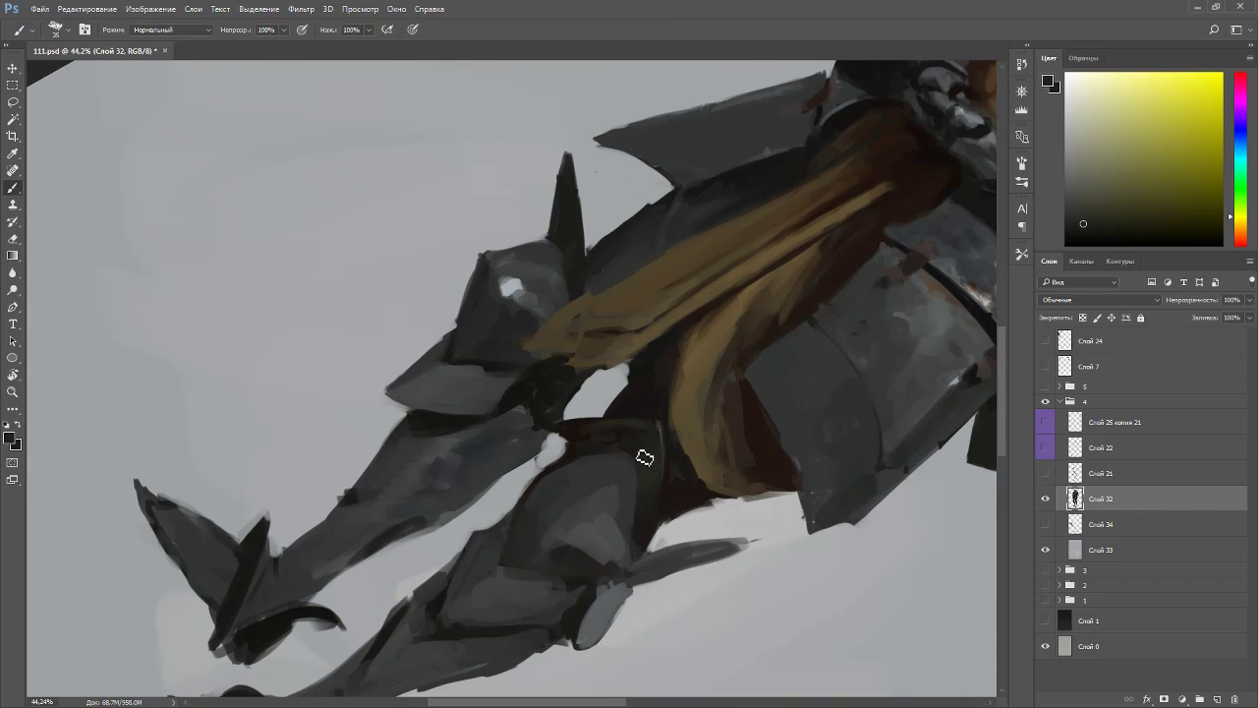
pyautogui.keyDown('alt'); pyautogui.click(633, 438); pyautogui.keyUp('alt')
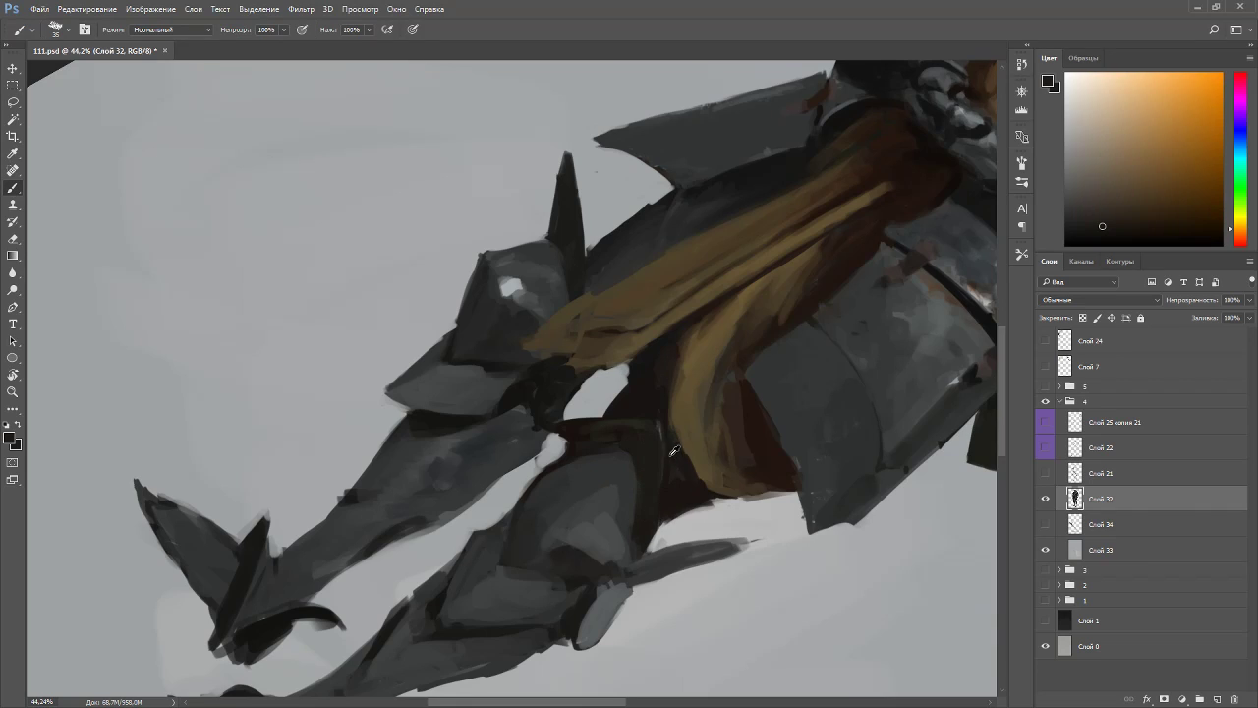
pyautogui.keyDown('alt'); pyautogui.click(670, 457); pyautogui.keyUp('alt')
# - Trim the inner contour of the forward thigh beside the gap between the legs with the eraser
pyautogui.press('r')
pyautogui.moveTo(716, 496)
pyautogui.mouseDown()
pyautogui.moveTo(797, 311)
pyautogui.moveTo(580, 280)
pyautogui.moveTo(570, 345)
pyautogui.moveTo(613, 354)
pyautogui.mouseUp()
pyautogui.click(568, 290)
pyautogui.press('e')
pyautogui.press('r')
pyautogui.press('Escape')
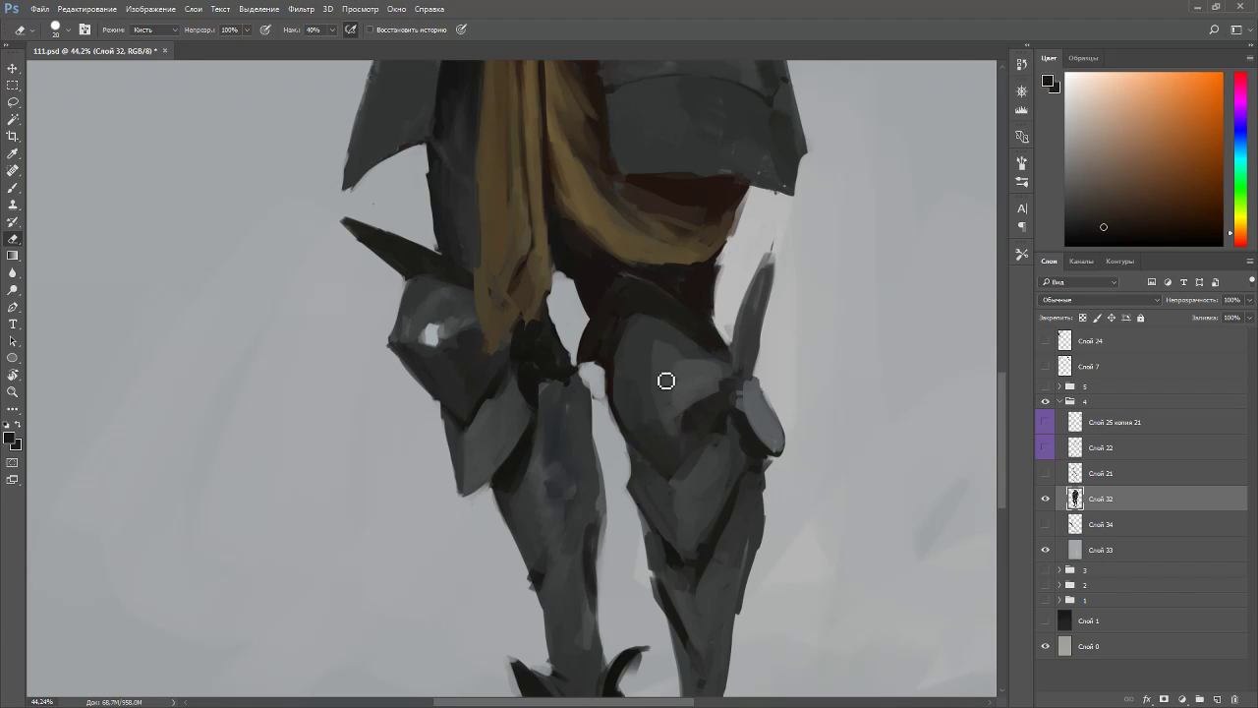
# - Blend sampled dark tones into the inner end of the plate above the forward knee guard
pyautogui.press('b')
pyautogui.keyDown('alt'); pyautogui.click(623, 348); pyautogui.keyUp('alt')
pyautogui.keyDown('alt'); pyautogui.click(638, 301); pyautogui.keyUp('alt')
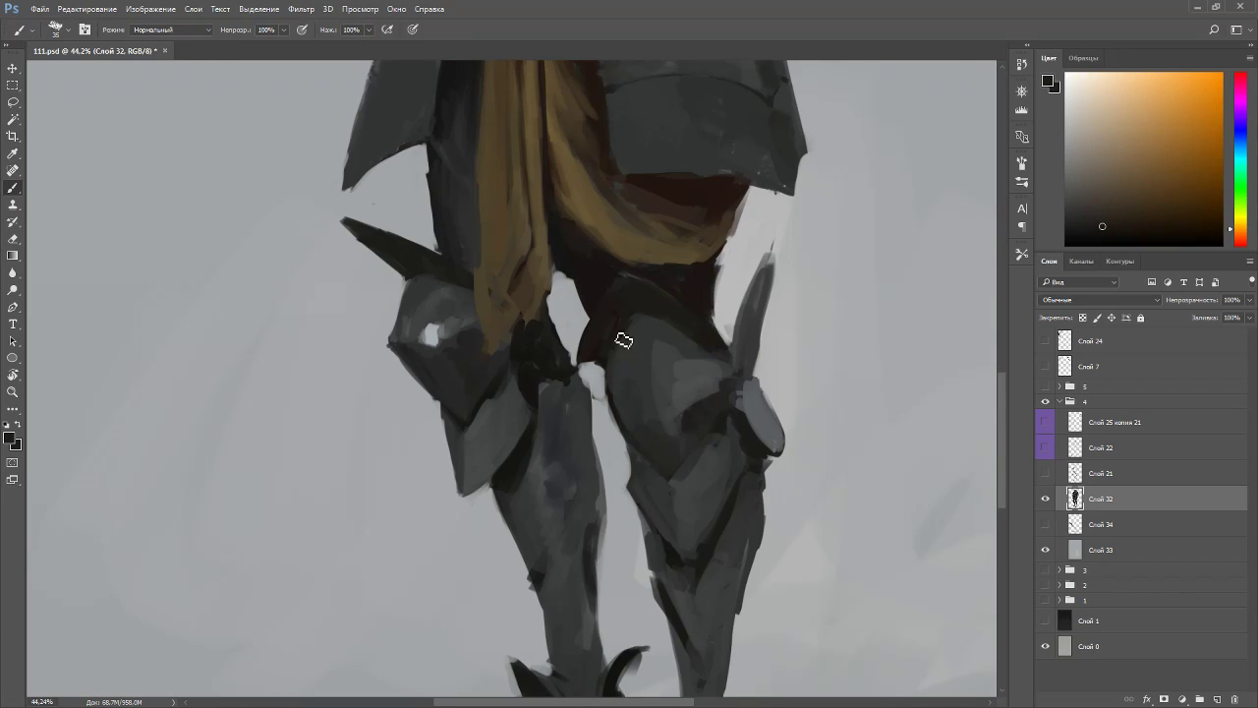
# - Draw a thin grey rim line along the upper edge of the plate above the forward knee guard, using grey from the hip armour
pyautogui.press('r')
pyautogui.moveTo(698, 348)
pyautogui.mouseDown()
pyautogui.moveTo(678, 433)
pyautogui.moveTo(620, 427)
pyautogui.mouseUp()
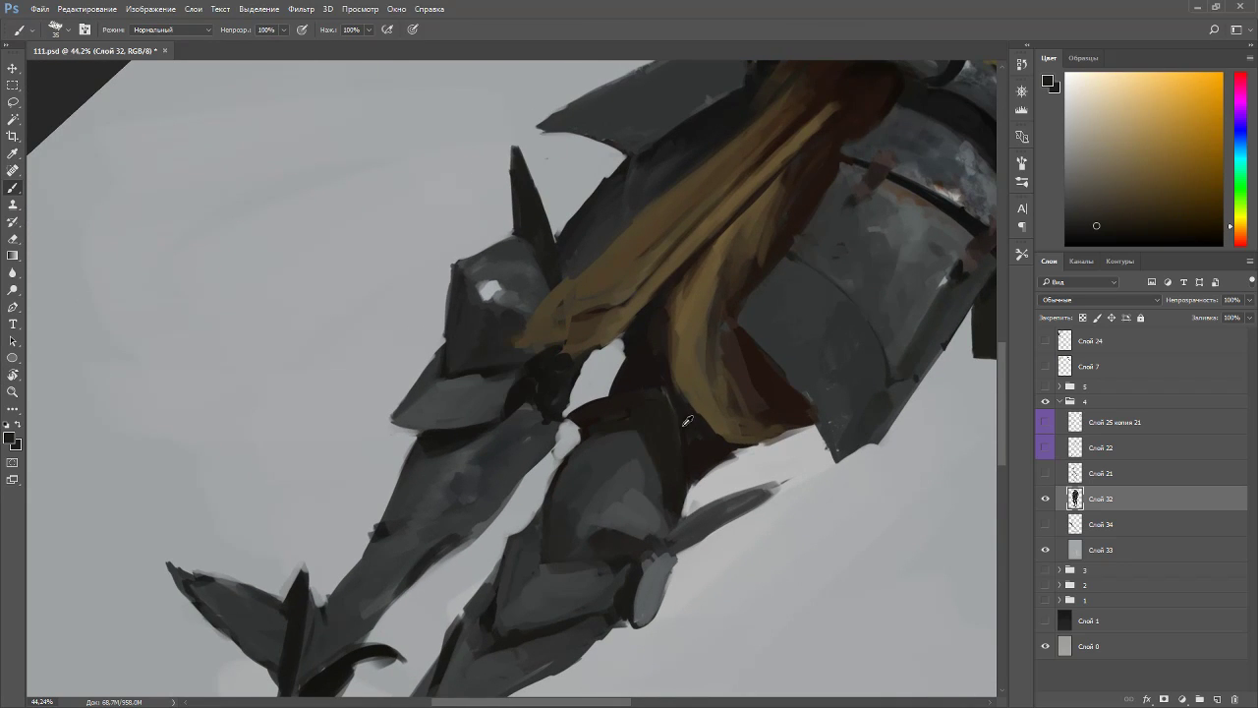
pyautogui.keyDown('alt'); pyautogui.click(854, 277); pyautogui.keyUp('alt')
pyautogui.press('p')
pyautogui.press('b')
pyautogui.keyDown('alt'); pyautogui.click(688, 412); pyautogui.keyUp('alt')
pyautogui.keyDown('alt'); pyautogui.click(667, 410); pyautogui.keyUp('alt')
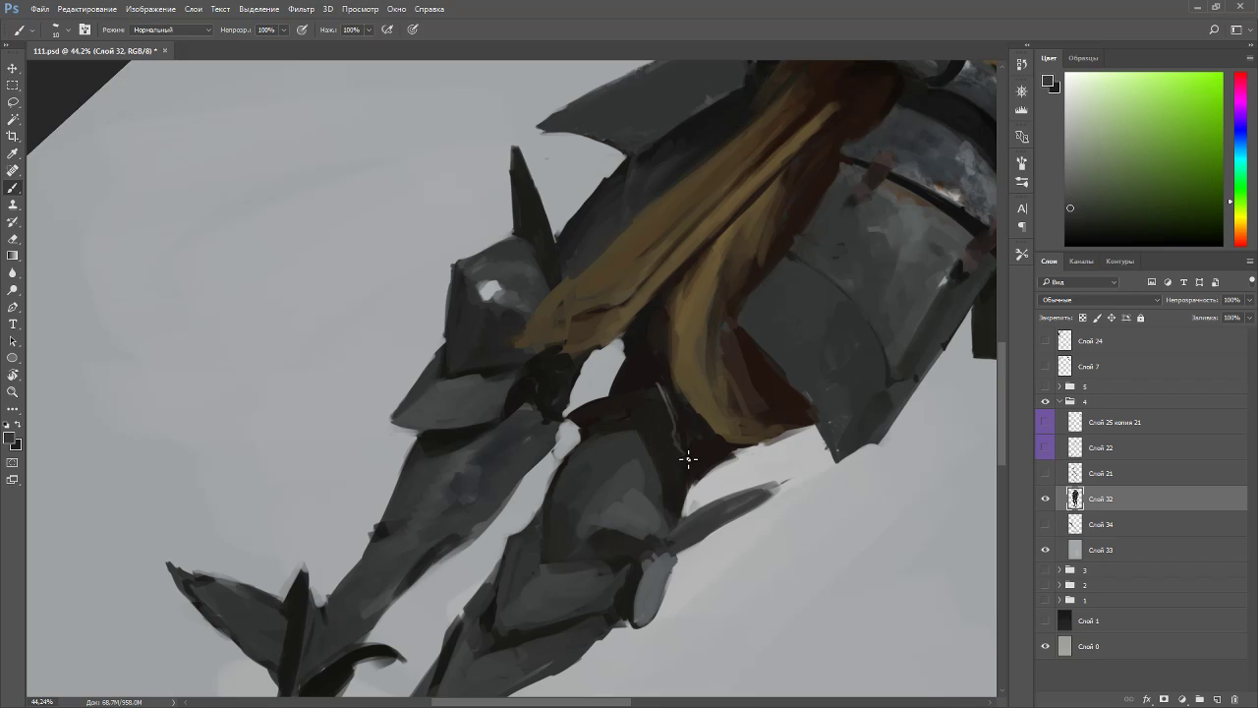
pyautogui.keyDown('alt'); pyautogui.click(686, 449); pyautogui.keyUp('alt')
# - Darken the surface beside the thin rim line with sampled near-black and dark brown using a larger brush
pyautogui.press('r')
pyautogui.moveTo(696, 478); pyautogui.dragTo(391, 253)
pyautogui.press(']')
pyautogui.press(']')
pyautogui.moveTo(489, 298); pyautogui.dragTo(499, 298)
pyautogui.keyDown('alt'); pyautogui.click(482, 248); pyautogui.keyUp('alt')
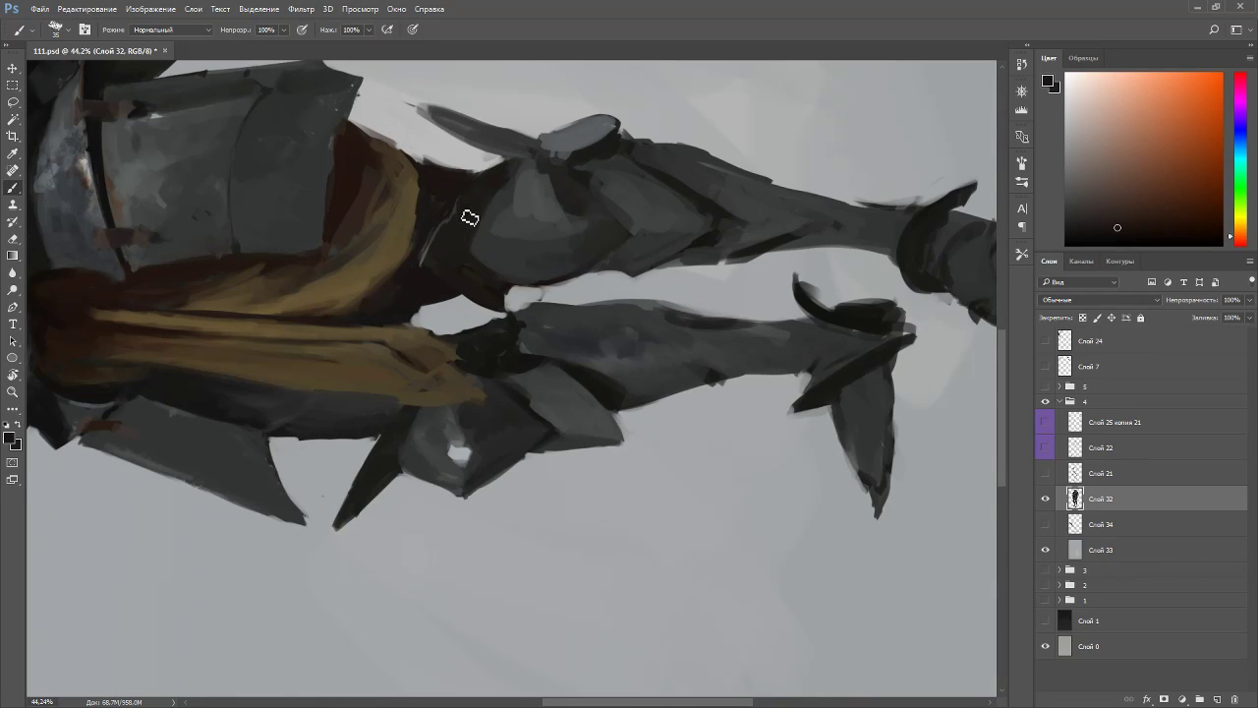
pyautogui.keyDown('alt'); pyautogui.click(453, 216); pyautogui.keyUp('alt')
# - Extend the grey rim line toward the outer side of the thigh and thin it with sampled dark tones
pyautogui.press('x')
pyautogui.press('p')
pyautogui.press('b')
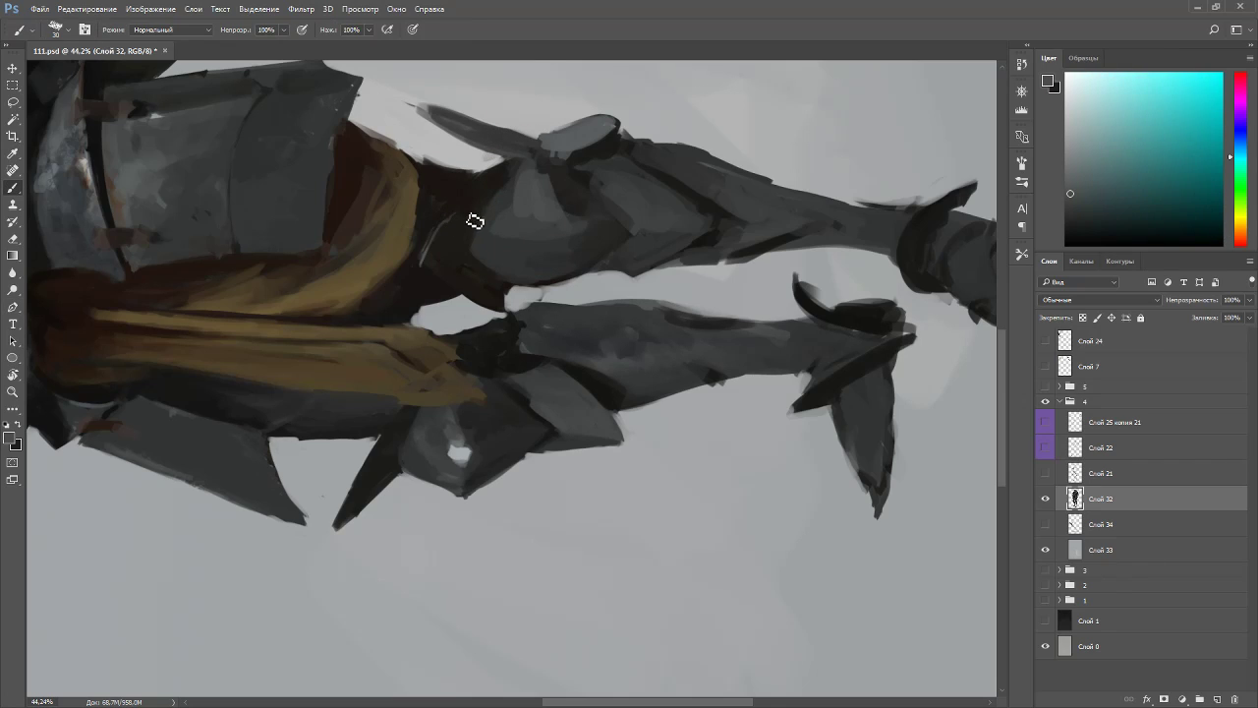
pyautogui.moveTo(492, 186); pyautogui.dragTo(675, 455)
pyautogui.press('x')
pyautogui.keyDown('alt'); pyautogui.click(659, 457); pyautogui.keyUp('alt')
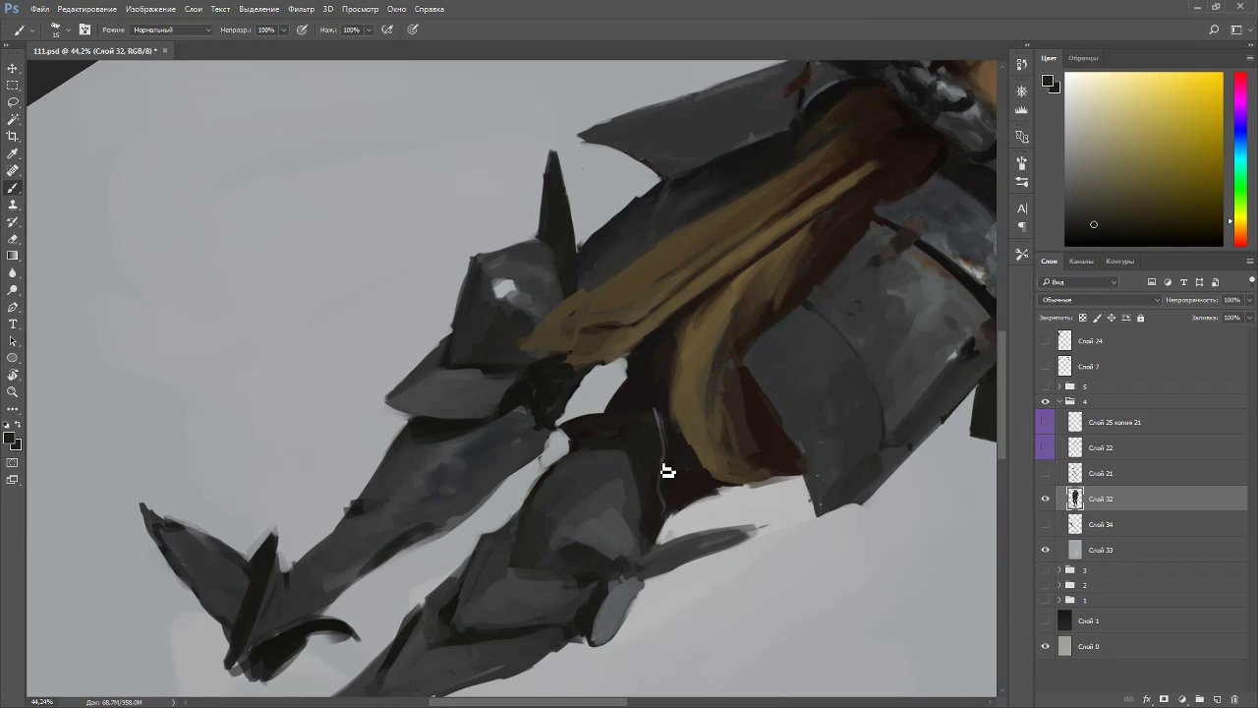
pyautogui.keyDown('alt'); pyautogui.click(666, 433); pyautogui.keyUp('alt')
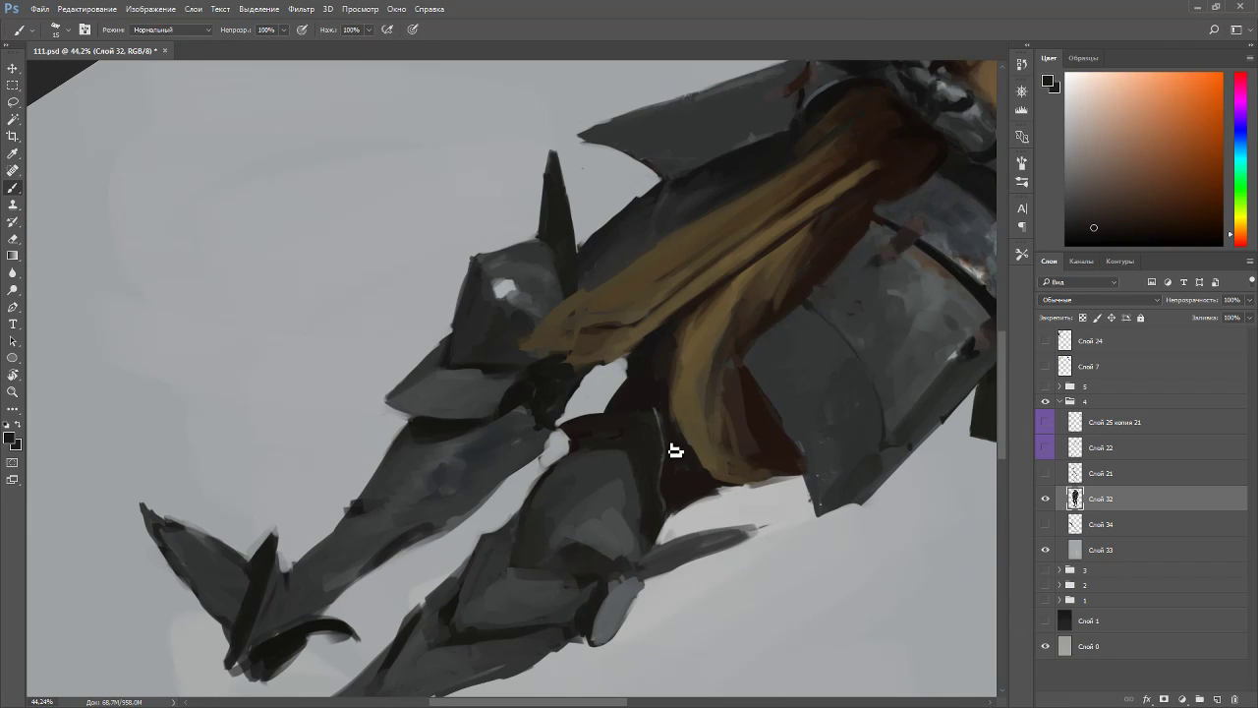
# - Touch up the forward inner thigh with dark brown and erase rough paint around the gap between the legs
pyautogui.moveTo(688, 441); pyautogui.dragTo(614, 303)
pyautogui.keyDown('alt'); pyautogui.click(616, 305); pyautogui.keyUp('alt')
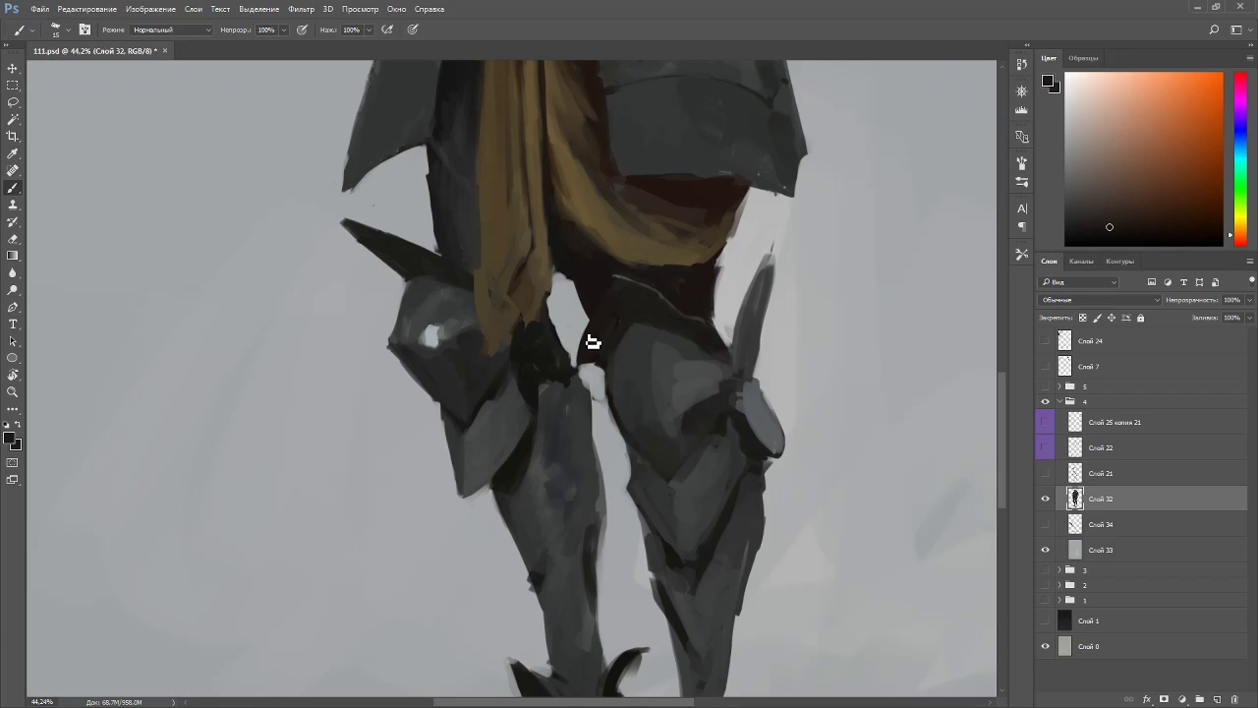
pyautogui.press('e')
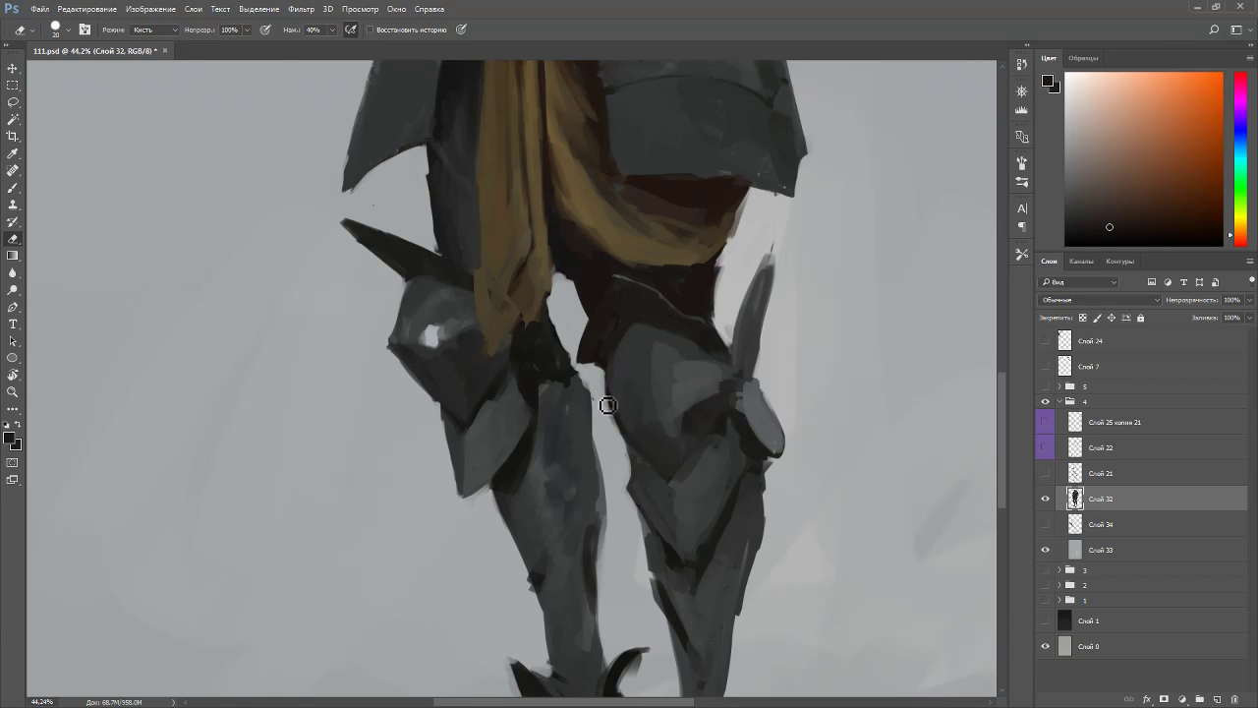
# - Paint a dark spot in the middle of the forward kneecap and add sampled lighter grey around it
pyautogui.press('b')
pyautogui.keyDown('alt'); pyautogui.click(716, 403); pyautogui.keyUp('alt')
pyautogui.press(']')
pyautogui.press(']')
pyautogui.press(']')
pyautogui.press(']')
pyautogui.moveTo(673, 394); pyautogui.dragTo(679, 404)
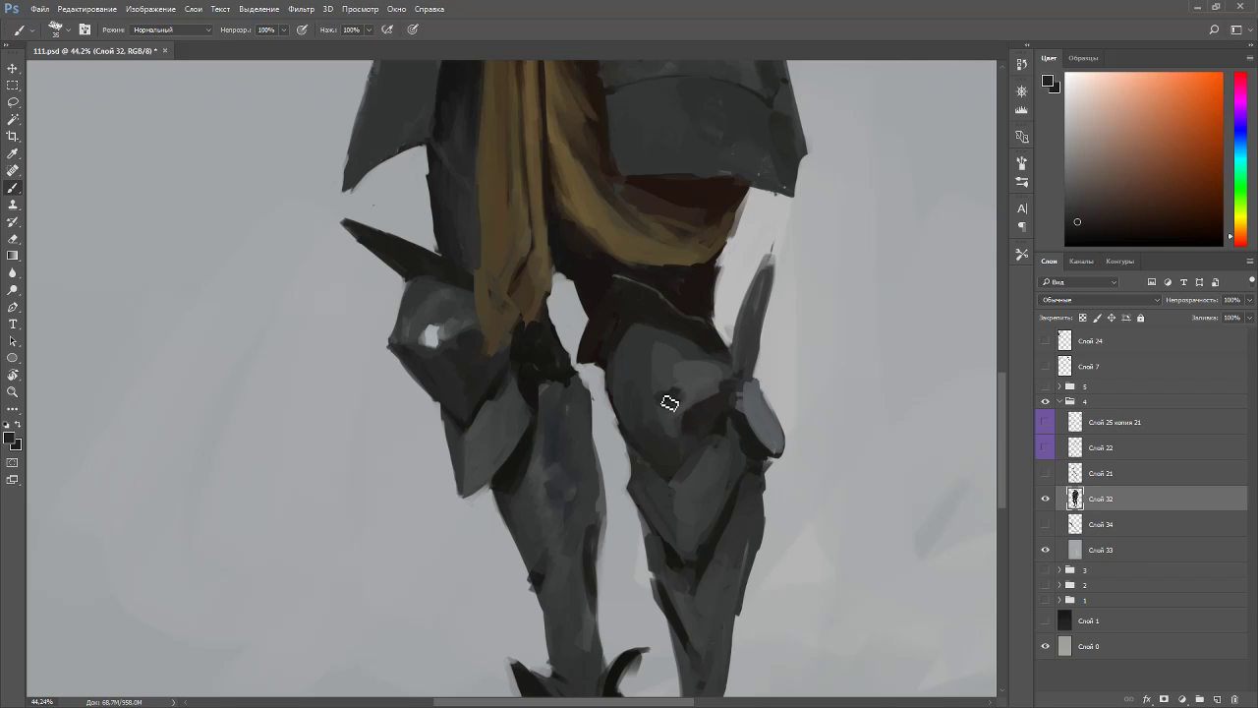
pyautogui.keyDown('alt'); pyautogui.click(676, 413); pyautogui.keyUp('alt')
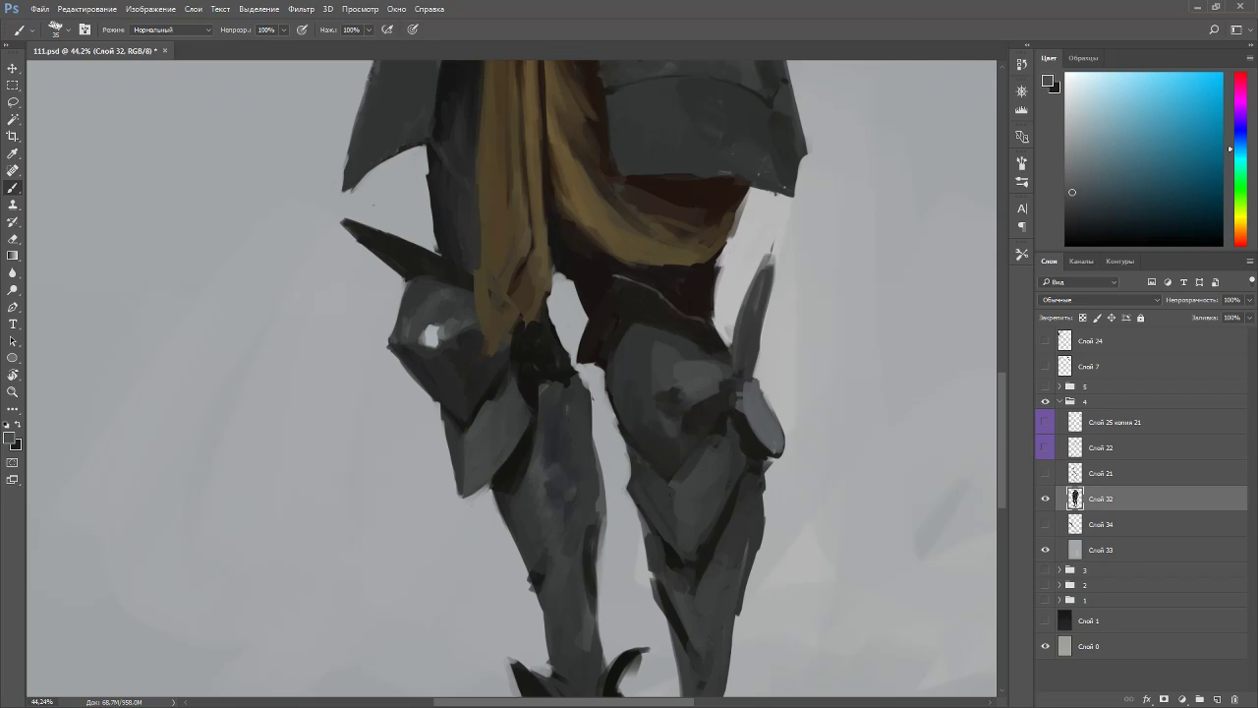
# - Model the rounded surface of the forward kneecap with sampled dark tones and smaller blue-grey strokes
pyautogui.press('r')
pyautogui.moveTo(717, 430); pyautogui.dragTo(429, 435)
pyautogui.keyDown('alt'); pyautogui.click(512, 531); pyautogui.keyUp('alt')
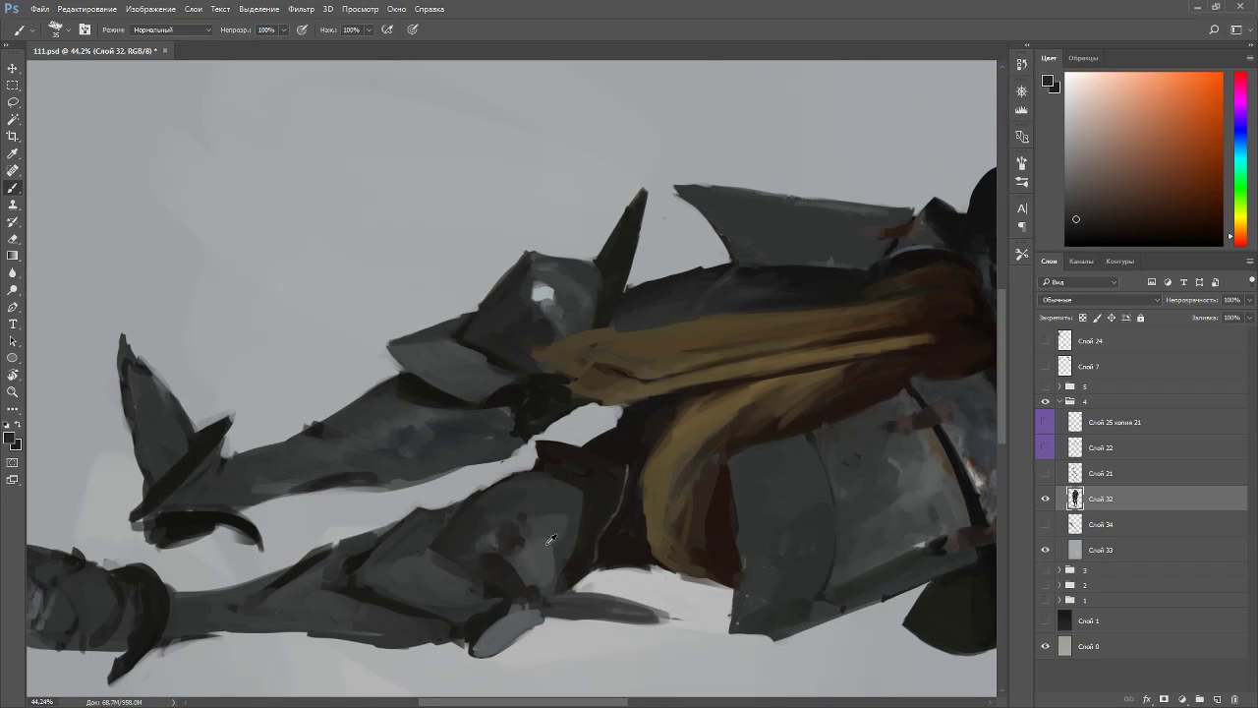
pyautogui.keyDown('alt'); pyautogui.click(551, 529); pyautogui.keyUp('alt')
pyautogui.press('[')
pyautogui.press('[')
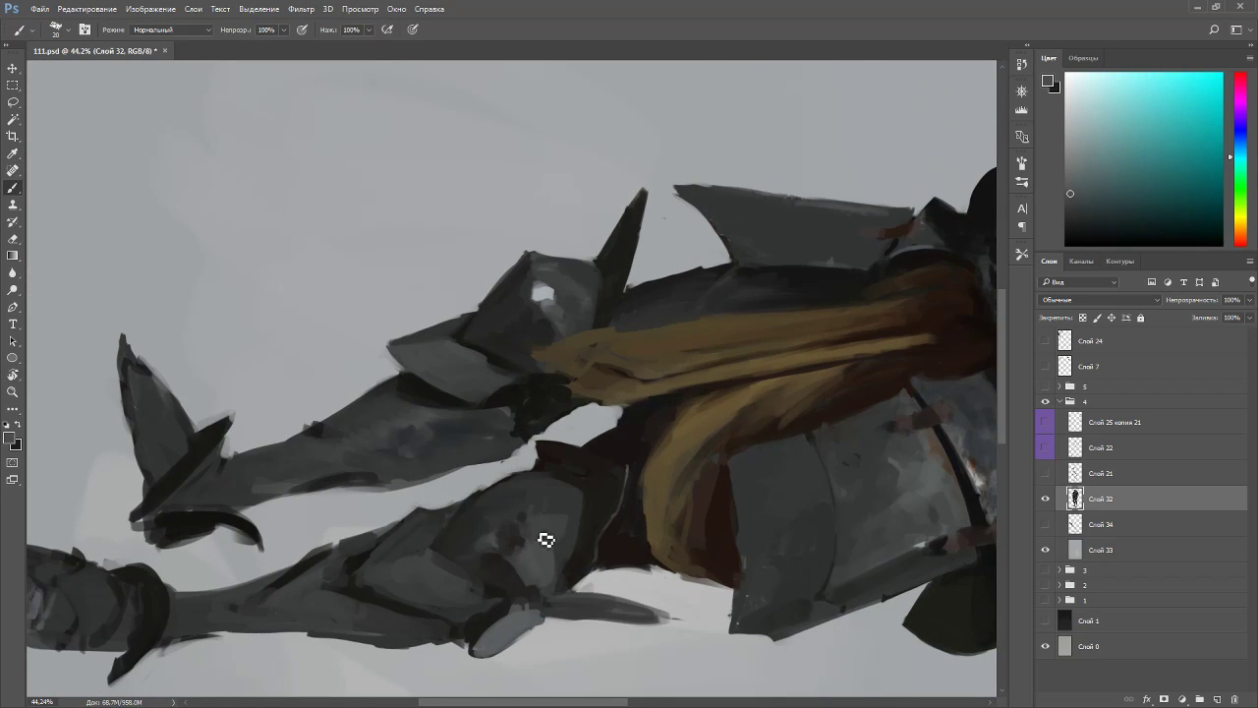
pyautogui.keyDown('alt'); pyautogui.click(559, 528); pyautogui.keyUp('alt')
pyautogui.keyDown('alt'); pyautogui.click(556, 555); pyautogui.keyUp('alt')
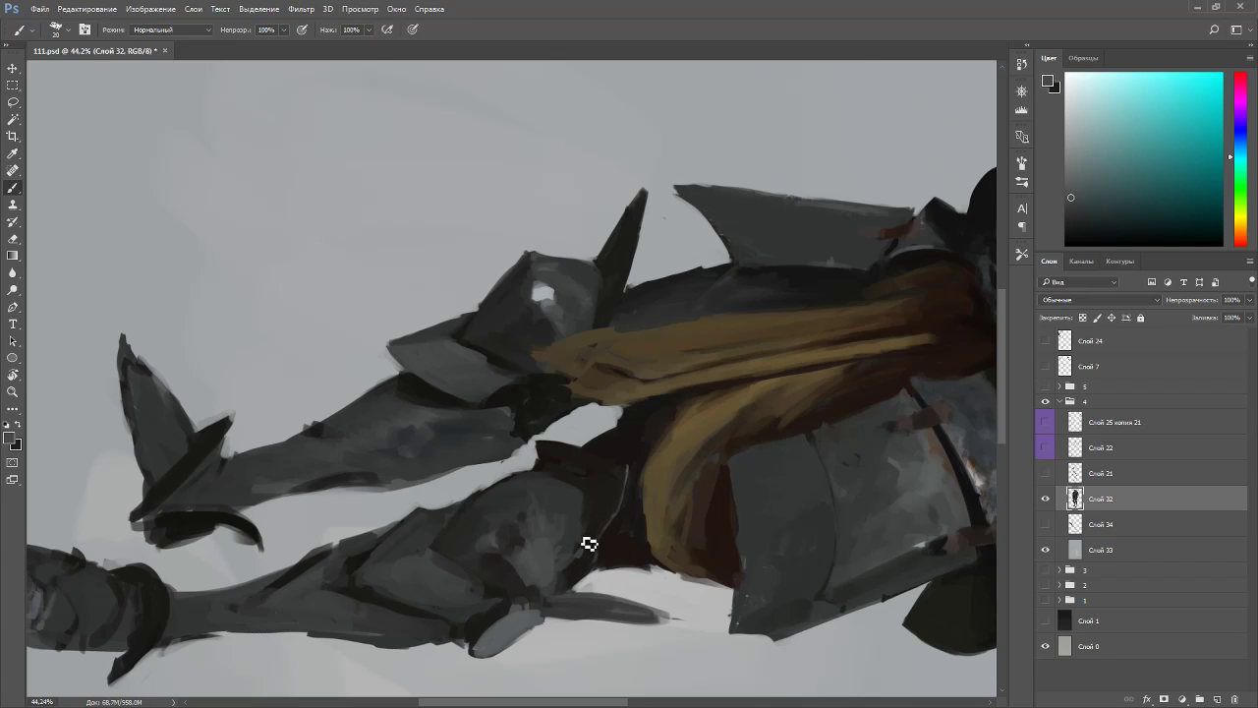
# - Glaze dark olive over the plate above the forward kneecap and blend it with sampled dark tones
pyautogui.click(1097, 216)
pyautogui.click(1241, 218)
pyautogui.press(']')
pyautogui.press(']')
pyautogui.moveTo(598, 522)
pyautogui.mouseDown()
pyautogui.moveTo(612, 507)
pyautogui.moveTo(599, 532)
pyautogui.mouseUp()
pyautogui.keyDown('alt'); pyautogui.click(608, 488); pyautogui.keyUp('alt')
pyautogui.keyDown('alt'); pyautogui.click(600, 511); pyautogui.keyUp('alt')
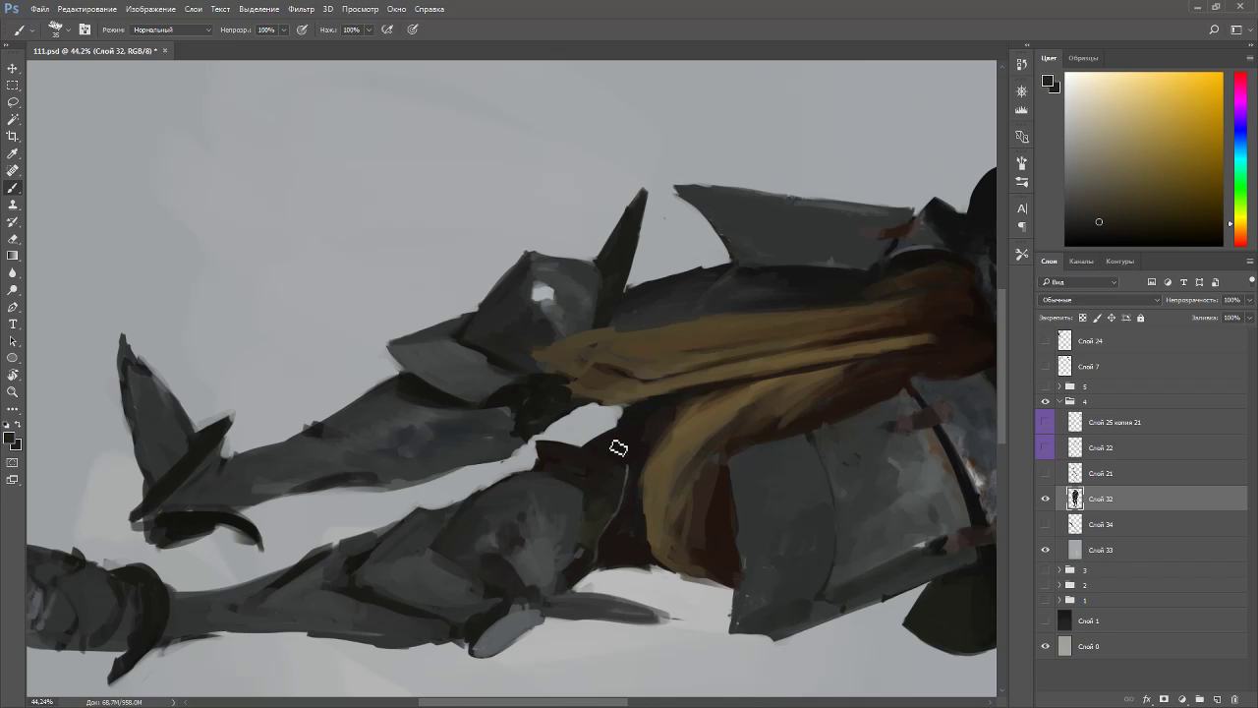
pyautogui.press('Escape')
pyautogui.keyDown('alt'); pyautogui.click(679, 324); pyautogui.keyUp('alt')
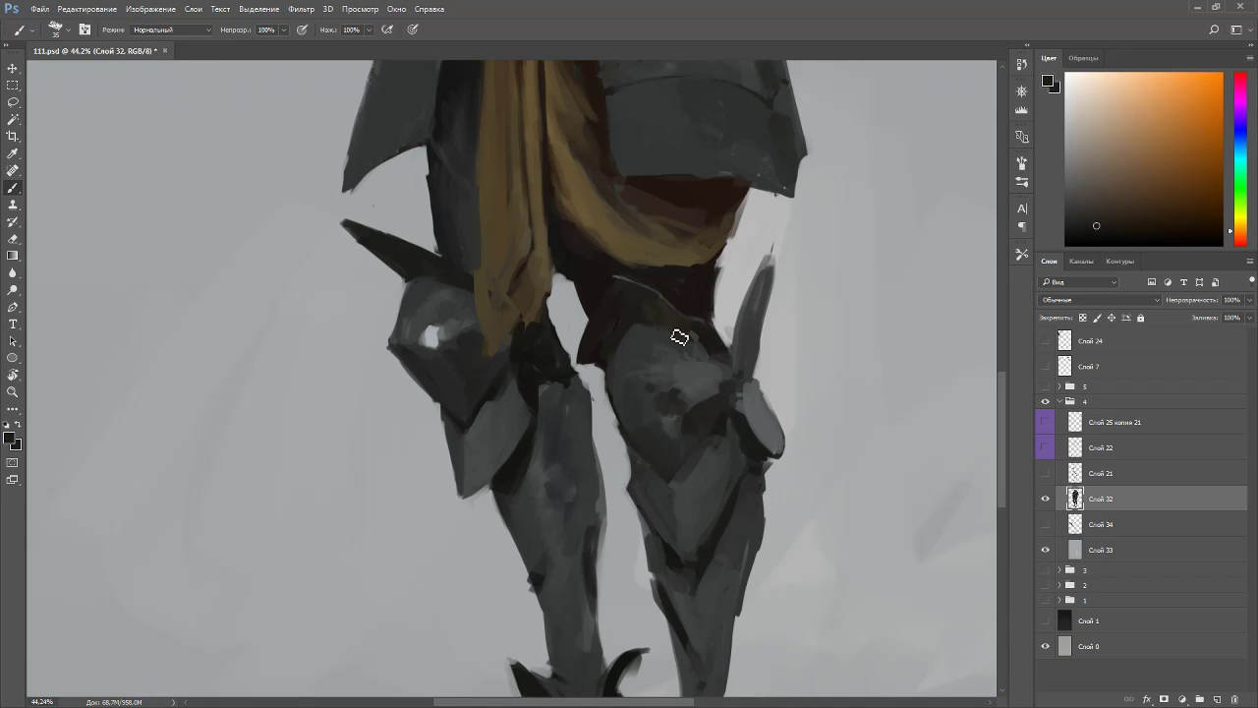
# - Add a bright highlight to the forward kneecap with the other knee's highlight colour and soften it with sampled greys
pyautogui.keyDown('alt'); pyautogui.click(430, 339); pyautogui.keyUp('alt')
pyautogui.moveTo(669, 344)
pyautogui.mouseDown()
pyautogui.moveTo(682, 351)
pyautogui.moveTo(629, 501)
pyautogui.moveTo(617, 496)
pyautogui.moveTo(643, 492)
pyautogui.moveTo(612, 491)
pyautogui.mouseUp()
pyautogui.keyDown('alt'); pyautogui.click(632, 466); pyautogui.keyUp('alt')
pyautogui.keyDown('alt'); pyautogui.click(643, 489); pyautogui.keyUp('alt')
pyautogui.press('Escape')
# - Review the whole knight figure from a distance, including the leg armour, and examine the helmet up close
pyautogui.scroll(-10, 627, 484)
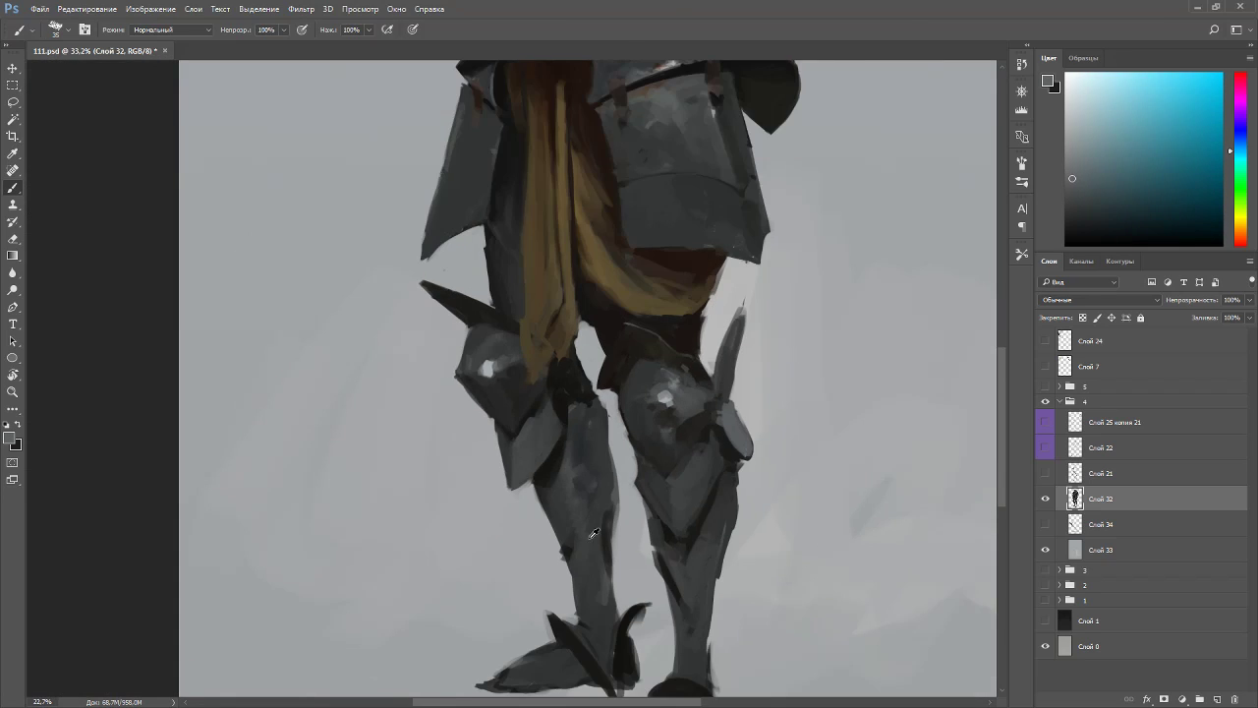
pyautogui.press('r')
pyautogui.moveTo(696, 415); pyautogui.dragTo(656, 245)
pyautogui.press('Escape')
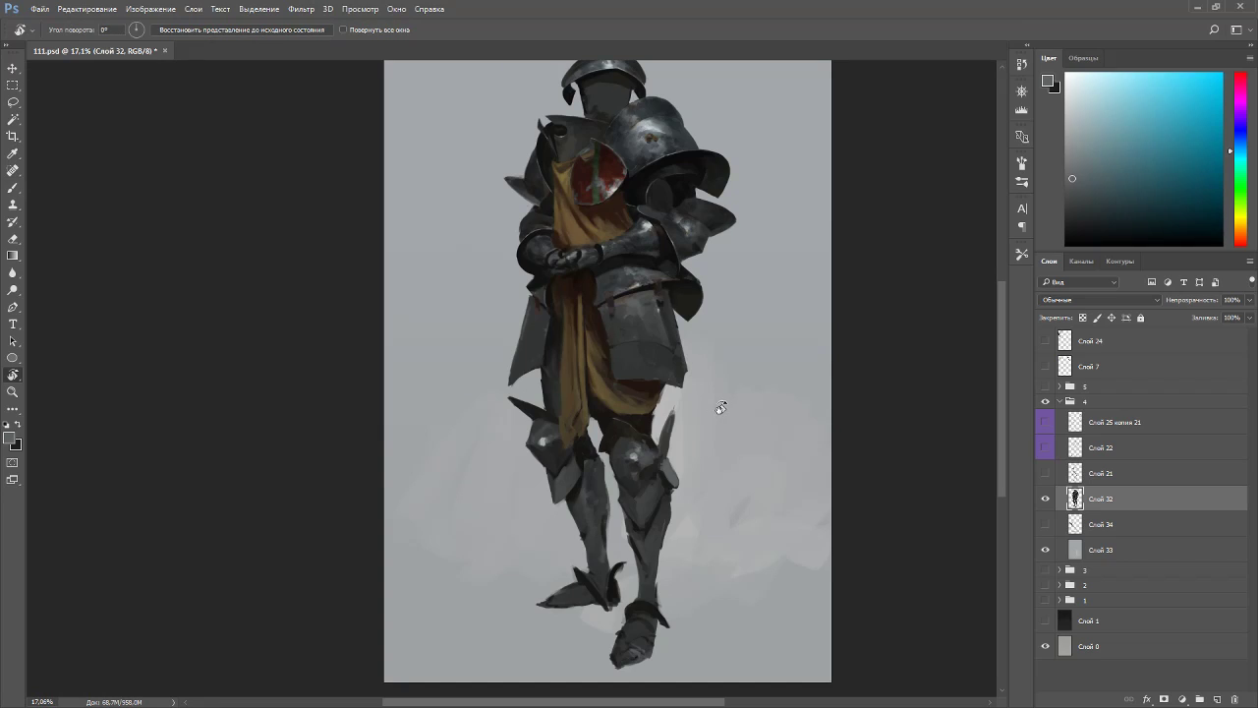
pyautogui.scroll(3, 713, 400)
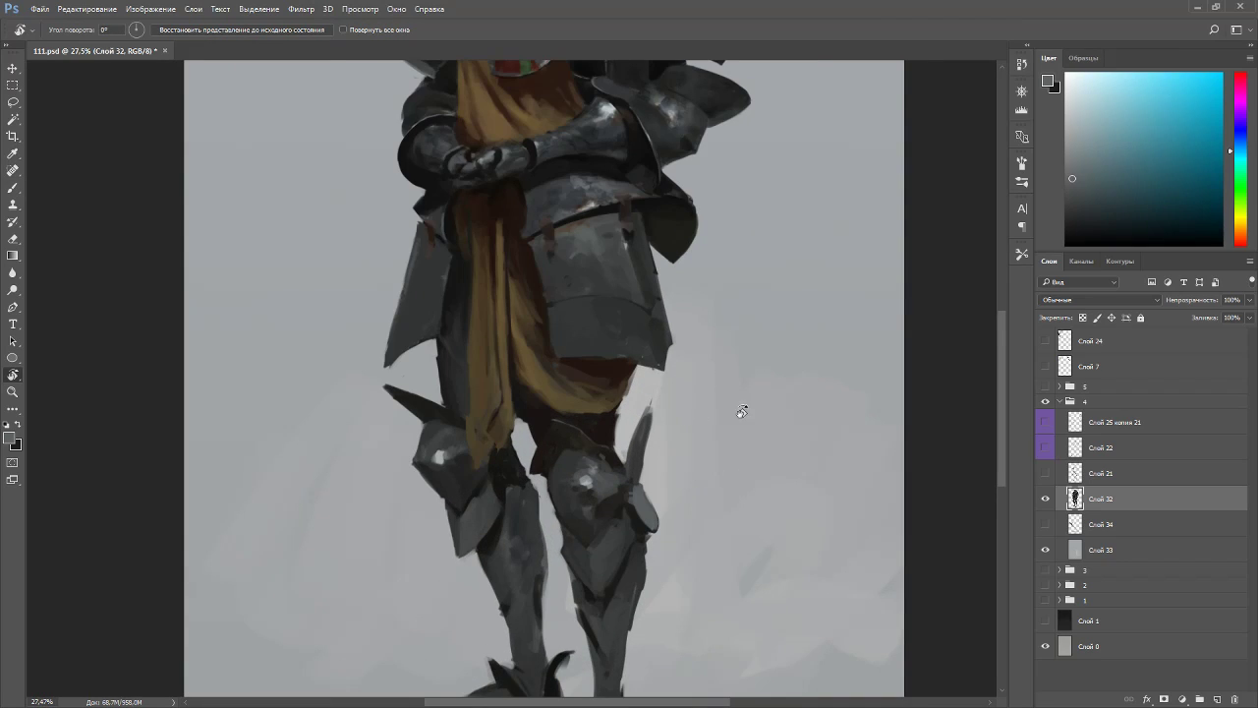
pyautogui.moveTo(657, 236); pyautogui.dragTo(722, 649)
pyautogui.scroll(14, 588, 261)
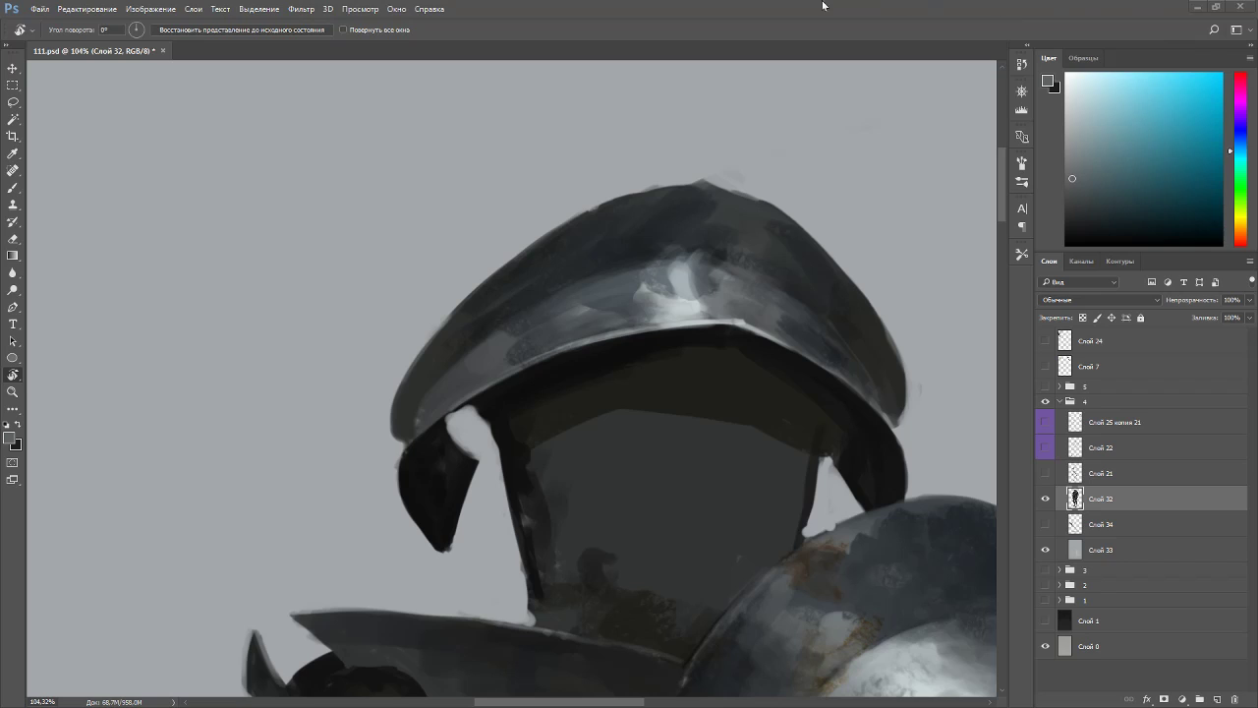
pyautogui.scroll(-5, 724, 249)
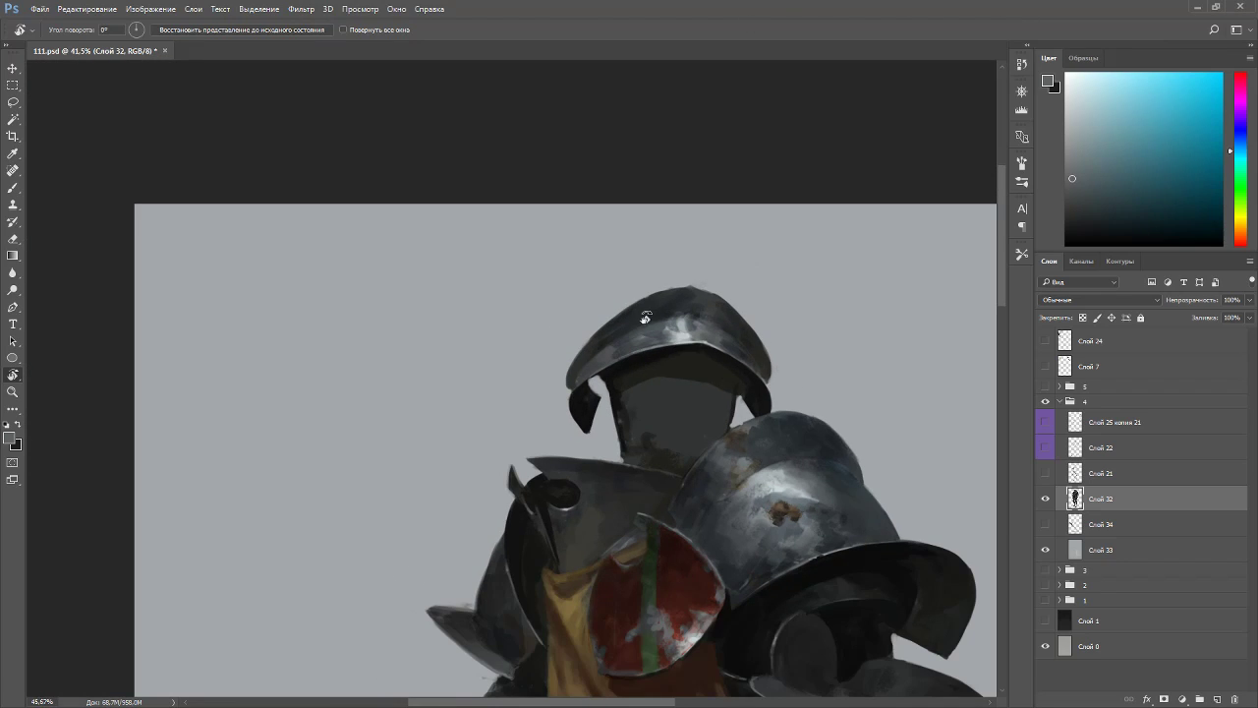
pyautogui.scroll(5, 647, 324)
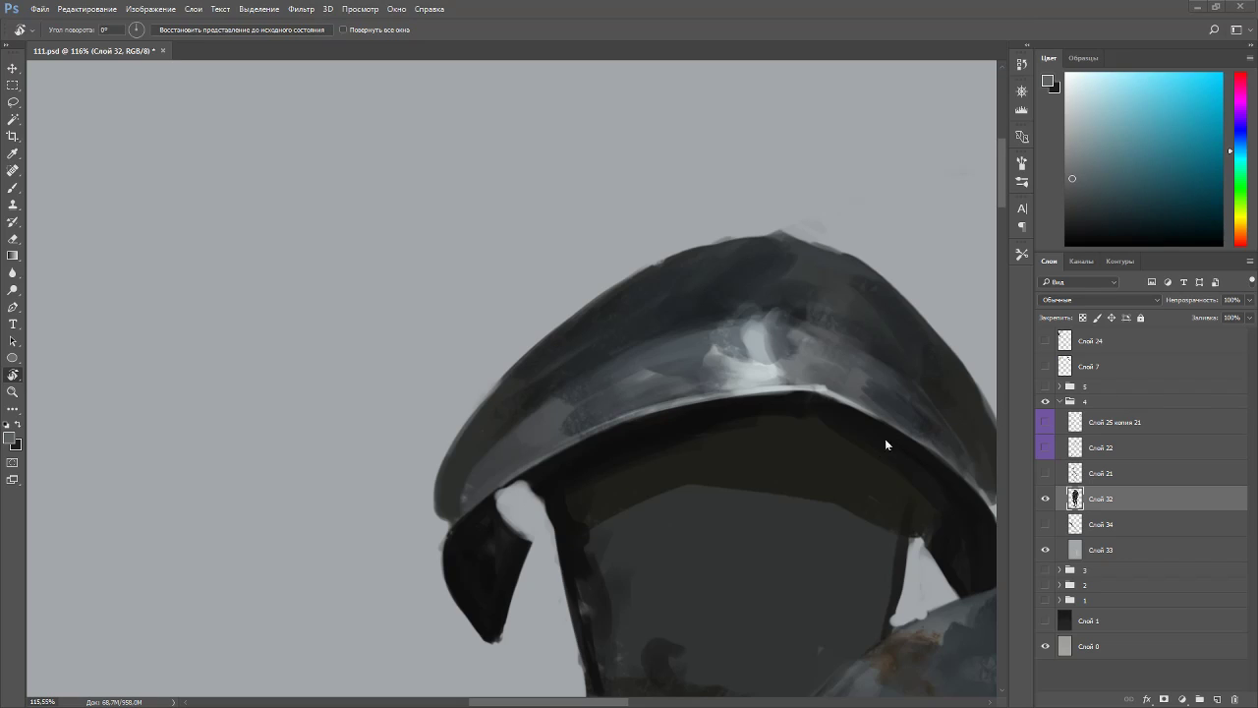
# - Add a new layer directly above the knight's paint layer, set its blending to Multiply and choose a muted teal-grey colour
pyautogui.scroll(1, 658, 410)
pyautogui.hotkey('ctrl', 'shift', 'n')
pyautogui.press('Return')
pyautogui.click(1096, 187)
pyautogui.click(1092, 167)
pyautogui.click(1099, 299)
pyautogui.click(1070, 342)
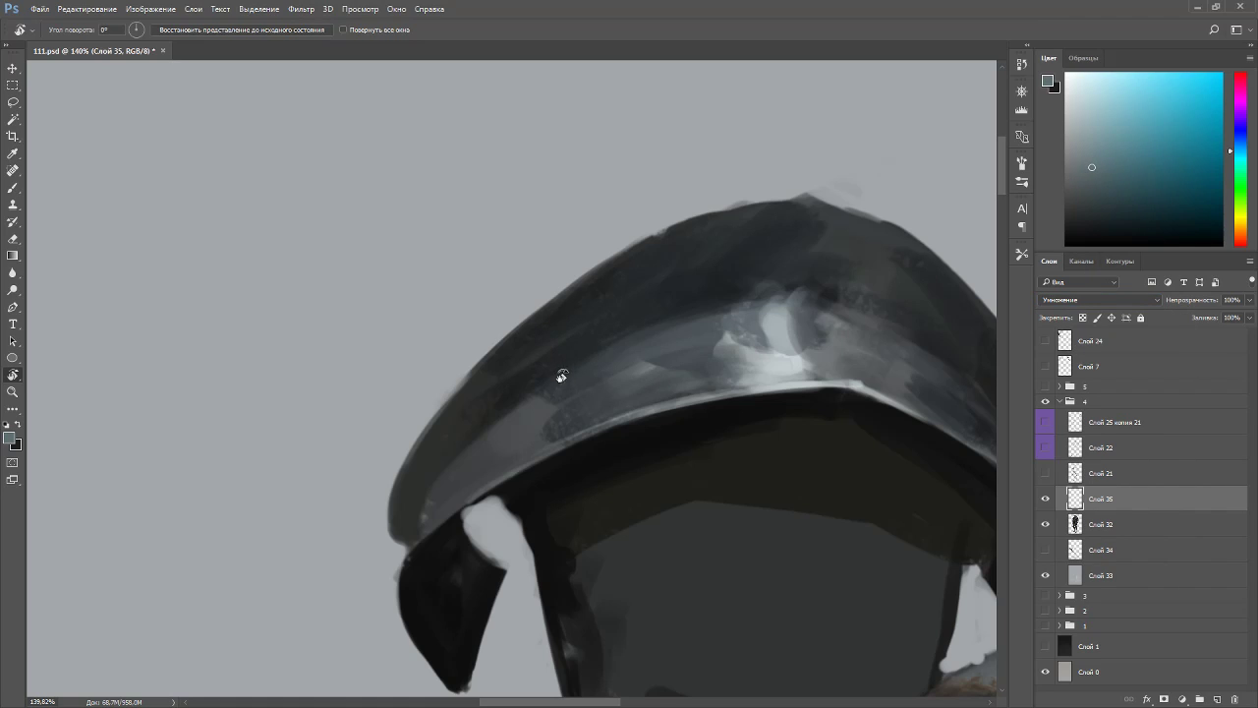
# - Hand-letter "BORN TO KILL" in three slanted lines on the side of the helmet with a small brush and a darker teal-grey
pyautogui.press('b')
pyautogui.press('[')
pyautogui.press('[')
pyautogui.press('[')
pyautogui.press('[')
pyautogui.press('[')
pyautogui.press('[')
pyautogui.moveTo(508, 401)
pyautogui.mouseDown()
pyautogui.moveTo(498, 373)
pyautogui.moveTo(511, 367)
pyautogui.moveTo(501, 393)
pyautogui.moveTo(527, 377)
pyautogui.moveTo(515, 397)
pyautogui.mouseUp()
pyautogui.moveTo(1091, 164); pyautogui.dragTo(1103, 179)
pyautogui.moveTo(520, 352)
pyautogui.mouseDown()
pyautogui.moveTo(490, 386)
pyautogui.moveTo(512, 368)
pyautogui.moveTo(496, 396)
pyautogui.moveTo(524, 393)
pyautogui.moveTo(514, 403)
pyautogui.moveTo(541, 352)
pyautogui.moveTo(524, 358)
pyautogui.moveTo(547, 356)
pyautogui.moveTo(525, 364)
pyautogui.moveTo(533, 350)
pyautogui.moveTo(551, 372)
pyautogui.moveTo(547, 335)
pyautogui.moveTo(564, 362)
pyautogui.moveTo(545, 340)
pyautogui.moveTo(551, 327)
pyautogui.moveTo(564, 351)
pyautogui.moveTo(602, 333)
pyautogui.mouseUp()
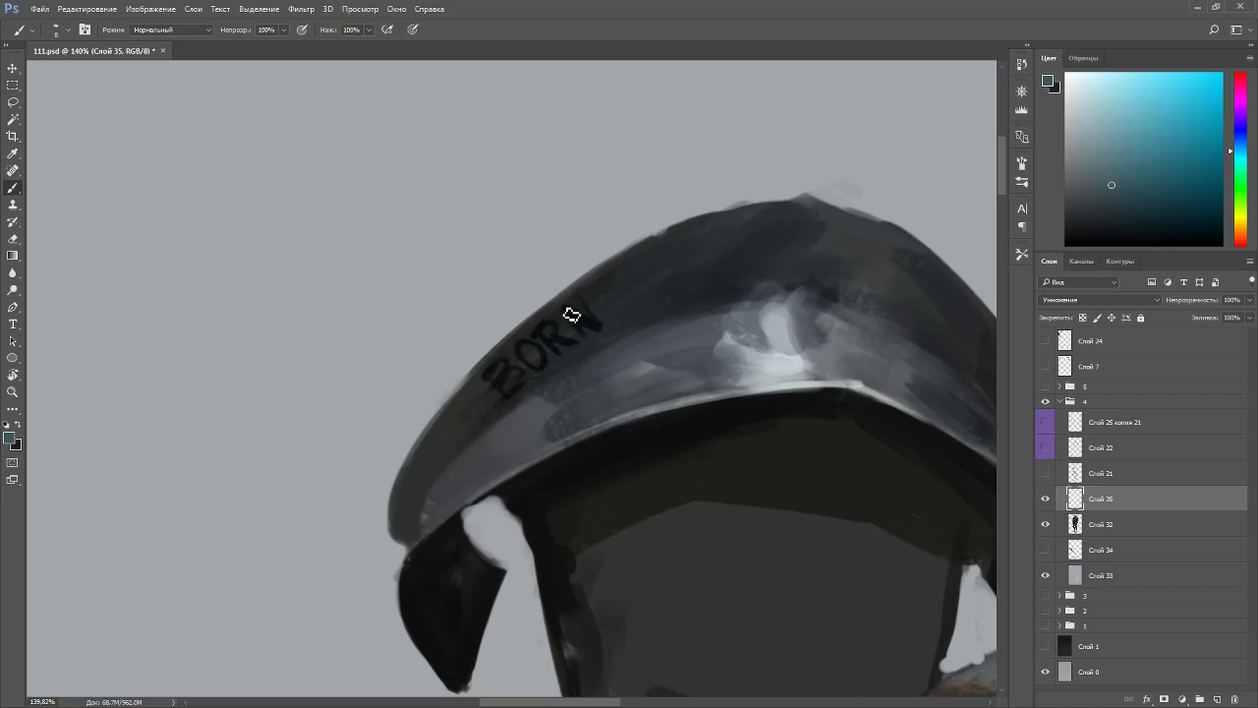
pyautogui.moveTo(529, 388)
pyautogui.mouseDown()
pyautogui.moveTo(548, 379)
pyautogui.moveTo(548, 396)
pyautogui.moveTo(576, 365)
pyautogui.moveTo(573, 379)
pyautogui.moveTo(573, 361)
pyautogui.moveTo(590, 377)
pyautogui.mouseUp()
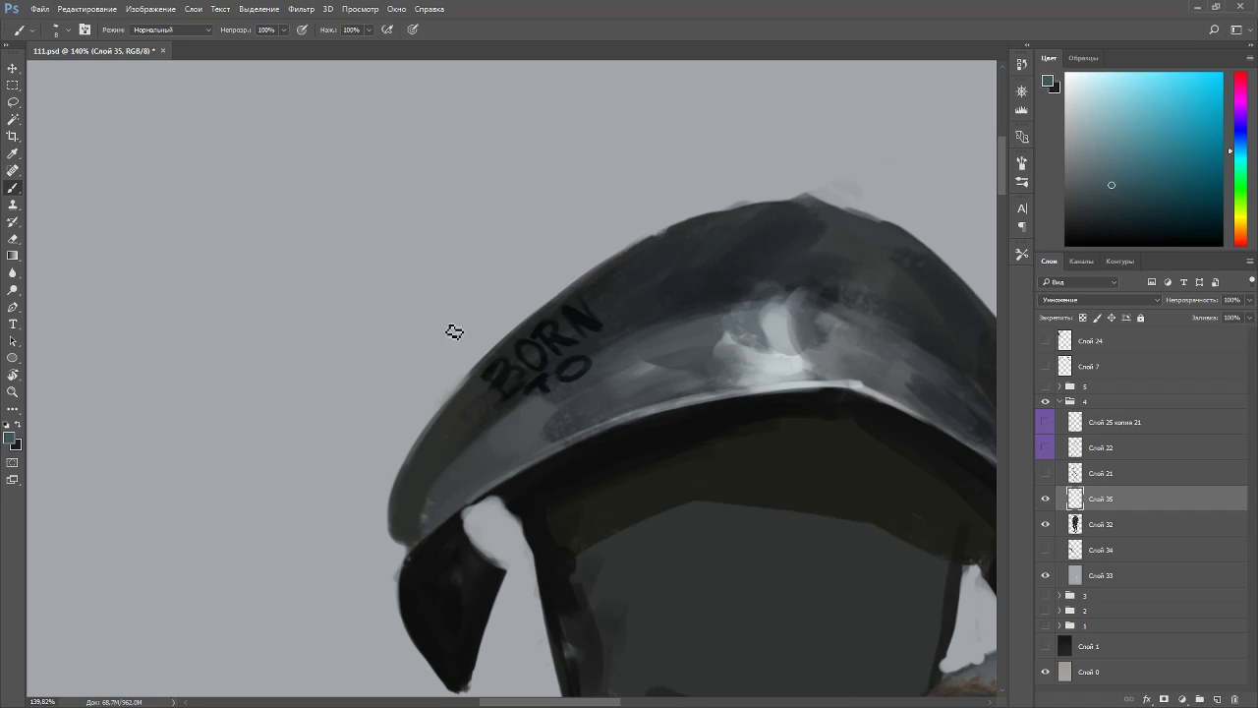
pyautogui.moveTo(537, 421); pyautogui.dragTo(565, 431)
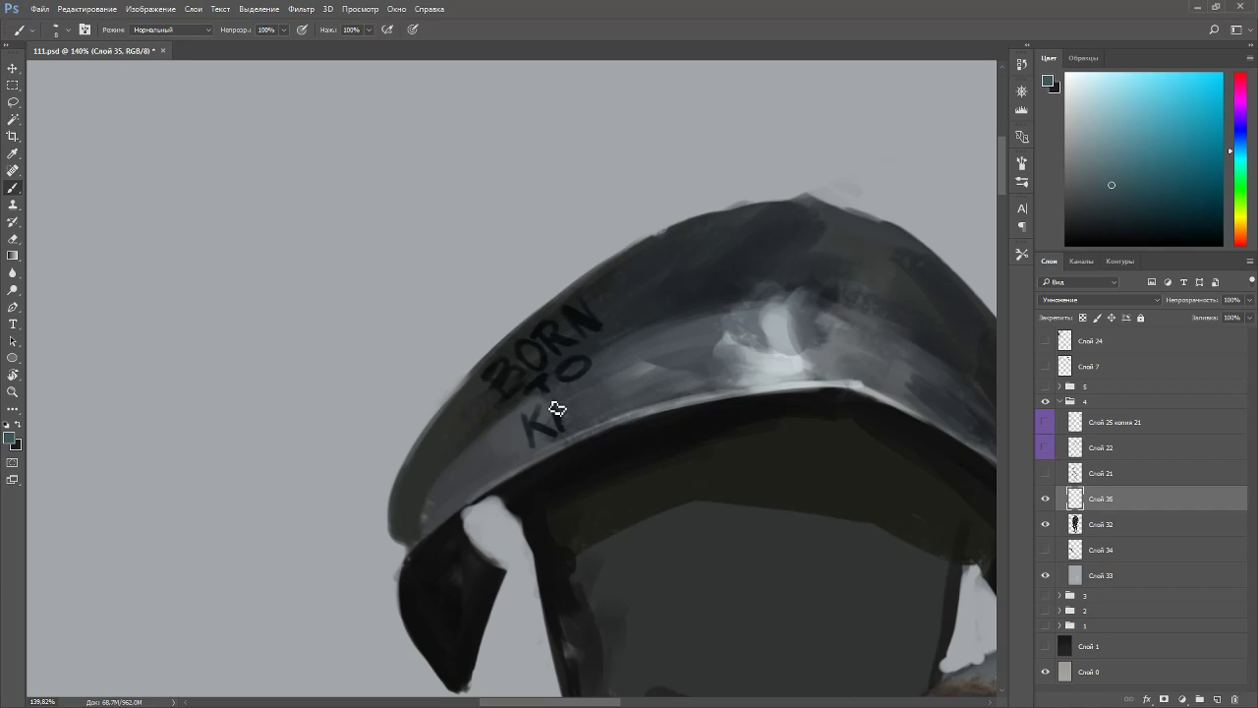
pyautogui.moveTo(569, 404)
pyautogui.mouseDown()
pyautogui.moveTo(576, 434)
pyautogui.moveTo(623, 411)
pyautogui.mouseUp()
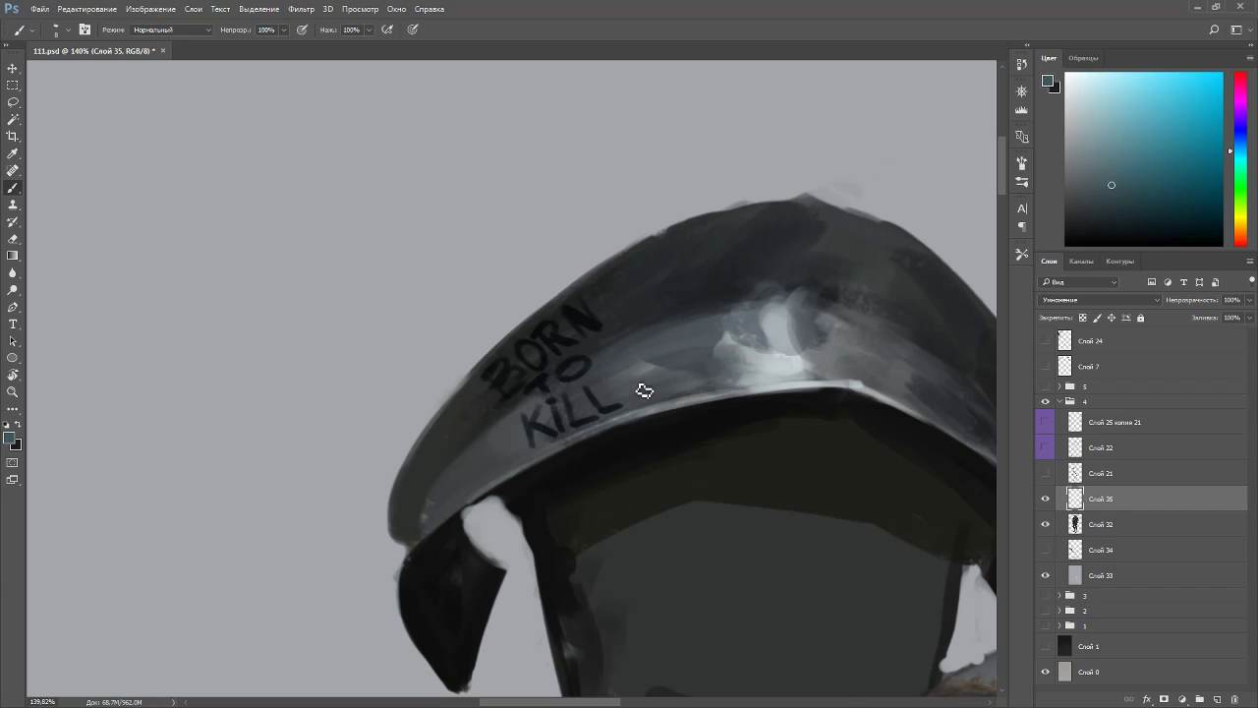
# - Draw a small circled peace sign beside the helmet lettering
pyautogui.press(']')
pyautogui.press(']')
pyautogui.moveTo(624, 352)
pyautogui.mouseDown()
pyautogui.moveTo(636, 380)
pyautogui.moveTo(626, 349)
pyautogui.moveTo(639, 349)
pyautogui.moveTo(635, 364)
pyautogui.moveTo(618, 363)
pyautogui.moveTo(622, 386)
pyautogui.moveTo(643, 382)
pyautogui.moveTo(653, 357)
pyautogui.moveTo(641, 345)
pyautogui.moveTo(619, 364)
pyautogui.moveTo(642, 345)
pyautogui.moveTo(629, 381)
pyautogui.moveTo(633, 349)
pyautogui.moveTo(624, 363)
pyautogui.moveTo(656, 363)
pyautogui.mouseUp()
pyautogui.press('[')
pyautogui.press('[')
pyautogui.press('e')
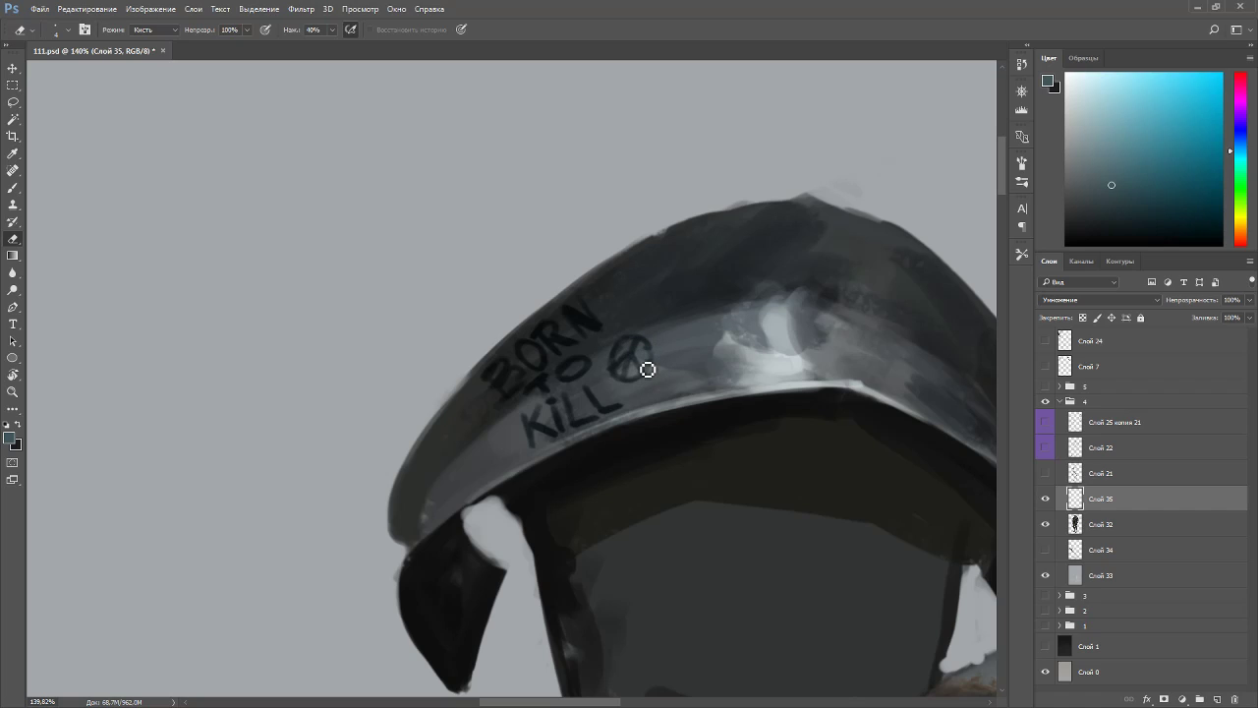
# - Retouch the "KILL" lettering on the helmet with the chalky rect brush at a small size, trimming the letter strokes with the eraser
pyautogui.press('b')
pyautogui.click(1021, 253)
pyautogui.click(896, 301)
pyautogui.click(907, 315)
pyautogui.click(915, 331)
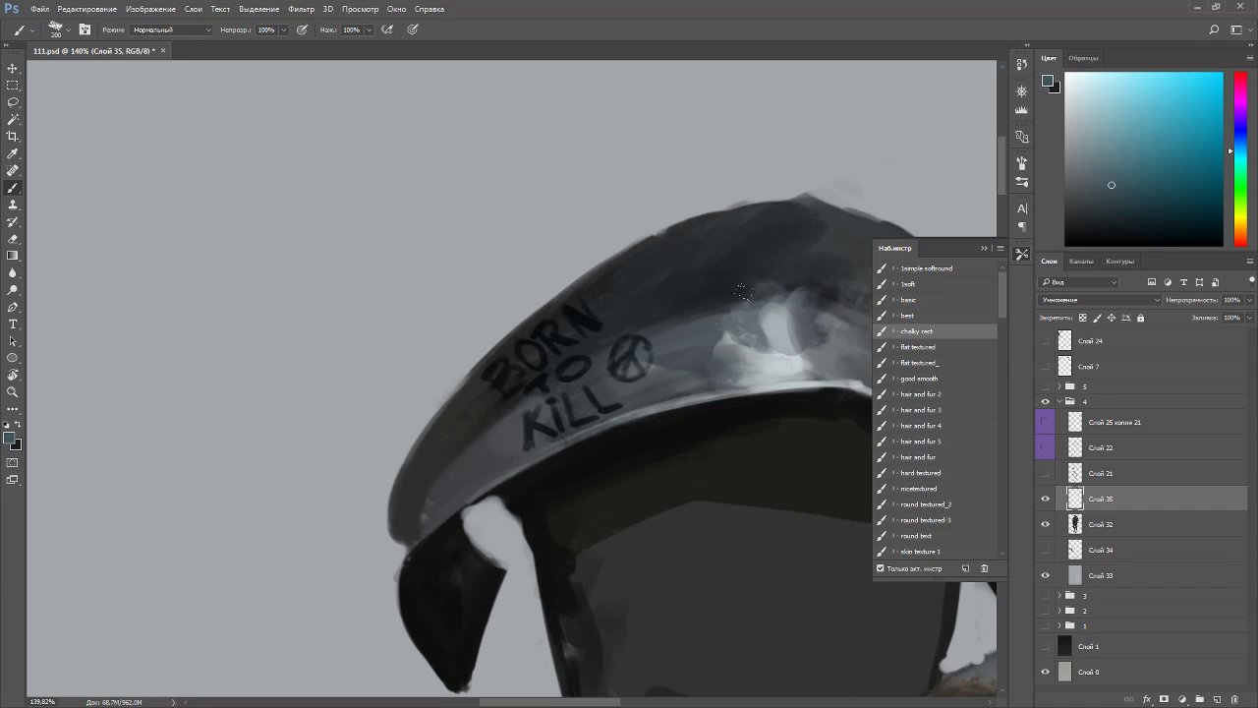
pyautogui.click(985, 248)
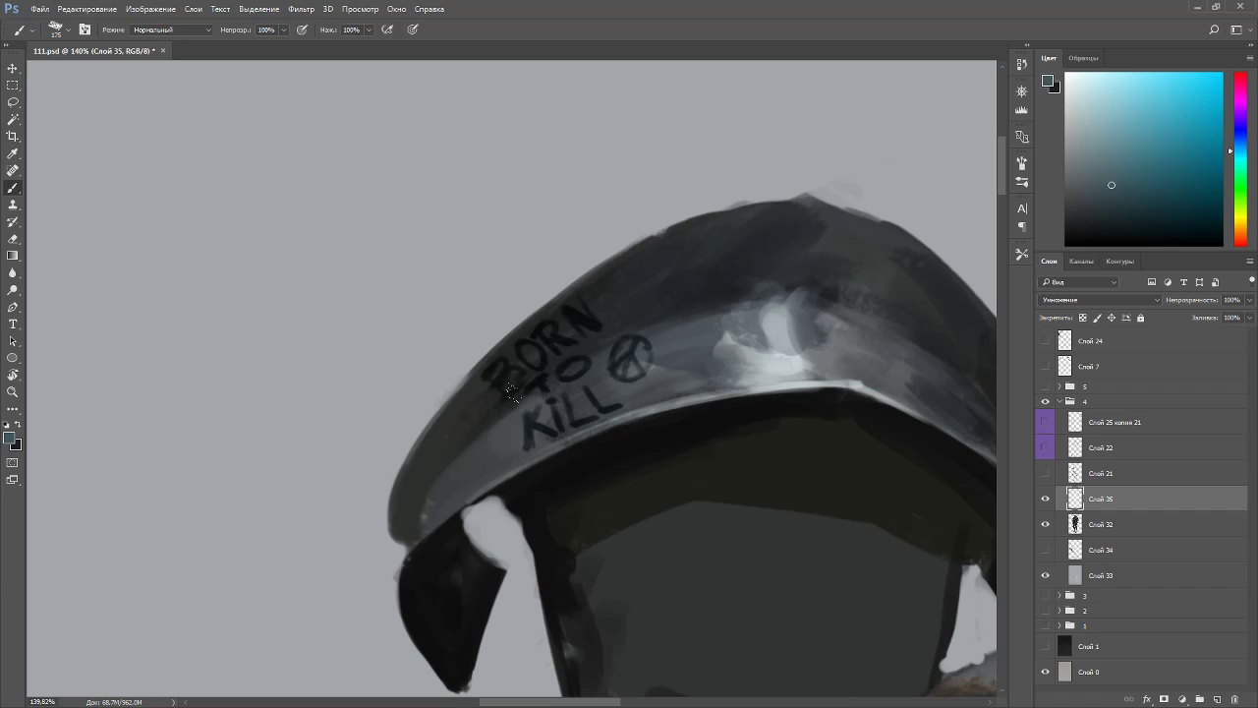
pyautogui.press('[')
pyautogui.press('[')
pyautogui.press('[')
pyautogui.press('[')
pyautogui.press('[')
pyautogui.press('[')
pyautogui.press('[')
pyautogui.press('[')
pyautogui.press('[')
pyautogui.press('e')
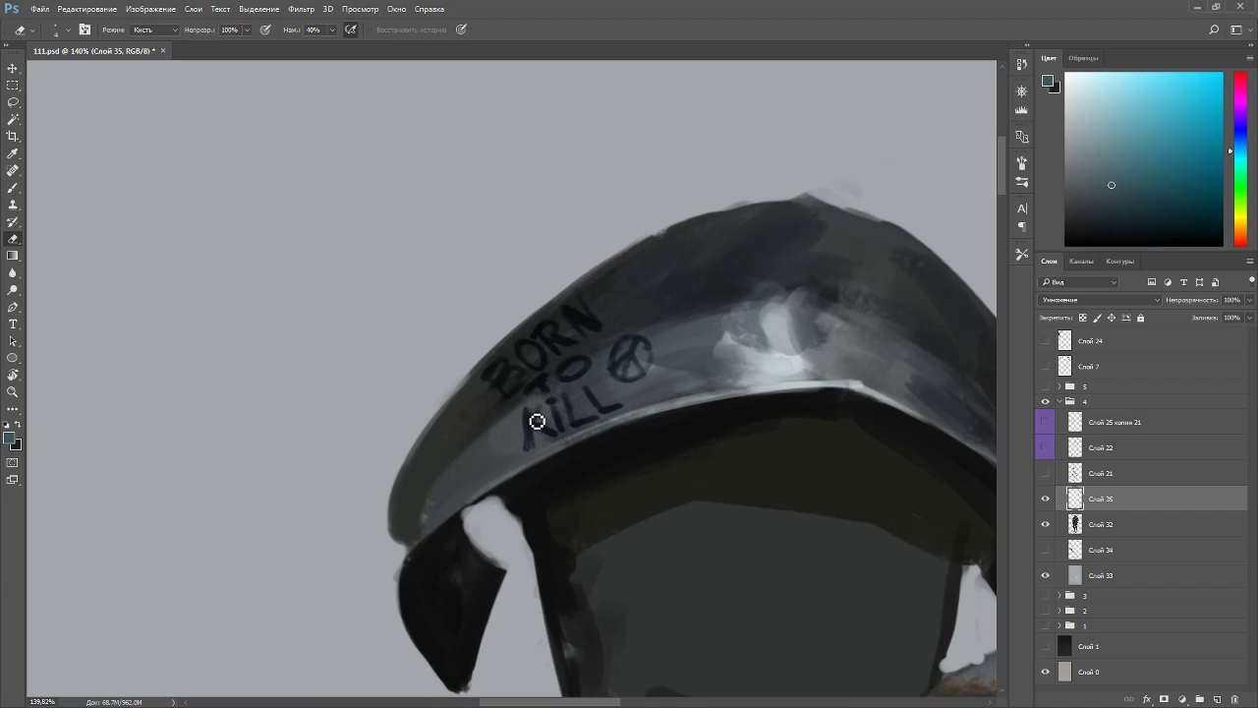
pyautogui.press('b')
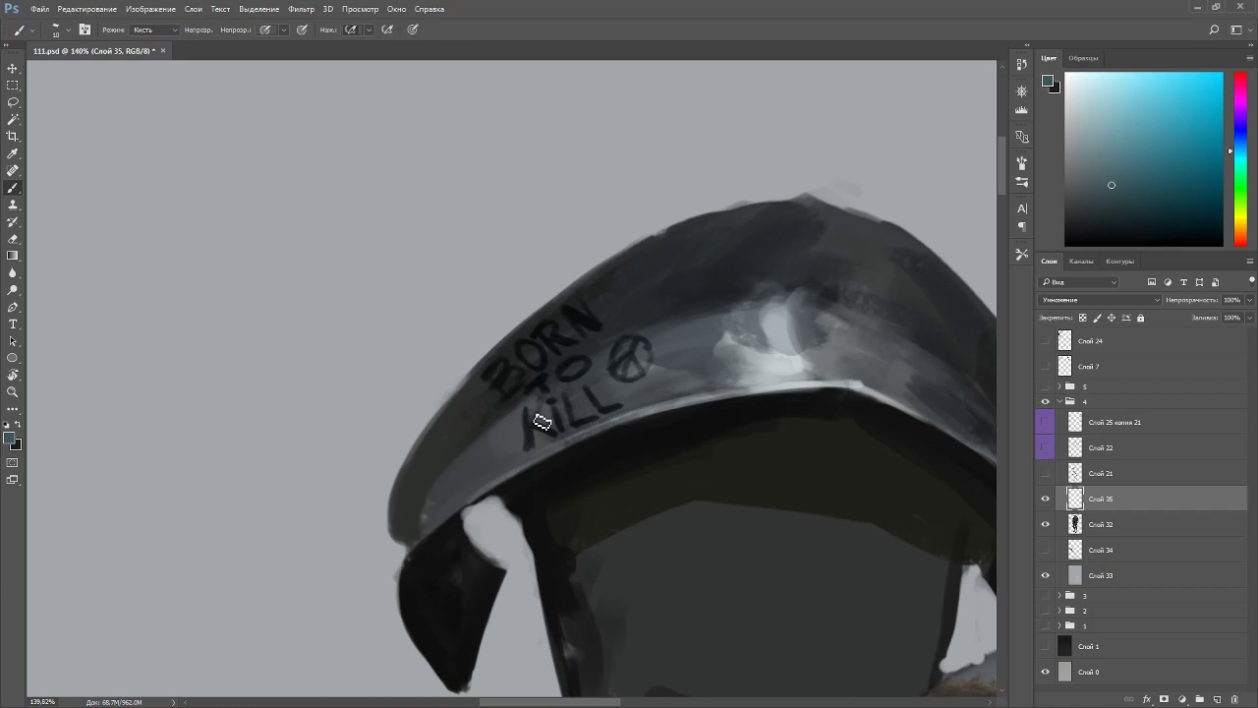
pyautogui.press('e')
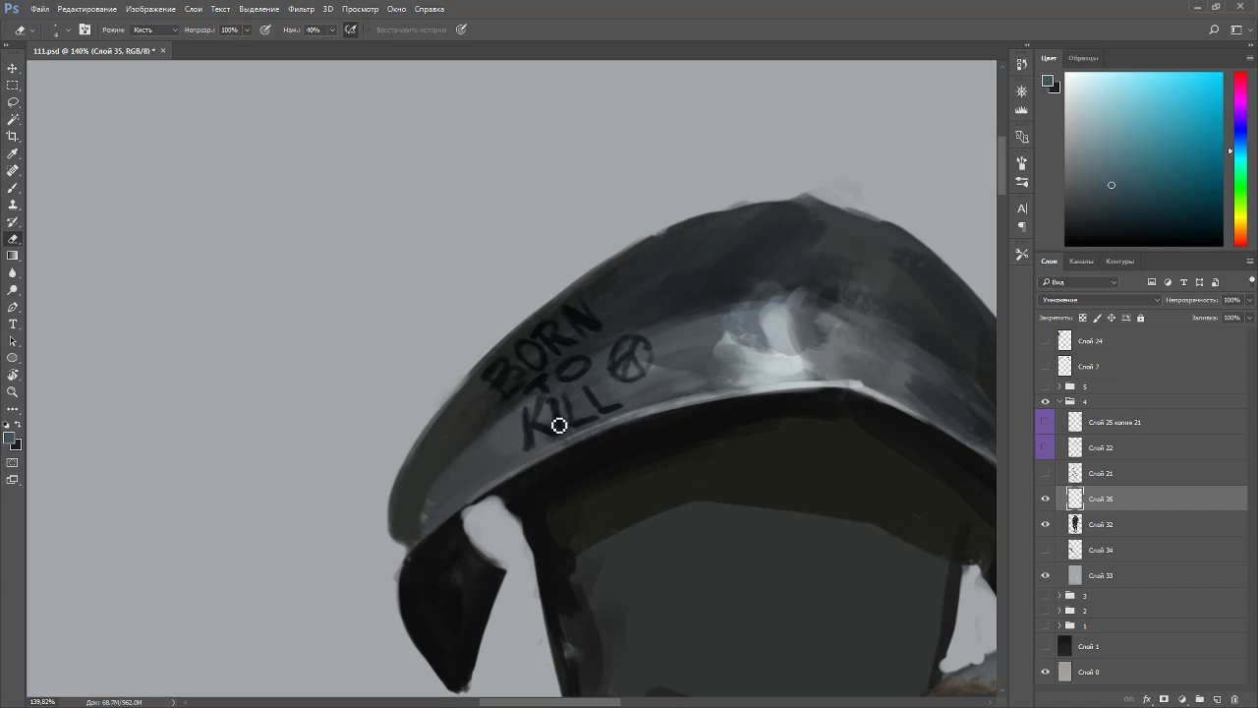
pyautogui.press('b')
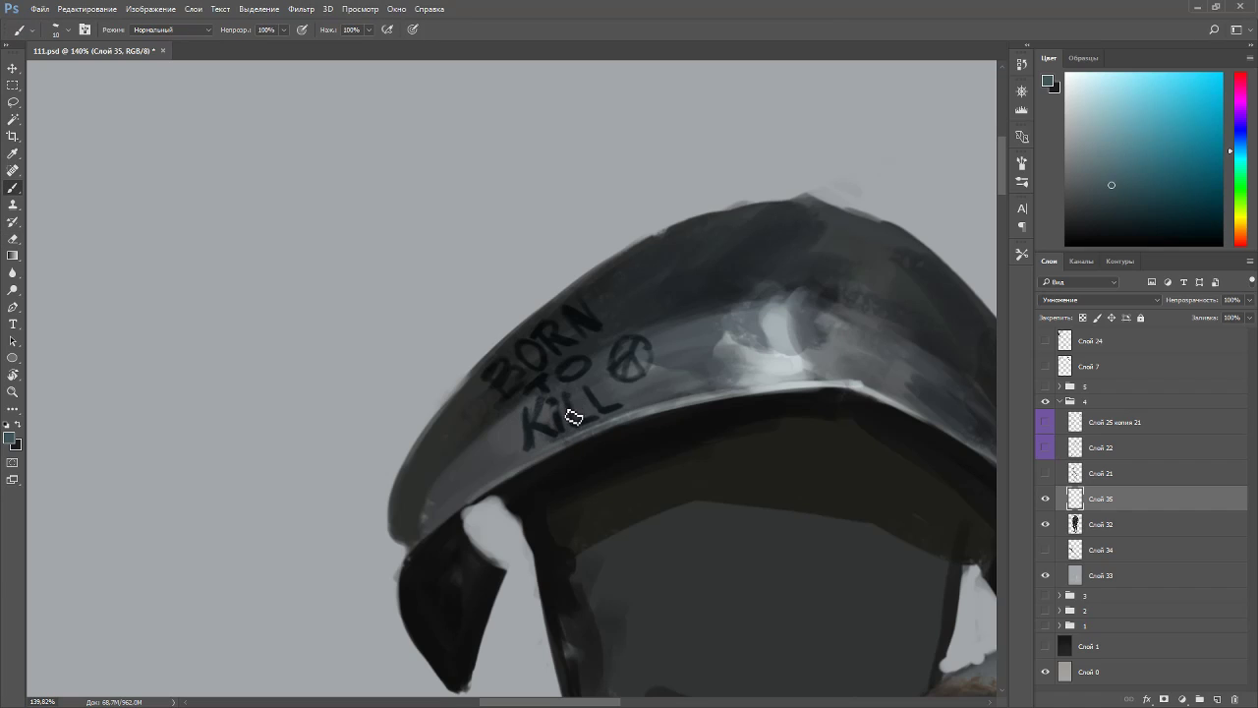
pyautogui.press('e')
pyautogui.moveTo(598, 419)
pyautogui.mouseDown()
pyautogui.moveTo(590, 394)
pyautogui.moveTo(604, 421)
pyautogui.mouseUp()
pyautogui.press('b')
# - Add another normal layer above the helmet lettering and choose a dark muted brown
pyautogui.scroll(-5, 625, 305)
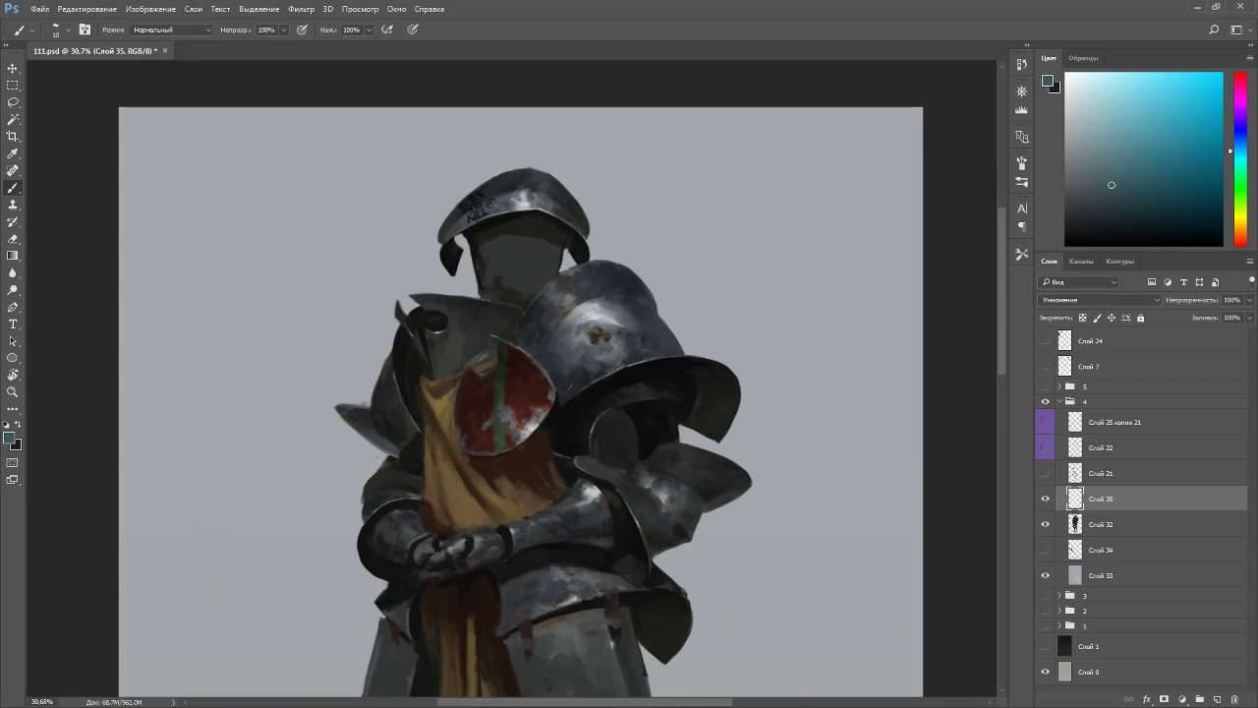
pyautogui.scroll(1, 651, 311)
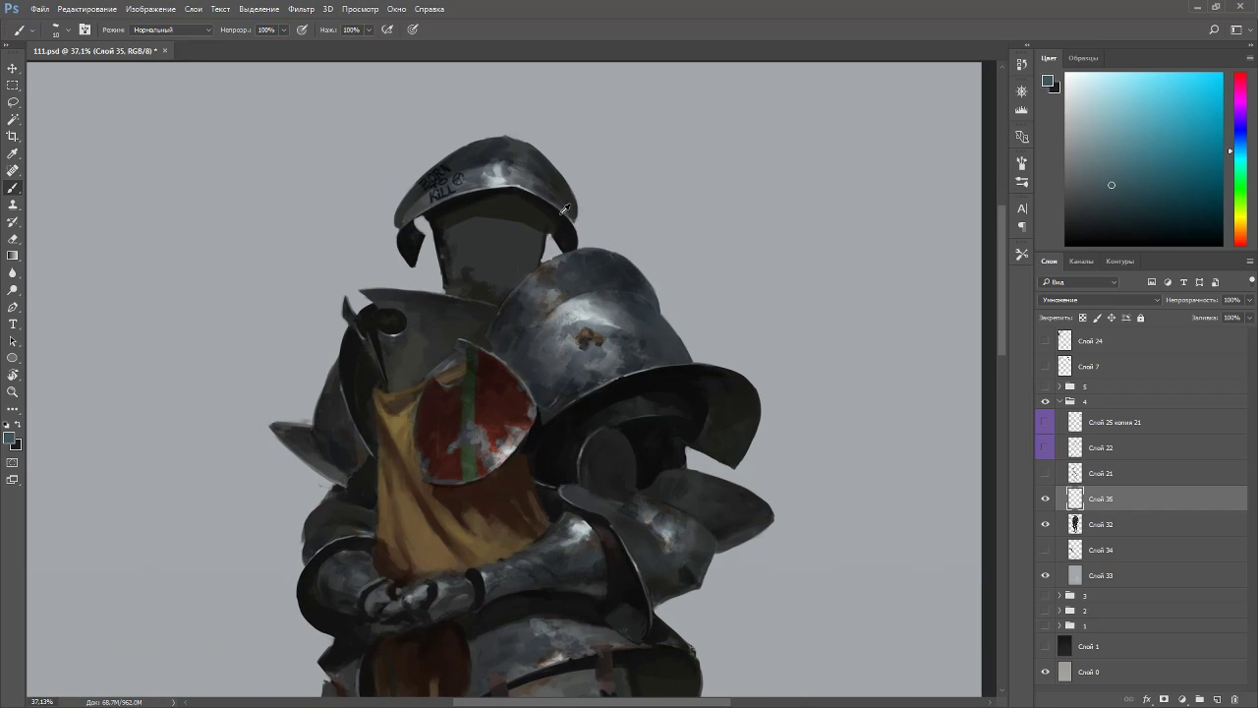
pyautogui.scroll(1, 565, 209)
pyautogui.moveTo(654, 368); pyautogui.dragTo(573, 323)
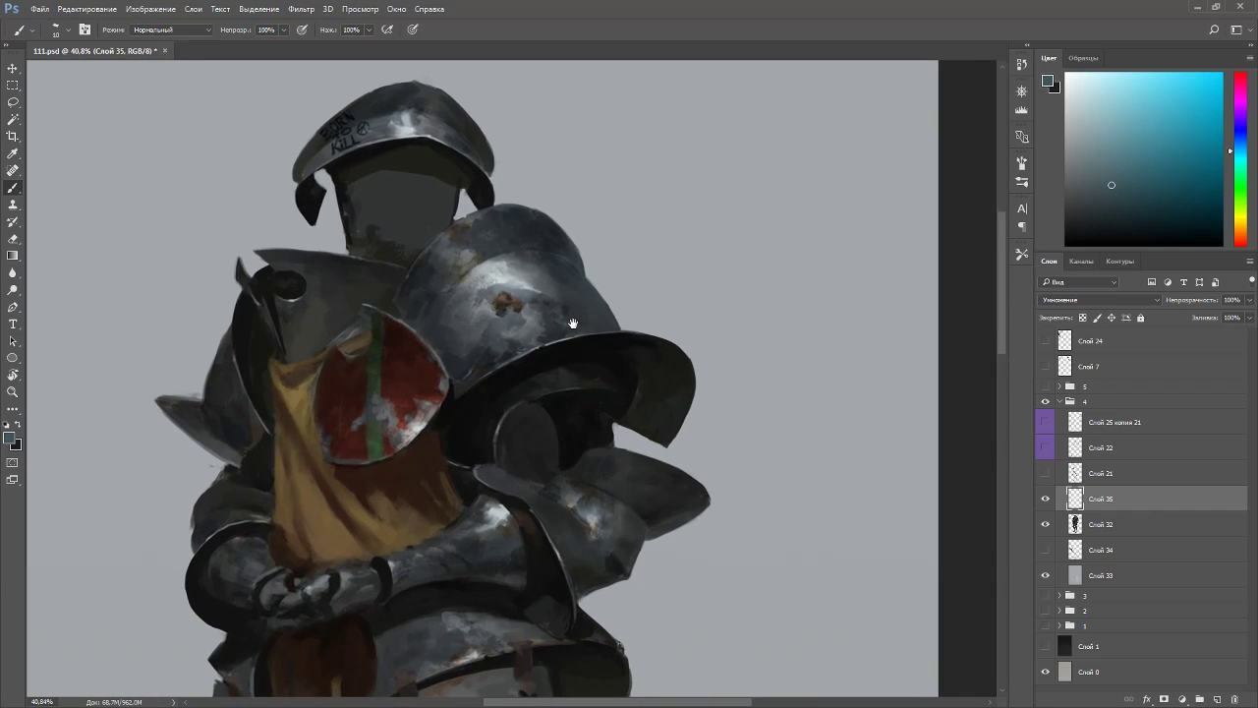
pyautogui.scroll(8, 365, 102)
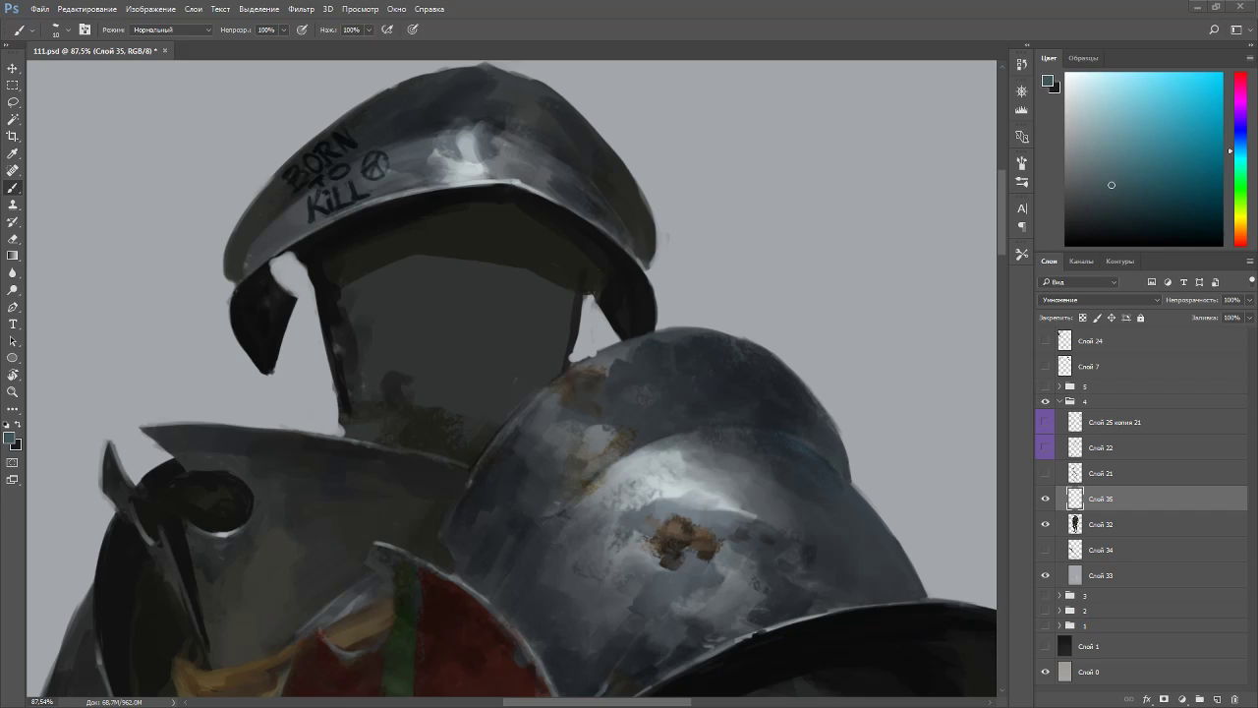
pyautogui.moveTo(481, 246); pyautogui.dragTo(565, 374)
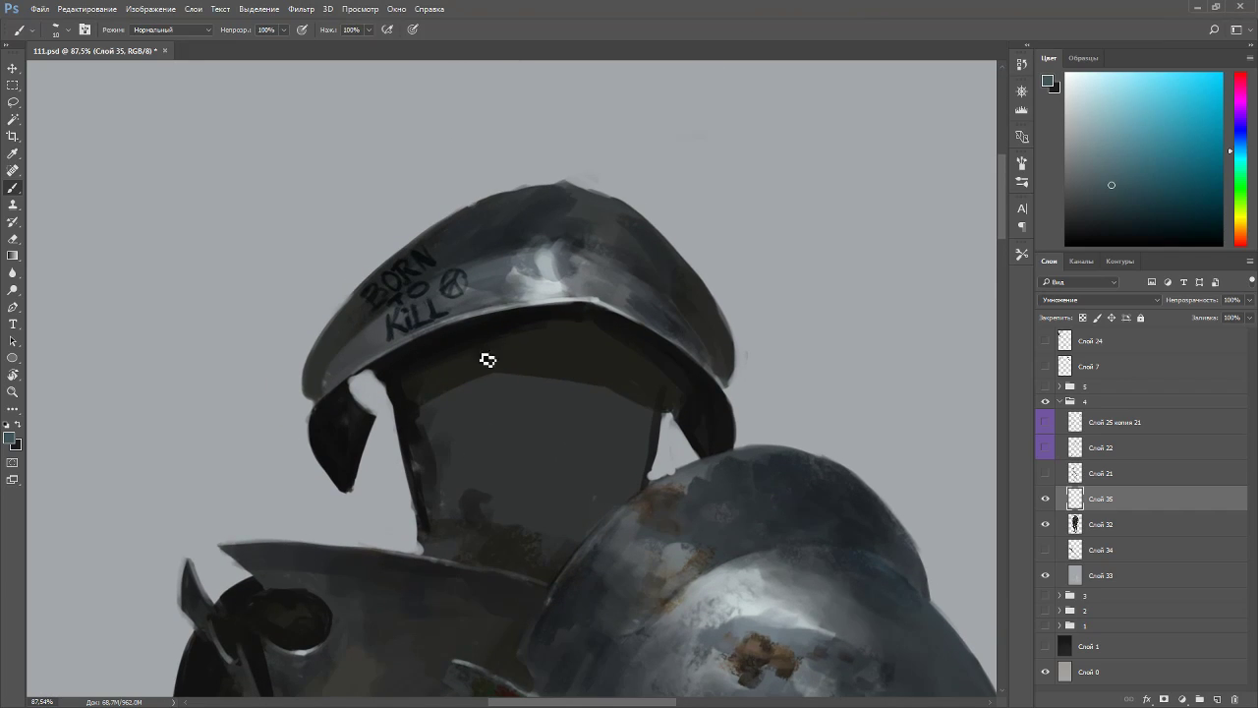
pyautogui.hotkey('ctrl', 'shift', 'n')
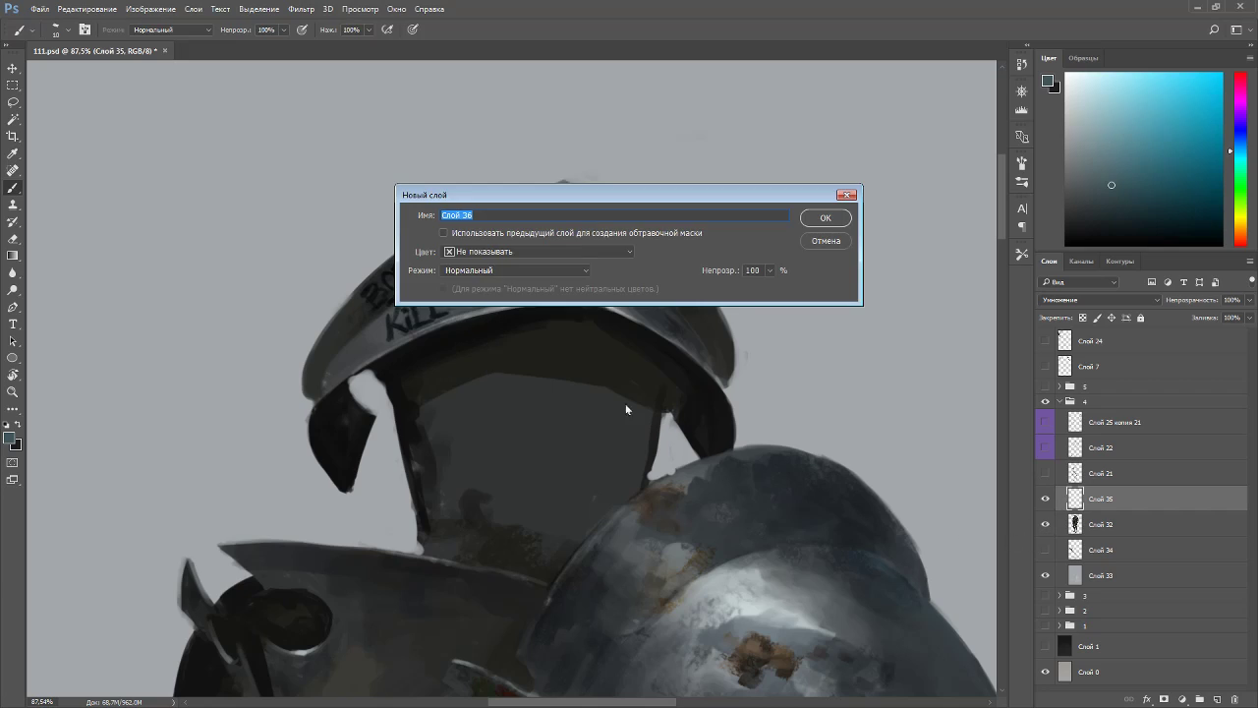
pyautogui.press('Return')
pyautogui.click(1237, 237)
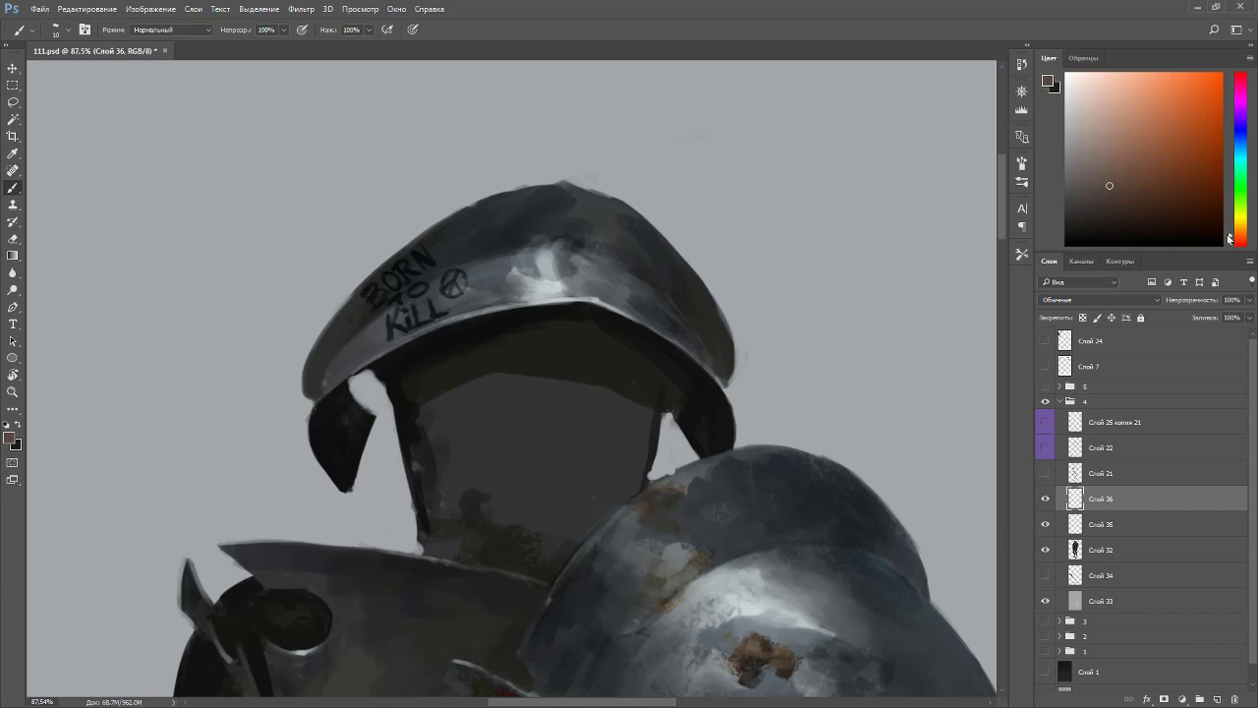
pyautogui.click(1103, 192)
# - Paint a straight brown chin strap hanging from under the helmet's brim beside the neck
pyautogui.press('[')
pyautogui.press('[')
pyautogui.press('[')
pyautogui.press(']')
pyautogui.press(']')
pyautogui.press(']')
pyautogui.press(']')
pyautogui.press(']')
pyautogui.press(']')
pyautogui.press(']')
pyautogui.moveTo(395, 405); pyautogui.dragTo(393, 521)
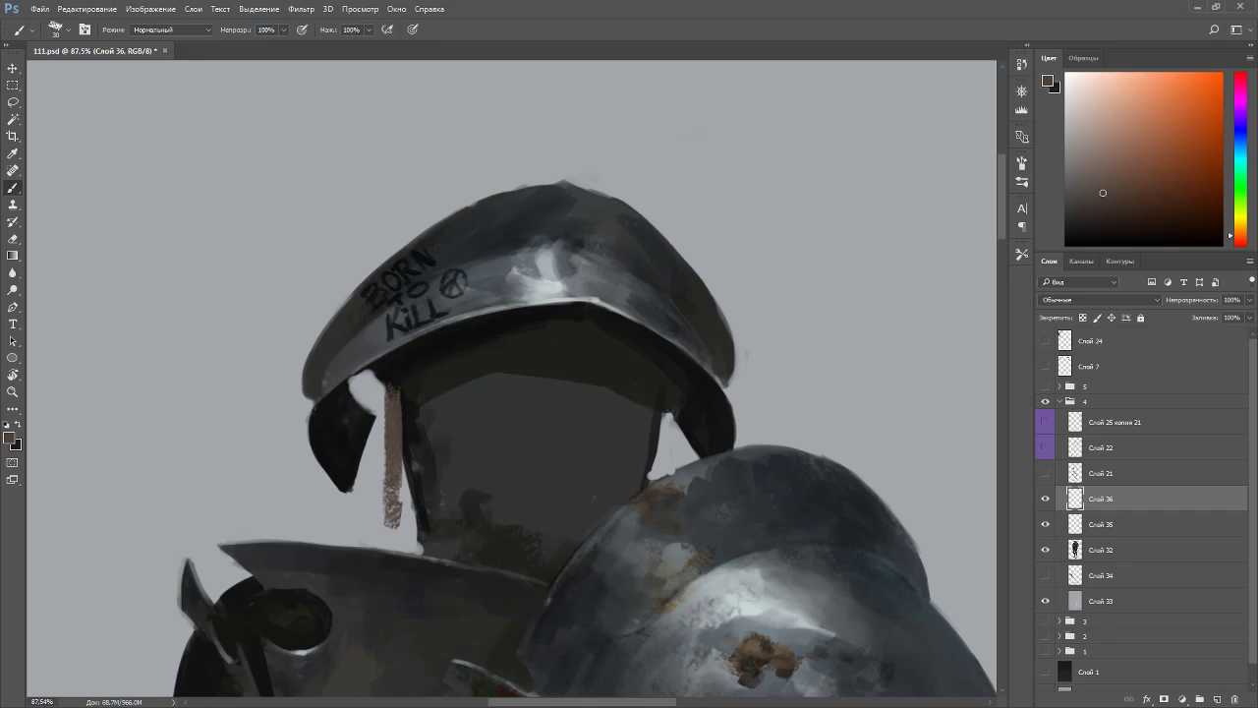
# - Narrow the hanging chin strap by erasing along its inner edge
pyautogui.press('F5')
pyautogui.press('F5')
pyautogui.press('[')
pyautogui.press('[')
pyautogui.press('[')
pyautogui.press('e')
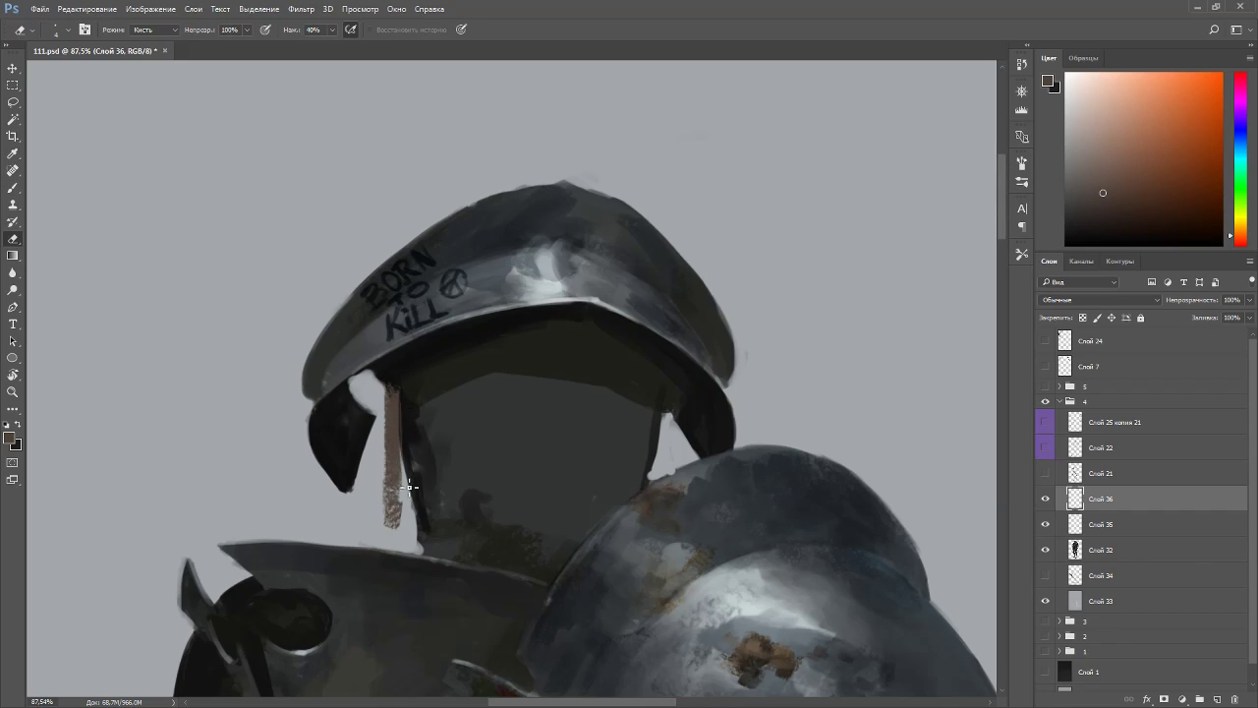
pyautogui.moveTo(406, 416); pyautogui.dragTo(401, 531)
# - Shade the inner edge of the chin strap with a very dark brown down to its end
pyautogui.click(1115, 219)
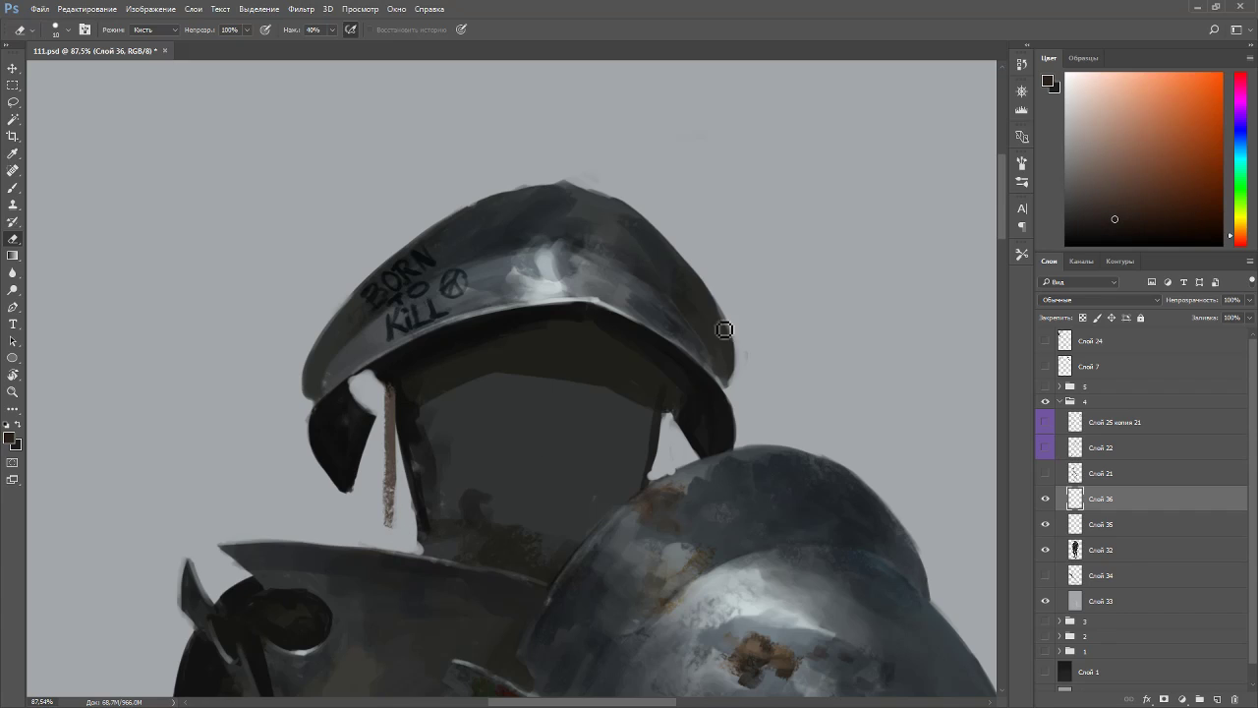
pyautogui.press('b')
pyautogui.moveTo(397, 439)
pyautogui.mouseDown()
pyautogui.moveTo(393, 373)
pyautogui.moveTo(392, 527)
pyautogui.mouseUp()
pyautogui.press('e')
pyautogui.press('b')
# - Paint a small metal buckle at the strap's lower end with sampled dark blue-greys, and sample a dark brown from the strap
pyautogui.keyDown('alt'); pyautogui.click(726, 542); pyautogui.keyUp('alt')
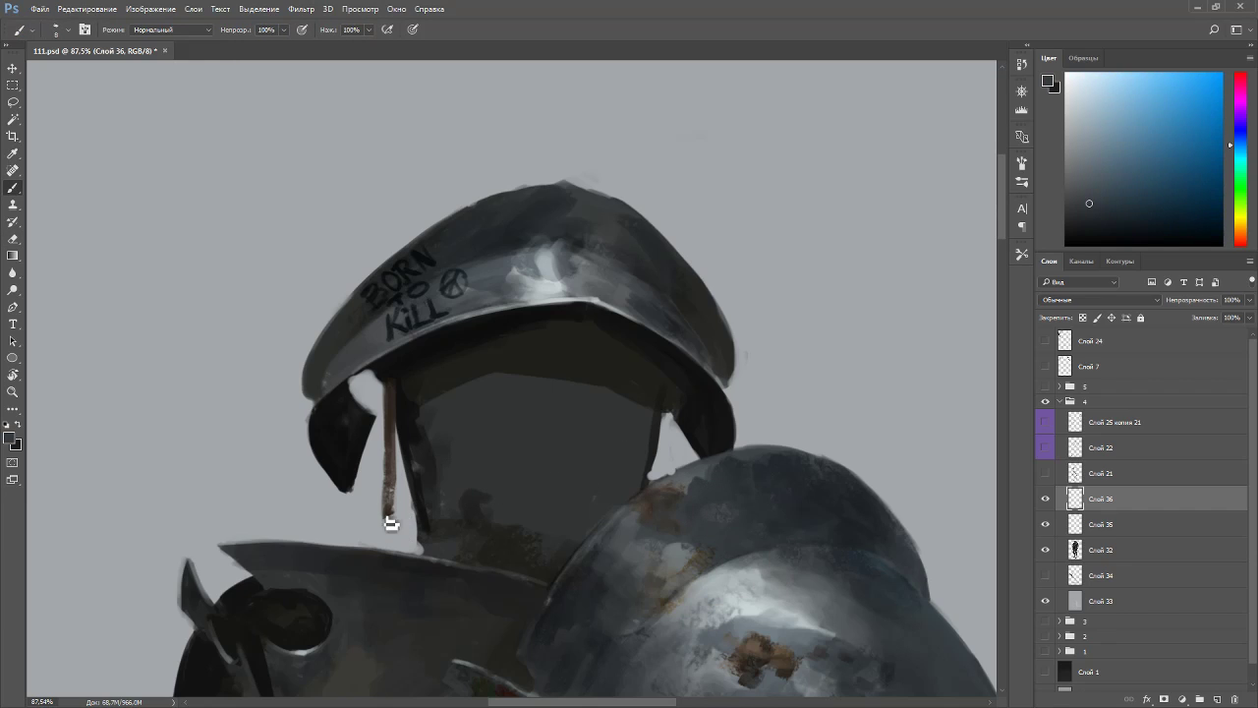
pyautogui.moveTo(382, 519)
pyautogui.mouseDown()
pyautogui.moveTo(381, 532)
pyautogui.moveTo(396, 528)
pyautogui.mouseUp()
pyautogui.keyDown('alt'); pyautogui.click(554, 563); pyautogui.keyUp('alt')
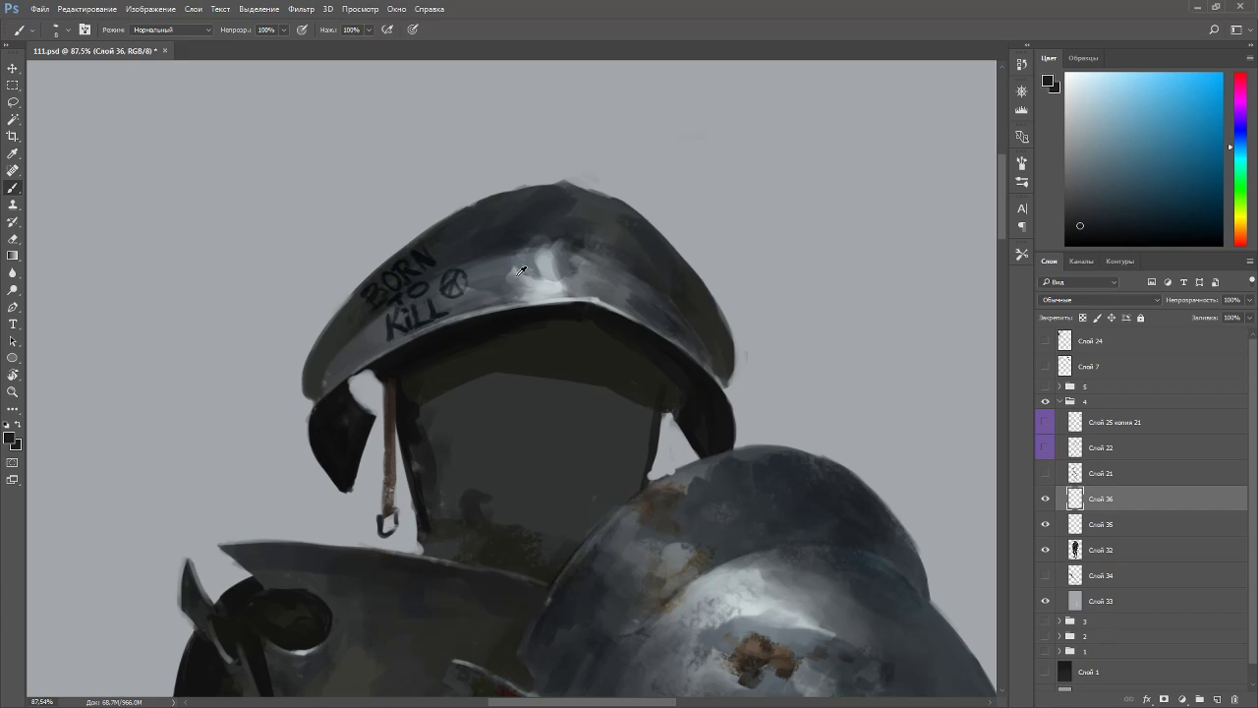
pyautogui.scroll(-2, 337, 341)
pyautogui.scroll(3, 335, 348)
pyautogui.keyDown('alt'); pyautogui.click(396, 395); pyautogui.keyUp('alt')
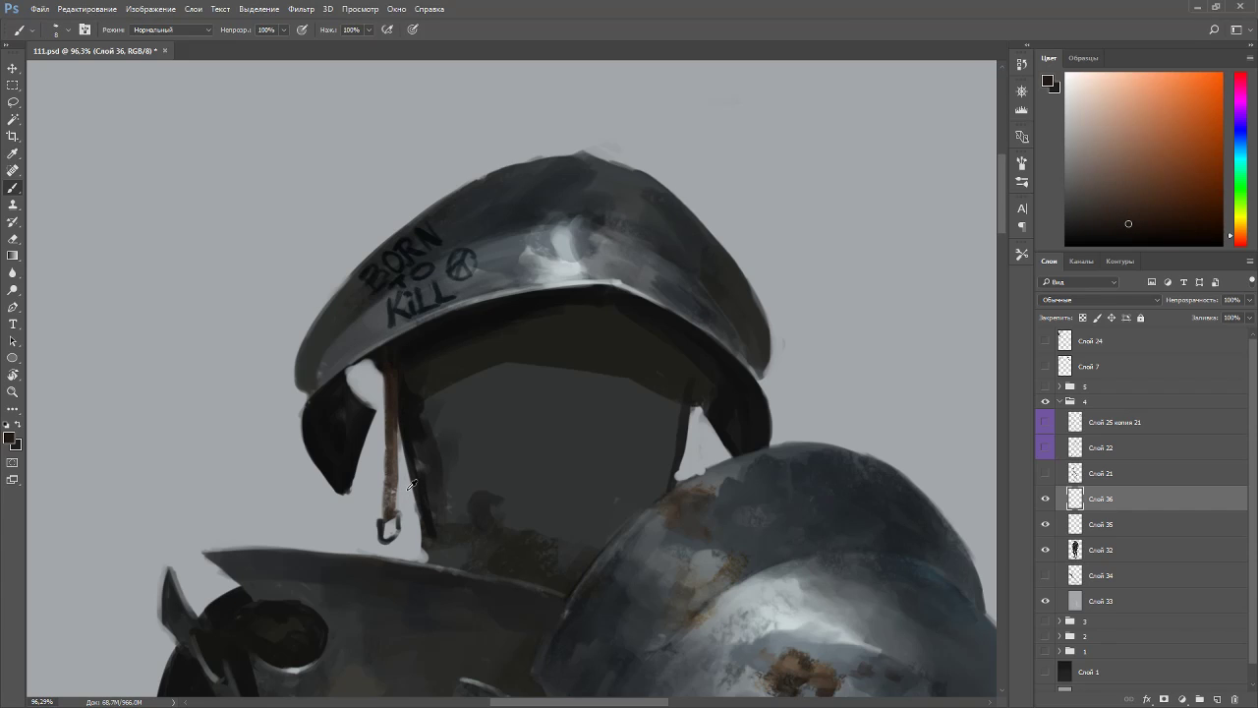
# - Review the knight from helmet to hips at several magnifications, and examine the large shoulder plate up close
pyautogui.scroll(-5, 414, 497)
pyautogui.moveTo(618, 363); pyautogui.dragTo(618, 362)
pyautogui.scroll(2, 444, 196)
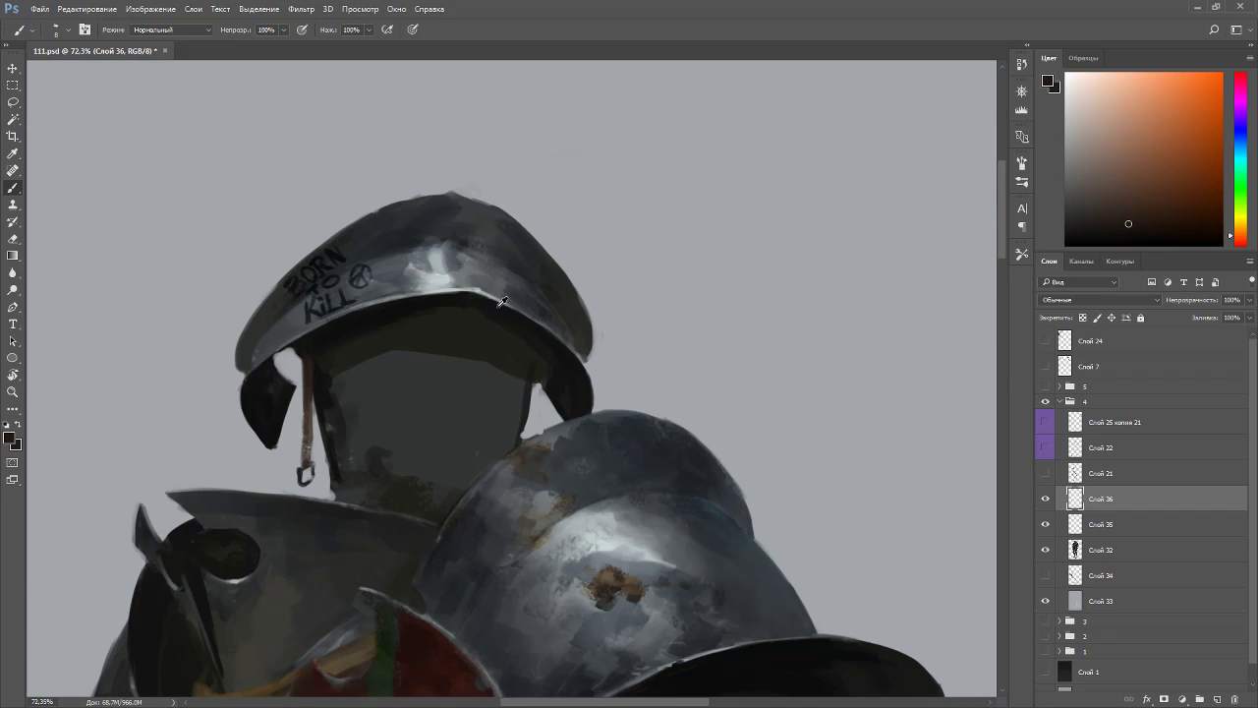
pyautogui.scroll(1, 503, 303)
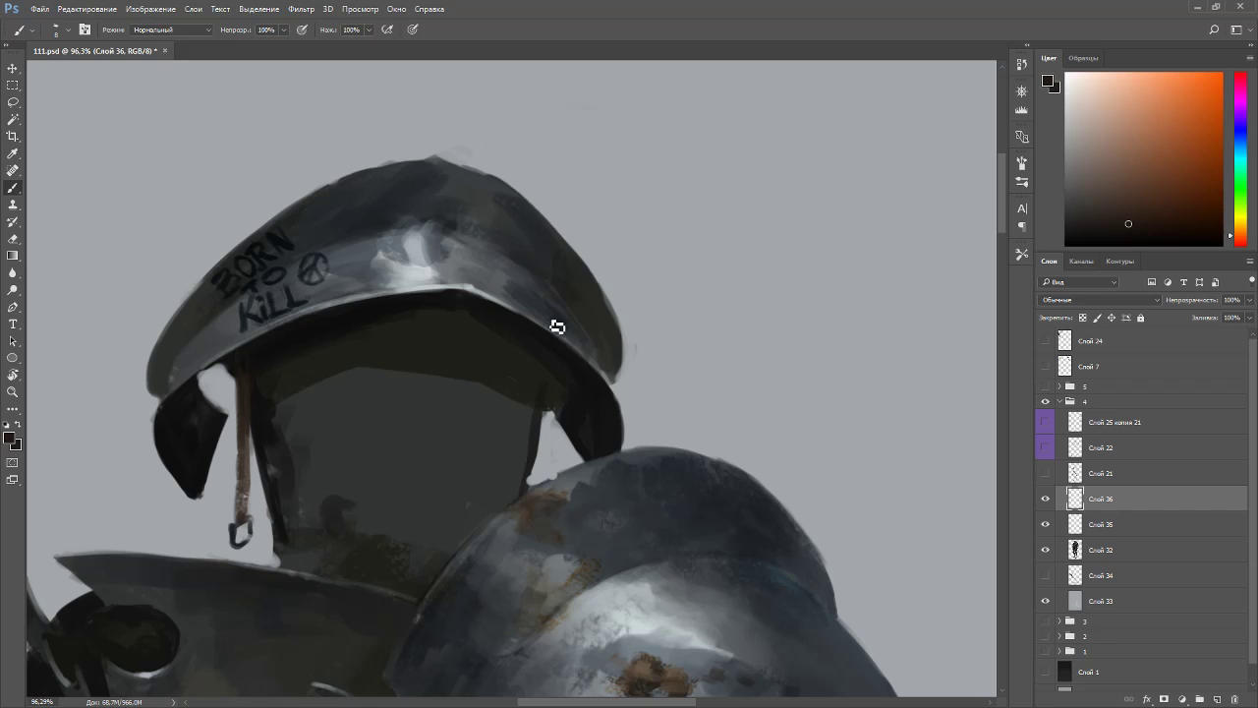
pyautogui.scroll(-4, 563, 332)
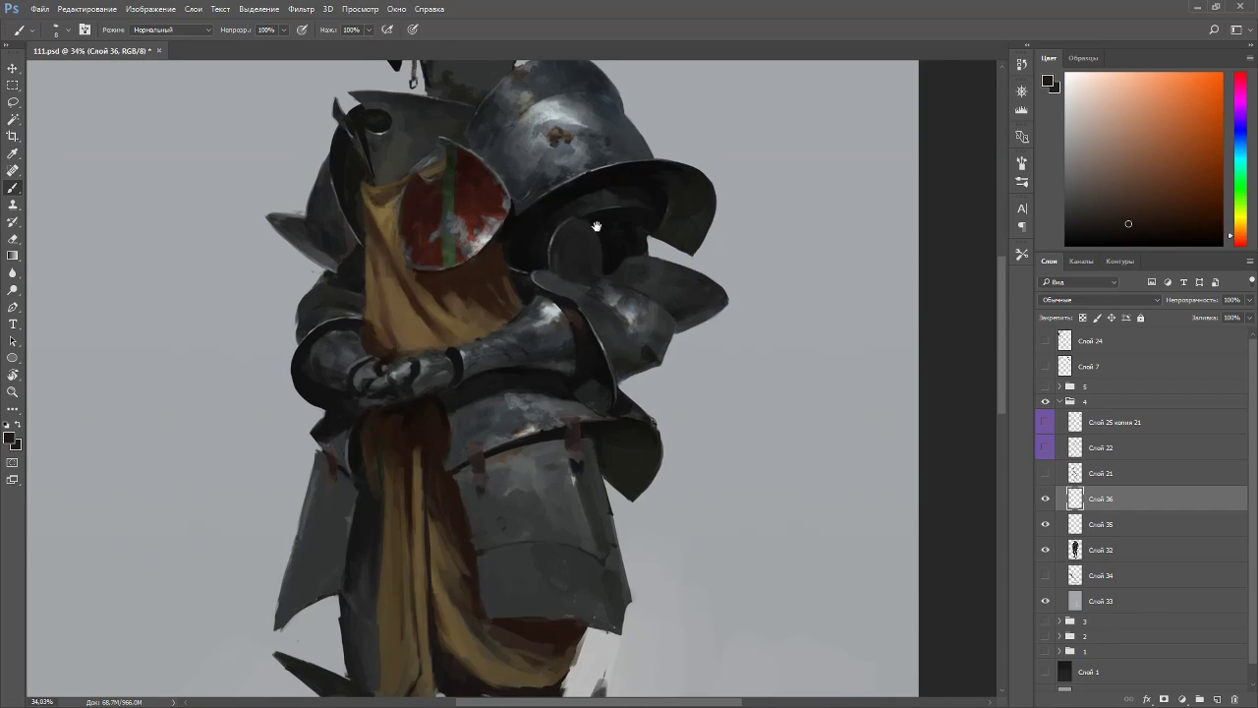
pyautogui.moveTo(597, 226); pyautogui.dragTo(595, 232)
pyautogui.scroll(-1, 572, 332)
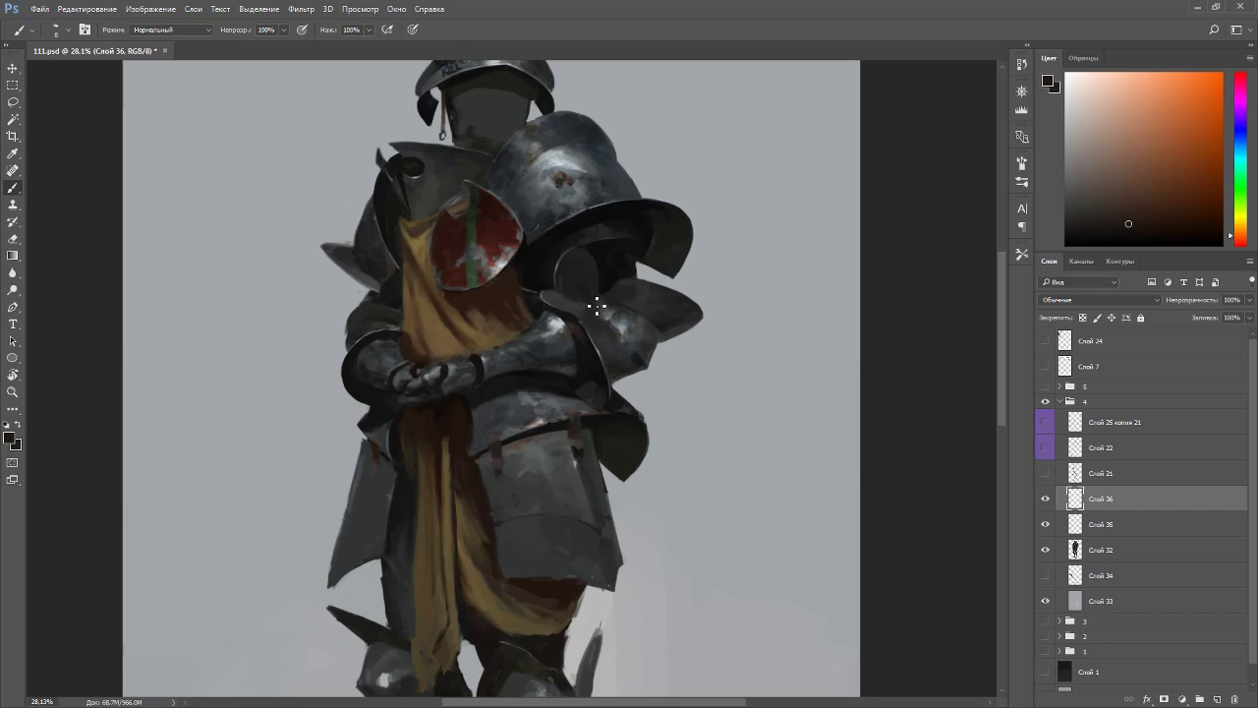
pyautogui.moveTo(583, 276); pyautogui.dragTo(626, 331)
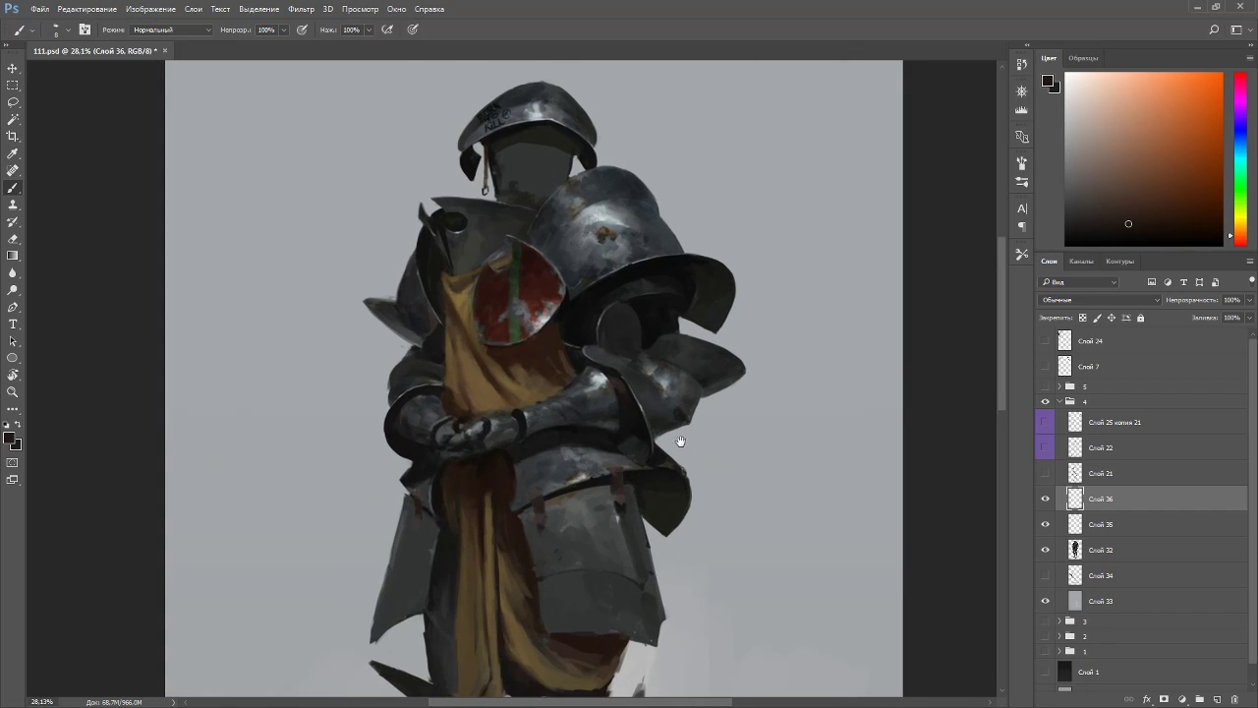
pyautogui.moveTo(679, 441); pyautogui.dragTo(630, 369)
pyautogui.scroll(1, 564, 379)
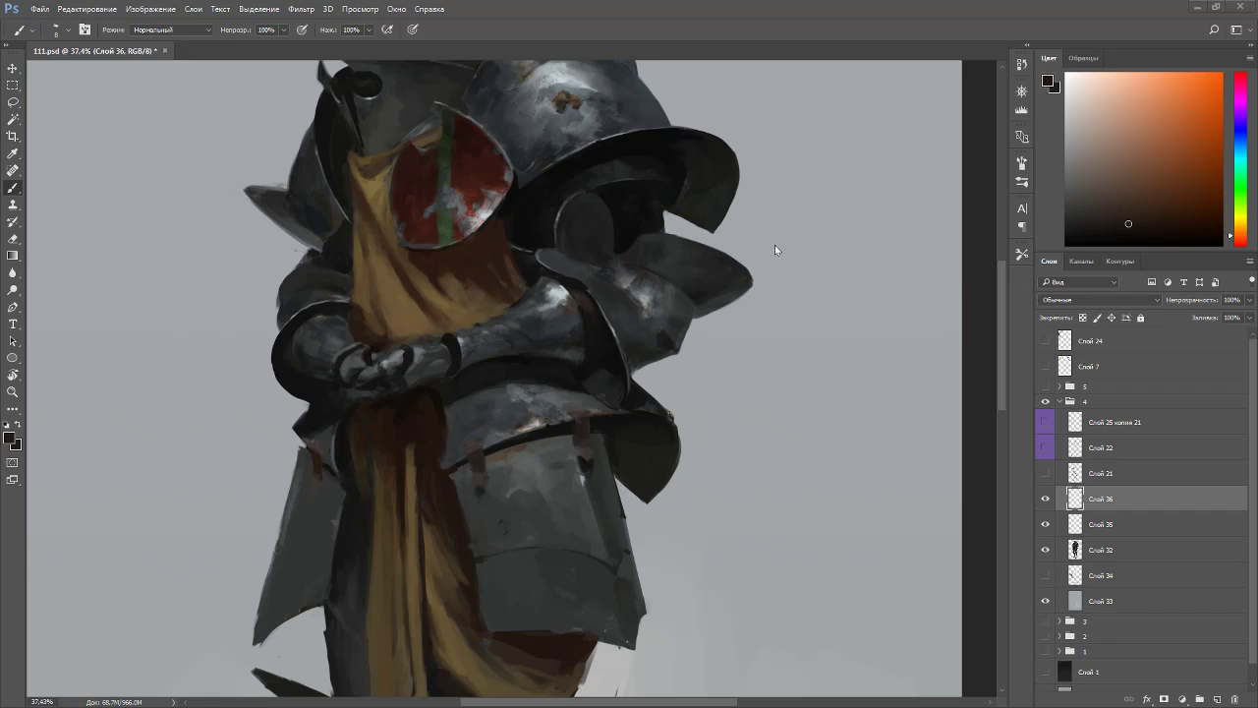
pyautogui.scroll(4, 737, 230)
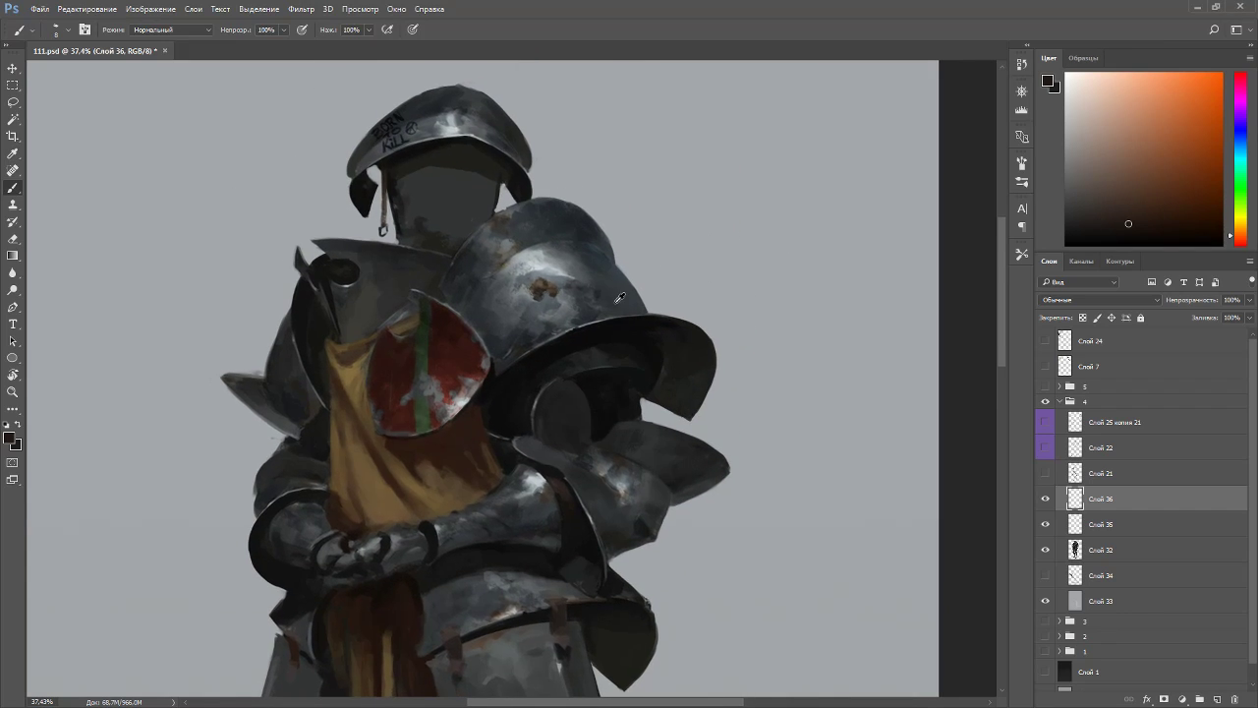
pyautogui.scroll(3, 619, 298)
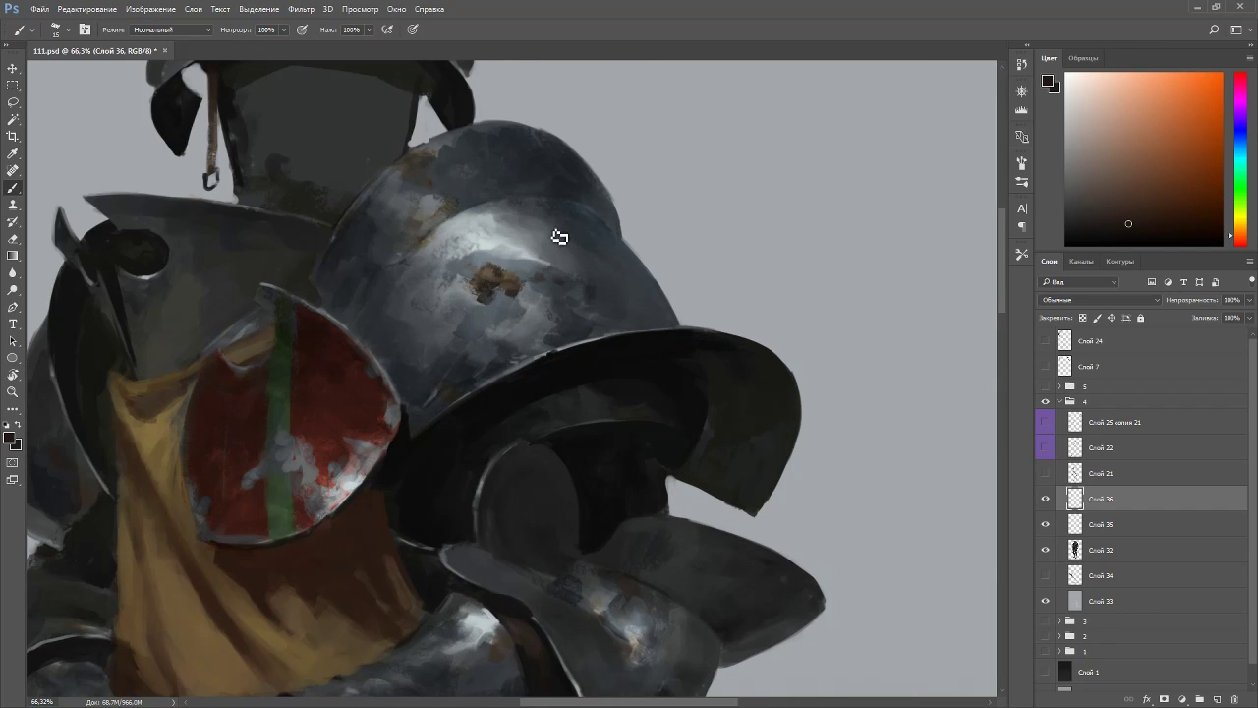
# - Paint the number 68 on the upper part of the large shoulder plate in blue-grey on the multiply layer Слой 35
pyautogui.click(1089, 523)
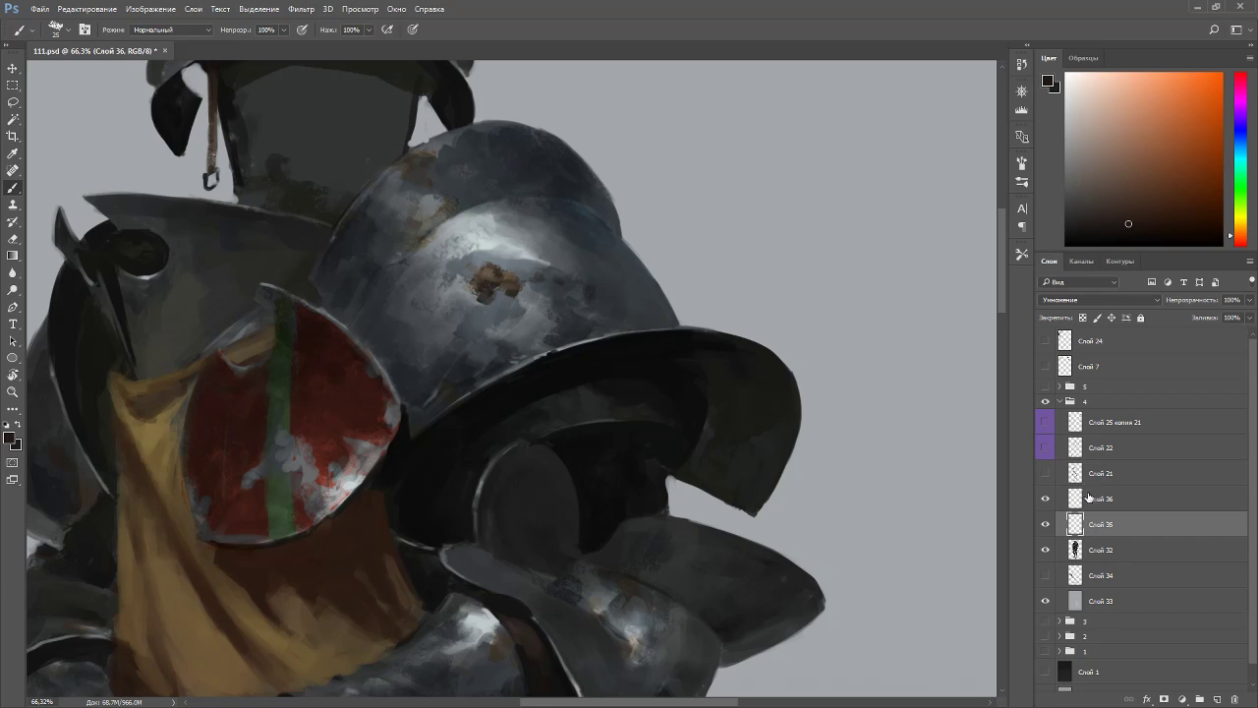
pyautogui.click(1090, 134)
pyautogui.click(1237, 145)
pyautogui.click(1089, 170)
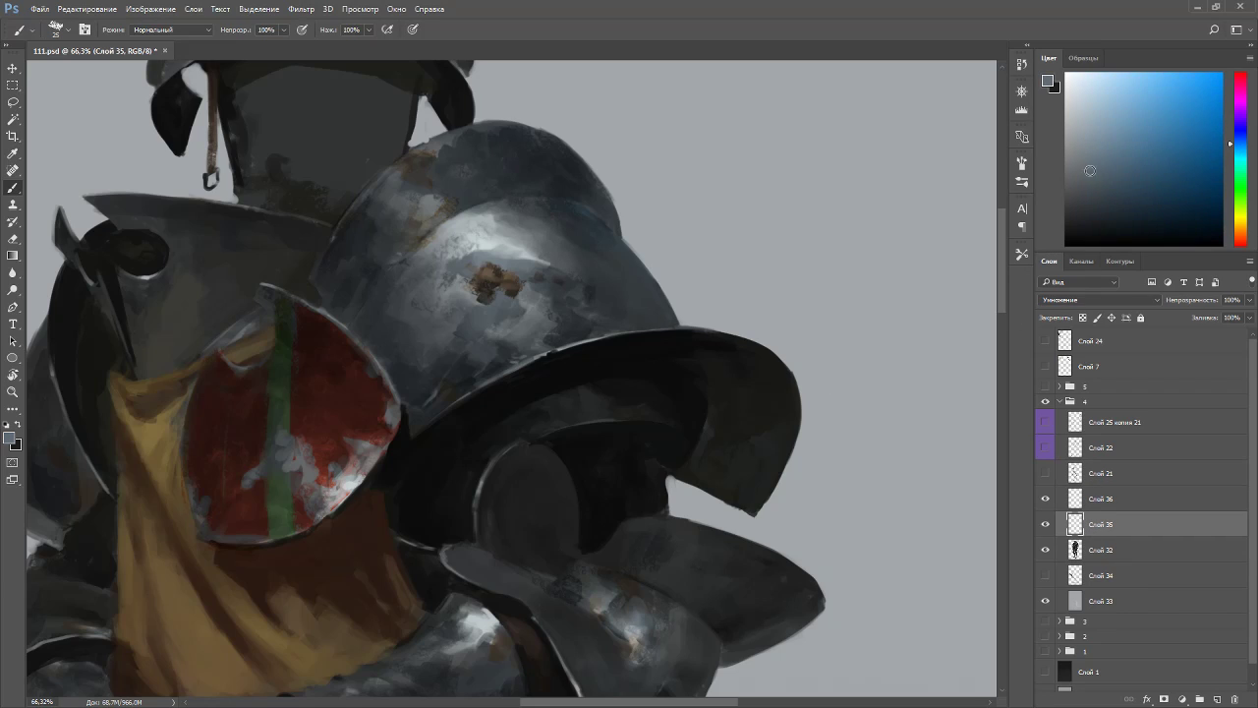
pyautogui.press('[')
pyautogui.press('[')
pyautogui.moveTo(551, 231)
pyautogui.mouseDown()
pyautogui.moveTo(563, 274)
pyautogui.moveTo(566, 254)
pyautogui.moveTo(572, 271)
pyautogui.moveTo(583, 241)
pyautogui.moveTo(568, 236)
pyautogui.moveTo(590, 270)
pyautogui.mouseUp()
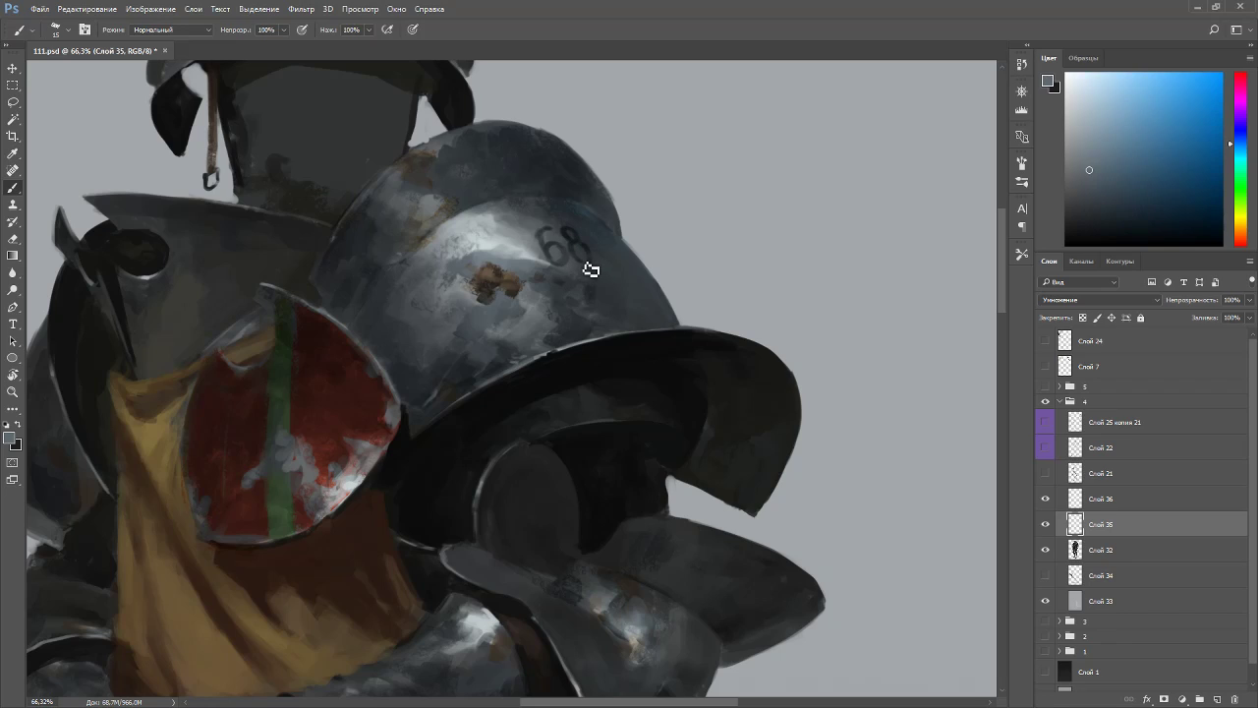
pyautogui.moveTo(555, 230); pyautogui.dragTo(545, 239)
pyautogui.press('e')
pyautogui.press('b')
pyautogui.scroll(-2, 627, 211)
pyautogui.scroll(-3, 649, 192)
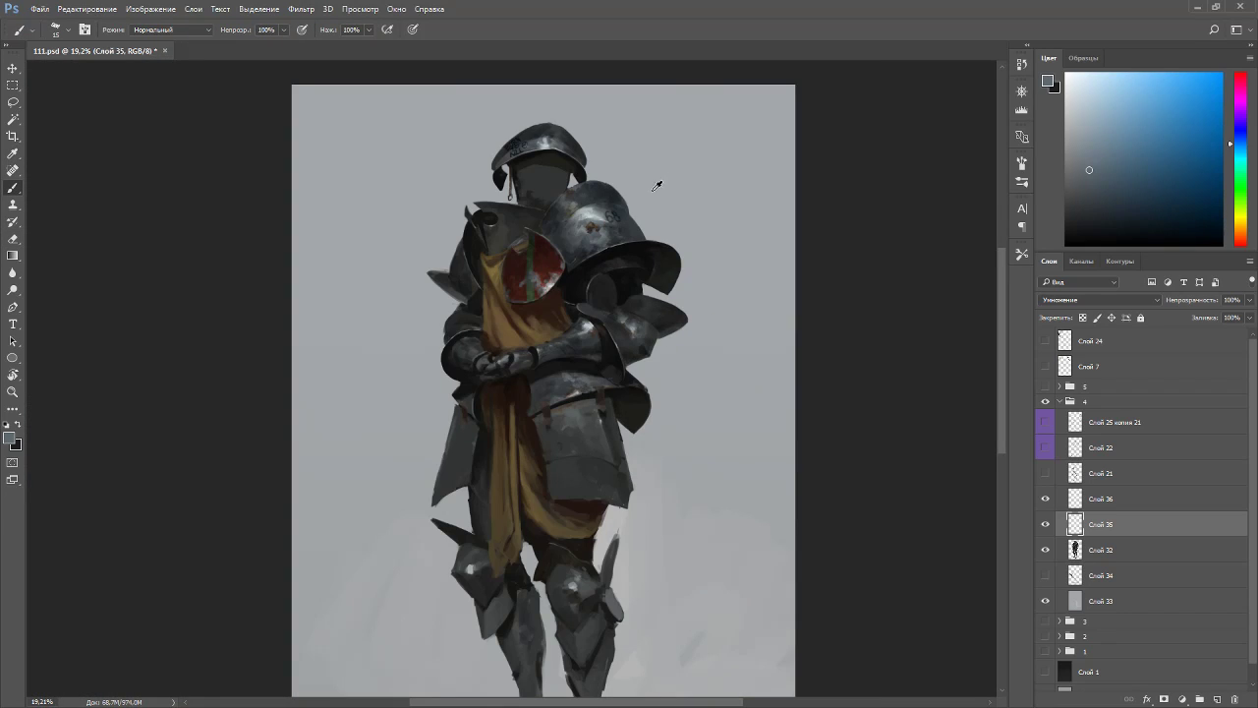
pyautogui.scroll(3, 702, 314)
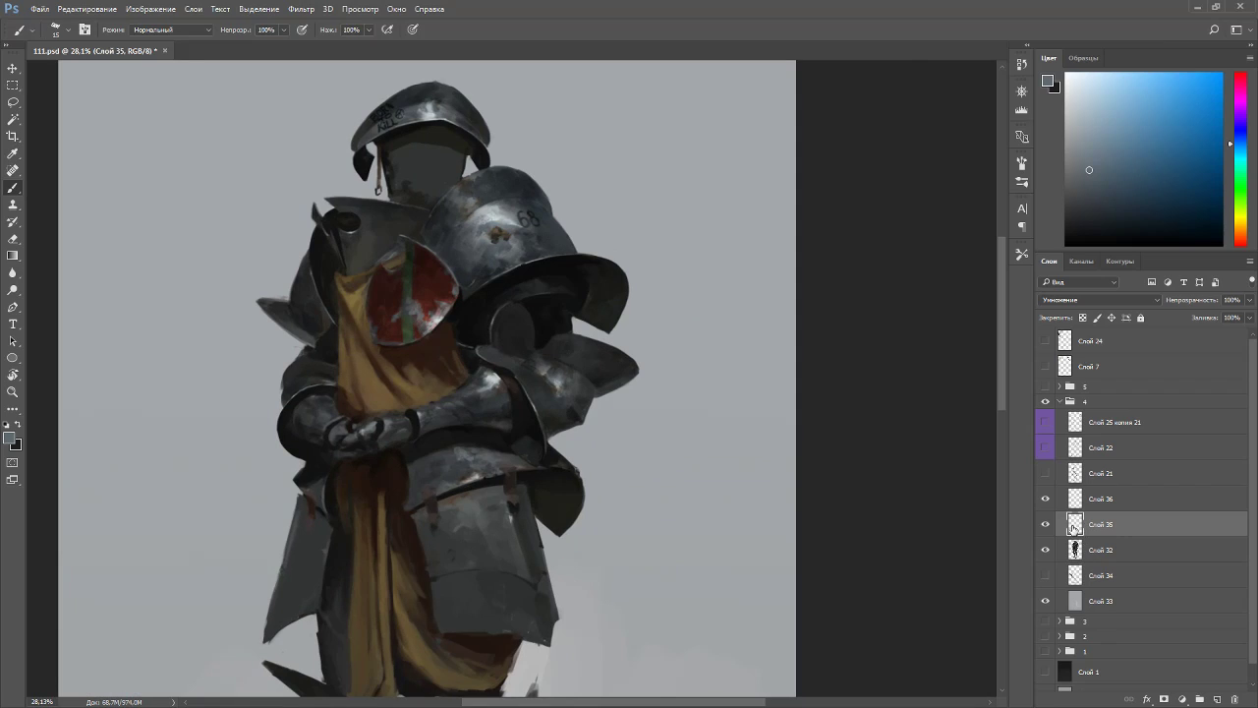
# - Move layer Слой 35 above Слой 36 and give it a yellow colour label
pyautogui.click(1047, 528)
pyautogui.keyDown('alt'); pyautogui.click(1080, 535); pyautogui.keyUp('alt')
pyautogui.moveTo(1083, 527); pyautogui.dragTo(1085, 498)
pyautogui.click(1085, 497)
pyautogui.rightClick(1087, 499)
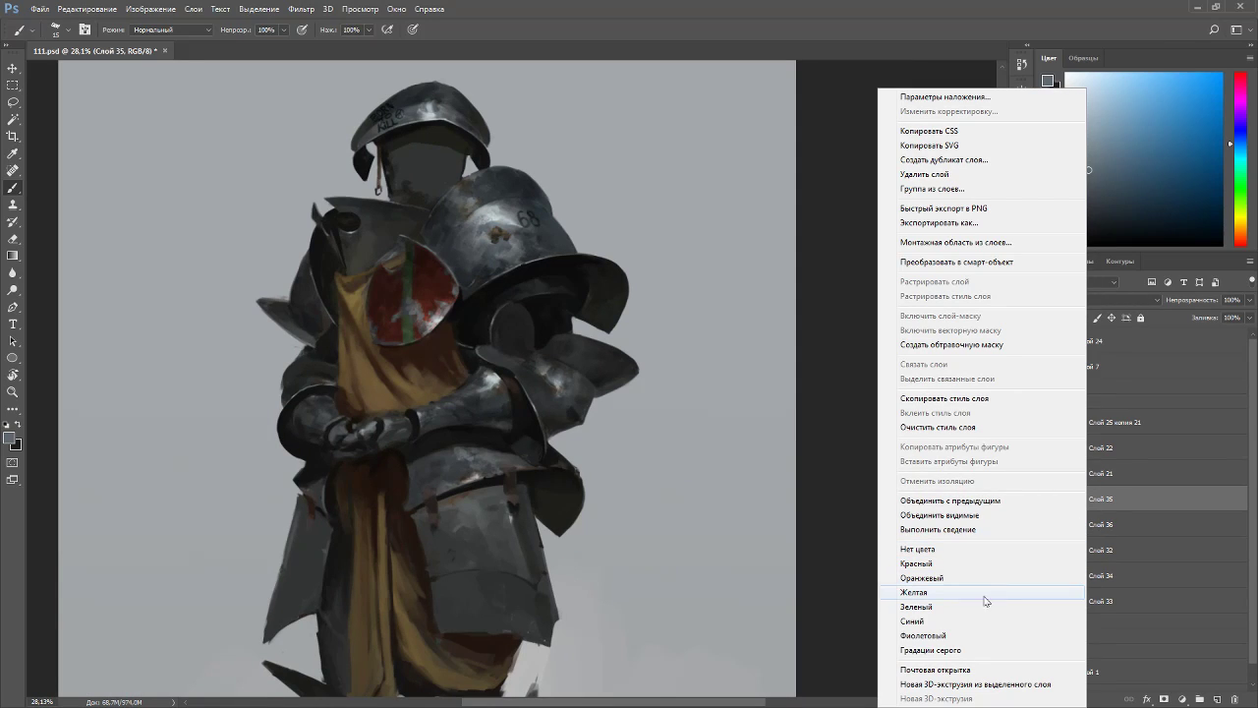
pyautogui.click(955, 595)
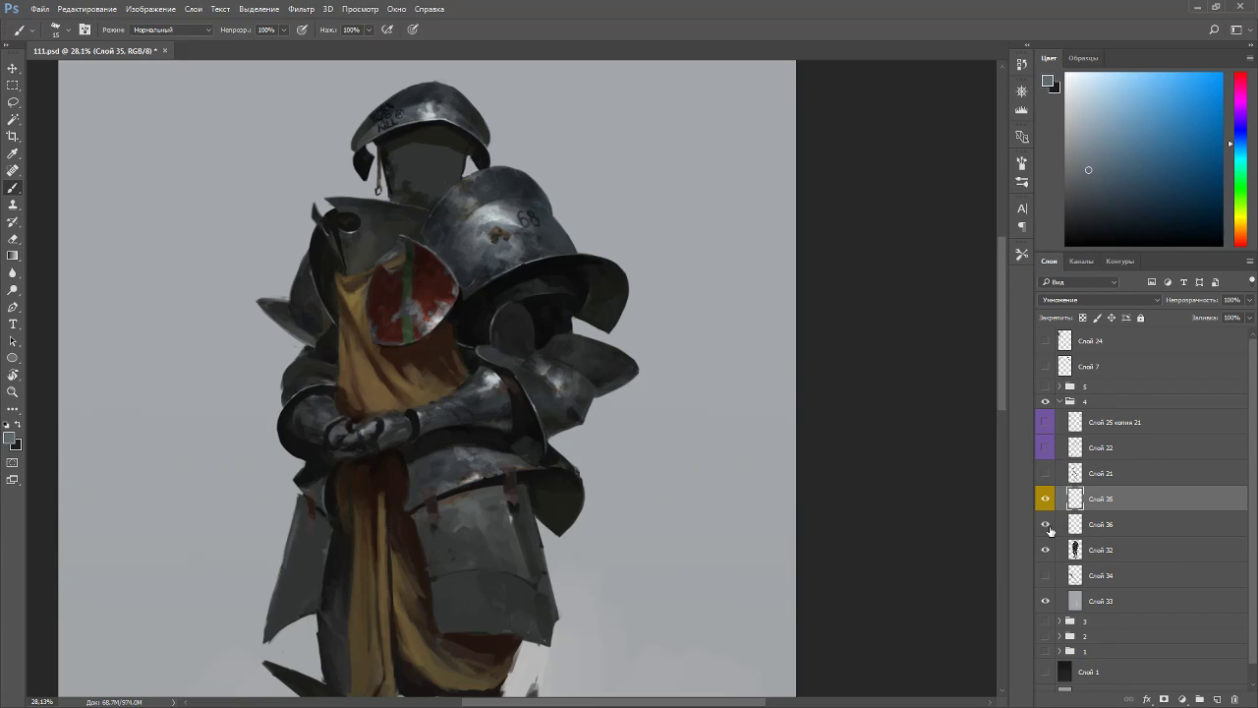
# - Merge layer Слой 36 down into Слой 32 and clip Слой 35 to the merged layer
pyautogui.click(1080, 527)
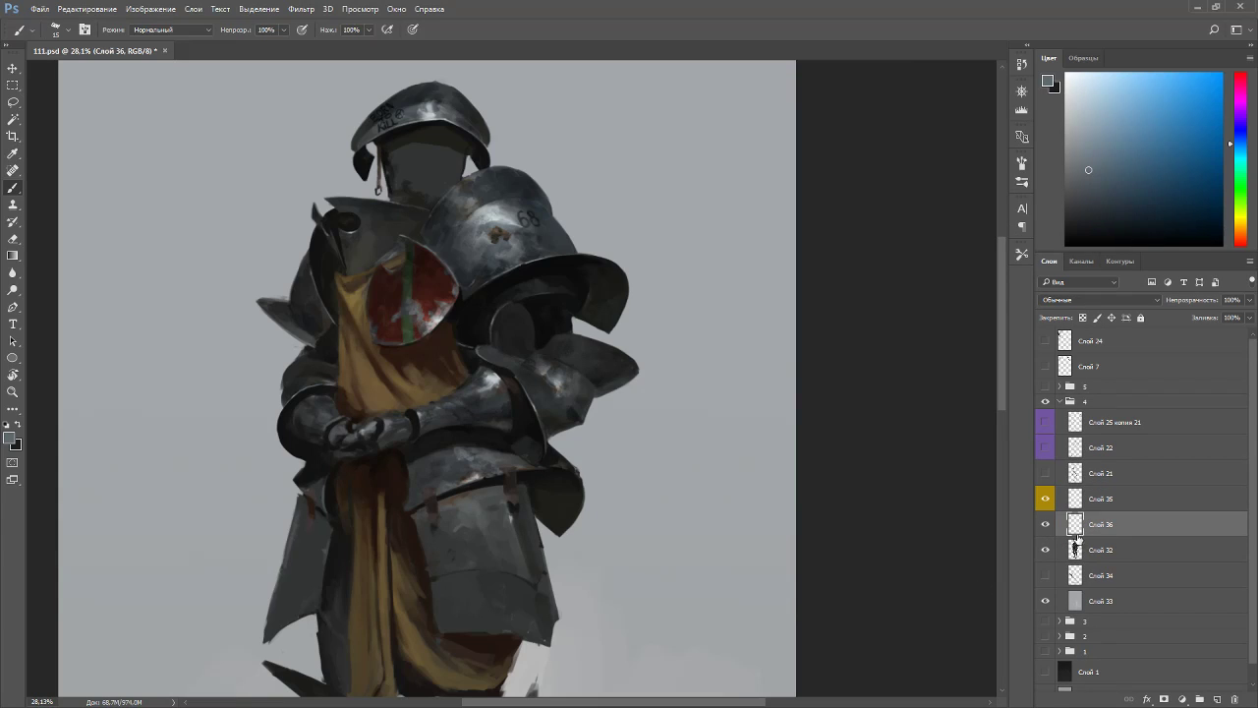
pyautogui.hotkey('ctrl', 'e')
pyautogui.keyDown('alt'); pyautogui.click(1068, 510); pyautogui.keyUp('alt')
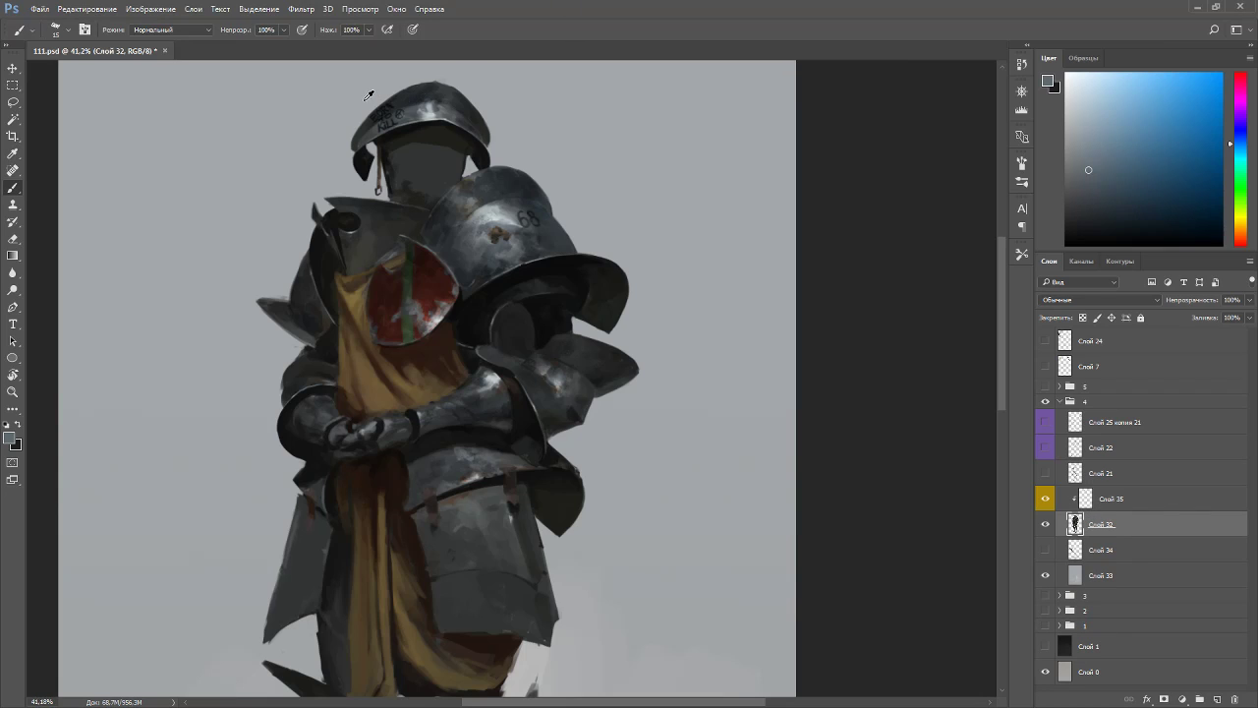
# - Sketch two round eye outlines and a line across the lower face under the helmet in thin near-black strokes
pyautogui.scroll(4, 370, 98)
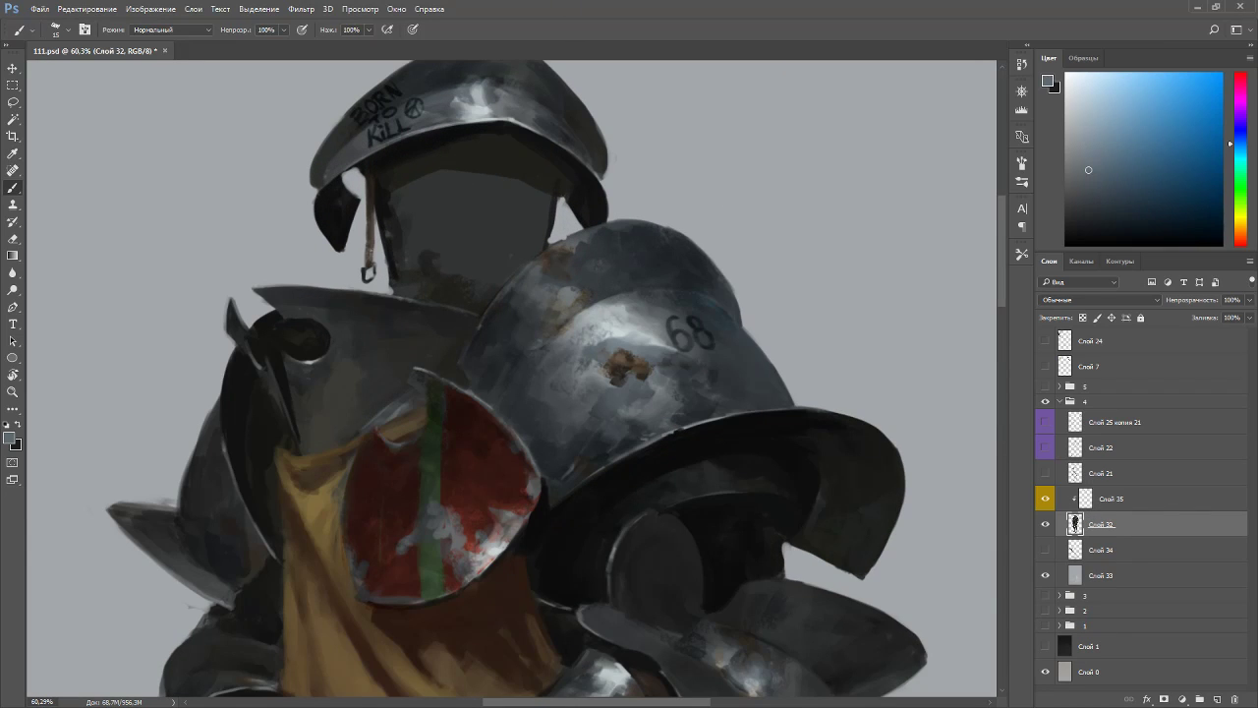
pyautogui.keyDown('alt'); pyautogui.click(413, 143); pyautogui.keyUp('alt')
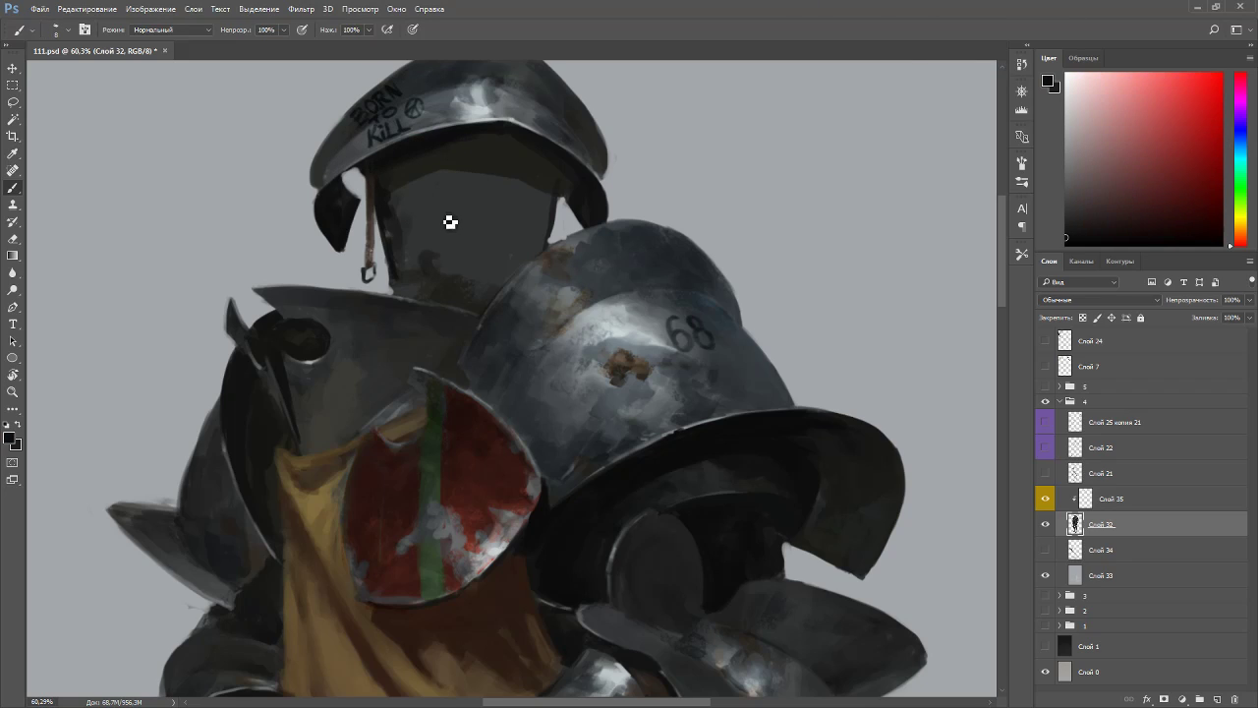
pyautogui.moveTo(429, 187); pyautogui.dragTo(454, 201)
pyautogui.moveTo(455, 181)
pyautogui.mouseDown()
pyautogui.moveTo(503, 193)
pyautogui.moveTo(509, 216)
pyautogui.moveTo(541, 193)
pyautogui.moveTo(506, 188)
pyautogui.moveTo(501, 202)
pyautogui.moveTo(543, 202)
pyautogui.moveTo(530, 215)
pyautogui.moveTo(499, 199)
pyautogui.moveTo(509, 187)
pyautogui.moveTo(524, 226)
pyautogui.moveTo(549, 206)
pyautogui.mouseUp()
pyautogui.moveTo(433, 204)
pyautogui.mouseDown()
pyautogui.moveTo(474, 209)
pyautogui.moveTo(454, 185)
pyautogui.moveTo(426, 202)
pyautogui.mouseUp()
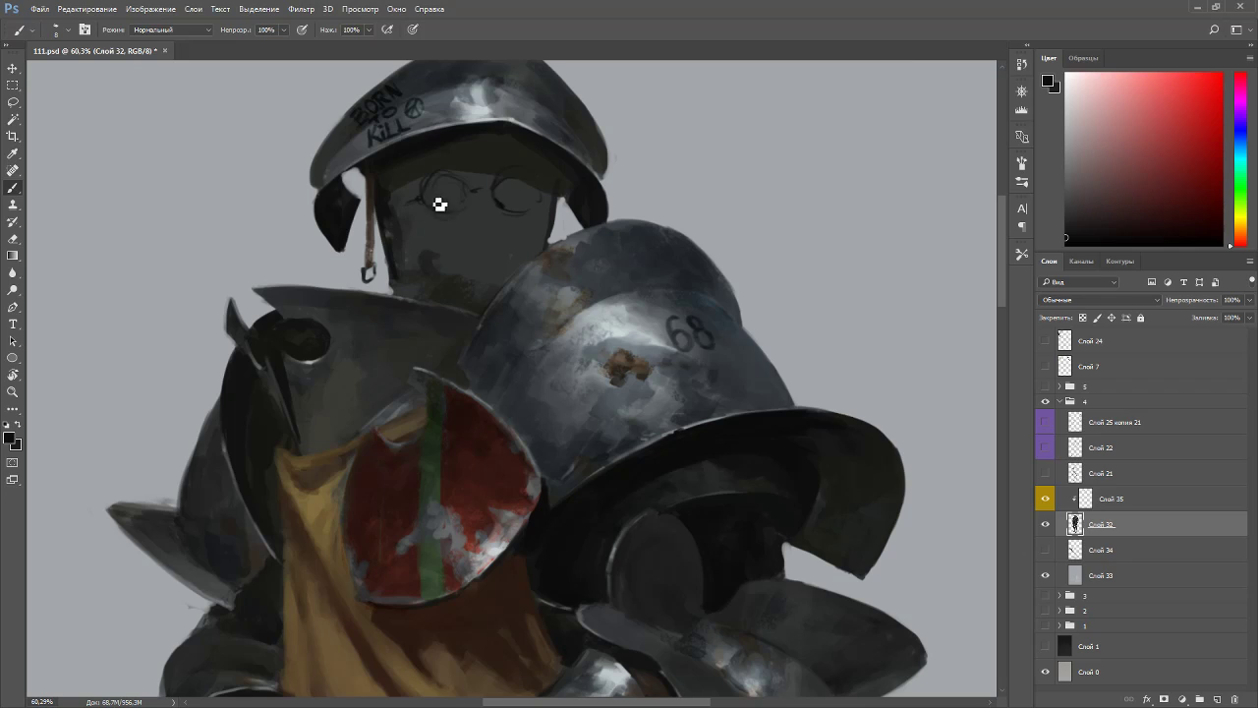
pyautogui.moveTo(439, 255); pyautogui.dragTo(532, 263)
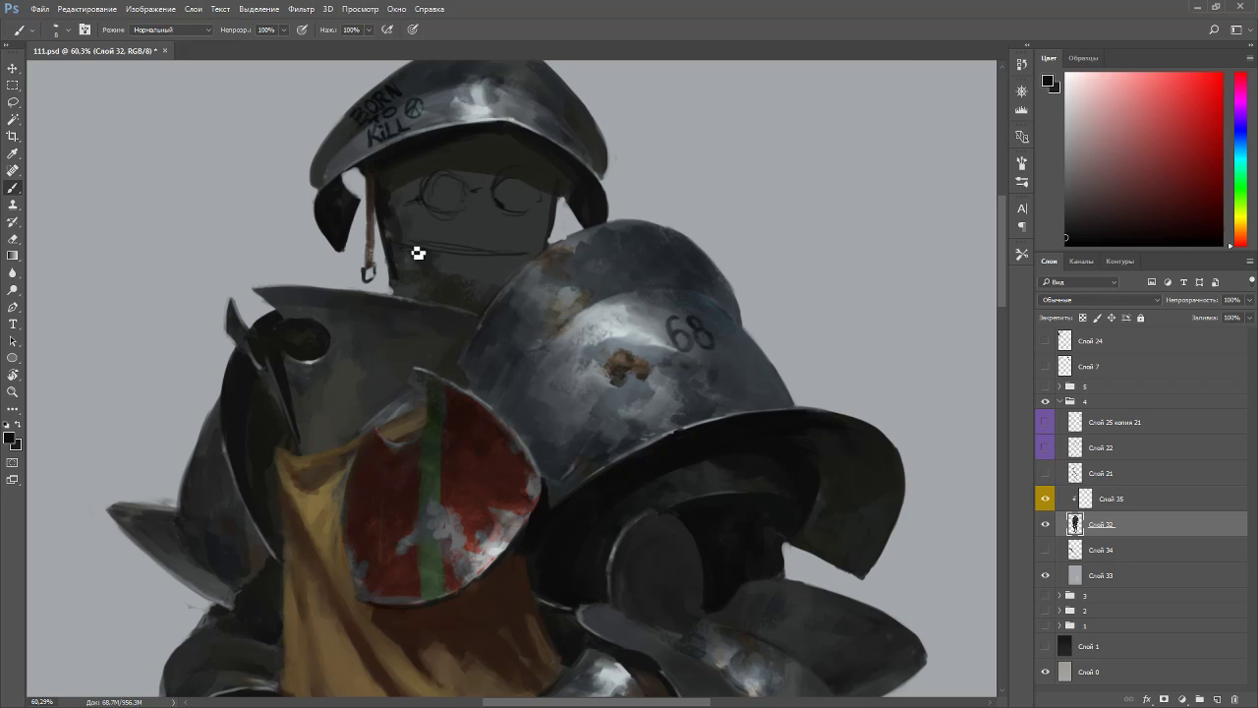
pyautogui.moveTo(400, 261)
pyautogui.mouseDown()
pyautogui.moveTo(451, 289)
pyautogui.moveTo(514, 291)
pyautogui.moveTo(539, 252)
pyautogui.moveTo(403, 259)
pyautogui.moveTo(527, 255)
pyautogui.mouseUp()
# - Shade the lower face and jaw in dark tones with a larger brush, defining the jaw's outline and the covering's upper edge
pyautogui.press('r')
pyautogui.moveTo(540, 159); pyautogui.dragTo(408, 182)
pyautogui.keyDown('alt'); pyautogui.click(403, 353); pyautogui.keyUp('alt')
pyautogui.press(']')
pyautogui.press(']')
pyautogui.press(']')
pyautogui.press(']')
pyautogui.press(']')
pyautogui.press(']')
pyautogui.moveTo(423, 283)
pyautogui.mouseDown()
pyautogui.moveTo(366, 329)
pyautogui.moveTo(428, 339)
pyautogui.moveTo(349, 339)
pyautogui.moveTo(381, 335)
pyautogui.mouseUp()
pyautogui.press('Escape')
pyautogui.keyDown('alt'); pyautogui.click(405, 162); pyautogui.keyUp('alt')
pyautogui.moveTo(395, 175)
pyautogui.mouseDown()
pyautogui.moveTo(396, 255)
pyautogui.moveTo(516, 238)
pyautogui.moveTo(516, 248)
pyautogui.mouseUp()
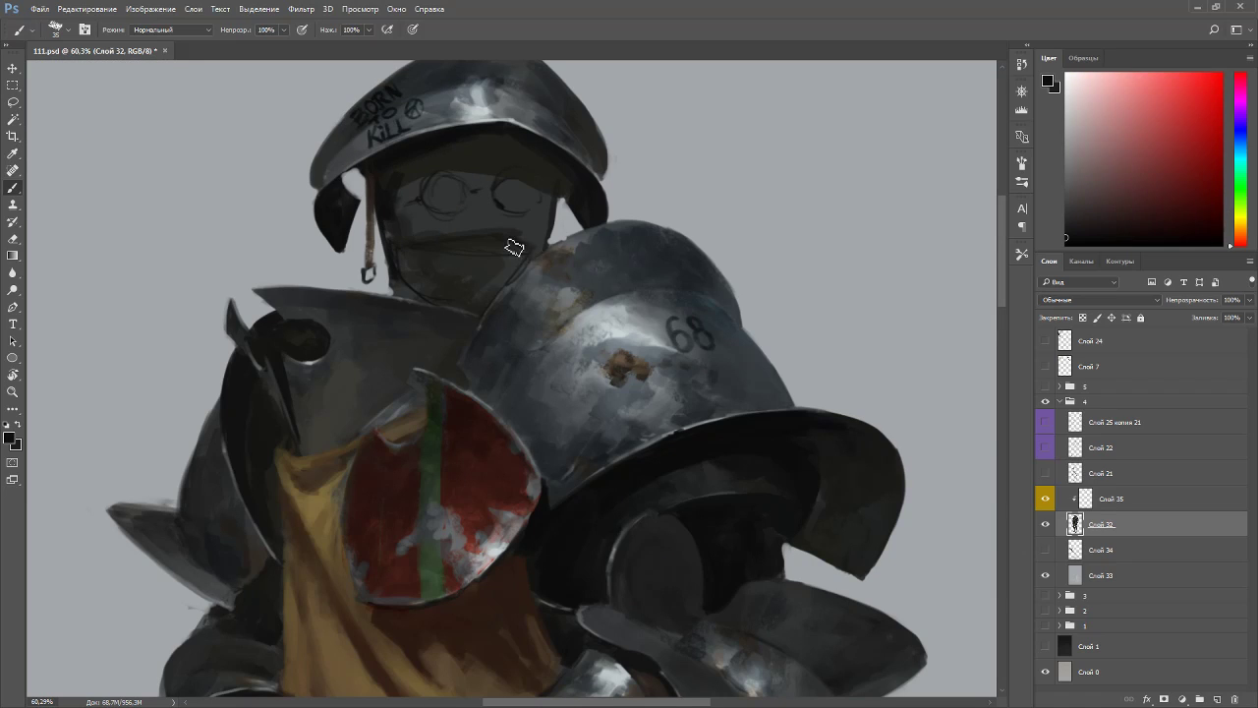
# - Soften the eye outlines into shaded sockets with sampled dark grey and olive tones
pyautogui.keyDown('alt'); pyautogui.click(472, 239); pyautogui.keyUp('alt')
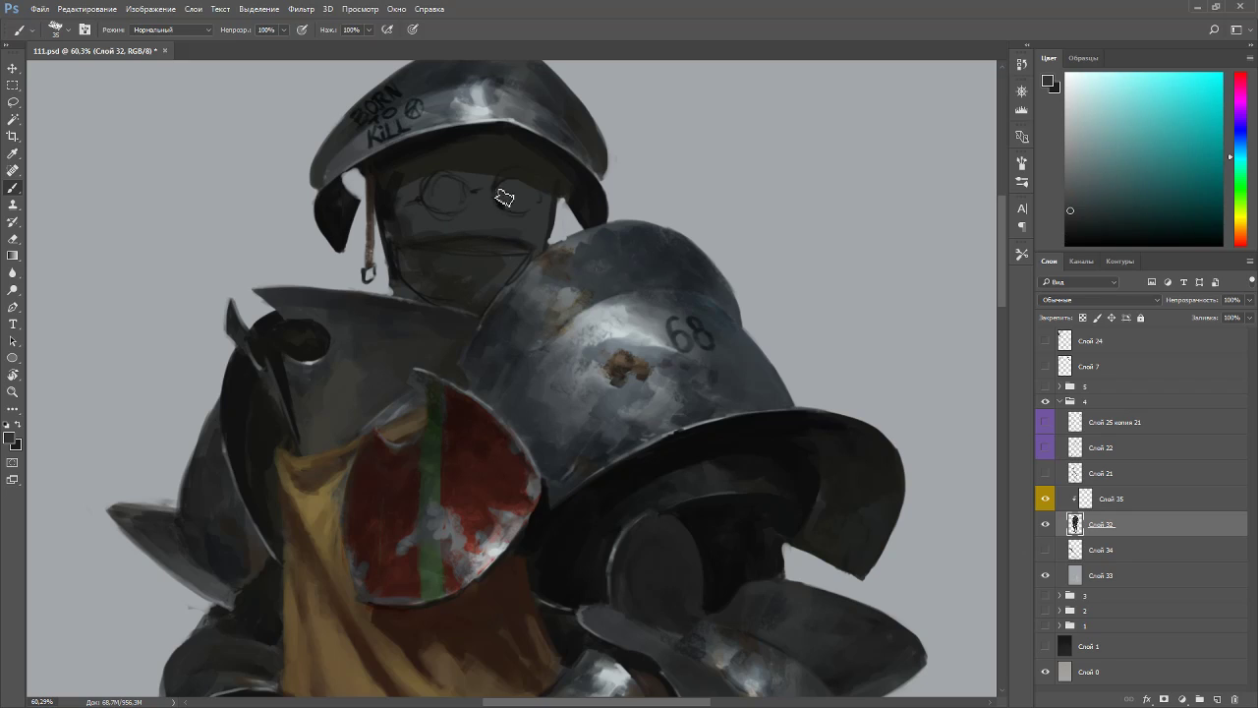
pyautogui.keyDown('alt'); pyautogui.click(453, 183); pyautogui.keyUp('alt')
pyautogui.keyDown('alt'); pyautogui.click(536, 169); pyautogui.keyUp('alt')
pyautogui.moveTo(499, 186)
pyautogui.mouseDown()
pyautogui.moveTo(505, 218)
pyautogui.moveTo(424, 211)
pyautogui.mouseUp()
pyautogui.moveTo(528, 212); pyautogui.dragTo(511, 216)
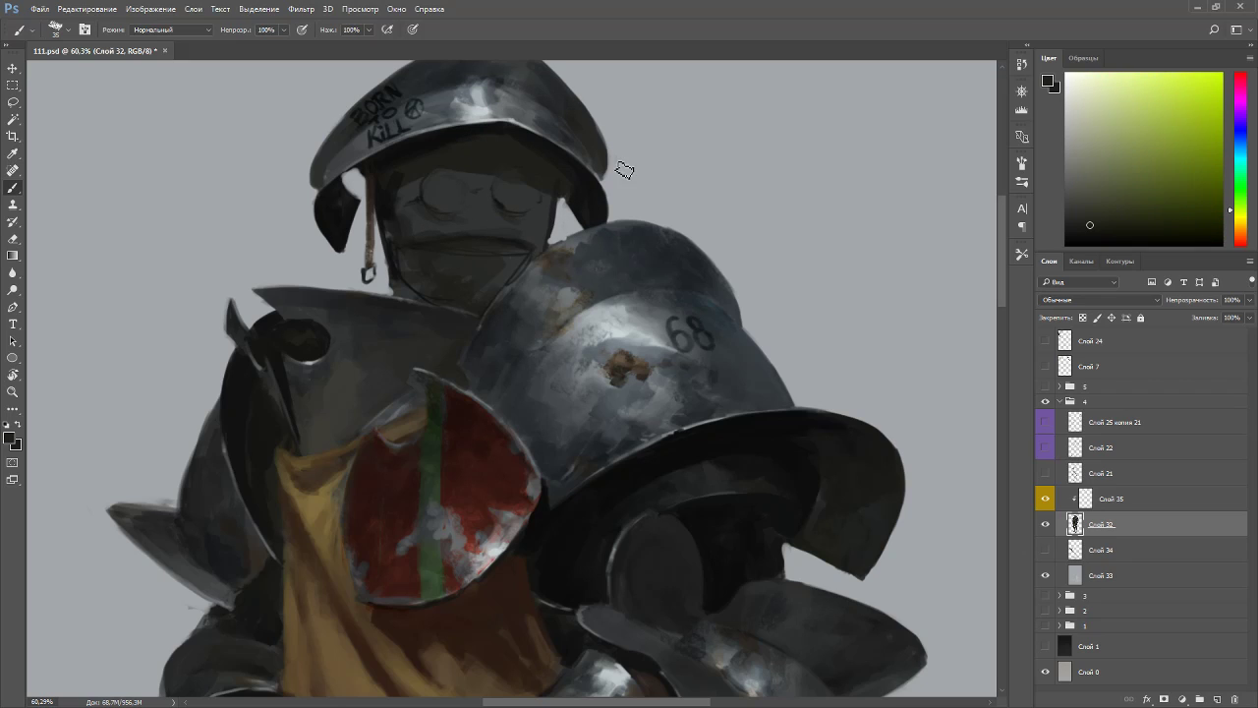
# - Create a new layer clipped to the figure layer Слой 32, beneath Слой 35
pyautogui.scroll(-10, 632, 208)
pyautogui.moveTo(694, 368); pyautogui.dragTo(603, 331)
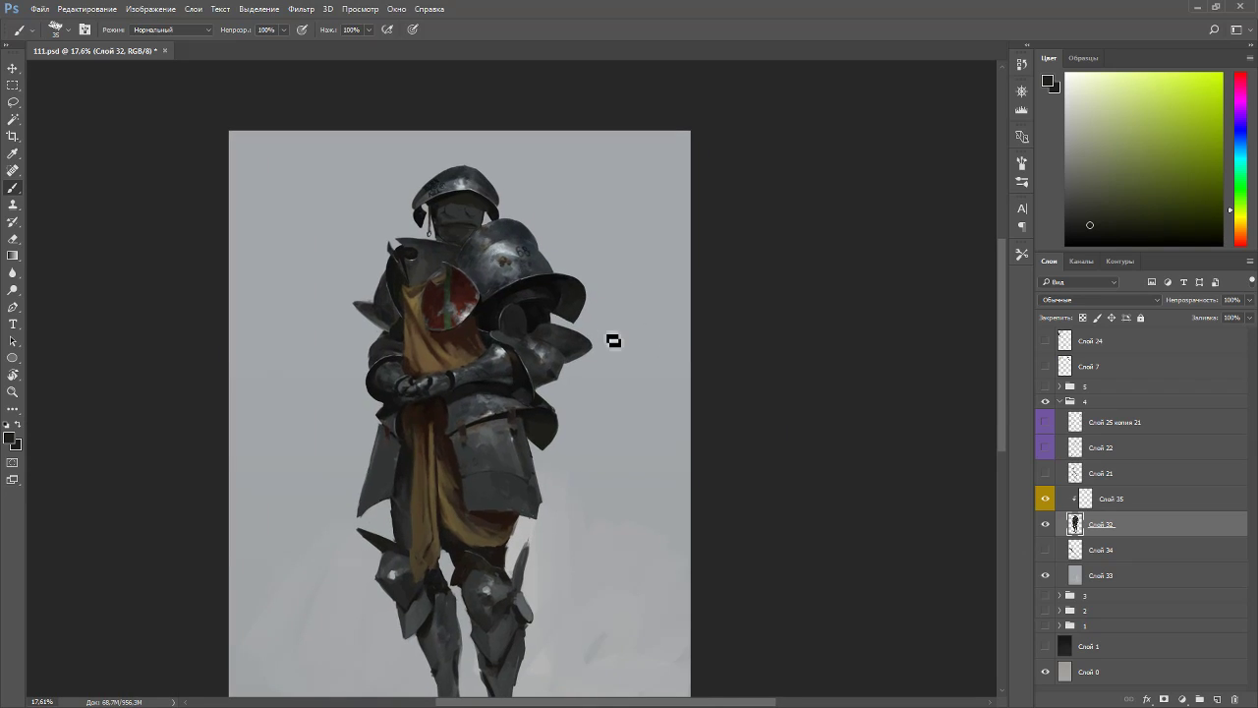
pyautogui.scroll(3, 603, 317)
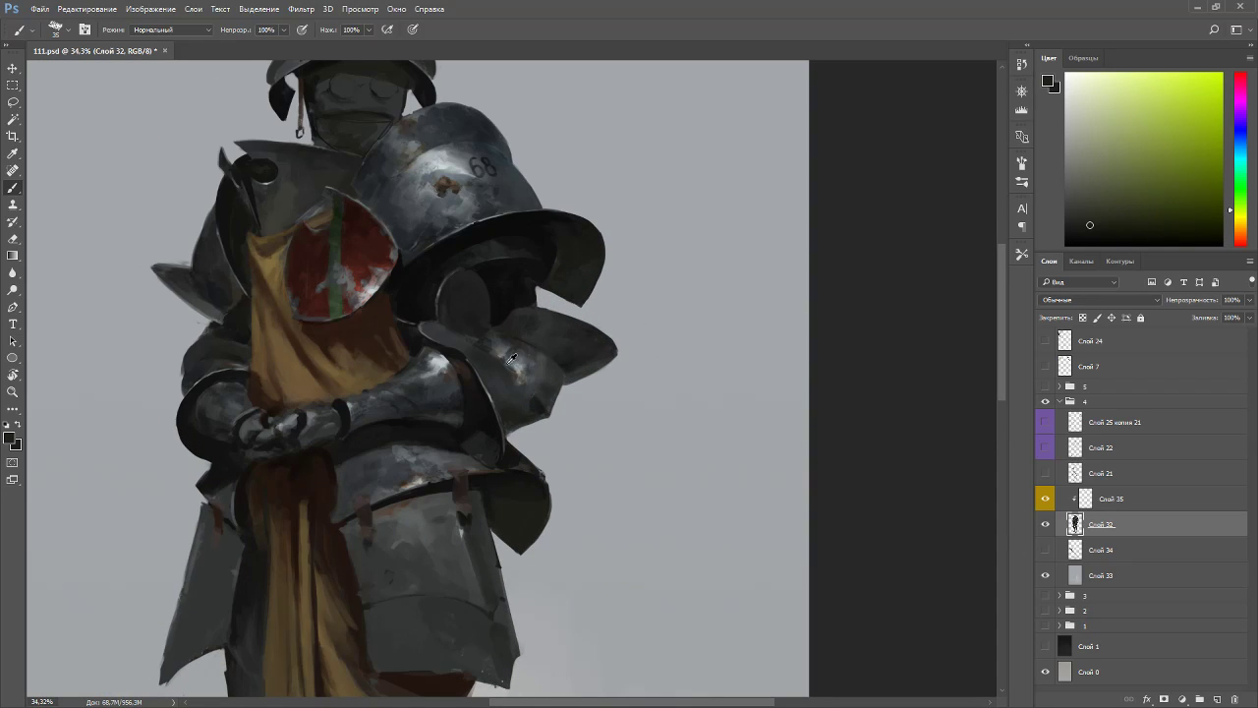
pyautogui.scroll(-4, 449, 364)
pyautogui.moveTo(544, 475); pyautogui.dragTo(542, 403)
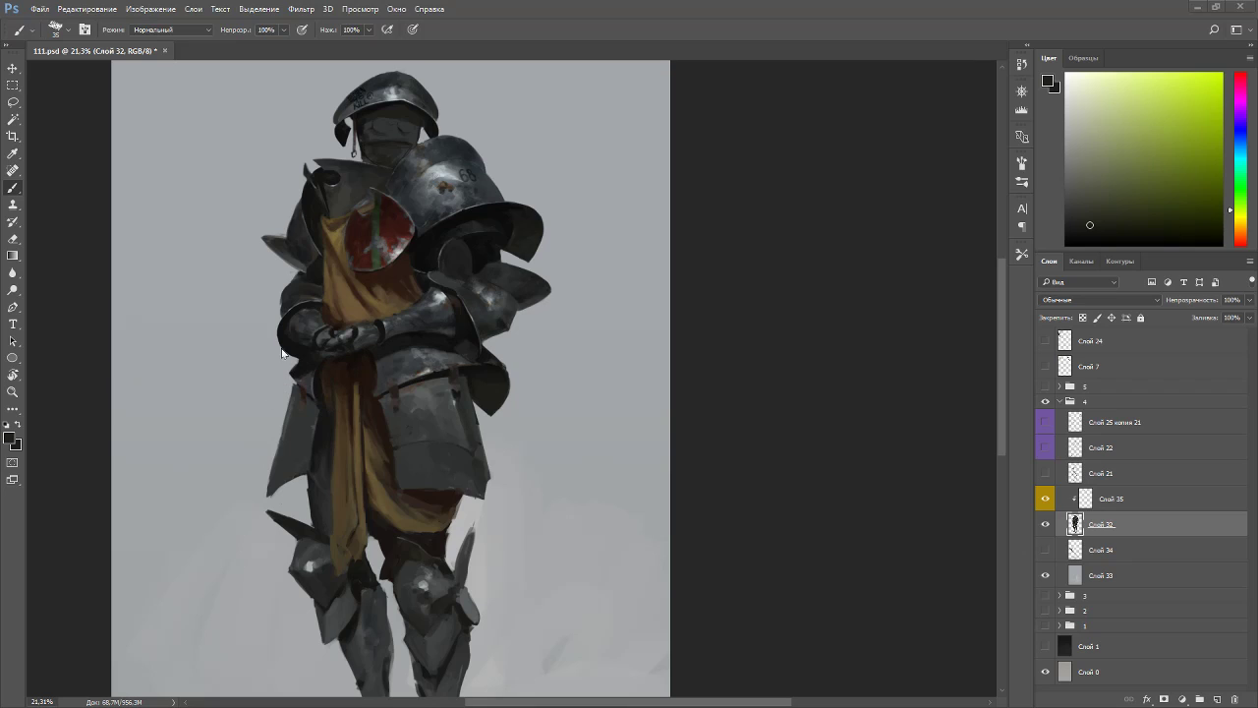
pyautogui.scroll(4, 398, 298)
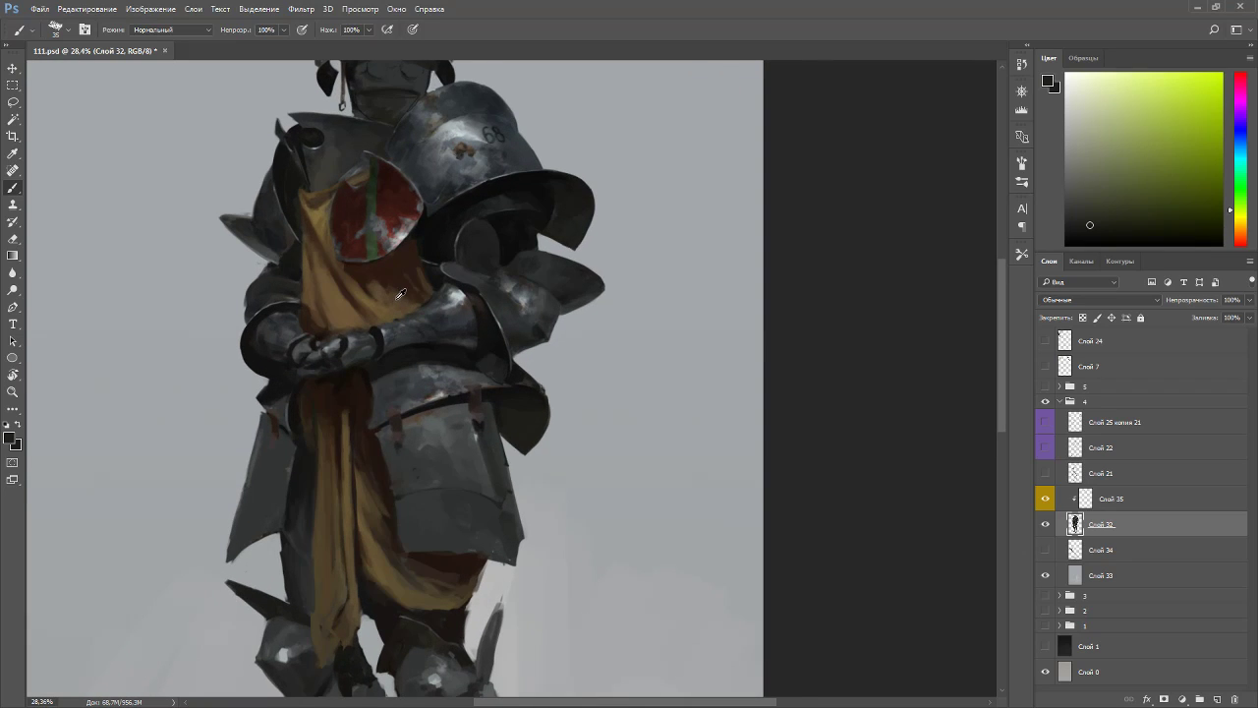
pyautogui.press('r')
pyautogui.moveTo(714, 348)
pyautogui.mouseDown()
pyautogui.moveTo(736, 373)
pyautogui.moveTo(707, 430)
pyautogui.mouseUp()
pyautogui.hotkey('ctrl', 'shift', 'n')
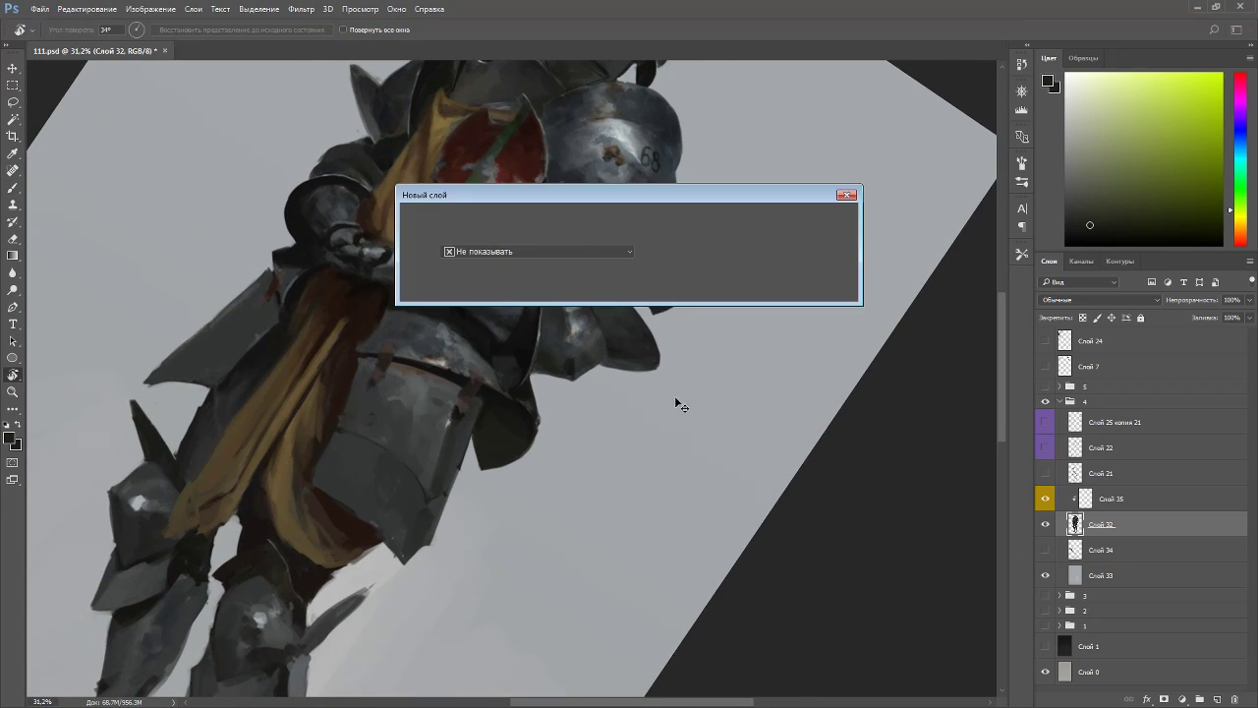
pyautogui.press('Return')
# - Paint a thin dark brown strap running diagonally across the yellow cloth, from the chest down to the forearm, using sampled colours
pyautogui.press('b')
pyautogui.keyDown('alt'); pyautogui.click(366, 219); pyautogui.keyUp('alt')
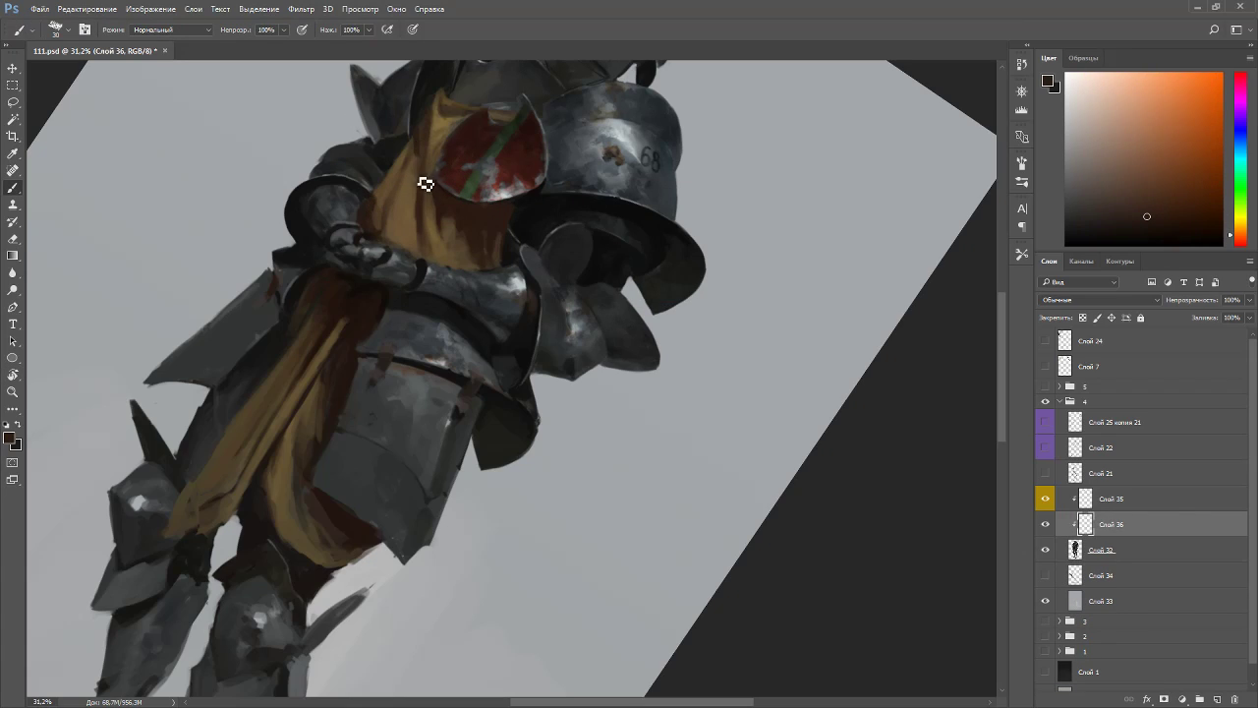
pyautogui.keyDown('alt'); pyautogui.click(436, 202); pyautogui.keyUp('alt')
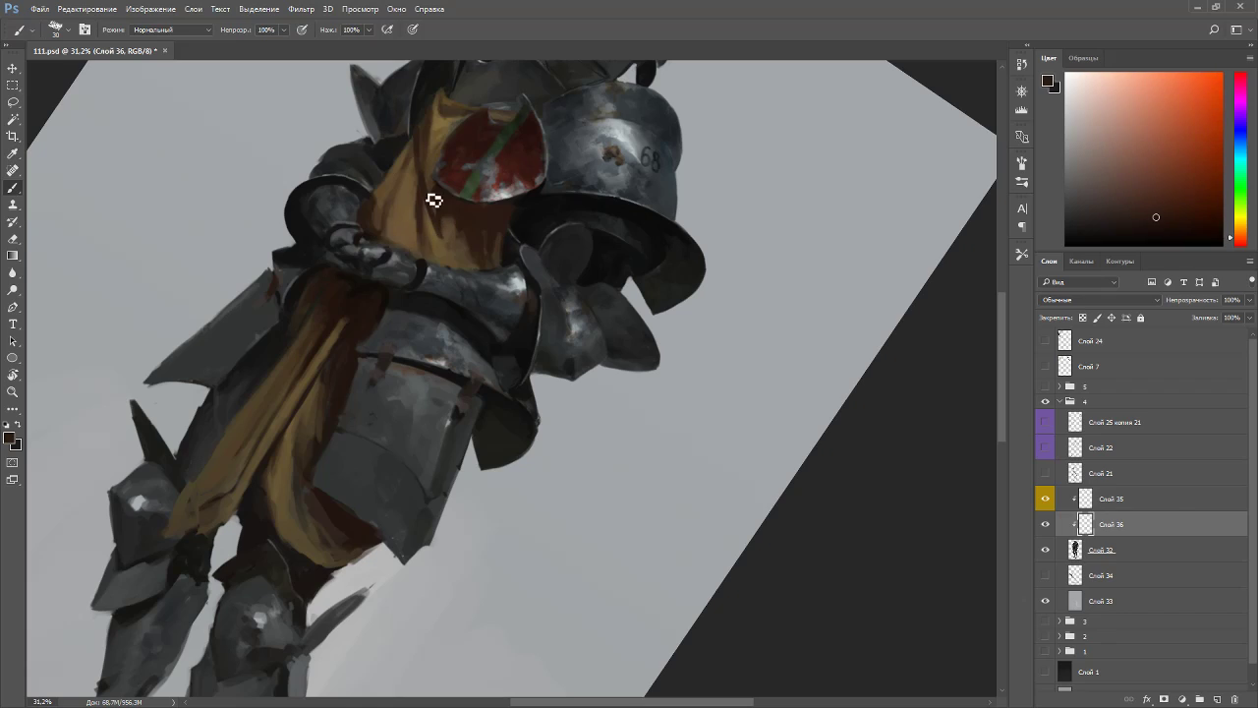
pyautogui.keyDown('alt'); pyautogui.click(432, 219); pyautogui.keyUp('alt')
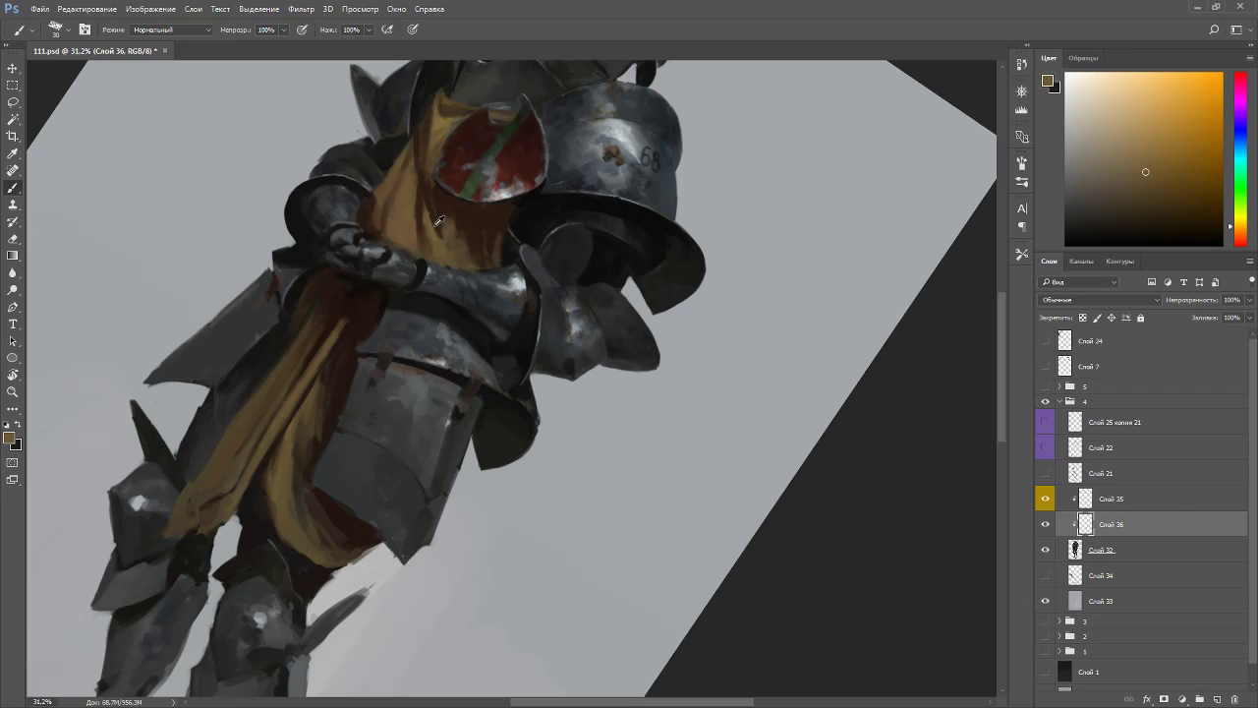
pyautogui.keyDown('alt'); pyautogui.click(450, 268); pyautogui.keyUp('alt')
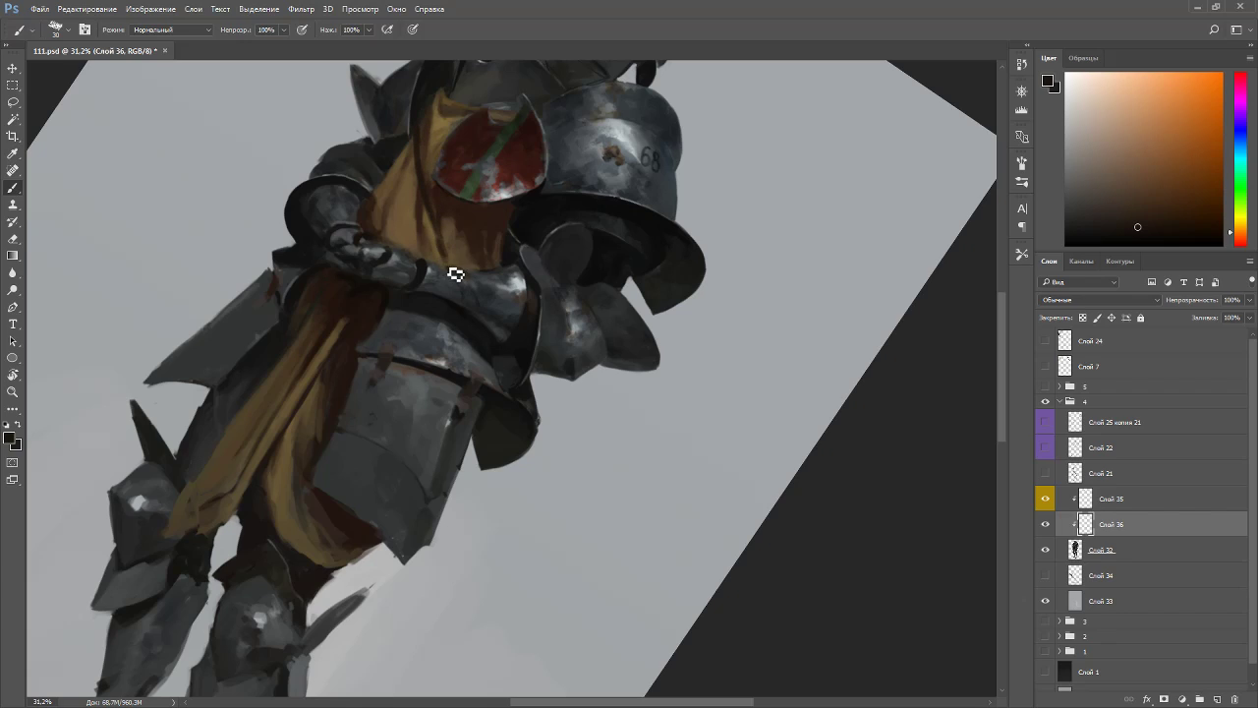
pyautogui.press('Escape')
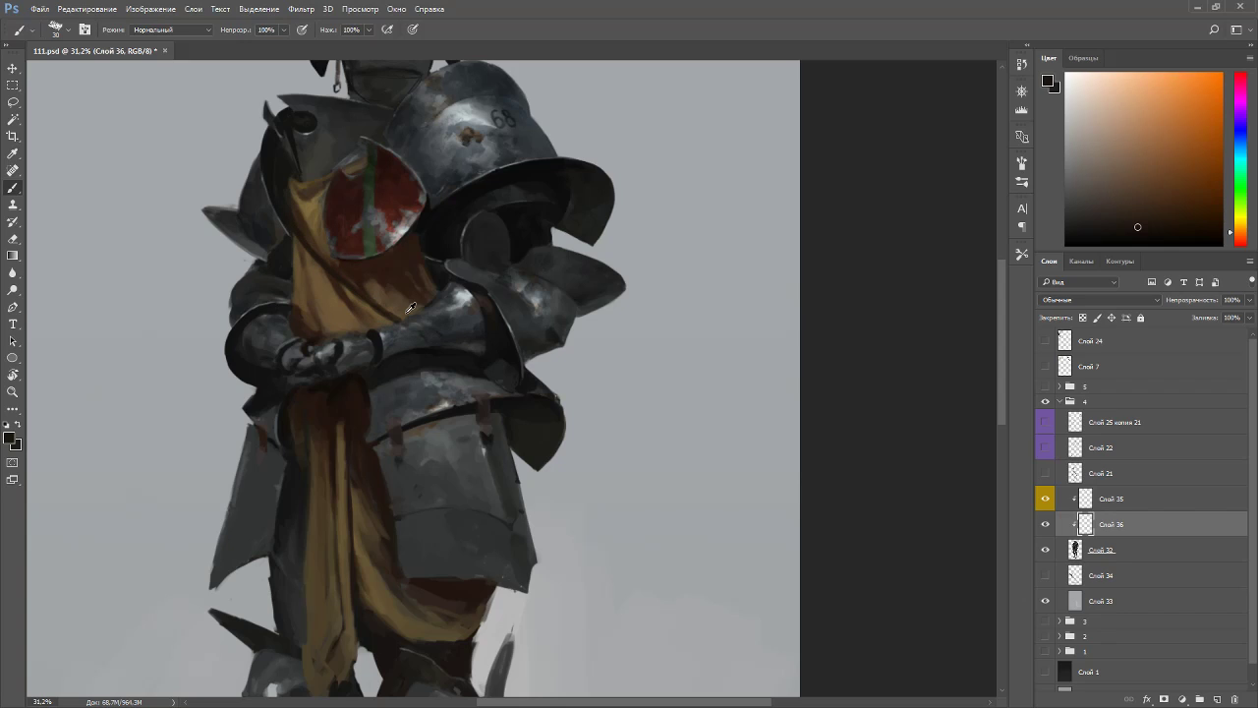
# - Rough in a small metal buckle near the strap's lower end with a smaller brush and sampled blue-greys
pyautogui.scroll(3, 417, 308)
pyautogui.keyDown('alt'); pyautogui.click(539, 218); pyautogui.keyUp('alt')
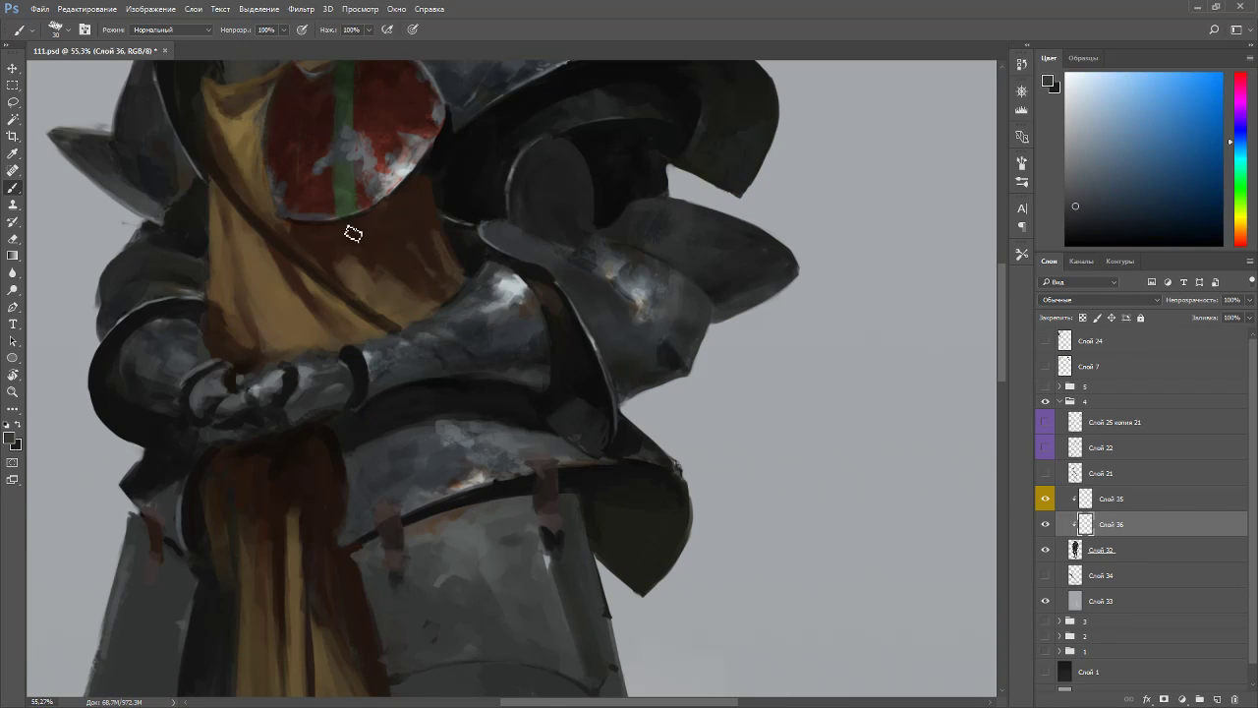
pyautogui.press('[')
pyautogui.keyDown('alt'); pyautogui.click(502, 304); pyautogui.keyUp('alt')
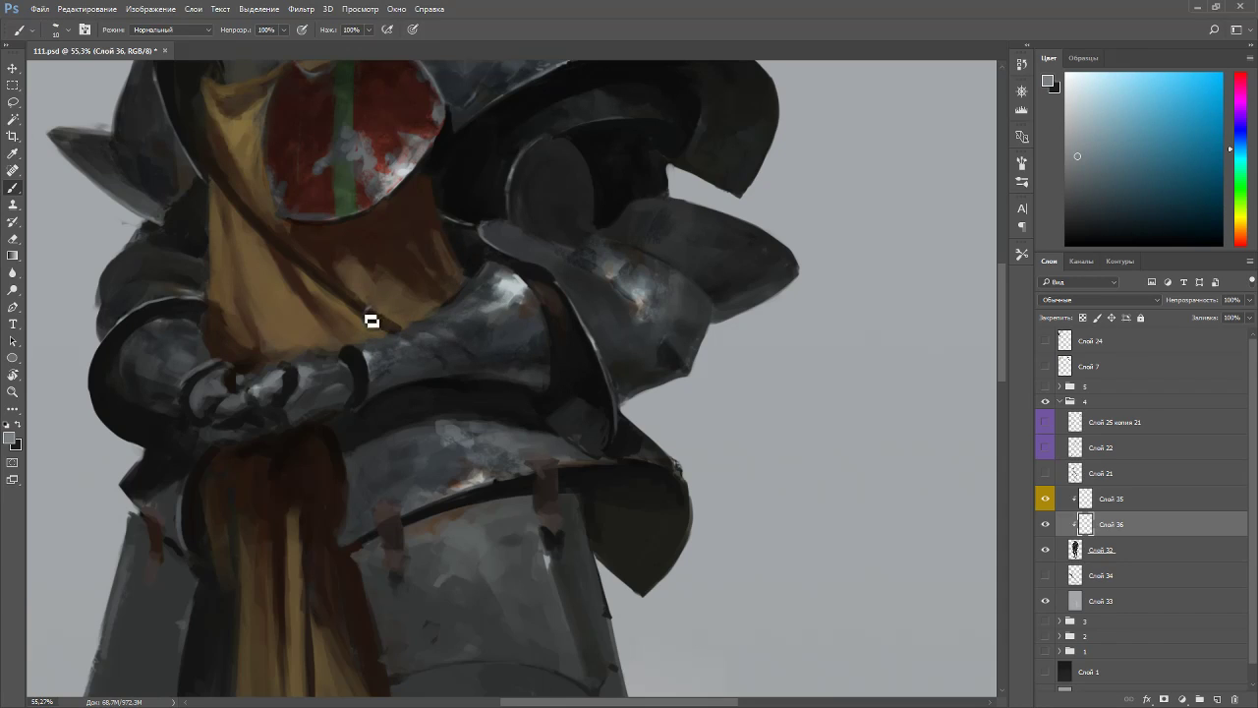
pyautogui.keyDown('alt'); pyautogui.click(369, 323); pyautogui.keyUp('alt')
pyautogui.keyDown('alt'); pyautogui.click(374, 327); pyautogui.keyUp('alt')
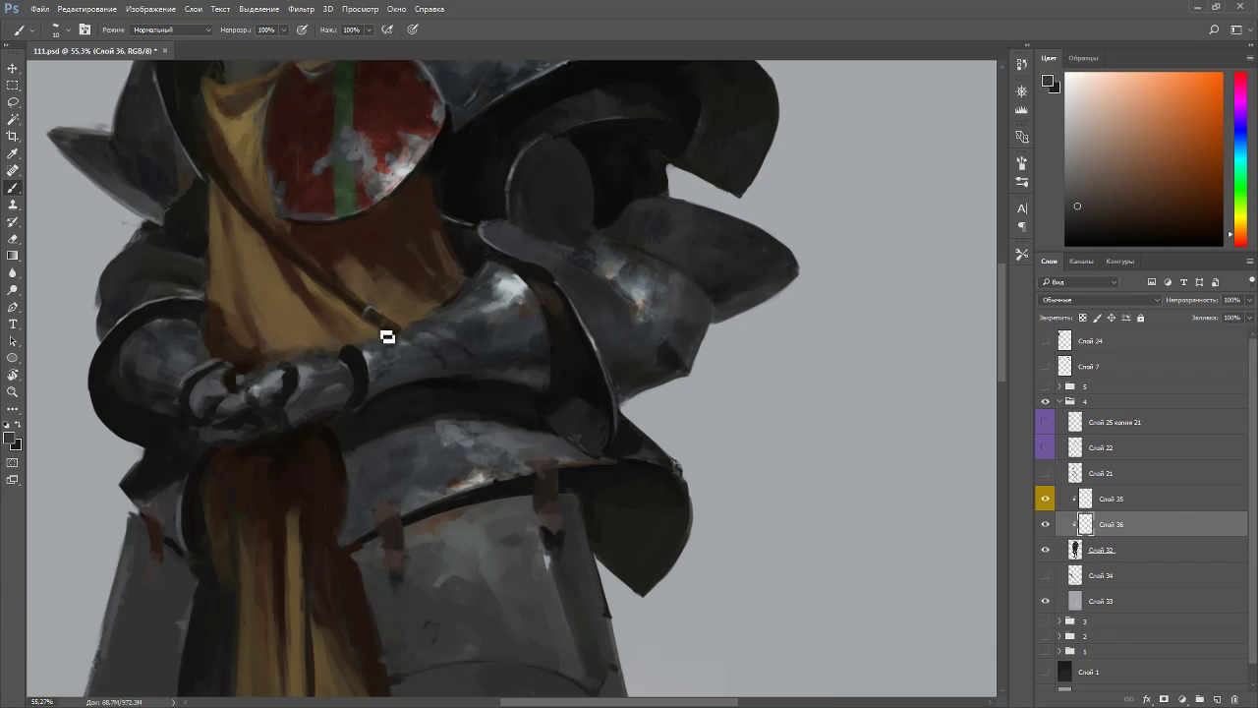
# - Refine the strap's buckle frame and lower end with sampled greys and dark browns
pyautogui.keyDown('alt'); pyautogui.click(494, 297); pyautogui.keyUp('alt')
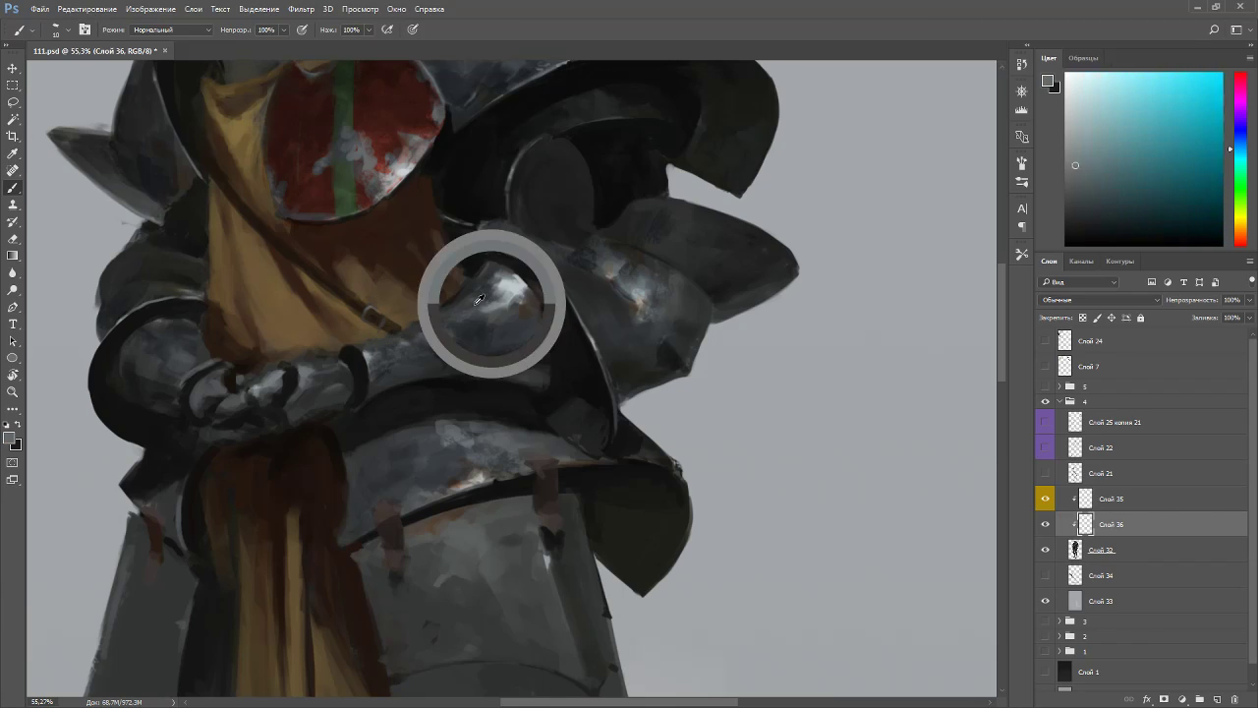
pyautogui.keyDown('alt'); pyautogui.click(390, 317); pyautogui.keyUp('alt')
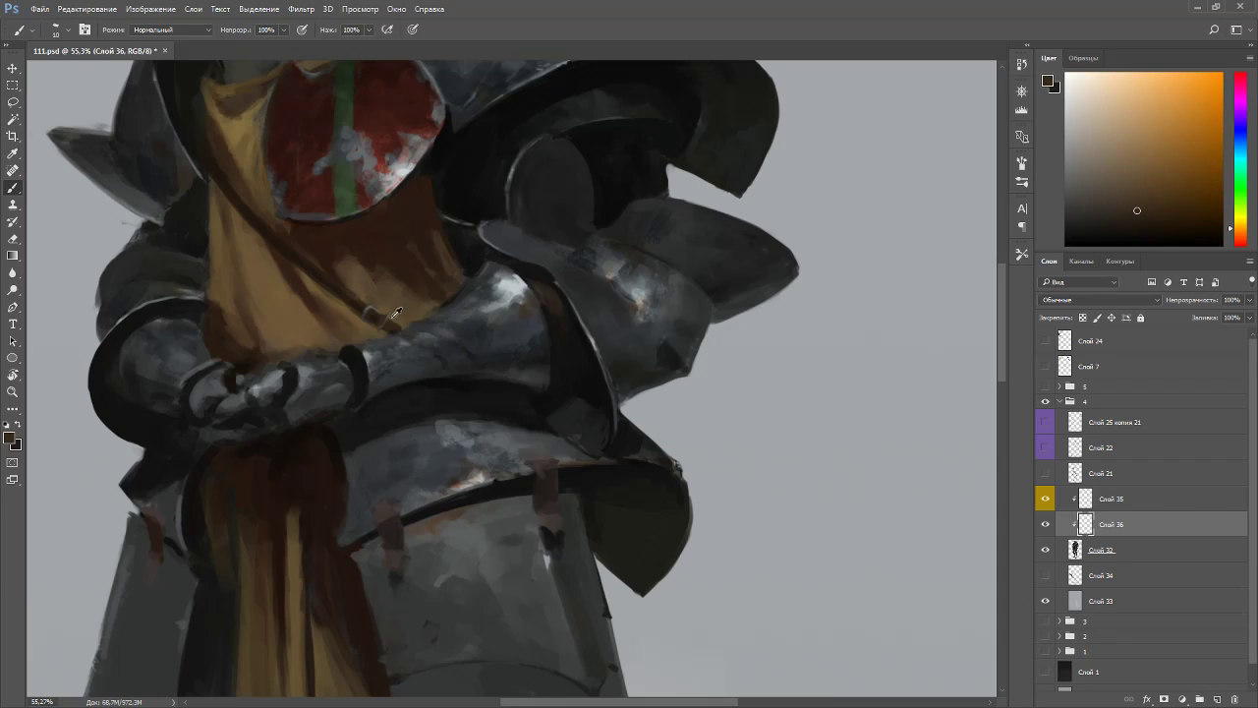
pyautogui.keyDown('alt'); pyautogui.click(395, 328); pyautogui.keyUp('alt')
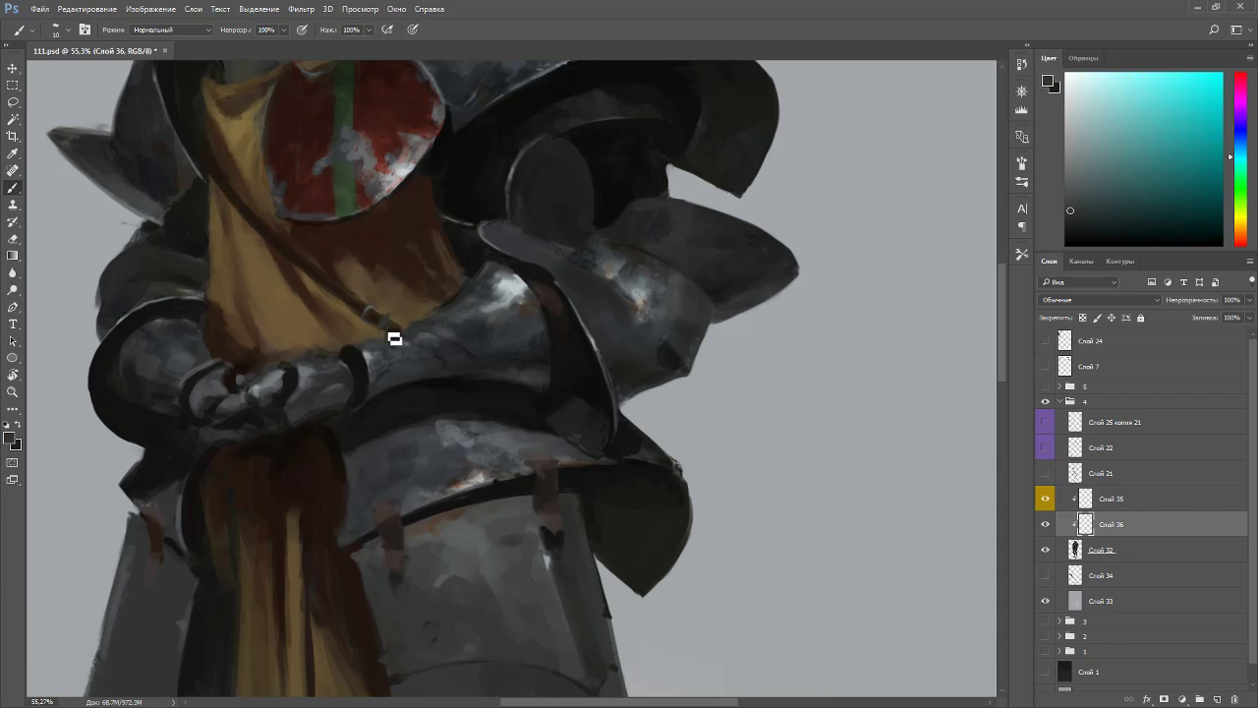
pyautogui.keyDown('alt'); pyautogui.click(369, 331); pyautogui.keyUp('alt')
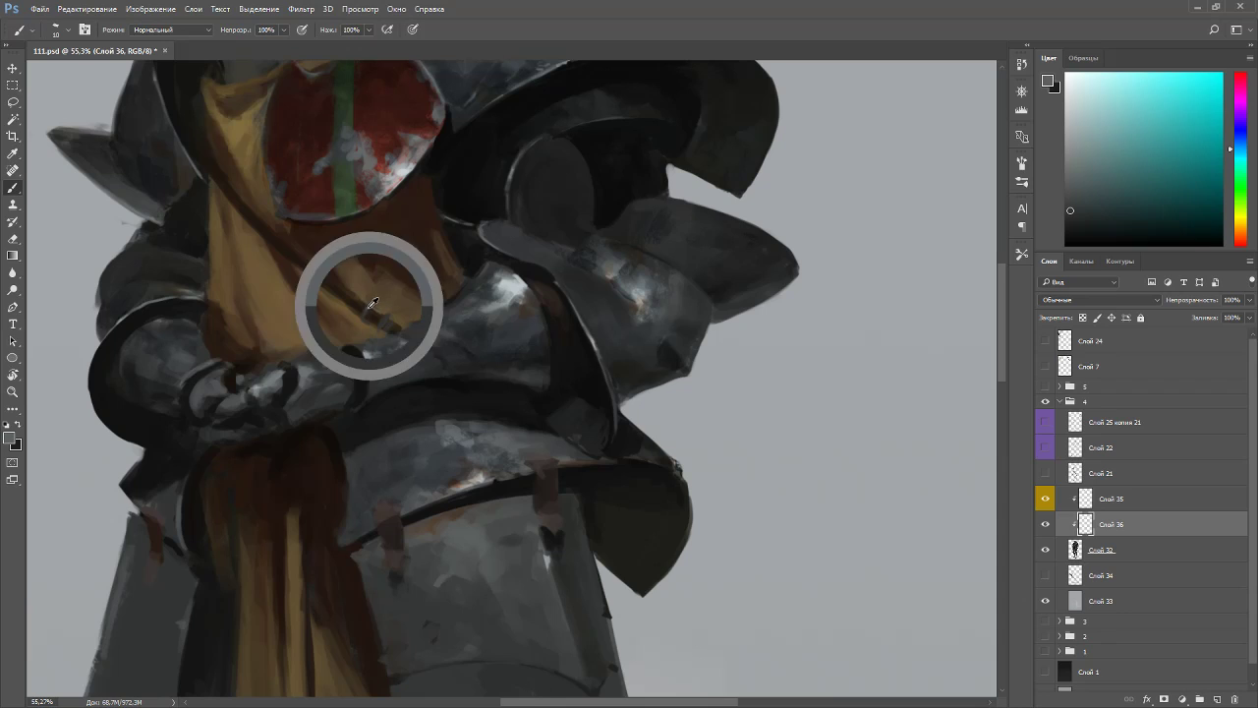
pyautogui.keyDown('alt'); pyautogui.click(360, 305); pyautogui.keyUp('alt')
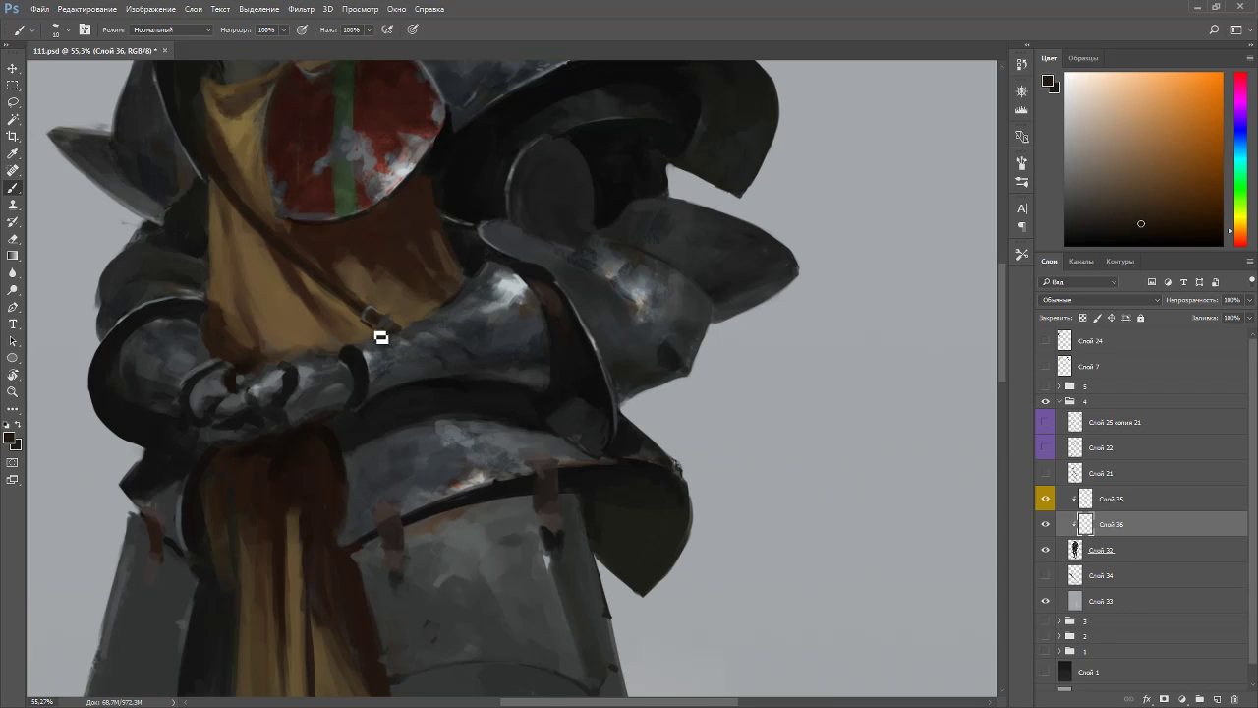
pyautogui.press('r')
pyautogui.moveTo(522, 331); pyautogui.dragTo(225, 275)
pyautogui.press('Escape')
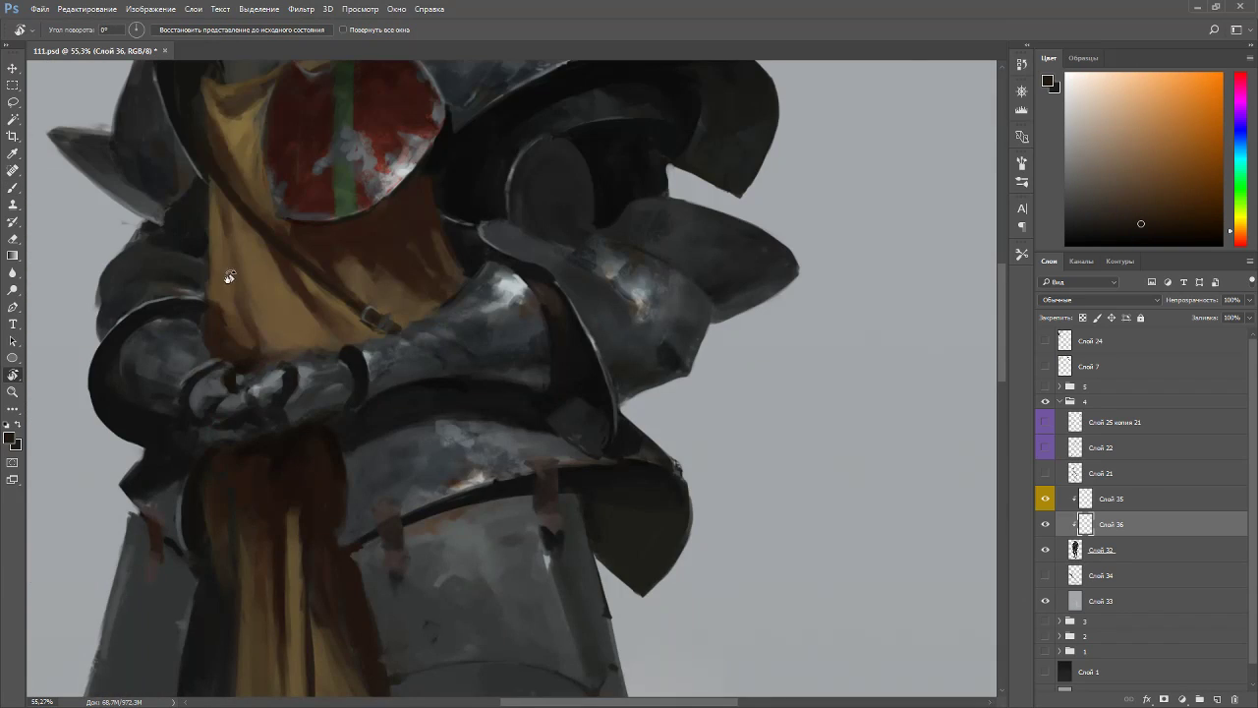
# - Rough in a small metal buckle on the outer strap of the large thigh plate with sampled dark and blue-grey colours
pyautogui.scroll(-3, 364, 292)
pyautogui.scroll(-2, 447, 183)
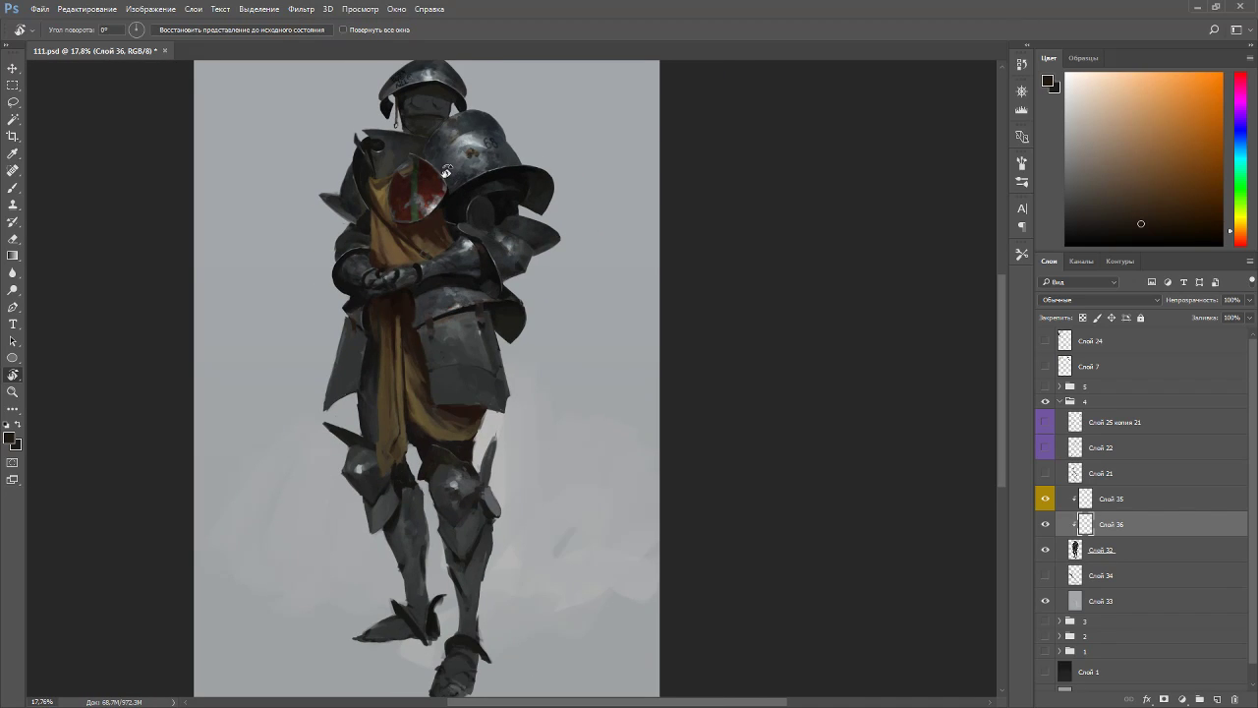
pyautogui.scroll(1, 445, 169)
pyautogui.scroll(3, 455, 170)
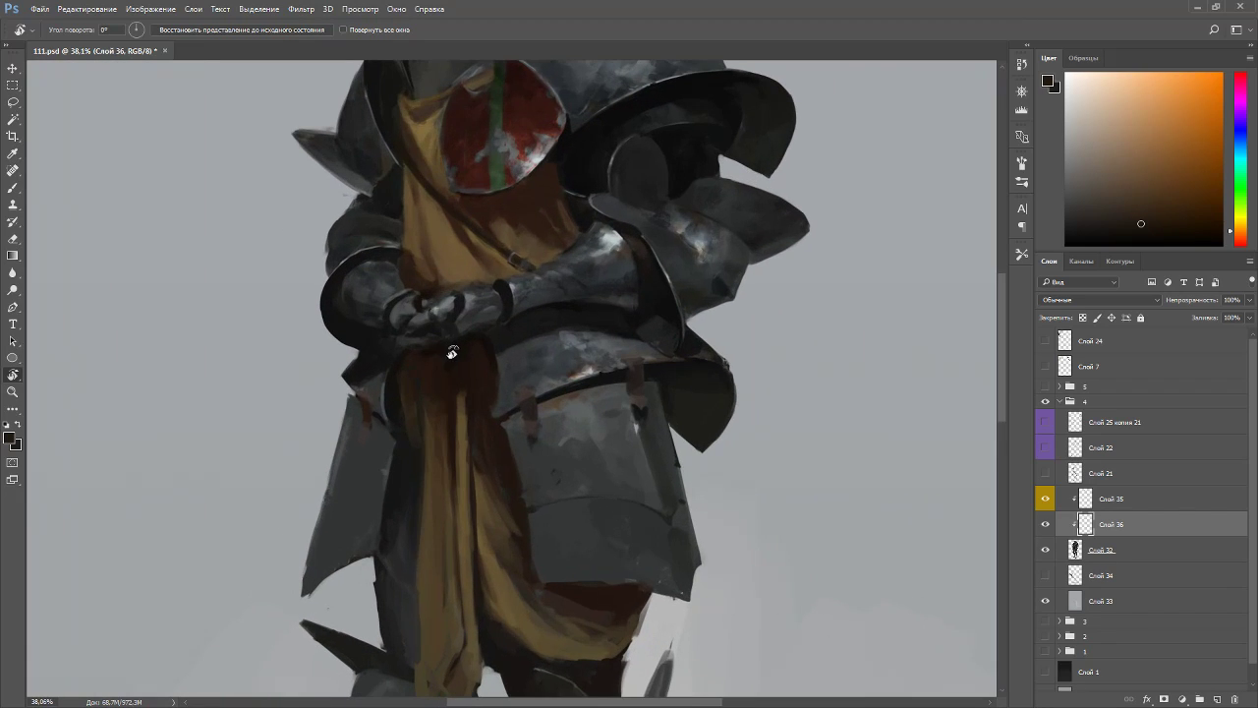
pyautogui.press('b')
pyautogui.keyDown('alt'); pyautogui.click(425, 382); pyautogui.keyUp('alt')
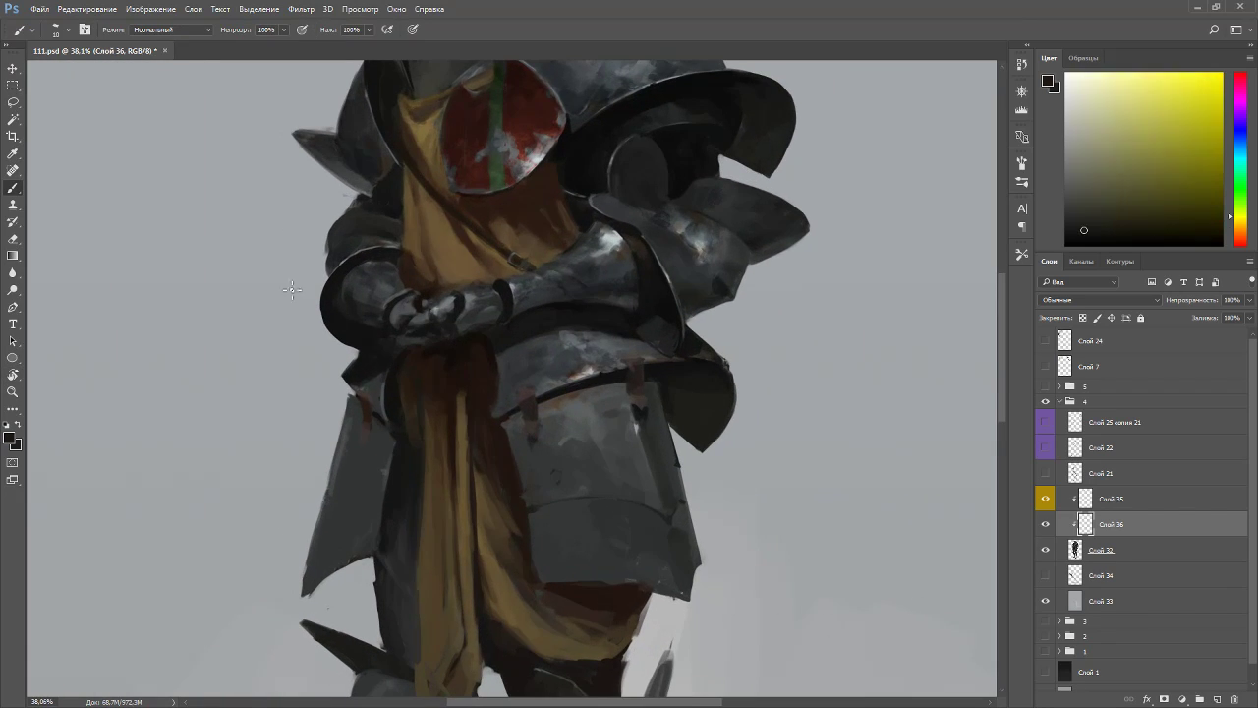
pyautogui.press(']')
pyautogui.press(']')
pyautogui.moveTo(698, 360); pyautogui.dragTo(551, 350)
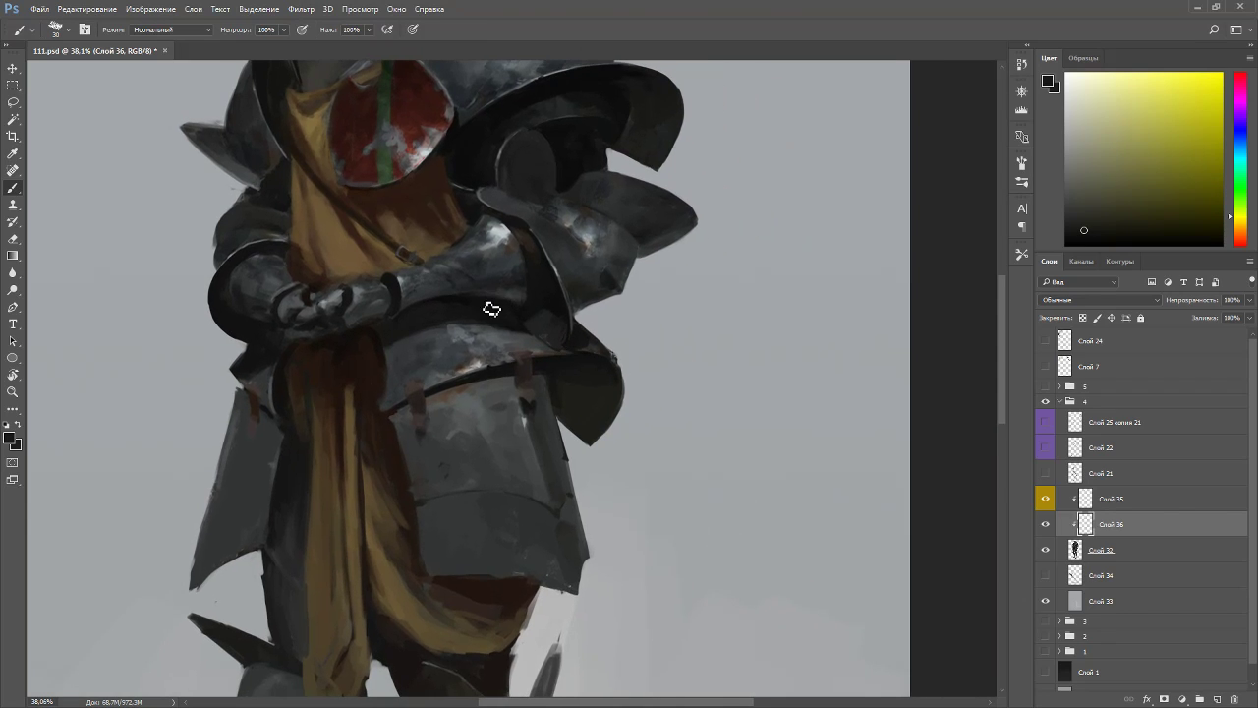
pyautogui.keyDown('alt'); pyautogui.click(458, 352); pyautogui.keyUp('alt')
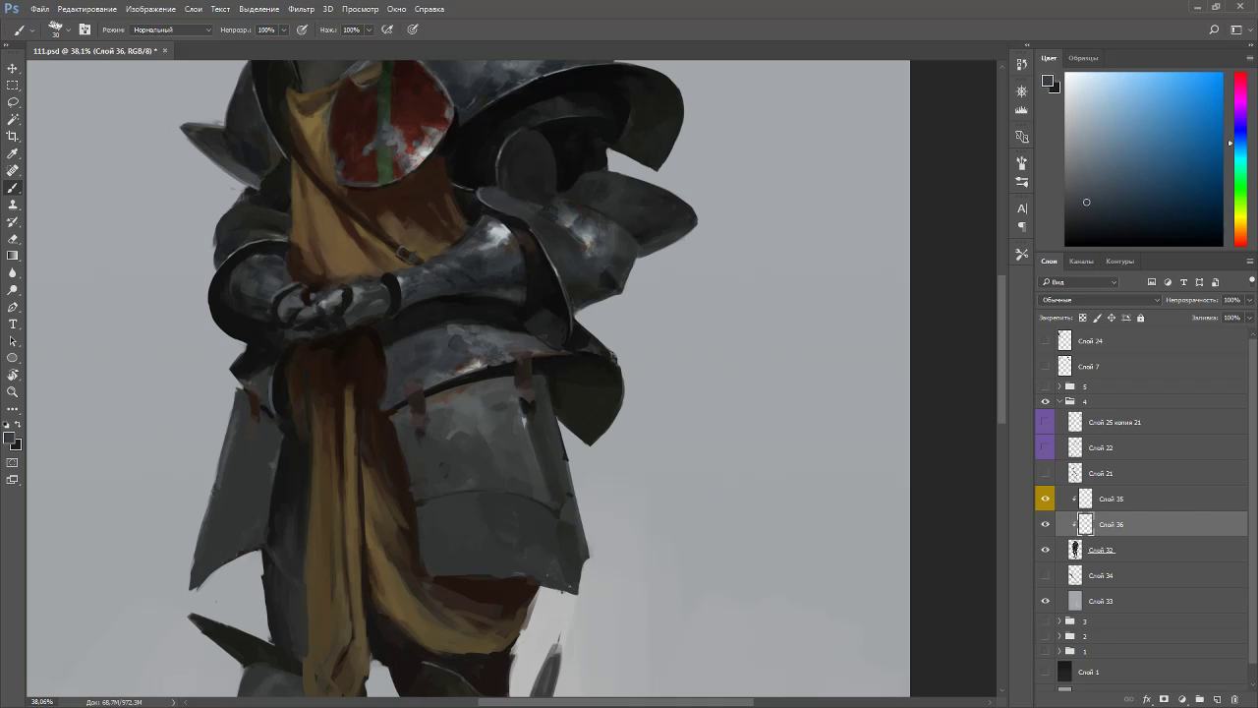
pyautogui.keyDown('alt'); pyautogui.click(529, 371); pyautogui.keyUp('alt')
pyautogui.press('r')
pyautogui.moveTo(654, 354); pyautogui.dragTo(499, 153)
pyautogui.scroll(2, 444, 281)
pyautogui.press('b')
pyautogui.keyDown('alt'); pyautogui.click(601, 449); pyautogui.keyUp('alt')
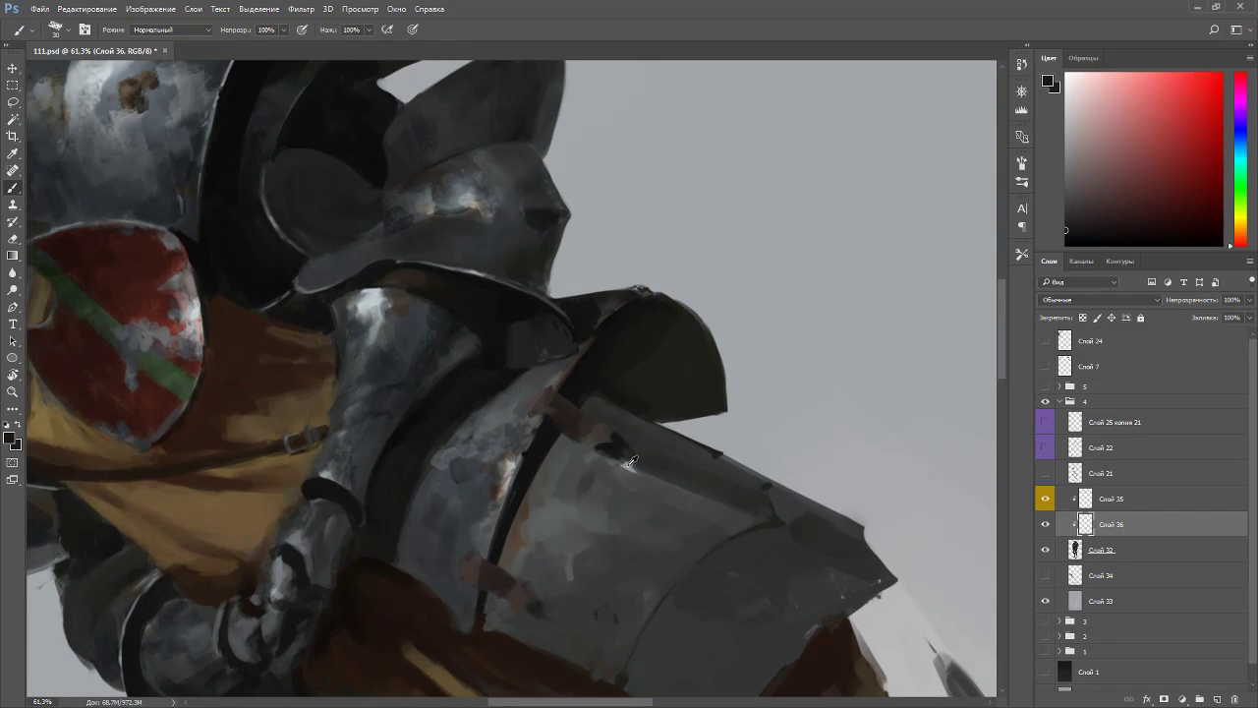
pyautogui.keyDown('alt'); pyautogui.click(508, 462); pyautogui.keyUp('alt')
pyautogui.press('[')
pyautogui.press('[')
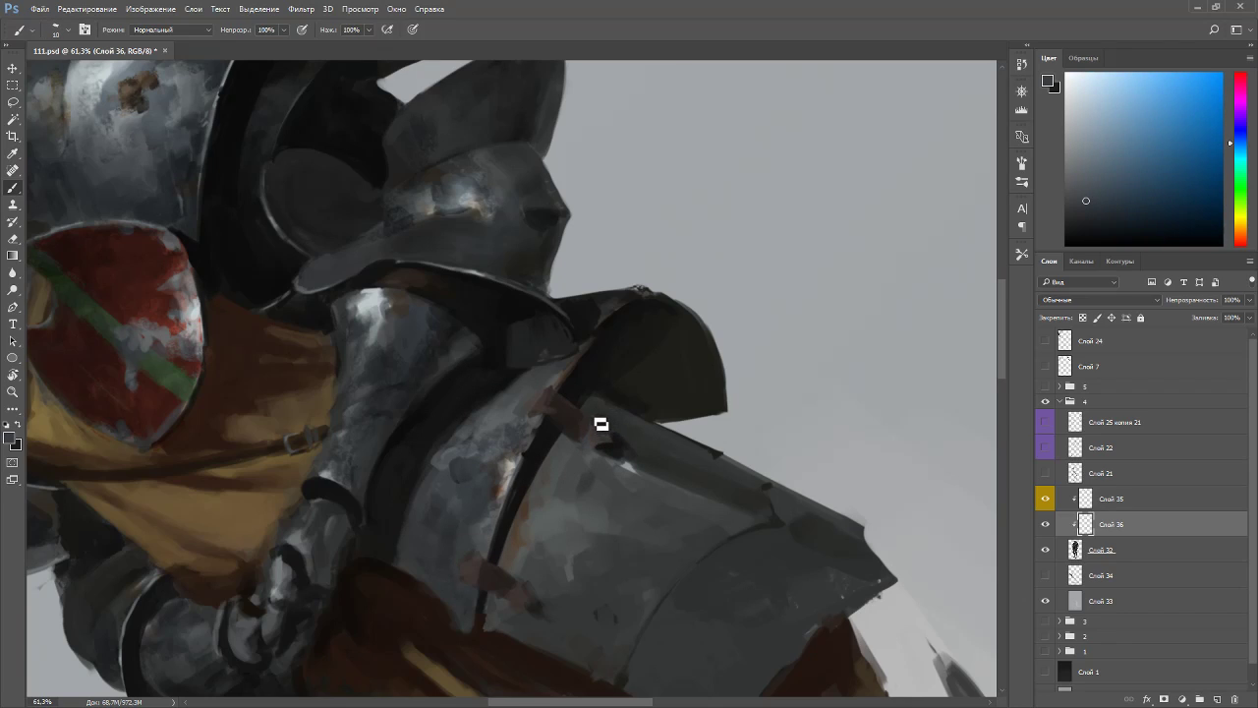
pyautogui.keyDown('alt'); pyautogui.click(611, 437); pyautogui.keyUp('alt')
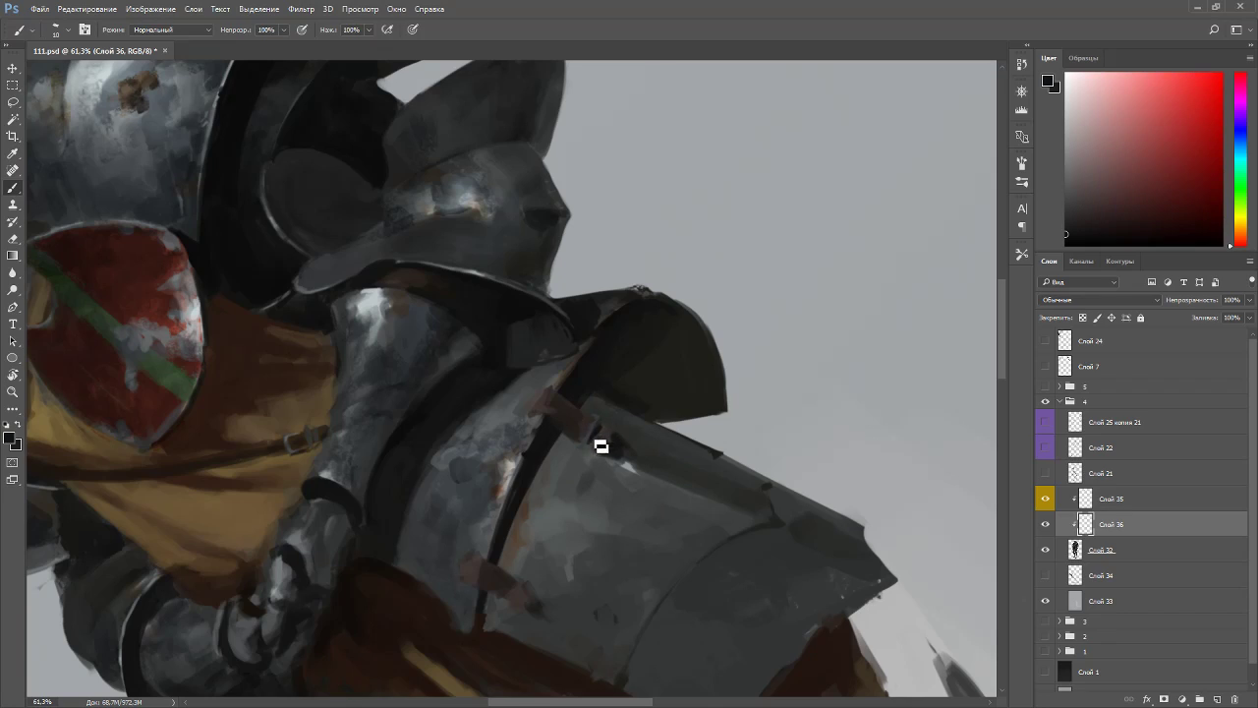
# - Refine the outer strap's buckle frame and strap end with sampled blacks, greys and dark reddish brown
pyautogui.keyDown('alt'); pyautogui.click(588, 452); pyautogui.keyUp('alt')
pyautogui.keyDown('alt'); pyautogui.click(587, 454); pyautogui.keyUp('alt')
pyautogui.keyDown('alt'); pyautogui.click(607, 436); pyautogui.keyUp('alt')
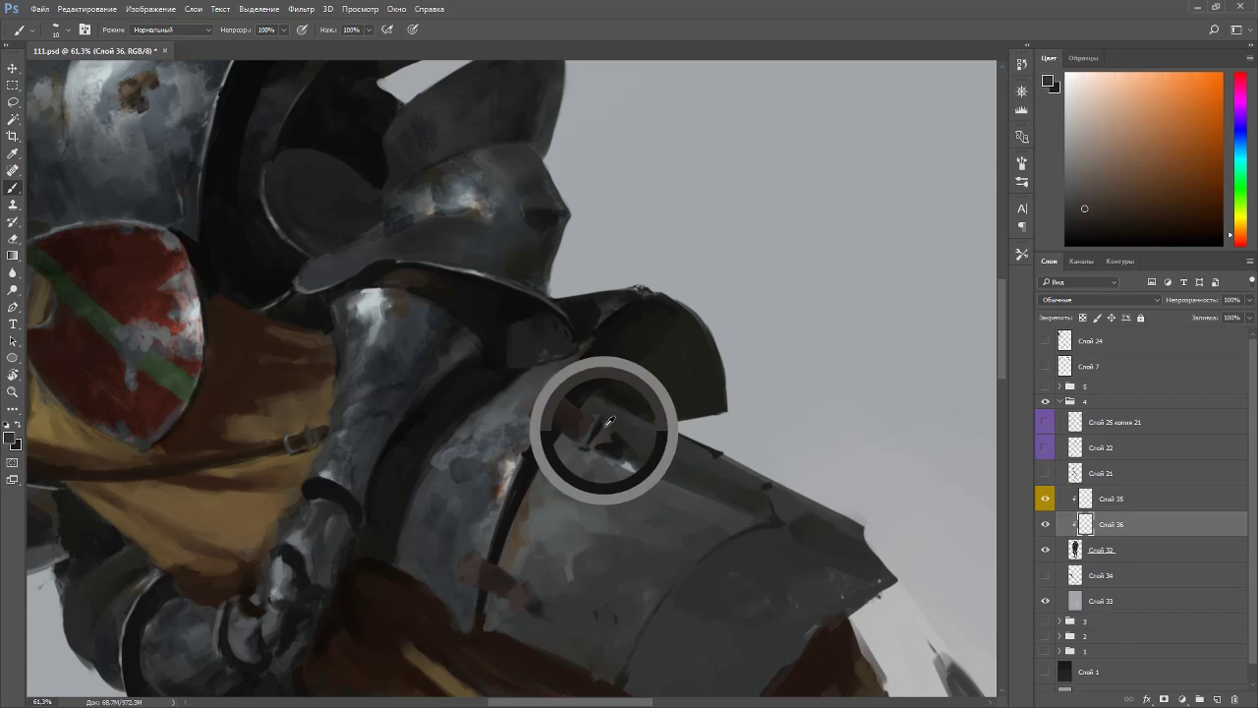
pyautogui.keyDown('alt'); pyautogui.click(602, 432); pyautogui.keyUp('alt')
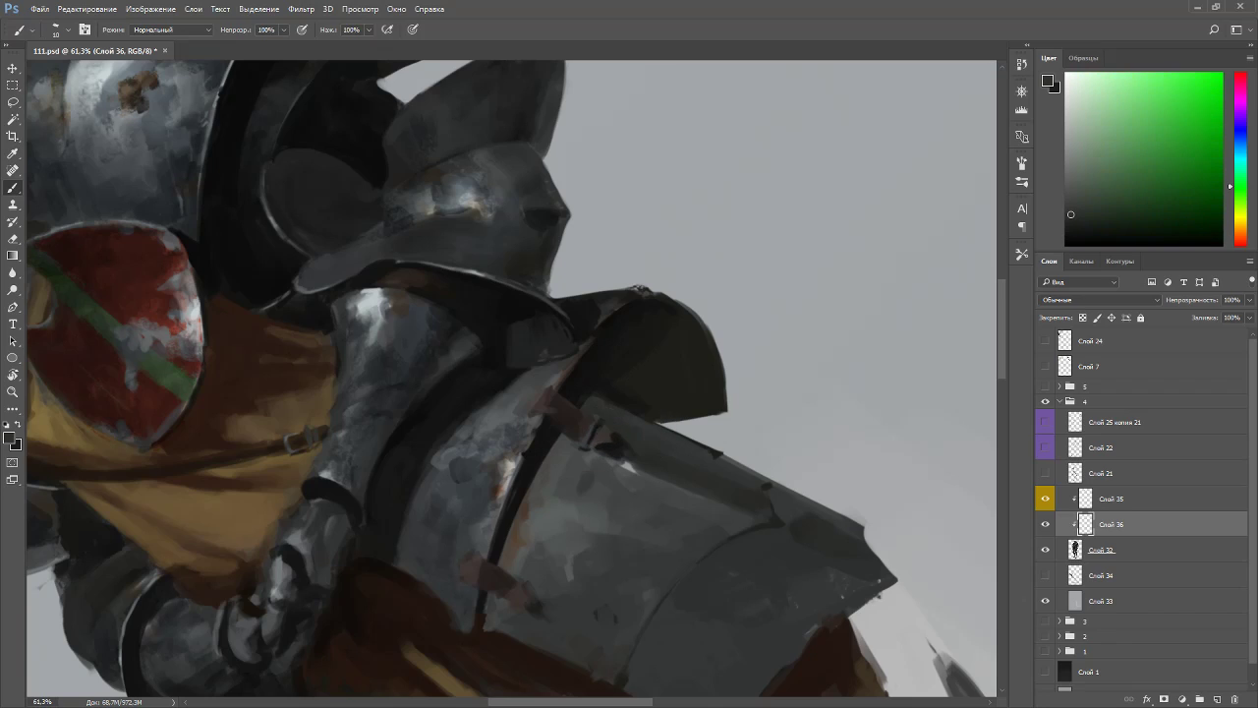
pyautogui.keyDown('alt'); pyautogui.click(596, 416); pyautogui.keyUp('alt')
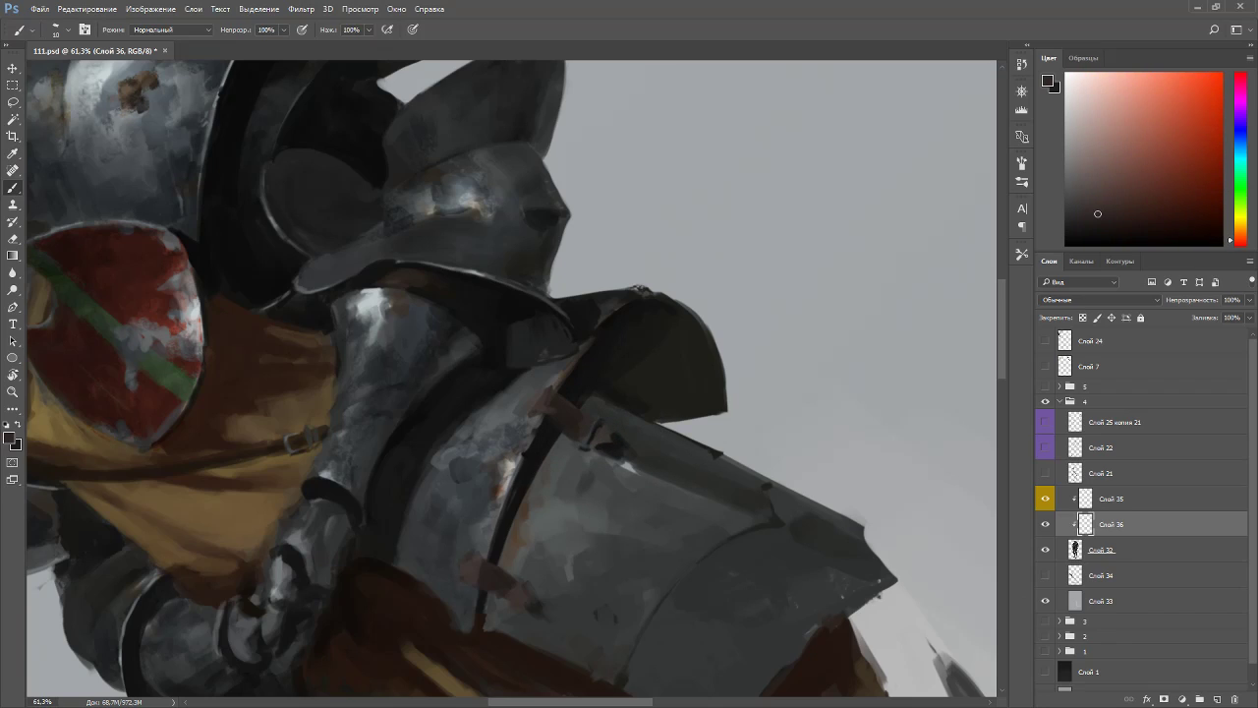
pyautogui.keyDown('alt'); pyautogui.click(387, 324); pyautogui.keyUp('alt')
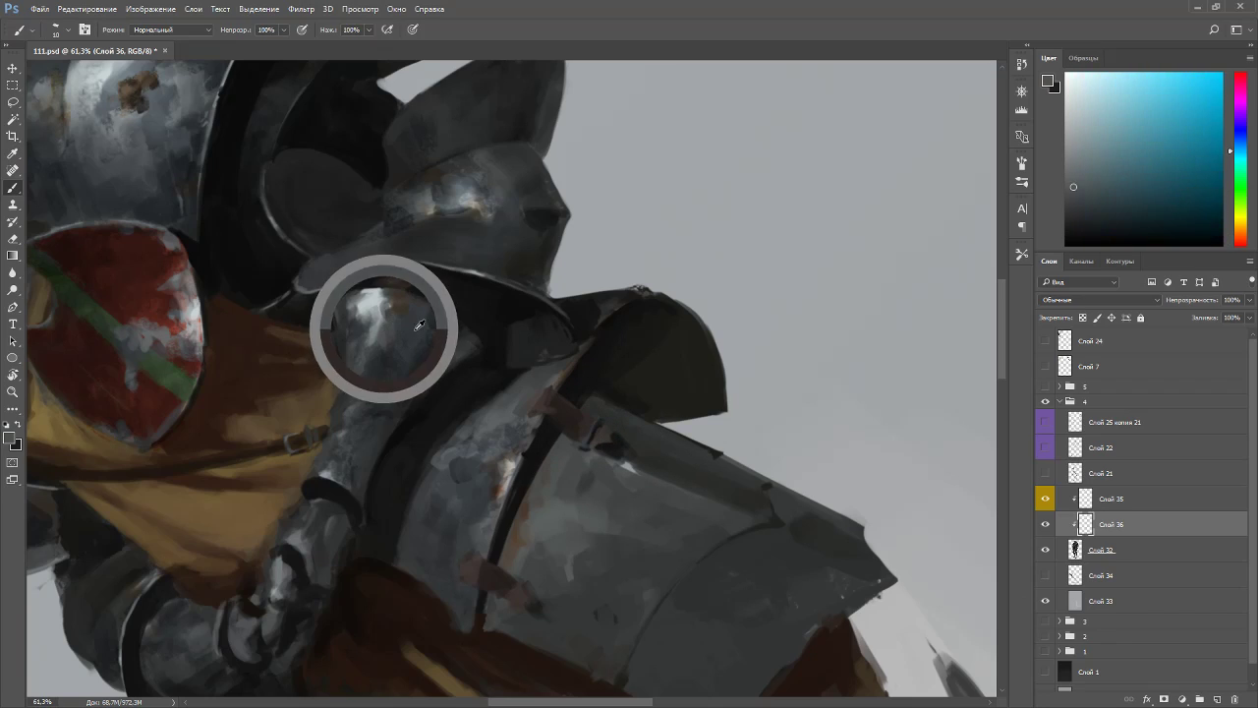
pyautogui.keyDown('alt'); pyautogui.click(607, 442); pyautogui.keyUp('alt')
pyautogui.moveTo(596, 439); pyautogui.dragTo(593, 437)
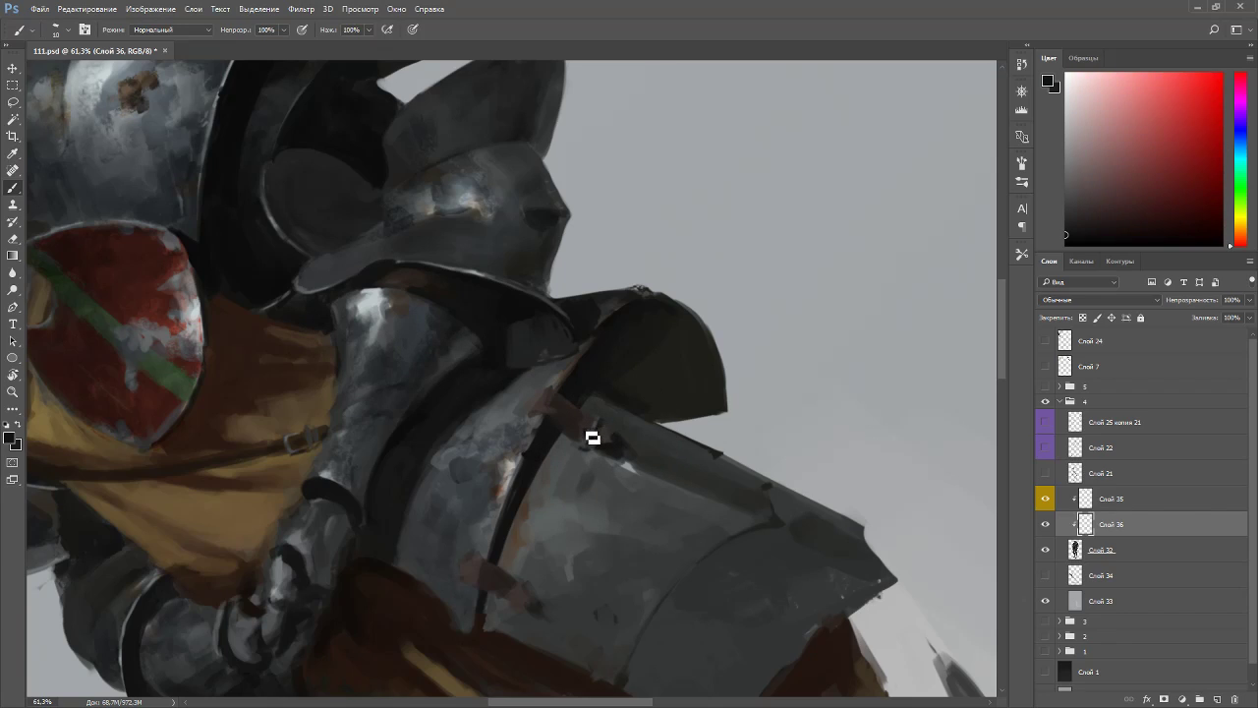
pyautogui.press('Escape')
# - Paint a matching metal buckle on the inner strap of the large thigh plate with sampled blue-grey and black
pyautogui.moveTo(575, 393)
pyautogui.mouseDown()
pyautogui.moveTo(714, 321)
pyautogui.moveTo(536, 580)
pyautogui.mouseUp()
pyautogui.press('r')
pyautogui.keyDown('alt'); pyautogui.click(521, 381); pyautogui.keyUp('alt')
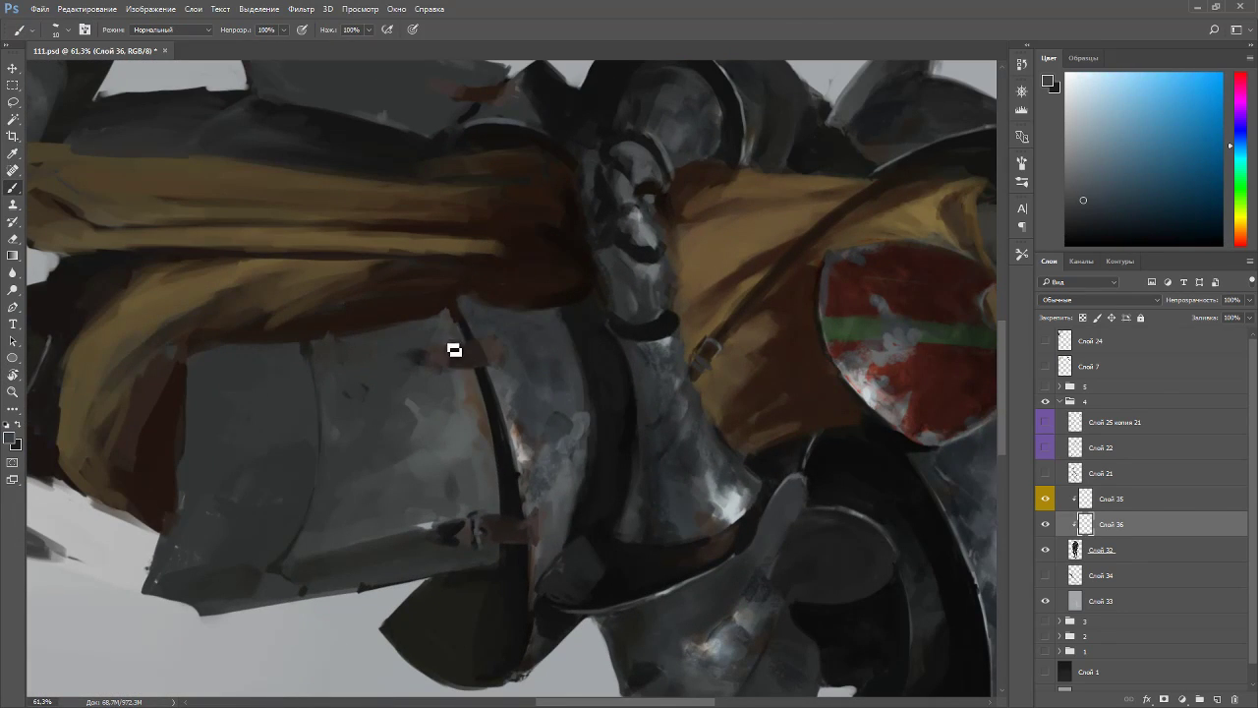
pyautogui.moveTo(458, 352); pyautogui.dragTo(476, 390)
pyautogui.keyDown('alt'); pyautogui.click(463, 360); pyautogui.keyUp('alt')
pyautogui.keyDown('alt'); pyautogui.click(458, 360); pyautogui.keyUp('alt')
pyautogui.moveTo(450, 346); pyautogui.dragTo(456, 378)
pyautogui.press('Escape')
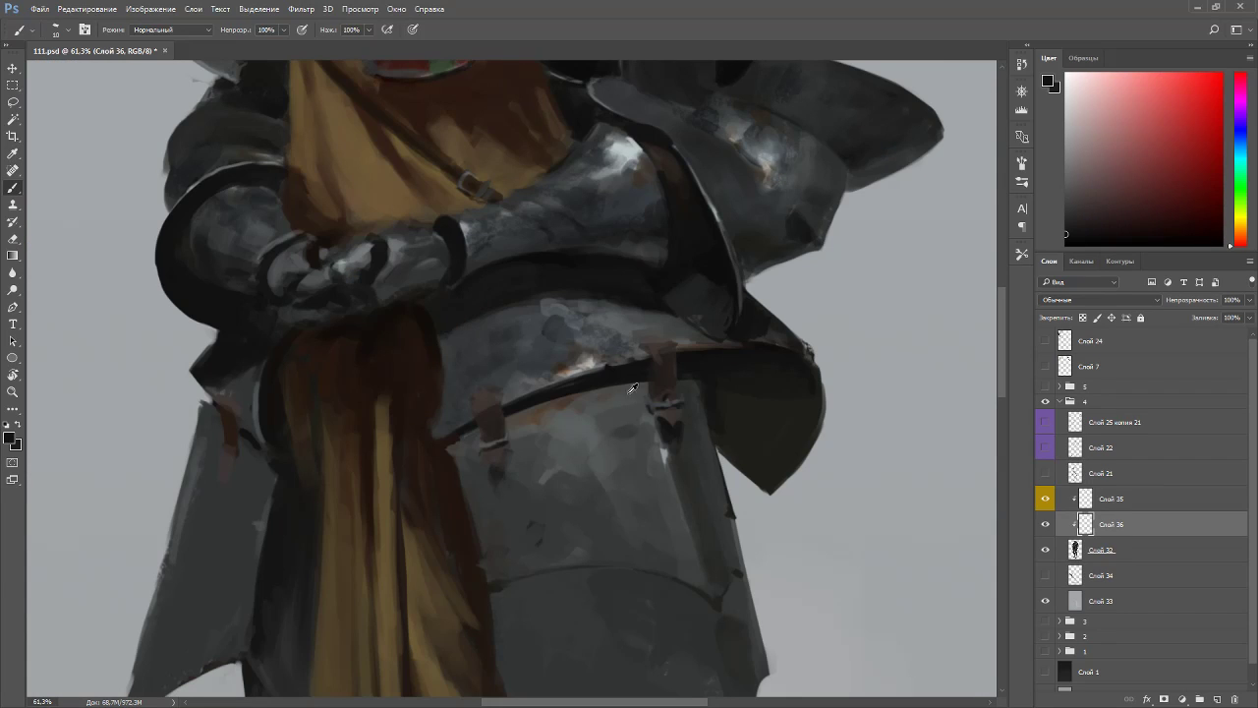
# - Add a small buckle to the strap of the narrower plate on the opposite hip, using sampled dark and blue-grey colours
pyautogui.scroll(-4, 583, 372)
pyautogui.scroll(2, 335, 375)
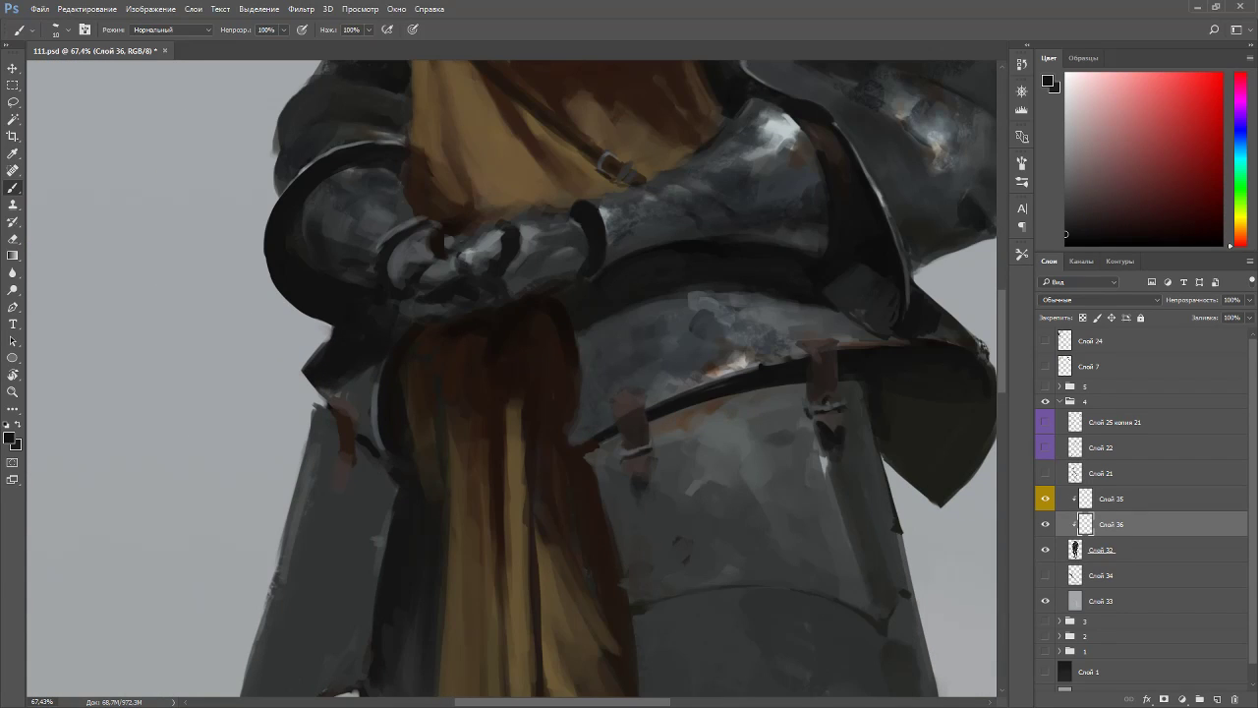
pyautogui.keyDown('alt'); pyautogui.click(367, 424); pyautogui.keyUp('alt')
pyautogui.moveTo(376, 382); pyautogui.dragTo(377, 432)
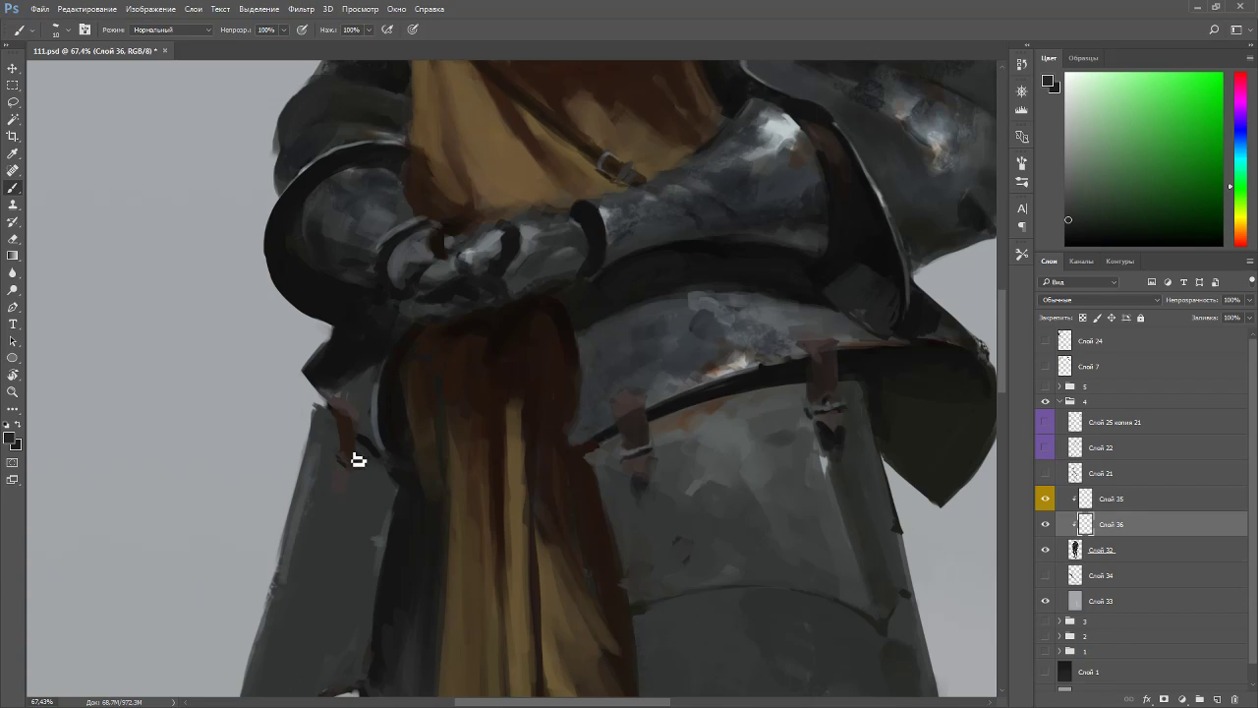
pyautogui.keyDown('alt'); pyautogui.click(375, 423); pyautogui.keyUp('alt')
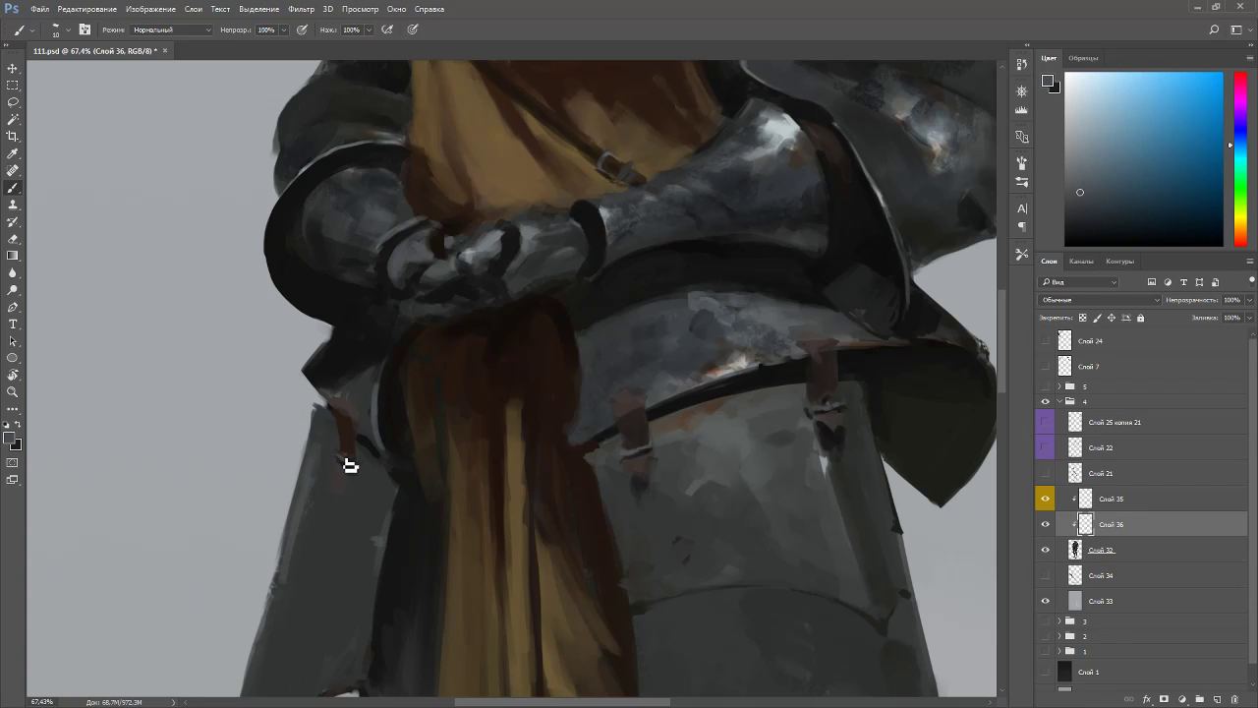
# - Release Слой 35 from its clipping and merge Слой 36 into the figure layer Слой 32
pyautogui.scroll(-5, 449, 404)
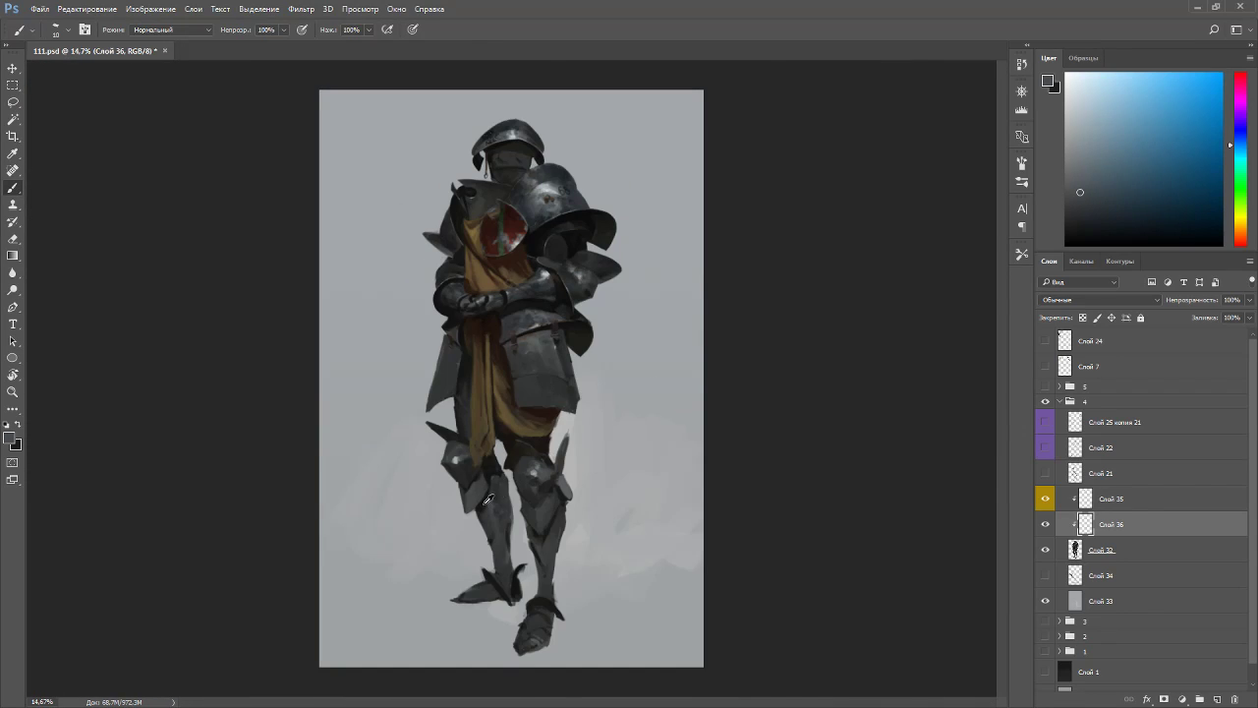
pyautogui.scroll(4, 488, 500)
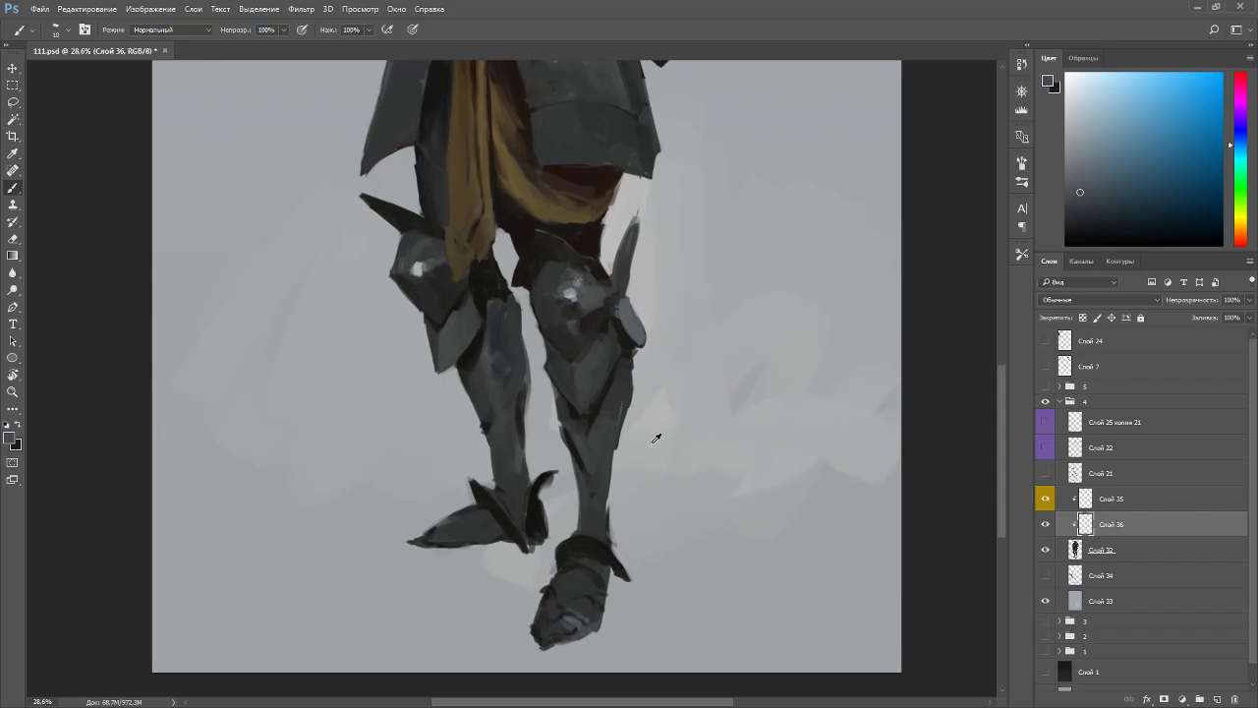
pyautogui.keyDown('alt'); pyautogui.click(1070, 510); pyautogui.keyUp('alt')
pyautogui.click(1075, 529)
pyautogui.hotkey('ctrl', 'e')
# - Lasso the knight's front leg from below the cloth down to the foot and rotate it by 2.27°, bringing the foot inward
pyautogui.press('l')
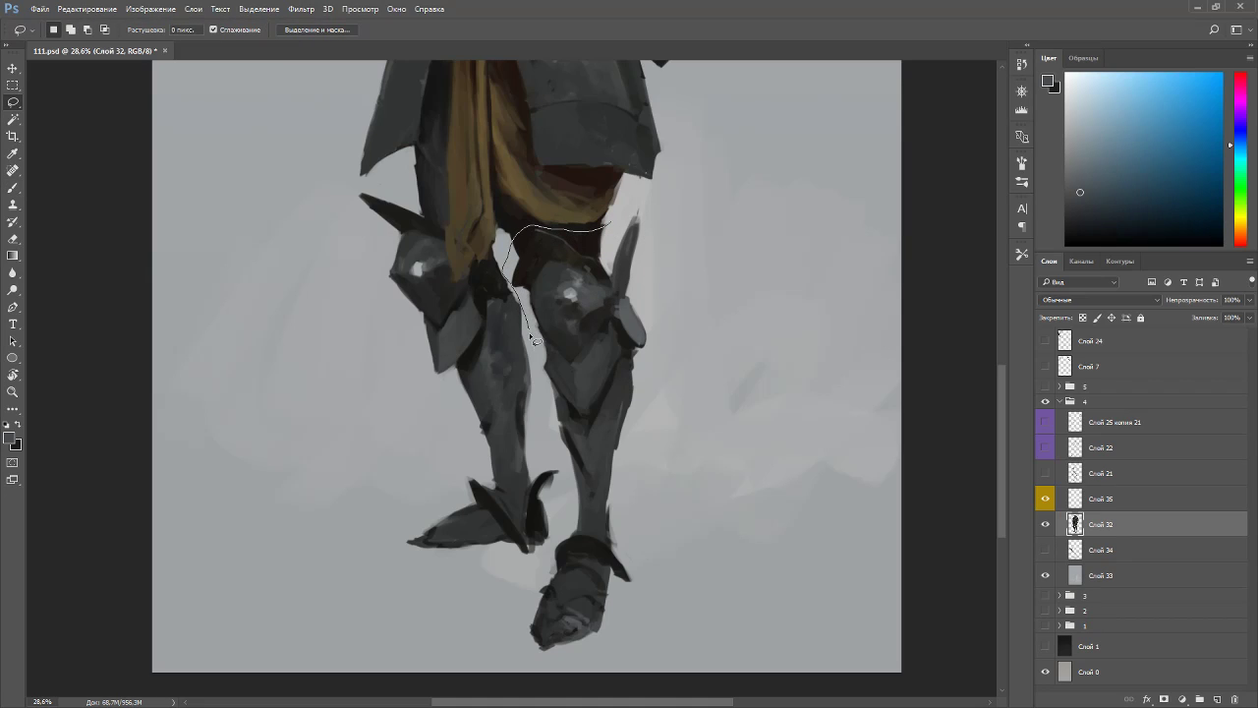
pyautogui.moveTo(556, 547)
pyautogui.mouseDown()
pyautogui.moveTo(691, 534)
pyautogui.moveTo(695, 282)
pyautogui.moveTo(639, 210)
pyautogui.mouseUp()
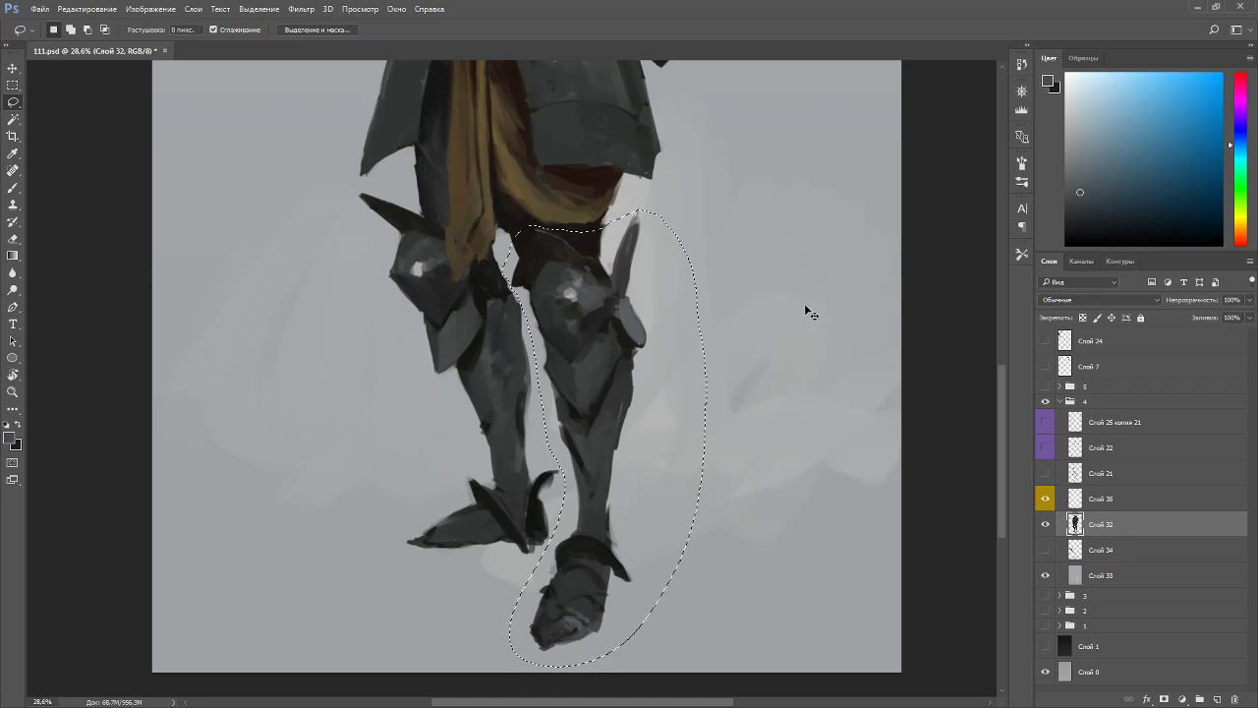
pyautogui.hotkey('ctrl', 't')
pyautogui.moveTo(691, 342); pyautogui.dragTo(779, 316)
pyautogui.press('Return')
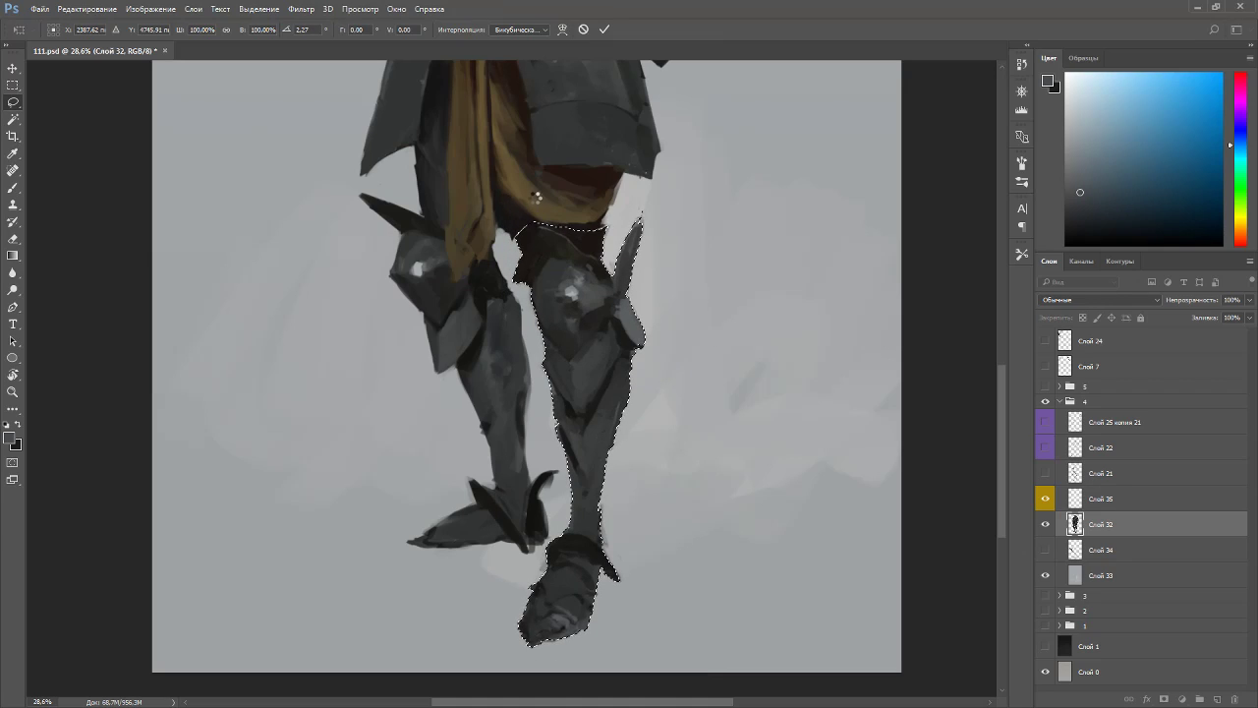
pyautogui.hotkey('ctrl', 'd')
# - Patch the seam at the top of the inner thigh with sampled dark brown and clean its edge with a larger eraser
pyautogui.press('b')
pyautogui.keyDown('alt'); pyautogui.click(518, 230); pyautogui.keyUp('alt')
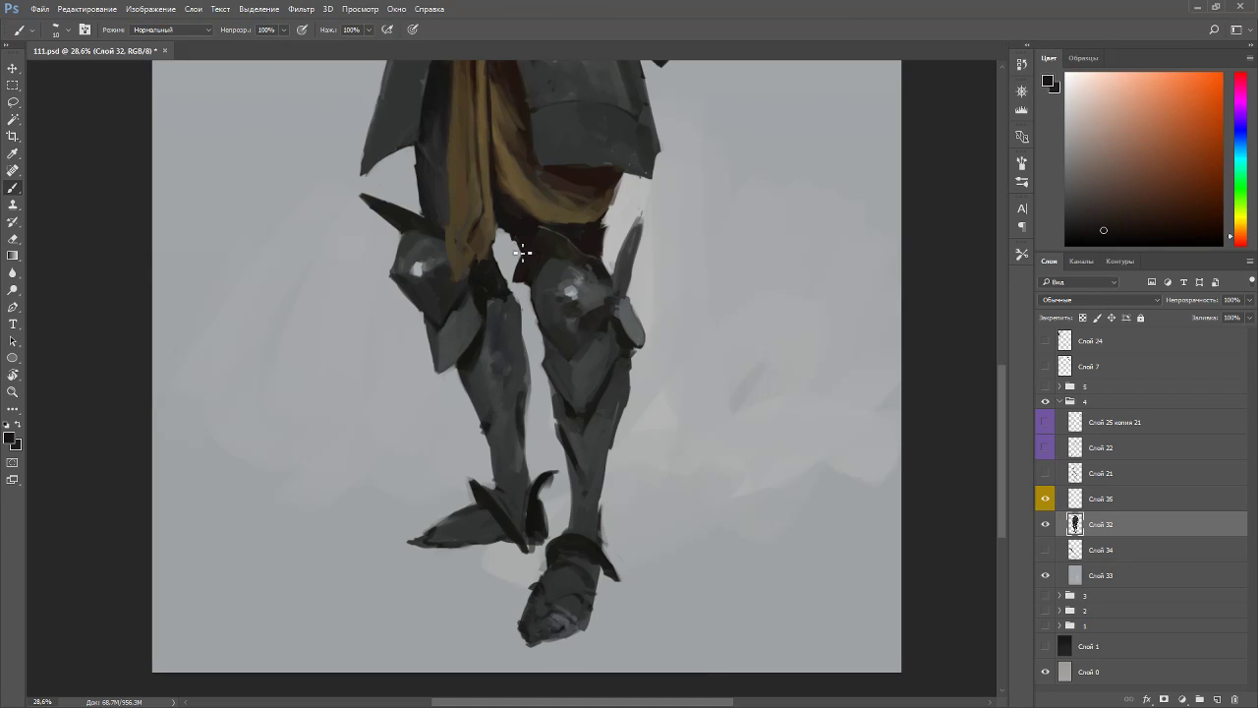
pyautogui.press('e')
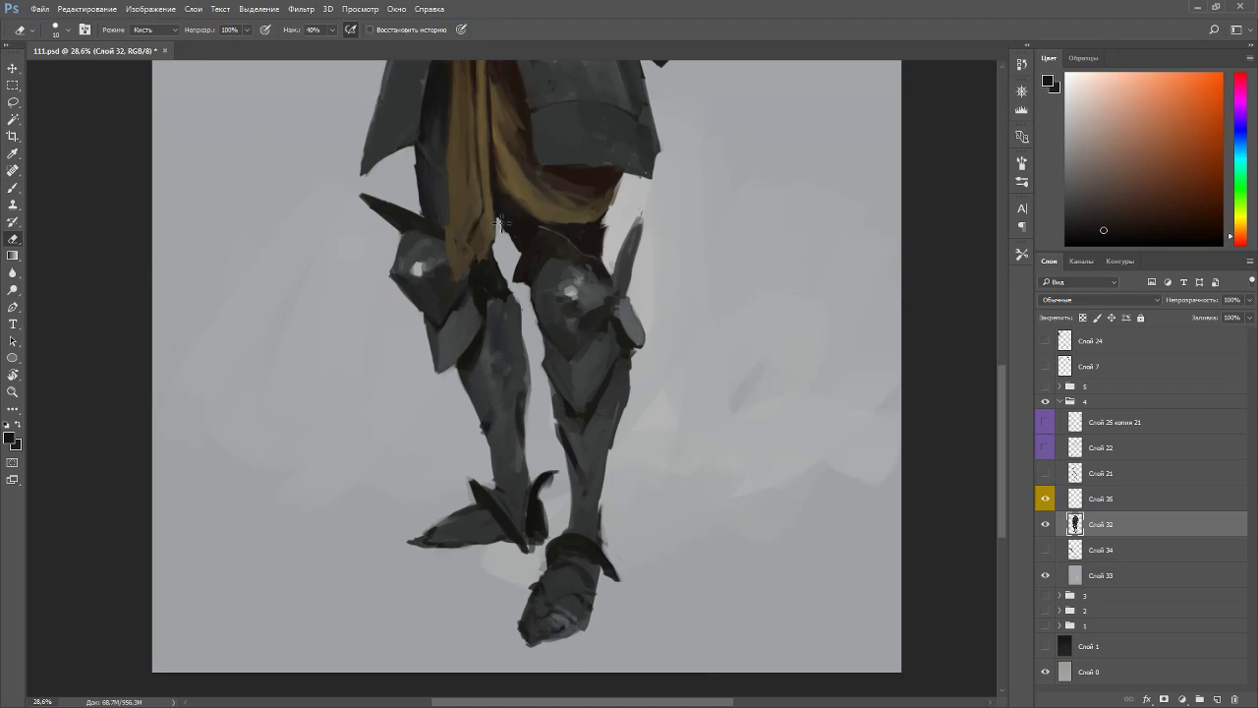
pyautogui.press(']')
pyautogui.press(']')
pyautogui.press(']')
pyautogui.press(']')
pyautogui.press(']')
# - Fill the seam on the outer thigh with sampled dark brown, and erase rough edges at the knee spike's tip and inner thigh
pyautogui.press('b')
pyautogui.keyDown('alt'); pyautogui.click(604, 229); pyautogui.keyUp('alt')
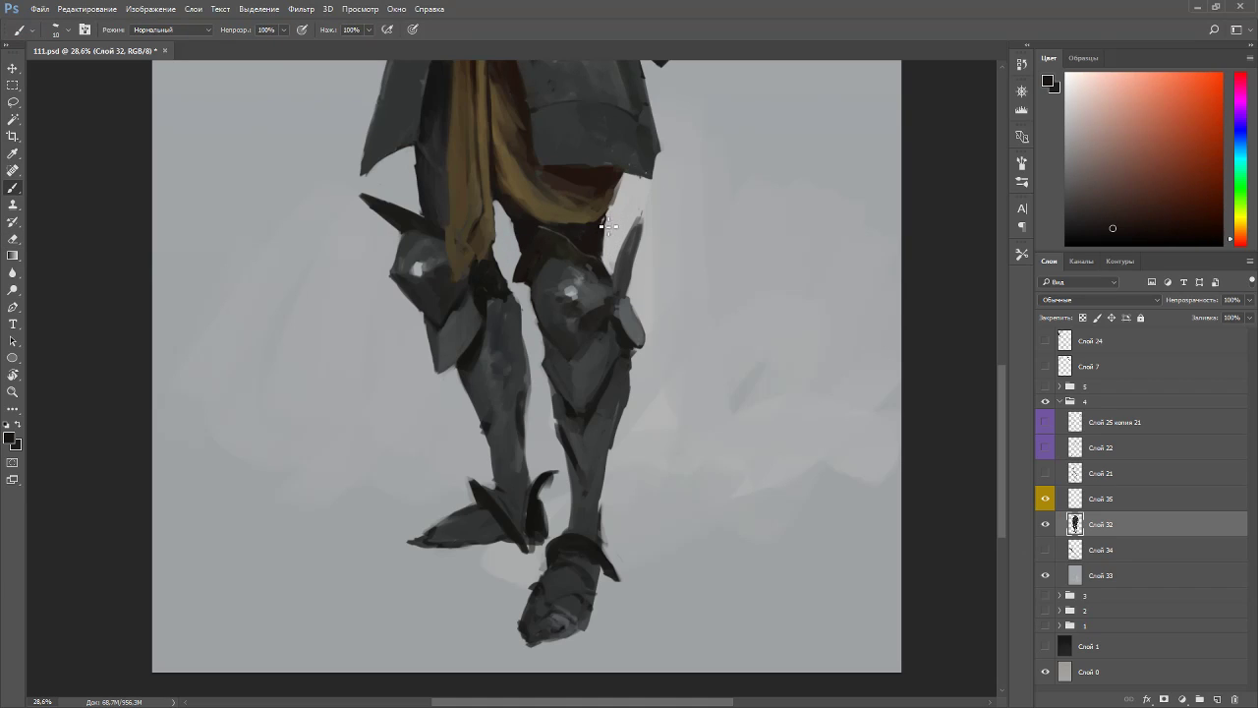
pyautogui.press('e')
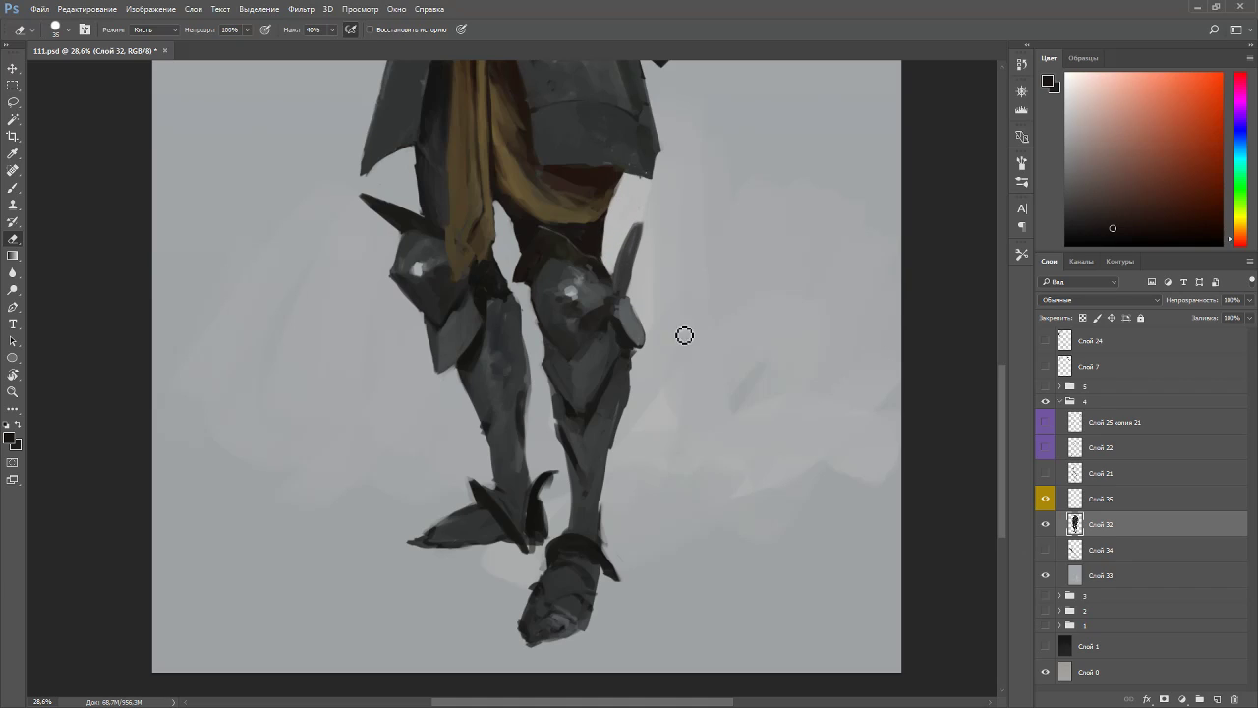
pyautogui.moveTo(502, 255); pyautogui.dragTo(502, 236)
# - Mix a muted greyish yellow from the sampled cloth colour and paint it along the lower end of the hanging cloth
pyautogui.press('b')
pyautogui.keyDown('alt'); pyautogui.click(495, 211); pyautogui.keyUp('alt')
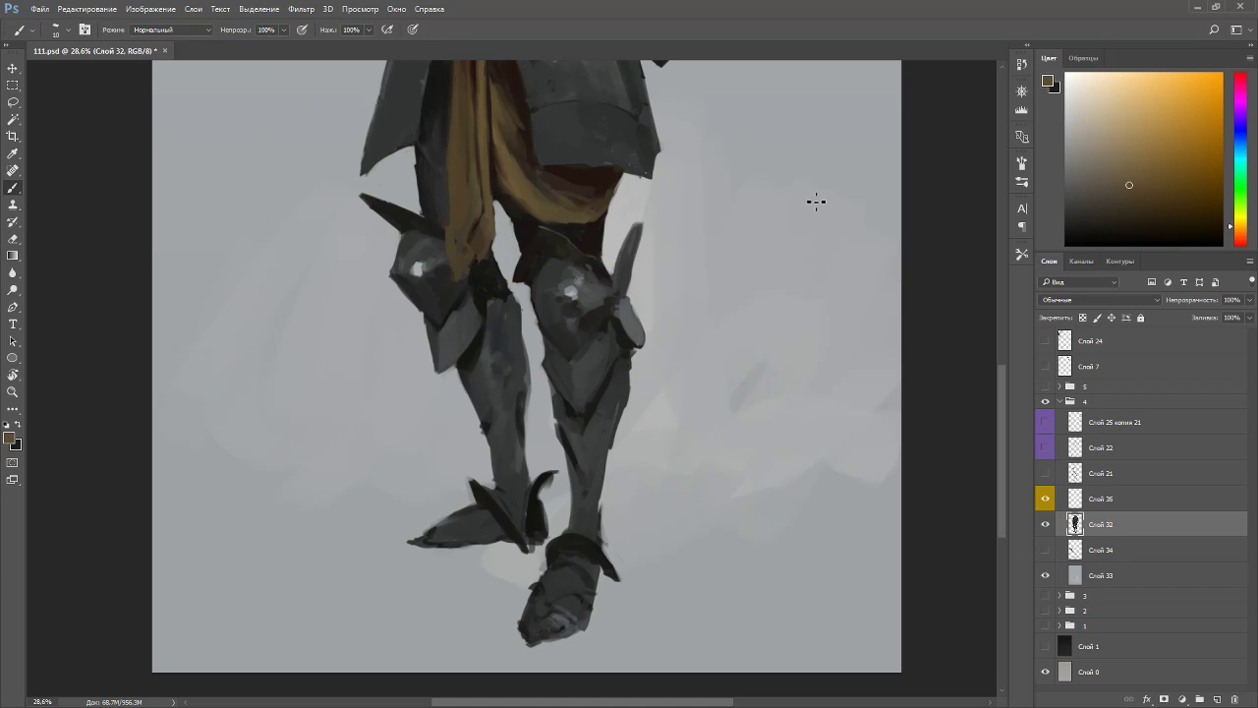
pyautogui.click(1100, 181)
pyautogui.click(1238, 231)
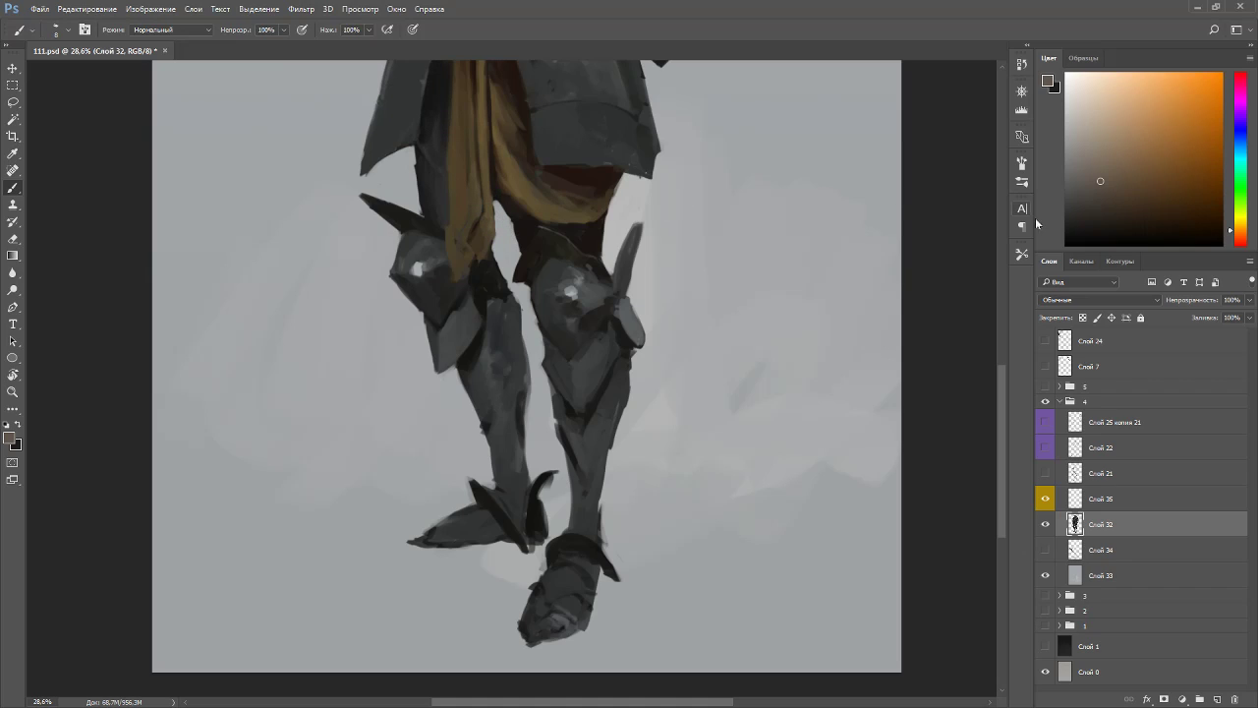
pyautogui.moveTo(1236, 230); pyautogui.dragTo(1236, 223)
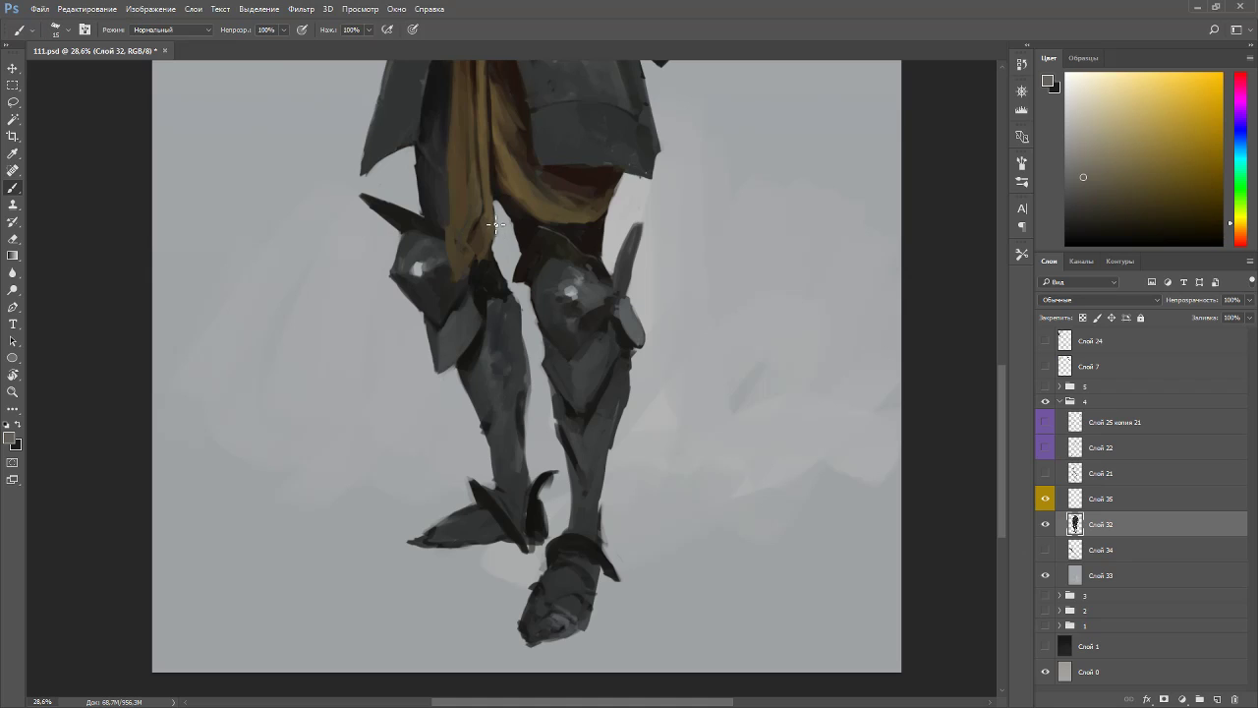
pyautogui.press('r')
pyautogui.moveTo(497, 241); pyautogui.dragTo(652, 343)
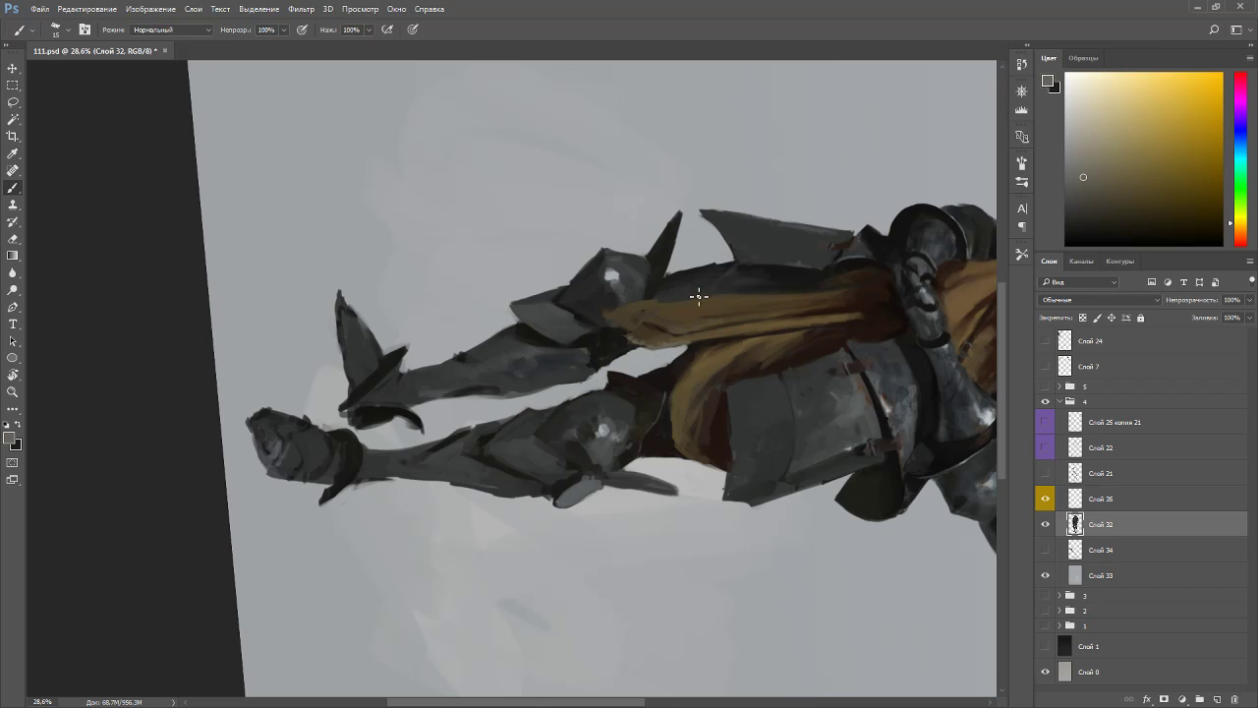
pyautogui.press('Escape')
pyautogui.press(']')
pyautogui.press(']')
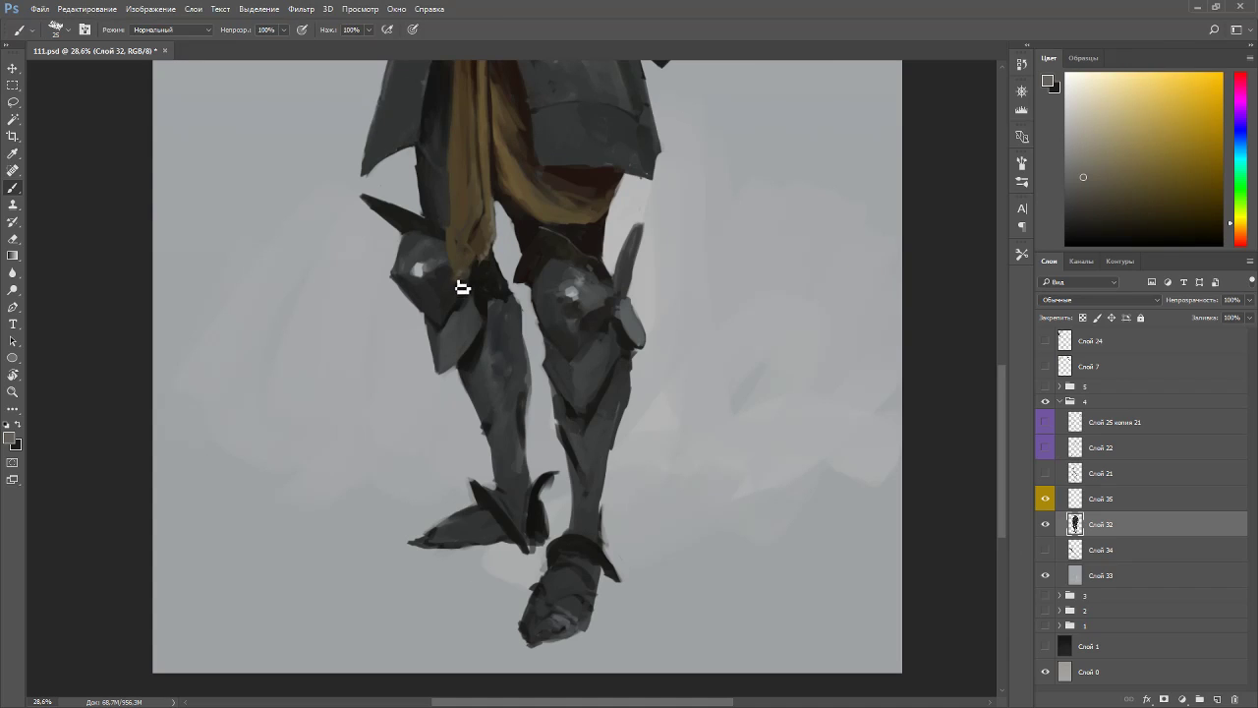
# - Blend the folds at the lower end of the hanging cloth with sampled ochres and browns
pyautogui.keyDown('alt'); pyautogui.click(459, 237); pyautogui.keyUp('alt')
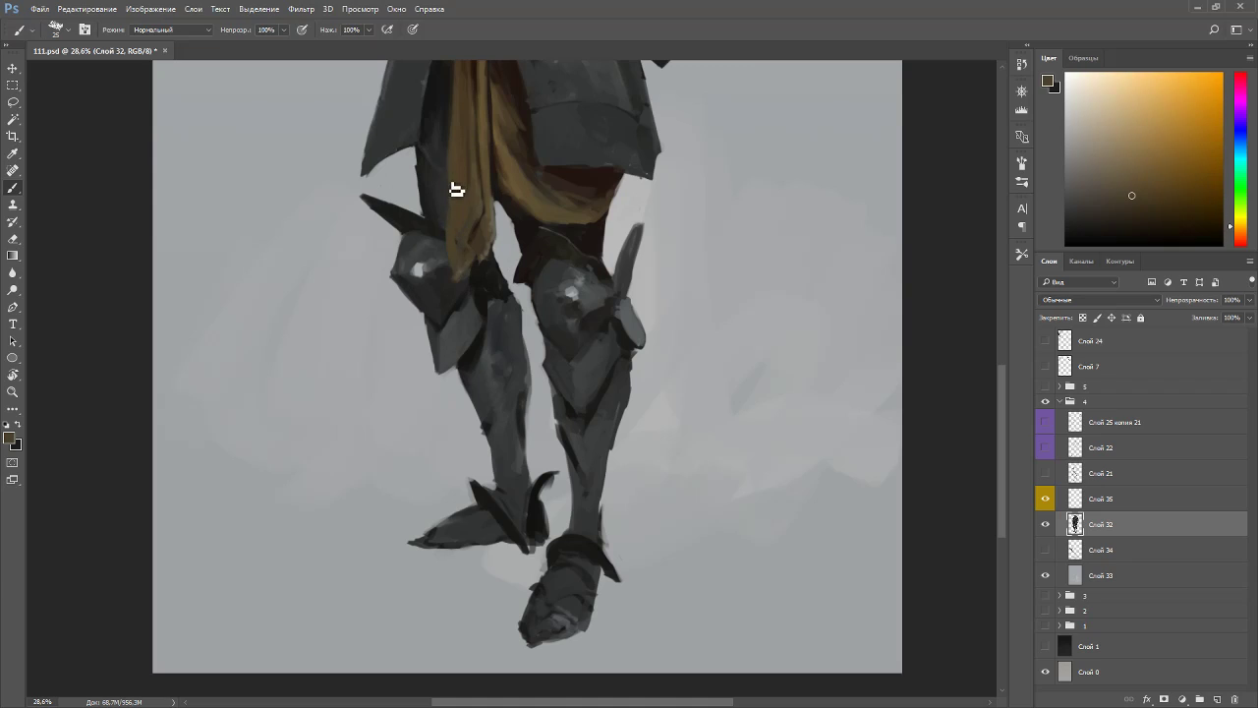
pyautogui.keyDown('alt'); pyautogui.click(465, 221); pyautogui.keyUp('alt')
pyautogui.keyDown('alt'); pyautogui.click(471, 256); pyautogui.keyUp('alt')
pyautogui.keyDown('alt'); pyautogui.click(480, 228); pyautogui.keyUp('alt')
# - Darken the top of the hanging cloth at the waist with sampled near-black and dark browns
pyautogui.moveTo(578, 195); pyautogui.dragTo(581, 341)
pyautogui.keyDown('alt'); pyautogui.click(455, 164); pyautogui.keyUp('alt')
pyautogui.keyDown('alt'); pyautogui.click(445, 172); pyautogui.keyUp('alt')
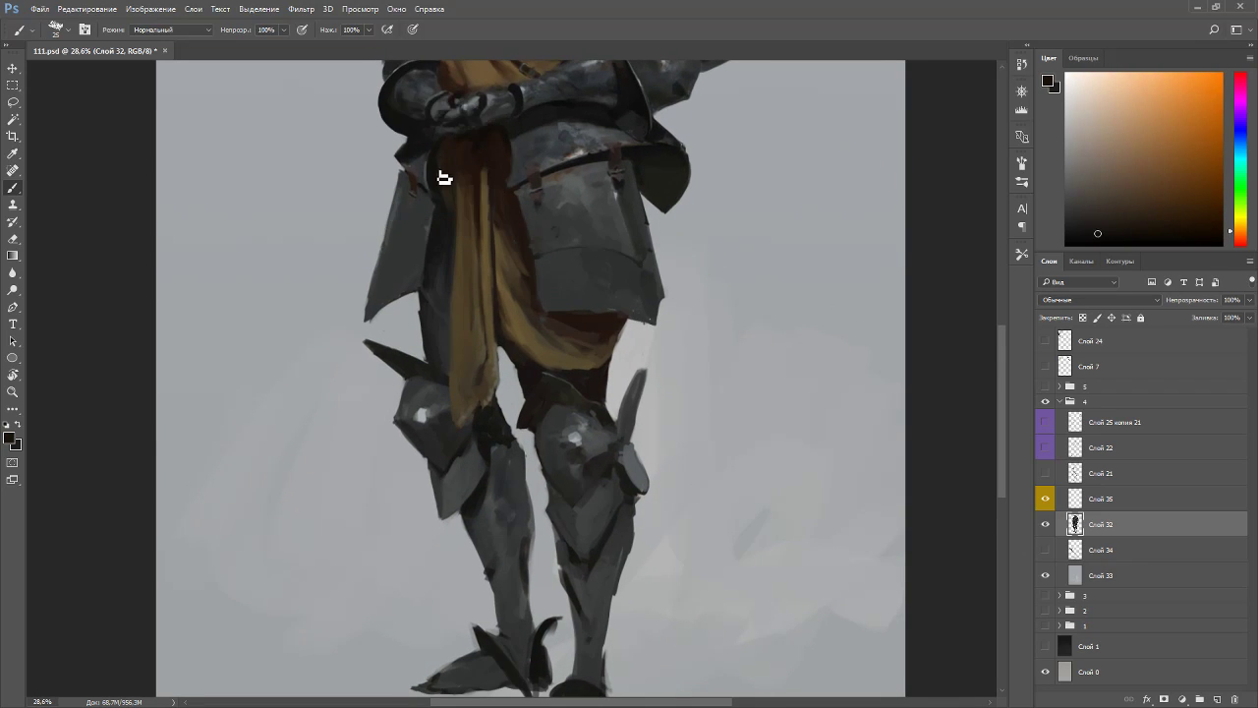
pyautogui.keyDown('alt'); pyautogui.click(462, 209); pyautogui.keyUp('alt')
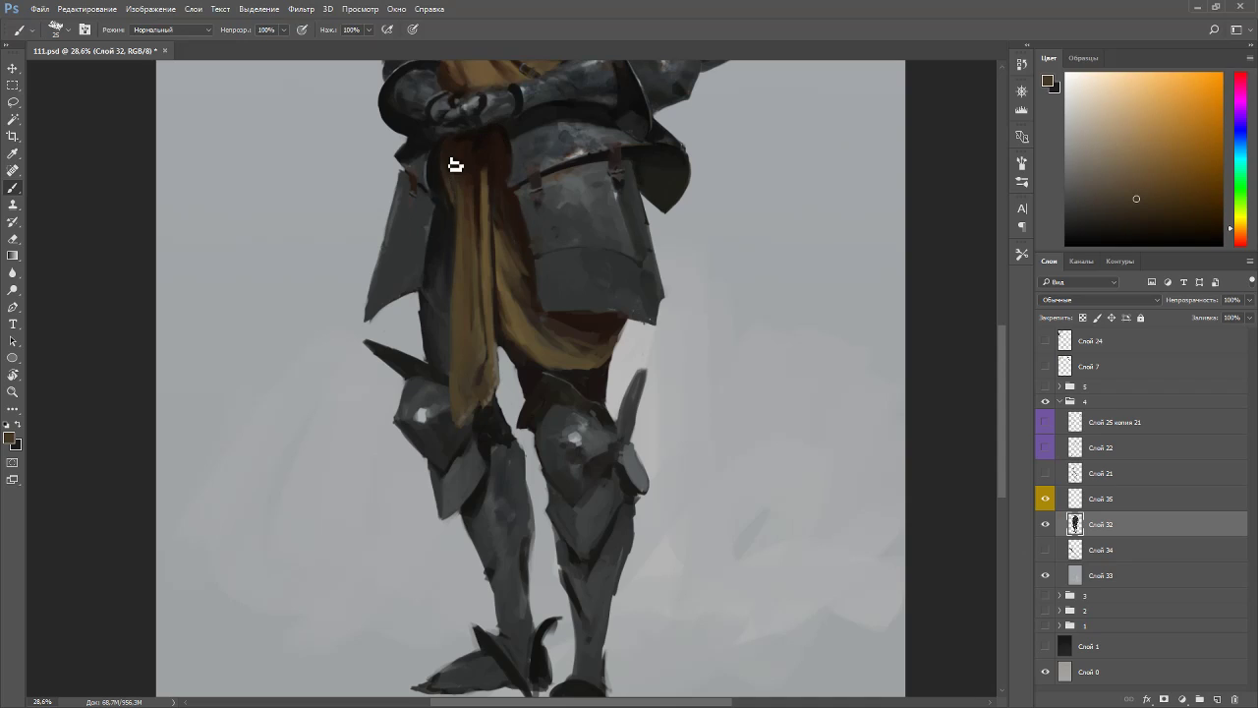
pyautogui.keyDown('alt'); pyautogui.click(458, 163); pyautogui.keyUp('alt')
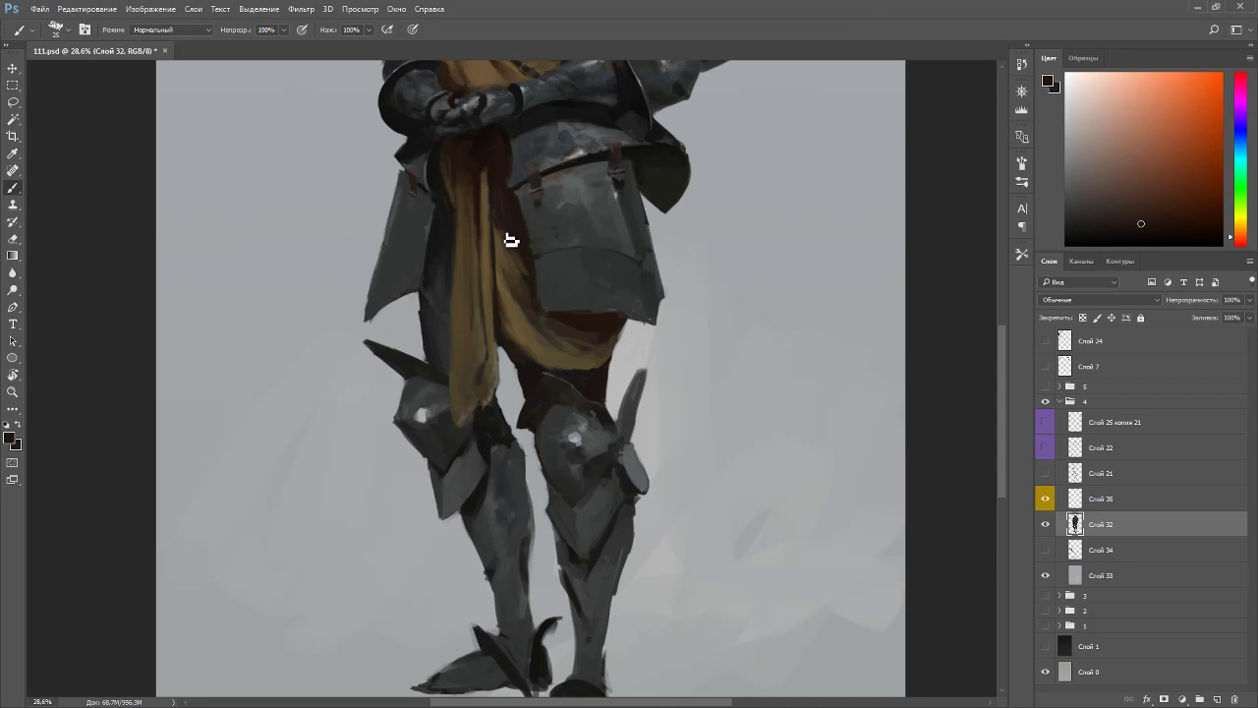
# - Paint the fold shadows between the hanging cloth and the thigh drape with sampled brown
pyautogui.press('r')
pyautogui.moveTo(616, 284); pyautogui.dragTo(281, 386)
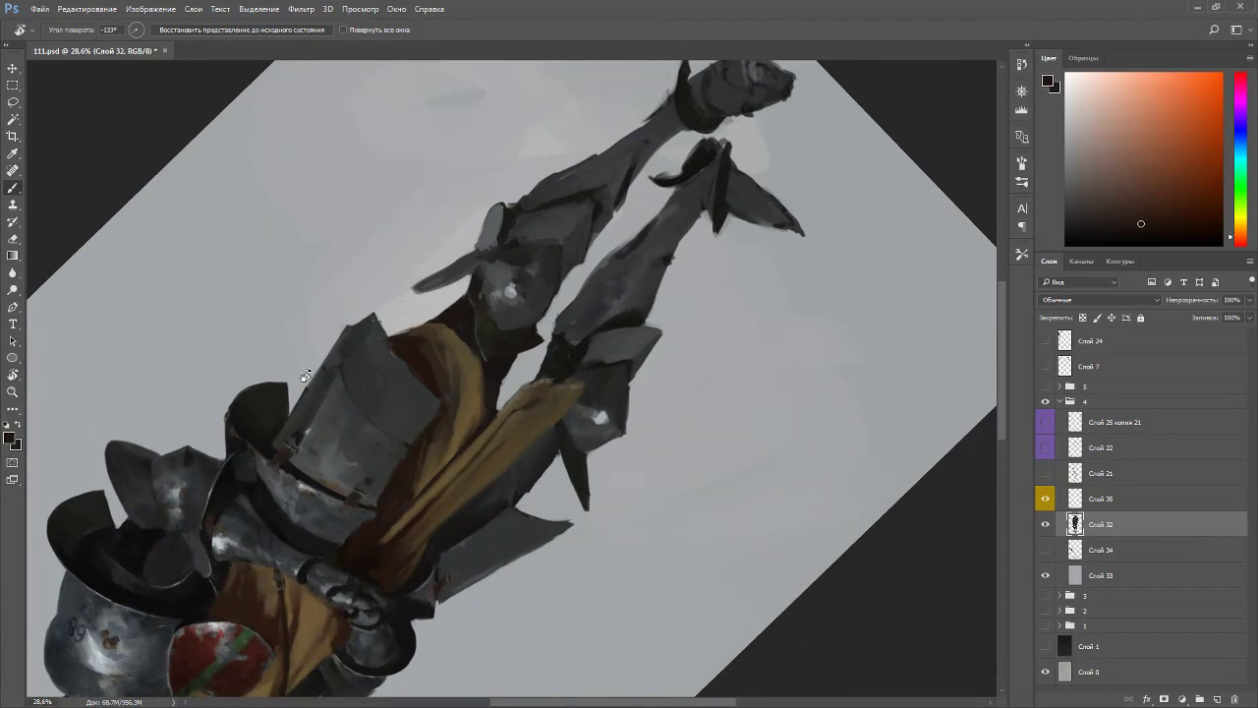
pyautogui.keyDown('alt'); pyautogui.click(437, 441); pyautogui.keyUp('alt')
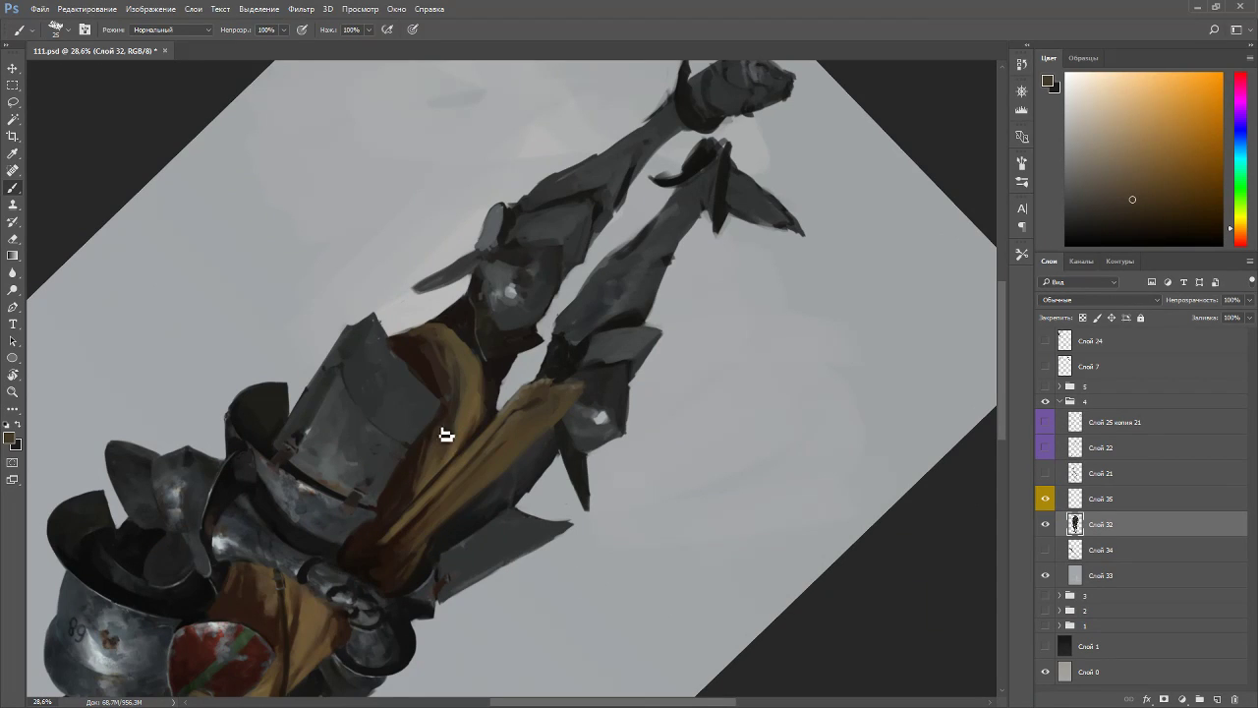
pyautogui.press('r')
pyautogui.press('Escape')
# - Blend sampled reddish brown and ochre into the draped cloth below the thigh plate with a larger brush
pyautogui.keyDown('alt'); pyautogui.click(580, 312); pyautogui.keyUp('alt')
pyautogui.press(']')
pyautogui.press(']')
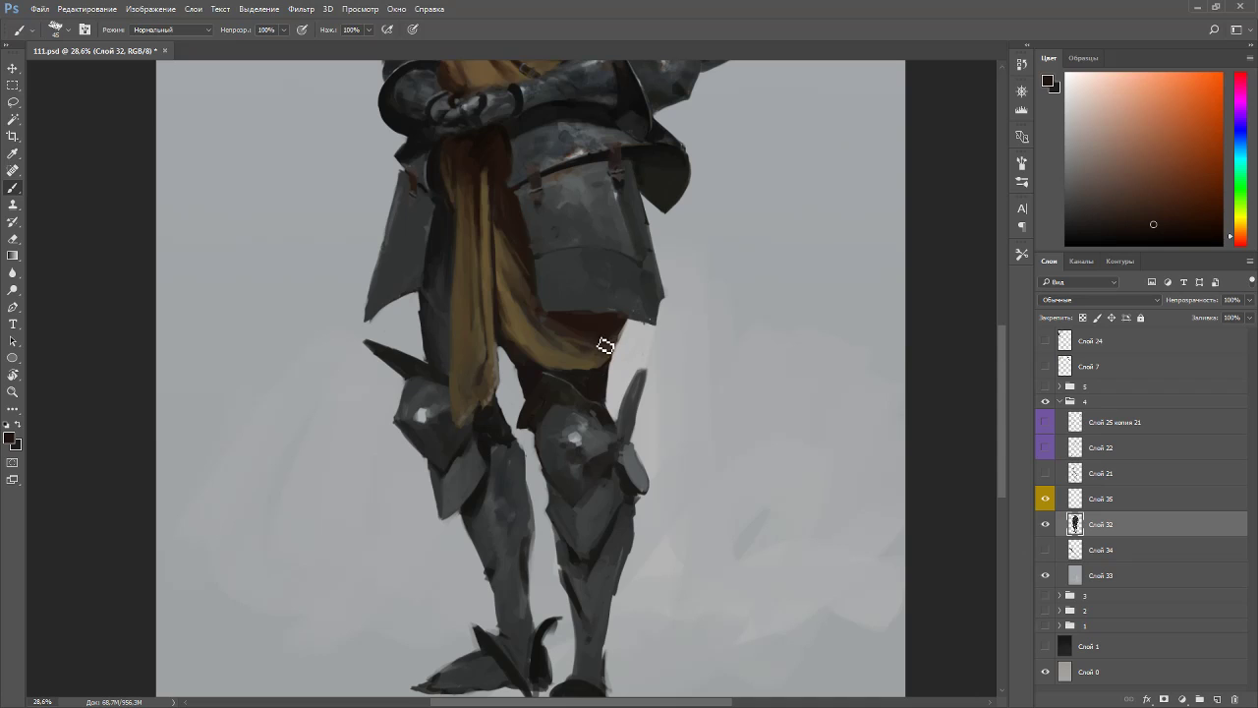
pyautogui.keyDown('alt'); pyautogui.click(539, 308); pyautogui.keyUp('alt')
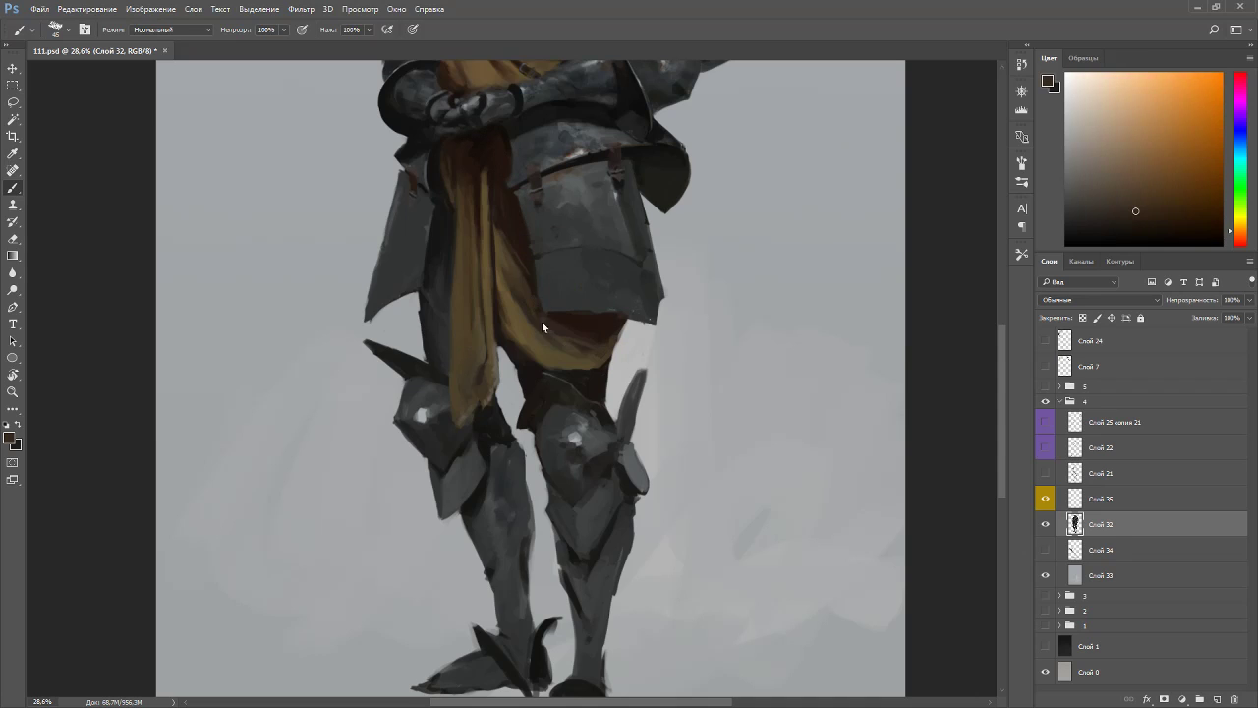
pyautogui.keyDown('alt'); pyautogui.click(577, 347); pyautogui.keyUp('alt')
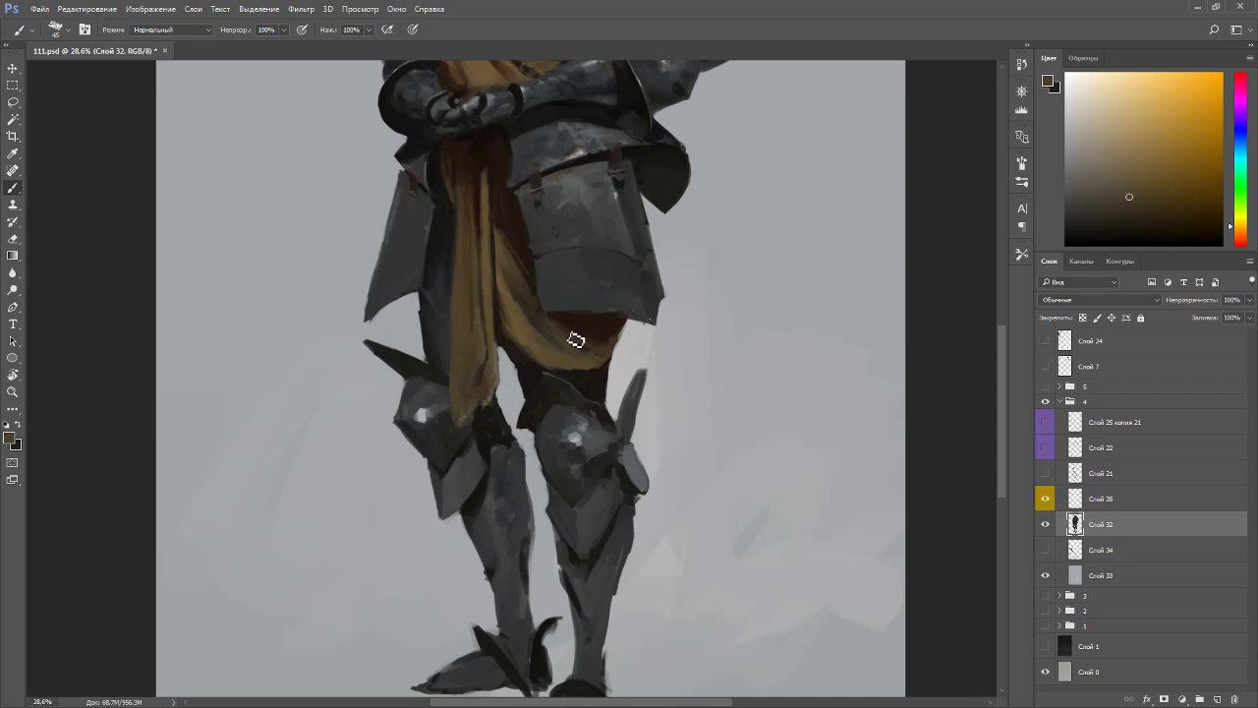
# - Deepen the shadowed folds along the inner curve of the draped cloth with sampled dark reddish browns
pyautogui.press('r')
pyautogui.moveTo(721, 305); pyautogui.dragTo(602, 480)
pyautogui.press('b')
pyautogui.keyDown('alt'); pyautogui.click(576, 425); pyautogui.keyUp('alt')
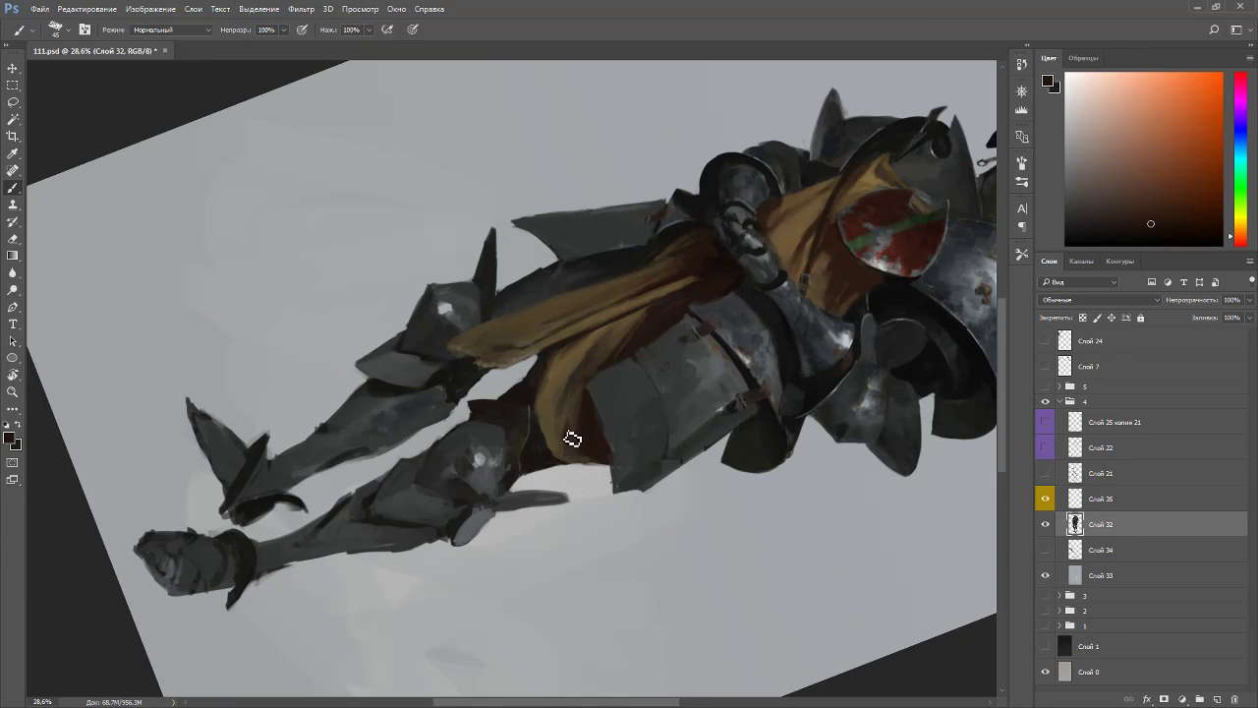
pyautogui.press('r')
pyautogui.moveTo(590, 426); pyautogui.dragTo(413, 233)
pyautogui.press('b')
pyautogui.keyDown('alt'); pyautogui.click(471, 299); pyautogui.keyUp('alt')
pyautogui.press('Escape')
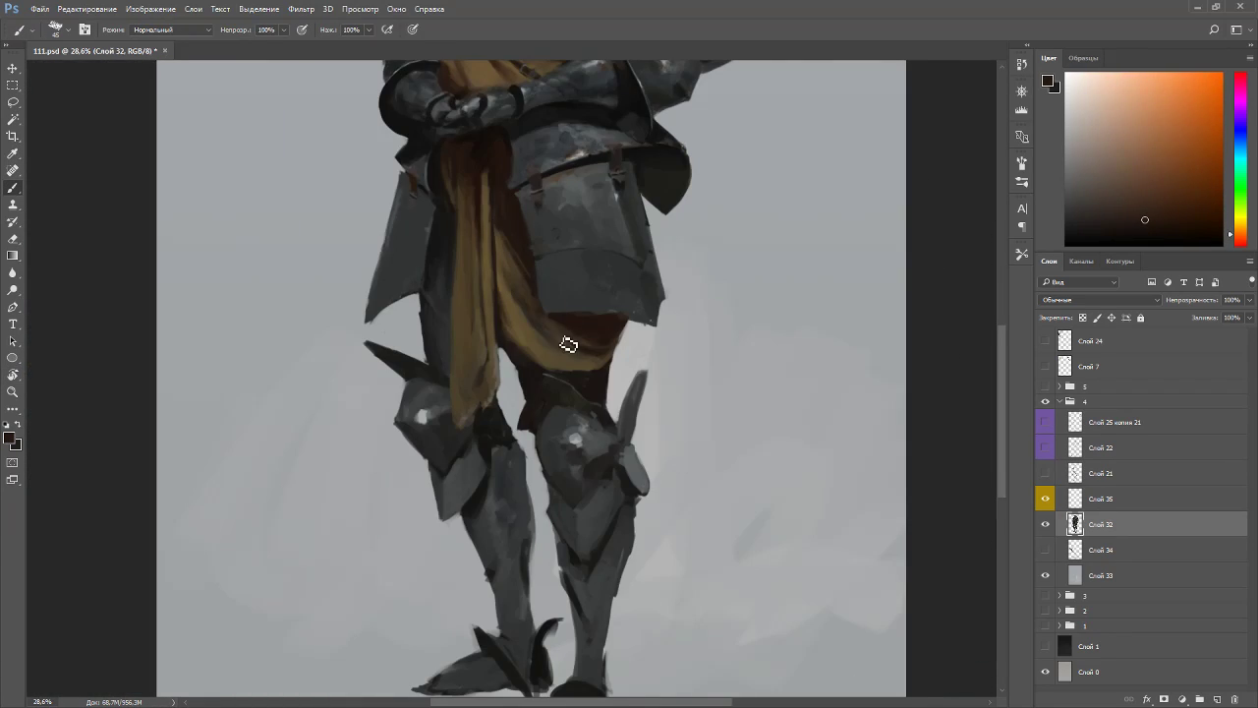
# - Round out the draped cloth's outer end under the thigh plate's corner with sampled browns
pyautogui.keyDown('alt'); pyautogui.click(570, 330); pyautogui.keyUp('alt')
pyautogui.moveTo(621, 346); pyautogui.dragTo(626, 335)
pyautogui.keyDown('alt'); pyautogui.click(623, 329); pyautogui.keyUp('alt')
pyautogui.moveTo(572, 297); pyautogui.dragTo(572, 295)
pyautogui.press('e')
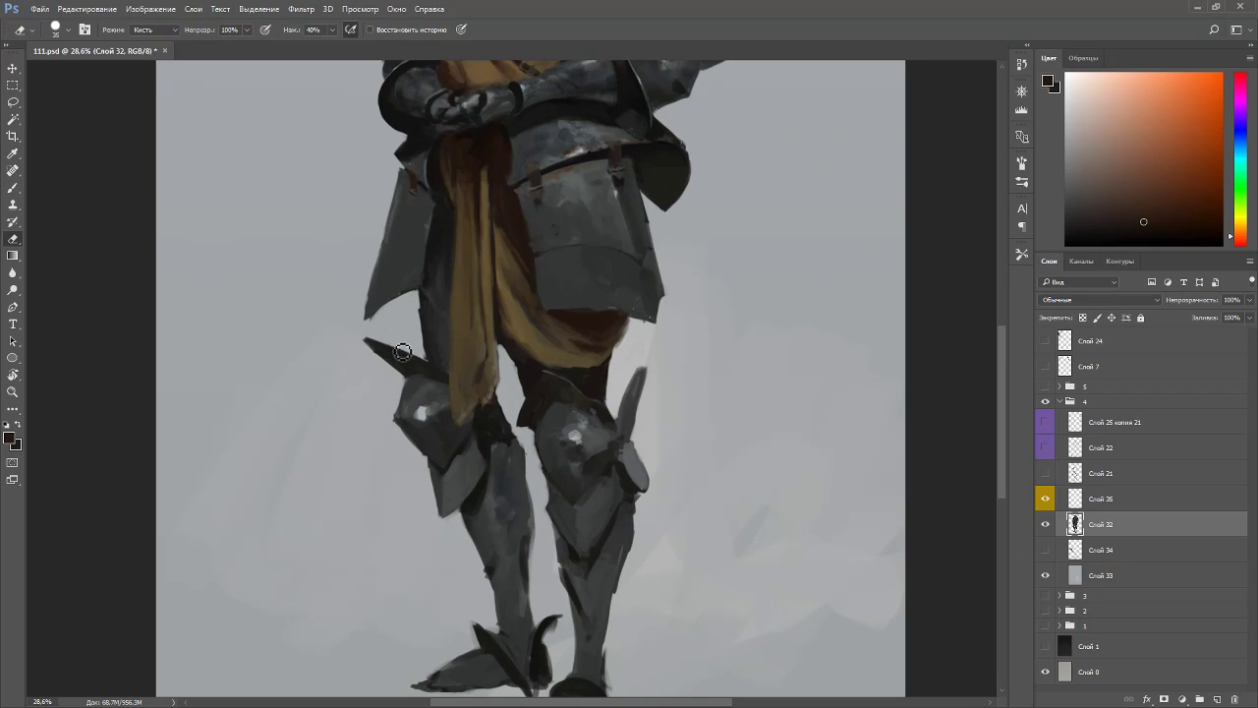
# - Mottle the lower band of the front thigh plate with sampled dark greys using a larger brush
pyautogui.press('b')
pyautogui.keyDown('alt'); pyautogui.click(589, 259); pyautogui.keyUp('alt')
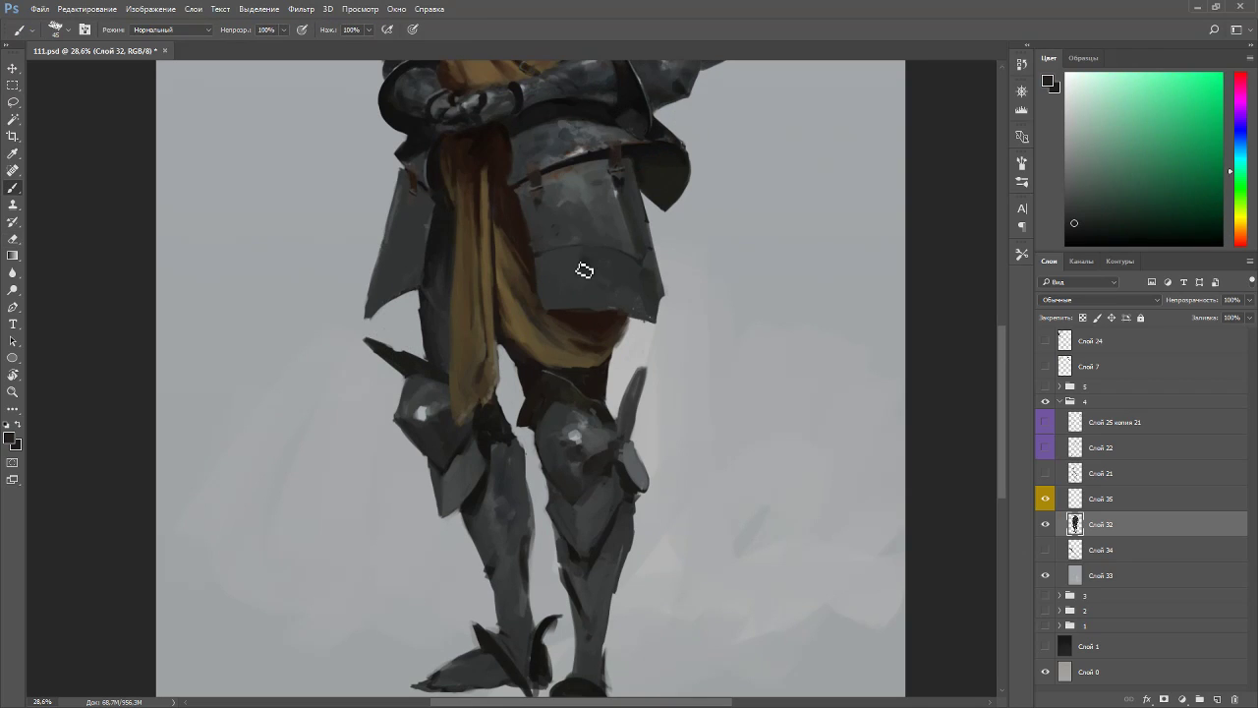
pyautogui.press('r')
pyautogui.moveTo(594, 292)
pyautogui.mouseDown()
pyautogui.moveTo(593, 345)
pyautogui.moveTo(646, 363)
pyautogui.mouseUp()
pyautogui.keyDown('alt'); pyautogui.click(633, 344); pyautogui.keyUp('alt')
pyautogui.press('Escape')
pyautogui.press('space')
pyautogui.moveTo(688, 302)
pyautogui.mouseDown()
pyautogui.moveTo(661, 430)
pyautogui.moveTo(671, 477)
pyautogui.mouseUp()
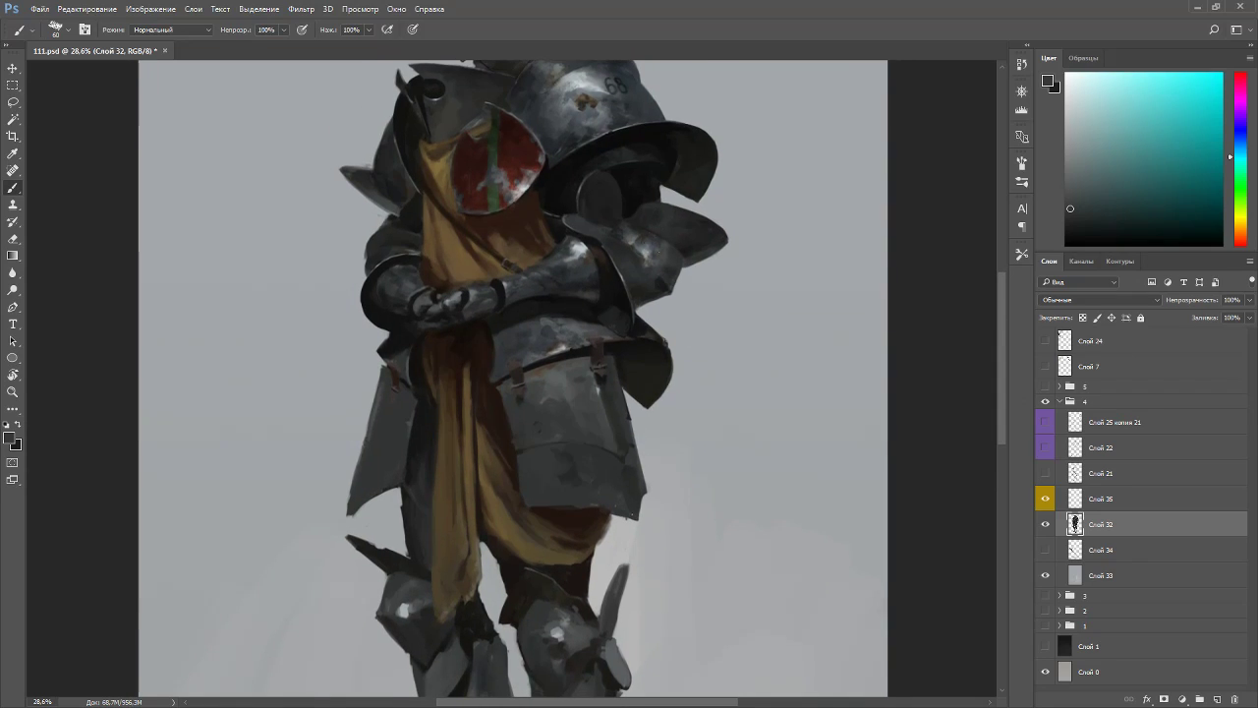
# - Paint a small black dent in the thigh plate's lower band and surround it with sampled greys
pyautogui.keyDown('alt'); pyautogui.click(635, 191); pyautogui.keyUp('alt')
pyautogui.press('[')
pyautogui.moveTo(549, 470); pyautogui.dragTo(556, 477)
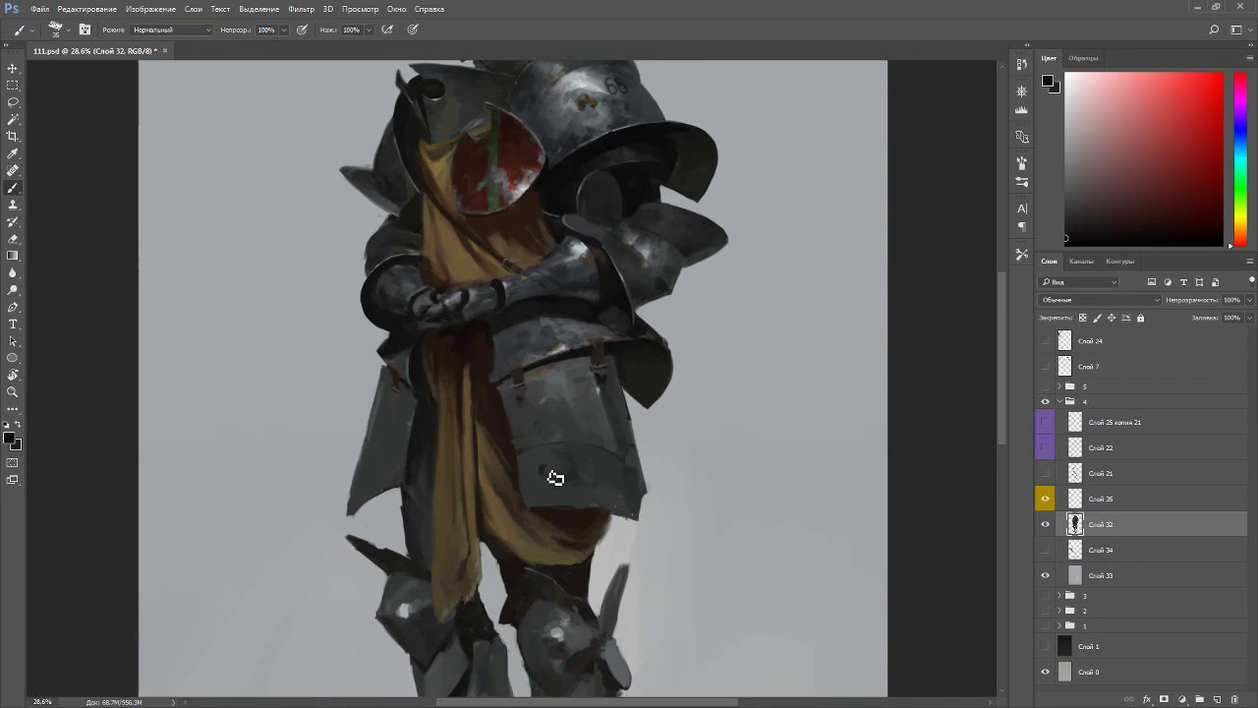
pyautogui.keyDown('alt'); pyautogui.click(547, 462); pyautogui.keyUp('alt')
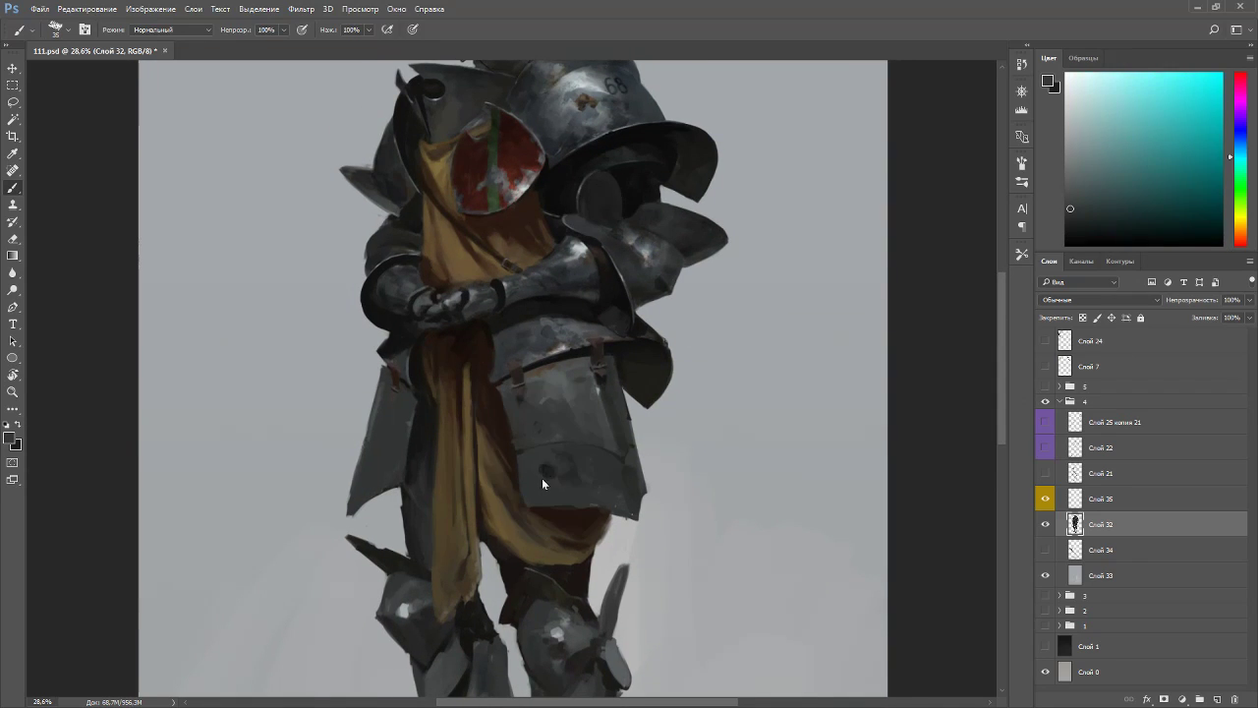
pyautogui.keyDown('alt'); pyautogui.click(551, 463); pyautogui.keyUp('alt')
pyautogui.keyDown('alt'); pyautogui.click(545, 469); pyautogui.keyUp('alt')
pyautogui.keyDown('alt'); pyautogui.click(546, 474); pyautogui.keyUp('alt')
pyautogui.keyDown('alt'); pyautogui.click(549, 474); pyautogui.keyUp('alt')
pyautogui.moveTo(557, 478); pyautogui.dragTo(566, 473)
# - Add lighter grey scratch strokes around the dent in the thigh plate with a smaller brush
pyautogui.keyDown('alt'); pyautogui.click(564, 373); pyautogui.keyUp('alt')
pyautogui.press('[')
pyautogui.scroll(3, 600, 463)
pyautogui.keyDown('alt'); pyautogui.click(495, 430); pyautogui.keyUp('alt')
pyautogui.moveTo(482, 422); pyautogui.dragTo(497, 436)
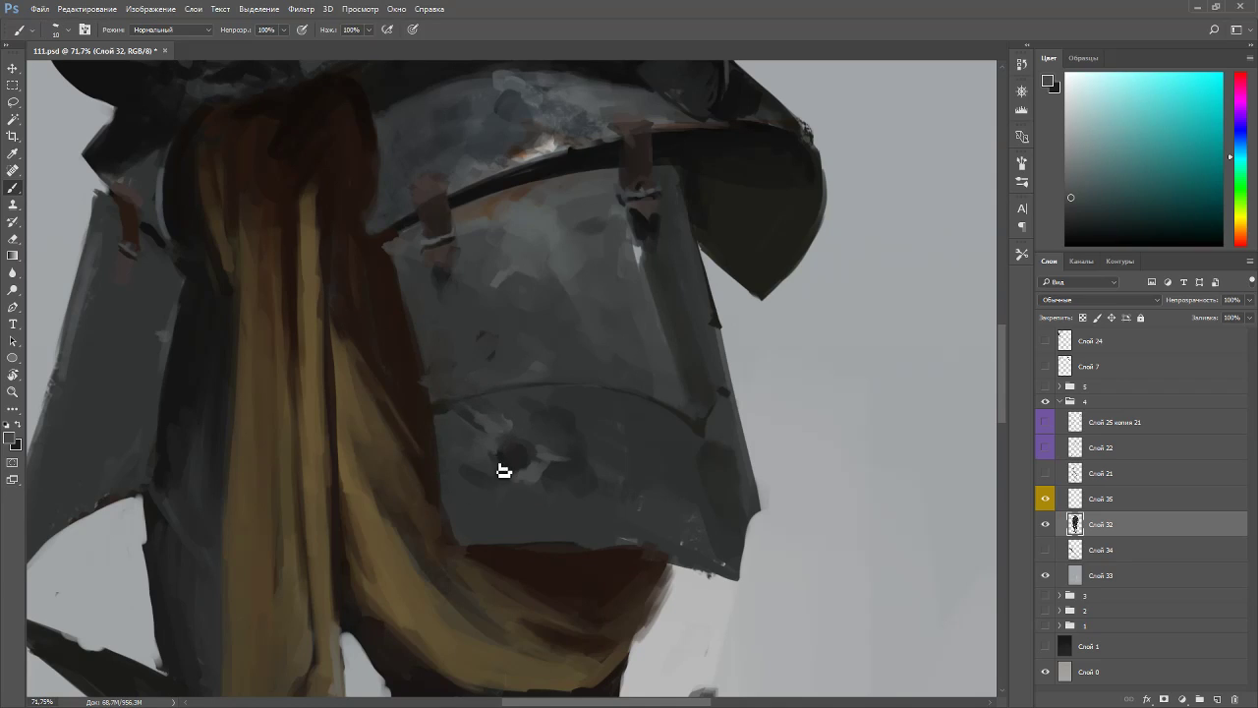
pyautogui.moveTo(503, 458)
pyautogui.mouseDown()
pyautogui.moveTo(516, 426)
pyautogui.moveTo(504, 445)
pyautogui.moveTo(545, 484)
pyautogui.mouseUp()
# - Blend the dent's surroundings with sampled greys and add a light highlight on its lower rim
pyautogui.keyDown('alt'); pyautogui.click(515, 459); pyautogui.keyUp('alt')
pyautogui.keyDown('alt'); pyautogui.click(495, 455); pyautogui.keyUp('alt')
pyautogui.keyDown('alt'); pyautogui.click(518, 426); pyautogui.keyUp('alt')
pyautogui.keyDown('alt'); pyautogui.click(510, 428); pyautogui.keyUp('alt')
pyautogui.keyDown('alt'); pyautogui.click(543, 462); pyautogui.keyUp('alt')
pyautogui.press(']')
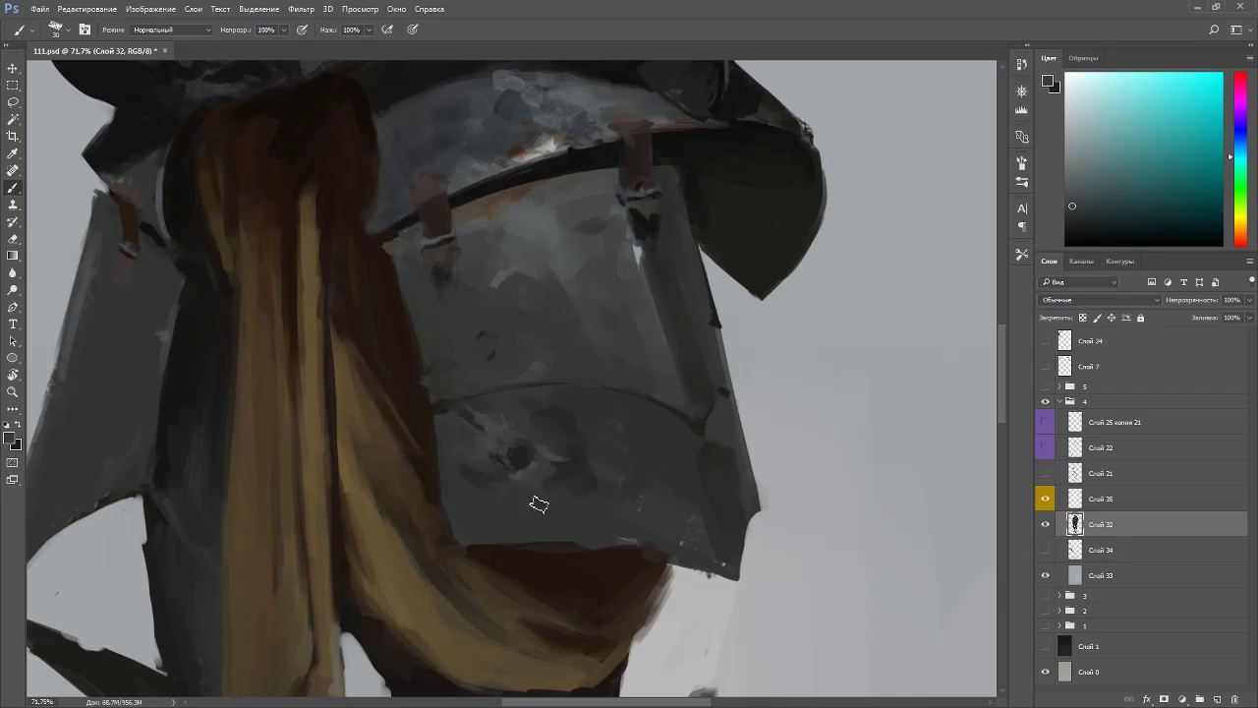
pyautogui.keyDown('alt'); pyautogui.click(556, 134); pyautogui.keyUp('alt')
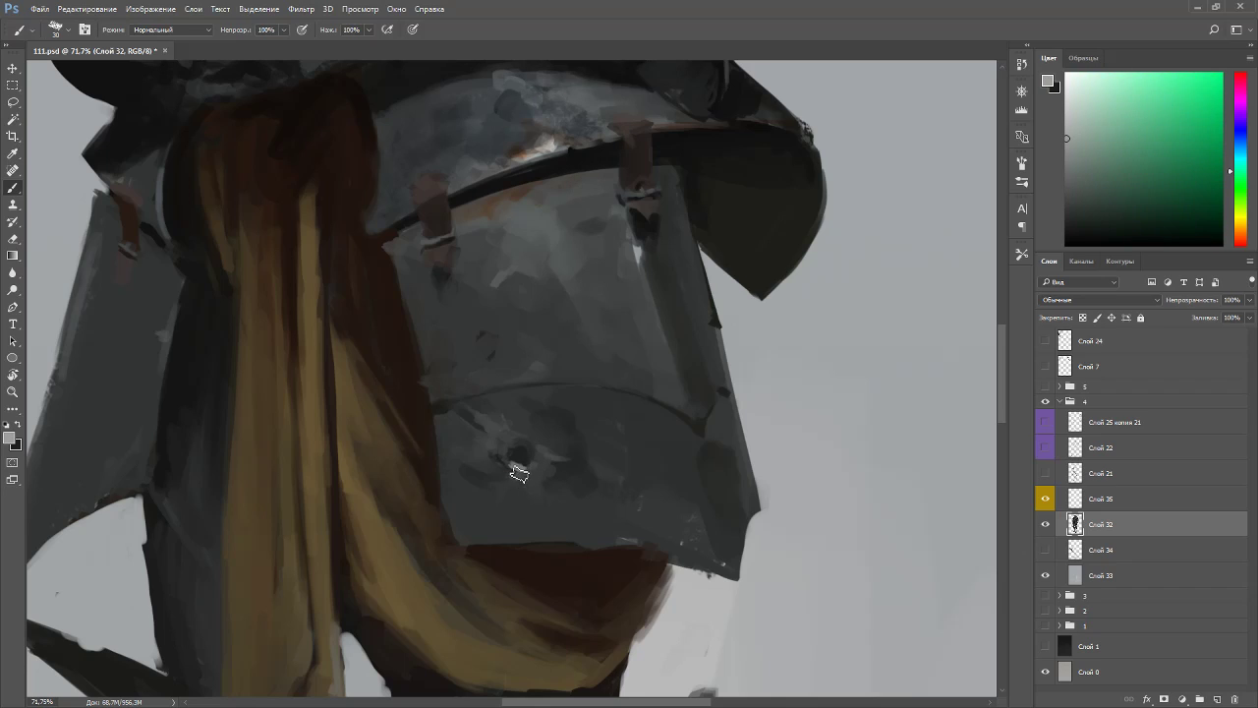
pyautogui.keyDown('alt'); pyautogui.click(517, 471); pyautogui.keyUp('alt')
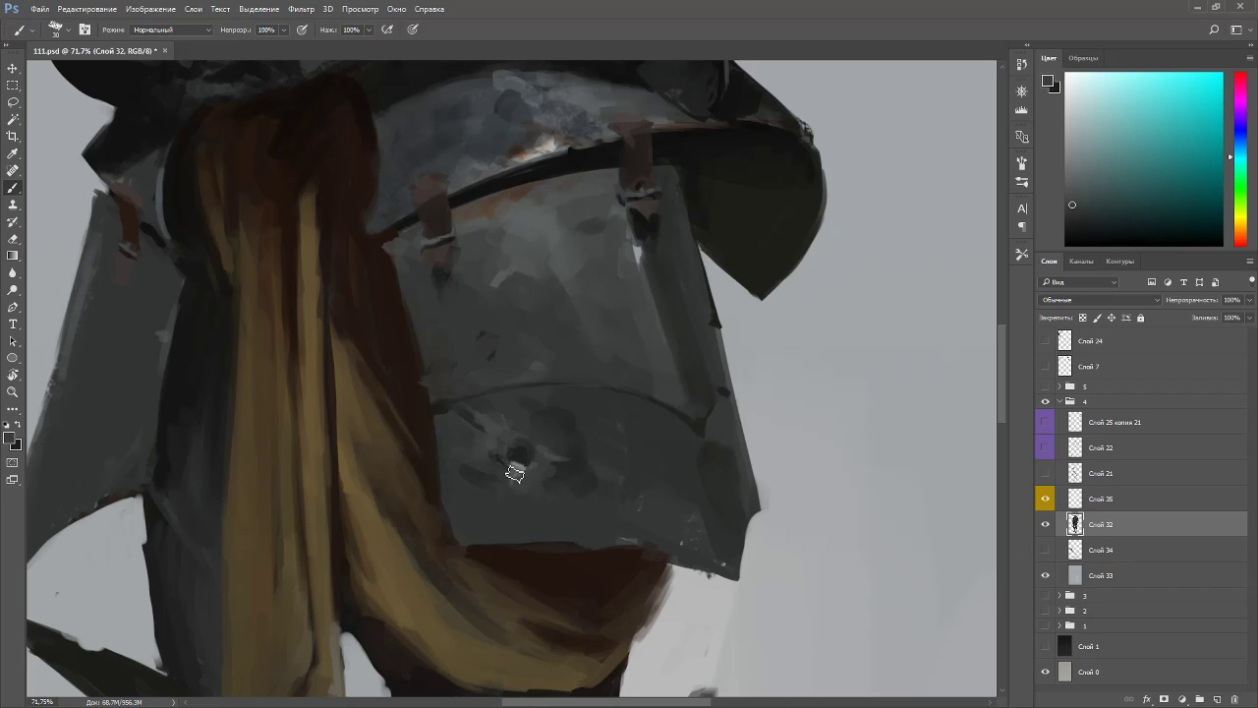
pyautogui.keyDown('alt'); pyautogui.click(521, 468); pyautogui.keyUp('alt')
# - Refine the dent's dark centre and bright rim with sampled near-black and greys using a smaller brush
pyautogui.press('r')
pyautogui.moveTo(605, 504)
pyautogui.mouseDown()
pyautogui.moveTo(559, 531)
pyautogui.moveTo(360, 423)
pyautogui.mouseUp()
pyautogui.keyDown('alt'); pyautogui.click(442, 356); pyautogui.keyUp('alt')
pyautogui.press('[')
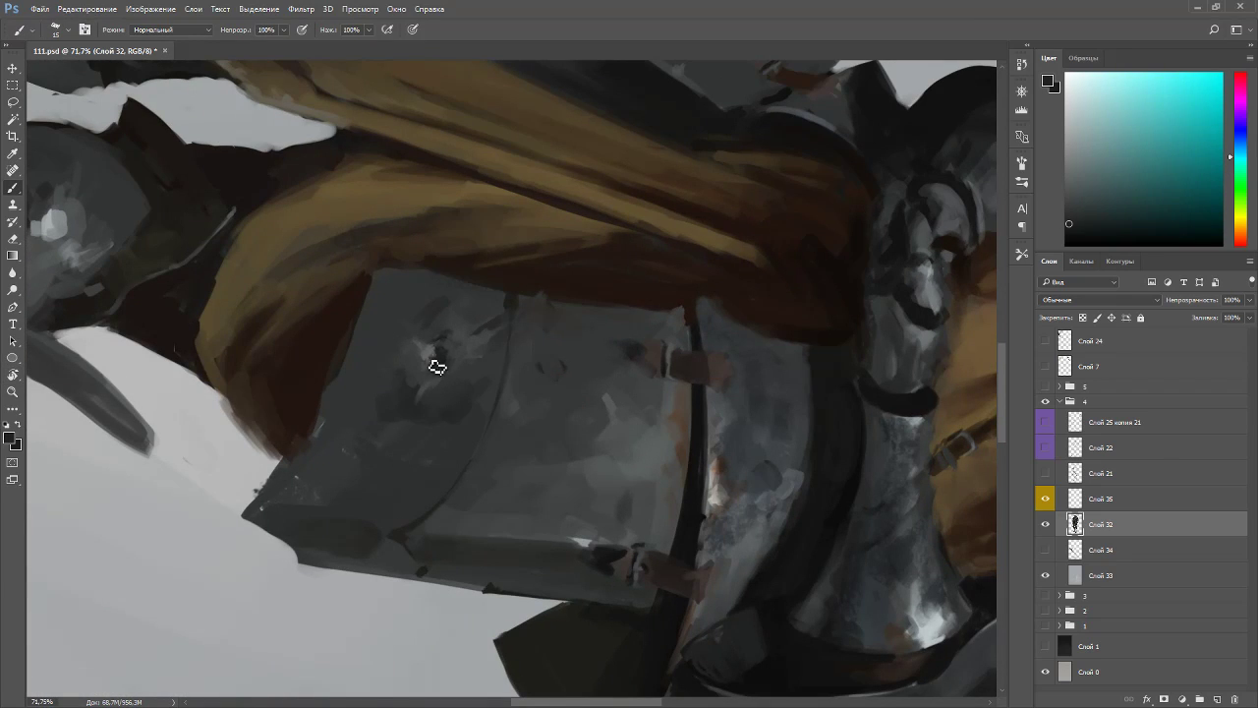
pyautogui.keyDown('alt'); pyautogui.click(443, 358); pyautogui.keyUp('alt')
pyautogui.keyDown('alt'); pyautogui.click(441, 357); pyautogui.keyUp('alt')
pyautogui.keyDown('alt'); pyautogui.click(438, 359); pyautogui.keyUp('alt')
pyautogui.press('Escape')
# - Soften the dent's lower rim and the scratches leading to the plate seam with sampled mid greys
pyautogui.keyDown('alt'); pyautogui.click(517, 463); pyautogui.keyUp('alt')
pyautogui.keyDown('alt'); pyautogui.click(526, 464); pyautogui.keyUp('alt')
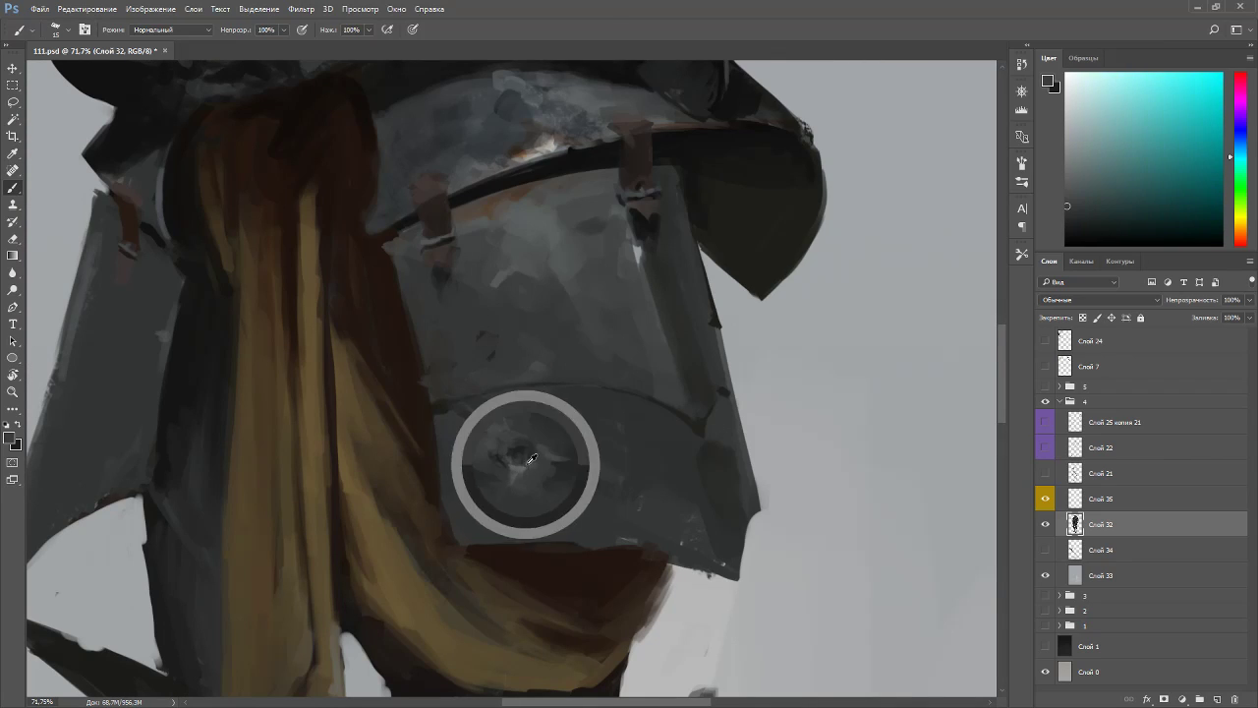
pyautogui.keyDown('alt'); pyautogui.click(524, 467); pyautogui.keyUp('alt')
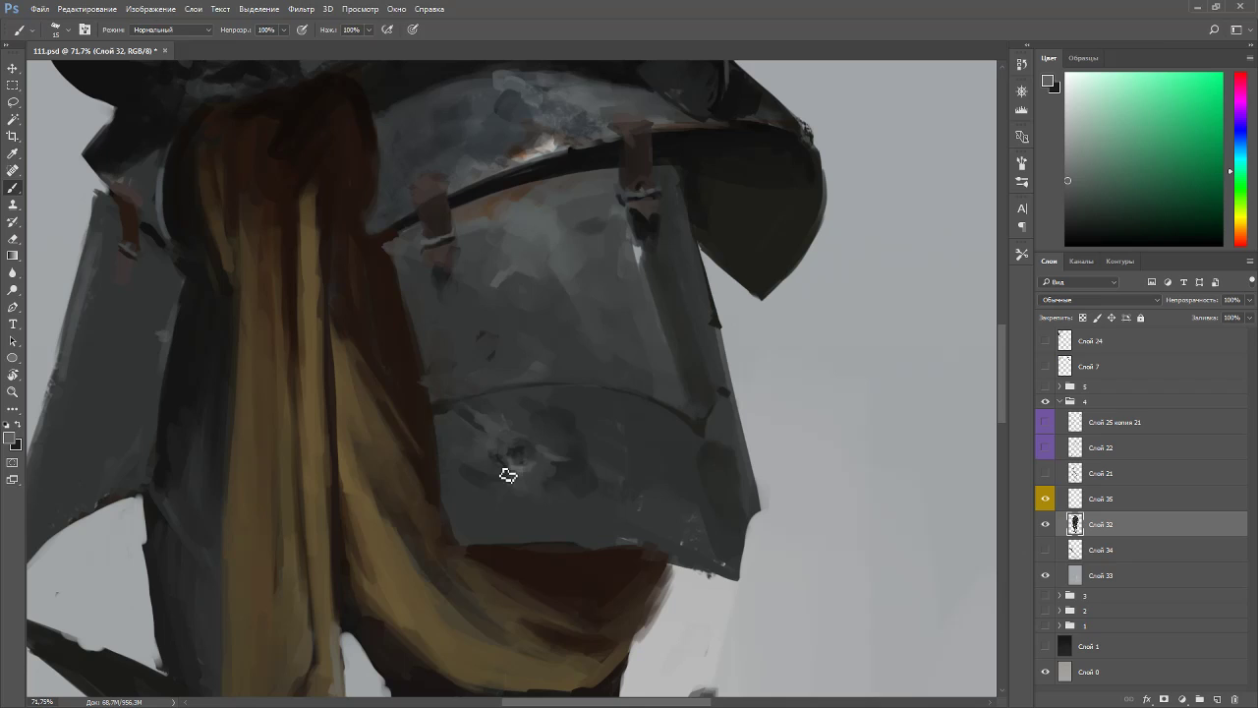
pyautogui.keyDown('alt'); pyautogui.click(526, 490); pyautogui.keyUp('alt')
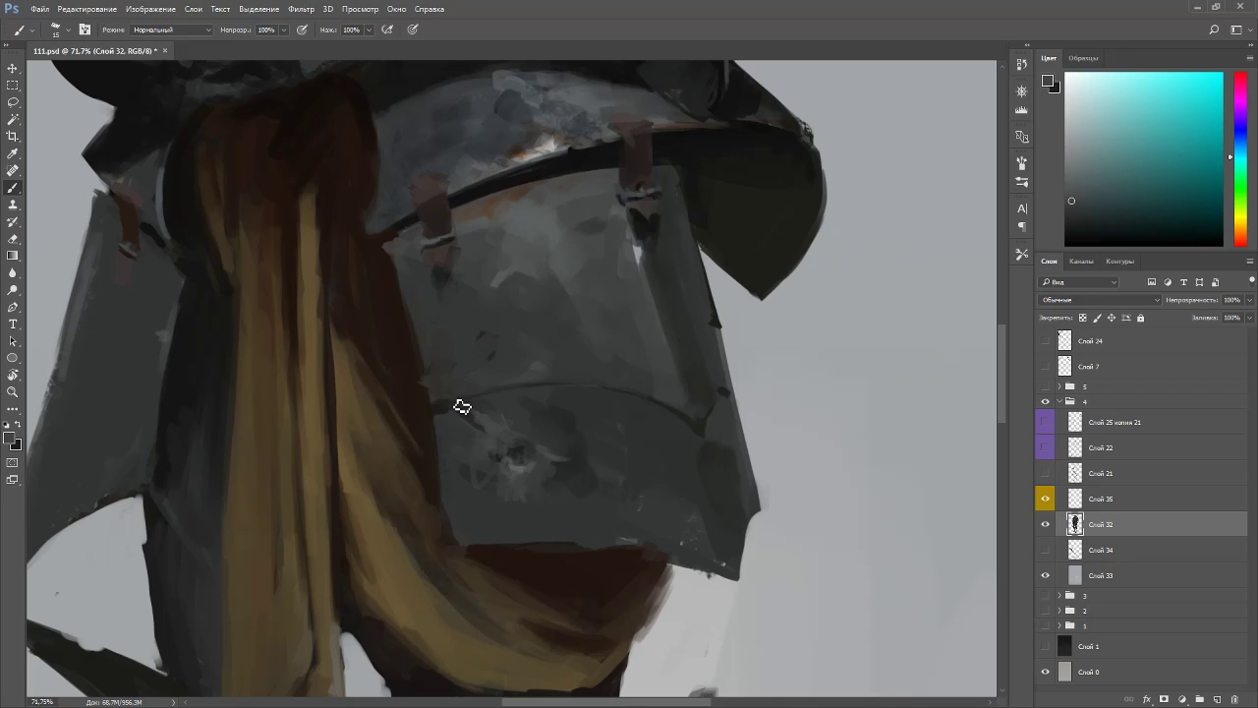
pyautogui.keyDown('alt'); pyautogui.click(464, 451); pyautogui.keyUp('alt')
pyautogui.scroll(-5, 599, 295)
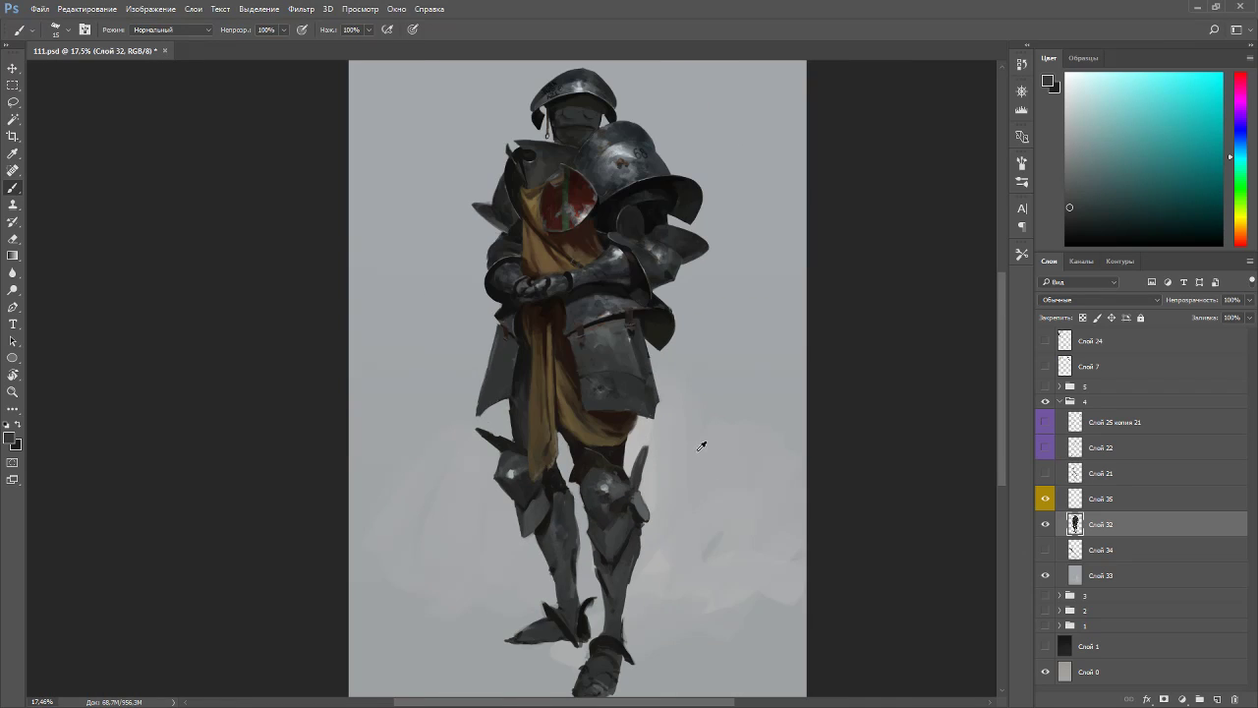
# - Paint a second small dark hole beside the dent with sampled near-black and edge it in lighter grey
pyautogui.scroll(3, 678, 392)
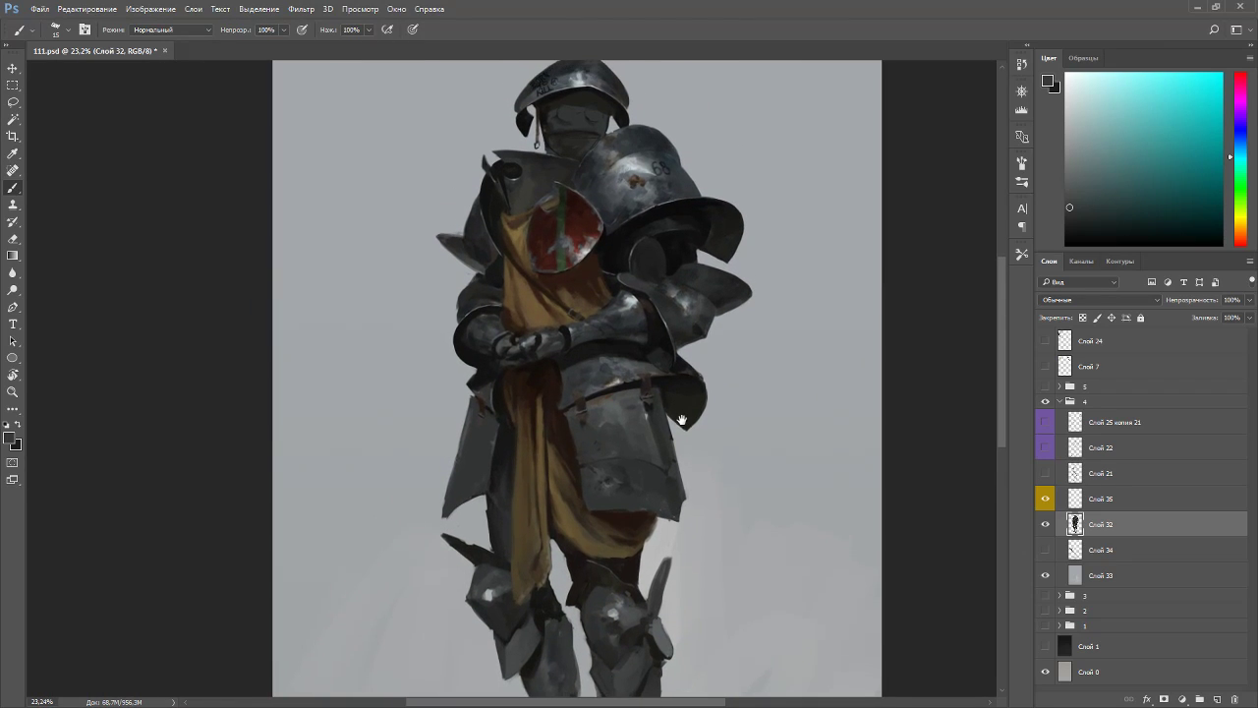
pyautogui.scroll(5, 649, 457)
pyautogui.keyDown('alt'); pyautogui.click(634, 506); pyautogui.keyUp('alt')
pyautogui.keyDown('alt'); pyautogui.click(630, 510); pyautogui.keyUp('alt')
pyautogui.keyDown('alt'); pyautogui.click(602, 506); pyautogui.keyUp('alt')
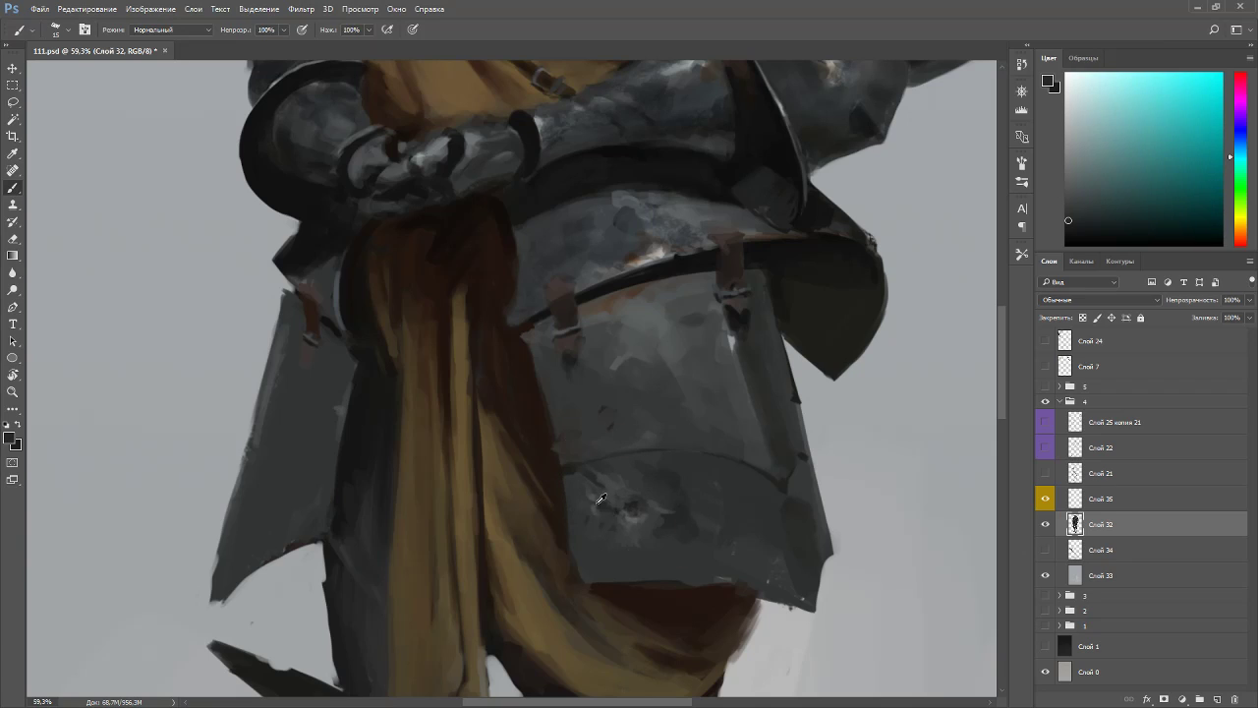
pyautogui.keyDown('alt'); pyautogui.click(602, 517); pyautogui.keyUp('alt')
pyautogui.keyDown('alt'); pyautogui.click(605, 523); pyautogui.keyUp('alt')
pyautogui.keyDown('alt'); pyautogui.click(618, 524); pyautogui.keyUp('alt')
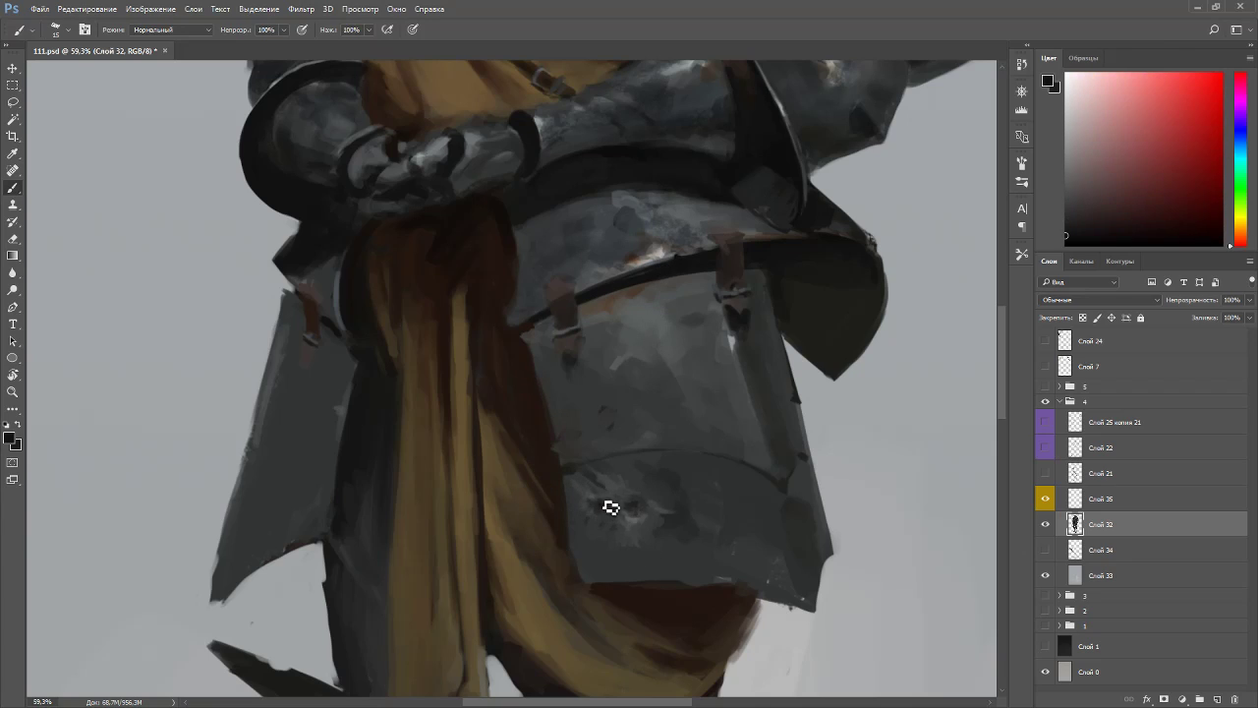
pyautogui.keyDown('alt'); pyautogui.click(616, 512); pyautogui.keyUp('alt')
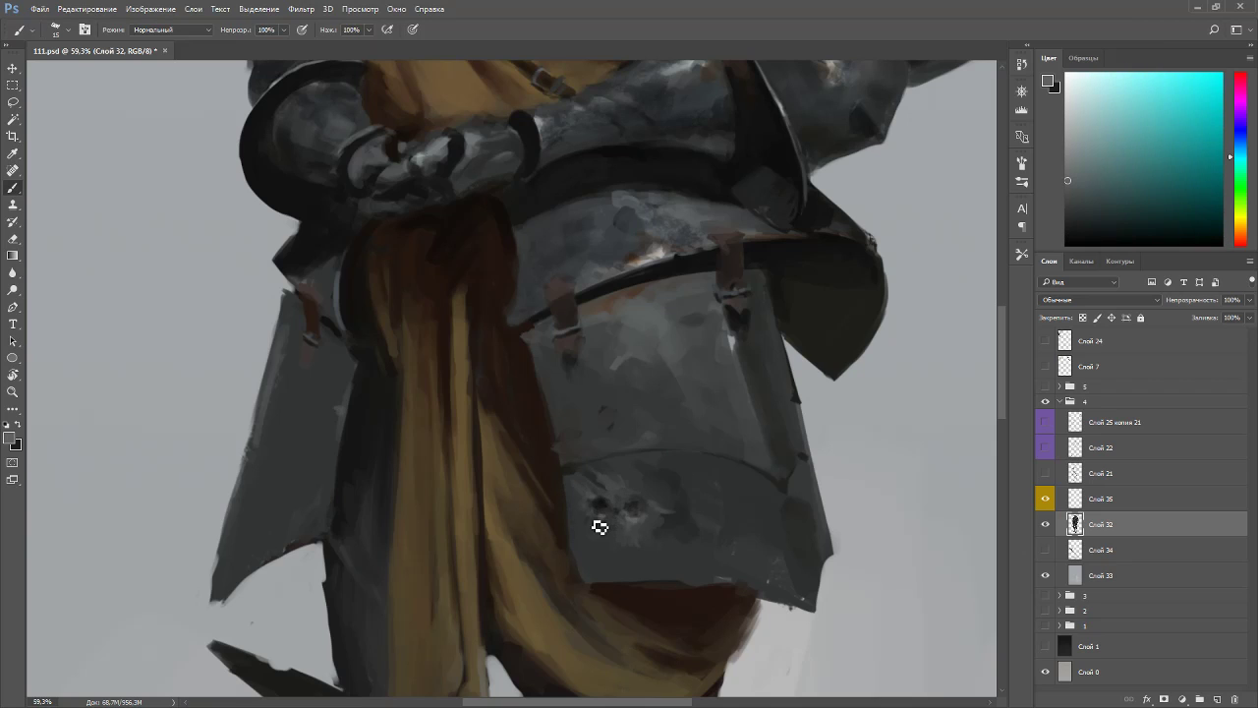
# - Show the sword layer Слой 34 behind the knight and make it the active layer
pyautogui.scroll(-7, 666, 416)
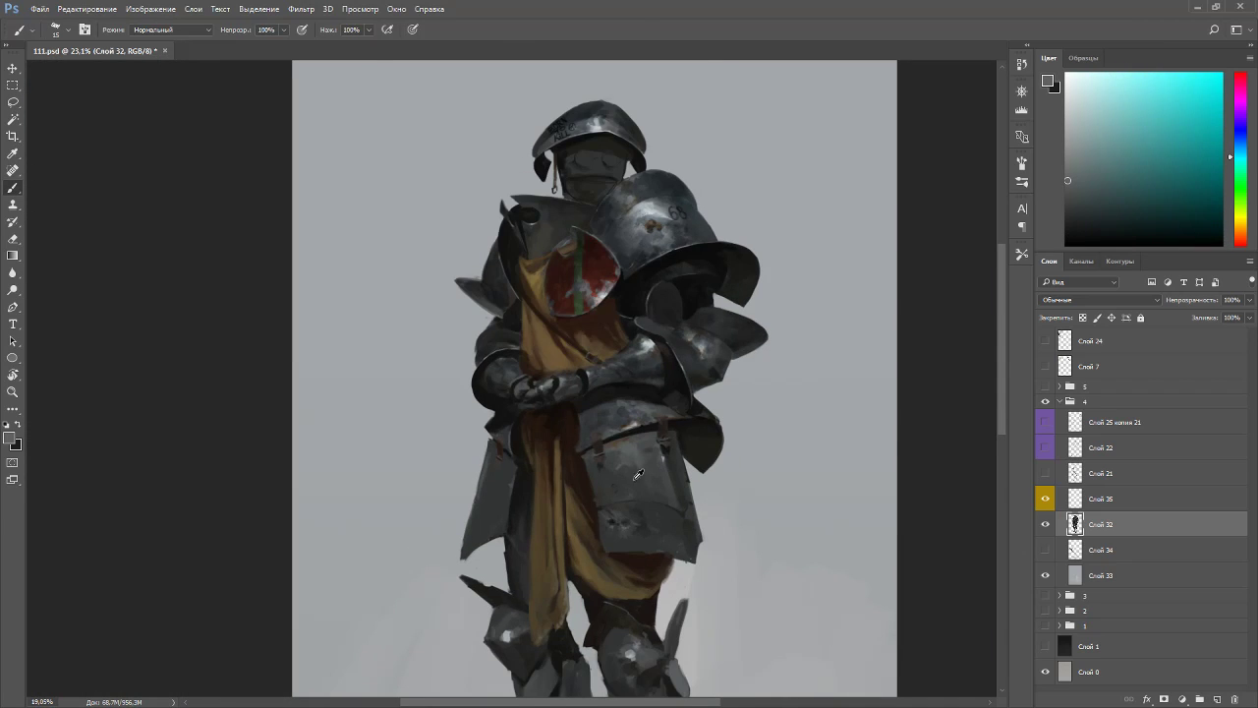
pyautogui.scroll(-1, 664, 417)
pyautogui.scroll(2, 623, 443)
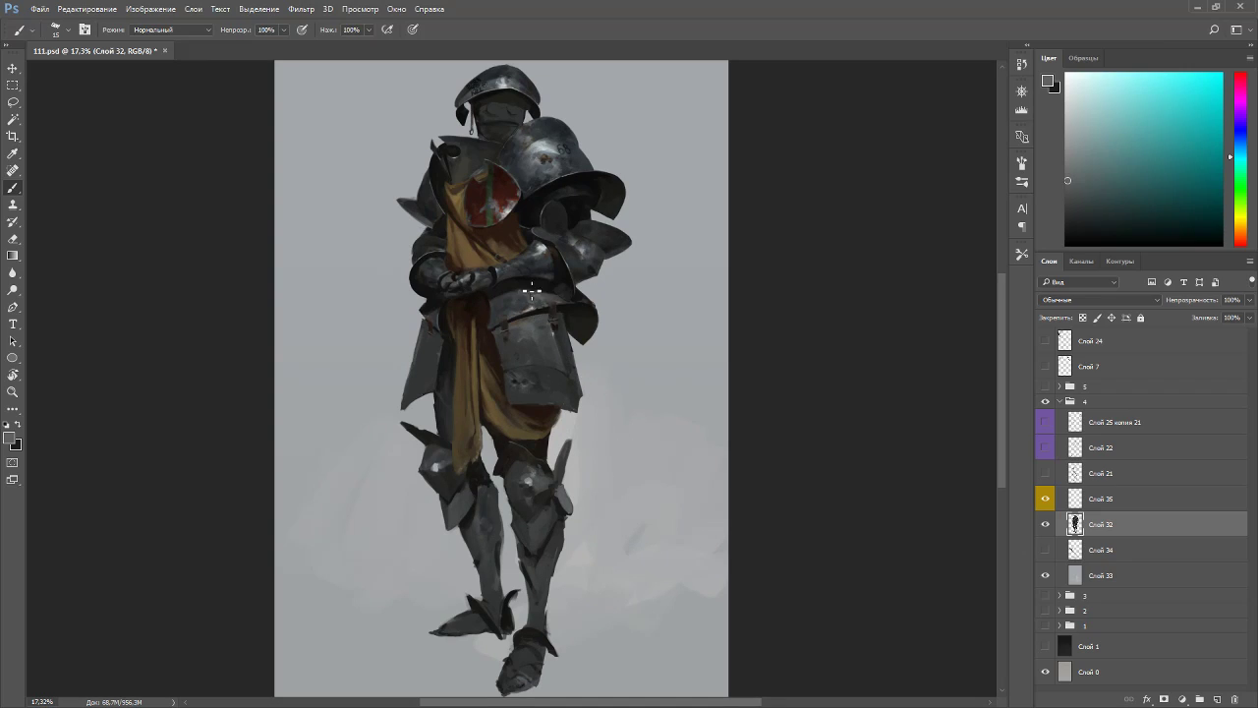
pyautogui.hotkey('ctrl', 'z')
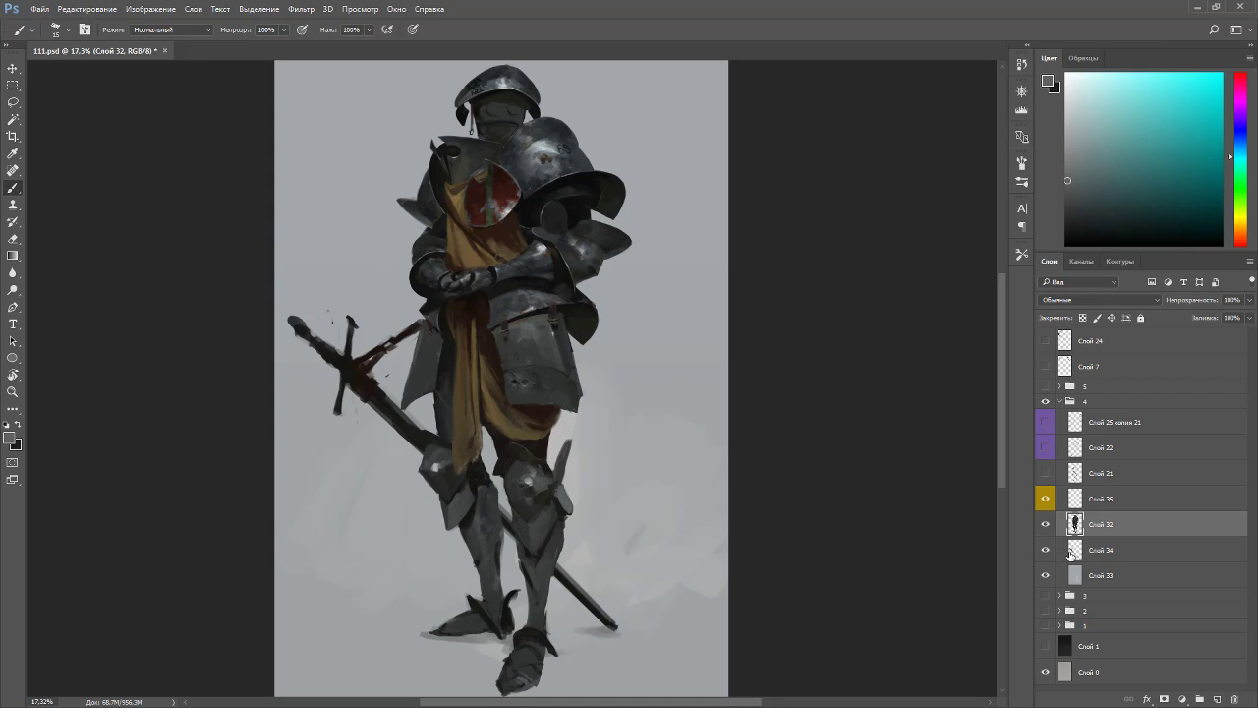
pyautogui.click(1056, 552)
pyautogui.scroll(-1, 626, 353)
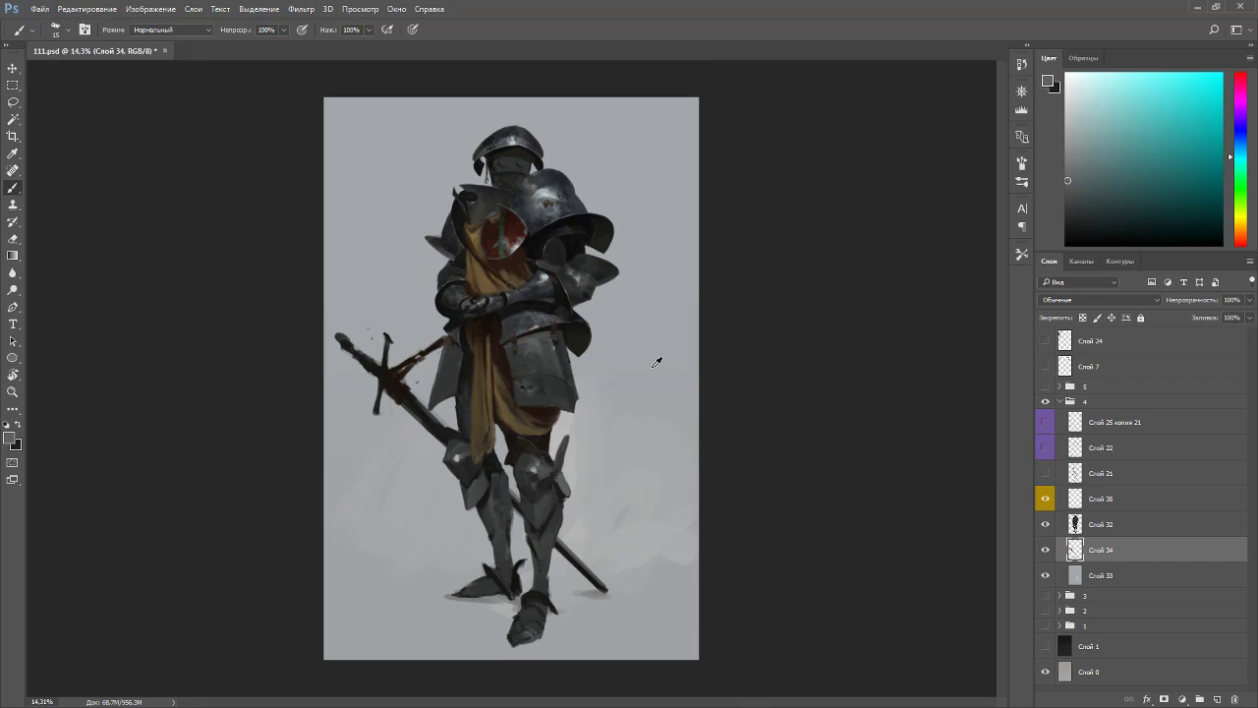
pyautogui.scroll(4, 567, 173)
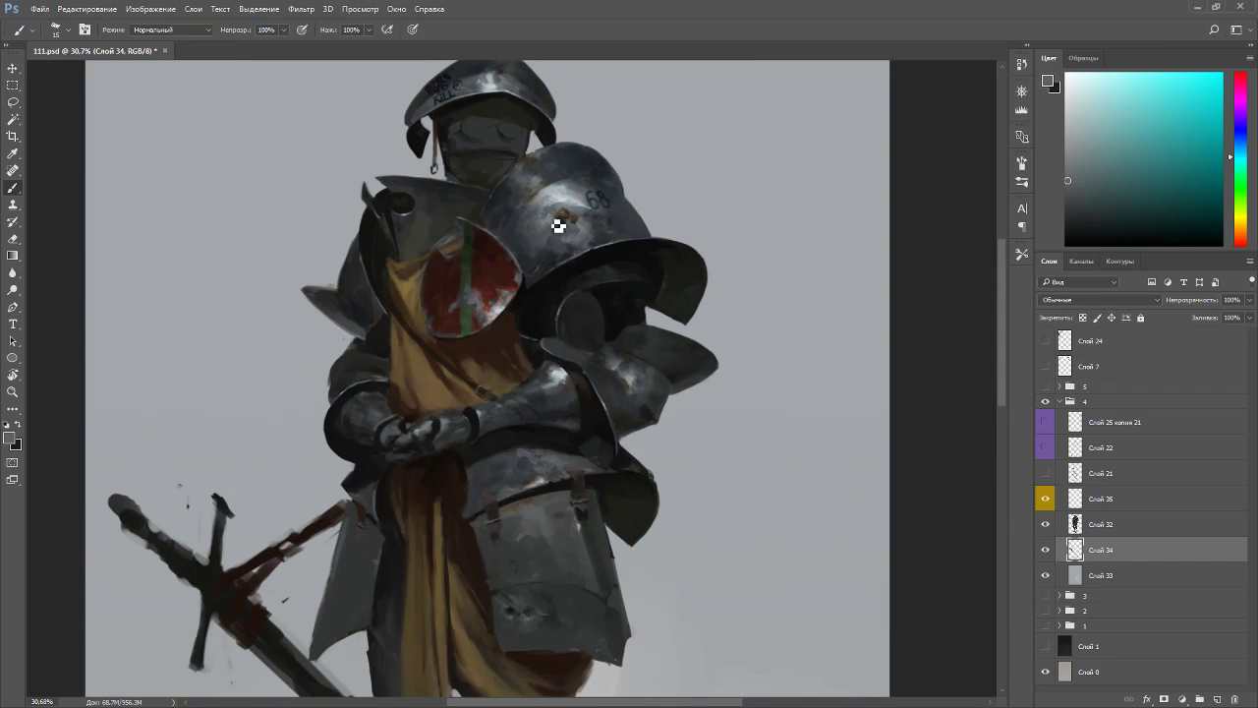
# - Toggle the visibility of the knight layer Слой 32 off and on, and make it the active layer
pyautogui.click(1049, 524)
pyautogui.click(1049, 524)
pyautogui.click(1101, 524)
pyautogui.moveTo(688, 384); pyautogui.dragTo(677, 425)
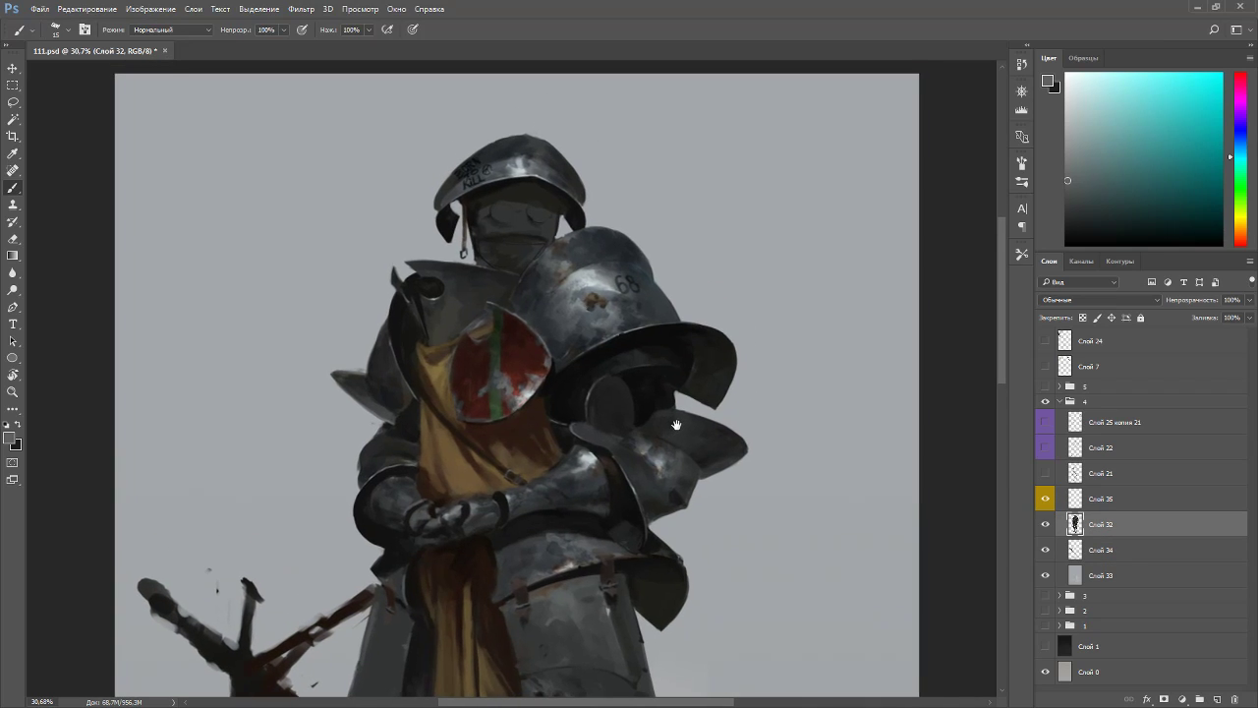
pyautogui.scroll(4, 649, 462)
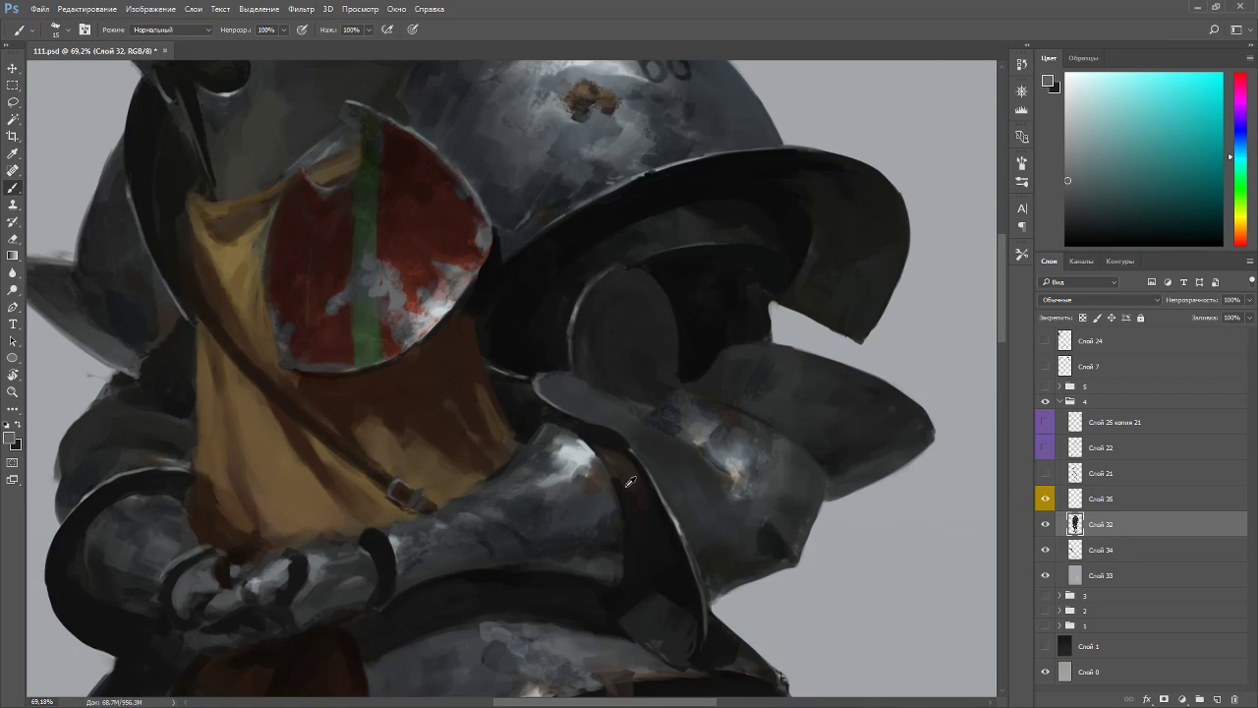
# - Paint a small dark fitting with a light accent on the forearm plate's upper edge beside the cloth, using sampled armour colours
pyautogui.moveTo(630, 482); pyautogui.dragTo(714, 436)
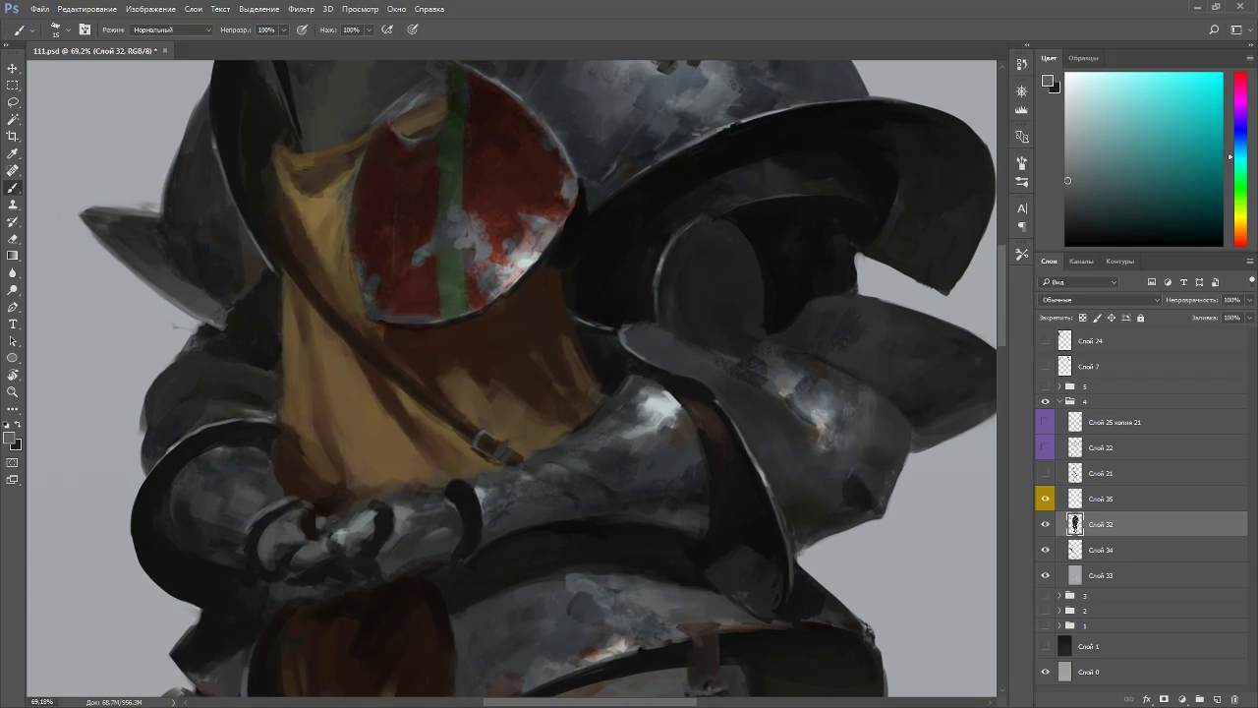
pyautogui.keyDown('alt'); pyautogui.click(718, 425); pyautogui.keyUp('alt')
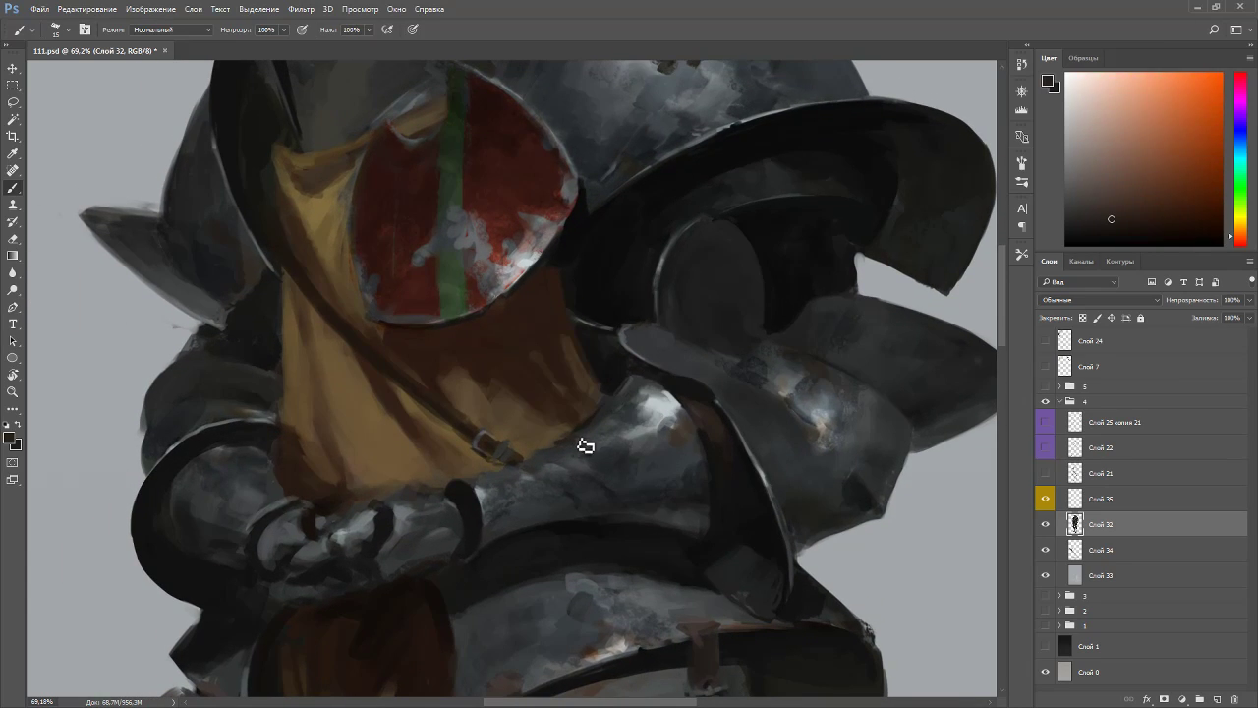
pyautogui.keyDown('alt'); pyautogui.click(586, 447); pyautogui.keyUp('alt')
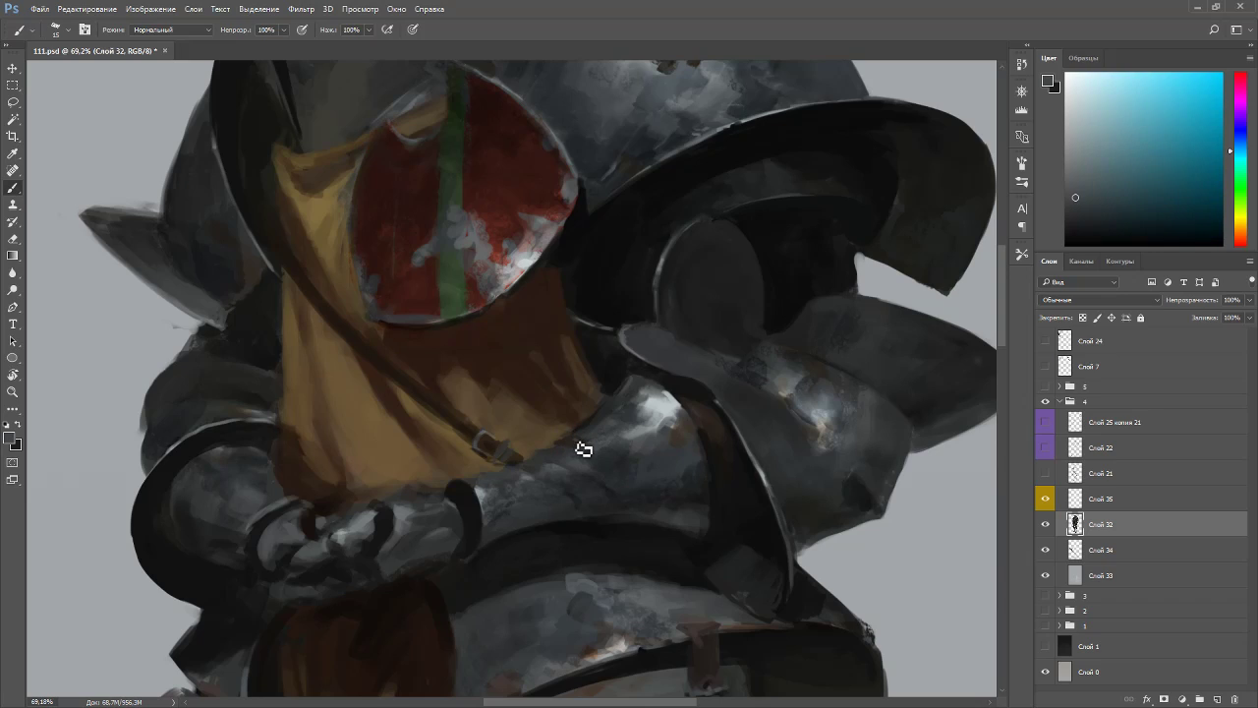
pyautogui.keyDown('alt'); pyautogui.click(655, 410); pyautogui.keyUp('alt')
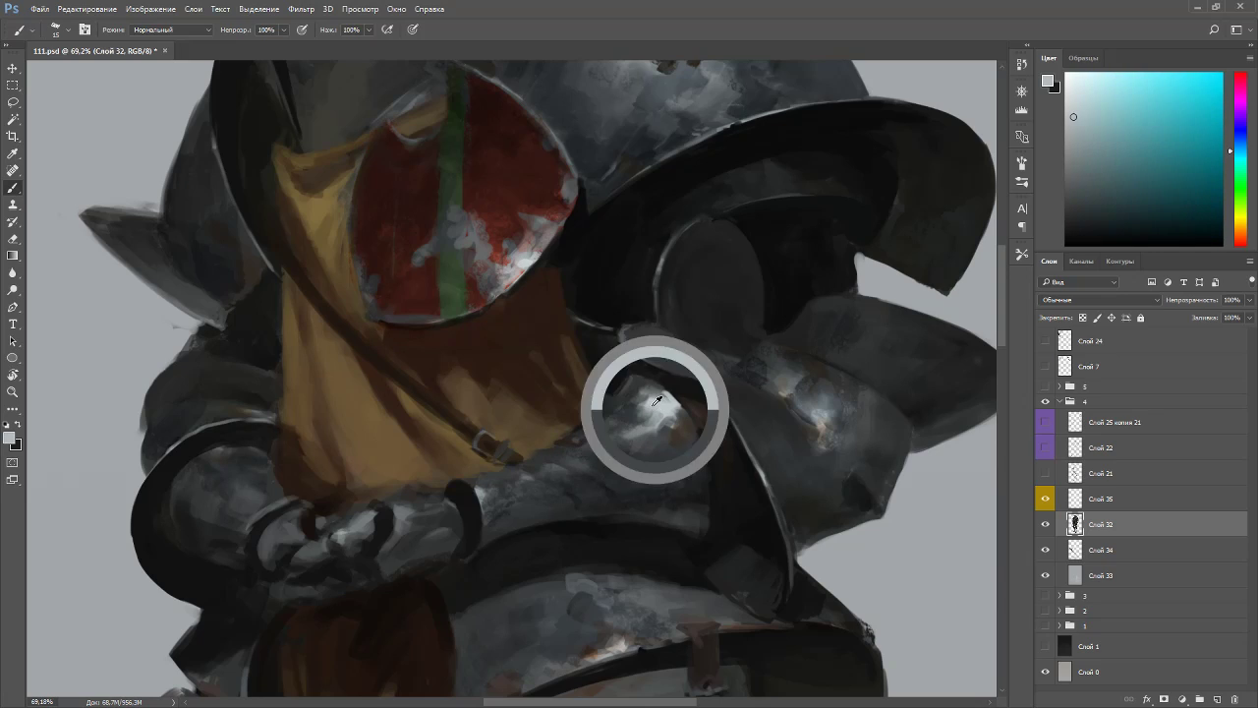
pyautogui.keyDown('alt'); pyautogui.click(580, 439); pyautogui.keyUp('alt')
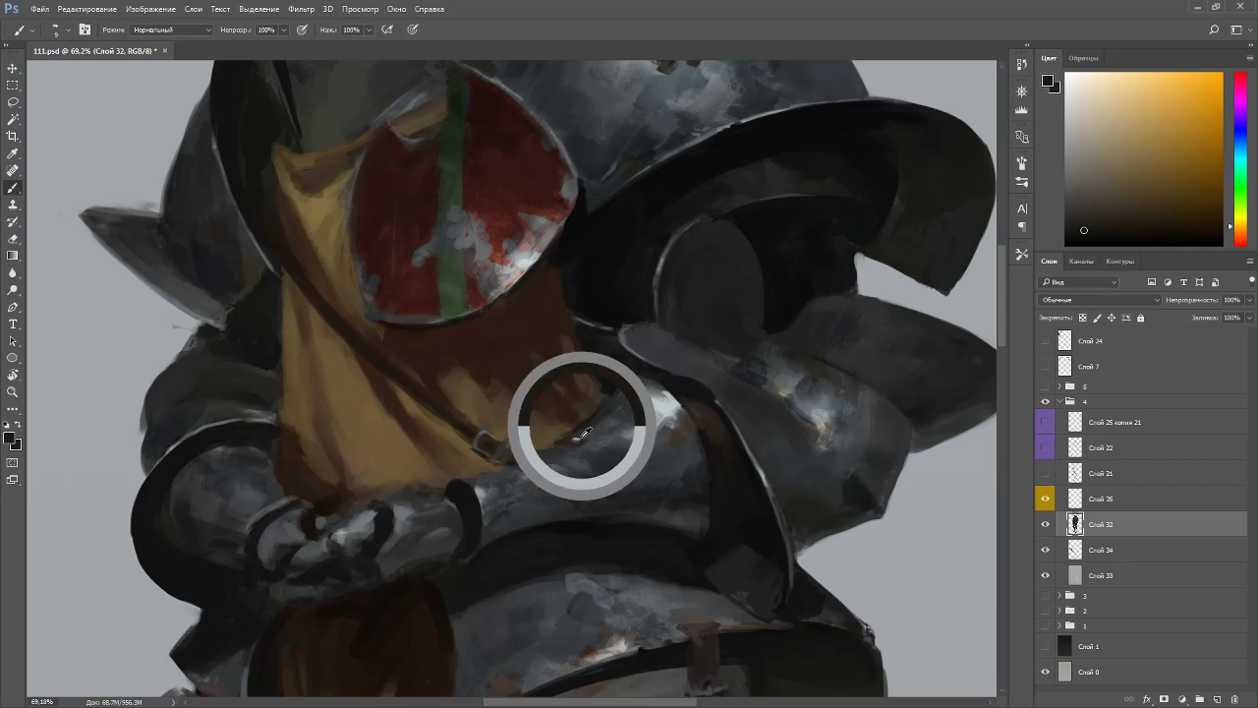
pyautogui.keyDown('alt'); pyautogui.click(575, 434); pyautogui.keyUp('alt')
pyautogui.press('r')
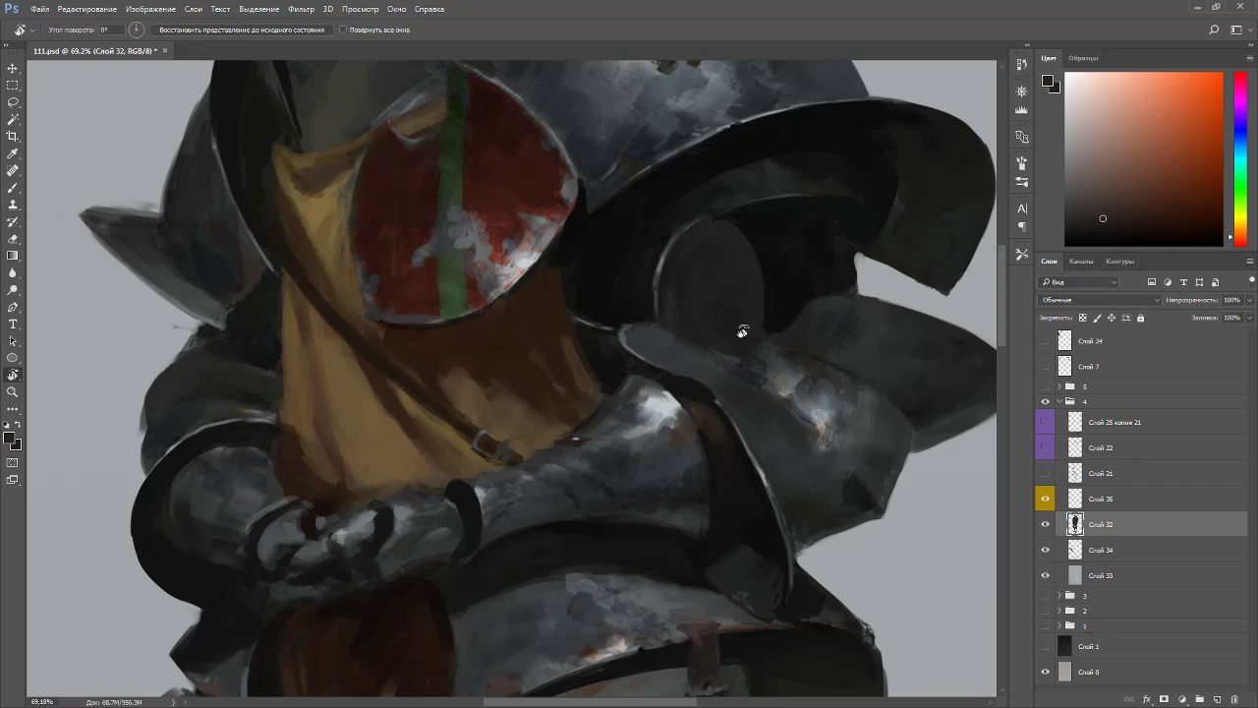
# - Refine the small fitting and the forearm plate's edge along the cloth with sampled near-black and blue-grey tones
pyautogui.moveTo(744, 345); pyautogui.dragTo(685, 223)
pyautogui.keyDown('alt'); pyautogui.click(751, 335); pyautogui.keyUp('alt')
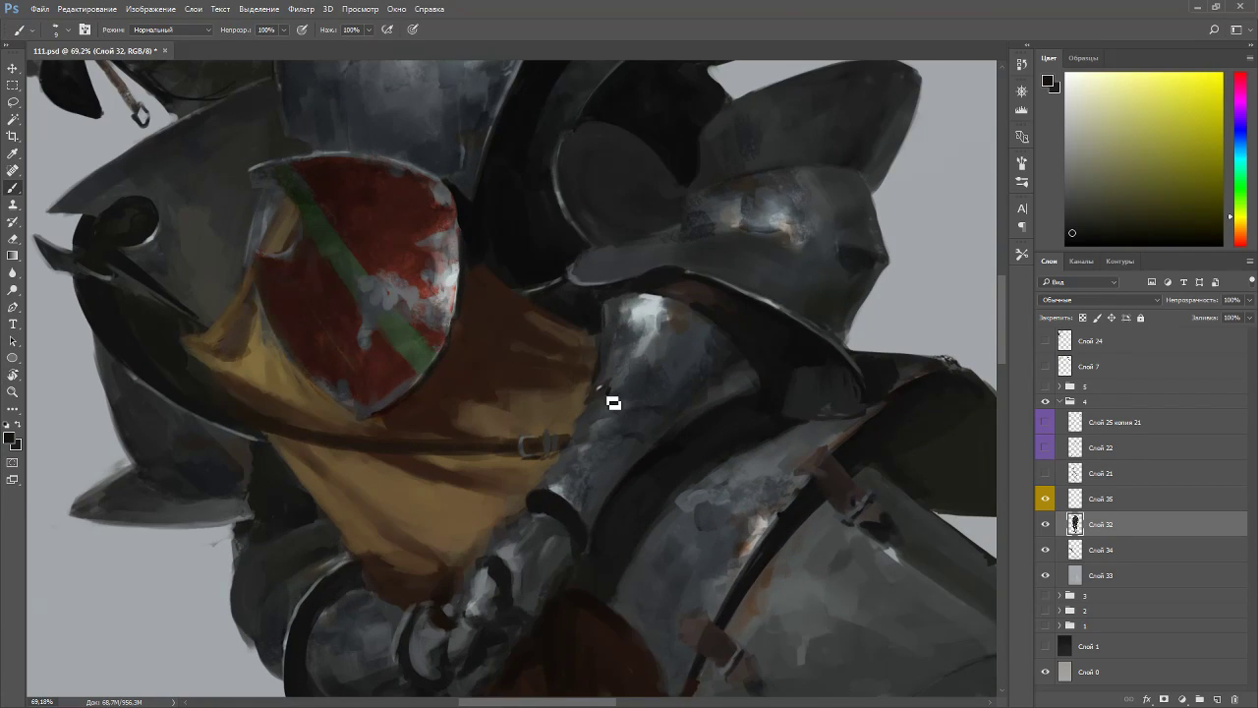
pyautogui.keyDown('alt'); pyautogui.click(685, 311); pyautogui.keyUp('alt')
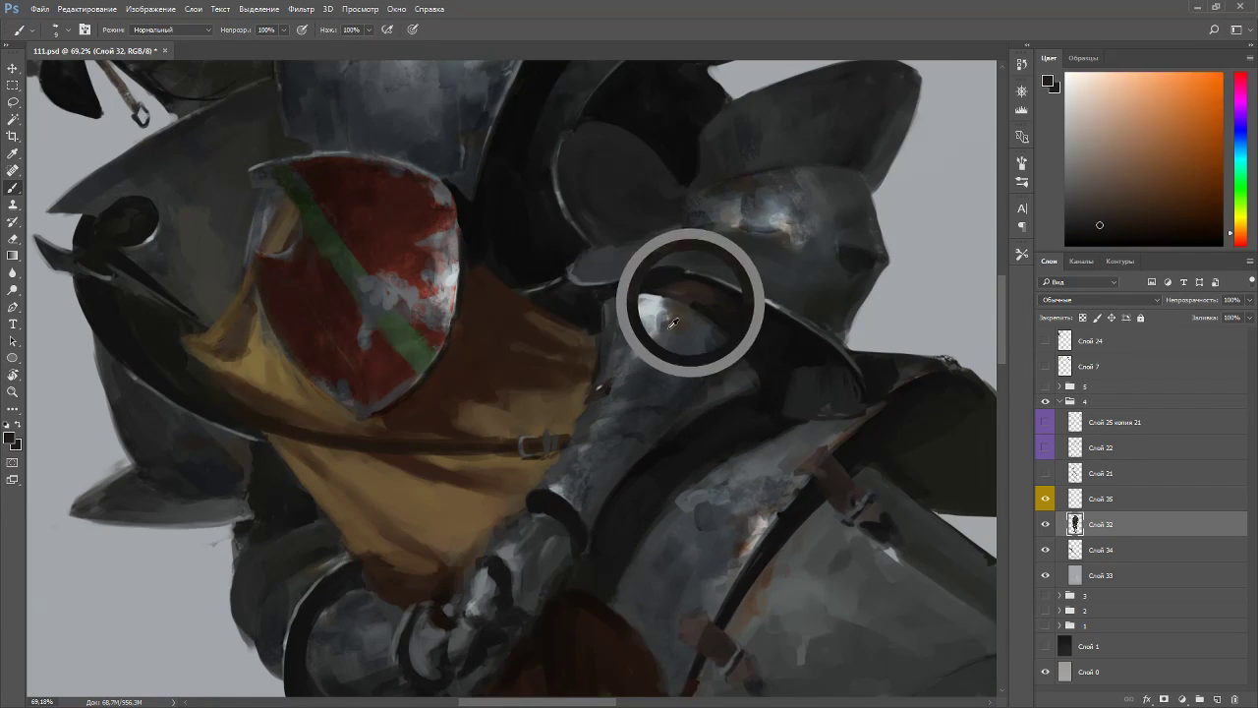
pyautogui.keyDown('alt'); pyautogui.click(561, 488); pyautogui.keyUp('alt')
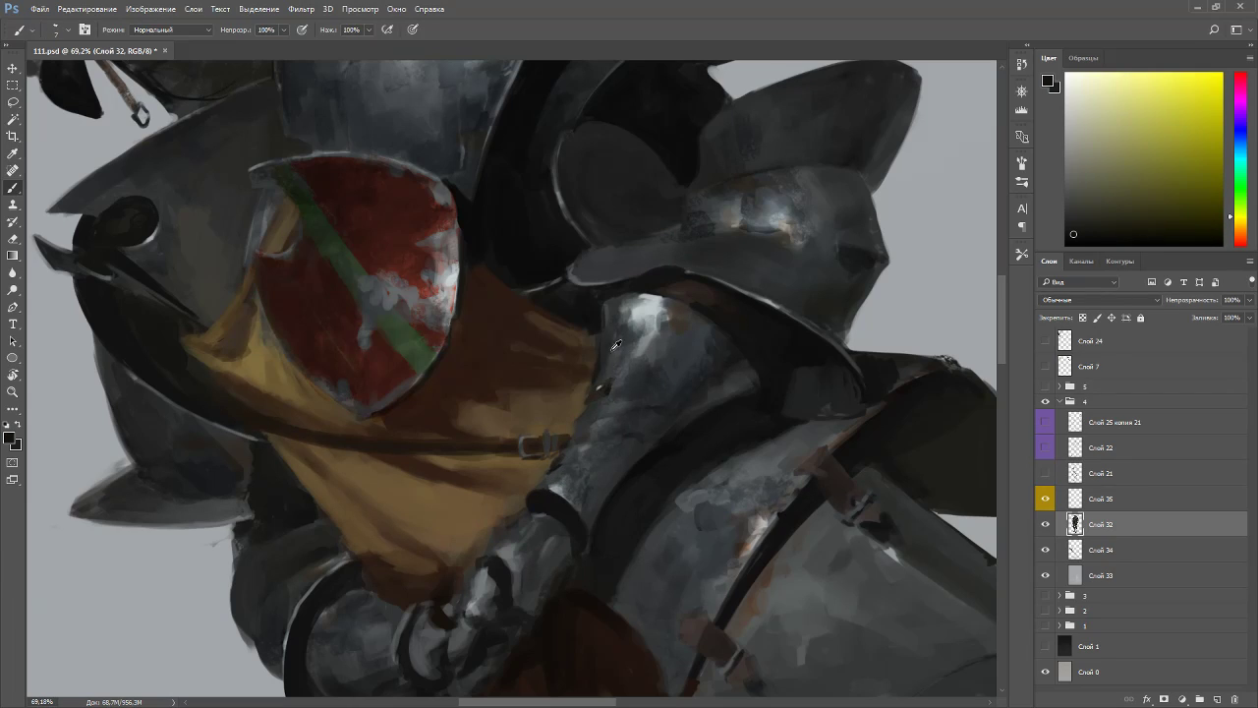
pyautogui.keyDown('alt'); pyautogui.click(598, 387); pyautogui.keyUp('alt')
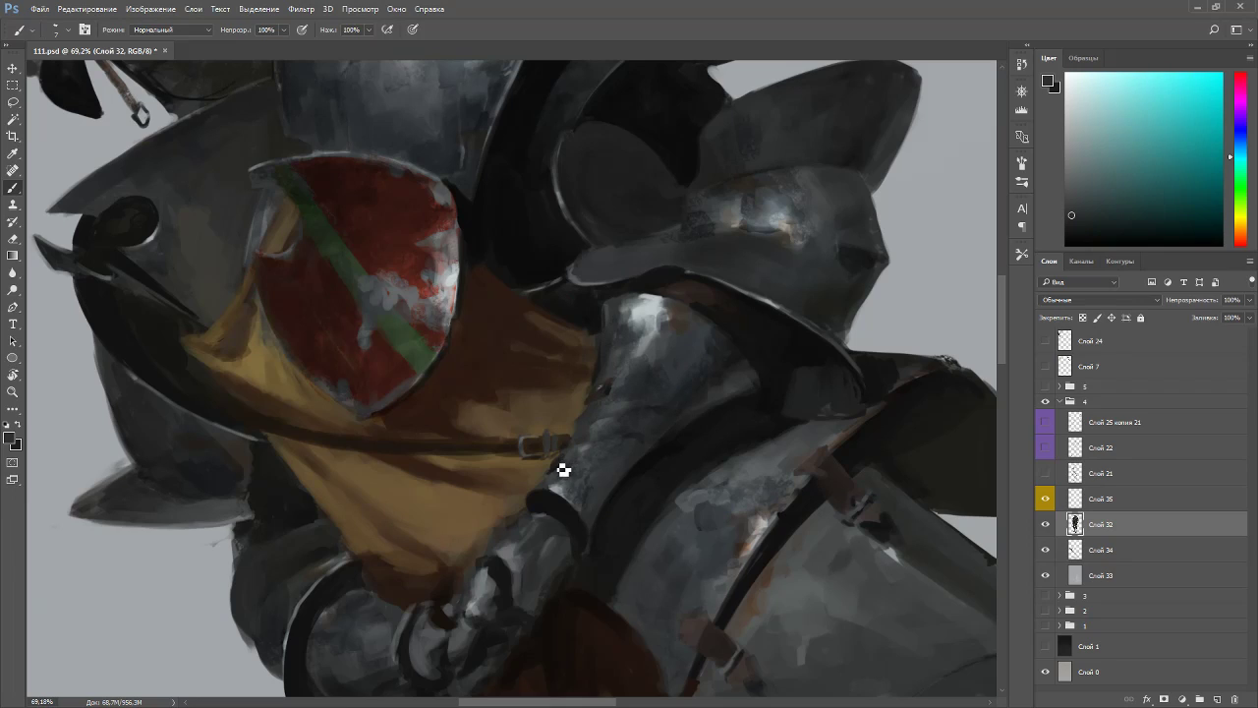
pyautogui.keyDown('alt'); pyautogui.click(606, 396); pyautogui.keyUp('alt')
pyautogui.keyDown('alt'); pyautogui.click(634, 351); pyautogui.keyUp('alt')
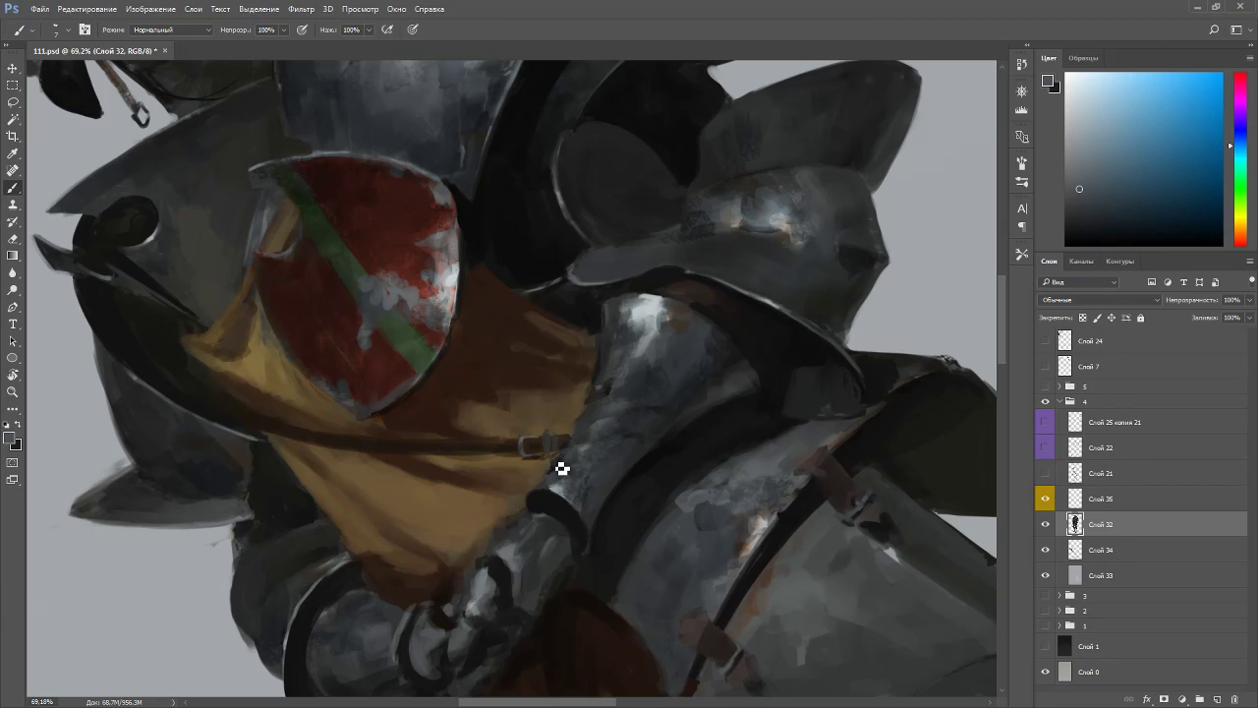
pyautogui.moveTo(563, 469); pyautogui.dragTo(618, 420)
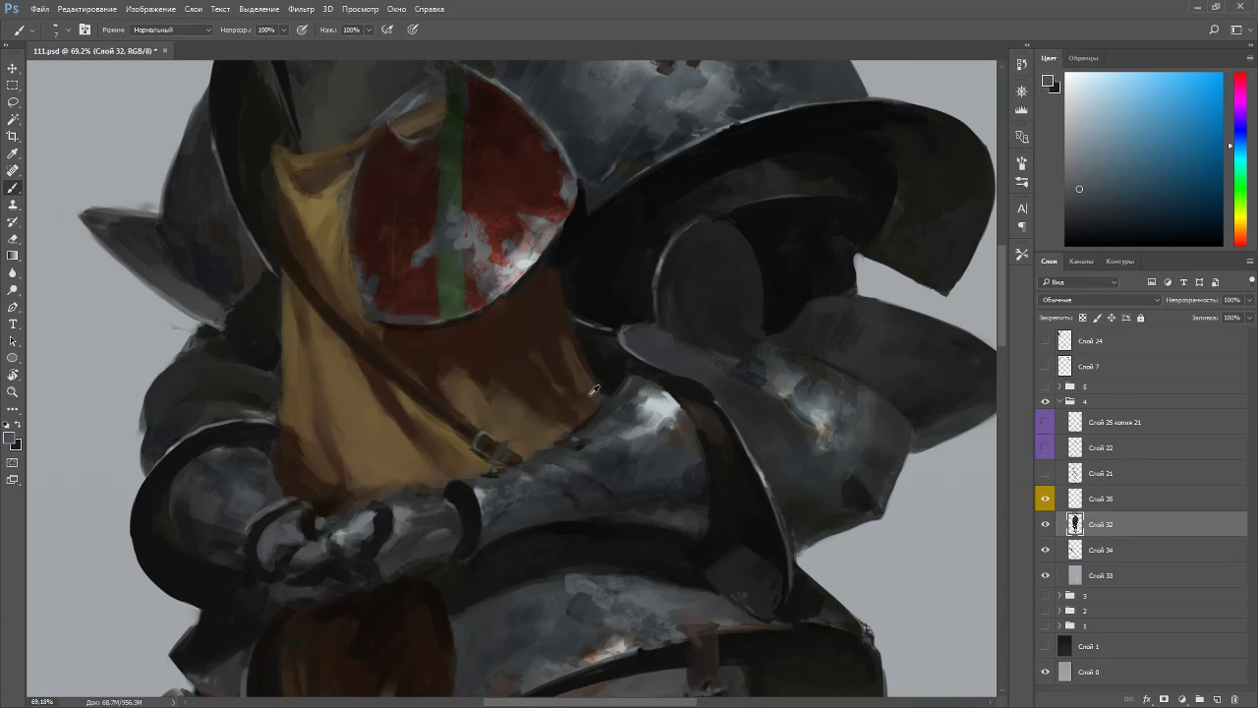
# - Define the fitting on the forearm's upper edge with sampled dark brown and warm grey strokes
pyautogui.scroll(-5, 594, 391)
pyautogui.scroll(4, 597, 429)
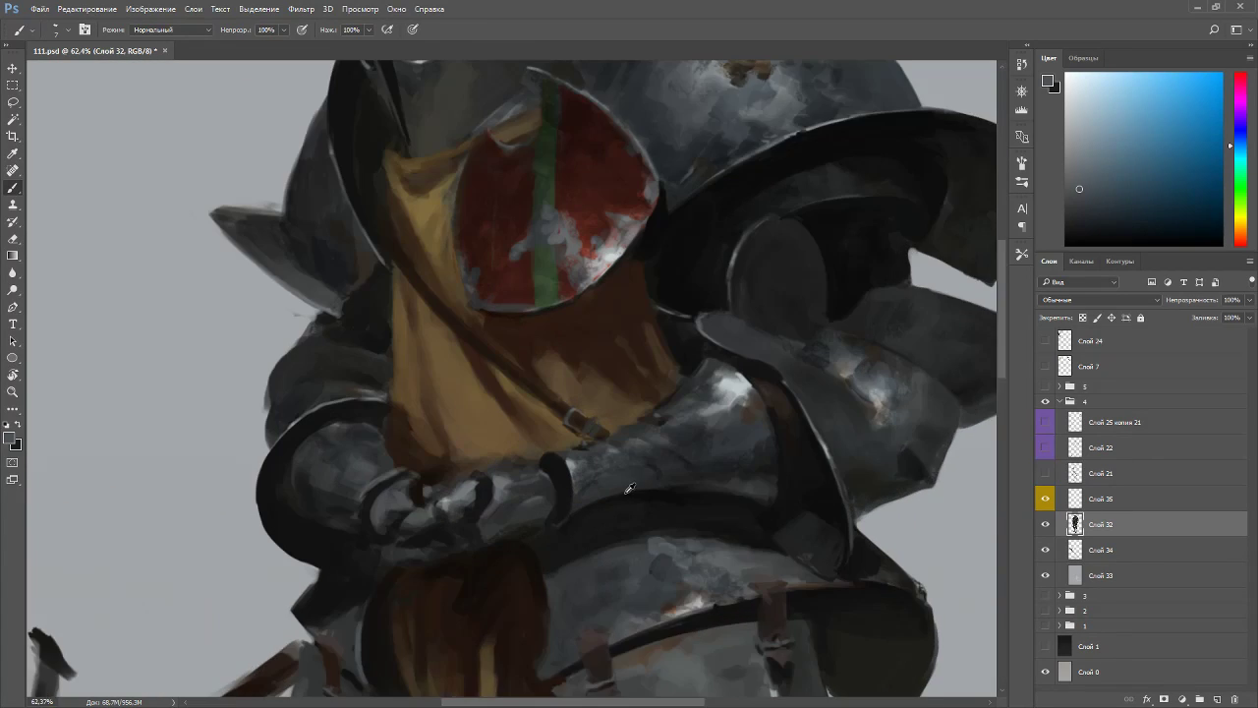
pyautogui.keyDown('alt'); pyautogui.click(651, 417); pyautogui.keyUp('alt')
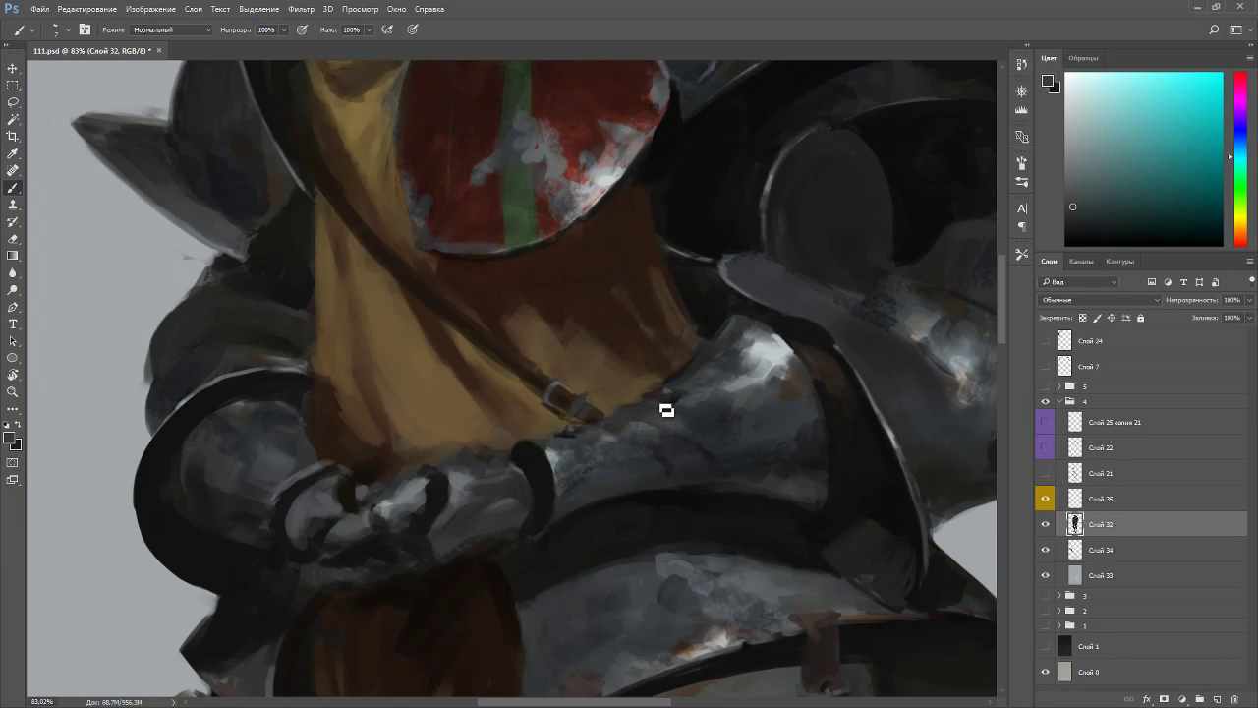
pyautogui.keyDown('alt'); pyautogui.click(671, 411); pyautogui.keyUp('alt')
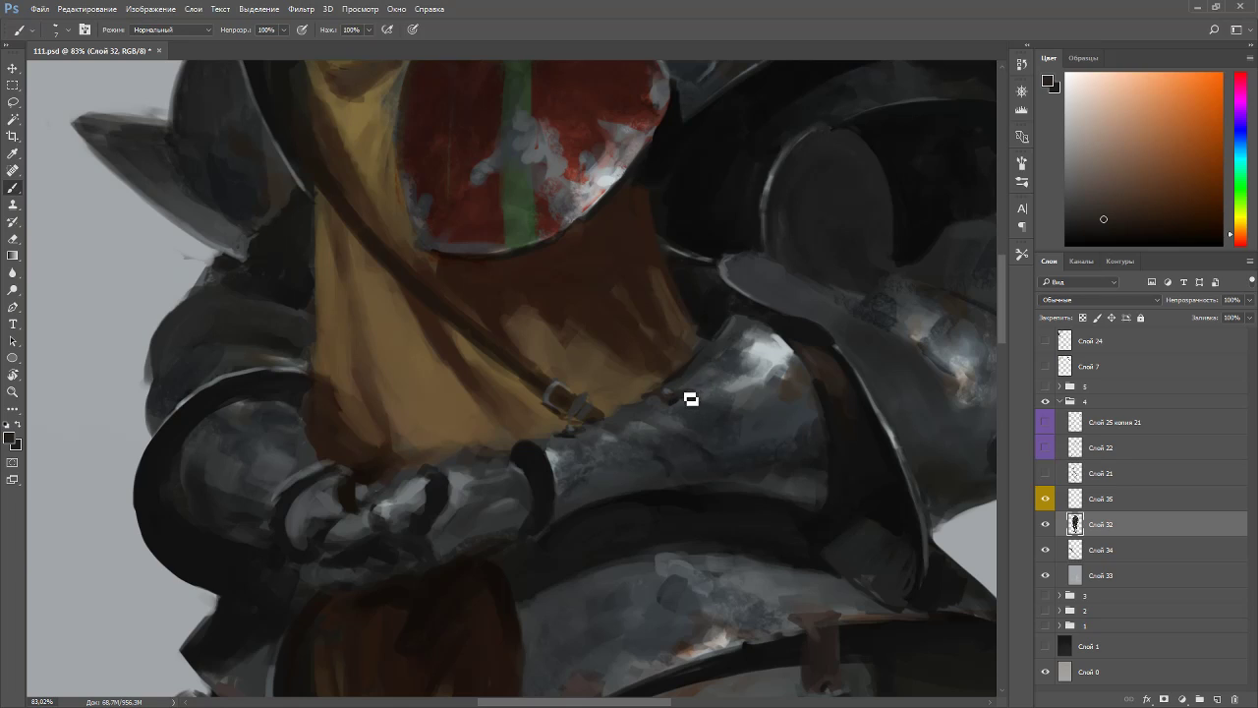
pyautogui.keyDown('alt'); pyautogui.click(672, 370); pyautogui.keyUp('alt')
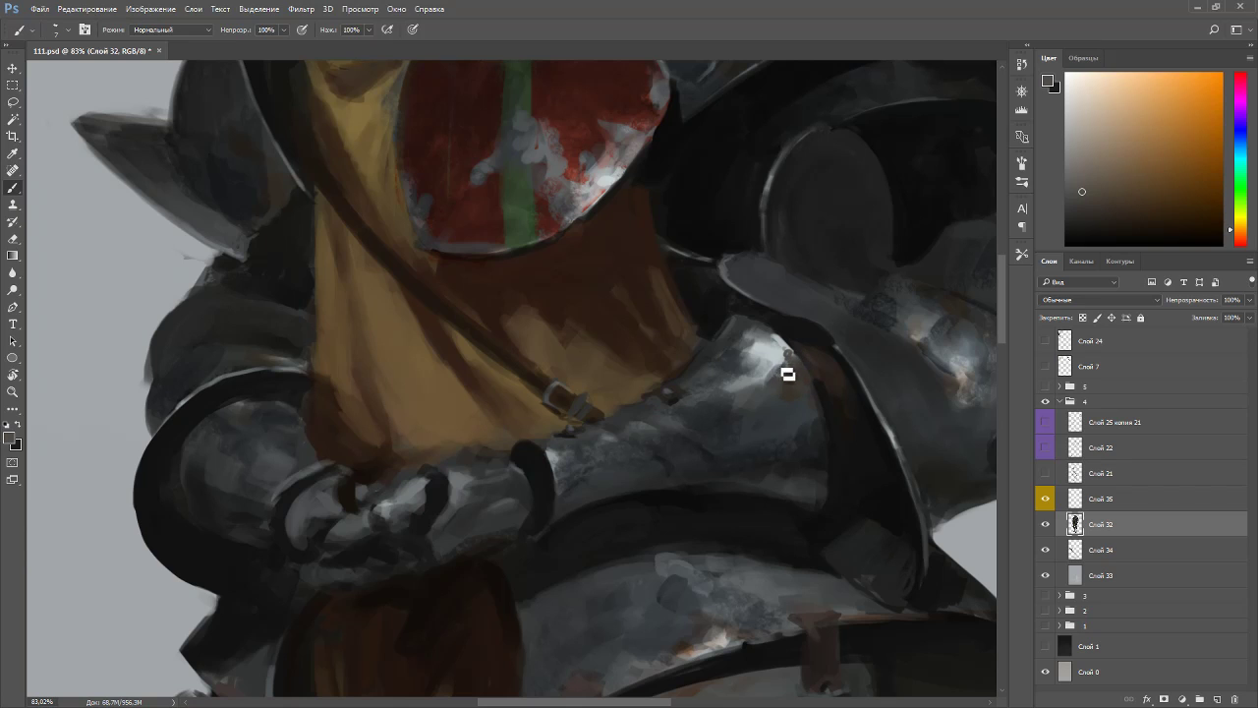
# - Paint a short reddish-brown strap across the gauntlet's knuckles with browns sampled from the waist armour's straps
pyautogui.press('r')
pyautogui.moveTo(581, 475); pyautogui.dragTo(640, 423)
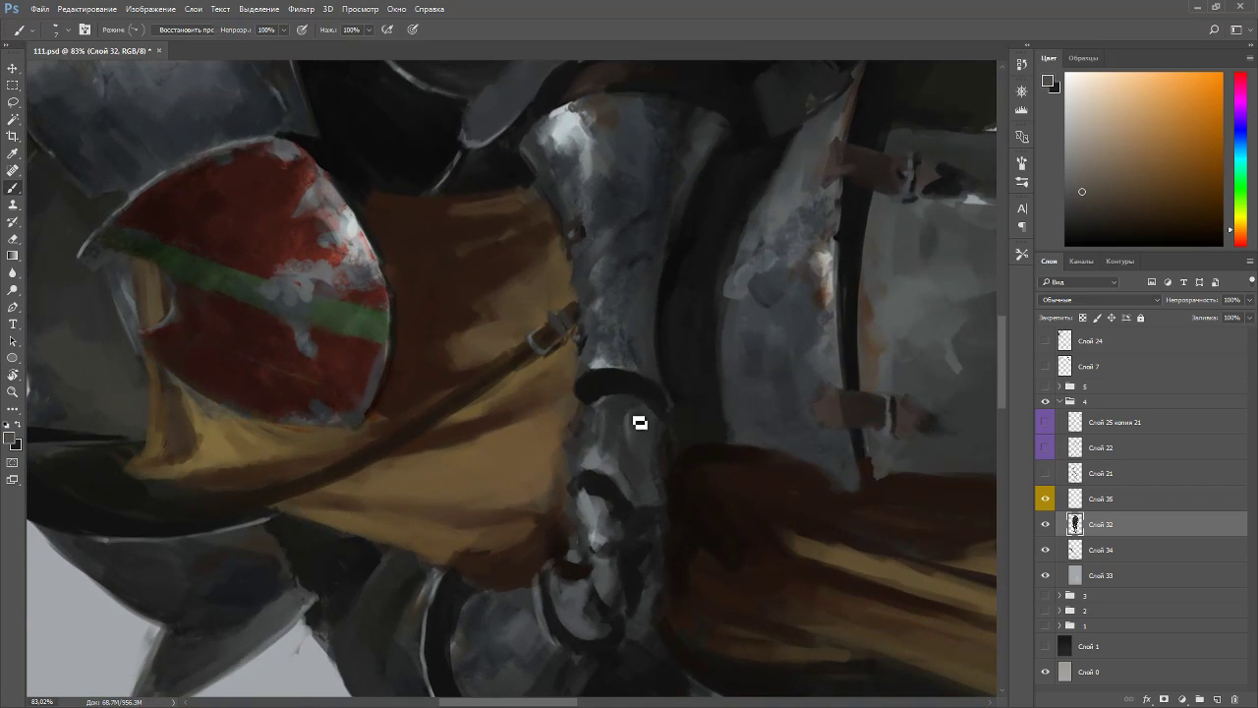
pyautogui.keyDown('alt'); pyautogui.click(857, 401); pyautogui.keyUp('alt')
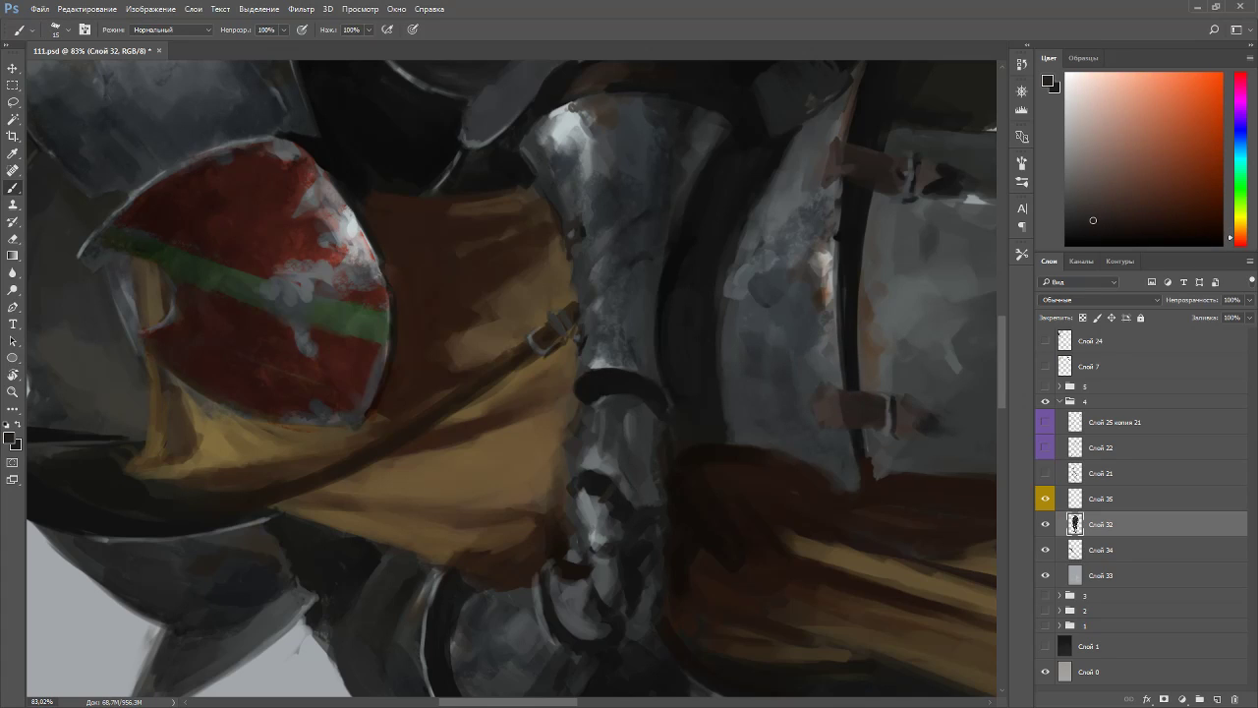
pyautogui.keyDown('alt'); pyautogui.click(842, 394); pyautogui.keyUp('alt')
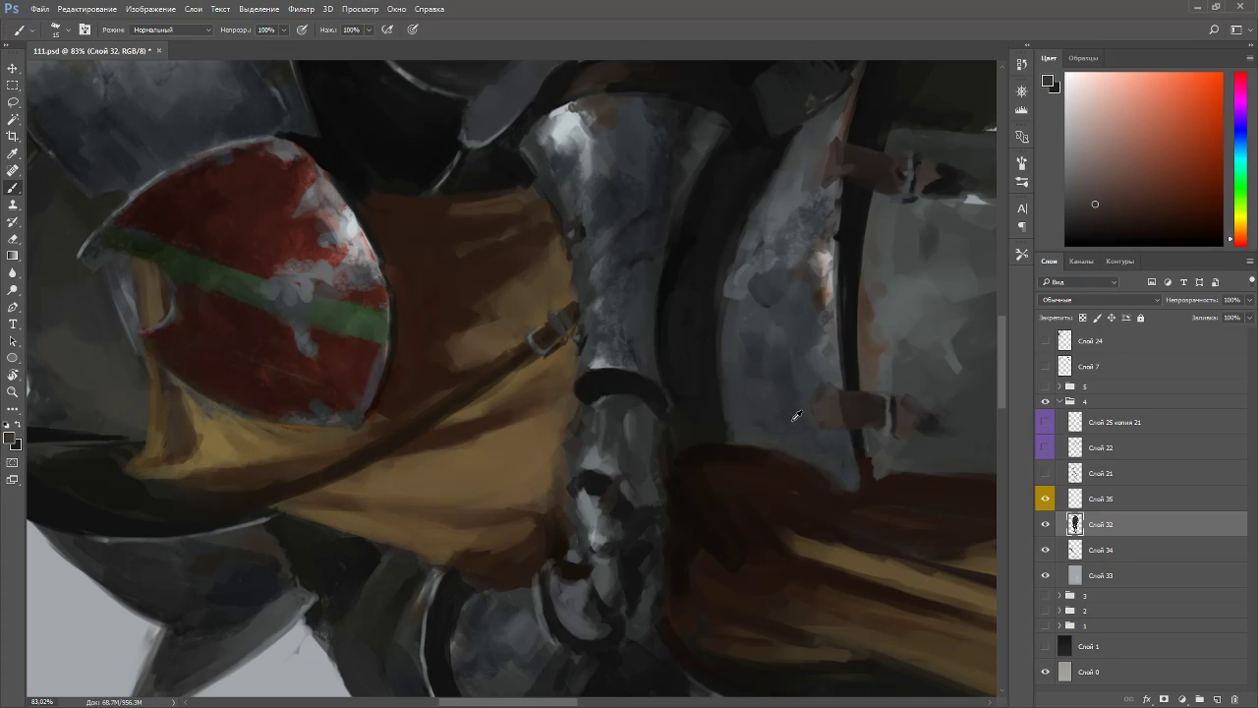
pyautogui.keyDown('alt'); pyautogui.click(607, 492); pyautogui.keyUp('alt')
pyautogui.keyDown('alt'); pyautogui.click(613, 494); pyautogui.keyUp('alt')
pyautogui.moveTo(696, 476); pyautogui.dragTo(380, 360)
pyautogui.keyDown('alt'); pyautogui.click(366, 356); pyautogui.keyUp('alt')
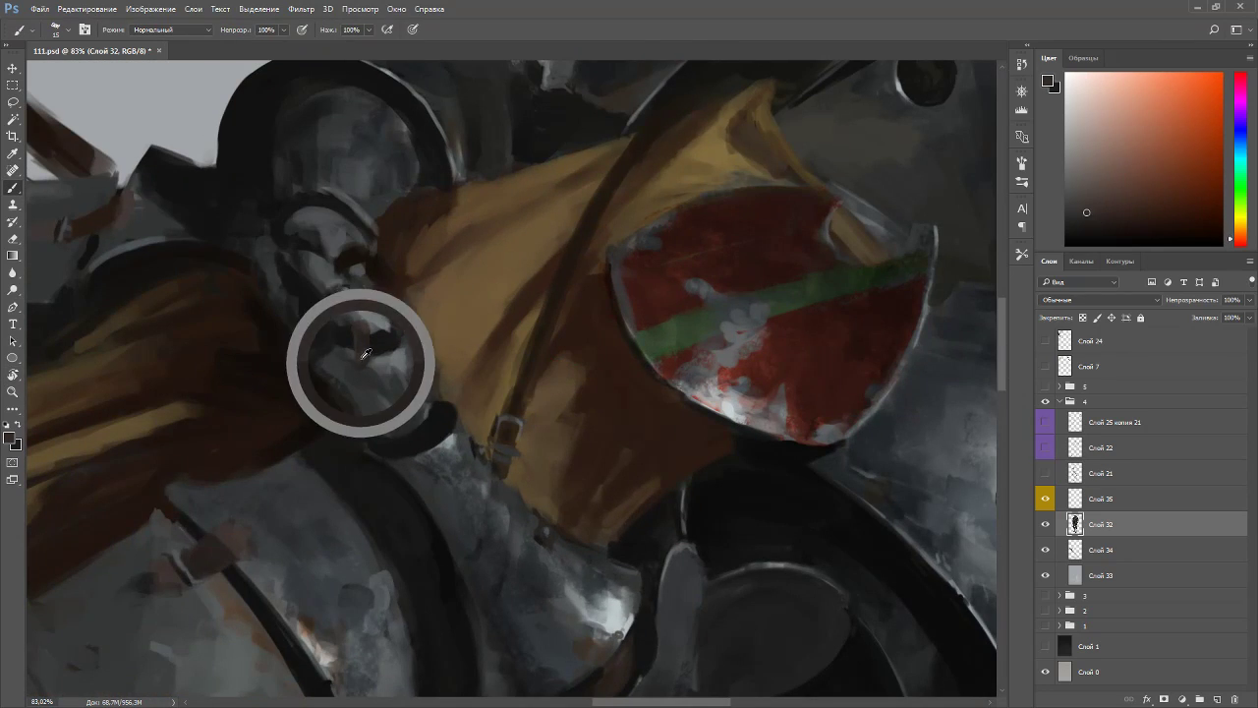
# - Refine the brown strap on the gauntlet with sampled dark tones and small lighter accents
pyautogui.keyDown('alt'); pyautogui.click(542, 587); pyautogui.keyUp('alt')
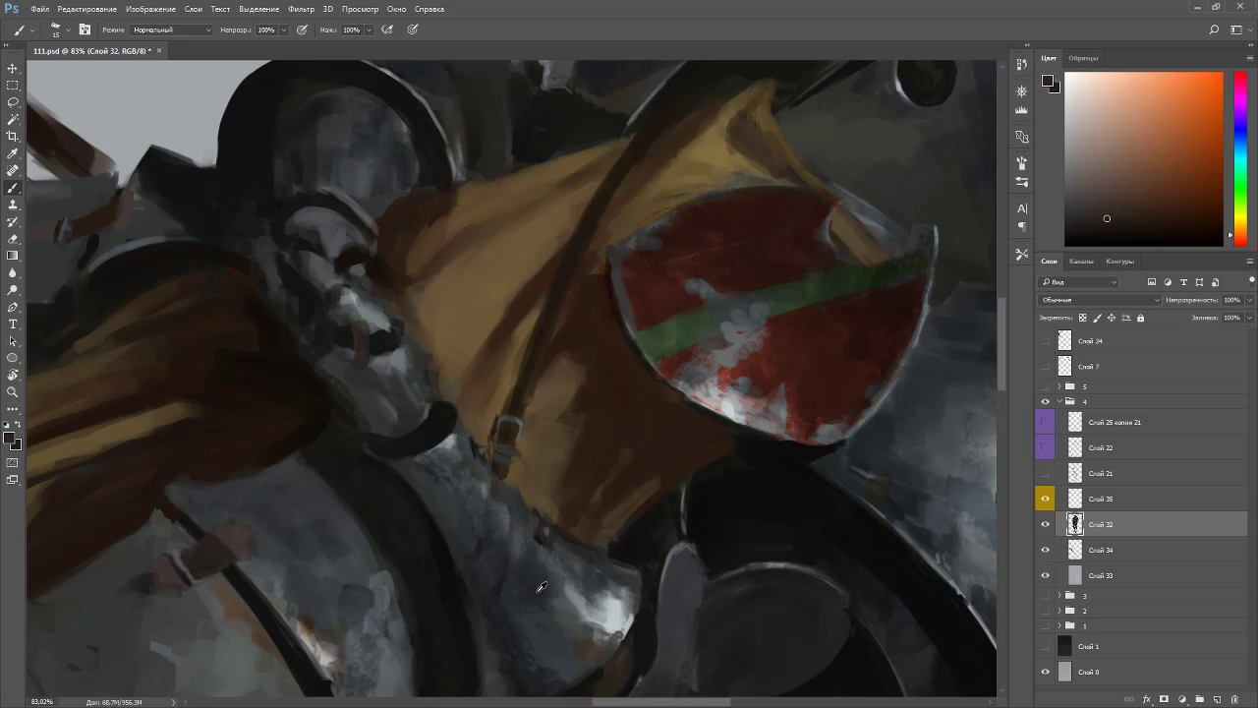
pyautogui.keyDown('alt'); pyautogui.click(382, 371); pyautogui.keyUp('alt')
pyautogui.moveTo(371, 367); pyautogui.dragTo(369, 332)
pyautogui.press('Escape')
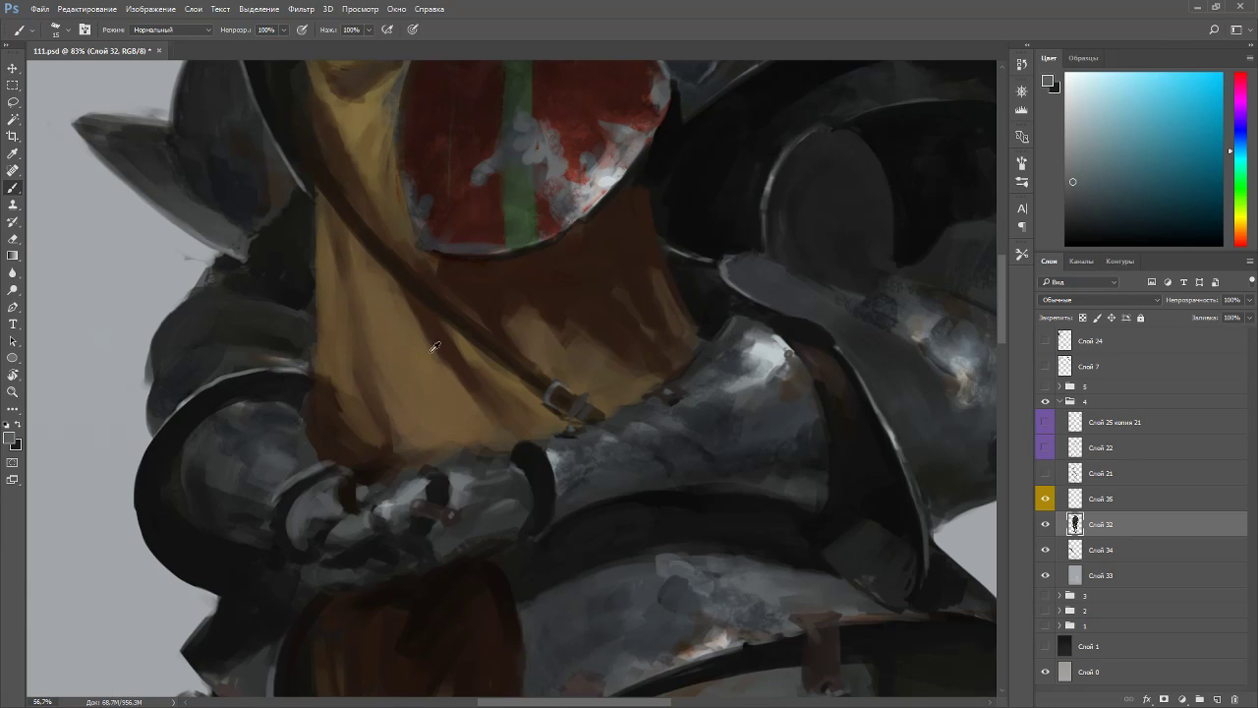
# - Block in a dark grey strip hanging from the gauntlet's brown strap down over the lower cloth
pyautogui.scroll(-8, 427, 343)
pyautogui.press('r')
pyautogui.moveTo(626, 405); pyautogui.dragTo(595, 339)
pyautogui.press('Escape')
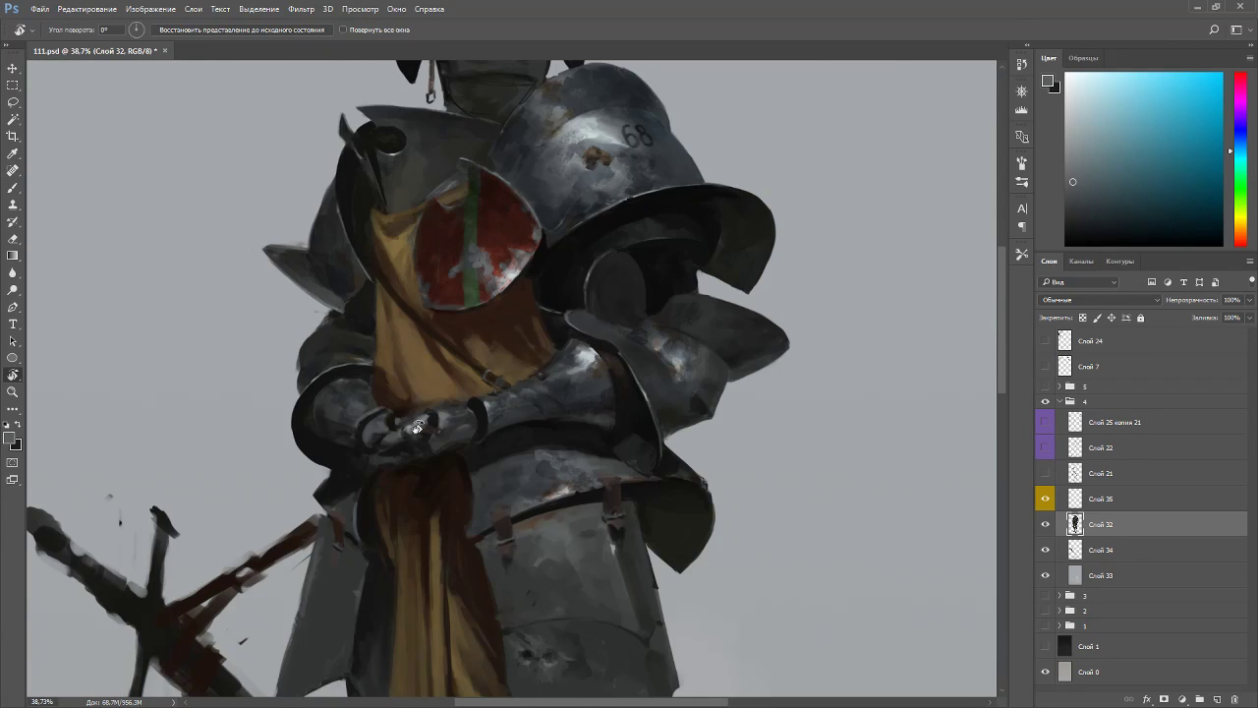
pyautogui.scroll(5, 453, 442)
pyautogui.press('b')
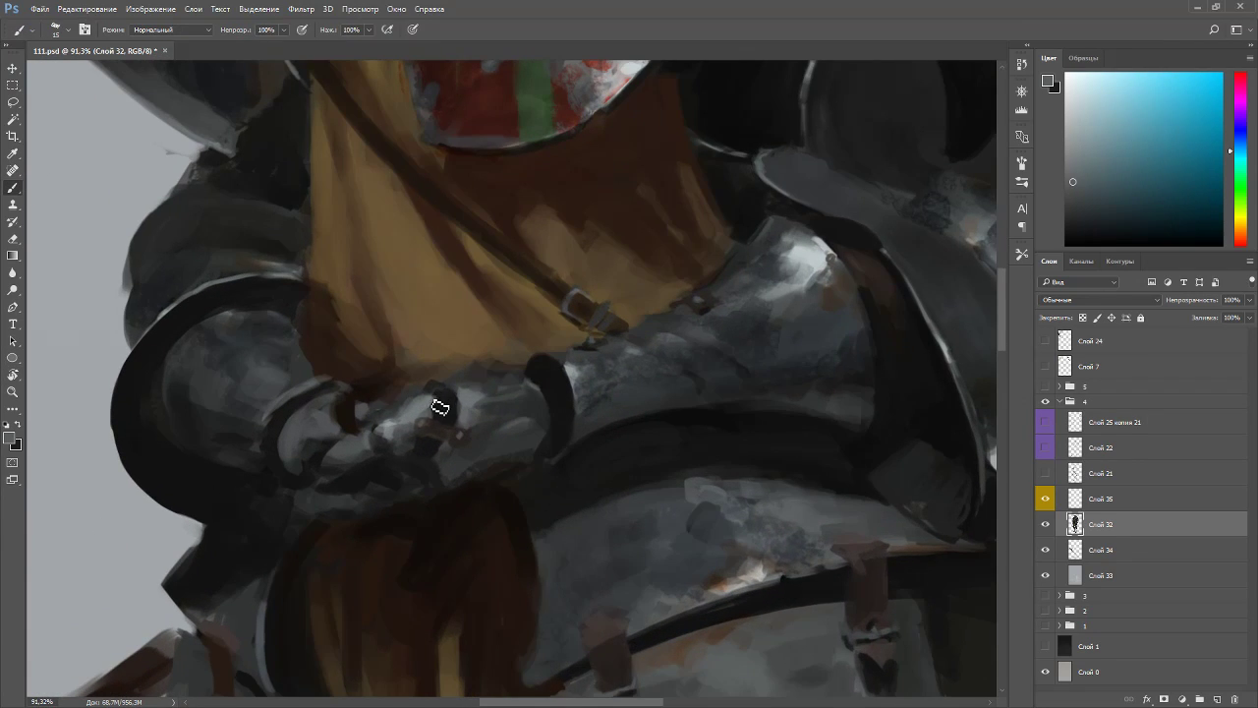
pyautogui.keyDown('alt'); pyautogui.click(440, 473); pyautogui.keyUp('alt')
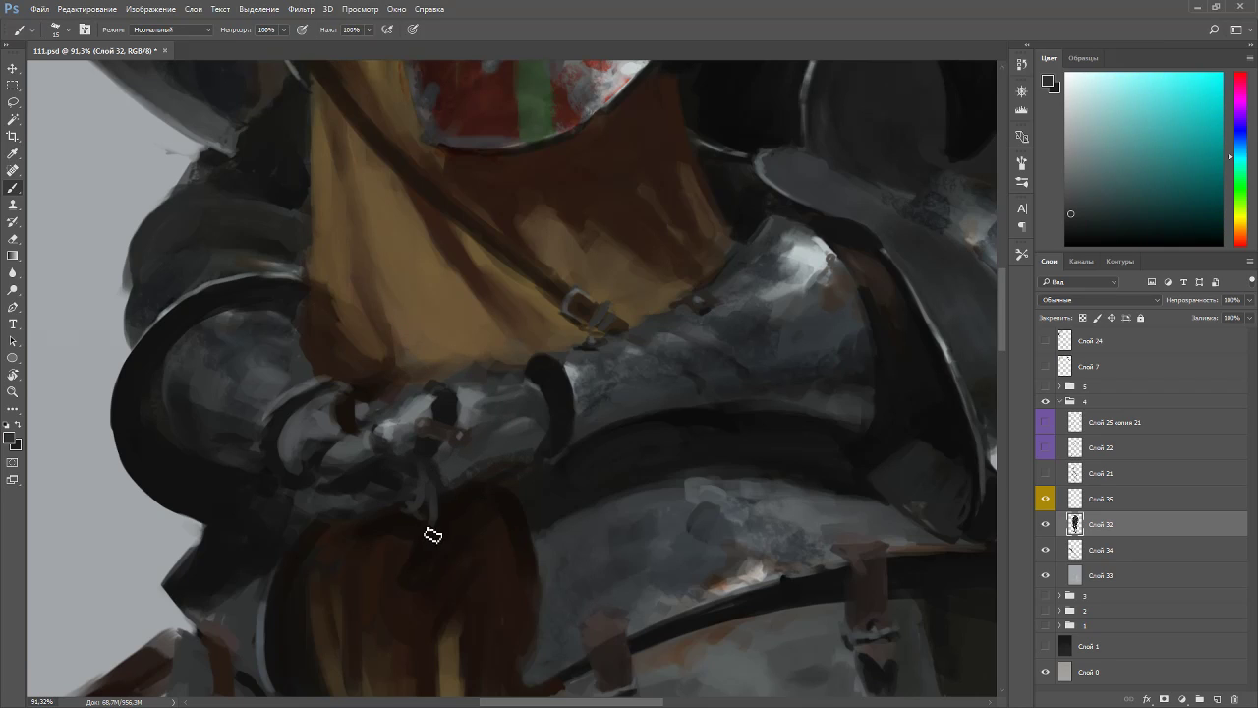
pyautogui.keyDown('alt'); pyautogui.click(430, 517); pyautogui.keyUp('alt')
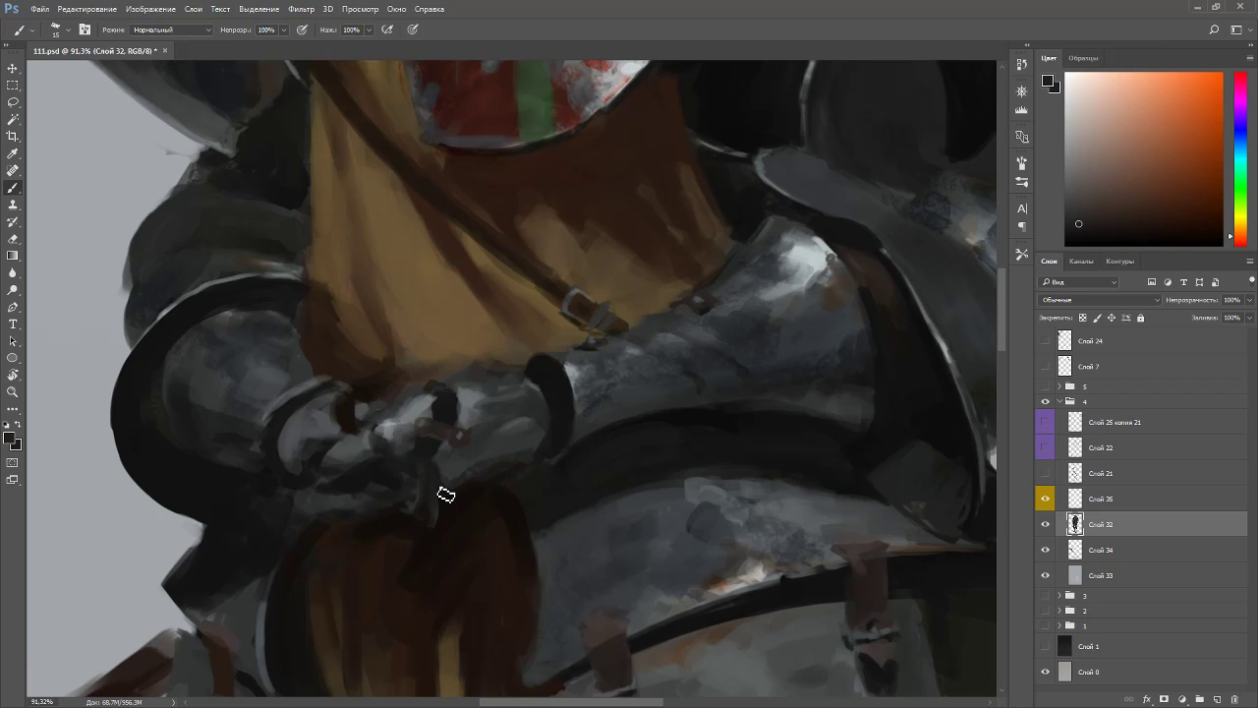
# - Sharpen the hanging strip's shape and edges with a smaller brush and sampled dark tones
pyautogui.keyDown('alt'); pyautogui.click(436, 459); pyautogui.keyUp('alt')
pyautogui.press('[')
pyautogui.press('[')
pyautogui.moveTo(451, 482); pyautogui.dragTo(446, 461)
pyautogui.keyDown('alt'); pyautogui.click(455, 507); pyautogui.keyUp('alt')
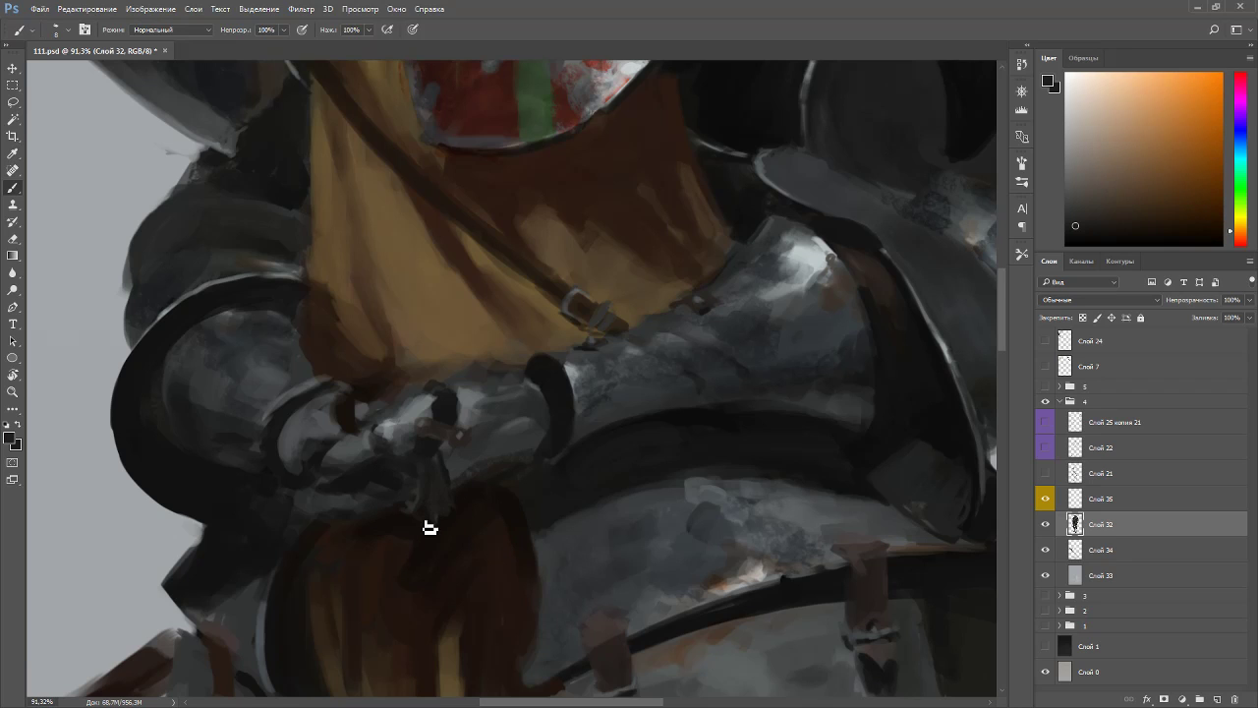
# - Add small ochre accents to the lower end of the hanging strip with colours sampled from the cloth
pyautogui.press('r')
pyautogui.moveTo(428, 523); pyautogui.dragTo(659, 425)
pyautogui.keyDown('alt'); pyautogui.click(659, 425); pyautogui.keyUp('alt')
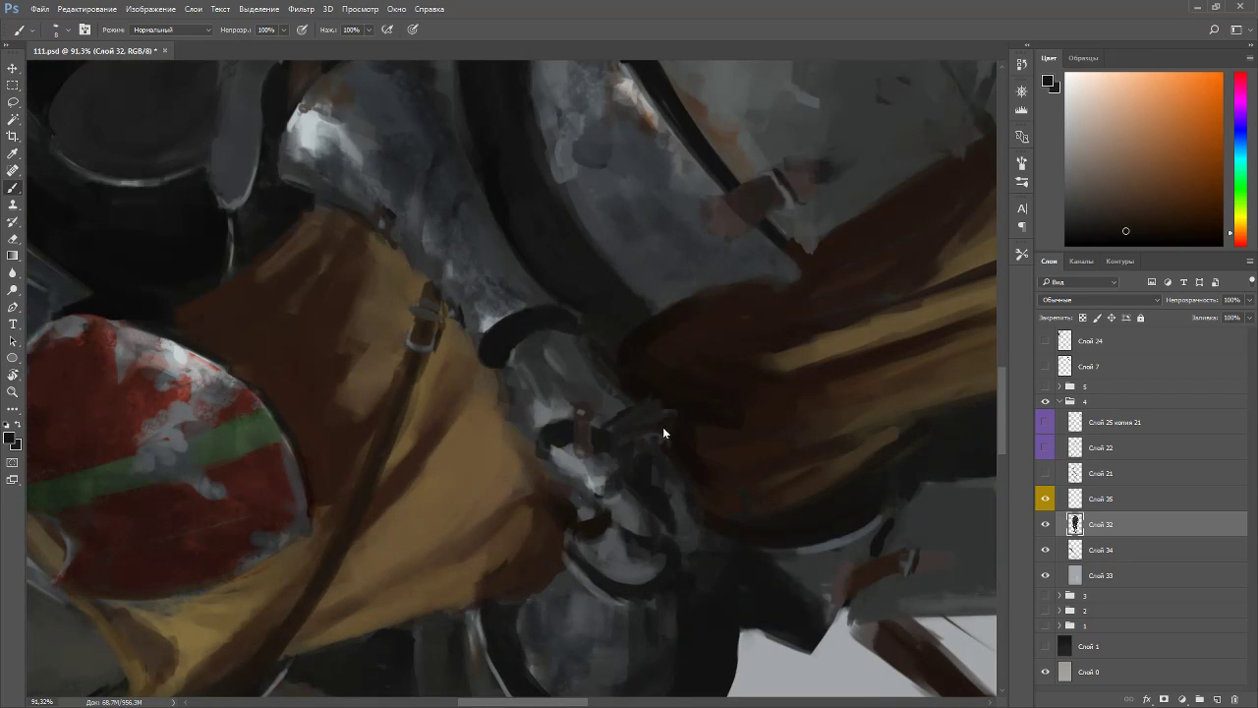
pyautogui.keyDown('alt'); pyautogui.click(852, 348); pyautogui.keyUp('alt')
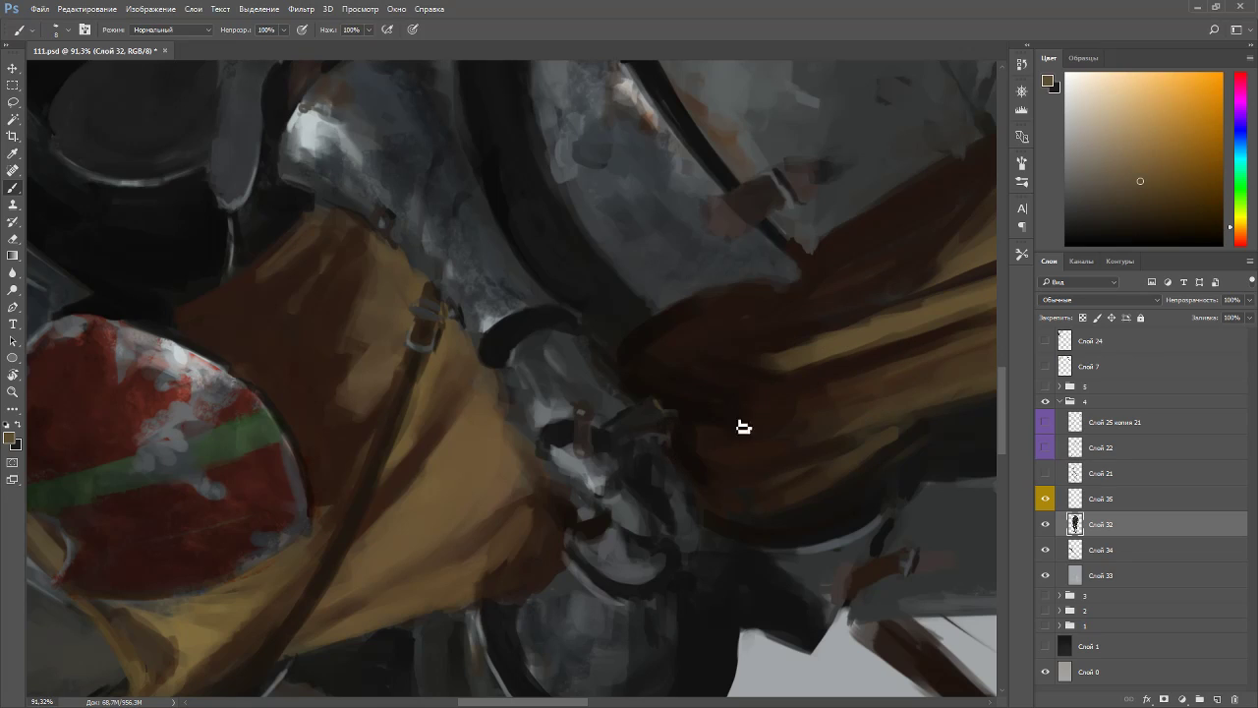
pyautogui.keyDown('alt'); pyautogui.click(921, 296); pyautogui.keyUp('alt')
pyautogui.press('Escape')
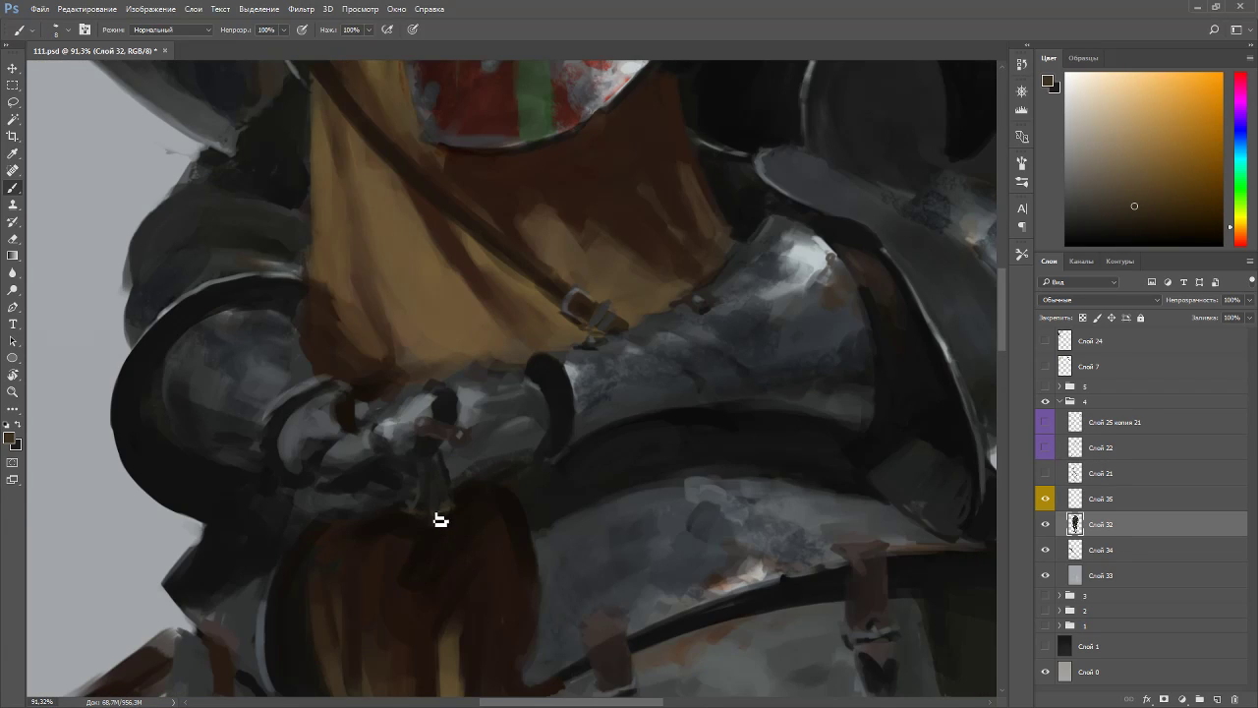
# - Enlarge the brush and broaden the hanging strip's side facing the clasped fingers with sampled dark tones
pyautogui.keyDown('alt'); pyautogui.click(433, 483); pyautogui.keyUp('alt')
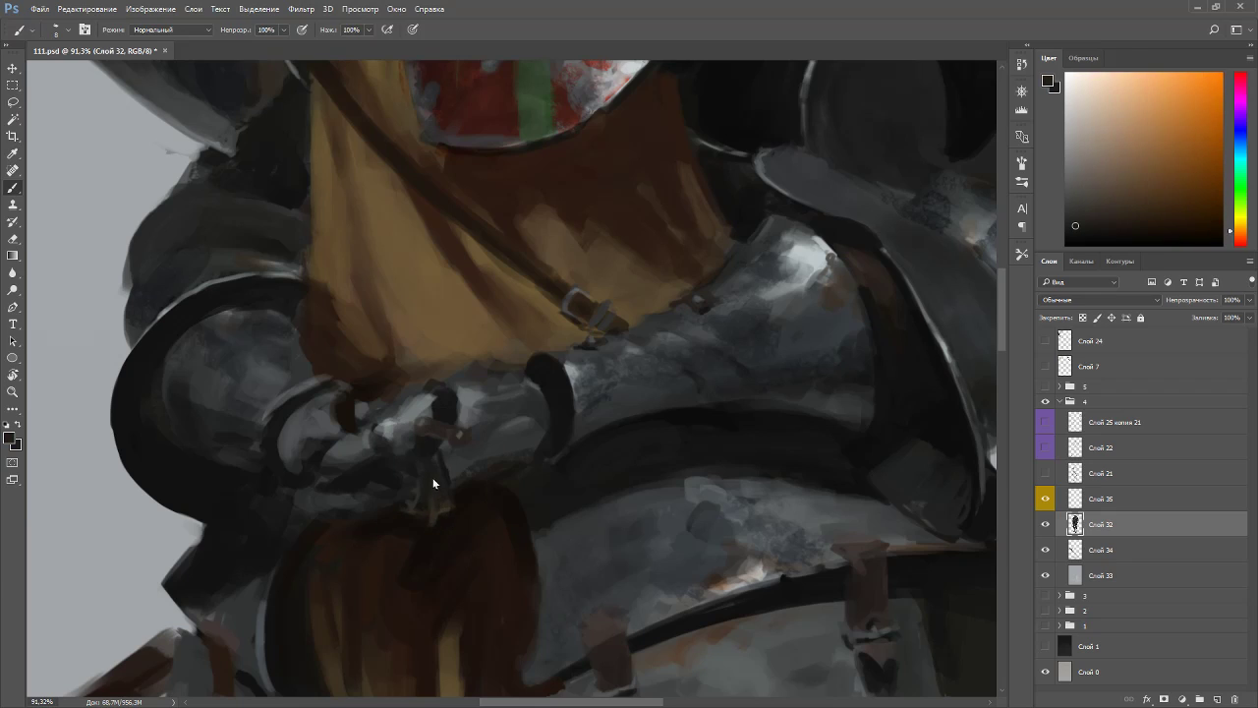
pyautogui.keyDown('alt'); pyautogui.click(380, 477); pyautogui.keyUp('alt')
pyautogui.press(']')
pyautogui.press(']')
pyautogui.press(']')
pyautogui.moveTo(413, 472); pyautogui.dragTo(417, 497)
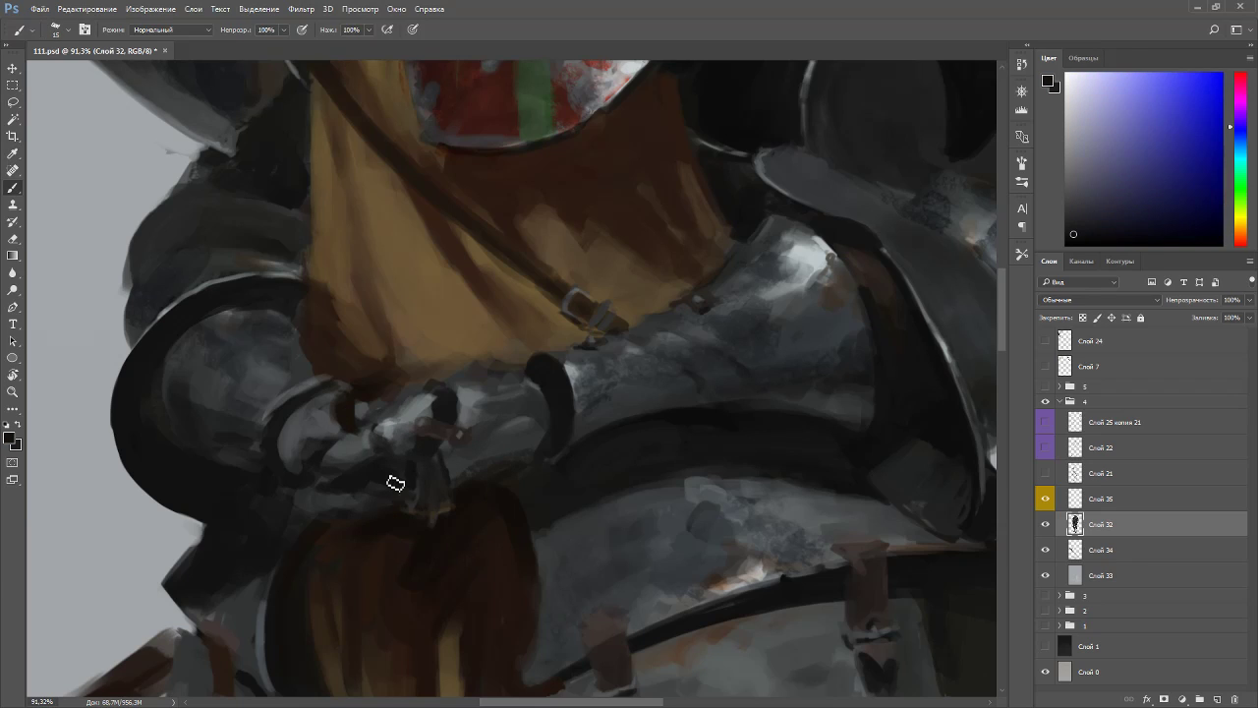
# - Deepen the shadows around the brown strap and the top of the hanging strip with sampled near-black
pyautogui.keyDown('alt'); pyautogui.click(429, 478); pyautogui.keyUp('alt')
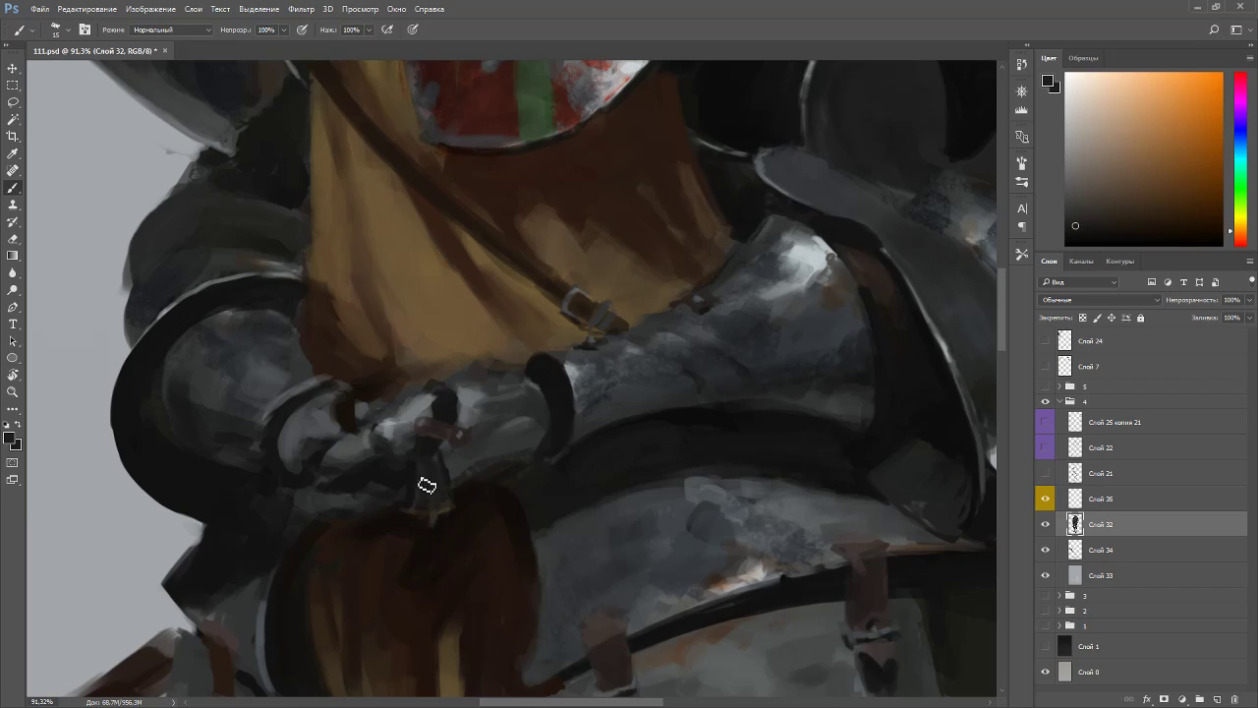
pyautogui.keyDown('alt'); pyautogui.click(416, 461); pyautogui.keyUp('alt')
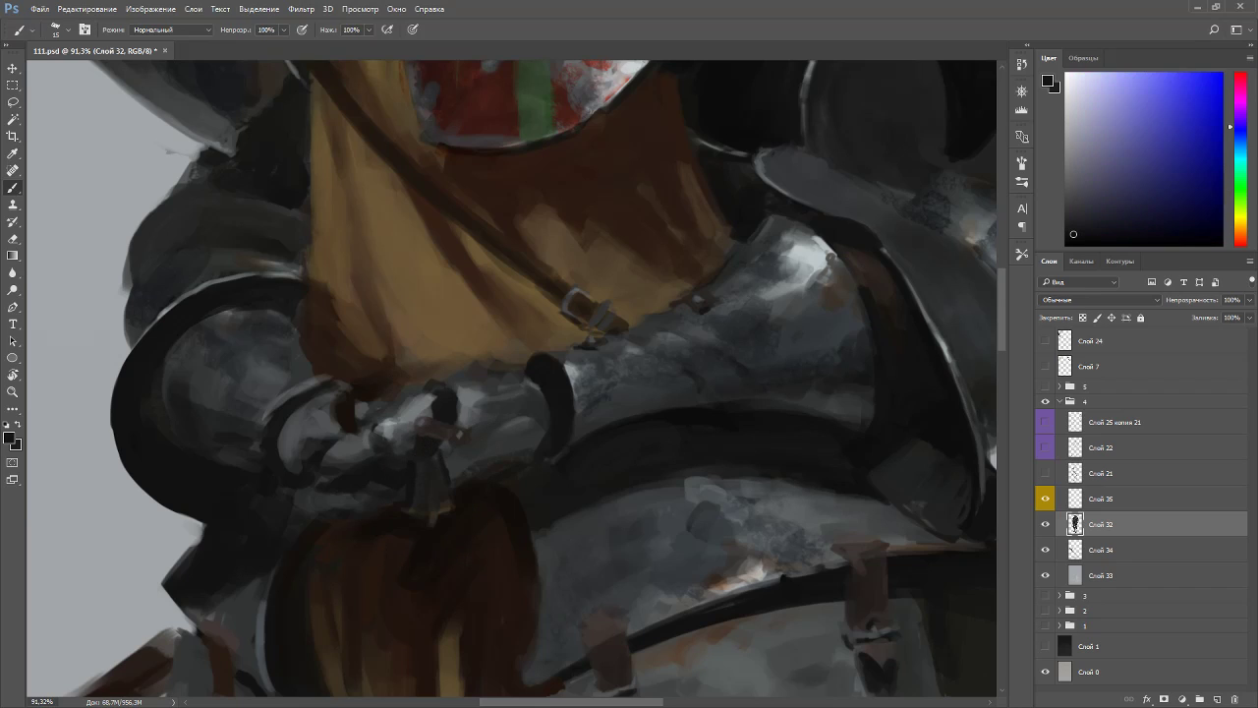
pyautogui.keyDown('alt'); pyautogui.click(433, 457); pyautogui.keyUp('alt')
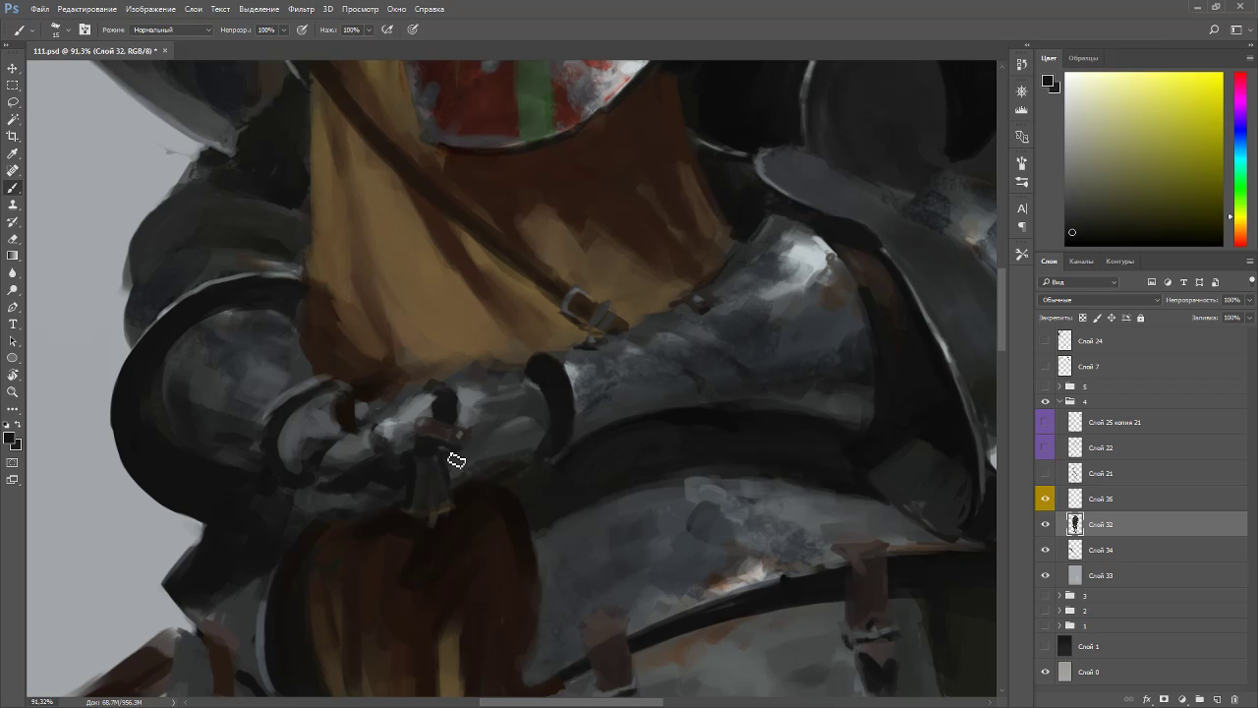
# - Rework the hanging strip and the gauntlet fingers around it with sampled dark tones
pyautogui.press('r')
pyautogui.moveTo(618, 449)
pyautogui.mouseDown()
pyautogui.moveTo(589, 266)
pyautogui.moveTo(597, 561)
pyautogui.moveTo(507, 561)
pyautogui.mouseUp()
pyautogui.press('b')
pyautogui.keyDown('alt'); pyautogui.click(368, 421); pyautogui.keyUp('alt')
pyautogui.keyDown('alt'); pyautogui.click(347, 445); pyautogui.keyUp('alt')
pyautogui.moveTo(355, 462); pyautogui.dragTo(382, 448)
pyautogui.keyDown('alt'); pyautogui.click(386, 437); pyautogui.keyUp('alt')
pyautogui.press('Escape')
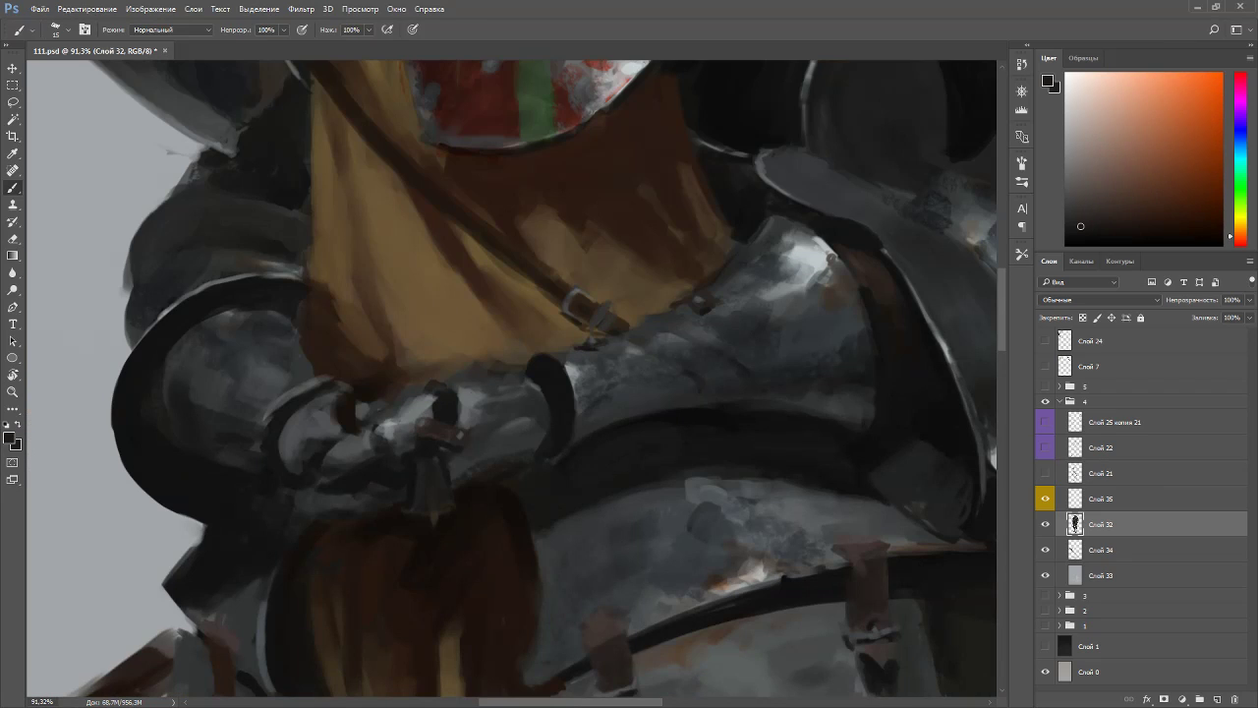
# - Sharpen the hanging strip's lower end with a smaller brush, using a sampled gauntlet grey and dark brown
pyautogui.keyDown('alt'); pyautogui.click(468, 409); pyautogui.keyUp('alt')
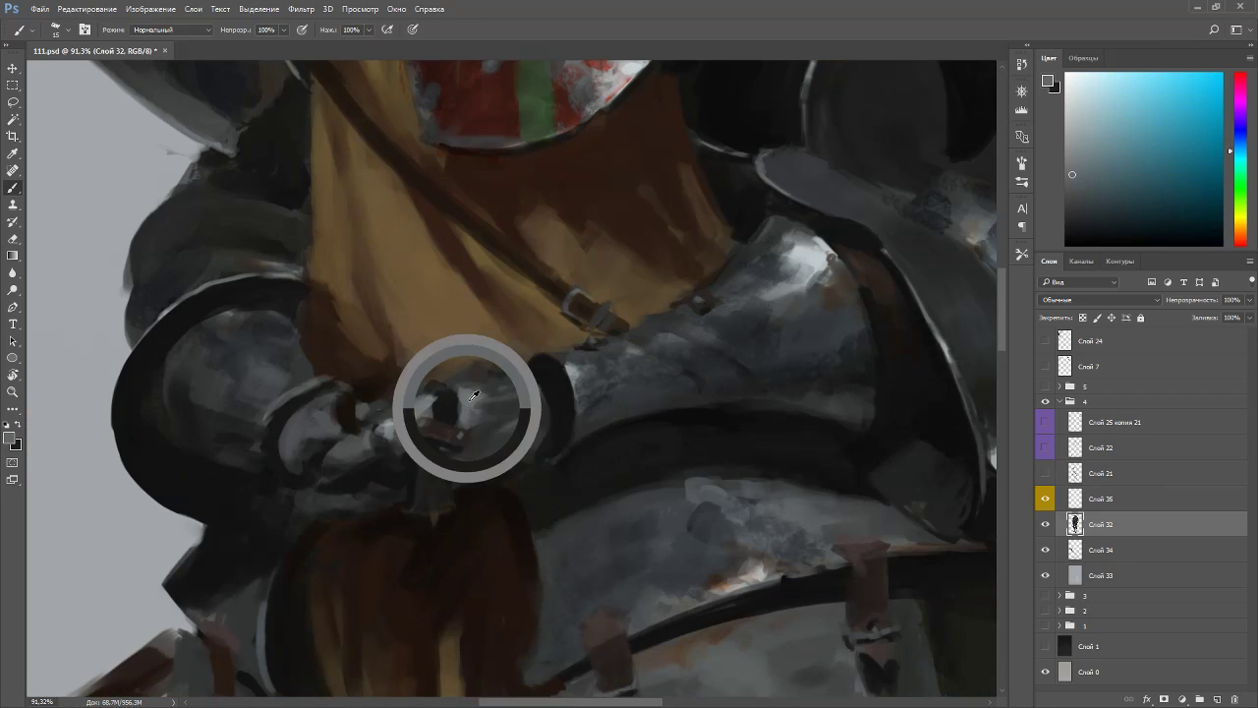
pyautogui.keyDown('alt'); pyautogui.click(447, 499); pyautogui.keyUp('alt')
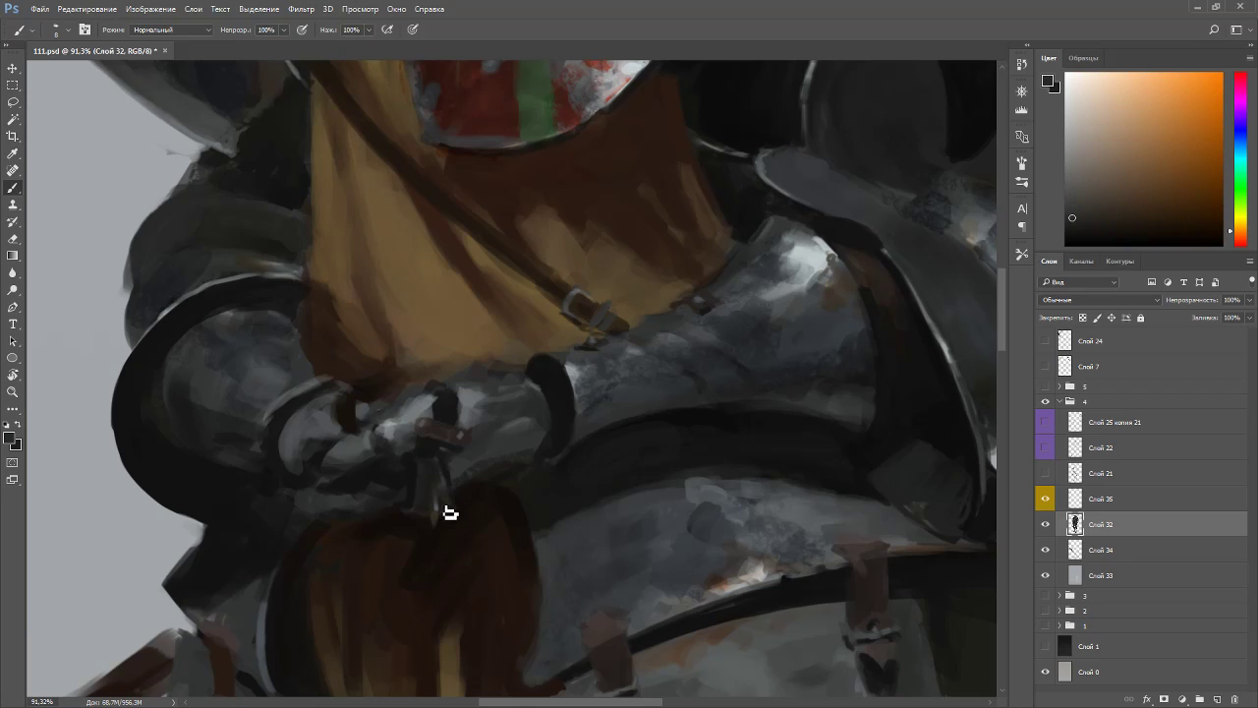
pyautogui.keyDown('alt'); pyautogui.click(442, 497); pyautogui.keyUp('alt')
# - Darken the hanging strip and the gap between it and the fingers with sampled grey and near-black
pyautogui.press('r')
pyautogui.moveTo(439, 526)
pyautogui.mouseDown()
pyautogui.moveTo(564, 256)
pyautogui.moveTo(600, 360)
pyautogui.mouseUp()
pyautogui.keyDown('alt'); pyautogui.click(659, 359); pyautogui.keyUp('alt')
pyautogui.keyDown('alt'); pyautogui.click(629, 354); pyautogui.keyUp('alt')
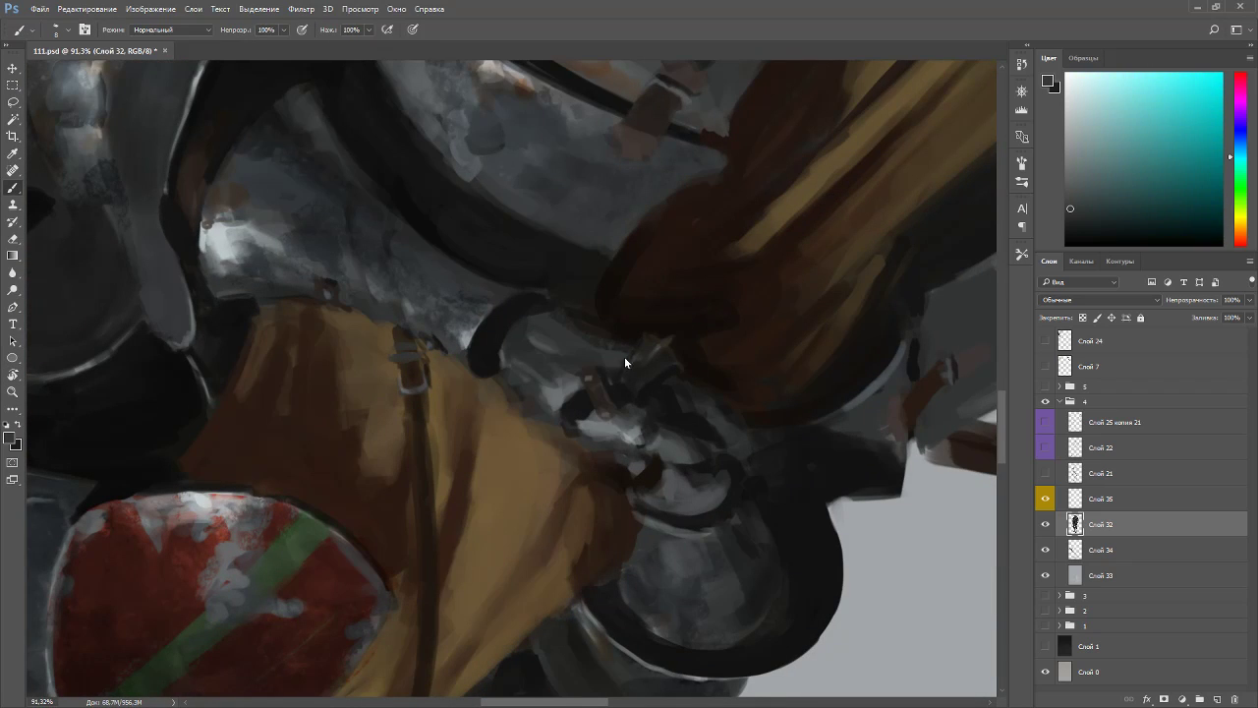
pyautogui.keyDown('alt'); pyautogui.click(648, 399); pyautogui.keyUp('alt')
pyautogui.keyDown('alt'); pyautogui.click(681, 350); pyautogui.keyUp('alt')
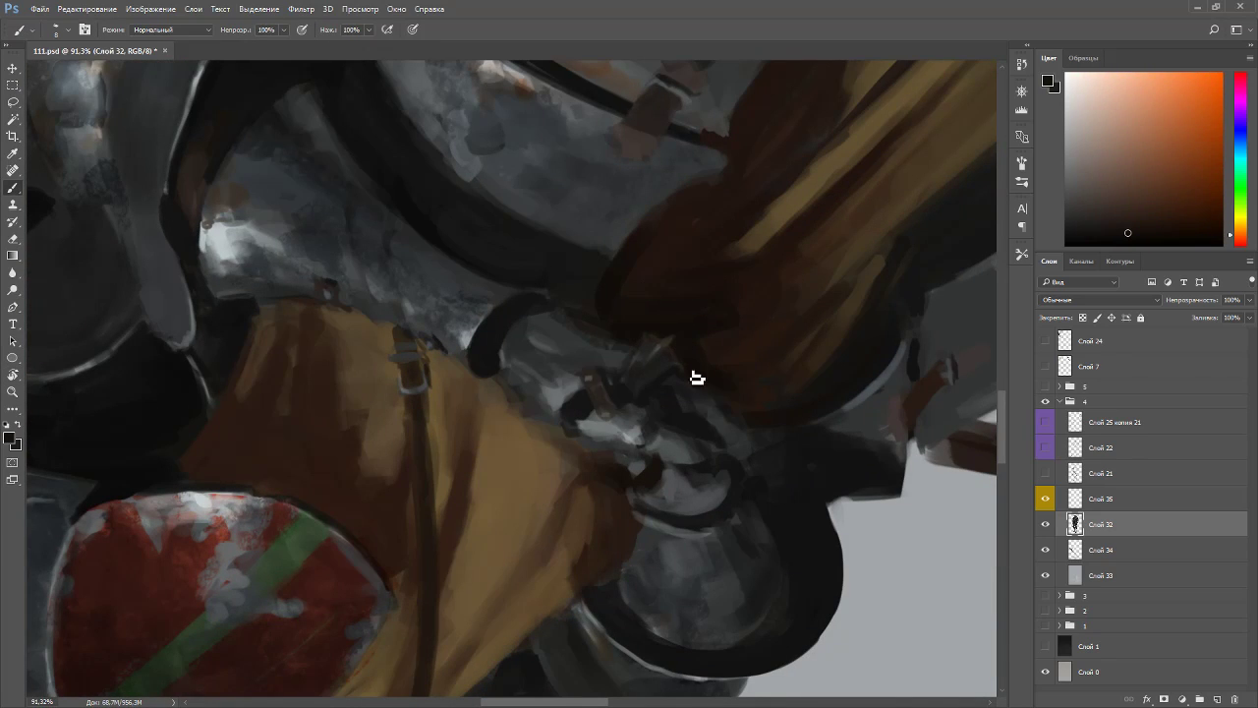
pyautogui.press('Escape')
# - Enlarge the brush and extend the brown cloth shadow where it meets the forearm plate above the clasped hands
pyautogui.scroll(-5, 732, 337)
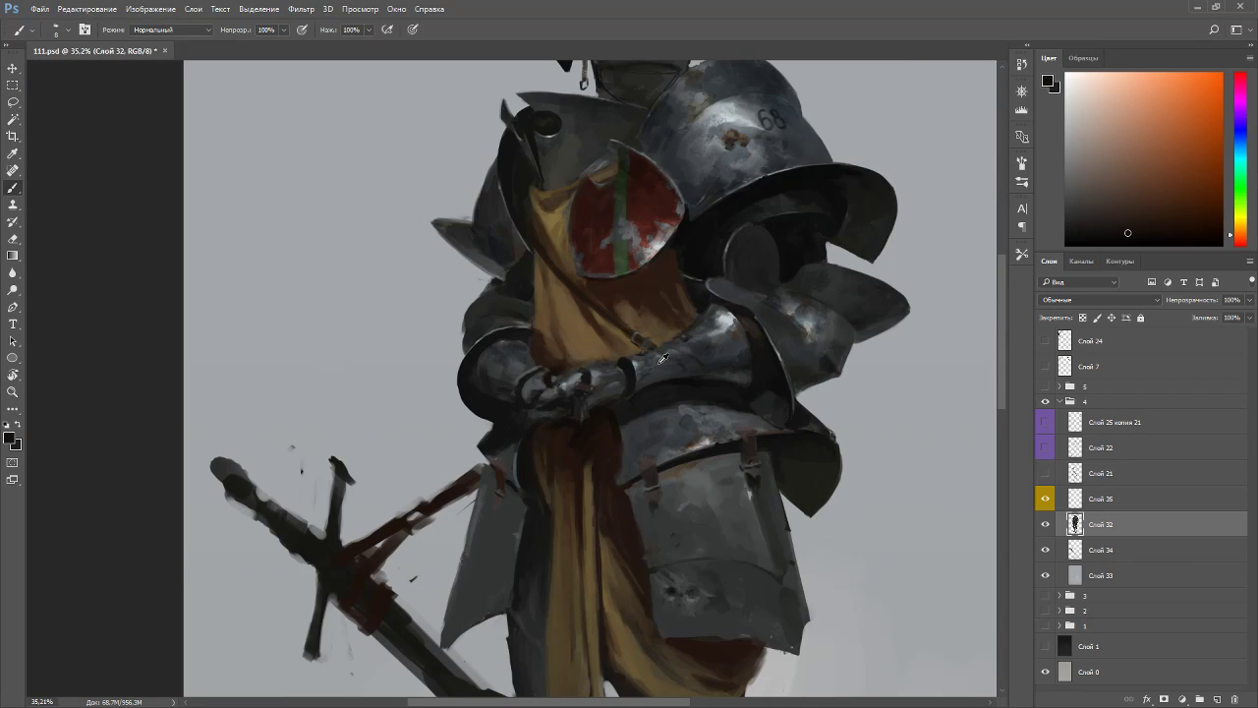
pyautogui.scroll(3, 629, 364)
pyautogui.scroll(5, 629, 364)
pyautogui.moveTo(677, 472); pyautogui.dragTo(676, 527)
pyautogui.scroll(4, 508, 431)
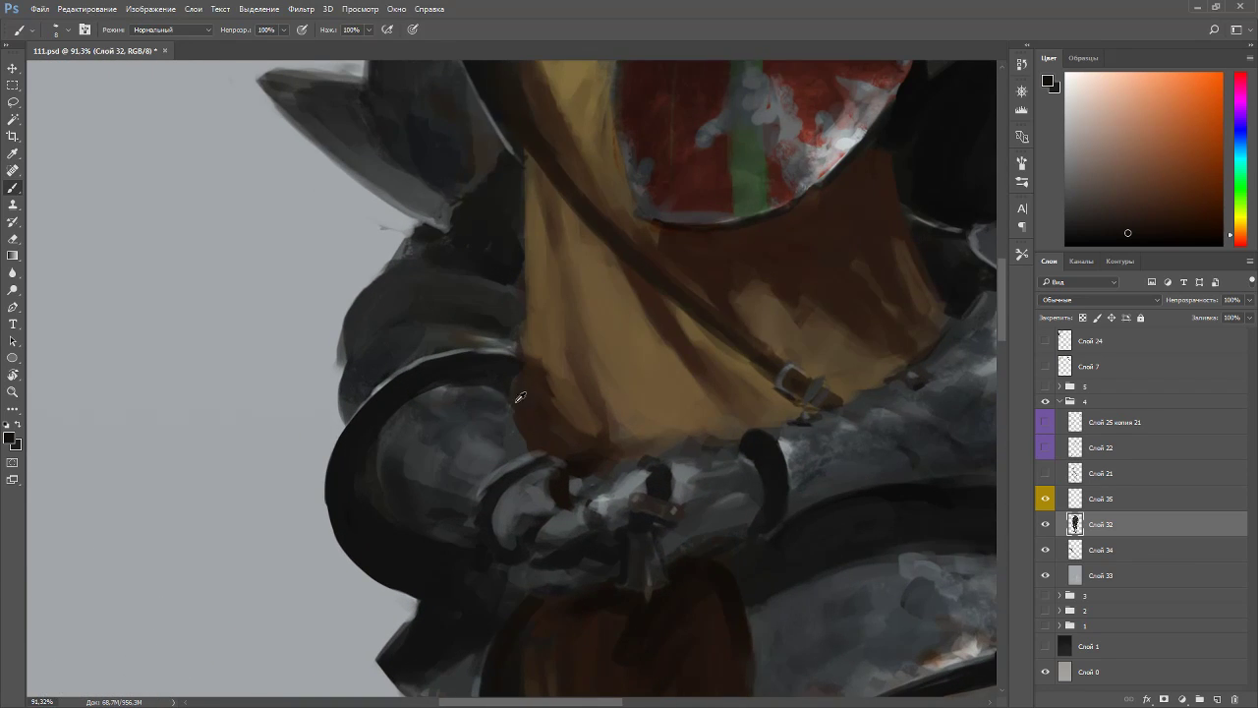
pyautogui.keyDown('alt'); pyautogui.click(515, 432); pyautogui.keyUp('alt')
pyautogui.keyDown('alt'); pyautogui.click(582, 411); pyautogui.keyUp('alt')
pyautogui.press(']')
pyautogui.press(']')
pyautogui.press(']')
pyautogui.press(']')
pyautogui.press(']')
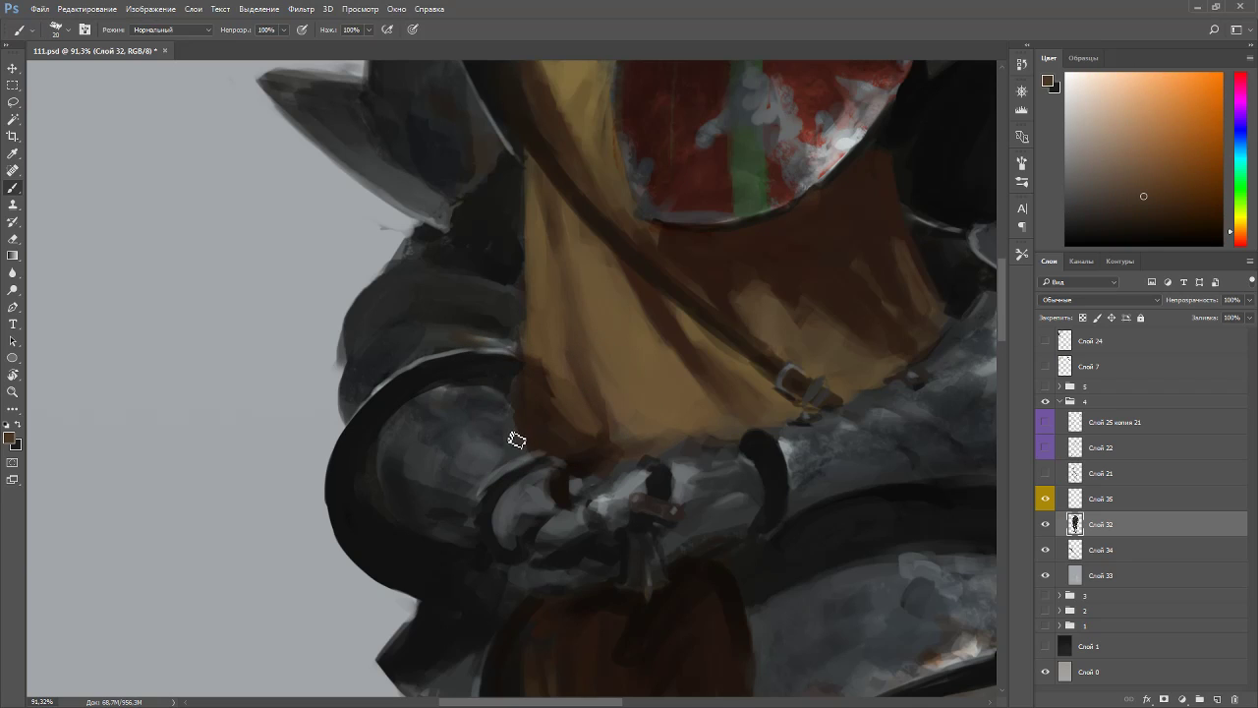
pyautogui.moveTo(516, 440); pyautogui.dragTo(529, 442)
# - Clean up the boundary between the brown cloth and the rounded forearm plate with sampled brown and dark grey
pyautogui.press('r')
pyautogui.moveTo(739, 352); pyautogui.dragTo(697, 168)
pyautogui.keyDown('alt'); pyautogui.click(669, 313); pyautogui.keyUp('alt')
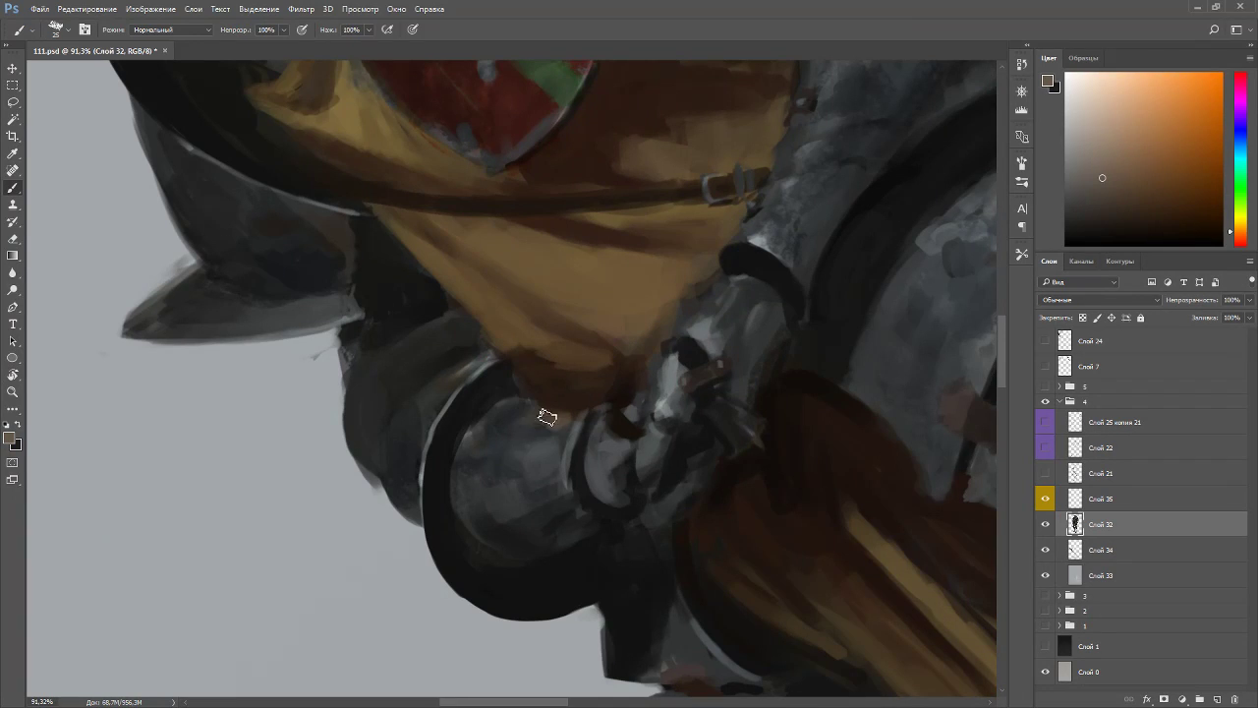
pyautogui.keyDown('alt'); pyautogui.click(527, 439); pyautogui.keyUp('alt')
pyautogui.keyDown('alt'); pyautogui.click(517, 408); pyautogui.keyUp('alt')
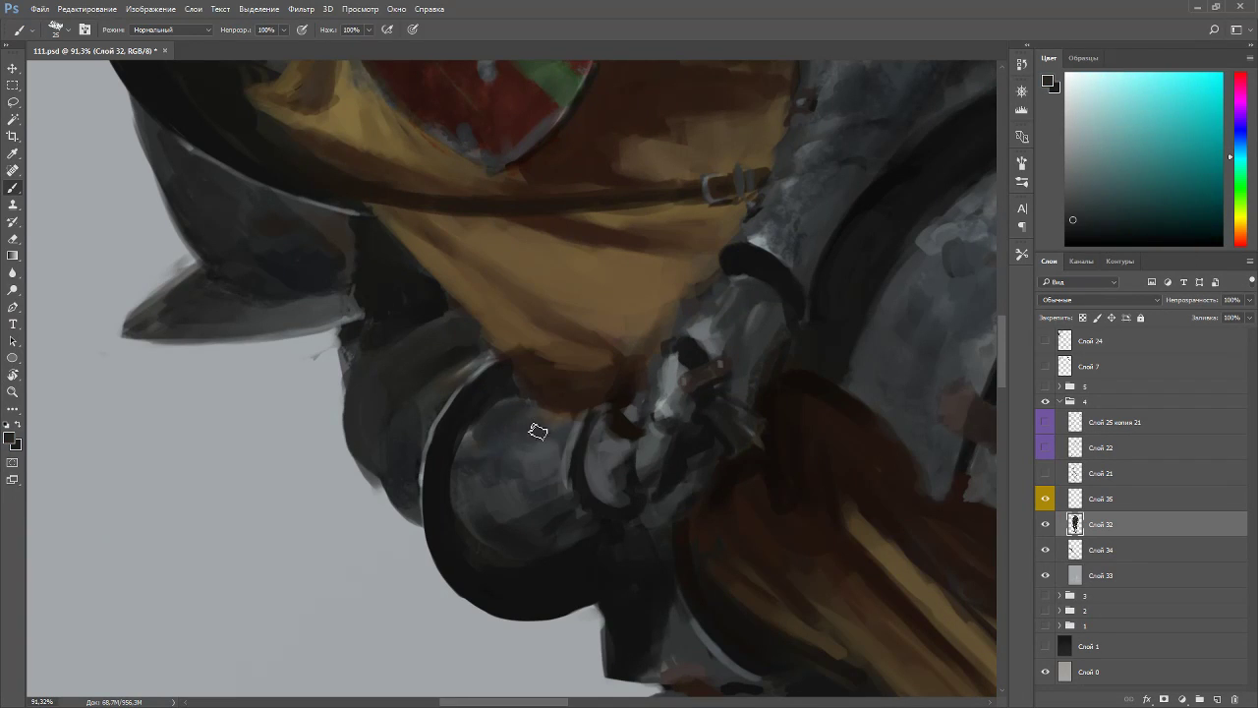
pyautogui.keyDown('alt'); pyautogui.click(571, 416); pyautogui.keyUp('alt')
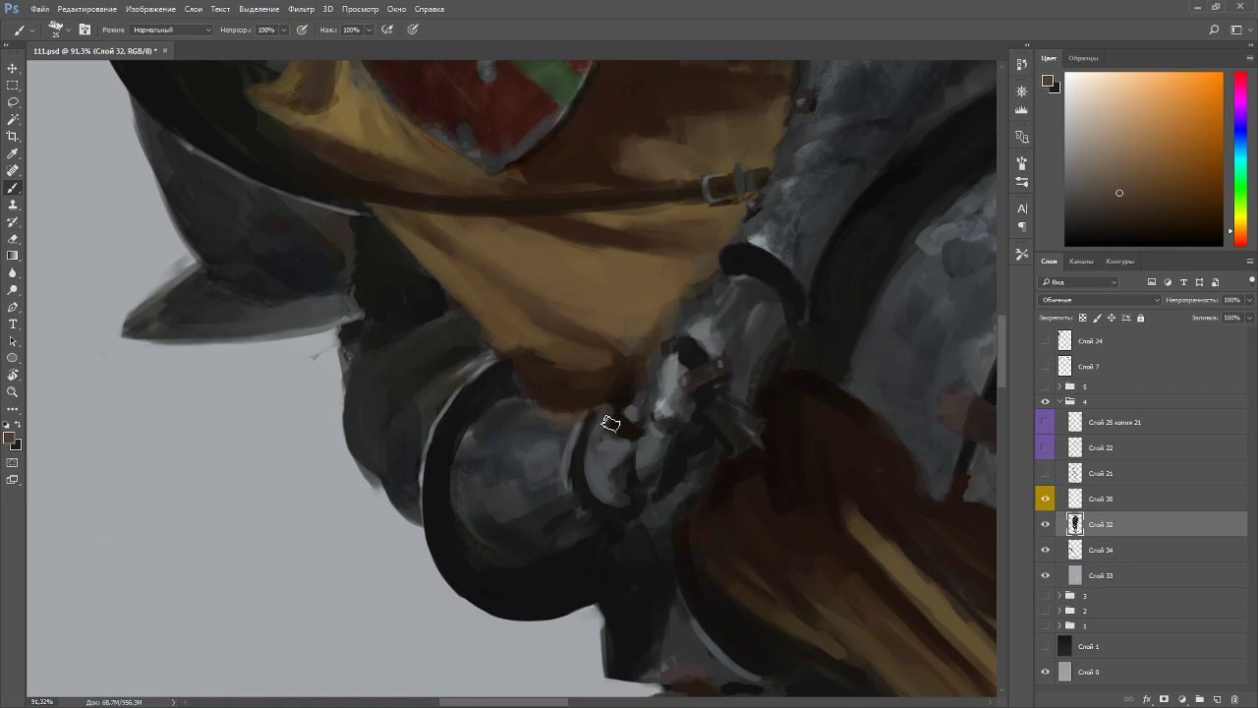
# - Refine the gauntlet's upper edge against the ochre cloth with sampled greys, reducing the brush for light details
pyautogui.keyDown('alt'); pyautogui.click(693, 280); pyautogui.keyUp('alt')
pyautogui.keyDown('alt'); pyautogui.click(668, 327); pyautogui.keyUp('alt')
pyautogui.press('r')
pyautogui.moveTo(783, 319)
pyautogui.mouseDown()
pyautogui.moveTo(743, 526)
pyautogui.moveTo(500, 572)
pyautogui.mouseUp()
pyautogui.keyDown('alt'); pyautogui.click(528, 575); pyautogui.keyUp('alt')
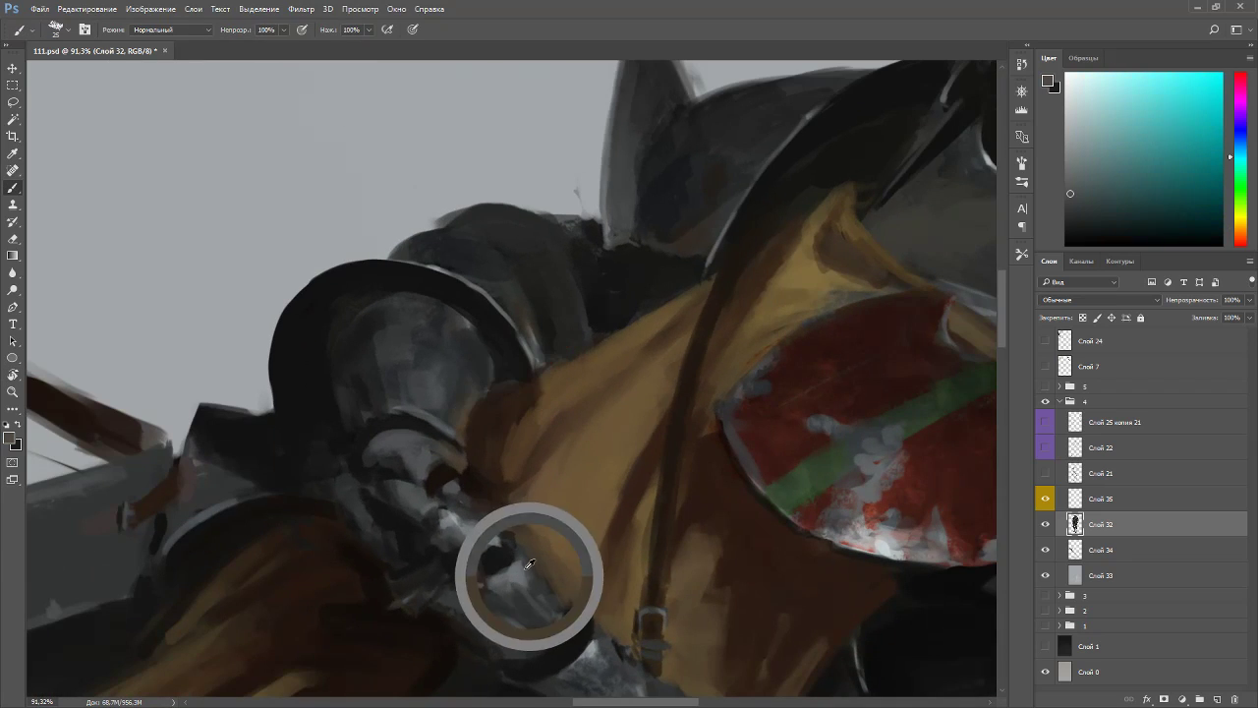
pyautogui.keyDown('alt'); pyautogui.click(590, 631); pyautogui.keyUp('alt')
pyautogui.press('[')
pyautogui.press('[')
pyautogui.press('[')
pyautogui.press('[')
pyautogui.press('[')
pyautogui.press('[')
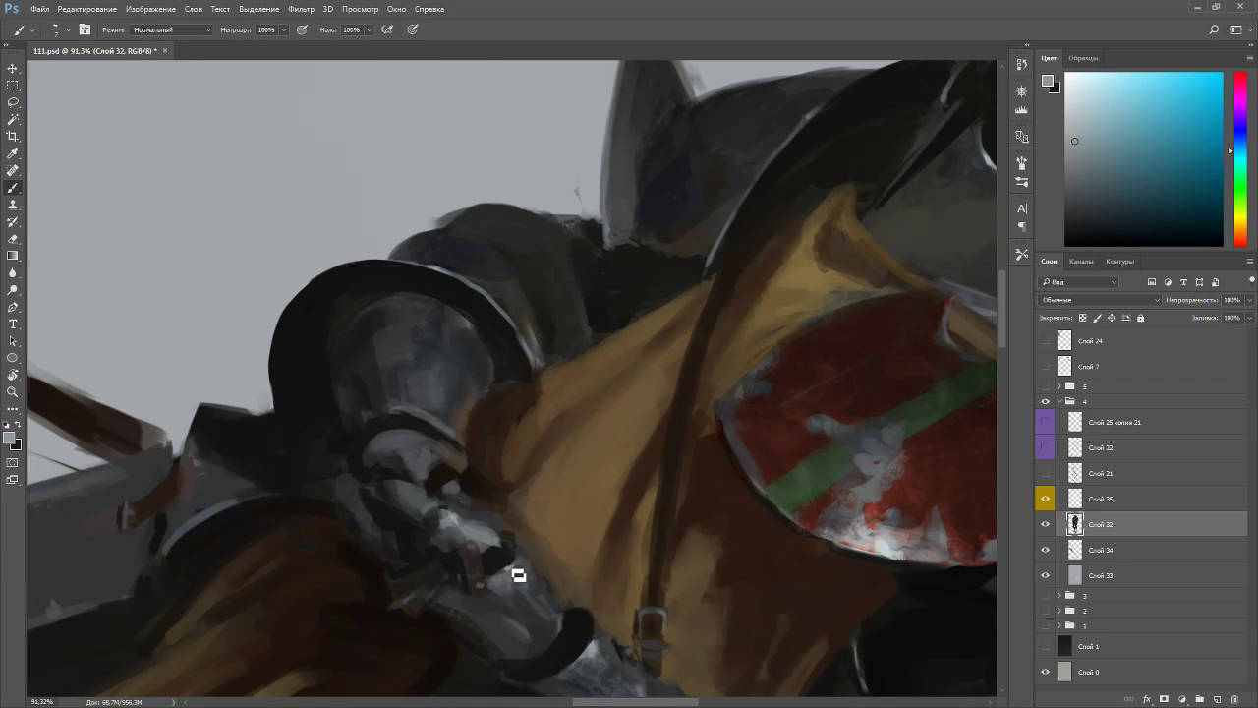
# - Narrow the black strap loop over the clasped gauntlet with sampled light grey and near-black
pyautogui.press('r')
pyautogui.moveTo(668, 442); pyautogui.dragTo(600, 531)
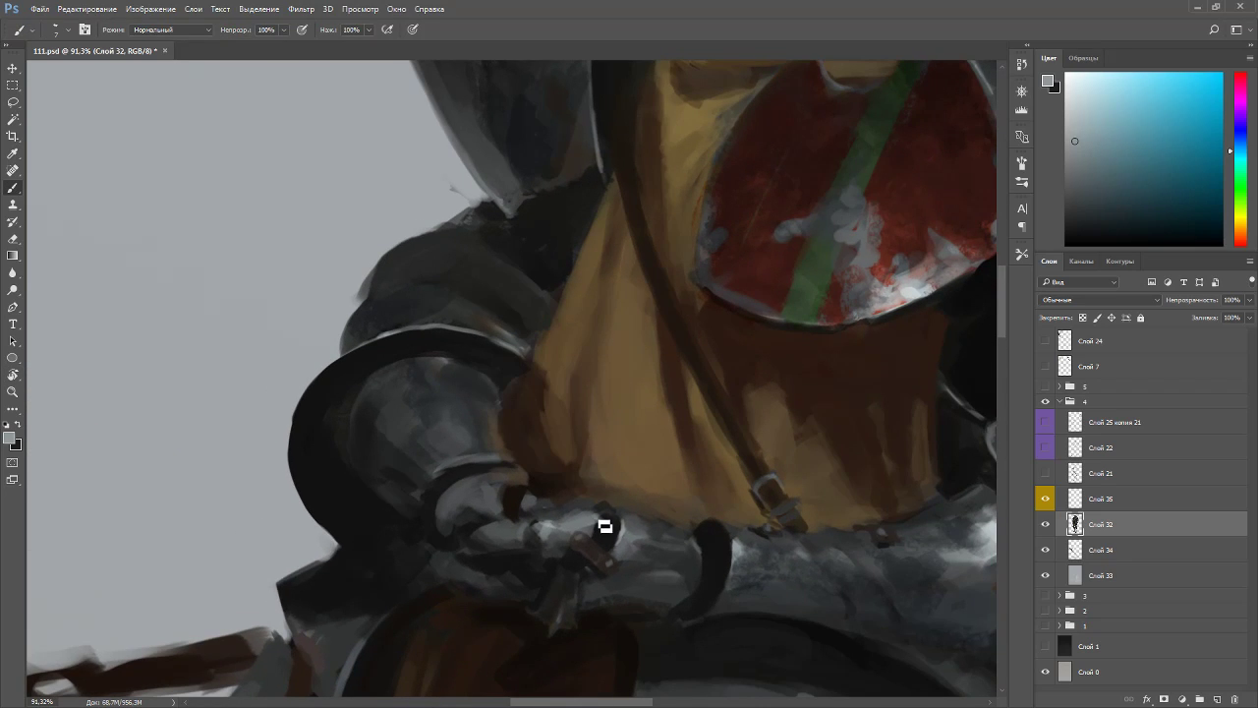
pyautogui.keyDown('alt'); pyautogui.click(595, 526); pyautogui.keyUp('alt')
pyautogui.keyDown('alt'); pyautogui.click(596, 513); pyautogui.keyUp('alt')
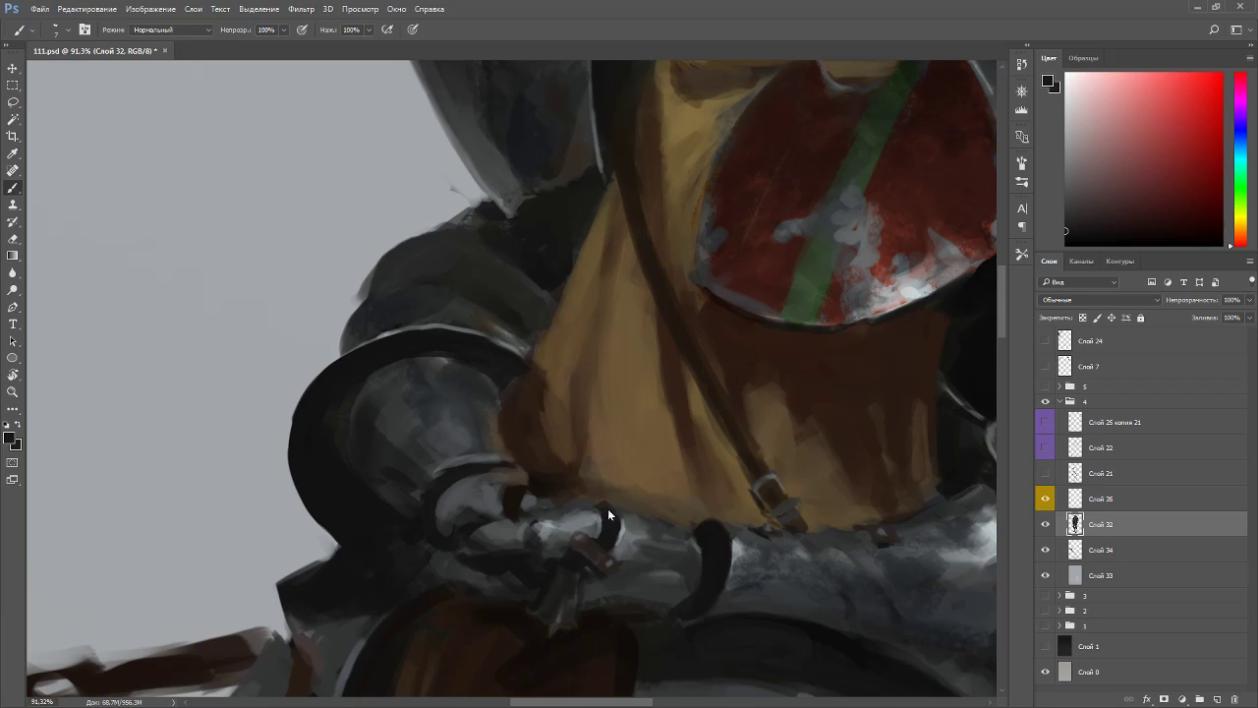
# - Darken the lower part of the thigh plate nearest the sword with a large brush and sampled near-black
pyautogui.scroll(-10, 539, 382)
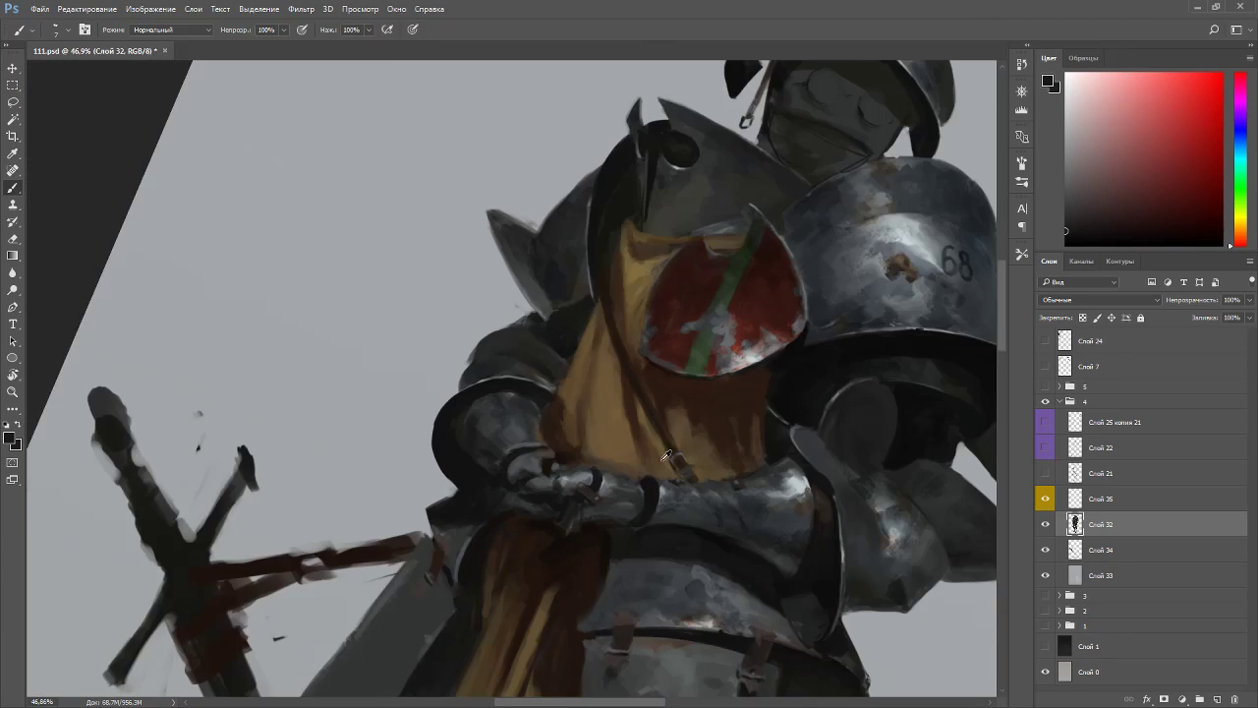
pyautogui.press('r')
pyautogui.moveTo(714, 548); pyautogui.dragTo(685, 266)
pyautogui.press('Escape')
pyautogui.moveTo(831, 379); pyautogui.dragTo(734, 299)
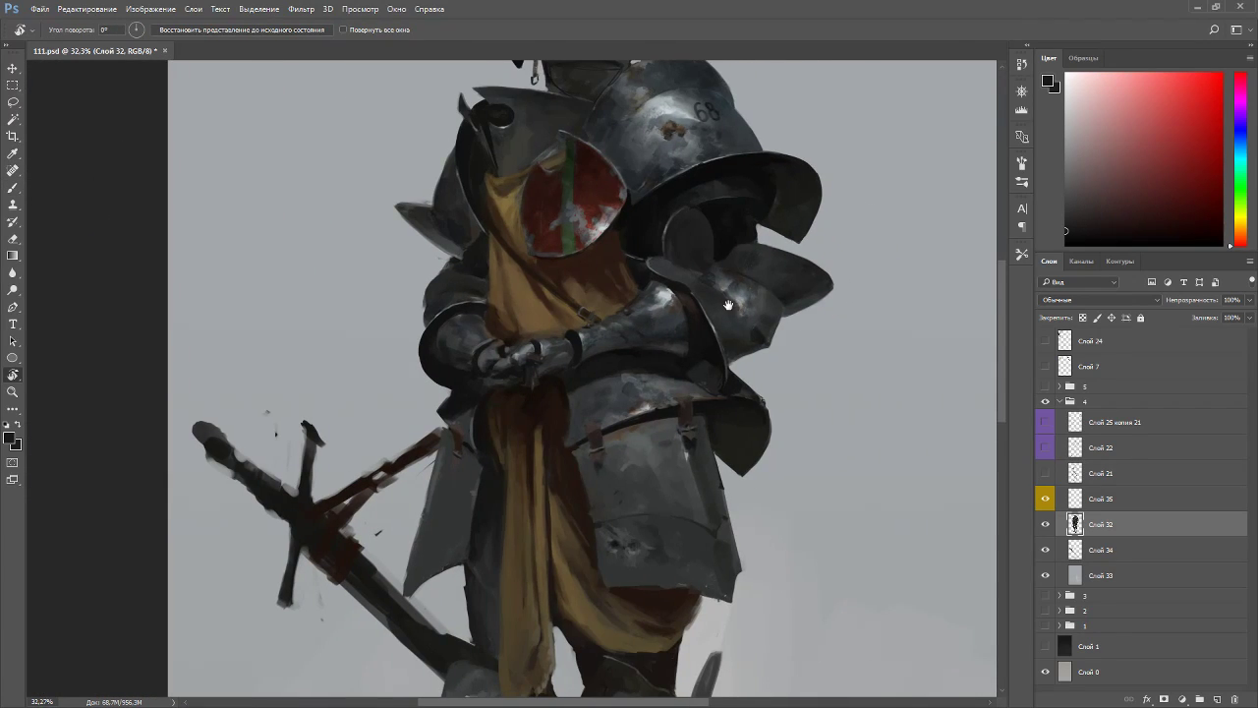
pyautogui.scroll(-5, 739, 305)
pyautogui.scroll(2, 532, 470)
pyautogui.press('b')
pyautogui.keyDown('alt'); pyautogui.click(617, 404); pyautogui.keyUp('alt')
pyautogui.press('.')
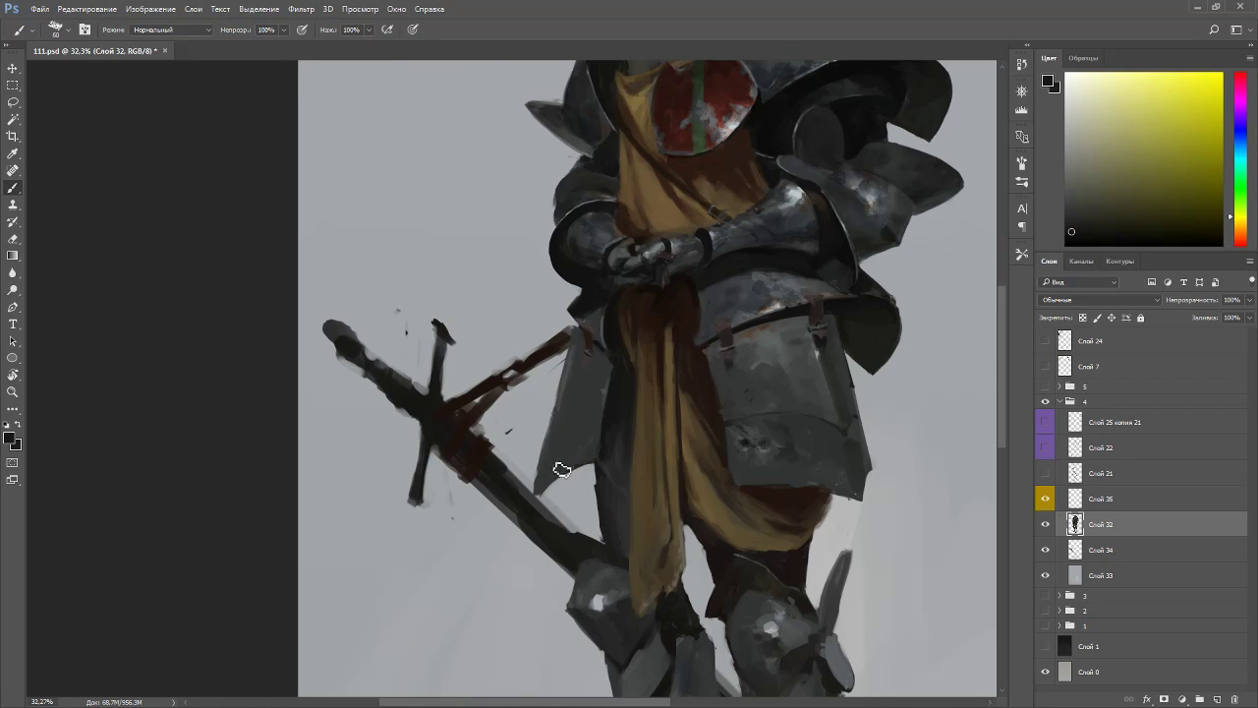
pyautogui.moveTo(564, 458)
pyautogui.mouseDown()
pyautogui.moveTo(529, 336)
pyautogui.moveTo(603, 428)
pyautogui.mouseUp()
# - Refine the shading on the thigh plate beside the sword with a smaller brush and sampled dark greys
pyautogui.press('[')
pyautogui.press('[')
pyautogui.press('[')
pyautogui.press('[')
pyautogui.keyDown('alt'); pyautogui.click(594, 397); pyautogui.keyUp('alt')
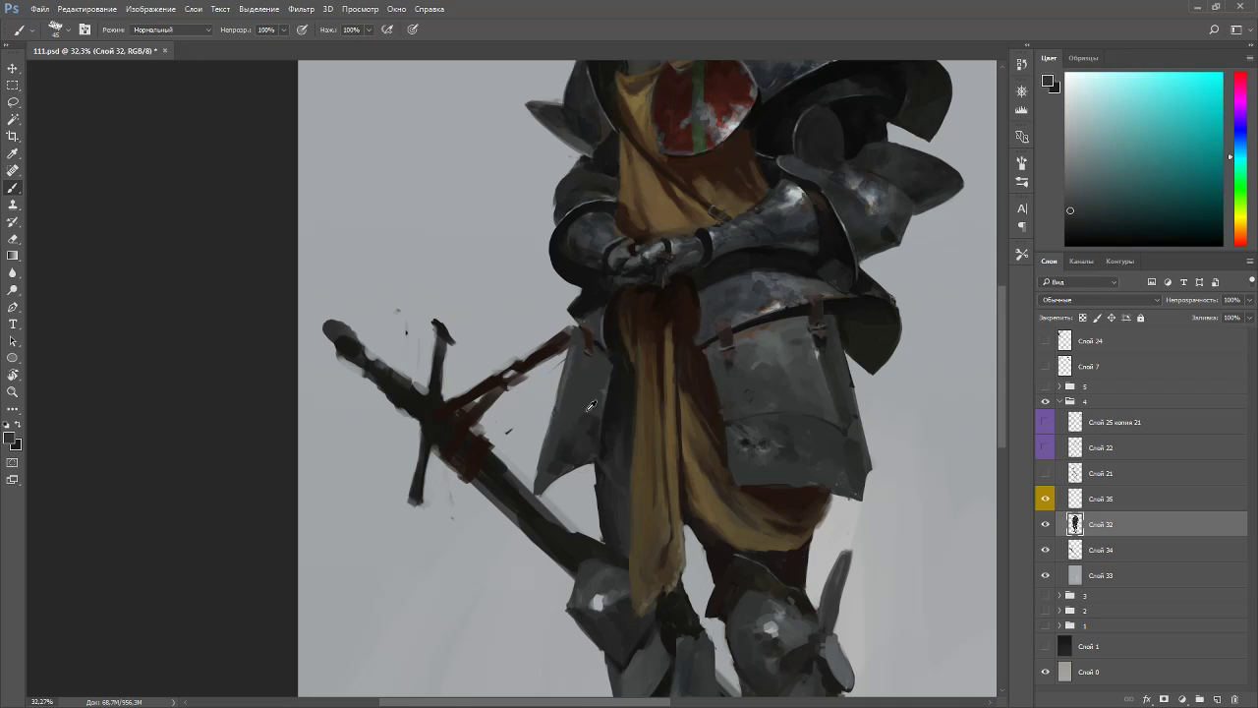
pyautogui.keyDown('alt'); pyautogui.click(563, 456); pyautogui.keyUp('alt')
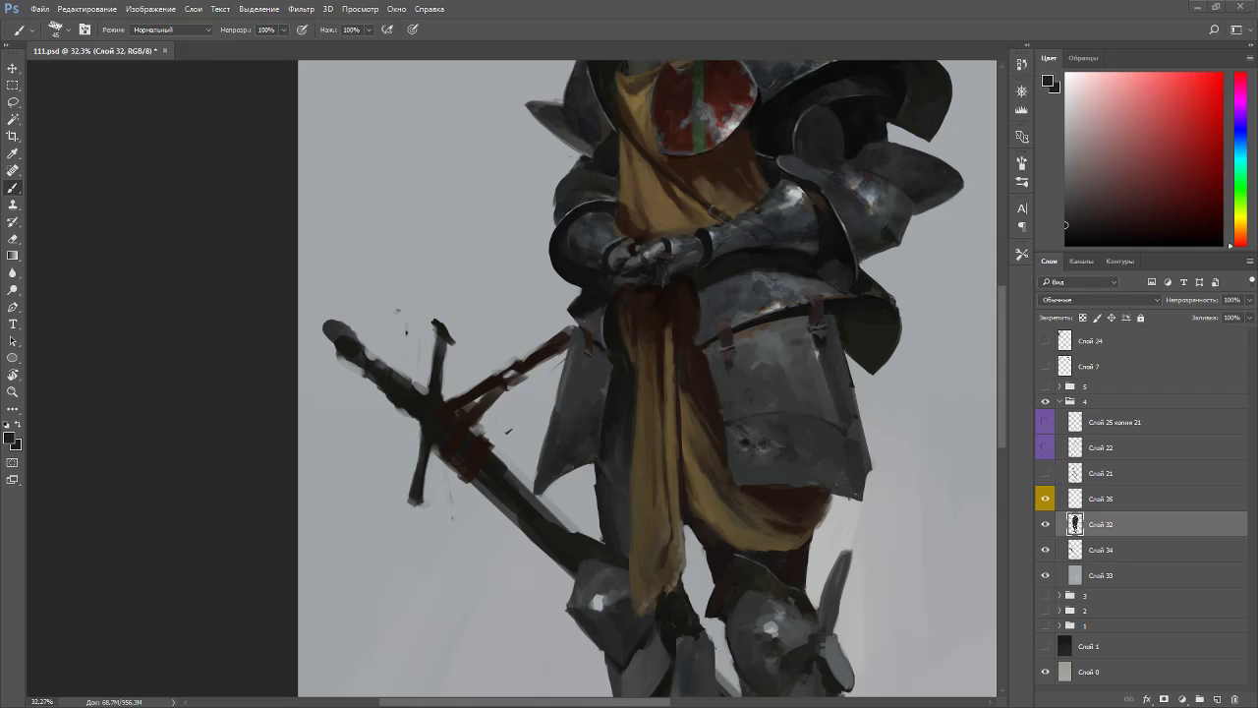
pyautogui.moveTo(837, 311); pyautogui.dragTo(790, 359)
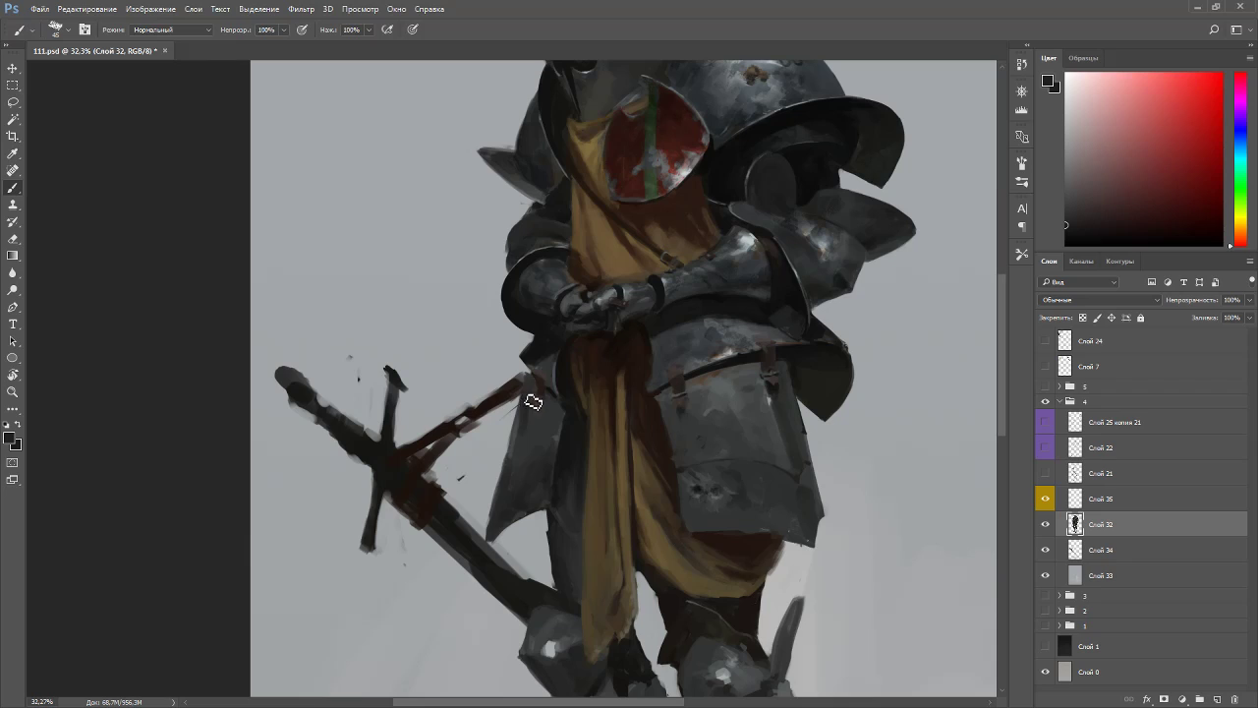
# - Shape the knee cop and the pointed plate below it on the leg farther from the hilt with sampled greys
pyautogui.moveTo(791, 462); pyautogui.dragTo(710, 213)
pyautogui.keyDown('alt'); pyautogui.click(661, 422); pyautogui.keyUp('alt')
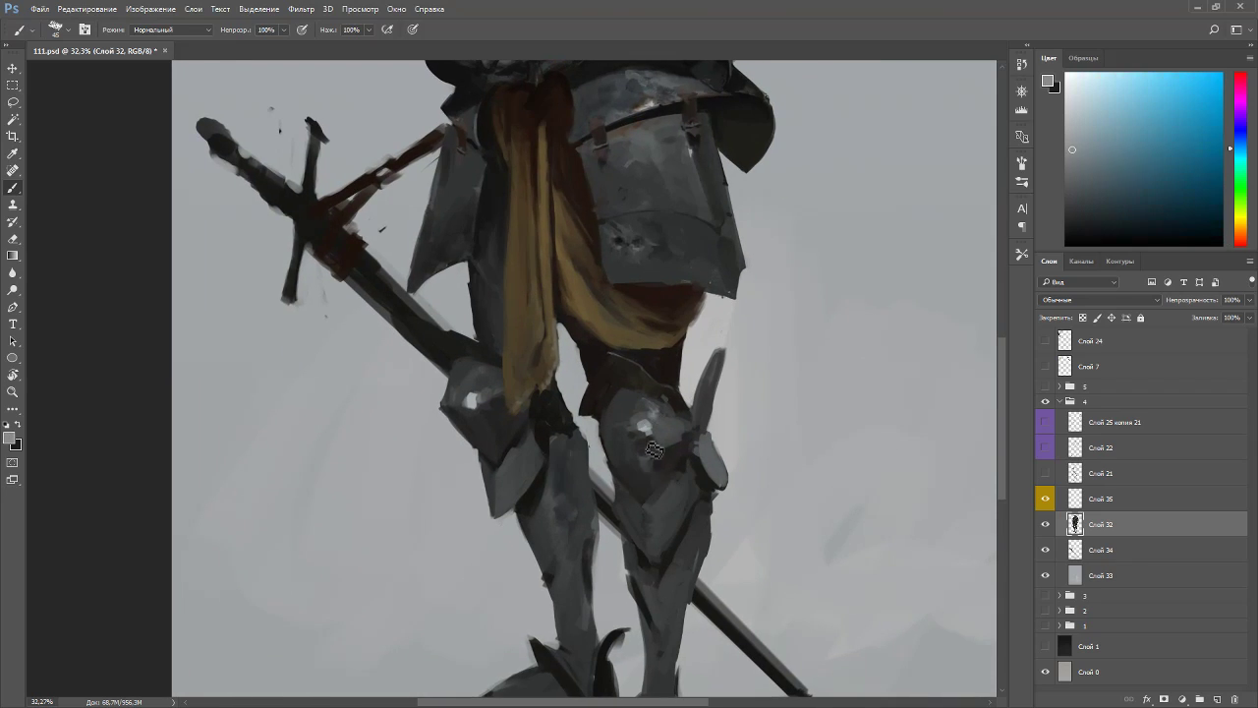
pyautogui.keyDown('alt'); pyautogui.click(646, 529); pyautogui.keyUp('alt')
pyautogui.keyDown('alt'); pyautogui.click(648, 531); pyautogui.keyUp('alt')
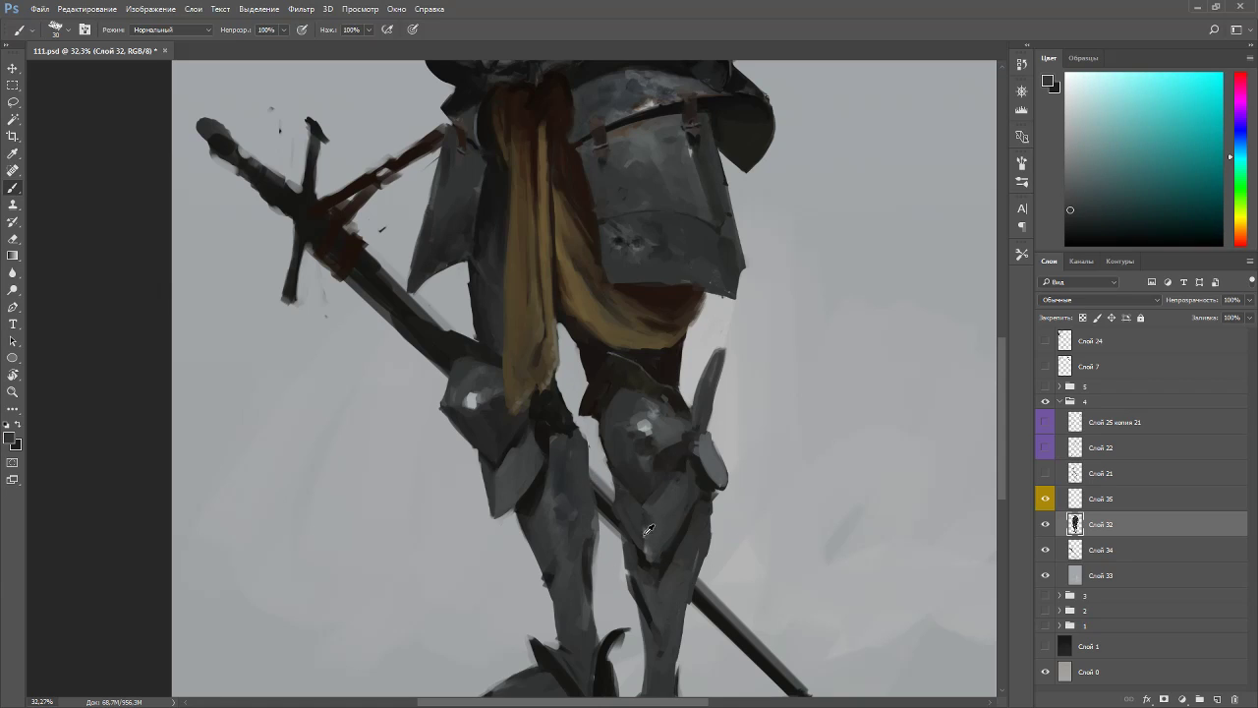
# - Shade the knee cop and lower knee plate of the leg nearer the hilt with sampled light and dark greys
pyautogui.keyDown('alt'); pyautogui.click(513, 456); pyautogui.keyUp('alt')
pyautogui.keyDown('alt'); pyautogui.click(476, 406); pyautogui.keyUp('alt')
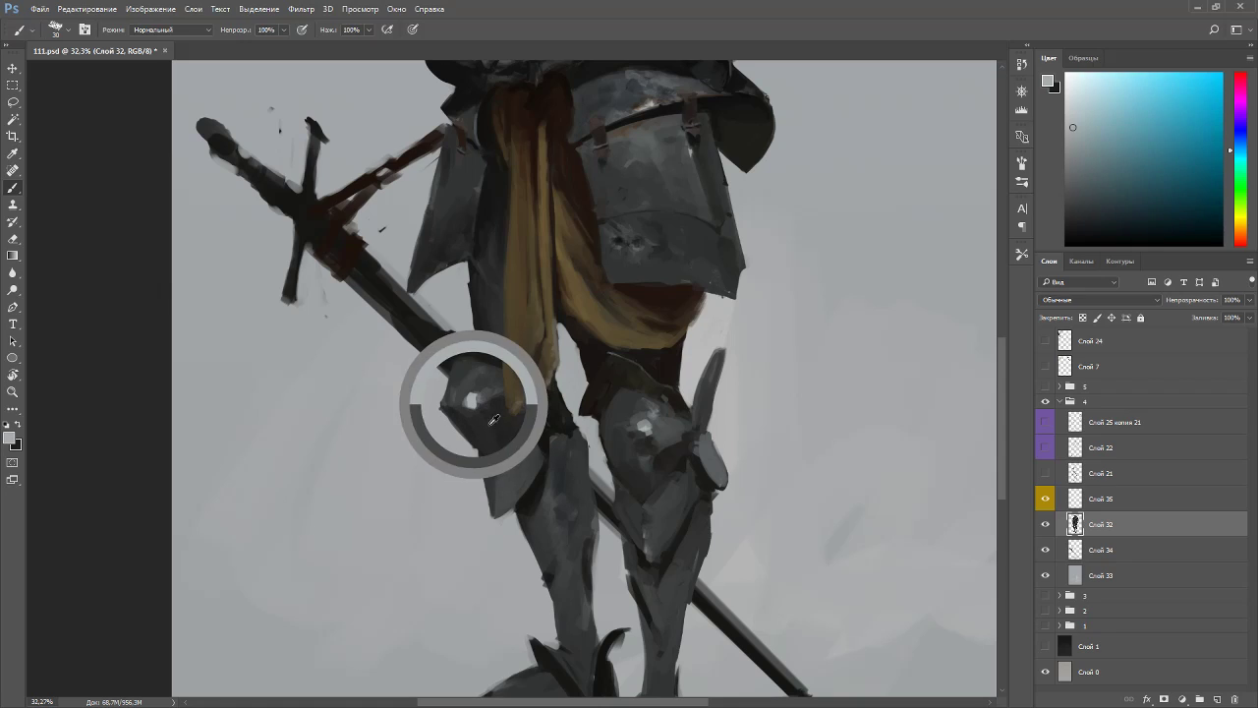
pyautogui.keyDown('alt'); pyautogui.click(513, 466); pyautogui.keyUp('alt')
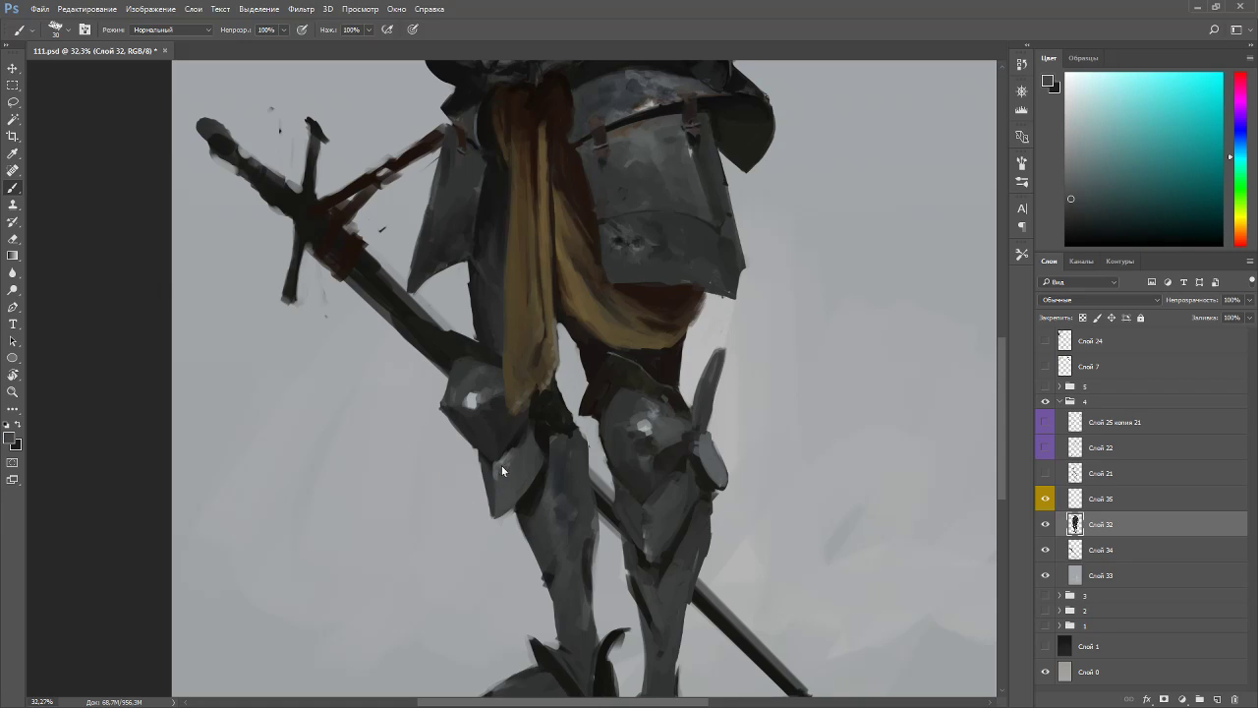
pyautogui.keyDown('alt'); pyautogui.click(503, 462); pyautogui.keyUp('alt')
pyautogui.keyDown('alt'); pyautogui.click(527, 509); pyautogui.keyUp('alt')
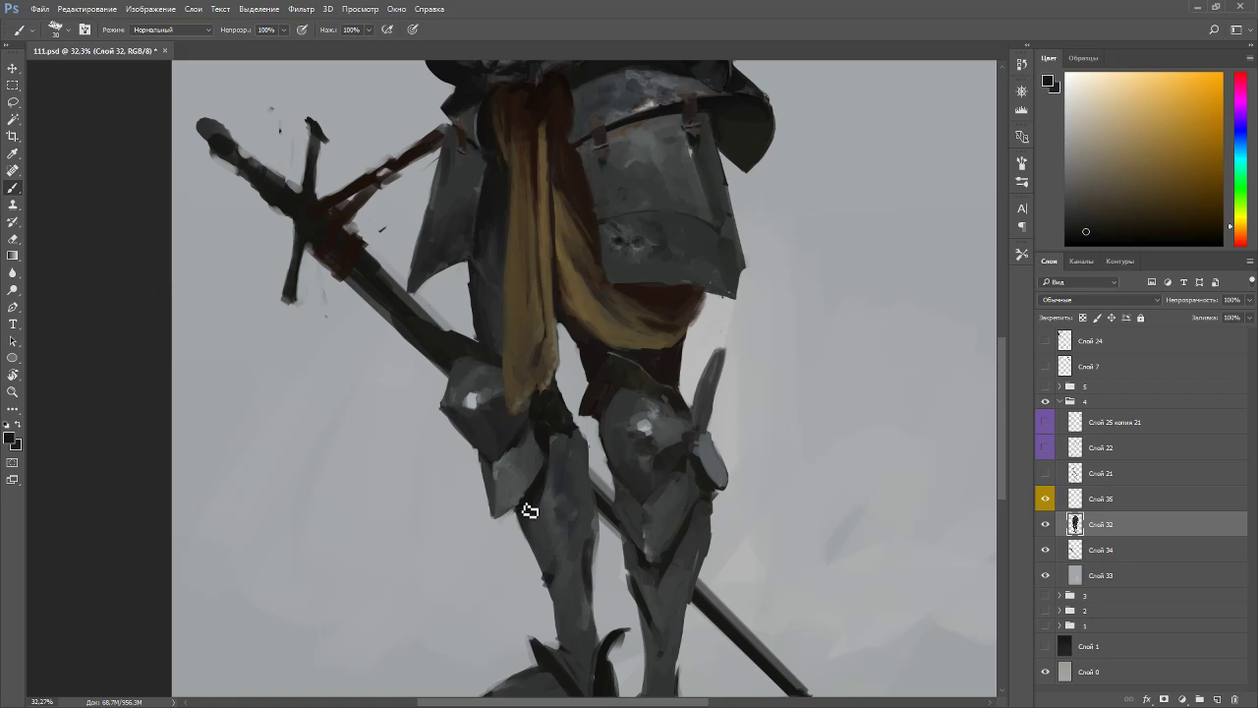
# - Sharpen the tip of the pointed plate below the farther knee with sampled grey and near-black
pyautogui.keyDown('alt'); pyautogui.click(647, 550); pyautogui.keyUp('alt')
pyautogui.keyDown('alt'); pyautogui.click(656, 543); pyautogui.keyUp('alt')
pyautogui.keyDown('alt'); pyautogui.click(657, 560); pyautogui.keyUp('alt')
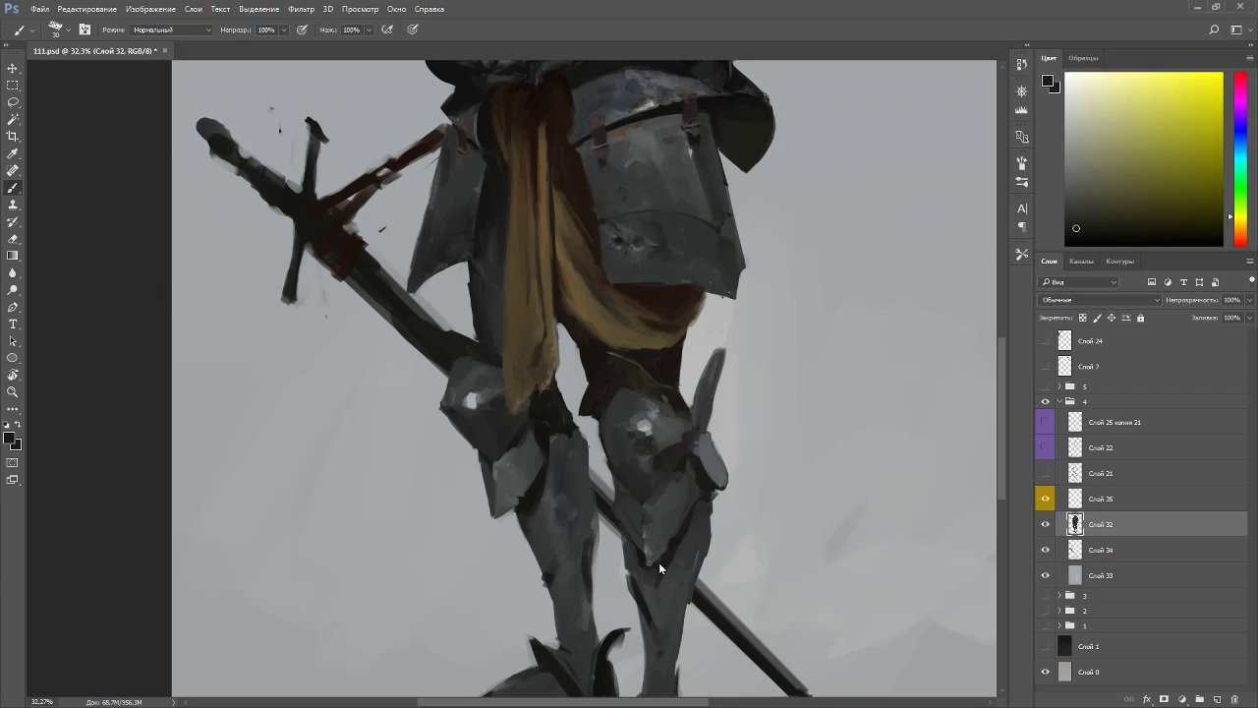
# - Deepen the shadow beneath the farther knee cop and side wing with sampled near-black and dark brown
pyautogui.keyDown('alt'); pyautogui.click(702, 484); pyautogui.keyUp('alt')
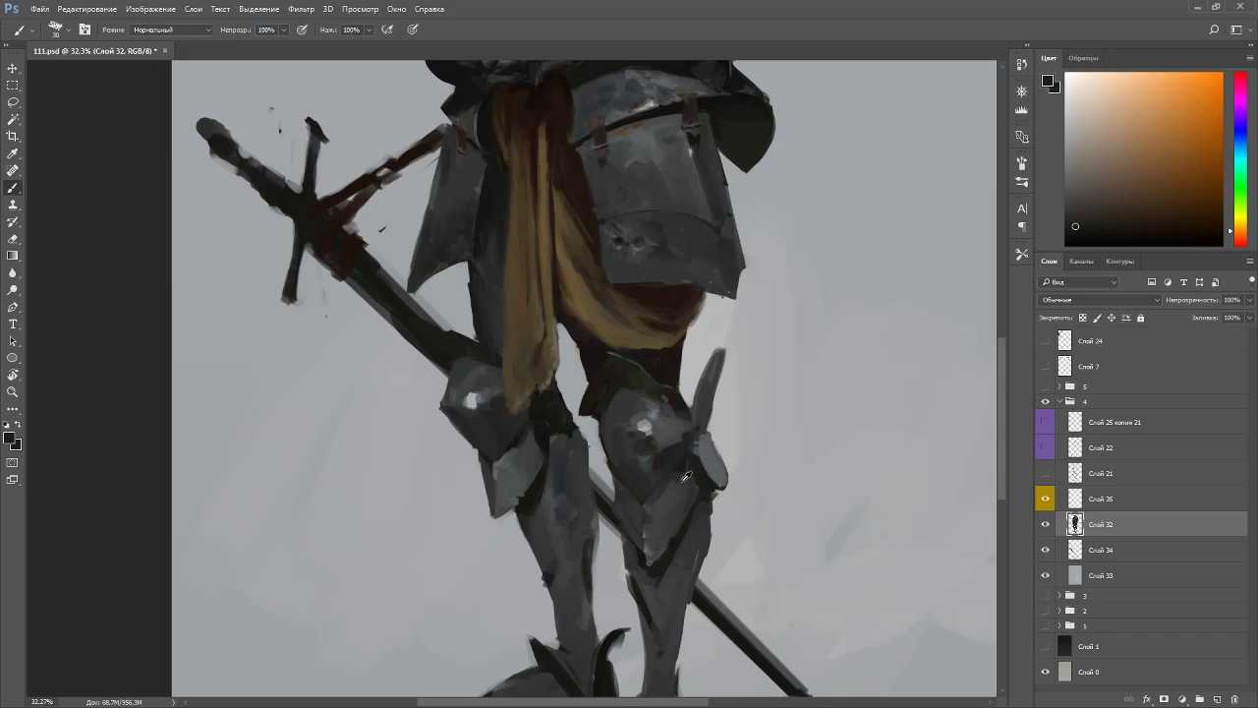
pyautogui.keyDown('alt'); pyautogui.click(678, 457); pyautogui.keyUp('alt')
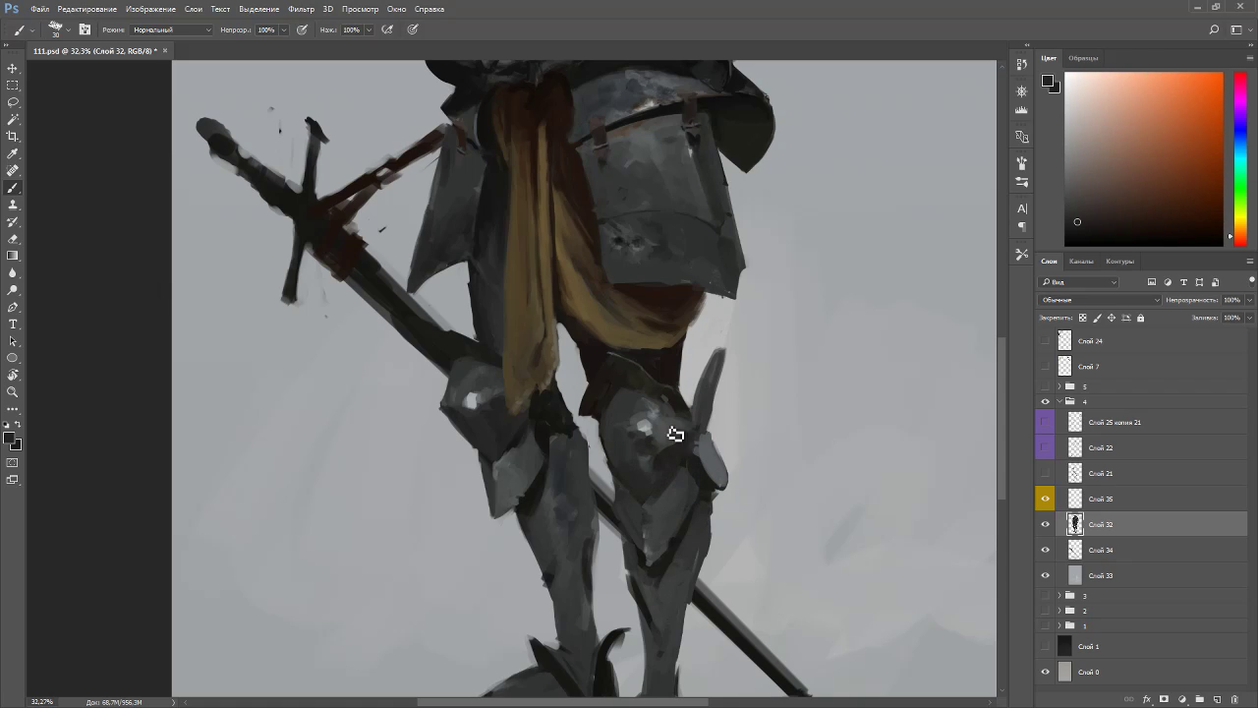
pyautogui.keyDown('alt'); pyautogui.click(676, 467); pyautogui.keyUp('alt')
pyautogui.keyDown('alt'); pyautogui.click(681, 485); pyautogui.keyUp('alt')
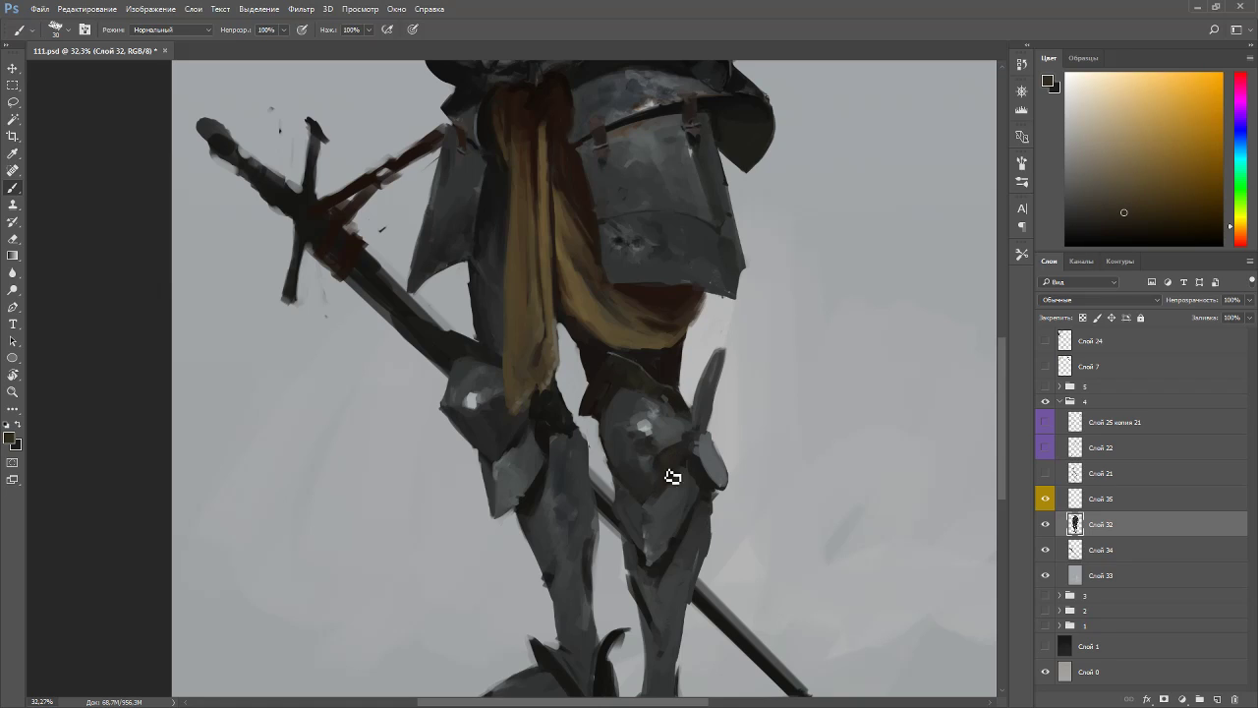
# - Enlarge the brush and shade the shin armour below the farther knee with sampled dark greys
pyautogui.moveTo(501, 439)
pyautogui.mouseDown()
pyautogui.moveTo(495, 450)
pyautogui.moveTo(494, 436)
pyautogui.mouseUp()
pyautogui.scroll(-5, 624, 470)
pyautogui.scroll(4, 678, 542)
pyautogui.press(']')
pyautogui.press(']')
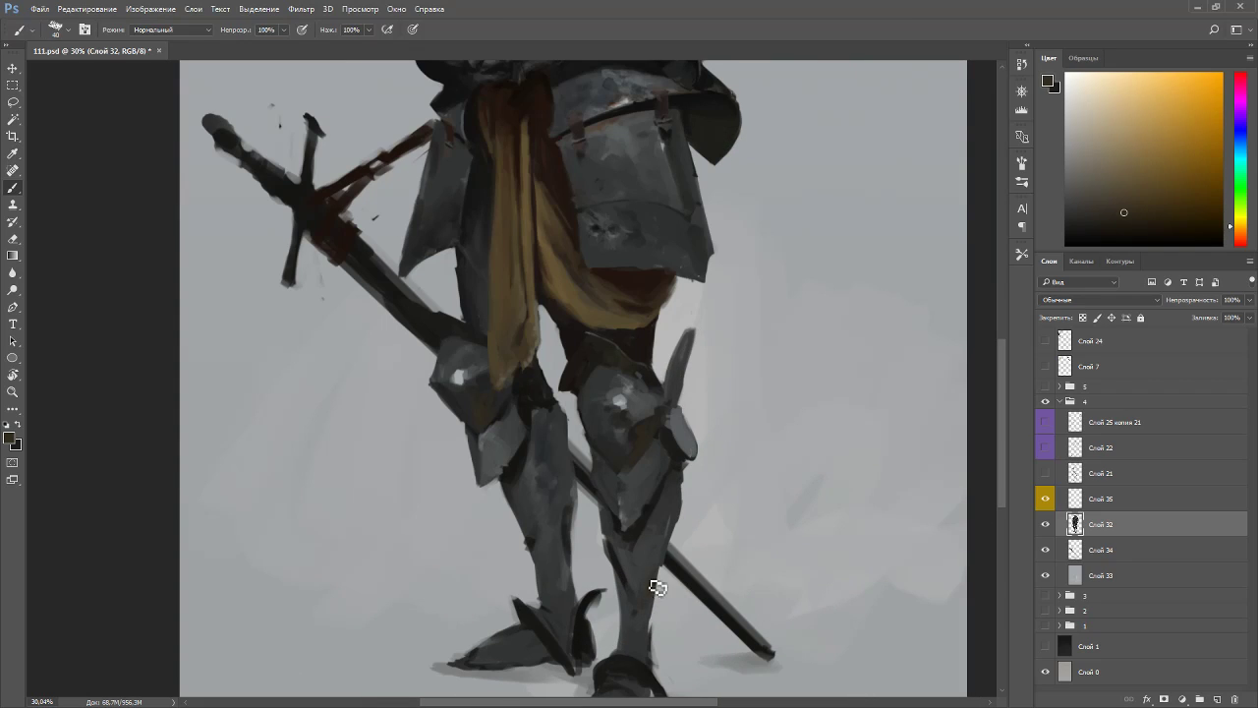
pyautogui.keyDown('alt'); pyautogui.click(654, 512); pyautogui.keyUp('alt')
pyautogui.keyDown('alt'); pyautogui.click(659, 535); pyautogui.keyUp('alt')
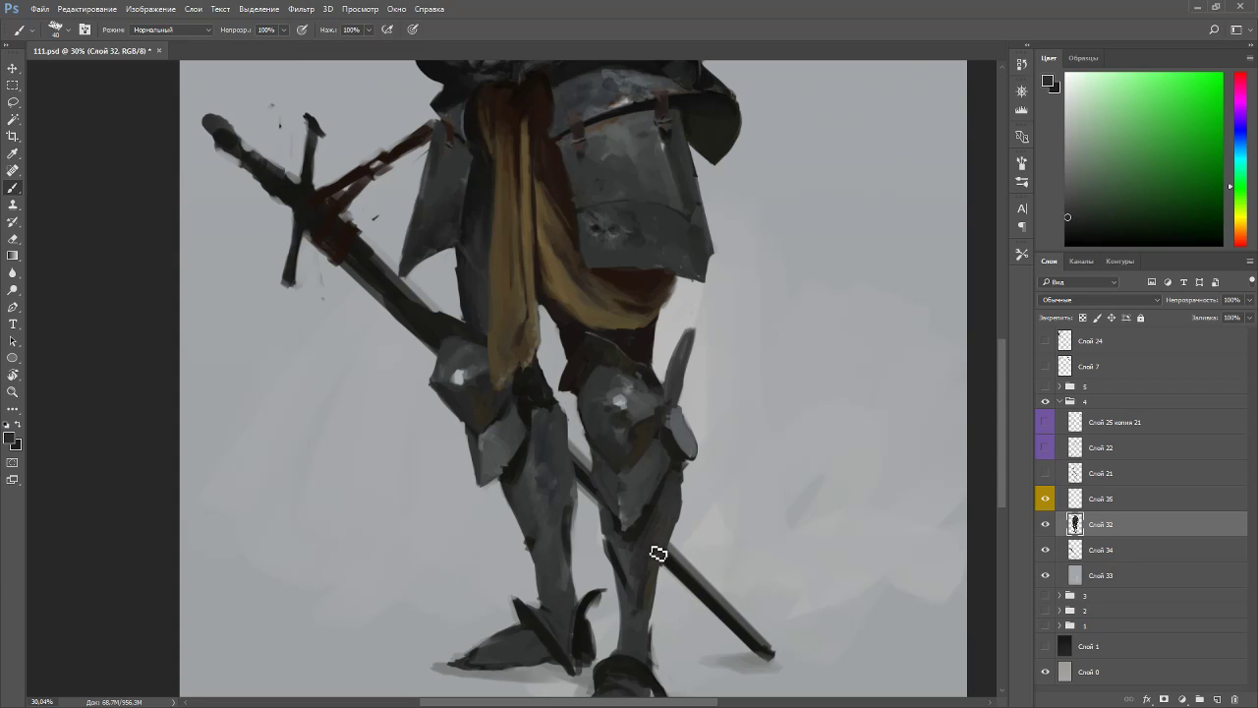
pyautogui.keyDown('alt'); pyautogui.click(632, 478); pyautogui.keyUp('alt')
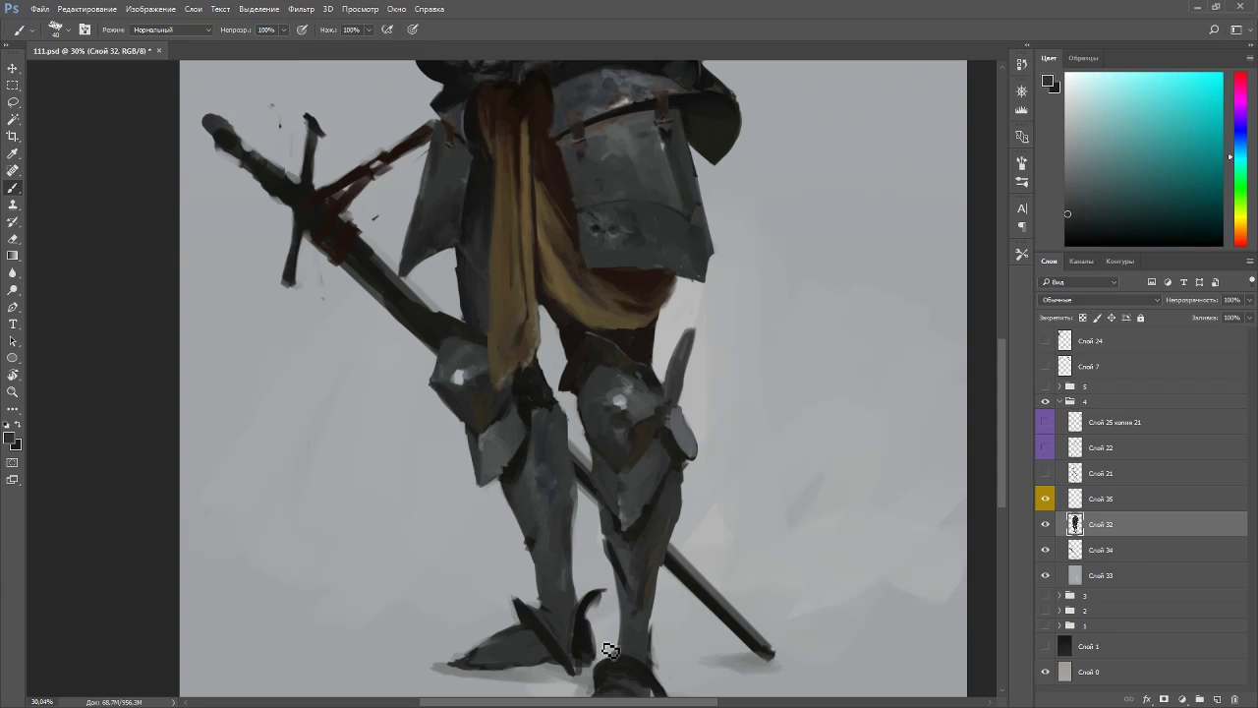
# - Save the painting and minimize the program window
pyautogui.scroll(-8, 644, 503)
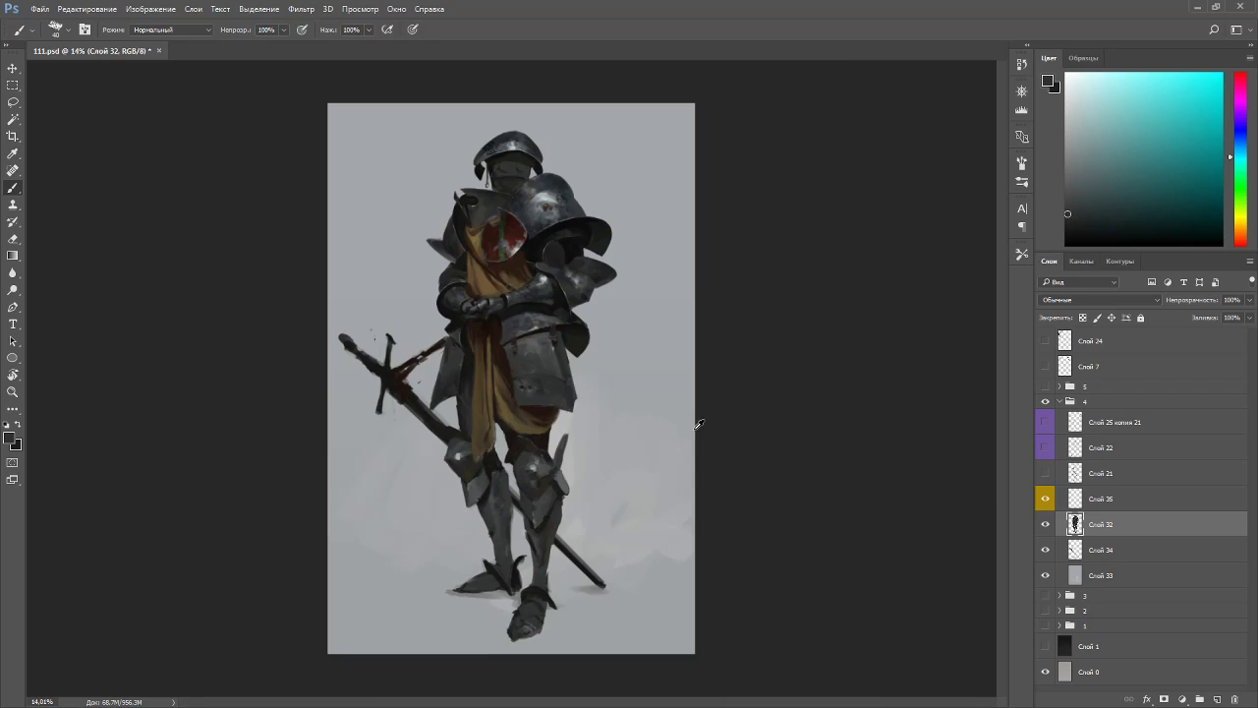
pyautogui.scroll(-1, 557, 391)
pyautogui.scroll(1, 561, 395)
pyautogui.hotkey('ctrl', 's')
pyautogui.click(1197, 9)
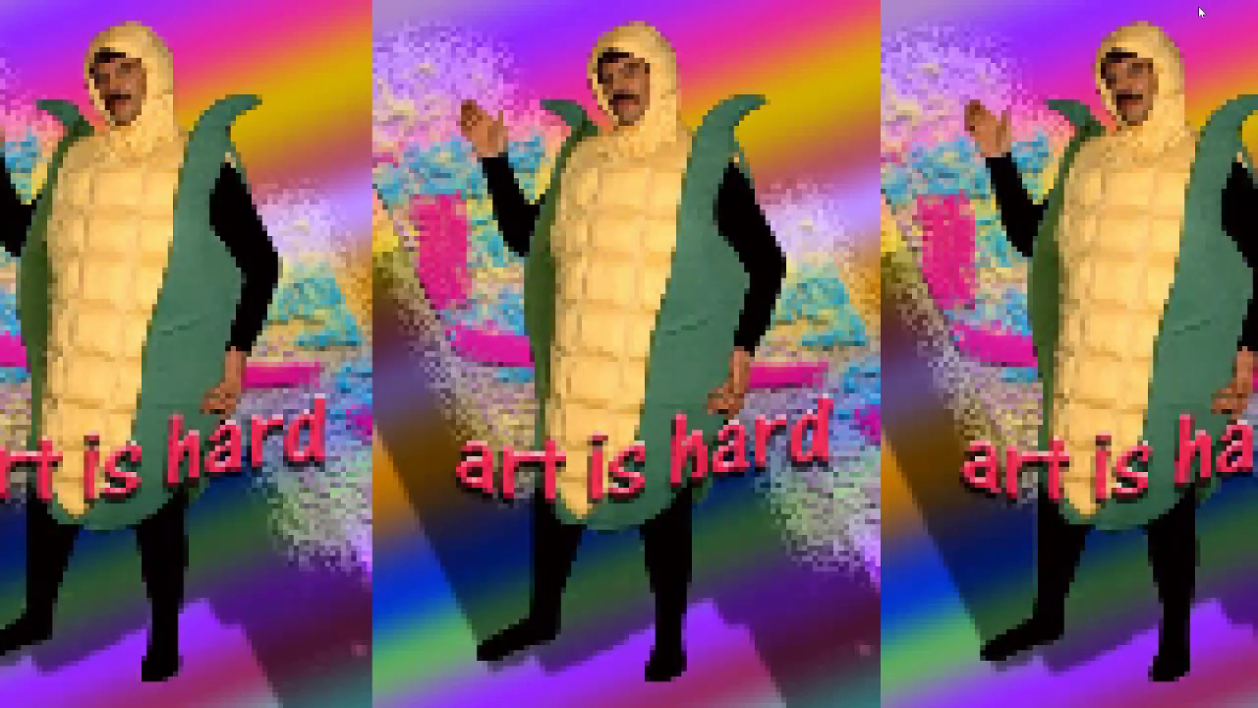